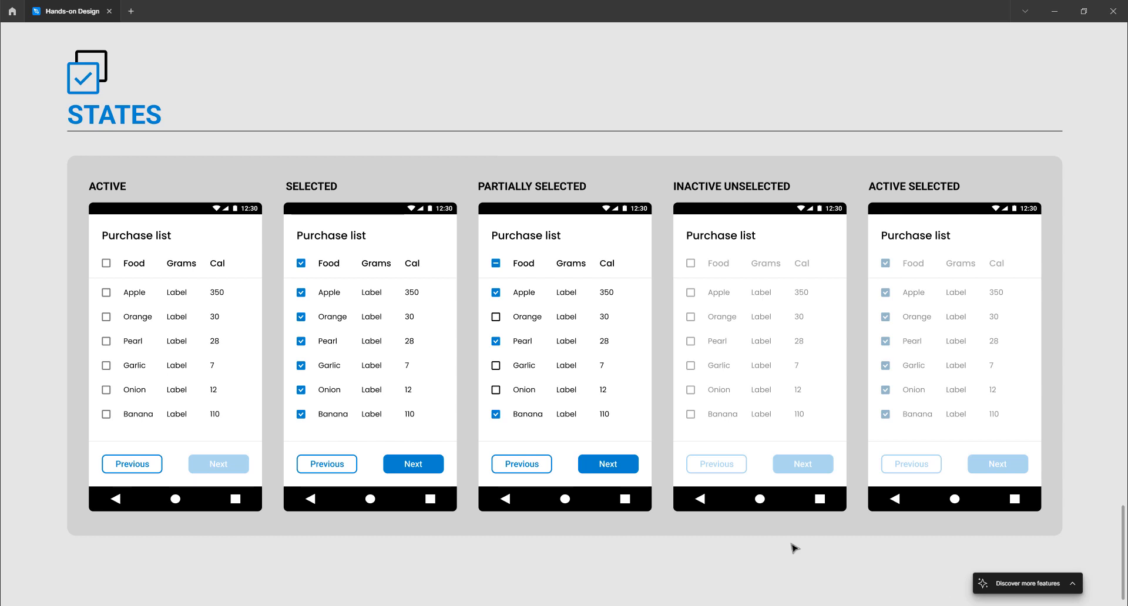
- Examine the Active, Selected and Partially Selected versions of the Purchase list table in the States section
scroll(184, 296, "up", 5)
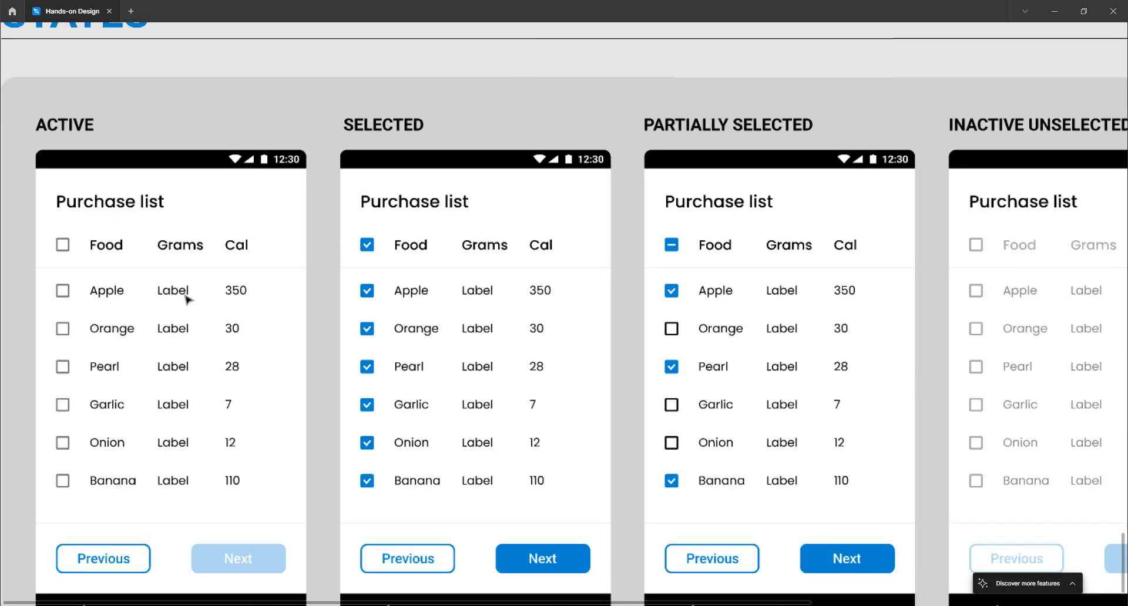
scroll(419, 293, "left", 5)
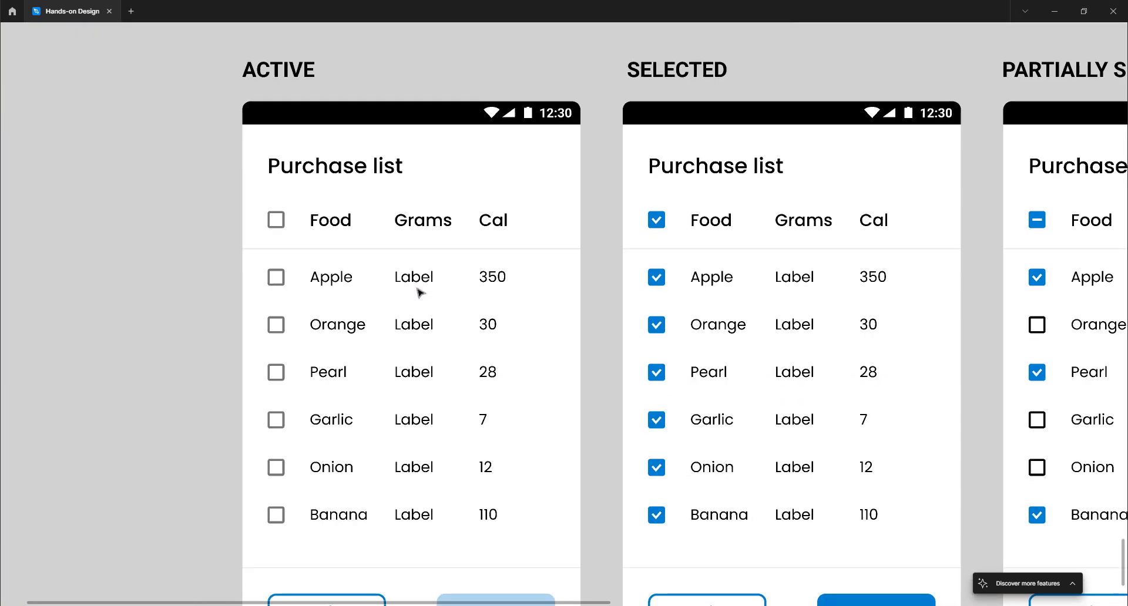
left_click(418, 293)
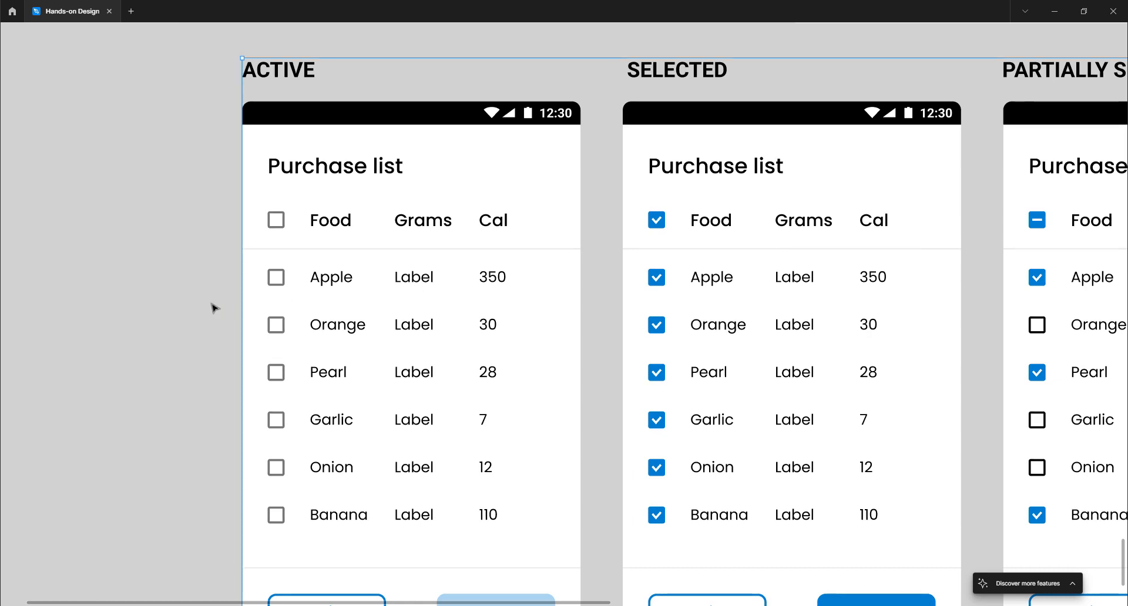
left_click(185, 260)
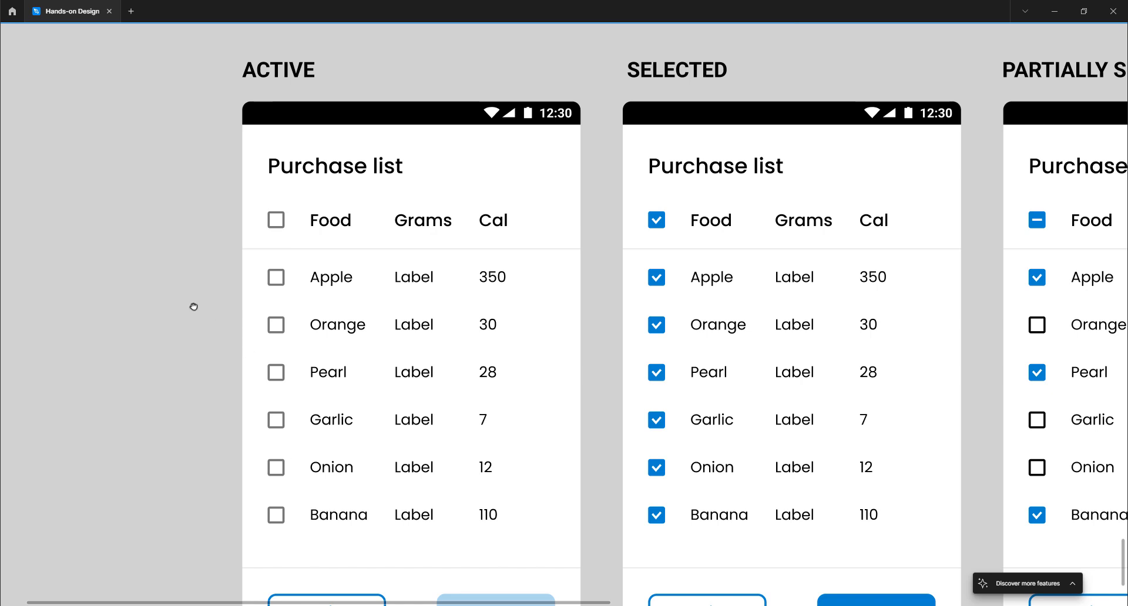
left_click_drag(194, 307, 164, 288)
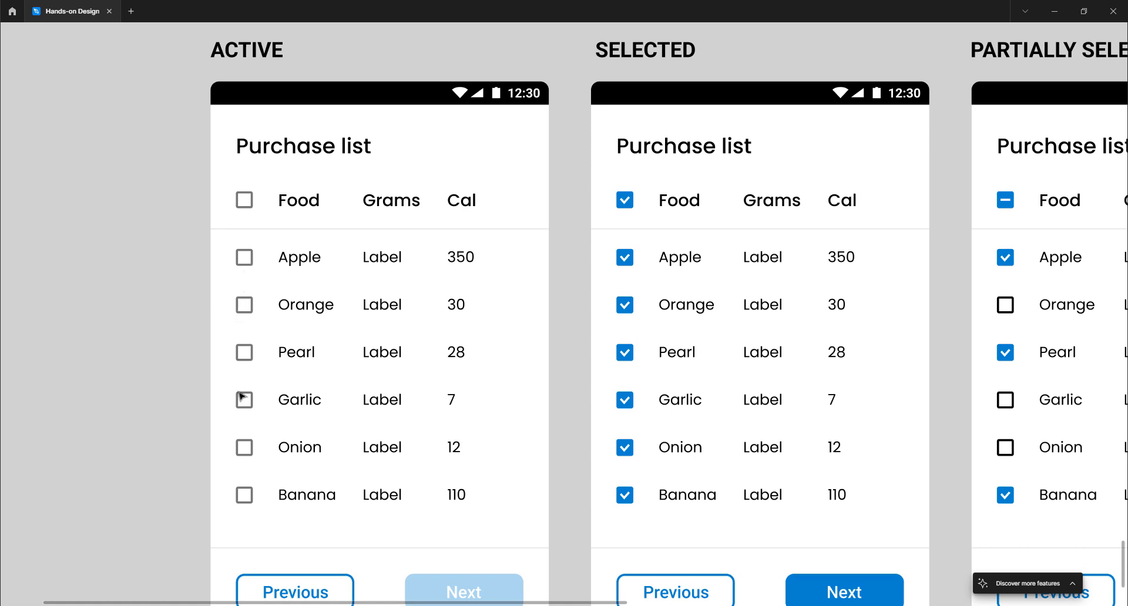
left_click_drag(474, 282, 363, 310)
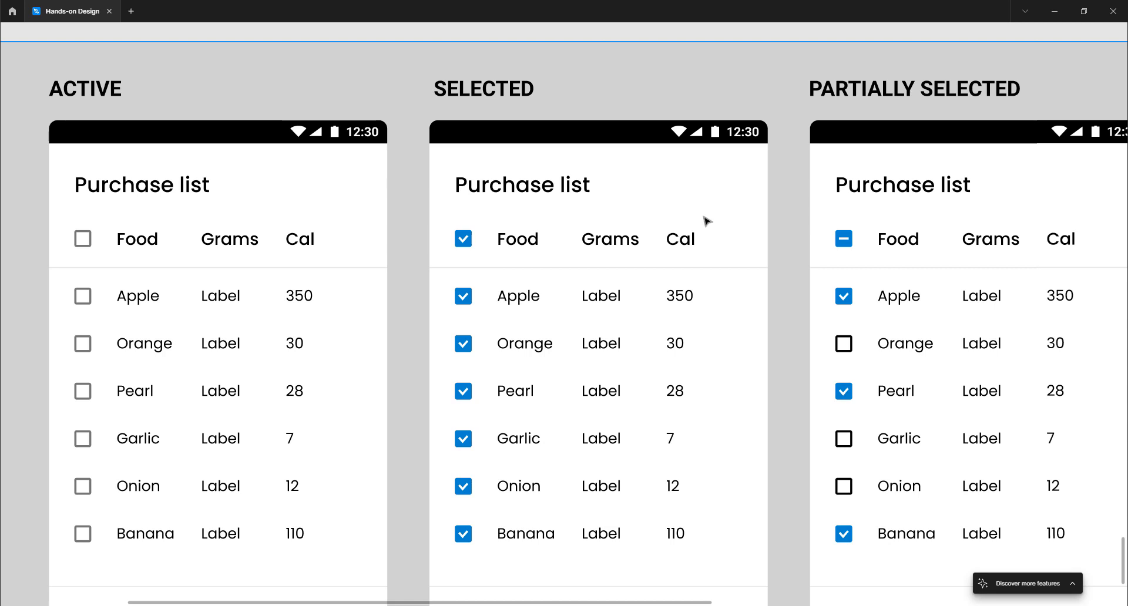
left_click_drag(712, 214, 326, 209)
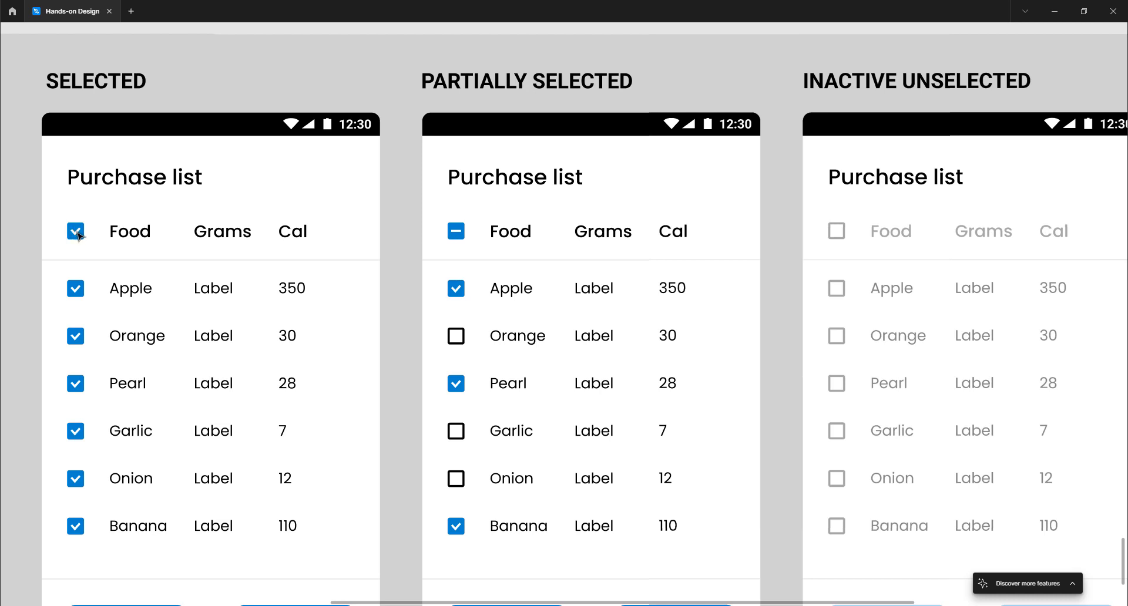
scroll(78, 235, "left", 10)
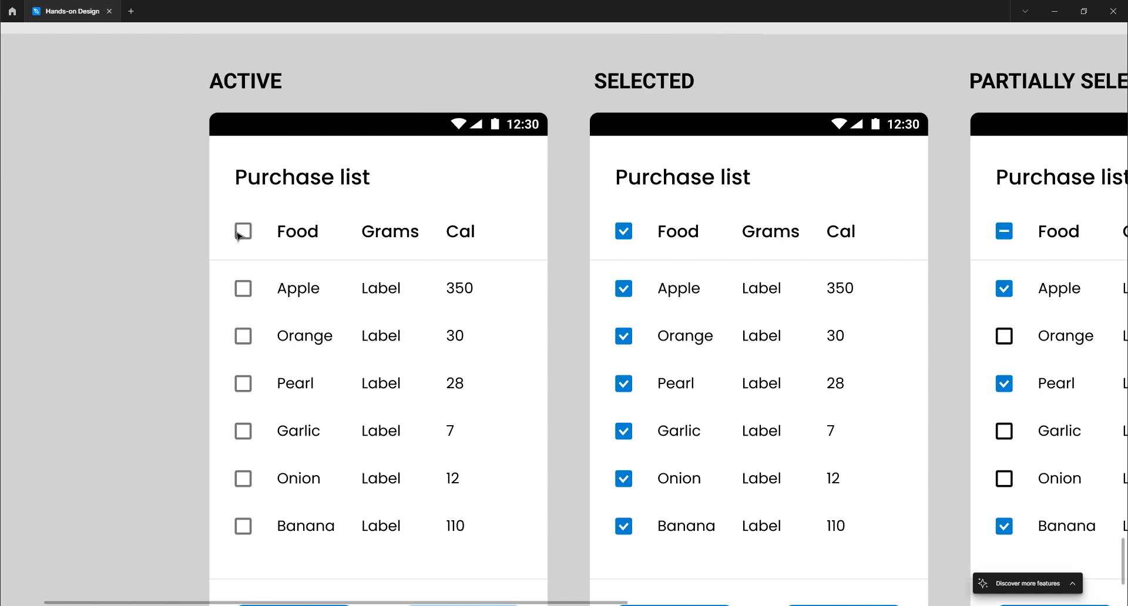
scroll(241, 235, "right", 7)
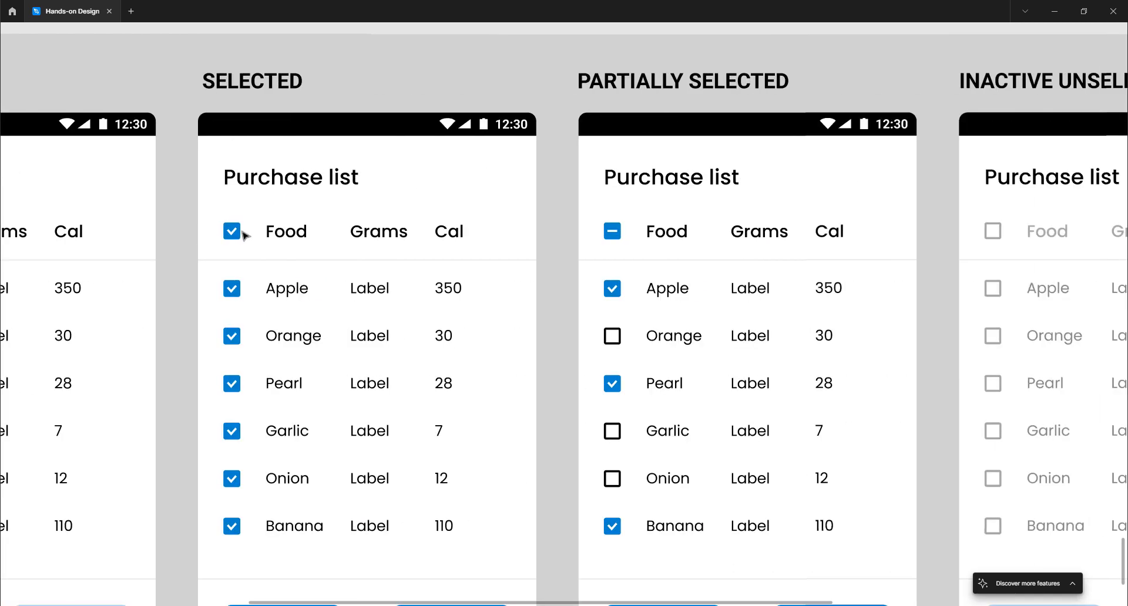
scroll(244, 235, "right", 1)
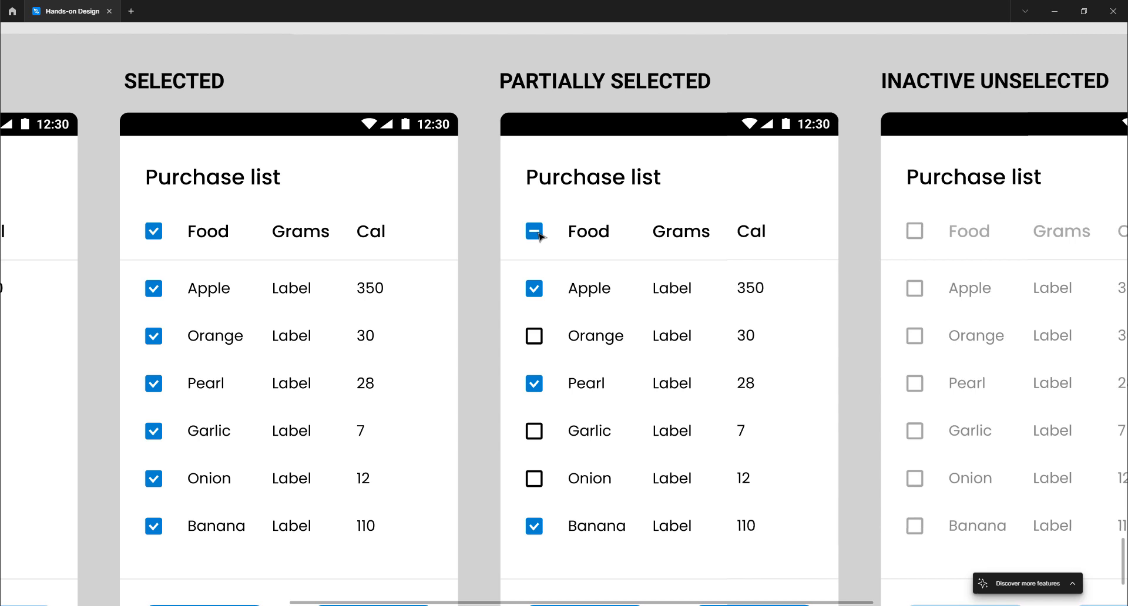
scroll(539, 235, "right", 3)
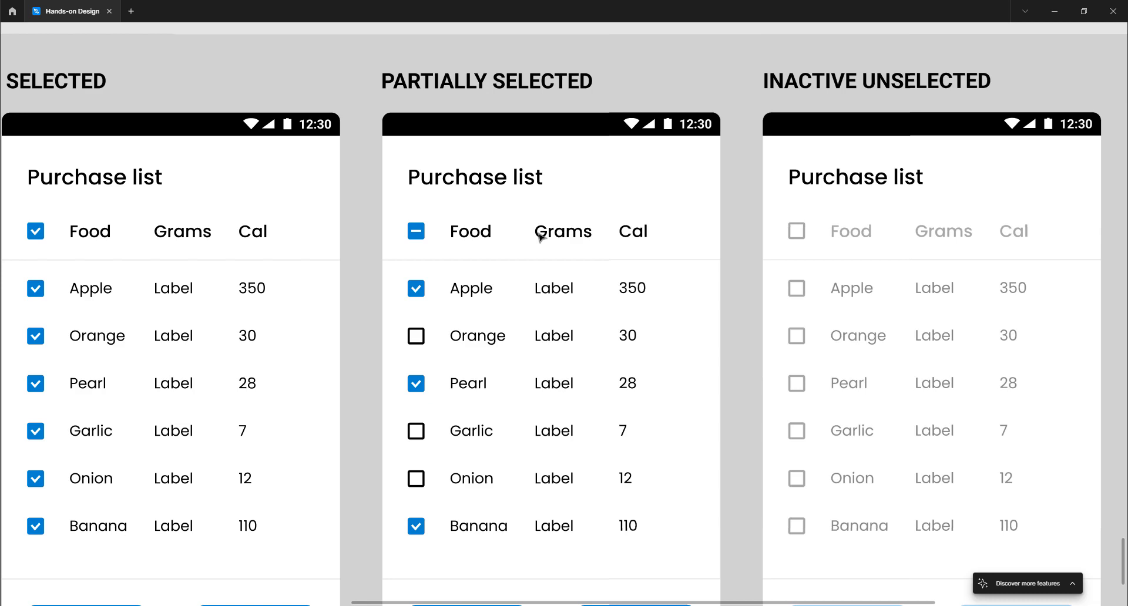
- Compare the Inactive Unselected and Active Selected screens with the Active, Selected and Partially Selected ones
scroll(539, 235, "down", 2)
scroll(558, 252, "up", 4)
scroll(559, 254, "right", 6)
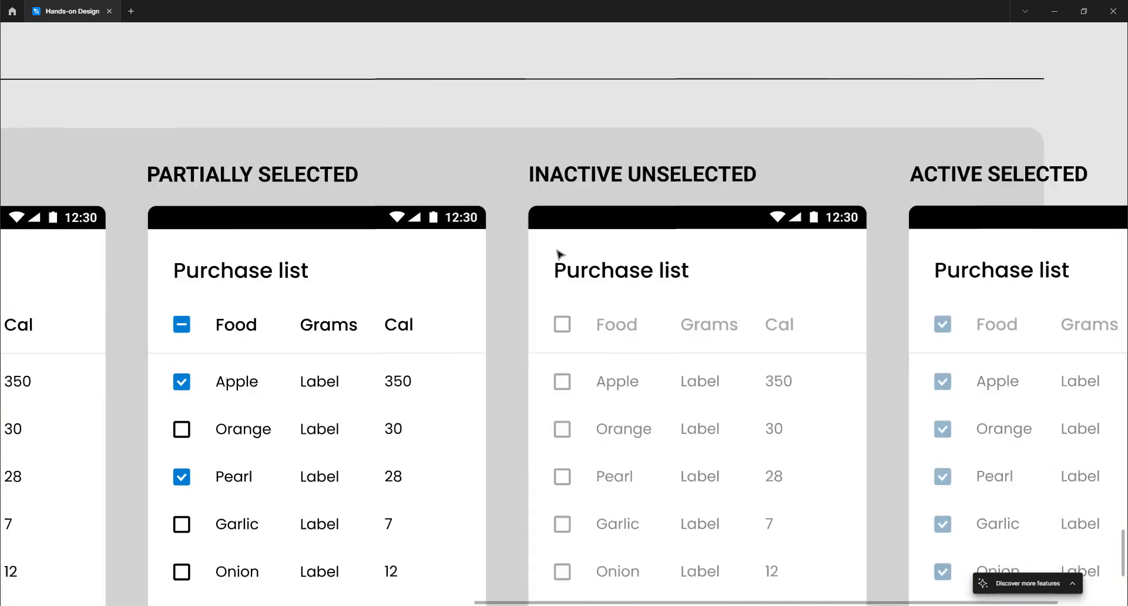
scroll(559, 254, "down", 2)
scroll(558, 252, "down", 2)
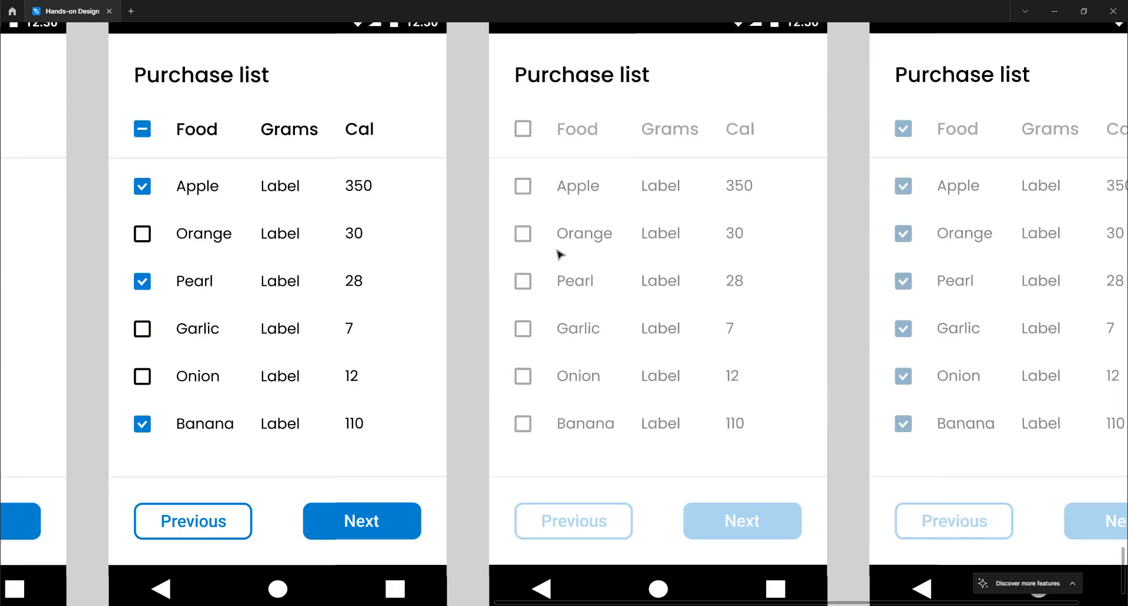
scroll(559, 254, "up", 2)
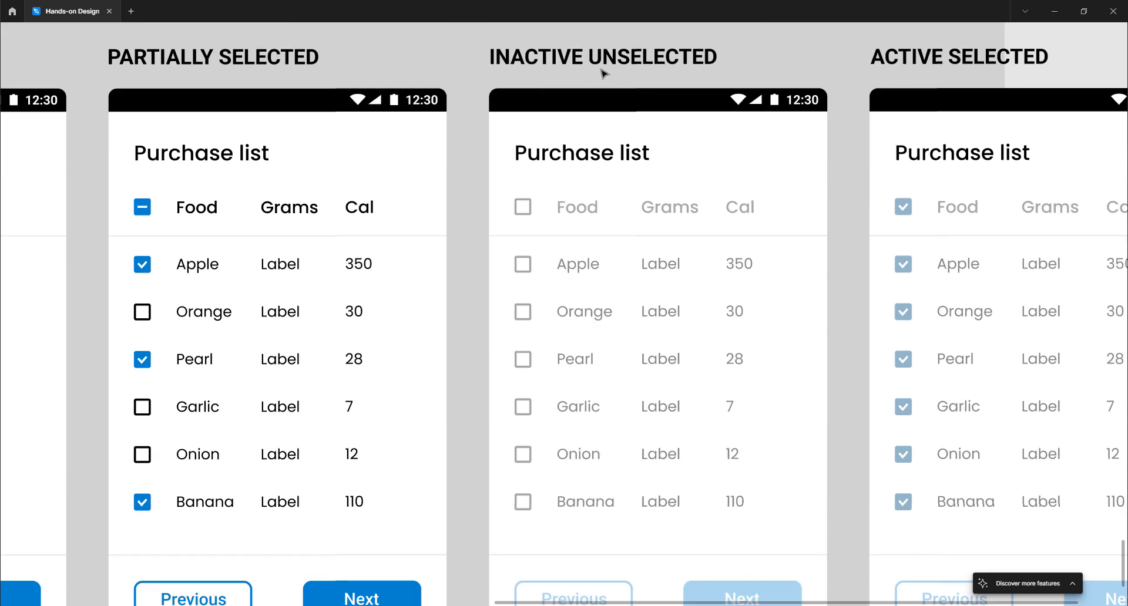
scroll(563, 156, "left", 18)
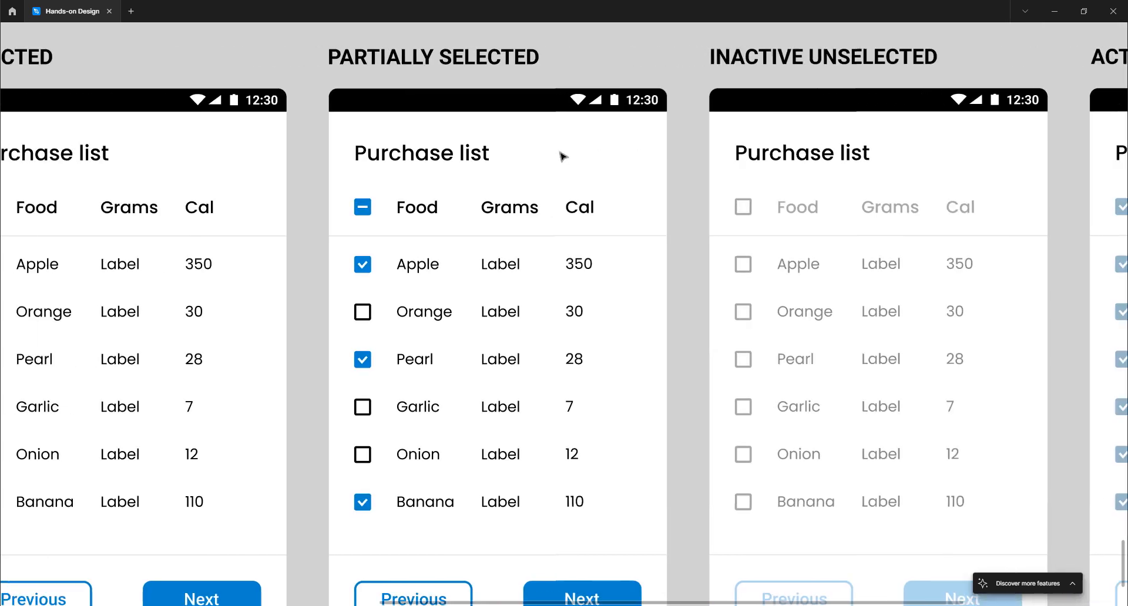
scroll(562, 157, "left", 4)
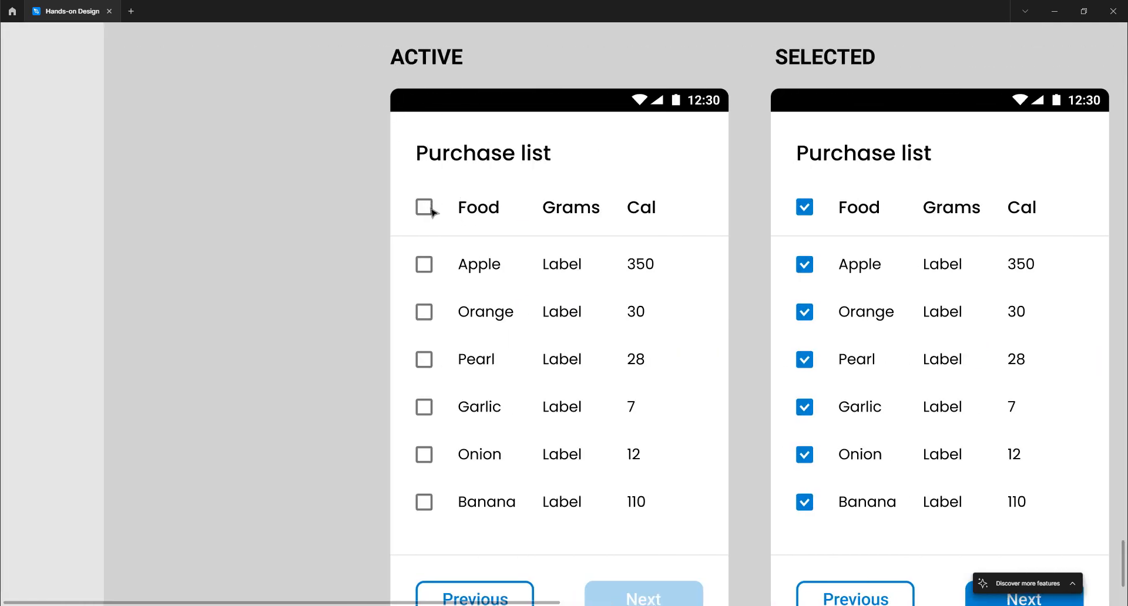
scroll(475, 222, "right", 9)
scroll(475, 222, "right", 13)
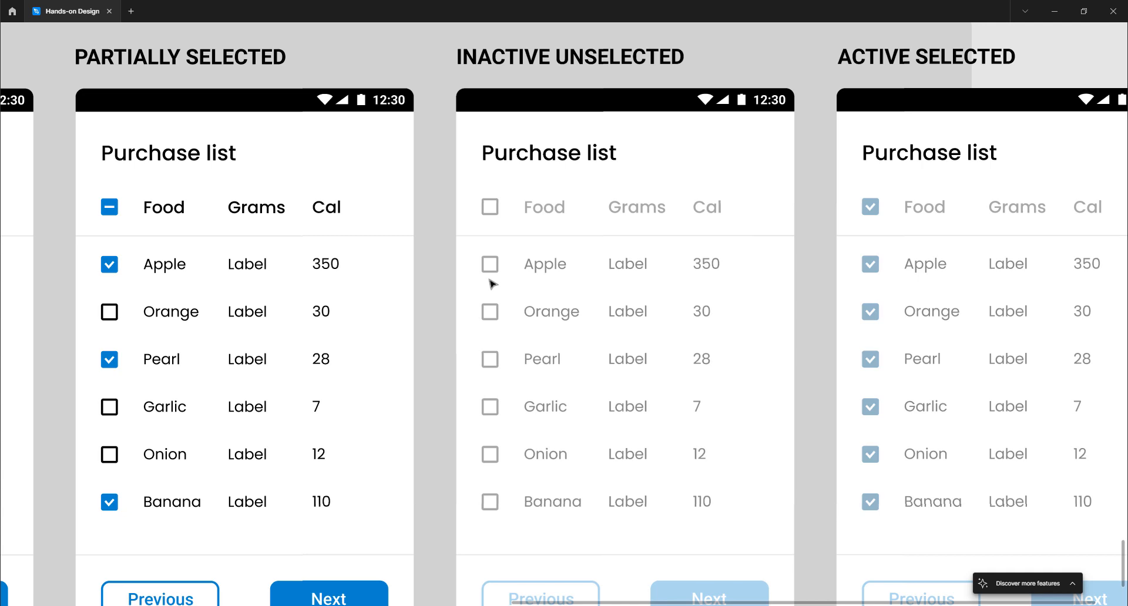
- Recolor the Purchase list title on the Inactive Unselected screen with the grey sampled from its Food header
left_click(549, 160)
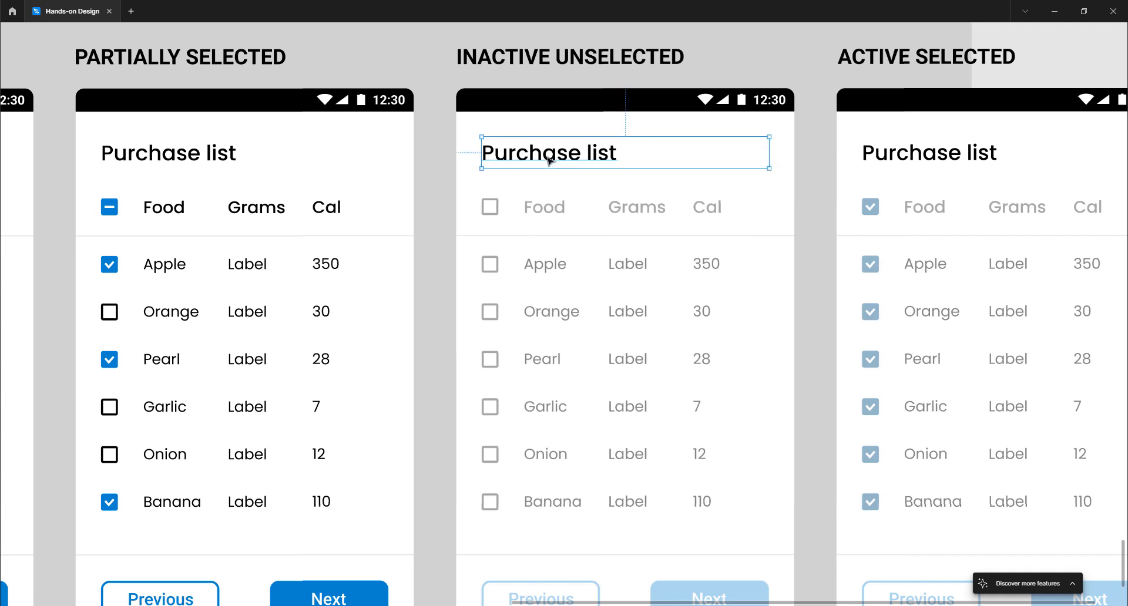
scroll(552, 212, "up", 3)
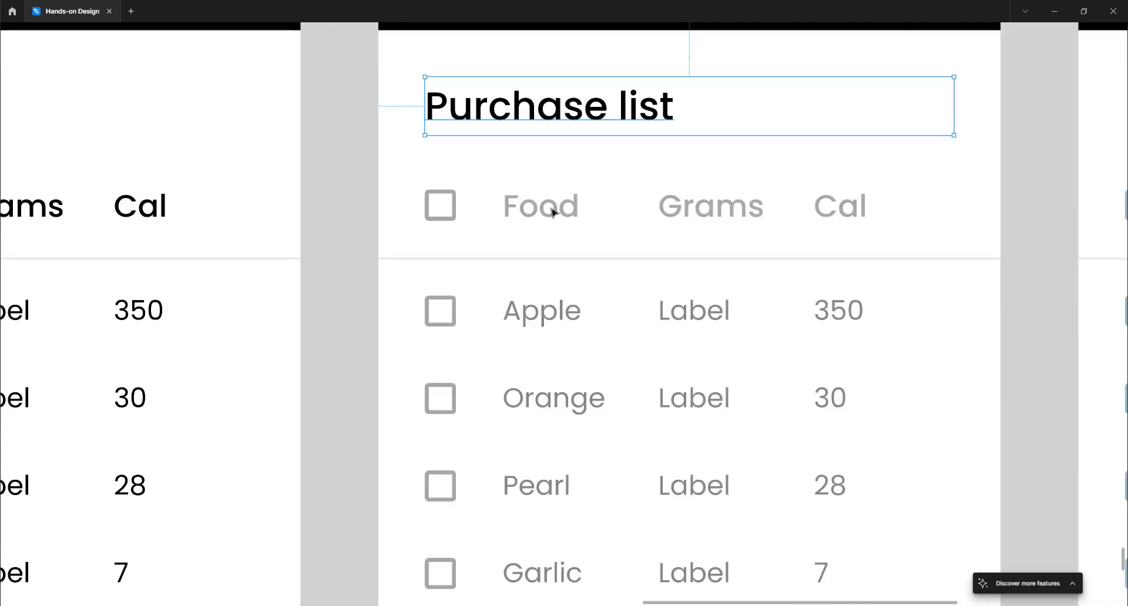
key("i")
left_click(557, 205)
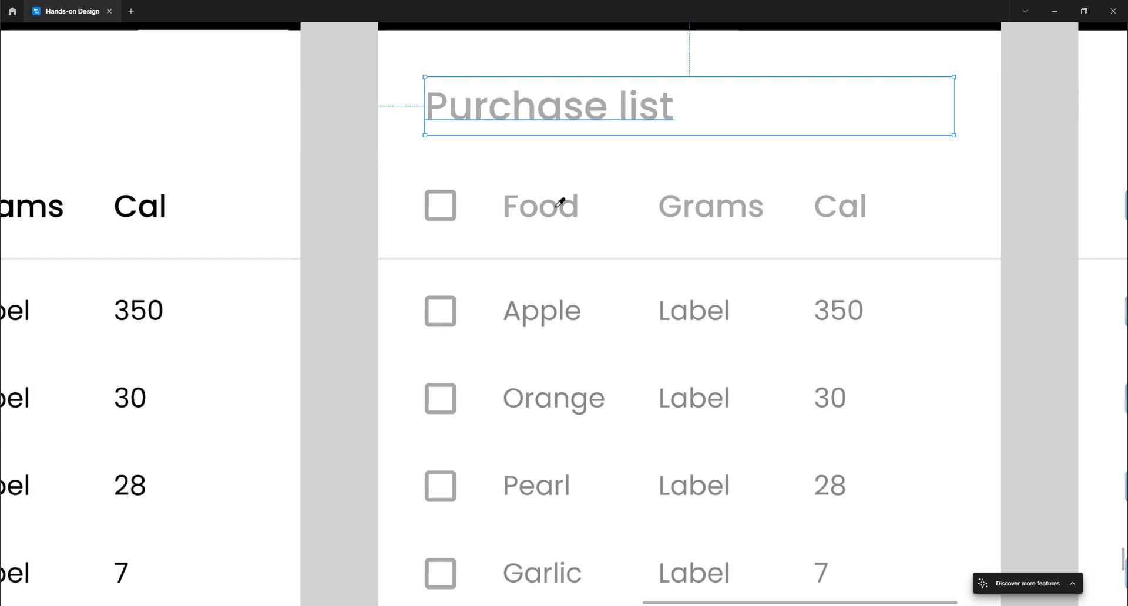
scroll(499, 214, "down", 3)
left_click(417, 299)
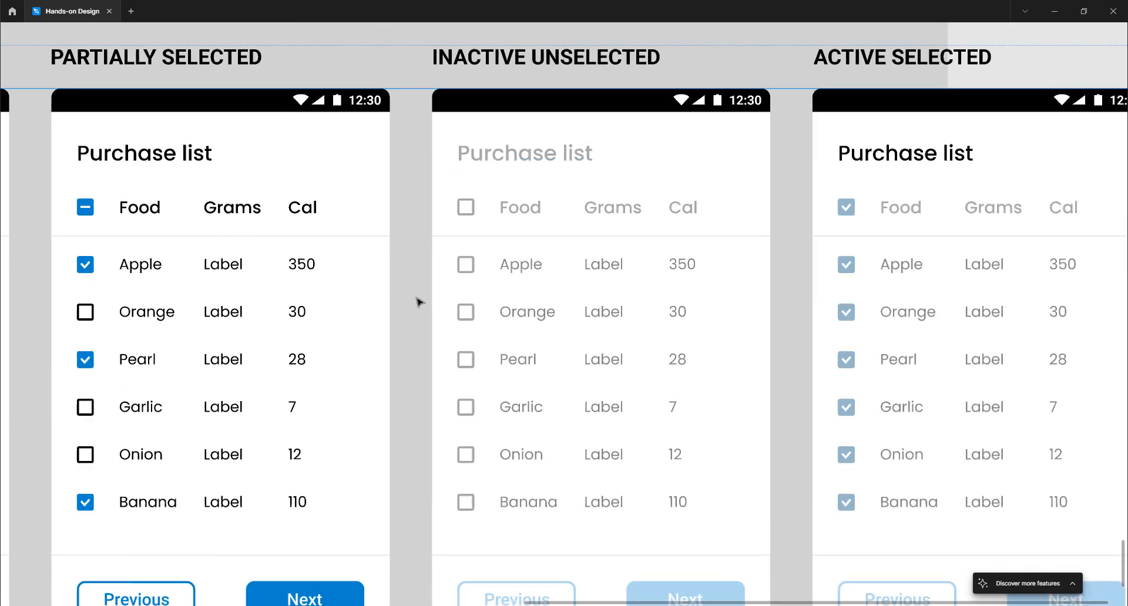
- Recolor the Purchase list title on the Active Selected screen with the grey #A8A8A8 sampled from its Food header
scroll(417, 301, "right", 5)
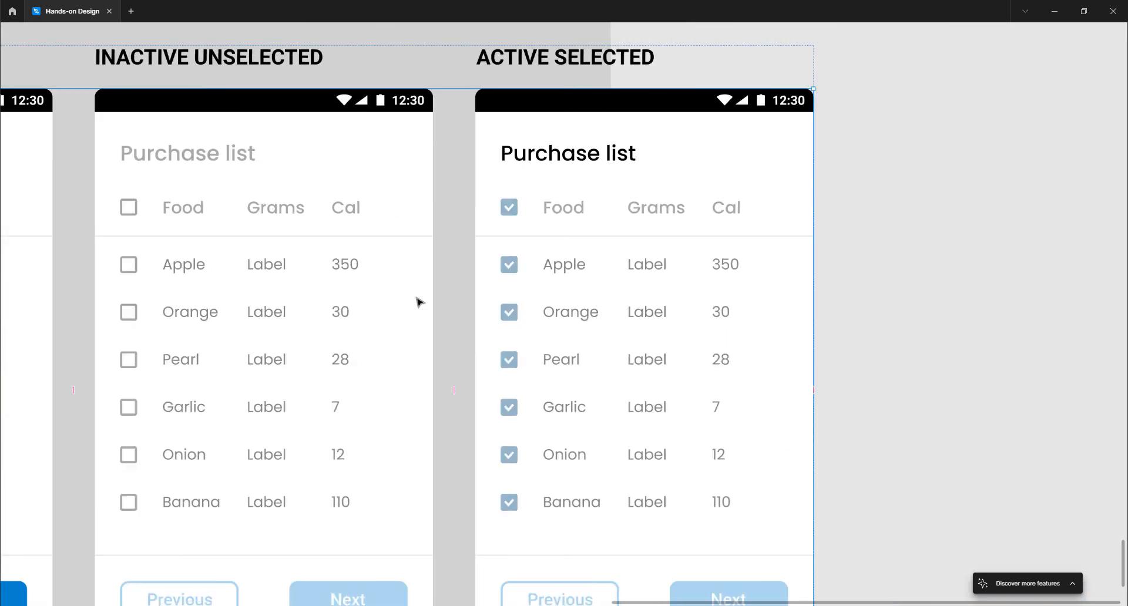
left_click(561, 159)
scroll(554, 218, "up", 3)
key("i")
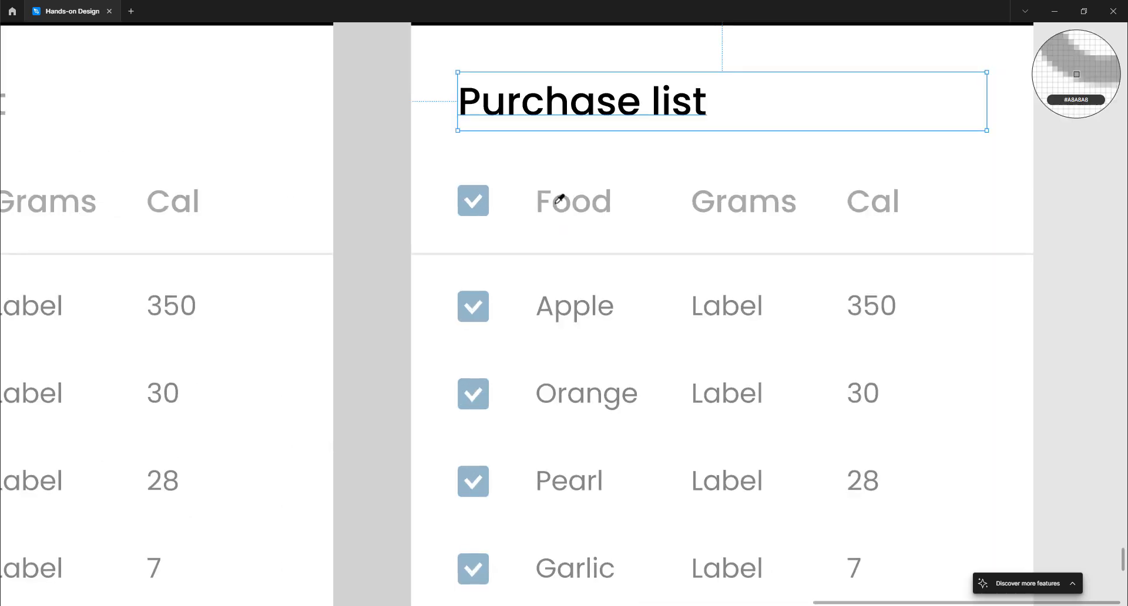
left_click(555, 203)
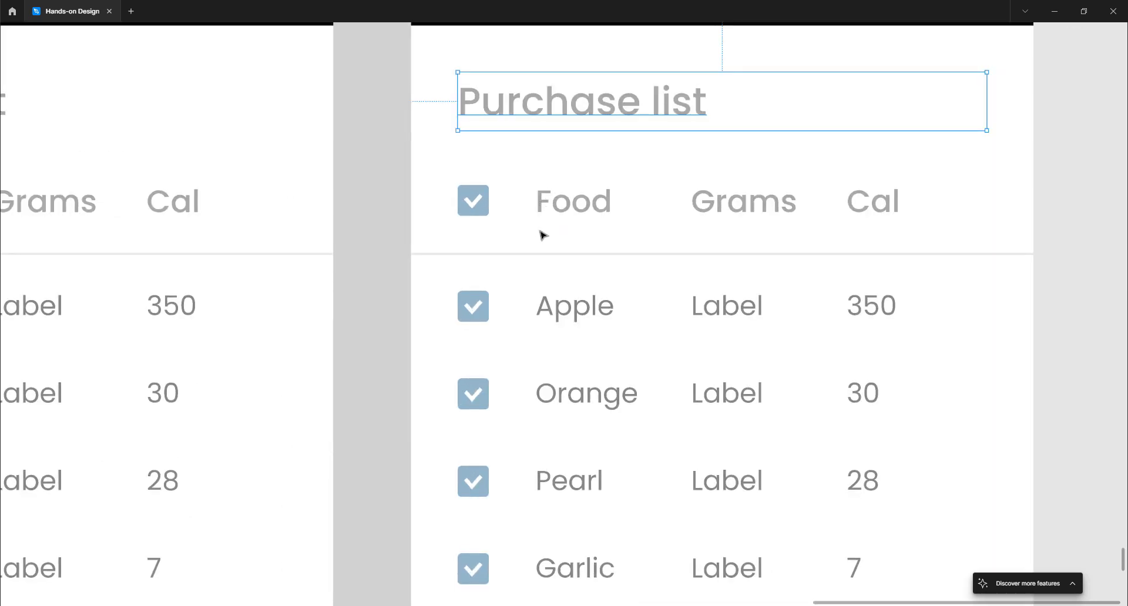
scroll(541, 235, "down", 3)
left_click(902, 232)
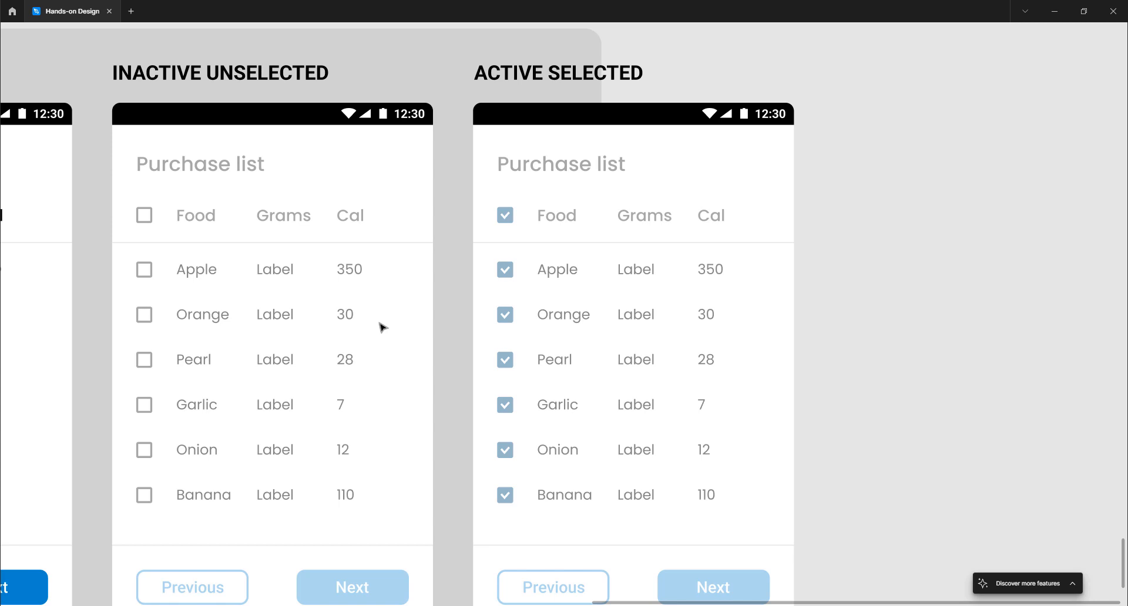
- Move the group of five state screens left so that it sits centred inside the grey States background
left_click_drag(854, 362, 855, 346)
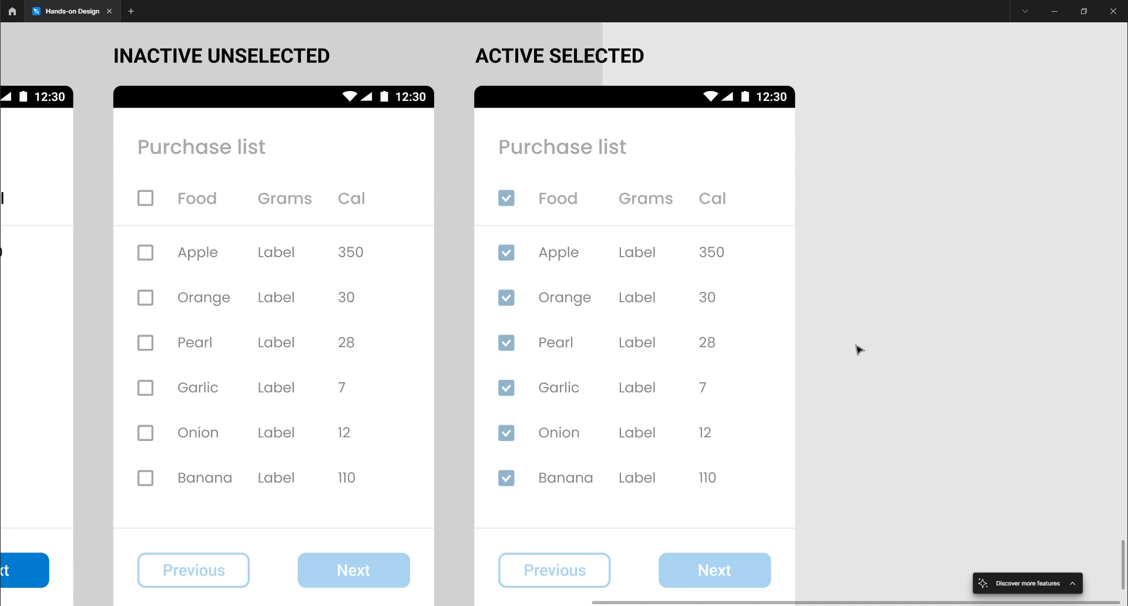
scroll(838, 307, "down", 5, "ctrl")
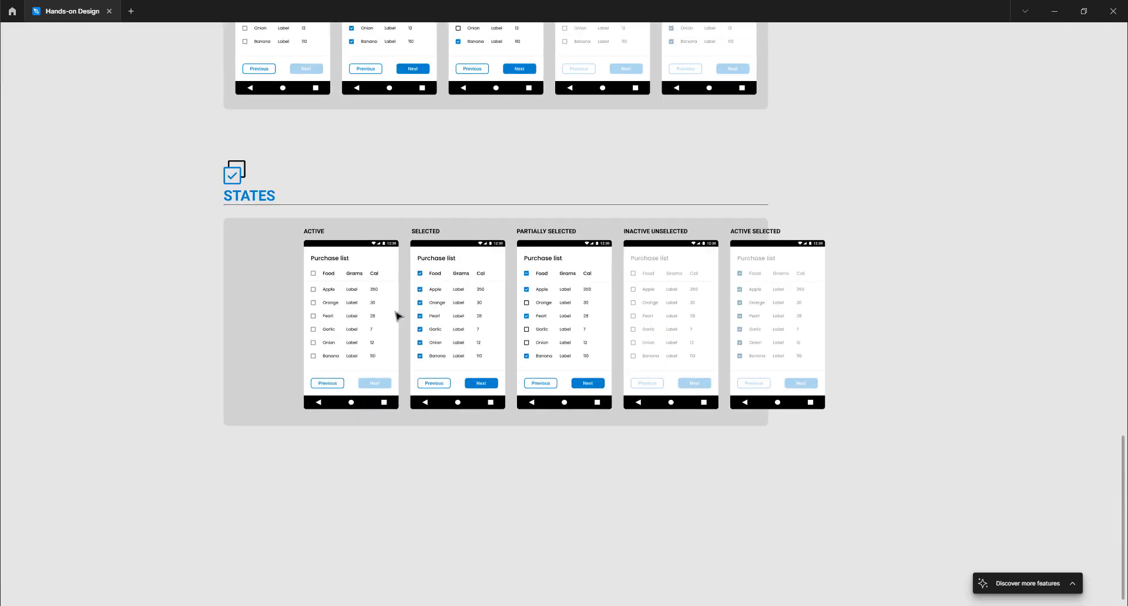
key("ctrl+z")
left_click(558, 514)
left_click(379, 342)
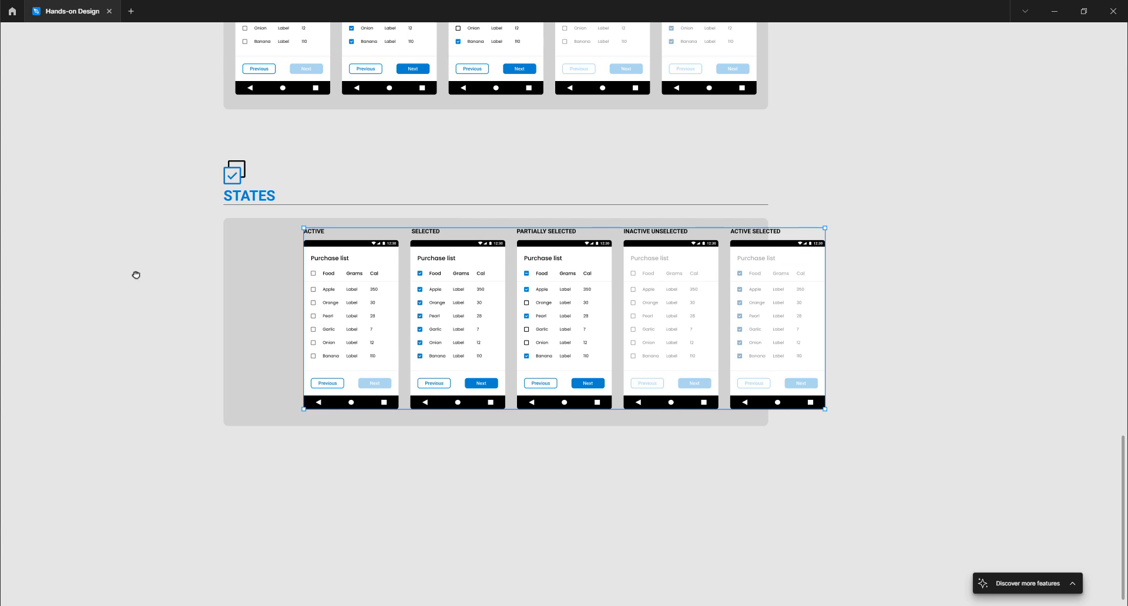
left_click_drag(136, 275, 203, 320)
scroll(397, 292, "up", 2)
left_click_drag(390, 303, 286, 302)
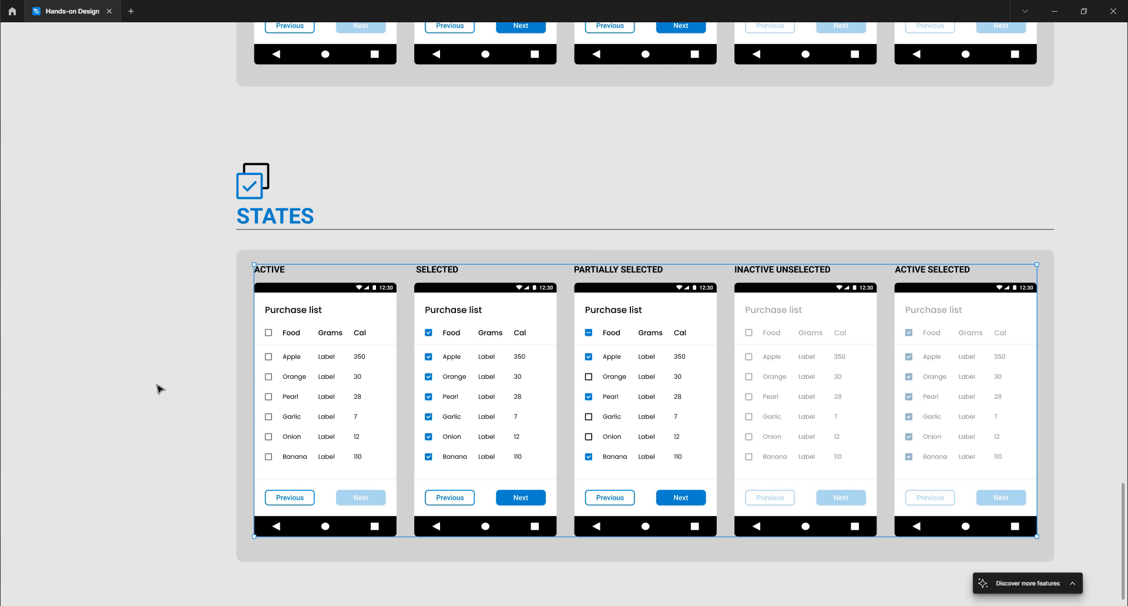
left_click(177, 296)
left_click_drag(175, 316, 133, 239)
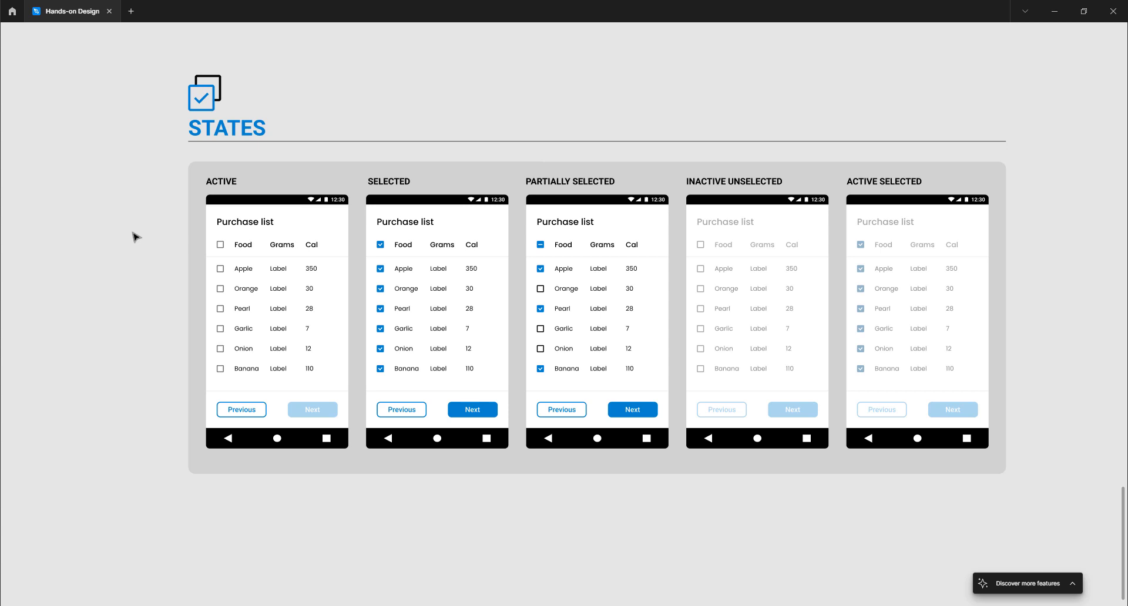
- Look through the file's page list and view the Table page's sections from Atoms to Pages with the interface hidden
key("ctrl+backslash")
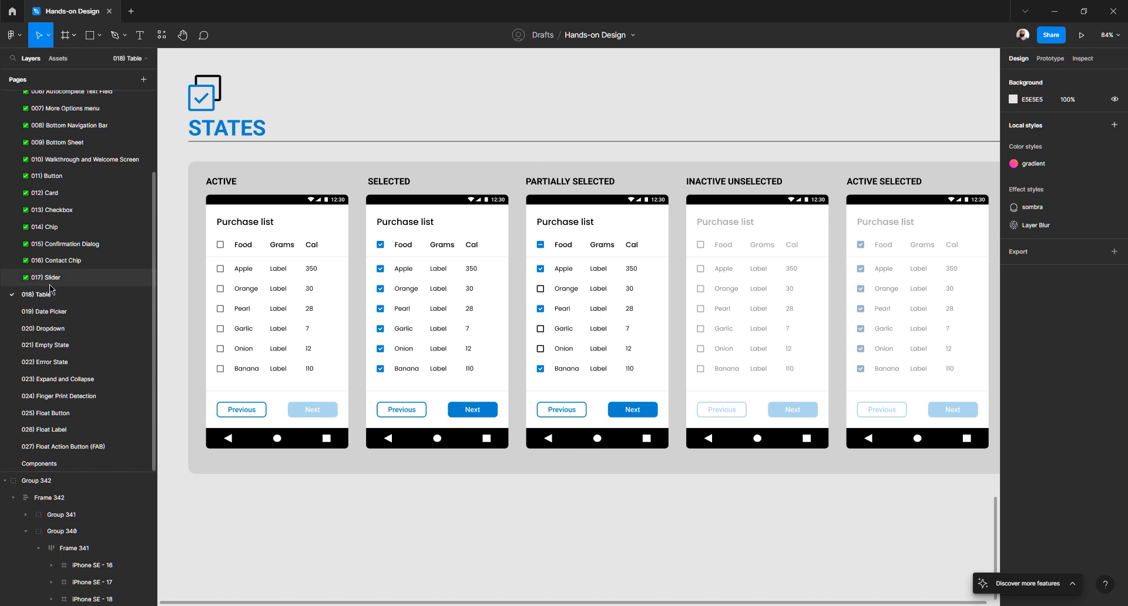
scroll(51, 294, "up", 3)
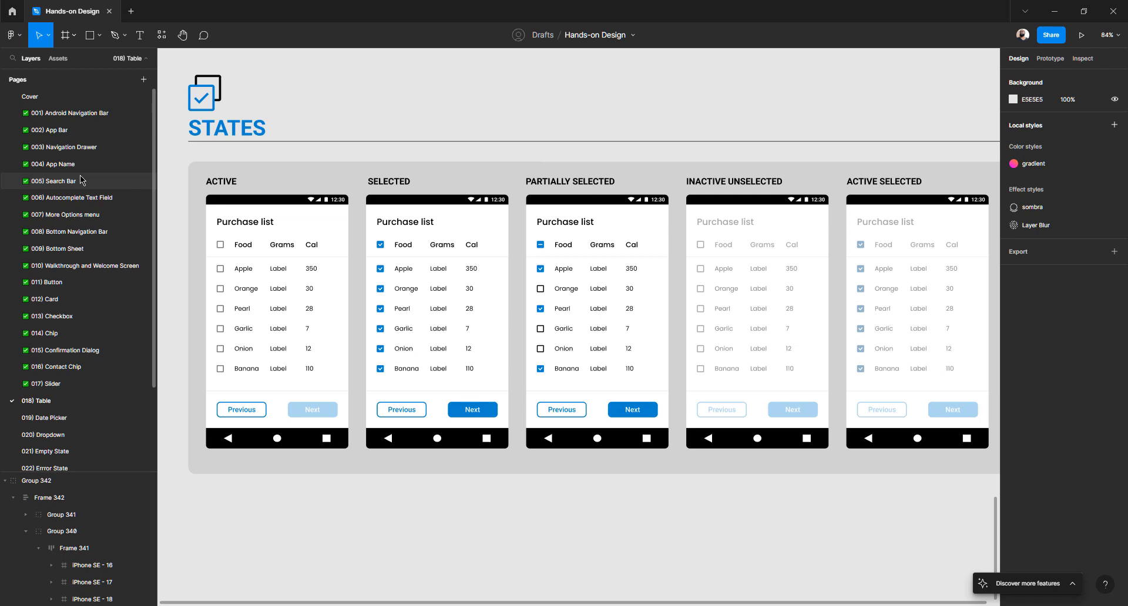
key("ctrl+backslash")
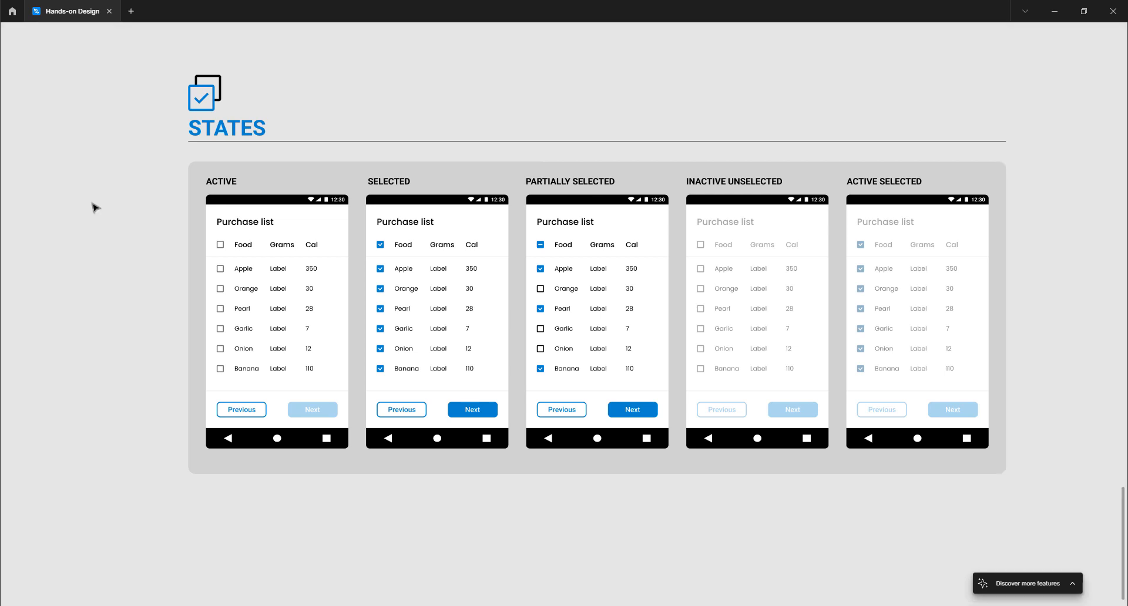
left_click_drag(137, 201, 111, 214)
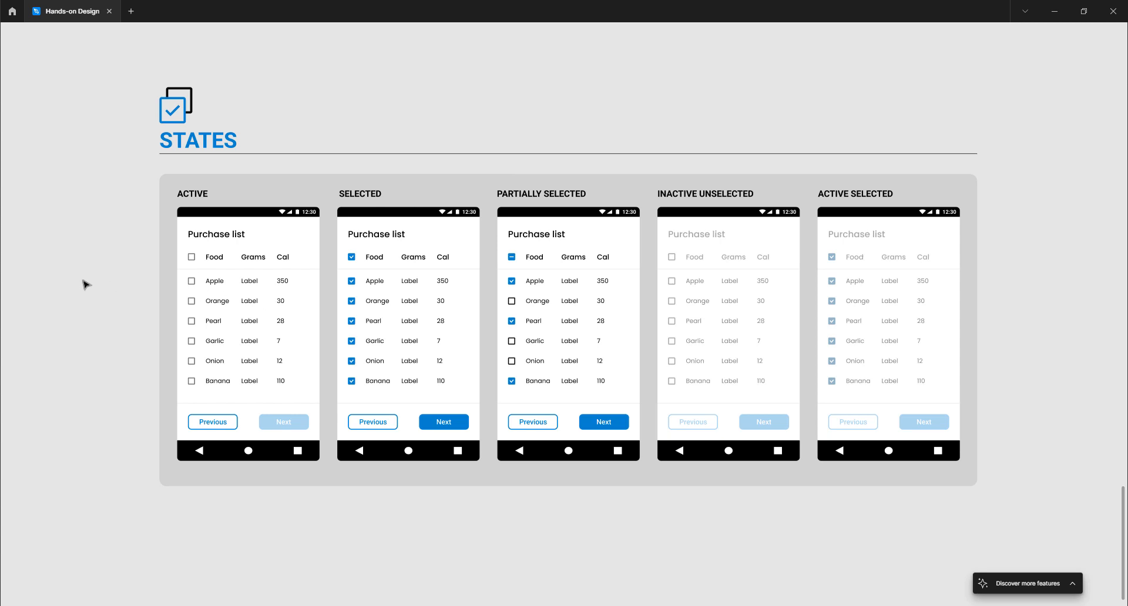
scroll(104, 254, "down", 6)
scroll(185, 256, "up", 8)
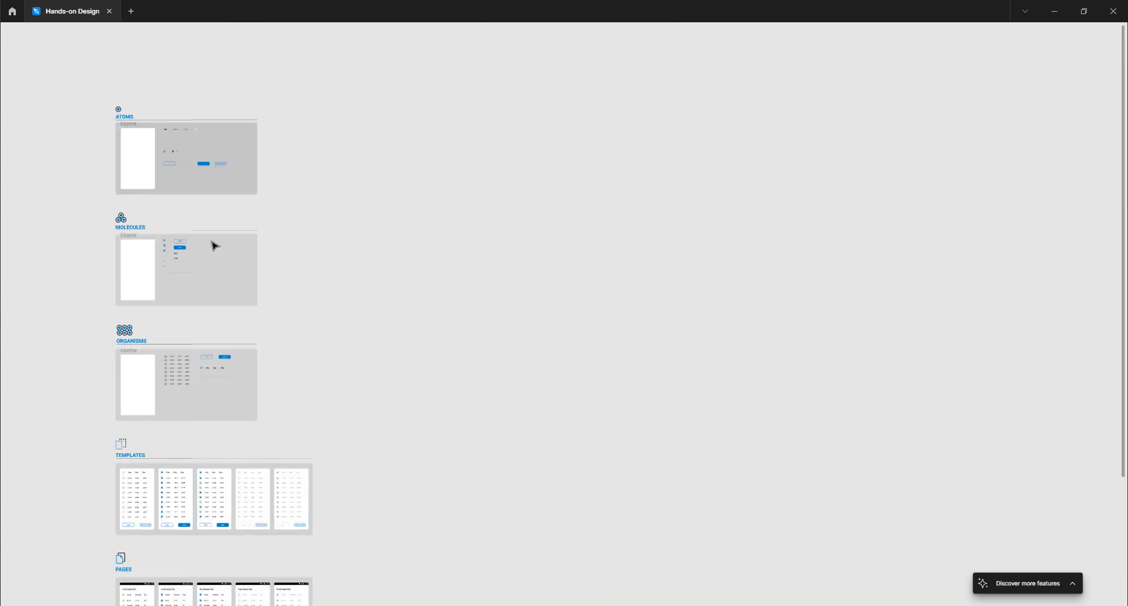
- Show the interface again and examine the Atoms section's frame, texts, icons, checkboxes, buttons and divider up close
key("ctrl+backslash")
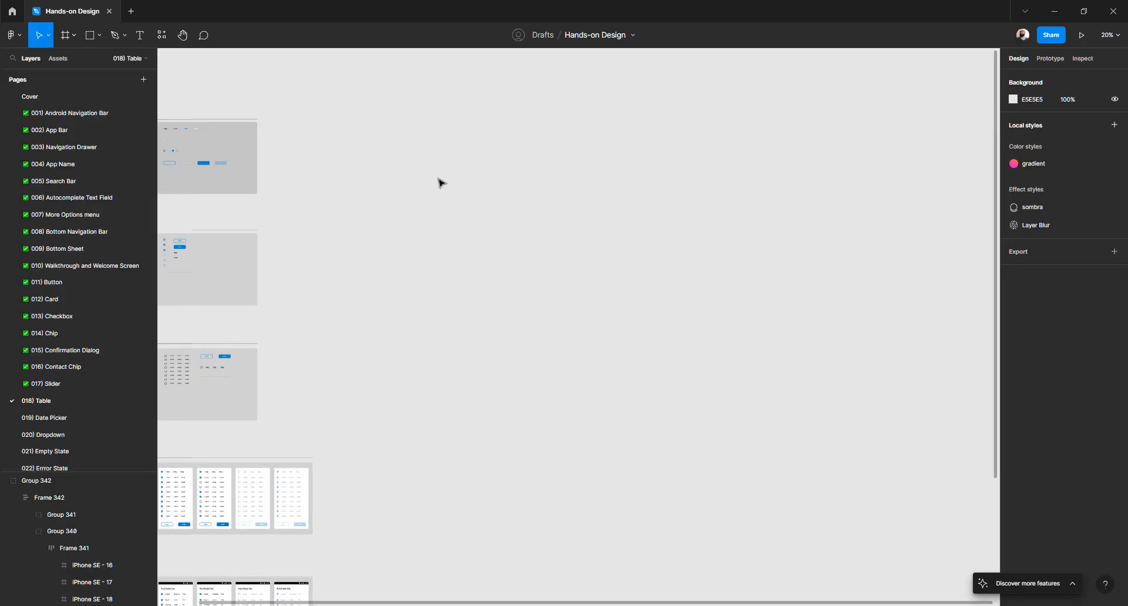
left_click_drag(452, 147, 601, 167)
left_click_drag(499, 163, 589, 190)
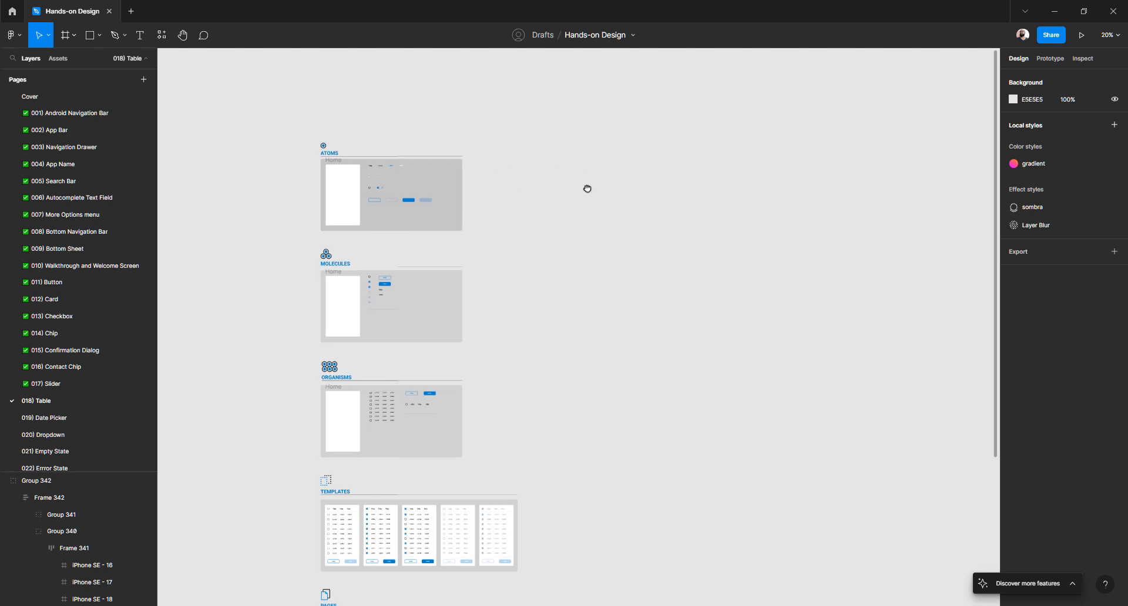
scroll(434, 204, "up", 5)
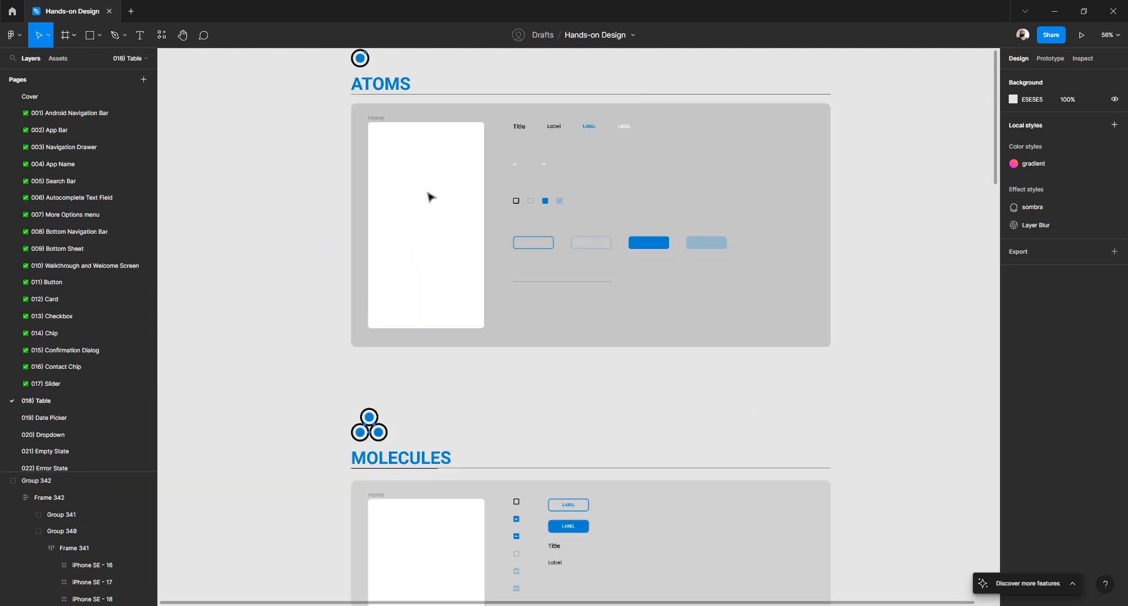
left_click_drag(294, 173, 256, 281)
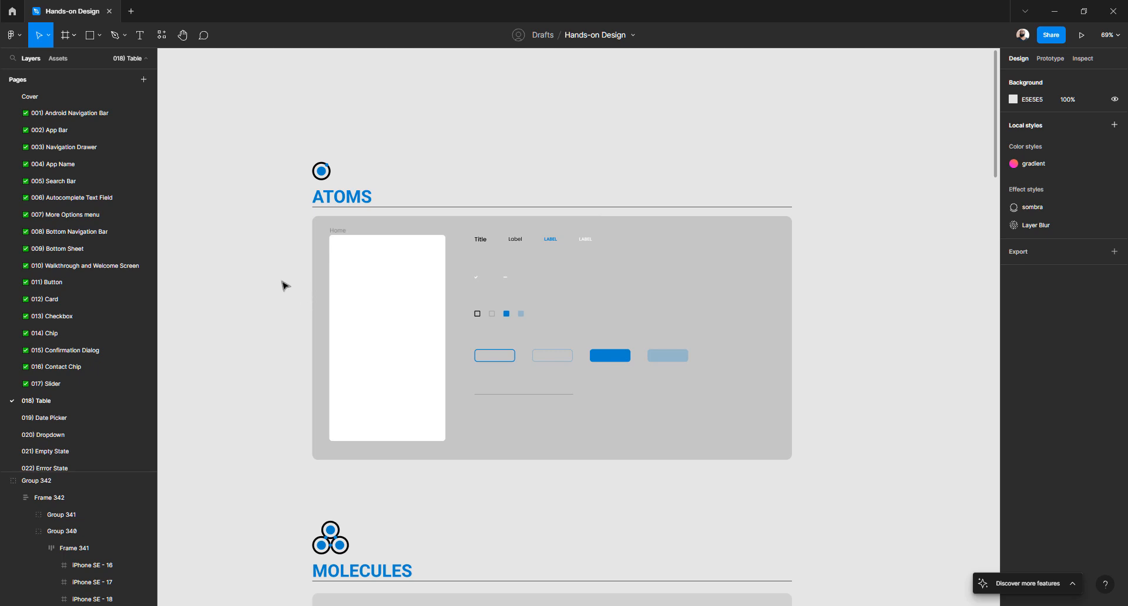
scroll(319, 256, "up", 3)
scroll(247, 271, "down", 2)
scroll(247, 270, "right", 2)
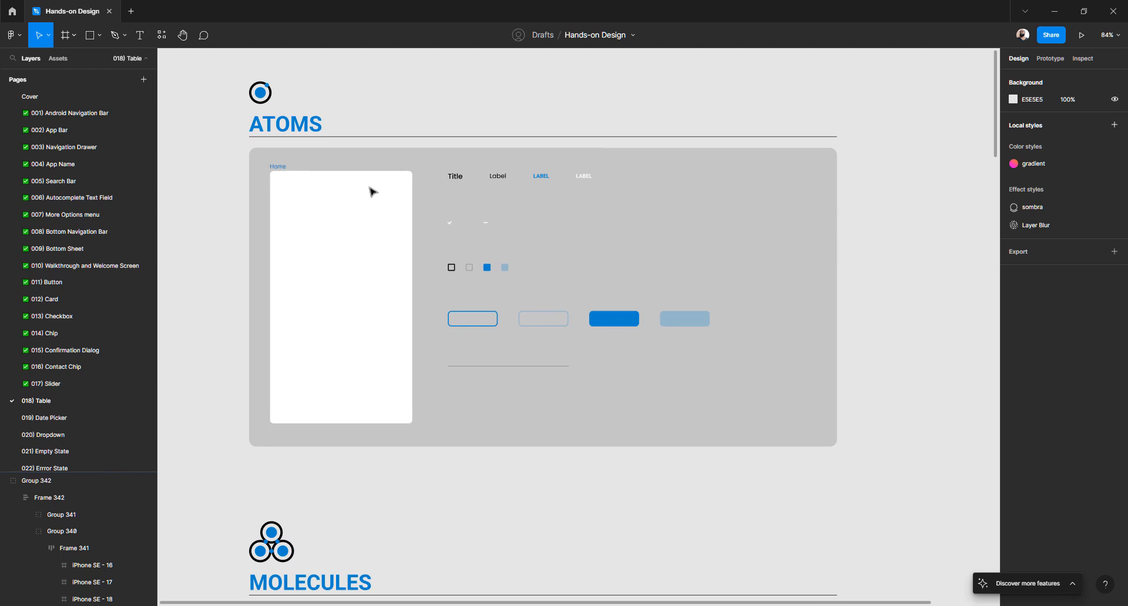
scroll(326, 197, "up", 3)
- Inspect the properties of the Atoms section's Home frame, its group of elements and the divider line
left_click(319, 209)
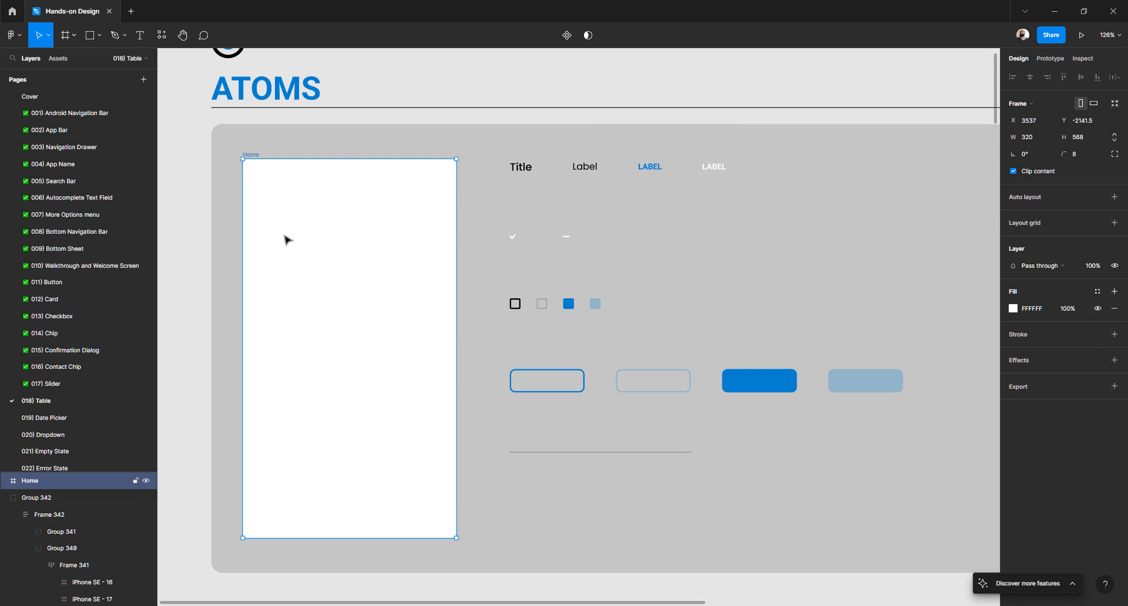
left_click(519, 169)
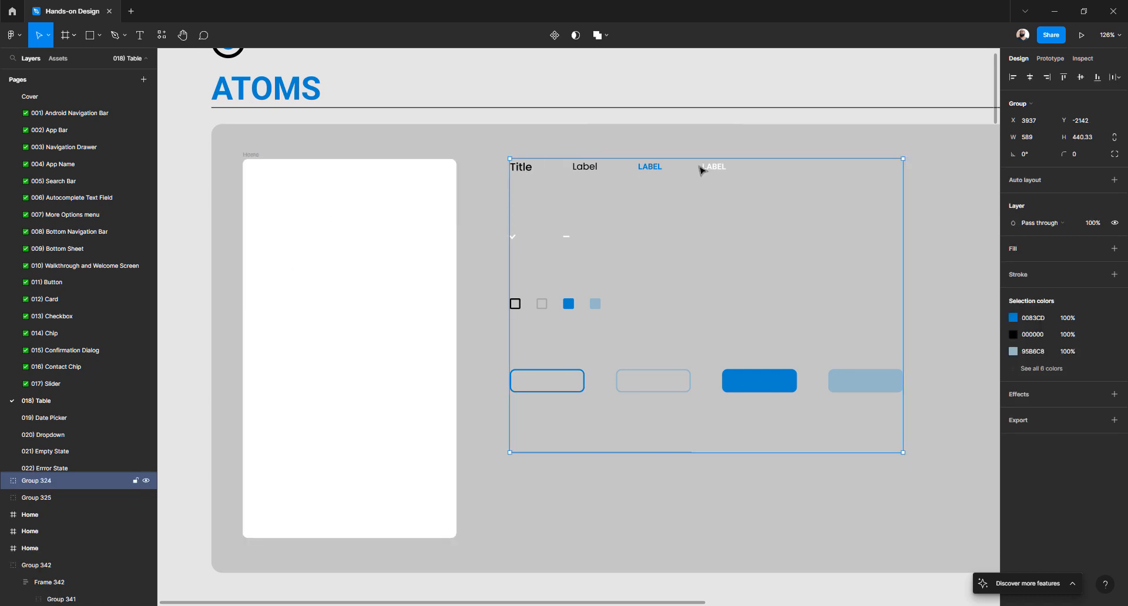
scroll(512, 237, "up", 5)
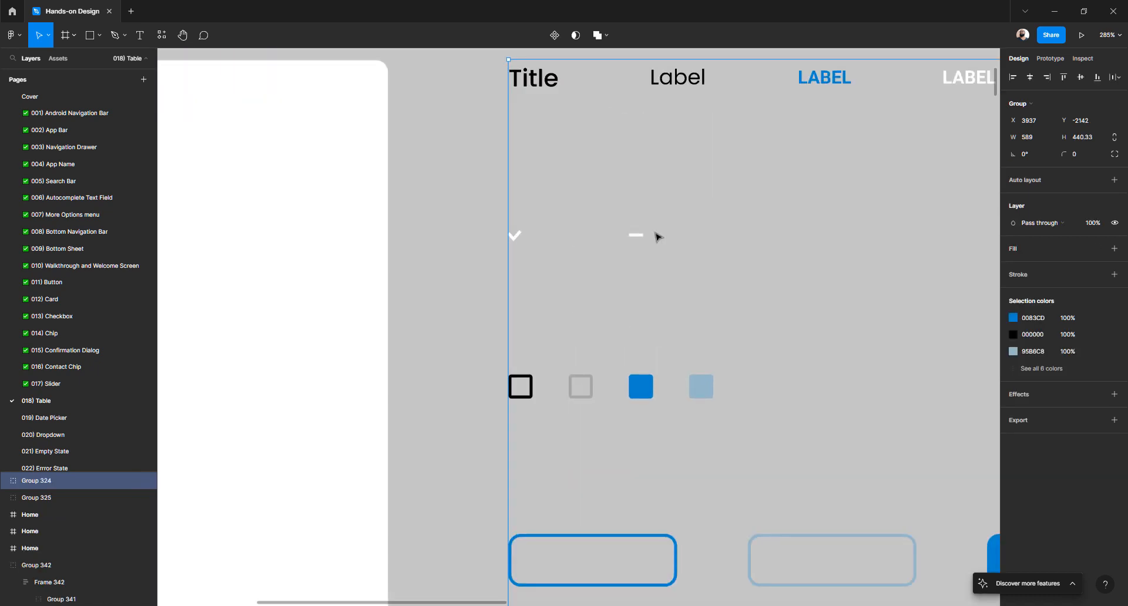
scroll(511, 335, "down", 1)
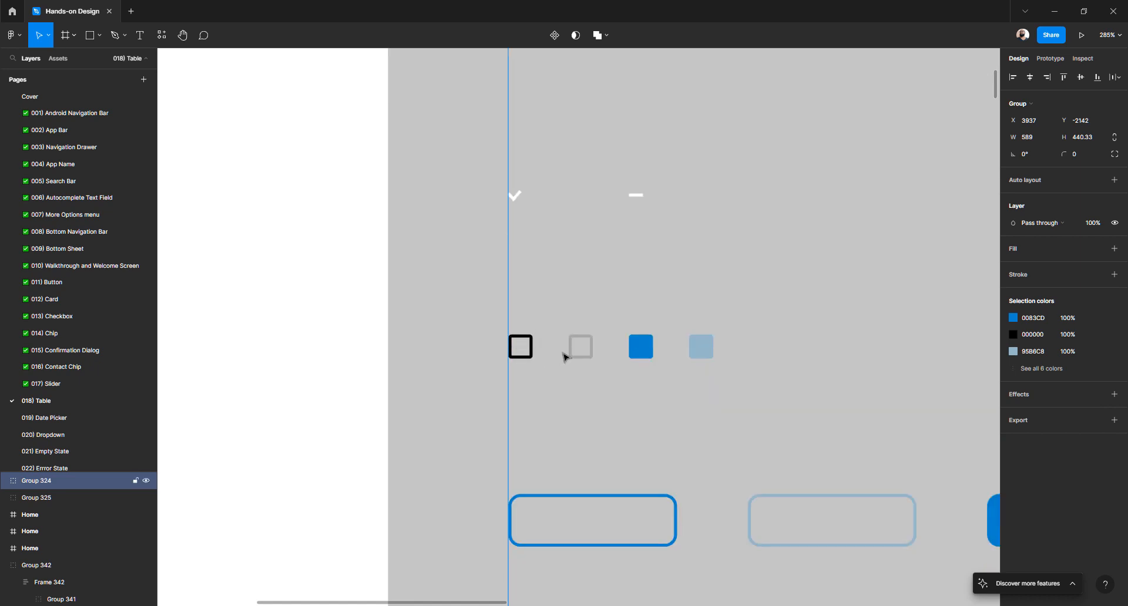
scroll(578, 341, "down", 4)
scroll(578, 347, "down", 2)
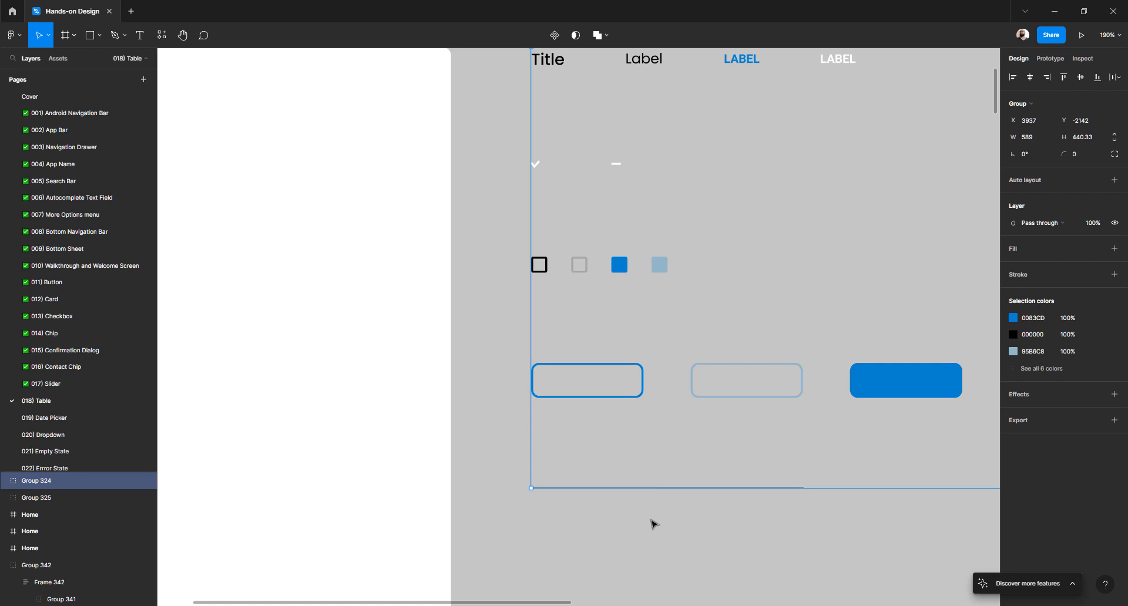
left_click(653, 524)
left_click(634, 491)
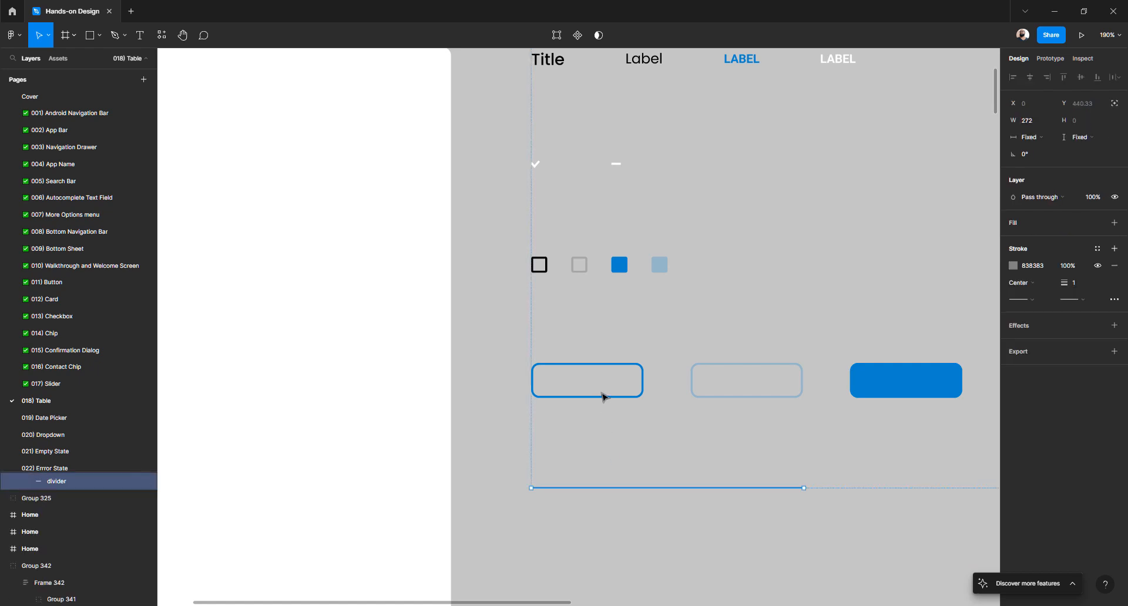
scroll(603, 397, "down", 5)
left_click(363, 438)
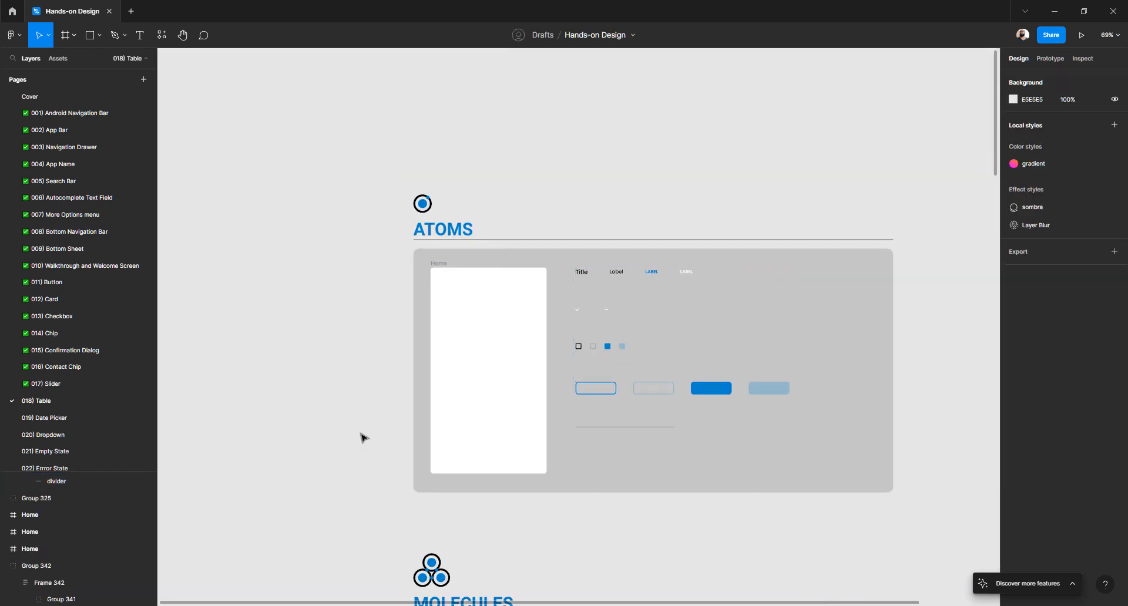
- Hide the interface and examine the Molecules section's checkbox, button, title and label combinations
left_click_drag(363, 438, 294, 274)
key("ctrl+backslash")
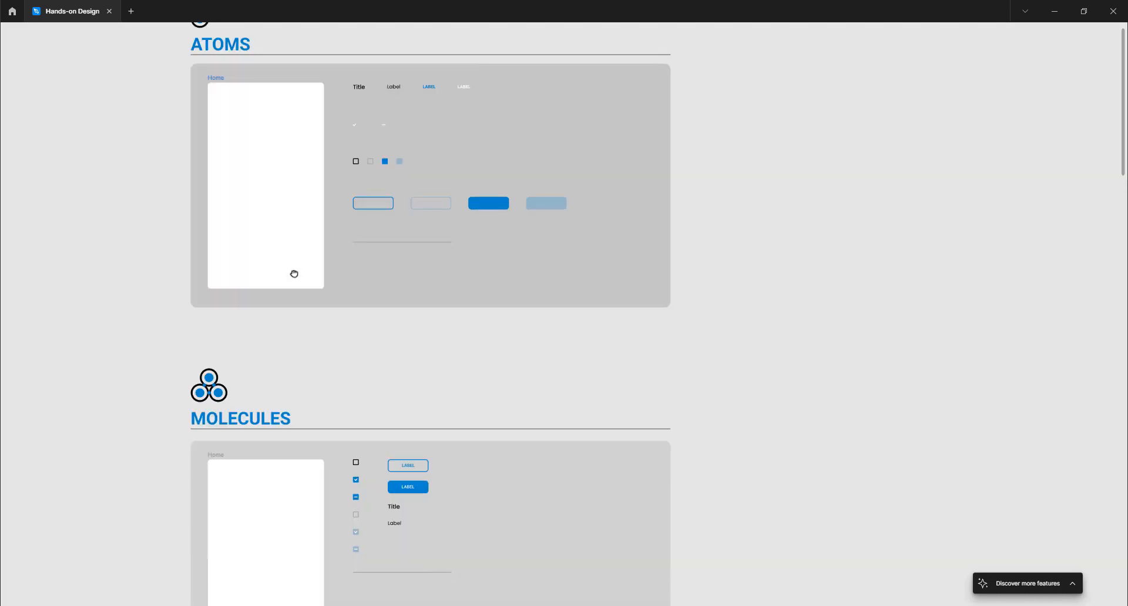
left_click_drag(111, 360, 250, 204)
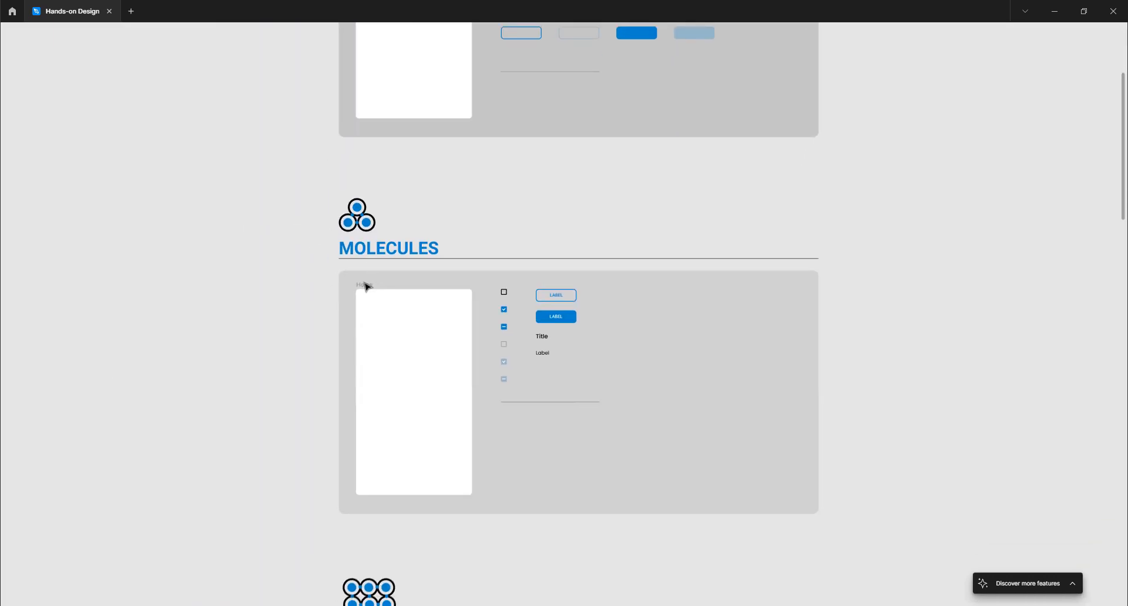
scroll(364, 287, "up", 5)
left_click_drag(250, 340, 213, 296)
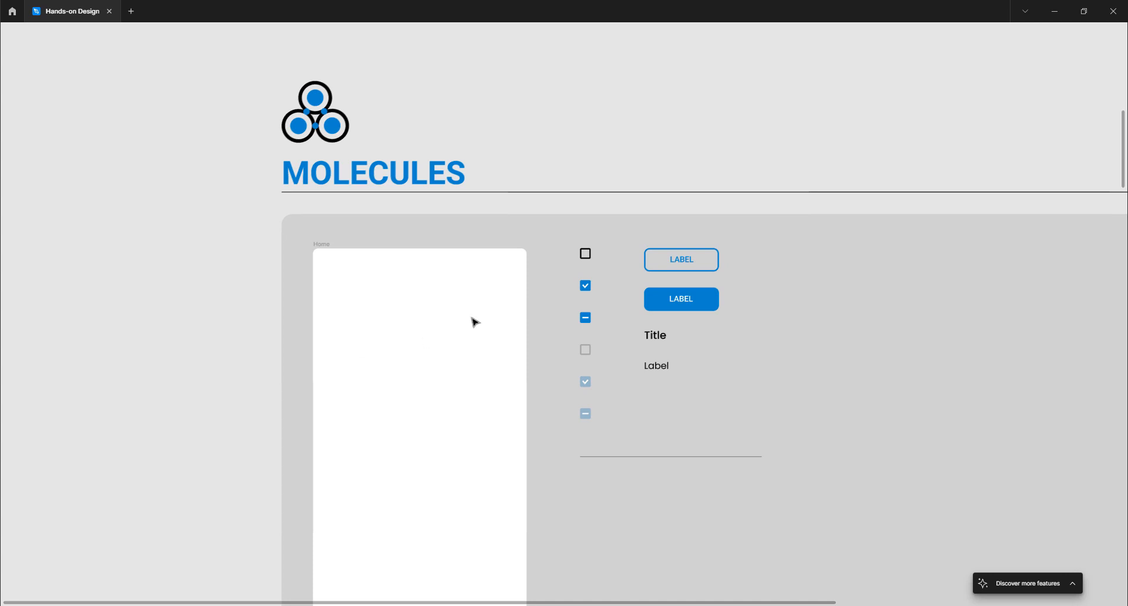
left_click(689, 263)
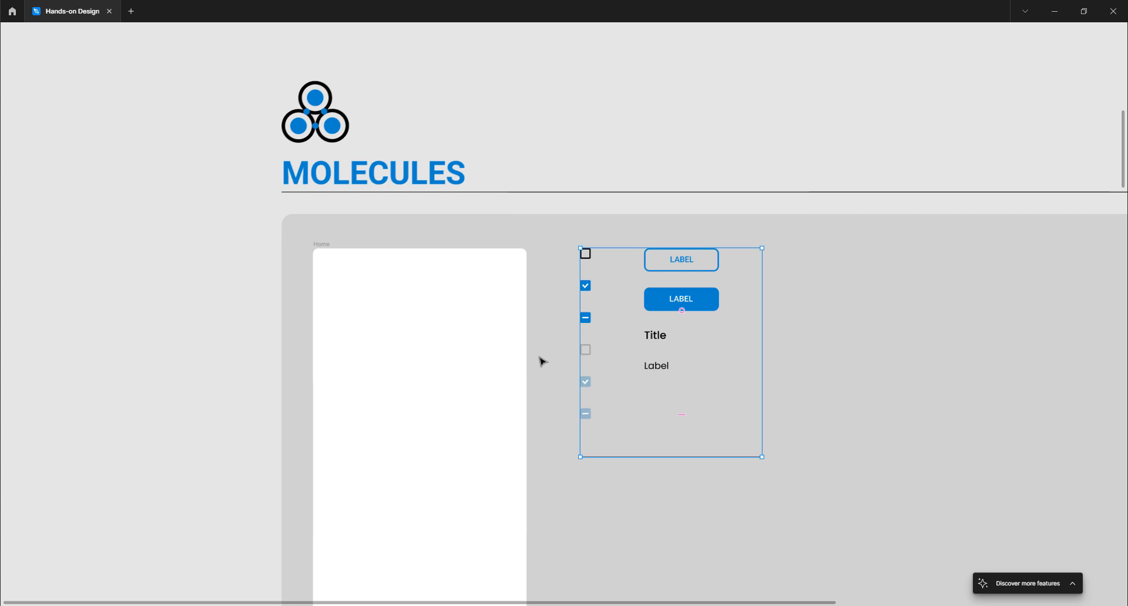
- Examine the Organisms section's label rows, buttons and title row, and the five table screens in the Templates section
scroll(476, 366, "down", 9)
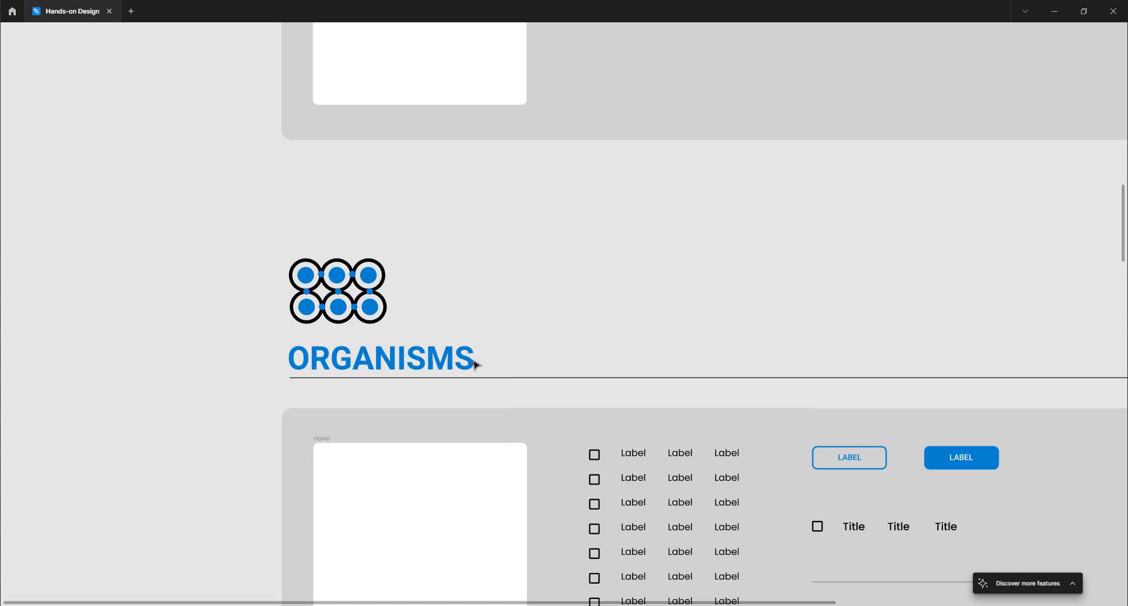
scroll(476, 365, "down", 3)
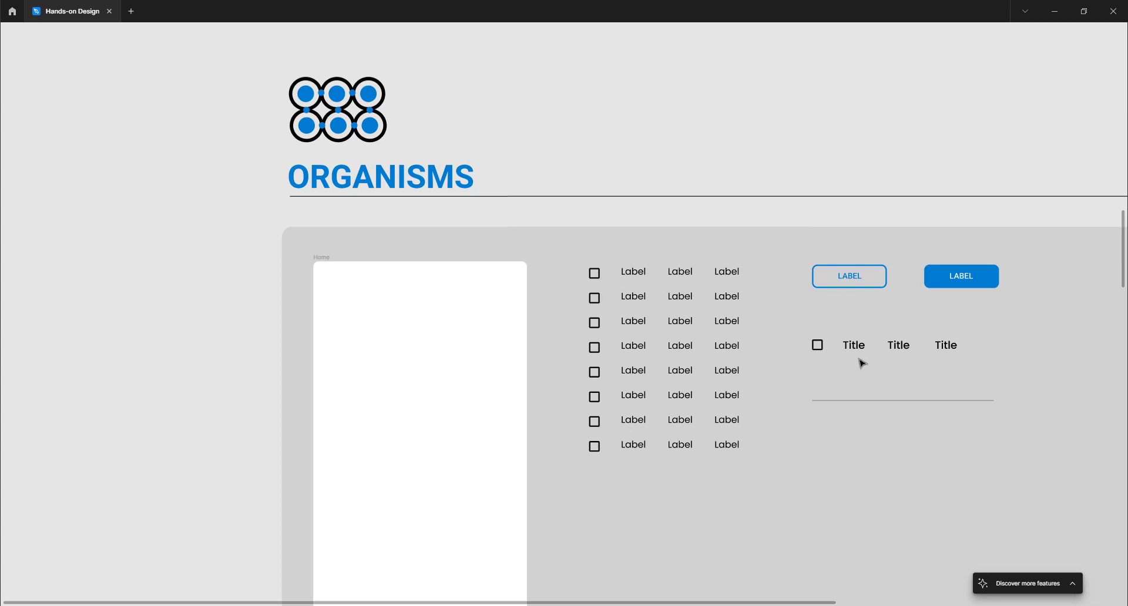
scroll(526, 355, "down", 3)
scroll(527, 355, "down", 10)
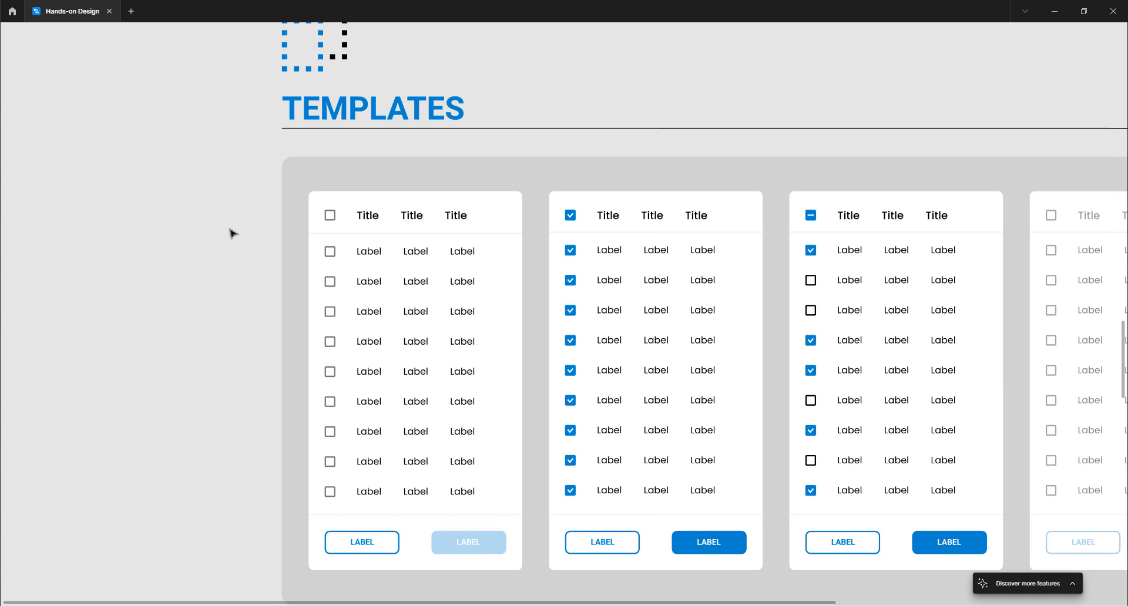
left_click_drag(231, 231, 80, 241)
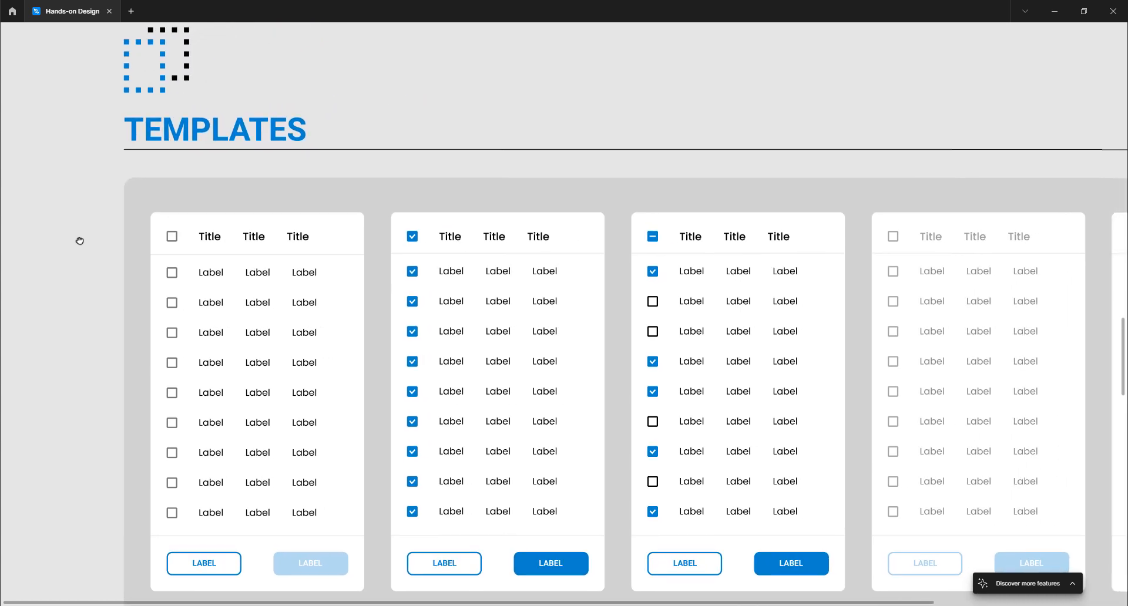
scroll(411, 282, "right", 4)
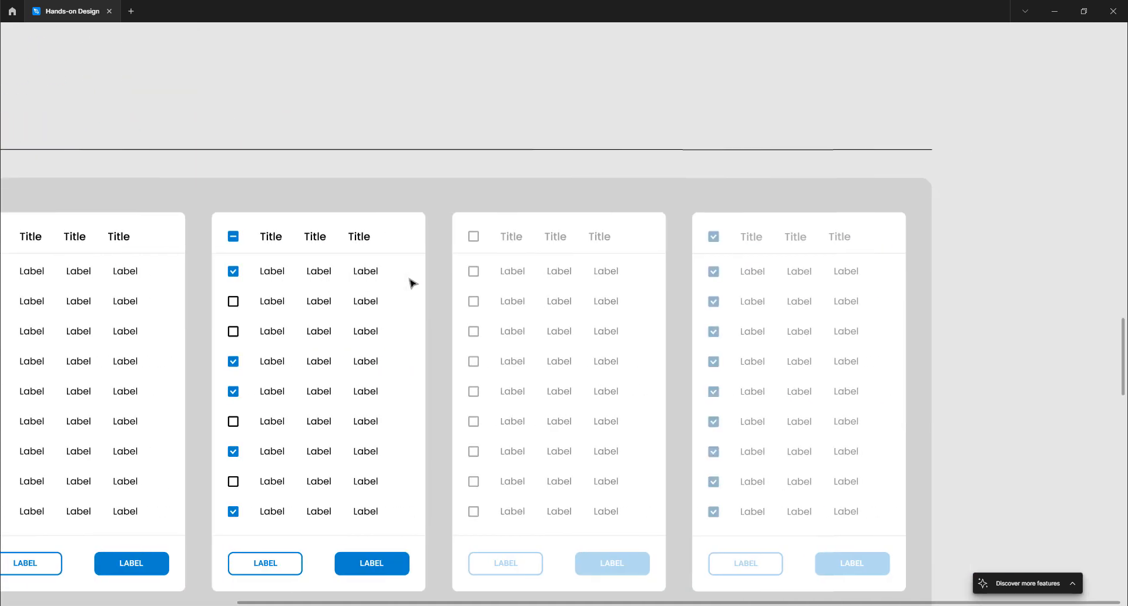
scroll(411, 283, "left", 10)
scroll(411, 282, "down", 4)
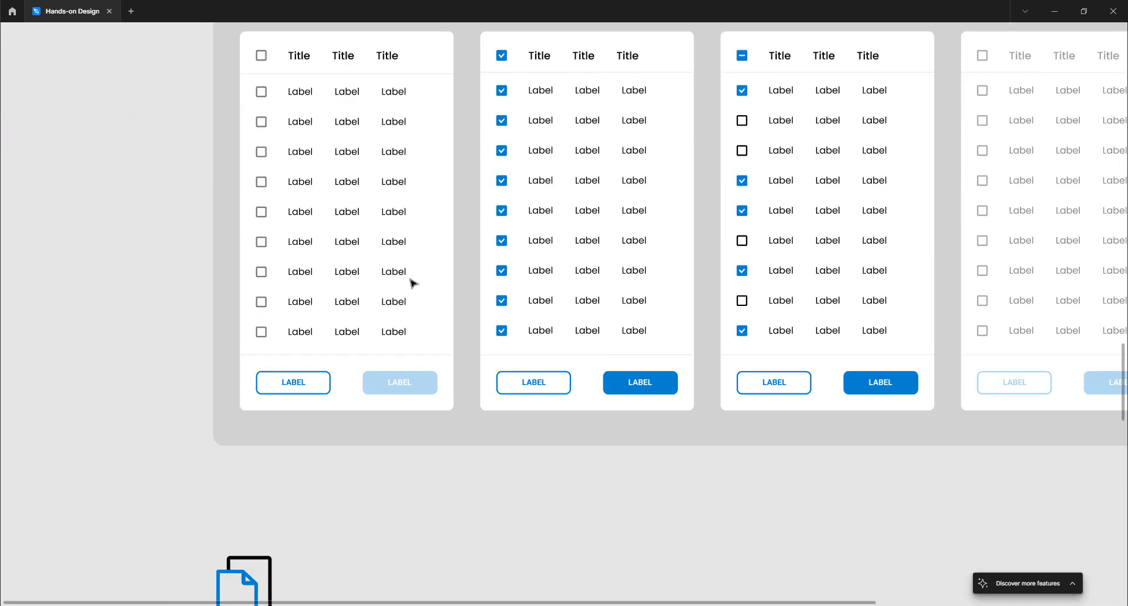
- Examine the Purchase list screens in the Pages section and compare them with those in the States section
scroll(411, 283, "down", 14)
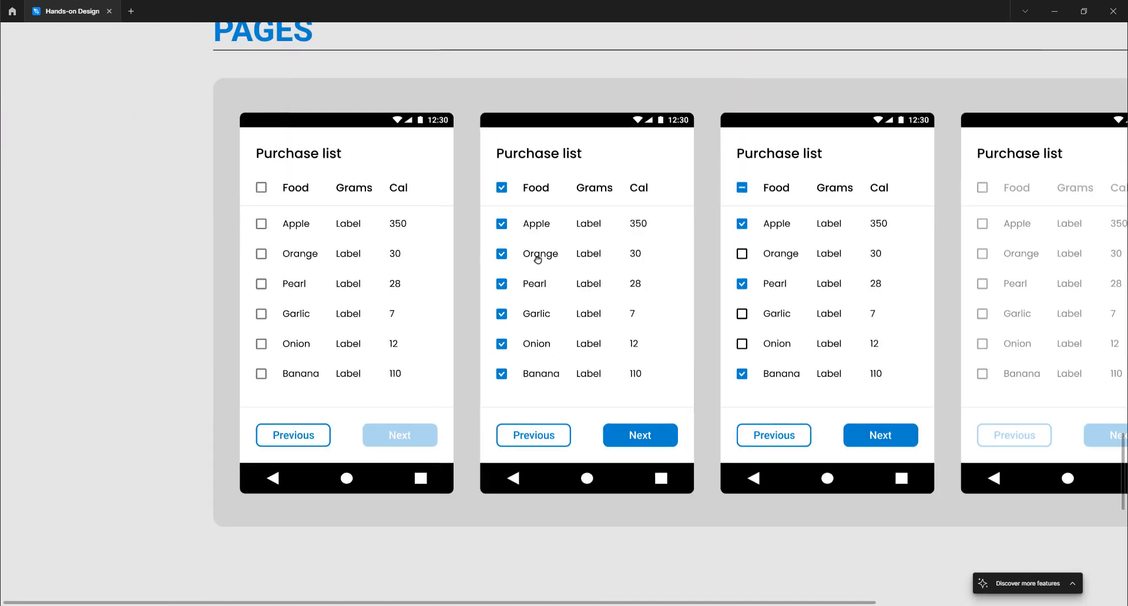
left_click_drag(537, 259, 368, 281)
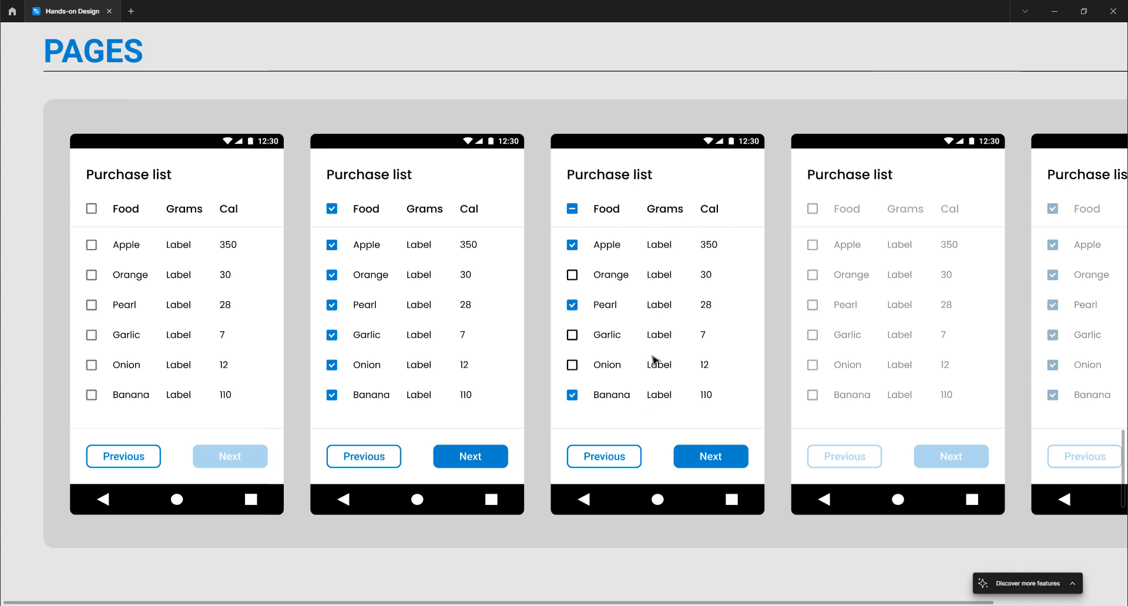
scroll(354, 304, "up", 2)
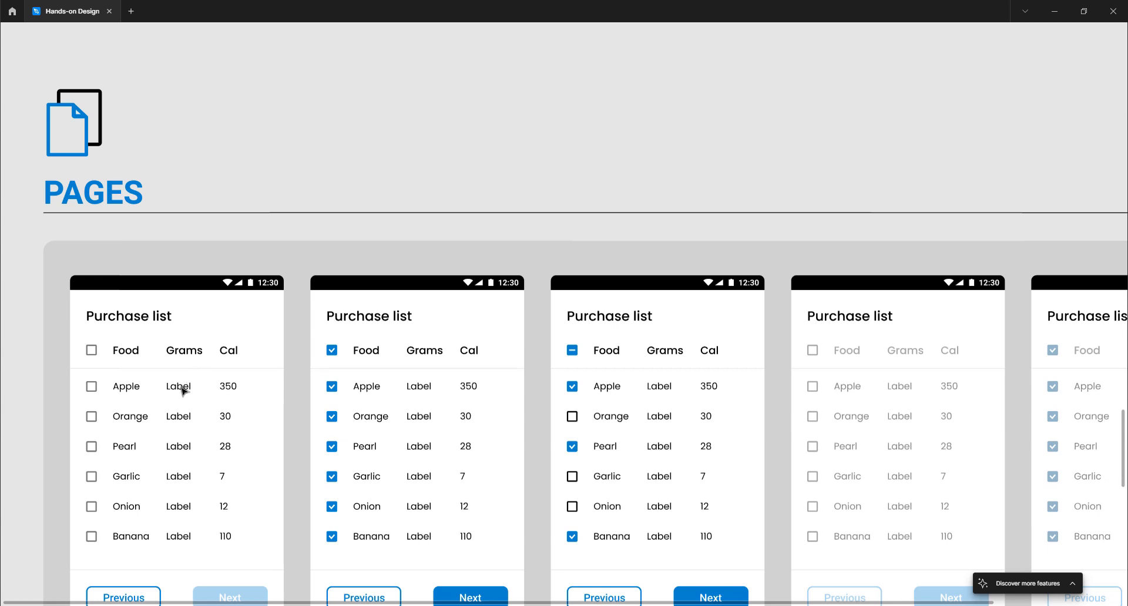
scroll(232, 378, "down", 6)
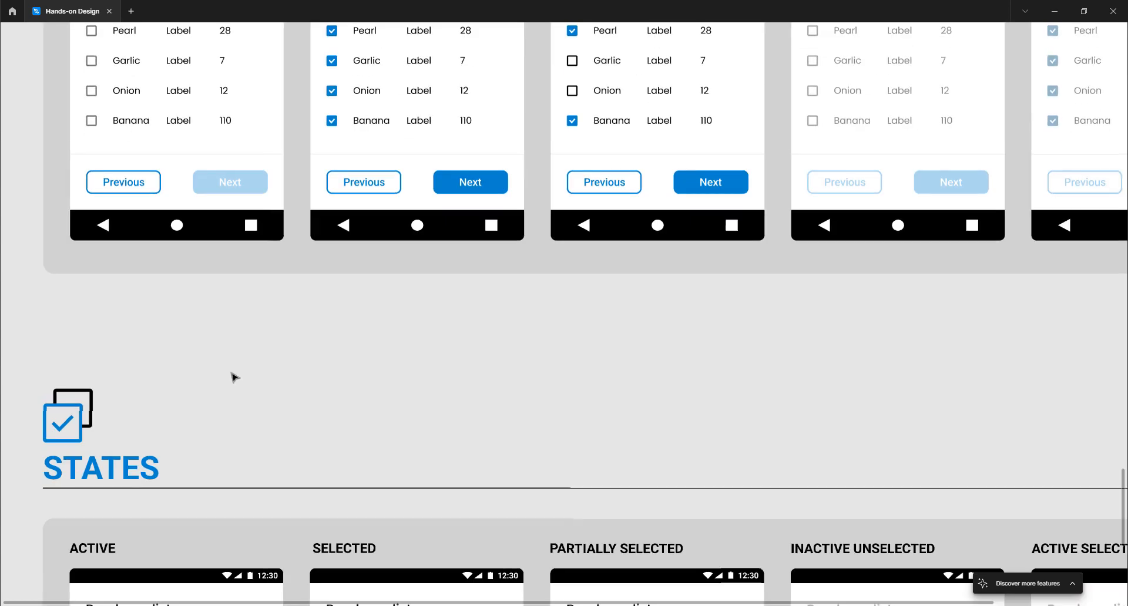
scroll(233, 377, "down", 6)
scroll(233, 377, "up", 3)
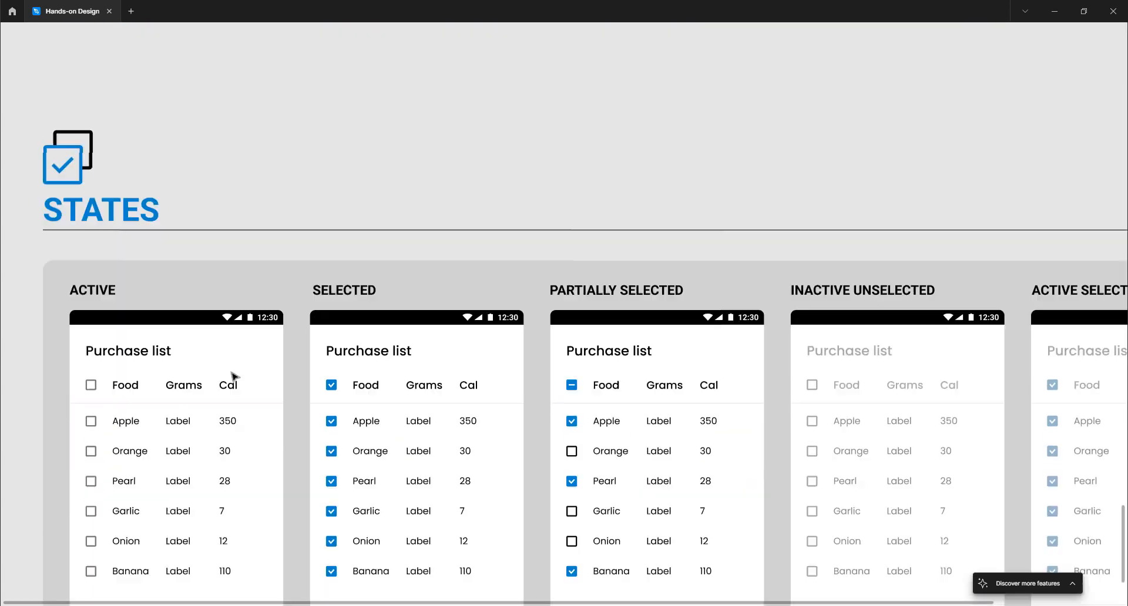
- Fill in the Grams column on the first Pages screen with 125 for Apple, 75 for Orange and 66 for Pearl
scroll(232, 377, "up", 9)
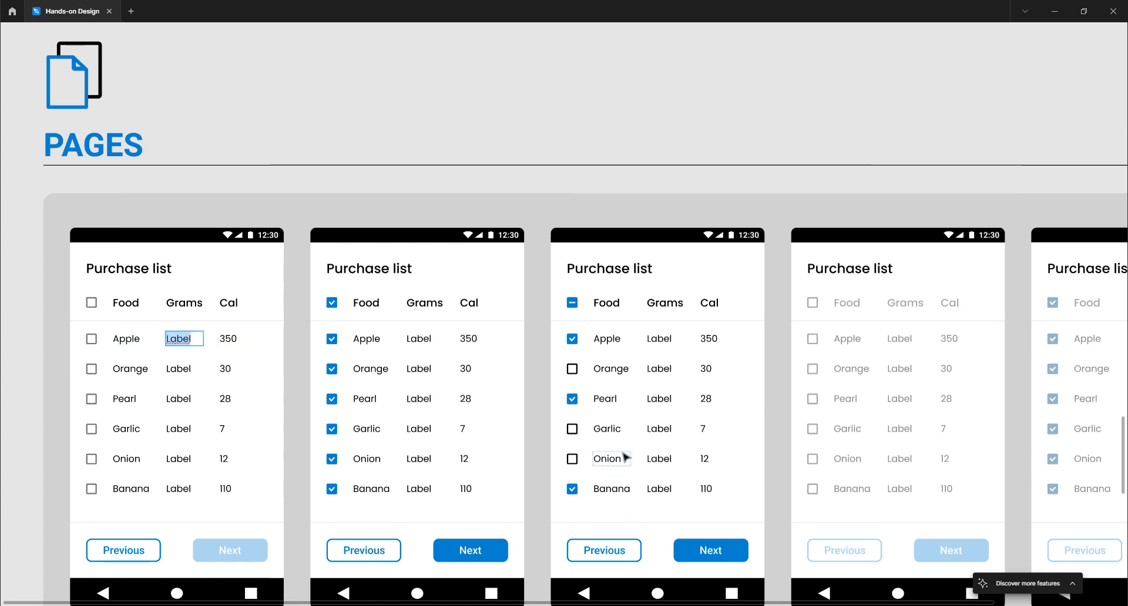
type("125")
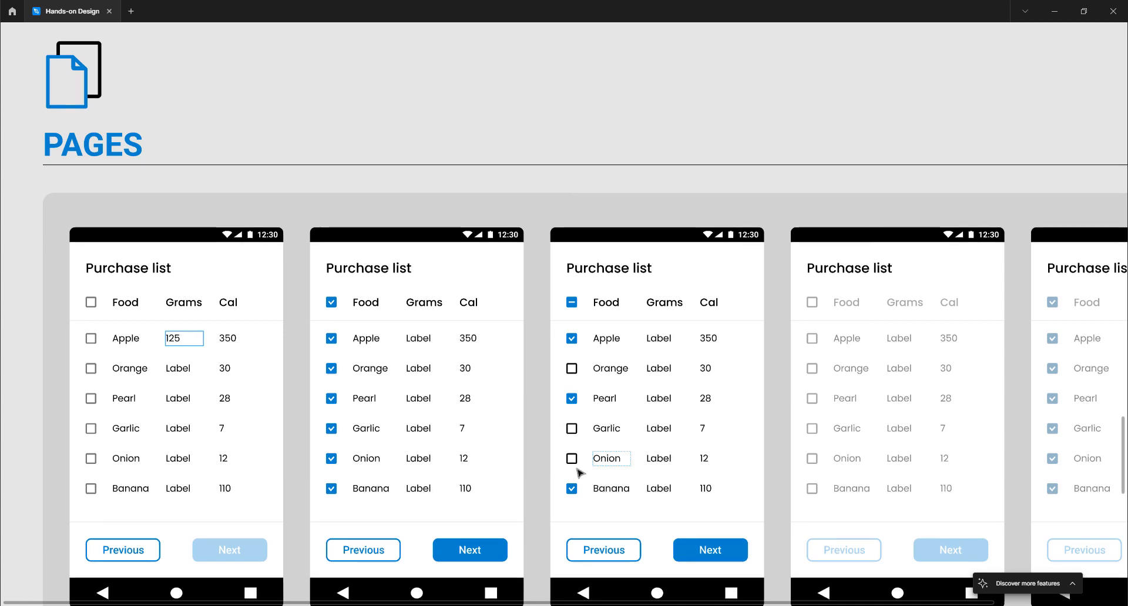
double_click(172, 369)
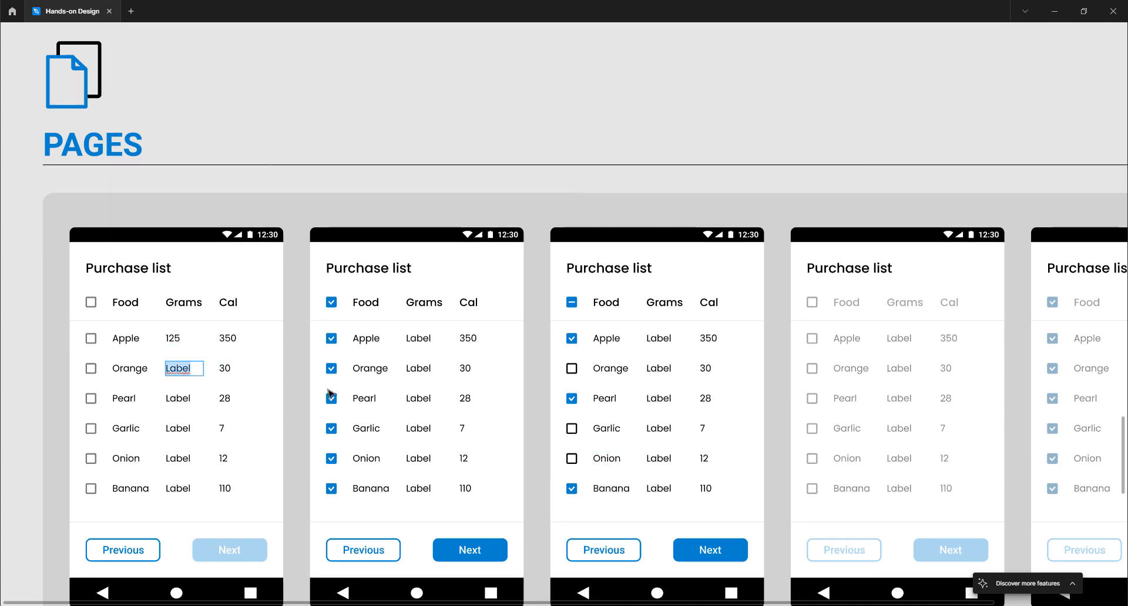
type("75")
double_click(191, 399)
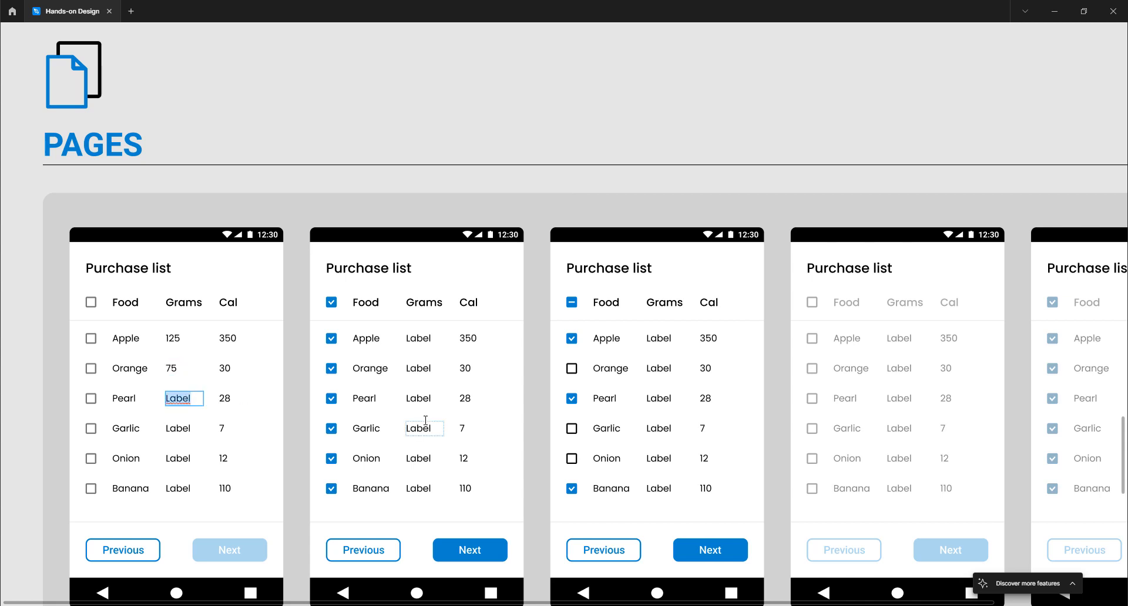
type("66")
- Complete the Grams column on the first Pages screen with 7 for Garlic, 16 for Onion and 100 for Banana
double_click(178, 429)
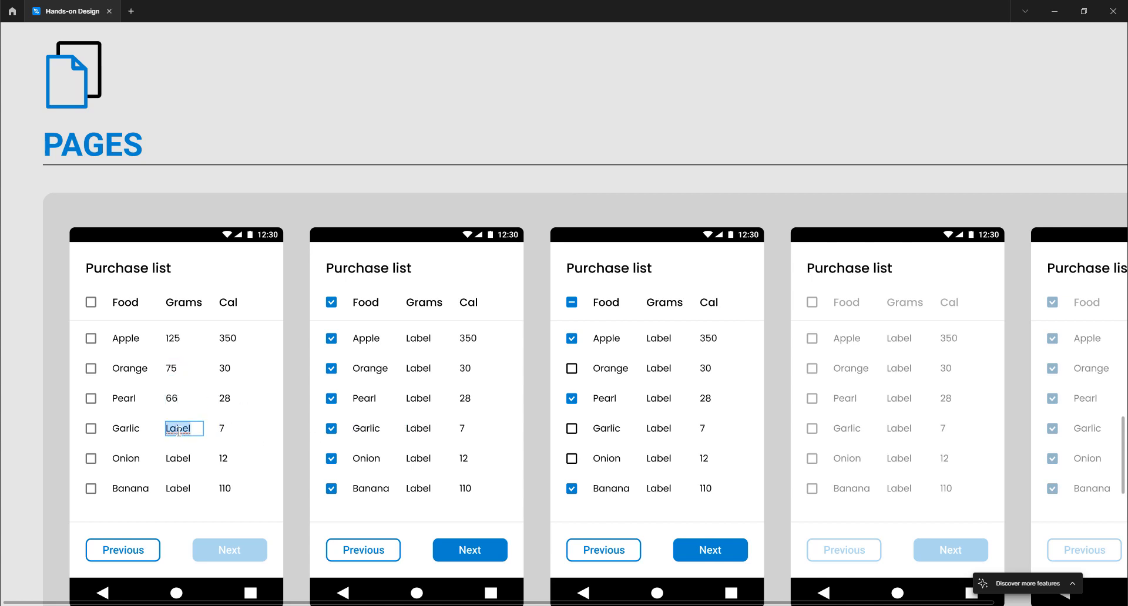
type("7")
double_click(188, 459)
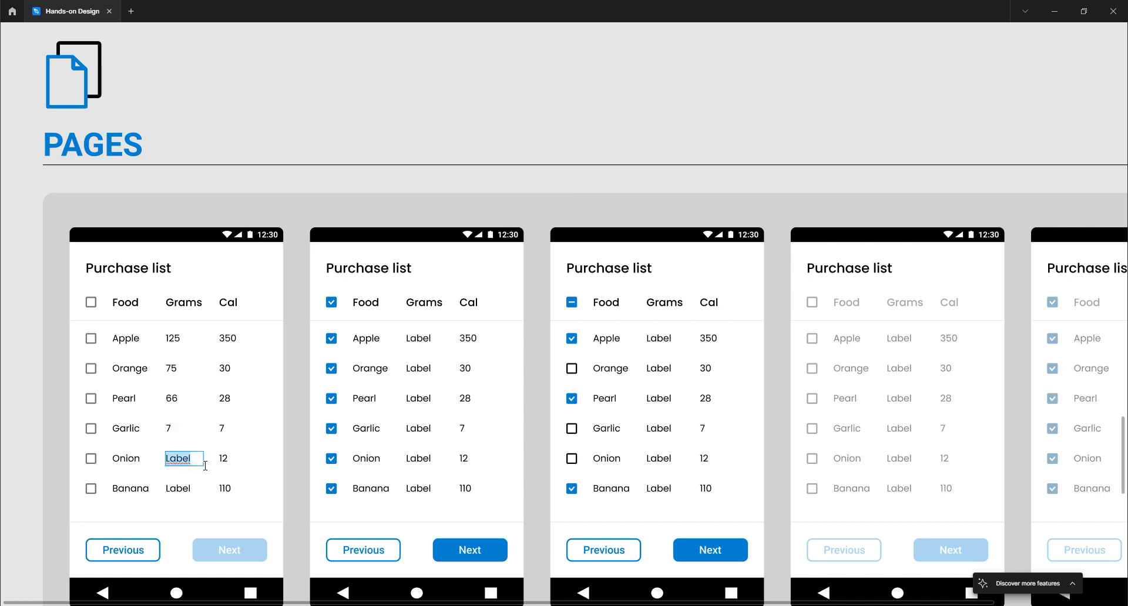
type("16")
left_click(181, 486)
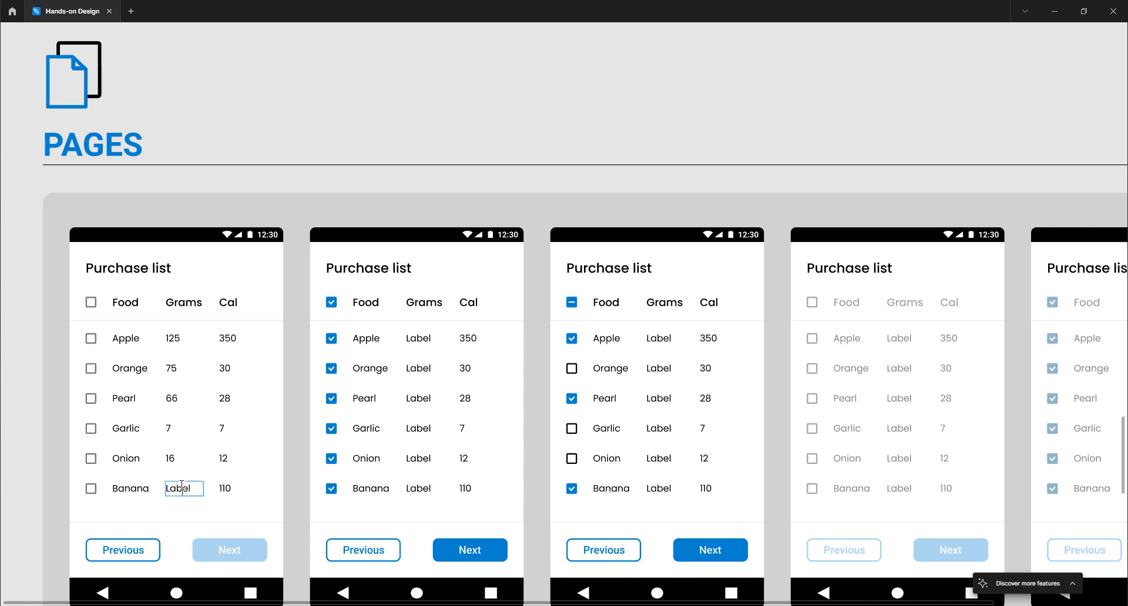
left_click(182, 487)
type("100")
key("Return")
scroll(403, 186, "down", 2)
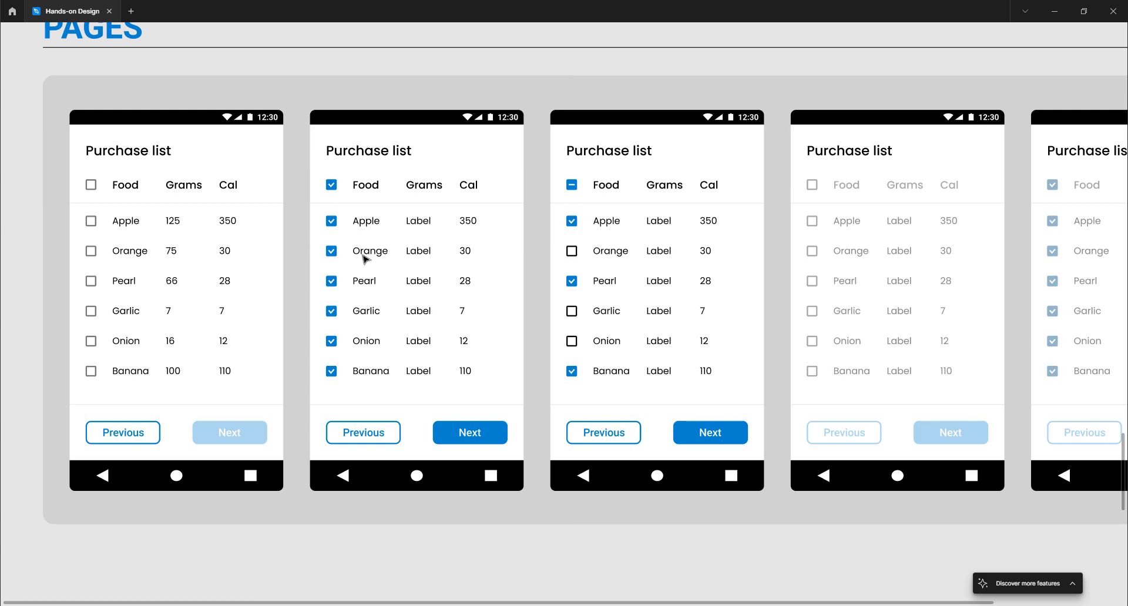
- Review the five Purchase list screens in the States section and return to the Atoms section
scroll(370, 261, "down", 3)
scroll(374, 262, "down", 3)
scroll(348, 308, "up", 5)
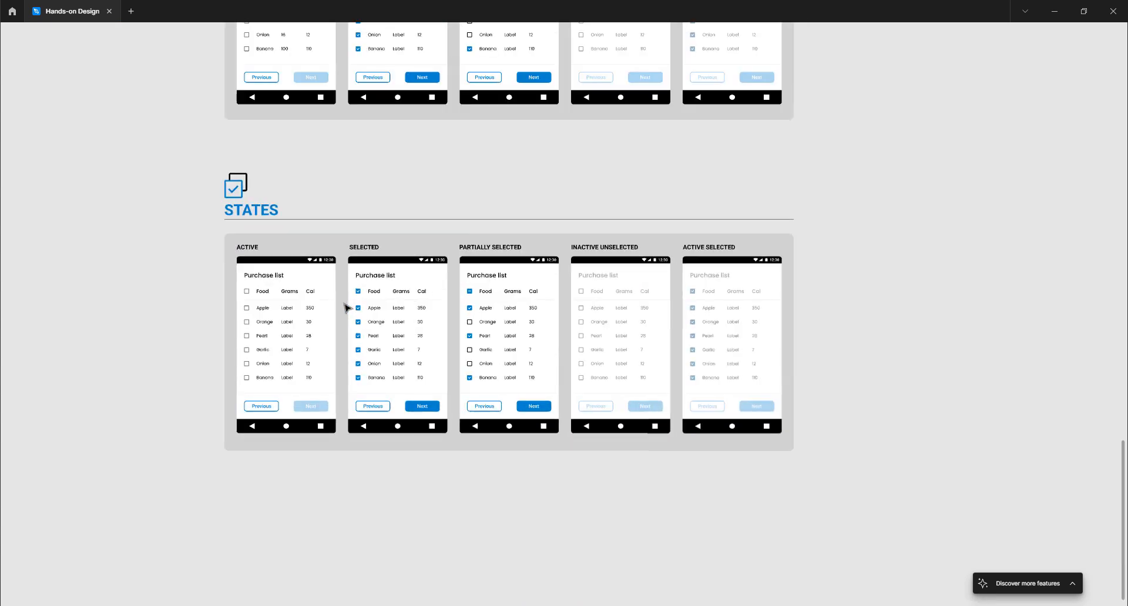
scroll(347, 307, "up", 2)
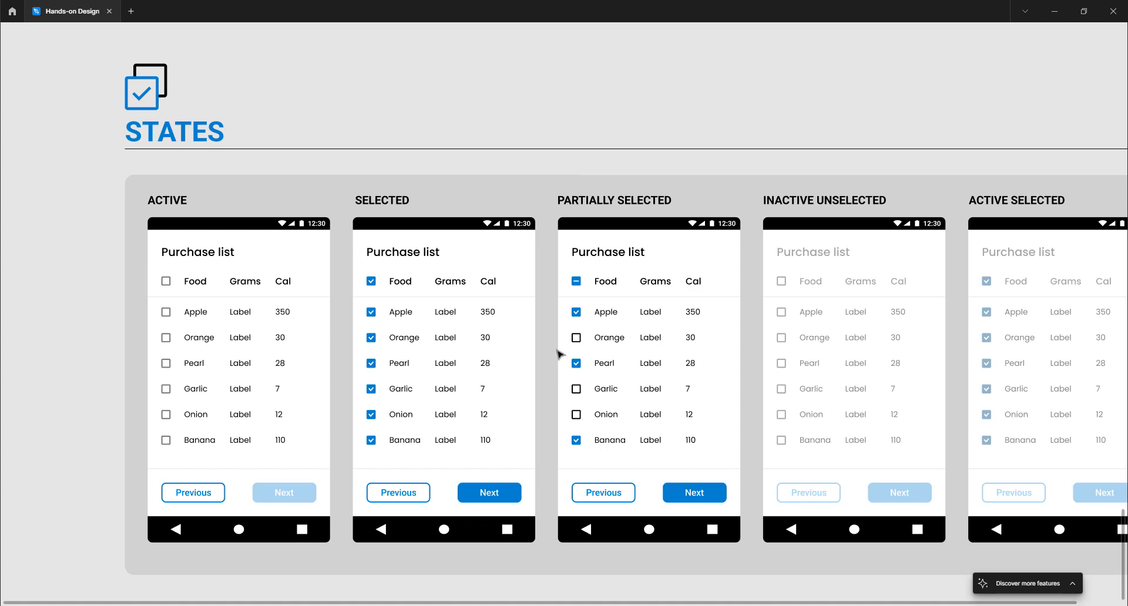
scroll(553, 351, "down", 3)
scroll(553, 351, "up", 15)
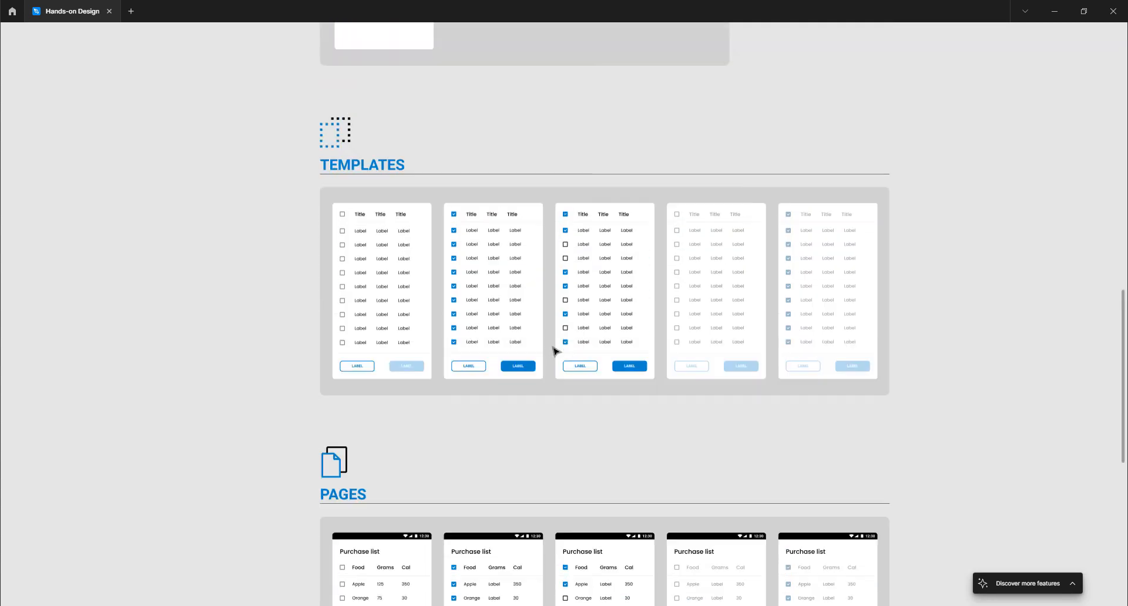
scroll(554, 351, "up", 12)
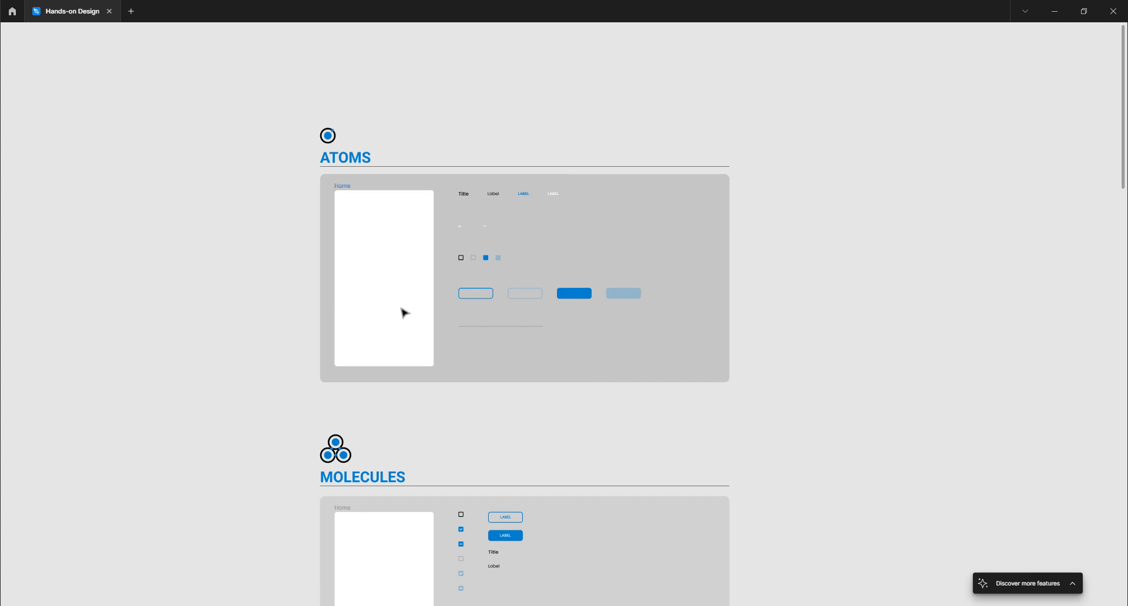
- Show the hidden interface and check the size and corner radius of the Home frame in the Atoms section
key("ctrl+backslash")
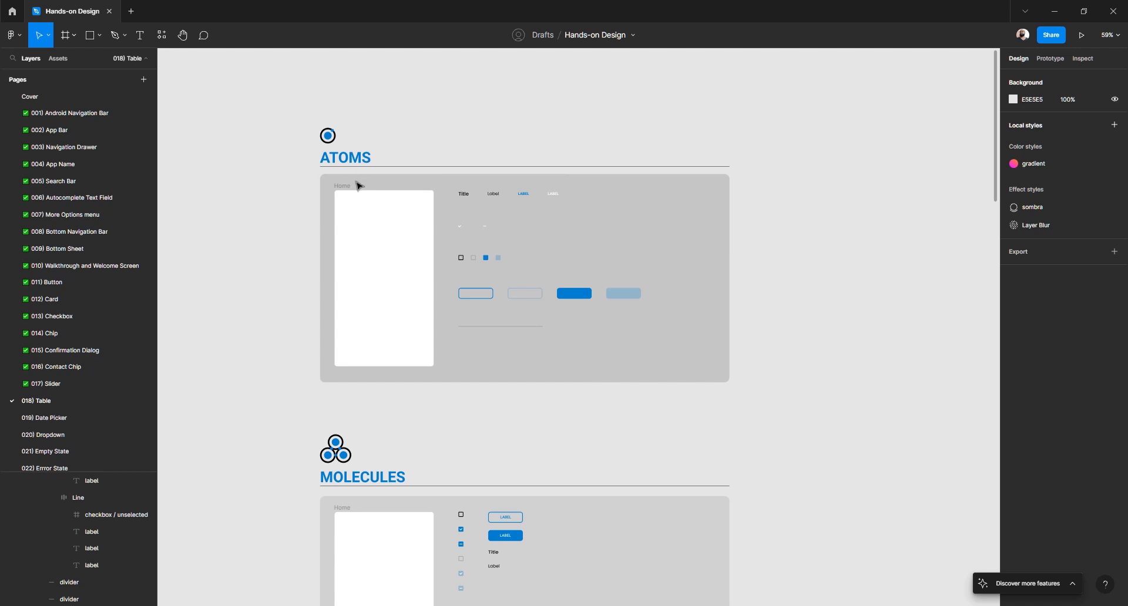
scroll(359, 185, "up", 2)
left_click(367, 240)
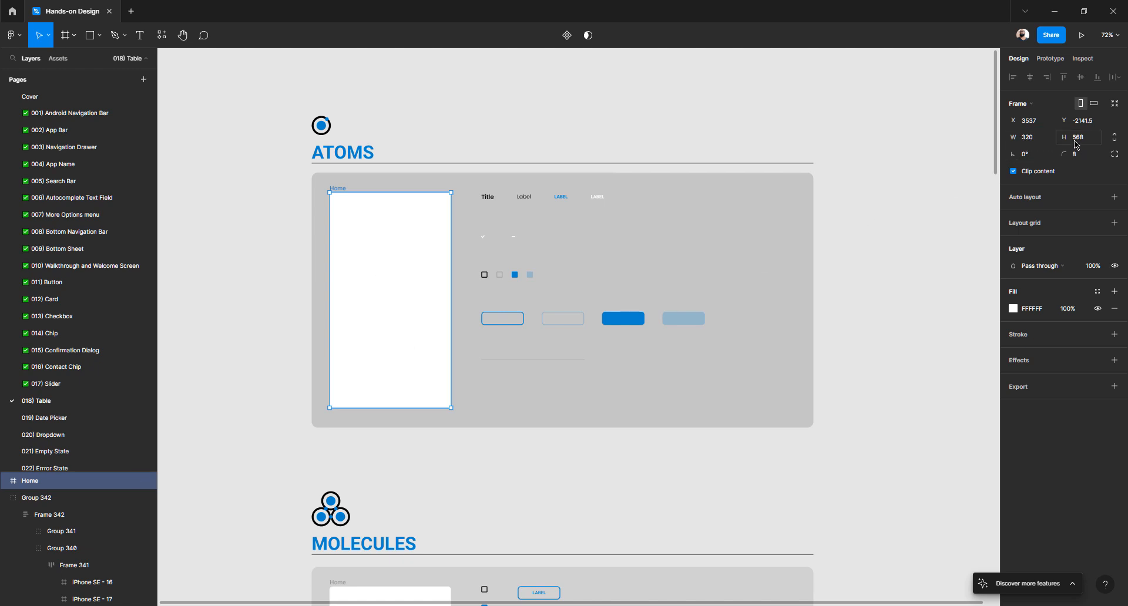
left_click(907, 191)
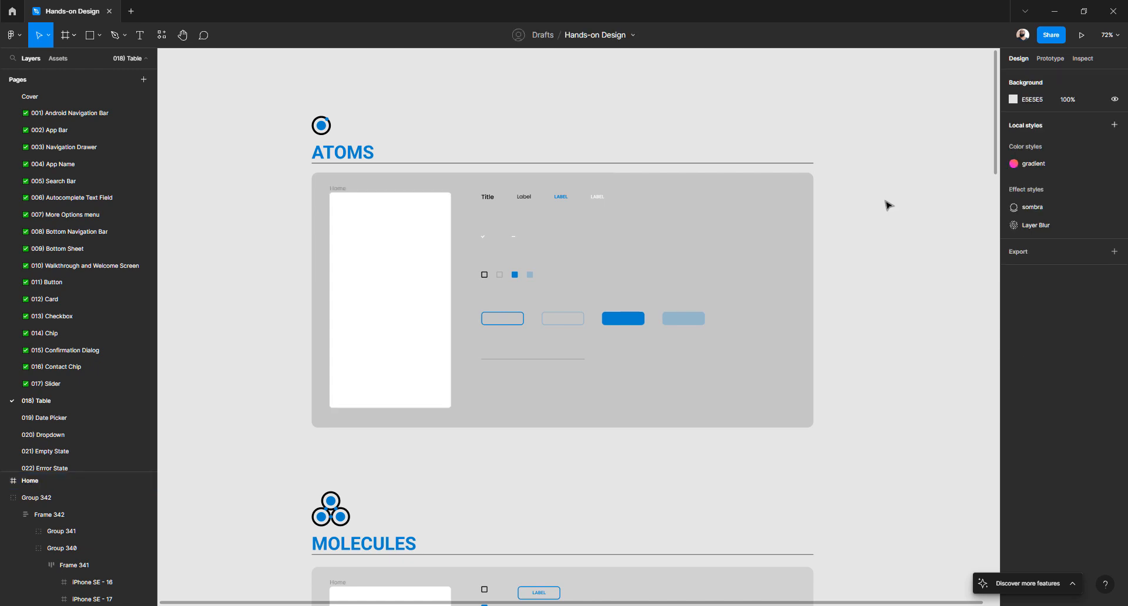
- Place a new frame on the empty canvas to the right of the Atoms panel
scroll(893, 253, "right", 3)
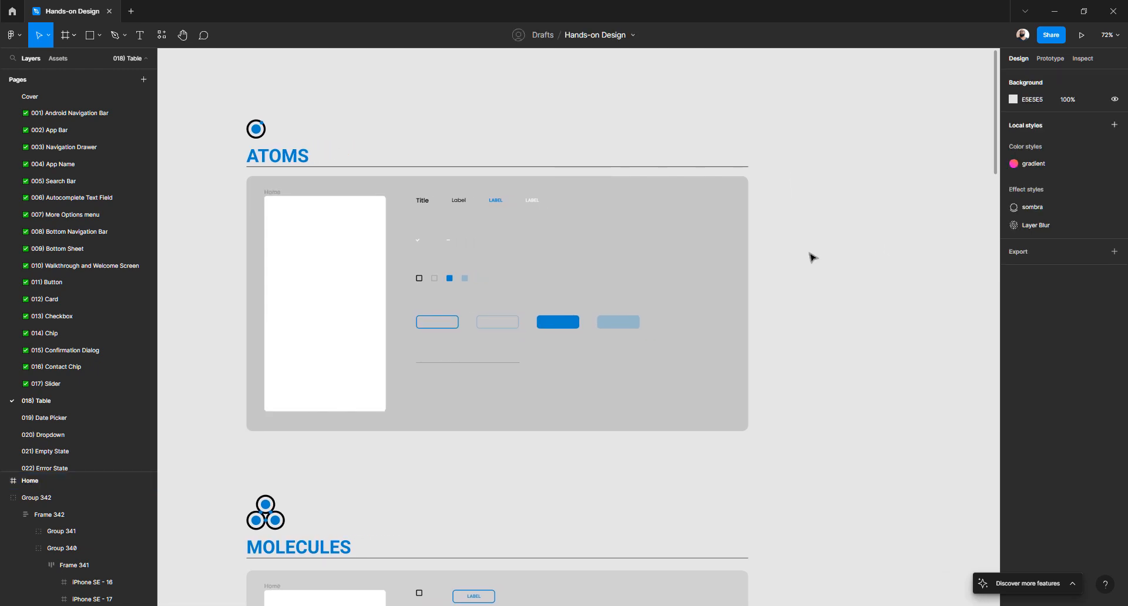
key("f")
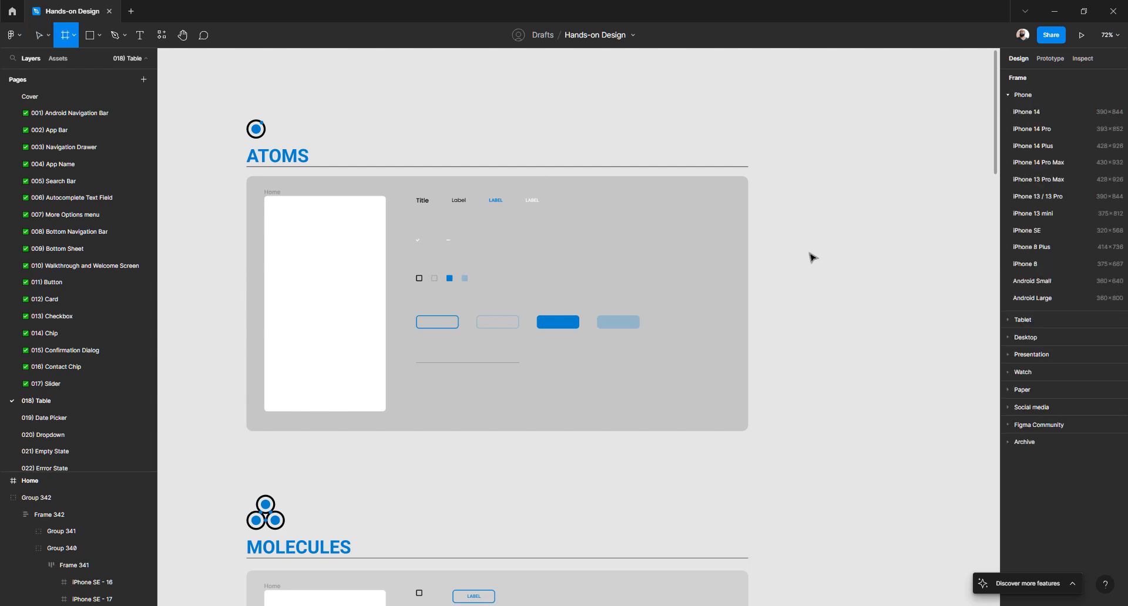
left_click(74, 36)
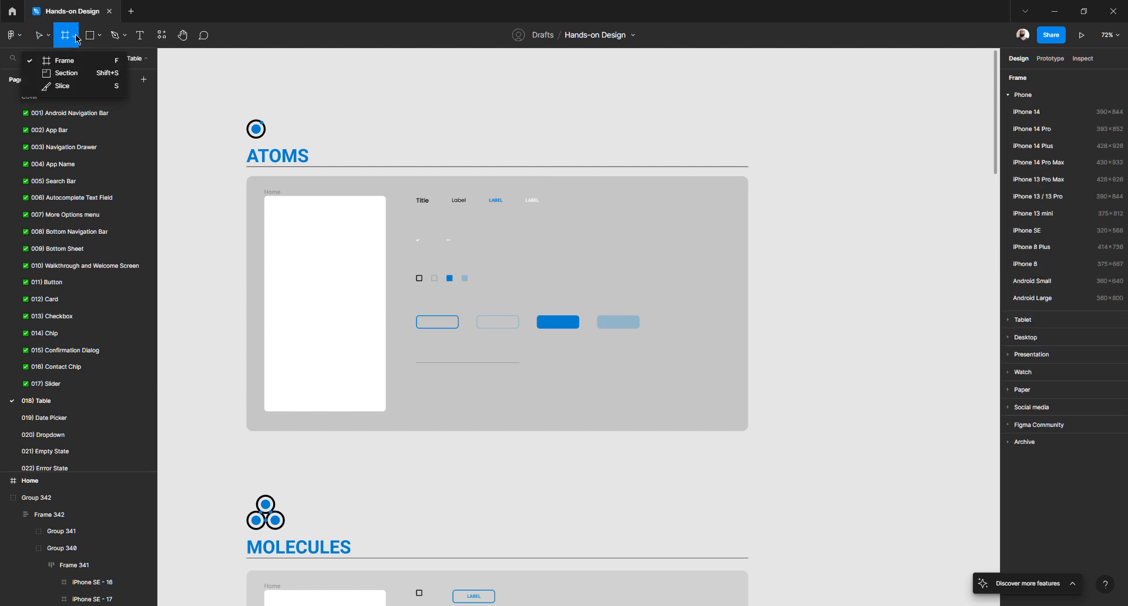
left_click(304, 29)
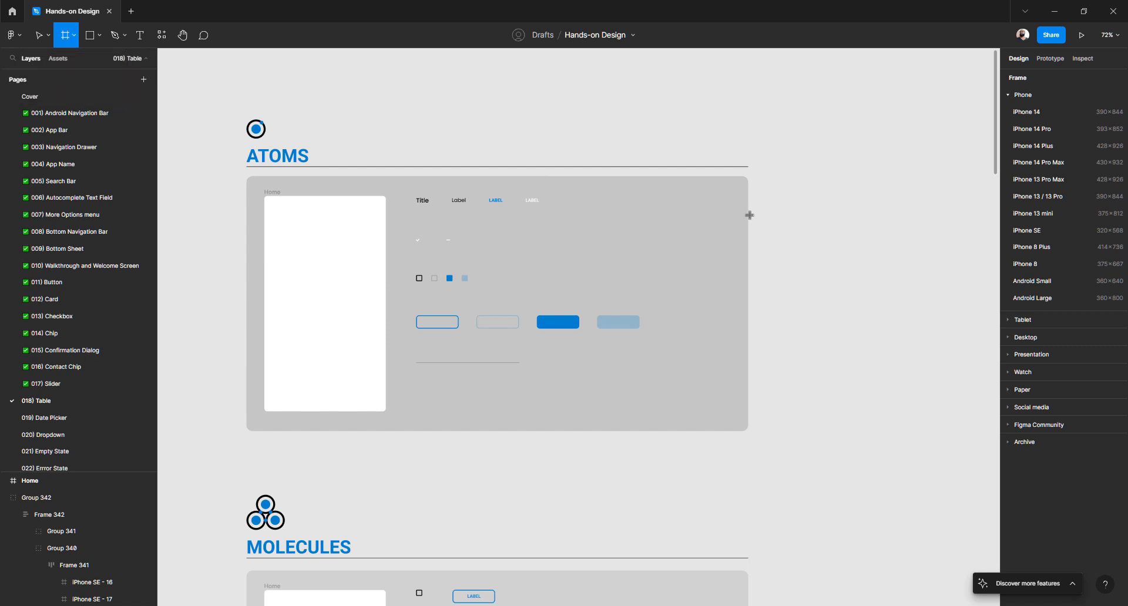
left_click(809, 195)
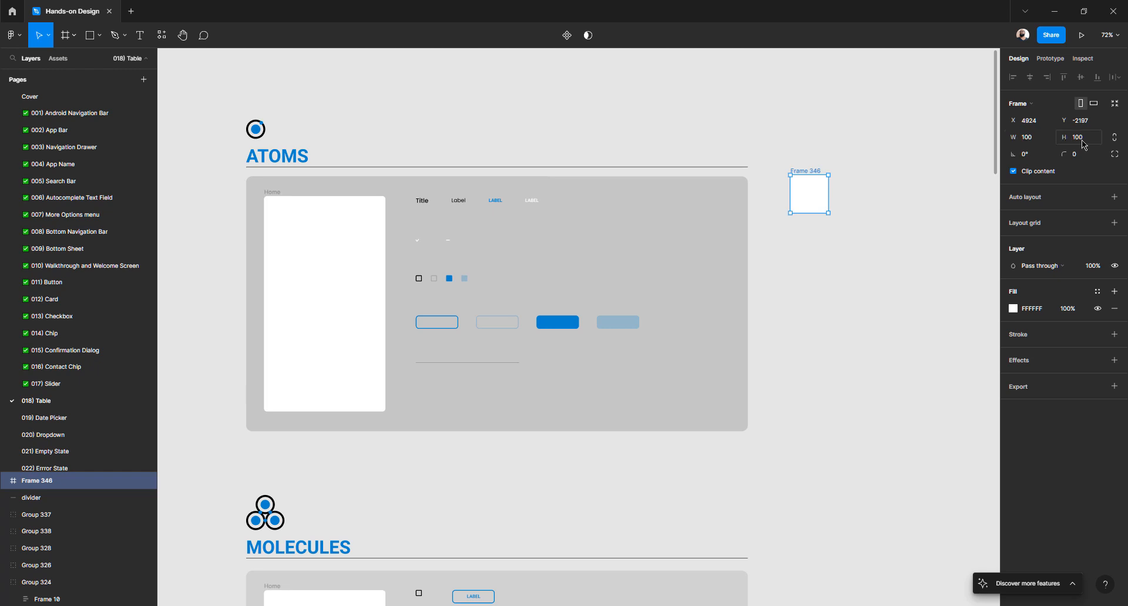
- Set the new frame's size to 320 wide and 568 high
left_click(1032, 141)
type("320")
key("Return")
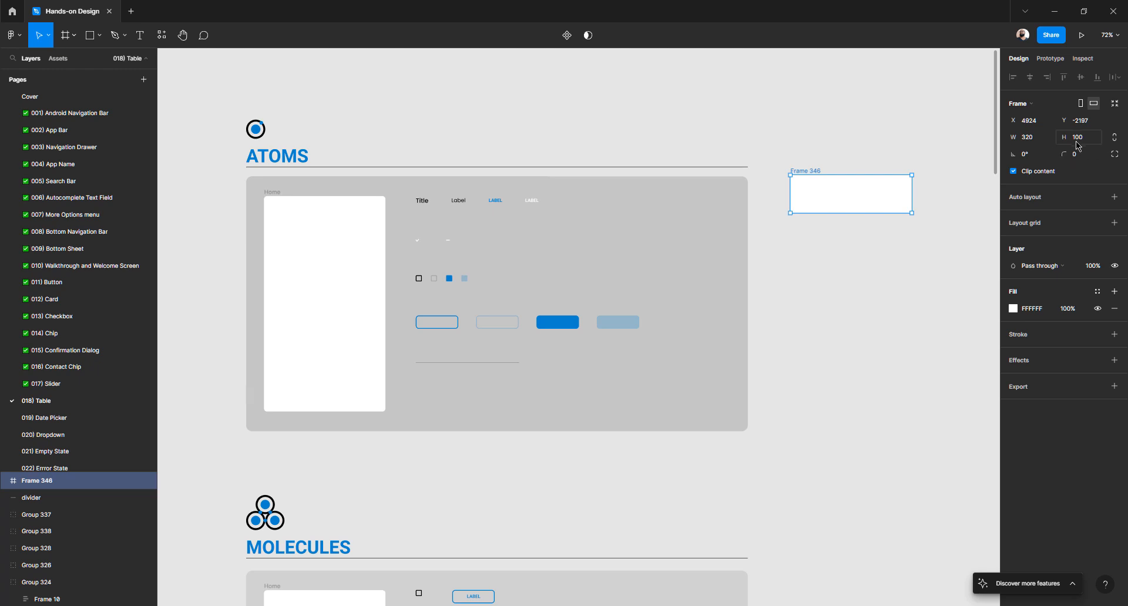
left_click(1078, 140)
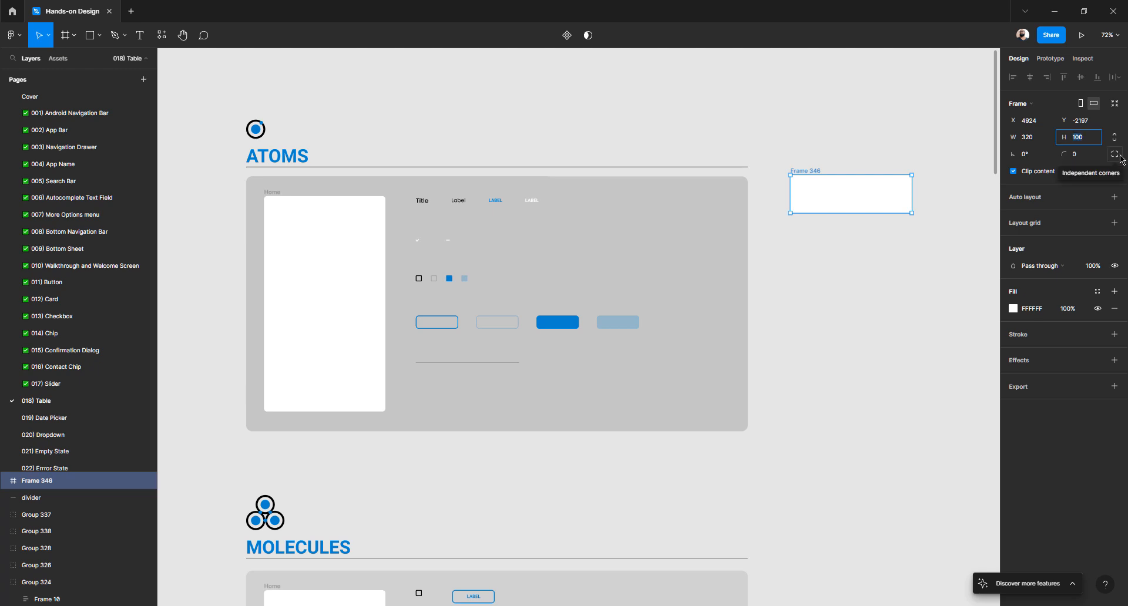
type("5")
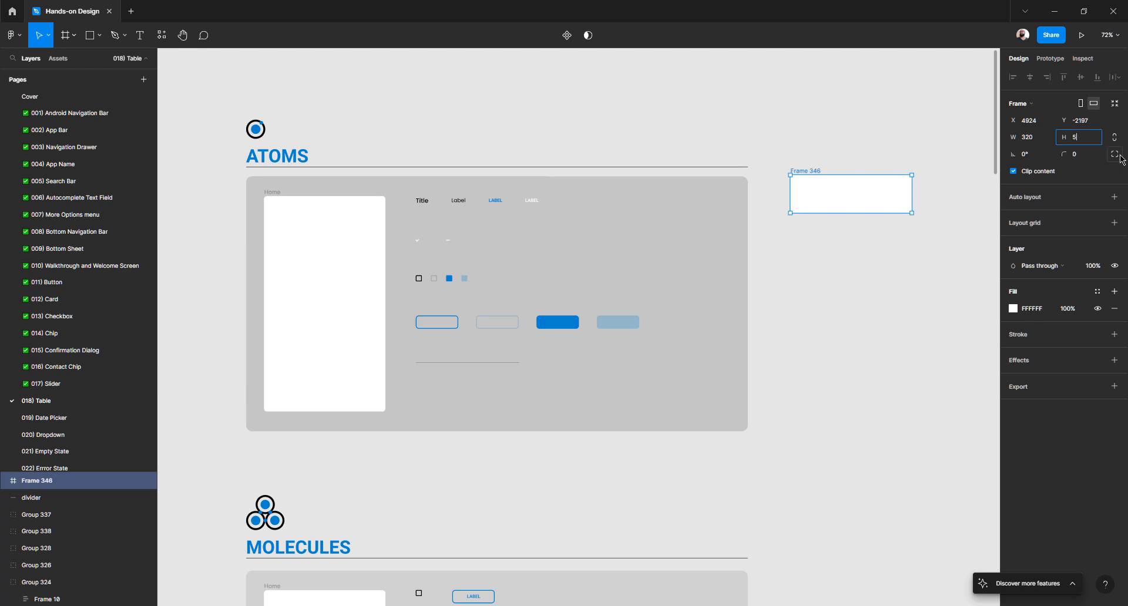
type("68")
key("Return")
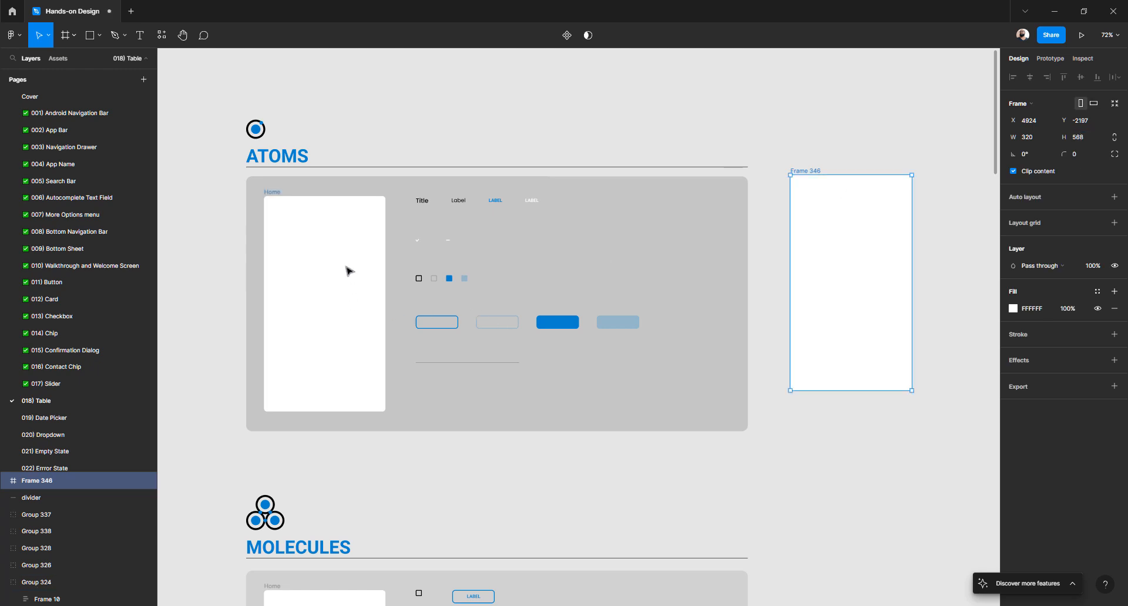
- Compare the new frame with the Home frame in Atoms and rename the new one Home
left_click(348, 270)
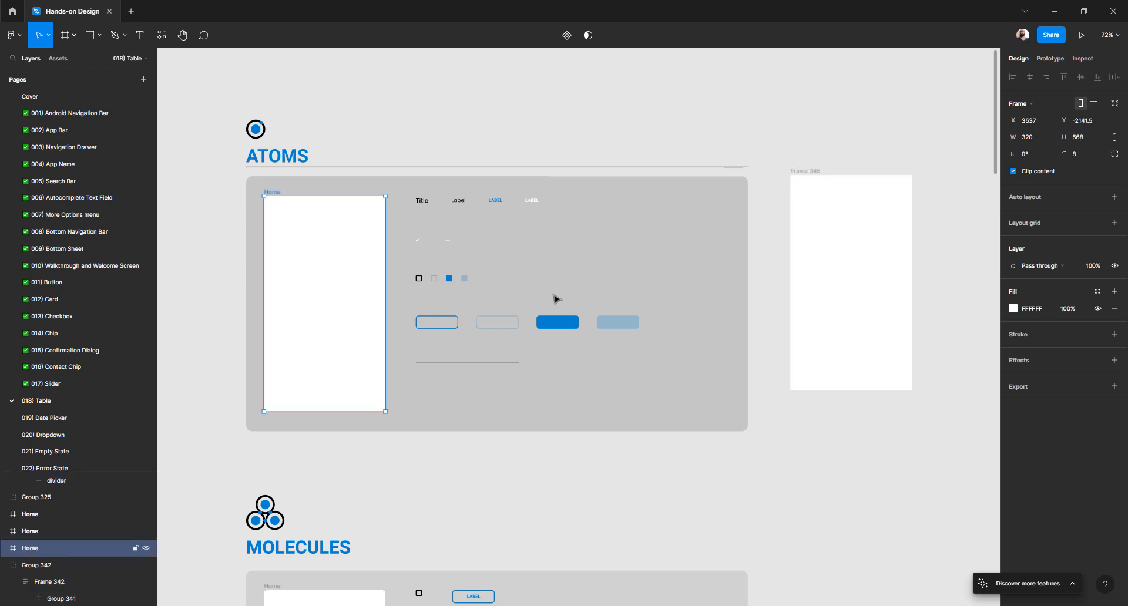
left_click(846, 225)
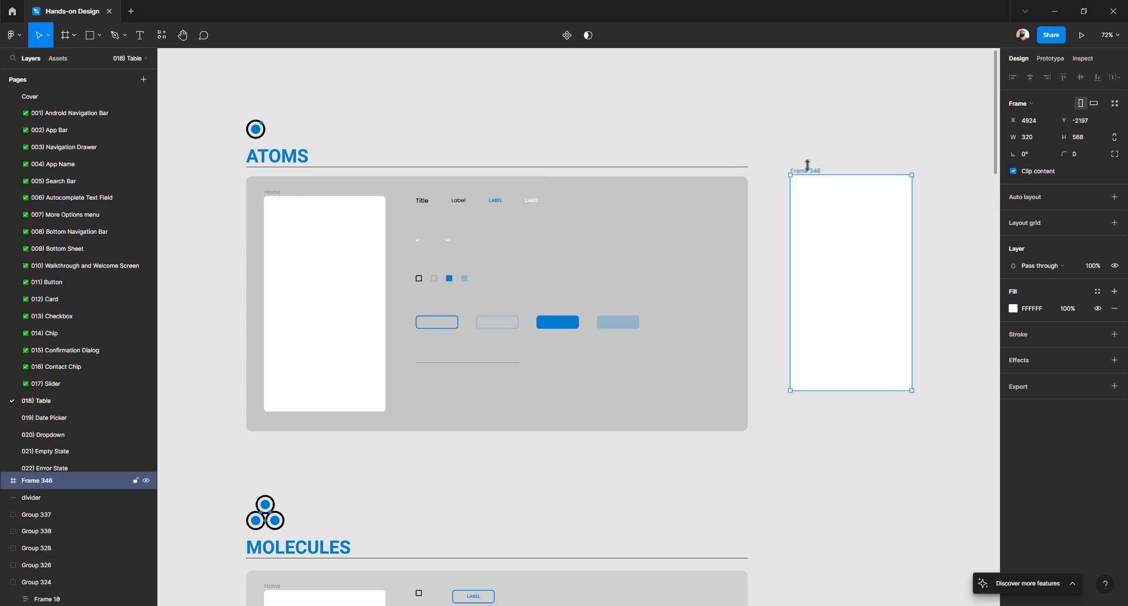
double_click(45, 483)
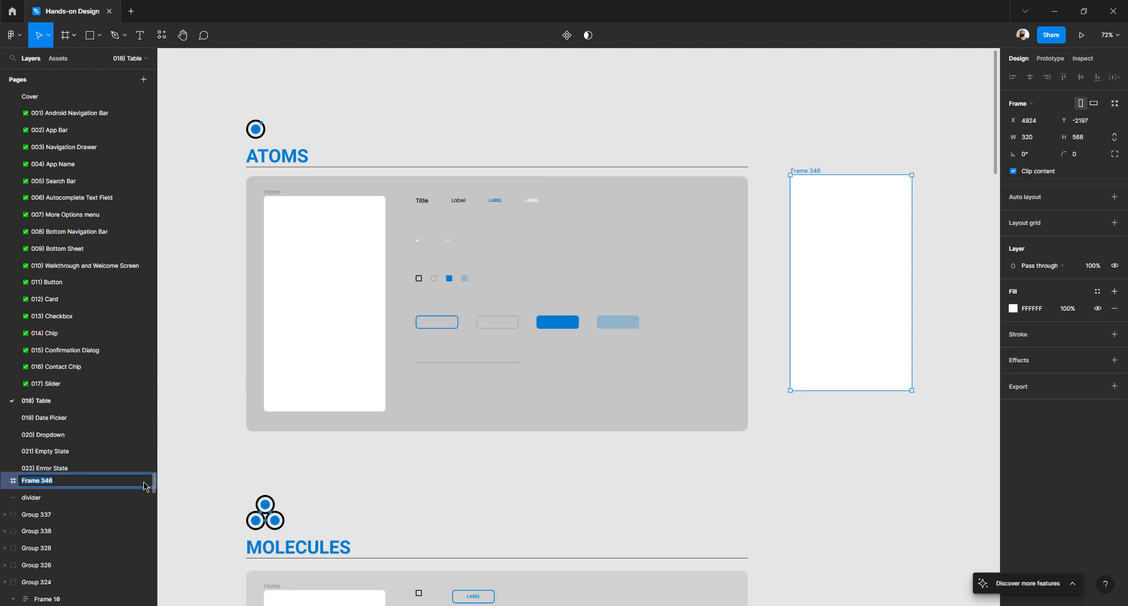
type("Home")
key("BackSpace")
key("BackSpace")
key("Return")
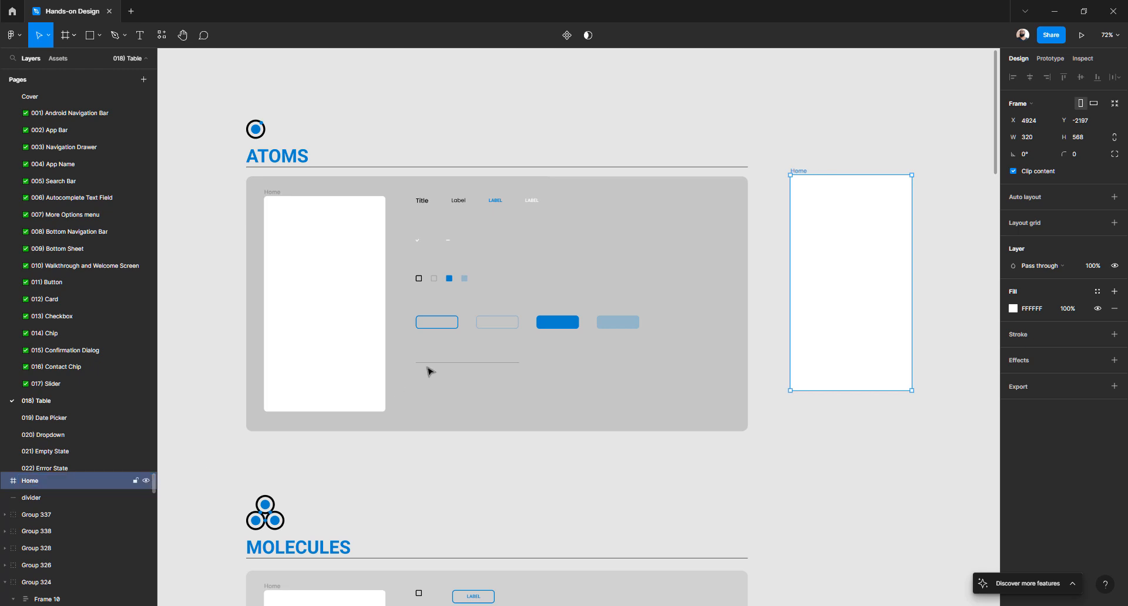
- Try a red fill on the new Home frame
left_click(798, 168)
left_click(798, 170)
left_click(1013, 308)
left_click_drag(936, 317, 468, 188)
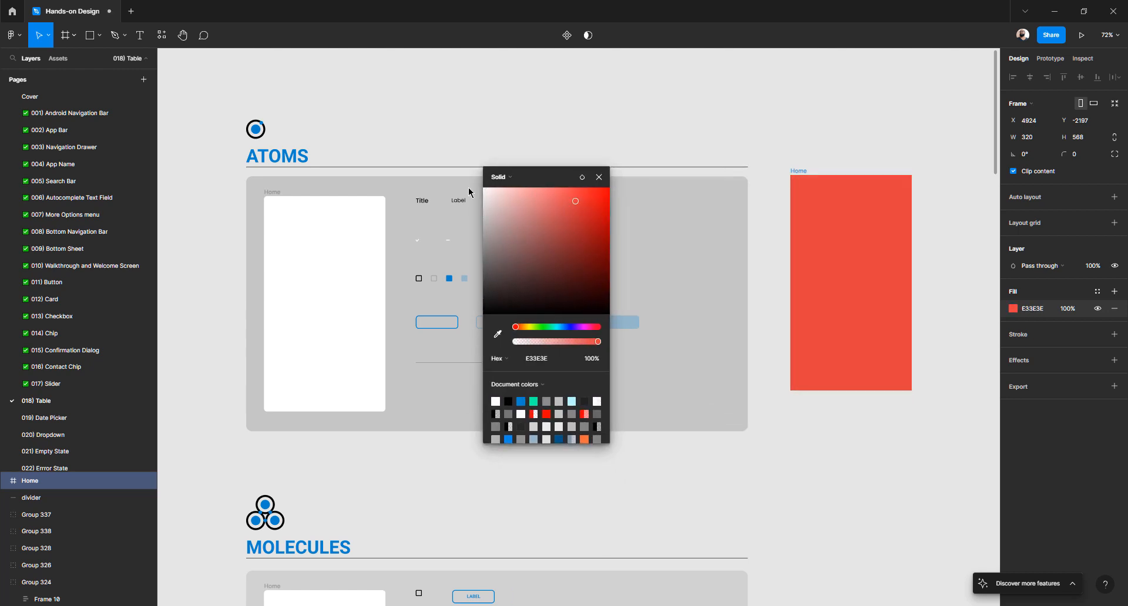
left_click(598, 178)
- Move the new Home frame slightly down and closer to the Atoms panel
left_click(793, 152)
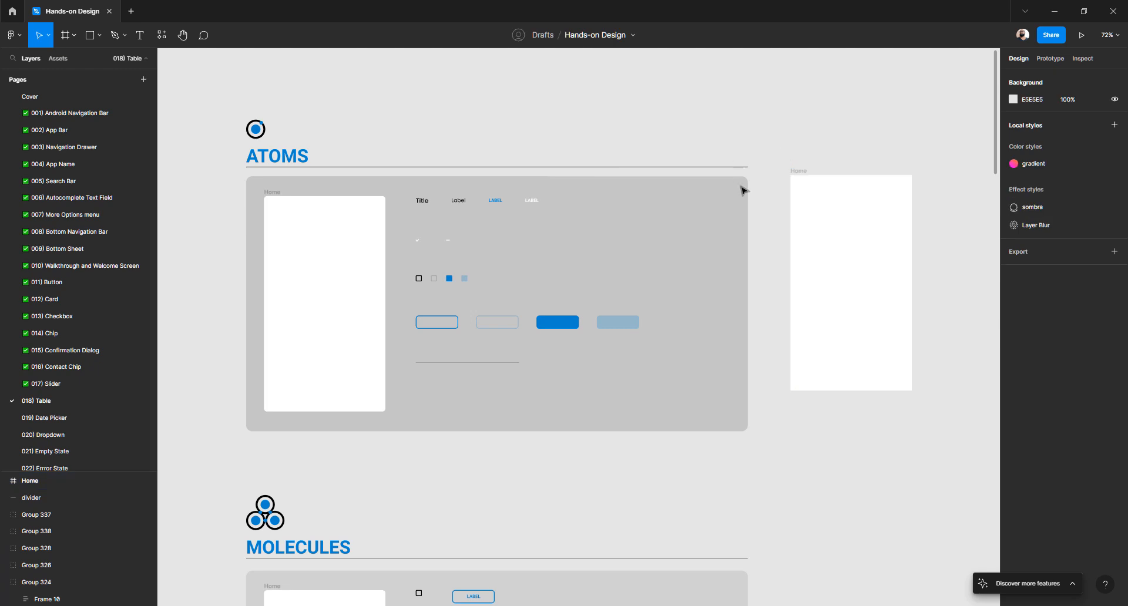
left_click_drag(799, 170, 796, 183)
left_click_drag(731, 193, 684, 196)
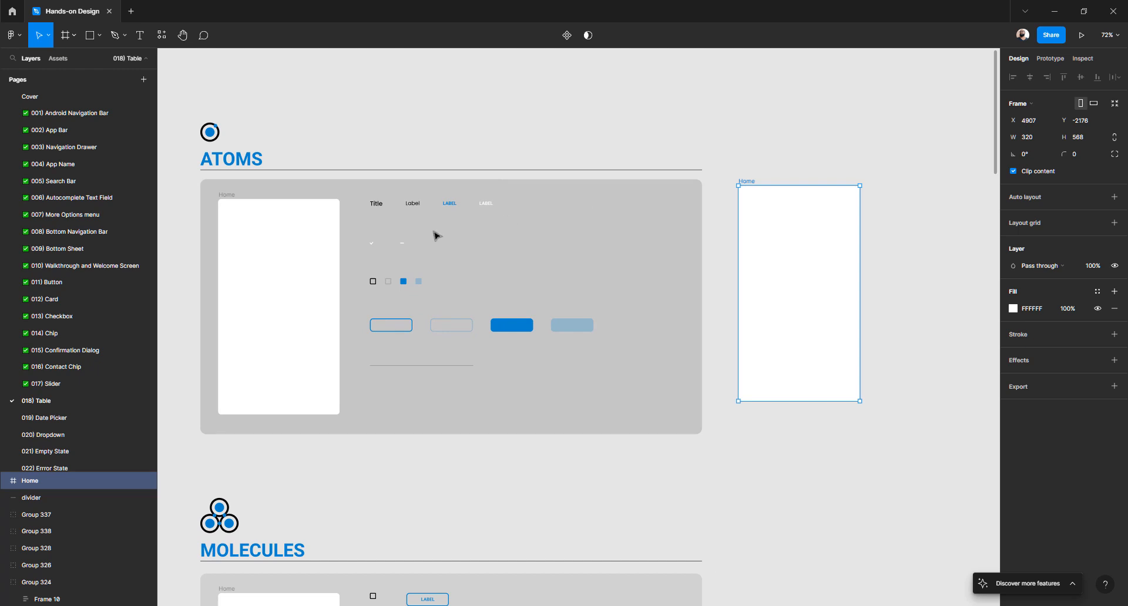
- Check the Title atom's text style and add a text layer reading "Title" to the right of the new Home frame
left_click(377, 203, "ctrl")
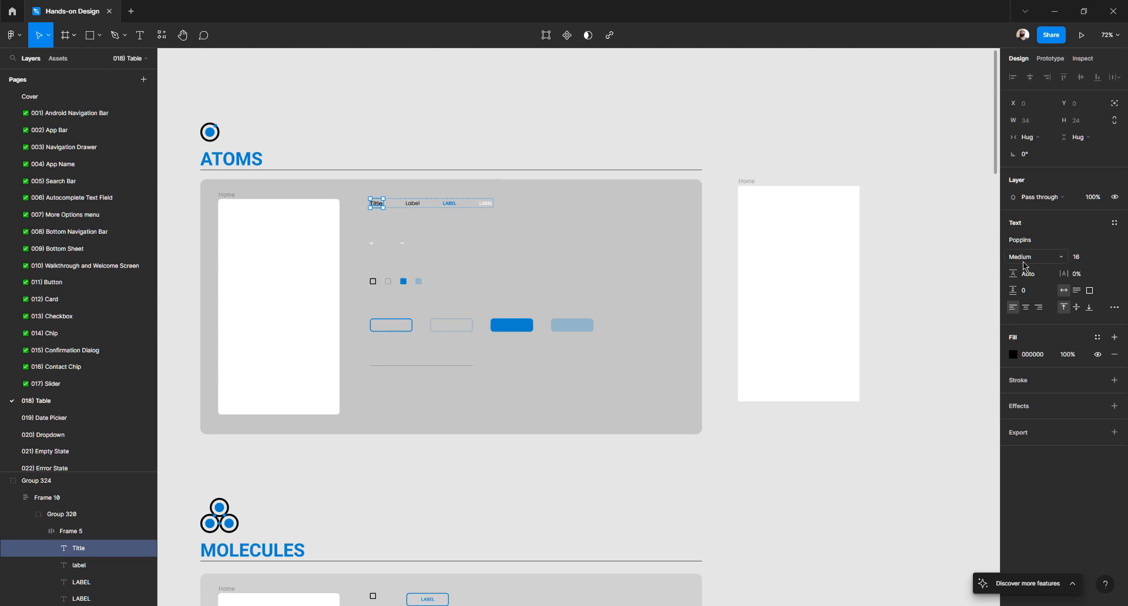
left_click(860, 175)
left_click_drag(800, 161, 687, 186)
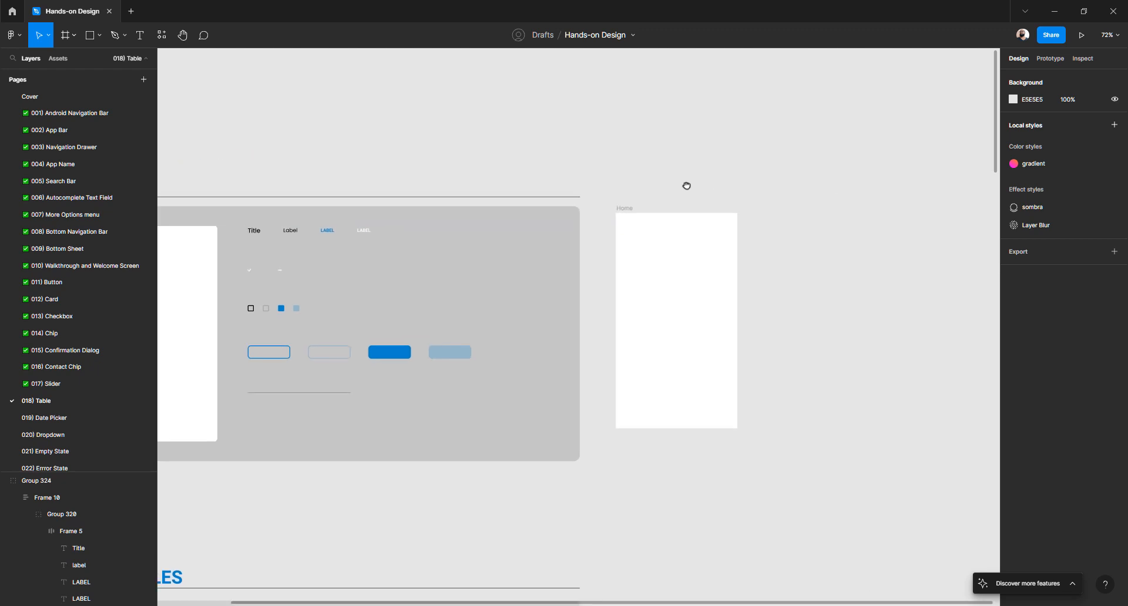
key("t")
left_click(793, 223)
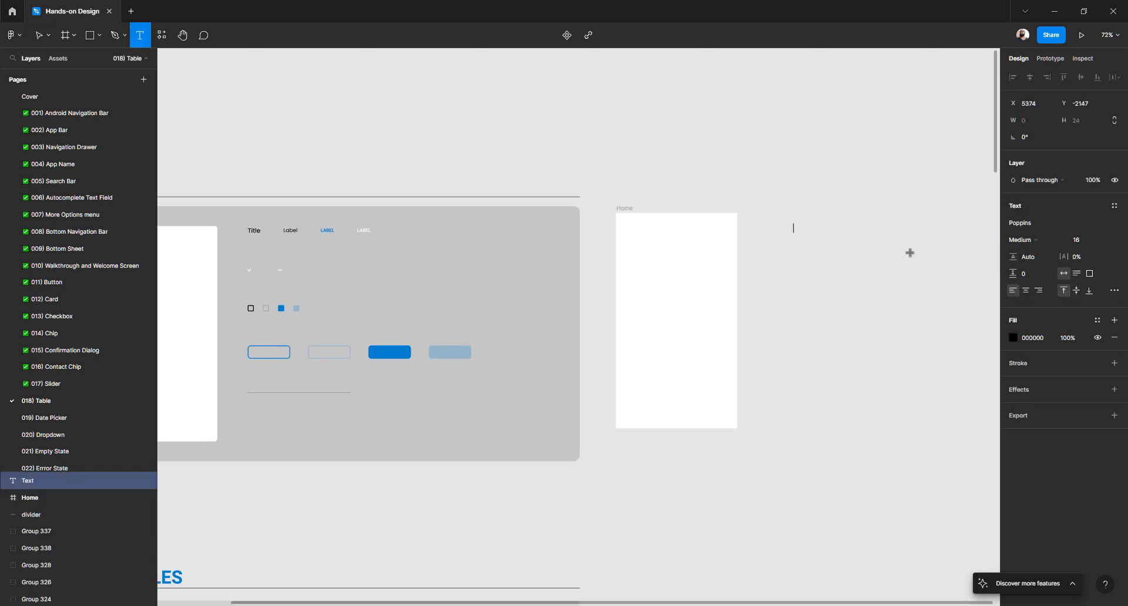
type("t")
key("BackSpace")
type("Title")
key("Escape")
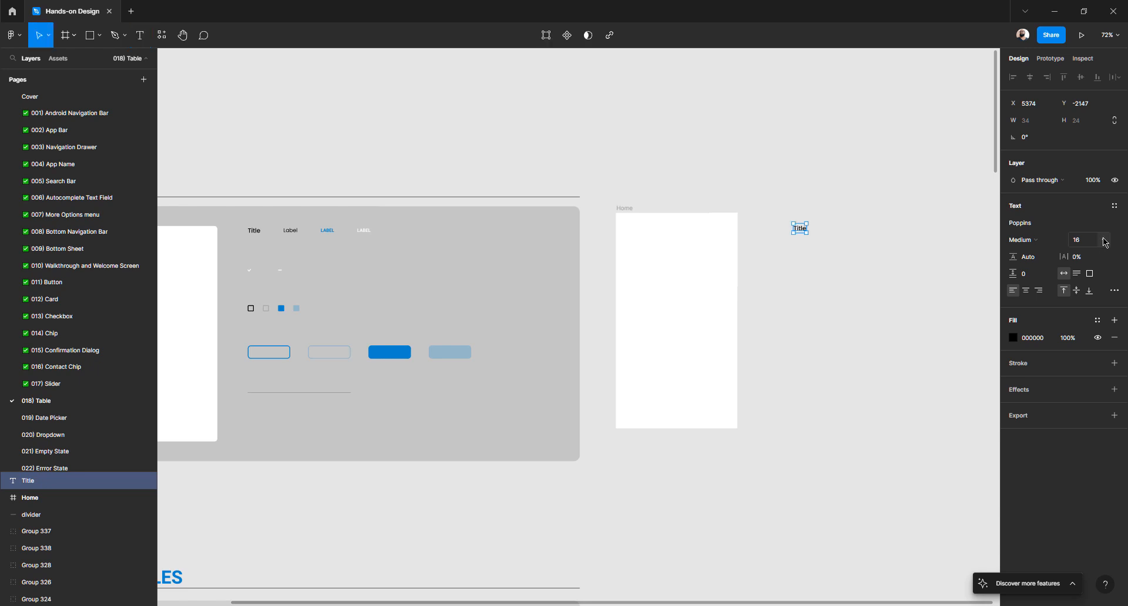
- Set the new Title text's font to Roboto
left_click(1103, 241)
left_click(1102, 241)
left_click(1047, 243)
key("Escape")
left_click(1034, 226)
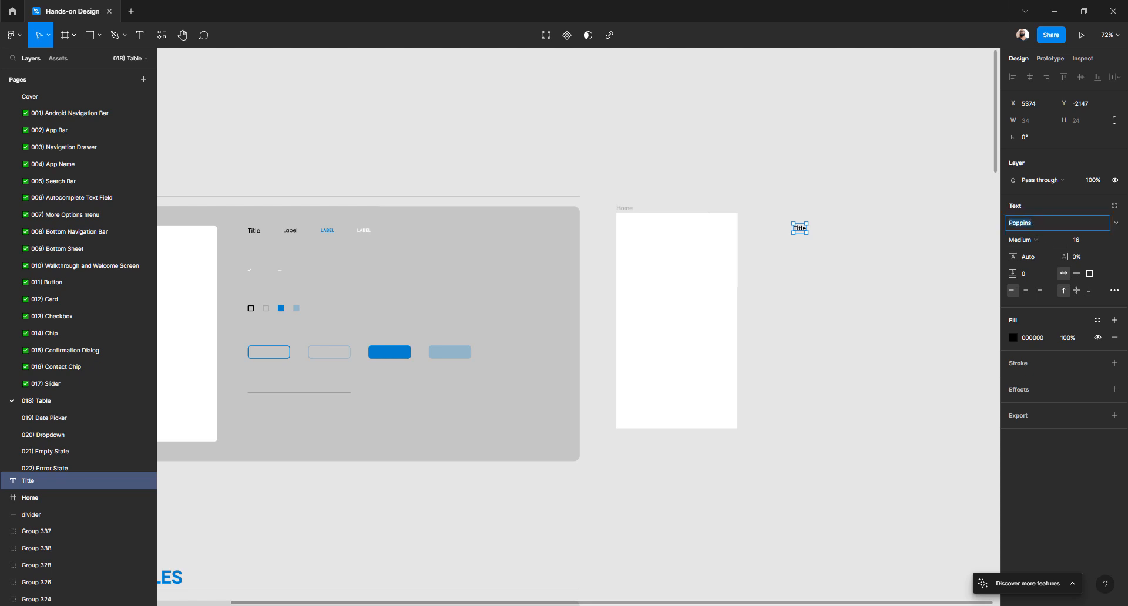
type("Roboto")
key("Return")
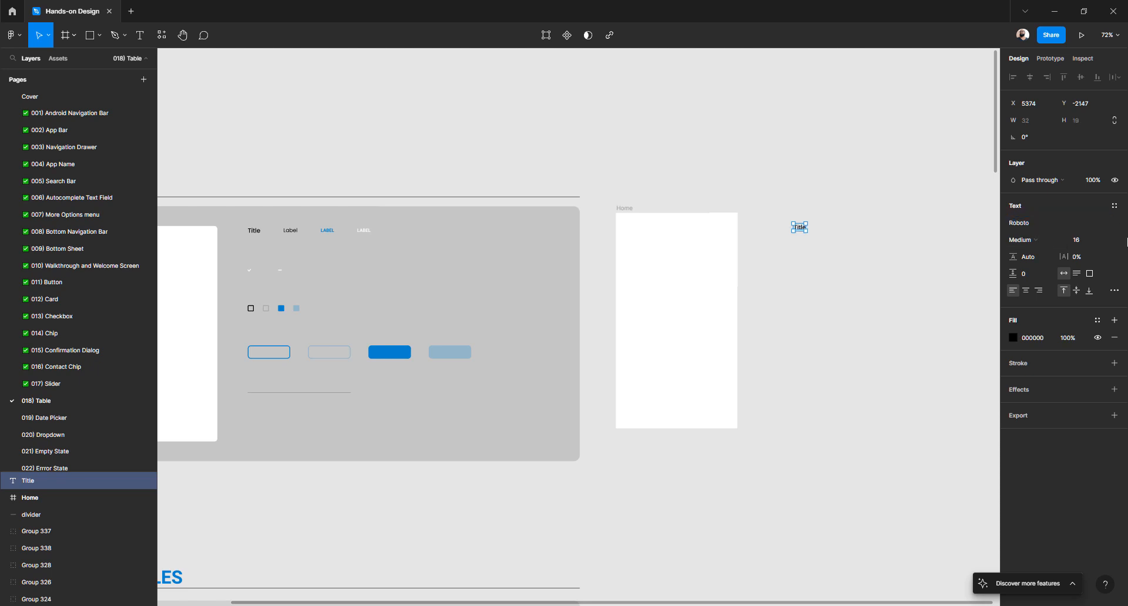
- Move the new Title text closer to the new Home frame, level with its upper edge
left_click(829, 241)
left_click_drag(804, 230, 771, 218)
scroll(771, 220, "up", 3)
scroll(770, 218, "up", 2)
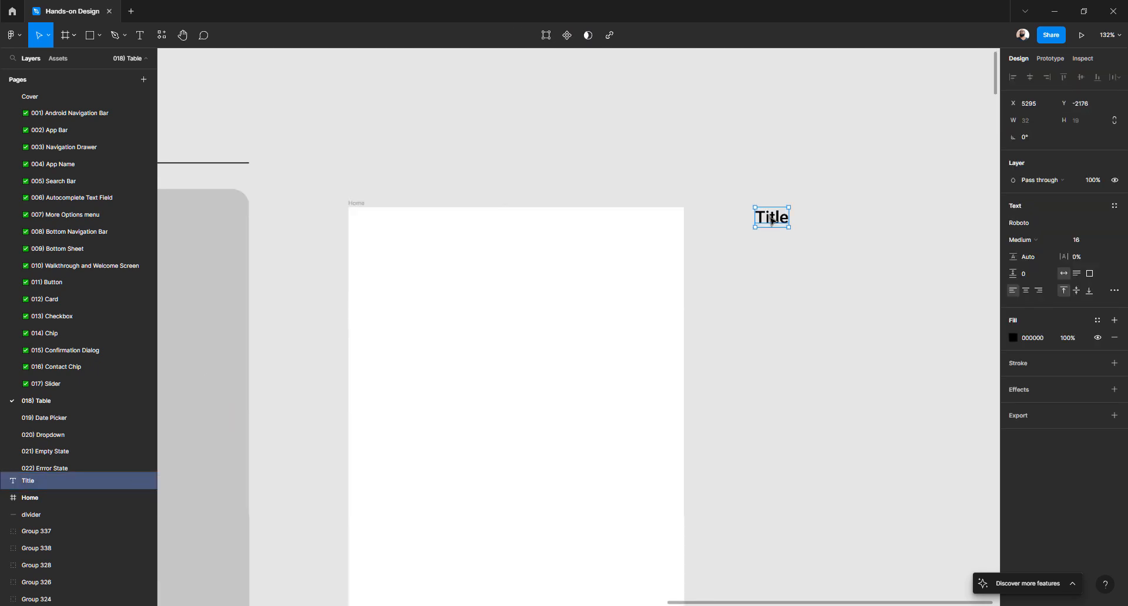
left_click(795, 260)
left_click_drag(756, 274, 588, 326)
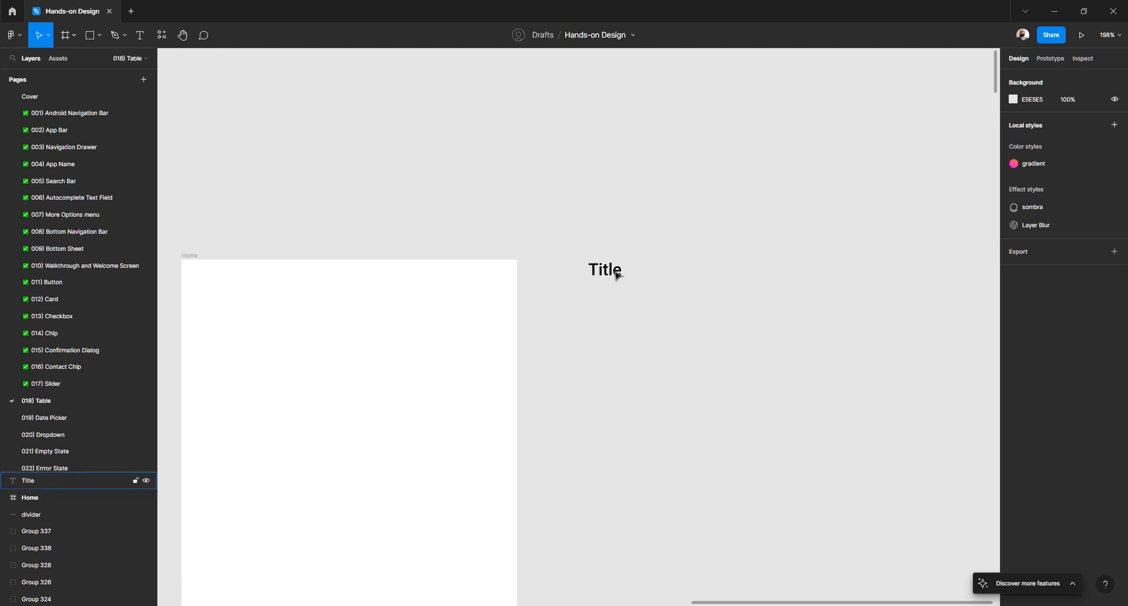
- Duplicate the new Title text and place the copy beside it on the same line
left_click(618, 275)
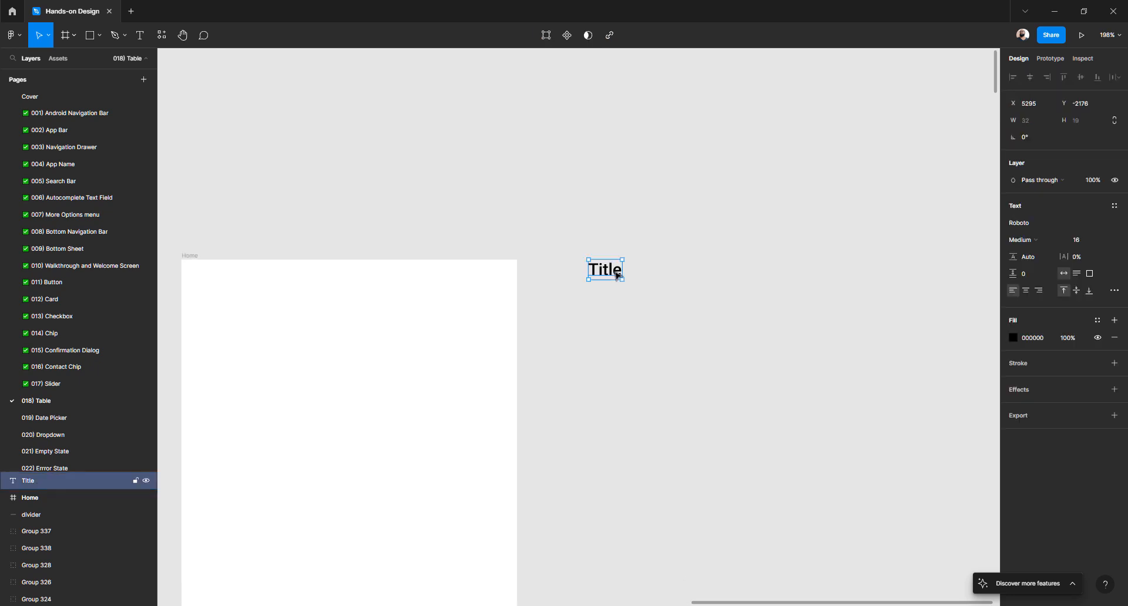
key("ctrl+d")
left_click_drag(617, 275, 677, 269)
scroll(740, 312, "down", 4)
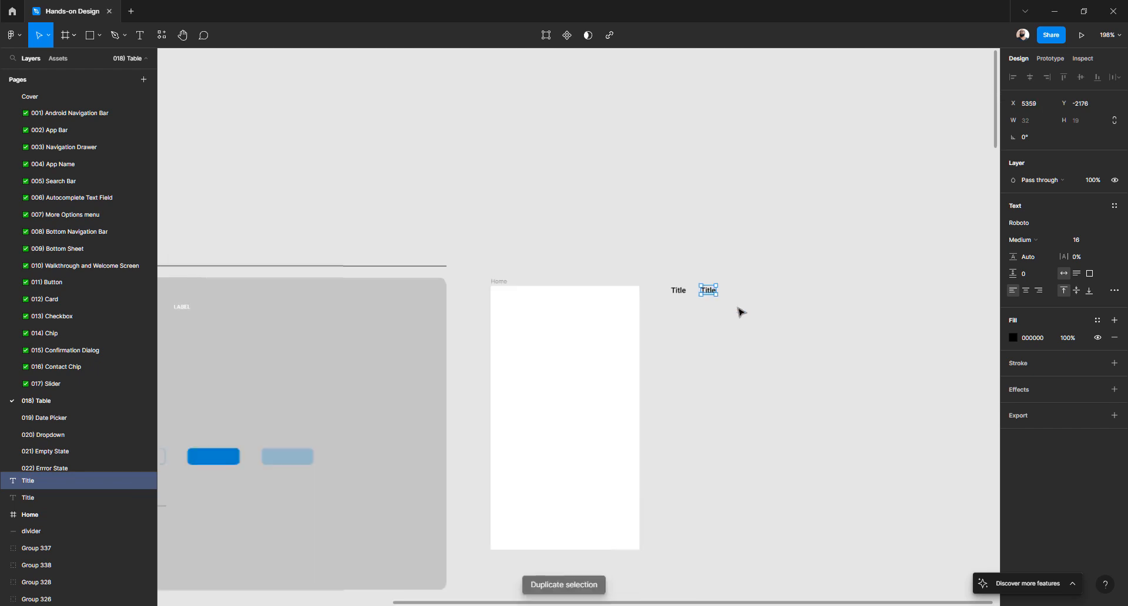
- Check the Label atom's text style and set the copied Title text to size 14 with Regular weight
scroll(708, 312, "left", 3)
scroll(517, 316, "up", 5)
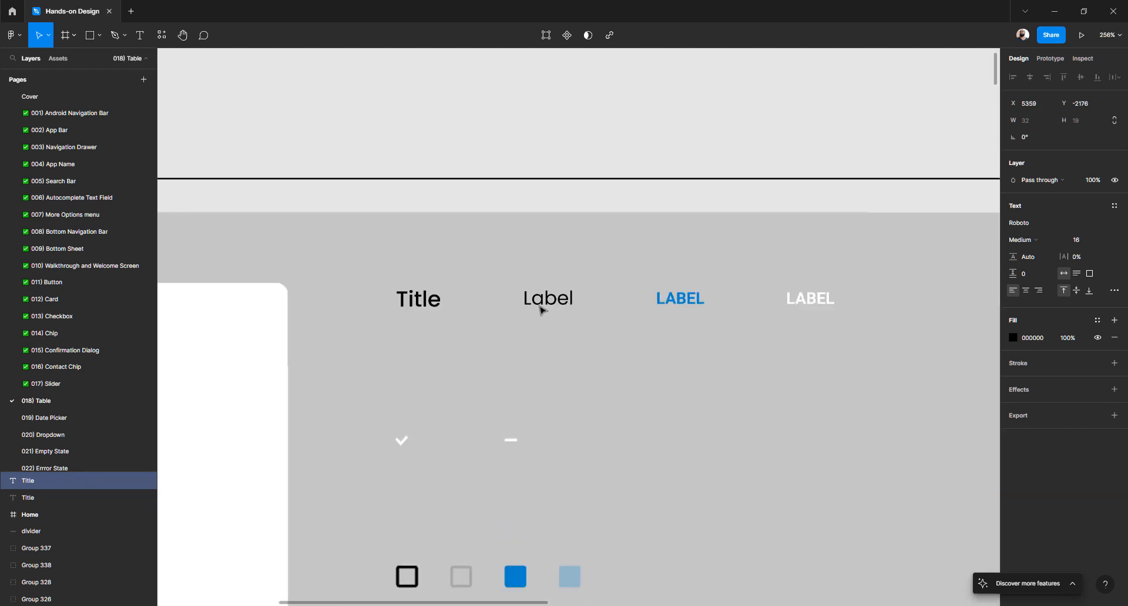
left_click(558, 304, "ctrl")
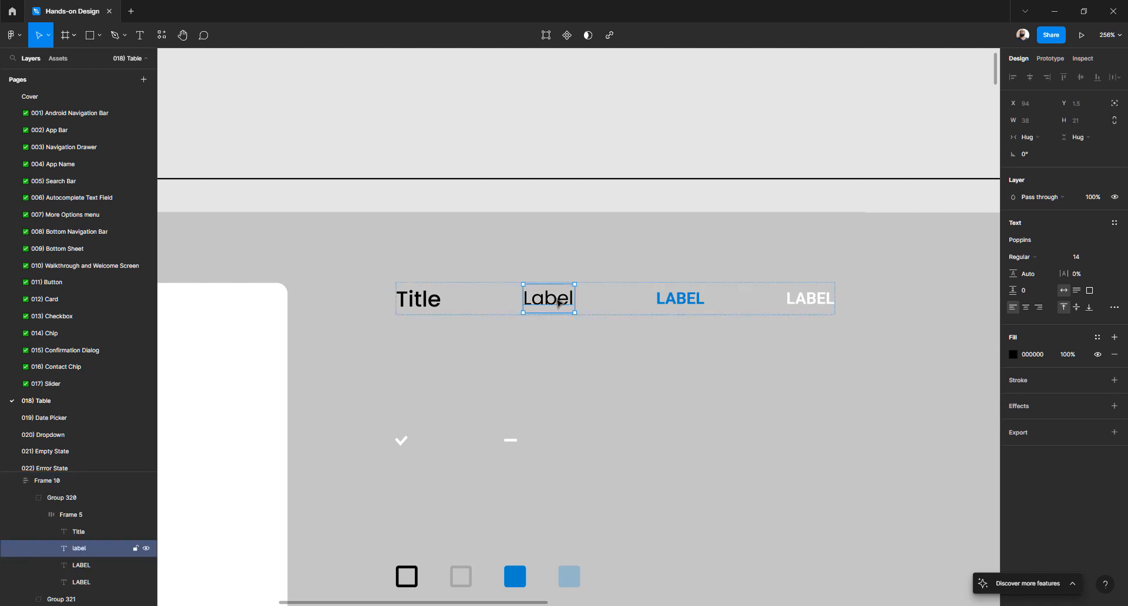
scroll(558, 303, "down", 5)
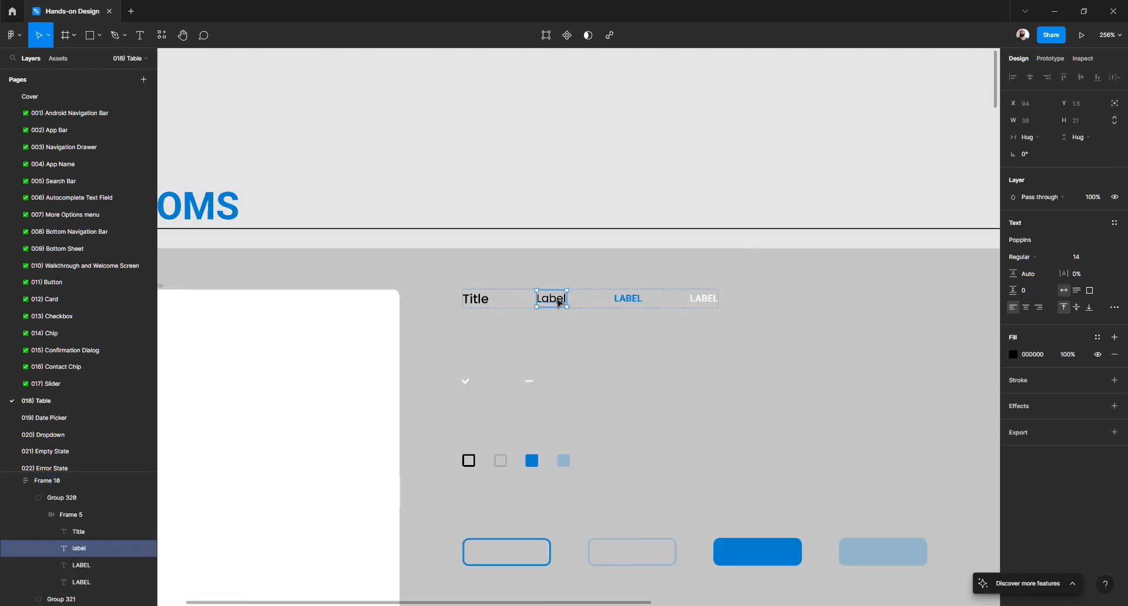
scroll(557, 304, "right", 5)
scroll(558, 304, "right", 2)
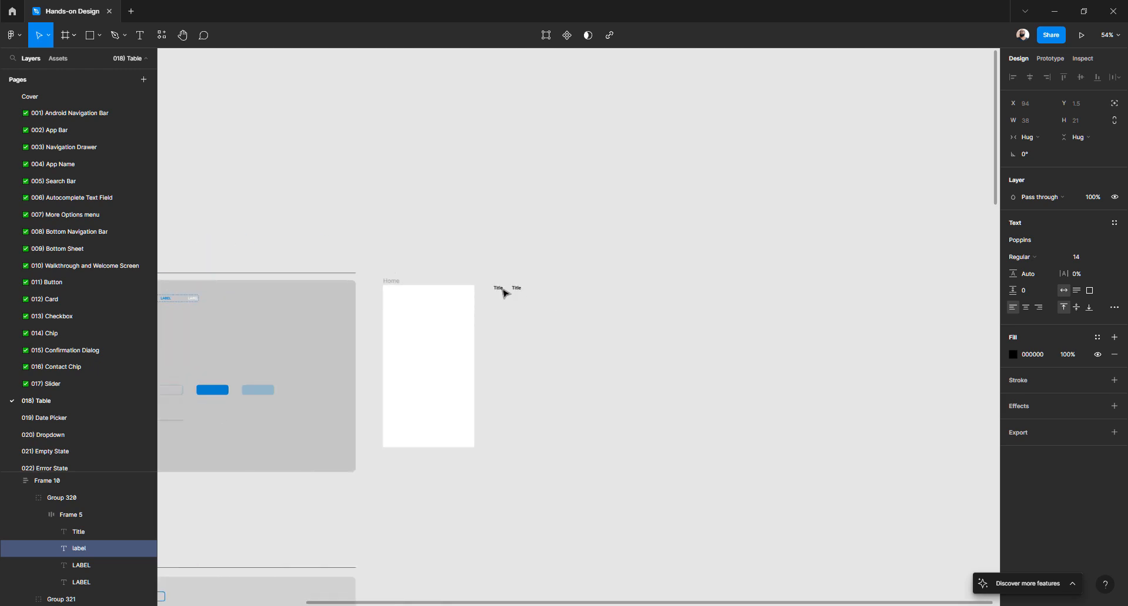
scroll(505, 291, "up", 5)
left_click(561, 287)
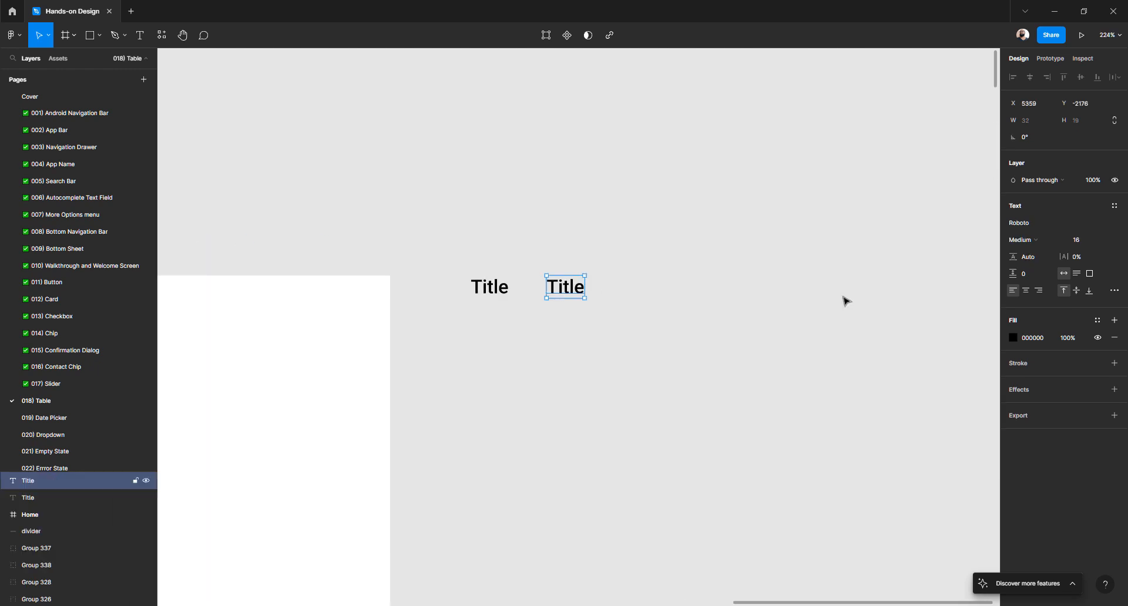
left_click(1084, 241)
key("Return")
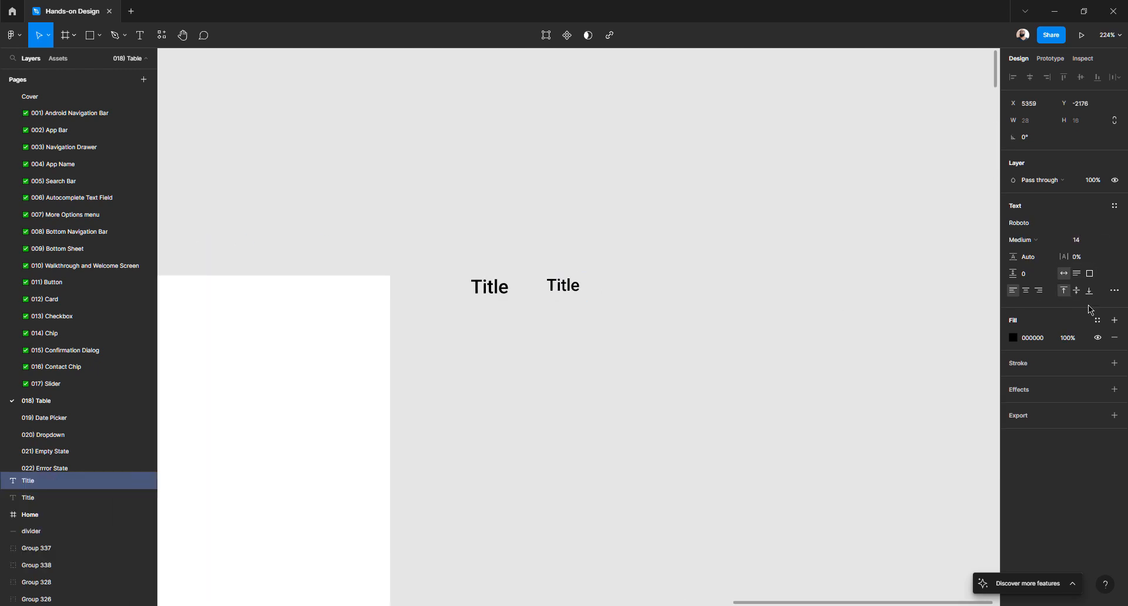
left_click(1035, 239)
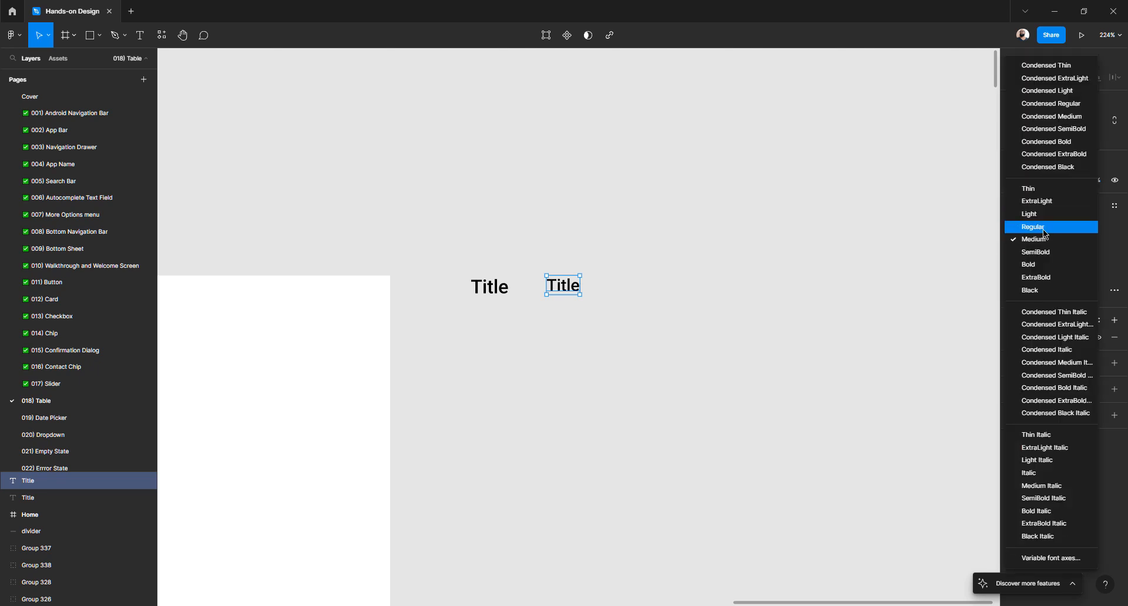
left_click(1043, 234)
left_click(646, 299)
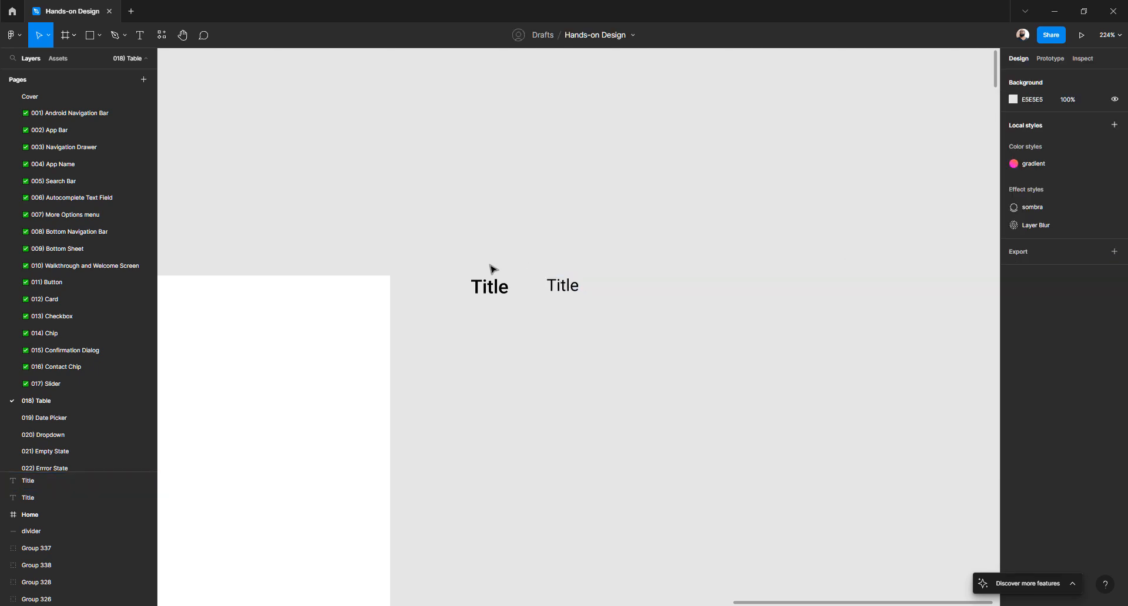
- Wrap the two Title texts in a horizontal auto layout frame and name the frame Type
left_click_drag(449, 257, 689, 372)
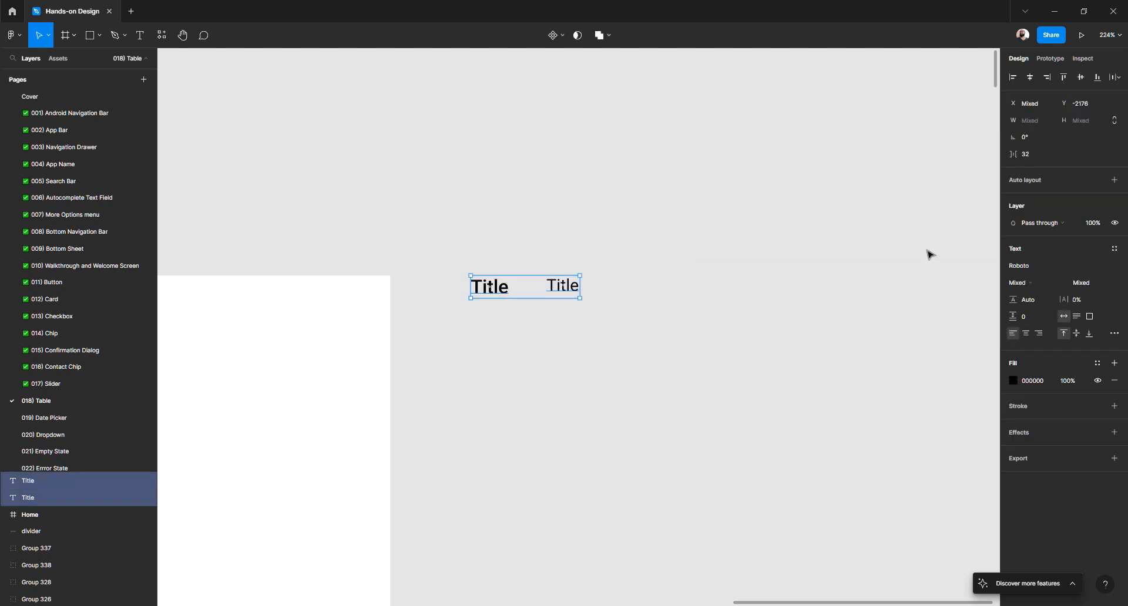
left_click(1115, 180)
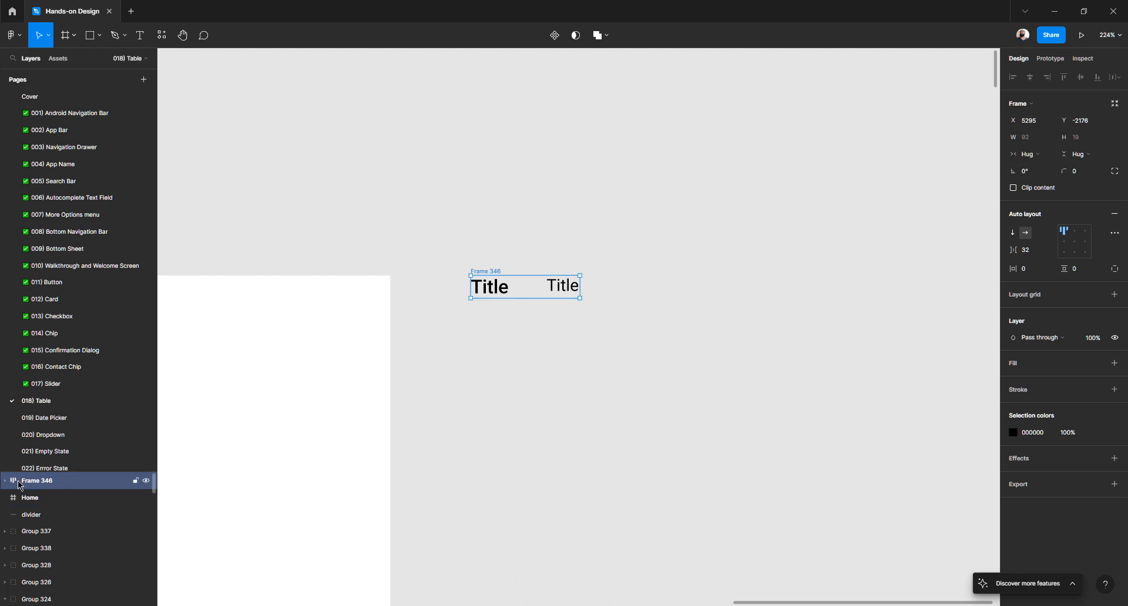
left_click(5, 481)
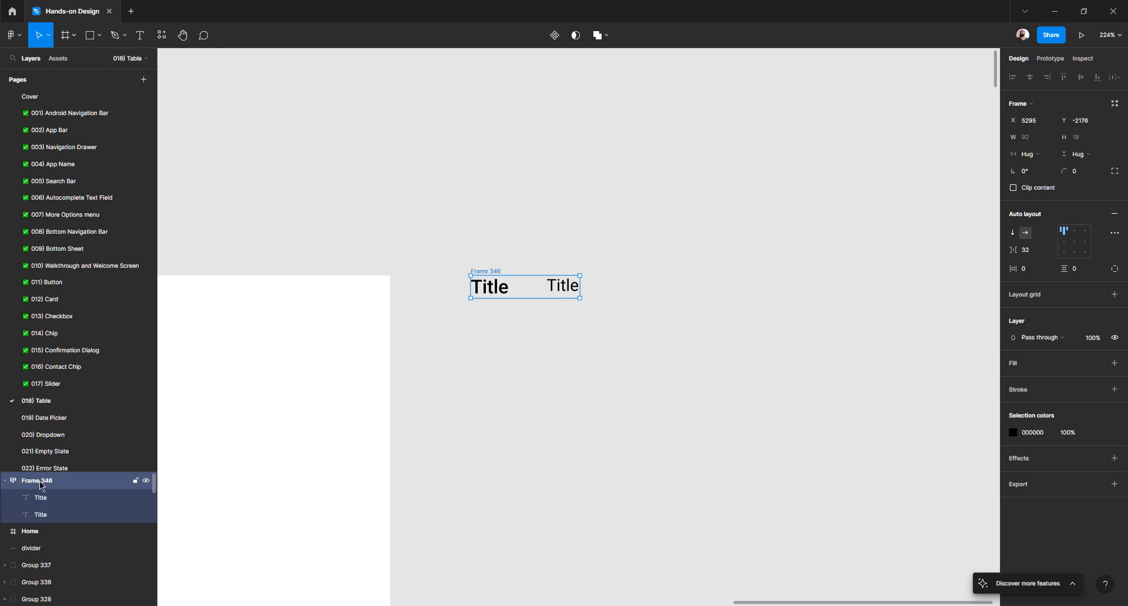
double_click(40, 483)
type("tip")
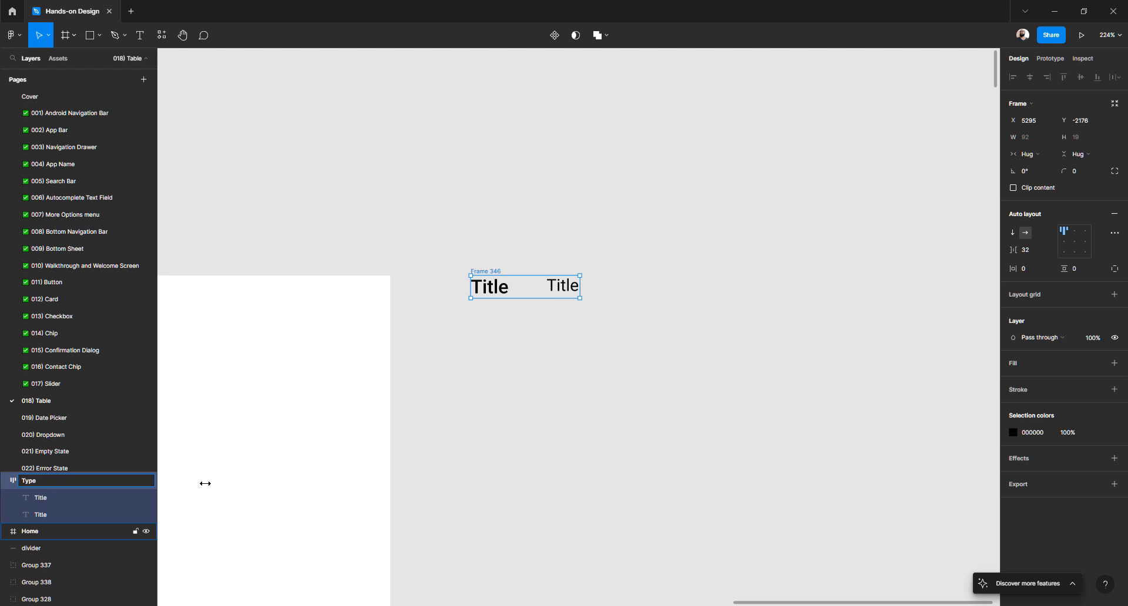
key("Return")
left_click(658, 311)
- Rename the layer of the smaller text in the Type frame as Text
left_click(502, 292)
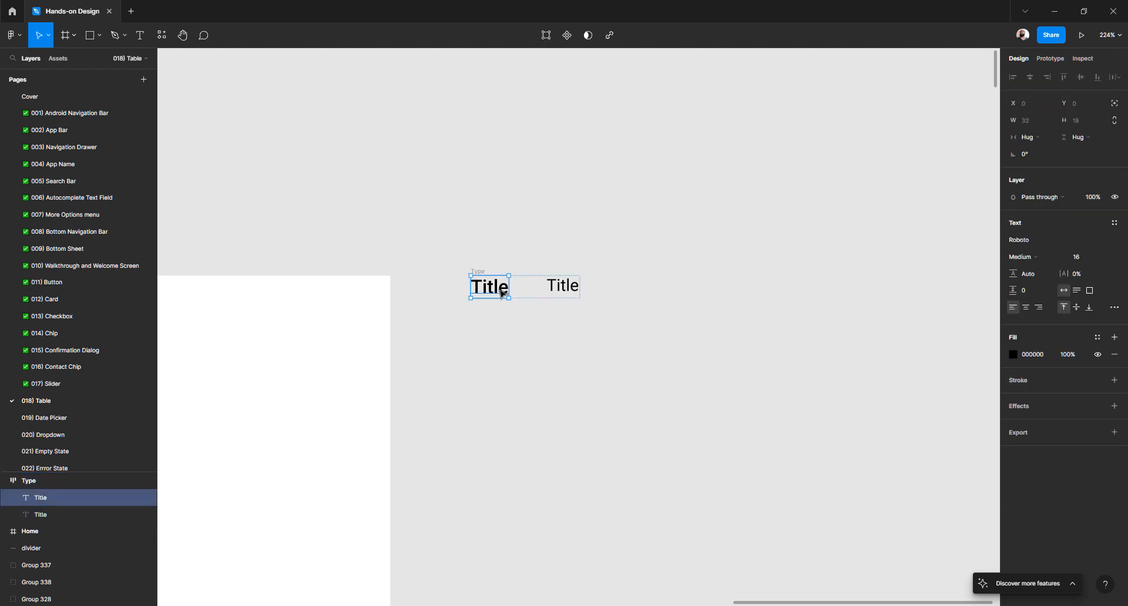
double_click(42, 501)
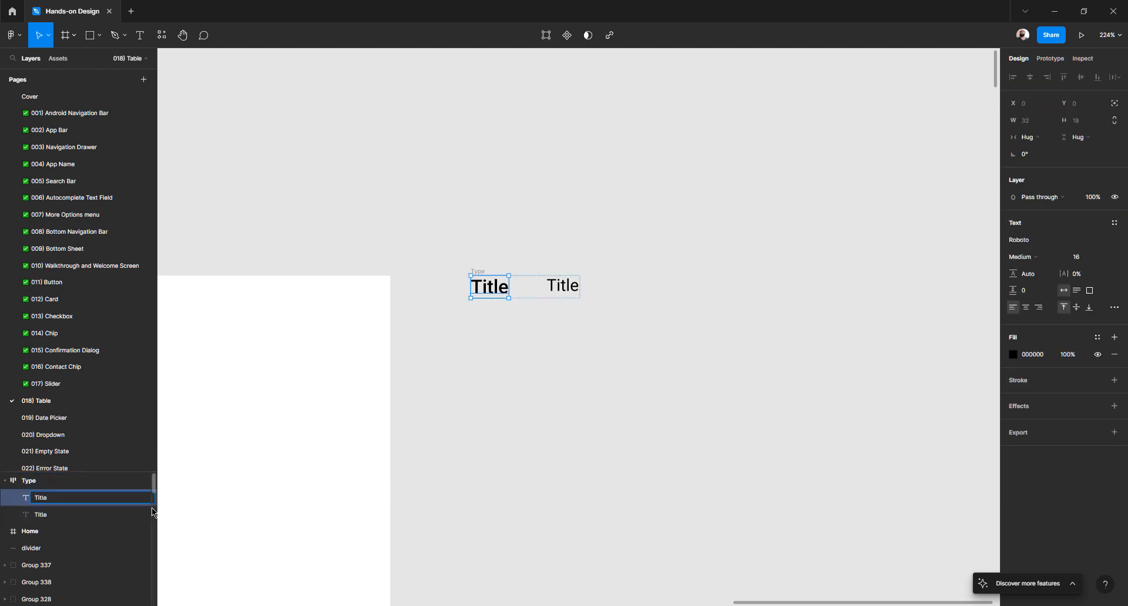
key("Return")
left_click(69, 517)
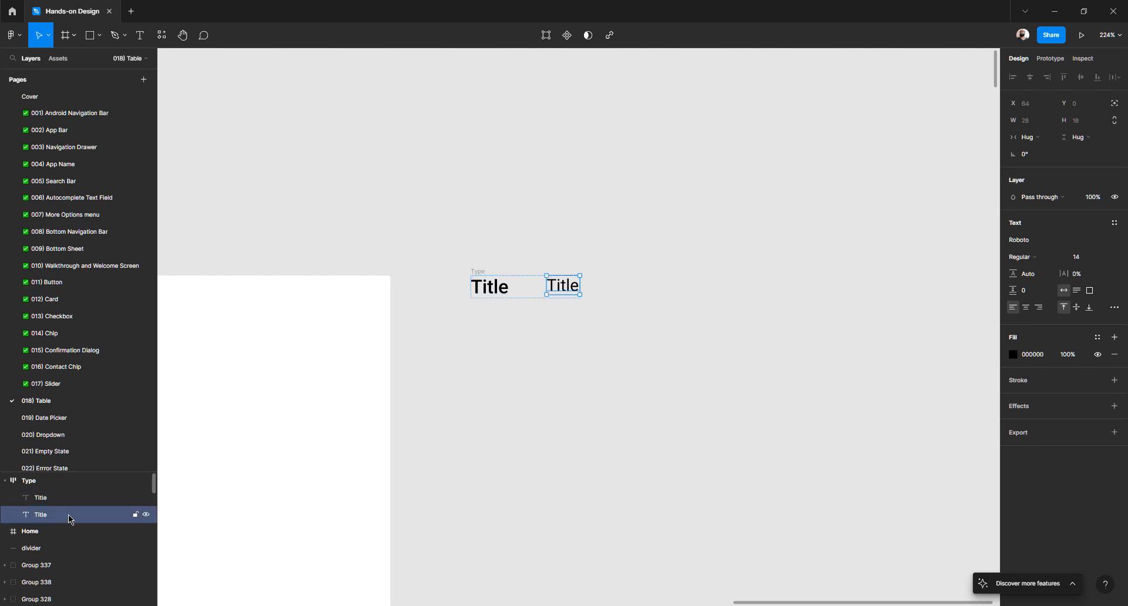
double_click(69, 519)
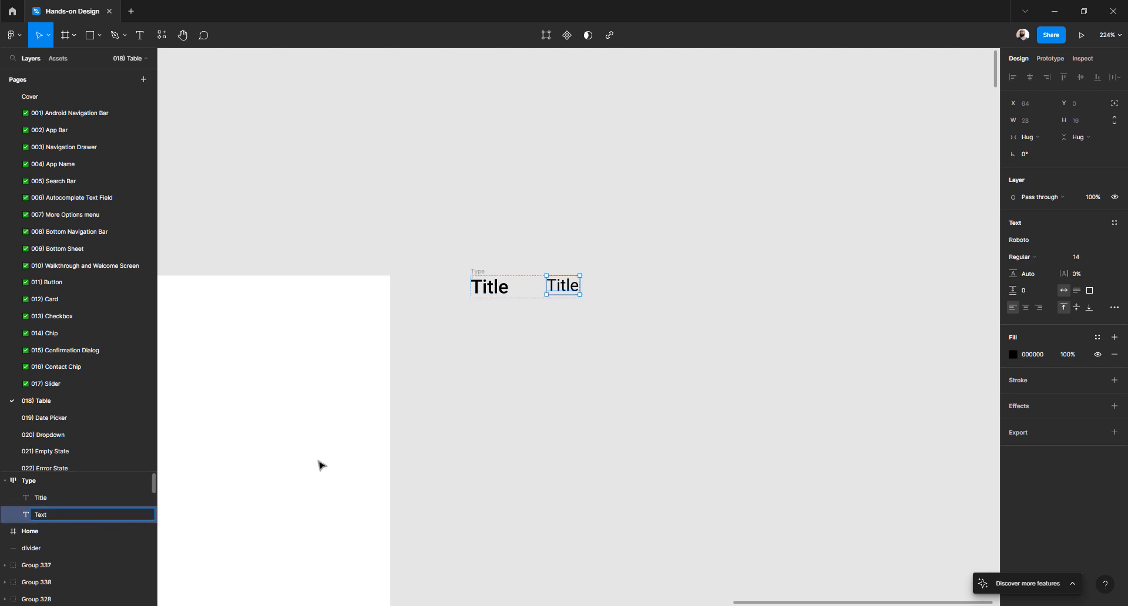
left_click(636, 420)
- Set the Type frame's auto layout alignment to left and vertically centred
left_click(530, 292)
scroll(531, 292, "up", 10)
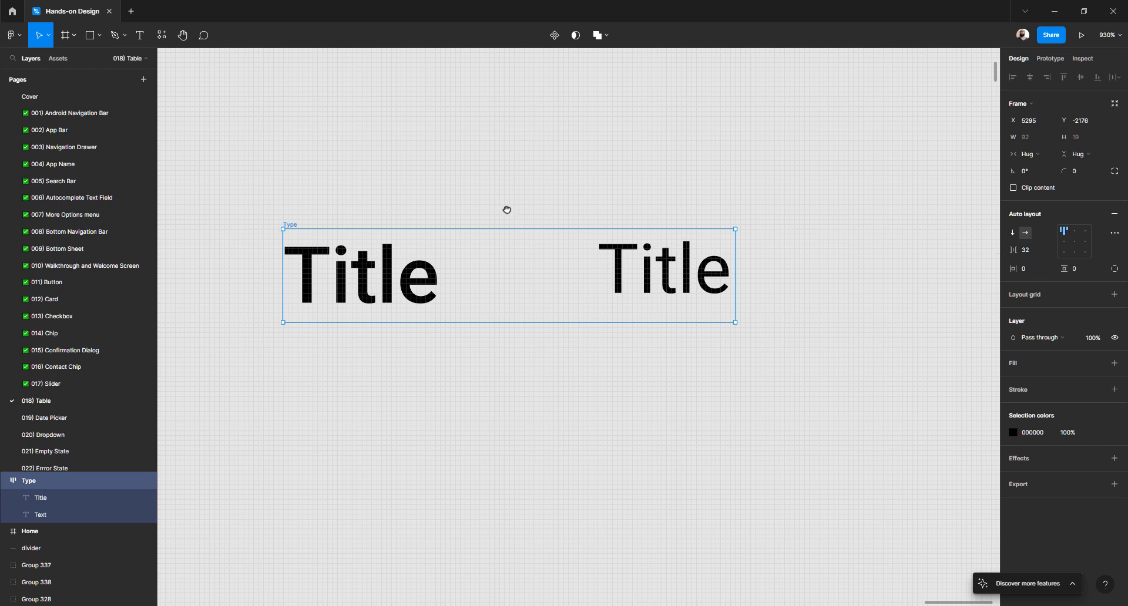
scroll(506, 209, "down", 3)
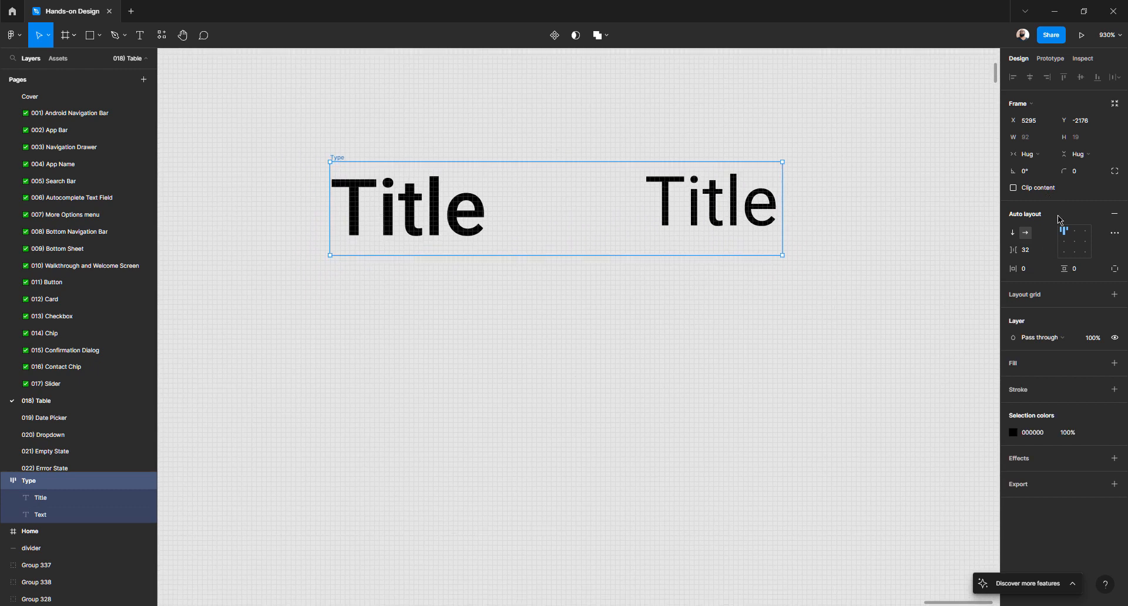
left_click(1066, 246)
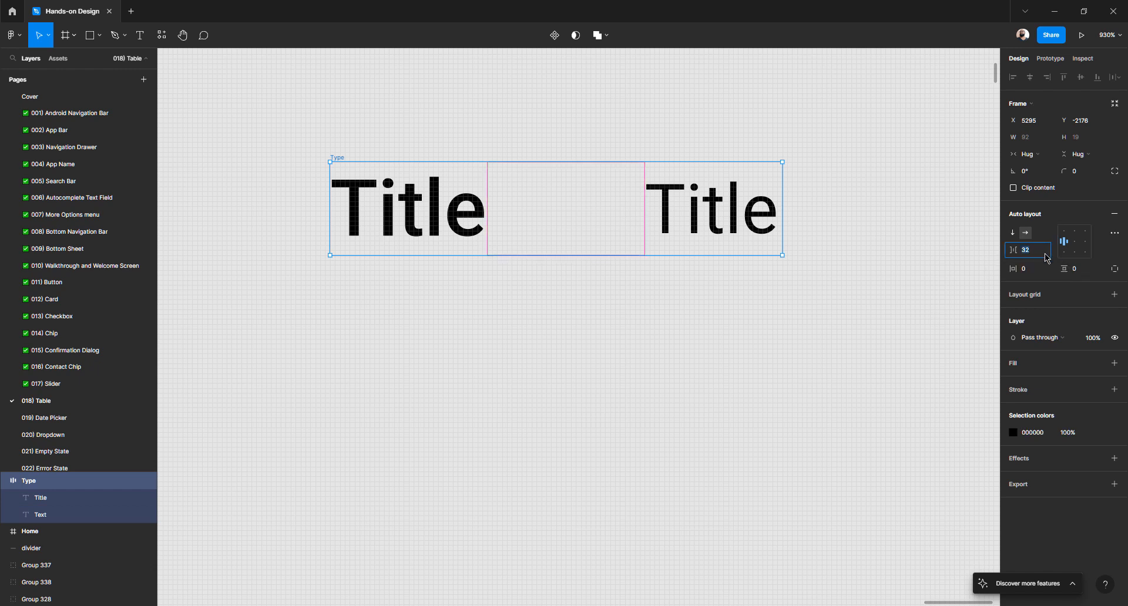
- Try item spacings of 24, 16 and 40 in the Type frame and return the spacing to 32
type("24")
key("Return")
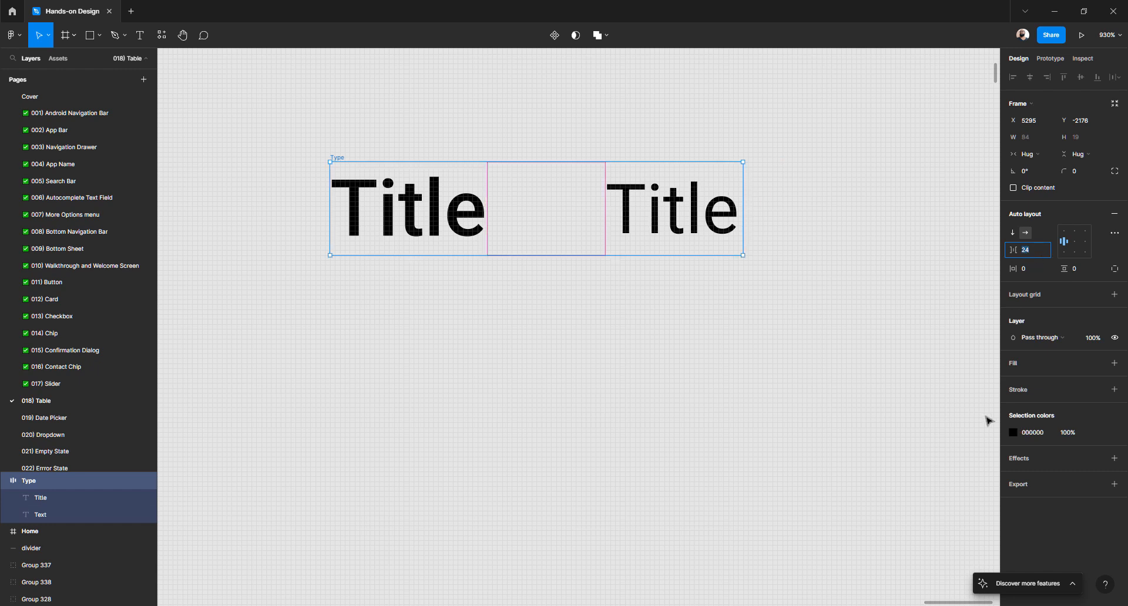
type("16")
key("Return")
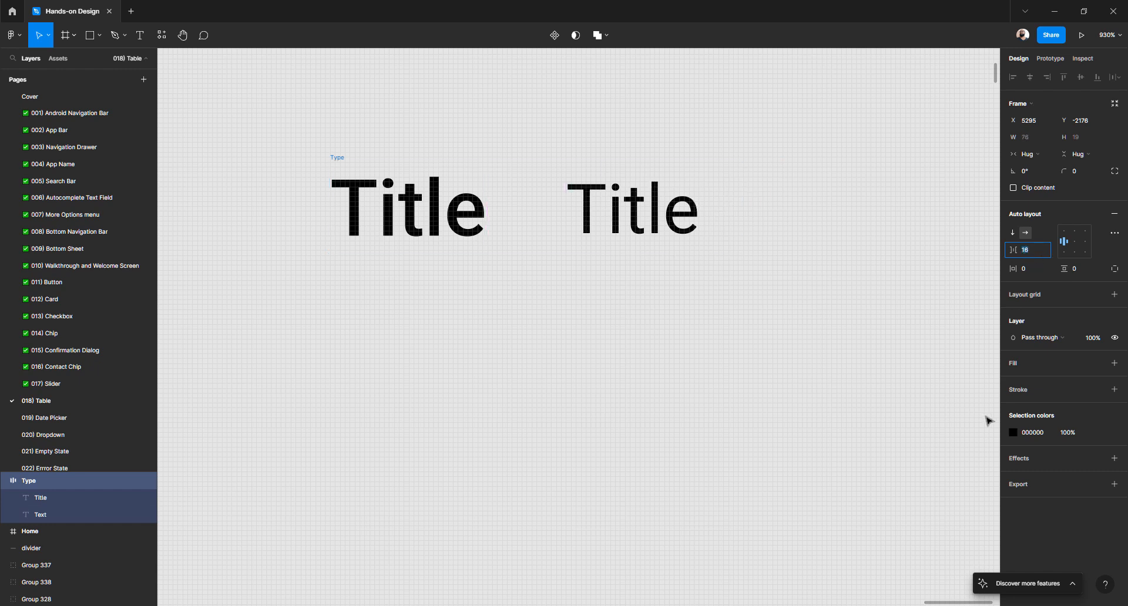
key("shift+Down")
key("shift+Up")
key("shift+Up")
key("shift+Up")
key("shift+Up")
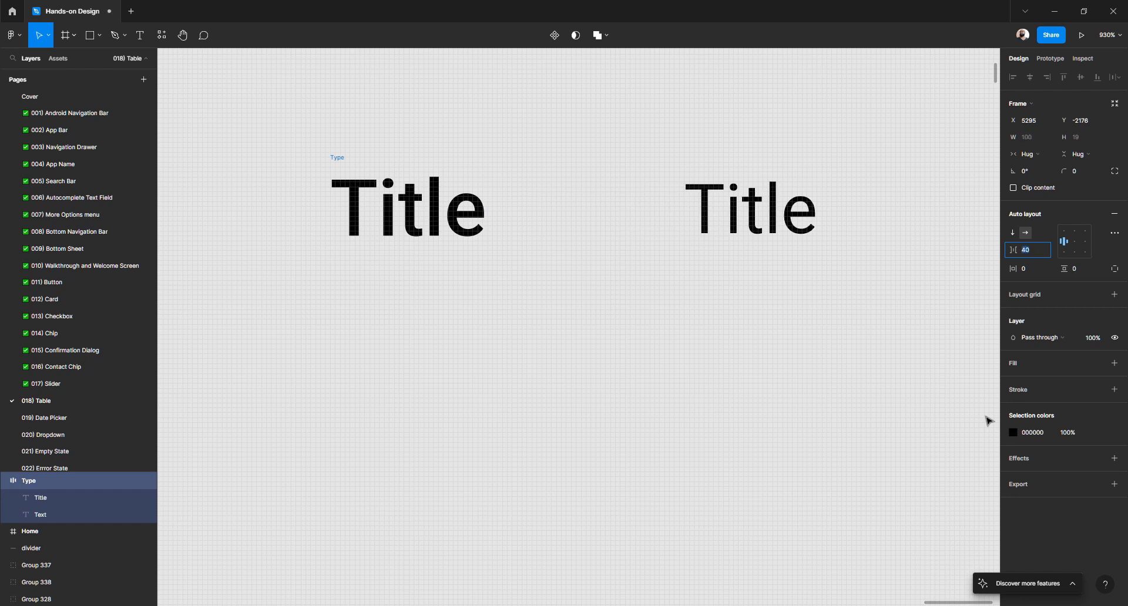
key("shift+Down")
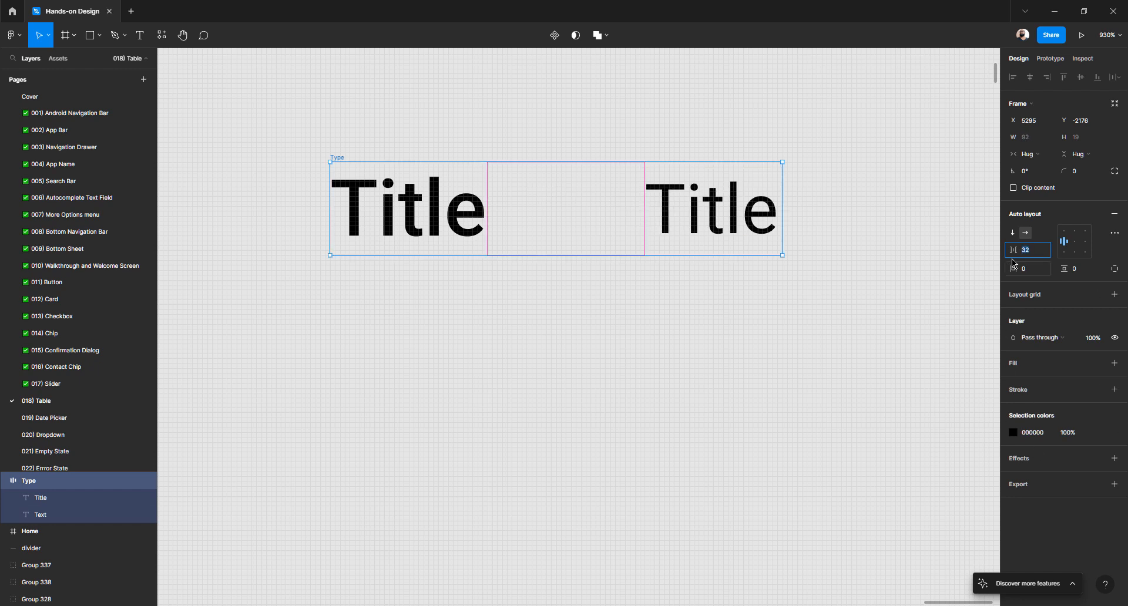
mouse_move(1016, 251)
left_mouse_down()
mouse_move(1029, 250)
mouse_move(1013, 252)
left_mouse_up()
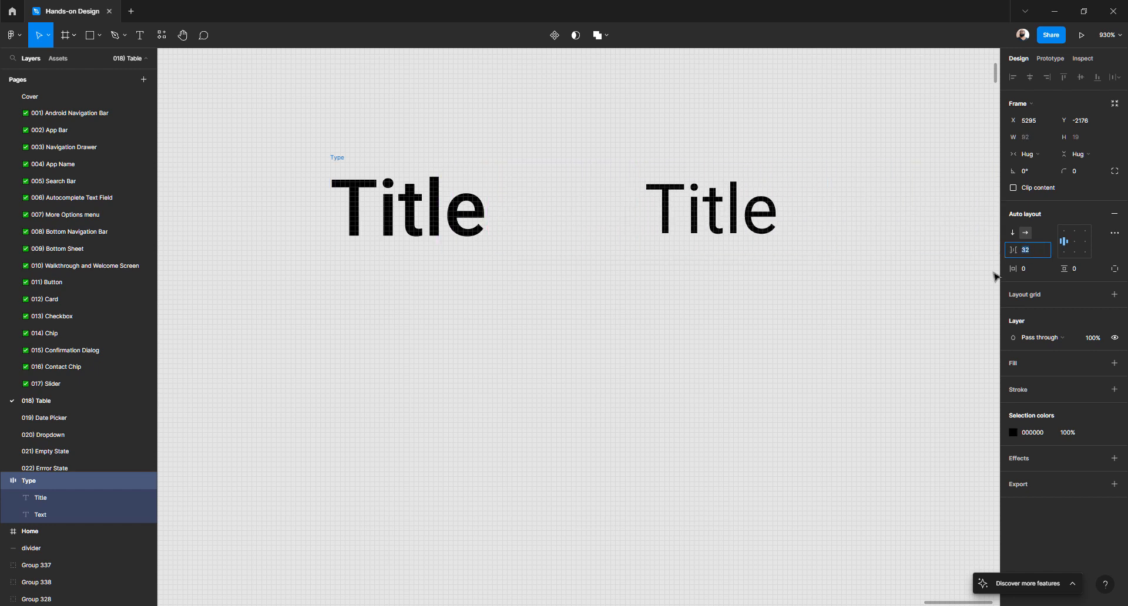
left_click(478, 332)
- Examine the font, weight, size and fill of the blue and white LABEL atoms in the Atoms section
scroll(481, 330, "down", 8)
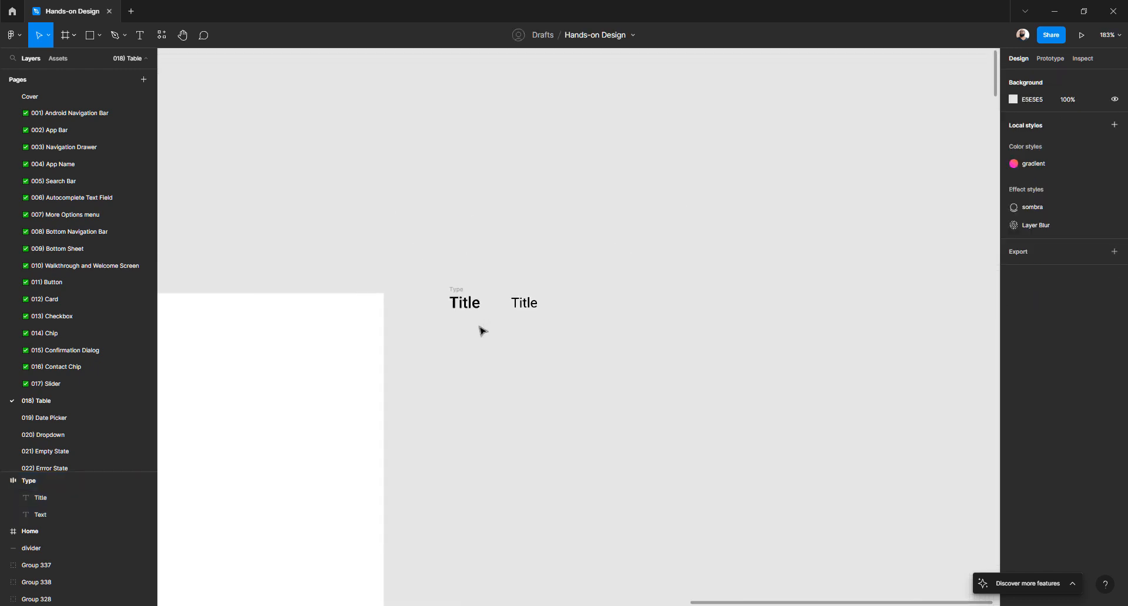
scroll(480, 330, "left", 8)
scroll(480, 330, "left", 5)
scroll(481, 330, "down", 5)
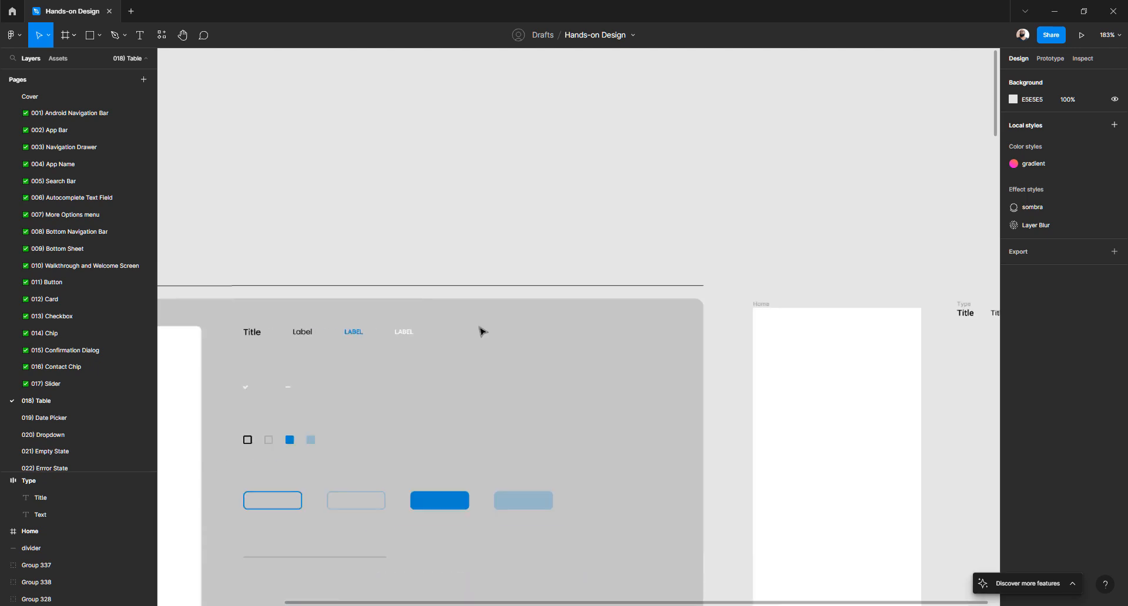
scroll(481, 330, "left", 3)
scroll(447, 334, "up", 3)
scroll(464, 340, "up", 5)
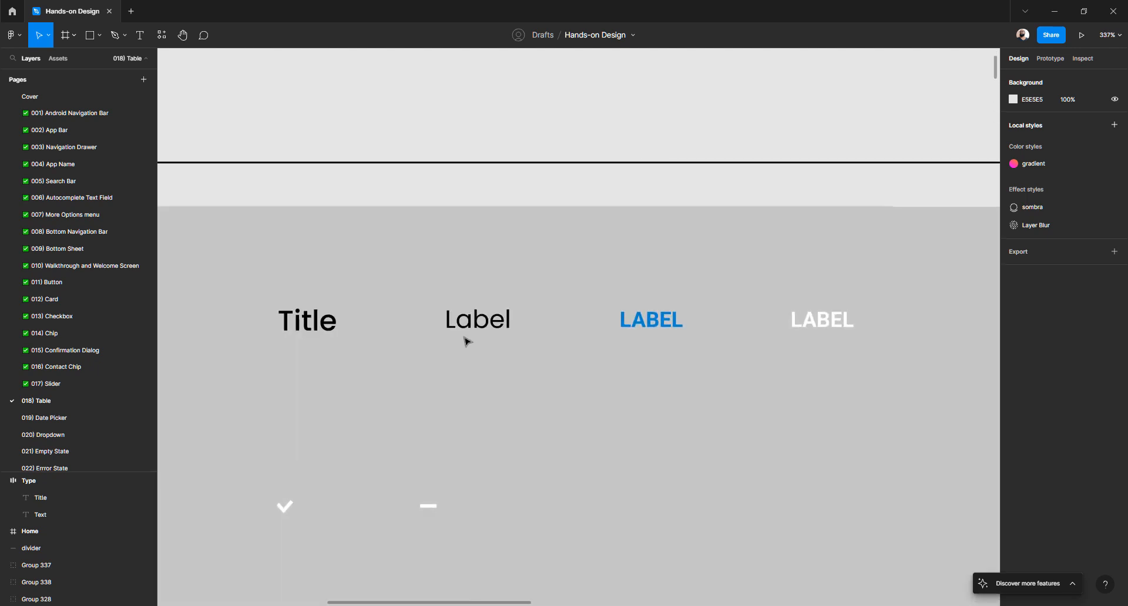
scroll(463, 340, "right", 5)
left_click(378, 321)
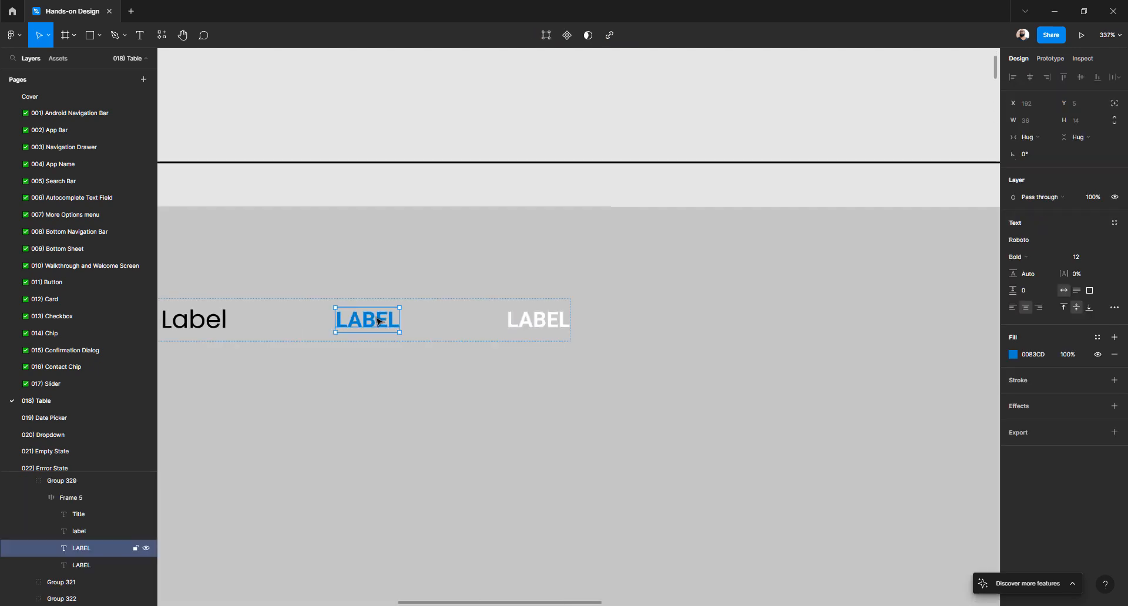
left_click(523, 323)
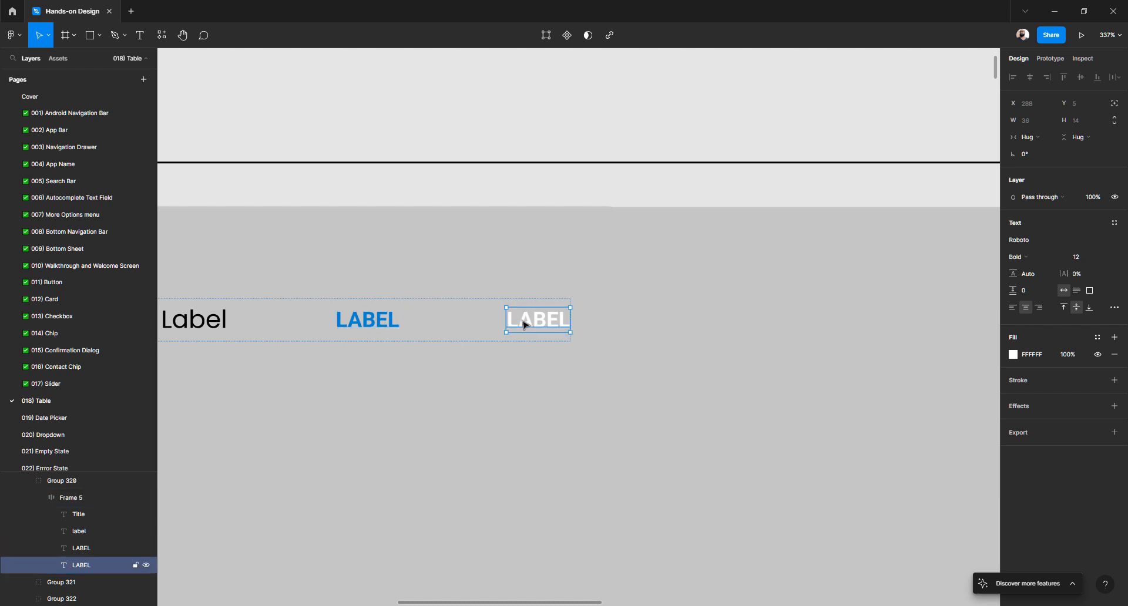
left_click(384, 324)
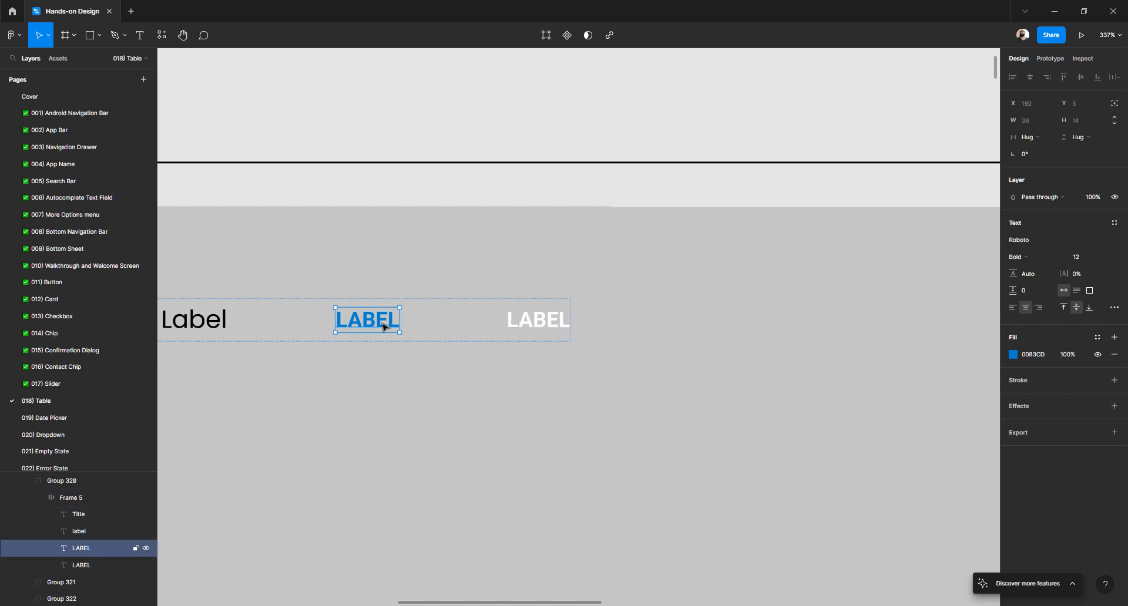
left_click(537, 326)
left_click(387, 323)
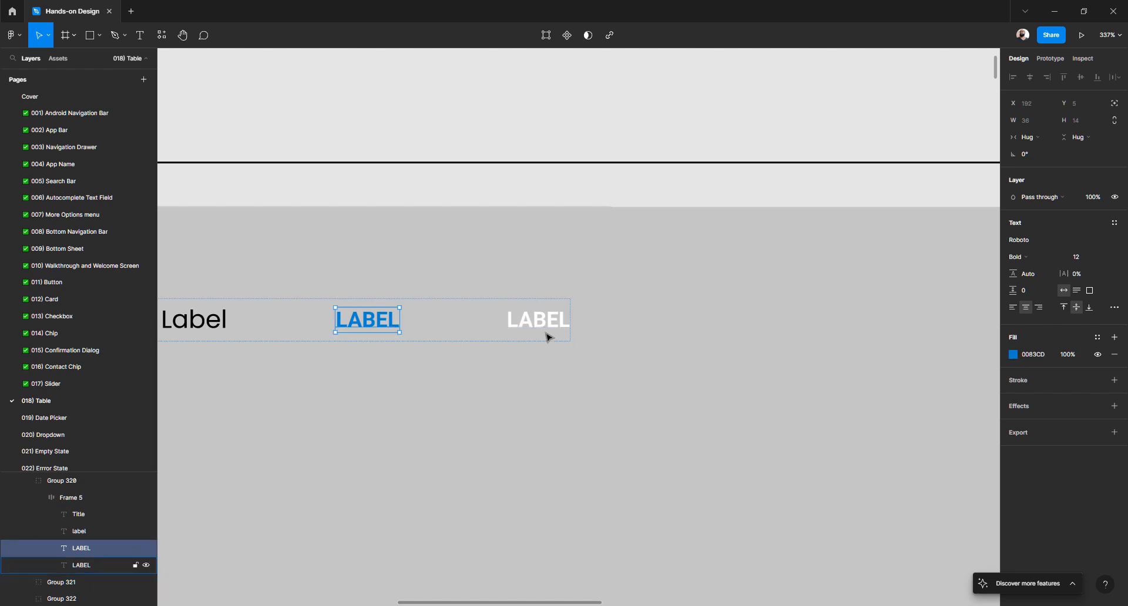
scroll(548, 340, "down", 2)
scroll(550, 342, "up", 3)
scroll(553, 345, "down", 5)
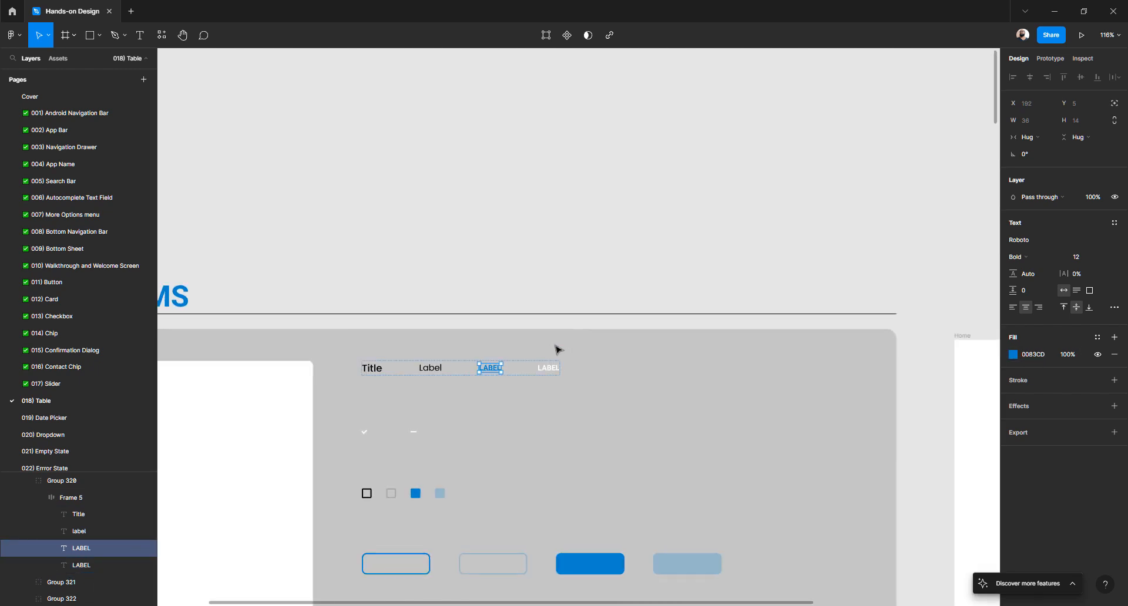
- Duplicate the regular-weight Title text inside the Type frame to add a third text
scroll(556, 347, "right", 8)
scroll(483, 352, "up", 4)
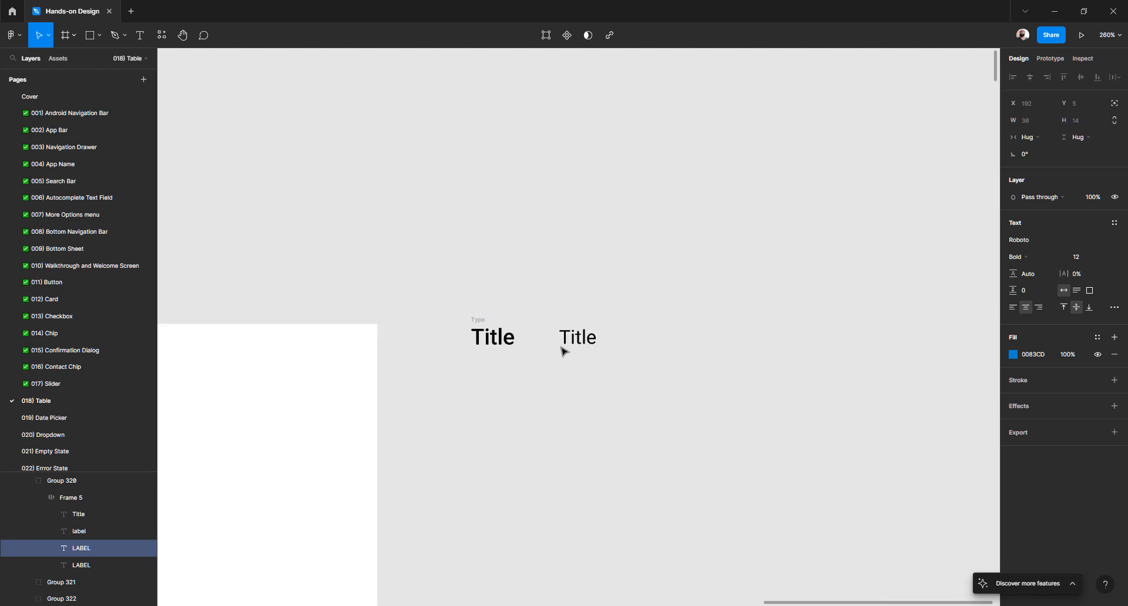
left_click(576, 342)
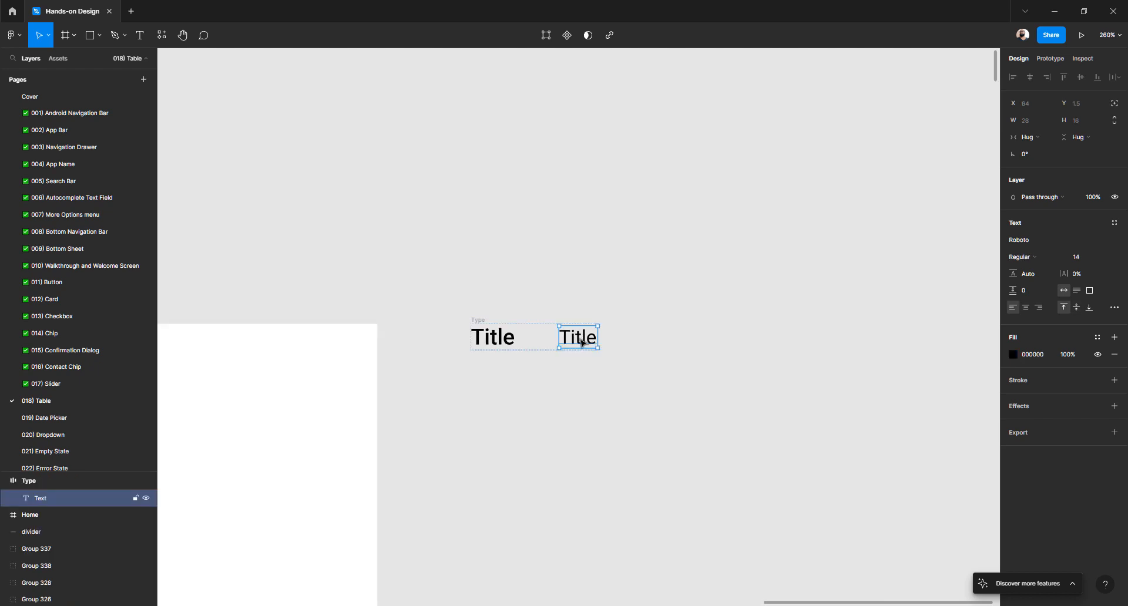
key("ctrl+d")
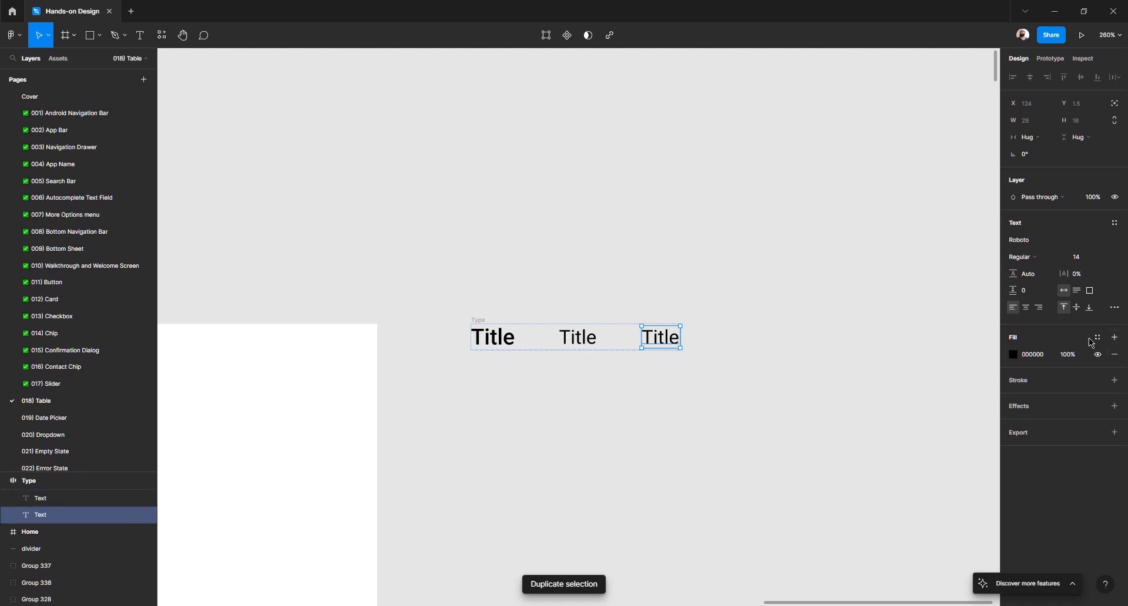
- Format the third Title text in the Type frame as uppercase, size 12 and SemiBold weight
left_click(1114, 309)
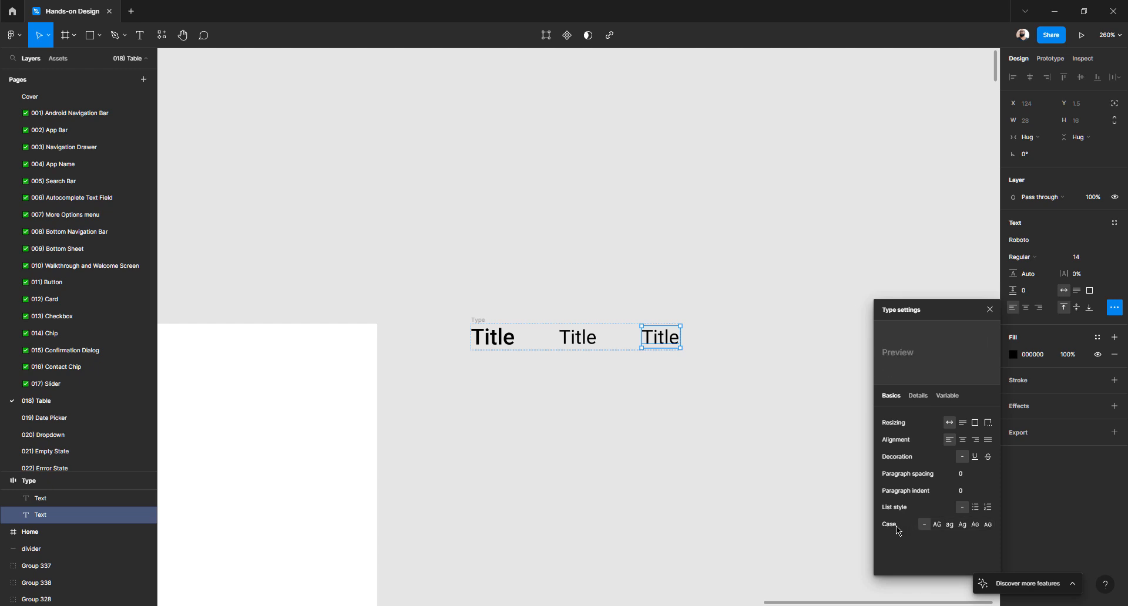
left_click(937, 524)
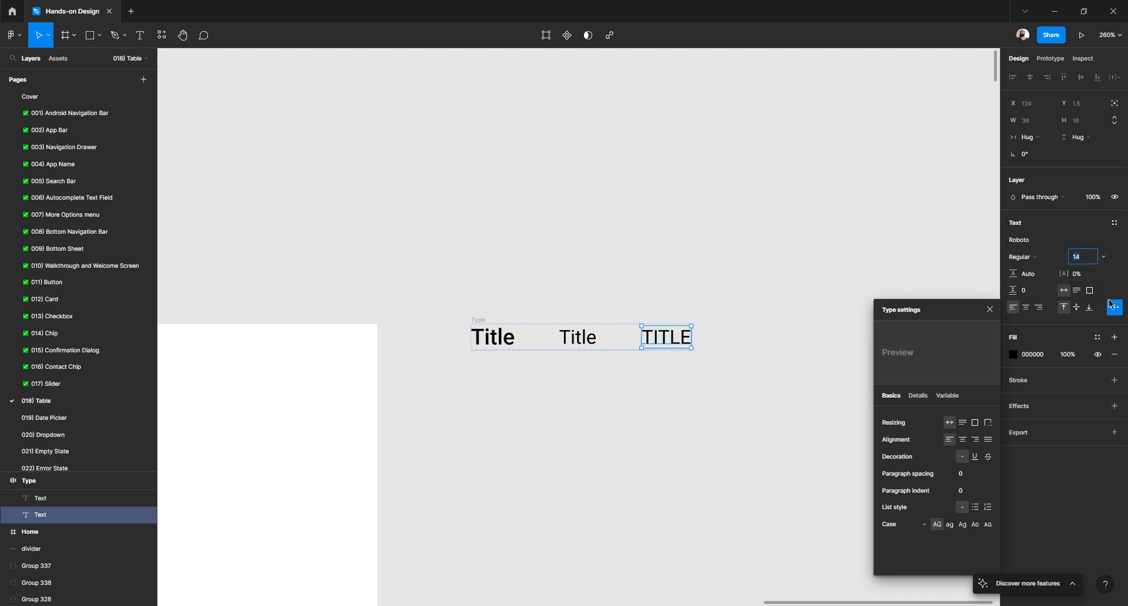
key("Return")
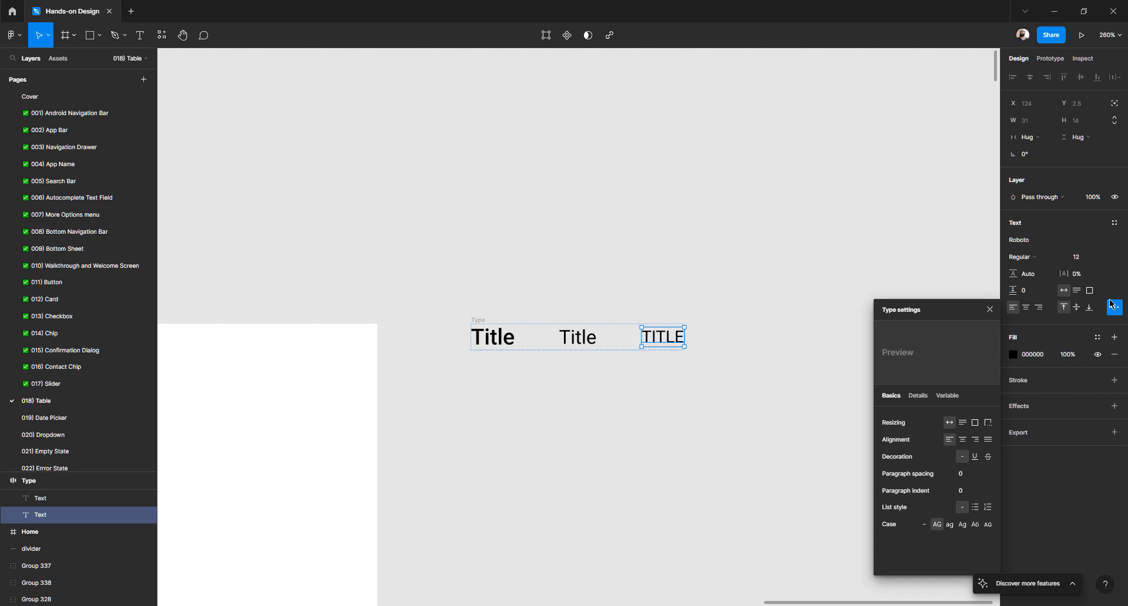
left_click(1033, 258)
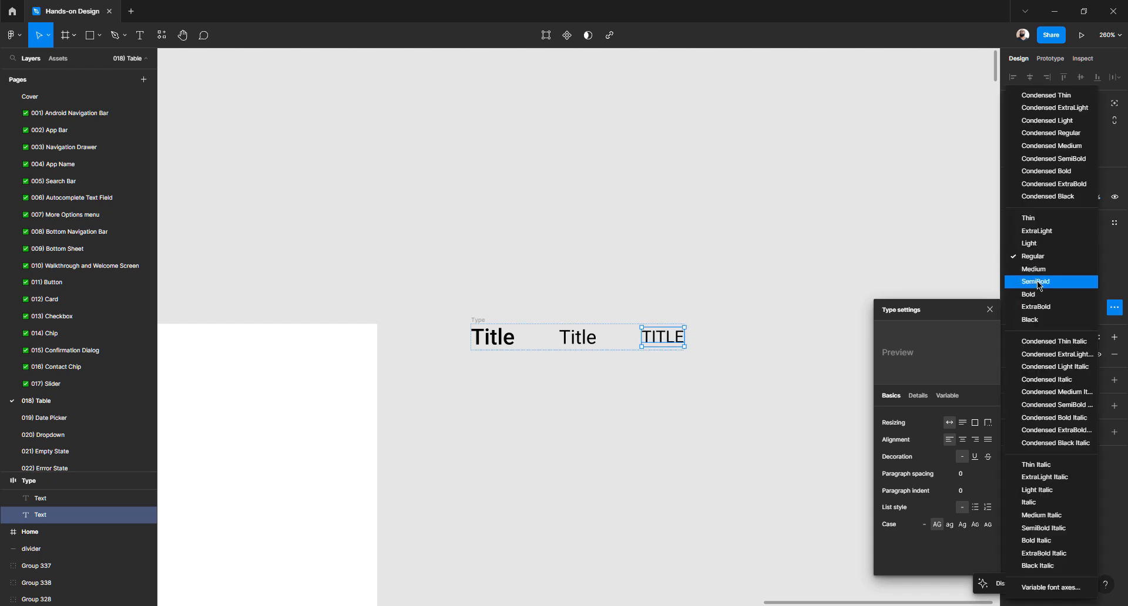
left_click(1037, 282)
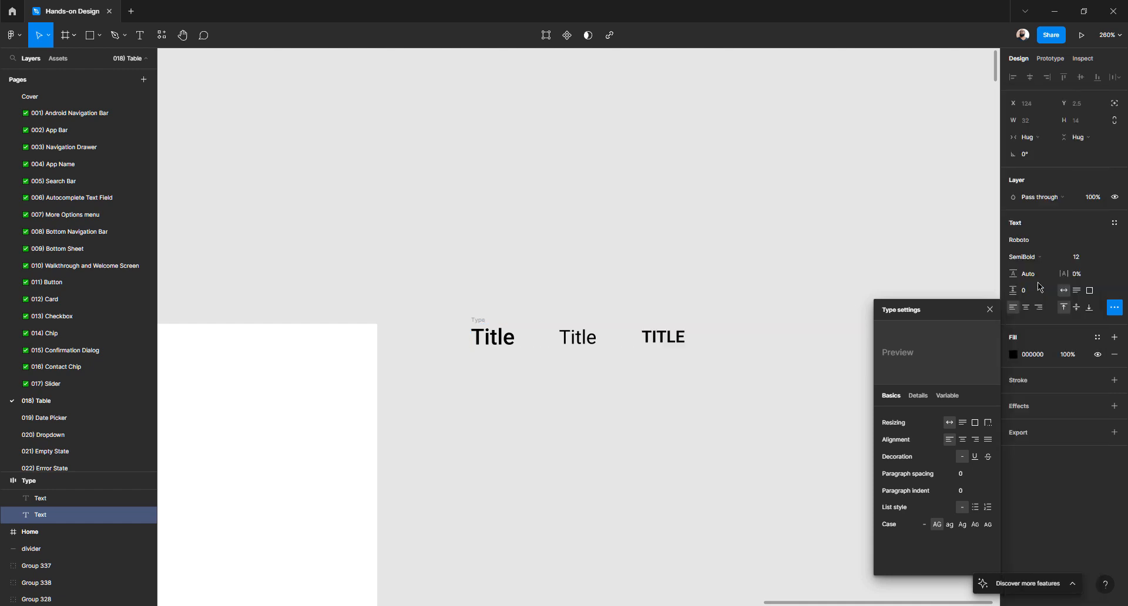
left_click(702, 310)
- Check the blue LABEL atom's font weight and set the uppercase TITLE text to Bold
scroll(707, 308, "down", 5)
scroll(706, 309, "left", 5)
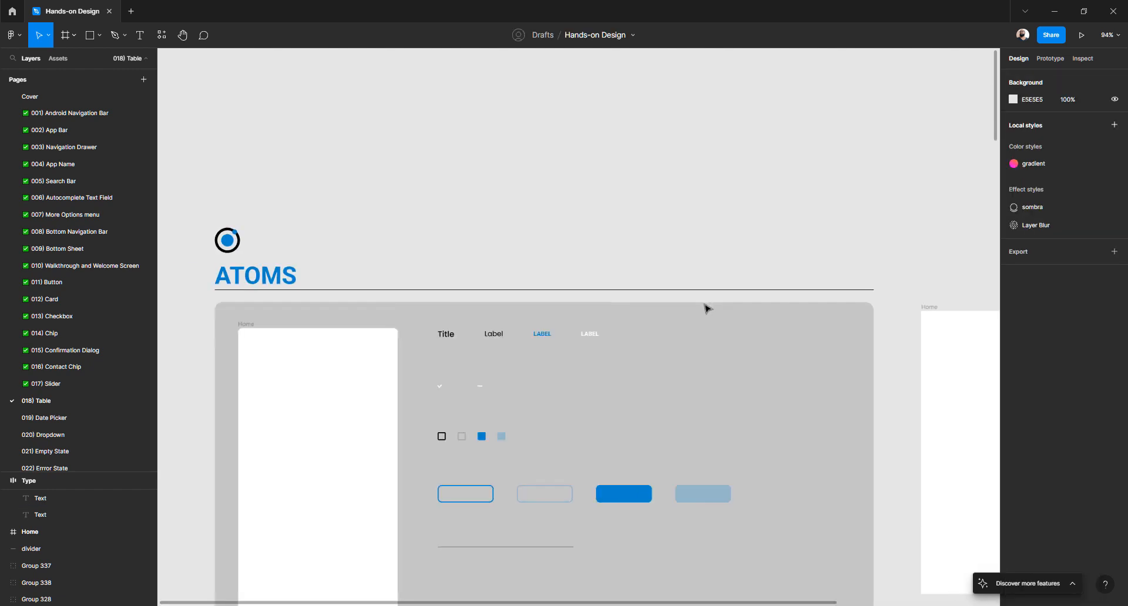
scroll(534, 330, "up", 10)
left_click(503, 332, "ctrl")
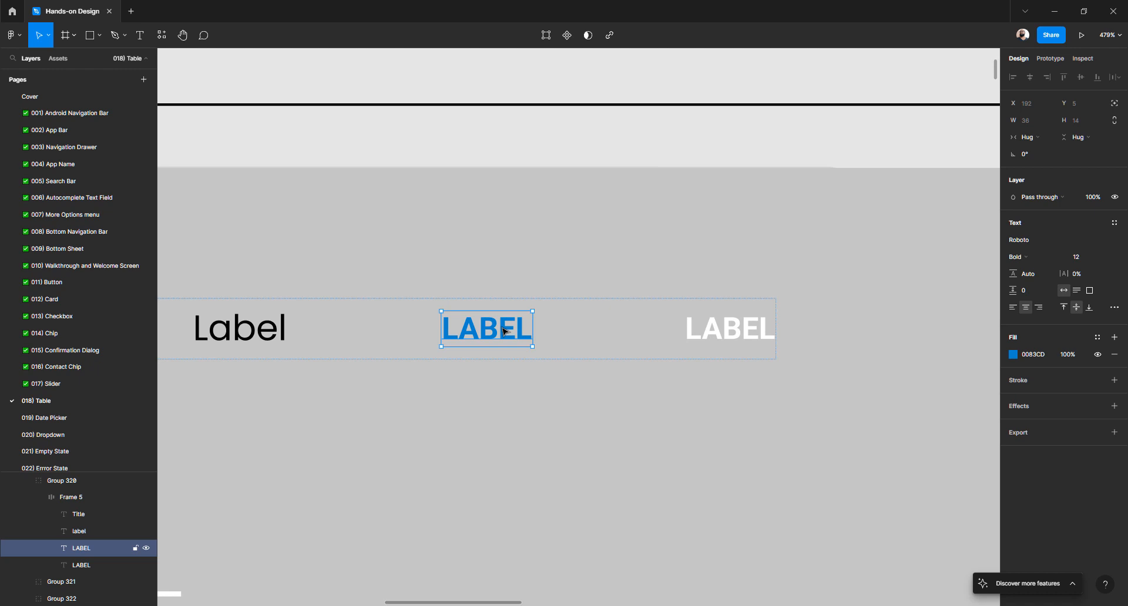
scroll(503, 332, "down", 10)
scroll(503, 329, "right", 5)
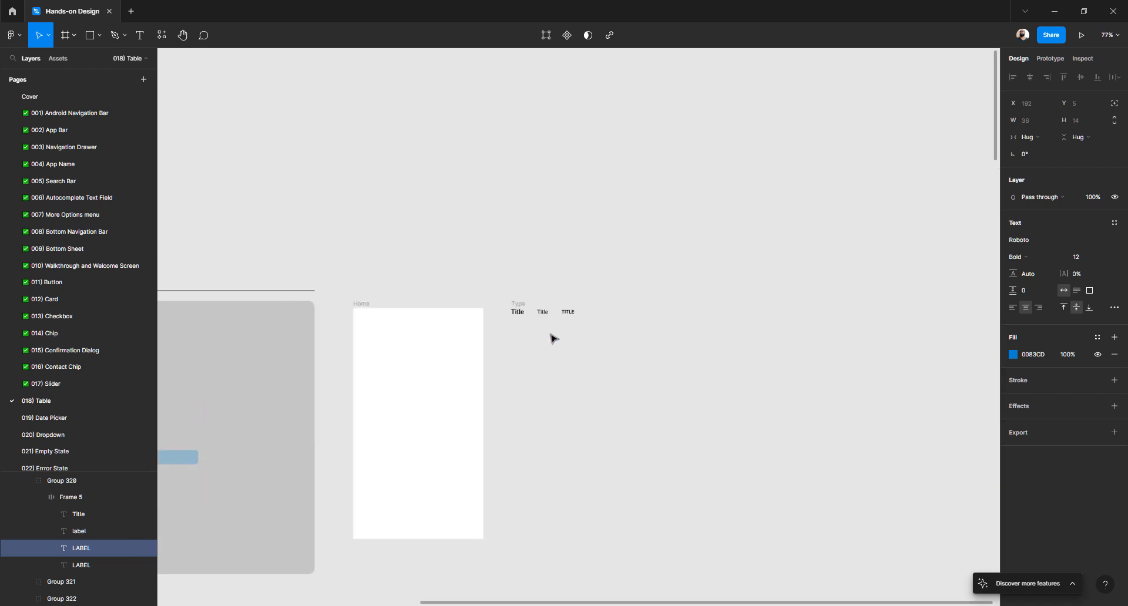
scroll(558, 320, "up", 10)
left_click(599, 283)
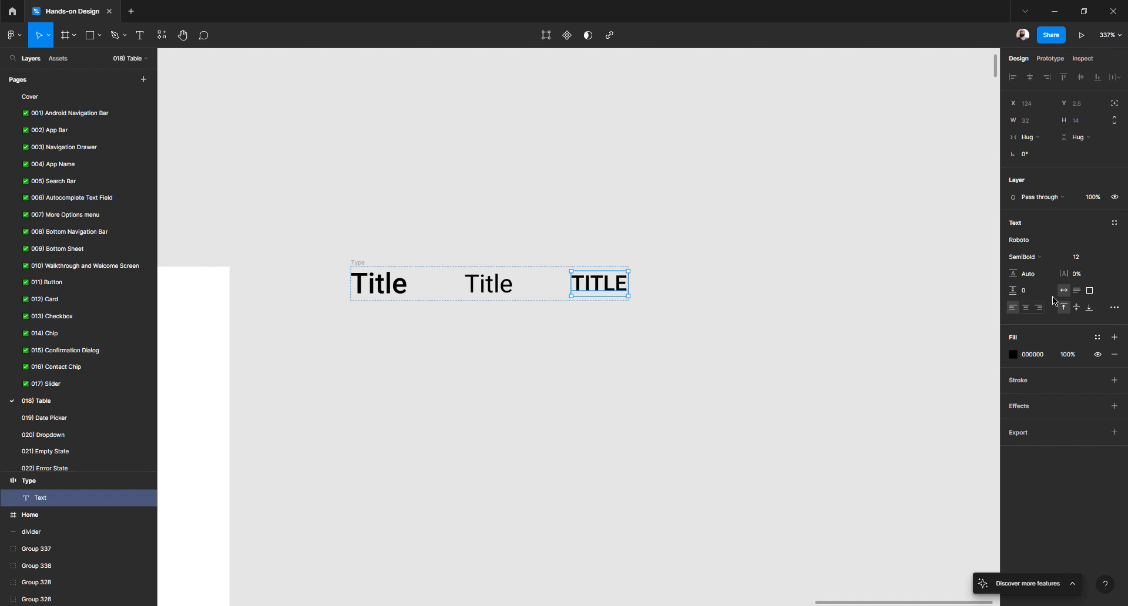
left_click(1033, 263)
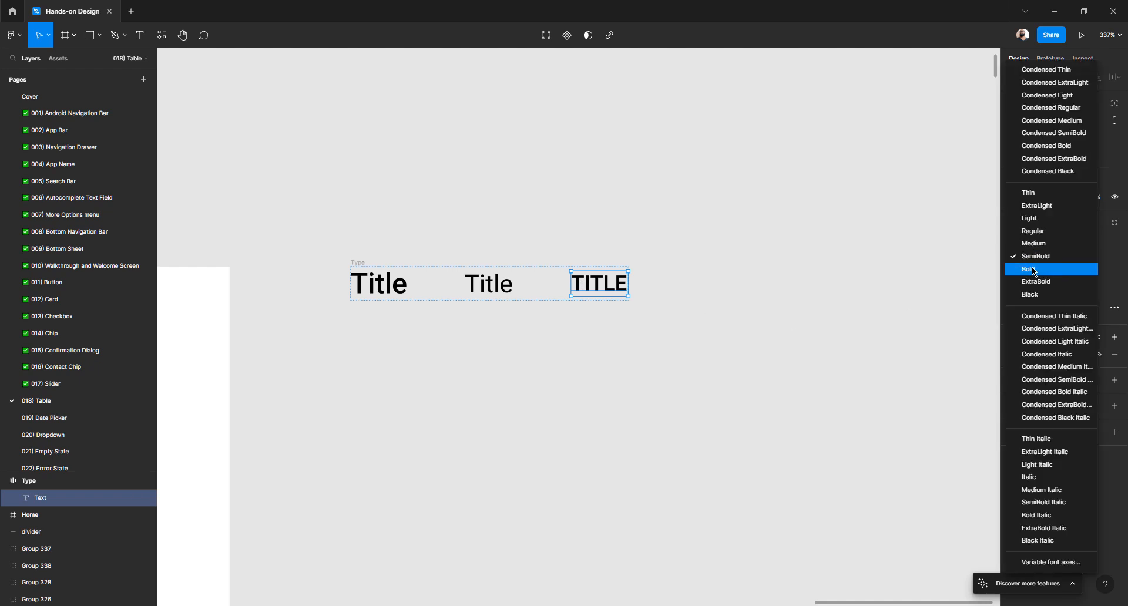
left_click(1033, 271)
left_click(775, 293)
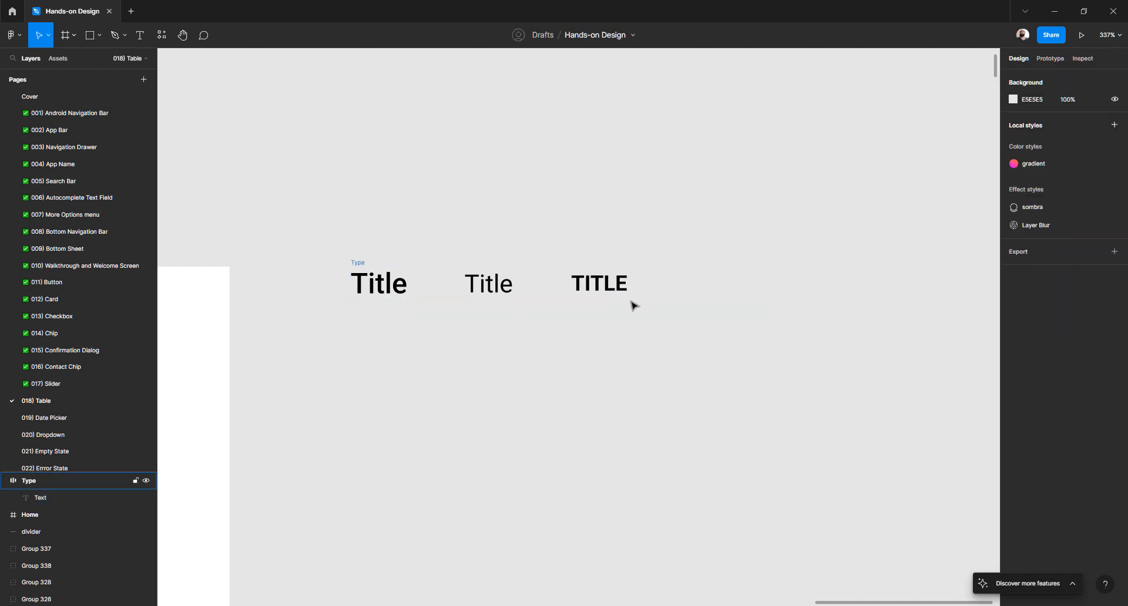
- Copy the fill hex code of the blue LABEL atom in the Atoms section
scroll(613, 305, "down", 5)
scroll(612, 305, "down", 5)
scroll(611, 306, "left", 3)
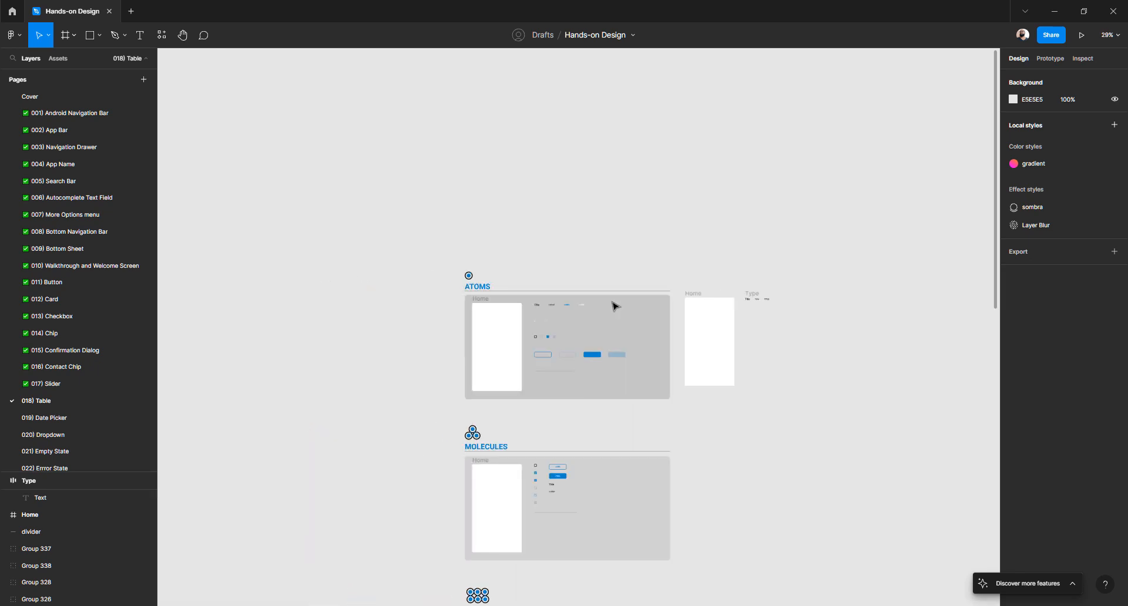
scroll(558, 340, "up", 2)
scroll(580, 280, "up", 2)
scroll(580, 281, "up", 5)
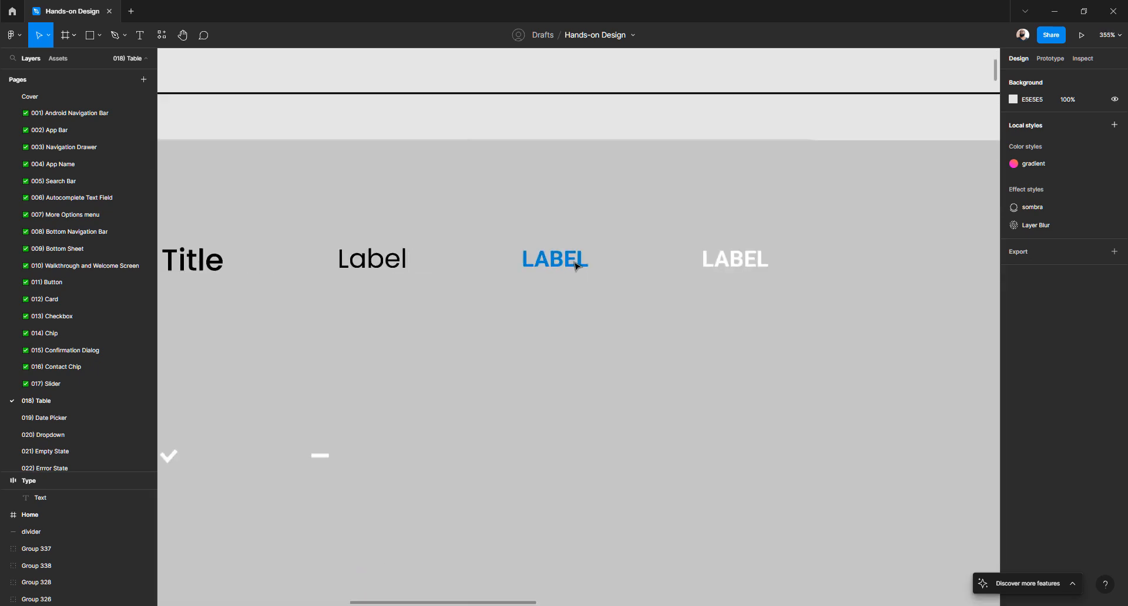
left_click(578, 264)
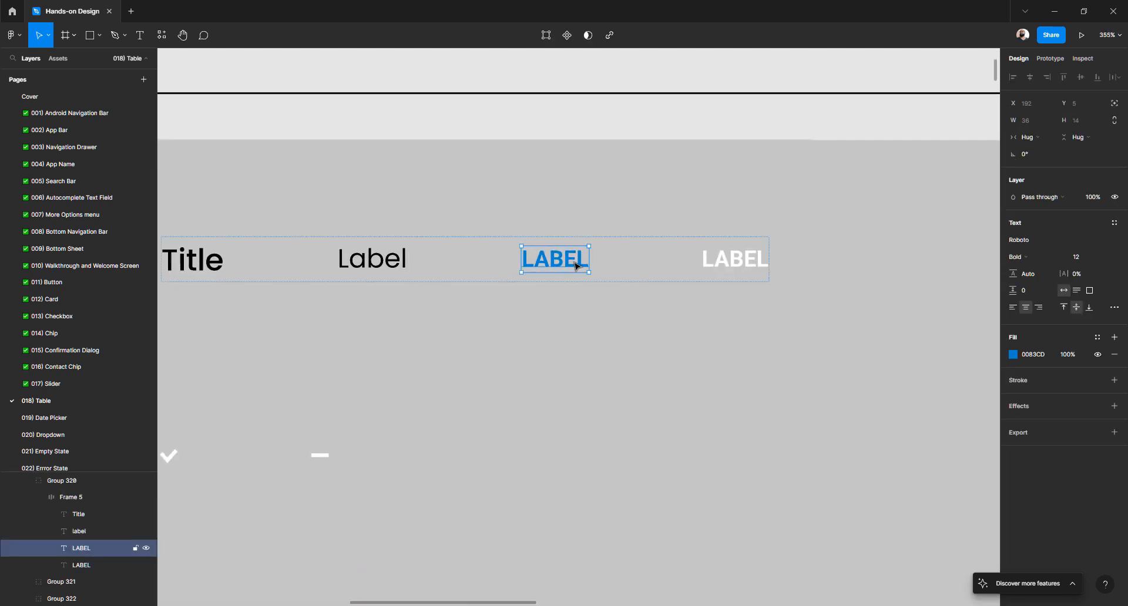
left_click(1037, 358)
key("Return")
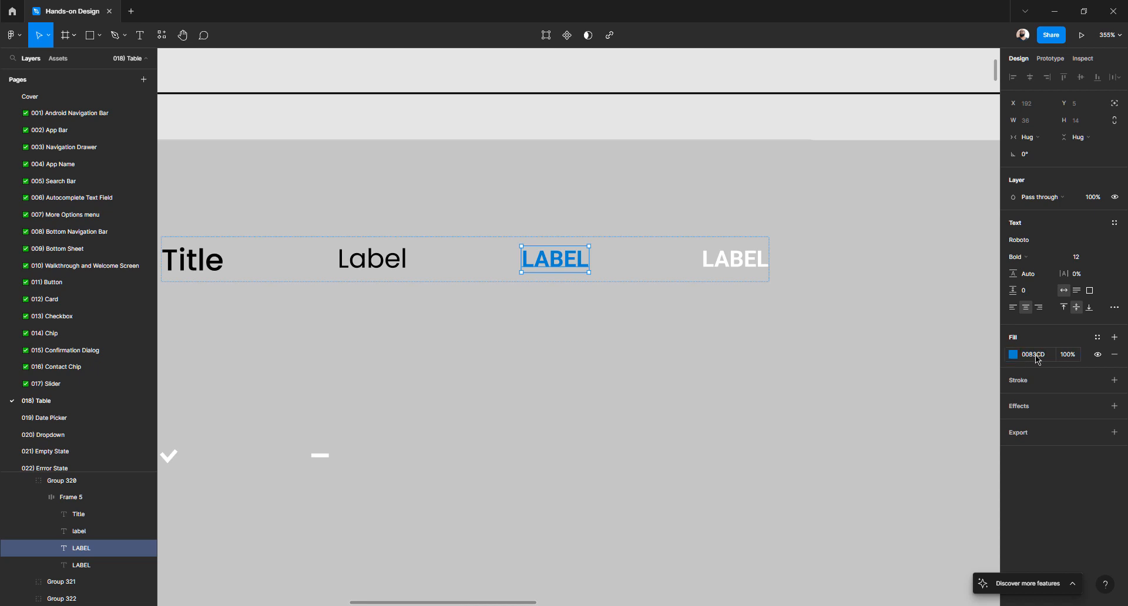
- Set the fill of the uppercase TITLE text in the Type frame to 0083CD
scroll(699, 304, "down", 4)
scroll(700, 305, "right", 3)
scroll(699, 304, "right", 5)
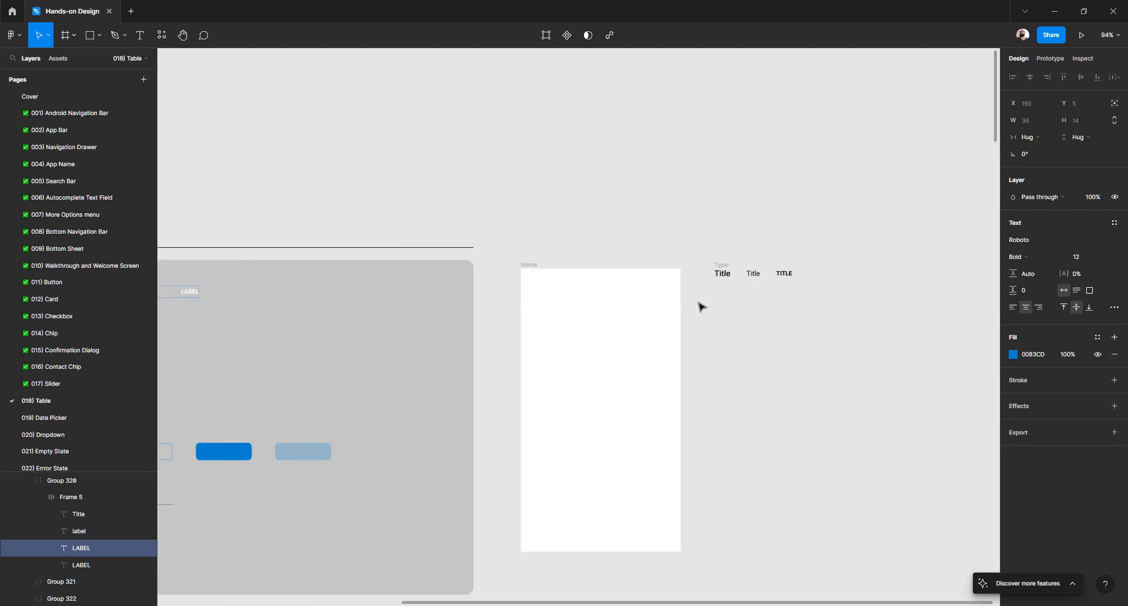
scroll(665, 273, "up", 4)
left_click(668, 275)
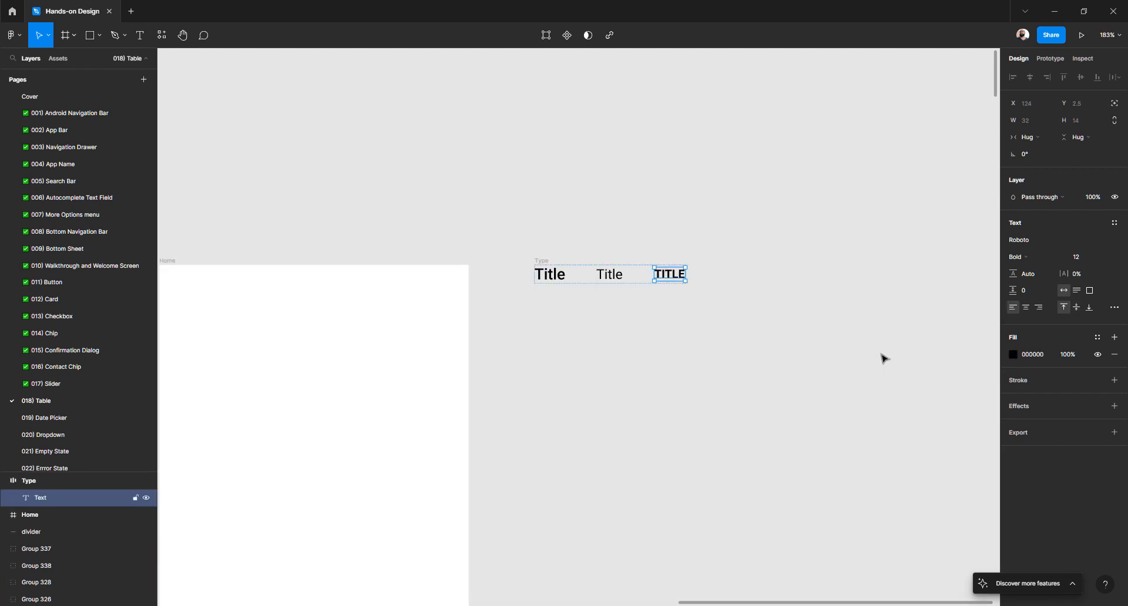
left_click(1028, 359)
key("ctrl+v")
key("Return")
left_click(695, 345)
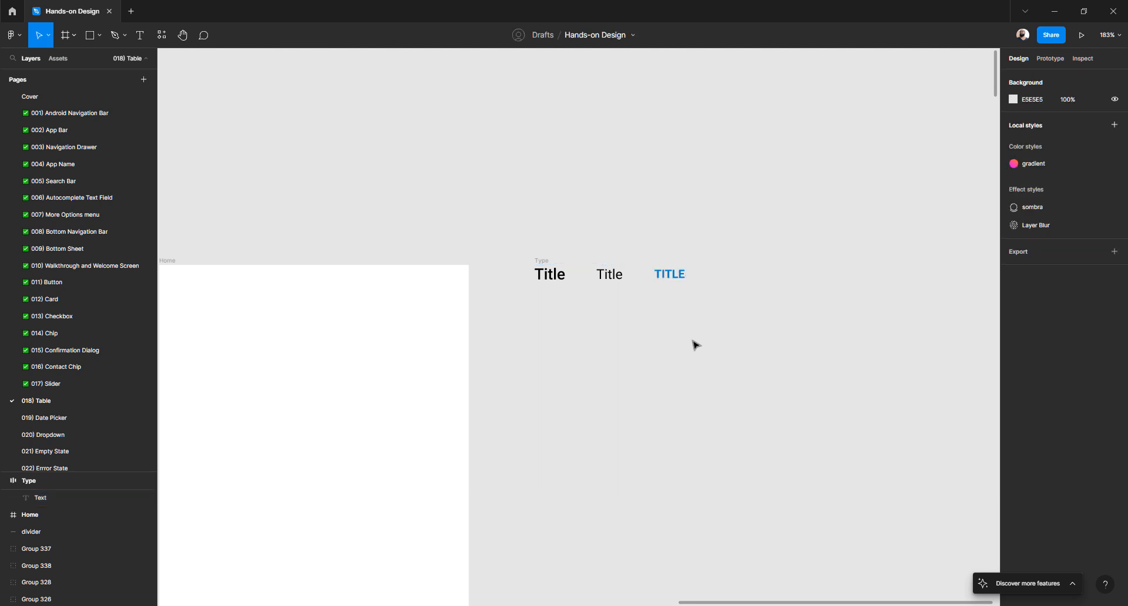
- Duplicate the blue TITLE text inside the Type frame and fill the copy with white
left_click(674, 278)
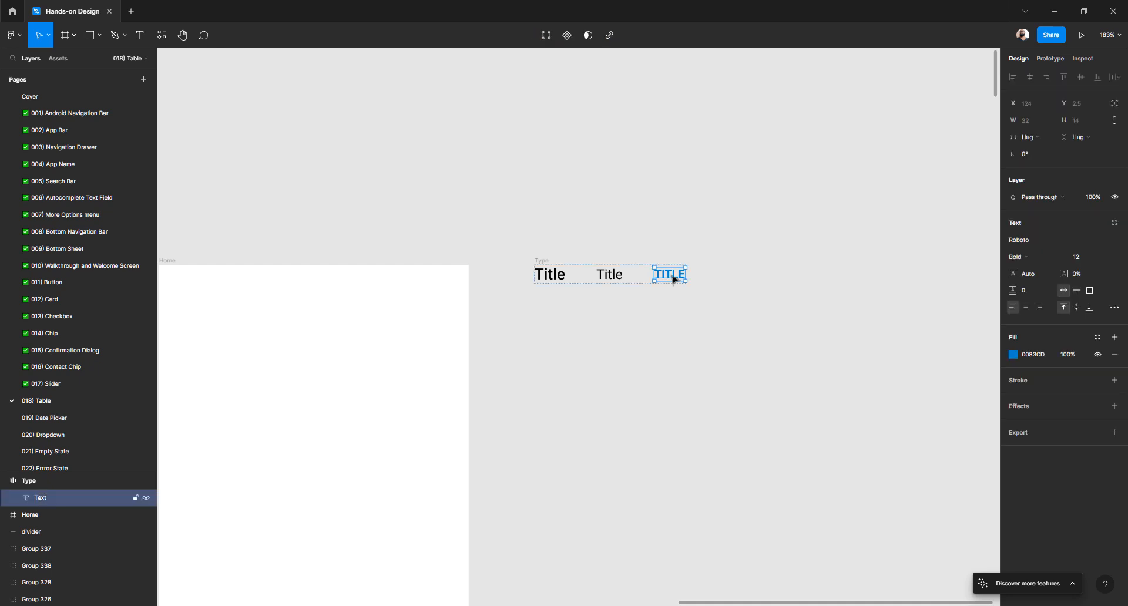
key("ctrl+d")
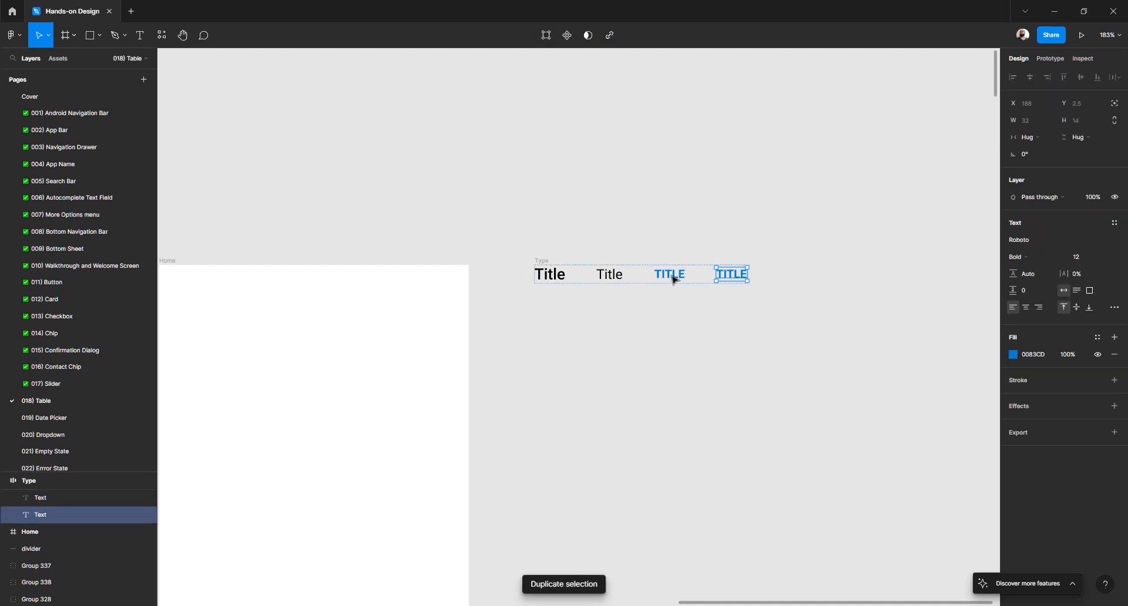
left_click(1012, 355)
left_click_drag(928, 372, 850, 328)
left_click(821, 264)
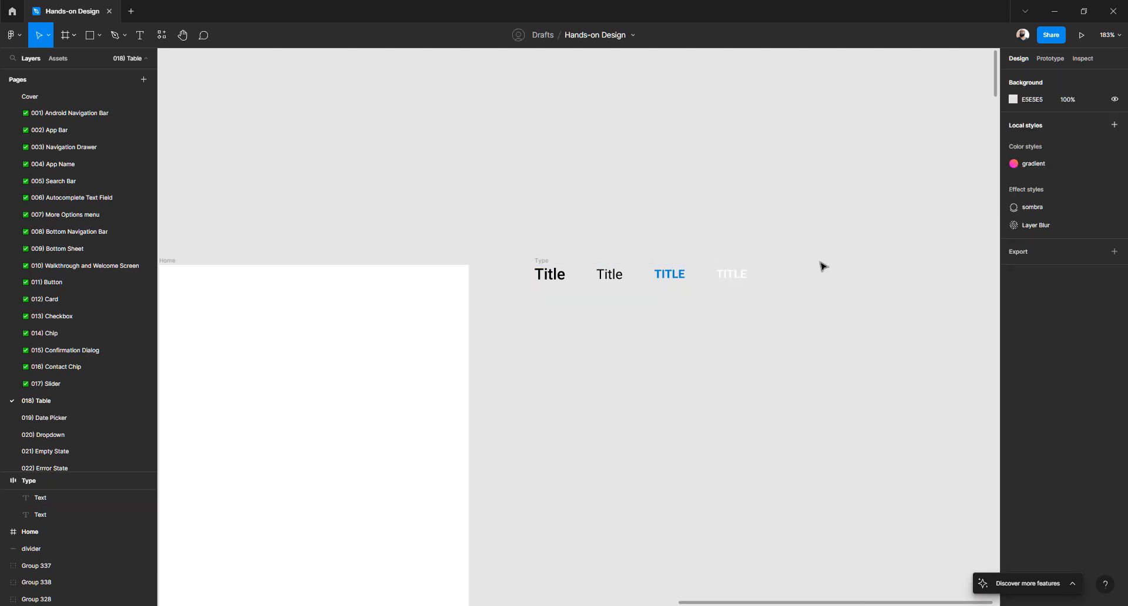
- Move the separate Home frame and the Type frame together farther from the Atoms section to free space between them
scroll(679, 345, "down", 3)
scroll(681, 346, "down", 6)
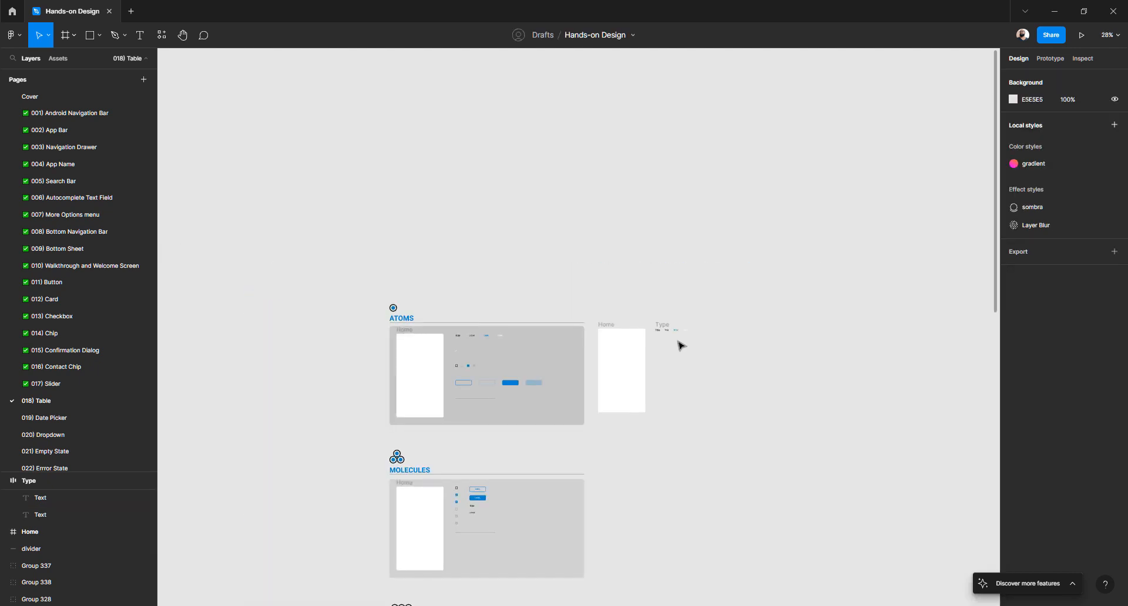
left_click(607, 326)
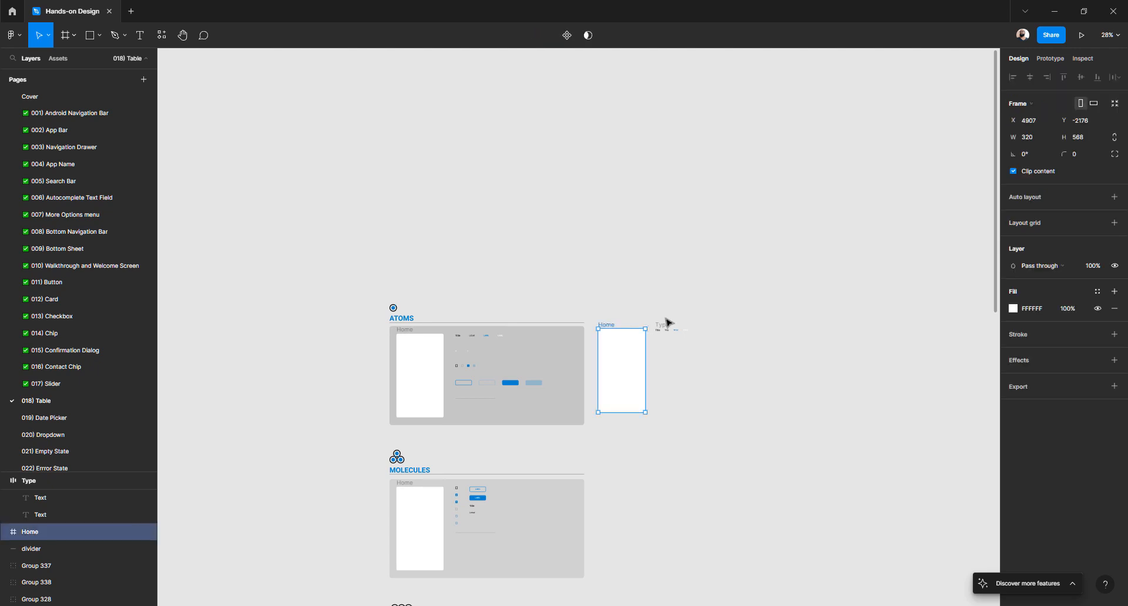
left_click(774, 446)
left_click_drag(773, 444, 879, 358)
left_click(582, 346)
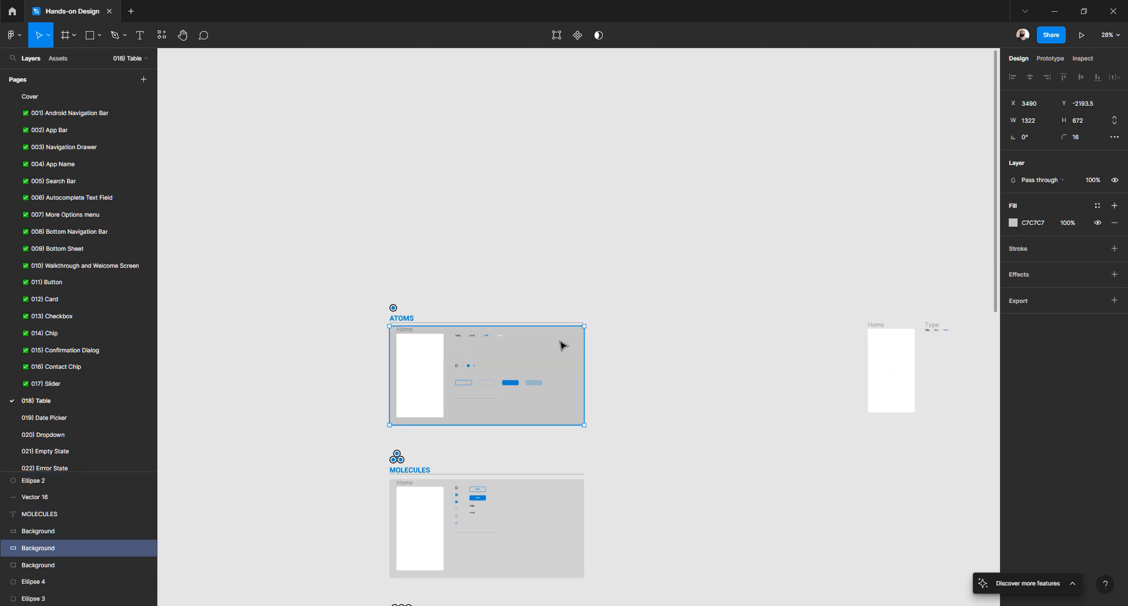
left_click(633, 350)
- Draw a frame about 1350 by 672 between the Atoms section and the Home frame, and fill it grey C8C8C8
scroll(633, 350, "right", 3)
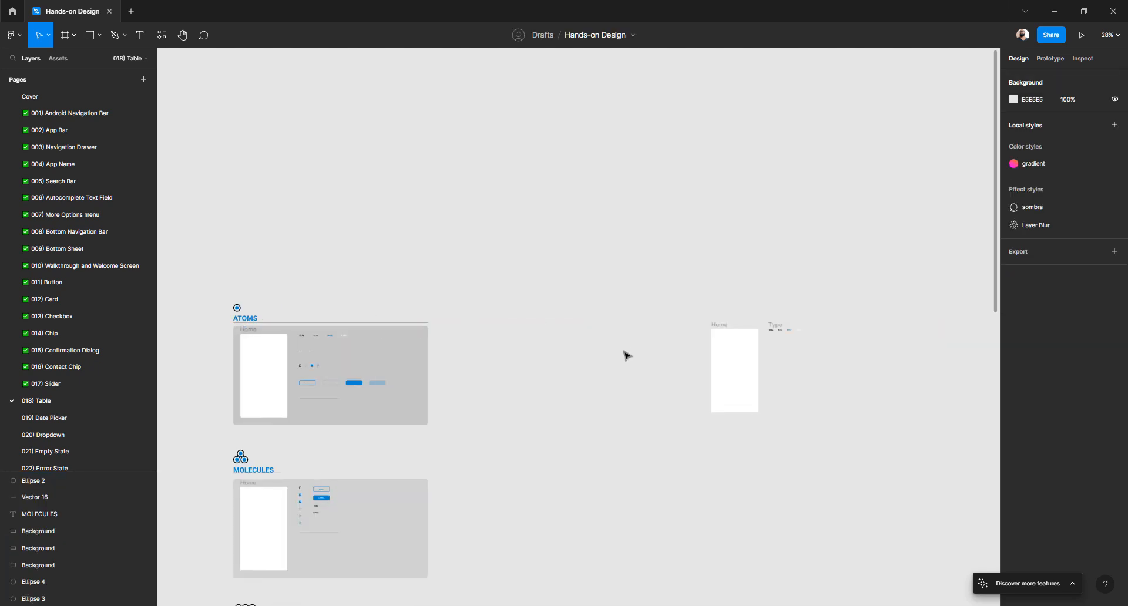
key("f")
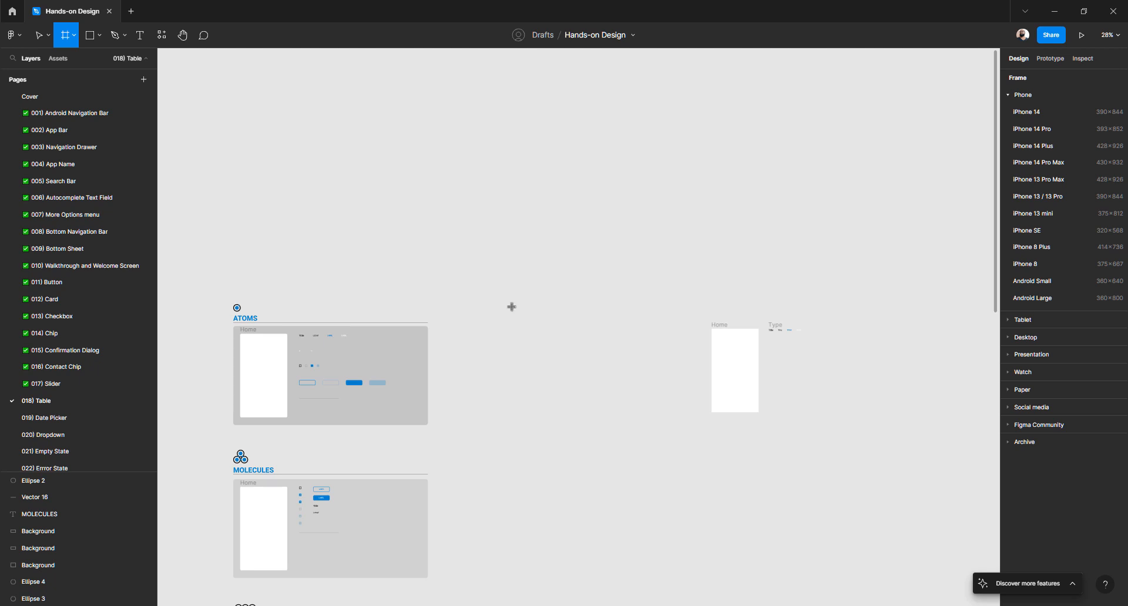
left_click(74, 36)
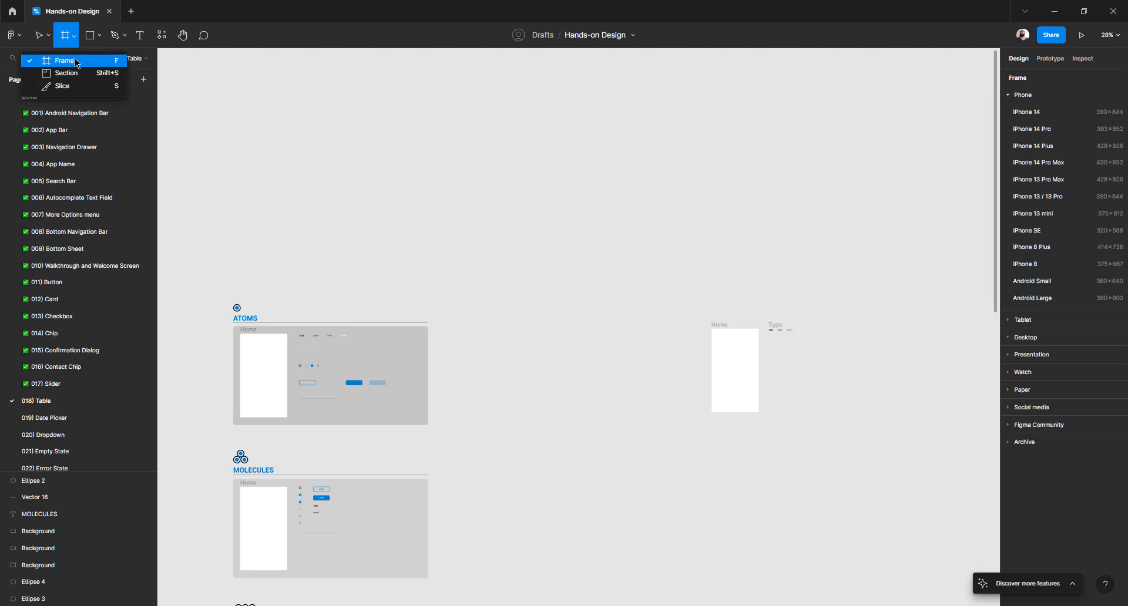
left_click(75, 61)
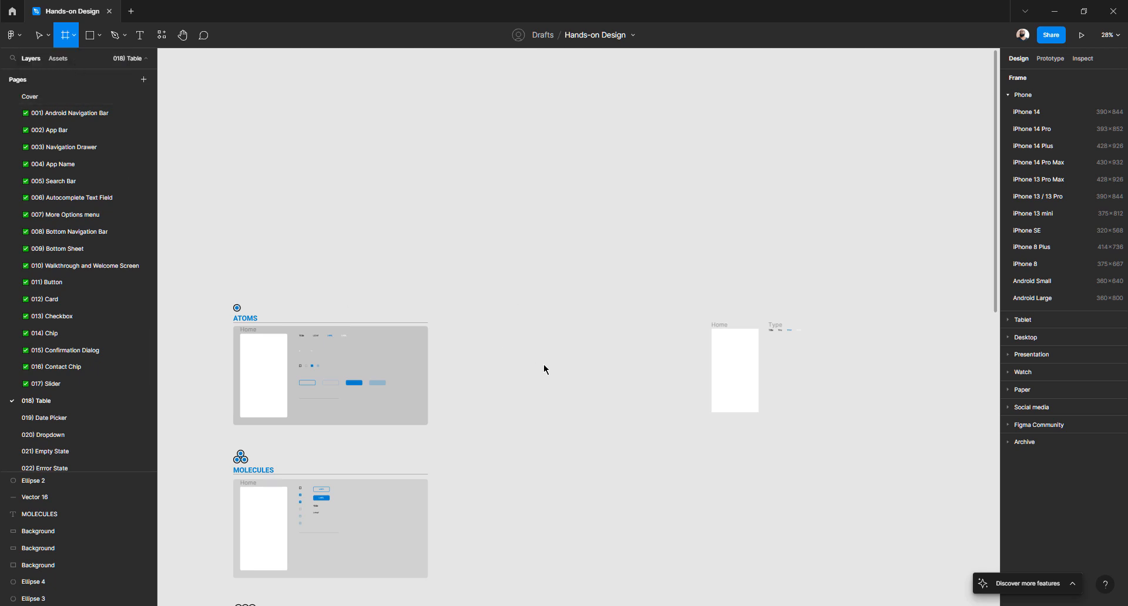
left_click_drag(472, 326, 671, 427)
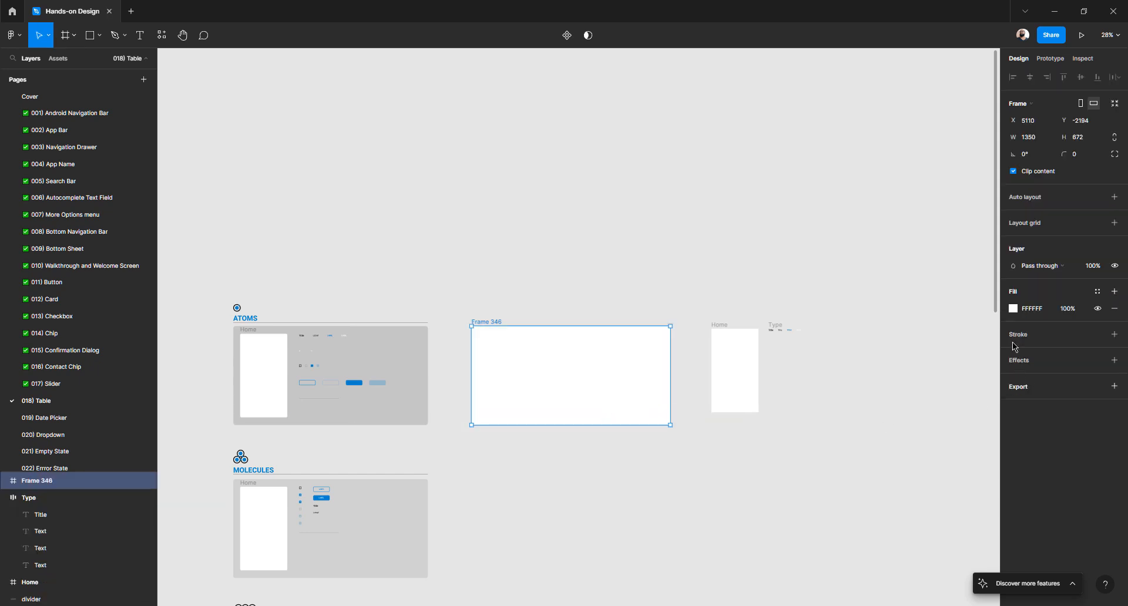
left_click(1013, 308)
left_click_drag(875, 367, 864, 356)
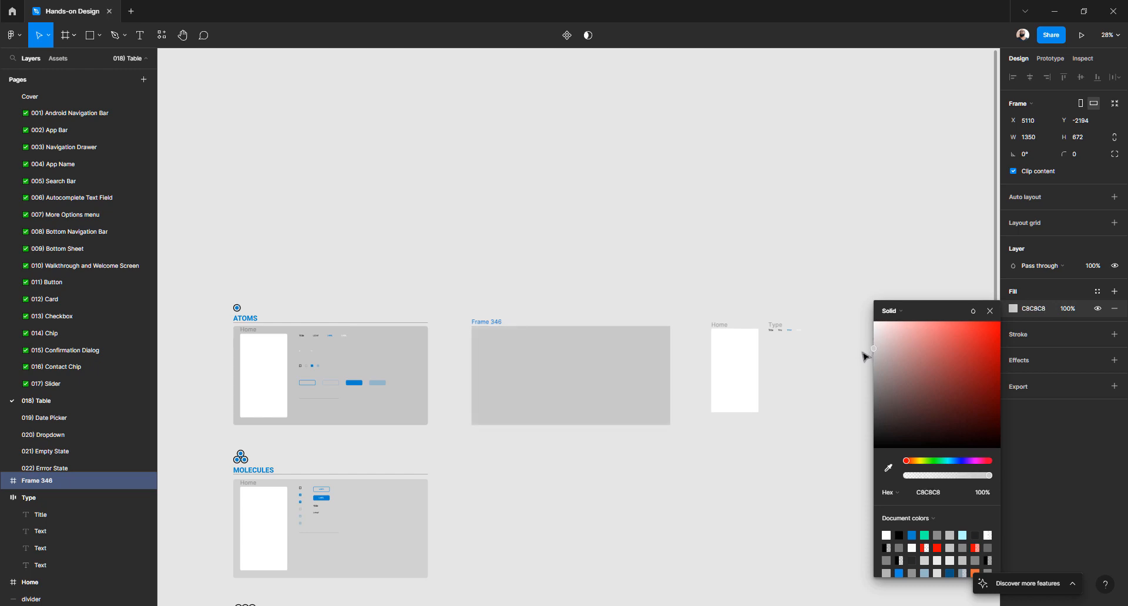
- Rename the new grey frame as Atoms
double_click(41, 481)
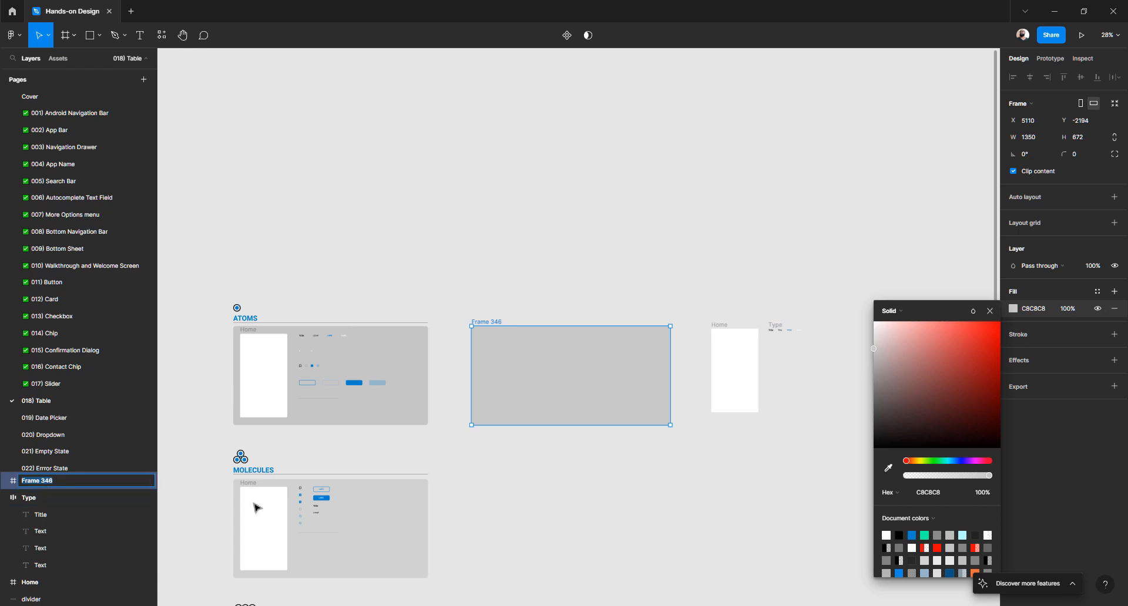
type("Atoms")
key("Return")
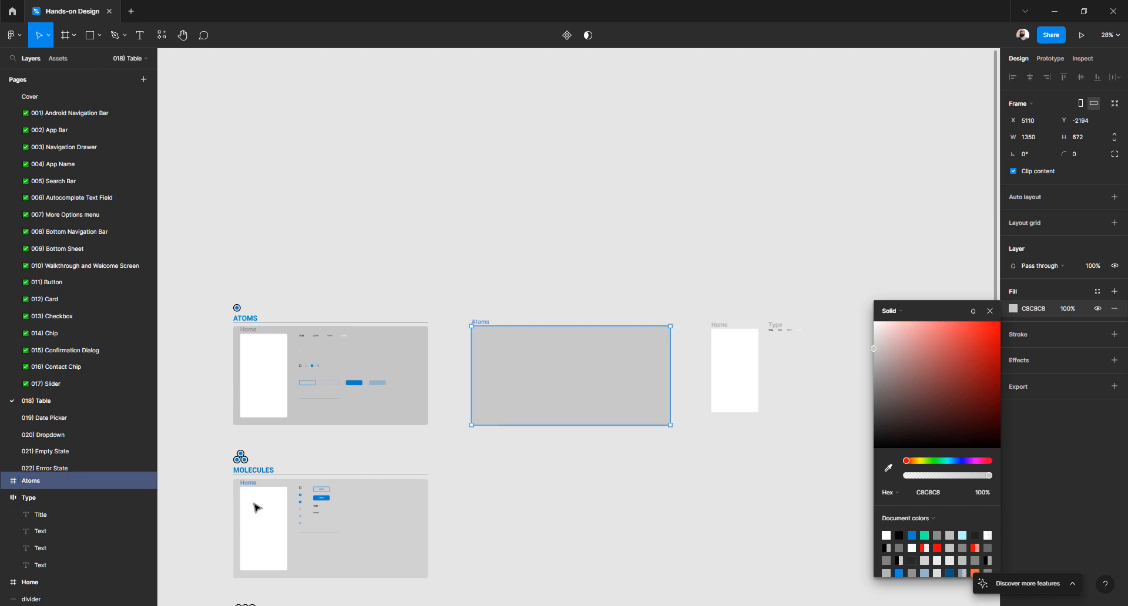
left_click(567, 253)
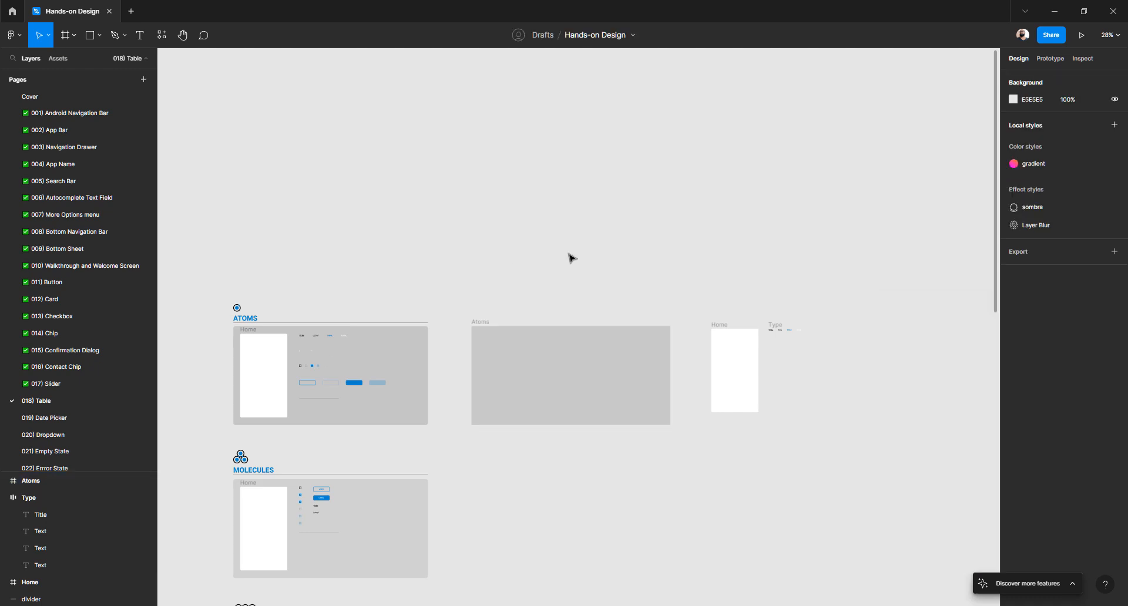
- Round the new Atoms frame's corners to a radius of 8
scroll(690, 315, "up", 3)
scroll(690, 315, "up", 2)
left_click_drag(682, 310, 736, 212)
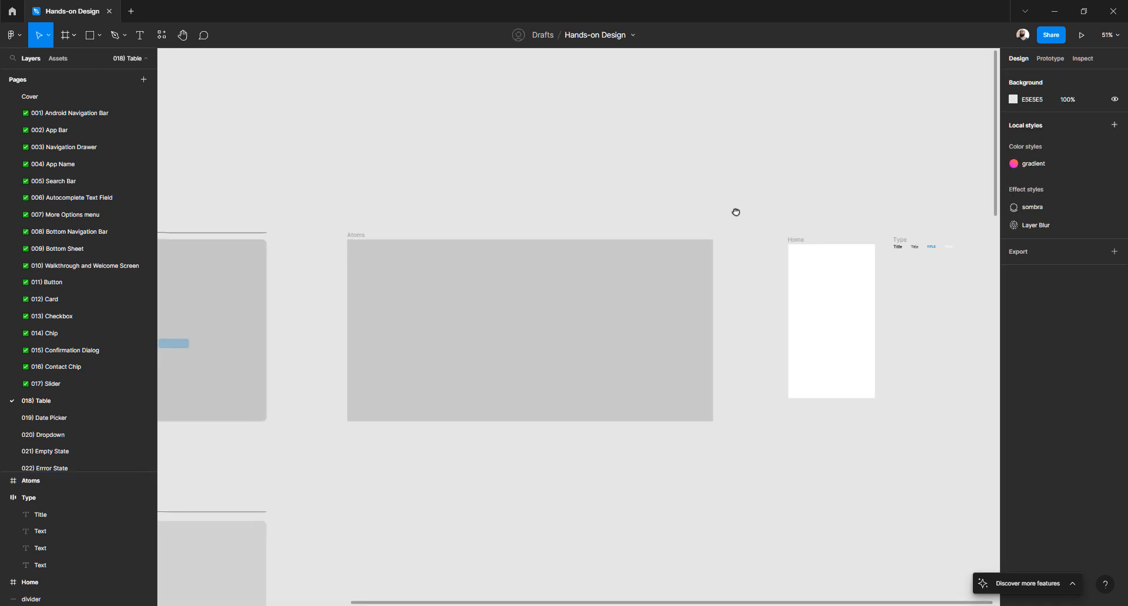
left_click(513, 355)
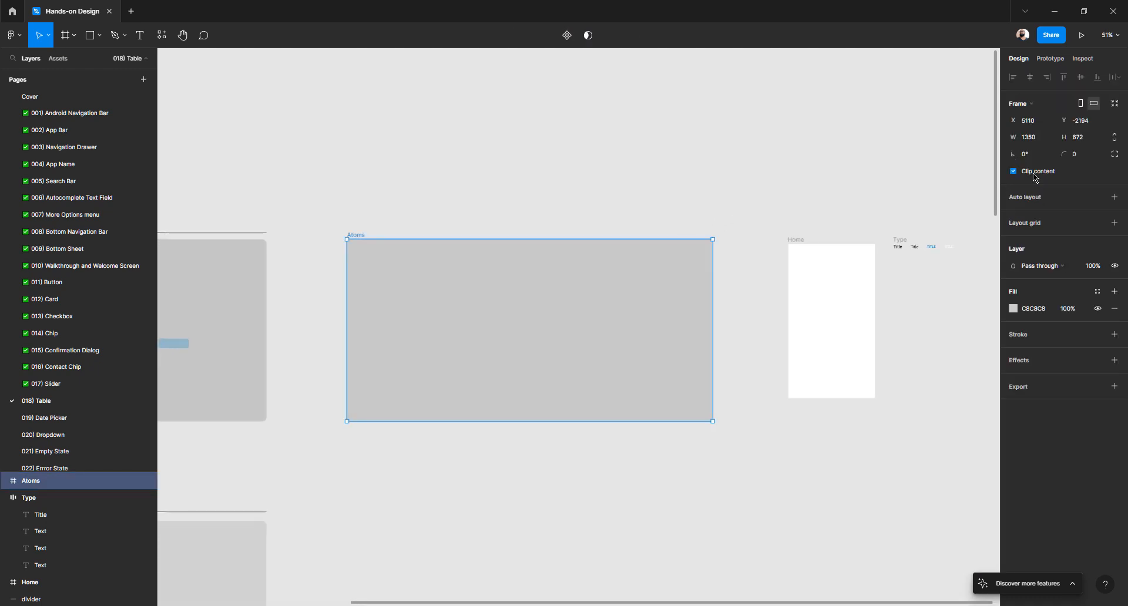
left_click(1077, 155)
type("8")
key("Return")
left_click(721, 209)
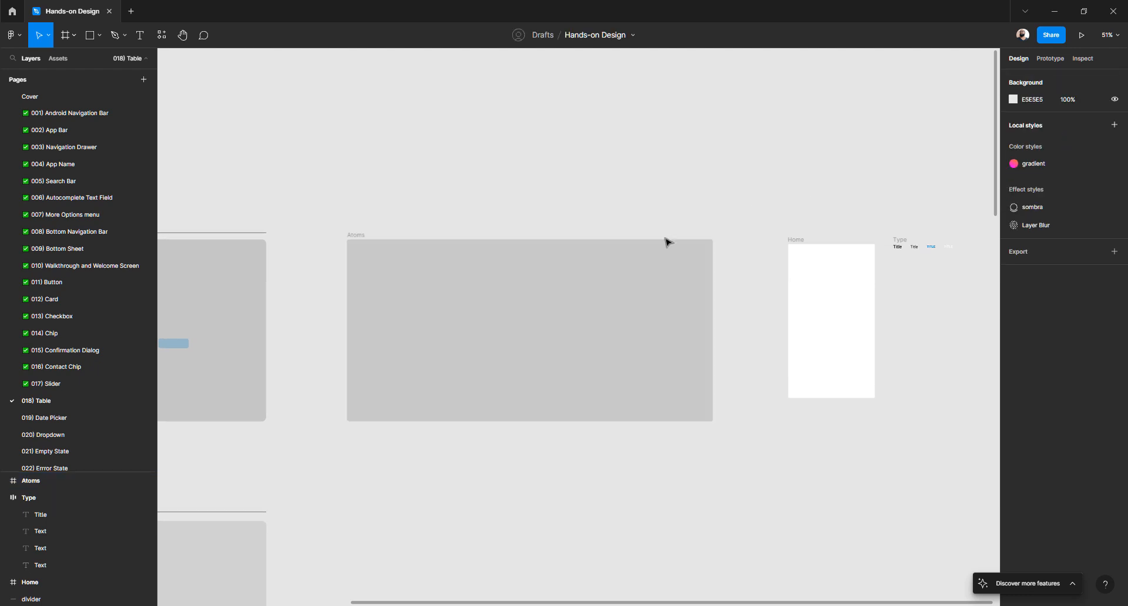
- Set the corner radius of the new Atoms frame to 16
left_click(617, 283)
left_click(1079, 154)
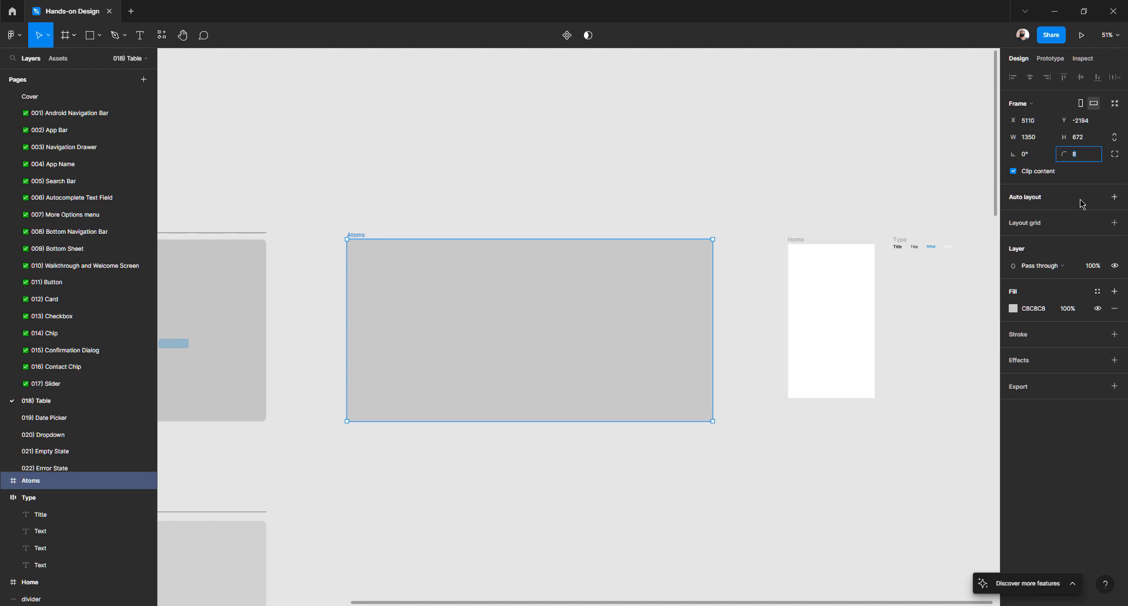
type("16")
key("Return")
left_click(874, 195)
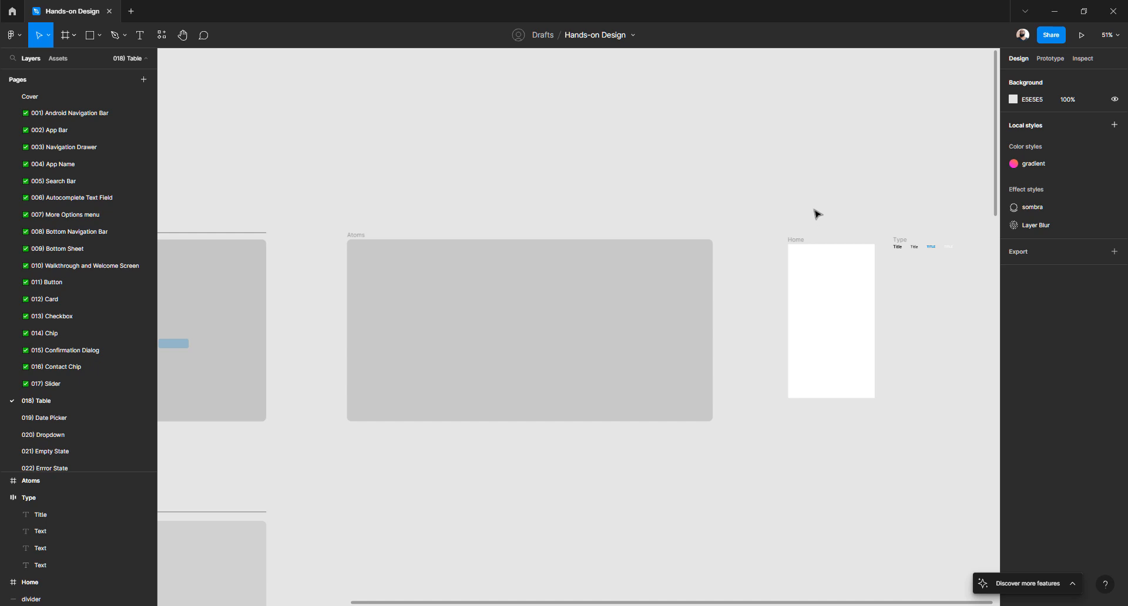
- Move the separate white Home frame inside the new Atoms frame, to about X 92, Y 52
left_click(357, 237)
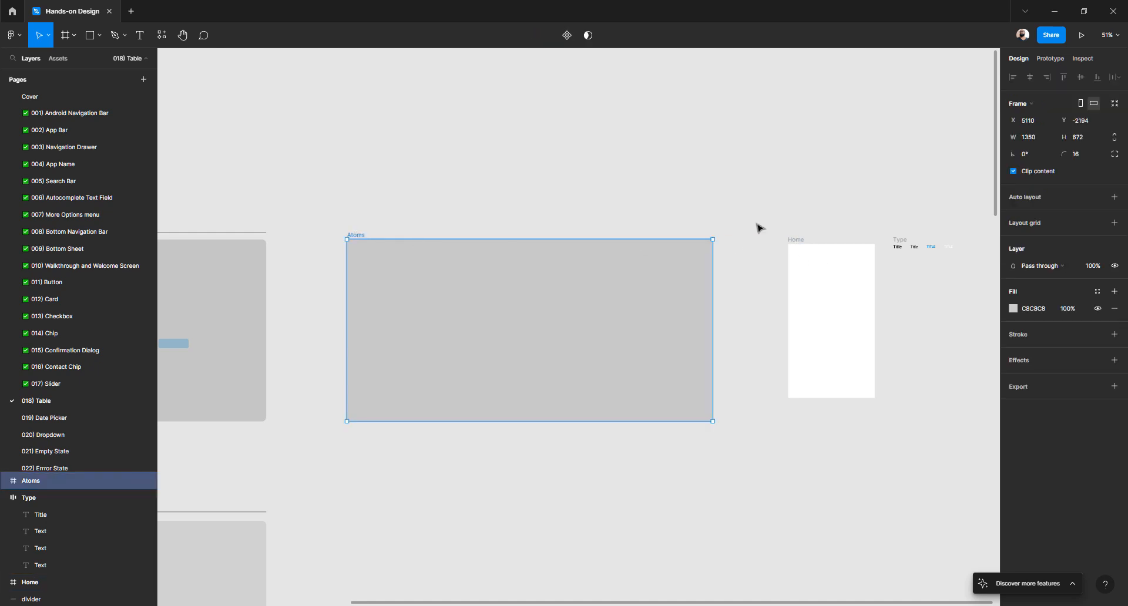
left_click(798, 240)
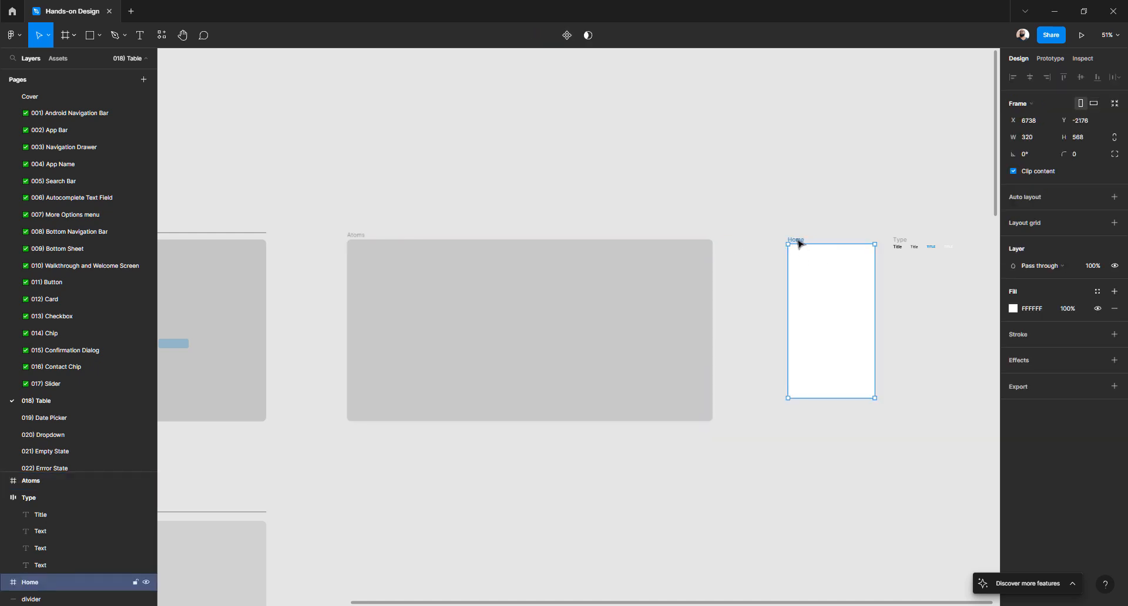
left_click_drag(802, 244, 385, 253)
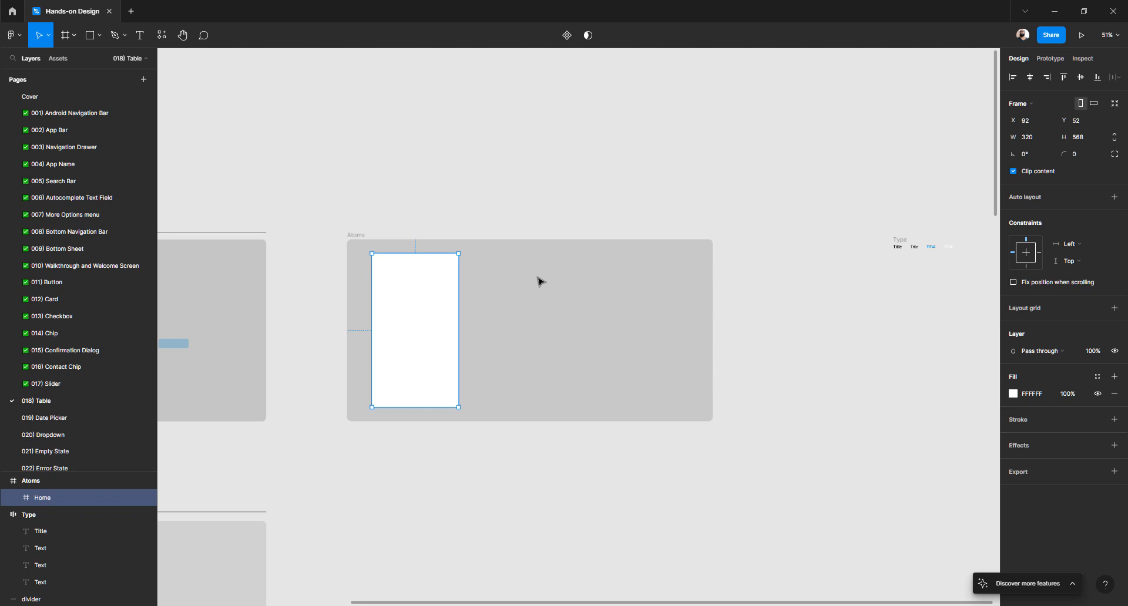
left_click(593, 315)
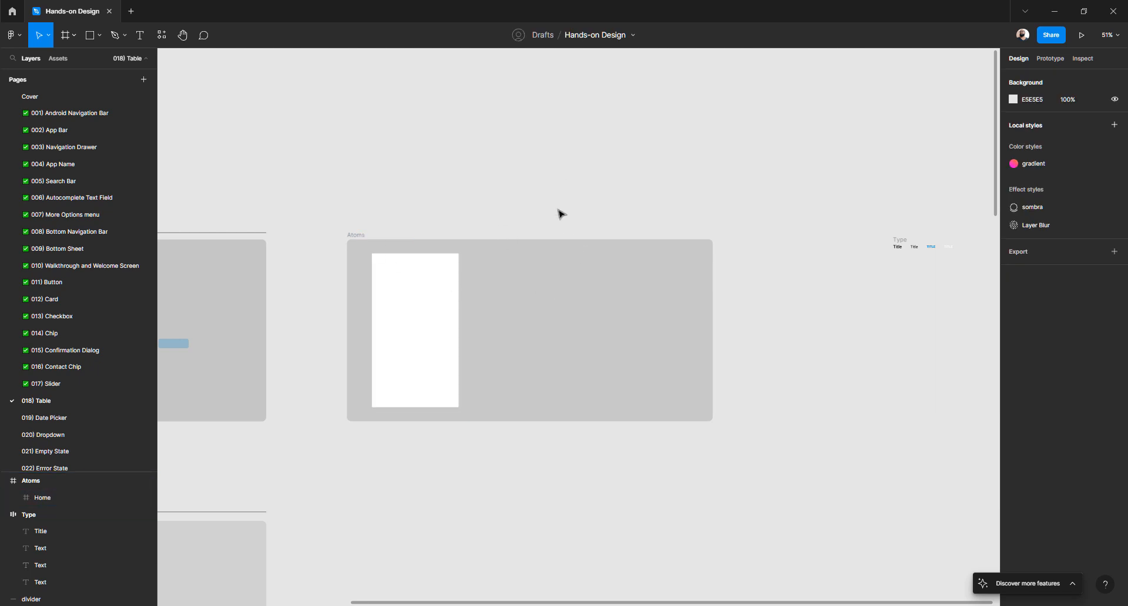
- Change the new Atoms frame's fill to a lighter grey, leaving the Home frame inside it white
left_click(393, 269)
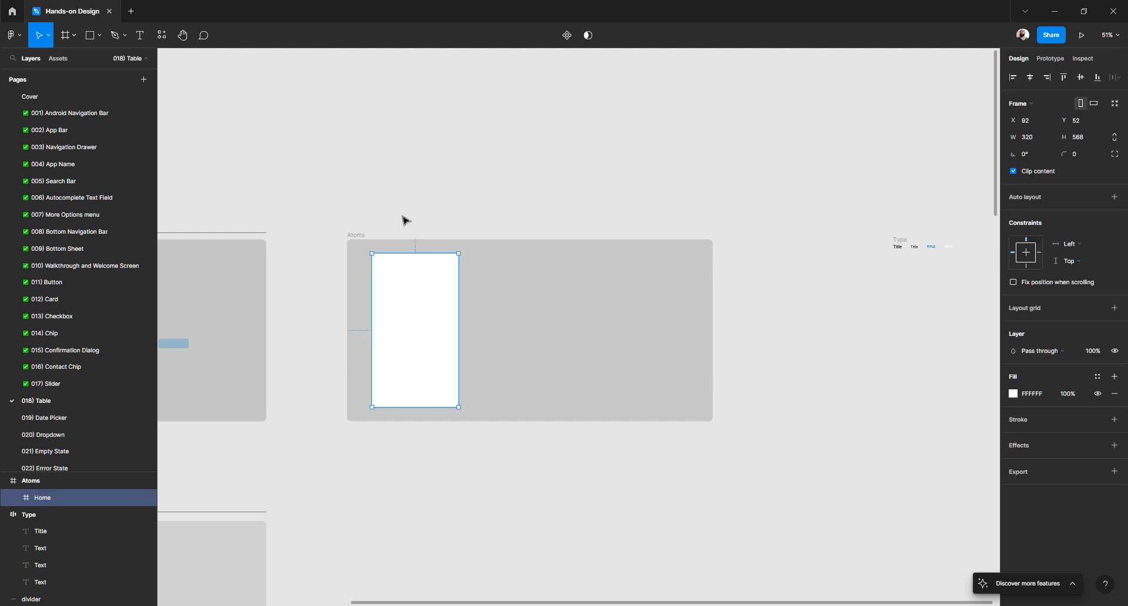
left_click(405, 220)
left_click(358, 235)
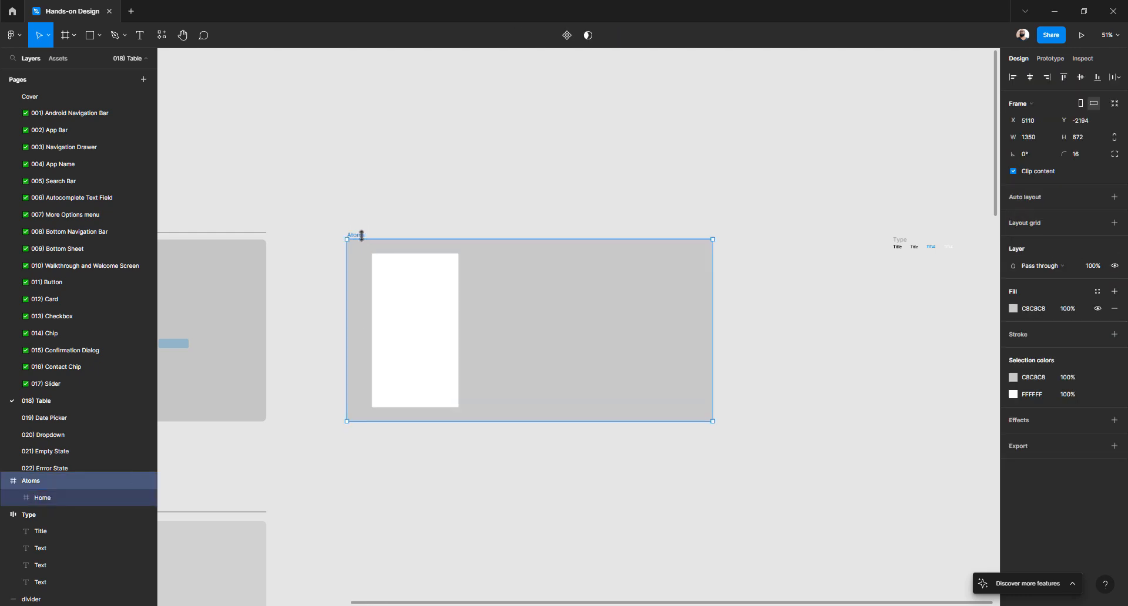
left_click(1013, 309)
left_click_drag(874, 348, 875, 344)
left_click(789, 207)
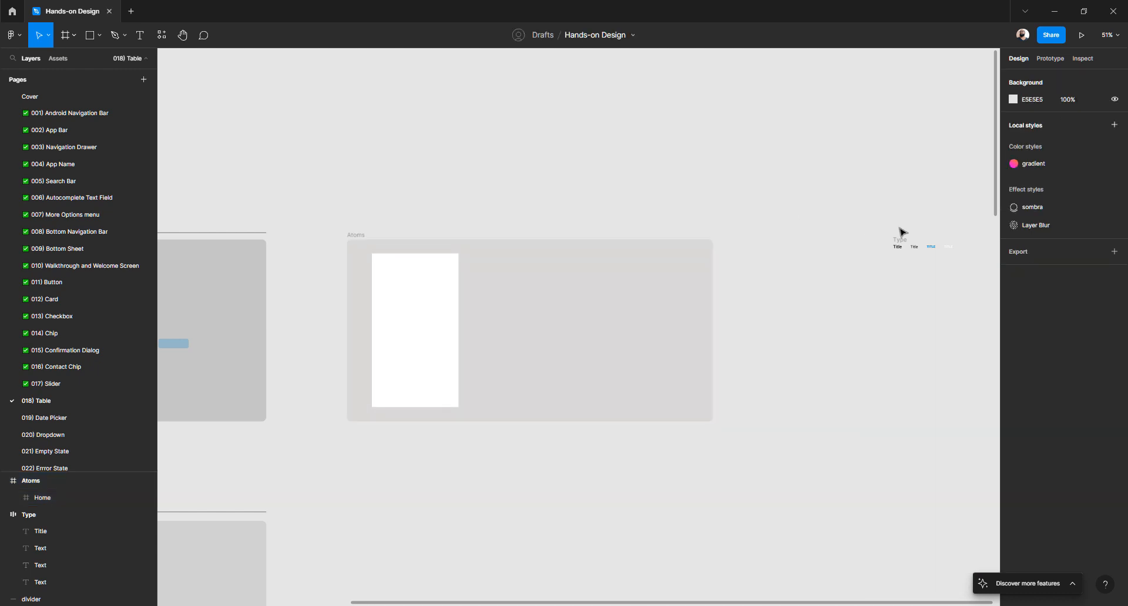
- Shift the whole Type frame with its four texts a short distance on the canvas
scroll(897, 235, "right", 4)
scroll(756, 239, "up", 5)
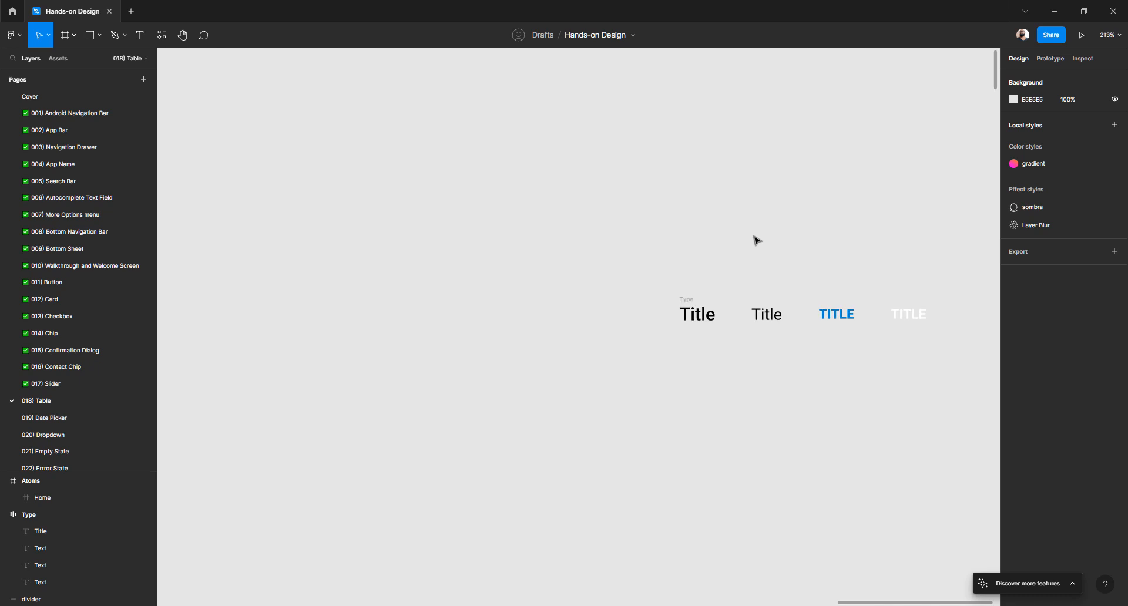
scroll(755, 240, "right", 4)
scroll(755, 239, "down", 1)
scroll(756, 241, "down", 1)
left_click(539, 222)
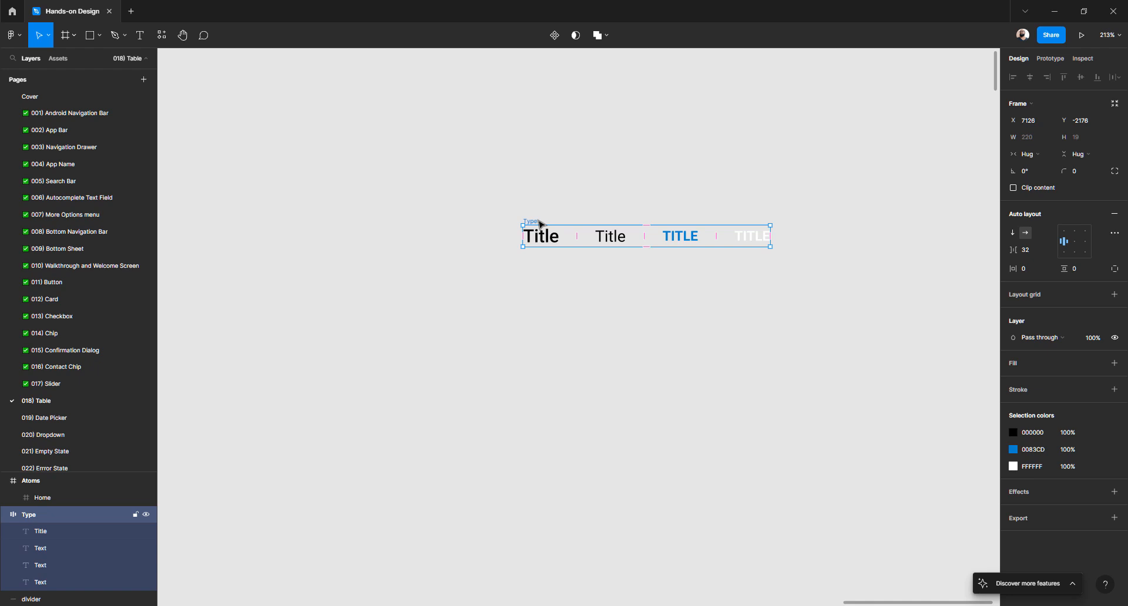
left_click(556, 204)
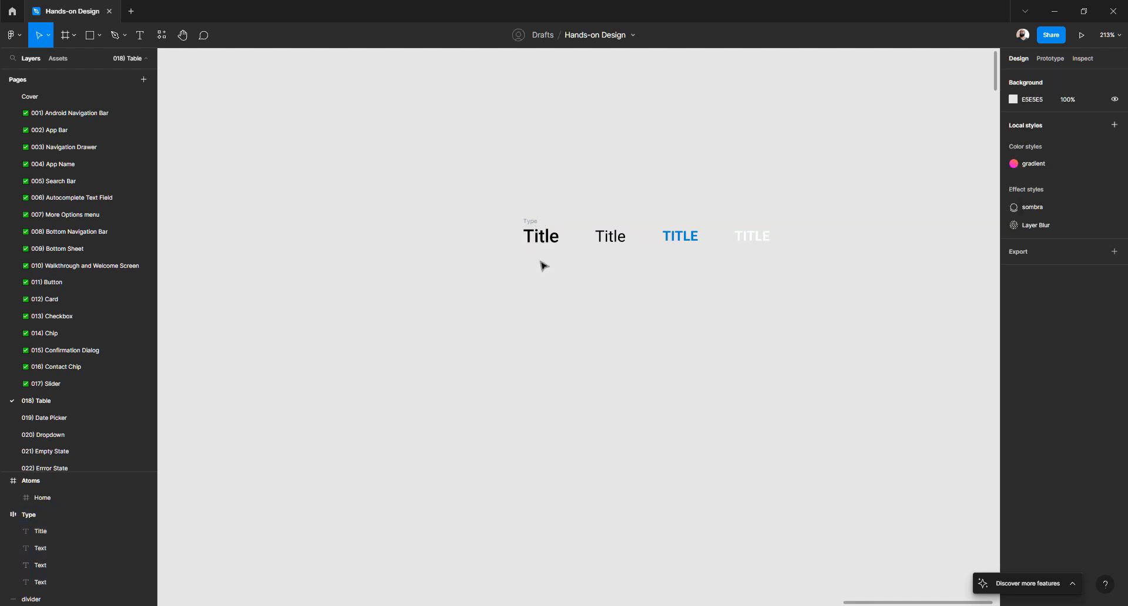
left_click(532, 222)
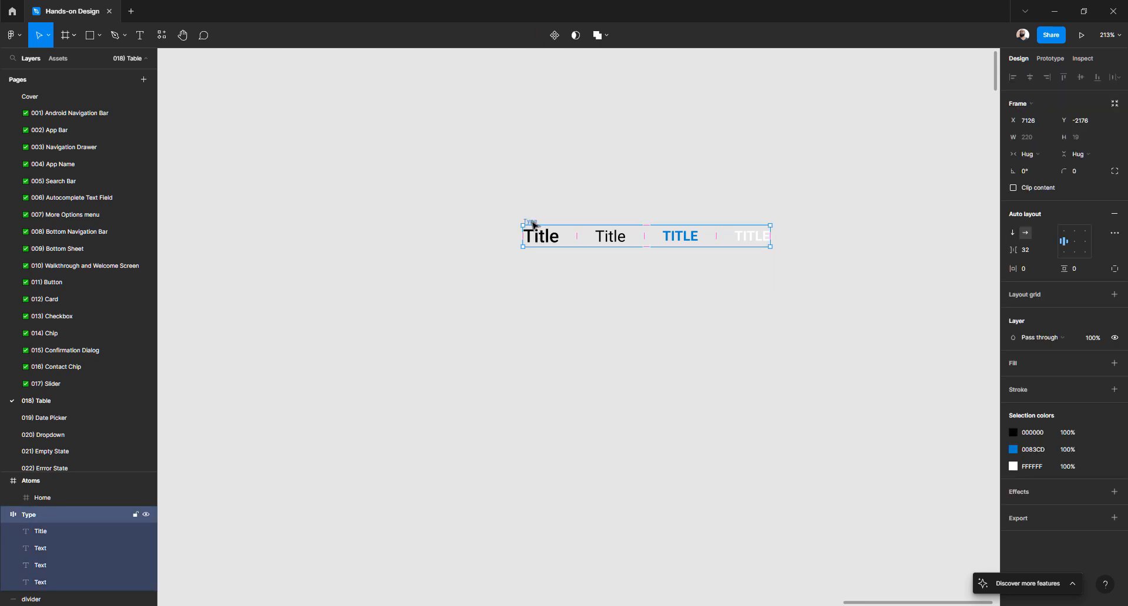
left_click_drag(535, 223, 486, 238)
left_click(517, 305)
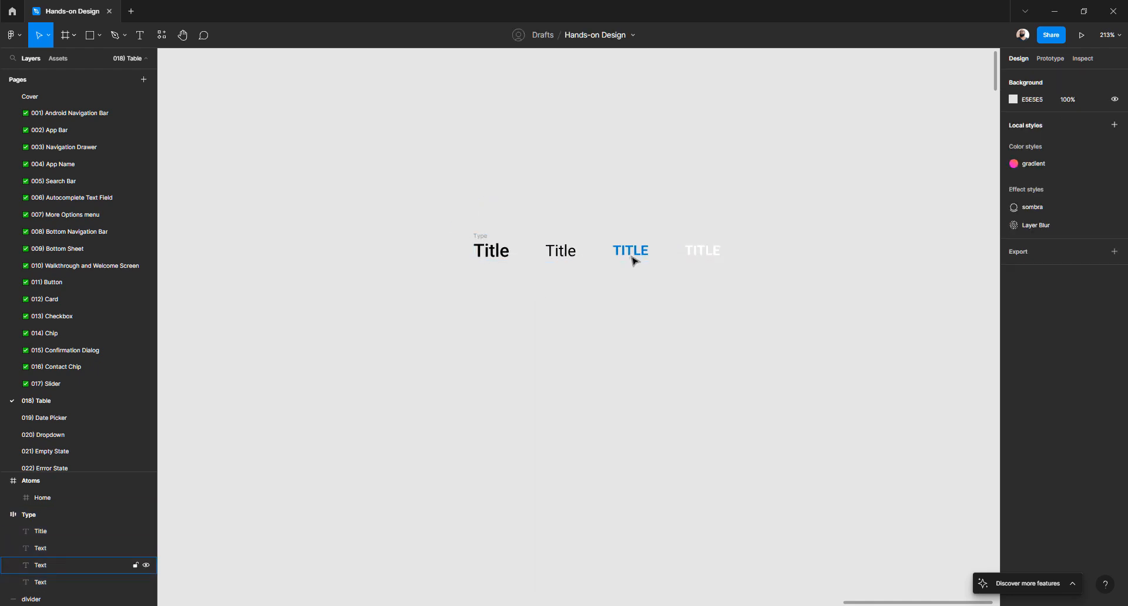
- Pull the blue TITLE text out of the Type frame, undo that, and shift the whole Type frame on the canvas instead
left_click_drag(638, 255, 621, 376)
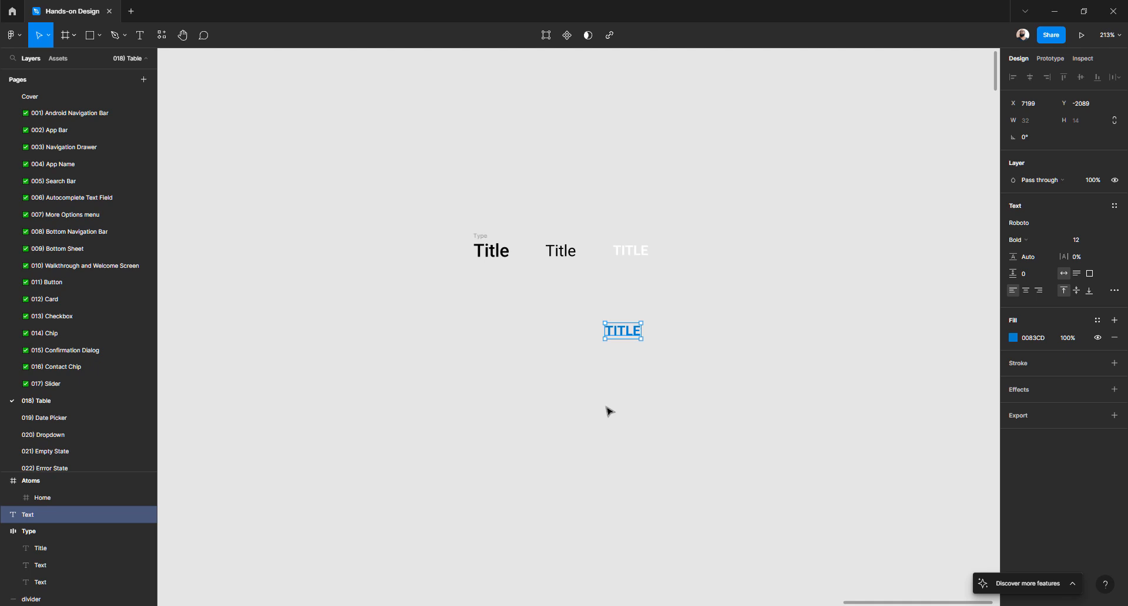
key("ctrl+z")
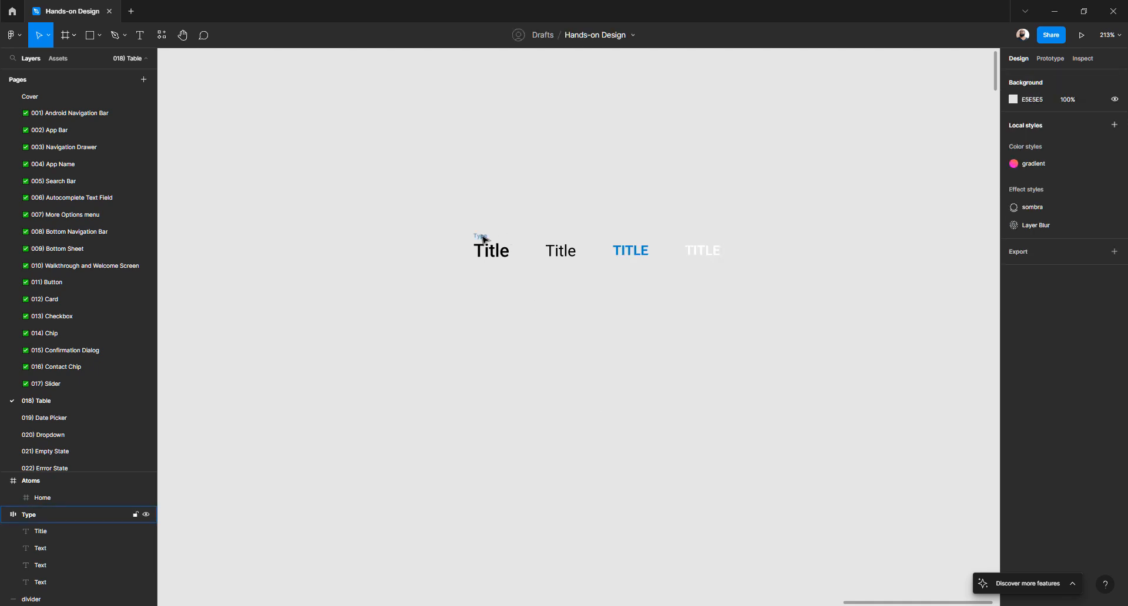
left_click_drag(480, 237, 553, 270)
left_click(544, 269)
left_click(551, 267)
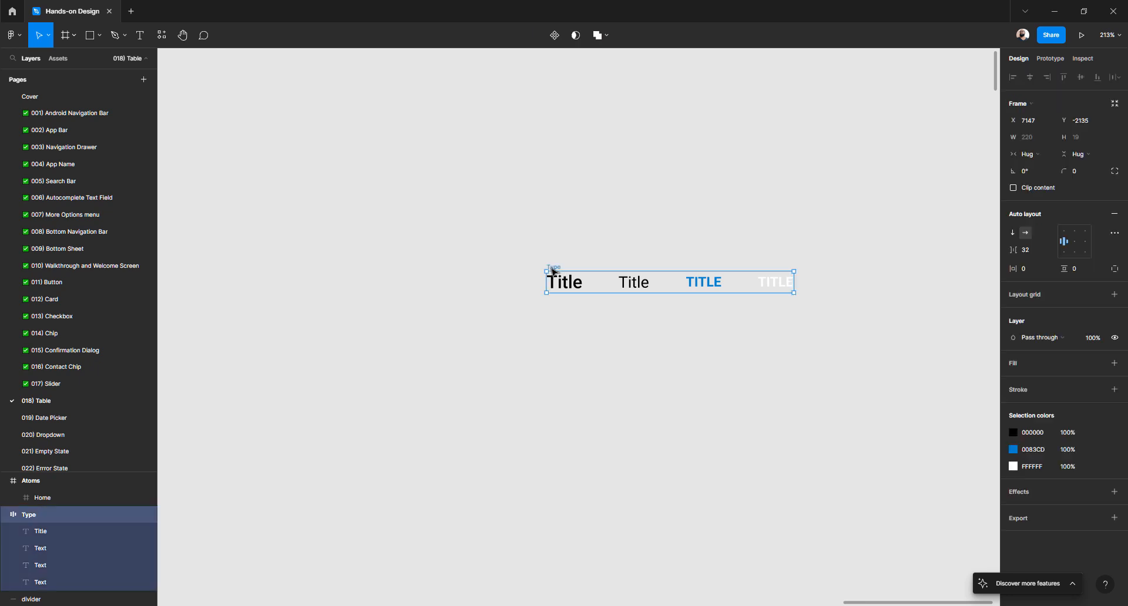
- Move the Type frame into the new Atoms frame, placing it beside the white Home frame
scroll(592, 256, "down", 2)
left_click(566, 319)
scroll(569, 312, "down", 3)
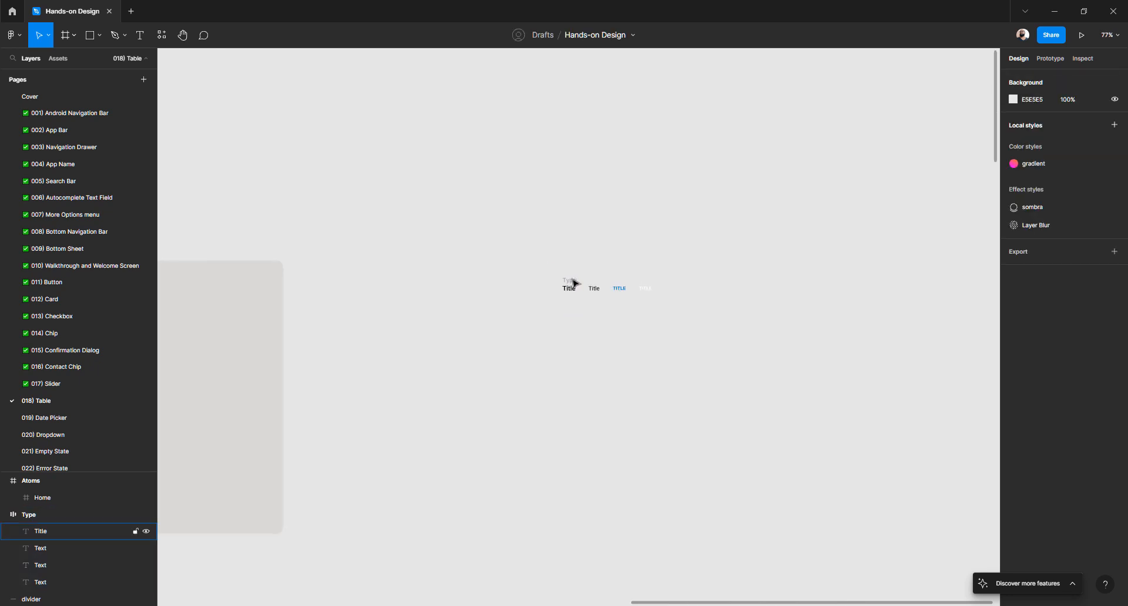
left_click_drag(552, 285, 187, 304)
left_click_drag(346, 272, 751, 278)
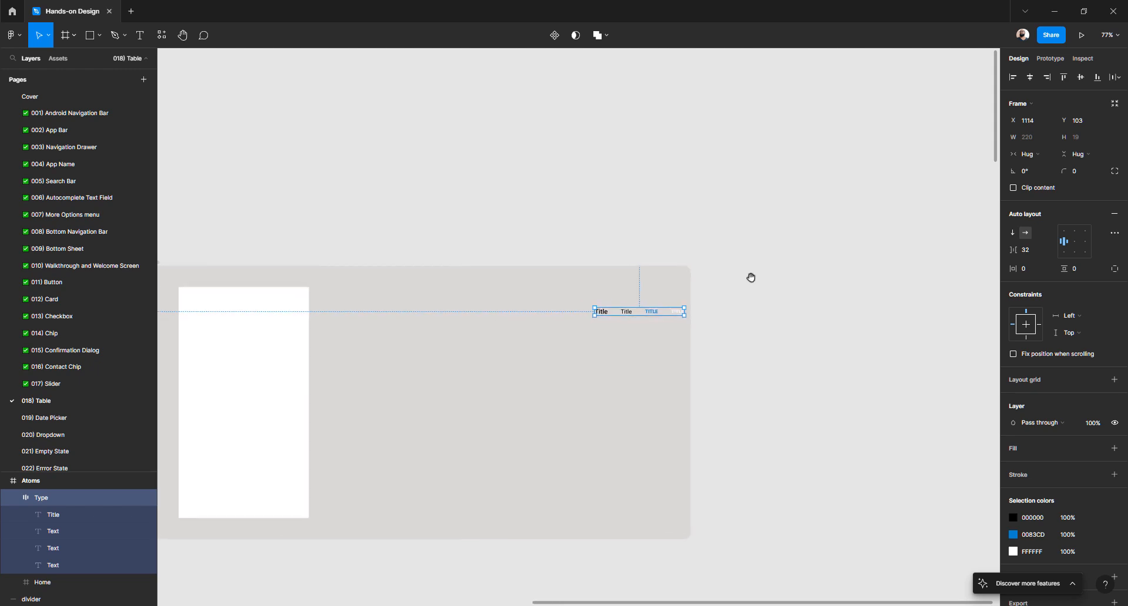
left_click(706, 289)
left_click_drag(609, 320, 430, 314)
left_click(422, 218)
left_click_drag(490, 209, 597, 198)
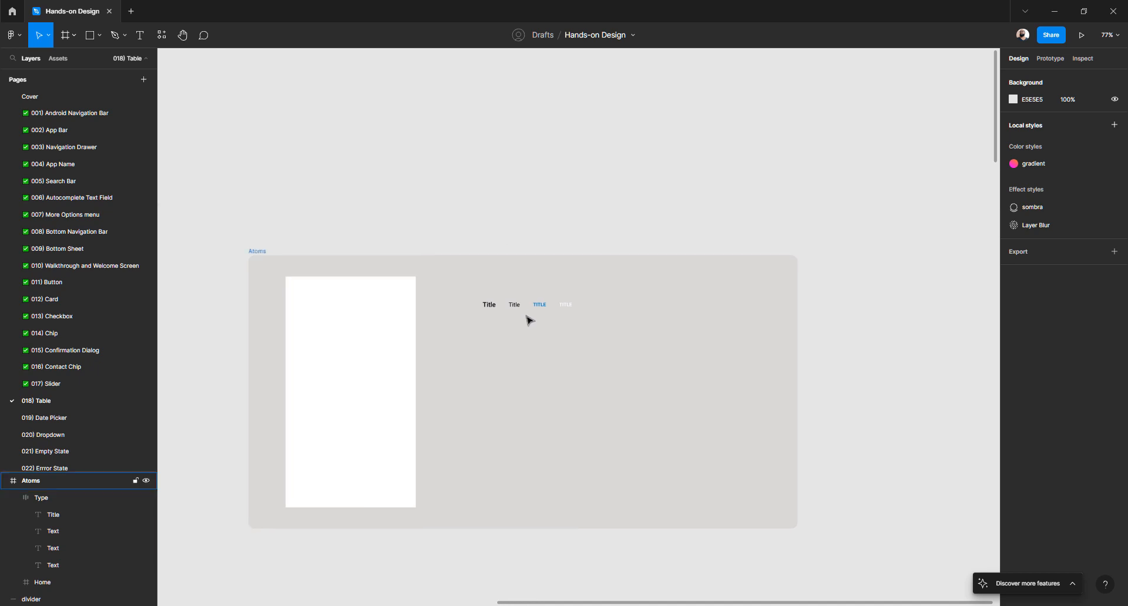
- Try taking the blue TITLE text out of the Type row to a spot below it, and undo the move
scroll(528, 316, "up", 5)
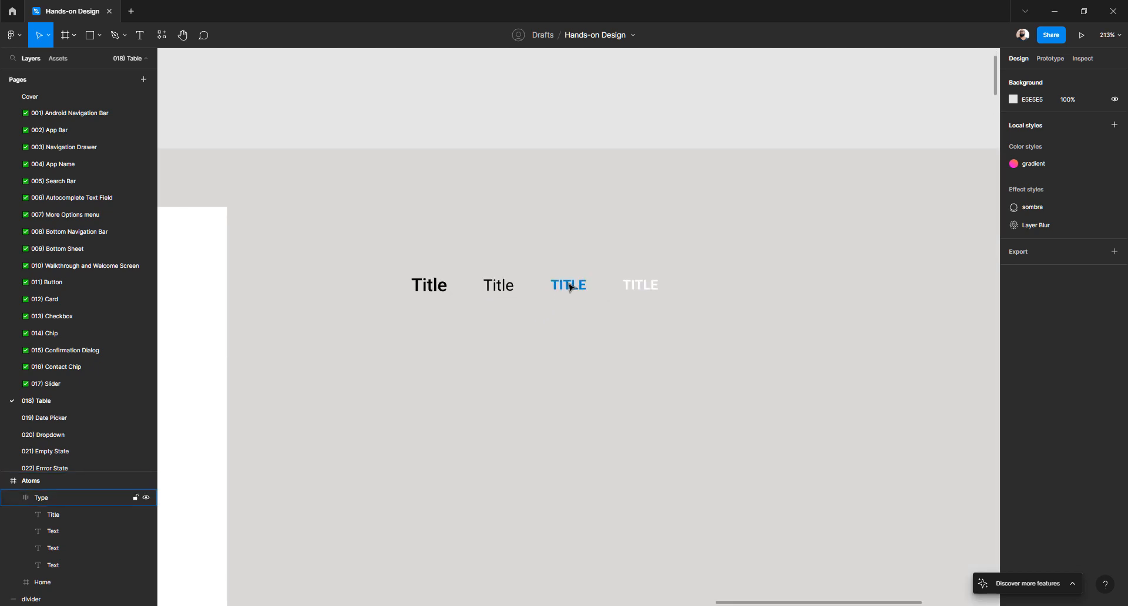
double_click(570, 287)
left_click_drag(569, 292, 569, 369)
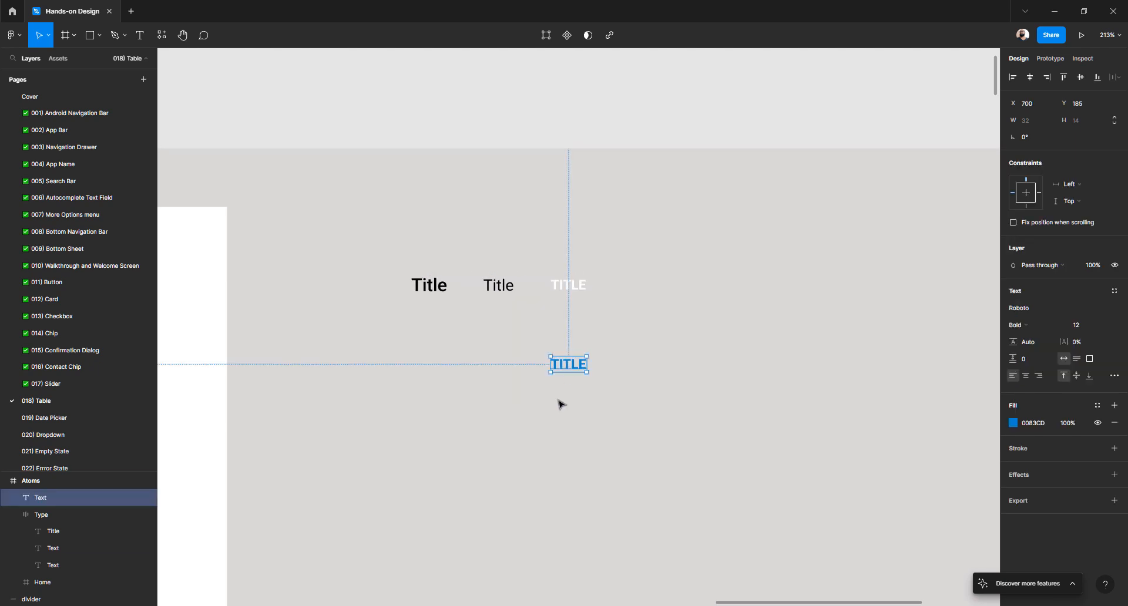
key("ctrl+z")
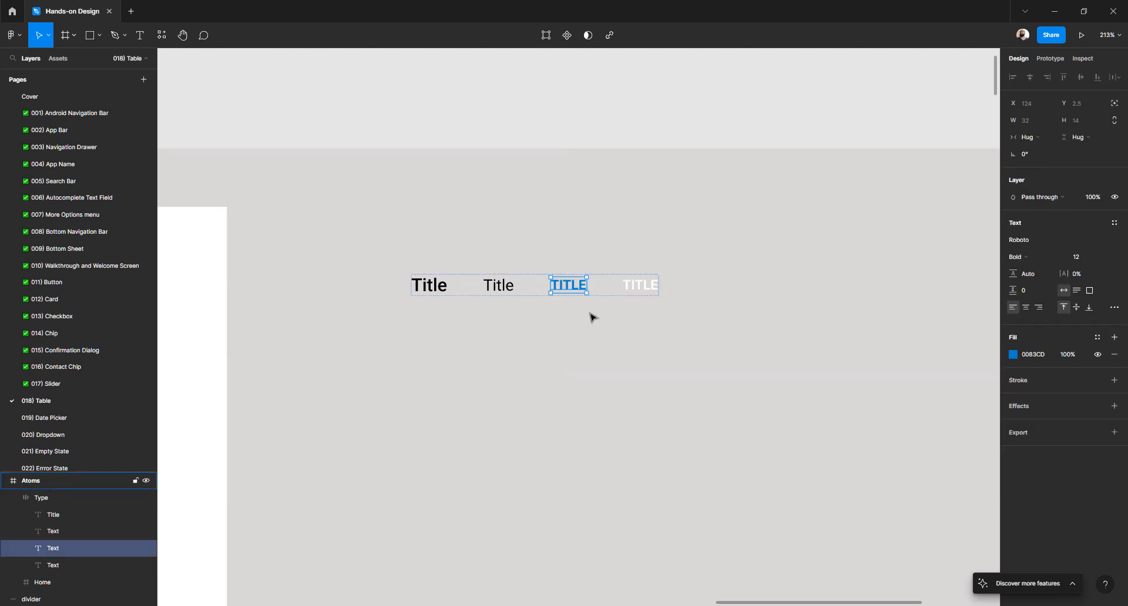
- Reposition the Type frame closer to the white Home frame, roughly level with its upper edge
scroll(590, 314, "down", 3)
left_click(582, 141)
left_click_drag(536, 300, 475, 268)
left_click(517, 183)
- Examine the check mark icon in the original ATOMS section, including its size and stroke settings
scroll(516, 184, "down", 3)
scroll(517, 183, "left", 5)
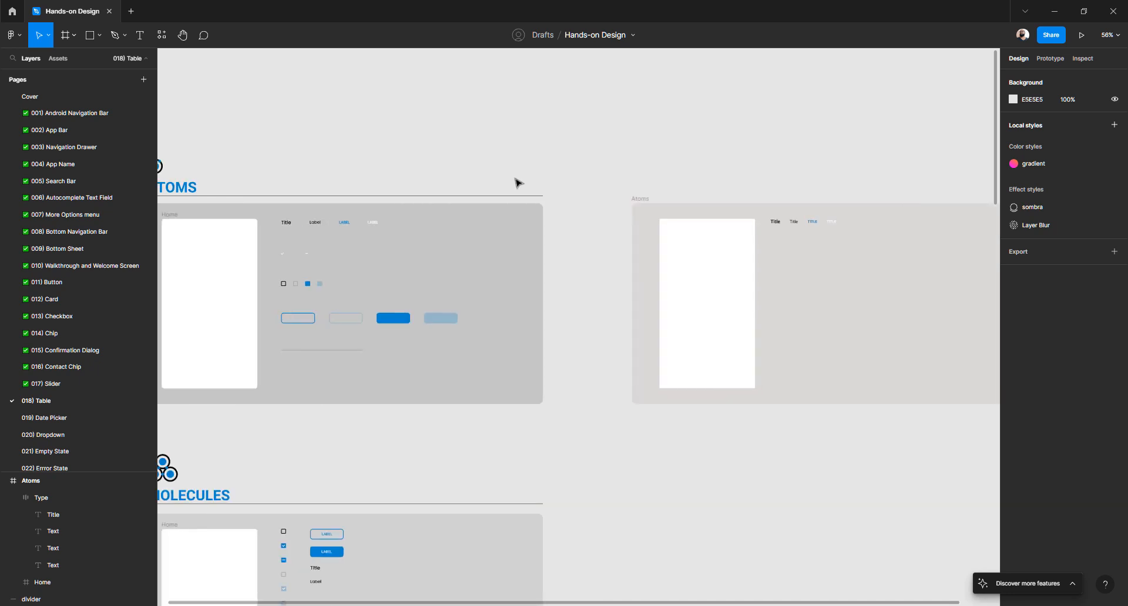
scroll(517, 183, "right", 1)
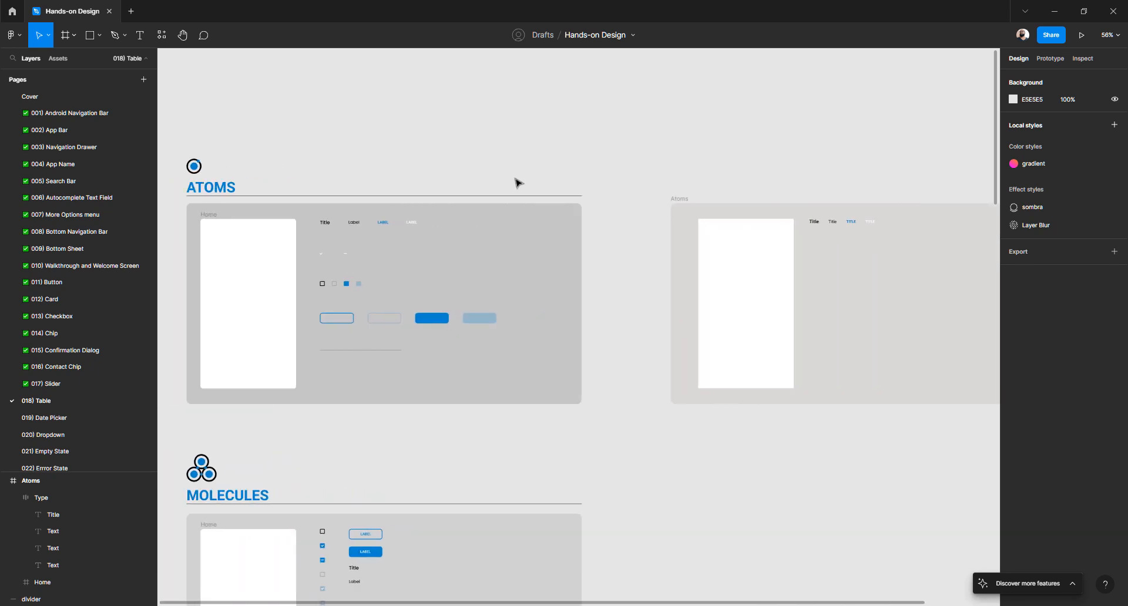
scroll(327, 255, "up", 10)
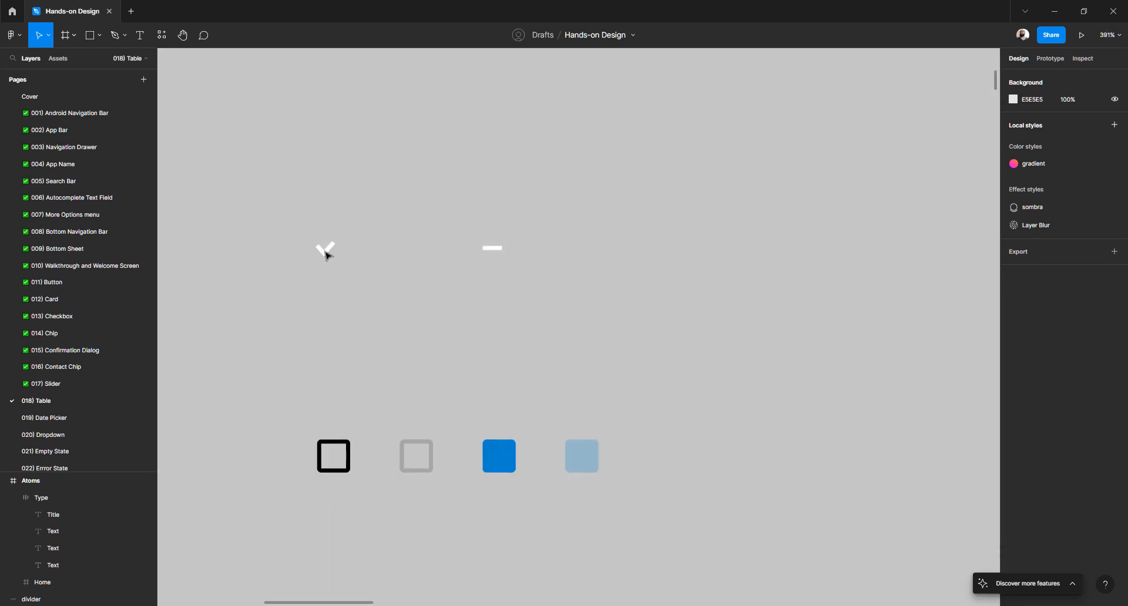
scroll(327, 255, "up", 4)
left_click(322, 253)
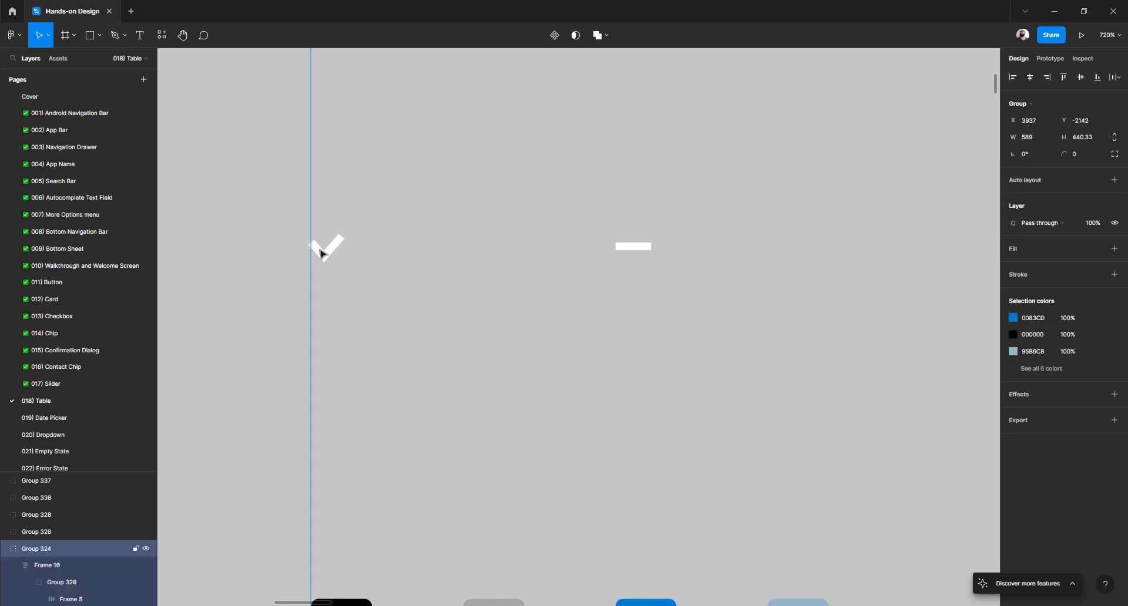
double_click(321, 253)
double_click(322, 254)
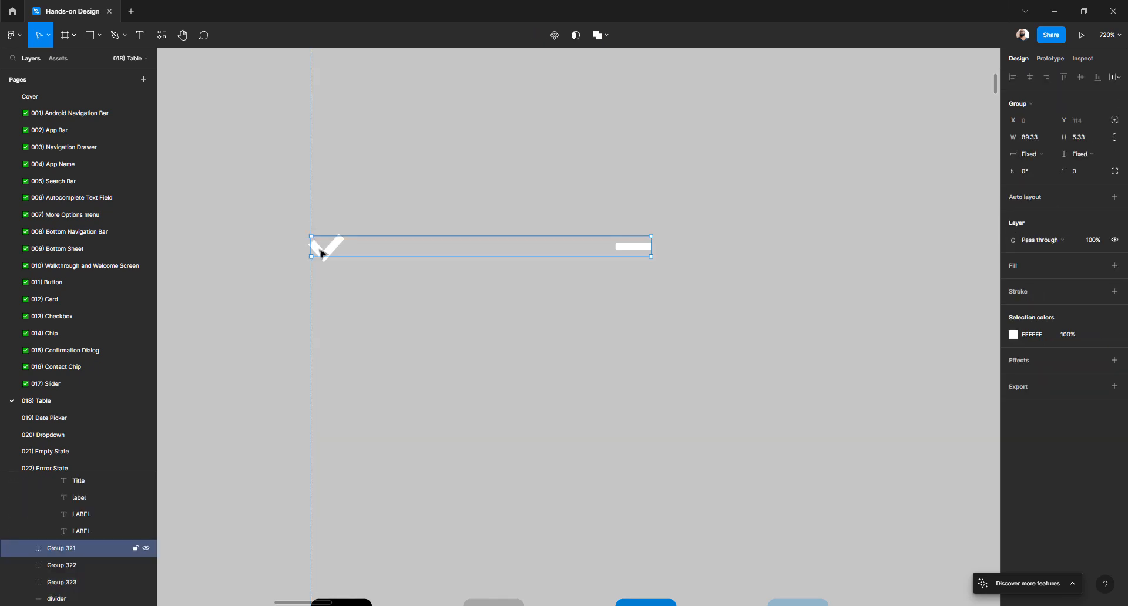
double_click(322, 254)
double_click(321, 254)
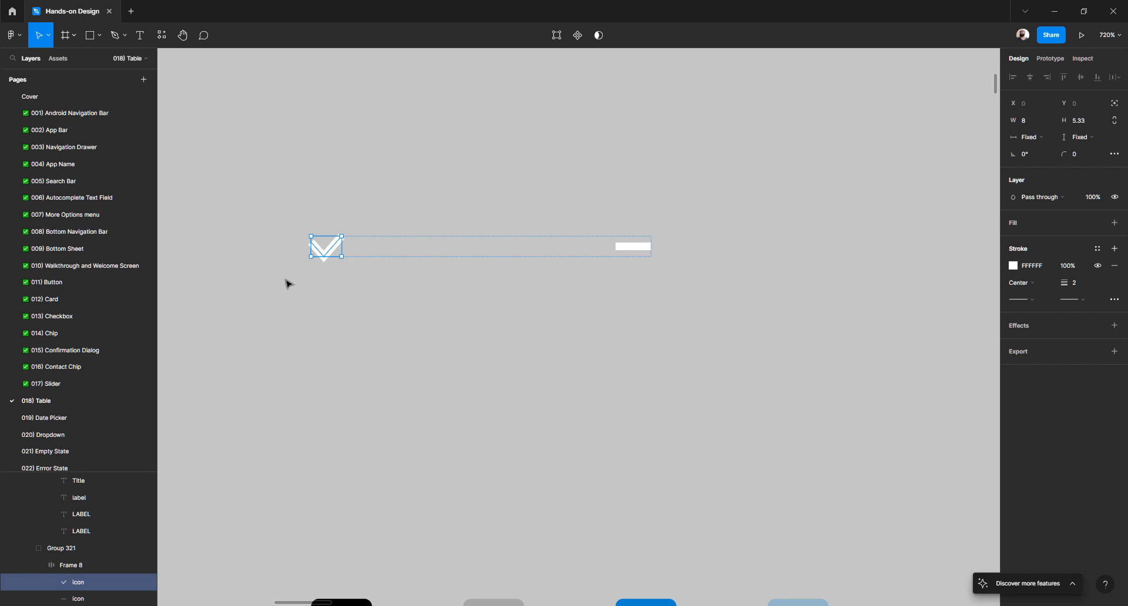
left_click(237, 259)
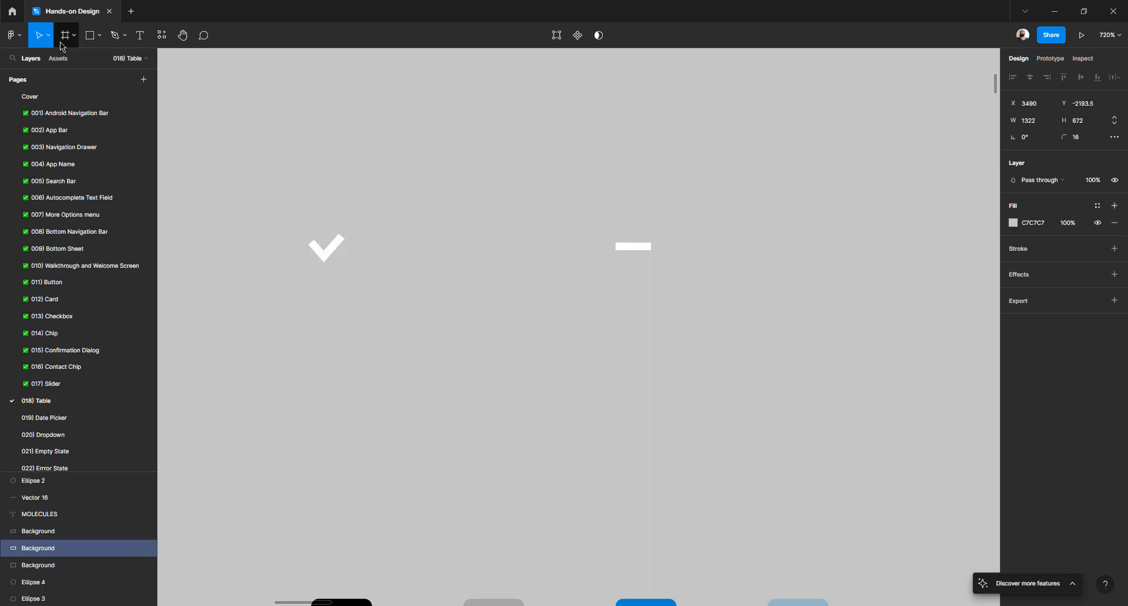
- Draw a check mark about 8.5 wide and 5 high with the Pen tool in the empty area above the original ATOMS section
left_click(114, 36)
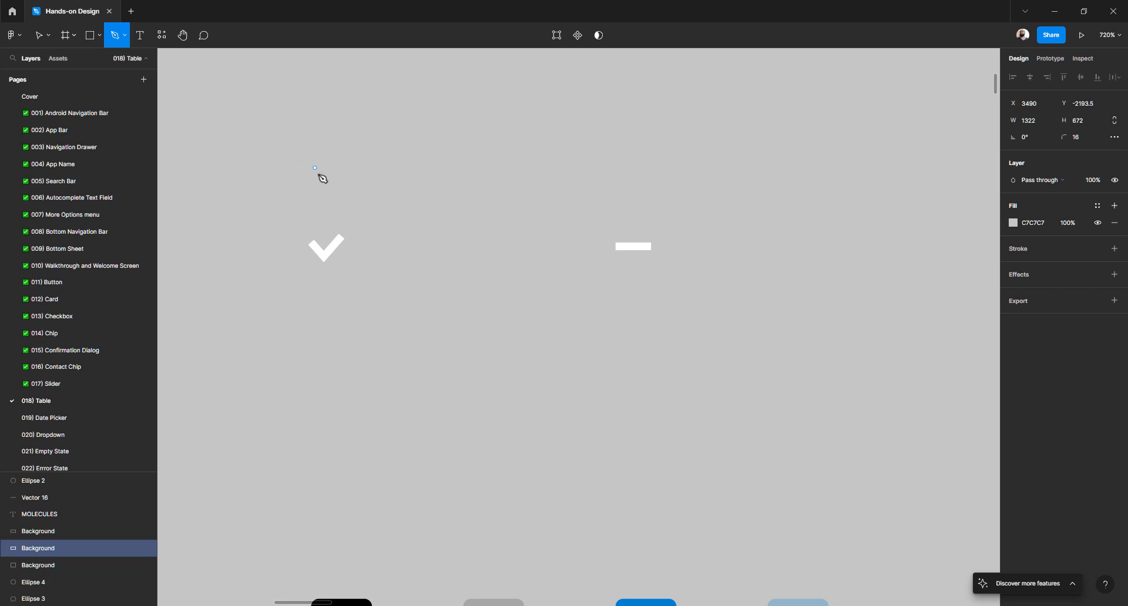
scroll(320, 176, "down", 5, "ctrl")
scroll(387, 238, "up", 5)
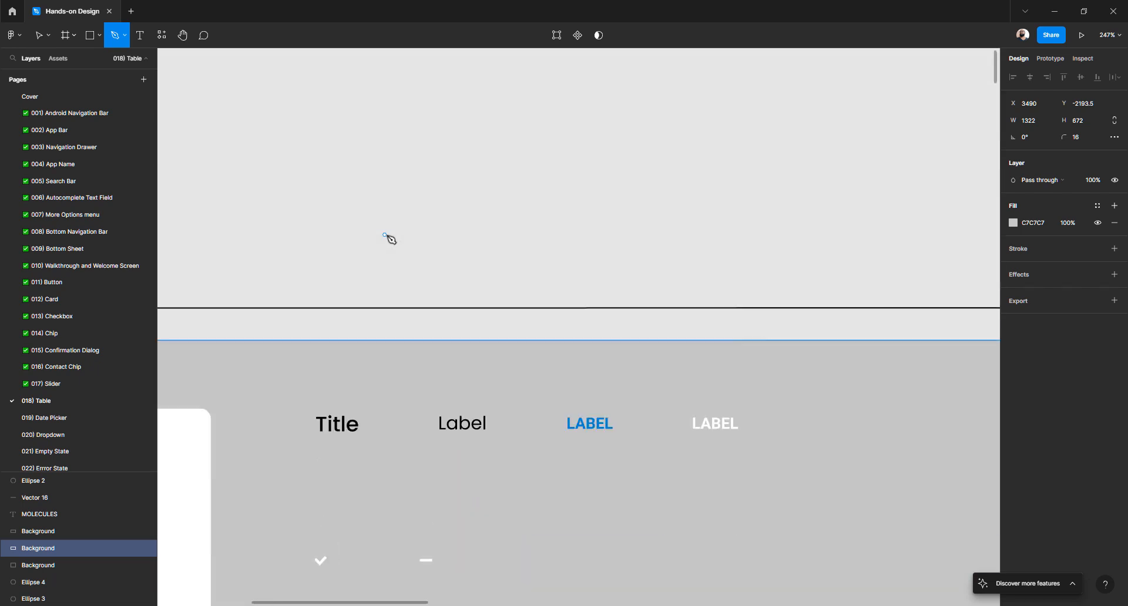
left_click(405, 145)
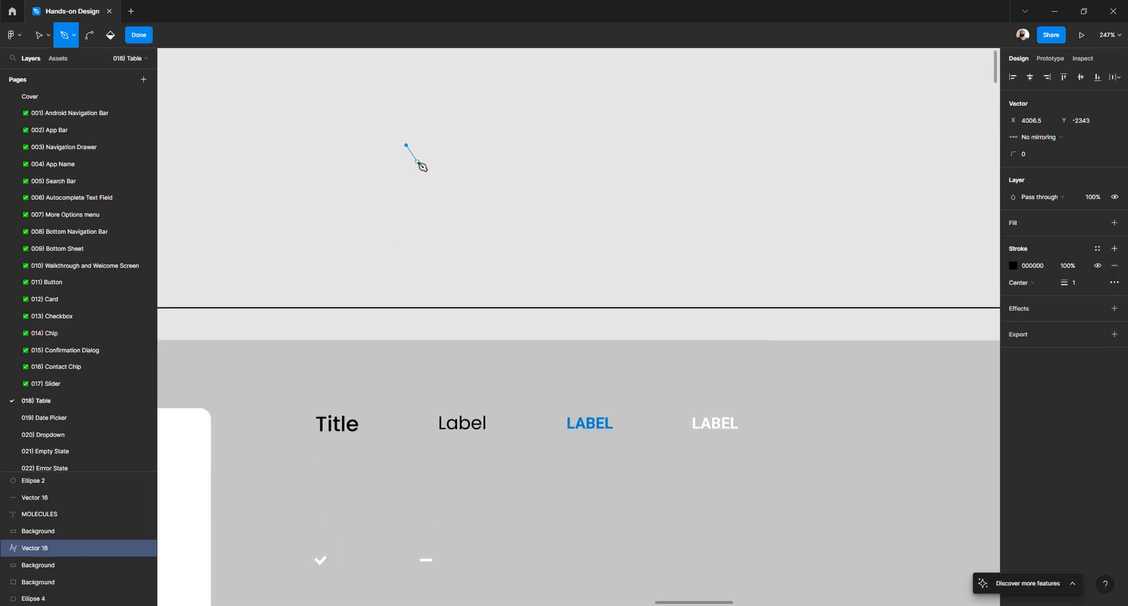
scroll(422, 166, "up", 5, "ctrl")
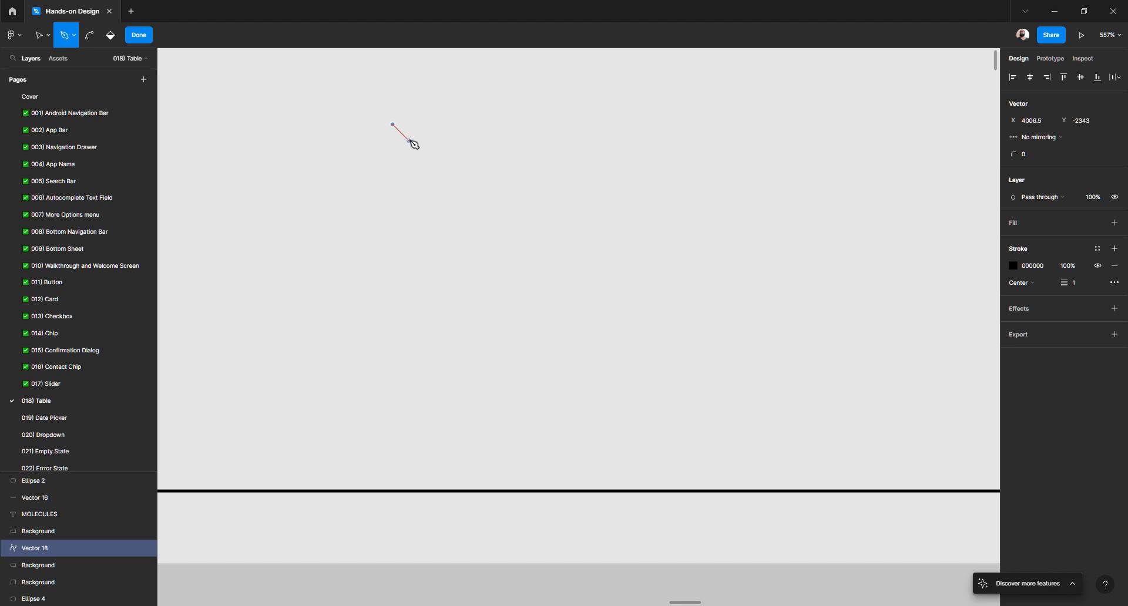
left_click(402, 135)
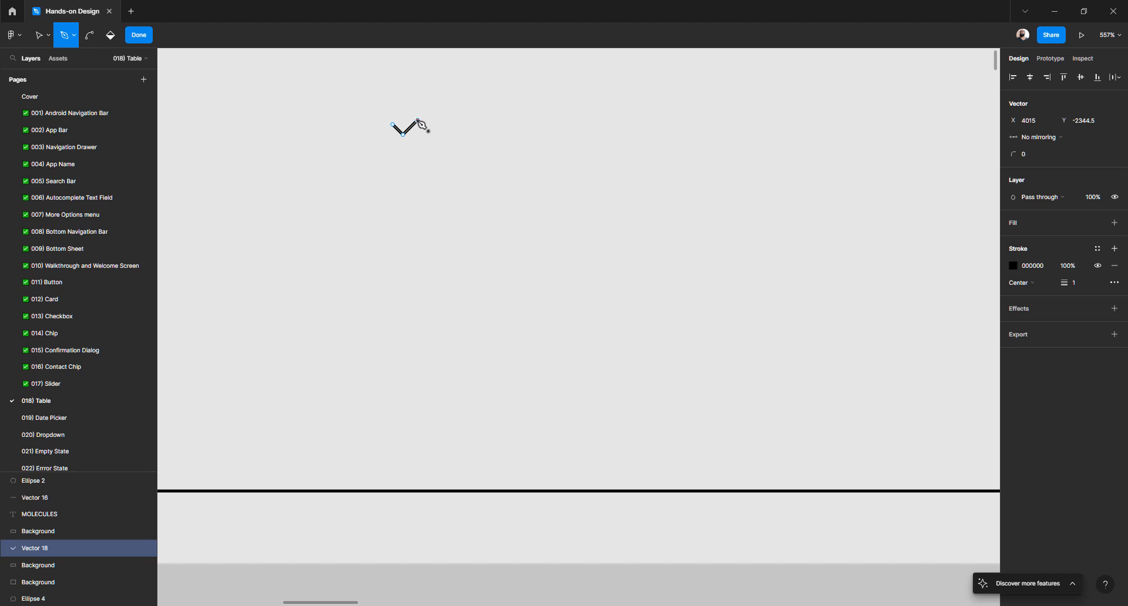
key("Escape")
key("Escape")
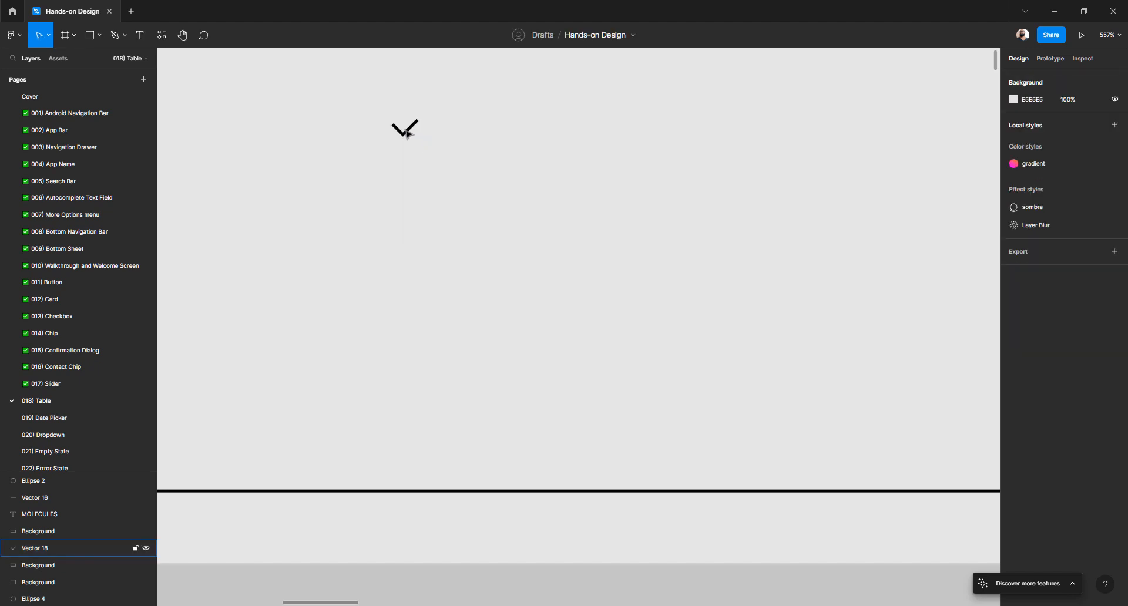
left_click(405, 135)
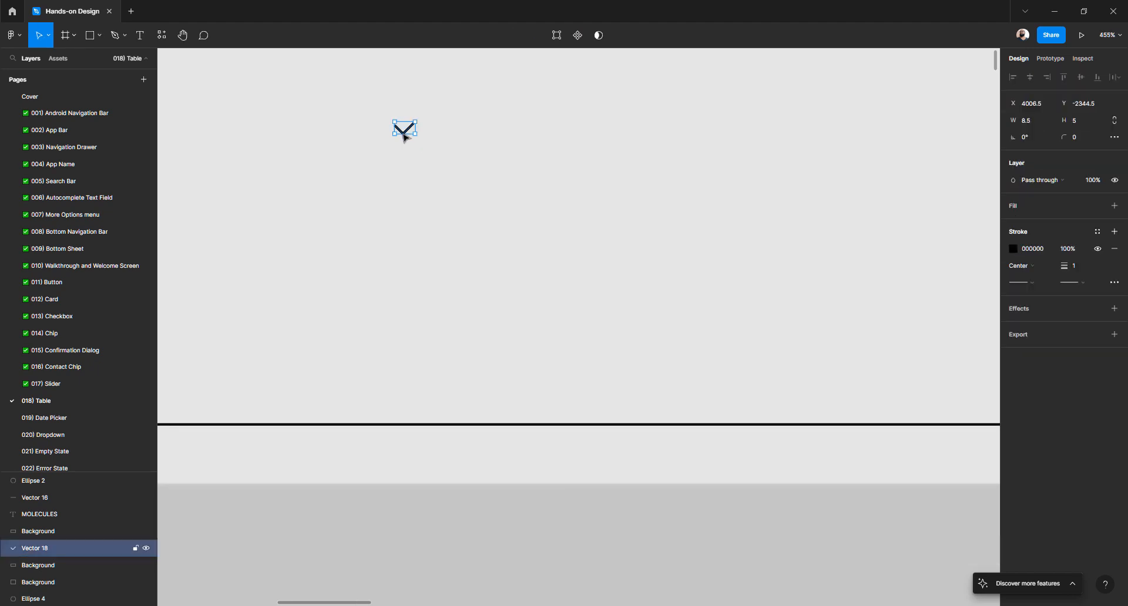
- Move the original check and dash icon group out of the ATOMS section to beside the newly drawn check mark
scroll(390, 200, "down", 5)
scroll(372, 327, "down", 1)
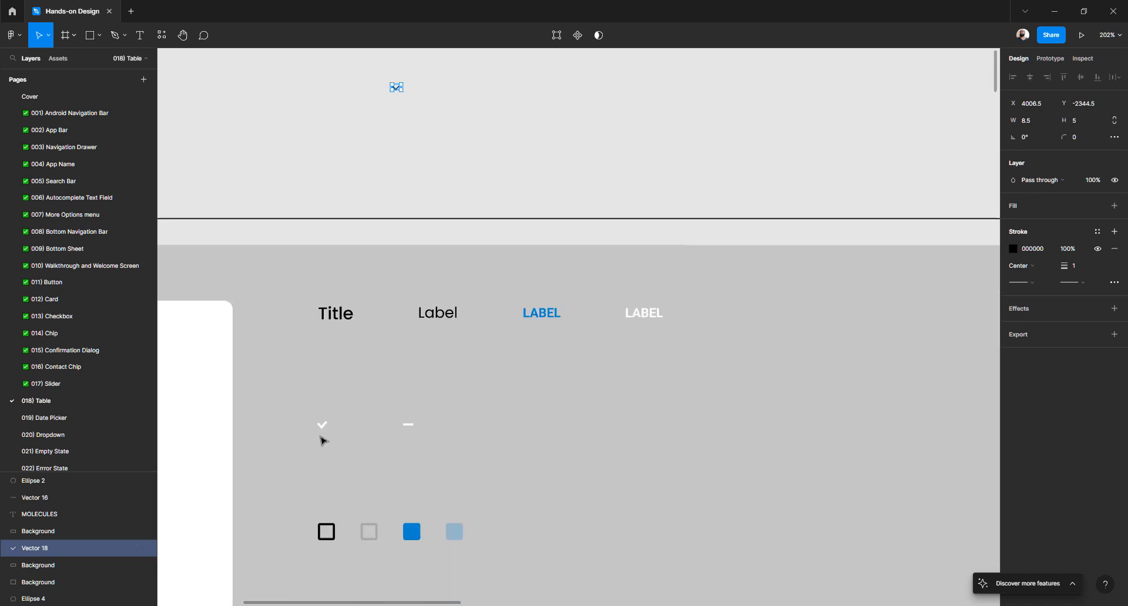
left_click(322, 427)
left_click(323, 427)
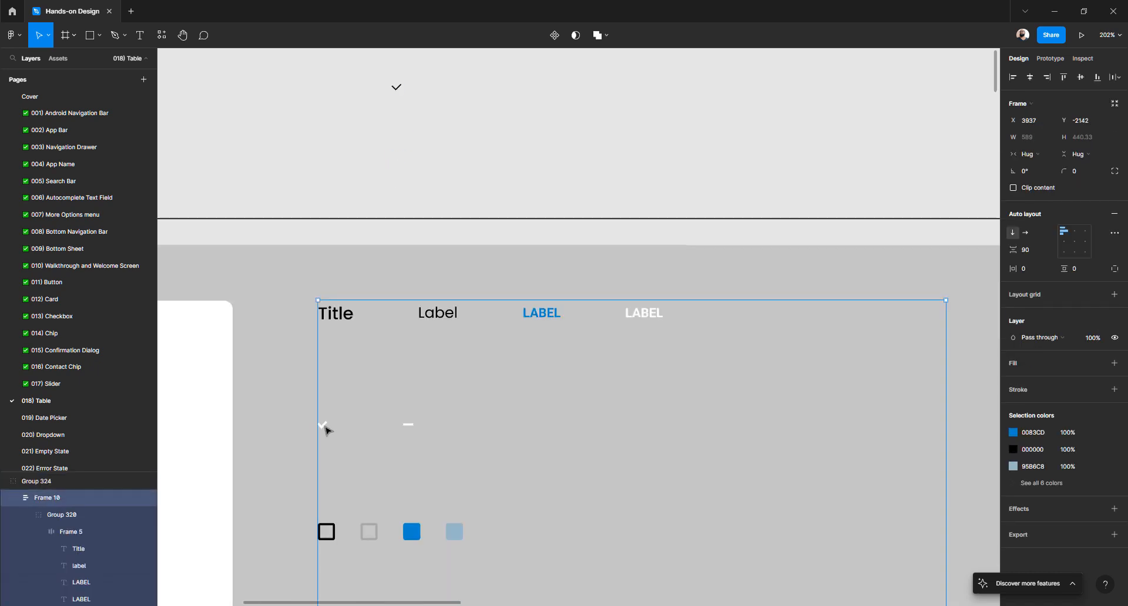
left_click(325, 427)
left_click_drag(324, 428, 428, 88)
scroll(421, 121, "up", 2)
scroll(395, 212, "up", 10, "ctrl")
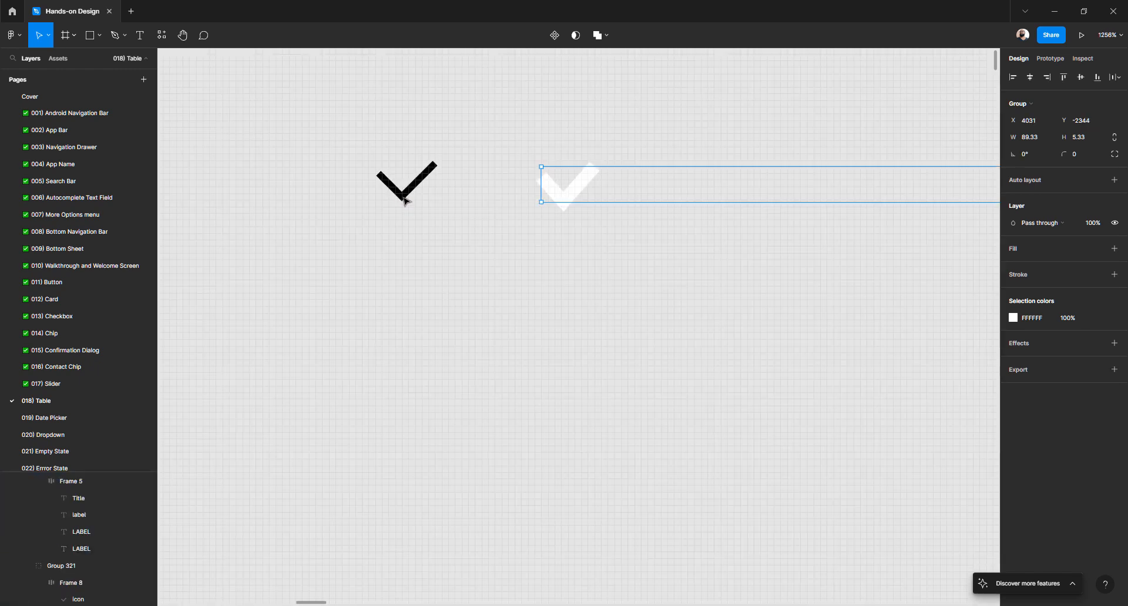
- Compare the stroke settings of both check marks and set the new black check mark's stroke weight to 2
left_click(414, 187)
double_click(566, 200)
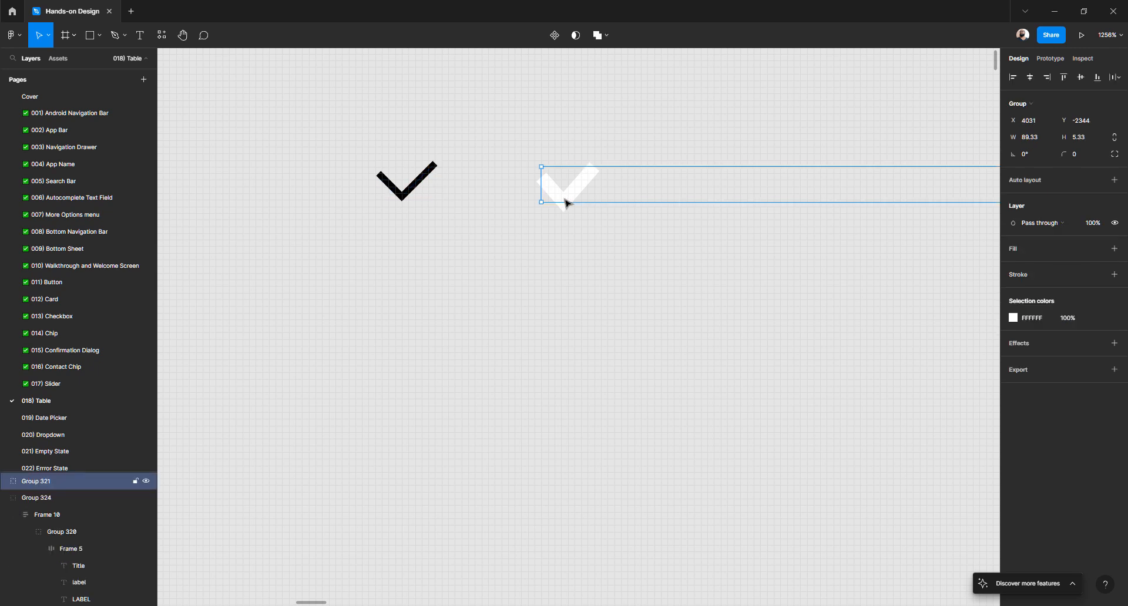
double_click(566, 202)
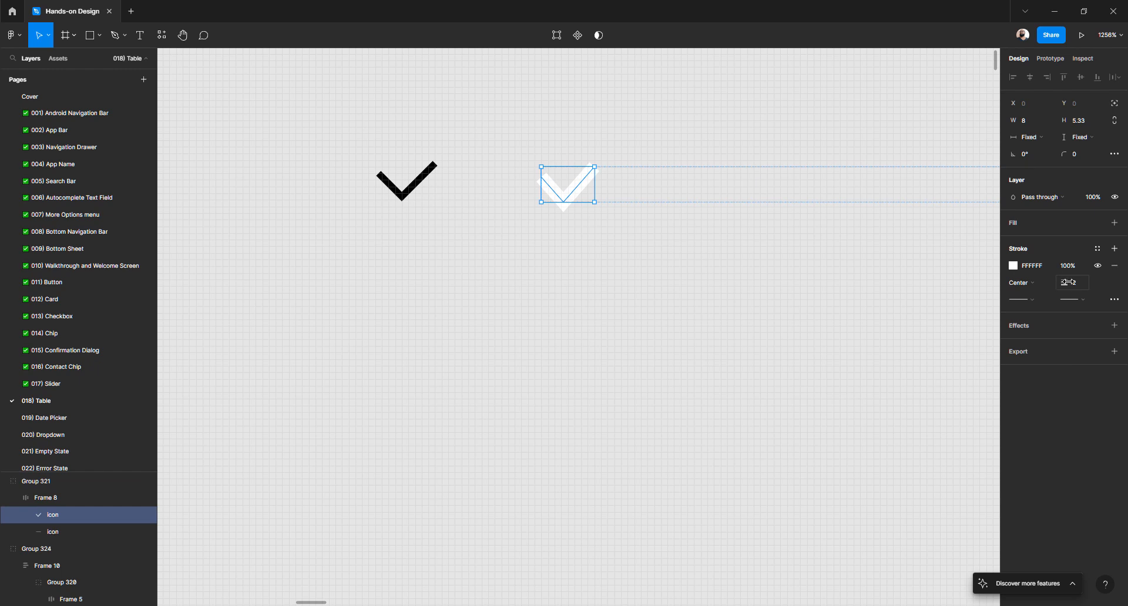
left_click(693, 313)
left_click(404, 196)
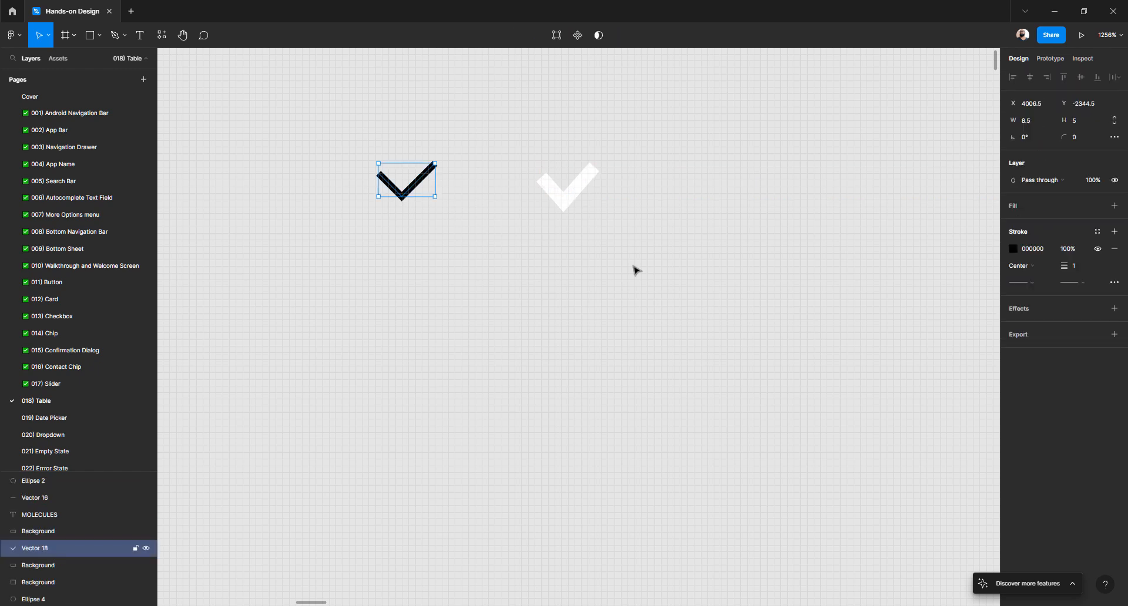
left_click(1070, 266)
type("2")
key("Return")
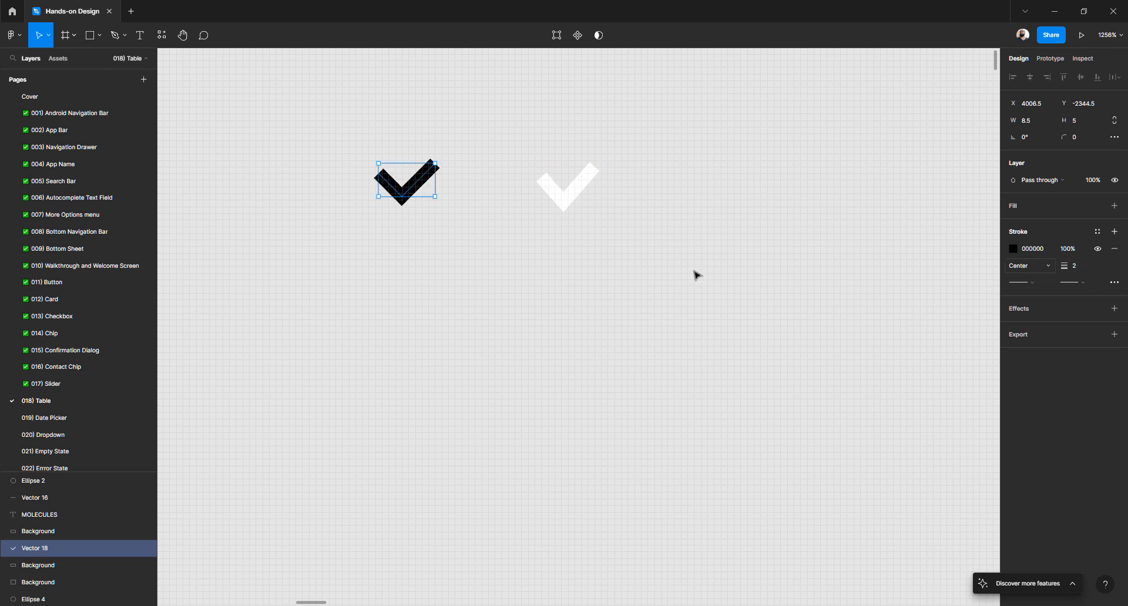
- Rename the new check mark layer as Check and set its stroke colour to white, FFFFFF
double_click(53, 551)
type("Check")
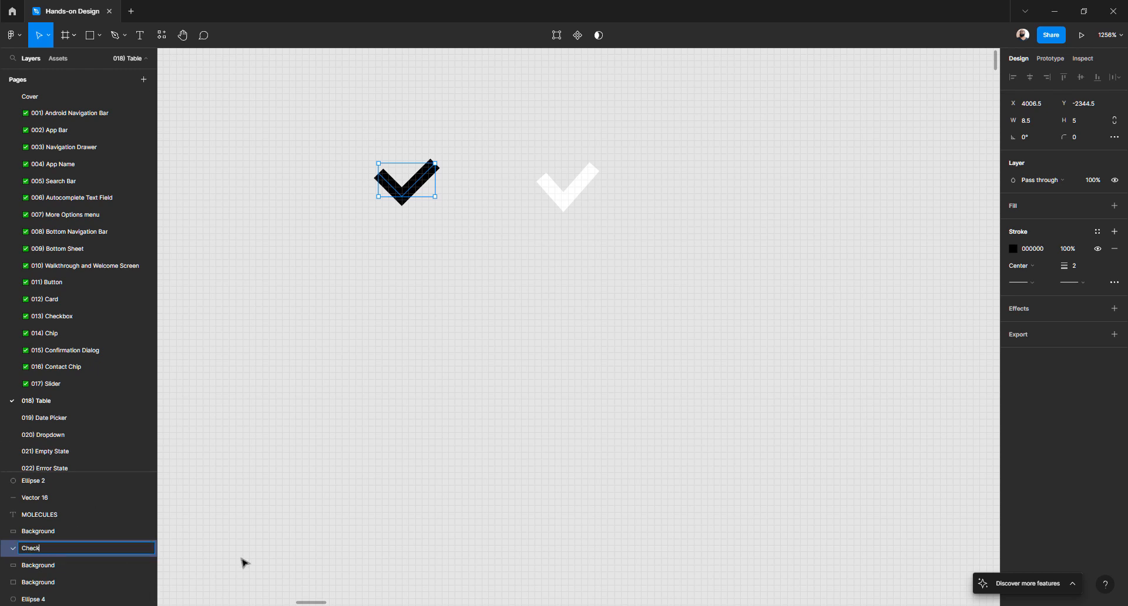
key("Return")
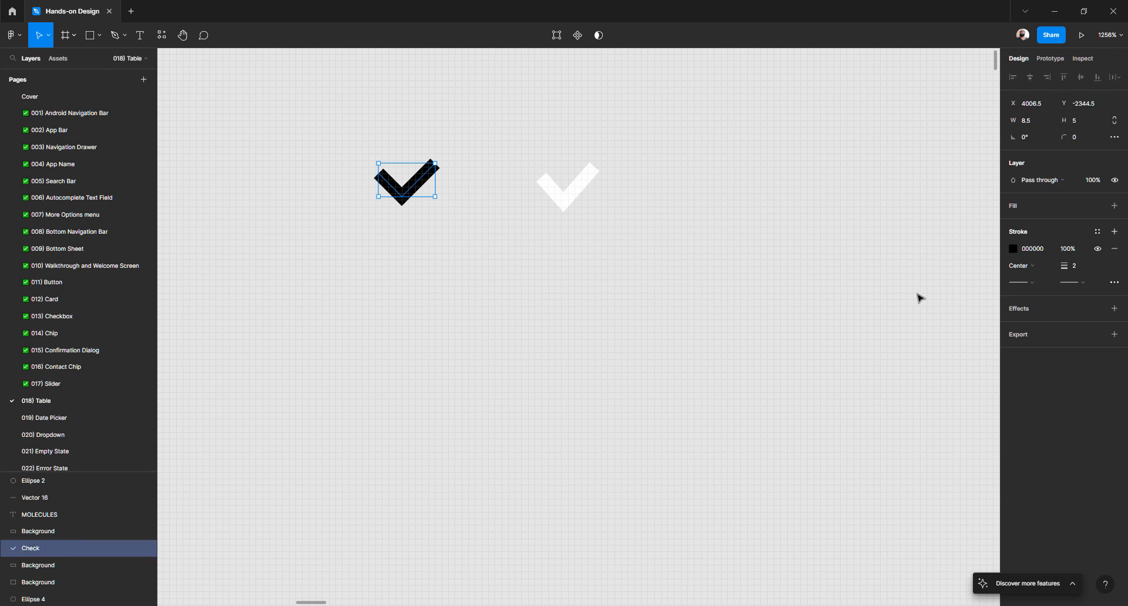
left_click(1014, 250)
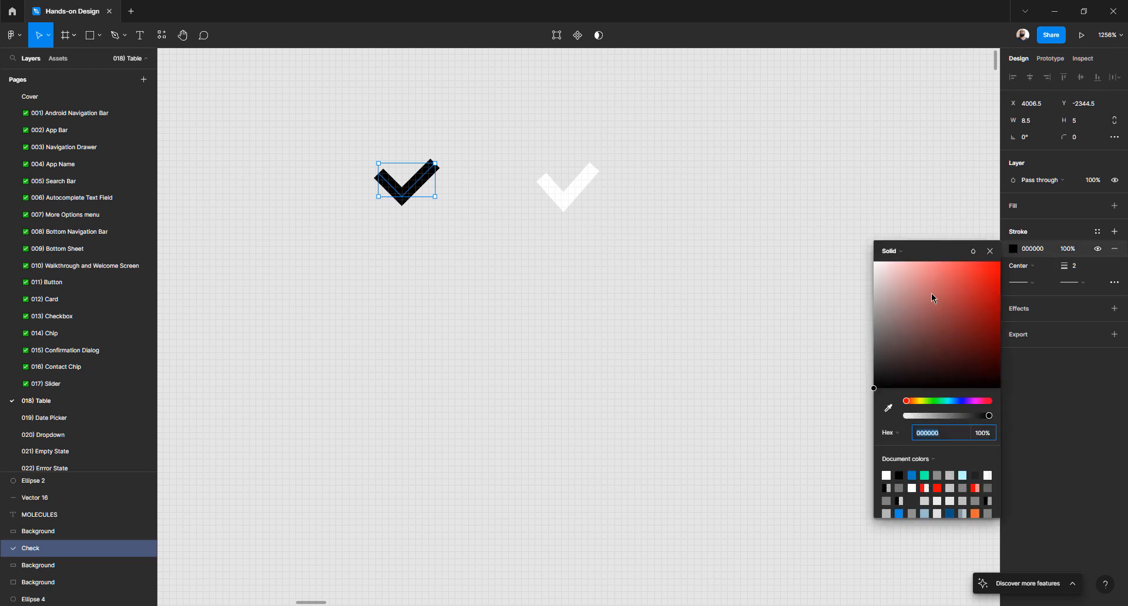
left_click_drag(932, 293, 818, 234)
left_click(667, 240)
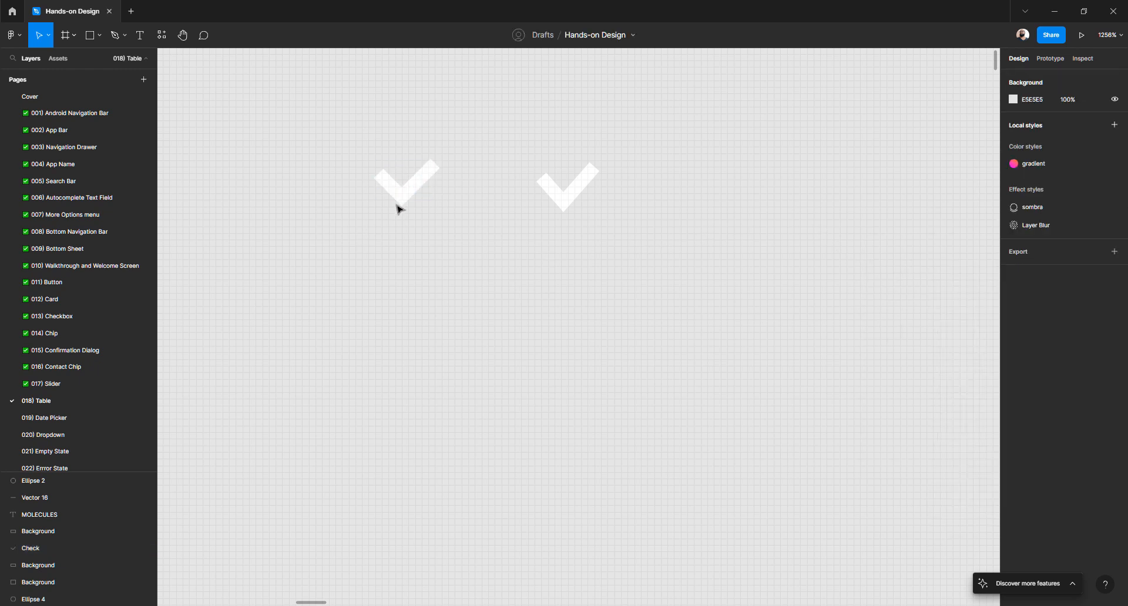
- Move the white Check icon to just below the original check mark
left_click_drag(398, 209, 617, 302)
scroll(616, 302, "down", 3)
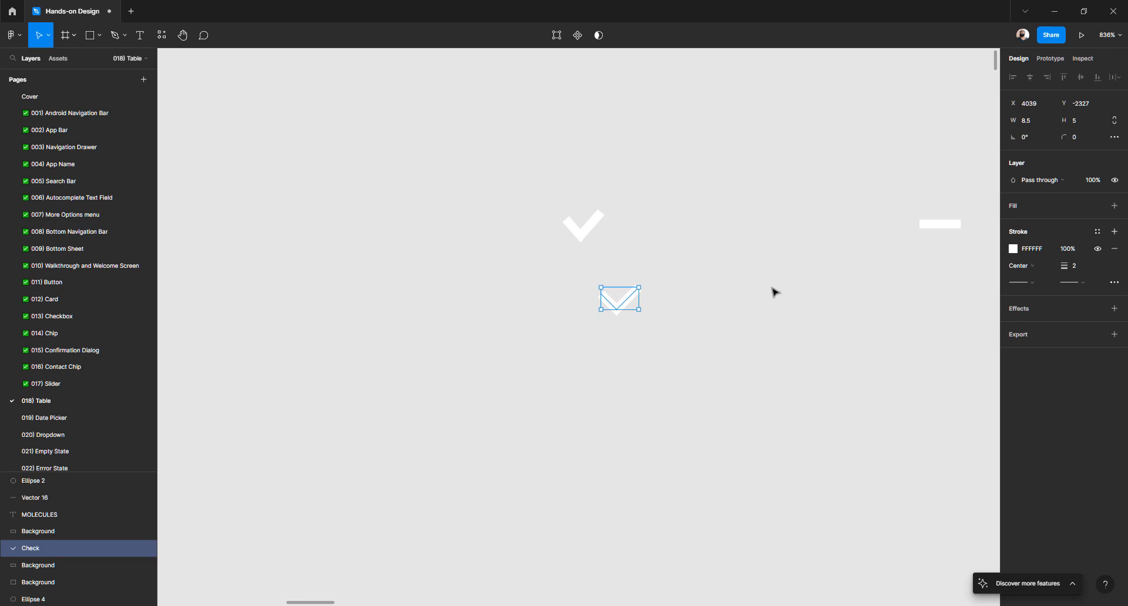
scroll(513, 315, "right", 5)
scroll(632, 262, "up", 3)
- Inspect the original dash icon, then draw a horizontal line 9 wide with stroke weight 2 just below it
left_click(632, 264)
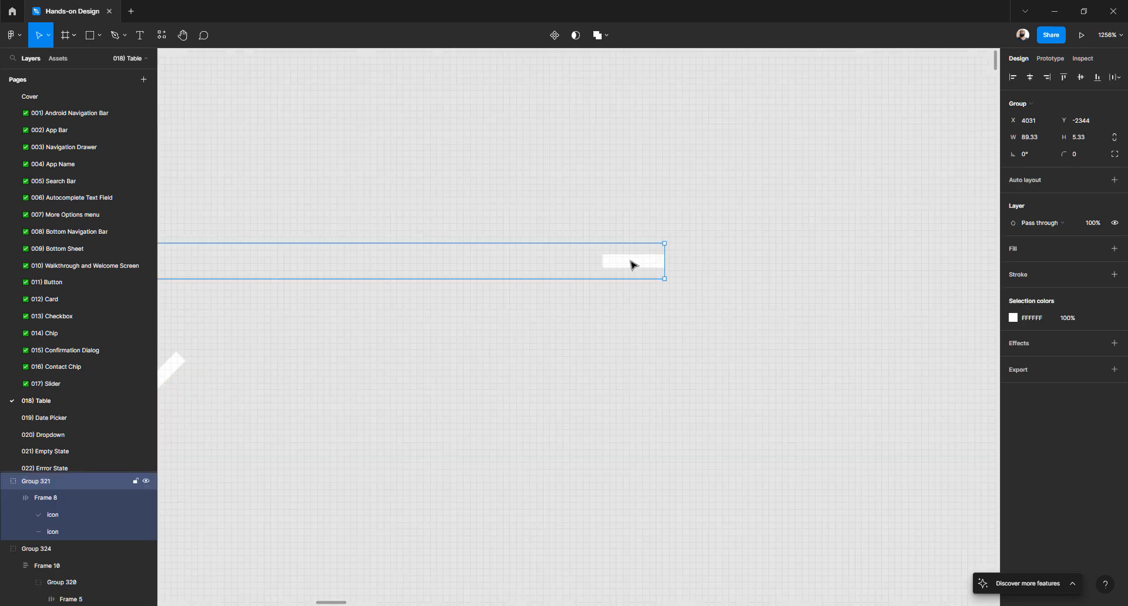
double_click(632, 264)
double_click(632, 264)
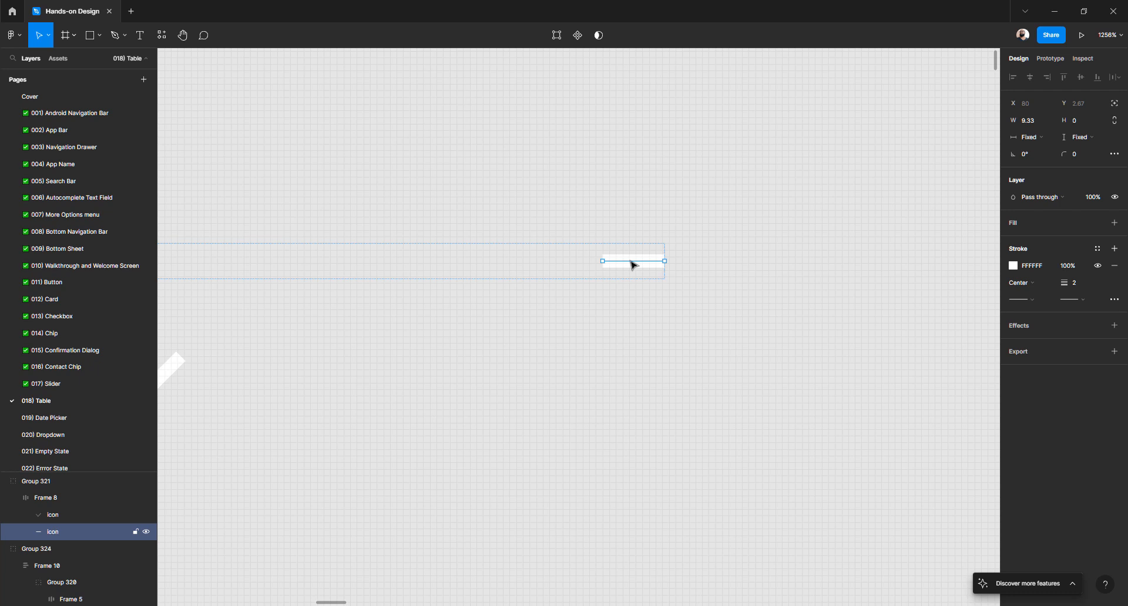
left_click(542, 377)
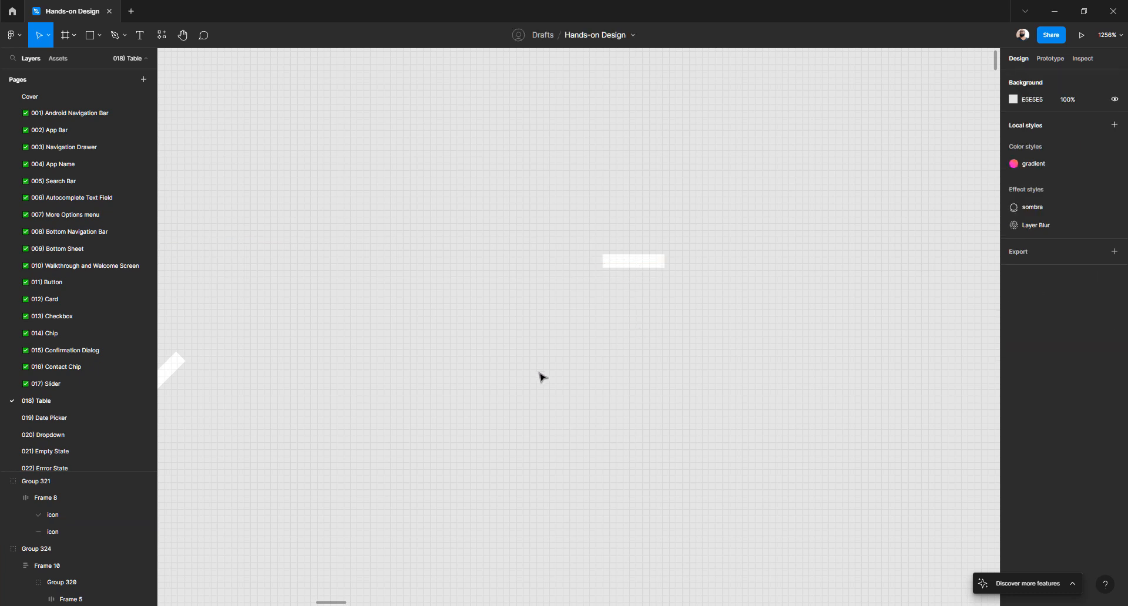
left_click(129, 40)
left_click(102, 40)
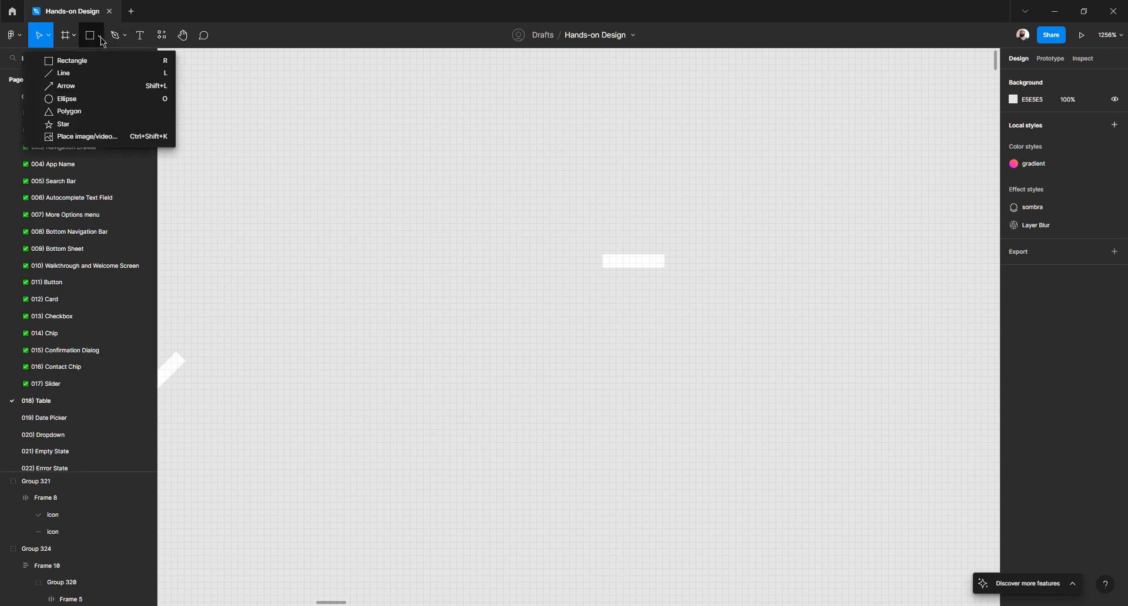
left_click(73, 74)
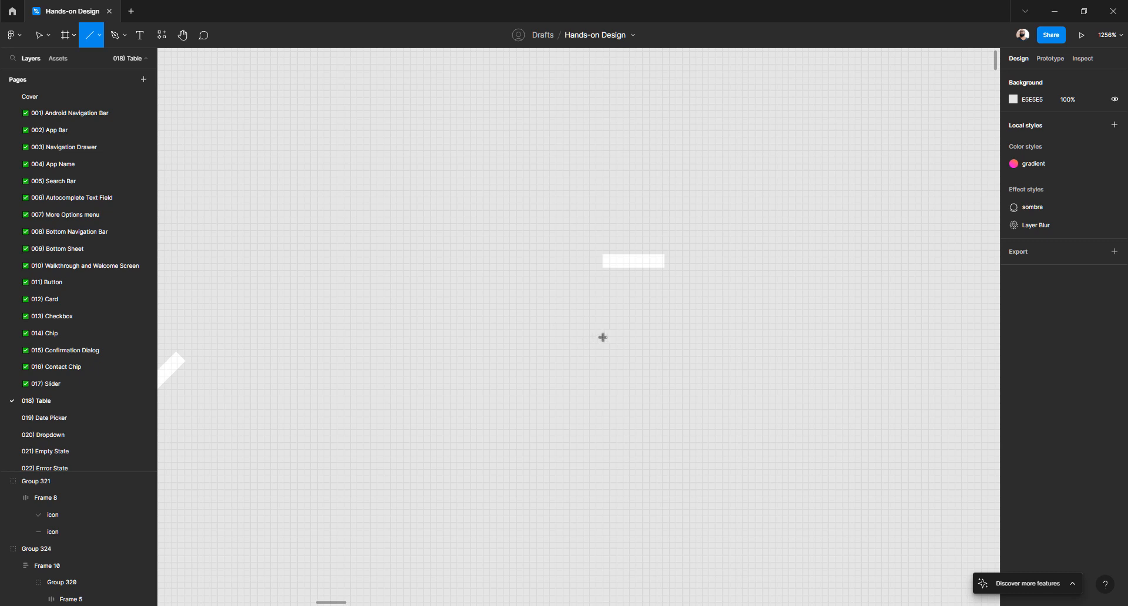
left_click_drag(602, 335, 666, 334)
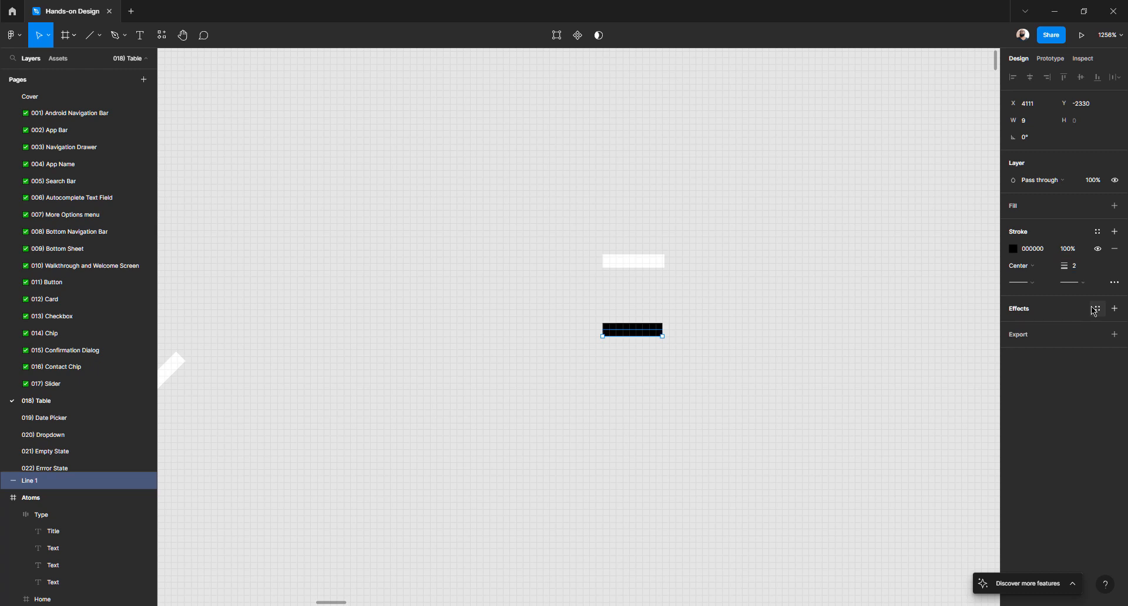
- Move the new black line beside the Check icon, roughly level with it
left_click(855, 337)
scroll(699, 338, "left", 3)
scroll(699, 338, "down", 1)
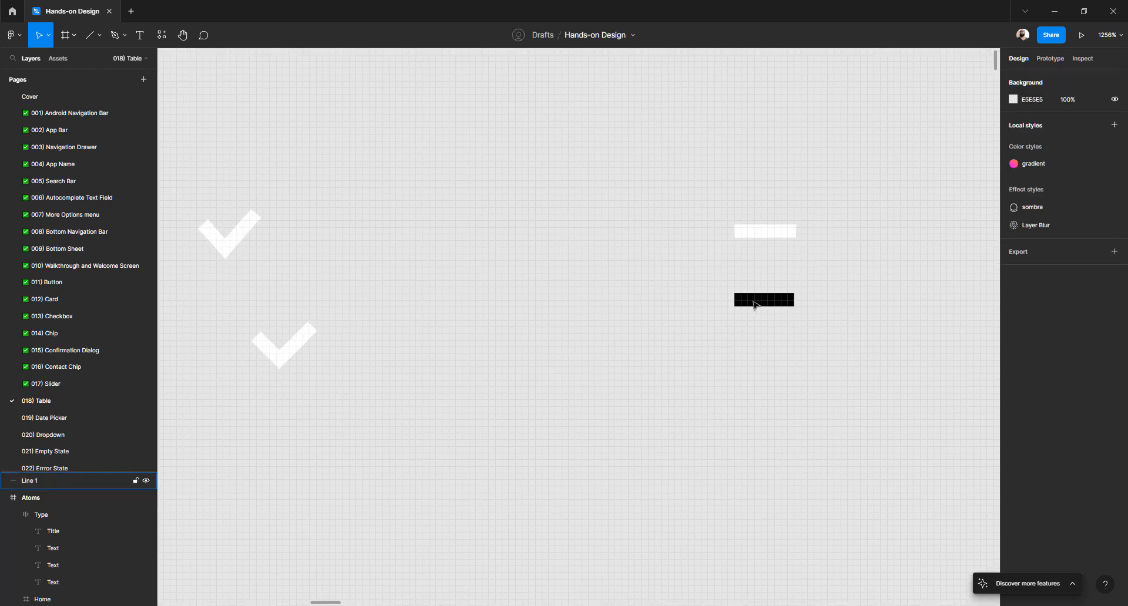
mouse_move(752, 302)
left_mouse_down()
mouse_move(360, 345)
mouse_move(379, 353)
left_mouse_up()
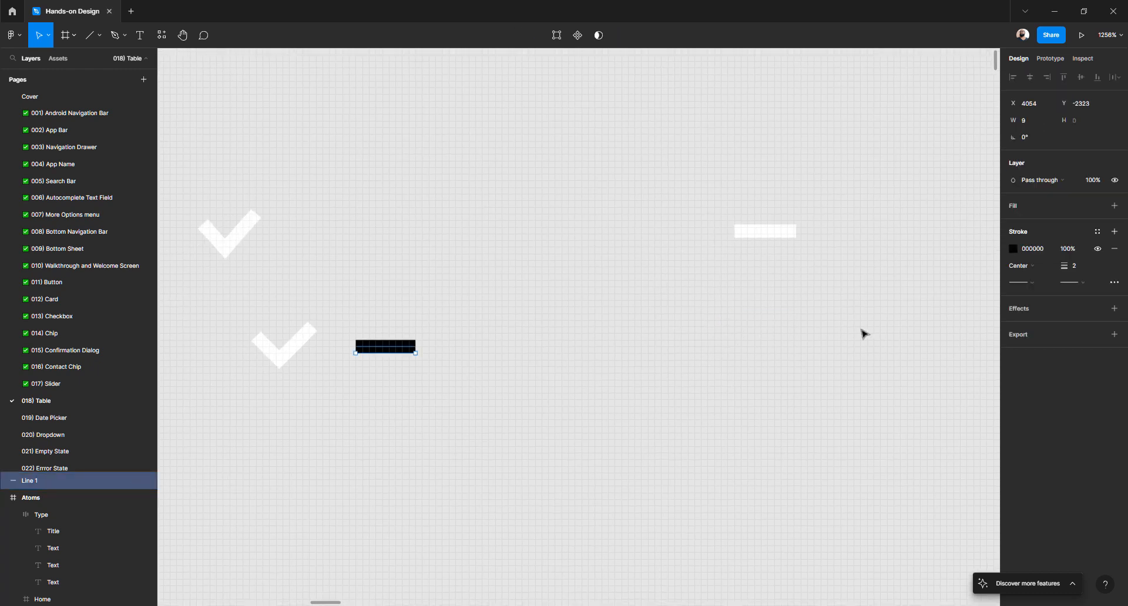
- Rename the new line layer as Partial and set its stroke colour to white, FFFFFF
double_click(36, 483)
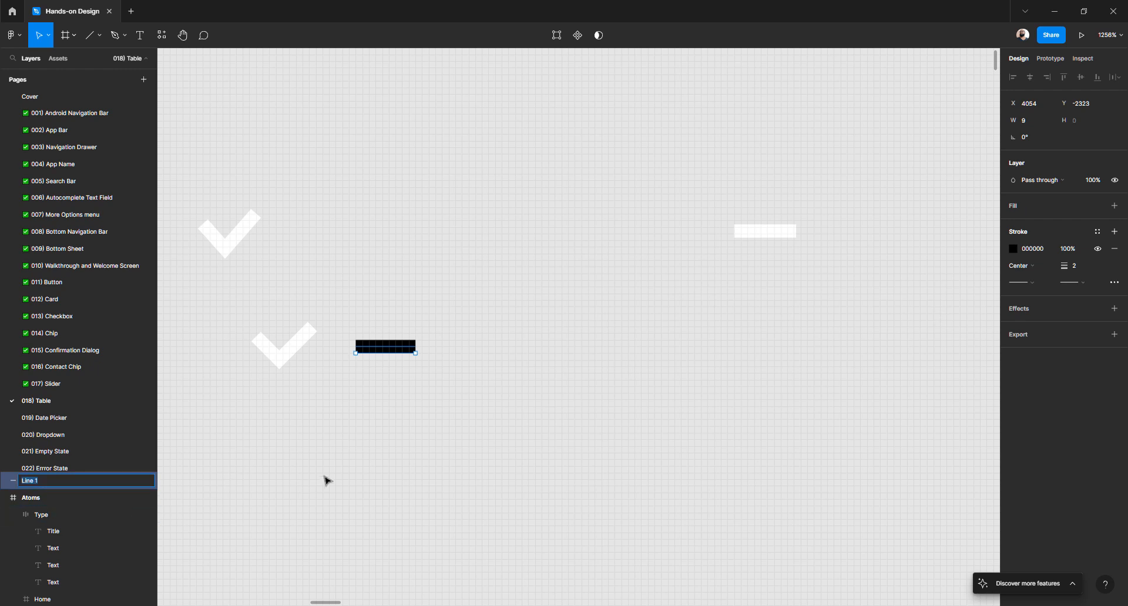
type("Partial")
key("Return")
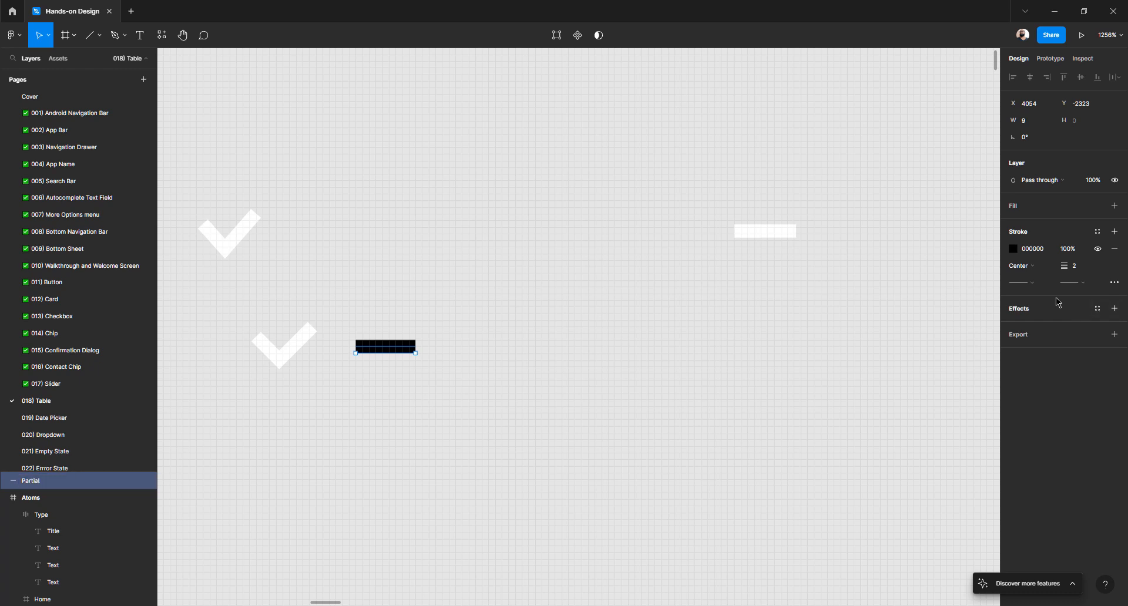
left_click(1012, 249)
left_click_drag(969, 304, 783, 219)
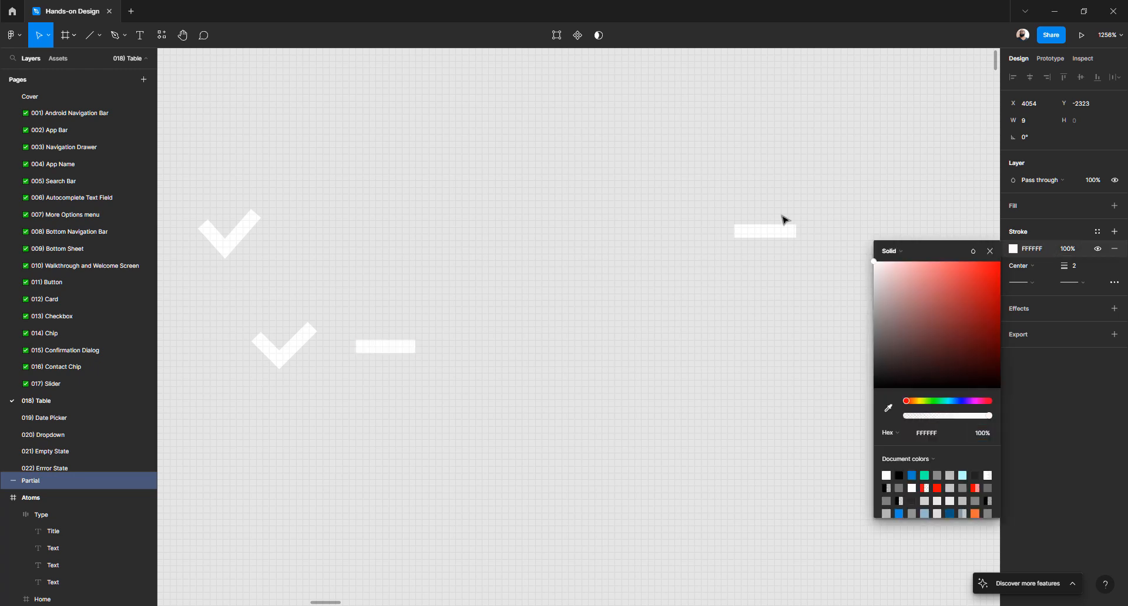
left_click(499, 323)
- Shift the Partial line slightly farther away from the Check icon, keeping it at the same height
scroll(499, 322, "down", 3)
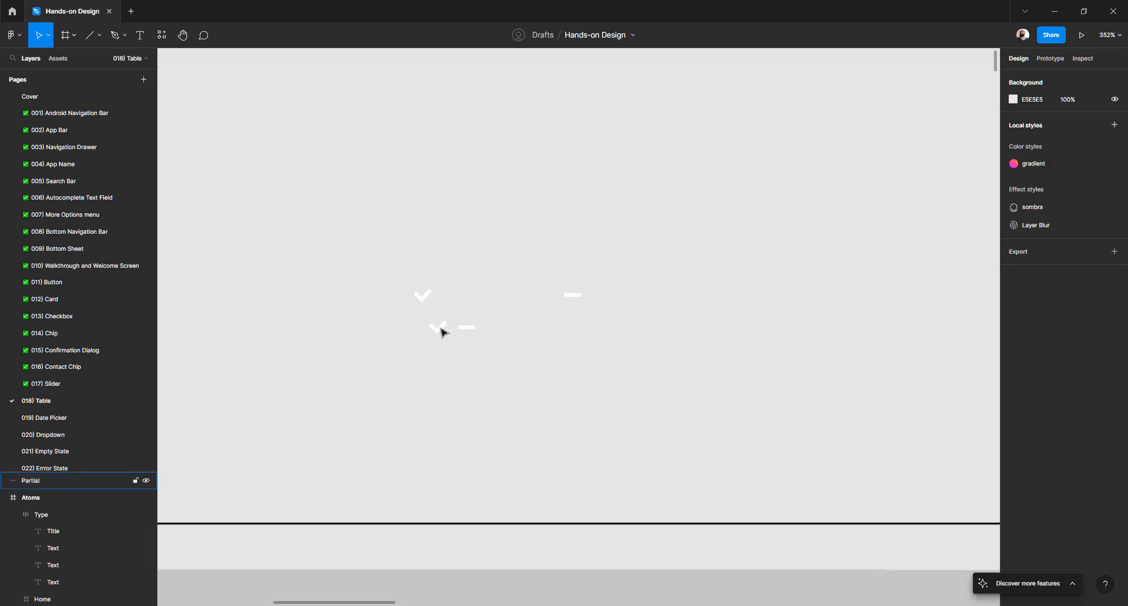
scroll(432, 332, "up", 5)
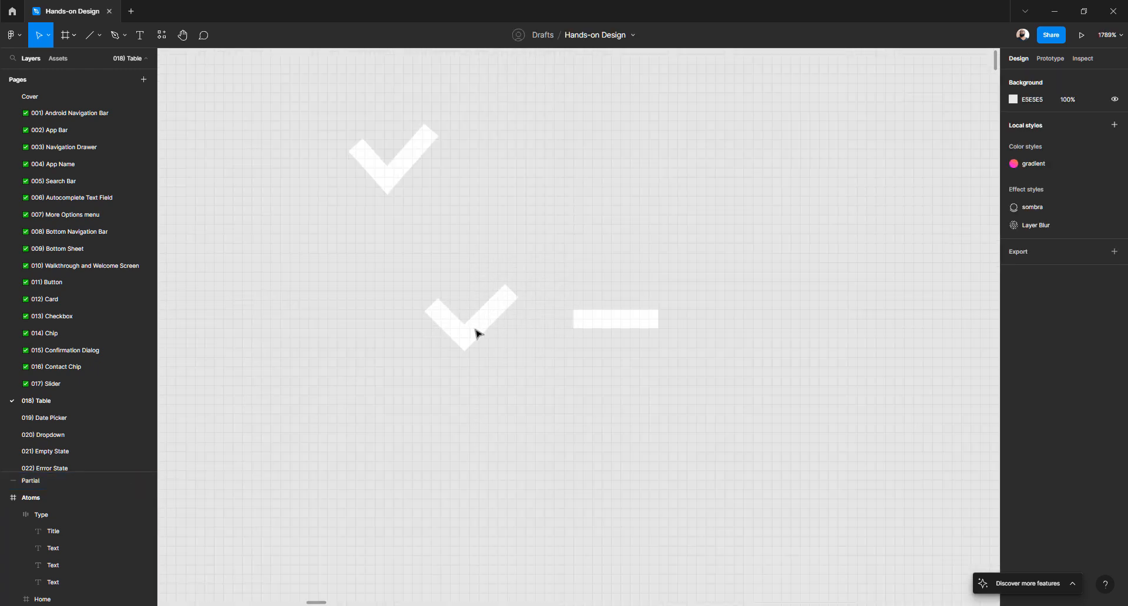
left_click(477, 334)
left_click_drag(611, 323, 637, 327)
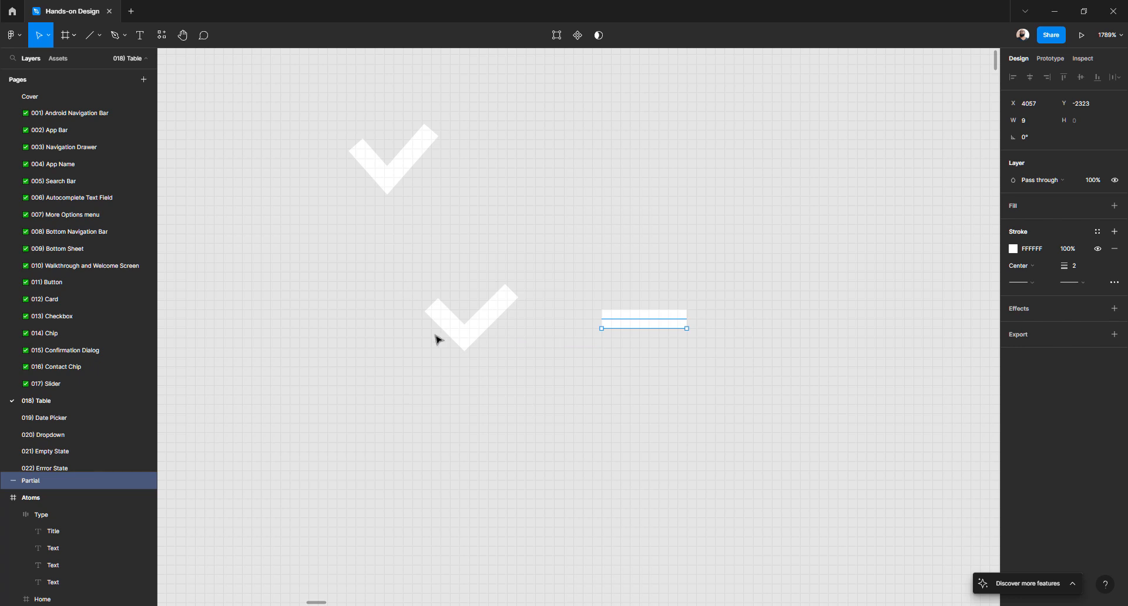
left_click(452, 330)
scroll(432, 390, "down", 10)
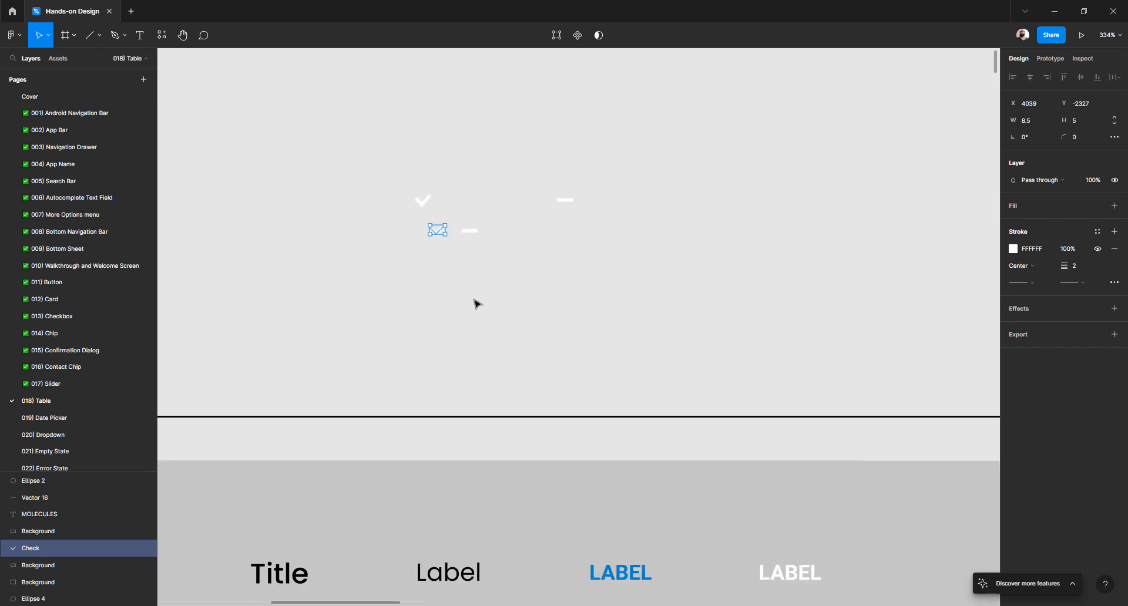
scroll(476, 304, "down", 15)
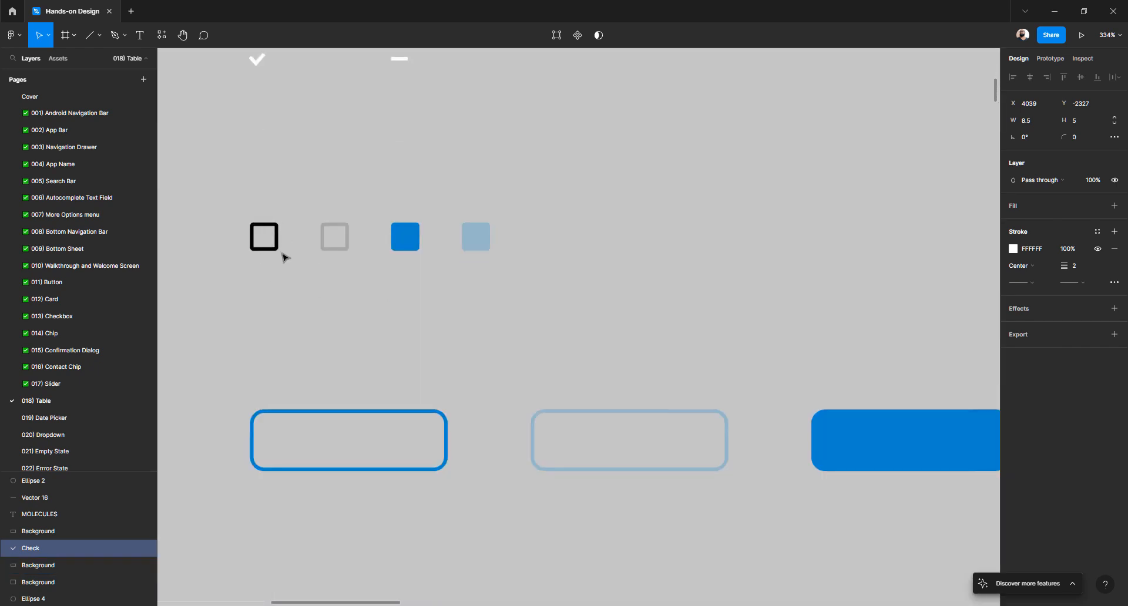
- Place copies of the four checkbox squares on the blank canvas just below the redrawn Check and Partial icons
scroll(314, 309, "up", 5)
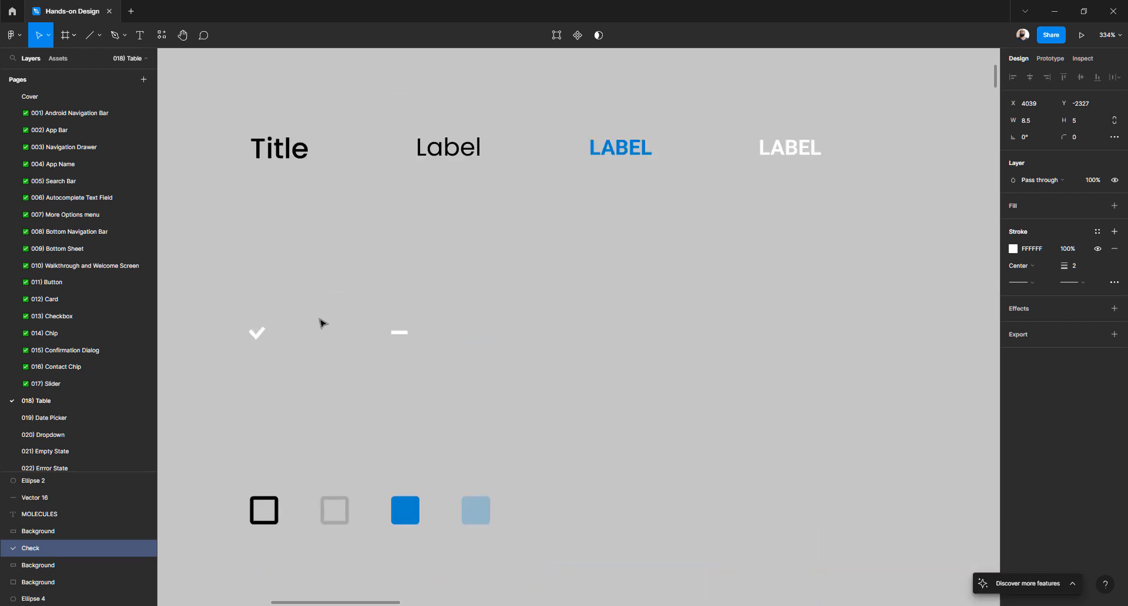
scroll(322, 323, "left", 3)
left_click(435, 519)
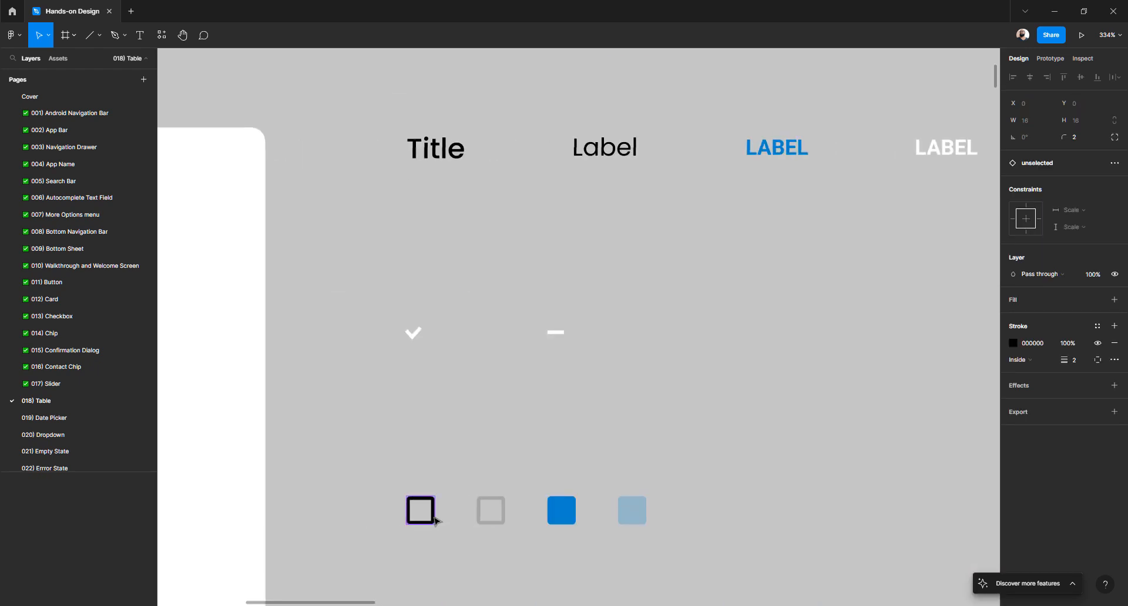
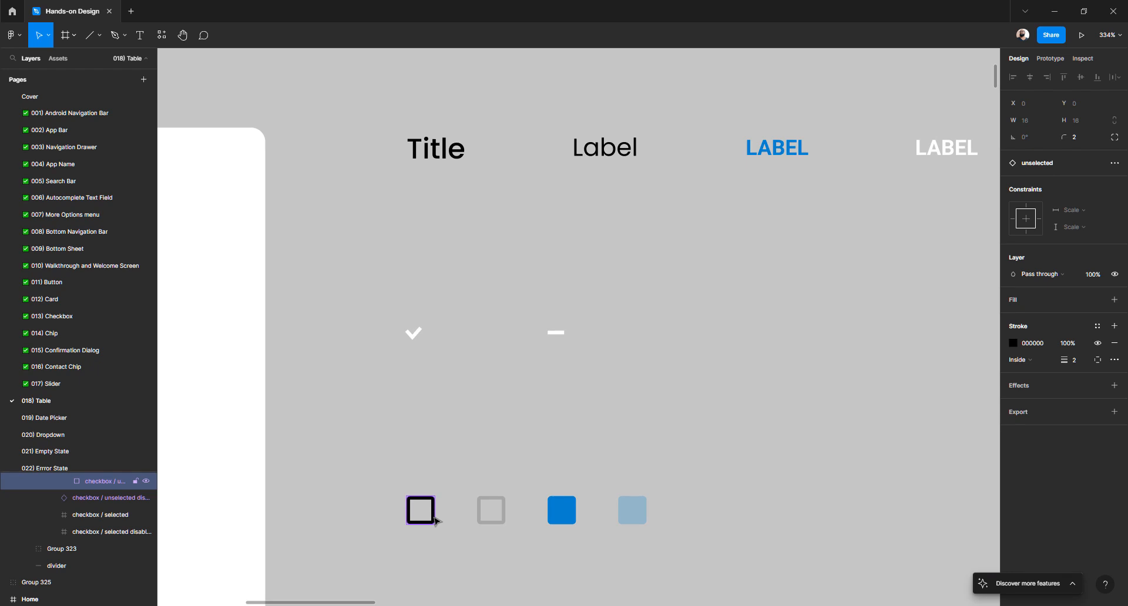
left_click(507, 515, "shift")
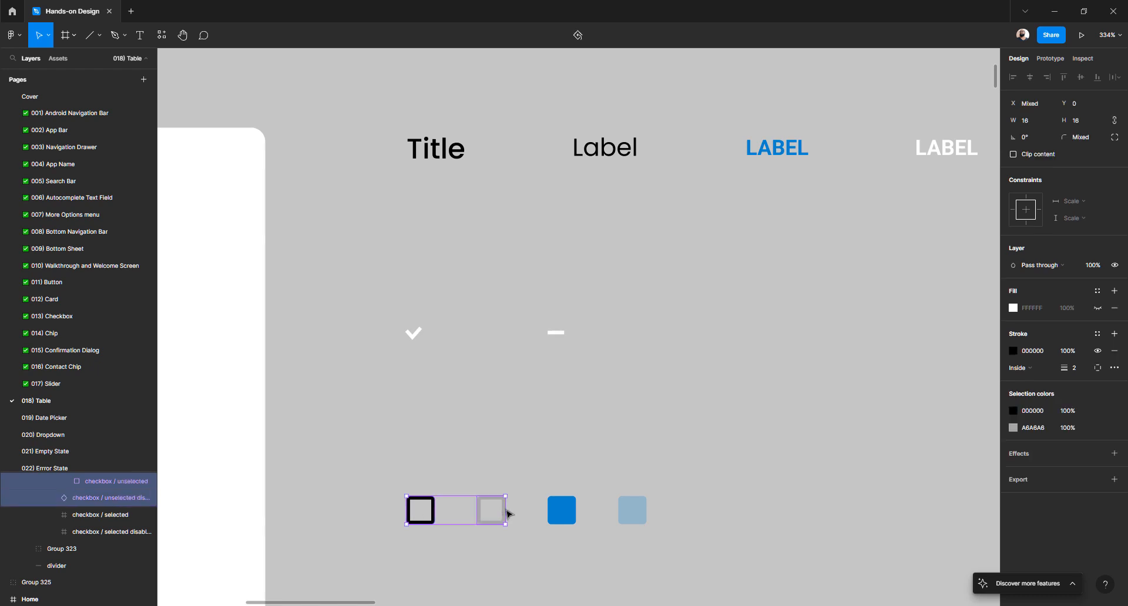
left_click(561, 511, "shift")
left_click(624, 516, "shift")
scroll(519, 502, "down", 2)
scroll(518, 502, "down", 3)
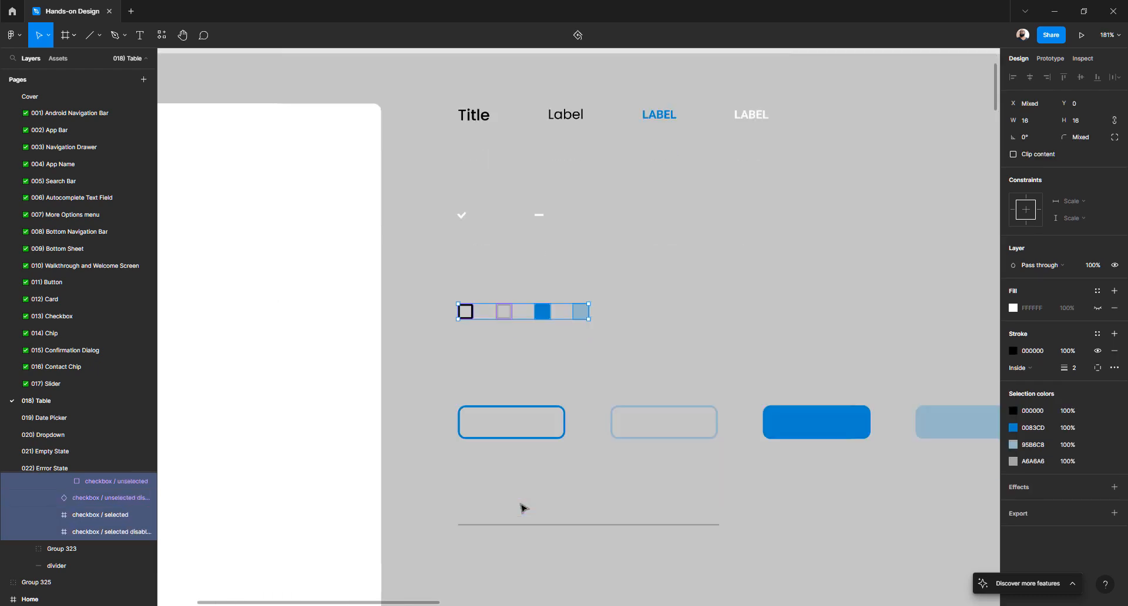
scroll(511, 458, "up", 3)
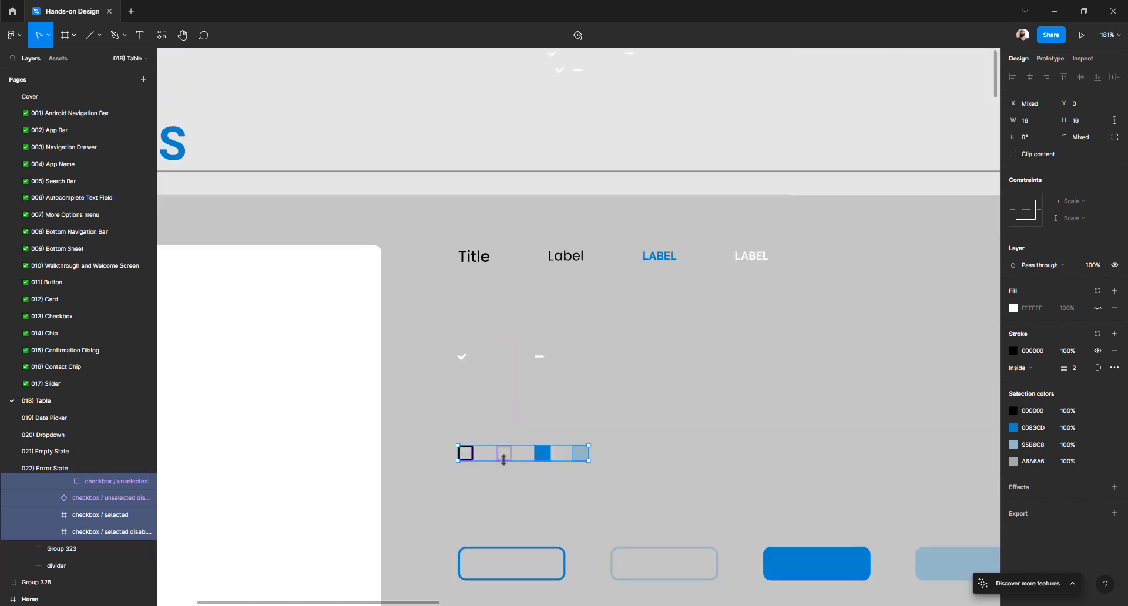
left_click_drag(506, 456, 579, 113)
scroll(579, 116, "up", 3)
scroll(609, 221, "up", 5, "ctrl")
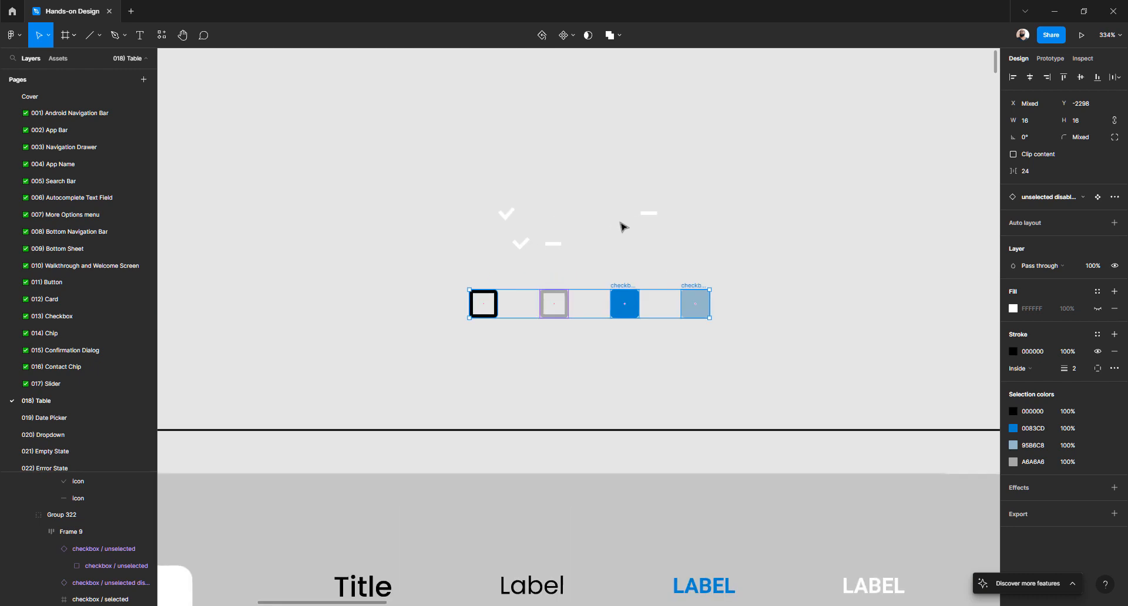
- Delete the copied original icon group and wrap the redrawn Check and Partial icons in a horizontal auto layout aligned left centre
left_click(662, 215)
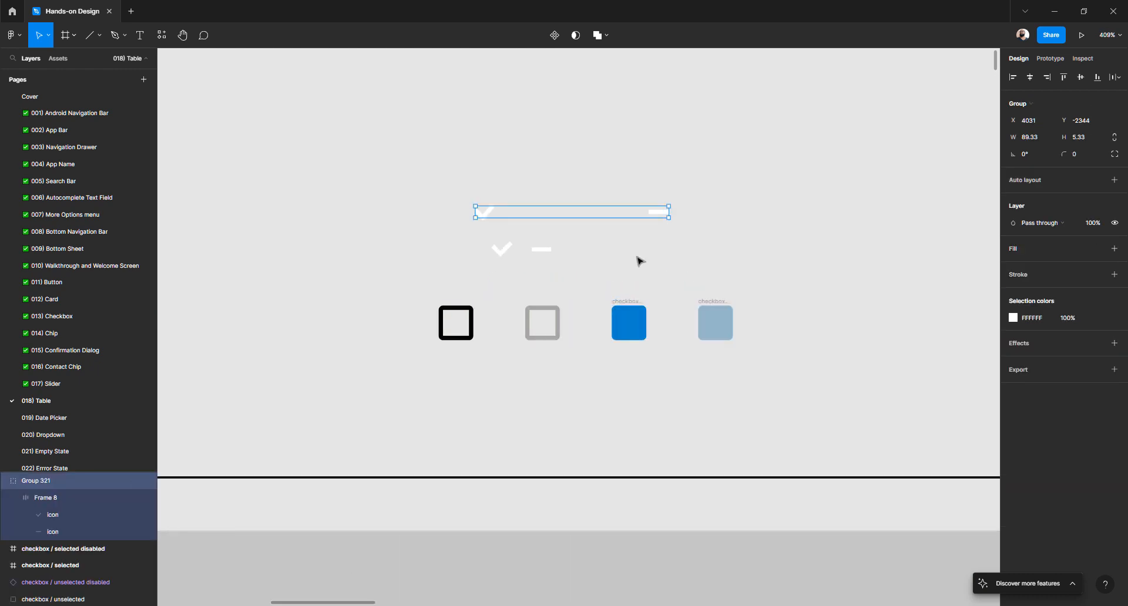
key("Delete")
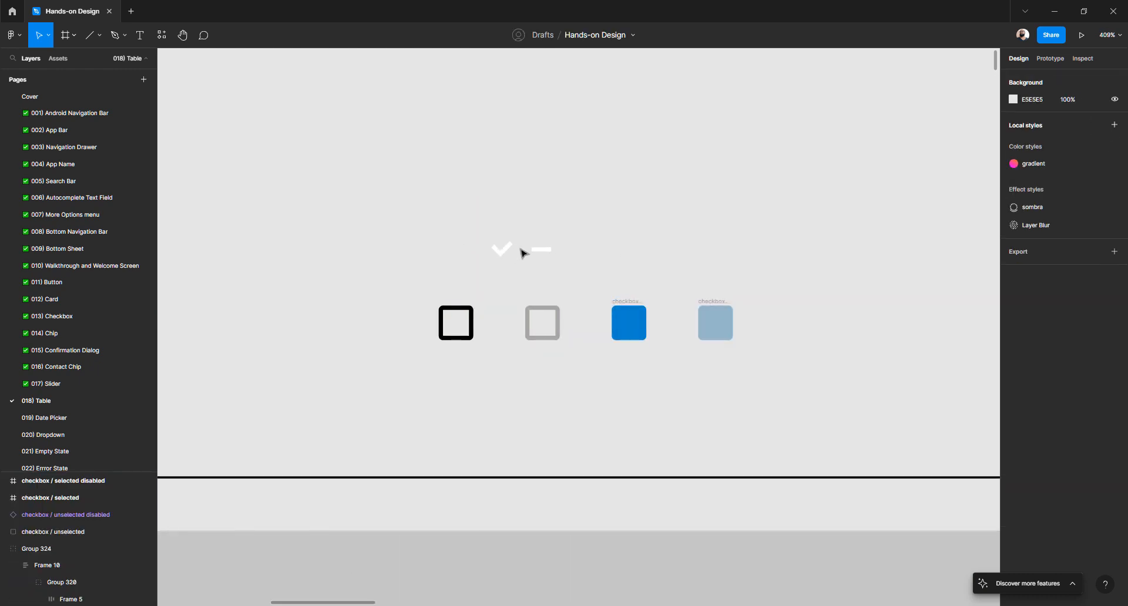
left_click_drag(392, 209, 600, 276)
key("shift+a")
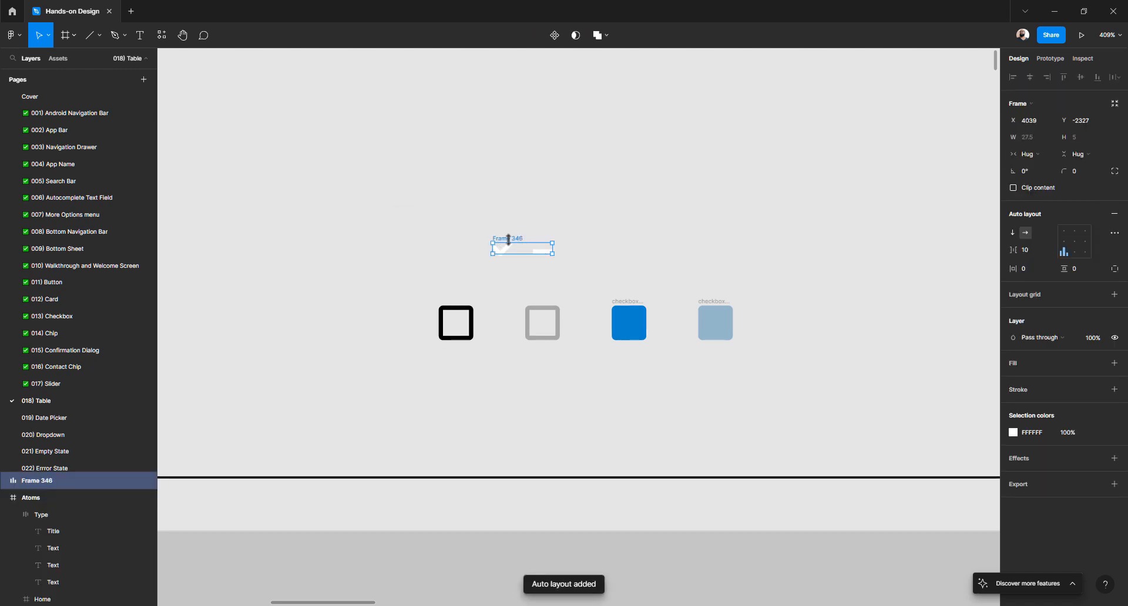
left_click(1067, 244)
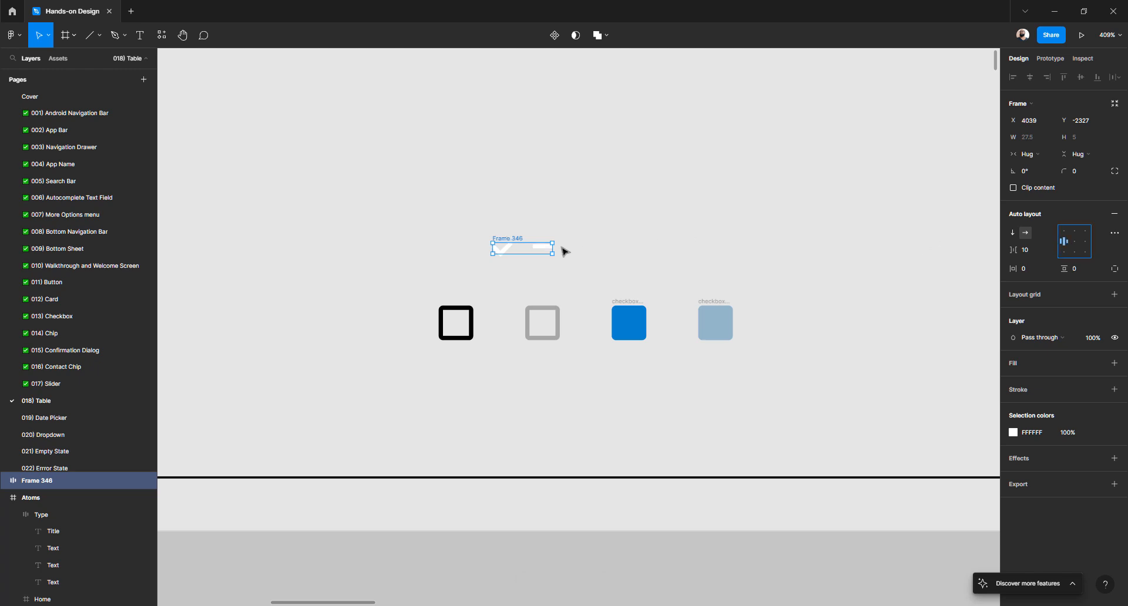
- Try bottom and top alignment for the icon frame's contents and return them to left centre
scroll(544, 250, "up", 5)
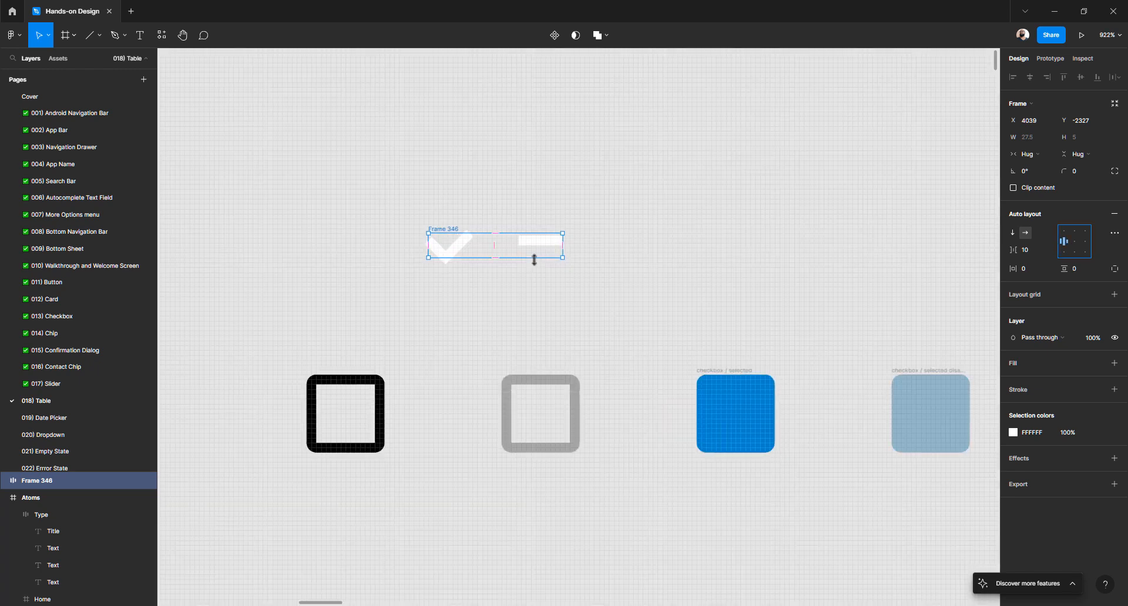
left_click(1064, 253)
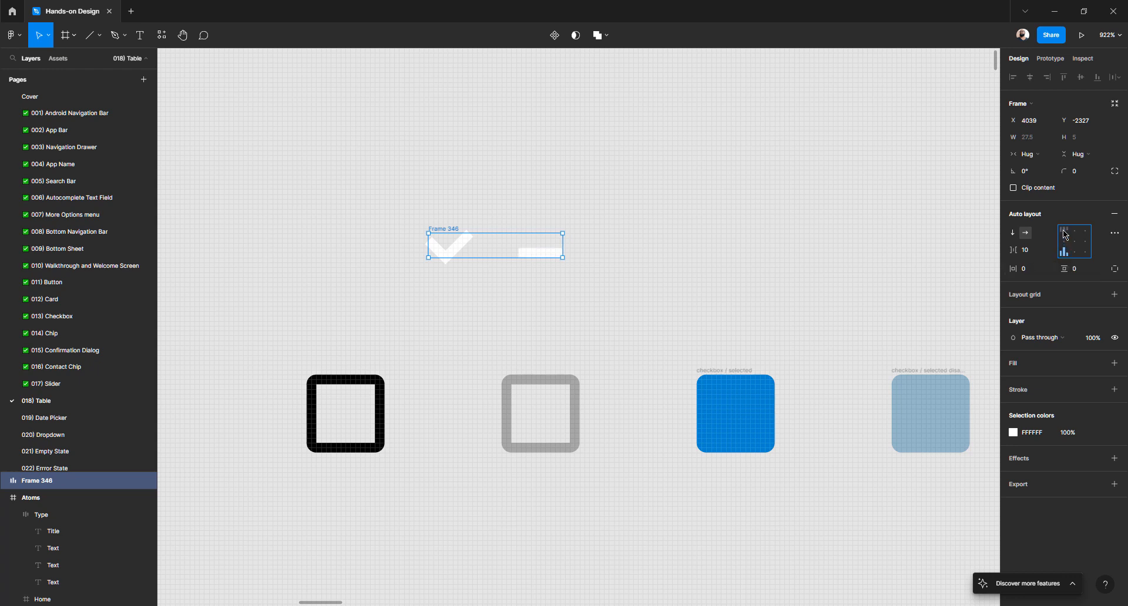
left_click(1065, 232)
left_click(1065, 242)
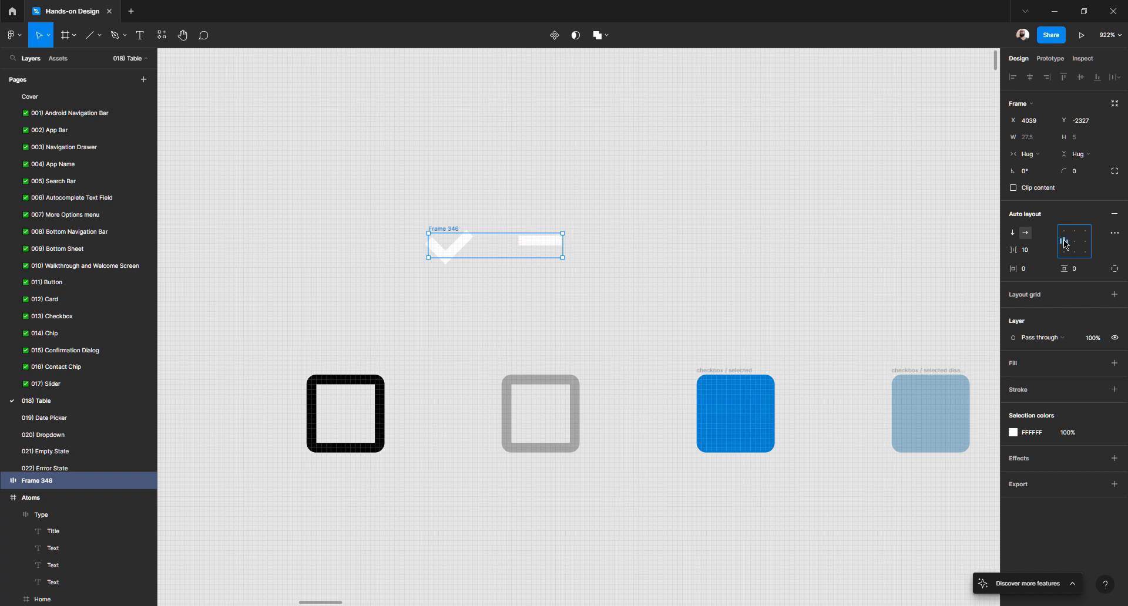
- Try the Inside and Outside stroke positions on the Partial line and leave it set to Inside
left_click(541, 246)
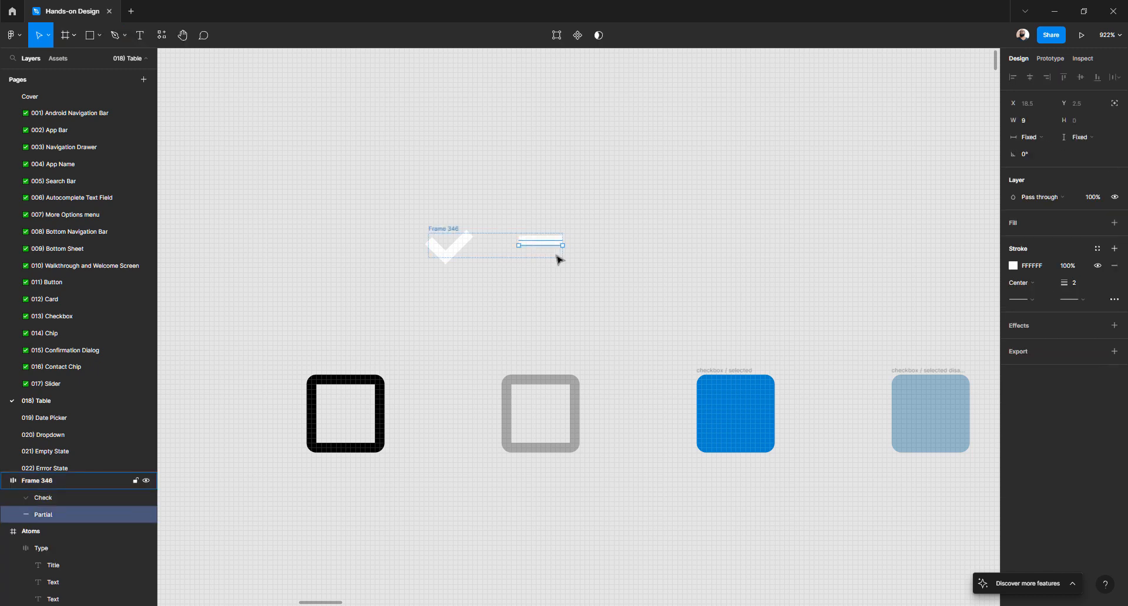
left_click(1038, 289)
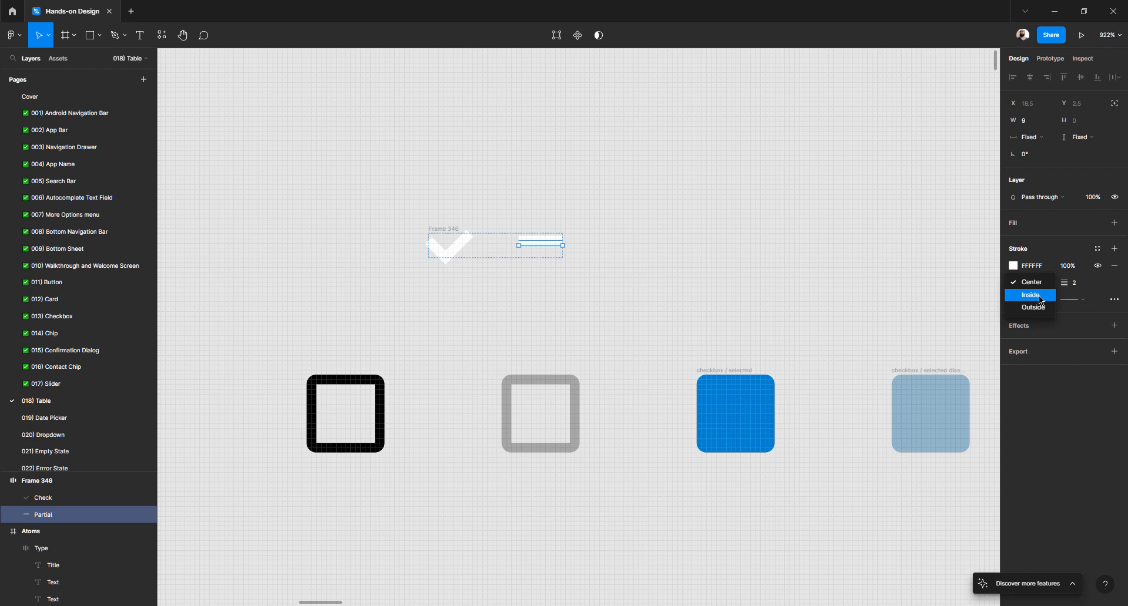
left_click(1040, 300)
left_click(1023, 283)
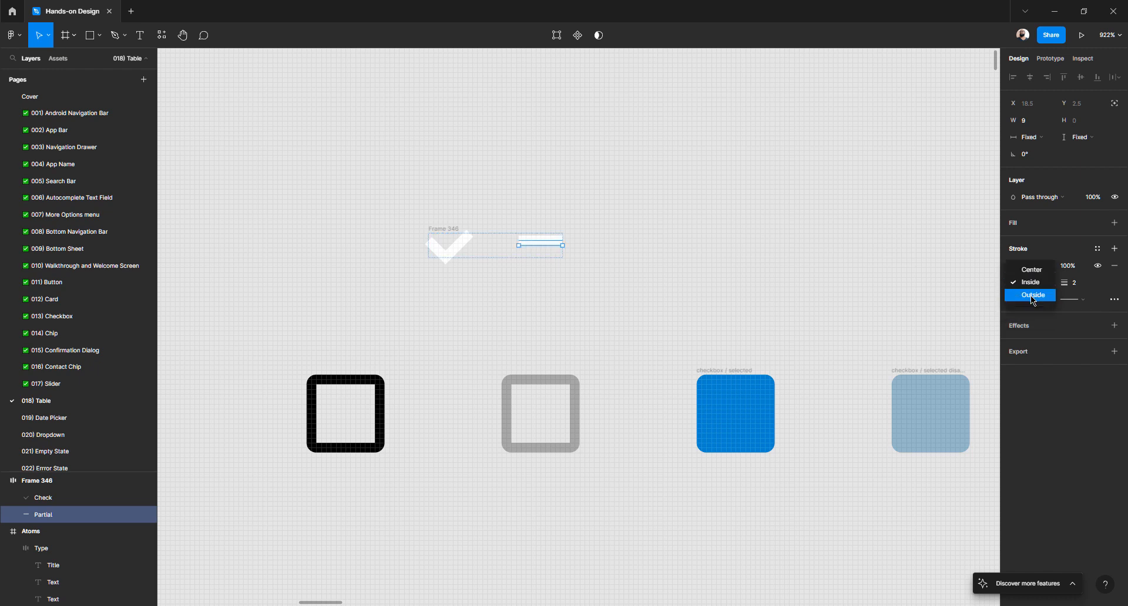
left_click(1037, 295)
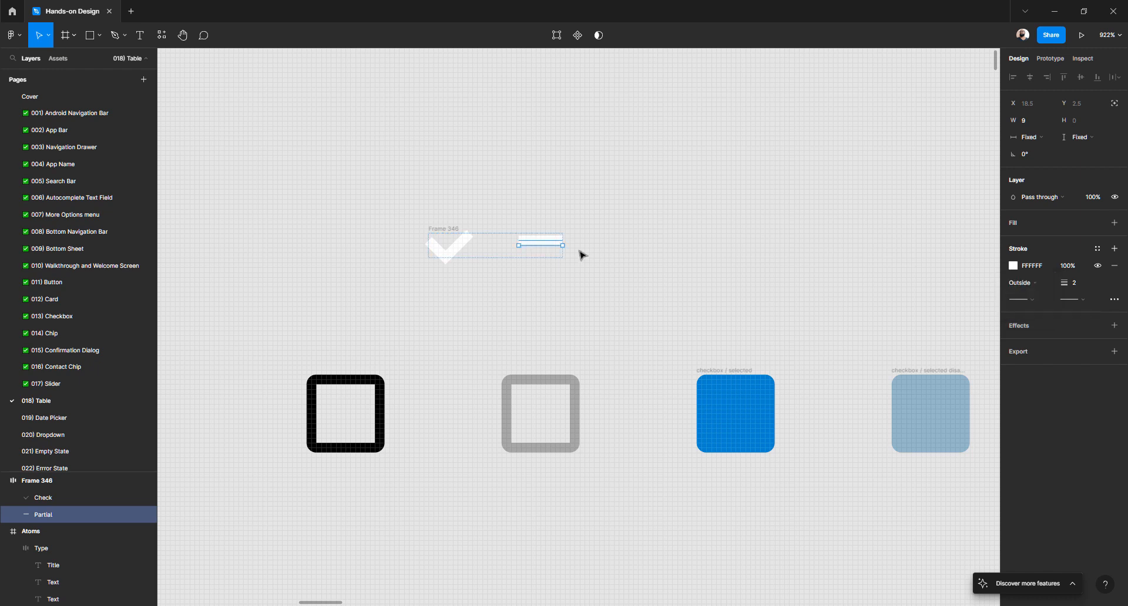
left_click(1032, 285)
left_click(1032, 270)
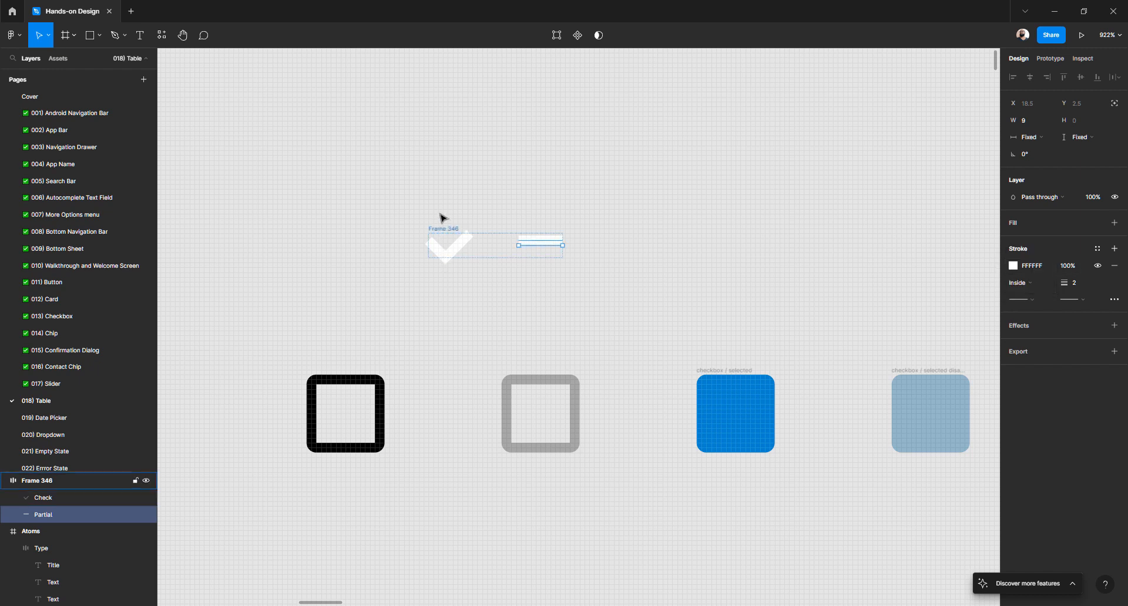
- Rename the auto layout frame holding Check and Partial as Icons
left_click(438, 235)
left_click(445, 235)
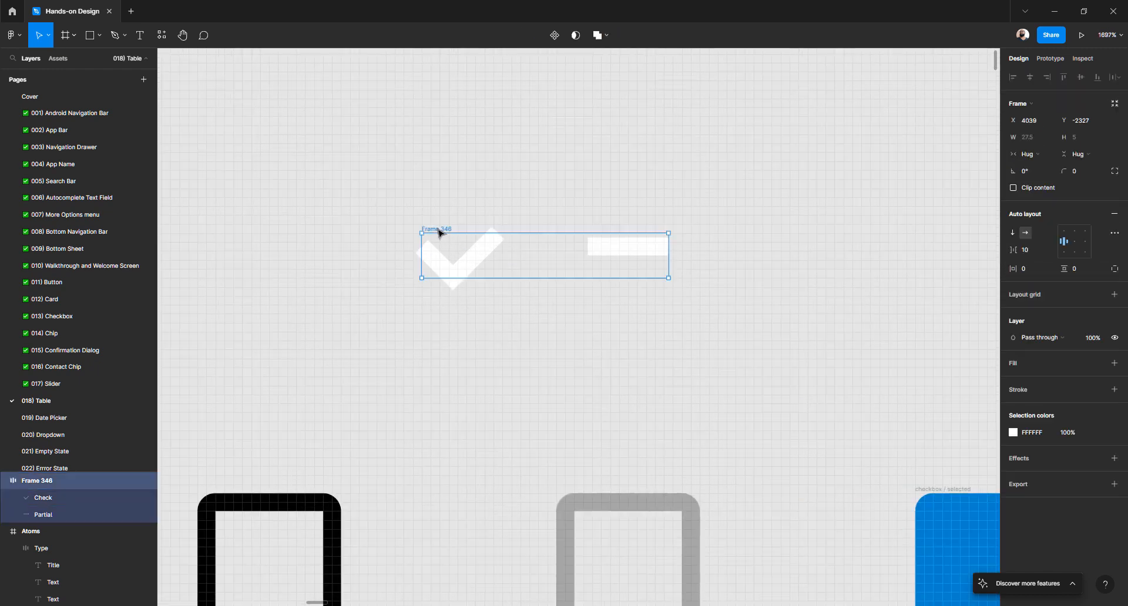
key("ctrl+r")
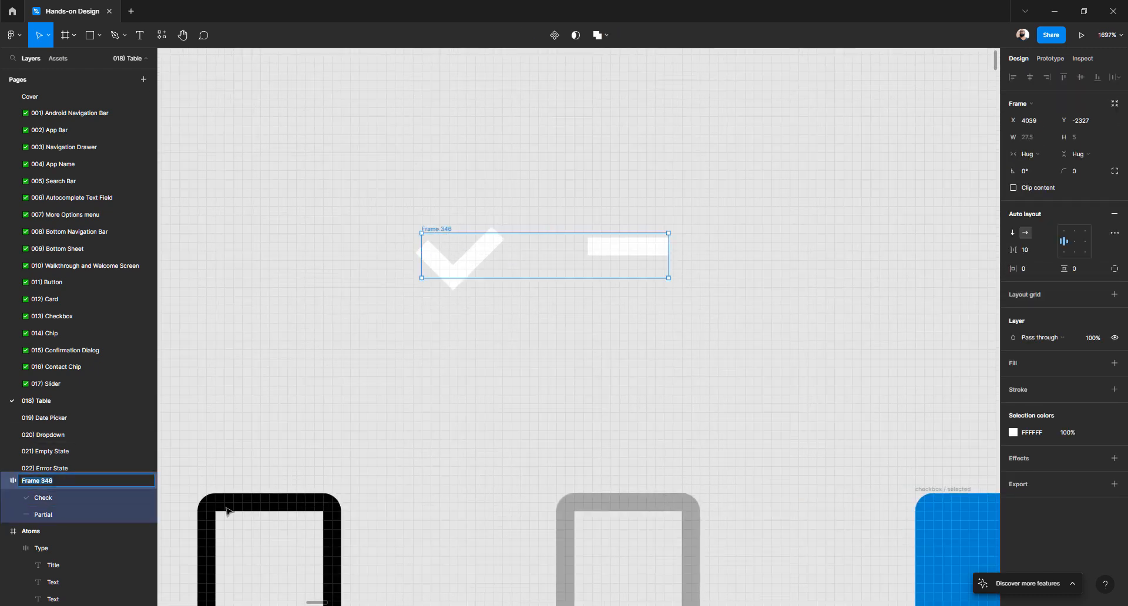
type("Icons")
key("Return")
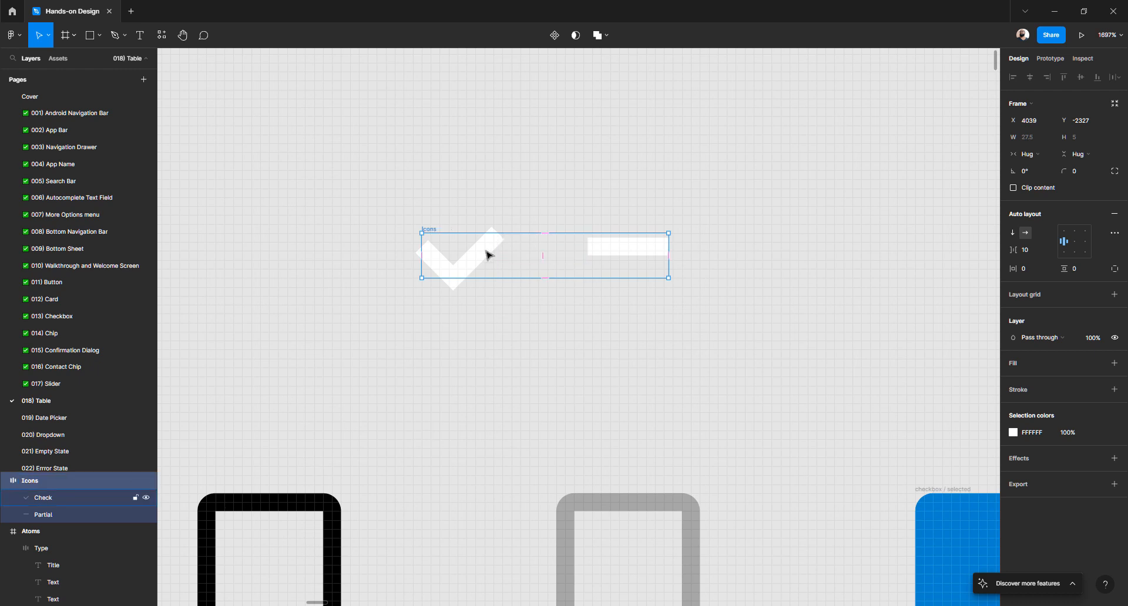
- Extend the Icons frame downward to a height of 9
left_click_drag(495, 279, 501, 314)
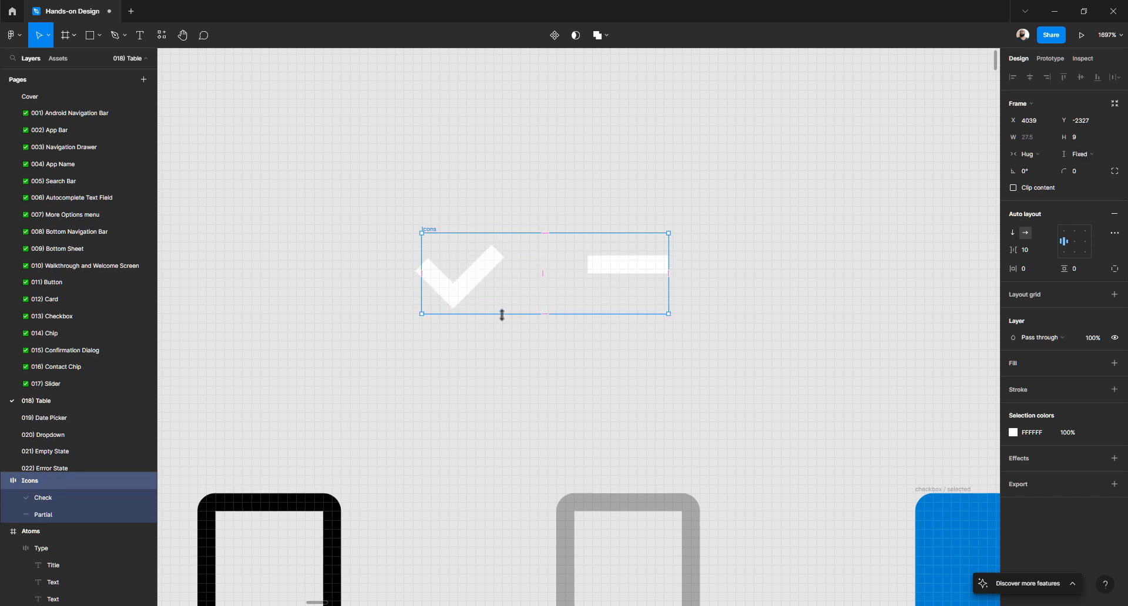
left_click(617, 272)
left_click(727, 309)
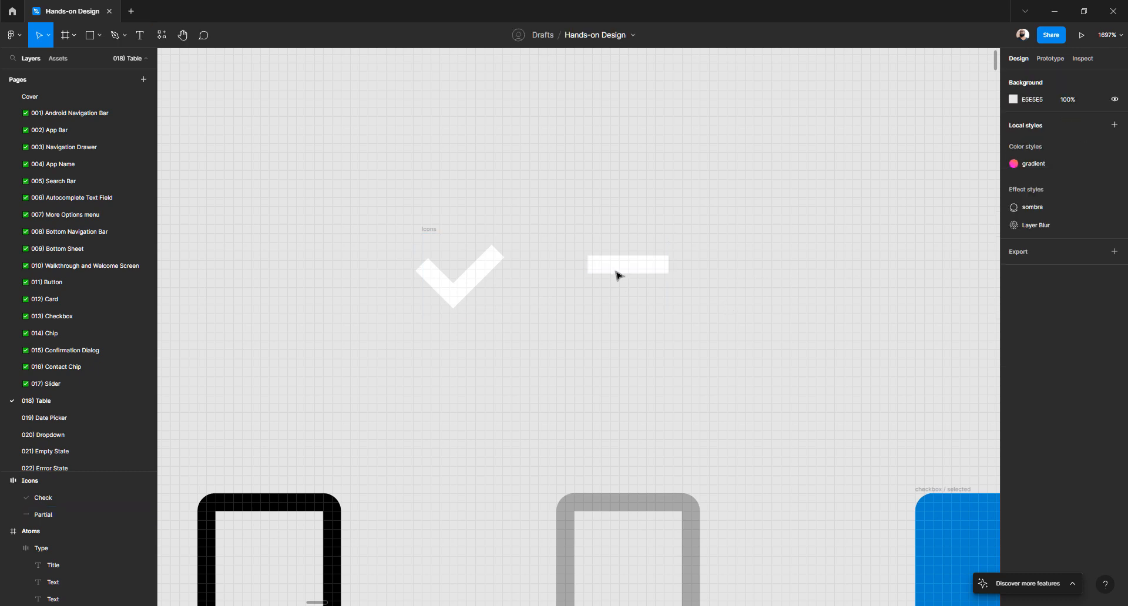
- Try top alignment for the Icons frame's contents and return them to left centre
left_click(617, 273)
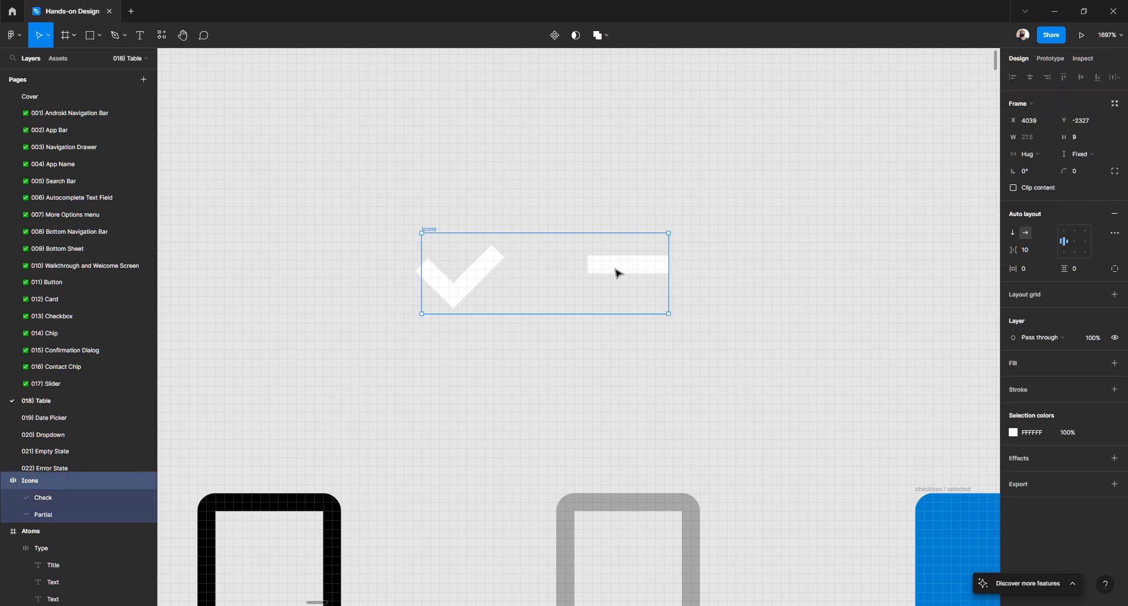
left_click(1064, 231)
left_click(1064, 245)
left_click(475, 286)
left_click(457, 239)
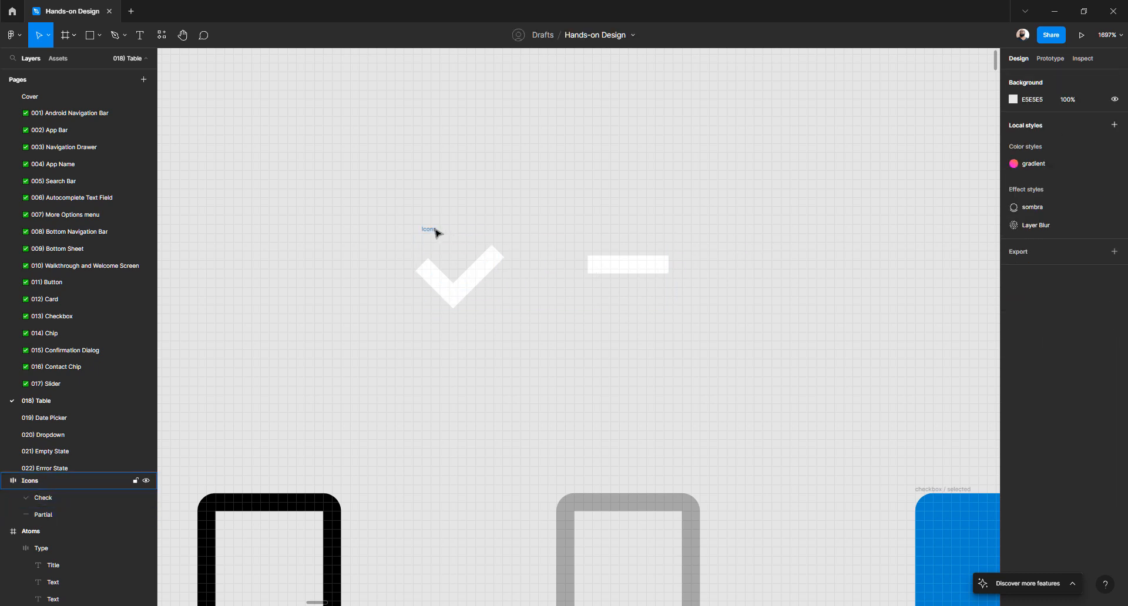
- Set the spacing between items in the Icons frame to 16 and deselect the frame
left_click(433, 230)
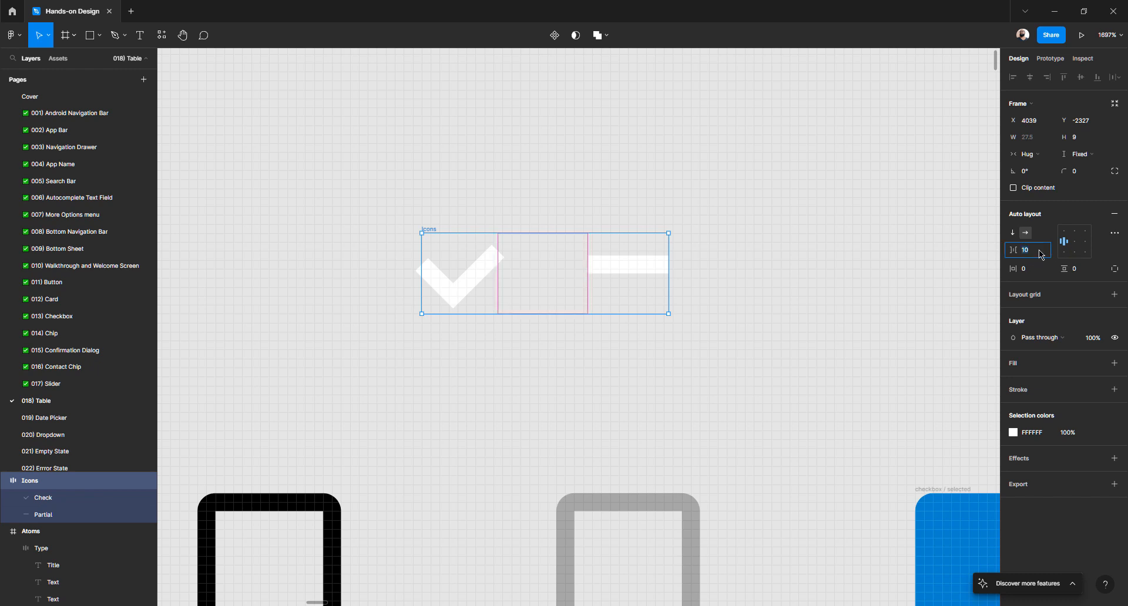
key("Up")
key("Up")
key("Up")
key("Up")
key("Up")
key("Up")
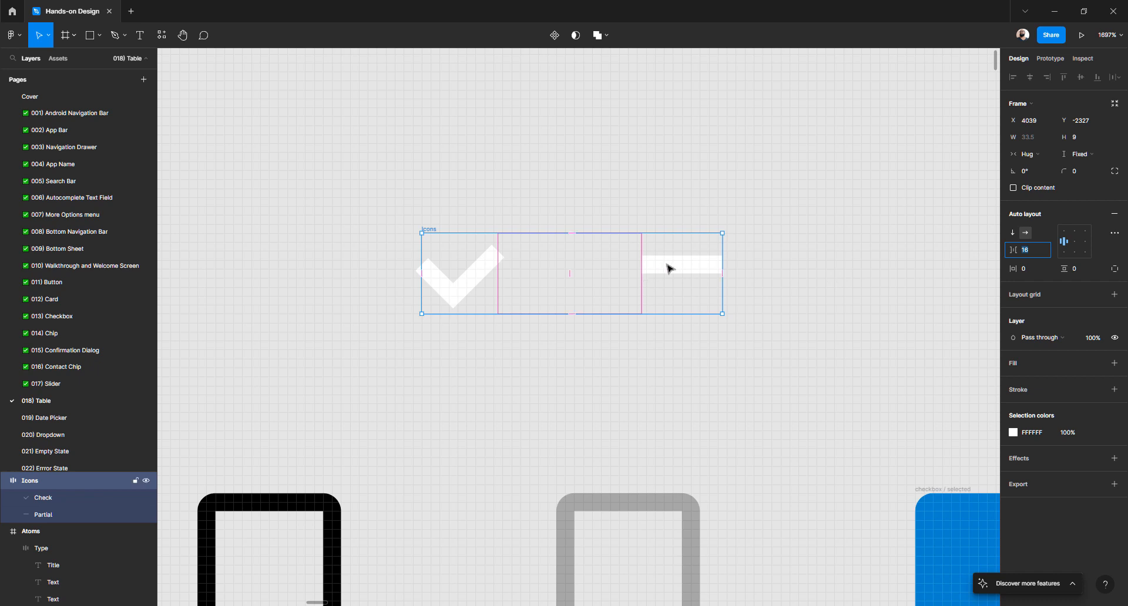
key("Return")
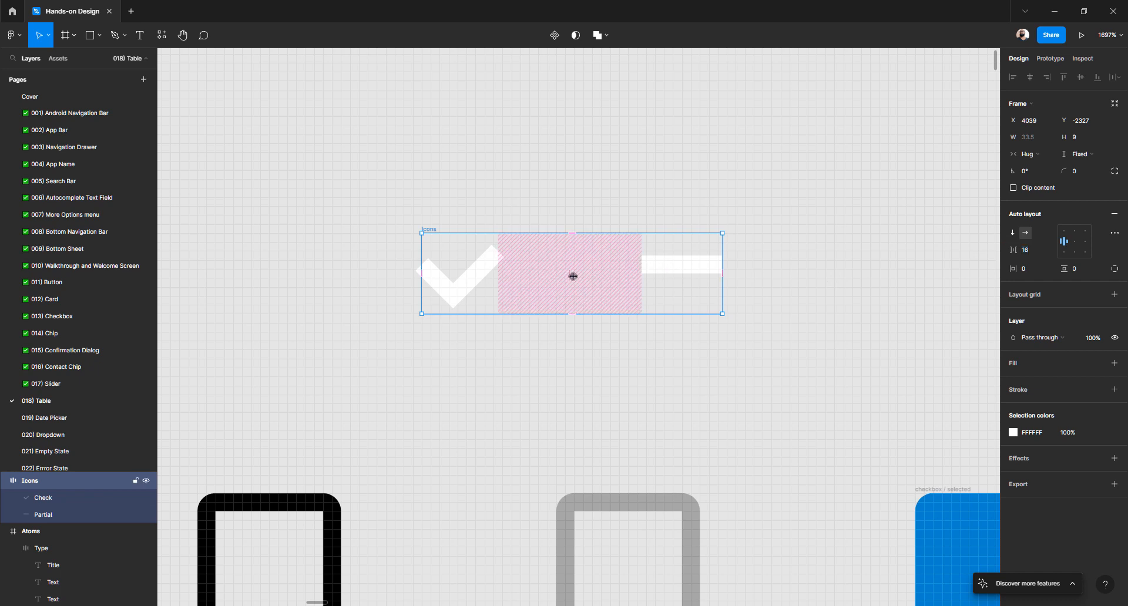
left_click(455, 242)
- Draw a square on the empty canvas beside the icons and set its size to 16 by 16
scroll(458, 242, "down", 3)
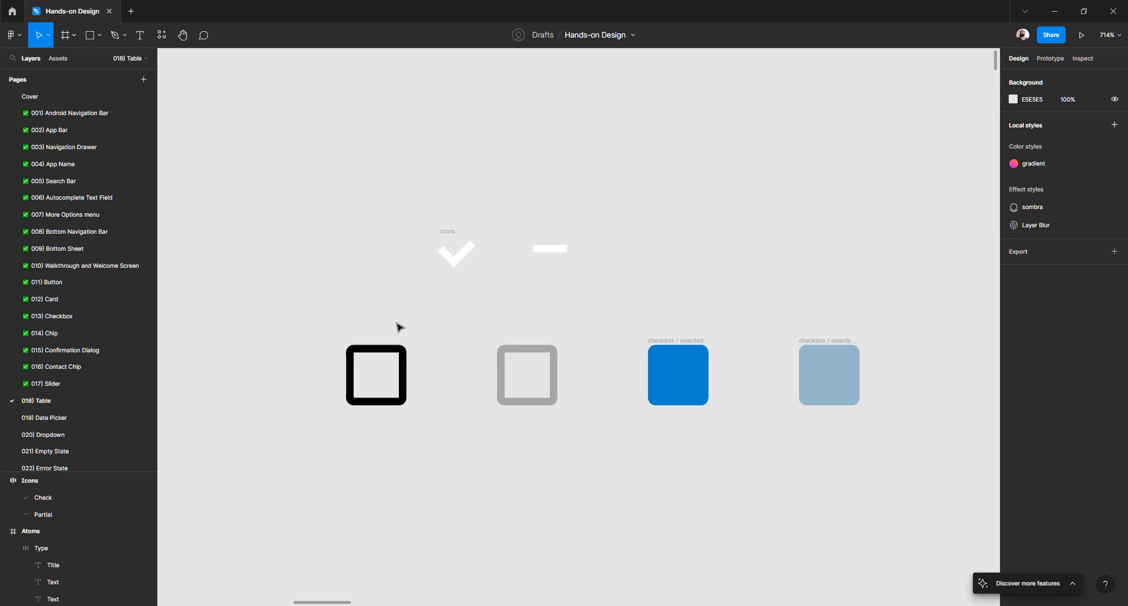
left_click(405, 361)
left_click(609, 210)
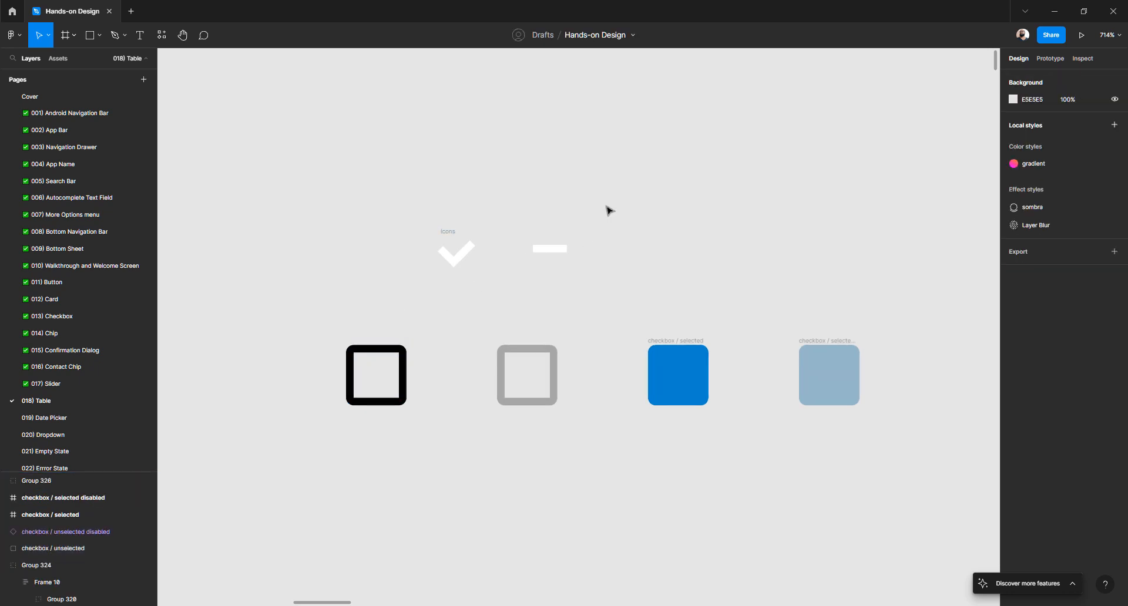
key("r")
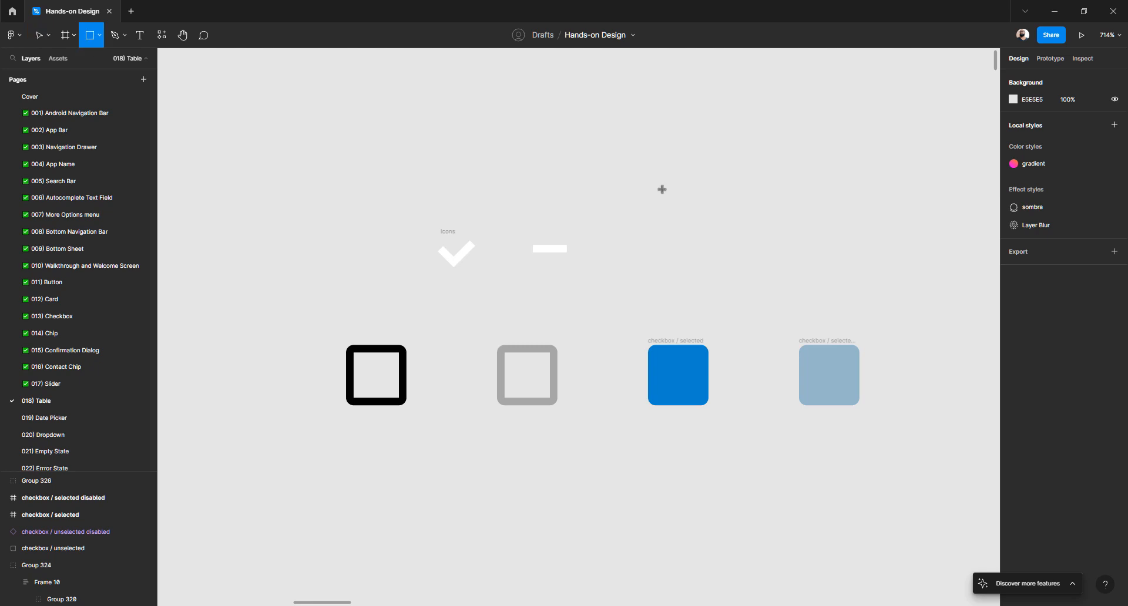
left_click_drag(667, 171, 768, 273)
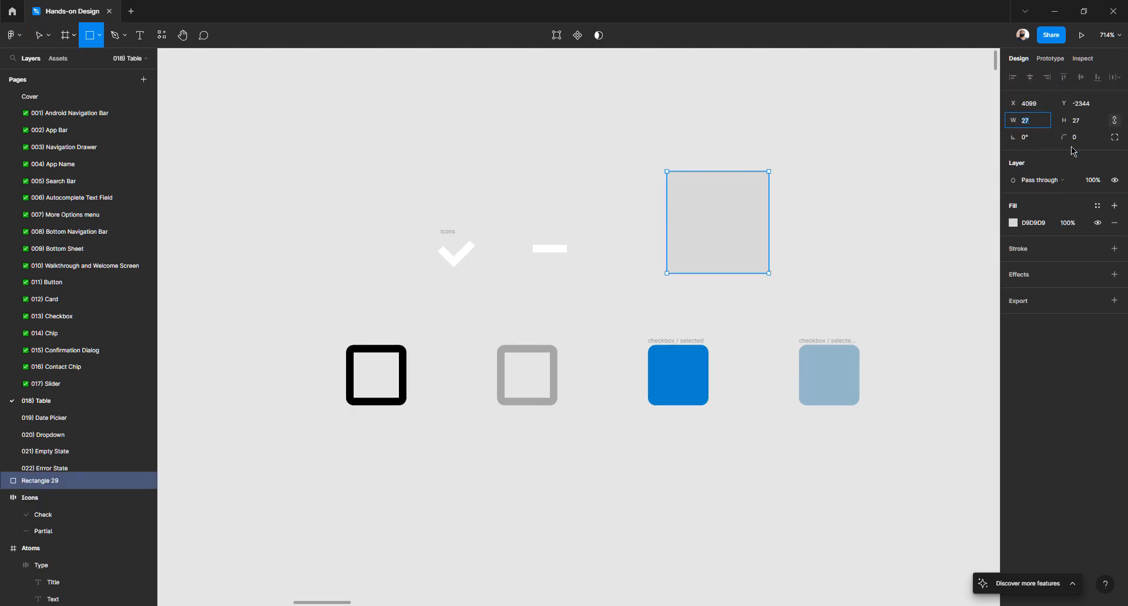
left_click(1115, 121)
left_click(1036, 124)
type("16")
key("Tab")
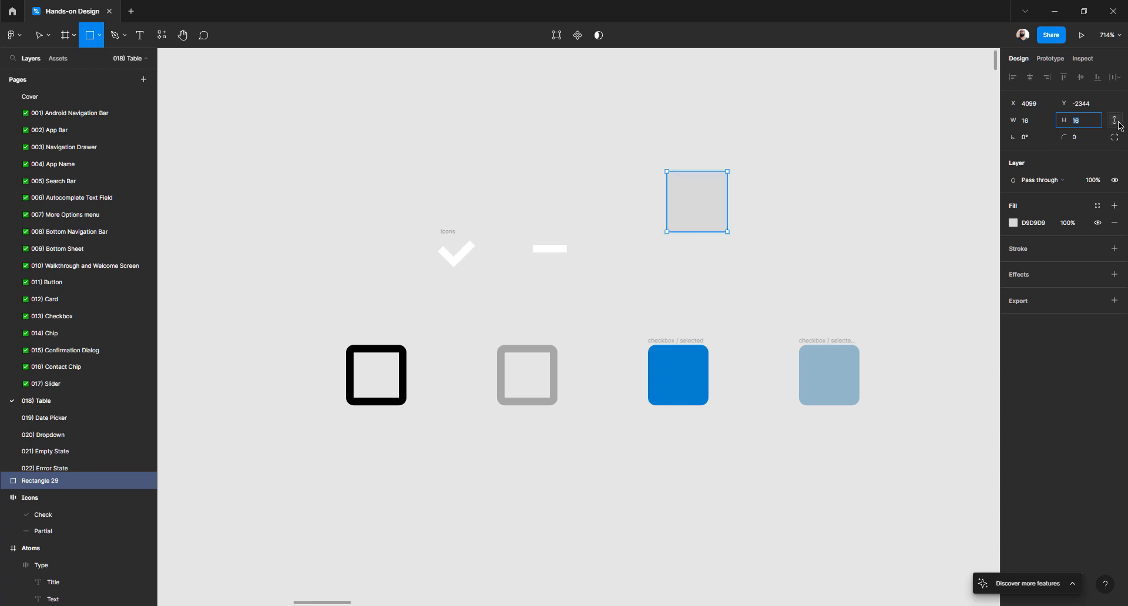
left_click(1117, 122)
- Add a black inside stroke with a thickness of 2 to the new square
left_click(1020, 250)
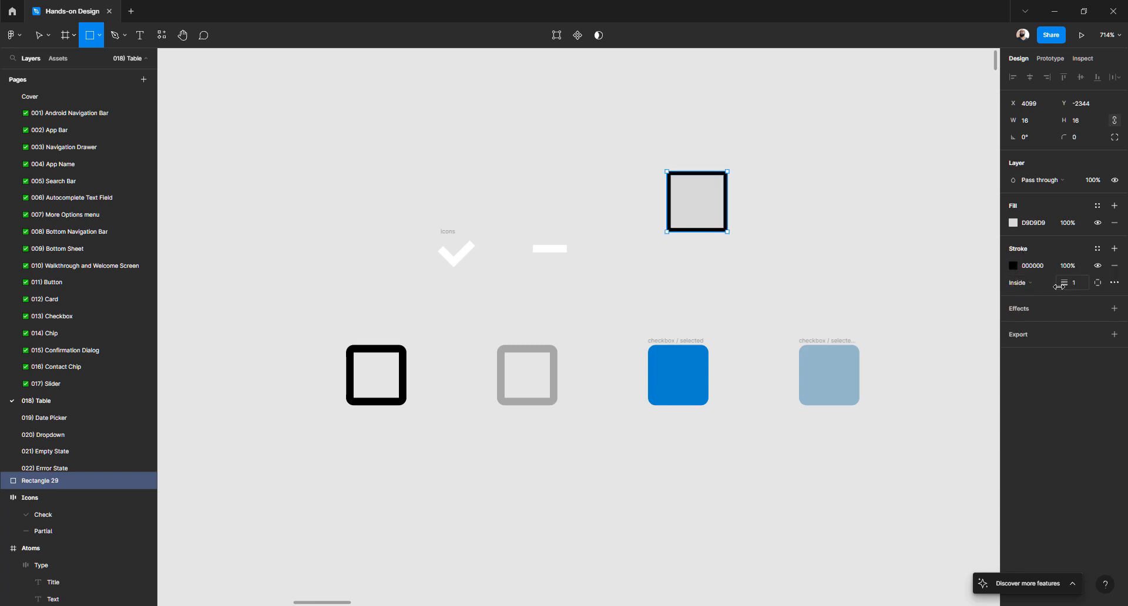
left_click(1078, 284)
key("Return")
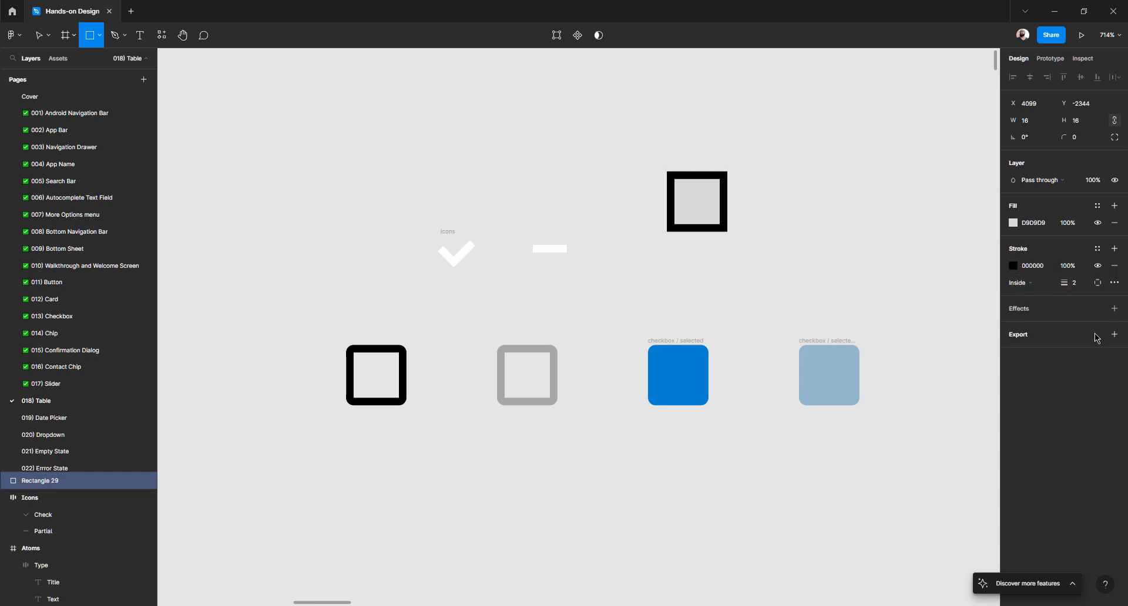
key("v")
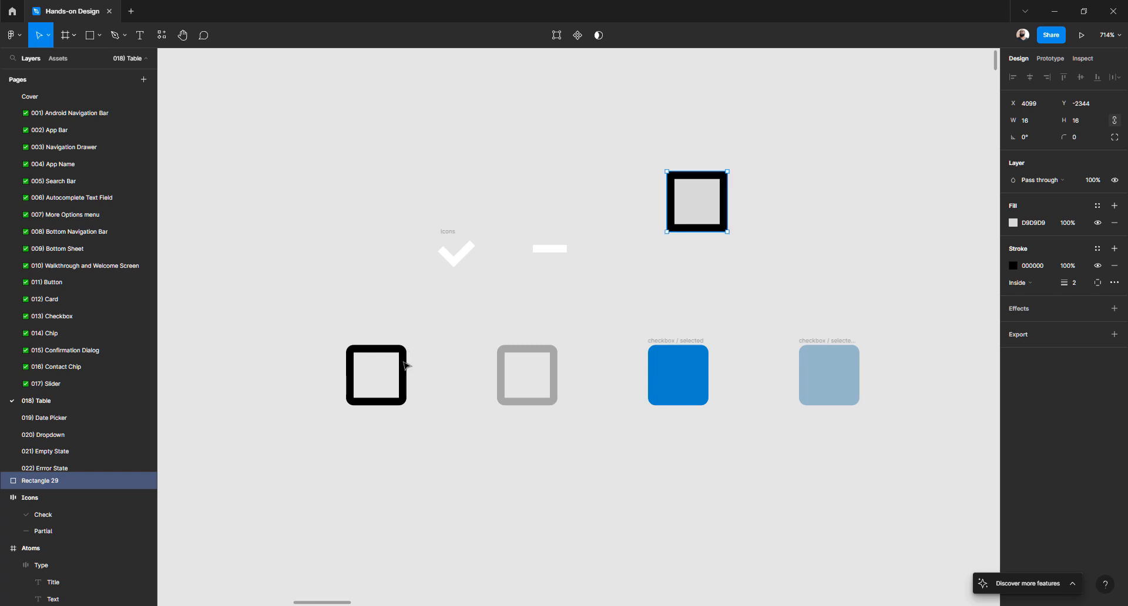
- Set the new square's corner radius to 2, comparing it with the original black unselected checkbox
left_click(406, 365)
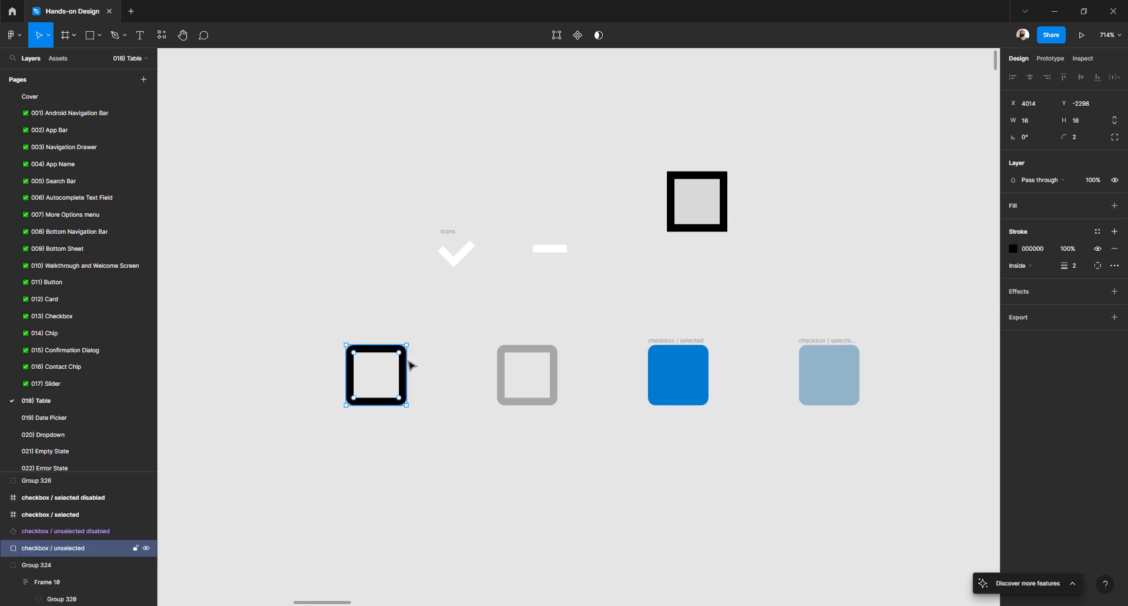
left_click(726, 228)
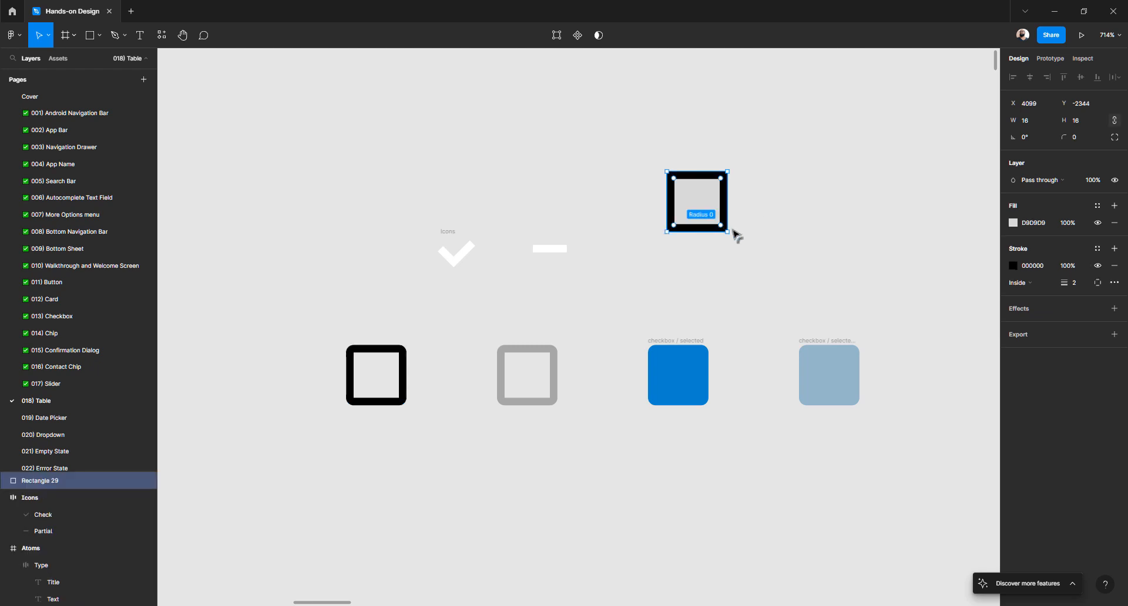
left_click(1079, 139)
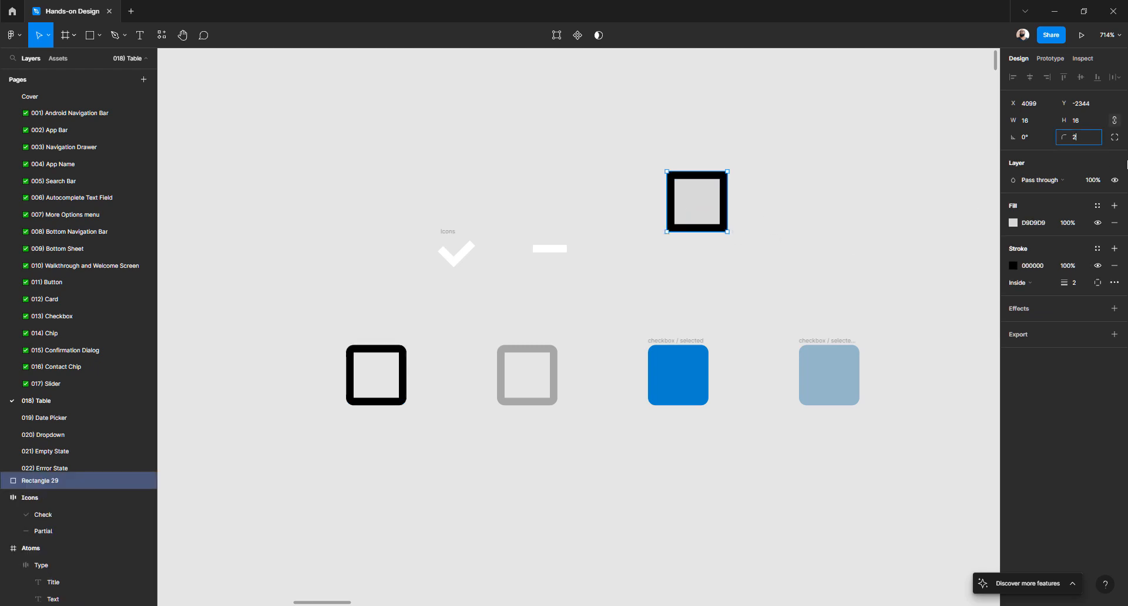
key("Return")
left_click(782, 236)
left_click(725, 213)
left_click(404, 401)
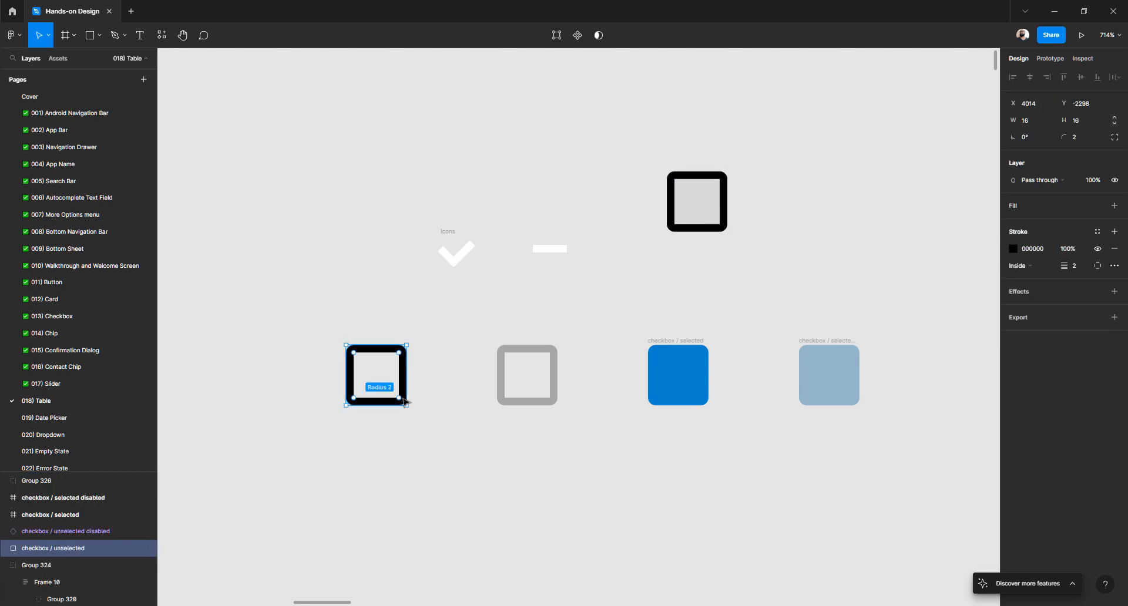
left_click(417, 454)
left_click(708, 229)
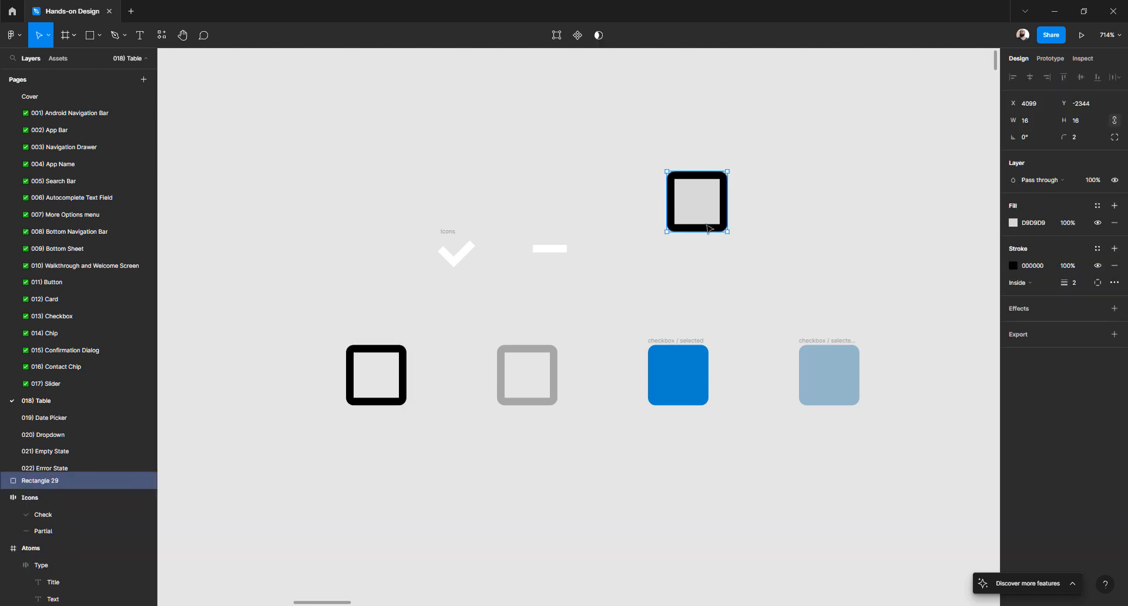
double_click(71, 484)
type("C")
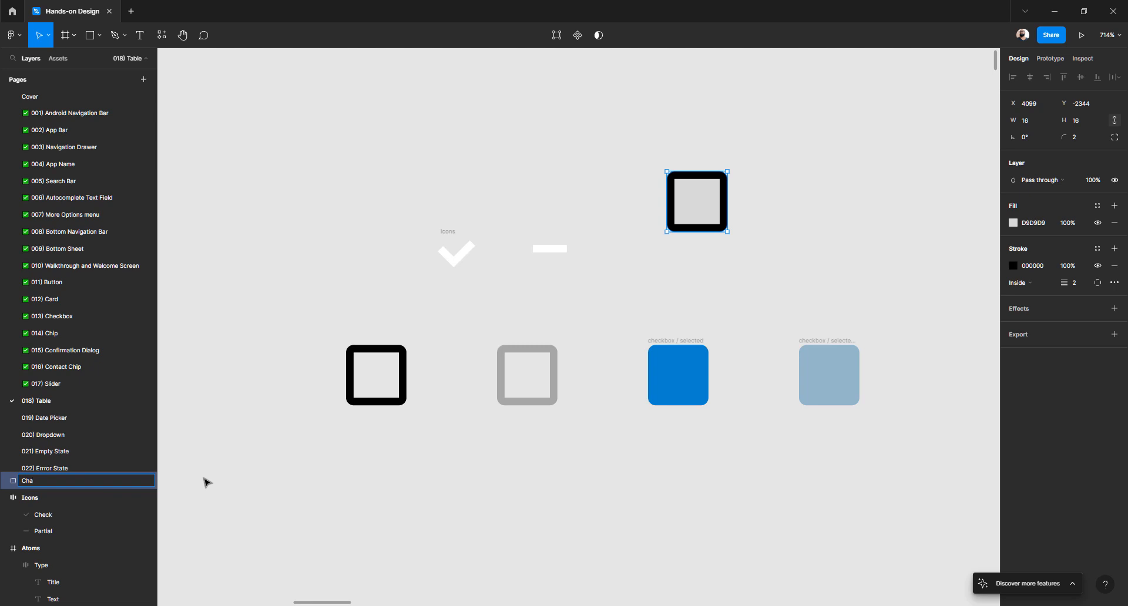
type("heckbox active")
key("Return")
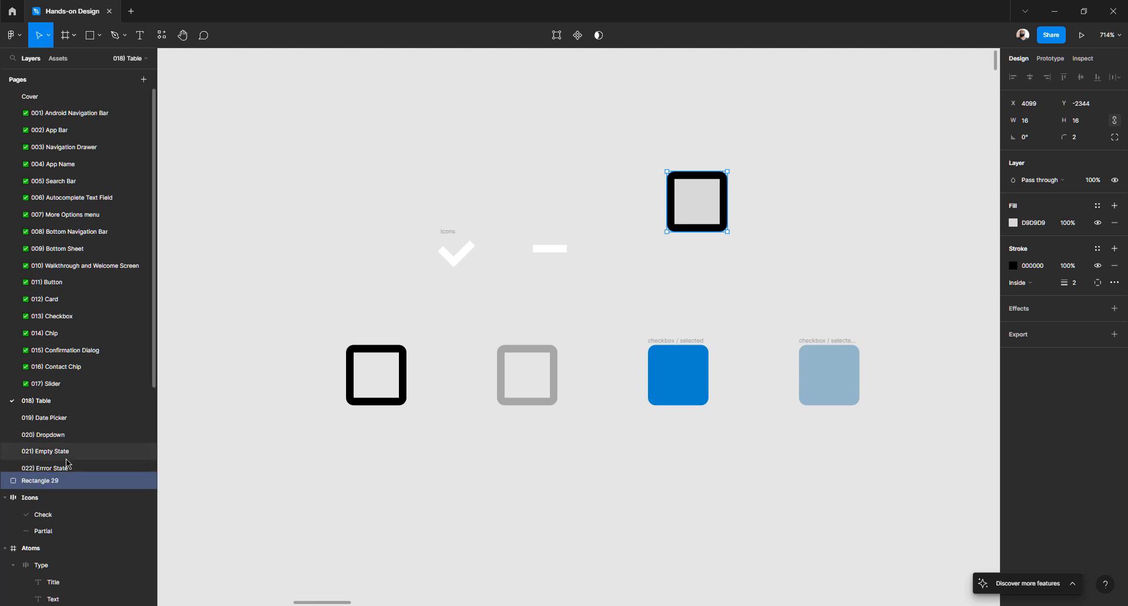
- Rename the new square's layer as Checkbox active
double_click(60, 483)
type("Check")
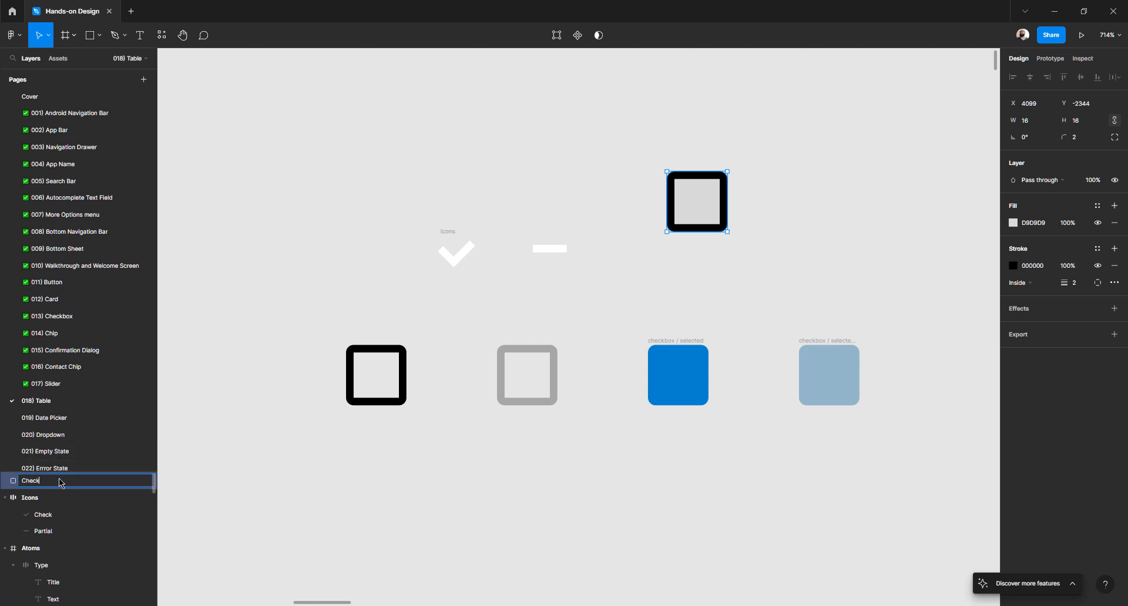
type("box active")
key("Return")
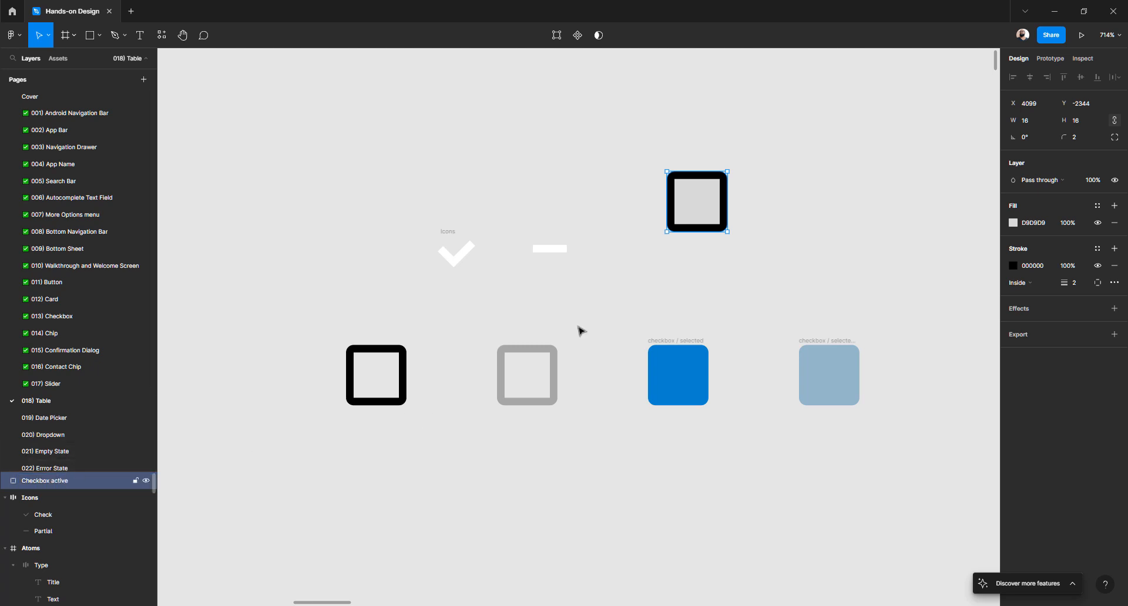
- Move the black square above the Icons frame and place a duplicate beside it
left_click(726, 207)
left_click_drag(726, 208, 597, 155)
key("ctrl+d")
- Set the duplicate square's stroke colour to A6A6A6, taken from the original unselected disabled checkbox
double_click(553, 377)
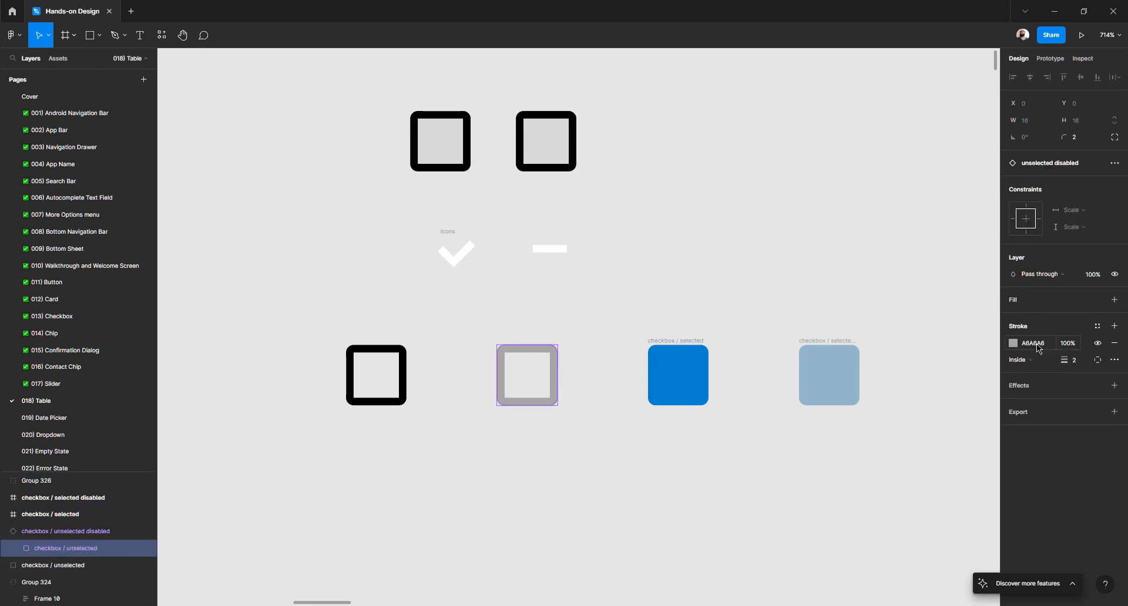
left_click(570, 170)
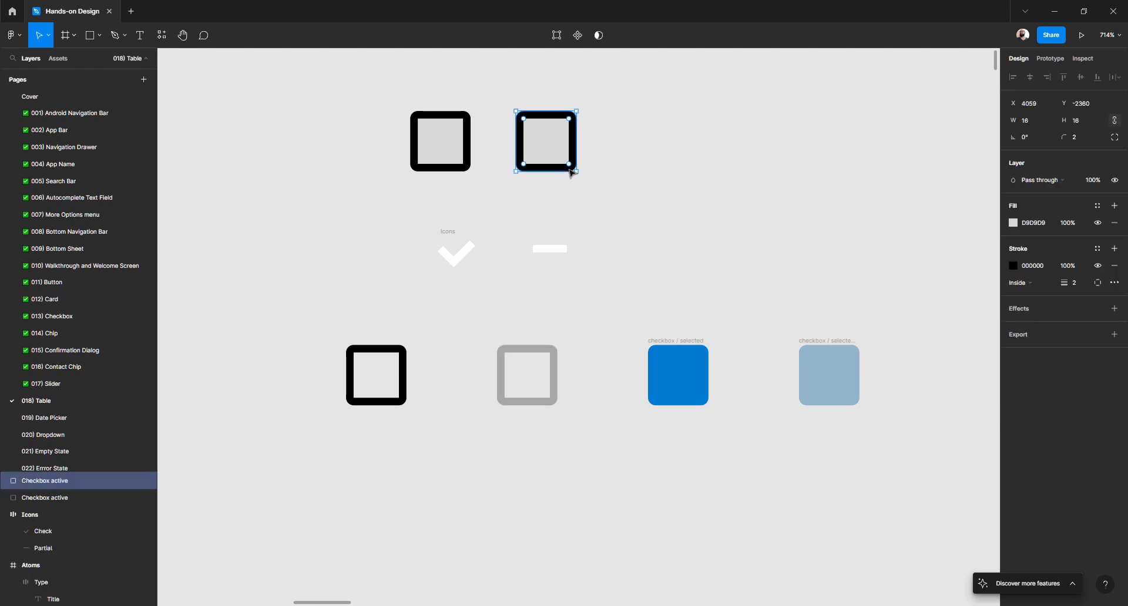
left_click(1048, 266)
type("a6a6a6")
key("Return")
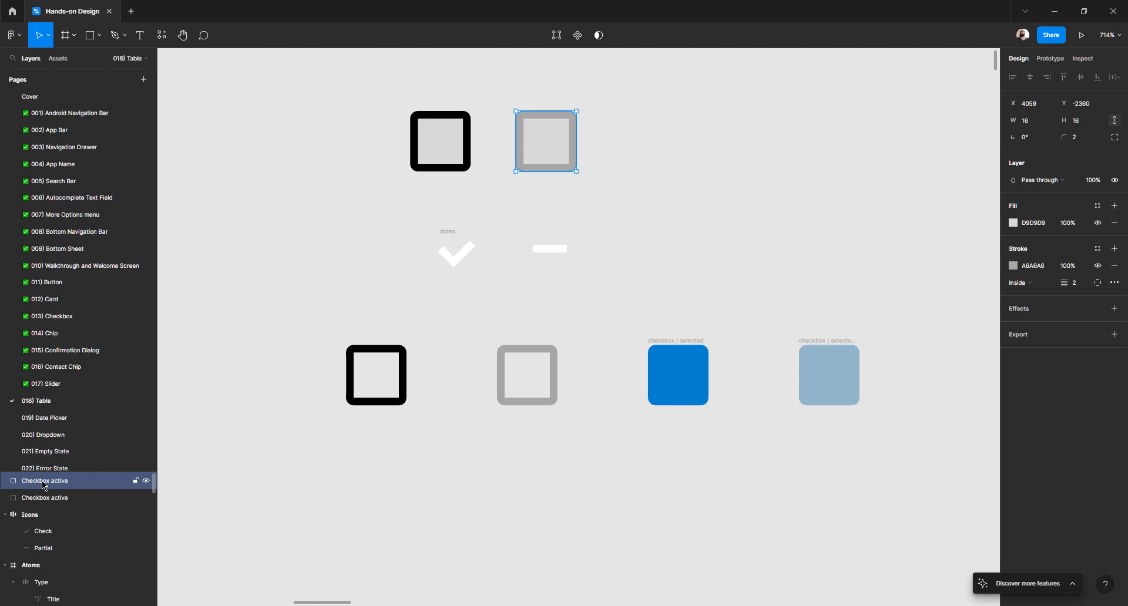
- Rename the black square's layer as Checkbox / Active / Unselected
left_click(441, 170)
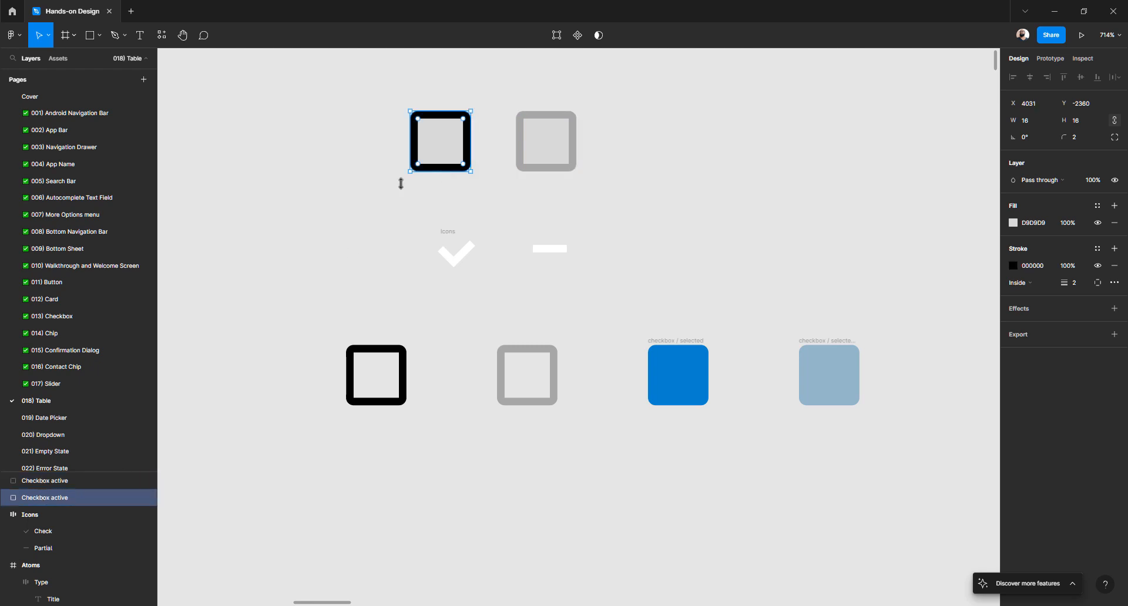
double_click(52, 498)
left_click(54, 500)
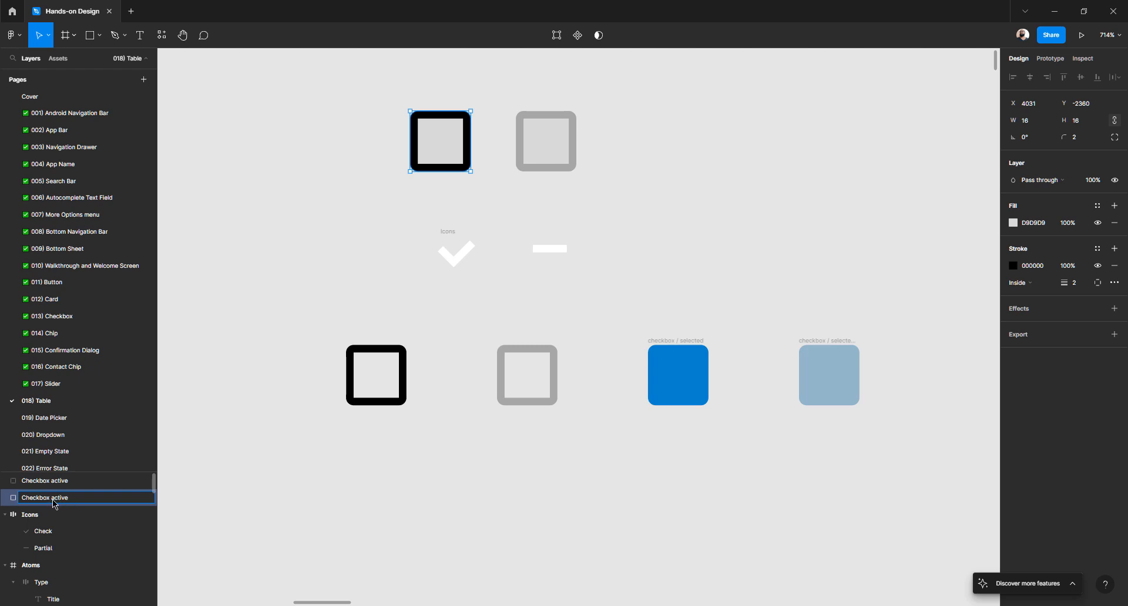
type("/")
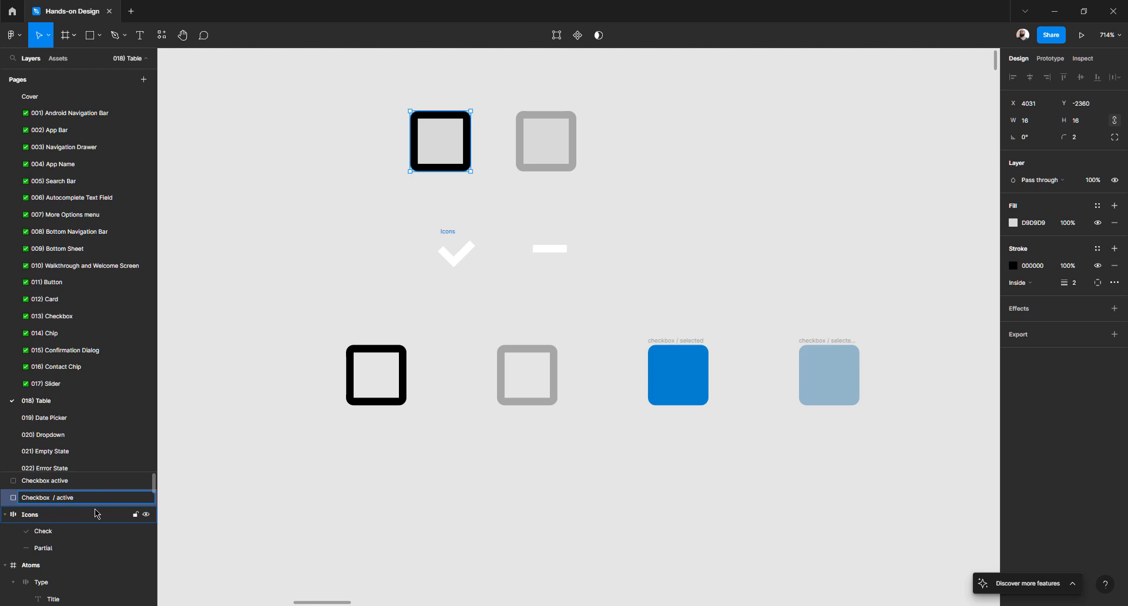
key("Delete")
type("Active")
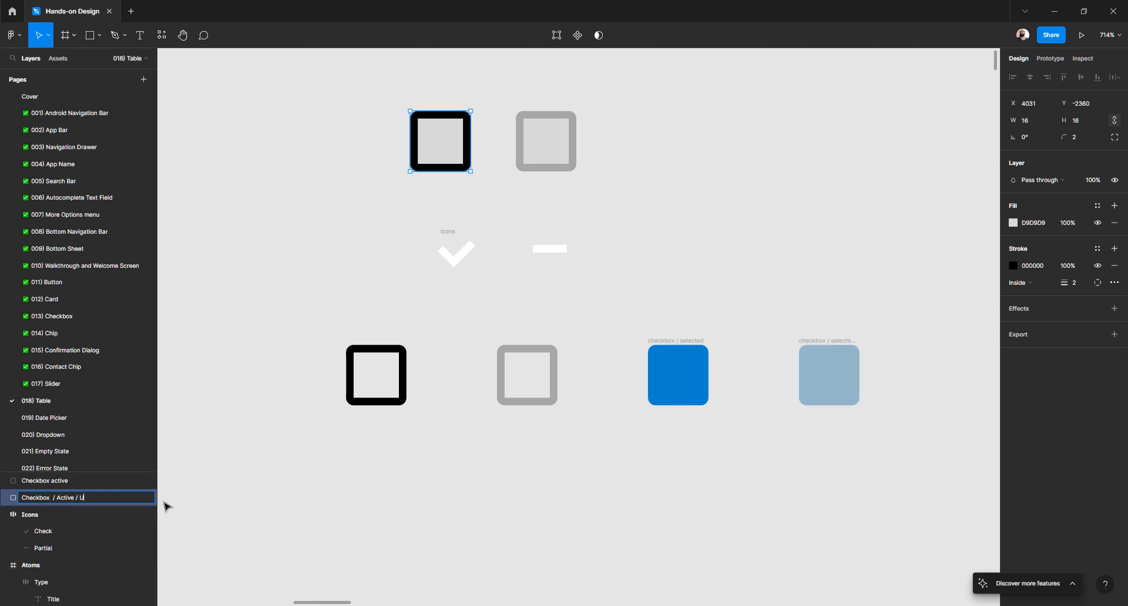
type(" / Unselected")
left_click(565, 180)
- Rename the grey square's layer as Checkbox / Inactive / Unselected
left_click(559, 169)
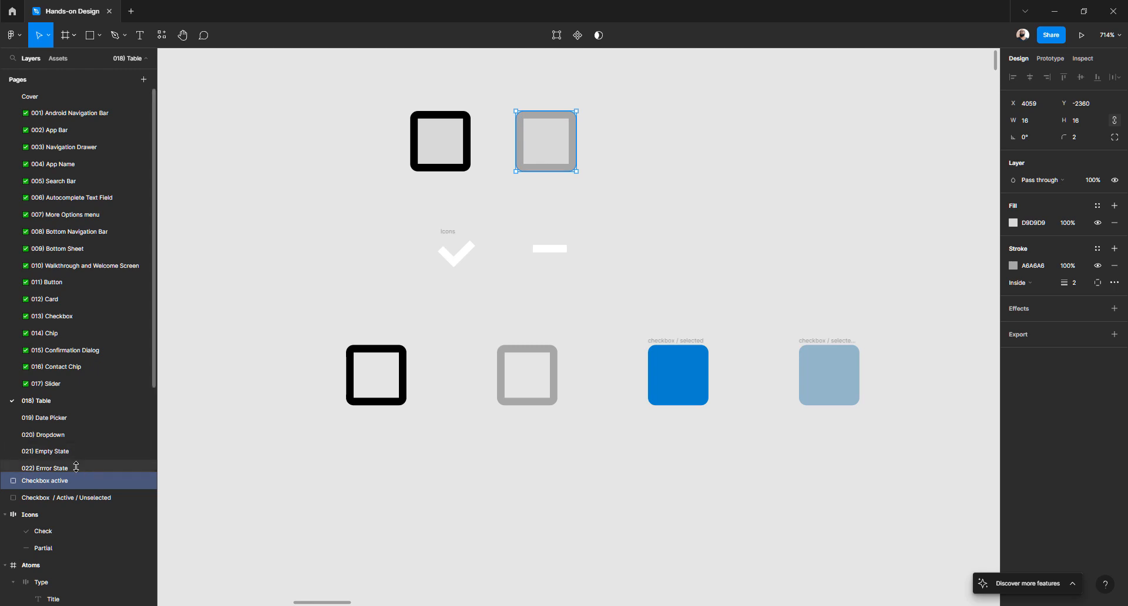
double_click(69, 486)
left_click_drag(52, 482, 124, 482)
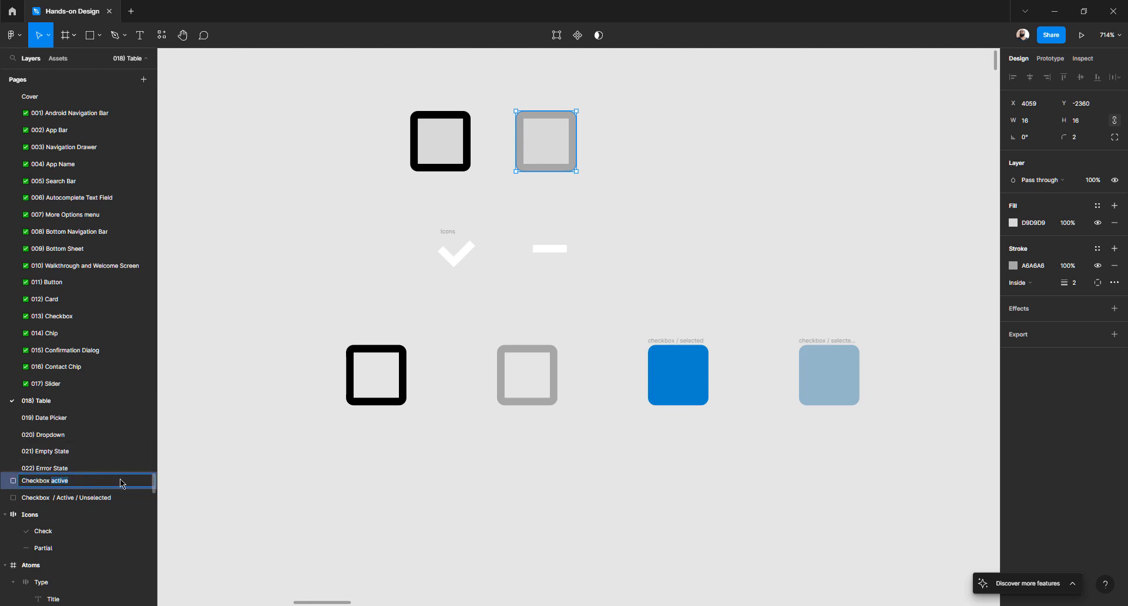
type("/ Inactive / Unselected")
key("Return")
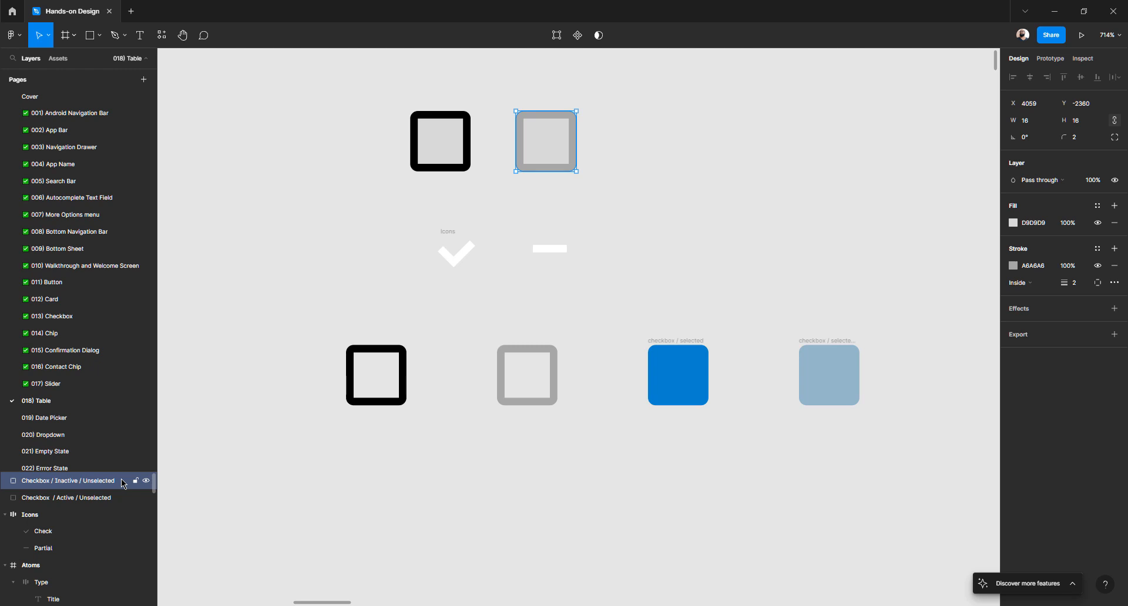
left_click(576, 182)
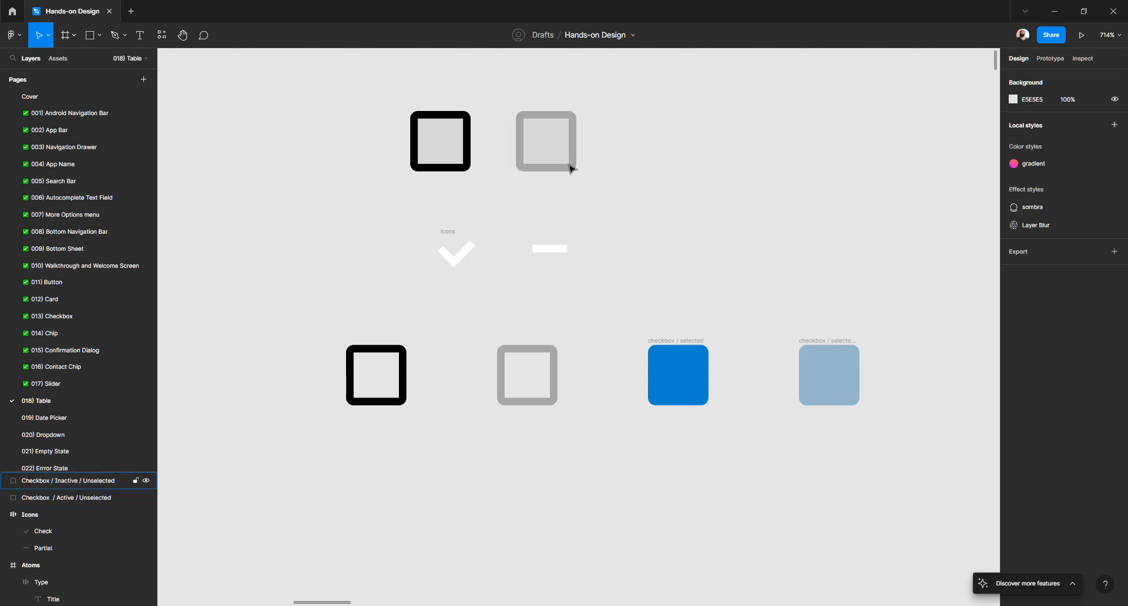
- Duplicate the grey checkbox beside itself and wrap all three new checkboxes in an auto layout frame
left_click(570, 168)
left_click_drag(551, 171, 663, 174)
left_click_drag(356, 119, 743, 204)
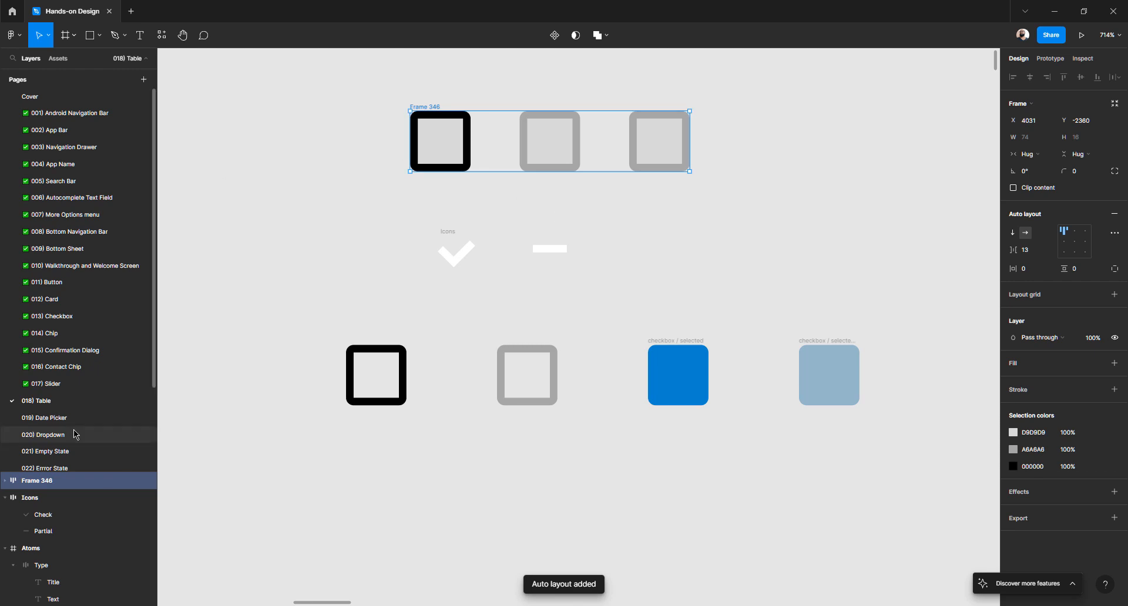
- Expand the new auto layout frame in the layer list and rename it as Checkboxes
left_click(5, 482)
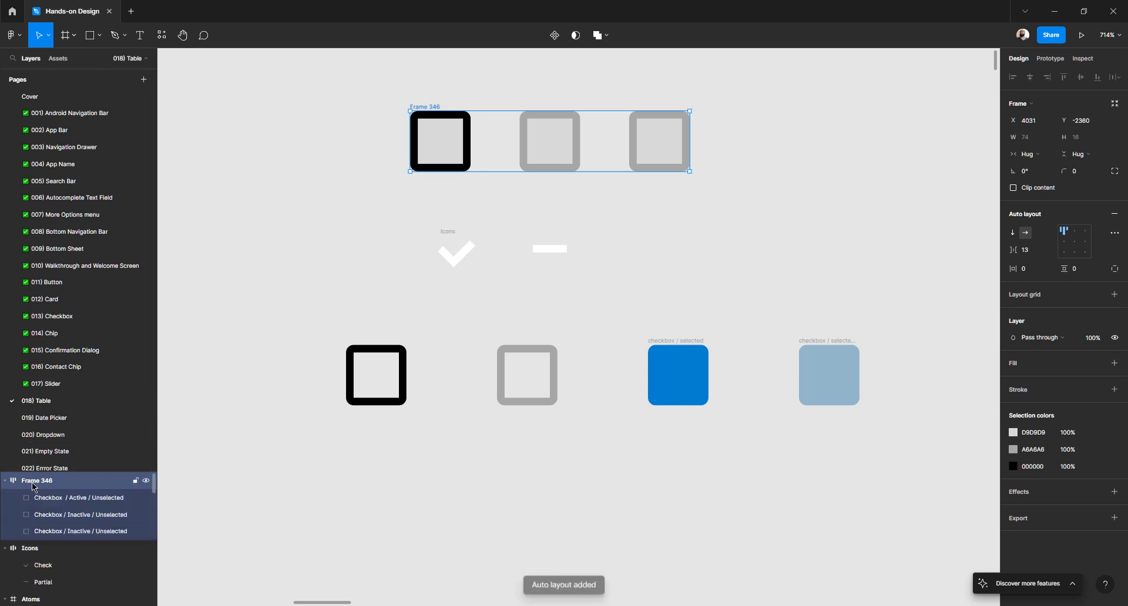
double_click(118, 485)
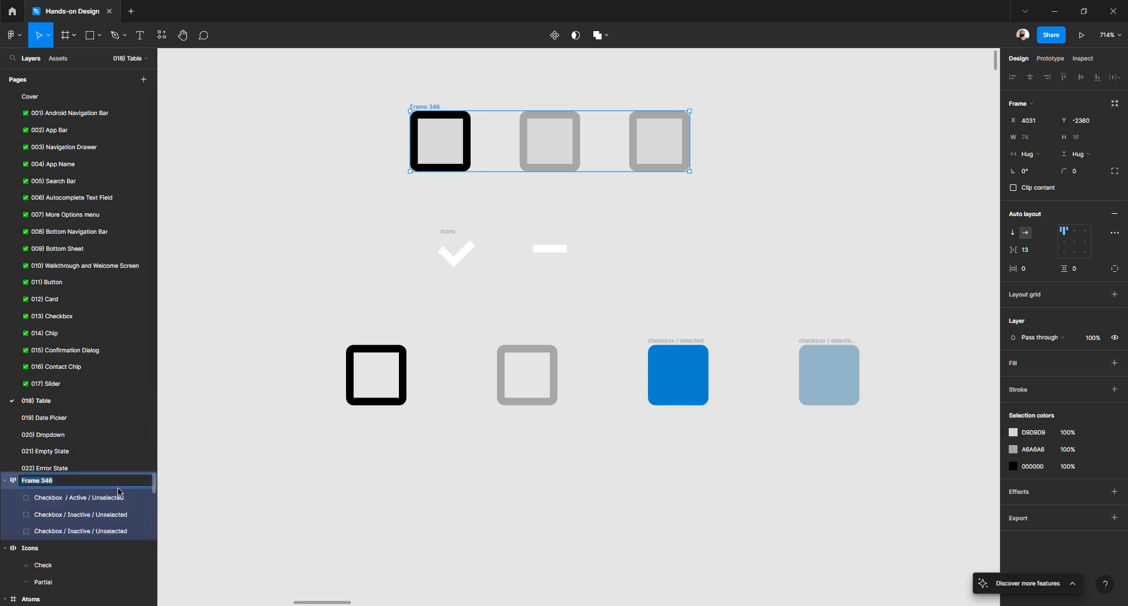
type("Checkboxes")
key("Return")
key("Escape")
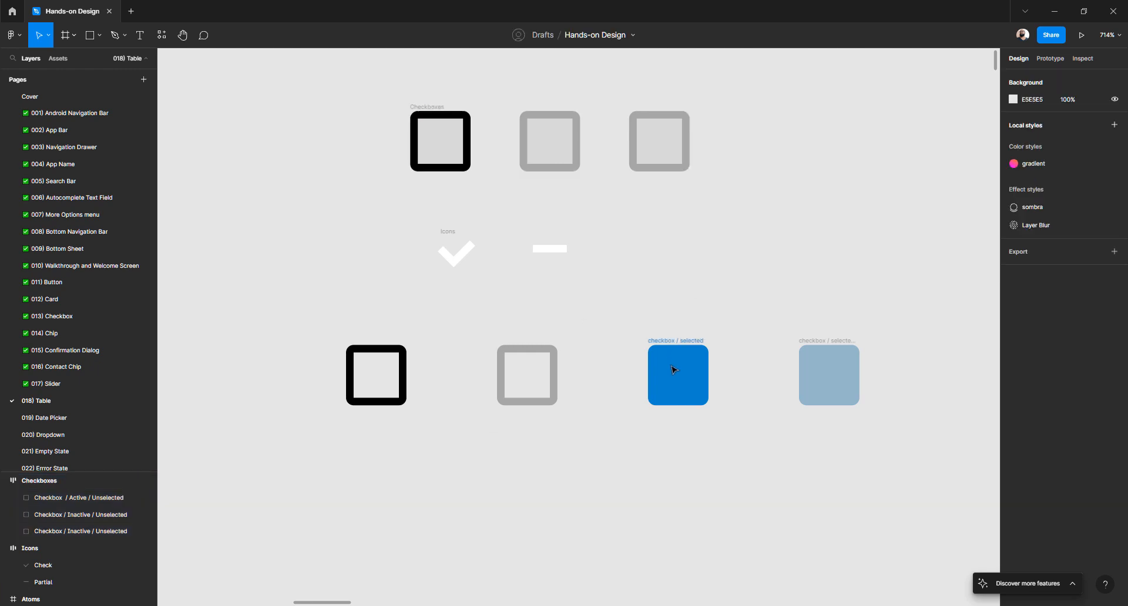
- Remove the fill from the middle checkbox and the stroke from the third checkbox in the Checkboxes frame
left_click(674, 370)
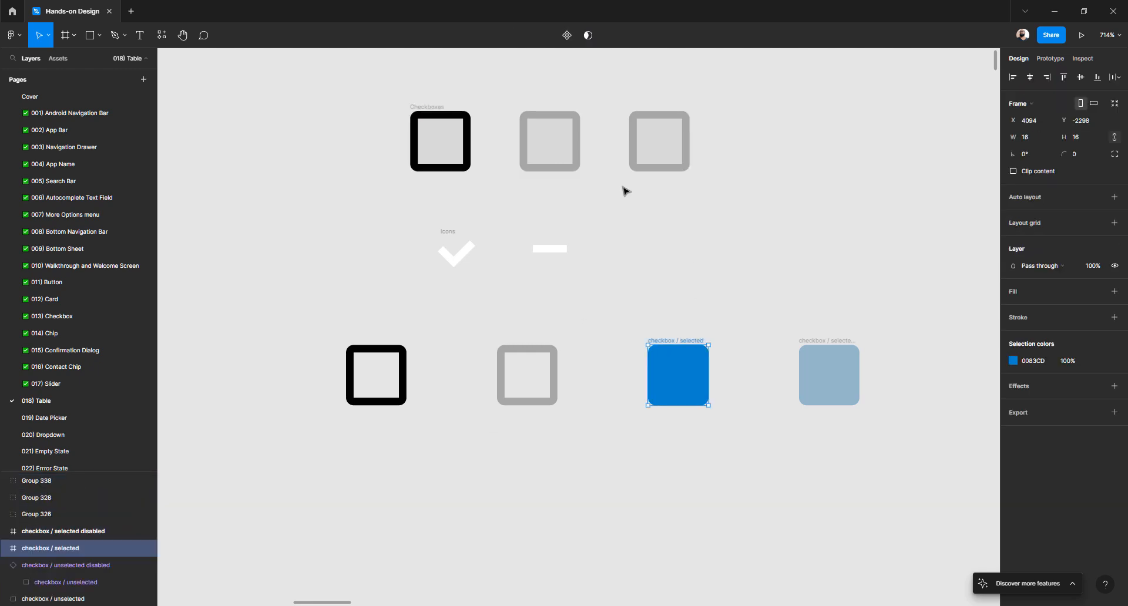
left_click(638, 151)
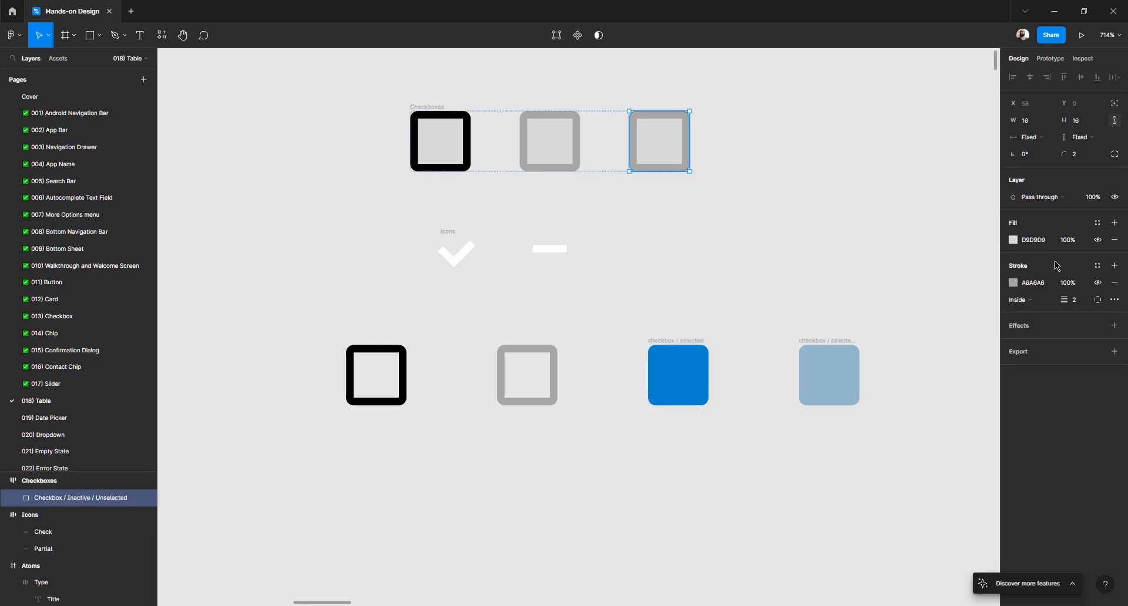
left_click(578, 150)
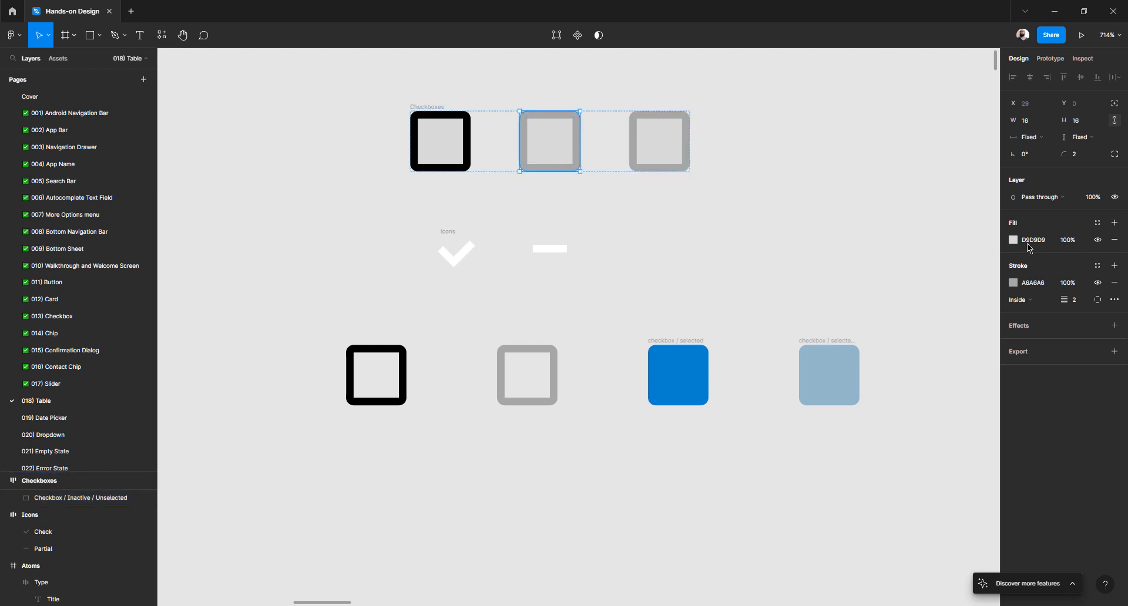
left_click(1099, 244)
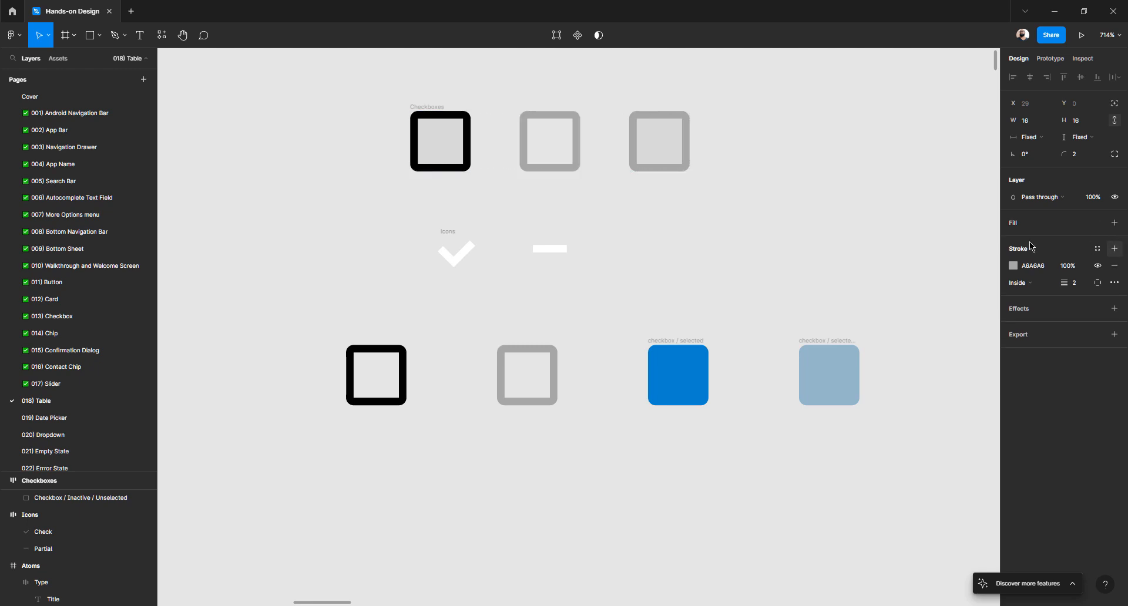
left_click(1115, 241)
left_click(683, 168)
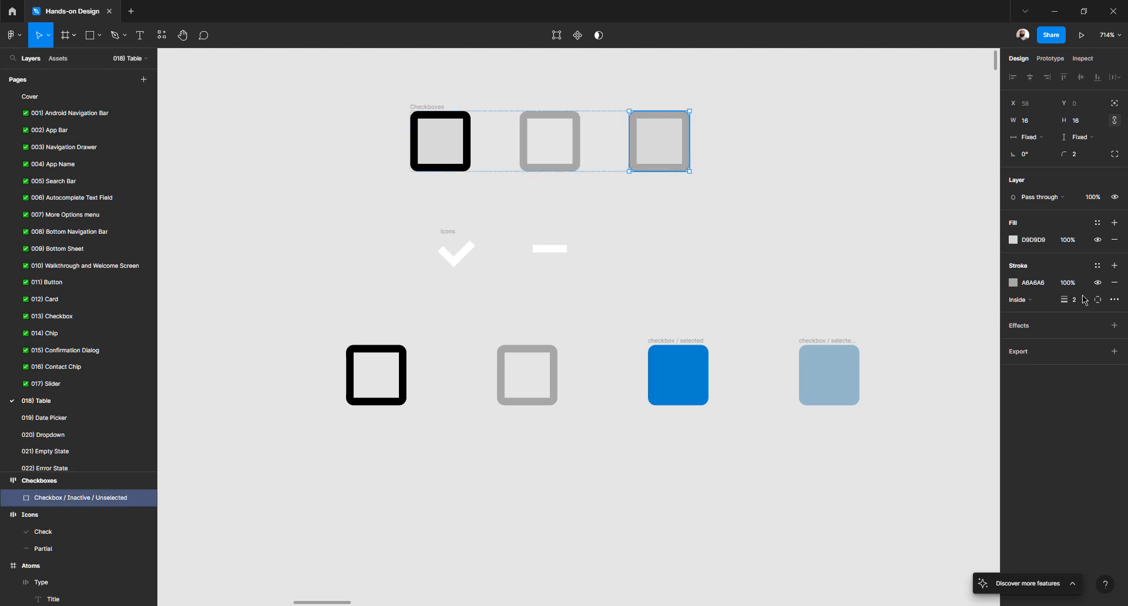
left_click(1114, 284)
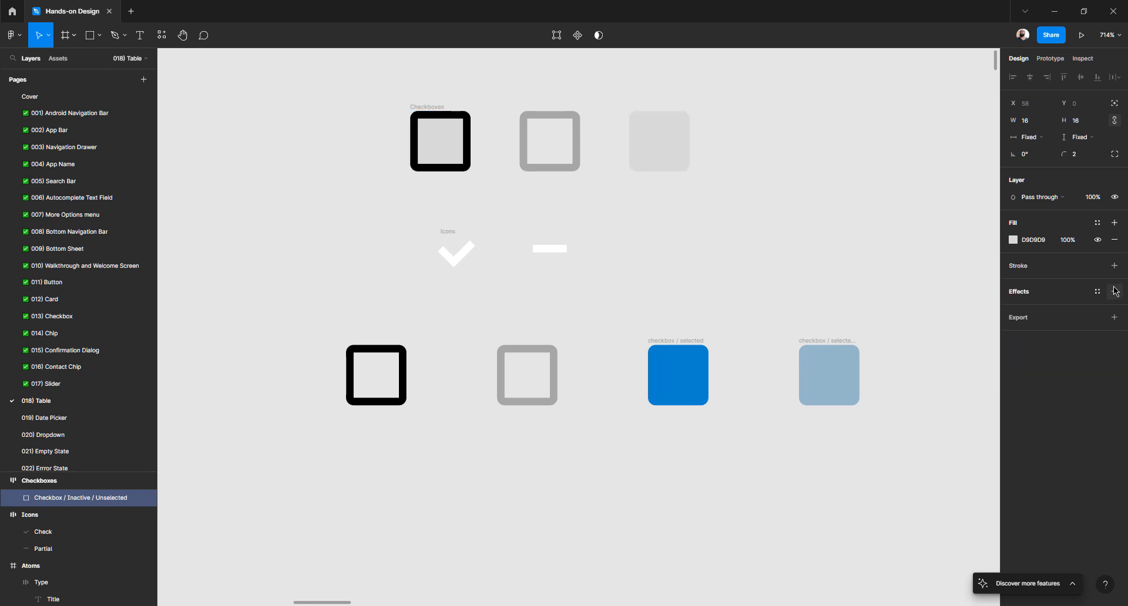
- Copy the fill colour 0083CD from the blue reference checkbox onto the third checkbox in the Checkboxes frame
left_click(689, 380)
left_click(1037, 310)
key("ctrl+c")
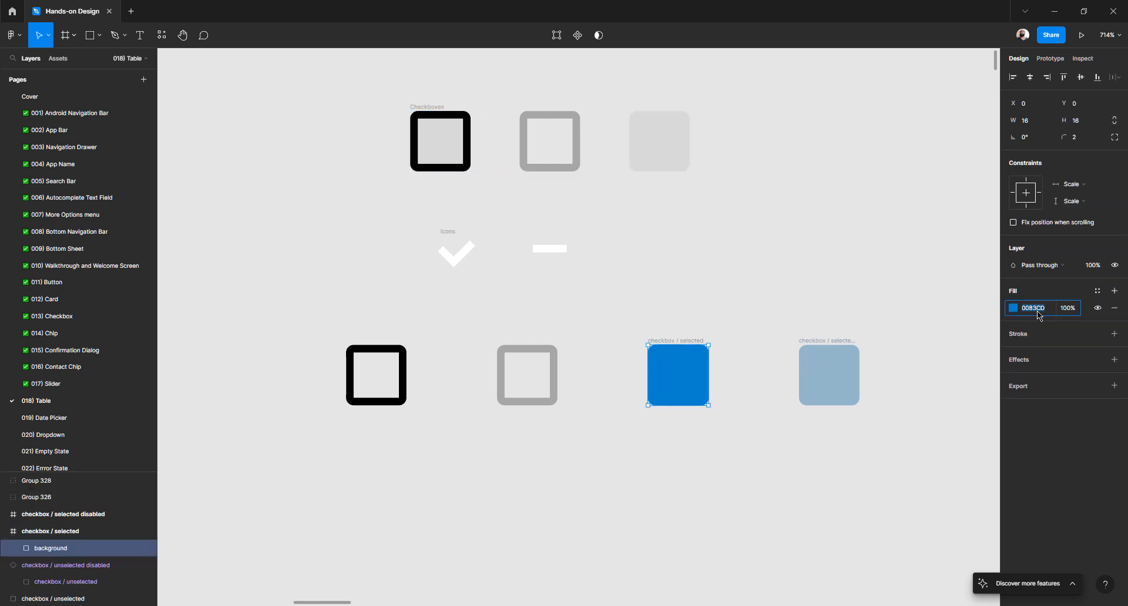
left_click(684, 154)
left_click(1037, 240)
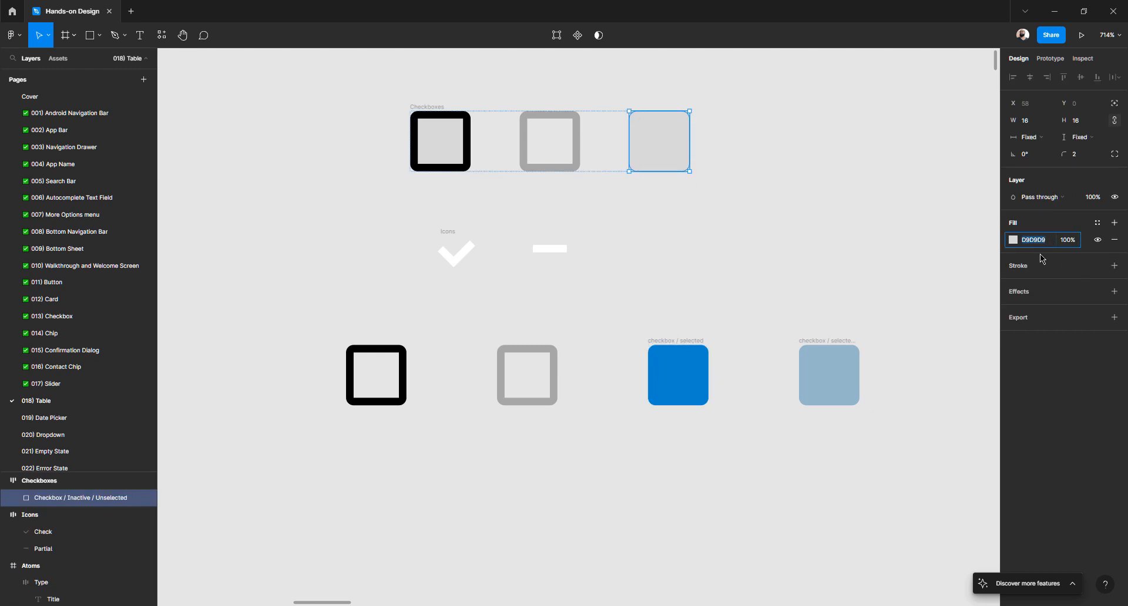
key("ctrl+v")
key("Return")
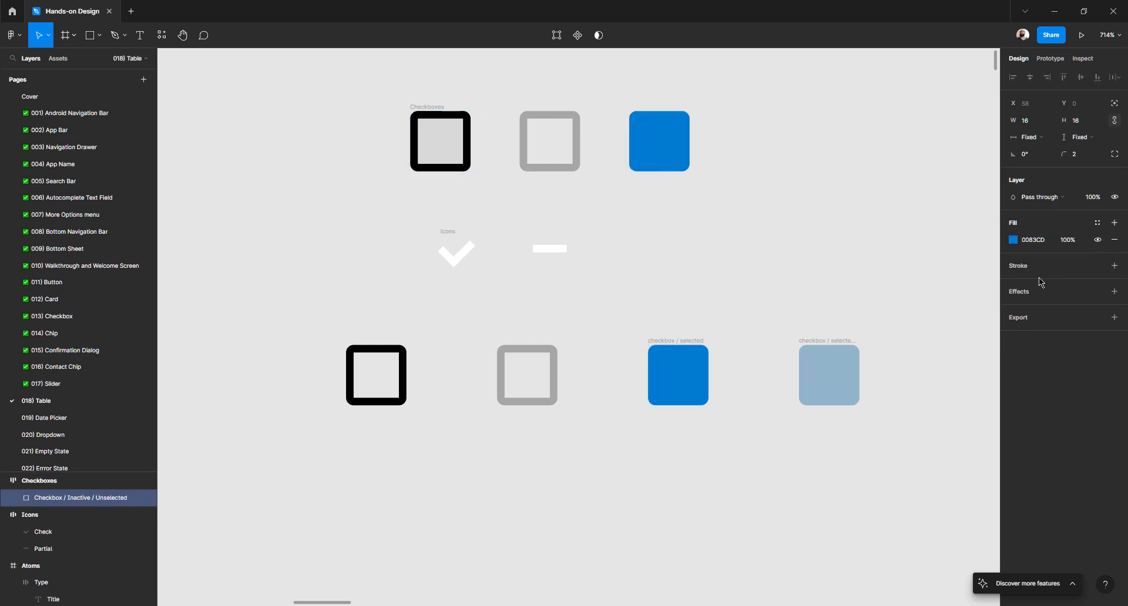
left_click(730, 271)
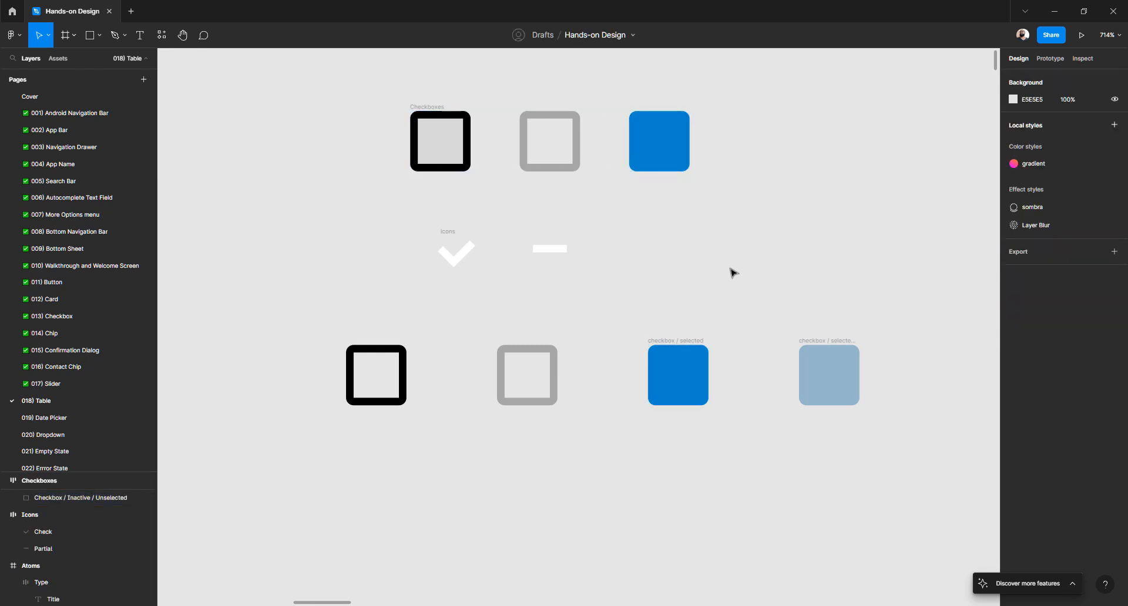
left_click(659, 160)
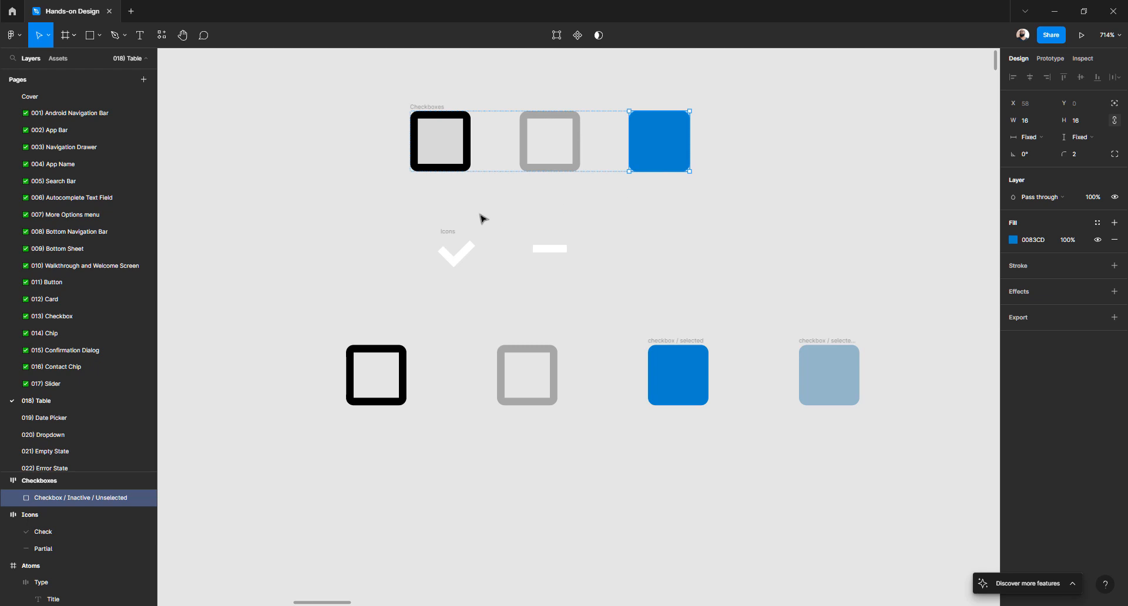
left_click(447, 232)
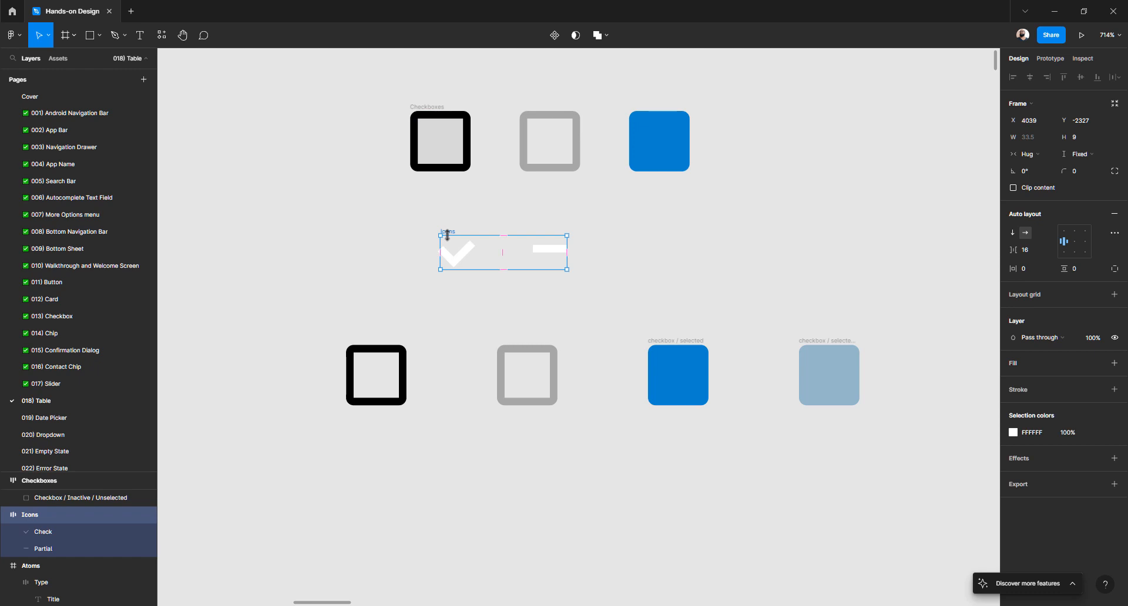
left_click(430, 110)
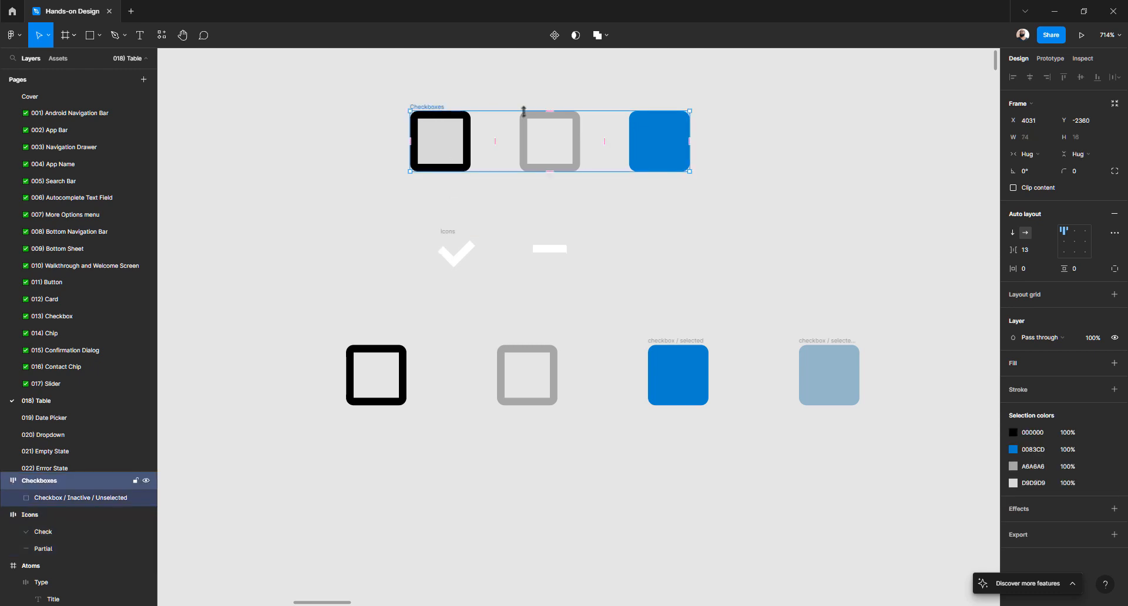
left_click(659, 141)
double_click(659, 141)
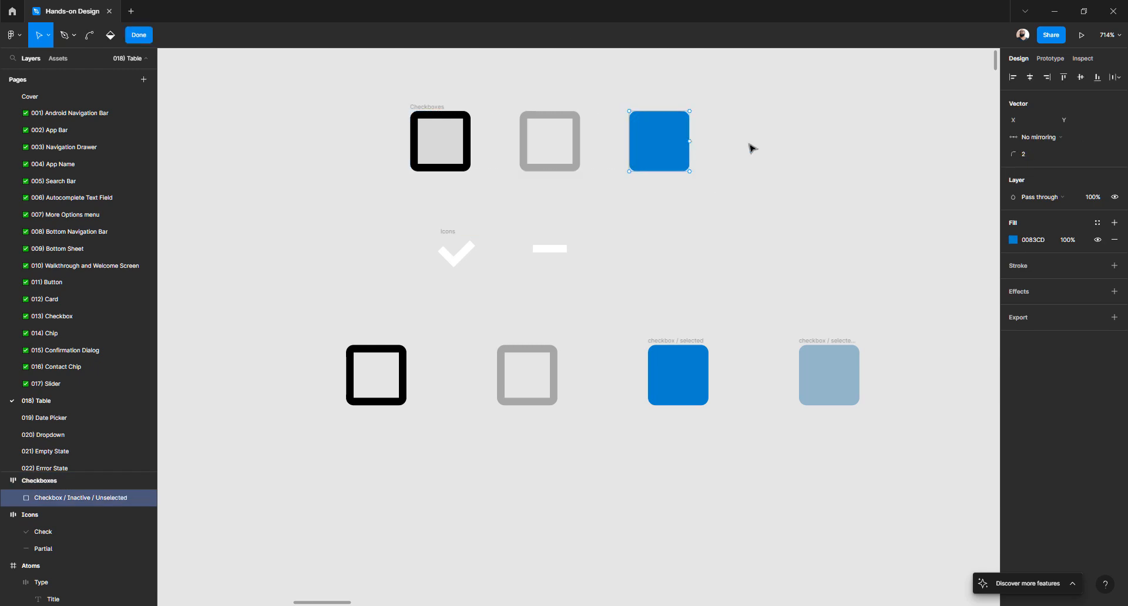
key("Escape")
left_click(461, 256)
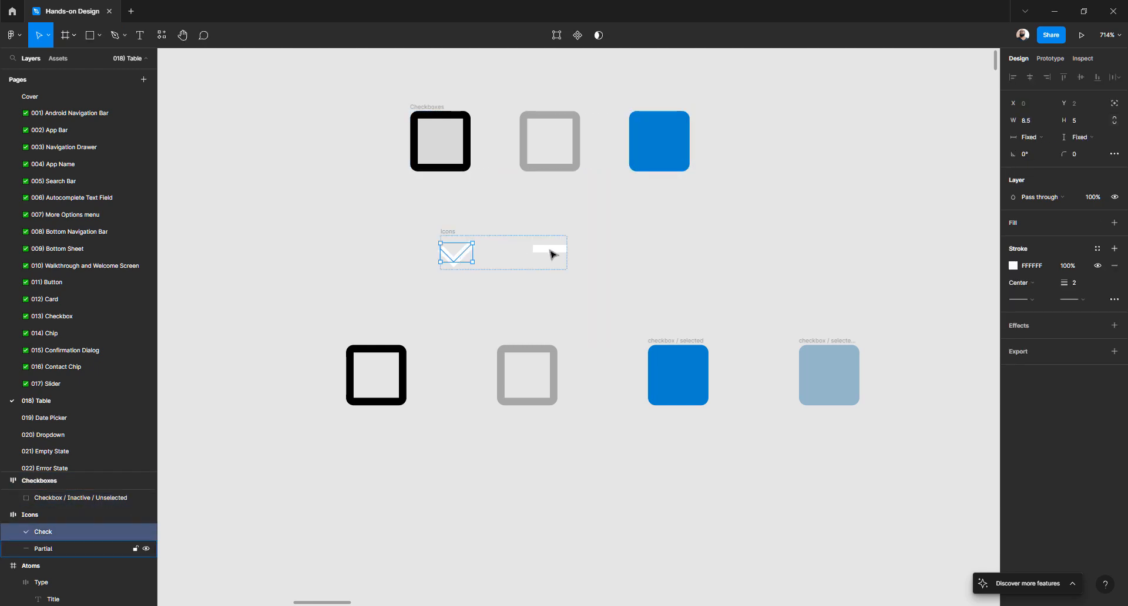
left_click(682, 249)
- Rename the blue checkbox's layer in the Checkboxes frame as Checkbox / Active/ Selected
left_click(657, 153)
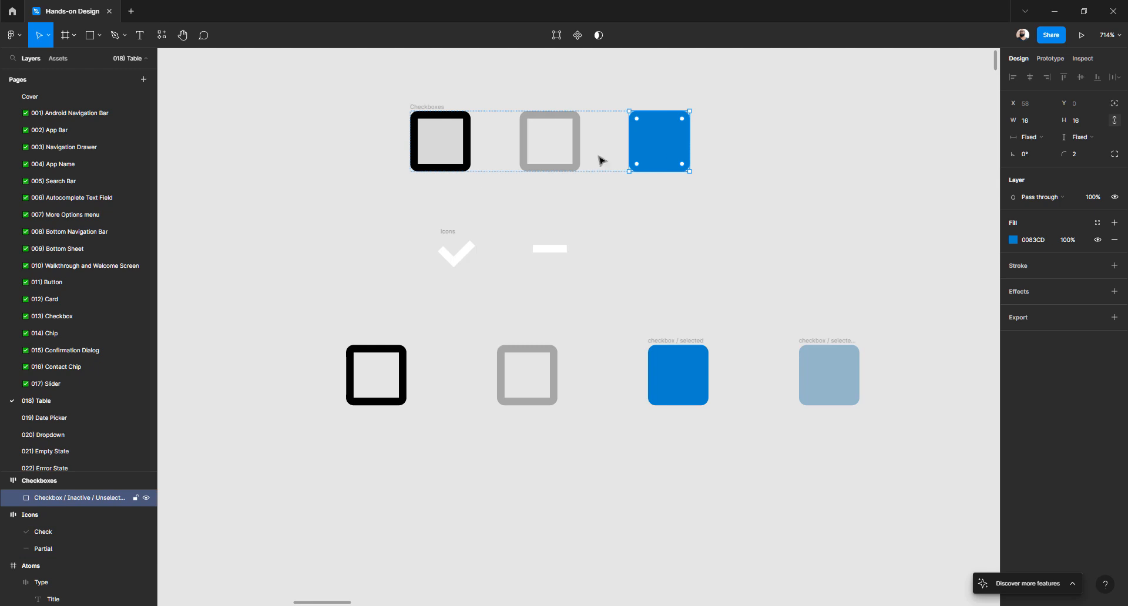
double_click(81, 499)
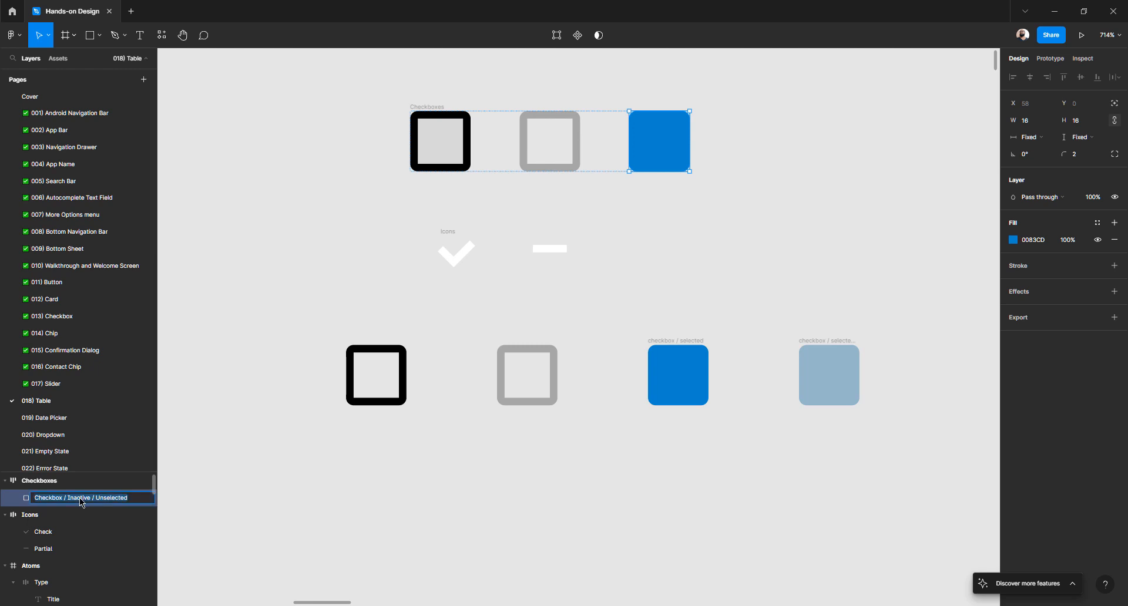
double_click(80, 498)
type("Active")
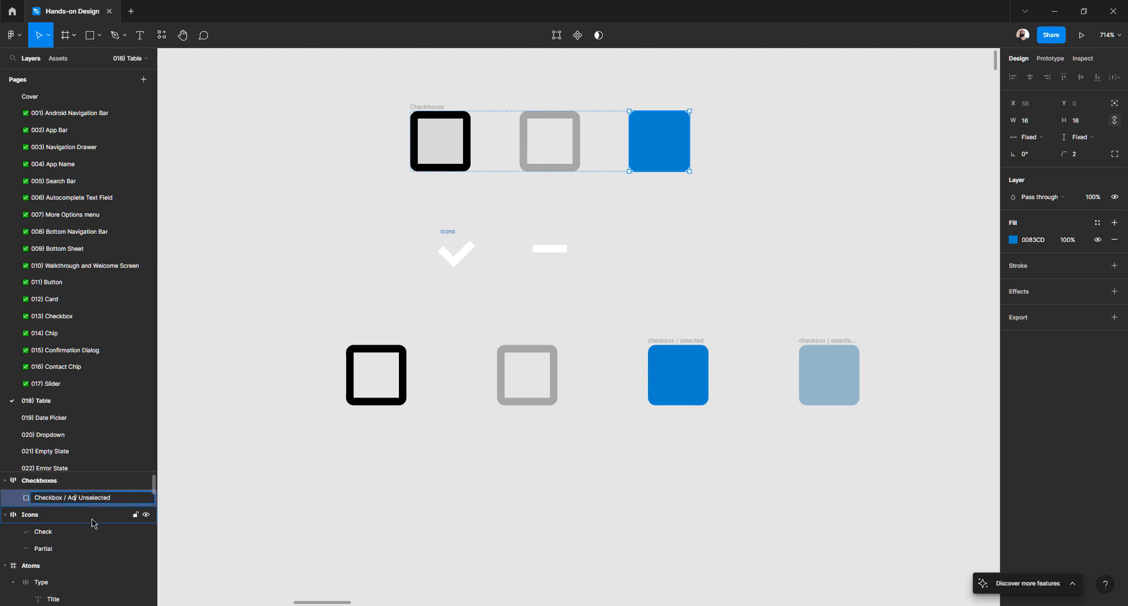
key("shift+End")
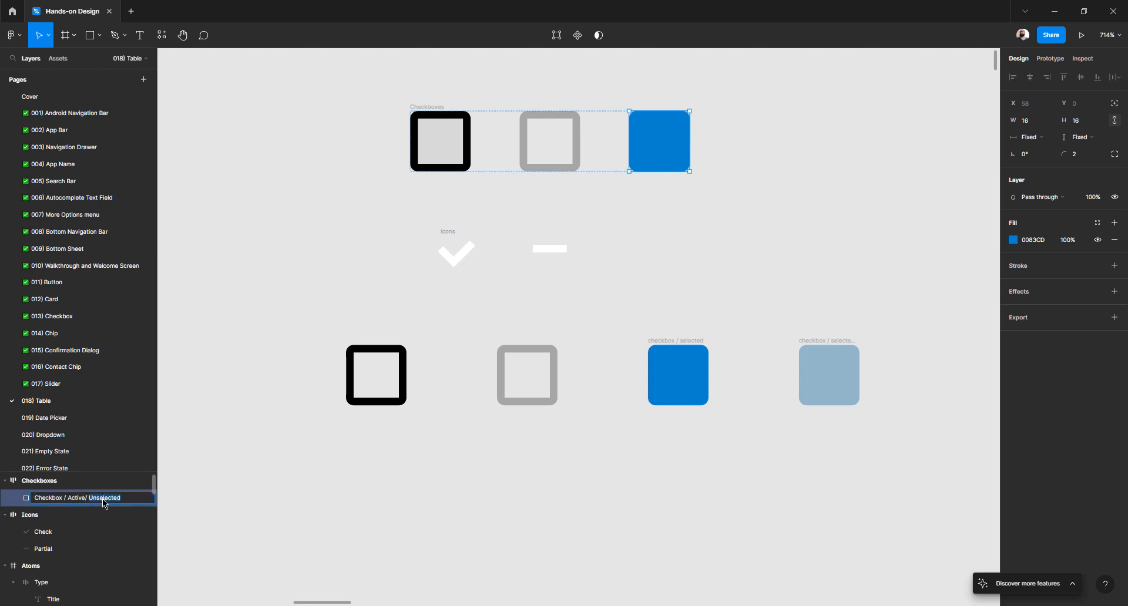
type("Selected")
key("Return")
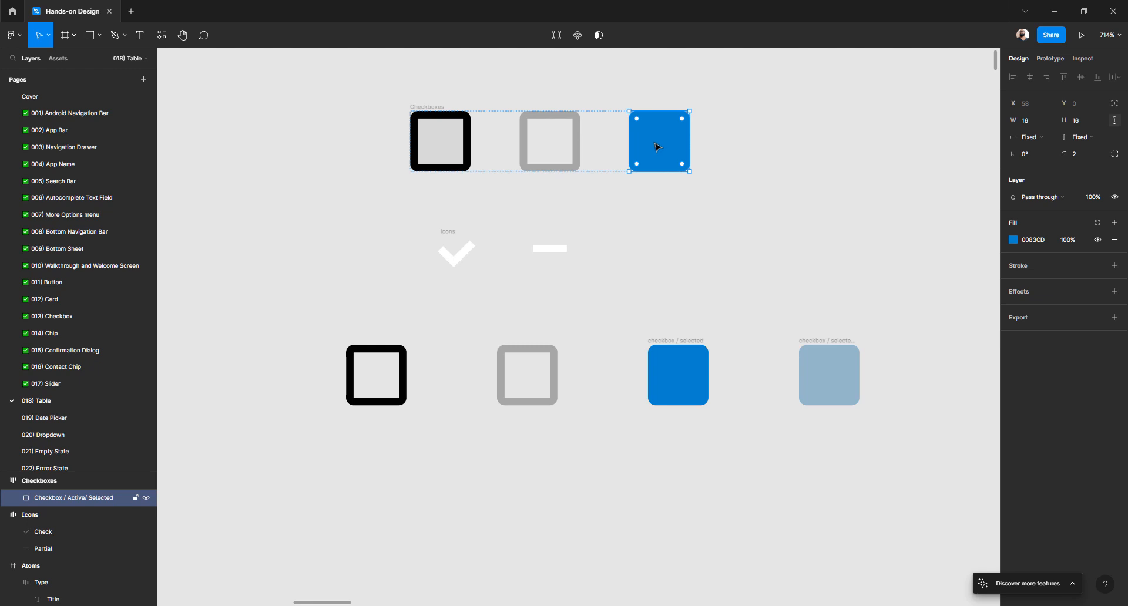
- Duplicate the blue checkbox in the Checkboxes frame and recolour the copy pale blue, 8DB6CD, to match the disabled reference checkbox
key("ctrl+d")
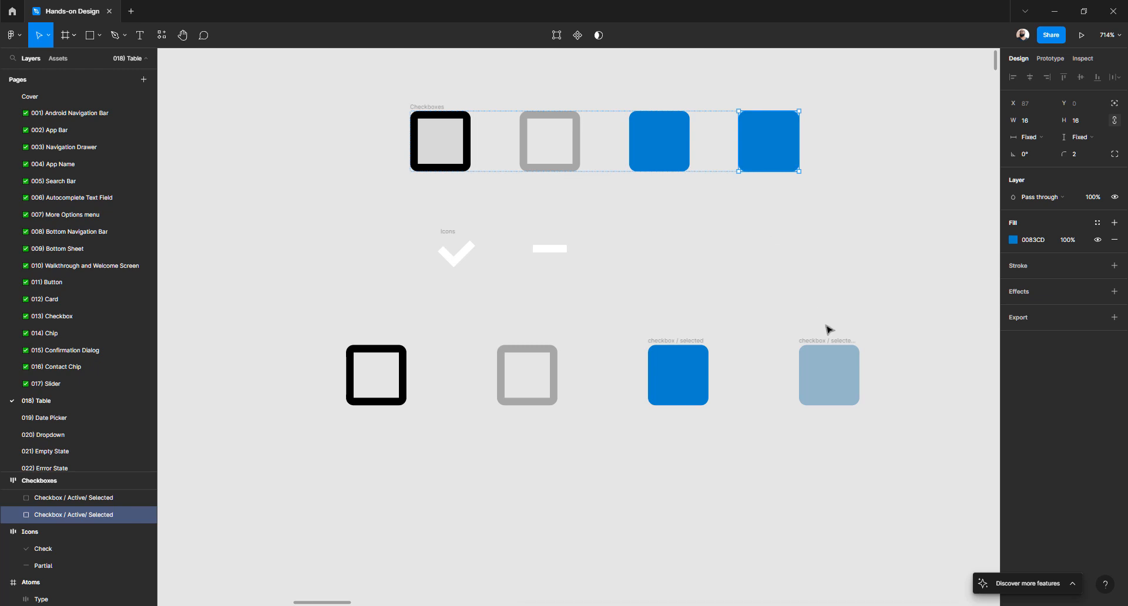
left_click(828, 378)
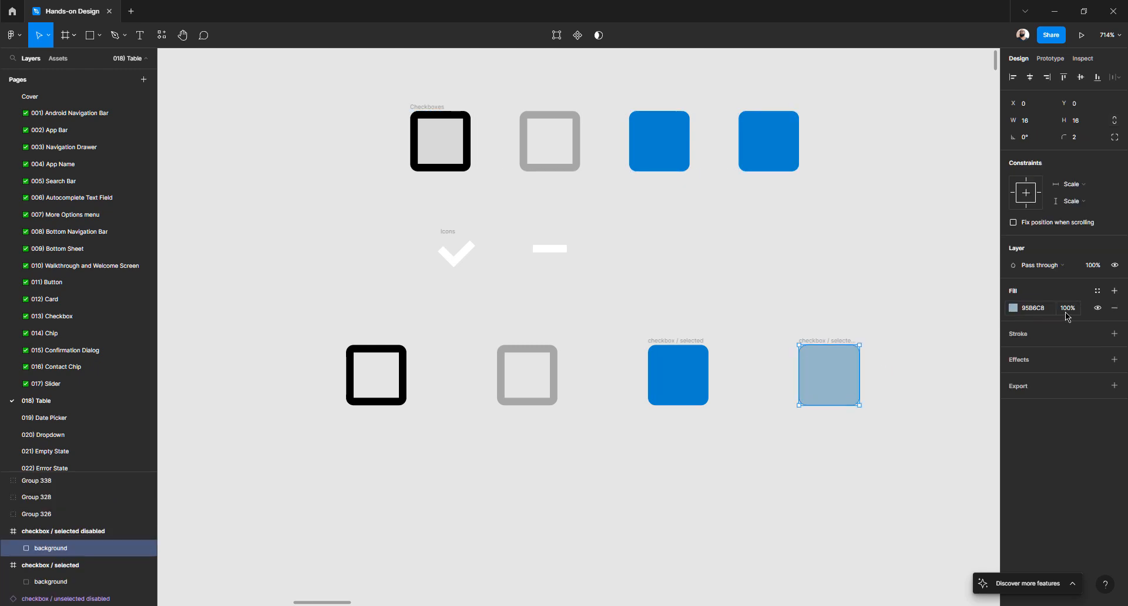
left_click(781, 135)
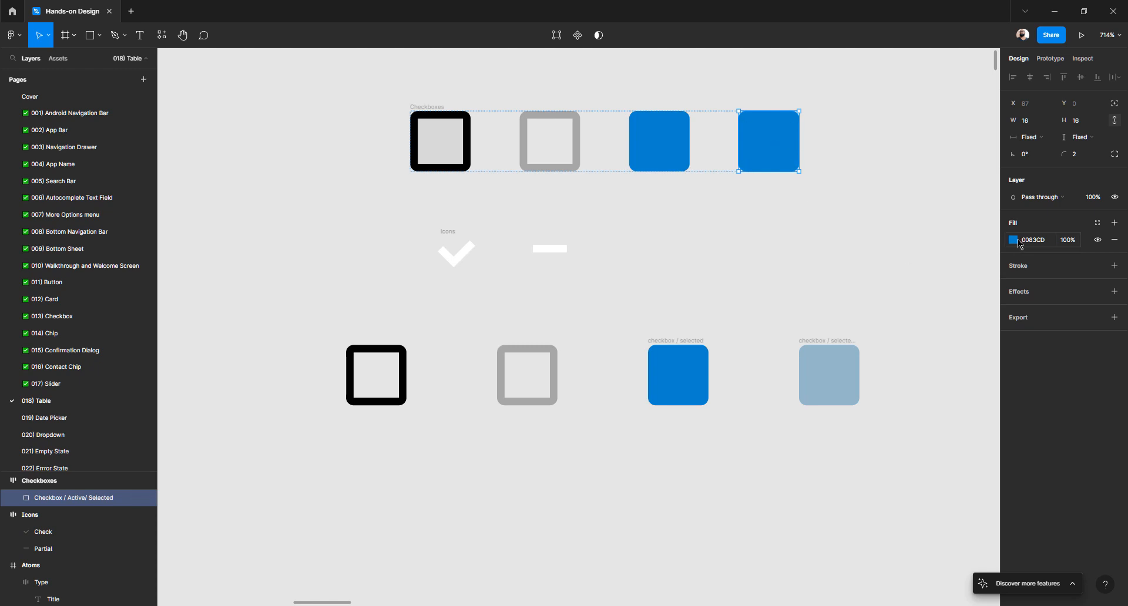
left_click(1013, 239)
left_click_drag(991, 260, 914, 280)
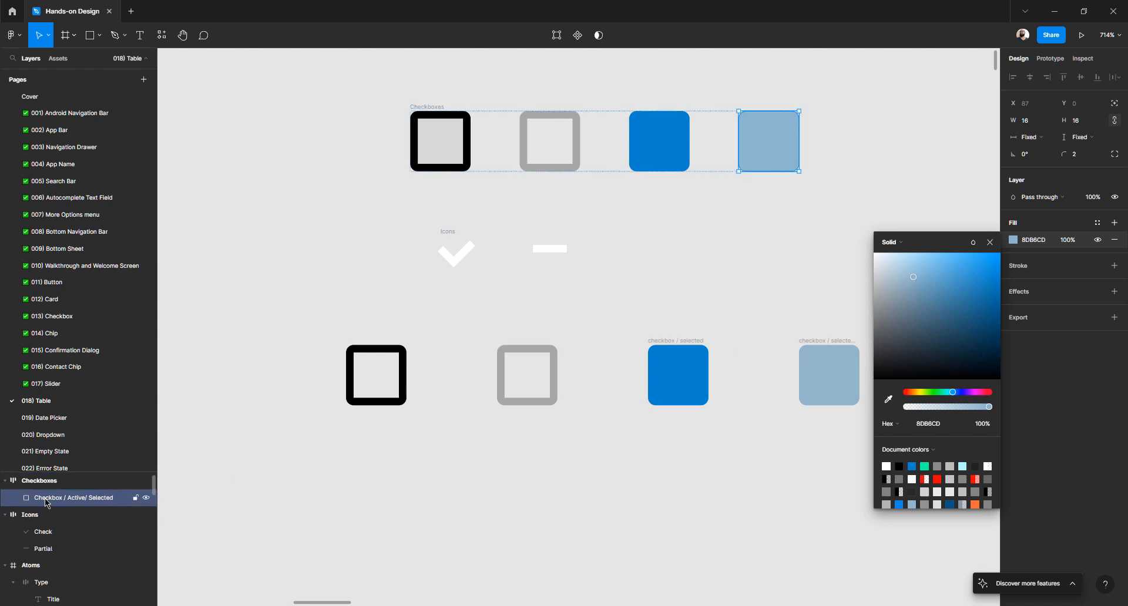
- Rename the pale blue checkbox's layer as Checkbox / Inactive / Unselected
double_click(81, 499)
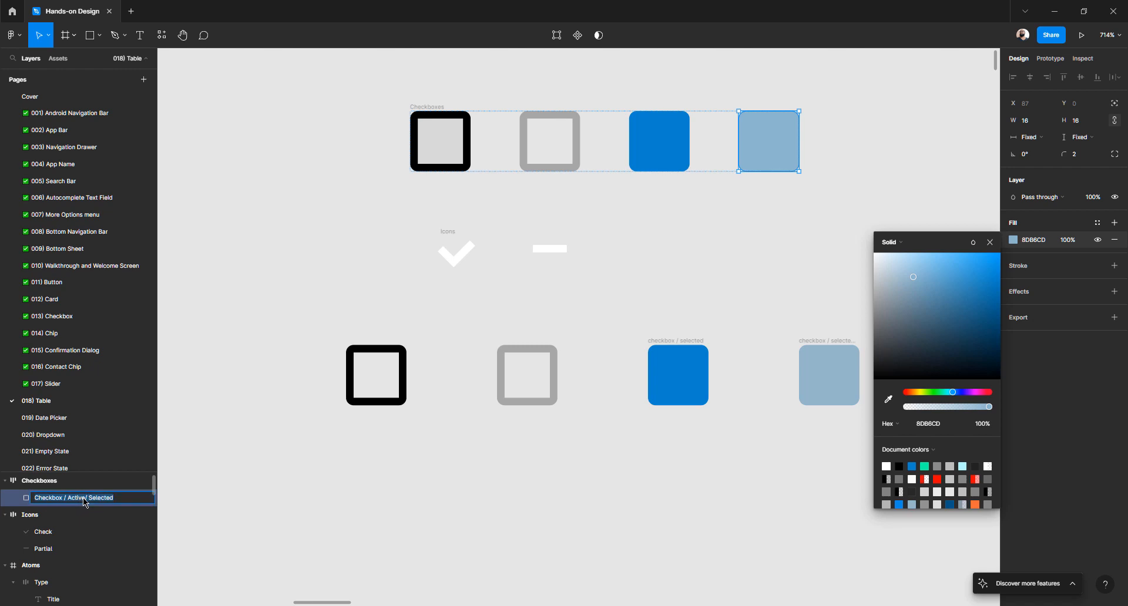
left_click(86, 500)
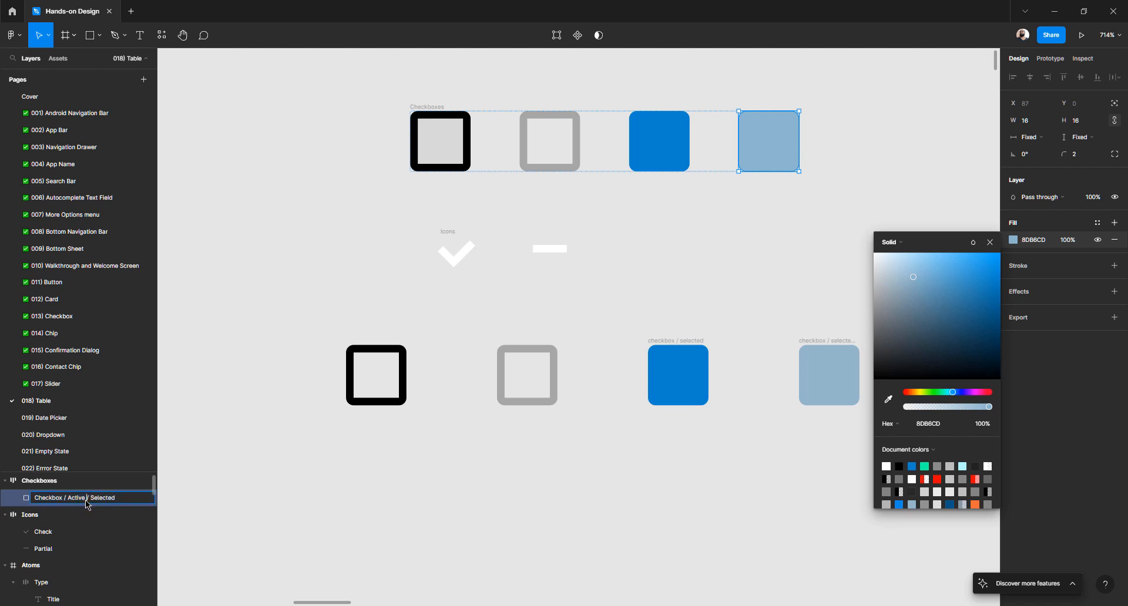
double_click(75, 499)
type("Inactive")
double_click(106, 498)
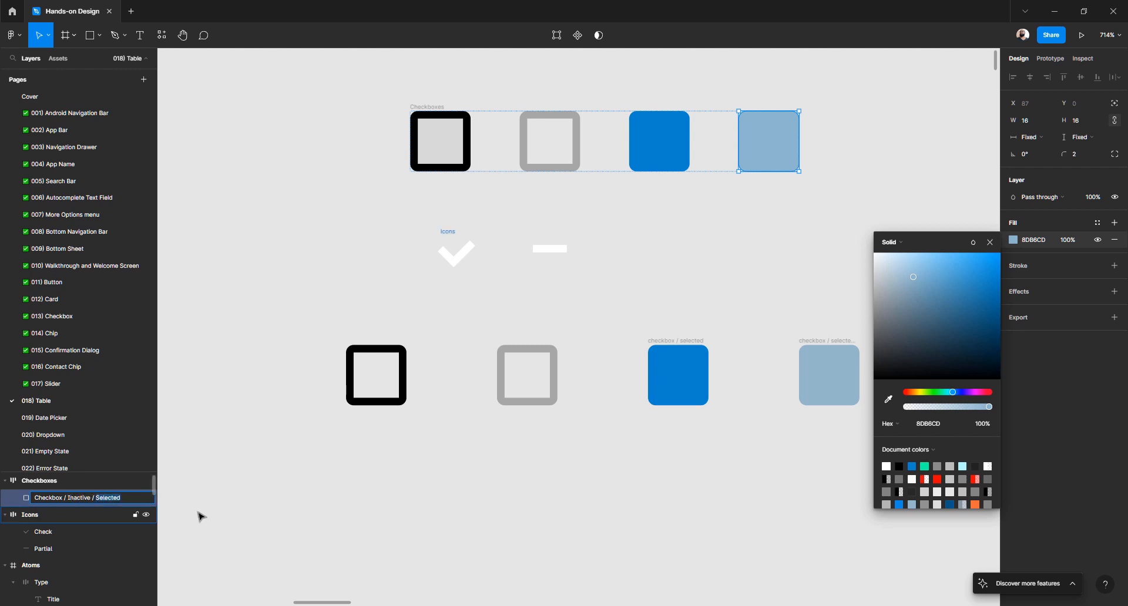
type("Uns")
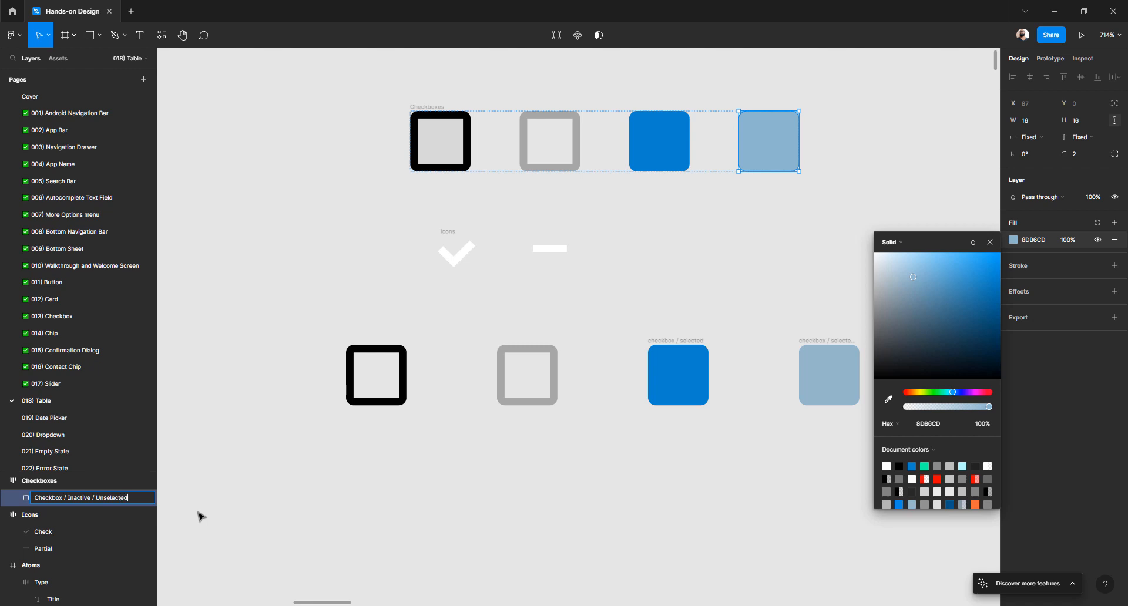
key("Return")
- Delete the four reference checkboxes below the Icons frame
left_click(660, 137)
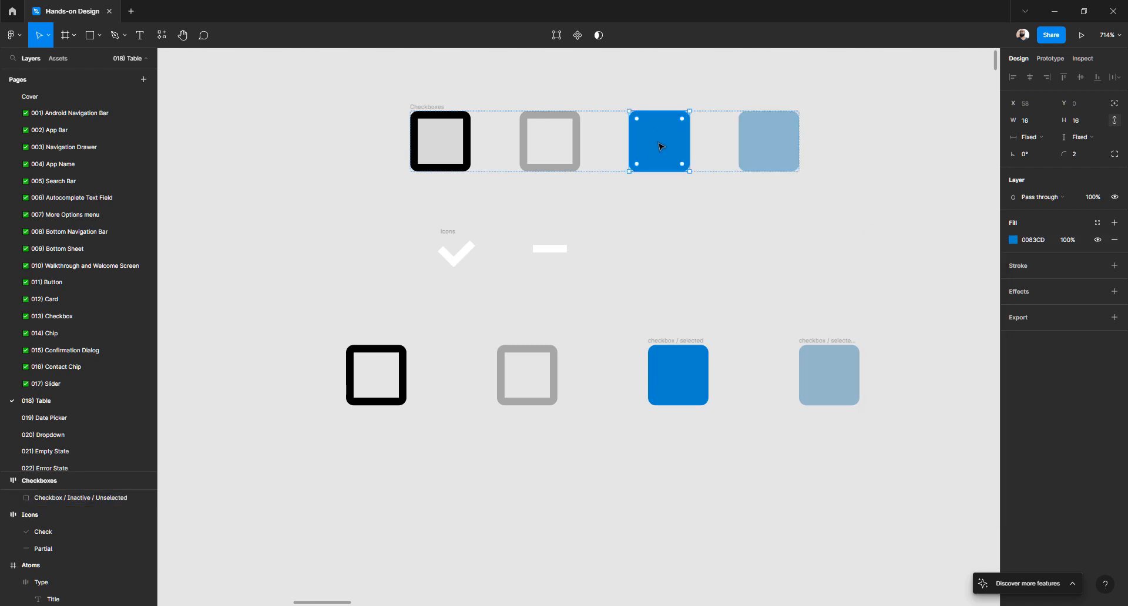
left_click(646, 261)
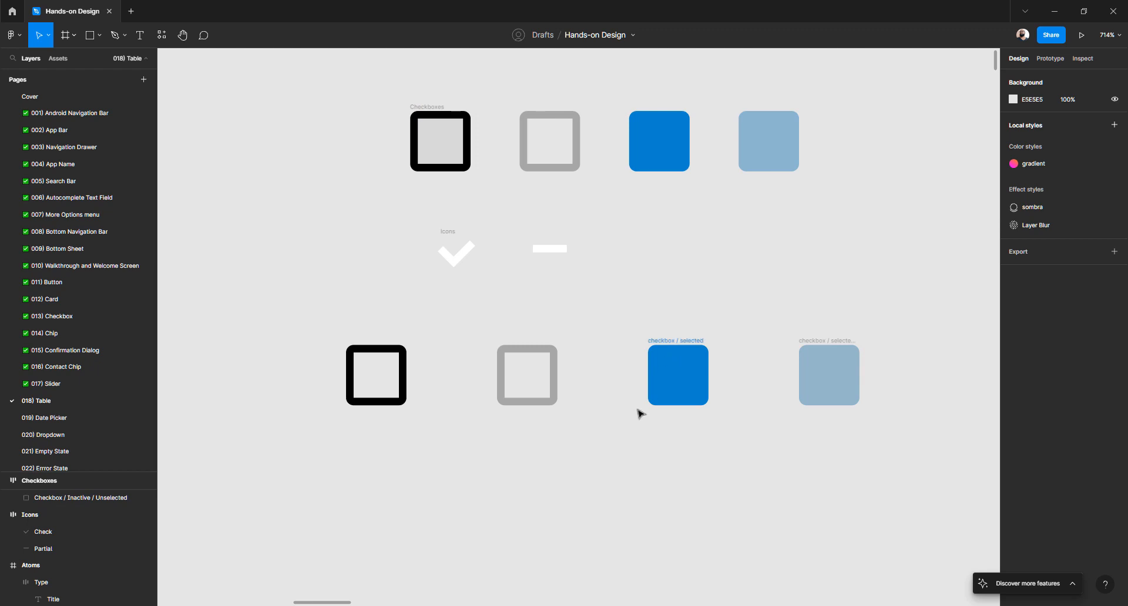
left_click_drag(268, 309, 954, 495)
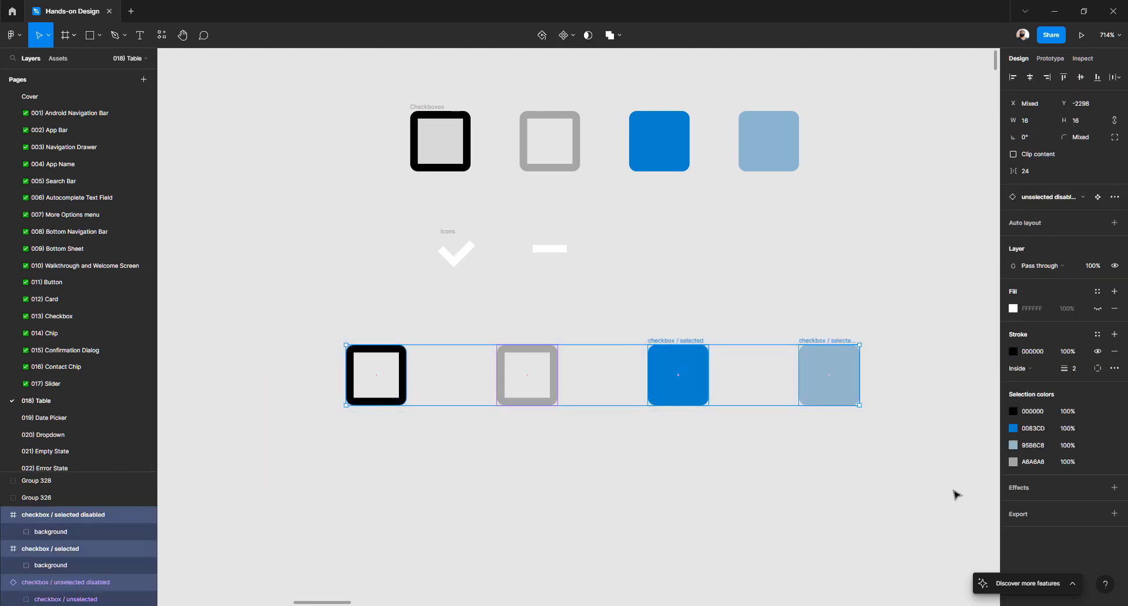
key("Delete")
- Move the Icons frame so its left edge lines up with the Checkboxes frame above it
scroll(511, 350, "down", 2)
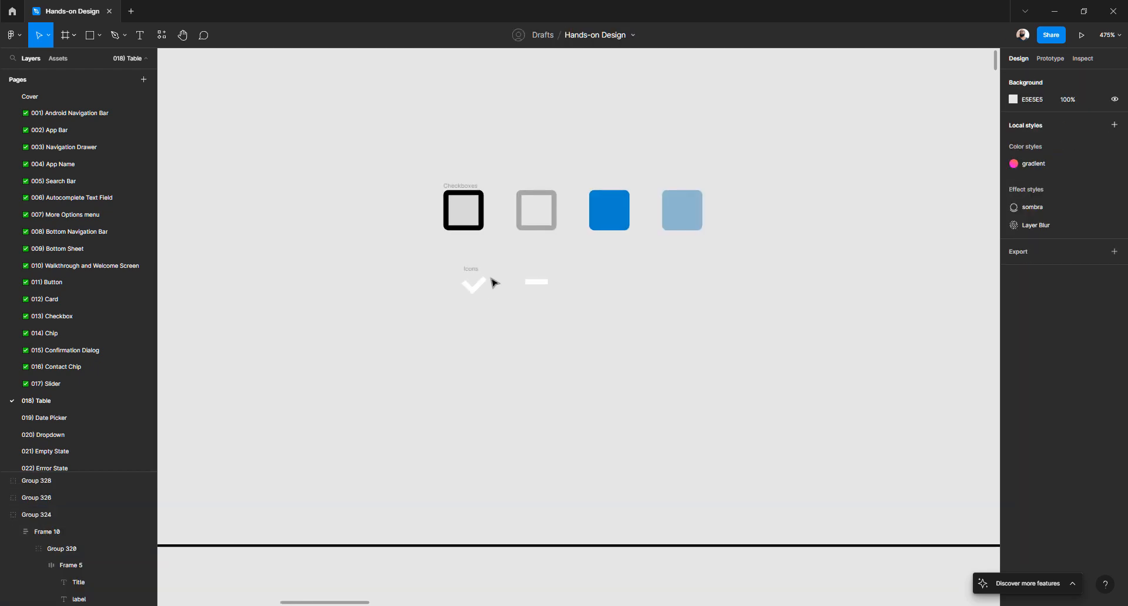
scroll(490, 279, "up", 4)
left_click_drag(460, 243, 418, 238)
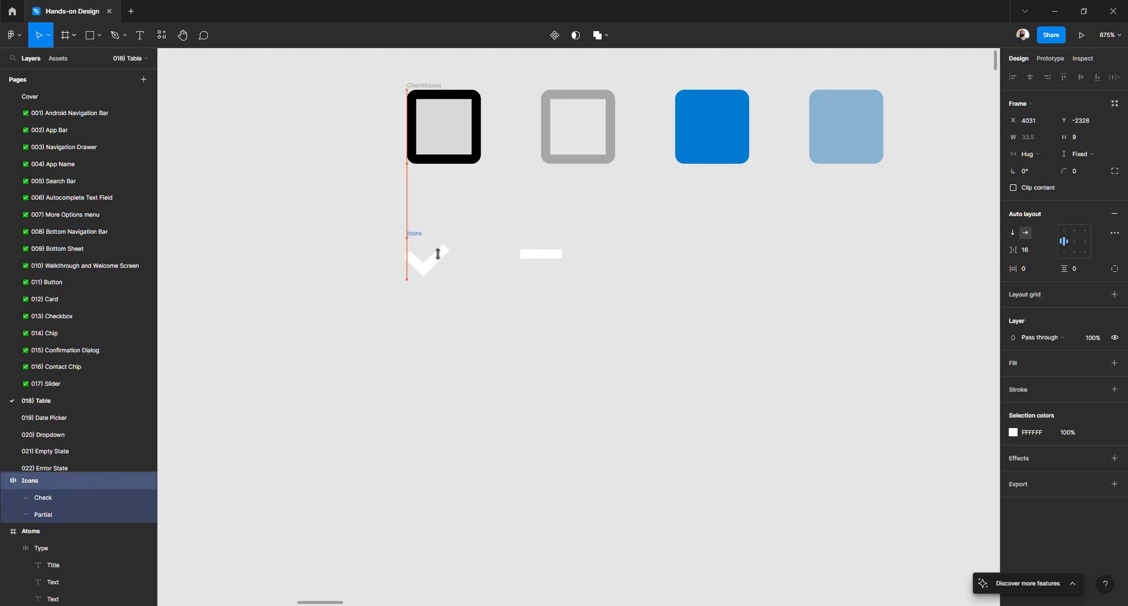
- Duplicate the group of four button containers from the grey atoms board and place the copy to the right of the Checkboxes frame
scroll(561, 276, "down", 3)
scroll(560, 276, "down", 5)
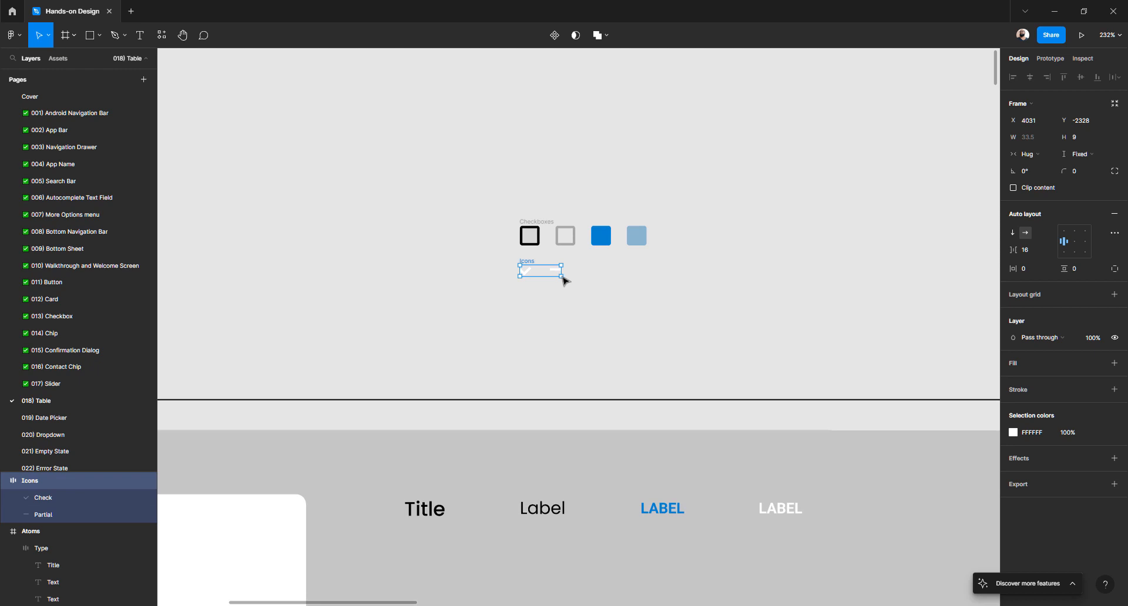
scroll(563, 281, "down", 5)
scroll(563, 282, "down", 5)
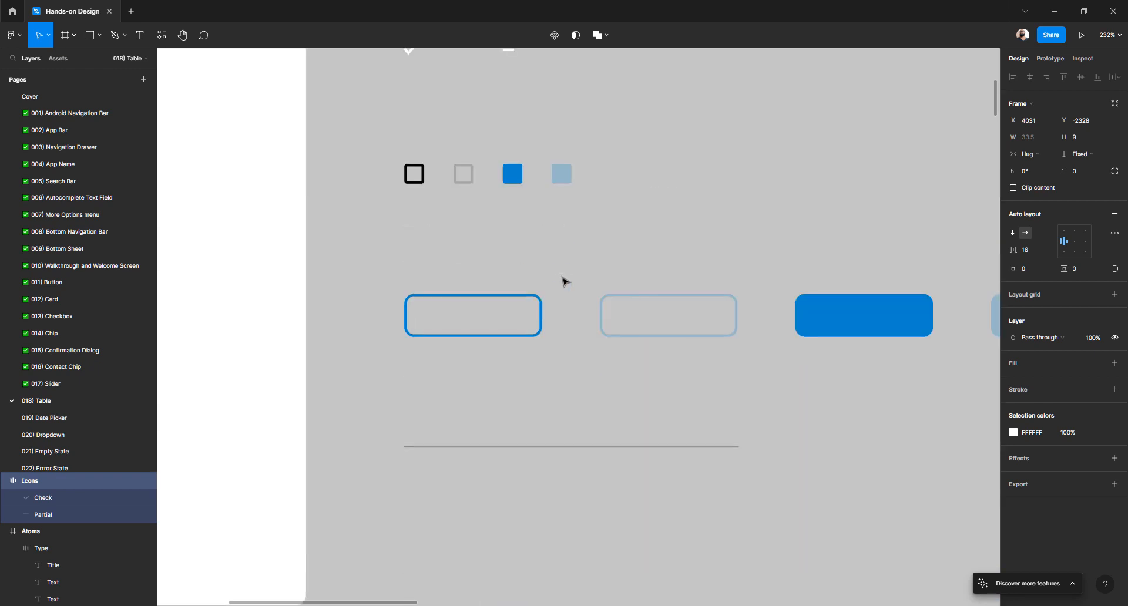
left_click(540, 336)
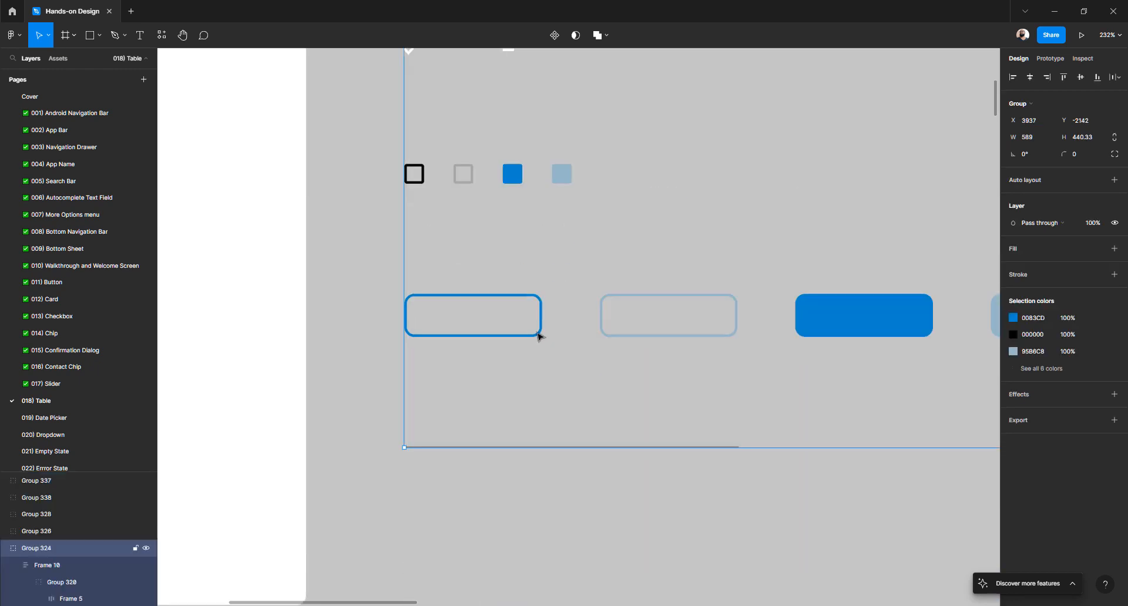
double_click(539, 337)
double_click(539, 337)
scroll(540, 336, "down", 3)
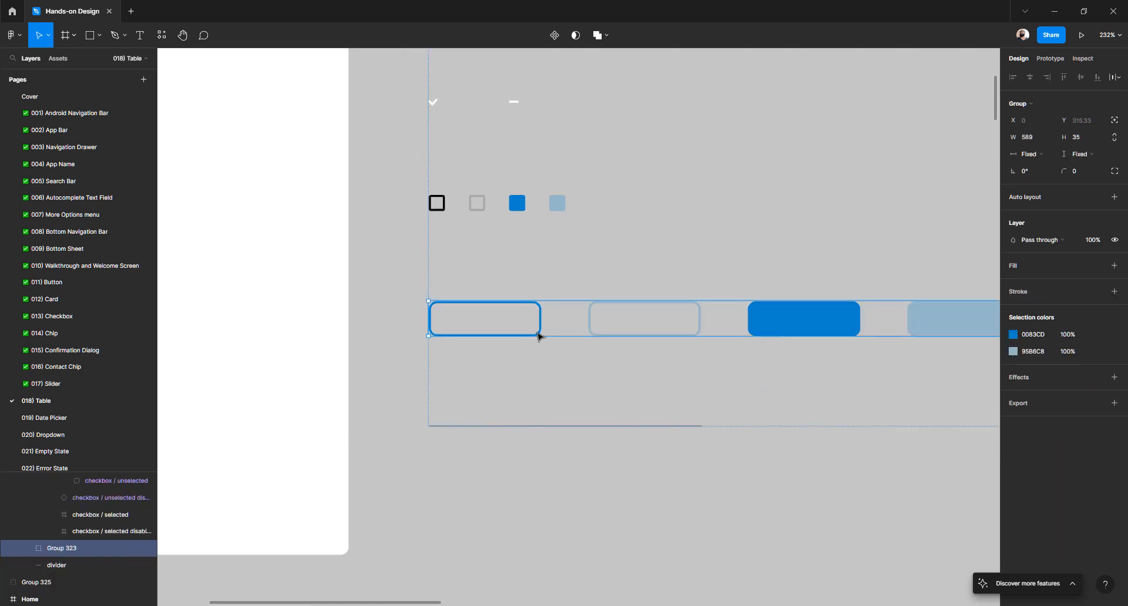
scroll(575, 352, "up", 3)
left_click_drag(682, 405, 672, 157)
scroll(669, 229, "up", 5)
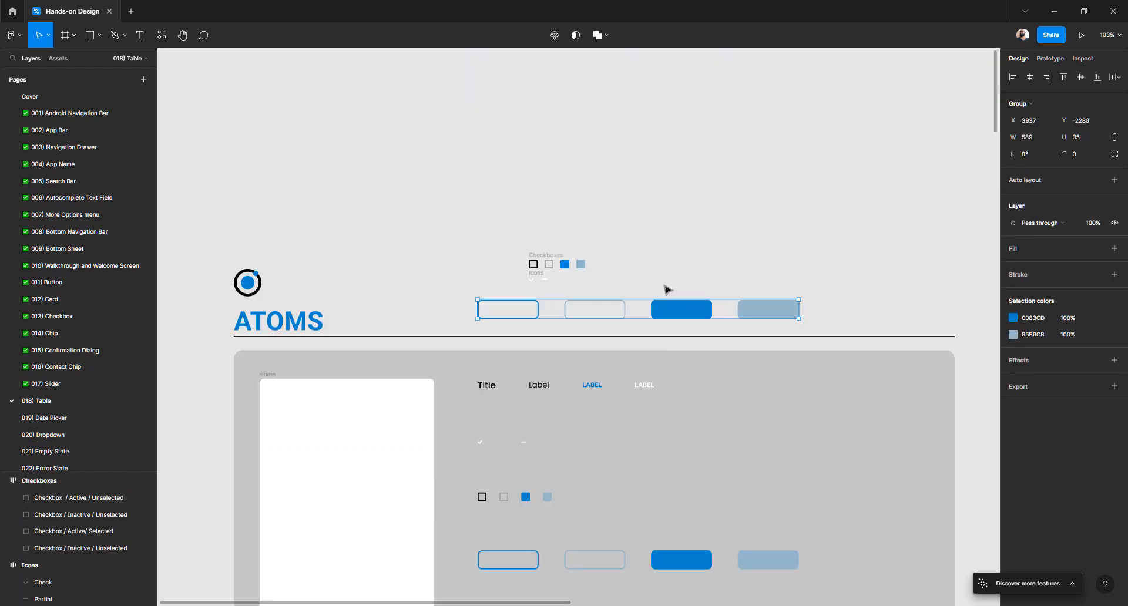
left_click_drag(676, 317, 809, 270)
left_click(708, 227)
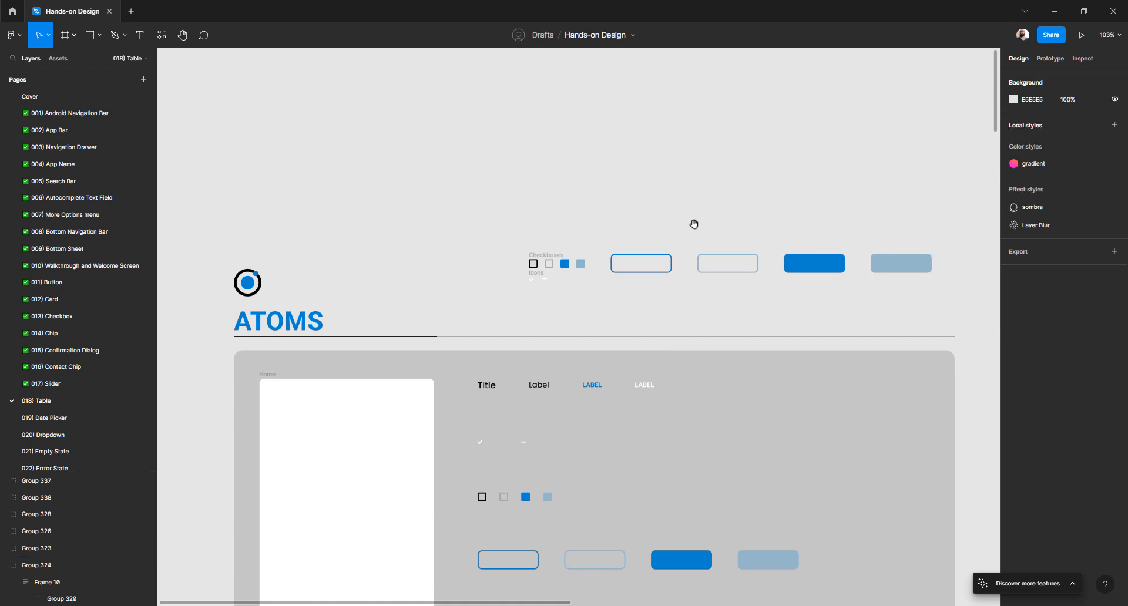
- Check the dark blue outlined container's dimensions and draw a rectangle of about 97 by 44 below it
left_click_drag(655, 215, 612, 200)
scroll(605, 217, "up", 4, "ctrl")
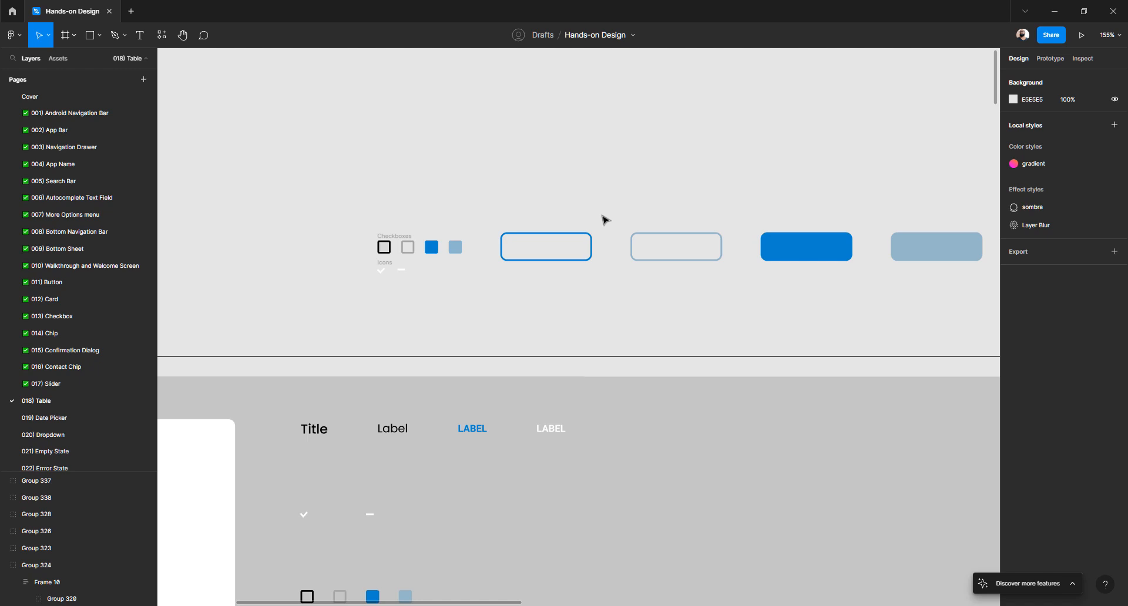
scroll(532, 229, "up", 5, "ctrl")
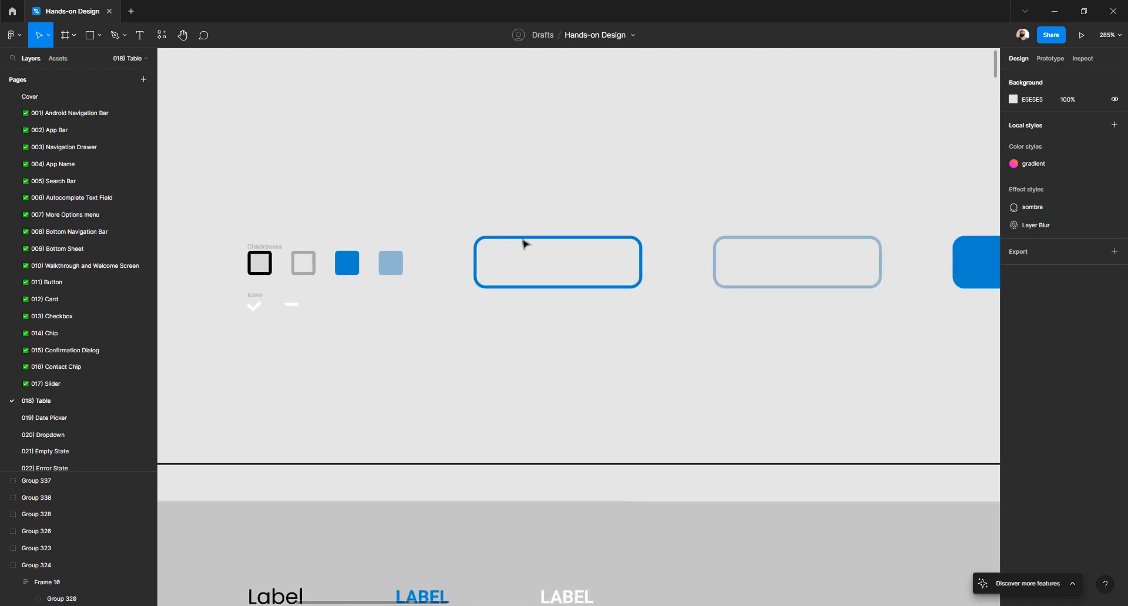
left_click(523, 242)
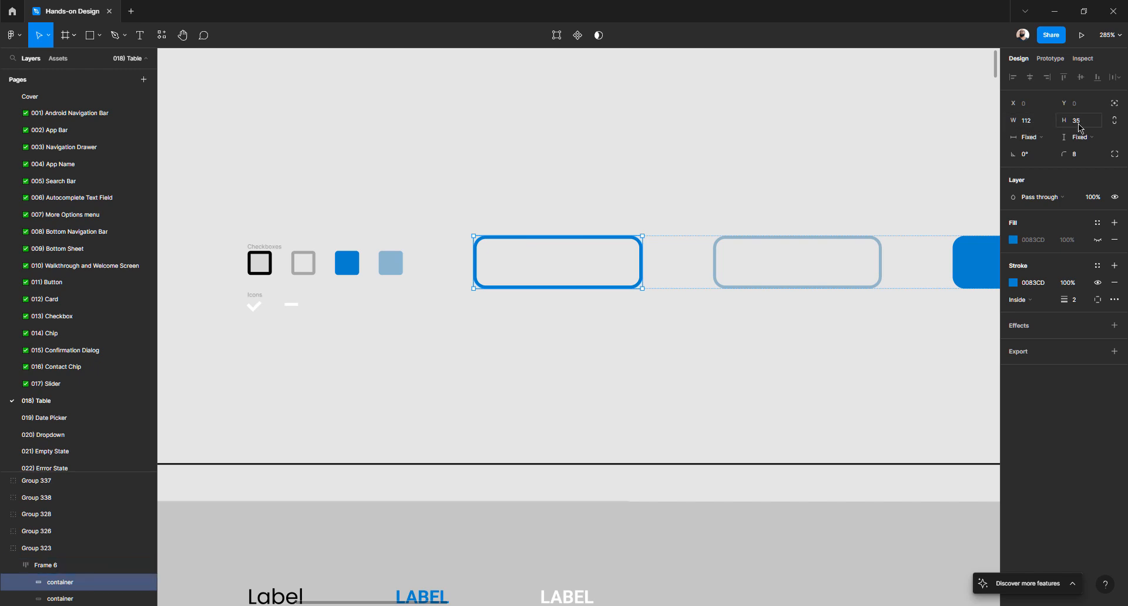
left_click(560, 323)
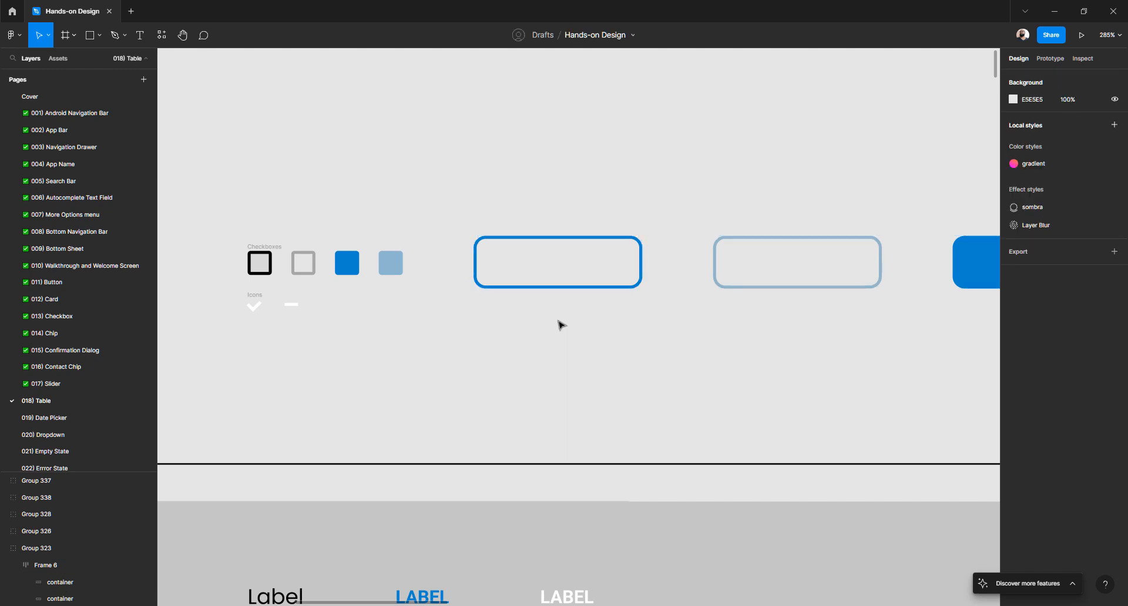
key("r")
left_click_drag(468, 312, 615, 379)
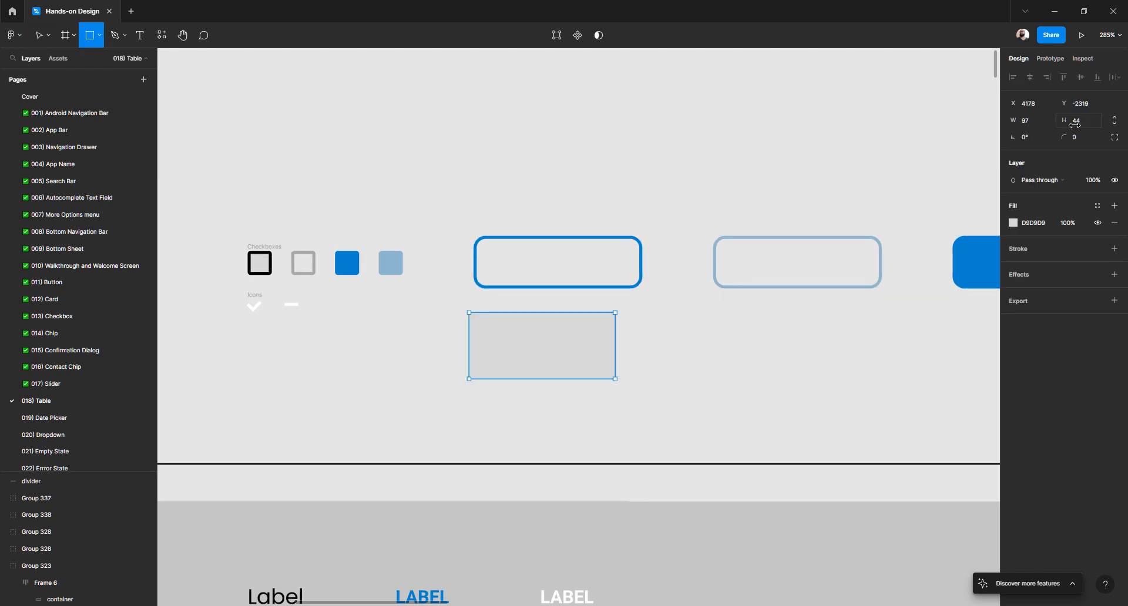
- Set the new rectangle's width to 112 and its height to 35
left_click(1040, 122)
type("112")
key("Tab")
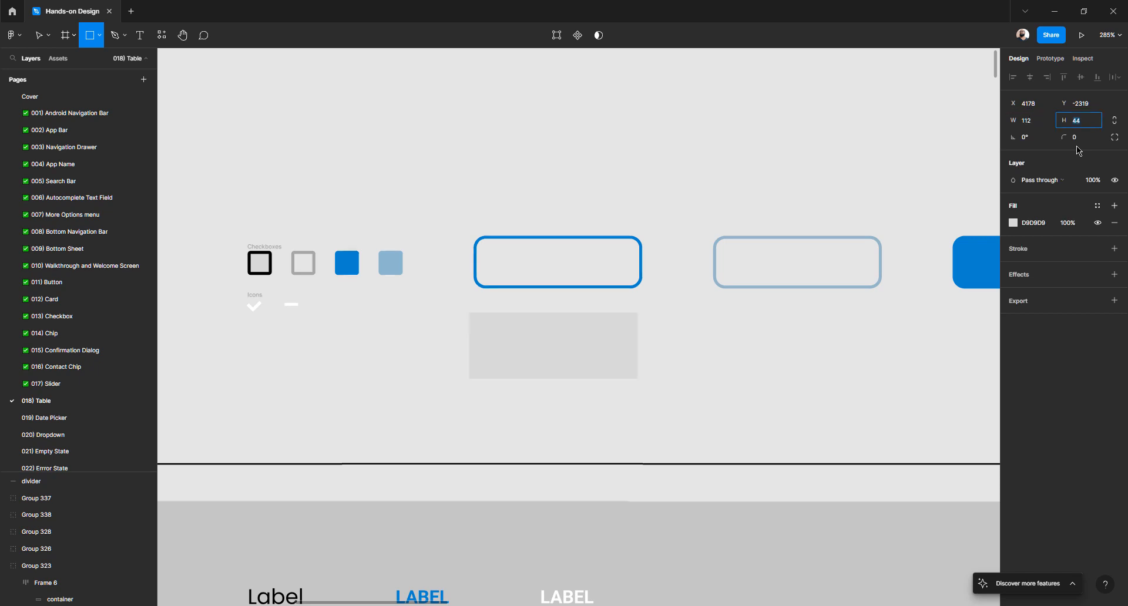
type("35")
key("Tab")
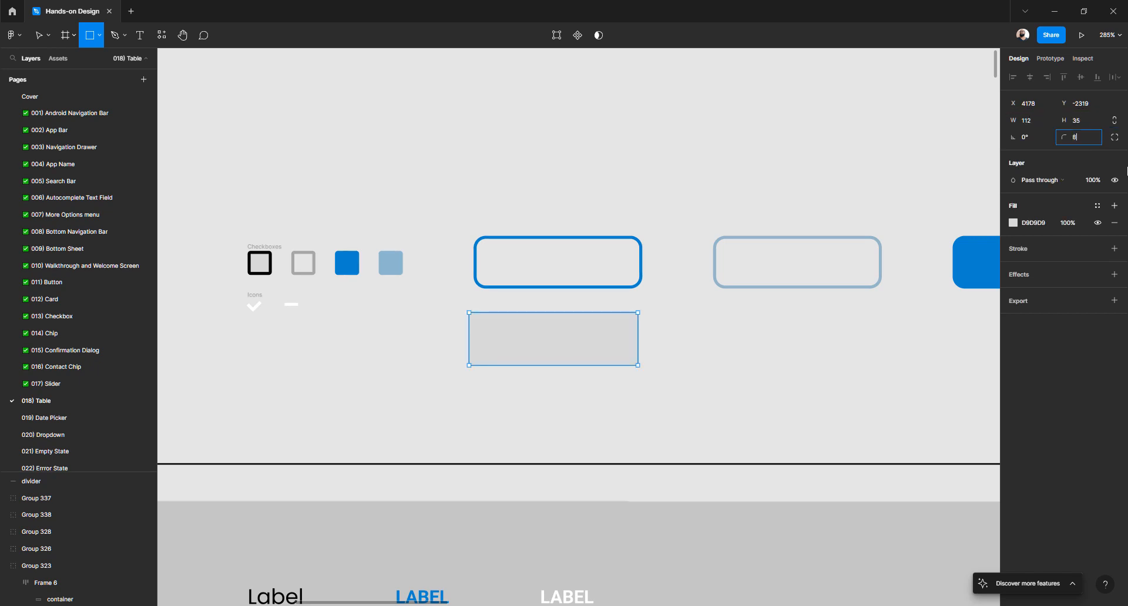
- Give the grey rectangle a corner radius of 8 and a stroke in blue 0083CD sampled from the outlined button above it
key("Return")
left_click(613, 353)
left_click(1023, 252)
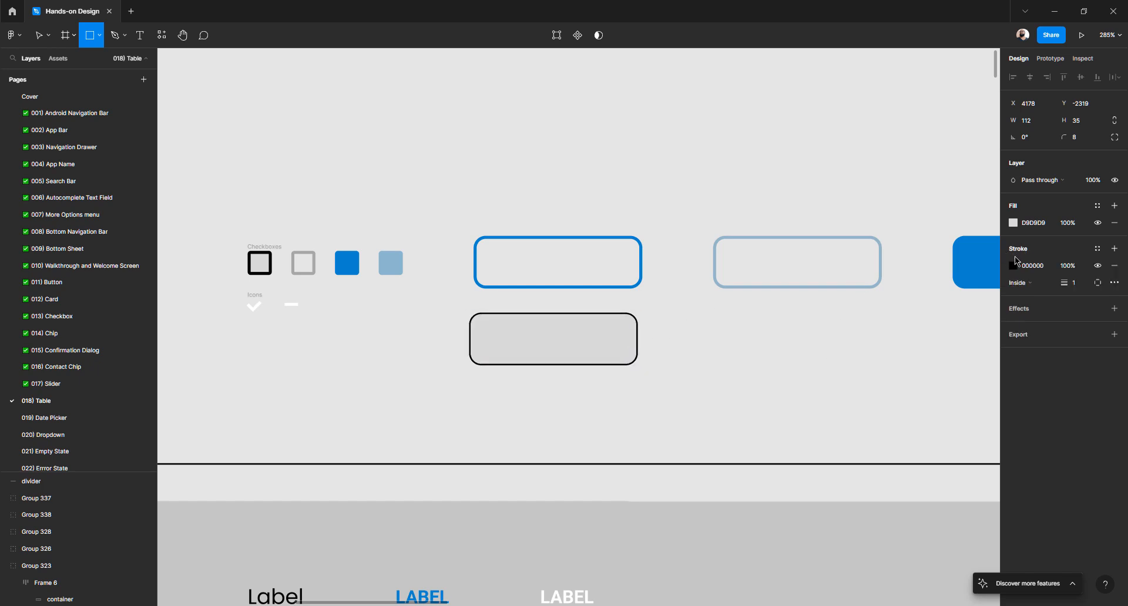
left_click(1013, 265)
left_click(889, 432)
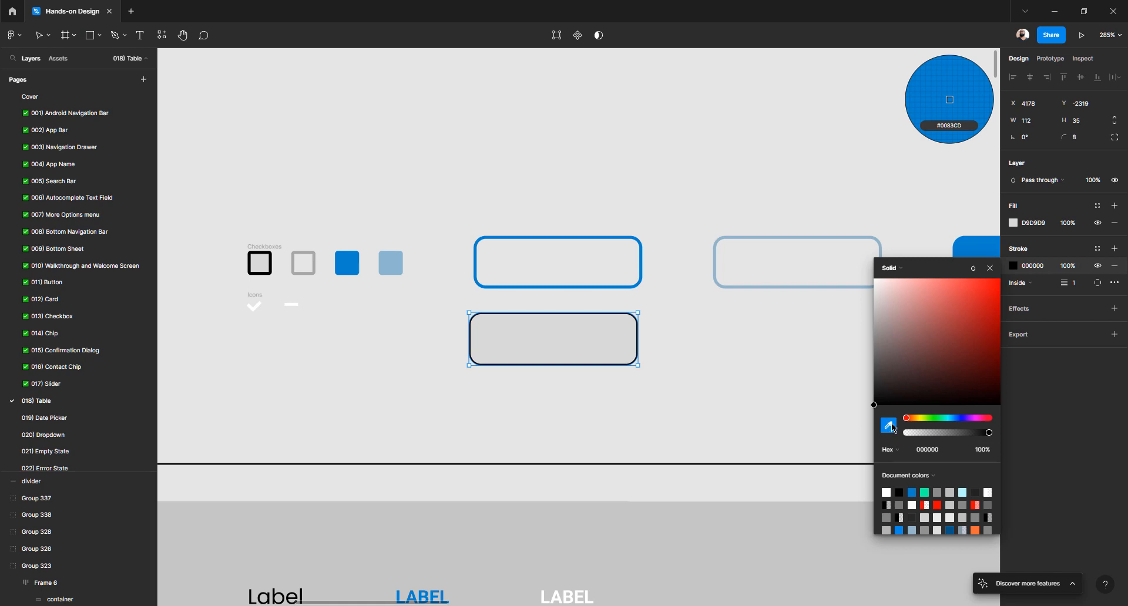
left_click(641, 263)
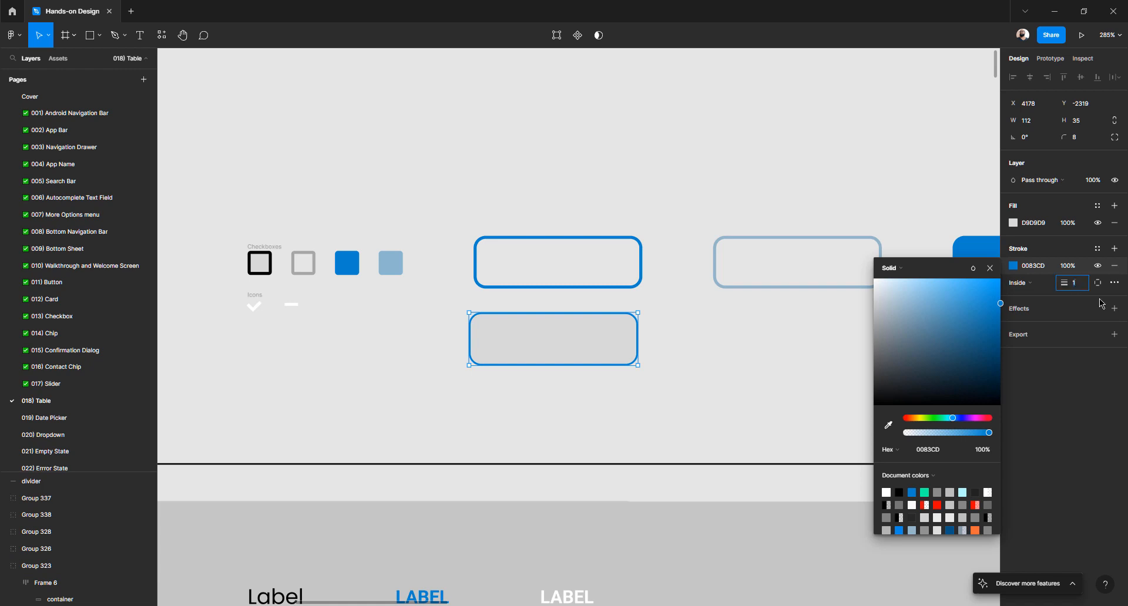
- Set the rectangle's stroke width to 2 and remove its fill
type("2")
key("Return")
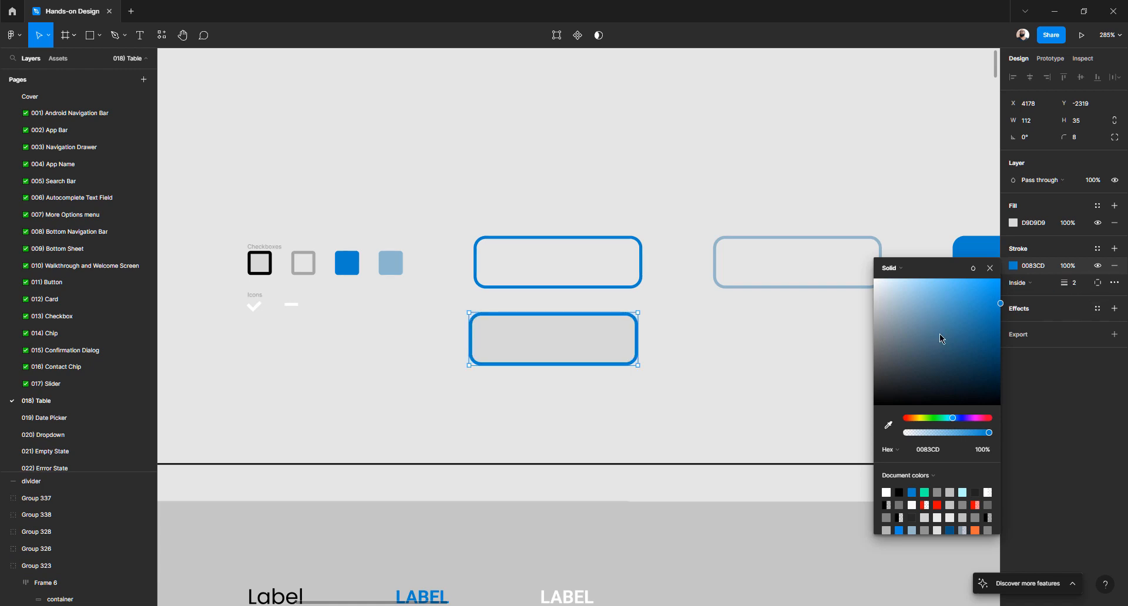
left_click(1114, 224)
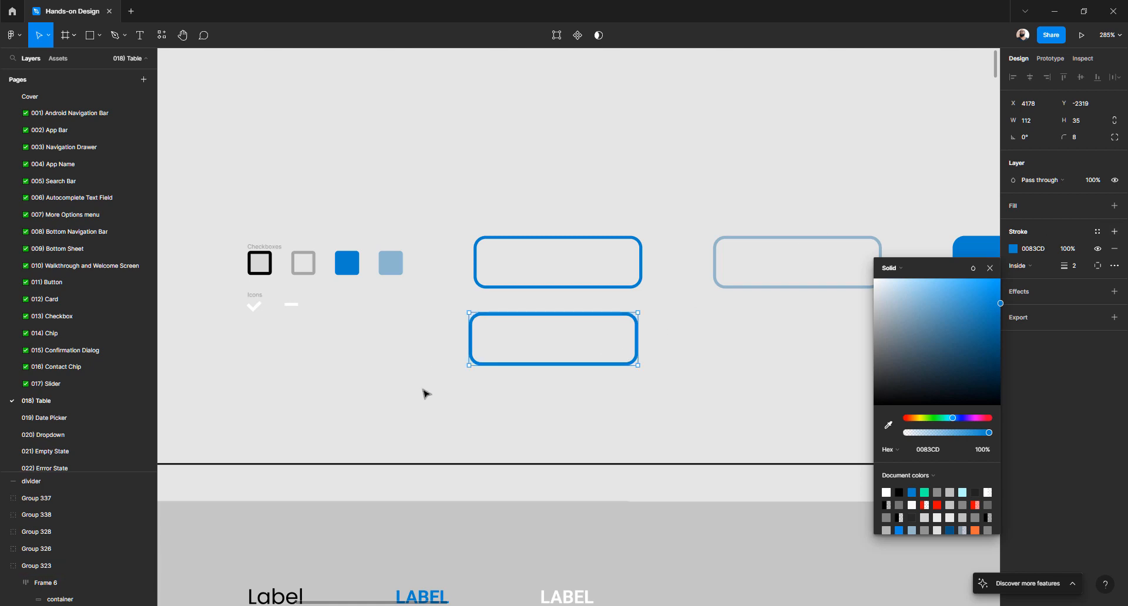
- Align the outlined rectangle under the blue outlined reference button at X 4181 and rename its layer "Button / Ghost"
left_click(441, 391)
left_click(492, 364)
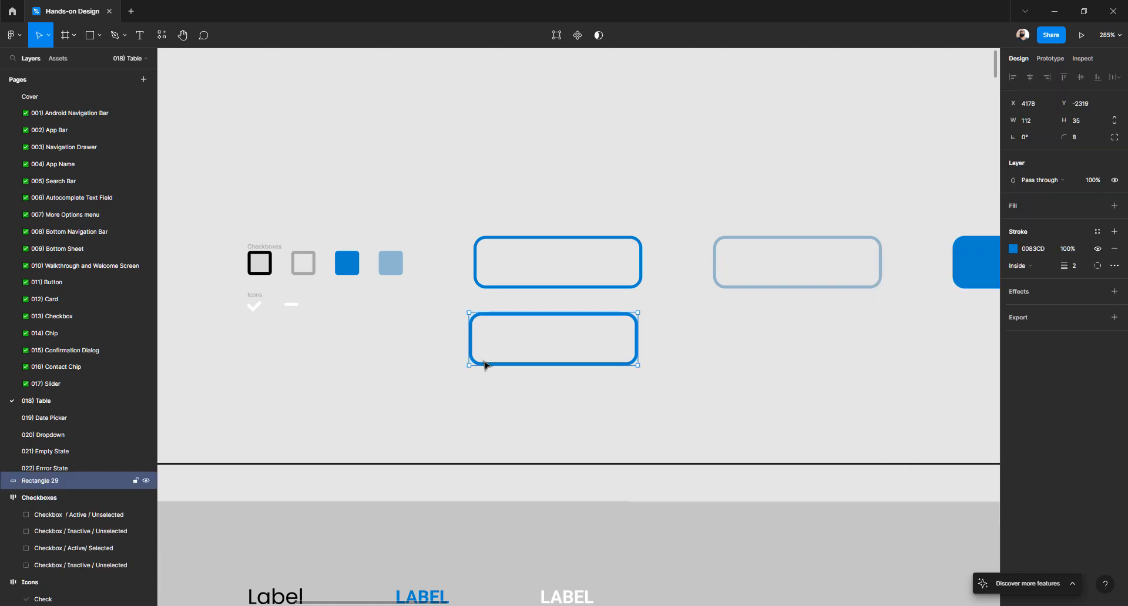
left_click_drag(485, 365, 491, 365)
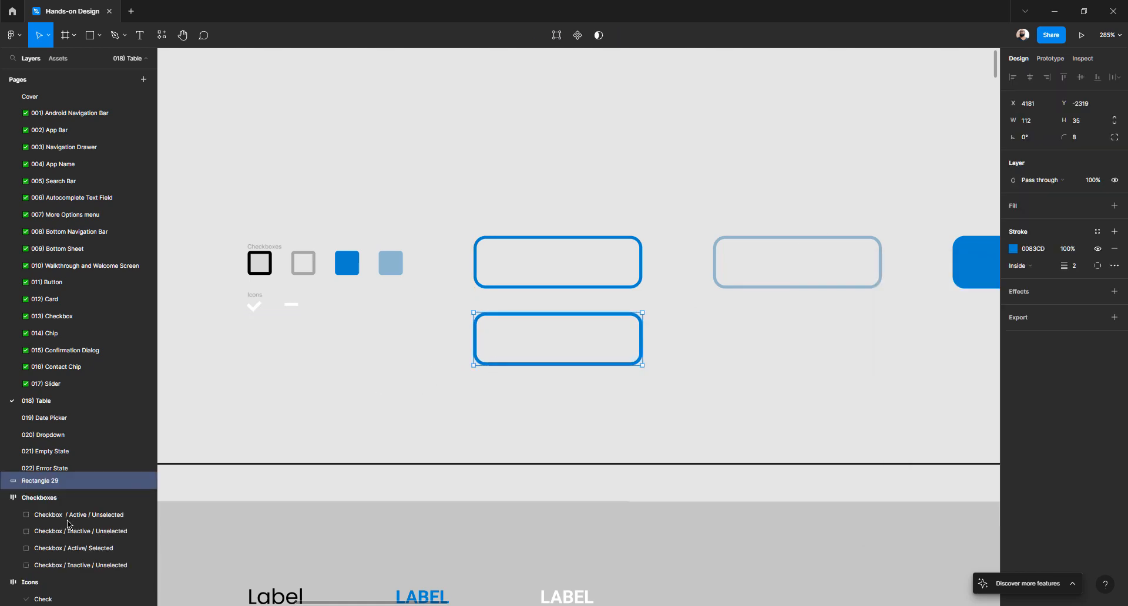
double_click(61, 481)
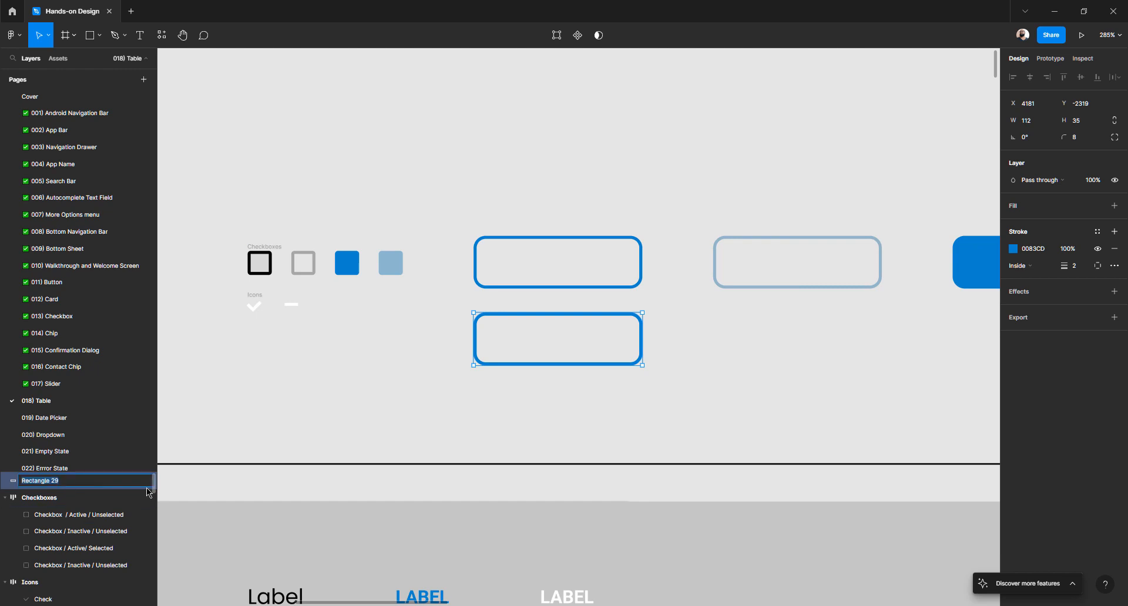
type("Button / Ghost")
key("Return")
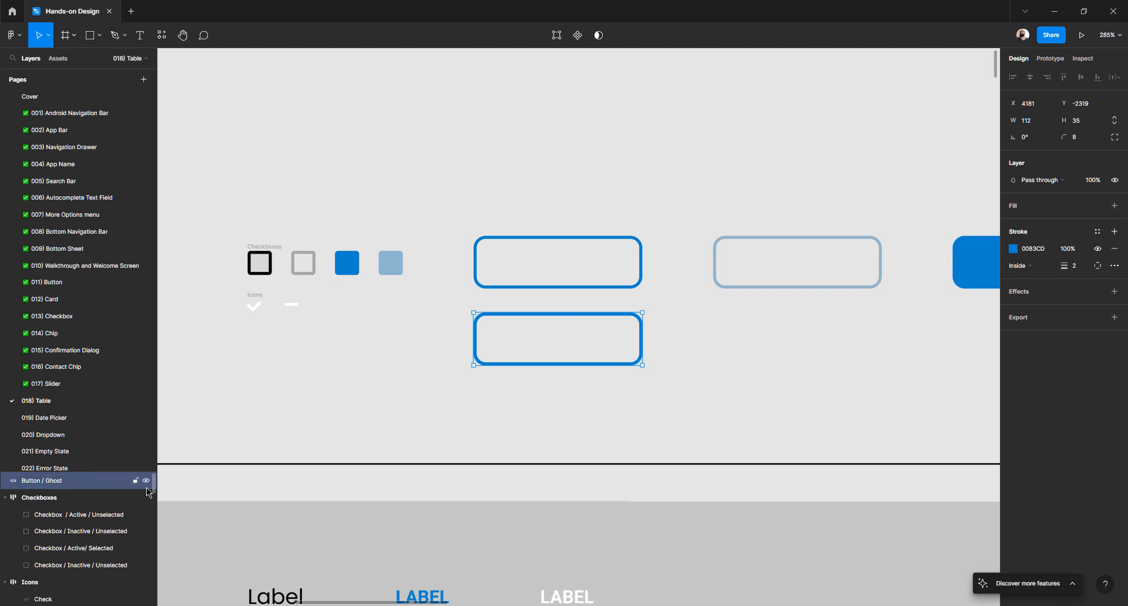
- Extend the ghost button's layer name to "Button / Ghost / Active"
left_click(701, 369)
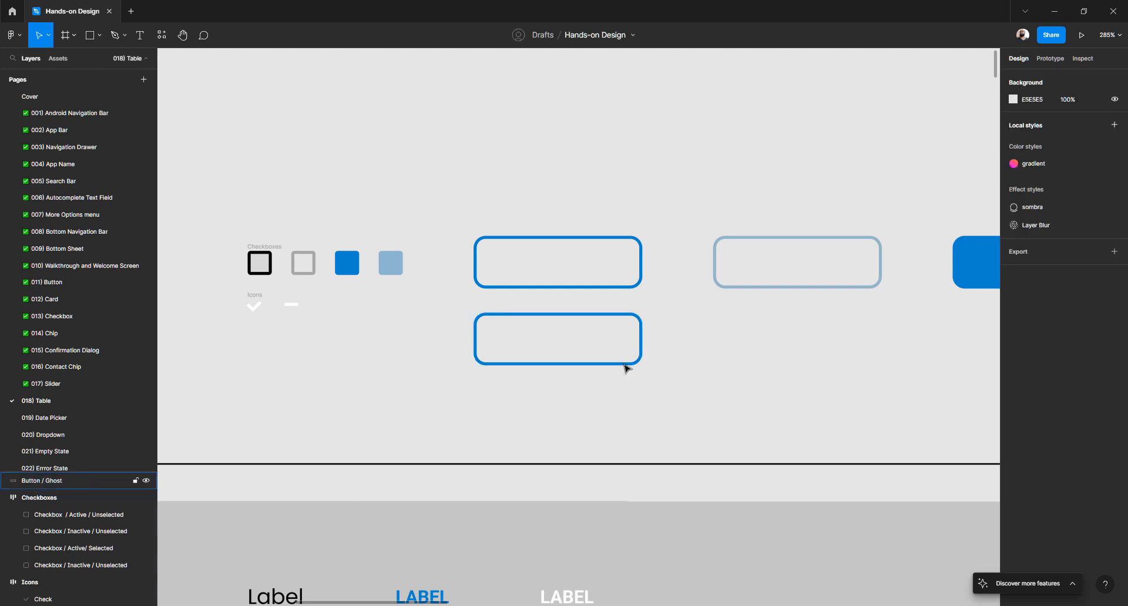
left_click(625, 368)
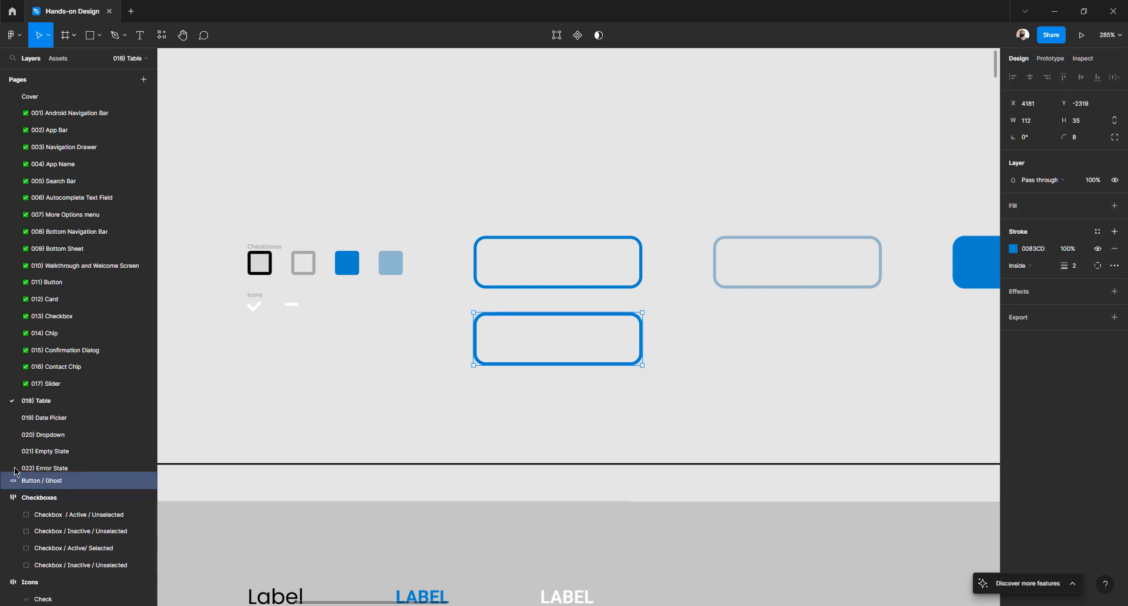
double_click(49, 482)
left_click(82, 488)
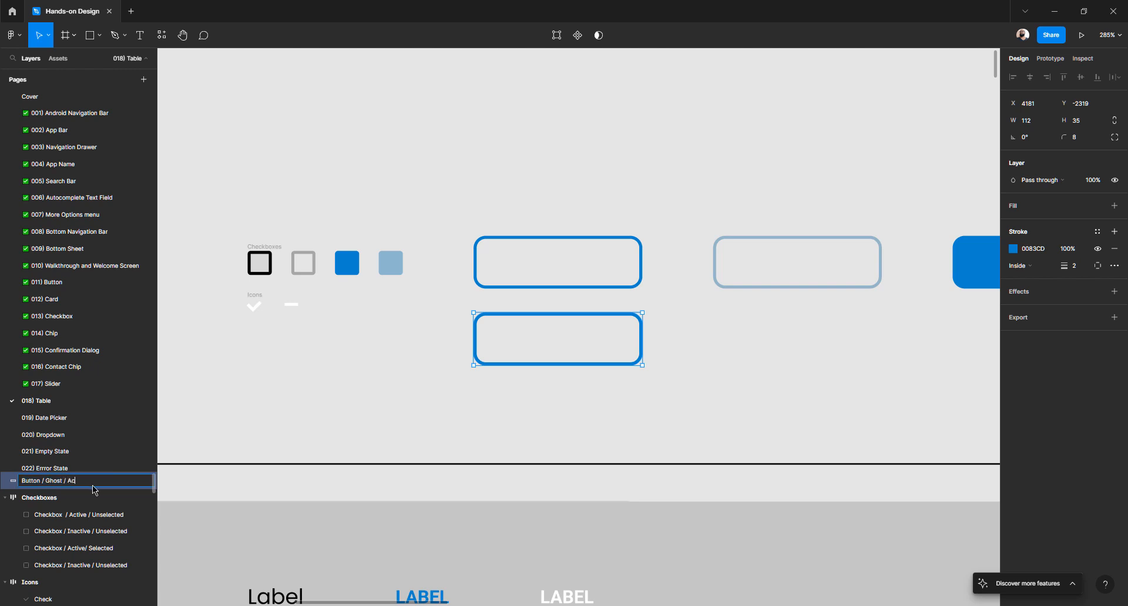
left_click(639, 369)
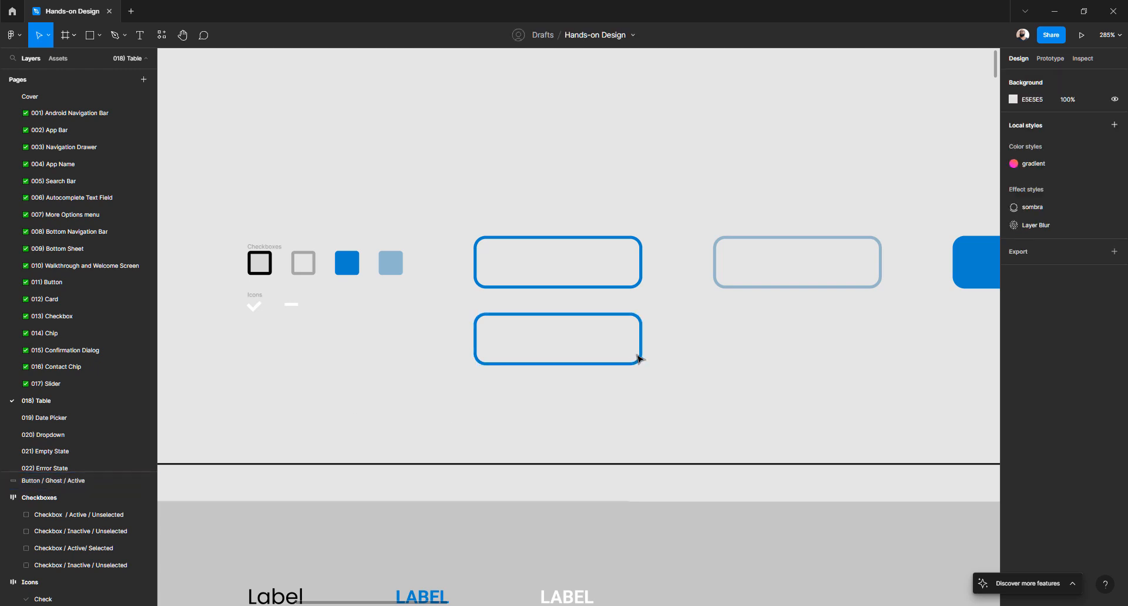
- Duplicate the ghost button below the light-blue outlined reference and rename the copy "Button / Ghost / Inactive"
left_click_drag(640, 347, 885, 343)
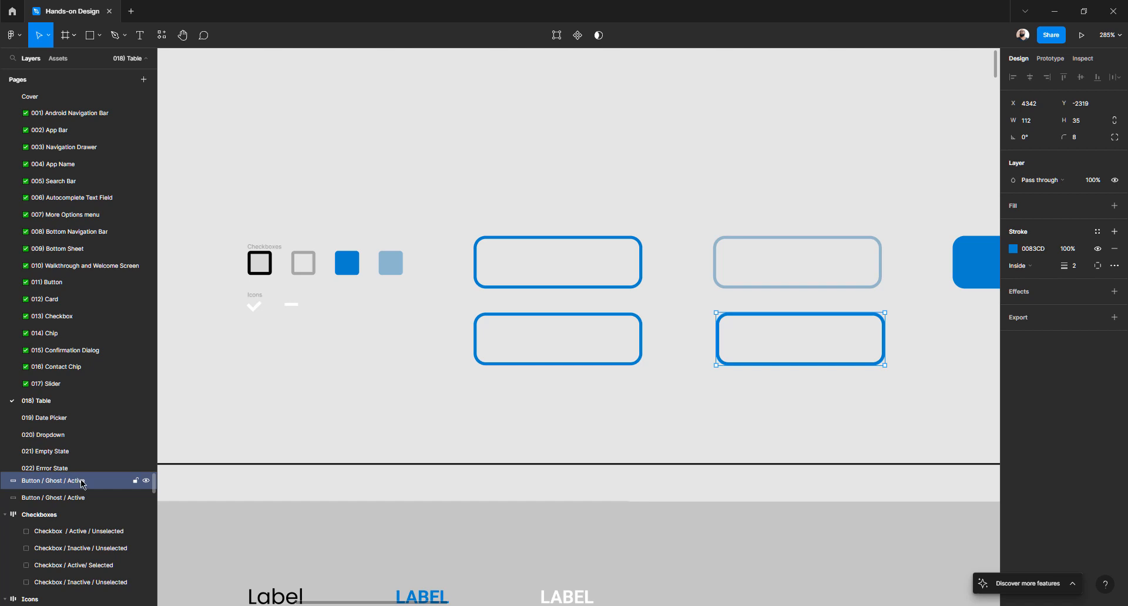
double_click(82, 484)
type("Ina")
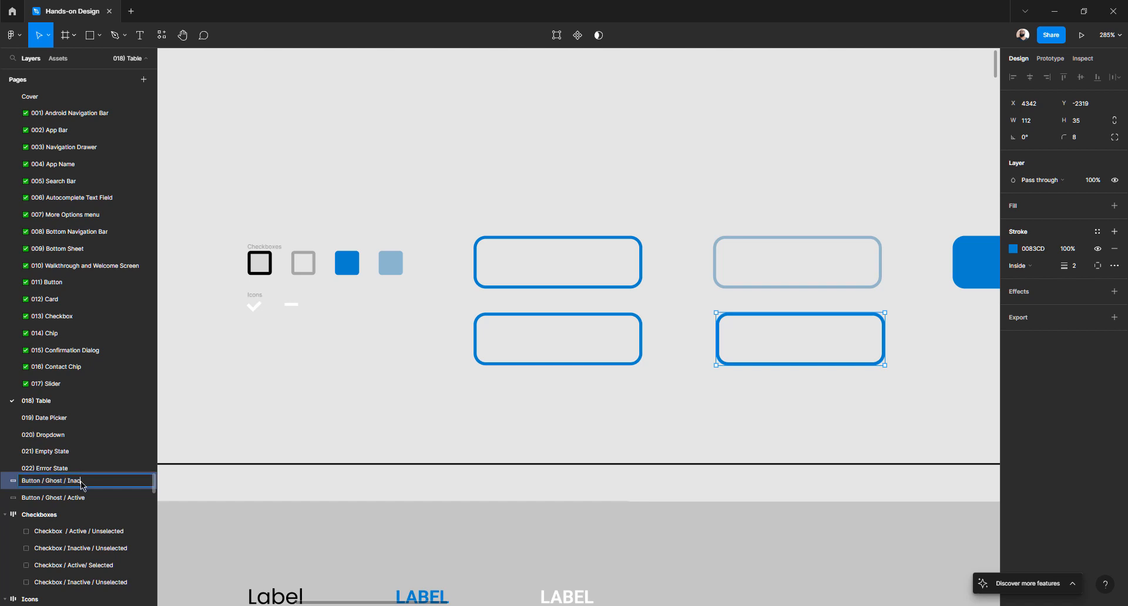
type("ctive")
left_click(540, 410)
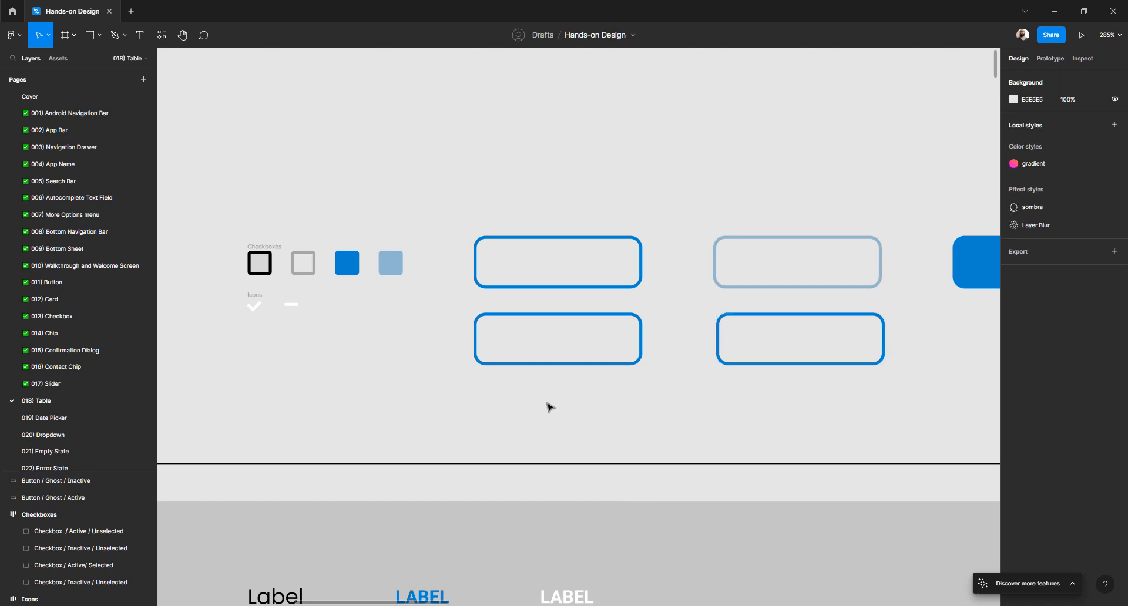
- Recolor the inactive ghost button's stroke with the light blue sampled from the light-blue checkbox
scroll(617, 364, "right", 3)
left_click(729, 329)
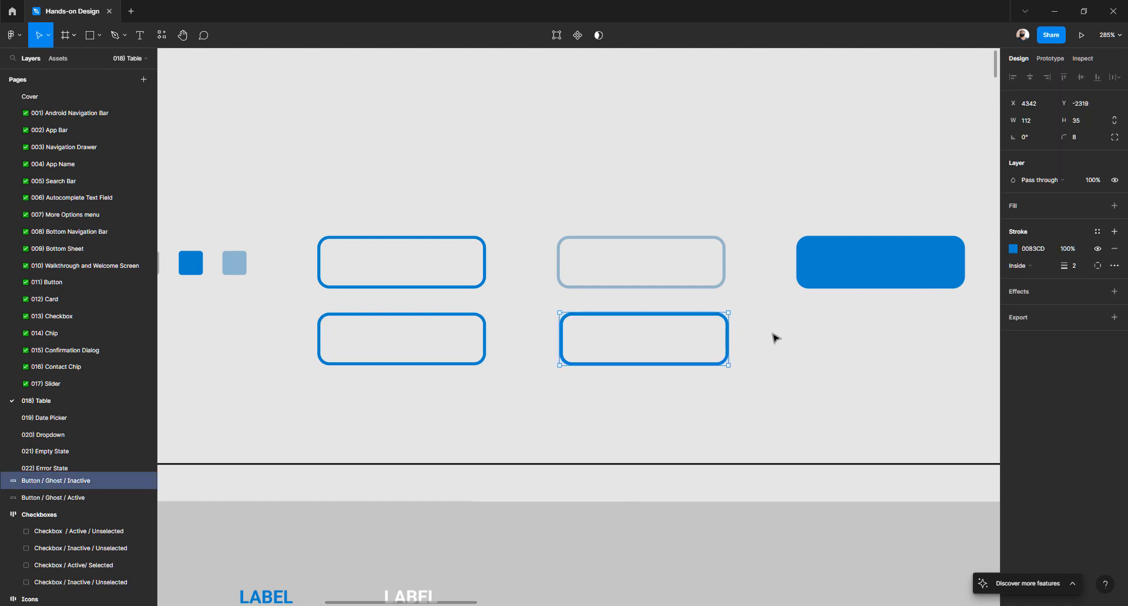
left_click(1017, 253)
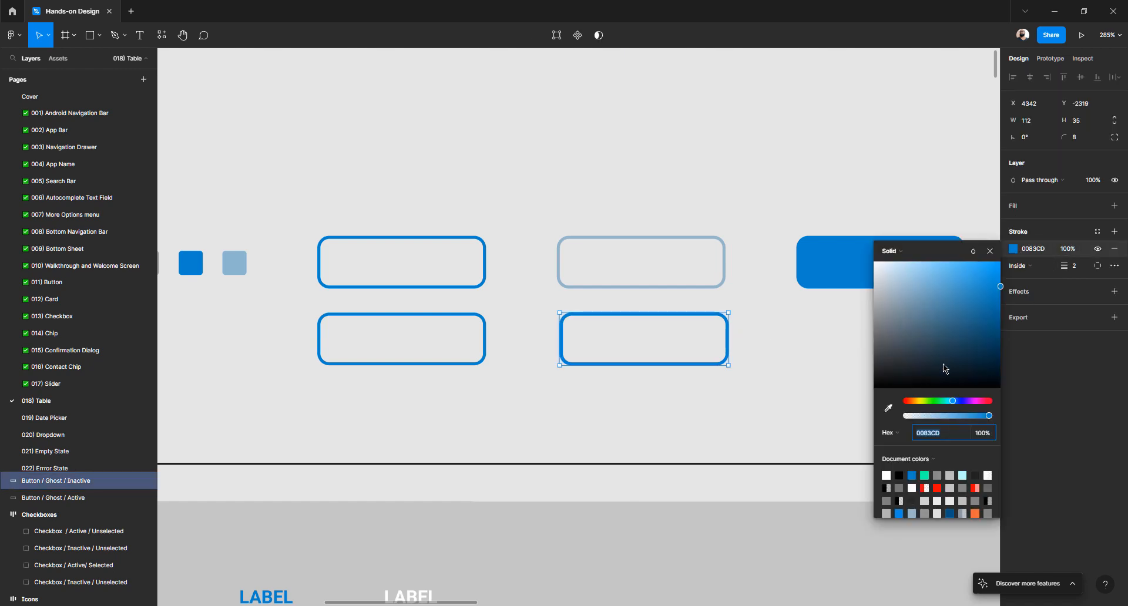
left_click(888, 407)
left_click(236, 263)
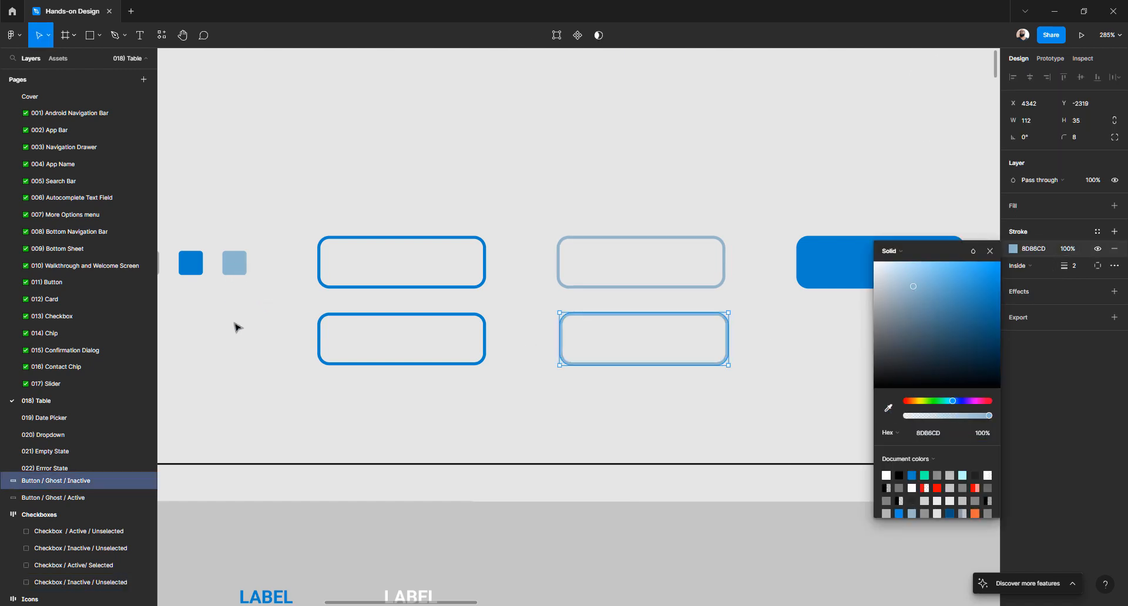
left_click(263, 333)
- Duplicate the inactive ghost button directly below the solid blue reference button, at X 4499
scroll(404, 302, "left", 4)
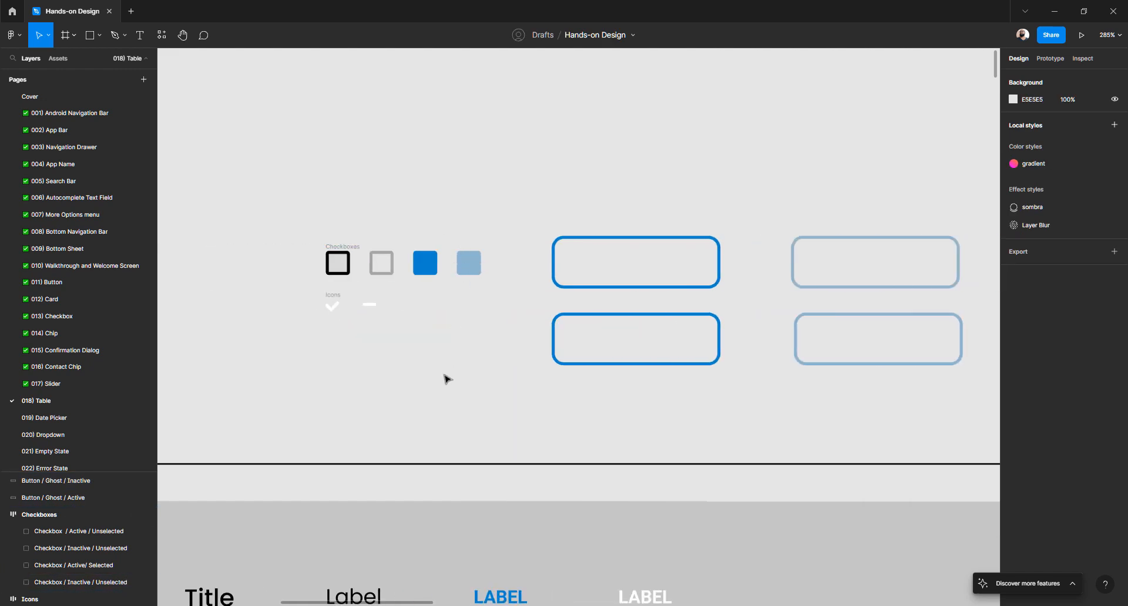
scroll(447, 379, "right", 4)
scroll(446, 379, "right", 4)
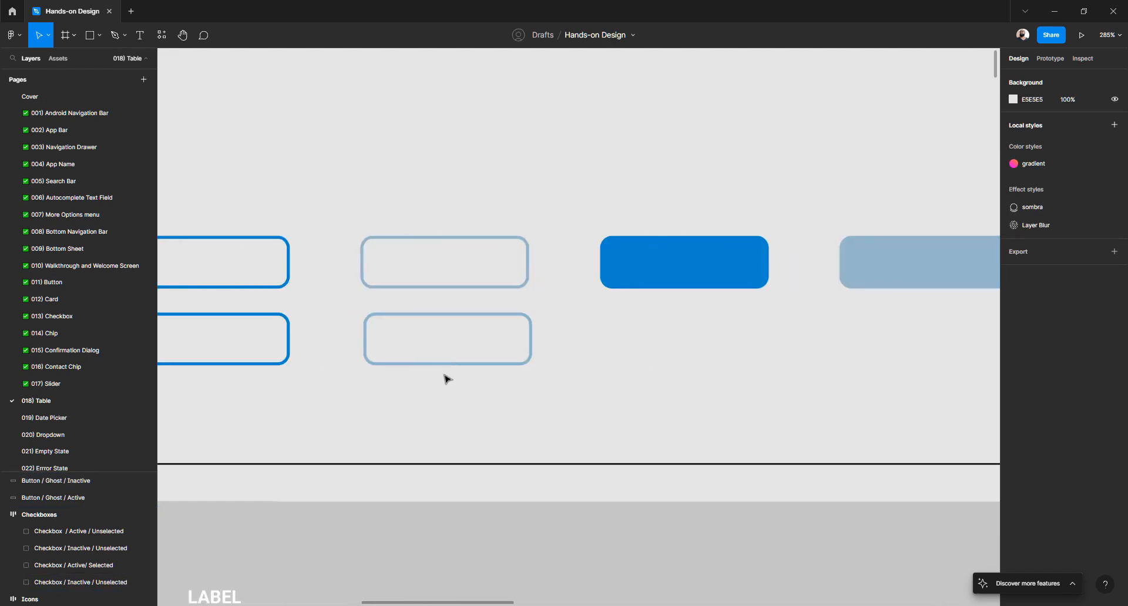
left_click(453, 356)
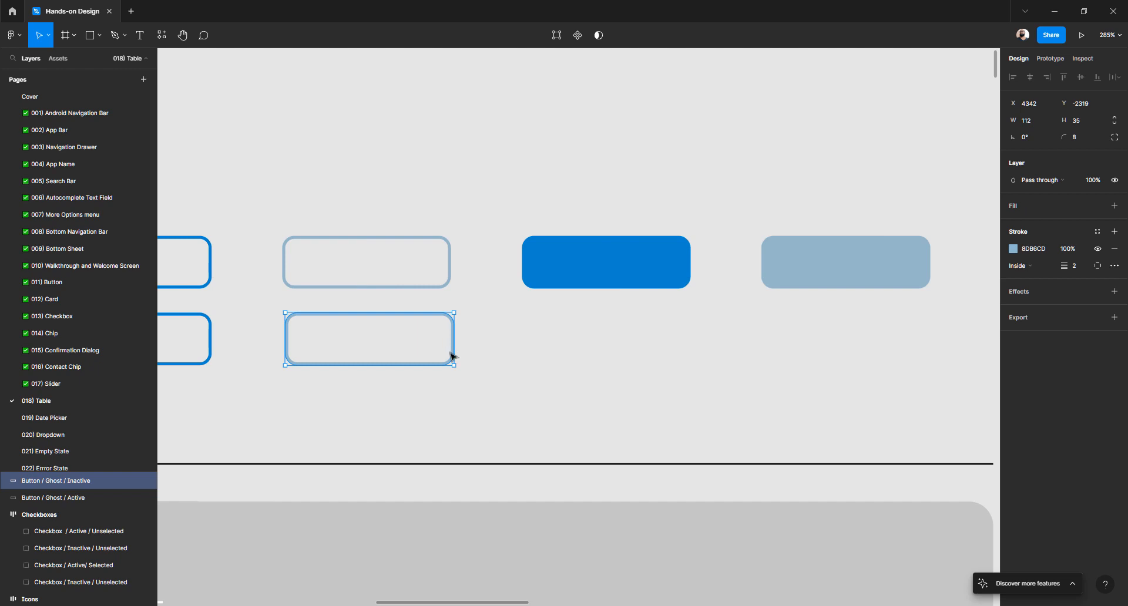
left_click_drag(452, 356, 690, 339)
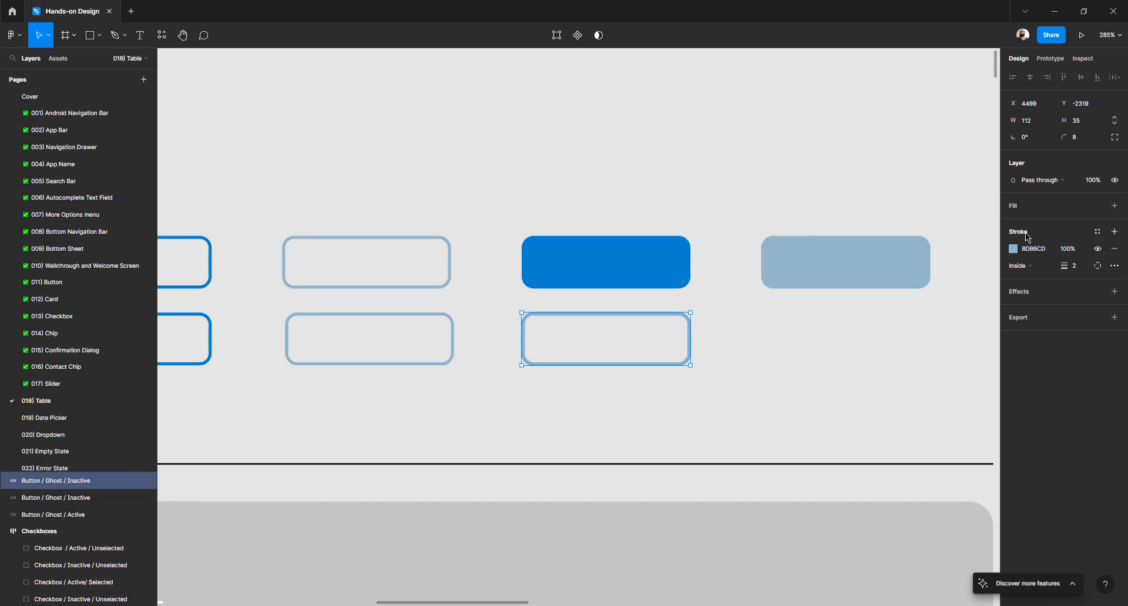
- Replace the new copy's stroke with a solid fill in blue 0083CD sampled from the filled reference button
left_click(1114, 249)
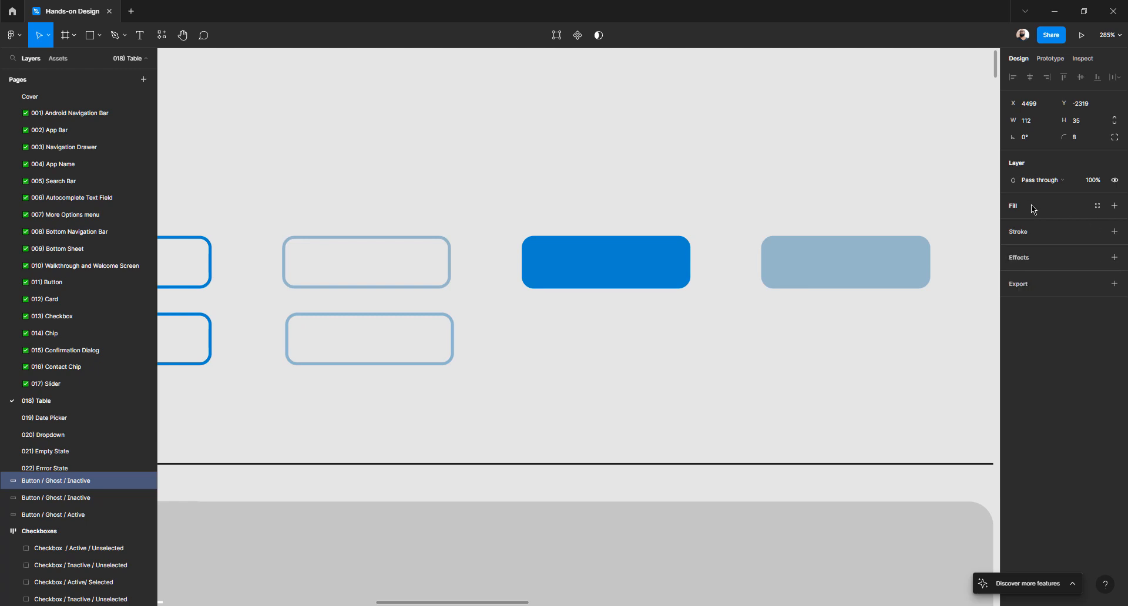
left_click(1015, 207)
left_click(1012, 223)
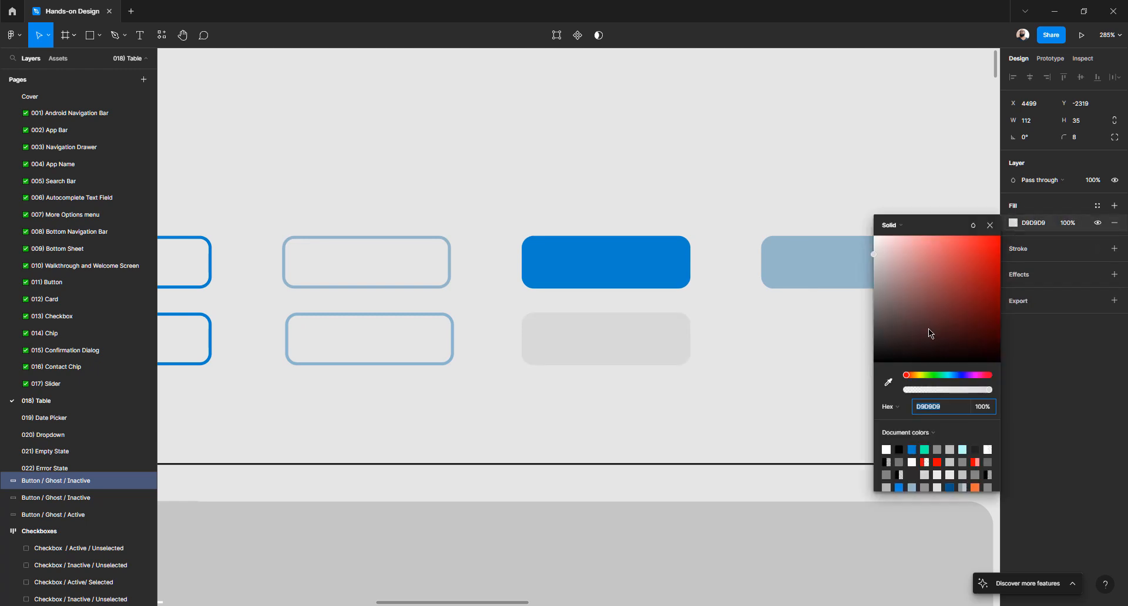
left_click(888, 382)
left_click(649, 259)
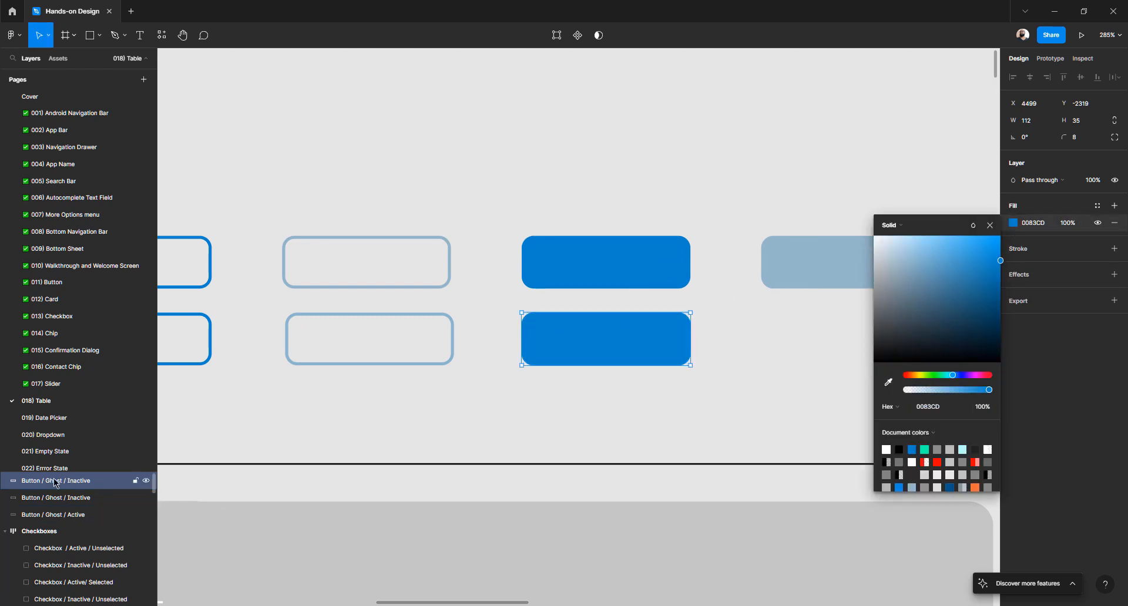
- Rename the solid blue copy's layer "Button / Filled / Inactive"
double_click(88, 480)
double_click(57, 481)
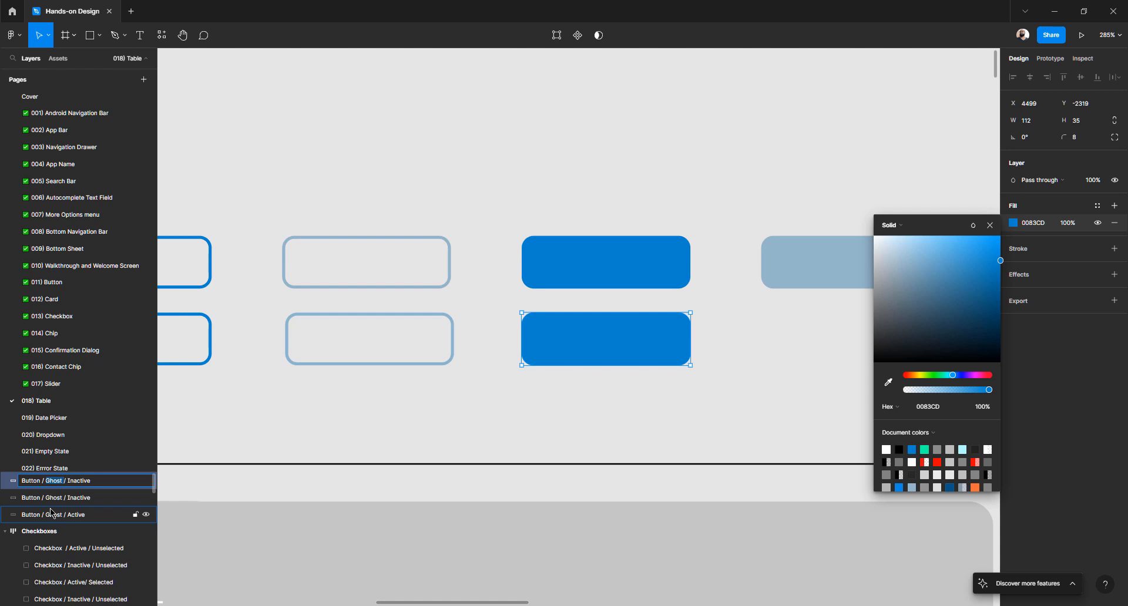
key("BackSpace")
type("Filled")
key("Return")
left_click(521, 385)
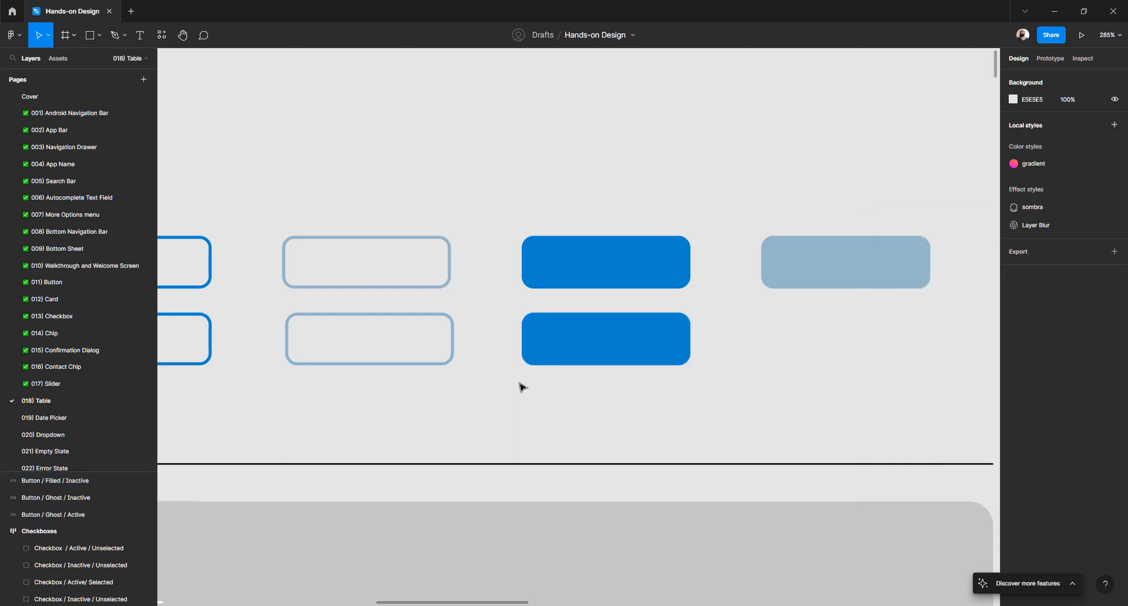
- Duplicate the filled button directly below the solid light-blue reference button, at X 4658
scroll(476, 334, "right", 3)
left_click(464, 337)
left_click_drag(464, 338, 674, 337)
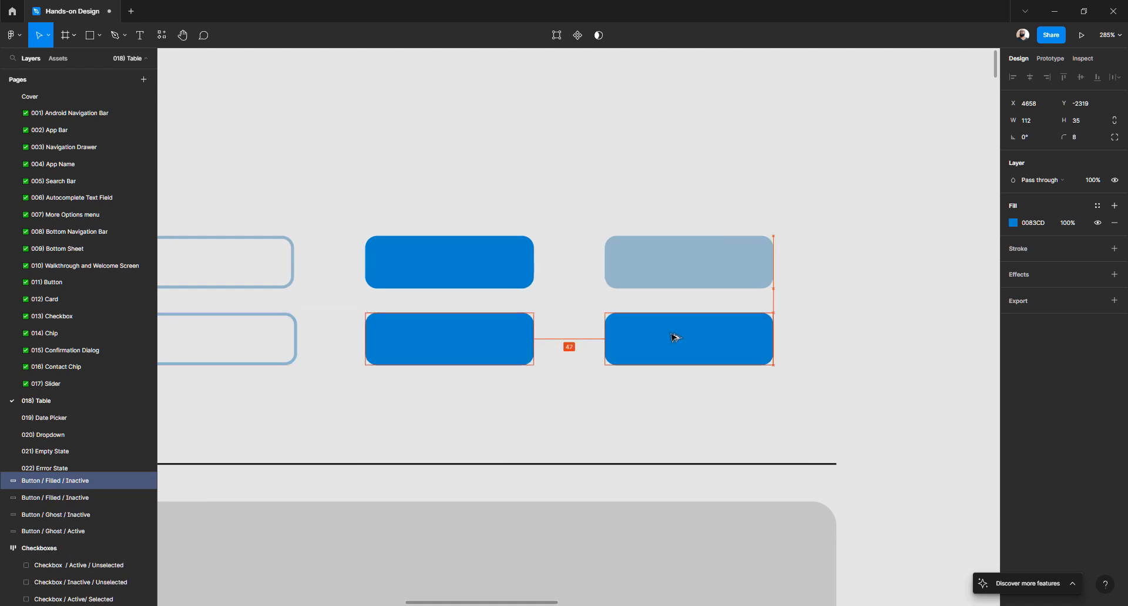
- Rename the original solid blue button's layer "Button / Filled / Active"
left_click(460, 347)
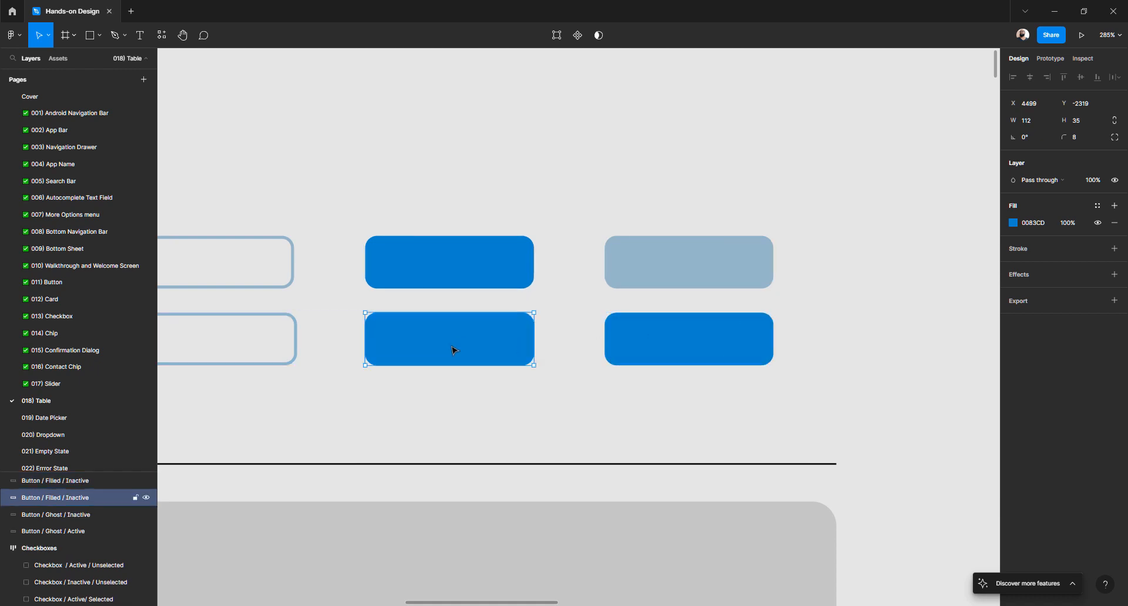
double_click(85, 499)
double_click(79, 498)
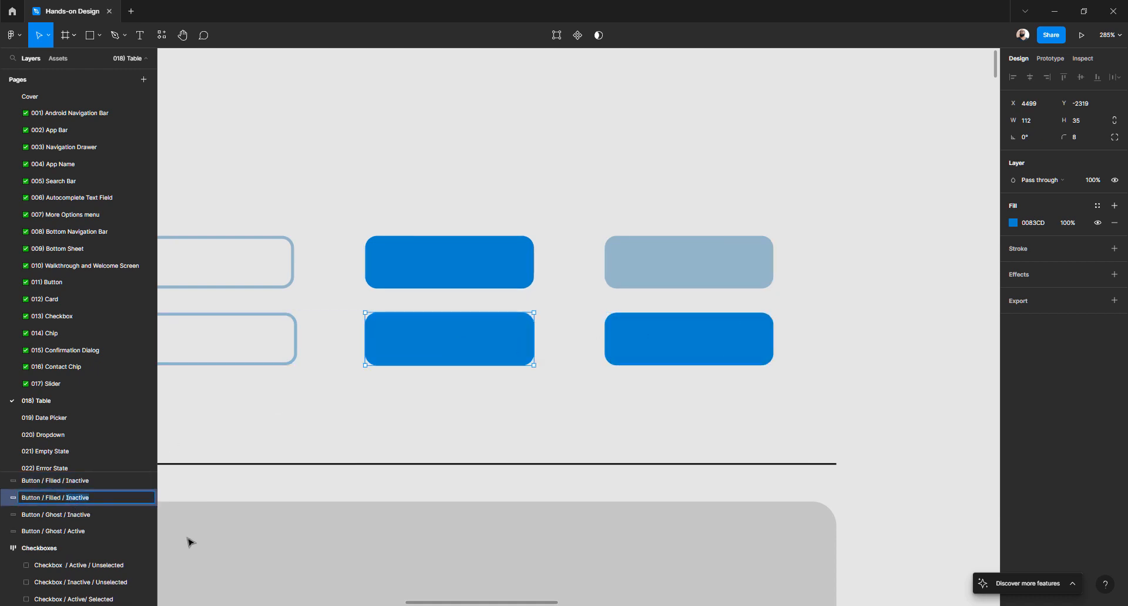
type("Active")
key("Return")
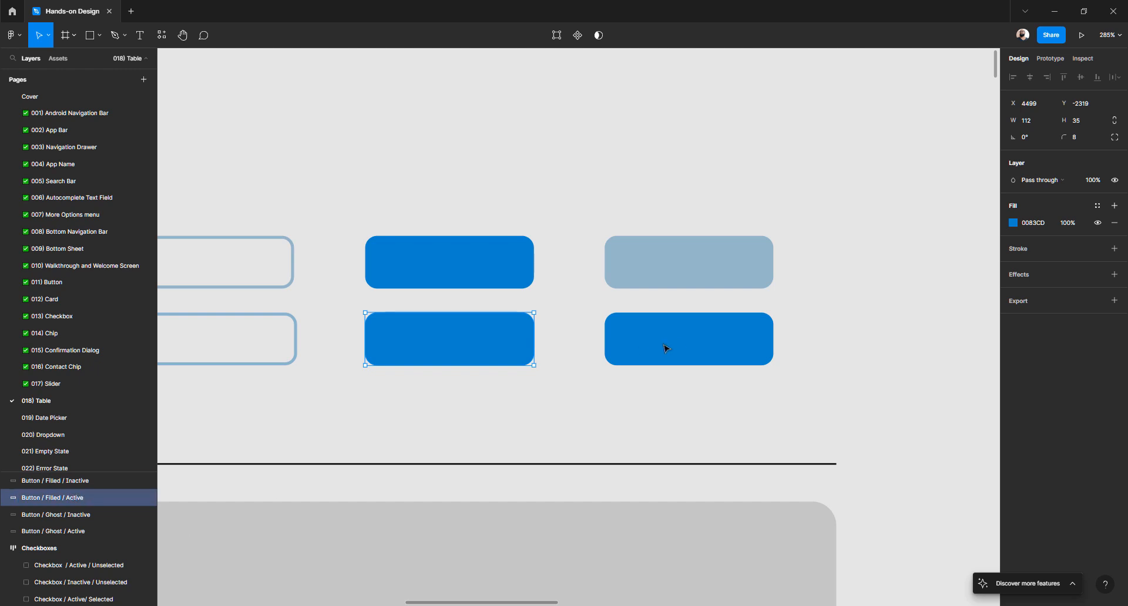
- Recolor the inactive filled button with the light blue sampled from the reference button above it
left_click(681, 348)
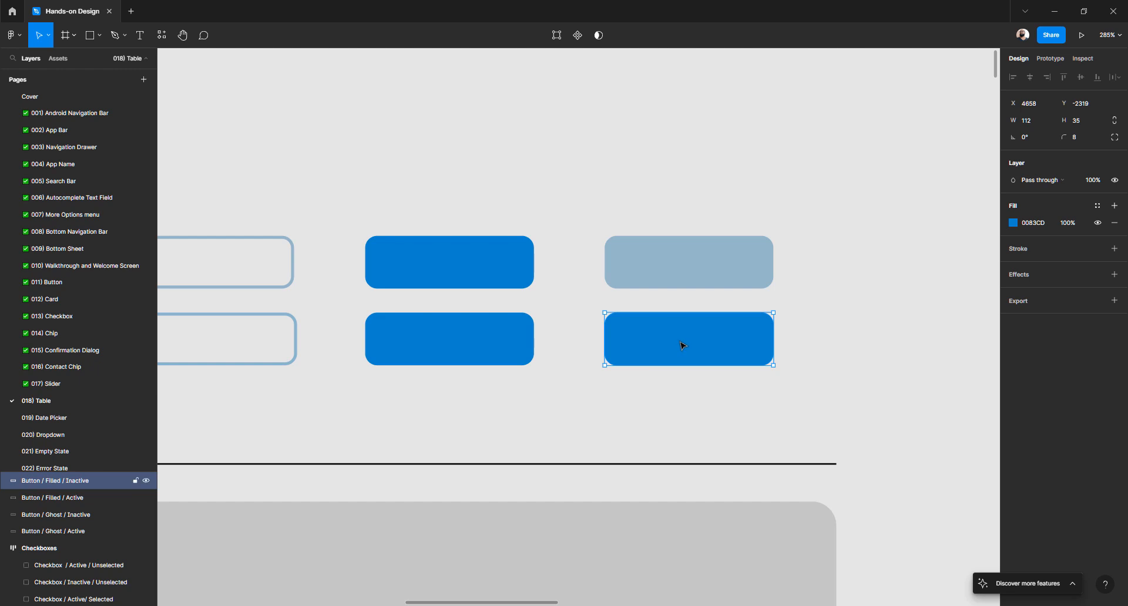
left_click(691, 261)
key("Escape")
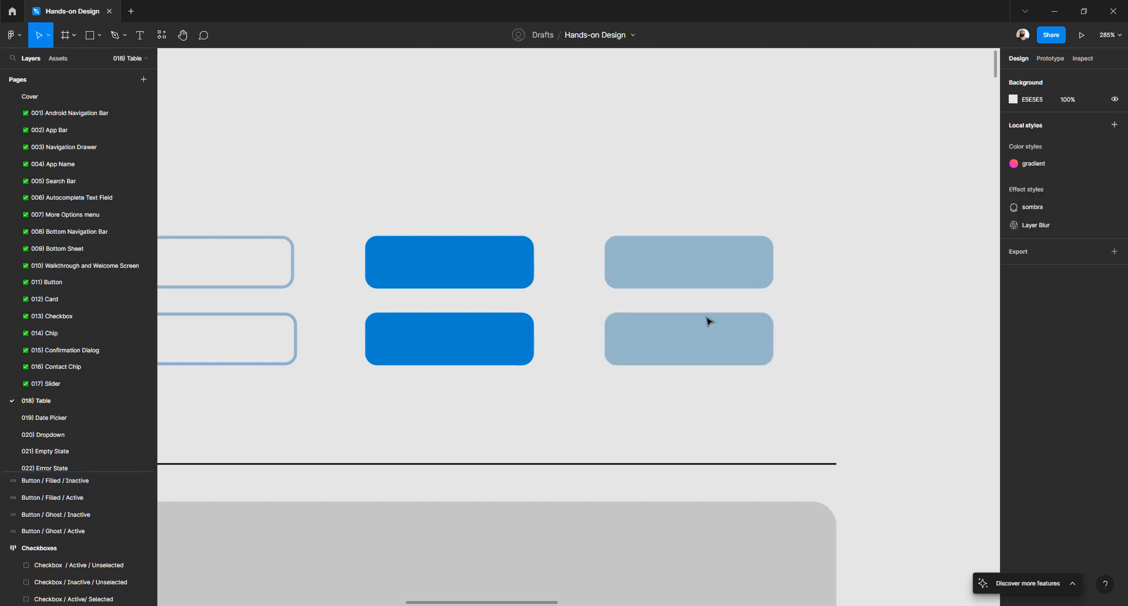
scroll(702, 319, "down", 5)
left_click(625, 297)
key("Escape")
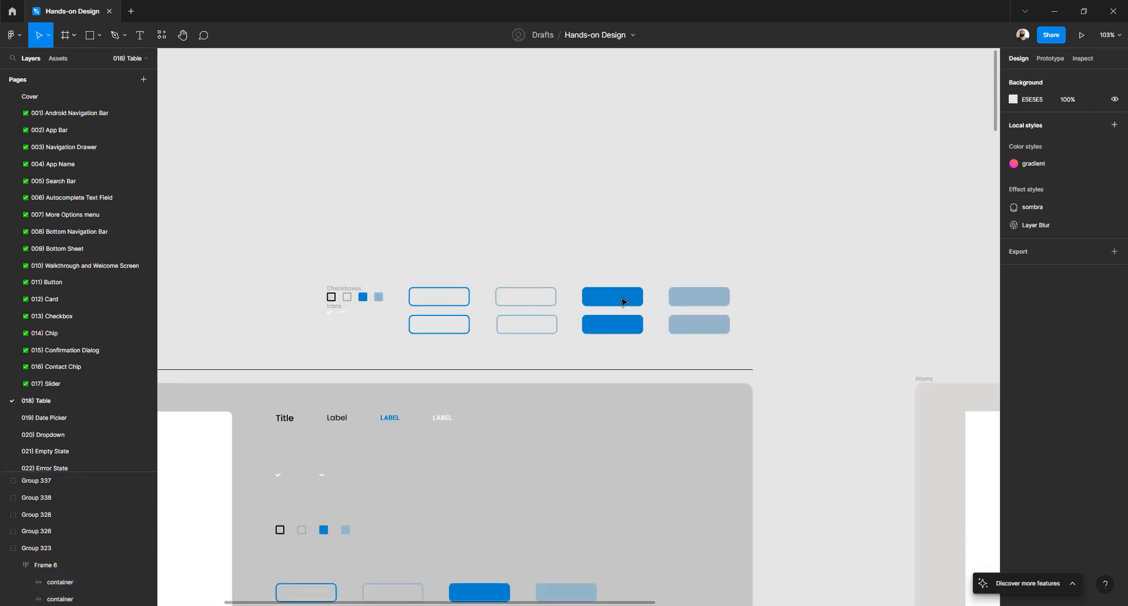
- Delete the reference button group above the recreated buttons and select the four recreated buttons below it
left_click(713, 296)
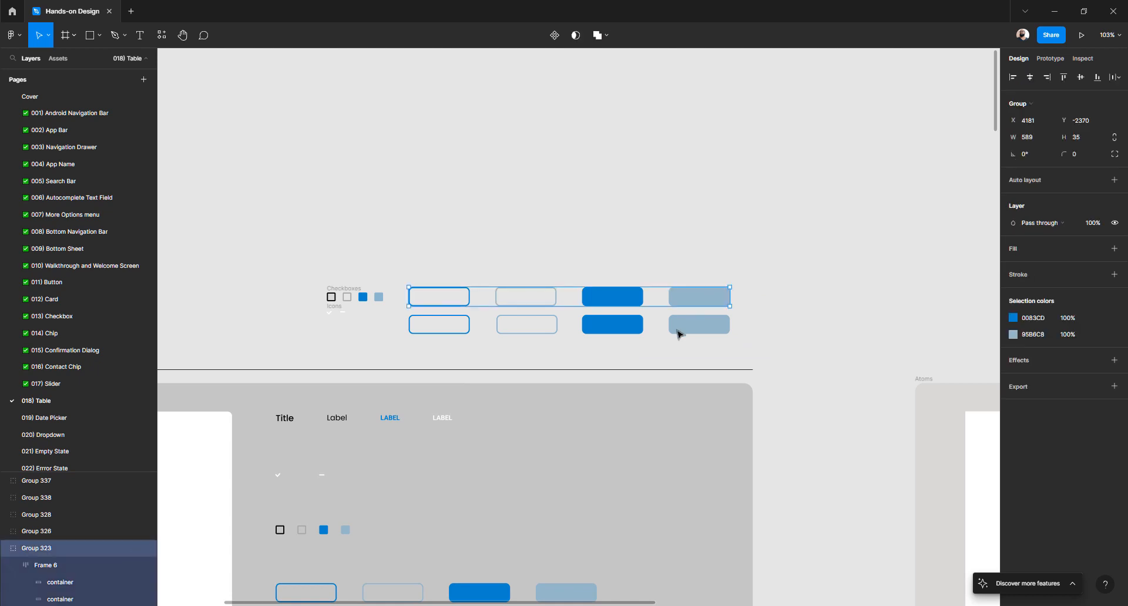
key("Delete")
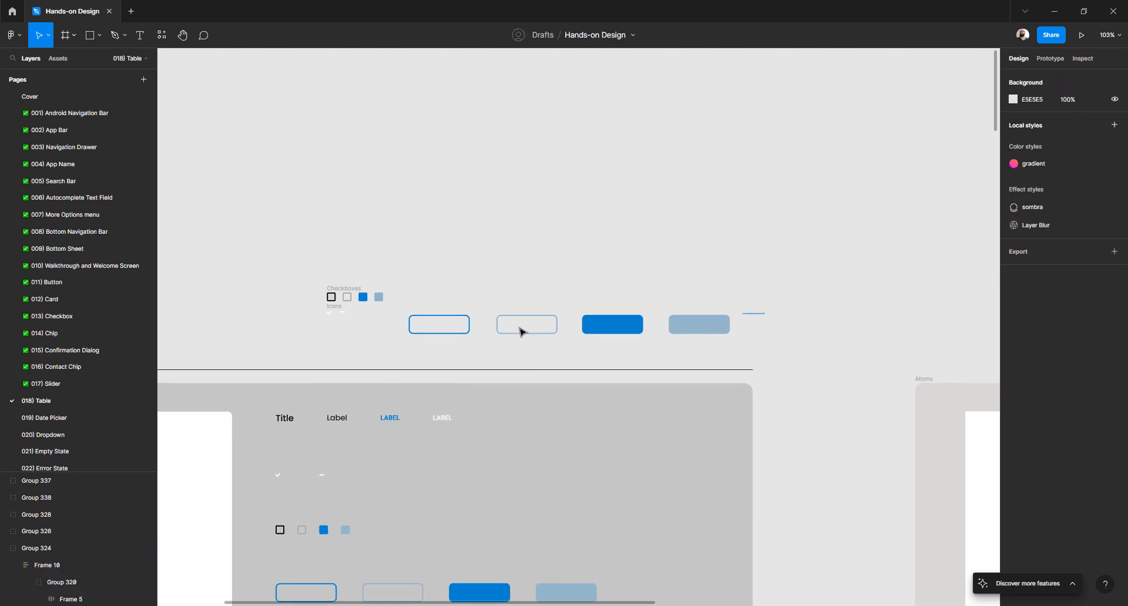
left_click_drag(765, 312, 425, 349)
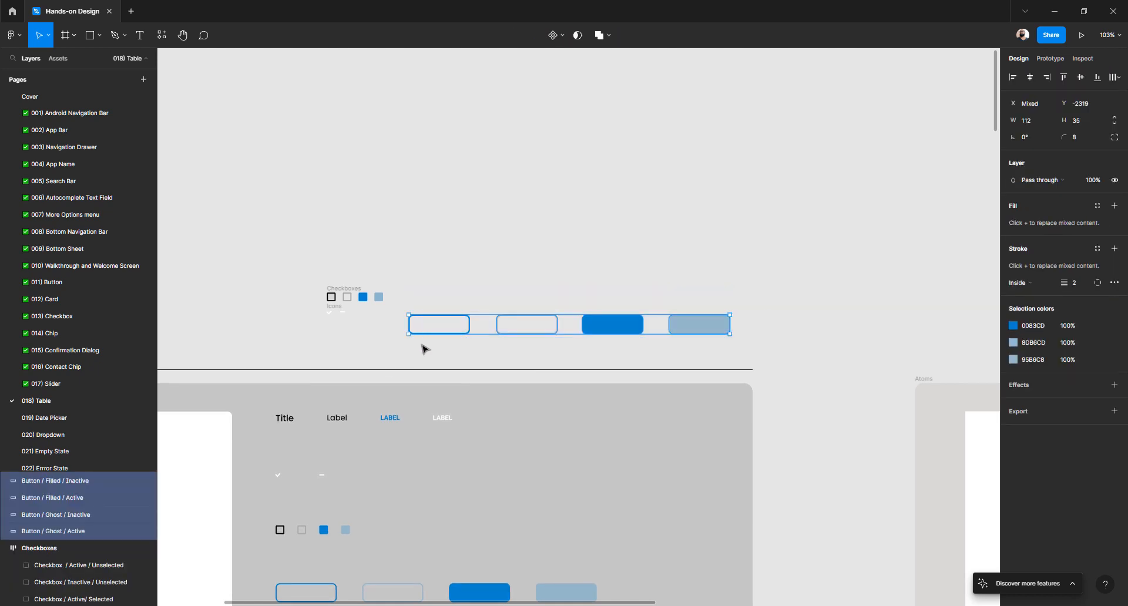
key("shift+a")
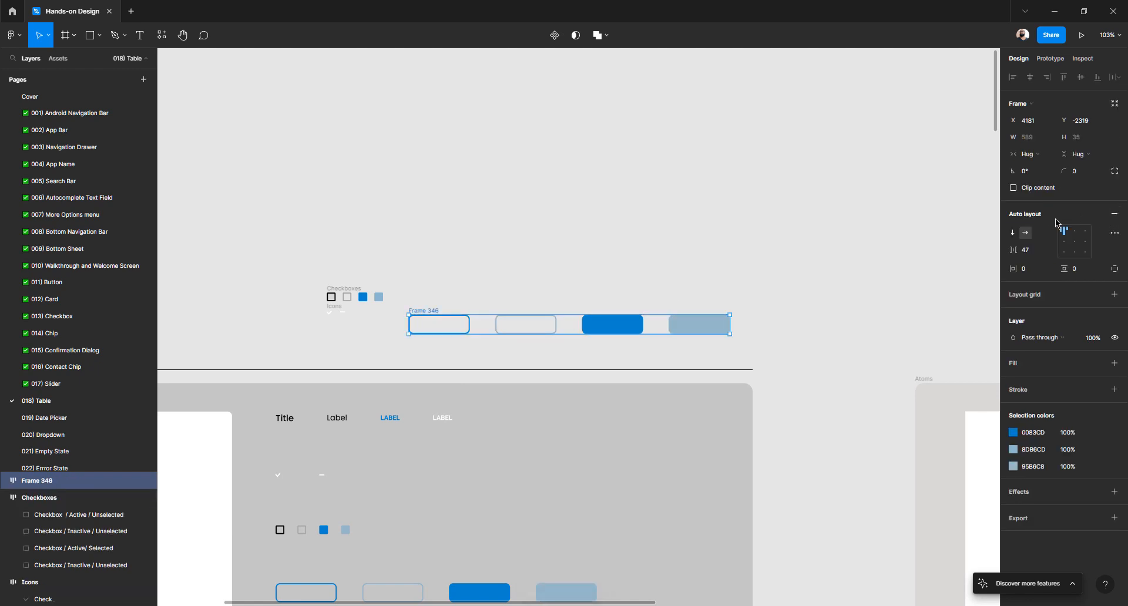
left_click(1114, 216)
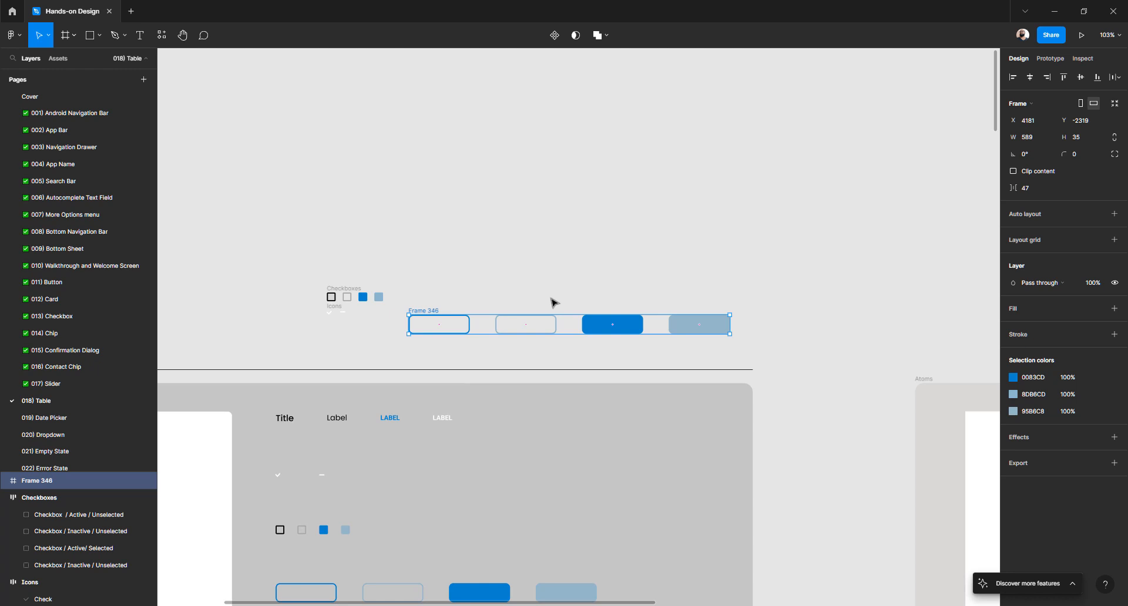
key("ctrl+shift+g")
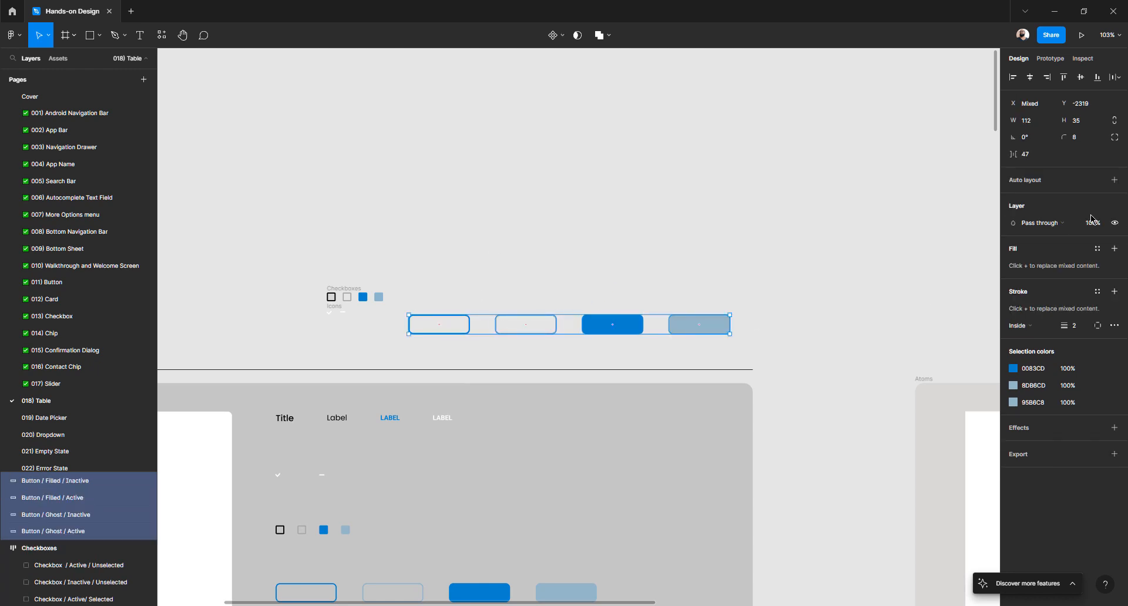
- Apply horizontal auto layout to the four selected buttons and rename the resulting frame "Buttons"
left_click(1111, 182)
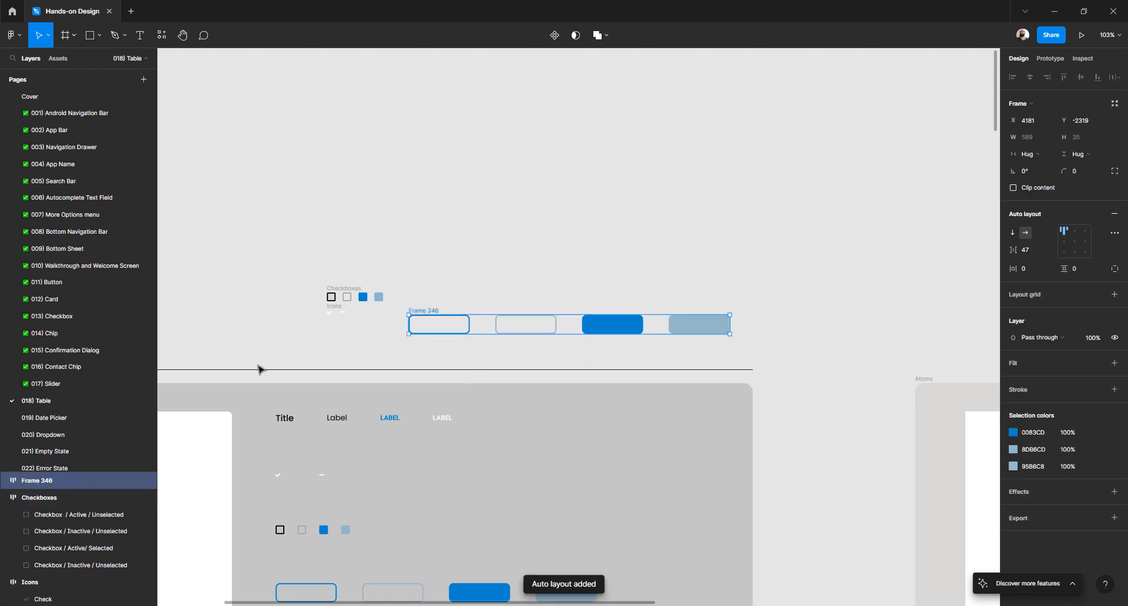
key("ctrl+r")
type("Buy")
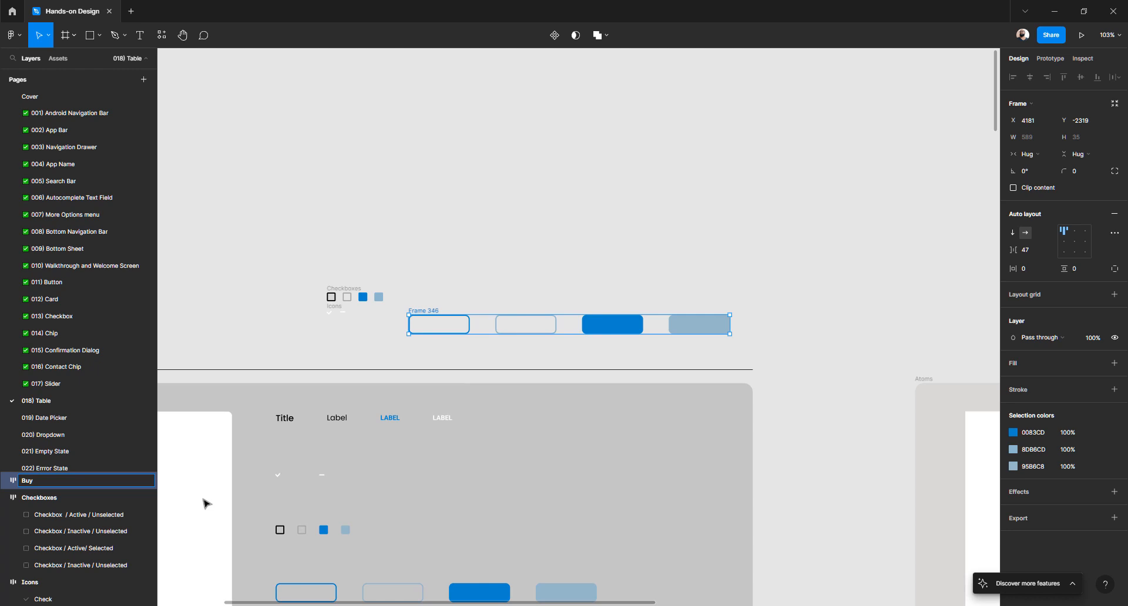
type("ttons")
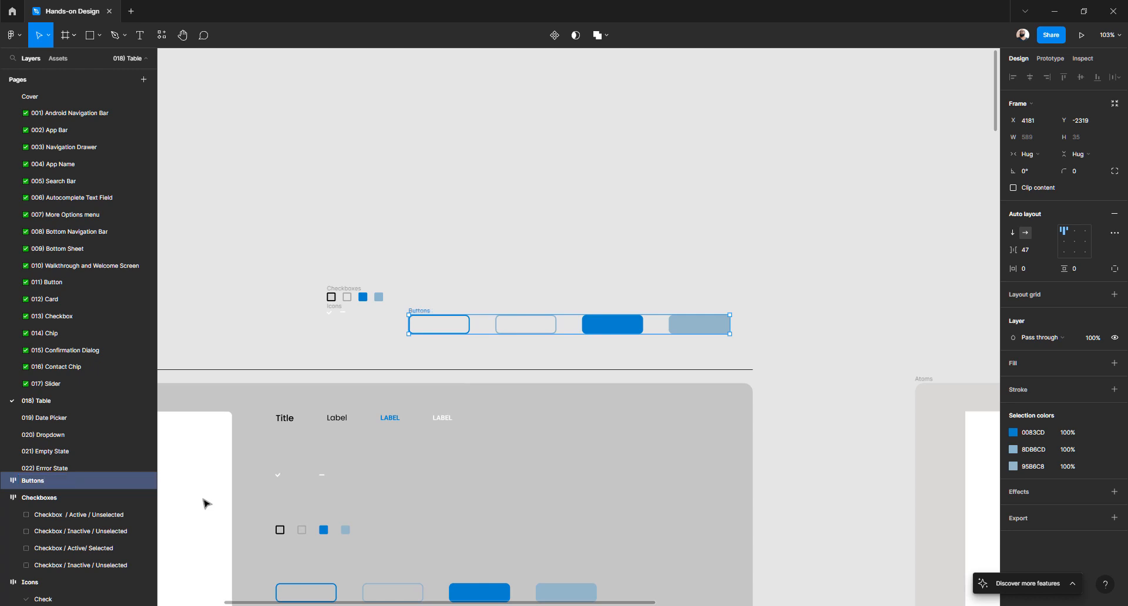
- Move the Buttons frame above the checkboxes and combine the Buttons, Checkboxes and Icons frames in a vertical auto layout
left_click(472, 272)
left_click_drag(424, 304, 341, 242)
left_click_drag(278, 193, 692, 357)
key("shift+a")
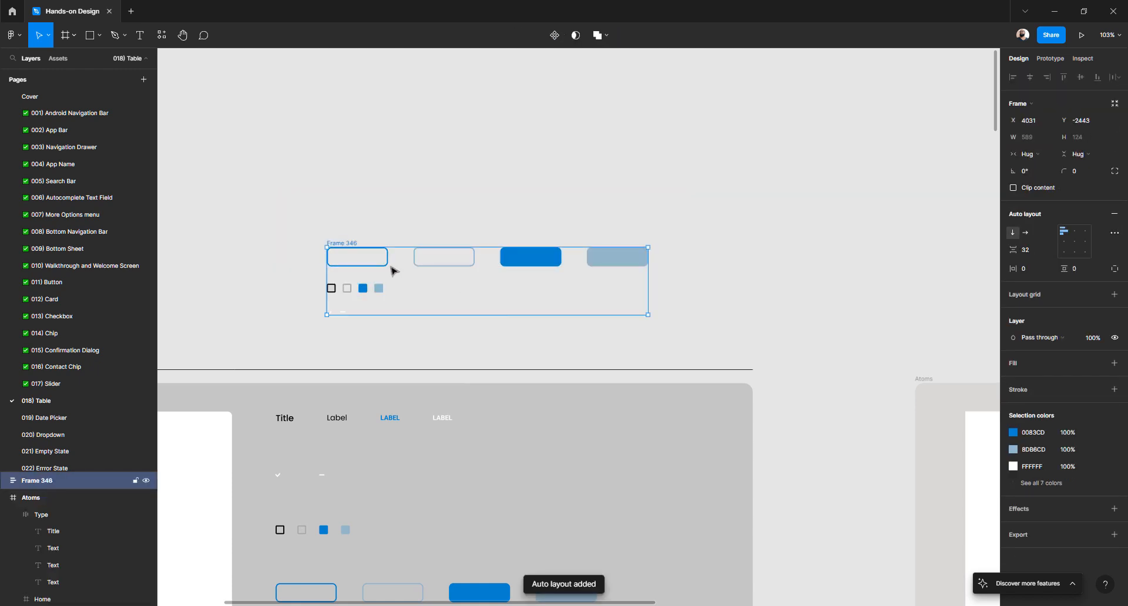
- Set the vertical spacing between the rows of the combined auto layout frame to 64
left_click(1033, 253)
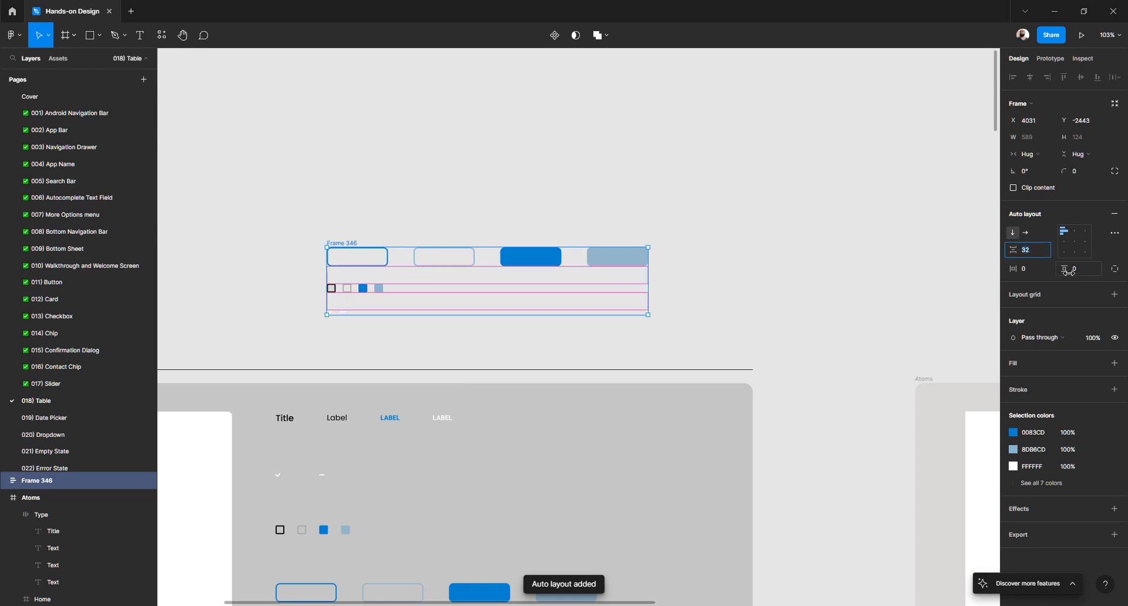
type("64")
key("Return")
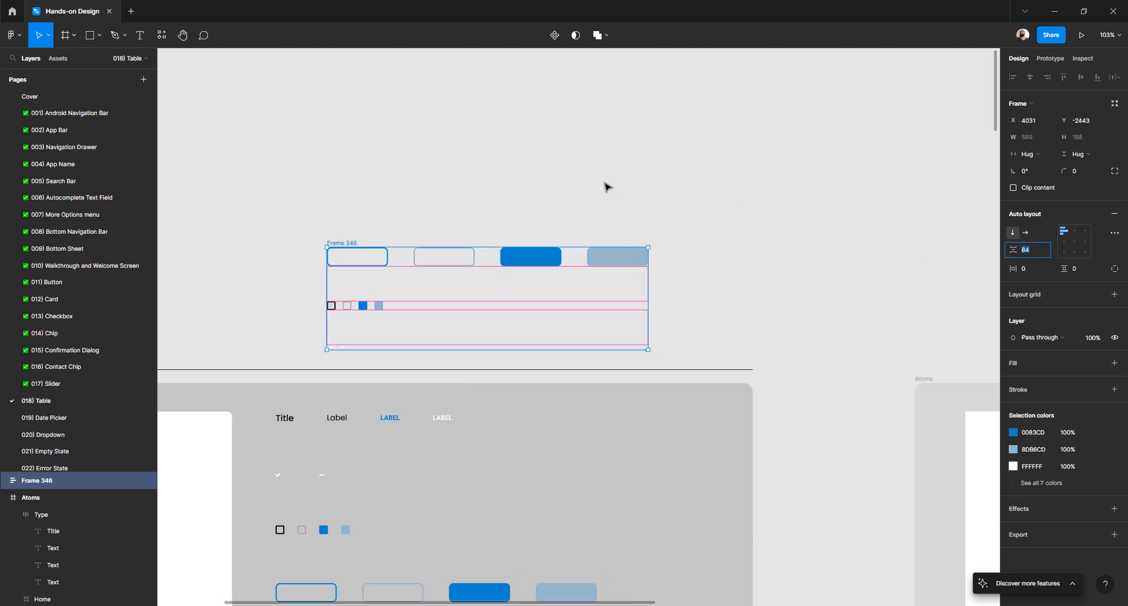
- Move the combined frame higher on the empty canvas, to Y -2723
scroll(396, 212, "down", 2)
scroll(352, 195, "down", 1)
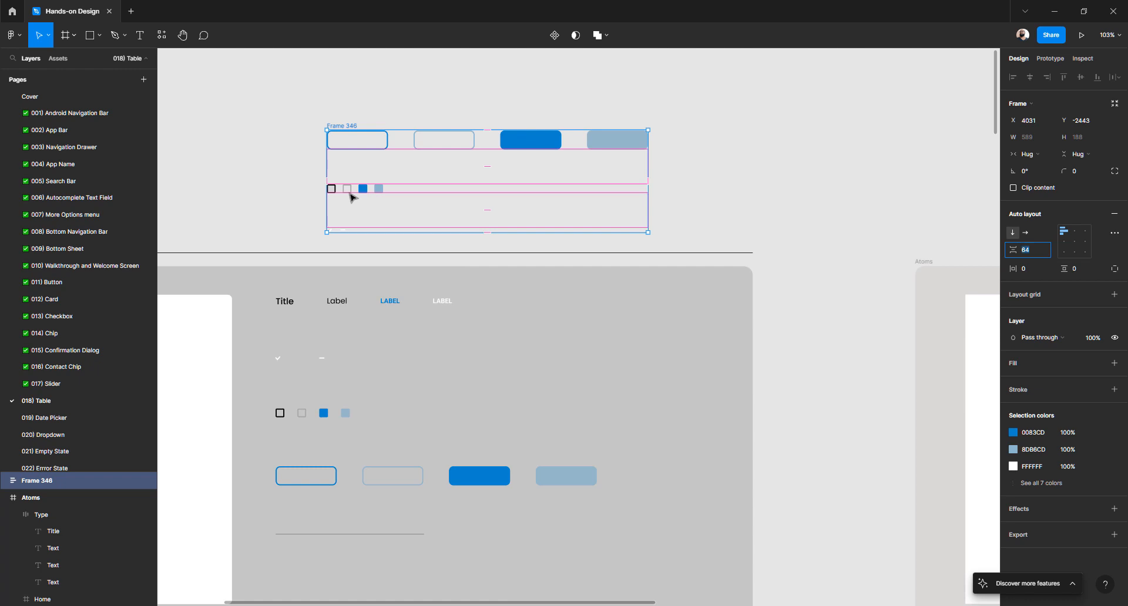
scroll(385, 349, "down", 1)
scroll(386, 353, "up", 4)
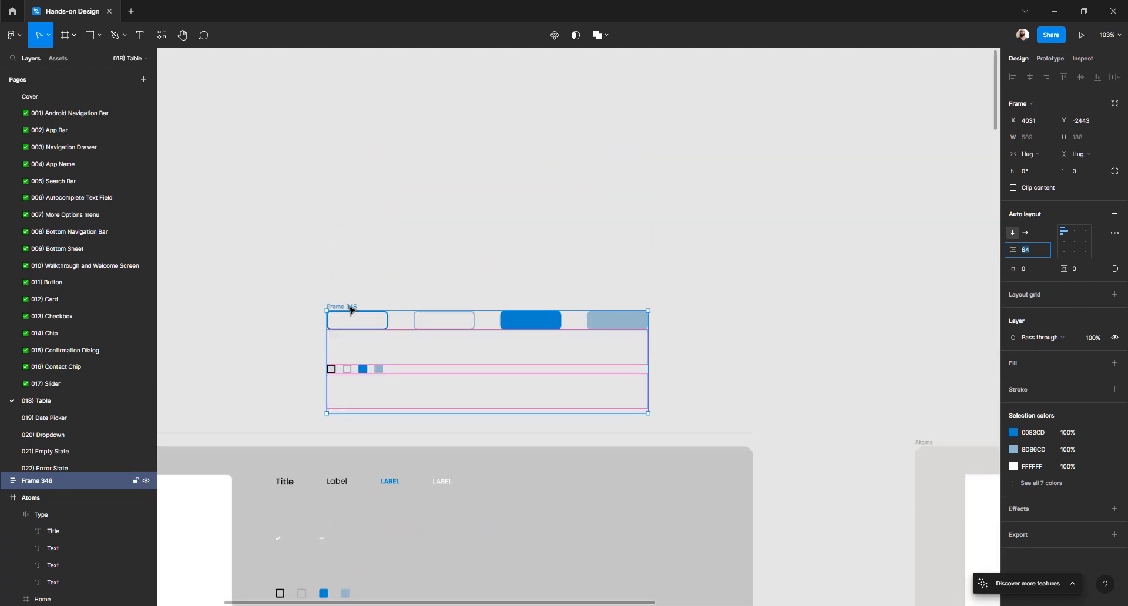
left_click_drag(350, 310, 365, 157)
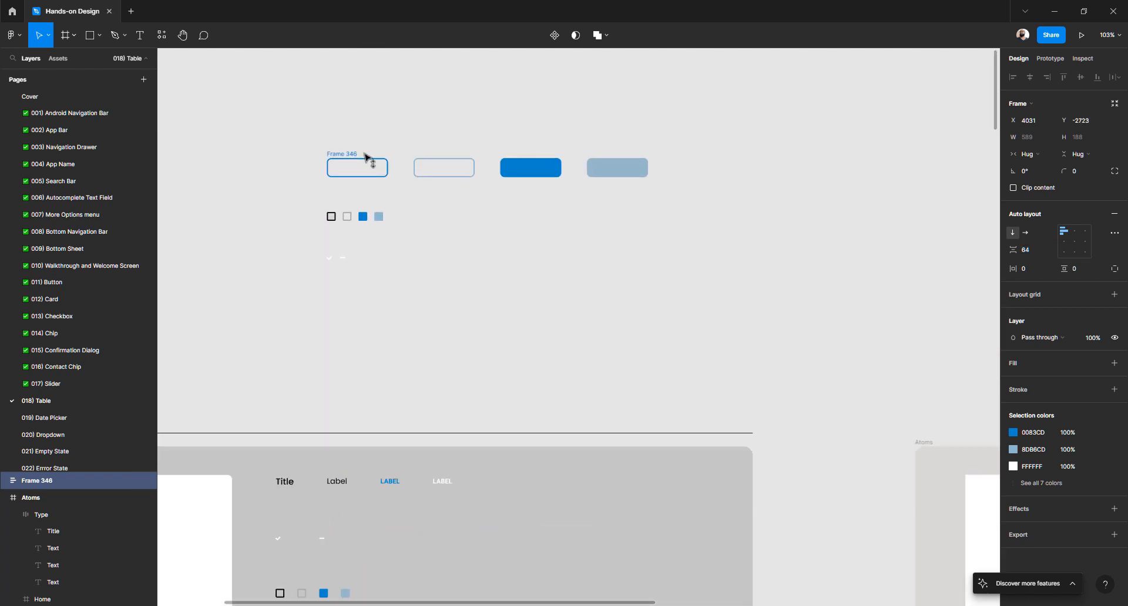
left_click(312, 300)
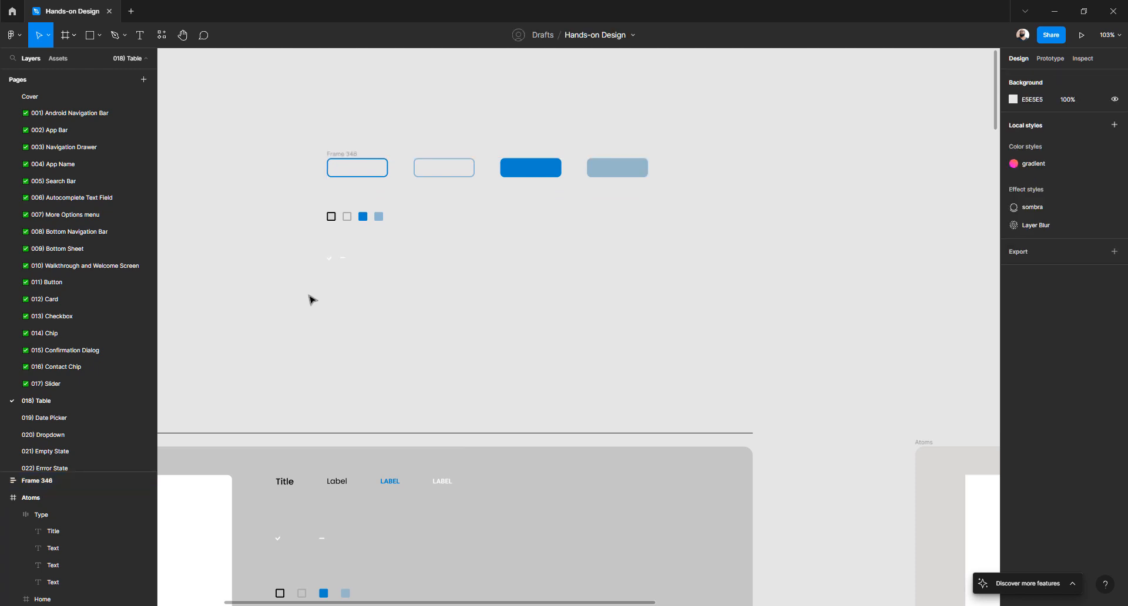
- Move the combined frame into the recreated Atoms frame, below its row of titles, at X 464, Y 127
scroll(312, 300, "down", 3)
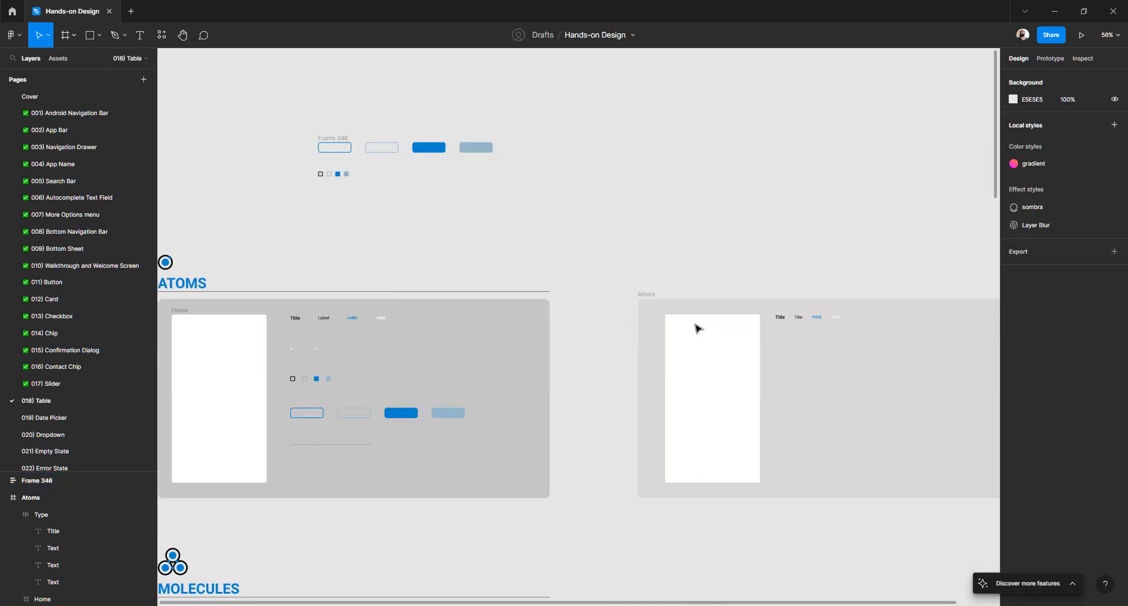
scroll(697, 328, "right", 3)
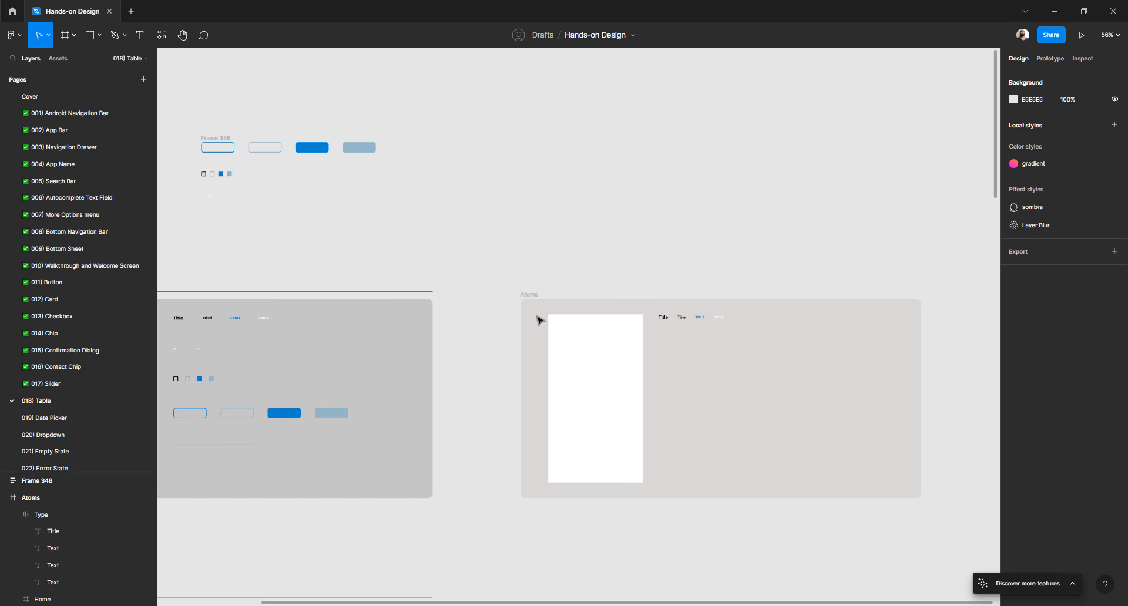
left_click(528, 294)
left_click(227, 220)
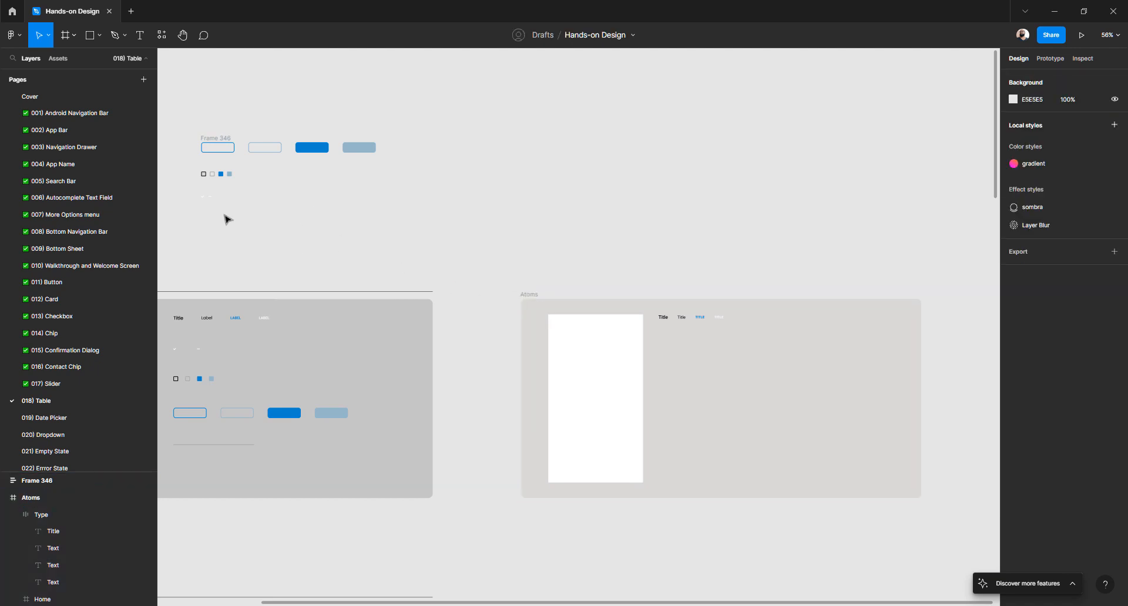
left_click(215, 144)
left_click_drag(217, 140, 678, 348)
scroll(679, 348, "up", 5)
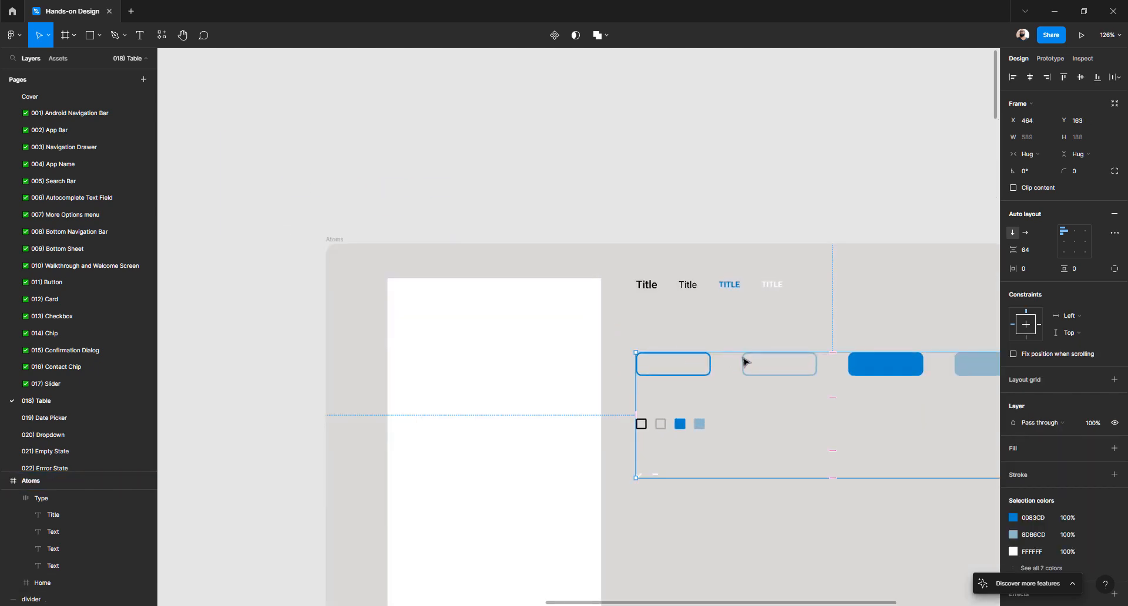
left_click_drag(744, 361, 743, 339)
scroll(741, 339, "right", 3)
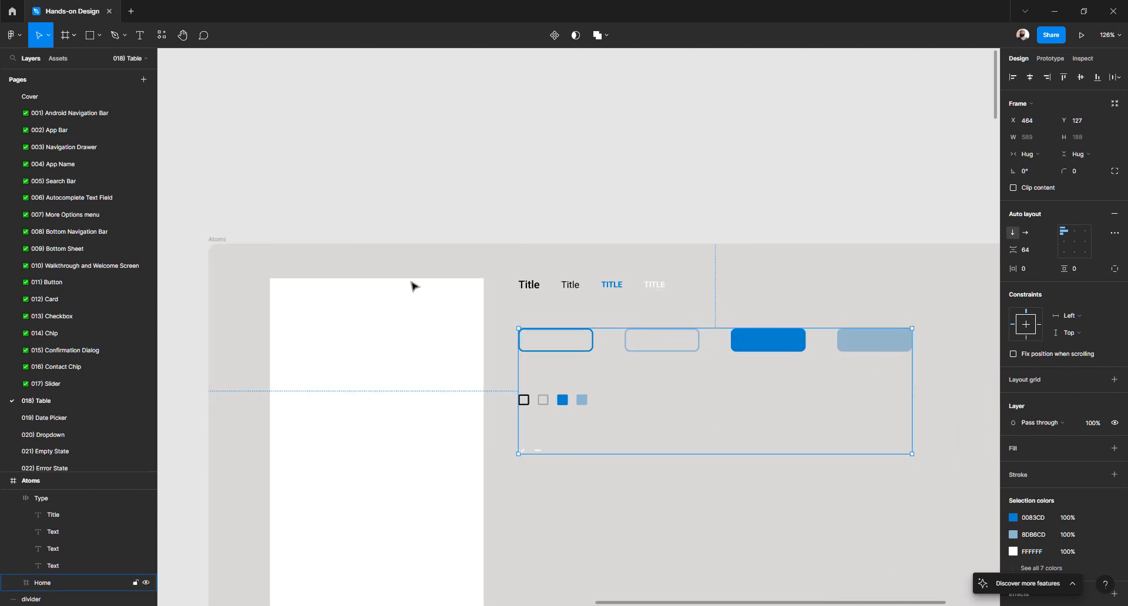
- Stack the Type text row above the buttons in the same vertical auto layout frame, at X 456, Y 52
left_click(462, 210)
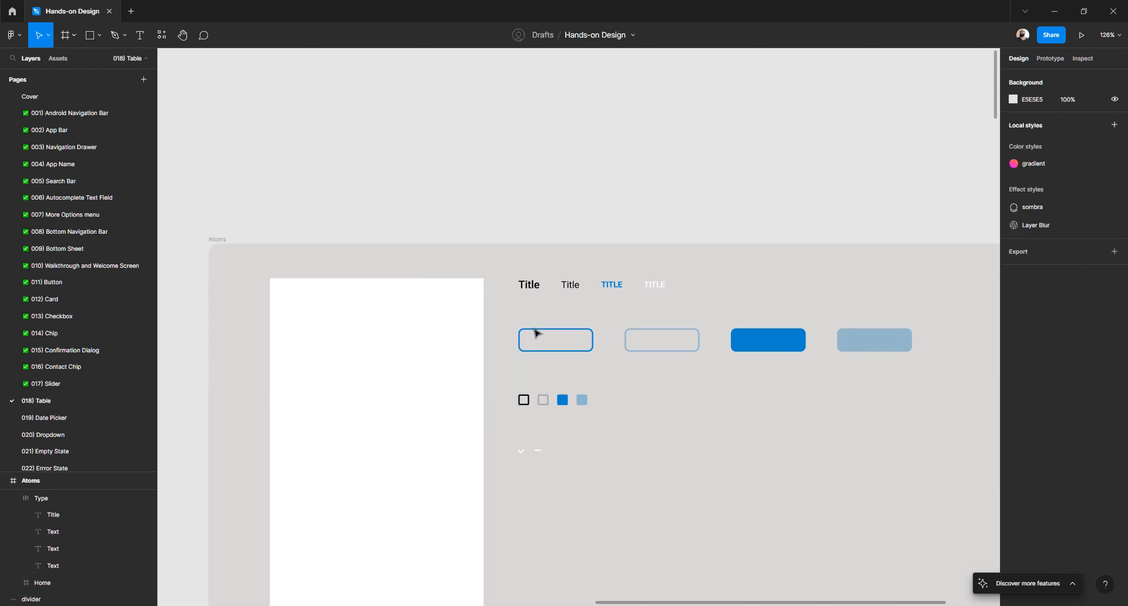
left_click(535, 333)
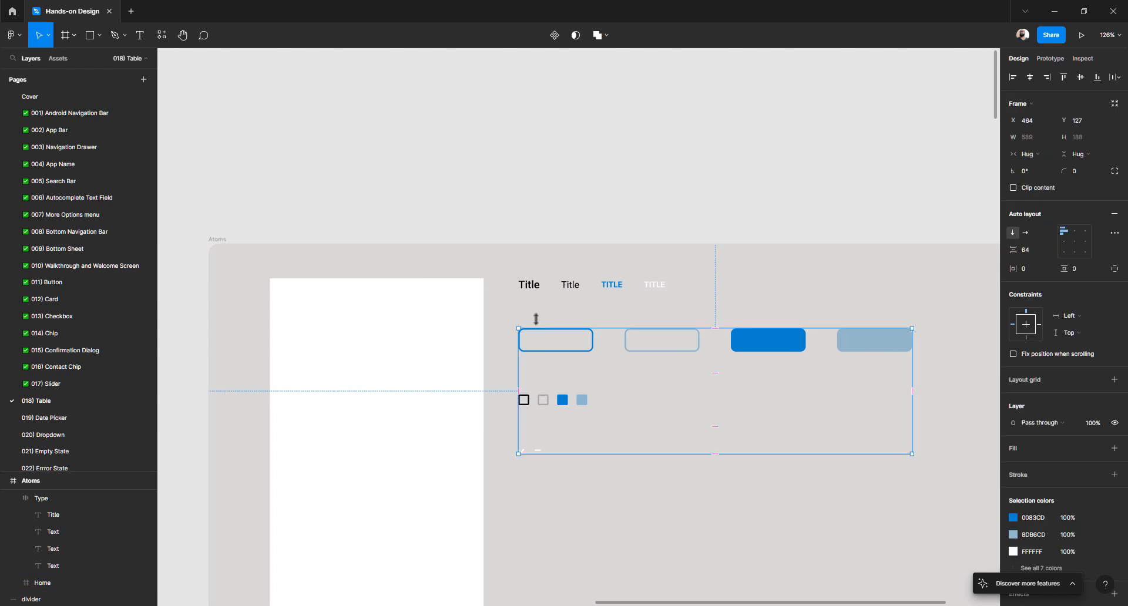
left_click(530, 286)
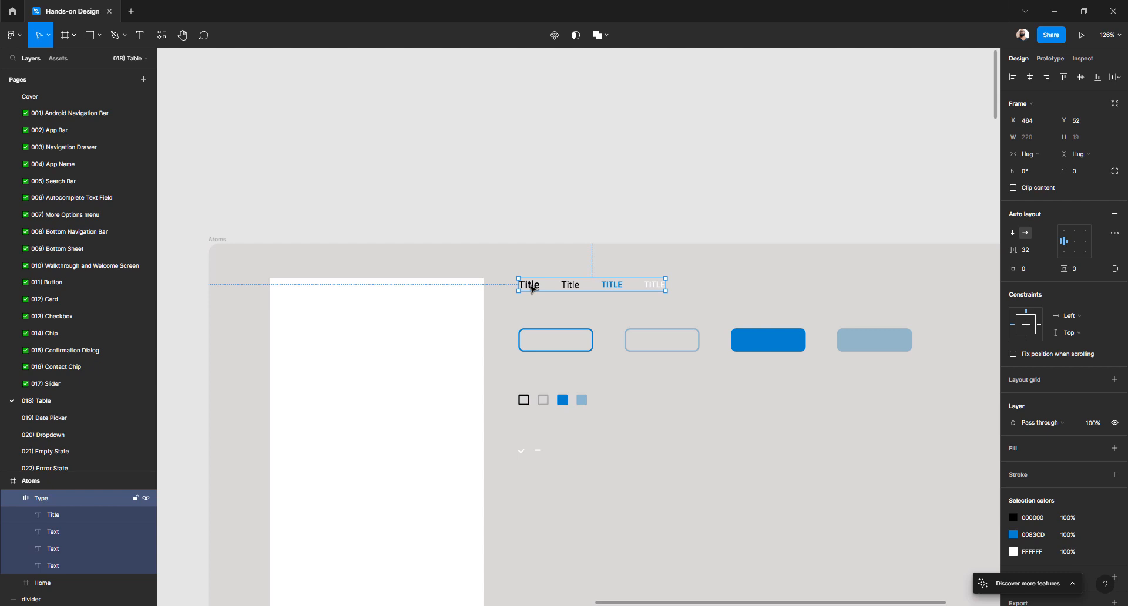
mouse_move(528, 288)
left_mouse_down()
mouse_move(536, 335)
mouse_move(527, 289)
left_mouse_up()
left_click(559, 265)
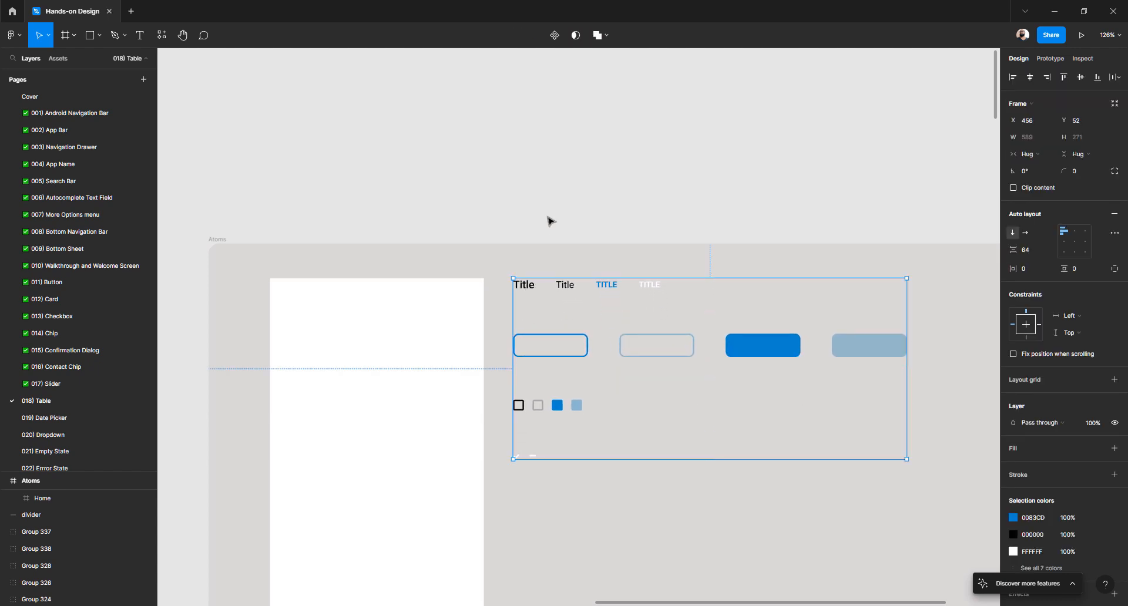
left_click(549, 219)
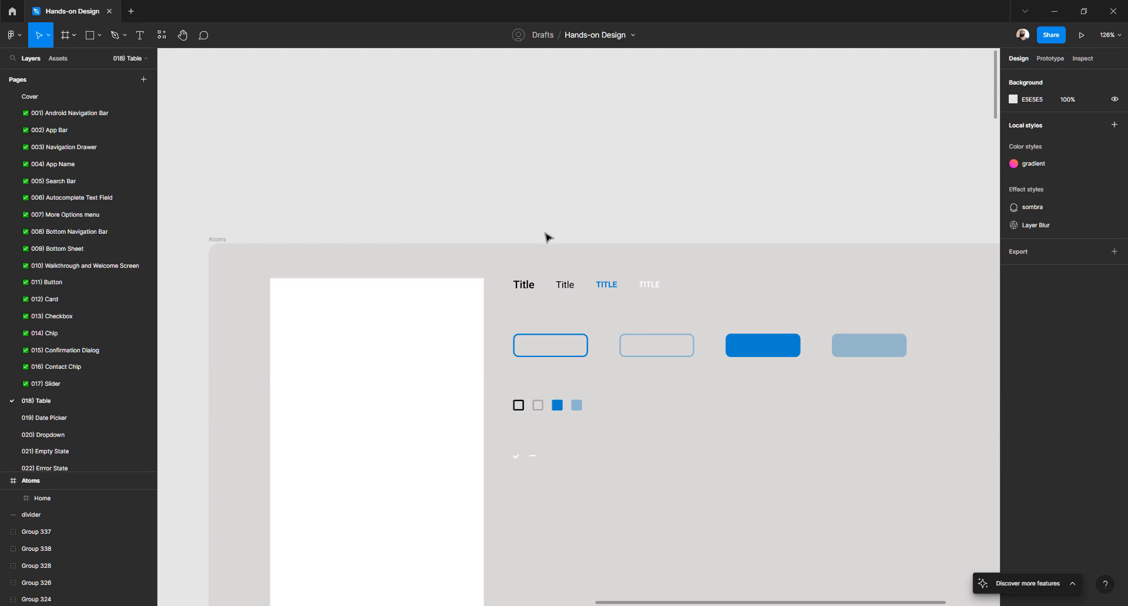
- Shift the stacked elements frame slightly farther away from the white Home frame inside Atoms
left_click(552, 338)
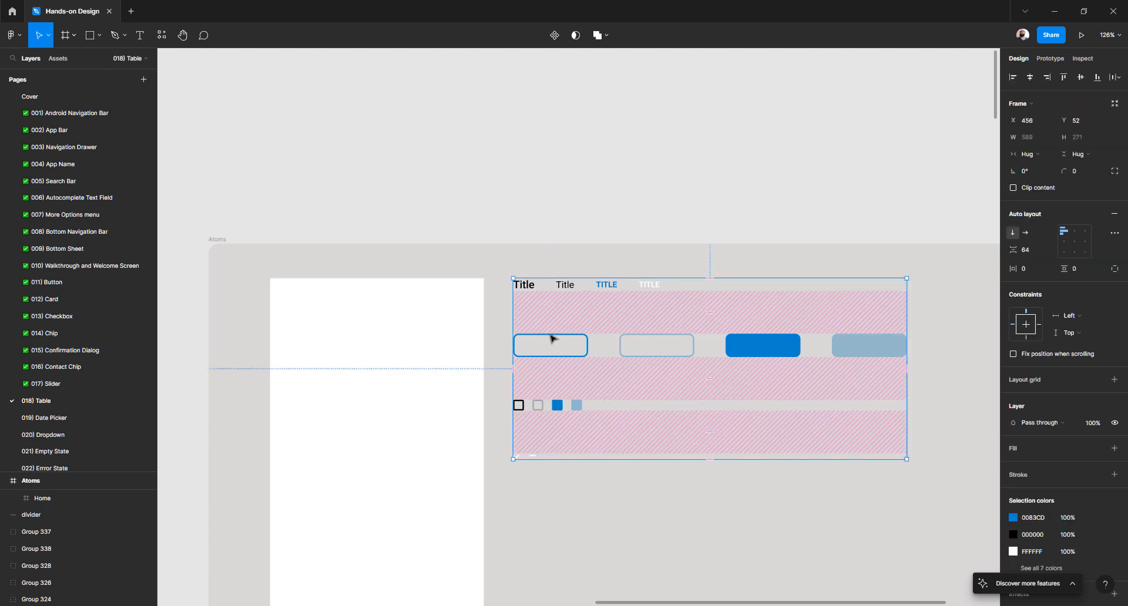
left_click(565, 202)
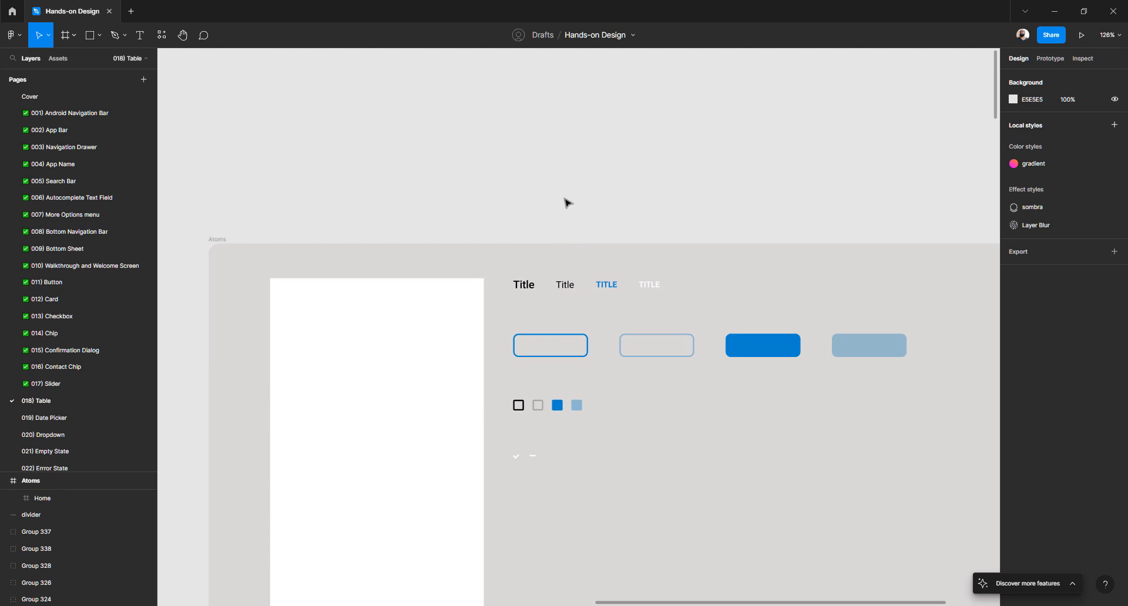
left_click(575, 293)
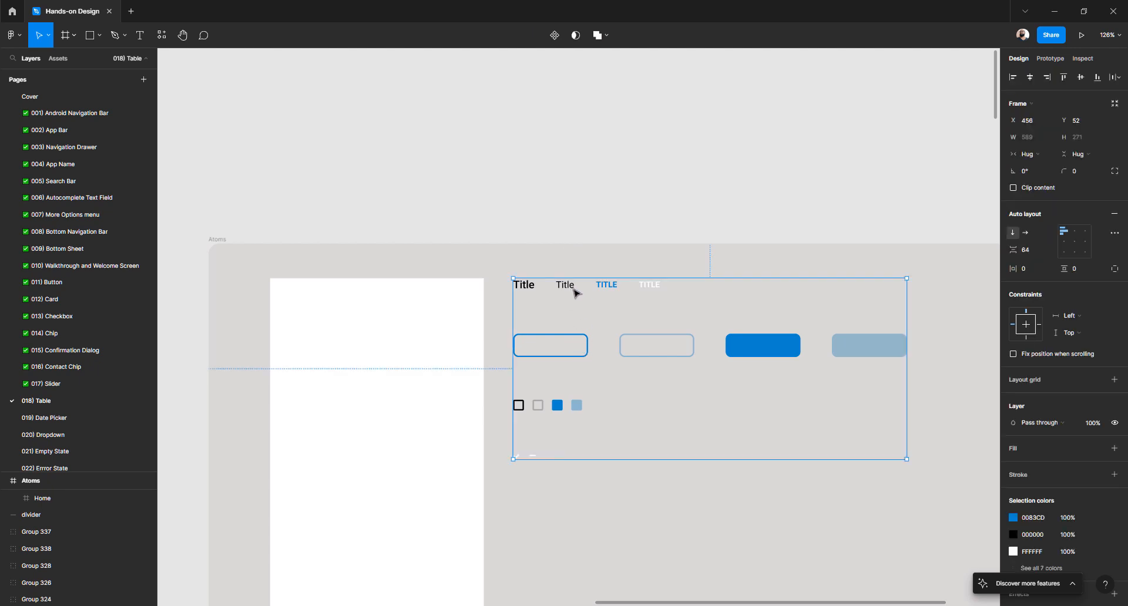
left_click(551, 202)
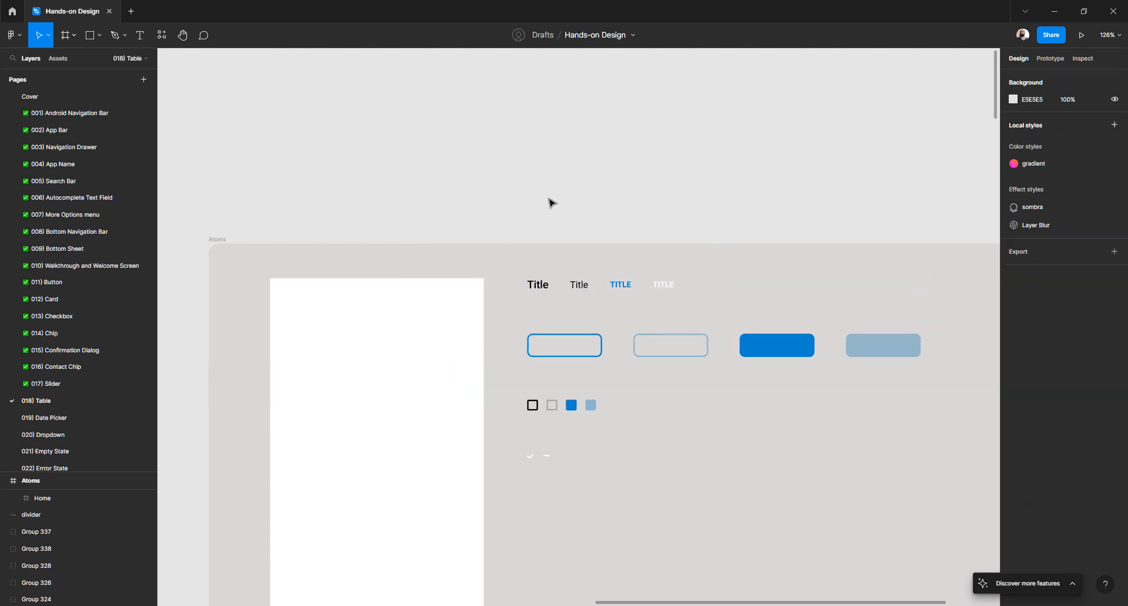
- Check the width and stroke settings of the divider line in the reference atoms section
scroll(561, 217, "down", 3)
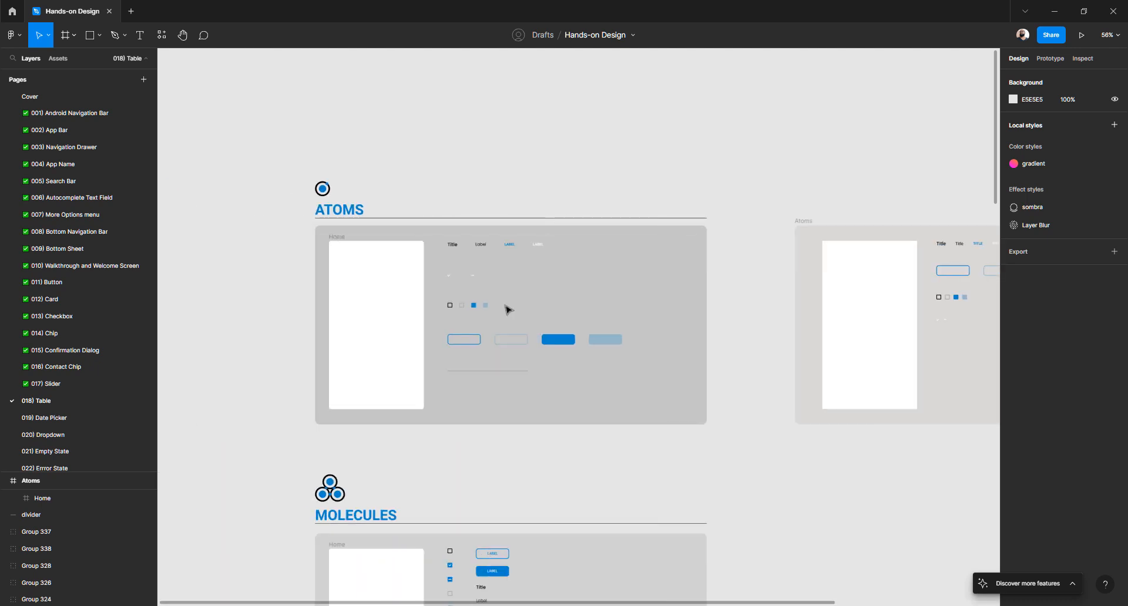
scroll(485, 373, "up", 3)
scroll(485, 374, "up", 5)
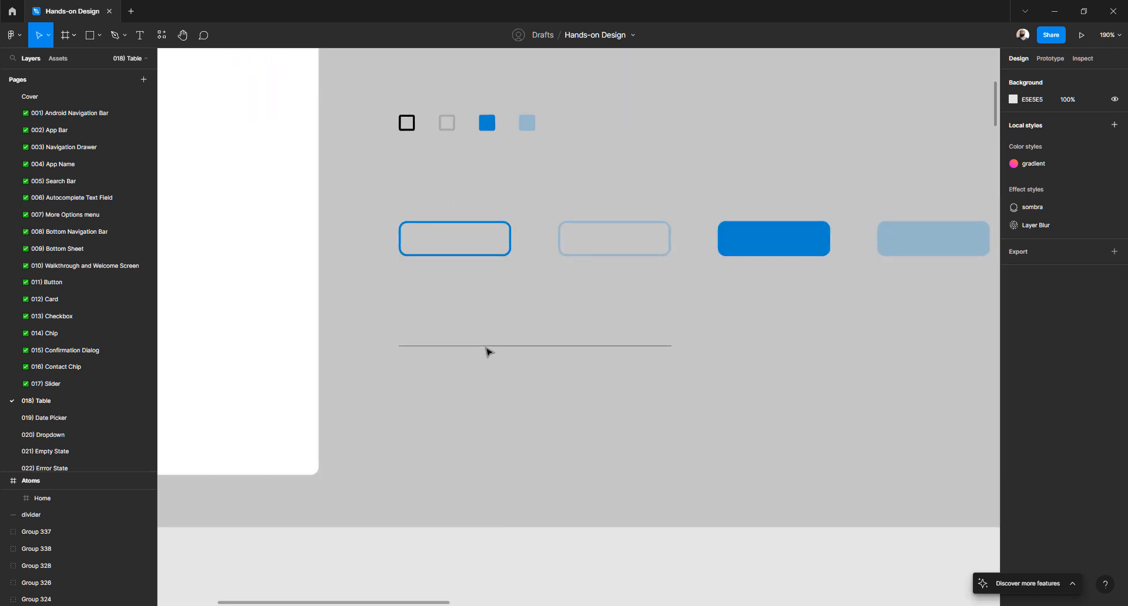
left_click(486, 348)
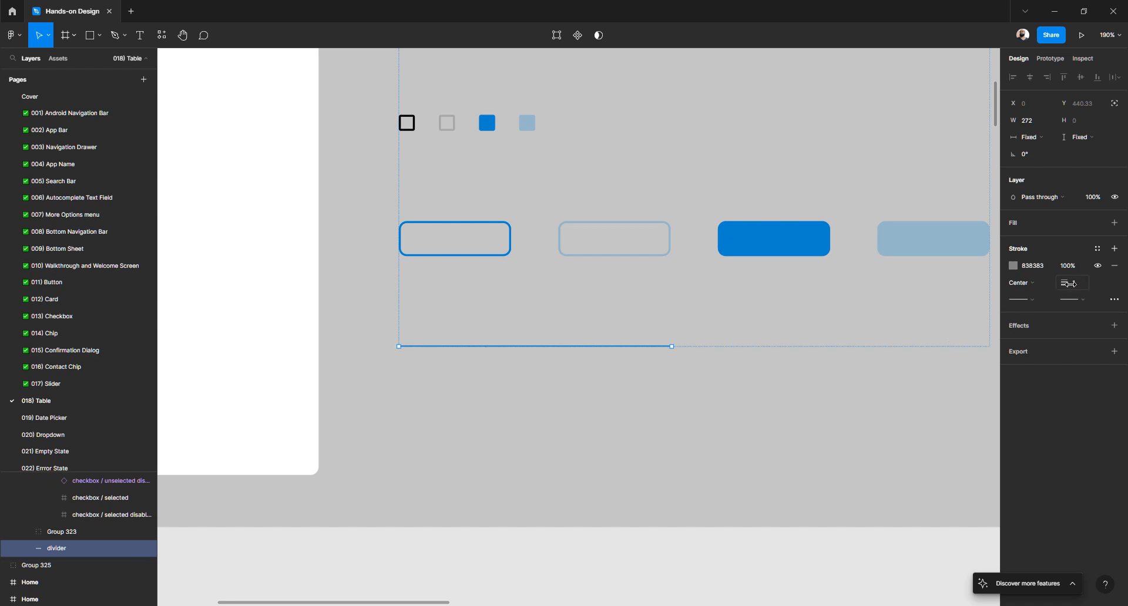
left_click(544, 418)
scroll(455, 411, "down", 8)
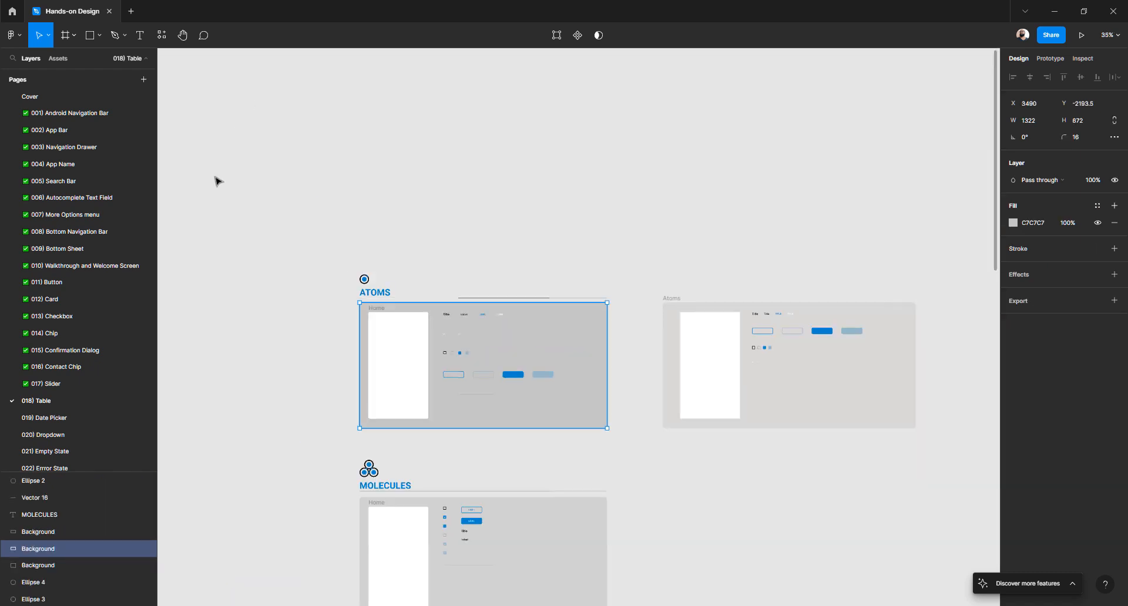
- Draw a horizontal line on the empty canvas above the ATOMS section and set its width to 272
left_click(100, 38)
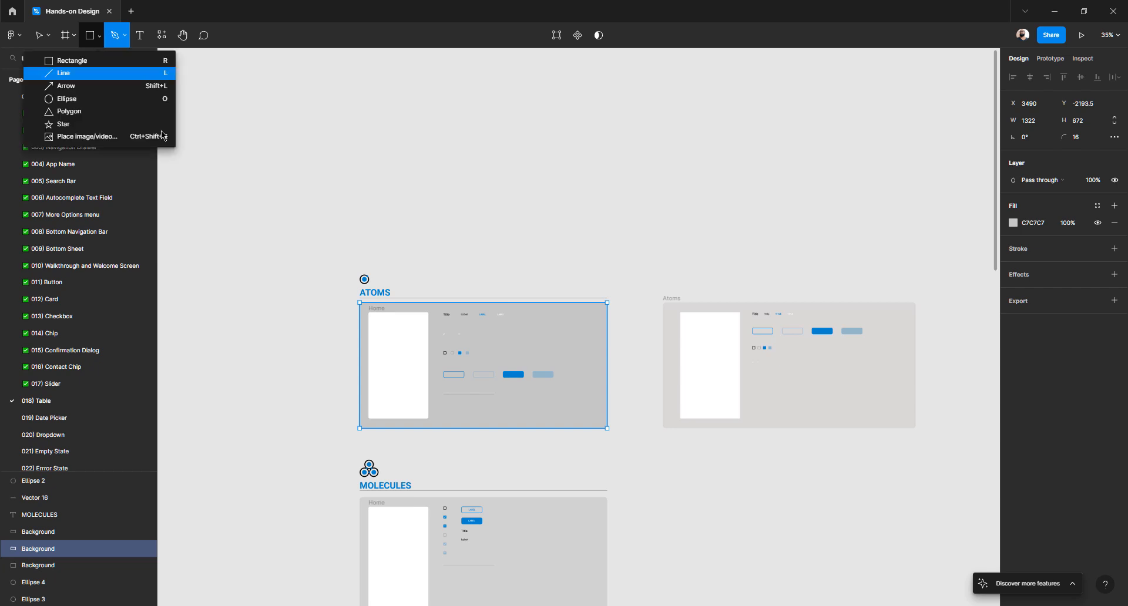
left_click(101, 75)
left_click_drag(447, 164, 664, 164)
left_click(1032, 126)
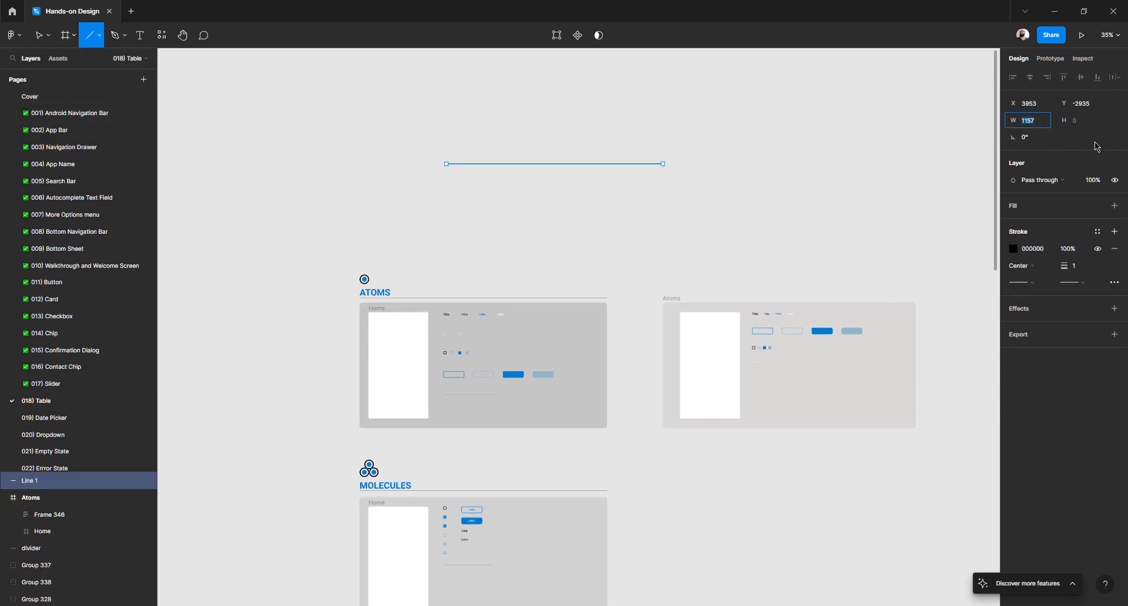
type("272")
key("Return")
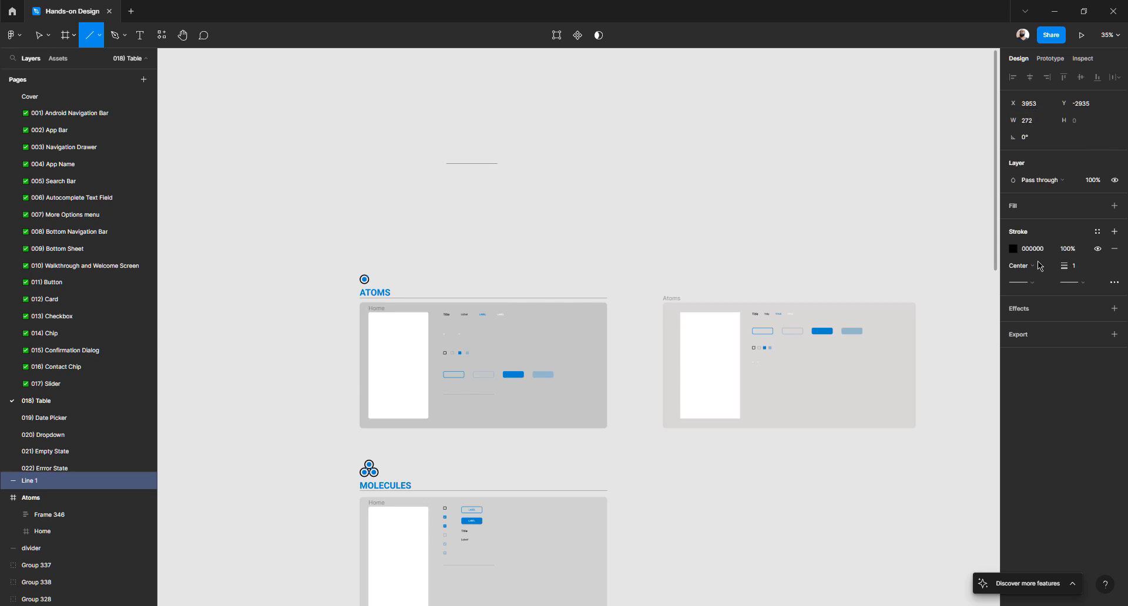
- Match the new line's stroke colour to the reference atoms divider by setting it to 838383
scroll(474, 405, "up", 6)
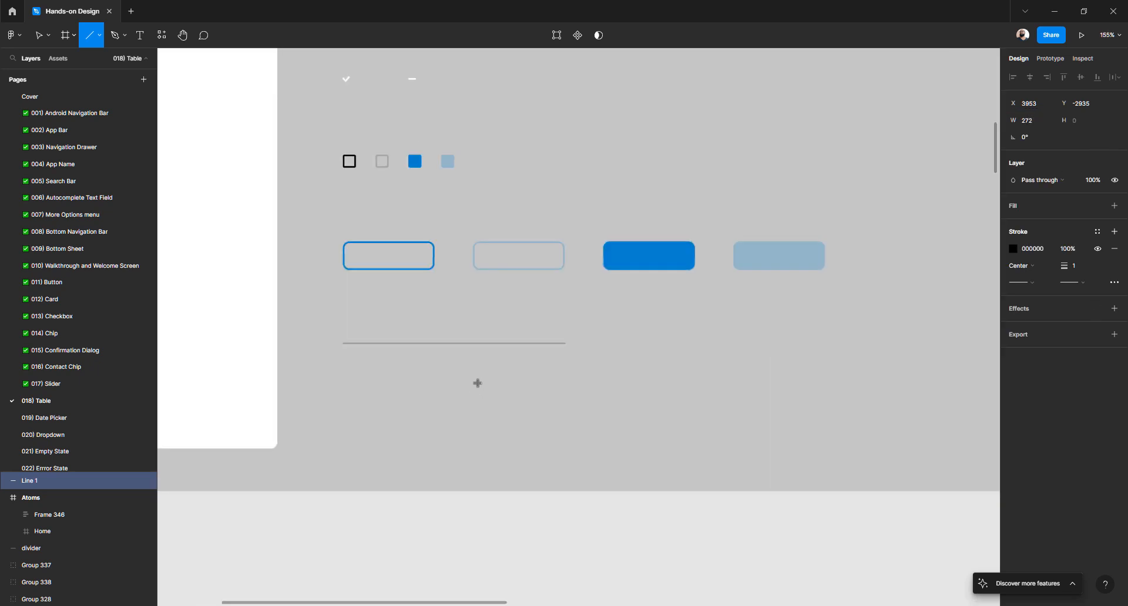
key("v")
left_click(481, 344)
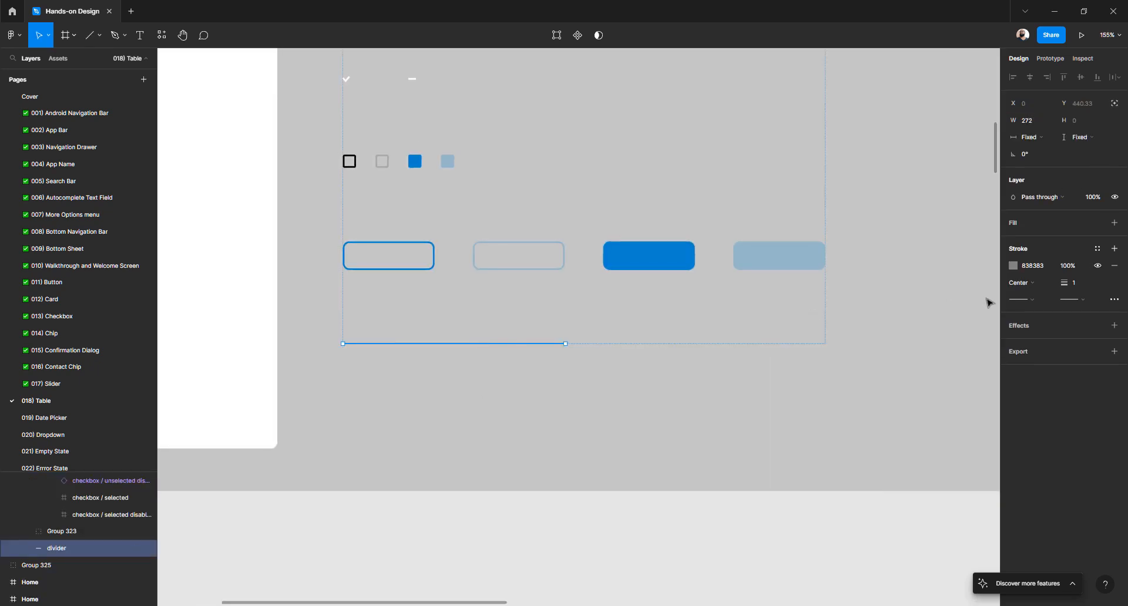
left_click(1037, 266)
scroll(672, 357, "up", 10)
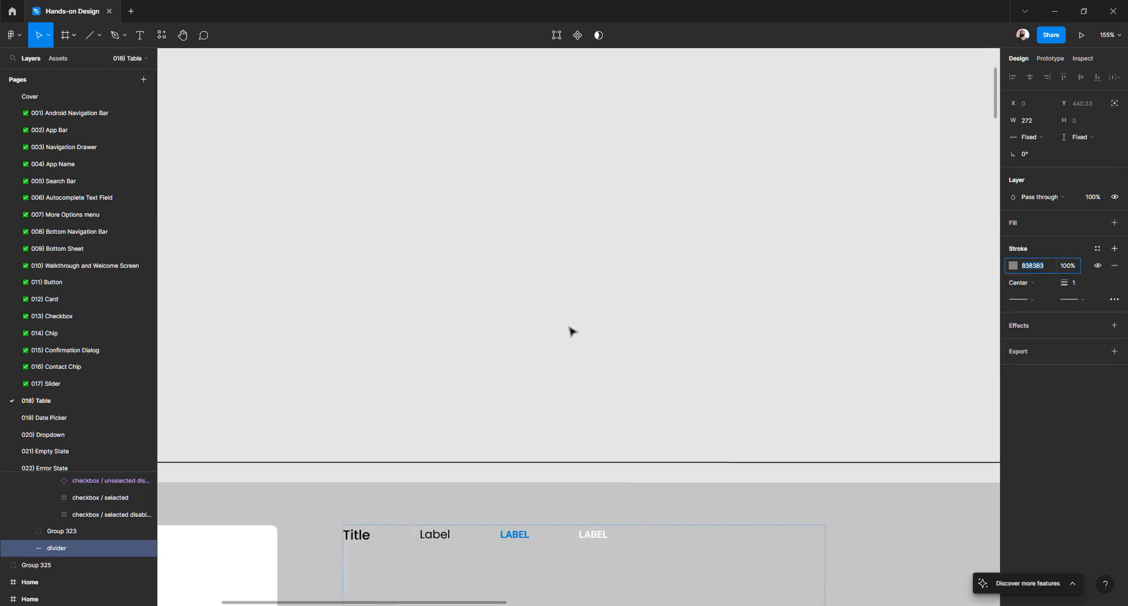
scroll(572, 331, "down", 3)
scroll(571, 329, "down", 5)
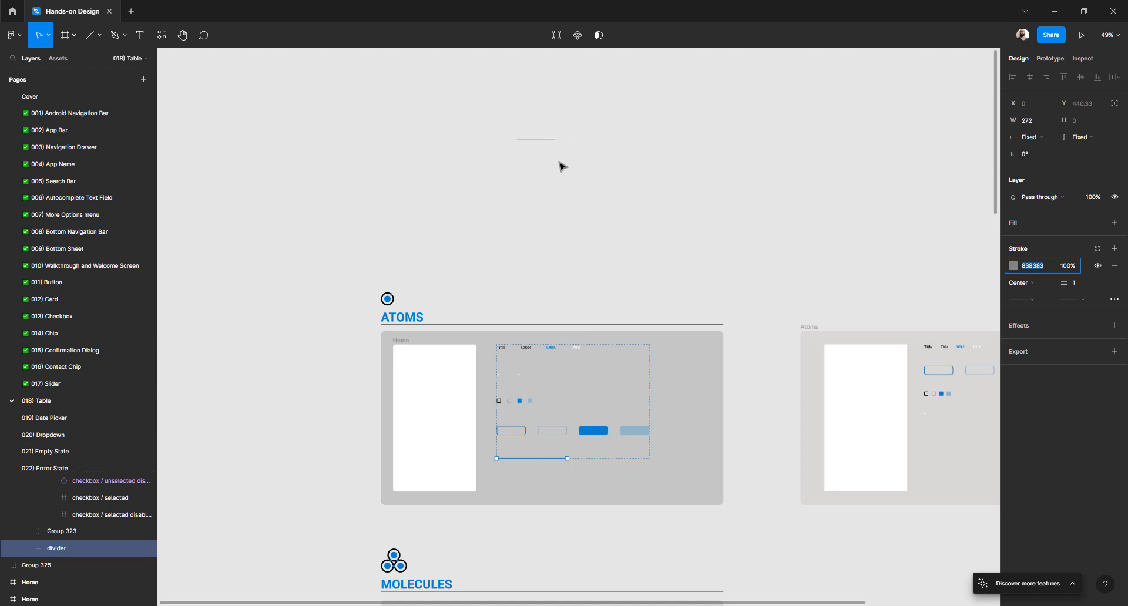
left_click_drag(511, 116, 565, 172)
left_click(1037, 249)
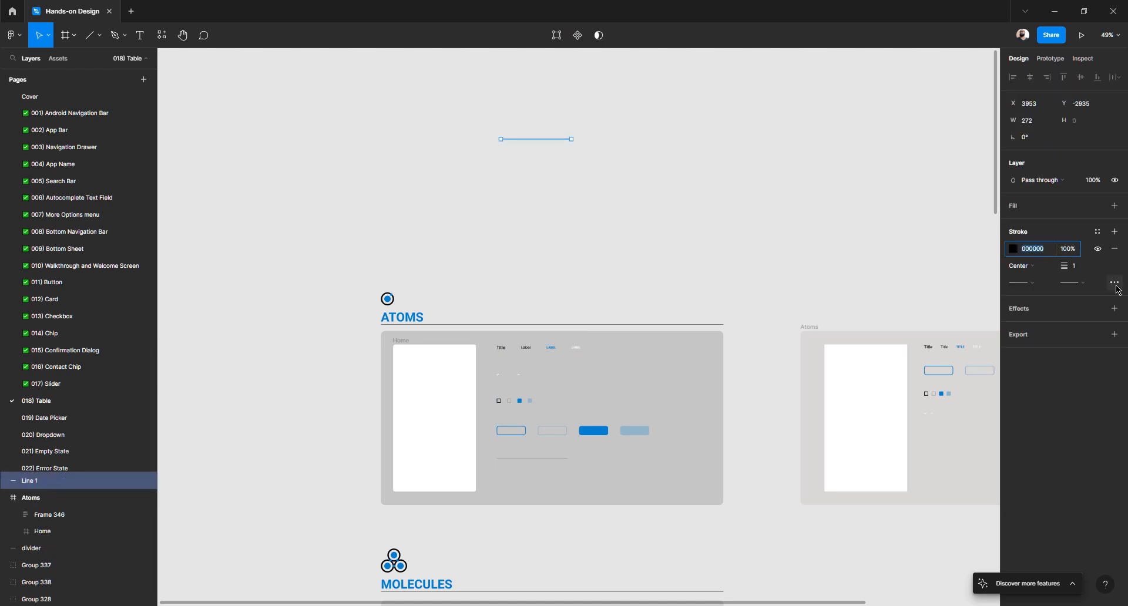
type("838383")
key("Return")
- Rename the new line's layer as Divider
left_click(753, 209)
left_click_drag(629, 204, 474, 225)
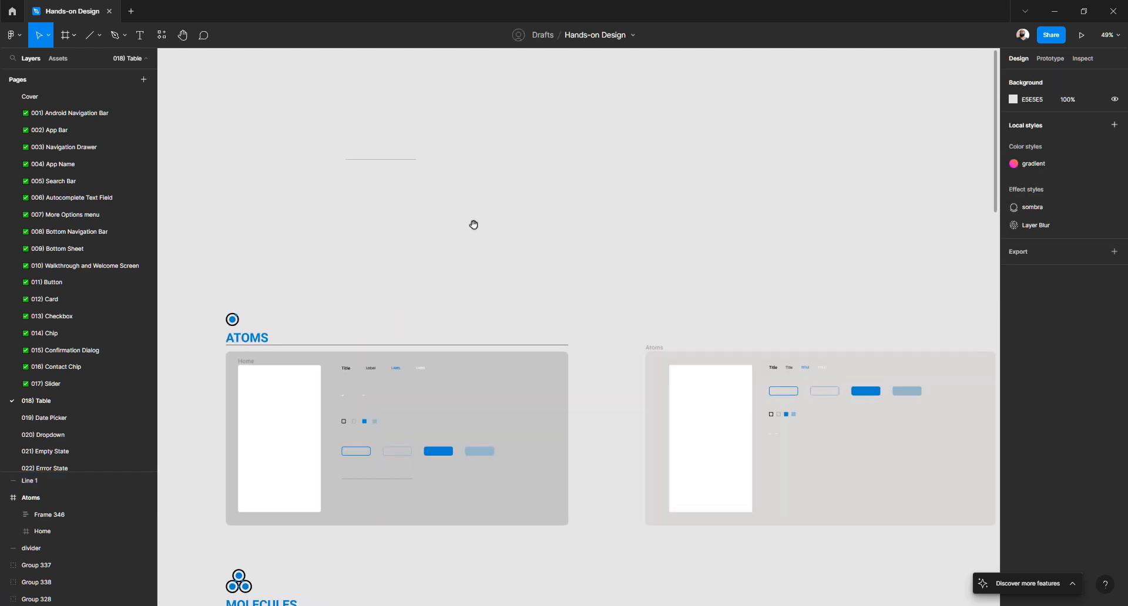
left_click(393, 161)
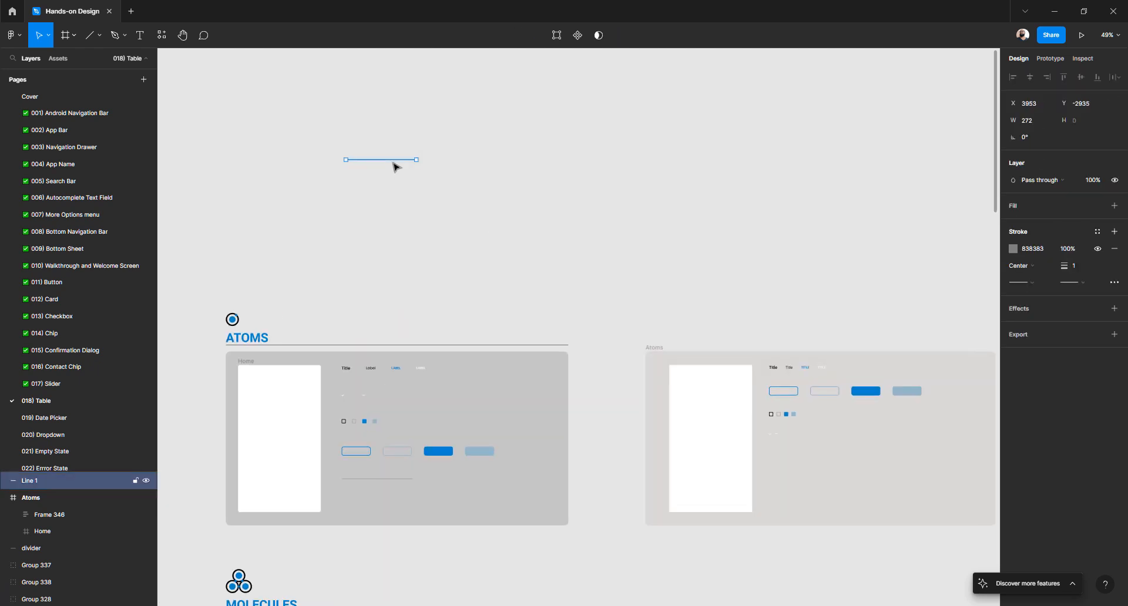
double_click(34, 481)
type("D")
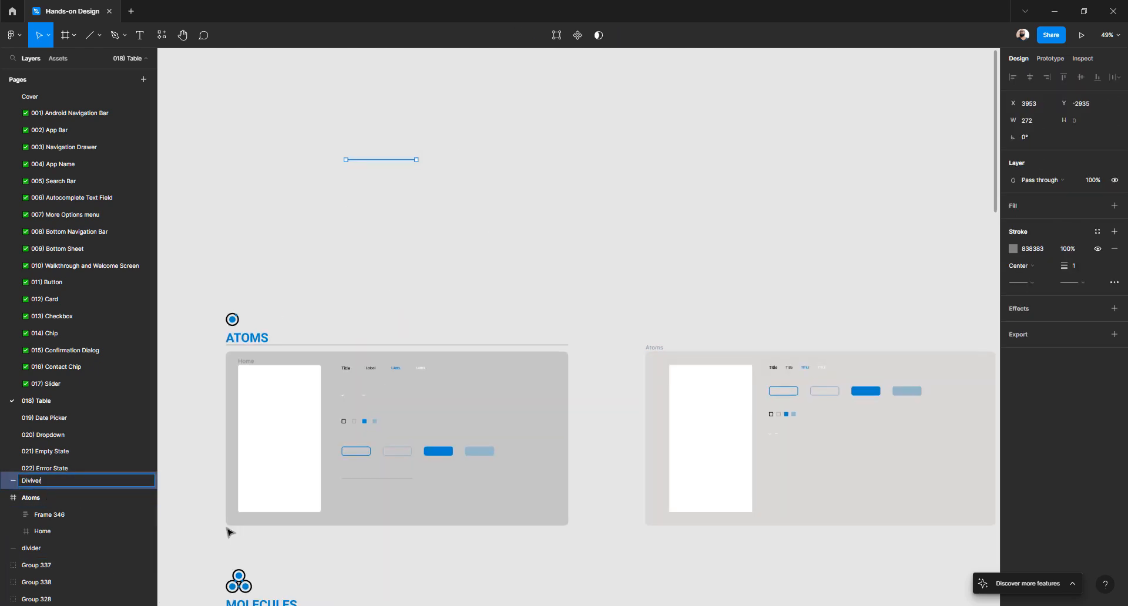
type("ivider")
key("Return")
key("Escape")
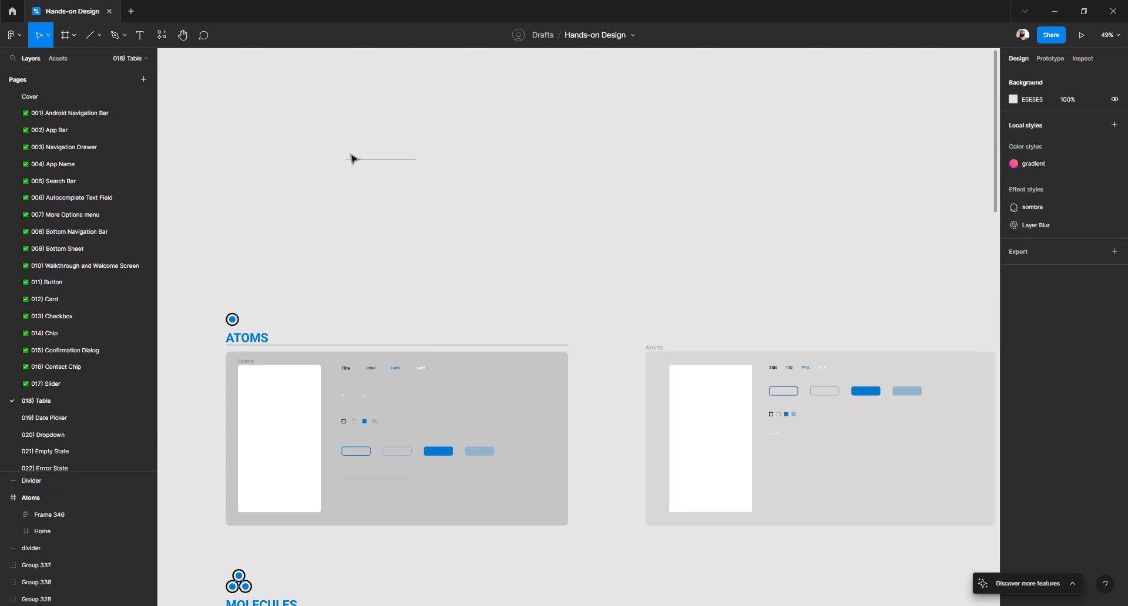
- Check the stroke settings of the disabled slider line on the 017) Slider page and return to the 018) Table page
left_click(365, 162)
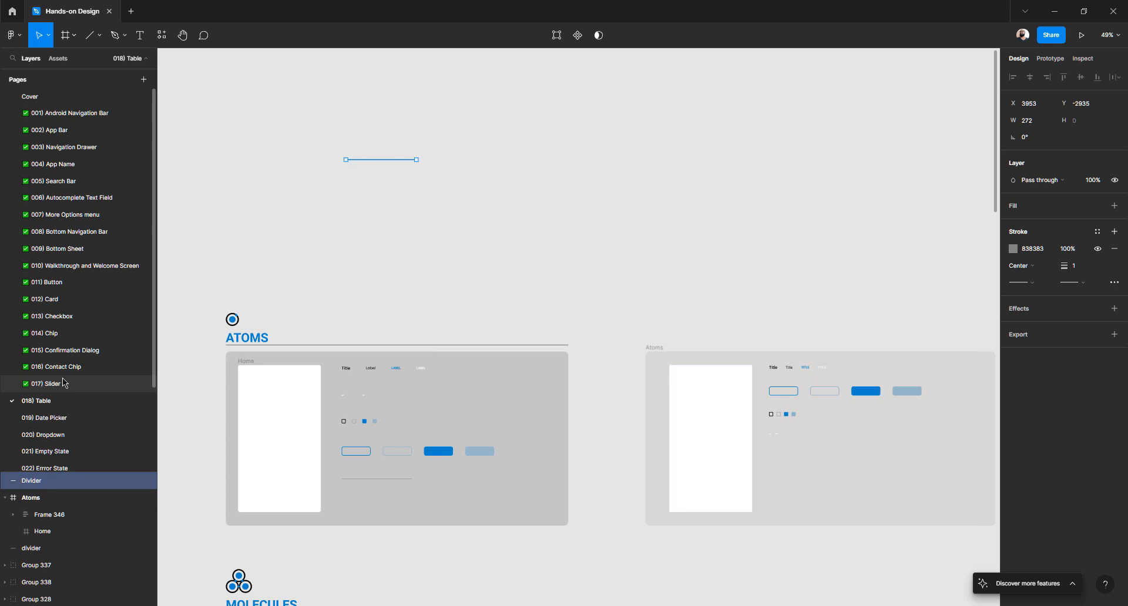
left_click(56, 383)
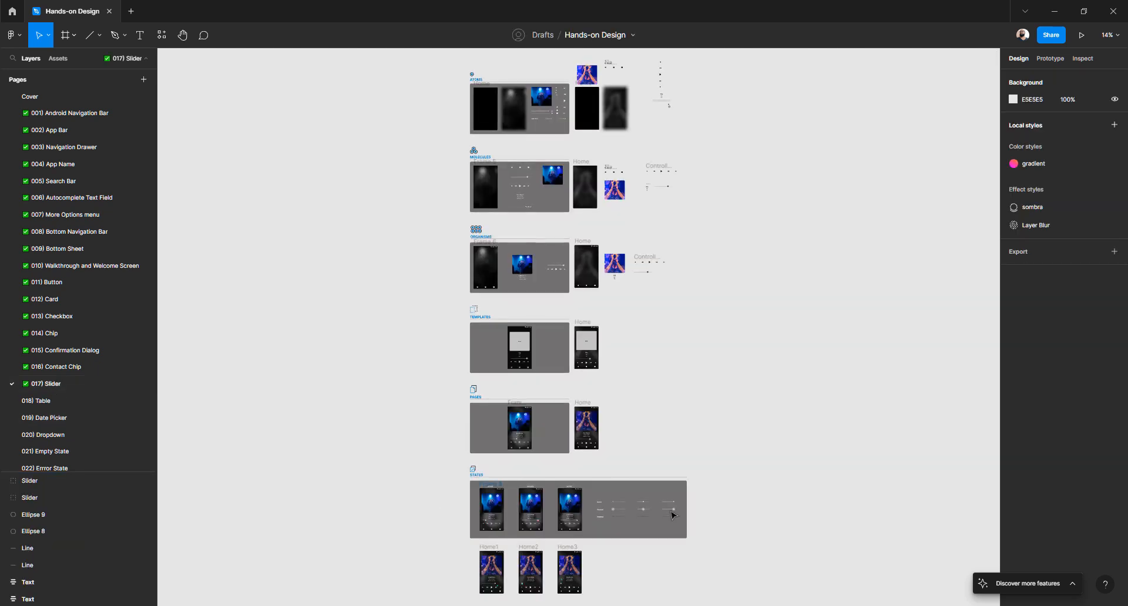
scroll(654, 503, "down", 3)
scroll(610, 389, "up", 10)
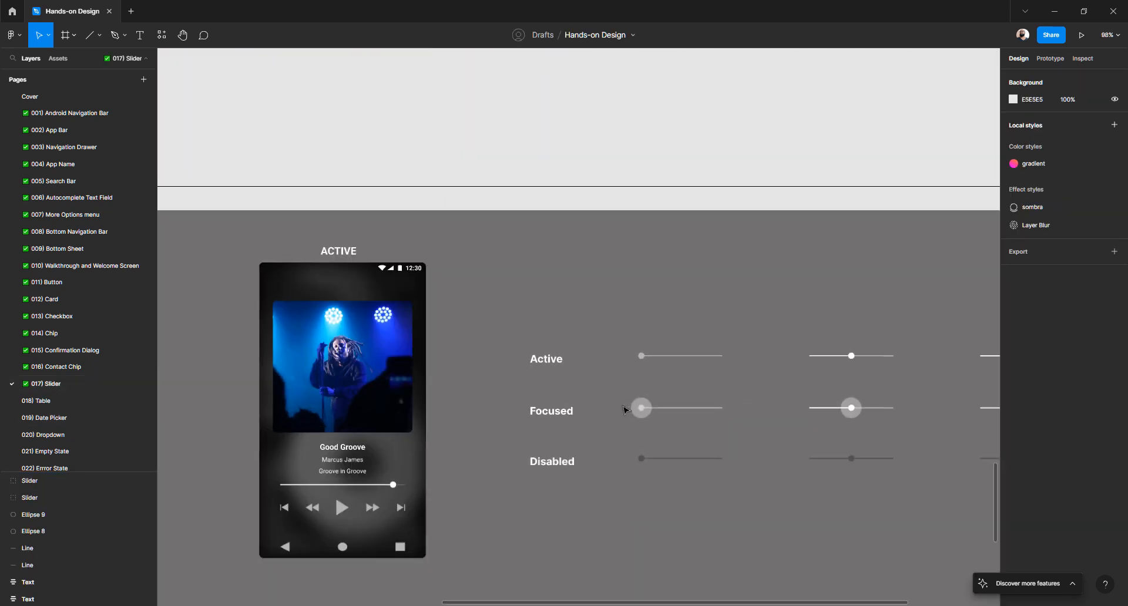
left_click(700, 460, "ctrl")
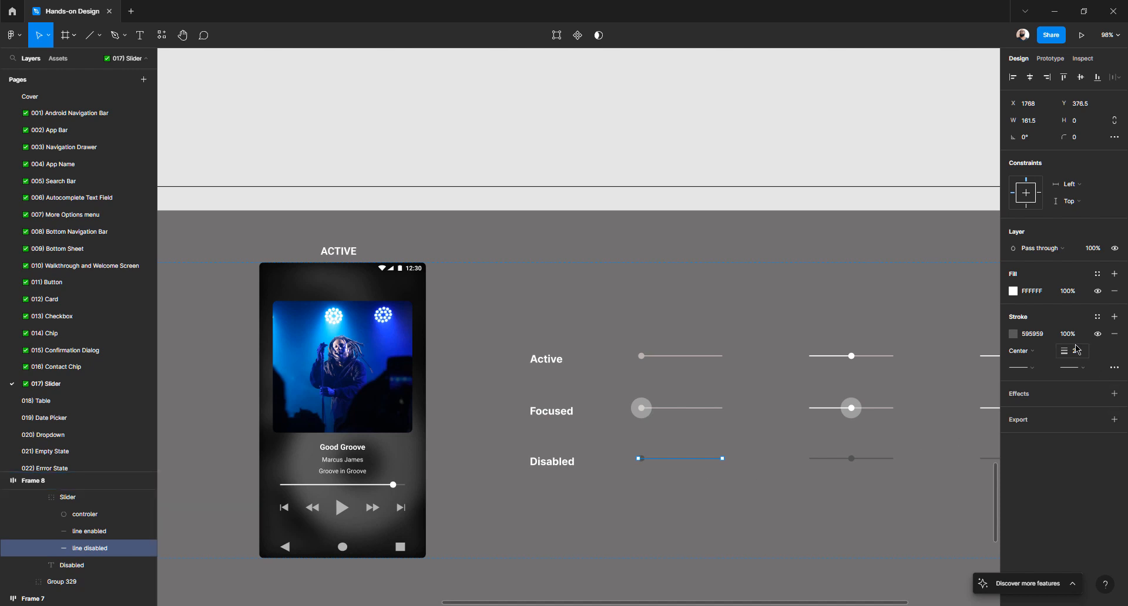
left_click(47, 402)
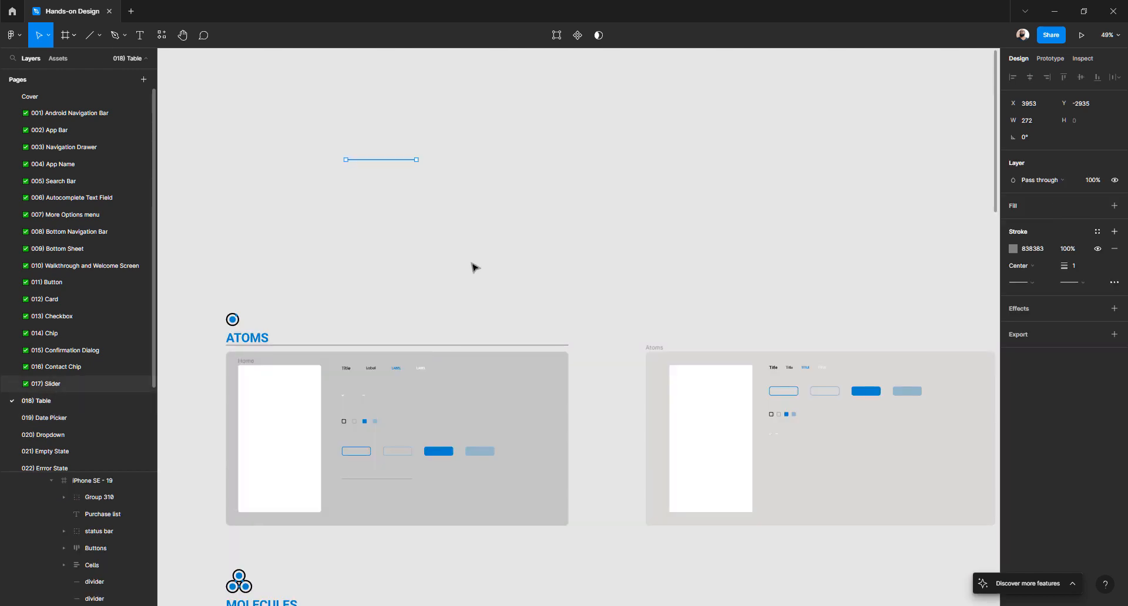
left_click(392, 161)
left_click(376, 208)
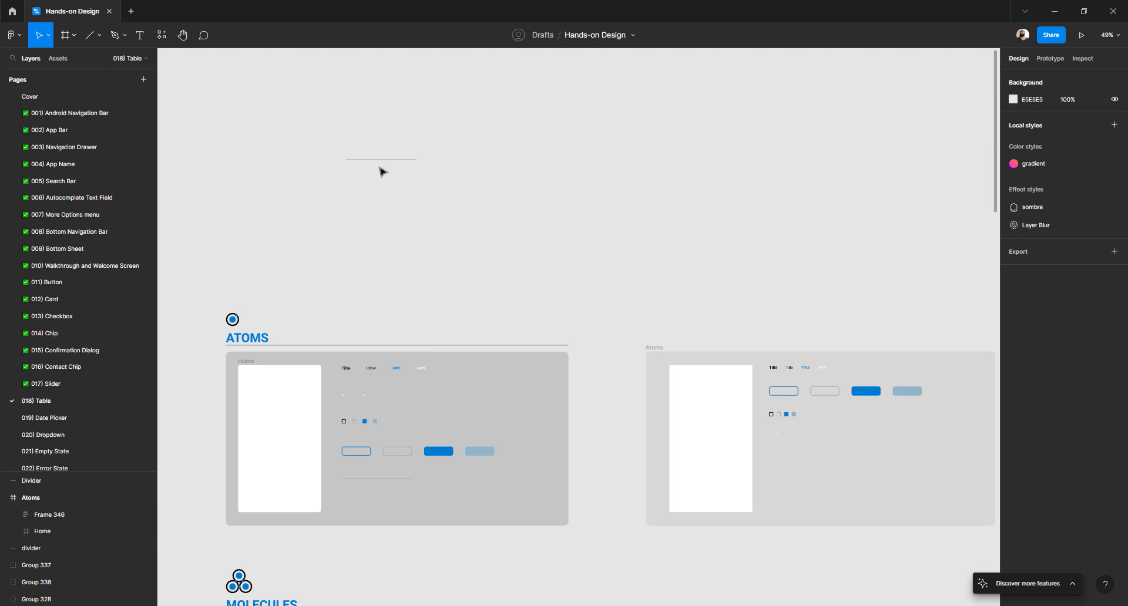
- Place the Divider line inside the recreated Atoms frame as the last item of the stacked elements, below the white icons
left_click_drag(381, 161, 652, 260)
left_click_drag(792, 417, 790, 435)
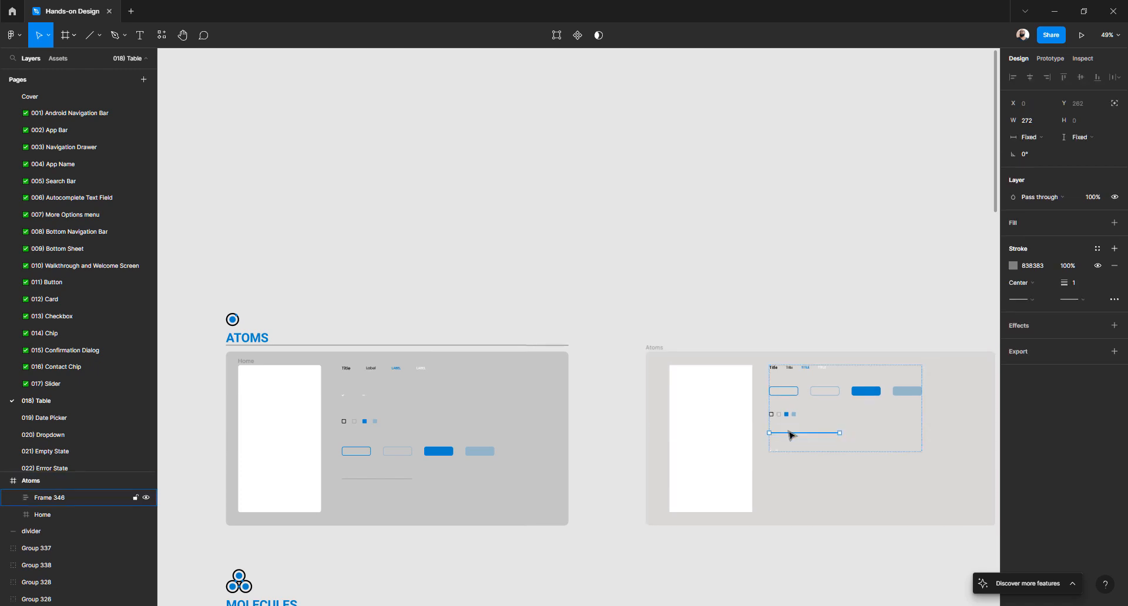
left_click(728, 300)
scroll(728, 301, "right", 2)
scroll(728, 301, "down", 2)
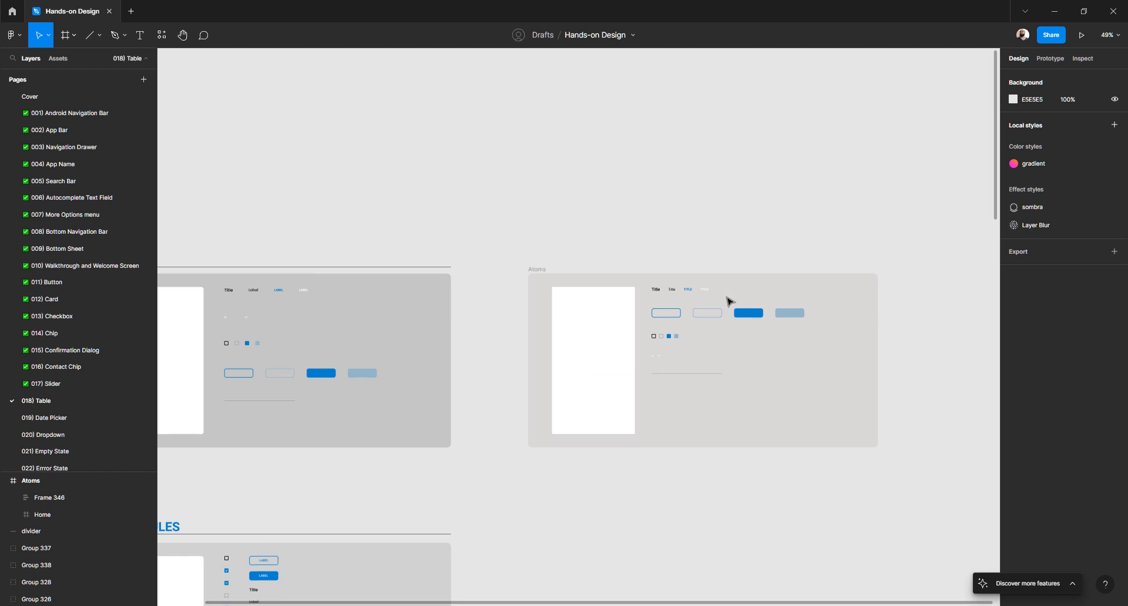
- Increase the vertical spacing between the stacked elements in the recreated Atoms frame to 112
left_click(678, 295)
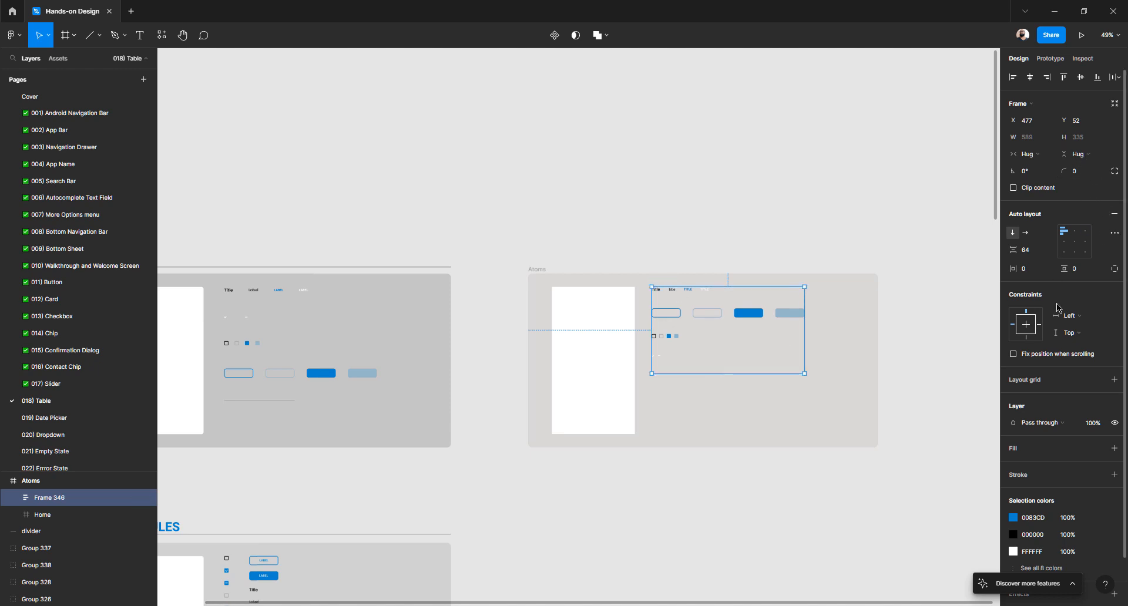
left_click(1037, 253)
key("shift+Up")
key("shift+Up")
key("shift+Up")
key("shift+Up")
key("shift+Up")
key("shift+Up")
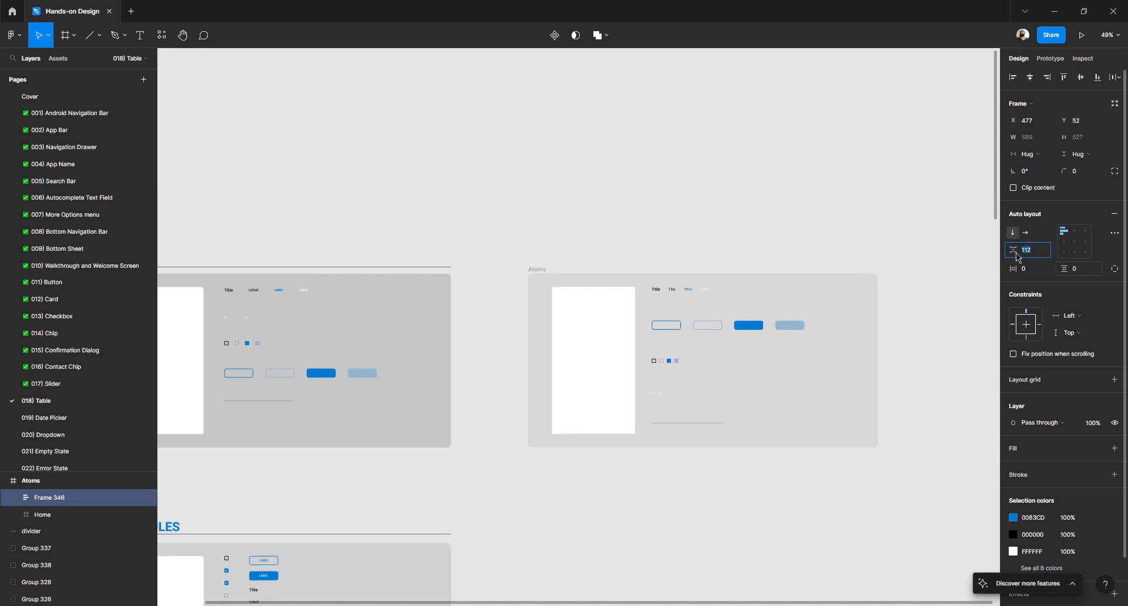
left_click(609, 241)
- Duplicate the completed Atoms frame as a starting point for the molecules section
scroll(609, 240, "down", 3)
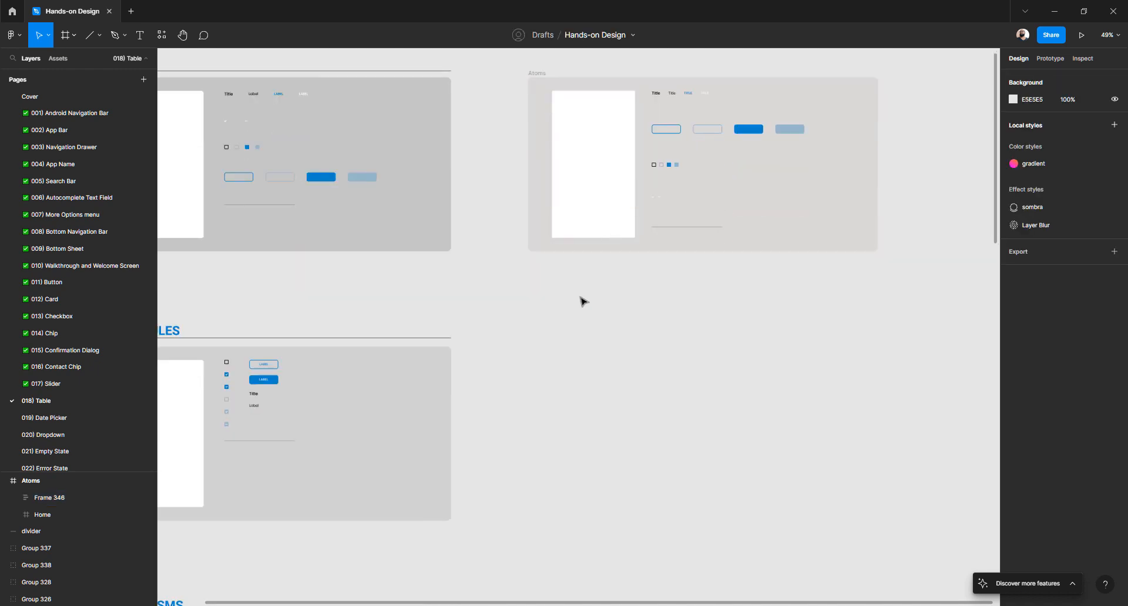
scroll(581, 301, "down", 2)
scroll(581, 301, "up", 4)
scroll(581, 301, "down", 3)
scroll(582, 301, "left", 6)
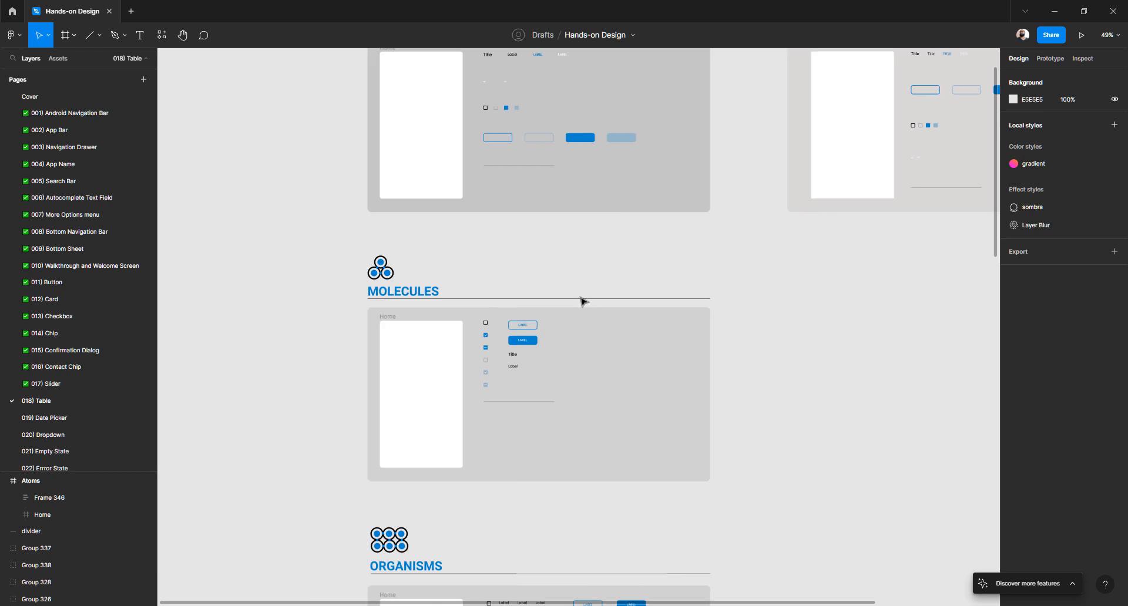
scroll(581, 301, "right", 6)
scroll(581, 300, "up", 3)
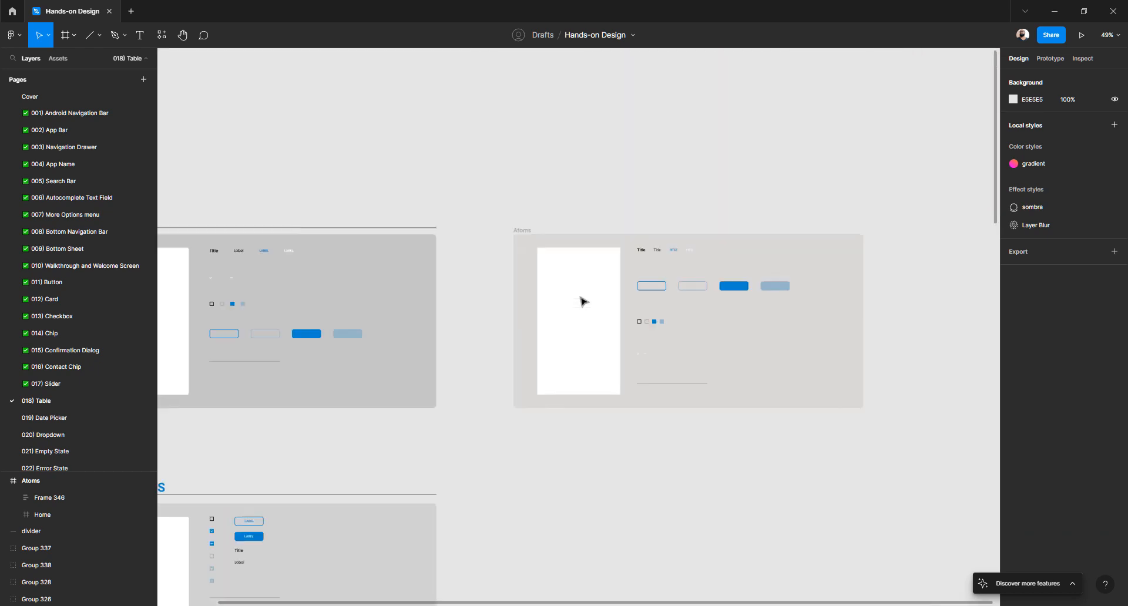
left_click(520, 232)
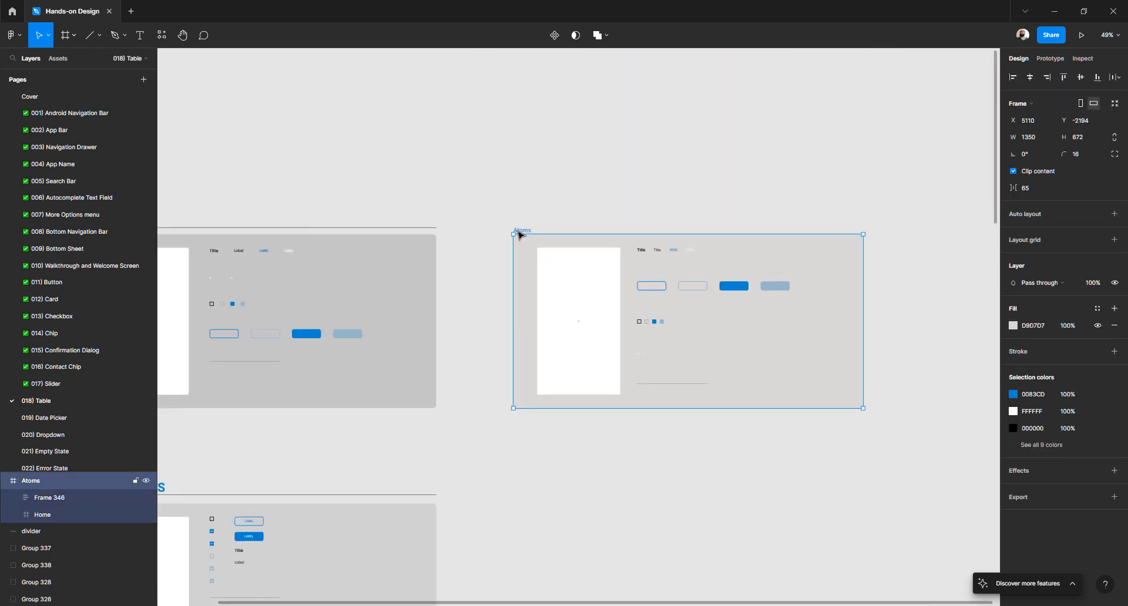
key("ctrl+d")
scroll(519, 233, "right", 5)
scroll(553, 251, "left", 2)
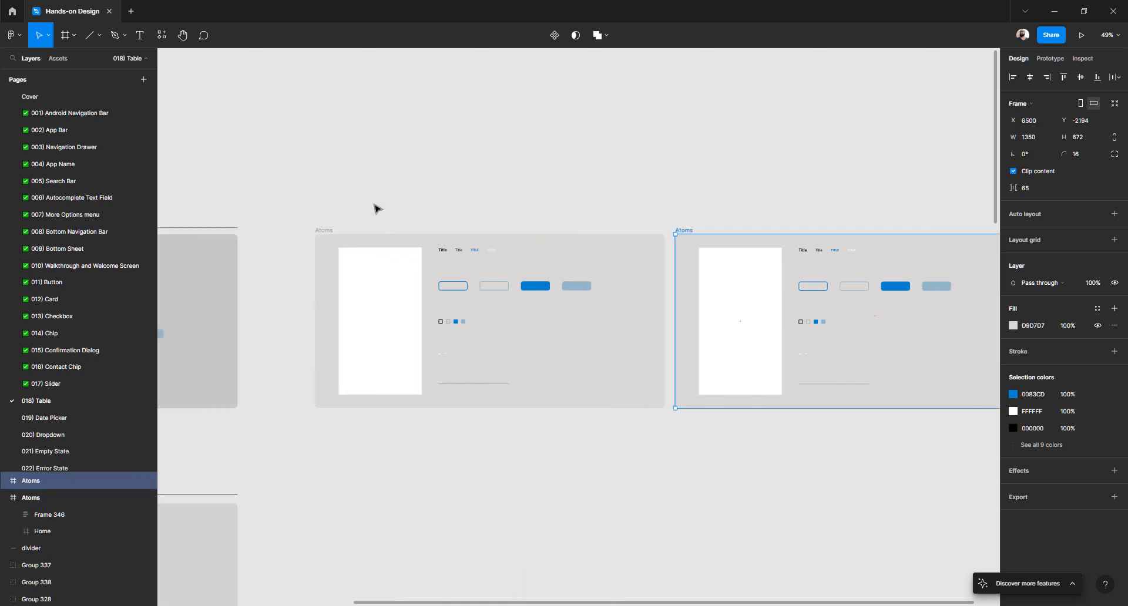
- Combine both Atoms frames in one auto layout frame and set its direction to vertical
left_click(374, 210)
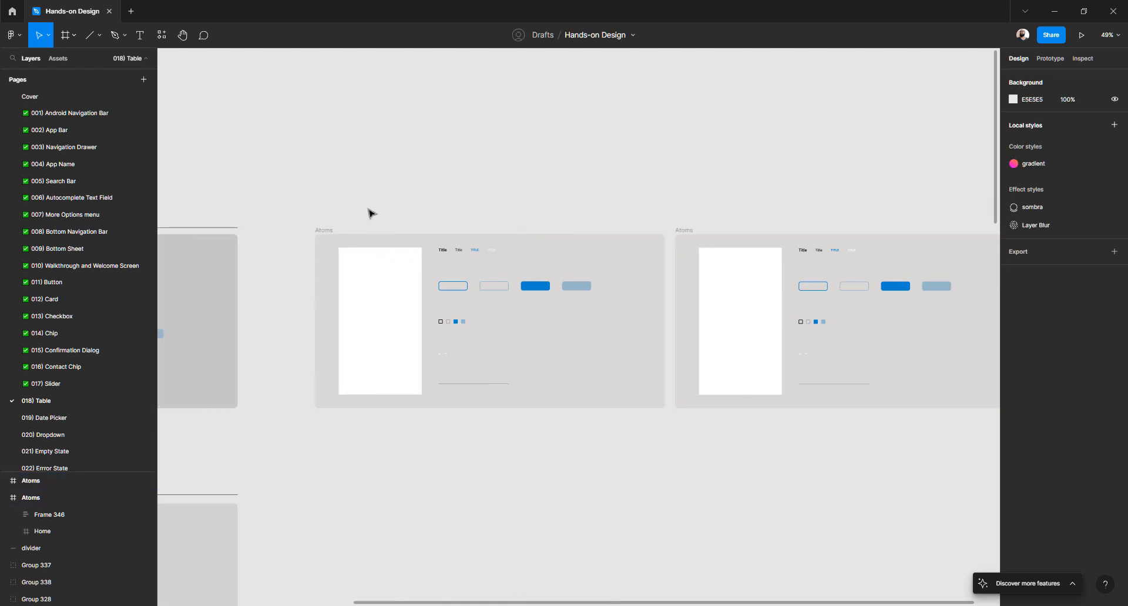
left_click(328, 231)
left_click(690, 233, "shift")
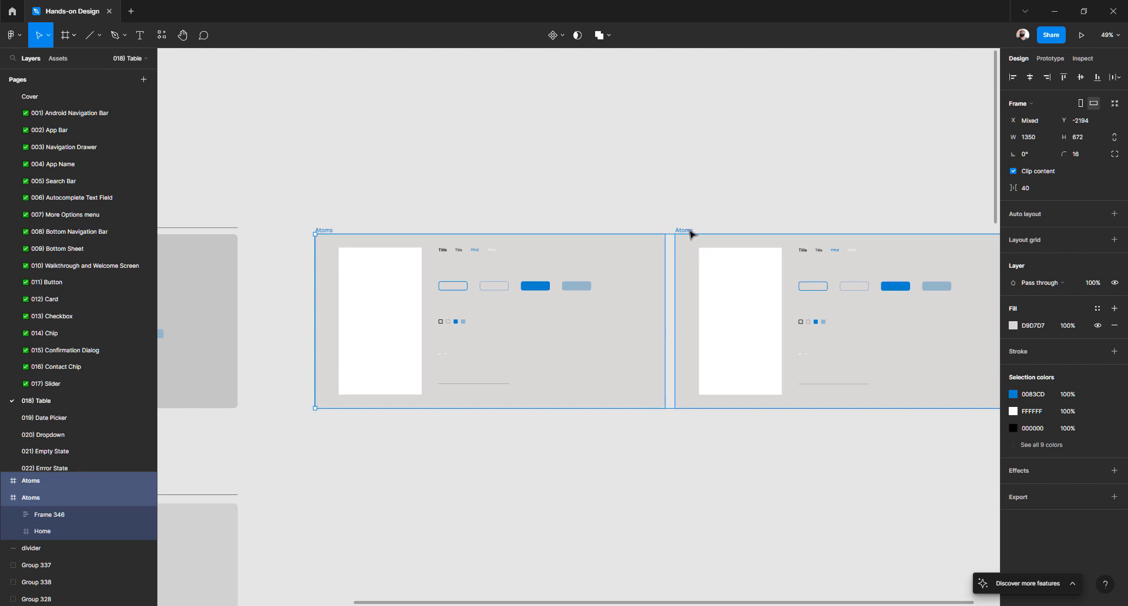
key("shift+a")
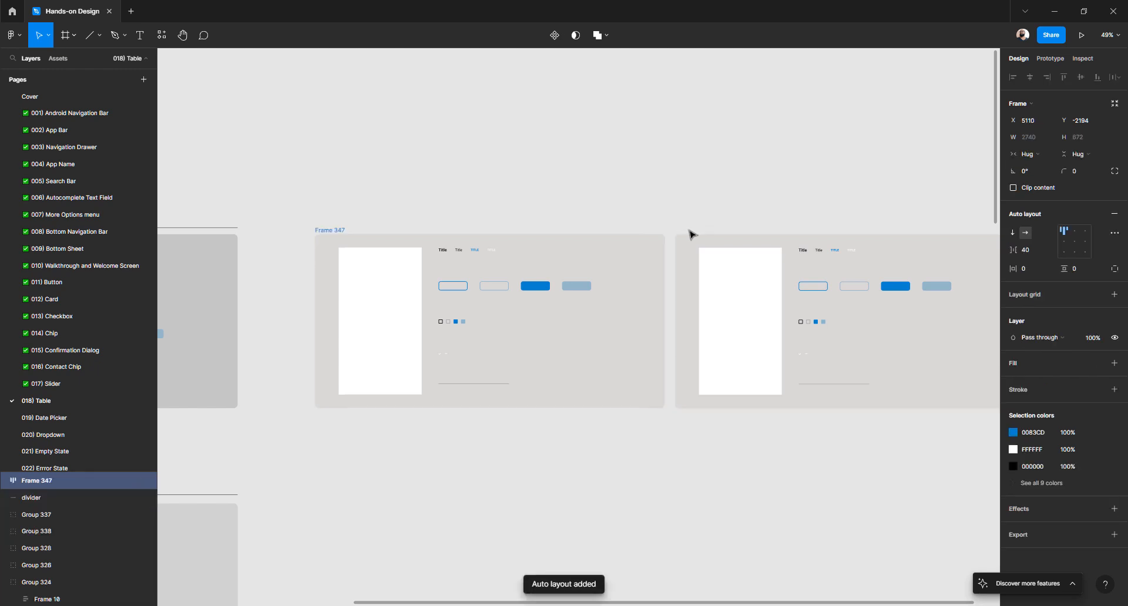
left_click(1012, 234)
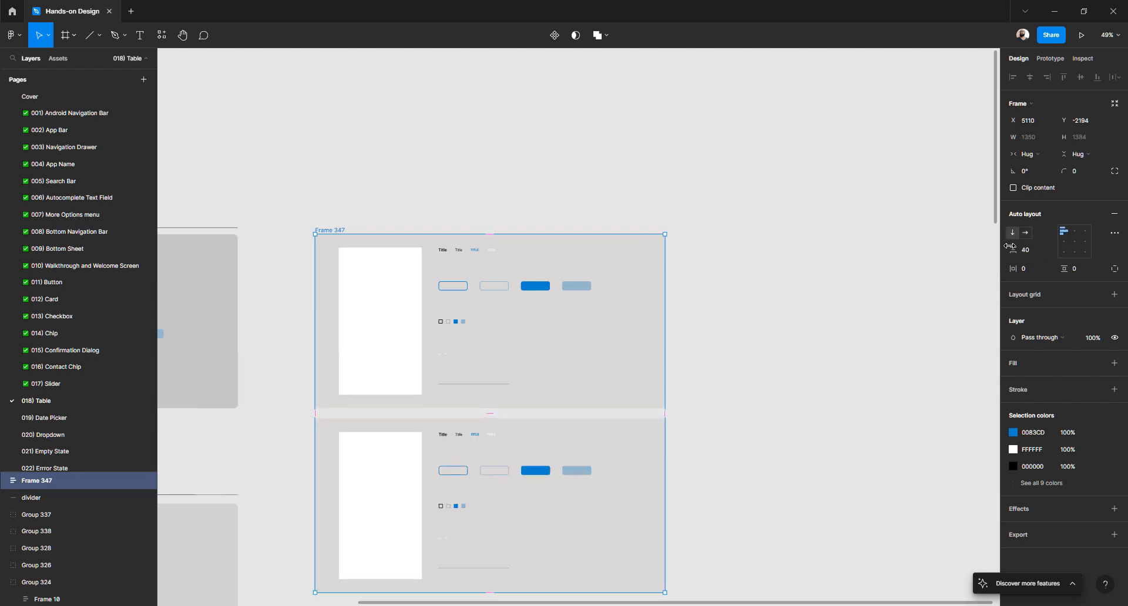
- Increase the vertical spacing between the two stacked Atoms frames to 360
left_click(1028, 252)
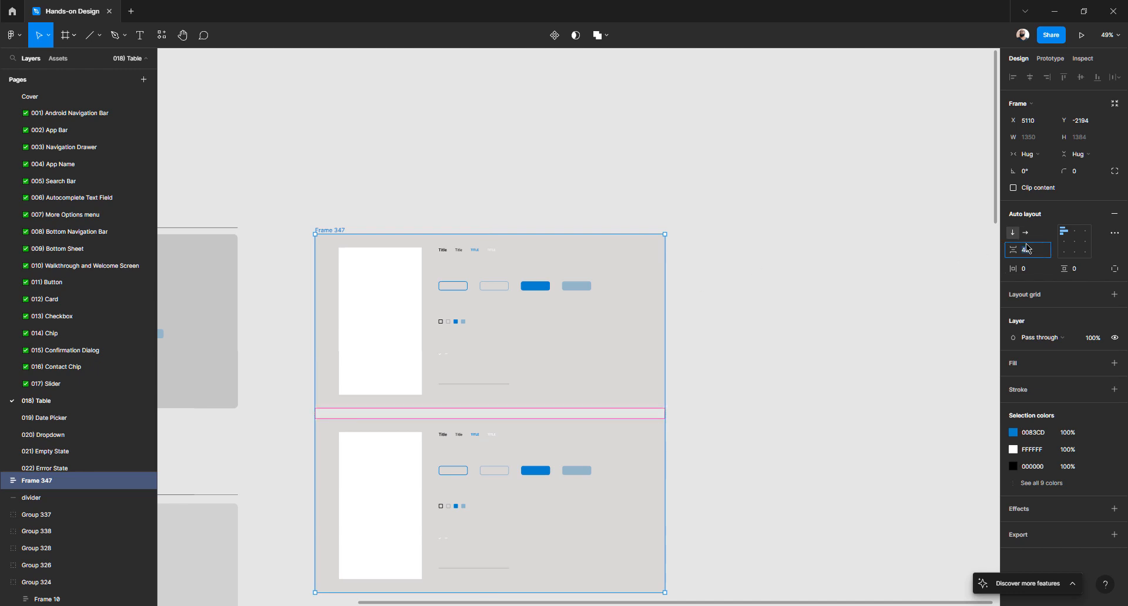
key("shift+Up")
key("shift+Up")
key("shift+Up")
key("shift+Up")
key("shift+Up")
key("shift+Up")
key("shift+Up")
key("shift+Up")
key("shift+Up")
key("shift+Up")
key("shift+Up")
key("shift+Up")
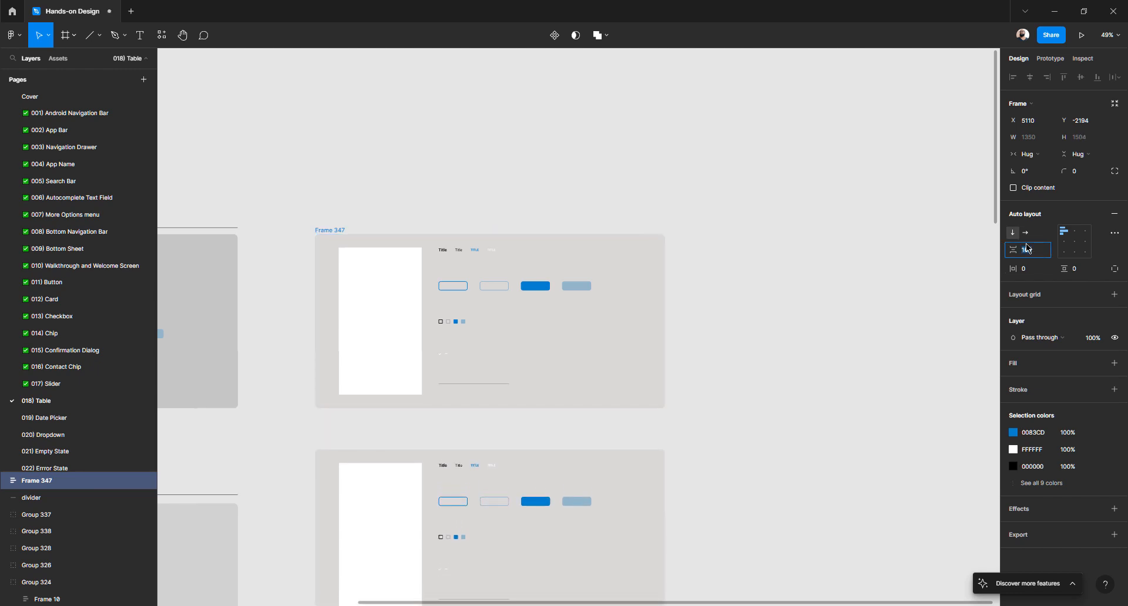
key("shift+Up")
key("shift+Up")
key("shift+Up")
key("shift+Up")
key("shift+Up")
key("shift+Up")
key("shift+Up")
key("shift+Up")
key("shift+Up")
key("shift+Up")
key("shift+Up")
key("shift+Up")
key("shift+Up")
key("shift+Up")
key("shift+Up")
key("shift+Up")
key("shift+Up")
key("shift+Up")
key("shift+Up")
key("shift+Up")
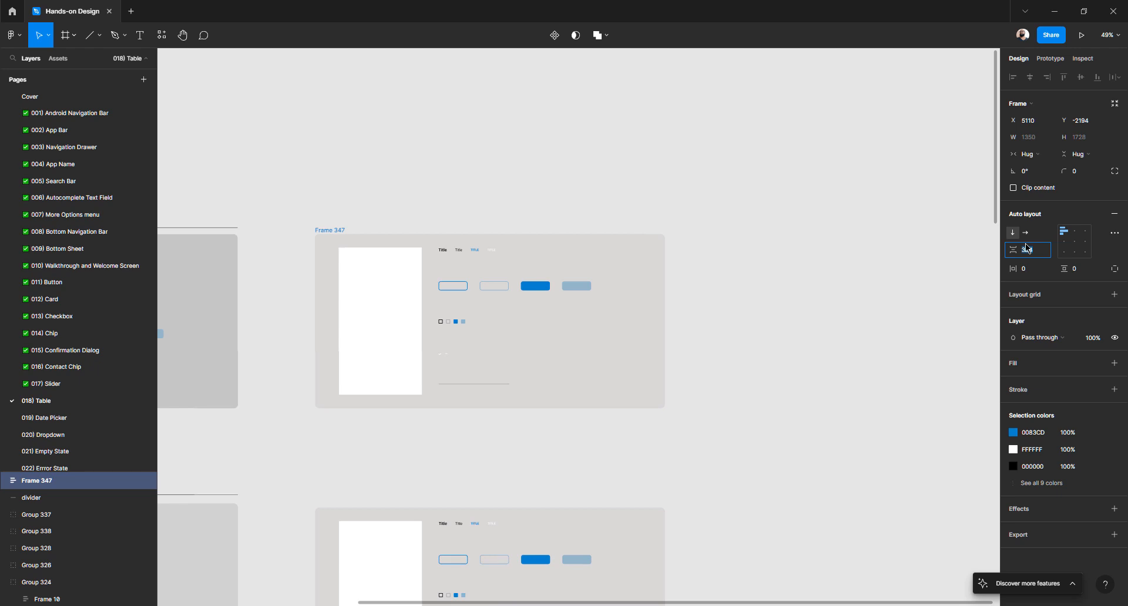
key("shift+Up")
key("shift+Down")
key("shift+Down")
key("shift+Down")
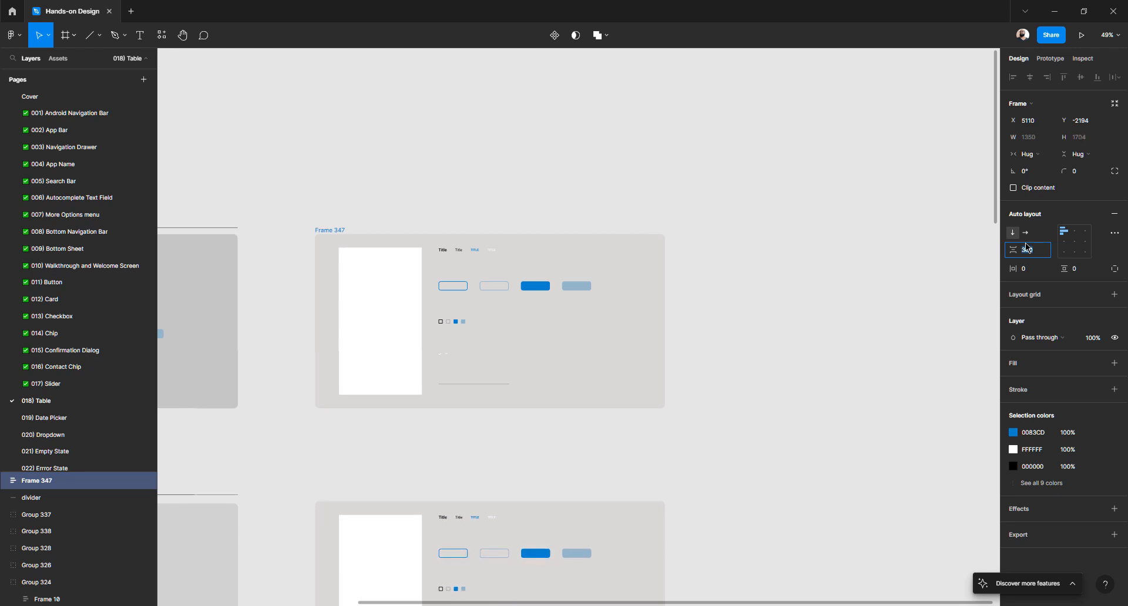
- Rename the auto layout frame that holds both stacked Atoms frames as Frames
left_click(676, 161)
scroll(493, 219, "down", 1)
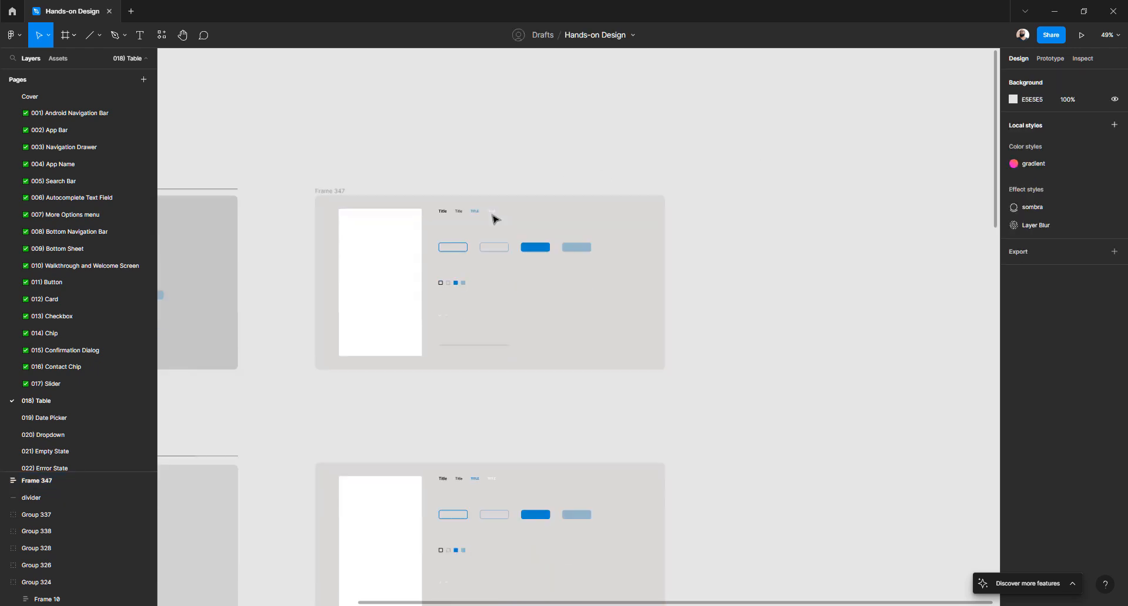
scroll(494, 218, "left", 3)
left_click(480, 192)
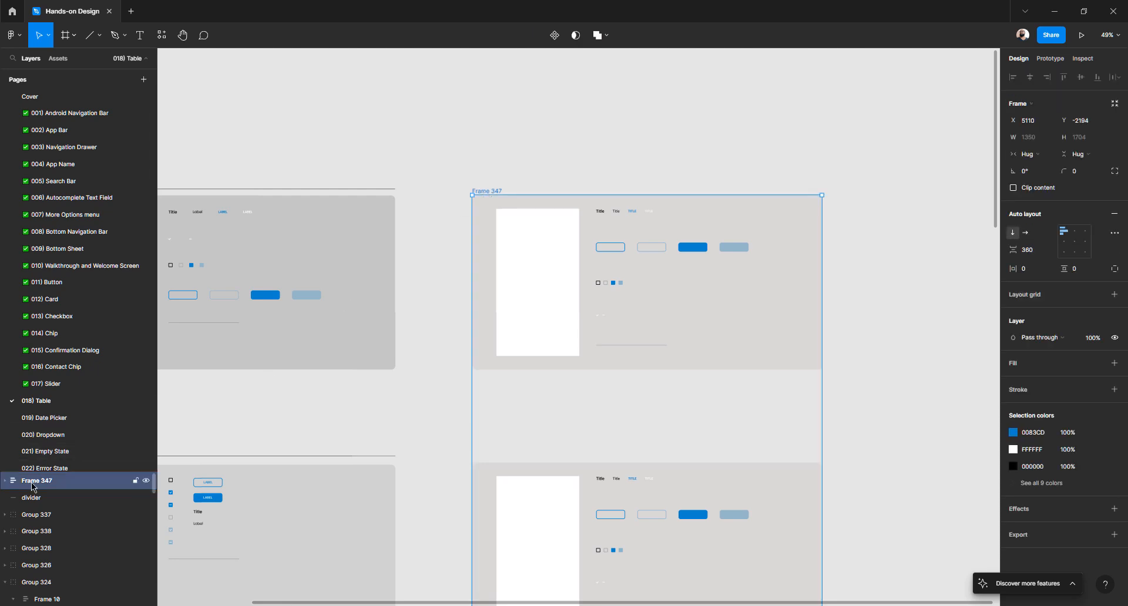
key("ctrl+r")
type("Frame")
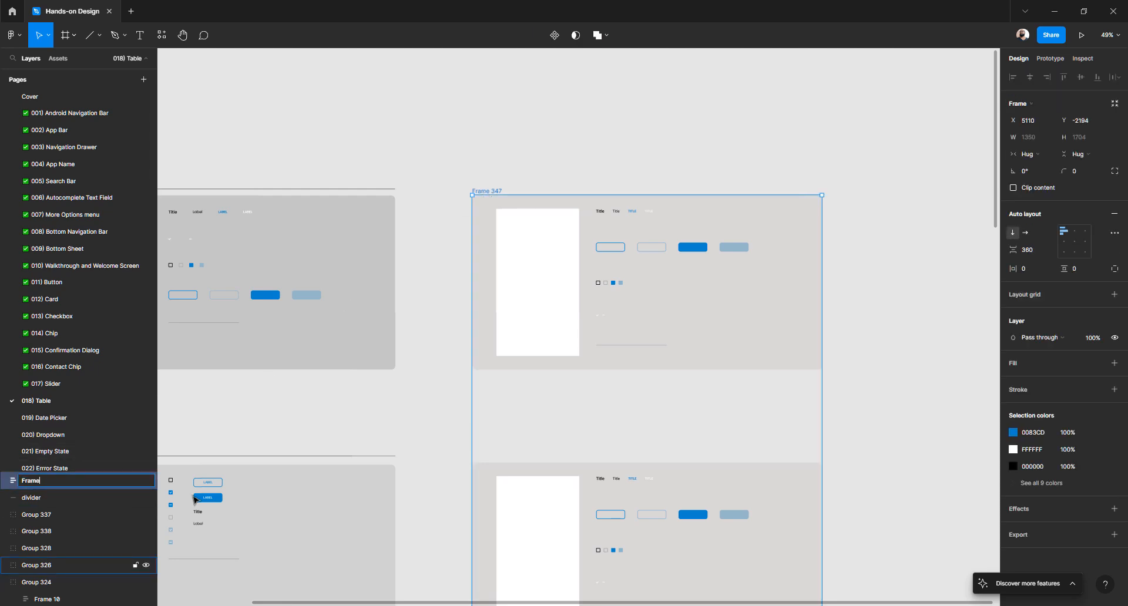
type("s")
key("Return")
scroll(558, 399, "down", 4)
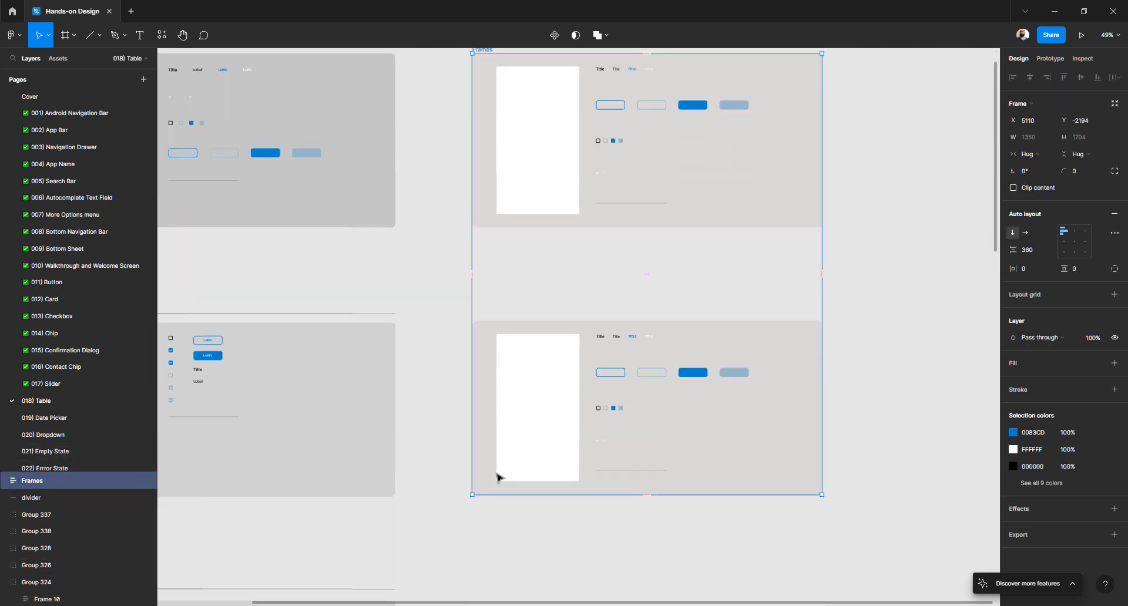
- Rename the auto layout group of elements inside the upper Atoms frame as Elements
key("Escape")
left_click(492, 380)
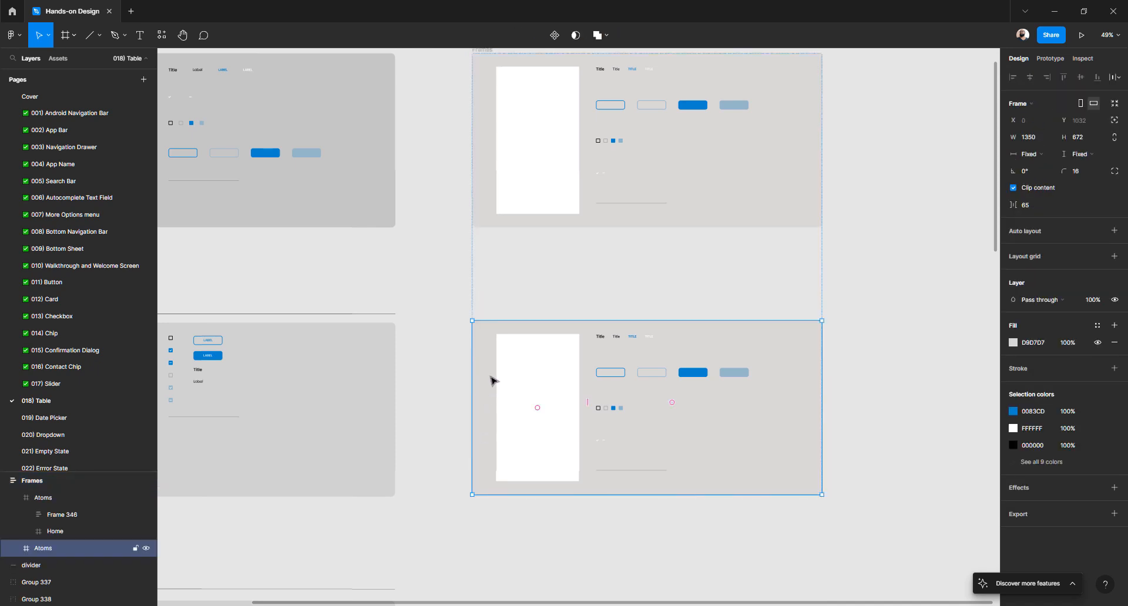
key("Escape")
left_click(495, 218)
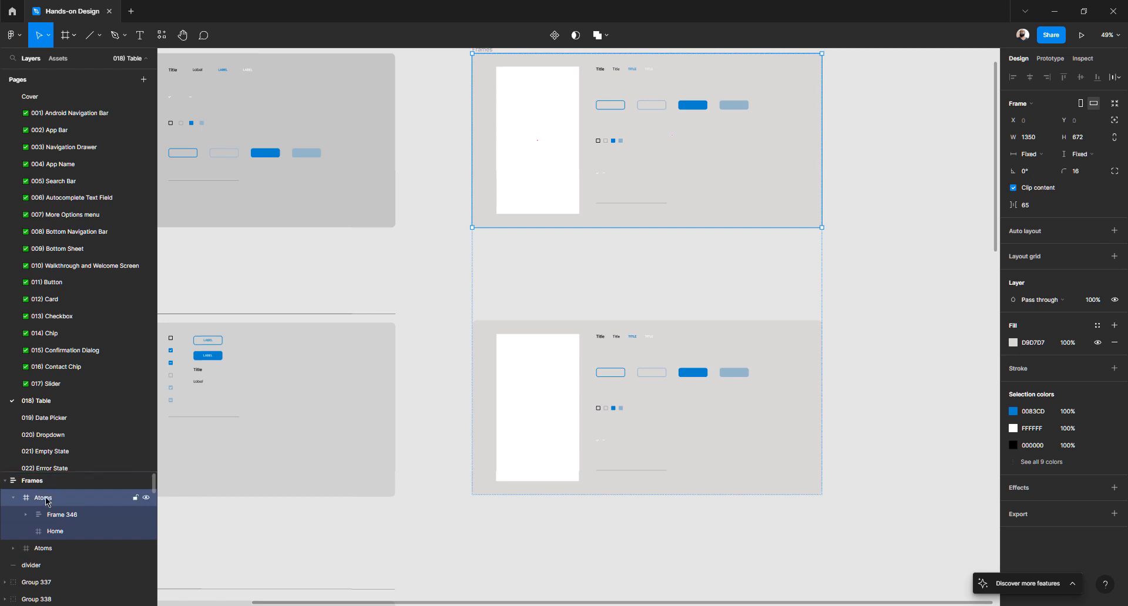
left_click(487, 362)
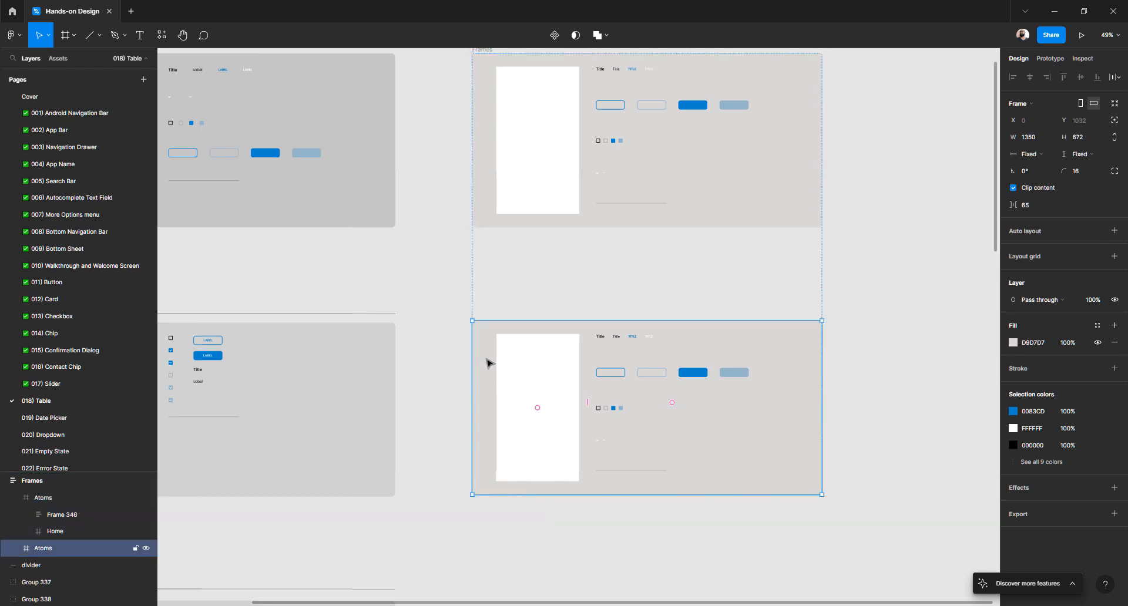
left_click(496, 169)
left_click(73, 517)
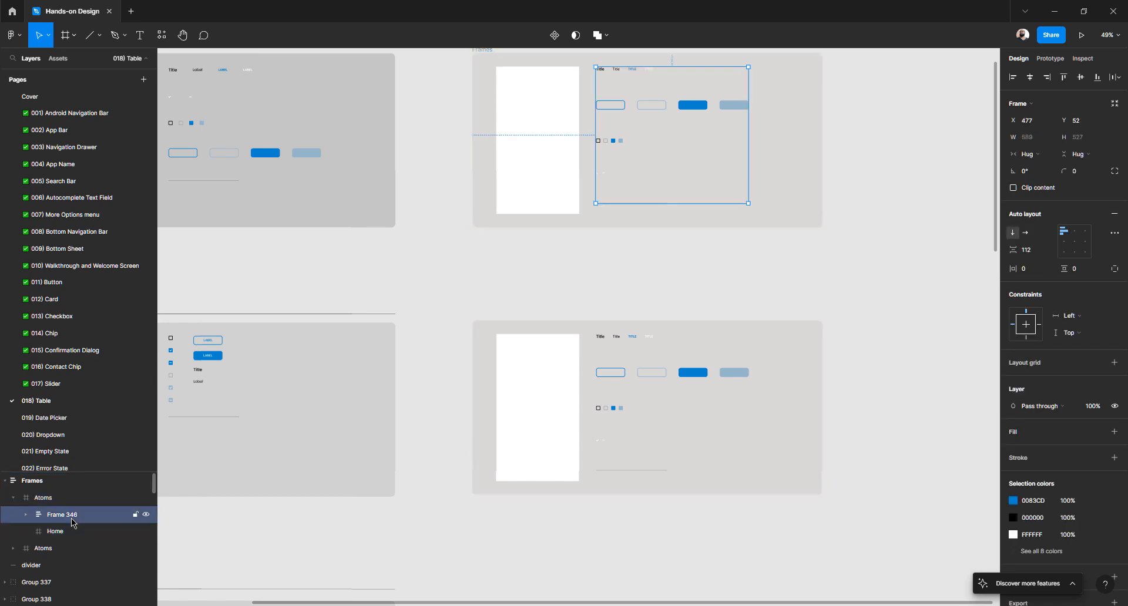
double_click(72, 516)
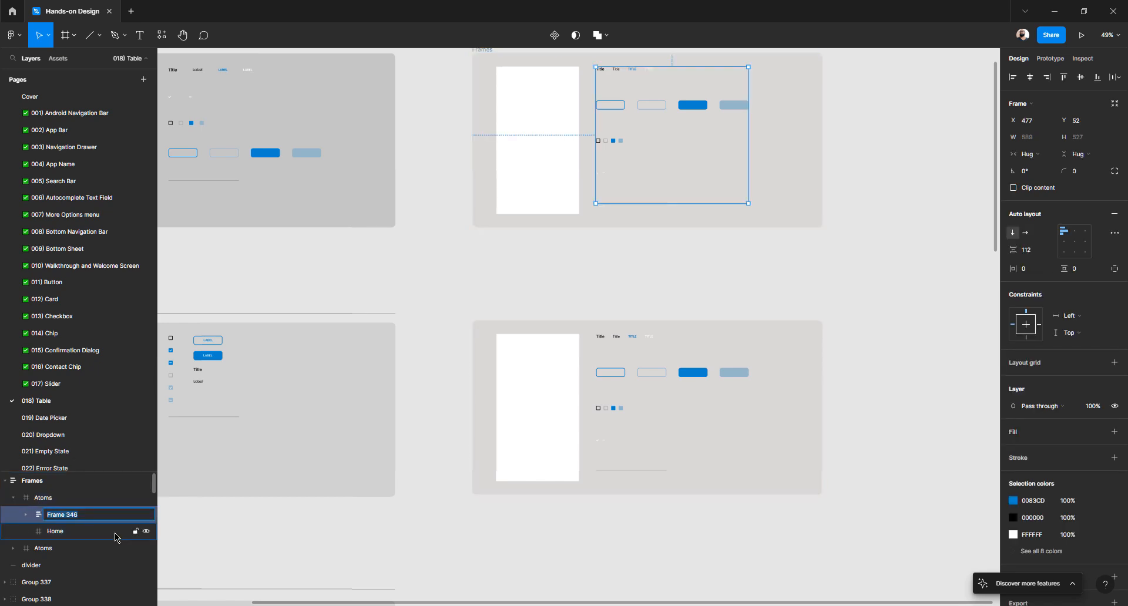
type("ements")
key("Return")
left_click(489, 292)
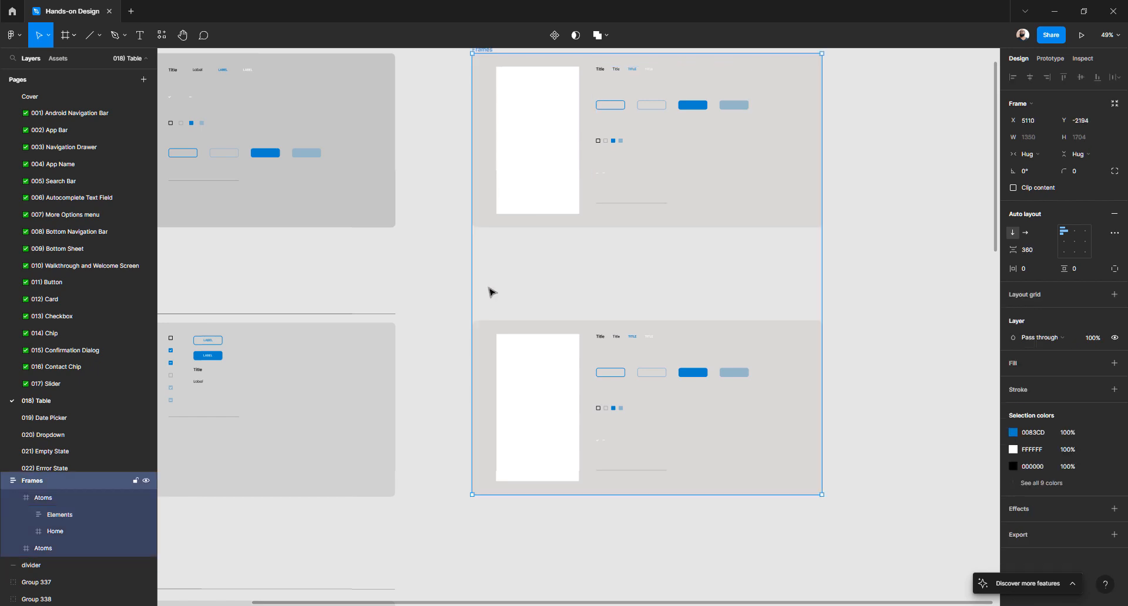
- Copy the Checkboxes row from the lower Atoms frame onto the empty canvas outside it
scroll(489, 292, "left", 4)
scroll(492, 295, "right", 5)
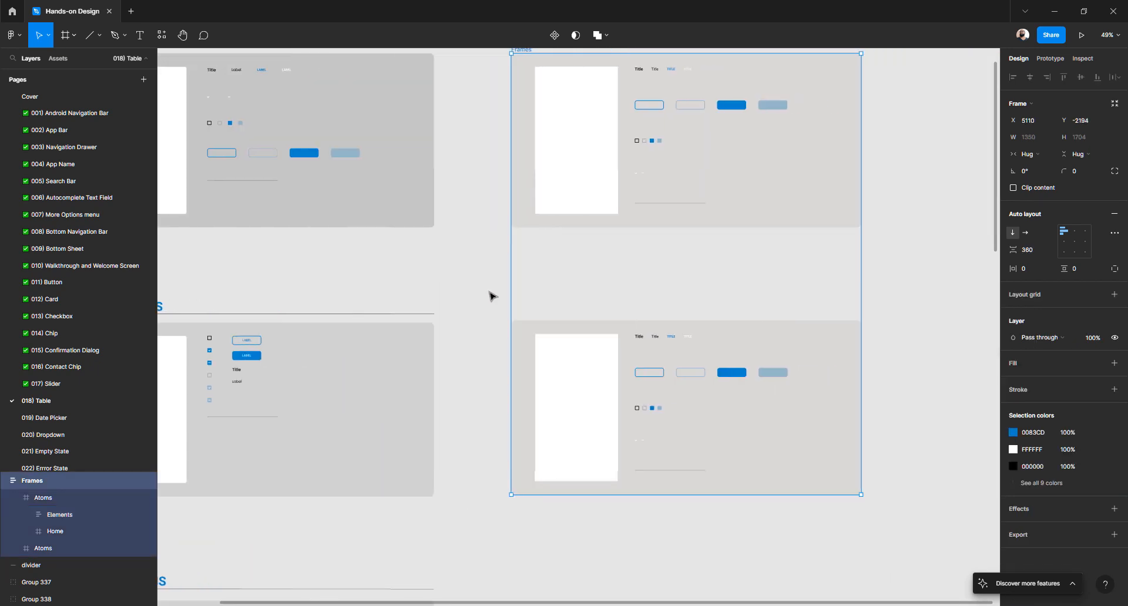
scroll(306, 364, "left", 3)
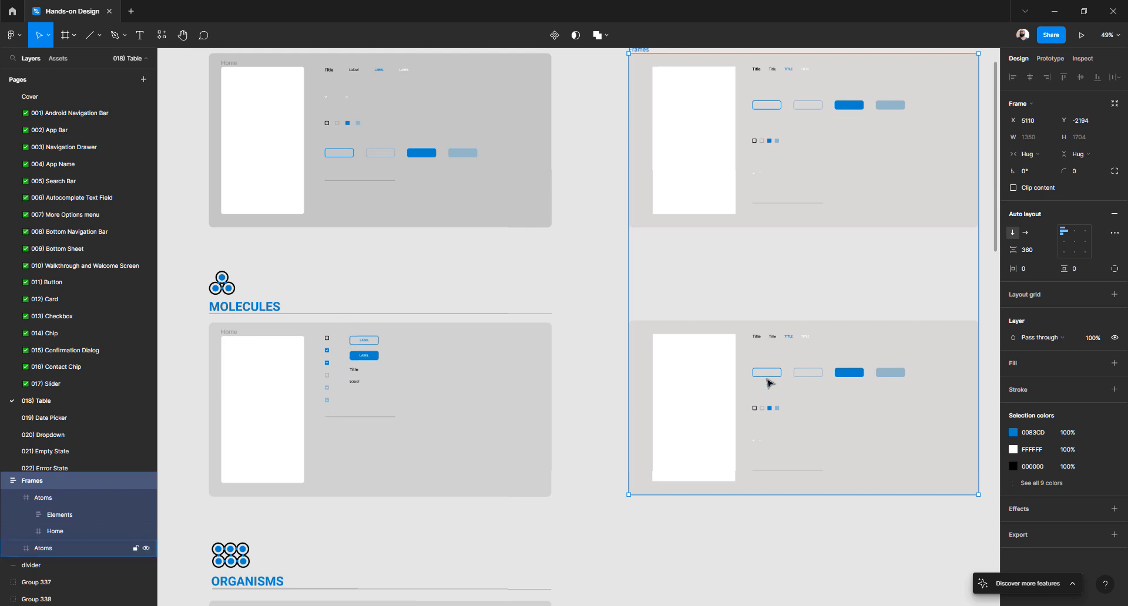
left_click(732, 529)
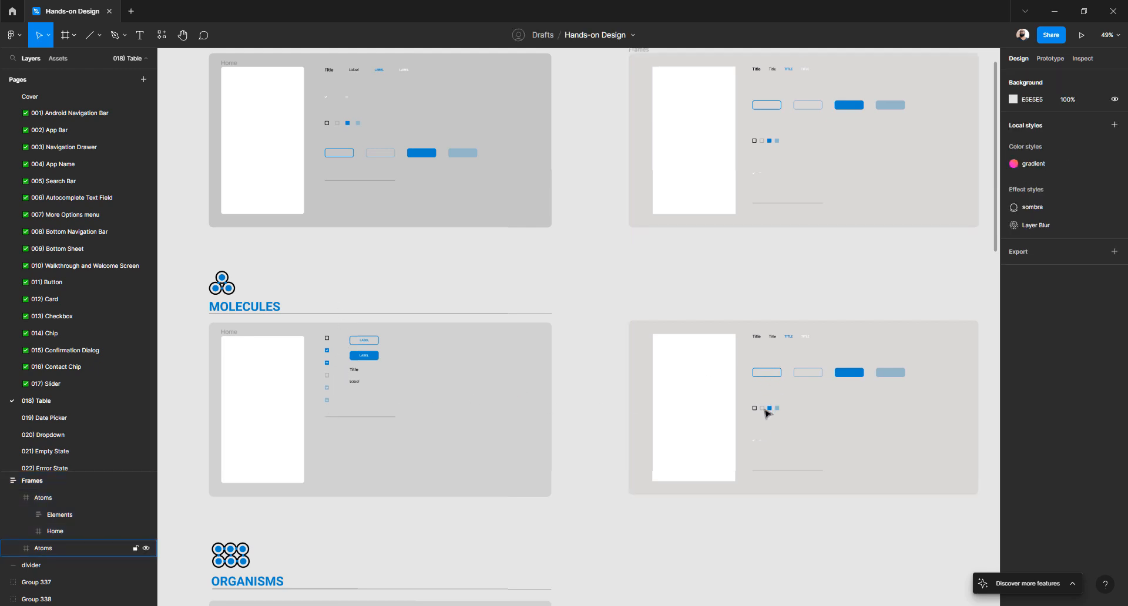
left_click(767, 413)
left_click(763, 411)
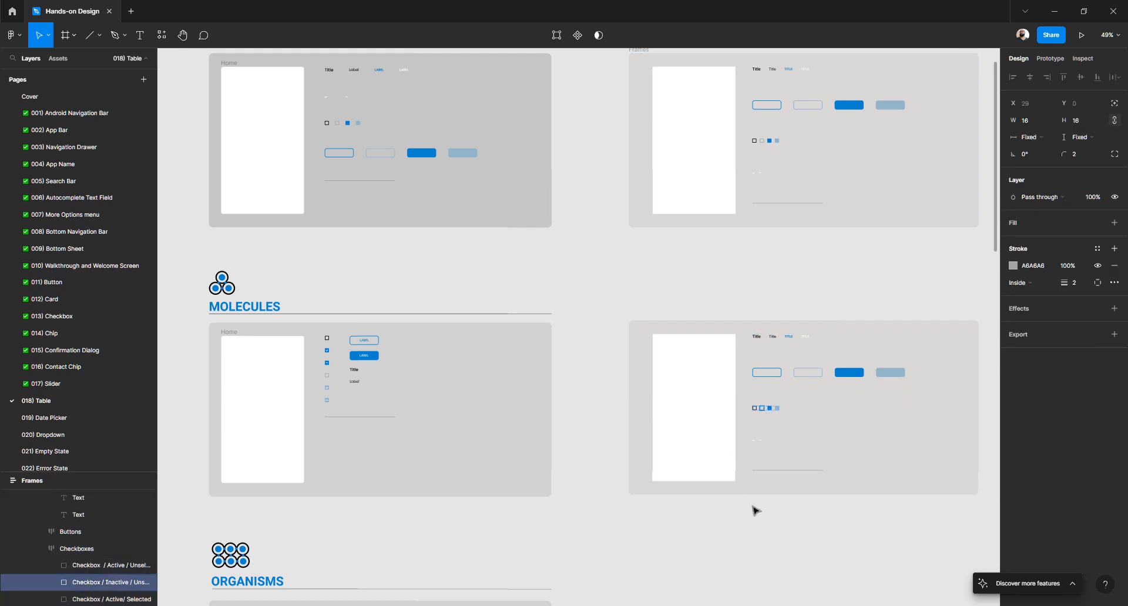
left_click(750, 514)
scroll(766, 397, "up", 5)
left_click(761, 435)
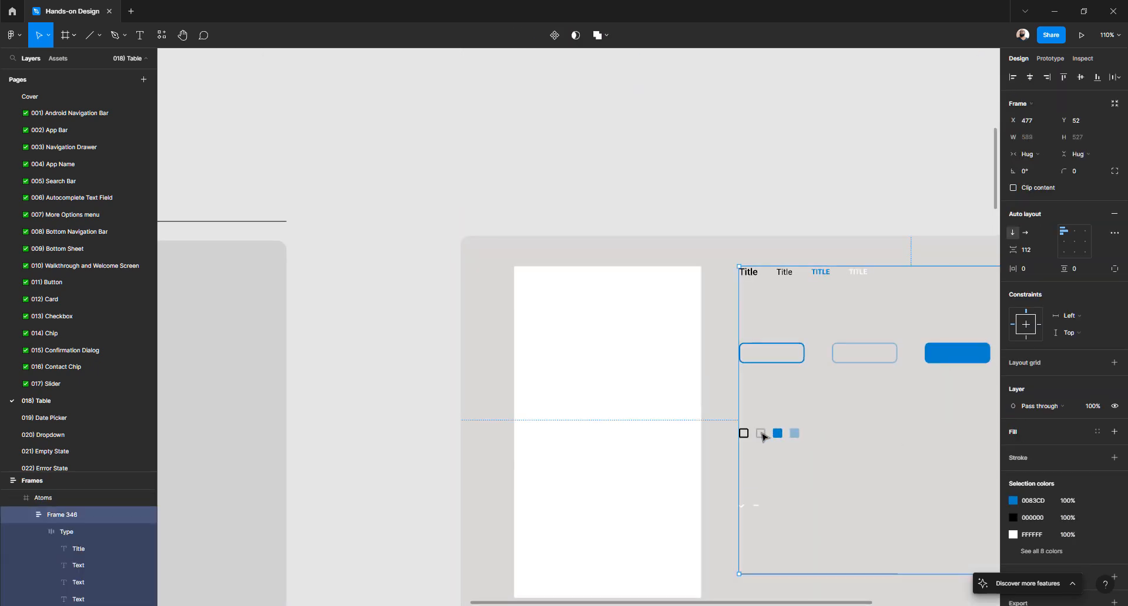
left_click(763, 438)
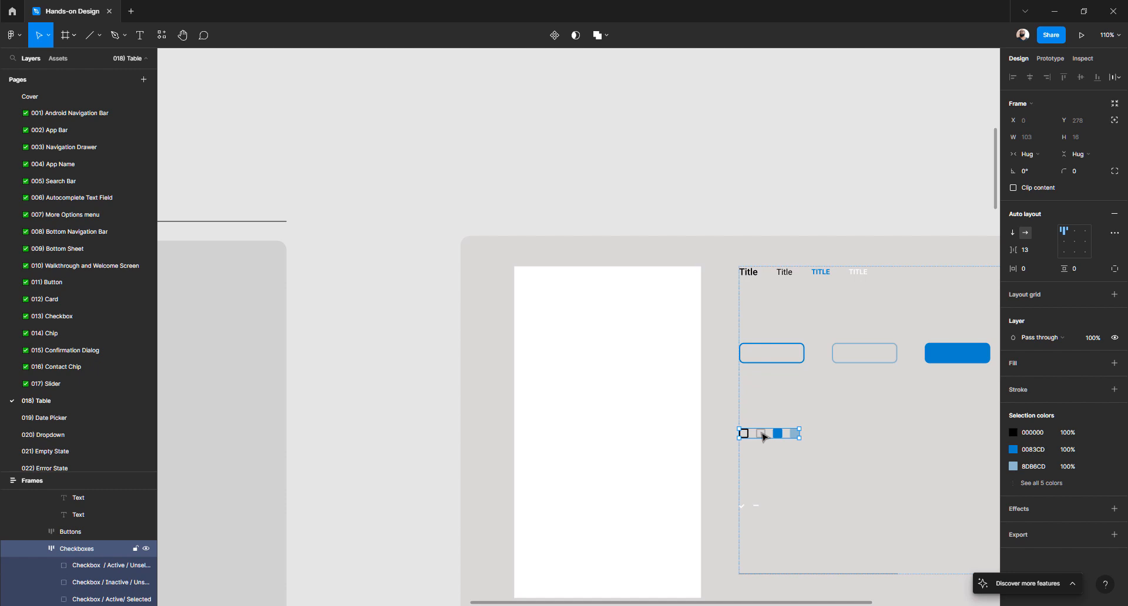
left_click_drag(781, 438, 315, 159)
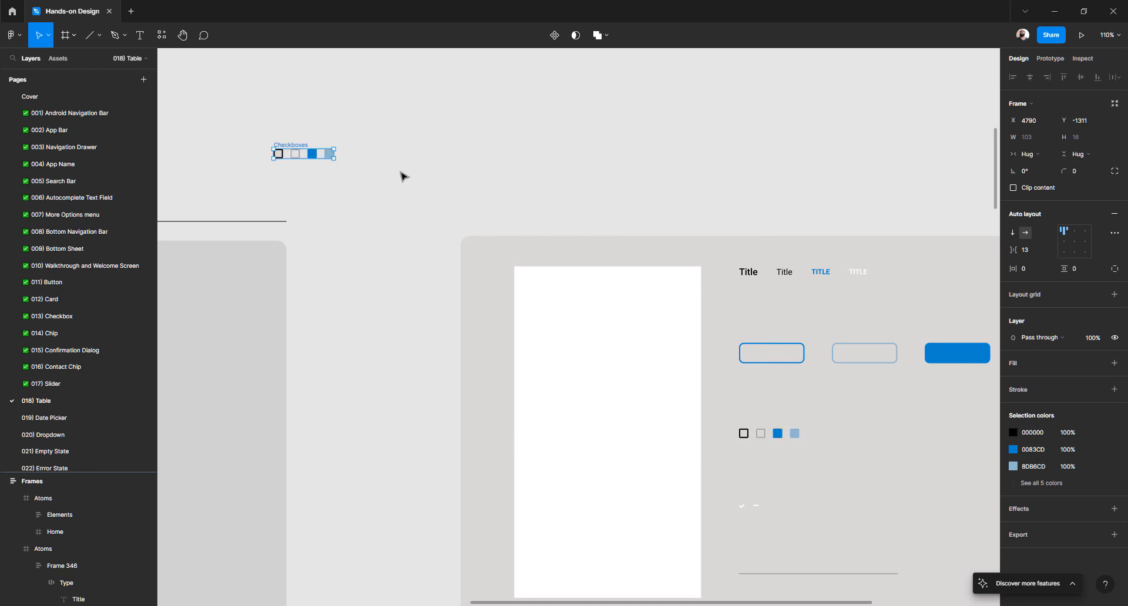
- Place the copied Checkboxes row above the original Molecules frame and set its auto layout direction to vertical
left_click(403, 173)
left_click_drag(411, 152, 861, 234)
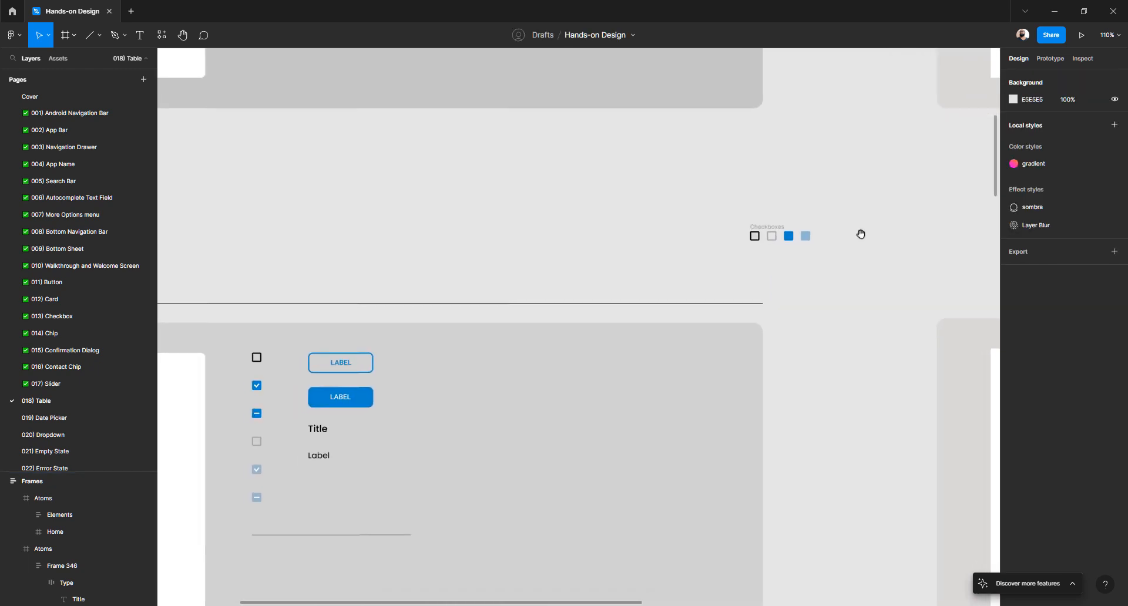
left_click_drag(770, 230, 458, 189)
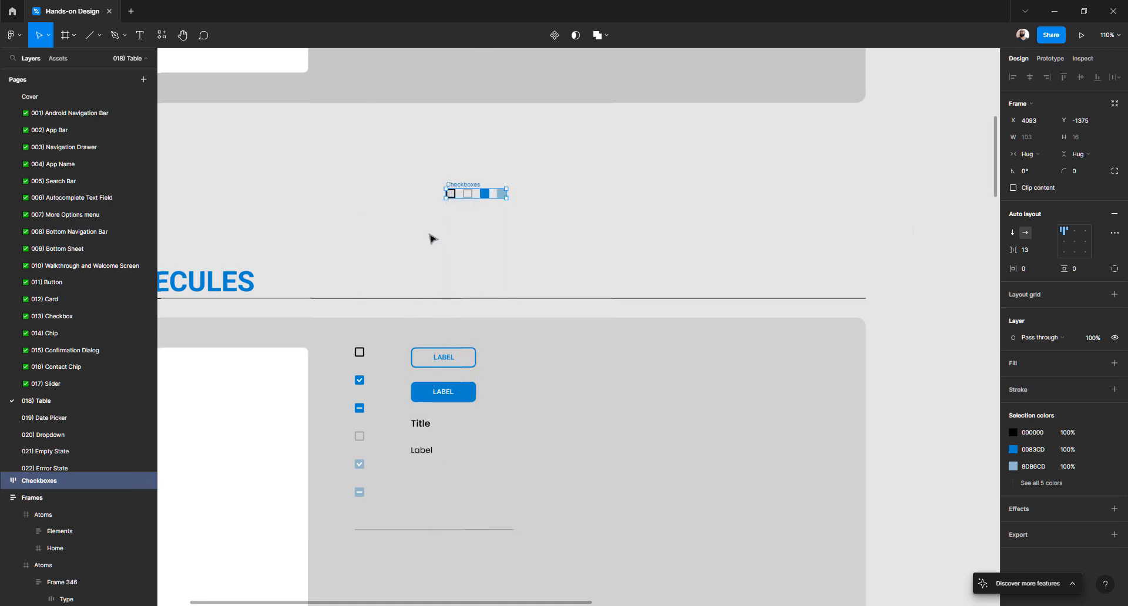
left_click_drag(460, 238, 530, 255)
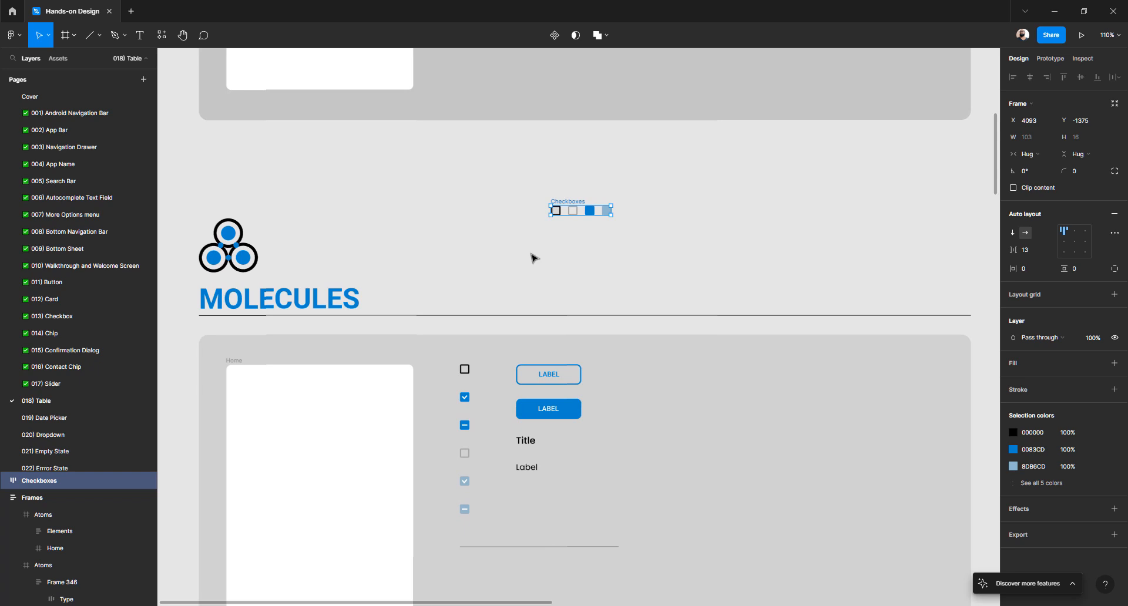
left_click(1013, 235)
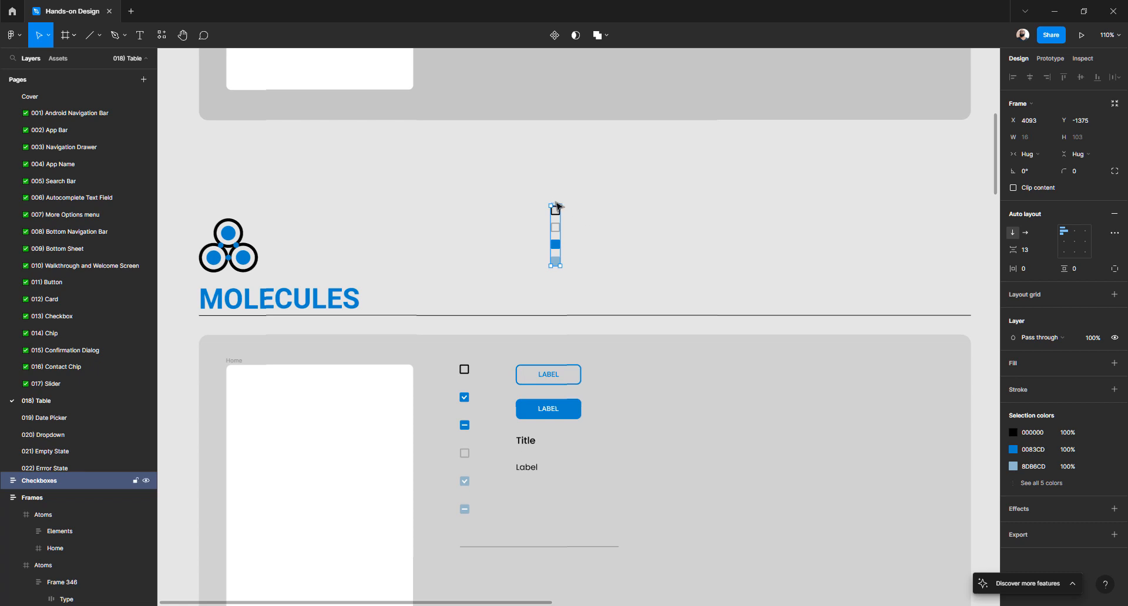
left_click_drag(555, 207, 485, 184)
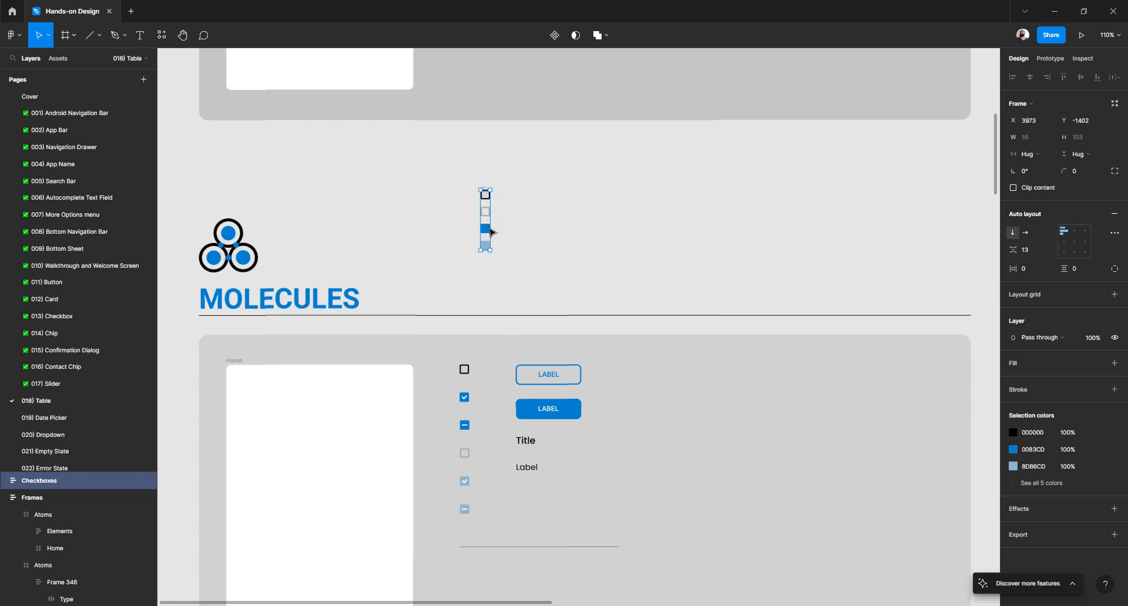
scroll(491, 232, "up", 2)
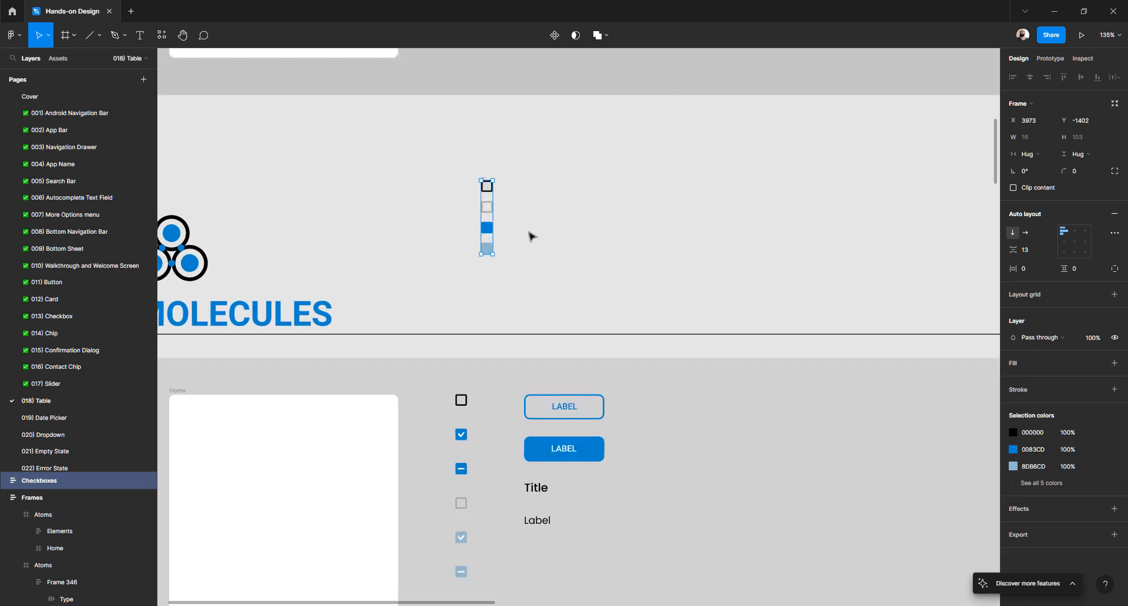
- Move the solid blue selected checkbox up to second place in the copied column and duplicate it
left_click(530, 236)
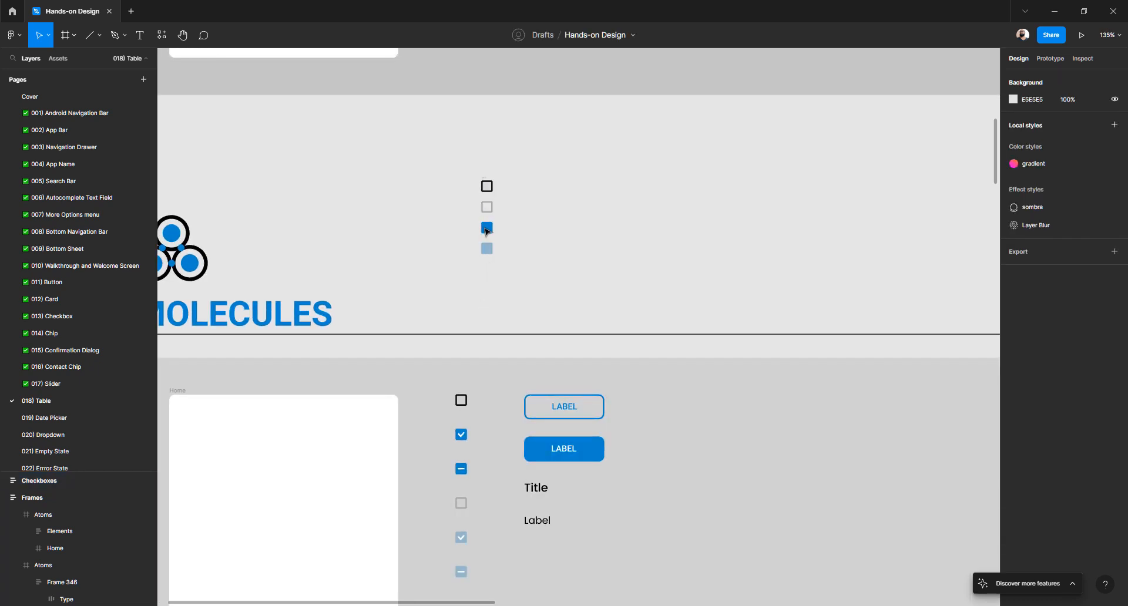
left_click(487, 229)
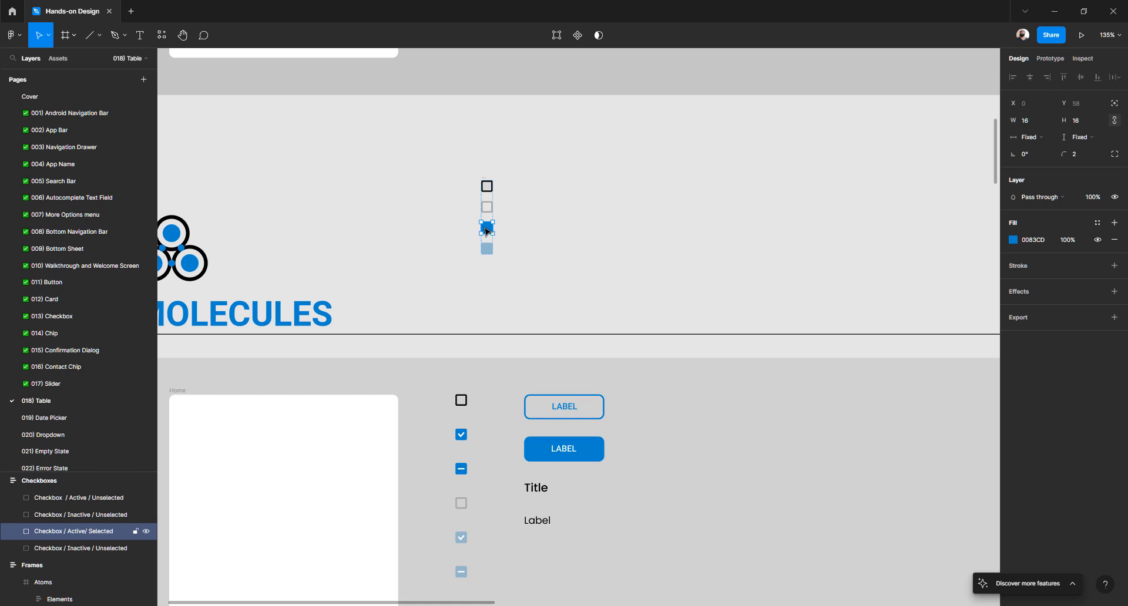
key("Up")
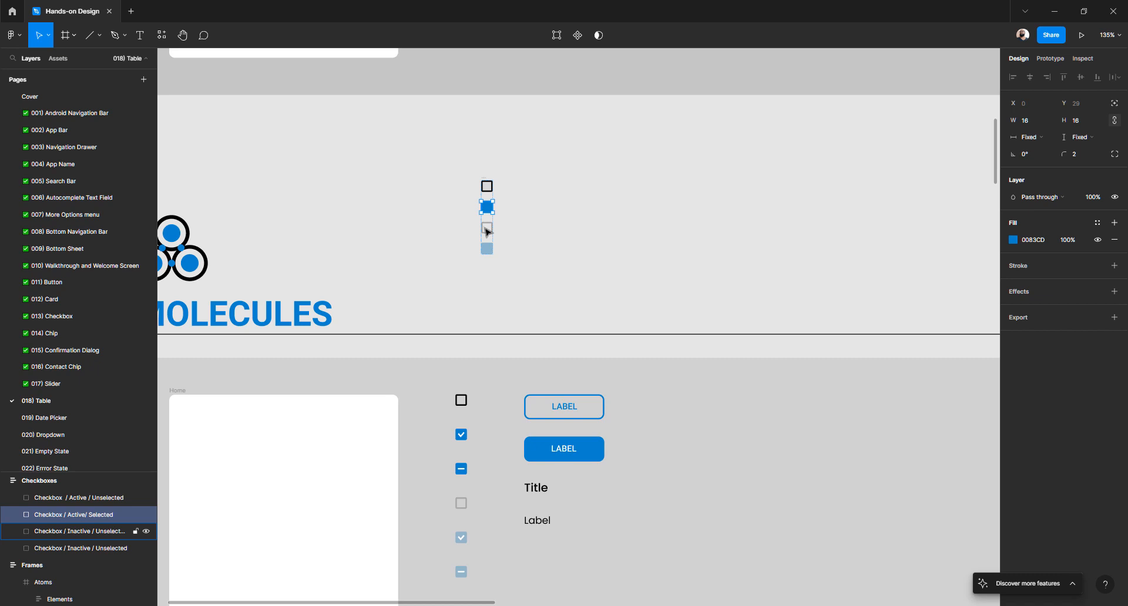
key("ctrl+d")
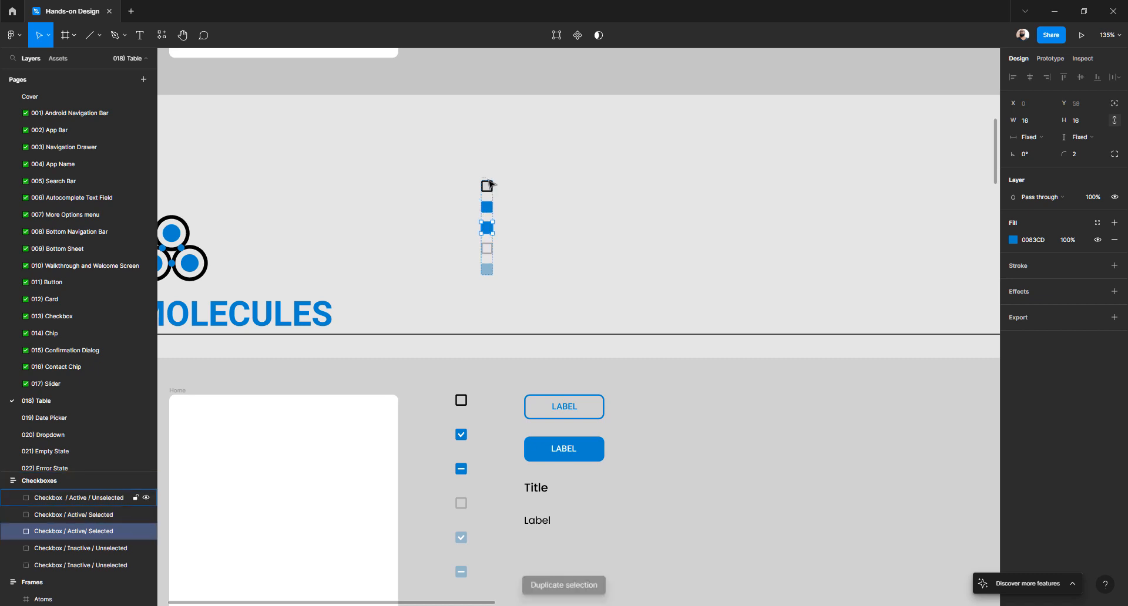
- Lighten the stroke of the inactive unselected checkbox in the copied column to C6C6C6
left_click(486, 249)
left_click(1013, 266)
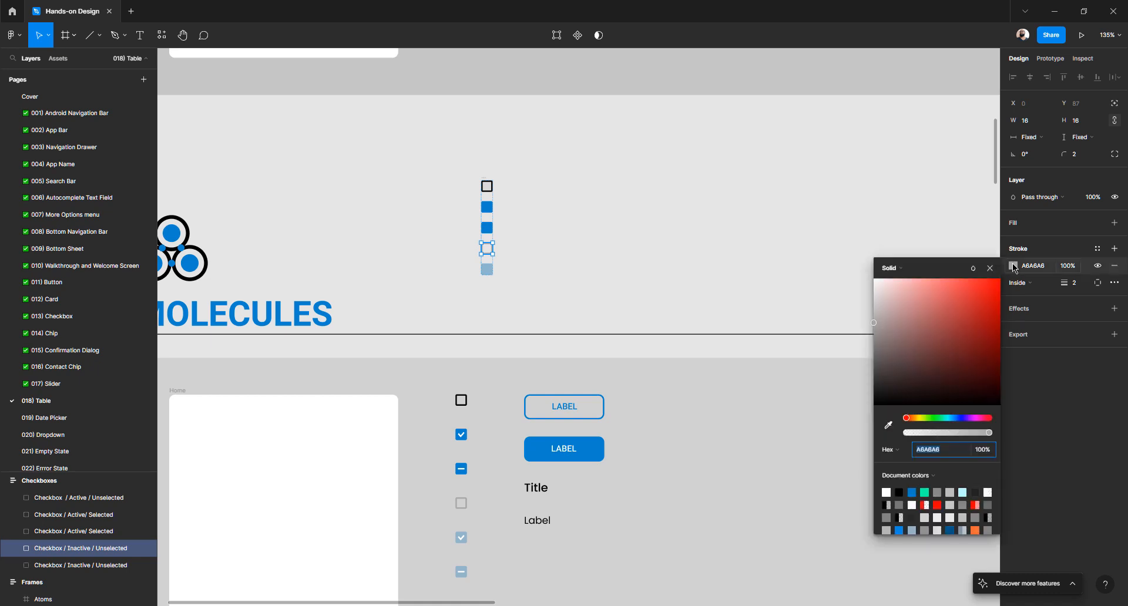
mouse_move(873, 323)
left_mouse_down()
mouse_move(869, 302)
mouse_move(869, 311)
left_mouse_up()
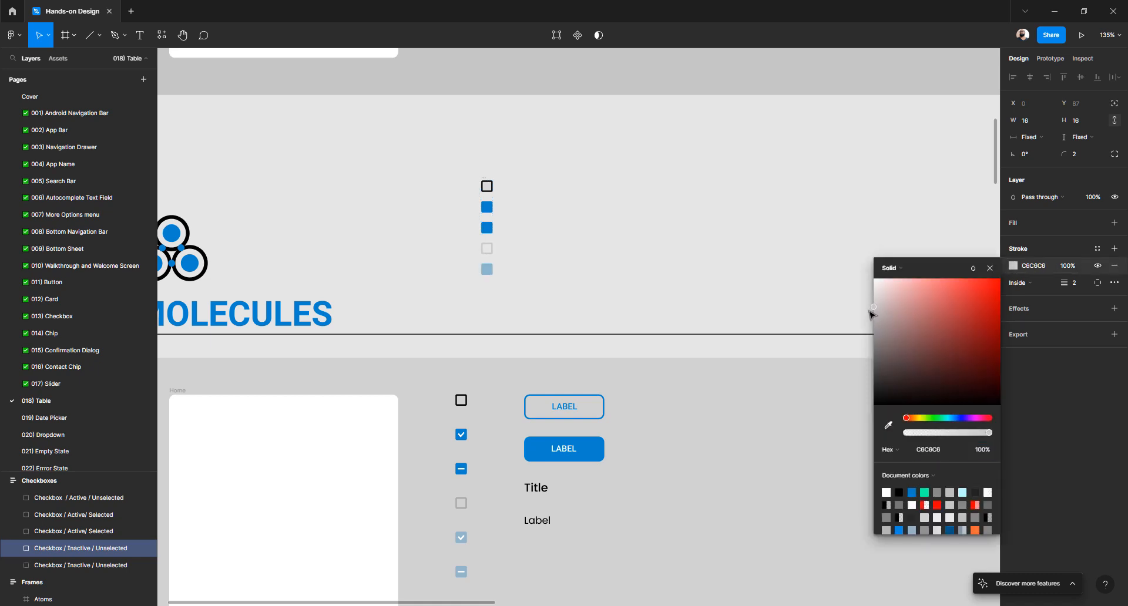
left_click(502, 288)
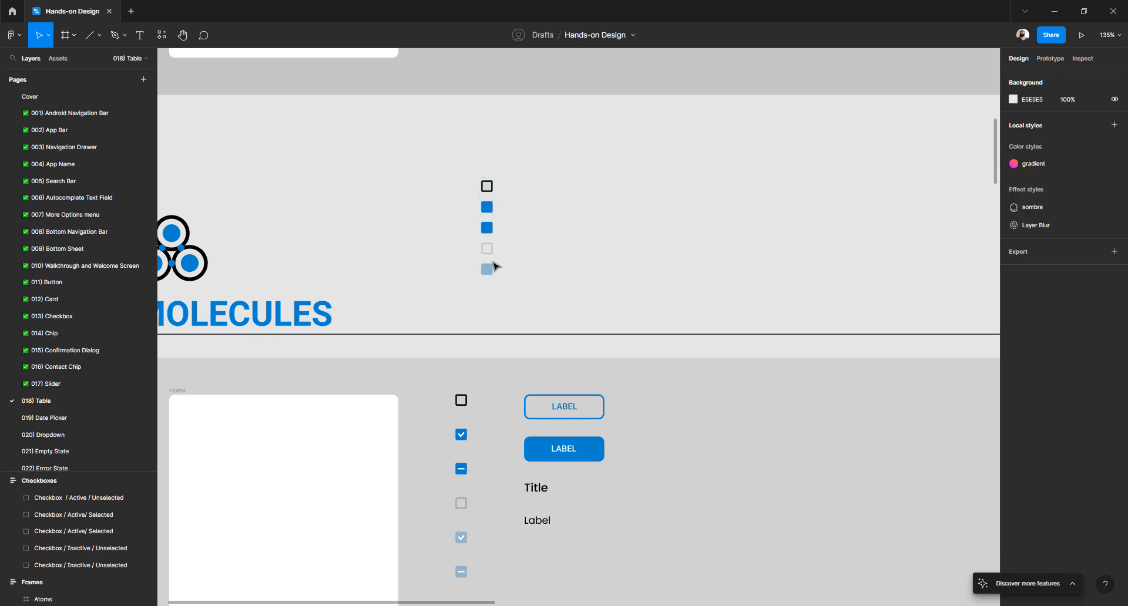
- Copy the Icons group with the check and partial marks from the lower Atoms frame to the canvas above the Molecules frame
scroll(468, 326, "down", 5)
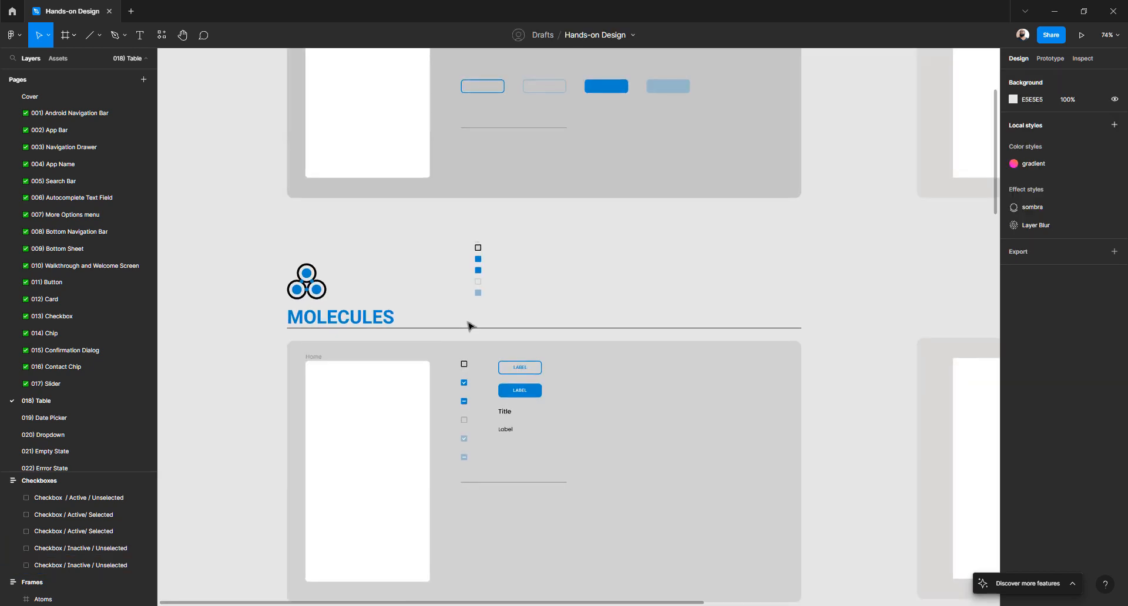
scroll(468, 326, "right", 10)
scroll(642, 507, "up", 5)
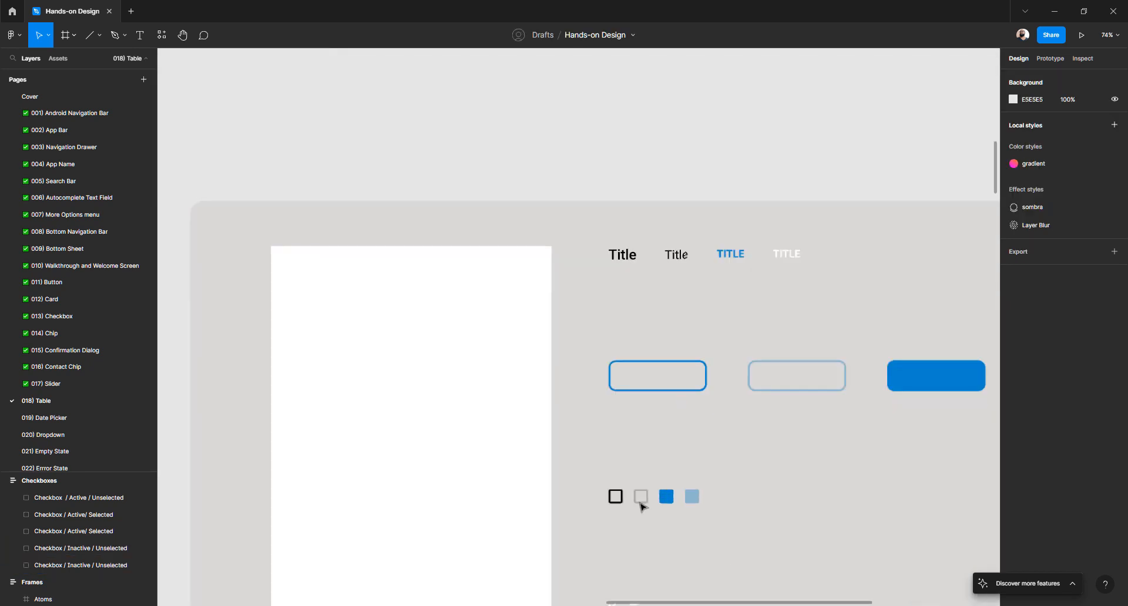
scroll(641, 502, "down", 3)
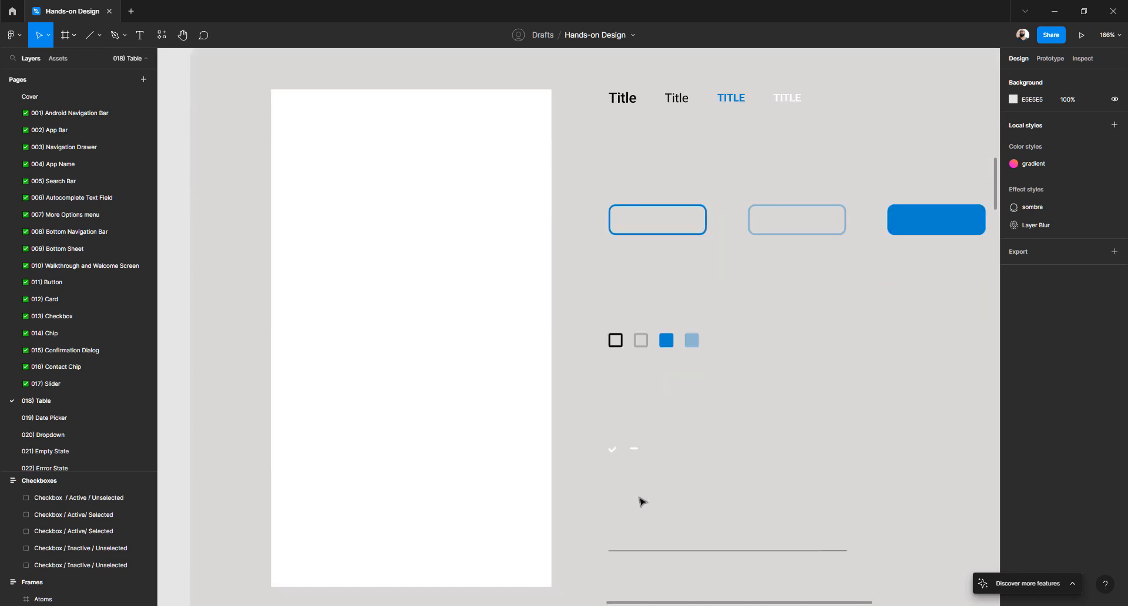
left_click(635, 453)
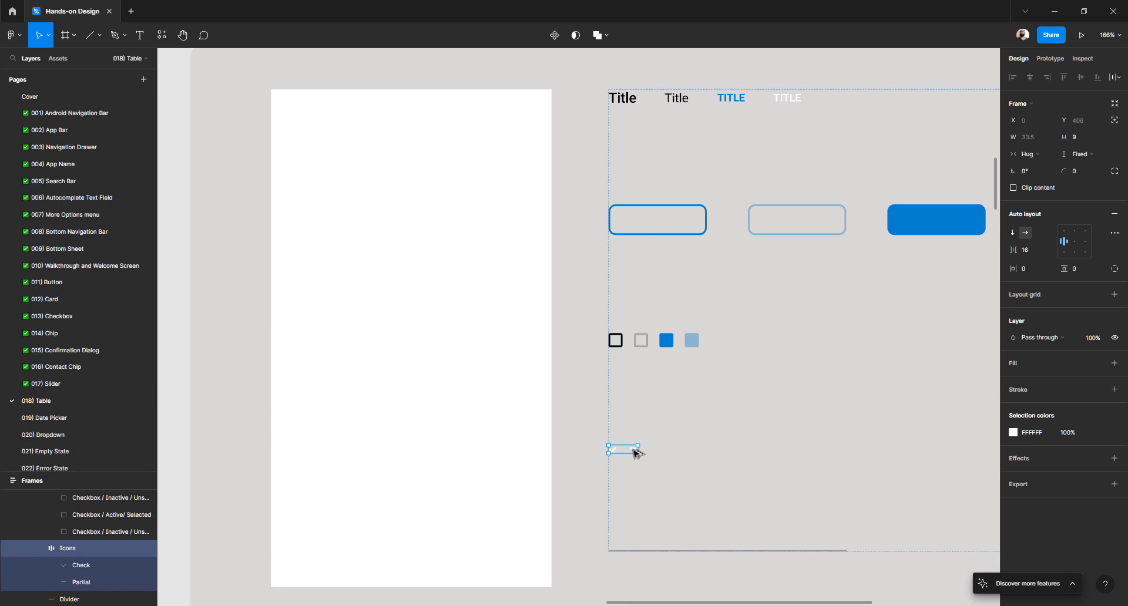
left_click_drag(635, 453, 170, 158)
left_click_drag(161, 204, 566, 415)
left_click(566, 414)
left_click_drag(559, 367, 277, 291)
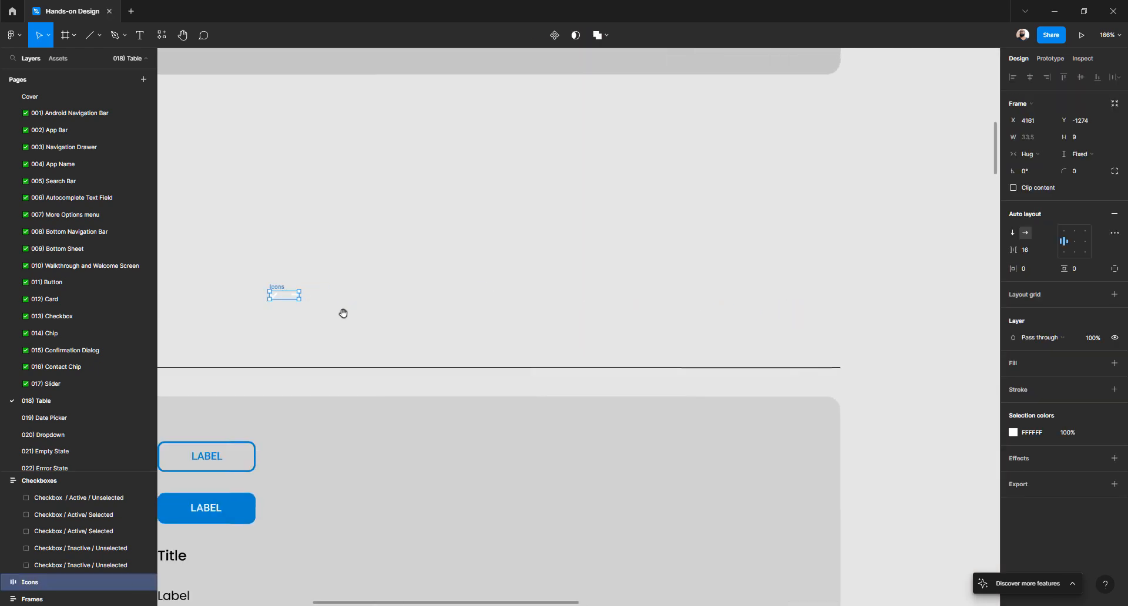
- Move the copied Icons group closer to the copied checkbox column above the Molecules frame
left_click_drag(343, 314, 743, 302)
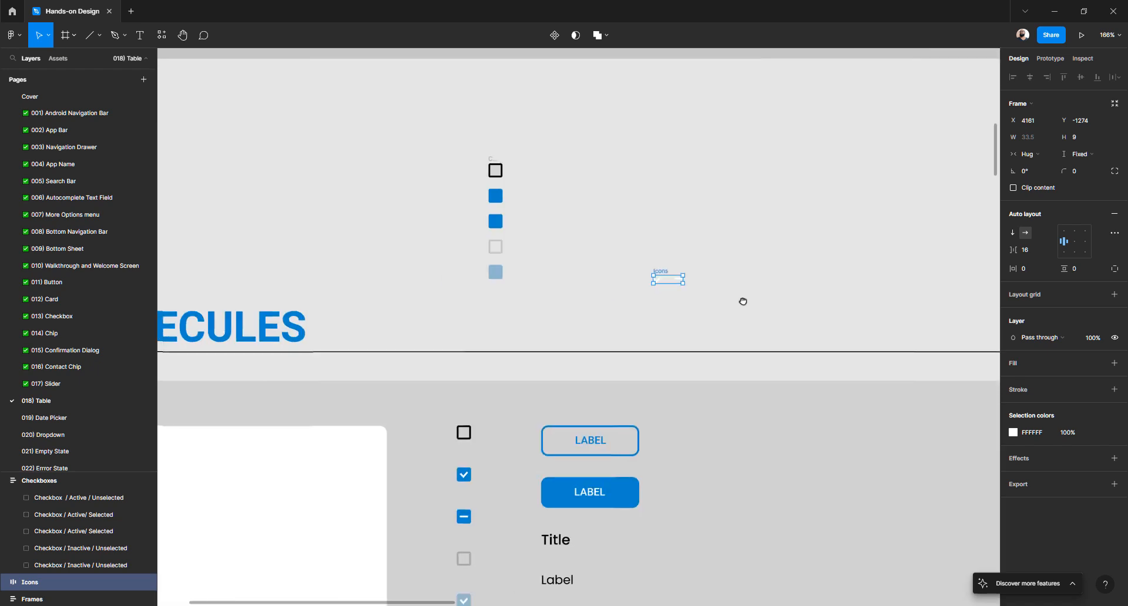
scroll(662, 264, "up", 3)
left_click(665, 263)
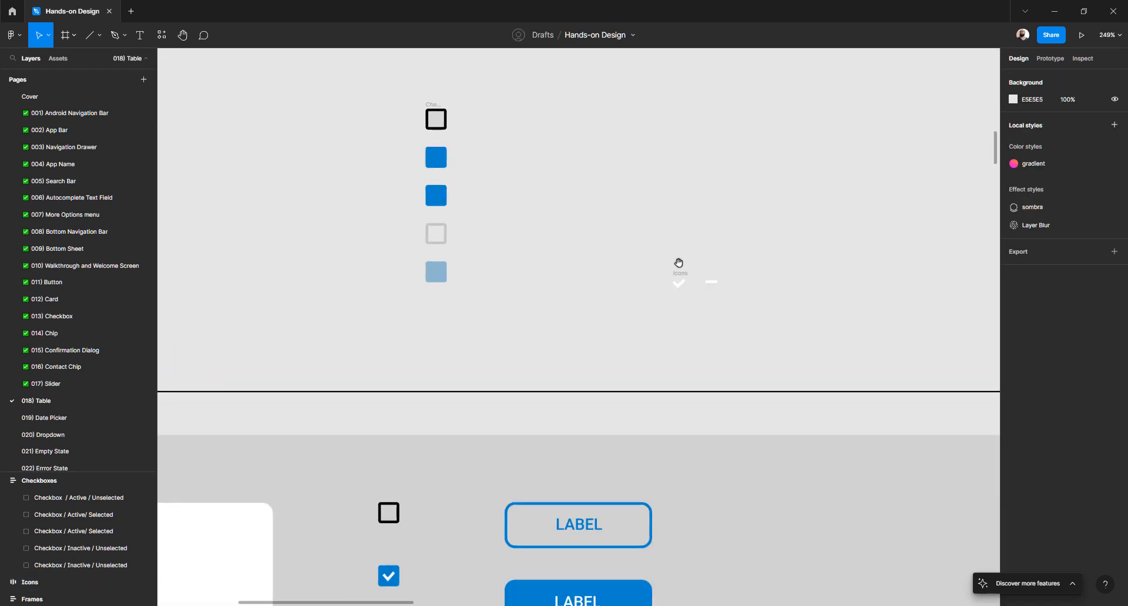
left_click_drag(678, 264, 536, 187)
- Remove the auto layout from the copied Icons group and ungroup it into separate check and partial marks
left_click(1115, 215)
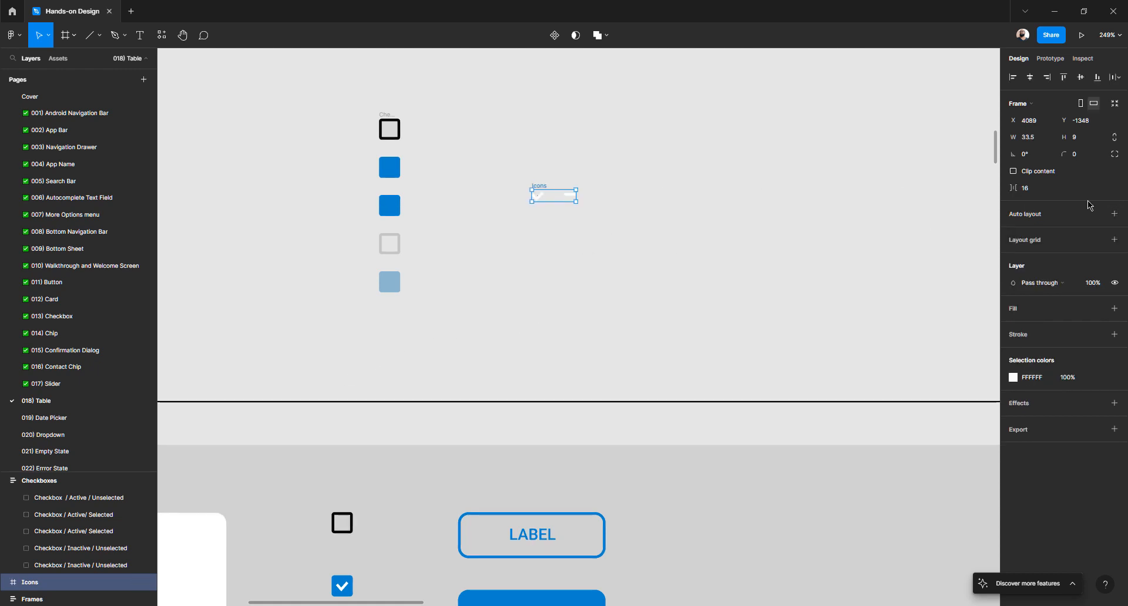
left_click(620, 334)
left_click(538, 186)
key("Return")
left_click(531, 270)
left_click_drag(527, 280, 636, 394)
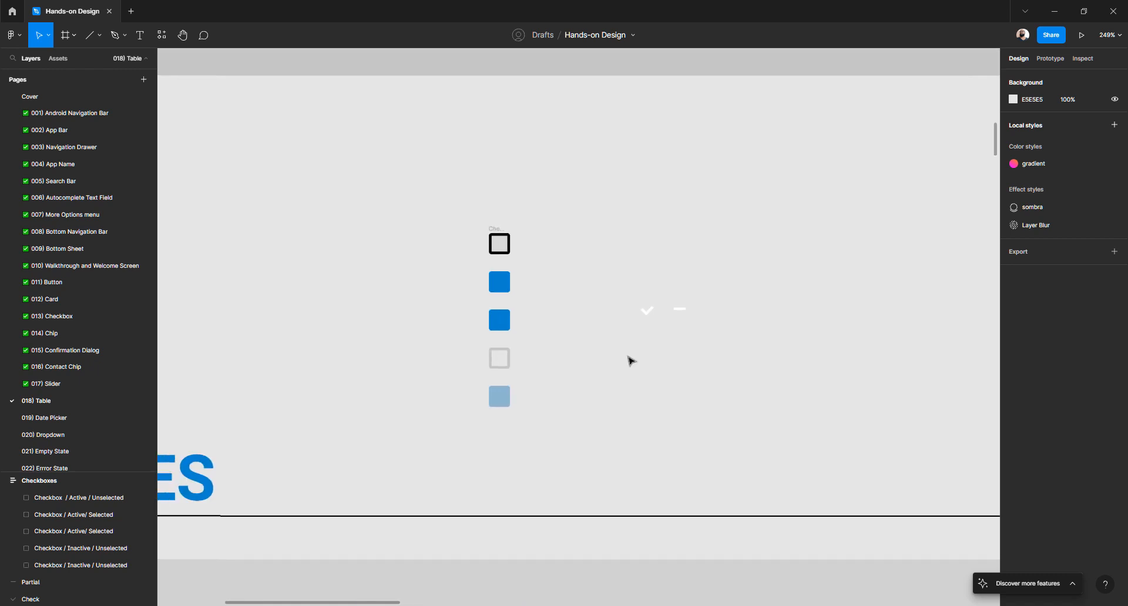
- Move the white check mark into the checkbox column between the two solid blue checkboxes
left_click(649, 313)
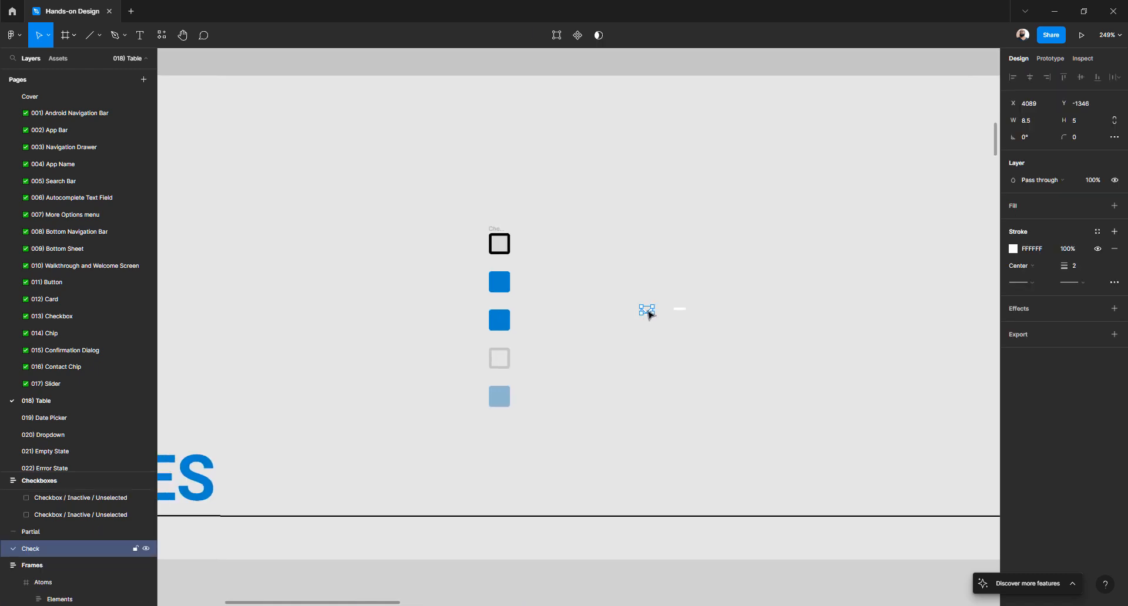
left_click_drag(650, 315, 519, 340)
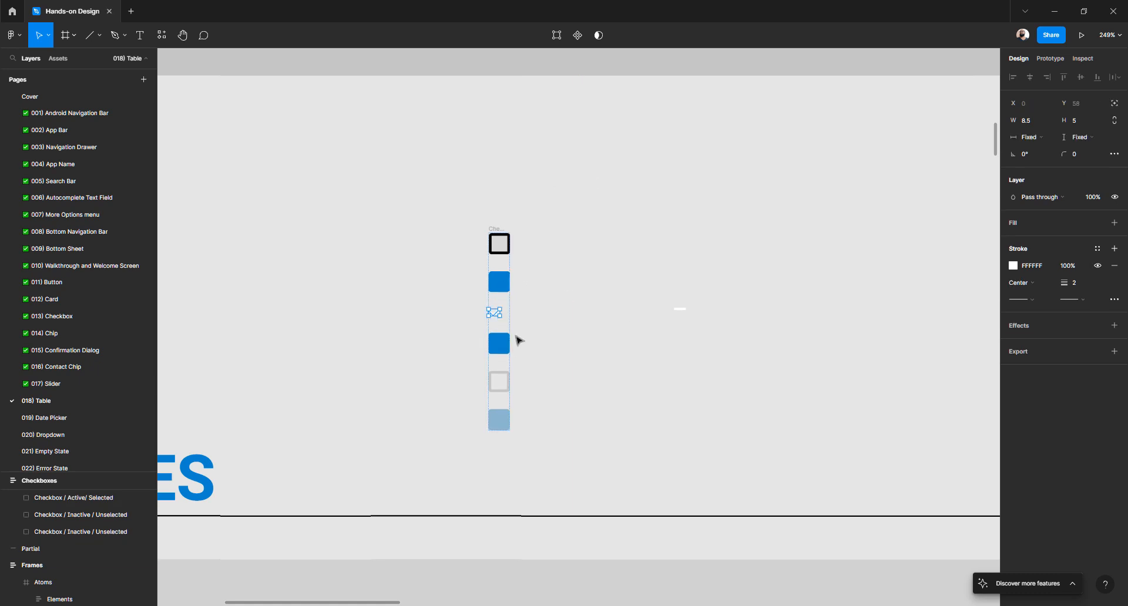
scroll(486, 311, "up", 5)
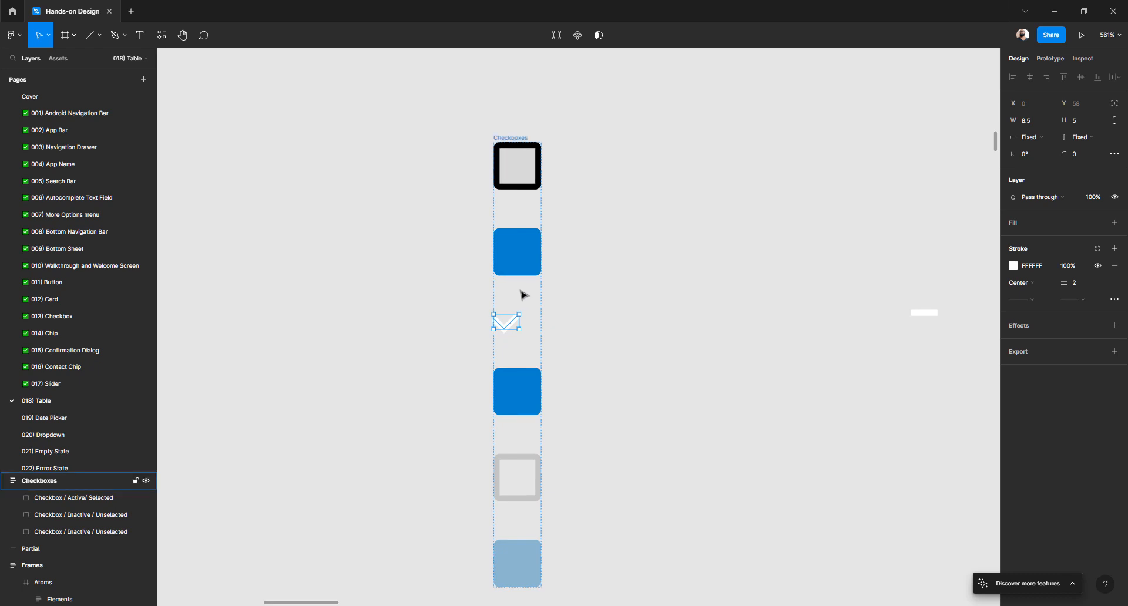
left_click(578, 270)
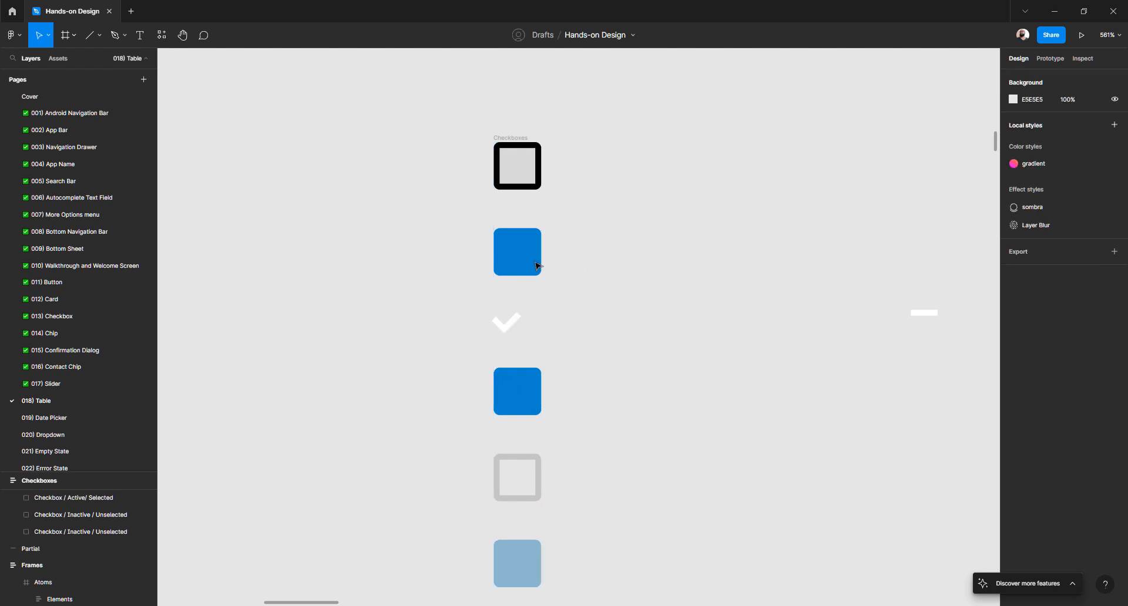
- Group the first solid blue checkbox with the check mark and name the group Checkbox / Active/ Selected
left_click(513, 265)
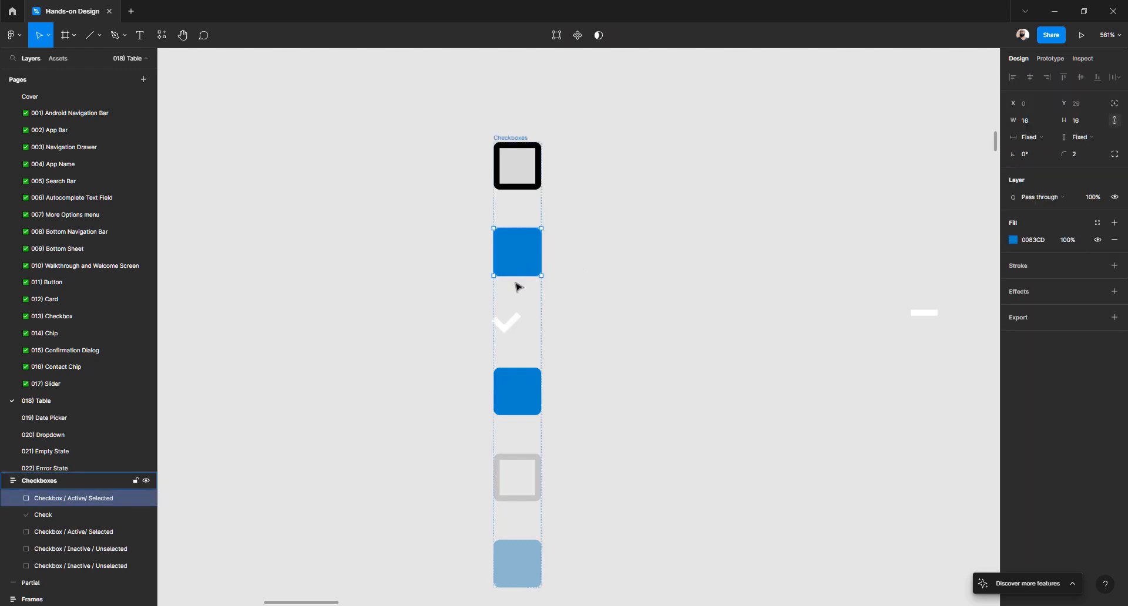
left_click(516, 323, "shift")
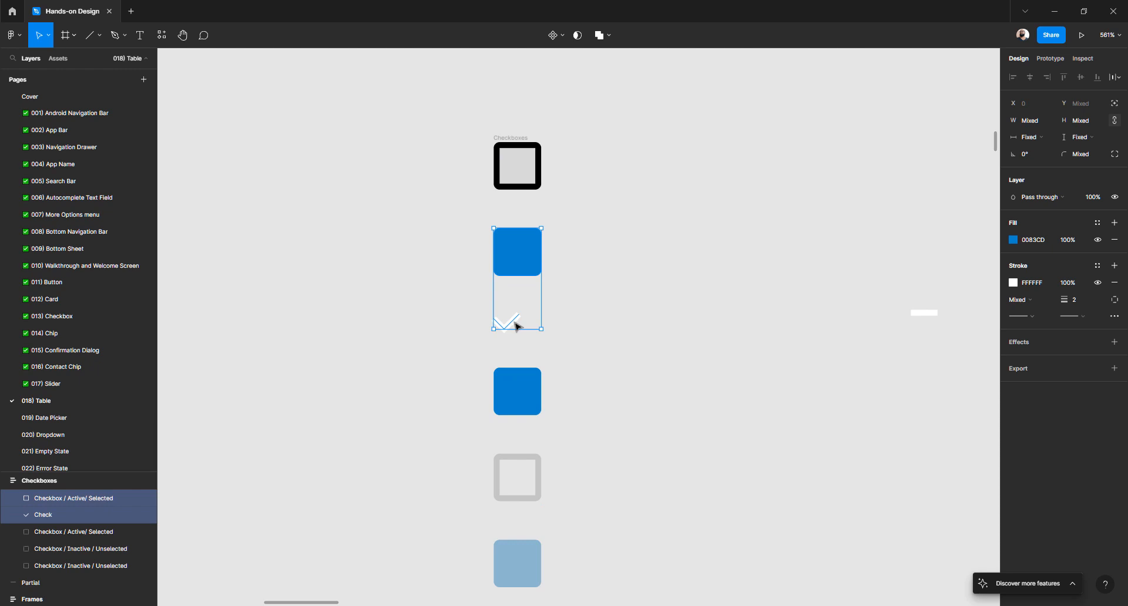
key("ctrl+g")
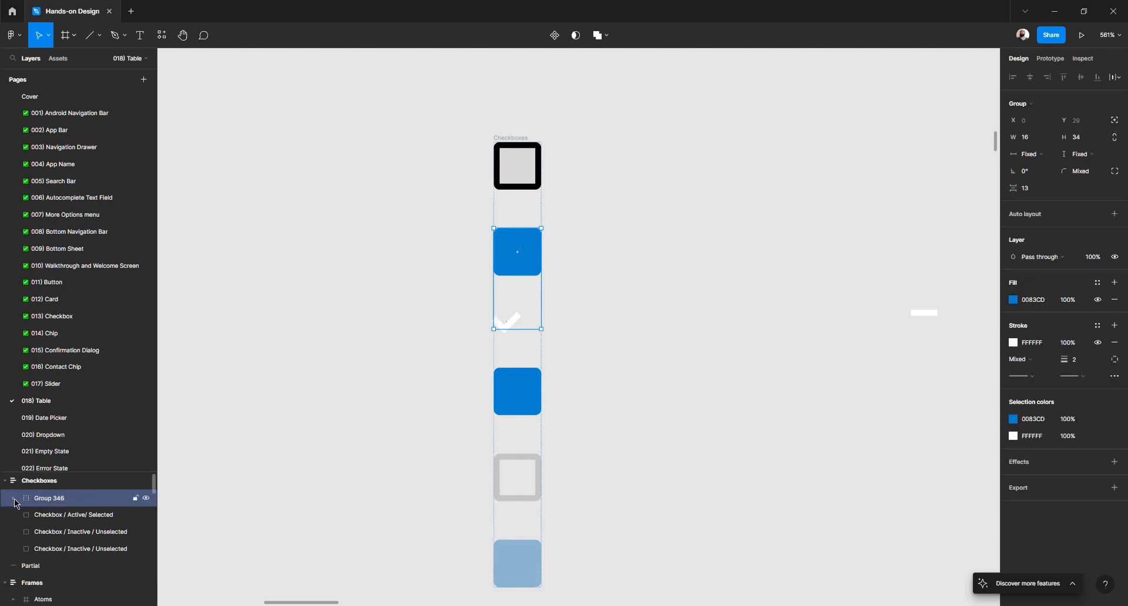
left_click(14, 499)
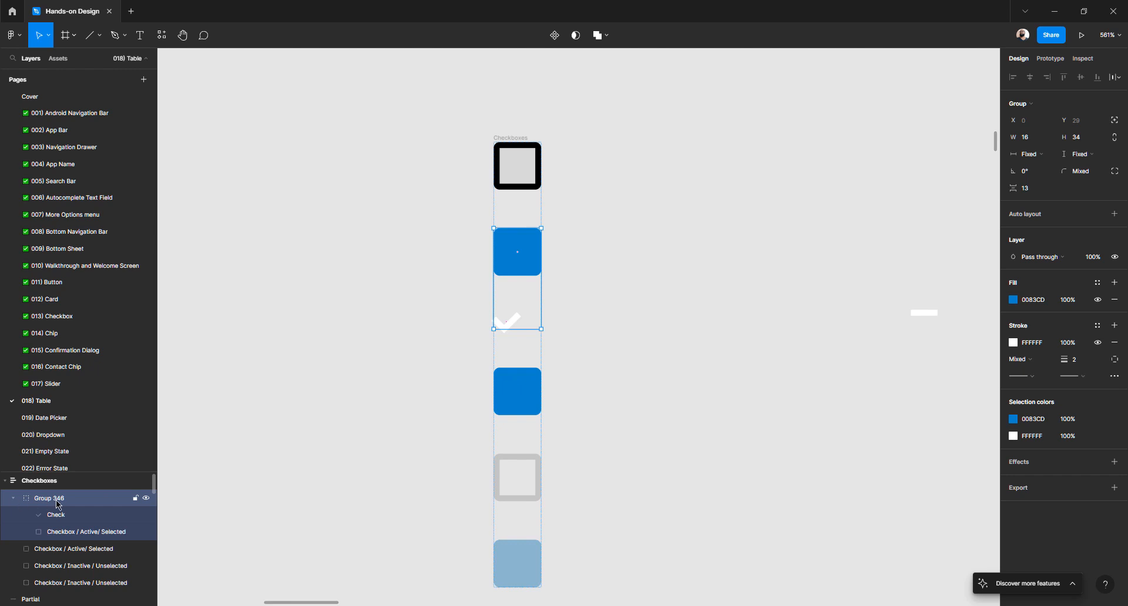
double_click(63, 532)
key("ctrl+c")
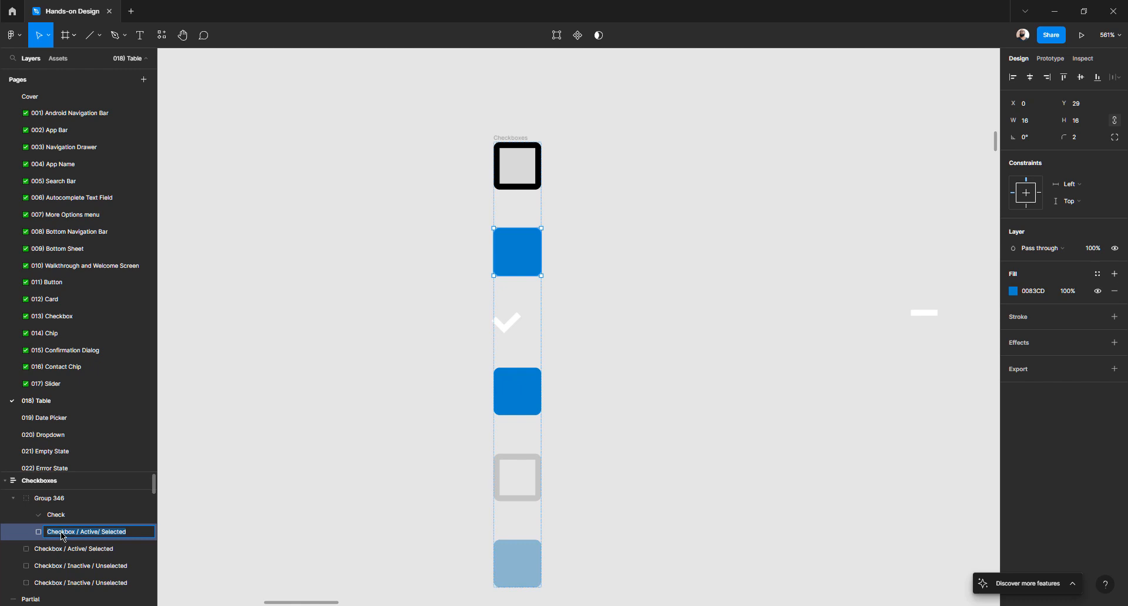
double_click(59, 499)
key("ctrl+v")
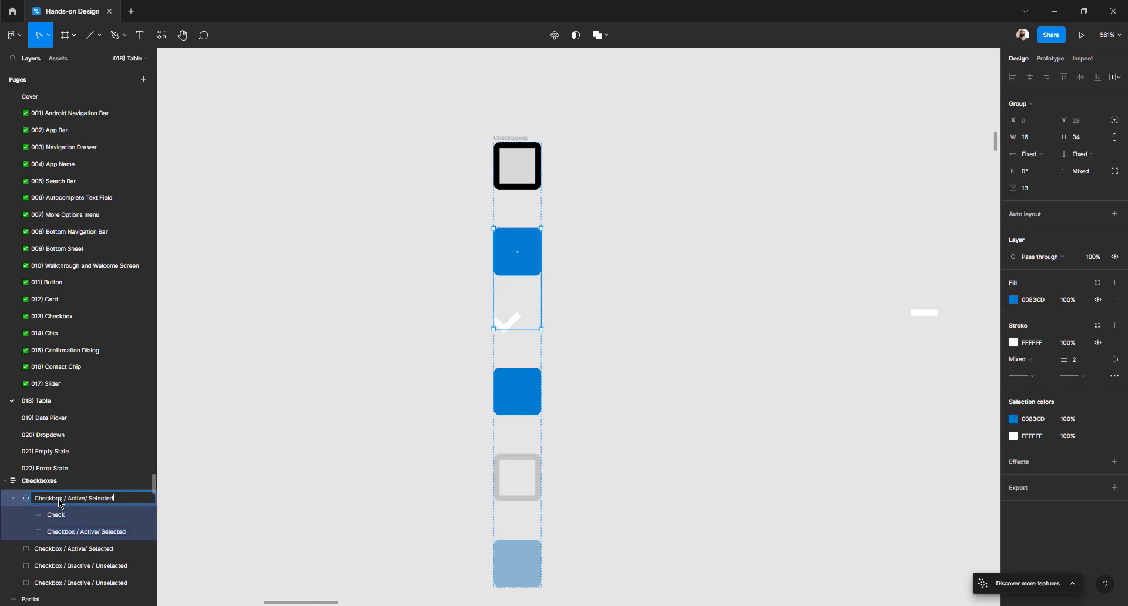
key("Return")
- Rename the blue square layer inside the new checkbox group as Background
left_click(59, 516)
left_click(58, 533)
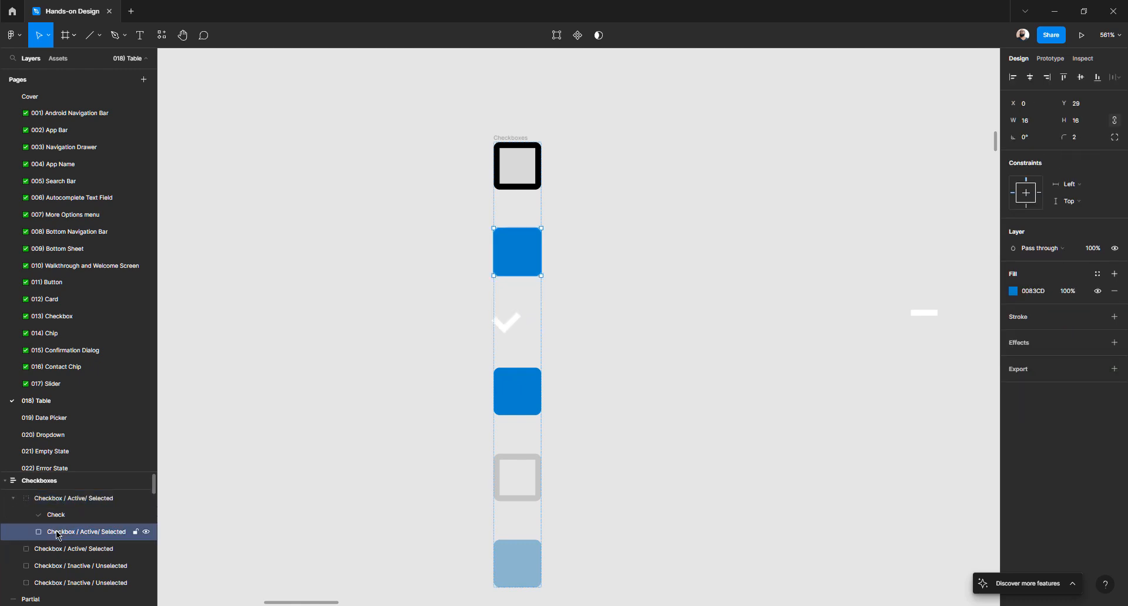
double_click(58, 533)
type("Background")
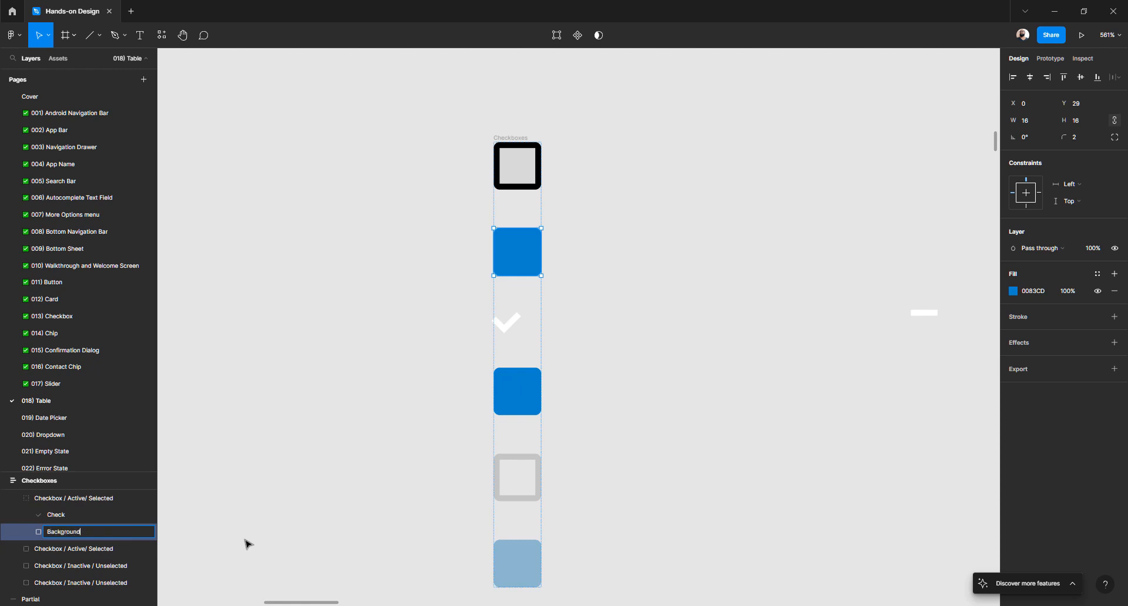
key("Return")
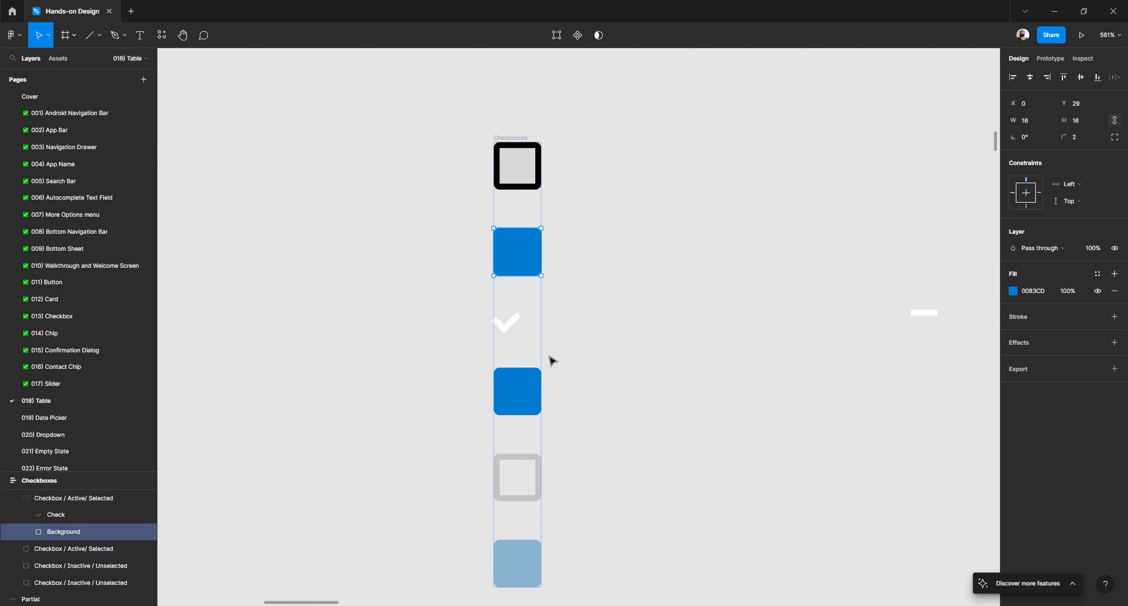
- Nudge the check mark up onto the blue background to a Y position of 34
left_click(528, 328)
left_click(520, 260)
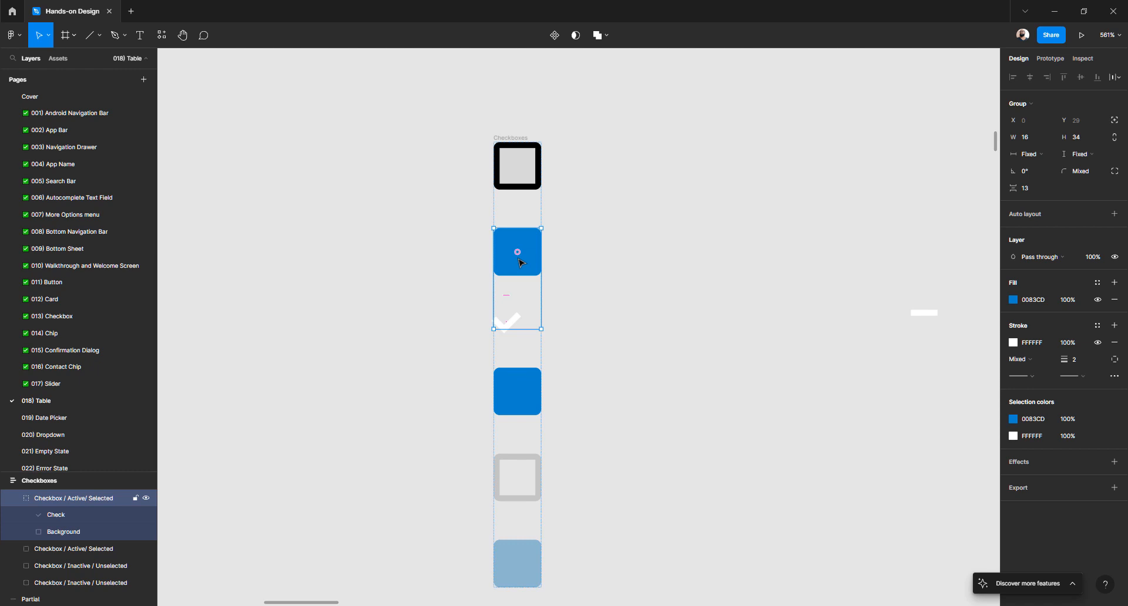
left_click(65, 518)
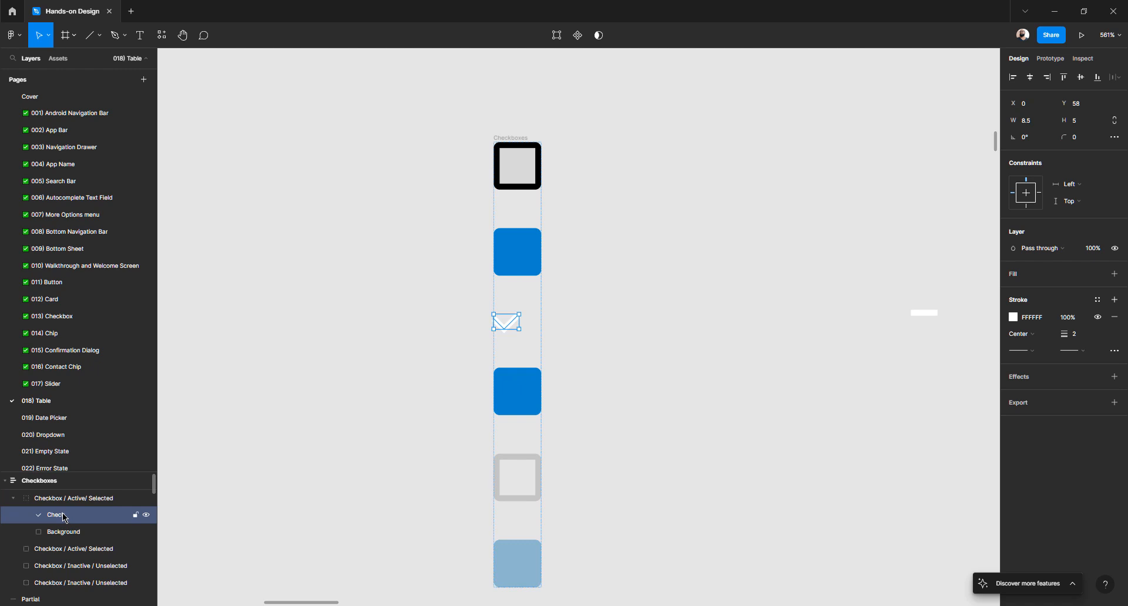
key("Up")
key("Up")
key("Up")
key("Up")
key("Up")
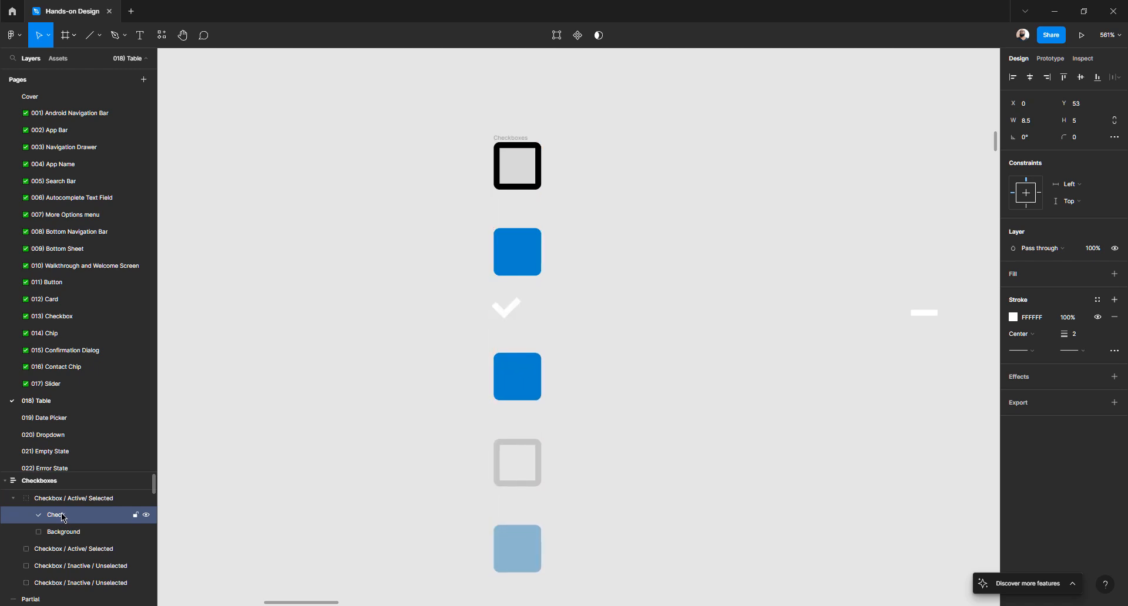
key("Up")
key("Up")
key("Up")
key("Up")
key("Up")
key("Up")
key("Up")
key("Up")
key("Up")
key("Up")
key("Up")
key("Up")
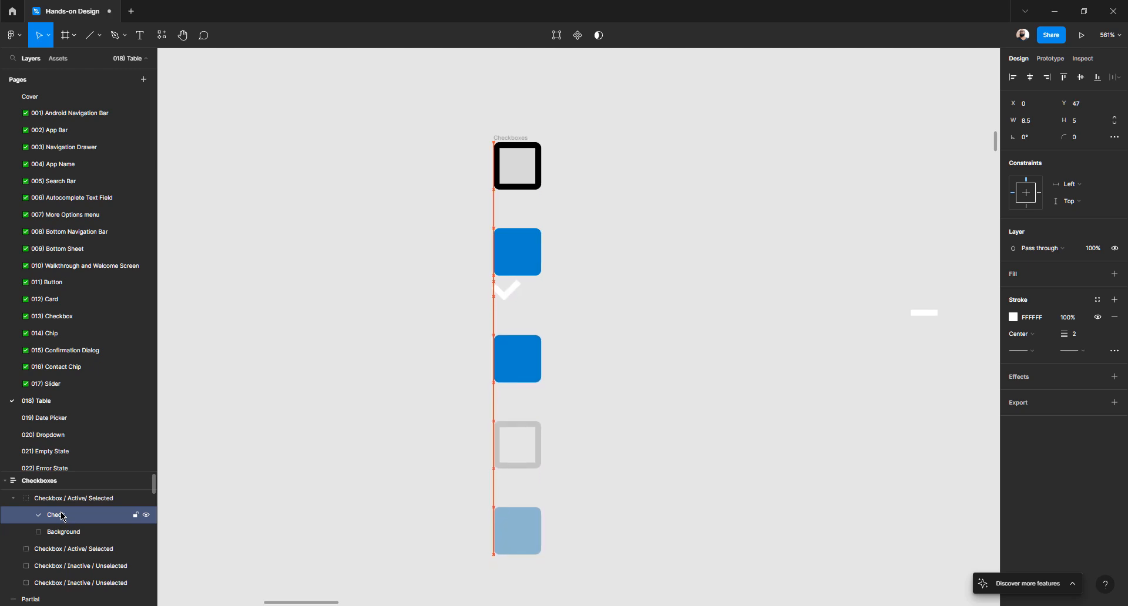
key("Up")
key("Up")
key("Up")
key("Up")
key("Up")
key("Up")
key("Up")
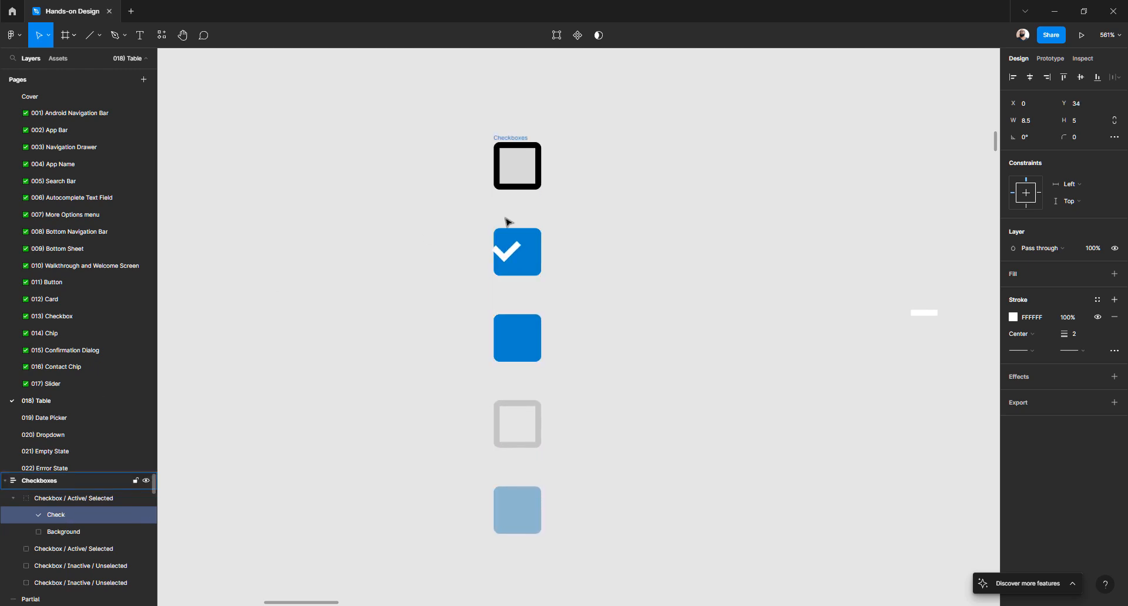
- Center the check mark horizontally on the blue background of the selected checkbox
scroll(500, 251, "up", 6)
left_click(715, 231)
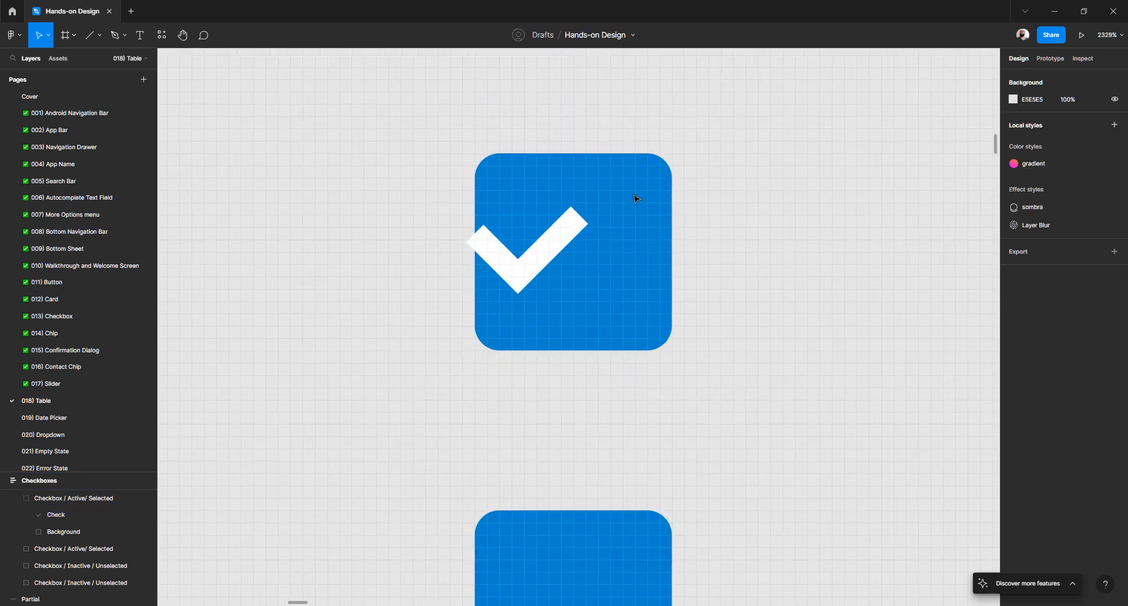
left_click(628, 195)
double_click(627, 191)
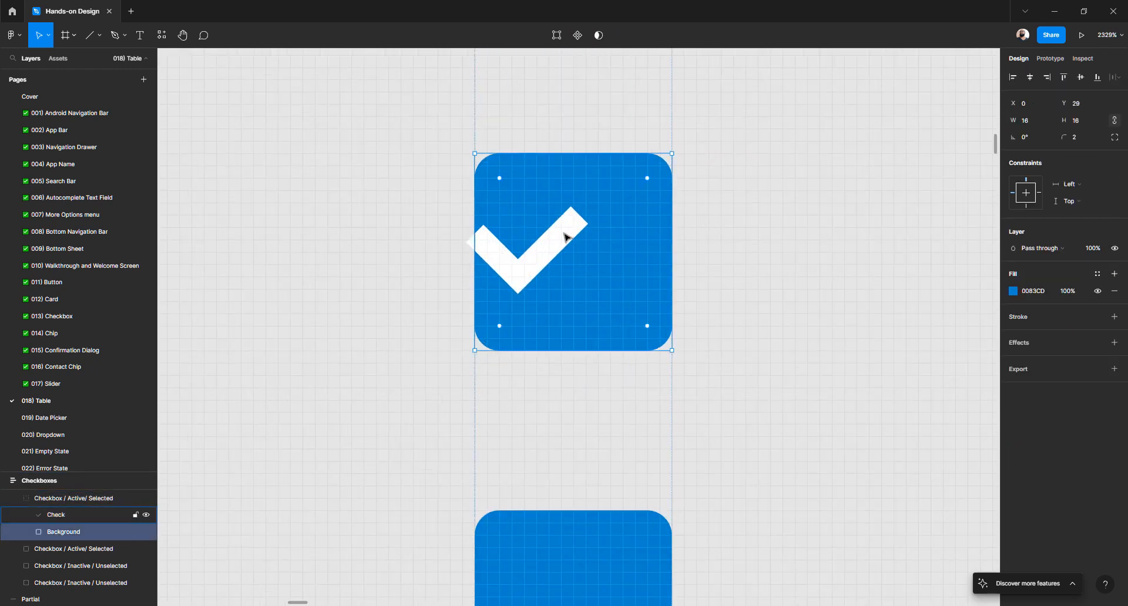
left_click(785, 239)
left_click(659, 187)
double_click(660, 188)
left_click(554, 244, "shift")
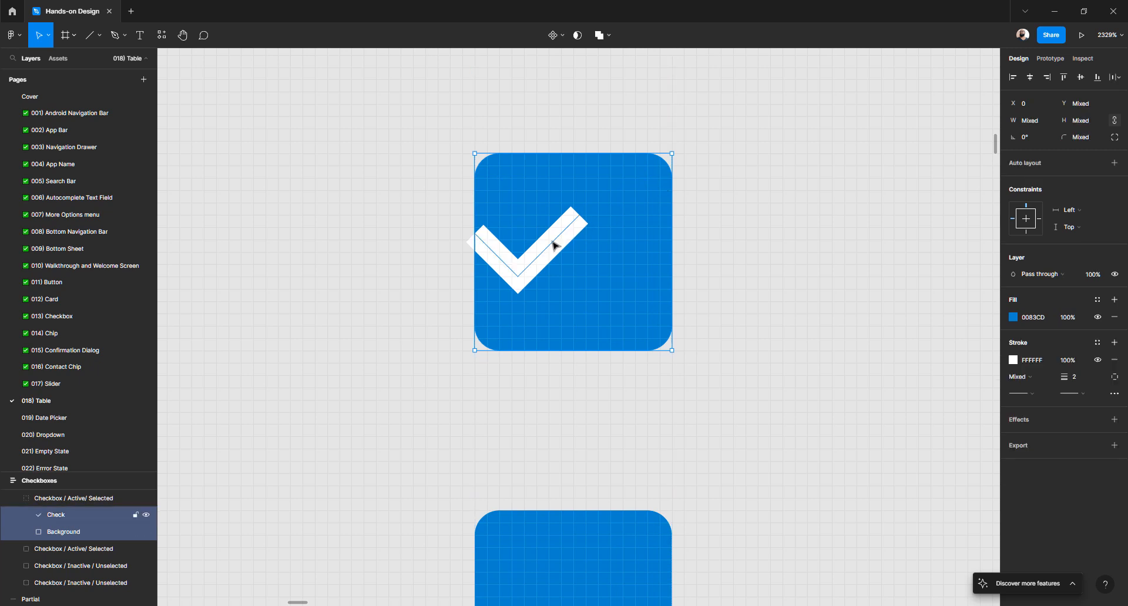
left_click(1031, 79)
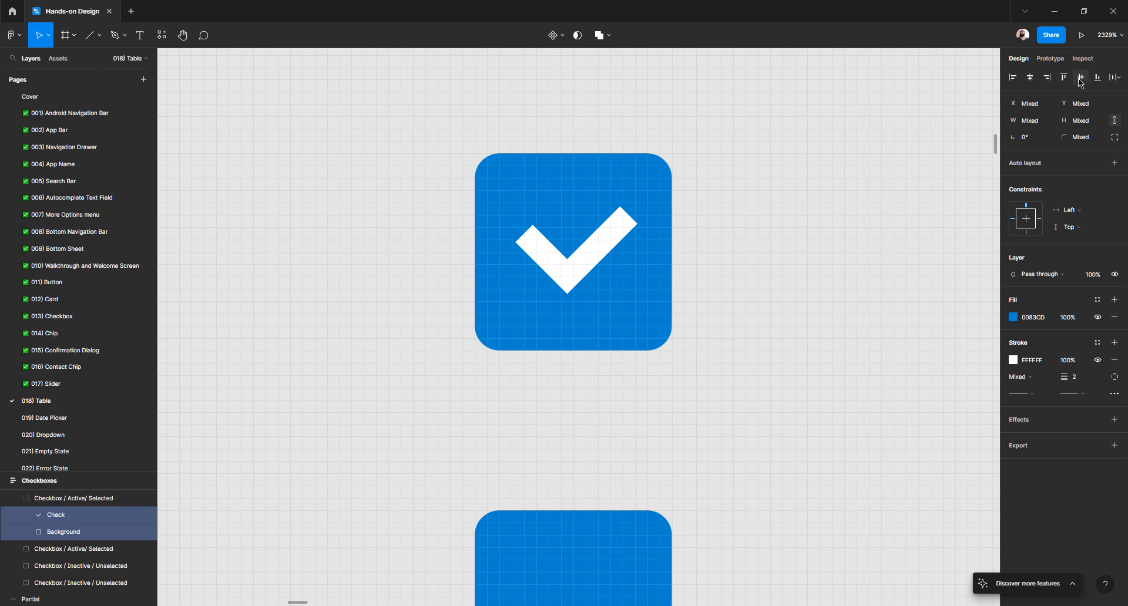
left_click(826, 235)
- Convert the Checkbox / Active/ Selected group with the check mark to auto layout
scroll(518, 261, "down", 5)
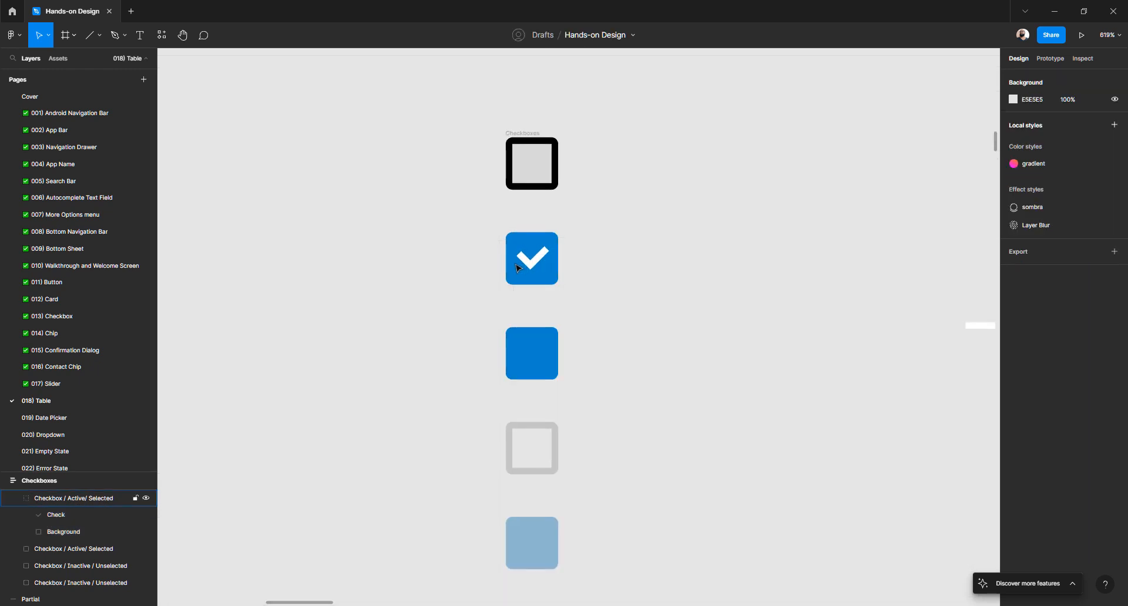
left_click(517, 268)
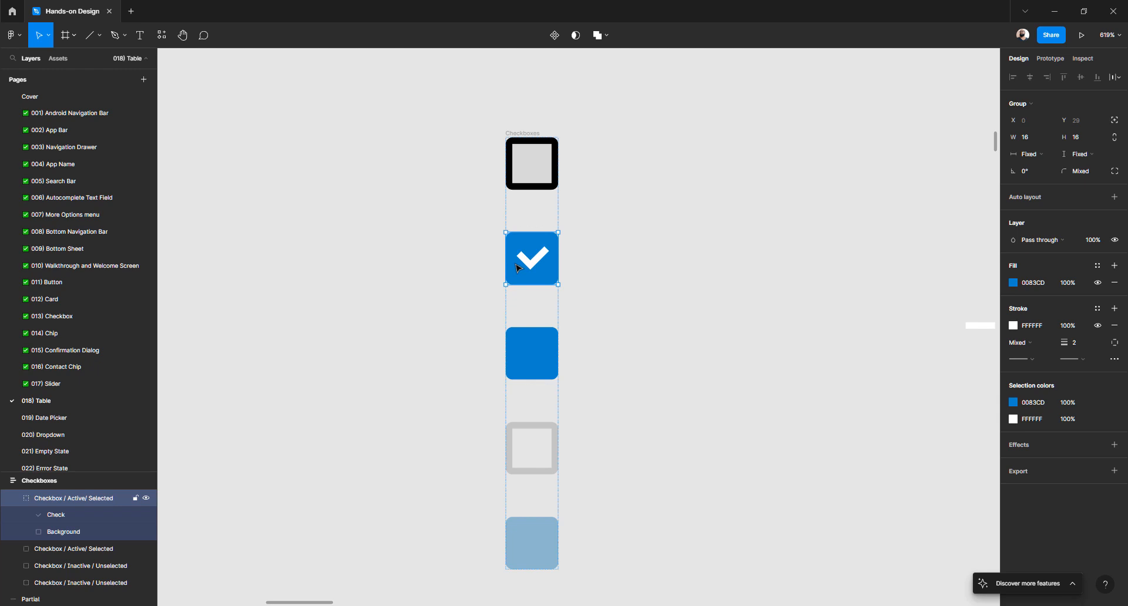
key("shift+a")
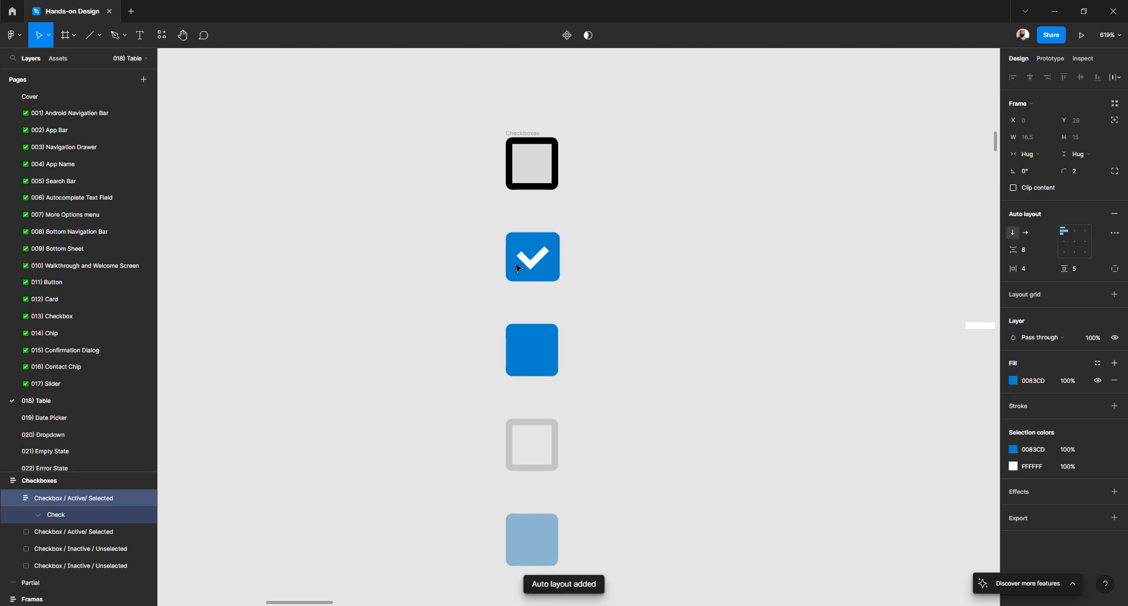
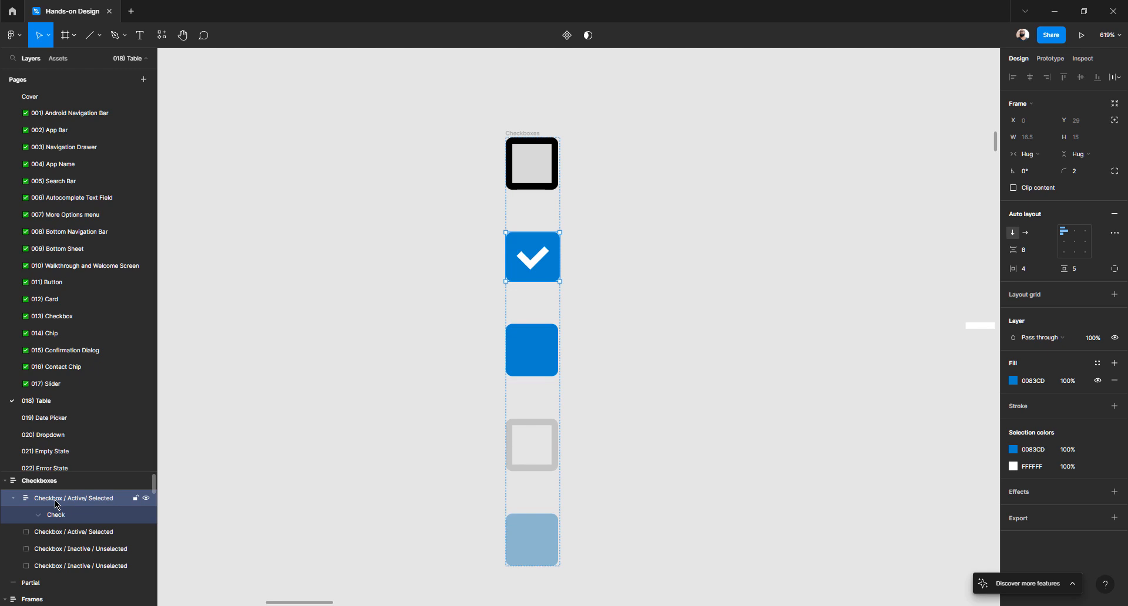
- Examine the new checkbox's layer structure and compare the copied column with the reference checkboxes in the Molecules frame
left_click(70, 516)
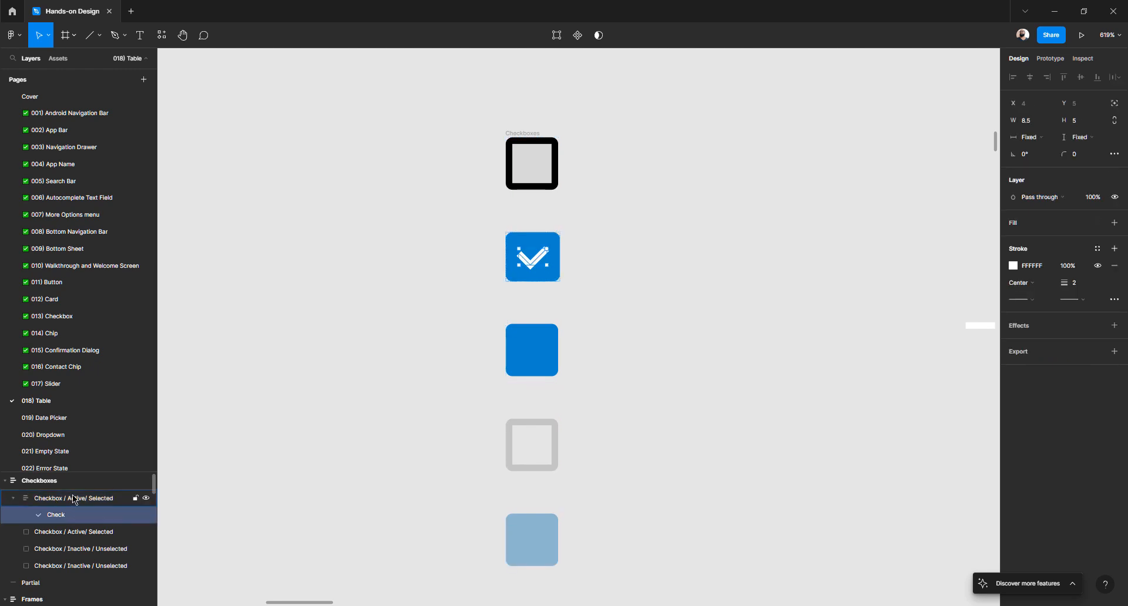
left_click(74, 499)
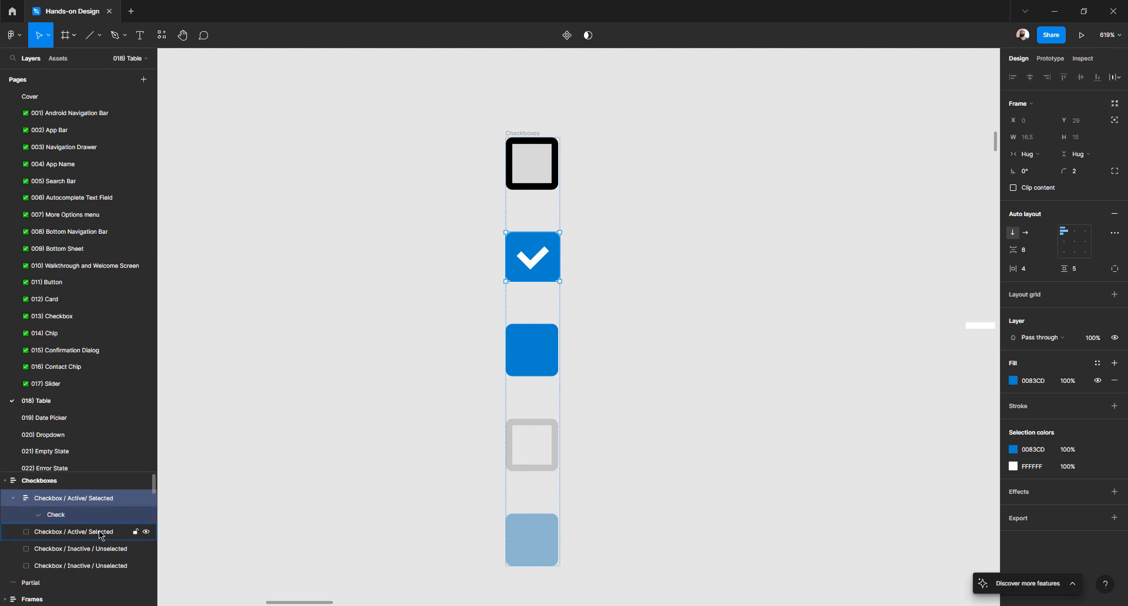
left_click(620, 233)
scroll(515, 278, "down", 5)
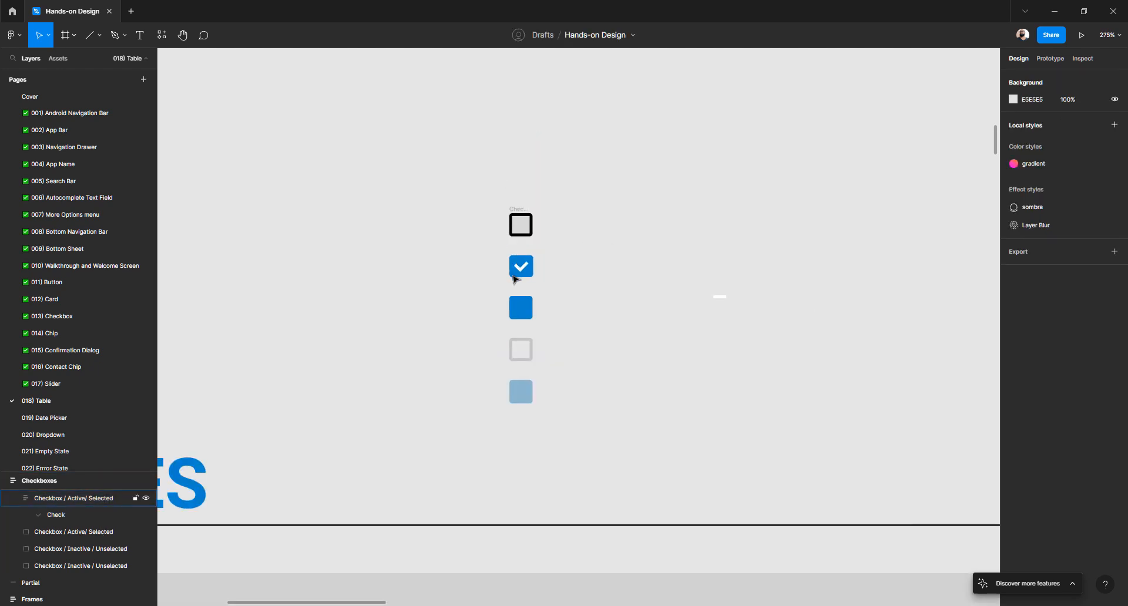
scroll(515, 278, "down", 6)
scroll(515, 279, "down", 2)
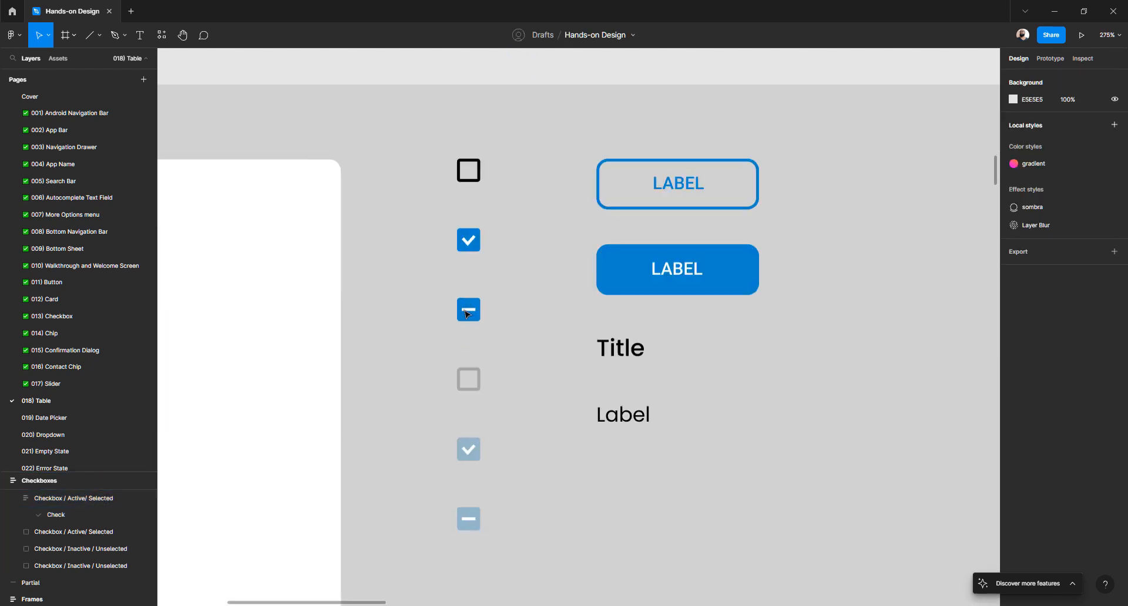
scroll(468, 314, "up", 15)
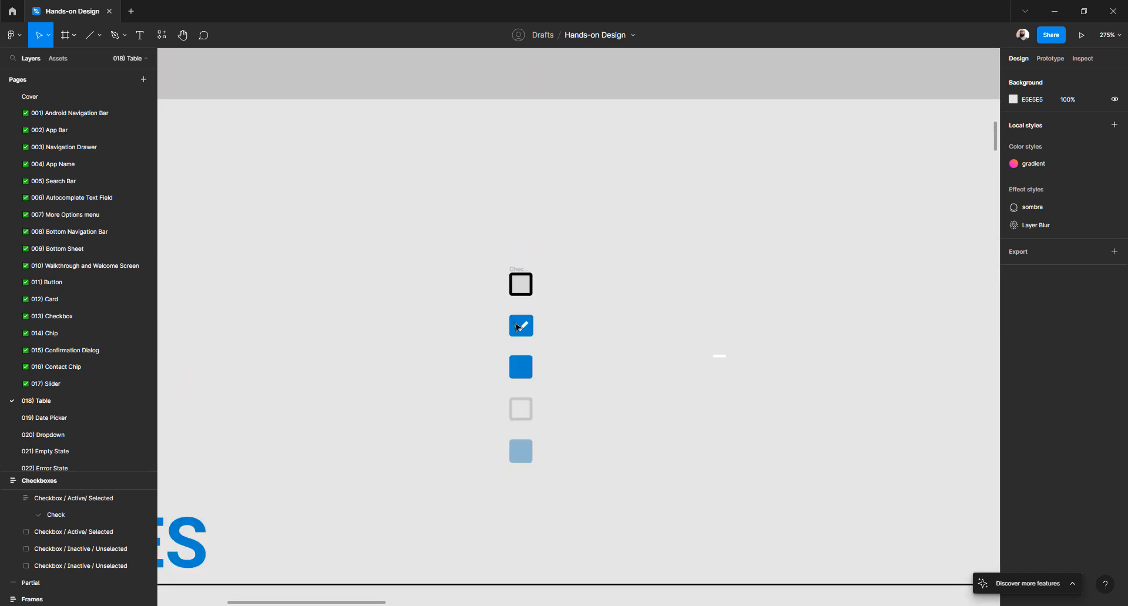
- Duplicate the blue checkbox with the check mark inside the Checkboxes column
left_click(520, 327)
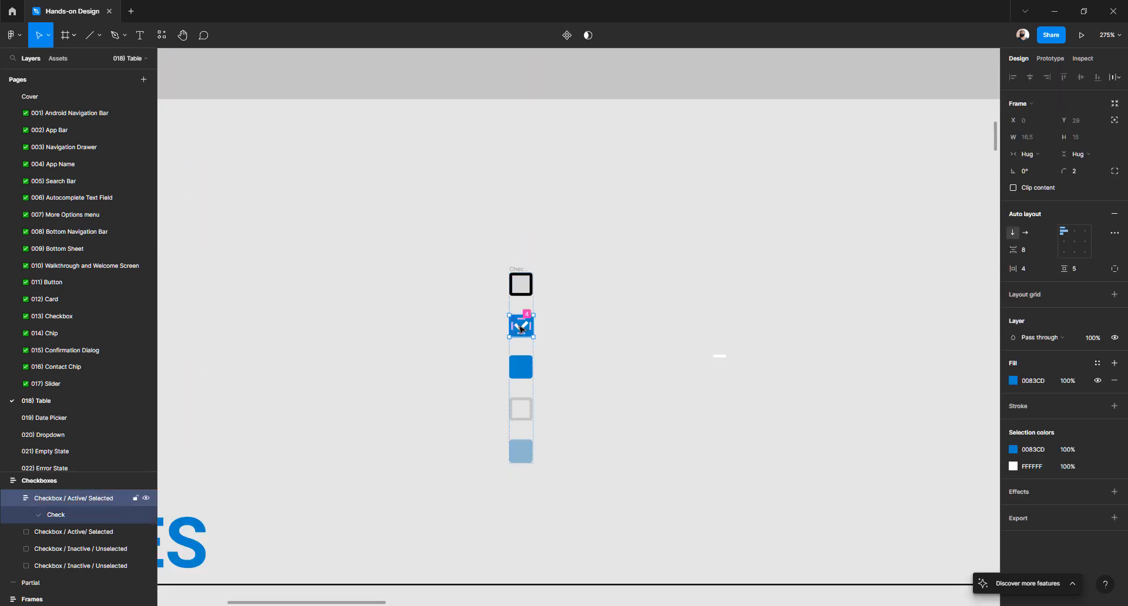
left_click(527, 371)
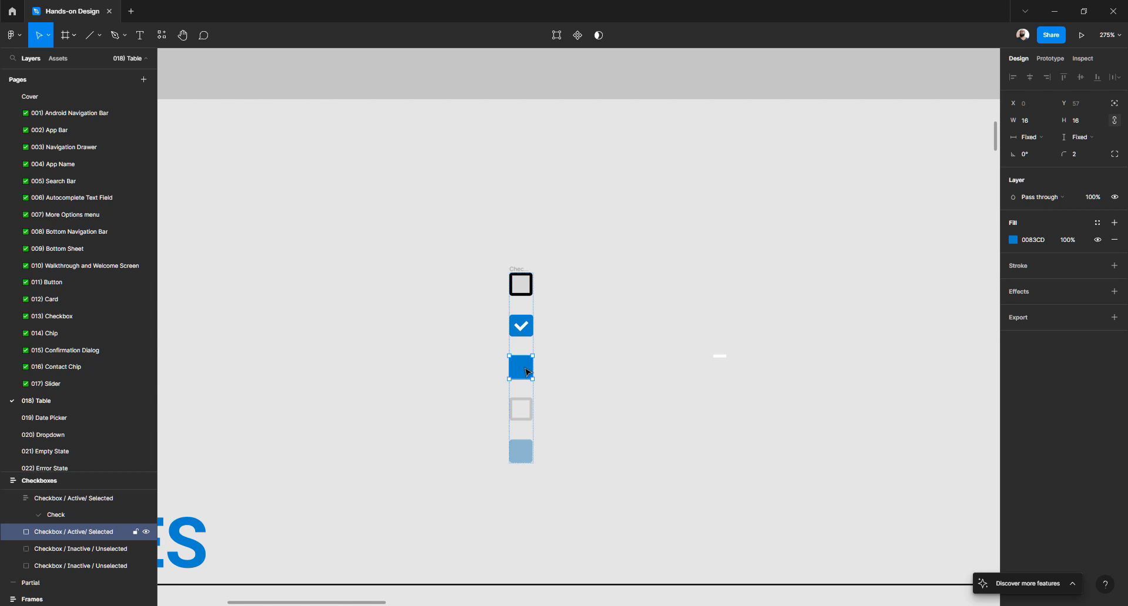
left_click(524, 327)
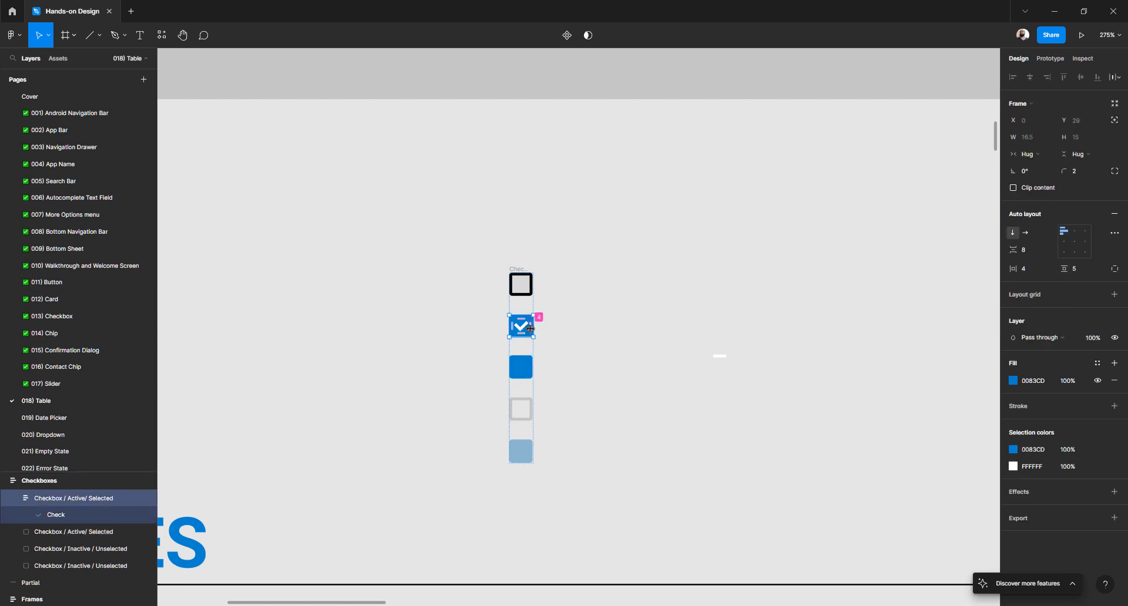
key("ctrl+d")
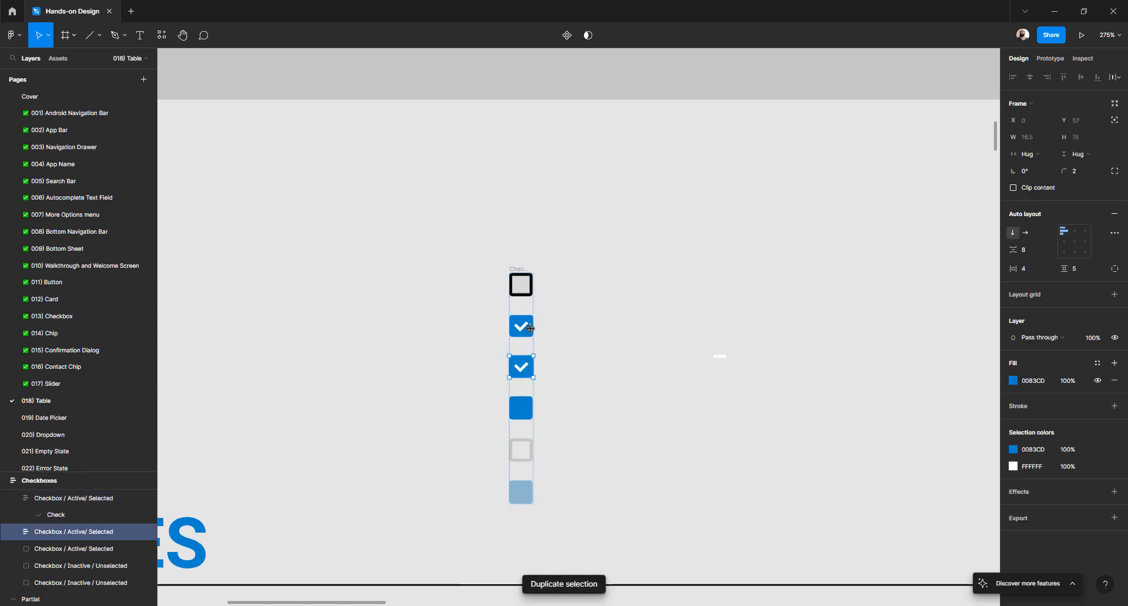
- Correct the spacing in the original checked checkbox's layer name so it reads "Checkbox / Active / Selected"
double_click(78, 531)
double_click(85, 499)
left_click(87, 499)
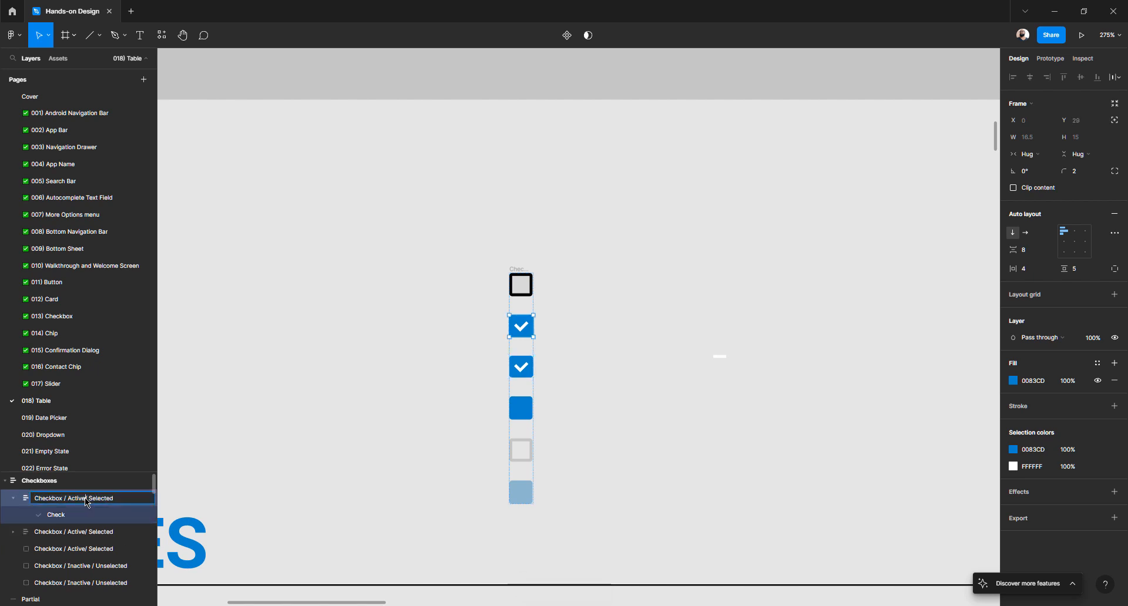
- Rename the duplicated checkbox layer as "Checkbox / Active / Partially"
left_click(86, 532)
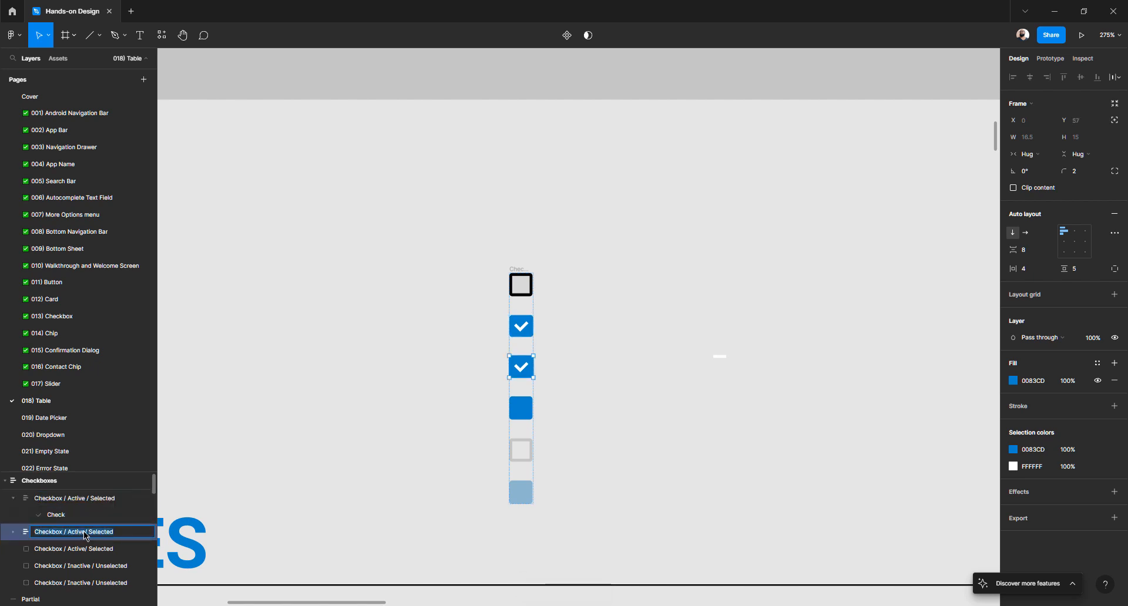
double_click(85, 533)
double_click(107, 533)
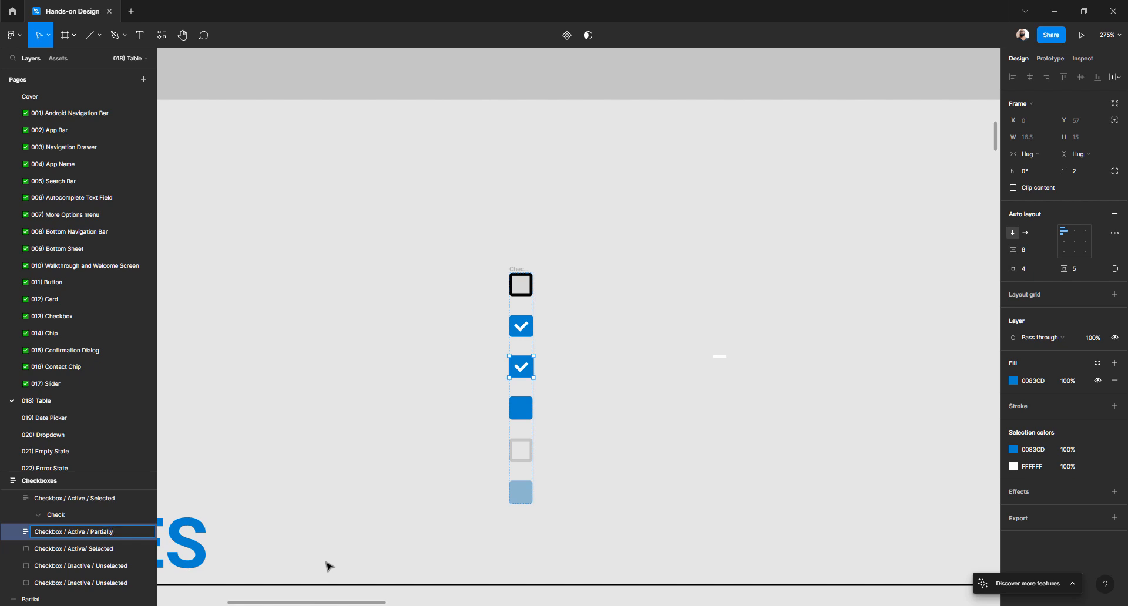
key("Return")
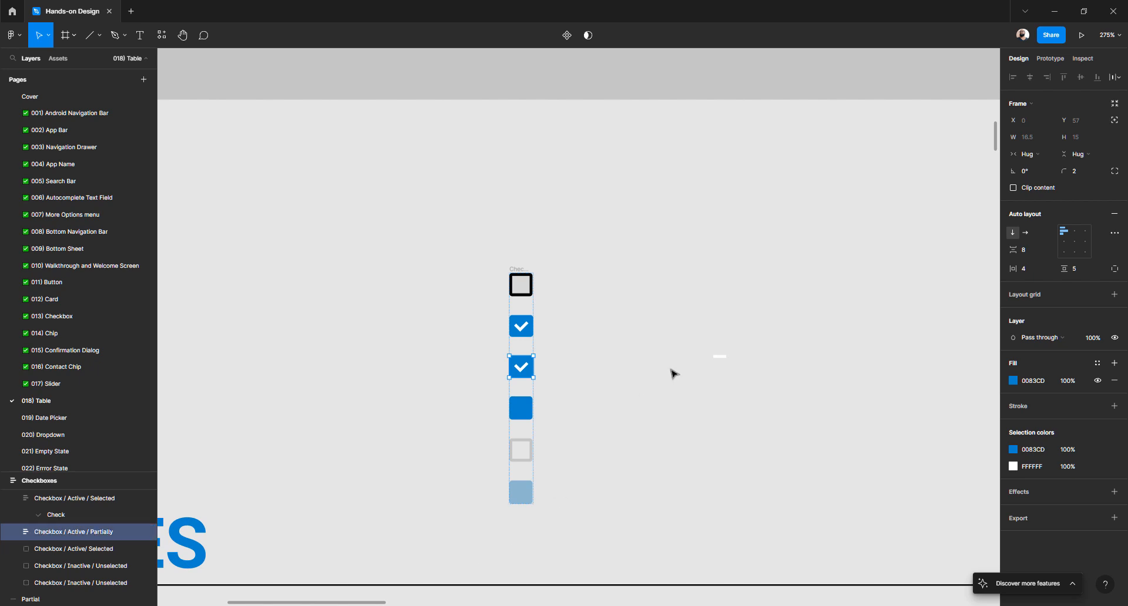
- Cut the loose white Partial line from the canvas and paste it into the Checkbox / Active / Partially frame
left_click(722, 359)
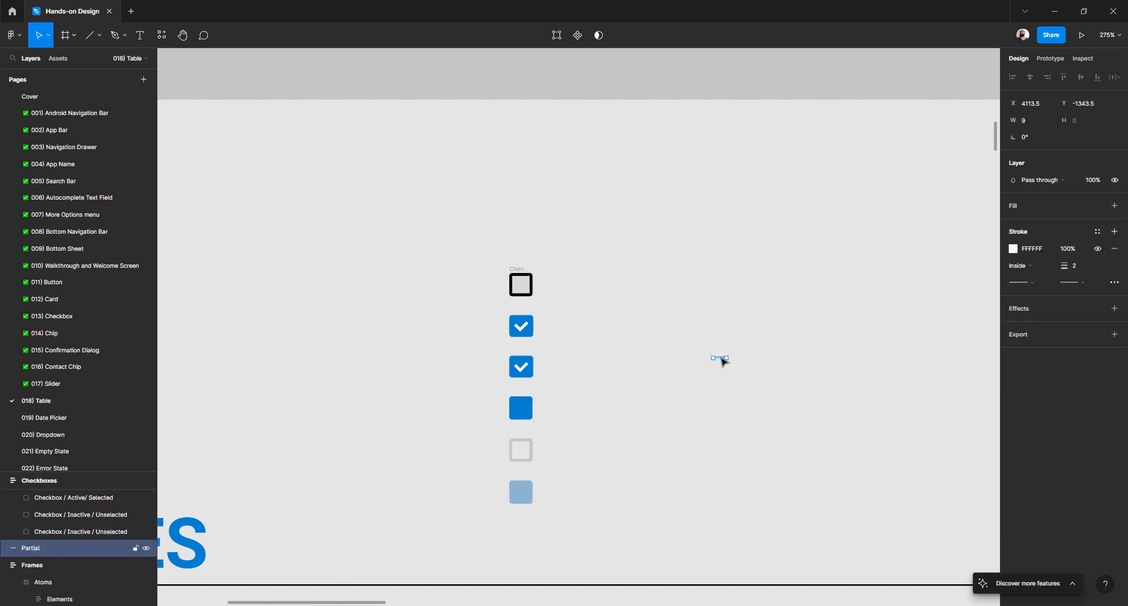
key("Delete")
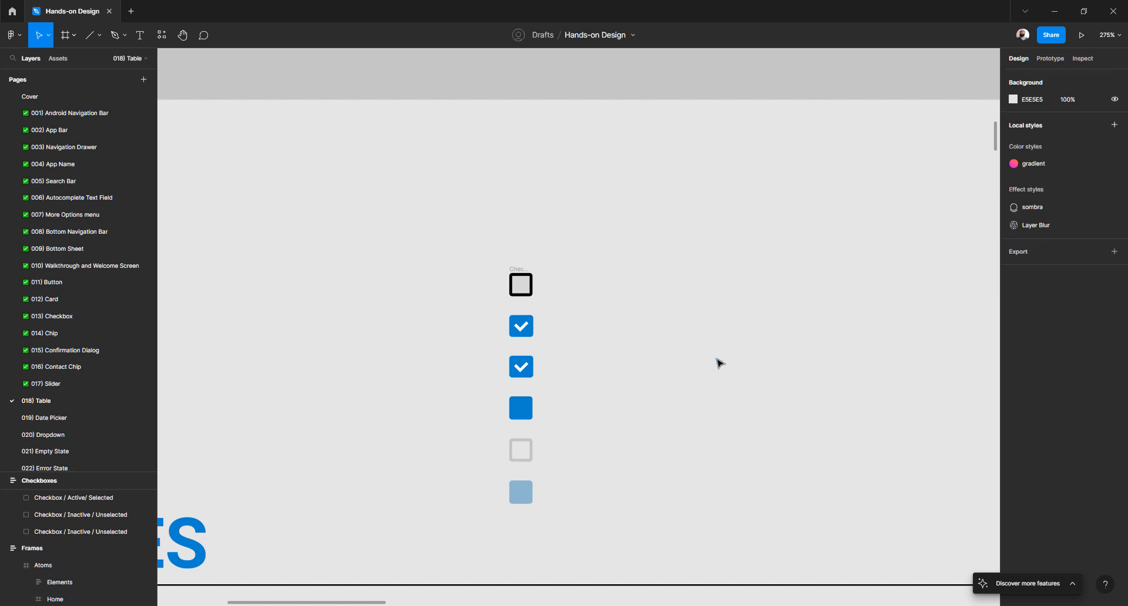
scroll(506, 364, "up", 5)
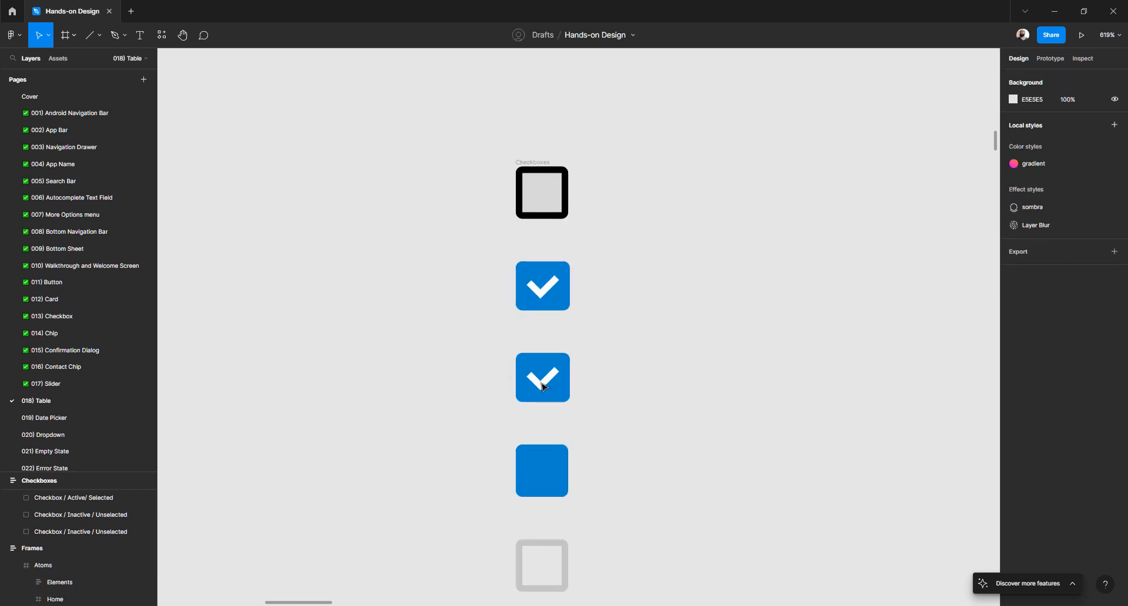
double_click(541, 383)
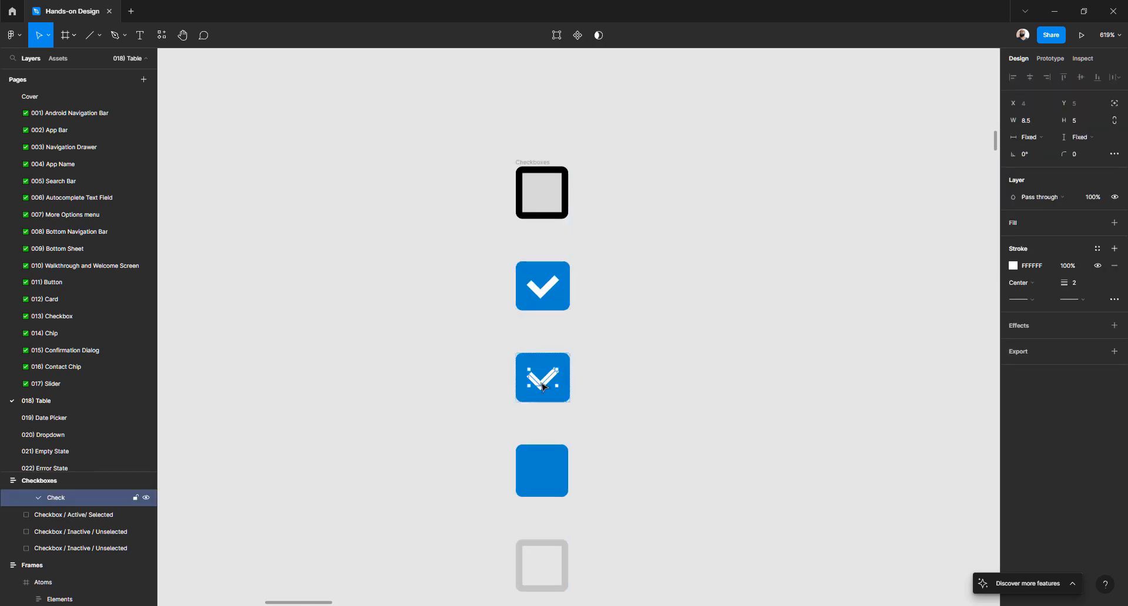
key("ctrl+z")
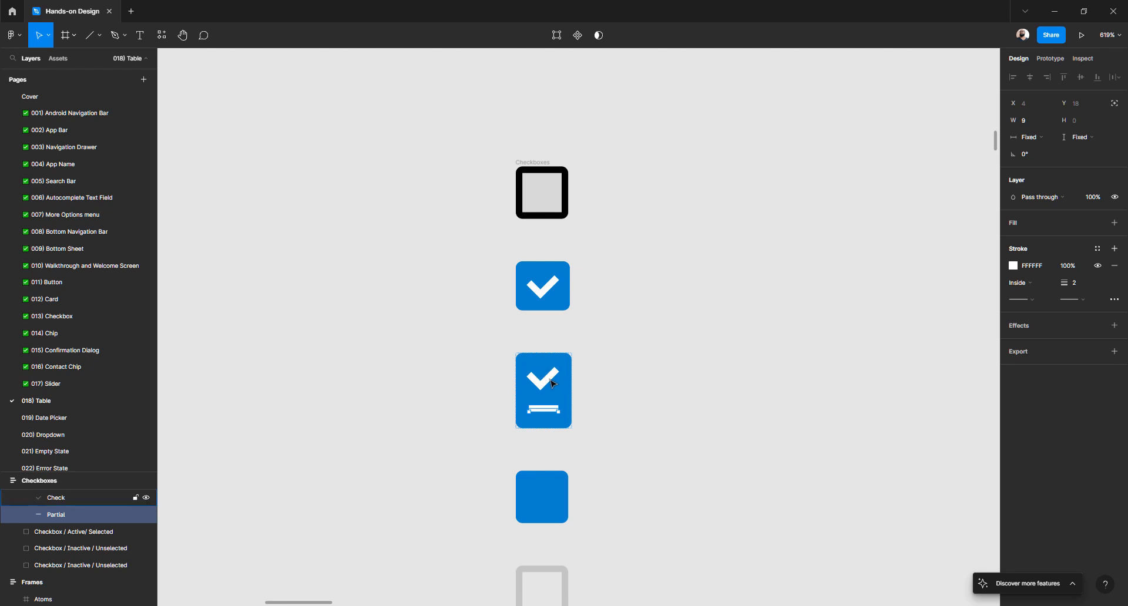
- Delete the check mark from the Checkbox / Active / Partially frame, leaving only the Partial line in it
left_click(550, 384)
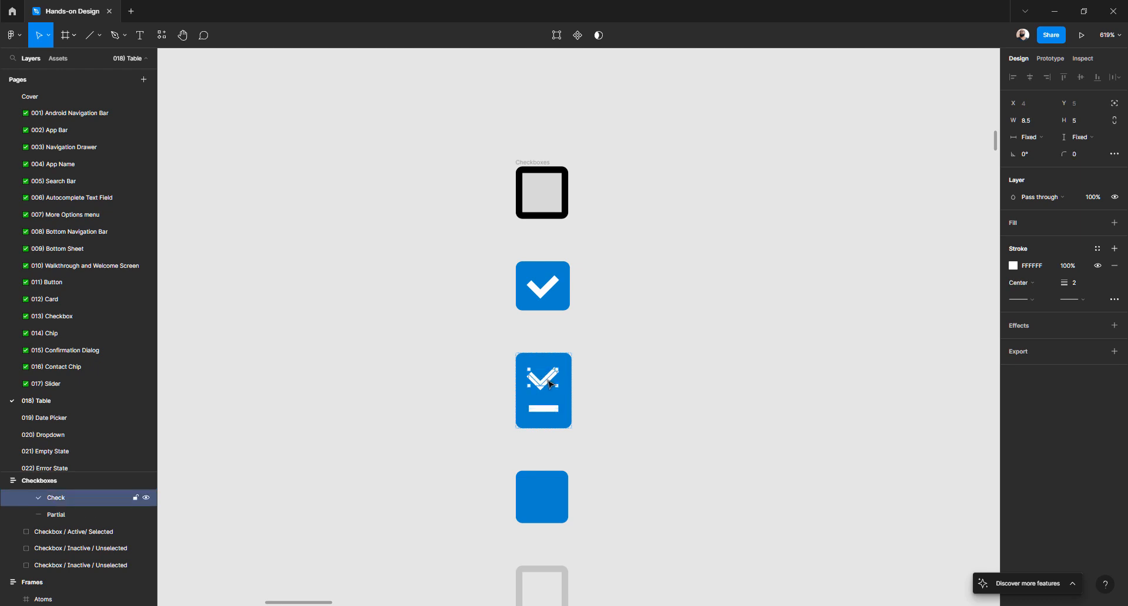
key("Delete")
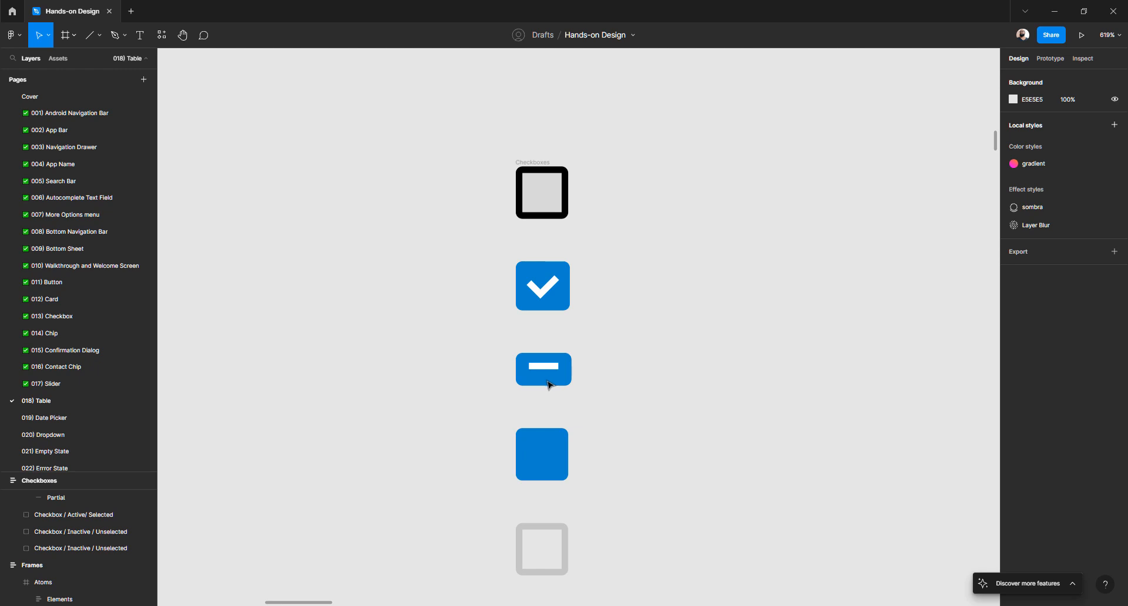
left_click(549, 383)
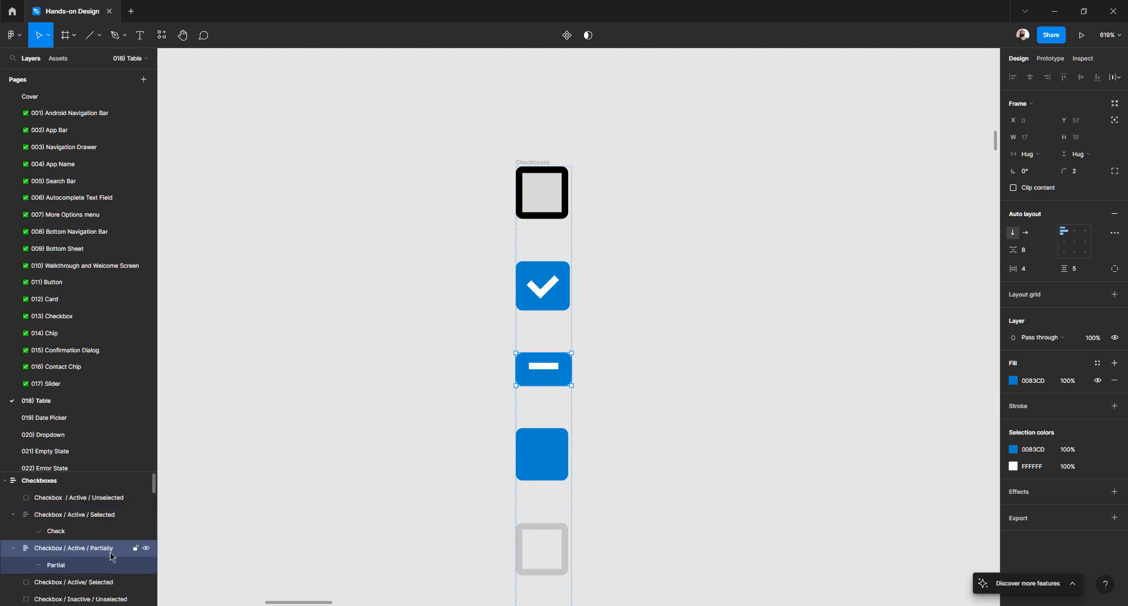
left_click(662, 350)
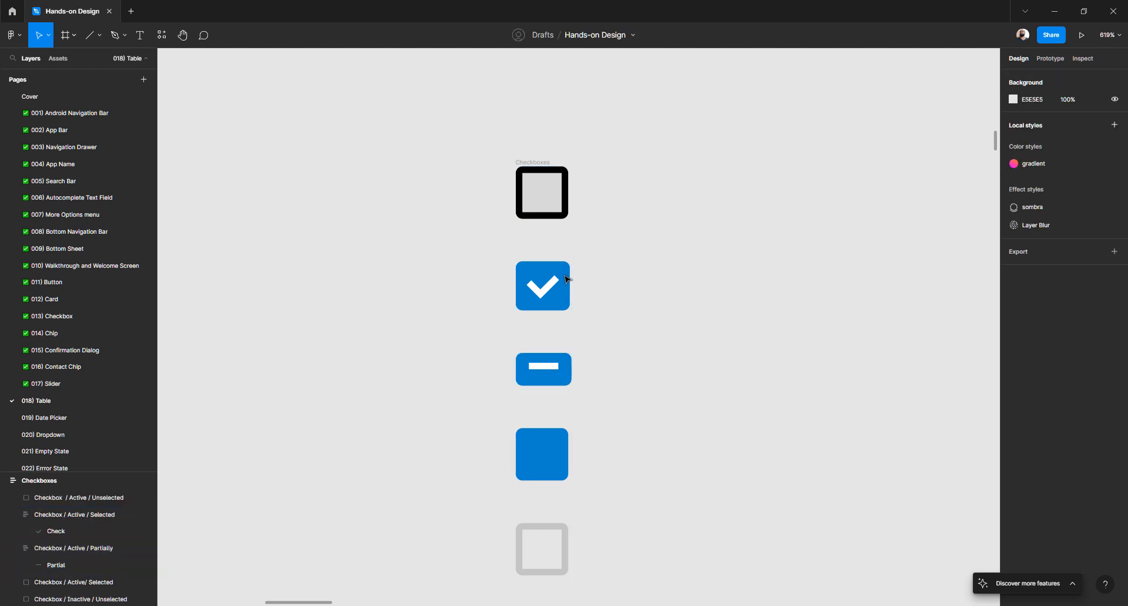
- Give the Checkbox / Active / Selected frame a fixed width and height of 16 by 16
left_click(562, 276)
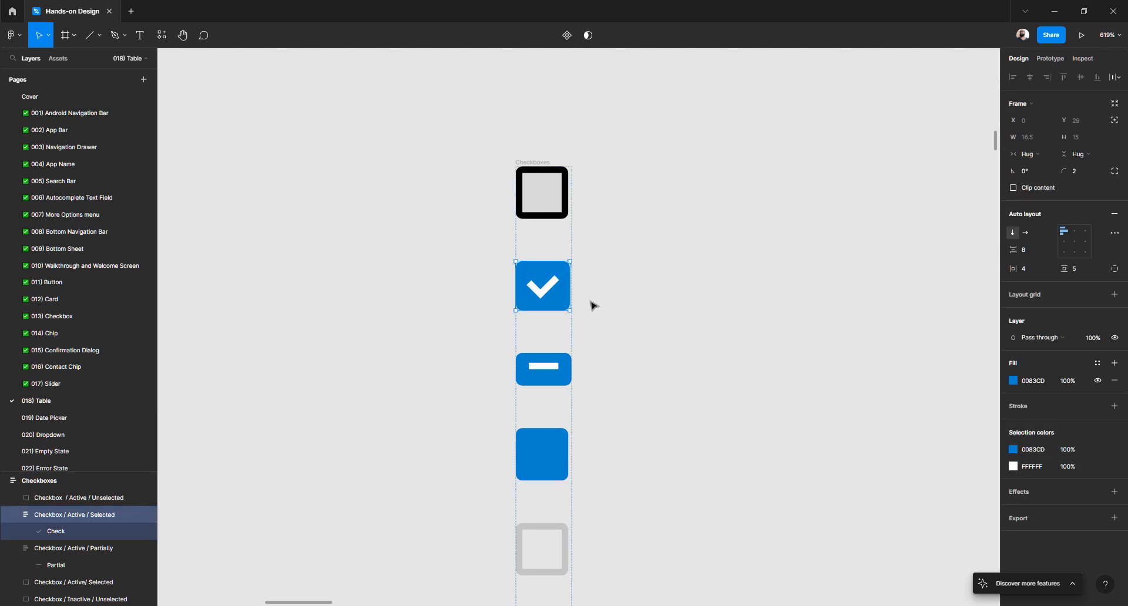
left_click(1033, 157)
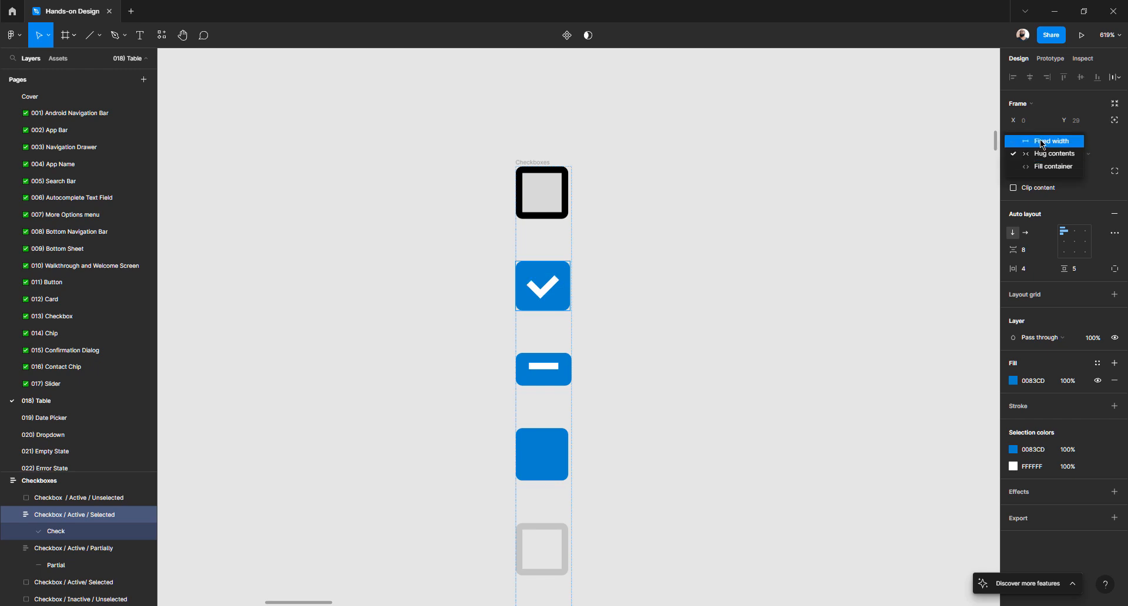
left_click(1040, 142)
left_click(1080, 156)
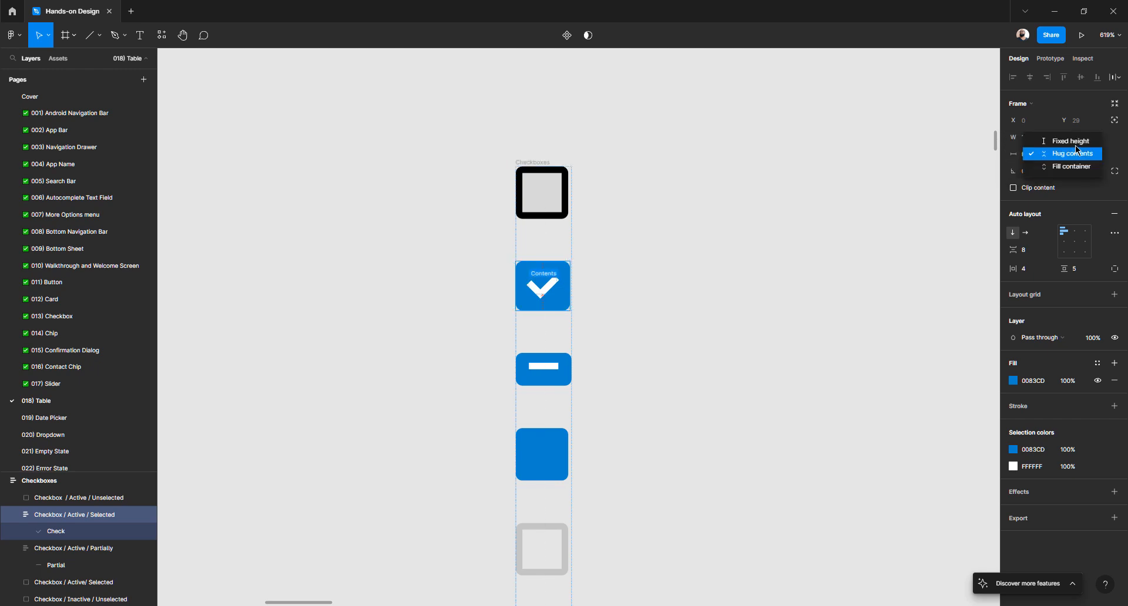
left_click(1077, 143)
left_click(1032, 139)
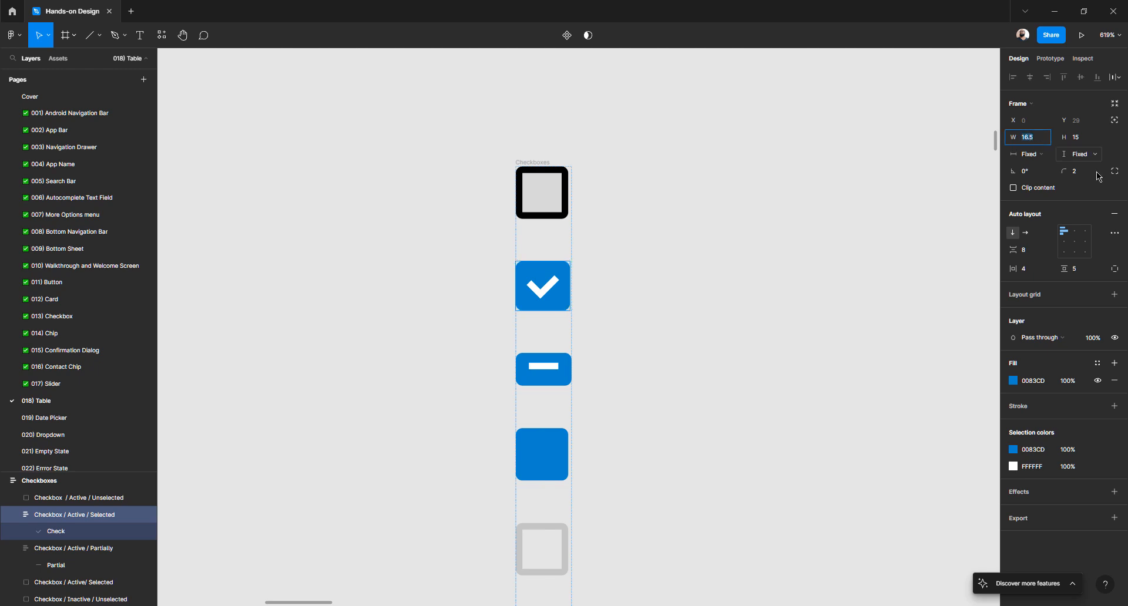
type("16")
key("Tab")
type("1")
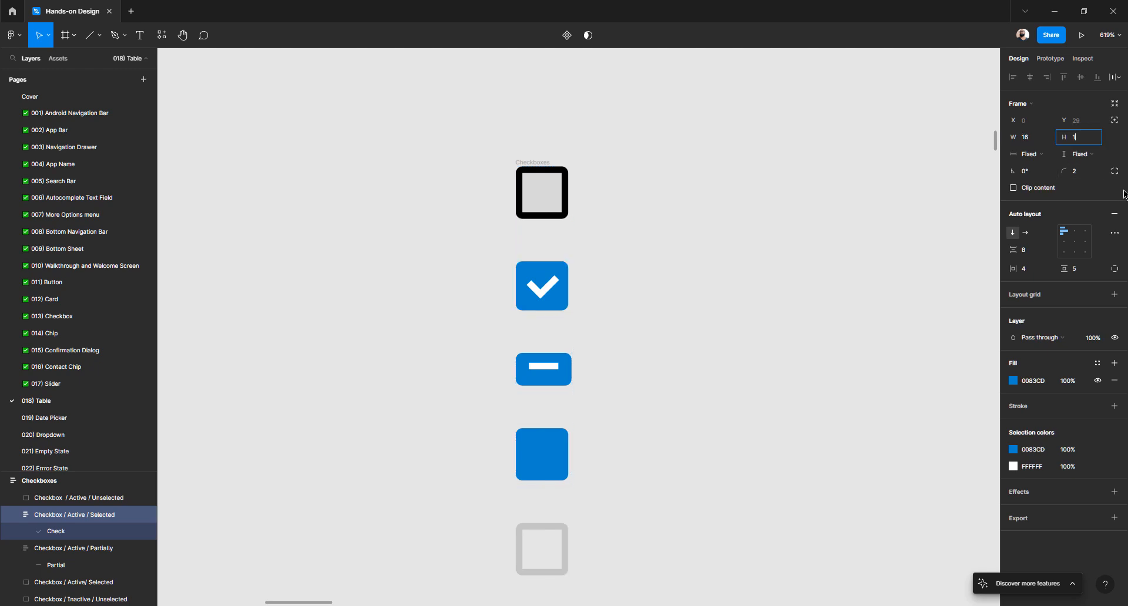
type("6")
key("Tab")
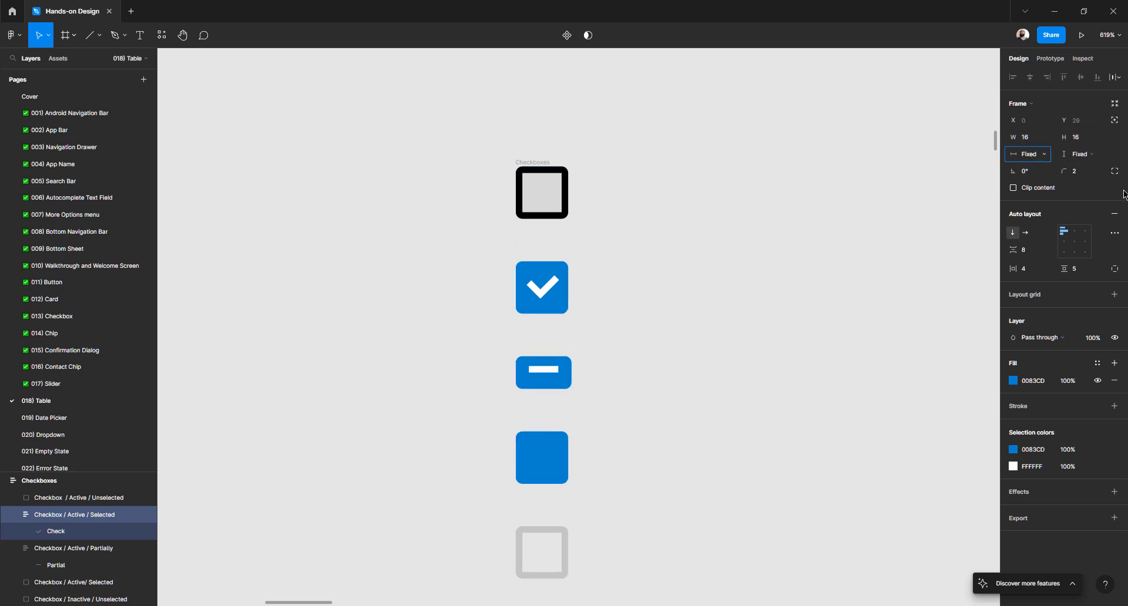
- Give the Checkbox / Active / Partially frame a fixed width and height of 16 by 16
left_click(568, 367)
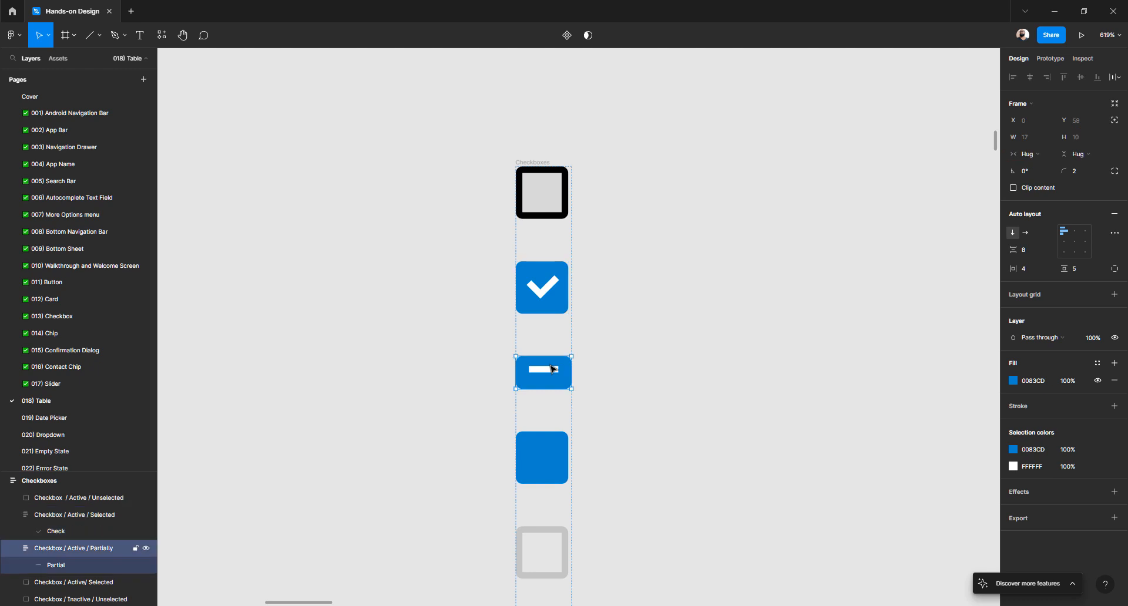
left_click(1041, 155)
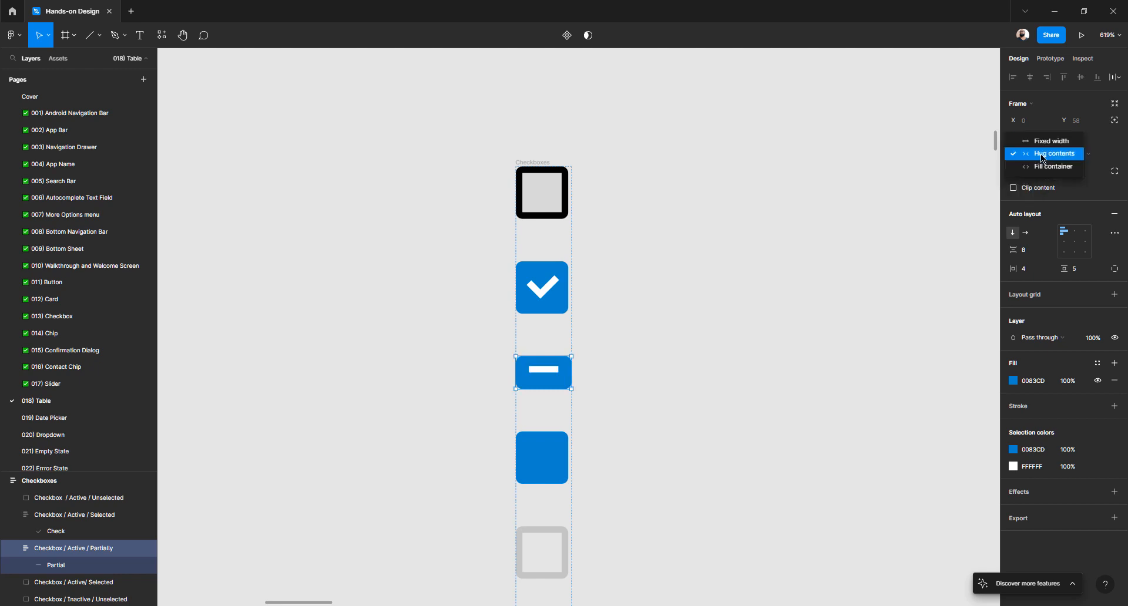
left_click(1050, 148)
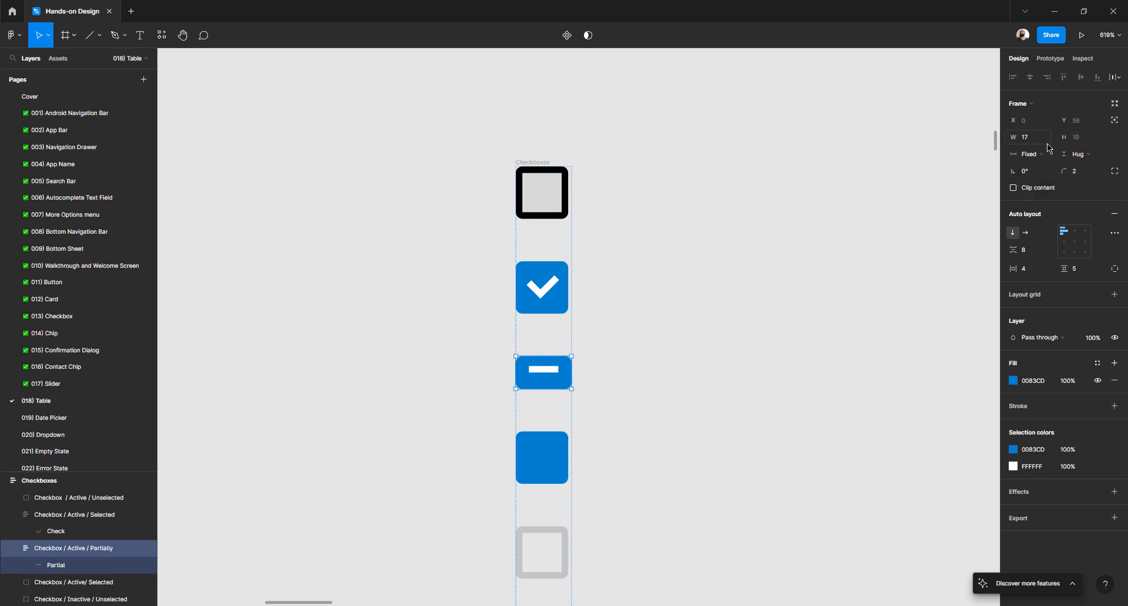
left_click(1081, 155)
left_click(1077, 148)
key("Tab")
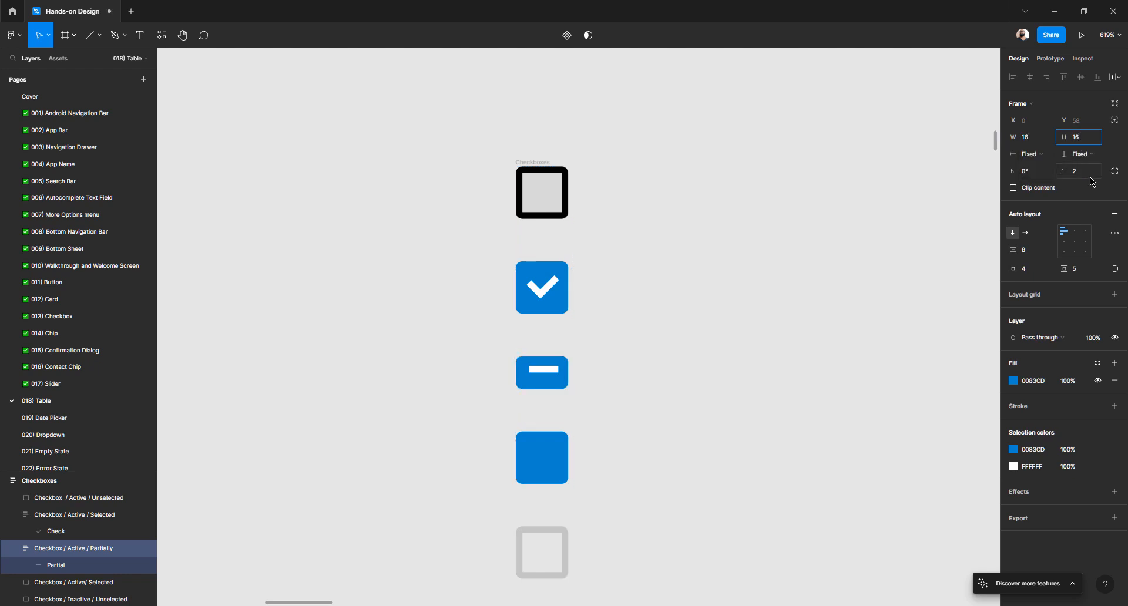
type("16")
key("Tab")
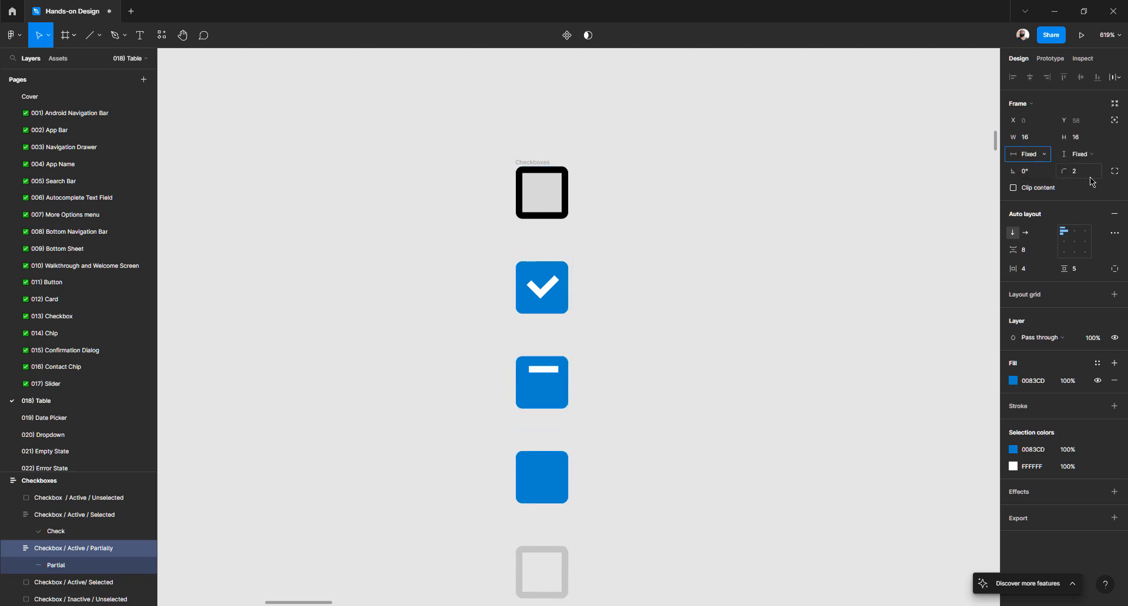
- Set the auto layout alignment to center for both the partial checkbox and the checked checkbox
left_click(1076, 247)
left_click(549, 293)
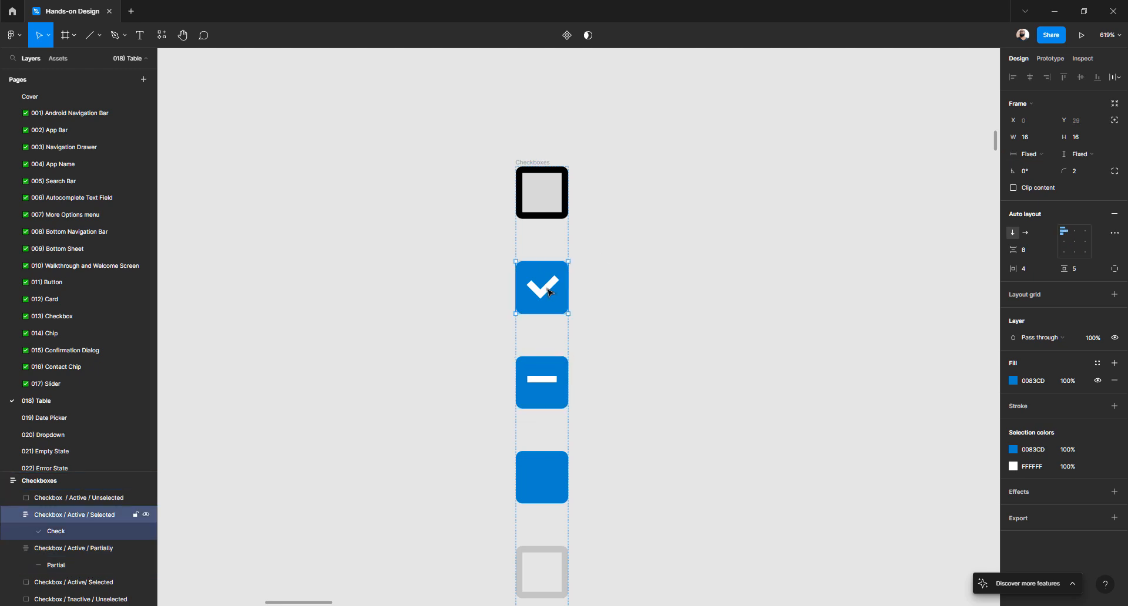
left_click(549, 293)
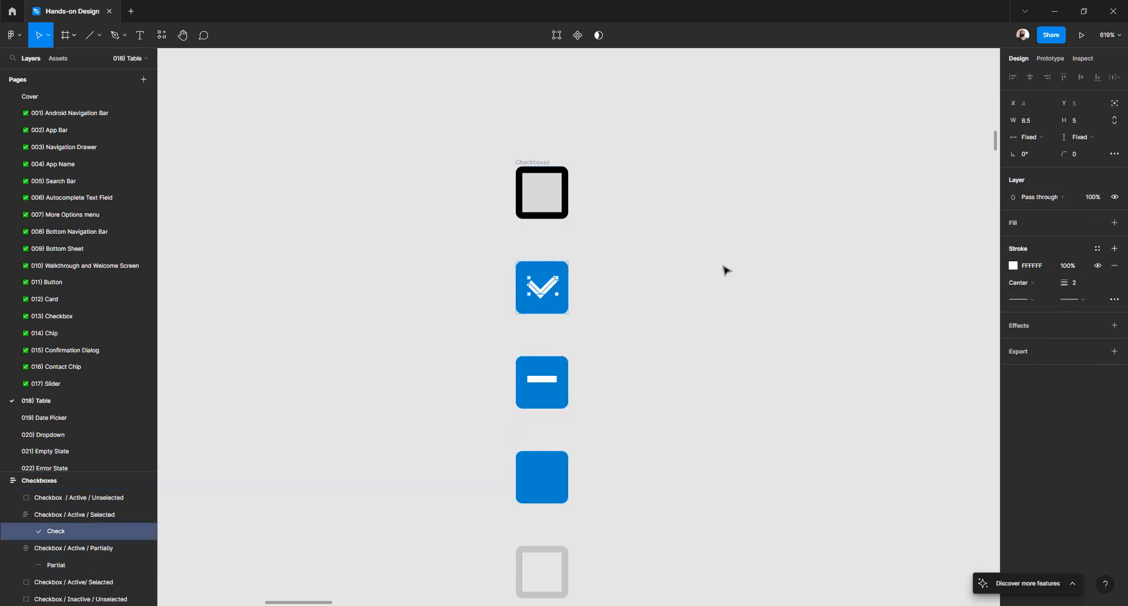
left_click(621, 281)
left_click(532, 286)
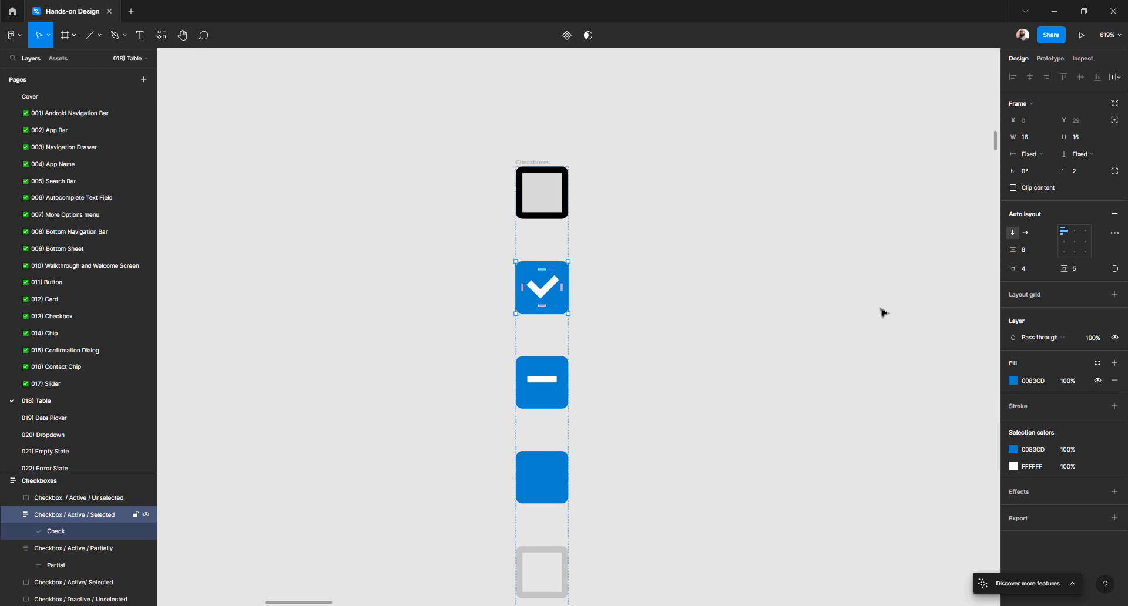
left_click(1076, 244)
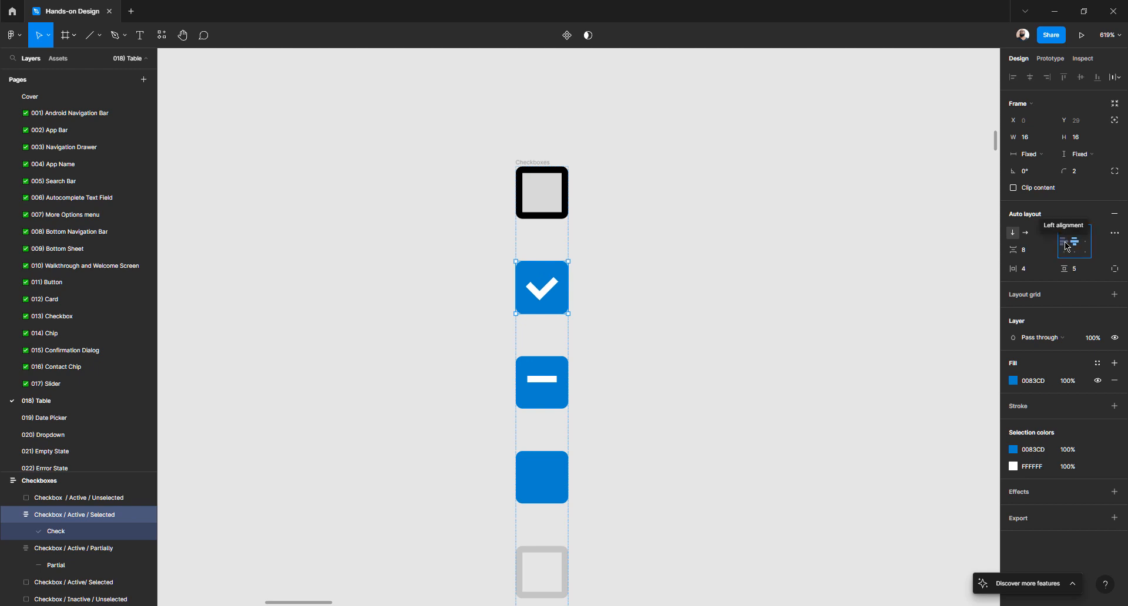
- Set the Checkbox / Active / Partially frame's horizontal auto layout padding to 5
left_click(543, 383)
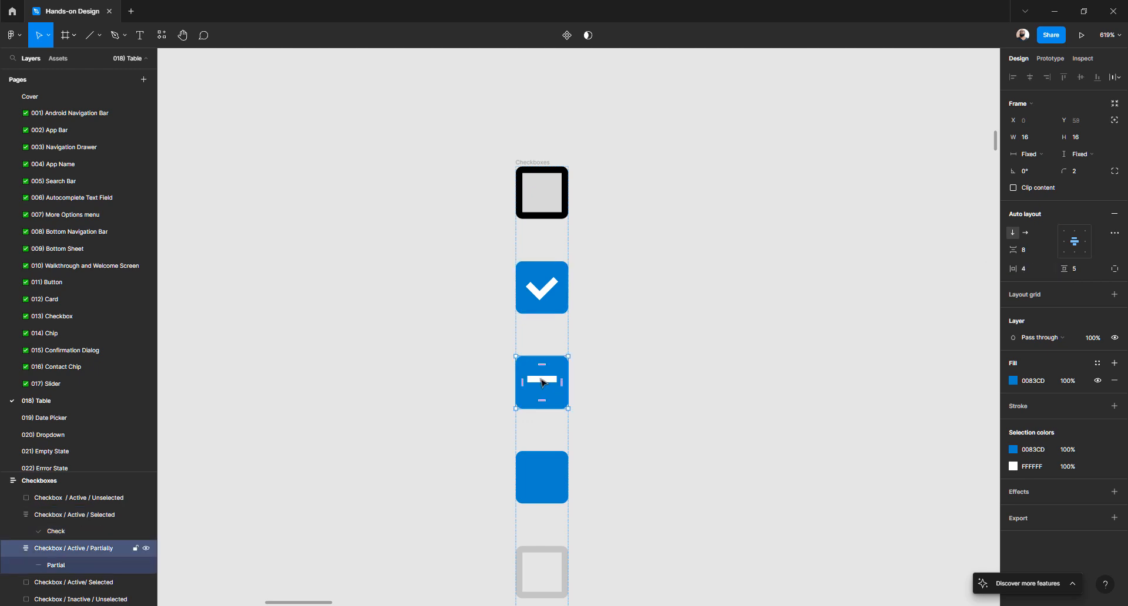
left_click(1033, 269)
key("Up")
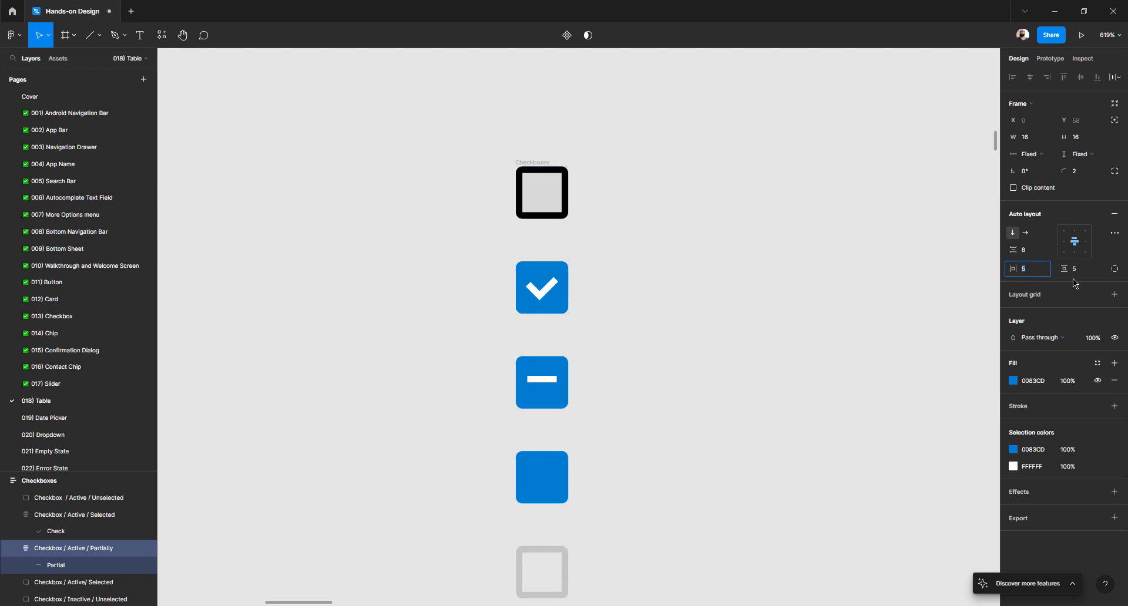
left_click(1074, 268)
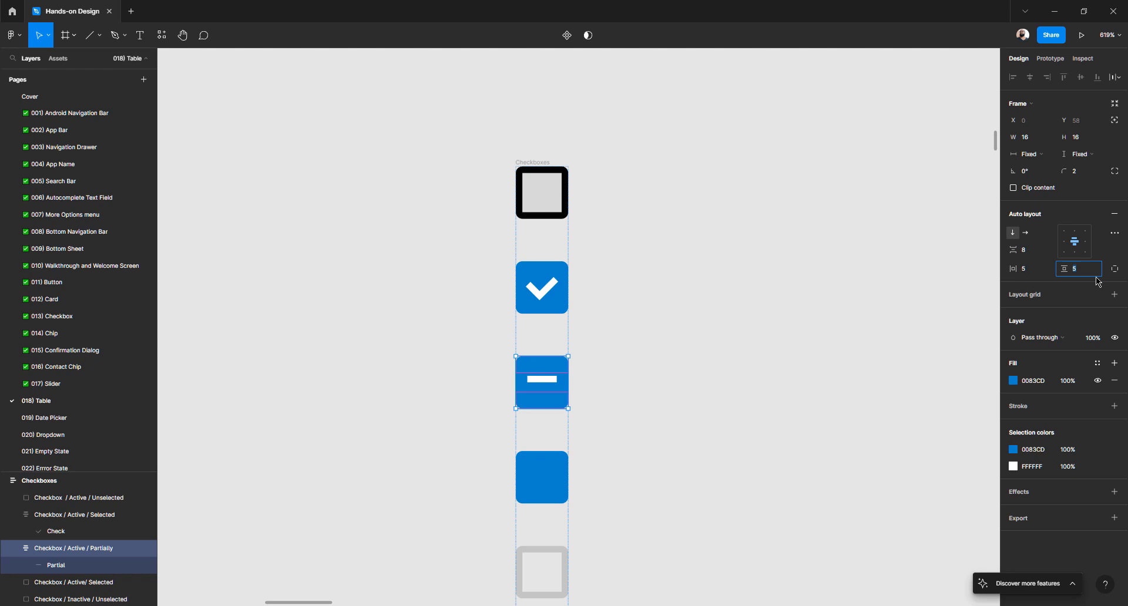
key("Up")
key("Up")
key("Up")
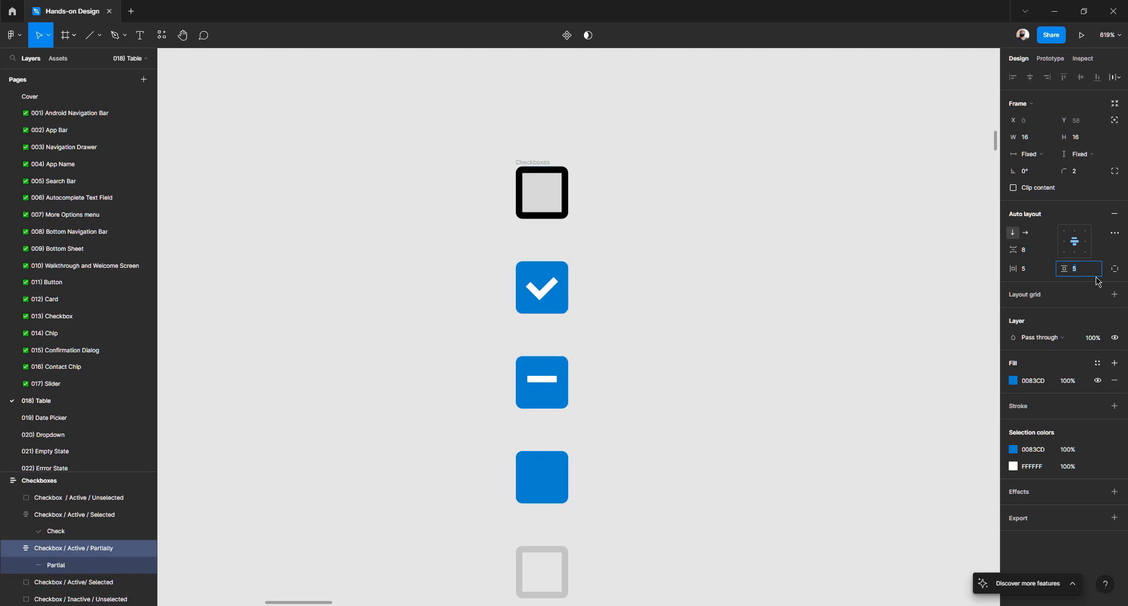
- Convert the white Partial line inside the Checkbox / Active / Partially frame into a filled shape with Outline stroke
scroll(543, 385, "up", 5)
left_click(538, 387)
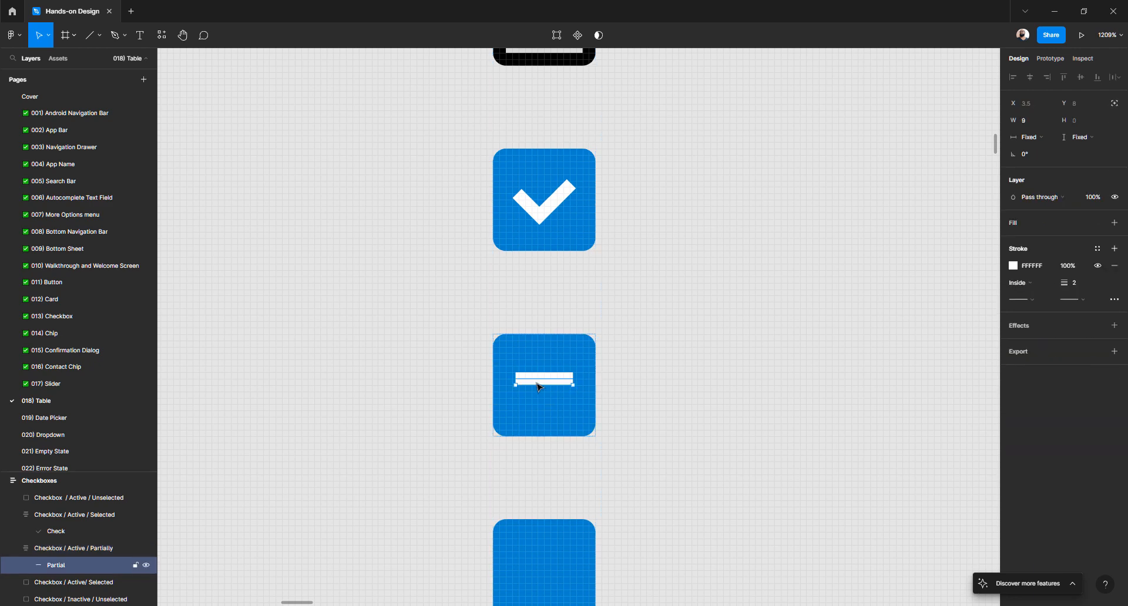
scroll(538, 388, "up", 4)
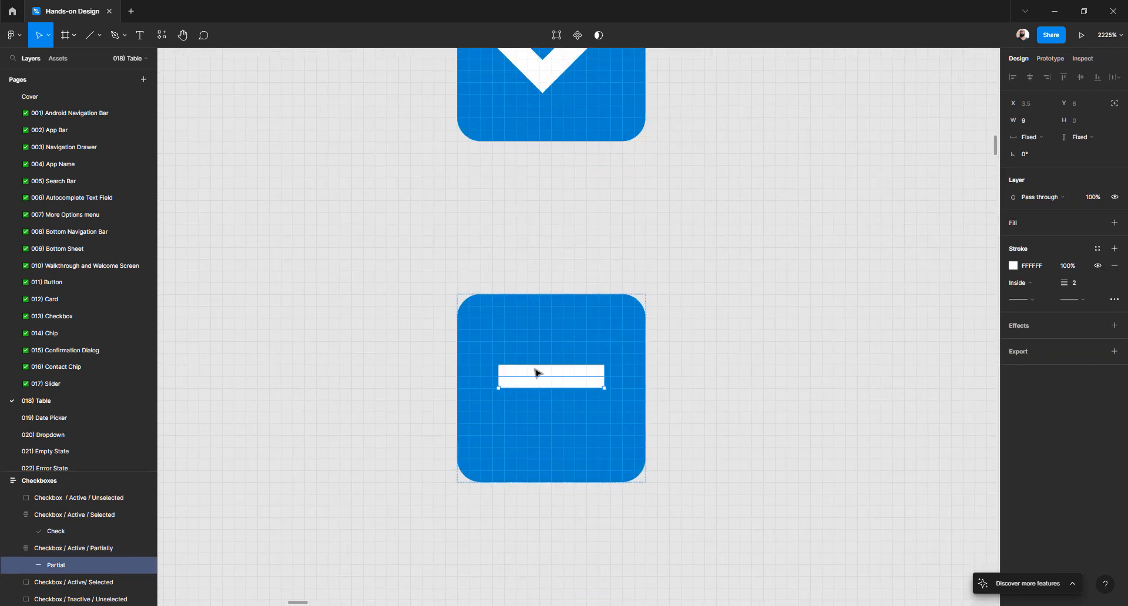
left_click(742, 342)
left_click(551, 381)
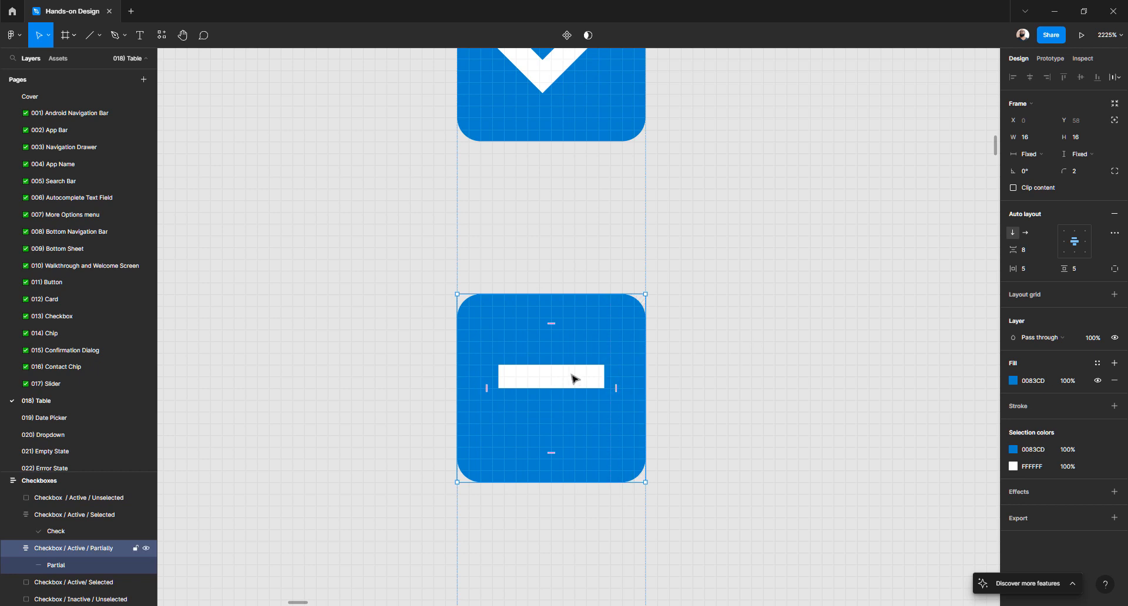
double_click(554, 388)
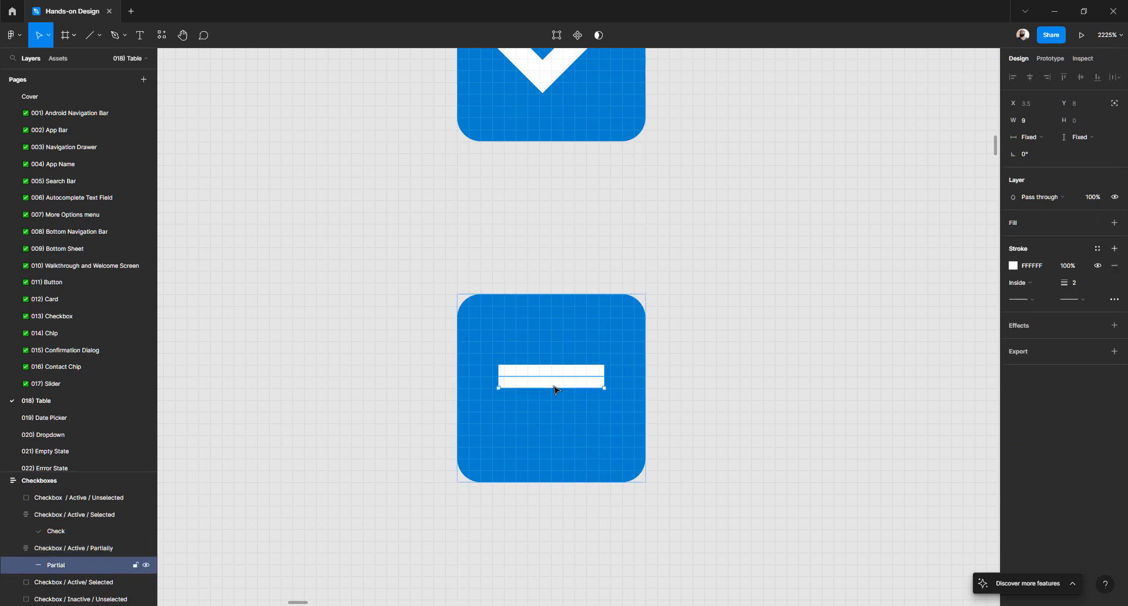
double_click(553, 386)
key("Escape")
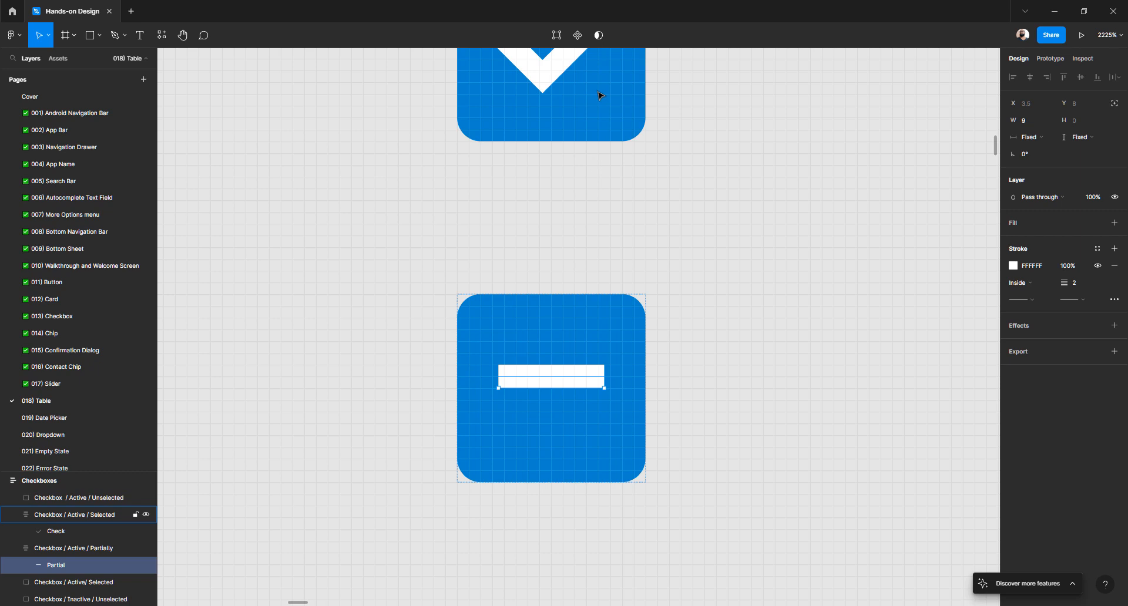
key("ctrl+alt+o")
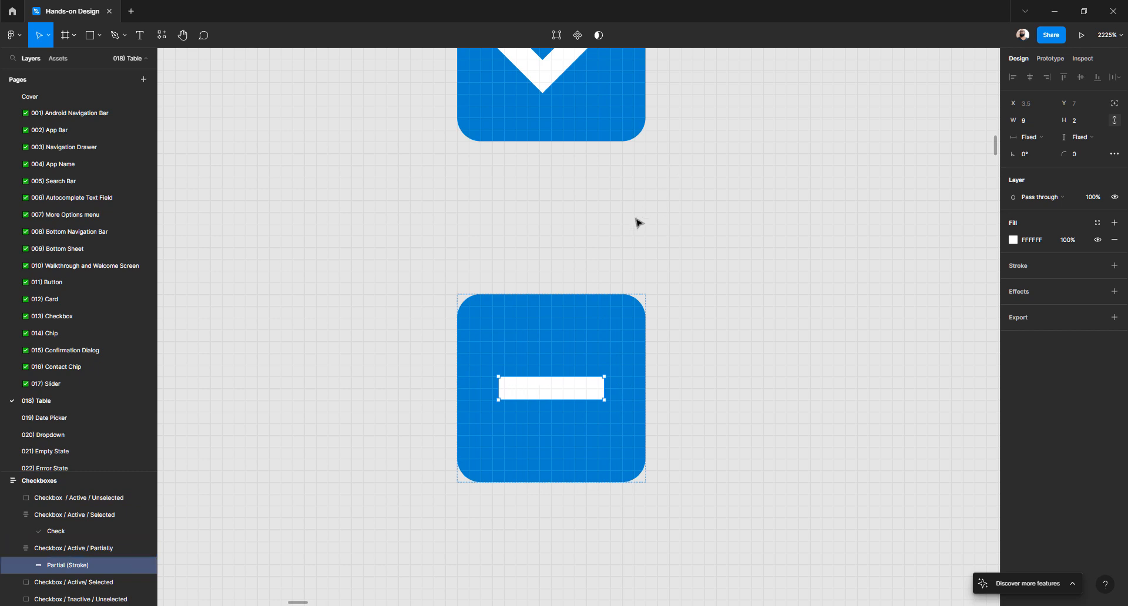
- Outline the stroke of the Check mark inside the Checkbox / Active / Selected frame
scroll(635, 222, "up", 3)
left_click(555, 212)
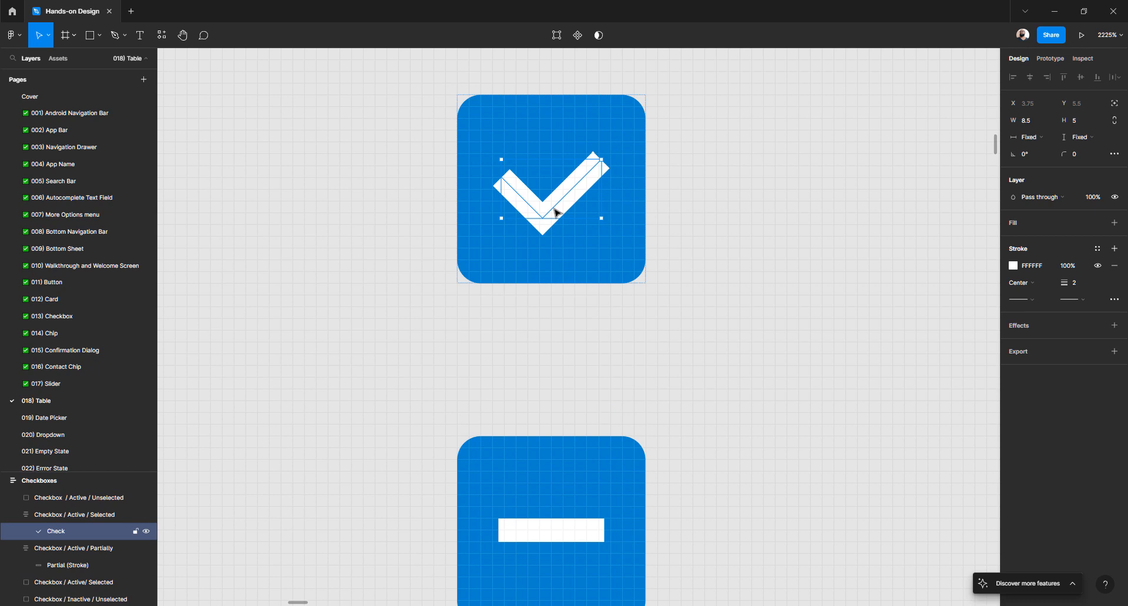
right_click(555, 212)
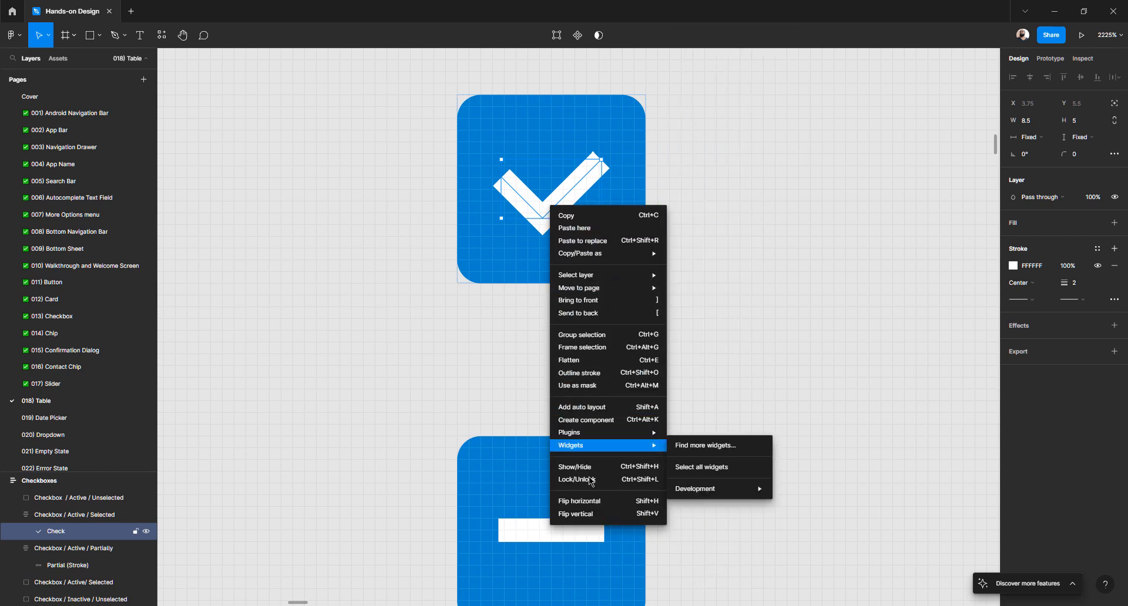
left_click(587, 380)
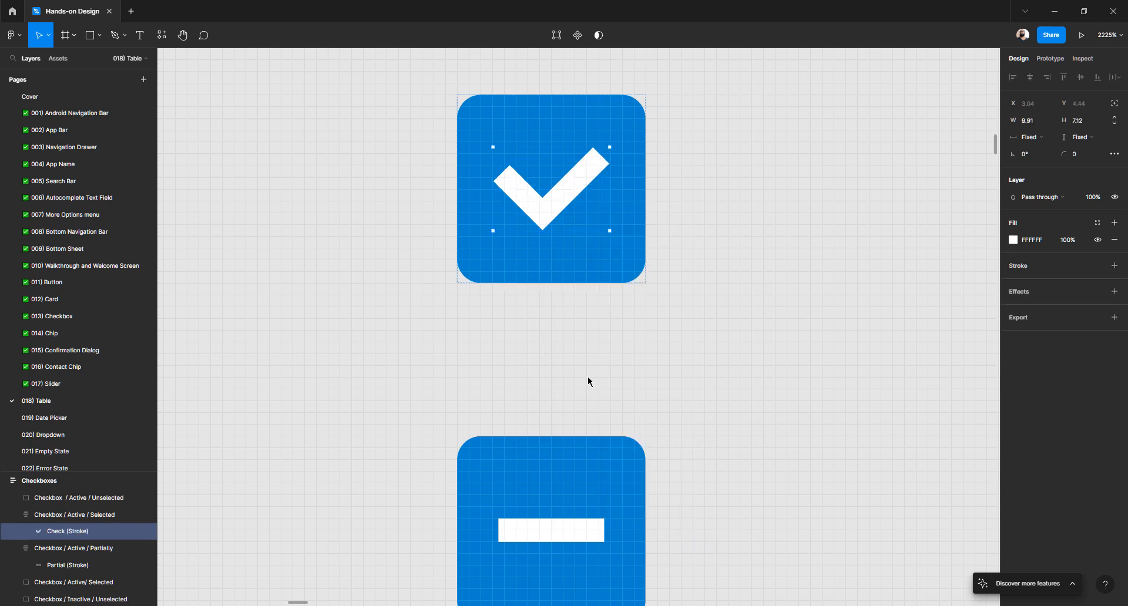
left_click(743, 206)
left_click(623, 187)
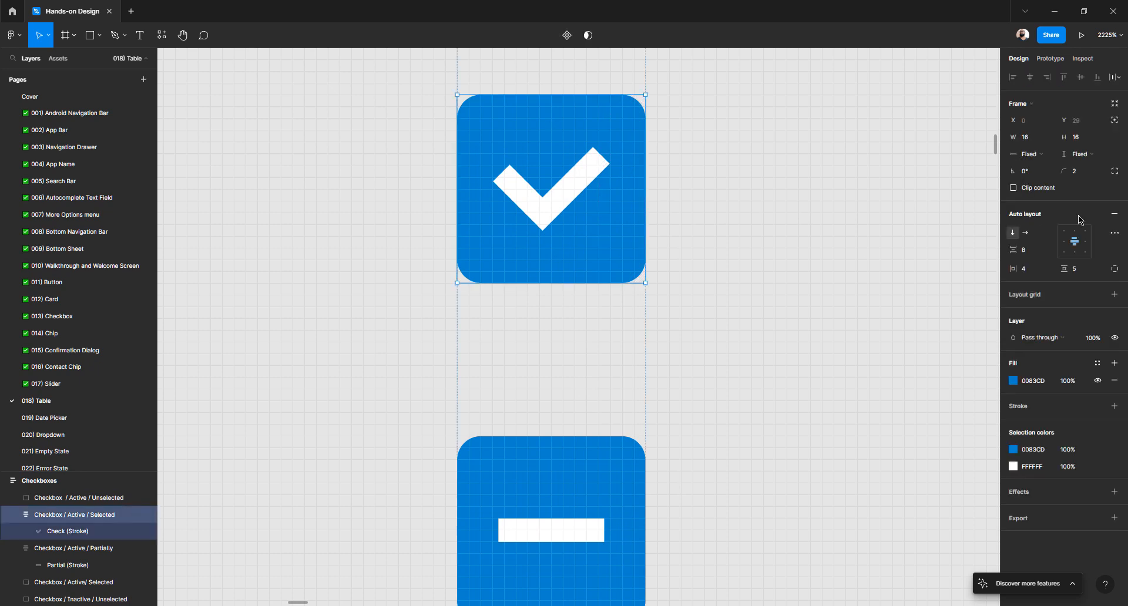
left_click(676, 327)
- Delete the plain blue square and the plain light blue square from the Checkboxes stack
scroll(675, 327, "down", 10)
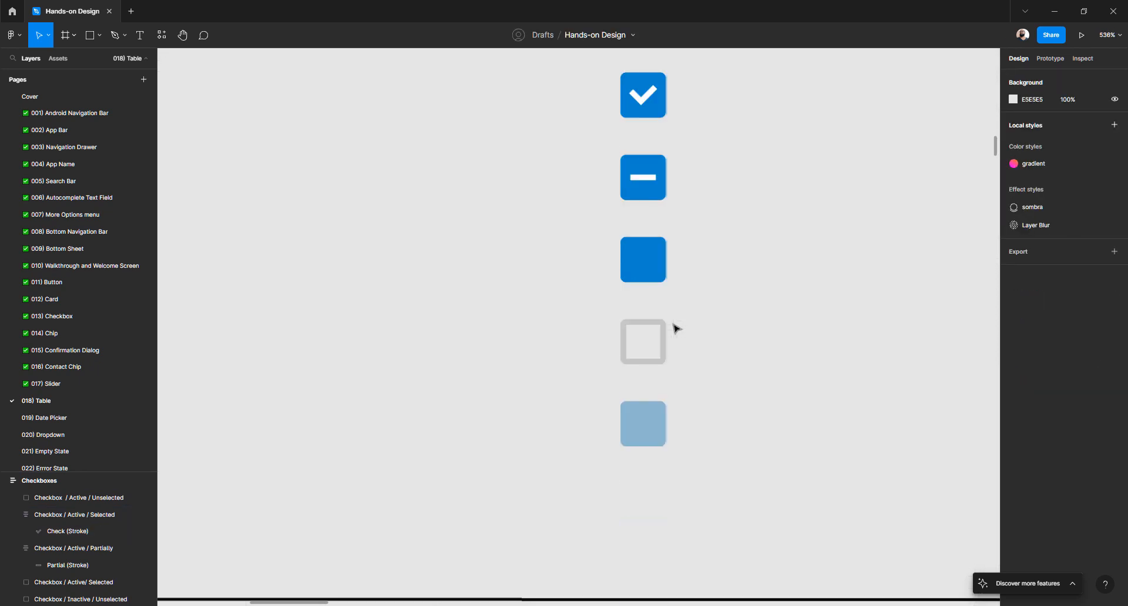
scroll(675, 328, "down", 8)
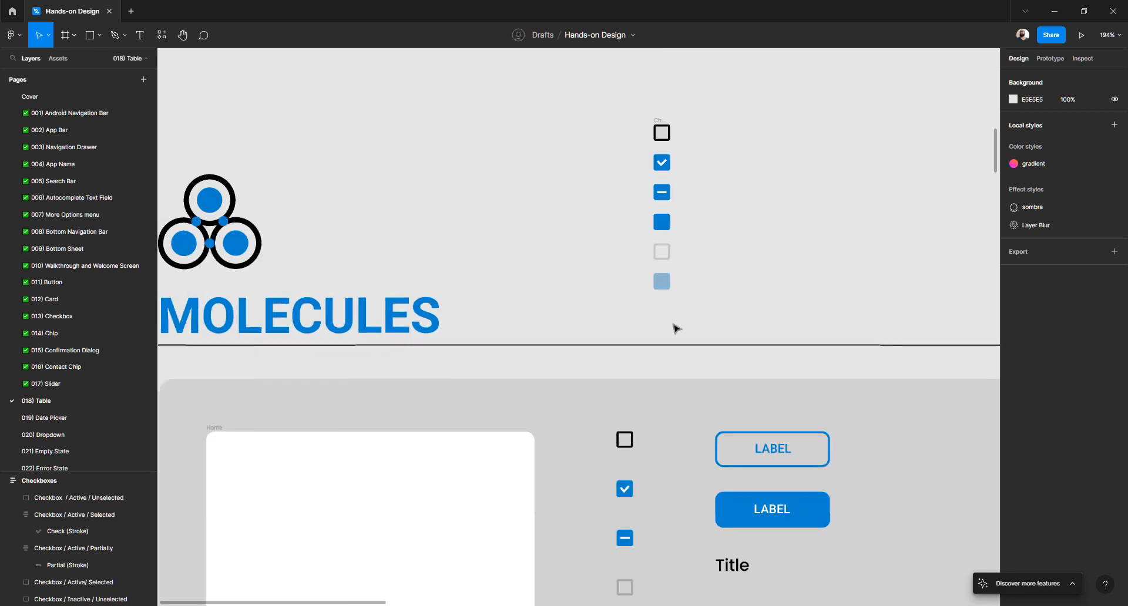
scroll(623, 332, "up", 3)
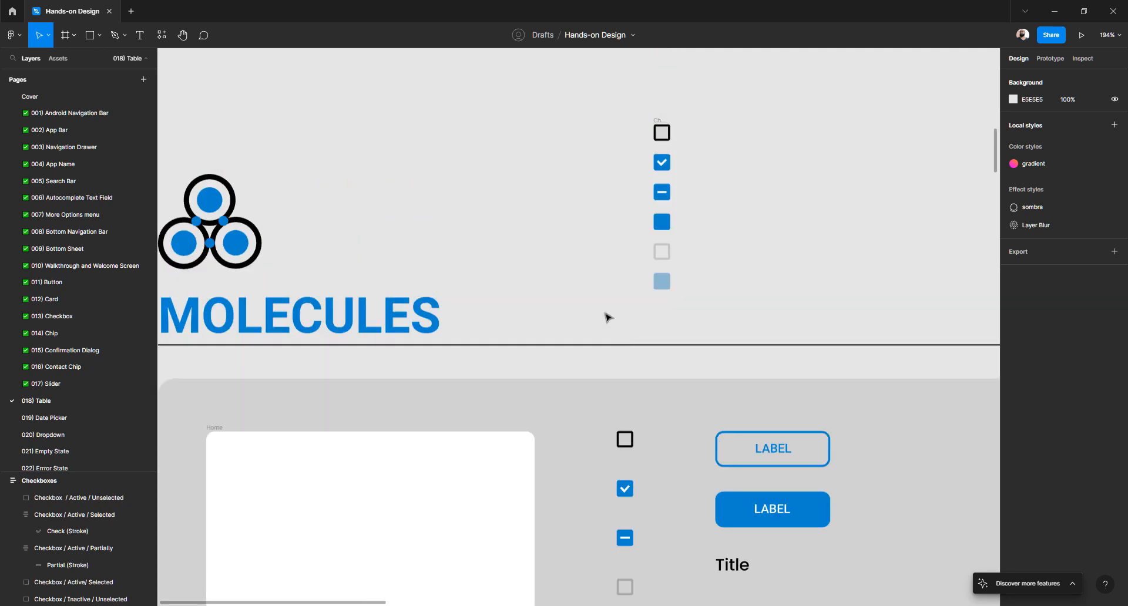
scroll(604, 315, "down", 2)
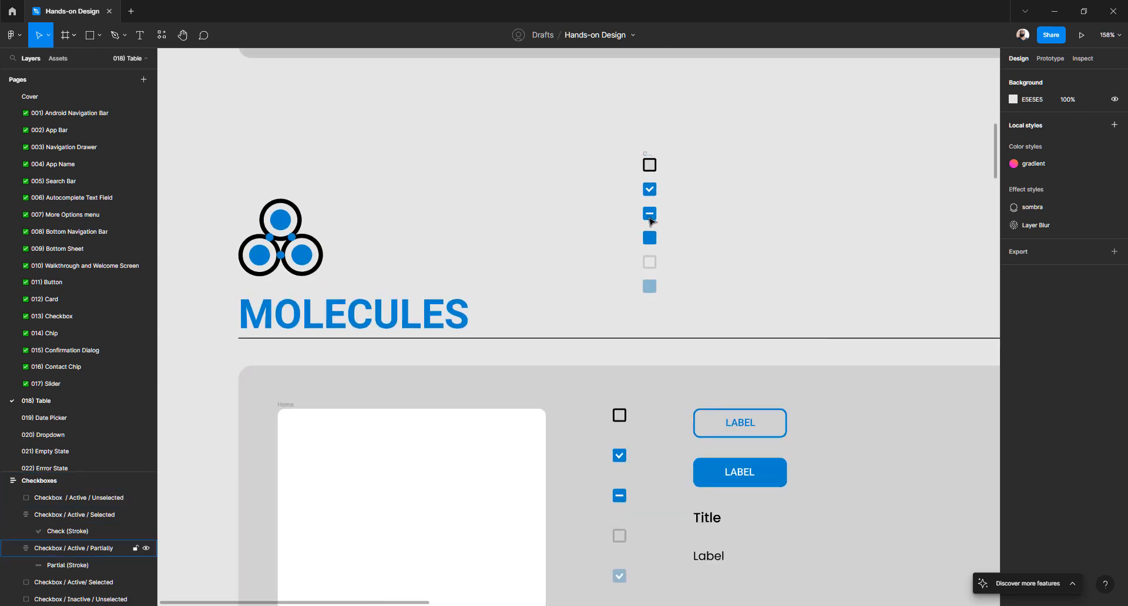
scroll(649, 267, "down", 3)
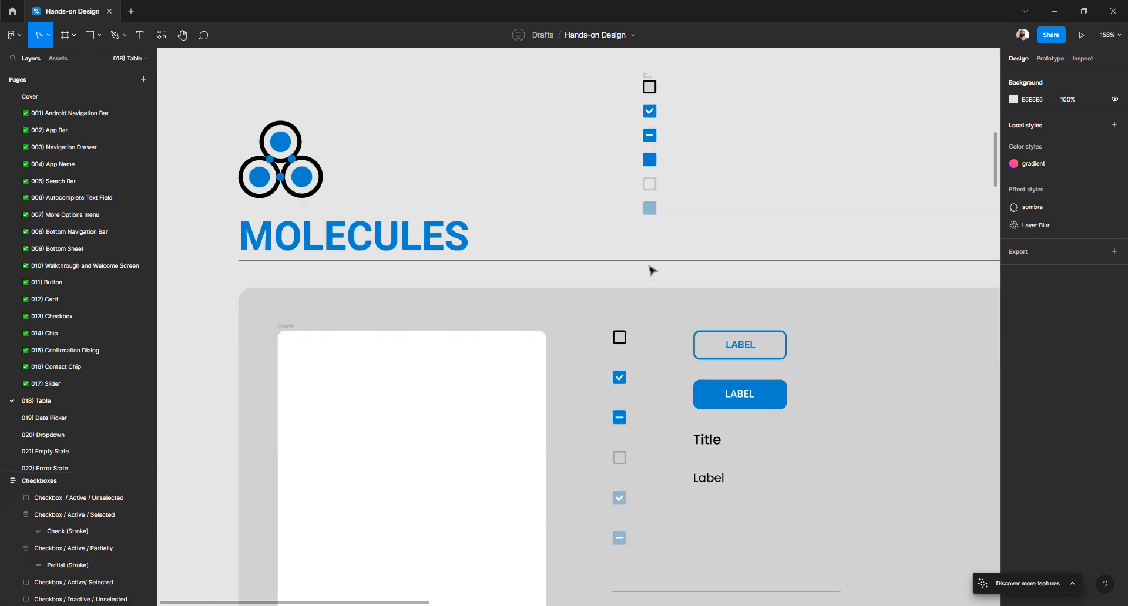
scroll(652, 268, "up", 1)
left_click(648, 202)
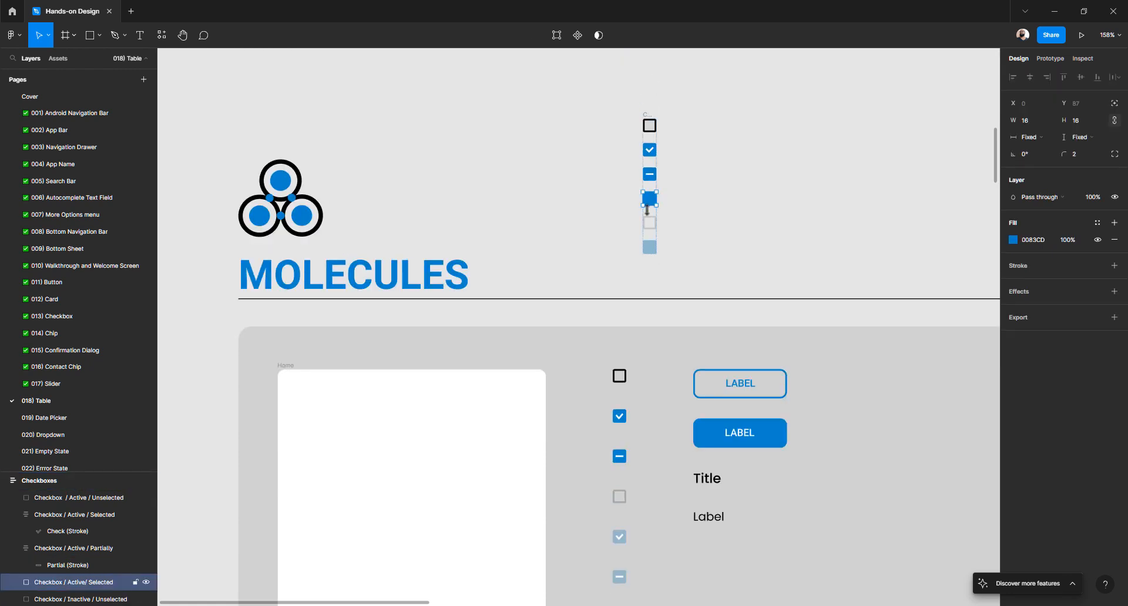
key("Delete")
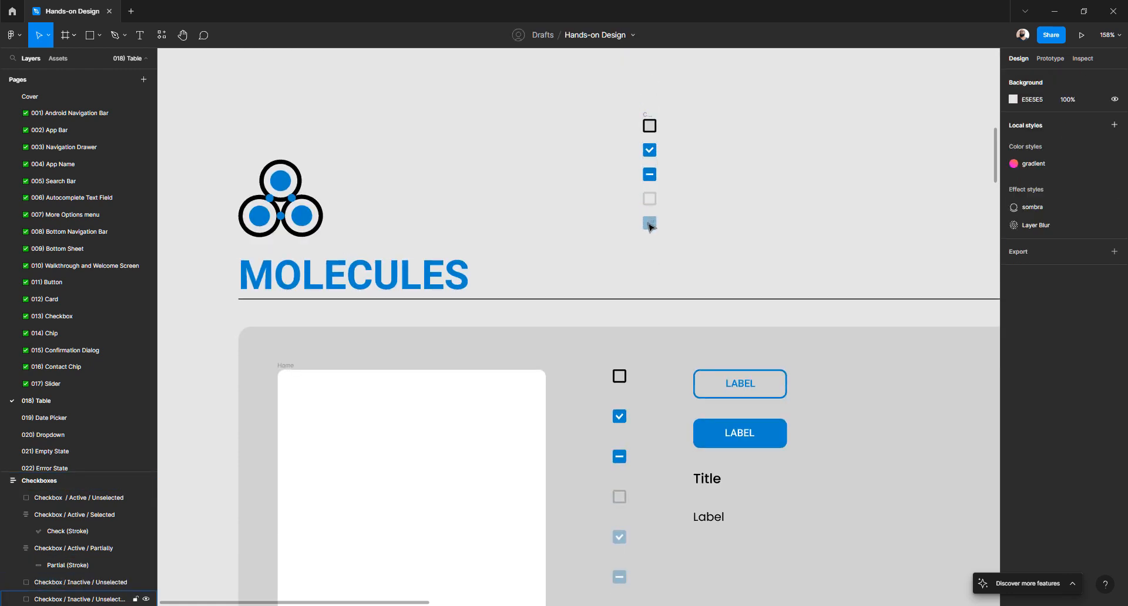
key("Delete")
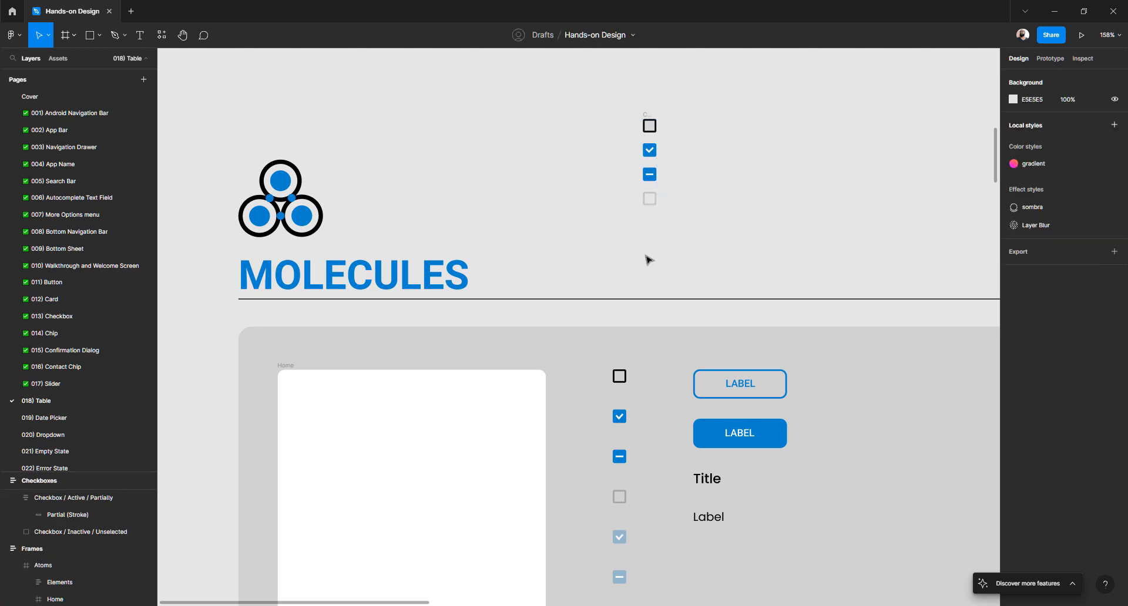
- Duplicate the Checkbox / Active / Selected frame and move the copy to the end of the Checkboxes stack
left_click(626, 495)
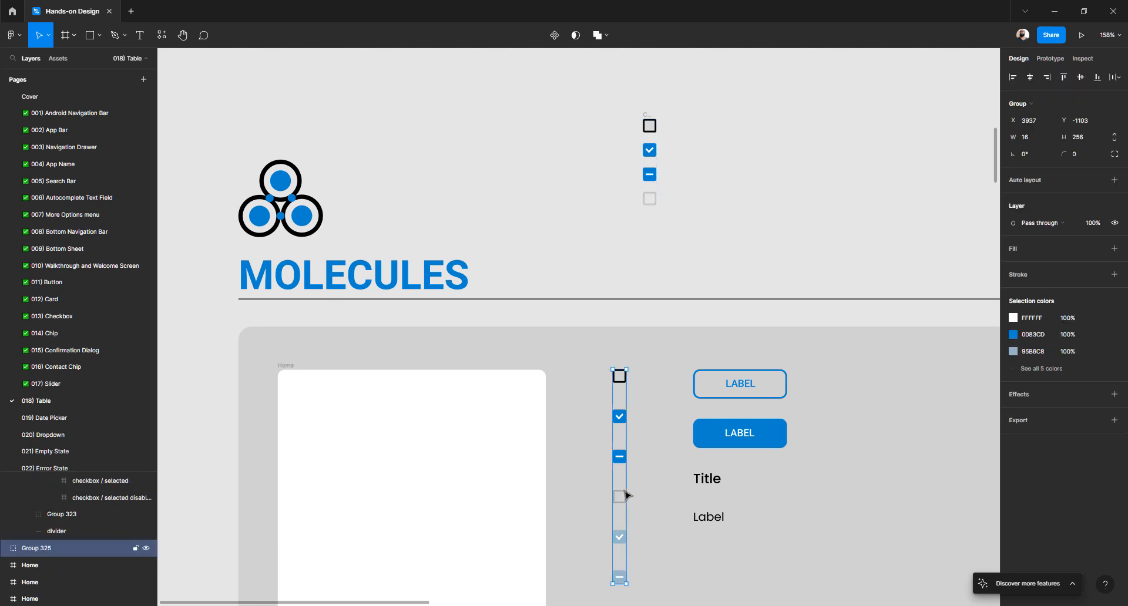
left_click(658, 183)
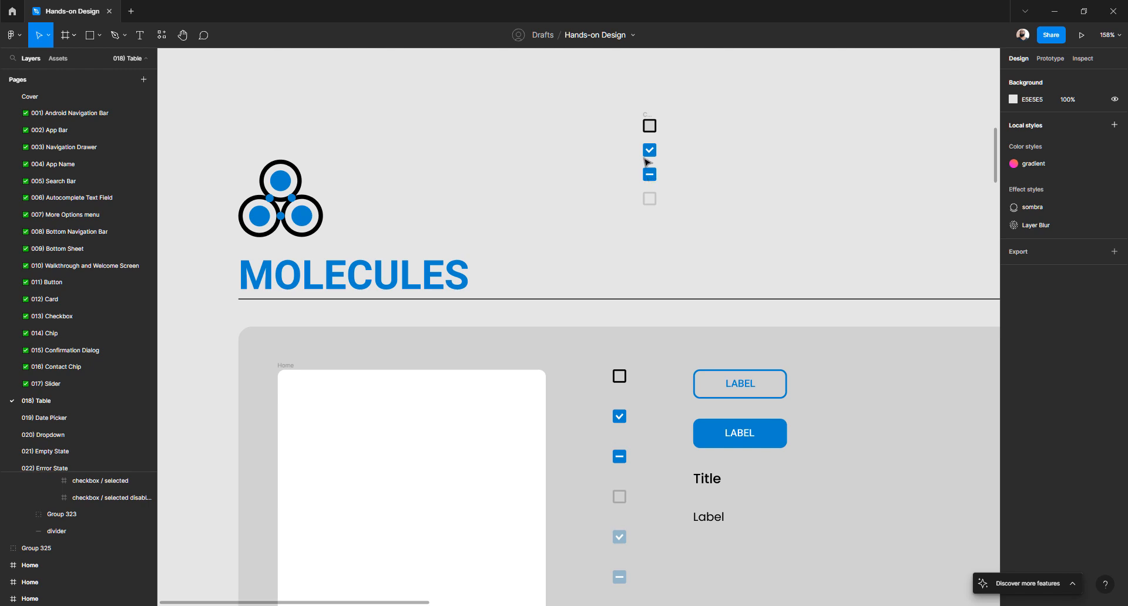
left_click(648, 154)
key("ctrl+d")
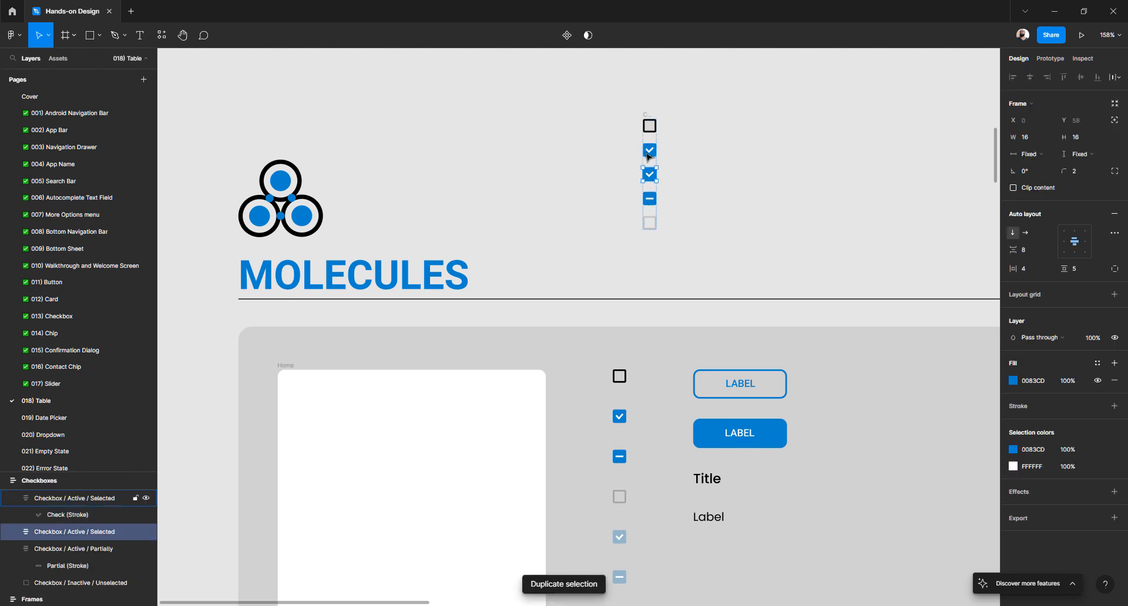
key("Down")
key("Down")
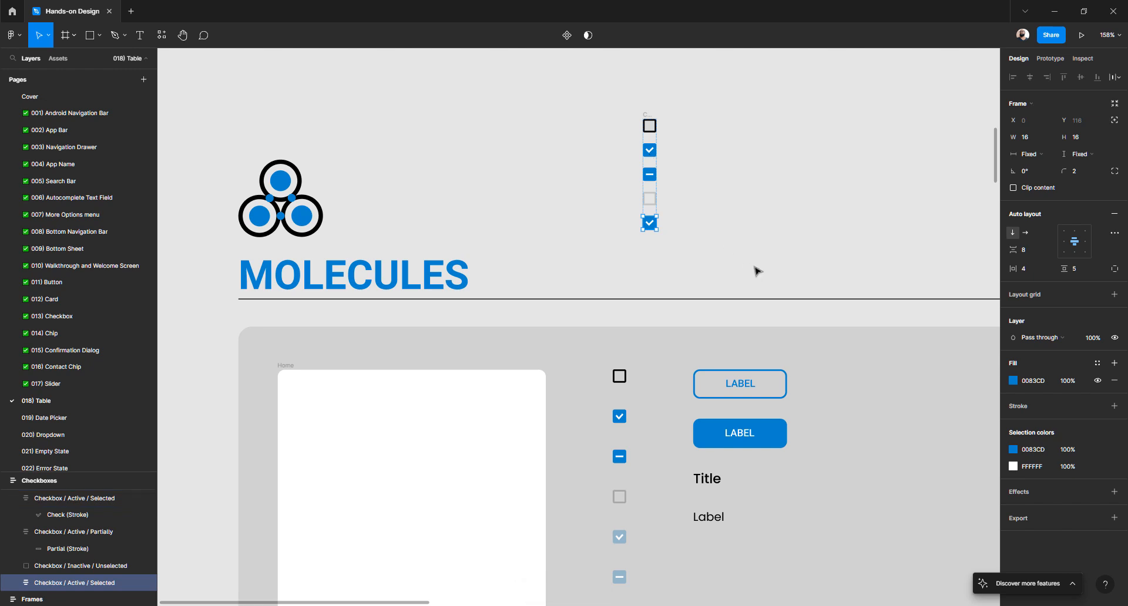
- Fill the duplicated checkbox with the light blue 95B6C8 sampled from the inactive selected checkbox in the Molecules frame
left_click(705, 249)
left_click(654, 228)
left_click(1012, 380)
left_click(888, 484)
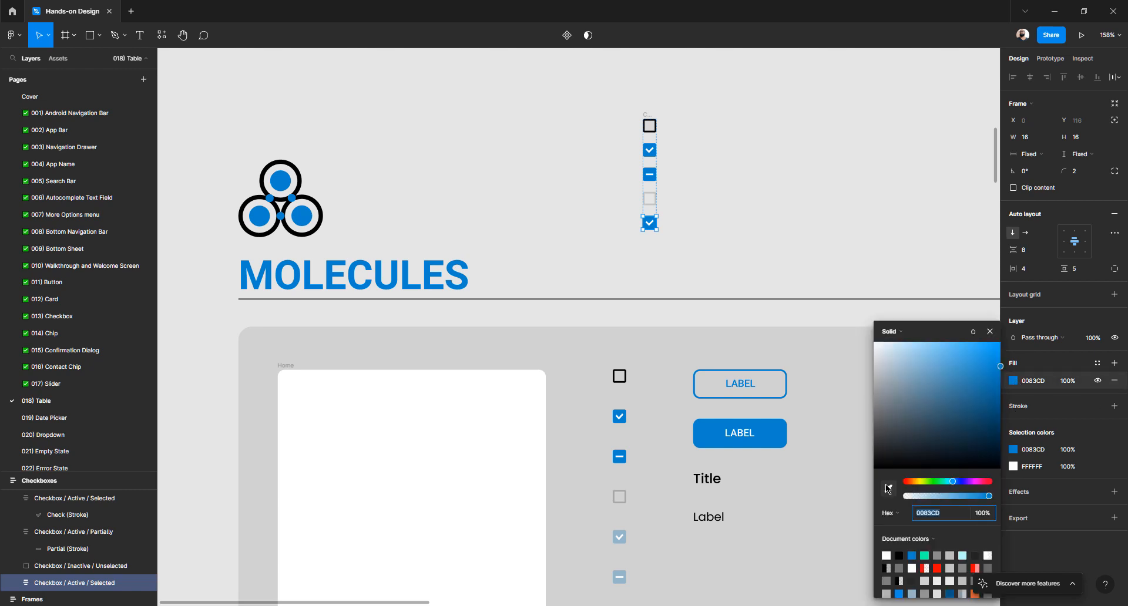
left_click(623, 540)
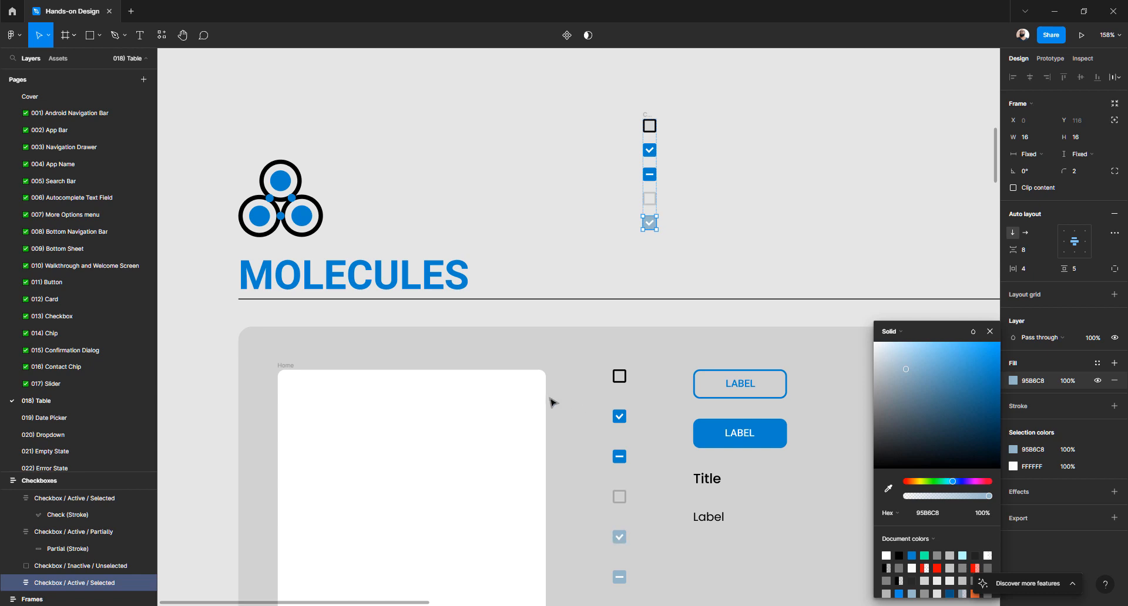
- Set the duplicated checkbox's fill to 8DB6CD, sampled from the light blue square in the frame beside Atoms
scroll(508, 367, "down", 2)
scroll(508, 367, "down", 6)
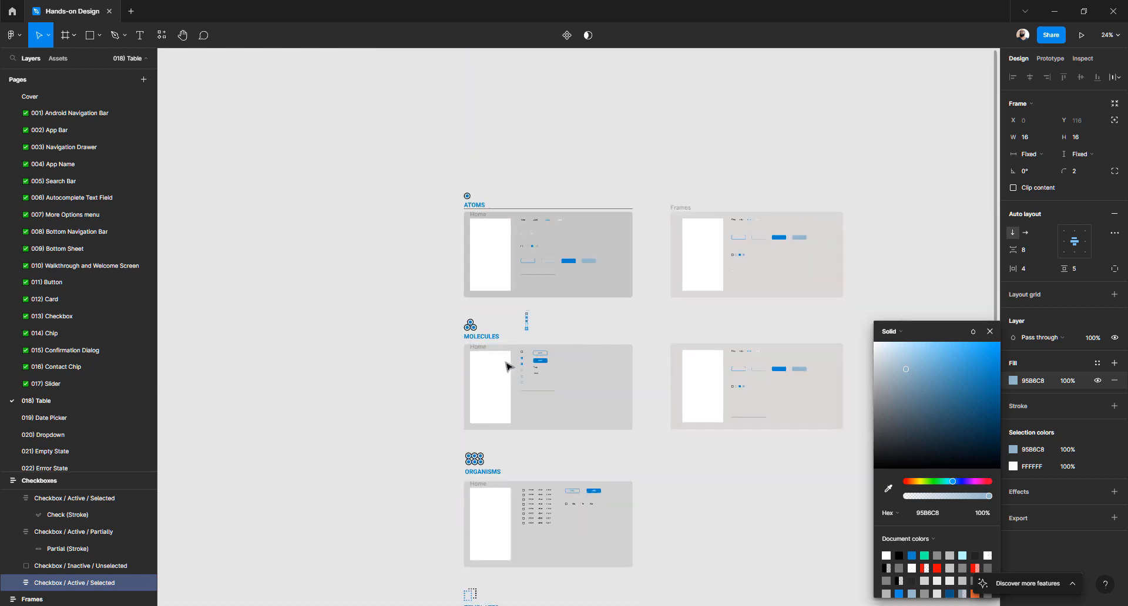
scroll(695, 243, "up", 3)
scroll(695, 243, "up", 5)
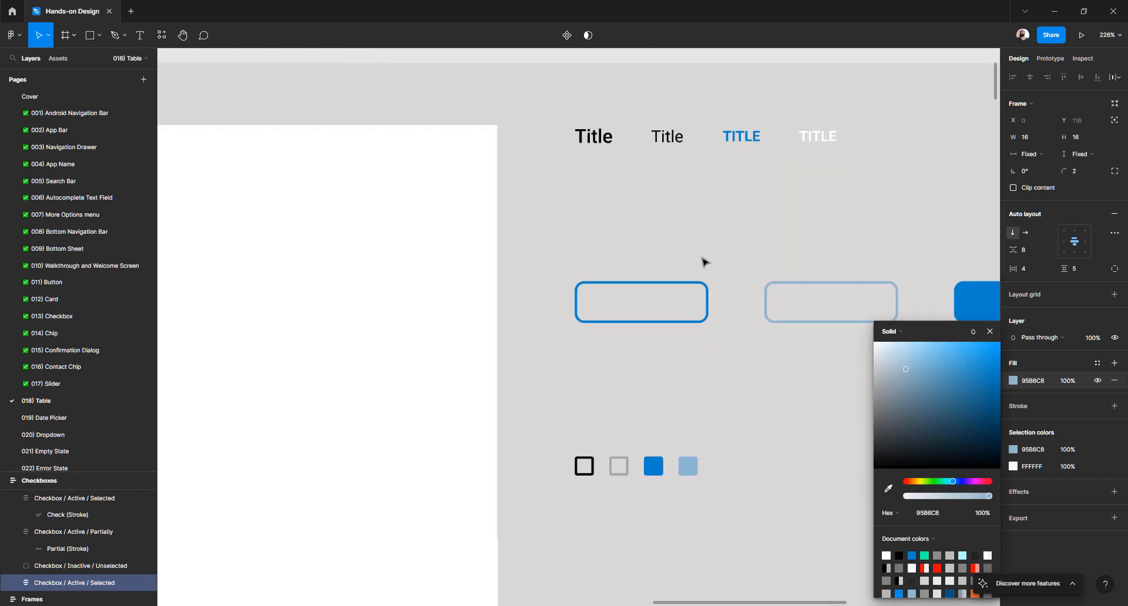
left_click(889, 492)
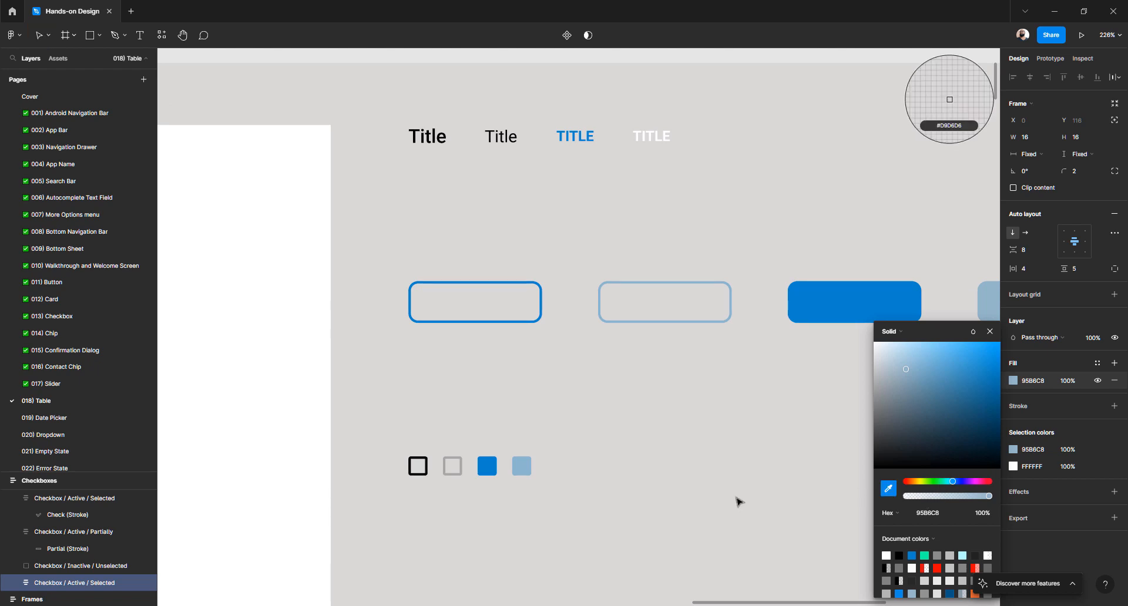
left_click(521, 465)
scroll(624, 437, "down", 3)
scroll(625, 438, "down", 5)
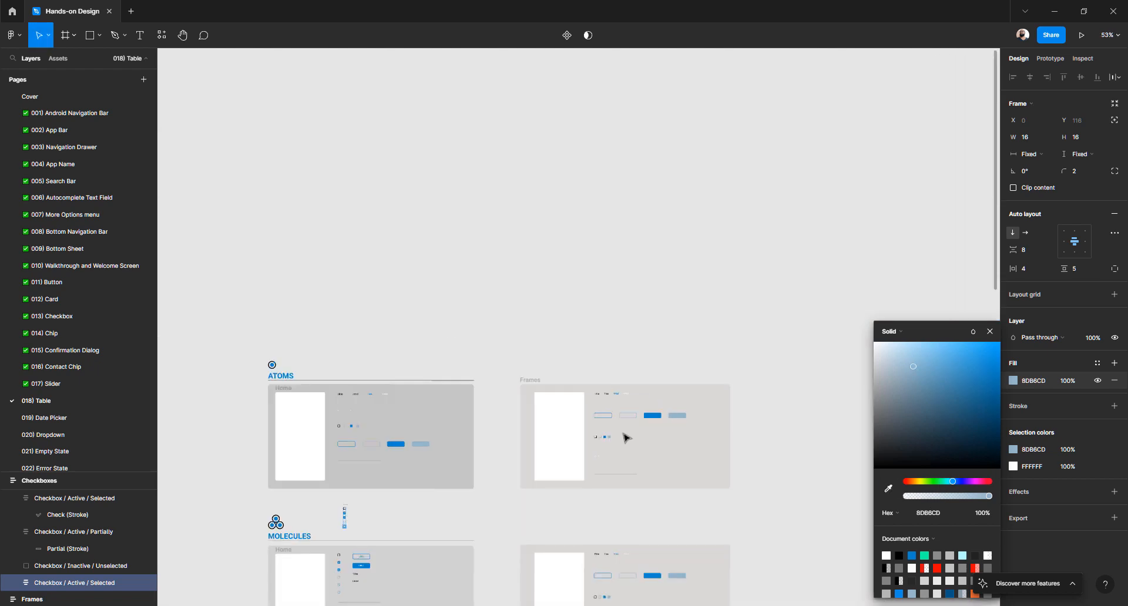
scroll(625, 438, "left", 5)
scroll(625, 412, "down", 1)
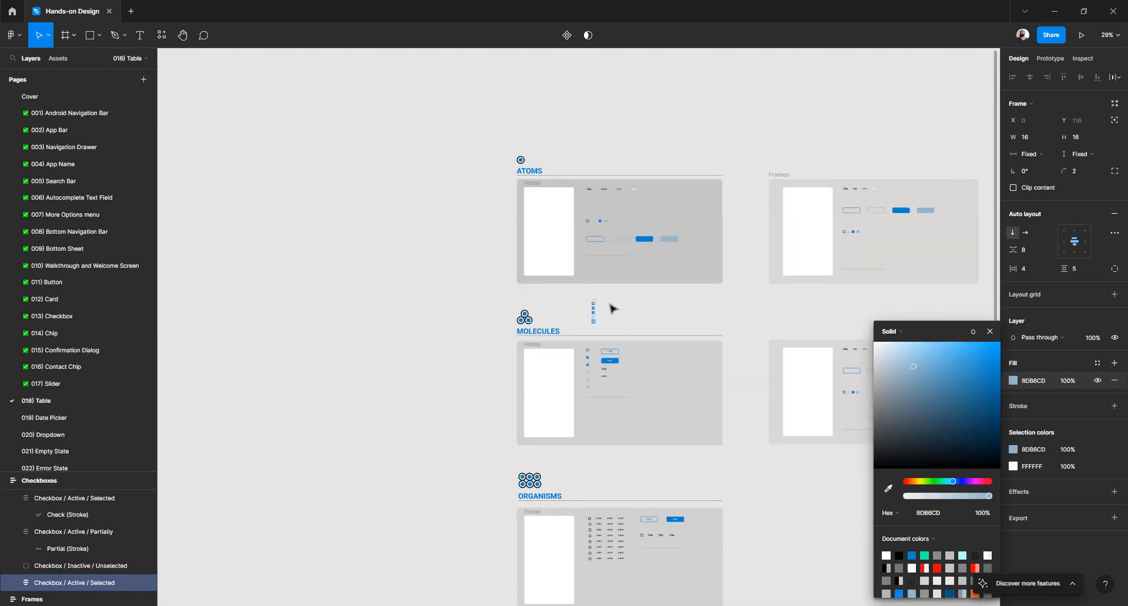
left_click(609, 310)
- Duplicate the Checkbox / Active / Partially frame so the copy sits at the end of the Checkboxes stack
scroll(595, 324, "up", 5)
scroll(599, 340, "down", 2)
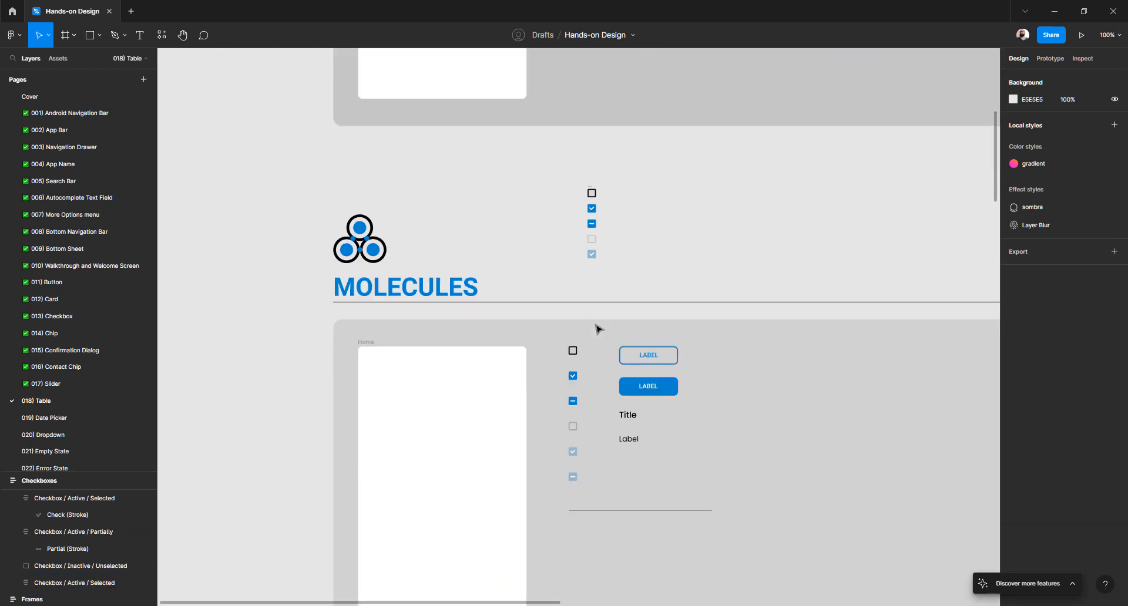
left_click(593, 227)
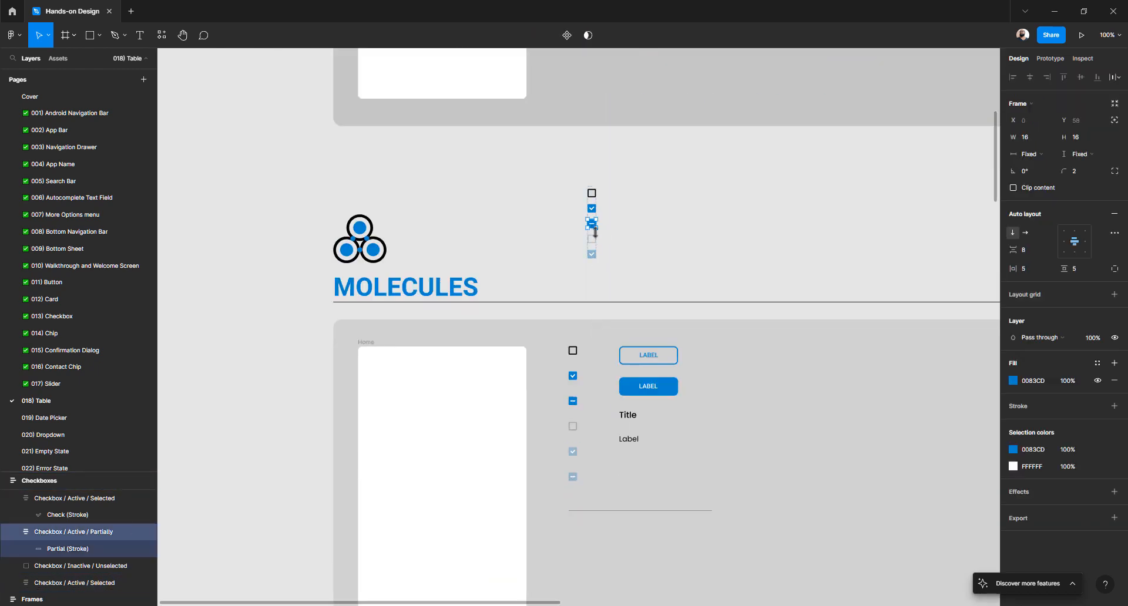
key("ctrl+d")
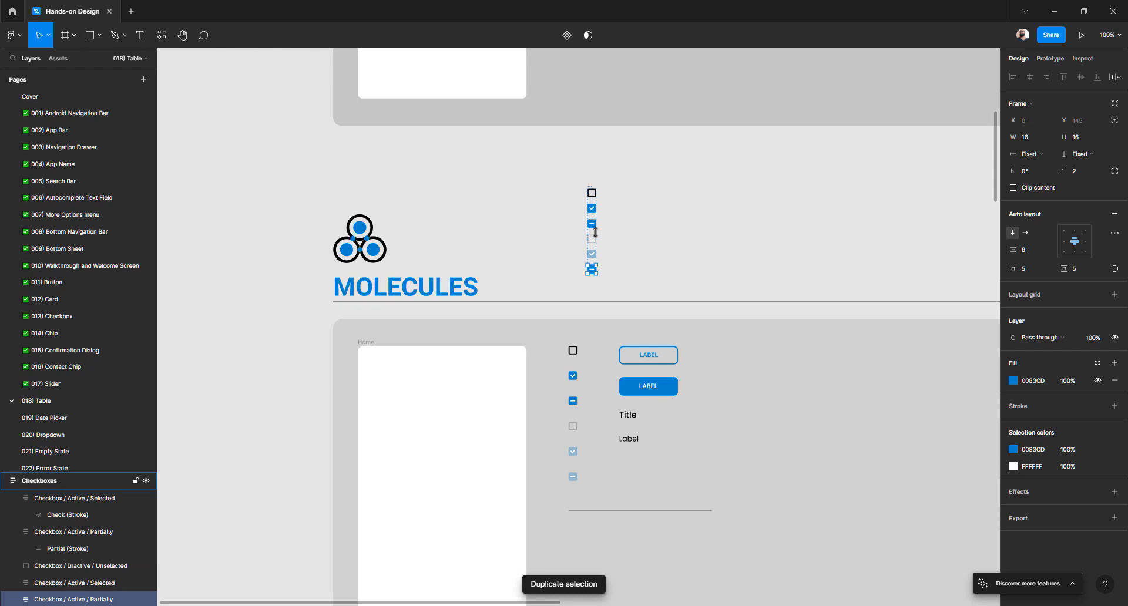
- Fill the duplicated partially selected checkbox with 8DB6CD, sampled from the light blue checked checkbox above it
left_click(623, 270)
scroll(595, 267, "up", 5)
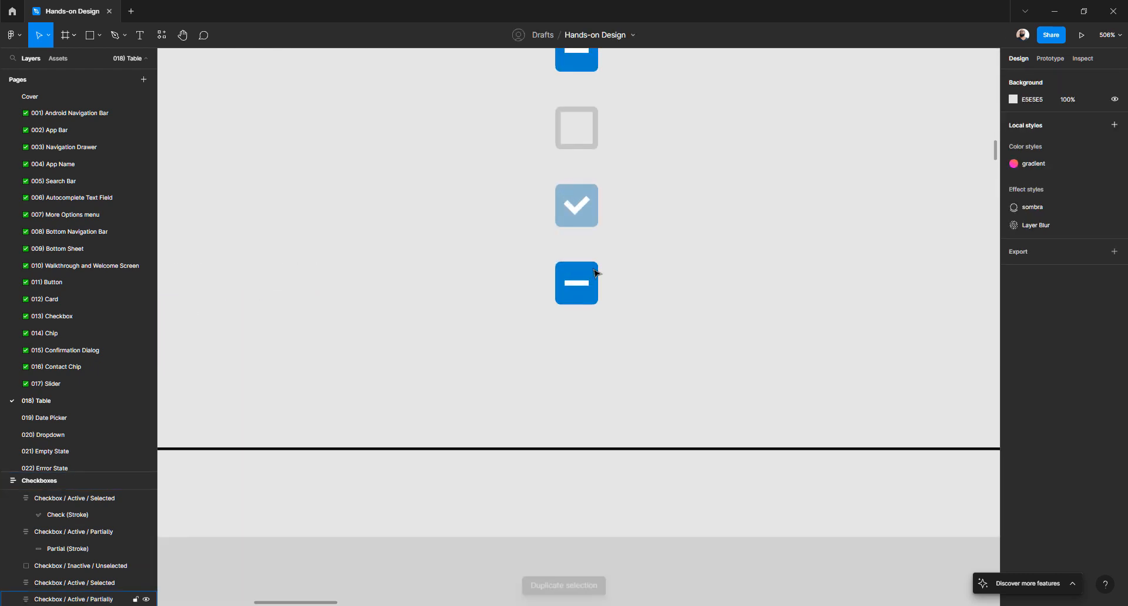
left_click(595, 272)
key("i")
left_click(582, 212)
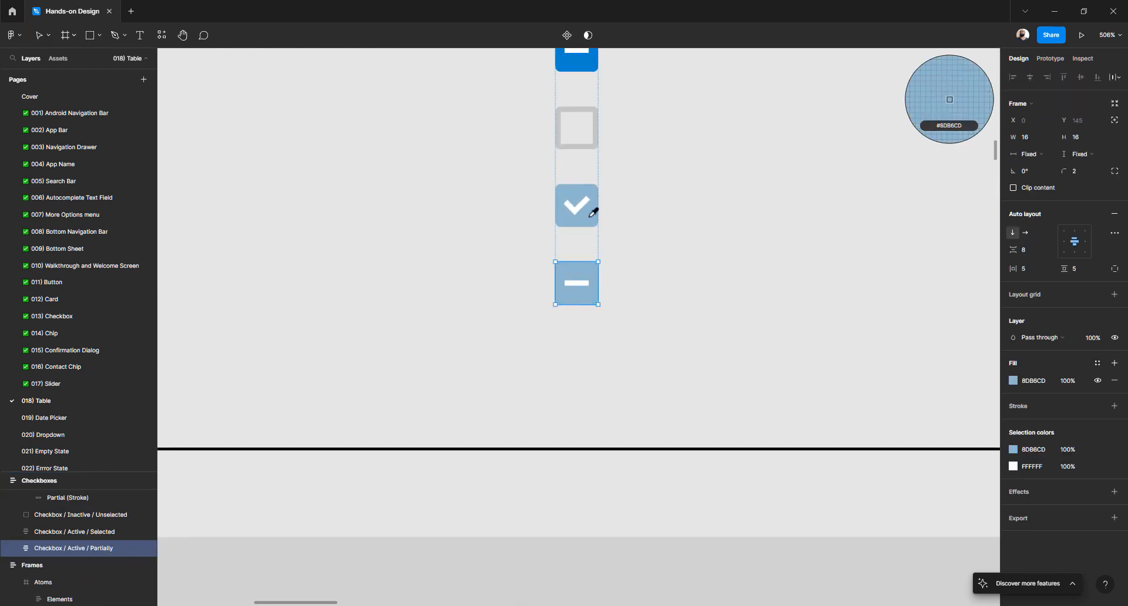
- Move the Checkboxes stack to X 3937 and set the spacing between its items to 32
left_click(665, 262)
scroll(663, 269, "down", 3)
scroll(663, 269, "down", 10)
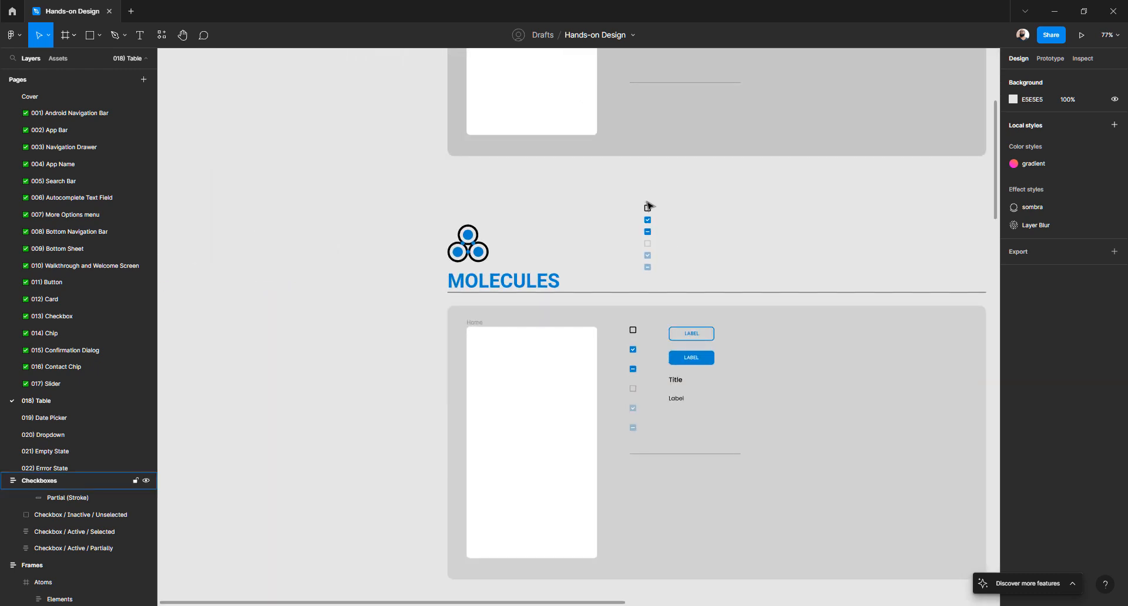
left_click_drag(651, 210, 636, 210)
left_click(1041, 256)
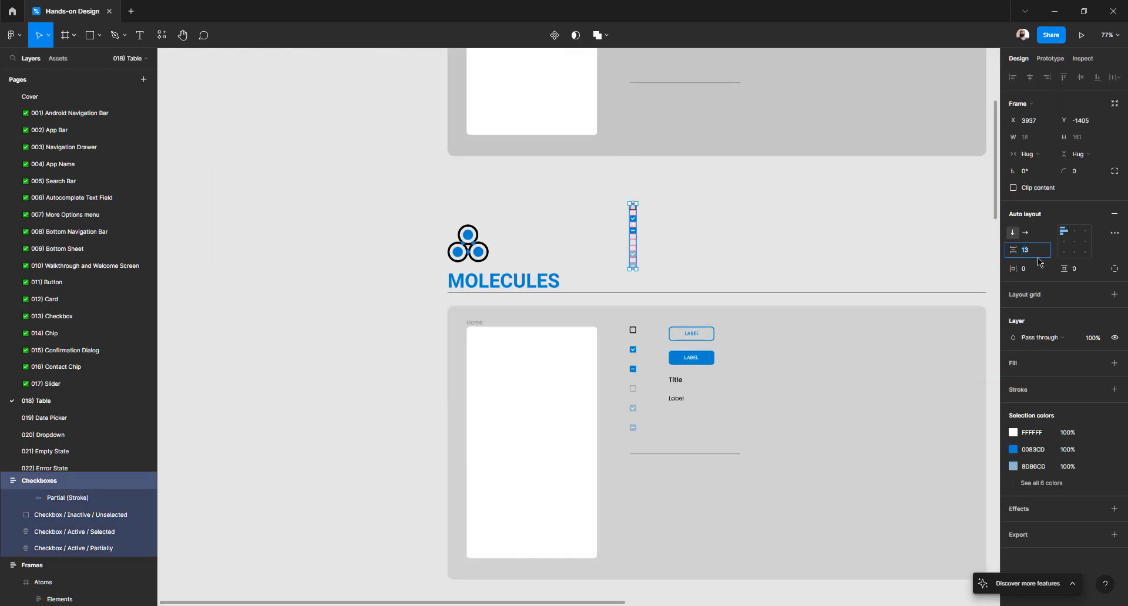
type("16")
key("Return")
type("32")
key("Return")
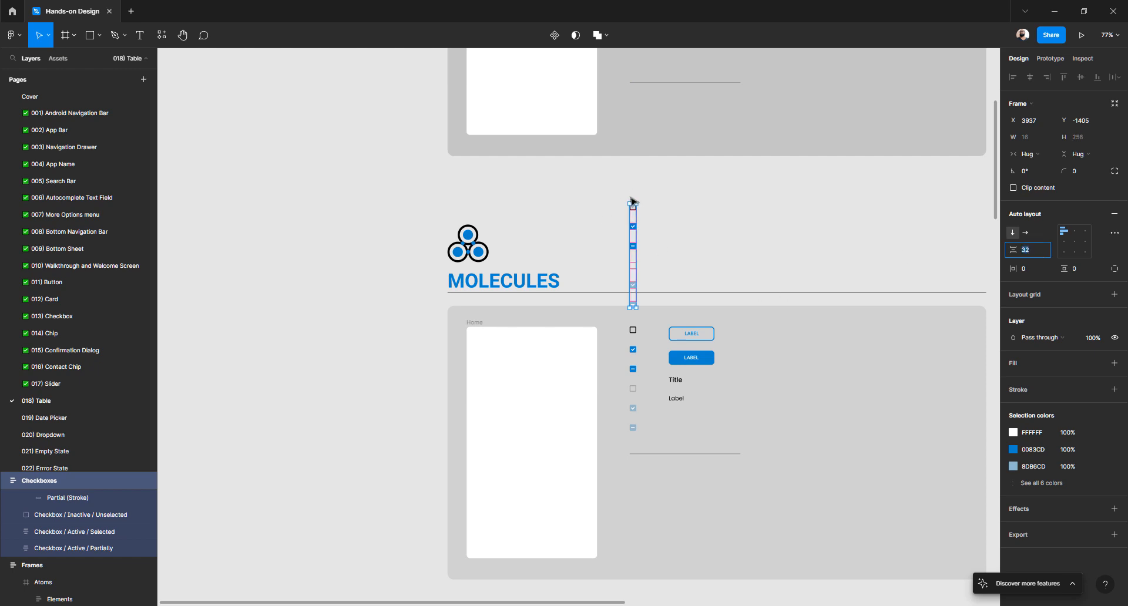
- Move the Checkboxes stack up to Y -1471 and cut it from the canvas
left_click(648, 192)
left_click_drag(633, 205, 633, 175)
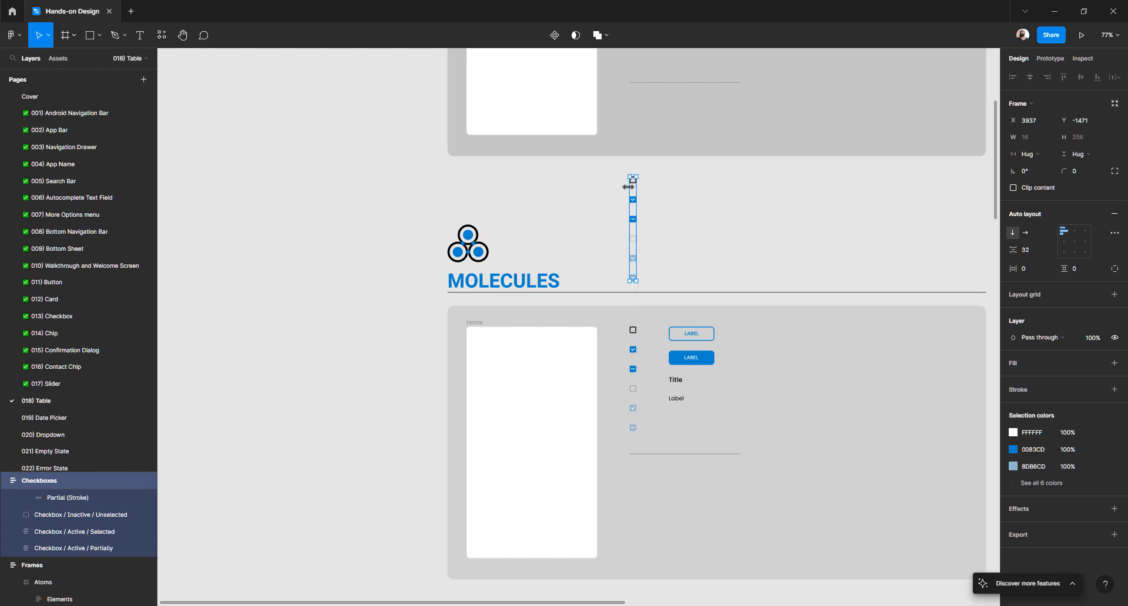
key("Escape")
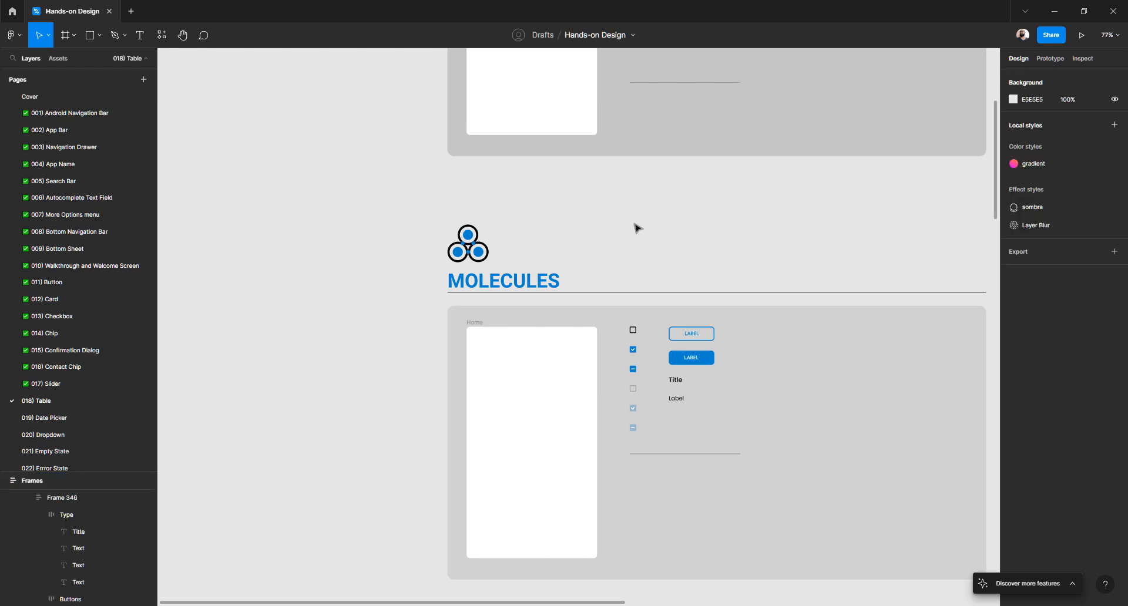
- Rename the lower Atoms frame in the Frames stack to Molecules and paste the Checkboxes stack into it
scroll(636, 229, "right", 10)
scroll(503, 145, "down", 3)
left_click(507, 142)
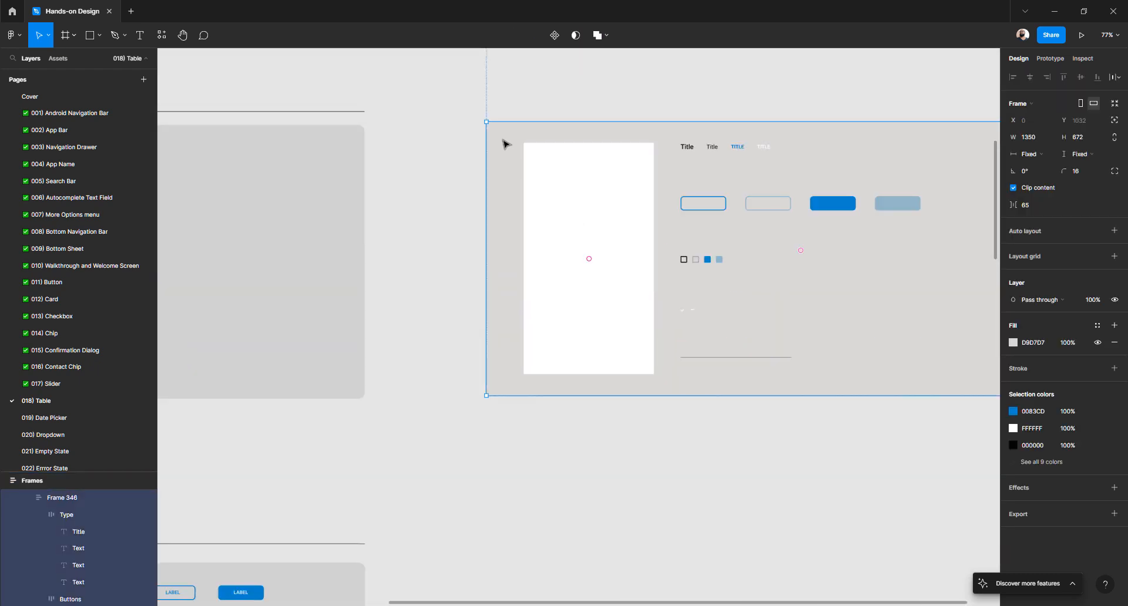
scroll(511, 199, "up", 9)
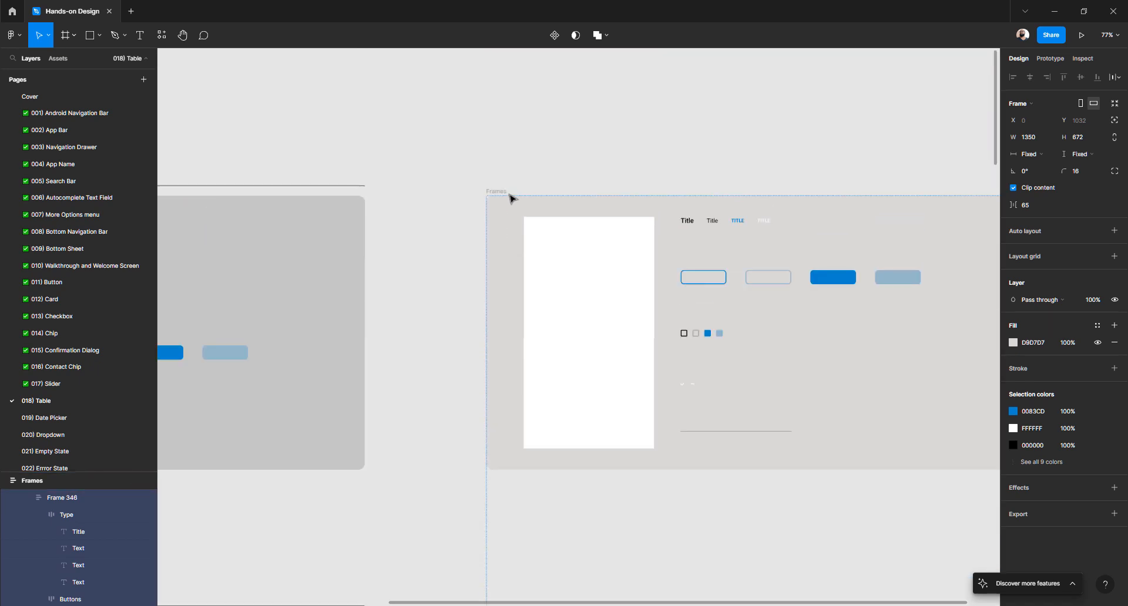
left_click(510, 215)
scroll(517, 384, "down", 7)
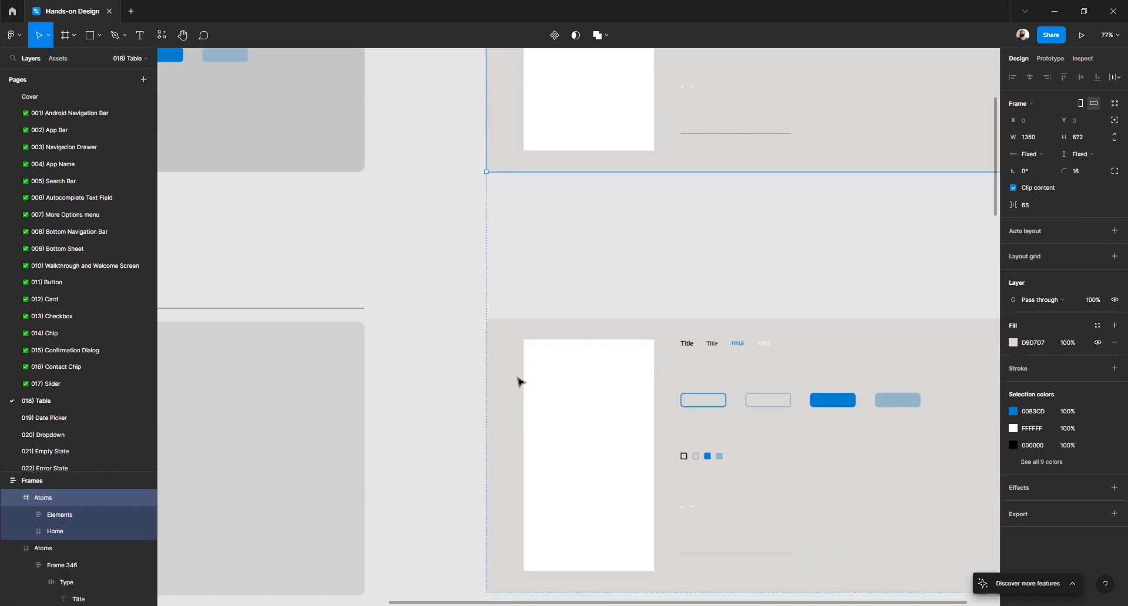
left_click(514, 292)
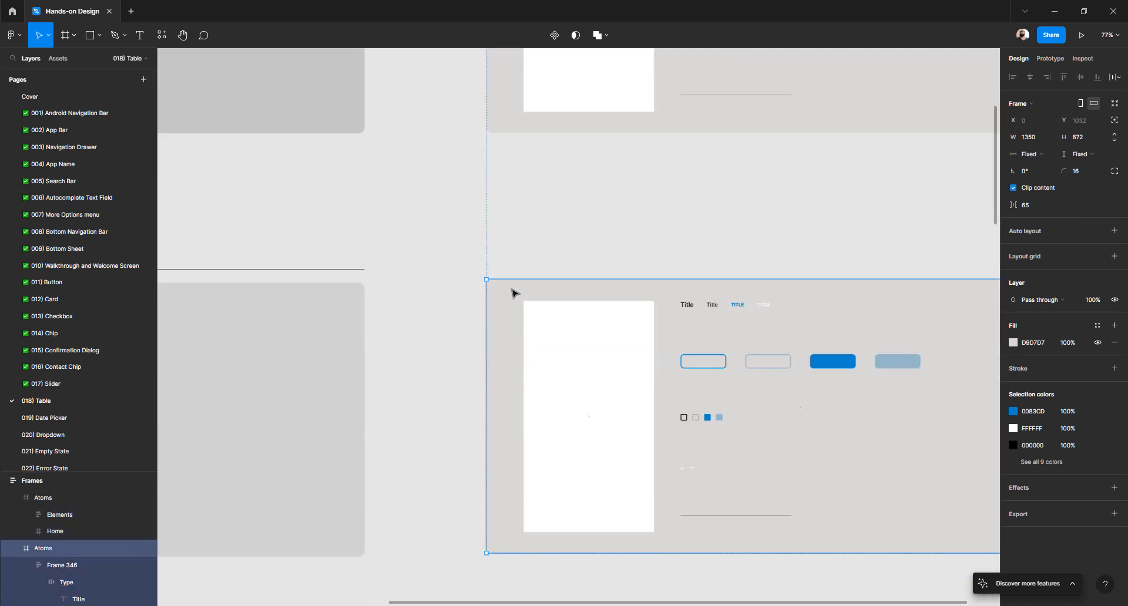
double_click(52, 550)
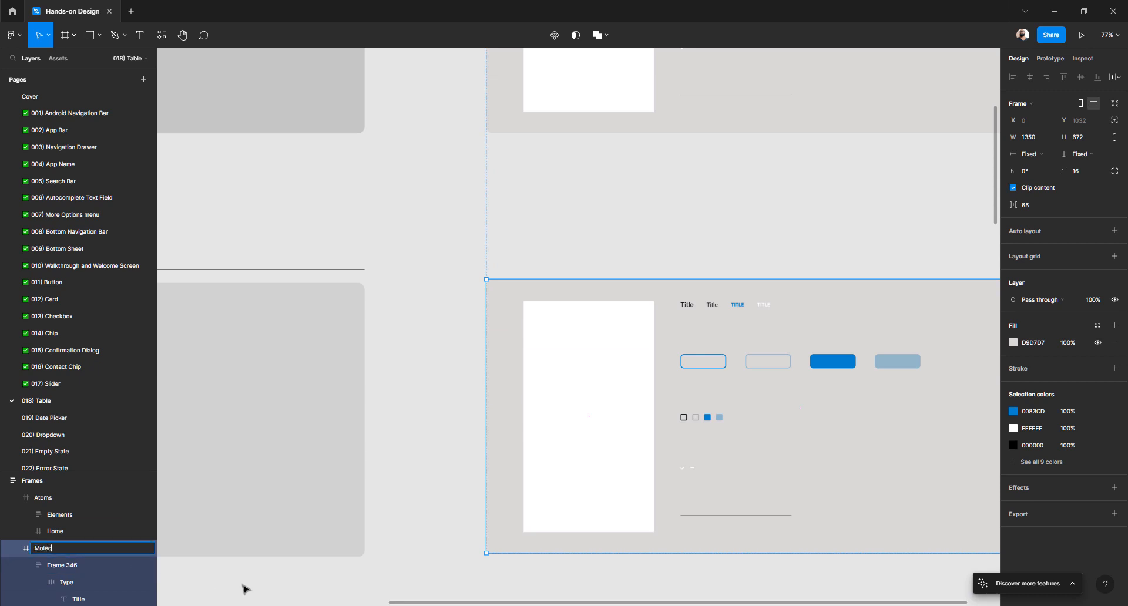
key("Return")
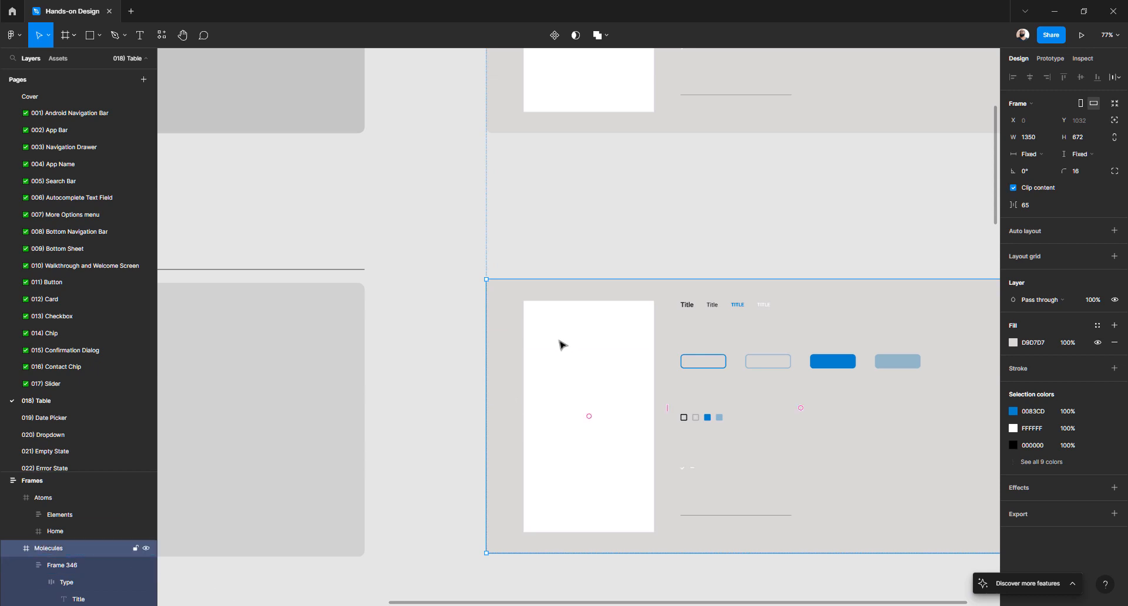
key("ctrl+v")
scroll(727, 389, "right", 4)
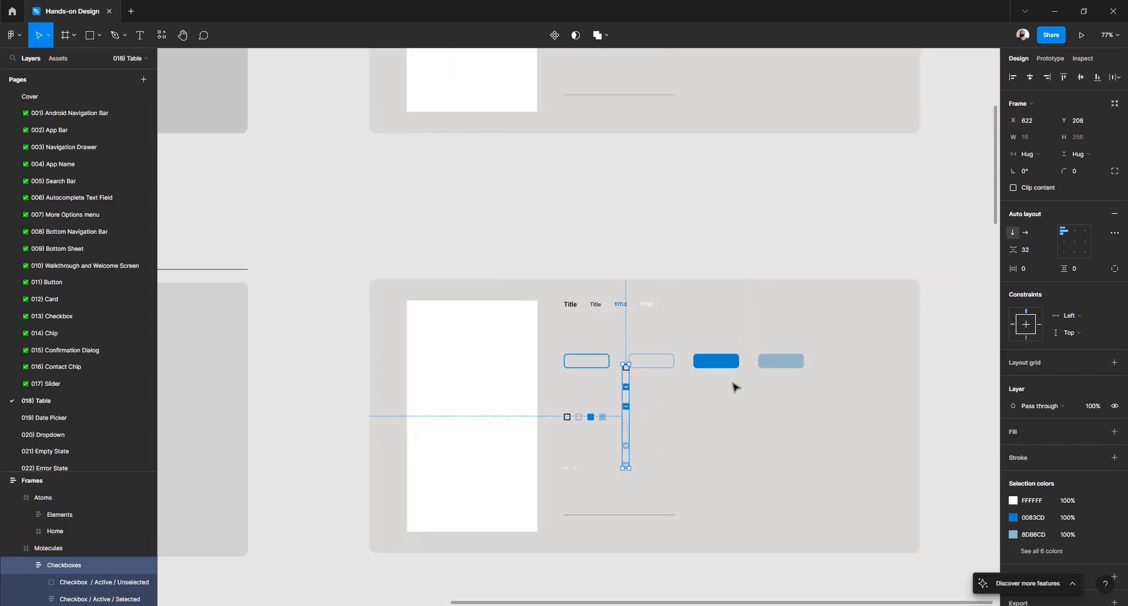
- Remove the auto layout from Frame 346 in the Molecules frame and ungroup it
left_click(589, 422)
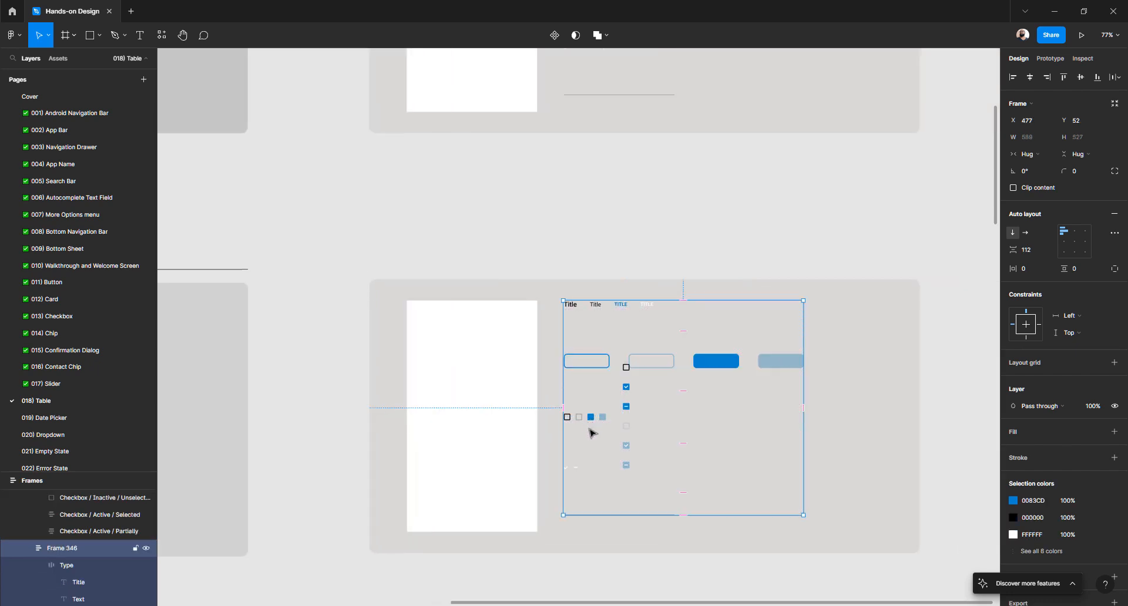
key("shift+alt+a")
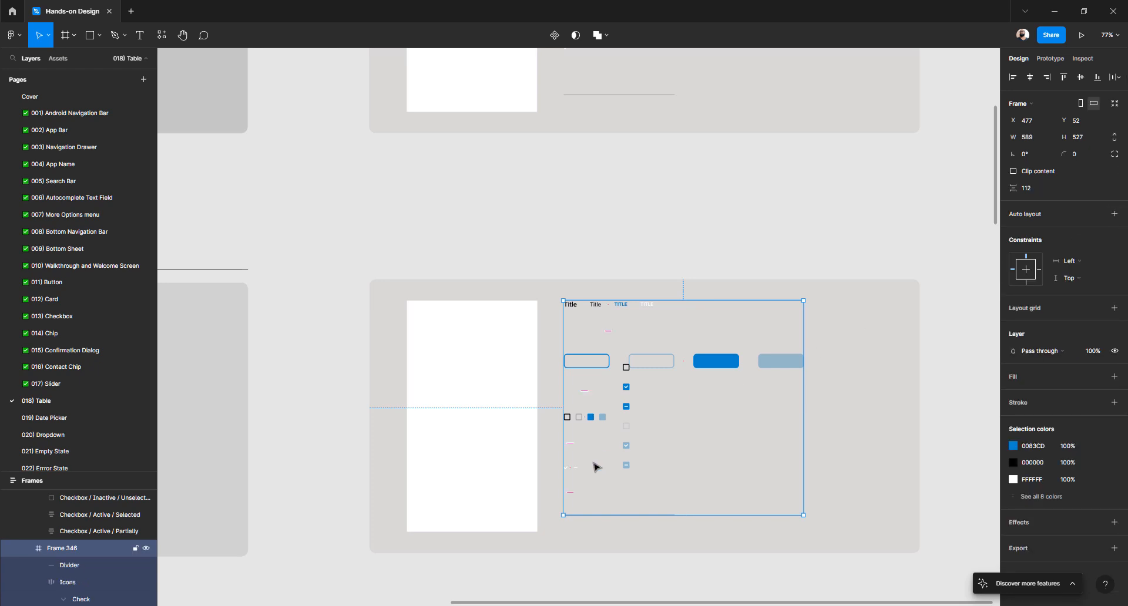
key("ctrl+shift+g")
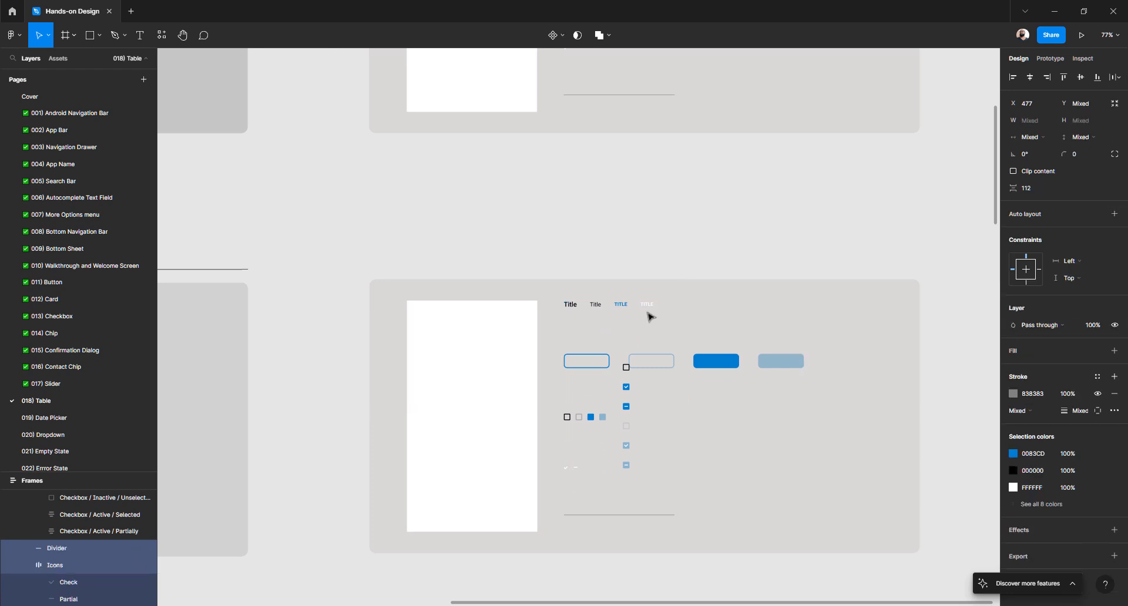
- Delete the old horizontal Checkboxes row with its four plain squares from the Molecules frame
left_click(613, 322)
scroll(600, 364, "up", 3)
double_click(605, 463)
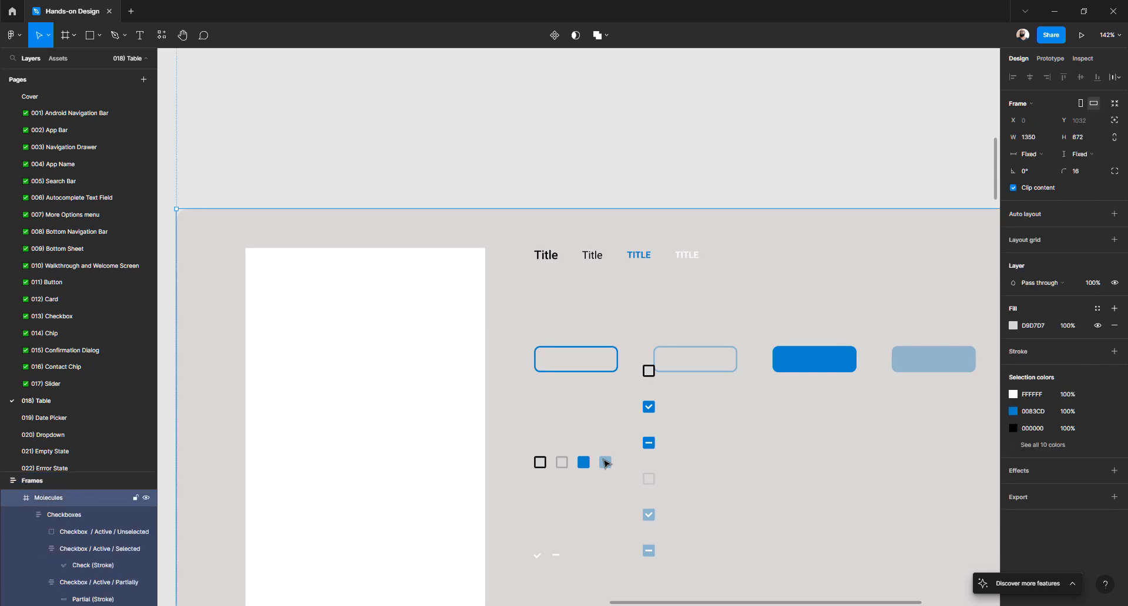
double_click(605, 463)
left_click(601, 443)
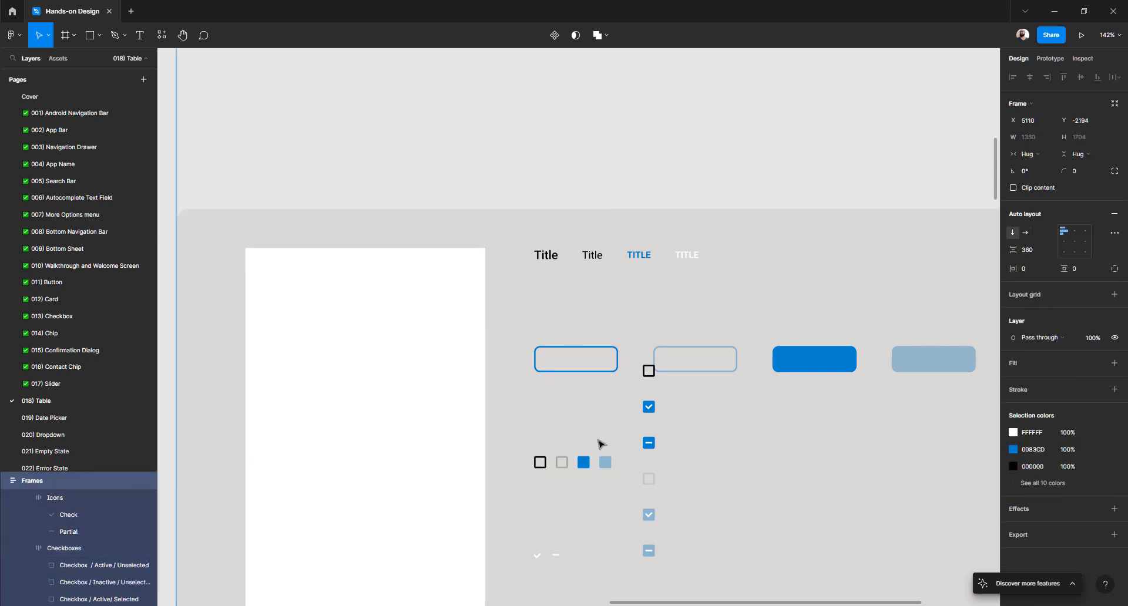
double_click(606, 470)
double_click(605, 467)
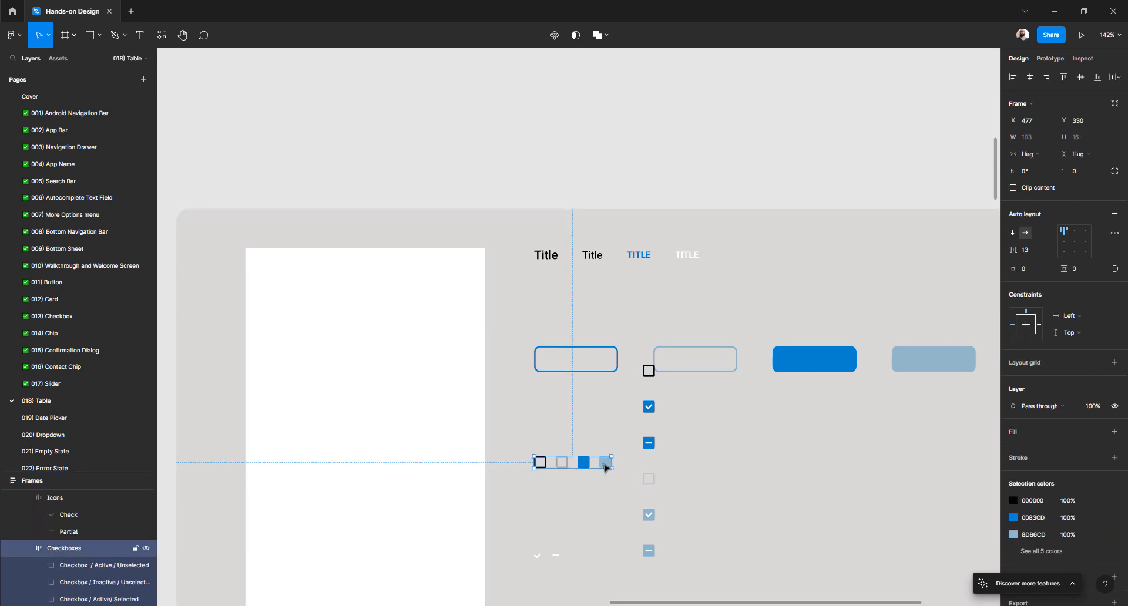
key("Escape")
scroll(655, 397, "down", 2)
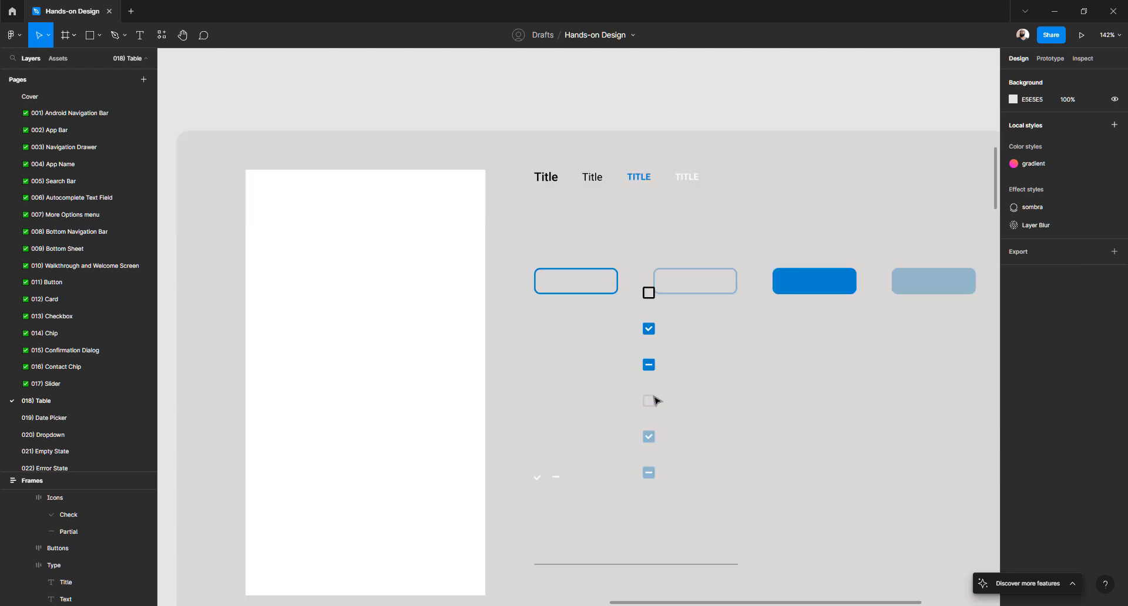
- Delete the Icons row and the Buttons row from the Molecules frame
left_click(557, 481)
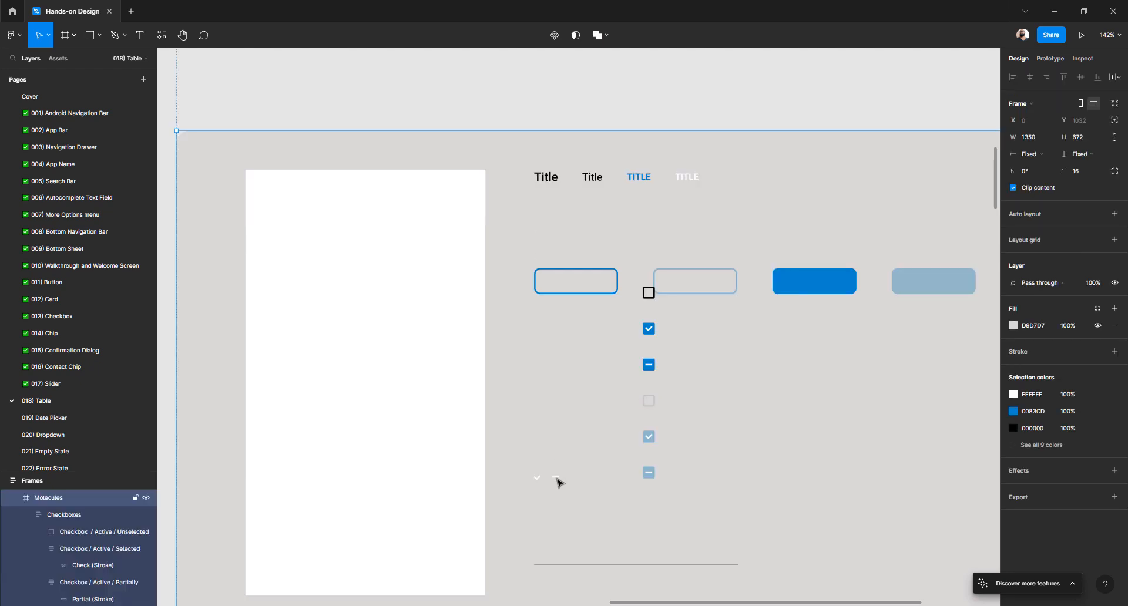
key("Escape")
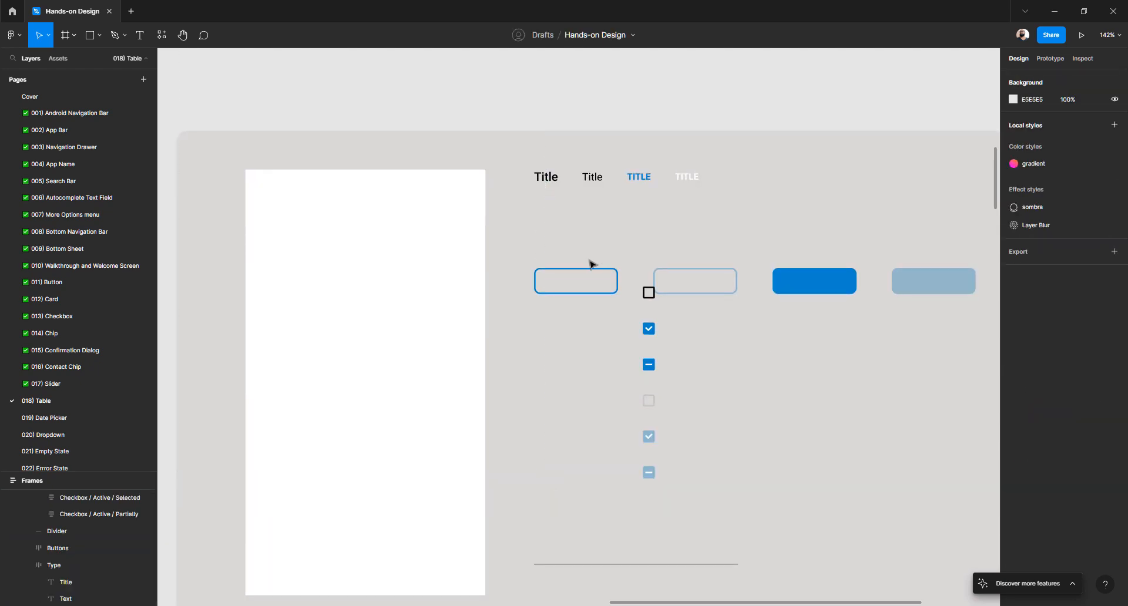
scroll(579, 271, "right", 3)
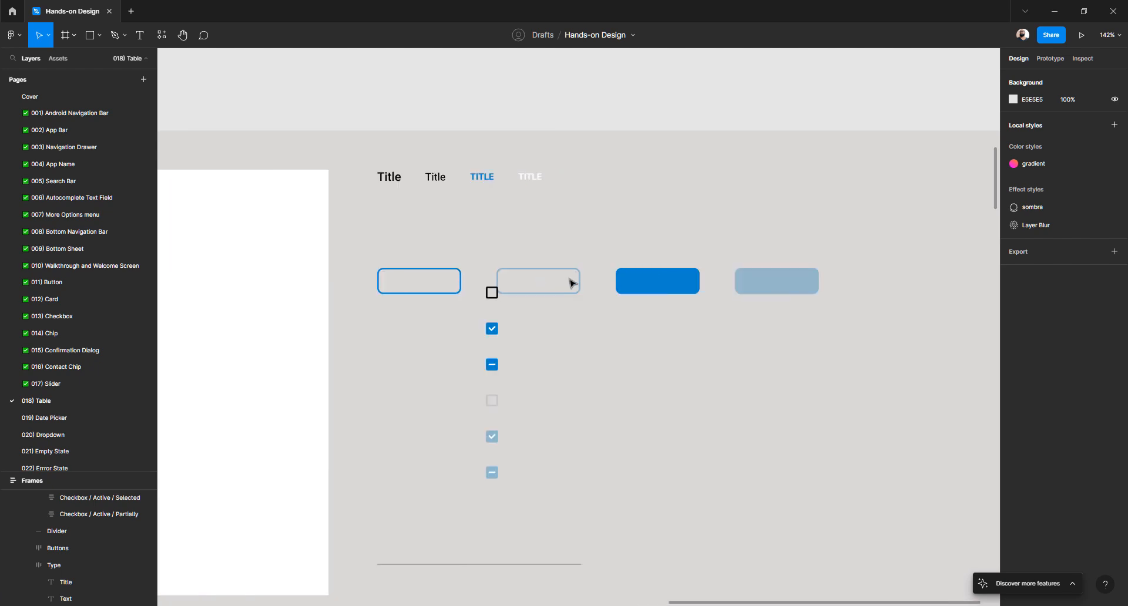
double_click(453, 293)
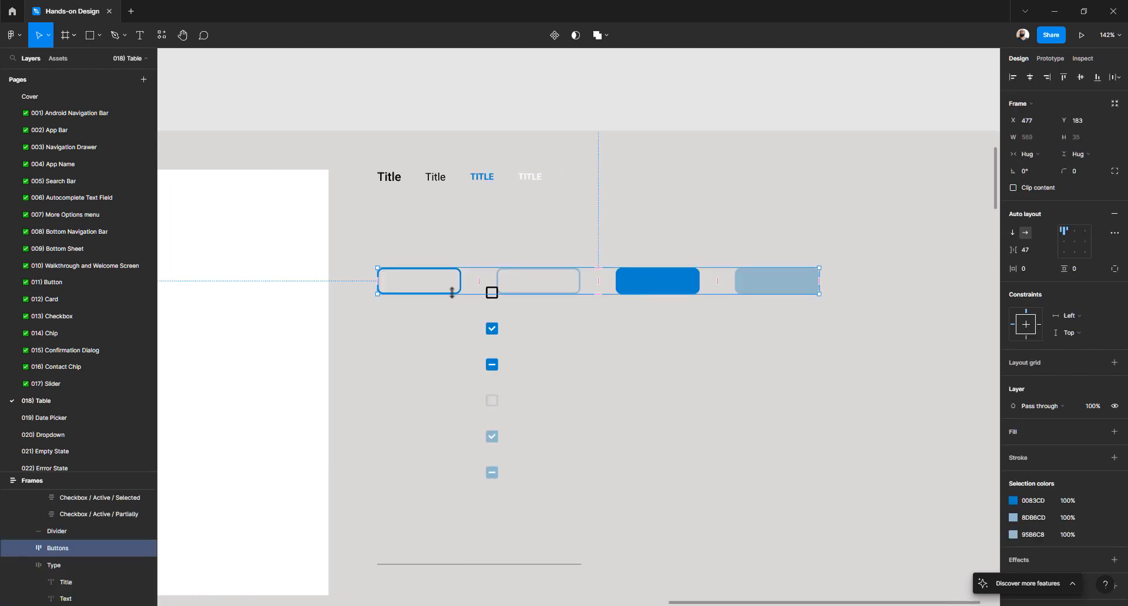
key("Escape")
left_click(496, 333)
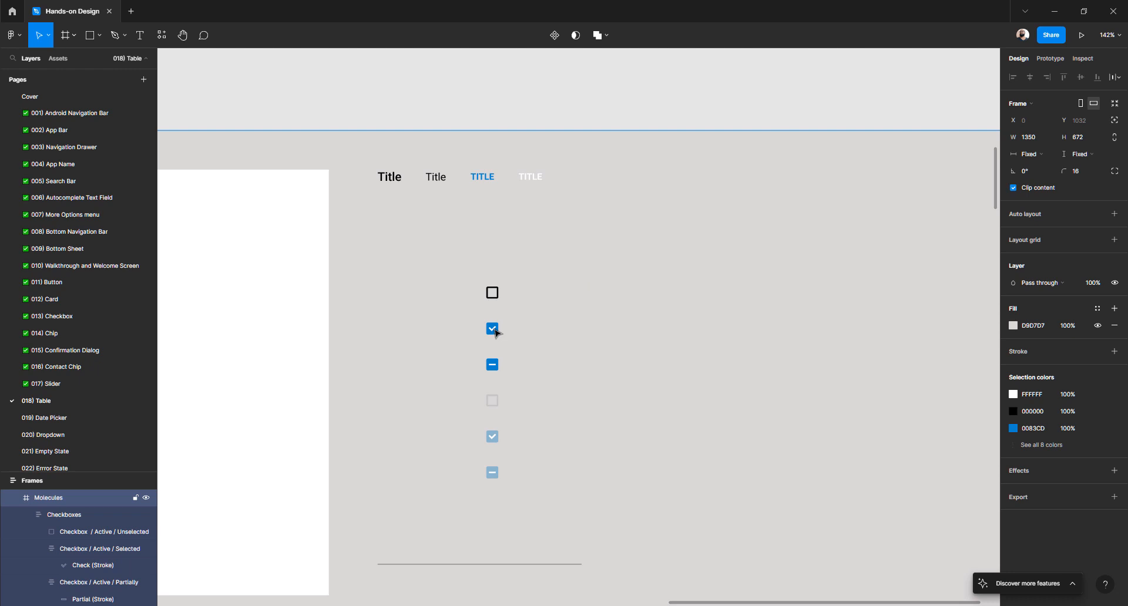
left_click(496, 332)
double_click(492, 333)
left_click_drag(492, 333, 415, 297)
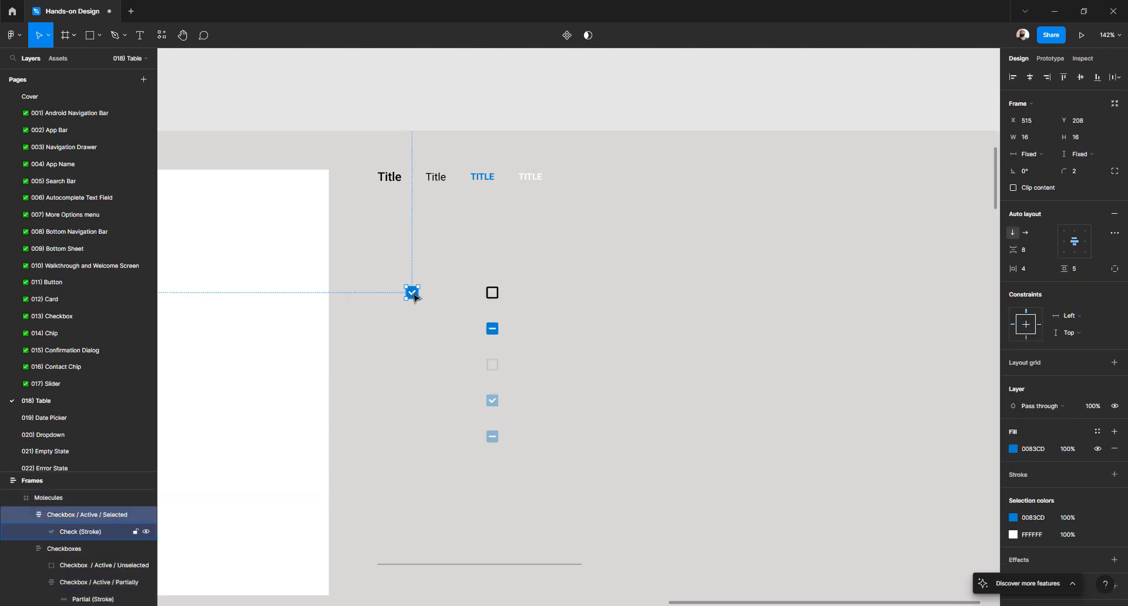
key("ctrl+z")
key("Escape")
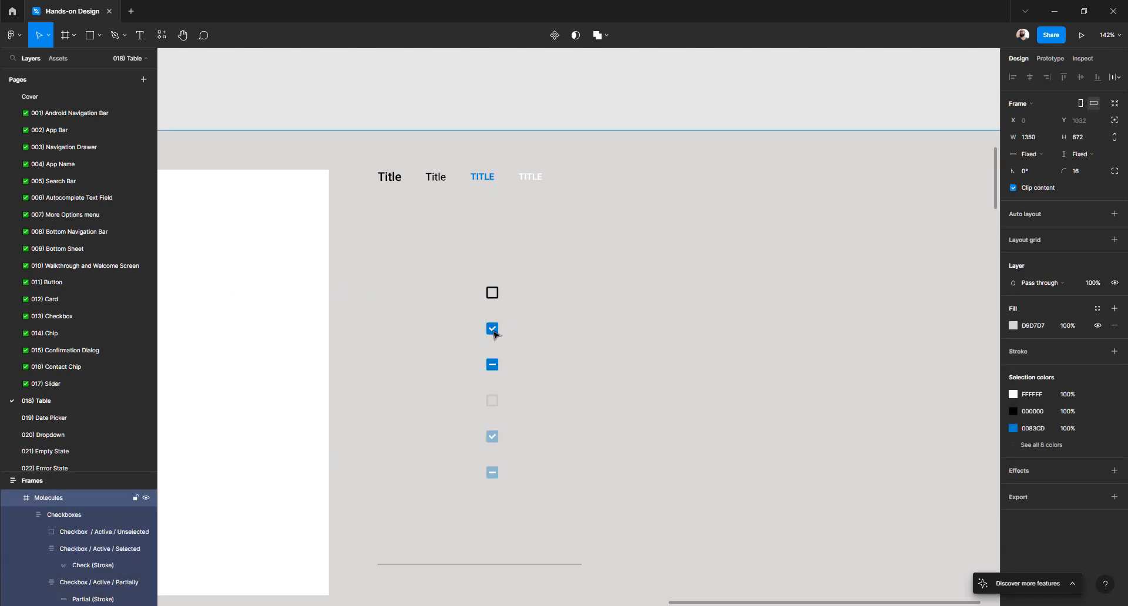
- Move the Checkboxes stack to X 477, Y 197 in the Molecules frame, flush with the divider's start
left_click_drag(496, 333, 384, 339)
scroll(444, 311, "down", 5)
scroll(444, 310, "down", 3)
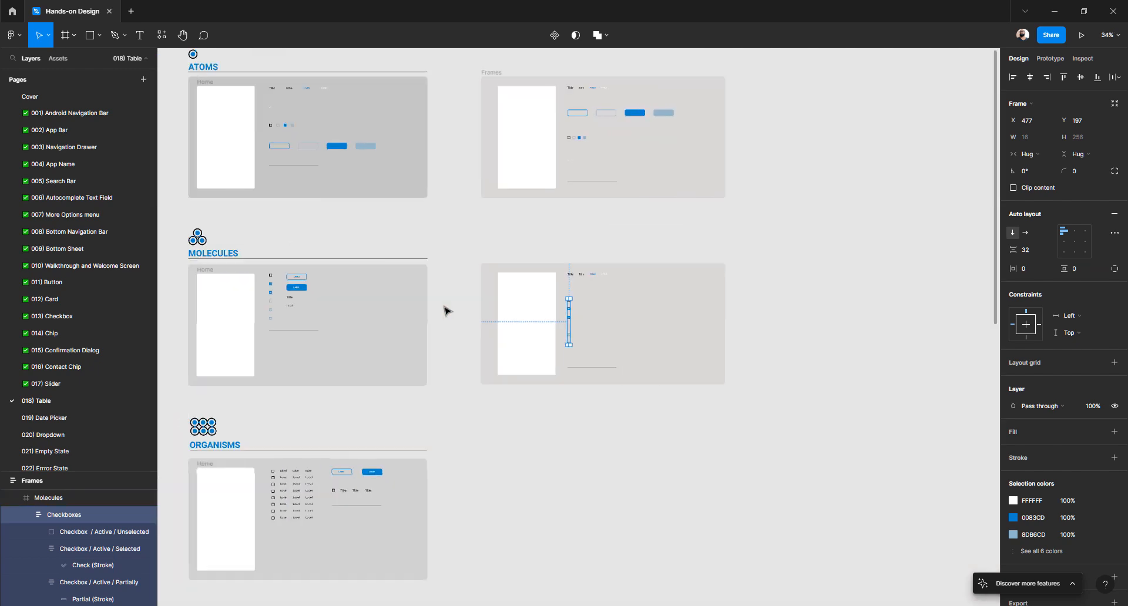
- Move the Type row of titles in the Molecules frame to X 757, keeping it at Y 52
scroll(468, 311, "up", 5)
scroll(541, 293, "right", 8)
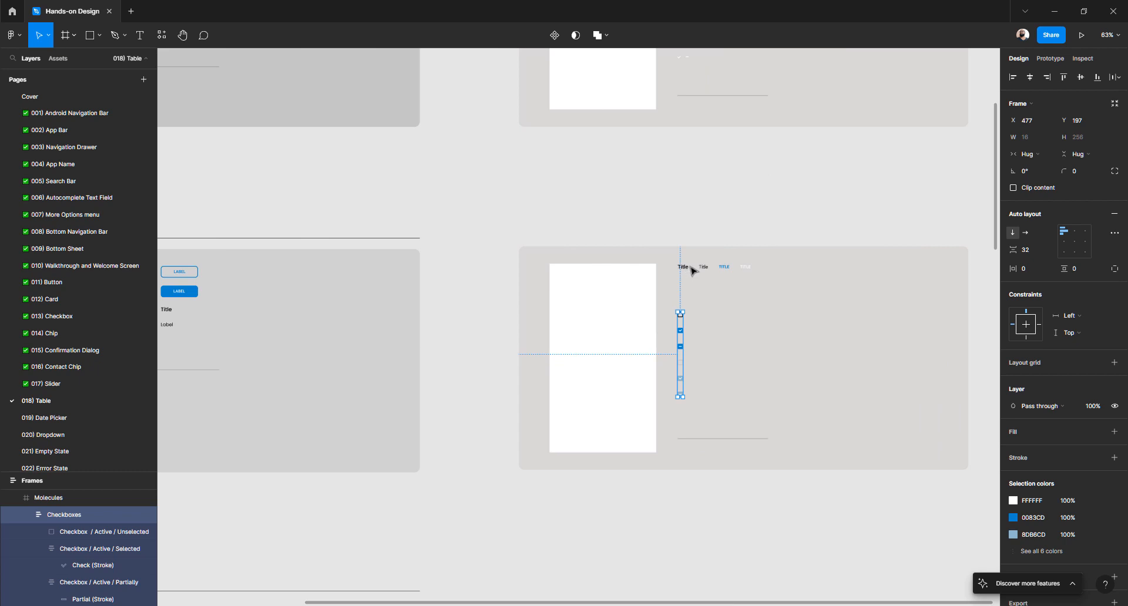
left_click_drag(692, 270, 786, 269)
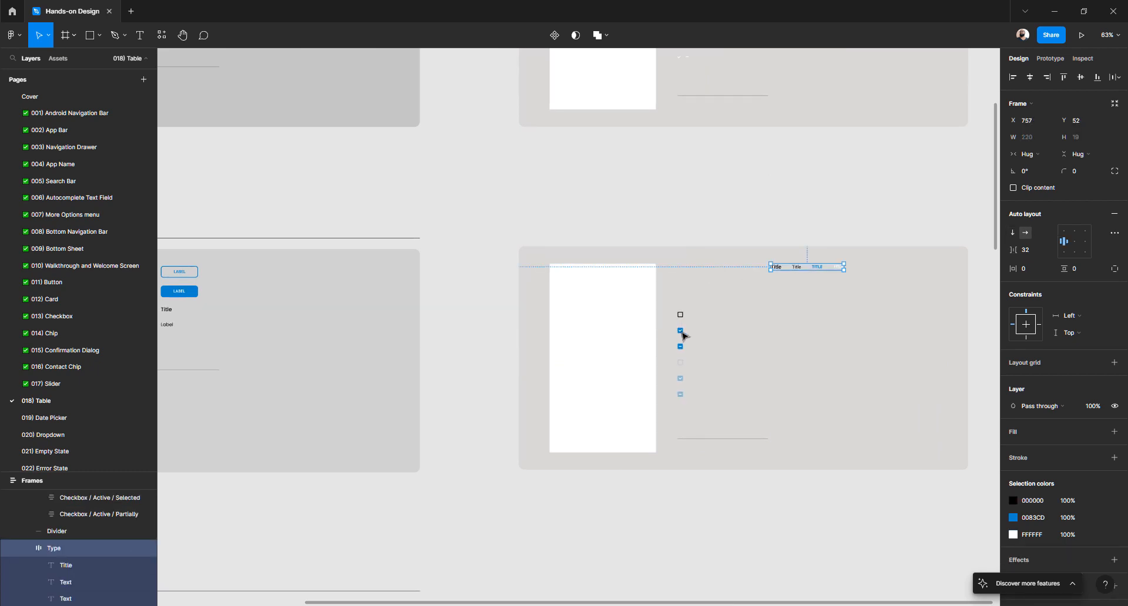
- Move the Checkboxes stack up to Y 52 in the Molecules frame, level with the Type row
left_click(683, 334)
left_click_drag(681, 333, 676, 282)
scroll(675, 283, "left", 3)
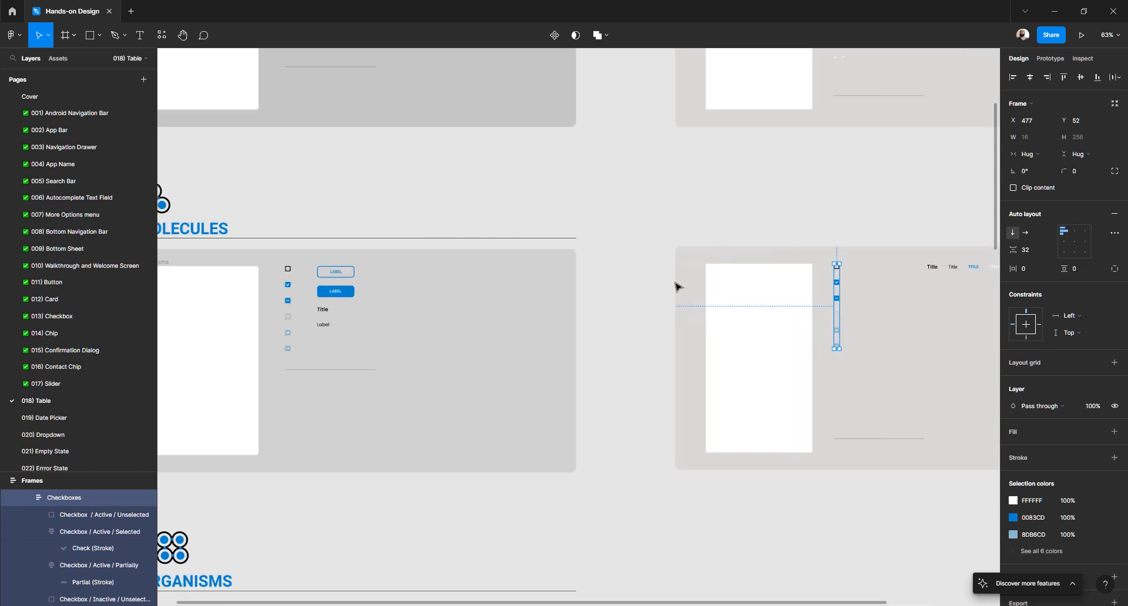
- Paste the Buttons row and move it above the reference Molecules divider, to X 3937, Y -1326
scroll(666, 295, "up", 3)
scroll(662, 300, "left", 2)
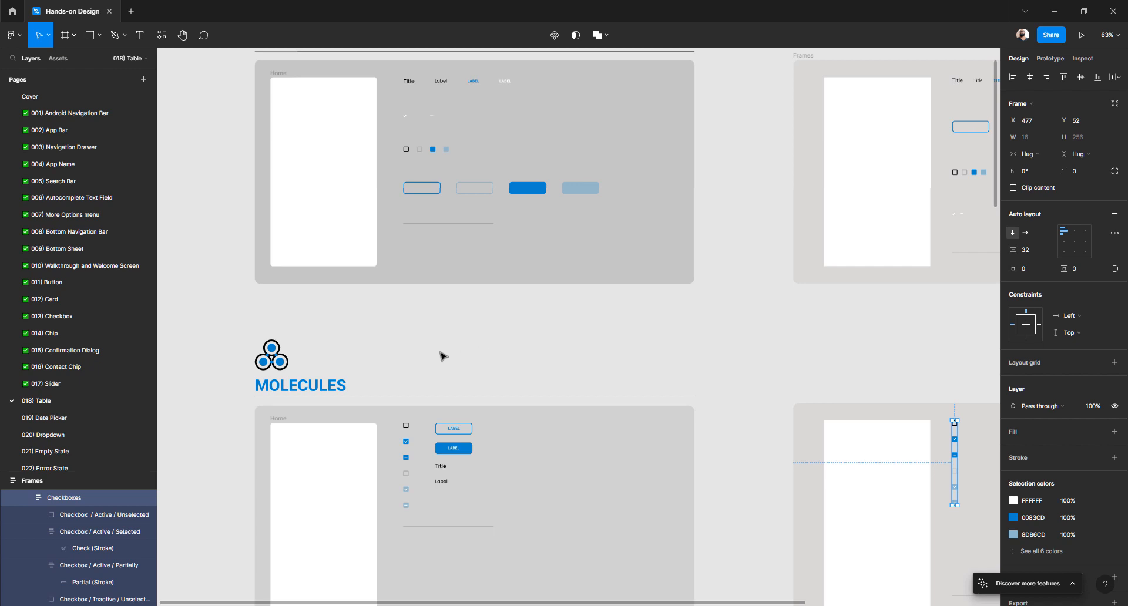
scroll(443, 355, "up", 3)
scroll(444, 356, "down", 5)
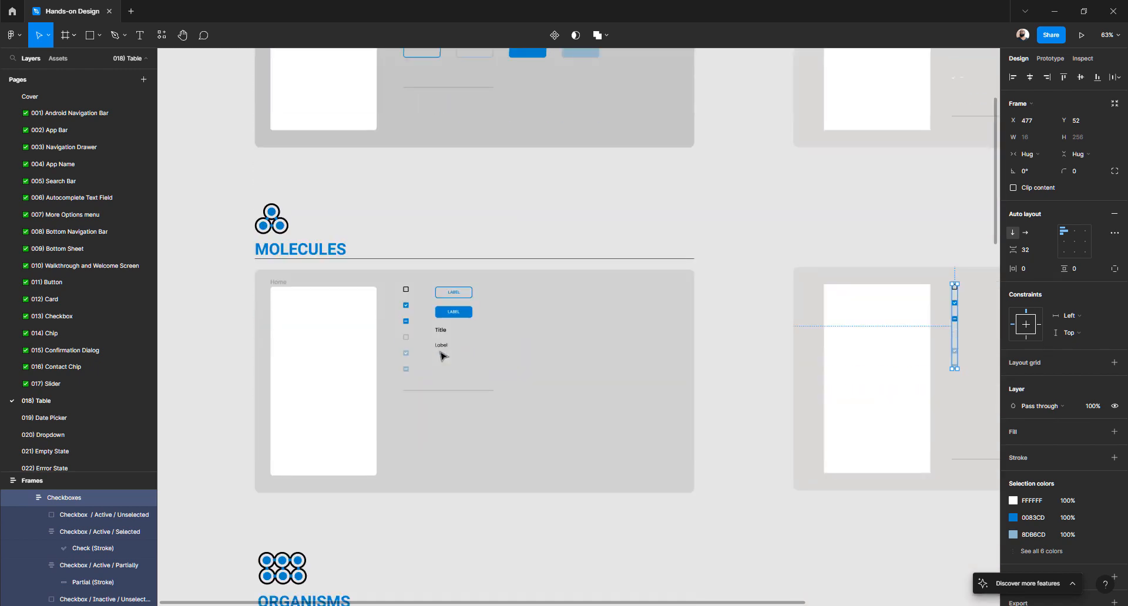
scroll(418, 259, "up", 2)
left_click(418, 310)
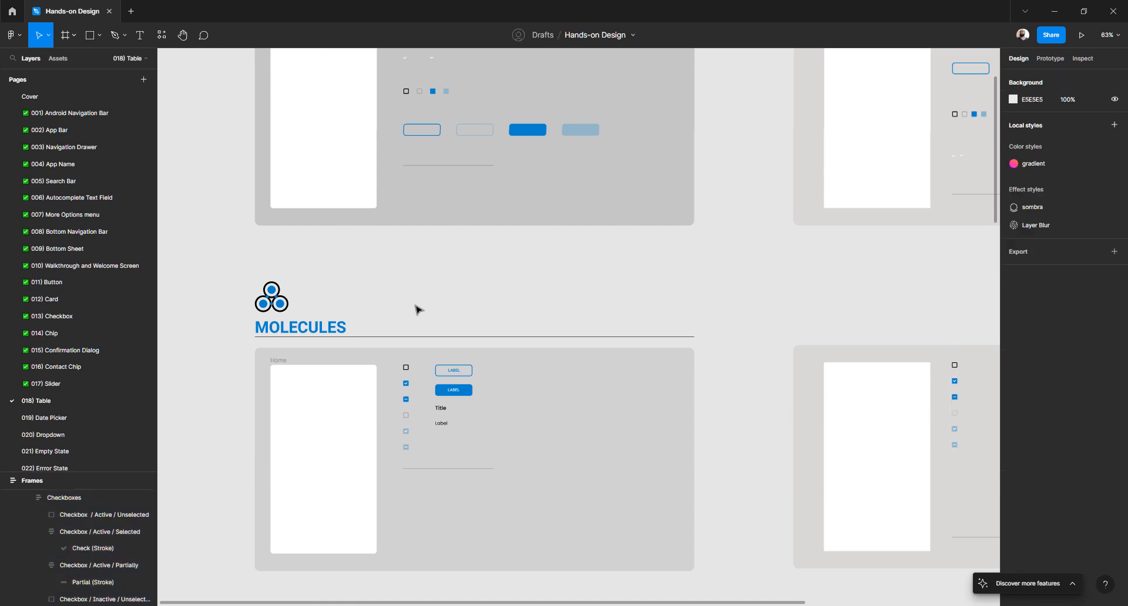
key("ctrl+v")
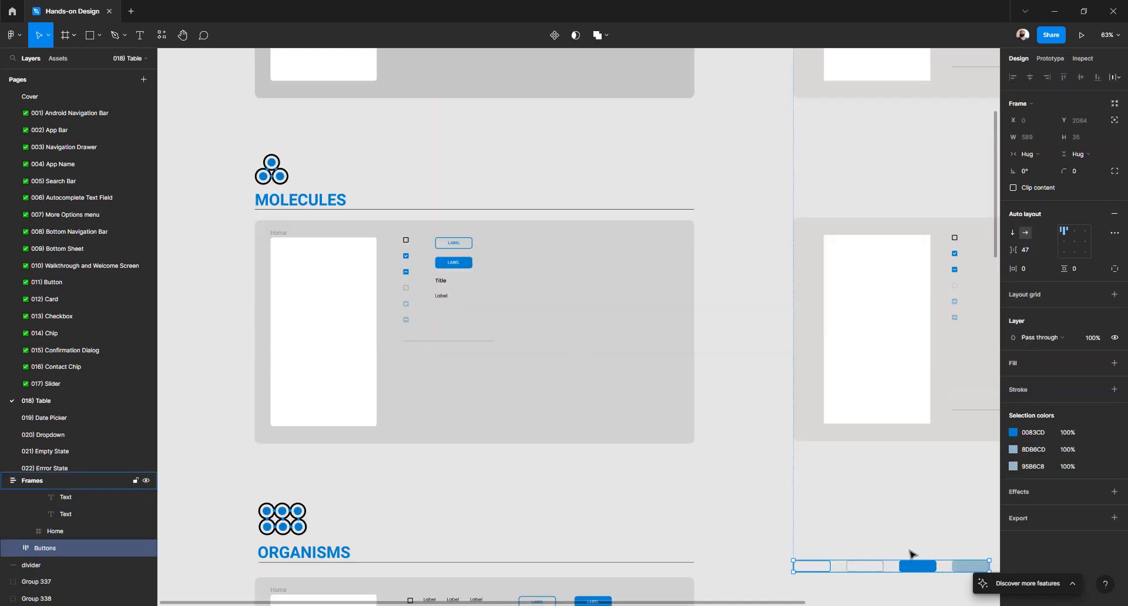
left_click_drag(914, 570, 523, 170)
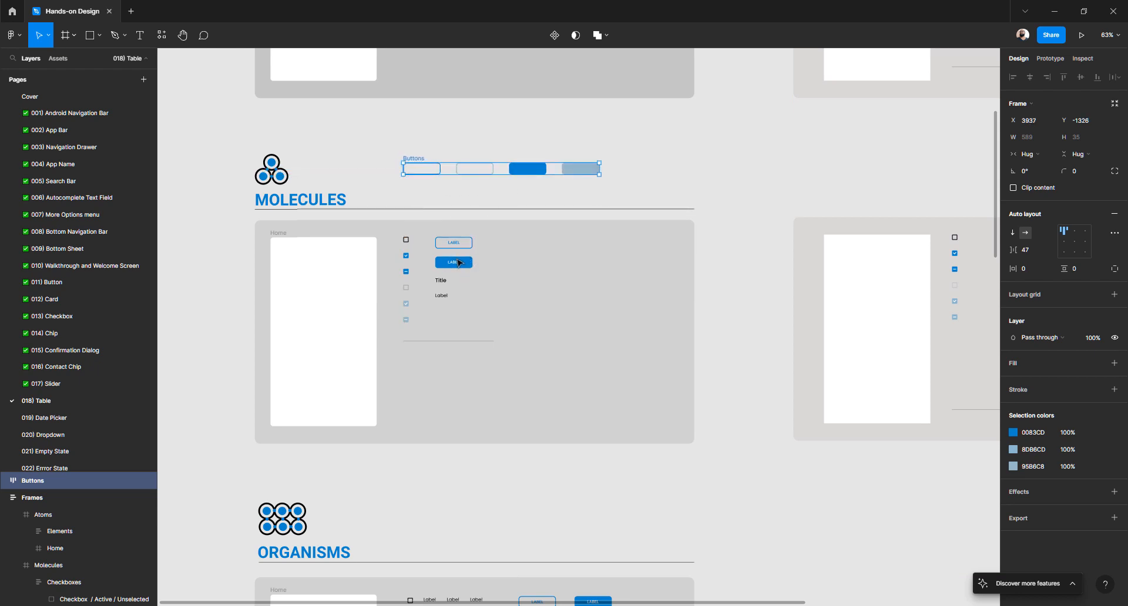
scroll(459, 262, "down", 15)
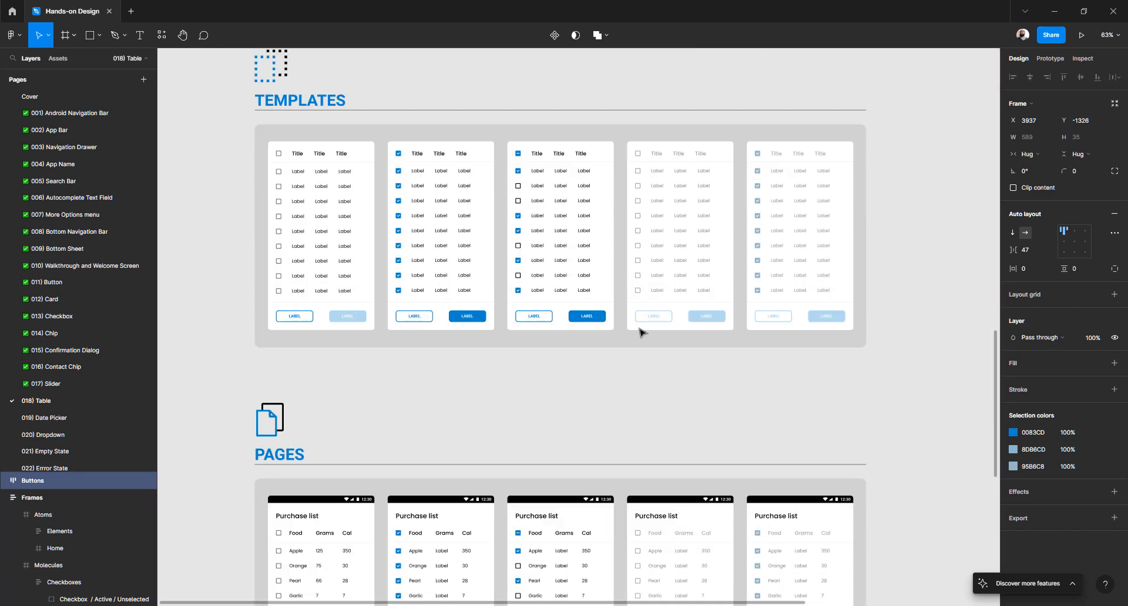
scroll(603, 364, "up", 10)
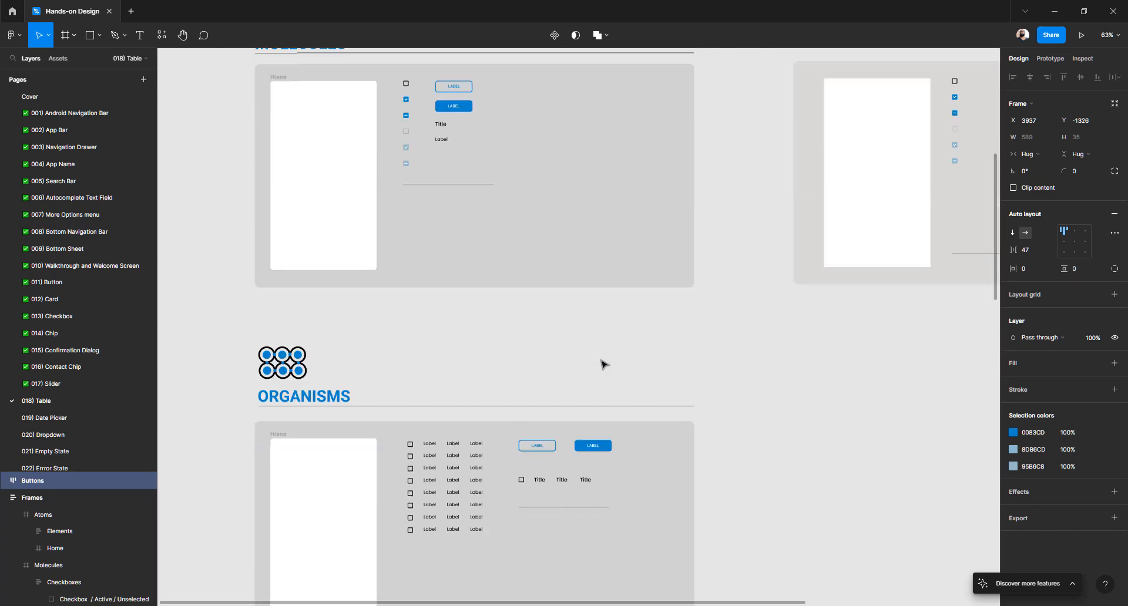
scroll(603, 364, "up", 3)
scroll(603, 364, "down", 4)
scroll(603, 364, "up", 6)
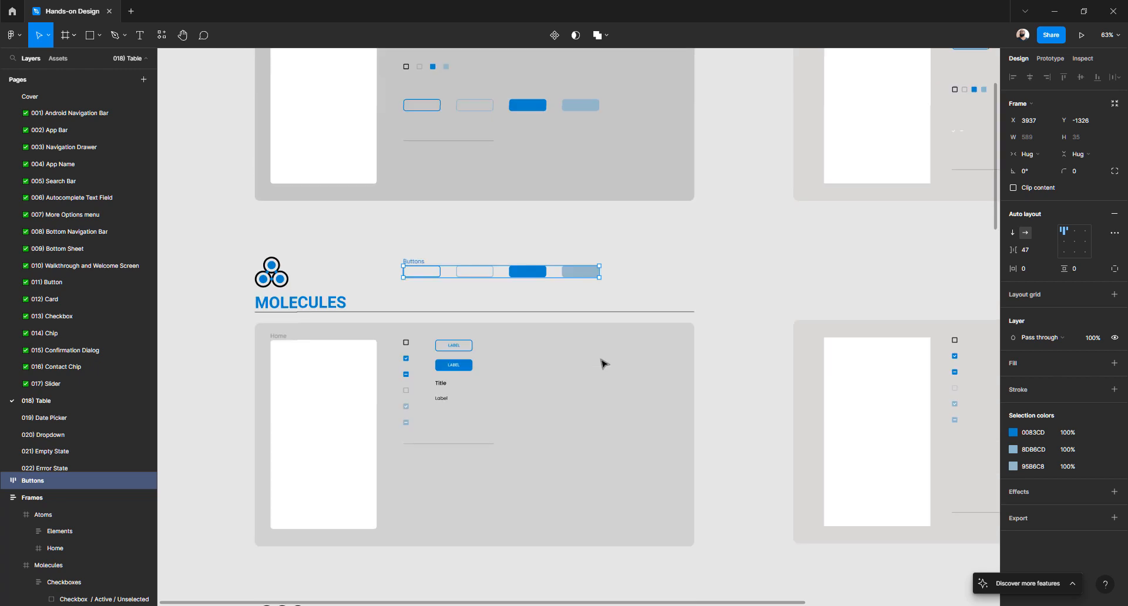
- Move the blue and white TITLE texts out of the Molecules frame's Type row to just below the pasted Buttons row
scroll(603, 364, "right", 5)
left_click(834, 346)
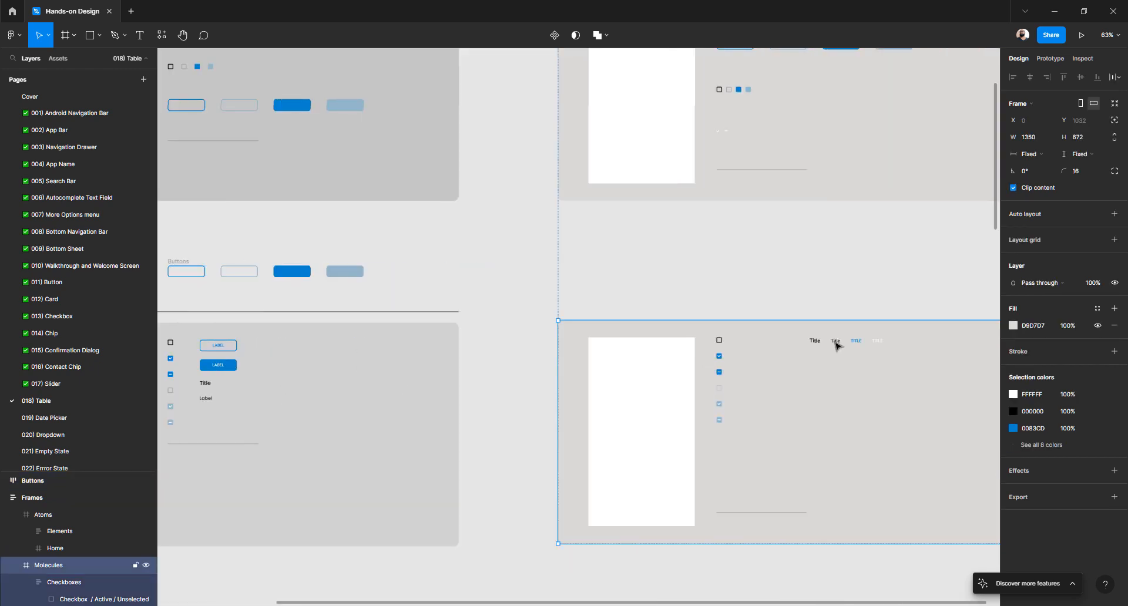
left_click(836, 345)
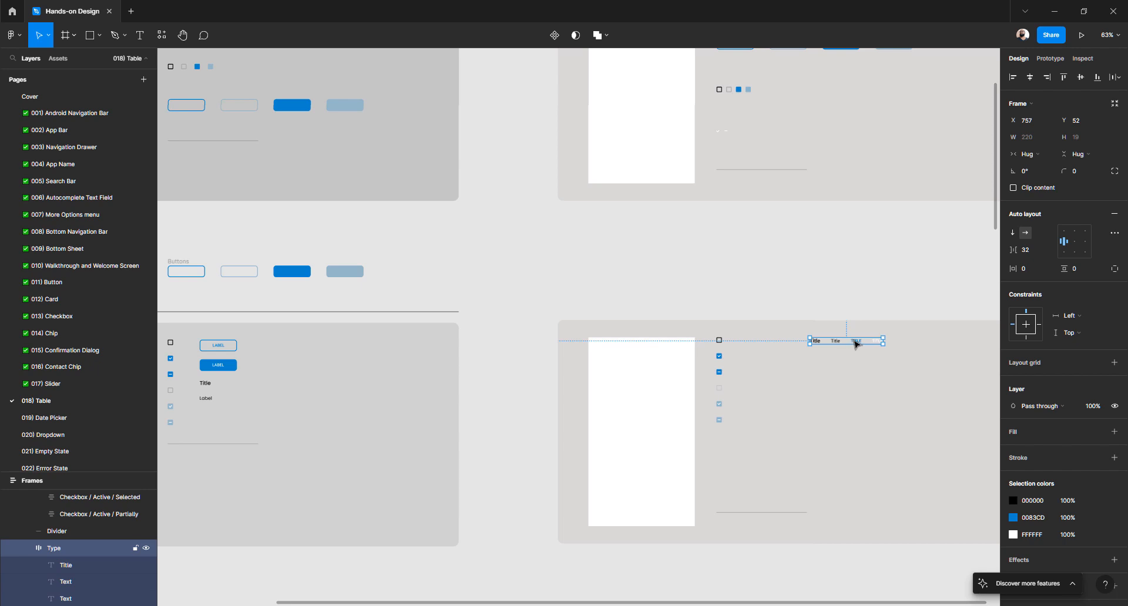
left_click(856, 344)
left_click(877, 343, "shift")
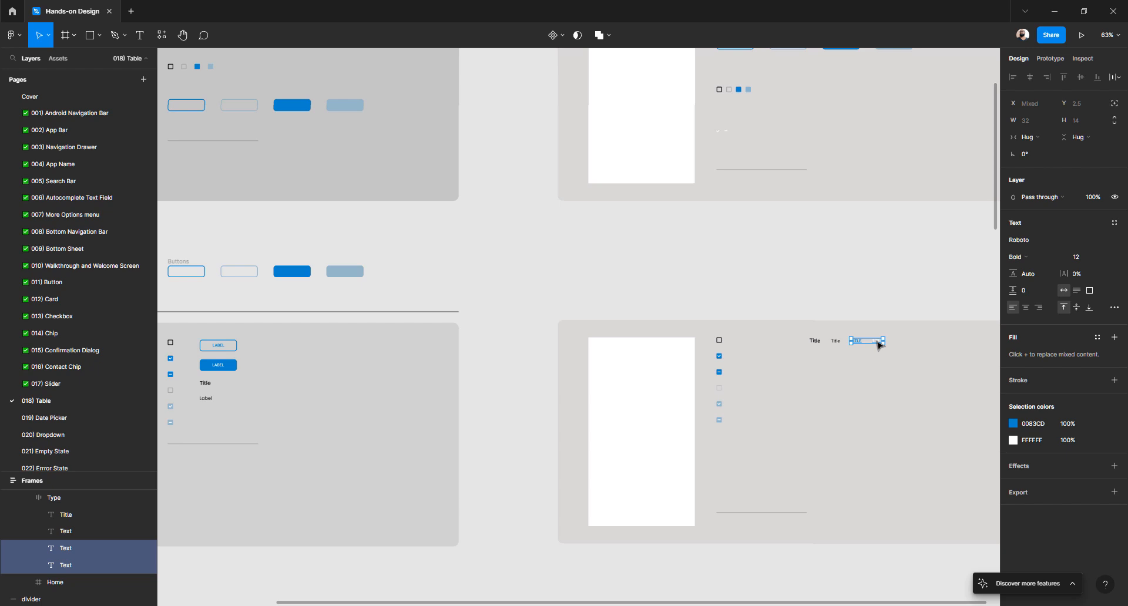
scroll(879, 345, "up", 5)
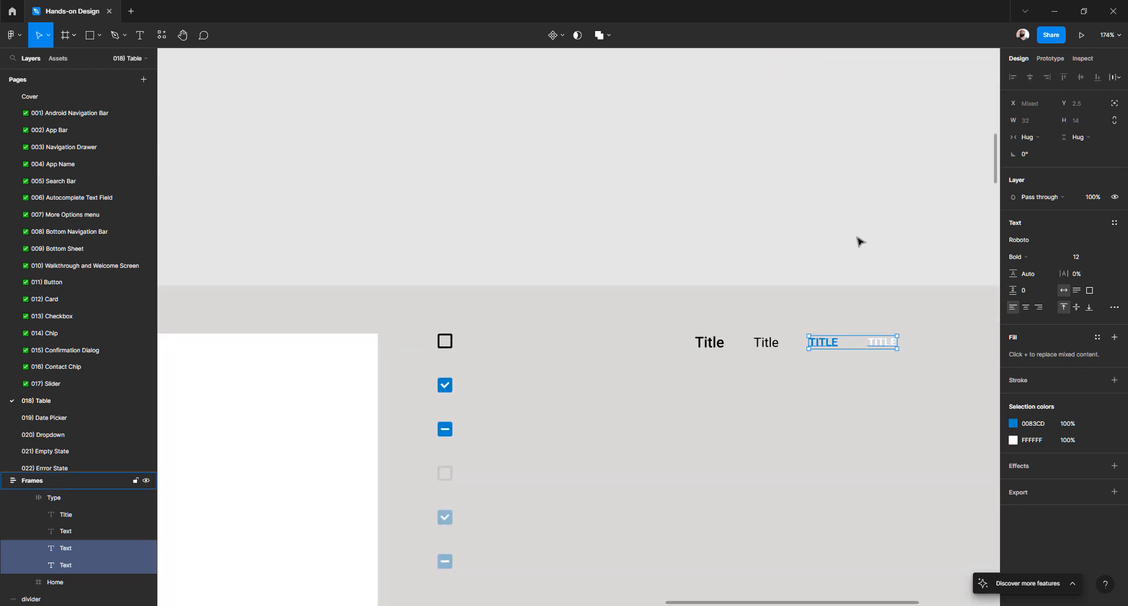
key("Escape")
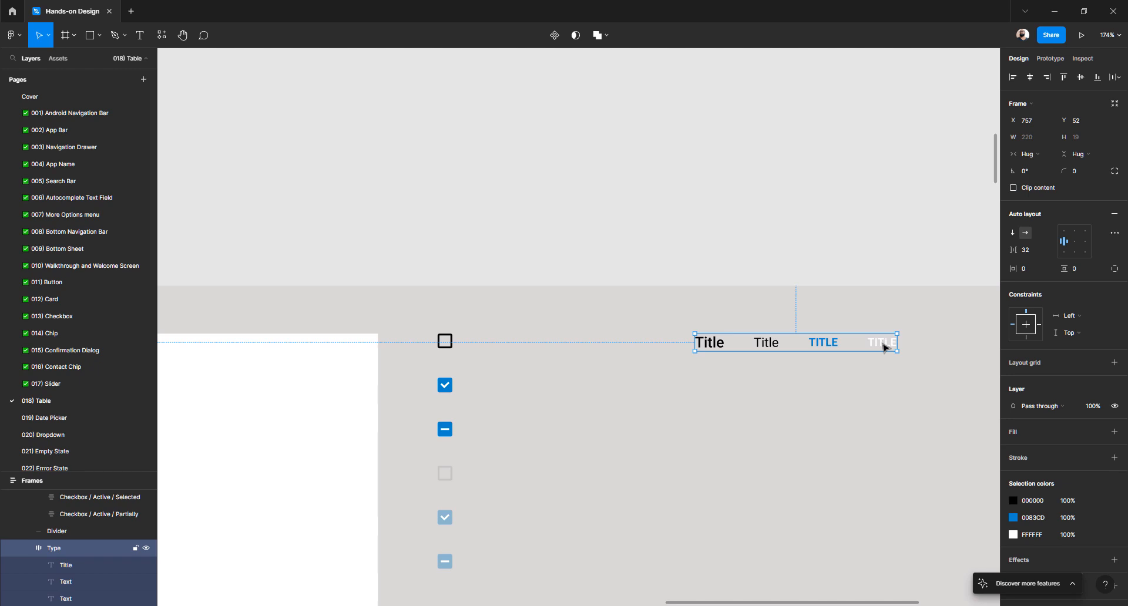
left_click(884, 348)
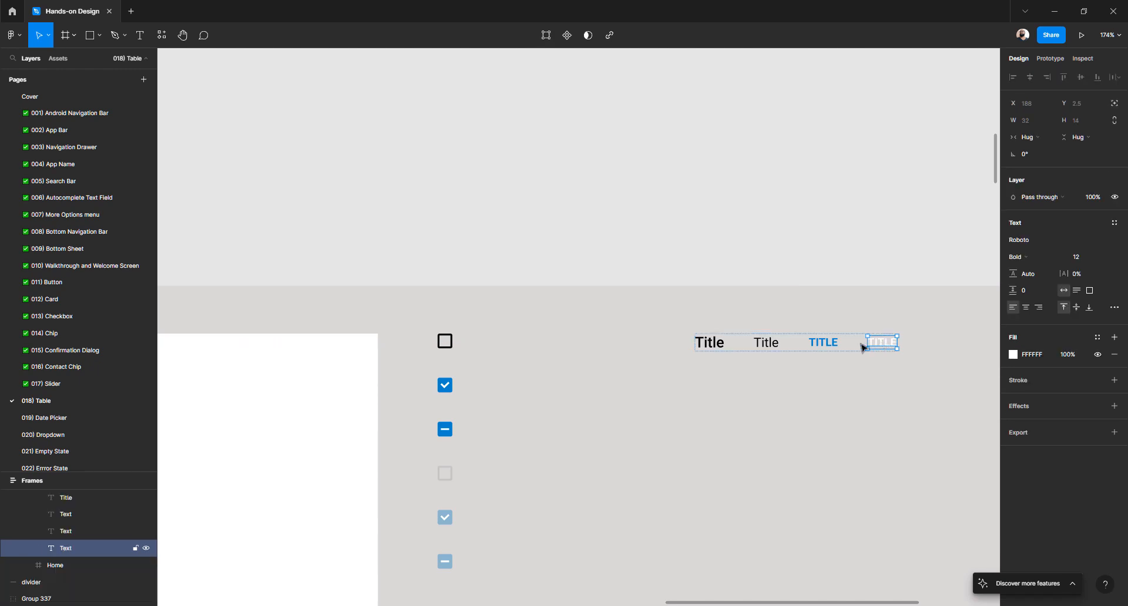
left_click(829, 345, "shift")
left_click_drag(827, 348, 715, 273)
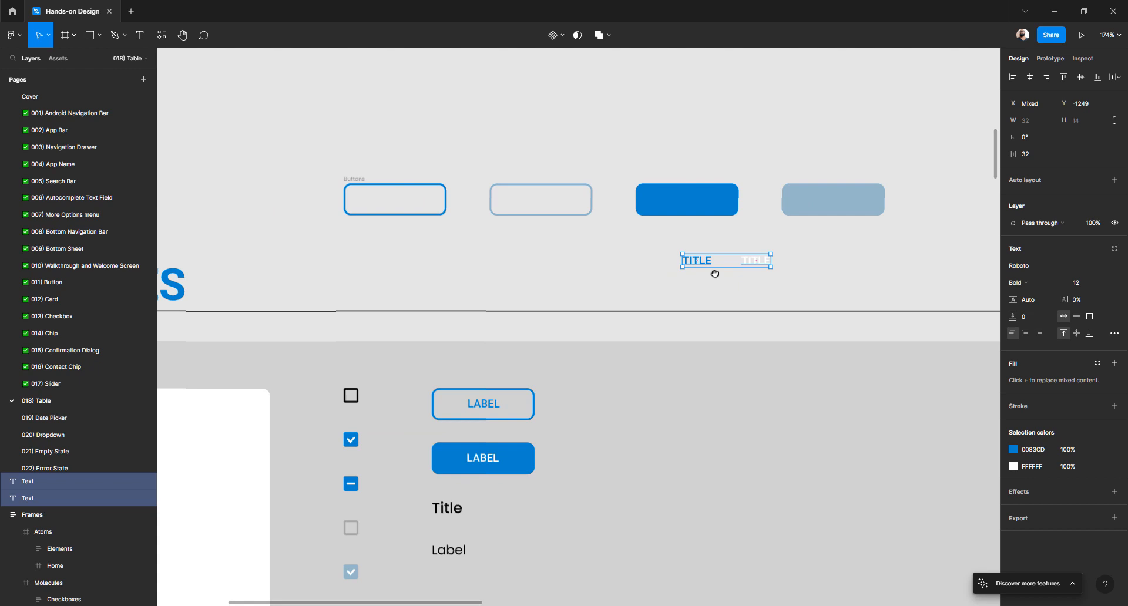
- Move the blue TITLE text into the Buttons row, ahead of the active ghost button
left_click(642, 267)
left_click(697, 261)
left_click_drag(529, 238, 396, 221)
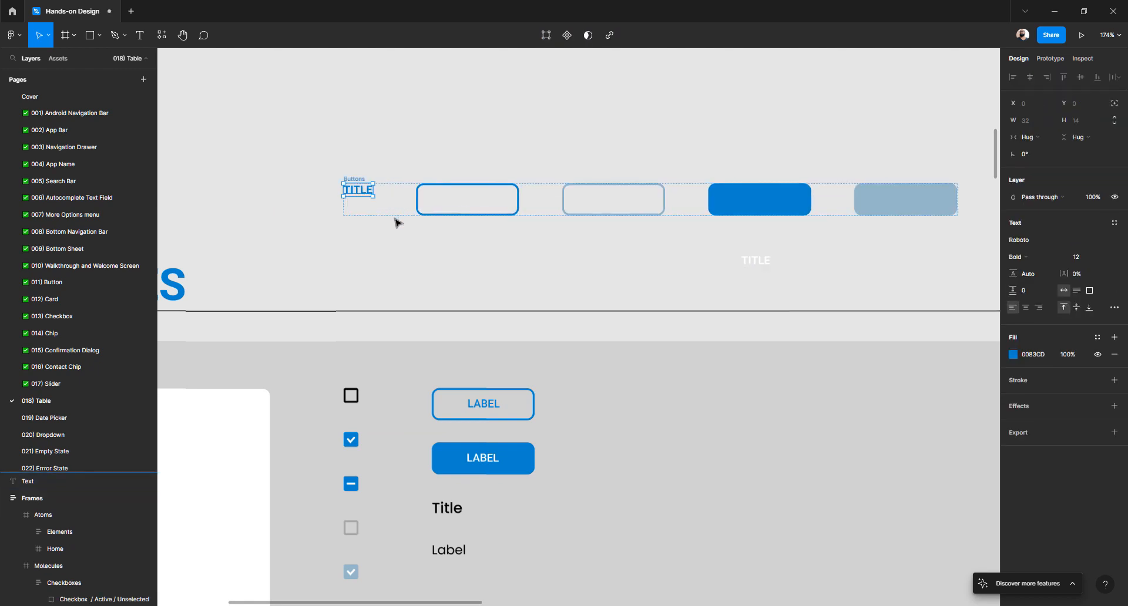
left_click(450, 258)
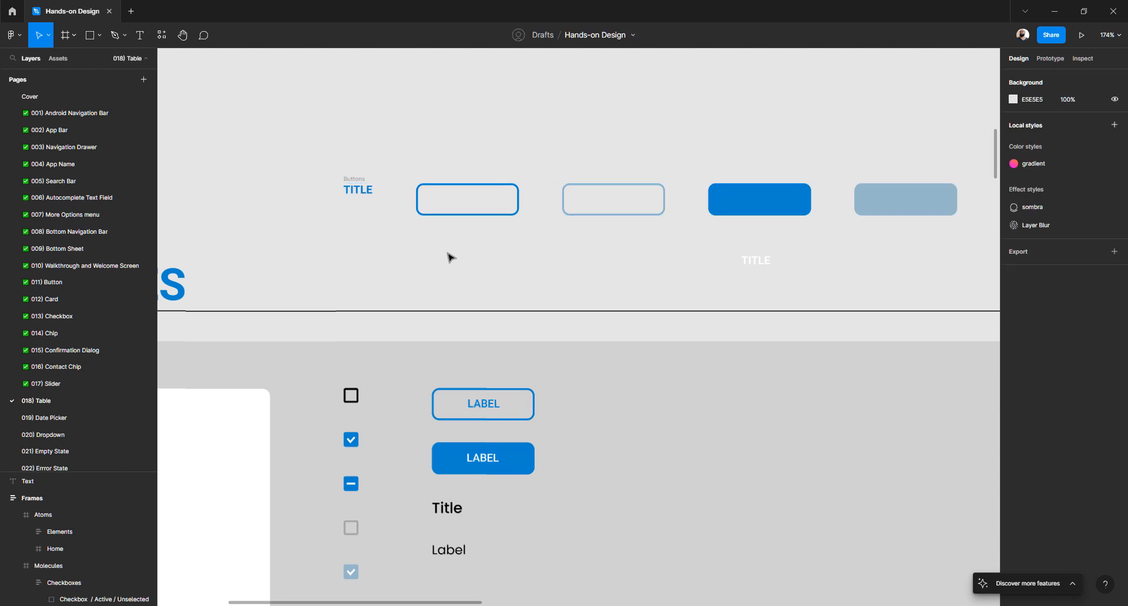
- Group the blue TITLE text with the active ghost button and centre the two on each other horizontally and vertically
left_click(369, 193)
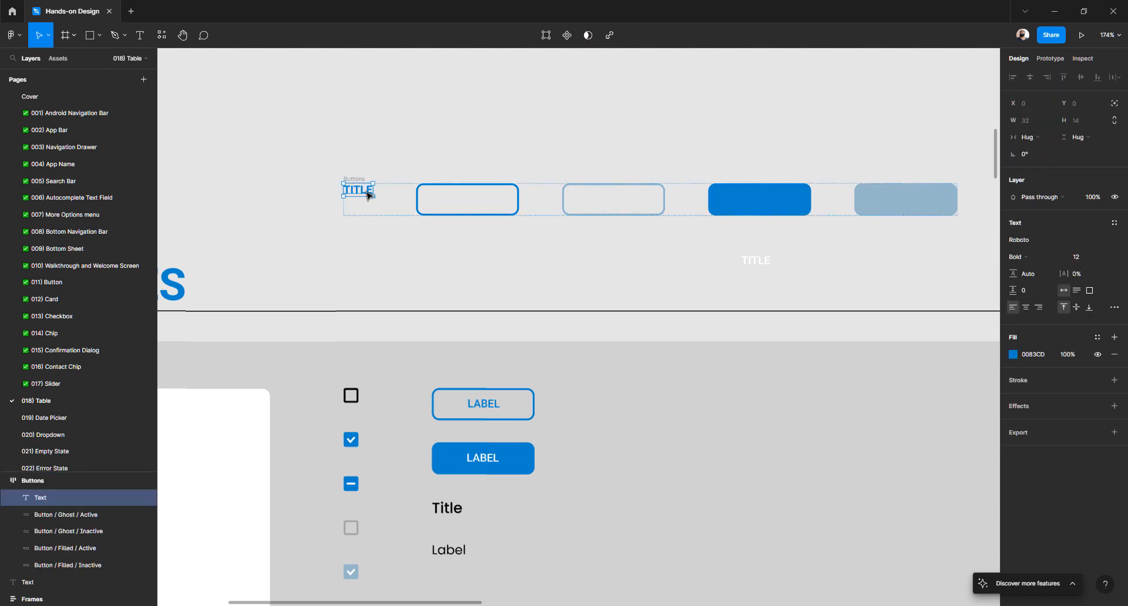
left_click(420, 208, "shift")
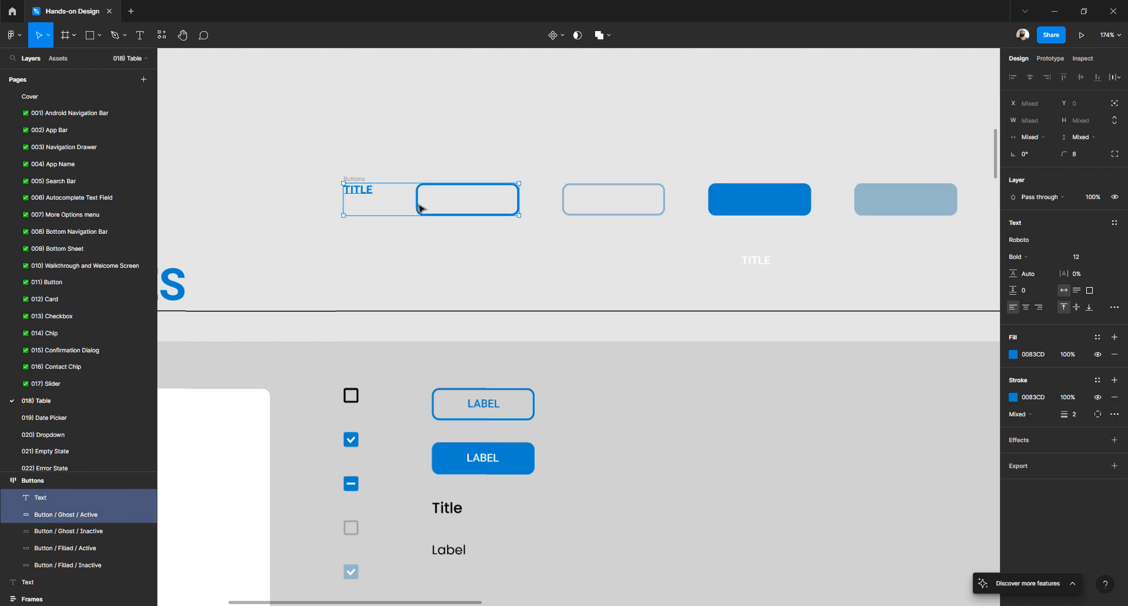
key("ctrl+g")
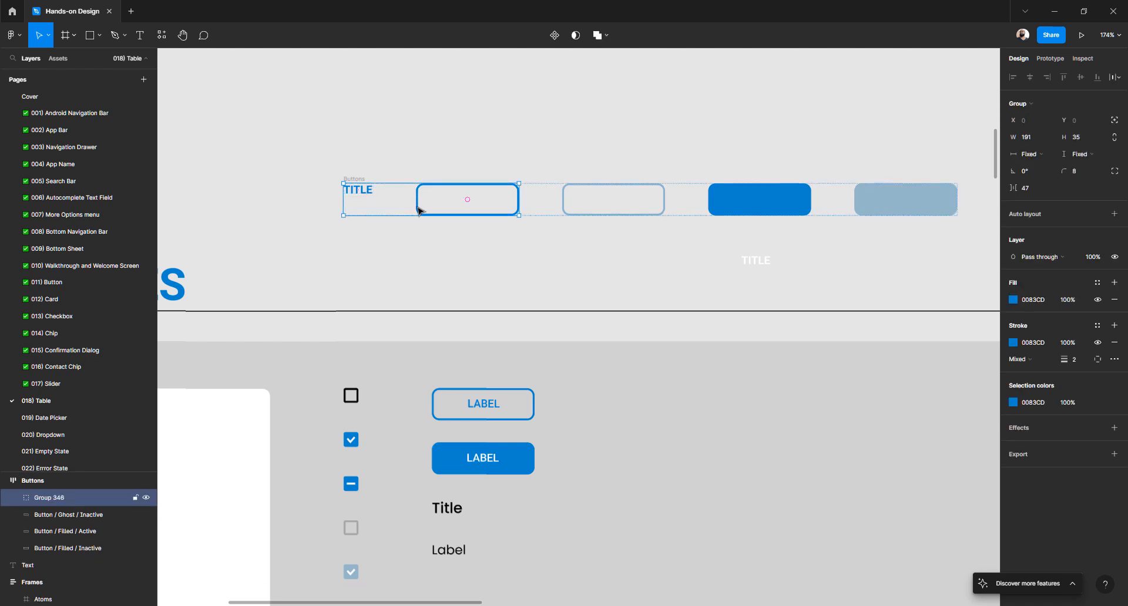
double_click(372, 196)
left_click(421, 206, "shift")
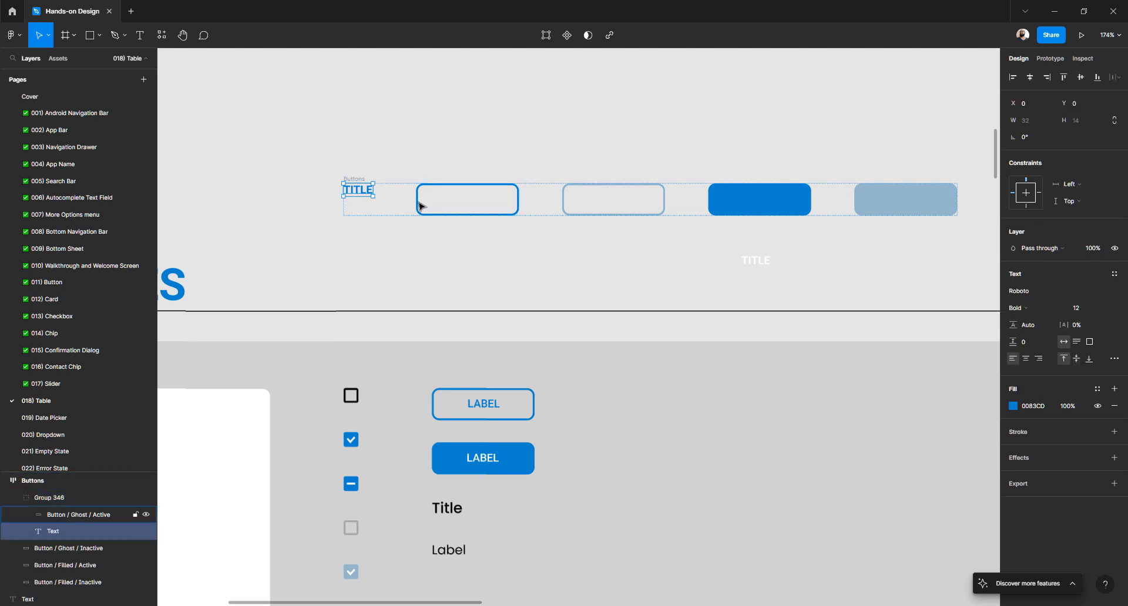
left_click(1030, 77)
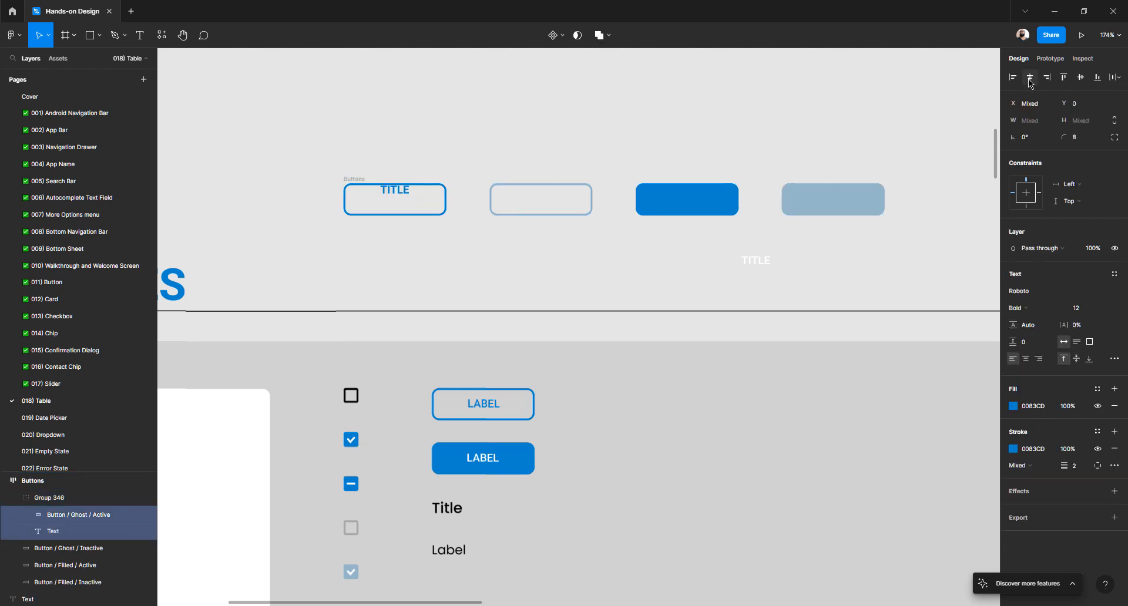
left_click(1079, 77)
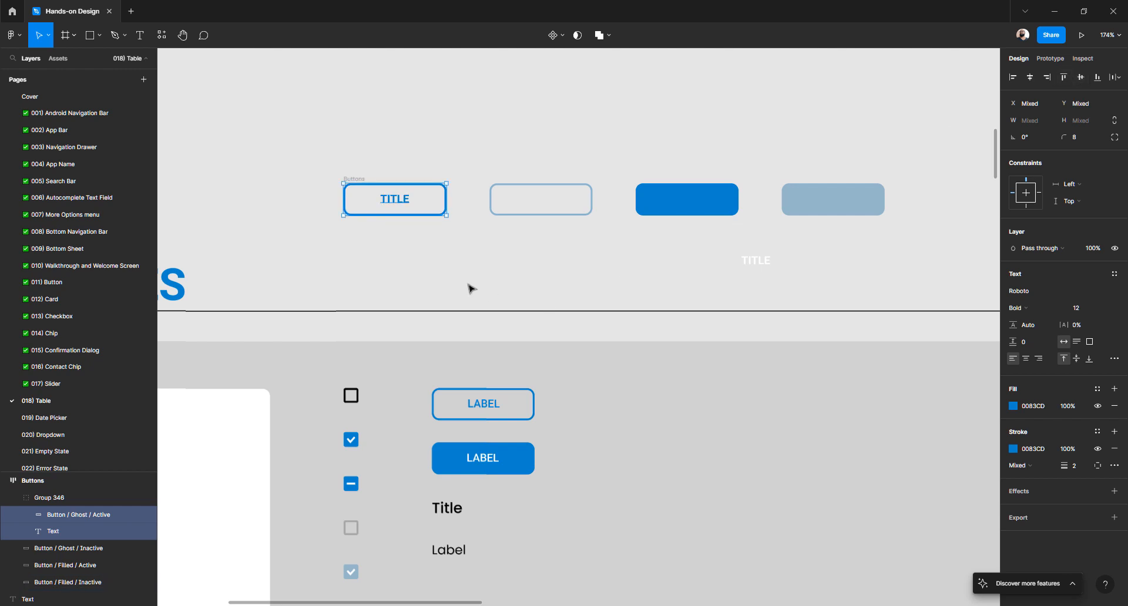
- Centre-align the text of the active ghost button and change its wording to LABEL
double_click(401, 201)
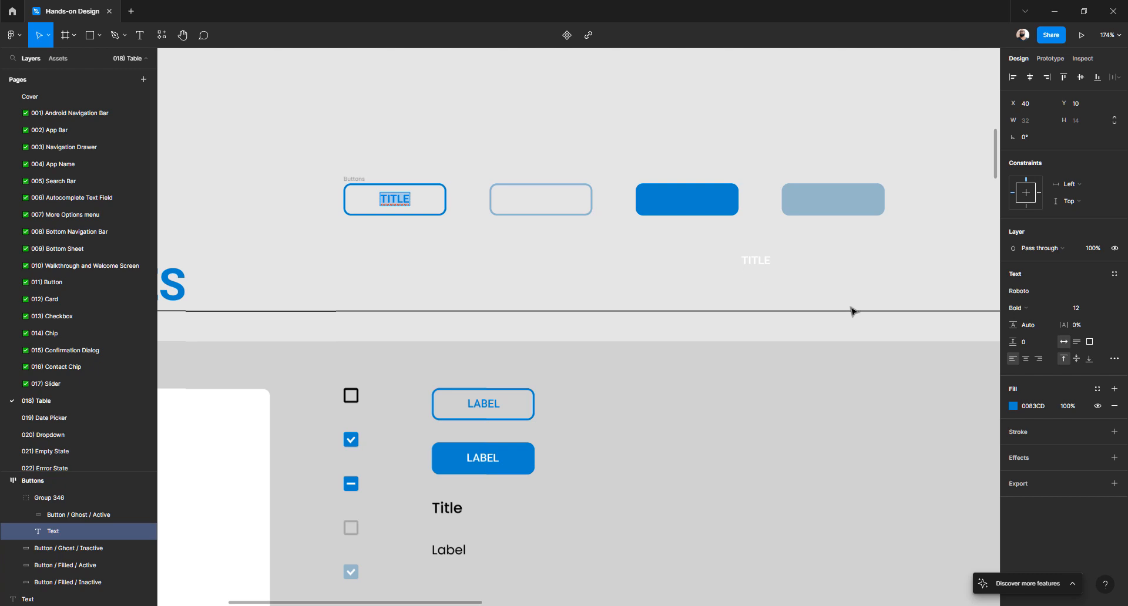
type("L")
key("ctrl+z")
left_click(1024, 358)
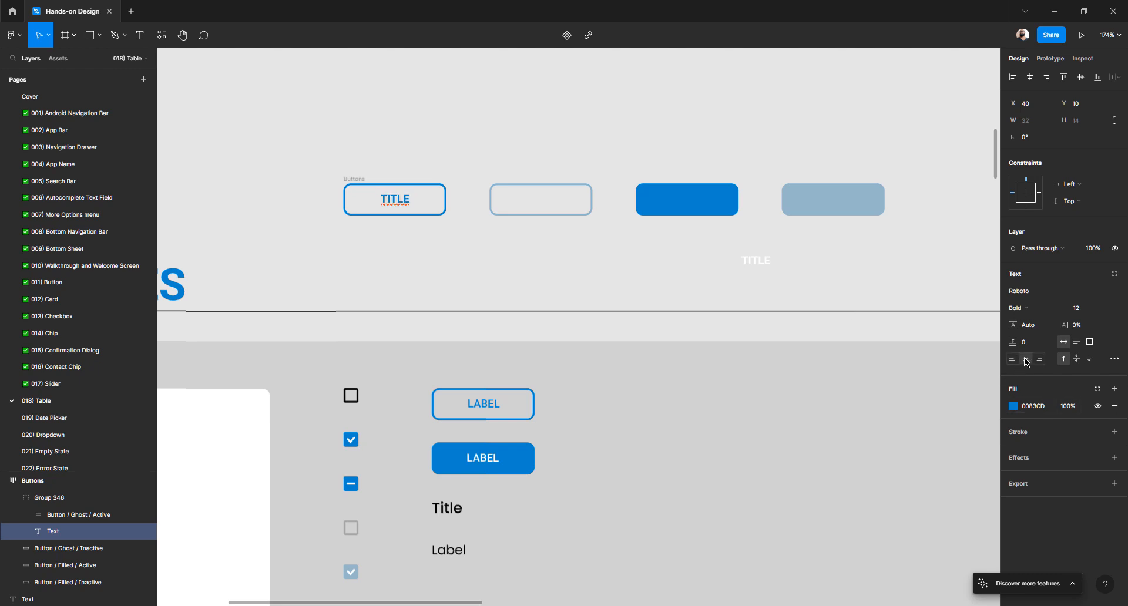
double_click(403, 197)
type("LABEL")
key("Escape")
key("Escape")
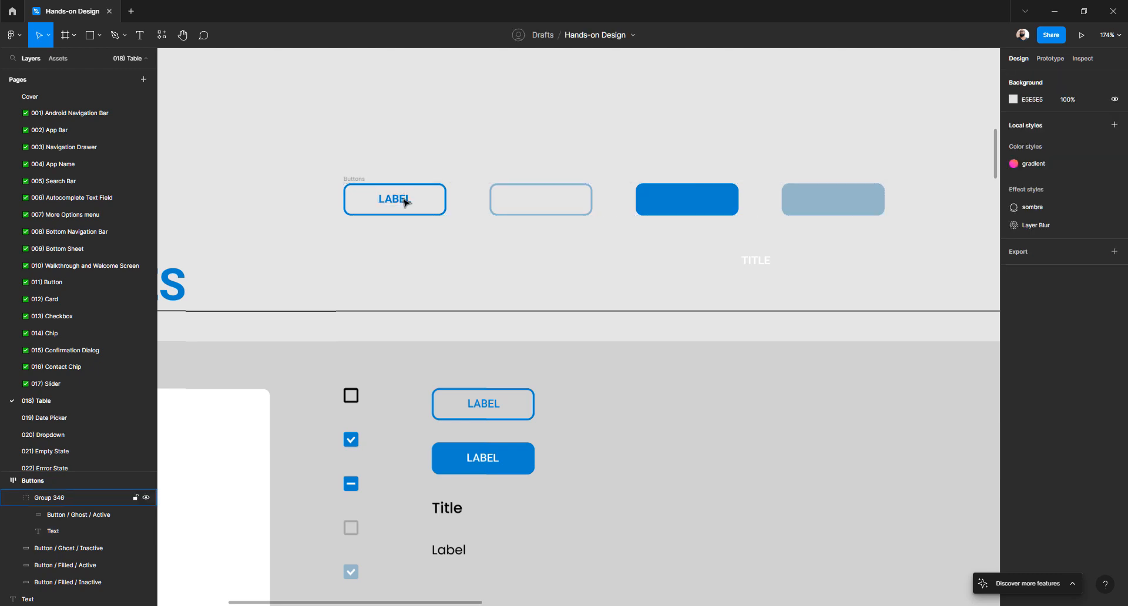
- Compare the text wording in the reference Atoms section with the Type row of the recreated Atoms frame
scroll(412, 207, "down", 5)
scroll(411, 206, "down", 3)
scroll(410, 219, "up", 2)
scroll(416, 209, "up", 6)
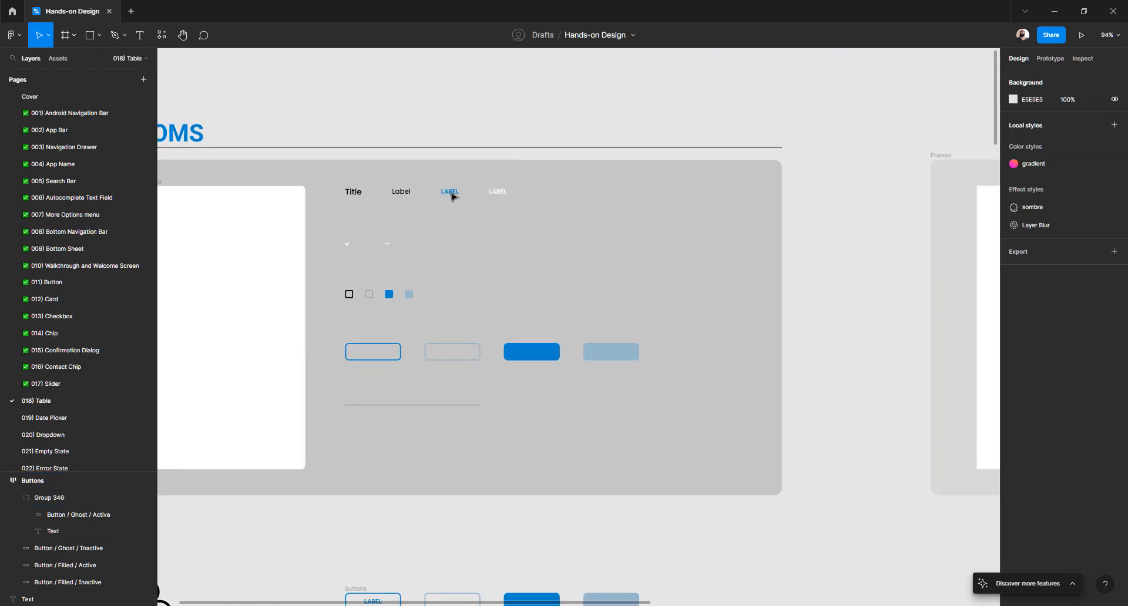
scroll(473, 195, "down", 5)
scroll(476, 196, "right", 4)
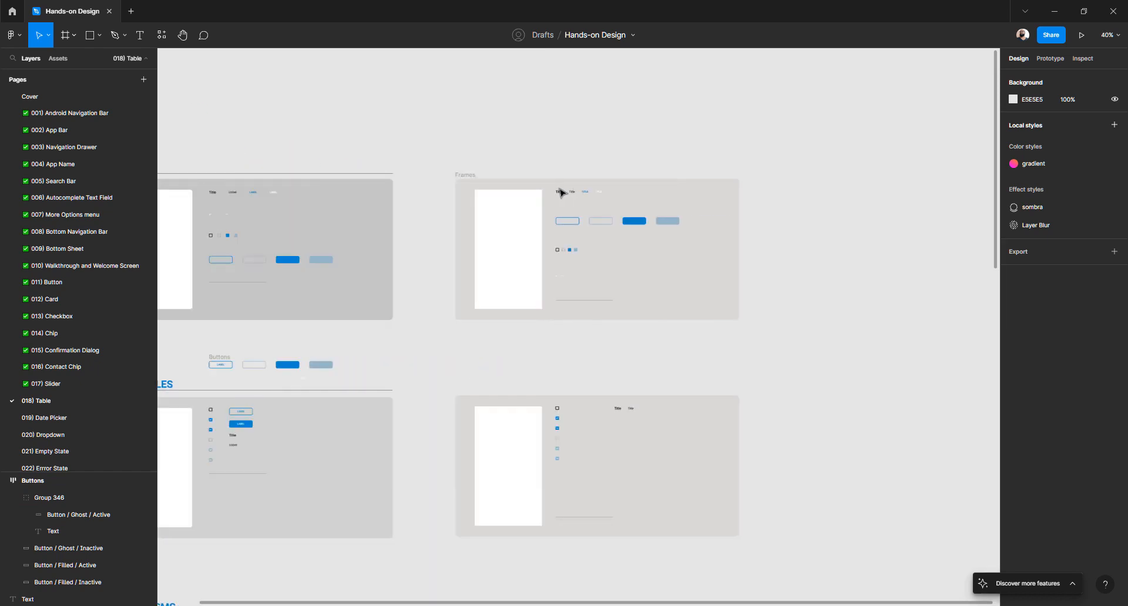
scroll(596, 205, "up", 5)
scroll(595, 206, "down", 5)
scroll(594, 206, "left", 4)
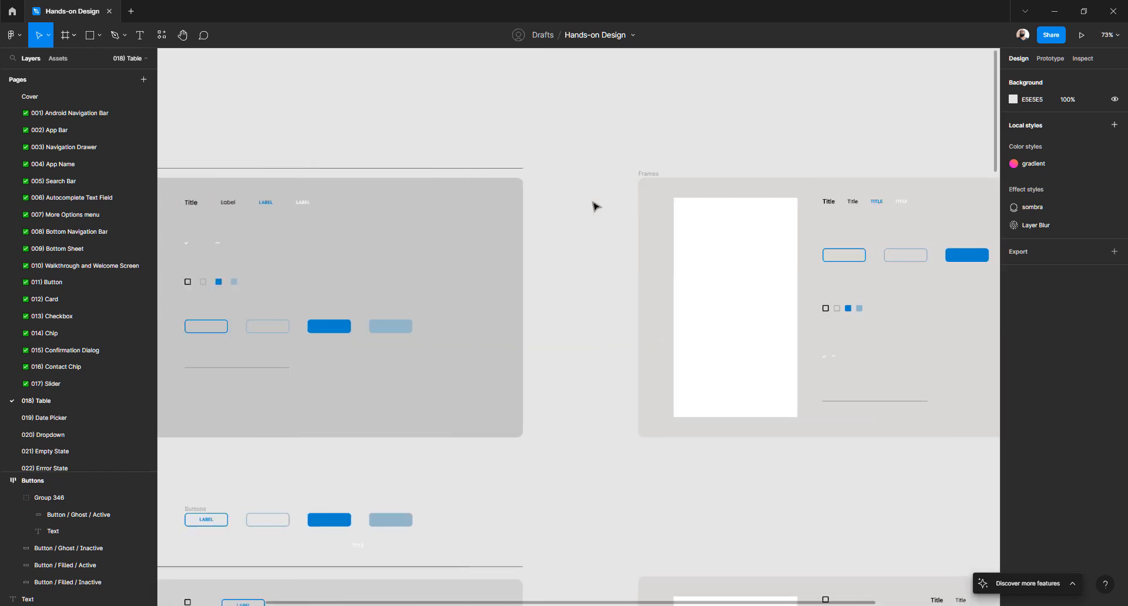
- Reword the Type row in the recreated Atoms frame: regular text to Label, blue text to LABEL, and retype the white text
scroll(596, 207, "up", 5)
scroll(595, 207, "right", 5)
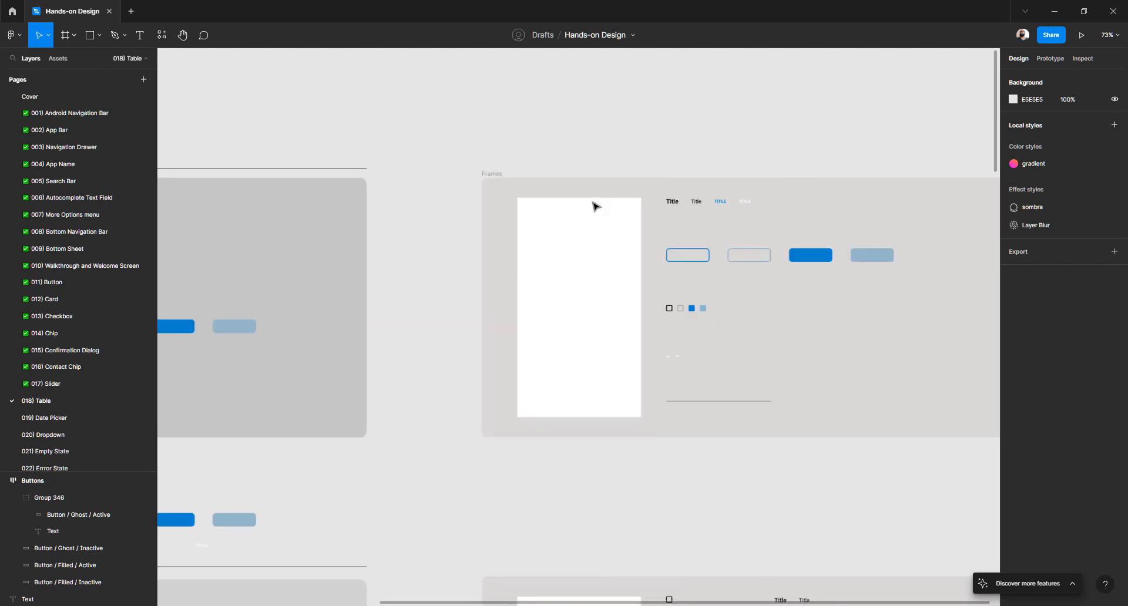
scroll(616, 203, "up", 5)
double_click(622, 205)
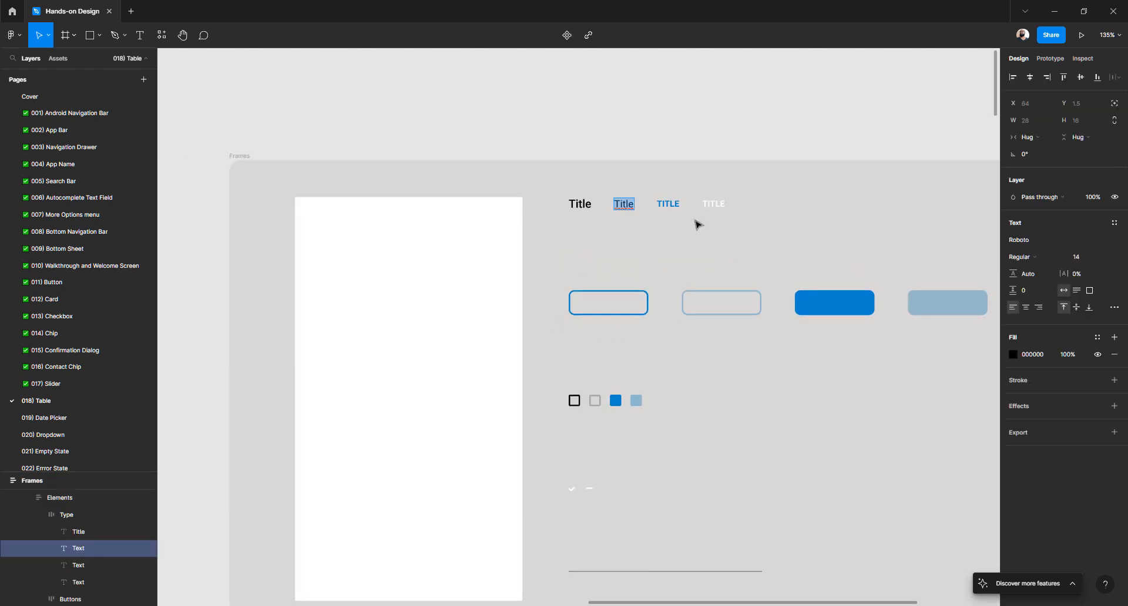
type("Label")
double_click(671, 204)
type("LABEL")
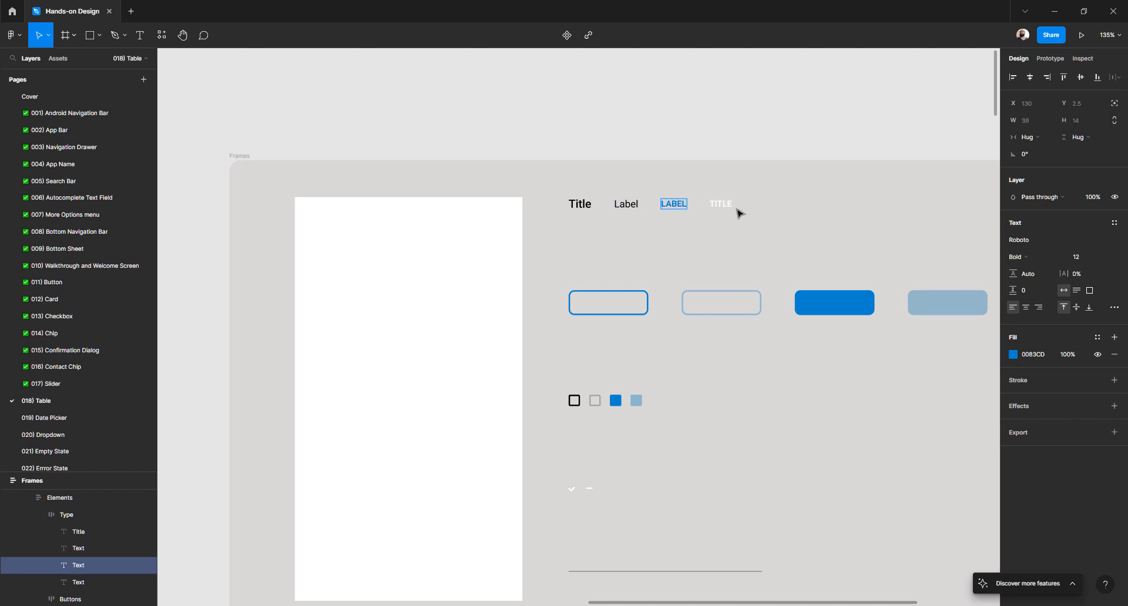
double_click(722, 204)
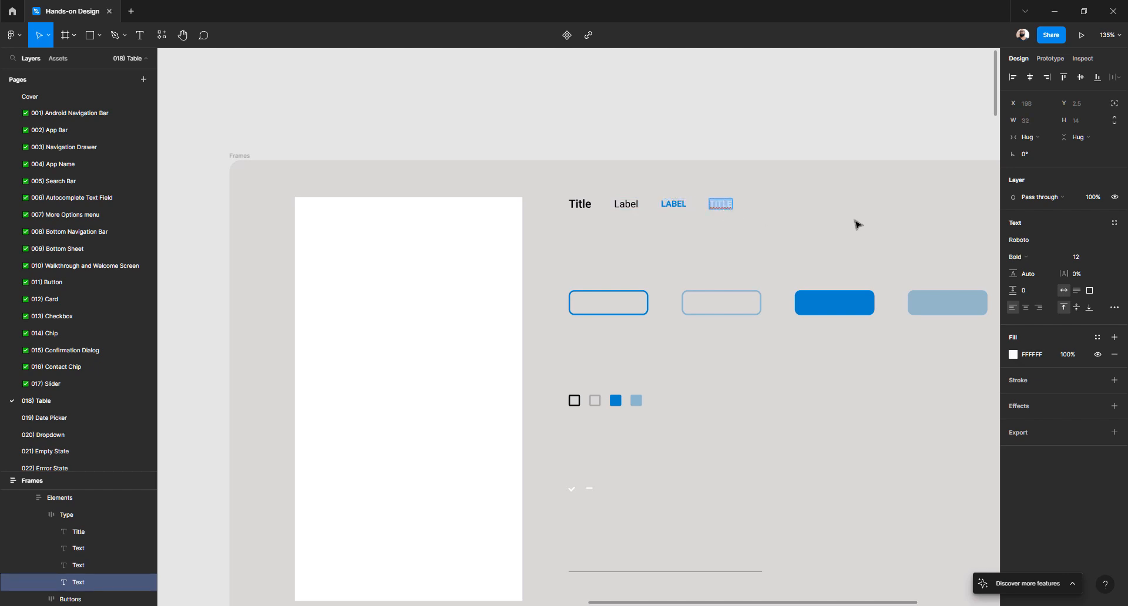
type("LE")
left_click(856, 223)
scroll(688, 211, "down", 10)
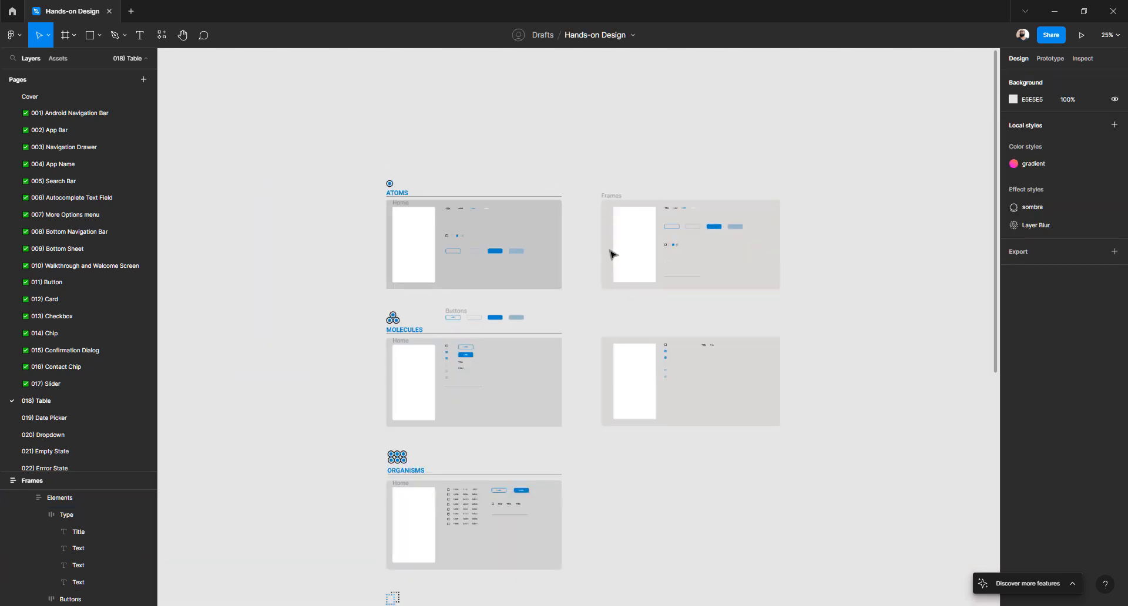
scroll(608, 235, "down", 2)
scroll(604, 221, "up", 10)
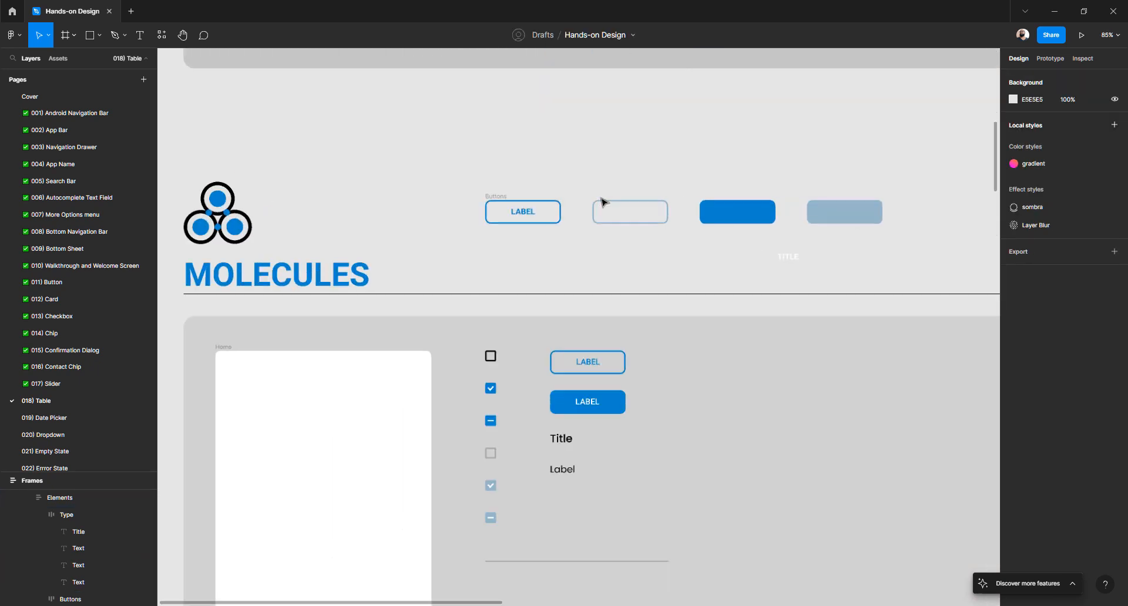
- Remove the auto layout from the Buttons frame above the Molecules heading and ungroup the frame
scroll(406, 224, "up", 3)
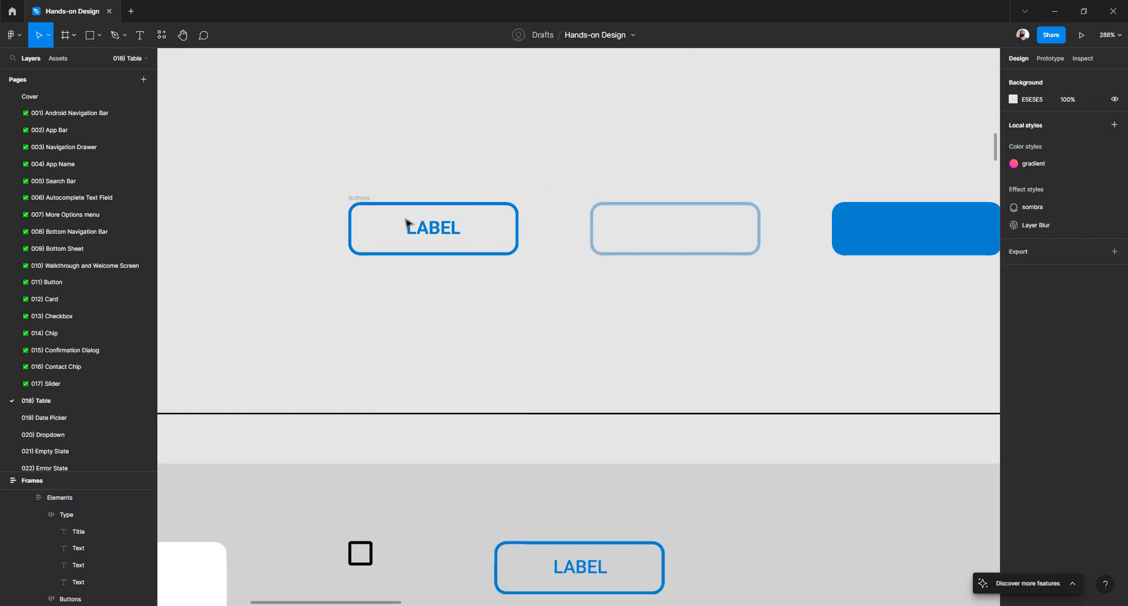
left_click(361, 199)
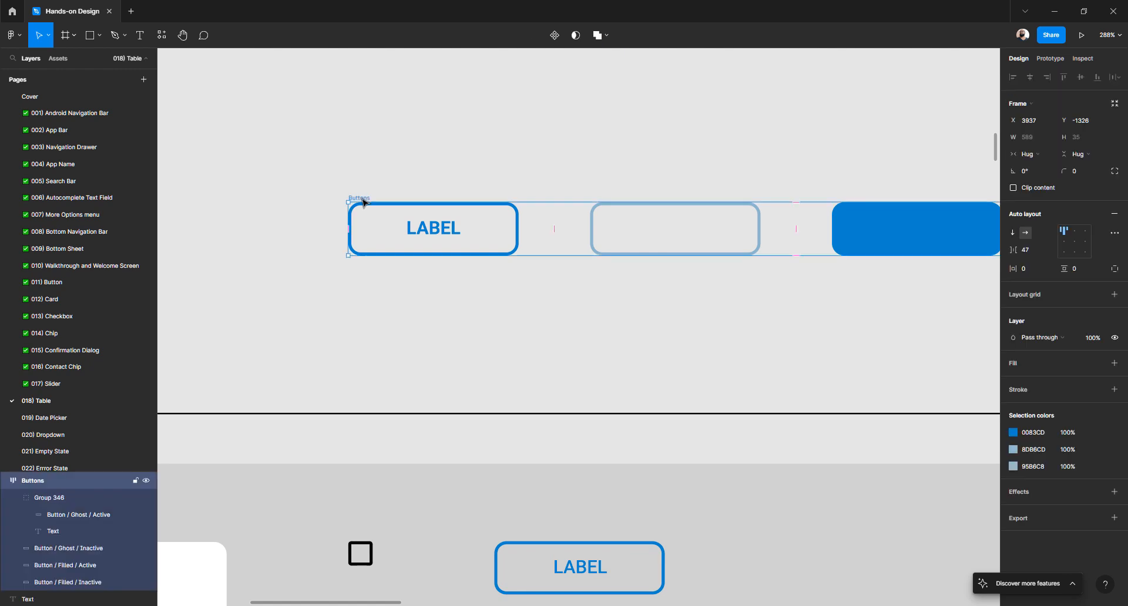
left_click(1114, 214)
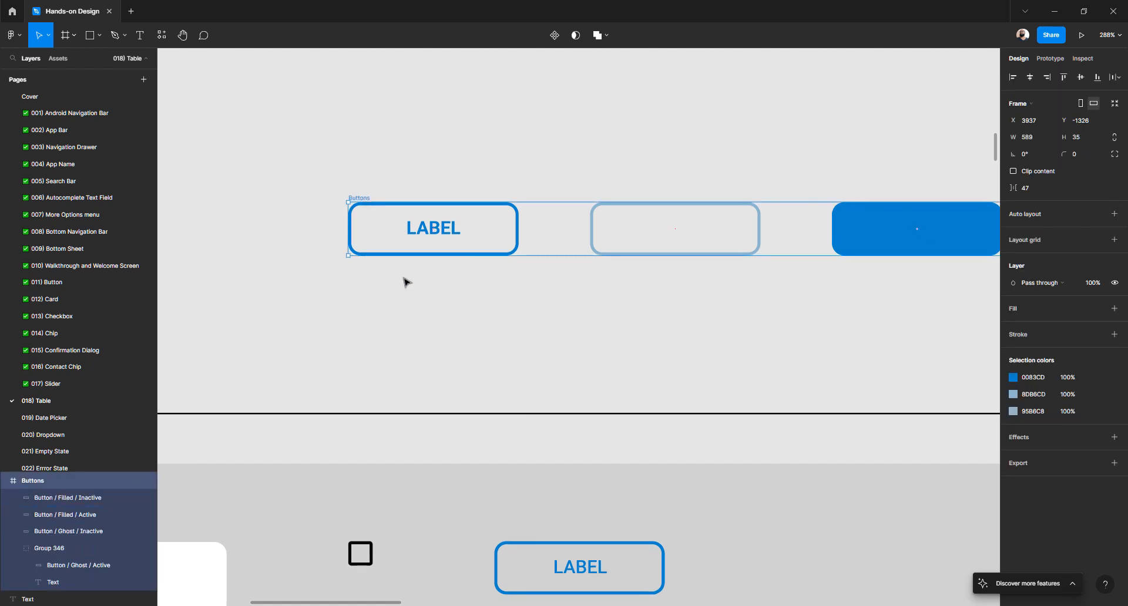
key("ctrl+shift+g")
left_click(400, 327)
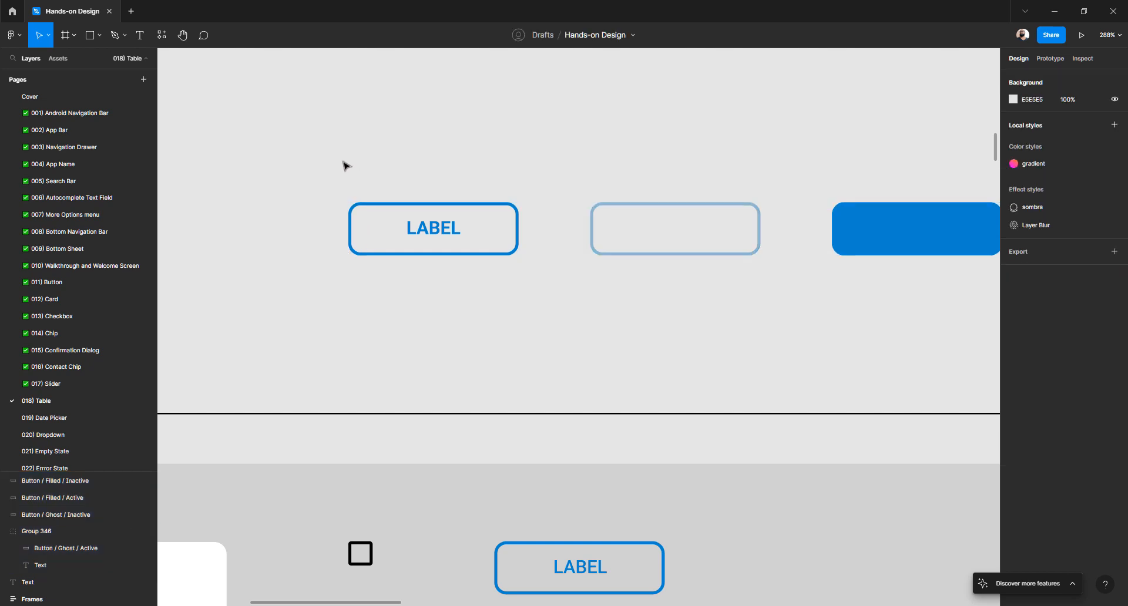
- Ungroup the active ghost button and its LABEL text
left_click_drag(385, 191, 462, 272)
left_click_drag(445, 229, 418, 228)
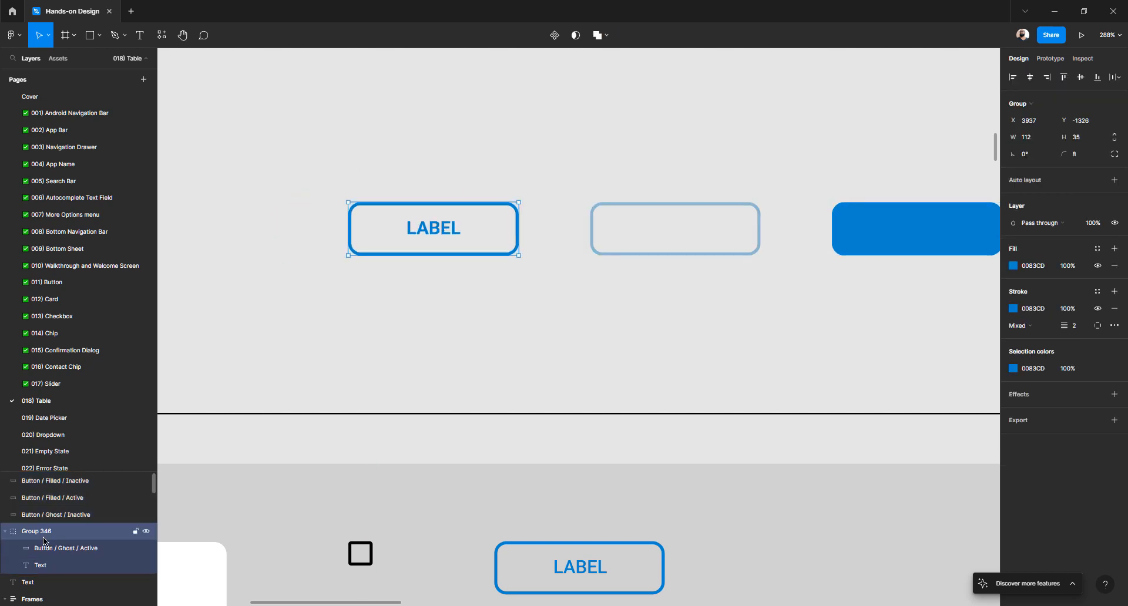
left_click_drag(298, 178, 540, 352)
key("ctrl+shift+g")
left_click(316, 317)
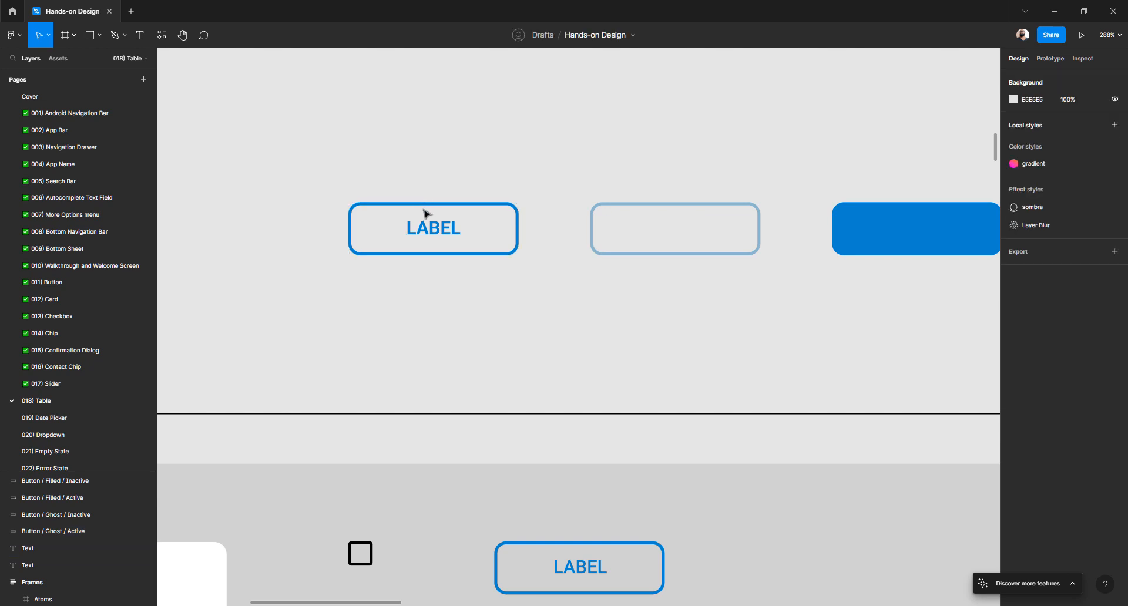
- Rename the text layer inside the active ghost button as Label
left_click(427, 233)
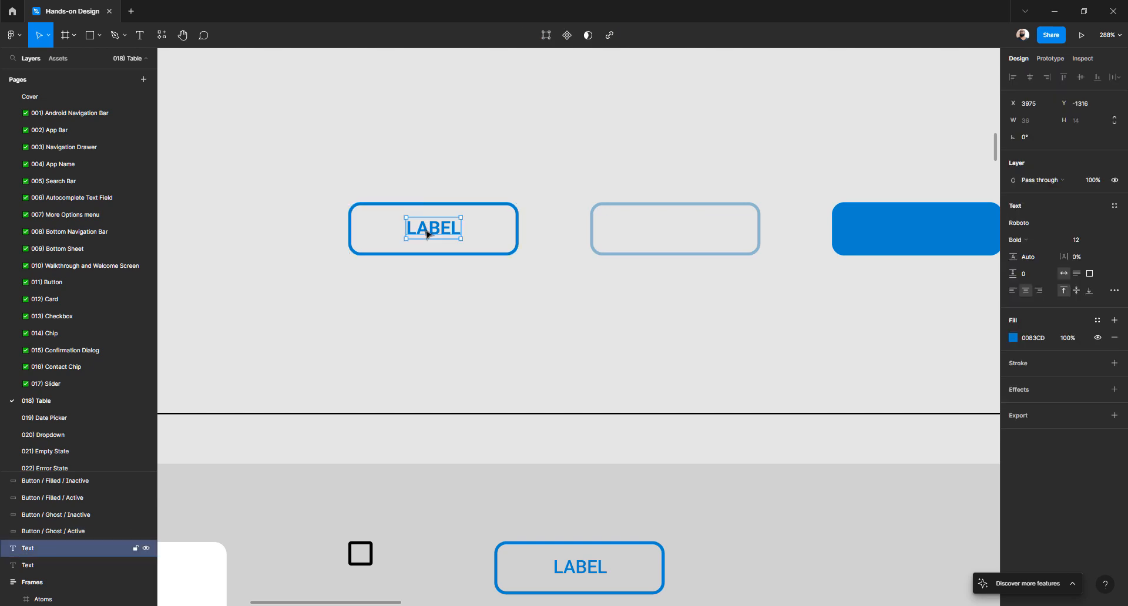
double_click(146, 553)
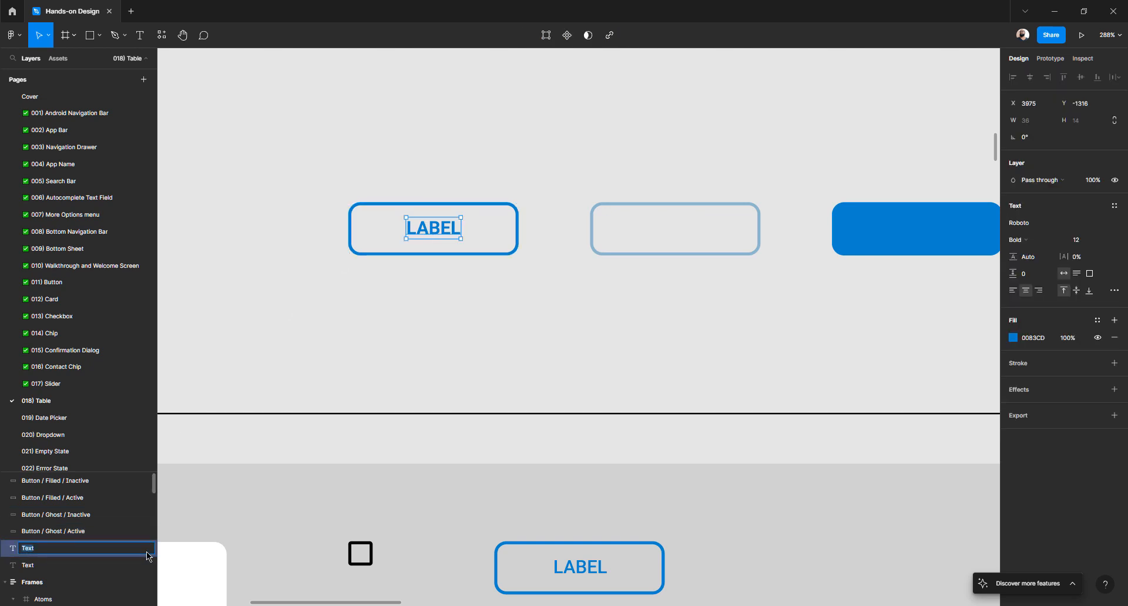
type("Label")
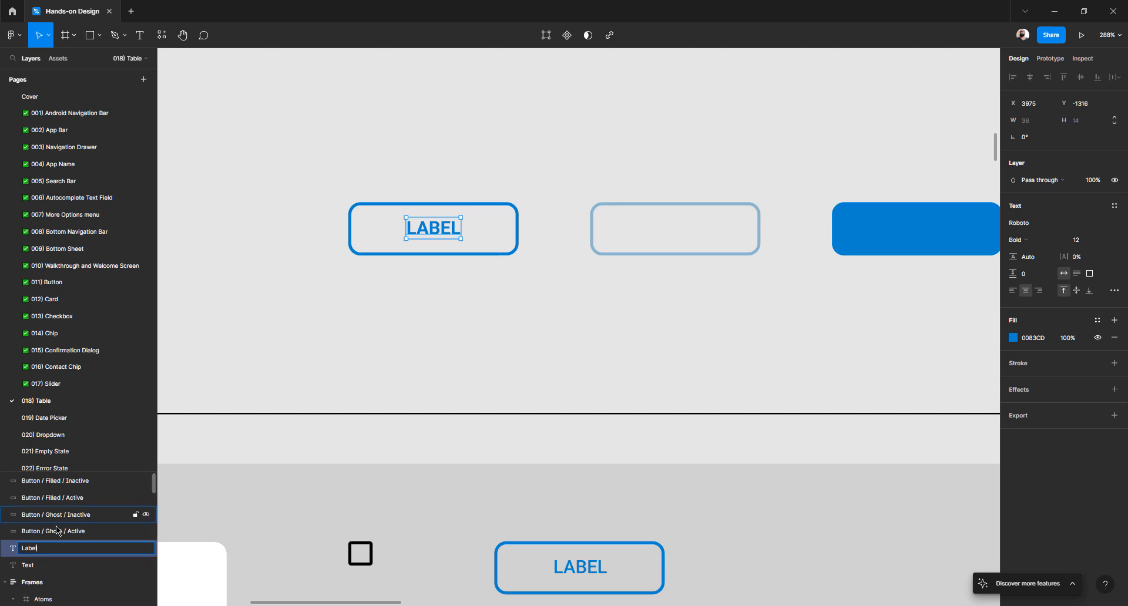
left_click(343, 274)
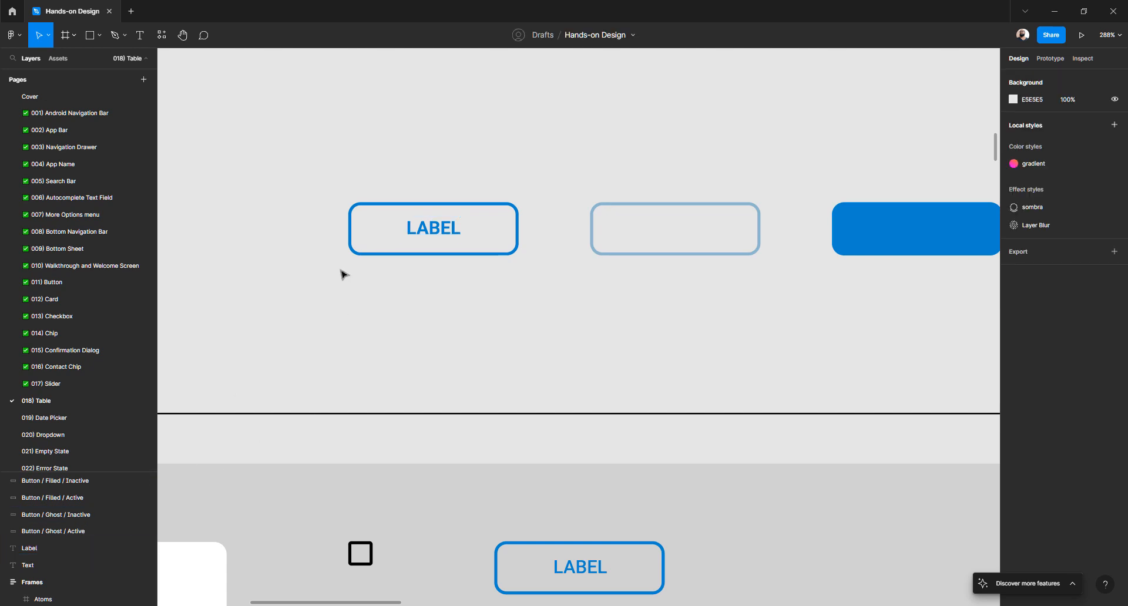
- Try to combine the active ghost button shape and its Label text in an auto layout, and undo it
left_click_drag(300, 172, 555, 315)
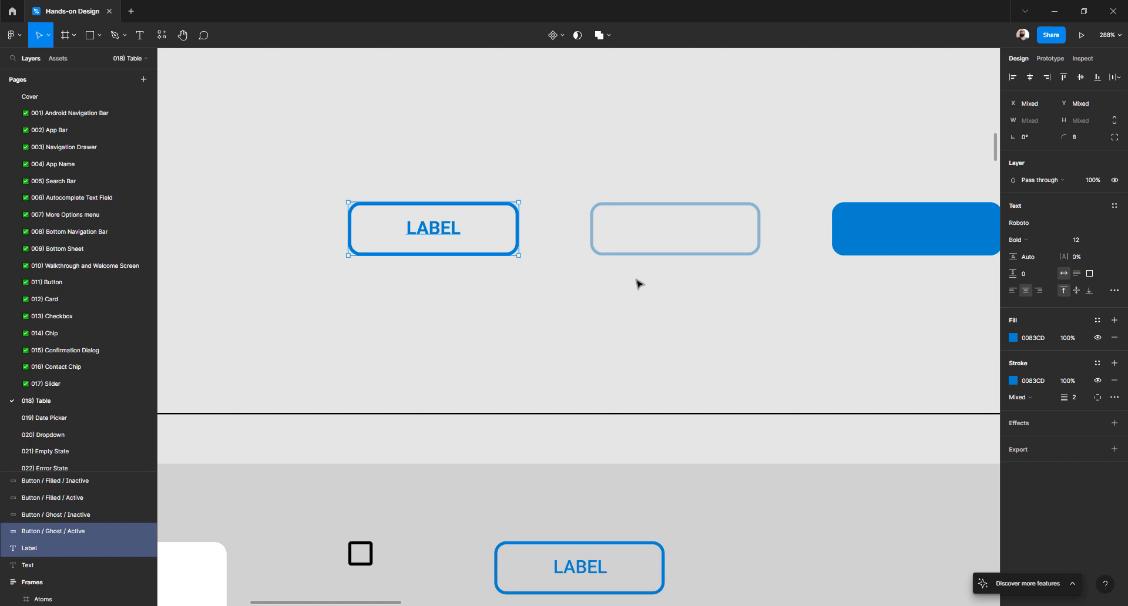
key("shift+a")
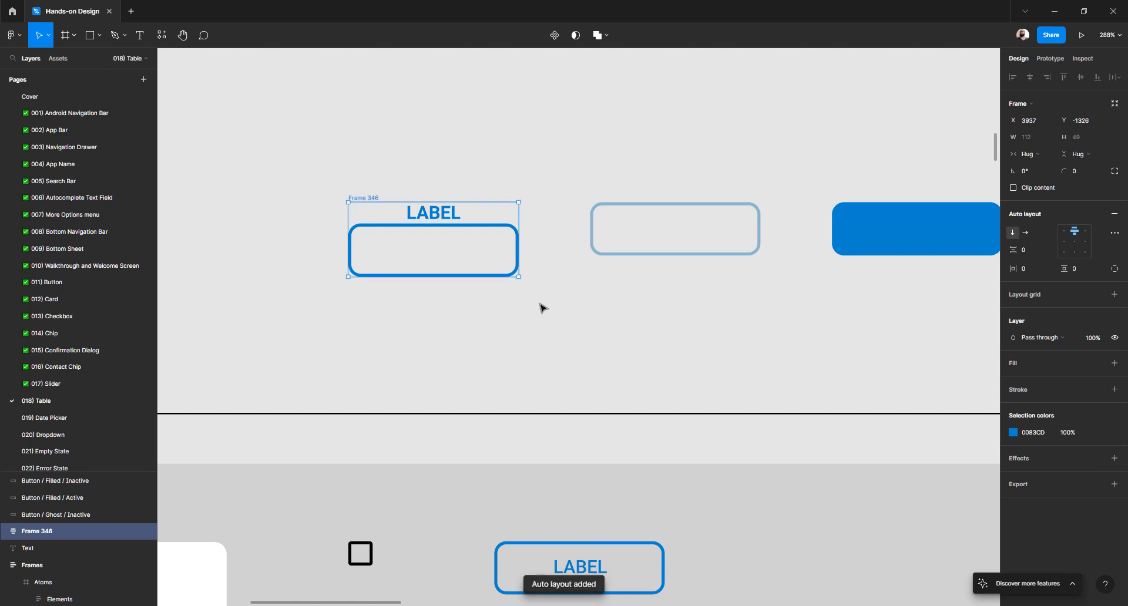
key("ctrl+z")
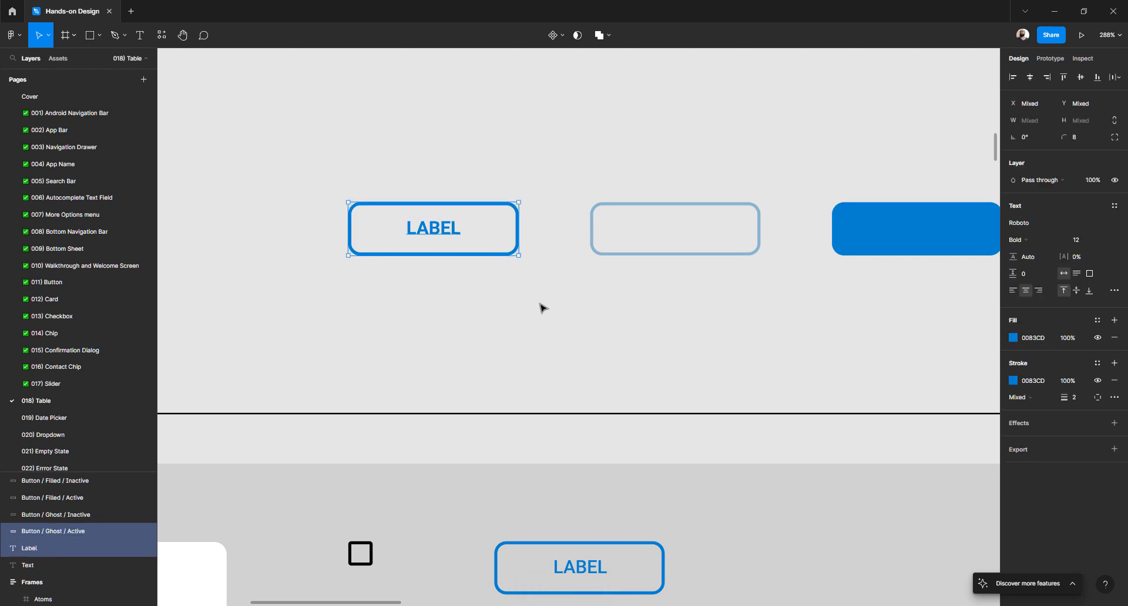
left_click(517, 312)
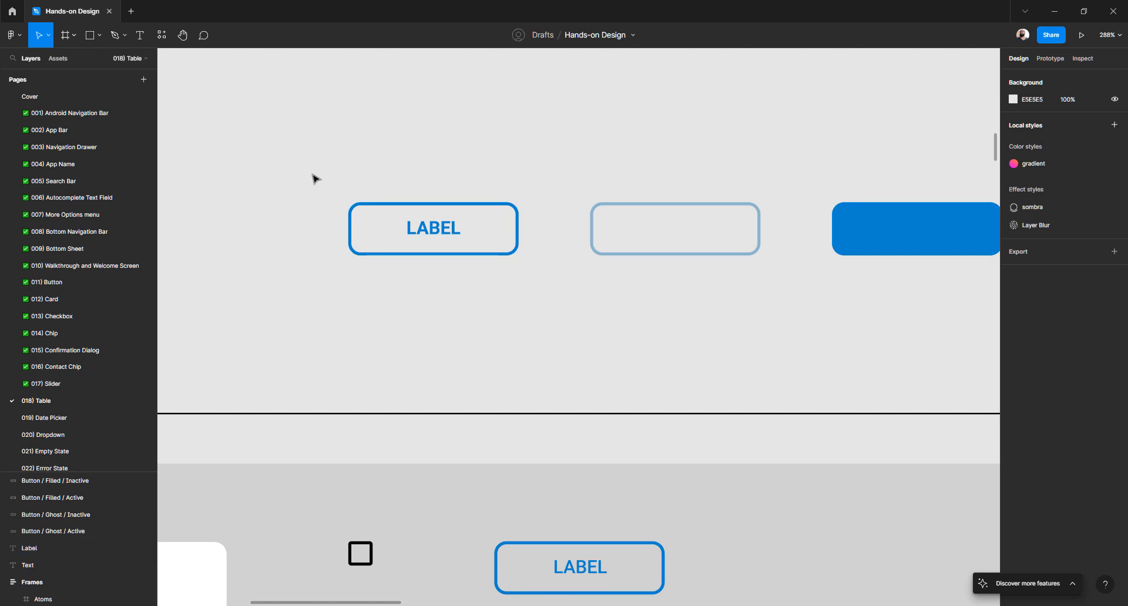
- Group the active ghost button shape with its Label text and name the group Button / Ghost / Active
left_click_drag(297, 181, 547, 309)
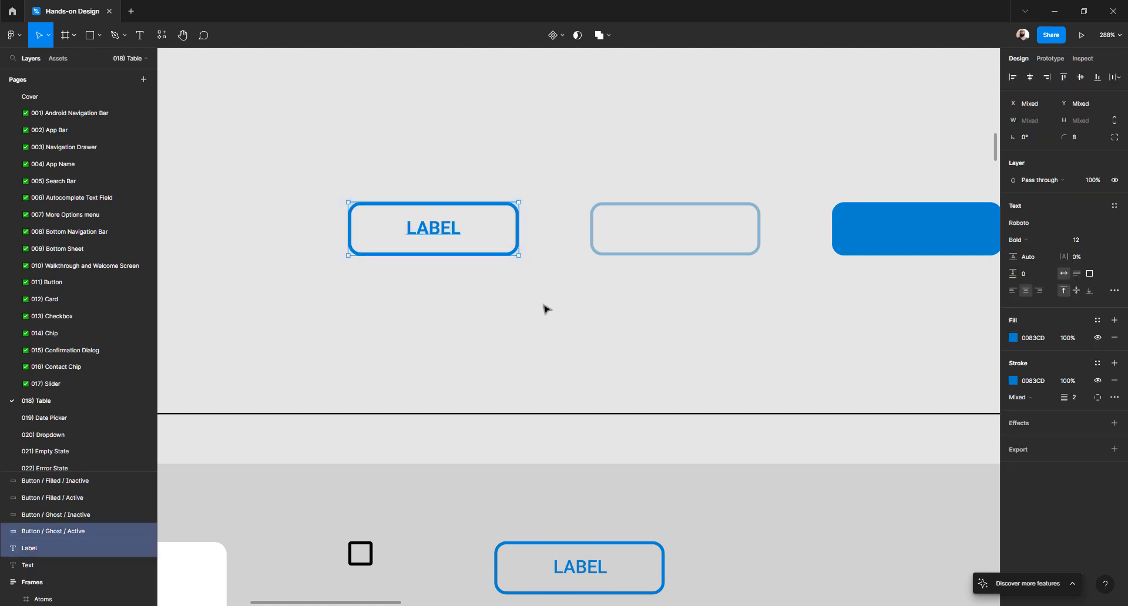
key("ctrl+g")
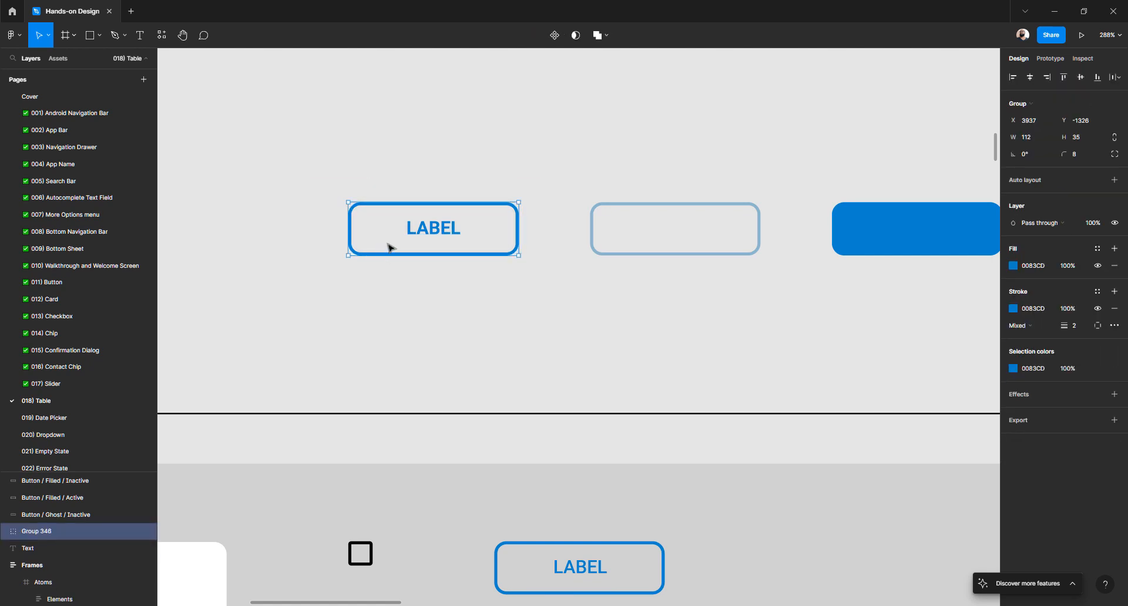
left_click(4, 532)
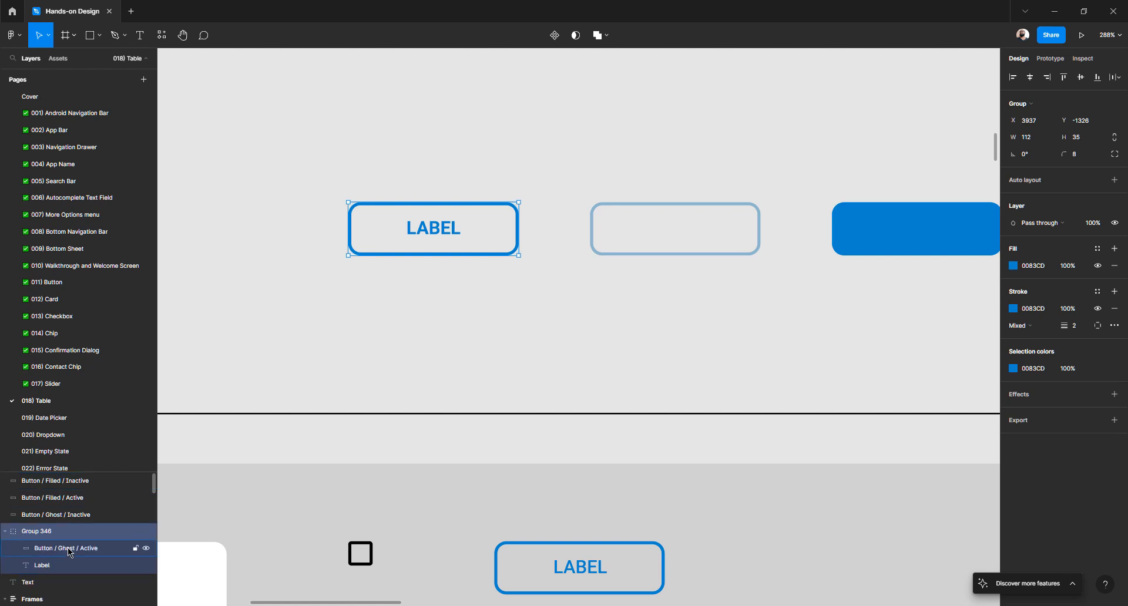
double_click(69, 549)
key("ctrl+c")
double_click(40, 531)
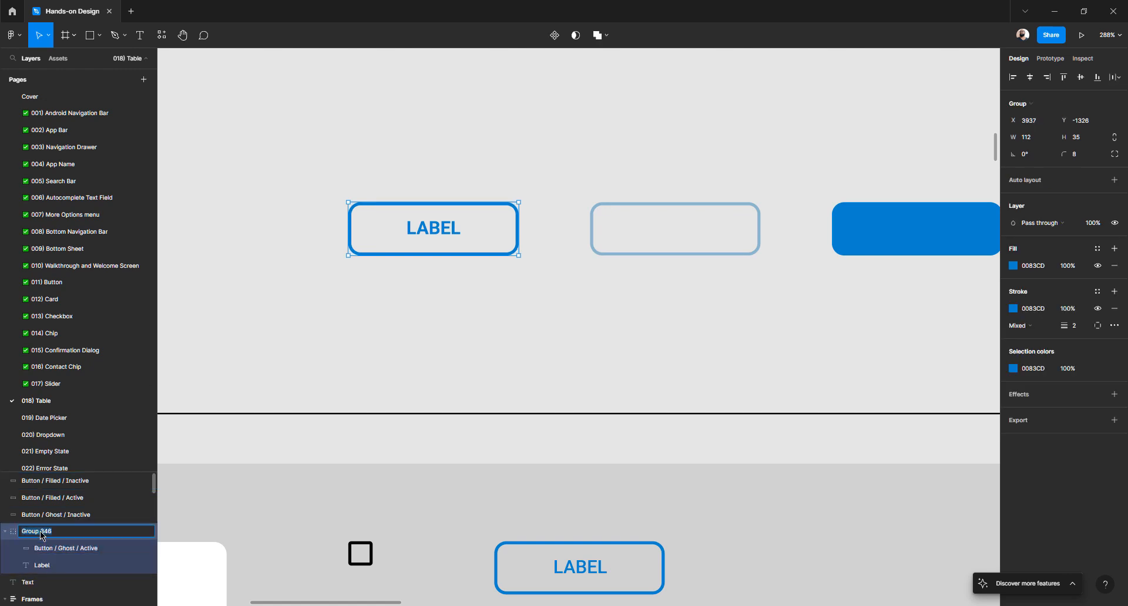
key("ctrl+v")
key("Return")
- Rename the shape layer inside the Button / Ghost / Active group as Background and place it below the Label layer
left_click(73, 550)
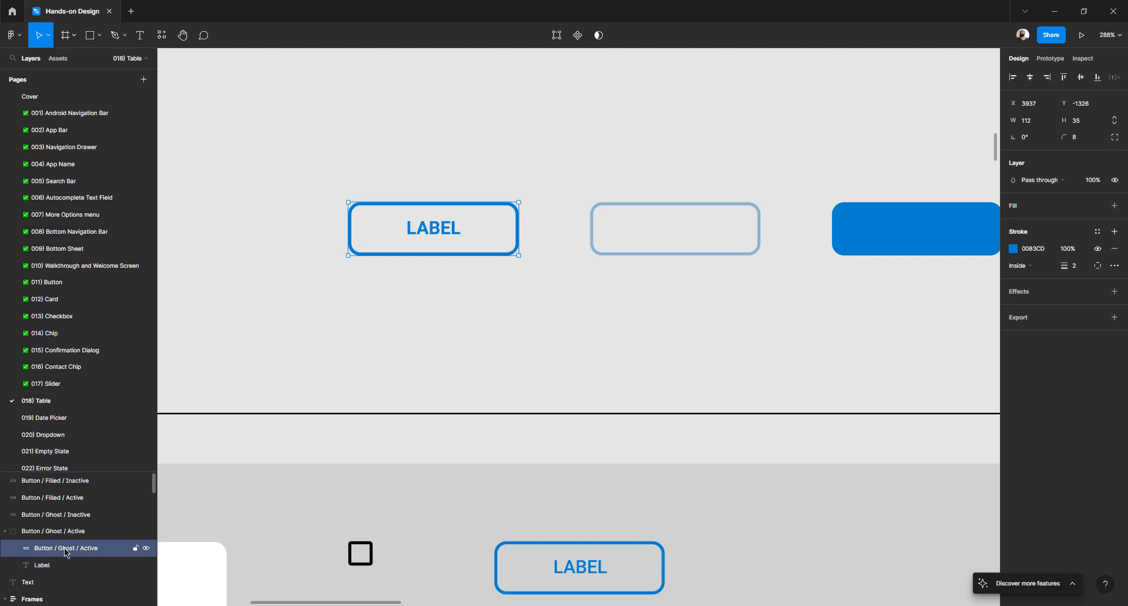
double_click(66, 552)
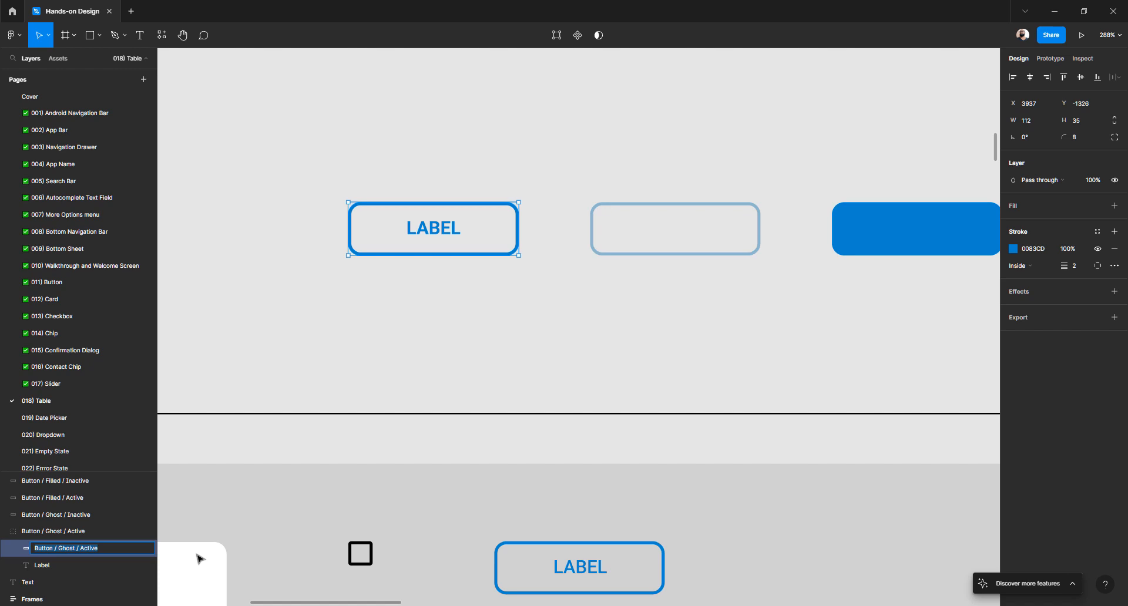
type("Background")
key("Return")
left_click_drag(72, 549, 72, 569)
left_click(327, 322)
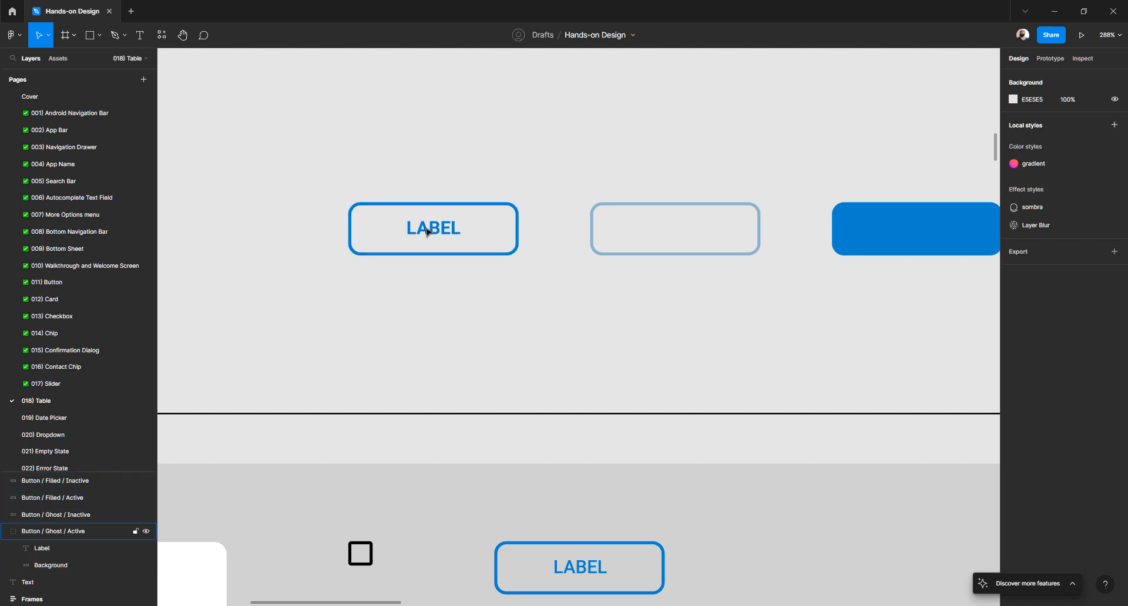
- Add auto layout to the Button / Ghost / Active group
left_click(427, 232)
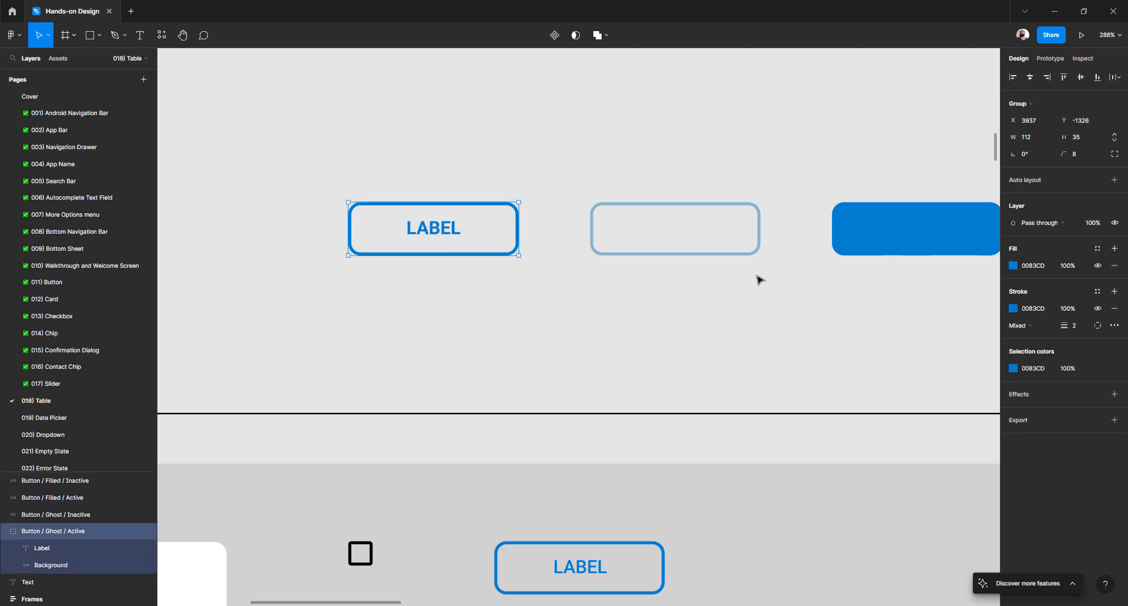
left_click(1114, 181)
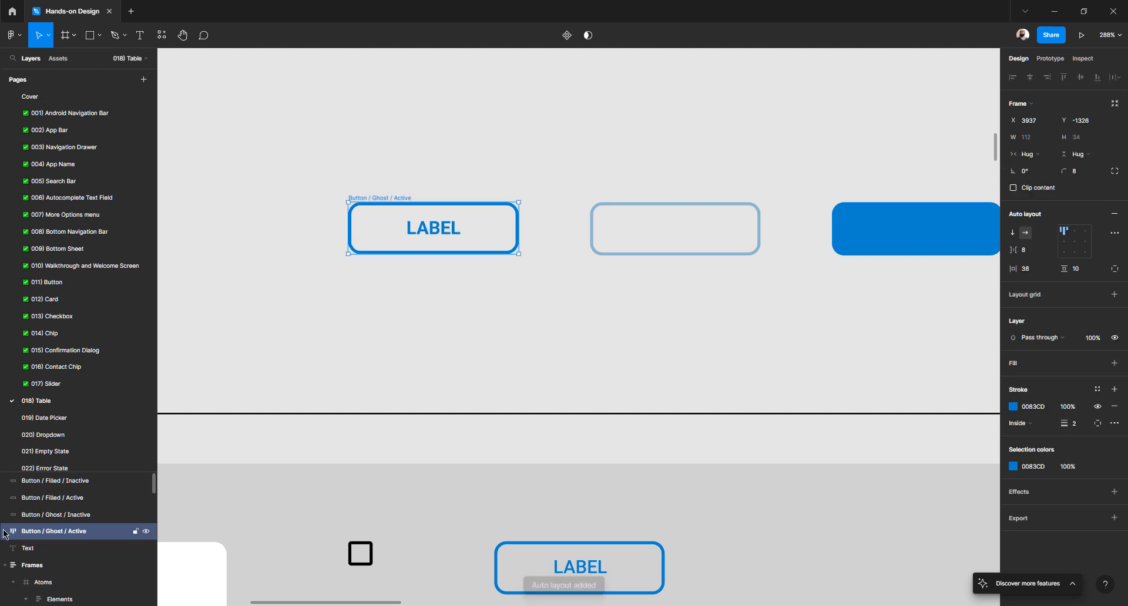
left_click(451, 317)
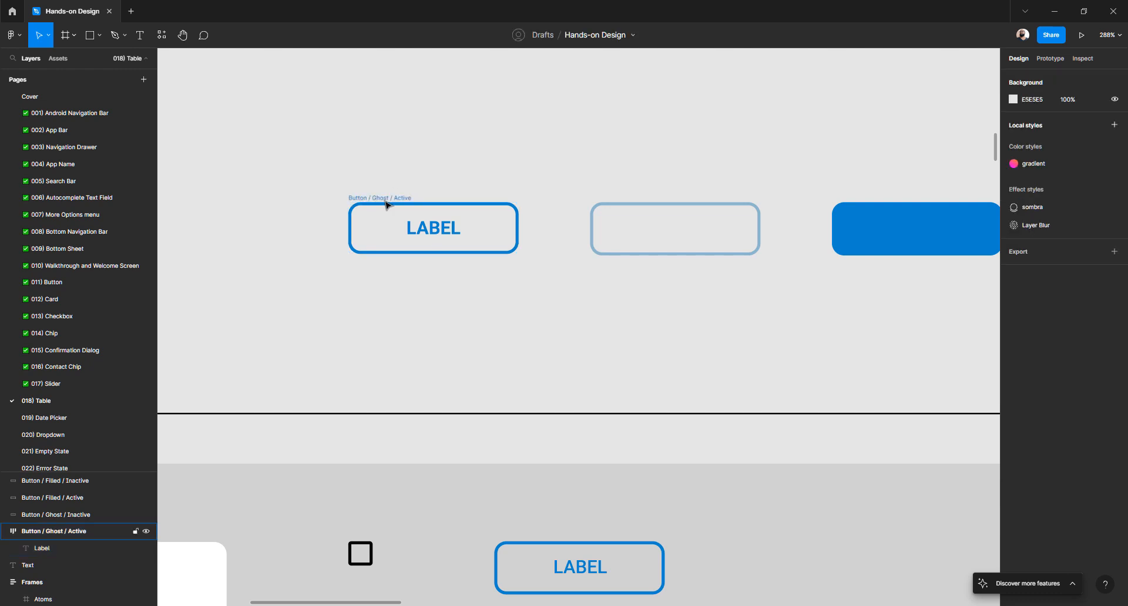
- Test the active ghost button's resizing by replacing its label with a long filler text, and undo the text change
left_click(384, 200)
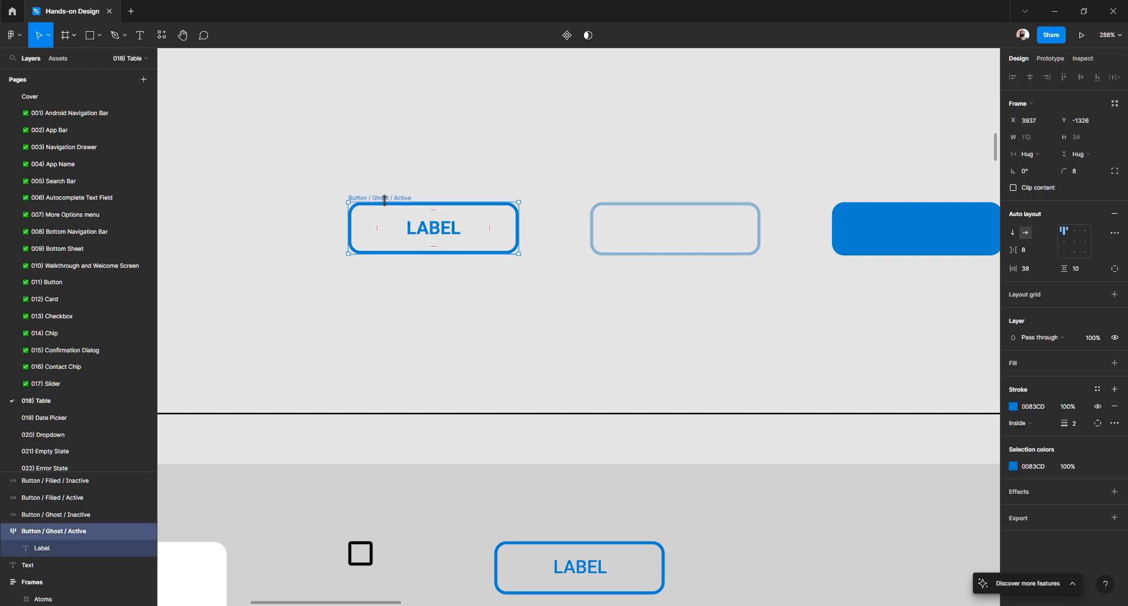
double_click(435, 233)
type("ADFADFASDFASDFASDFASDFASDFASDF")
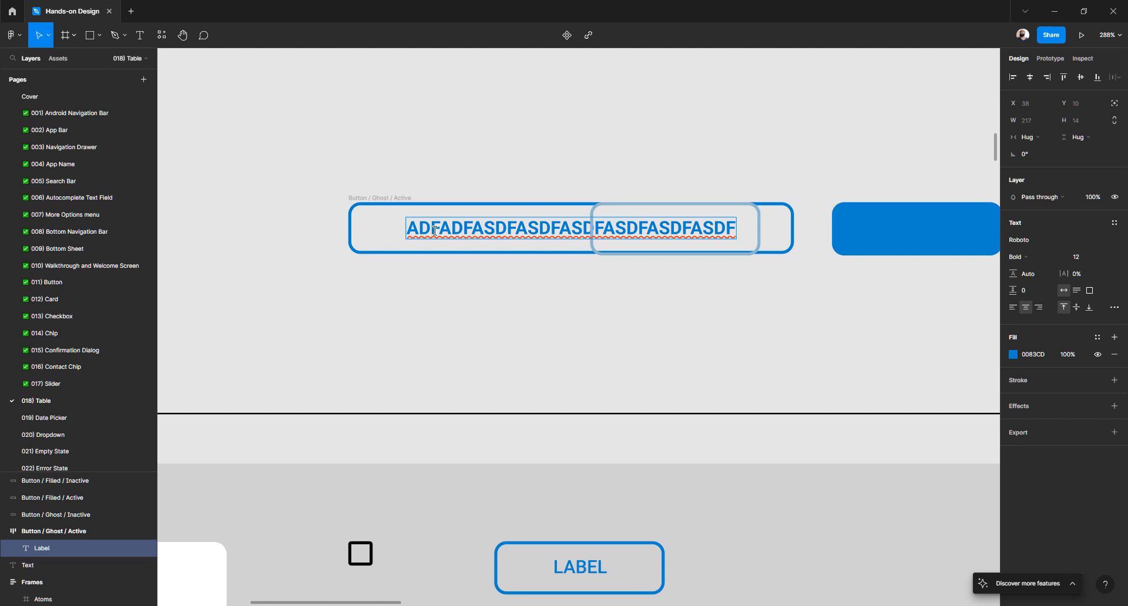
key("ctrl+z")
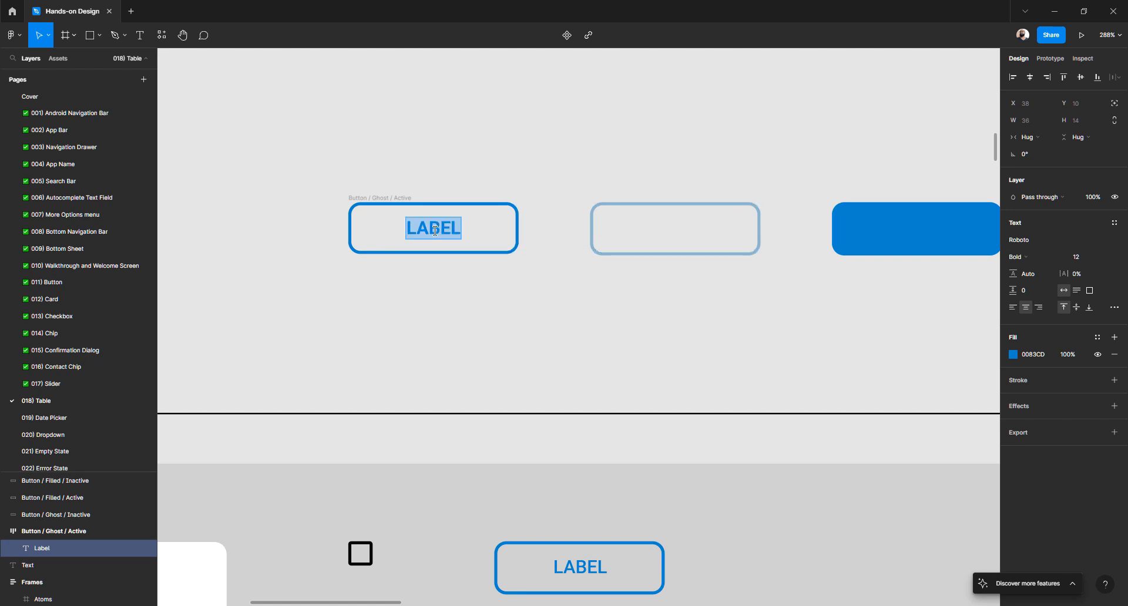
left_click(431, 297)
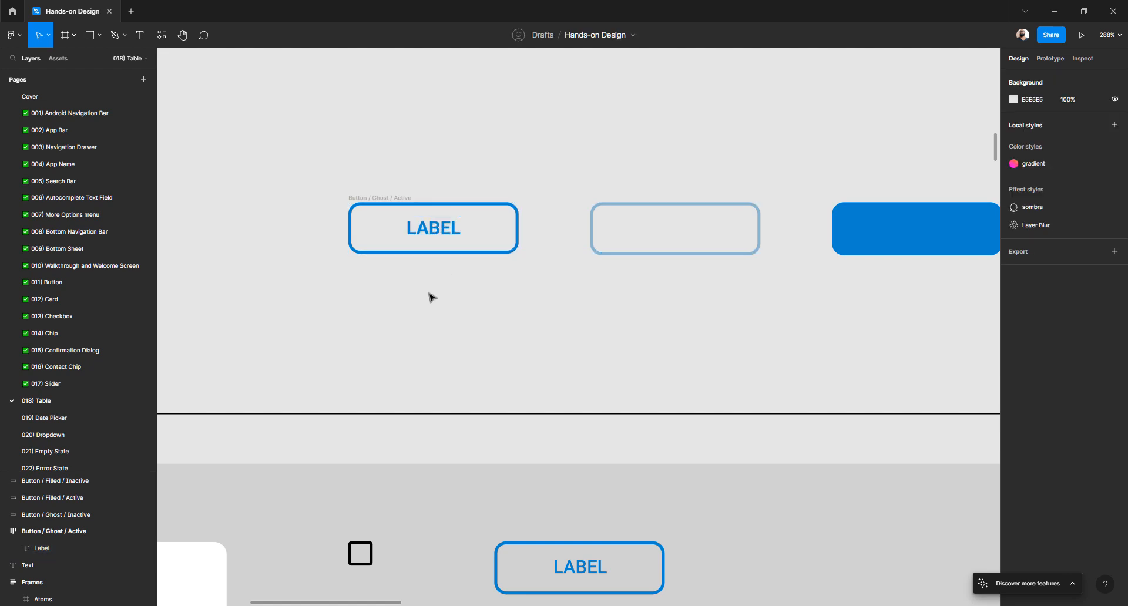
- Duplicate the Button / Ghost / Active frame and place the copy directly beneath the empty inactive ghost button
scroll(433, 296, "down", 3)
scroll(433, 296, "up", 3)
left_click(376, 198)
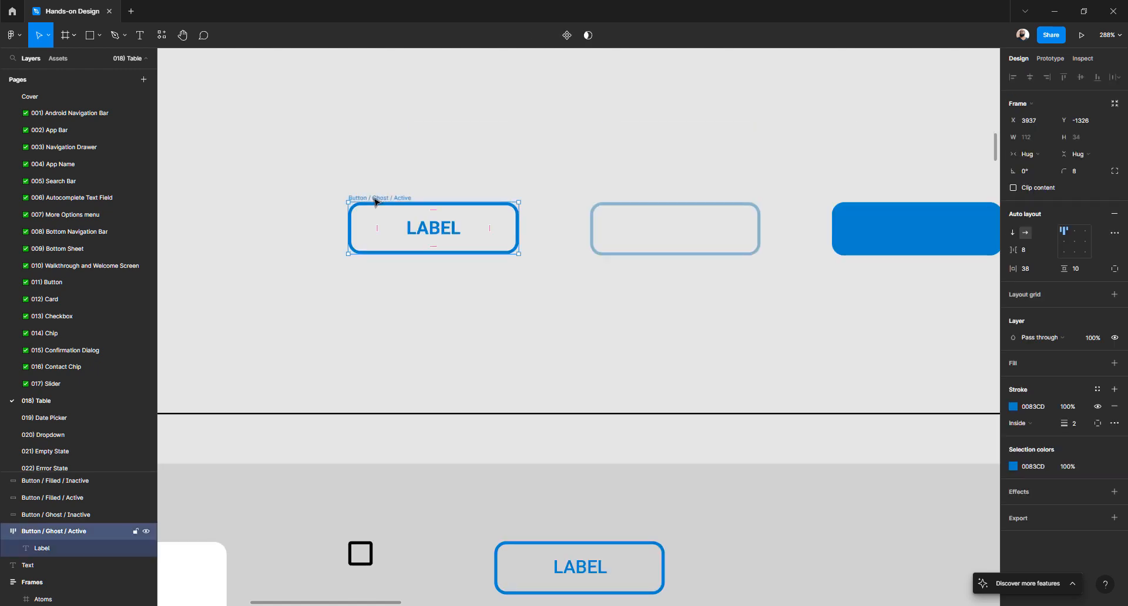
key("ctrl+d")
scroll(774, 212, "down", 5)
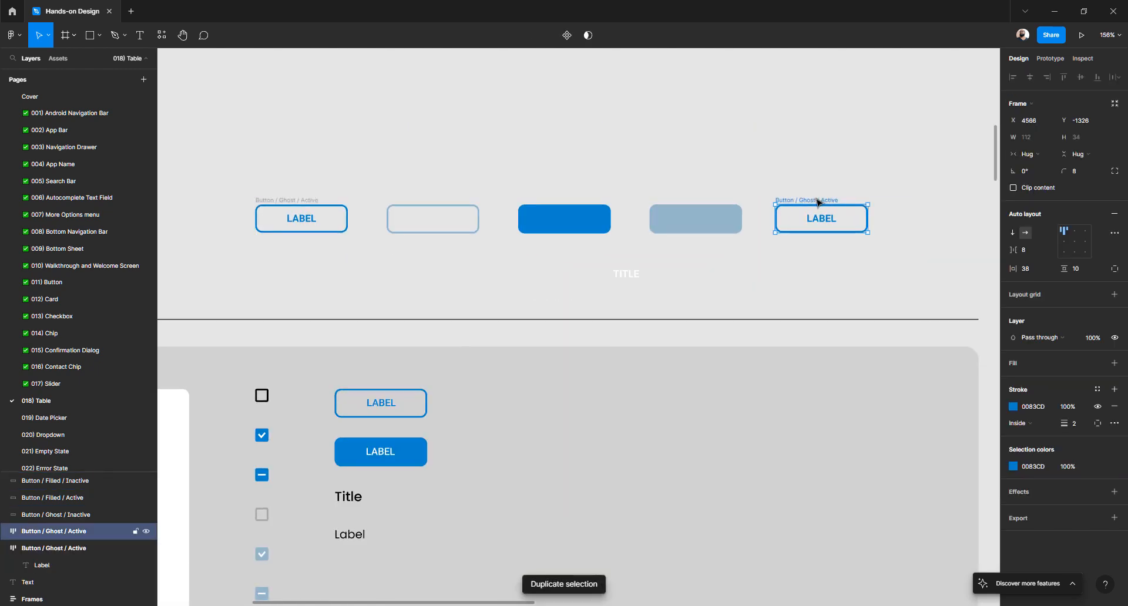
left_click_drag(819, 203, 429, 254)
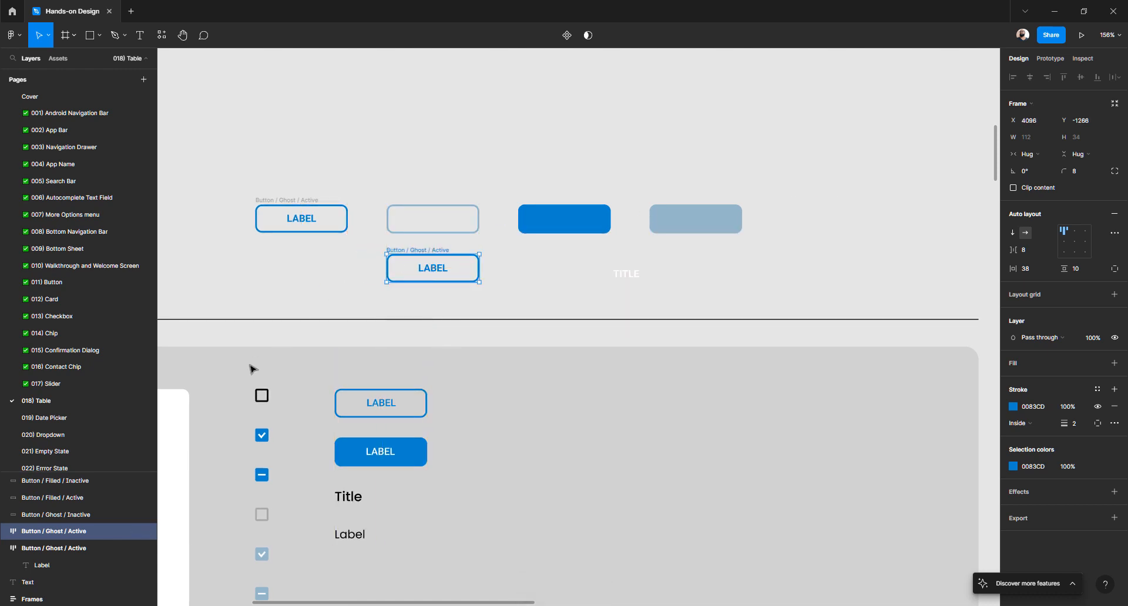
- Rename the duplicated button frame as Button / Ghost / Inactive, copying the name from the empty inactive ghost button's layer
left_click(700, 234)
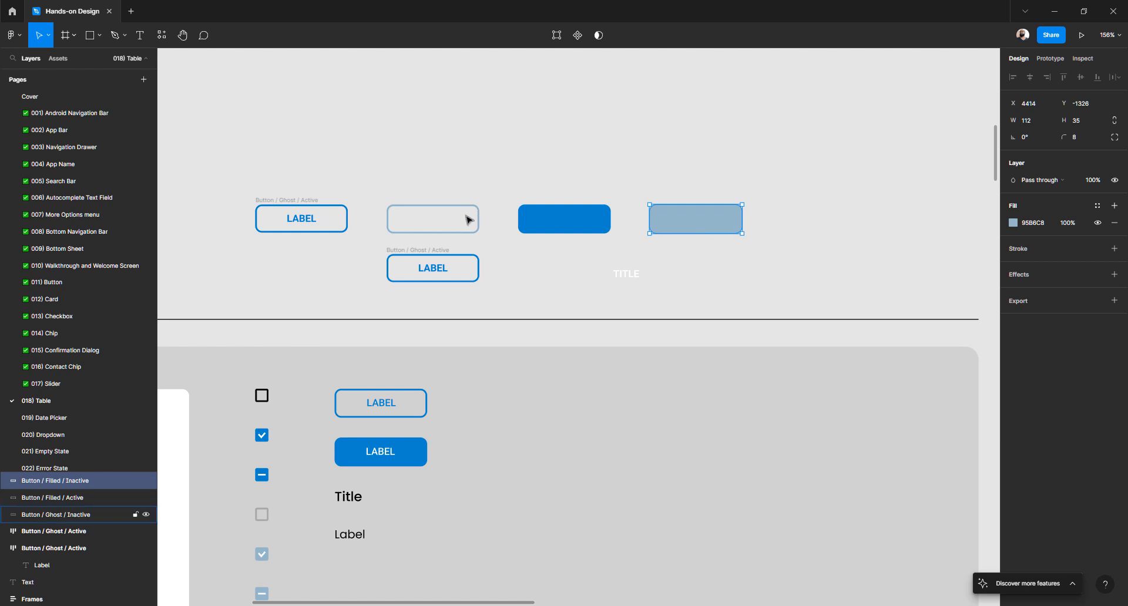
left_click(453, 234)
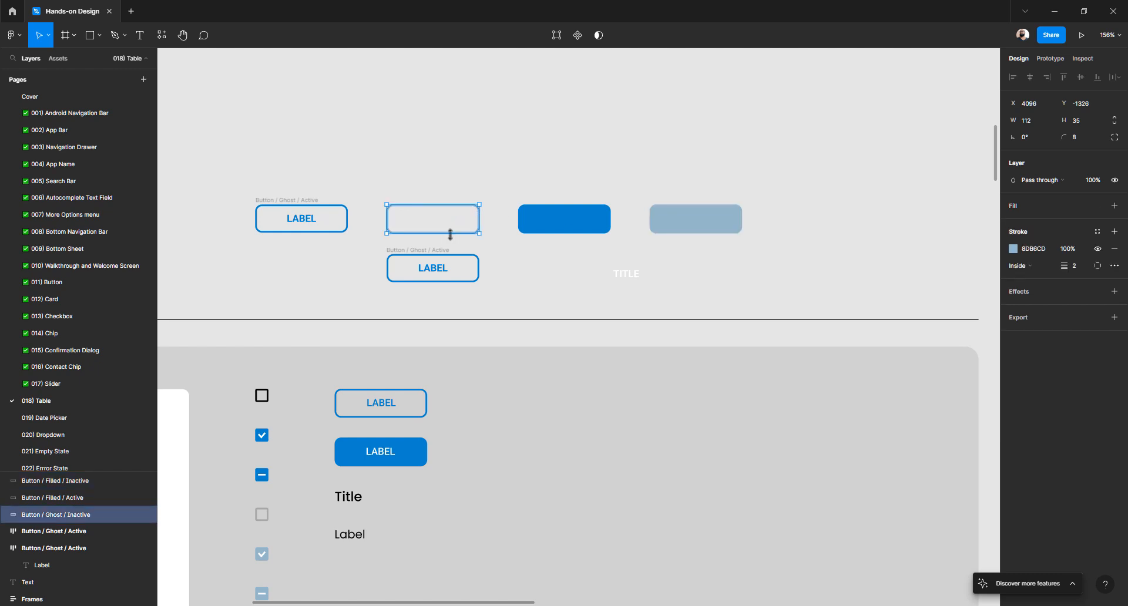
double_click(64, 514)
key("ctrl+c")
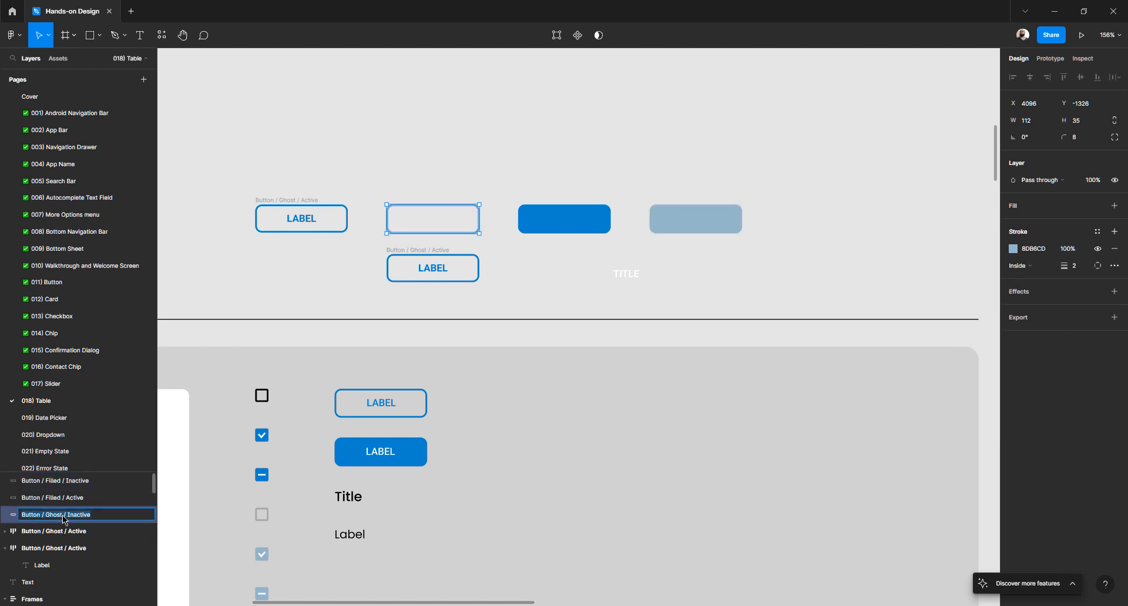
left_click(509, 265)
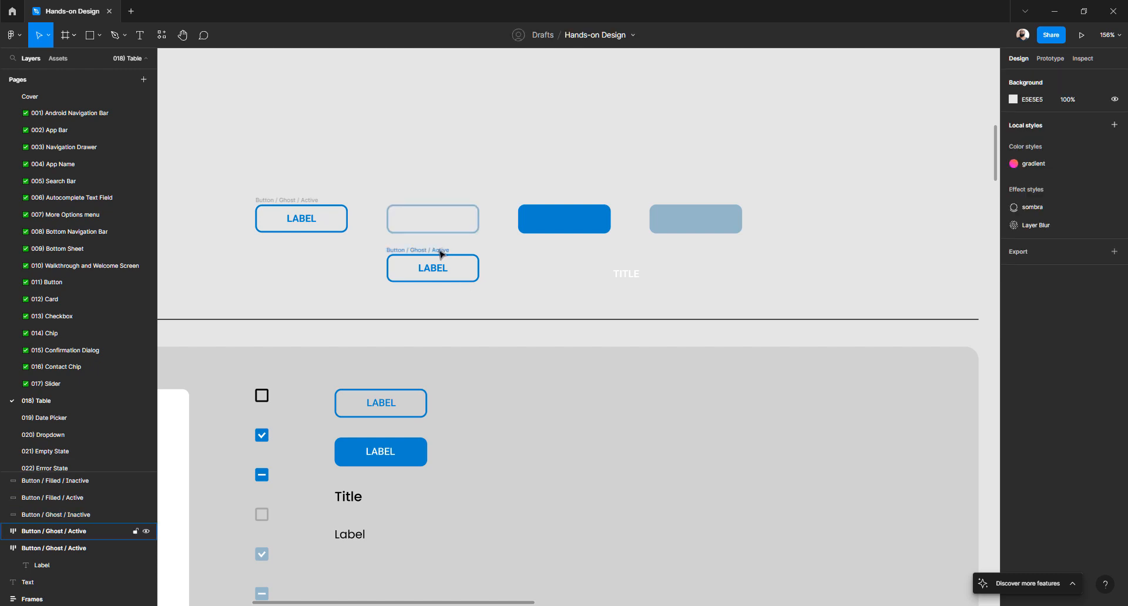
left_click(442, 253)
double_click(59, 532)
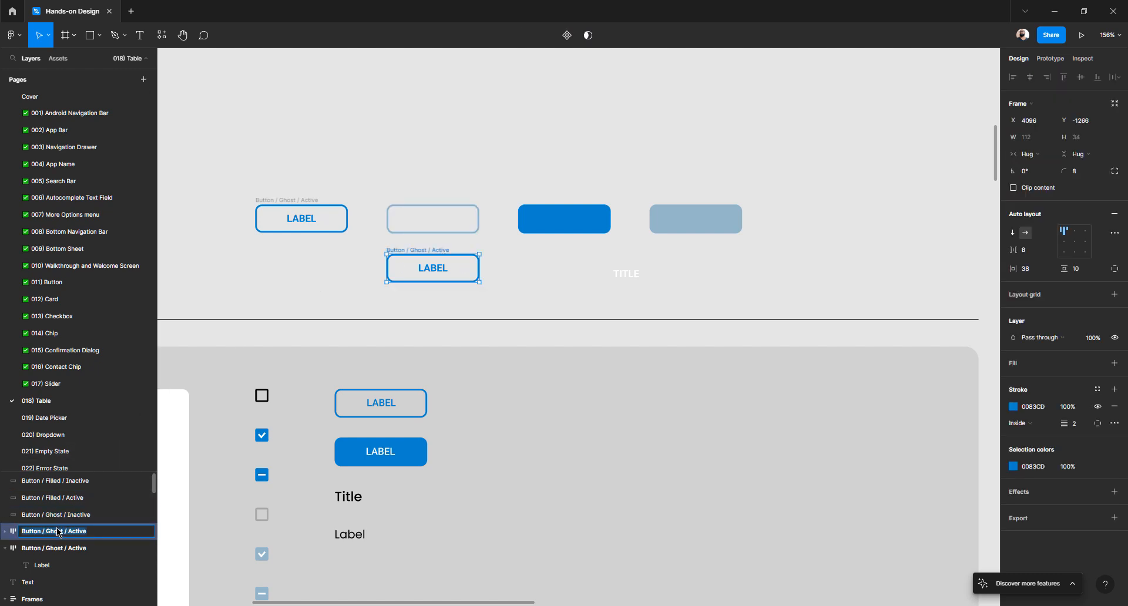
key("ctrl+v")
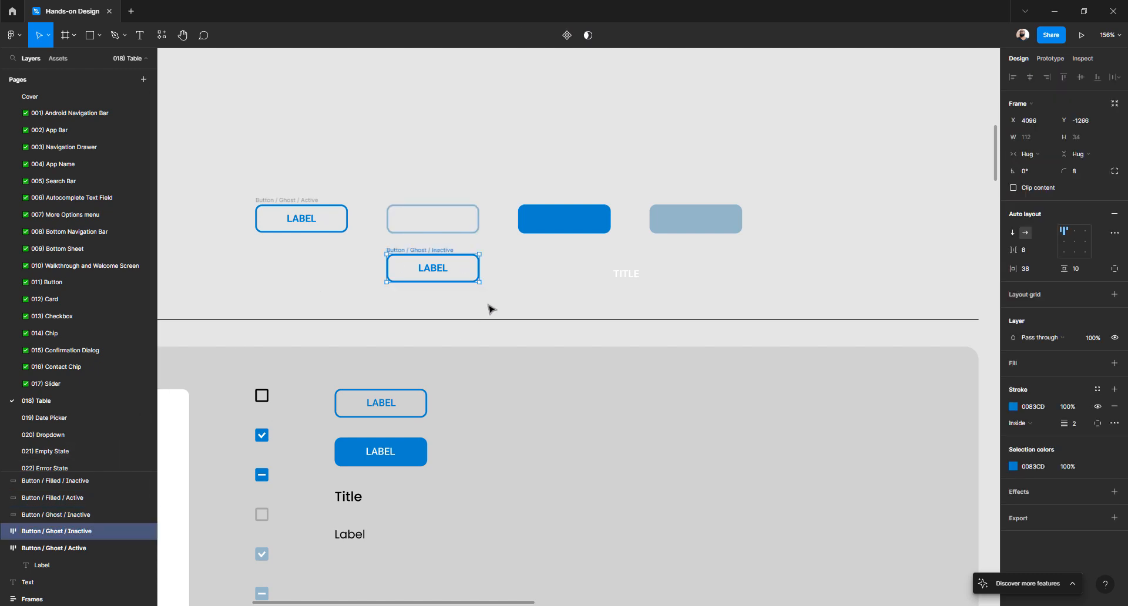
left_click(498, 297)
scroll(443, 254, "up", 5)
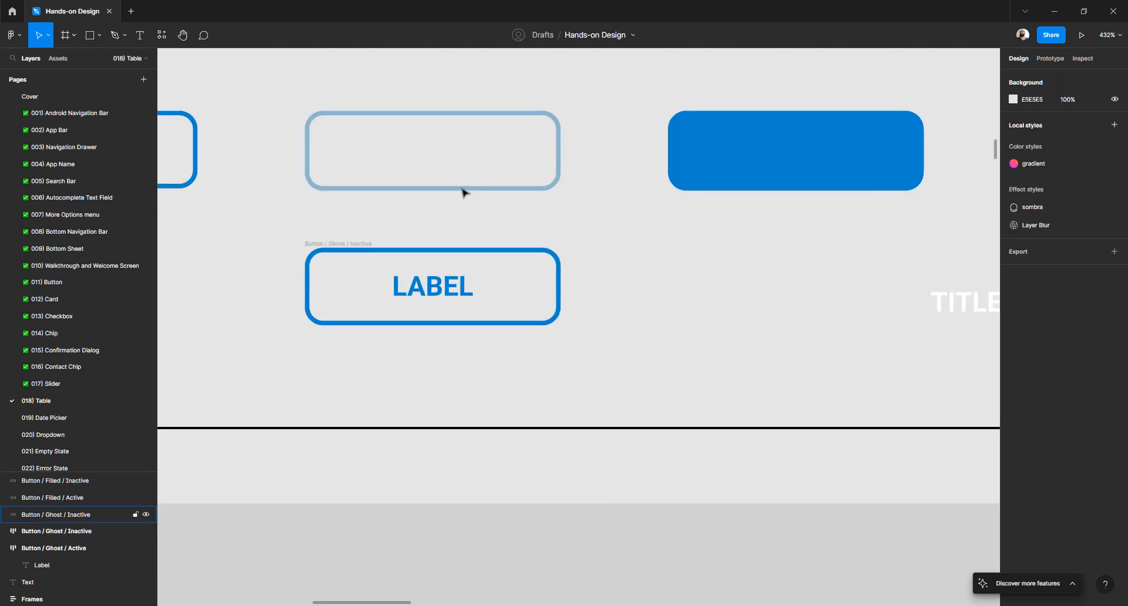
- Set the labelled Button / Ghost / Inactive frame's stroke to 8DB6CD by sampling the muted blue outline of the empty button above it
left_click(460, 188)
left_click(558, 287)
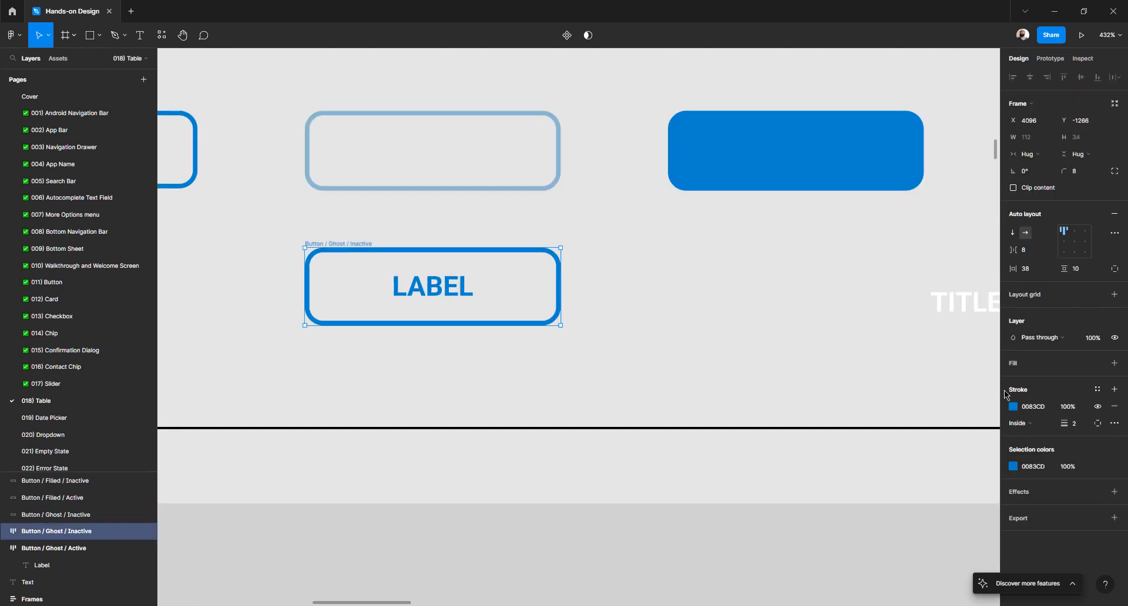
left_click(1013, 407)
left_click(893, 494)
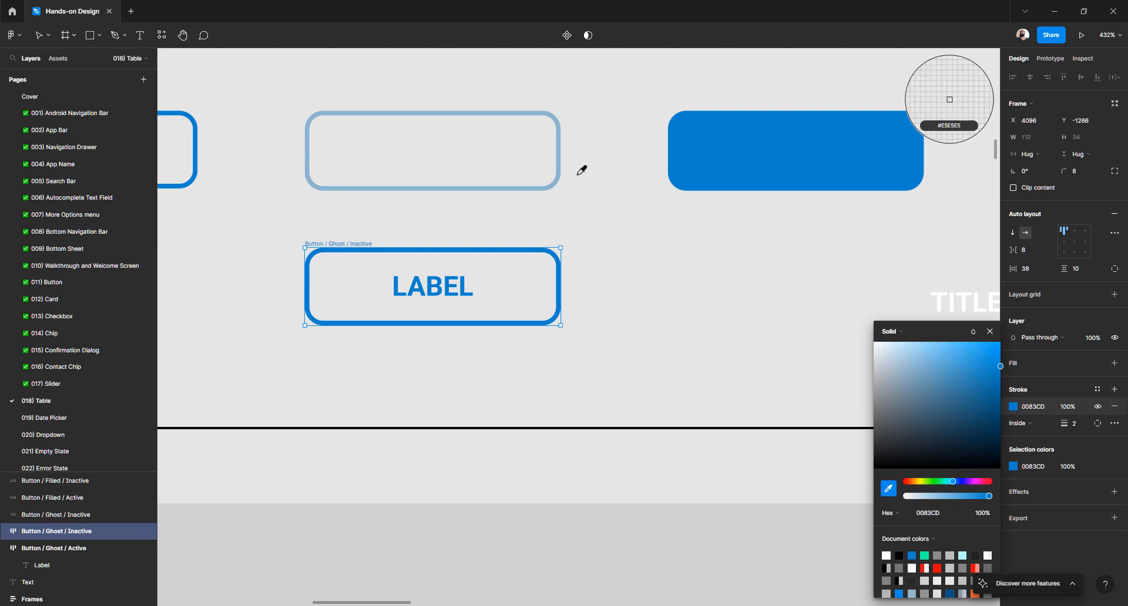
left_click(563, 162)
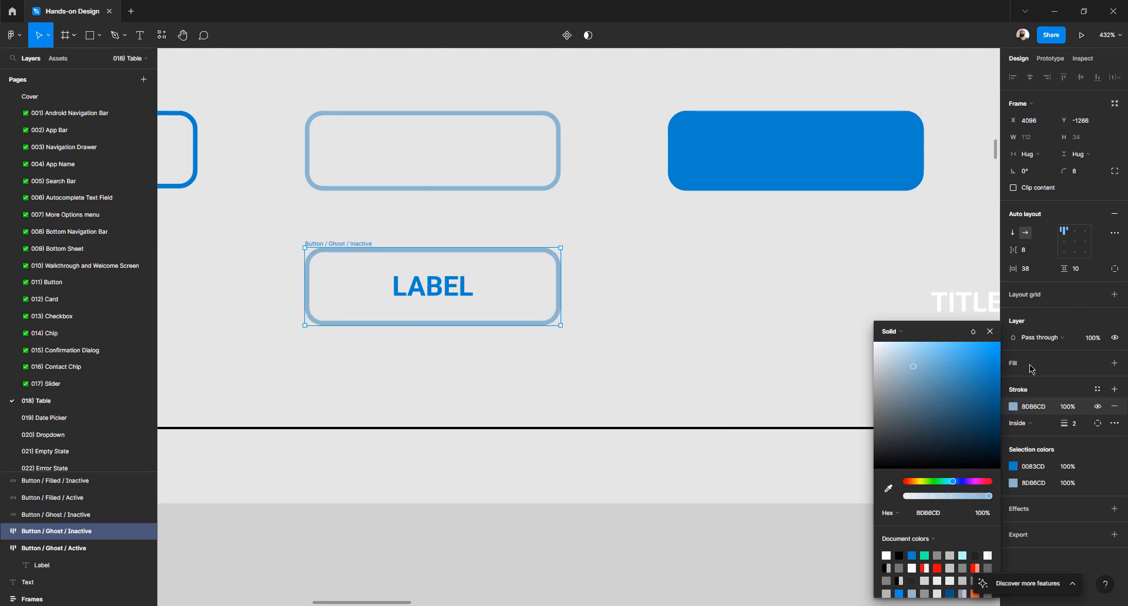
- Copy the stroke colour 8DB6CD and apply it as the fill of the Ghost / Inactive button's LABEL text
left_click(1033, 407)
key("Escape")
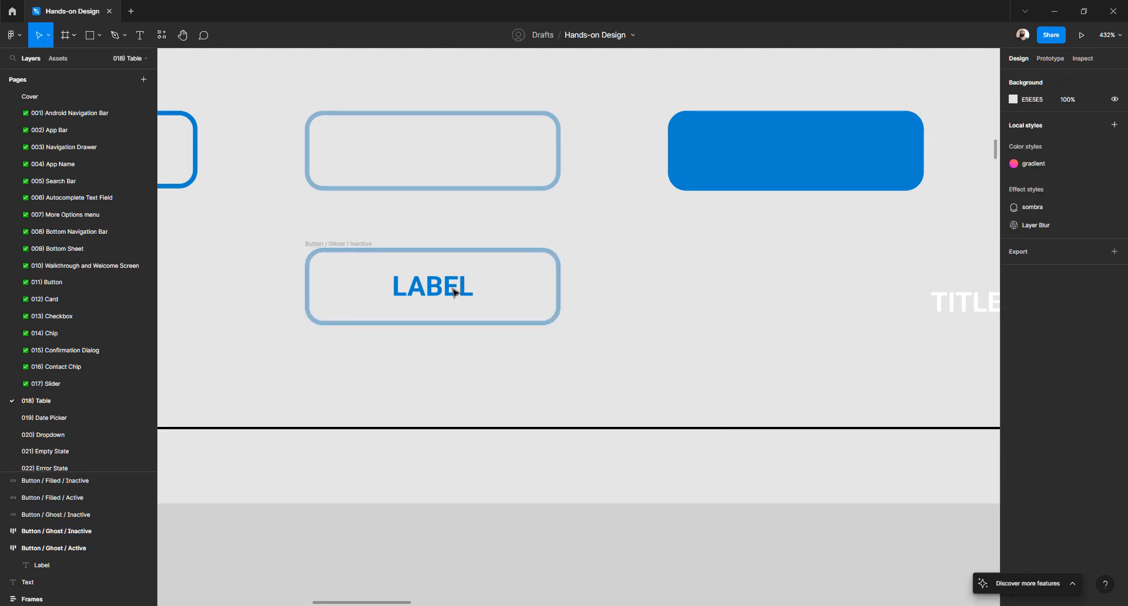
double_click(451, 292)
left_click(1036, 355)
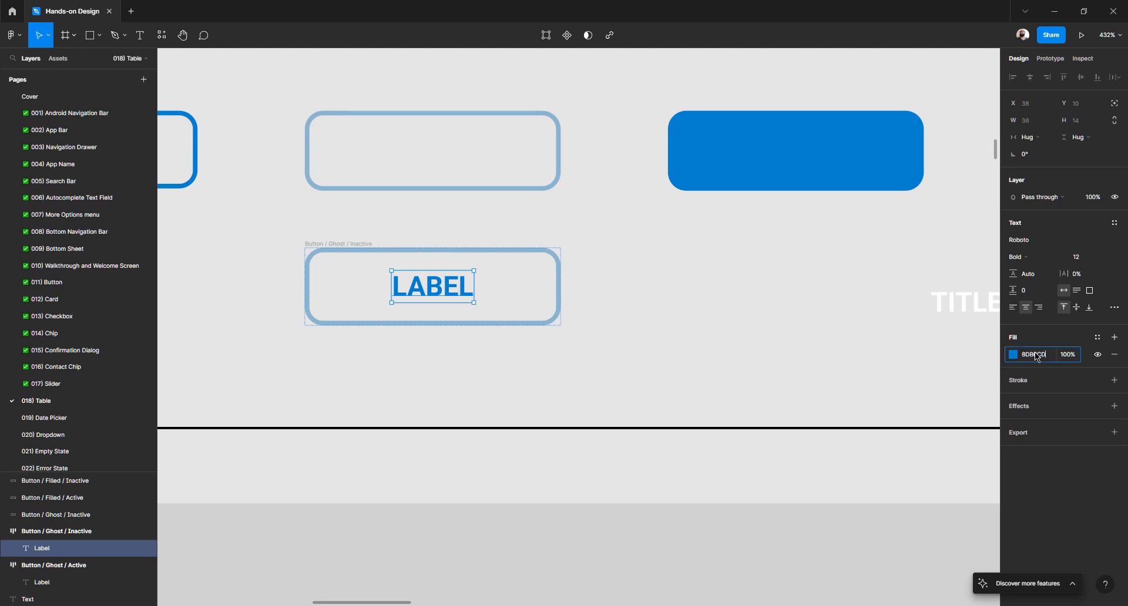
key("Return")
left_click(627, 305)
- Delete the old empty Button / Ghost / Inactive outline above the labelled inactive button
scroll(562, 300, "down", 4)
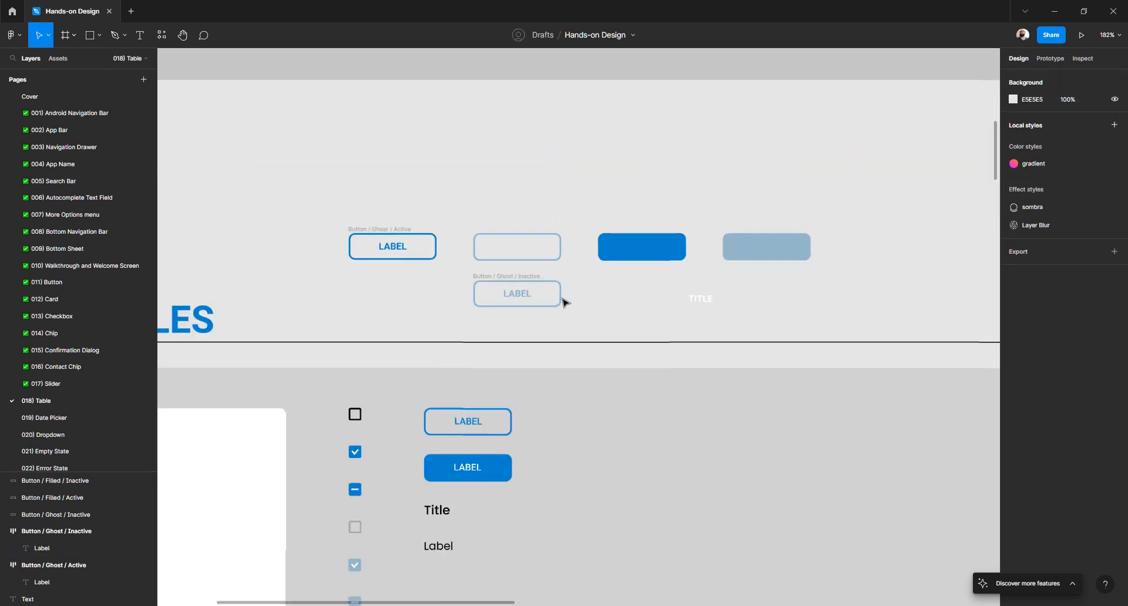
scroll(562, 301, "up", 2)
left_click(505, 238)
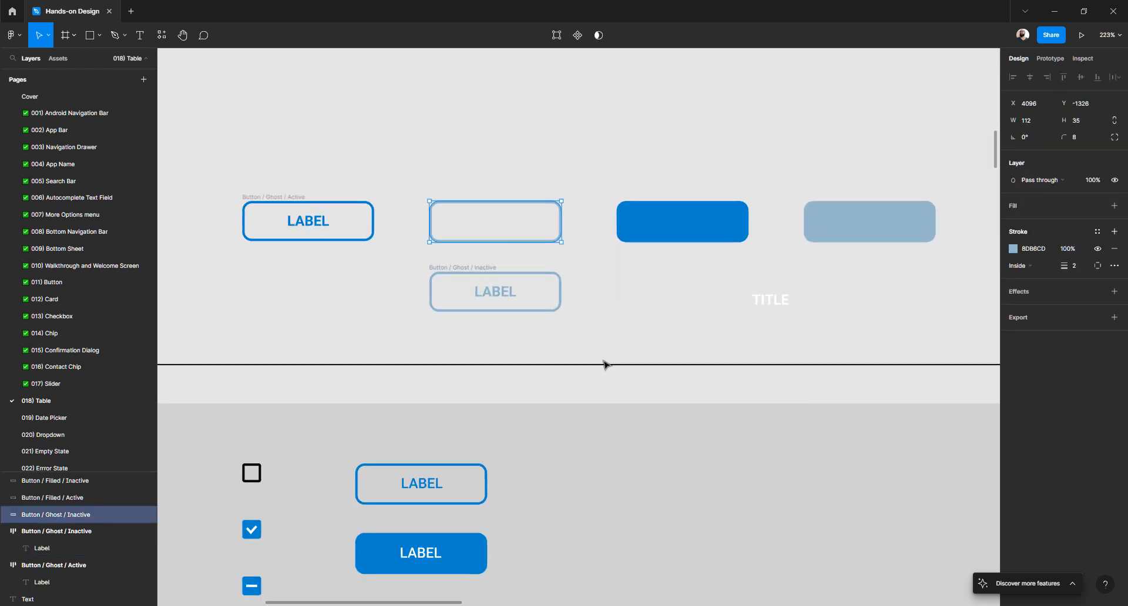
key("Escape")
- Move the labelled Ghost / Inactive button up into the button row beside the Ghost / Active button
scroll(455, 284, "down", 5)
scroll(463, 284, "down", 3)
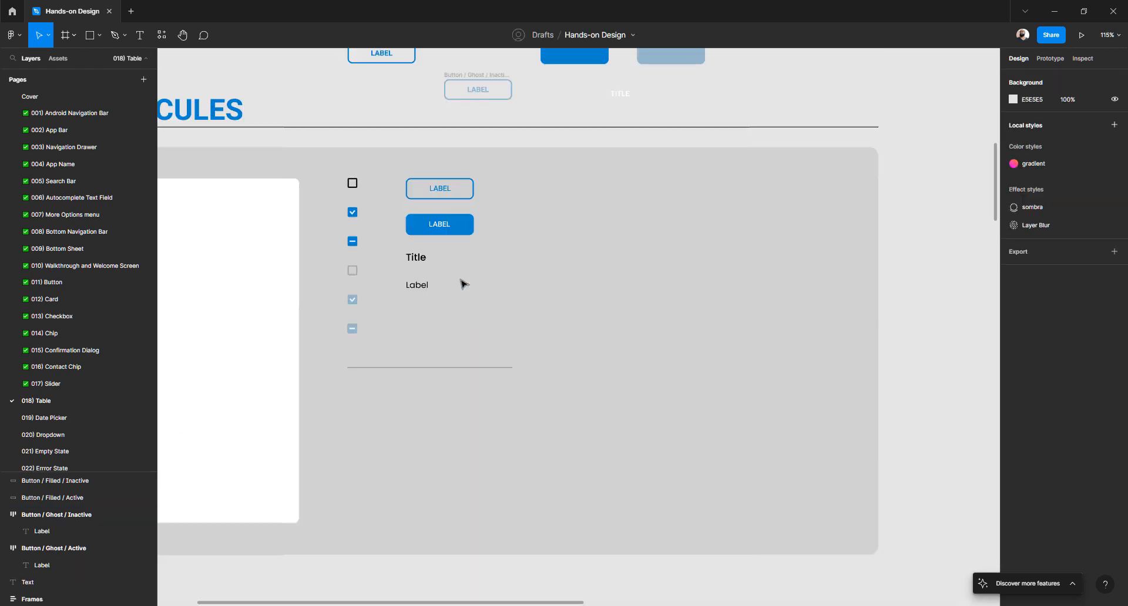
scroll(463, 284, "down", 4)
scroll(463, 284, "left", 3)
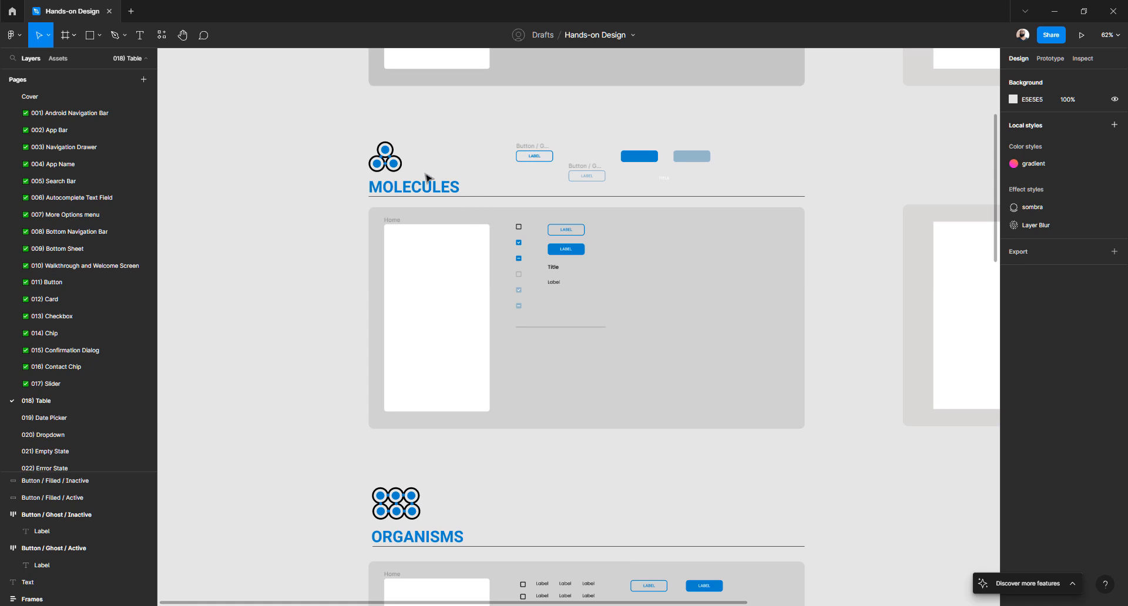
scroll(585, 169, "up", 4)
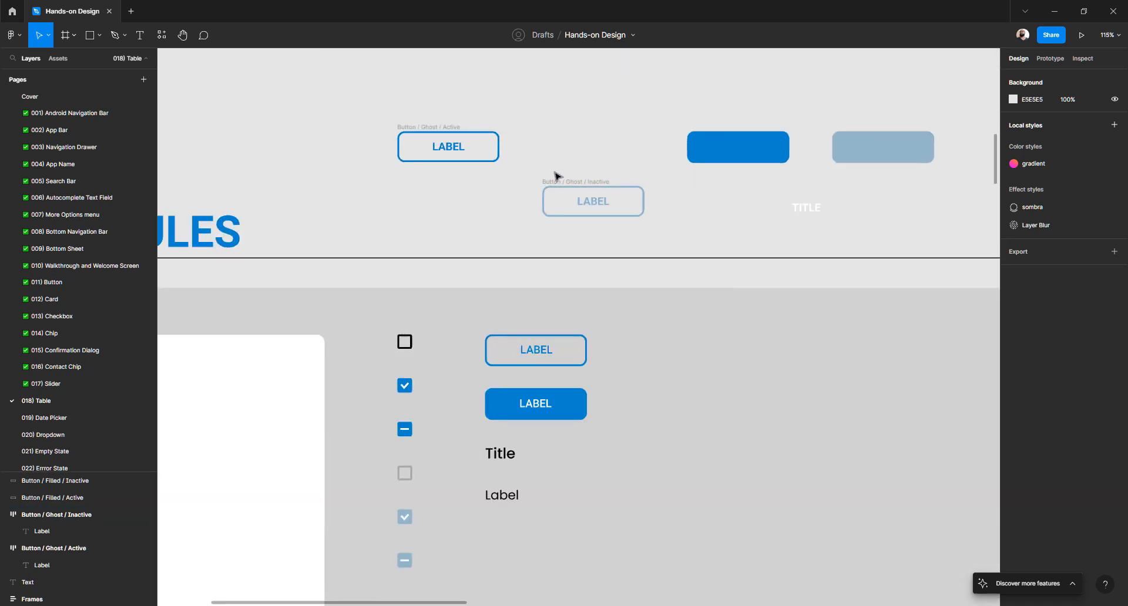
left_click_drag(555, 180, 541, 129)
scroll(567, 174, "right", 3)
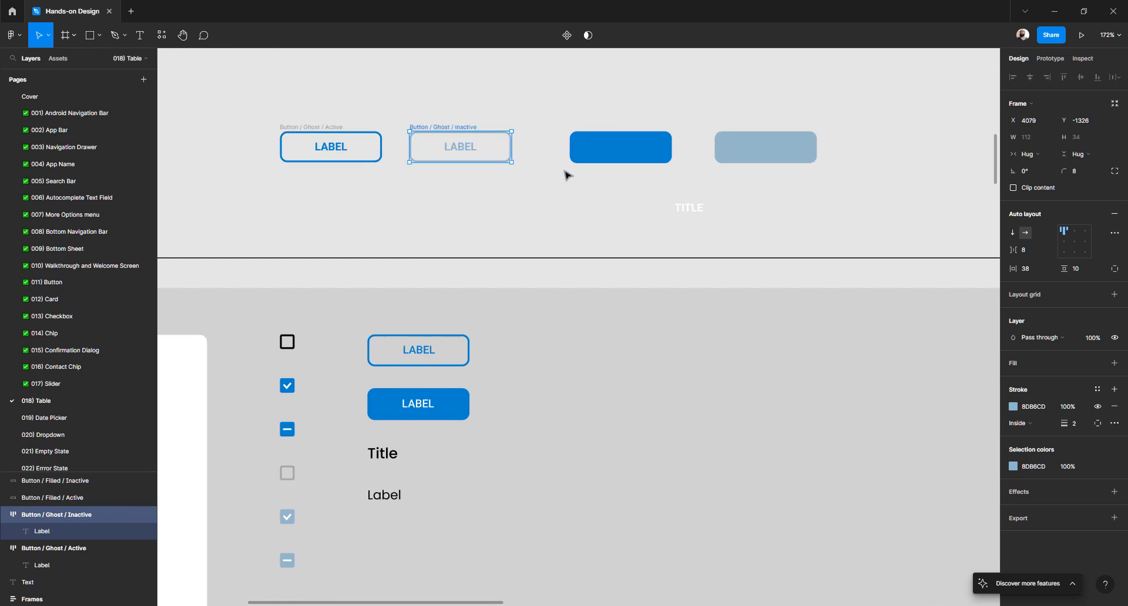
- Change the white TITLE text to LABEL and move it just beneath the solid blue Filled / Active rectangle
left_click(590, 147)
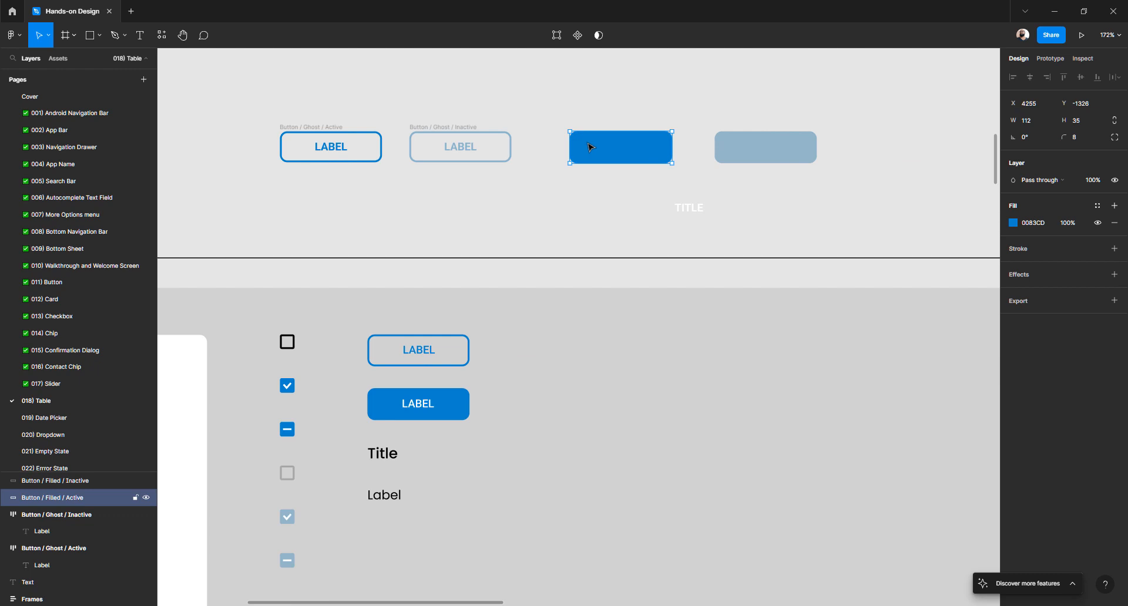
left_click(697, 209)
double_click(694, 212)
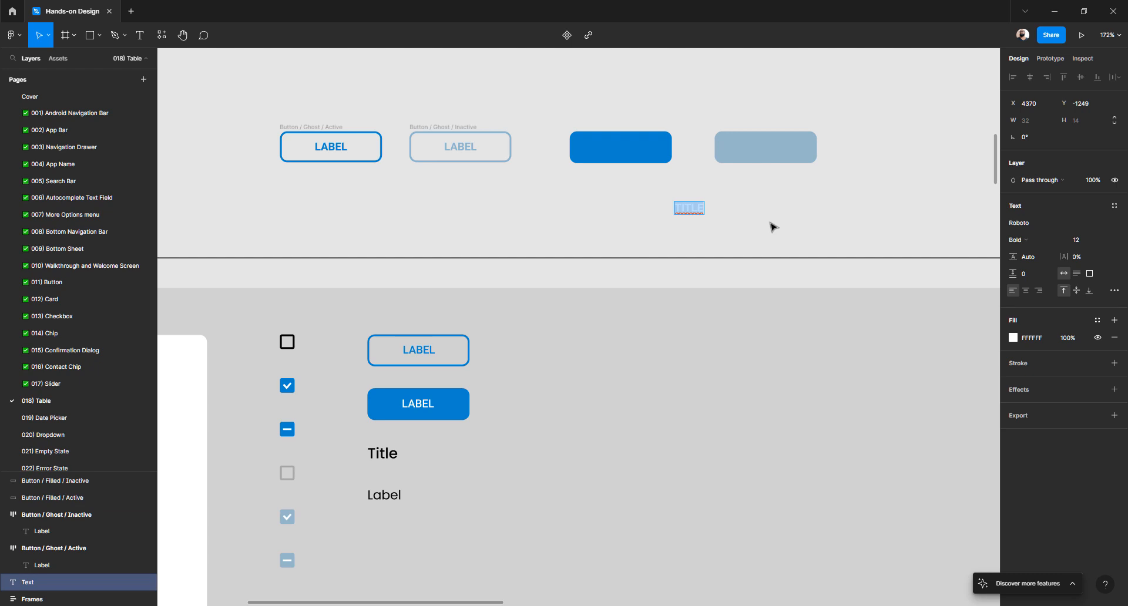
type("LAB")
key("Escape")
key("Escape")
left_click(696, 212)
left_click_drag(698, 216, 649, 186)
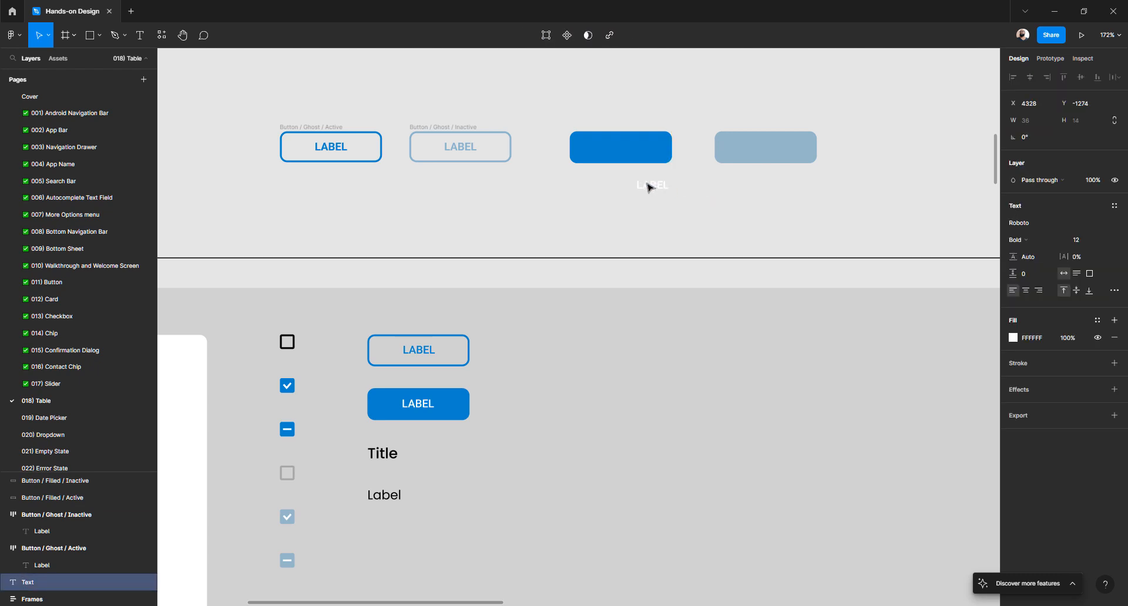
- Centre the white LABEL text and the solid blue rectangle on each other horizontally and vertically
left_click_drag(597, 88, 657, 232)
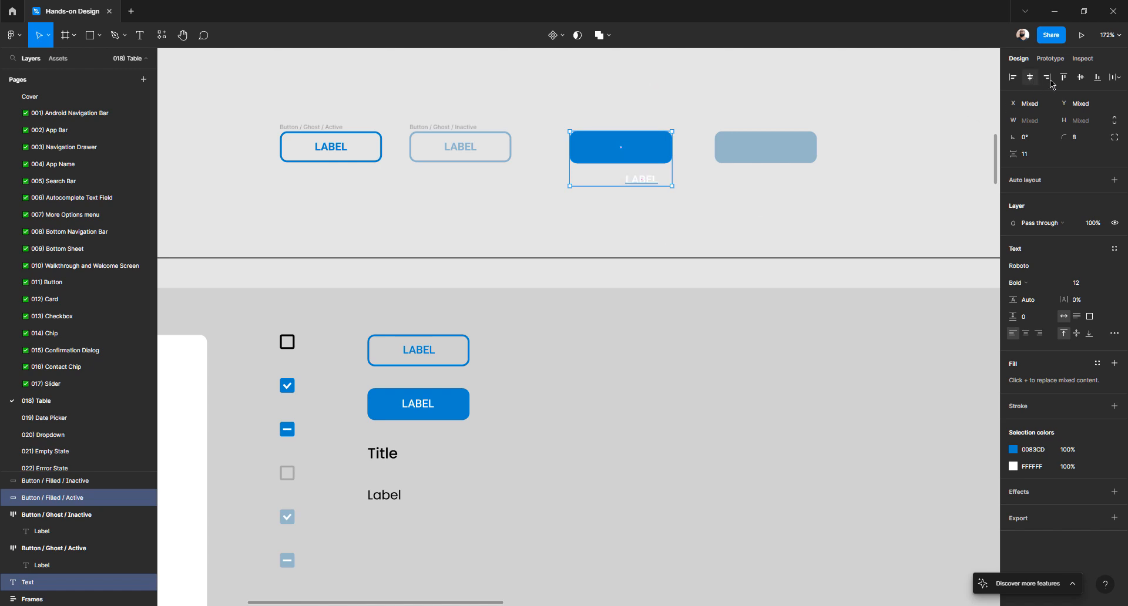
left_click(1029, 77)
left_click(1080, 76)
left_click(676, 209)
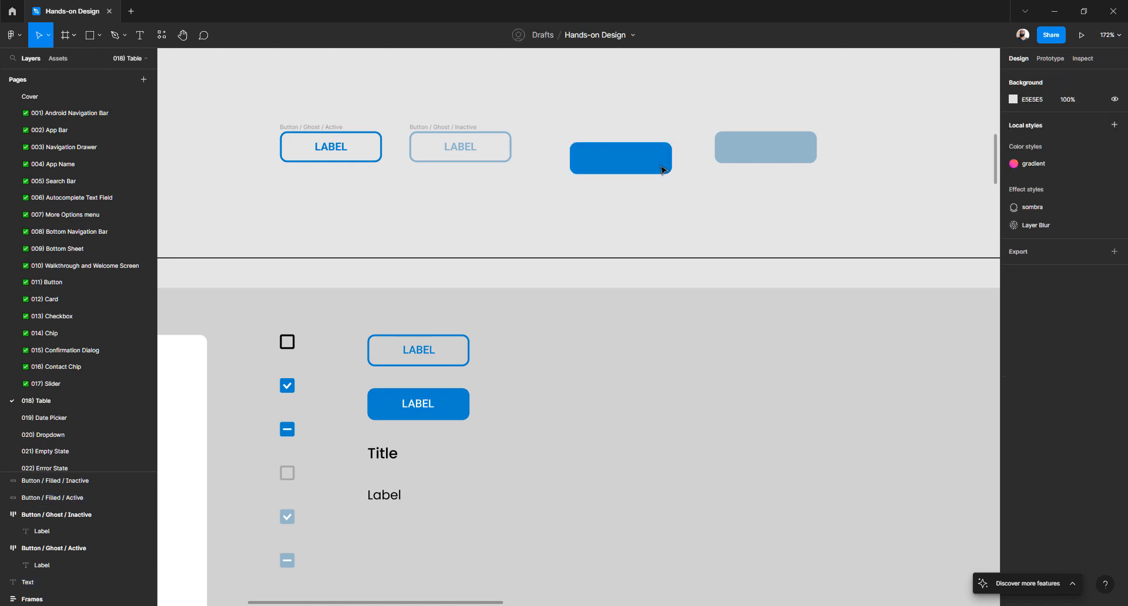
- Bring the white LABEL text in front of the solid blue rectangle and realign the two on their vertical centres
left_click(614, 163)
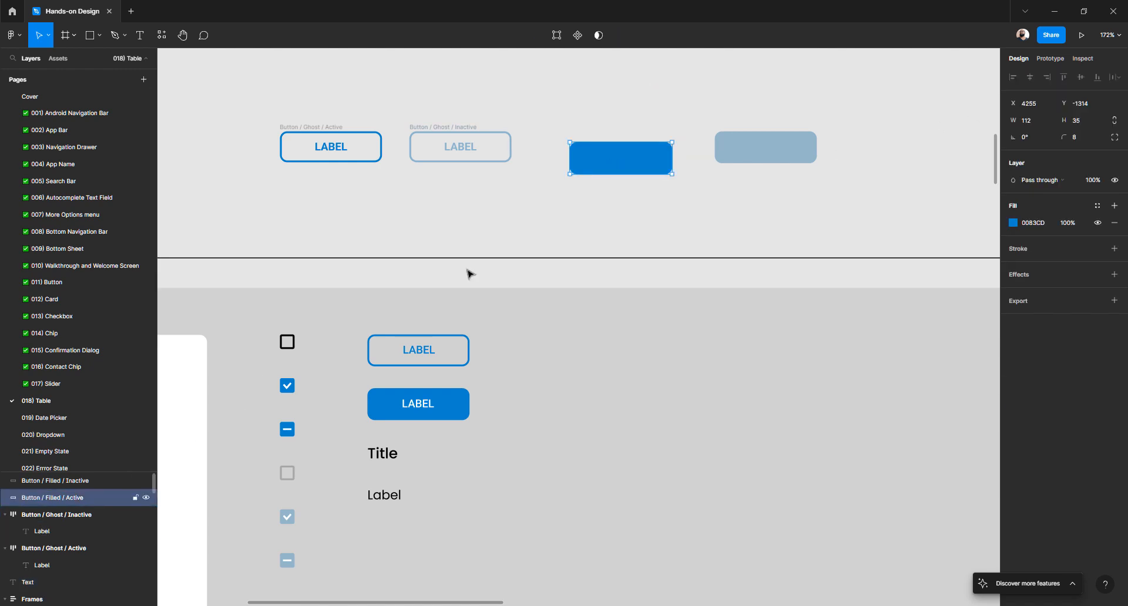
left_click_drag(587, 167, 600, 215)
left_click(615, 164)
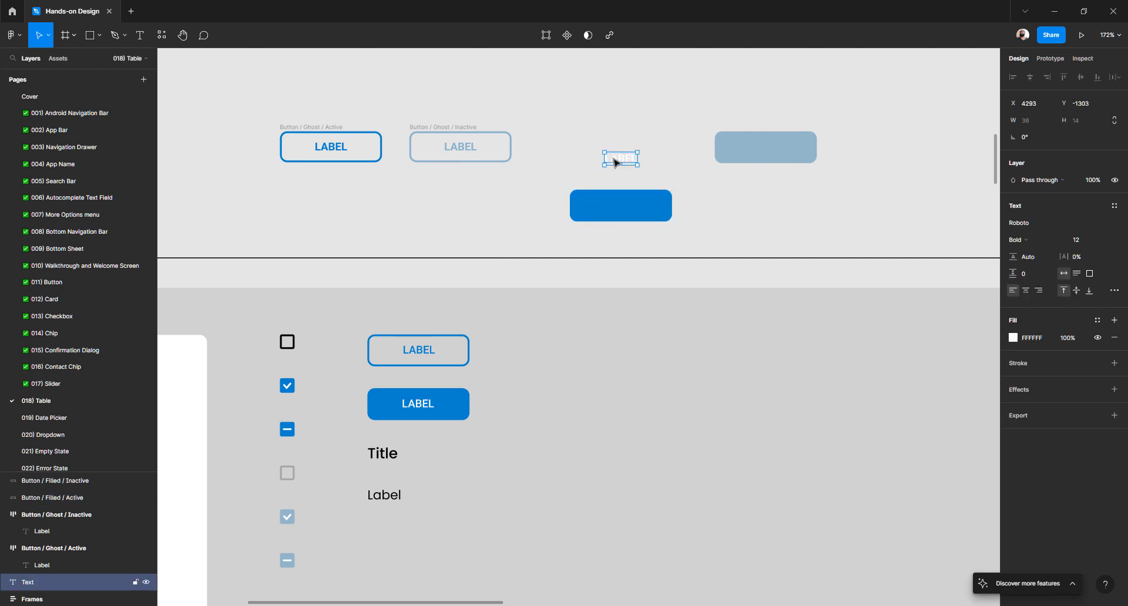
left_click(612, 209)
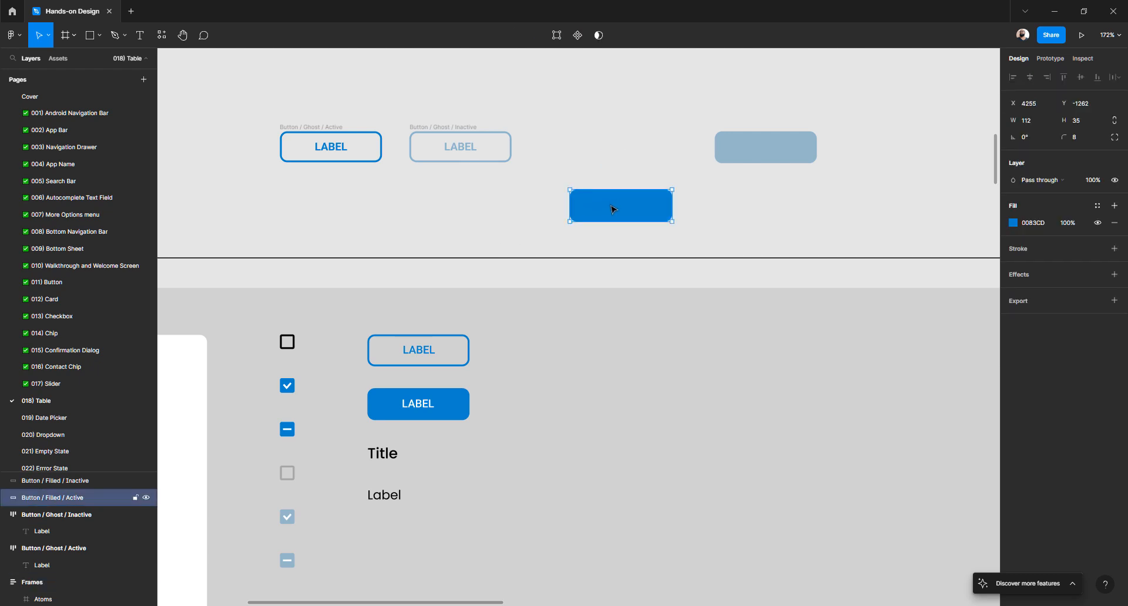
left_click_drag(592, 118, 688, 227)
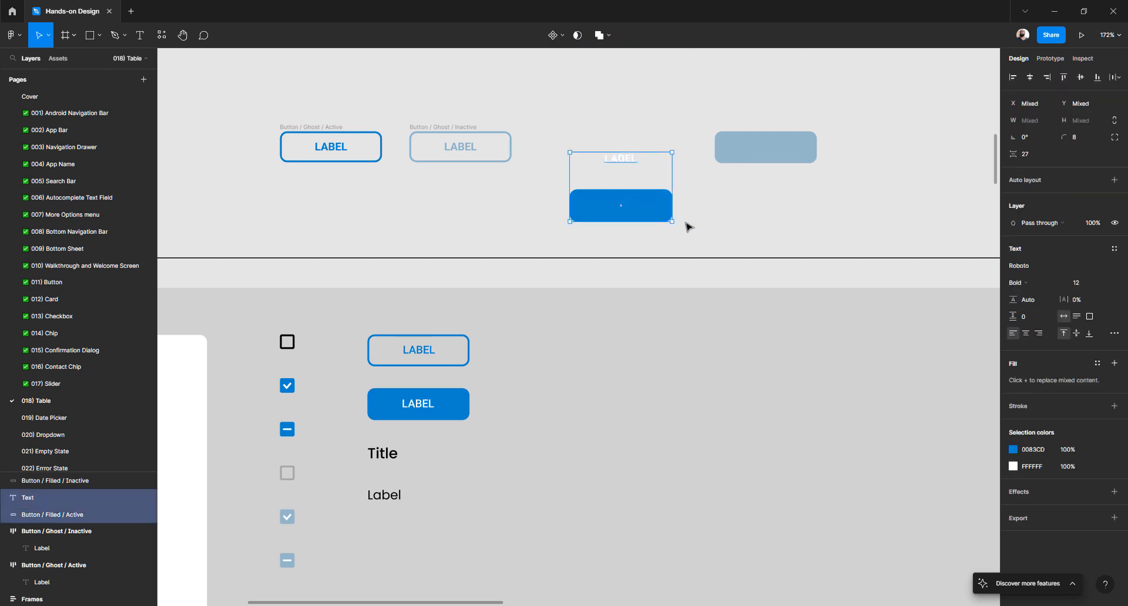
left_click(1079, 78)
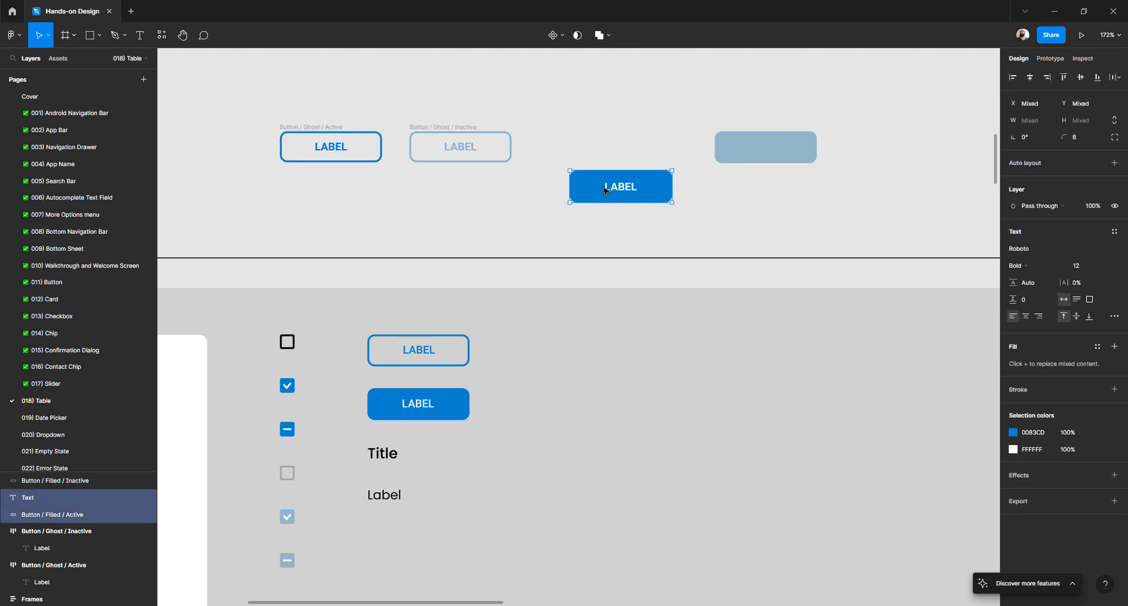
- Group the white LABEL text with the solid blue rectangle and name the group Button / Filled / Active
double_click(79, 516)
key("ctrl+c")
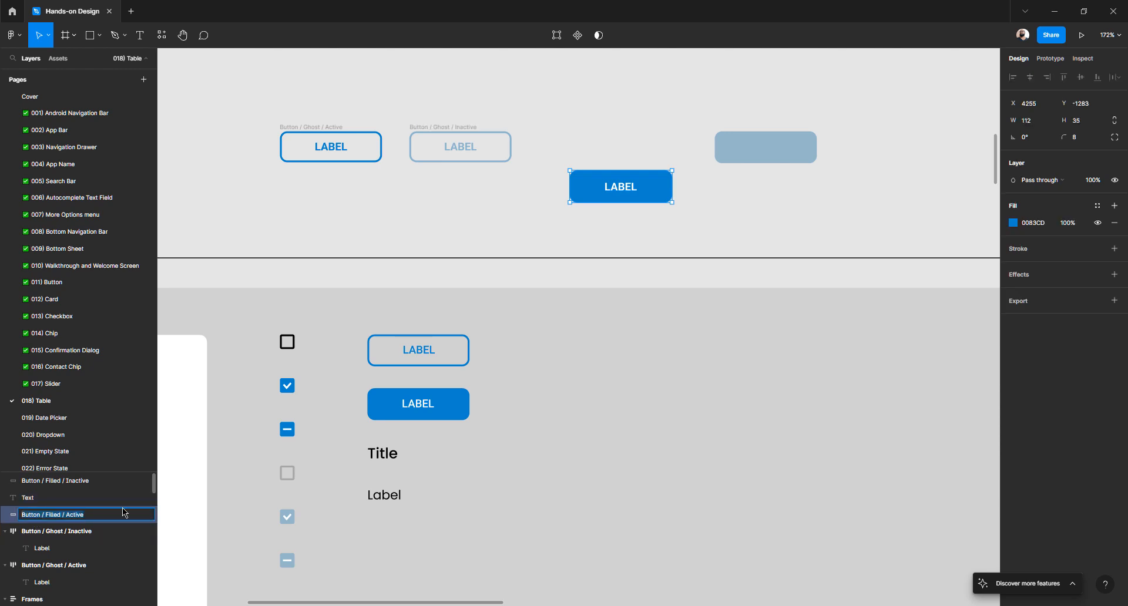
left_click_drag(605, 137, 648, 226)
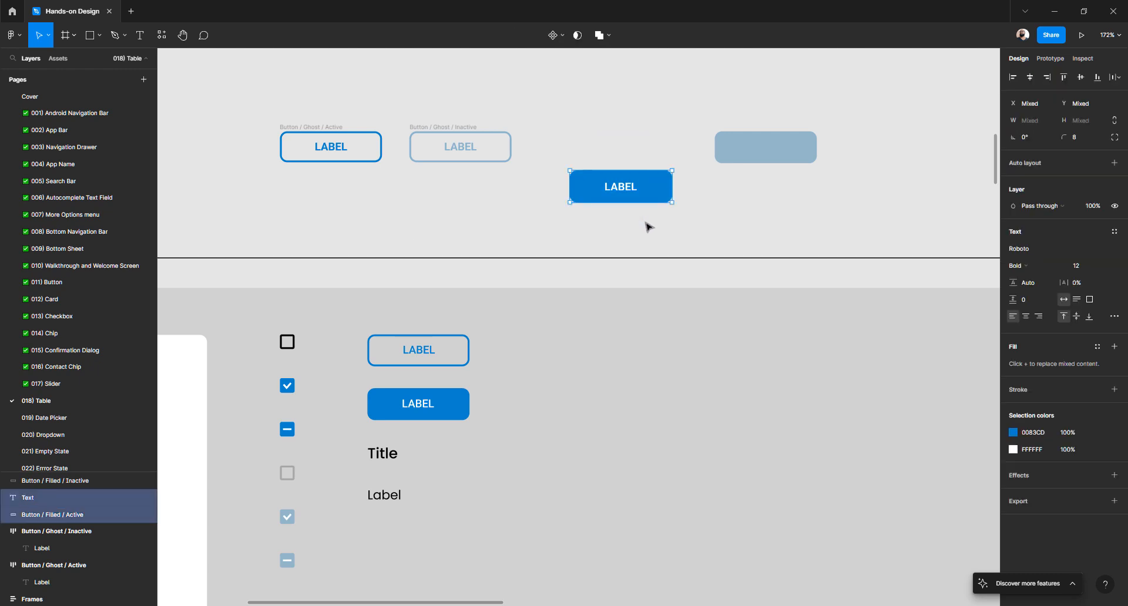
key("ctrl+g")
double_click(37, 498)
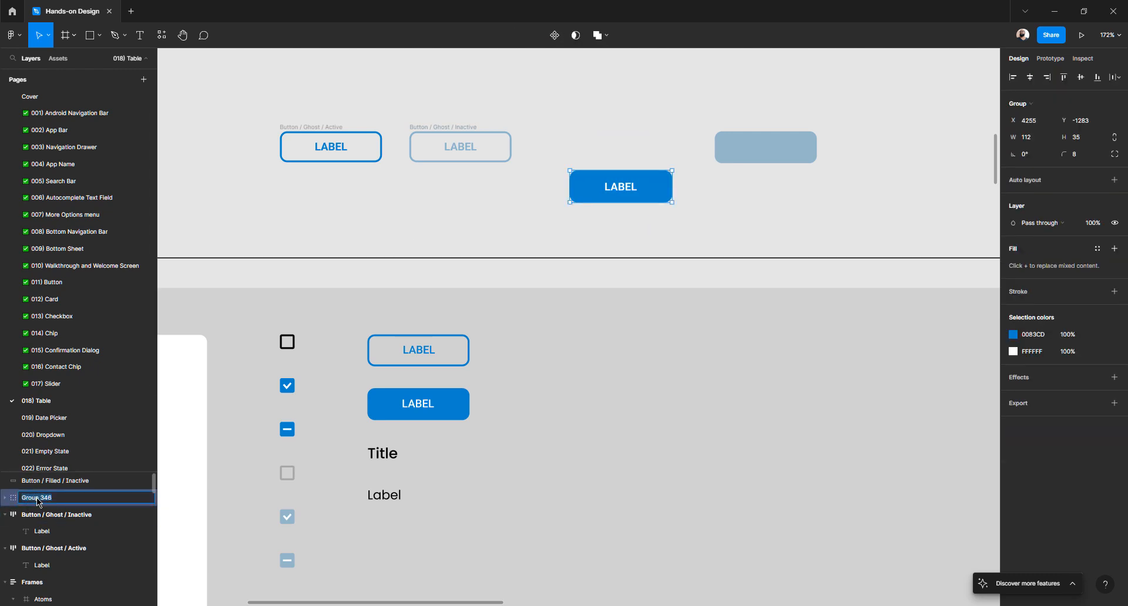
key("ctrl+v")
key("Return")
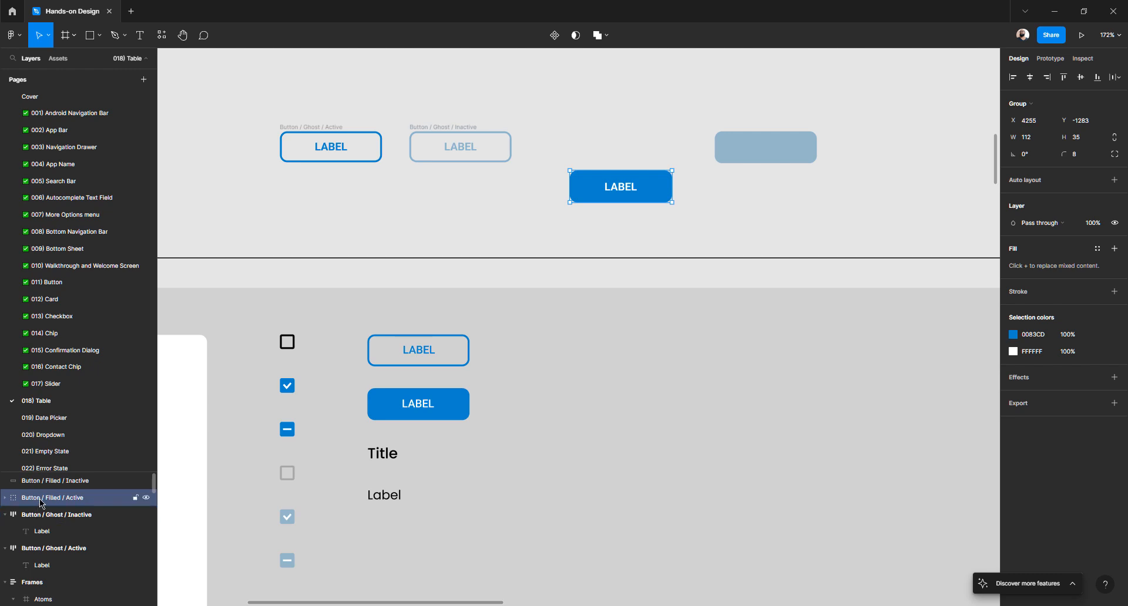
left_click(6, 498)
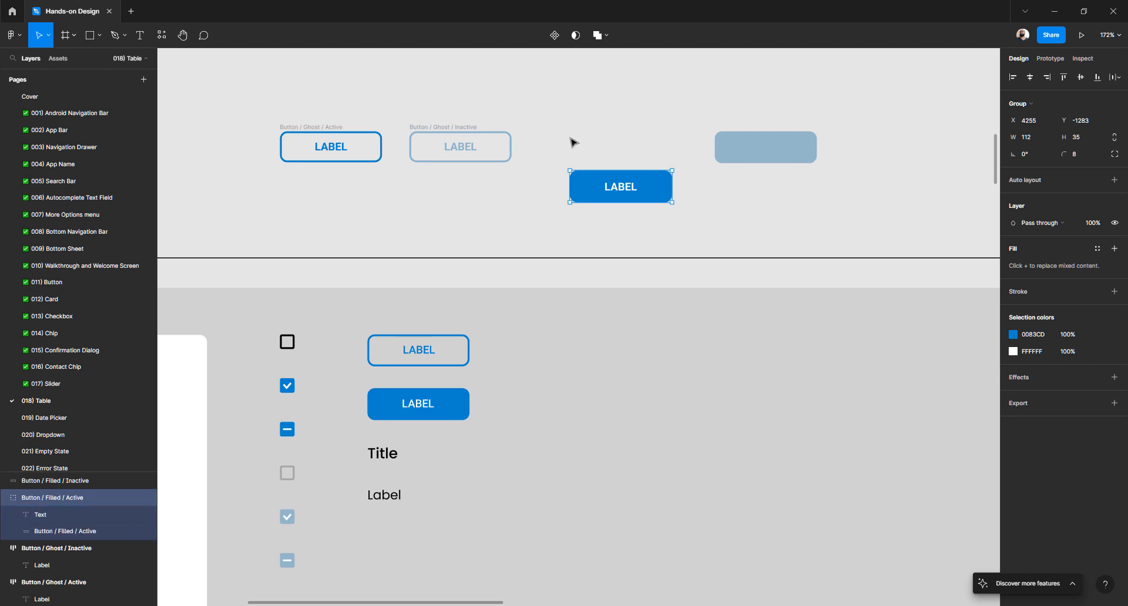
- Add auto layout to the Button / Filled / Active group and place it in the button row, 30 px after Ghost / Inactive
left_click(572, 147)
left_click(584, 190)
left_click(1114, 181)
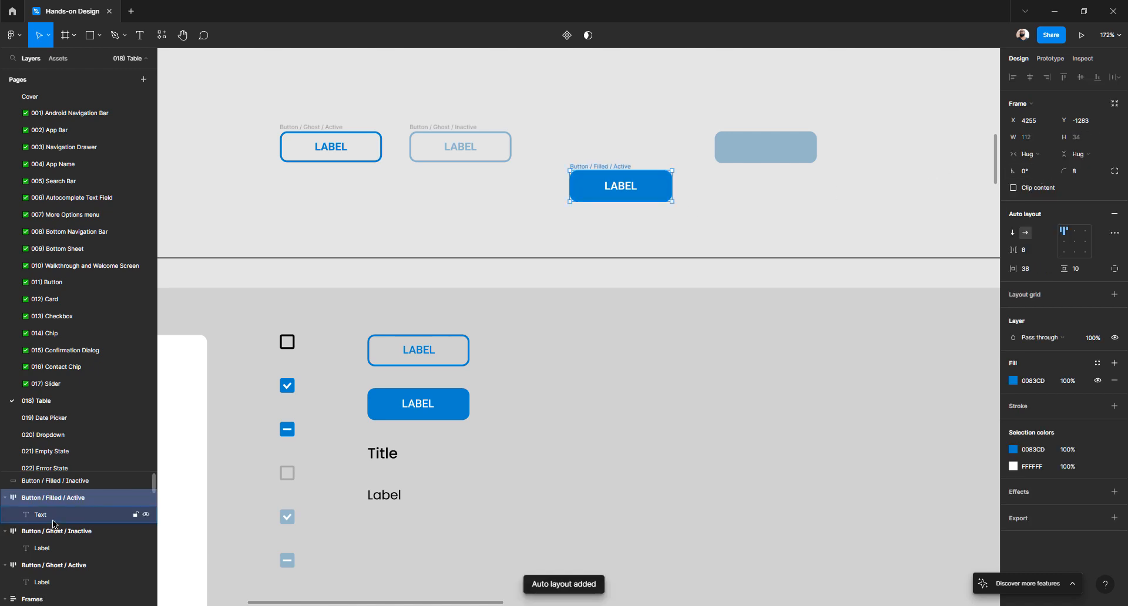
left_click_drag(577, 169, 545, 129)
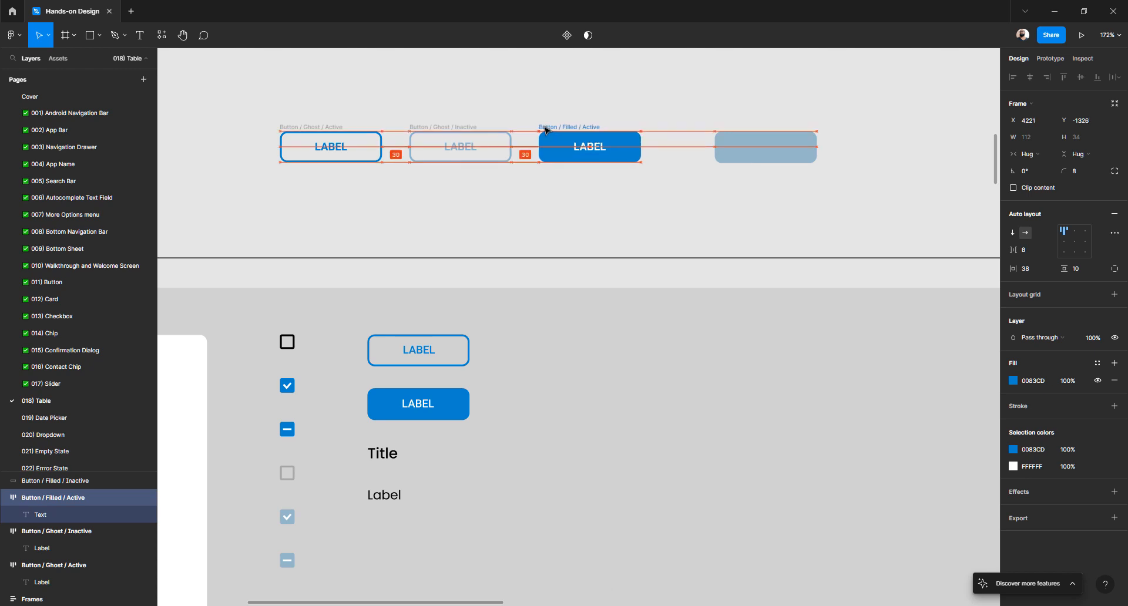
left_click(551, 192)
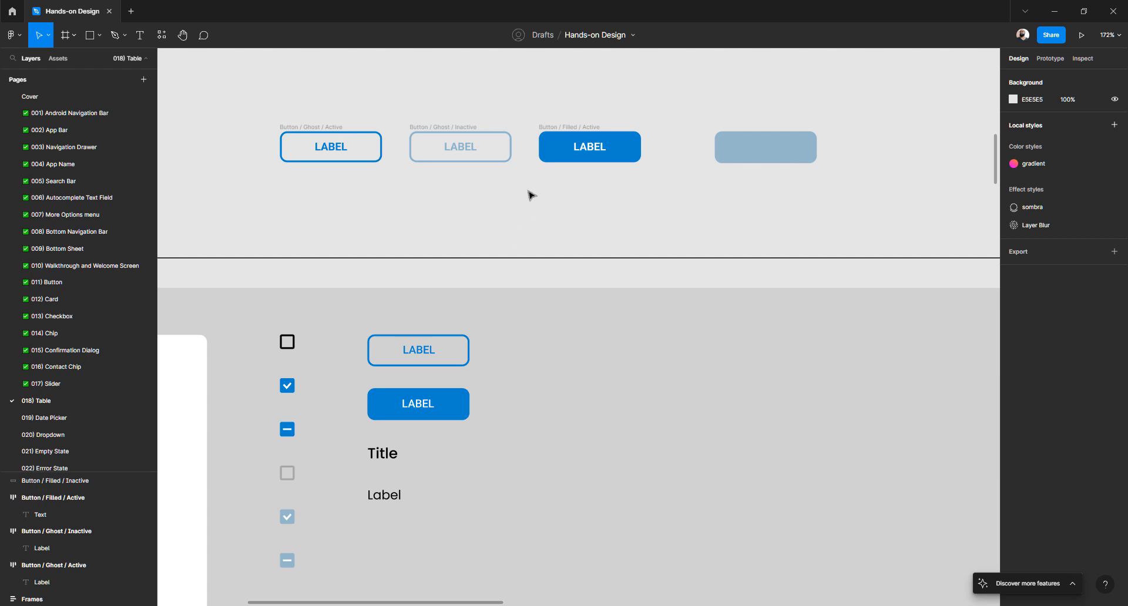
- Shift the empty muted blue rectangle farther right and place a duplicate of the Filled / Active button in the gap before it
scroll(530, 195, "right", 3)
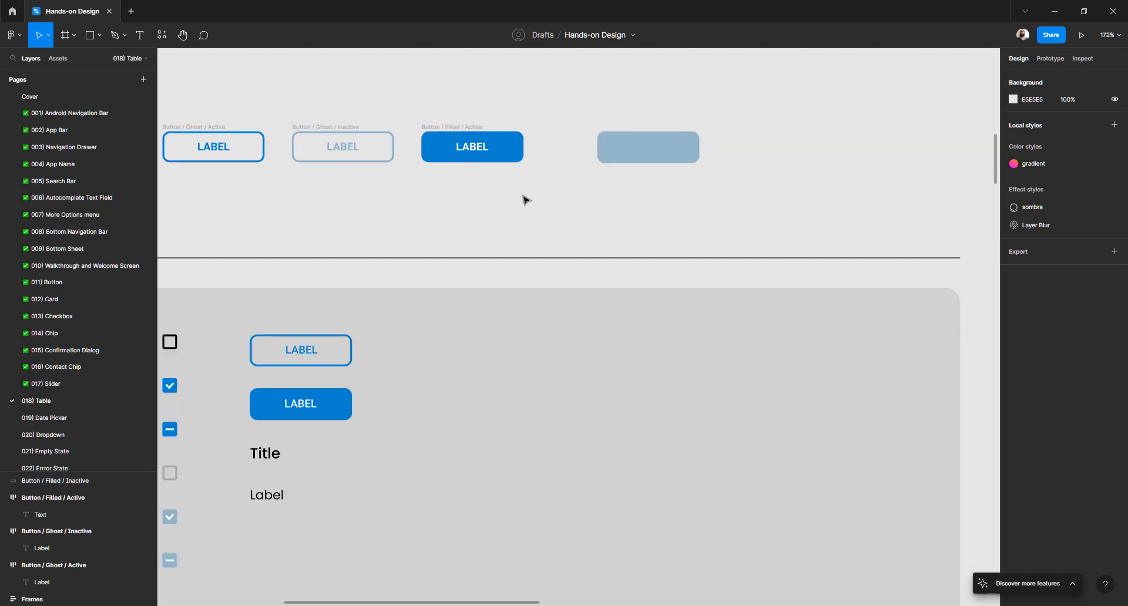
left_click(615, 148)
left_click_drag(615, 149, 727, 146)
left_click(440, 131)
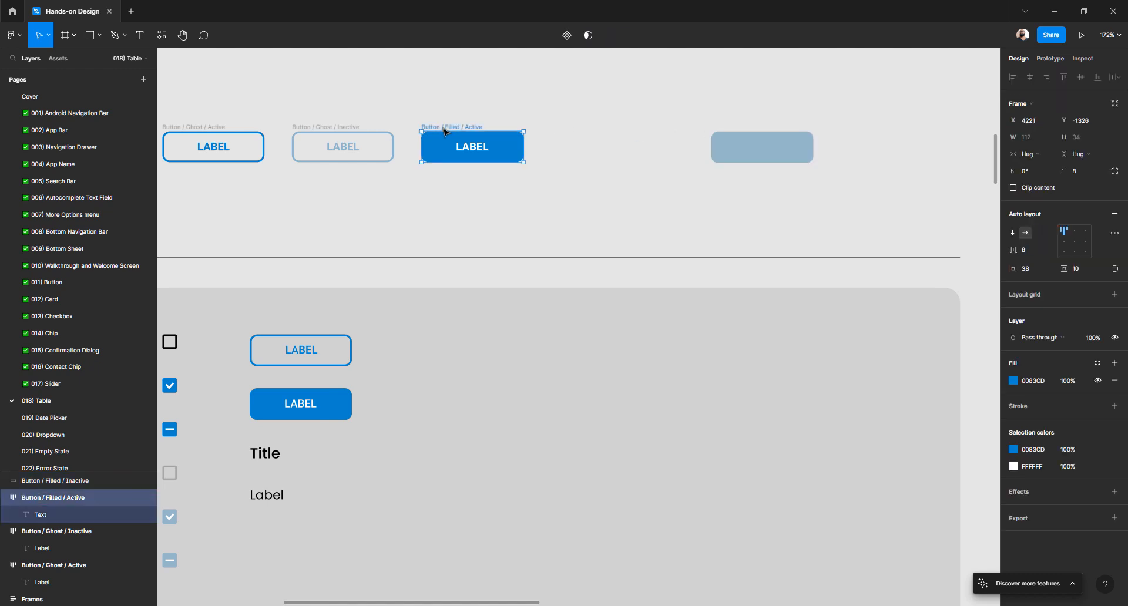
left_click_drag(438, 131, 536, 130)
left_click_drag(561, 128, 565, 129)
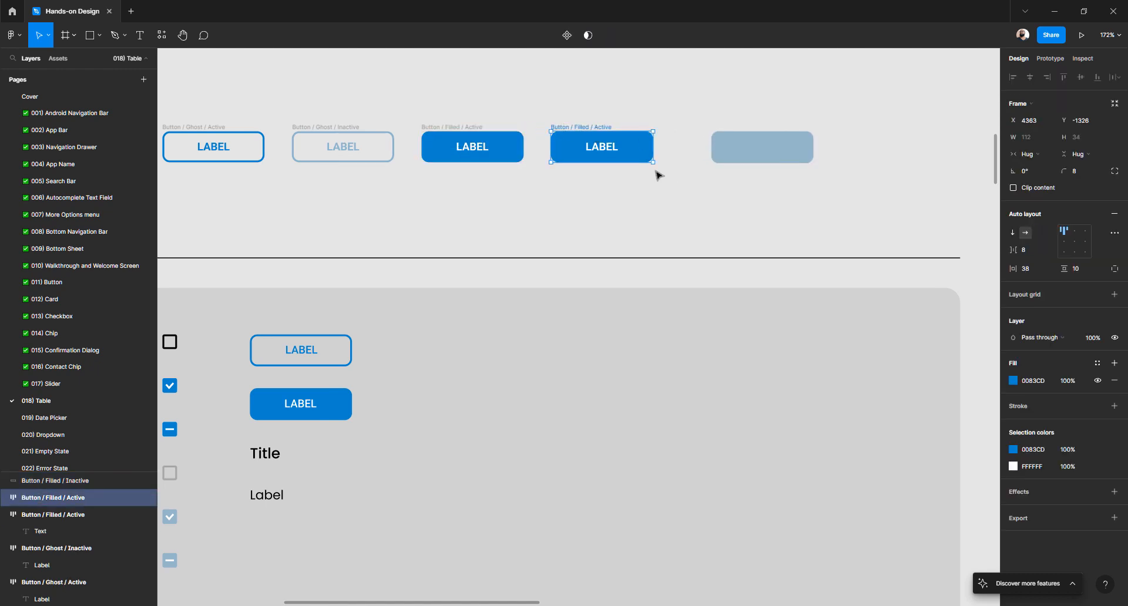
- Rename the duplicated filled button with the muted rectangle's layer name, Button / Filled / Inactive
left_click(752, 160)
double_click(97, 486)
key("ctrl+c")
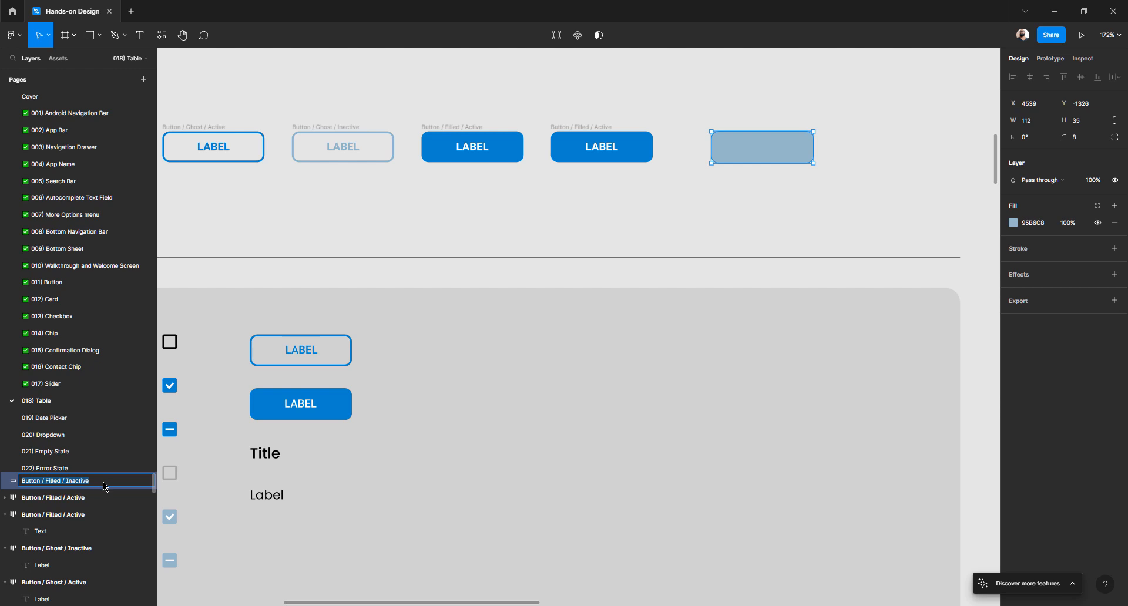
left_click(561, 127)
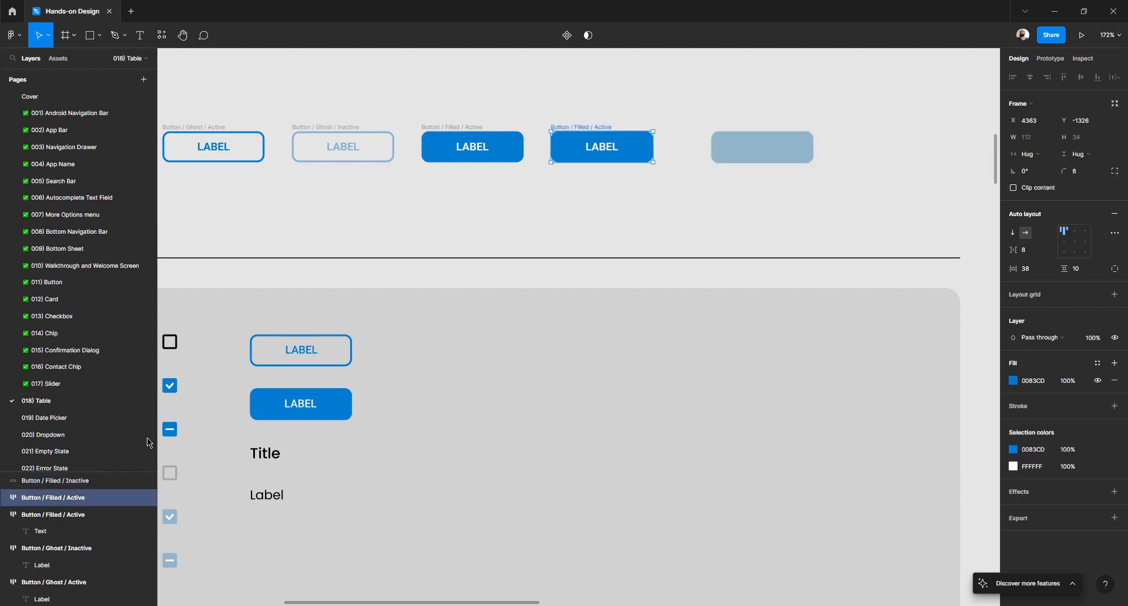
double_click(69, 499)
key("ctrl+v")
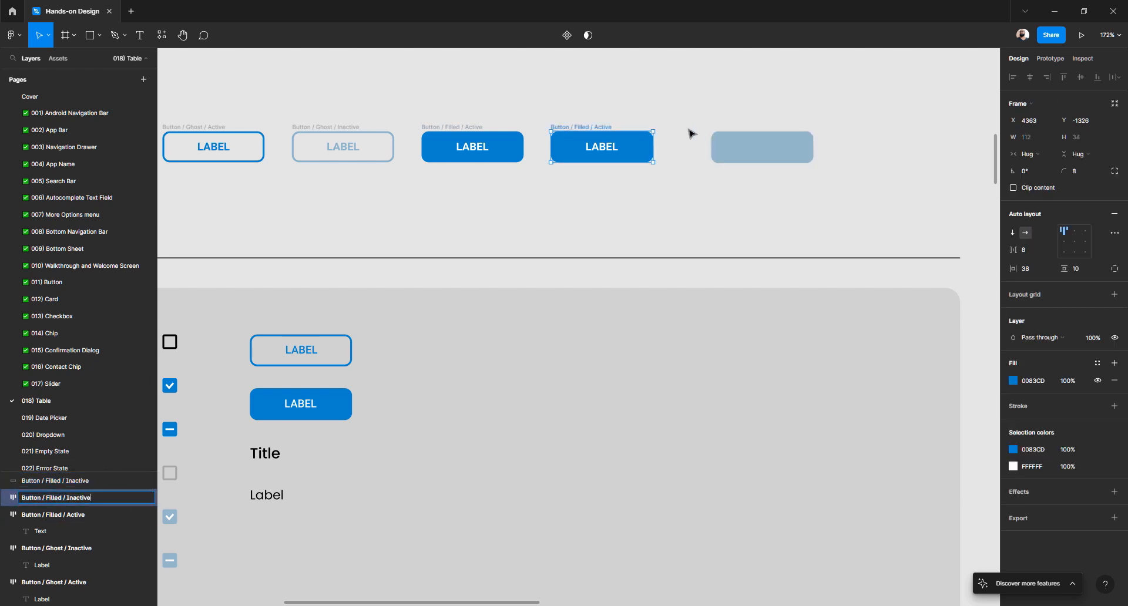
- Fill the Button / Filled / Inactive button with the muted blue sampled from the empty rectangle, and delete that rectangle
left_click(726, 150)
left_click(642, 144)
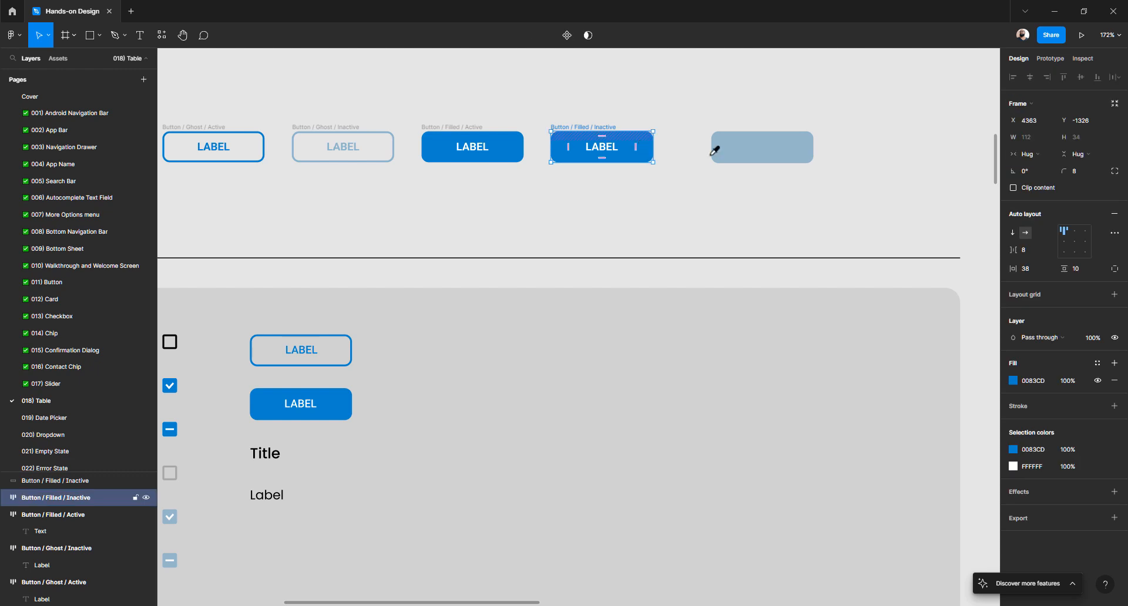
key("i")
left_click(771, 152)
left_click(680, 216)
left_click(739, 151)
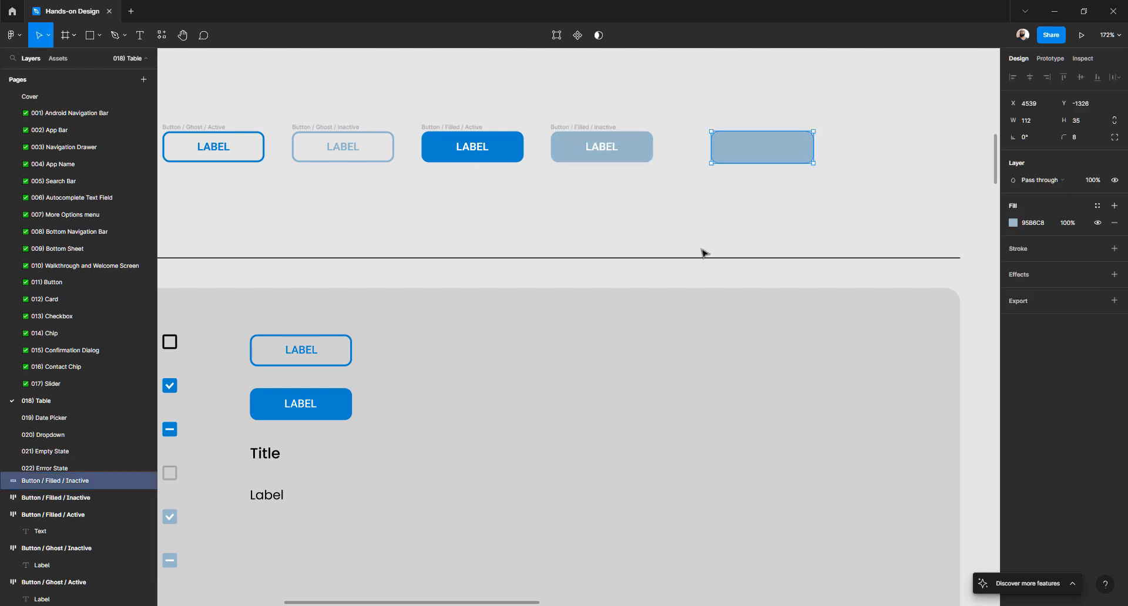
key("Delete")
- Wrap the four buttons above the Molecules section in one auto layout frame and name it Buttons
scroll(591, 146, "down", 5)
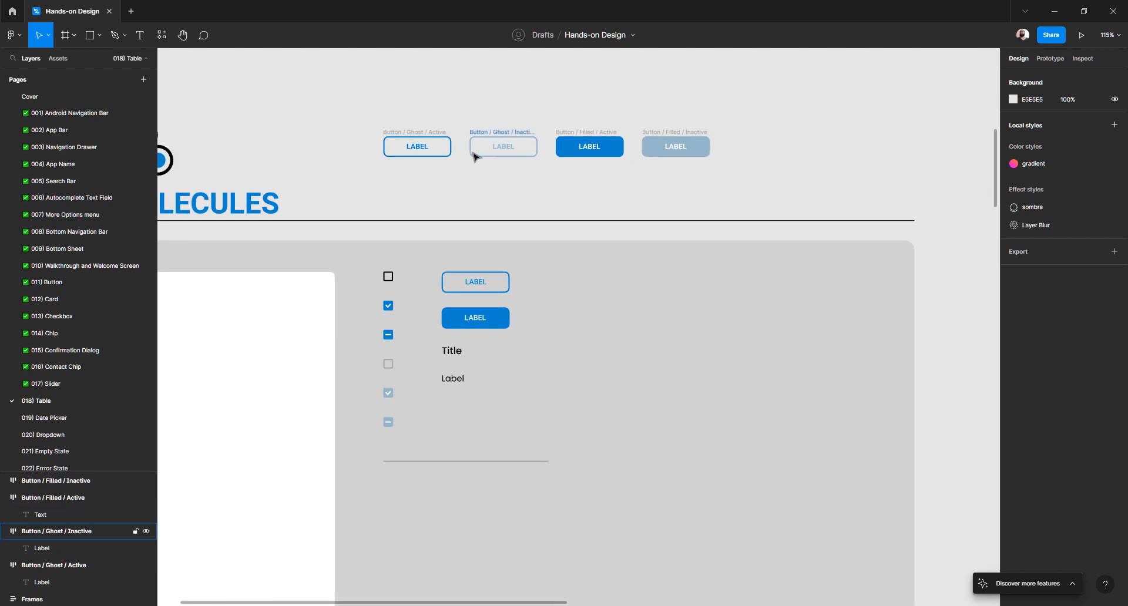
scroll(476, 155, "up", 3)
scroll(476, 156, "down", 3)
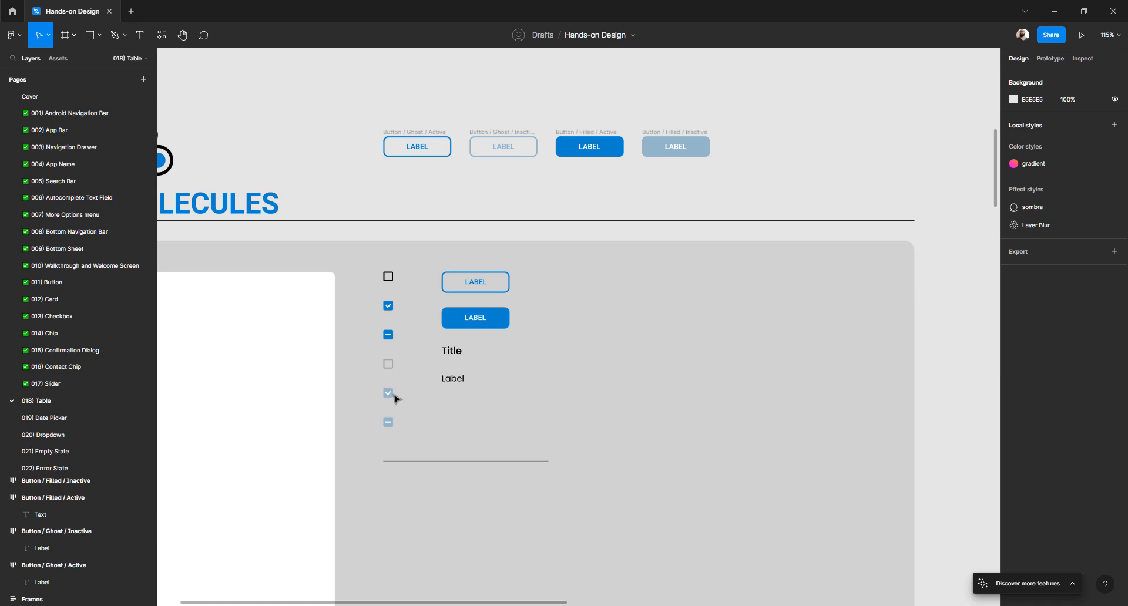
left_click_drag(353, 117, 770, 193)
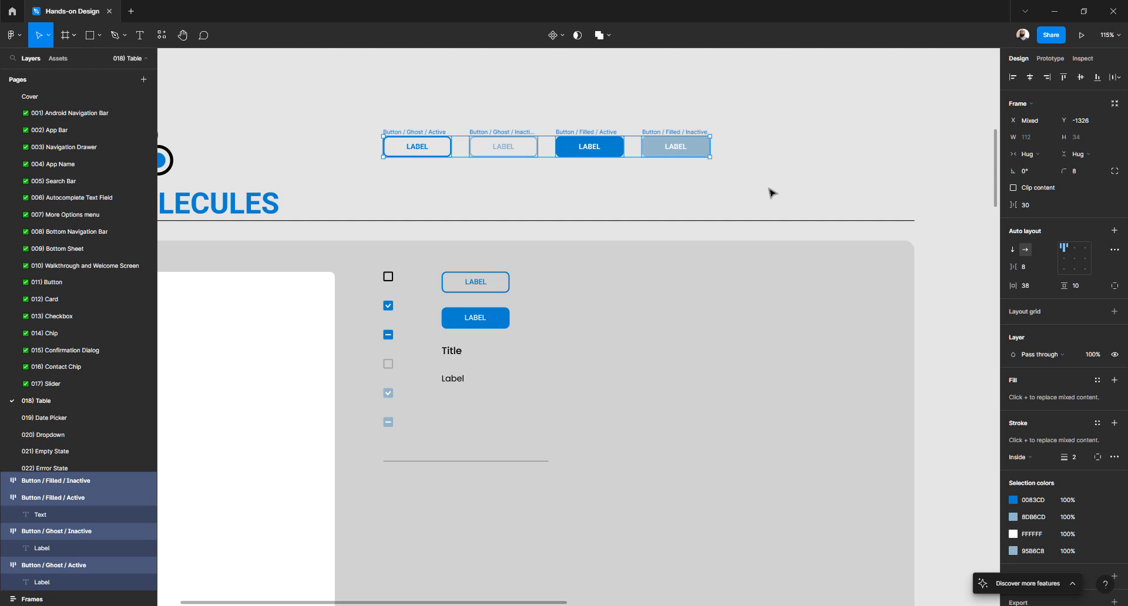
key("shift+a")
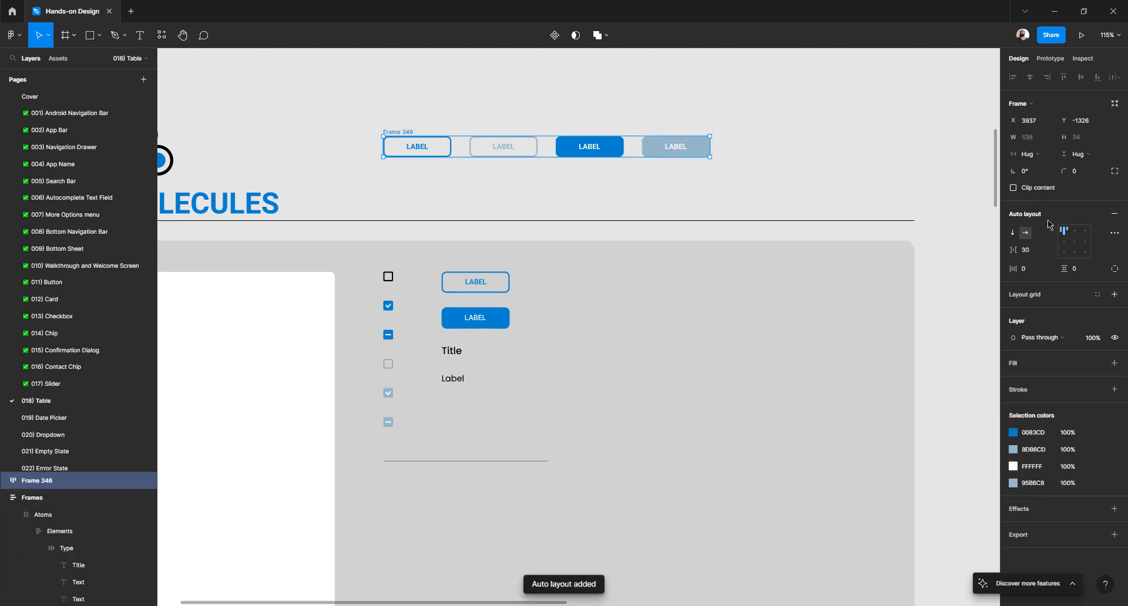
double_click(58, 480)
type("Butto")
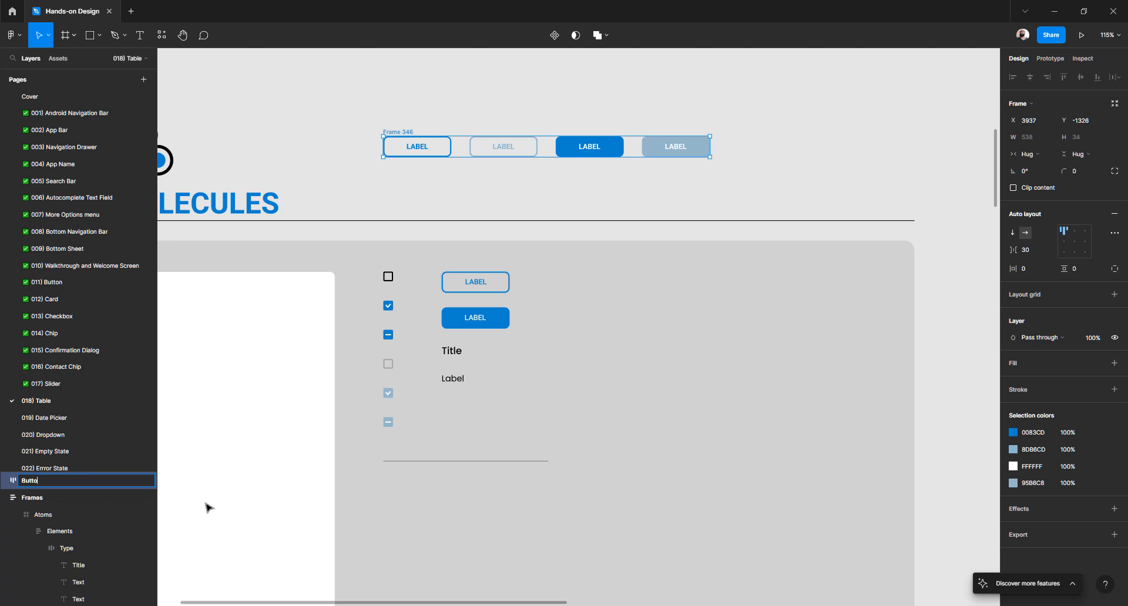
type("ns")
key("Return")
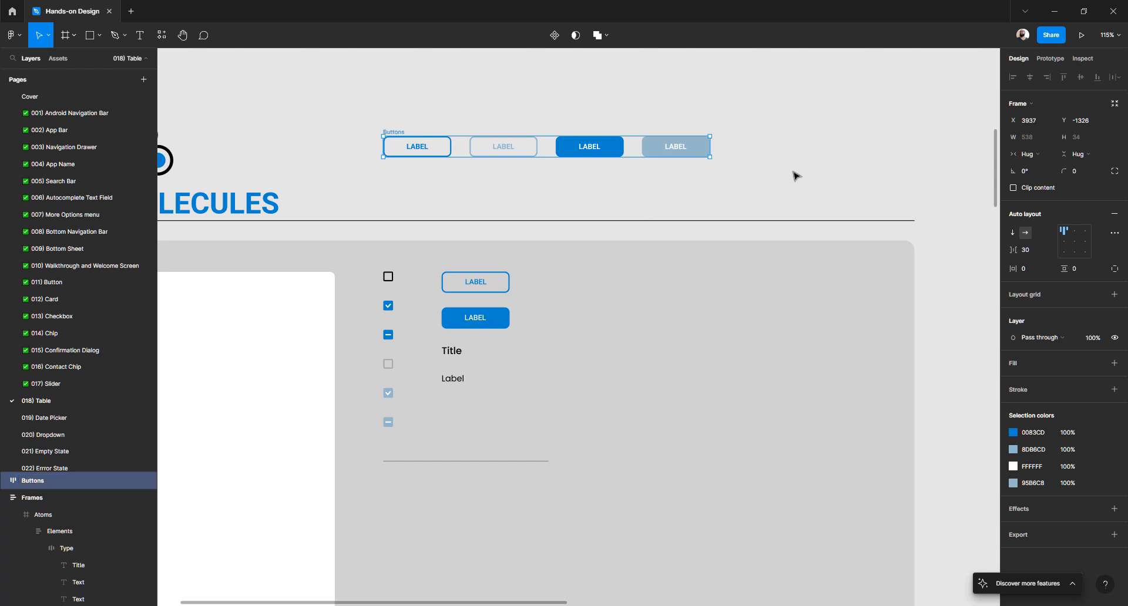
- Set the spacing between items in the Buttons frame to 32
left_click(1031, 253)
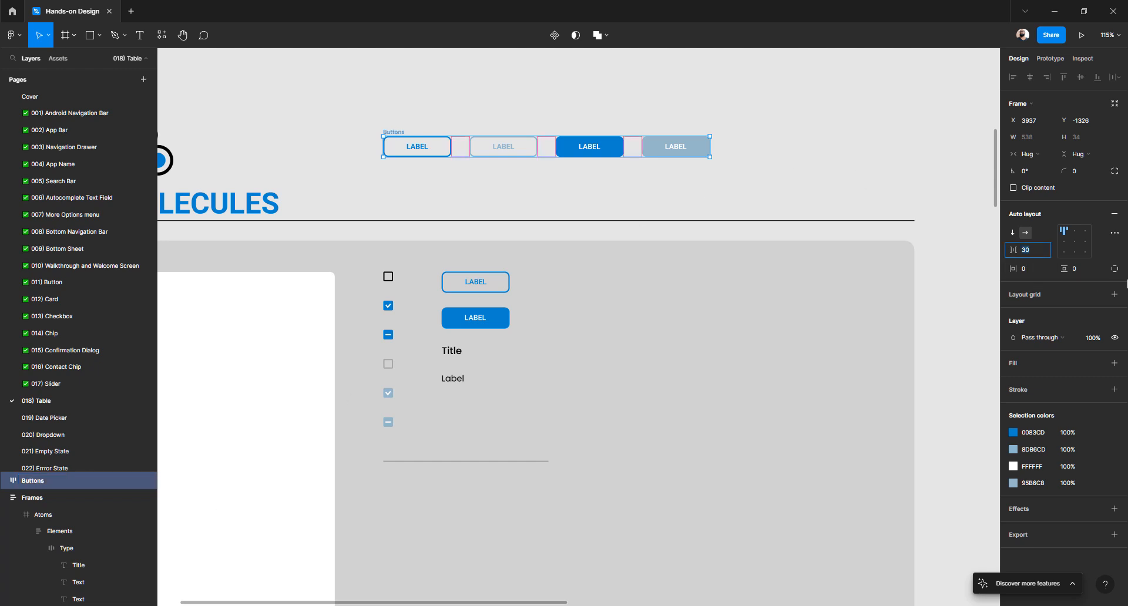
key("Return")
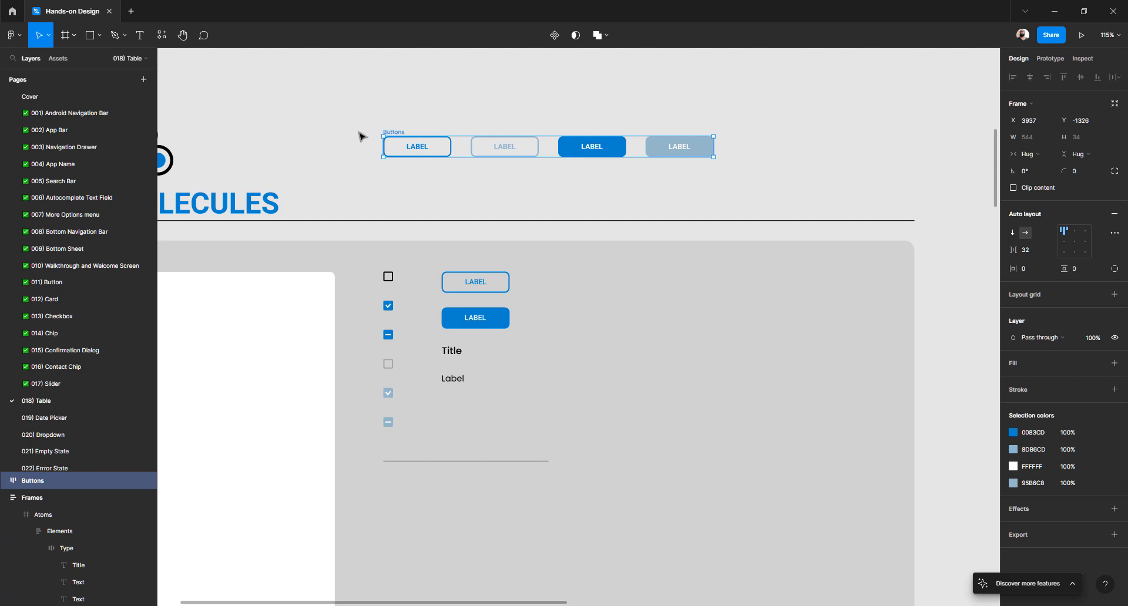
left_click(344, 143)
- Switch the Buttons frame to vertical direction and move it into the Molecules frame, between the checkboxes and the Title texts
scroll(327, 153, "down", 3)
scroll(325, 154, "down", 1)
scroll(326, 153, "right", 4)
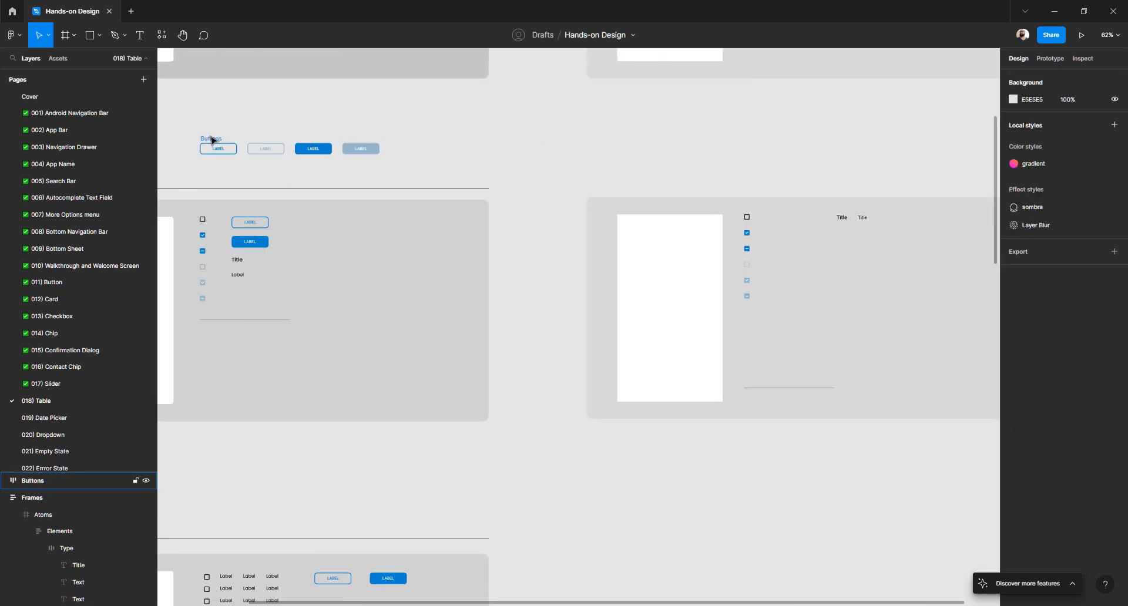
left_click(212, 140)
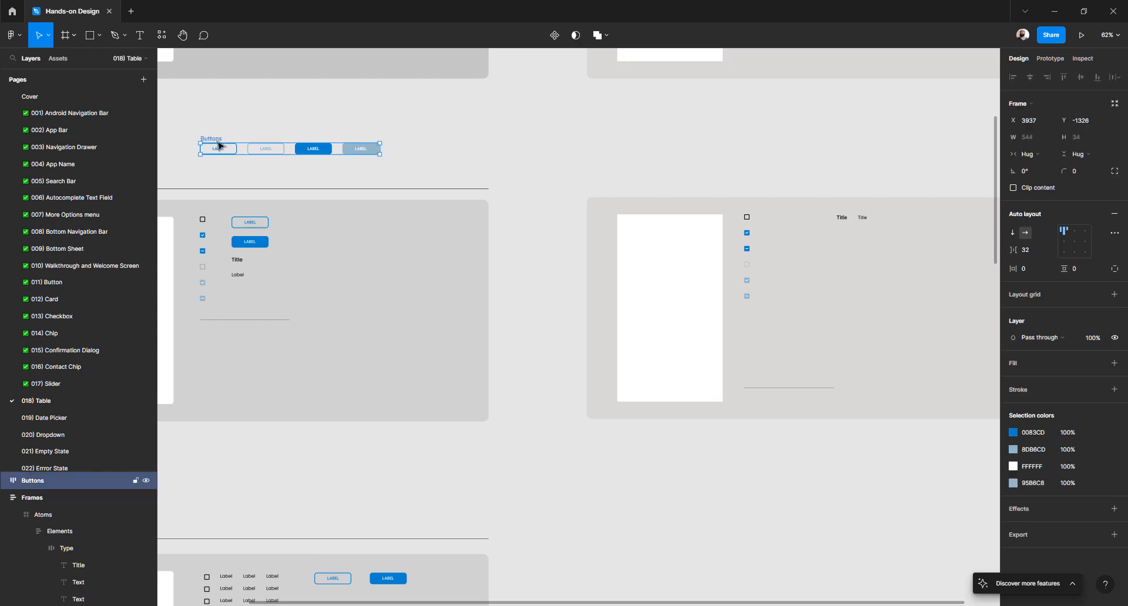
left_click(1016, 235)
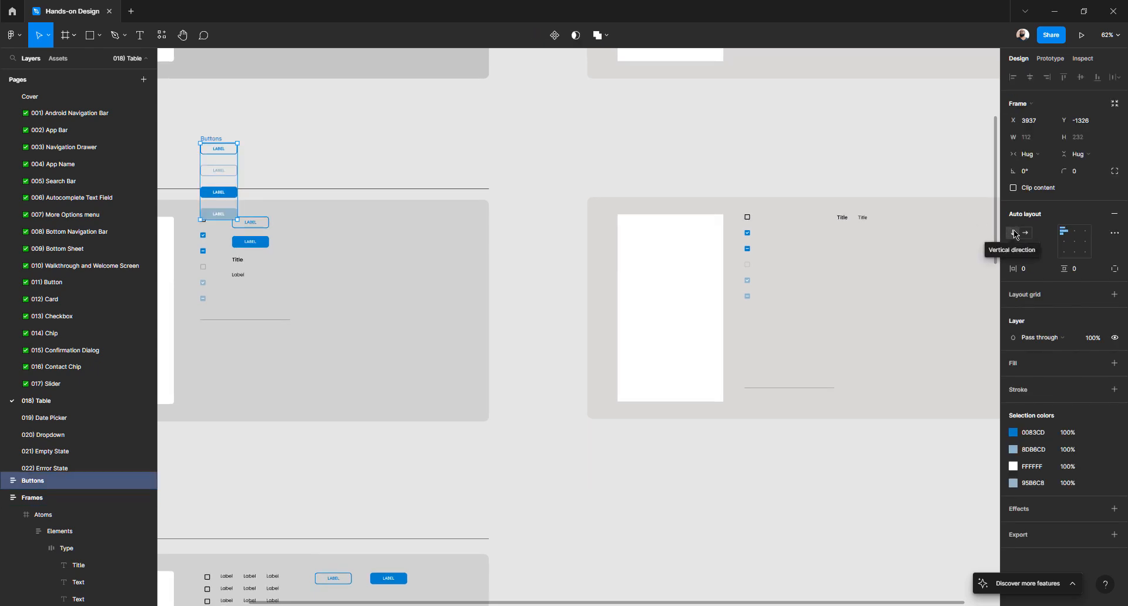
left_click_drag(216, 144, 786, 211)
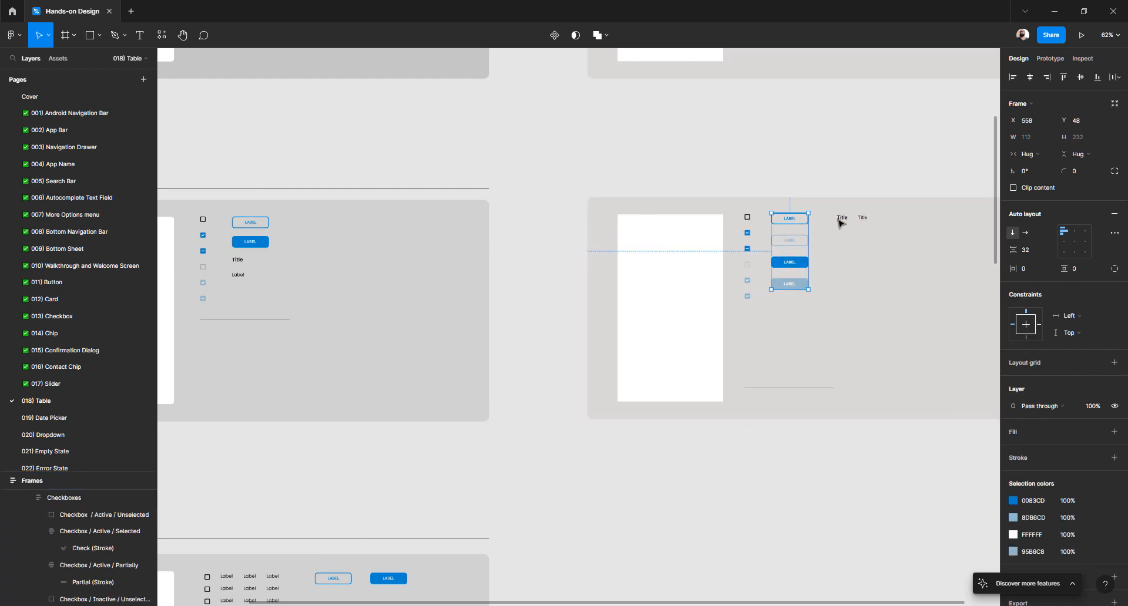
- Stack the Type frame's texts vertically and wrap the Home, Checkboxes, Buttons and Type frames together in one auto layout frame
left_click(864, 221)
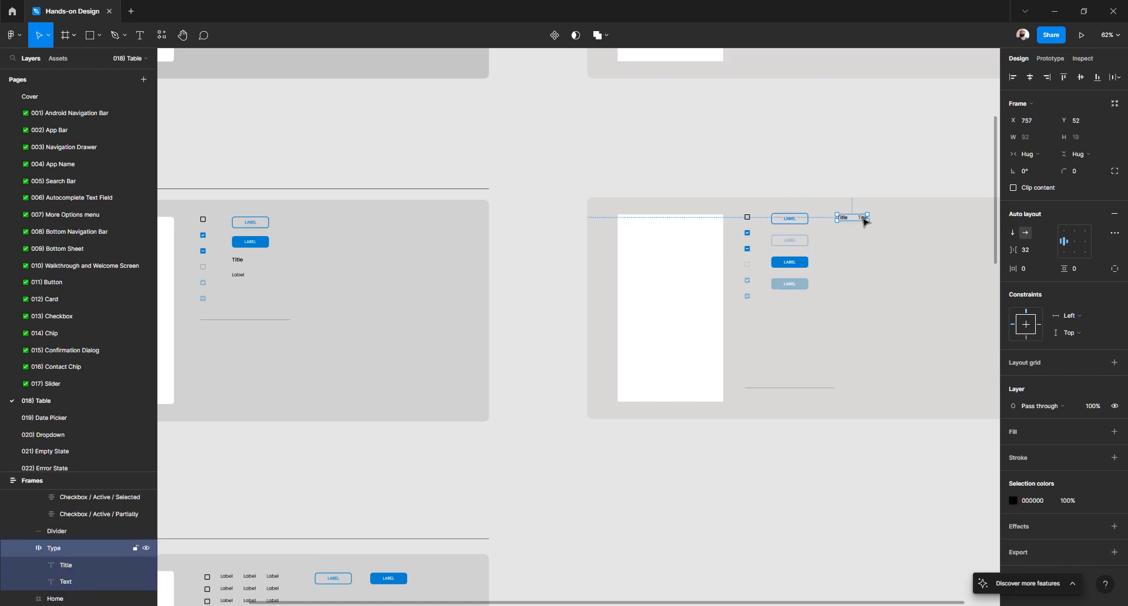
left_click(1013, 233)
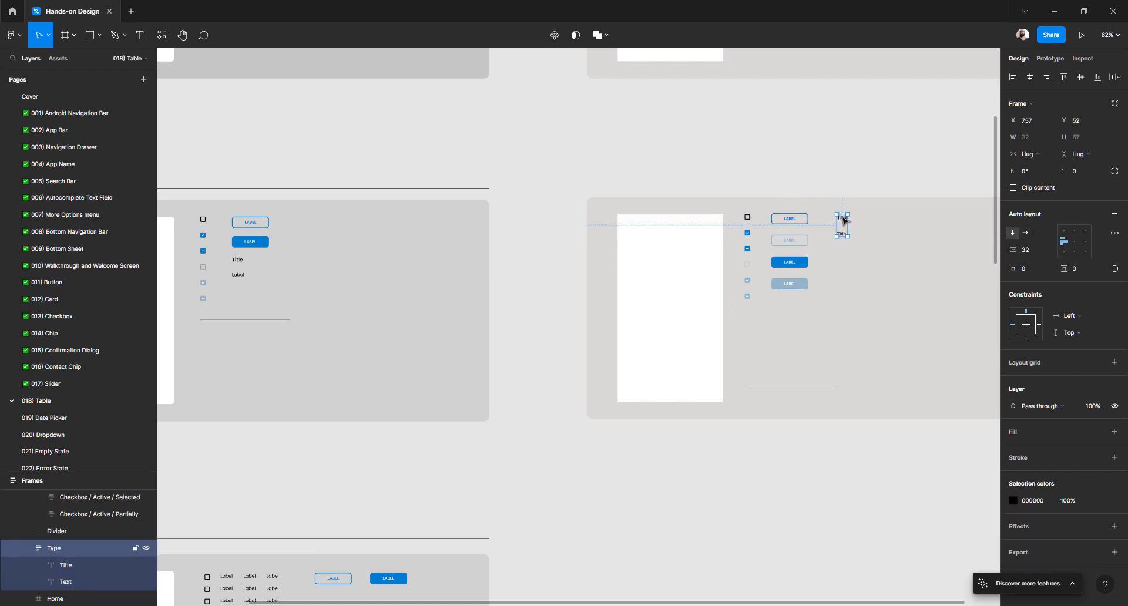
left_click(707, 241)
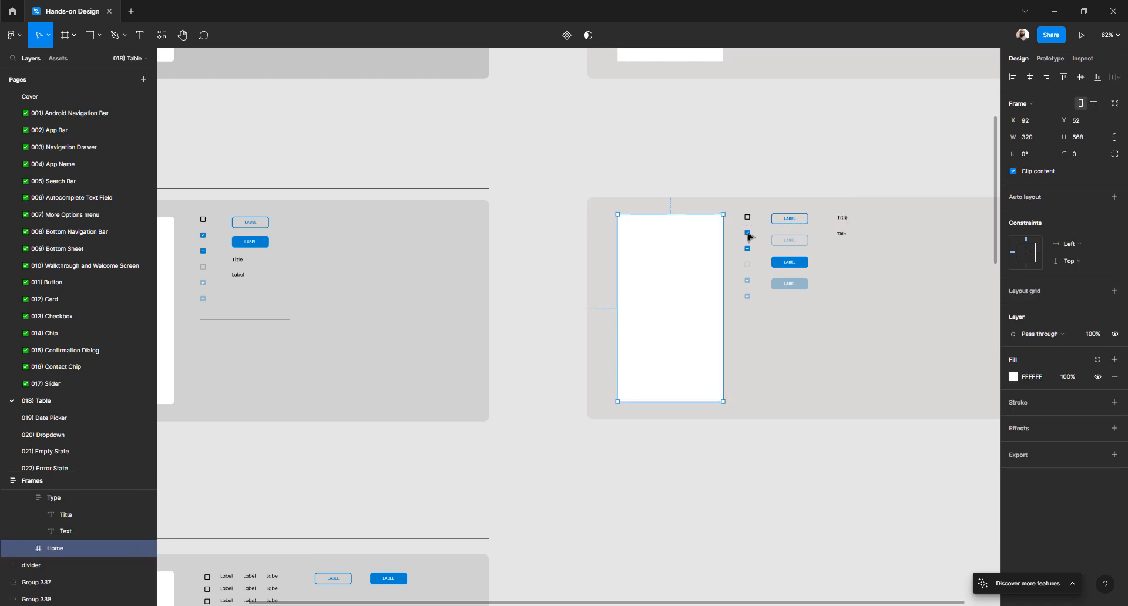
left_click(750, 236, "shift")
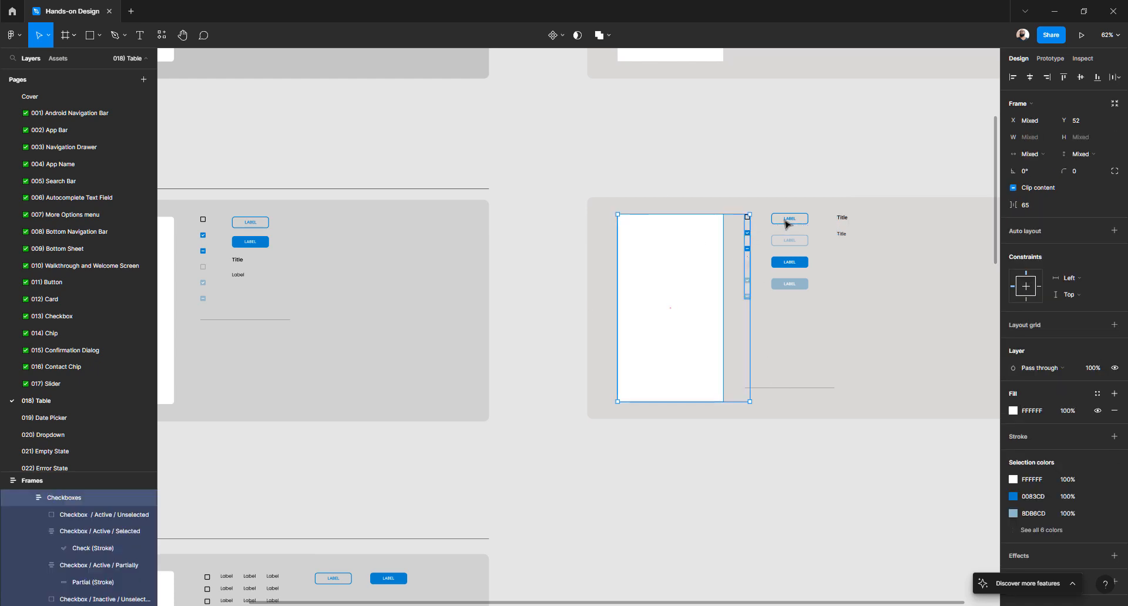
left_click(787, 223, "shift")
left_click(842, 220, "shift")
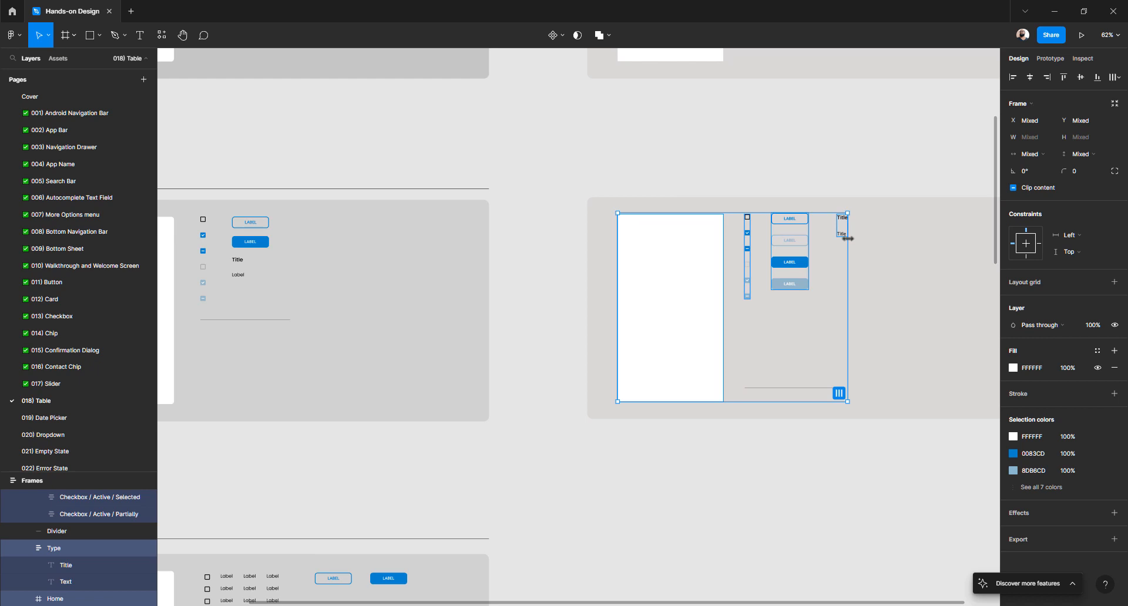
key("shift+a")
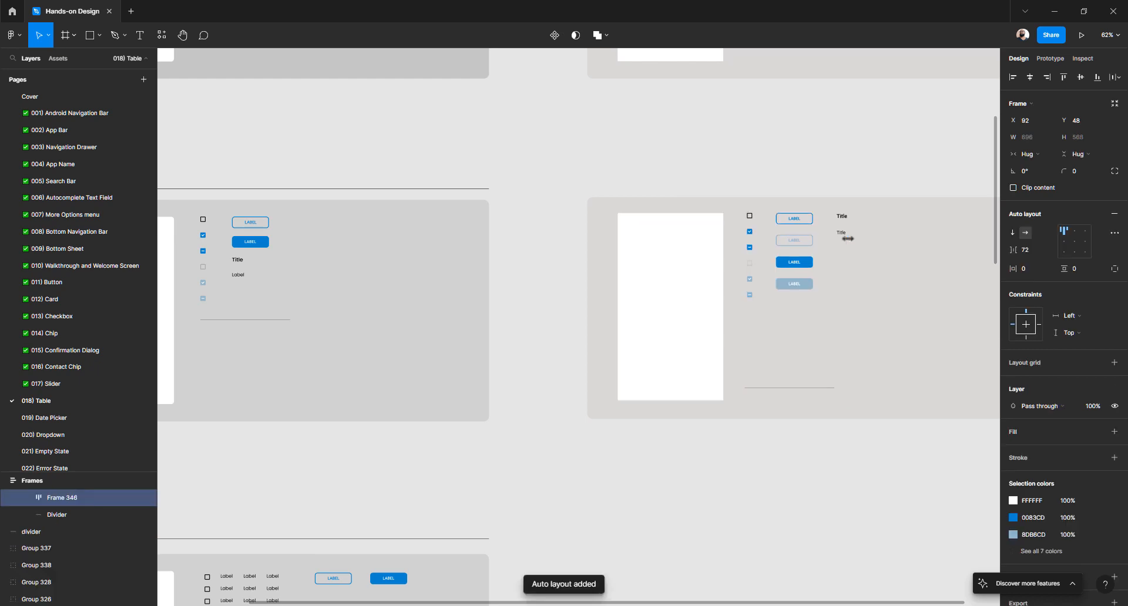
- Set the spacing between items in the new auto layout frame to 96
left_click(1025, 252)
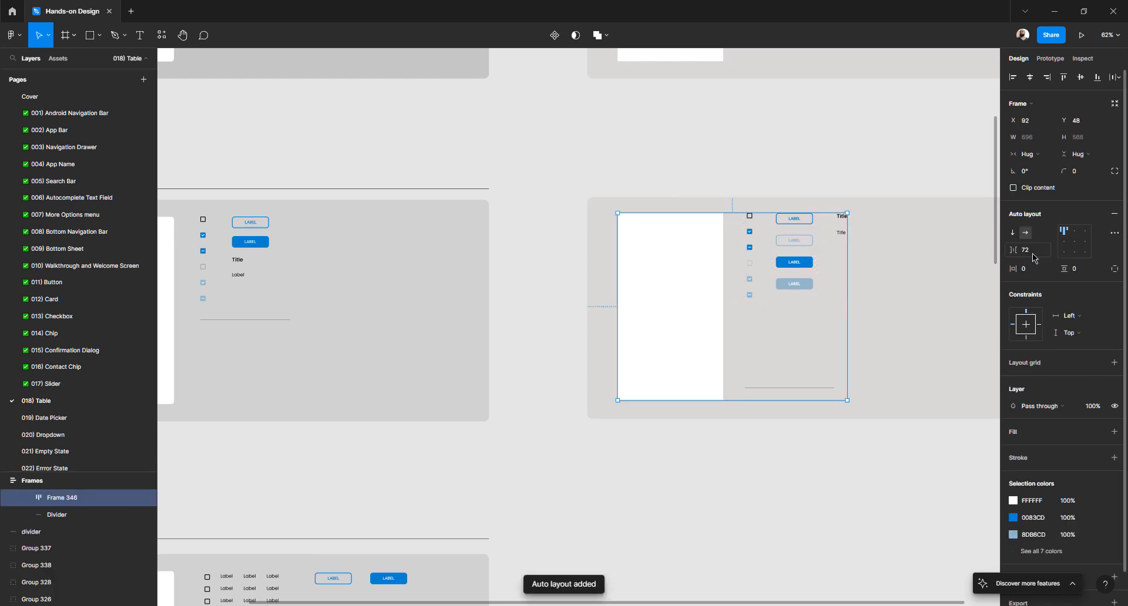
type("48")
key("Return")
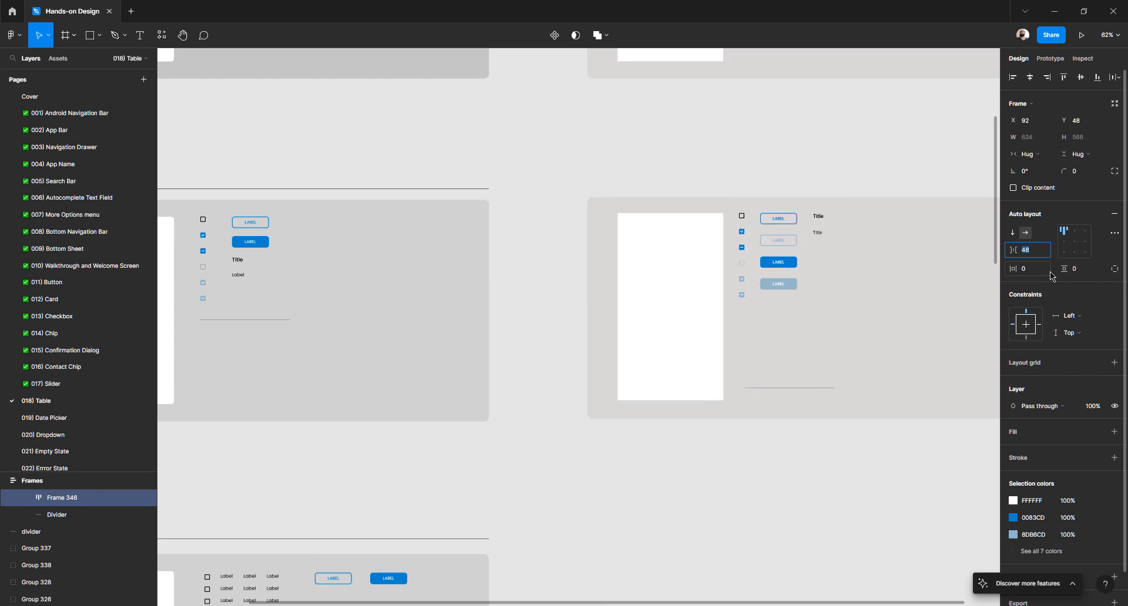
key("shift+Up")
key("shift+Up")
key("shift+Up")
key("shift+Up")
key("shift+Up")
key("shift+Up")
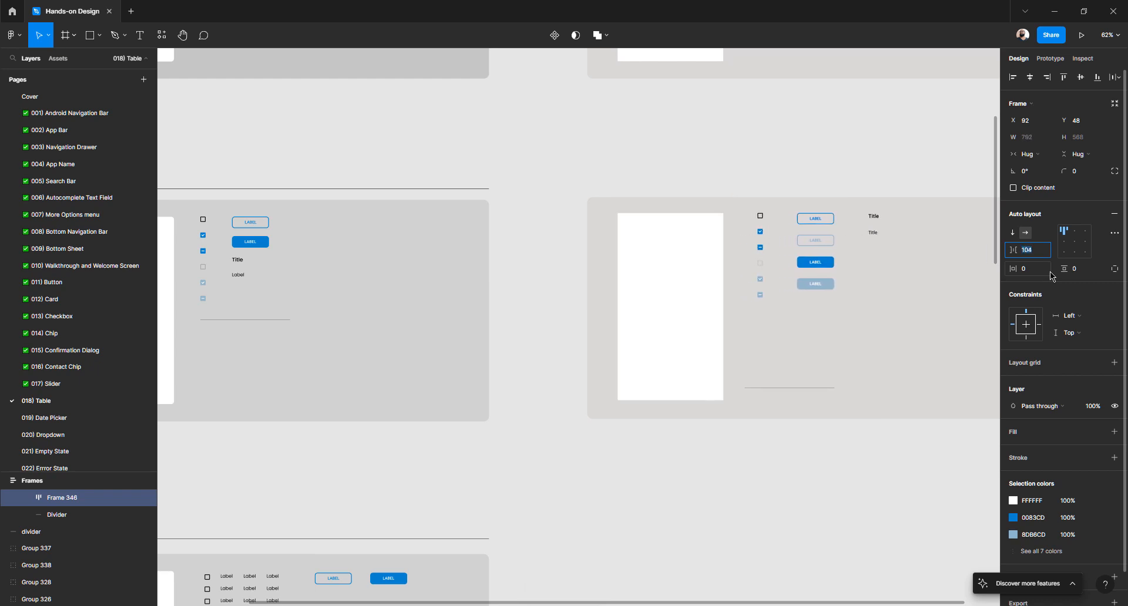
left_click(773, 389)
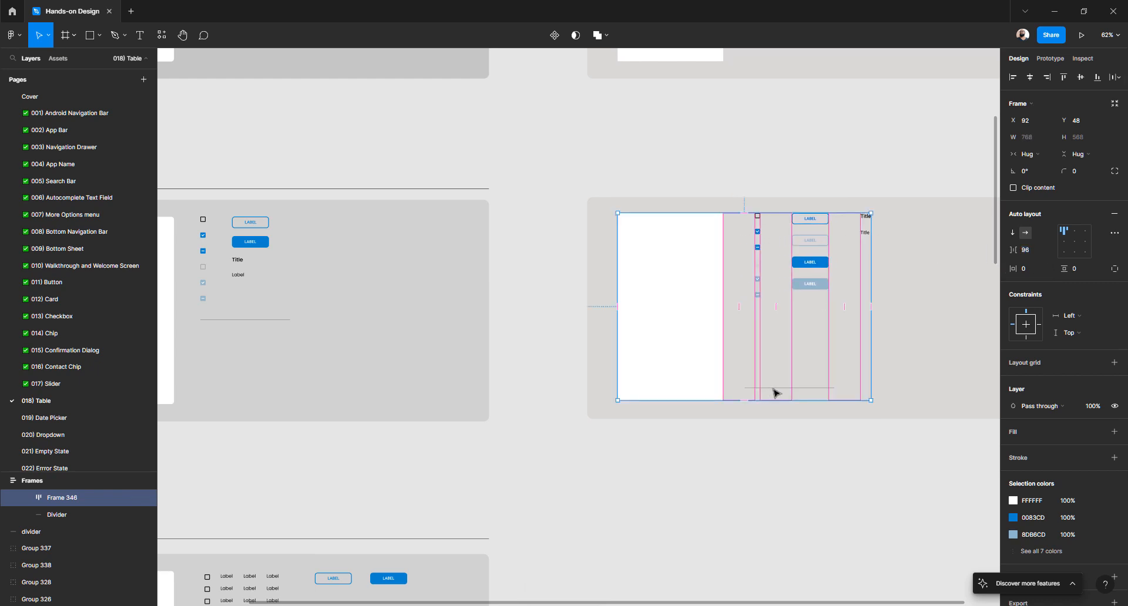
key("Escape")
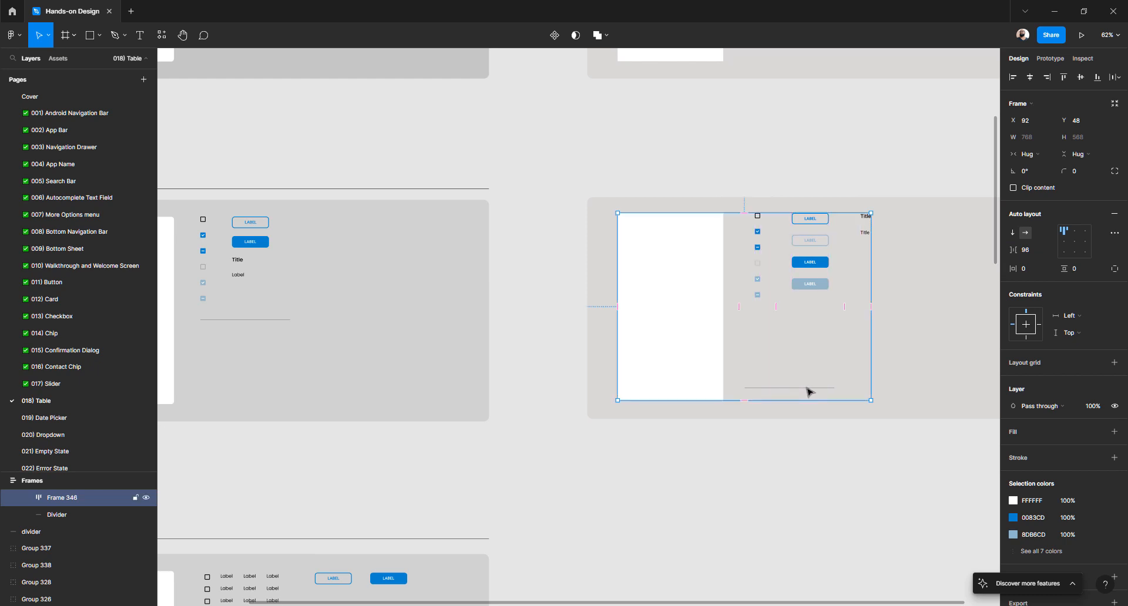
right_click(809, 392)
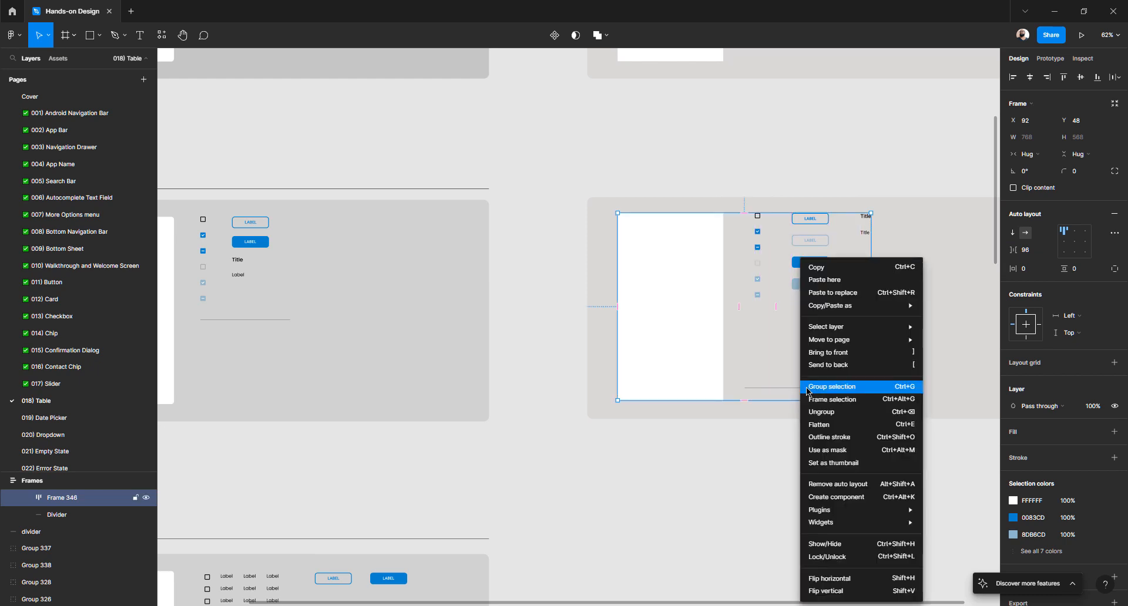
key("Escape")
left_click(745, 450)
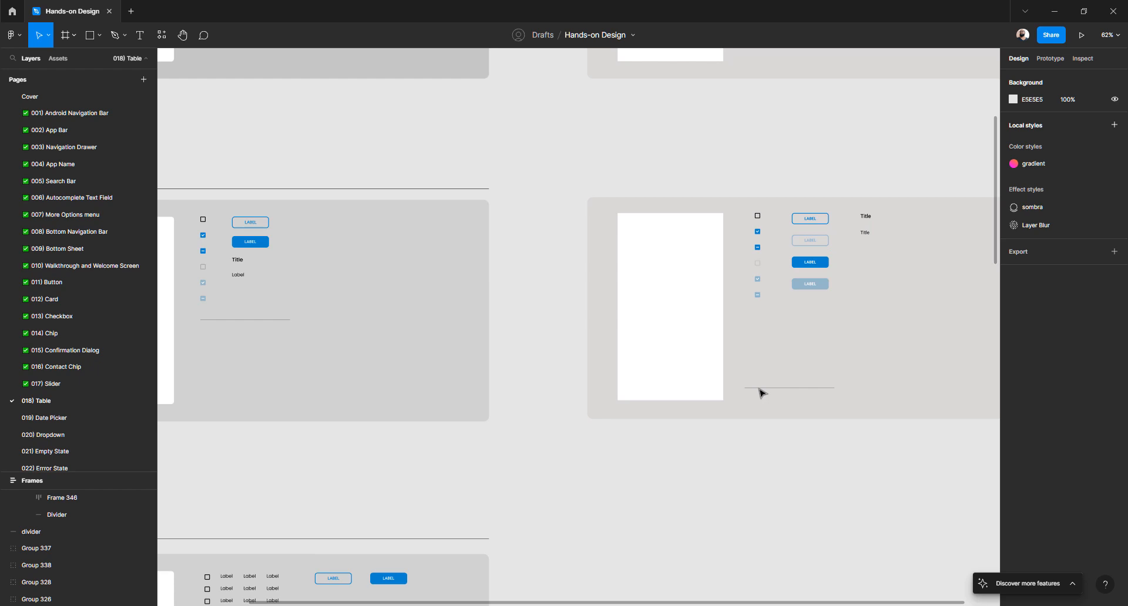
- Cut the Divider line from the Molecules frame and paste it into the auto layout frame as the last item, after Type
left_click(760, 392)
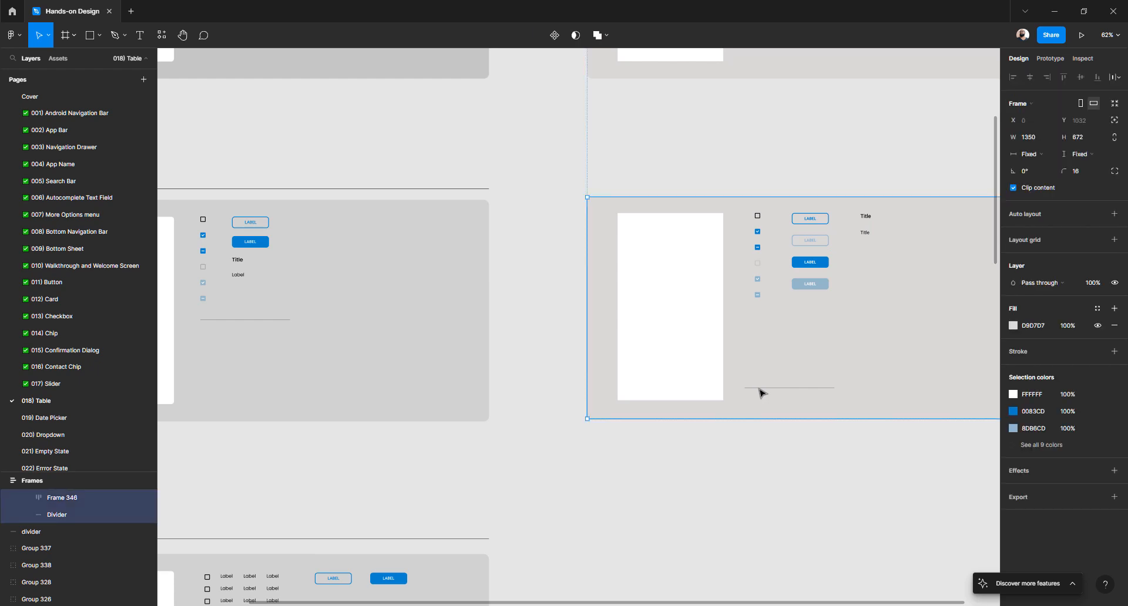
left_click(69, 516)
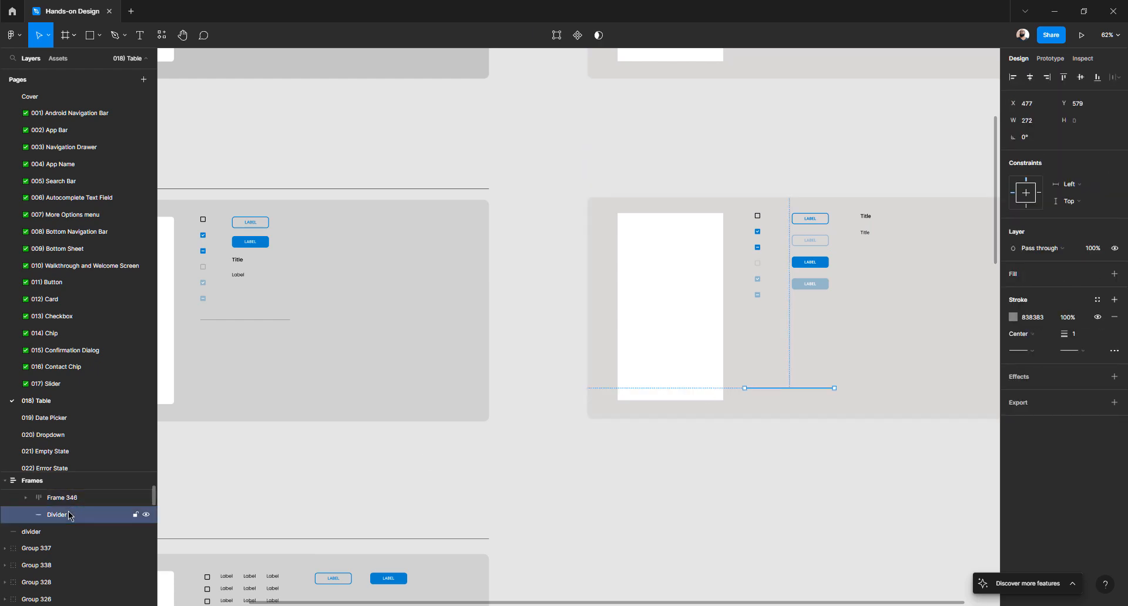
key("Escape")
left_click(699, 251)
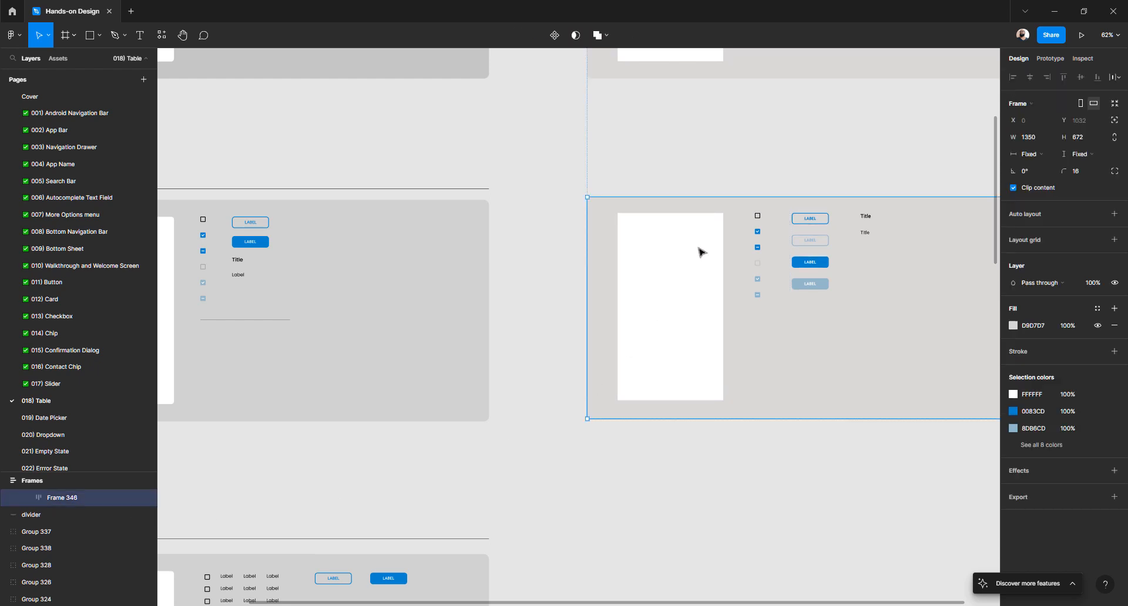
double_click(699, 252)
key("ctrl+v")
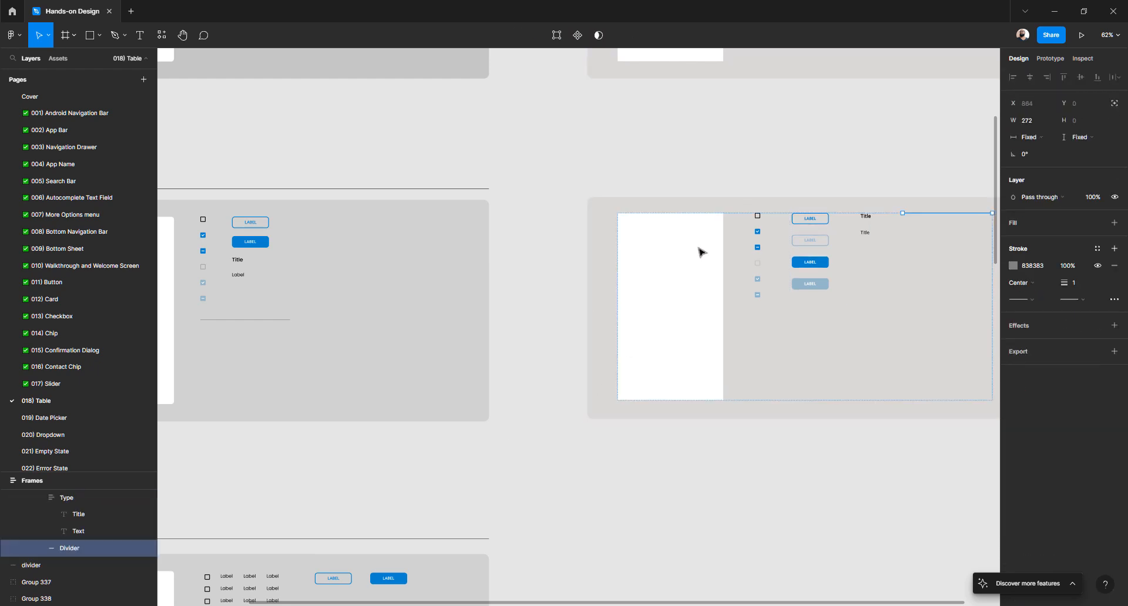
scroll(670, 256, "right", 3)
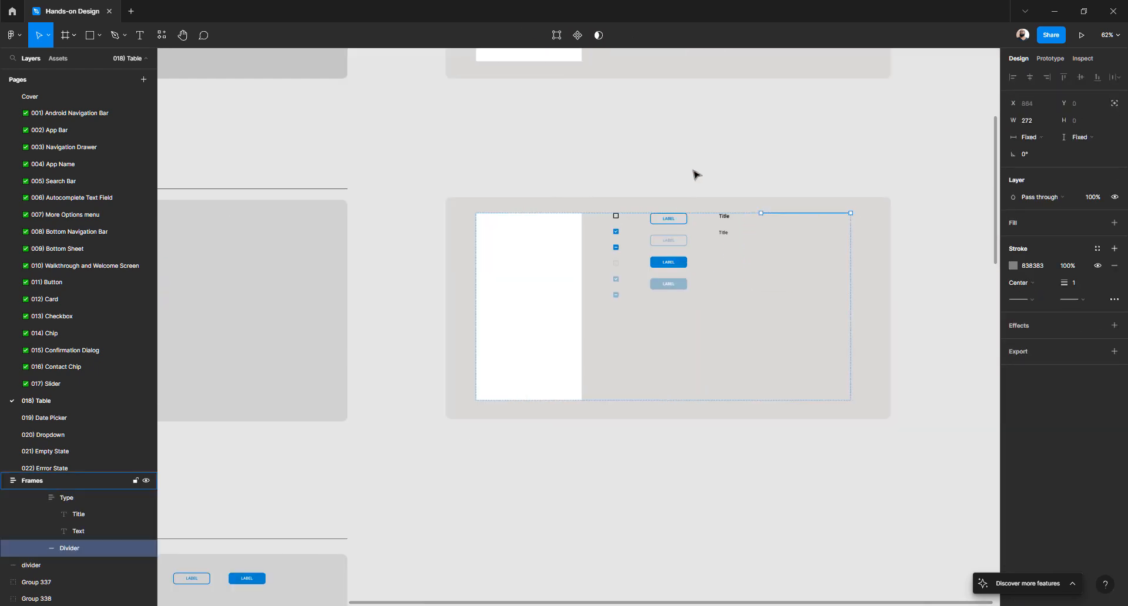
key("Escape")
left_click(775, 219)
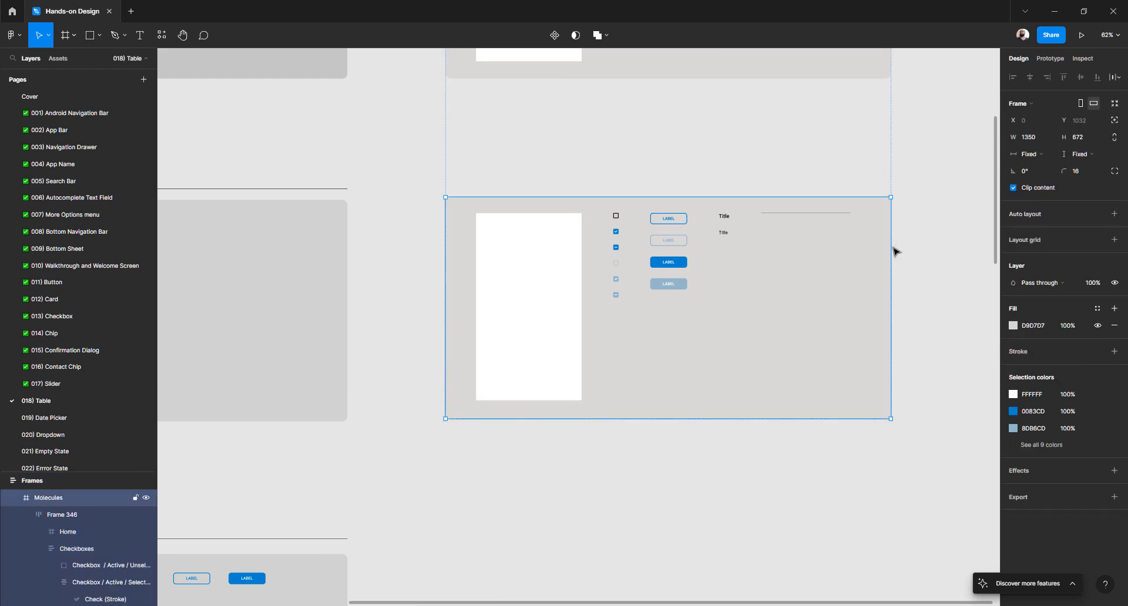
key("Escape")
scroll(793, 264, "down", 5)
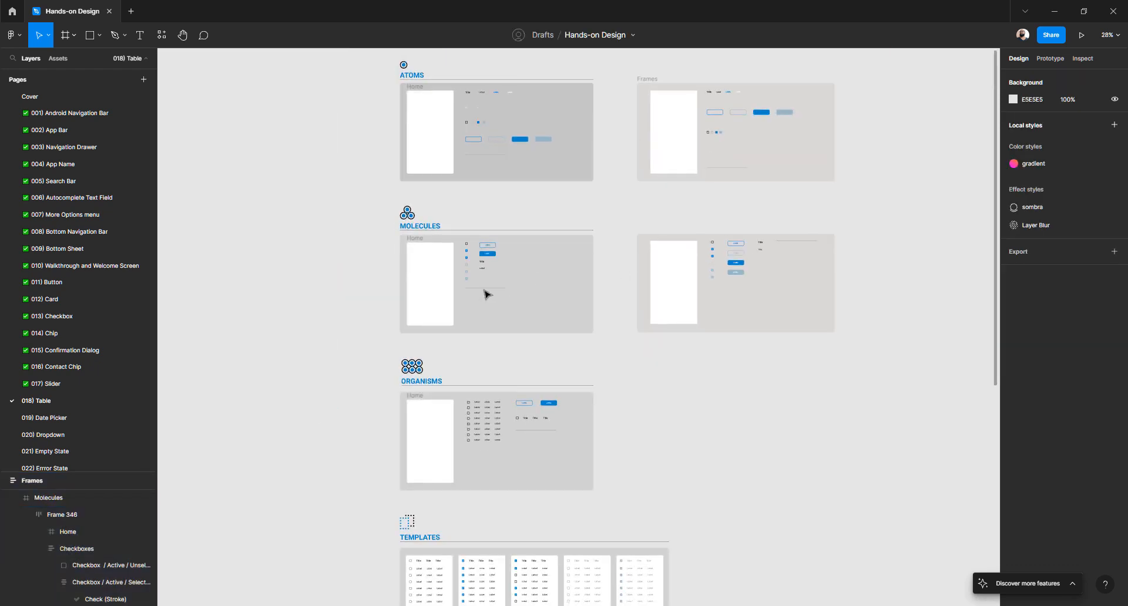
scroll(485, 294, "up", 5)
scroll(486, 294, "right", 5)
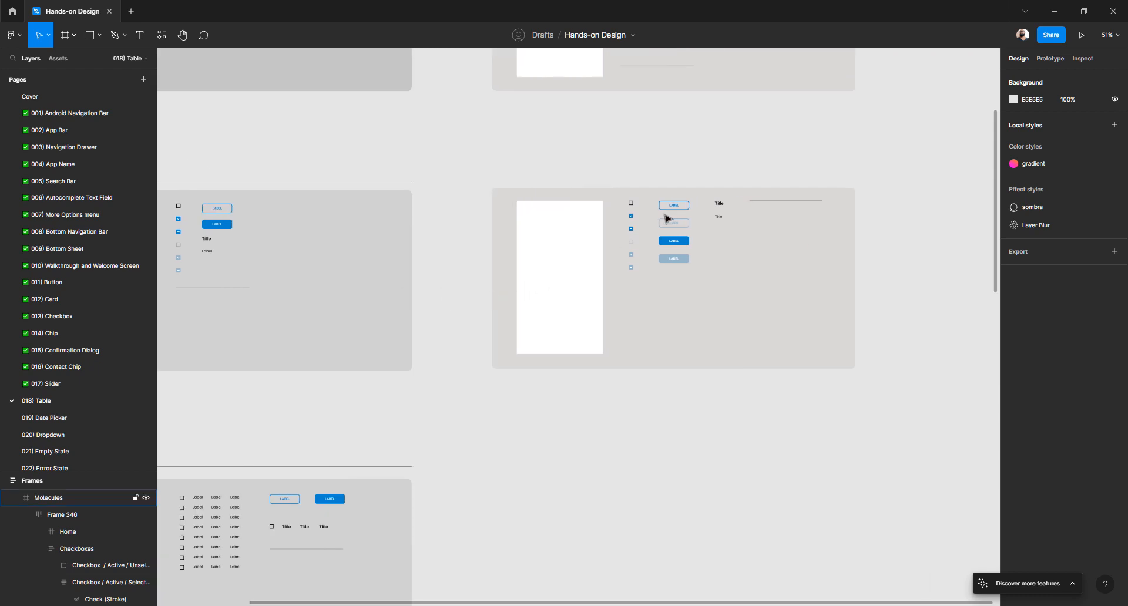
- Turn the active and inactive Ghost buttons in the Molecules frame into components
scroll(649, 216, "up", 10)
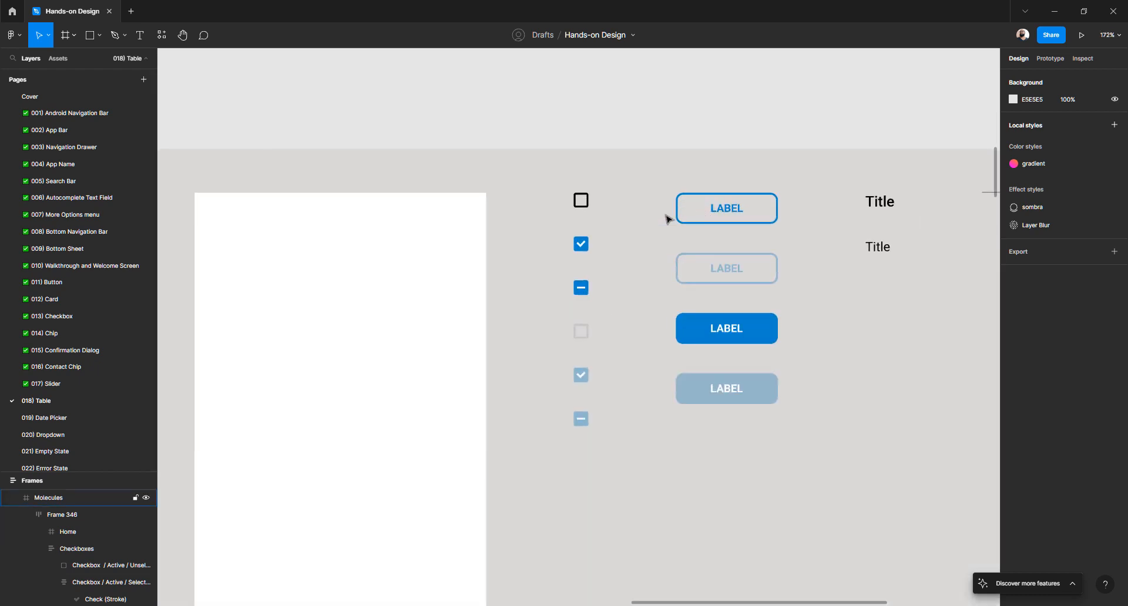
left_click(723, 215)
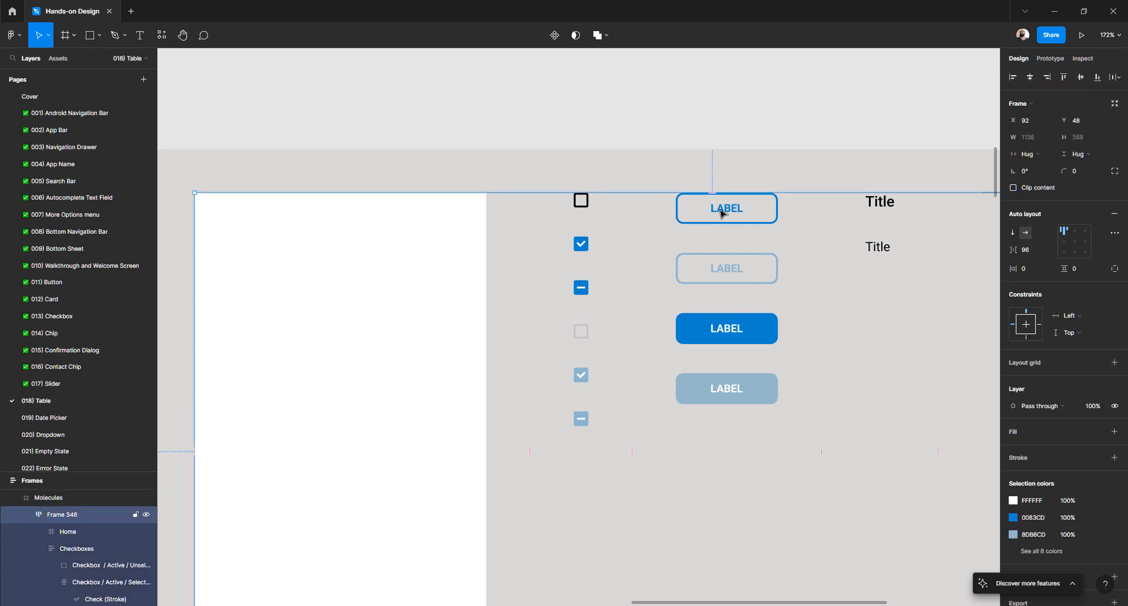
left_click(722, 214)
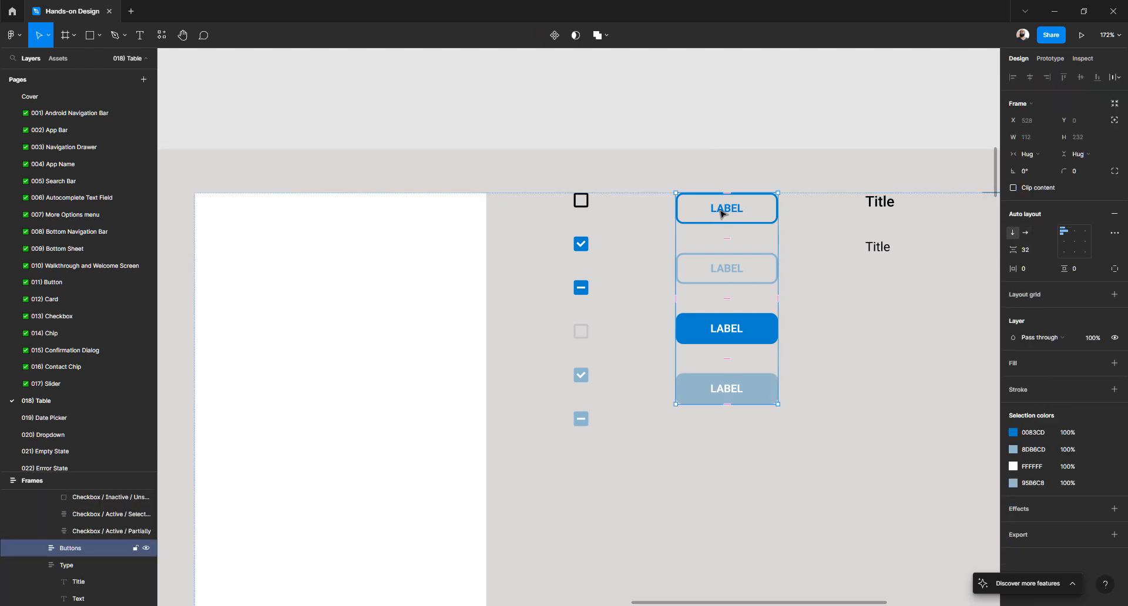
left_click(722, 215)
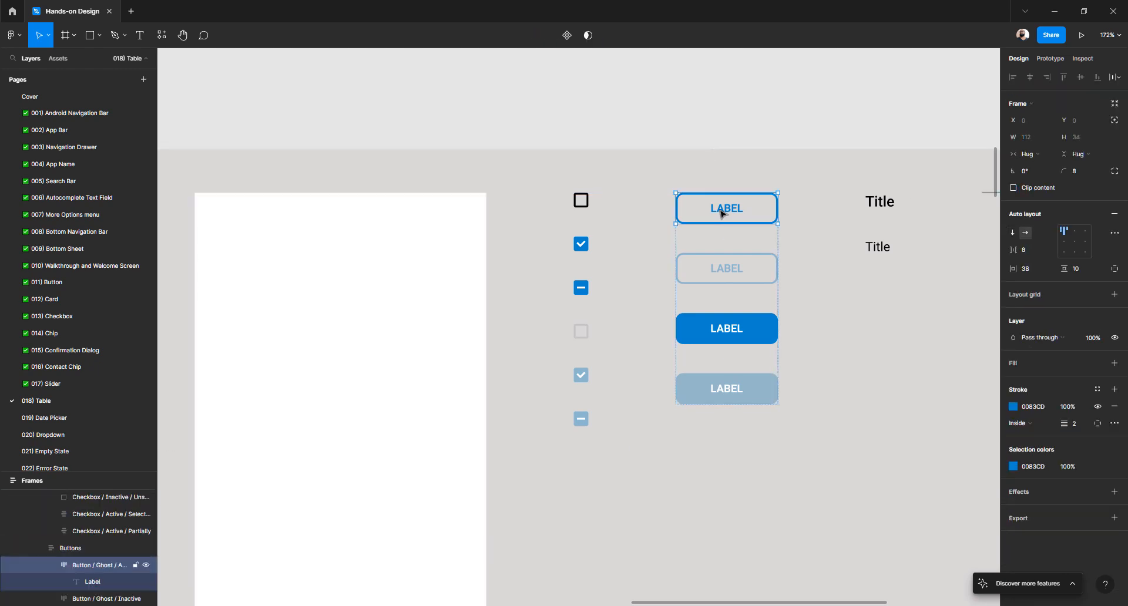
left_click(568, 36)
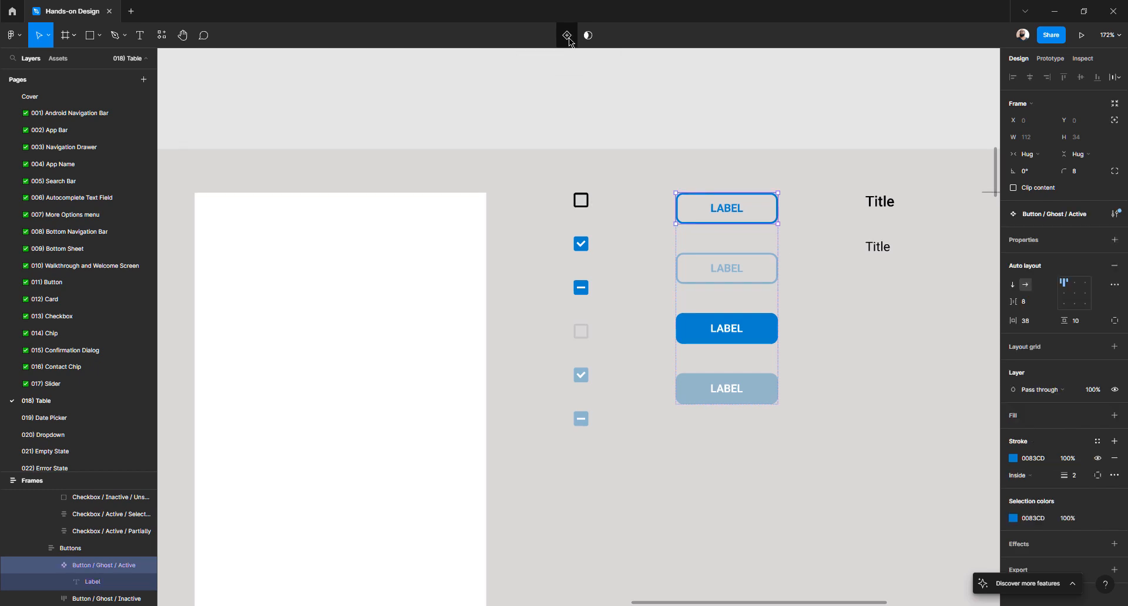
left_click(726, 269)
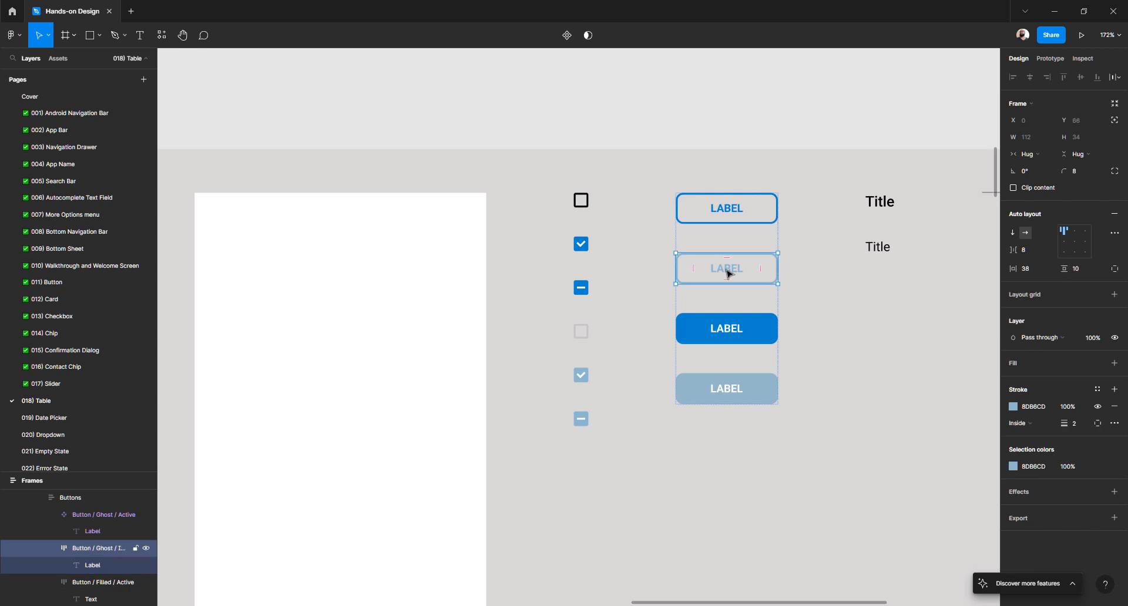
left_click(568, 36)
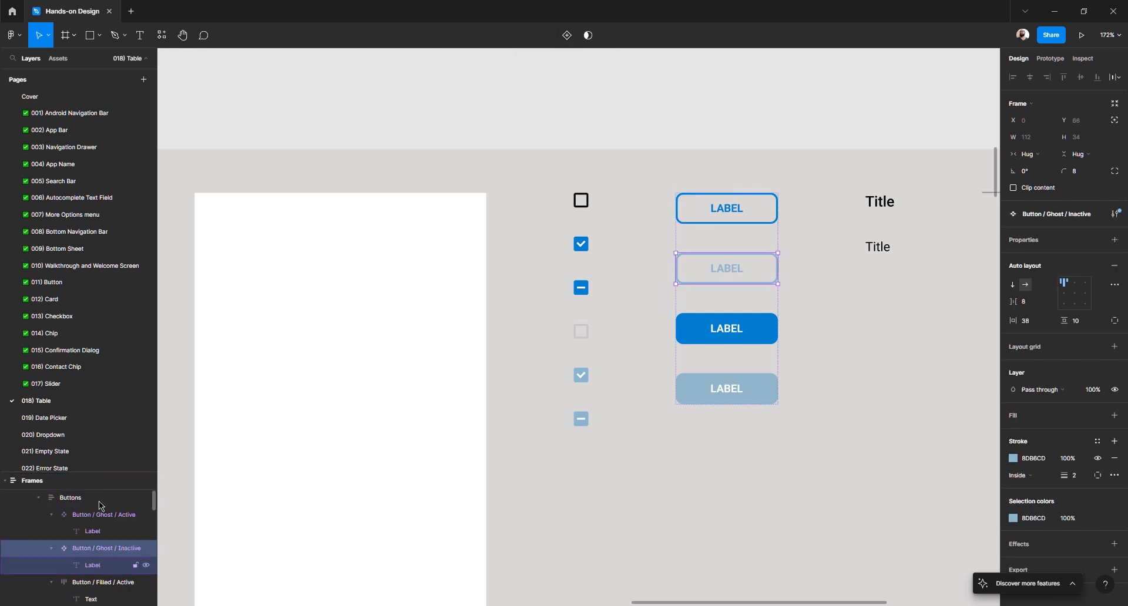
- Turn the active and inactive Filled buttons in the Molecules frame into components
left_click(715, 339)
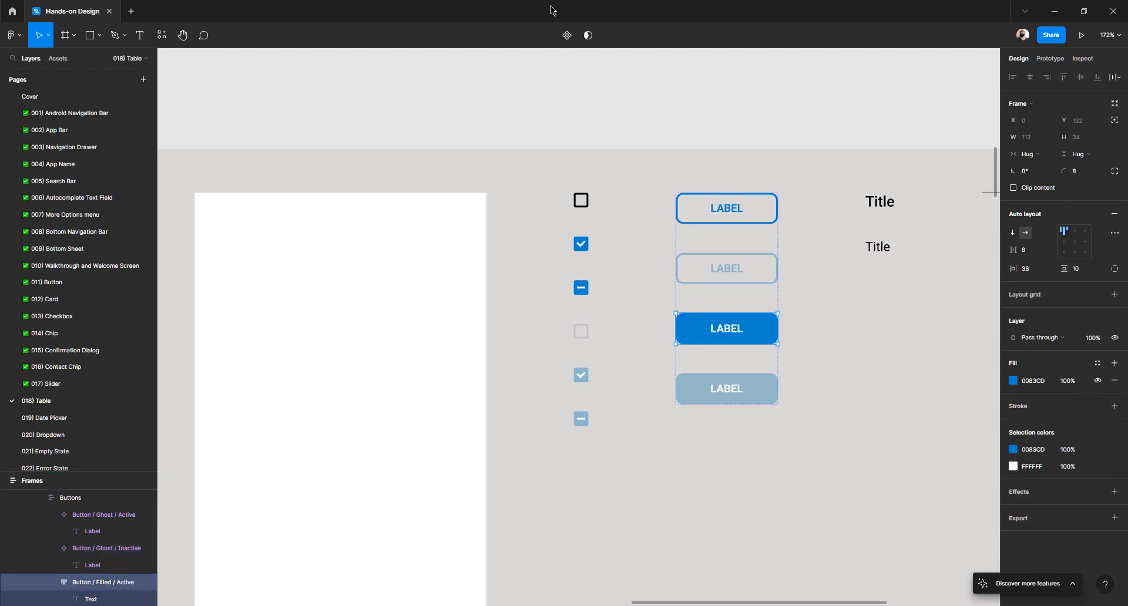
left_click(566, 35)
left_click(712, 391)
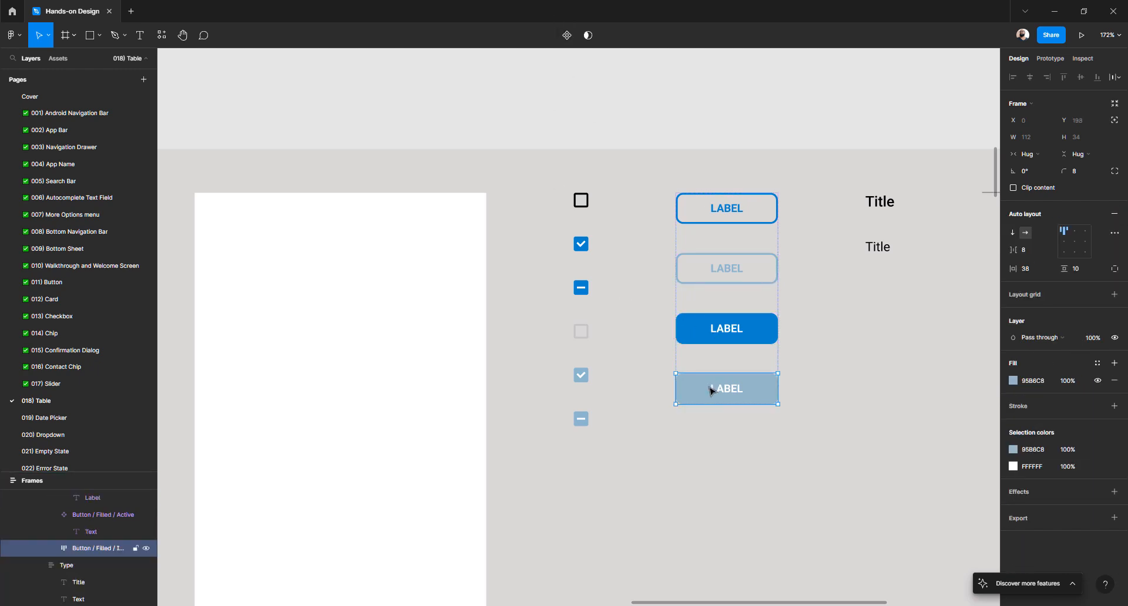
left_click(567, 35)
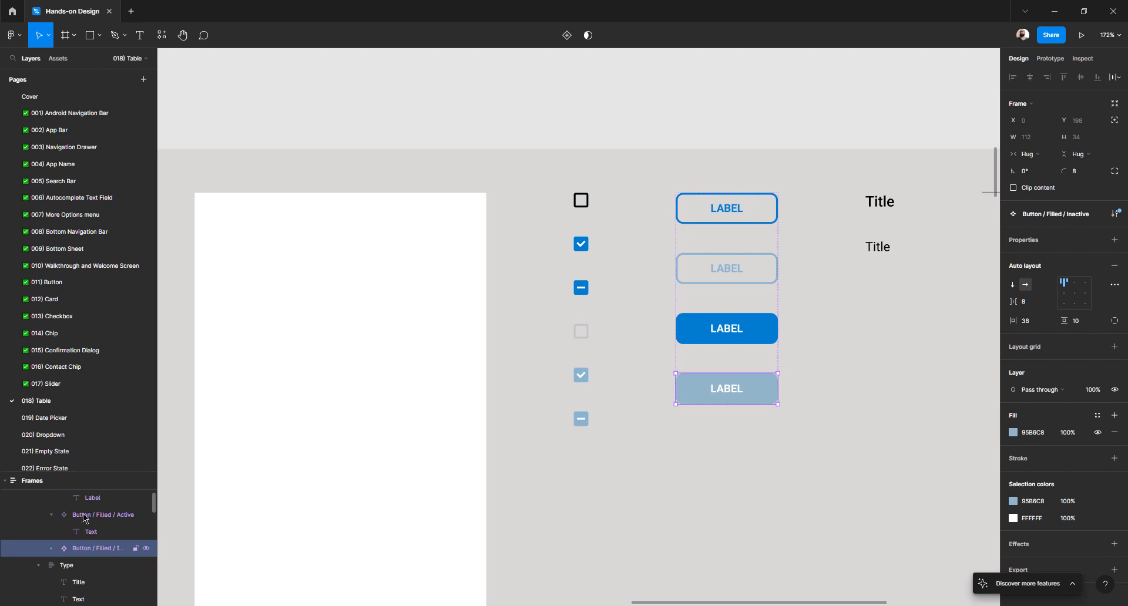
- Enlarge the layer list, capture a screenshot of the Button / Filled / Inactive component's layer row and paste it into the file
left_click_drag(94, 472, 97, 363)
scroll(103, 459, "up", 1)
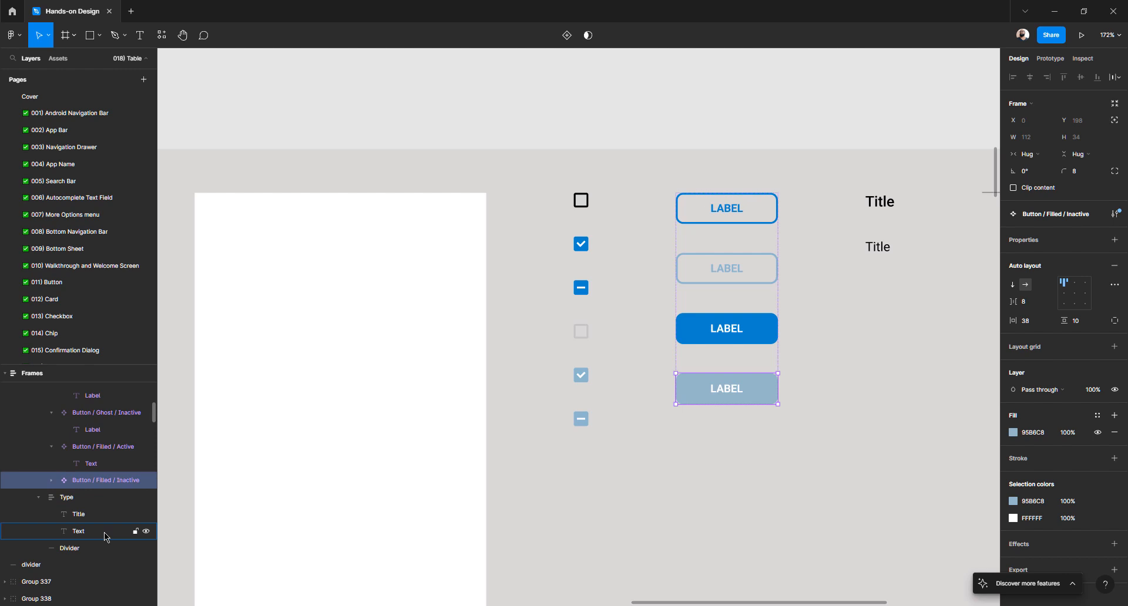
key("ctrl+Print")
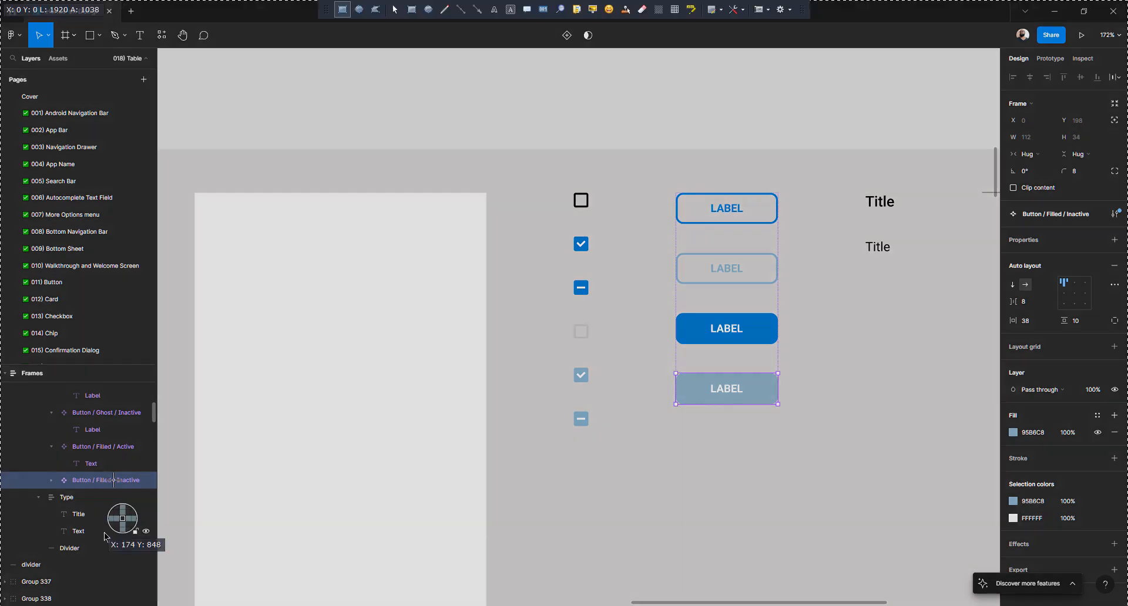
left_click_drag(53, 469, 131, 491)
scroll(491, 240, "up", 5)
left_click(494, 205)
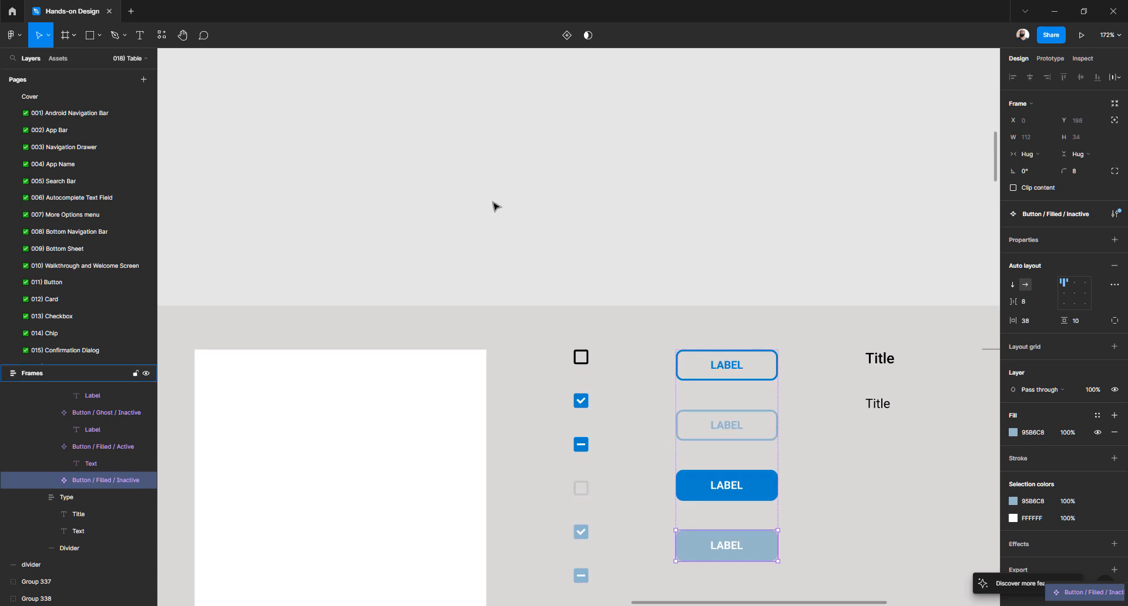
key("ctrl+v")
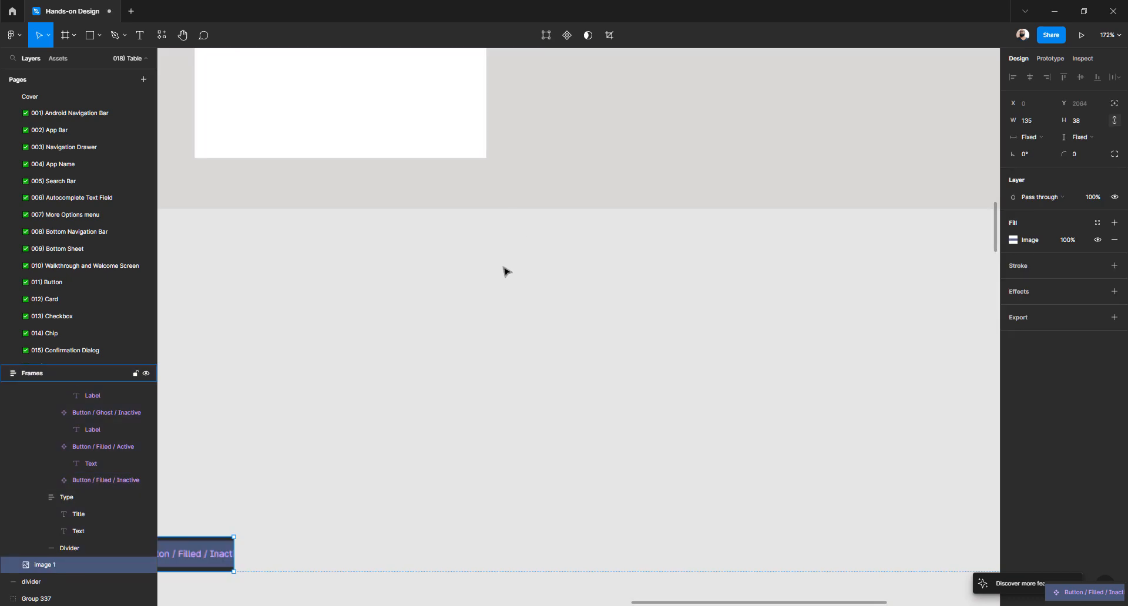
- Move the pasted screenshot onto the empty canvas below the Molecules frame and scale it up to about 298 × 84
scroll(504, 269, "down", 5)
left_click_drag(377, 382, 440, 413)
scroll(440, 413, "up", 5)
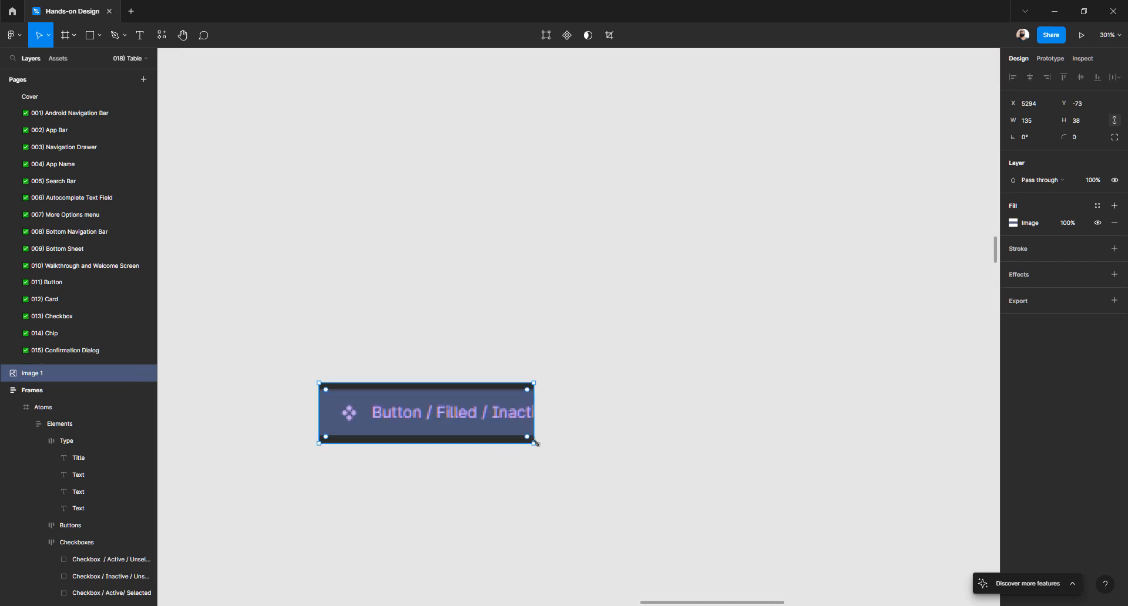
left_click_drag(558, 464, 688, 518)
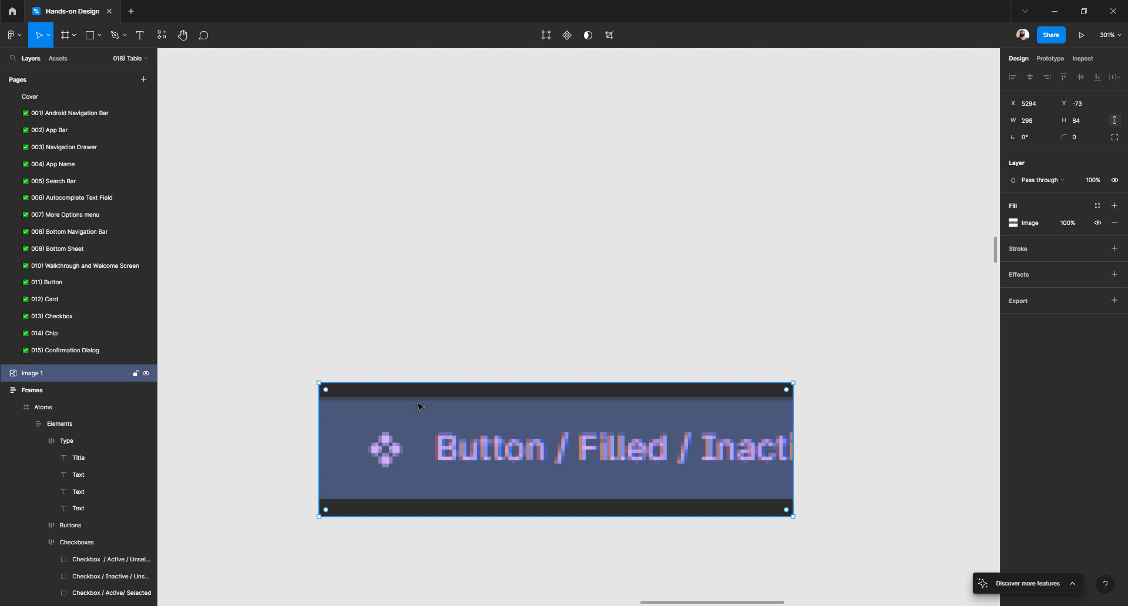
left_click(515, 320)
- Copy the Button / Filled / Active component and place an instance of it on the canvas beside the screenshot image
scroll(521, 322, "down", 10)
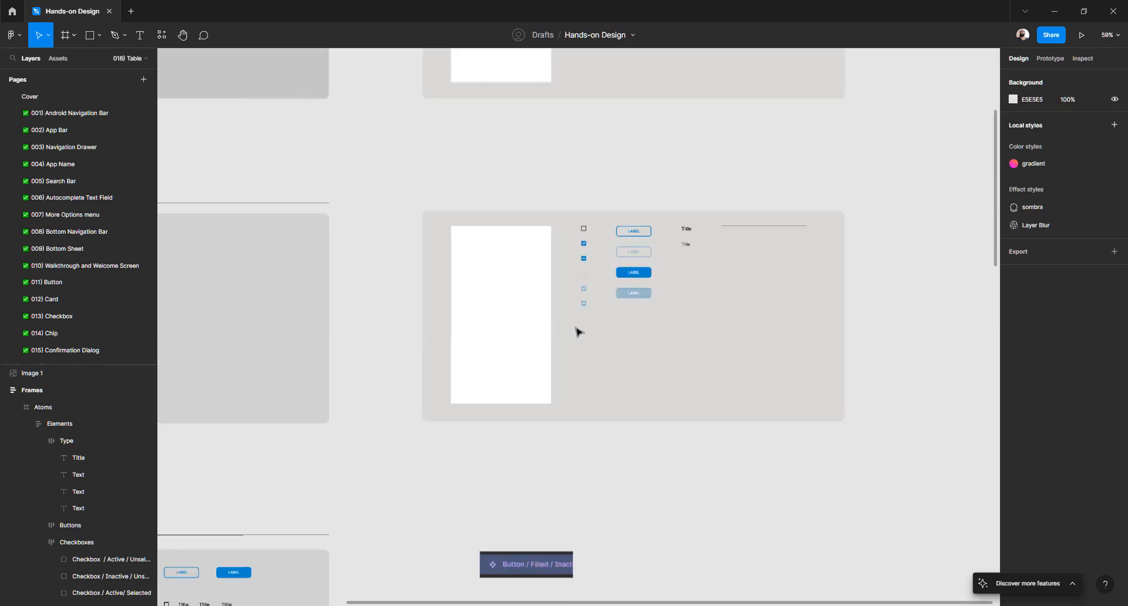
scroll(581, 328, "up", 2)
left_click(639, 306)
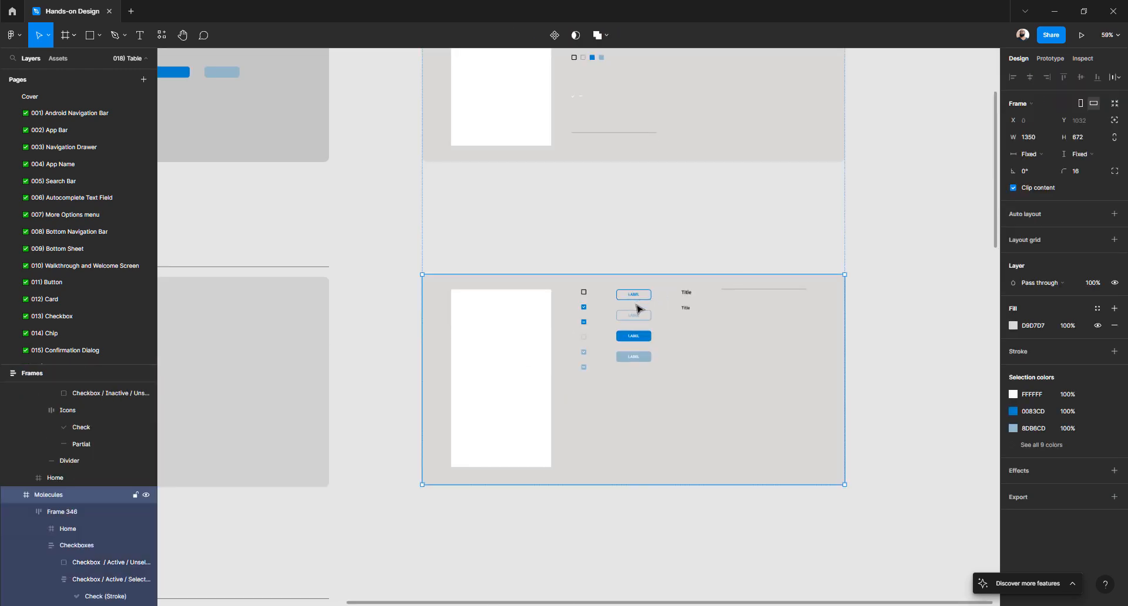
scroll(635, 308, "down", 4)
scroll(634, 310, "up", 4)
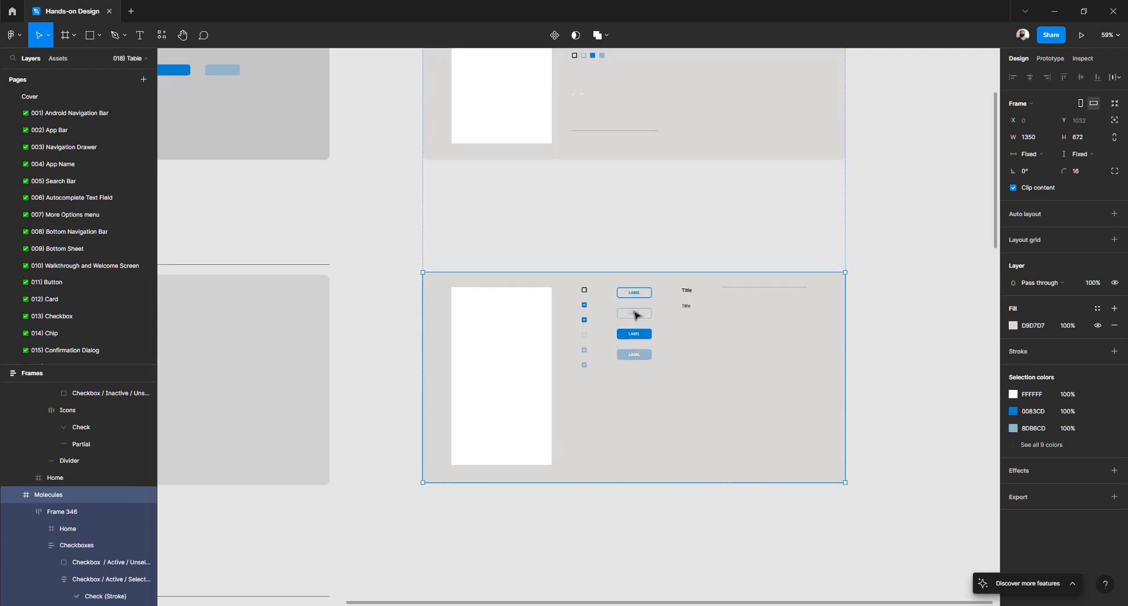
scroll(635, 315, "up", 2)
left_click(635, 318)
left_click(634, 318)
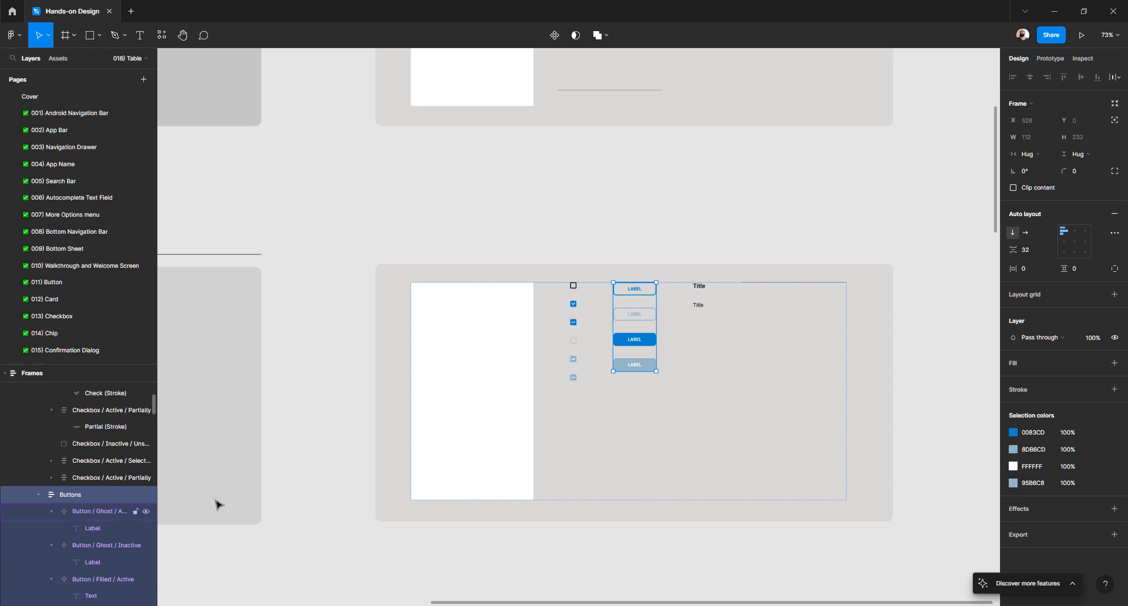
left_click(638, 344)
left_click(638, 343)
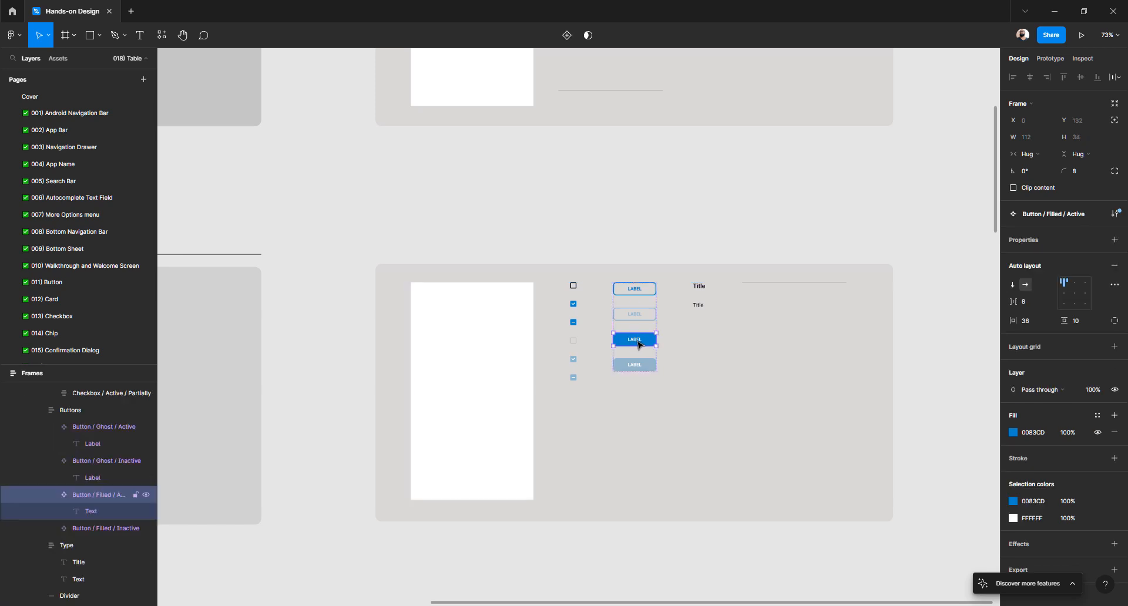
scroll(554, 422, "down", 6)
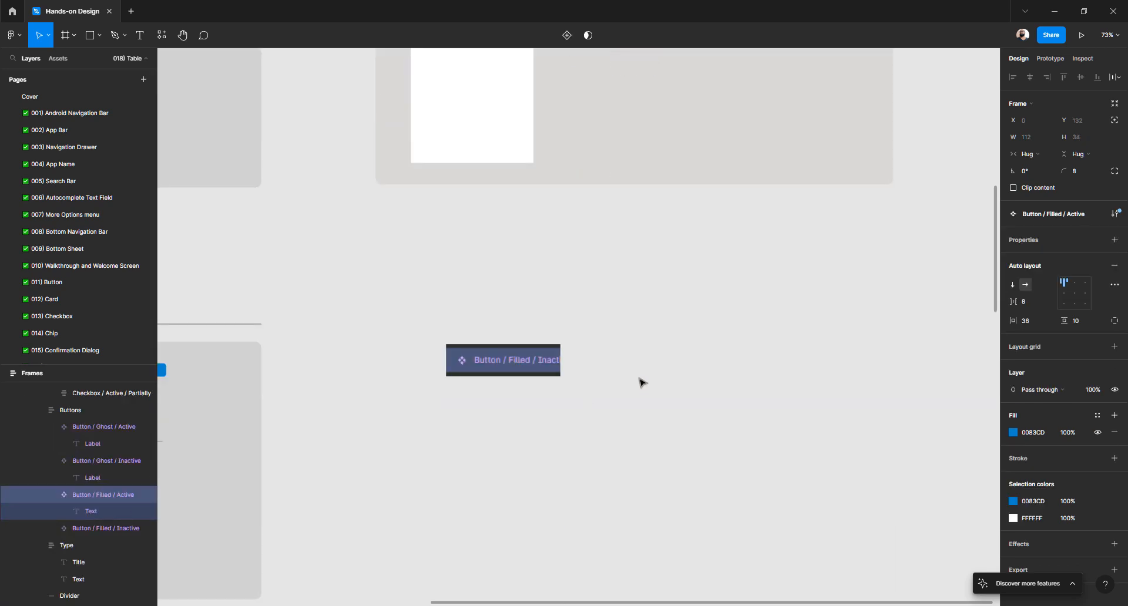
left_click(639, 379)
key("ctrl+v")
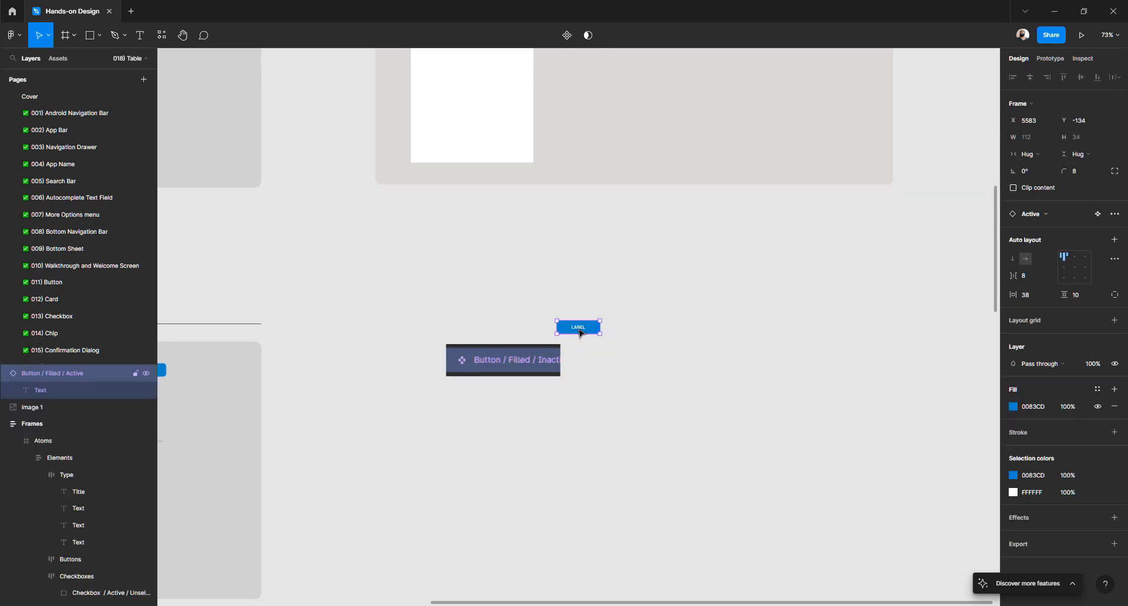
left_click_drag(578, 331, 626, 351)
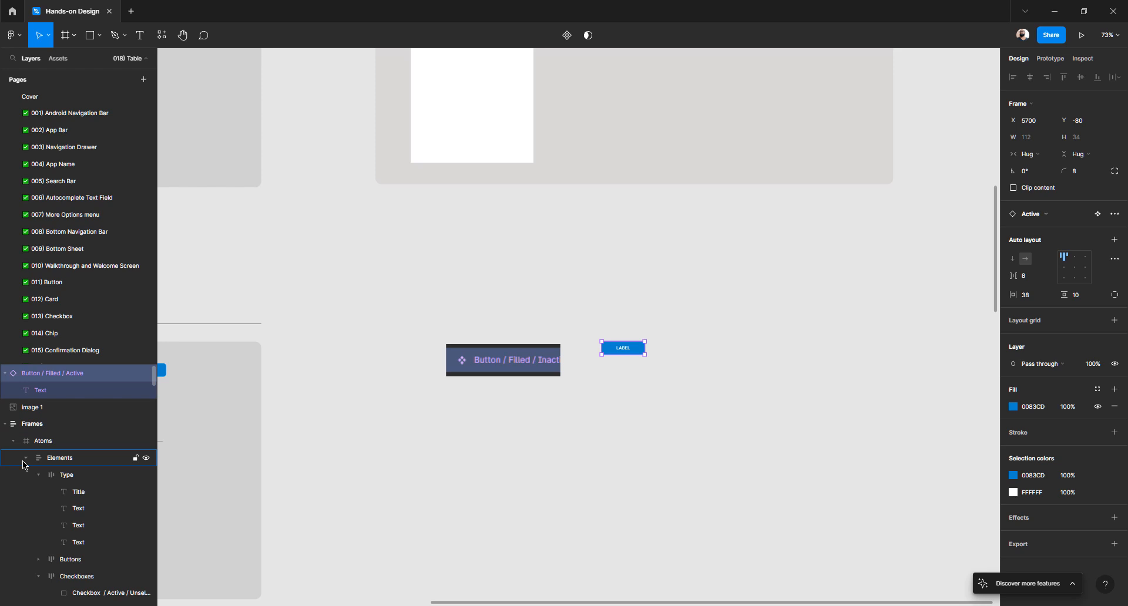
- Capture a screenshot of the Button / Filled / Active instance's layer row and place it directly under the first screenshot image
key("ctrl+Print")
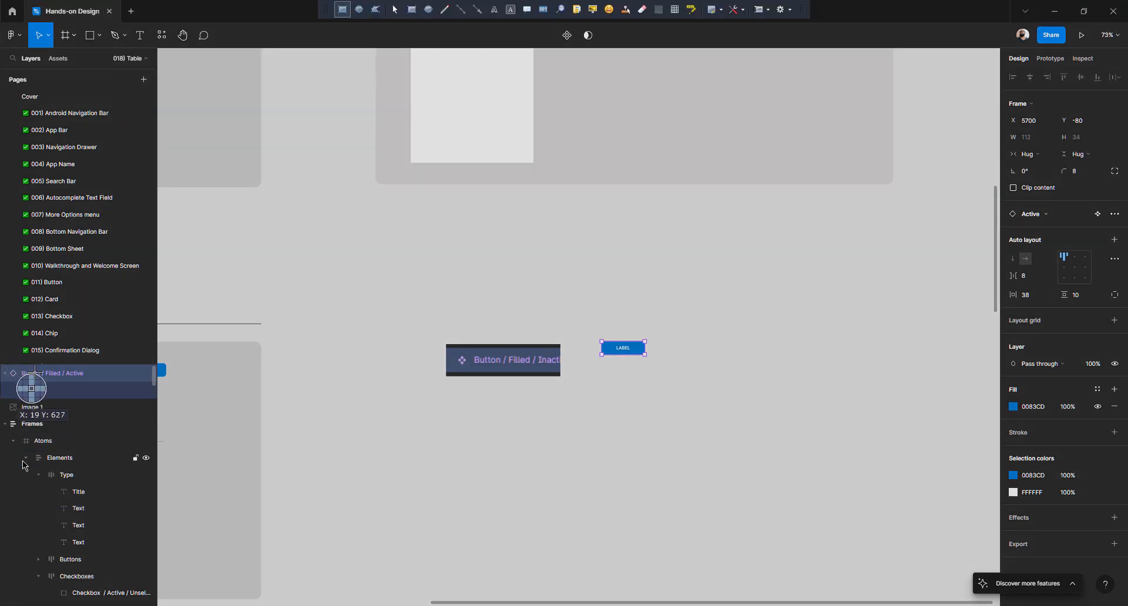
left_click_drag(7, 367, 91, 380)
left_click(489, 416)
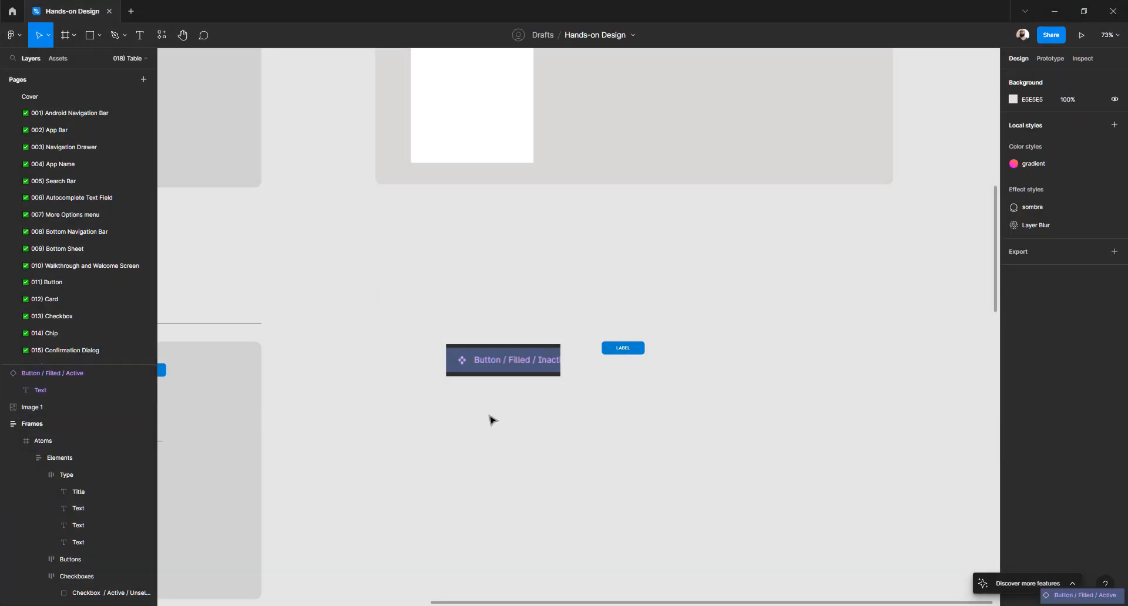
key("ctrl+v")
left_click_drag(576, 327, 558, 408)
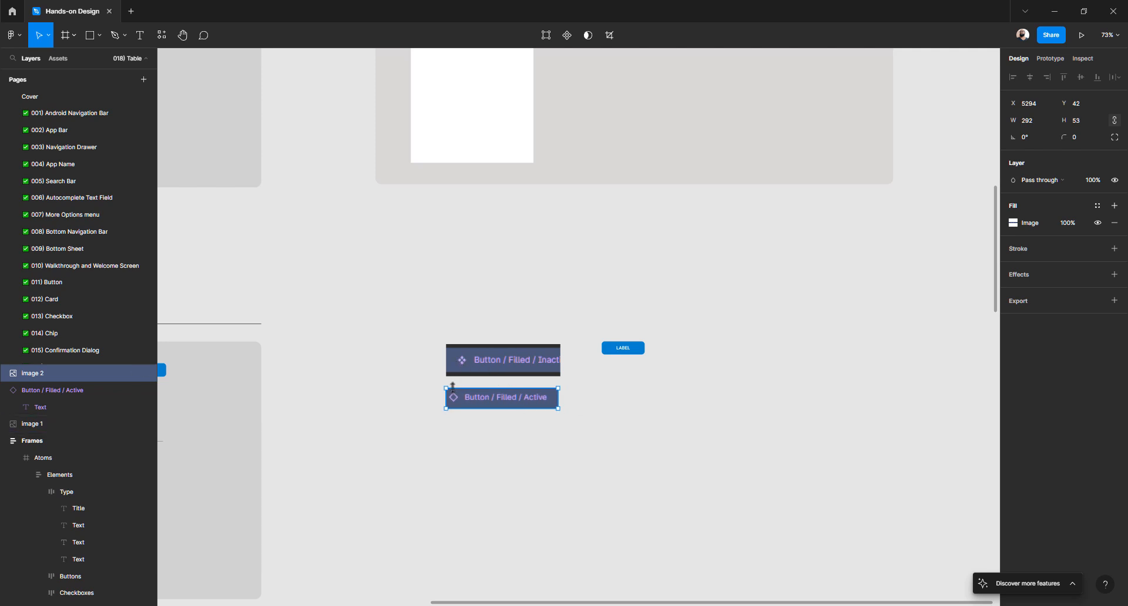
left_click(608, 370)
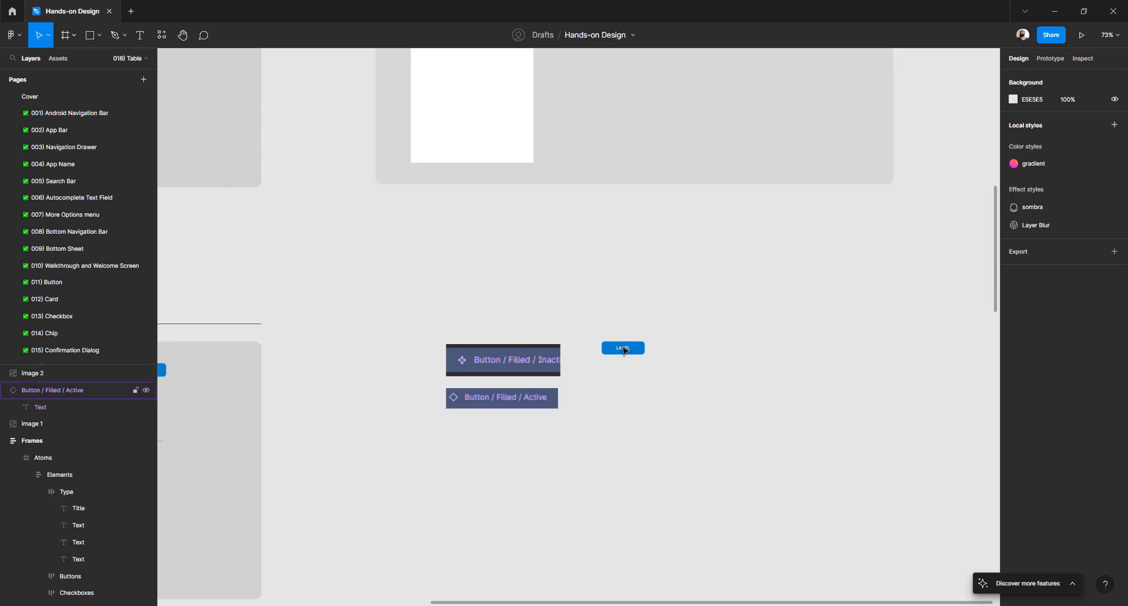
- Change the button instance's fill to dark red 790505
scroll(623, 349, "up", 5)
left_click(675, 355)
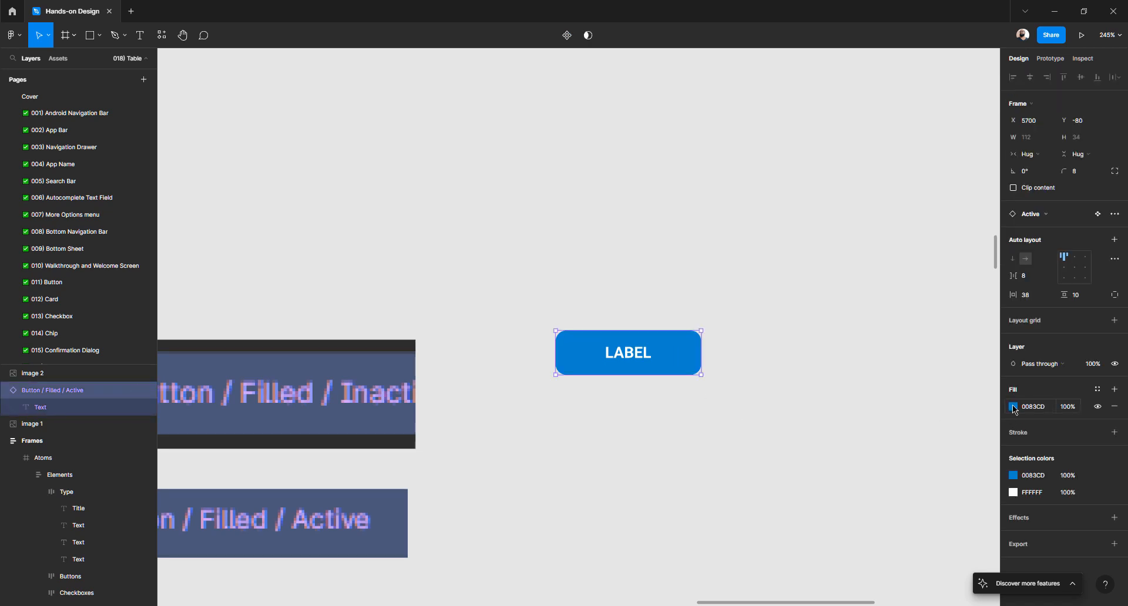
left_click(1012, 406)
mouse_move(981, 406)
left_mouse_down()
mouse_move(992, 373)
mouse_move(994, 408)
left_mouse_up()
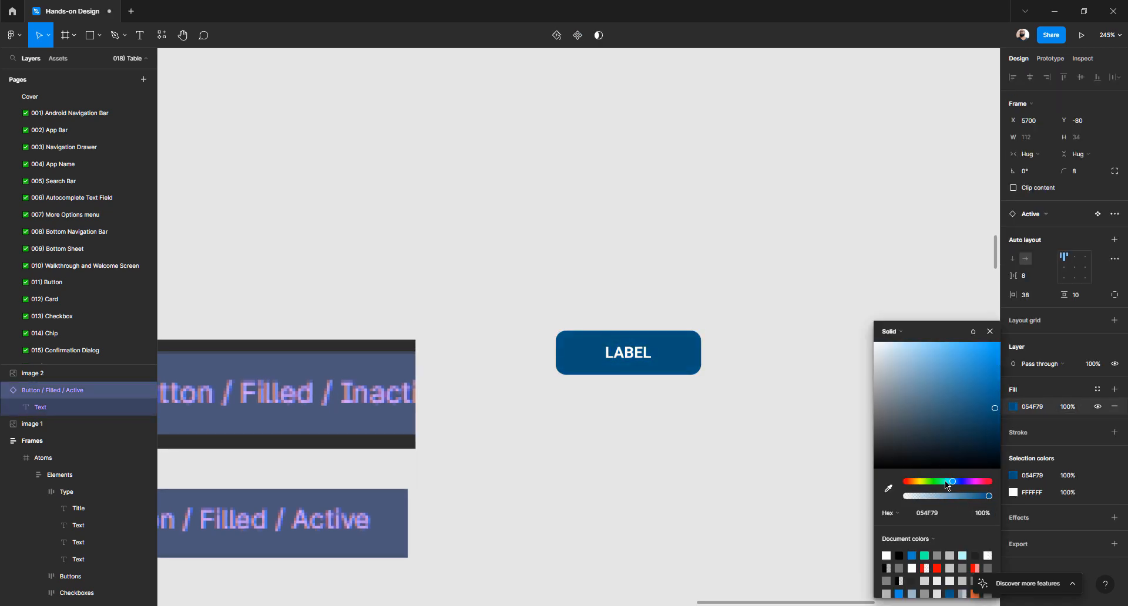
left_click_drag(944, 481, 990, 481)
- Change the color of the button instance's LABEL text to yellow EBFF00
left_click(632, 355)
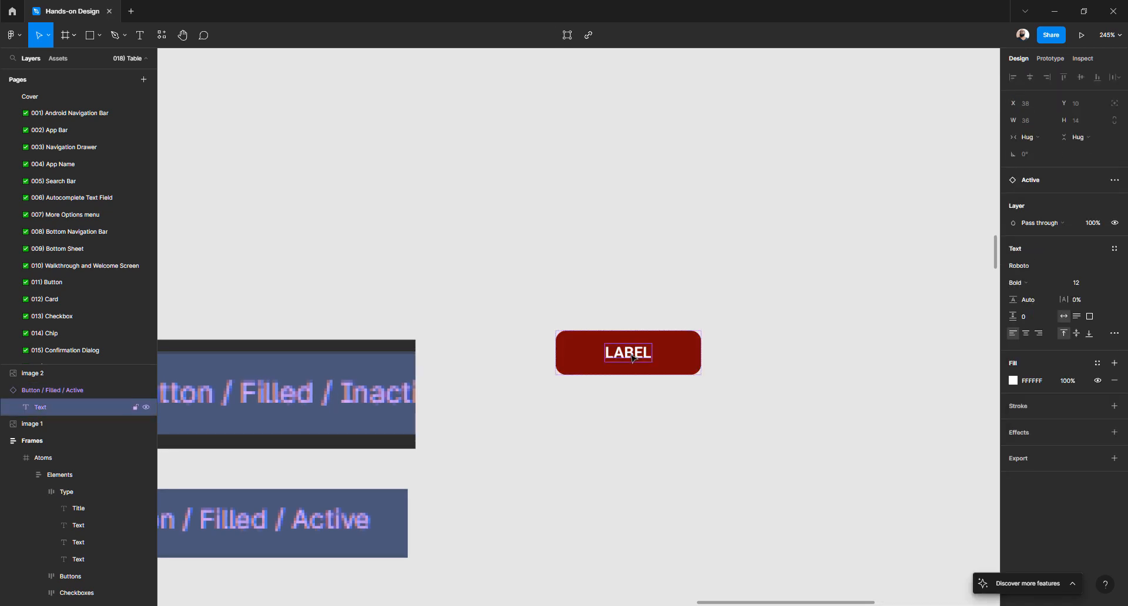
double_click(632, 356)
left_click(1013, 381)
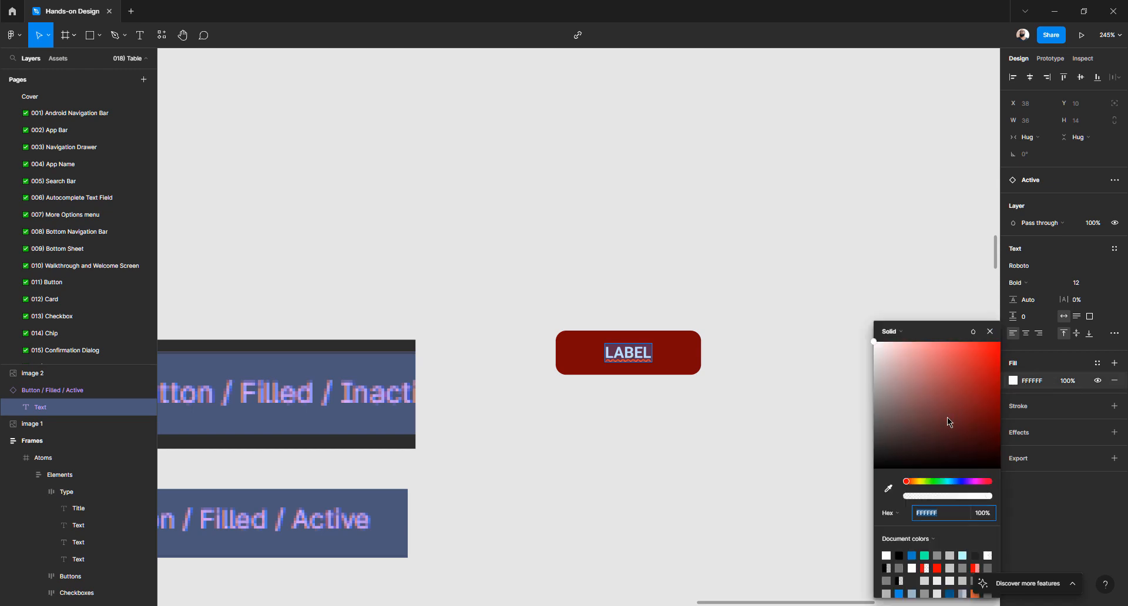
left_click(921, 481)
left_click_drag(960, 388, 1000, 342)
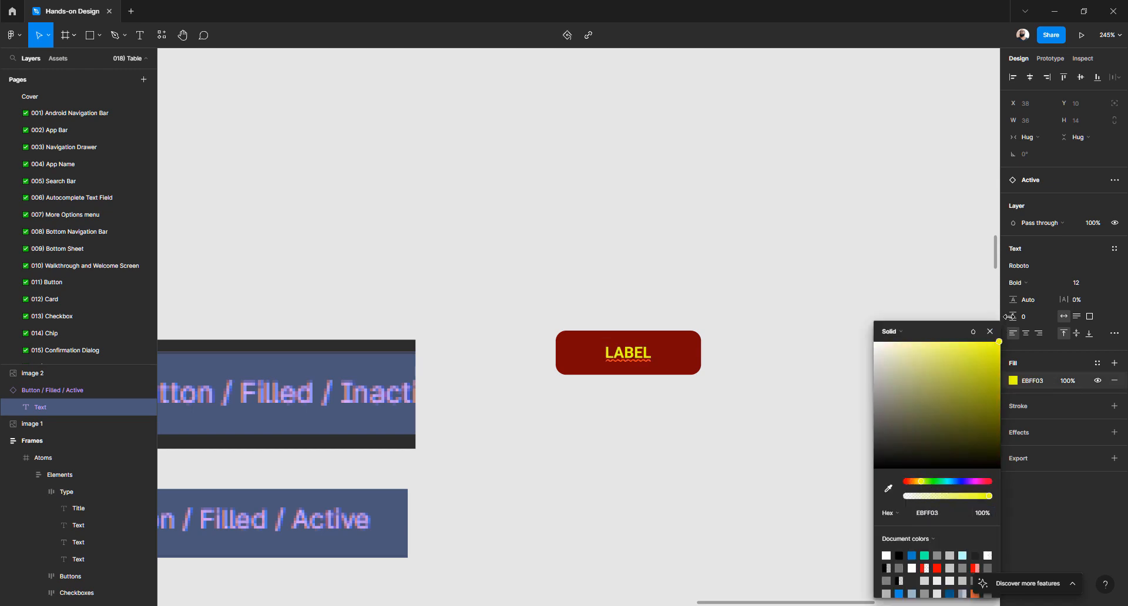
left_click(790, 279)
- Widen the button instance to a width of about 218
scroll(740, 294, "down", 2)
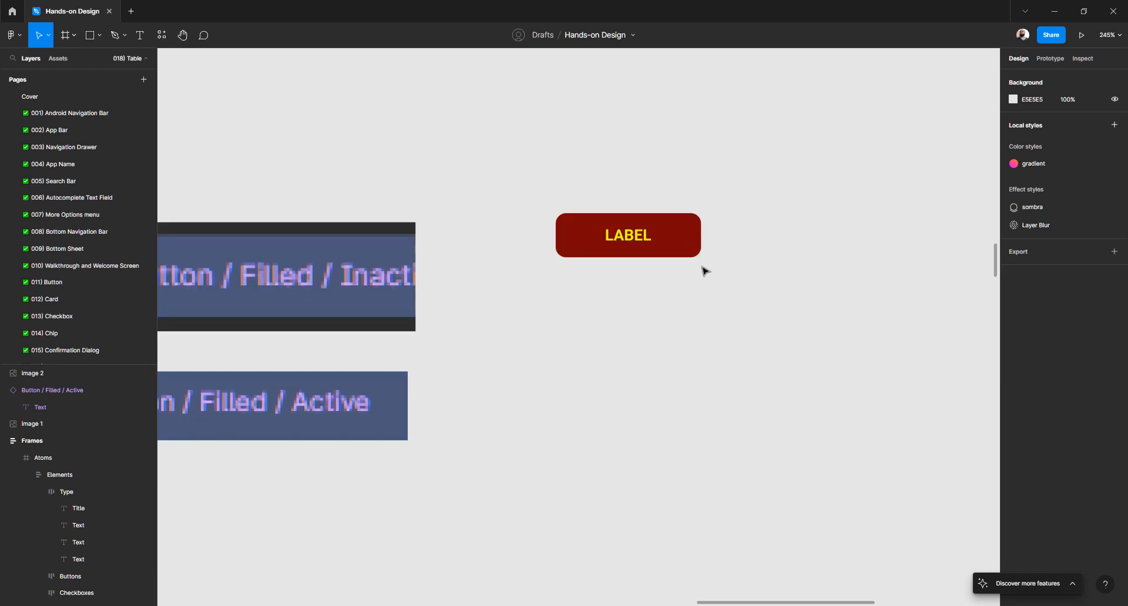
left_click(688, 246)
left_click_drag(703, 234, 840, 238)
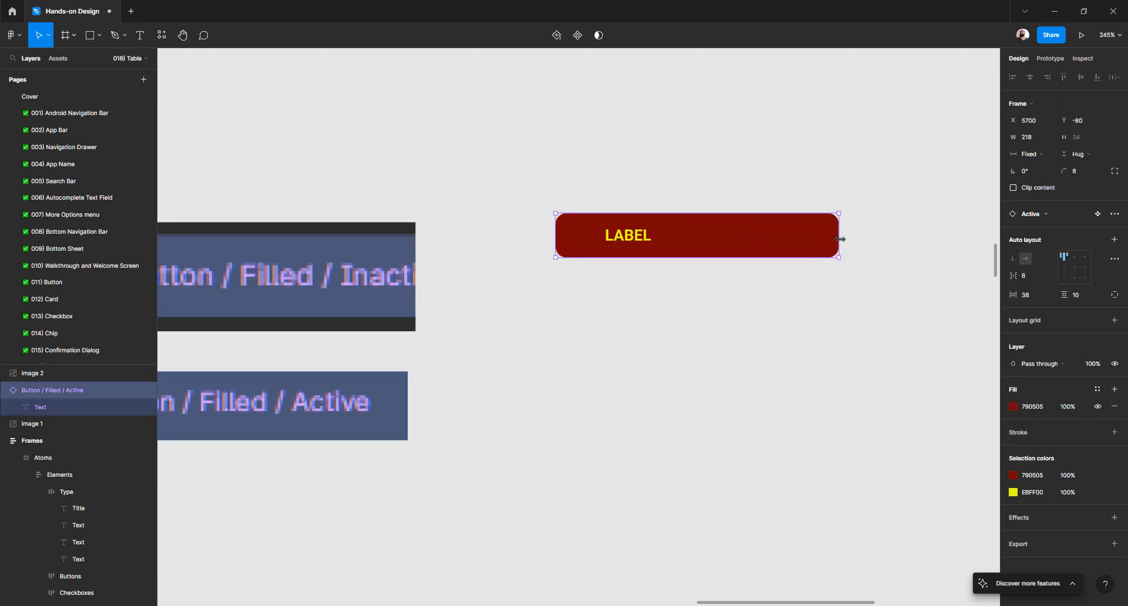
- Center the LABEL text within the widened red button instance and compare the instance with the main component buttons
left_click(1075, 268)
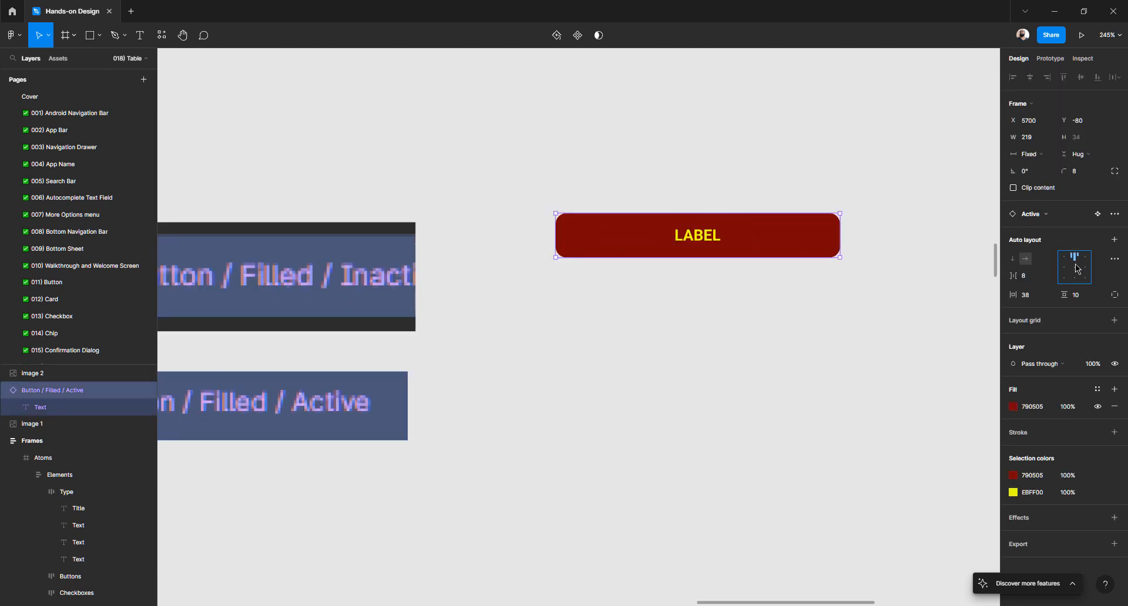
left_click(765, 302)
scroll(743, 296, "down", 4)
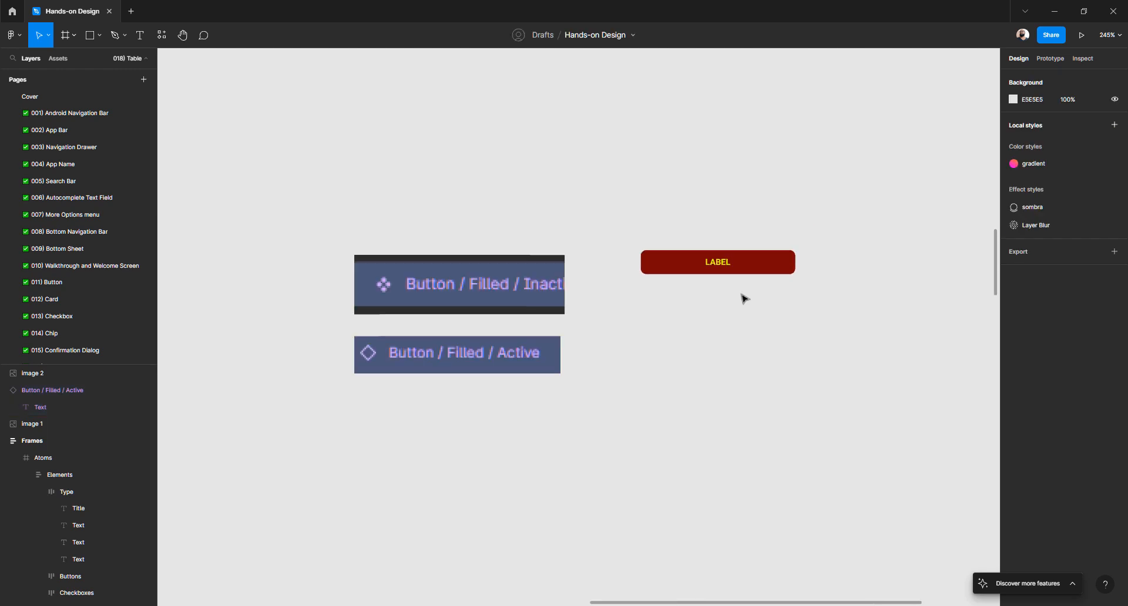
scroll(711, 311, "up", 5)
scroll(725, 296, "up", 3)
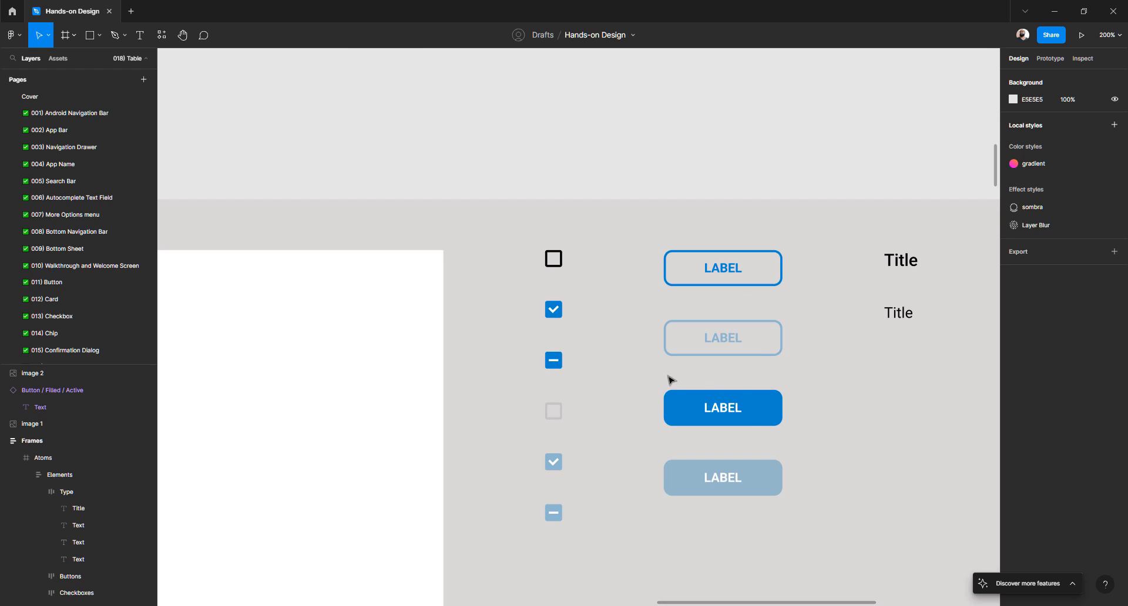
scroll(670, 380, "down", 6)
scroll(669, 379, "down", 4)
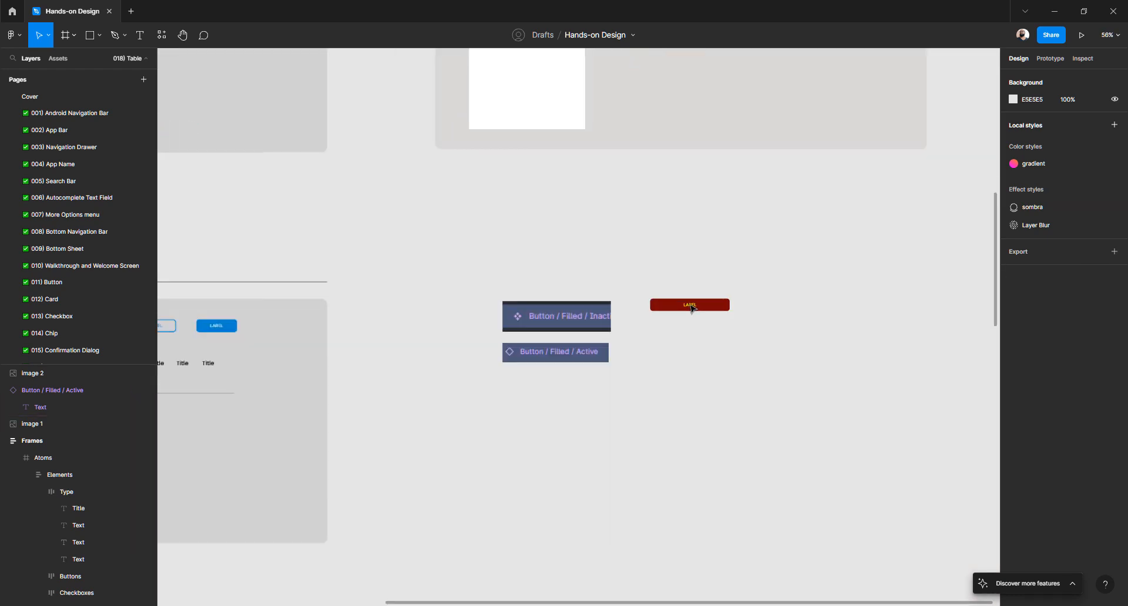
scroll(692, 308, "up", 5)
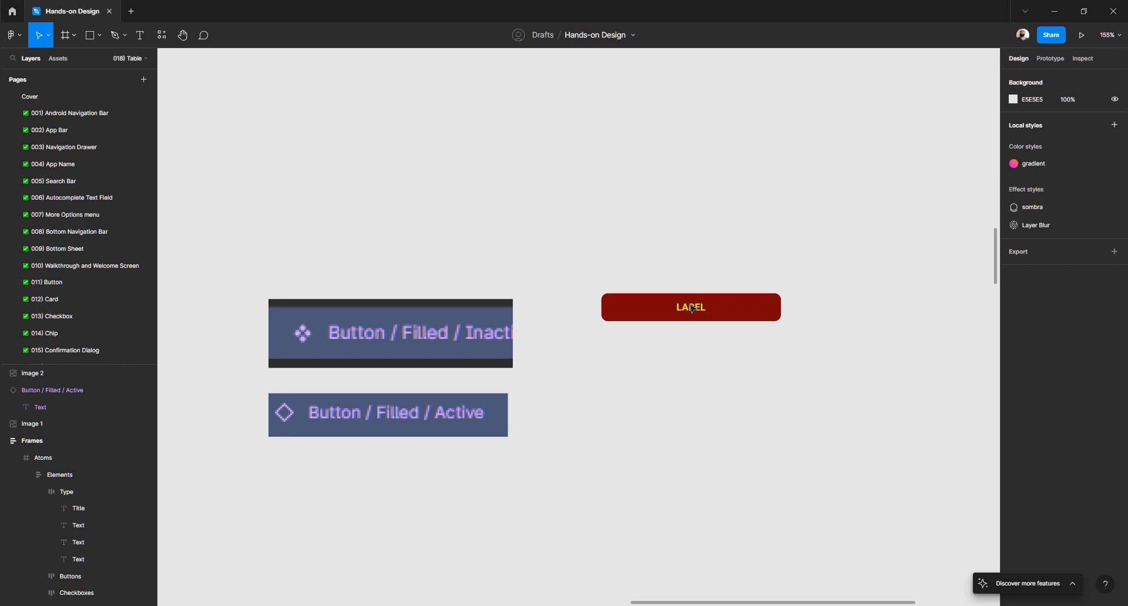
- Reset all changes on the red Button / Filled / Active instance
left_click(690, 307)
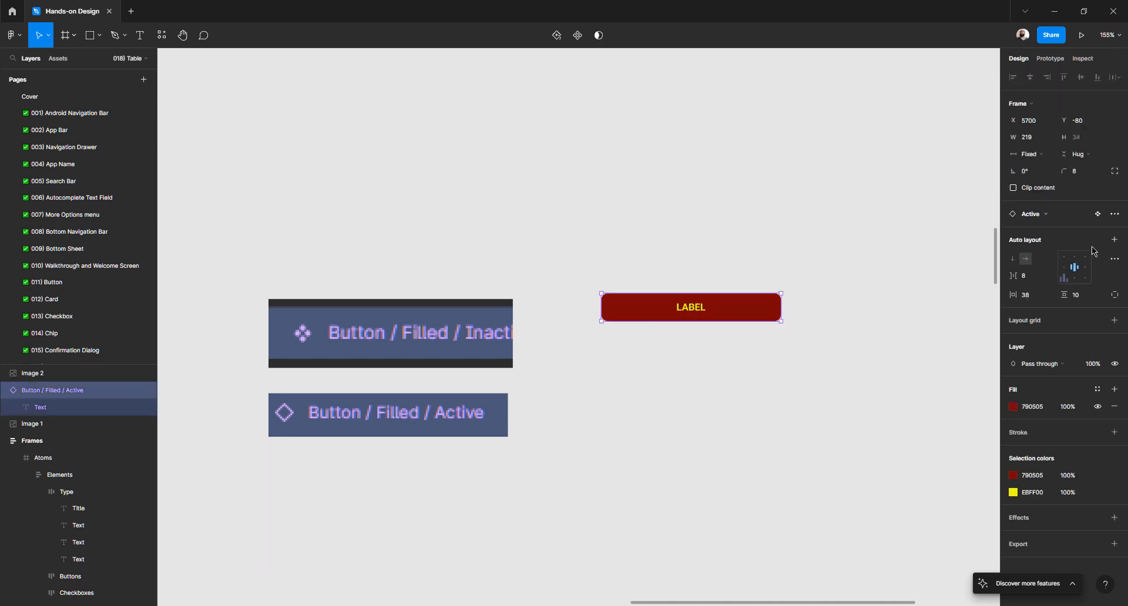
left_click(1114, 215)
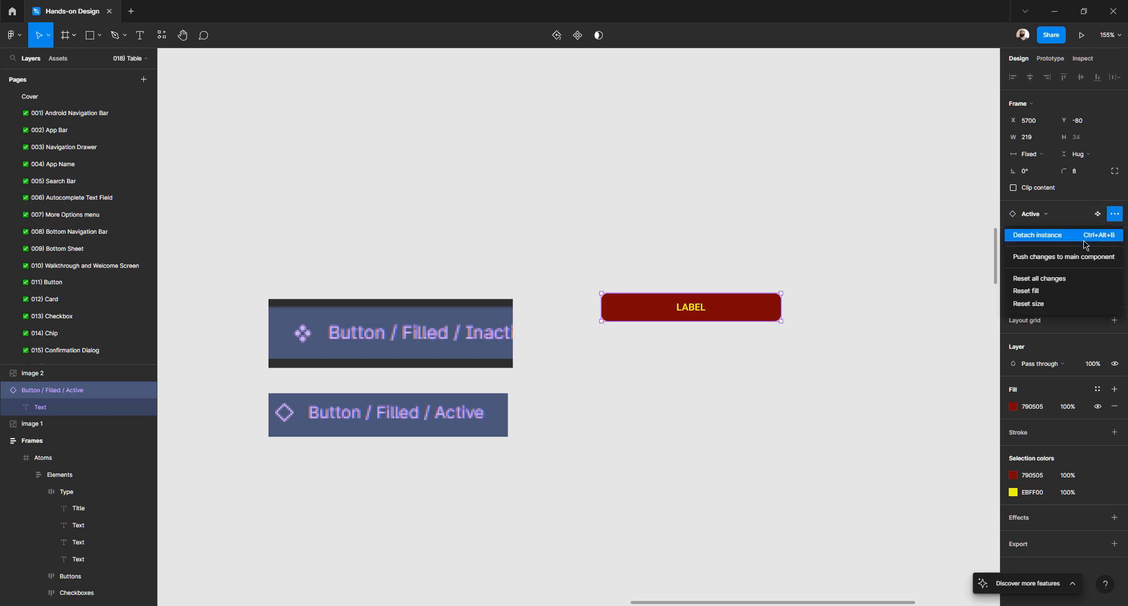
left_click(1054, 281)
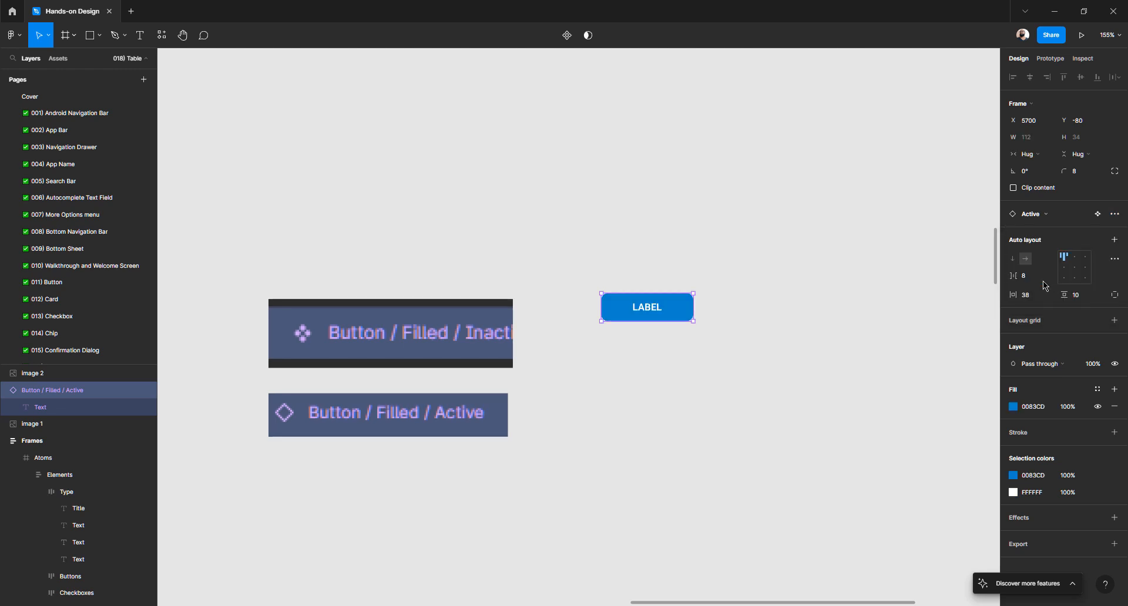
- Enlarge the Button / Filled / Active instance to about 333 wide and 95 high
left_click(763, 314)
left_click(655, 317)
left_click_drag(693, 307, 874, 307)
left_click_drag(746, 322, 746, 383)
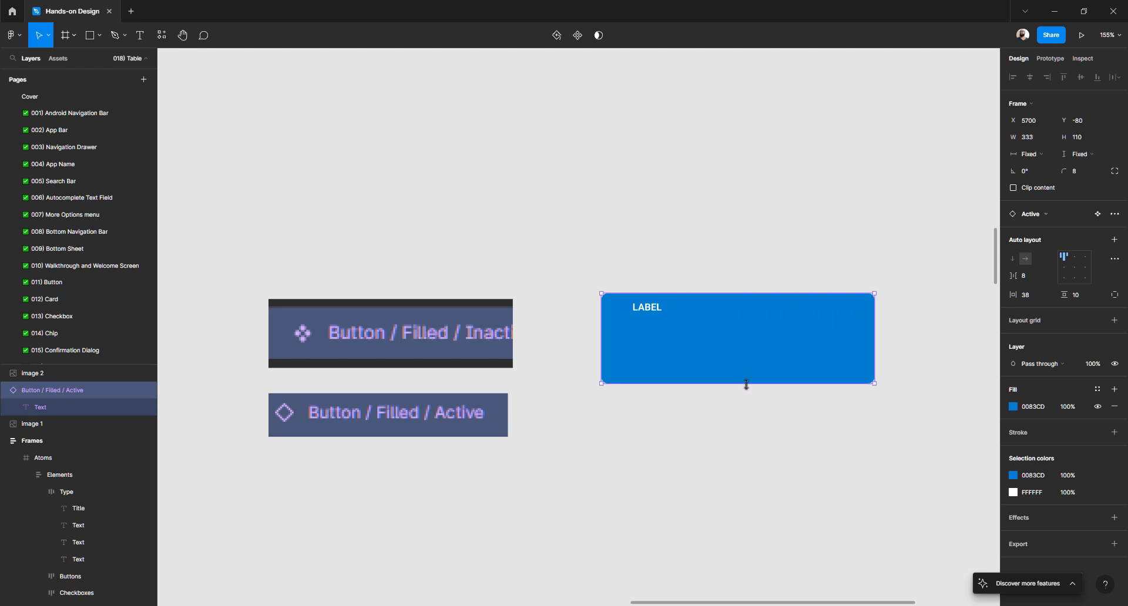
key("ctrl+z")
key("ctrl+z")
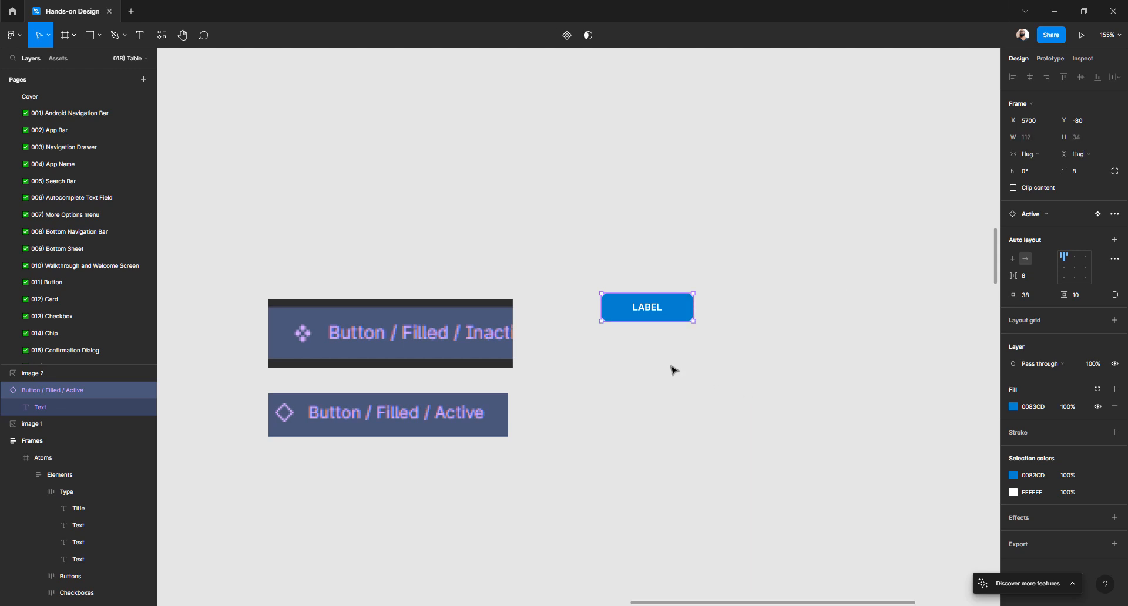
key("ctrl+shift+z")
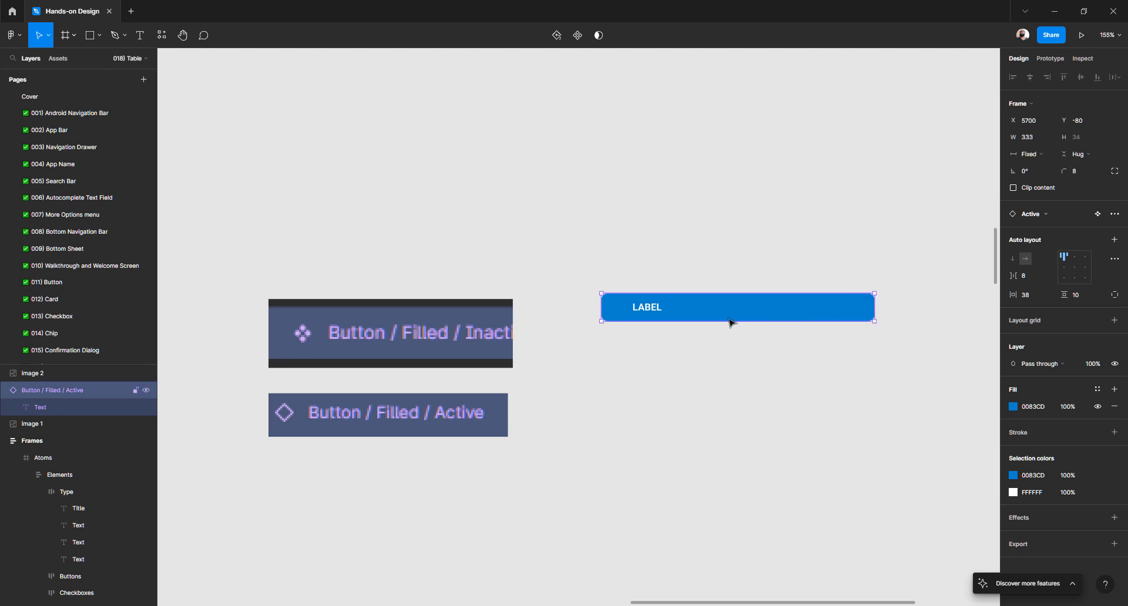
left_click_drag(726, 365, 724, 371)
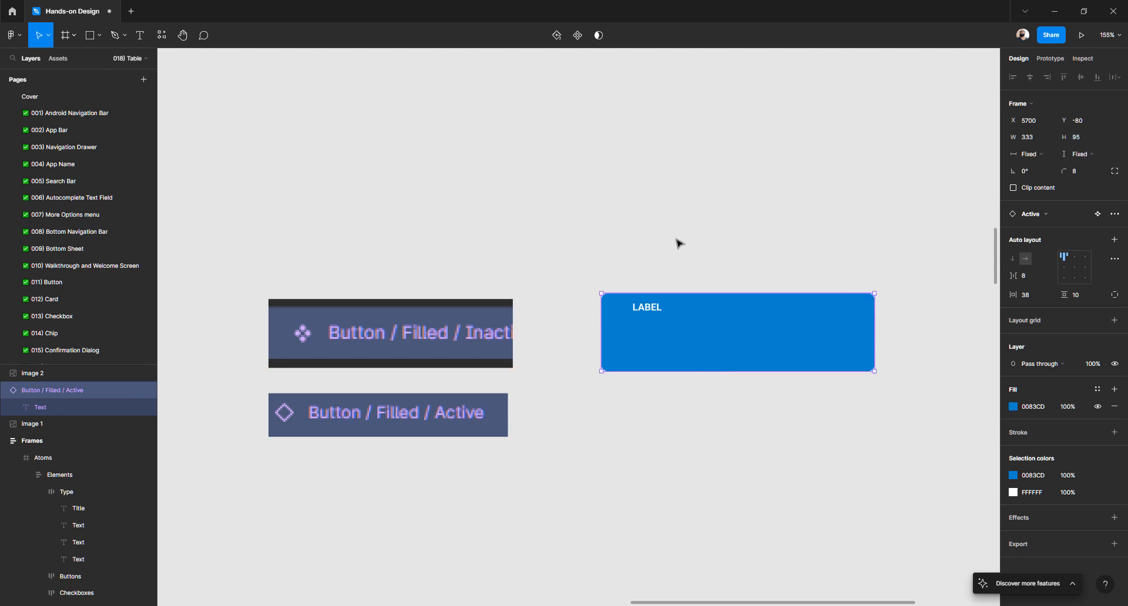
- Set the auto layout alignment of the Button / Filled / Active main component in the Molecules frame to center
left_click(677, 244)
scroll(586, 290, "up", 3)
scroll(587, 289, "down", 3)
scroll(589, 290, "up", 5)
scroll(611, 274, "up", 5)
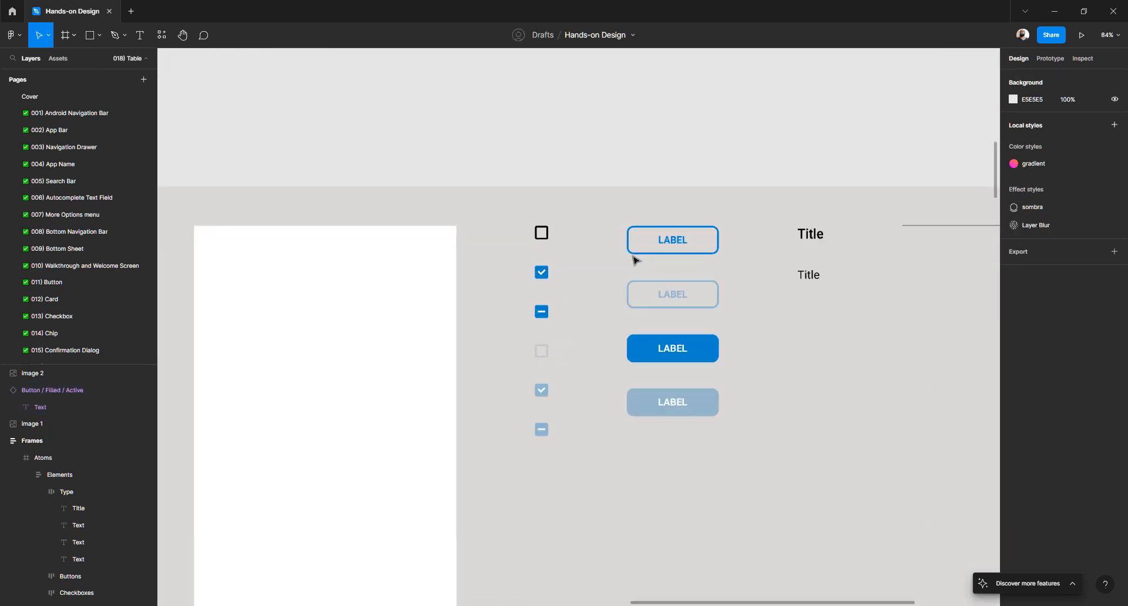
double_click(669, 351)
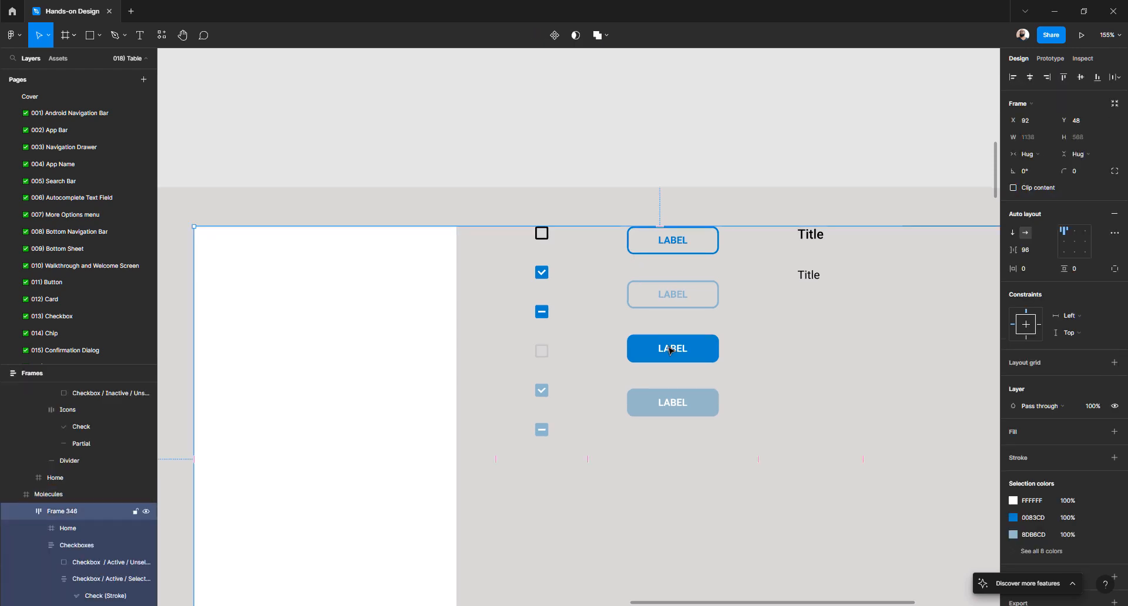
double_click(670, 351)
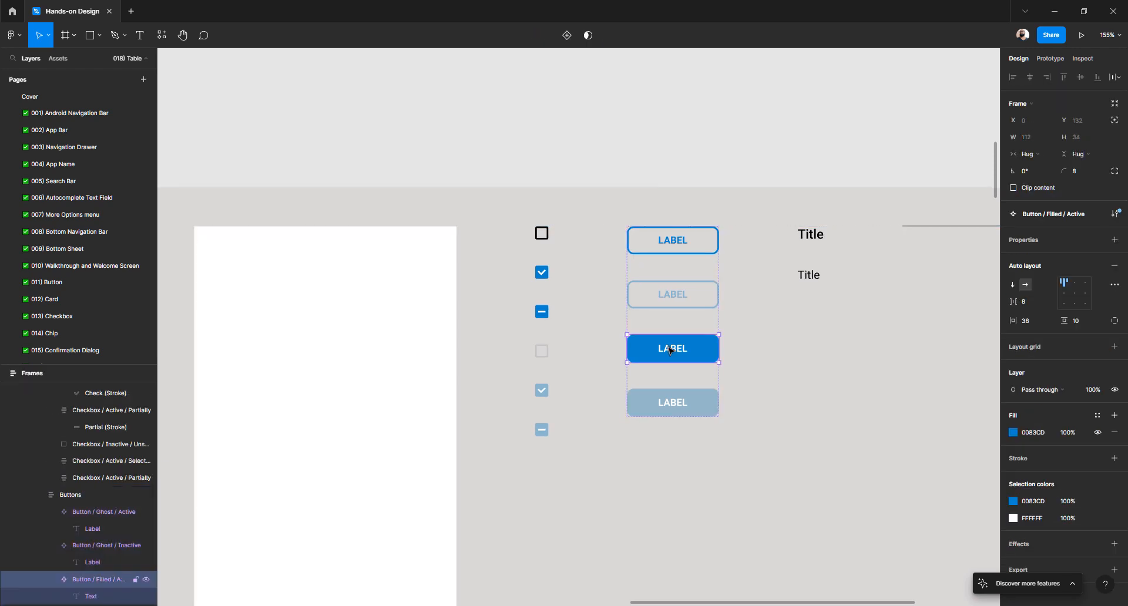
left_click(1076, 295)
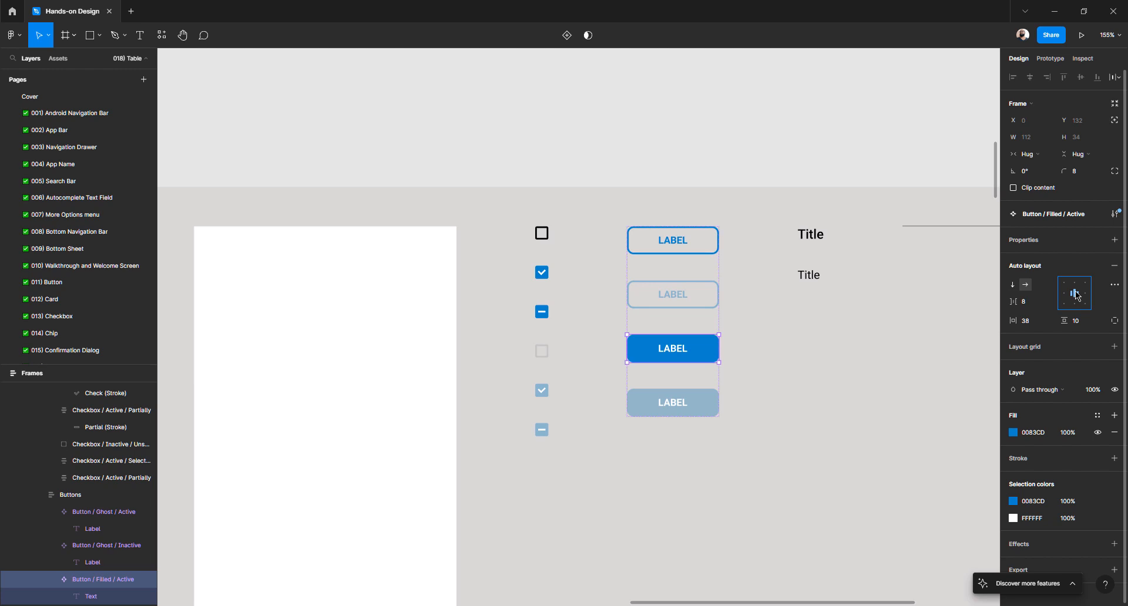
- Inspect the alignment of both ghost button components and set the Button / Filled / Inactive main component's auto layout alignment to center
double_click(675, 295)
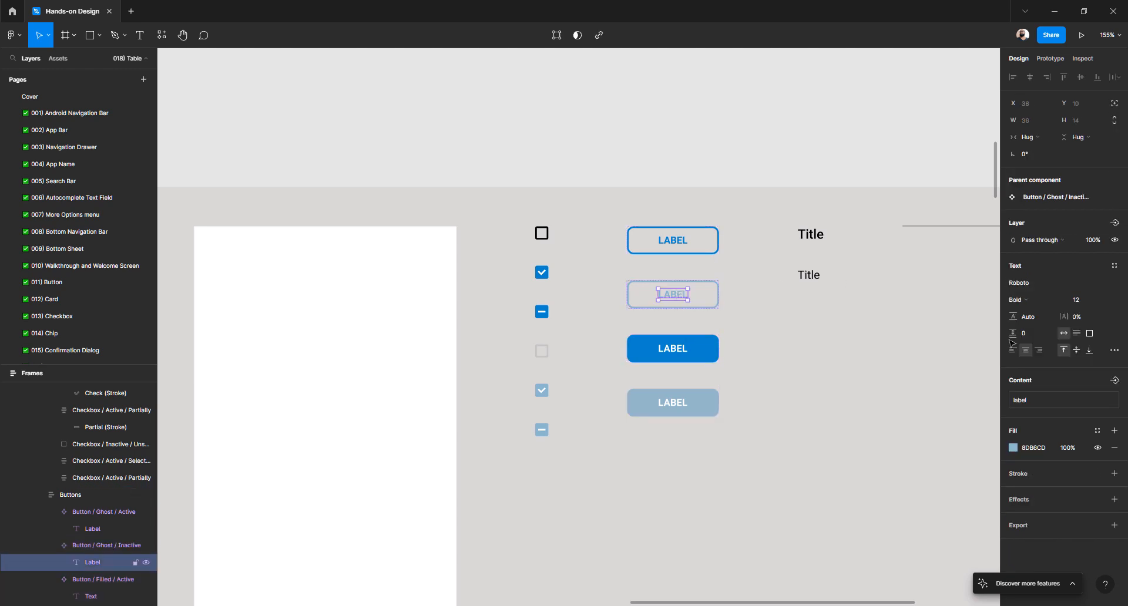
left_click(683, 300)
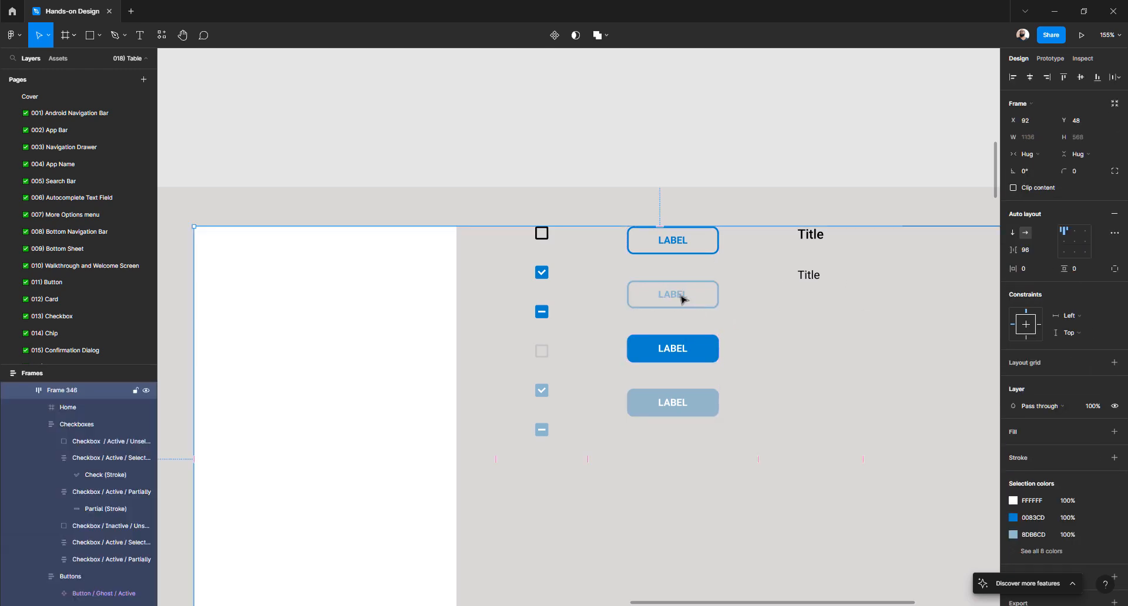
left_click(681, 299)
left_click(680, 298)
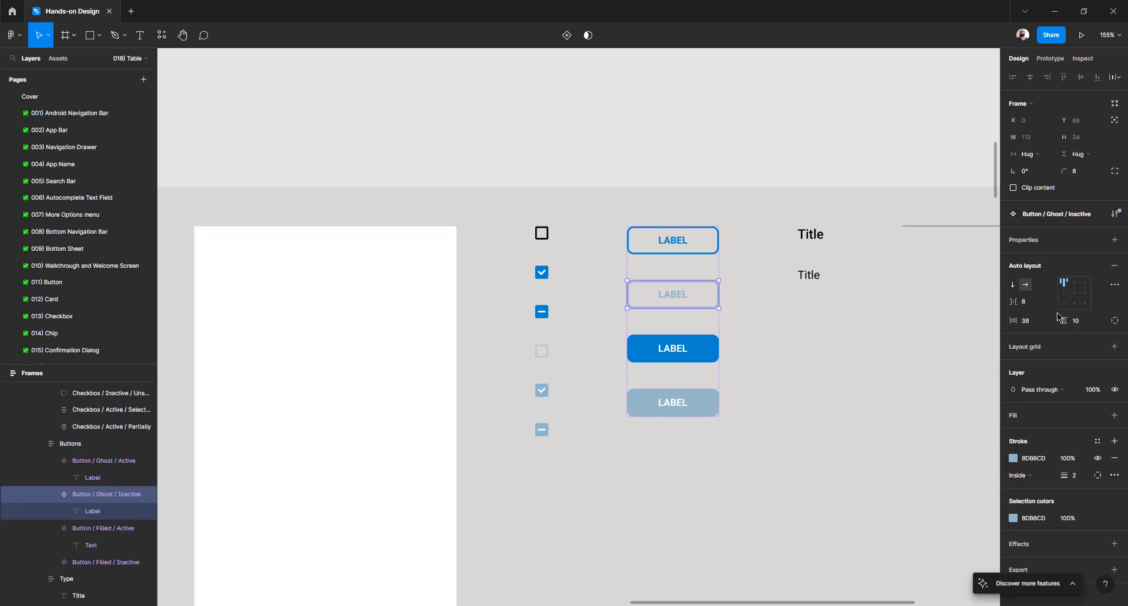
left_click(684, 245)
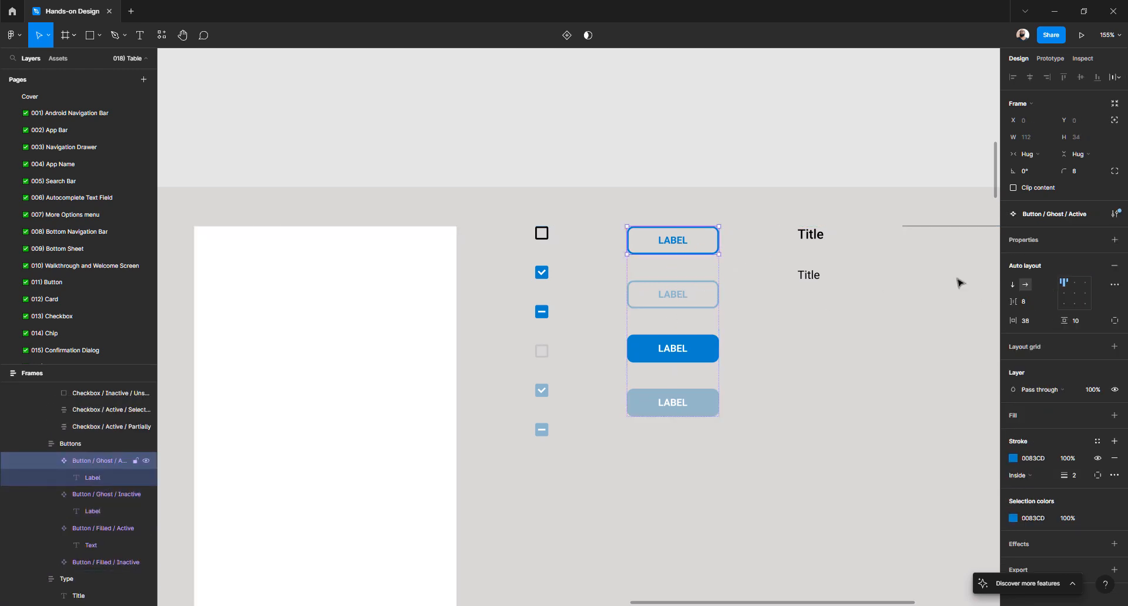
left_click(675, 399)
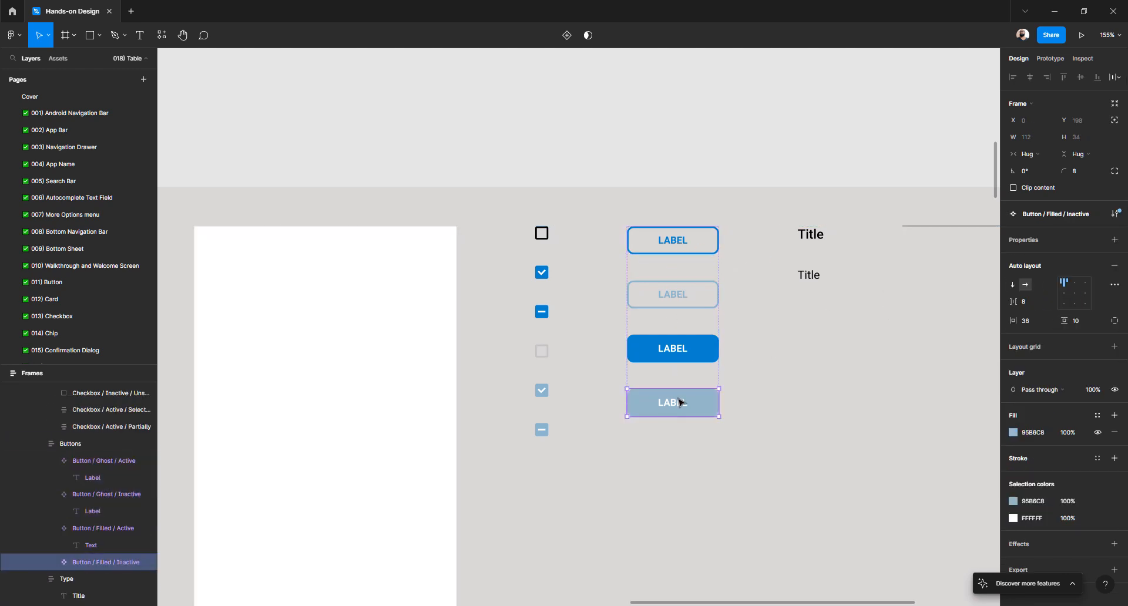
left_click(1074, 295)
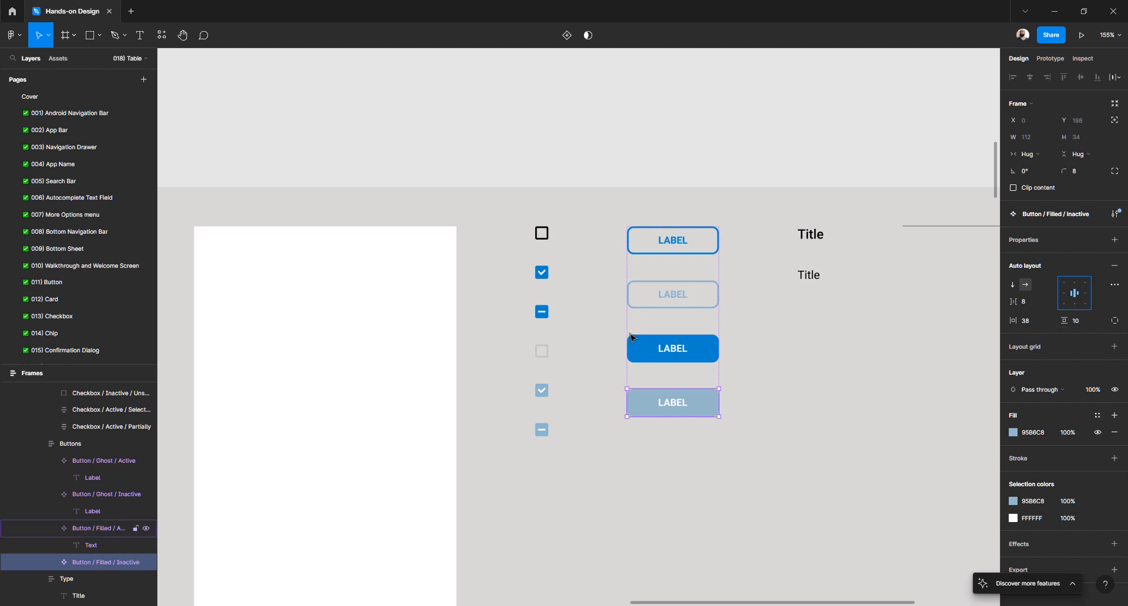
- Try reducing the enlarged button instance to a height of about 59 and a narrower width, and undo both resizes
scroll(632, 338, "down", 5)
scroll(632, 336, "down", 5)
scroll(631, 335, "down", 5)
scroll(659, 247, "up", 5)
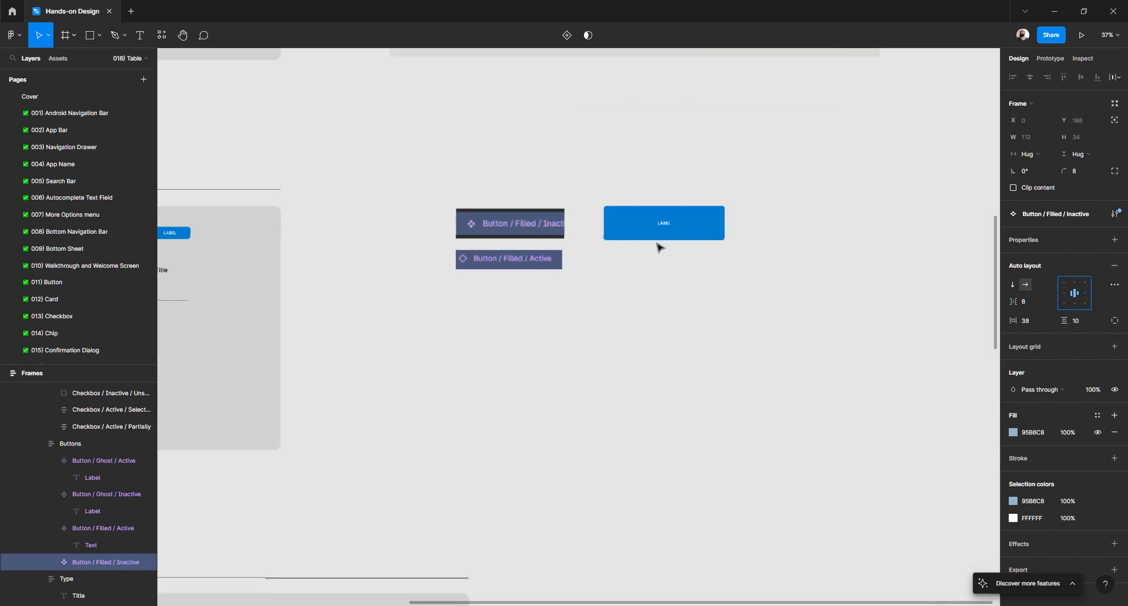
scroll(663, 276, "up", 3)
left_click(675, 341)
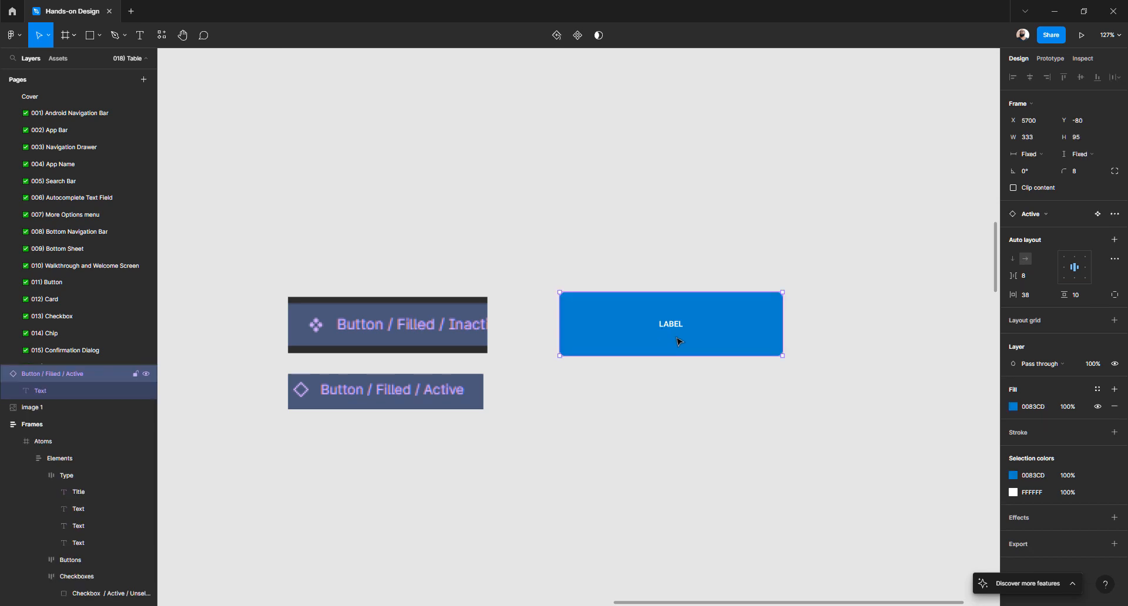
left_click_drag(671, 355, 673, 331)
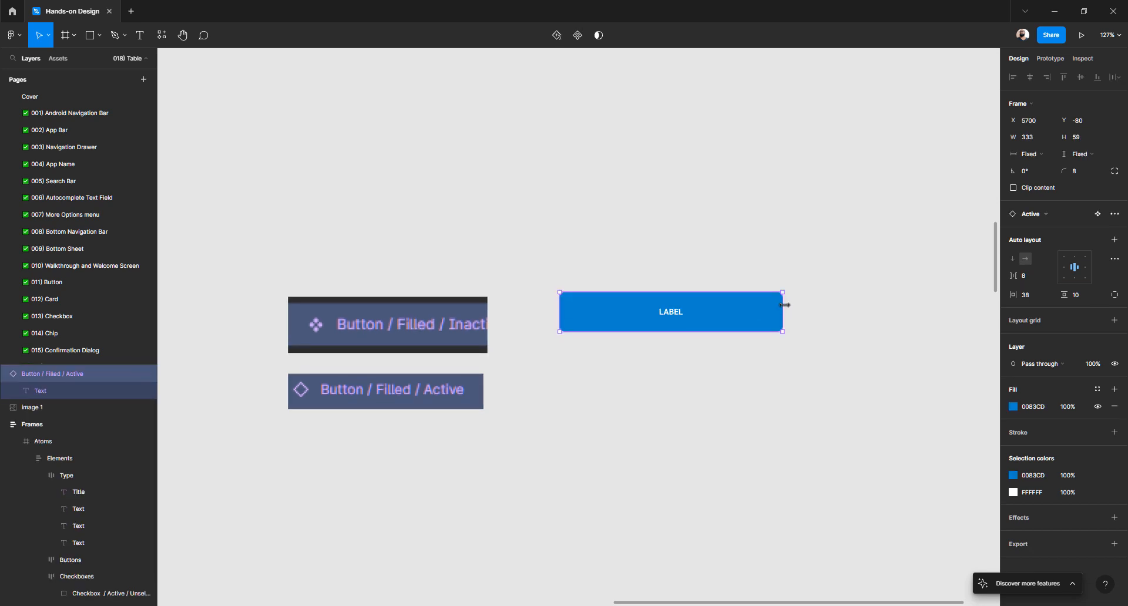
left_click_drag(784, 304, 758, 312)
key("ctrl+z")
key("ctrl+z")
- Reset all changes on the enlarged blue button instance and deselect it
left_click(1113, 214)
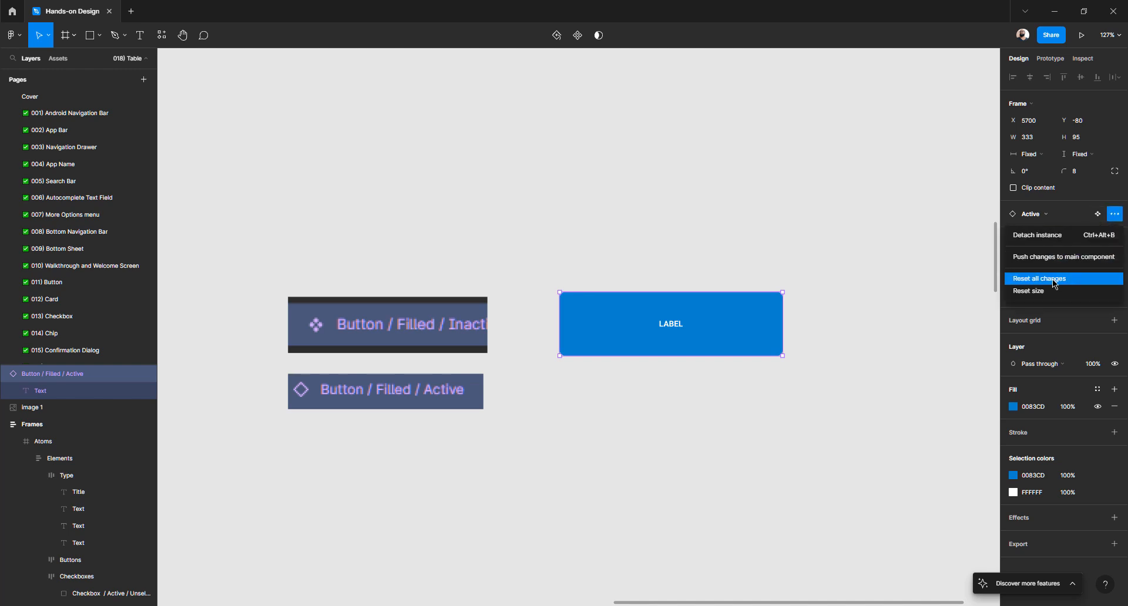
left_click(1053, 279)
left_click(802, 269)
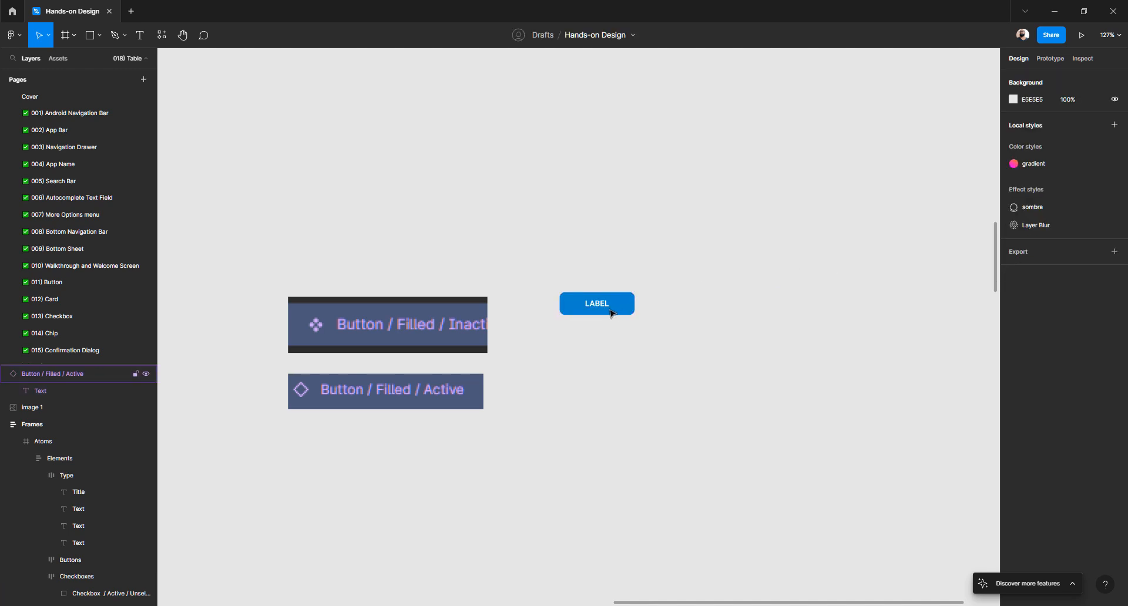
- Try replacing the button instance's label text with ADFADFADSFAD, and undo the text change
double_click(602, 309)
double_click(602, 309)
type("ADFADFADSFAD")
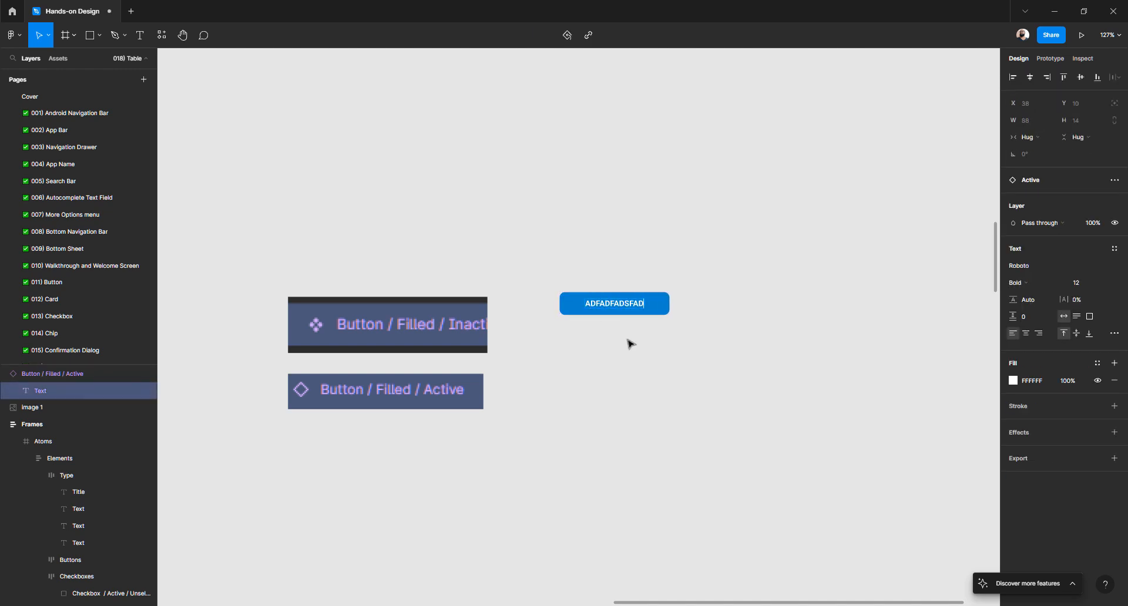
key("ctrl+z")
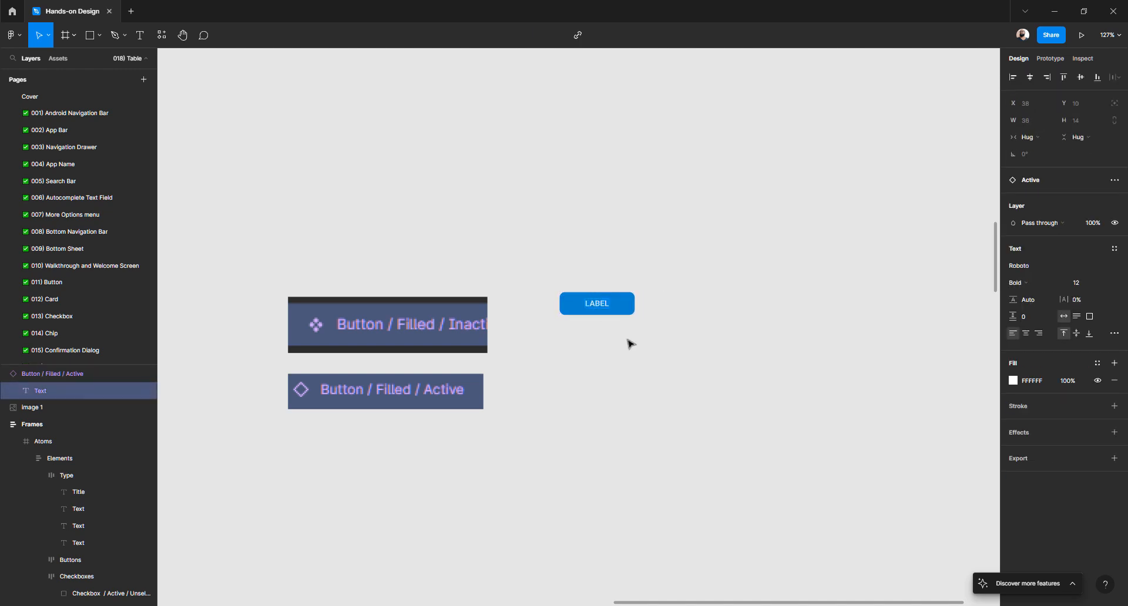
left_click(631, 344)
- Duplicate the button instance and place the two buttons side by side, 83 apart
scroll(640, 334, "down", 6)
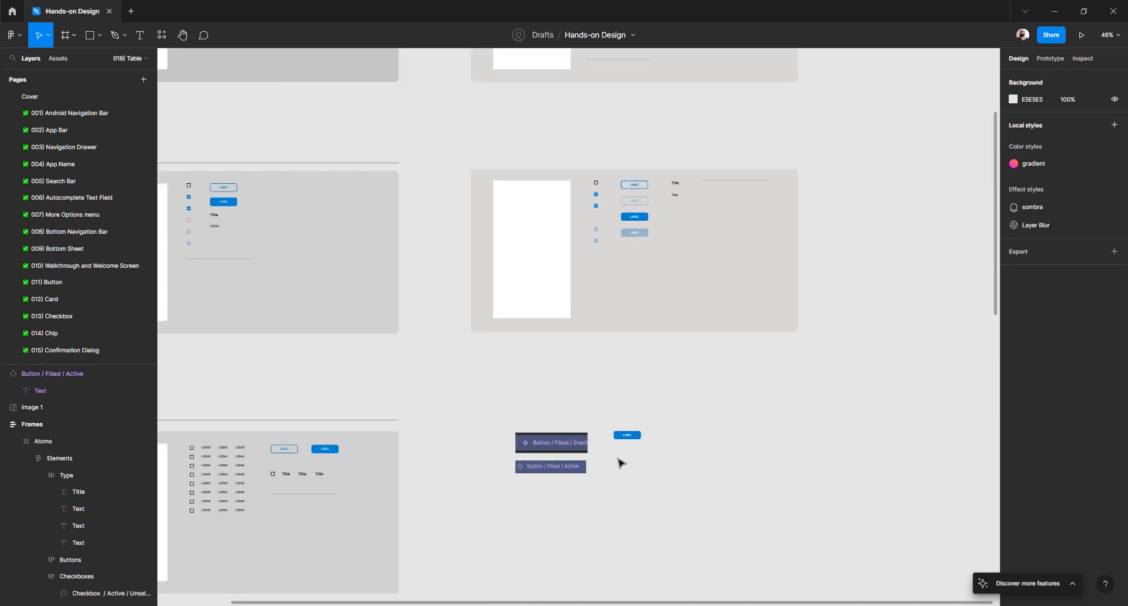
scroll(625, 438, "up", 7)
scroll(549, 320, "down", 4)
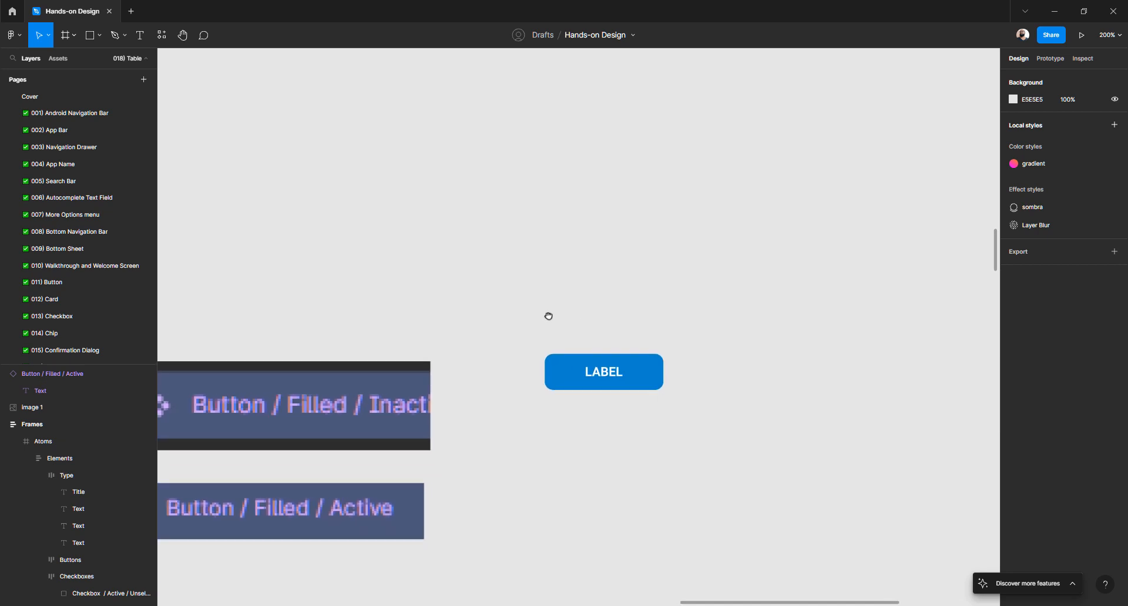
left_click_drag(489, 348, 643, 353)
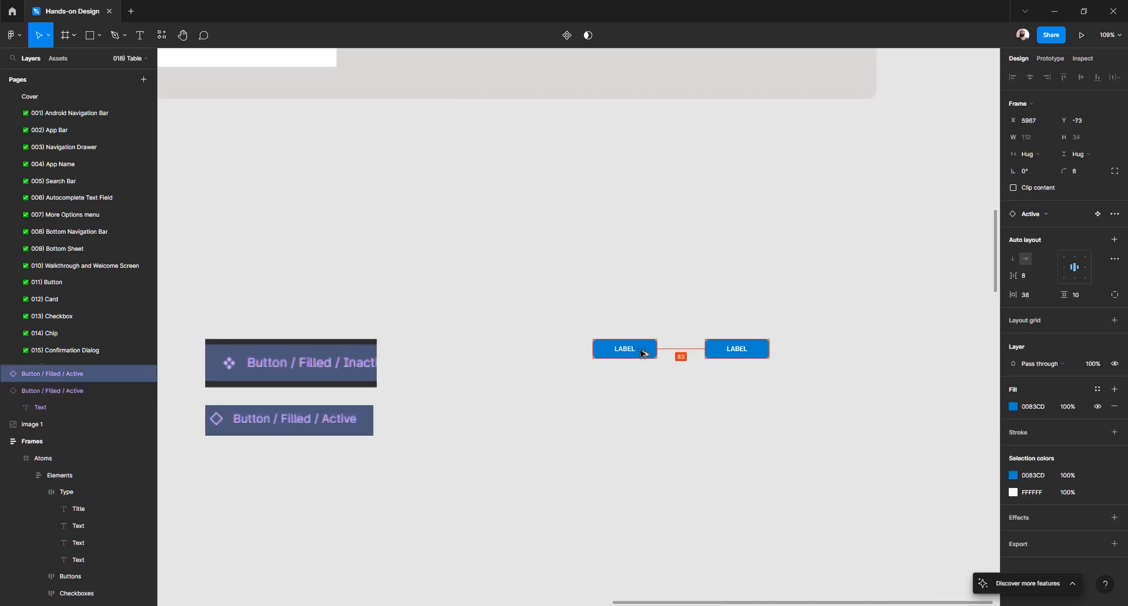
- Select both button instances and wrap them in a horizontal auto layout frame
left_click(612, 305)
left_click_drag(839, 407, 861, 415)
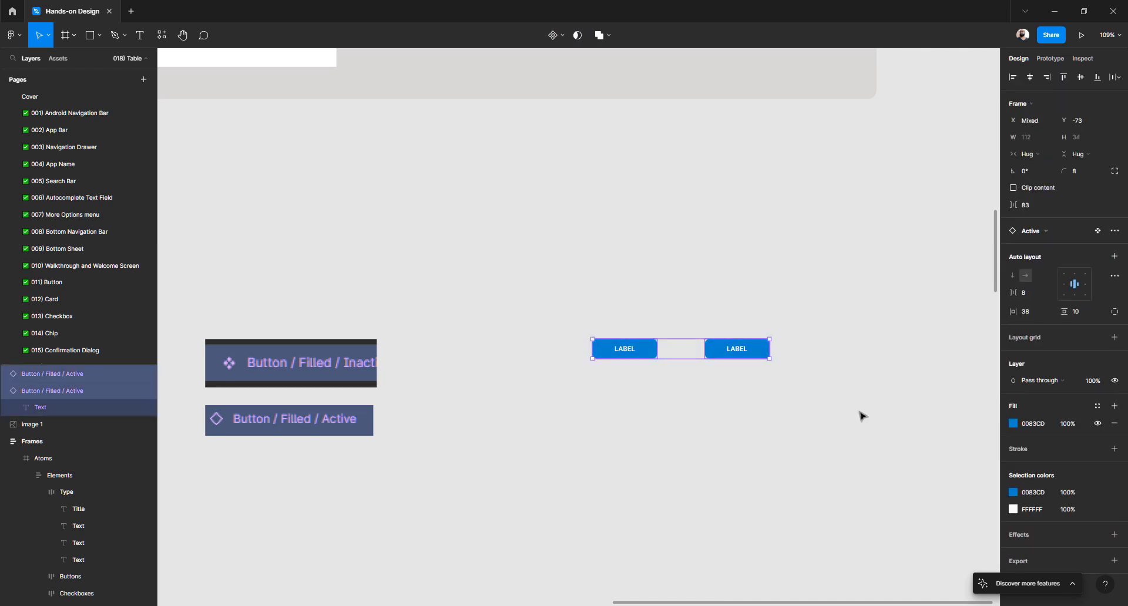
key("shift+a")
key("Escape")
- Rename the auto layout frame that holds the two button instances as Buttons
left_click(608, 335)
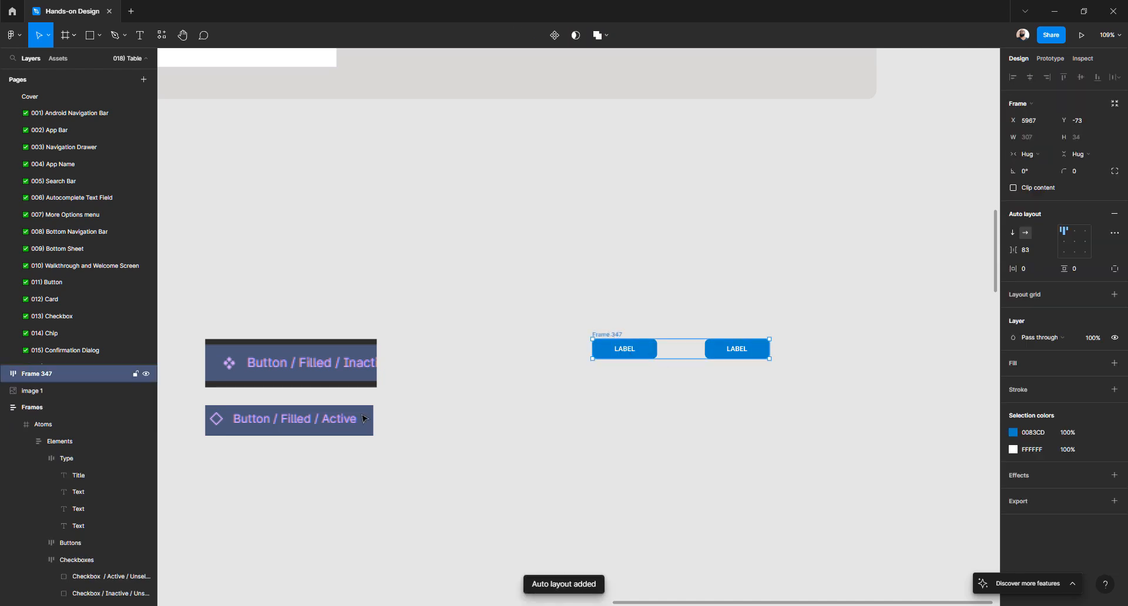
double_click(50, 375)
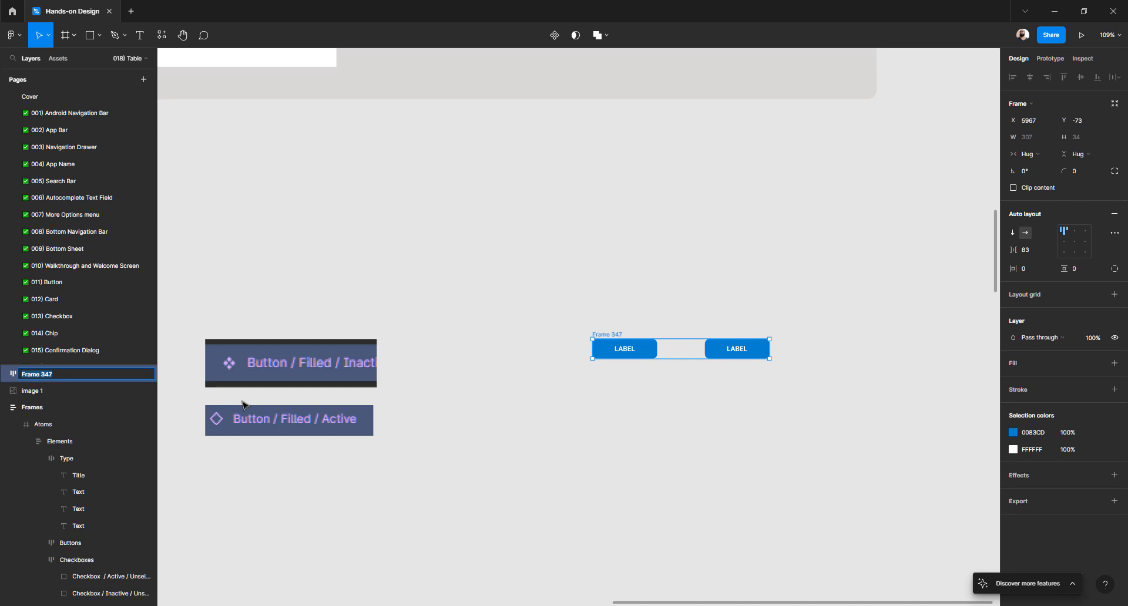
type("Buttons")
key("Return")
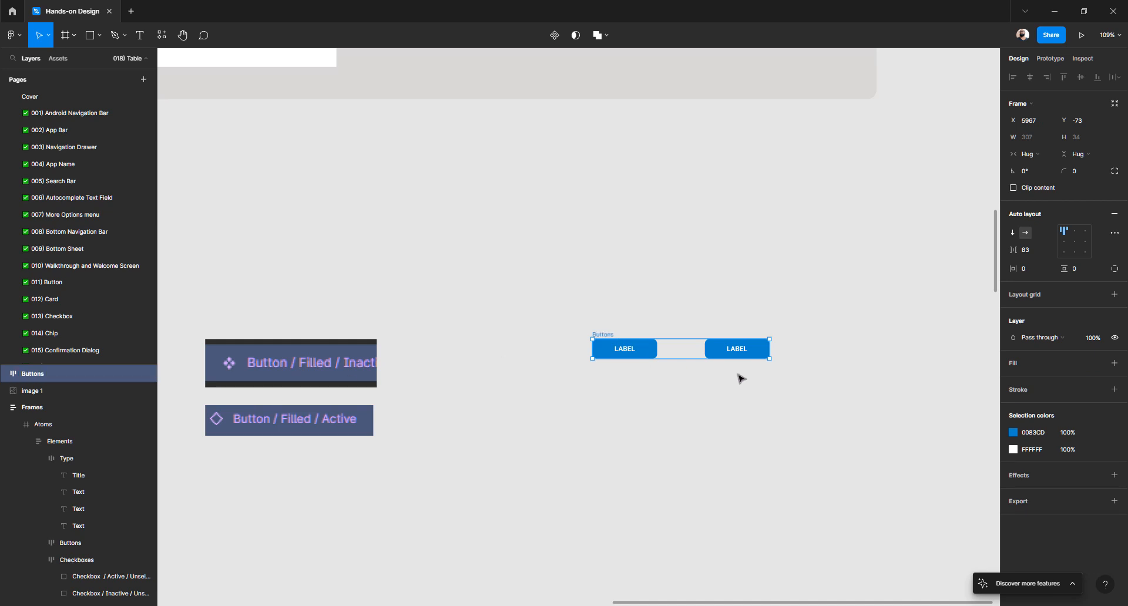
key("Escape")
- Swap the first button instance in the Buttons frame for the Ghost / Active button component
left_click(642, 353)
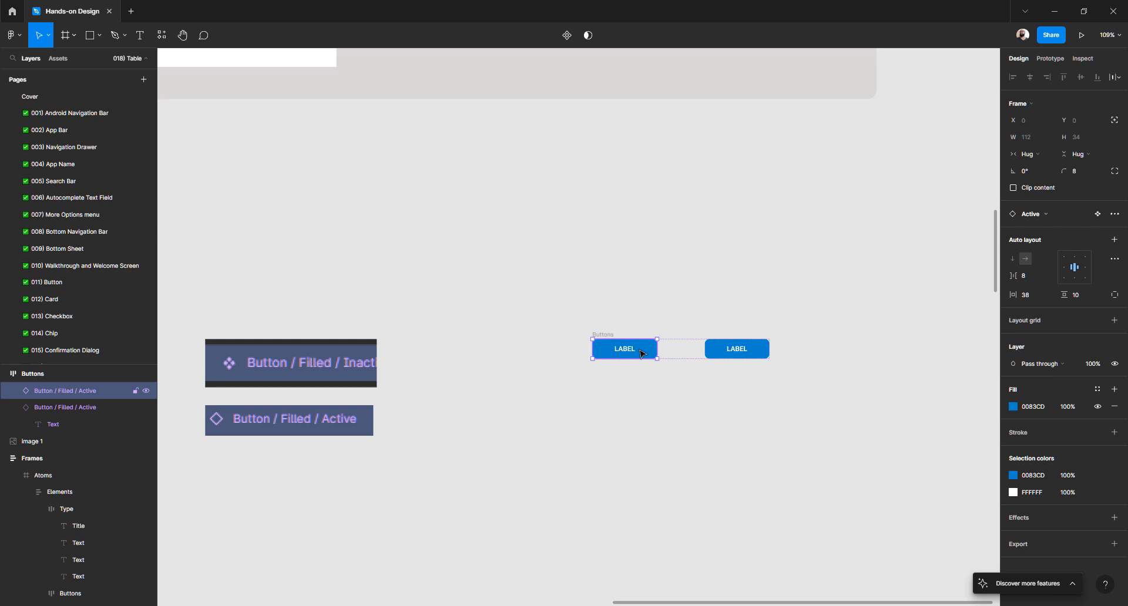
left_click(1043, 216)
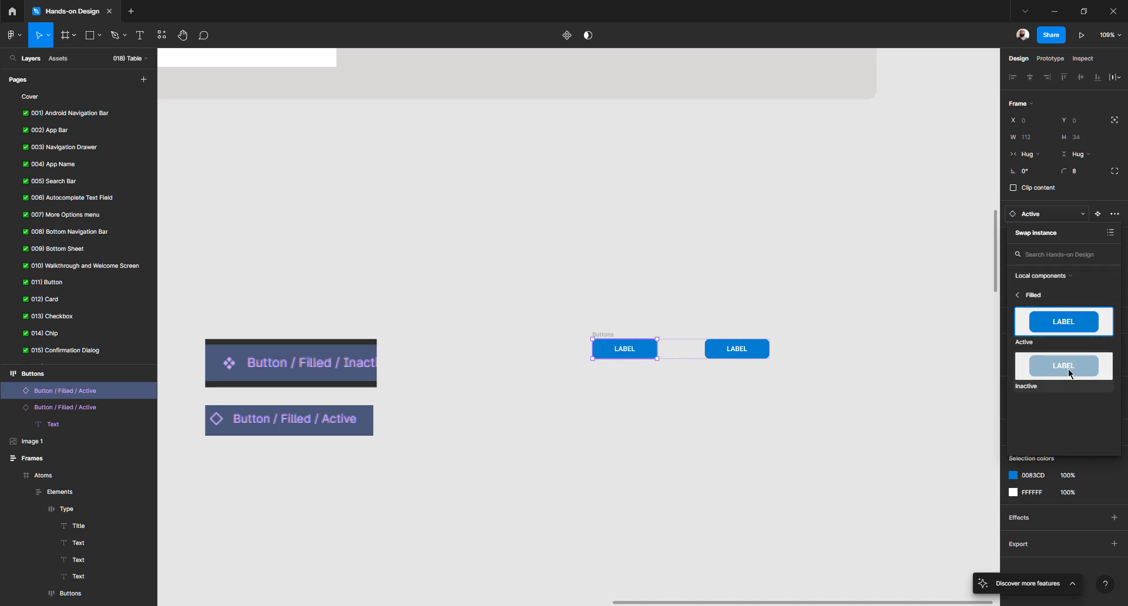
left_click(1018, 297)
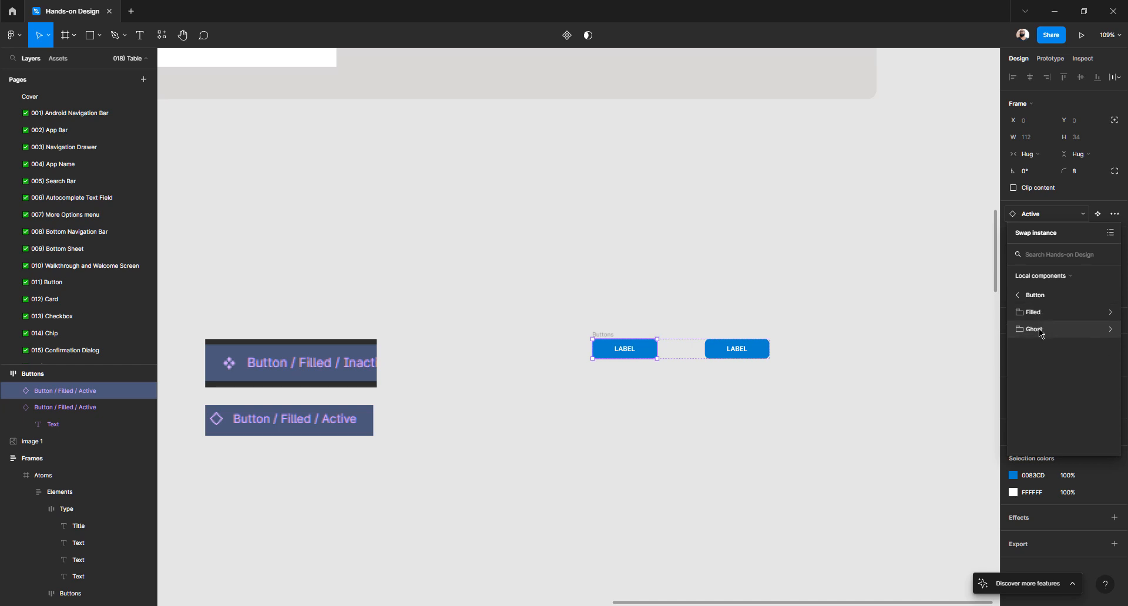
left_click(1041, 330)
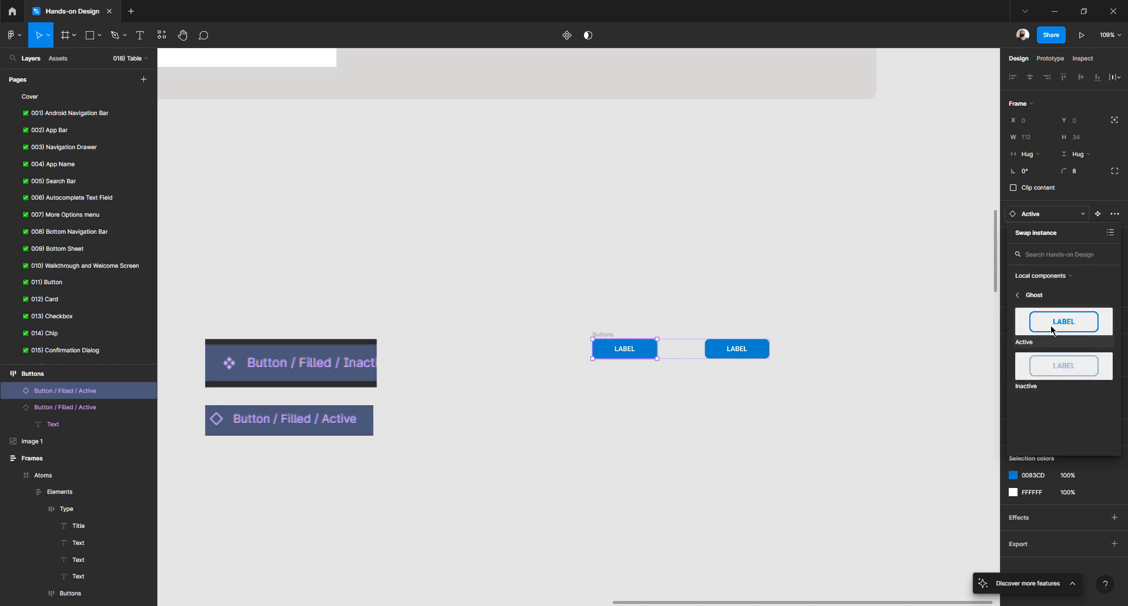
left_click(1050, 328)
left_click(789, 421)
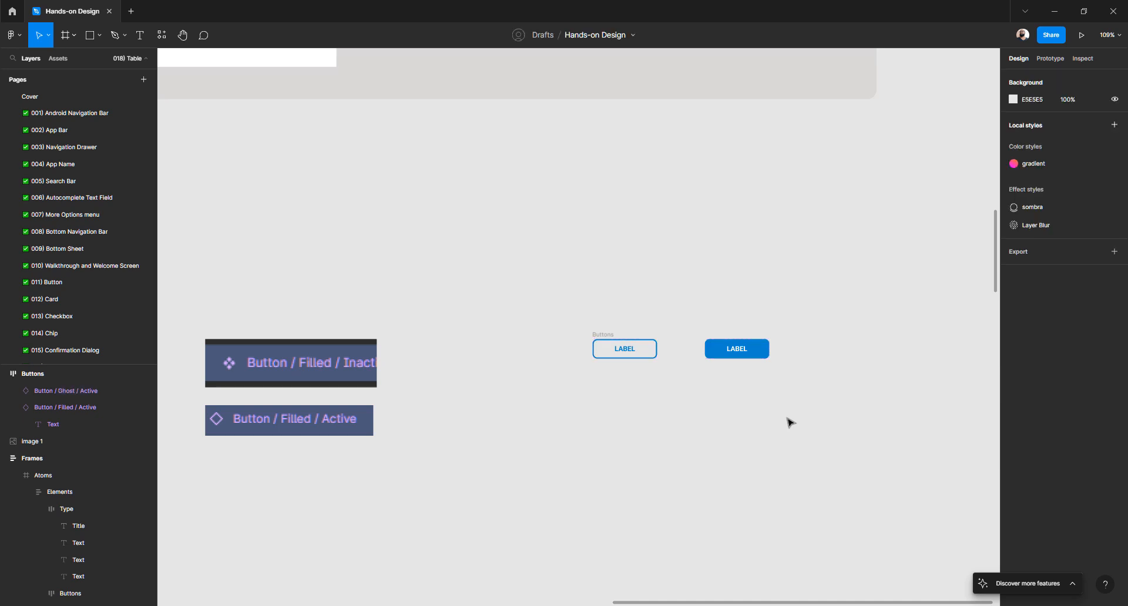
- Change the ghost button instance's label to BACK and the filled button instance's label to NEXT
scroll(605, 333, "up", 10)
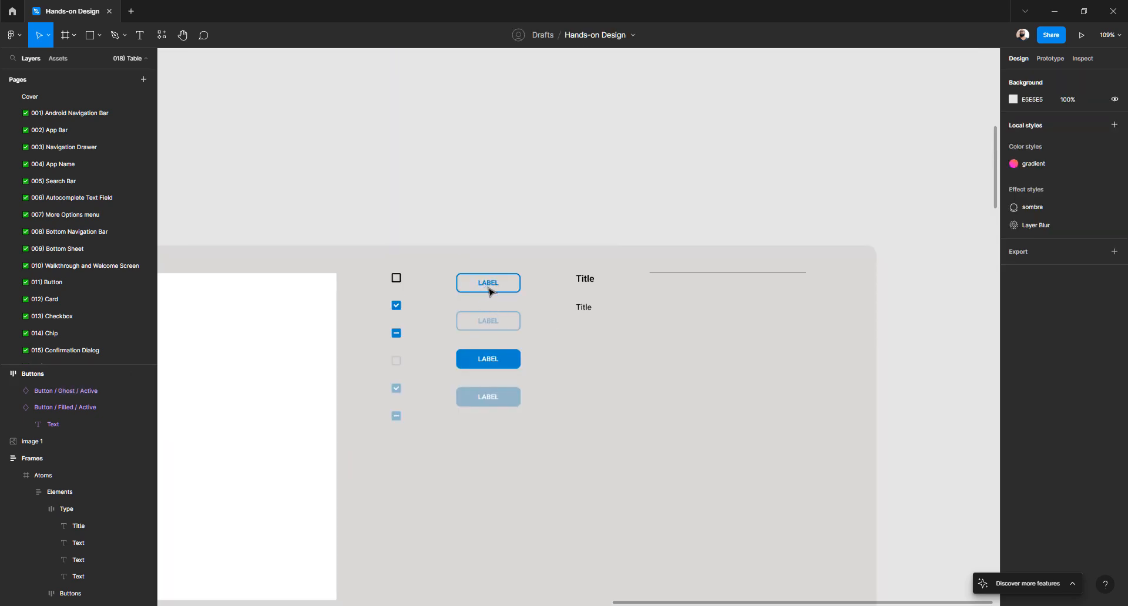
scroll(509, 458, "down", 10)
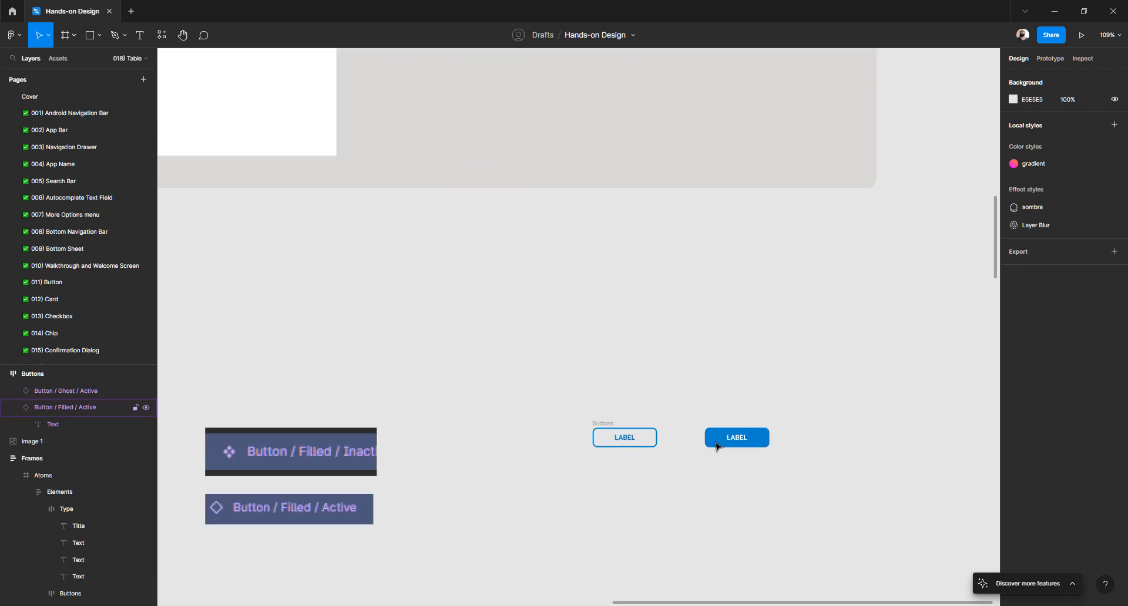
double_click(629, 440)
double_click(629, 440)
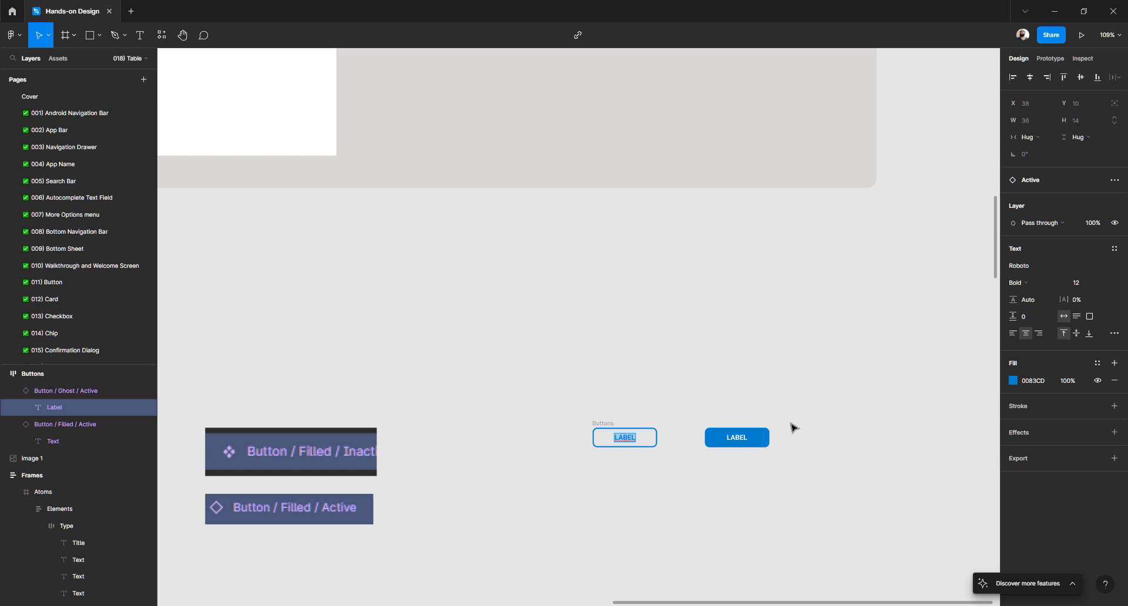
type("BACK")
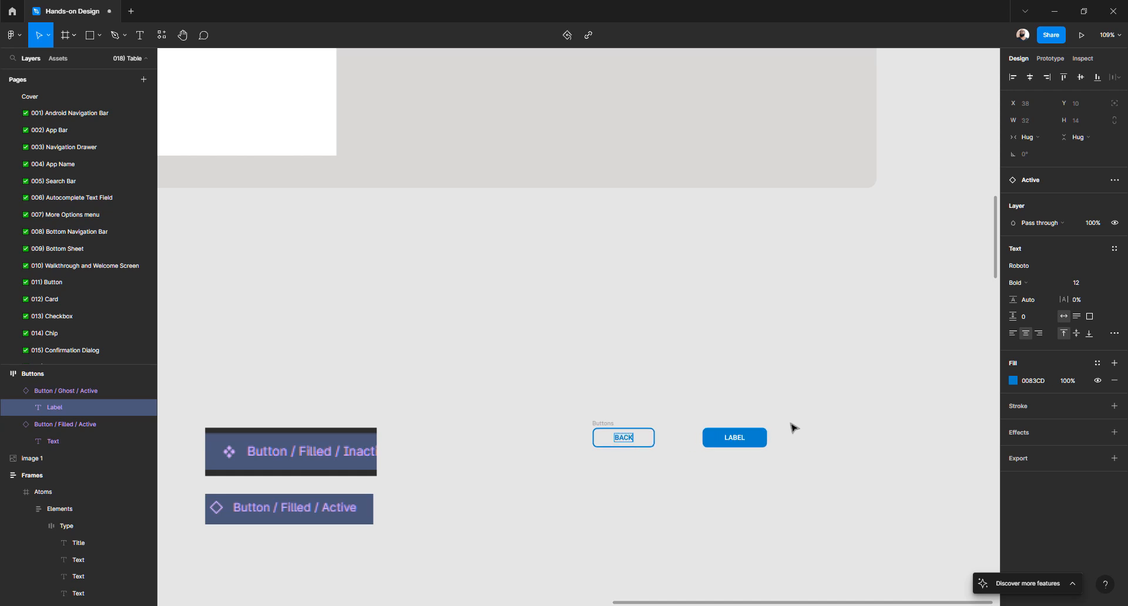
double_click(734, 437)
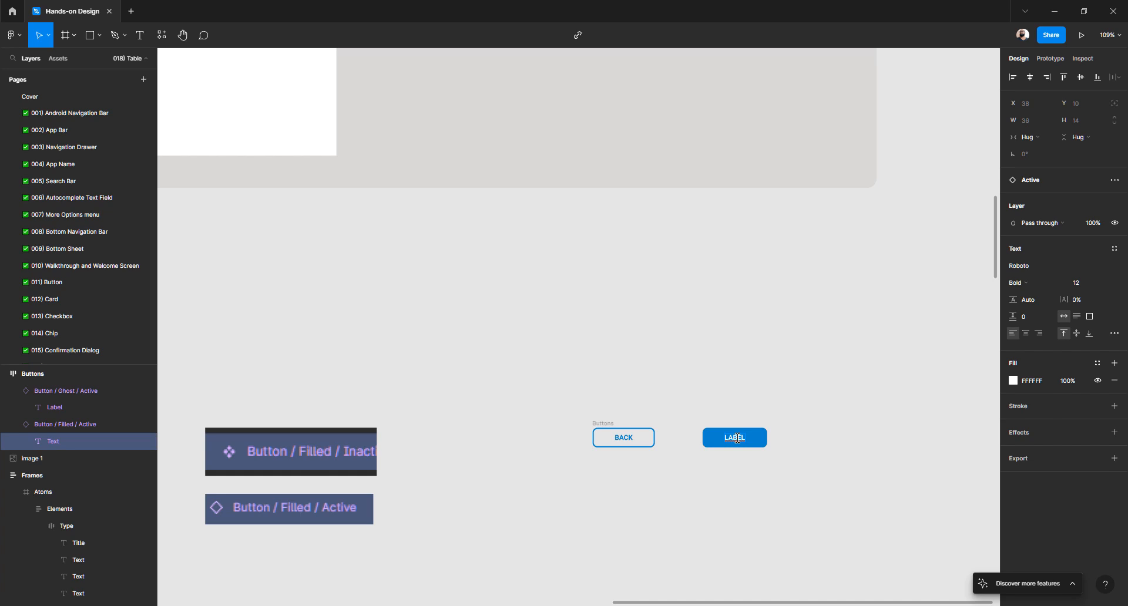
type("NEXT")
key("Escape")
left_click(840, 473)
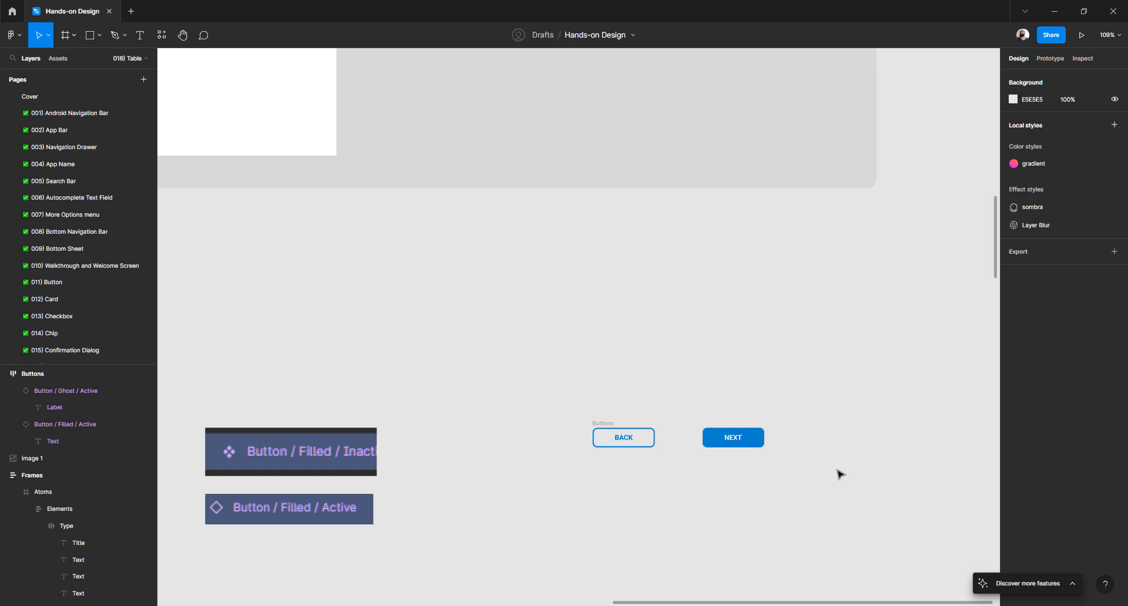
scroll(675, 475, "up", 4)
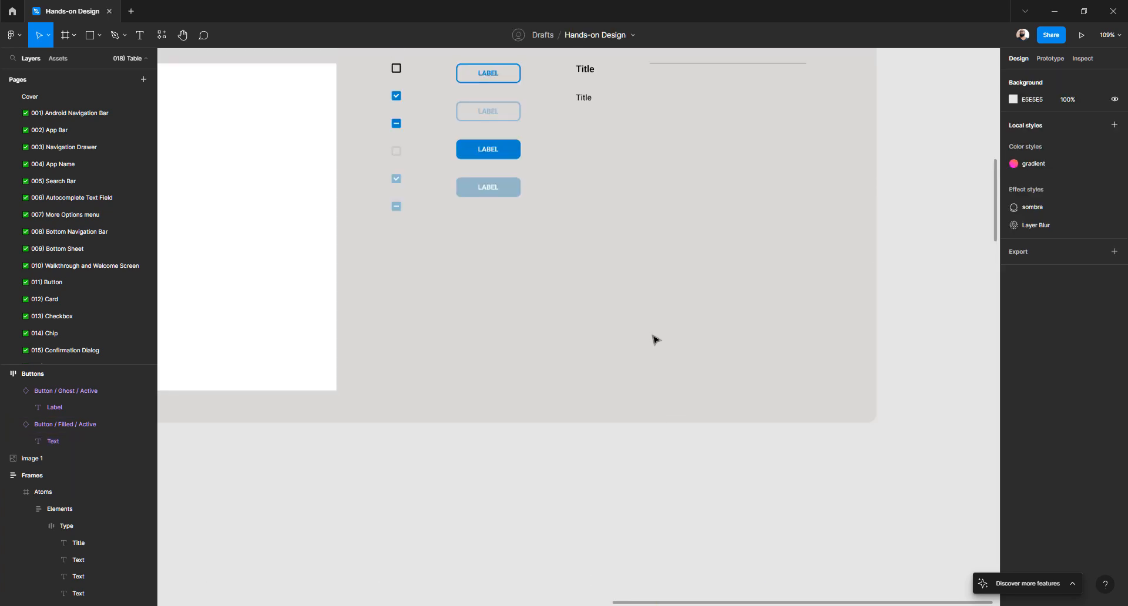
scroll(649, 337, "up", 4)
scroll(405, 259, "down", 4)
scroll(405, 259, "down", 4)
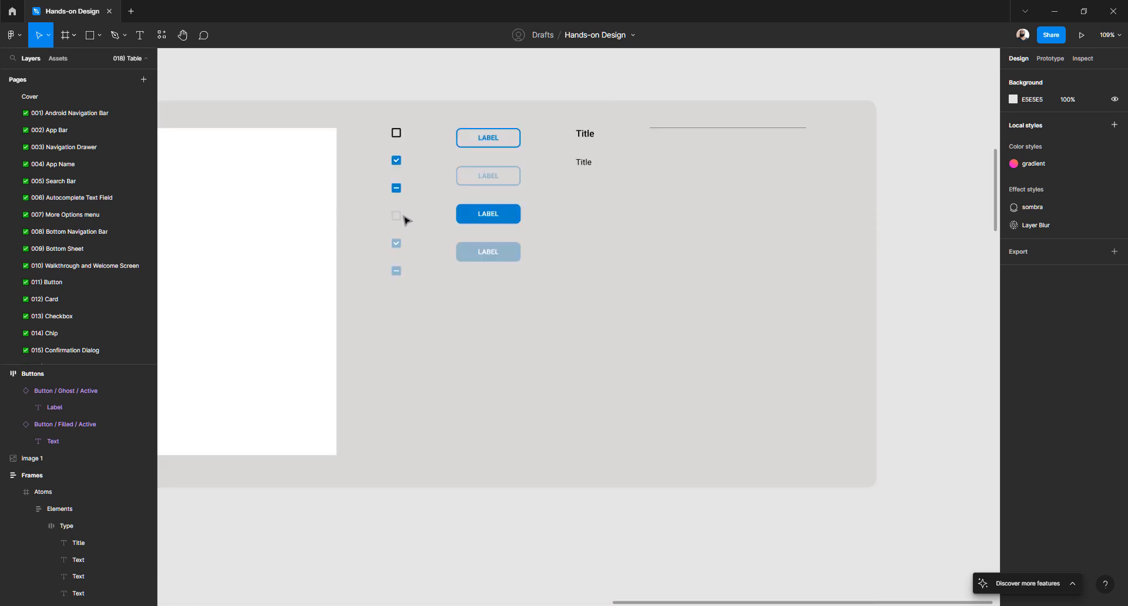
left_click(398, 166)
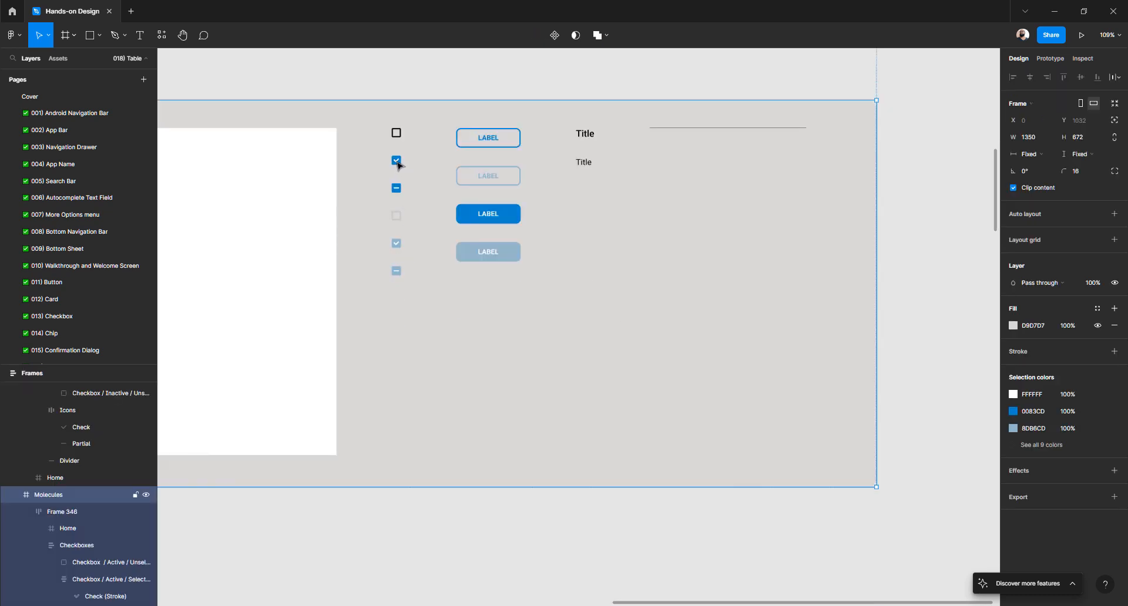
scroll(396, 221, "up", 2)
scroll(395, 221, "left", 3)
scroll(584, 279, "up", 3)
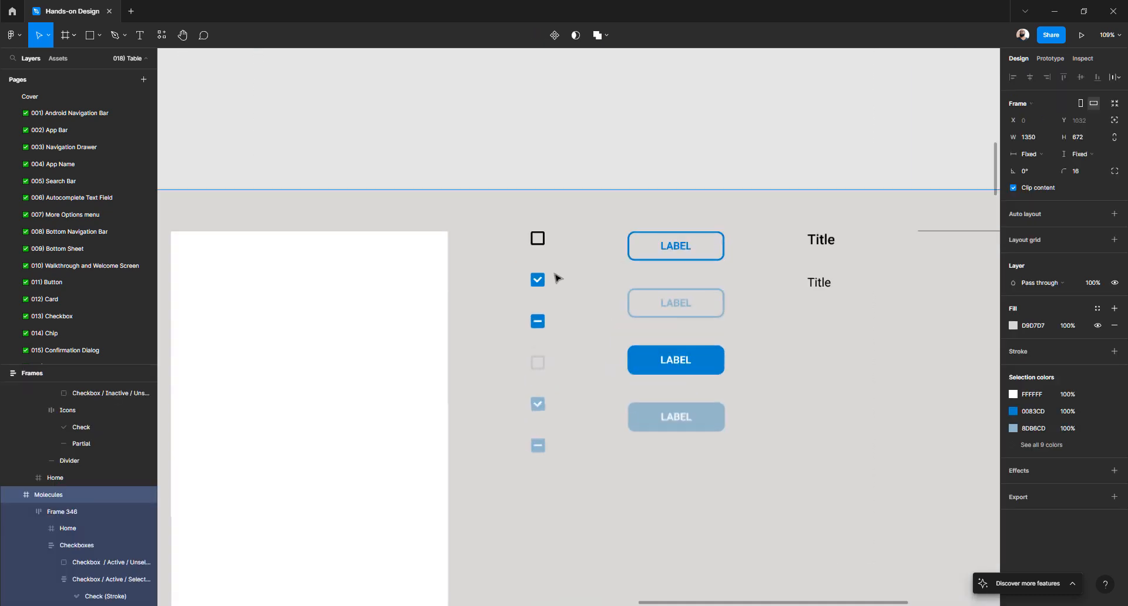
left_click(542, 244)
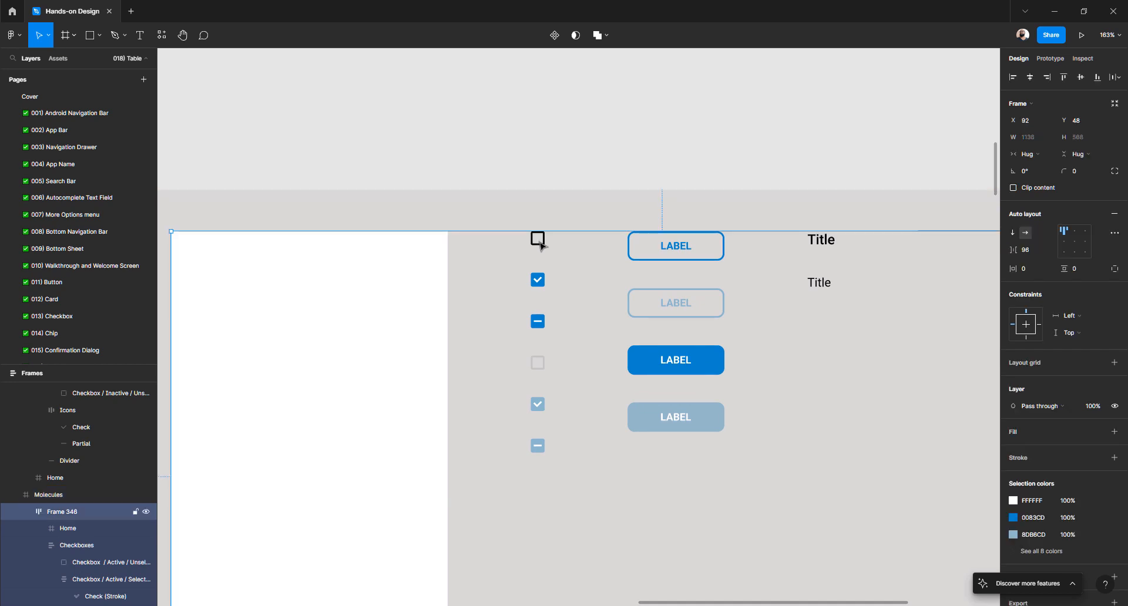
left_click(541, 244)
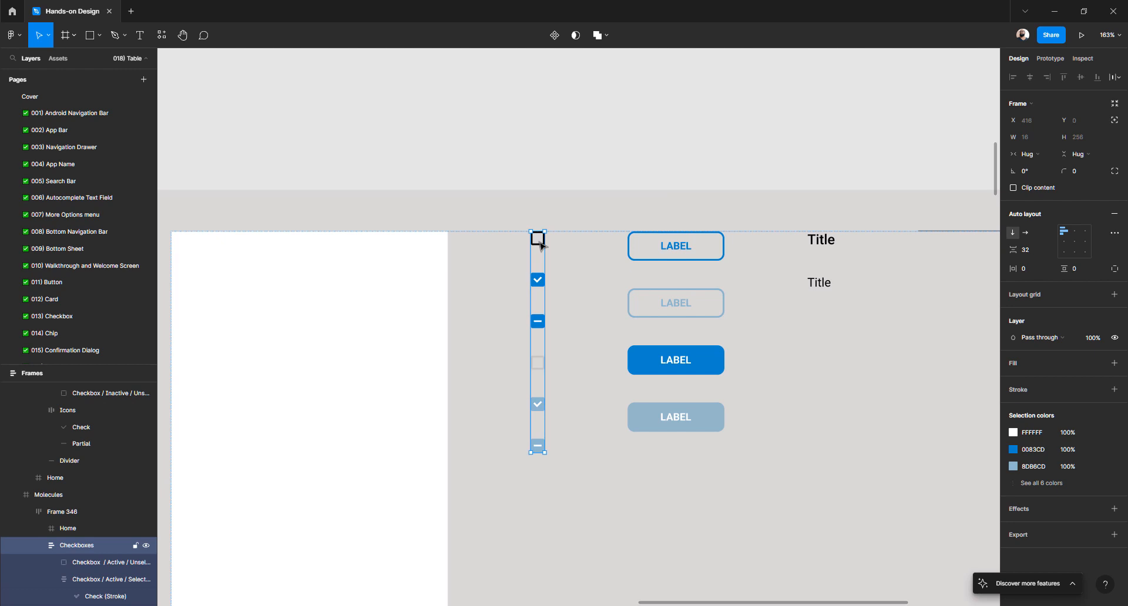
left_click(542, 243)
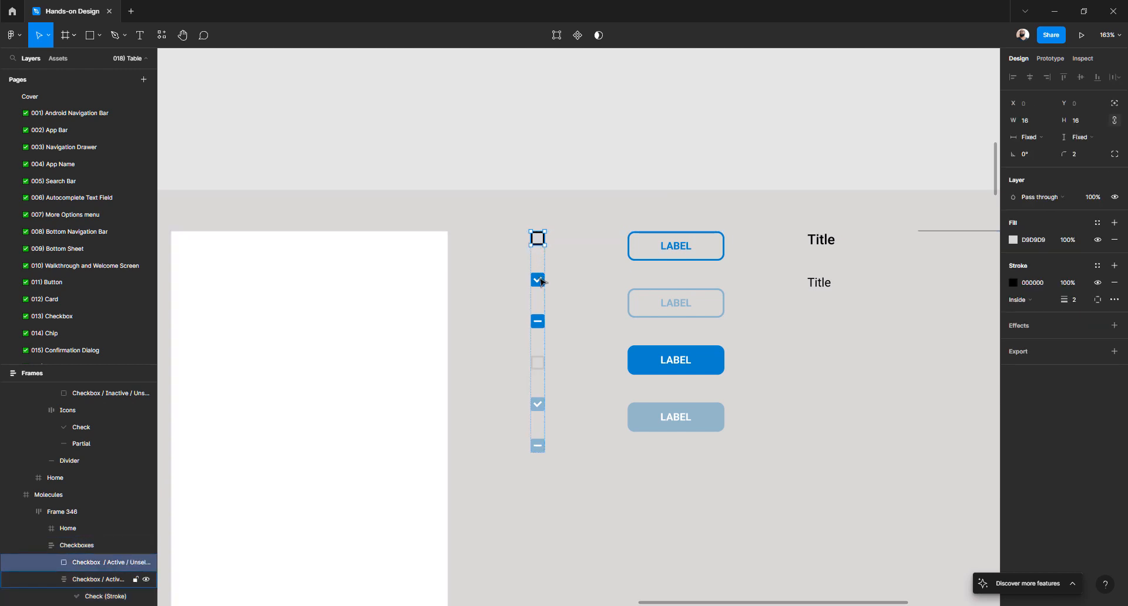
left_click(536, 174)
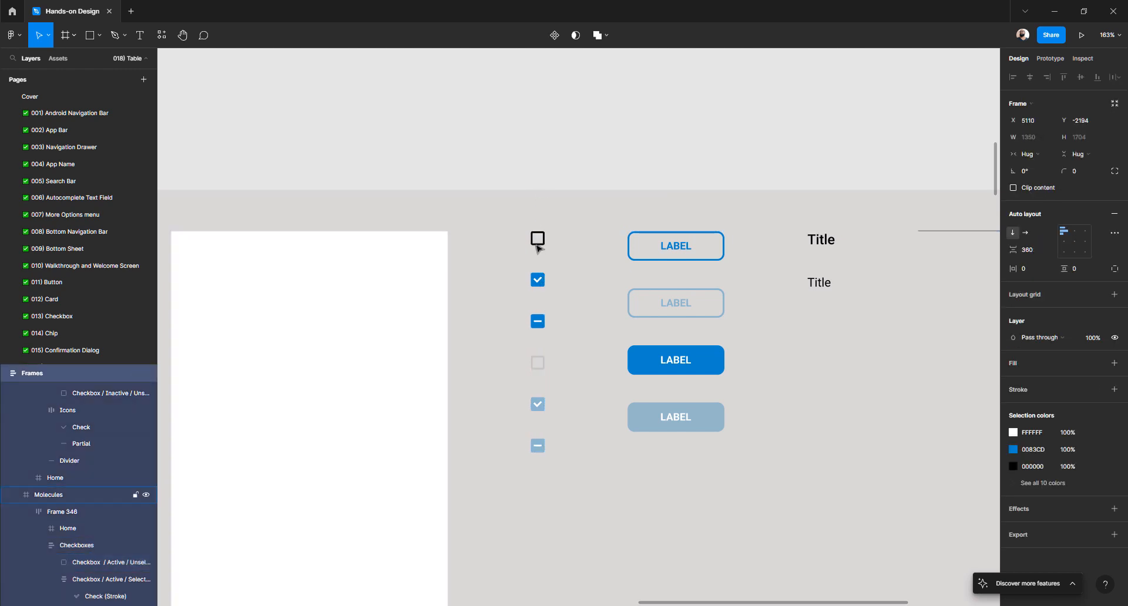
- Select all six checkboxes in the Molecules frame's Checkboxes column and turn them into separate components with Create multiple components
left_click(536, 243)
double_click(536, 244)
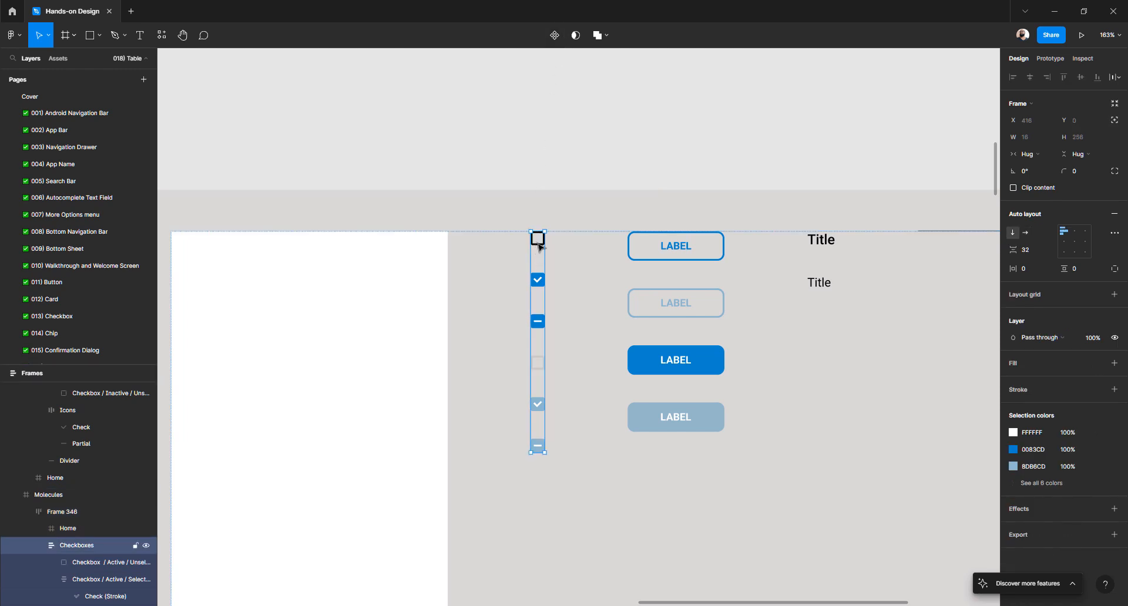
left_click(539, 246)
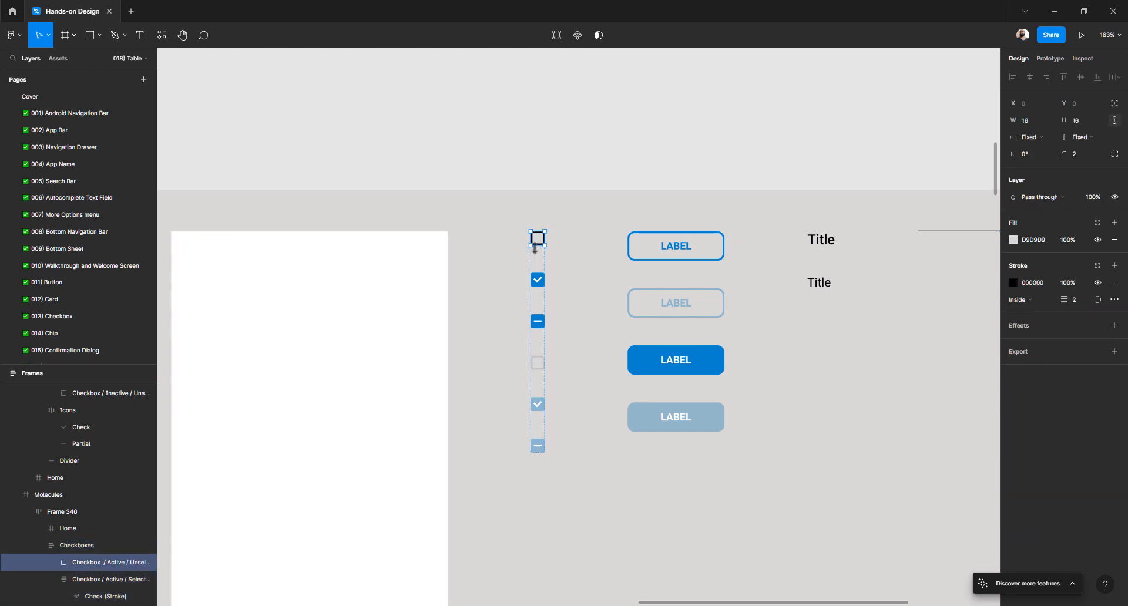
left_click(540, 280, "shift")
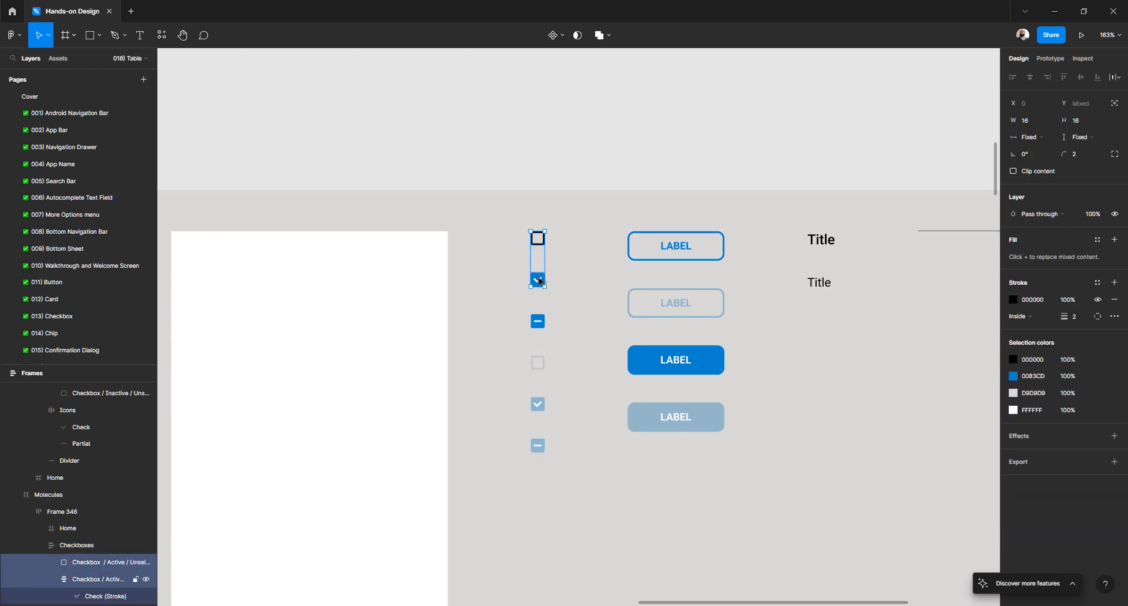
left_click(538, 321, "shift")
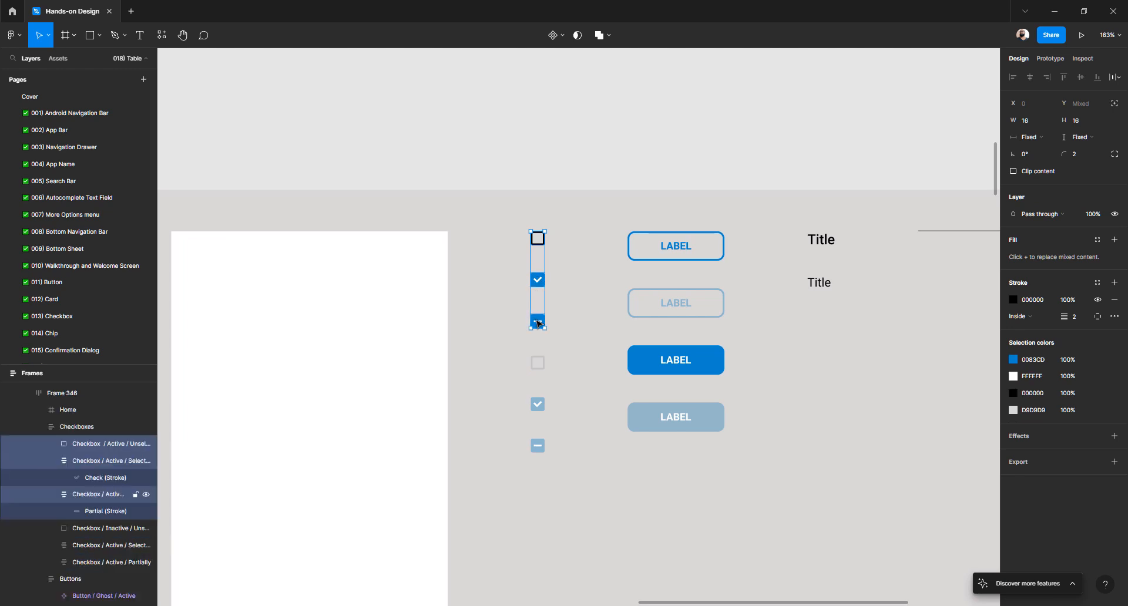
left_click(538, 363, "shift")
left_click(539, 405, "shift")
left_click(537, 445, "shift")
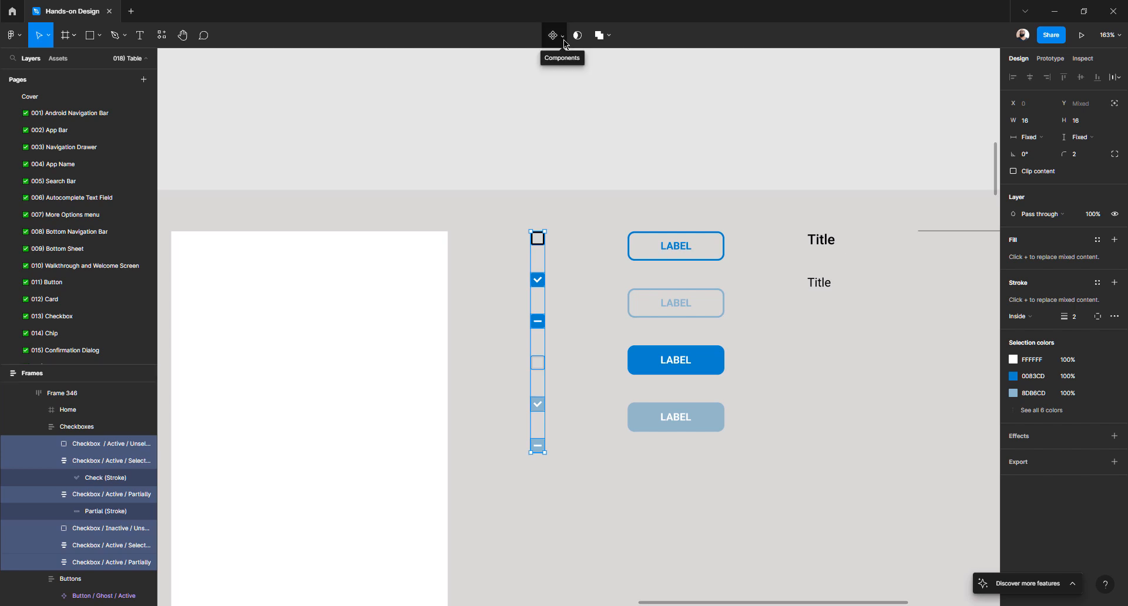
left_click(563, 37)
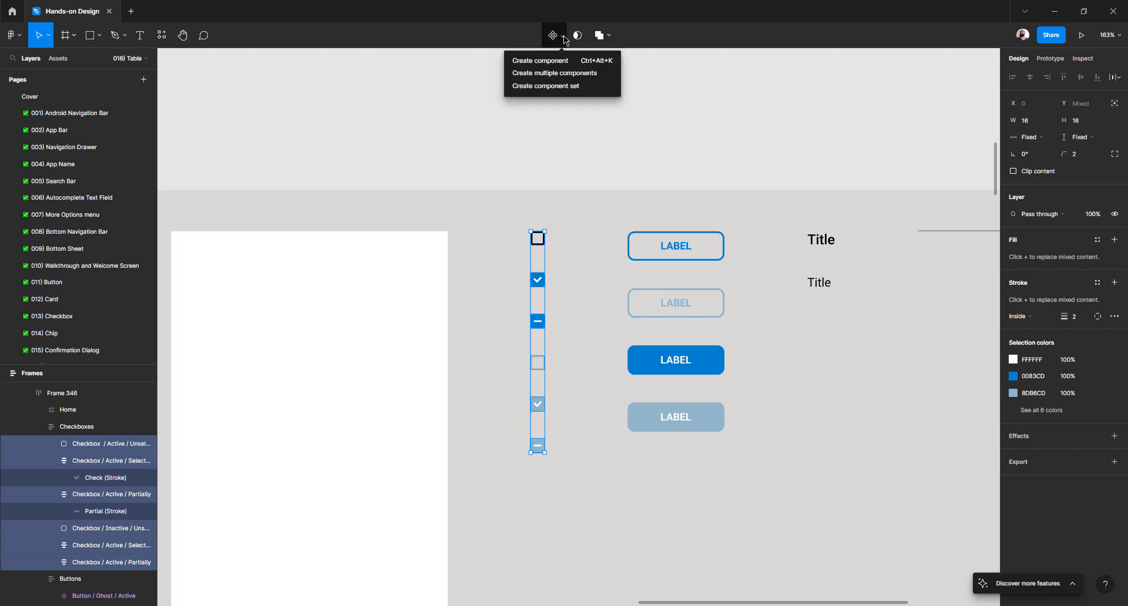
left_click(597, 73)
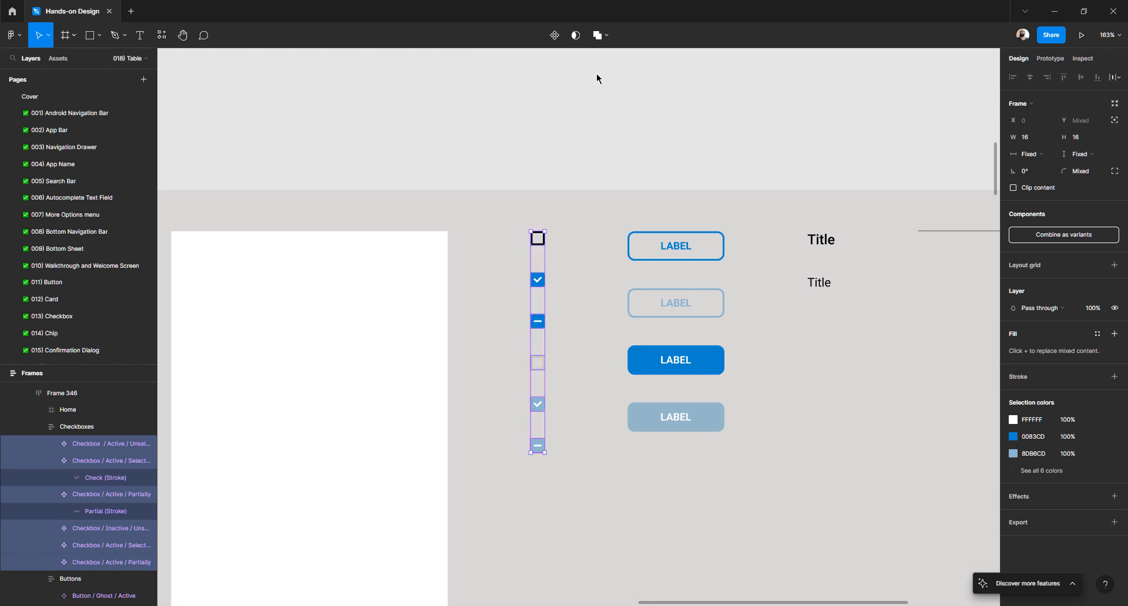
- Collapse the contents of the new checkbox components in the layer hierarchy and deselect the components
left_click(53, 528)
left_click(52, 528)
left_click(52, 496)
left_click(51, 461)
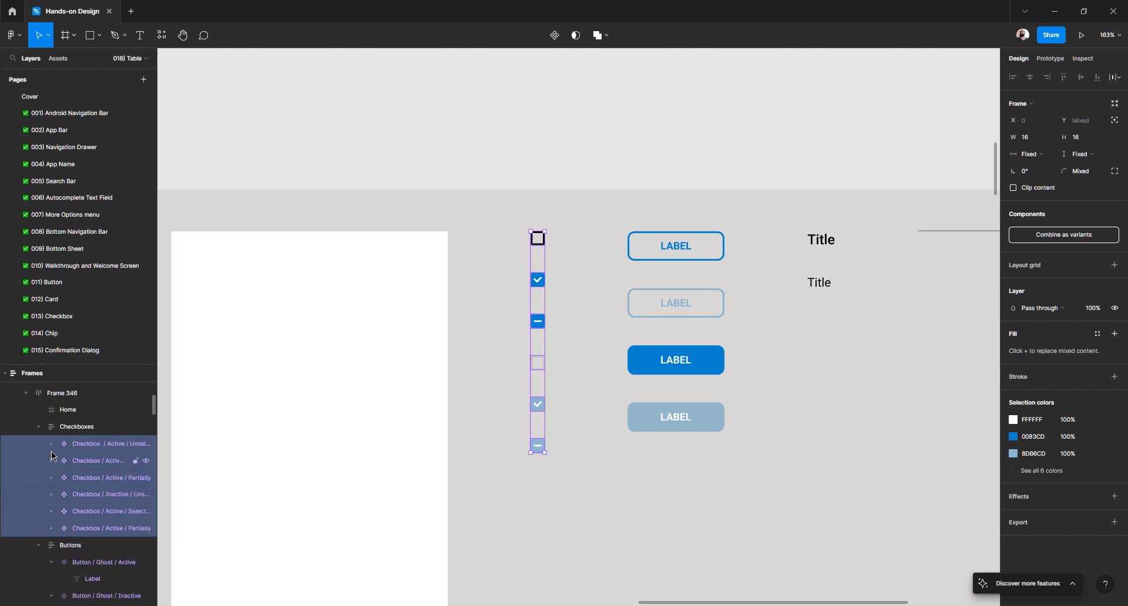
left_click(485, 254)
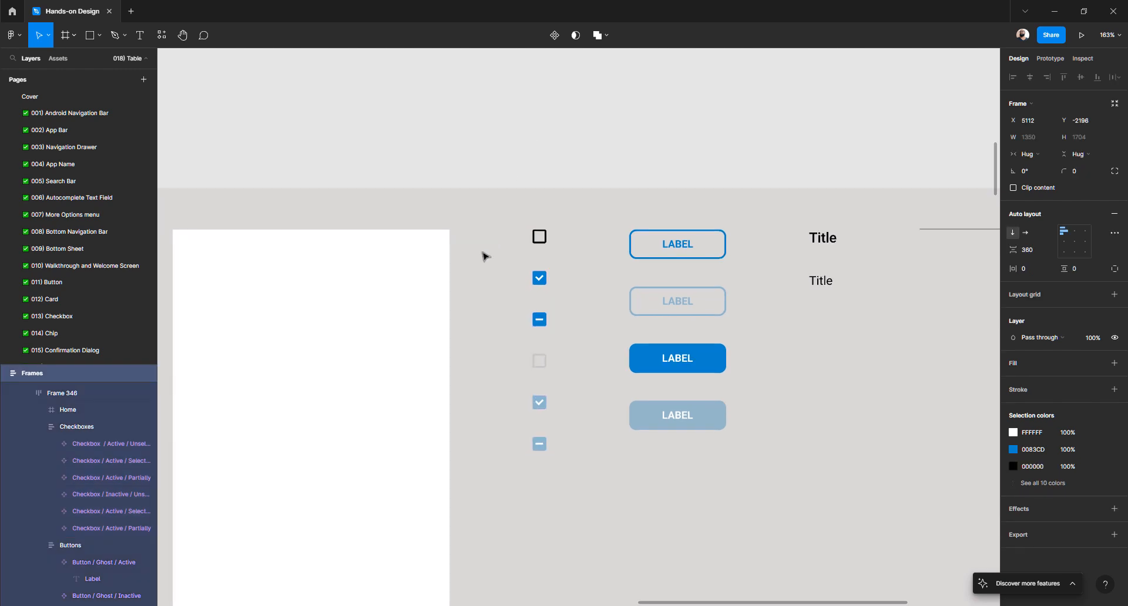
- Copy the Checkbox / Active / Unselected component from the Molecules frame and paste an instance onto the canvas beneath the frame
scroll(485, 258, "down", 5)
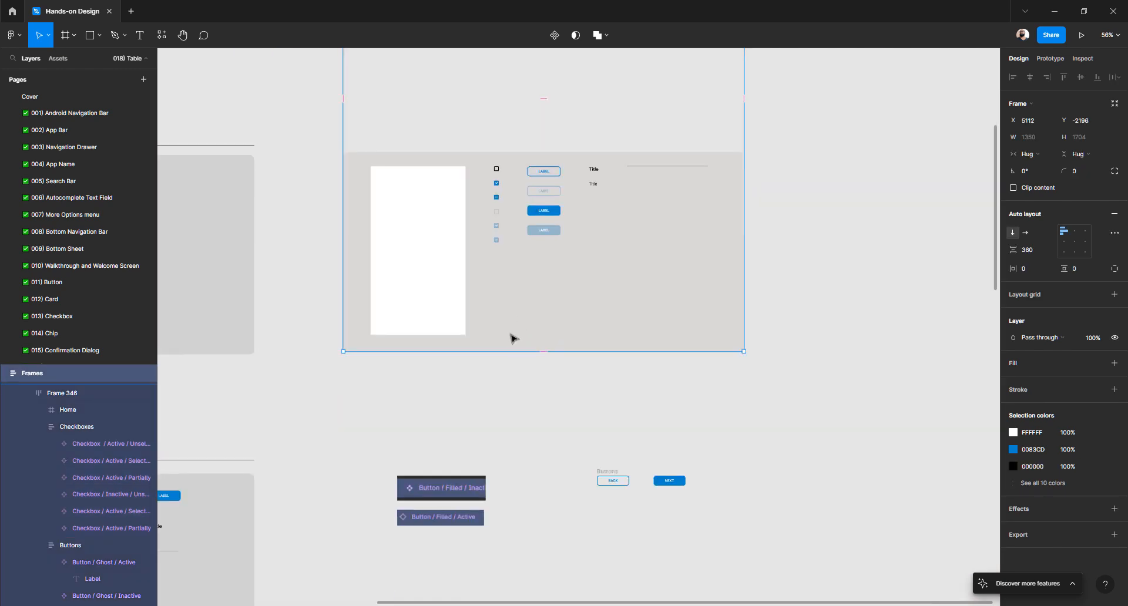
scroll(496, 227, "up", 2)
scroll(497, 227, "up", 3)
double_click(500, 229)
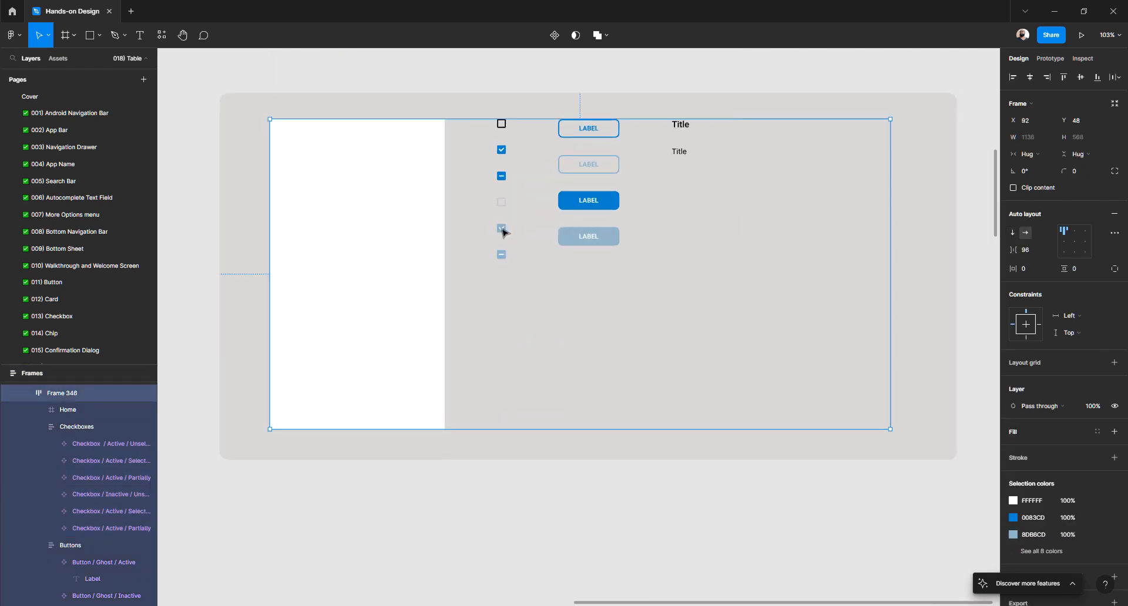
double_click(501, 230)
double_click(503, 231)
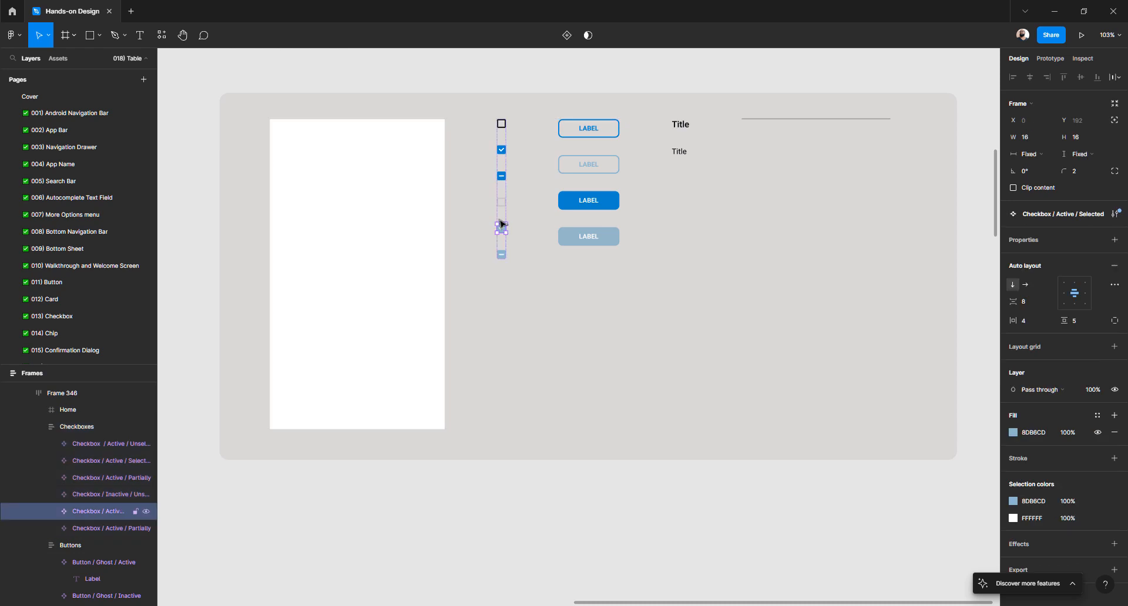
left_click(502, 126)
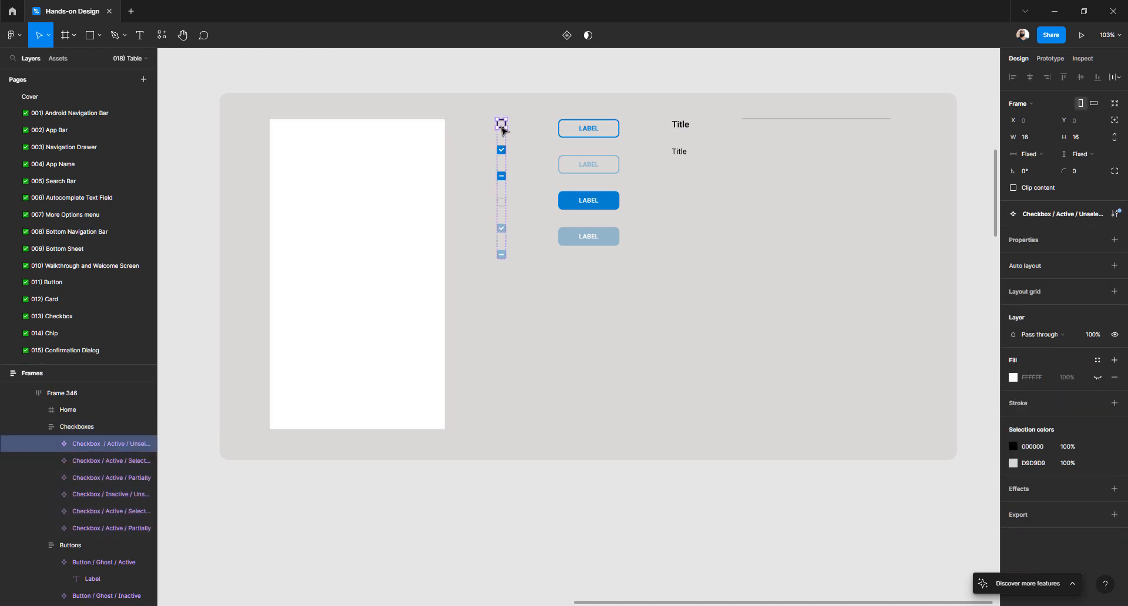
scroll(544, 344, "down", 5)
left_click(712, 349)
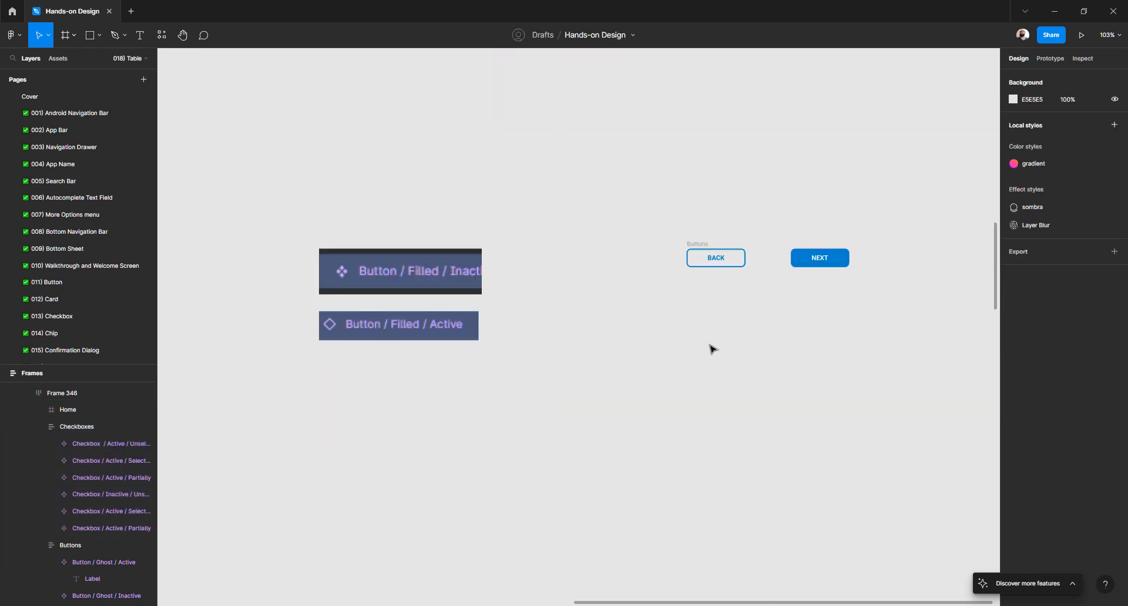
key("ctrl+v")
- Move the unselected checkbox instance to just below the NEXT button of the Buttons frame
scroll(681, 334, "up", 2)
scroll(676, 332, "down", 4)
scroll(667, 333, "up", 3)
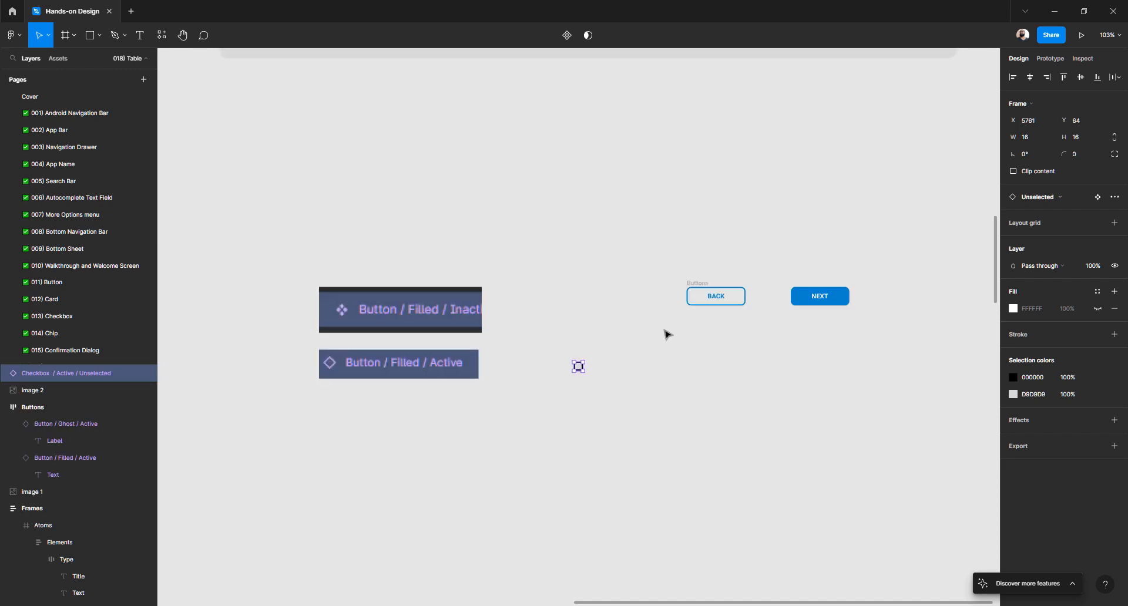
left_click(604, 350)
left_click_drag(581, 365, 798, 332)
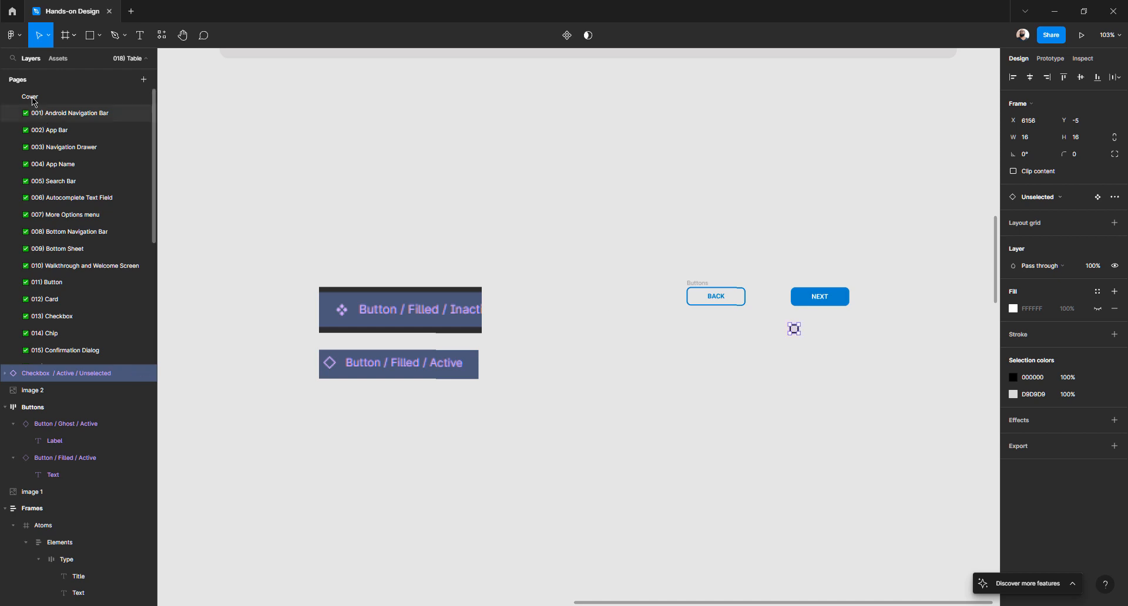
- Review the local component assets, comparing the 018) Table group with the checkbox group of the Components page
left_click(60, 61)
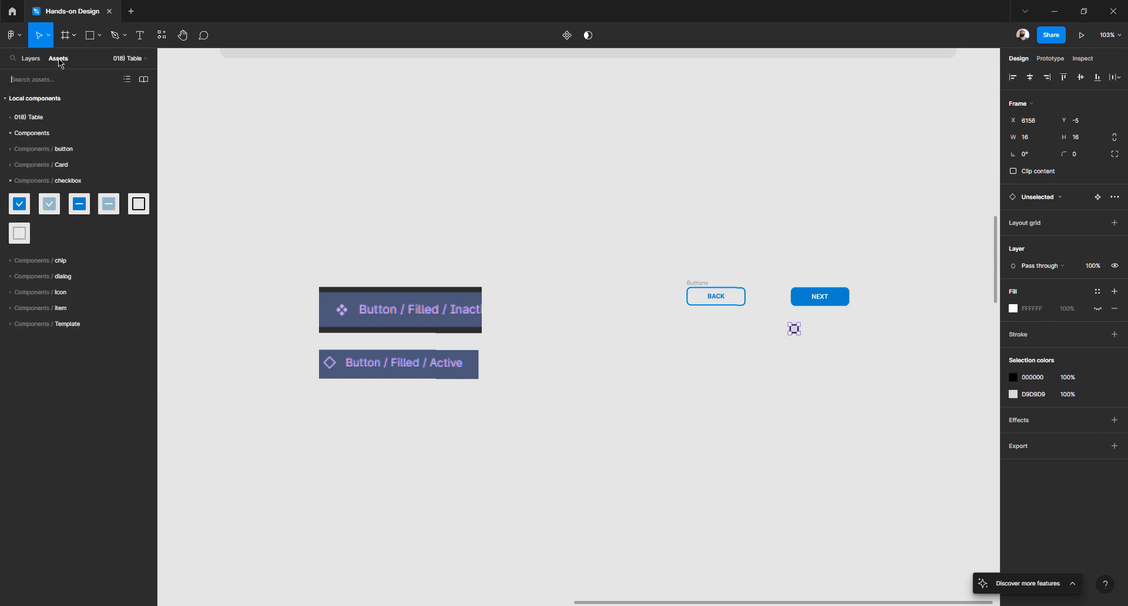
left_click(12, 181)
key("Escape")
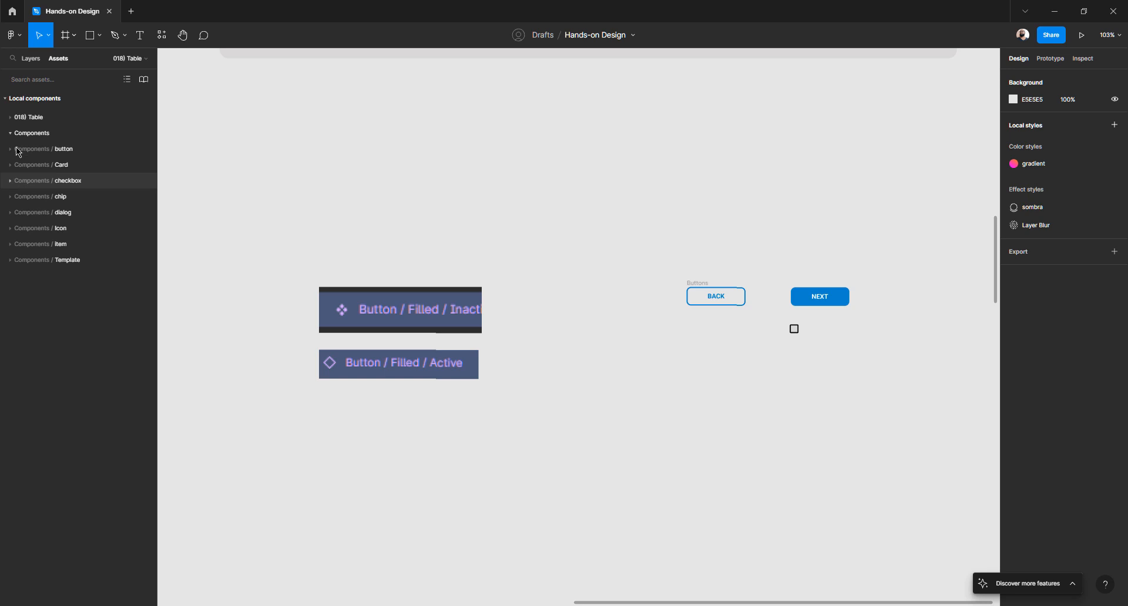
left_click(11, 118)
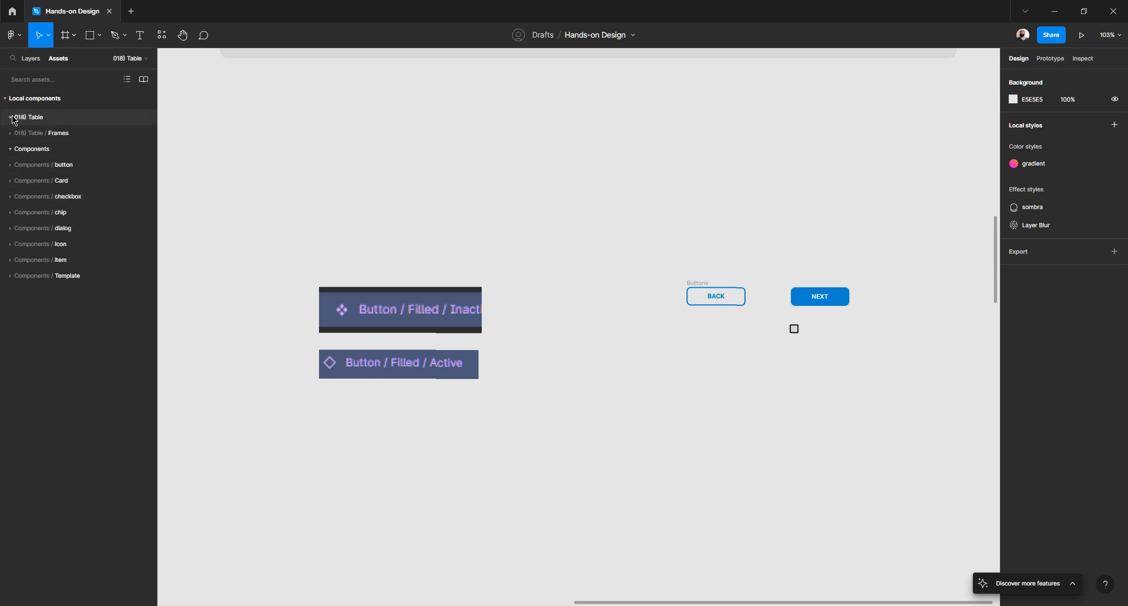
left_click(12, 118)
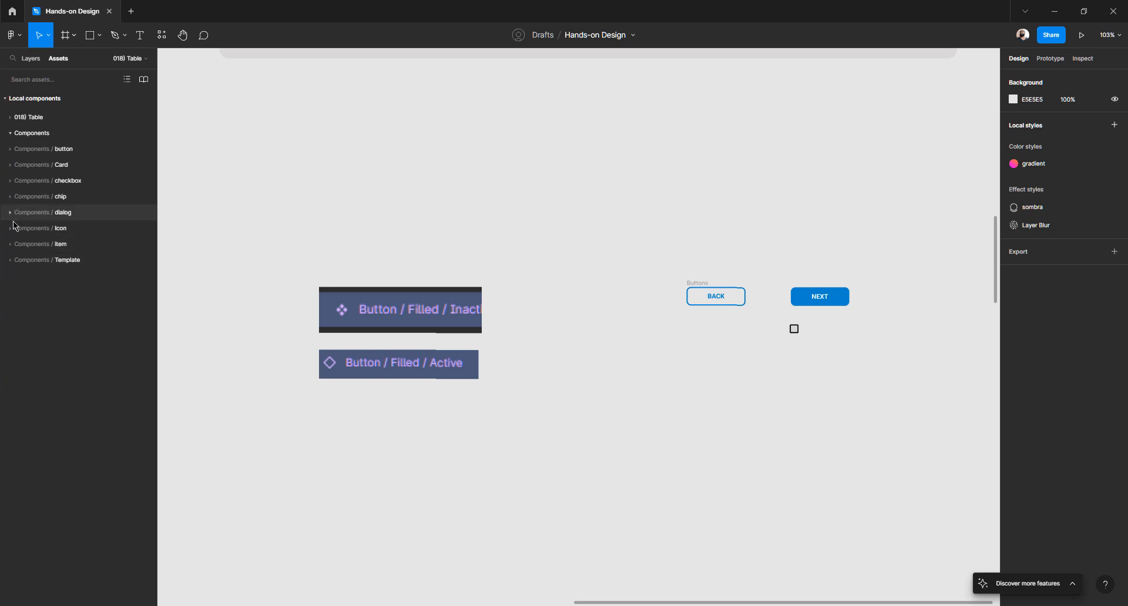
left_click(10, 182)
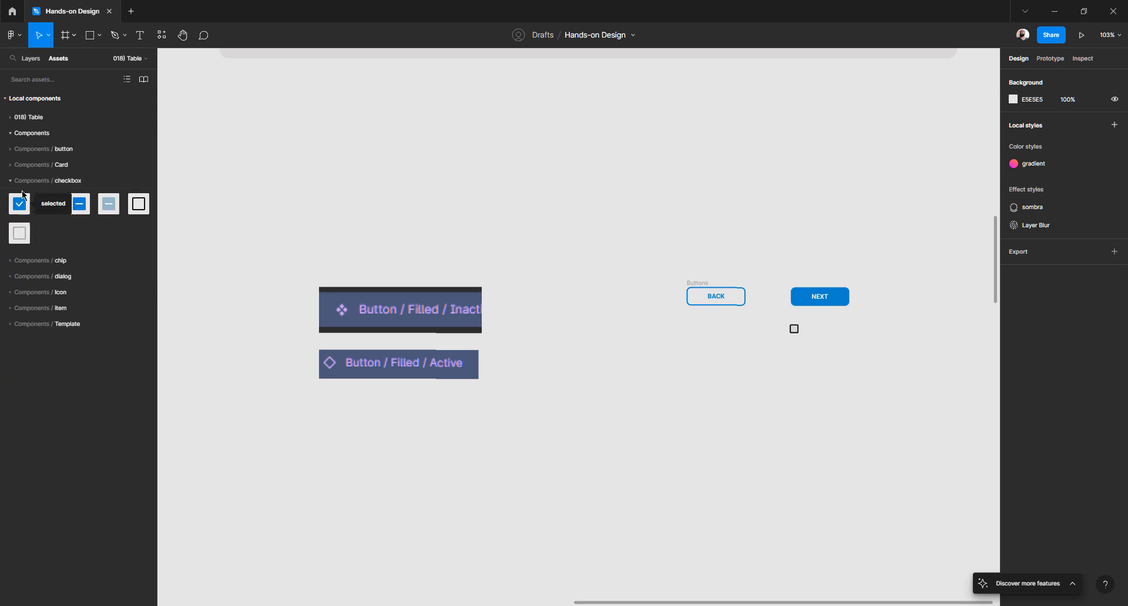
- Examine how the Components page assets are organised into button primary and secondary, Card and checkbox groups
left_click(11, 149)
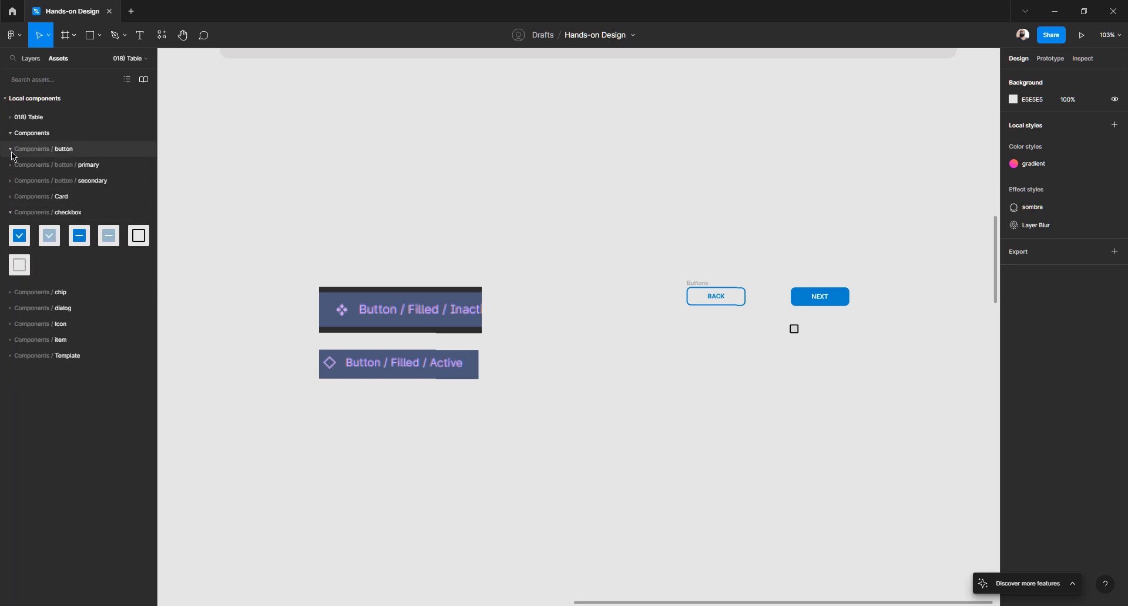
left_click(11, 213)
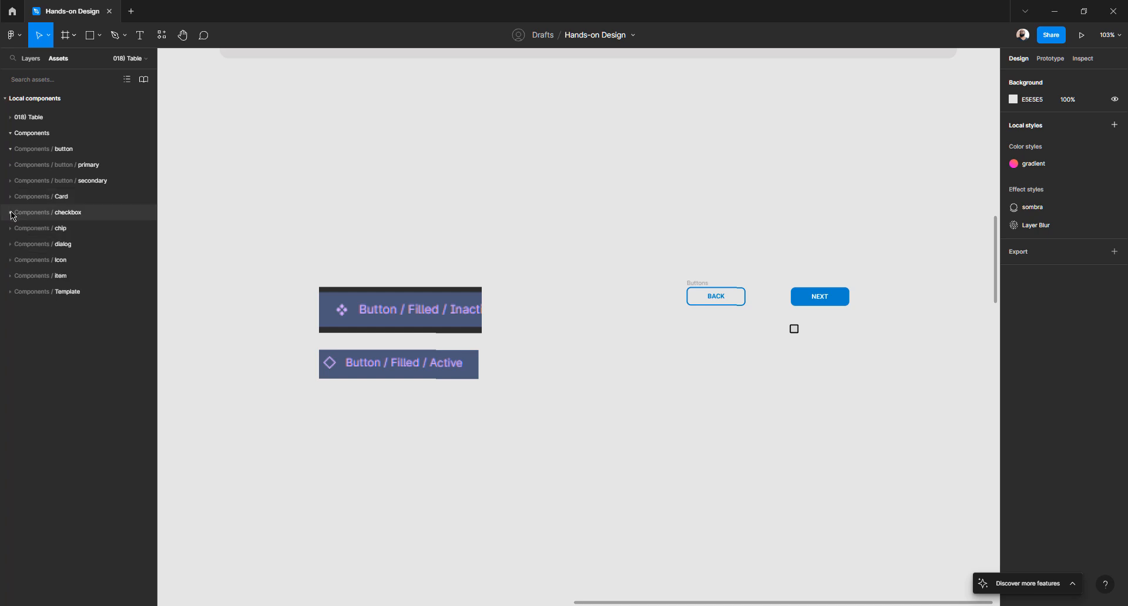
left_click(11, 213)
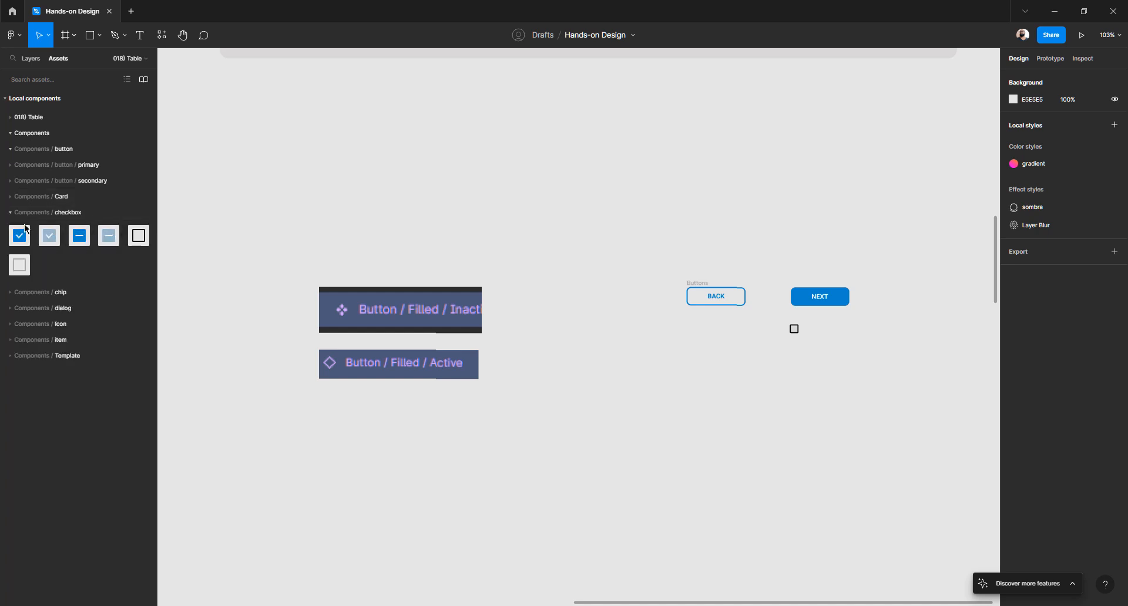
left_click(10, 150)
left_click(10, 151)
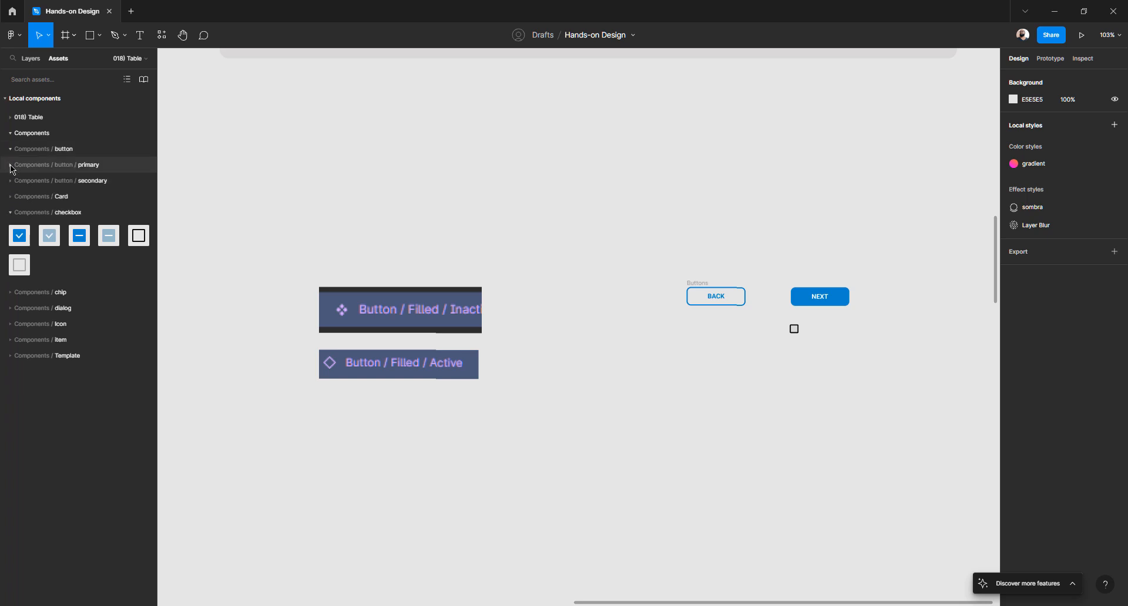
left_click(11, 165)
left_click(11, 166)
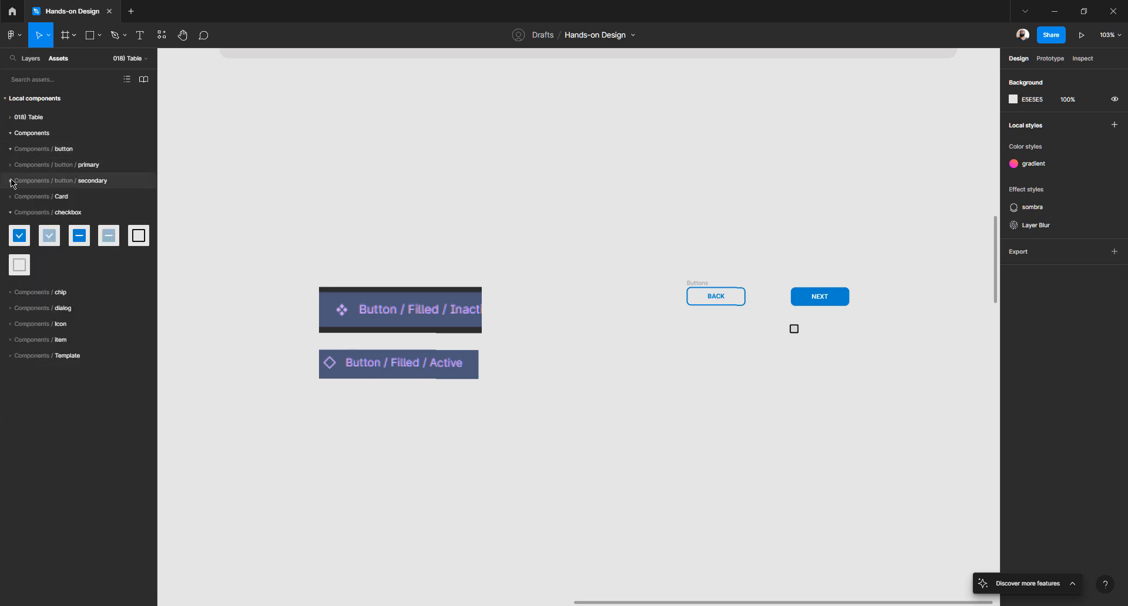
left_click(10, 183)
left_click(10, 182)
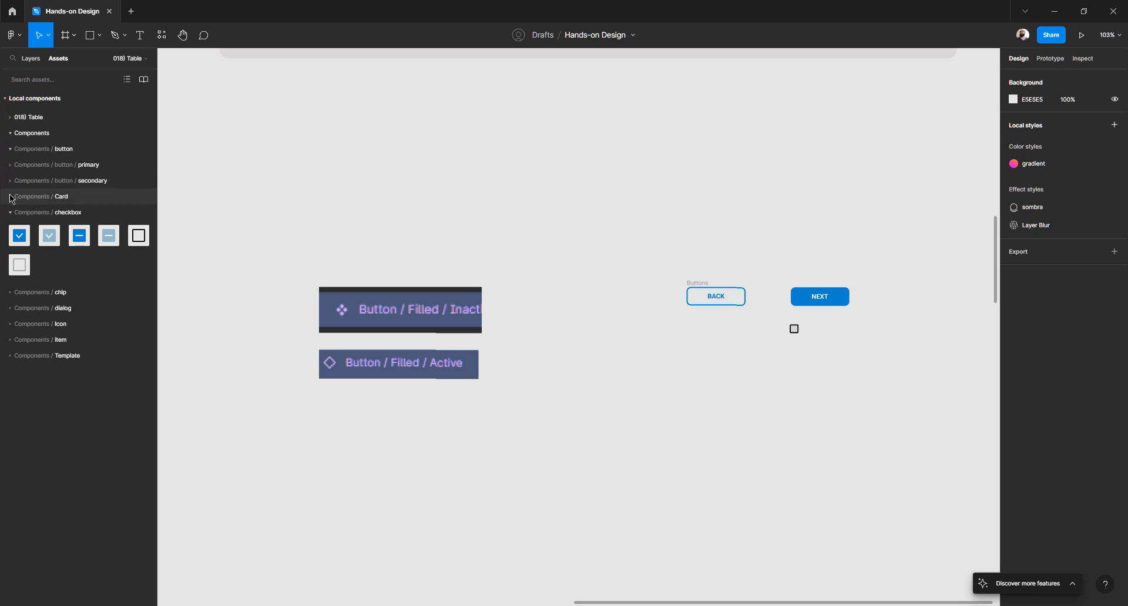
left_click(11, 198)
left_click(11, 198)
- Examine the nested 018) Table asset groups down to Frames / Button / Filled, and collapse the 018) Table group
left_click(11, 117)
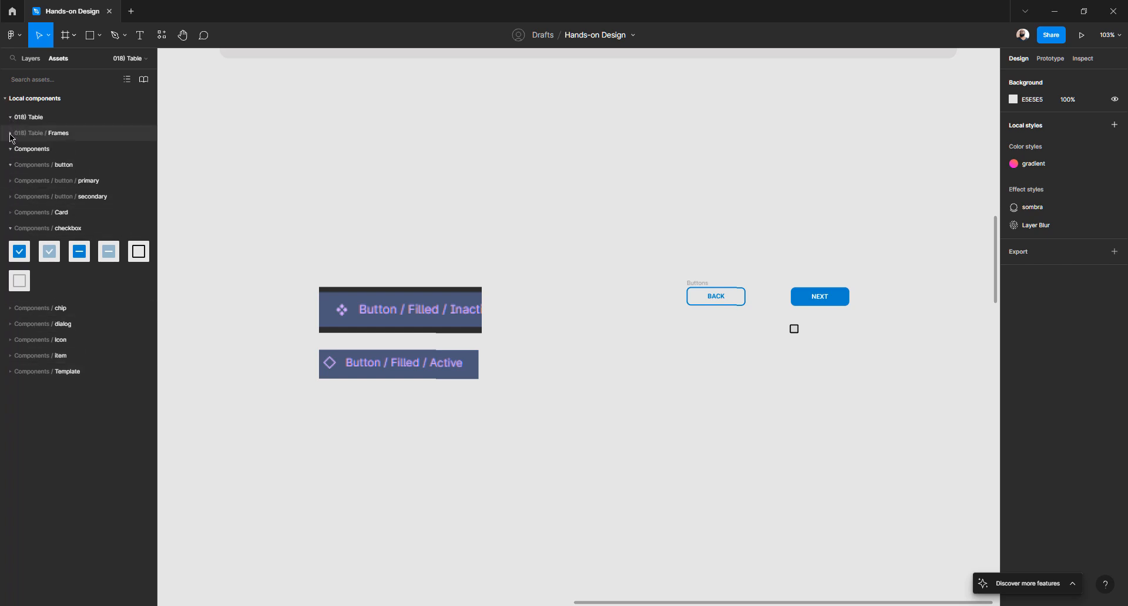
left_click(10, 135)
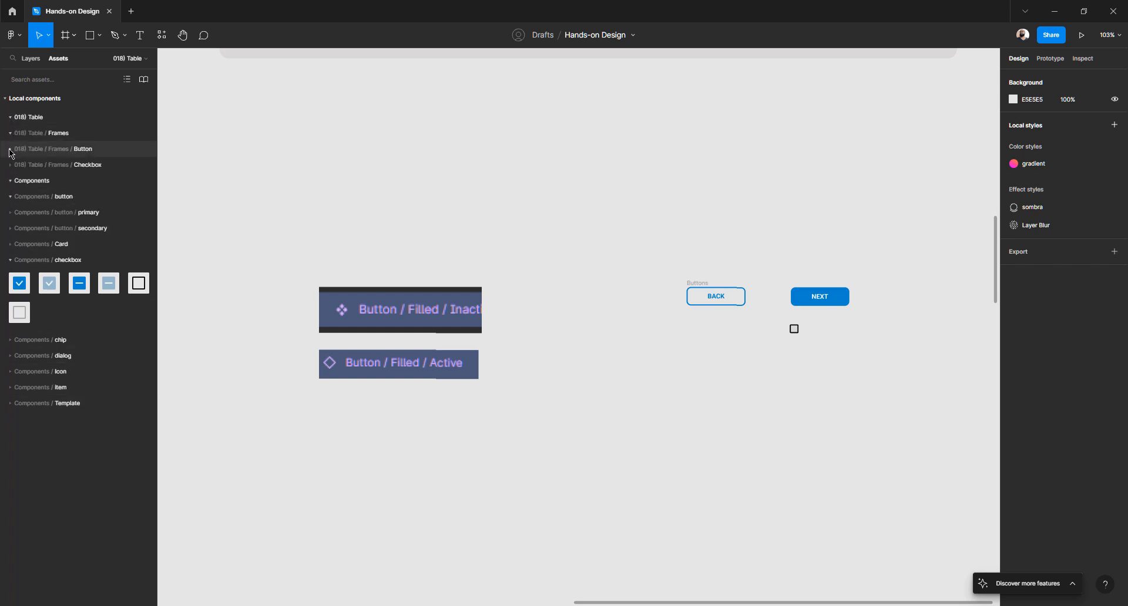
left_click(10, 151)
left_click(11, 165)
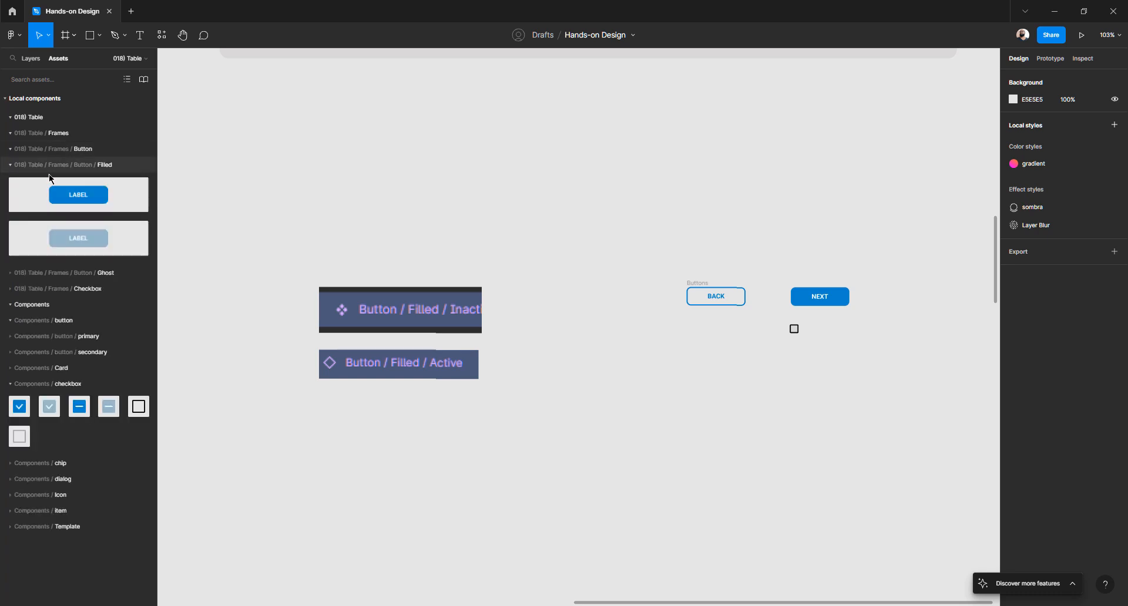
left_click(17, 169)
left_click(56, 118)
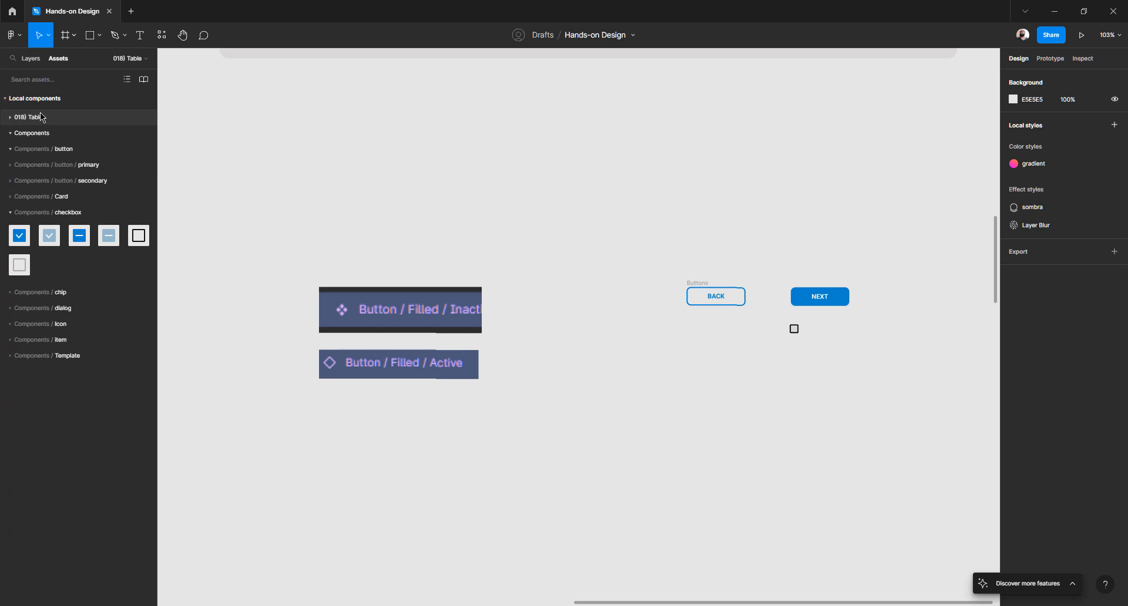
left_click(37, 116)
left_click(35, 116)
- Collapse the checkbox and button groups among the Components page assets, leaving only the top-level component groups listed
left_click(12, 213)
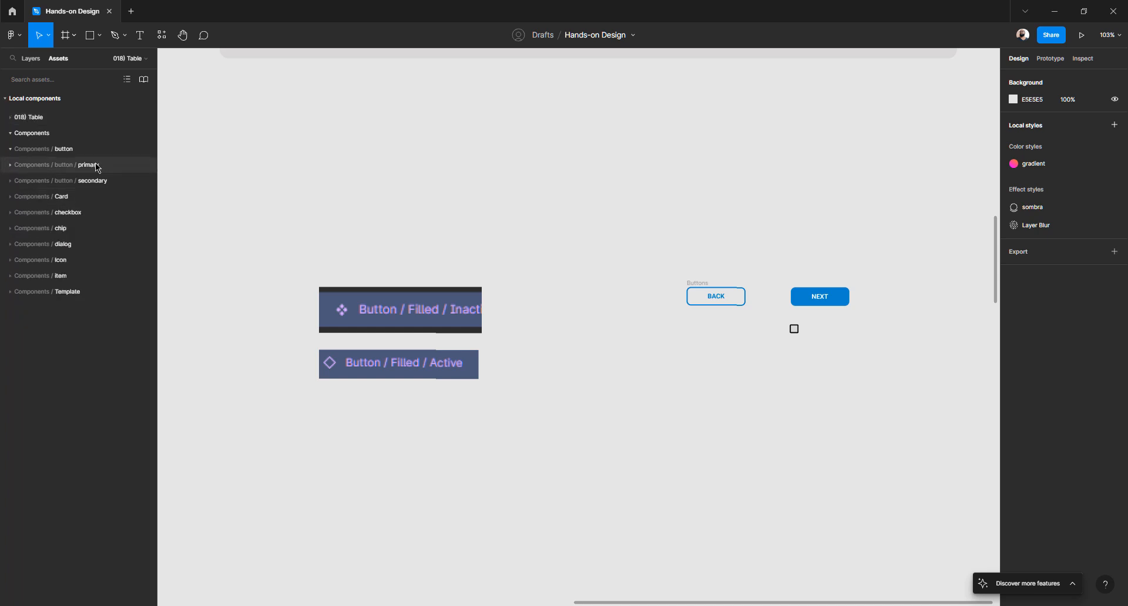
left_click(11, 134)
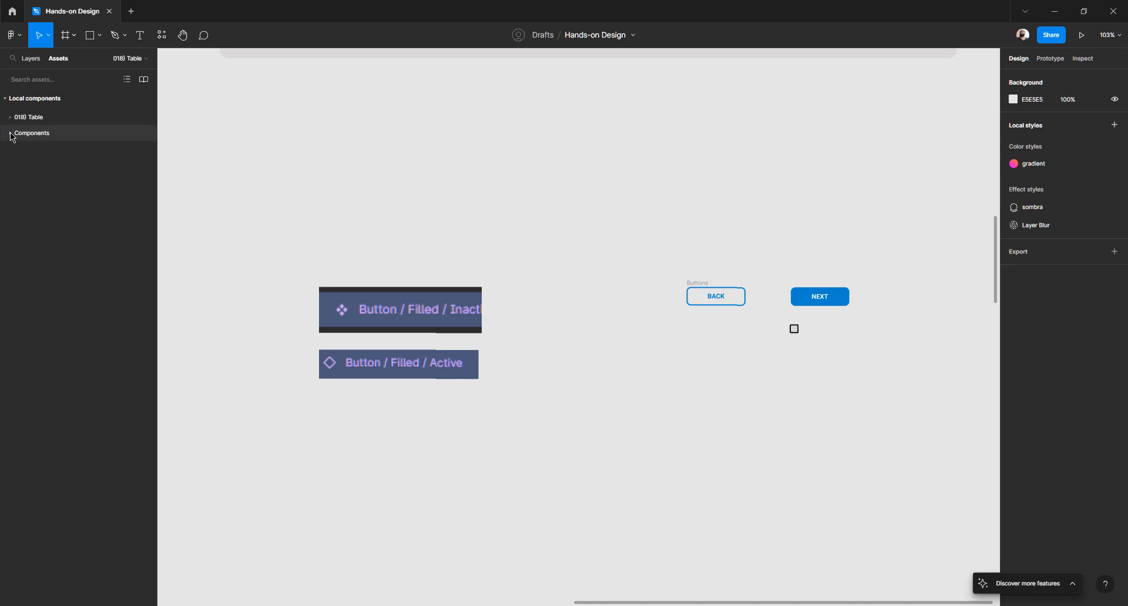
left_click(11, 134)
left_click(10, 149)
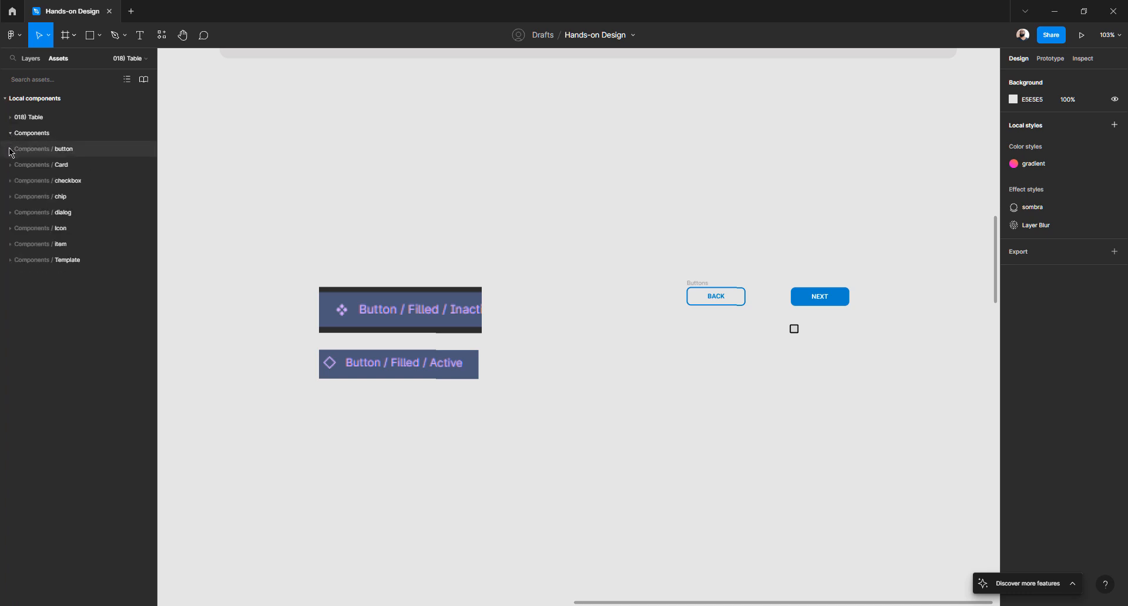
left_click(10, 150)
left_click(10, 149)
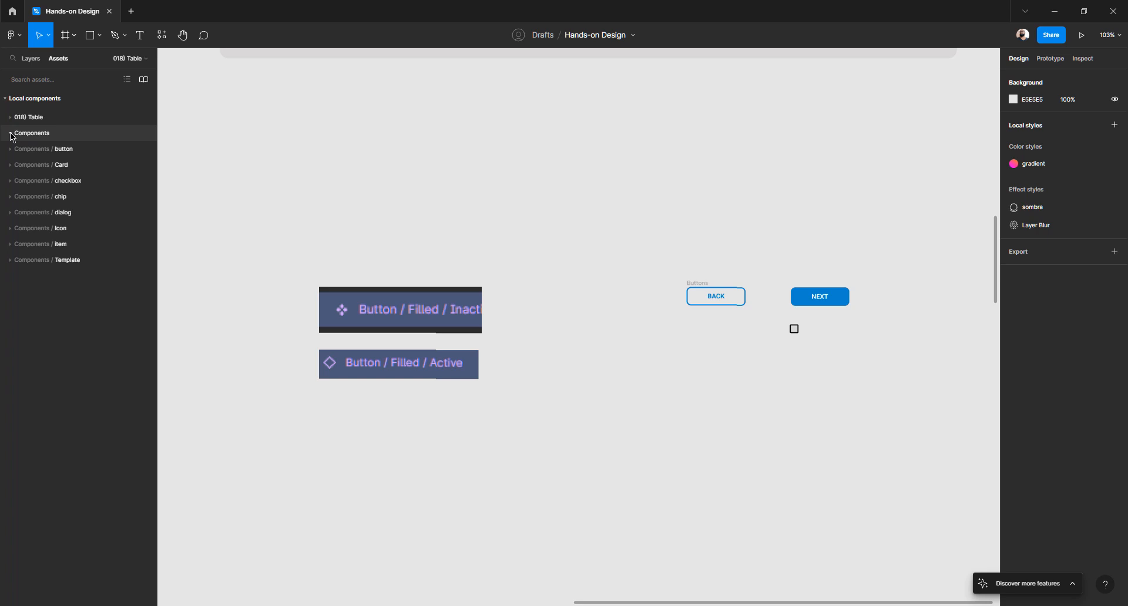
- Return to the layer and page list and open the Components page
left_click(34, 61)
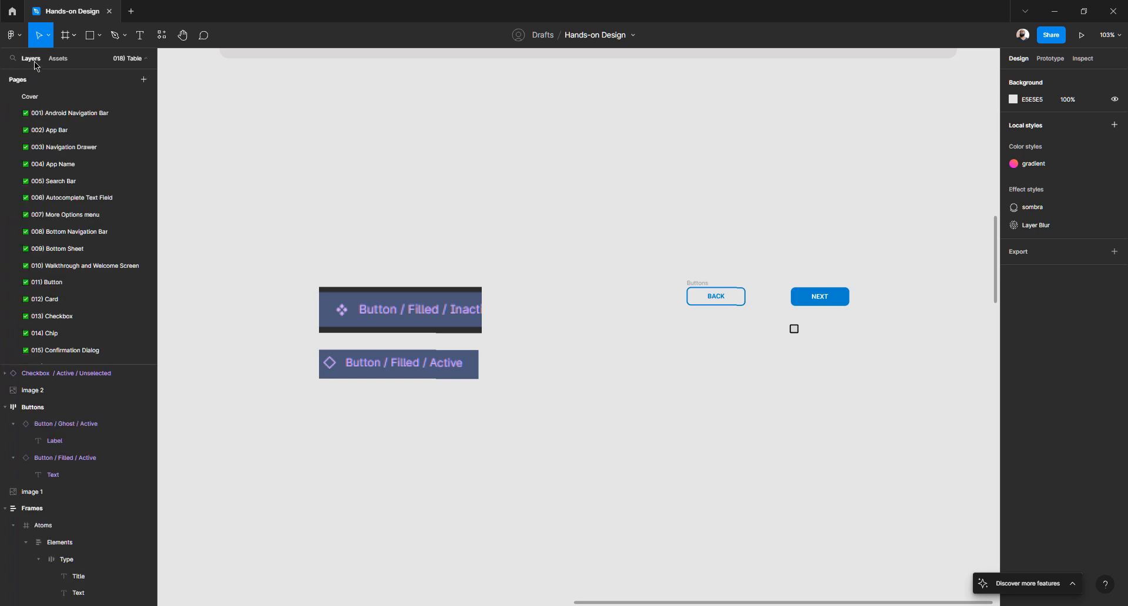
scroll(41, 327, "down", 4)
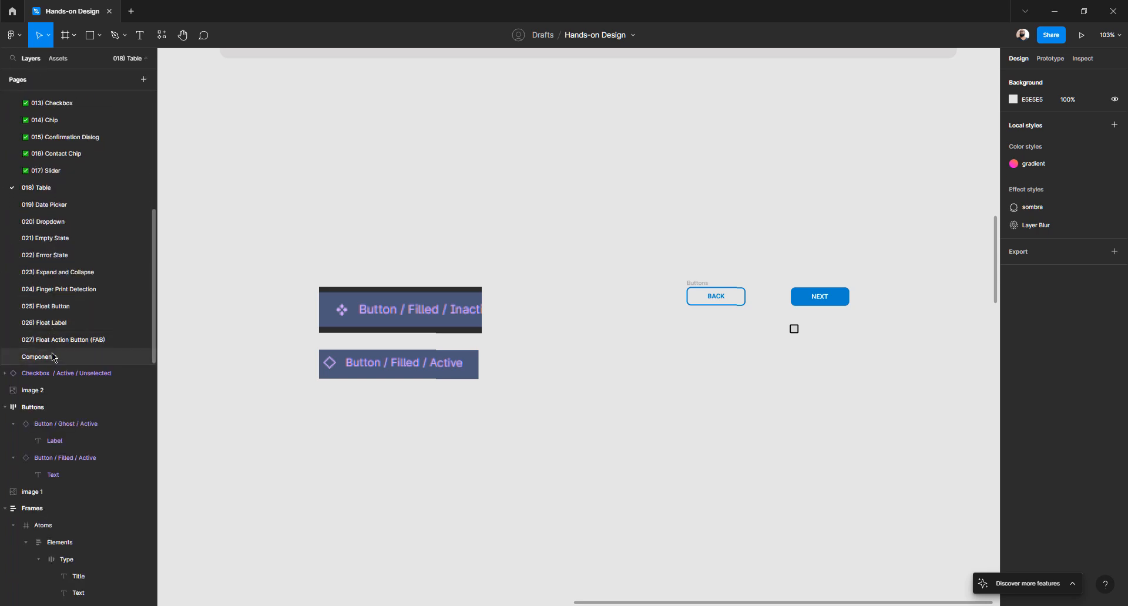
left_click(39, 356)
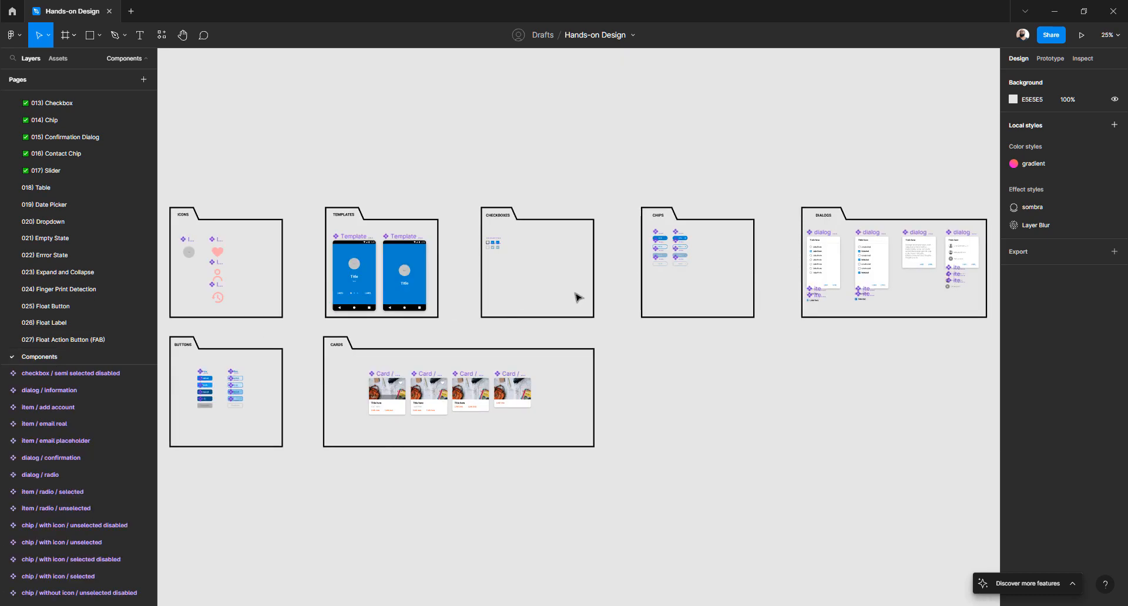
- Examine how the Components page sorts its components into folder outlines for chips, dialogs, checkboxes, buttons and cards
scroll(675, 245, "up", 5)
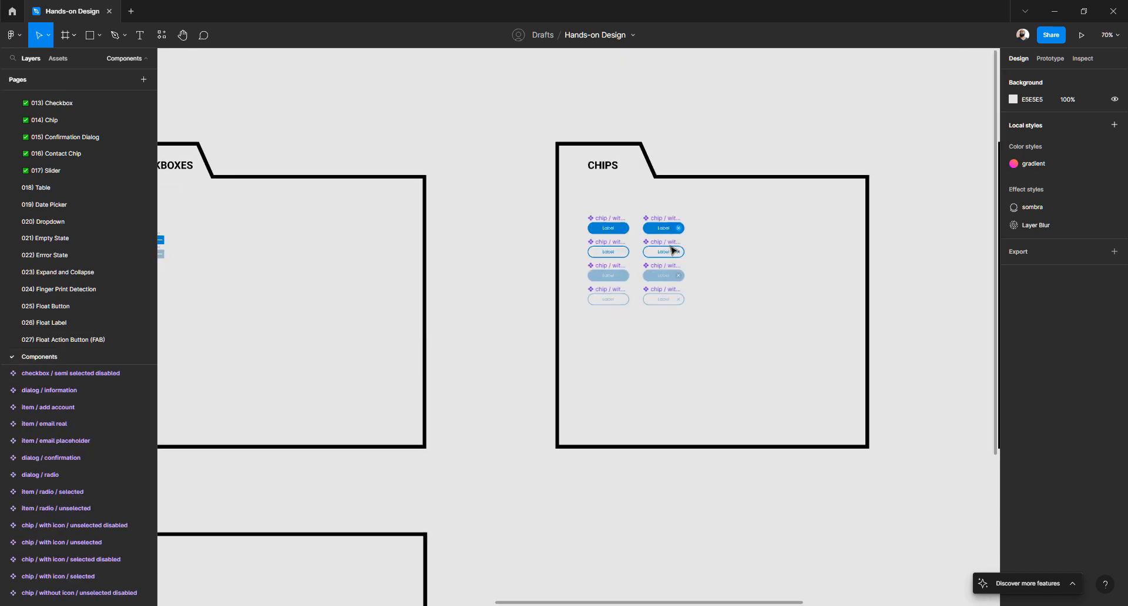
scroll(675, 249, "down", 8)
scroll(642, 254, "right", 3)
scroll(584, 255, "up", 10)
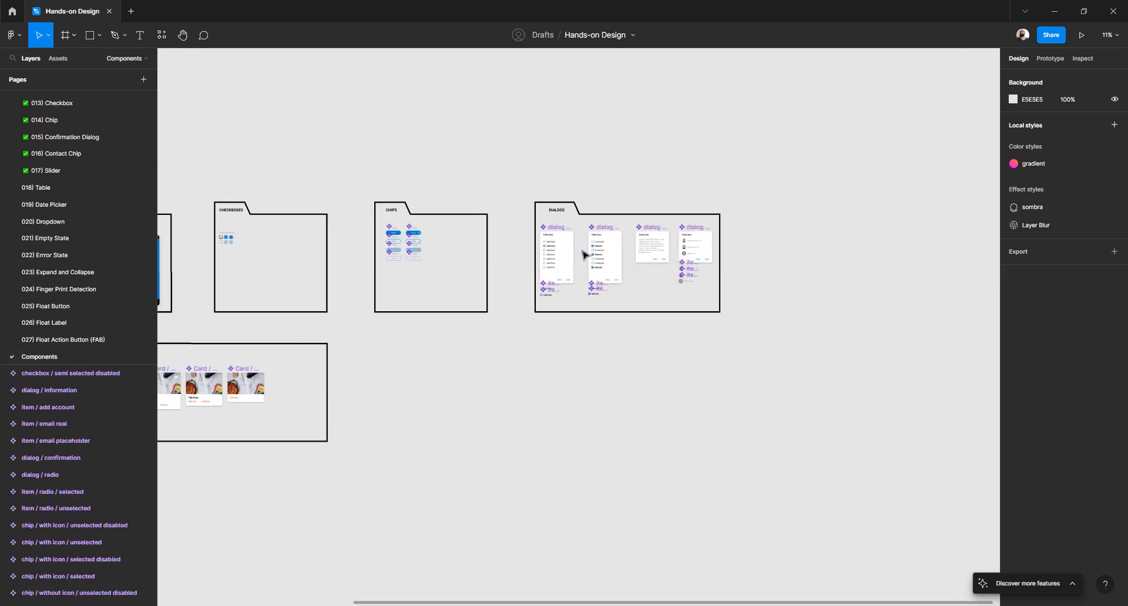
scroll(584, 254, "down", 8)
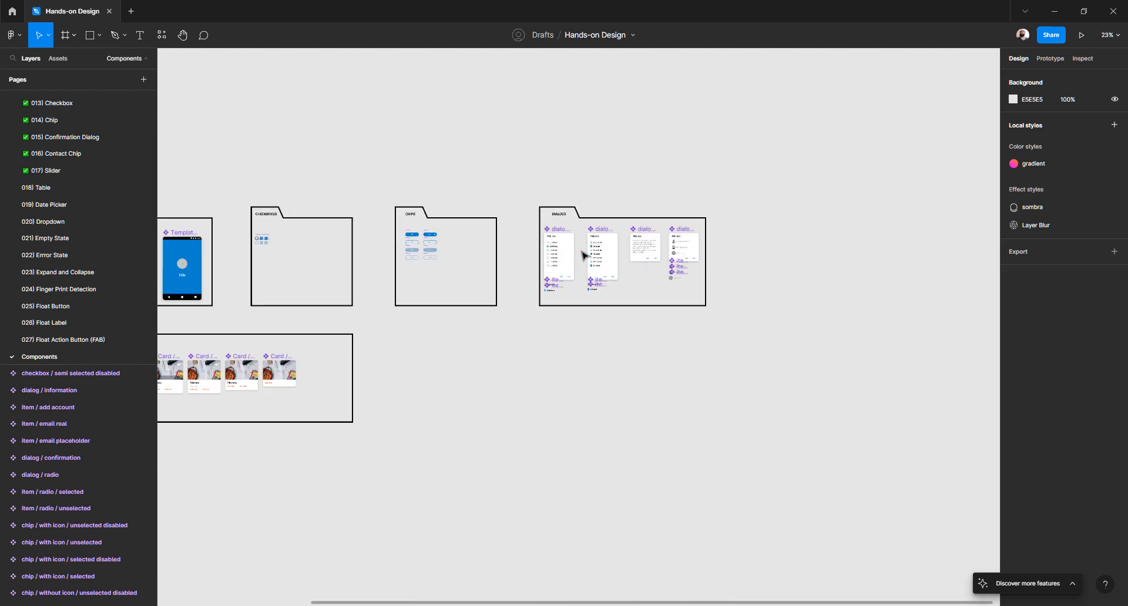
scroll(584, 256, "left", 5)
scroll(583, 256, "left", 2)
scroll(464, 404, "up", 5)
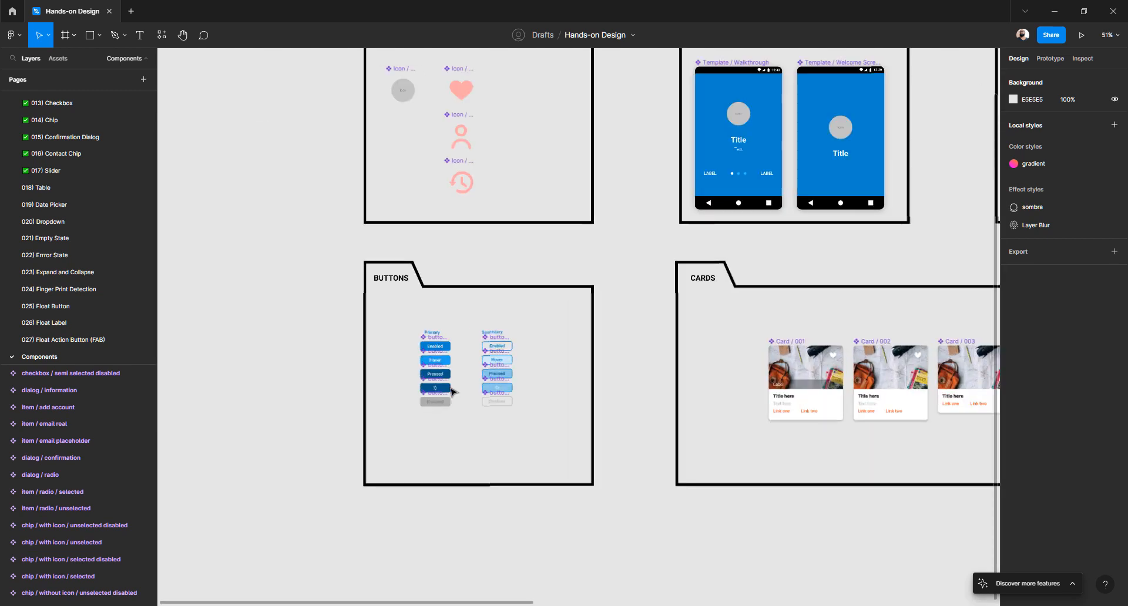
- Try to extend the BUTTONS folder outline downward by moving the two corner points of its lower edge
scroll(463, 404, "down", 3)
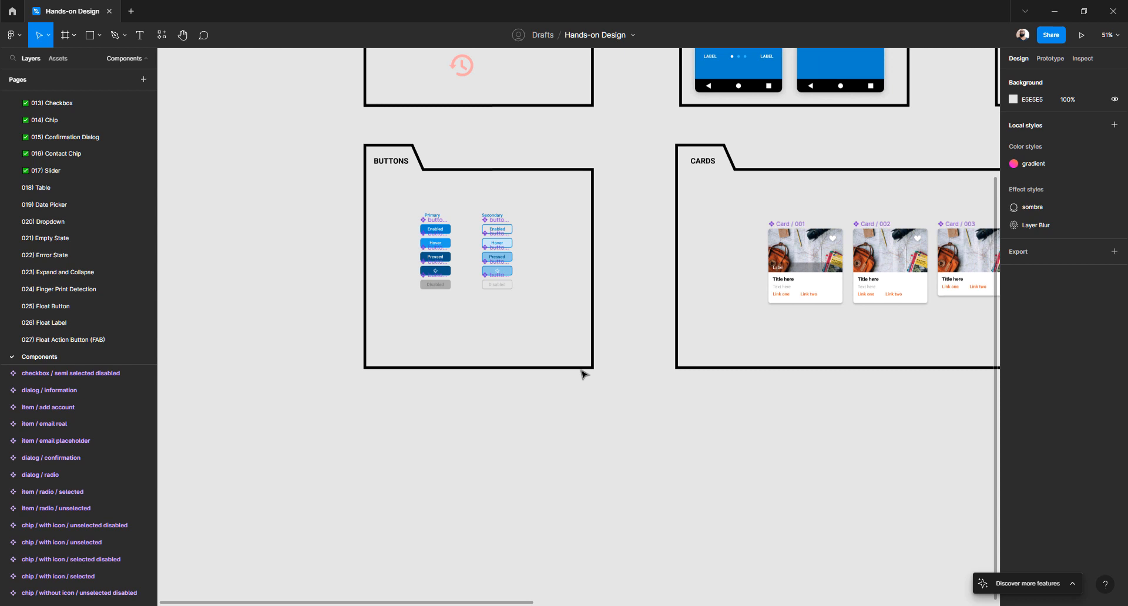
left_click(580, 368)
double_click(580, 368)
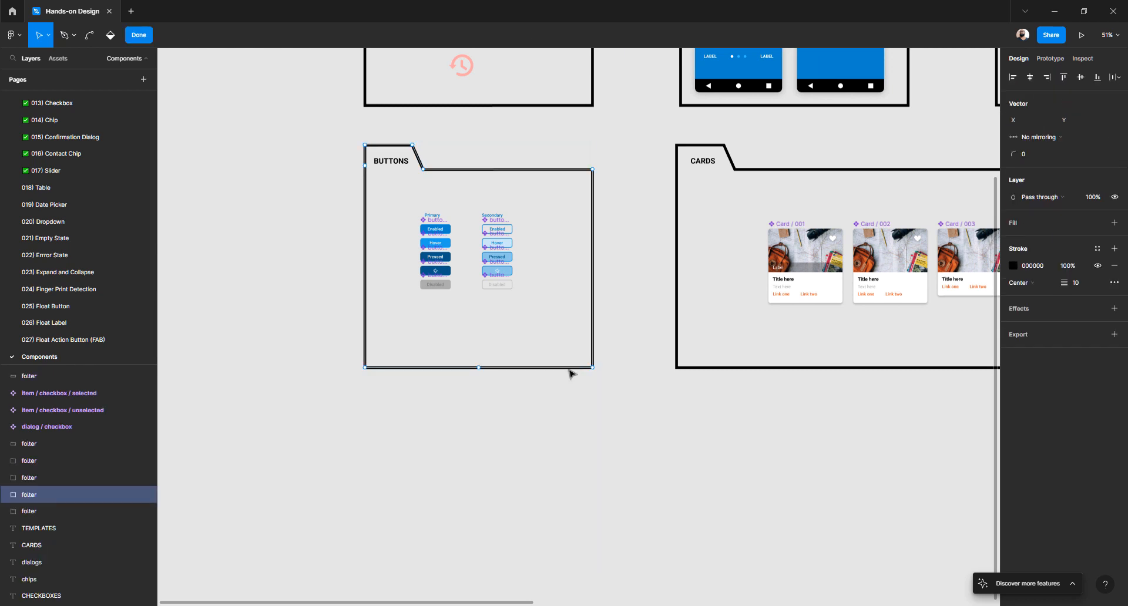
left_click_drag(324, 358, 617, 408)
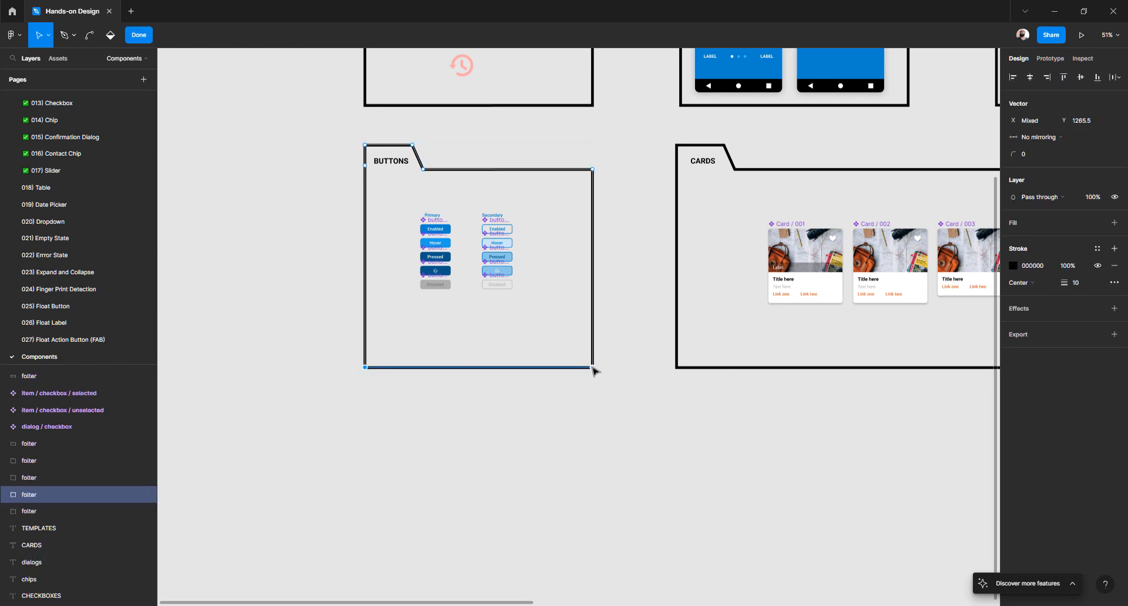
left_click_drag(594, 370, 599, 402)
key("ctrl+z")
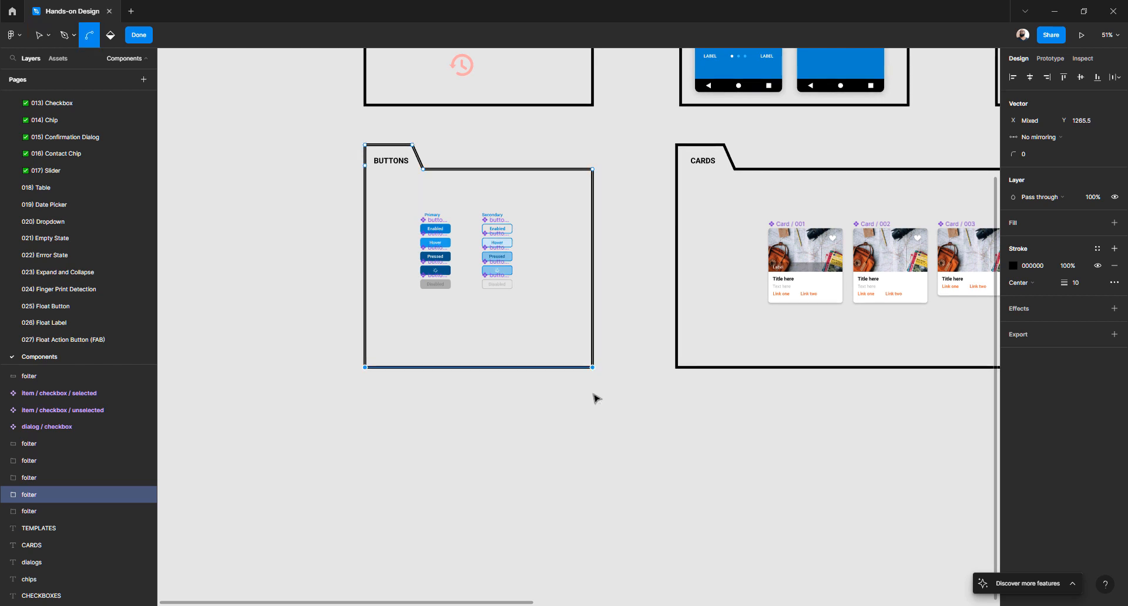
- Open the 018) Table page and cut the Buttons frame of four button components out of the Molecules frame
left_click(60, 189)
scroll(577, 302, "down", 2)
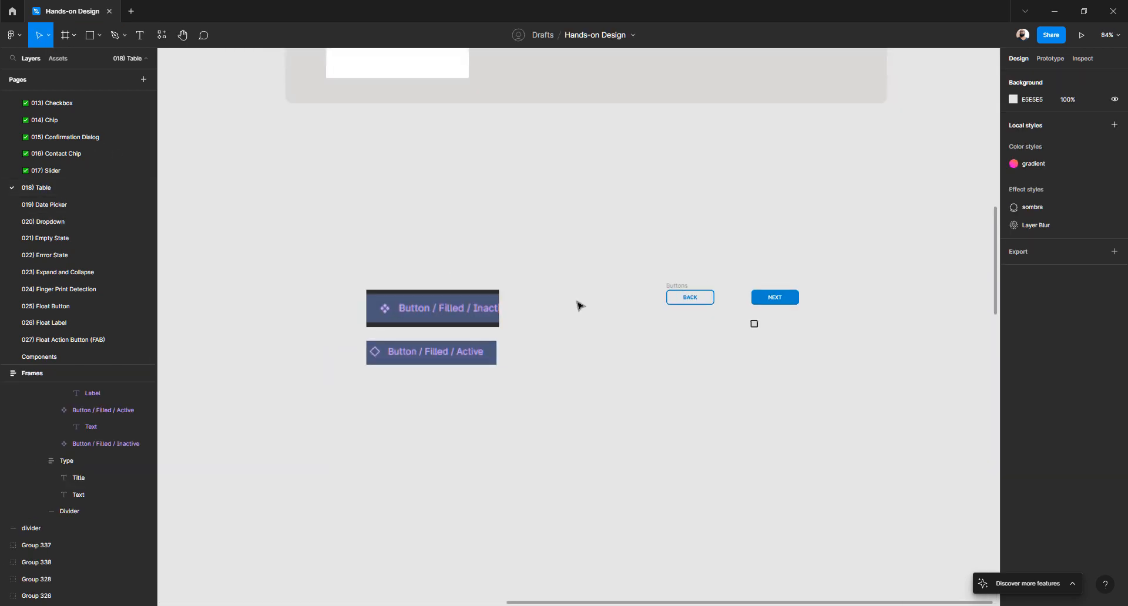
scroll(577, 302, "up", 8)
left_click(585, 335)
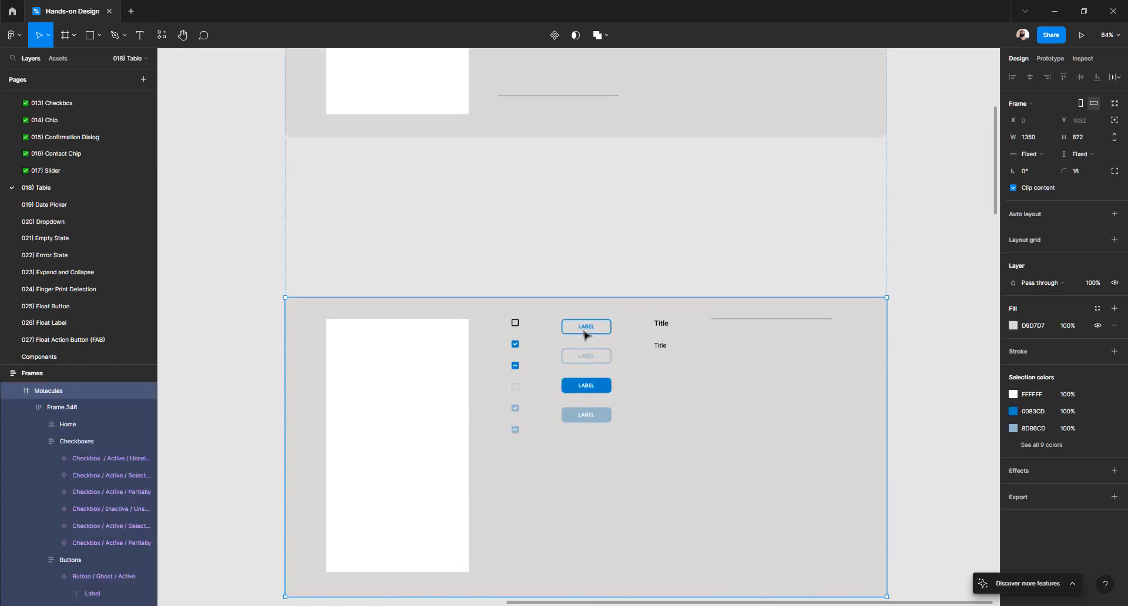
double_click(585, 335)
double_click(585, 335)
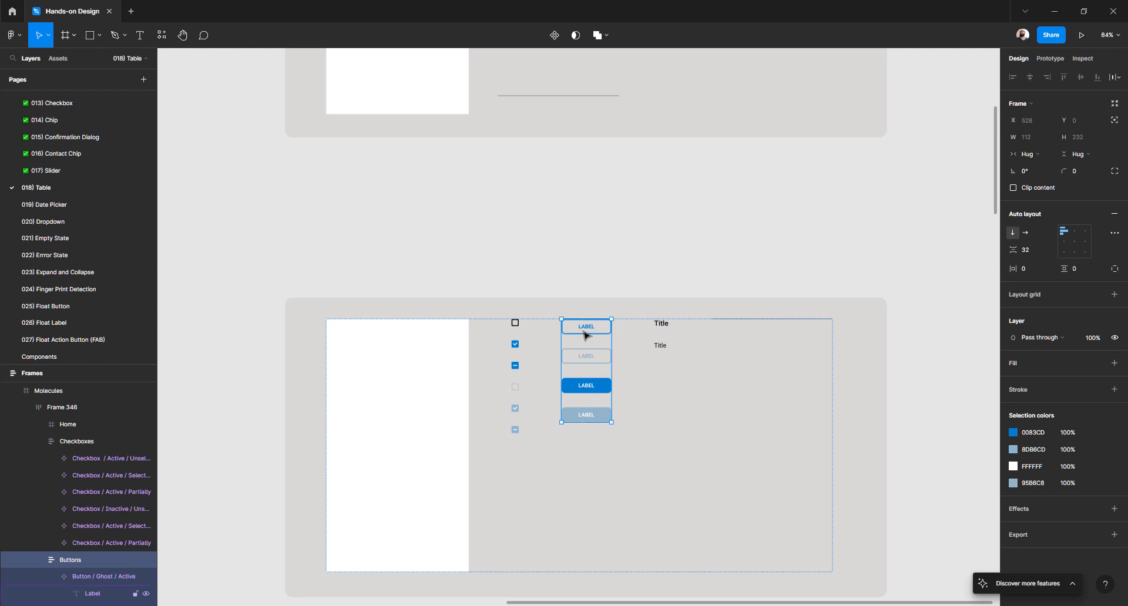
key("Delete")
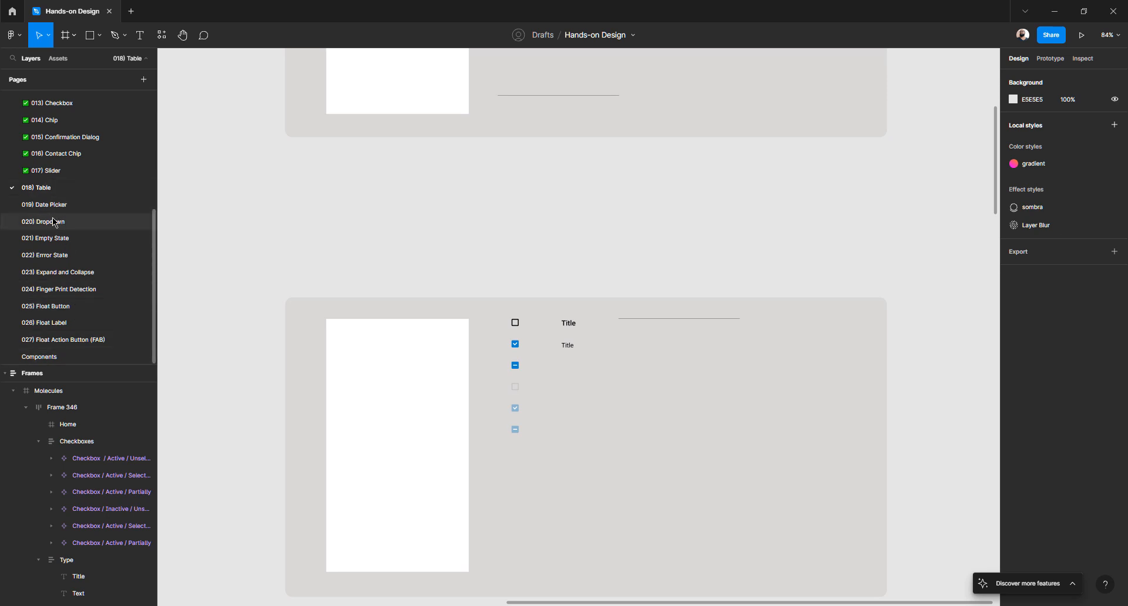
- Paste the Buttons frame on the Components page and place it inside the BUTTONS folder beside the Secondary column
left_click(59, 357)
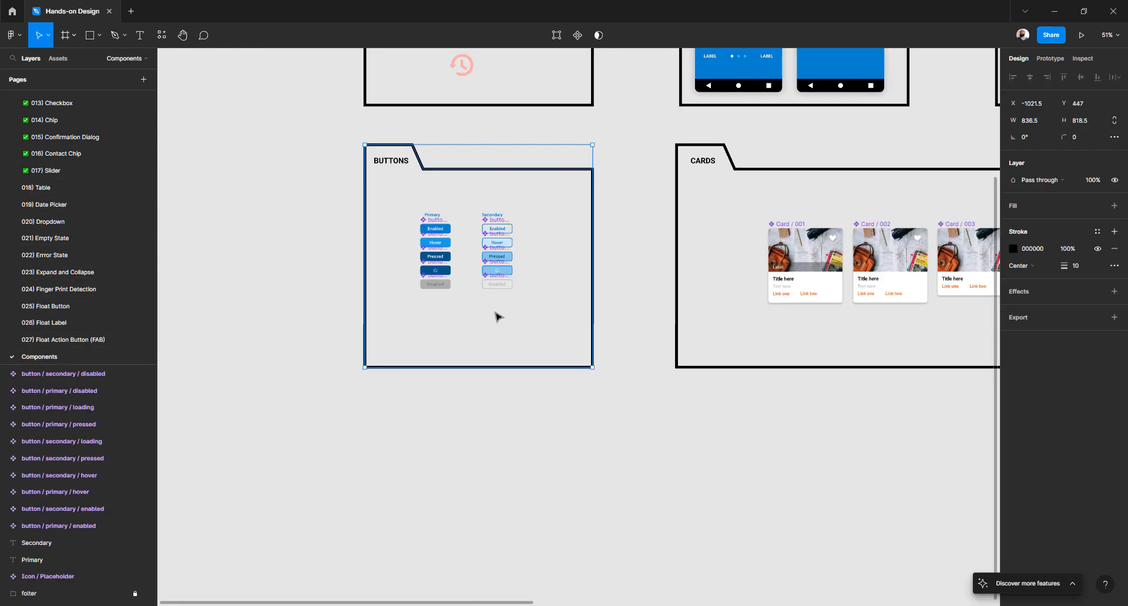
left_click(424, 417)
key("ctrl+v")
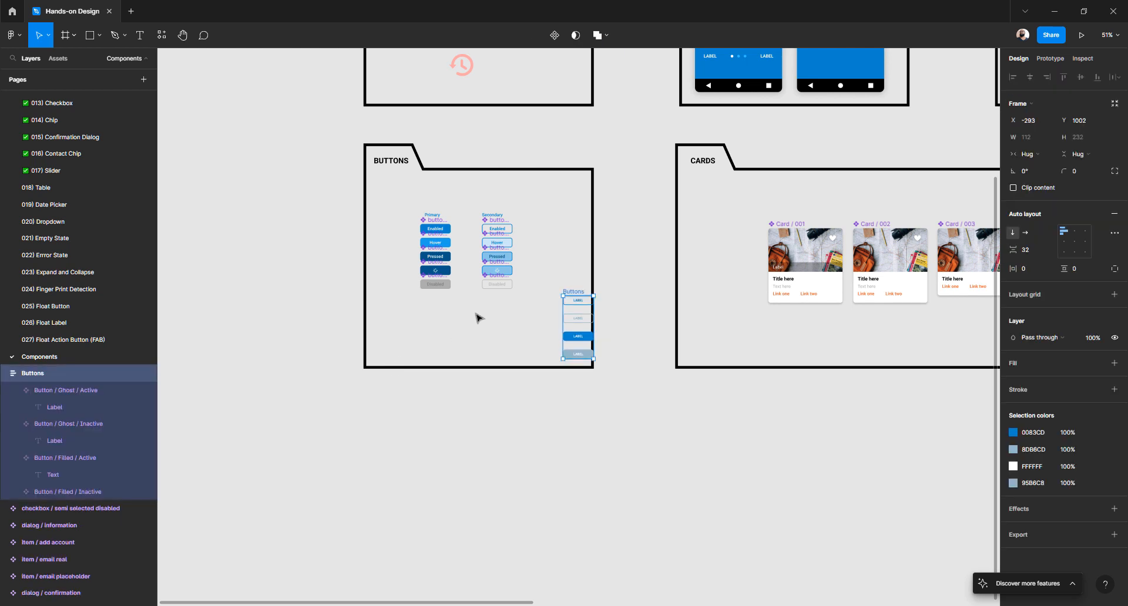
left_click_drag(576, 296, 542, 225)
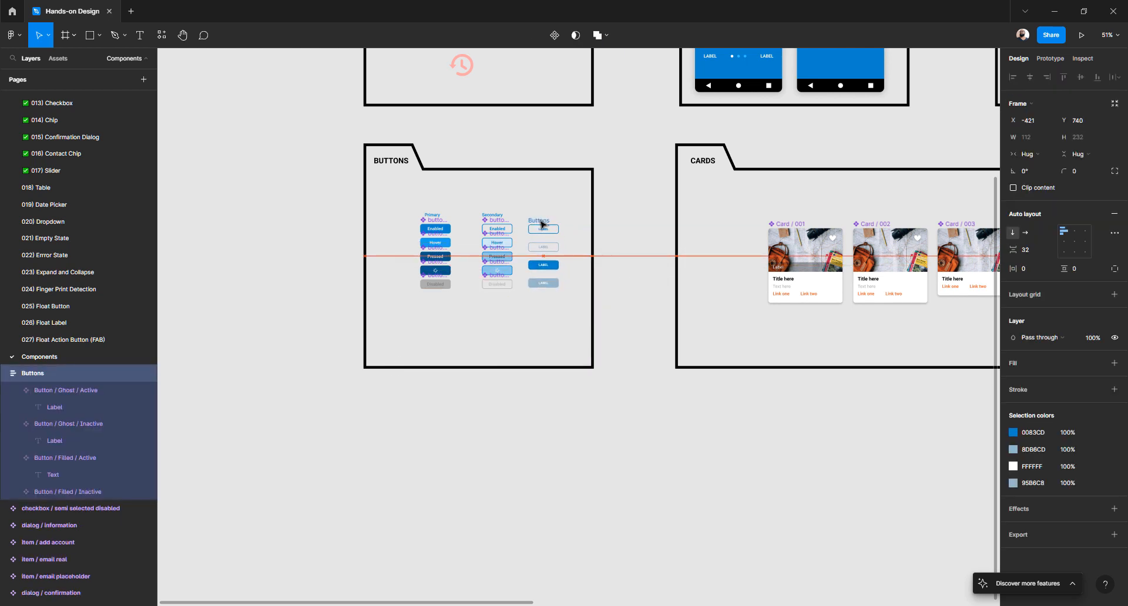
scroll(541, 224, "up", 5)
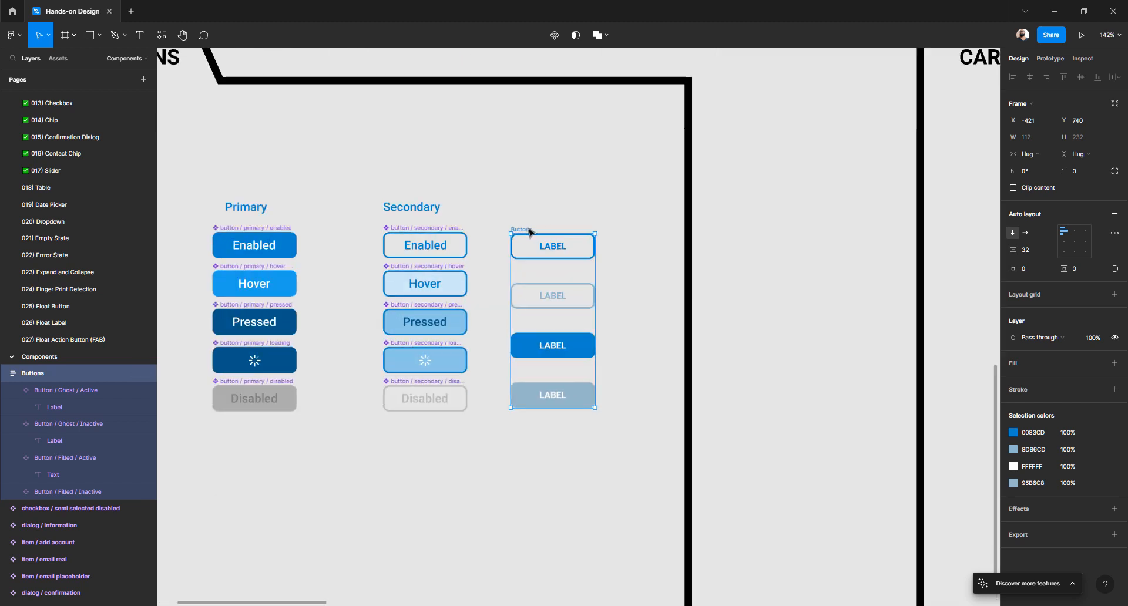
left_click_drag(524, 232, 547, 232)
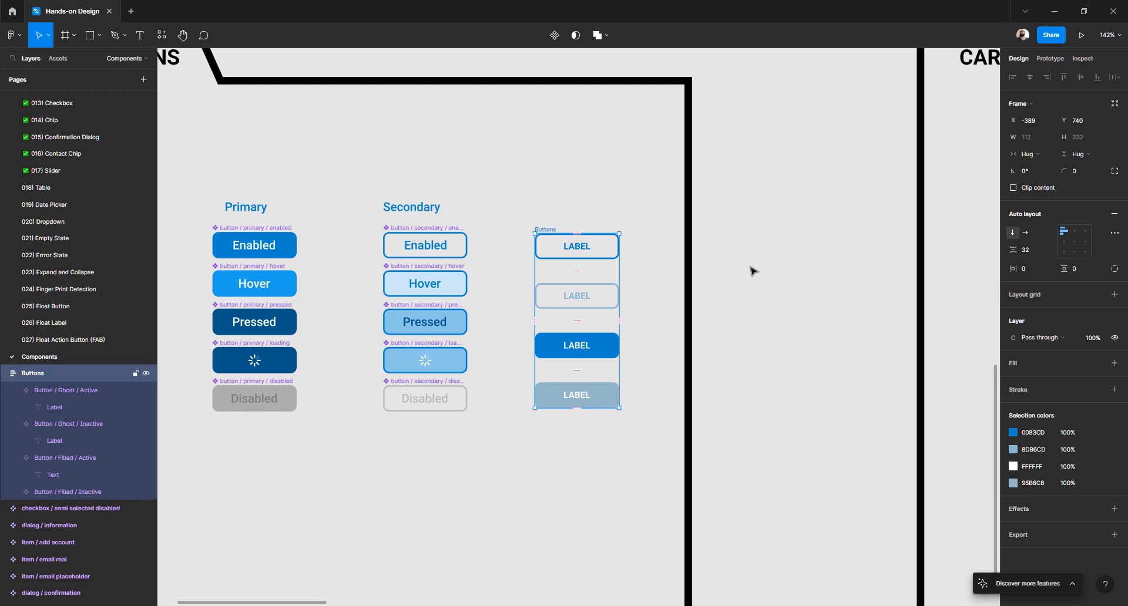
- Remove the auto layout from the pasted Buttons frame and ungroup it into standalone button components
left_click(1114, 213)
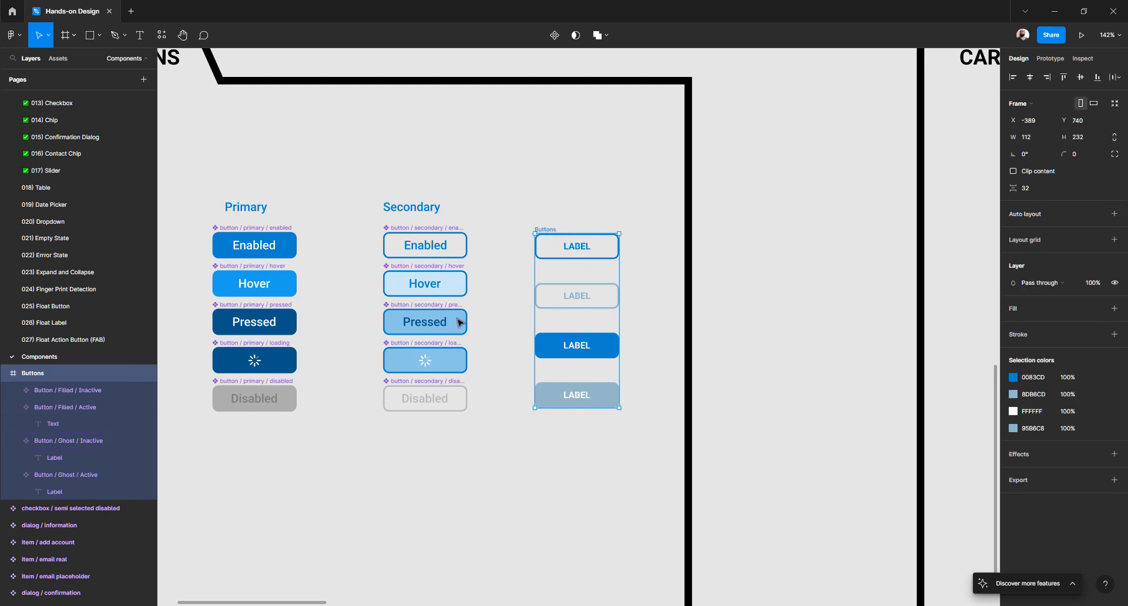
key("ctrl+shift+g")
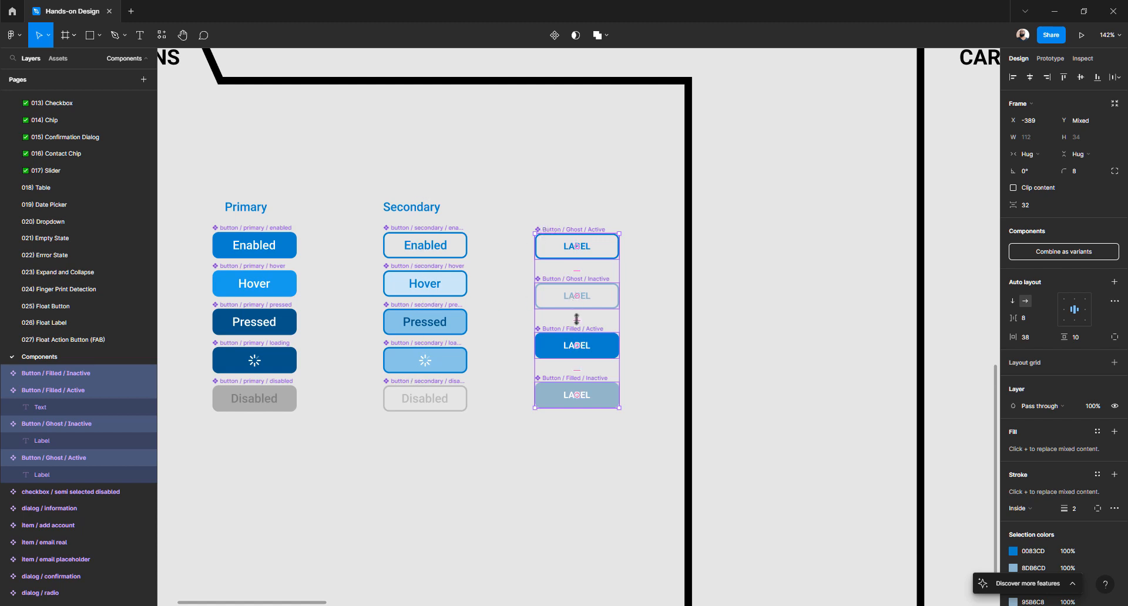
mouse_move(576, 321)
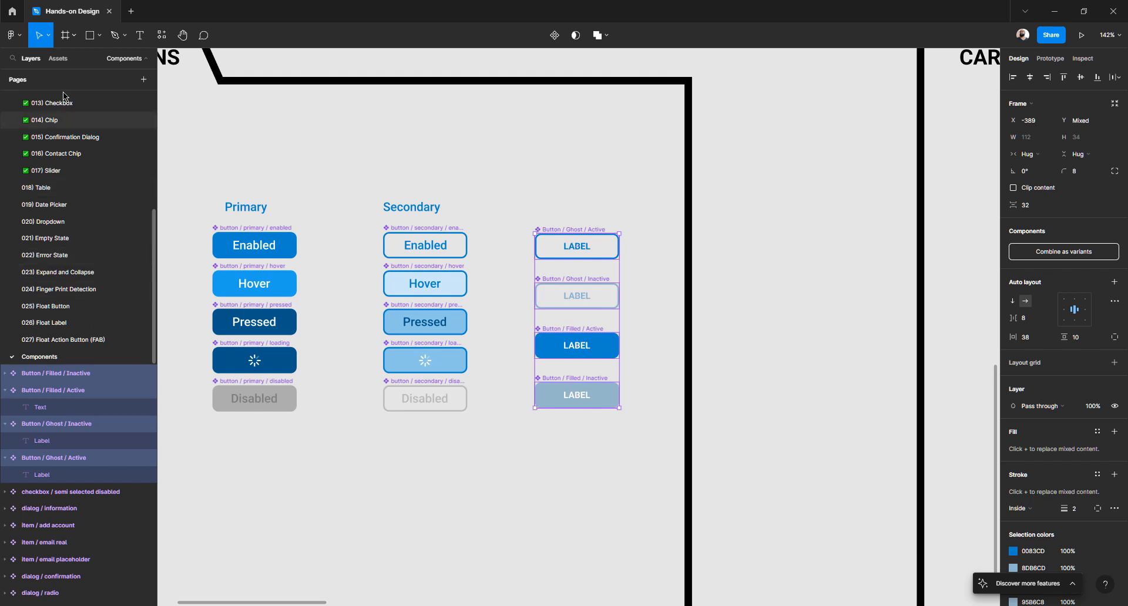
- Examine the 018) Table checkbox asset groups, collapse the Components asset group, and compare the assets with the Components page's layers
left_click(59, 58)
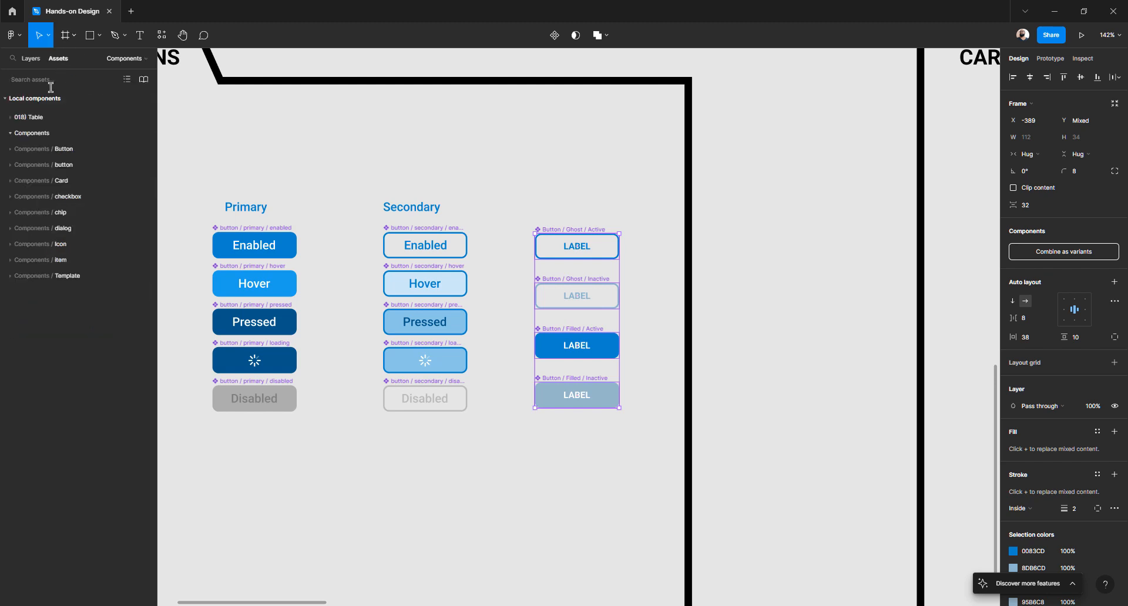
key("Escape")
left_click(11, 118)
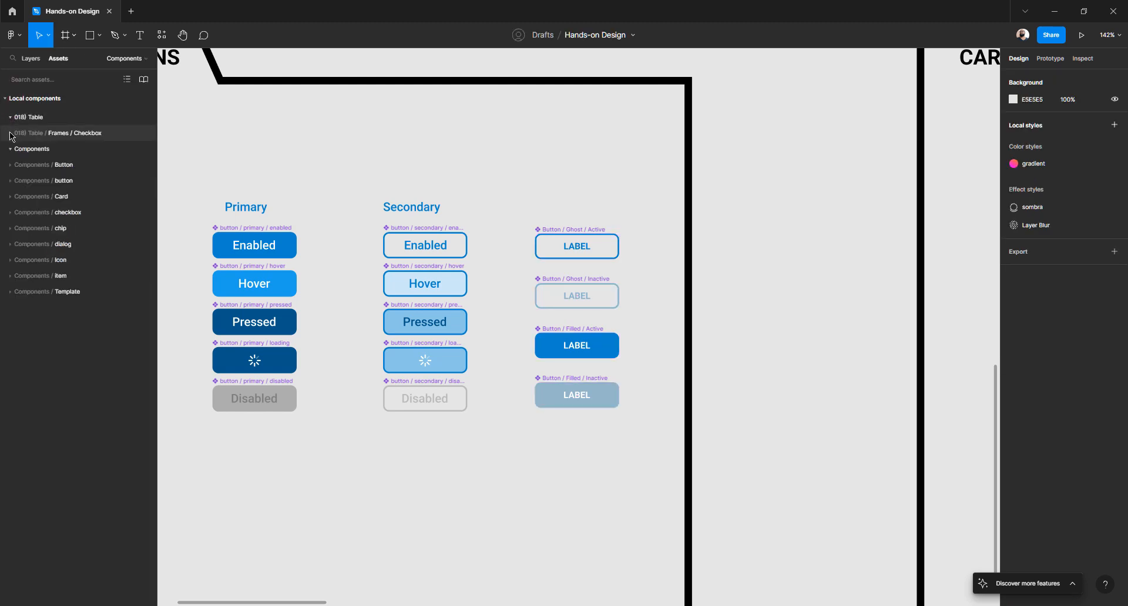
left_click(11, 134)
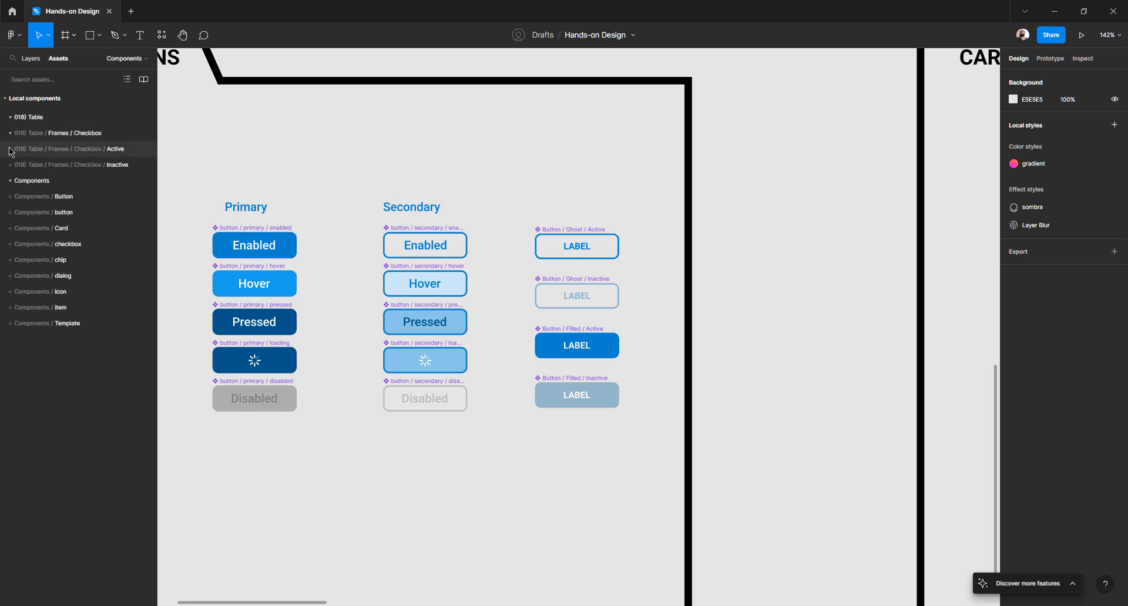
left_click(10, 150)
left_click(11, 199)
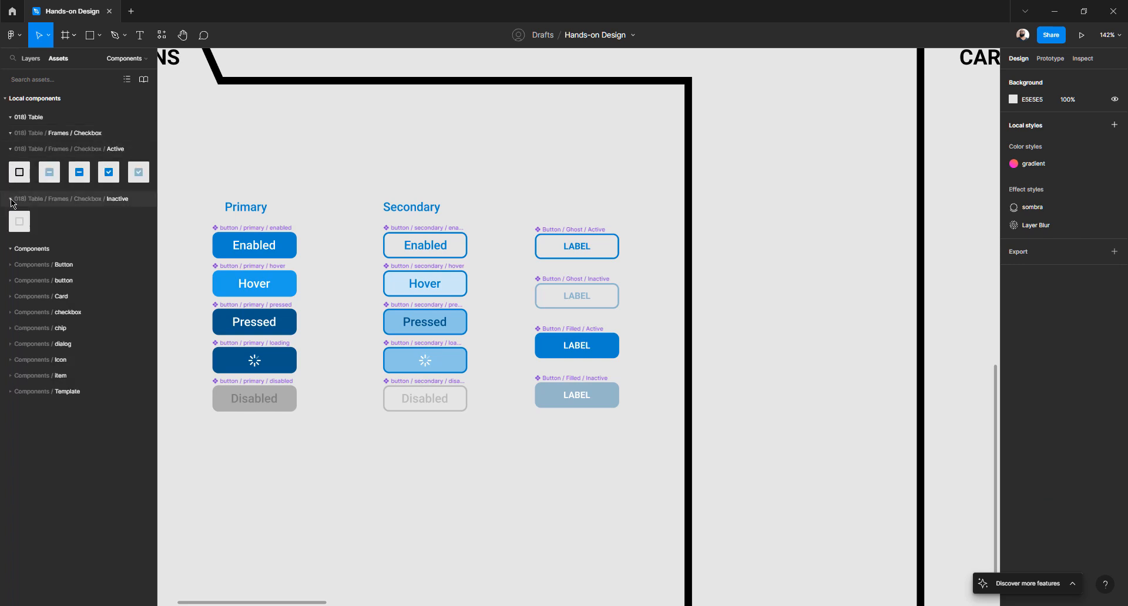
left_click(11, 251)
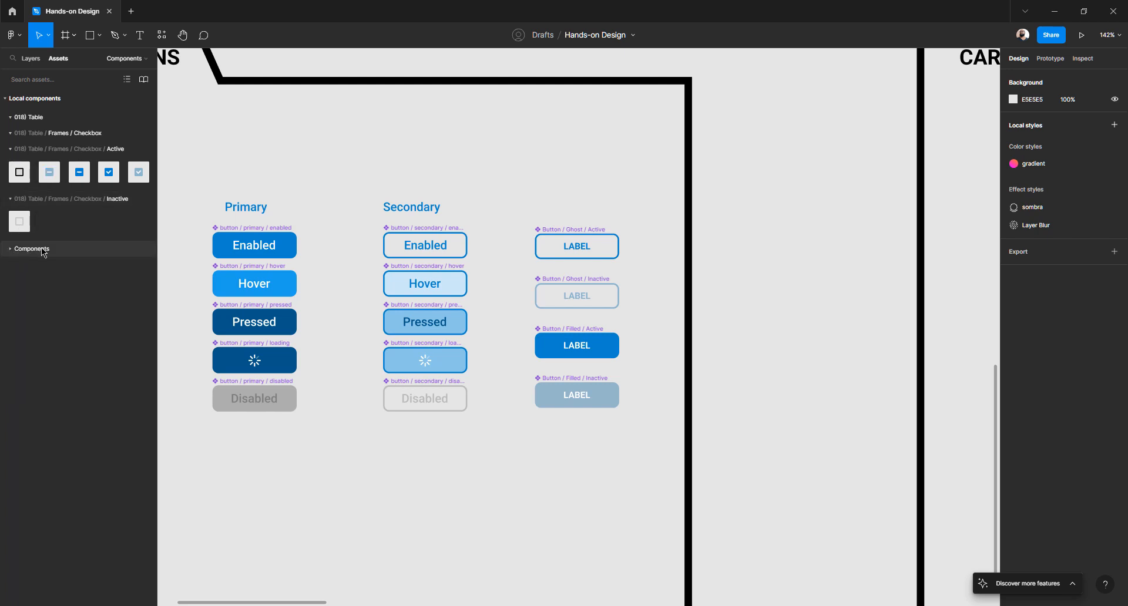
left_click(31, 58)
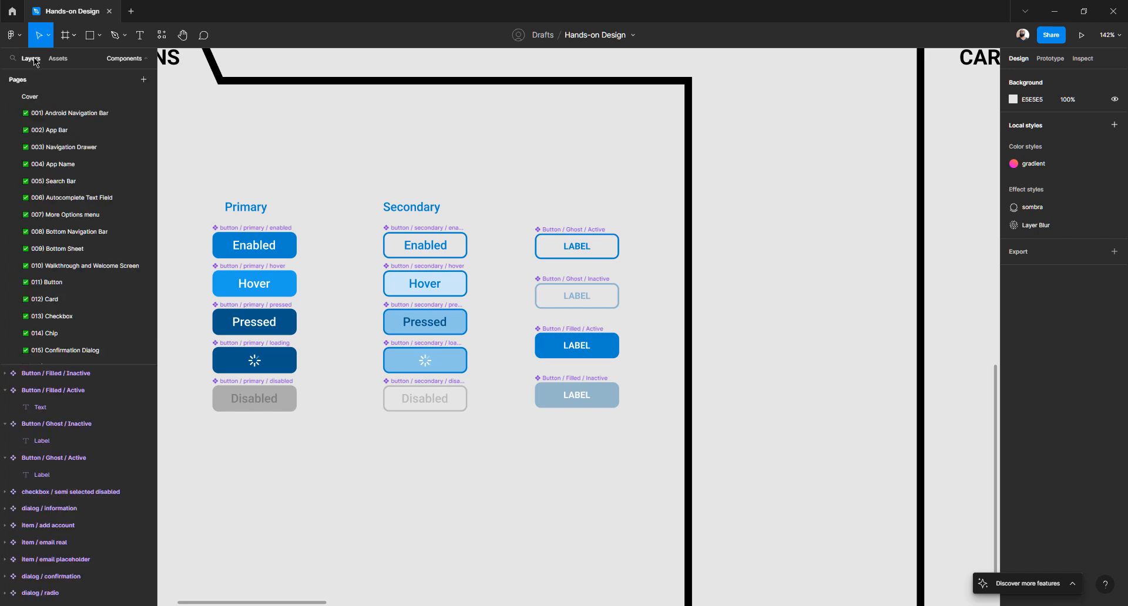
scroll(64, 268, "down", 6)
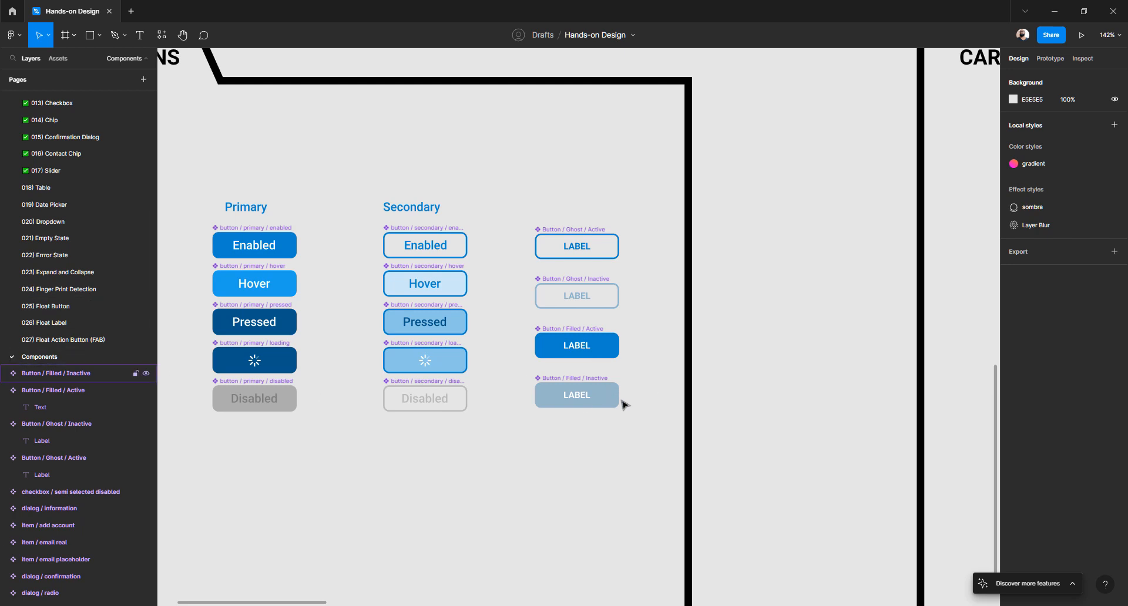
scroll(70, 132, "up", 5)
left_click(59, 58)
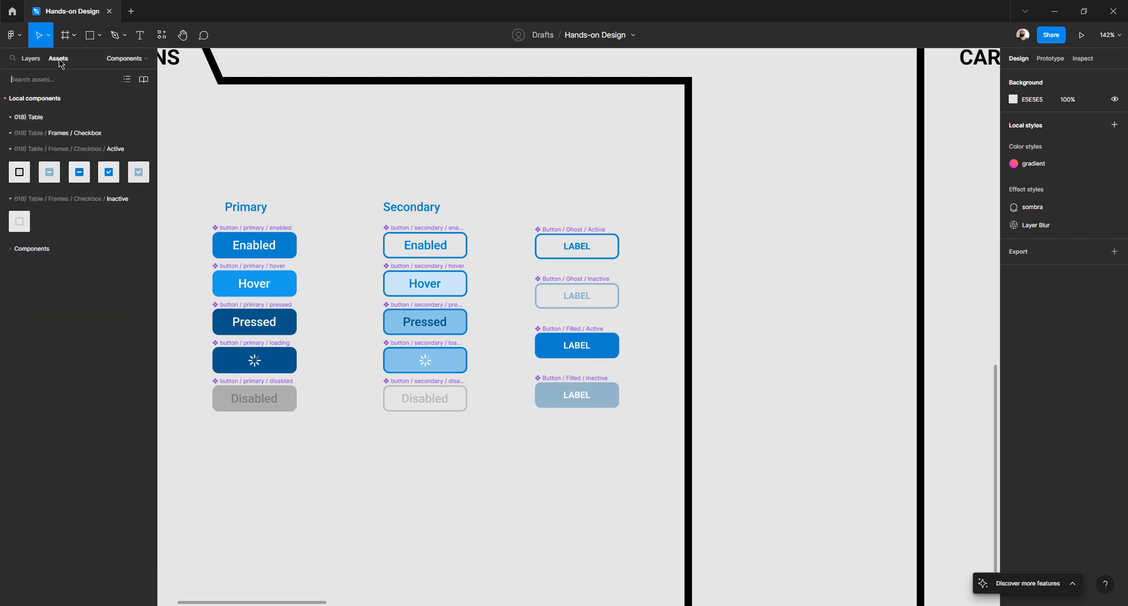
- Open the 018) Table page and move the unselected checkbox instance below and to the left of the BACK button
left_click(30, 60)
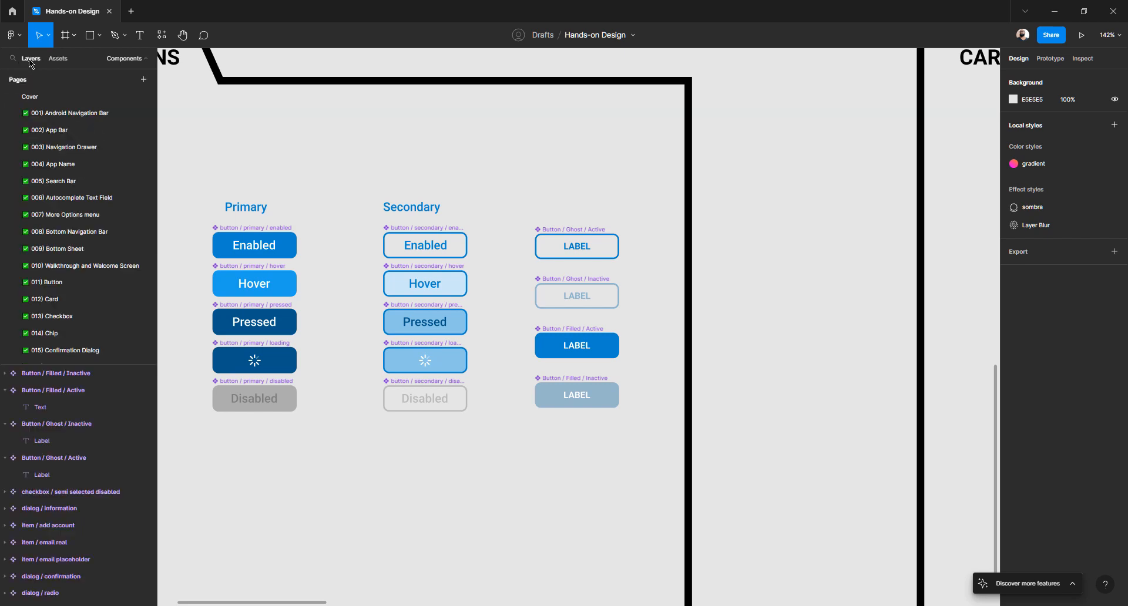
scroll(57, 244, "down", 5)
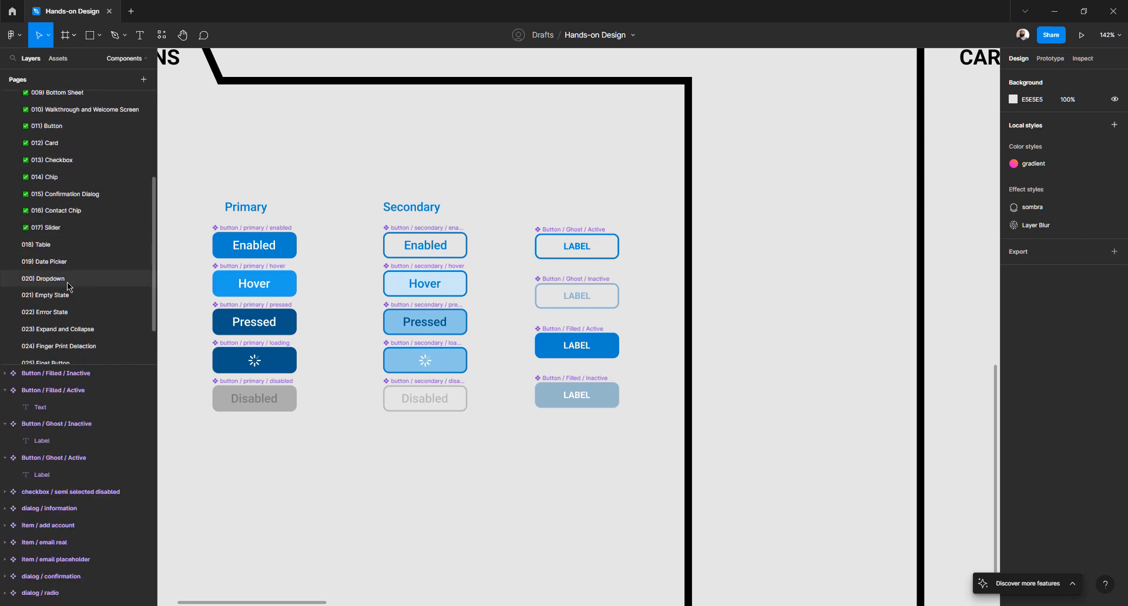
left_click(49, 245)
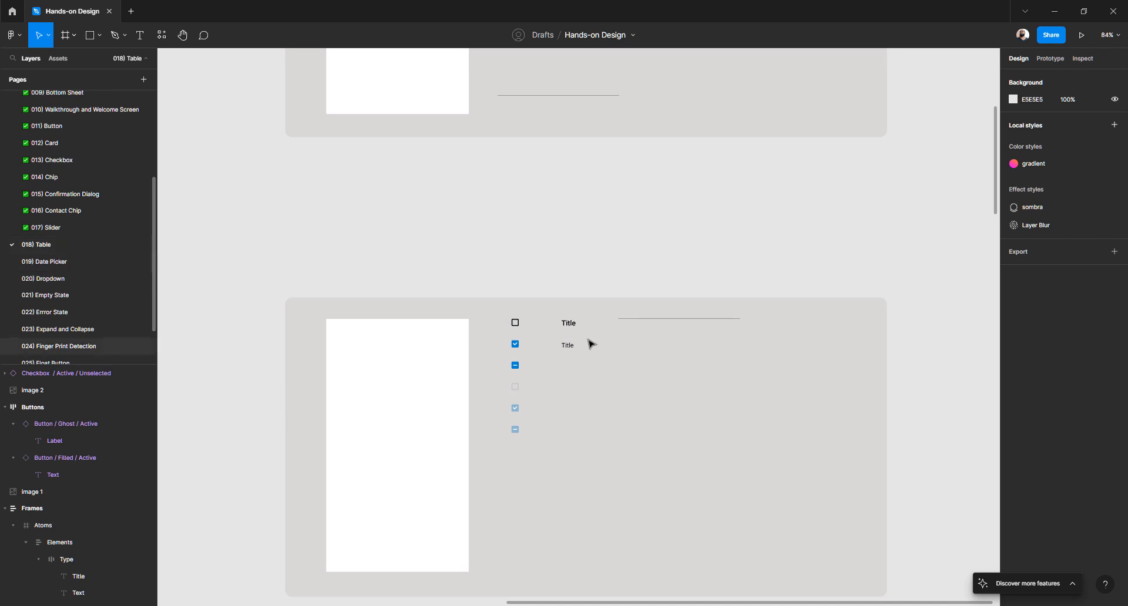
left_click(516, 326)
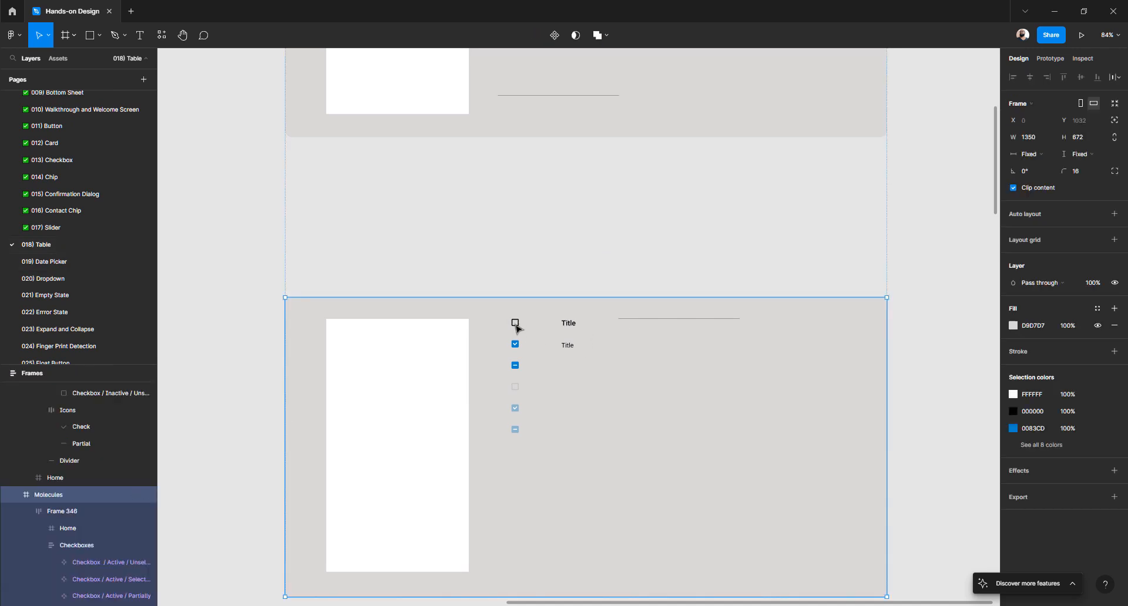
scroll(516, 326, "down", 8)
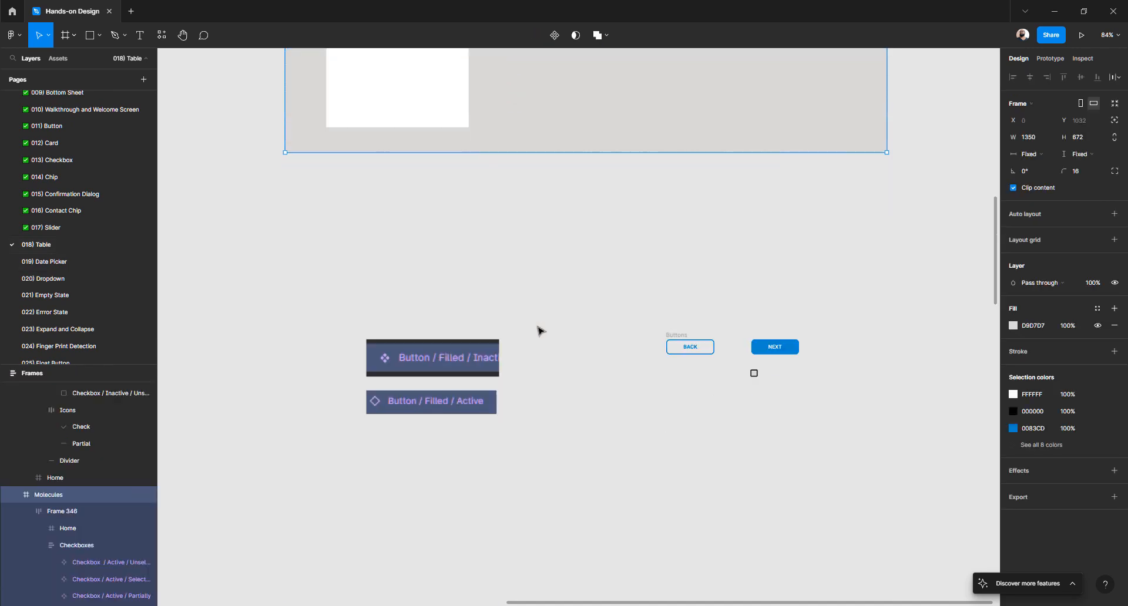
left_click(675, 334)
left_click(703, 324)
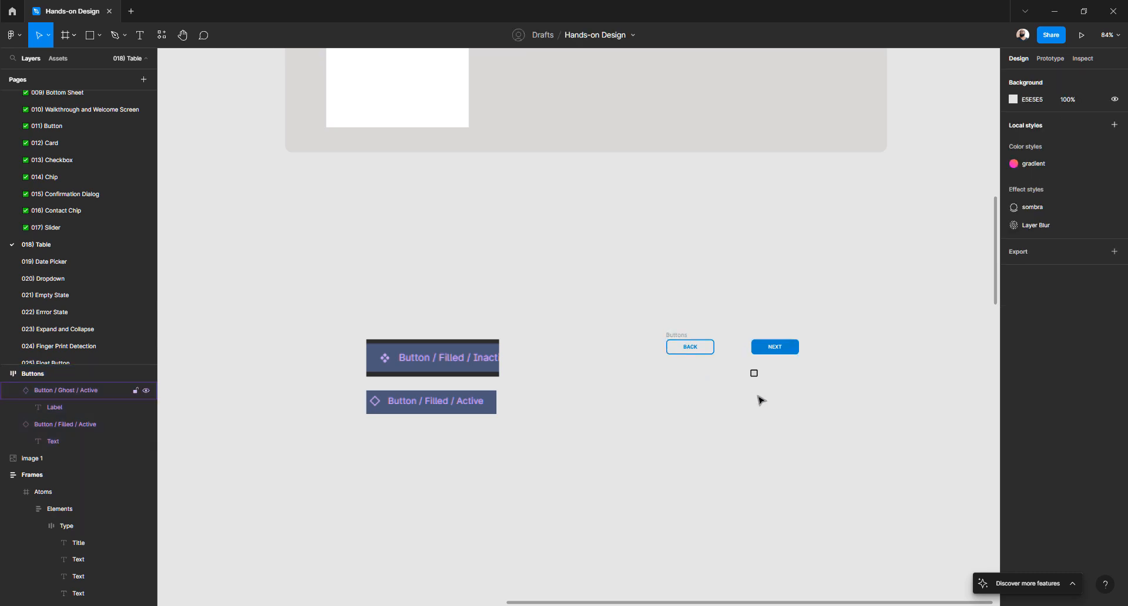
left_click(755, 376)
left_click_drag(757, 379, 642, 435)
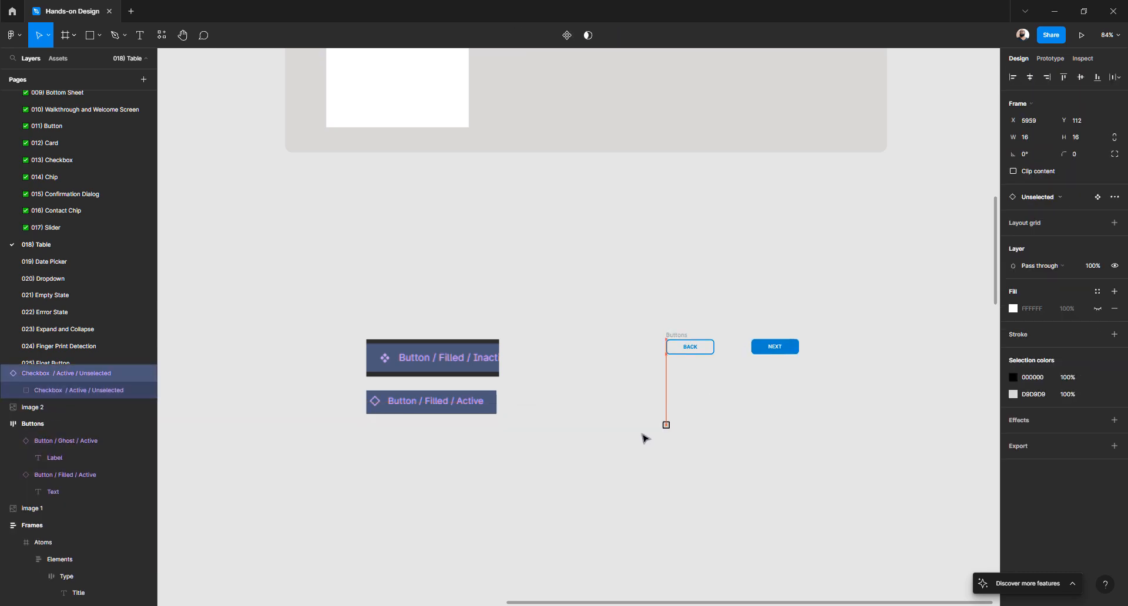
- Set the auto layout direction of the Buttons frame holding BACK and NEXT to vertical
left_click(674, 334)
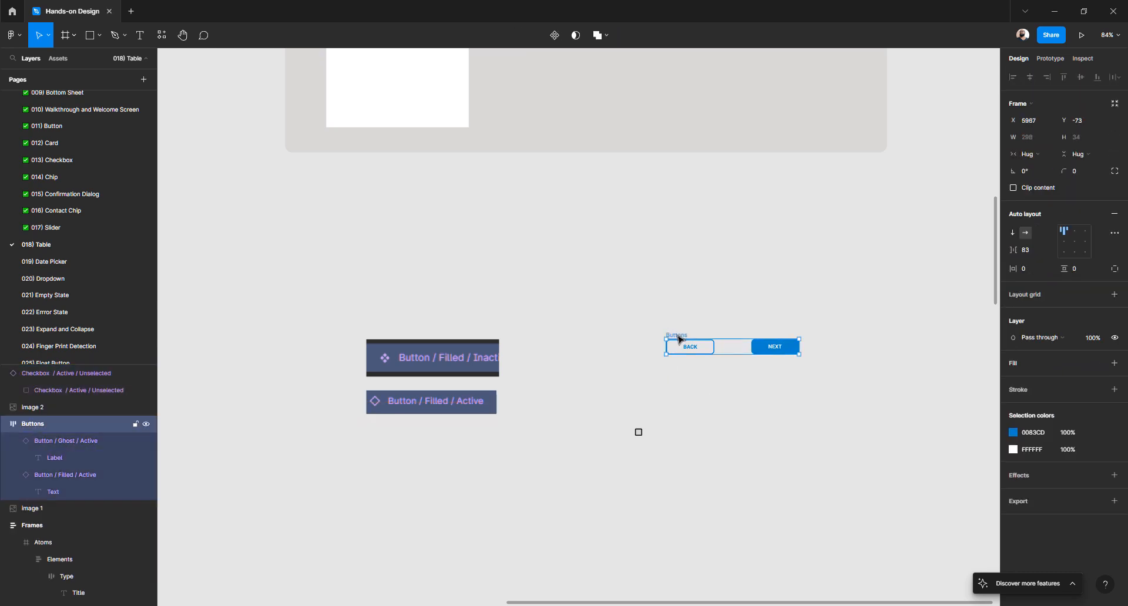
left_click(1013, 233)
scroll(541, 226, "up", 7)
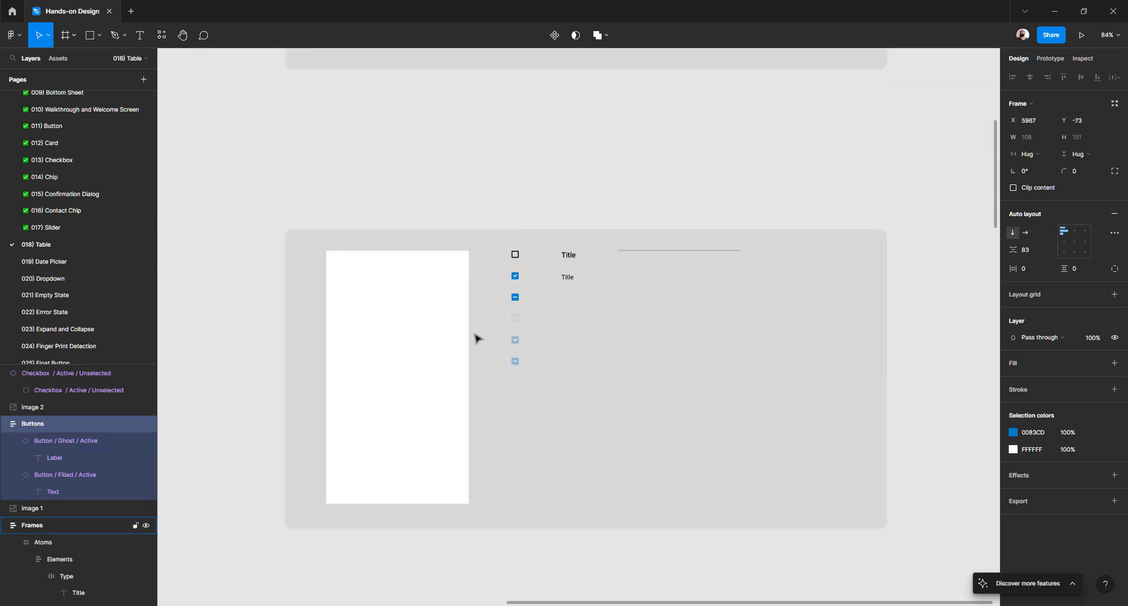
- Replace the text of both the BACK and NEXT buttons in the Buttons frame with LABEL
scroll(502, 257, "down", 7)
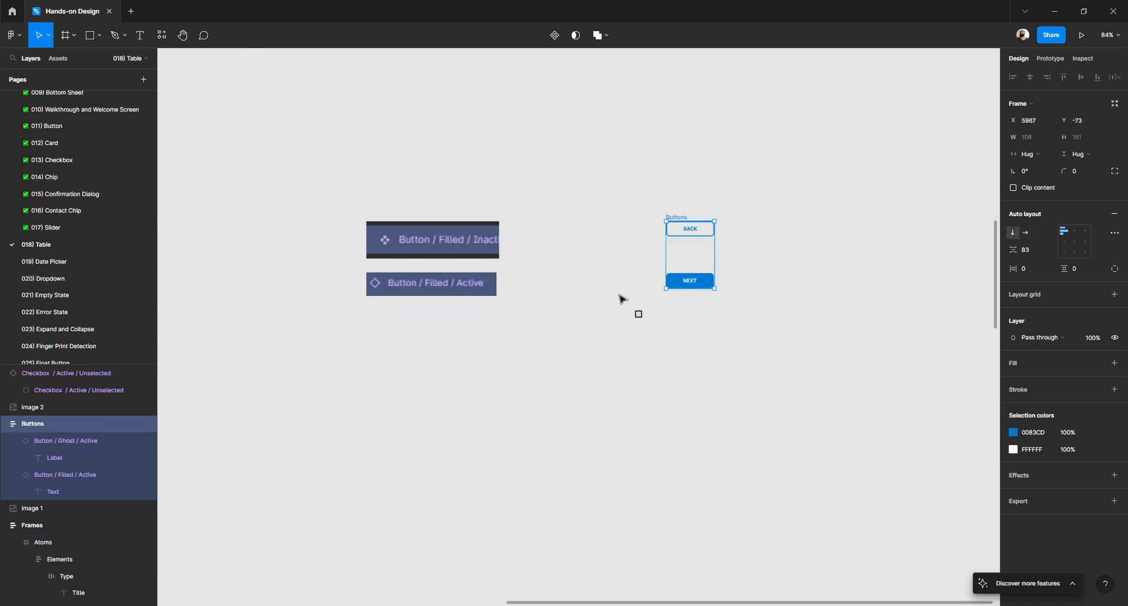
double_click(694, 233)
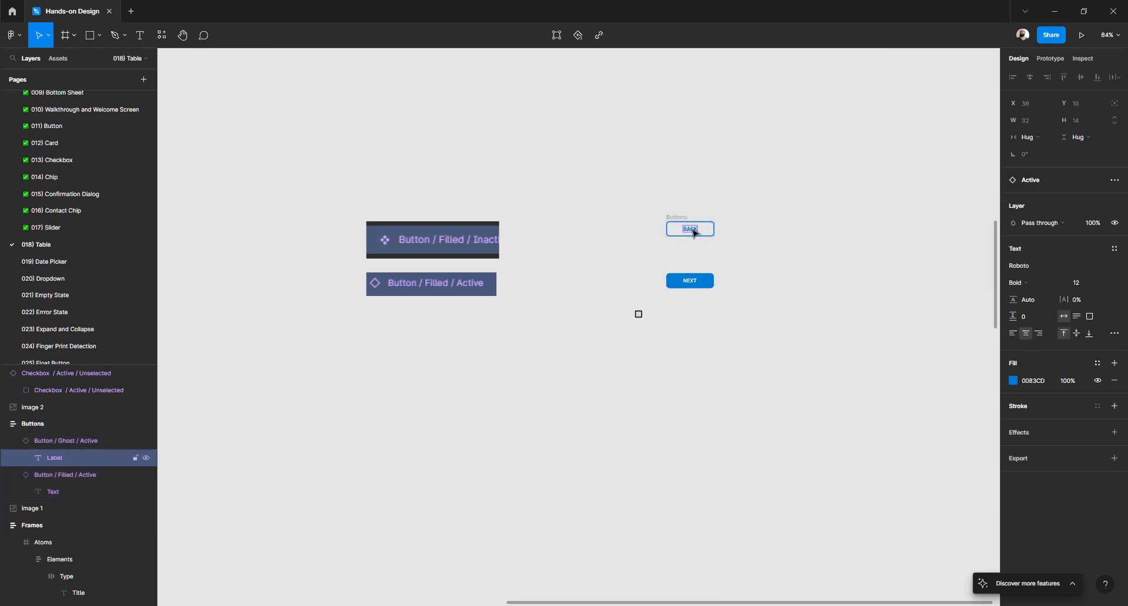
double_click(696, 233)
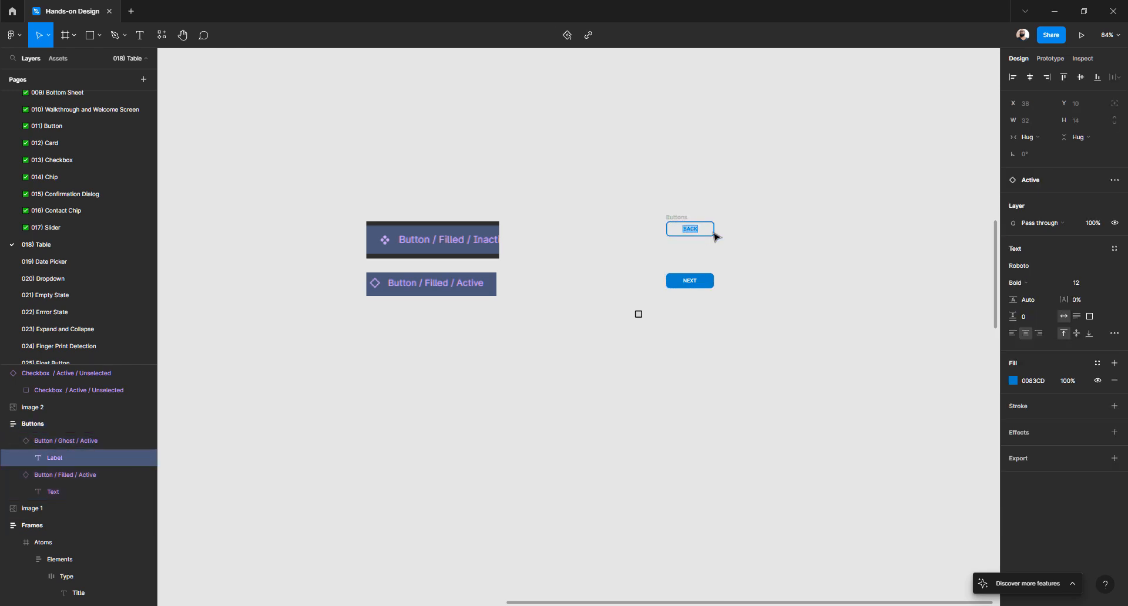
type("LABEL")
double_click(690, 281)
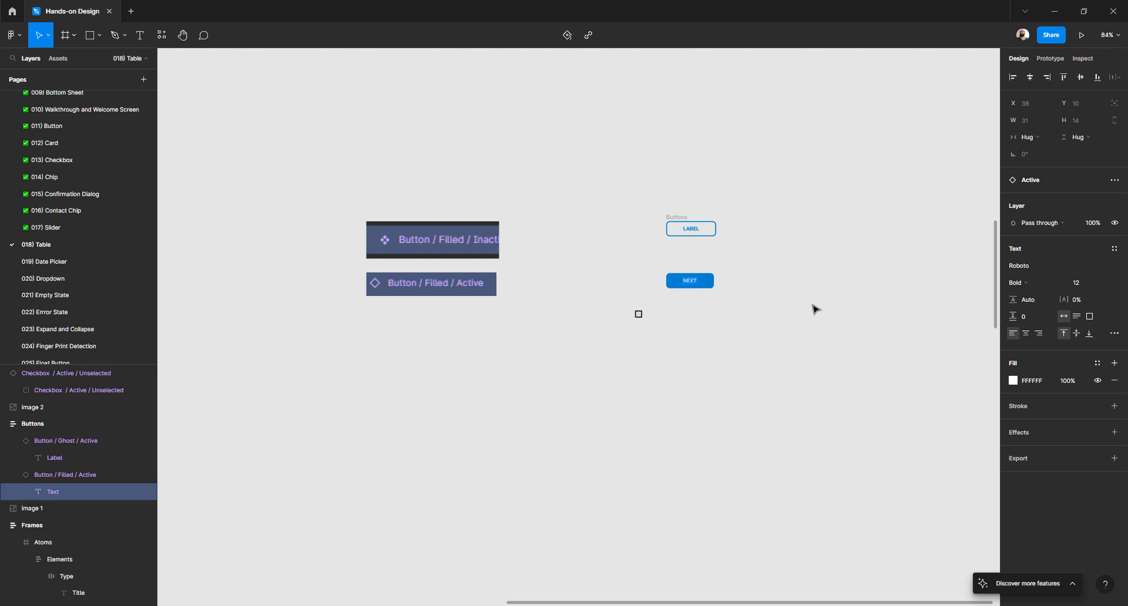
type("LABEL")
key("Escape")
key("Escape")
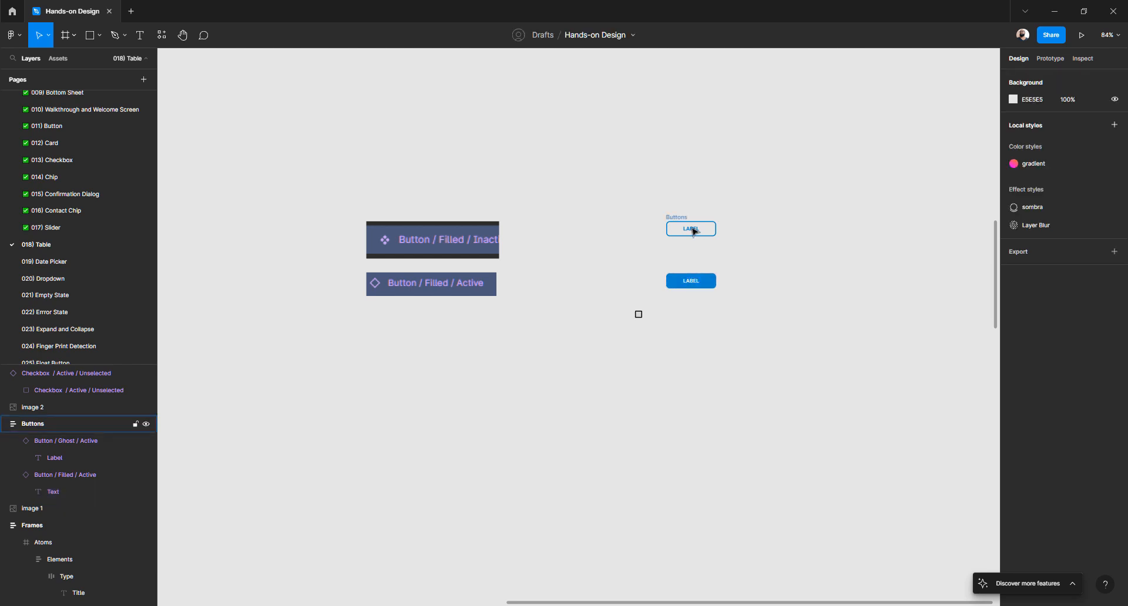
- Set the auto layout spacing between the items of the Buttons frame to 16
left_click(676, 217)
left_click(1028, 250)
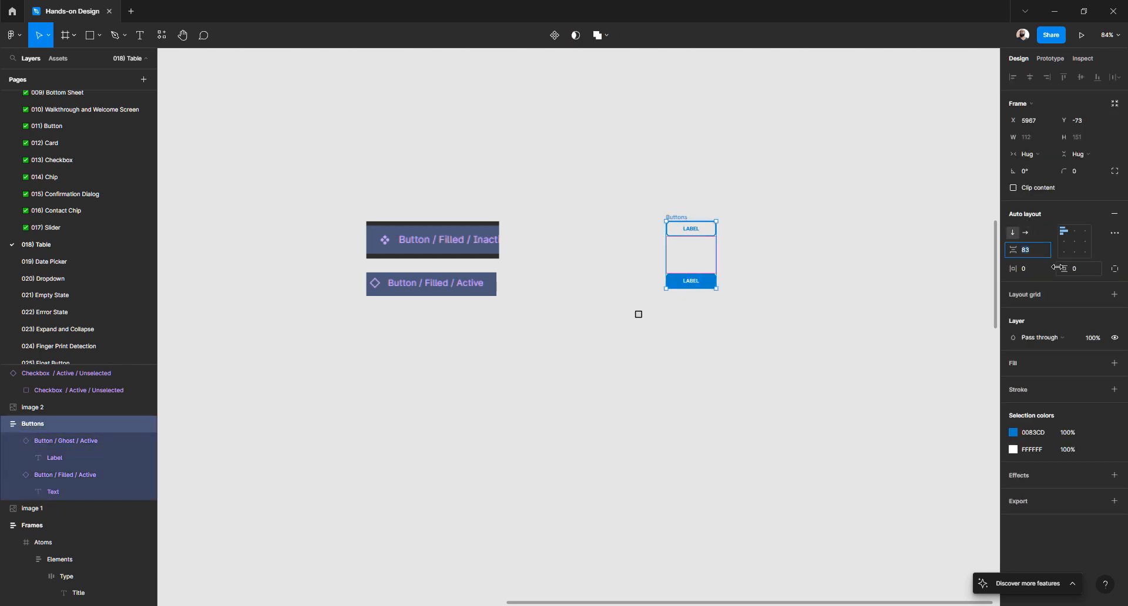
key("Down")
key("Down")
key("Down")
key("shift+Down")
key("shift+Down")
key("shift+Down")
key("shift+Down")
key("shift+Down")
key("shift+Down")
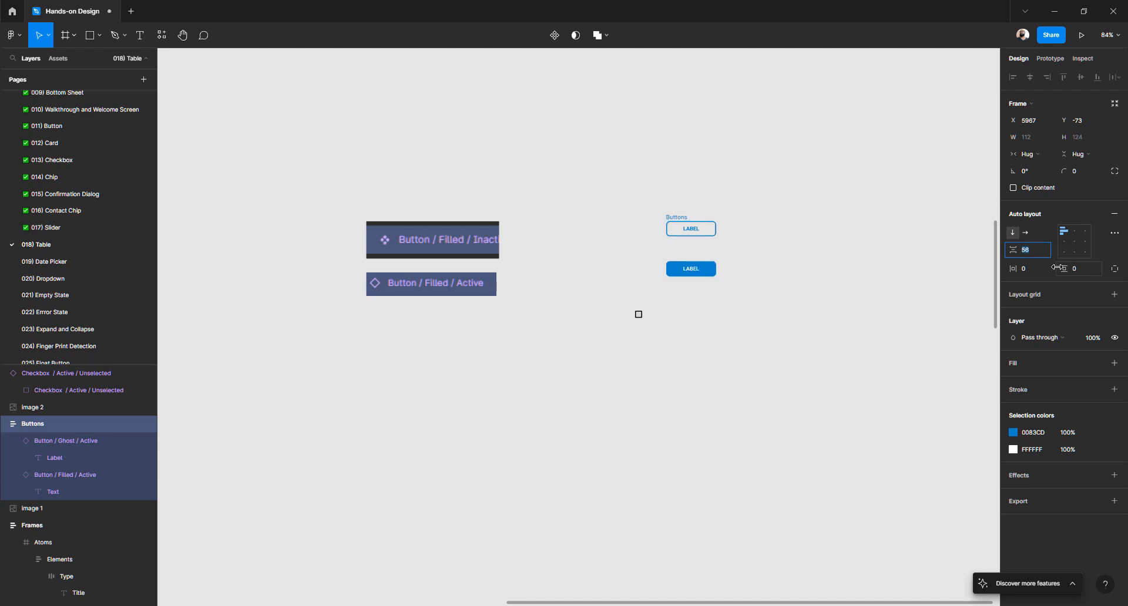
key("shift+Down")
key("shift+Down")
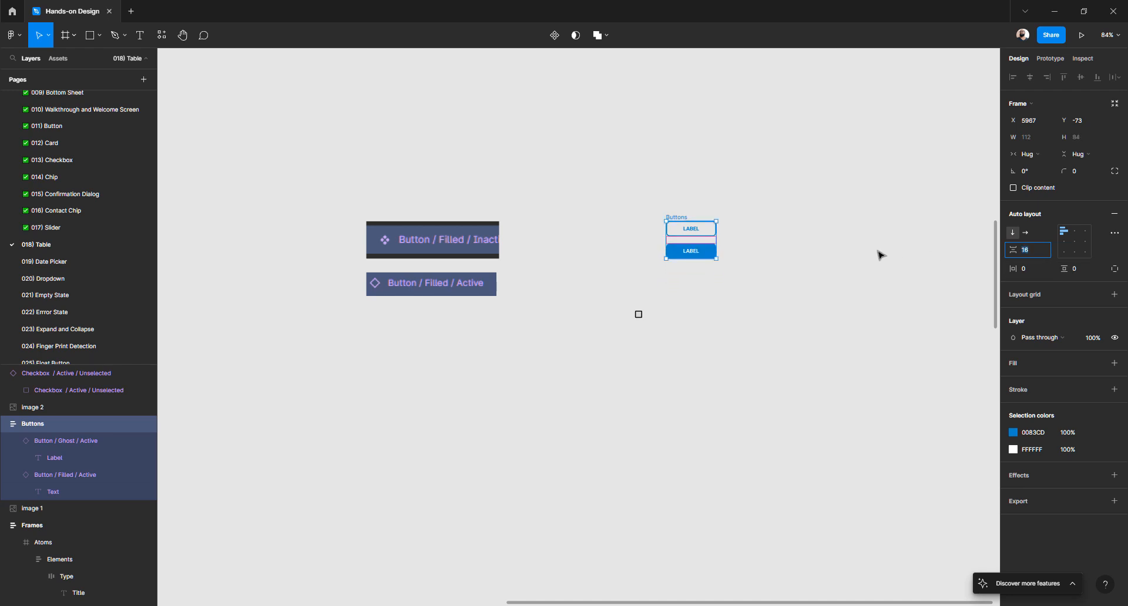
left_click(880, 255)
- Duplicate the filled LABEL button twice within the Buttons frame
left_click(701, 258)
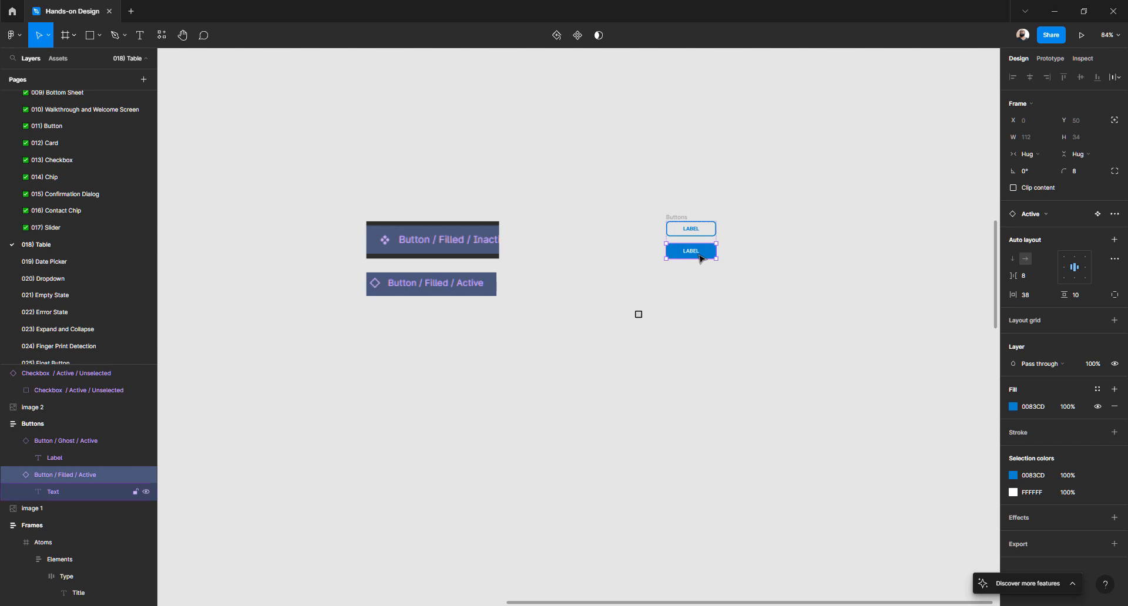
key("ctrl+d")
key("ctrl+d")
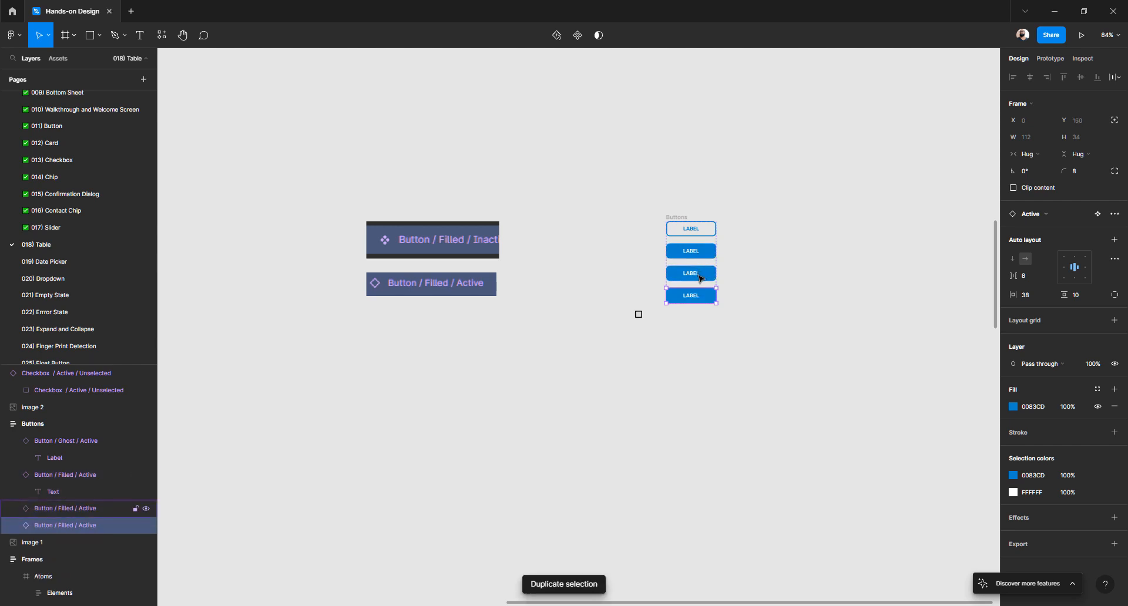
- Examine the Filled and Ghost button groups in the Components page's local assets, with the 018) Table asset group collapsed
left_click(701, 258)
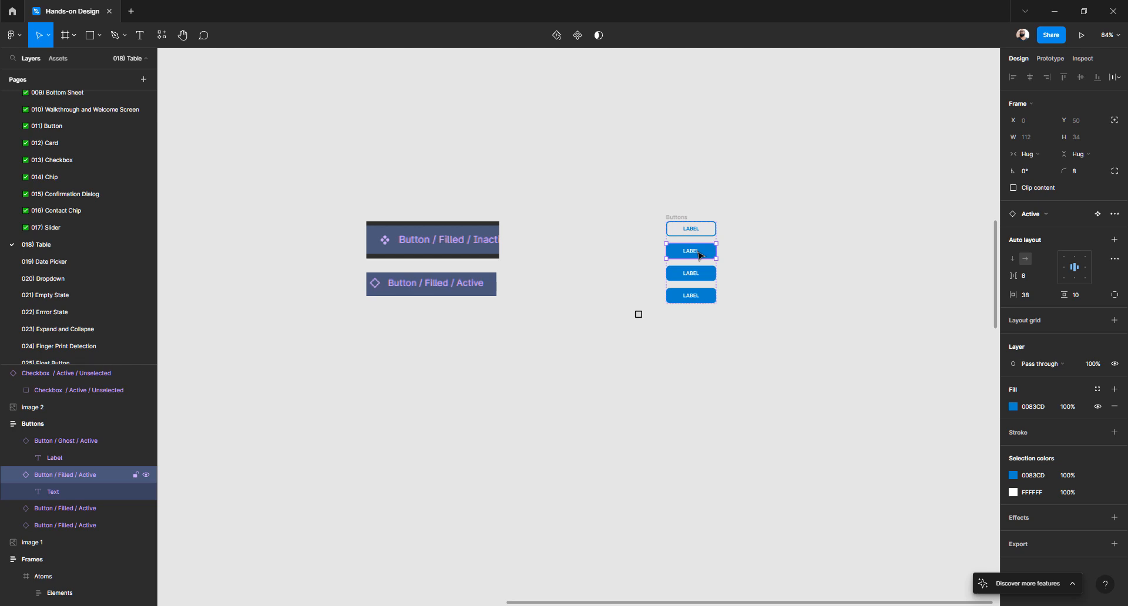
scroll(672, 247, "up", 10)
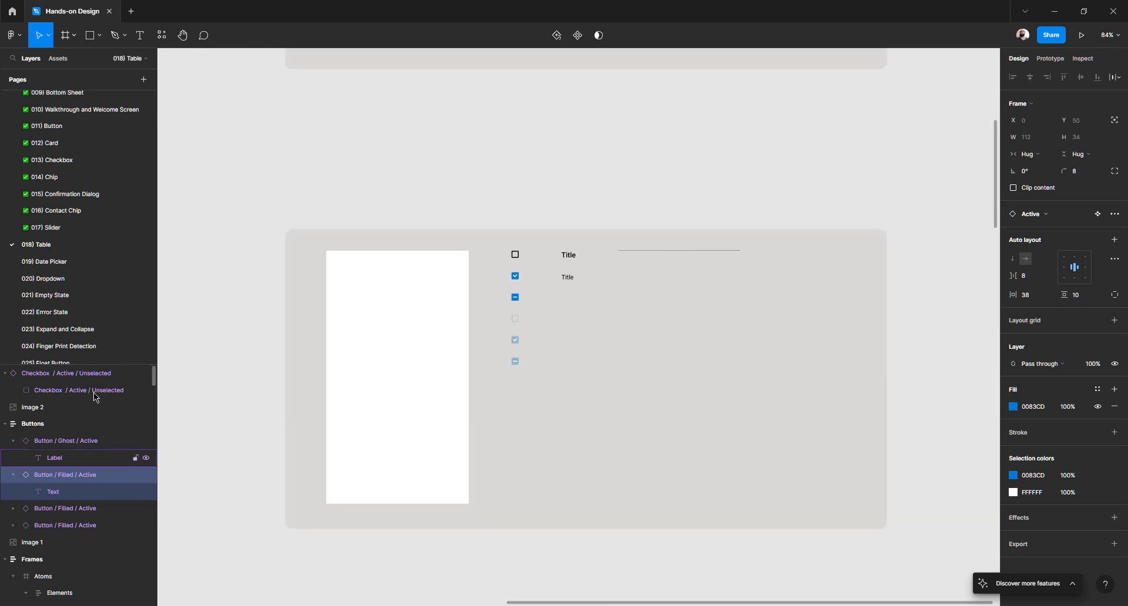
left_click(58, 59)
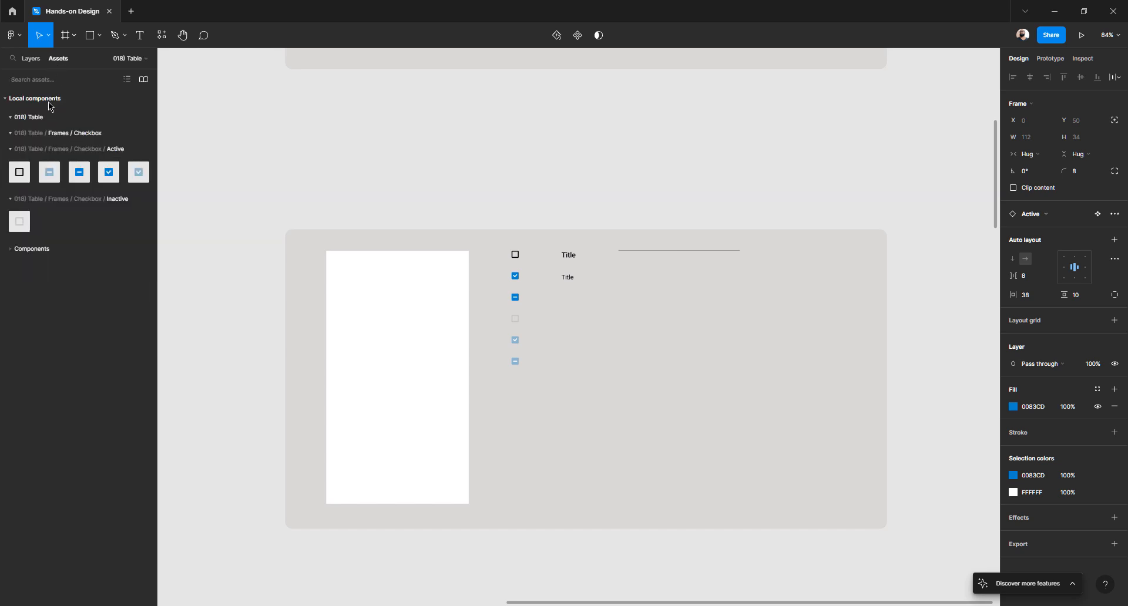
left_click(11, 118)
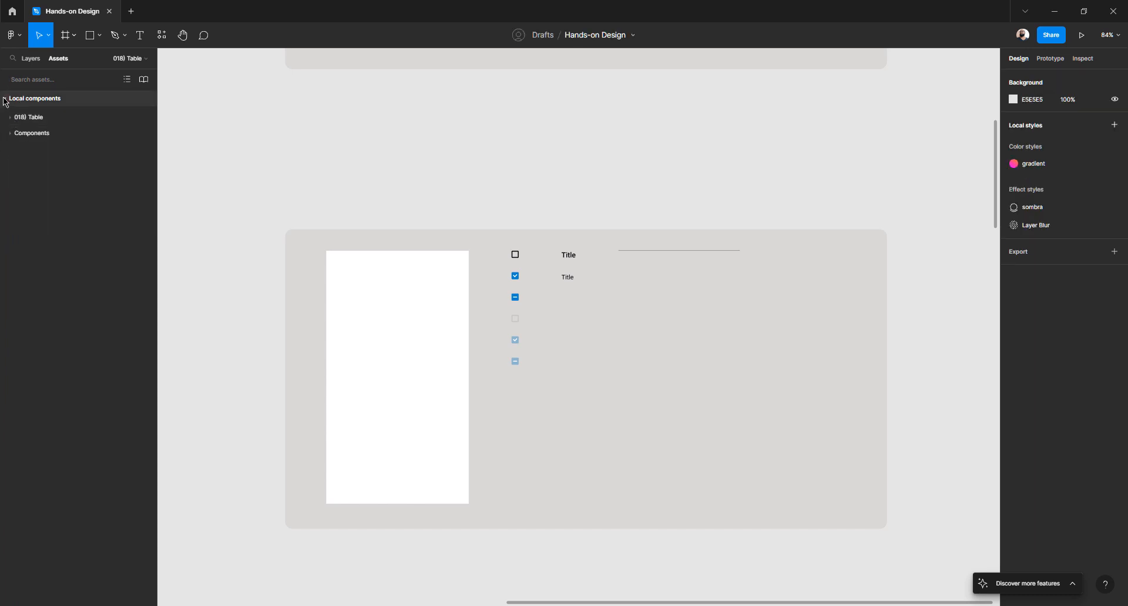
left_click(5, 99)
left_click(6, 99)
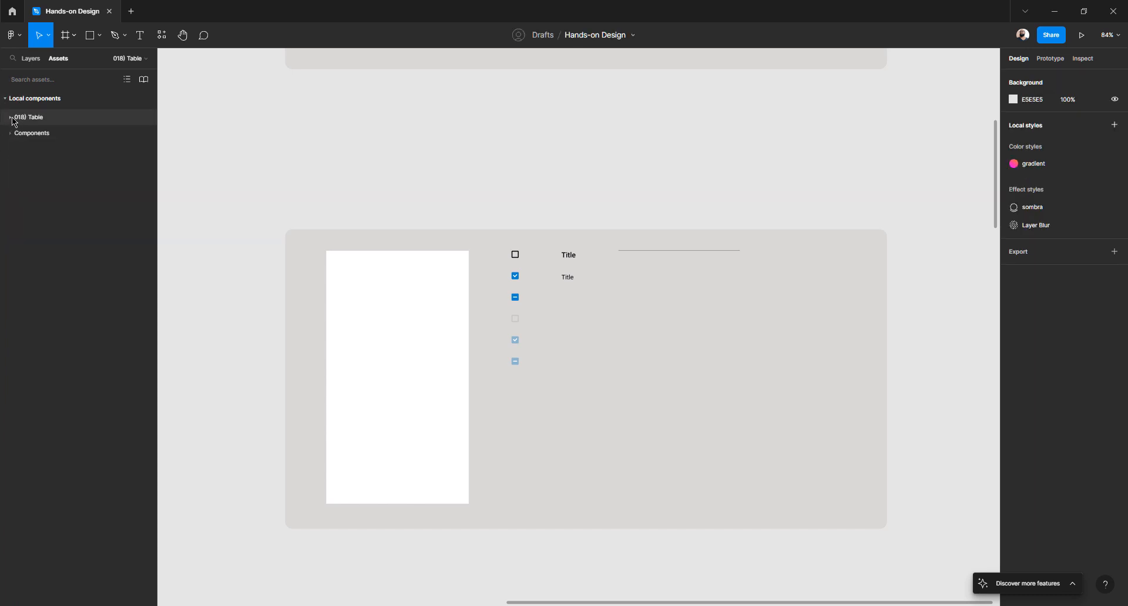
left_click(10, 133)
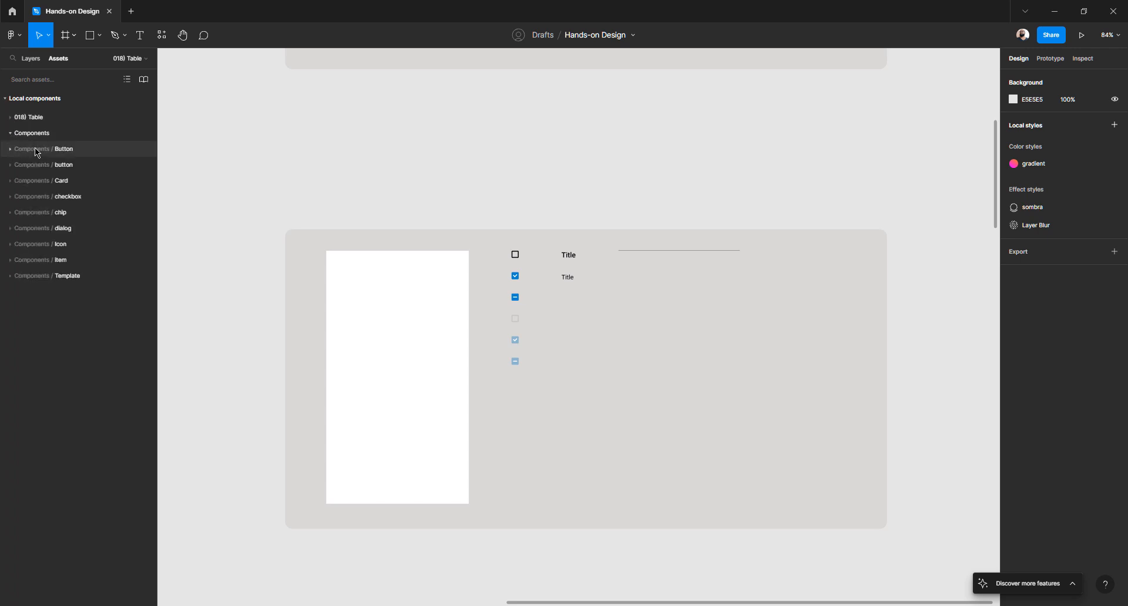
left_click(10, 150)
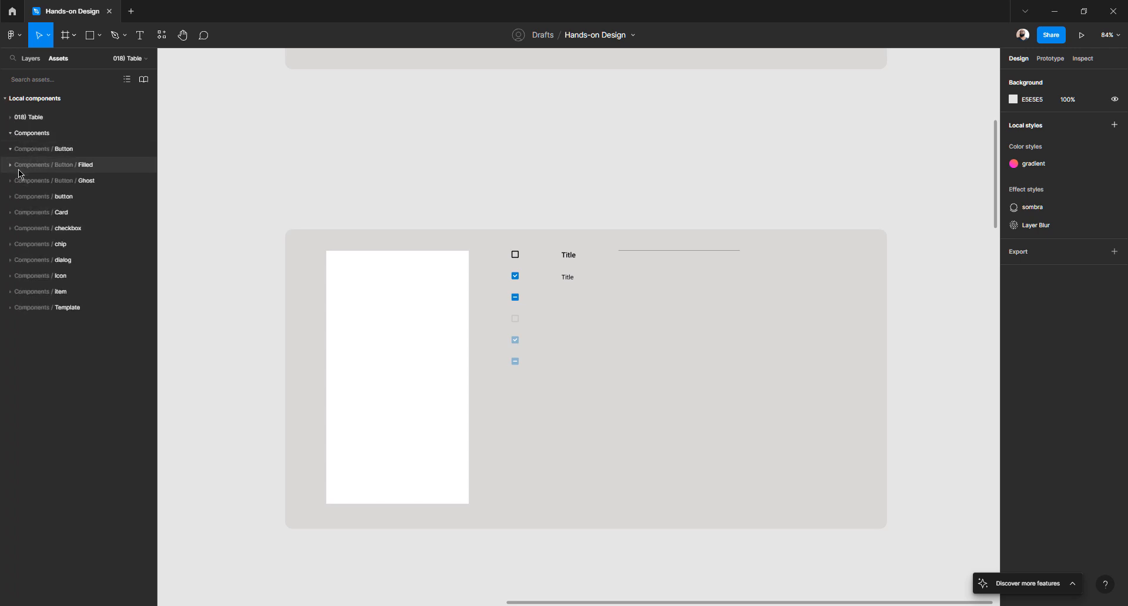
left_click(11, 166)
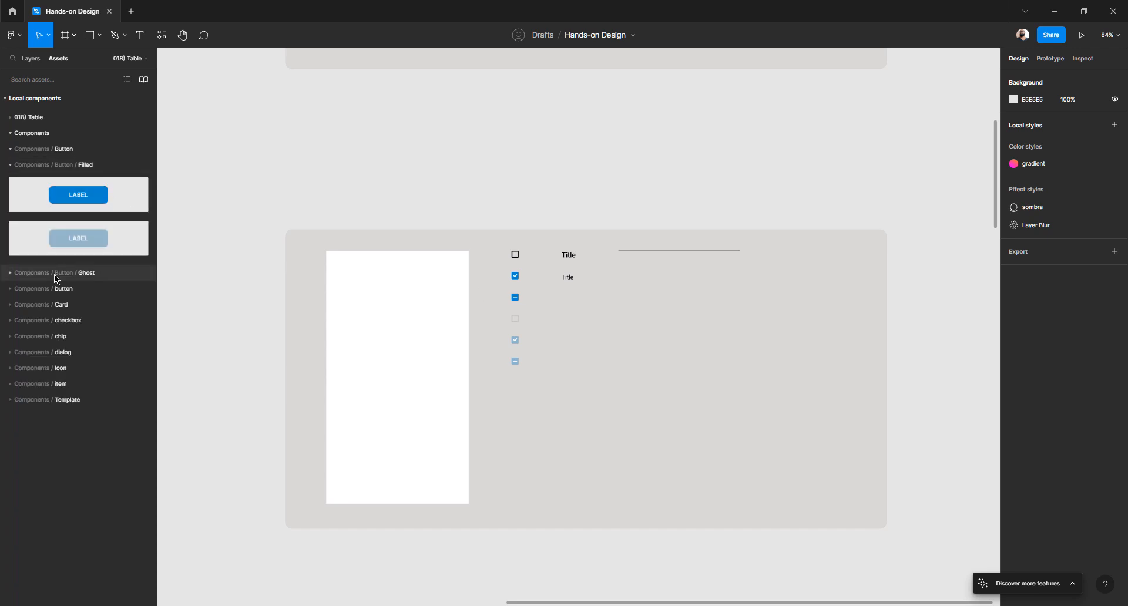
left_click(13, 274)
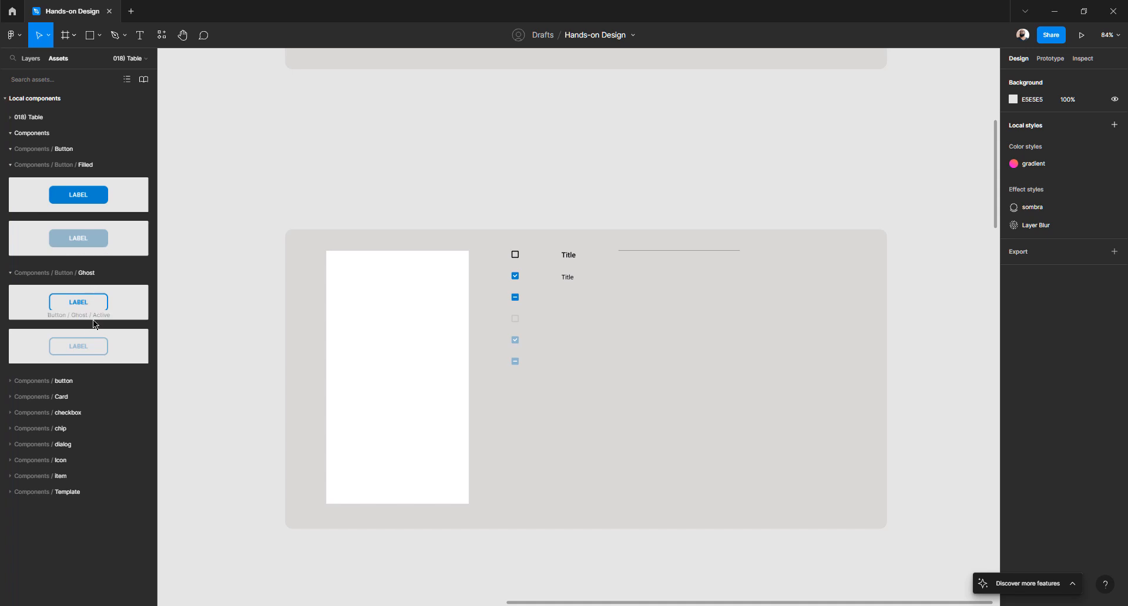
scroll(241, 308, "down", 1)
scroll(241, 308, "down", 10)
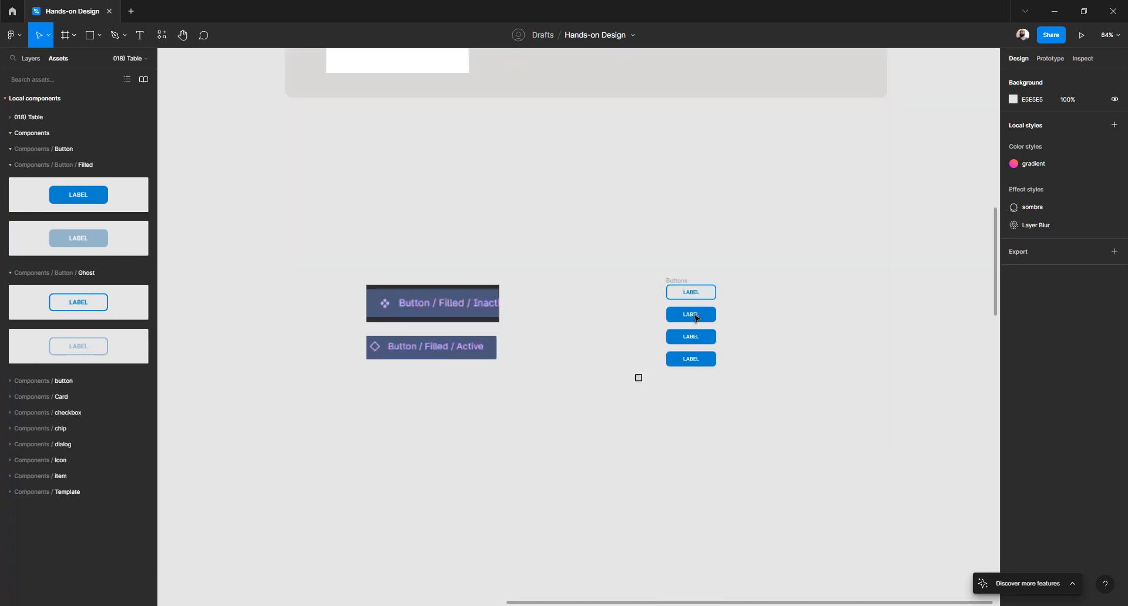
- Swap the second button instance in the Buttons frame for the Ghost Inactive button
left_click(695, 318)
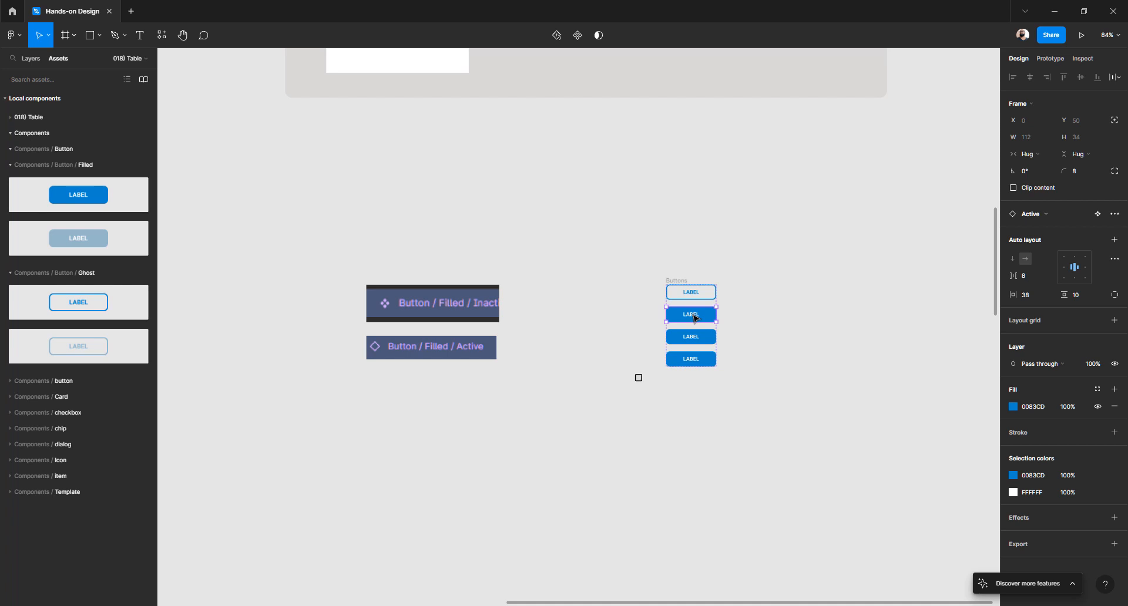
left_click(1044, 213)
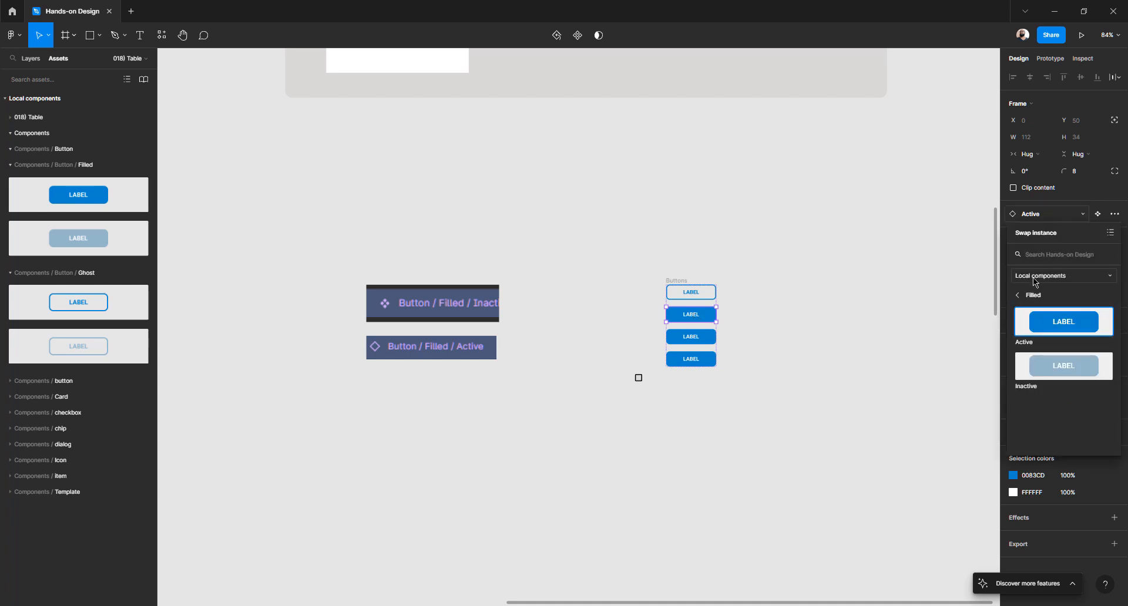
left_click(1018, 294)
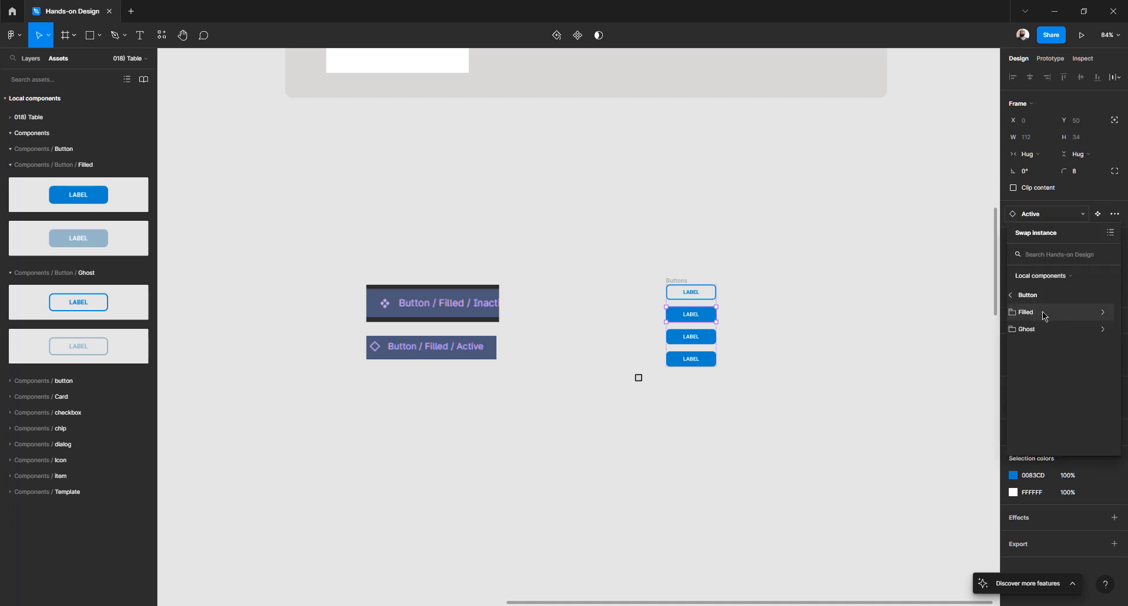
left_click(1043, 313)
left_click(1042, 332)
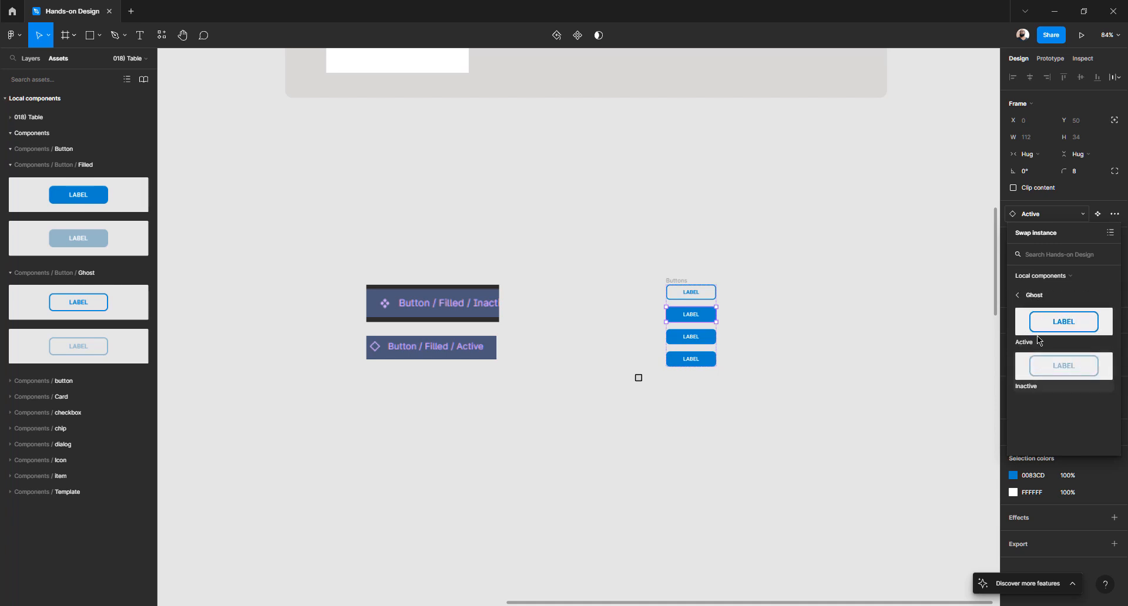
left_click(1041, 364)
- Swap the last button instance in the Buttons frame for the Filled Inactive button
left_click(699, 345)
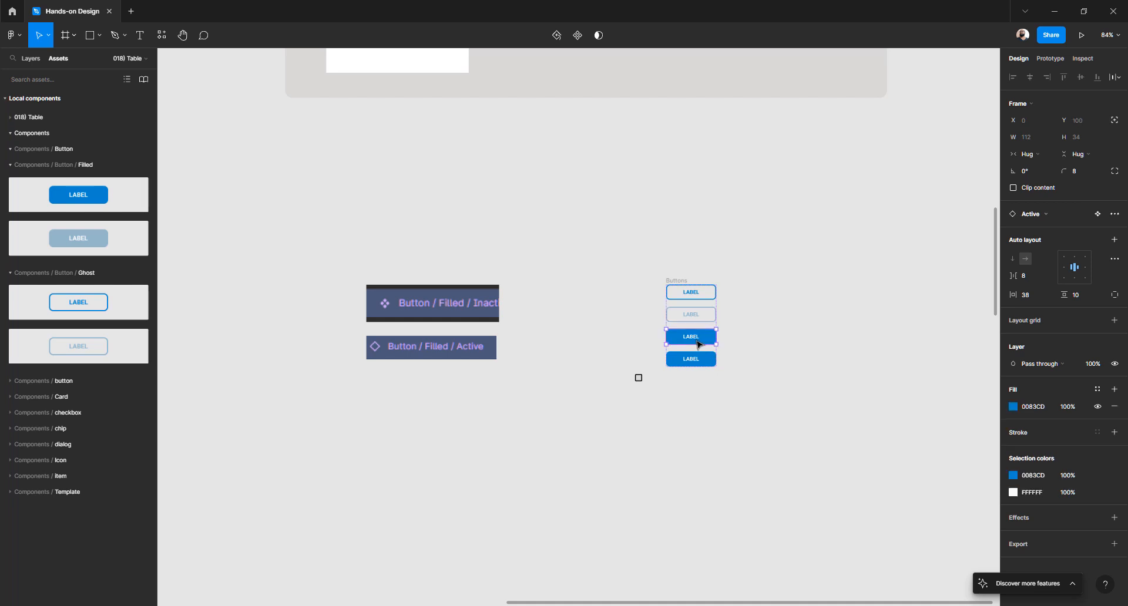
left_click(700, 361)
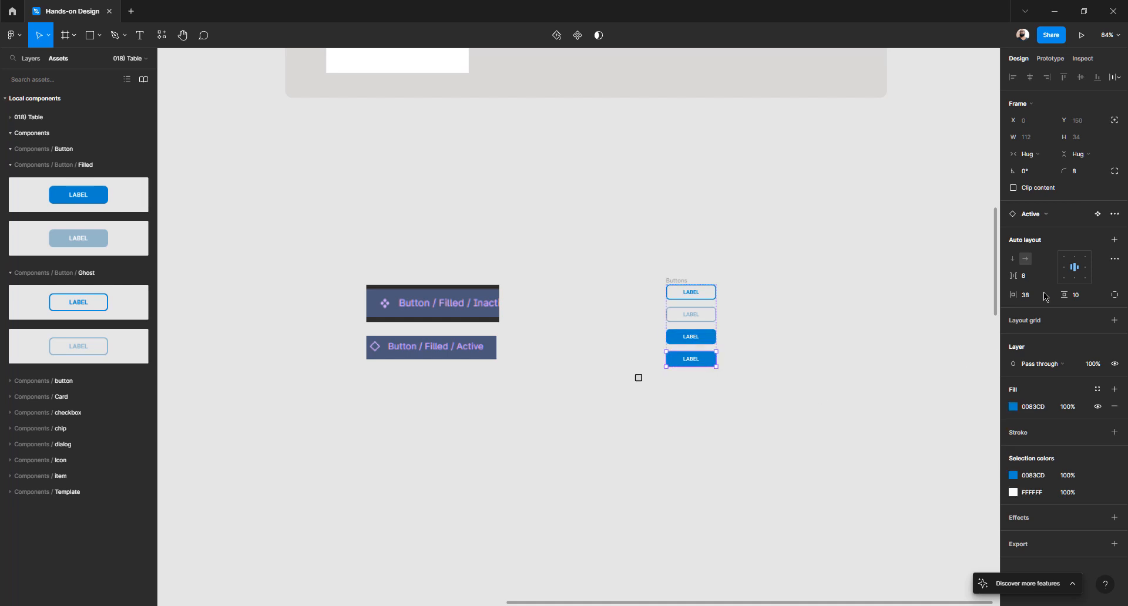
left_click(1045, 215)
left_click(1041, 369)
left_click(833, 334)
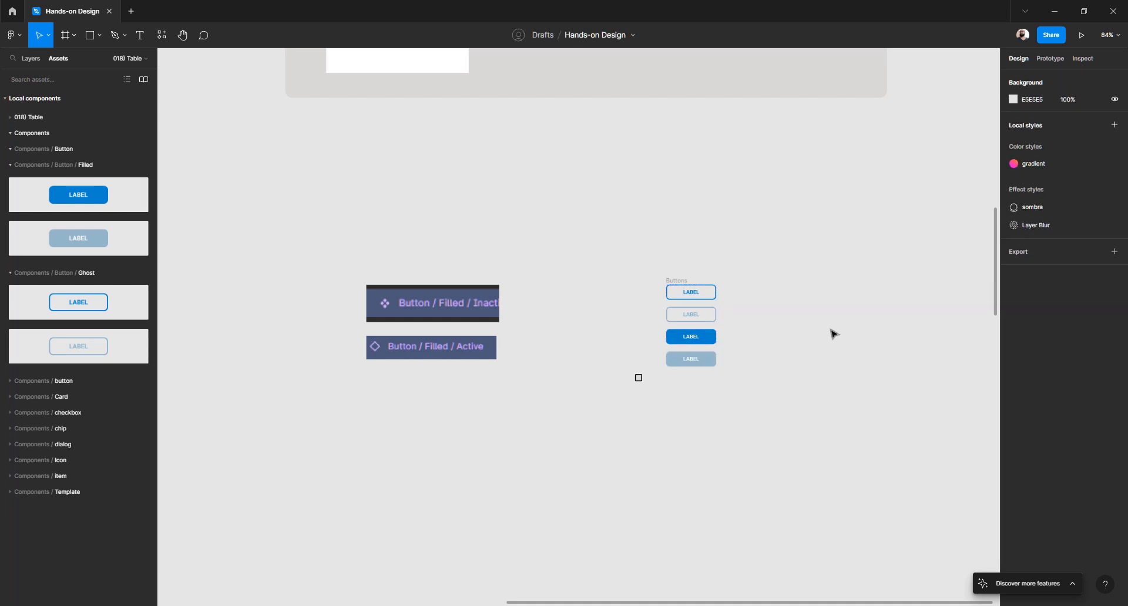
- Move the Buttons frame into Frame 346 of the Molecules section, between the white Home frame and the checkbox column
scroll(681, 325, "up", 2)
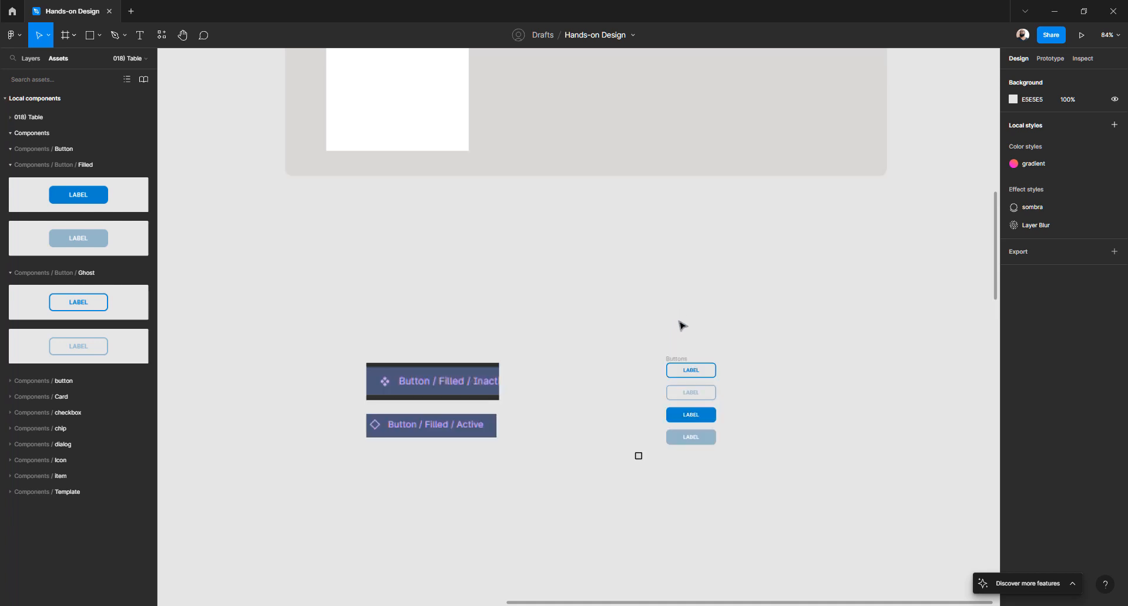
left_click(685, 371)
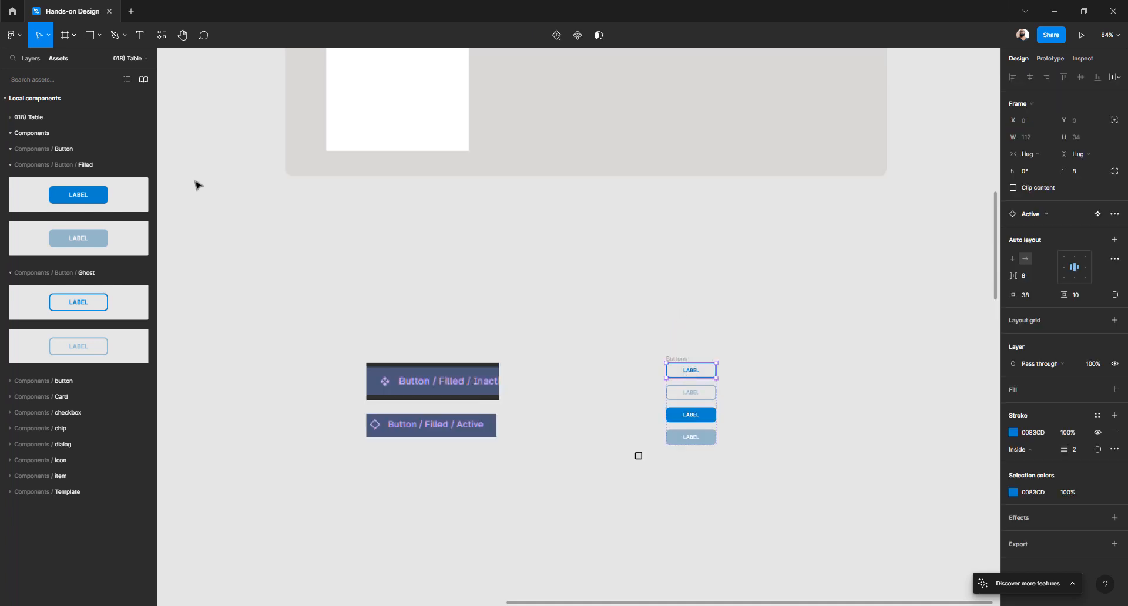
left_click(27, 61)
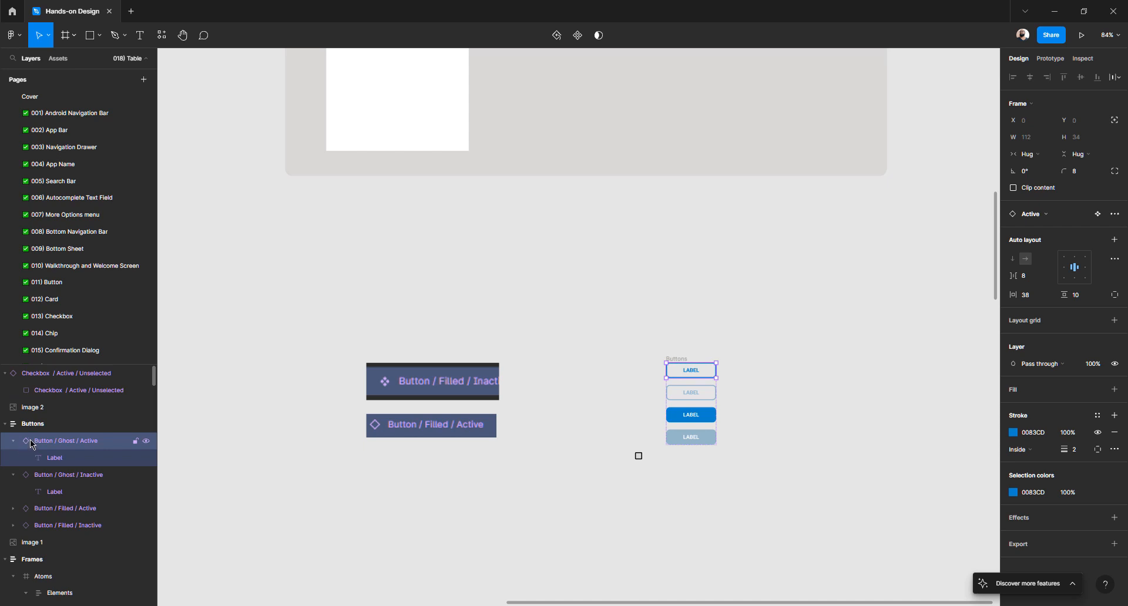
scroll(673, 364, "up", 2)
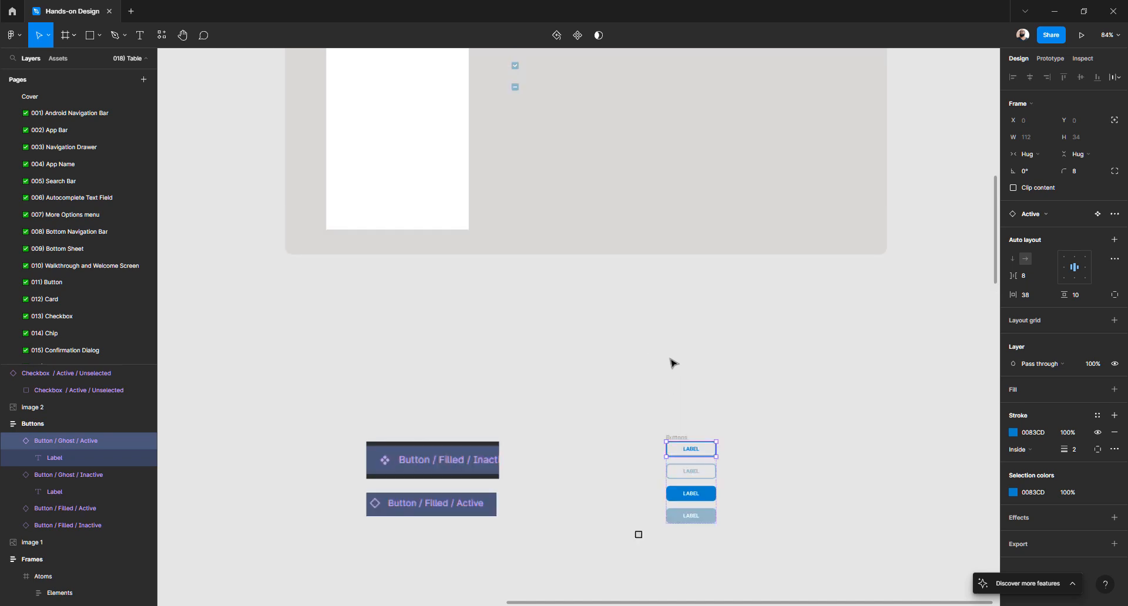
scroll(674, 364, "up", 2)
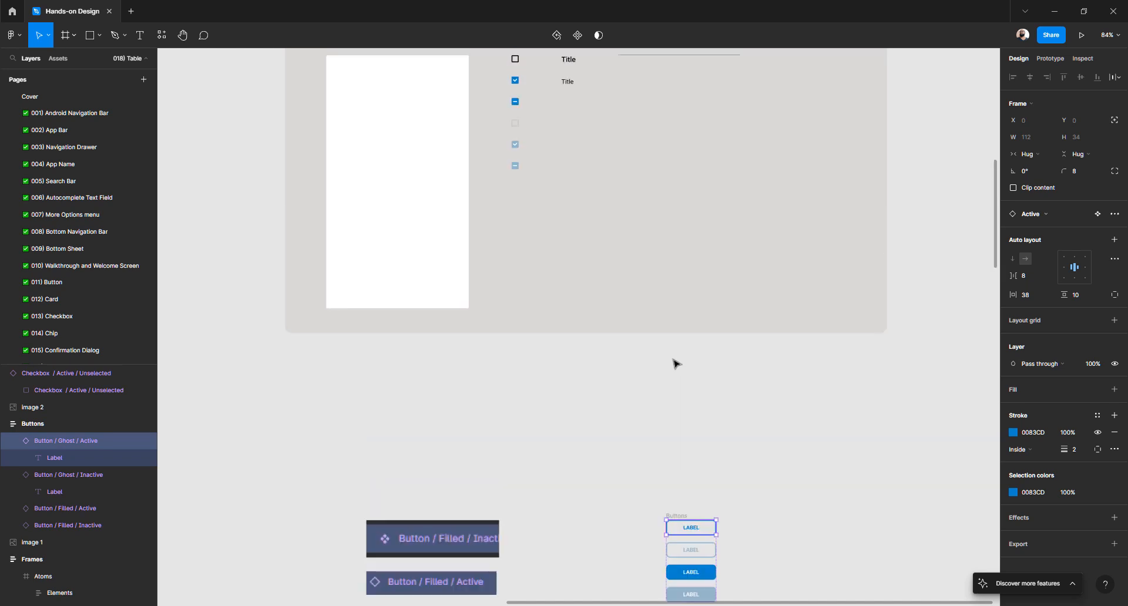
left_click(683, 516)
scroll(692, 536, "up", 3)
scroll(689, 533, "down", 2)
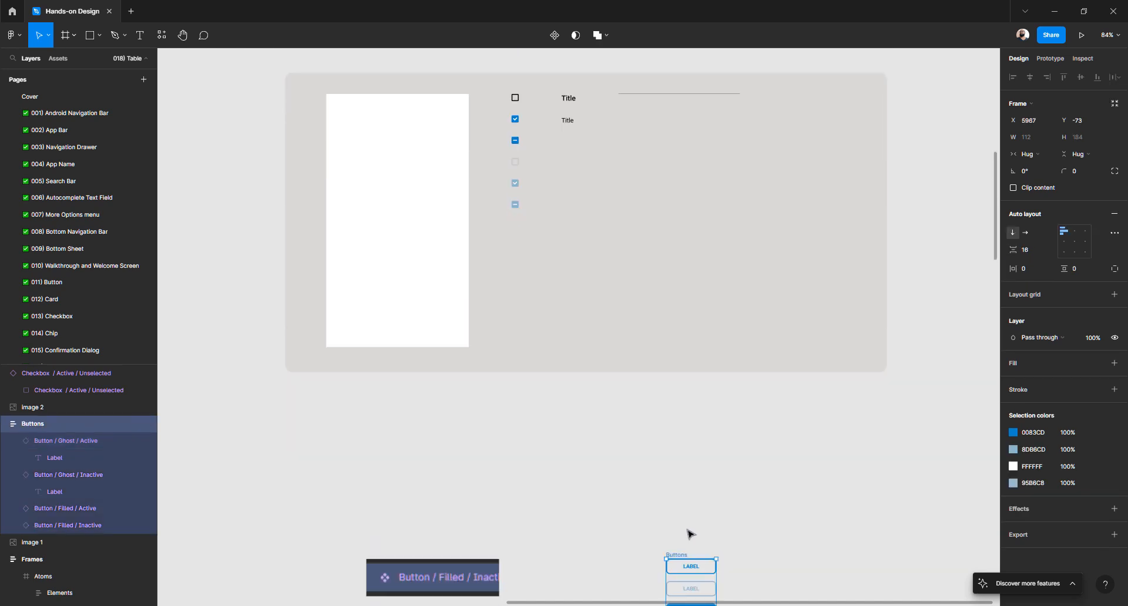
left_click_drag(683, 557, 485, 226)
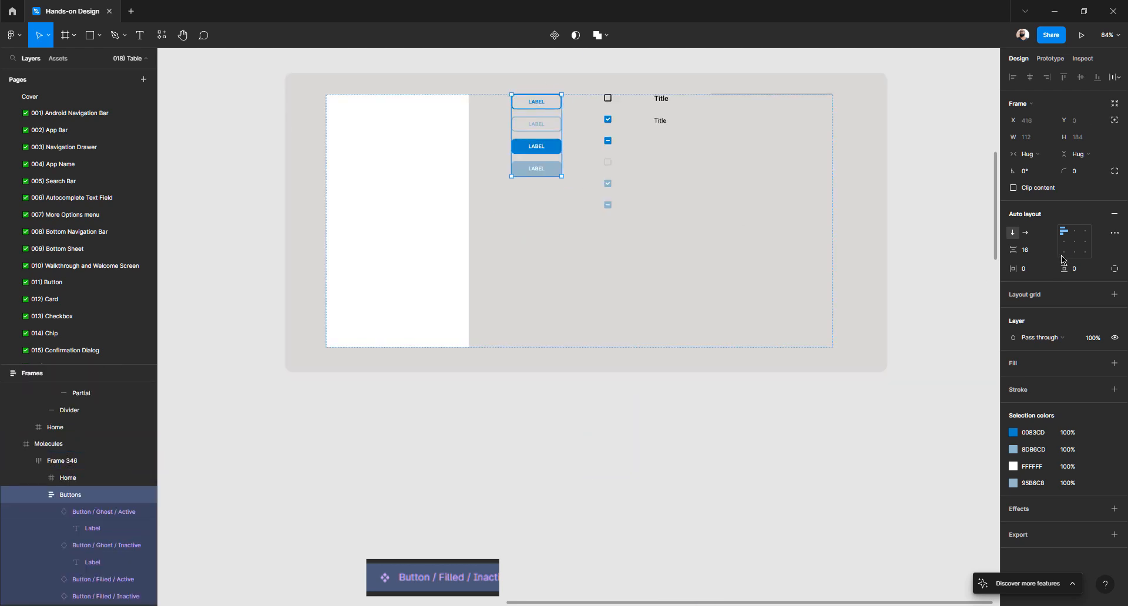
- Increase the auto layout spacing between the four buttons in the Buttons frame to 56
left_click(1041, 253)
key("shift+Up")
key("shift+Up")
key("shift+Up")
key("shift+Up")
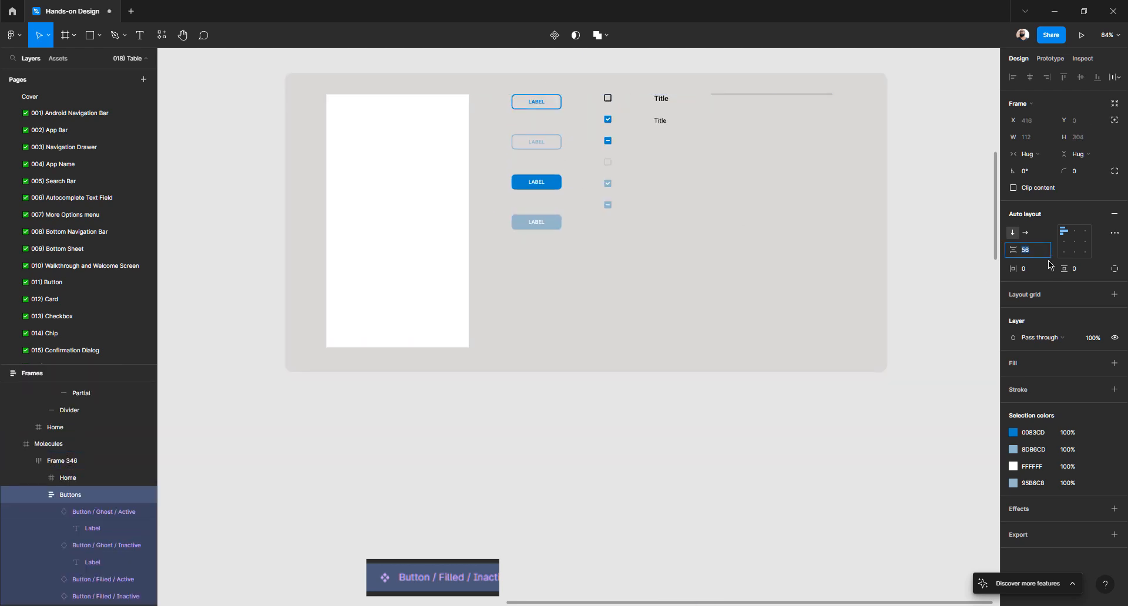
- Set the auto layout spacing between the four buttons in the Buttons frame to 40
type("40")
key("Return")
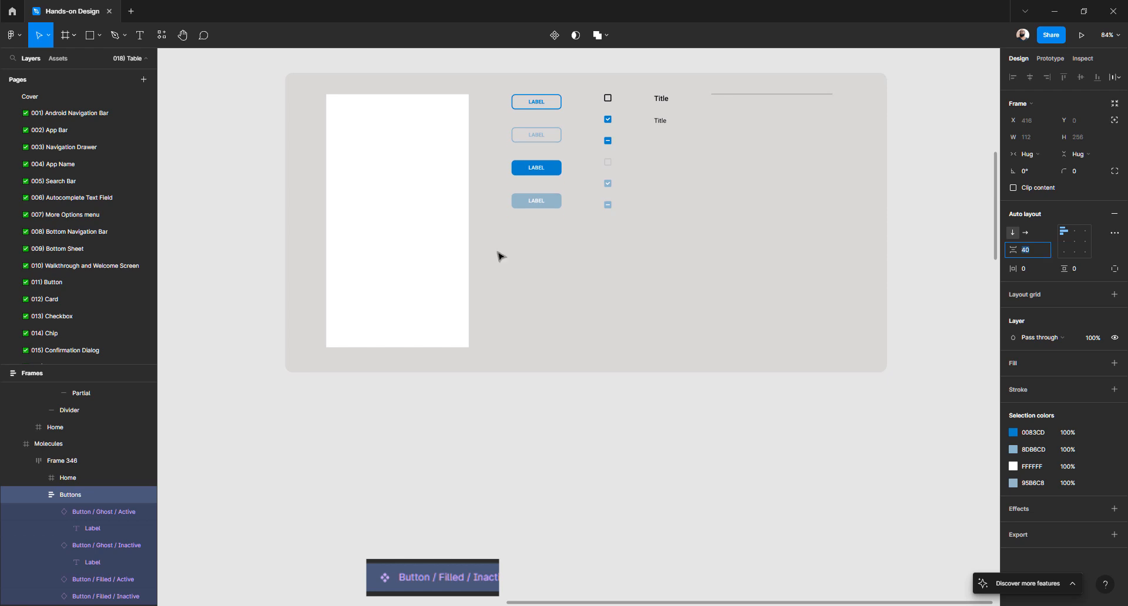
left_click(566, 397)
- Move the loose Checkbox / Active / Unselected instance beside the MOLECULES heading, above the checkbox column of the section's Home frame
scroll(567, 397, "down", 5)
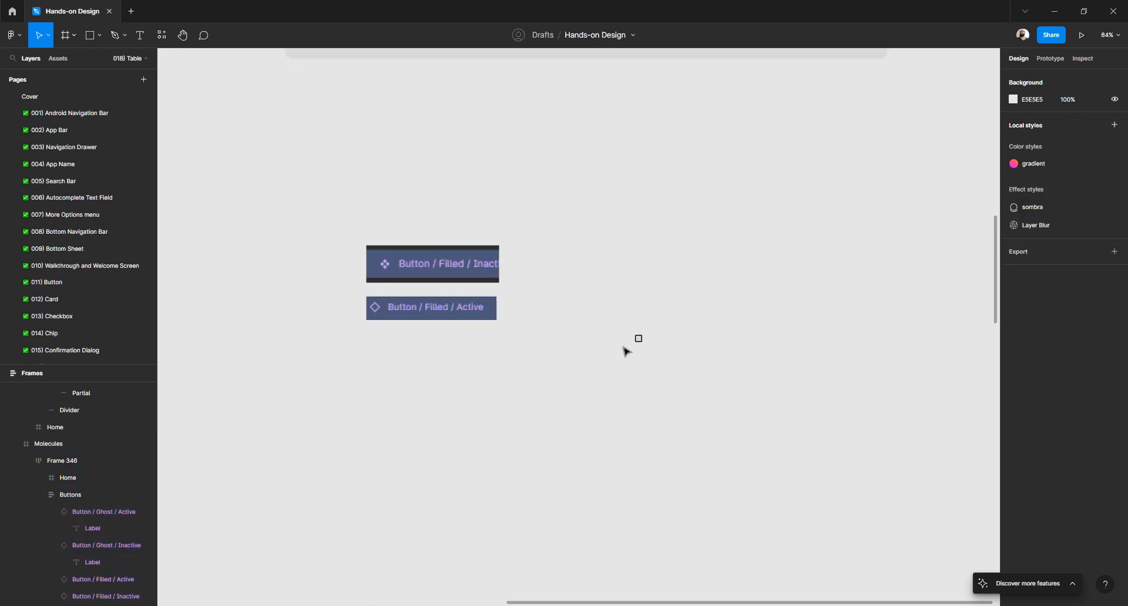
left_click(639, 340)
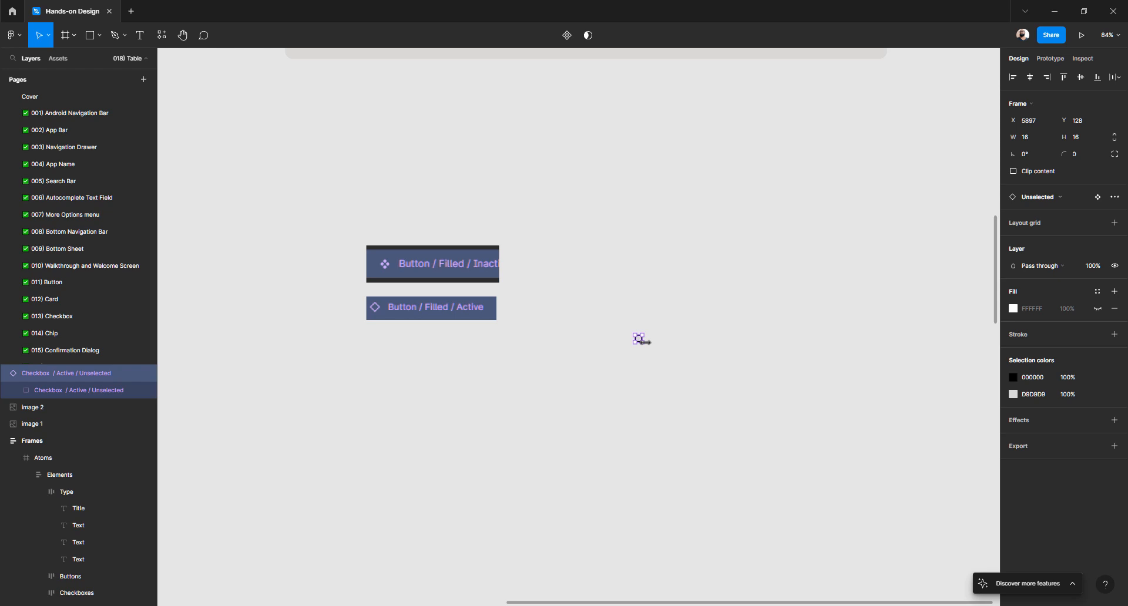
scroll(639, 340, "up", 3)
scroll(640, 340, "down", 5)
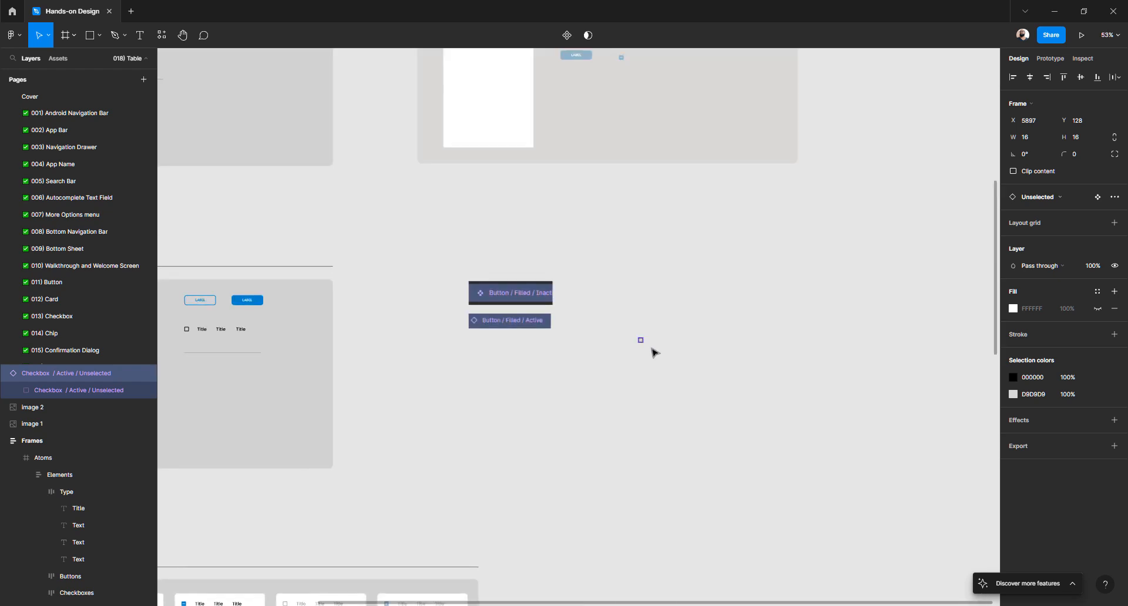
scroll(651, 349, "up", 2)
left_click(661, 355)
left_click_drag(641, 420, 647, 309)
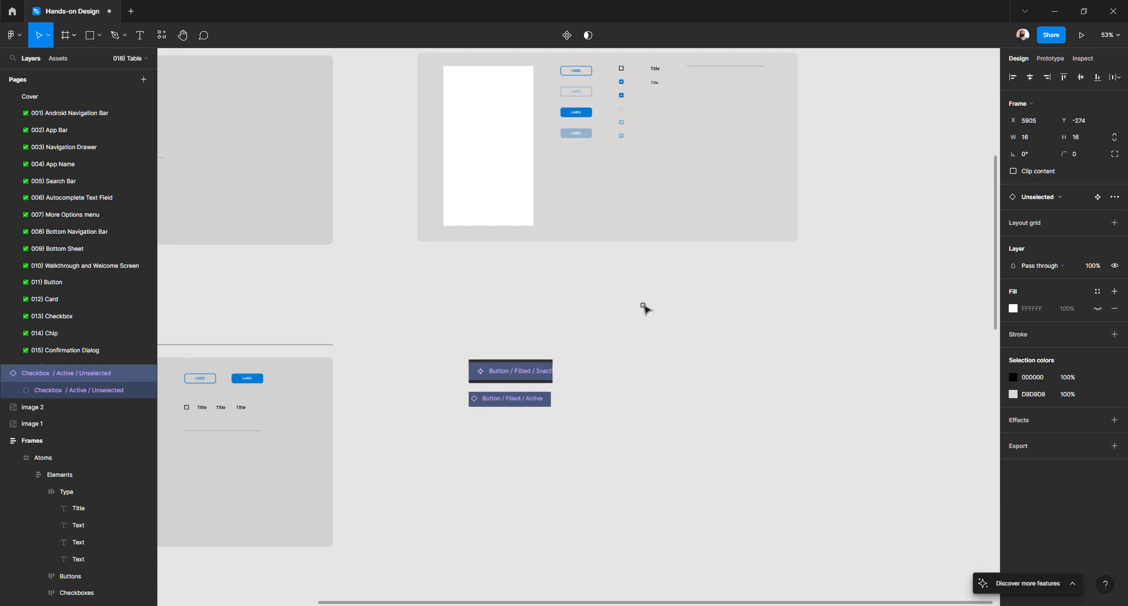
scroll(644, 306, "up", 2)
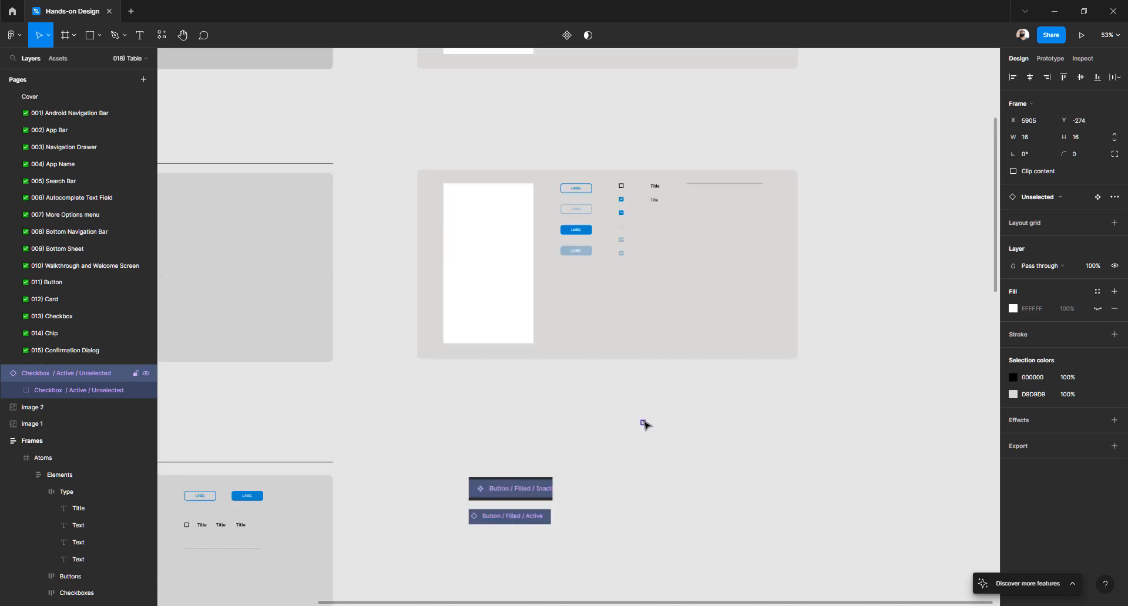
left_click_drag(644, 424, 627, 171)
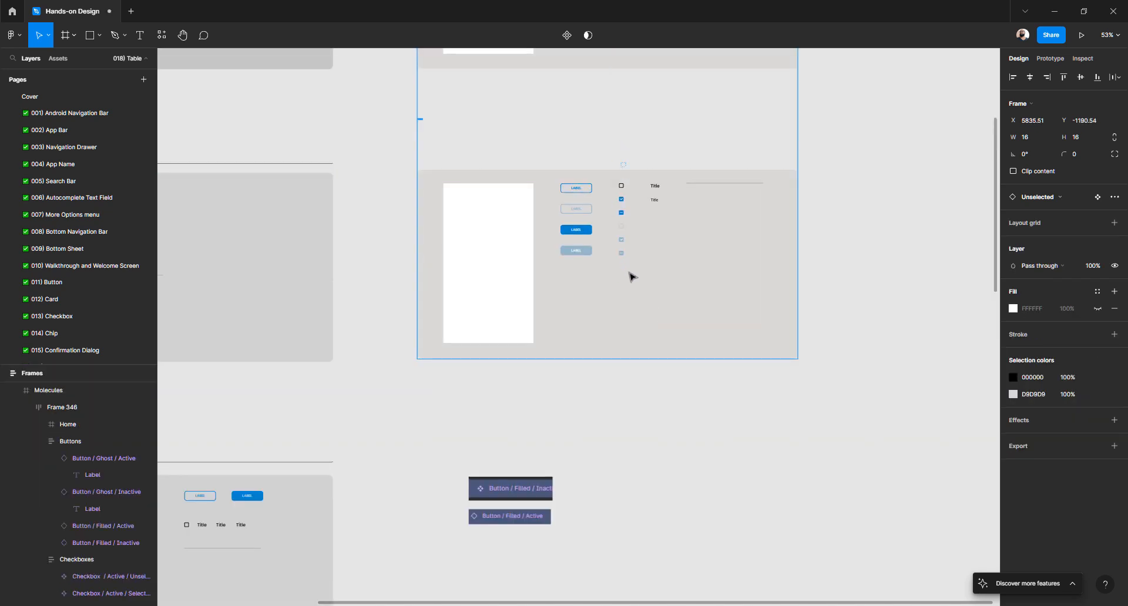
left_click_drag(628, 272, 455, 221)
scroll(456, 221, "up", 5)
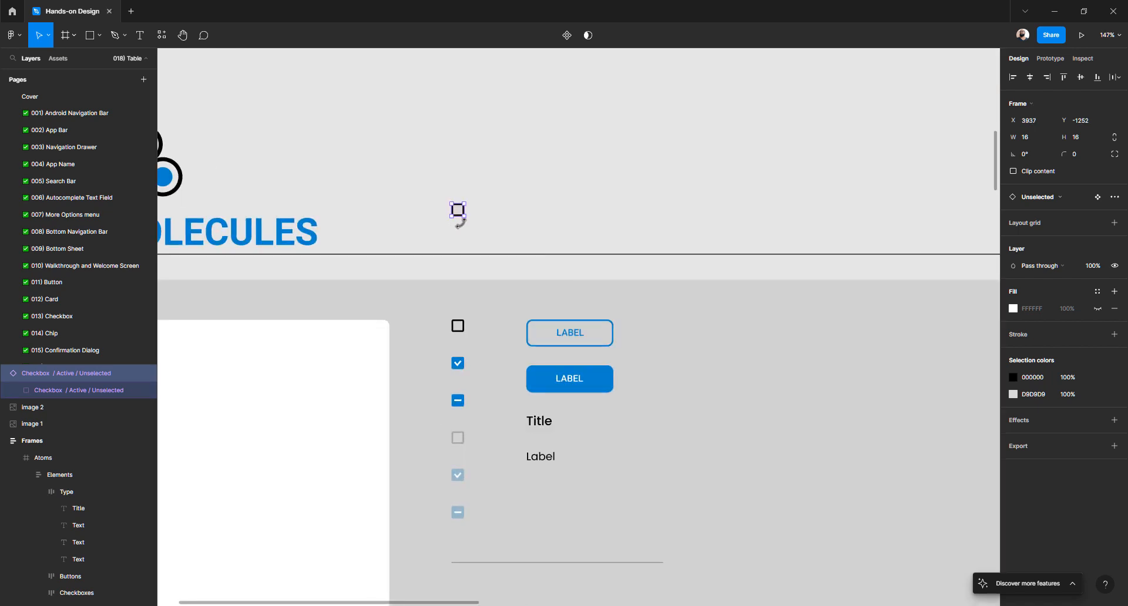
- Remove the hidden white fill from the unselected checkbox instance beside the MOLECULES heading
left_click(481, 222)
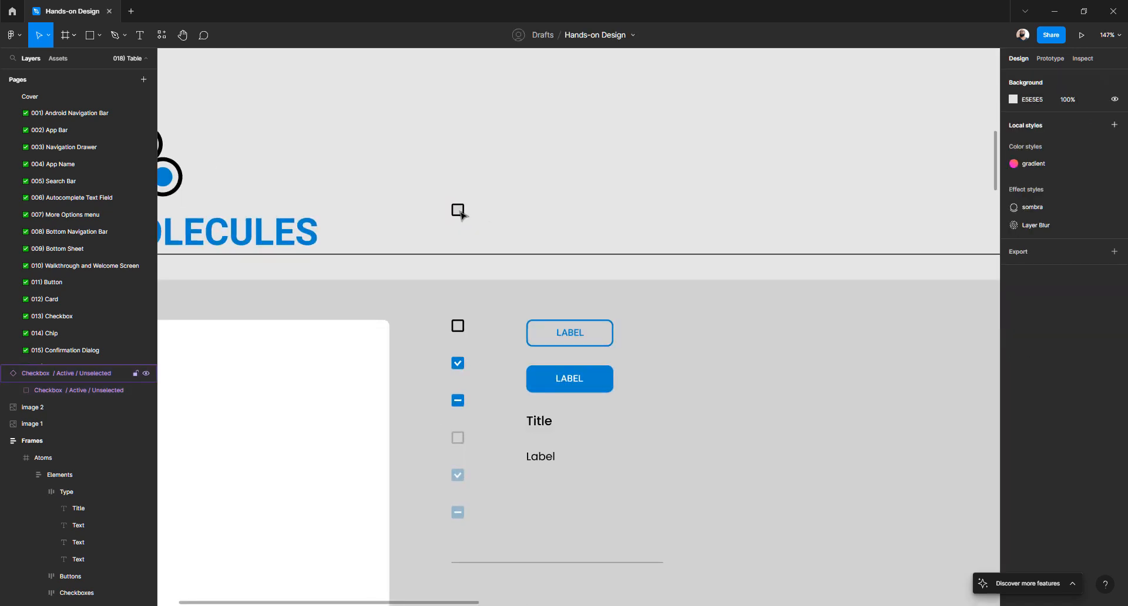
left_click(461, 213)
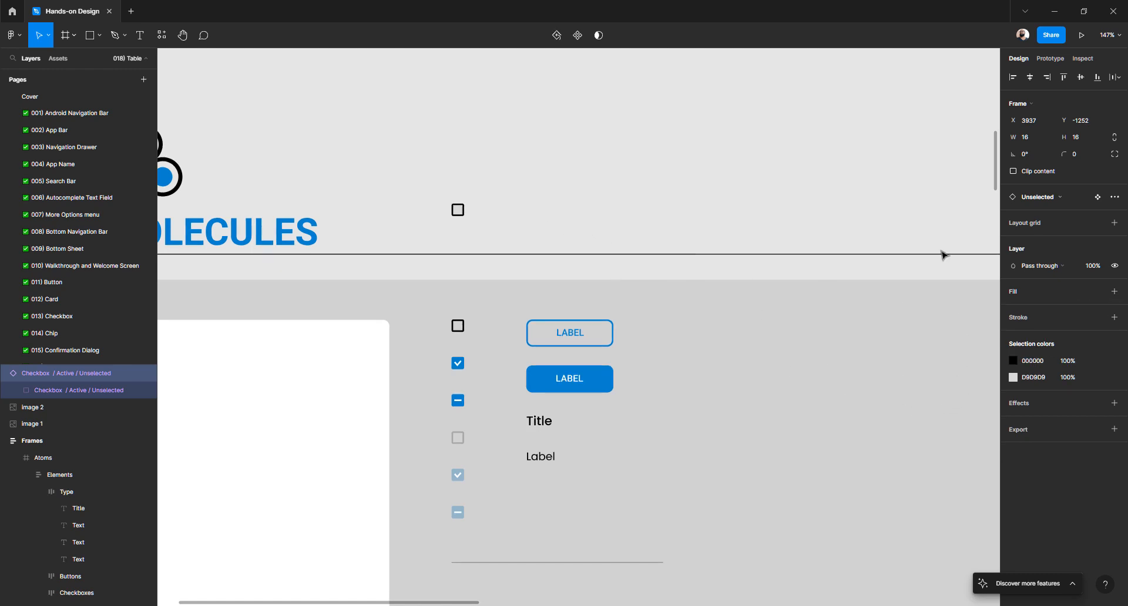
left_click(624, 160)
key("ctrl+z")
left_click(512, 224)
left_click(460, 217)
- Remove the D9D9D9 fill from the inner rectangle of the main Checkbox / Active / Unselected component in the Molecules Checkboxes column
scroll(460, 218, "up", 5)
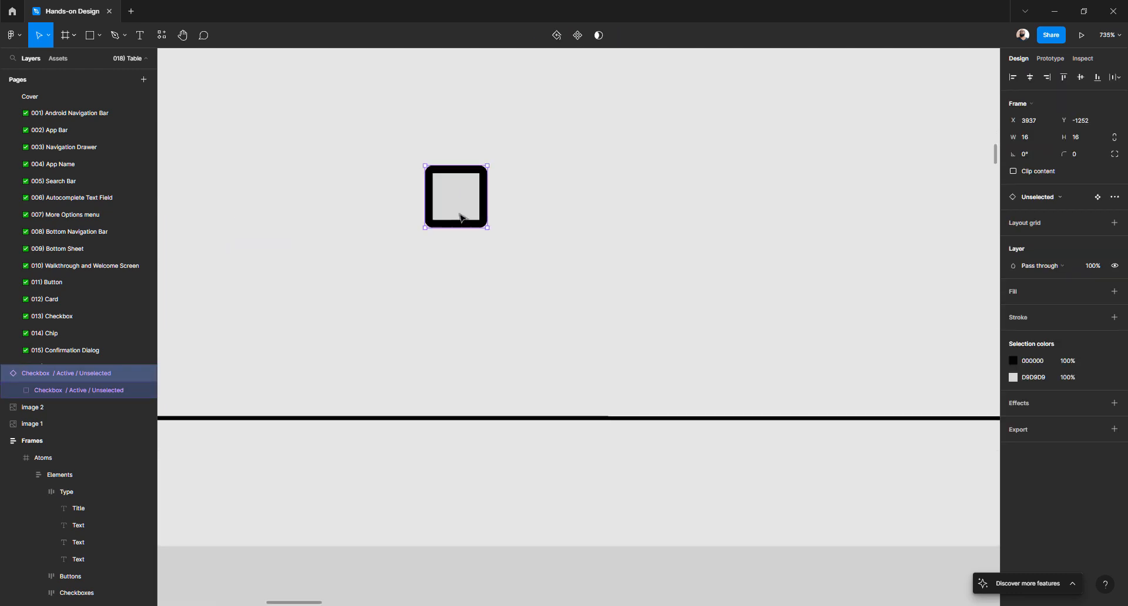
left_click(460, 198)
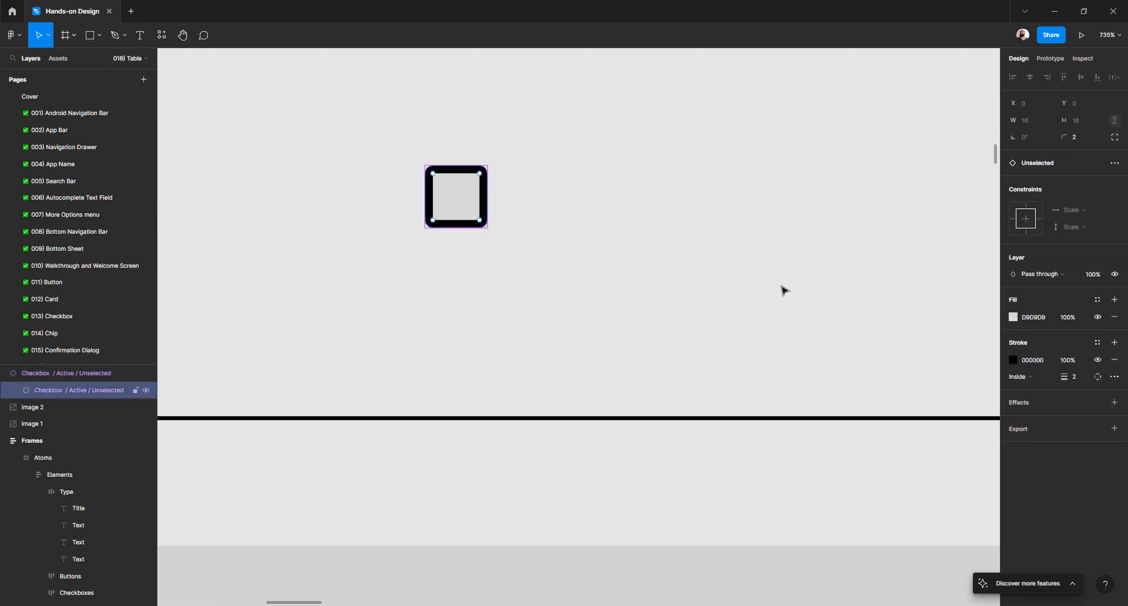
scroll(513, 229, "down", 2)
scroll(513, 229, "down", 6)
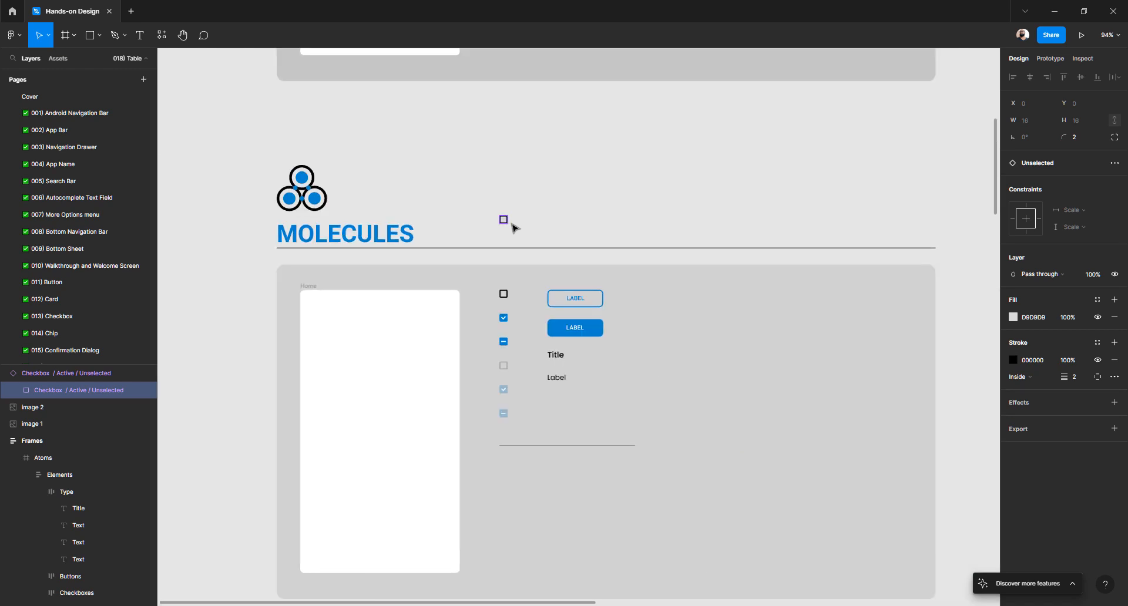
scroll(514, 228, "right", 5)
scroll(641, 262, "up", 6)
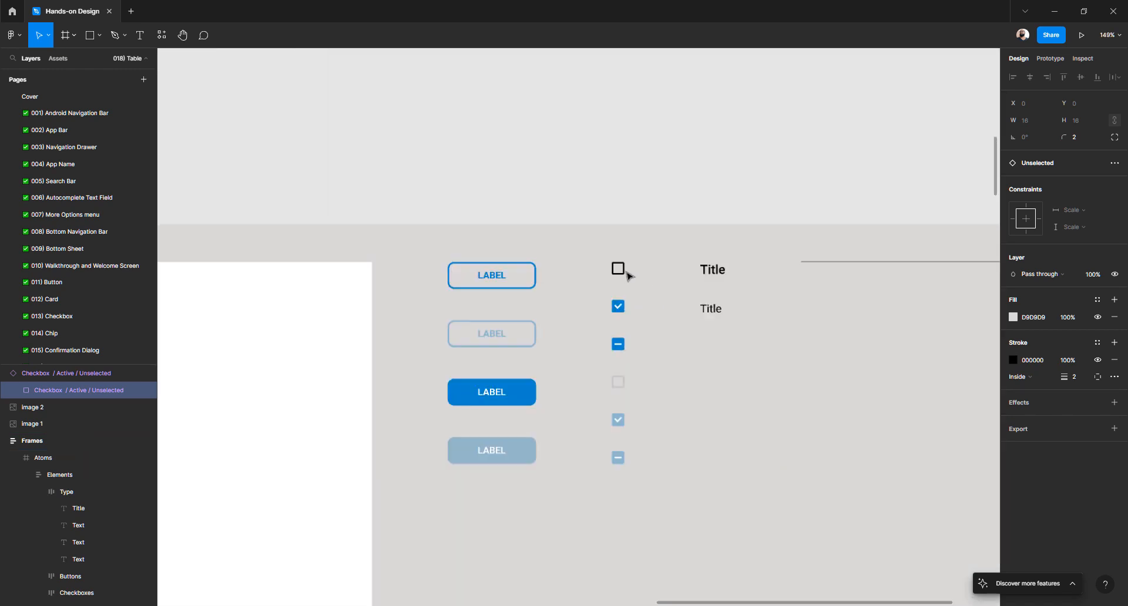
left_click(612, 269)
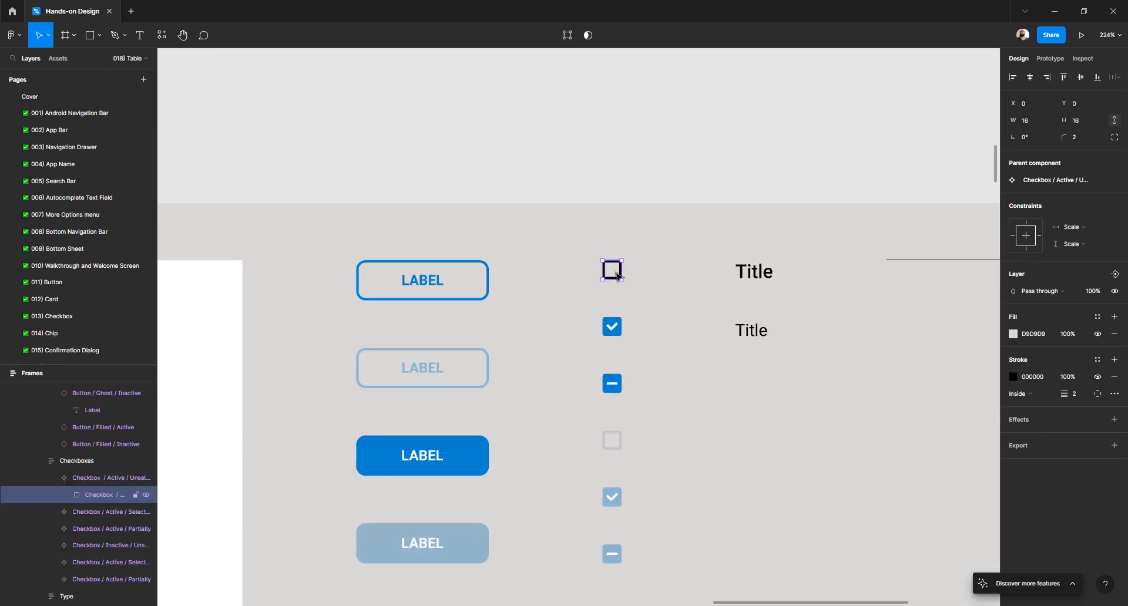
left_click(1114, 334)
scroll(707, 261, "down", 3)
scroll(531, 242, "down", 4)
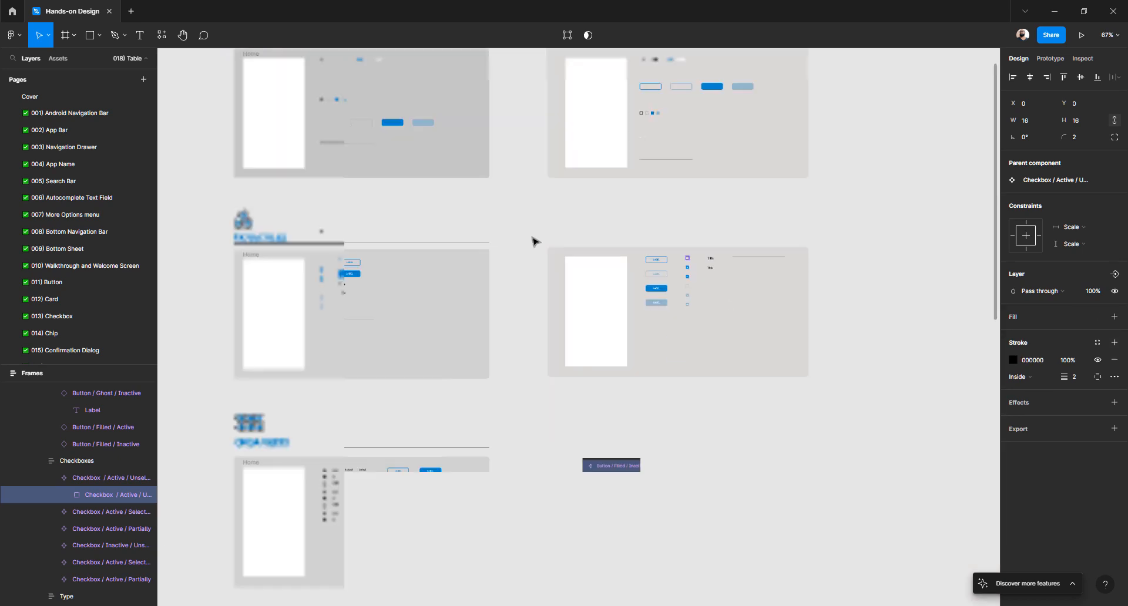
- Duplicate the unselected checkbox instance beside the MOLECULES heading, and wrap the two side-by-side copies in a horizontal auto layout frame
scroll(527, 241, "up", 5)
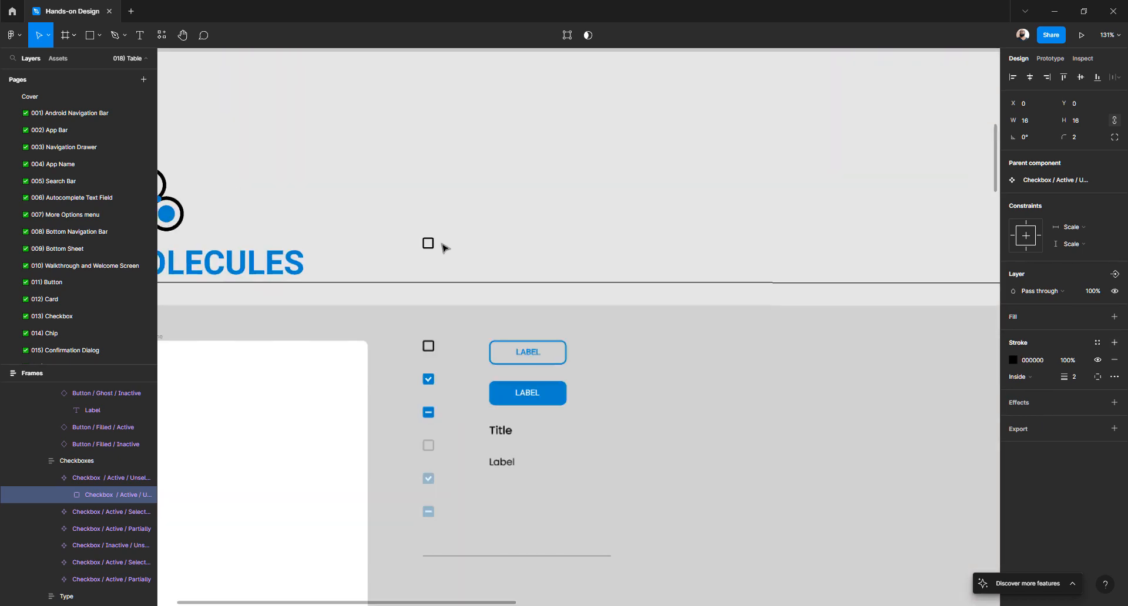
left_click(430, 244)
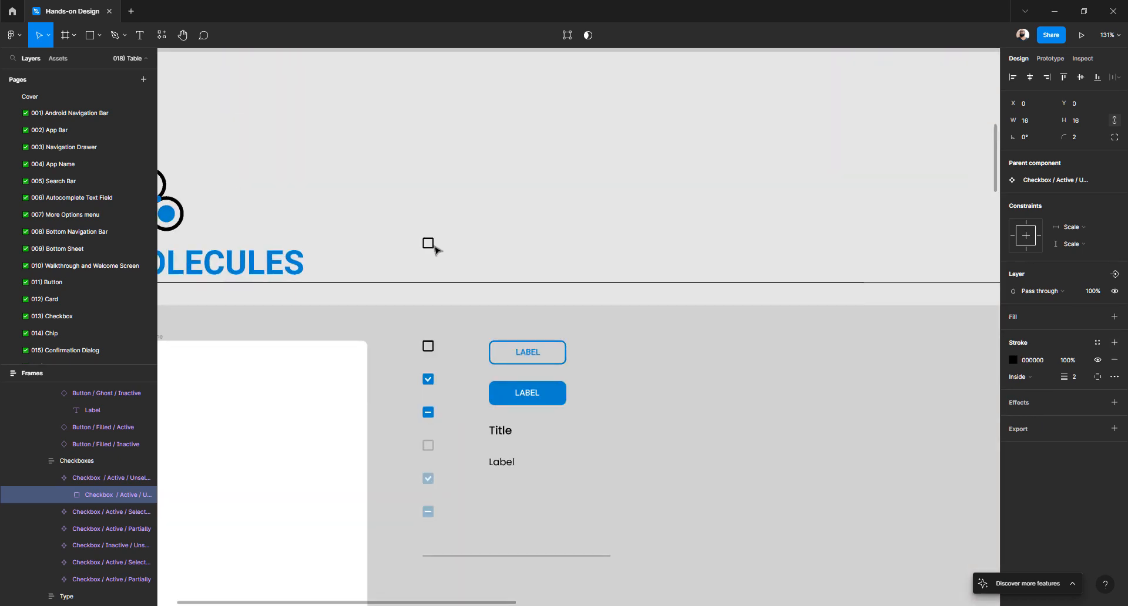
key("ctrl+d")
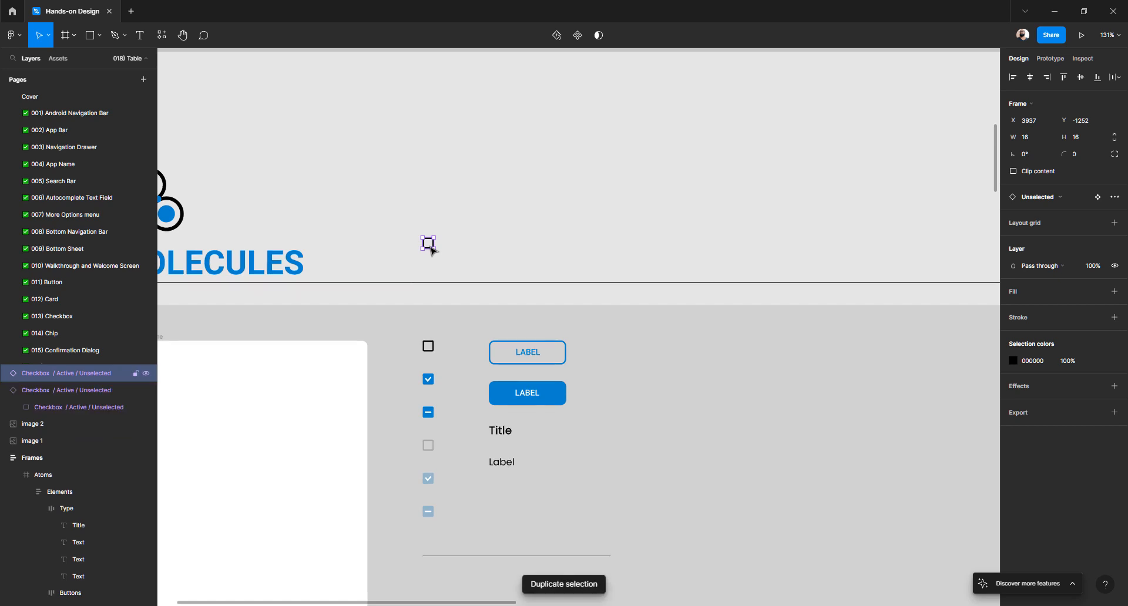
left_click_drag(429, 243, 471, 253)
key("shift+a")
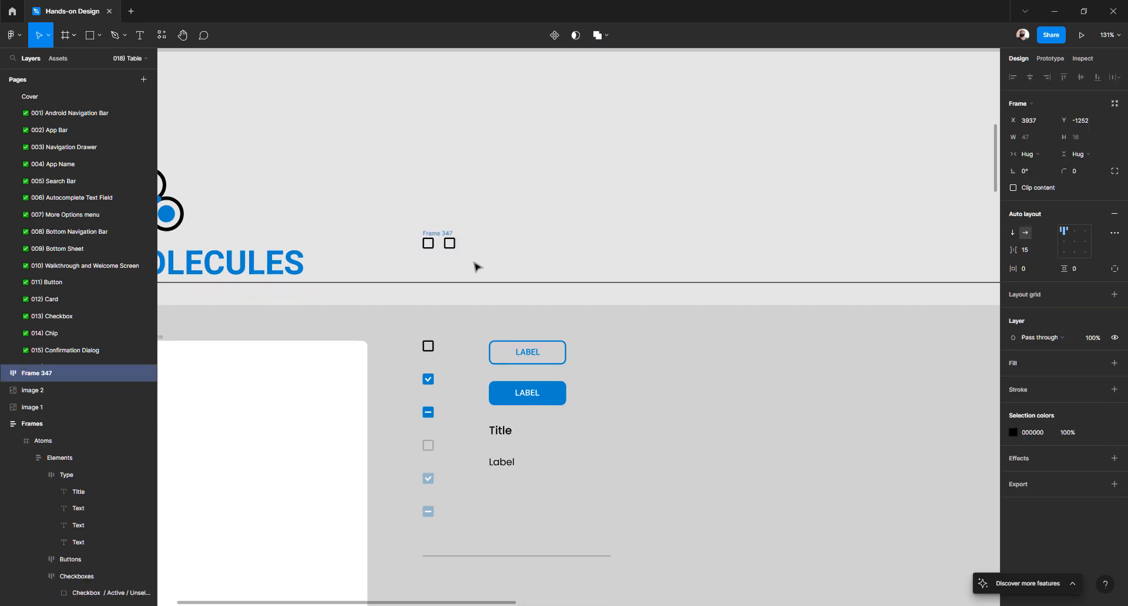
- Rename the new auto layout frame holding the two checkboxes as Checkboxes
double_click(51, 378)
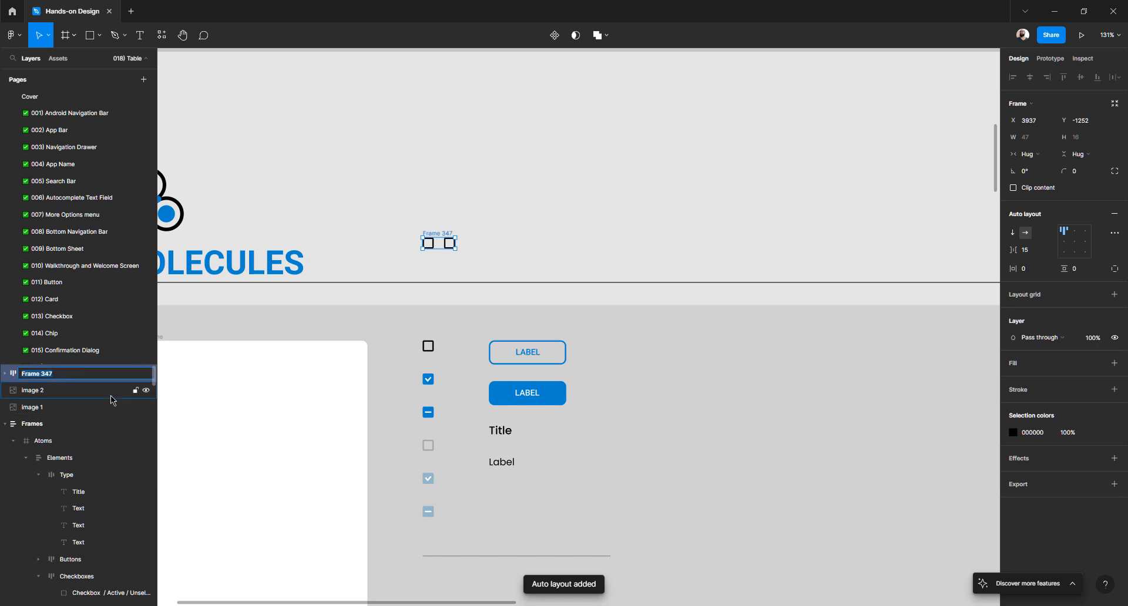
type("Checkboxes")
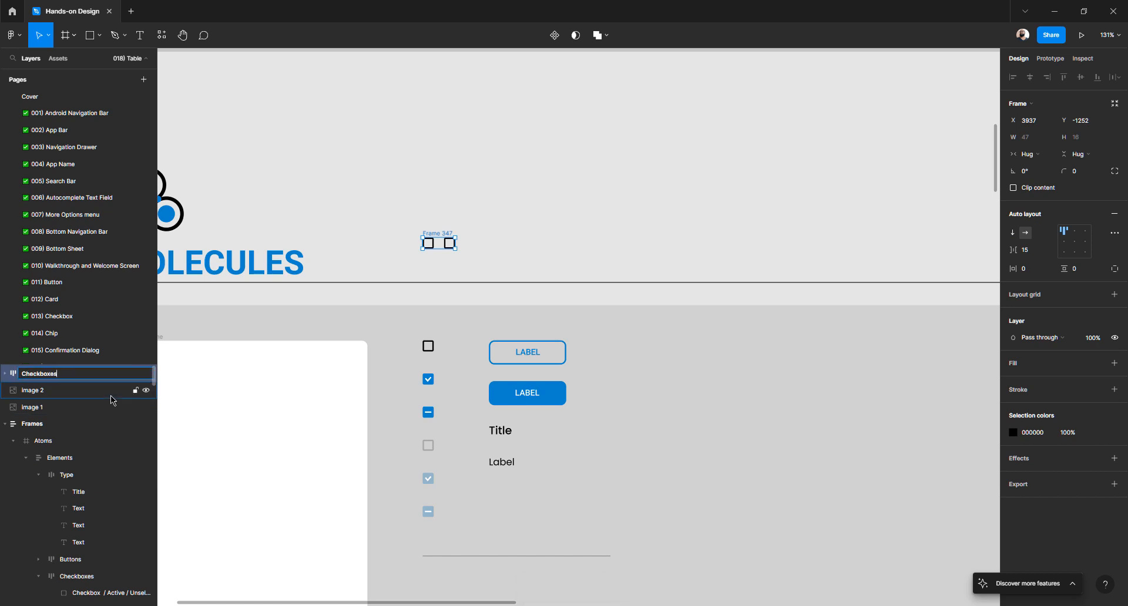
key("Return")
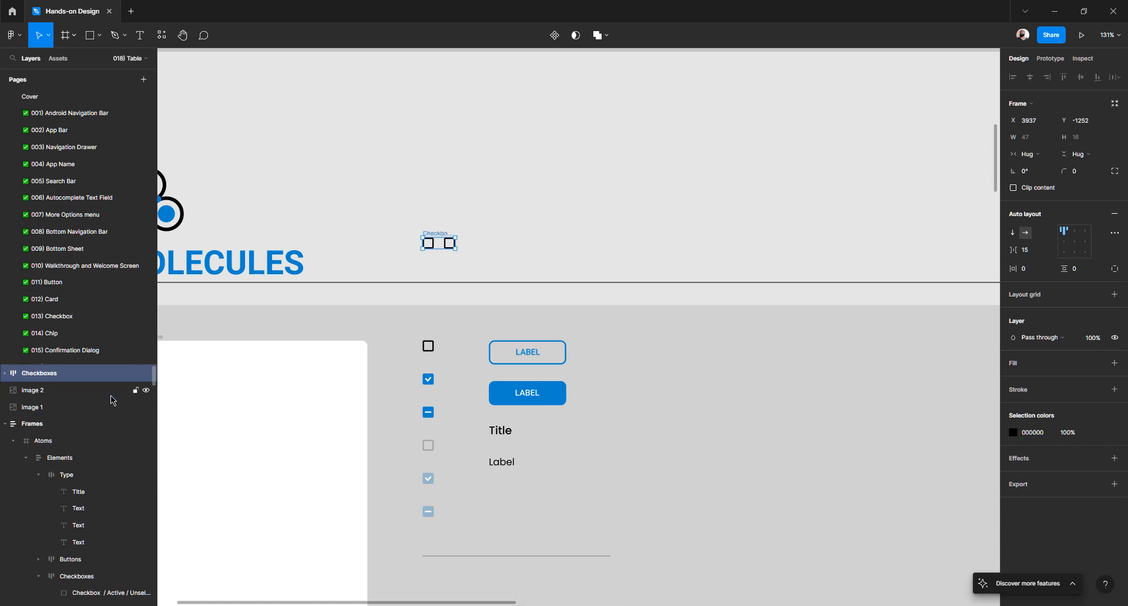
- Swap the second checkbox instance in the new Checkboxes frame for the active Selected checkbox
left_click(478, 243)
left_click(450, 244)
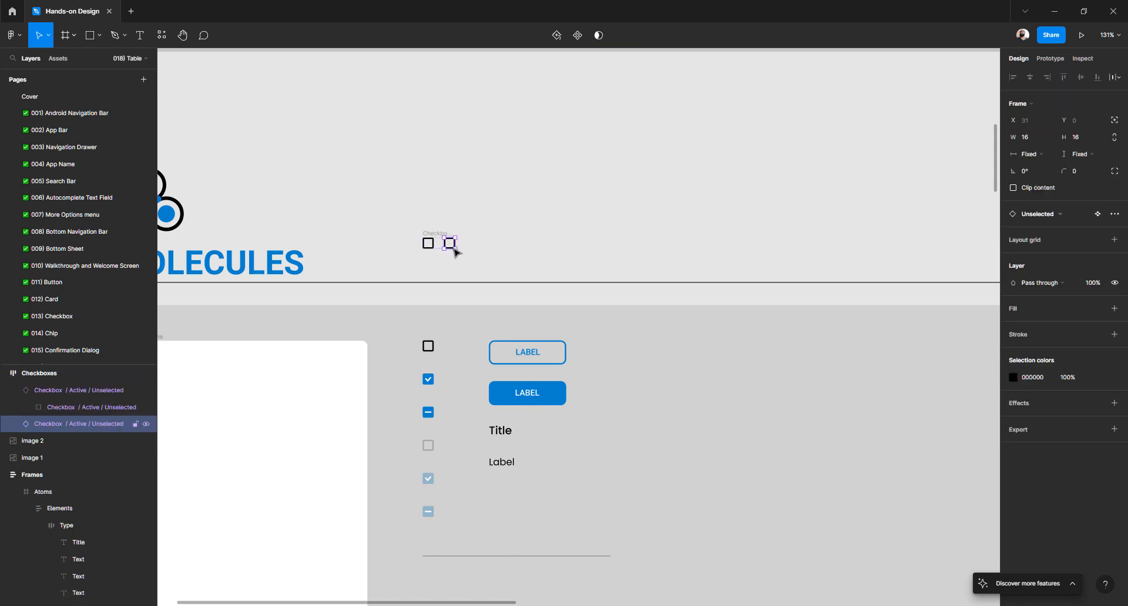
left_click(1048, 214)
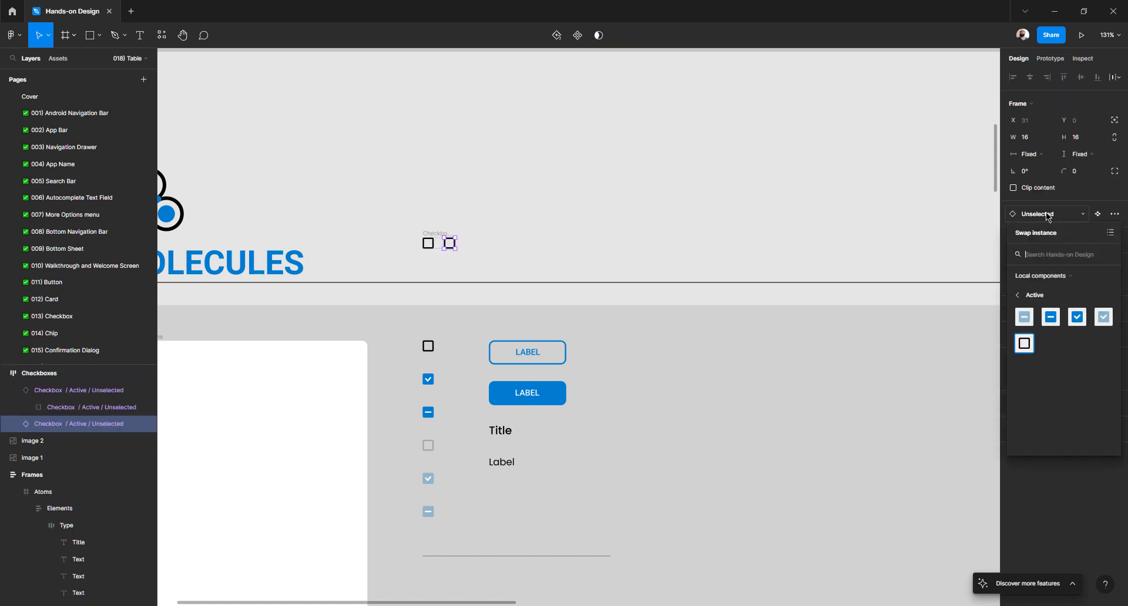
left_click(1077, 317)
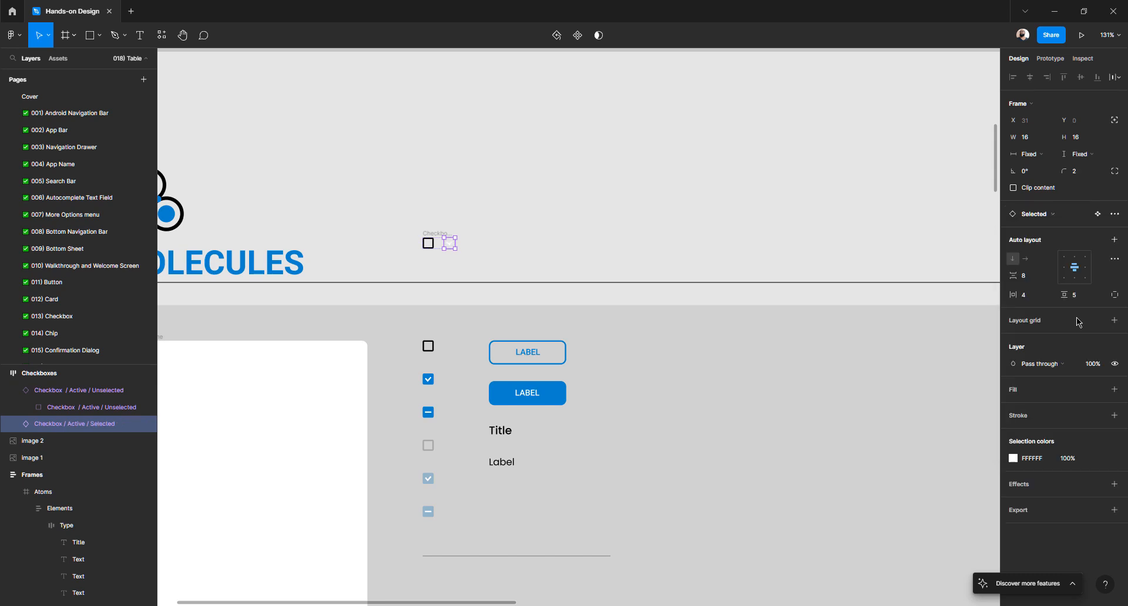
- Try the active Partially checkbox on the second instance and undo the instance swaps
left_click(501, 228)
left_click(449, 243)
left_click(1059, 217)
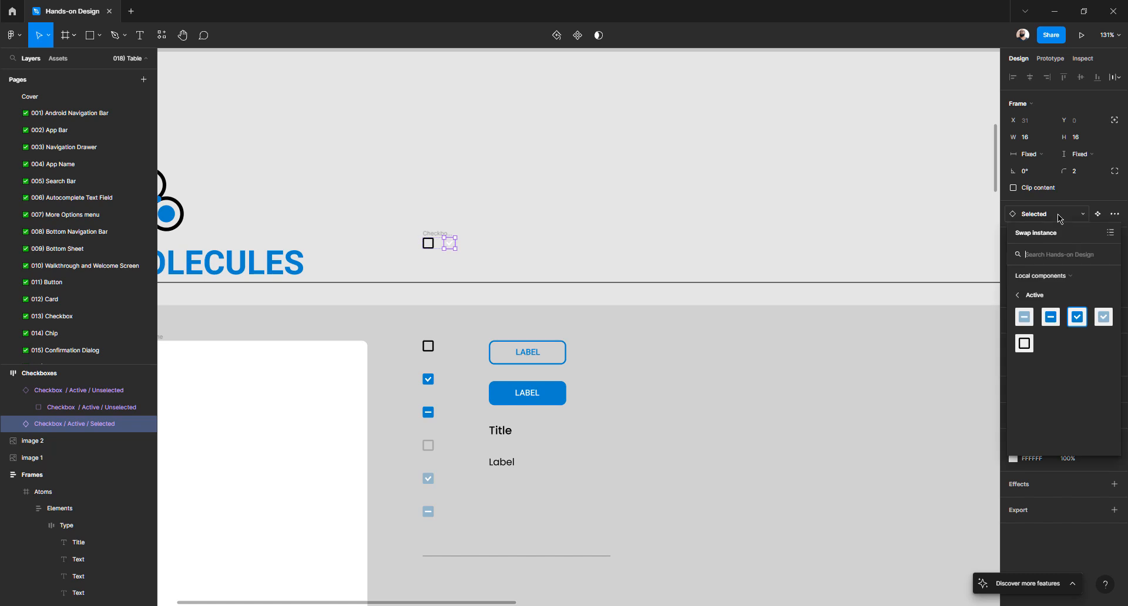
left_click(1050, 317)
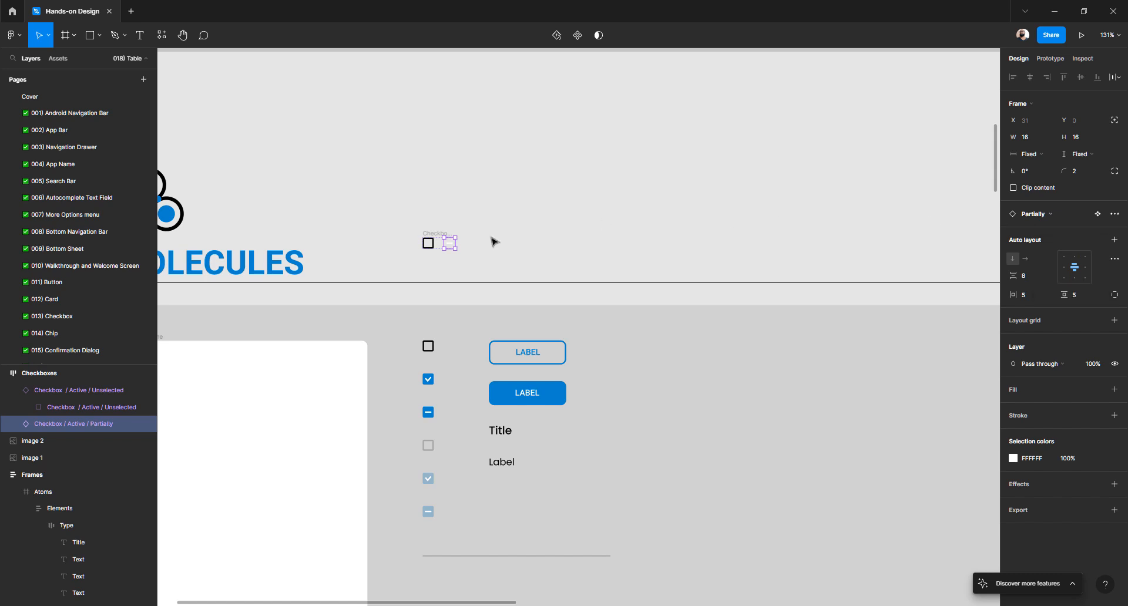
key("ctrl+z")
- Swap the second checkbox instance beside the MOLECULES heading for the Checkbox / Active / Partially component
left_click(491, 238)
left_click(454, 243)
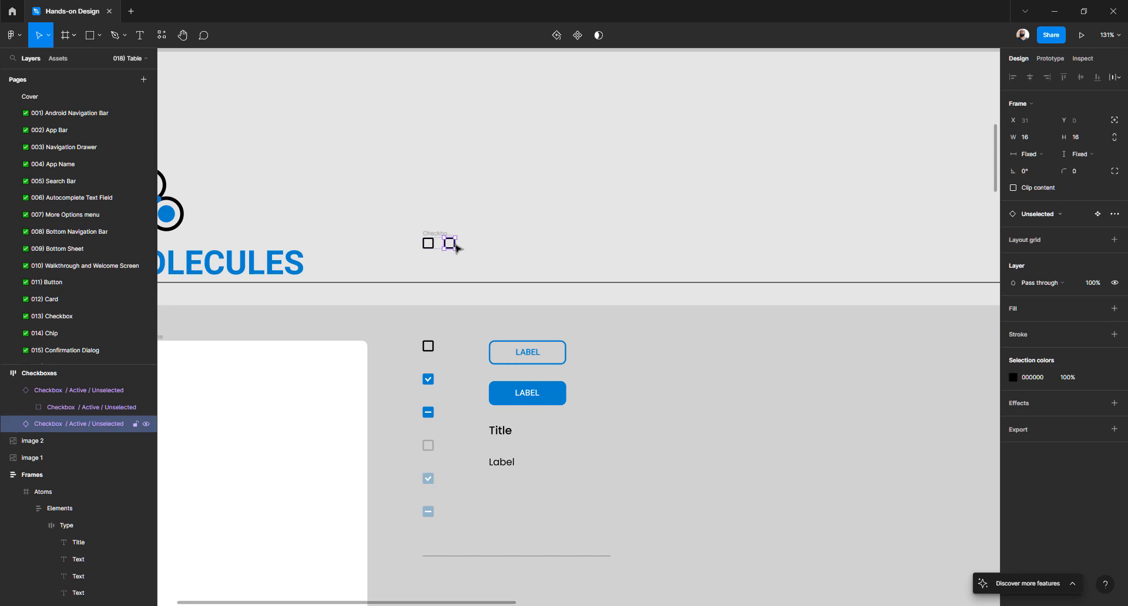
left_click(1063, 215)
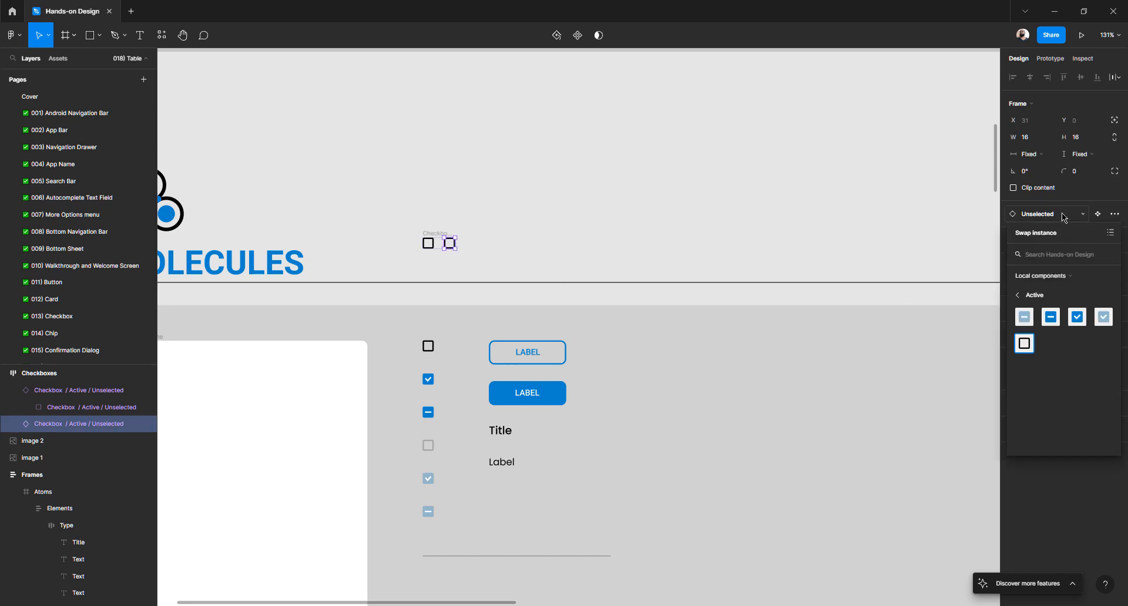
left_click(1050, 317)
left_click(617, 230)
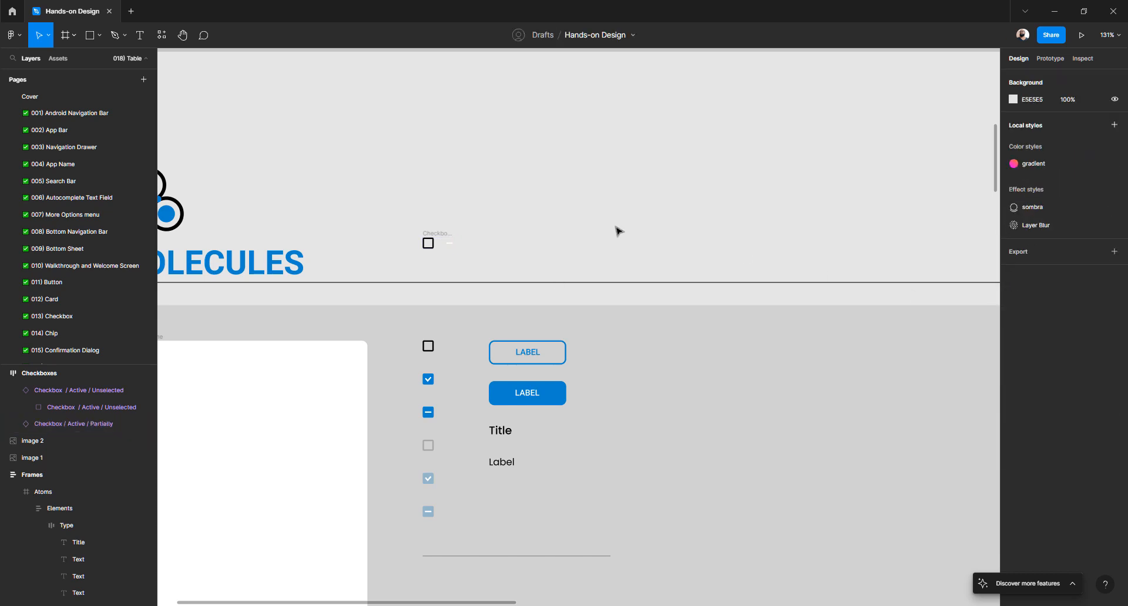
- Move the main Checkbox / Active / Selected component out of the Checkboxes column into Frame 346, between the buttons and the checkboxes
scroll(559, 234, "down", 5)
scroll(561, 235, "right", 3)
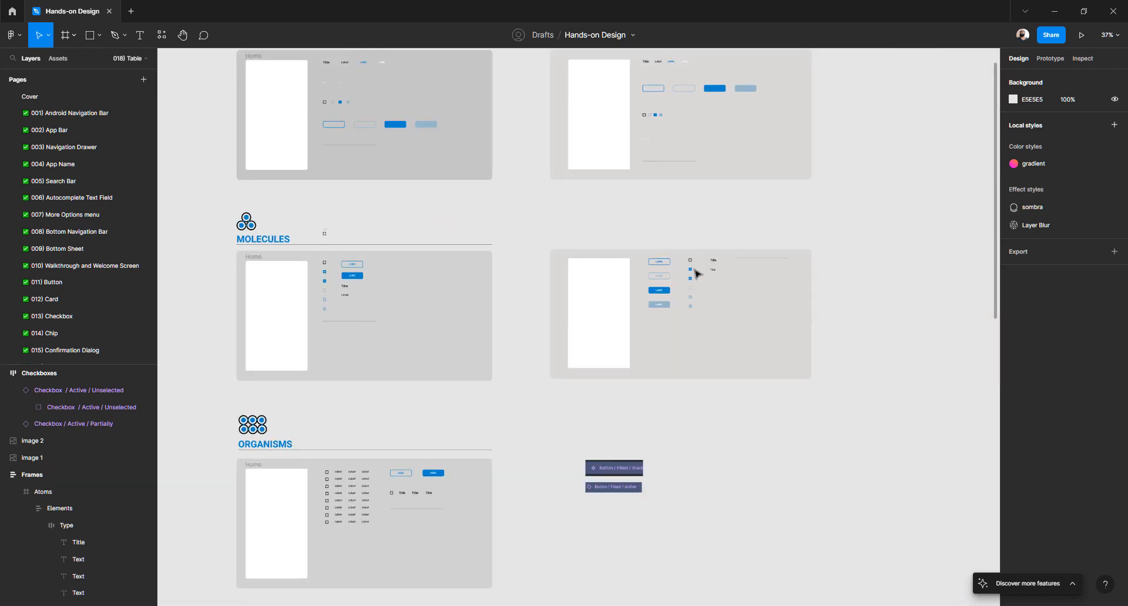
scroll(695, 264, "up", 5)
scroll(691, 281, "up", 3)
left_click(685, 266)
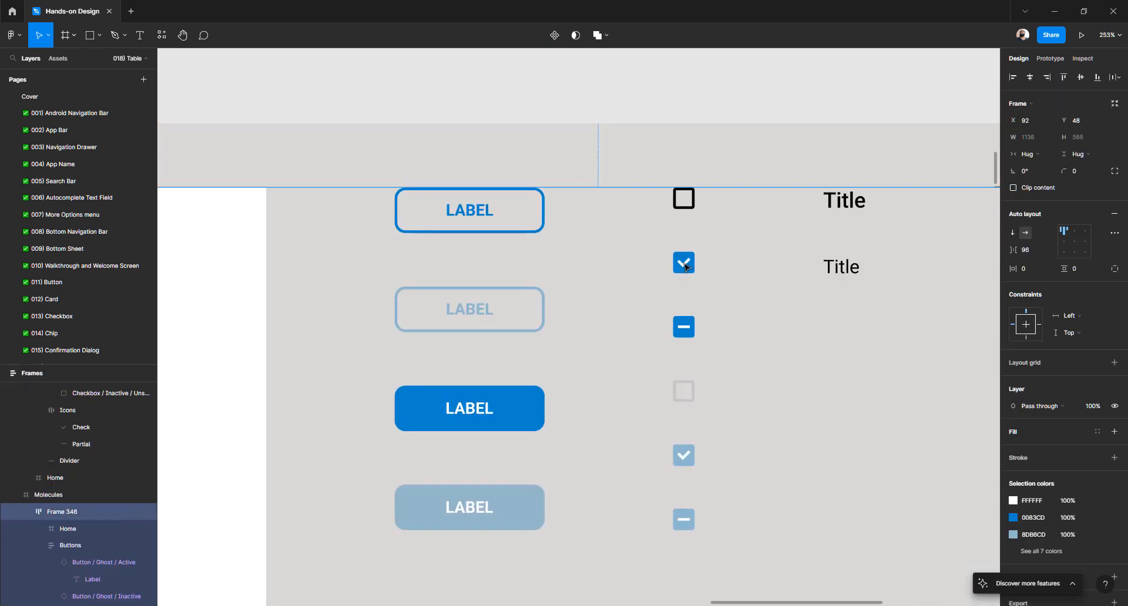
left_click(686, 265)
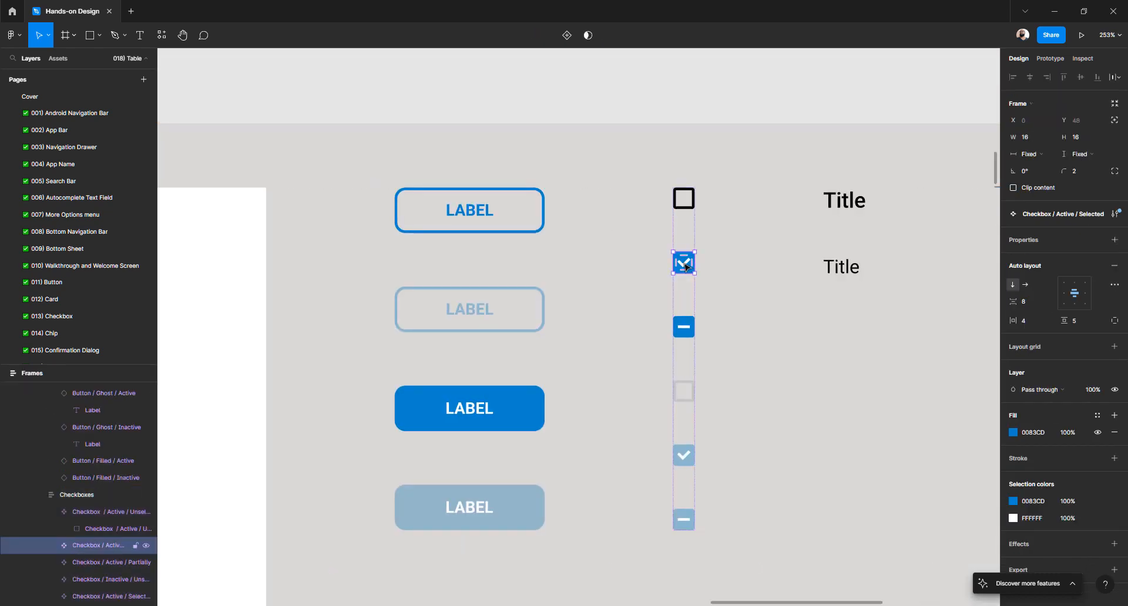
left_click_drag(686, 265, 632, 282)
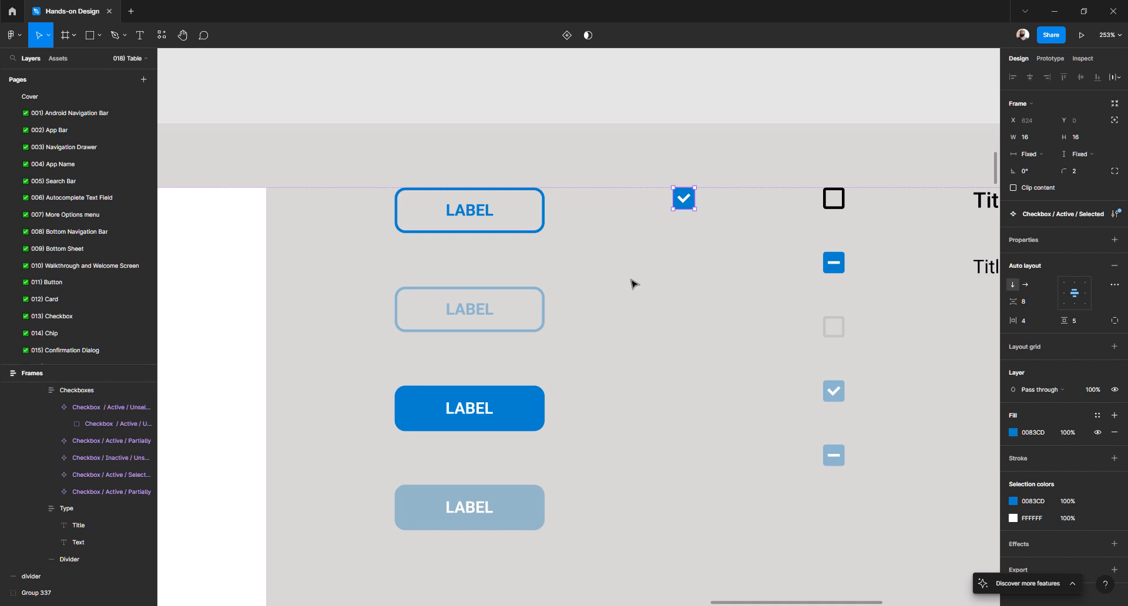
- Undo the move of the Selected checkbox component and delete the Checkboxes instance frame beside the MOLECULES heading
key("ctrl+z")
scroll(685, 287, "down", 10)
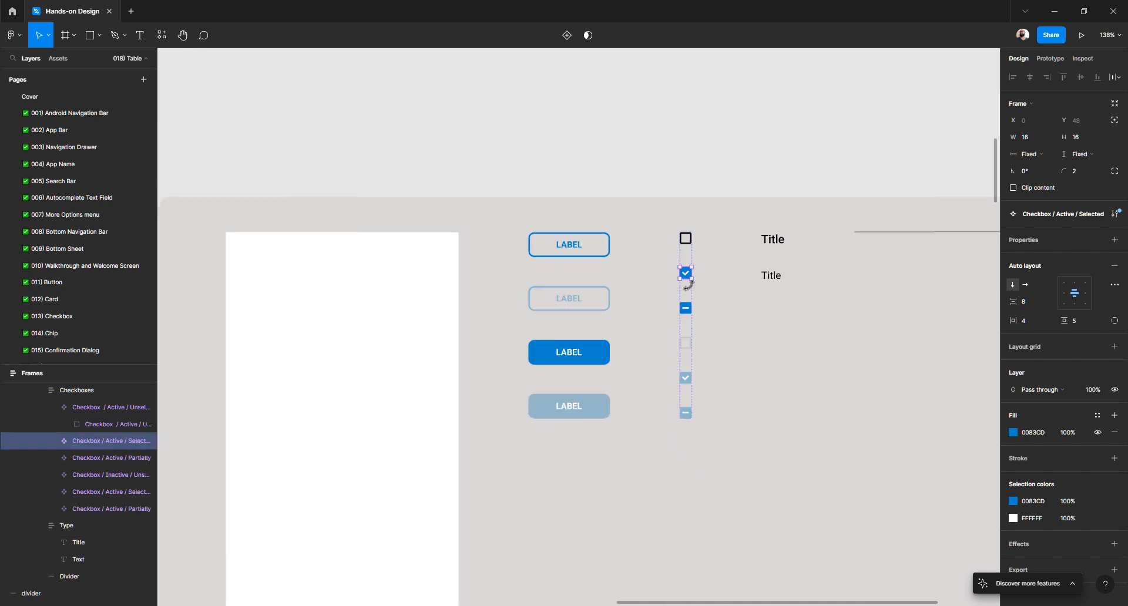
scroll(355, 252, "up", 5)
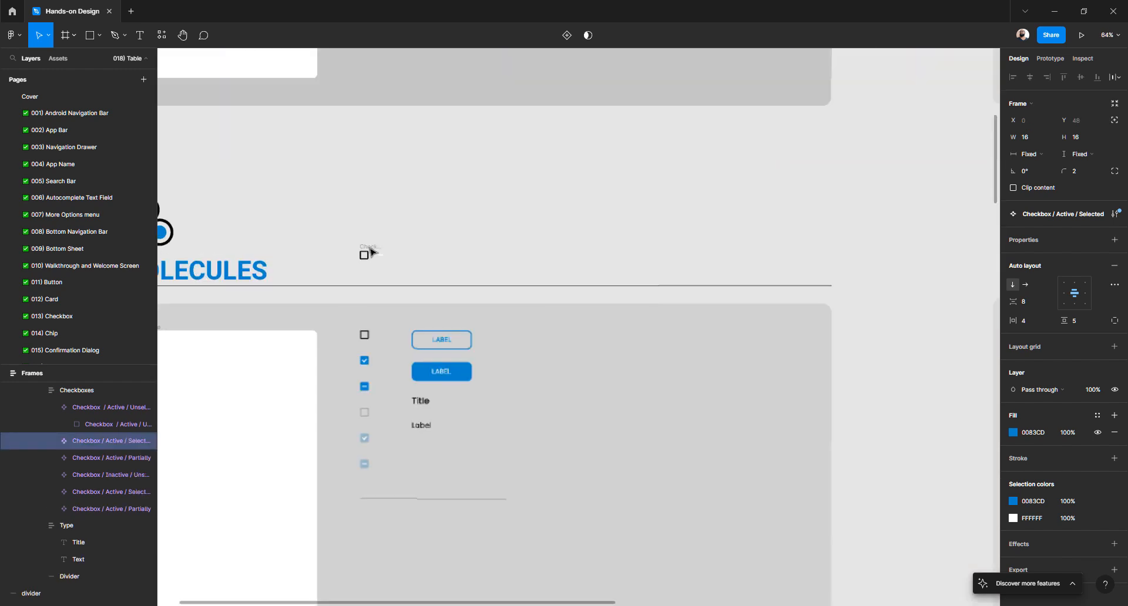
left_click(372, 252)
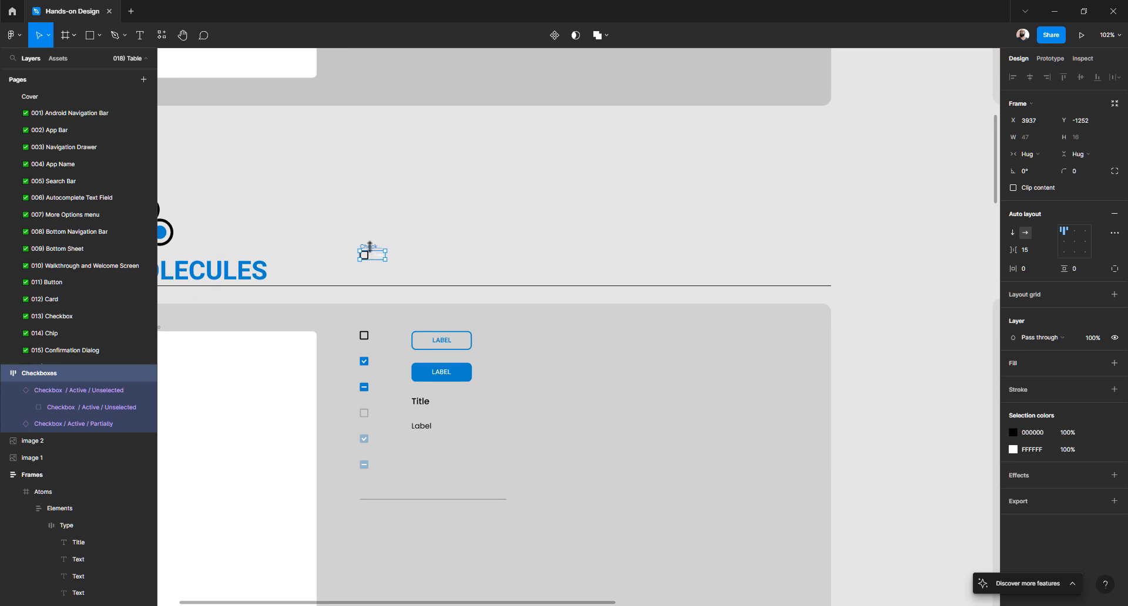
key("Escape")
- Place a copy of the Molecules Checkboxes column as instances on the empty canvas outside the Frames container
scroll(372, 249, "right", 10)
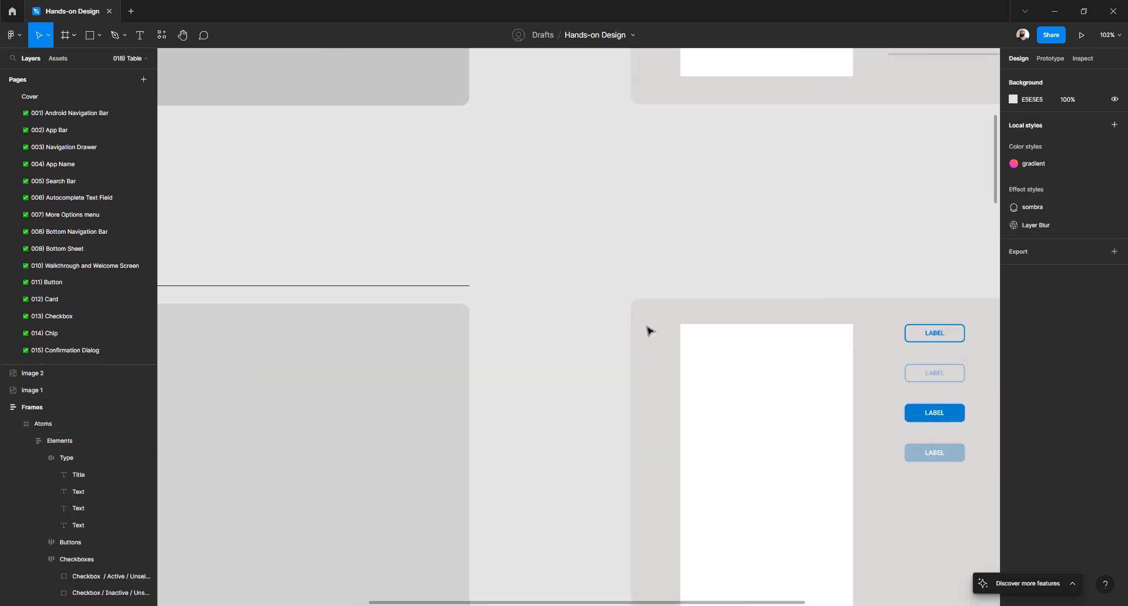
left_click(825, 355)
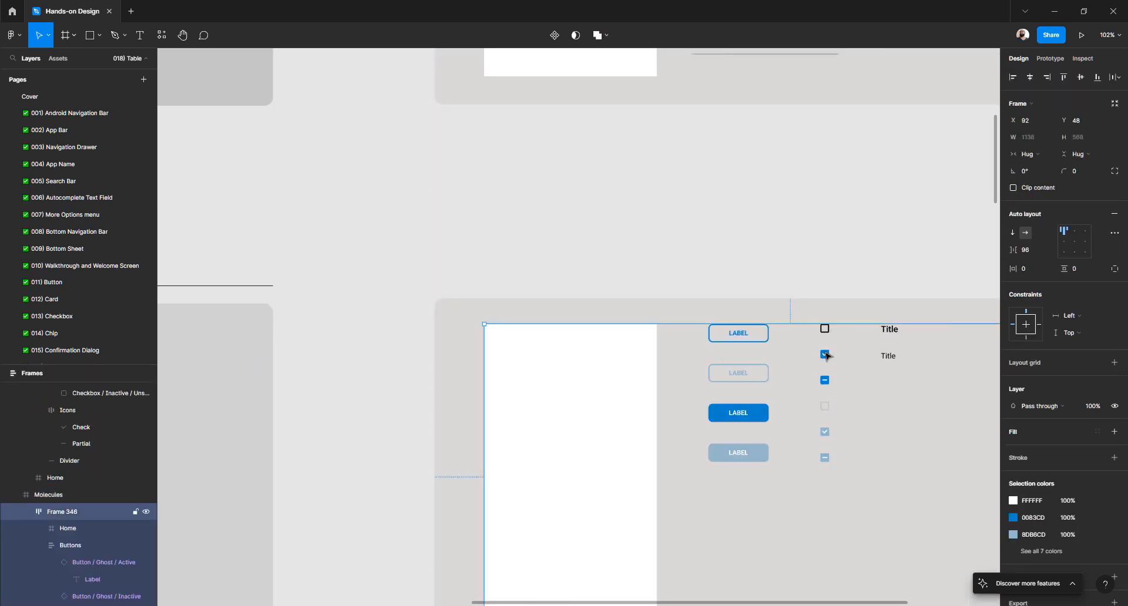
left_click_drag(825, 355, 347, 227)
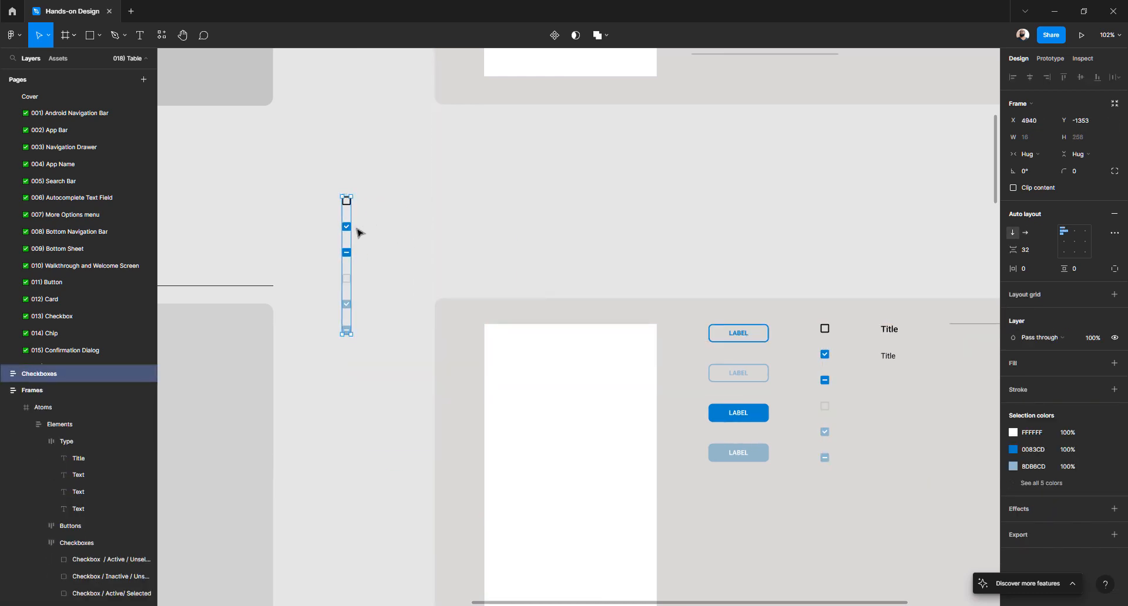
left_click(346, 227, "ctrl")
left_click(333, 227)
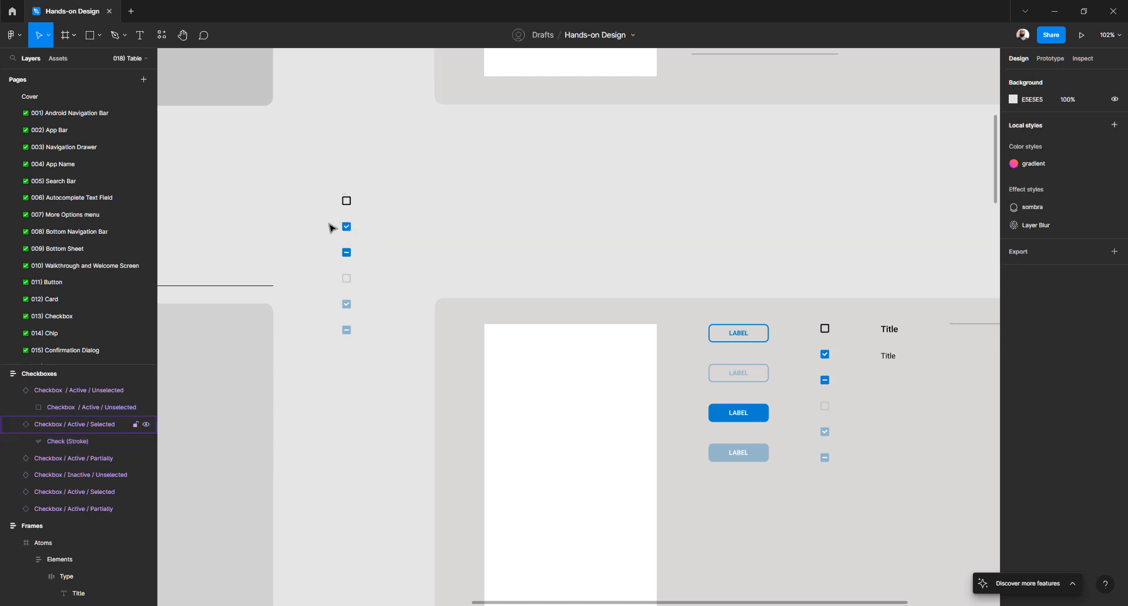
- Try swapping the second instance in the copied column for the active Partially and faded Selected checkboxes, and undo the swaps
scroll(332, 226, "up", 3)
left_click(360, 231)
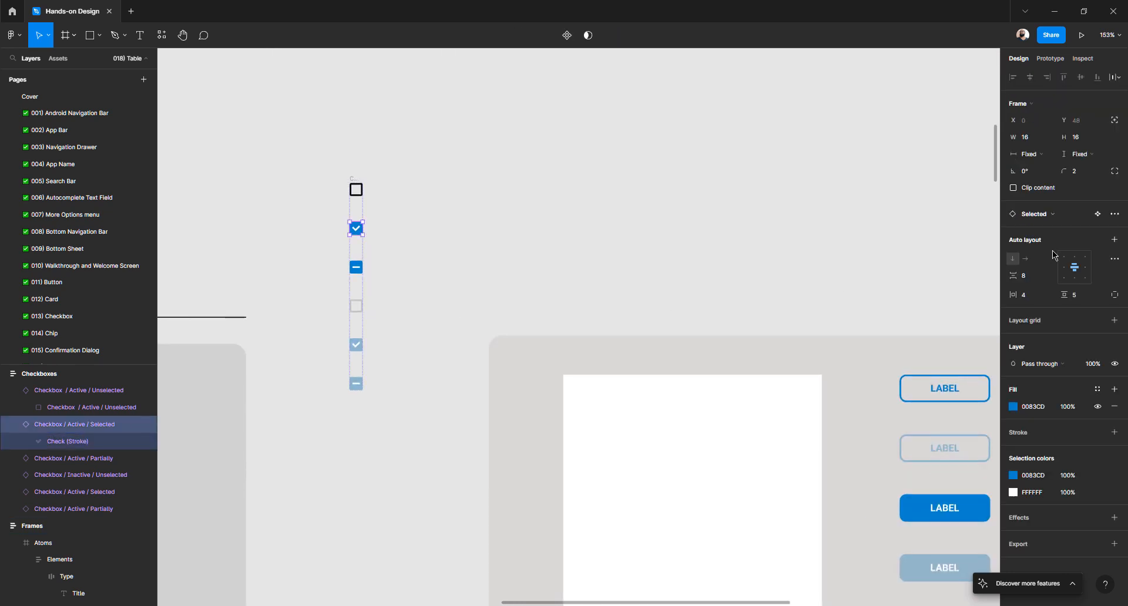
left_click(1051, 218)
left_click(1050, 315)
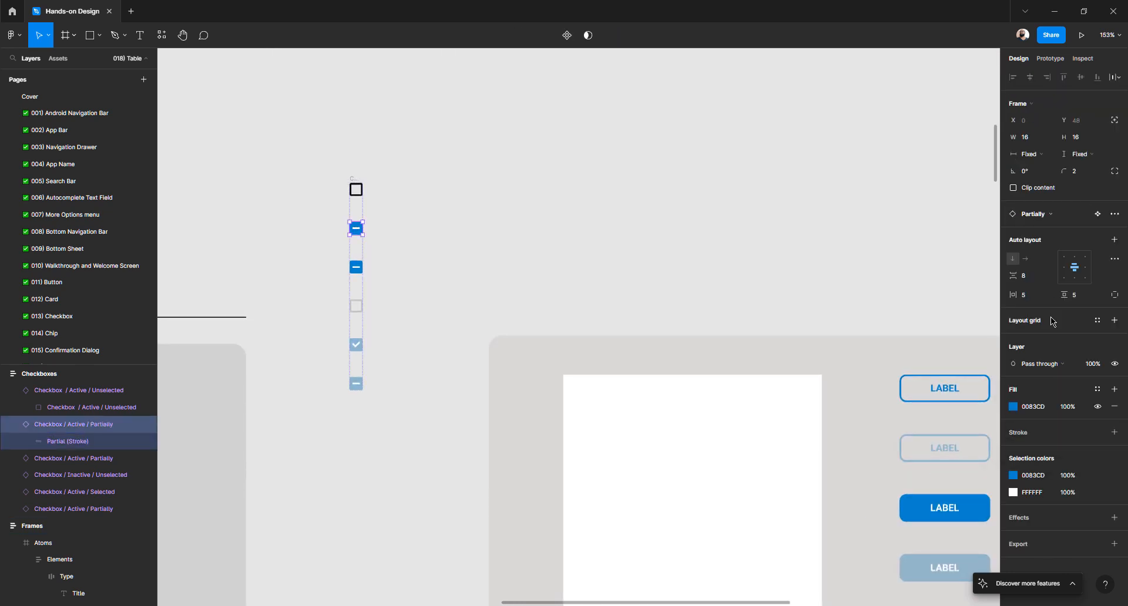
left_click(1051, 219)
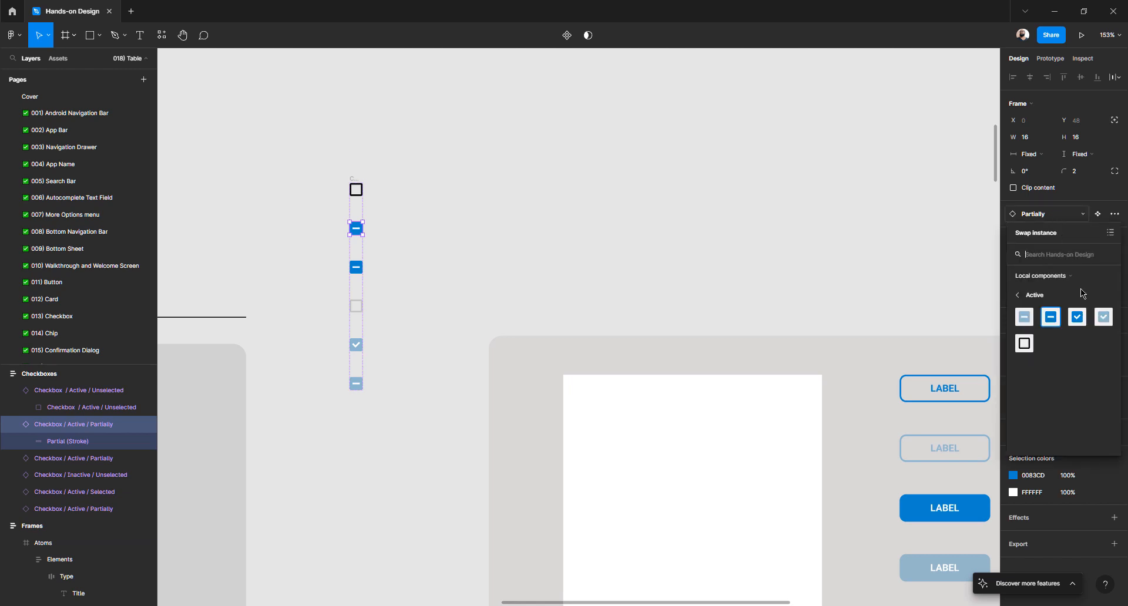
left_click(1101, 317)
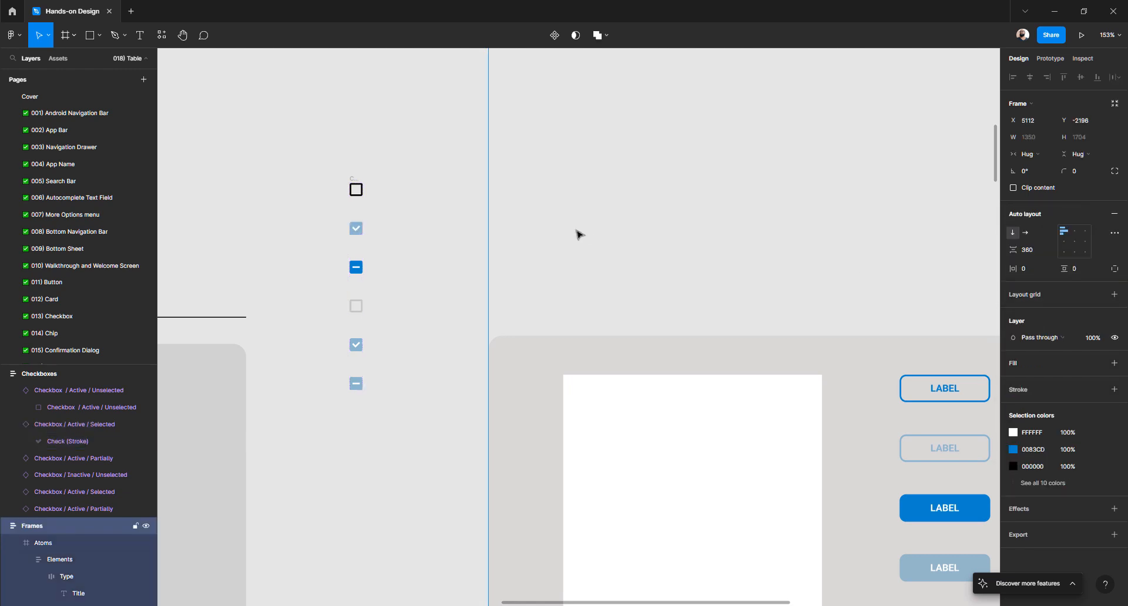
key("ctrl+z")
key("ctrl+shift+z")
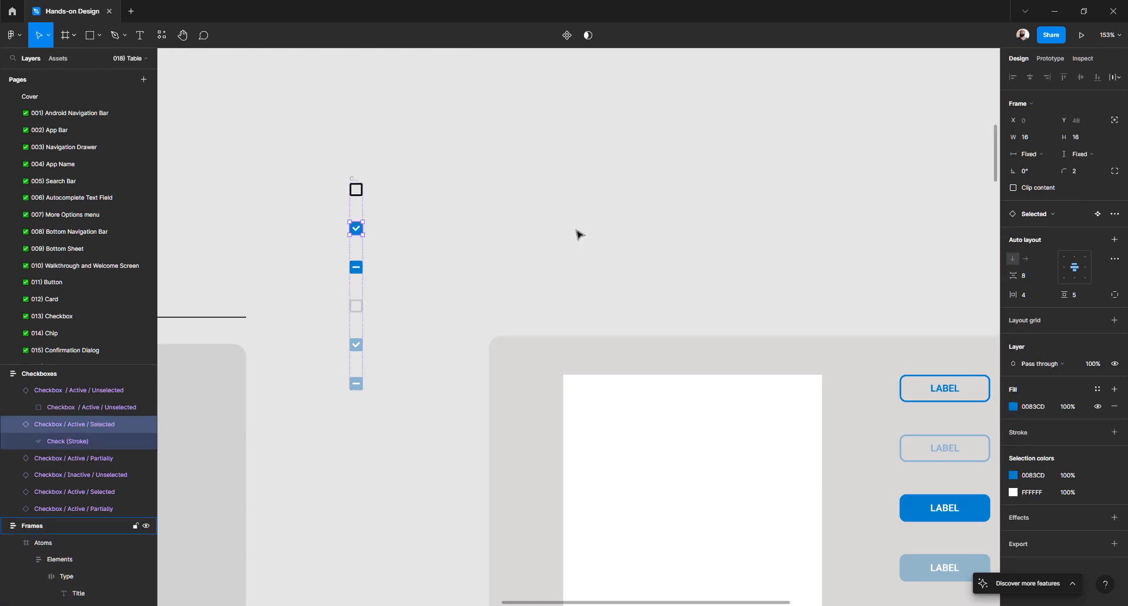
- Cut the Checkboxes column of main components out of Frame 346 in the Molecules frame
left_click(510, 227)
scroll(450, 216, "down", 5)
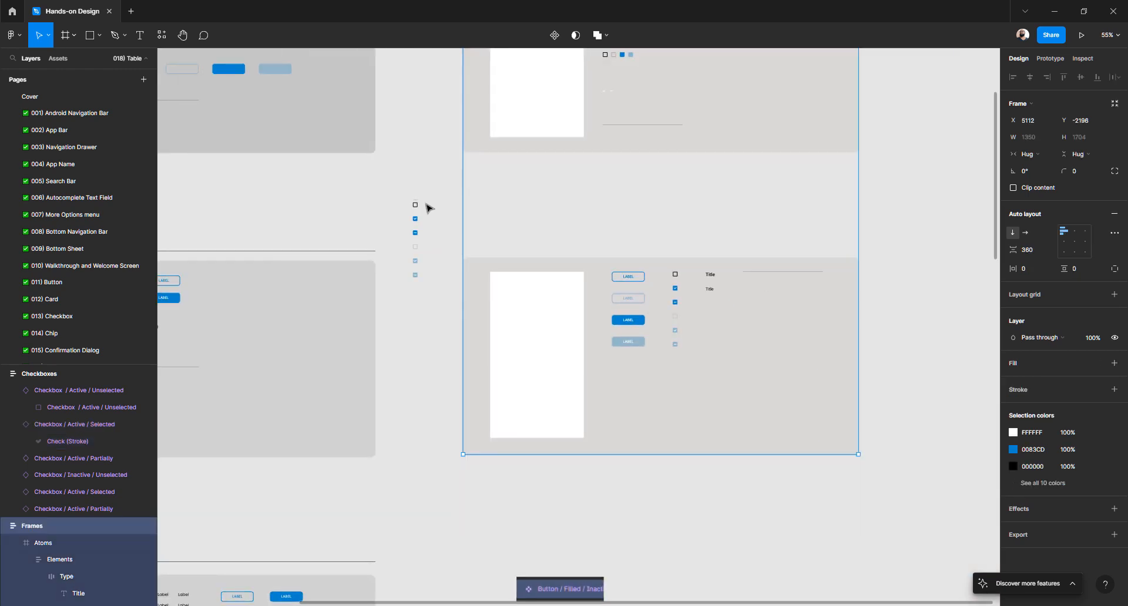
left_click(423, 208)
left_click(415, 205)
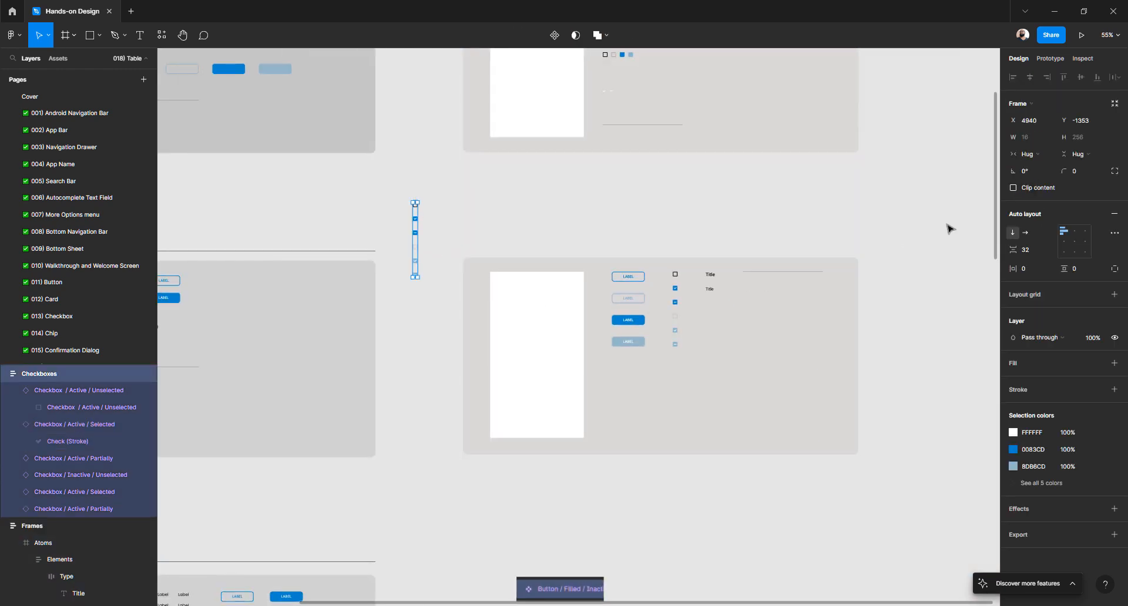
left_click(676, 291)
left_click(677, 290)
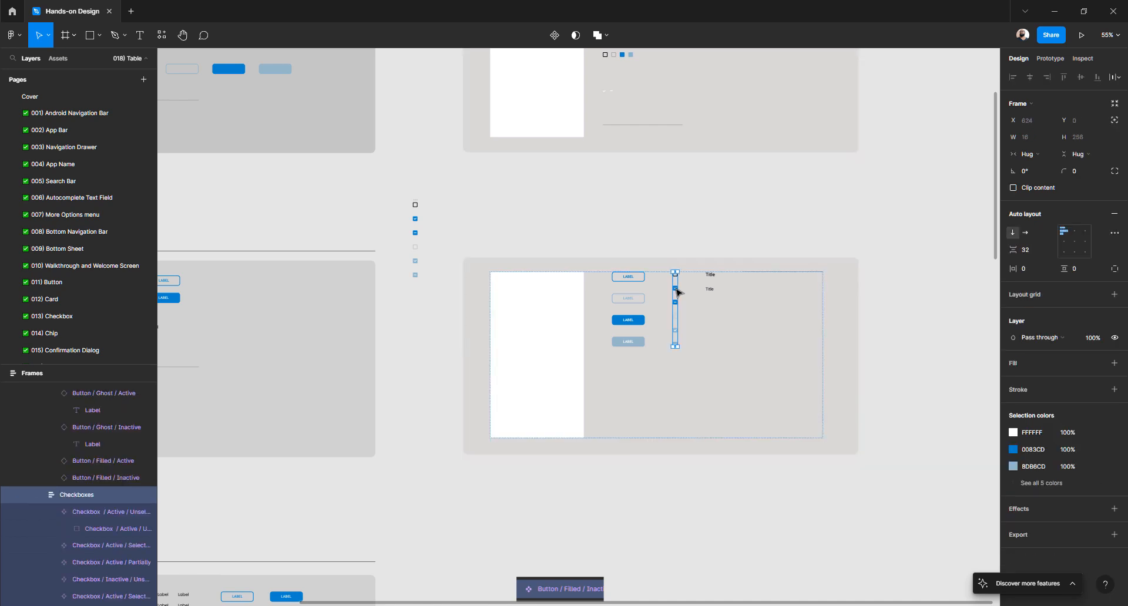
key("Delete")
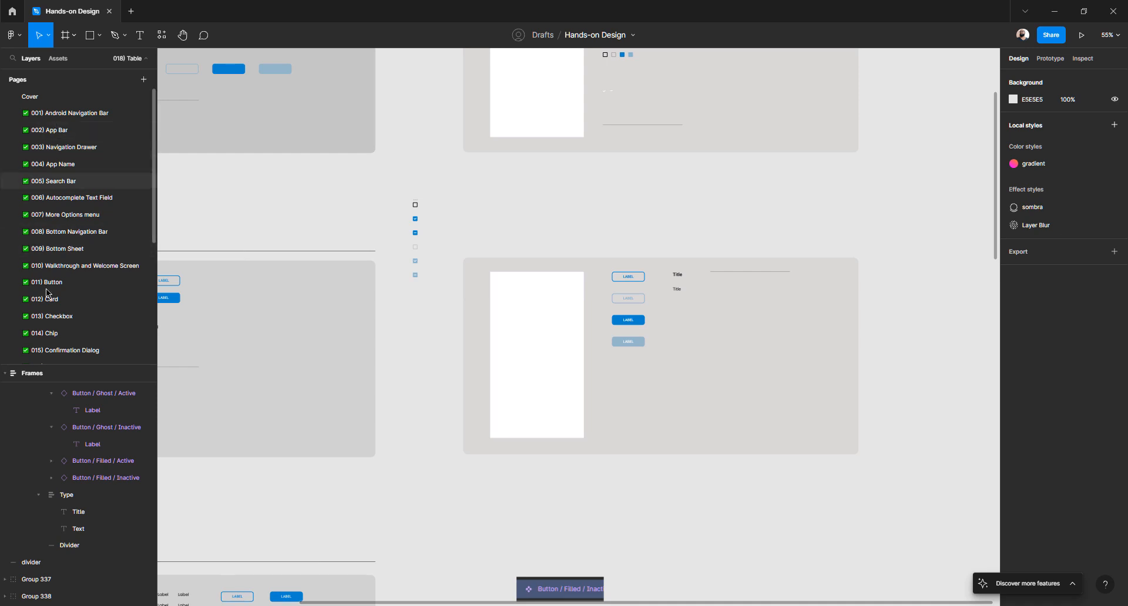
- Paste the Checkboxes column of main components into the CHECKBOXES section of the Components page
scroll(47, 294, "down", 6)
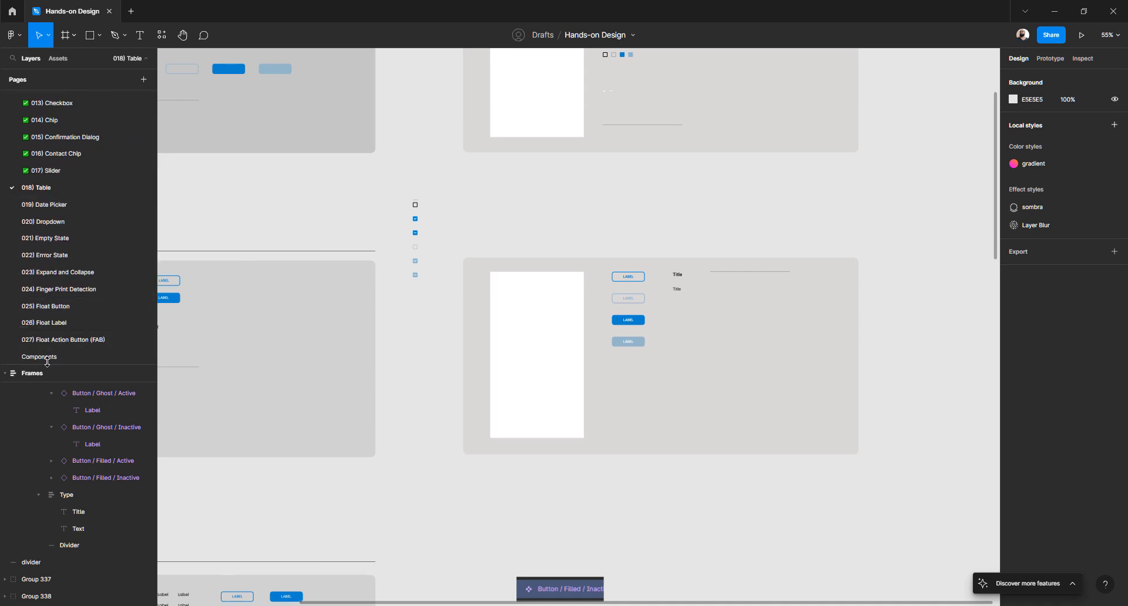
left_click(47, 356)
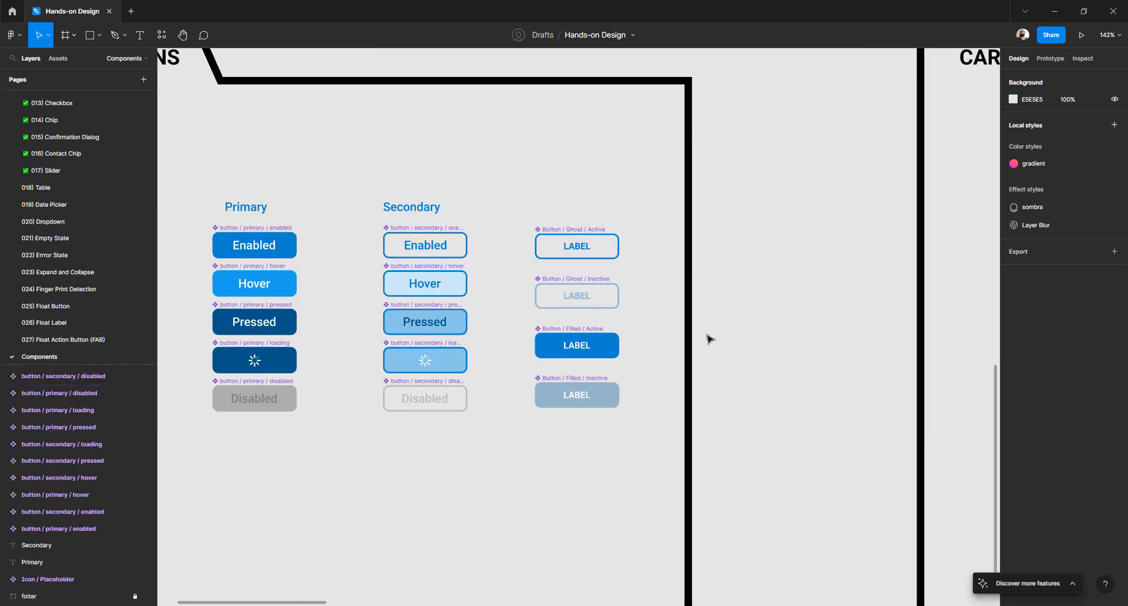
scroll(708, 339, "down", 10)
scroll(646, 317, "right", 3)
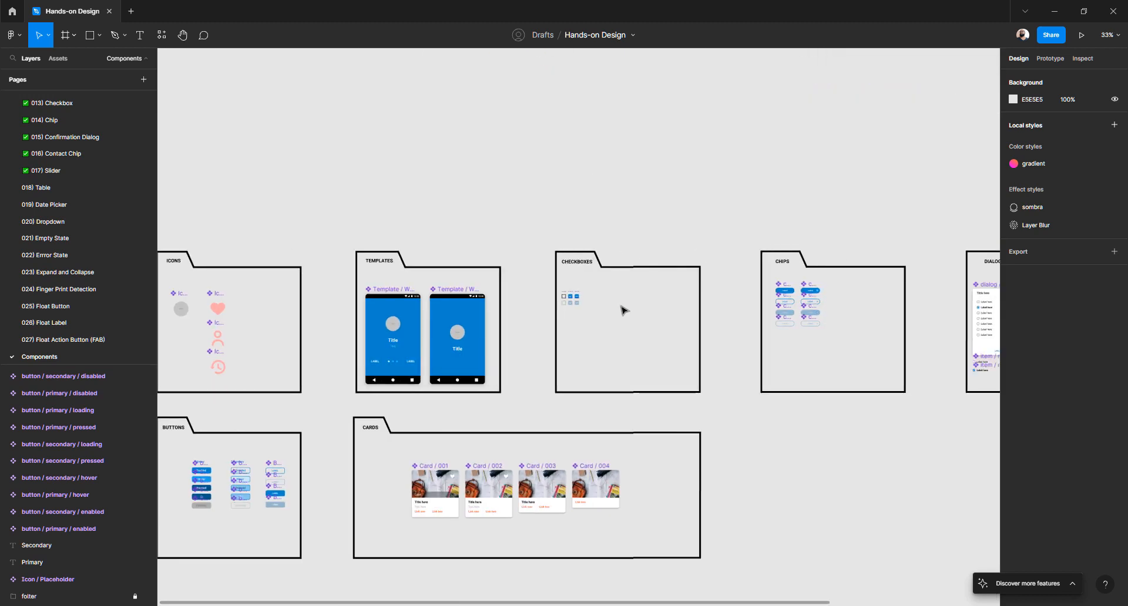
scroll(558, 297, "up", 8)
scroll(558, 297, "up", 1)
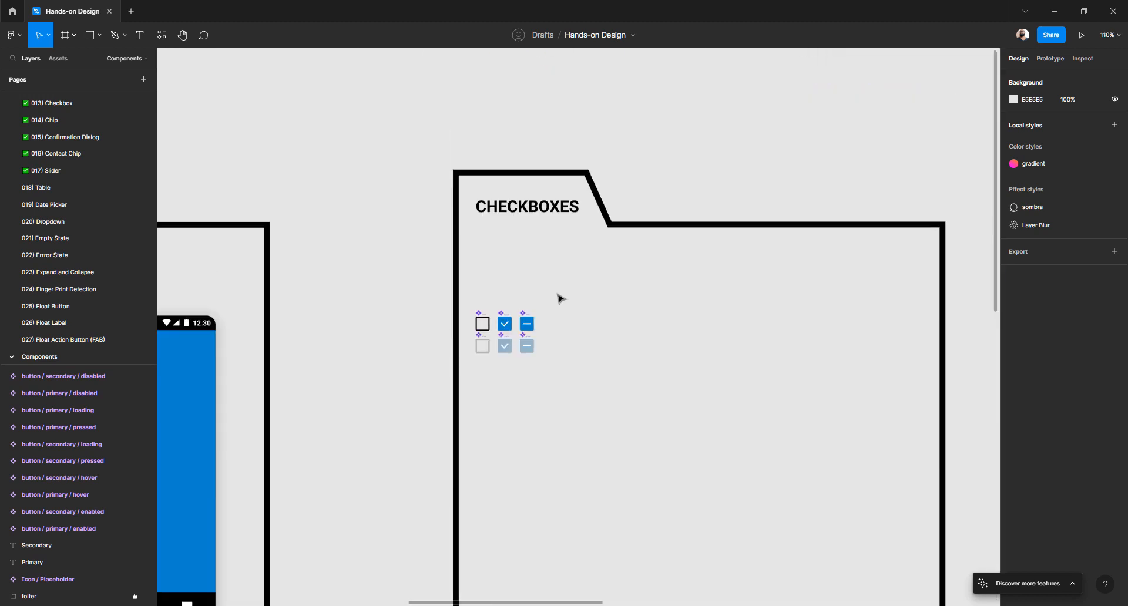
key("ctrl+v")
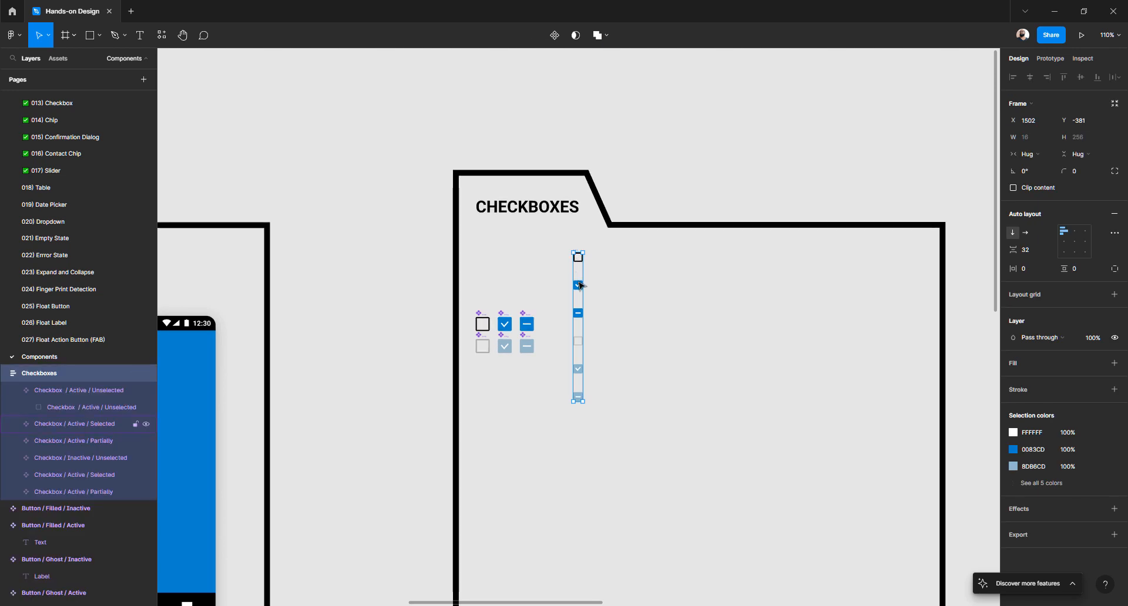
- Move the pasted Checkboxes column below the existing checkbox components and ungroup it into separate components
left_click_drag(579, 286, 482, 403)
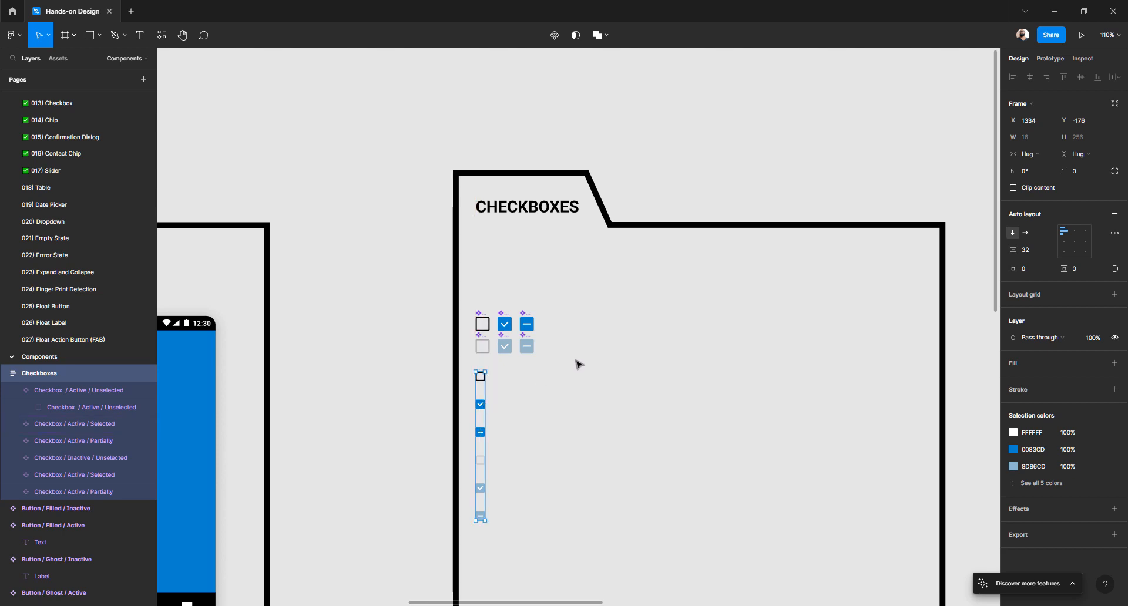
key("ctrl+shift+g")
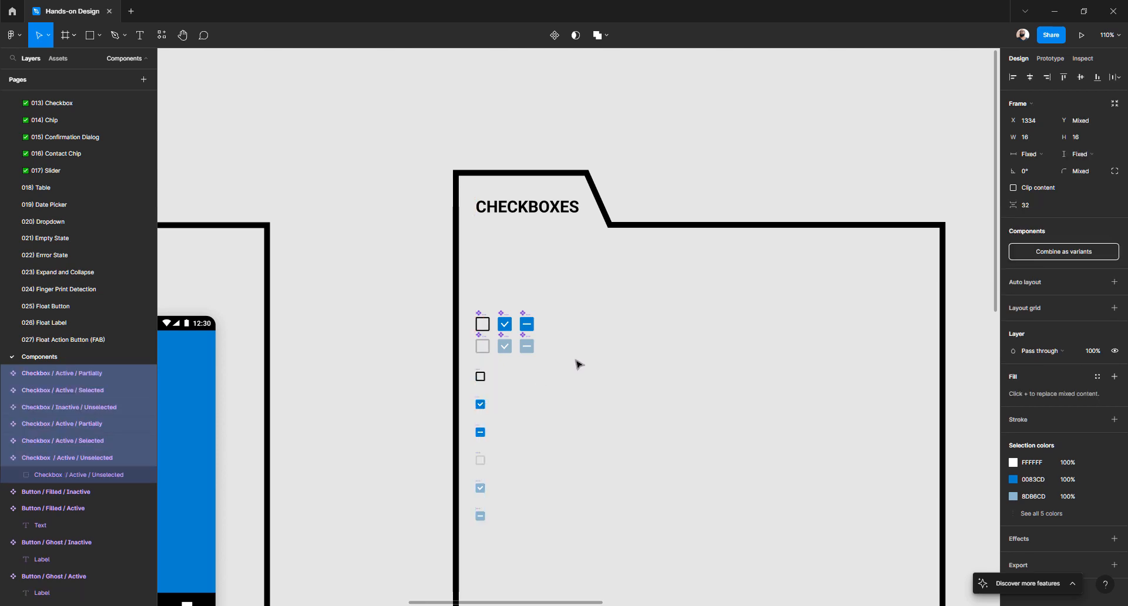
left_click(401, 353)
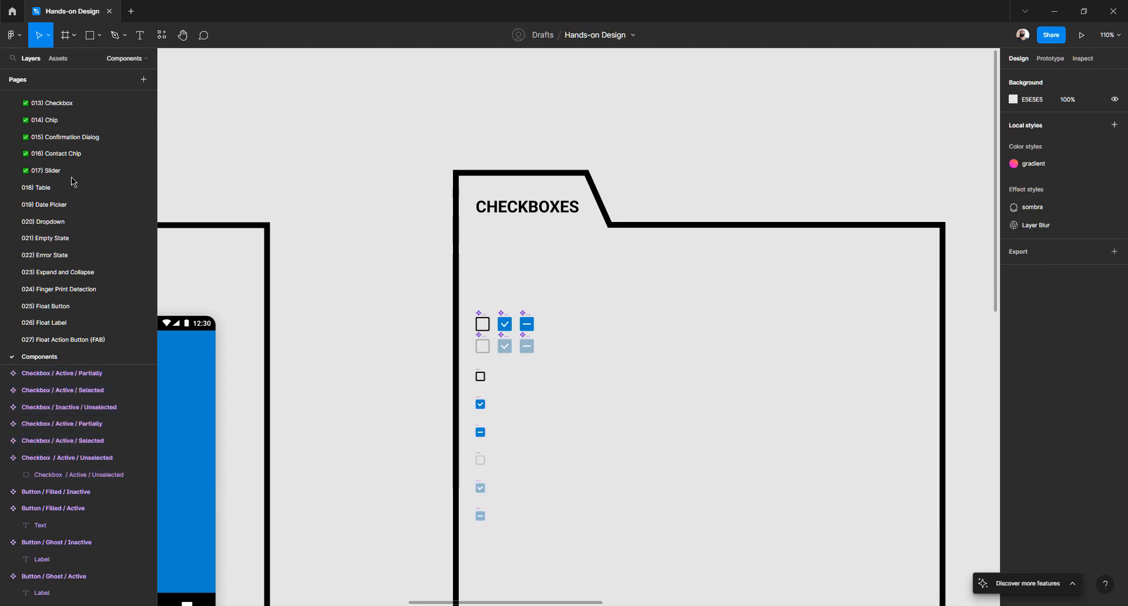
- Review the local component groups in the assets, collapse the dialog group and return to the layers
left_click(57, 59)
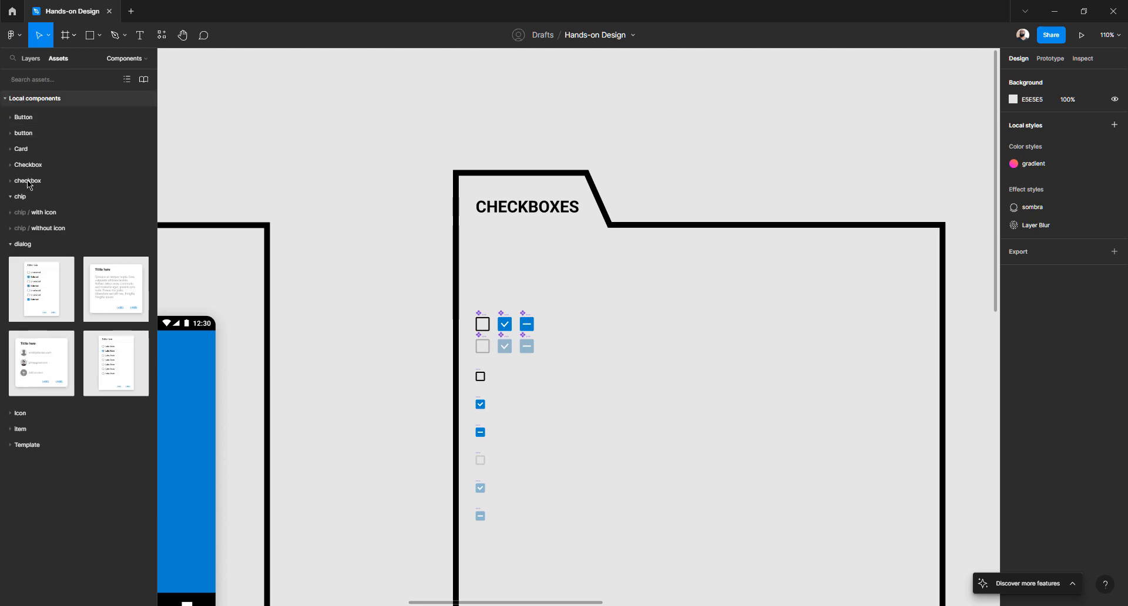
left_click(22, 243)
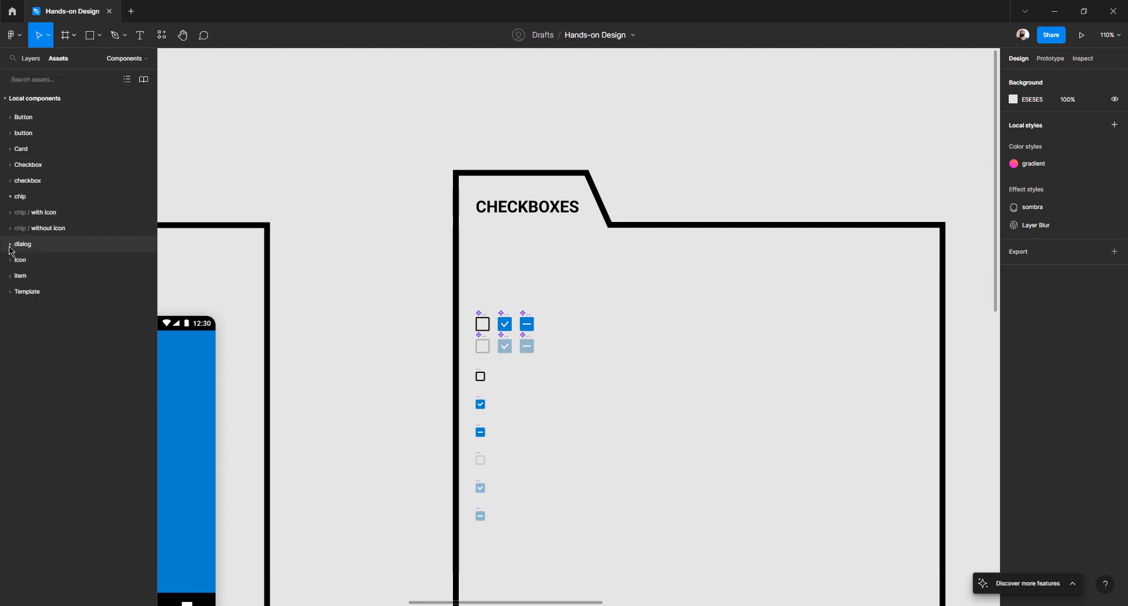
left_click(30, 58)
- Move the Checkboxes instance column on the 018) Table page into Frame 346 in Molecules, between Home and the buttons
scroll(58, 347, "down", 5)
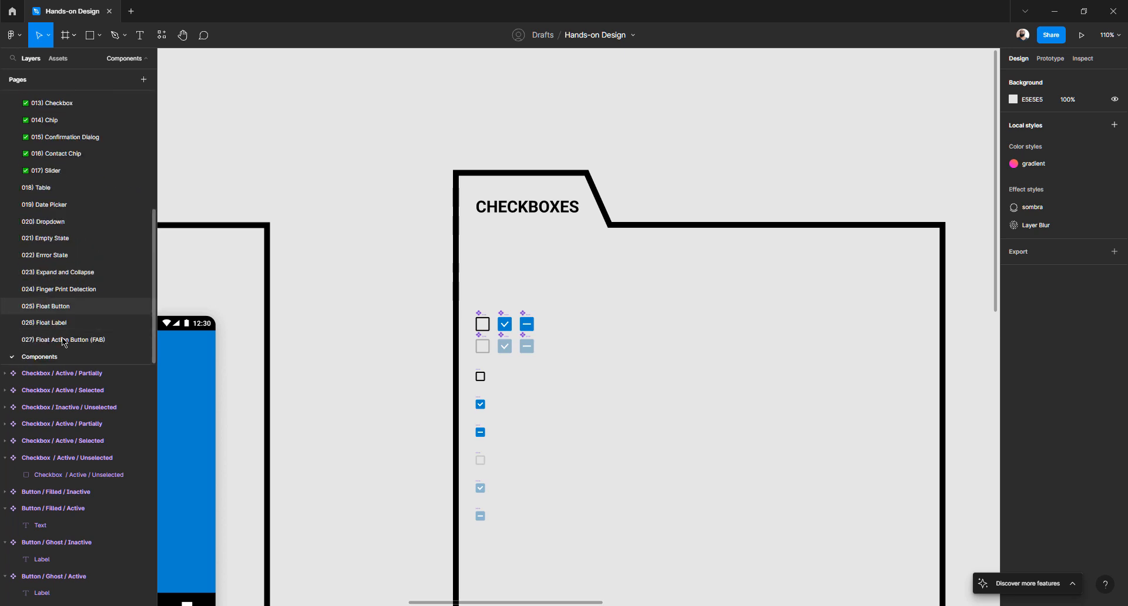
left_click(51, 188)
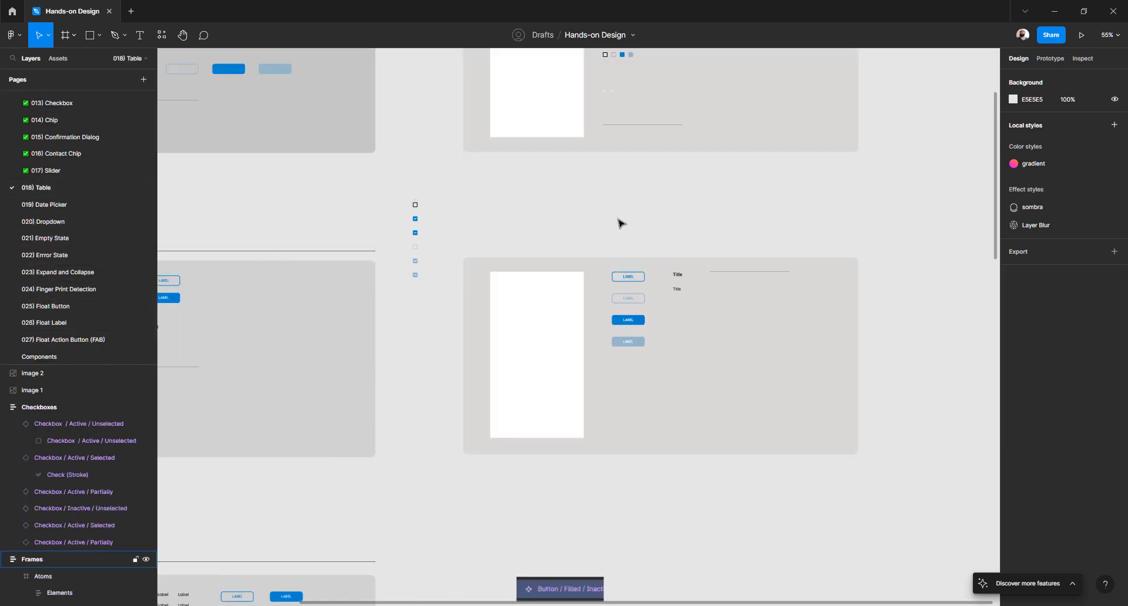
left_click_drag(416, 205, 599, 278)
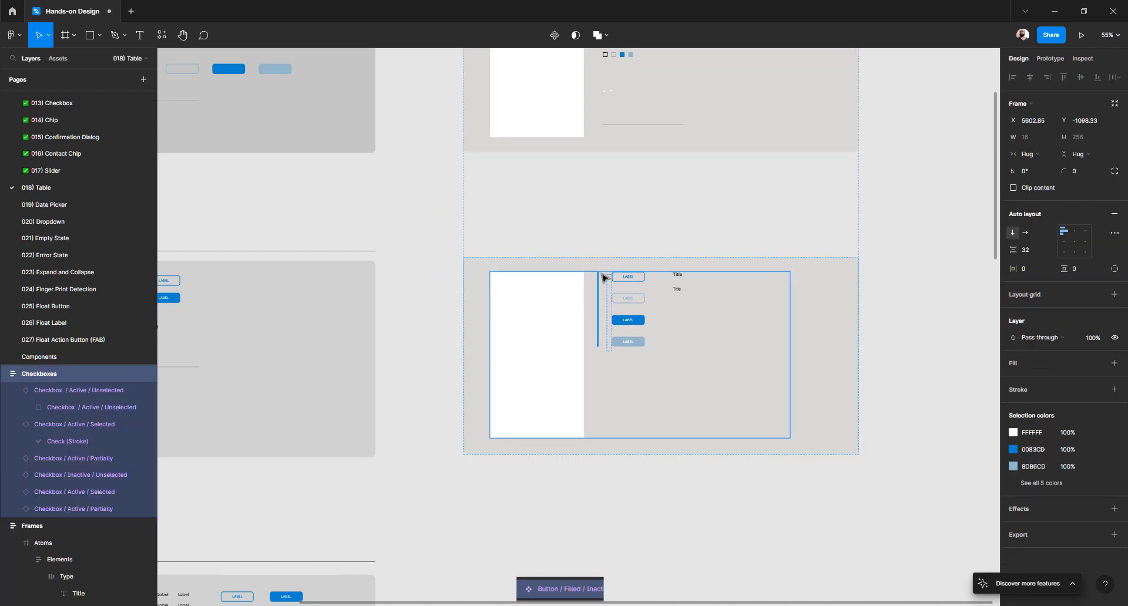
left_click(635, 247)
- Delete Image 1 and Image 2, the layer-name pictures lying below the Frames container
scroll(635, 246, "down", 5)
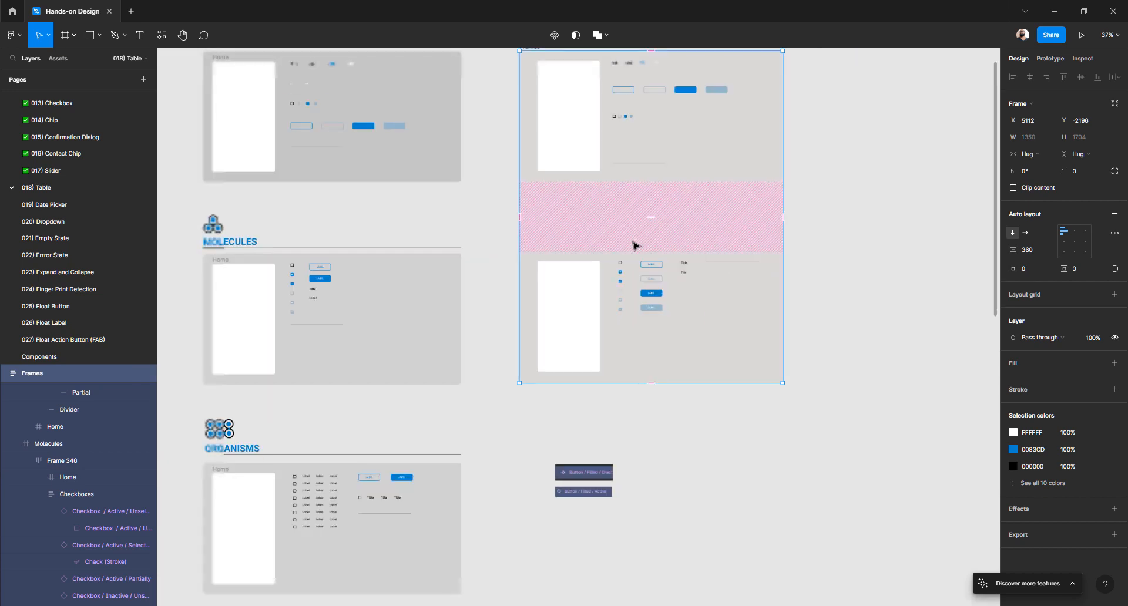
left_click_drag(628, 385, 587, 438)
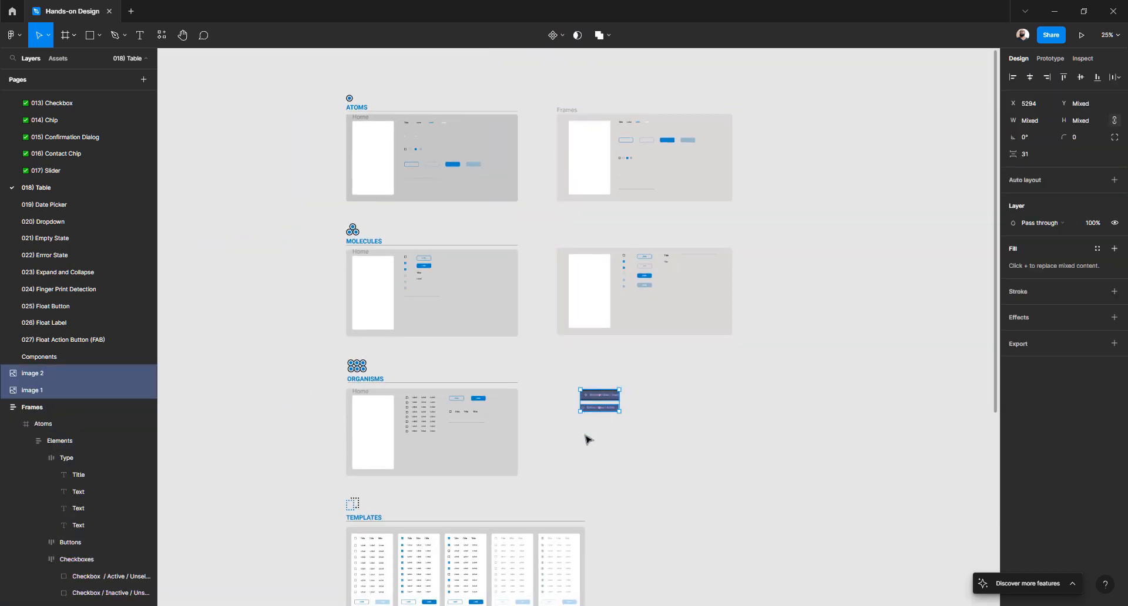
key("Delete")
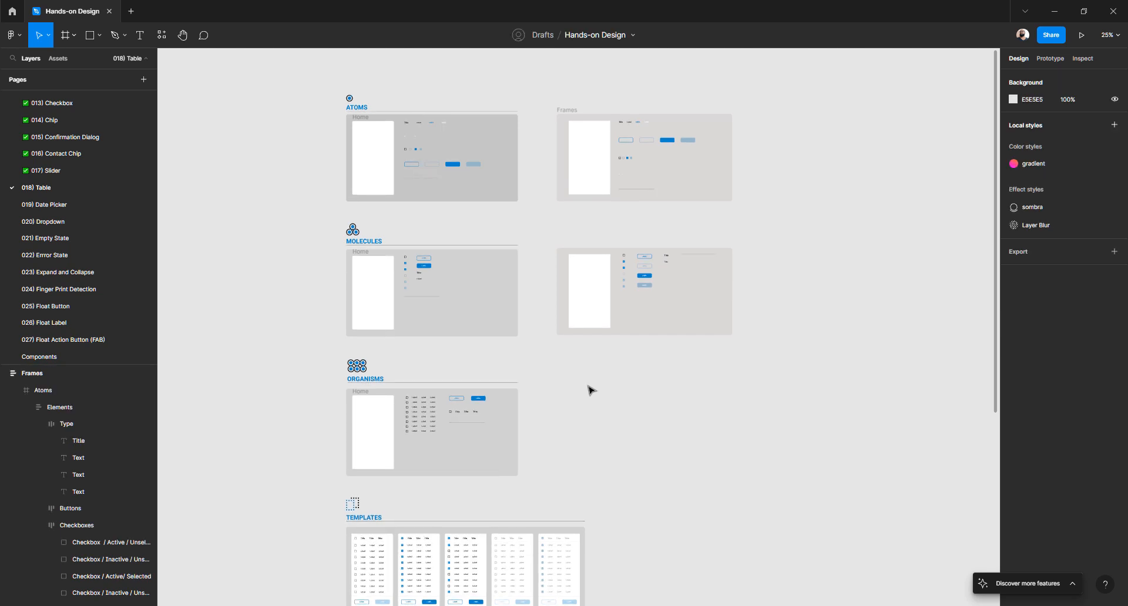
- Duplicate the Molecules frame within the Frames container to place a copy beside the ORGANISMS section
scroll(591, 389, "down", 1)
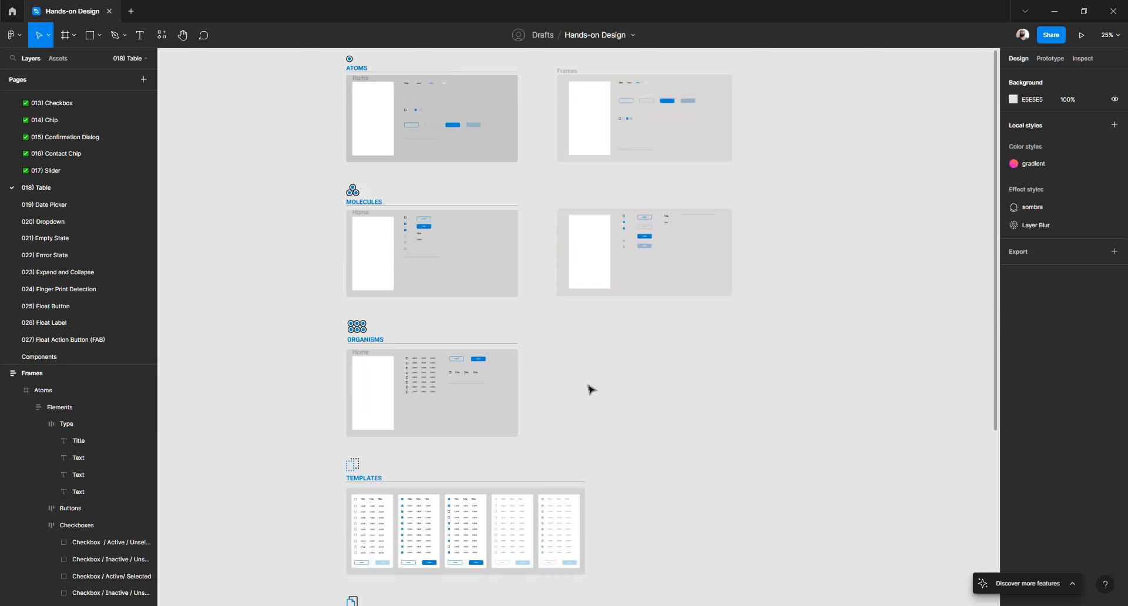
left_click(565, 210)
key("ctrl+d")
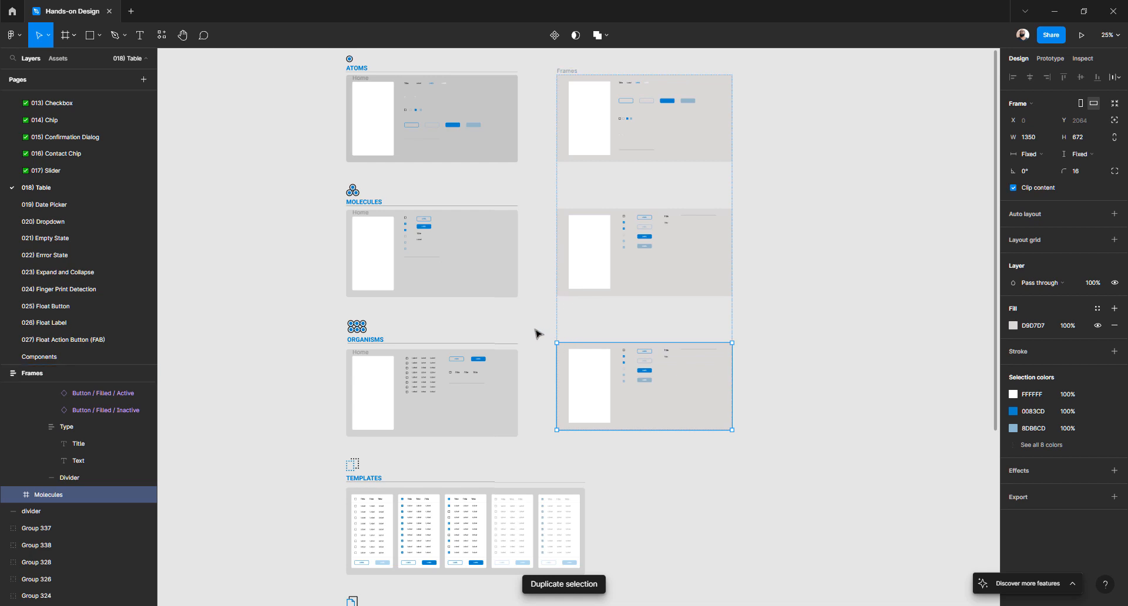
scroll(537, 333, "down", 3)
scroll(533, 284, "up", 5, "ctrl")
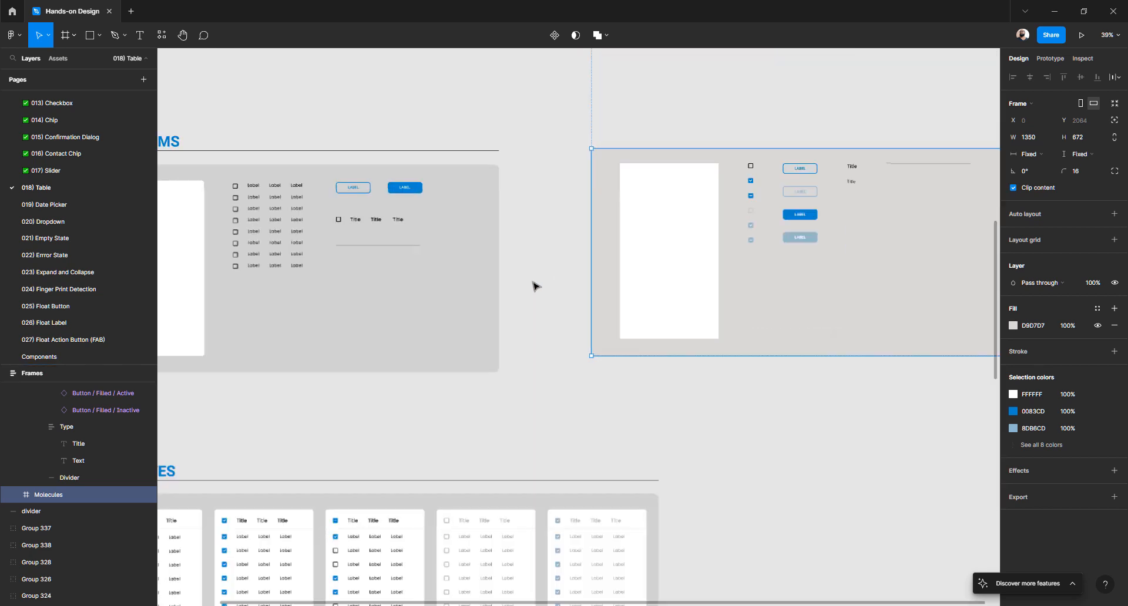
- Move the Checkboxes column out of the duplicated Molecules frame onto the empty canvas just above the ORGANISMS divider line
scroll(535, 286, "up", 3)
scroll(535, 286, "left", 5)
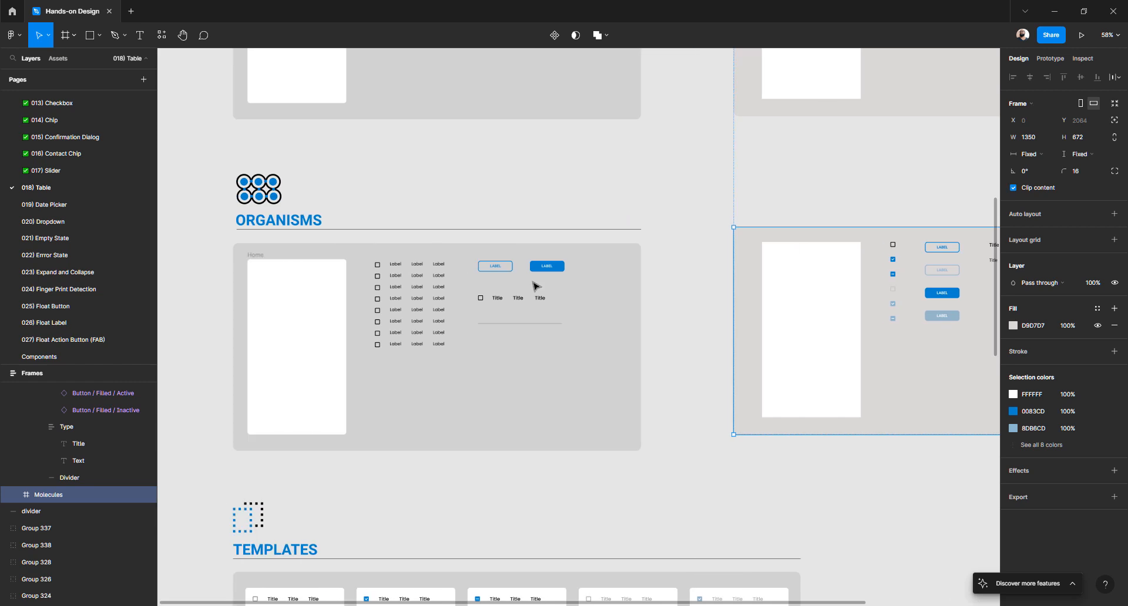
scroll(536, 286, "right", 4)
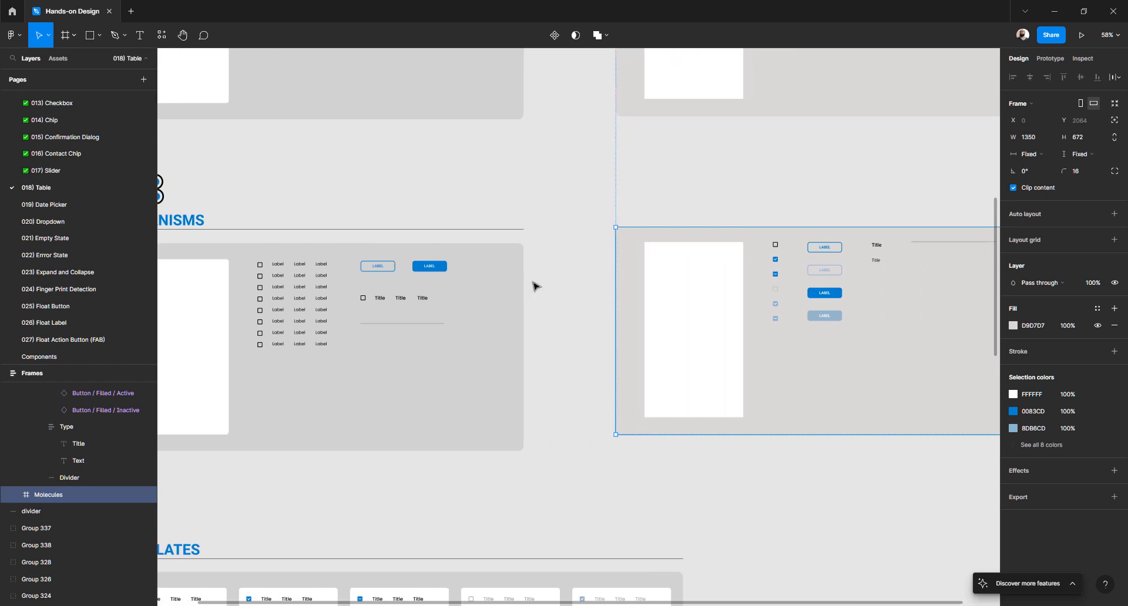
scroll(535, 286, "up", 10)
scroll(535, 286, "down", 4)
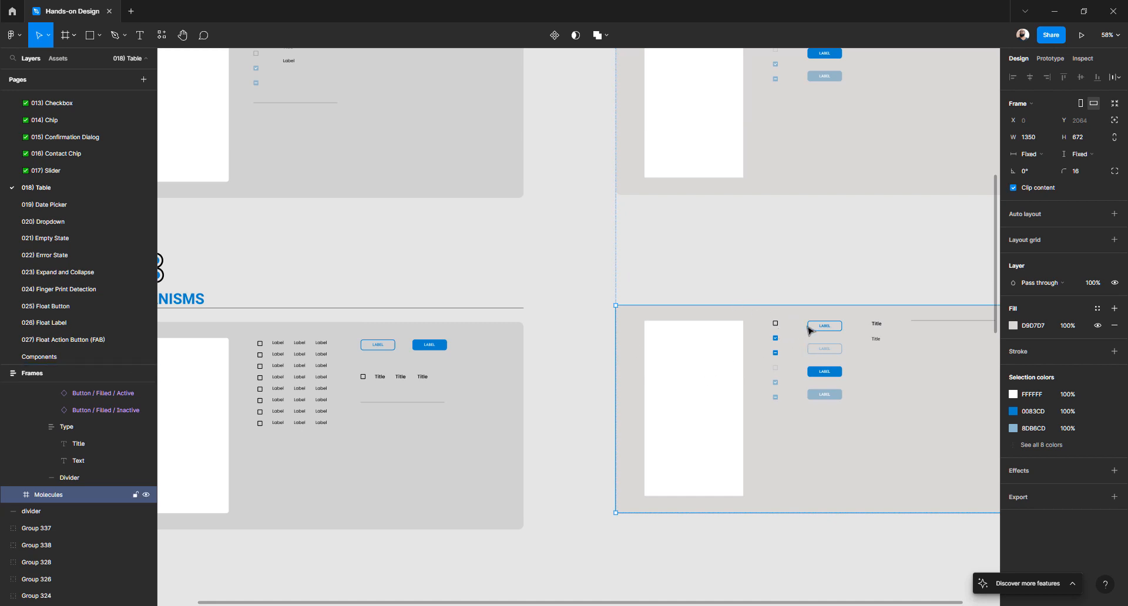
double_click(775, 341)
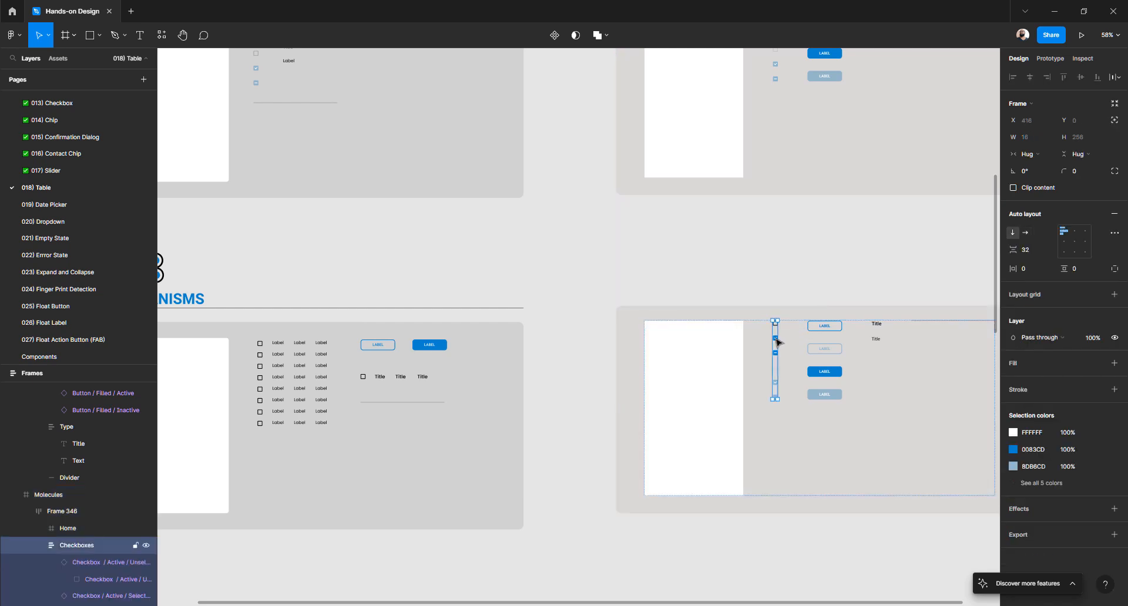
left_click_drag(776, 342, 335, 242)
scroll(470, 358, "up", 3)
scroll(435, 352, "up", 2)
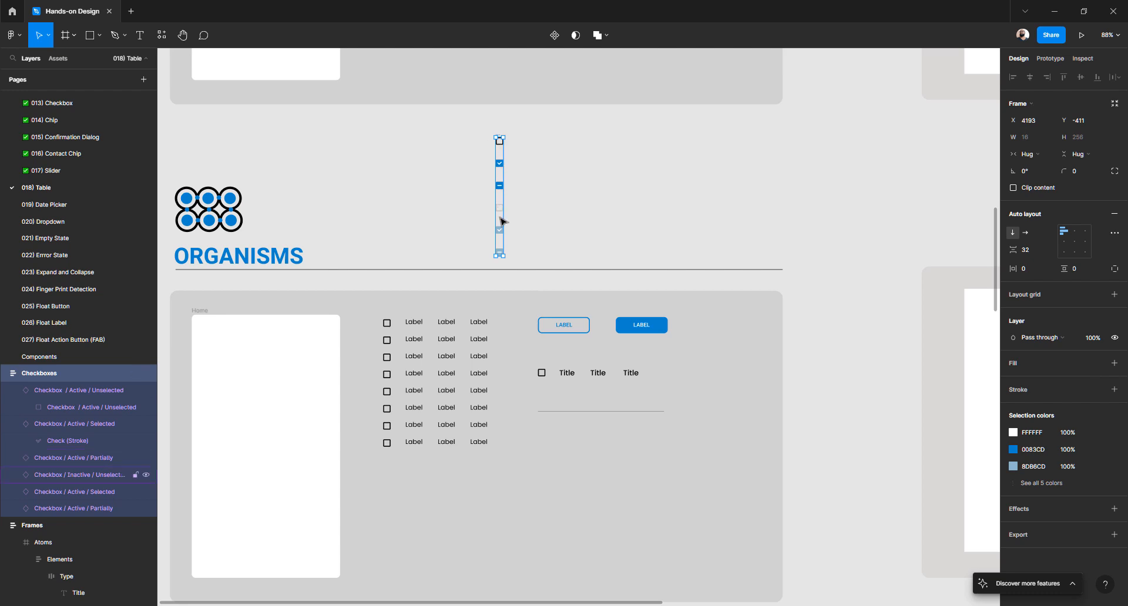
left_click(536, 223)
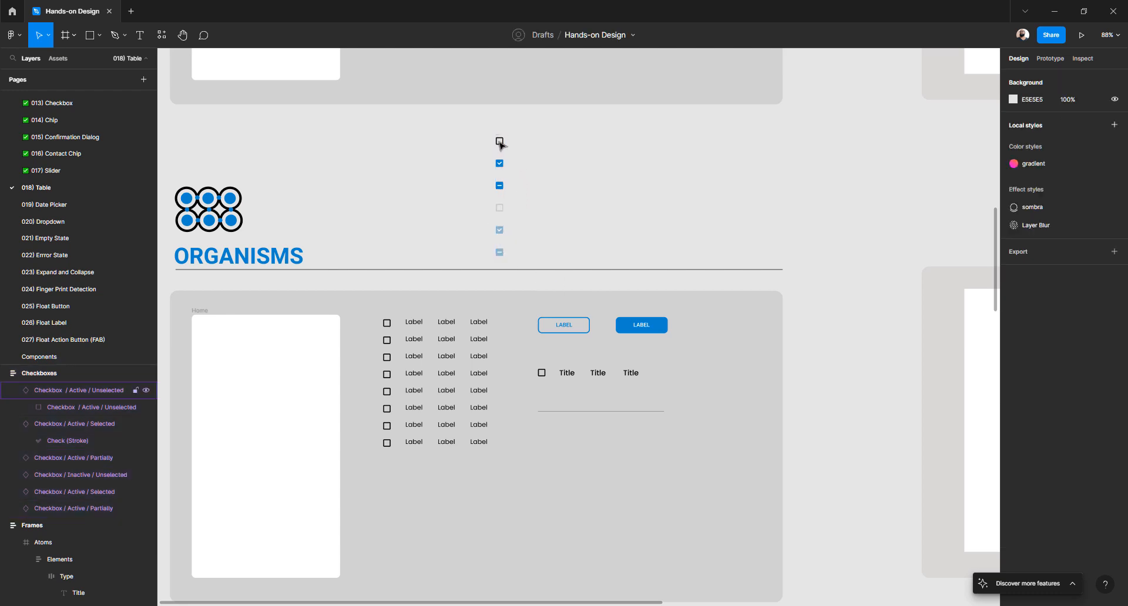
- Duplicate the active unselected checkbox at the start of the checkbox column
left_click(500, 143)
left_click(509, 151)
left_click(501, 146)
key("ctrl+d")
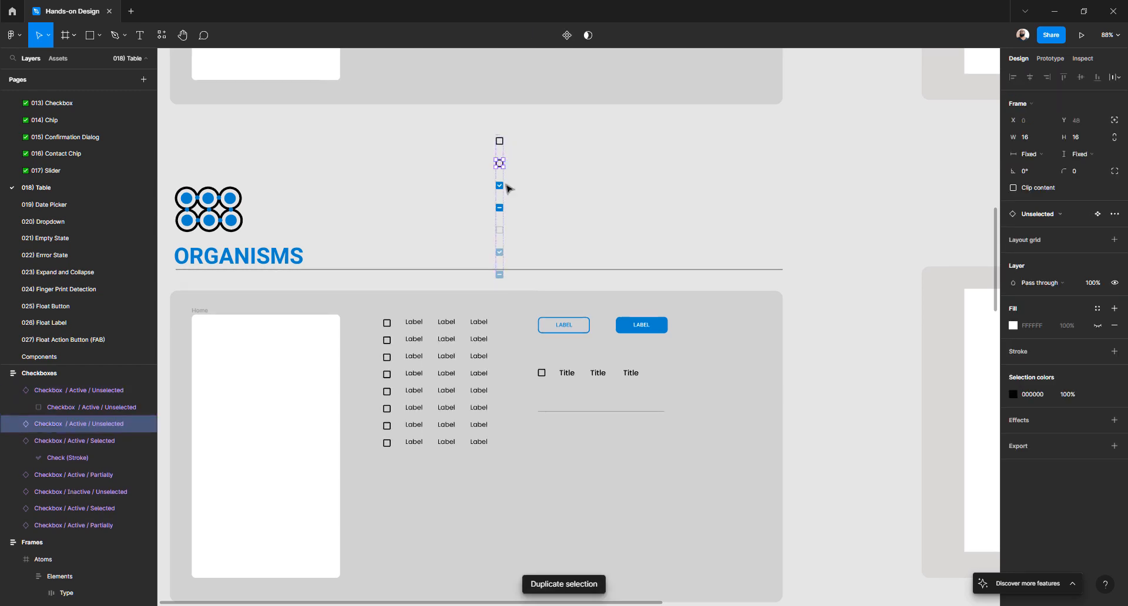
- Delete the other five checkbox variants from the column, keeping only the two active unselected ones
left_click(501, 186)
left_click(501, 209, "shift")
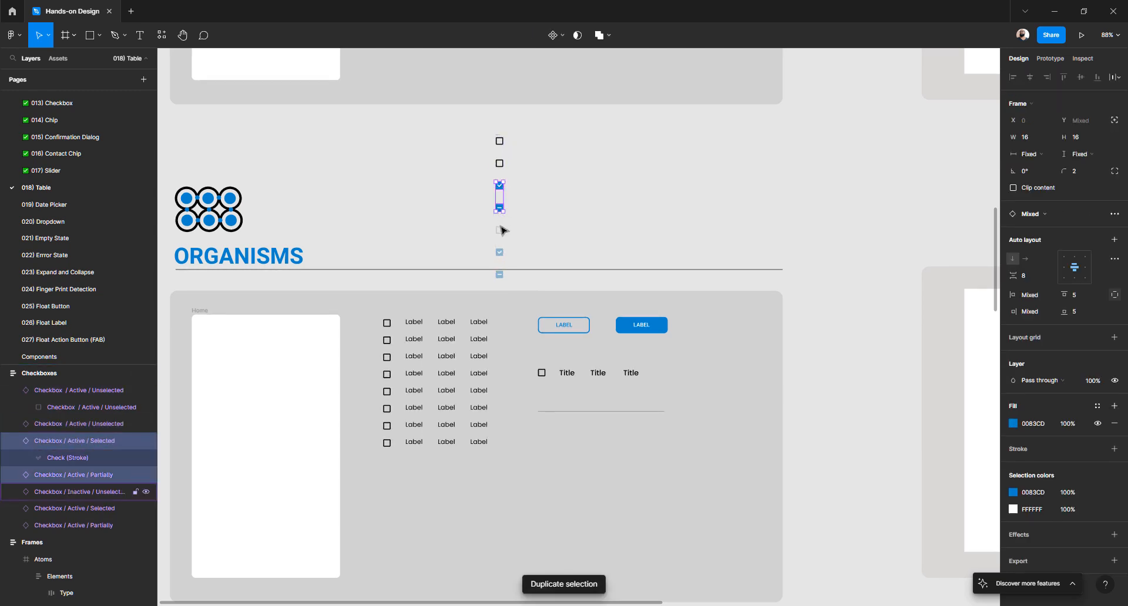
left_click(501, 231, "shift")
left_click(501, 254, "shift")
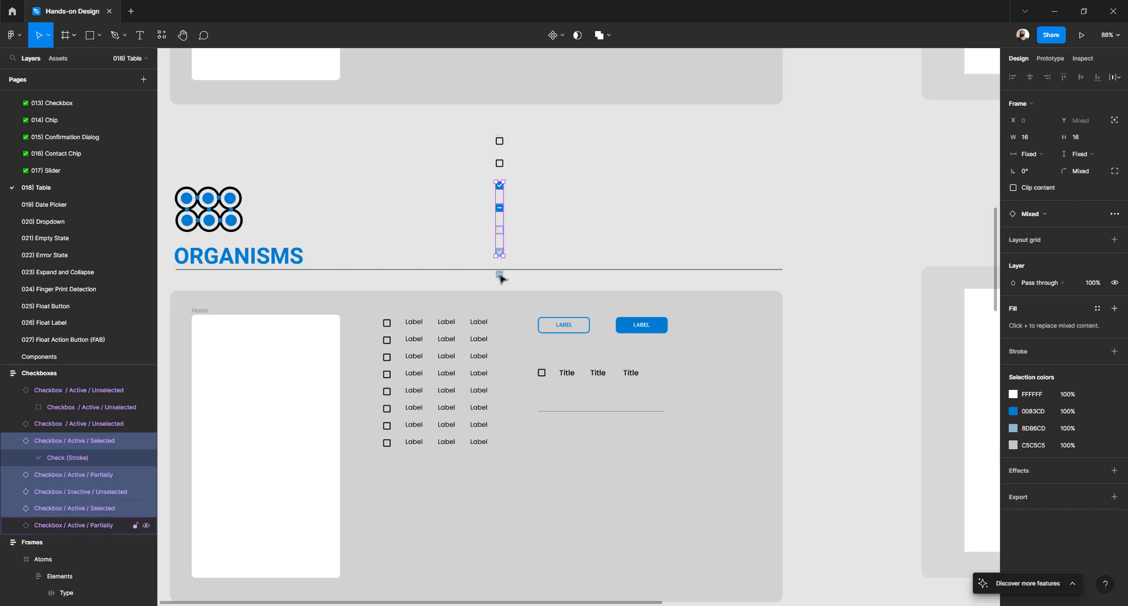
left_click(501, 275, "shift")
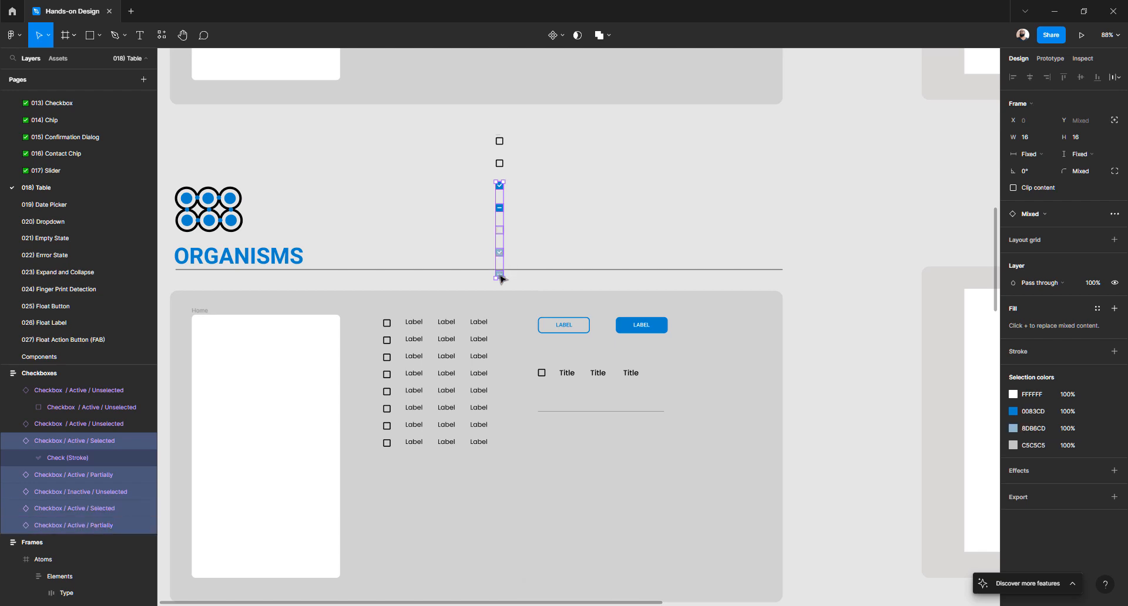
key("Delete")
- Duplicate the active unselected checkbox six more times to build a column of eight
left_click(500, 165)
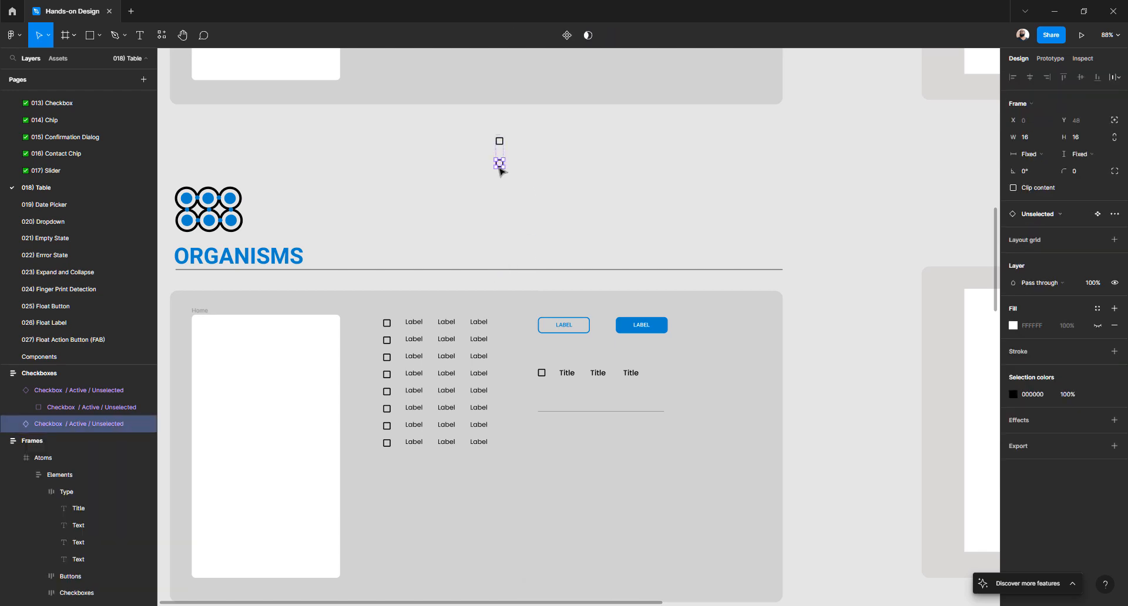
key("ctrl+d")
key("ctrl+d")
key("ctrl+d")
key("ctrl+d")
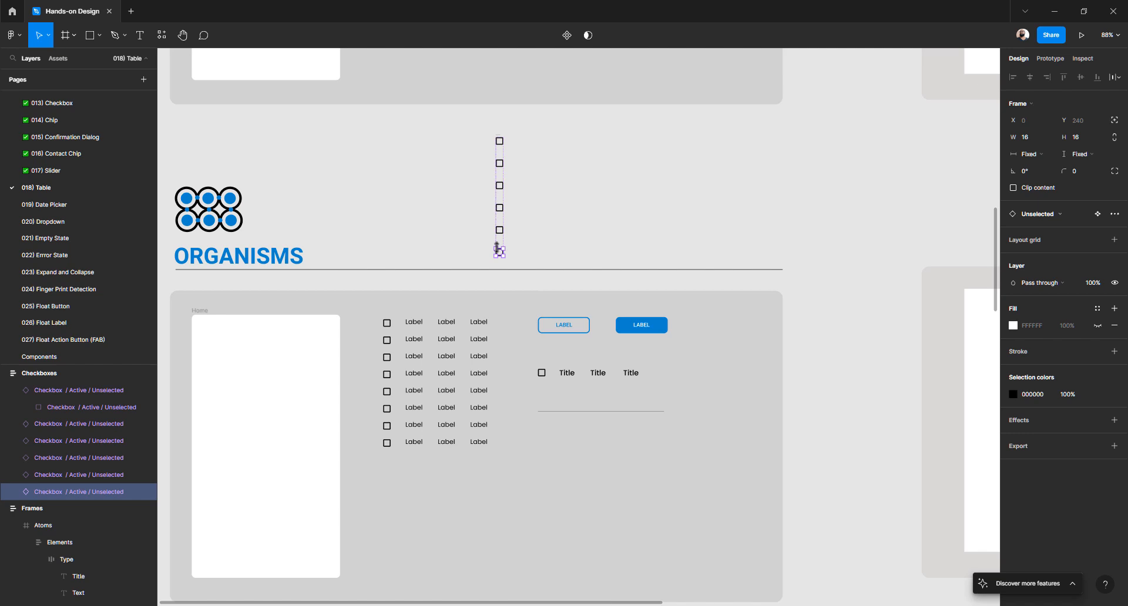
key("ctrl+d")
key("ctrl+d")
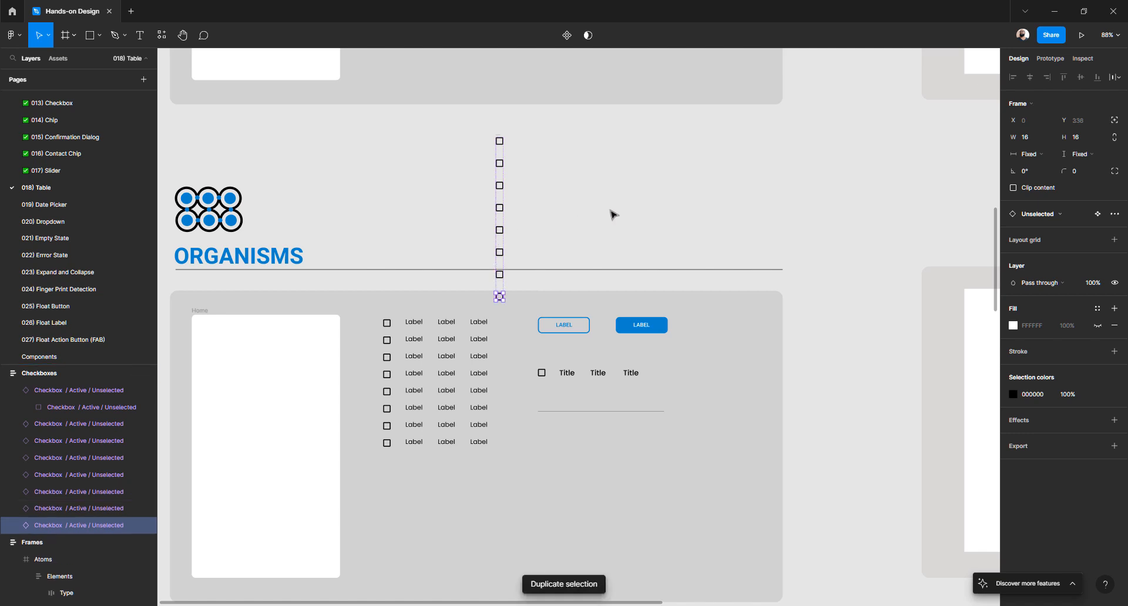
- Move the checkbox column into the empty gap between the two columns of grey panels and remove its auto layout
left_click(581, 191)
left_click(498, 139)
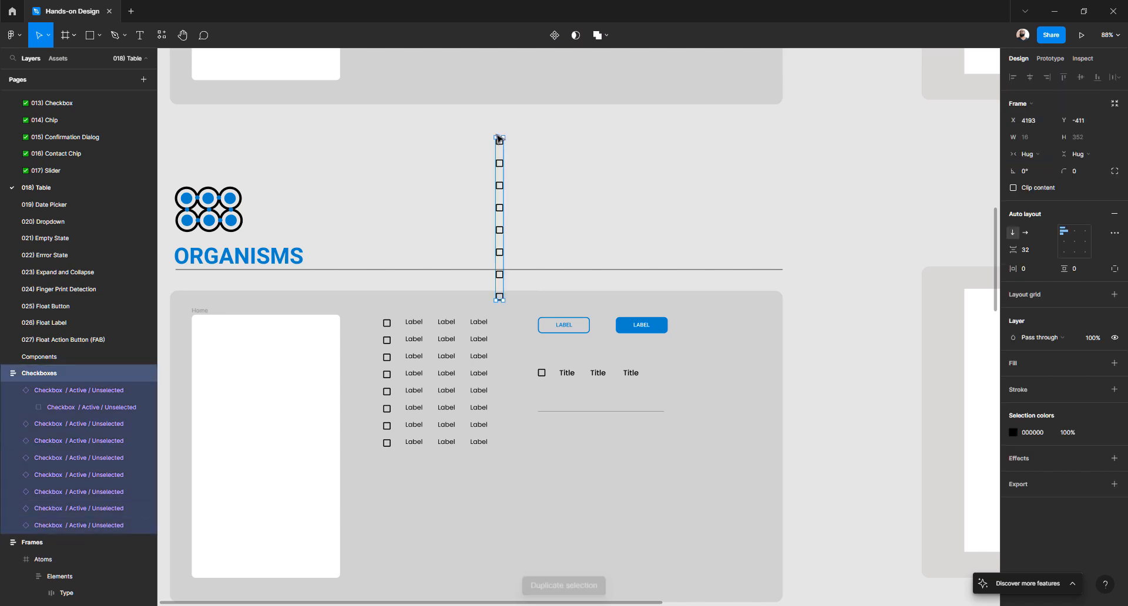
left_click_drag(498, 131, 841, 124)
scroll(713, 133, "right", 6)
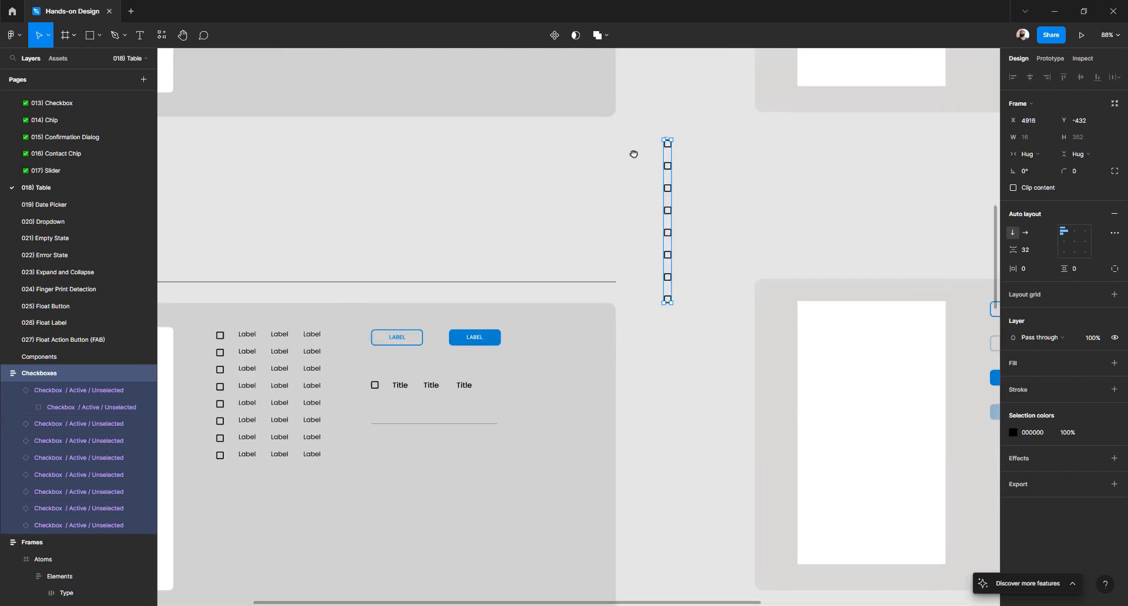
left_click(1112, 216)
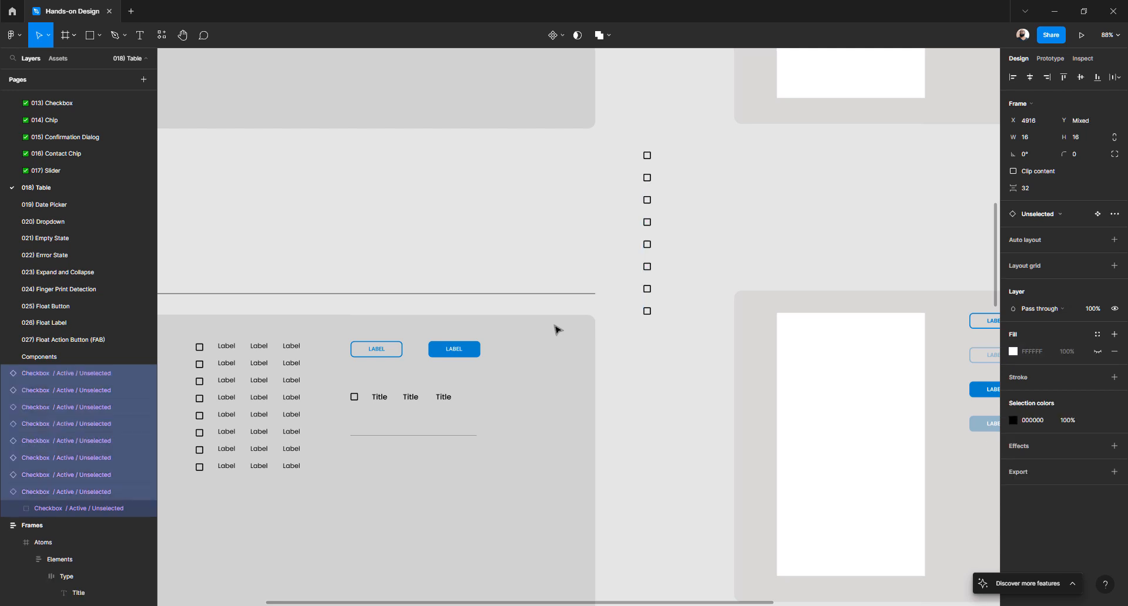
- Change the regular-weight text below the bold title in the Molecules component panel to "Label"
scroll(693, 267, "right", 3)
left_click(687, 273)
scroll(687, 273, "right", 4)
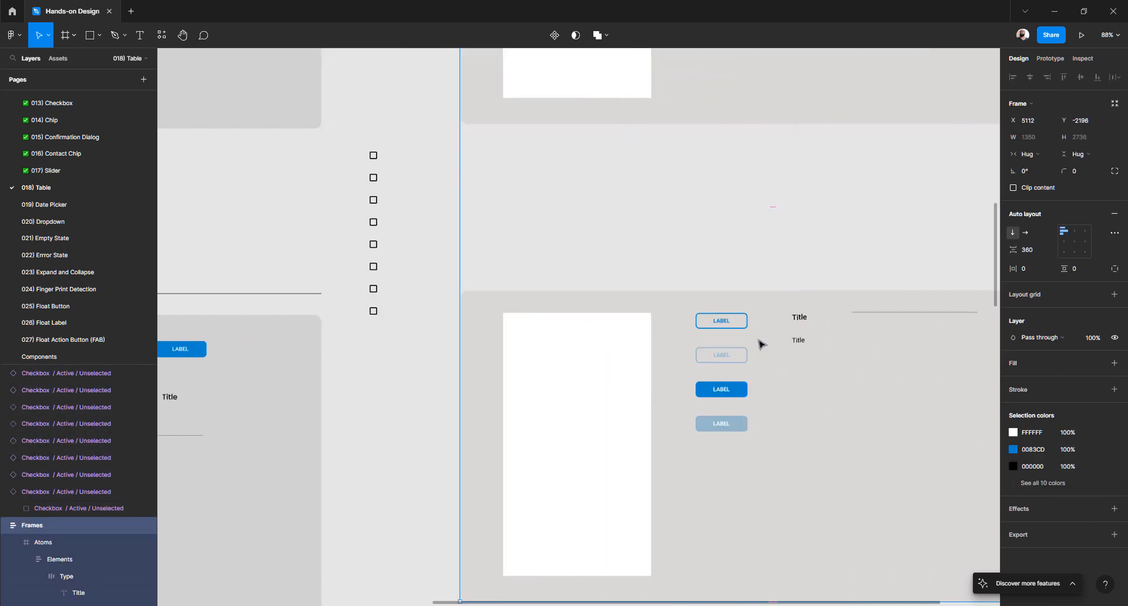
double_click(799, 343)
double_click(798, 343)
double_click(799, 343)
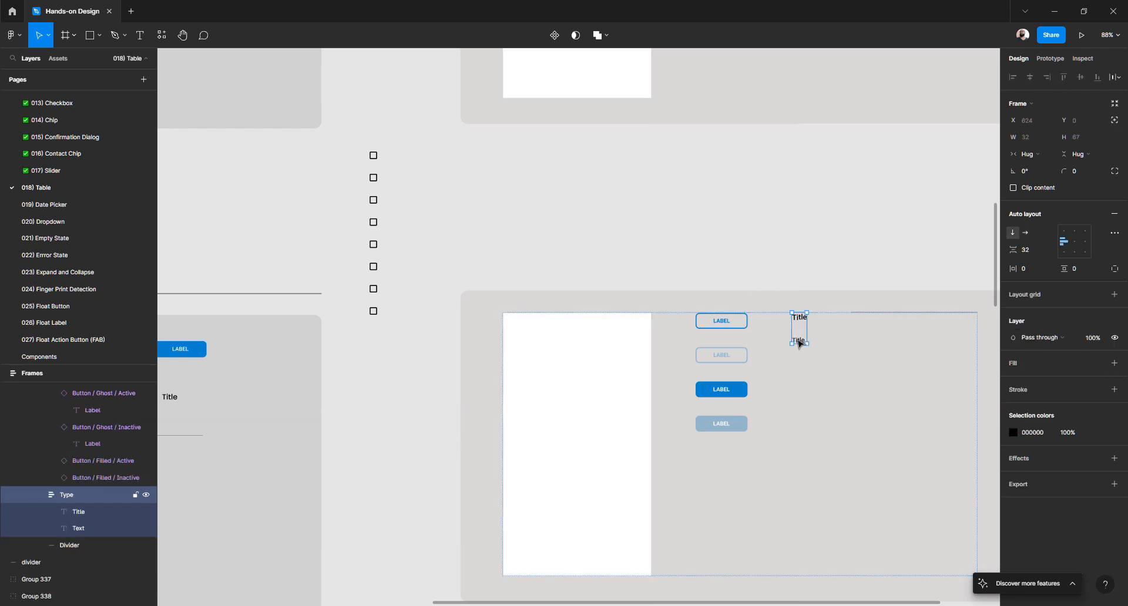
scroll(799, 344, "up", 7)
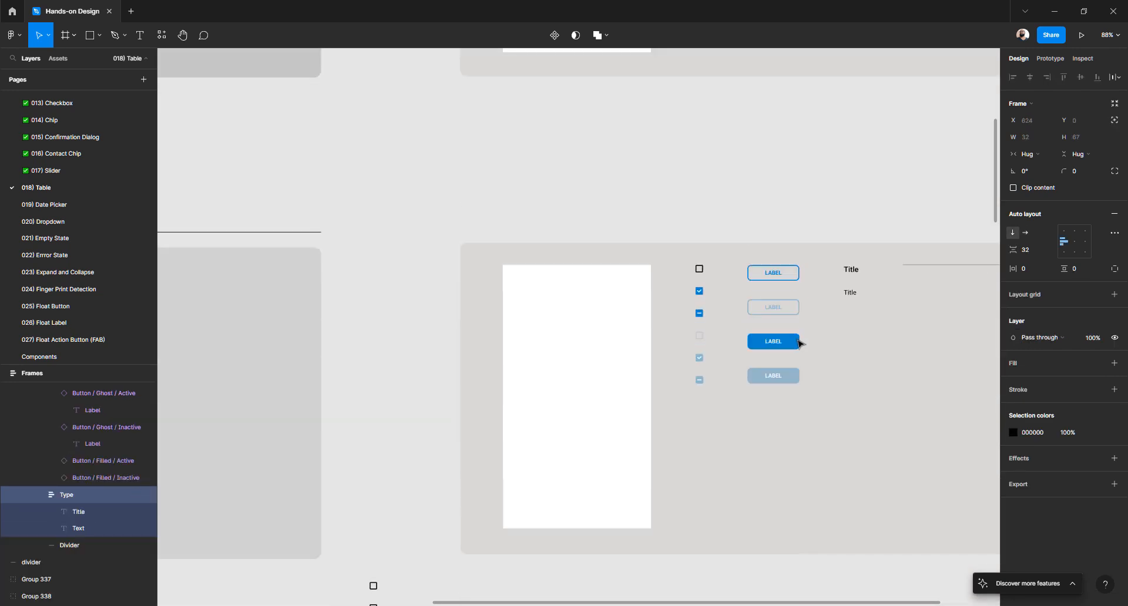
double_click(854, 292)
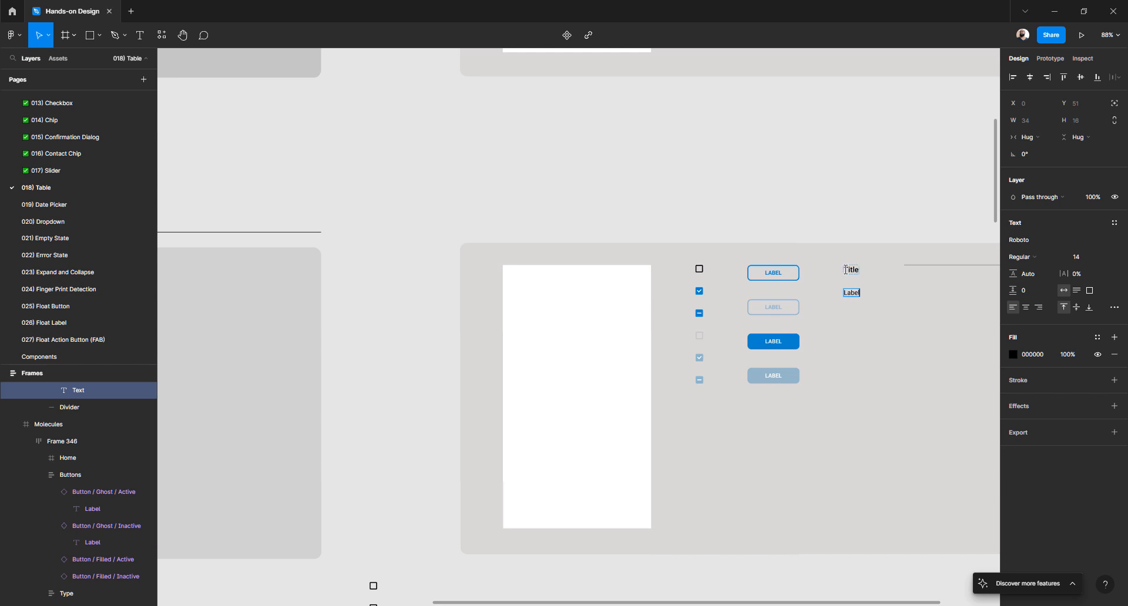
- Move the regular-weight "Title" text out of the Organisms component panel onto the canvas beside the loose checkboxes
scroll(799, 282, "up", 10)
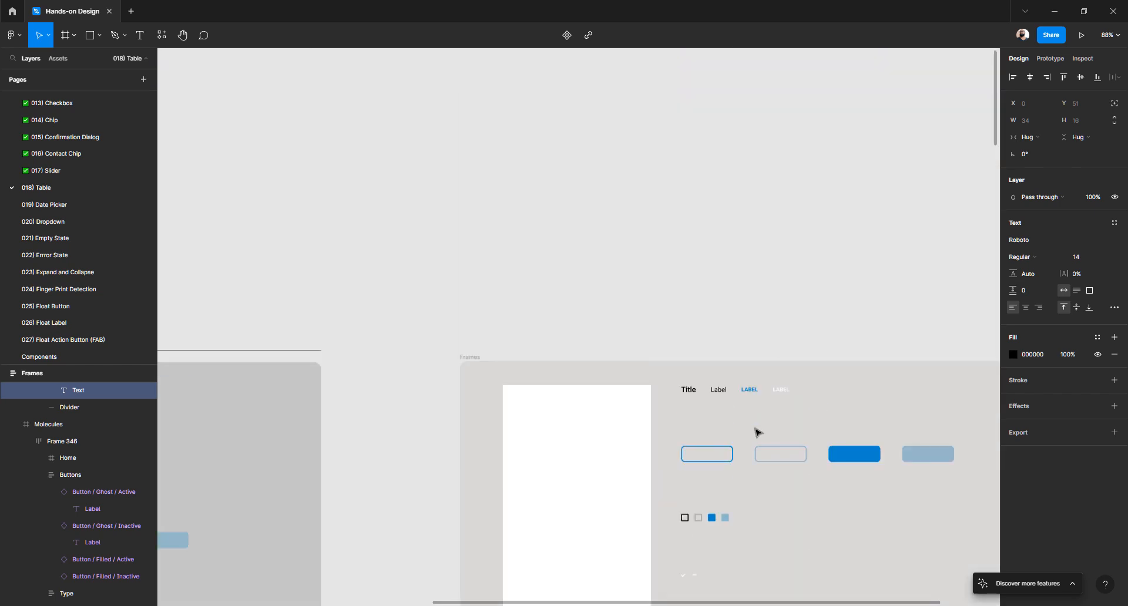
scroll(709, 402, "down", 8)
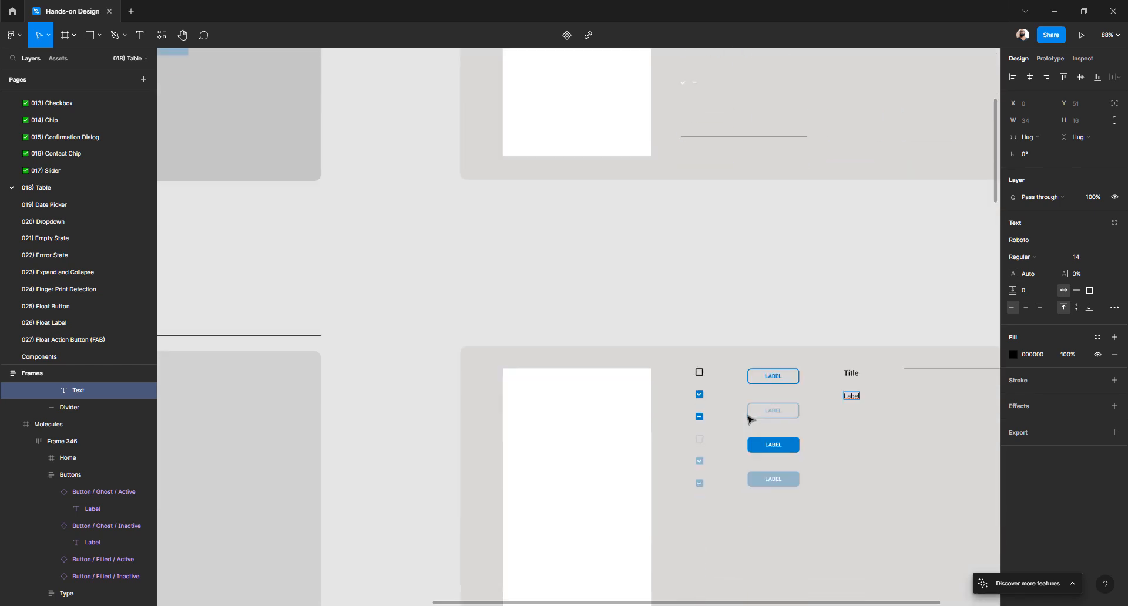
scroll(749, 418, "down", 8)
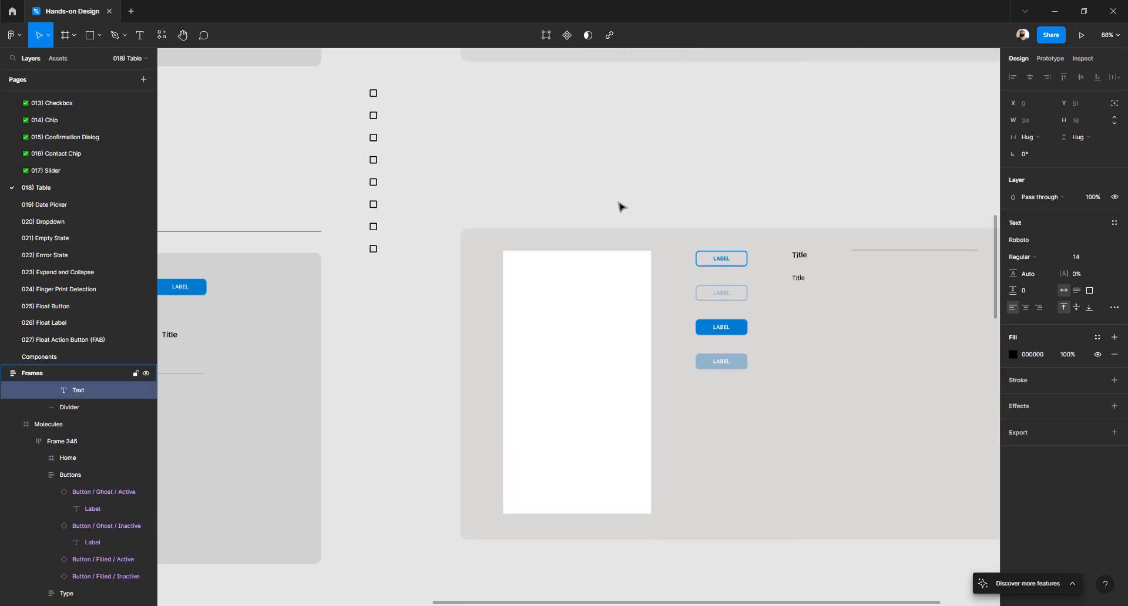
left_click(800, 280)
double_click(799, 281)
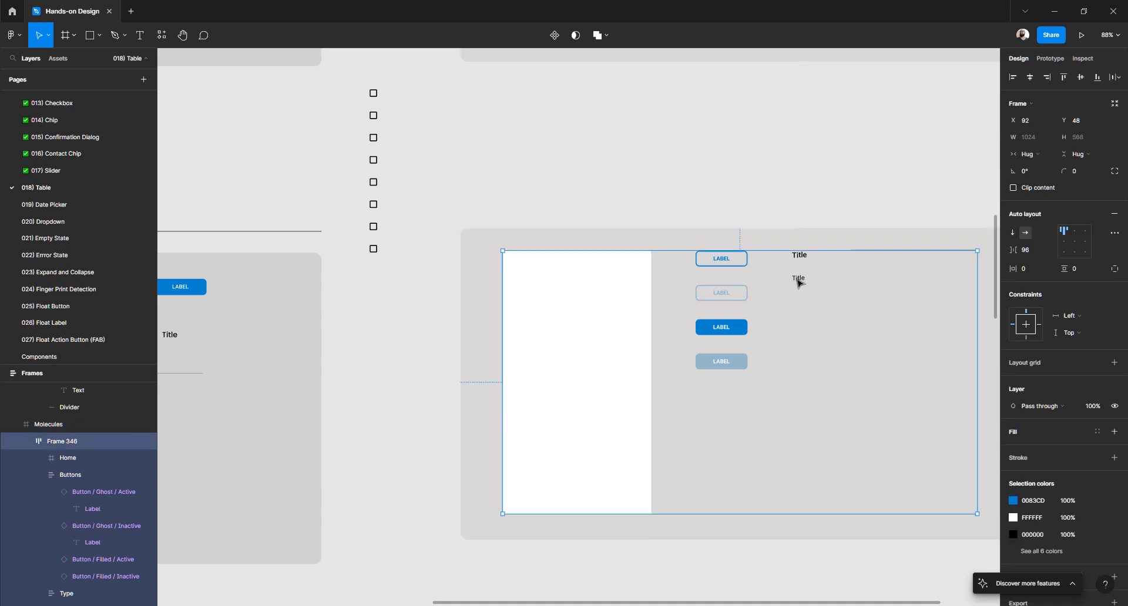
double_click(799, 282)
left_click_drag(800, 280, 652, 277)
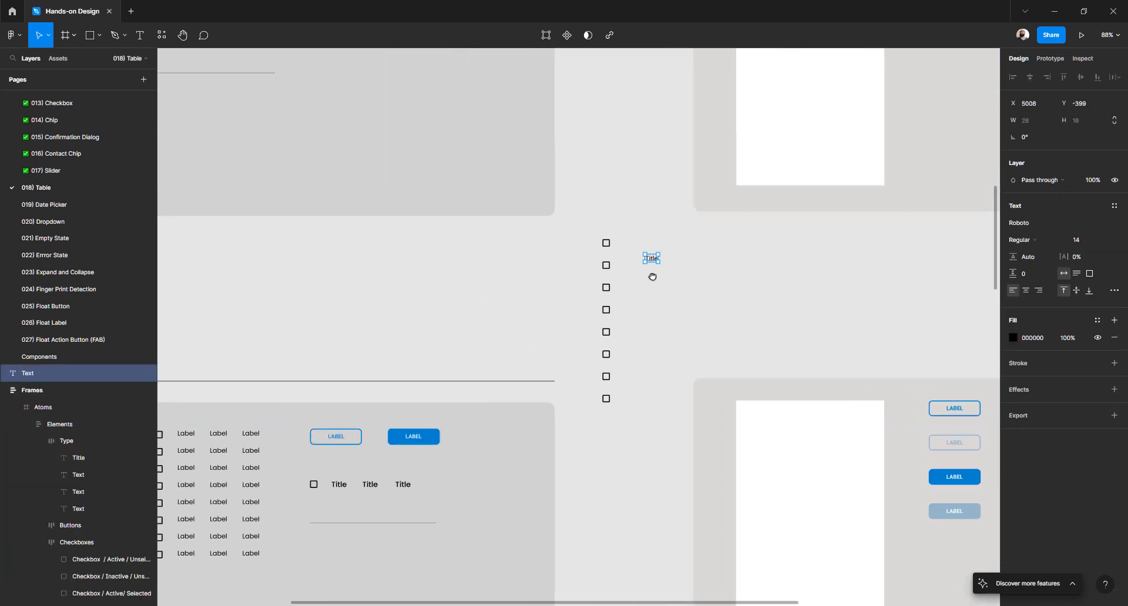
- Place the loose "Title" text next to the first checkbox at X 4958, Y -432, aligned with its centre
scroll(651, 261, "up", 5, "ctrl")
scroll(655, 270, "up", 3)
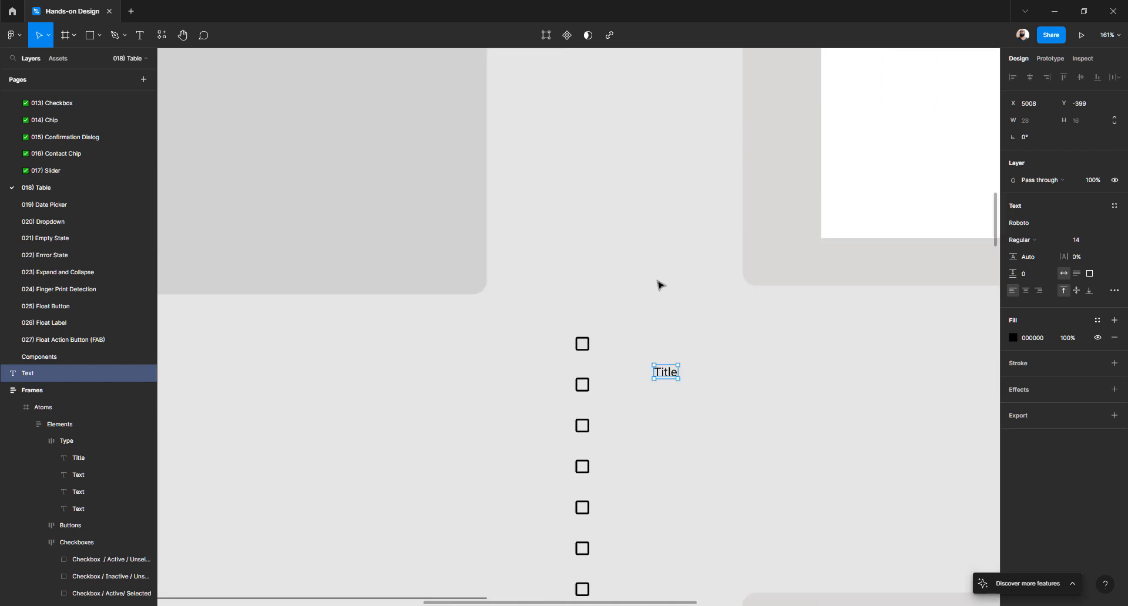
key("Escape")
left_click_drag(667, 372, 627, 342)
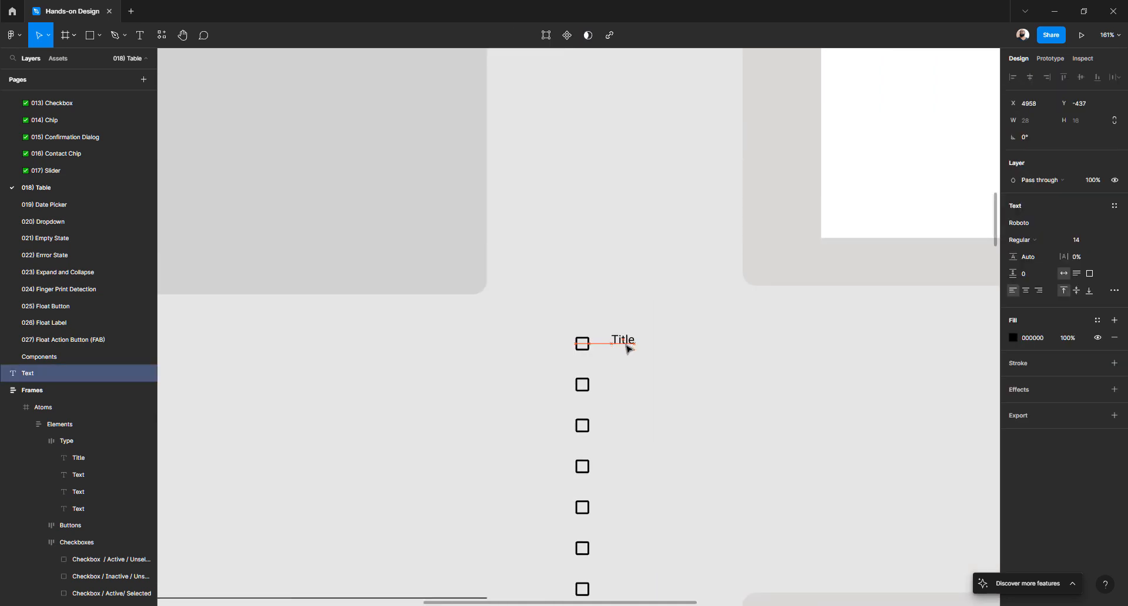
scroll(627, 347, "down", 5, "ctrl")
scroll(627, 347, "down", 2, "ctrl")
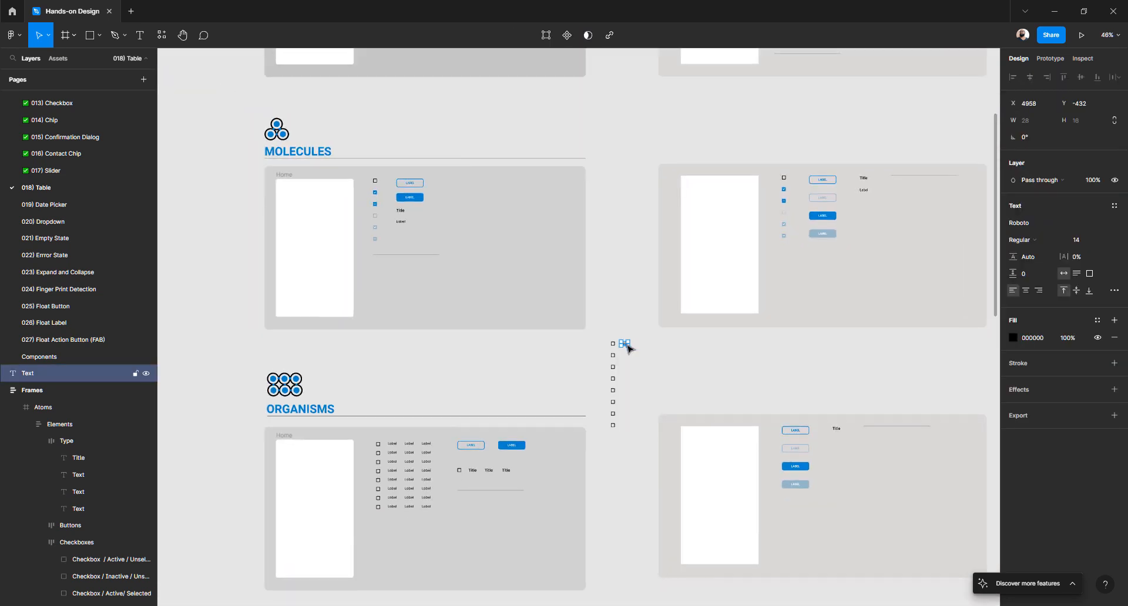
scroll(626, 347, "up", 4, "ctrl")
scroll(625, 362, "up", 4, "ctrl")
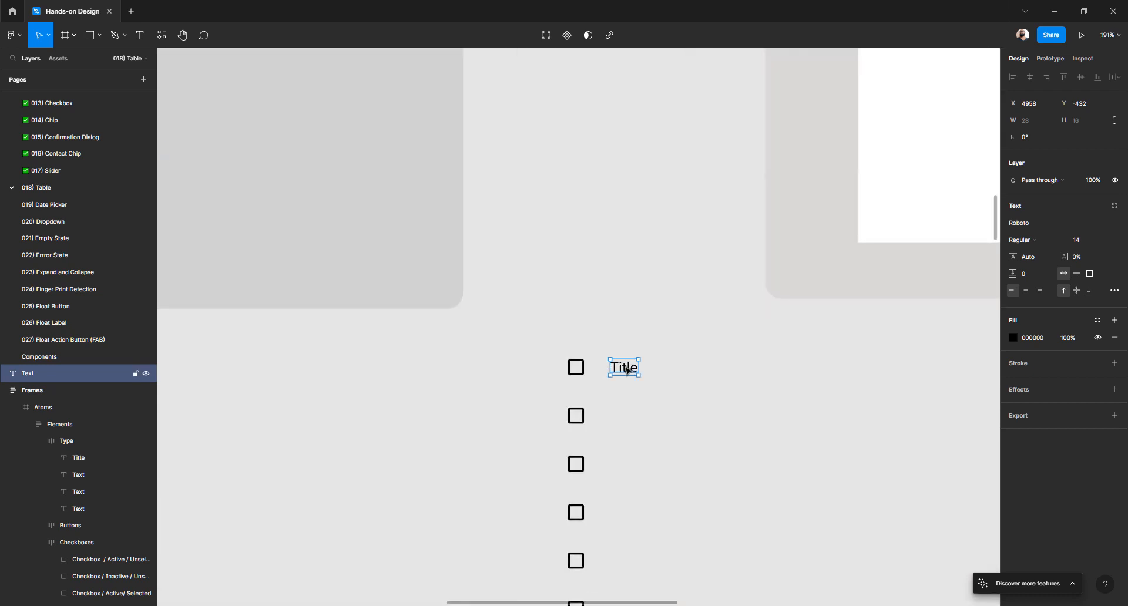
- Change the text beside the first checkbox to "Label" and place a copy of it farther along the same row
double_click(635, 370)
type("Label")
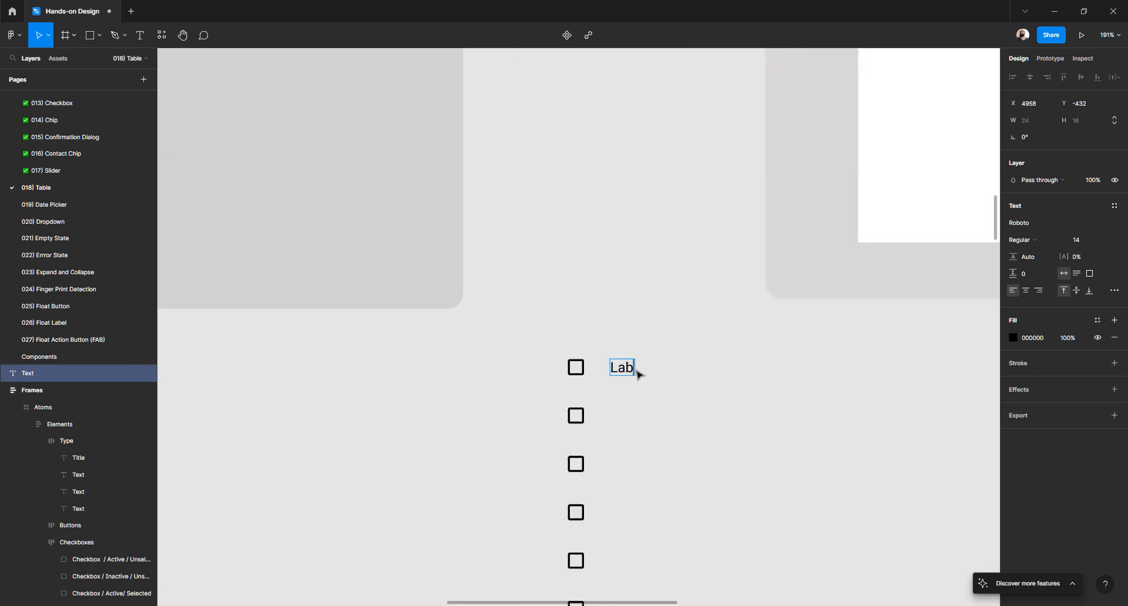
key("Escape")
left_click(675, 374)
left_click(637, 369)
left_click_drag(630, 370, 681, 374, "alt")
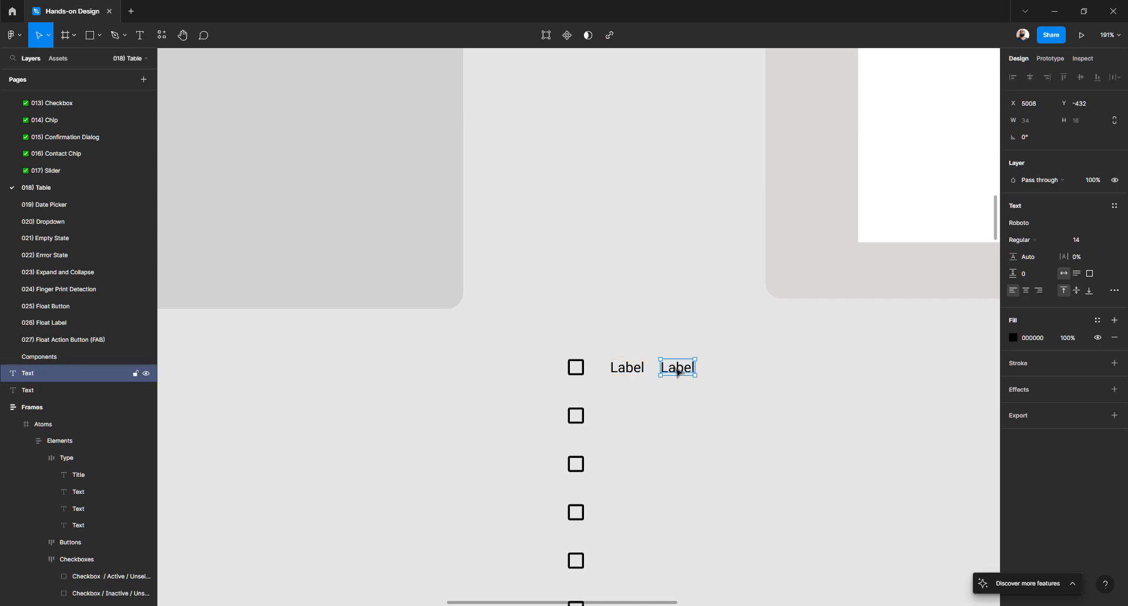
- Wrap the first checkbox and its two labels in an auto layout frame and rename it "Line"
left_click_drag(537, 342, 707, 381)
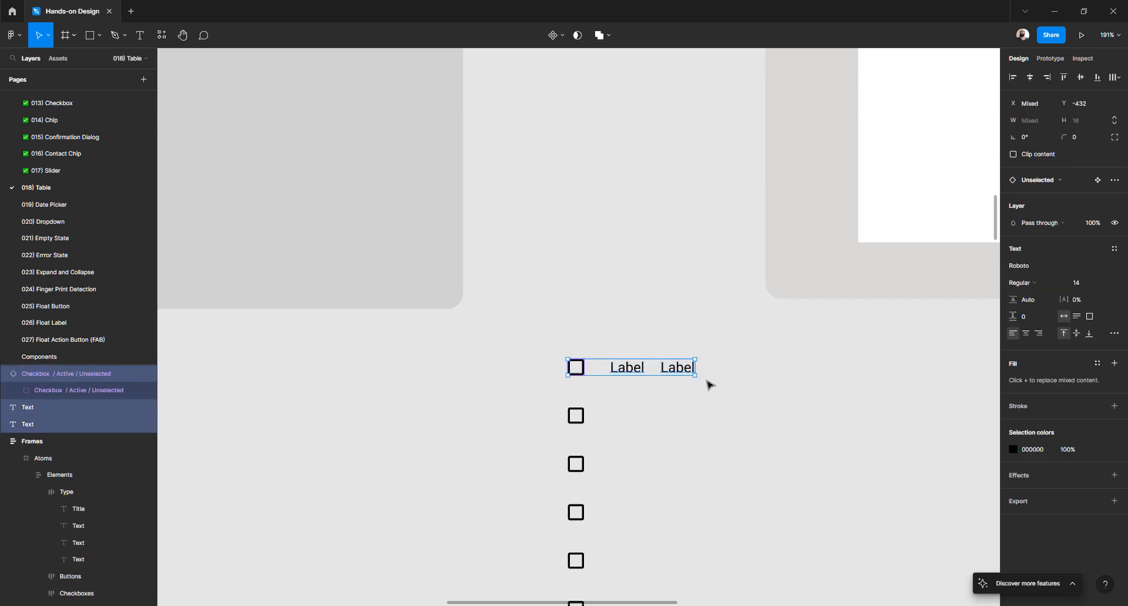
key("shift+a")
double_click(50, 376)
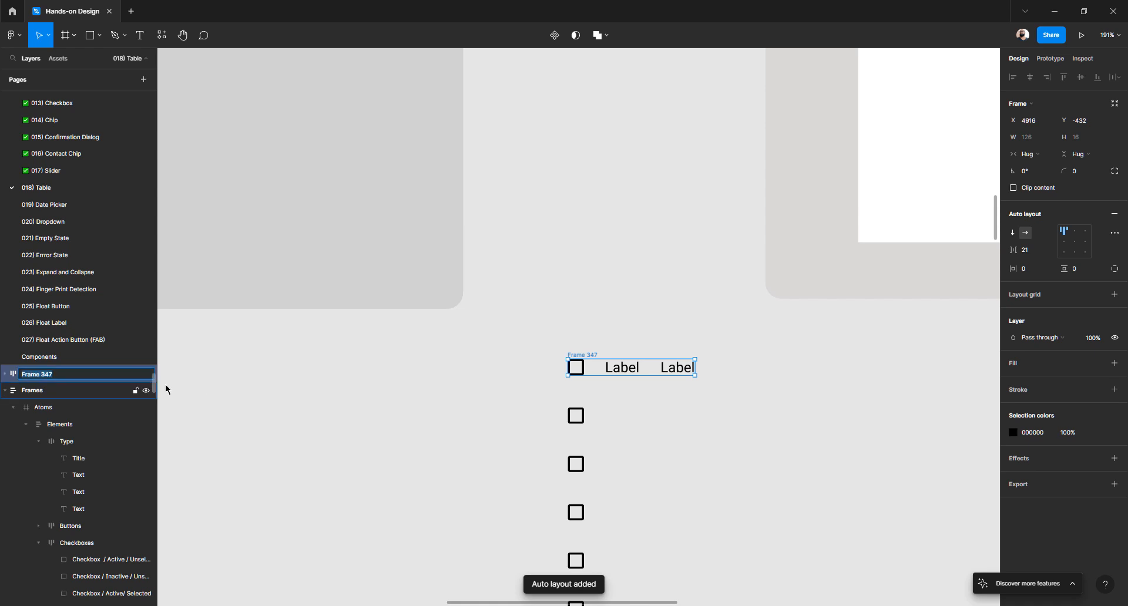
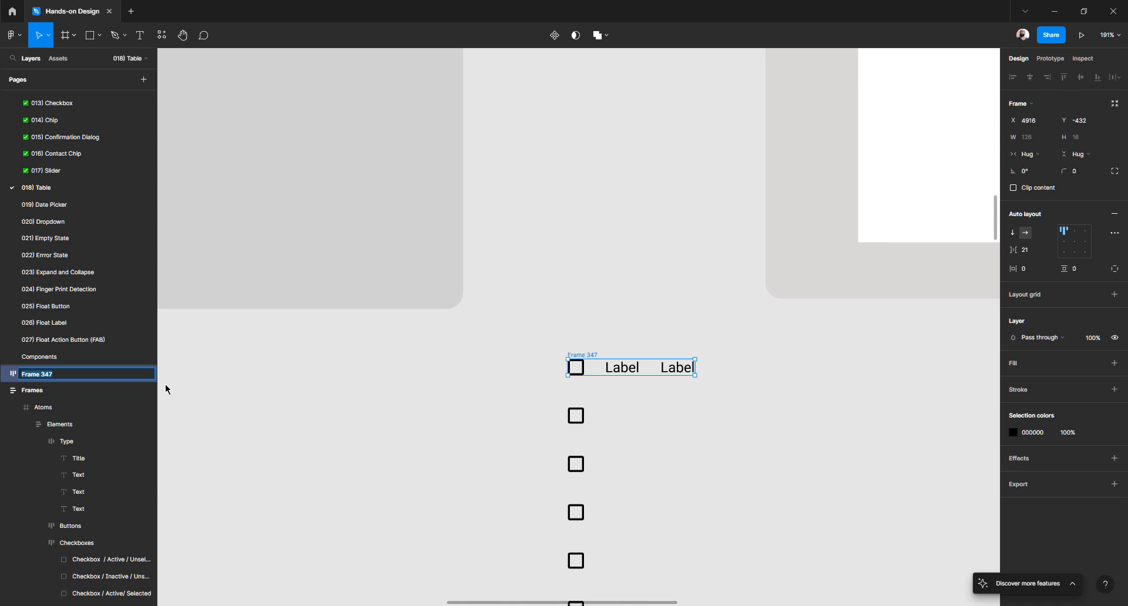
type("Line")
key("Return")
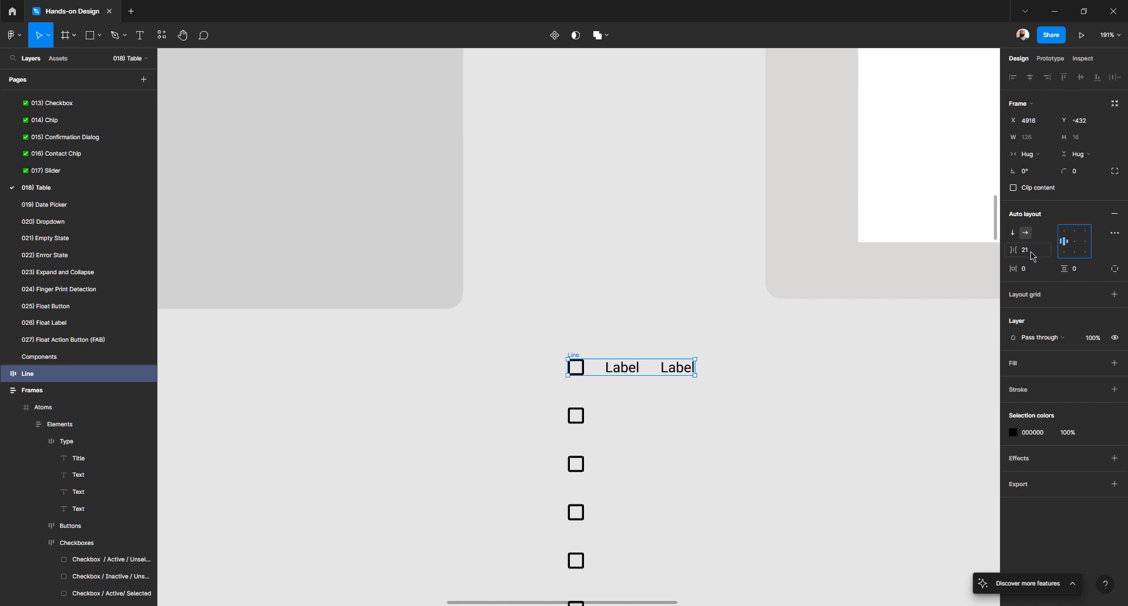
- Centre the Line frame's items vertically and set the spacing between them to 16
left_click(1032, 257)
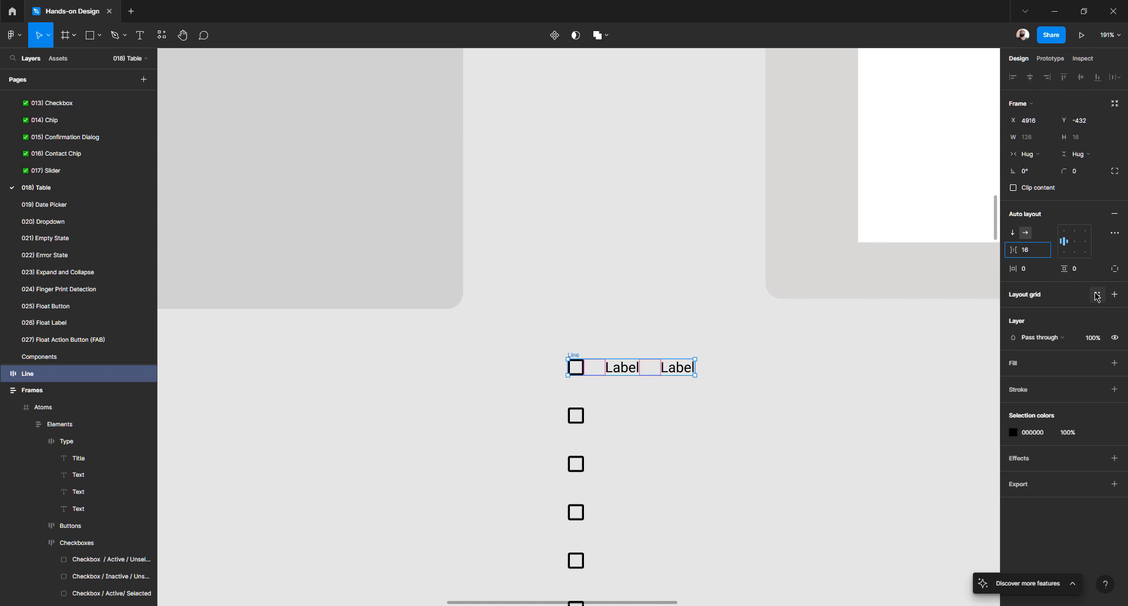
key("Return")
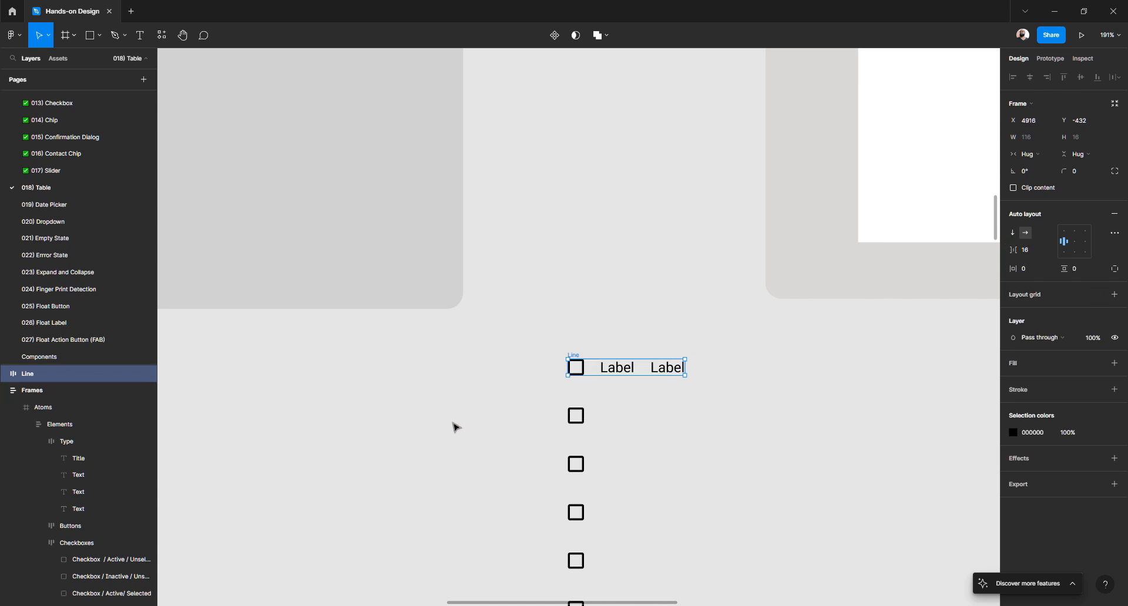
left_click(538, 357)
- Duplicate the last label in the Line frame so the row has three labels
scroll(538, 357, "down", 1)
scroll(538, 361, "down", 4)
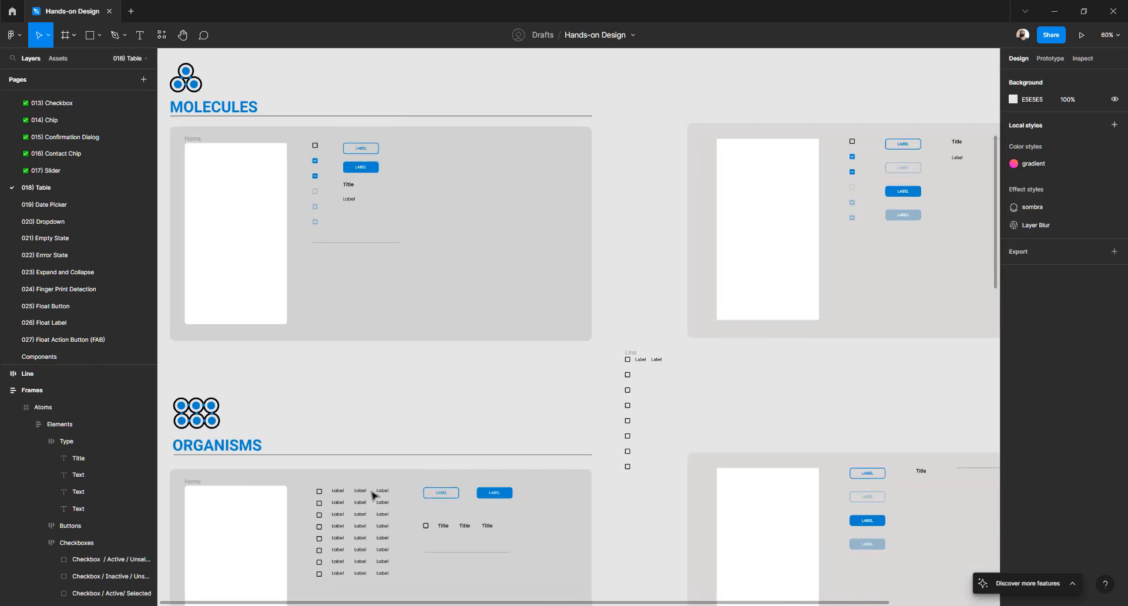
scroll(667, 365, "up", 4)
left_click(641, 365)
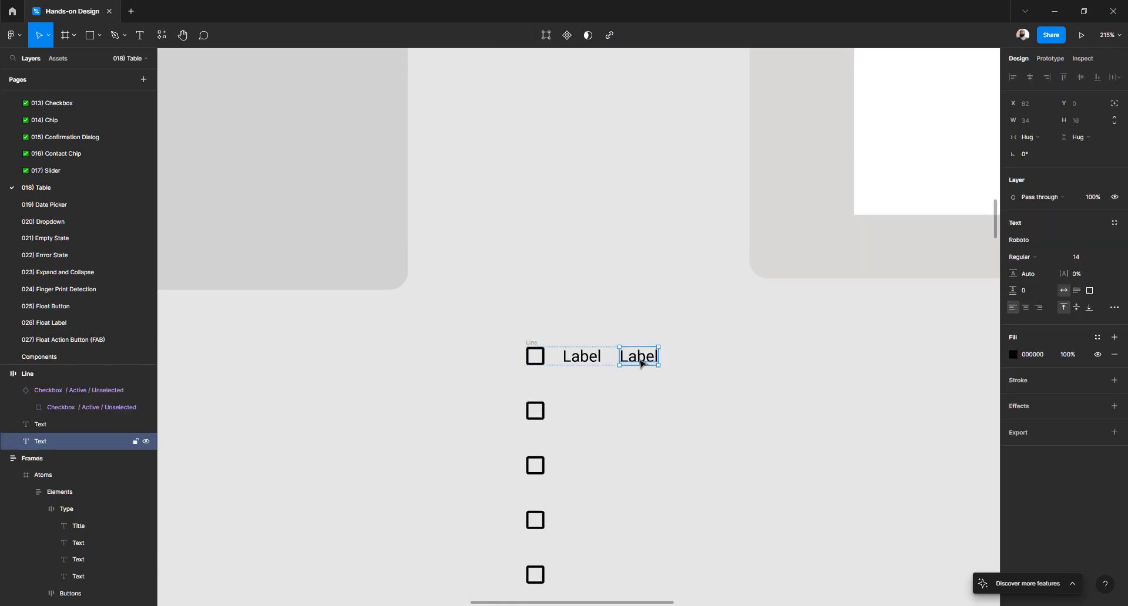
key("ctrl+d")
left_click(645, 397)
scroll(534, 345, "down", 3)
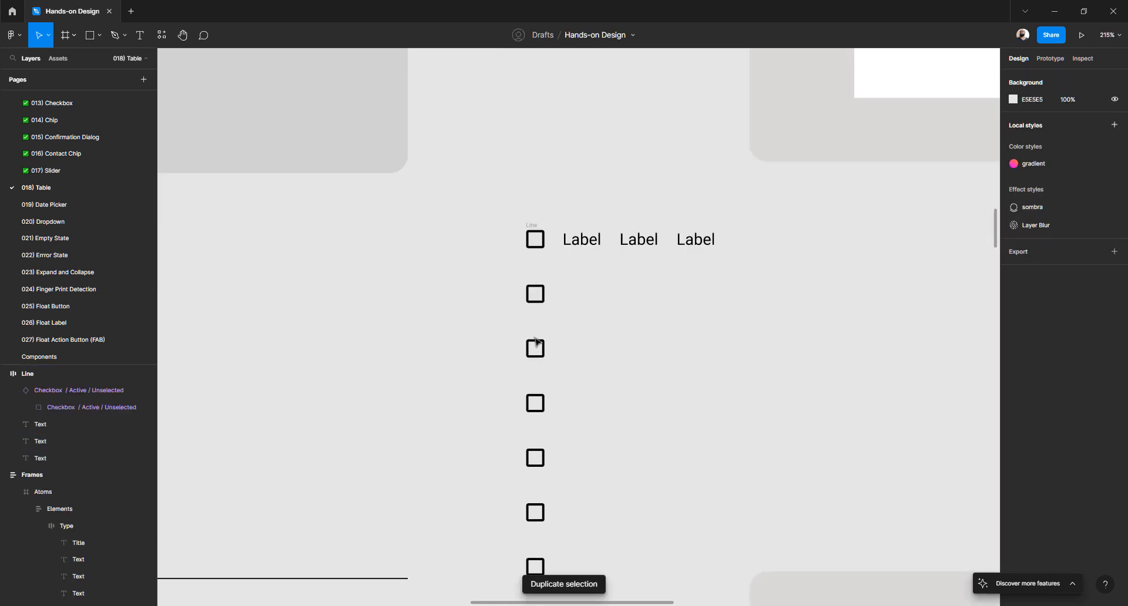
scroll(496, 258, "down", 2)
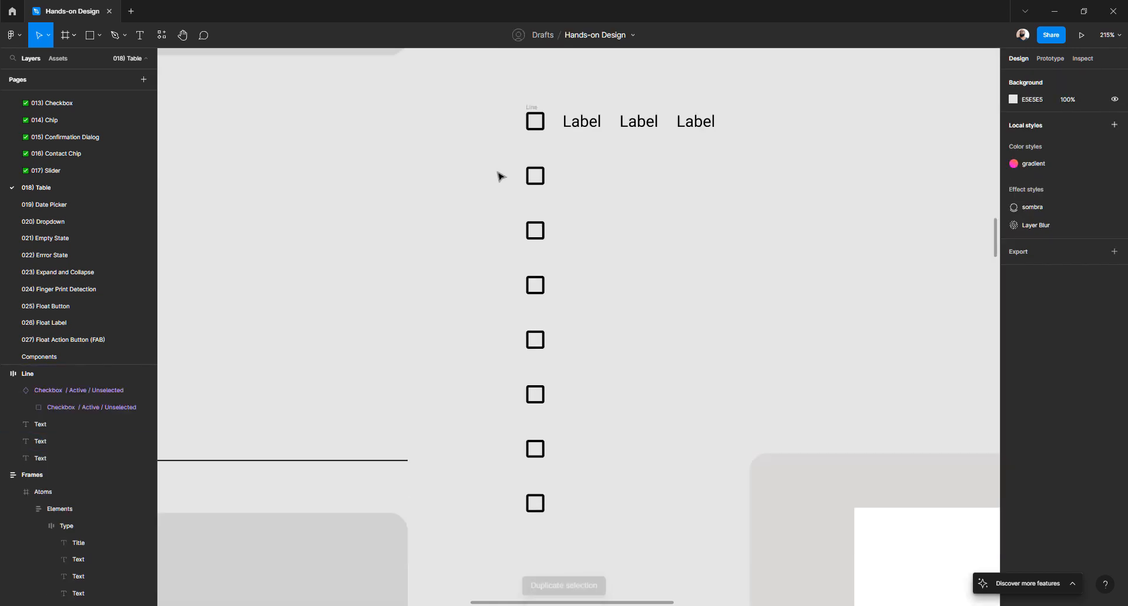
- Delete the seven loose checkboxes below the Line frame
left_click_drag(496, 172, 591, 528)
key("Delete")
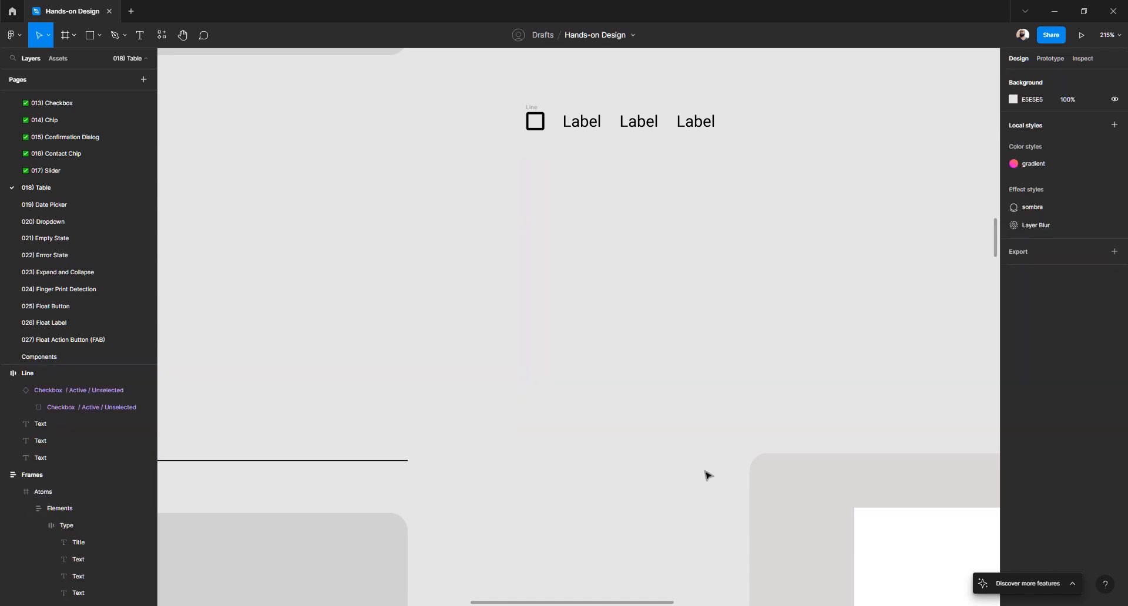
- Set the spacing between the Line frame's items to 24
scroll(596, 244, "up", 3)
left_click(535, 229)
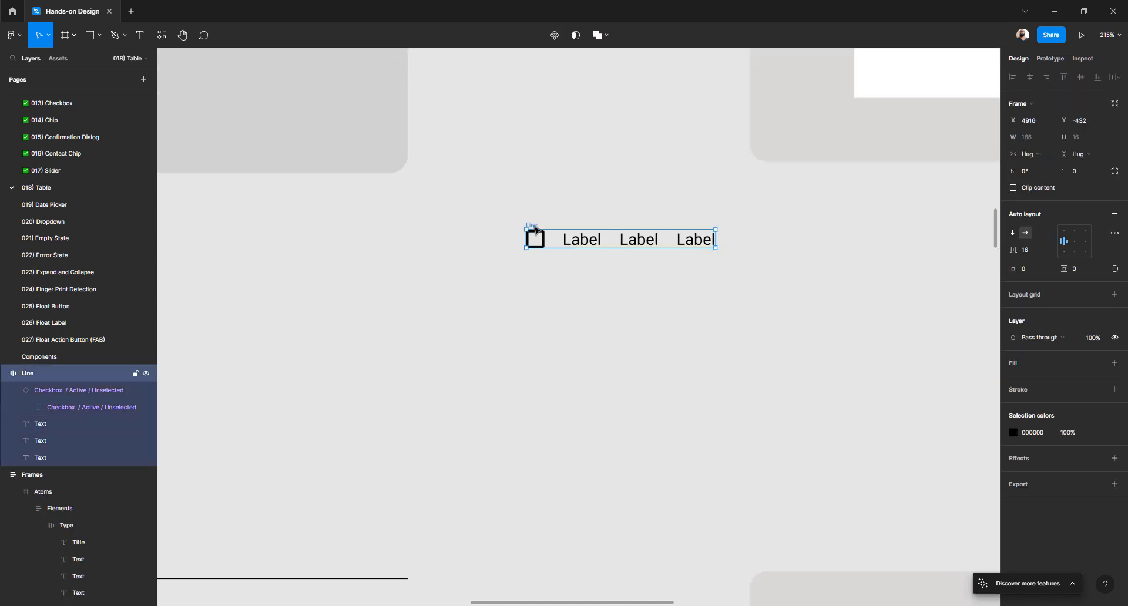
left_click(1035, 253)
type("24")
key("Return")
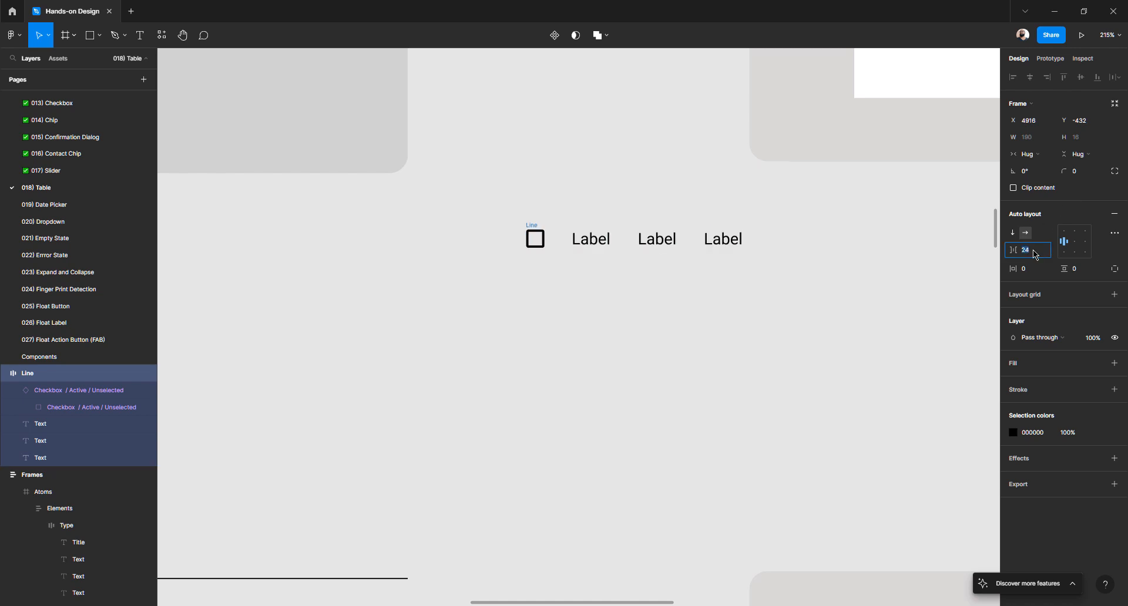
left_click(697, 368)
left_click(535, 226)
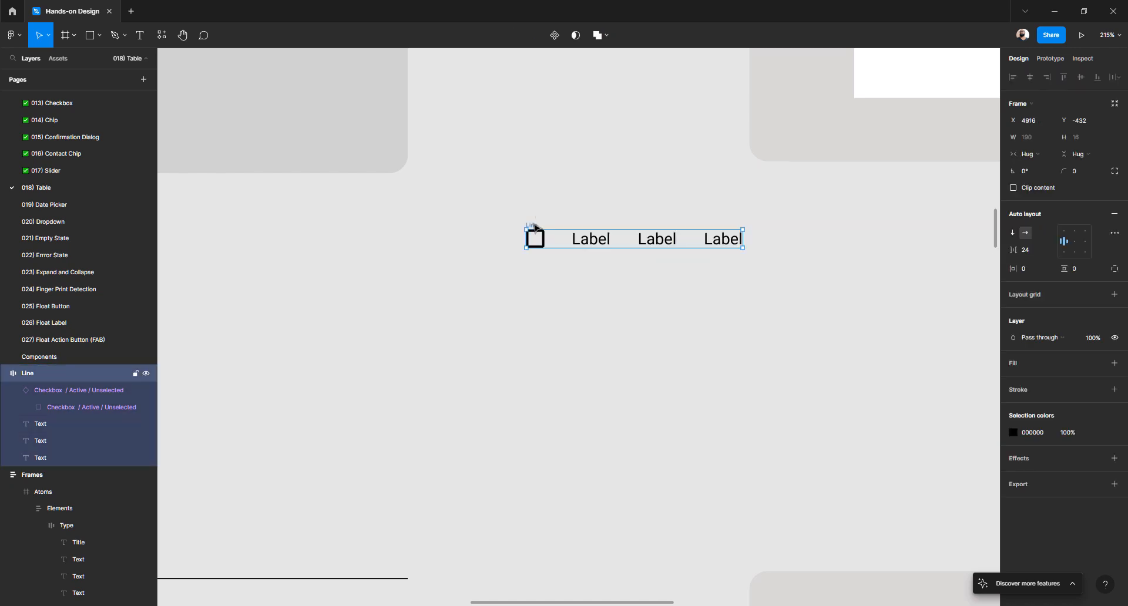
key("ctrl+d")
scroll(735, 232, "down", 5)
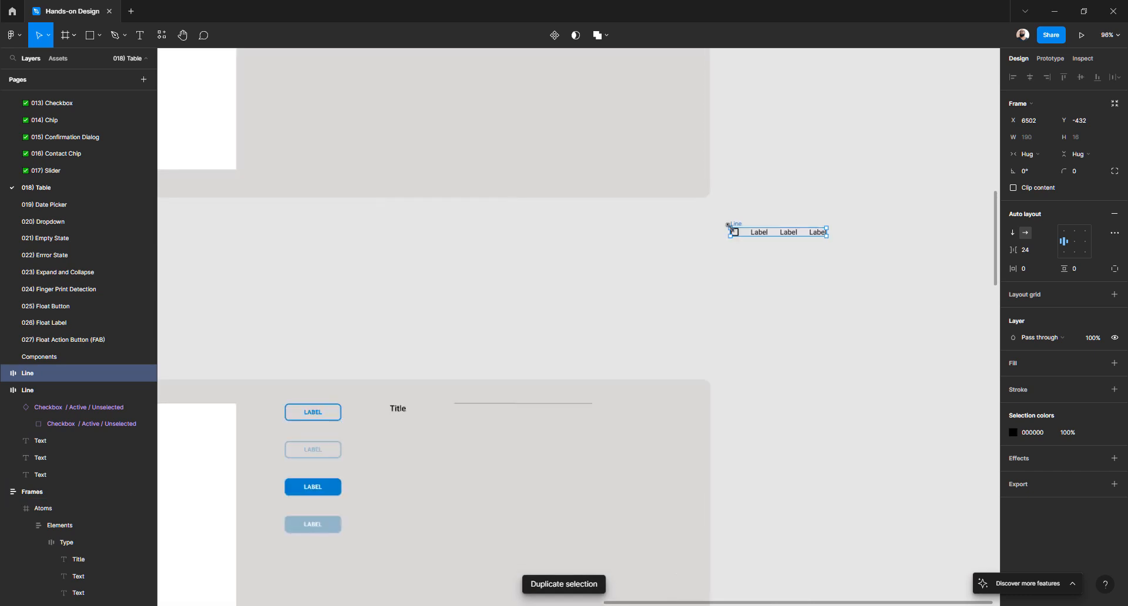
left_click_drag(735, 226, 282, 276)
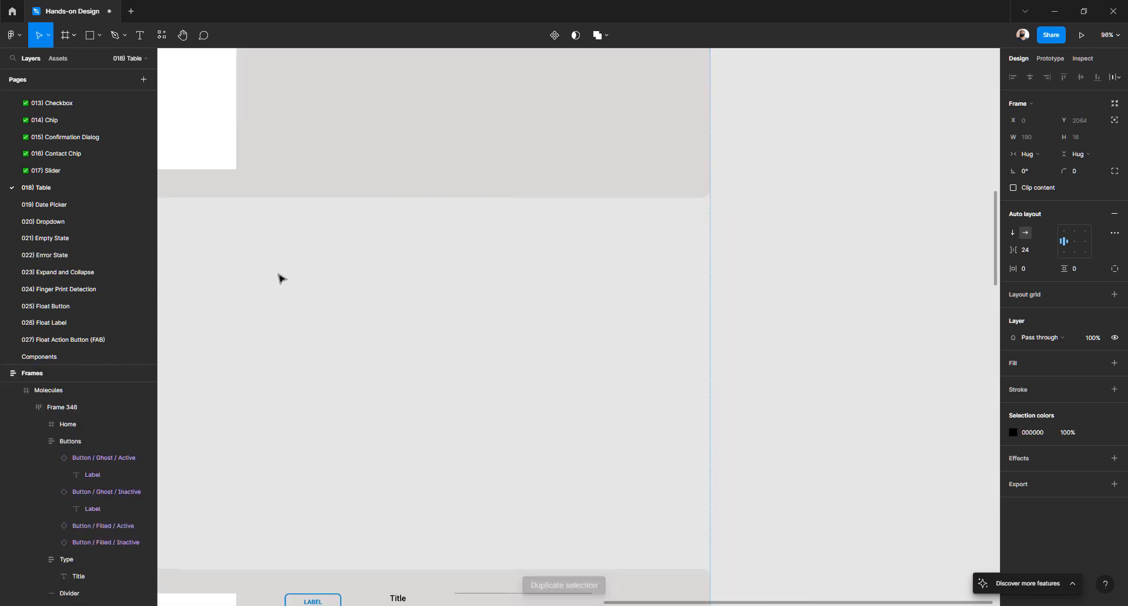
key("ctrl+z")
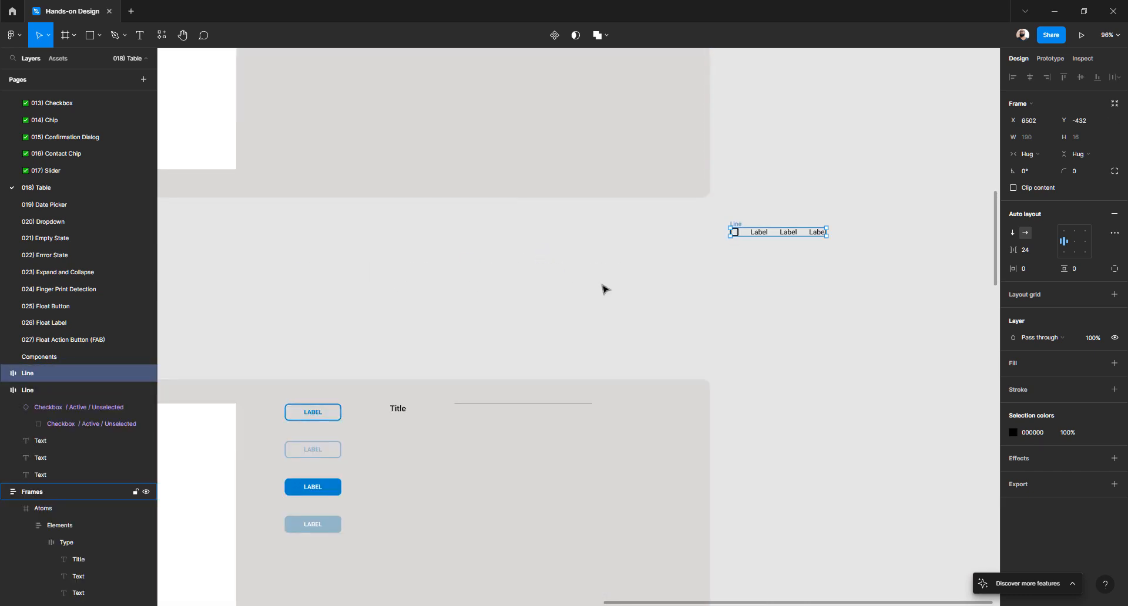
left_click(605, 289)
scroll(632, 284, "down", 5)
scroll(652, 273, "up", 3)
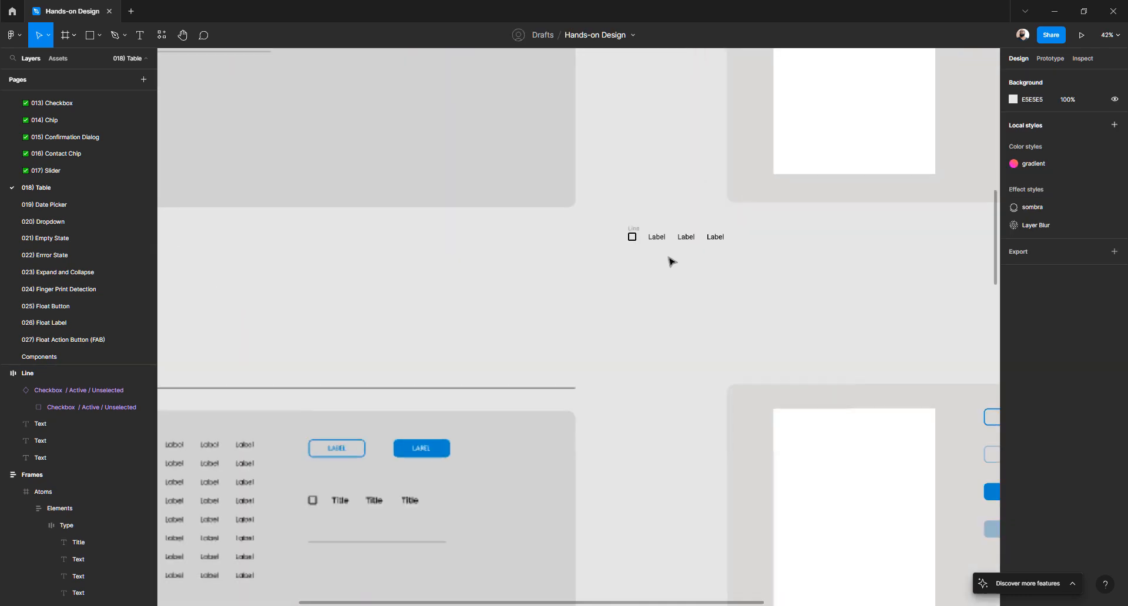
- Place a copy of the Line frame directly below the original, with a gap of about 14
scroll(642, 242, "up", 5)
left_click(600, 210)
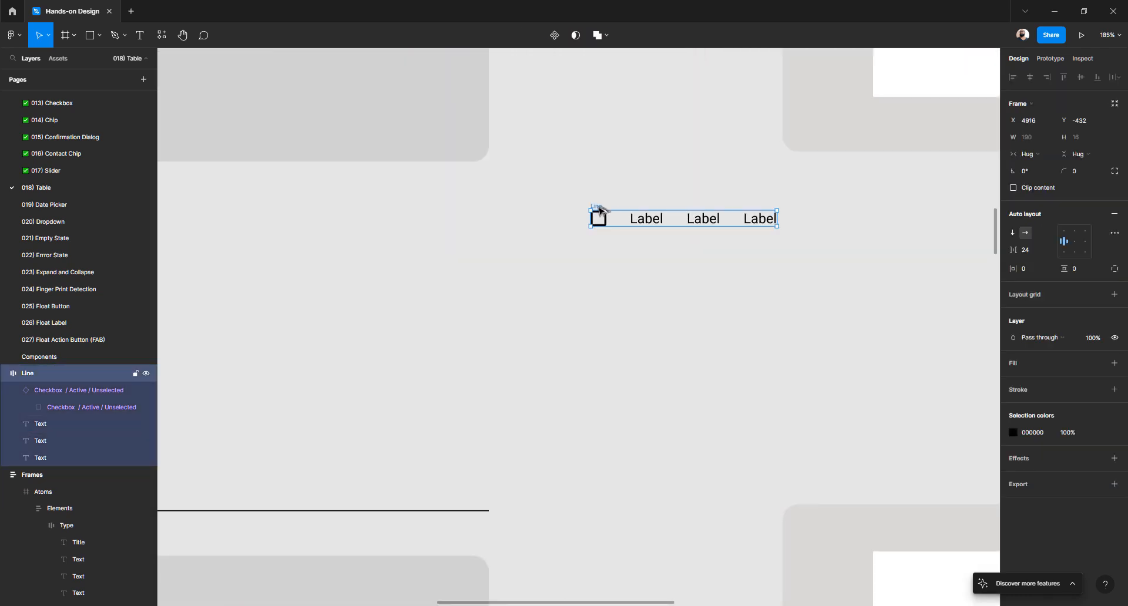
left_click_drag(600, 210, 600, 239)
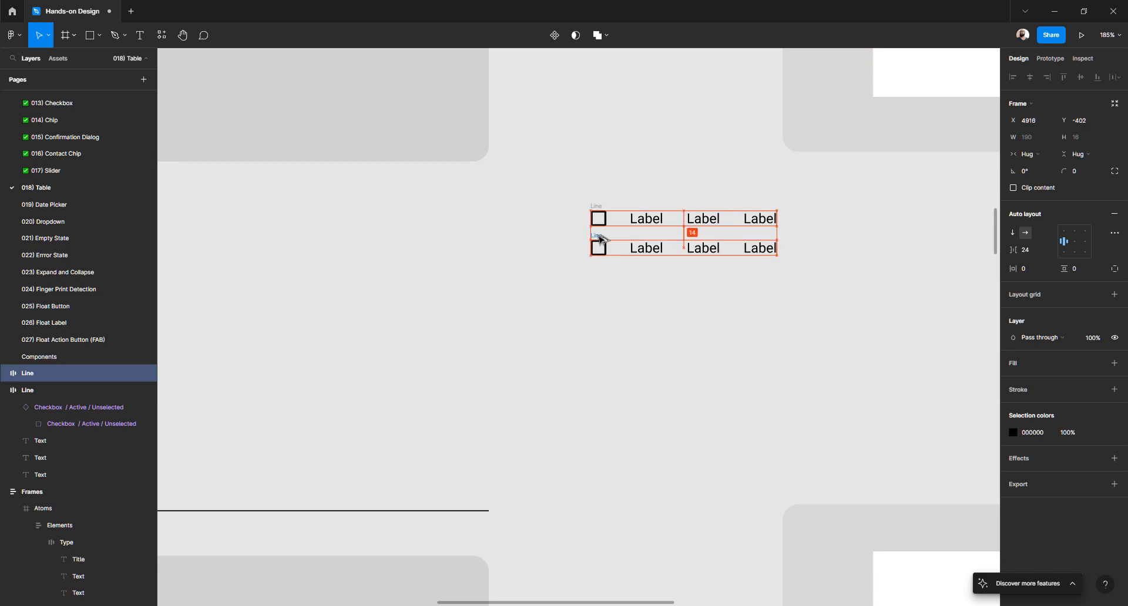
- Wrap both Line frames in an auto layout frame and rename it "Lines"
left_click(597, 207, "shift")
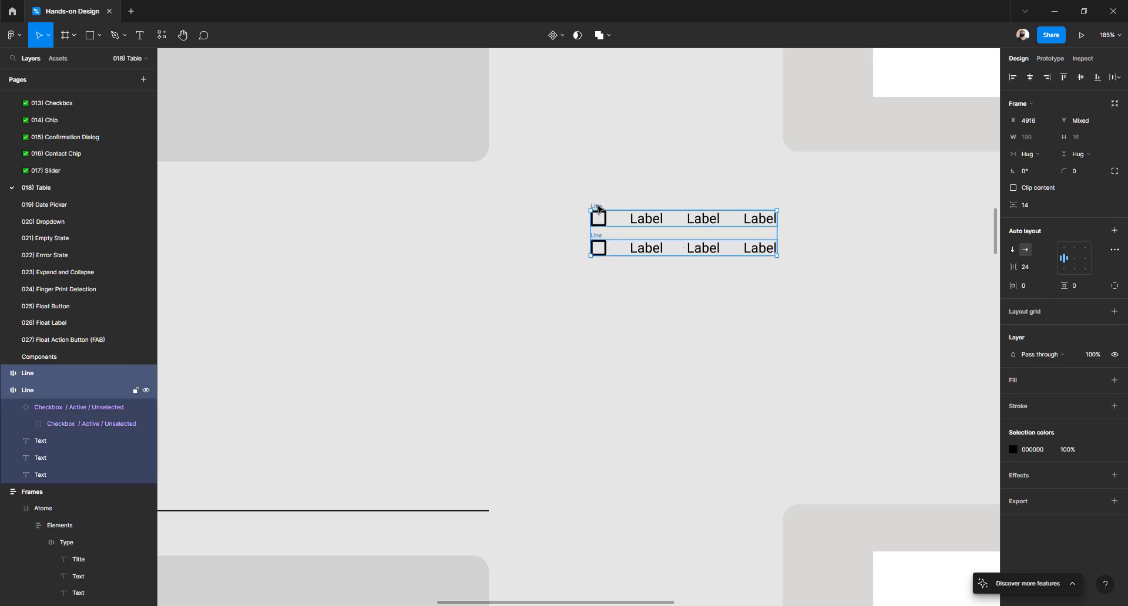
key("shift+a")
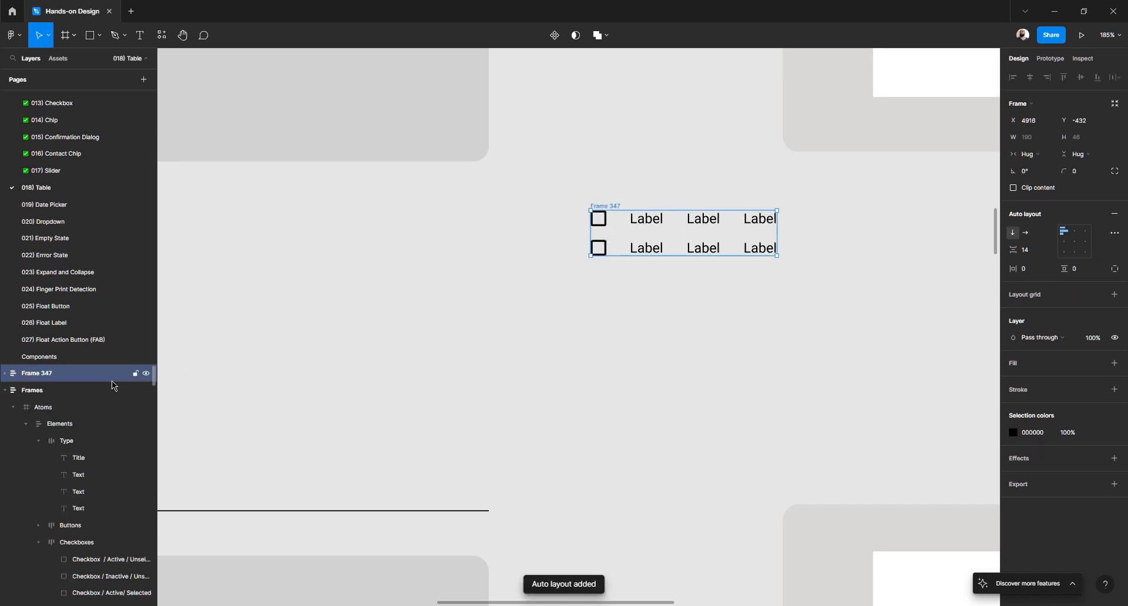
double_click(62, 377)
type("Lines")
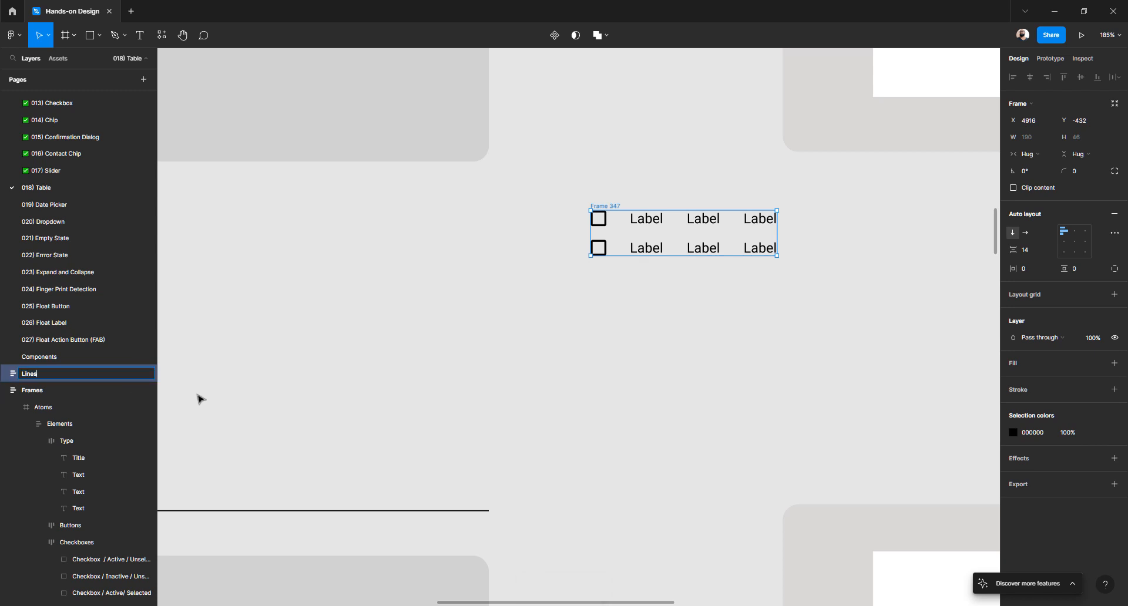
key("Return")
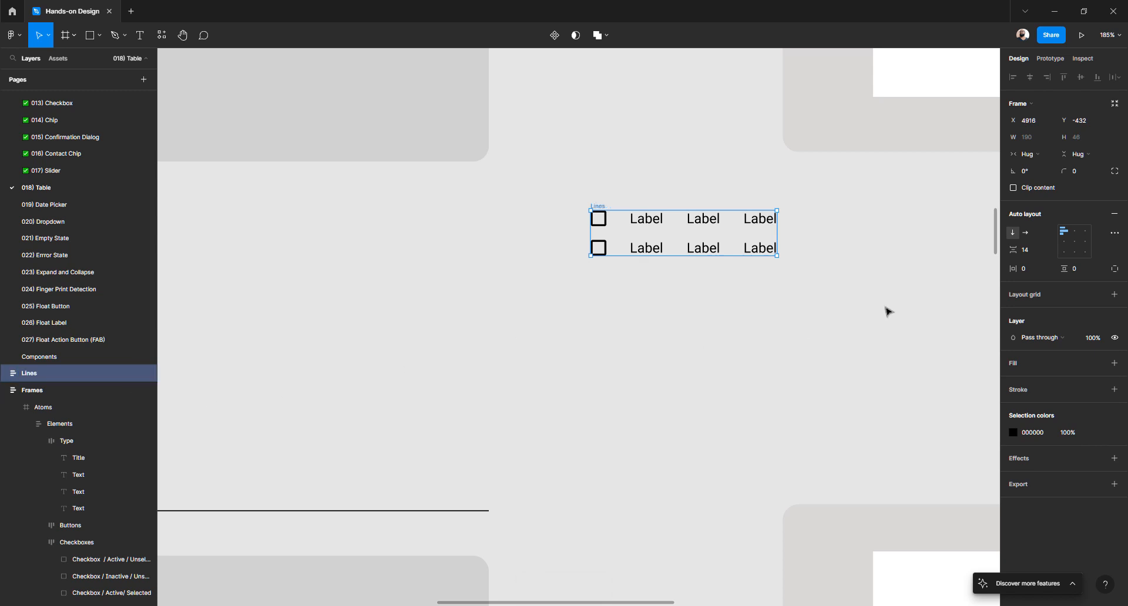
- Set the vertical spacing between the rows of the Lines frame to 16
left_click(1026, 251)
type("16")
key("Return")
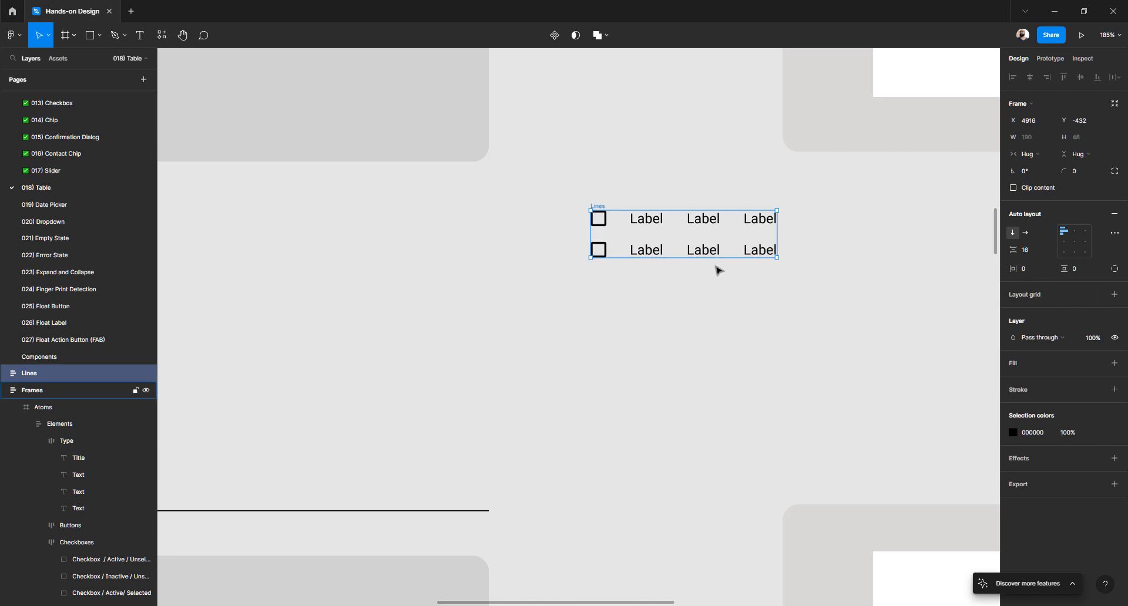
- Duplicate the second row inside the Lines frame until the frame holds eight rows
left_click(642, 252)
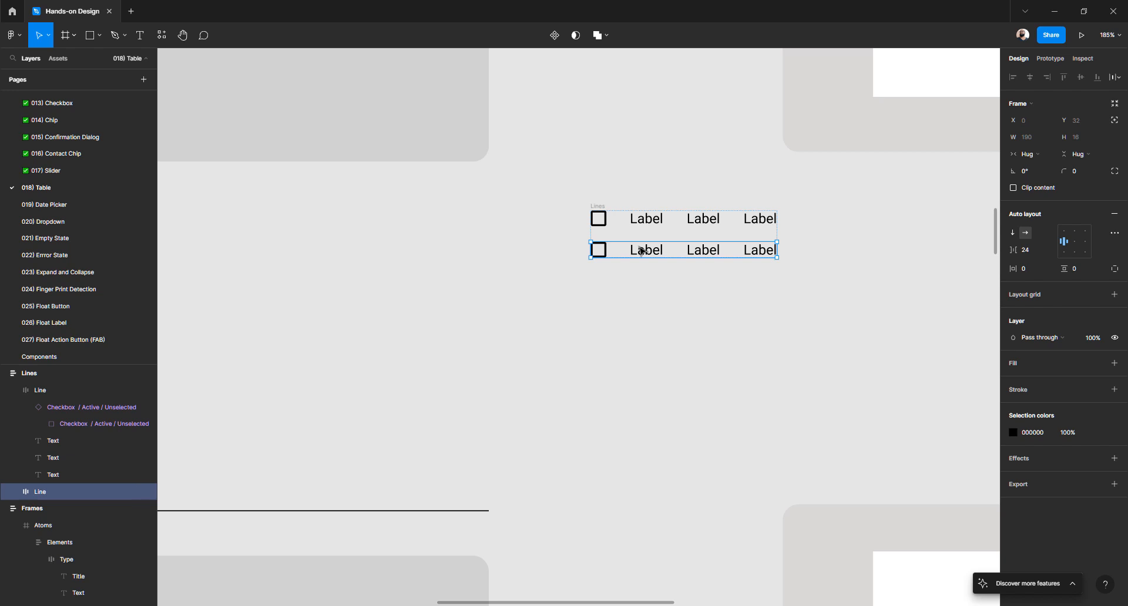
key("ctrl+d")
key("ctrl+d")
key("ctrl+d")
key("ctrl+d")
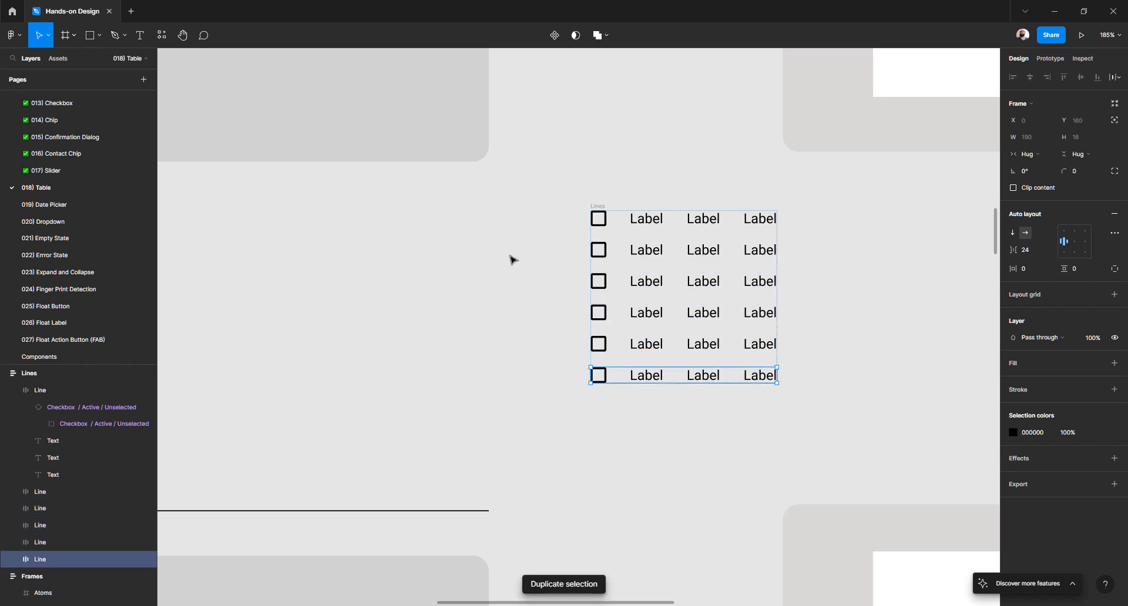
scroll(511, 259, "down", 5)
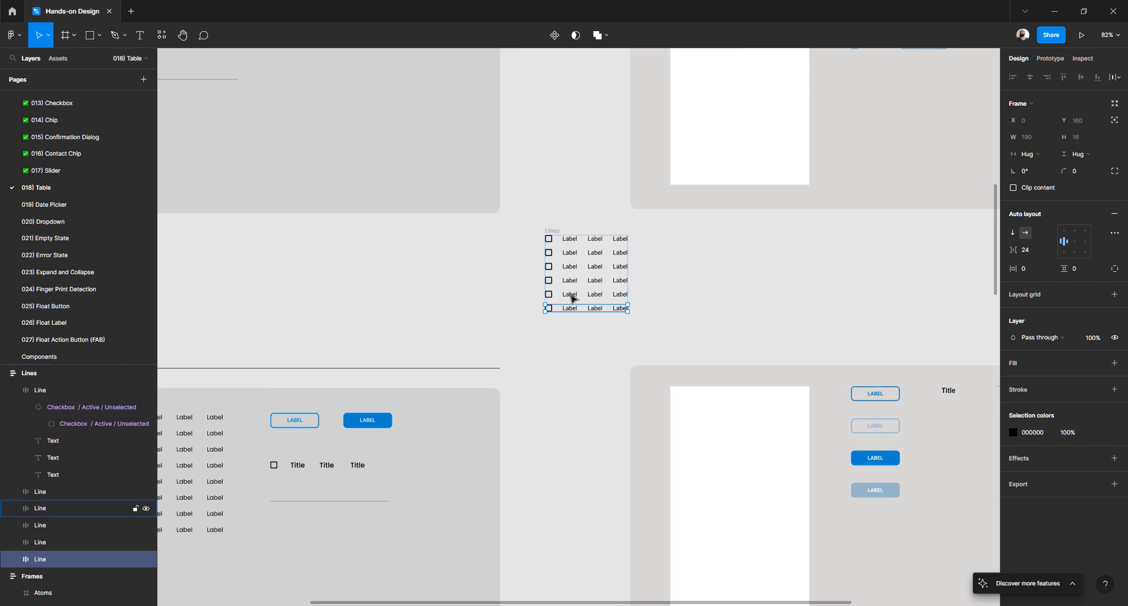
key("ctrl+d")
key("ctrl+d")
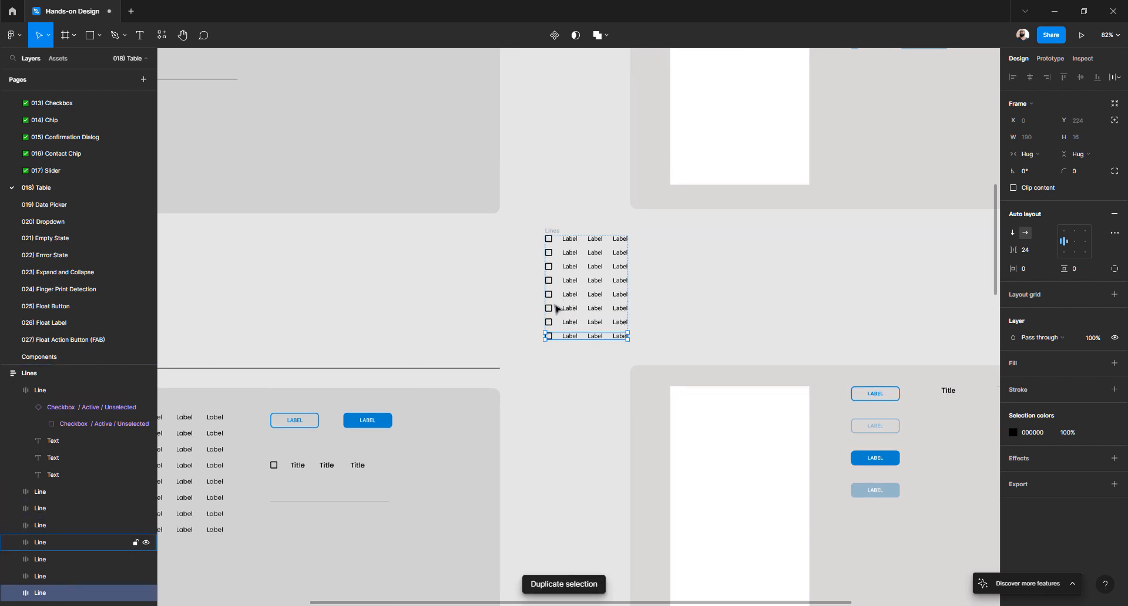
left_click(491, 309)
scroll(492, 309, "left", 6)
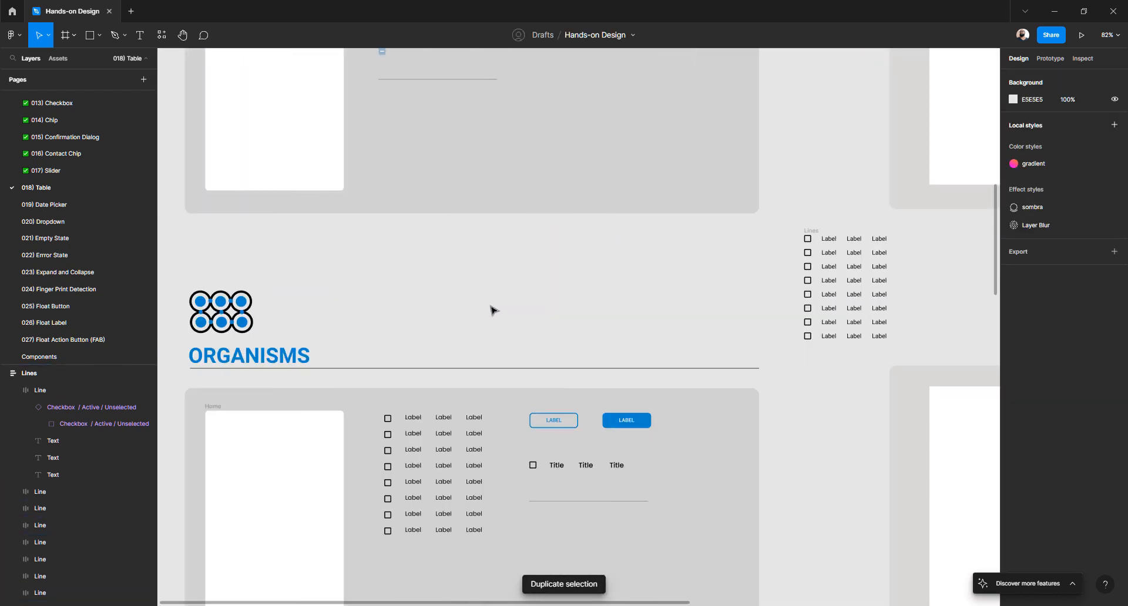
scroll(689, 206, "right", 3)
scroll(693, 255, "up", 5)
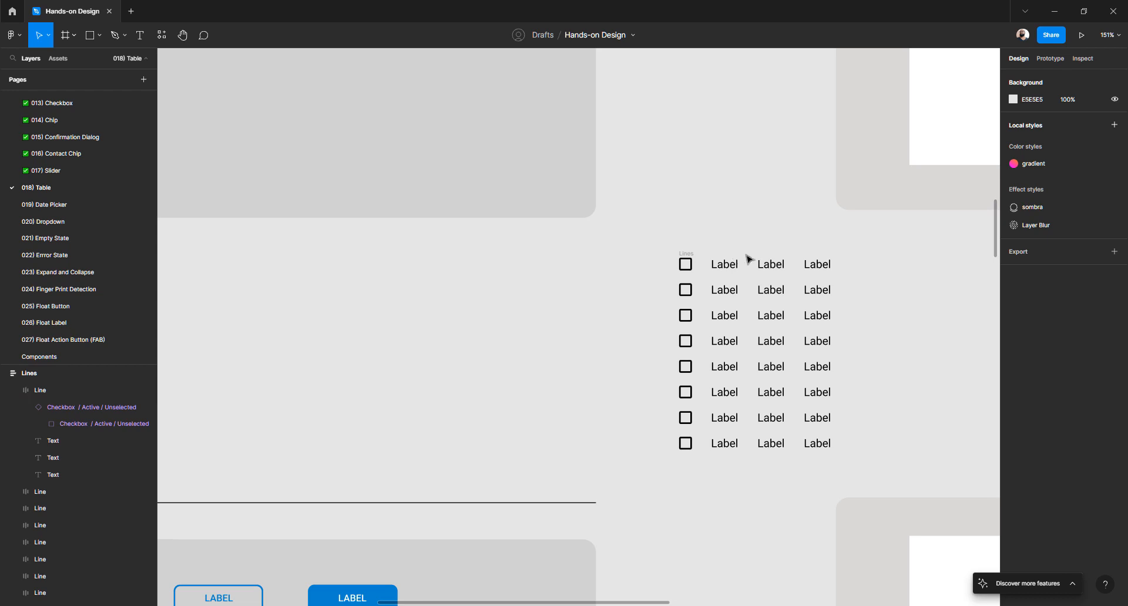
scroll(623, 279, "down", 5)
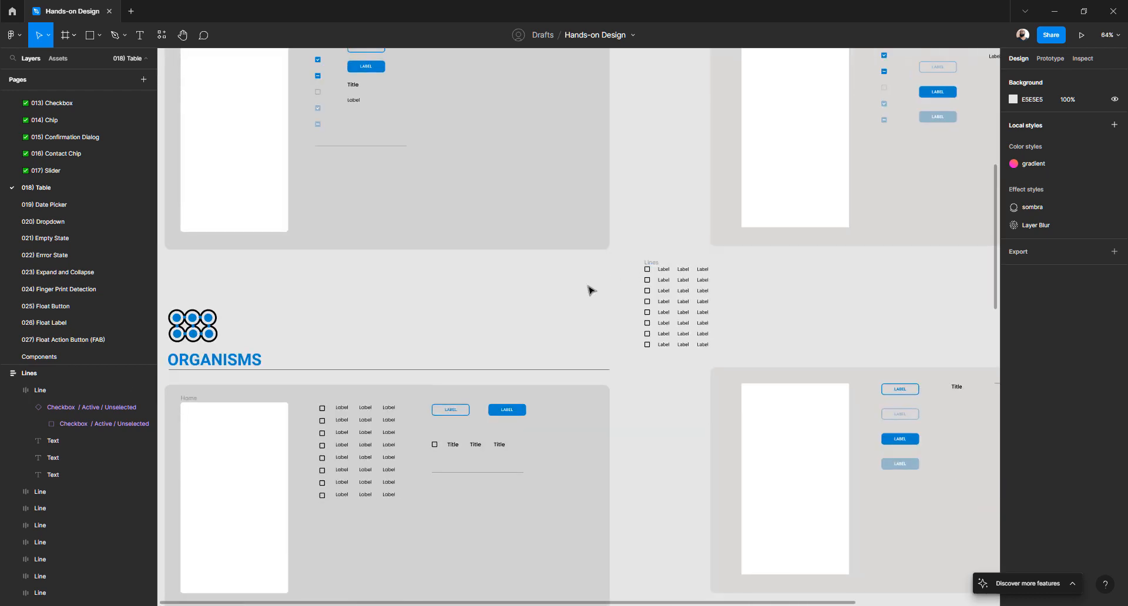
- Move the active and inactive filled buttons out of the lower Molecules frame onto the empty canvas above the Organisms divider
scroll(591, 289, "right", 3)
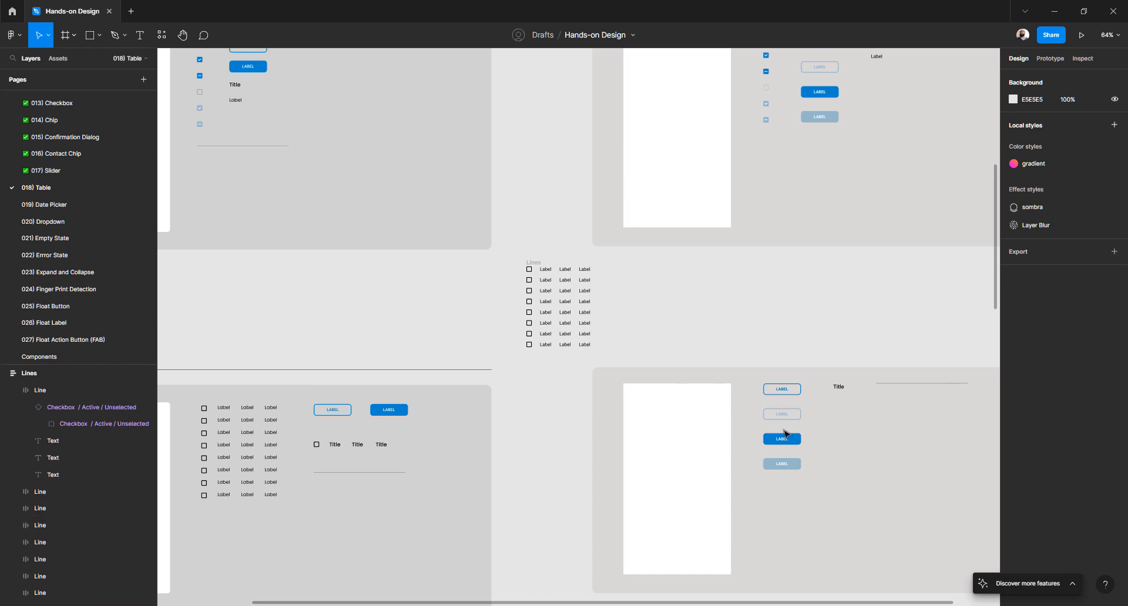
left_click(780, 445)
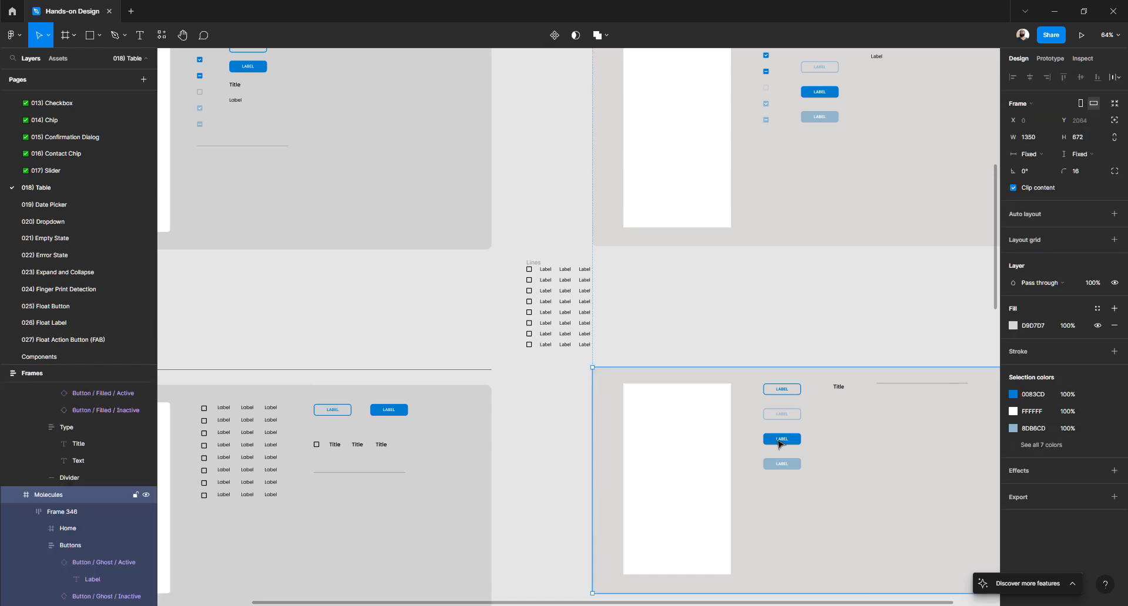
double_click(779, 444)
double_click(779, 444)
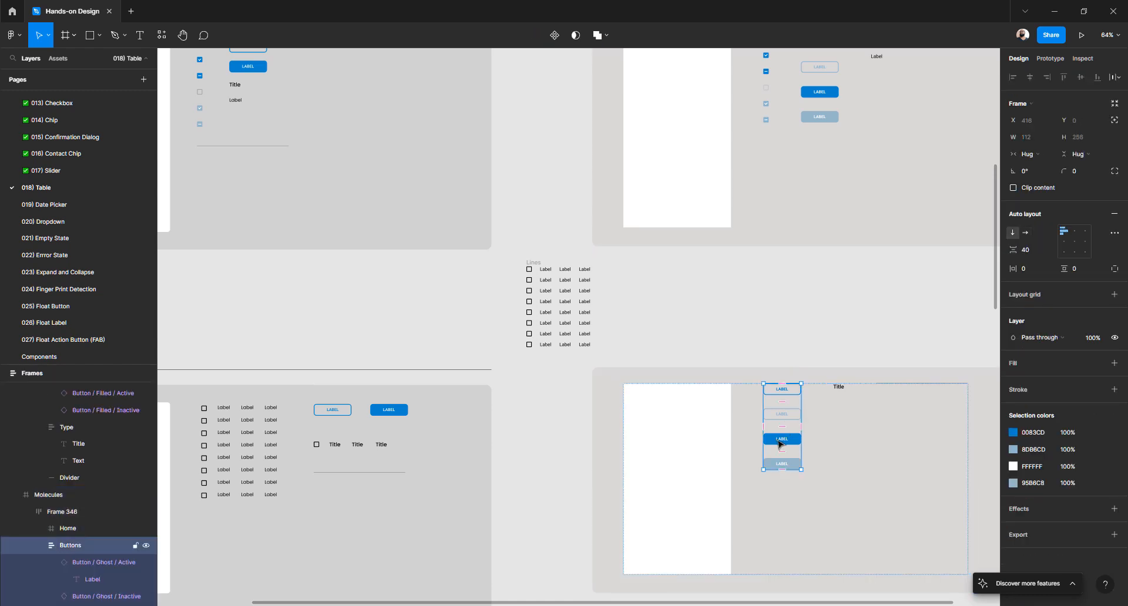
left_click(779, 445)
left_click(780, 464, "shift")
left_click_drag(781, 464, 662, 310)
key("ctrl+z")
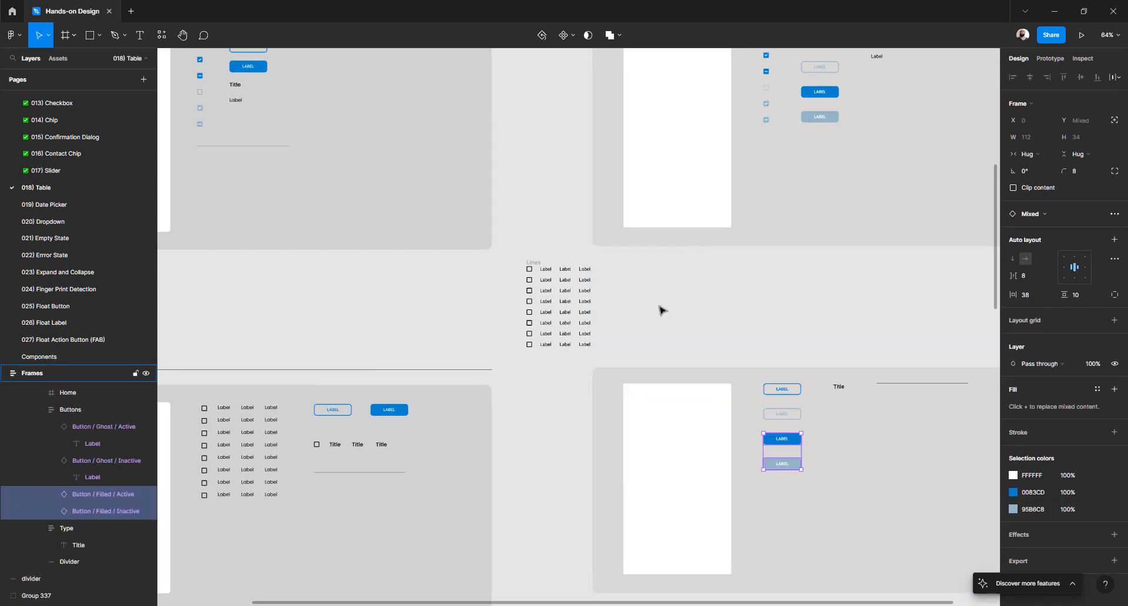
left_click_drag(778, 443, 402, 298)
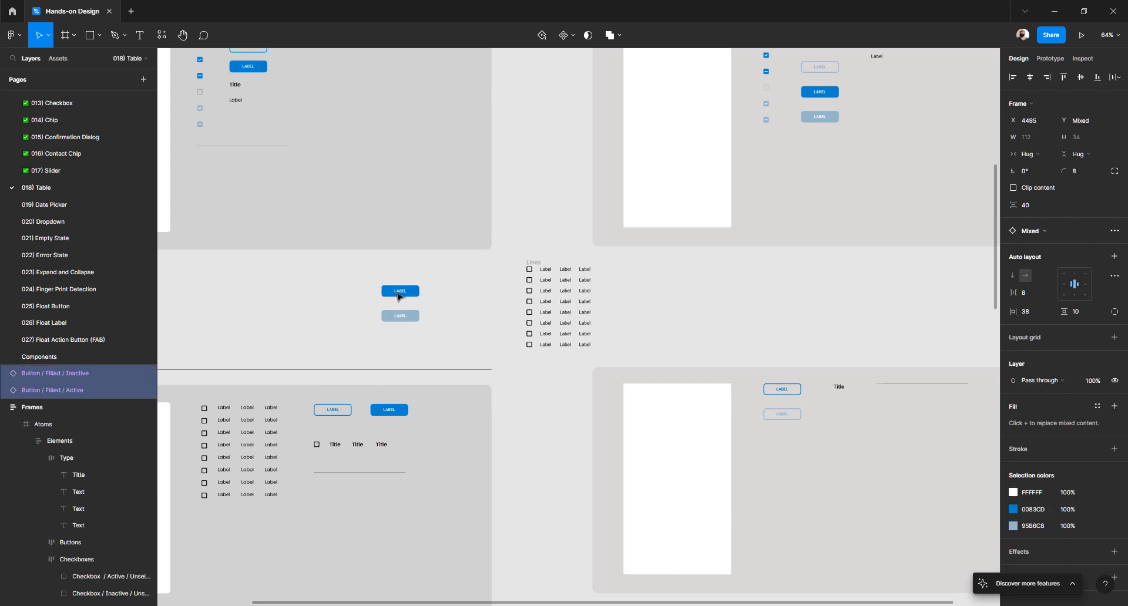
- Move the Lines frame closer to the loose filled buttons
left_click(614, 220)
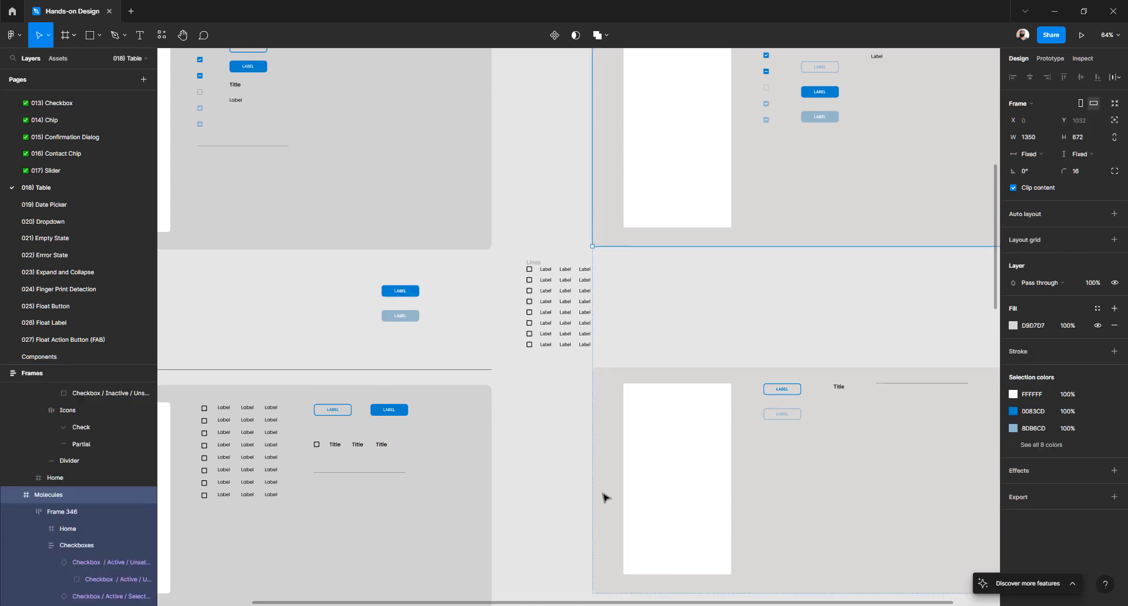
left_click_drag(531, 262, 485, 258)
left_click(401, 293)
left_click_drag(360, 266, 431, 347)
- Move the Buttons frame with the ghost buttons out of the lower Molecules frame to sit beside the filled buttons
left_click(789, 392)
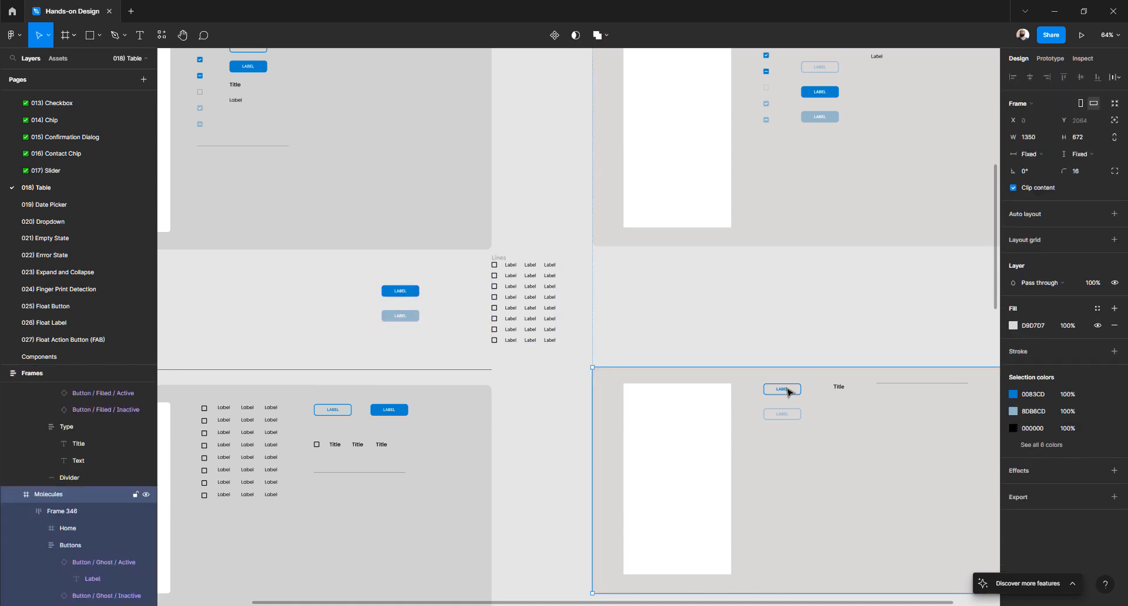
left_click(785, 394)
left_click(784, 395)
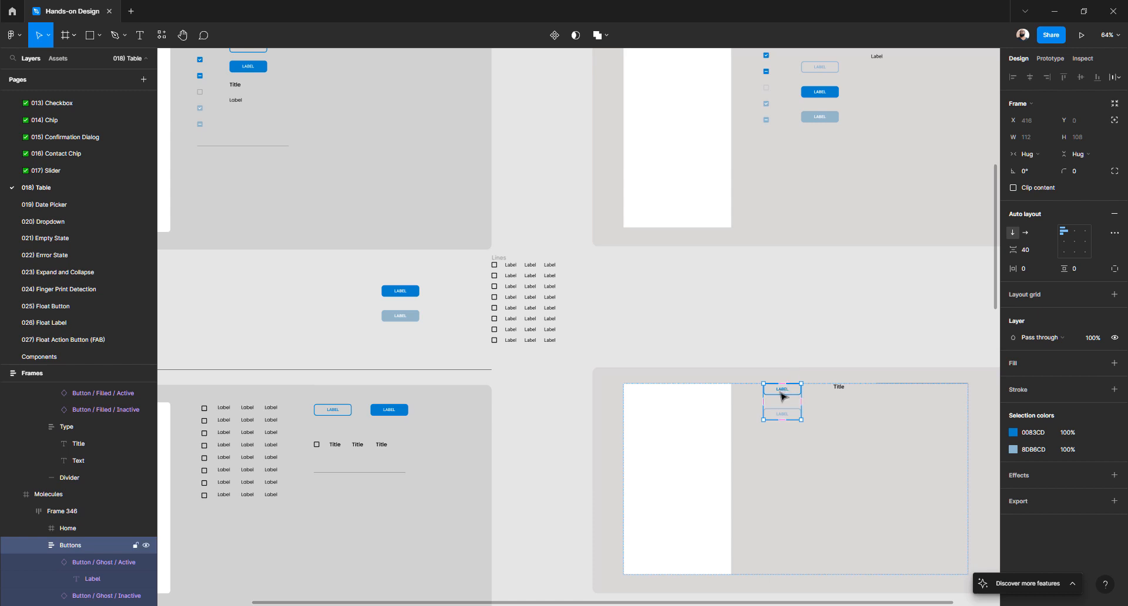
left_click_drag(780, 397, 453, 348)
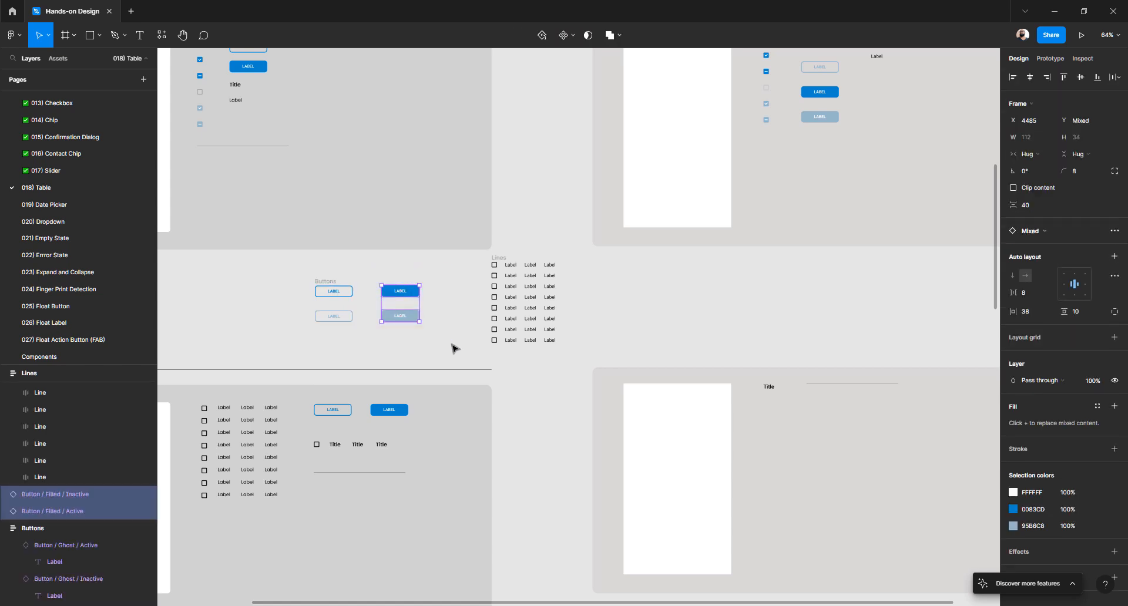
- Wrap the two filled buttons in a horizontal auto layout frame named "Buttons"
key("shift+a")
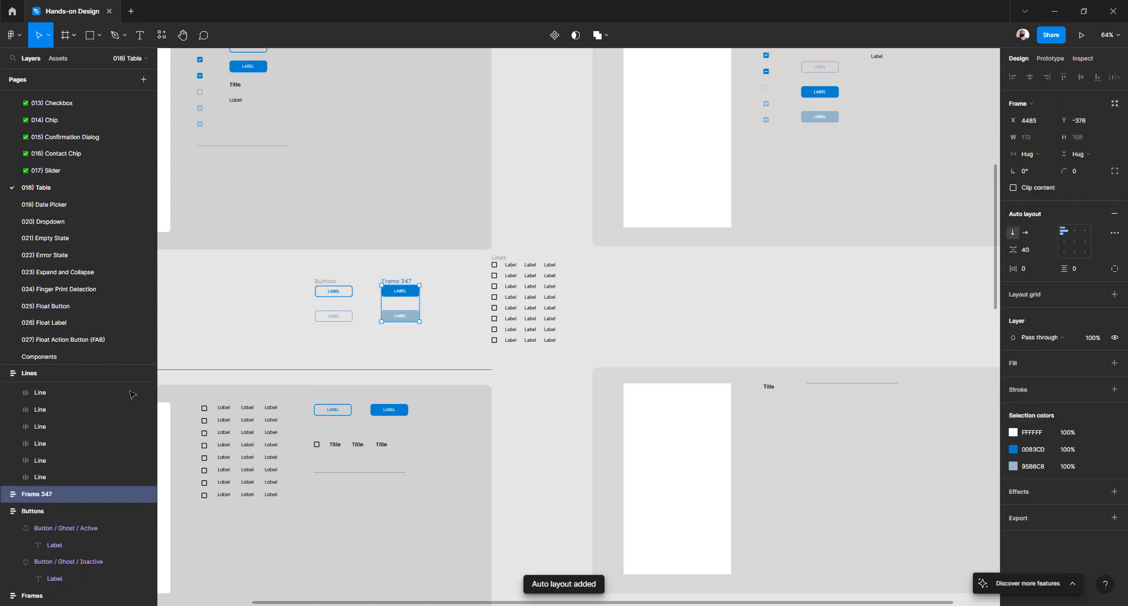
double_click(35, 497)
type("Buttons")
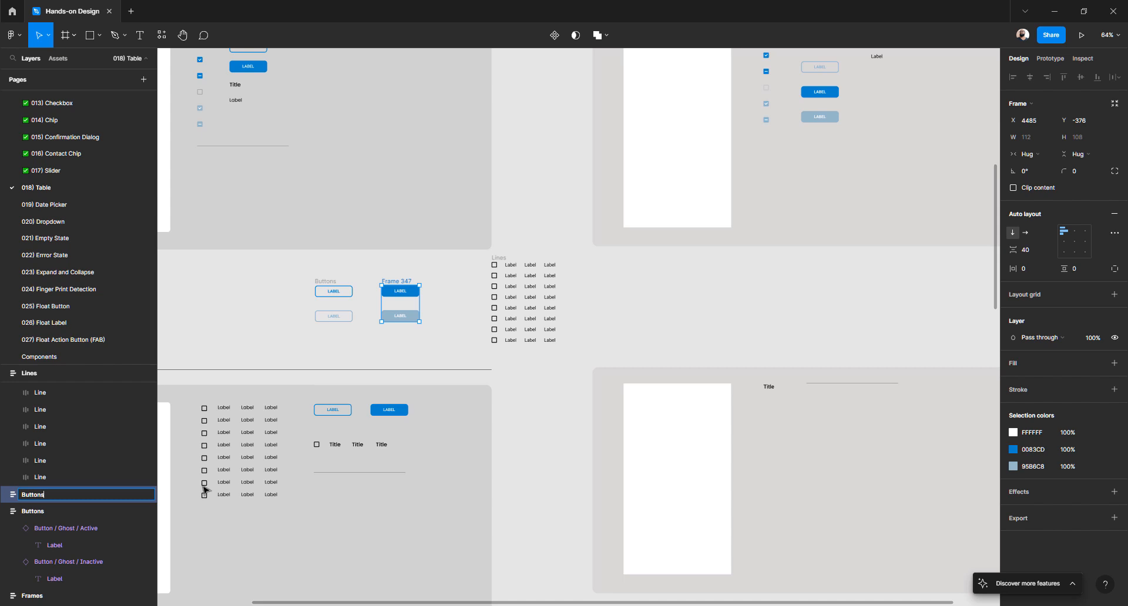
key("Return")
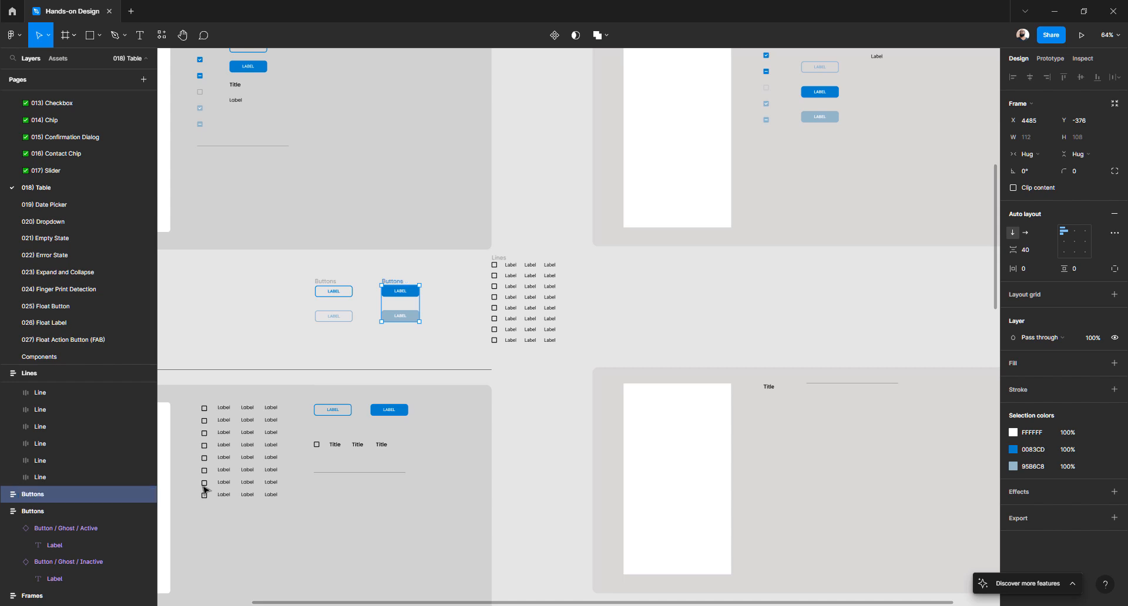
left_click(1026, 233)
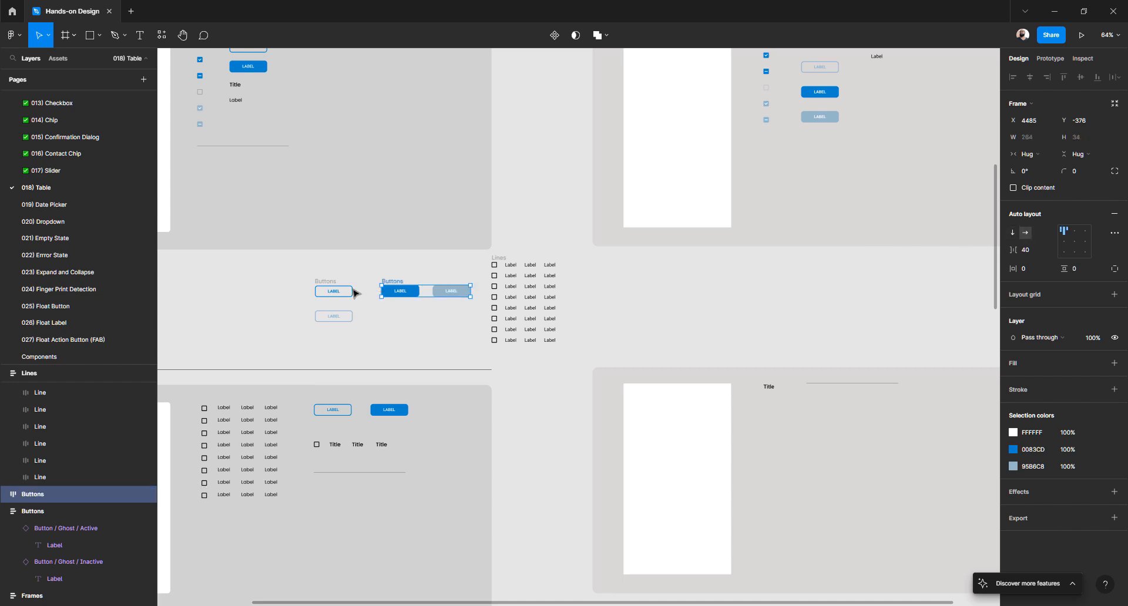
- Change the ghost Buttons frame to a horizontal layout and place it directly below the filled Buttons frame
left_click(329, 288)
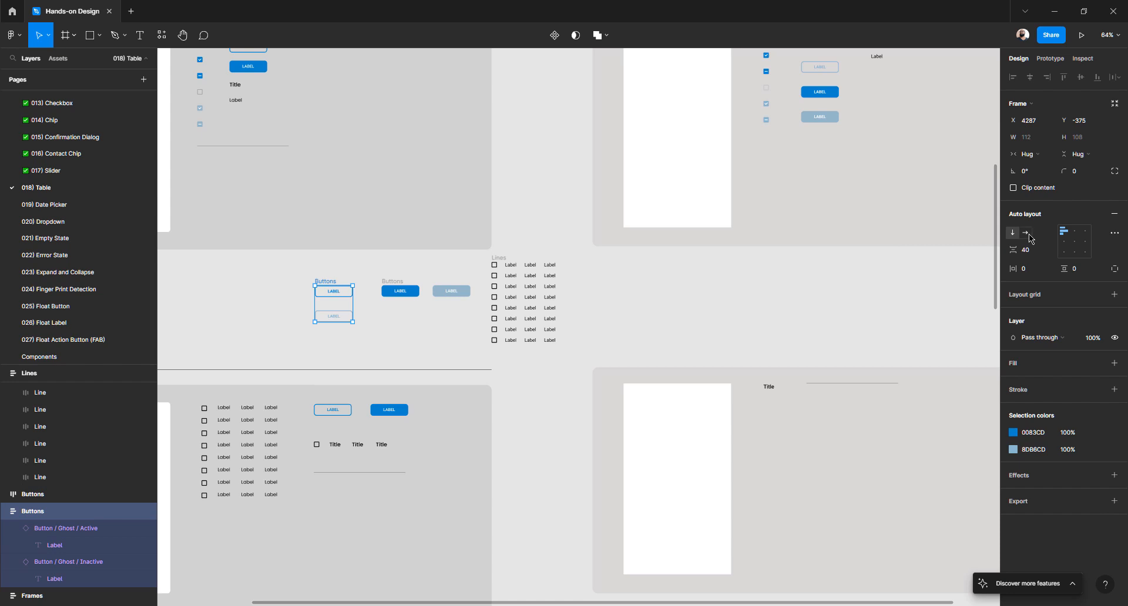
left_click(1028, 235)
left_click_drag(322, 286, 398, 300)
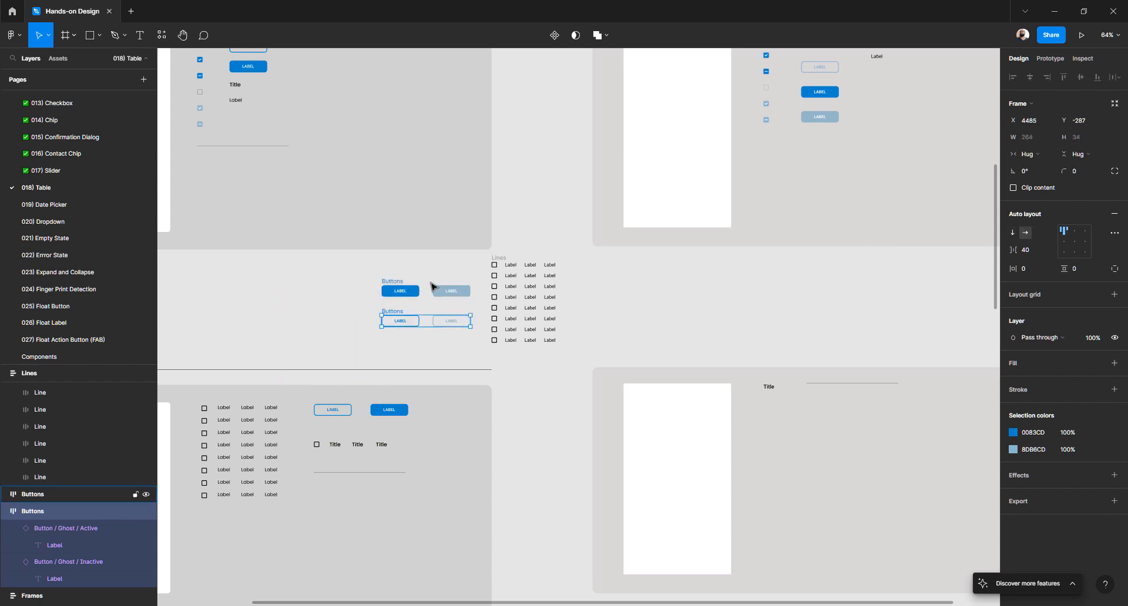
- Move both Buttons frames together farther left on the canvas, away from the Lines frame
scroll(426, 285, "up", 5)
left_click(496, 370)
left_click_drag(331, 263, 528, 393)
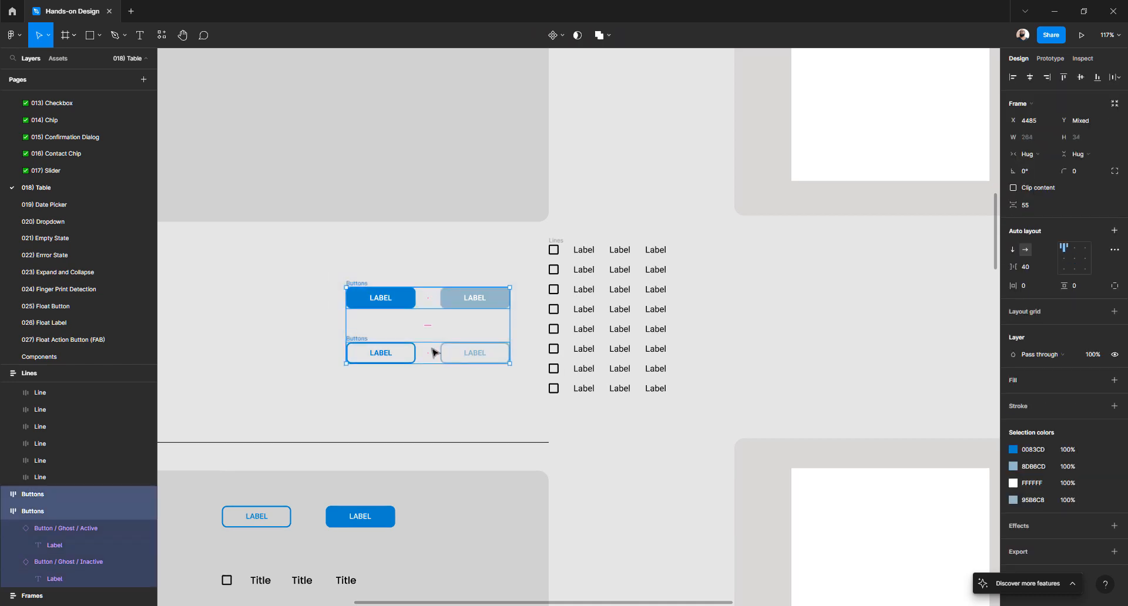
left_click_drag(433, 353, 566, 352)
left_click_drag(419, 305, 415, 300)
left_click(406, 265)
- Reorder both Buttons frames so the inactive button comes first and the active button second
left_click(400, 302)
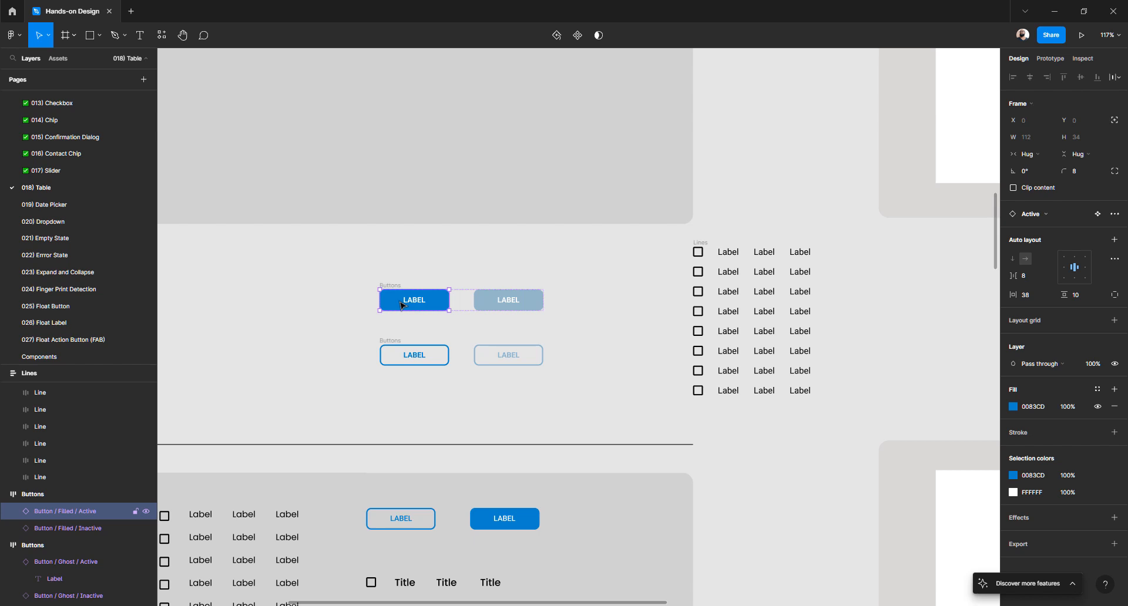
key("Right")
left_click(414, 358)
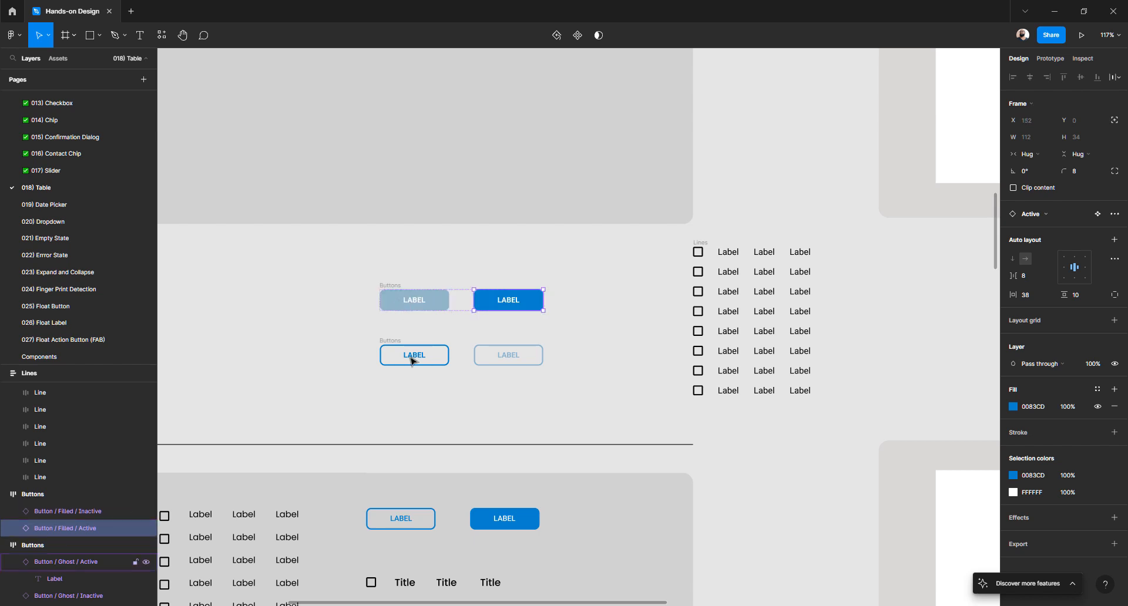
key("Right")
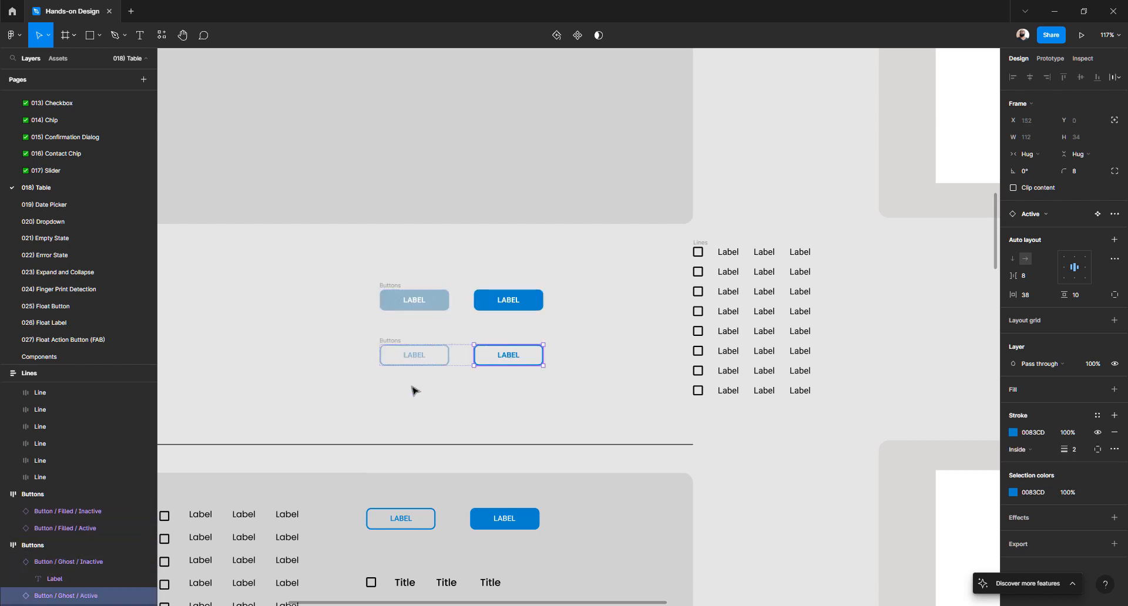
left_click(329, 257)
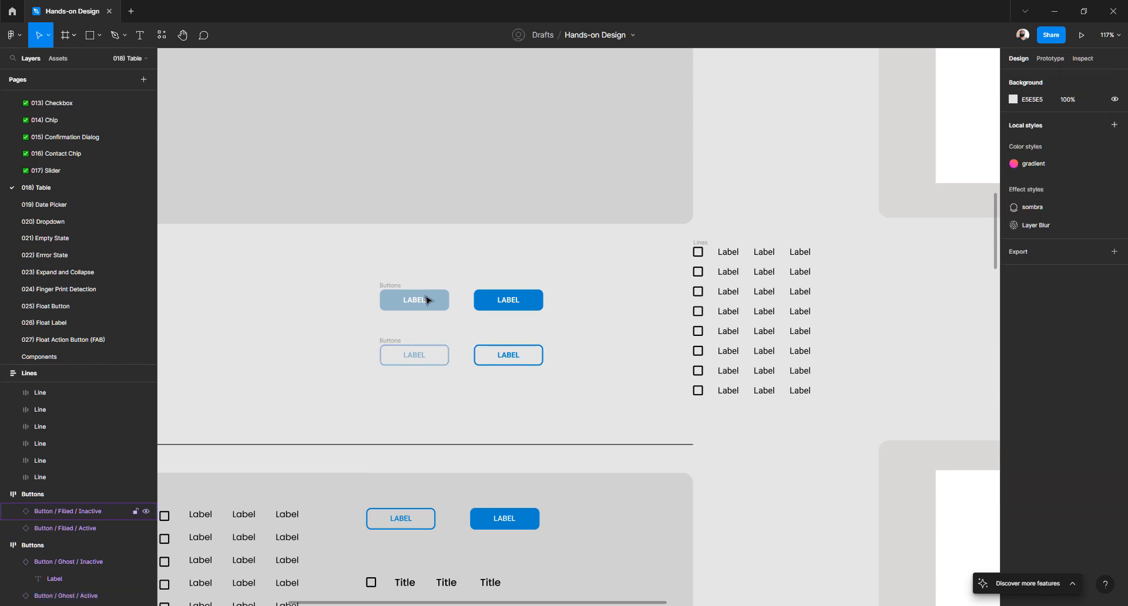
- Move the filled Buttons frame directly below the Lines frame, aligned with its left edge
left_click(389, 286)
scroll(485, 297, "down", 3)
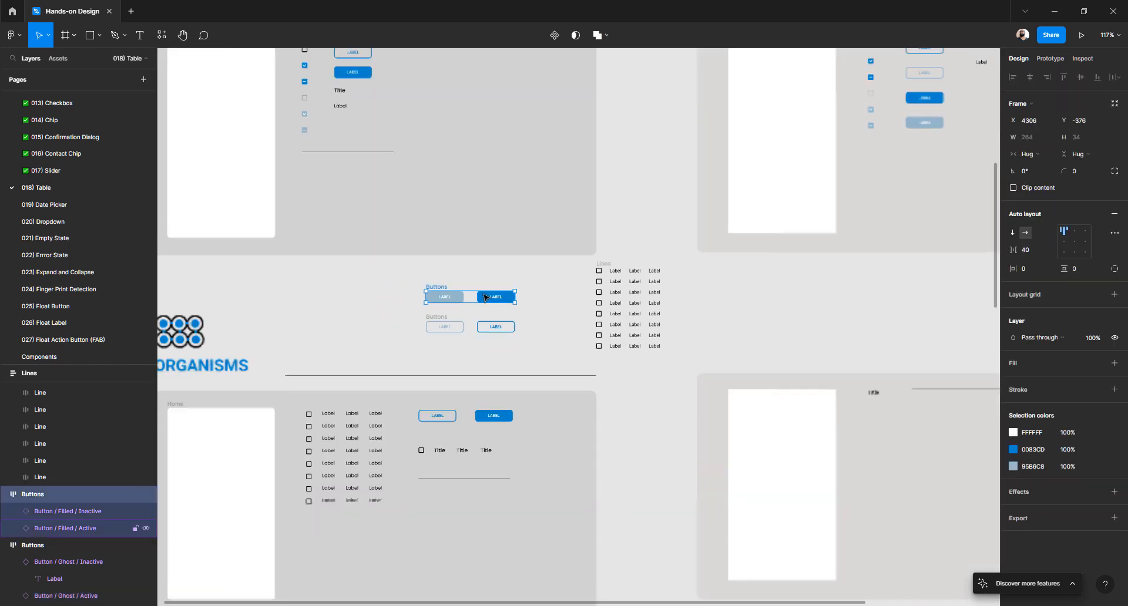
scroll(483, 297, "down", 1)
scroll(483, 297, "up", 3)
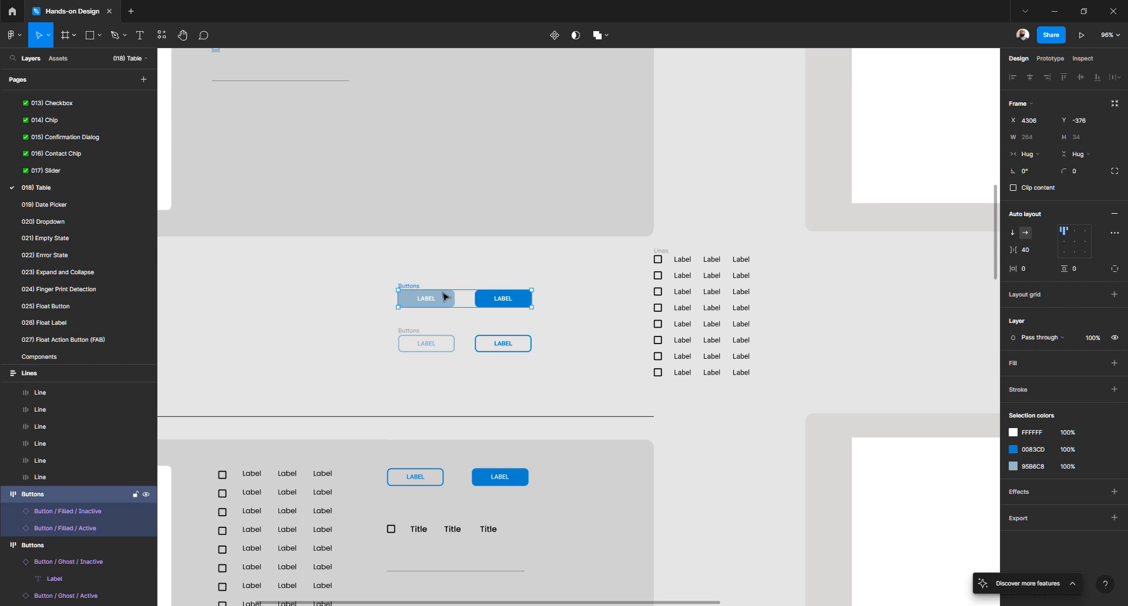
left_click(421, 281)
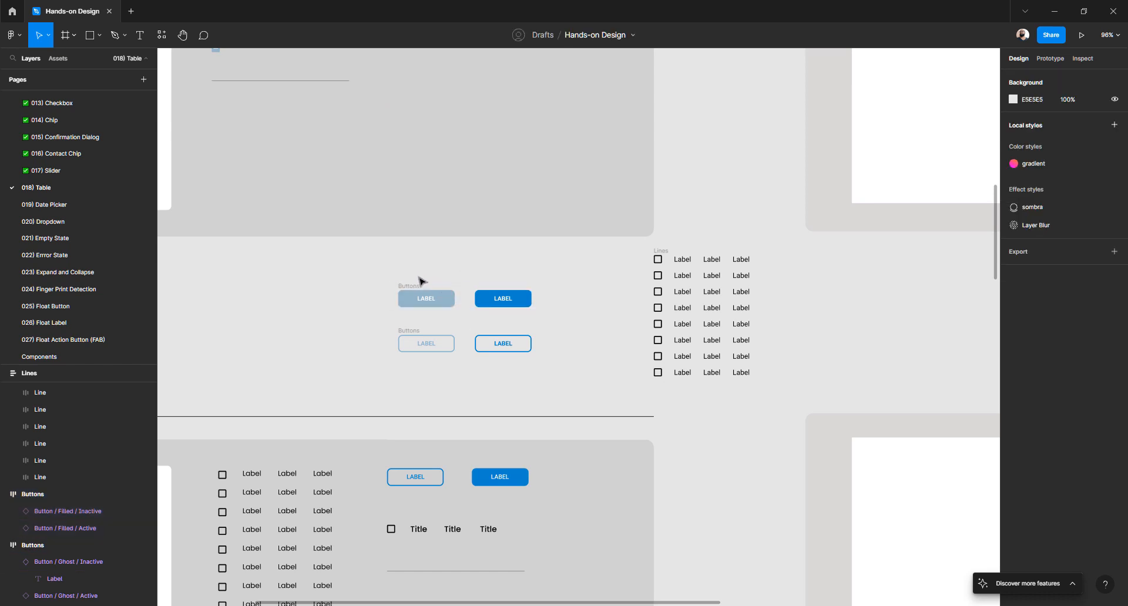
left_click_drag(406, 288, 662, 392)
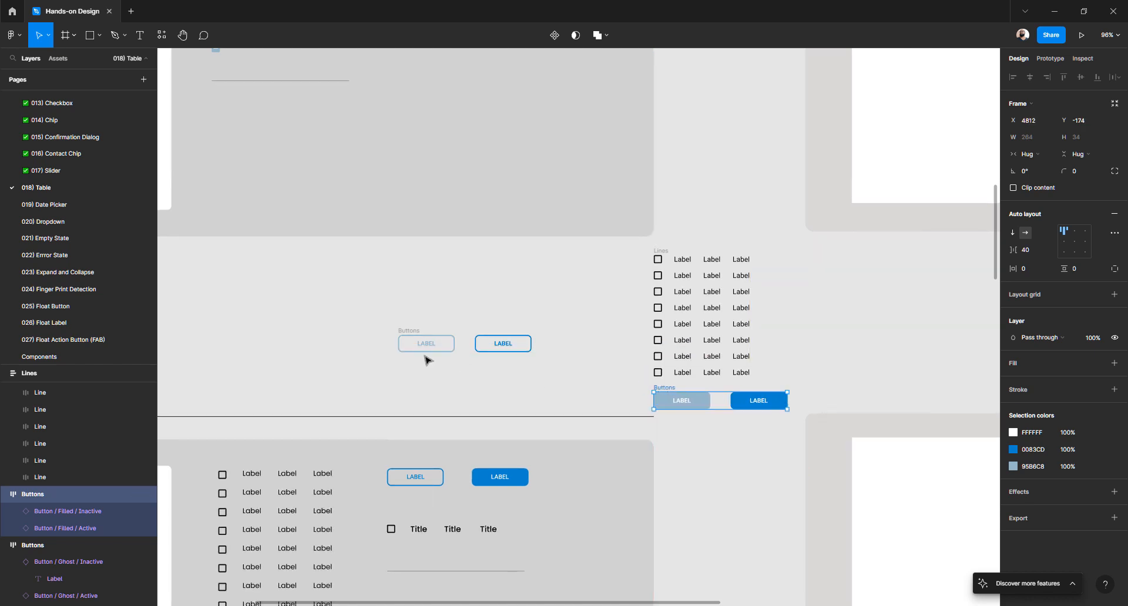
- Move the Type frame with the Title text out of the lower Molecules frame onto the canvas above the ghost buttons
scroll(427, 359, "down", 2)
scroll(531, 368, "down", 2)
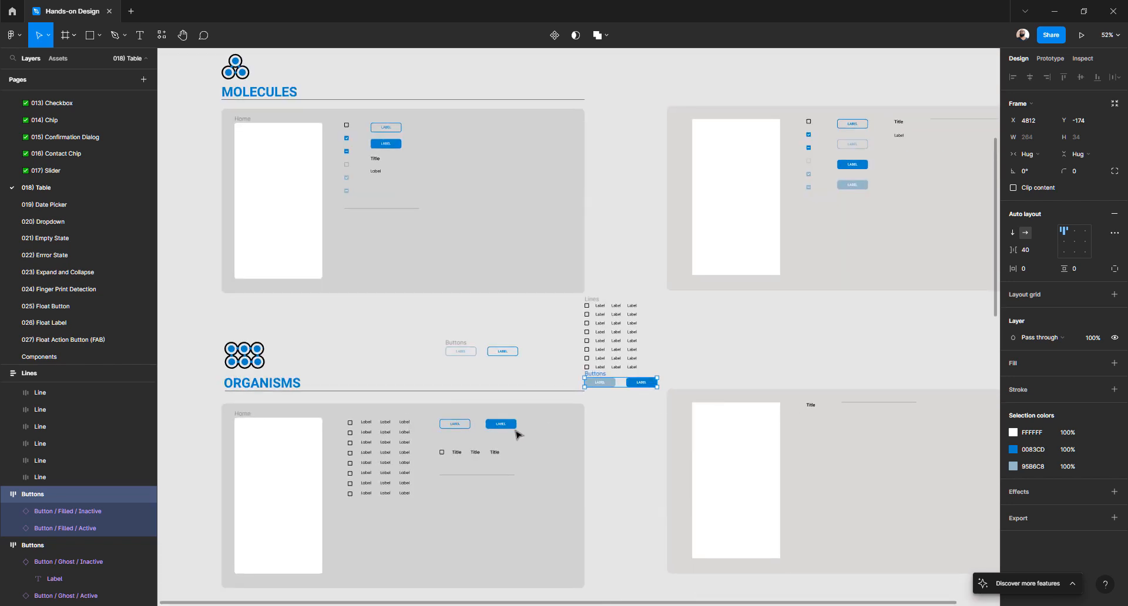
scroll(516, 432, "up", 2)
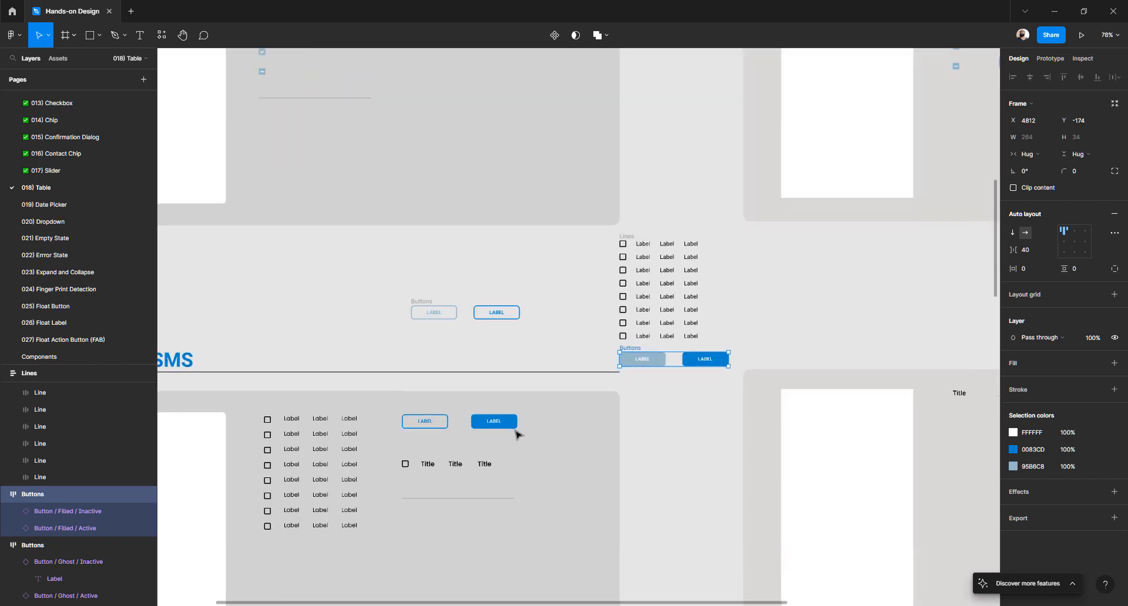
double_click(959, 394)
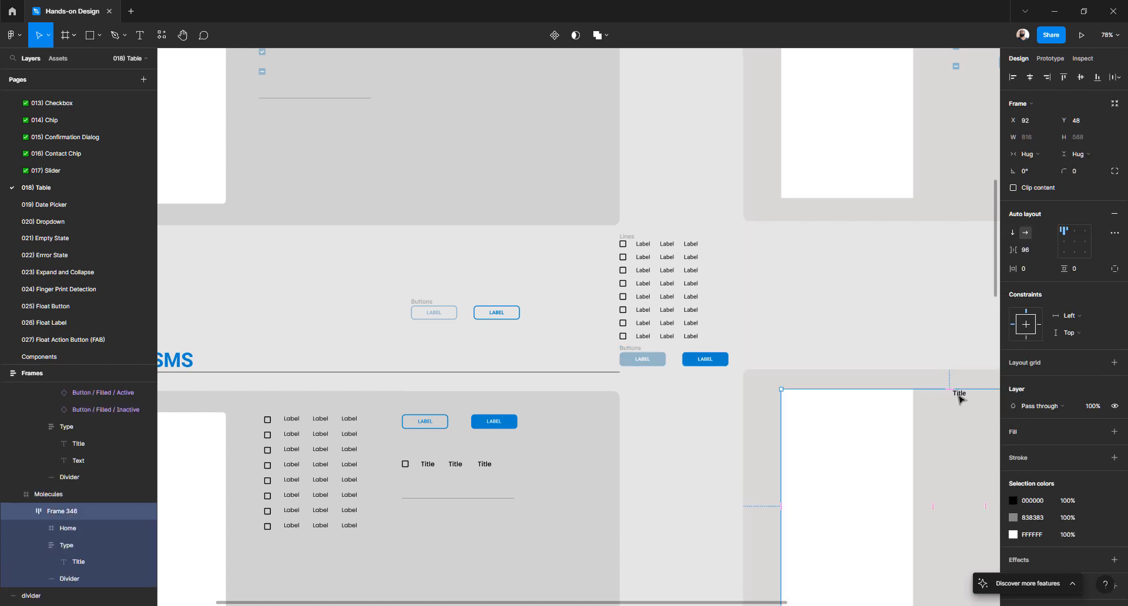
double_click(960, 394)
left_click_drag(960, 397, 758, 270)
key("ctrl+z")
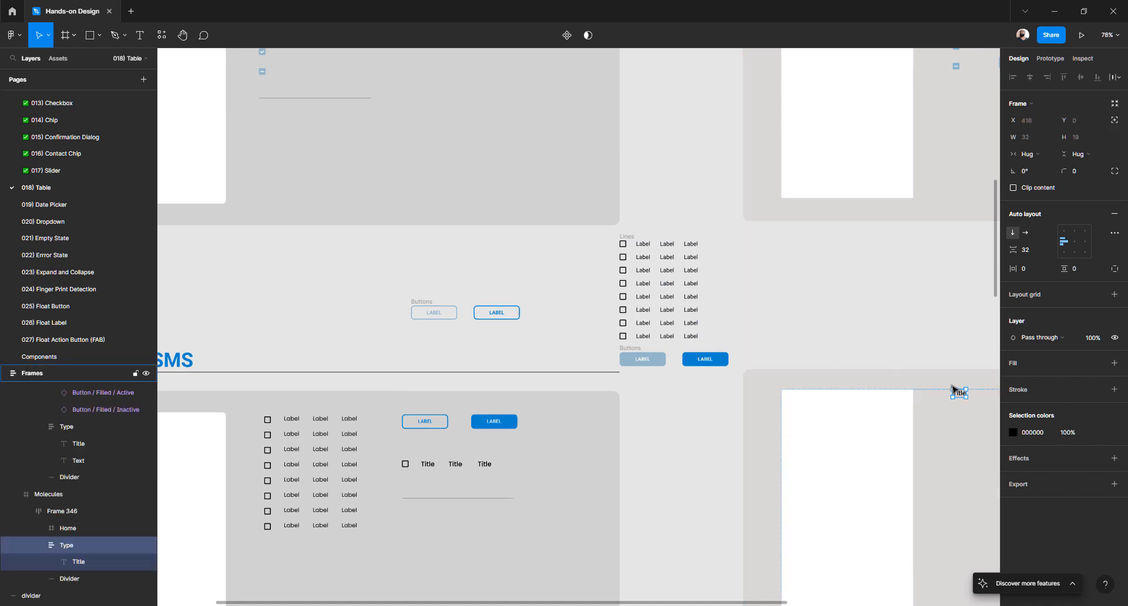
left_click_drag(961, 394, 544, 270)
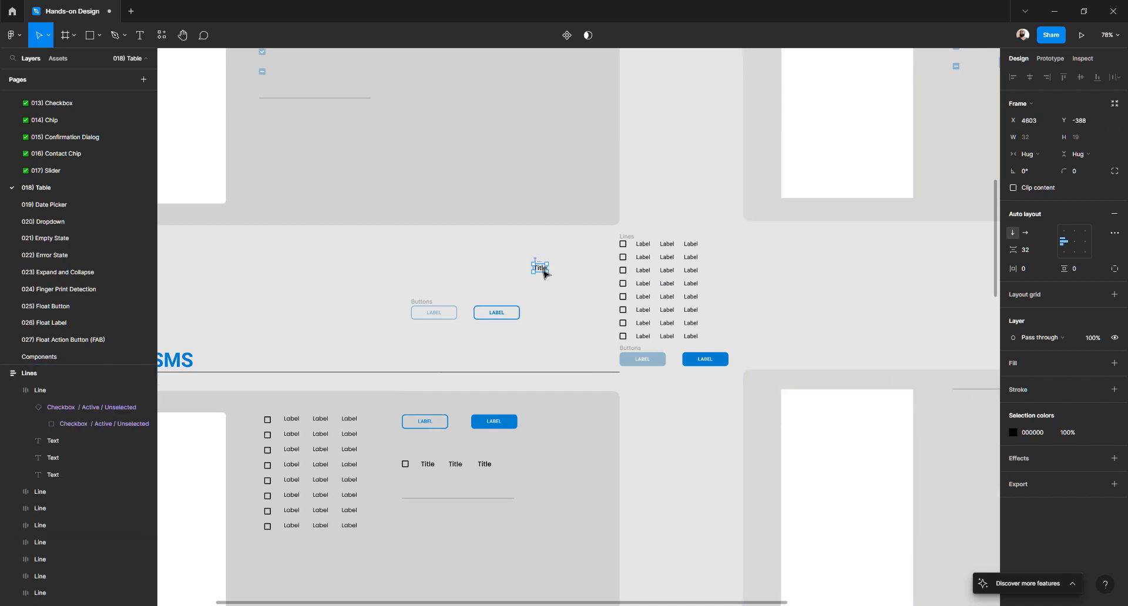
- Copy the unselected checkbox from the first line of the Lines frame into the Type frame
scroll(442, 295, "down", 5)
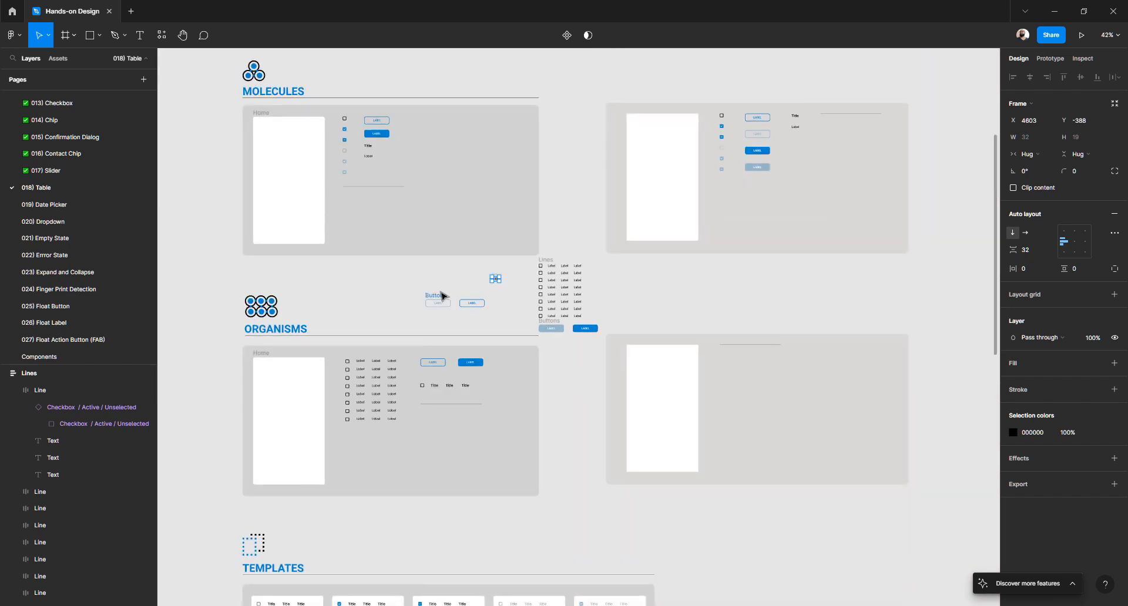
scroll(535, 292, "up", 5)
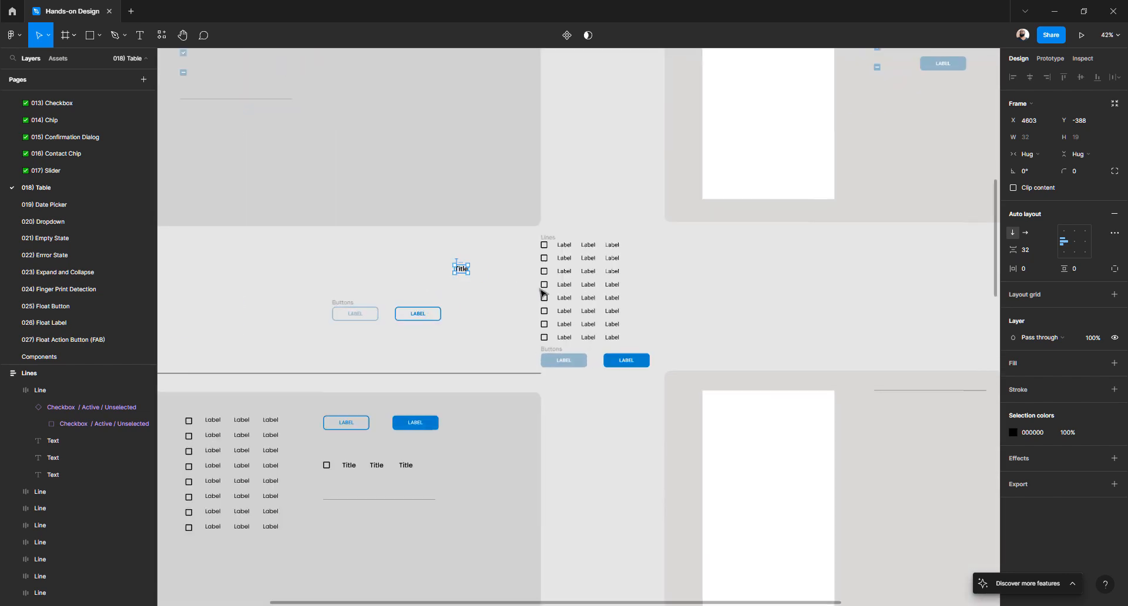
scroll(468, 259, "up", 3)
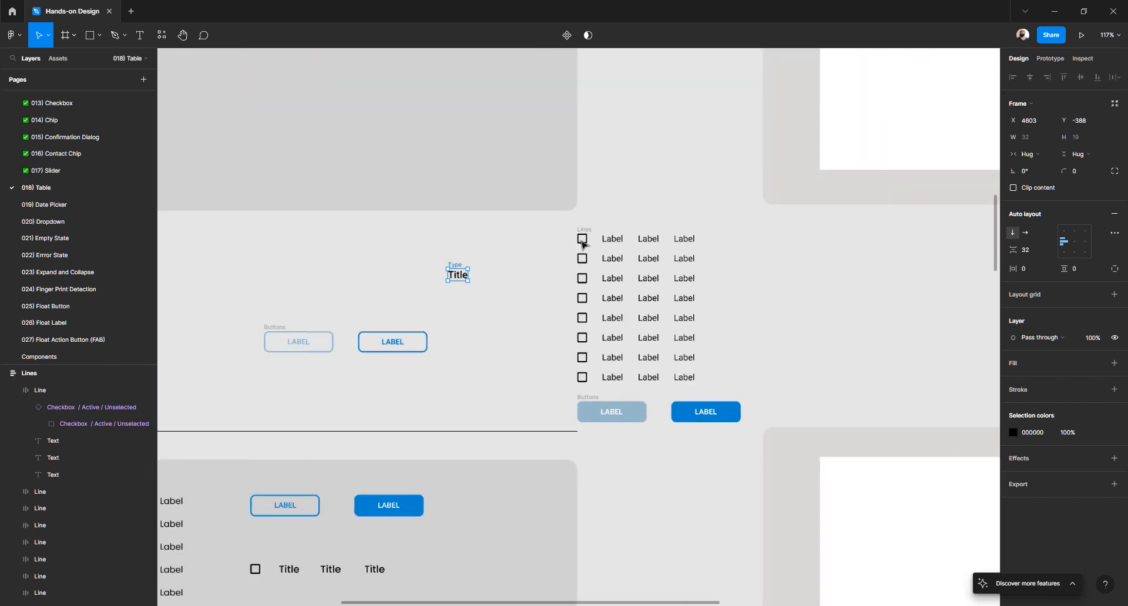
left_click(584, 242)
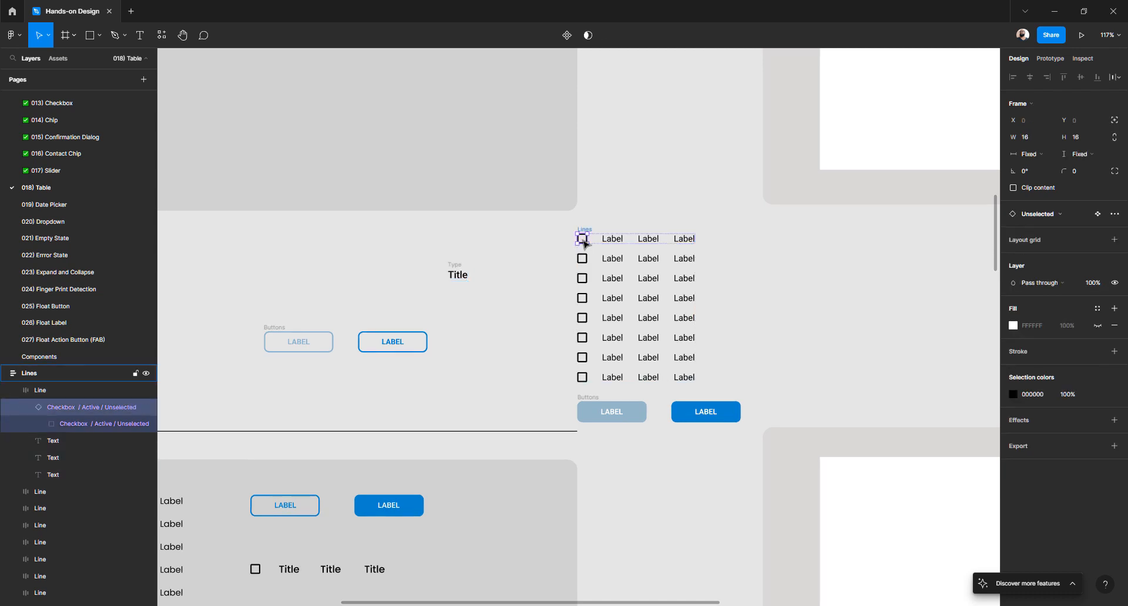
left_click(445, 266)
left_click(453, 268)
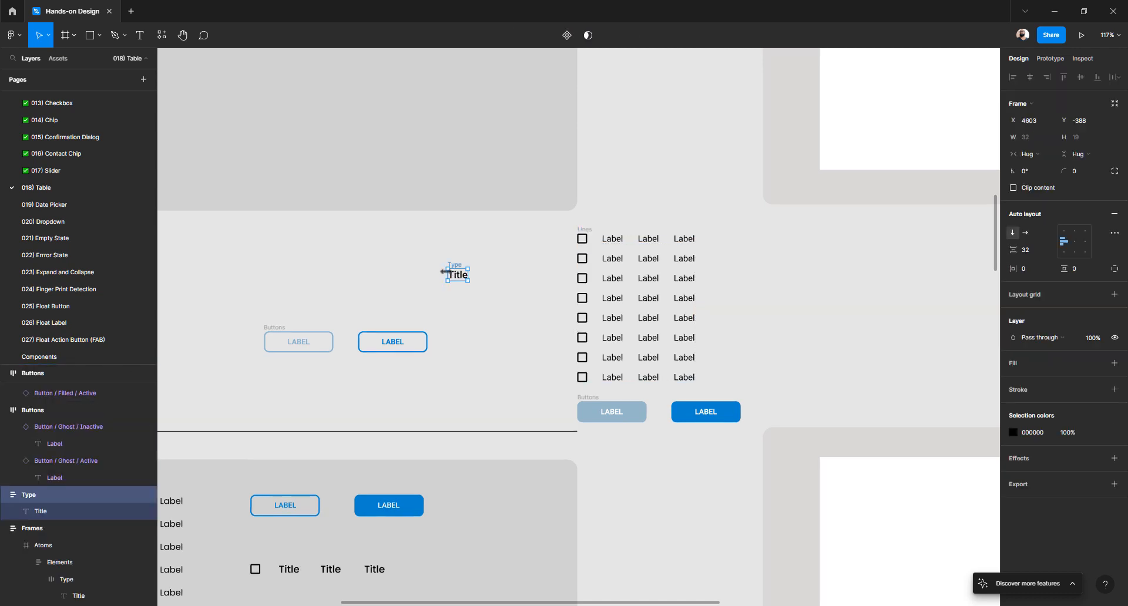
key("ctrl+v")
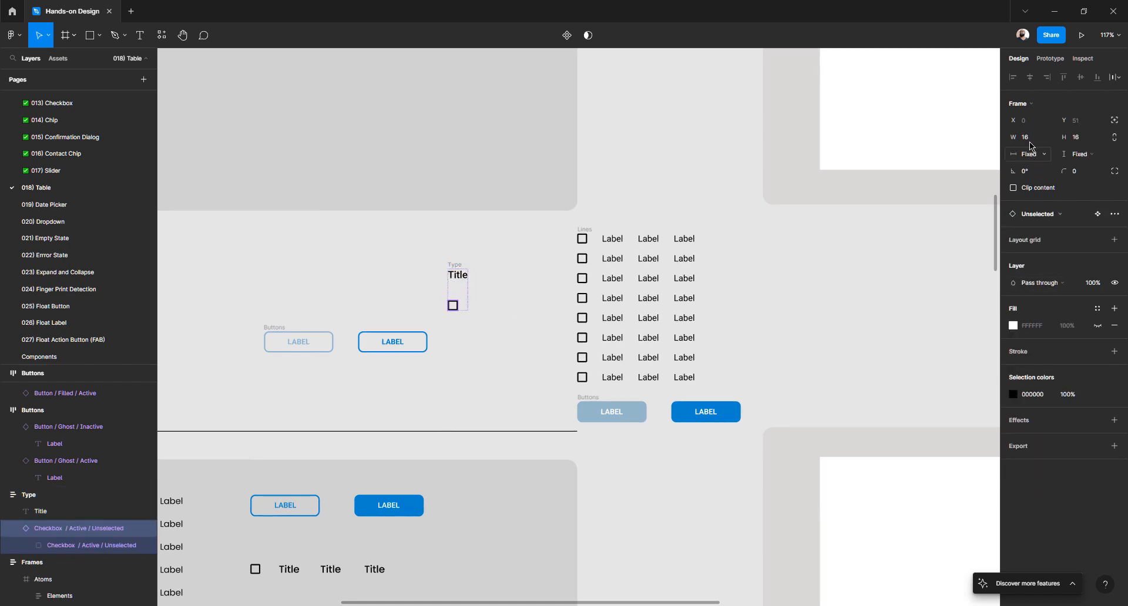
key("Escape")
- Change the Type frame to a horizontal layout and place the Title text after the checkbox
left_click(457, 269)
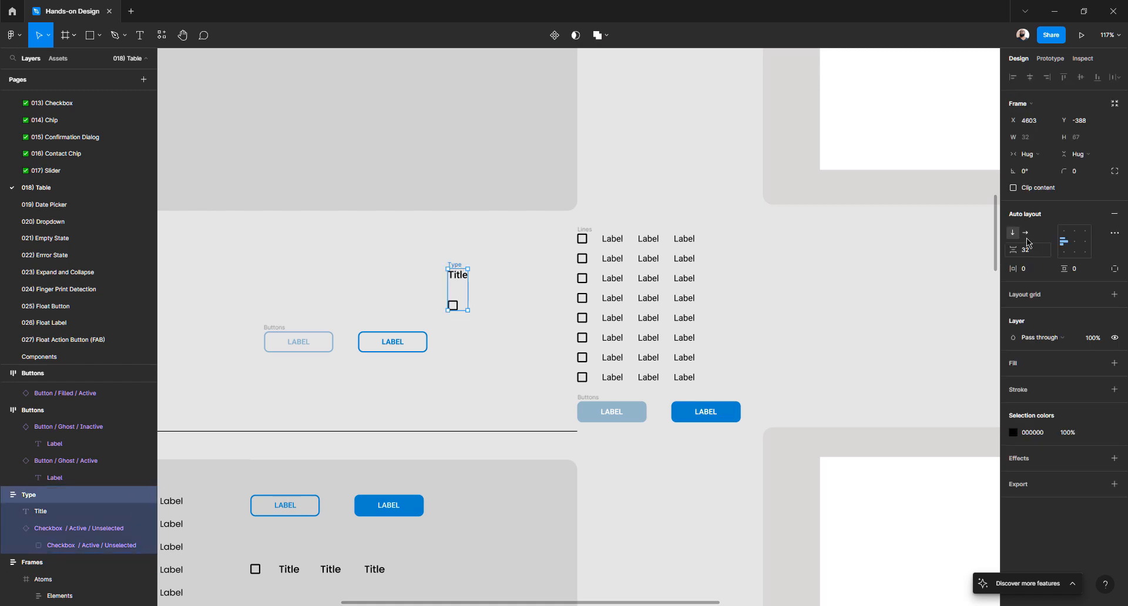
left_click(1026, 234)
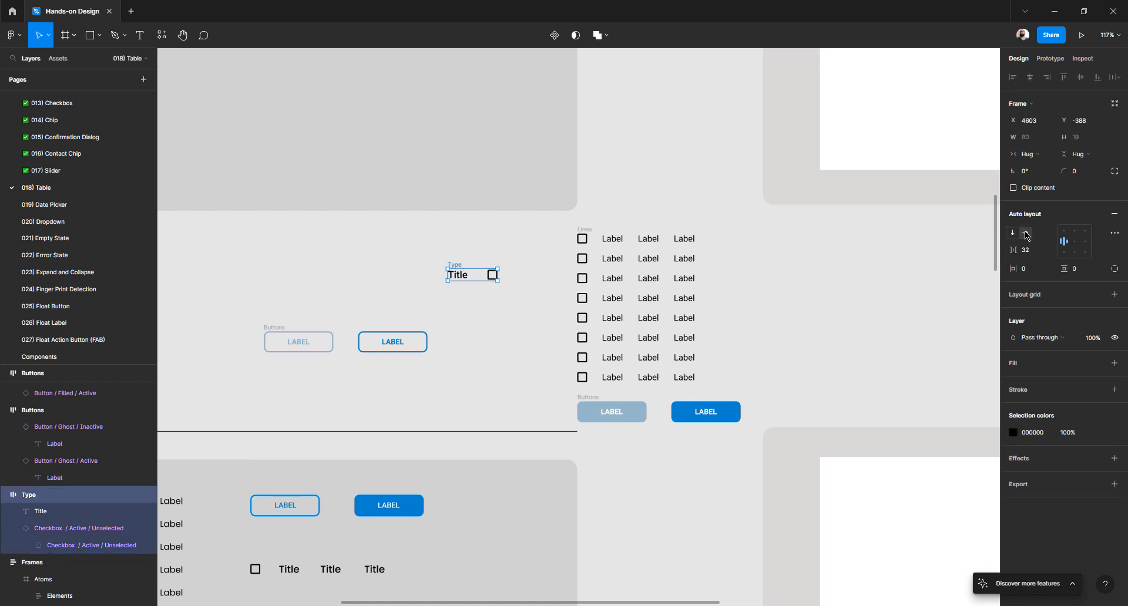
left_click(467, 278)
key("Right")
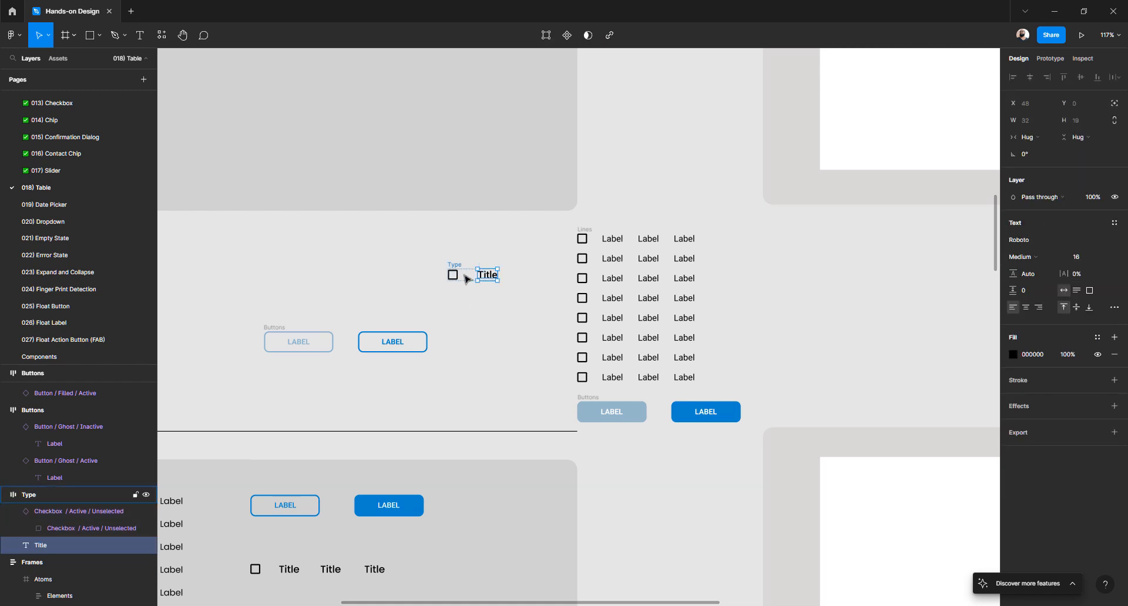
- Rename the Type frame as "Header" and set the spacing between its items to 24
left_click(458, 265)
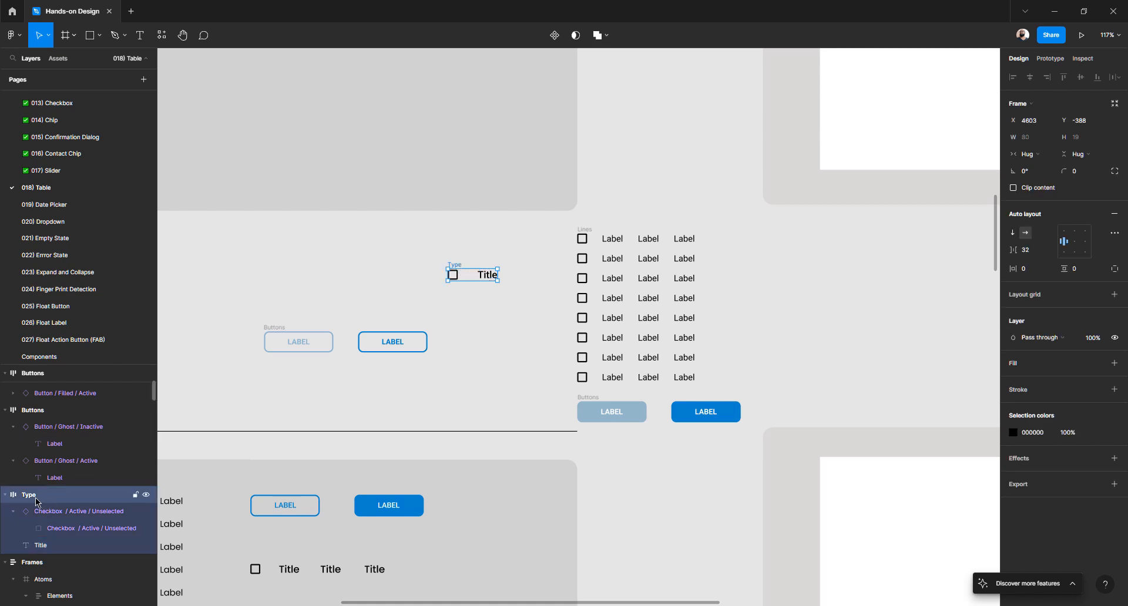
key("ctrl+r")
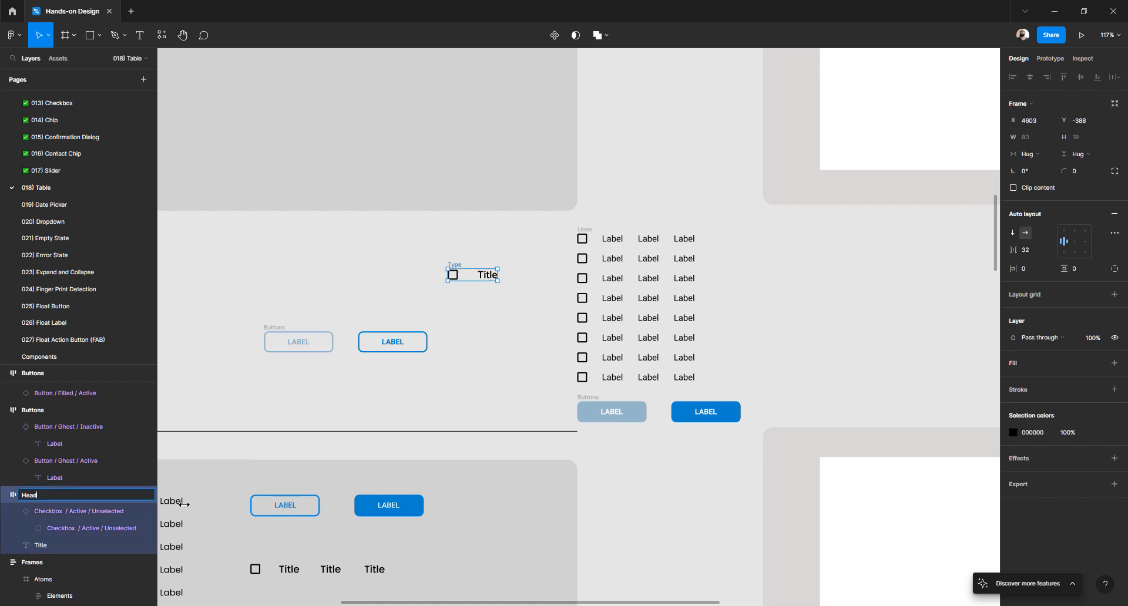
key("Return")
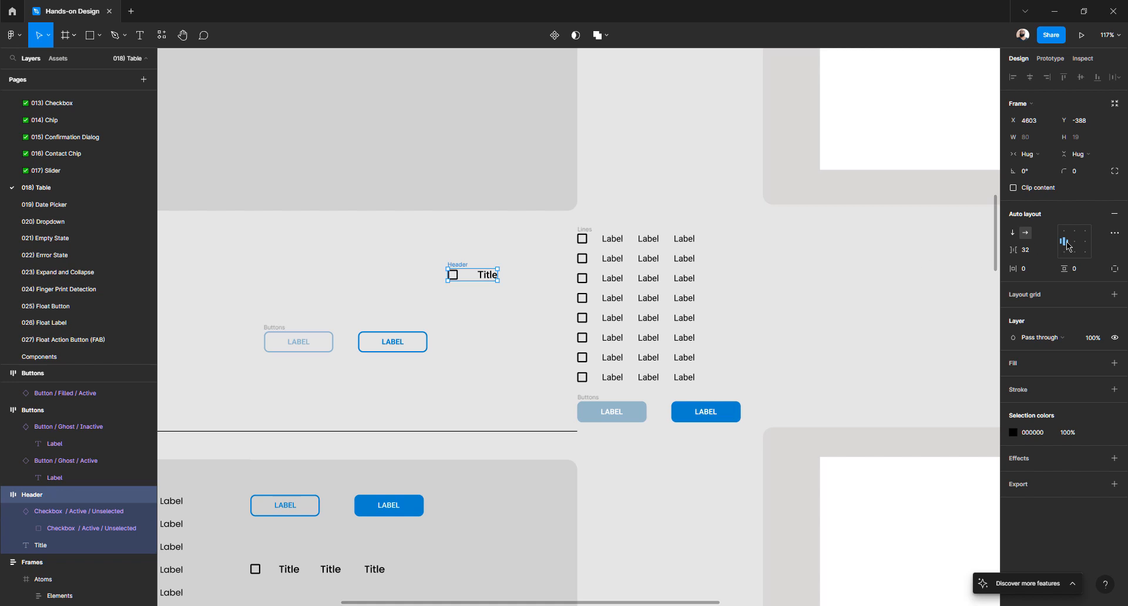
left_click(1033, 250)
type("16")
key("Return")
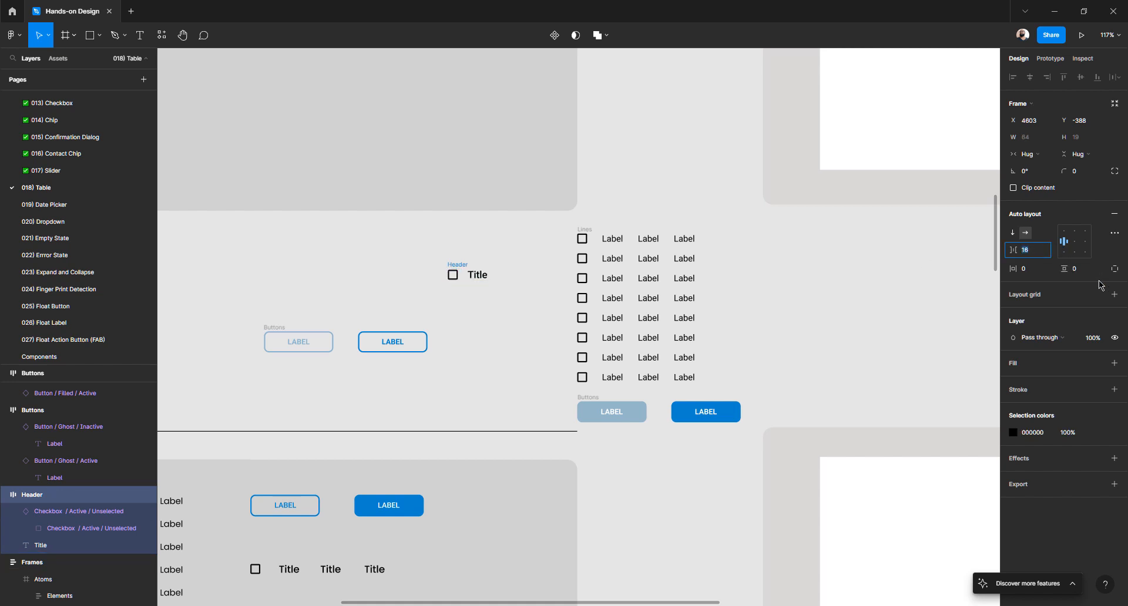
type("24")
key("Return")
- Check the item spacing of the first line in the Lines frame against the Header frame
left_click(585, 229)
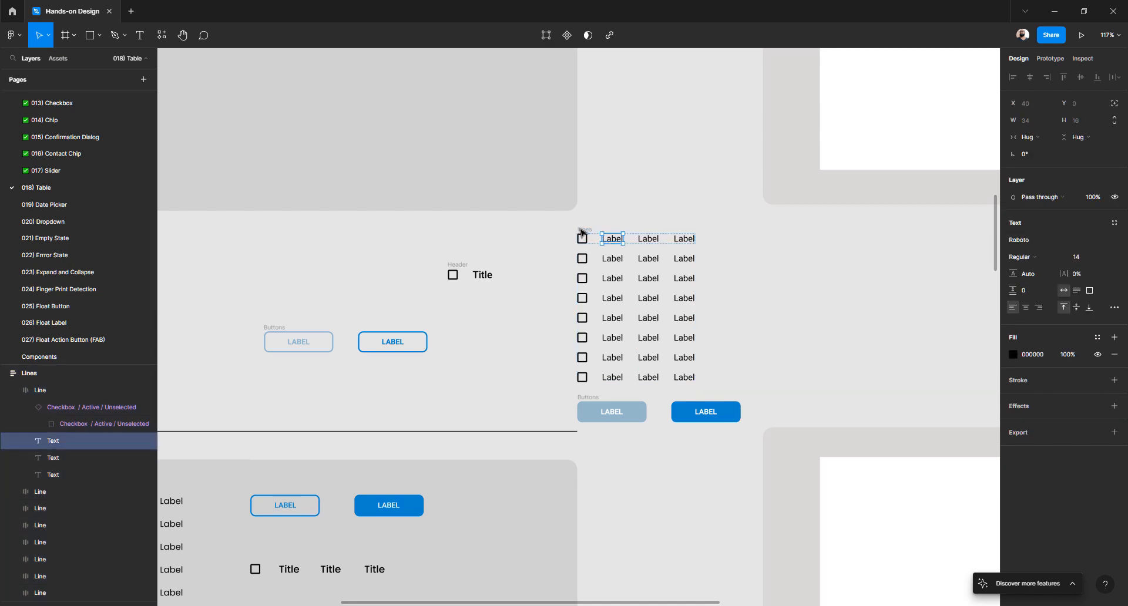
double_click(583, 238)
double_click(583, 238)
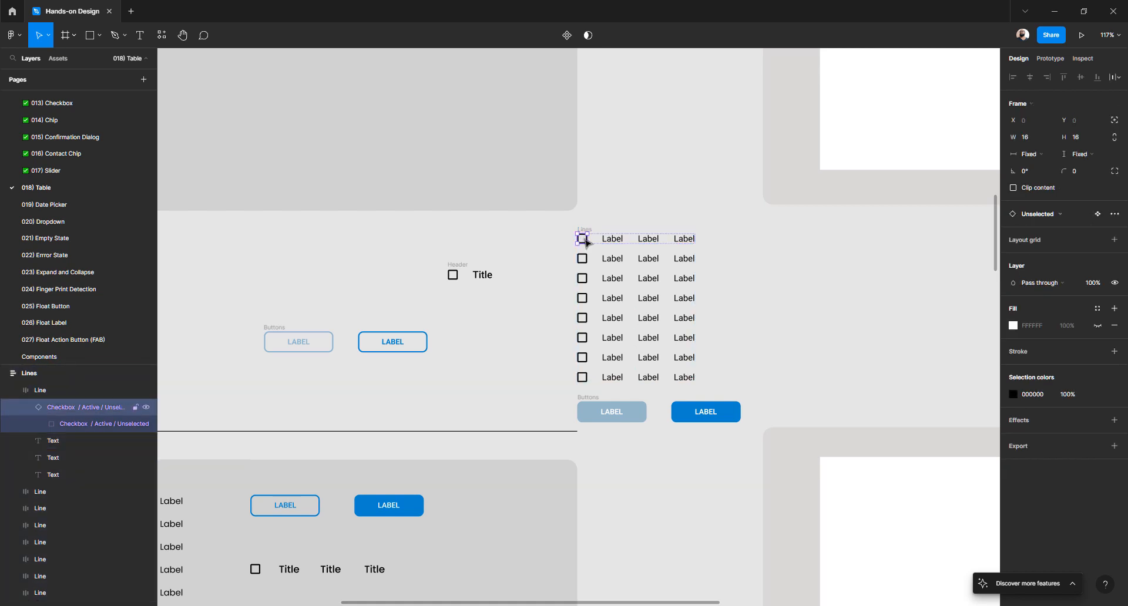
left_click(589, 228)
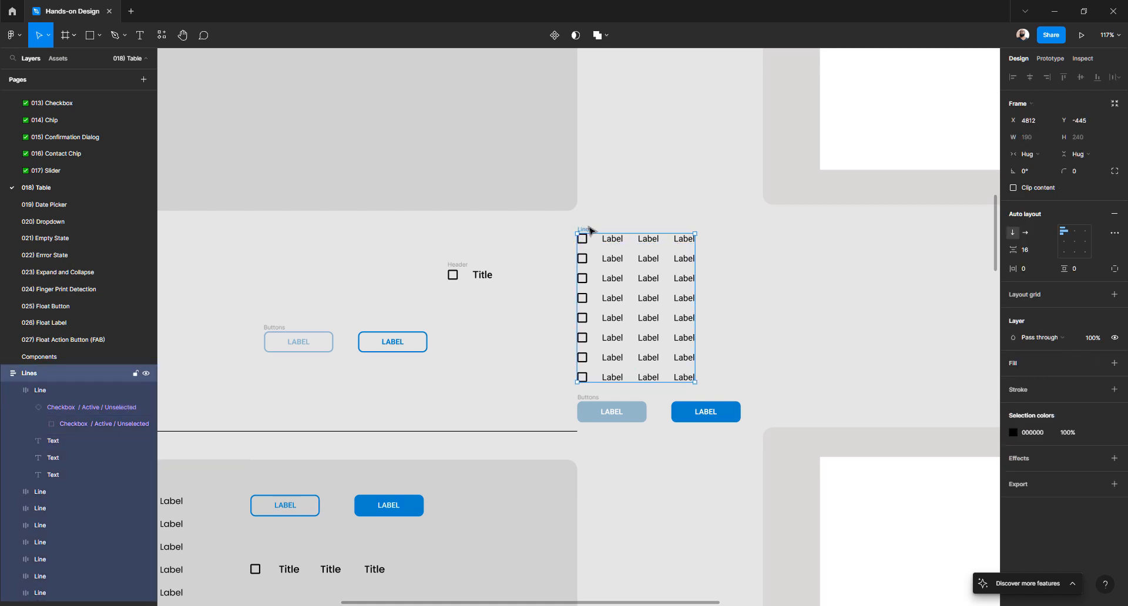
double_click(585, 241)
scroll(587, 242, "up", 5)
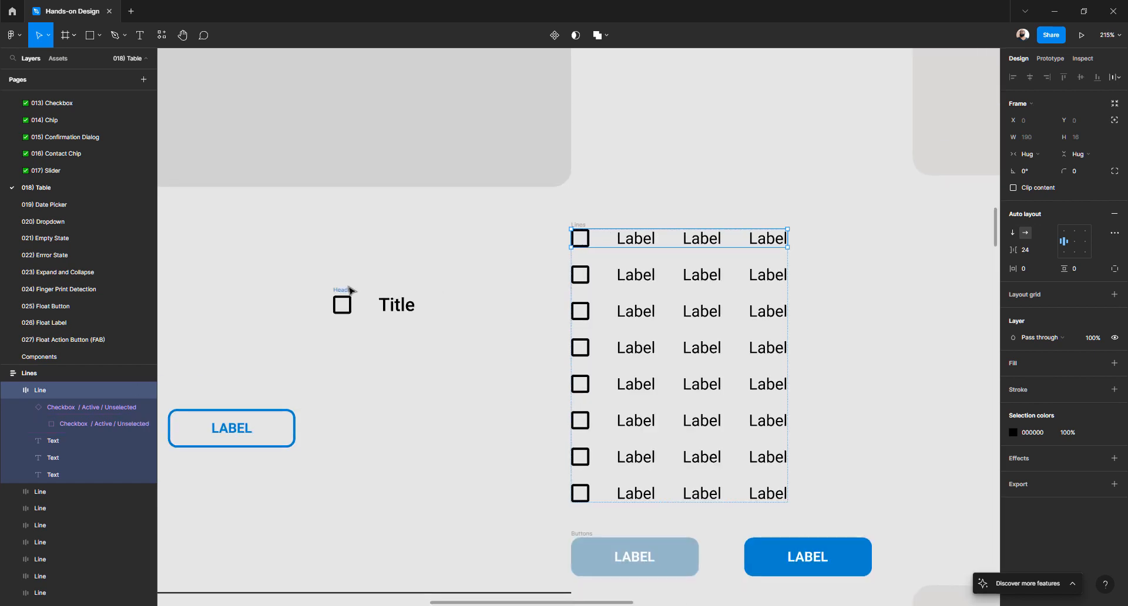
left_click(341, 295)
left_click(470, 285)
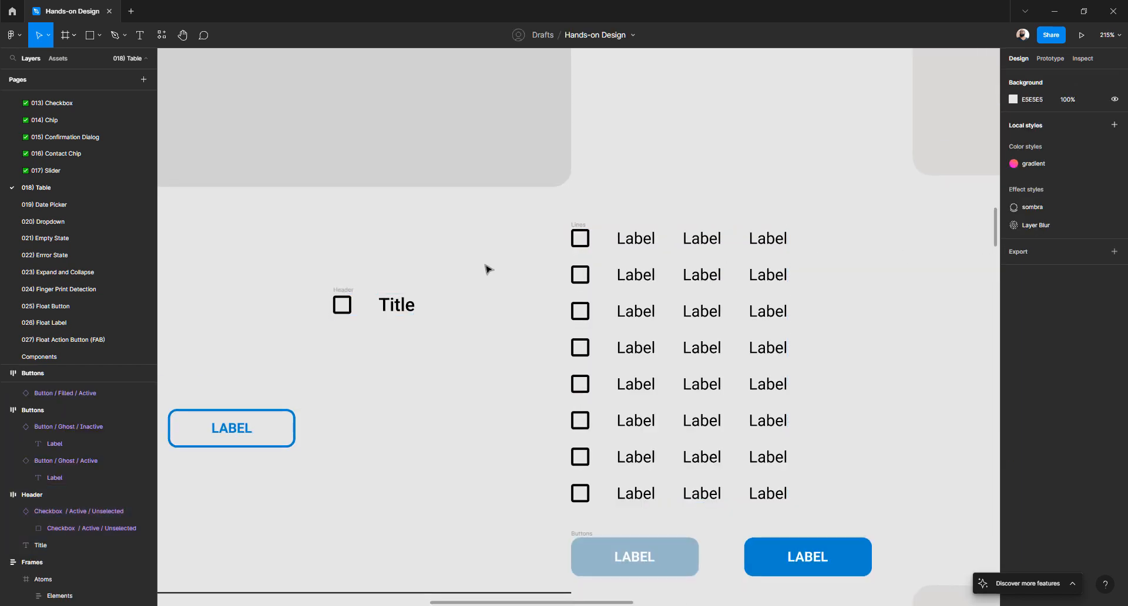
scroll(487, 268, "down", 8)
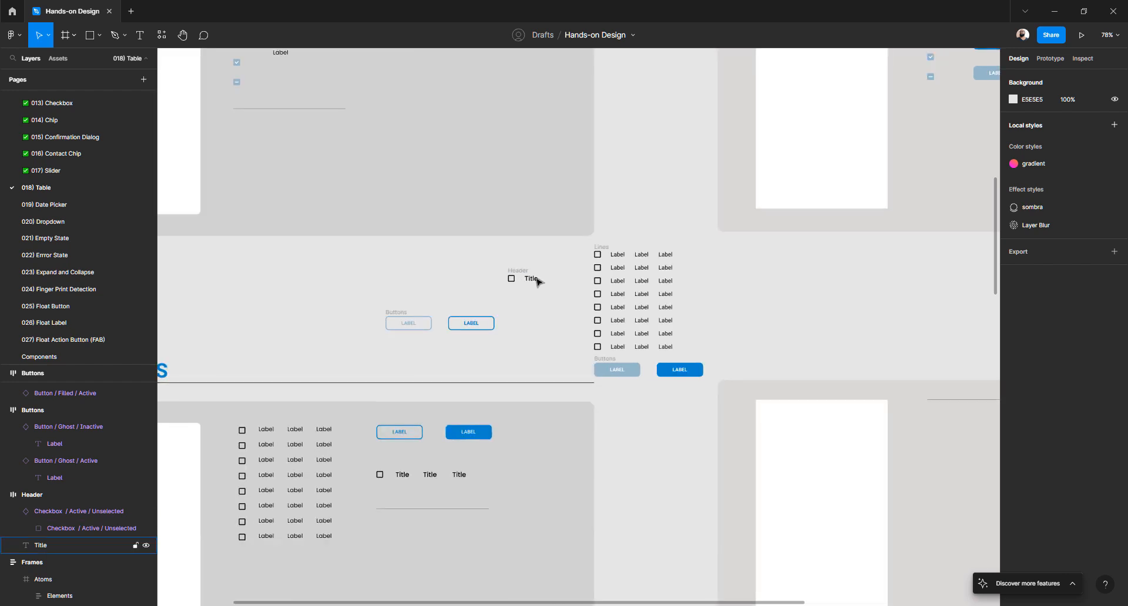
- Duplicate the Title text twice in the Header frame and move the Header frame slightly further away from the Lines frame
left_click(536, 281)
key("ctrl+d")
key("ctrl+d")
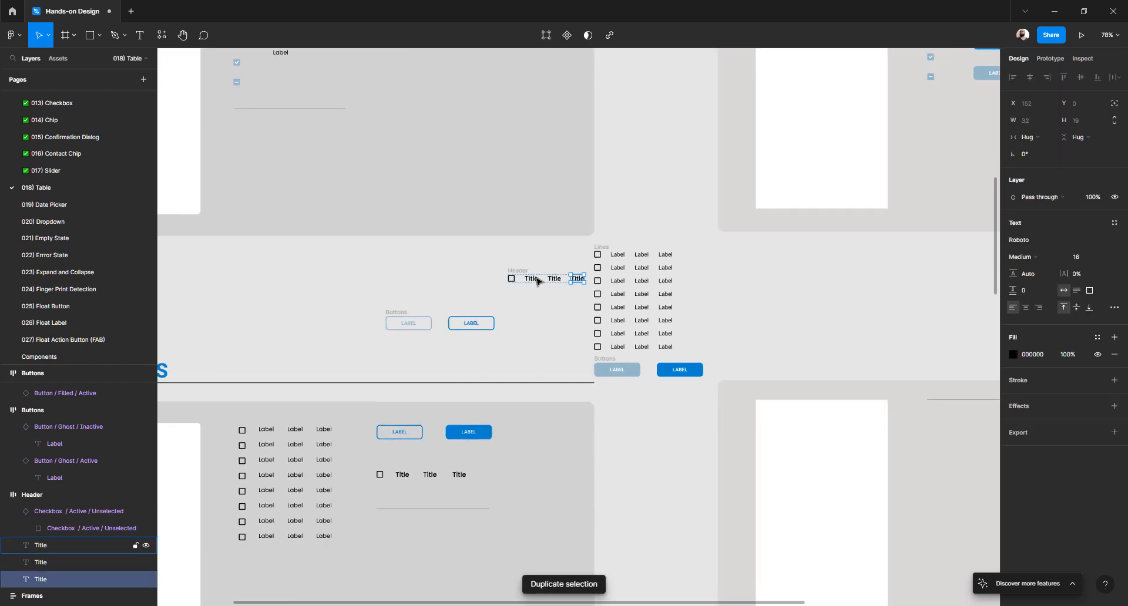
left_click_drag(519, 273, 489, 259)
scroll(510, 285, "down", 1)
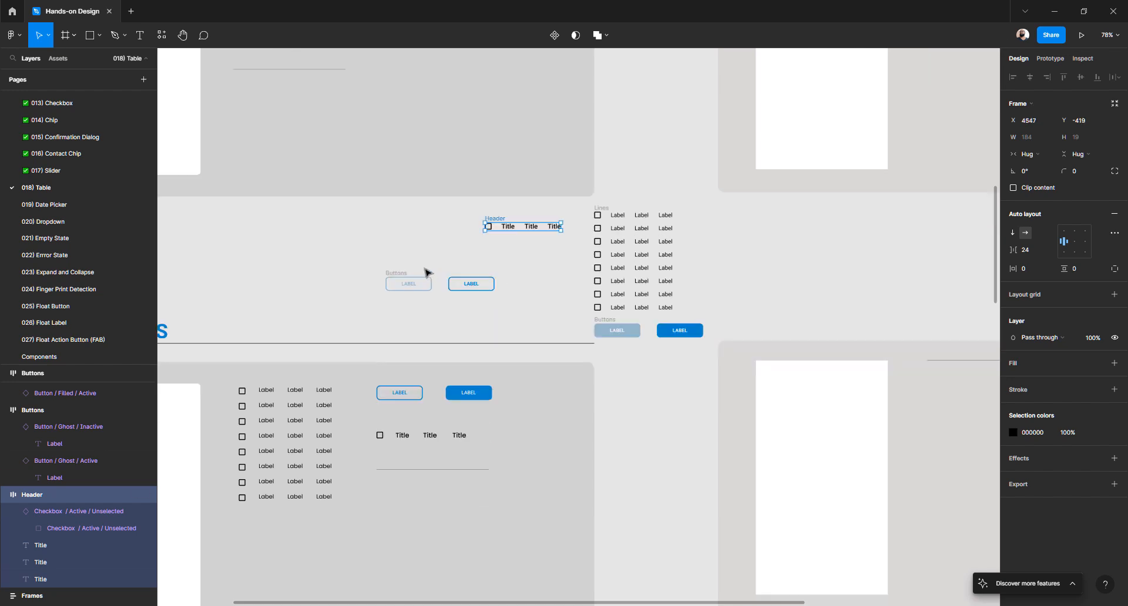
scroll(410, 269, "down", 1)
scroll(405, 269, "down", 4, "ctrl")
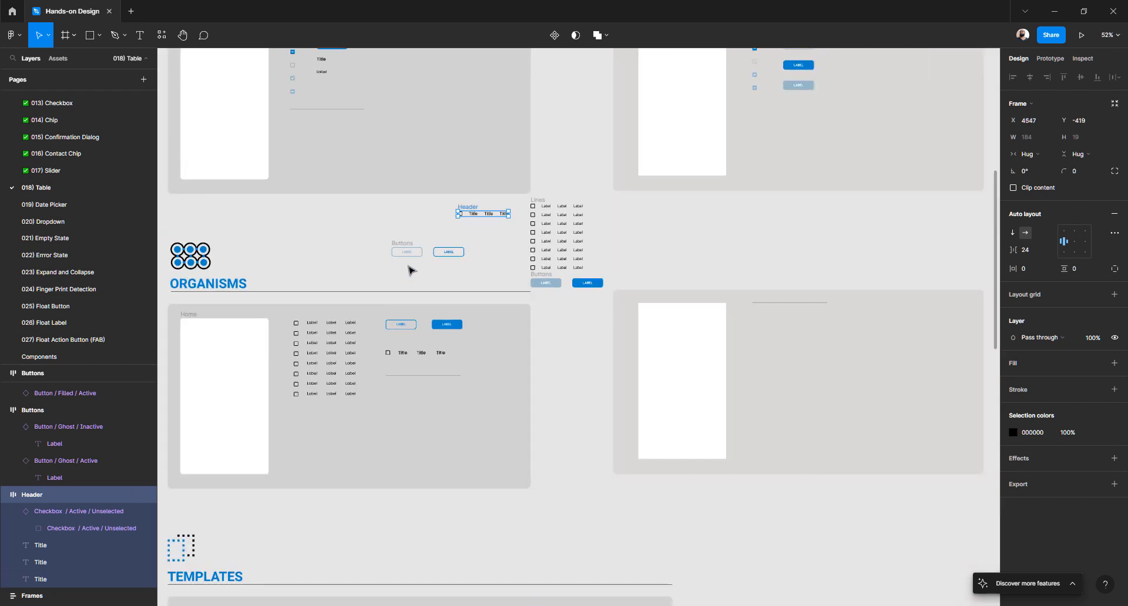
left_click_drag(542, 203, 757, 324)
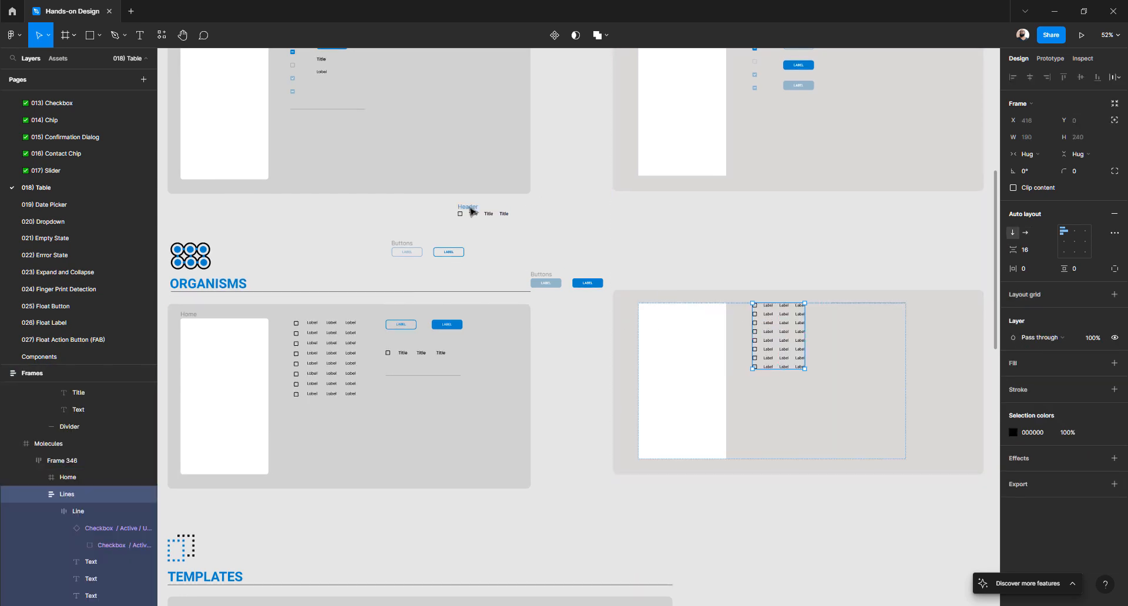
left_click_drag(421, 249, 800, 317)
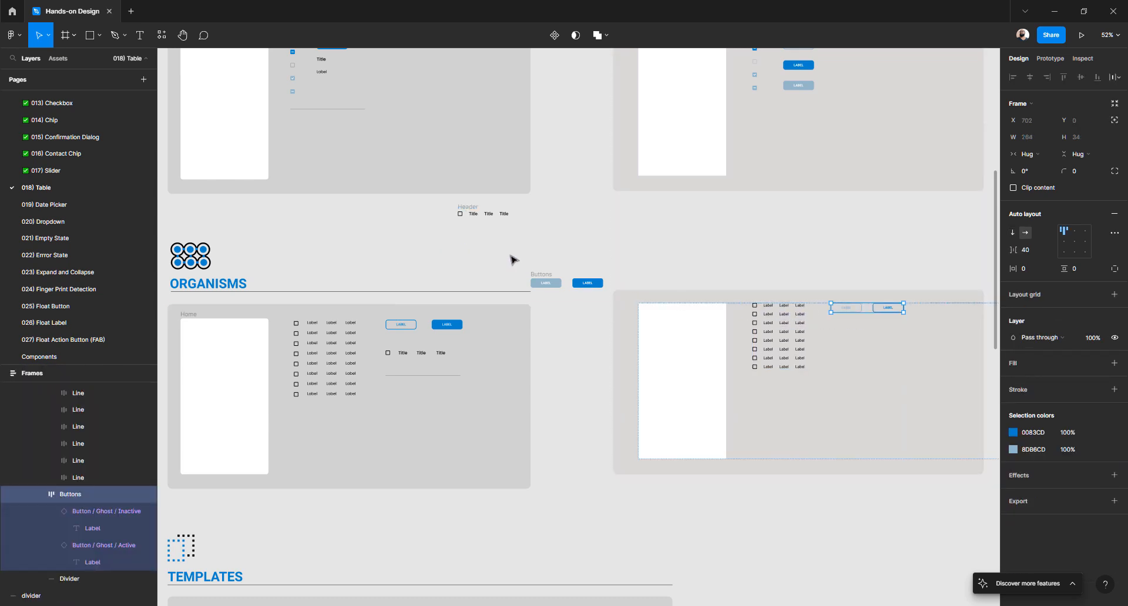
scroll(511, 259, "right", 5)
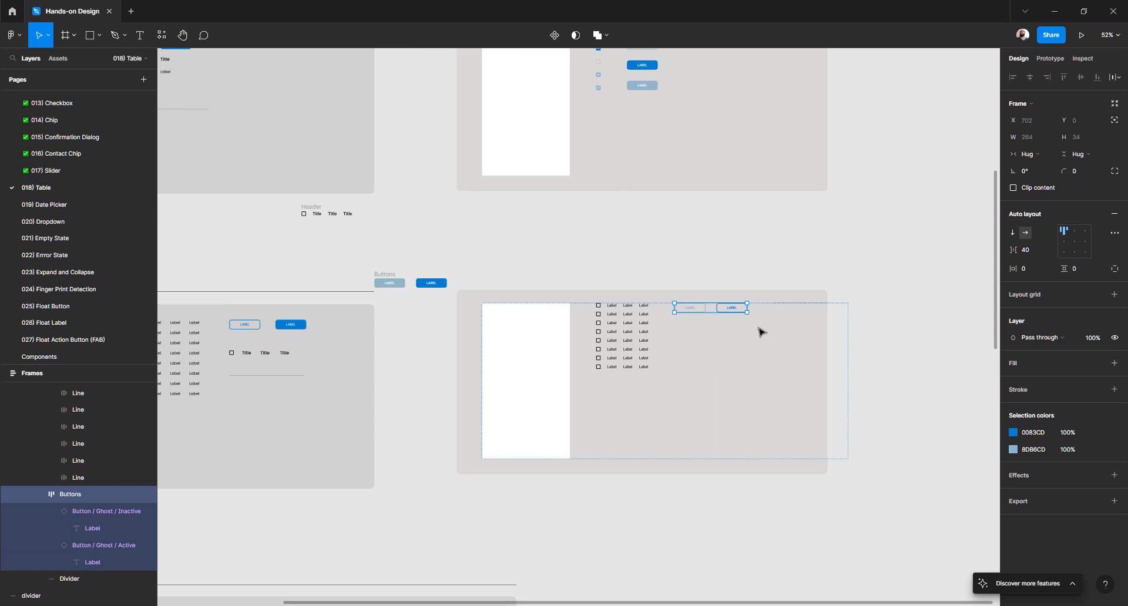
left_click(695, 255)
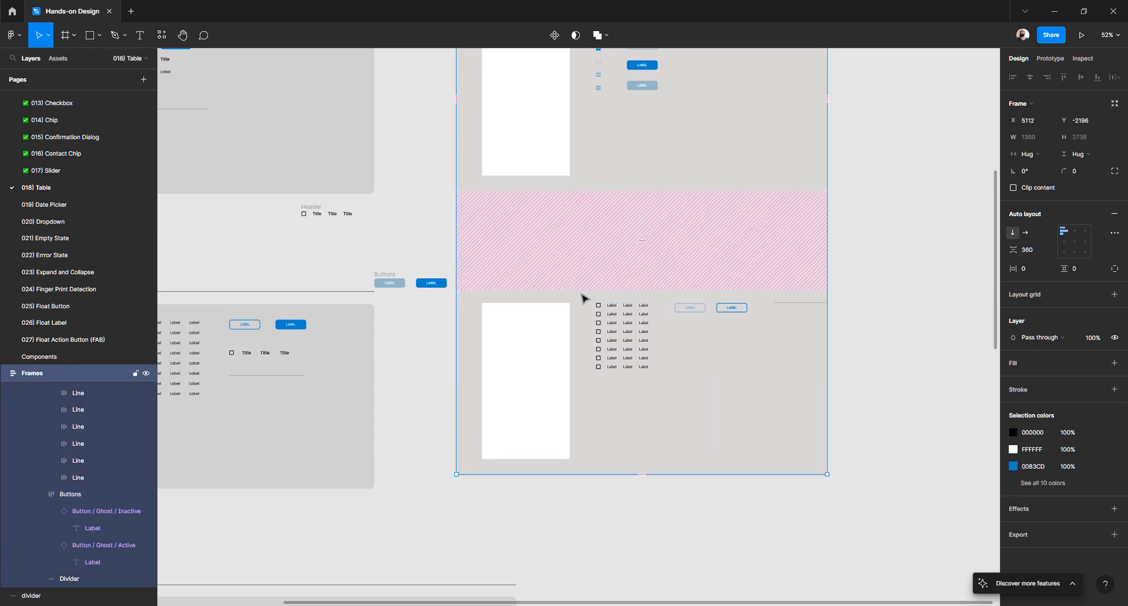
left_click(637, 318)
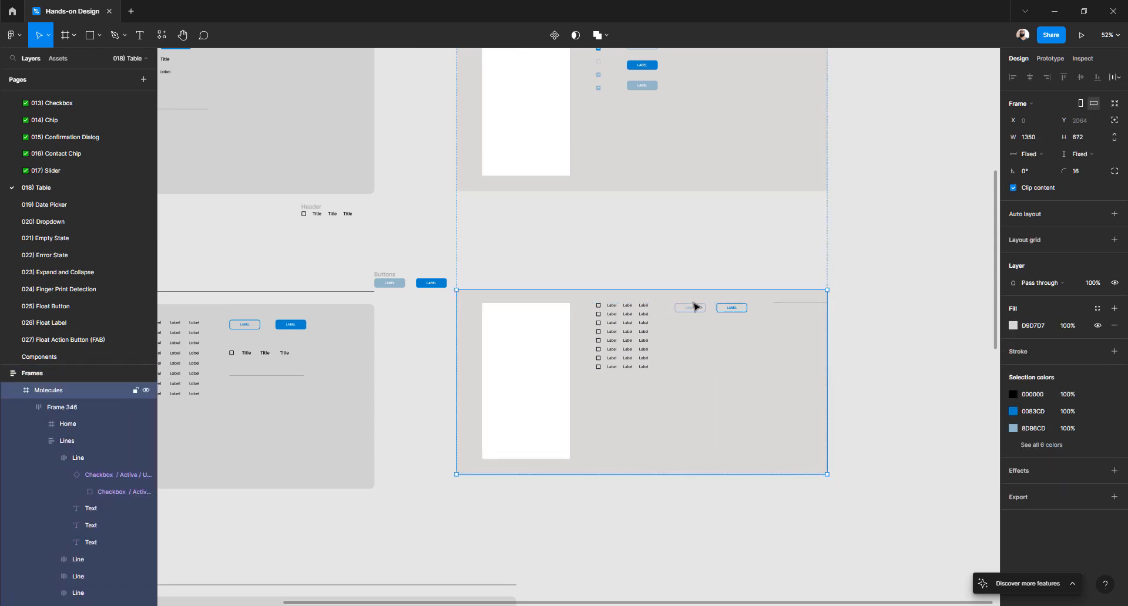
key("shift+Return")
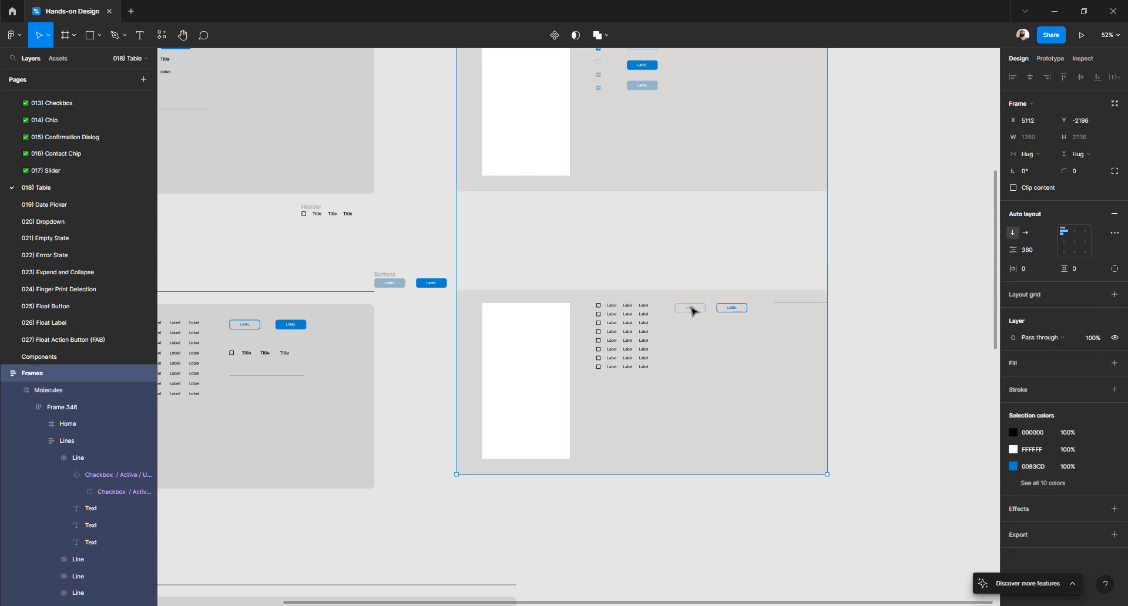
key("ctrl+z")
key("ctrl+z")
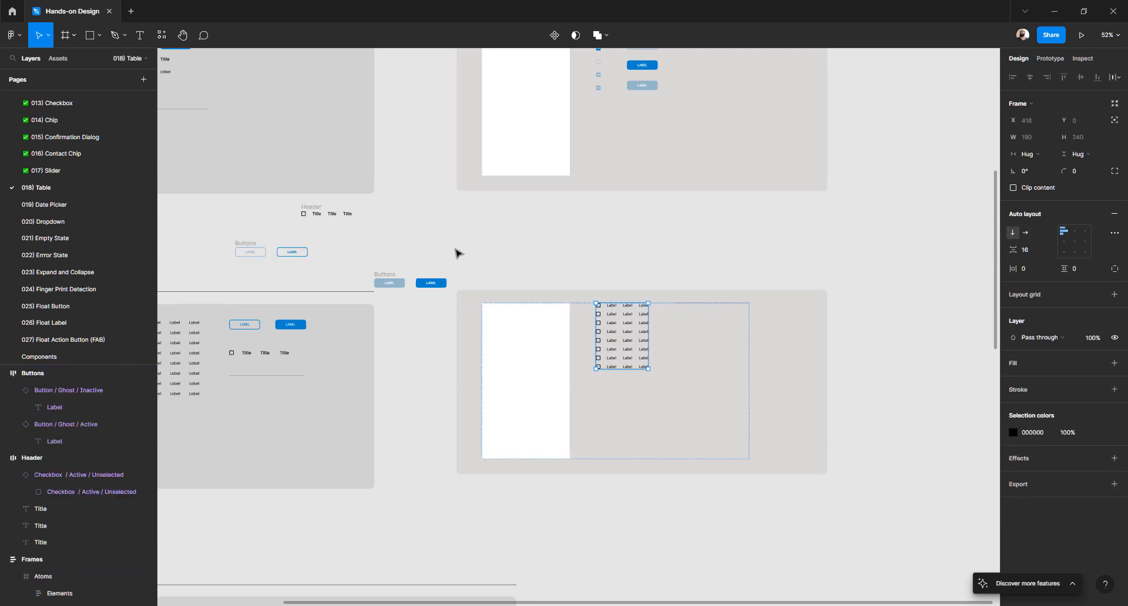
key("ctrl+z")
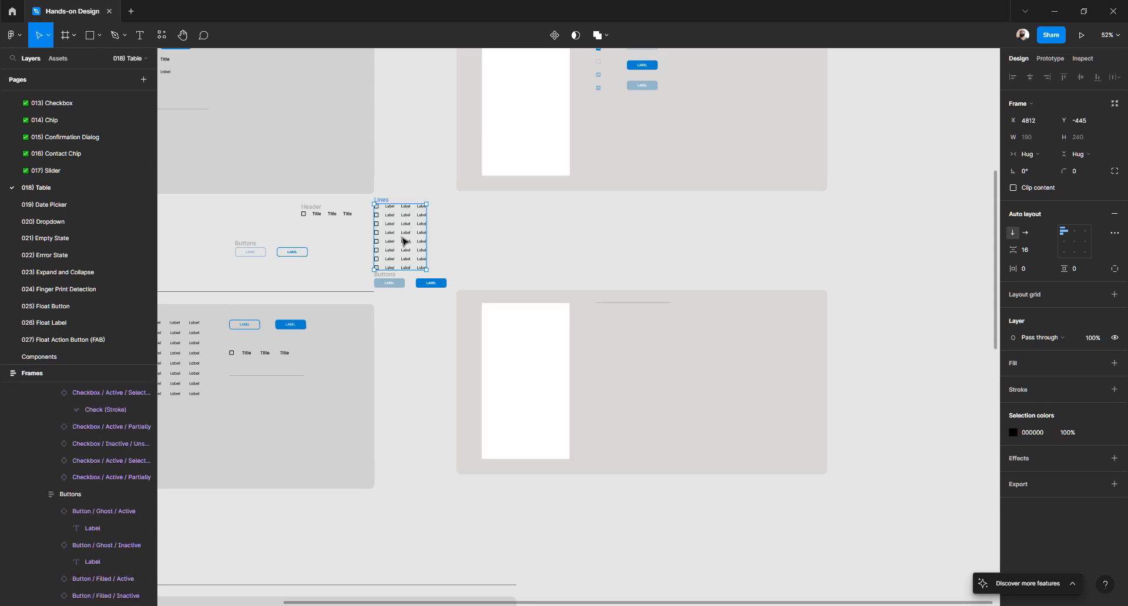
- Stack the filled Buttons frame above the ghost Buttons frame in one vertical auto layout and rename it "Buttons"
left_click(324, 250)
left_click_drag(388, 278, 290, 267)
left_click(290, 267)
left_click(245, 224)
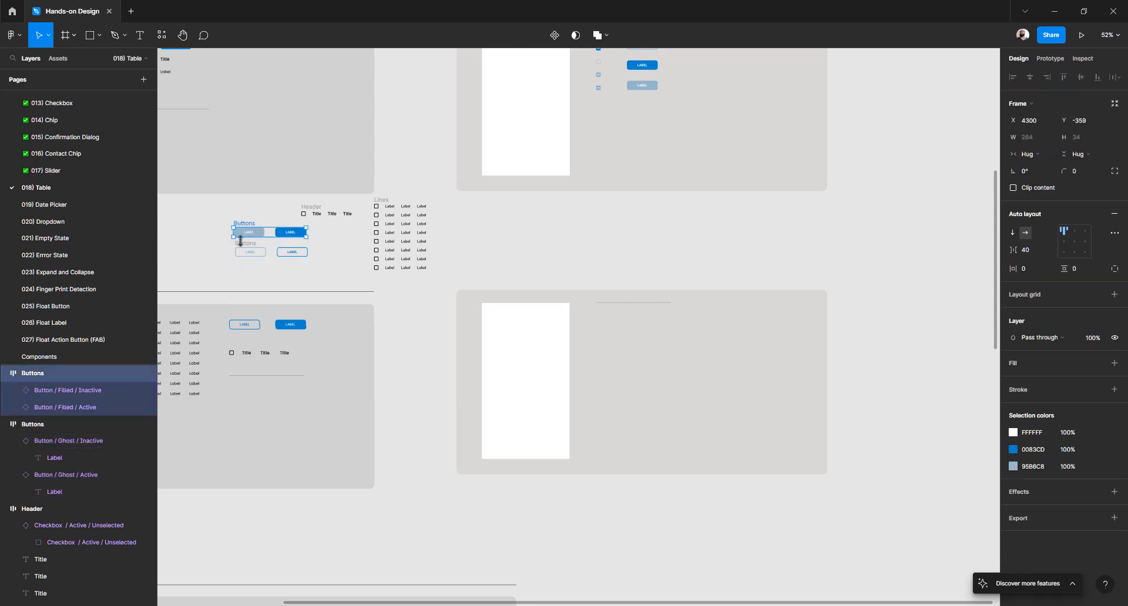
left_click(242, 248, "shift")
key("shift+a")
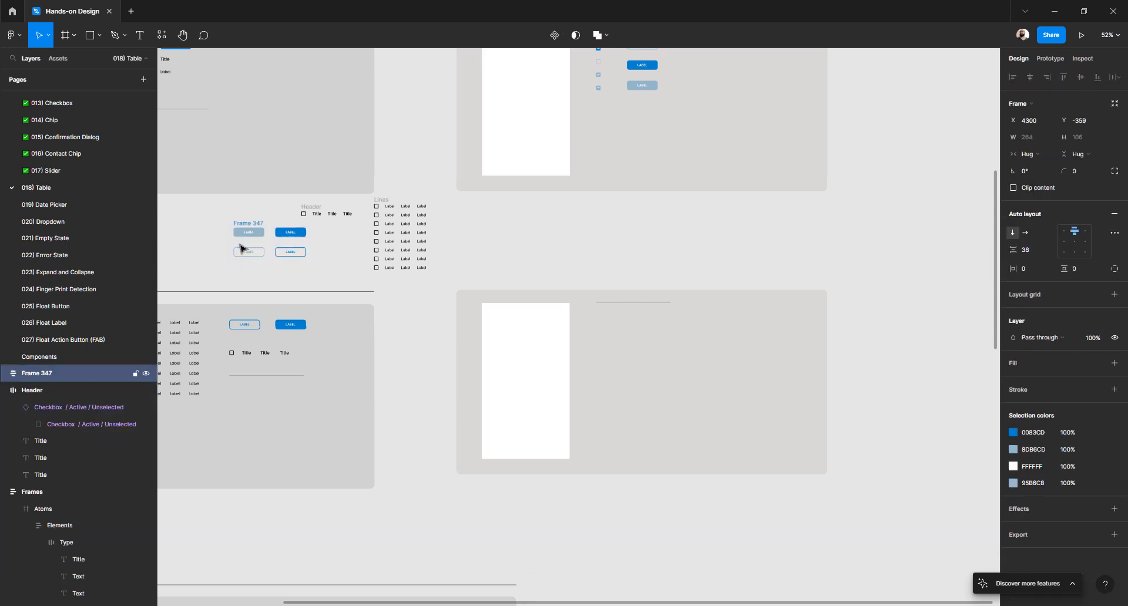
double_click(52, 376)
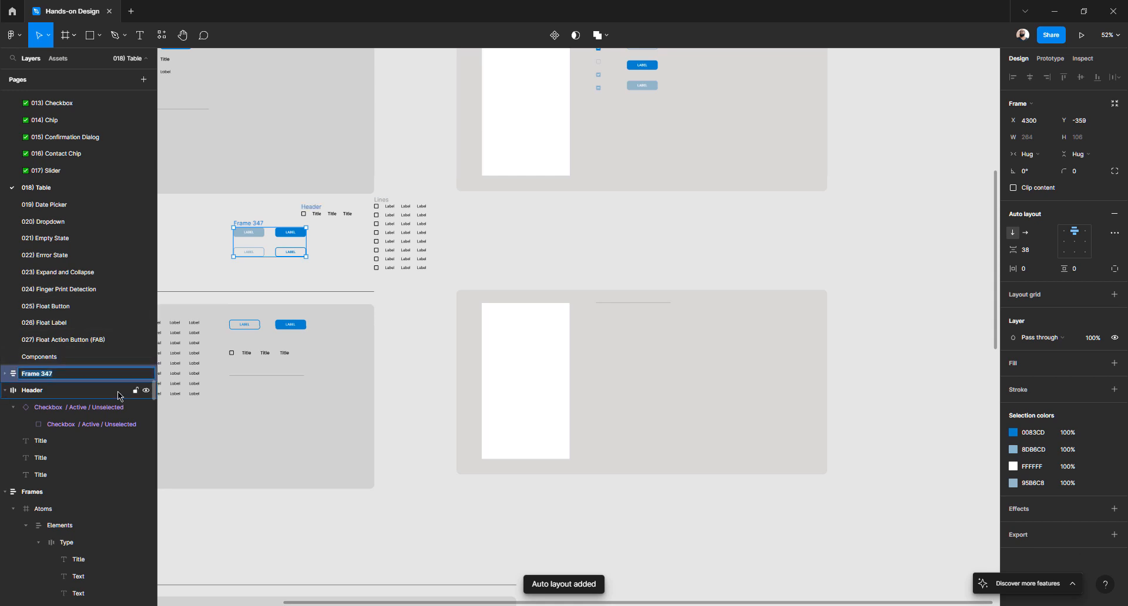
type("Buttons")
key("Return")
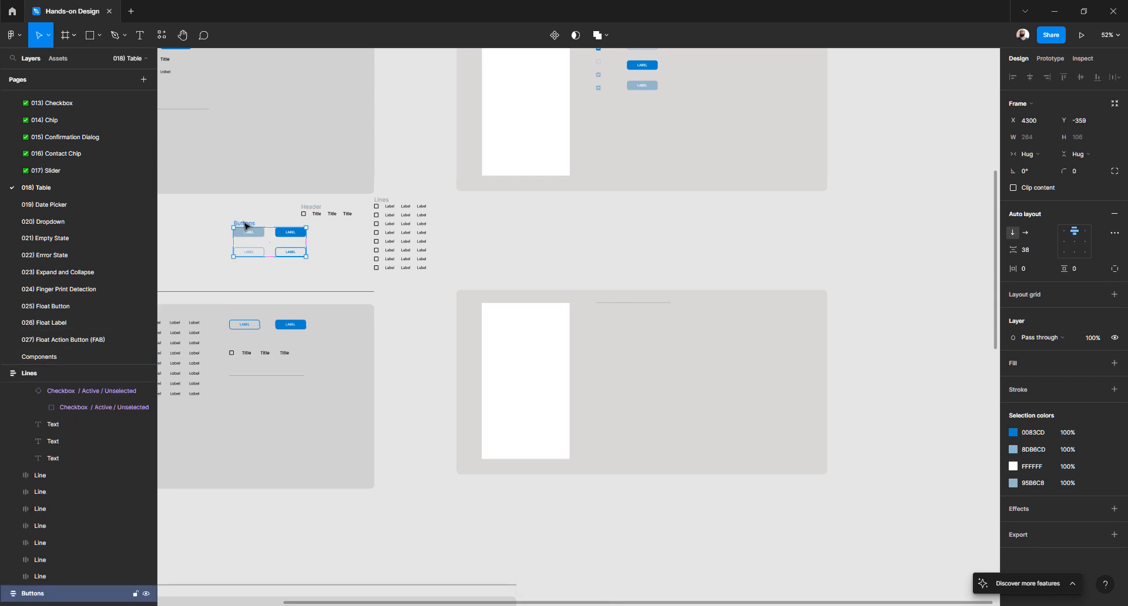
- Place the combined Buttons frame beside the white panel in the copied Organisms frame and nest the Lines frame below its ghost buttons
left_click_drag(247, 230, 576, 317)
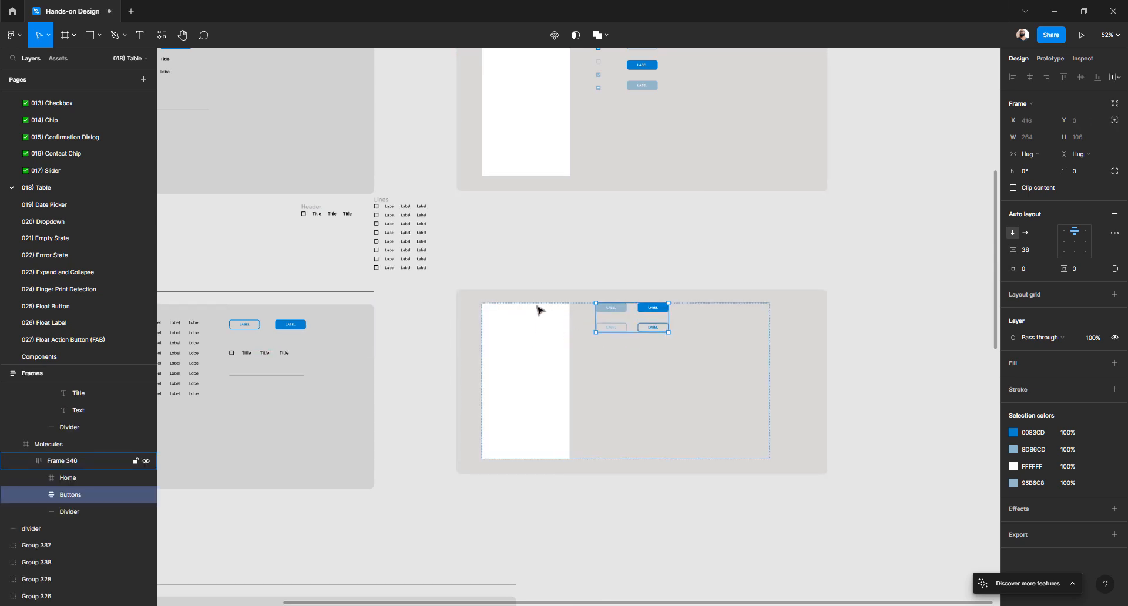
left_click(389, 202)
left_click_drag(389, 202, 621, 344)
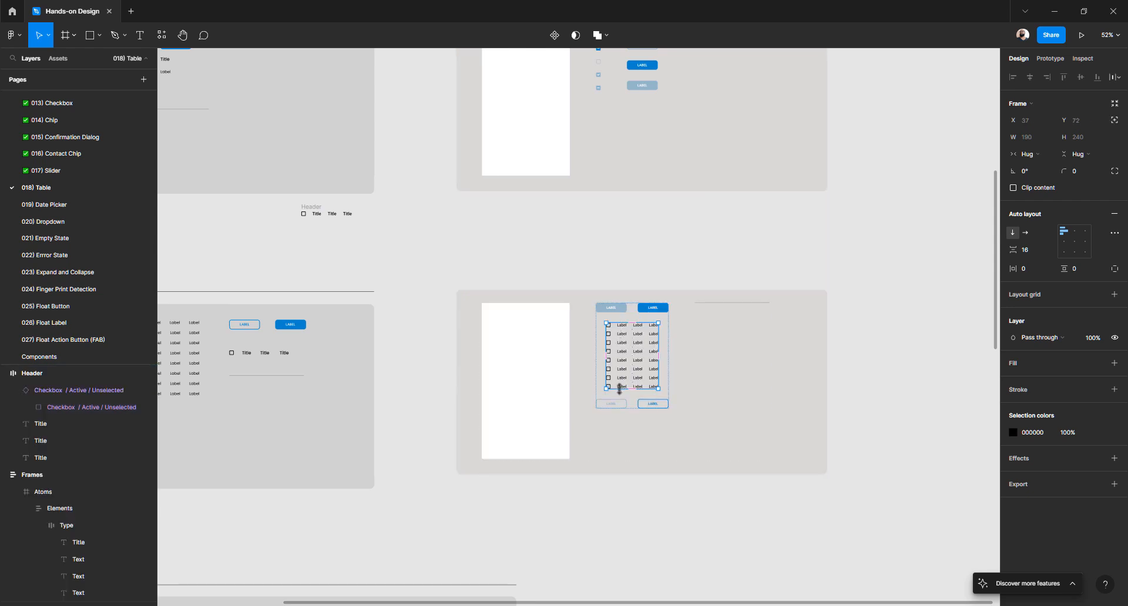
key("Down")
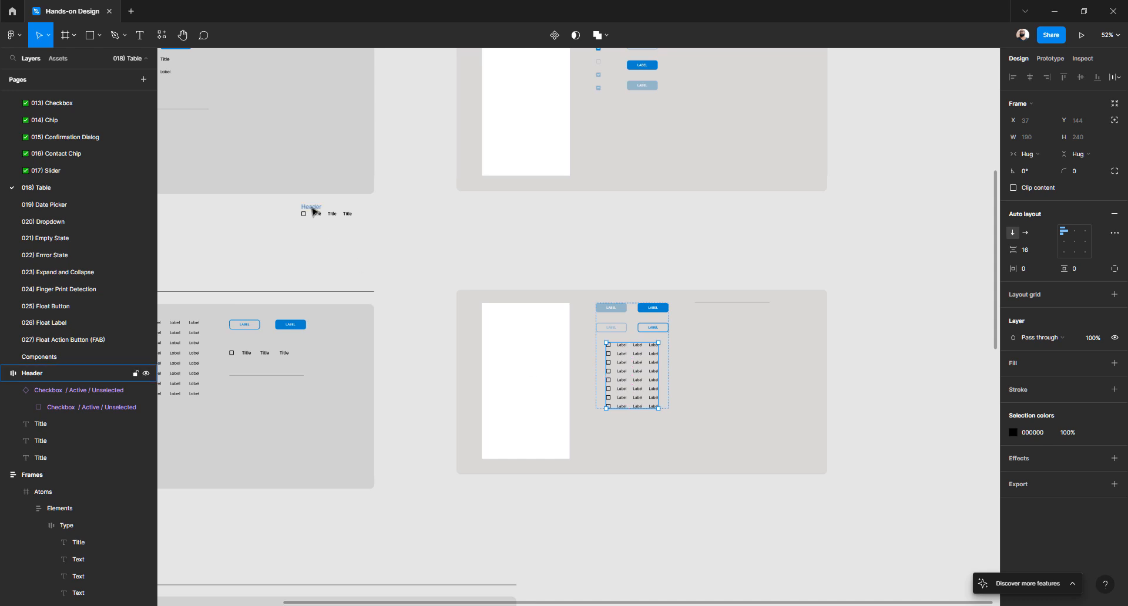
- Insert the Header frame as the first item of the Buttons stack and move the Lines frame directly beneath it
left_click_drag(317, 213, 628, 313)
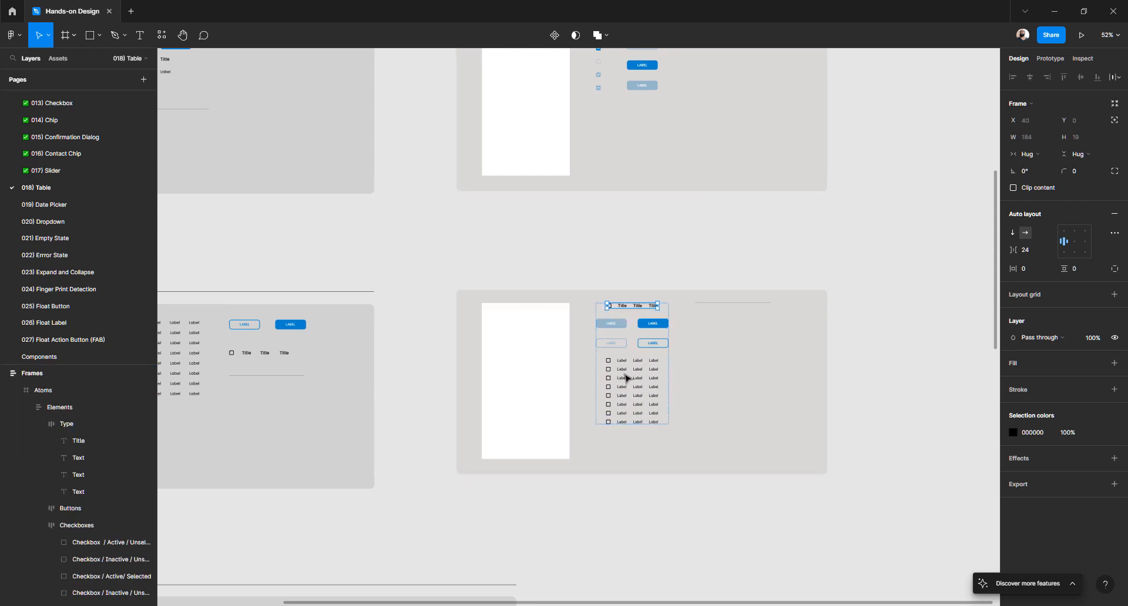
left_click(627, 379)
key("Up")
key("Up")
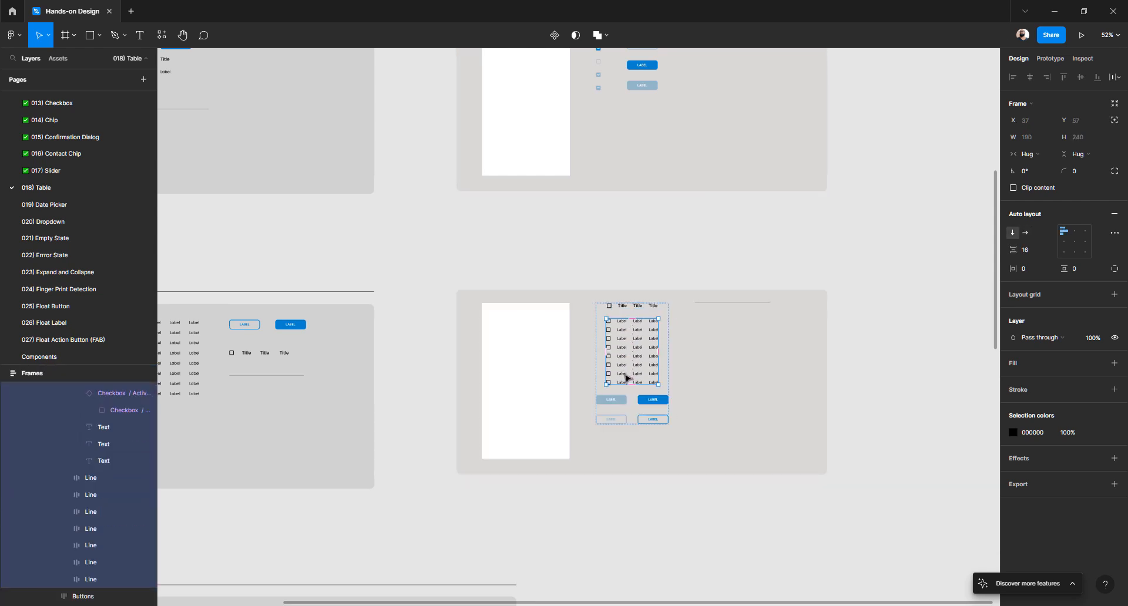
- Examine the alignment and auto layout spacing of the Header against the Lines in the assembled table
left_click(674, 282)
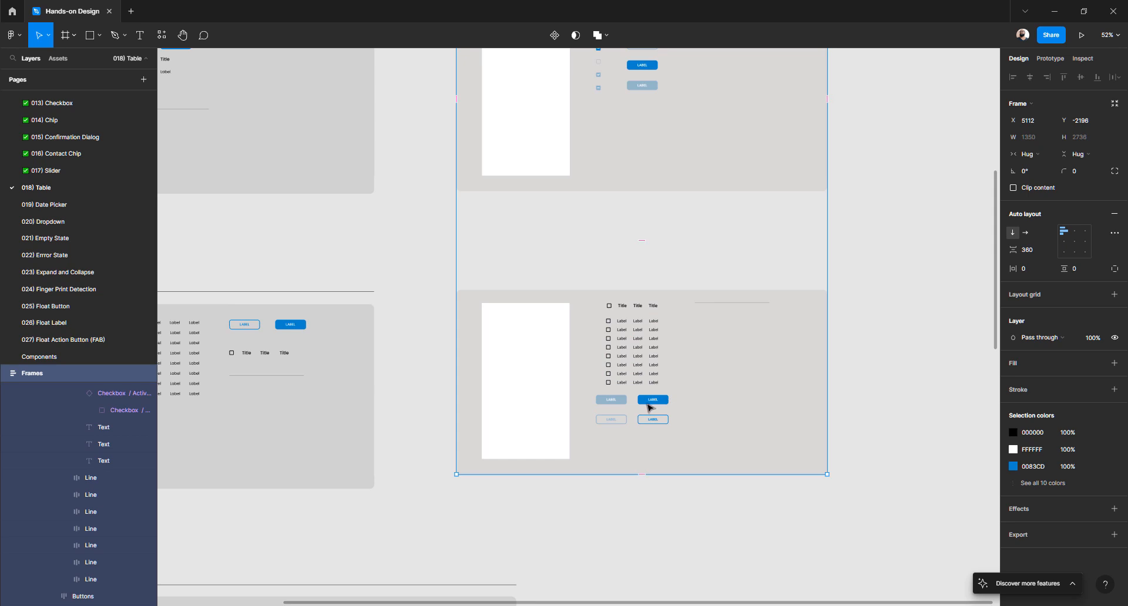
left_click(650, 404)
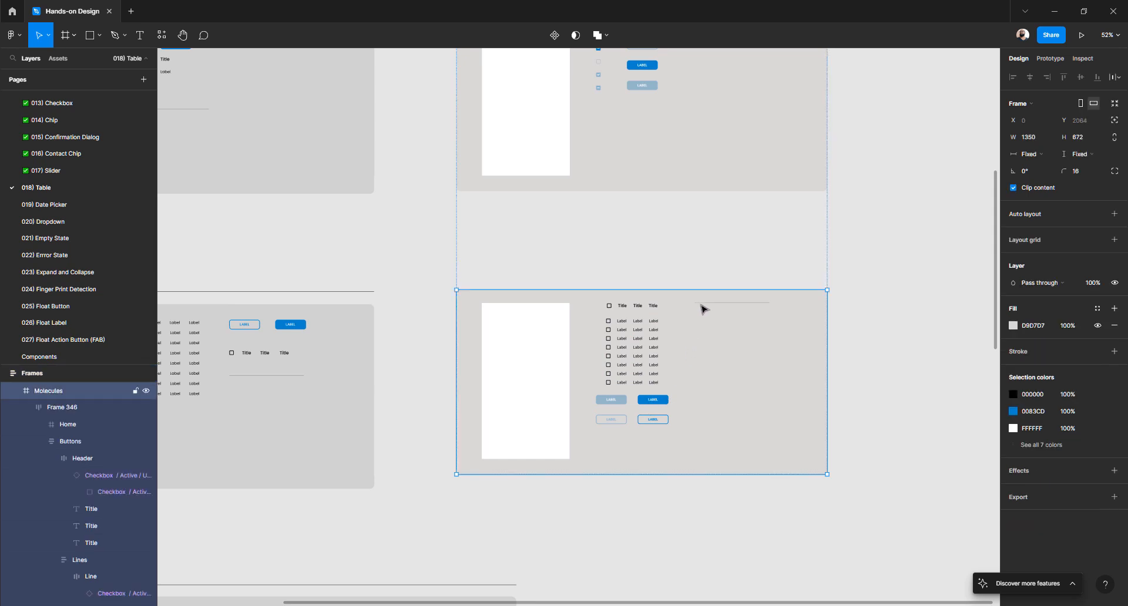
left_click(675, 267)
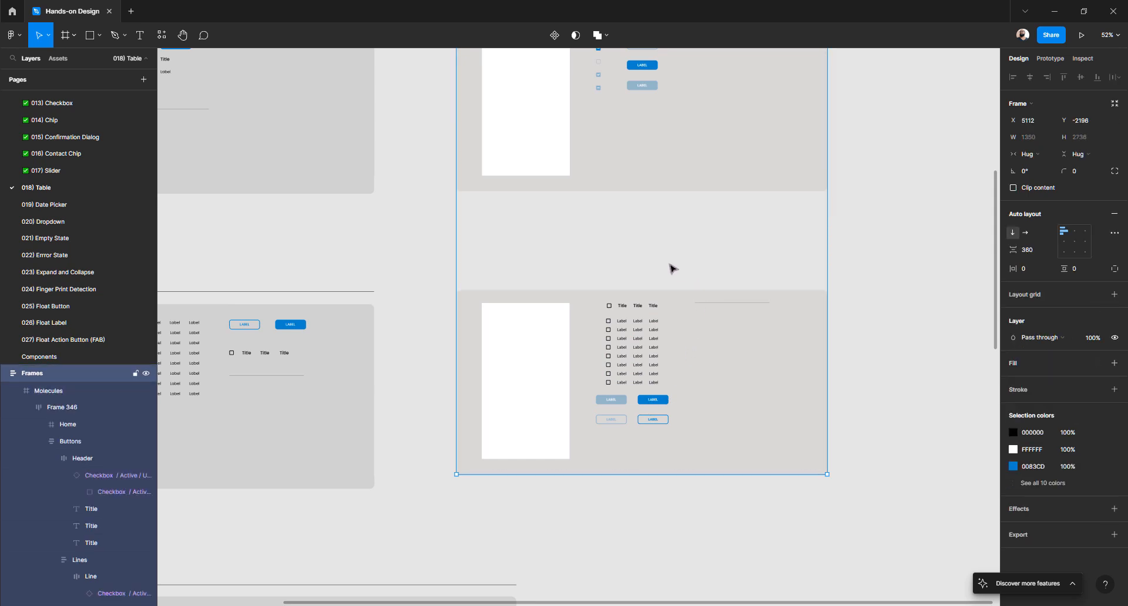
left_click(880, 321)
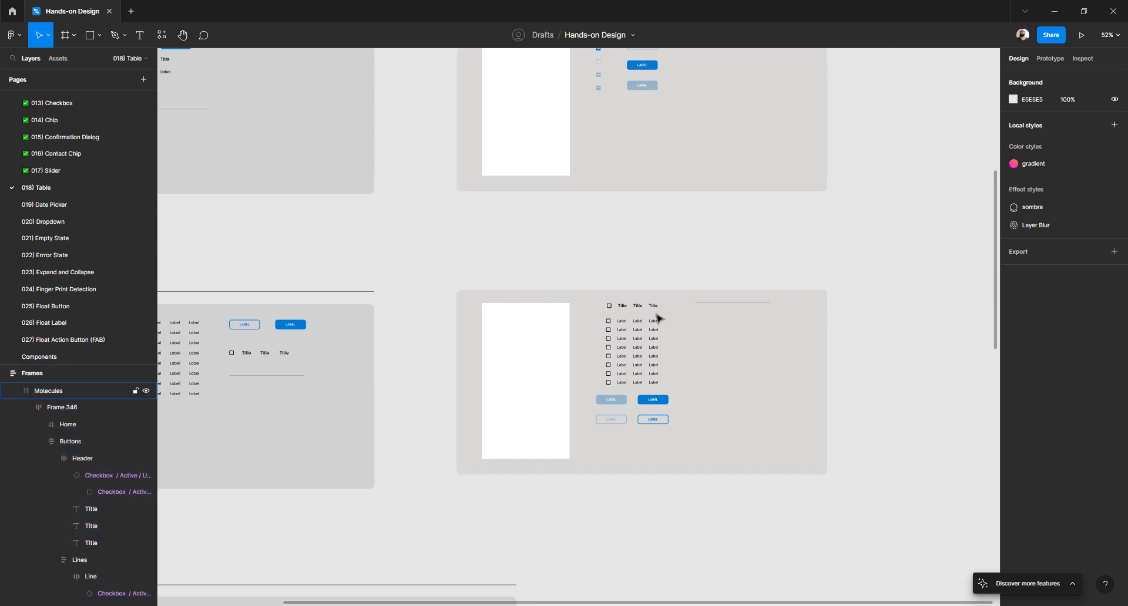
scroll(630, 317, "up", 4)
scroll(627, 317, "up", 3)
left_click(617, 302)
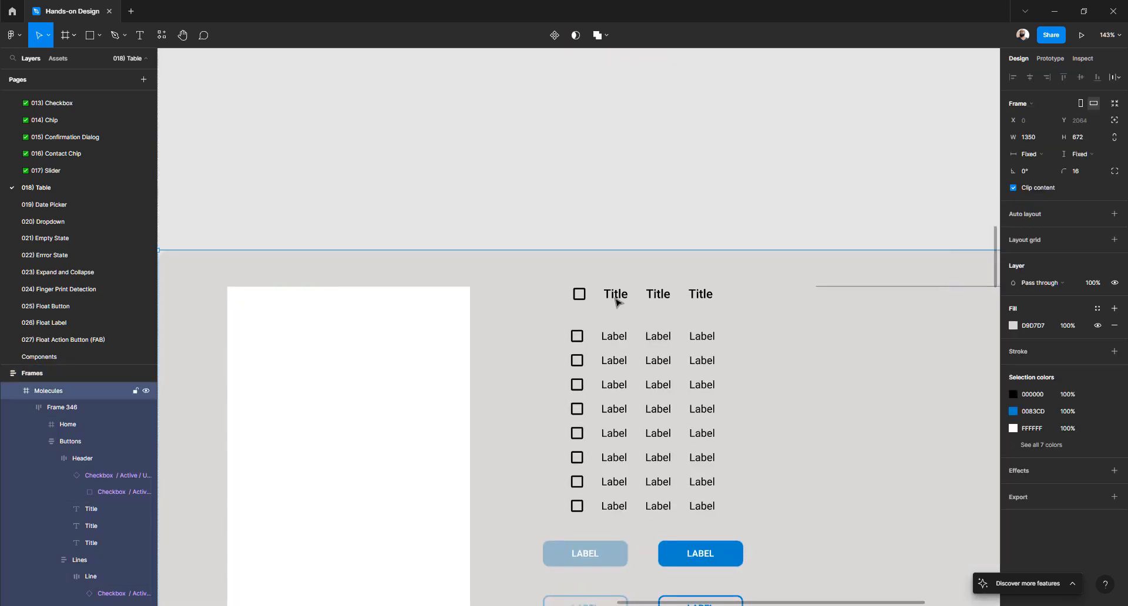
left_click(617, 303)
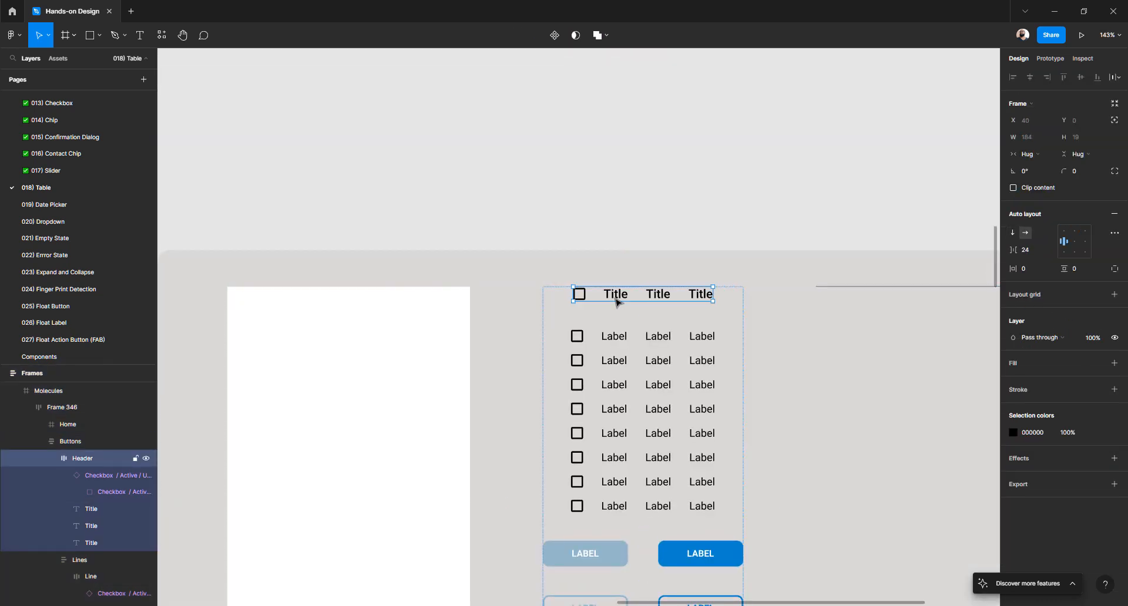
left_click(619, 339)
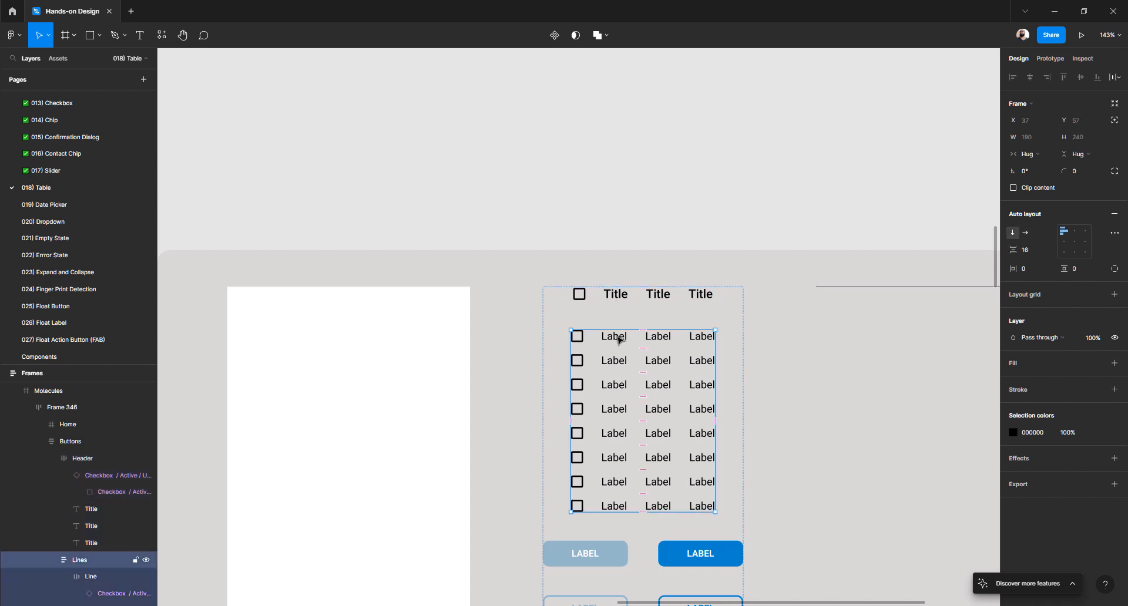
left_click(620, 296)
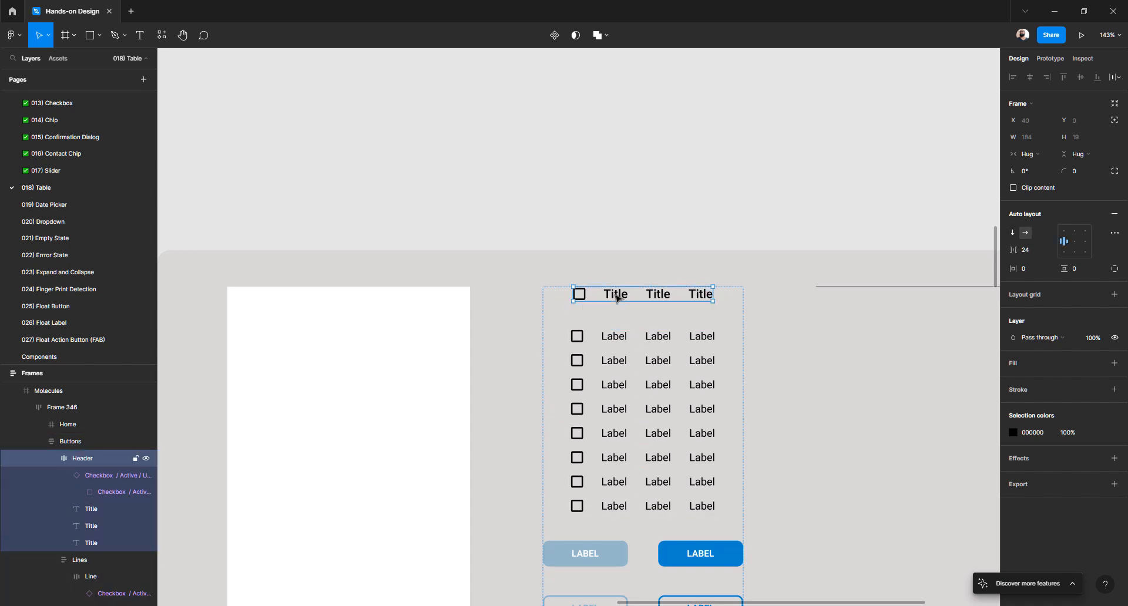
- Compare the rebuilt frames with the original Atoms, Molecules and Organisms sections and the Templates
scroll(617, 298, "down", 10)
scroll(616, 298, "down", 4)
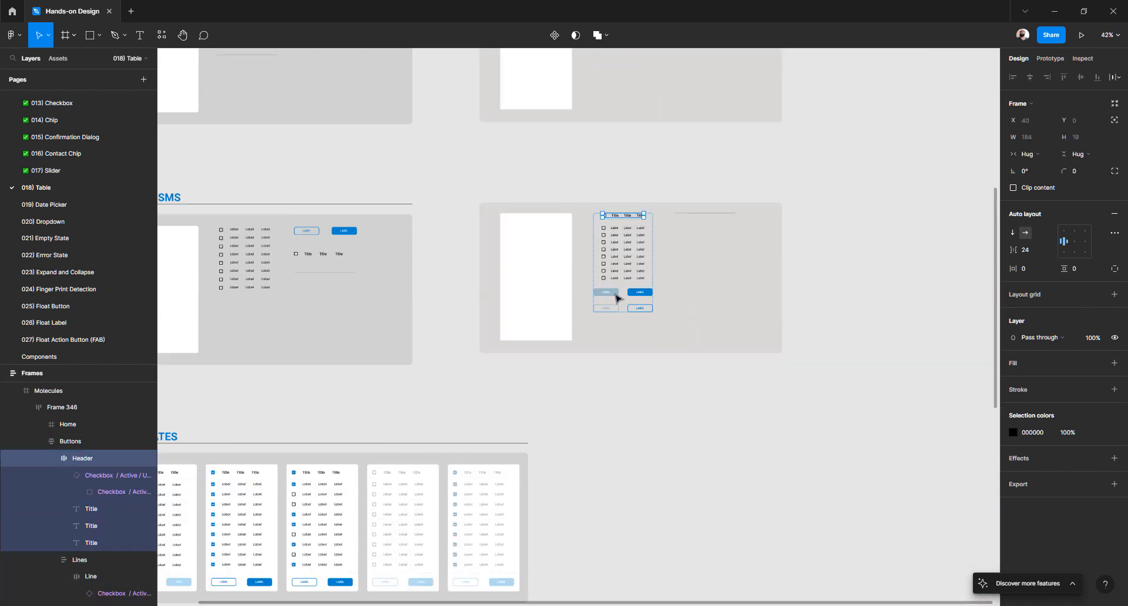
scroll(617, 298, "left", 3)
scroll(616, 299, "up", 5)
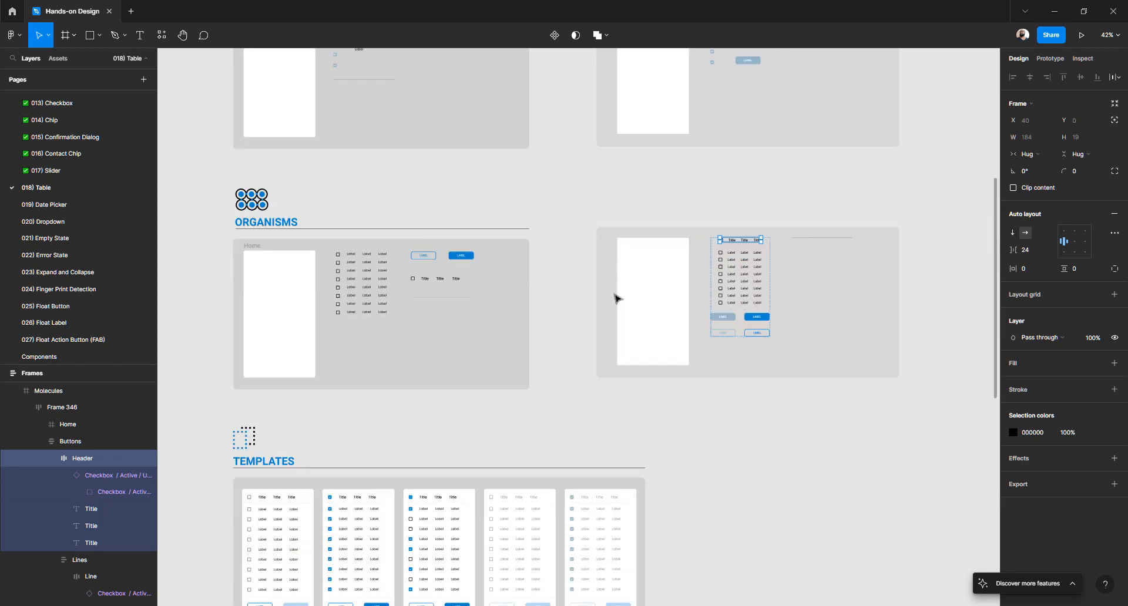
scroll(617, 299, "down", 2)
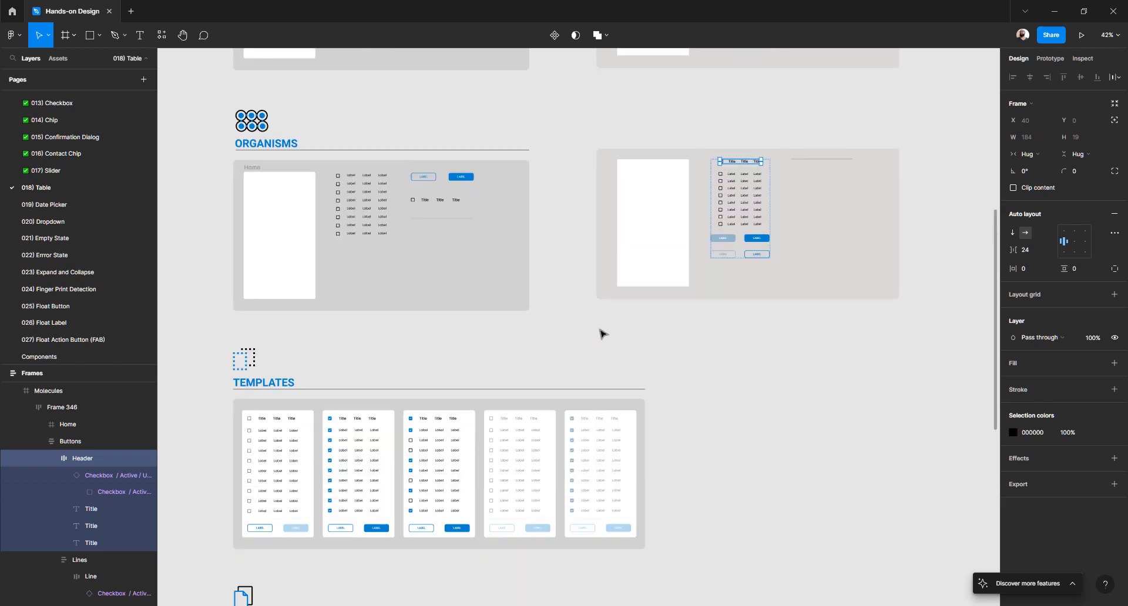
left_click(602, 334)
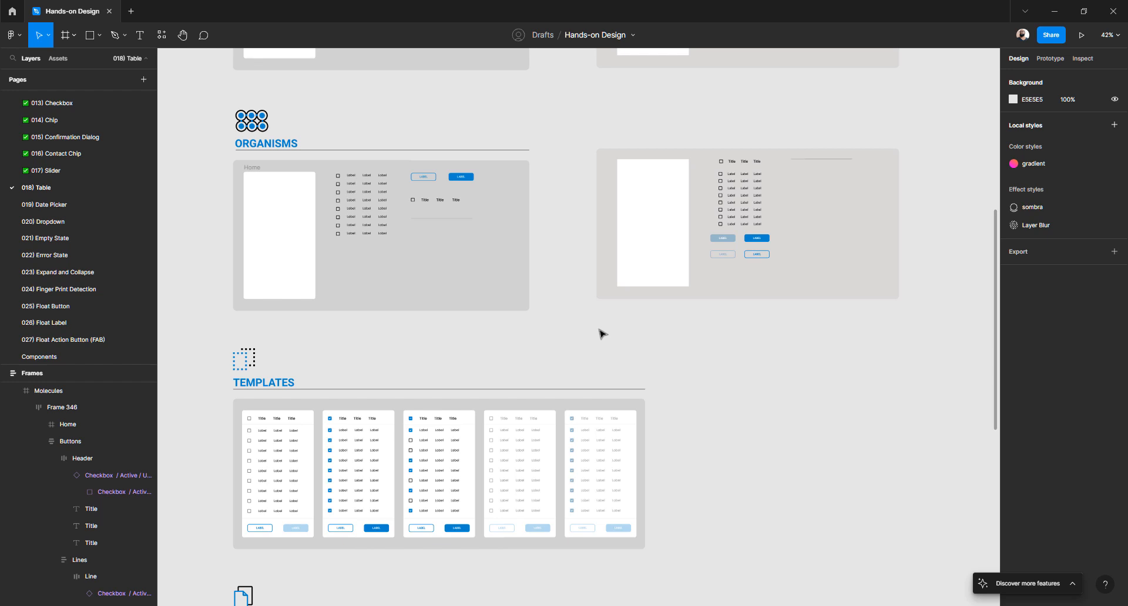
scroll(602, 333, "down", 2)
scroll(602, 334, "up", 6)
scroll(602, 334, "down", 2)
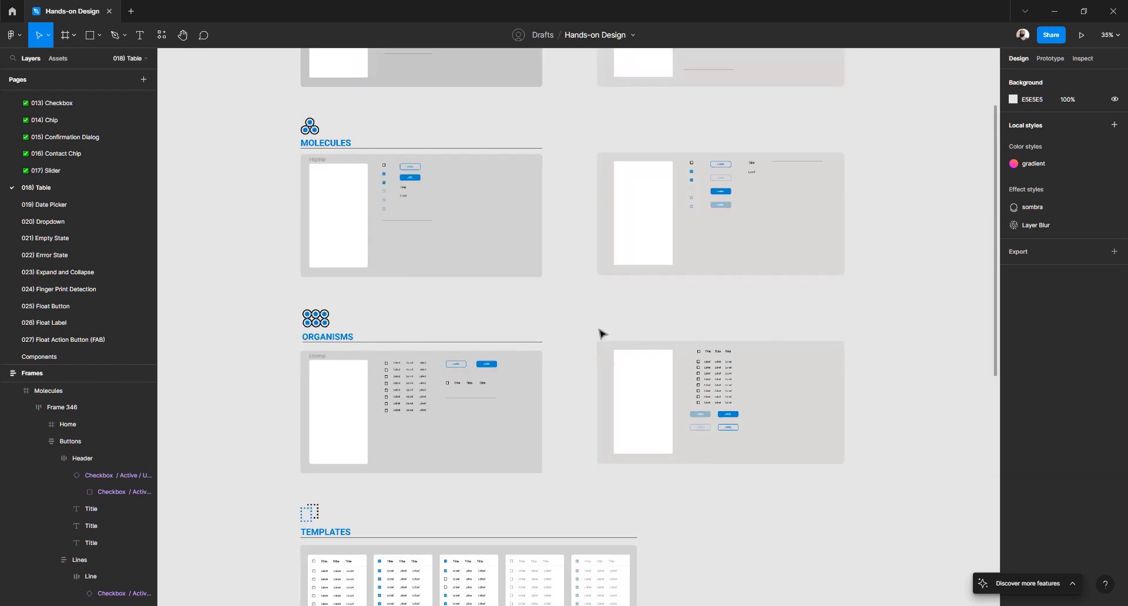
scroll(602, 333, "down", 2)
scroll(602, 334, "up", 1)
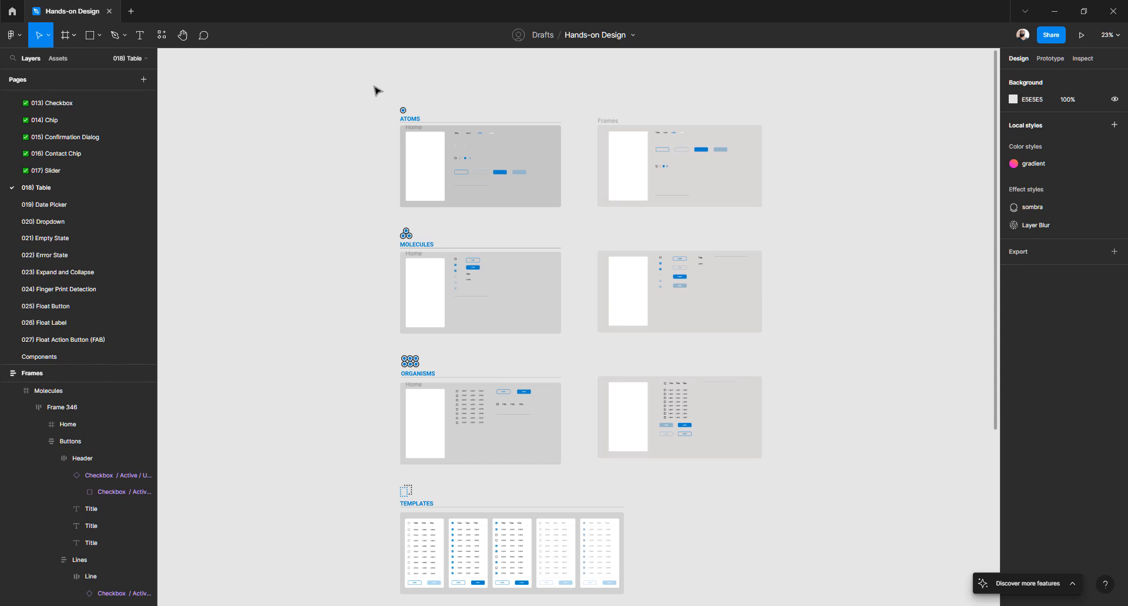
- Move the rebuilt Frames stack farther to the right, away from the original Atoms, Molecules and Organisms sections
left_click_drag(373, 83, 576, 477)
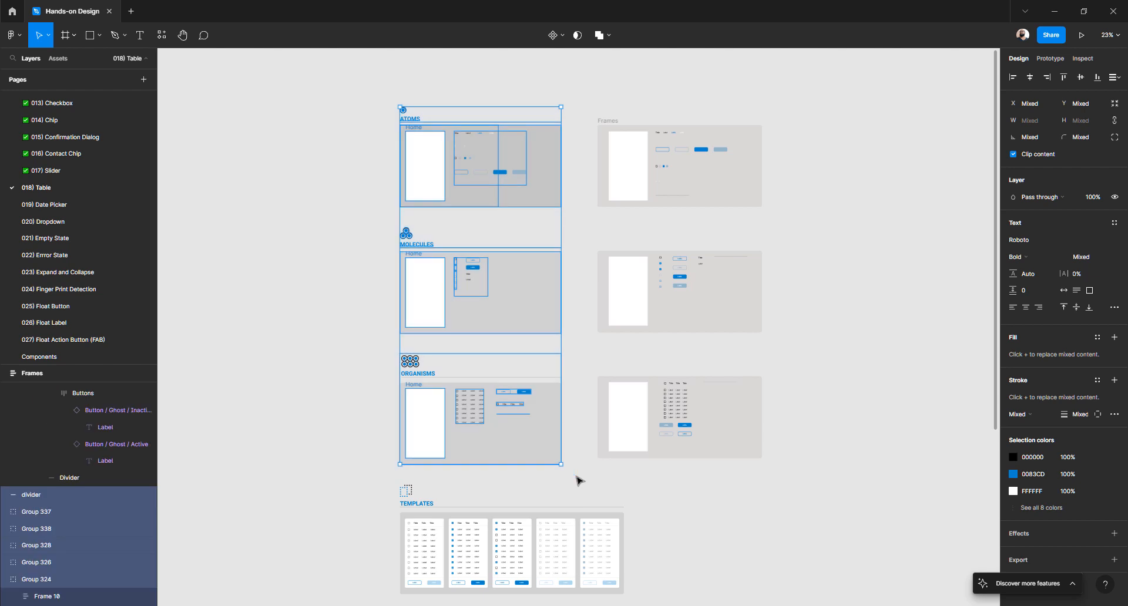
left_click(553, 339)
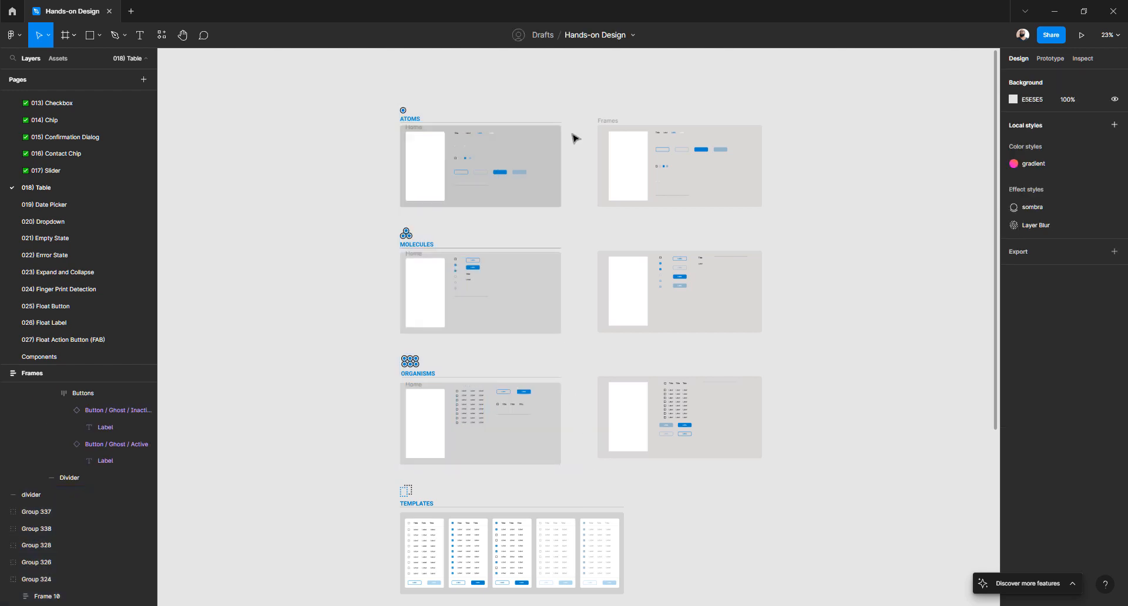
left_click_drag(610, 213, 808, 481)
left_click_drag(799, 484, 586, 486)
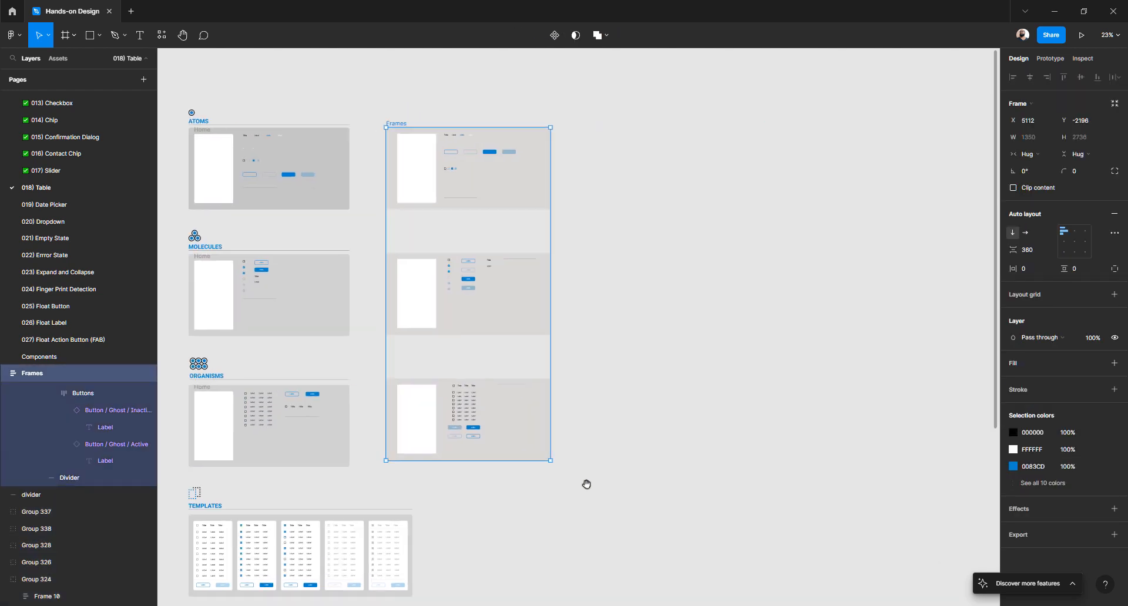
left_click_drag(515, 423, 615, 425)
left_click(699, 401)
scroll(698, 401, "down", 4)
scroll(699, 402, "left", 1)
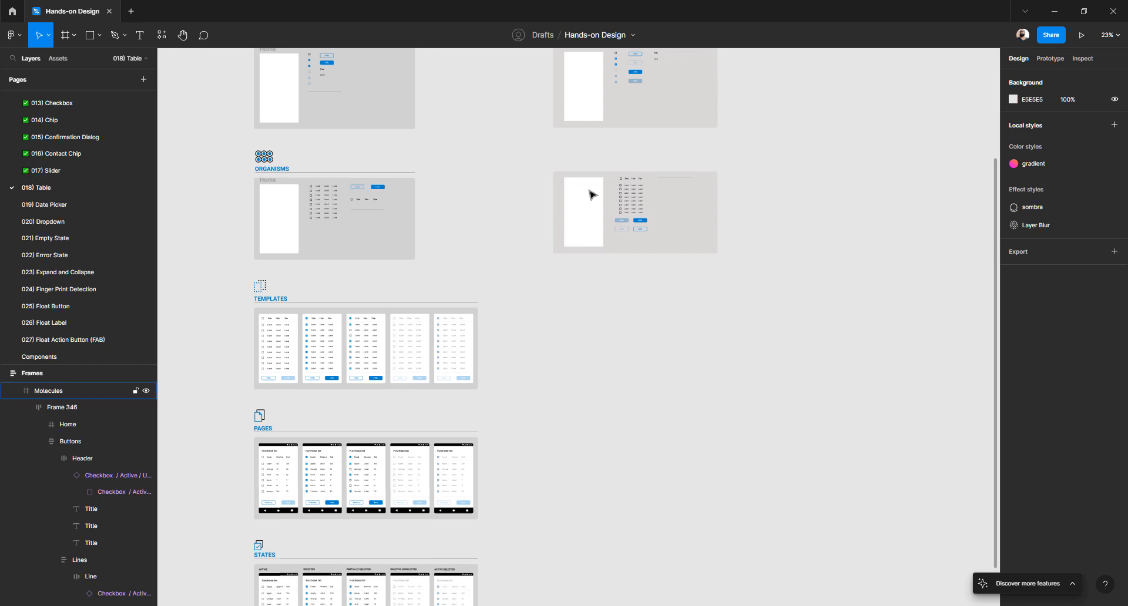
- Duplicate the rebuilt organisms frame as a fourth row of the Frames stack and widen the copy to about one and a half times its width
left_click(591, 195)
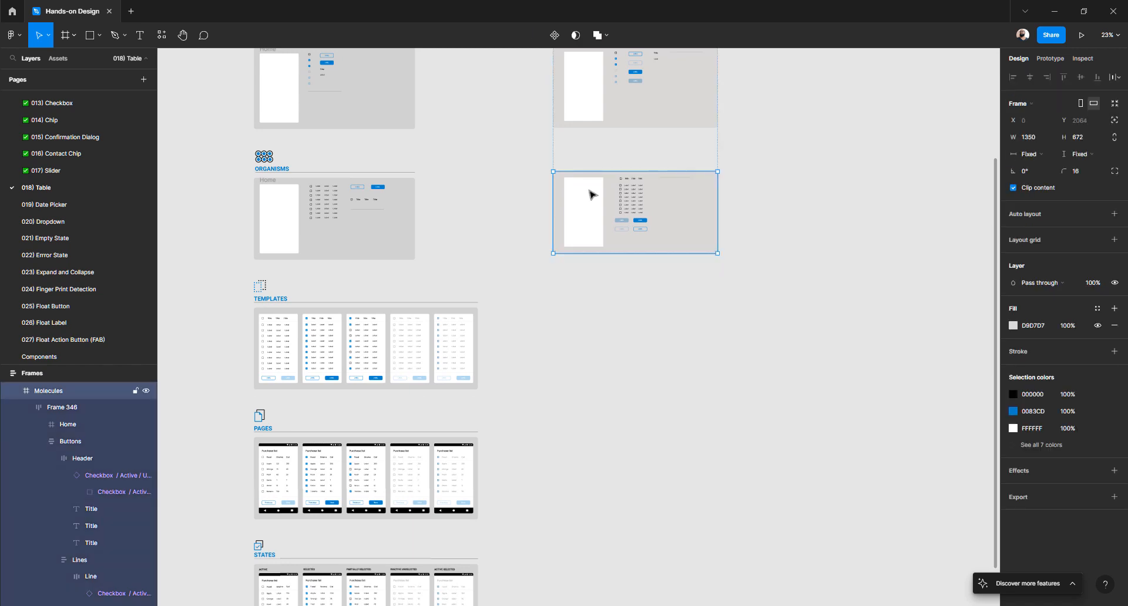
key("ctrl+d")
left_click(820, 311)
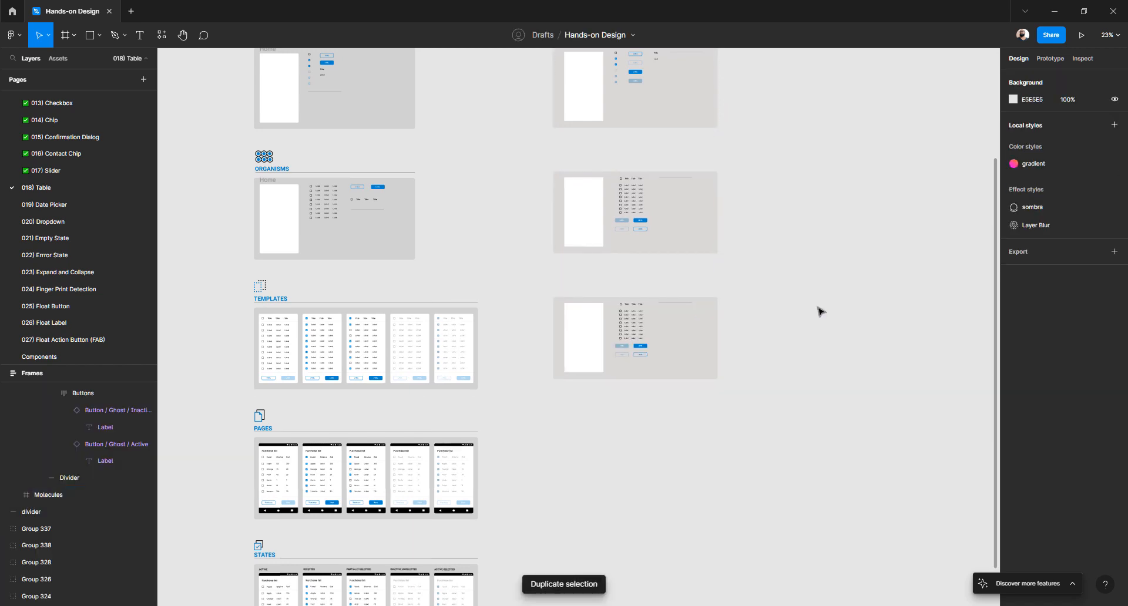
left_click(641, 305)
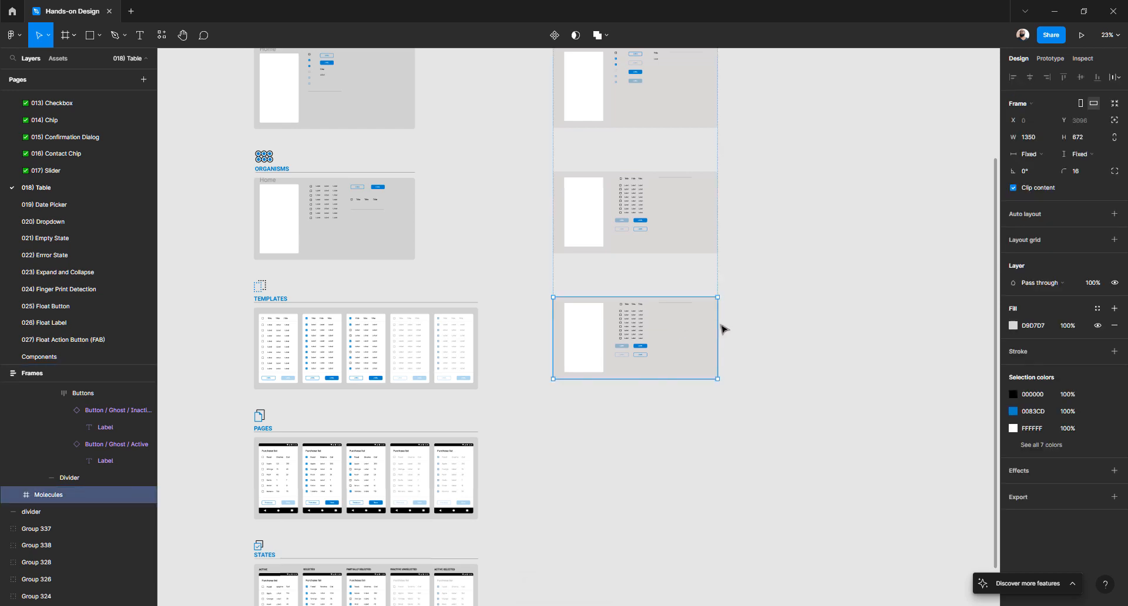
left_click_drag(721, 324, 804, 320)
left_click(866, 309)
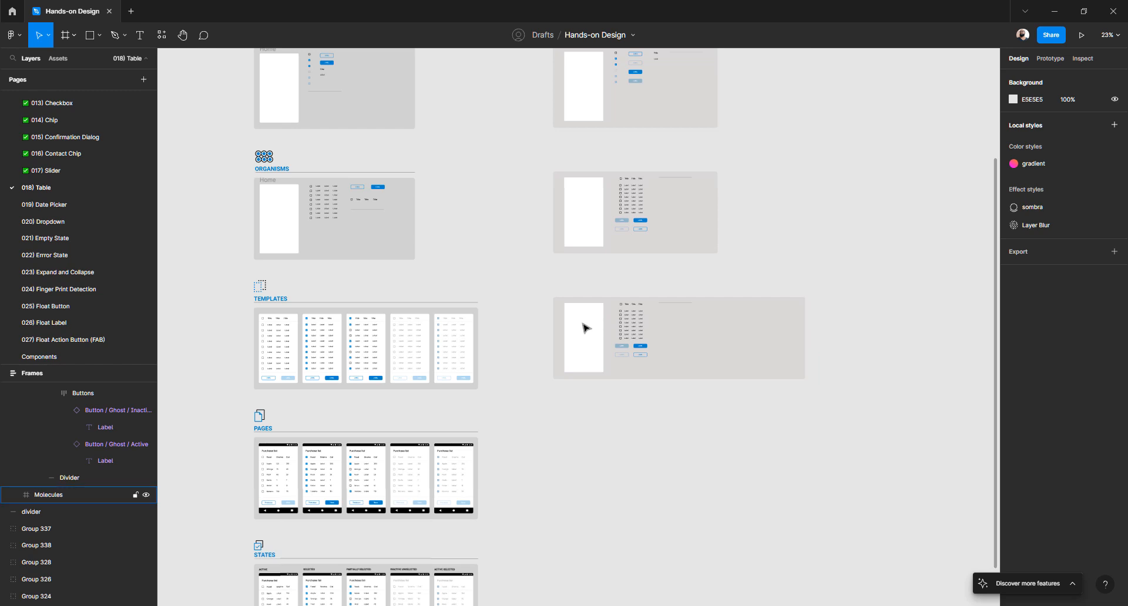
- Move Frame 346 out of the widened copy to the empty canvas below, remove its auto layout and ungroup it
scroll(583, 327, "down", 3)
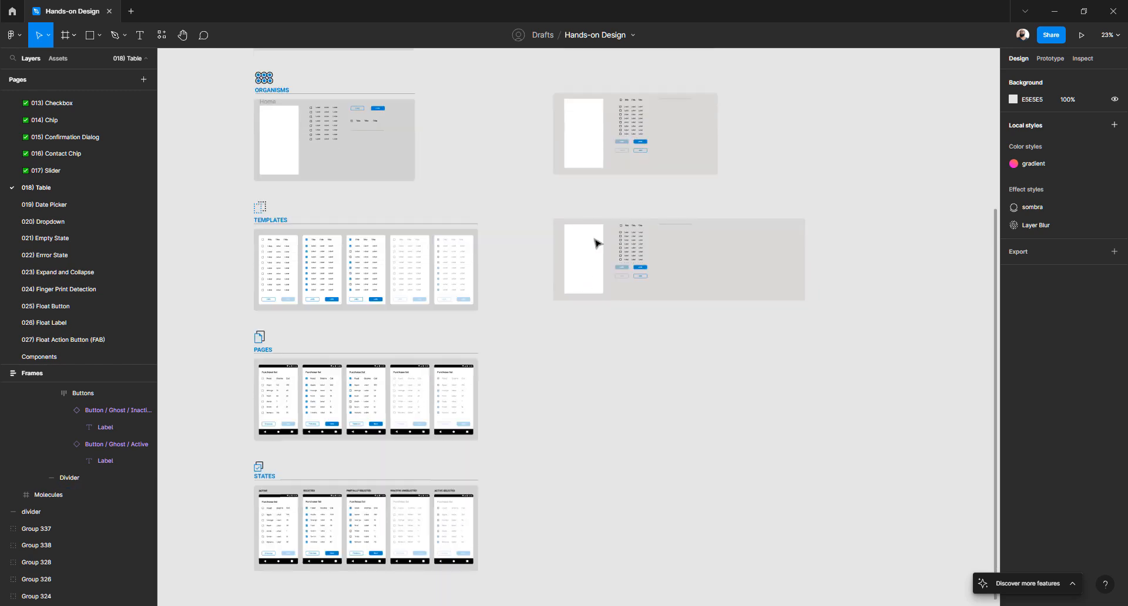
scroll(597, 241, "up", 3, "ctrl")
left_click(594, 243)
left_click(595, 243)
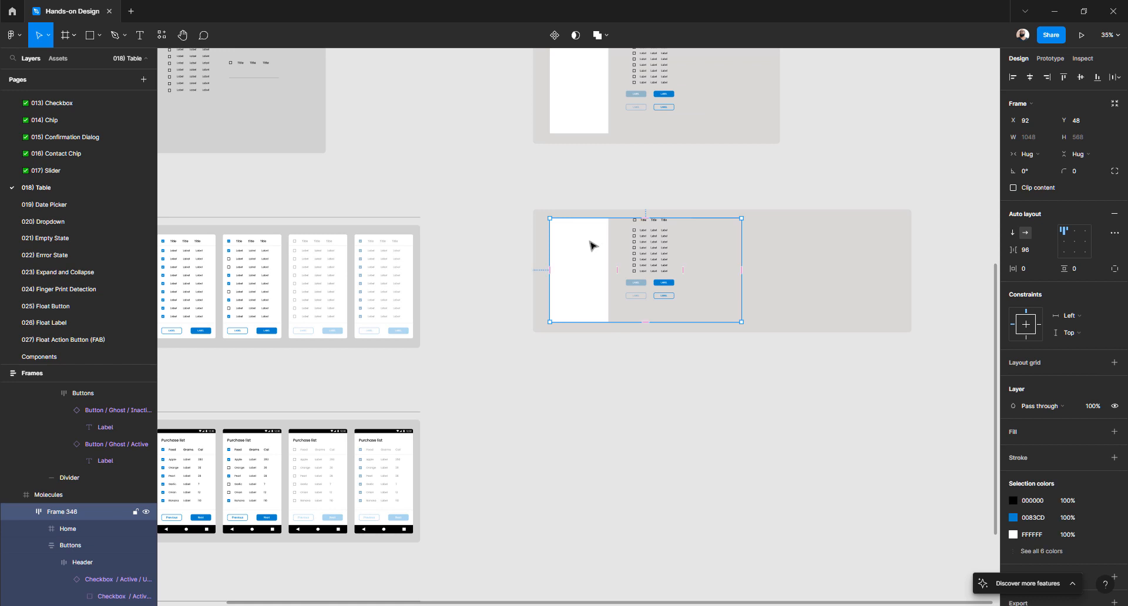
left_click_drag(592, 245, 594, 388)
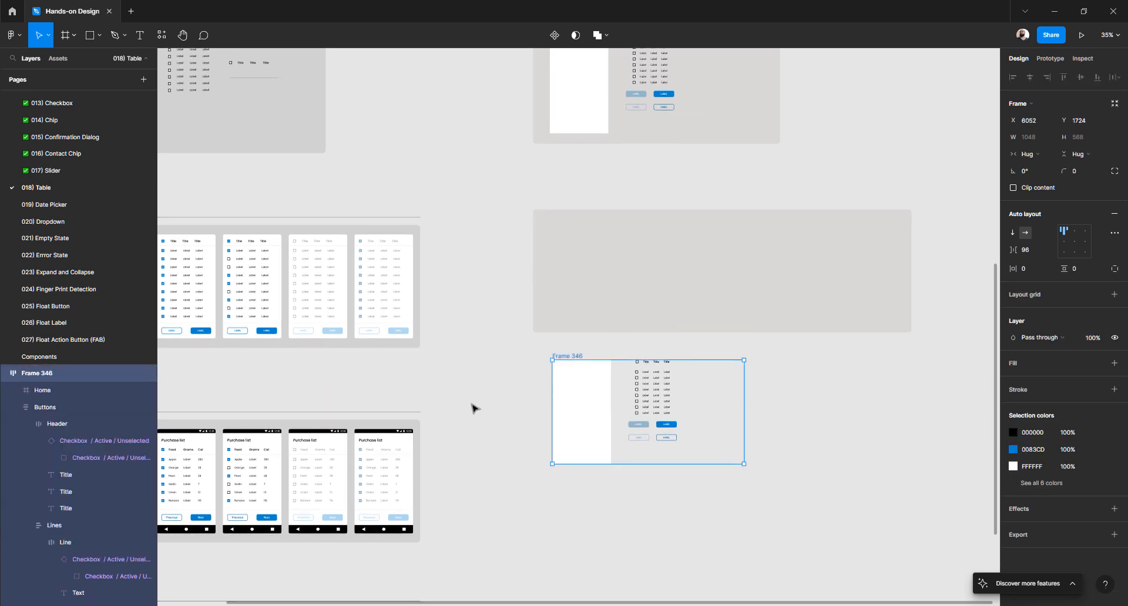
left_click(474, 408)
left_click(569, 357)
left_click(1114, 214)
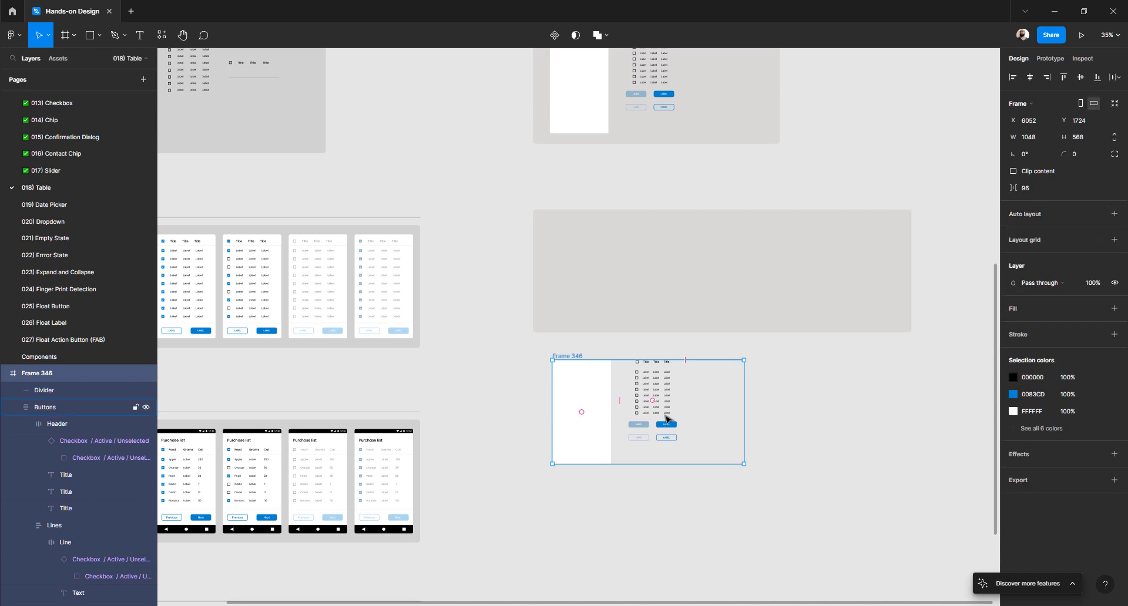
key("ctrl+shift+g")
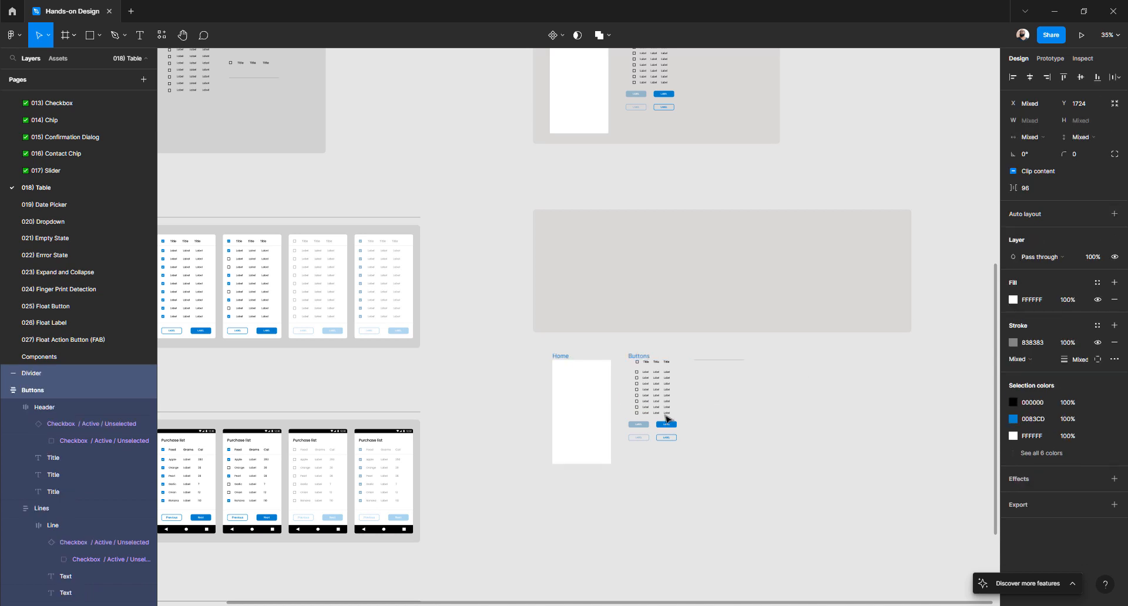
left_click(680, 484)
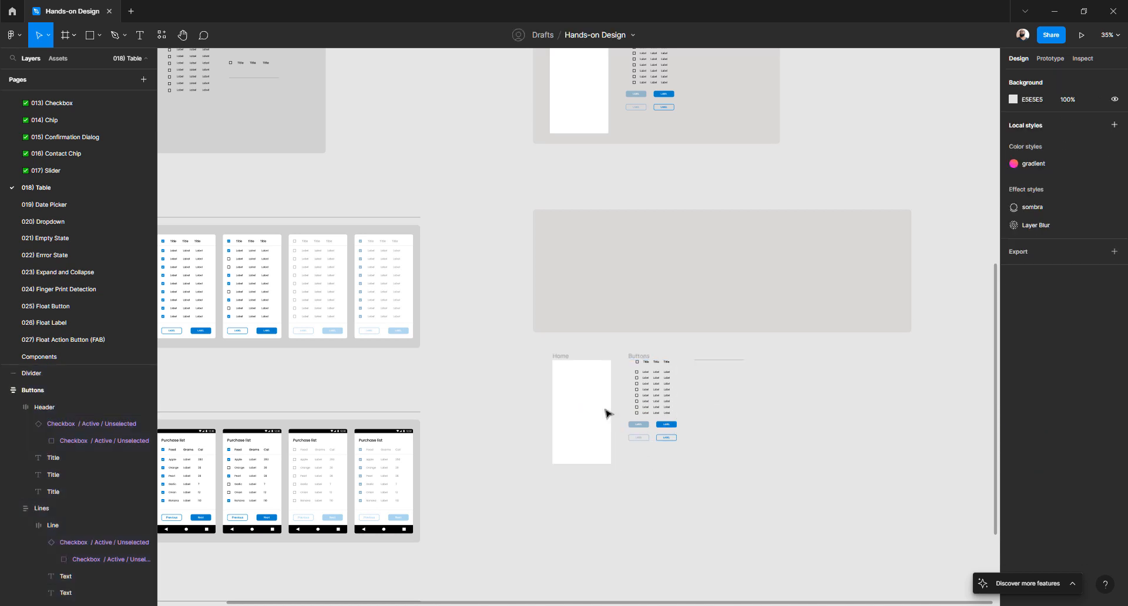
- Examine the layout of the original Templates tables, including header, label rows, dividers and button placement
scroll(513, 382, "up", 2)
scroll(513, 381, "down", 2)
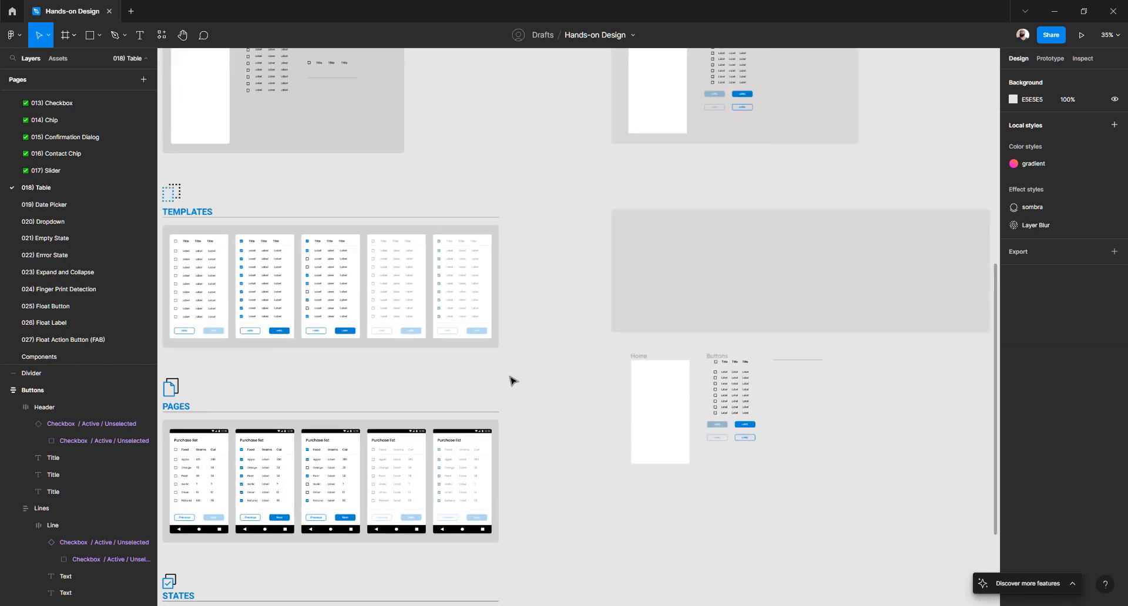
scroll(224, 239, "up", 10)
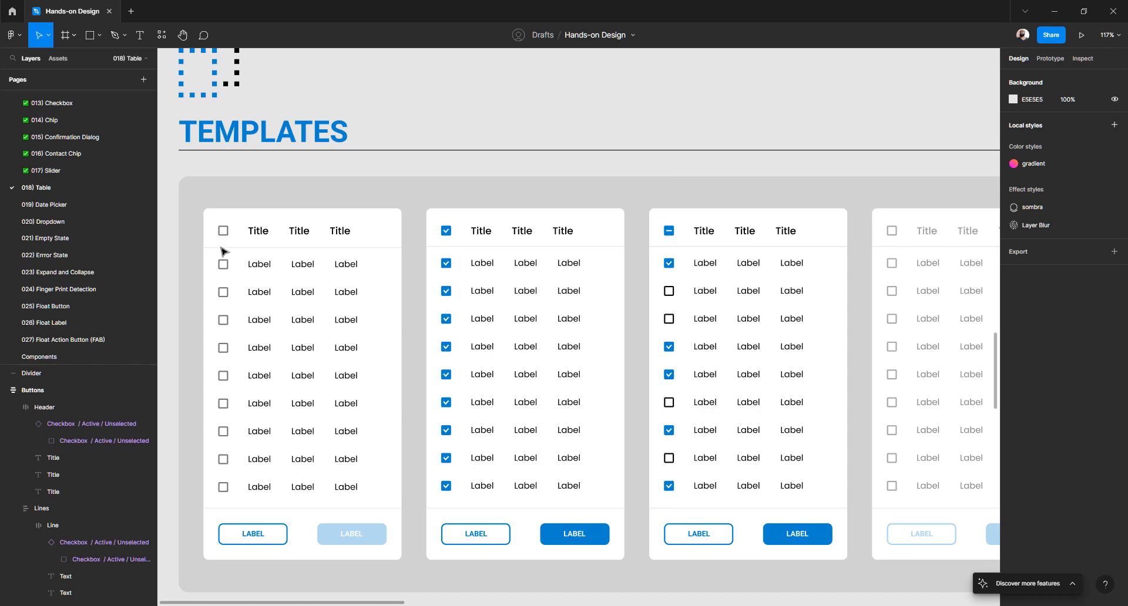
scroll(286, 260, "down", 7)
scroll(622, 307, "down", 3)
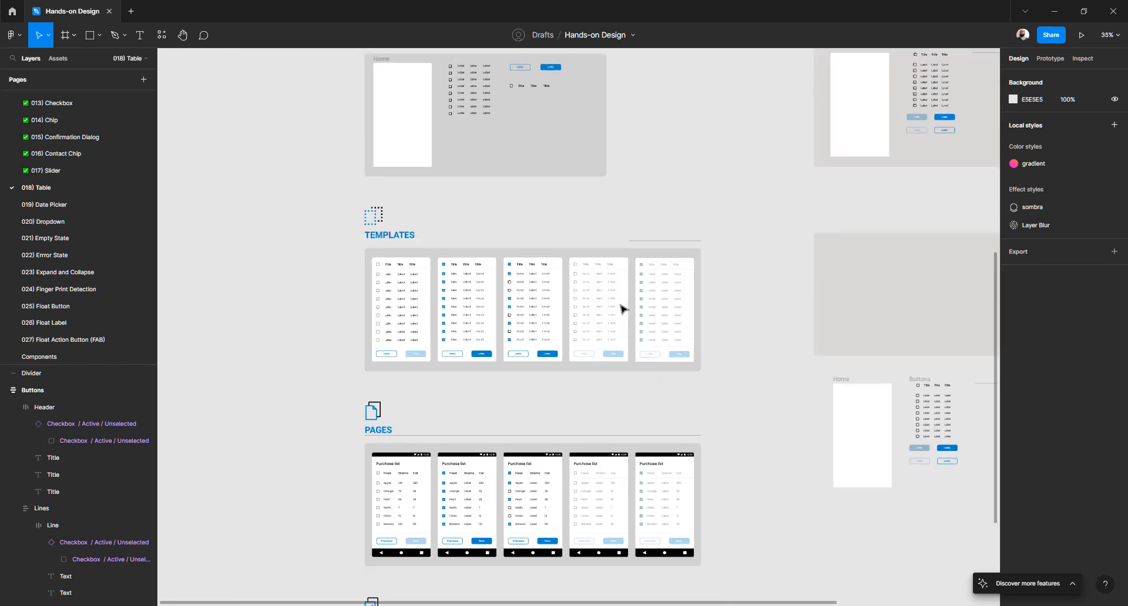
scroll(677, 312, "down", 2)
scroll(680, 313, "right", 3)
scroll(680, 313, "up", 6)
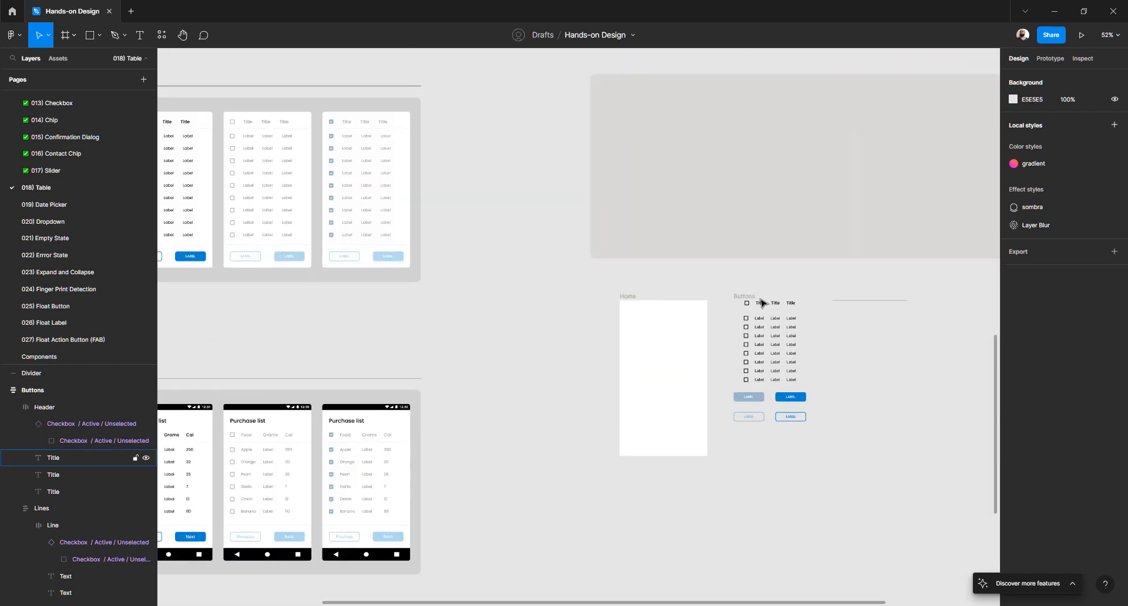
- Remove auto layout from the outer Buttons frame and ungroup it into separate Header, Lines and Buttons frames
left_click(740, 305)
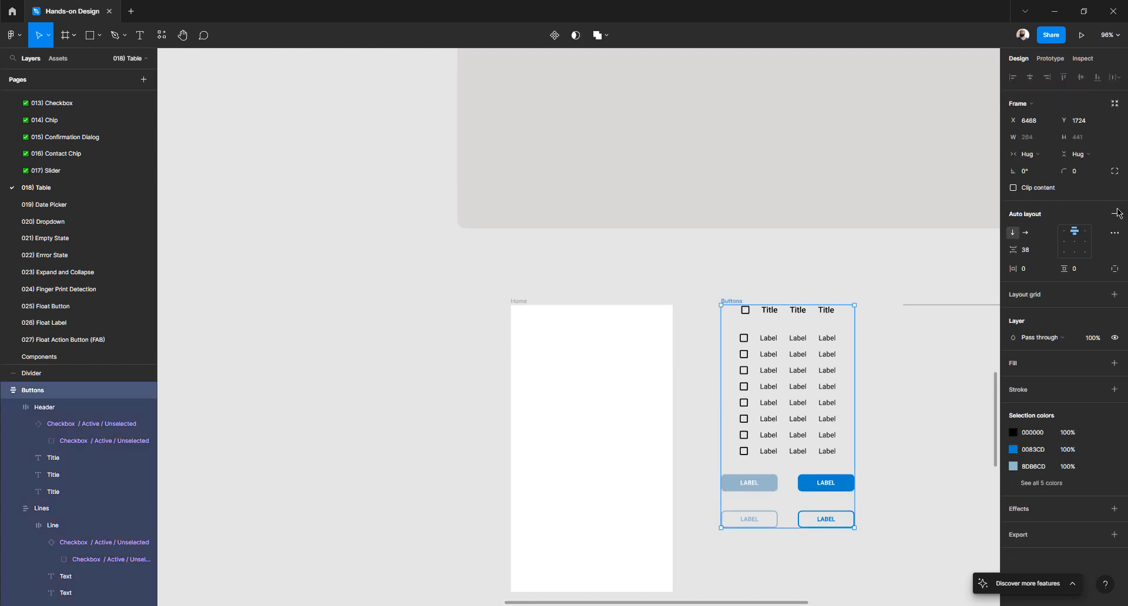
key("shift+alt+a")
key("ctrl+shift+g")
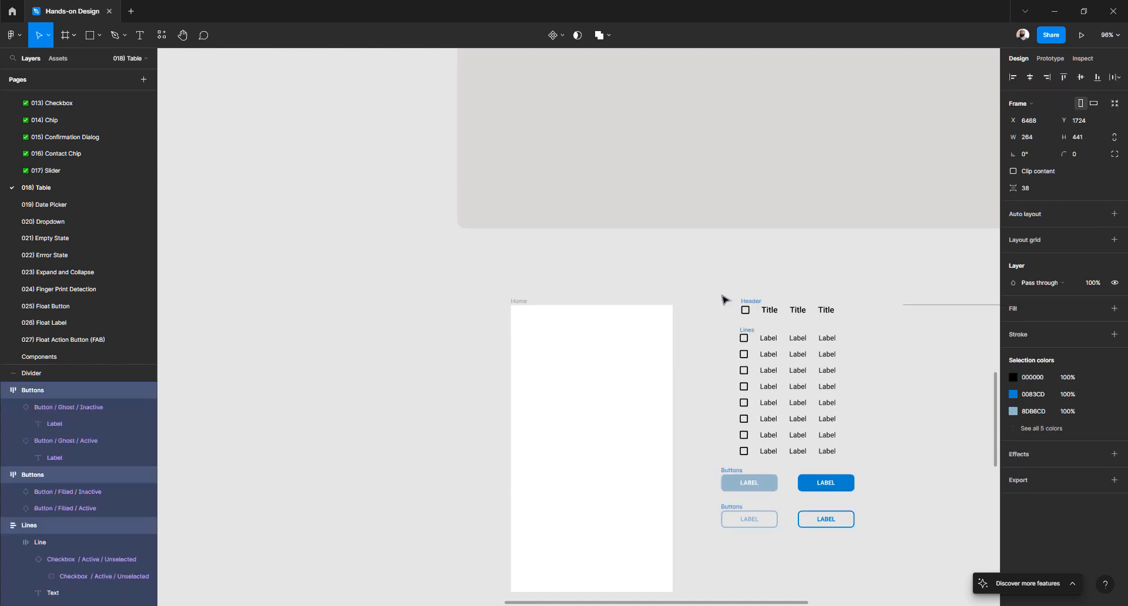
left_click(731, 274)
- Place the Header inside the Home frame and nudge it horizontally to X 24
left_click_drag(747, 303, 548, 315)
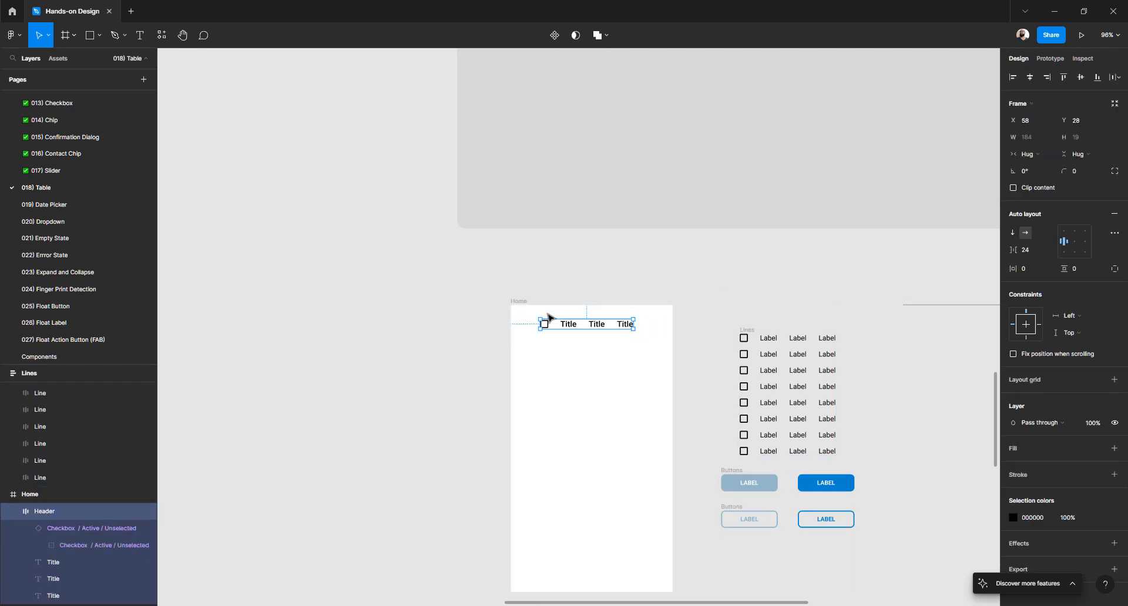
scroll(547, 318, "up", 5)
key("alt")
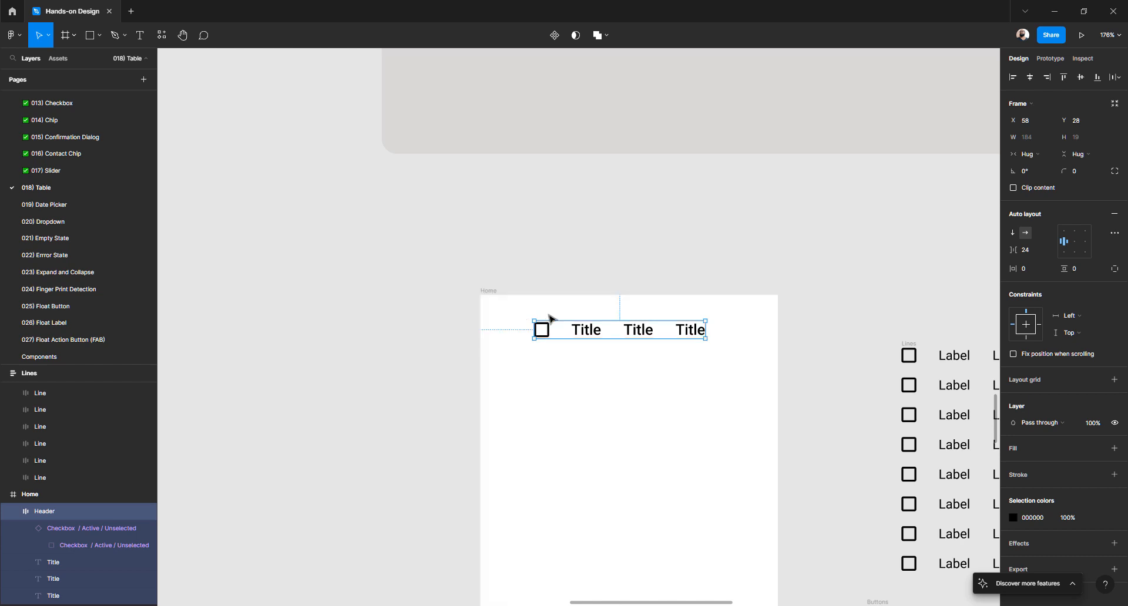
key("shift+Left")
key("shift+Left")
key("shift+Left")
key("shift+Left")
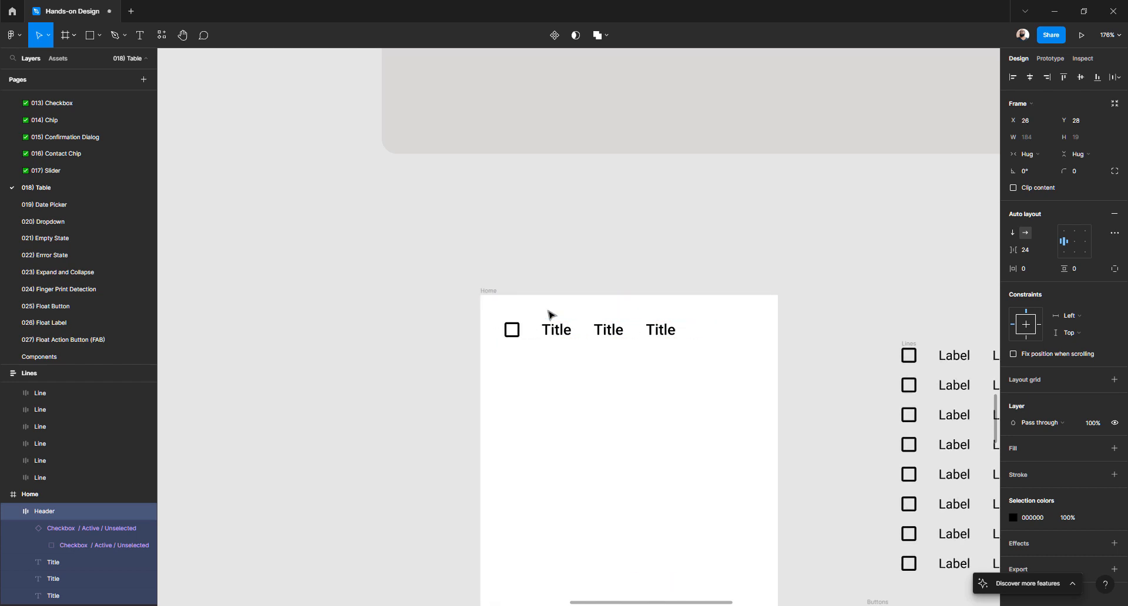
key("Right")
key("Right")
key("Right")
key("Right")
key("Right")
key("Right")
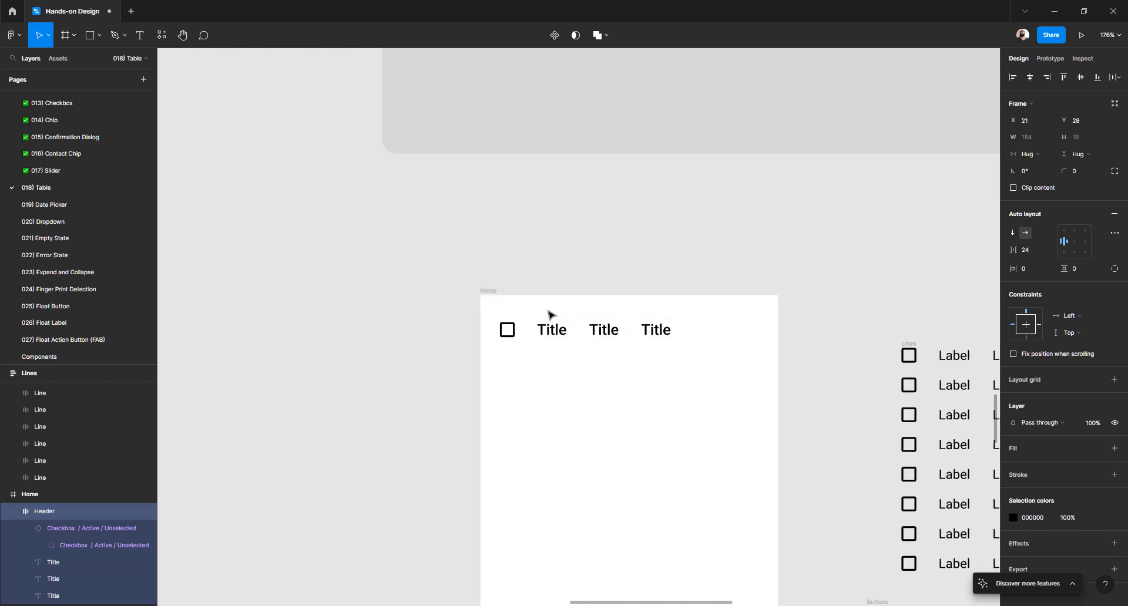
- Nudge the Header vertically to Y 24 within the Home frame
key("Up")
key("Up")
key("Up")
key("Up")
key("Up")
key("Up")
key("Up")
key("Up")
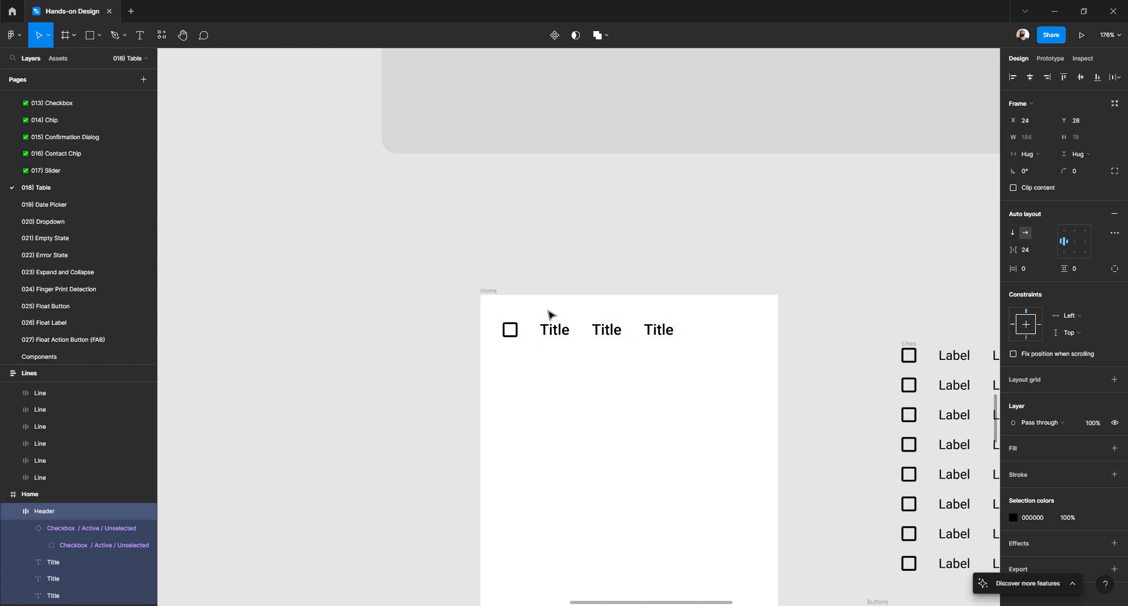
key("Down")
key("Down")
key("Down")
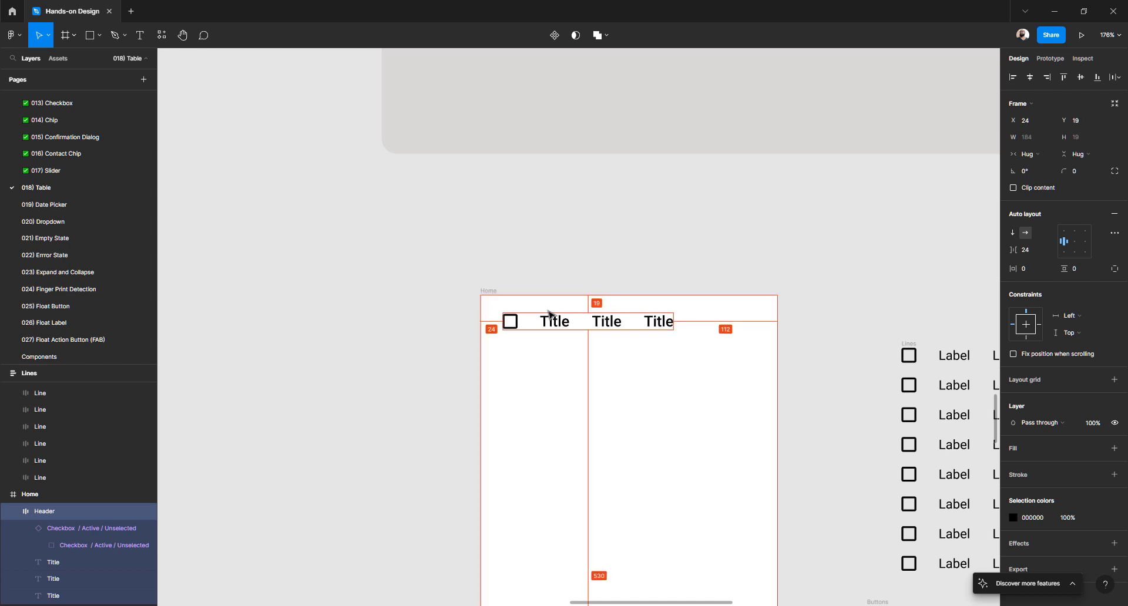
key("Down")
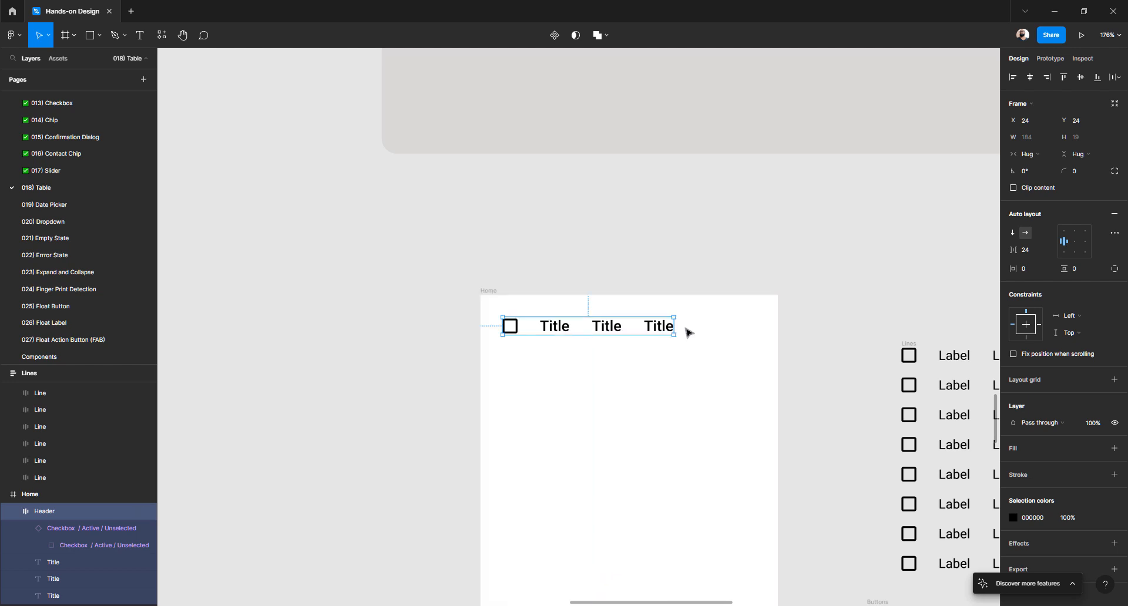
- Set the Header's width to 272, leaving a 24 px right margin, and its horizontal constraint to Left and right
left_click_drag(677, 326, 778, 326)
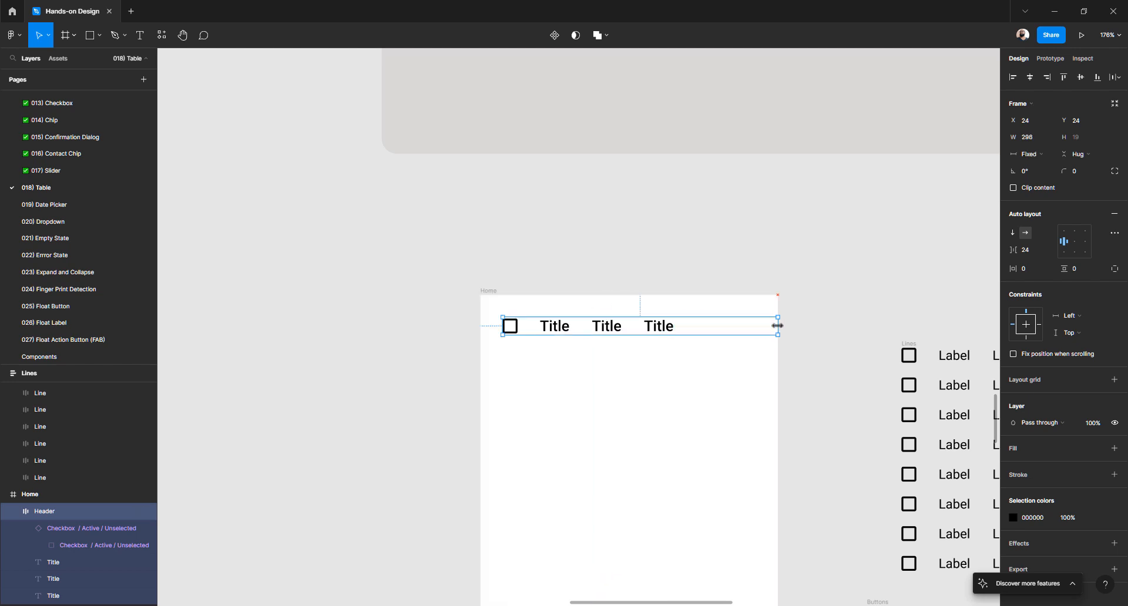
left_click(1037, 141)
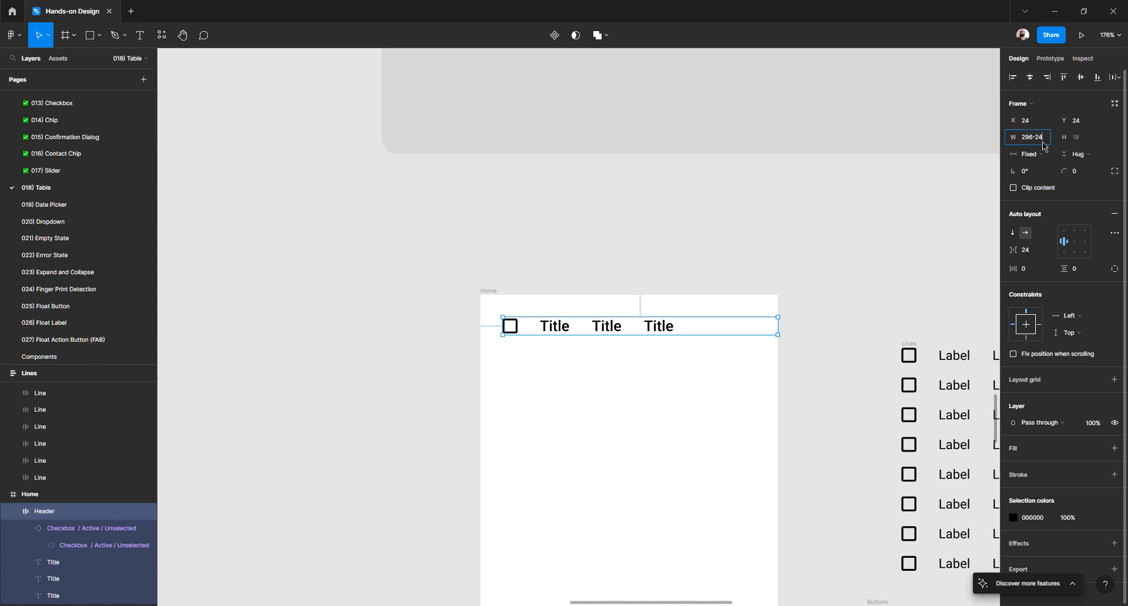
type("-24")
key("Return")
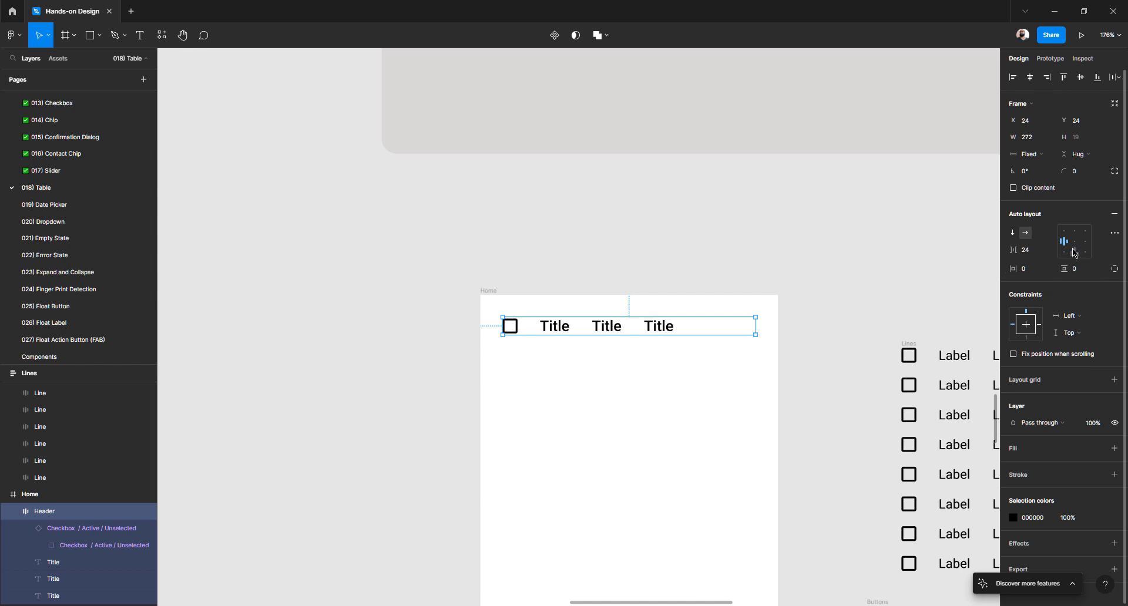
left_click(1069, 316)
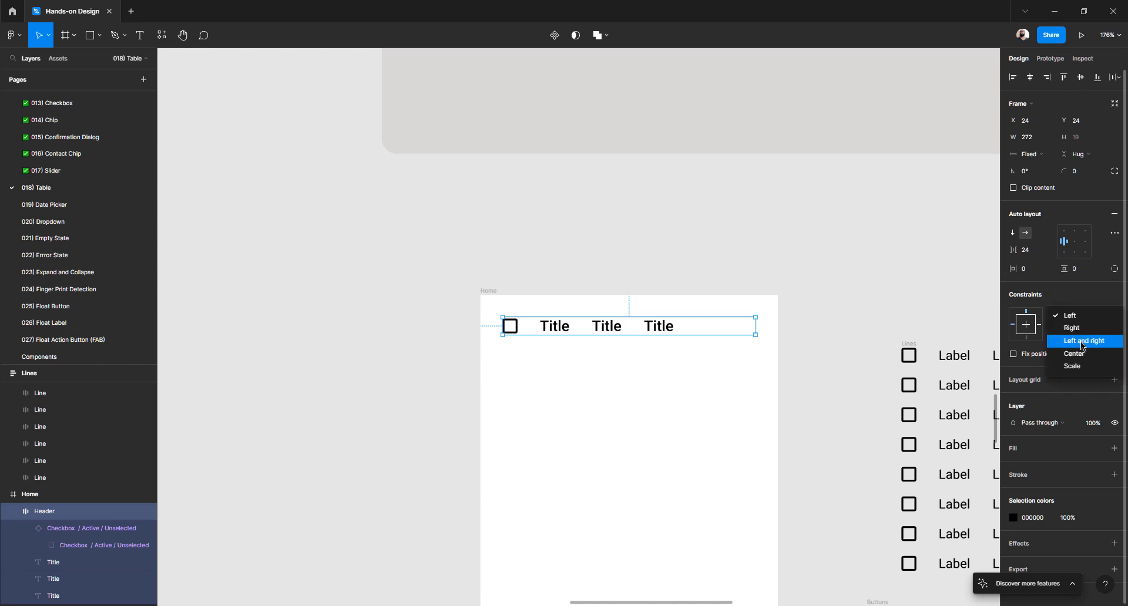
left_click(1082, 342)
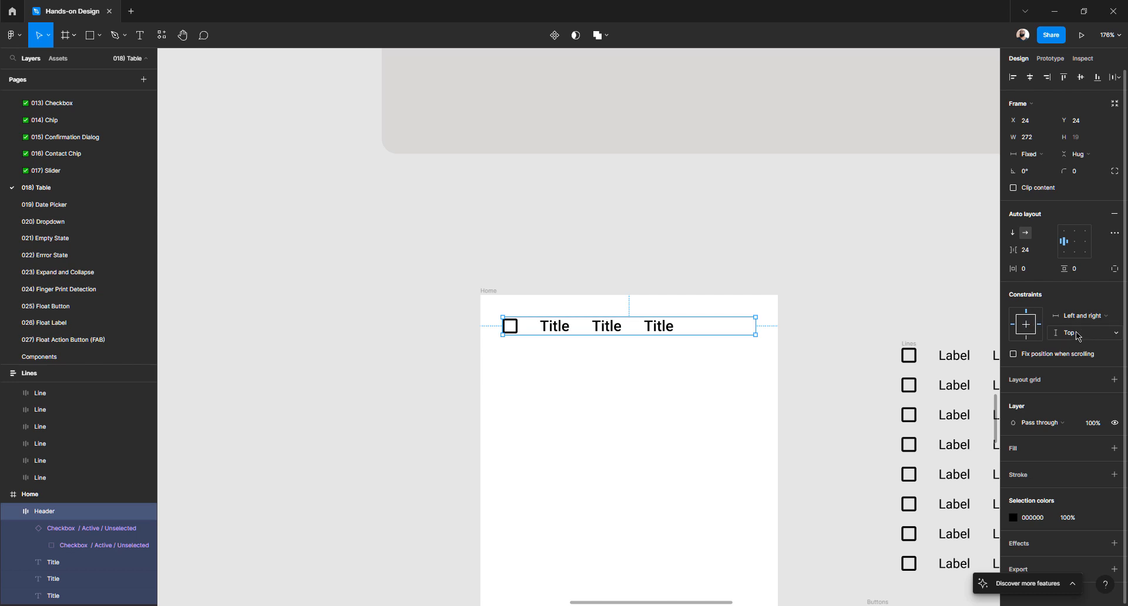
left_click(523, 277)
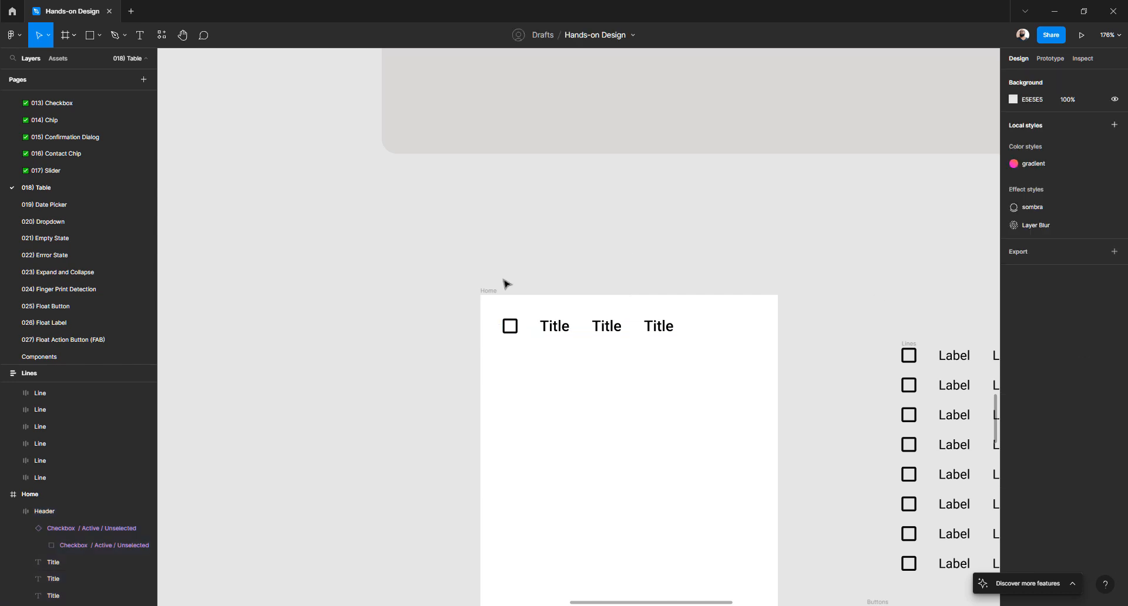
- Test the Header's constraint by widening the Home frame to 360, undo the resize and reselect the Header
left_click(490, 291)
left_click_drag(777, 350, 815, 347)
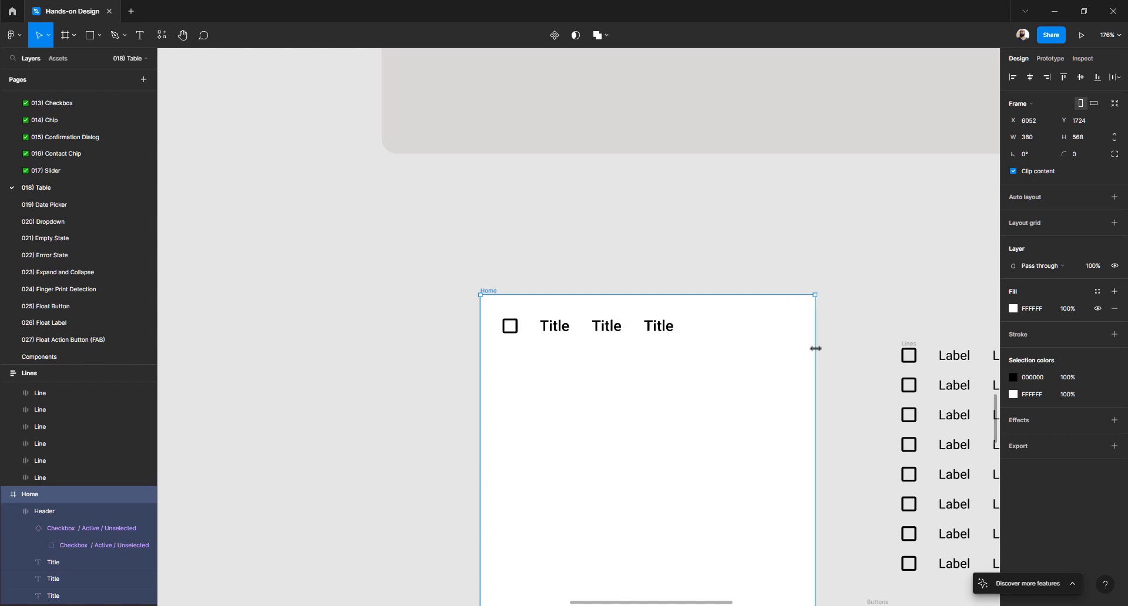
key("ctrl+z")
left_click(815, 308)
left_click(659, 332)
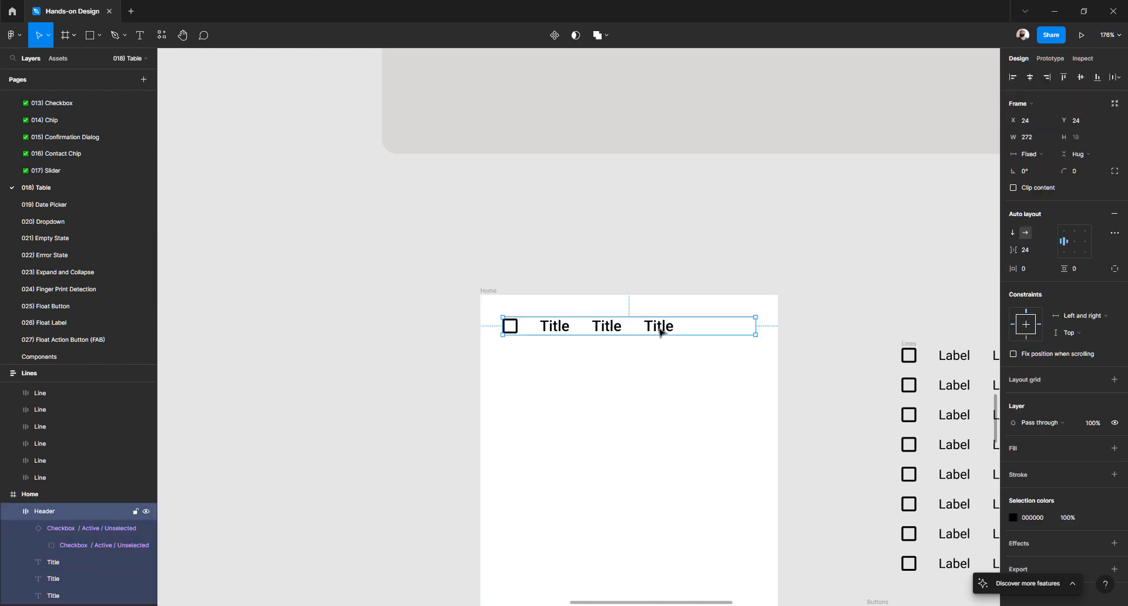
- Place the loose Divider line inside the Home frame below the Header, at X 0 and about Y 78
scroll(664, 311, "down", 10, "ctrl")
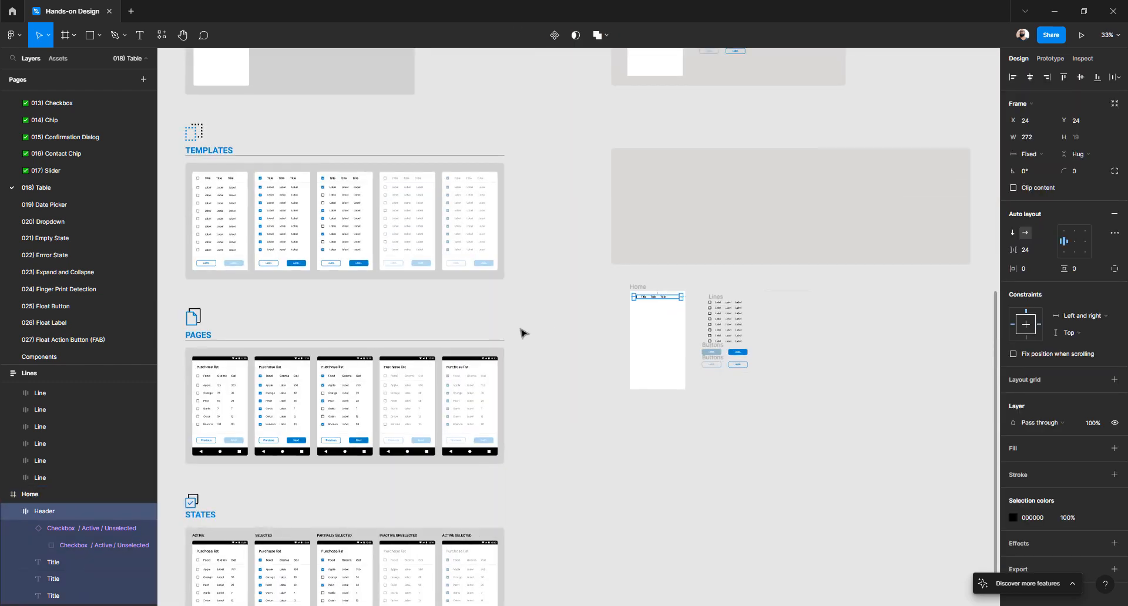
scroll(246, 182, "up", 8, "ctrl")
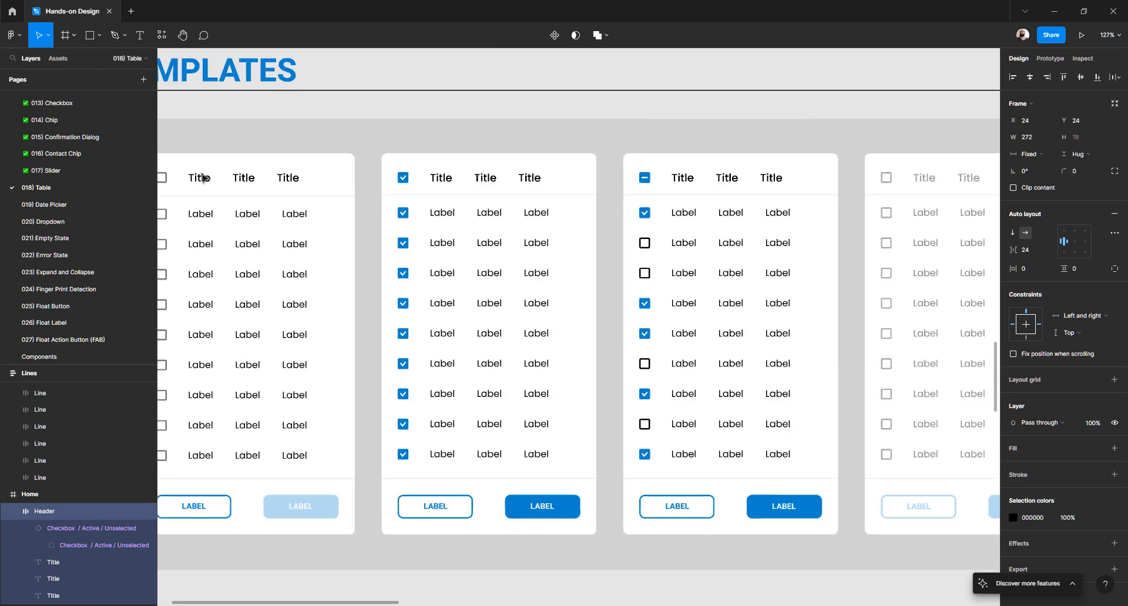
scroll(297, 191, "down", 8, "ctrl")
scroll(795, 299, "up", 2, "ctrl")
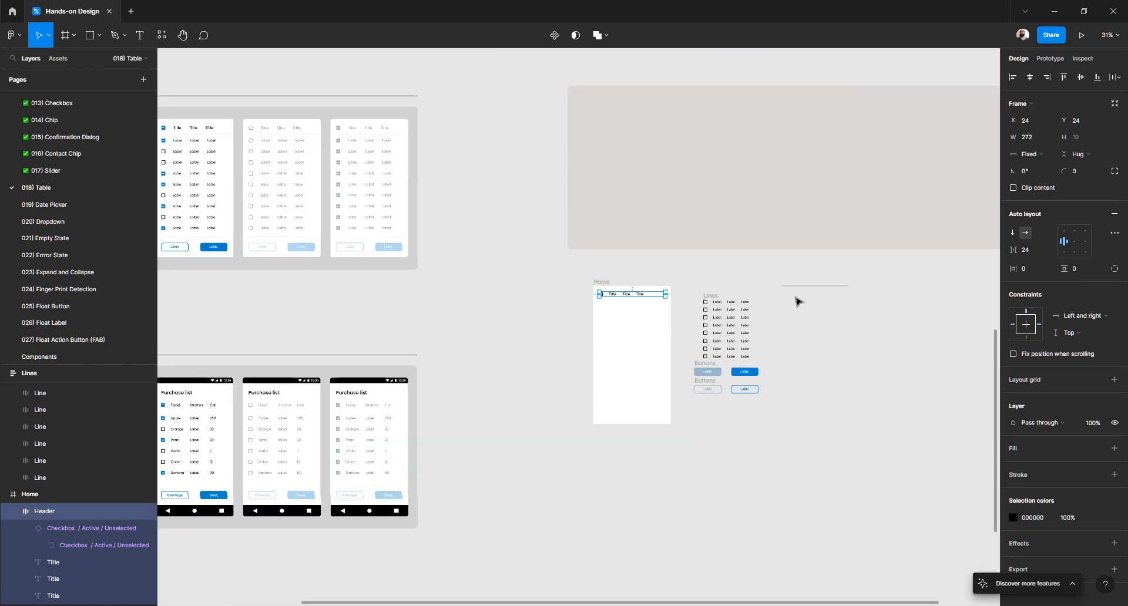
left_click(802, 288)
left_click_drag(805, 287, 614, 308)
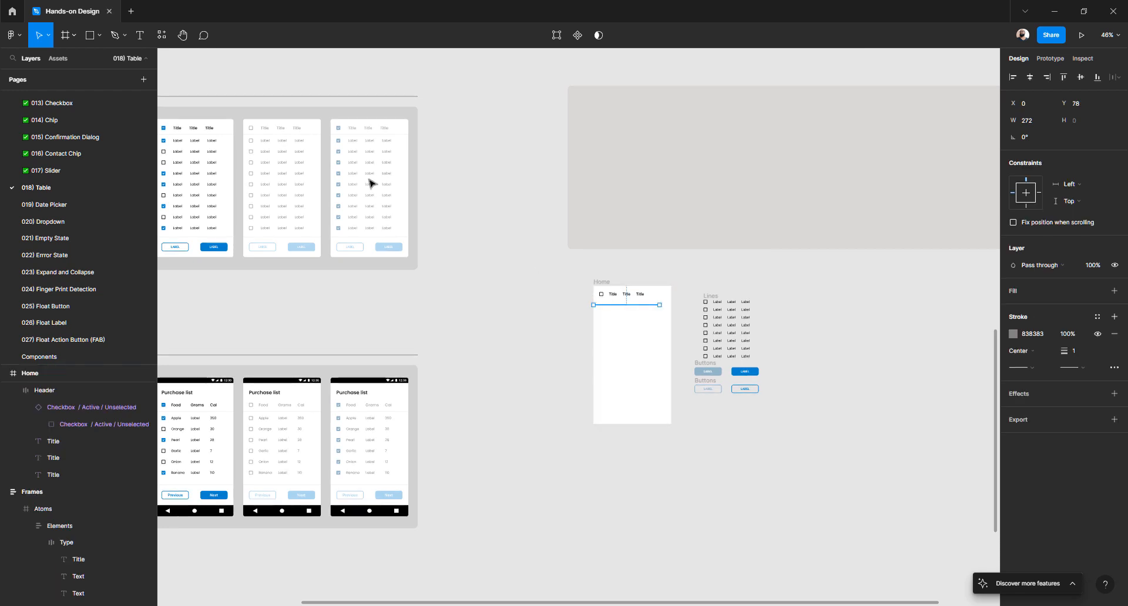
- Move the Home frame together with Lines and both Buttons groups to the empty canvas beside the reference Templates section
scroll(370, 182, "left", 3)
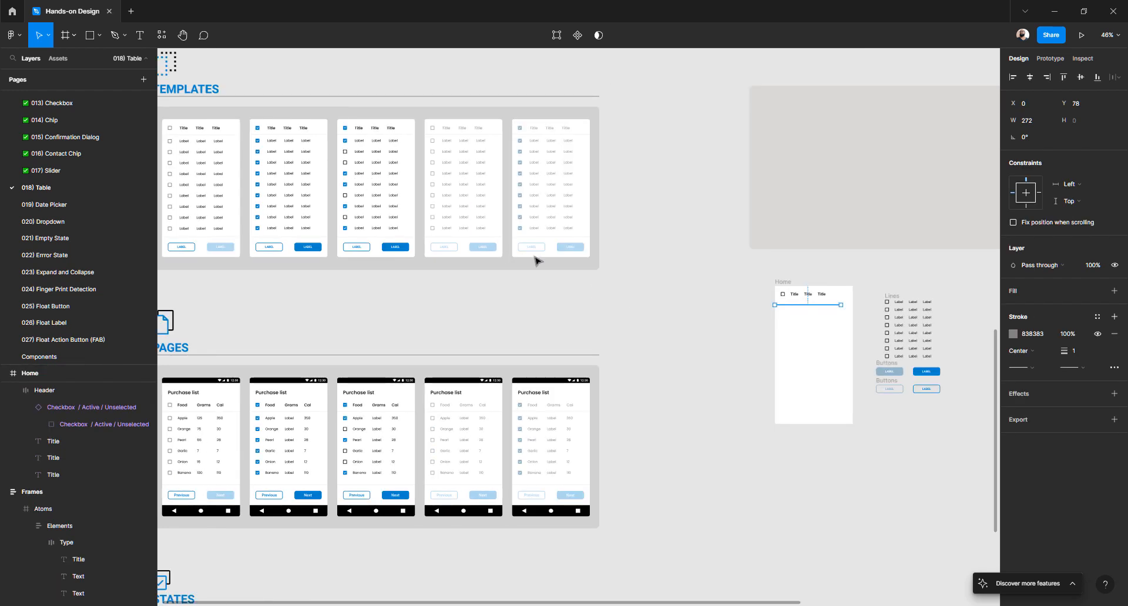
scroll(535, 260, "down", 10)
left_click(632, 223)
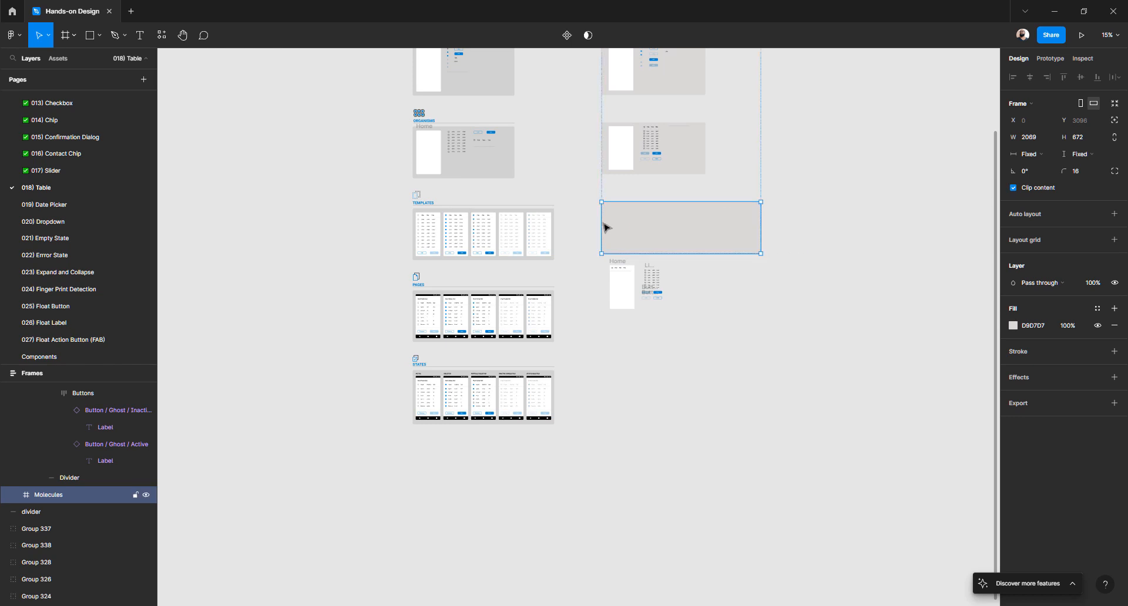
scroll(428, 234, "up", 6)
scroll(470, 241, "down", 4)
scroll(471, 241, "up", 2)
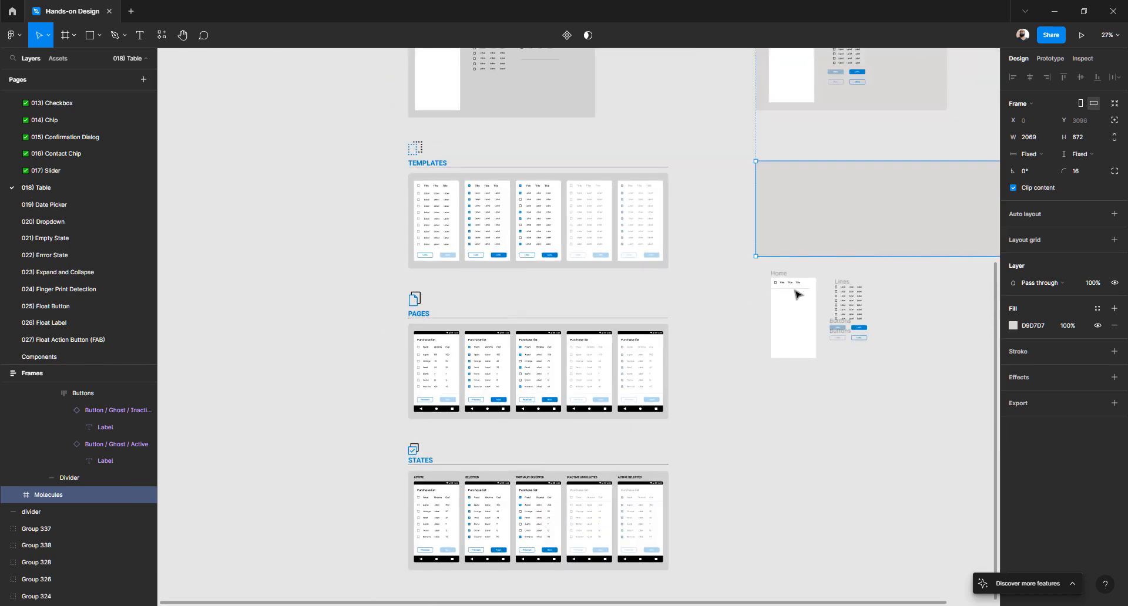
left_click_drag(879, 354, 307, 207)
left_click_drag(396, 181, 514, 222)
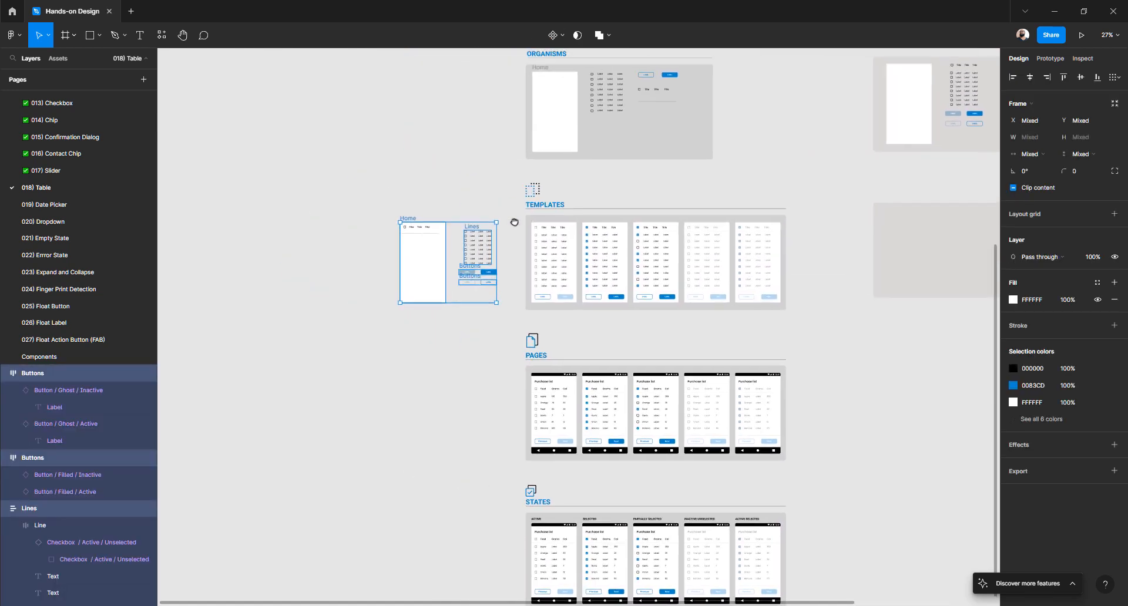
scroll(514, 222, "up", 5)
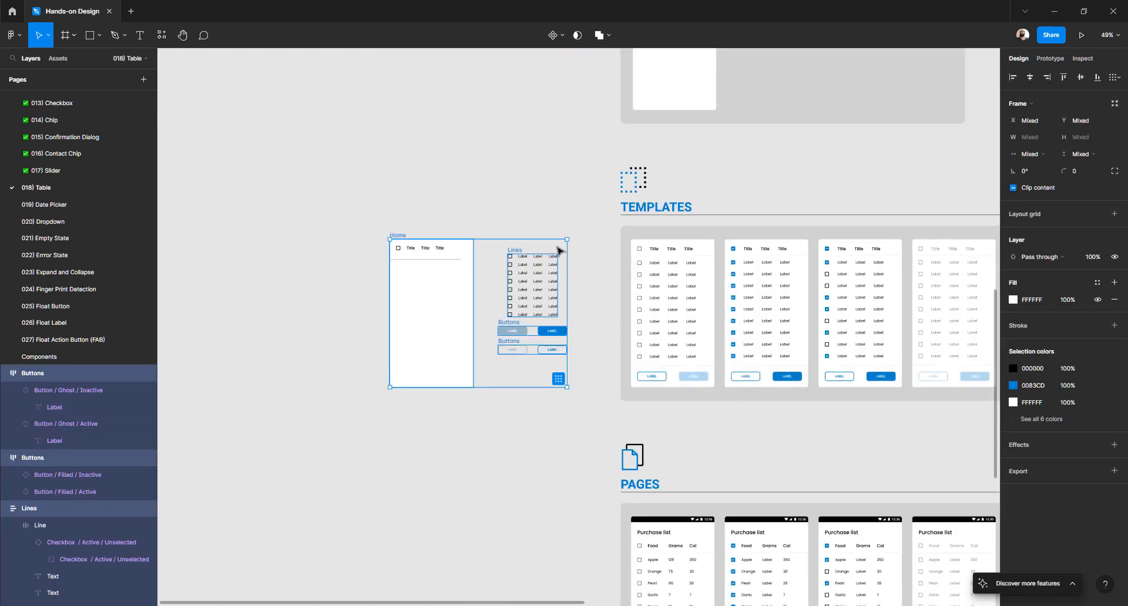
scroll(558, 251, "up", 2)
scroll(617, 192, "up", 4)
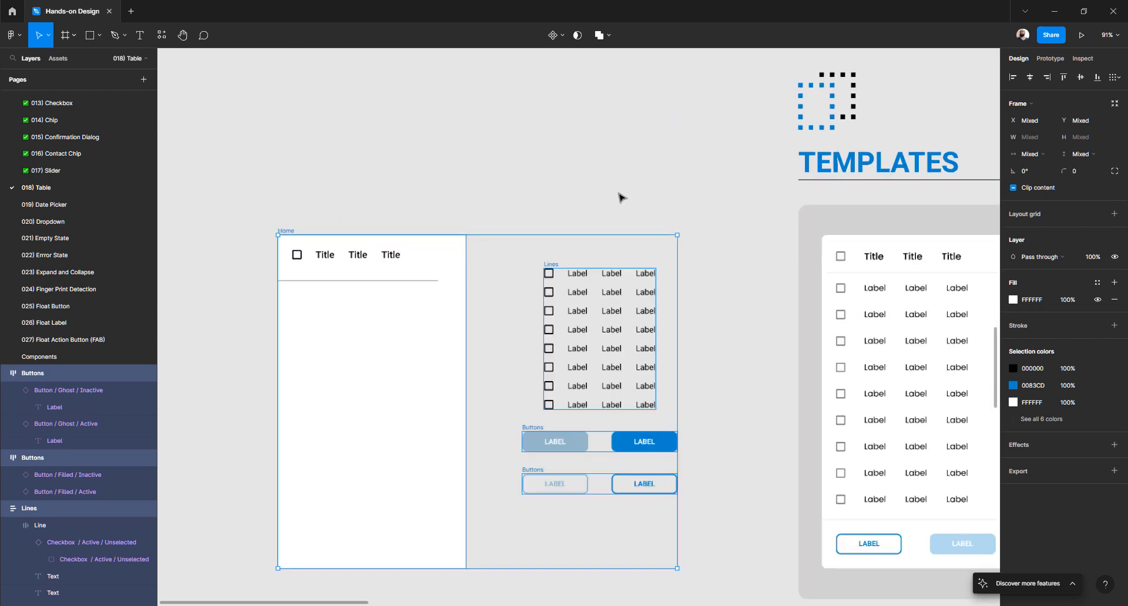
left_click_drag(629, 188, 553, 139)
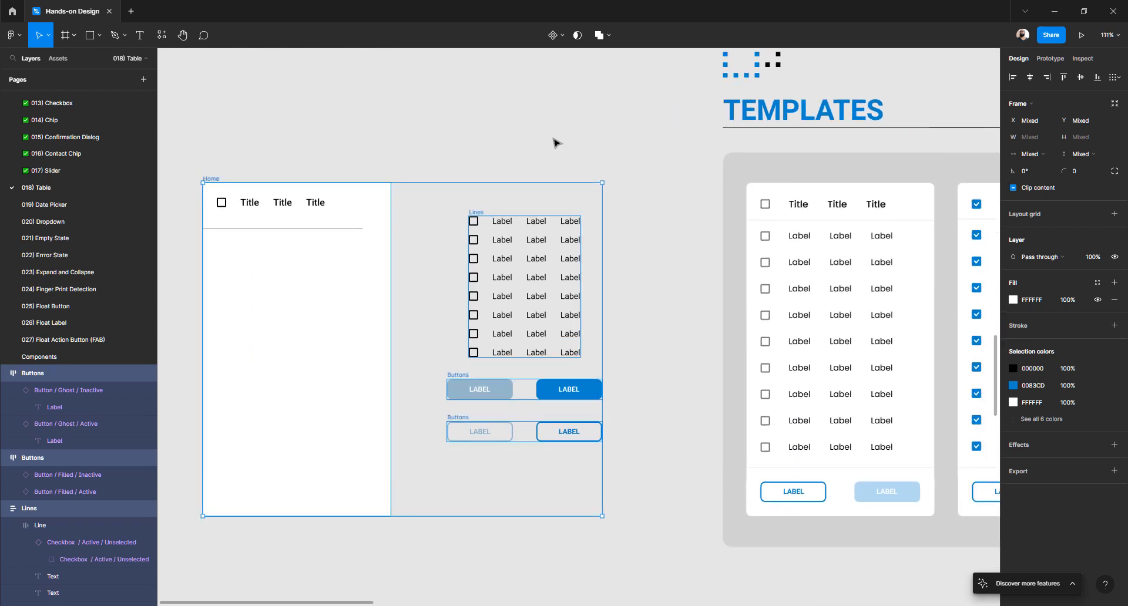
left_click(555, 142)
- Set the Home frame Divider's stroke to the light grey used by the header divider in the first reference template
left_click(312, 228)
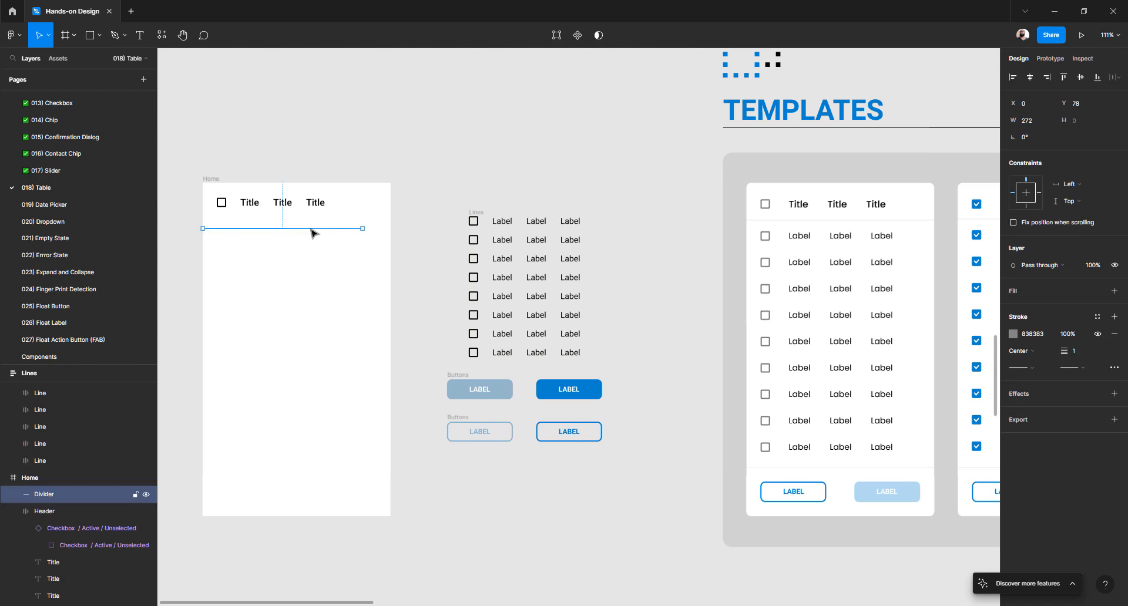
left_click(757, 221)
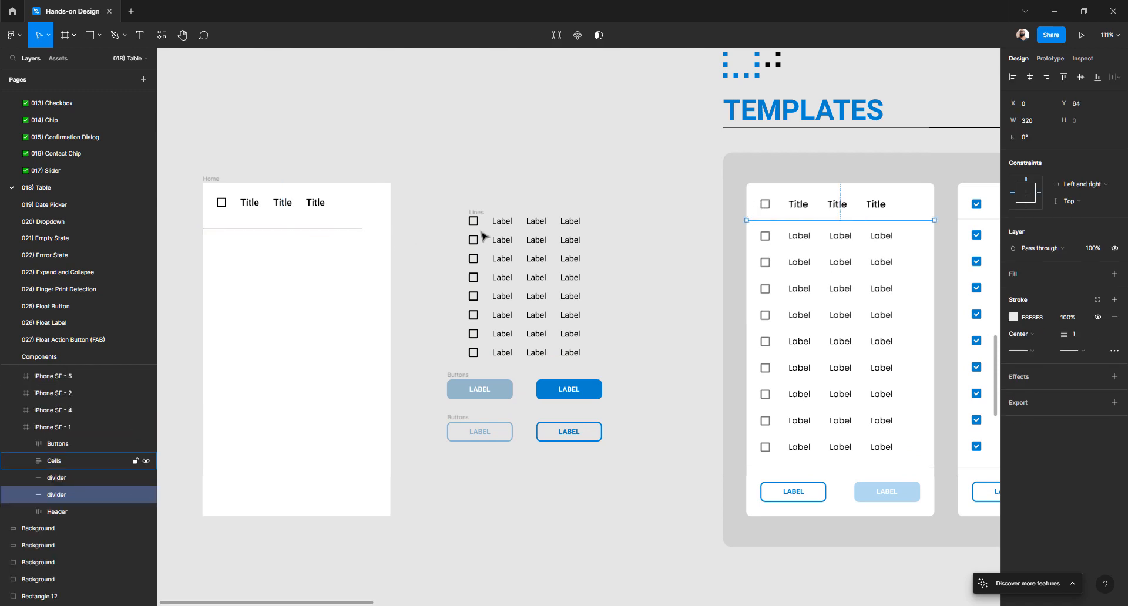
left_click(347, 230)
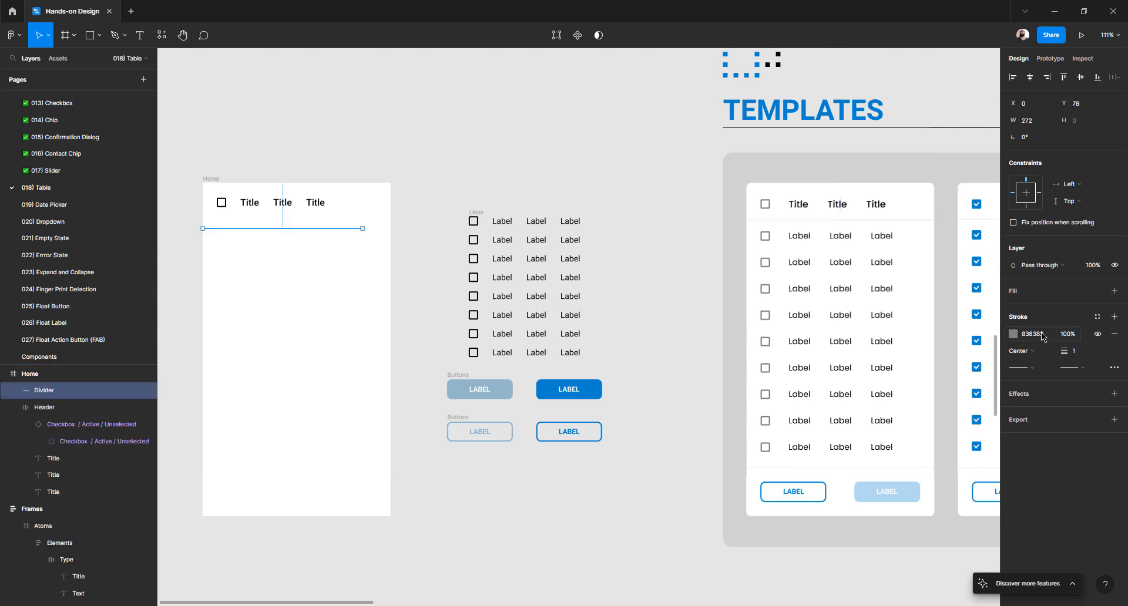
left_click(1038, 336)
key("Return")
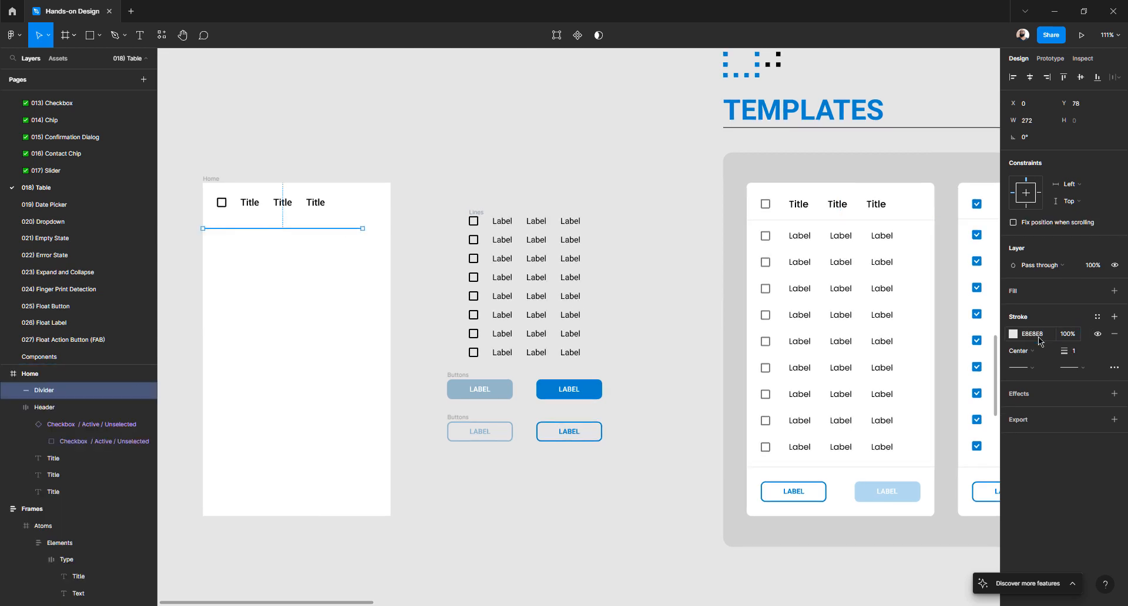
- Extend the Divider to the full 320 width of the Home frame
left_click(496, 187)
left_click(346, 229)
left_click_drag(365, 231, 390, 228)
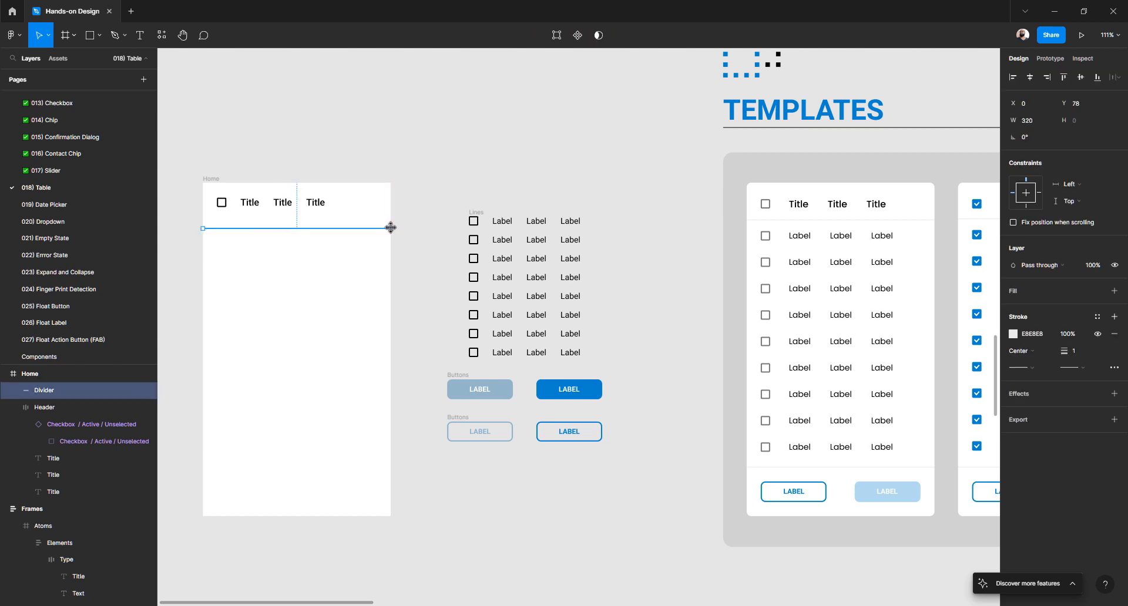
- Check the reference header's divider spacing and move the Home Divider up to Y 59, 16 px below the Header
left_click(837, 221)
key("alt")
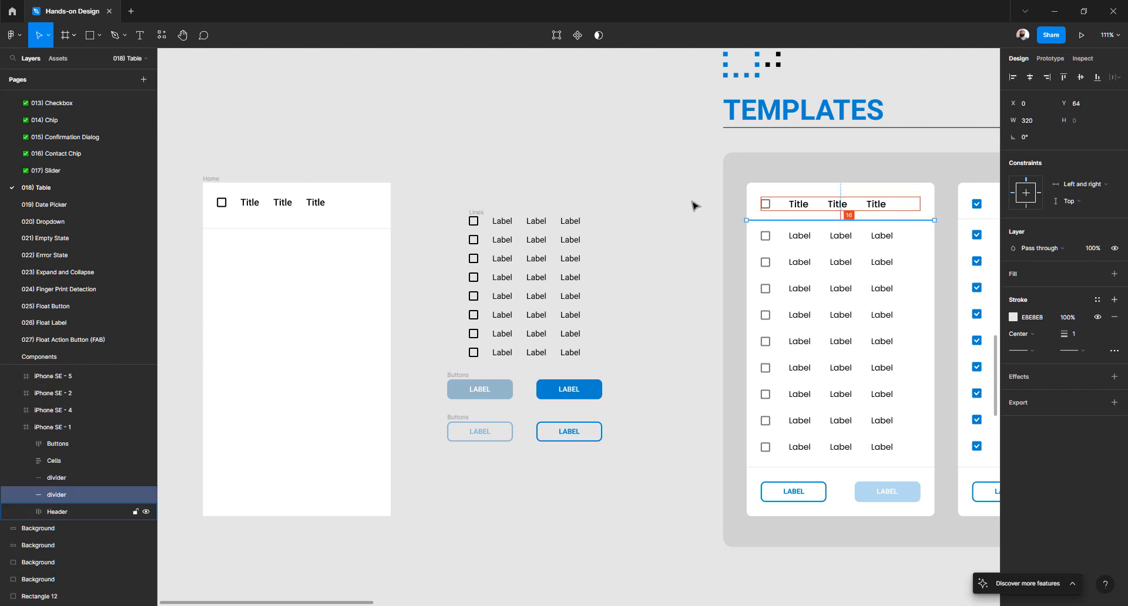
left_click(807, 204)
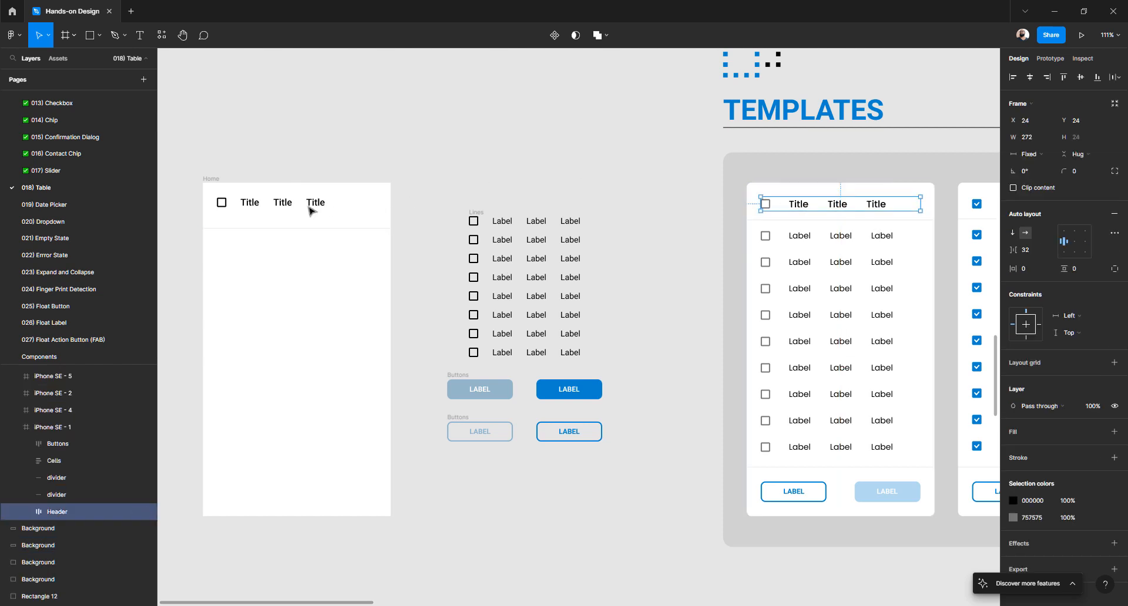
left_click(302, 207)
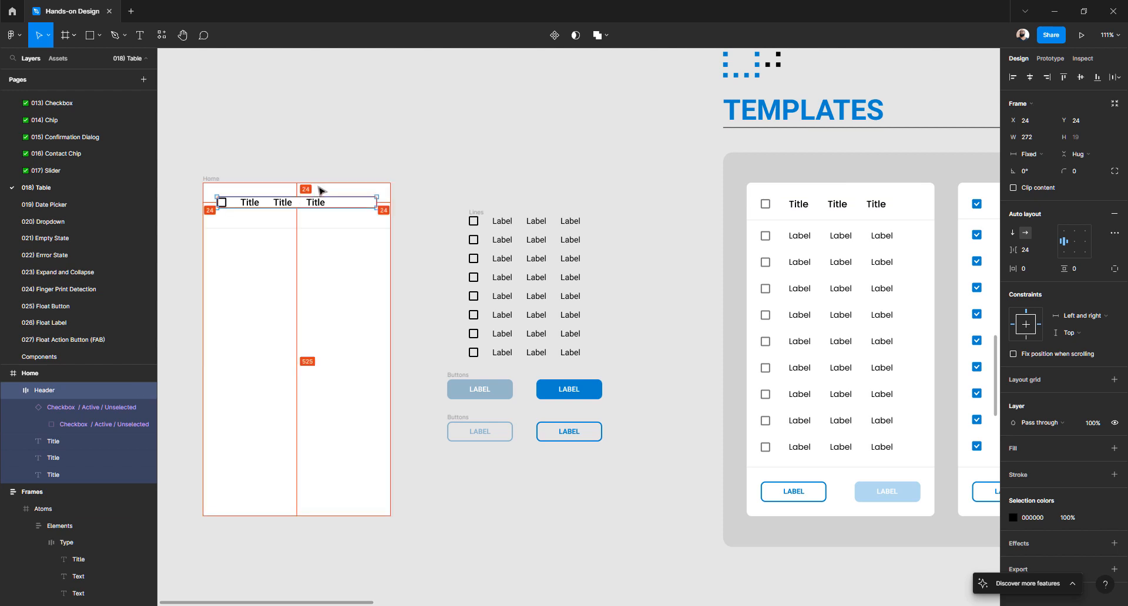
left_click(313, 228)
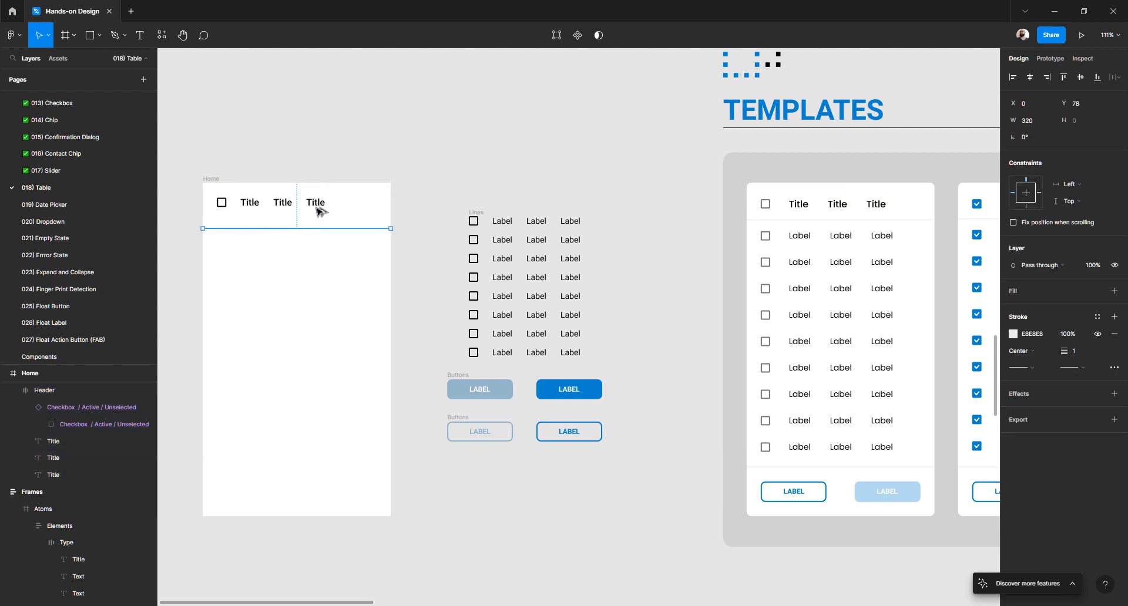
key("shift+Up")
key("Up")
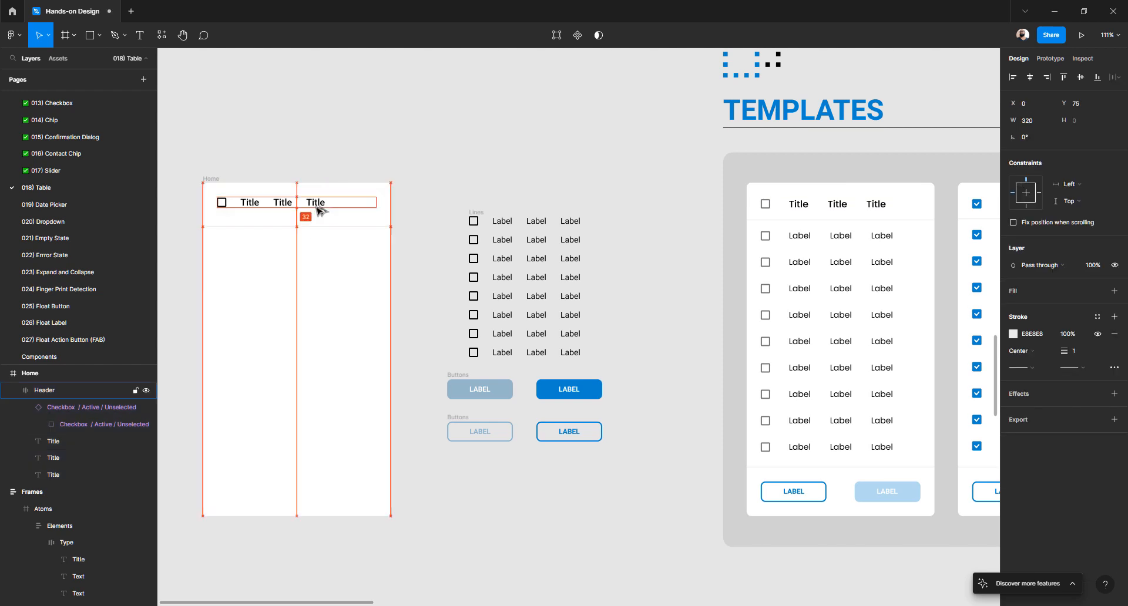
key("shift+Up")
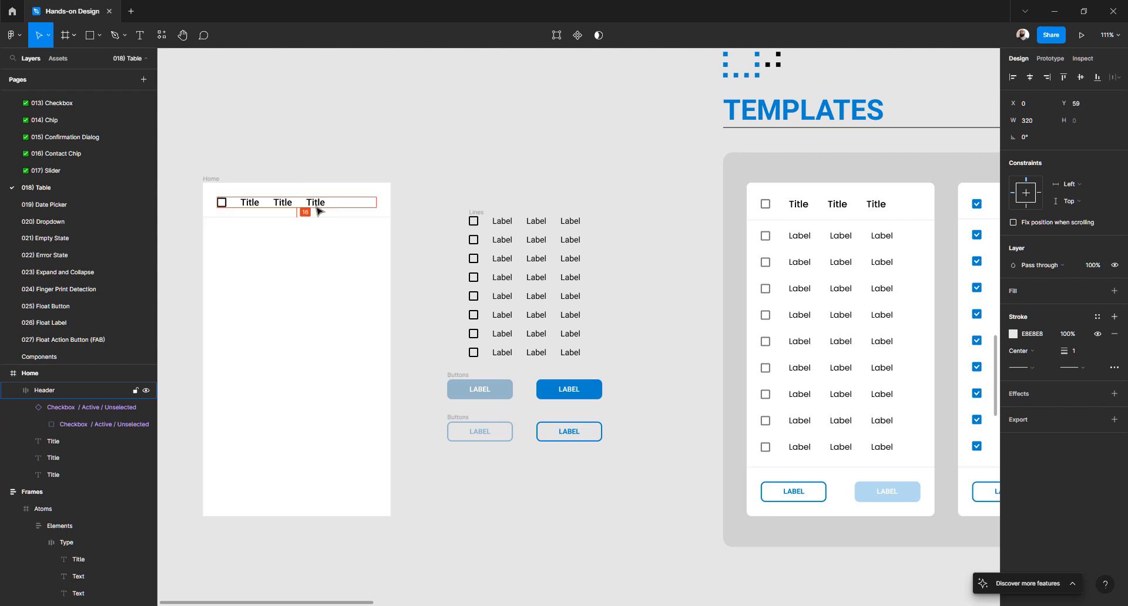
left_click(464, 183)
- Move Lines and both Buttons groups to the opposite side of the Home frame, away from the reference templates
scroll(632, 183, "left", 5)
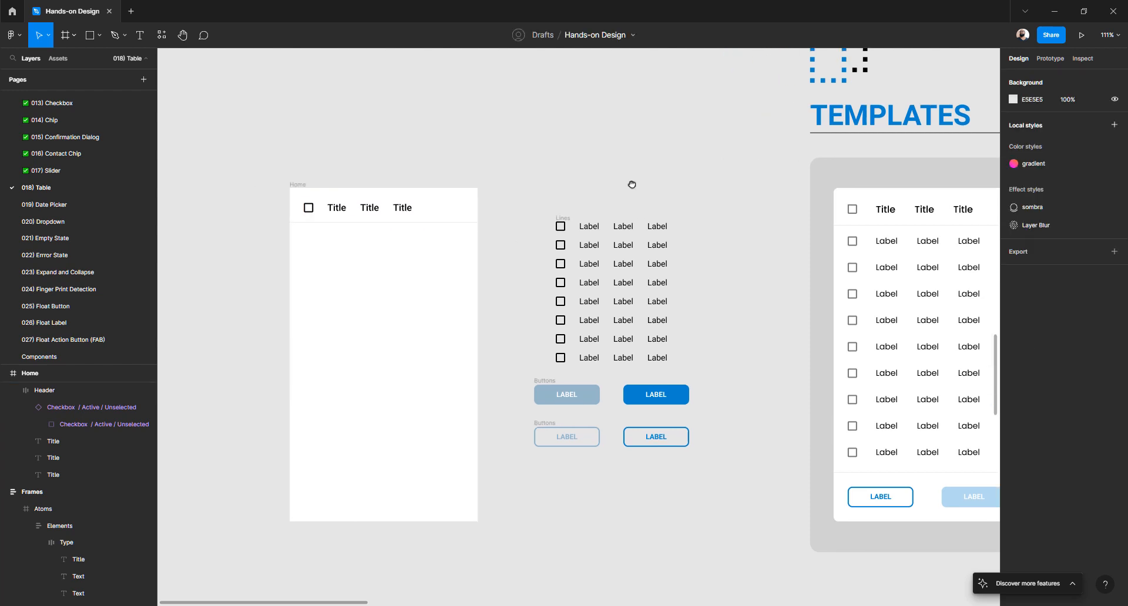
left_click_drag(603, 189, 829, 491)
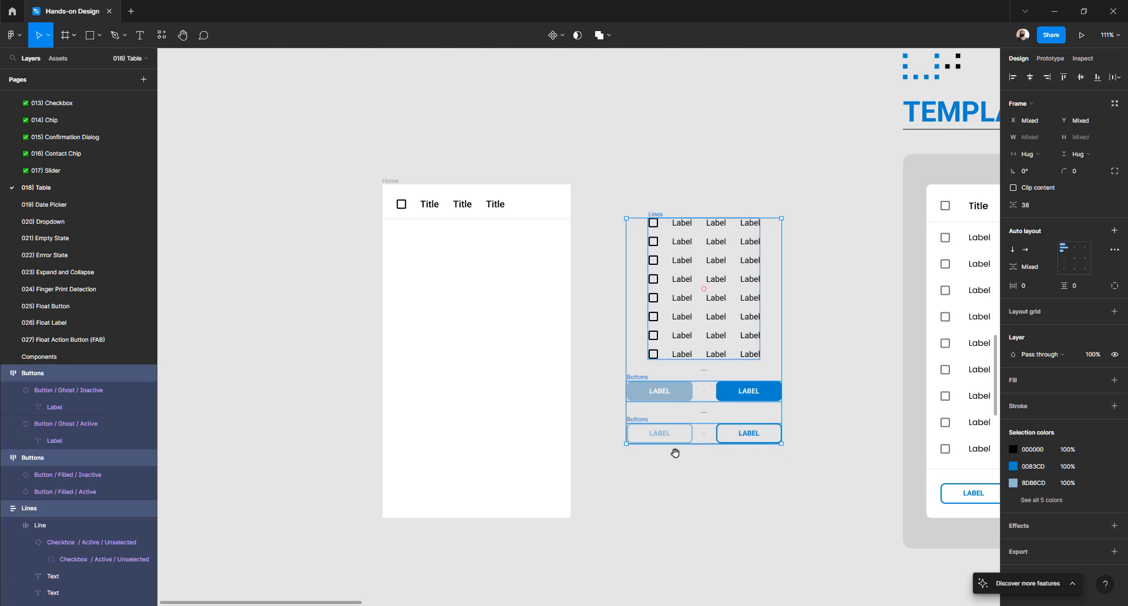
scroll(675, 455, "left", 4)
scroll(675, 456, "down", 1)
left_click_drag(773, 371, 341, 362)
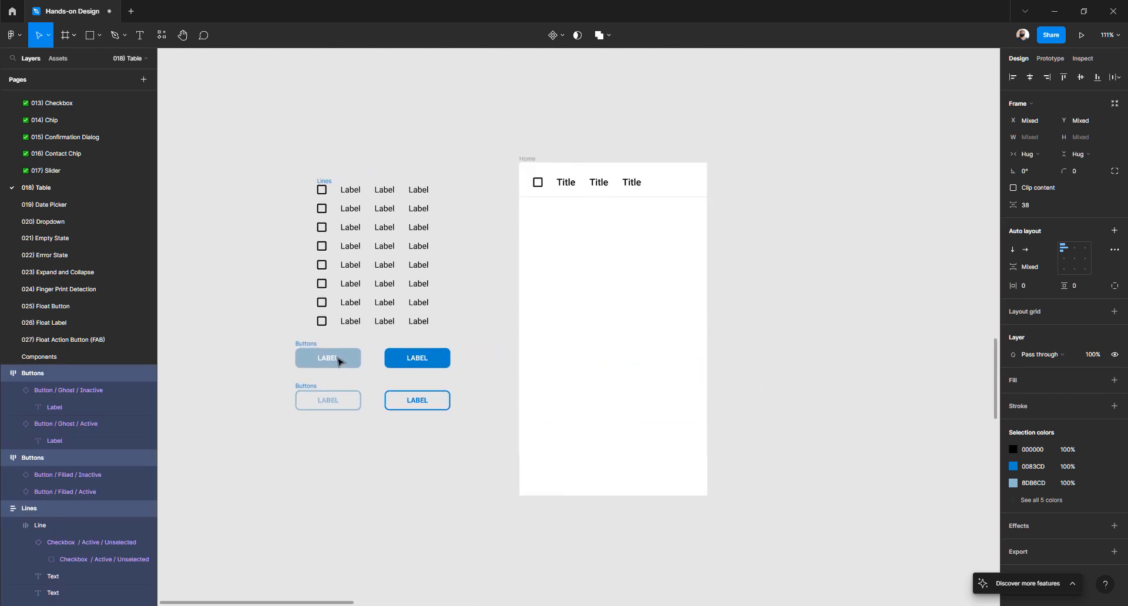
- Move the Home frame, Lines and Buttons together so that Home sits close beside the reference Templates container
left_click_drag(244, 122, 756, 519)
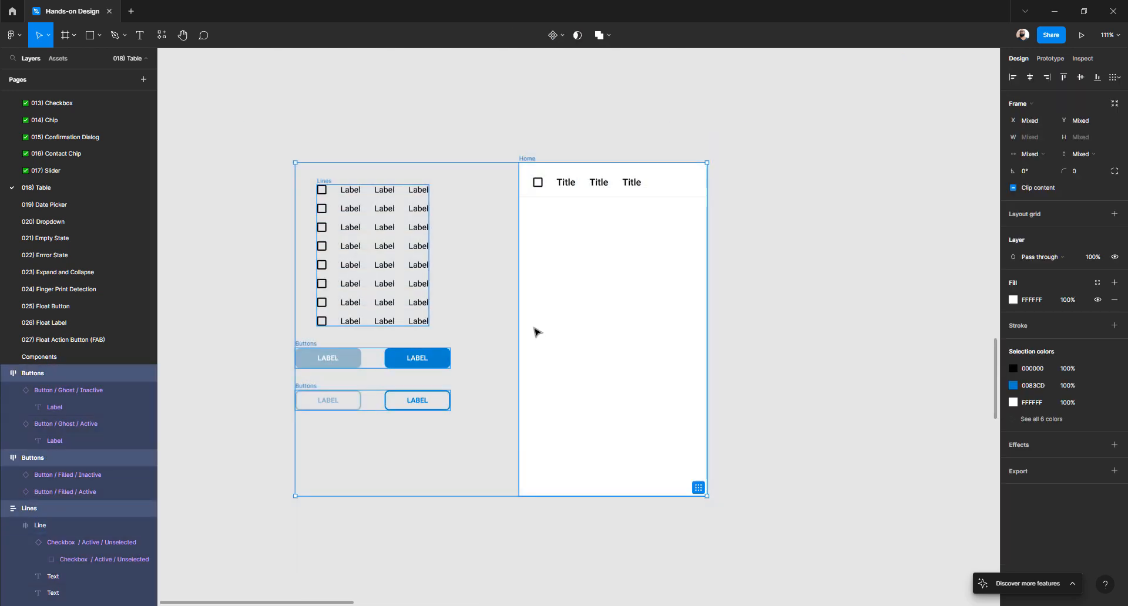
scroll(532, 329, "down", 3)
left_click_drag(551, 327, 711, 330)
scroll(710, 330, "up", 5)
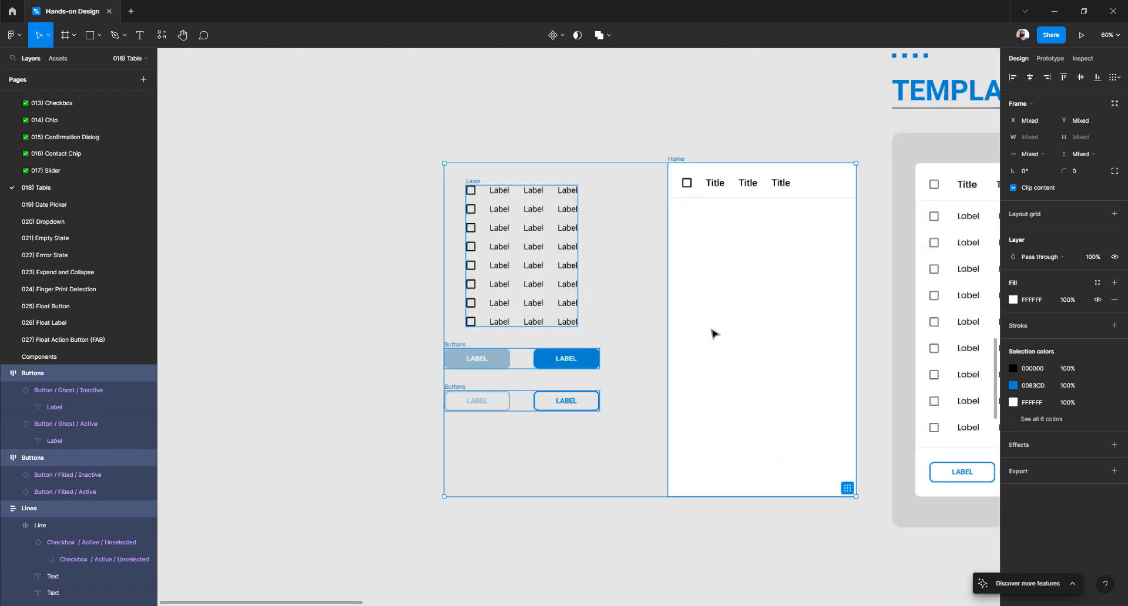
scroll(711, 330, "right", 3)
scroll(712, 334, "right", 4)
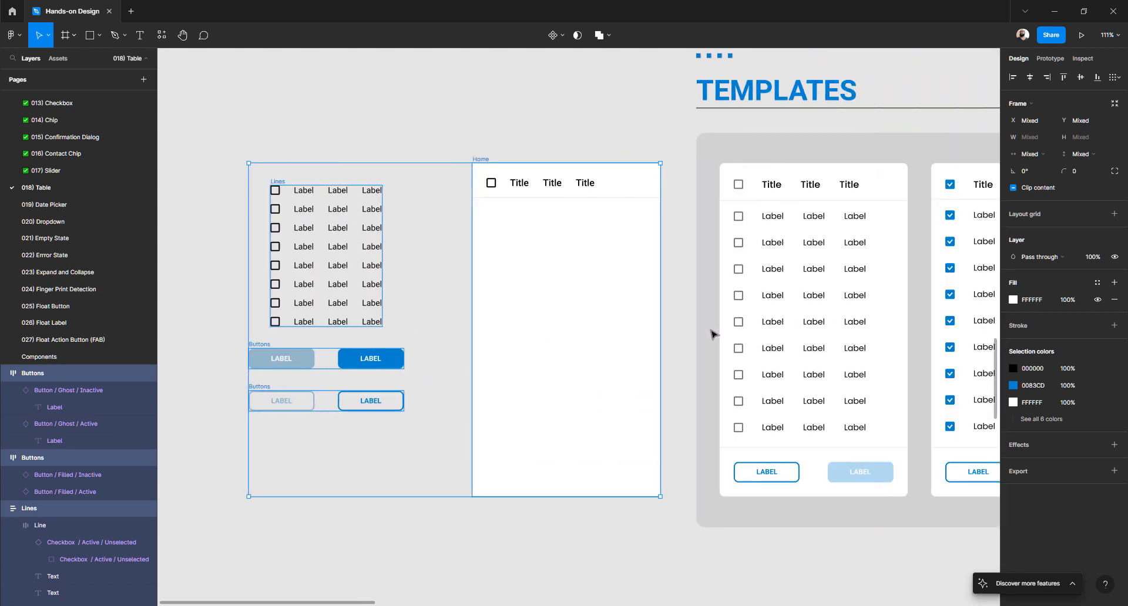
- Place the Lines frame inside the Home frame below the Divider, at X 24 and about Y 81
left_click(322, 160)
left_click(280, 184)
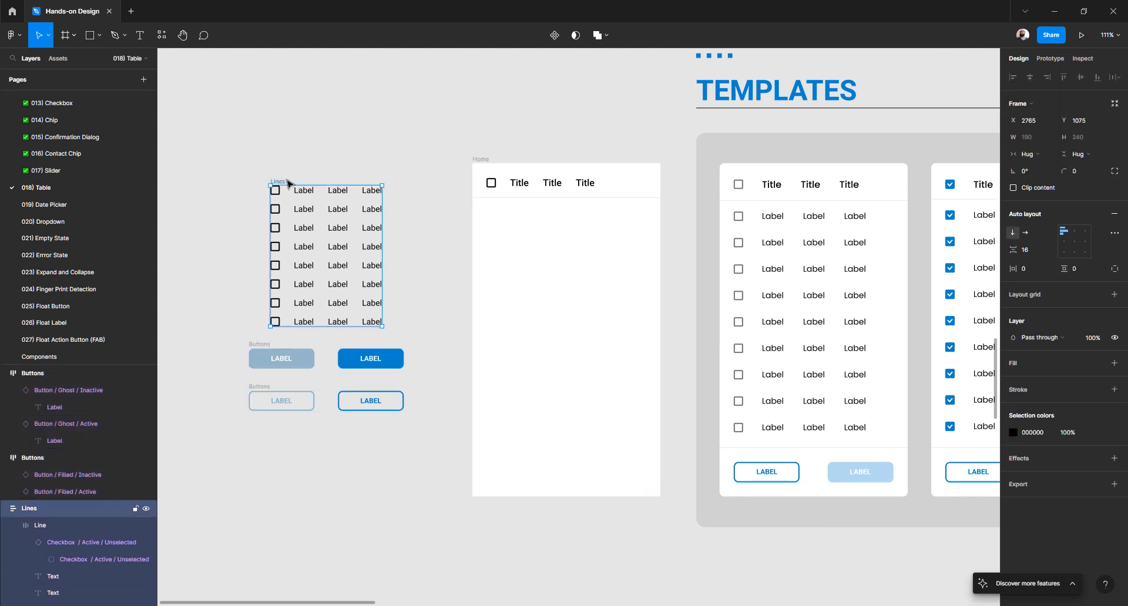
left_click_drag(282, 185, 503, 201)
- Check the reference Cells' gap below the divider and nudge Lines up to Y 75 for a matching 16 px gap
left_click(767, 217)
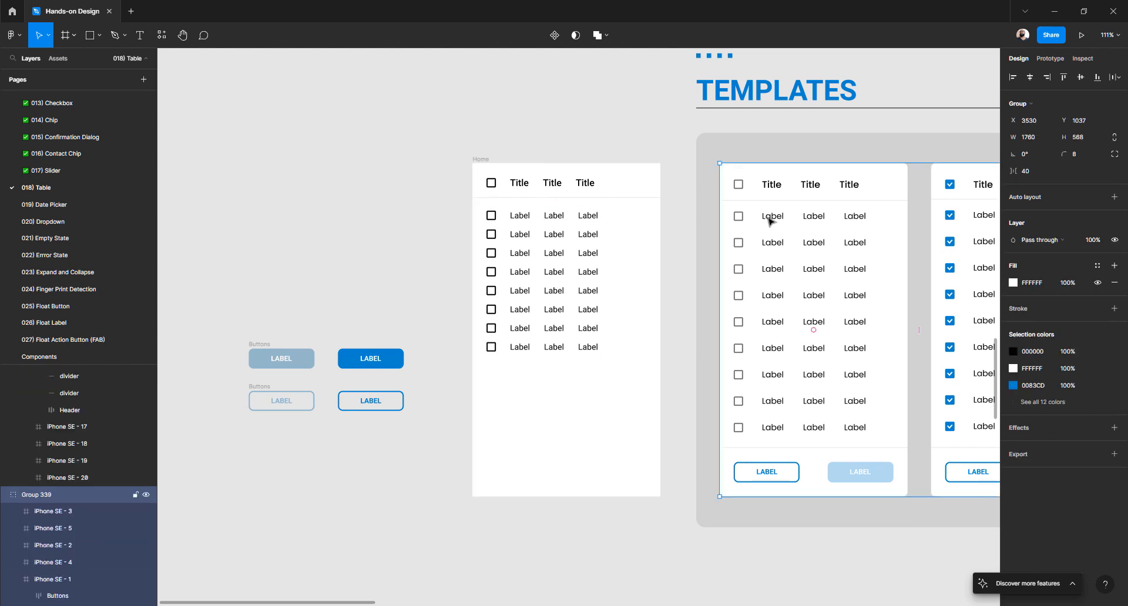
double_click(767, 218)
double_click(767, 217)
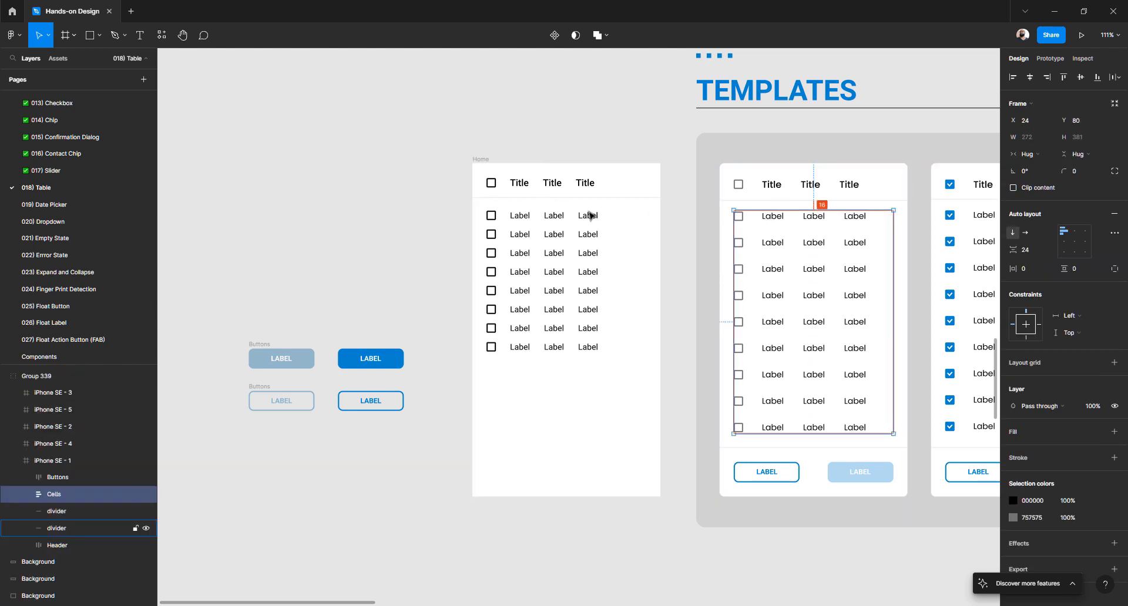
left_click(544, 221)
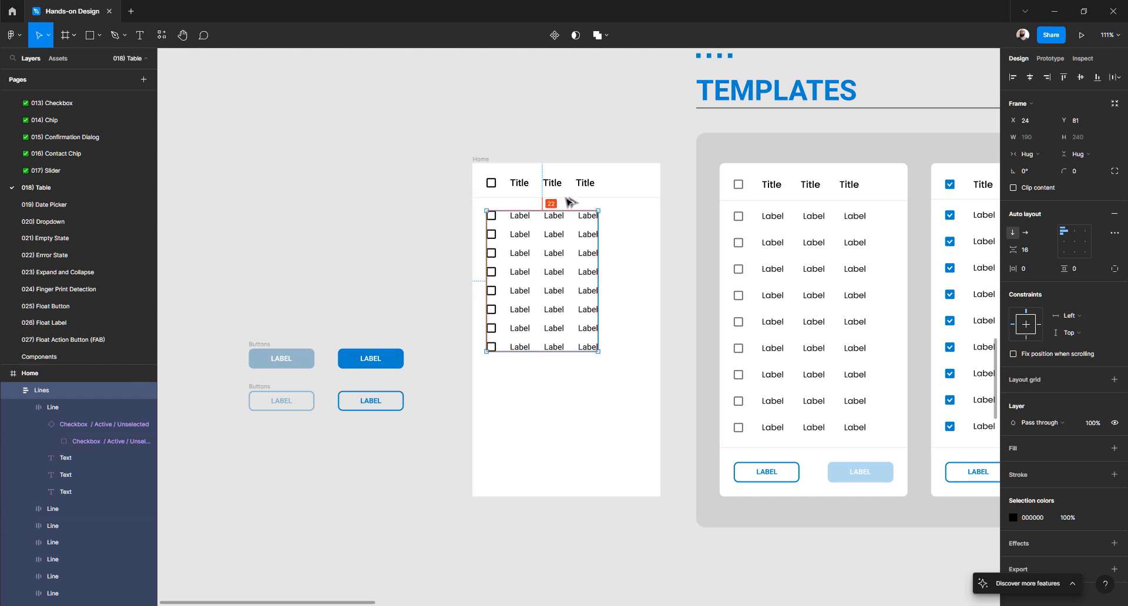
key("Up")
key("Up")
key("Up")
key("Up")
key("Up")
key("Up")
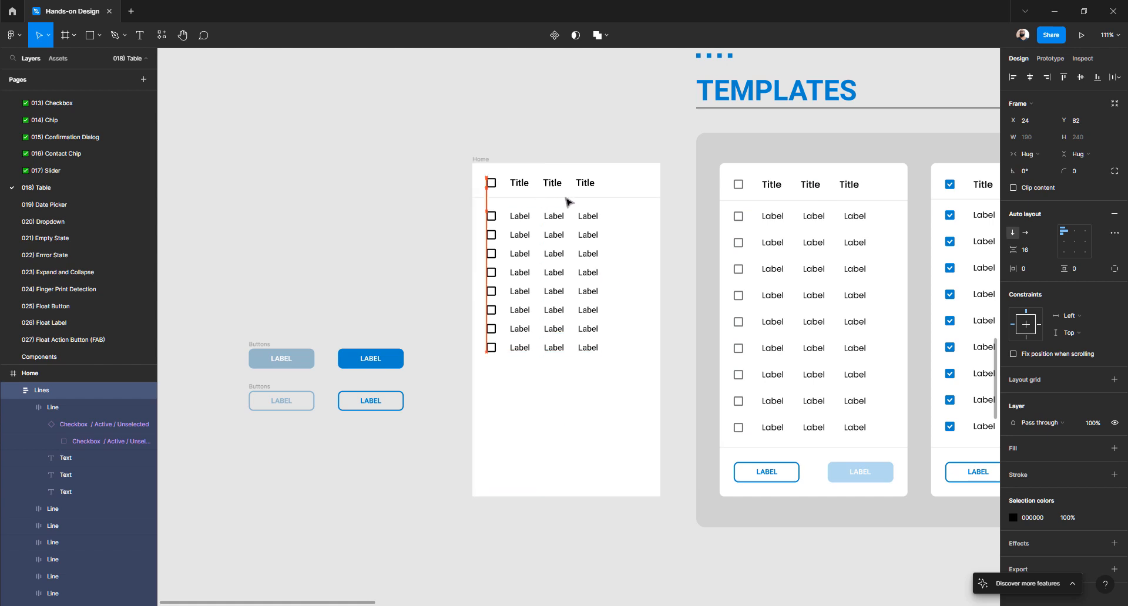
key("alt")
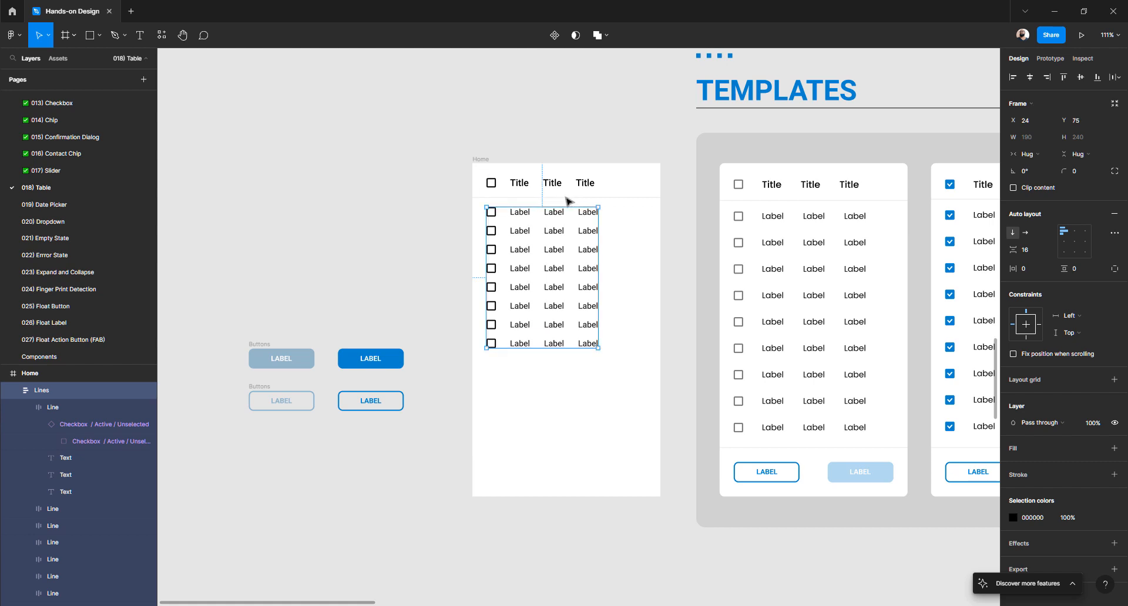
- Check the reference Cells' row spacing and set the Lines frame's vertical gap to 24
left_click(782, 271)
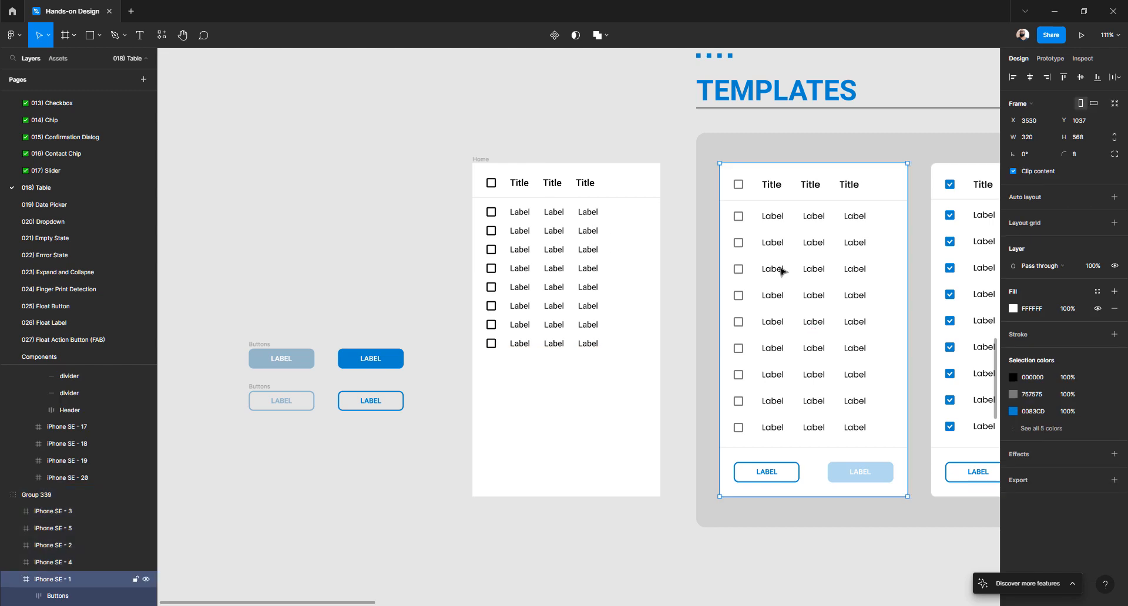
left_click(782, 271)
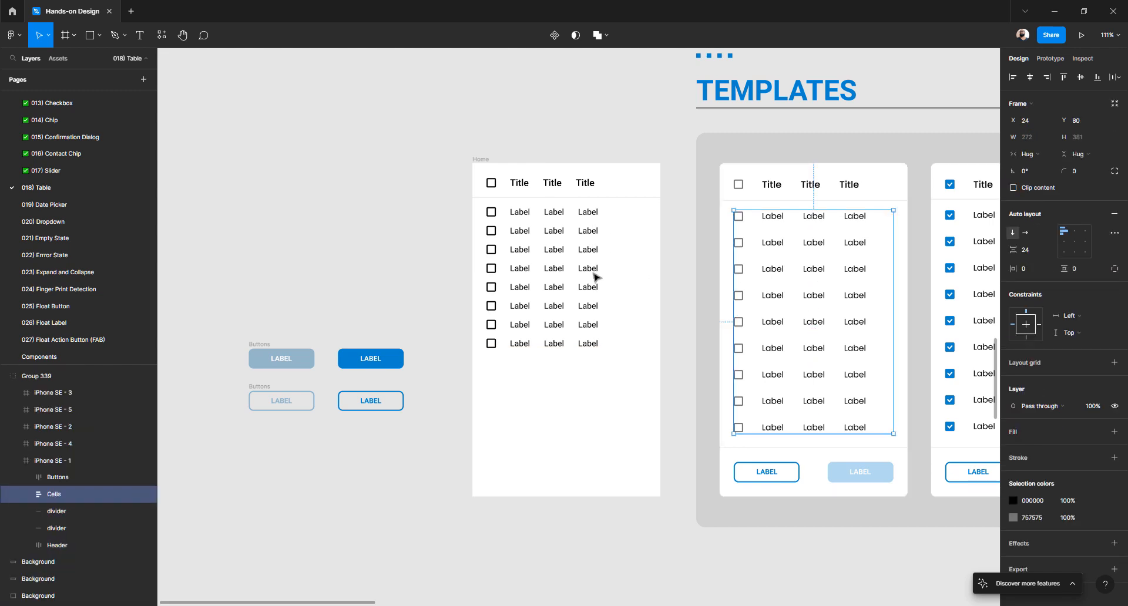
left_click(587, 273)
left_click(1026, 251)
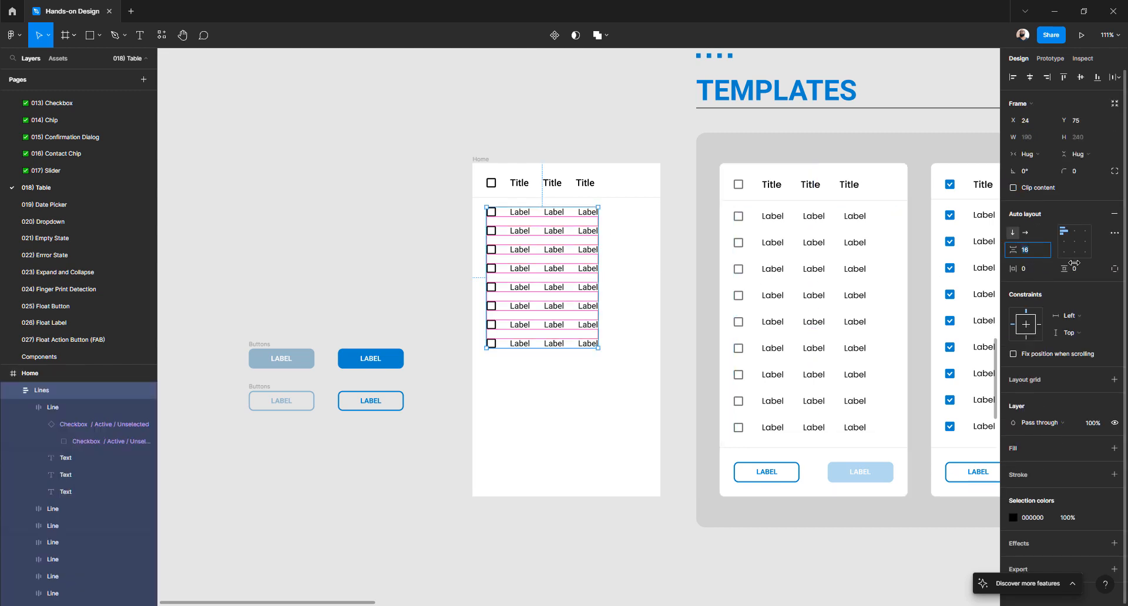
type("24")
key("Return")
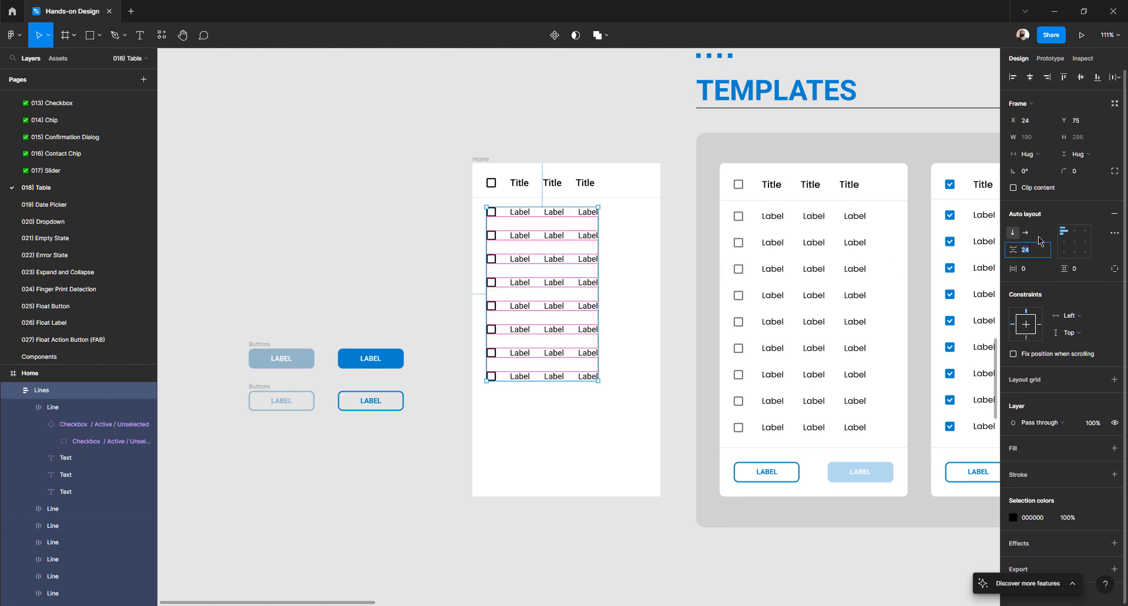
left_click(418, 219)
- Check the reference Line's item spacing and set the first Line's horizontal gap in Home to 32
left_click(518, 216)
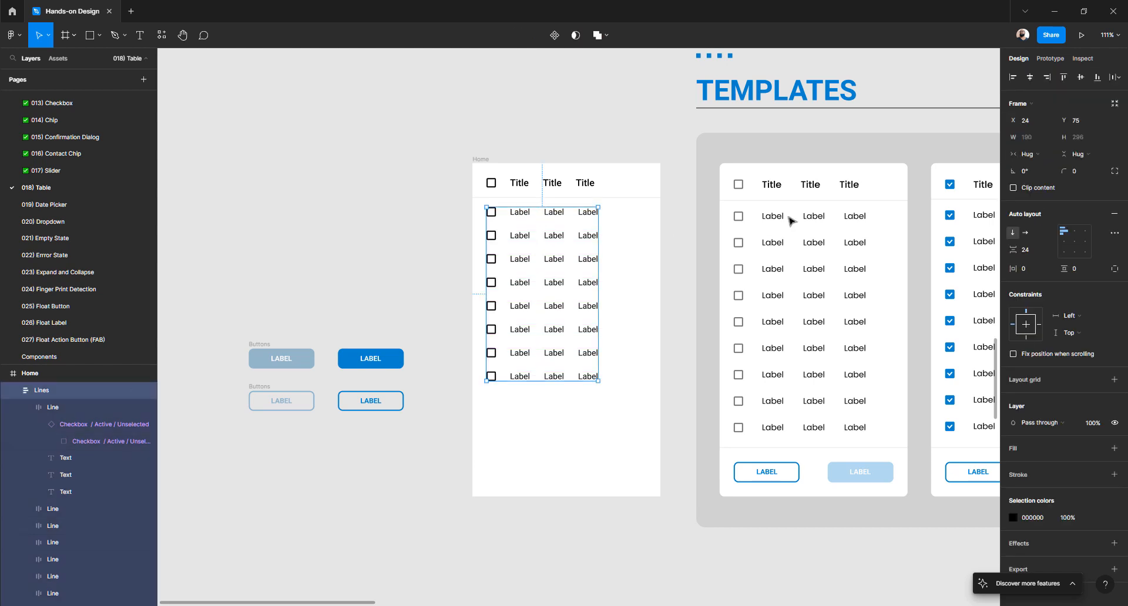
left_click(783, 219)
left_click(781, 218)
left_click(782, 220)
left_click(782, 220)
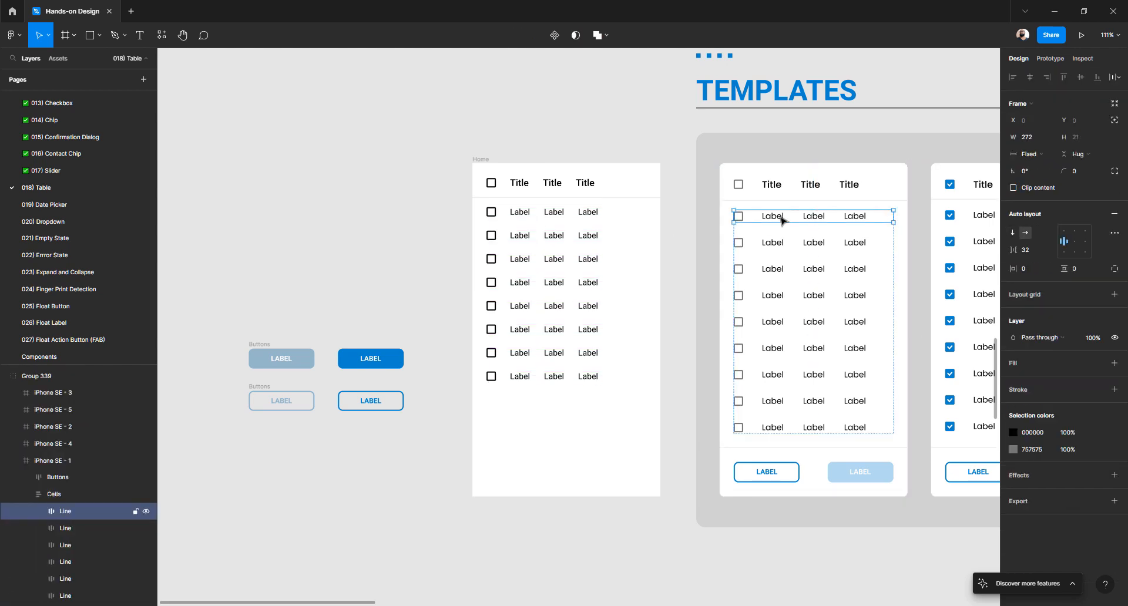
left_click(519, 215)
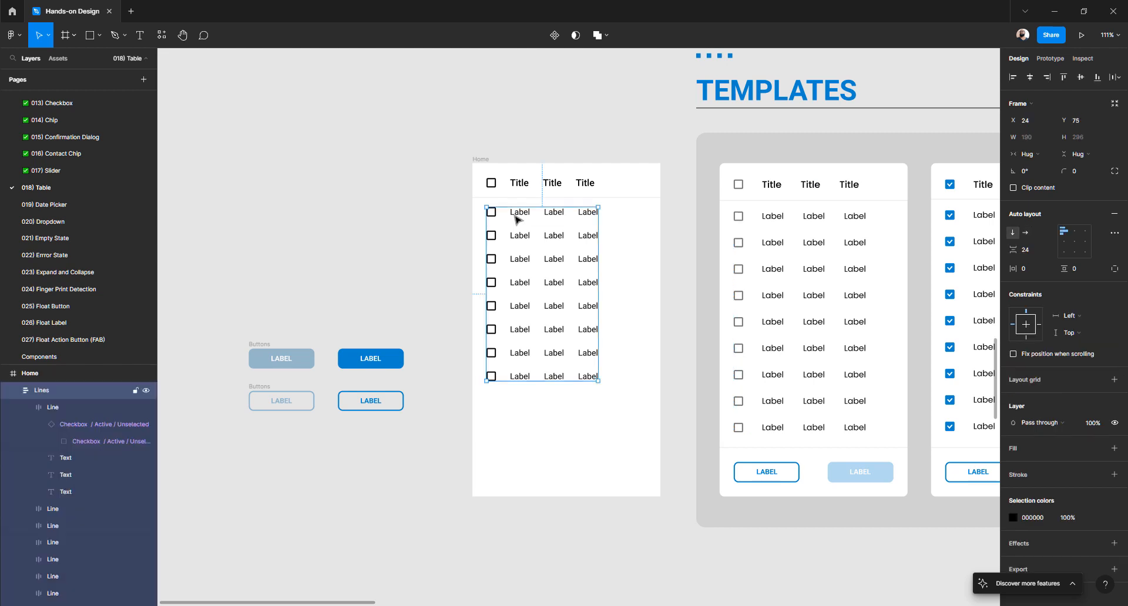
left_click(1028, 252)
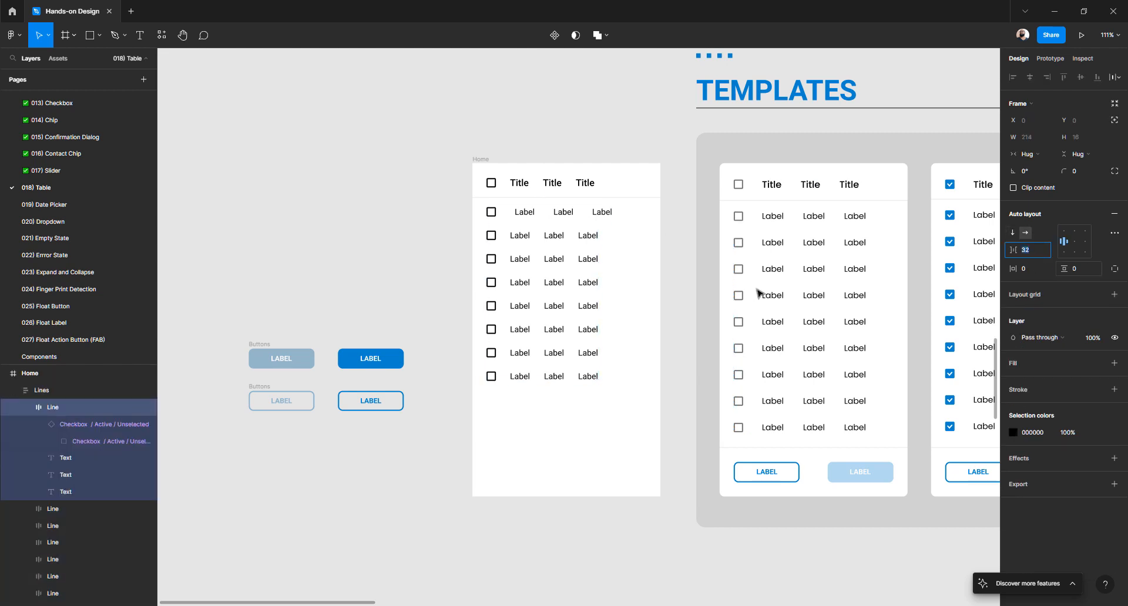
- Select the seven Lines below the first one and set their horizontal gap to 32
left_click(561, 238)
left_click(556, 259, "shift")
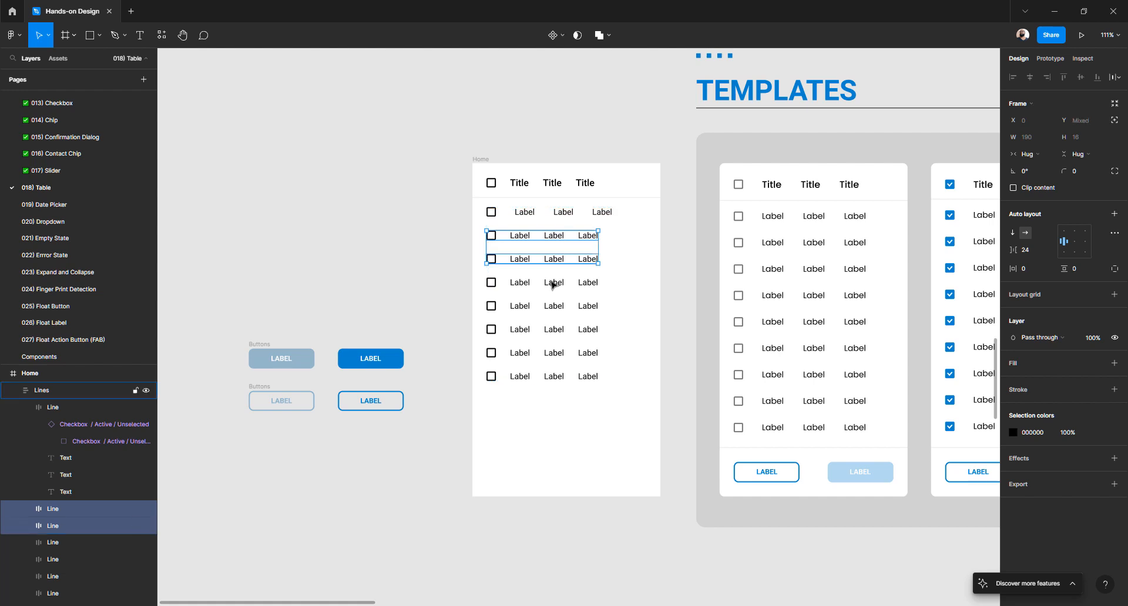
left_click(553, 283, "shift")
left_click(558, 306, "shift")
left_click(558, 329, "shift")
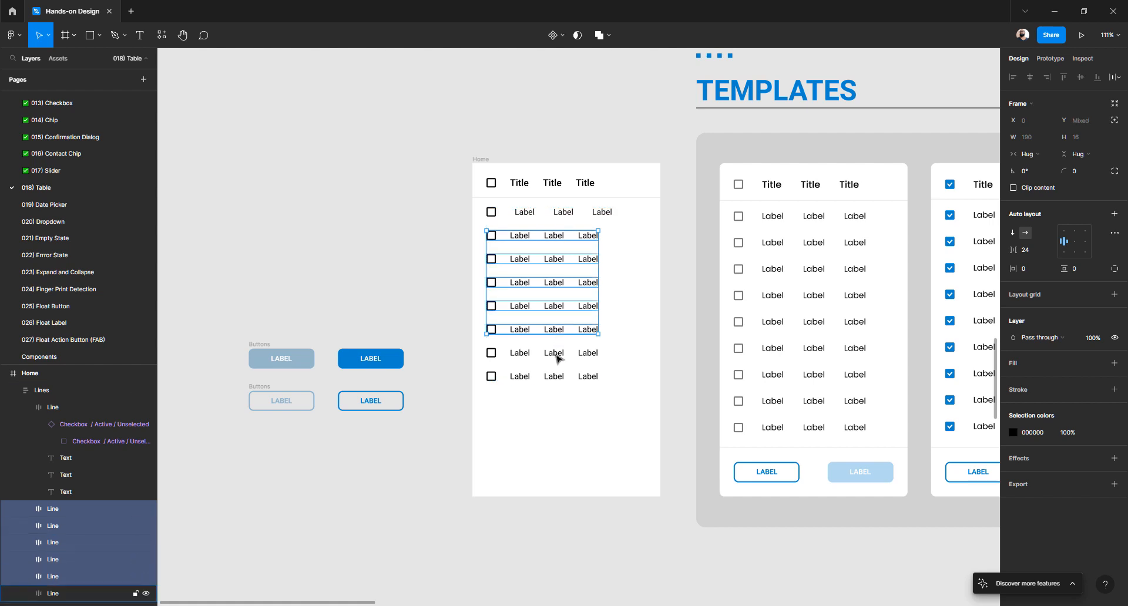
left_click(555, 353, "shift")
left_click(555, 377, "shift")
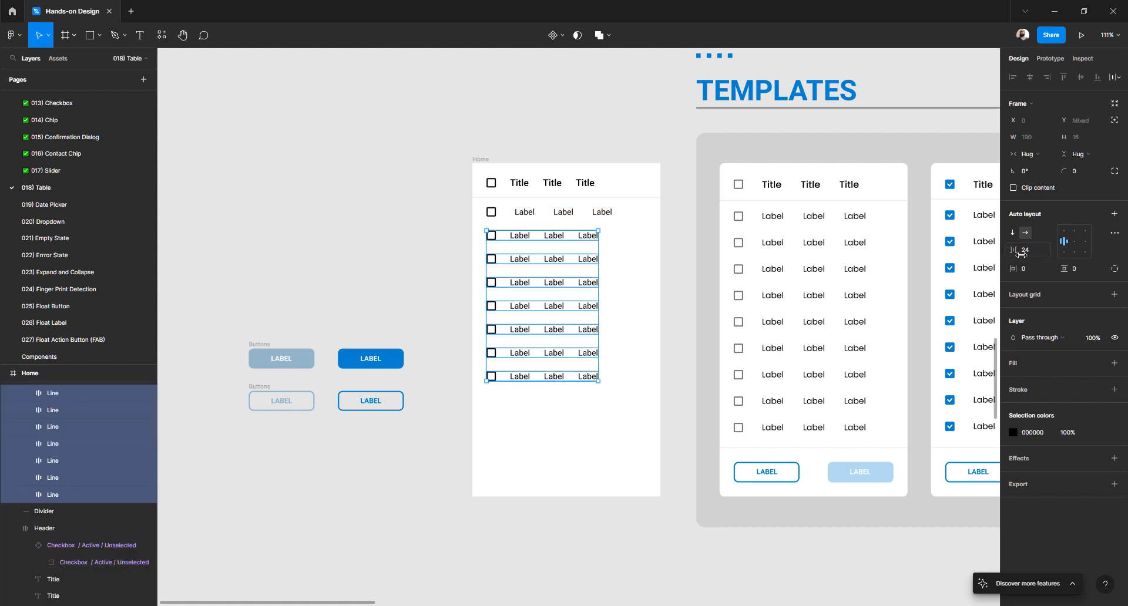
left_click(1038, 250)
type("32")
key("Return")
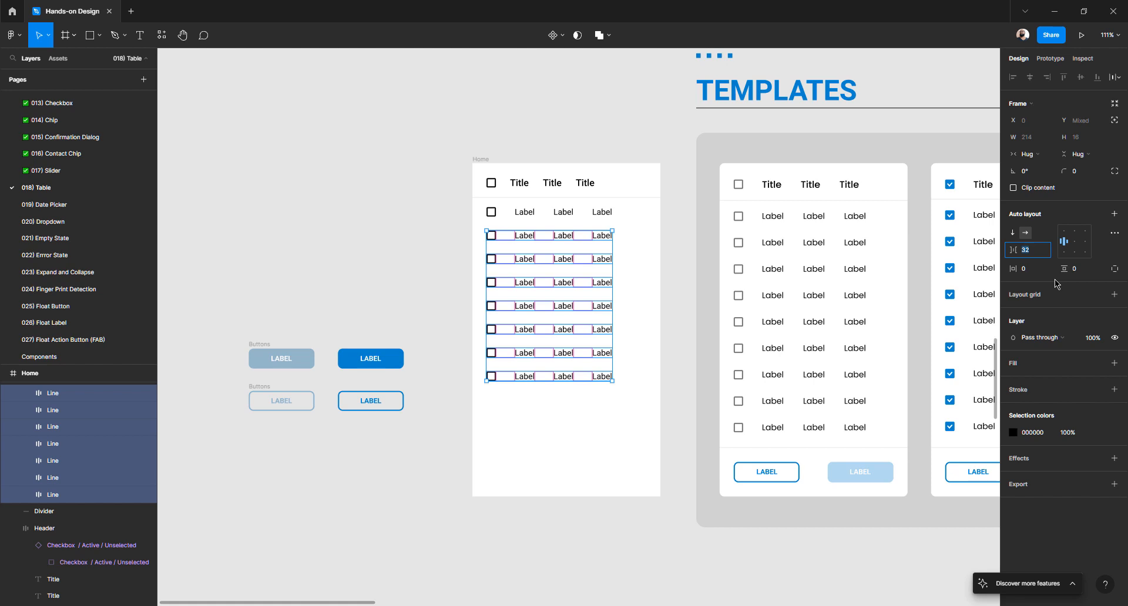
- Set the horizontal gap to 40 for the seven selected Lines and for the first Line
type("40")
key("Return")
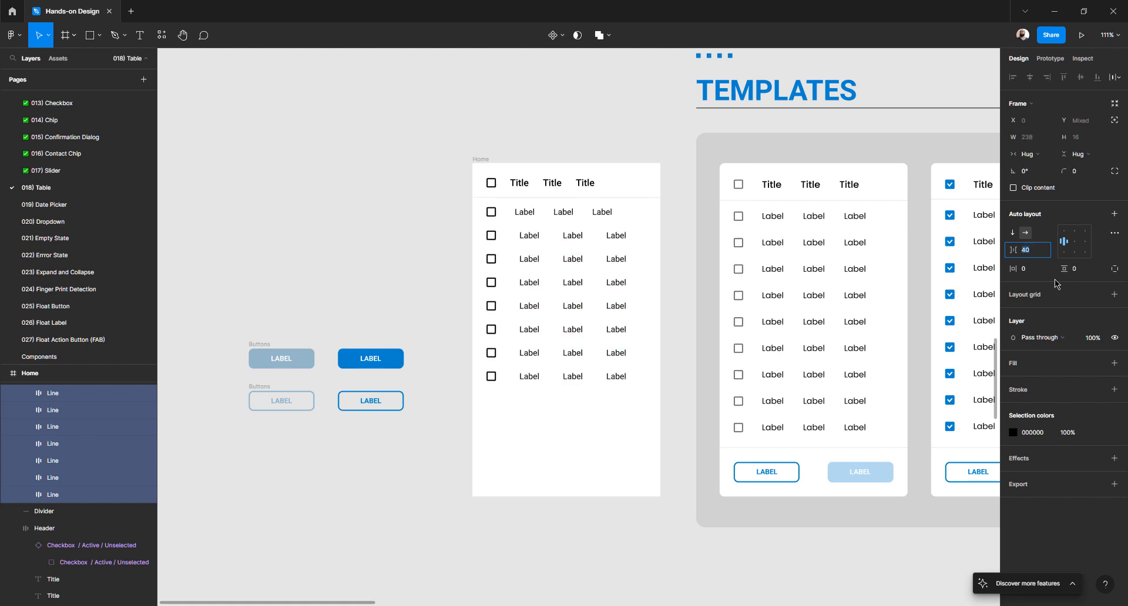
key("ctrl+z")
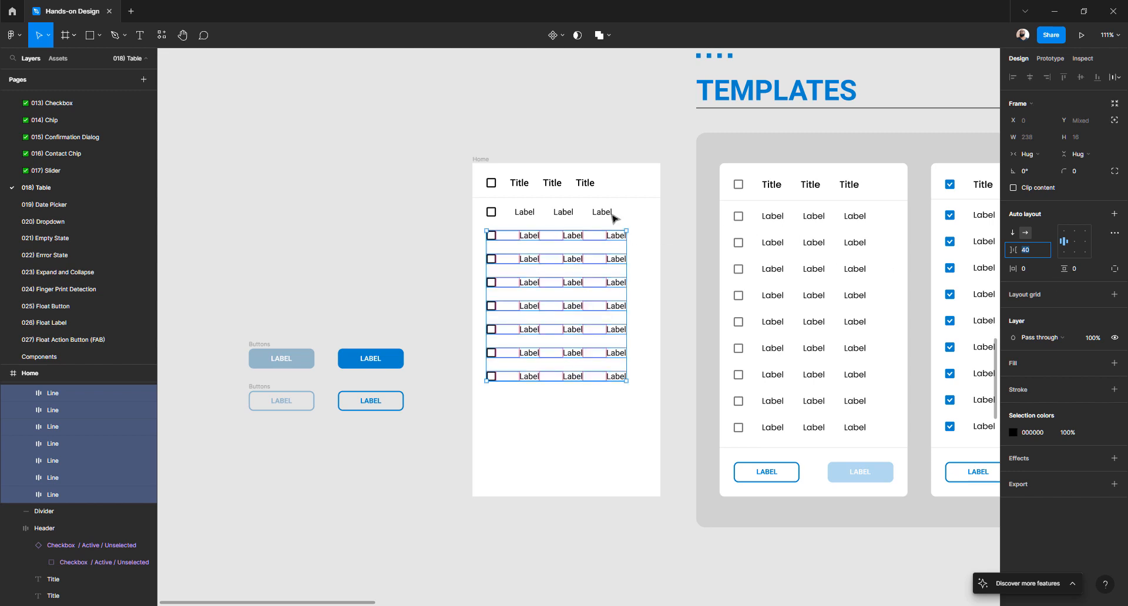
left_click(611, 218)
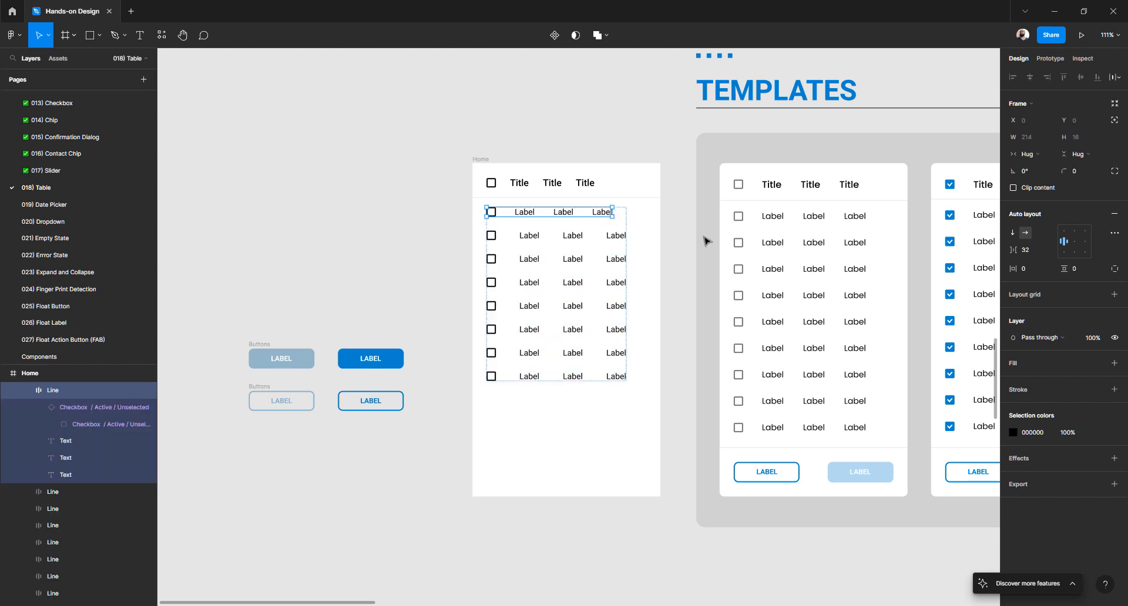
left_click(1036, 251)
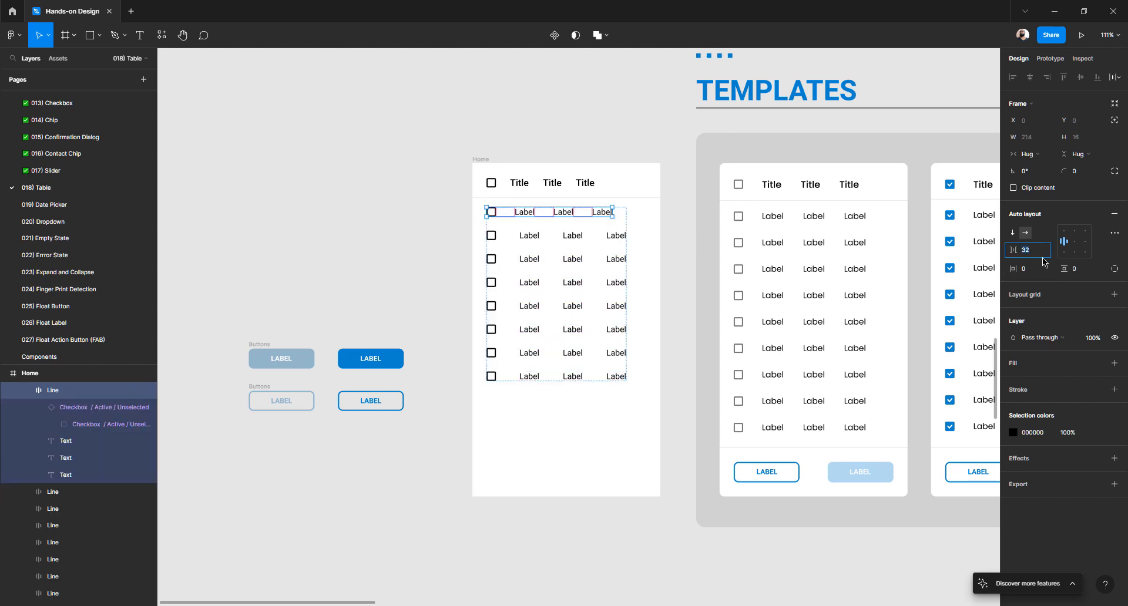
type("40")
key("Return")
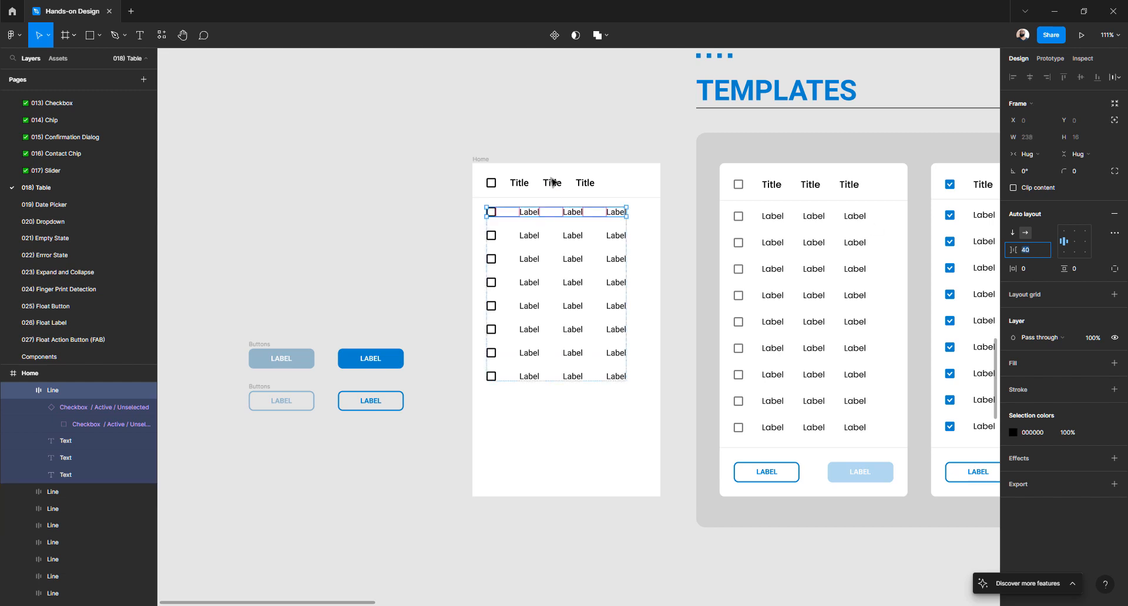
- Set the Header's horizontal gap to 40 so its titles line up with the label columns
left_click(544, 187)
left_click(1028, 252)
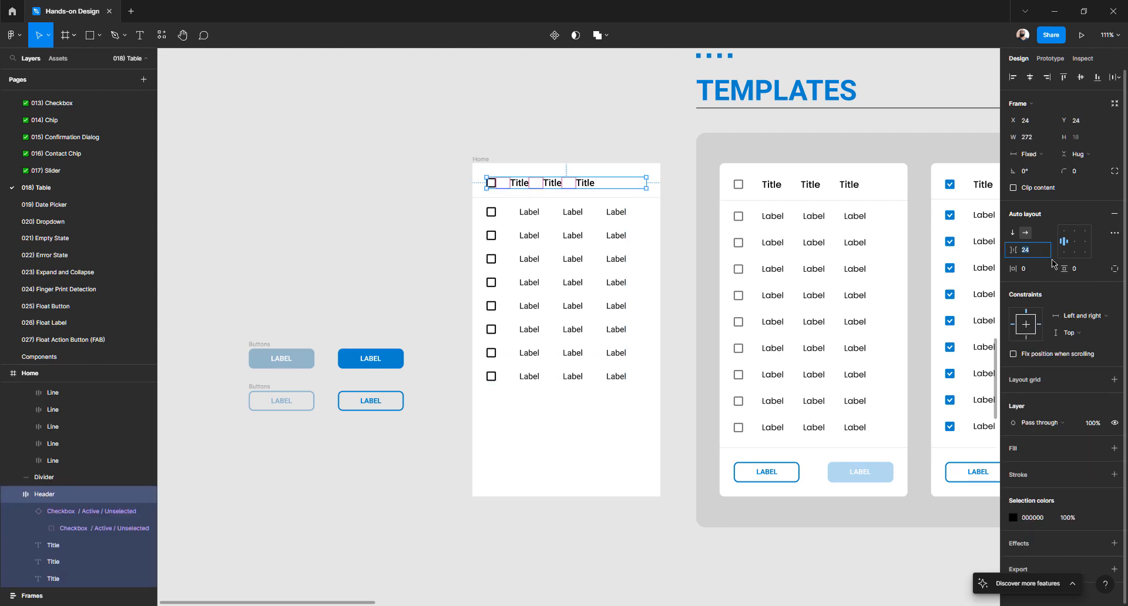
type("40")
key("Return")
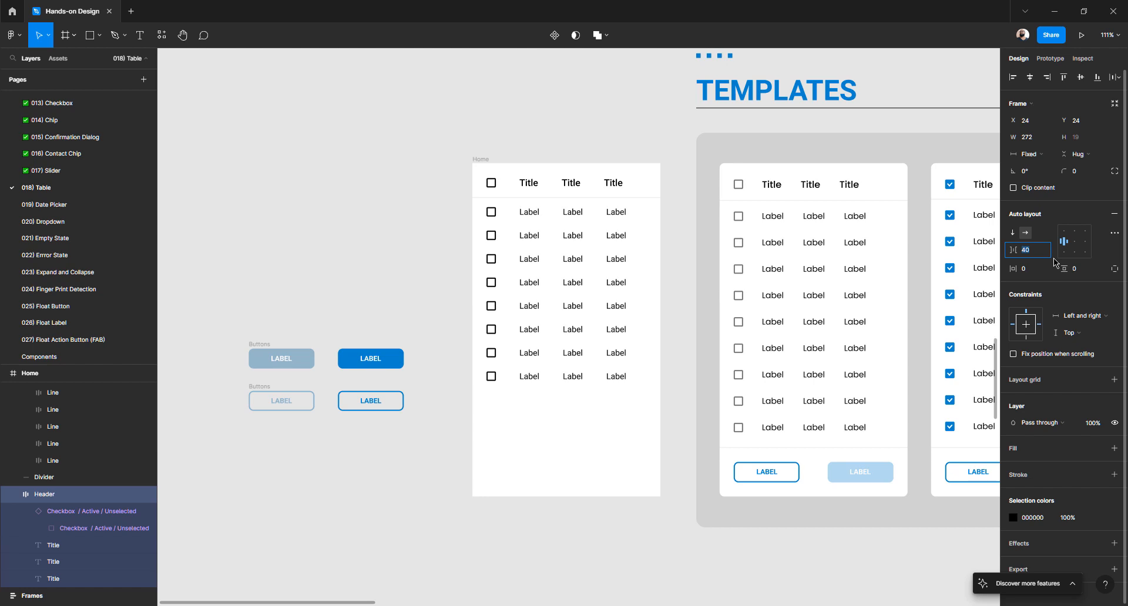
left_click(424, 213)
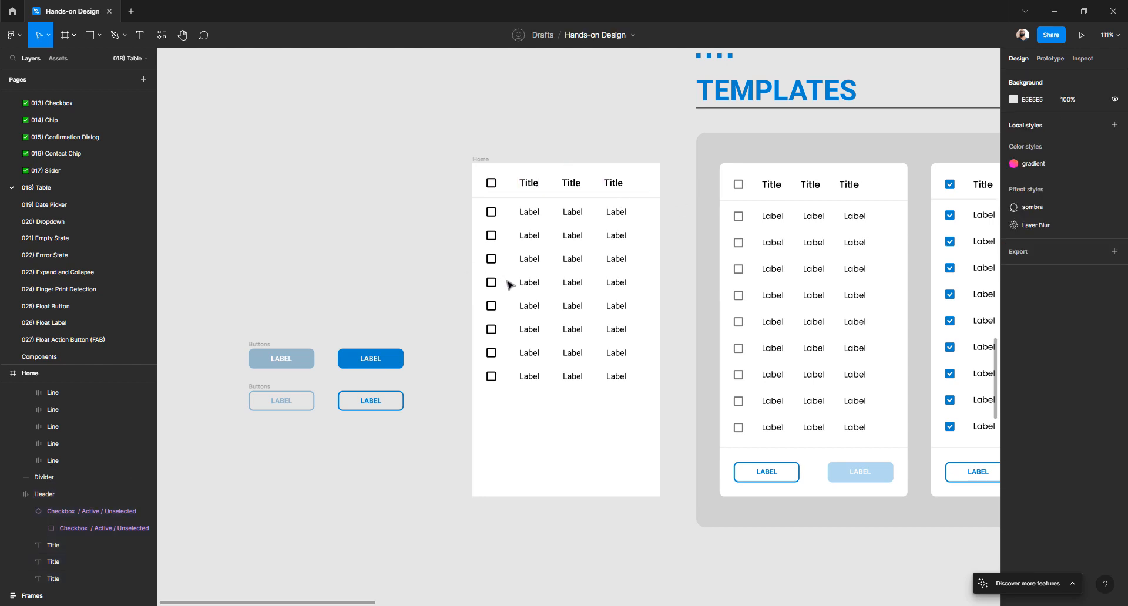
- Compare the font and size of the reference table's labels with those of the labels in the Home frame
double_click(773, 216)
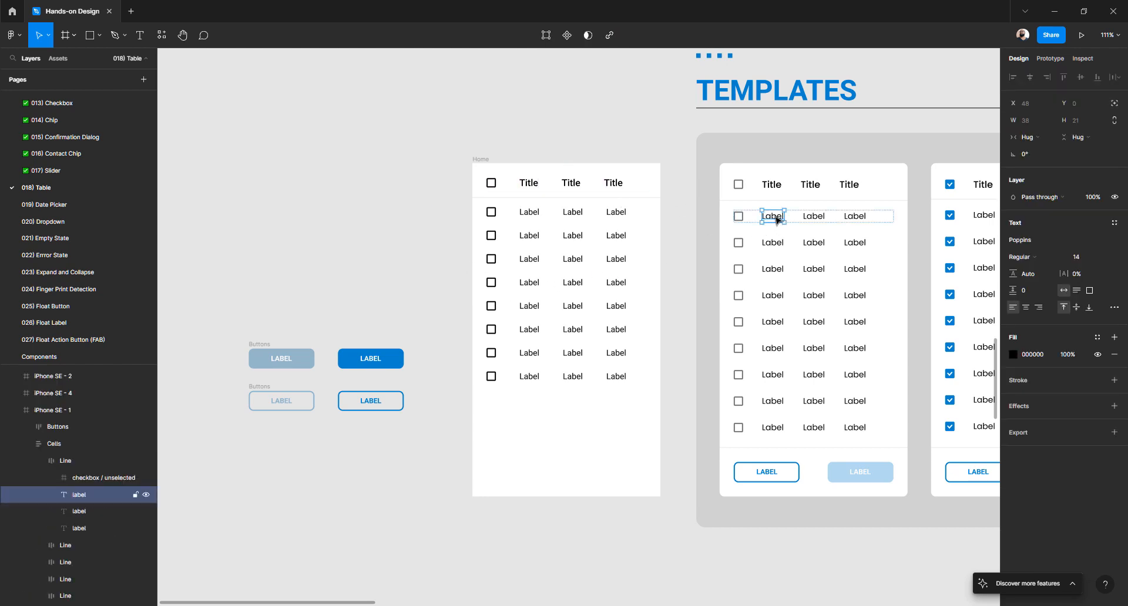
left_click(615, 214)
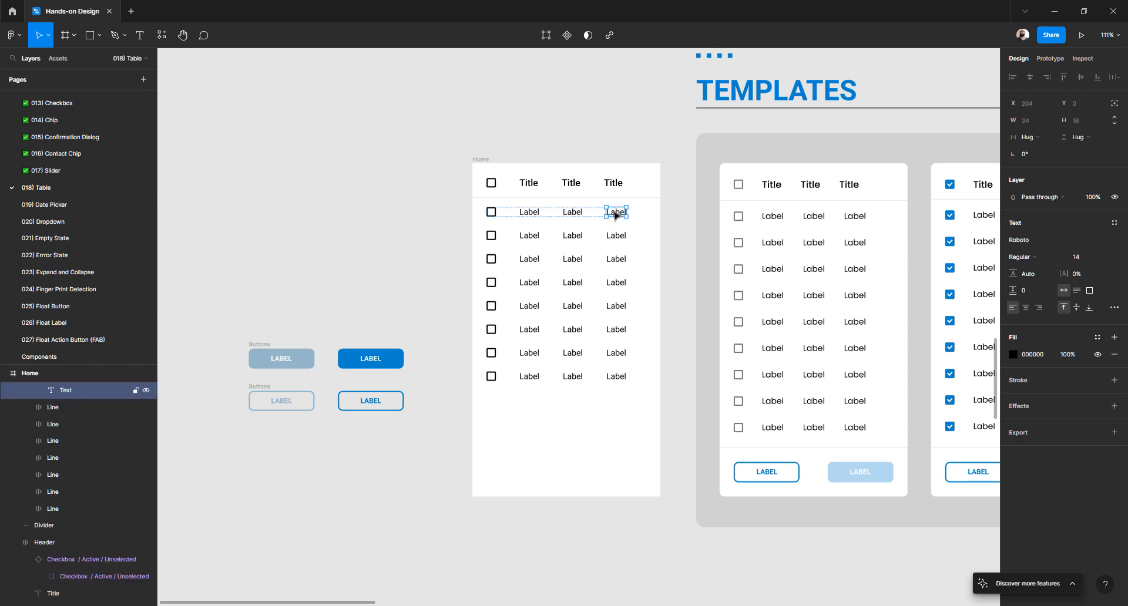
left_click(407, 243)
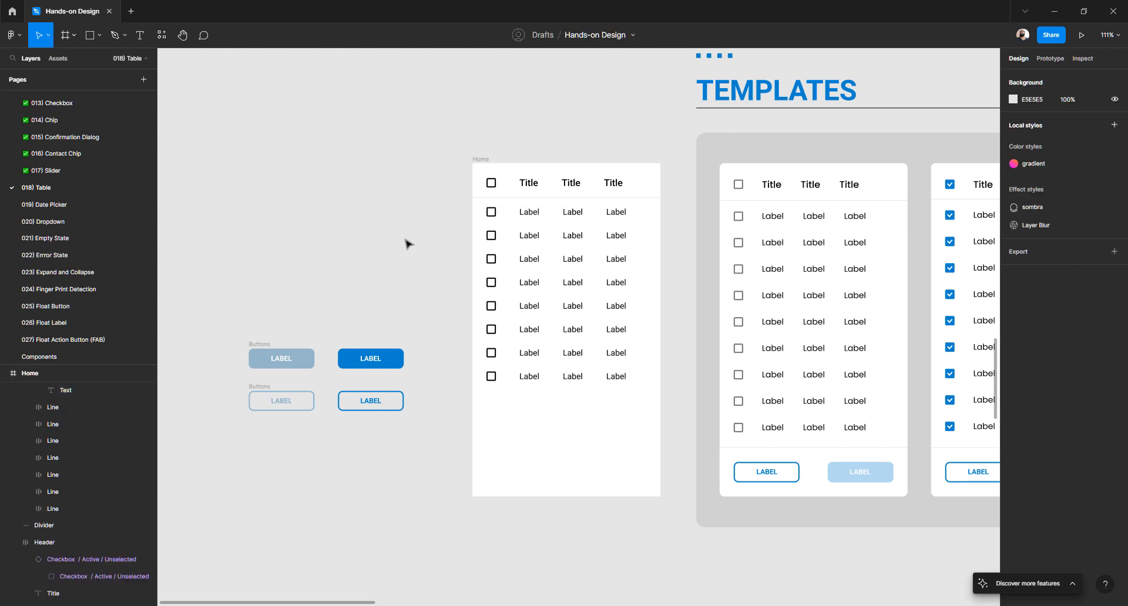
double_click(774, 245)
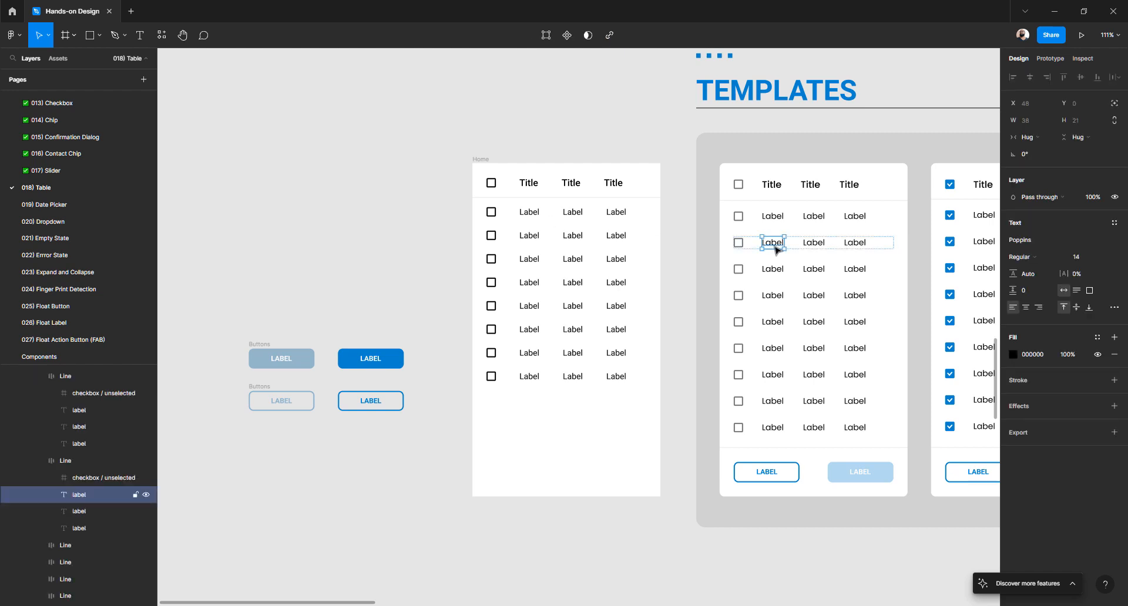
left_click(575, 216)
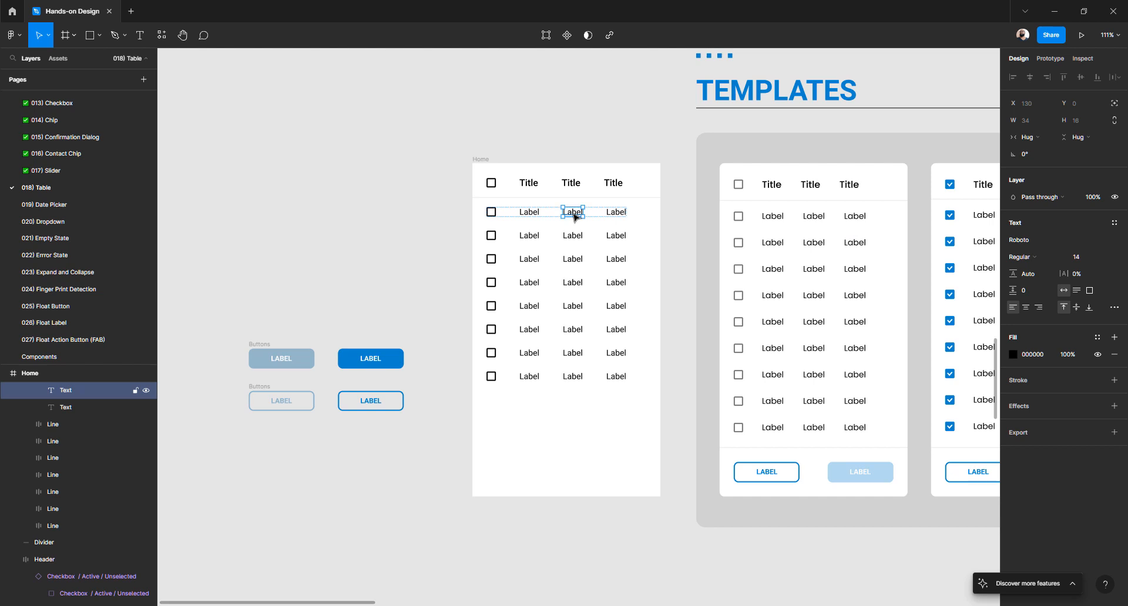
left_click(454, 229)
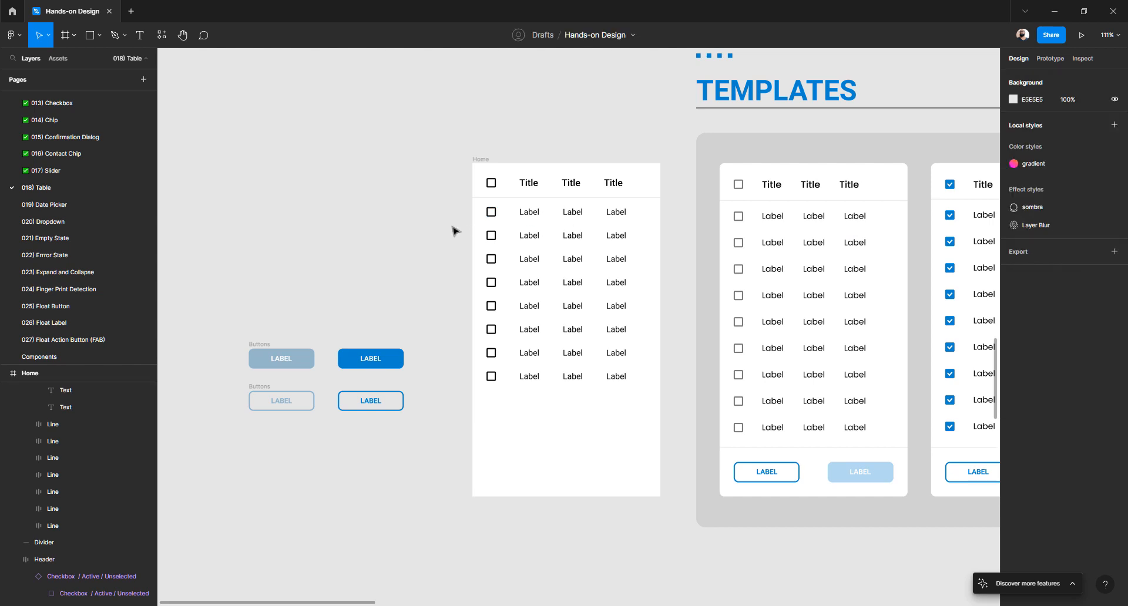
- Set the vertical gap between the rows of the Lines frame to 32
left_click(527, 238)
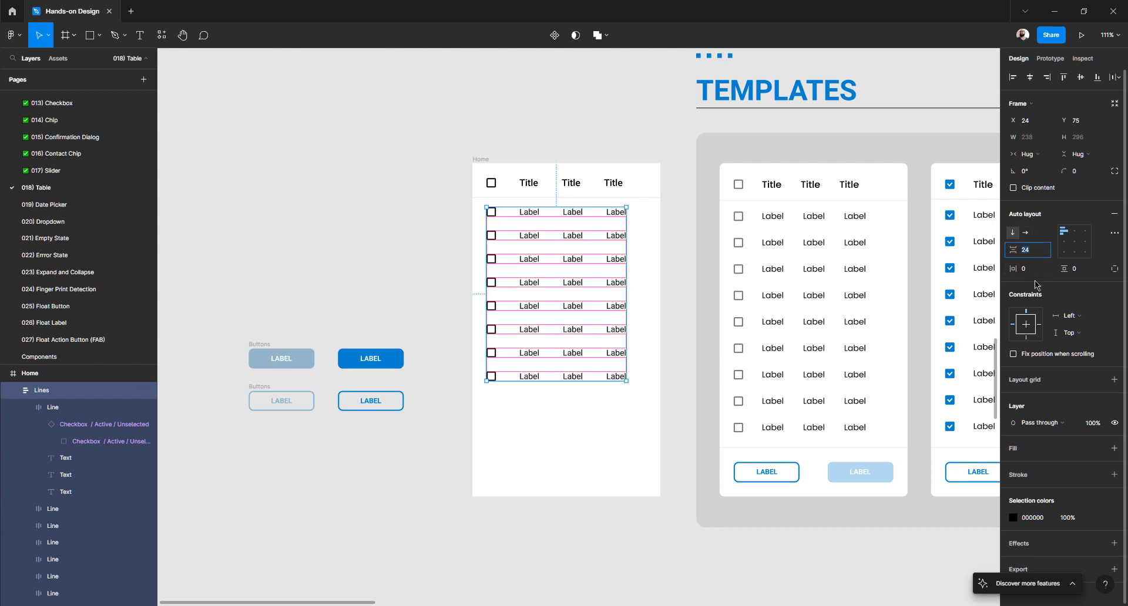
type("32")
key("Return")
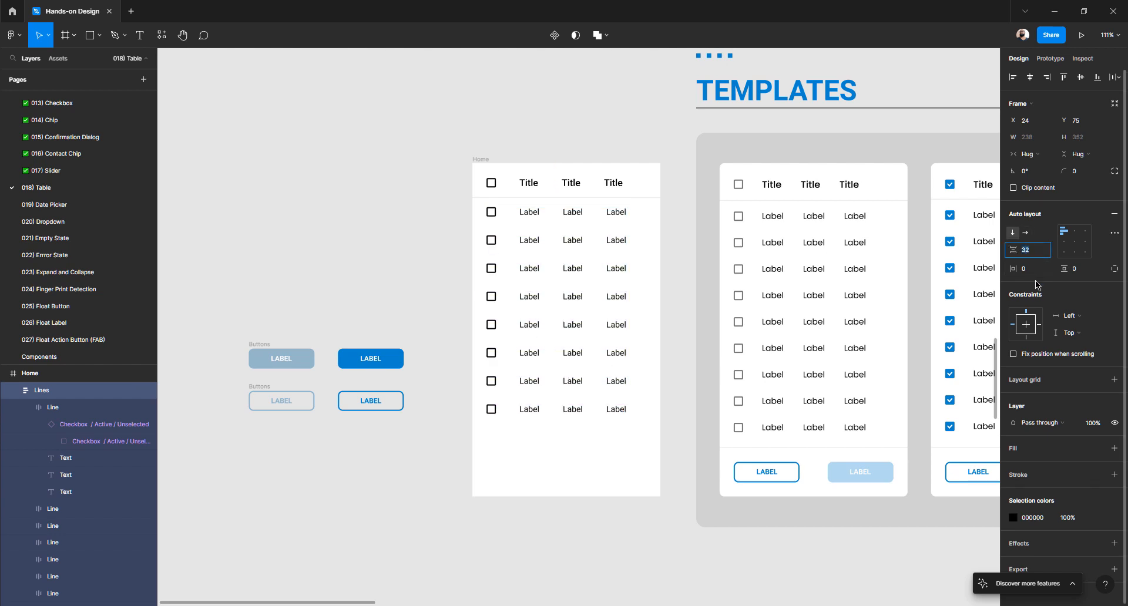
left_click(382, 214)
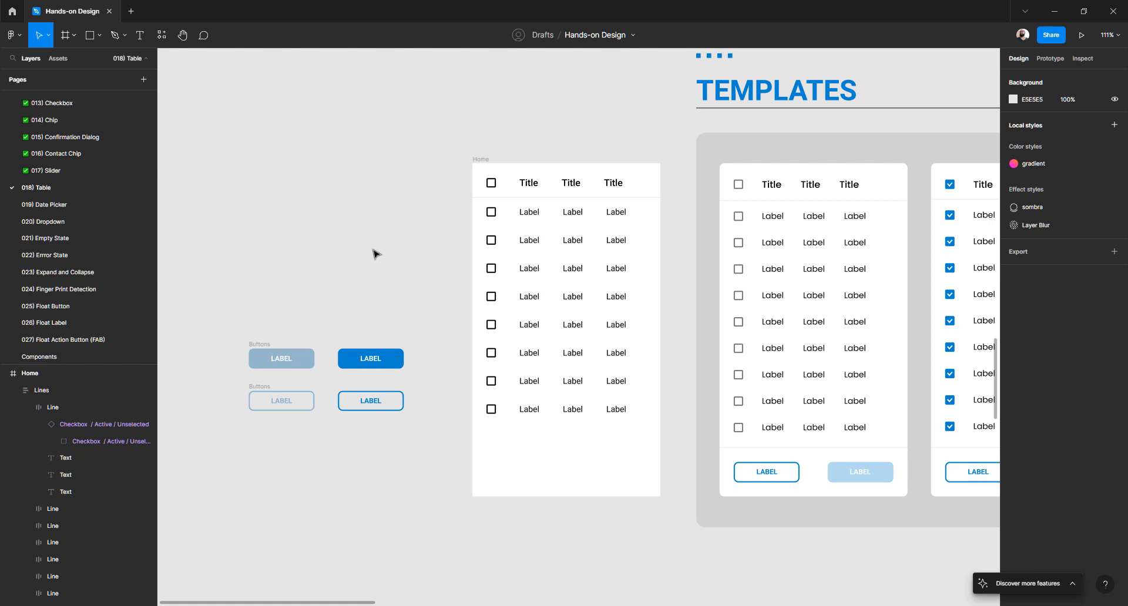
left_click(534, 199)
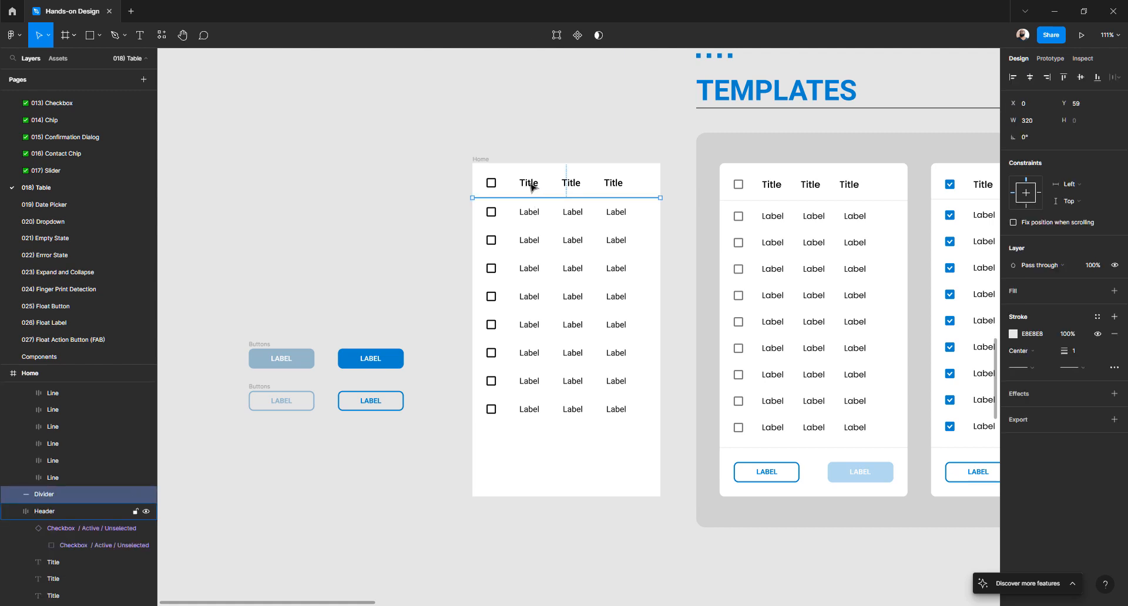
left_click(531, 187)
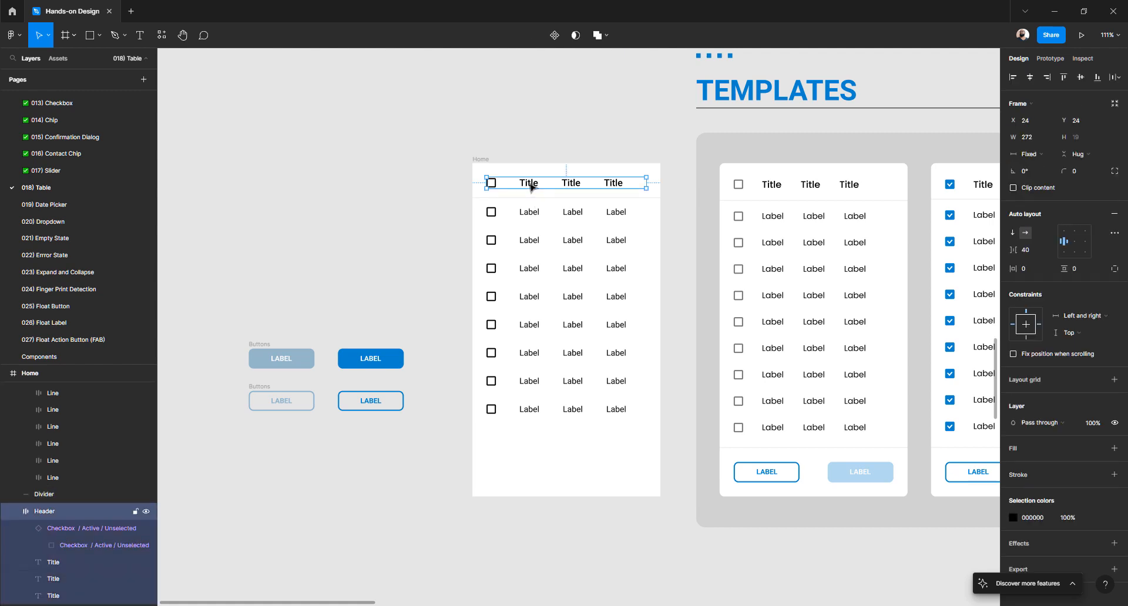
left_click(527, 216, "shift")
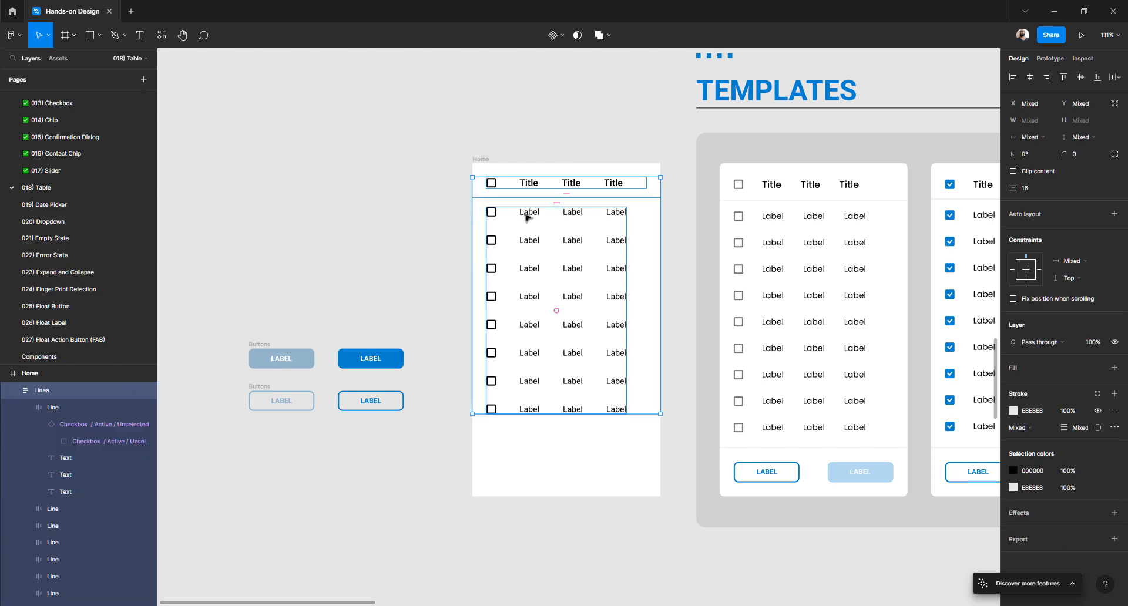
key("Escape")
- Set the Lines frame's width to 272 and its horizontal constraint to Left and right
left_click(529, 215)
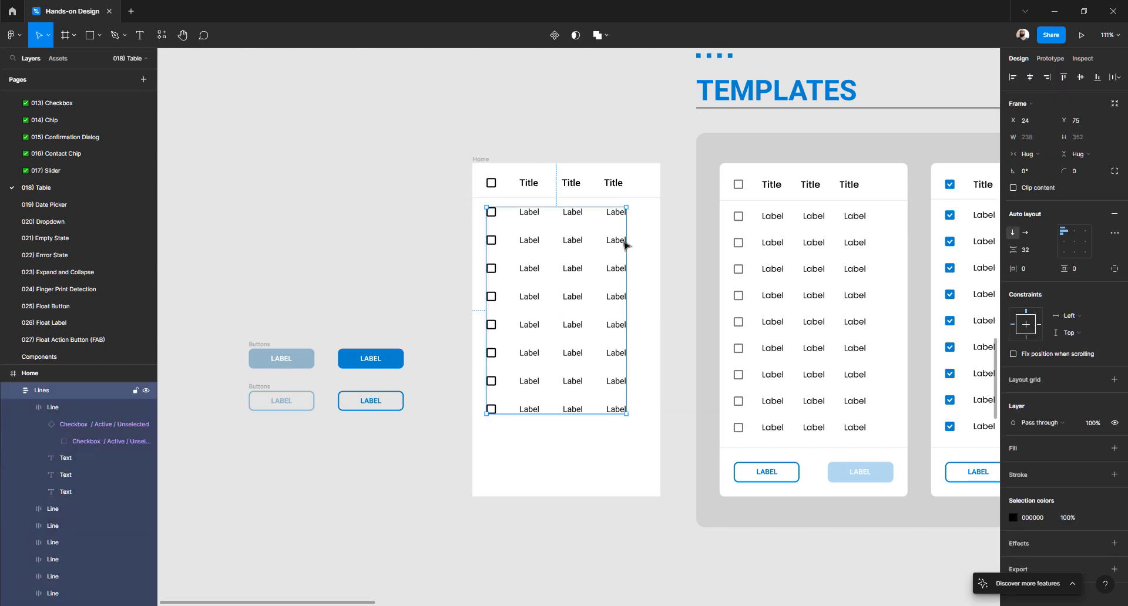
left_click_drag(626, 242, 660, 242)
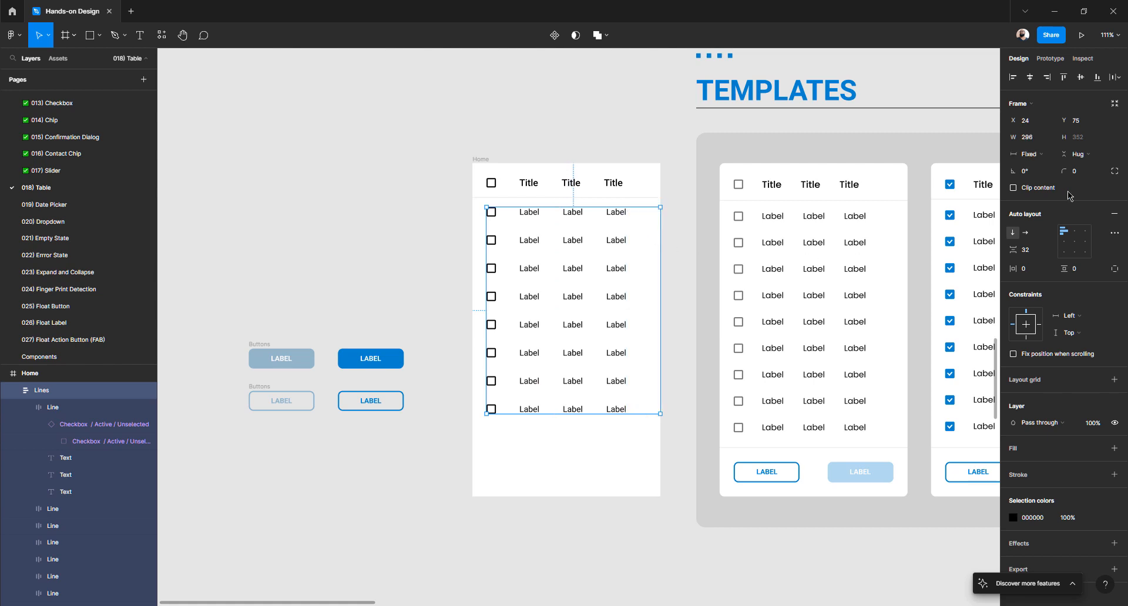
left_click(1034, 140)
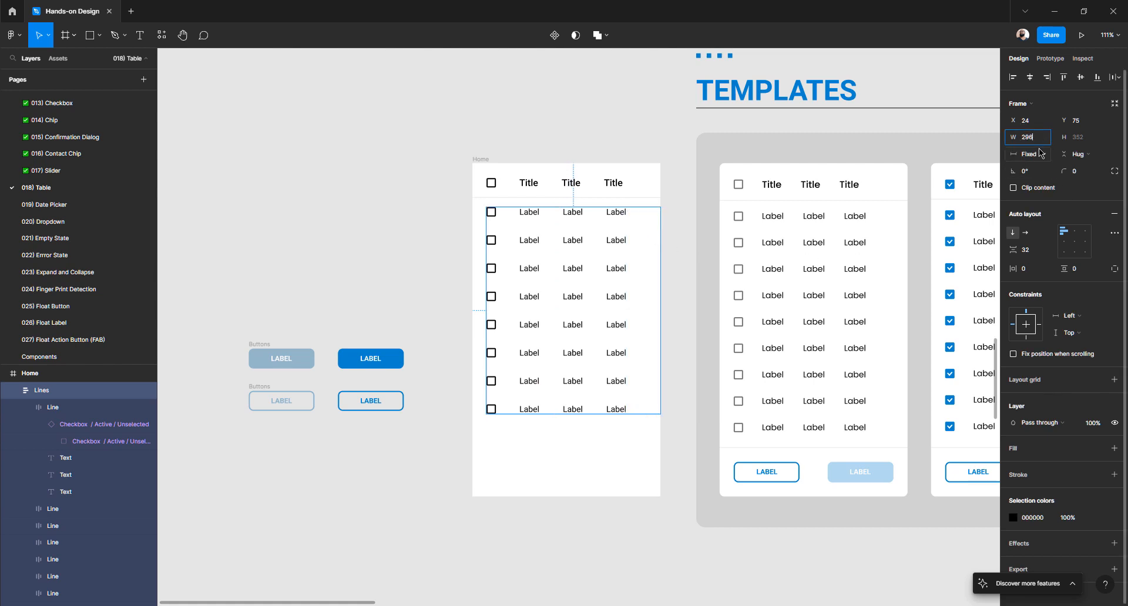
type("-24")
key("Return")
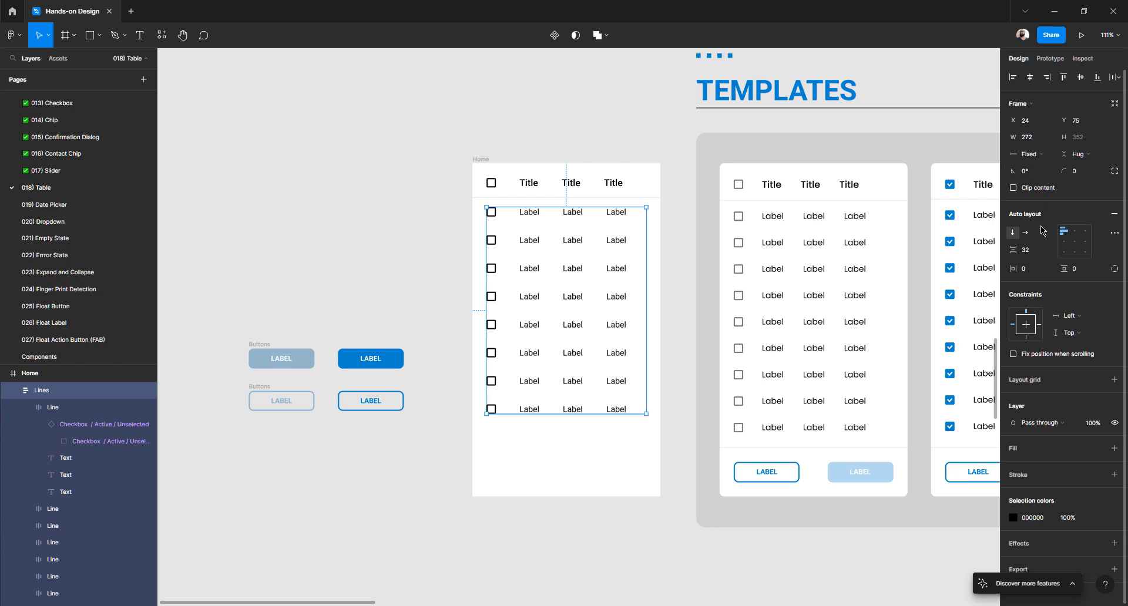
left_click(1059, 317)
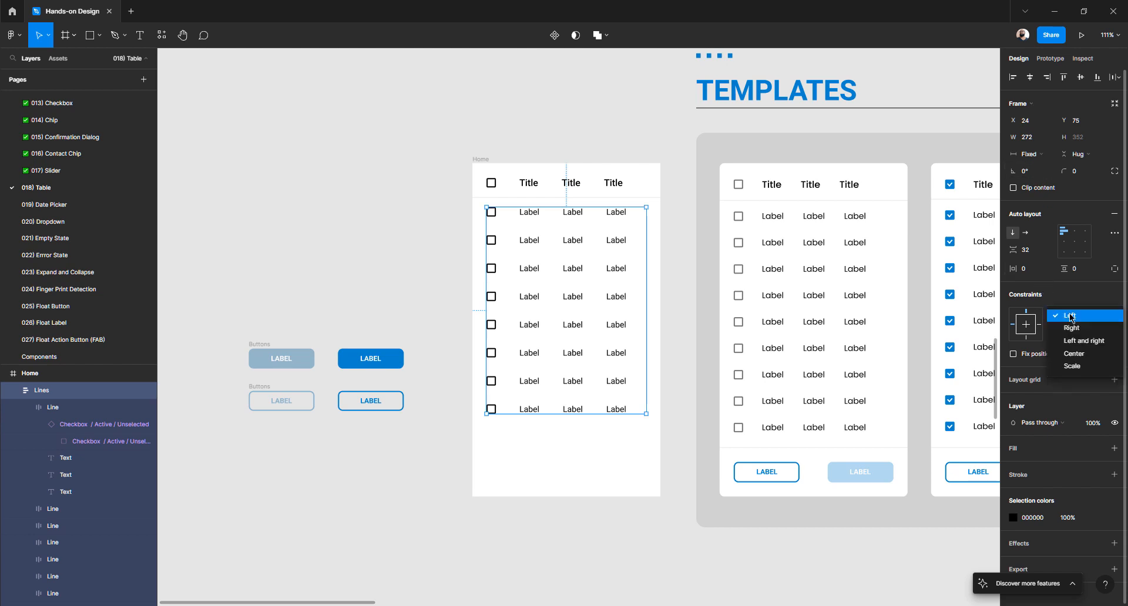
left_click(1080, 344)
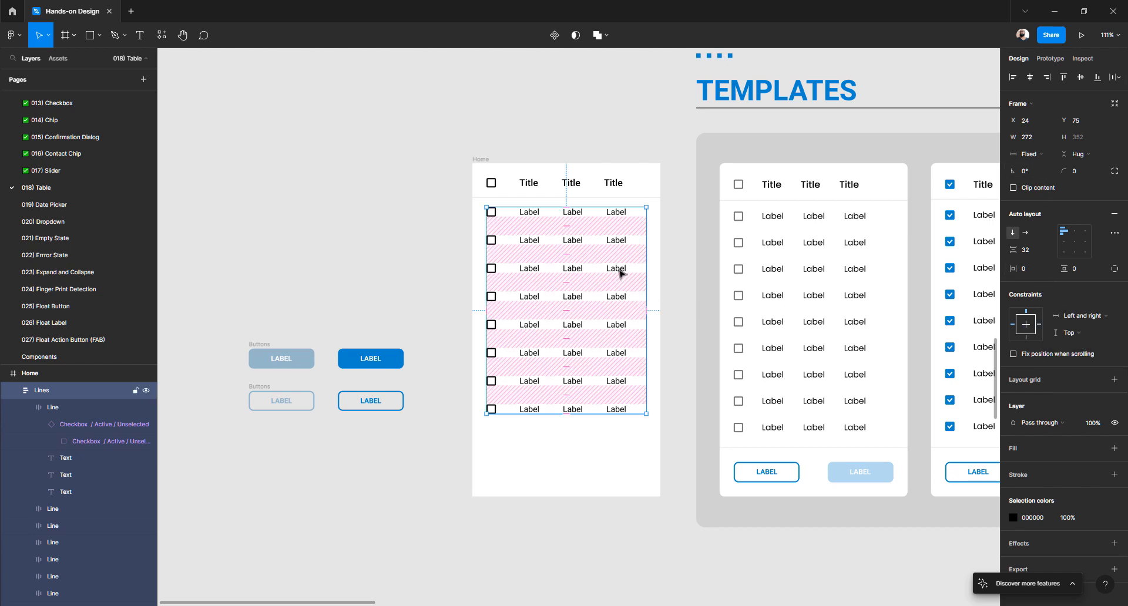
left_click(422, 225)
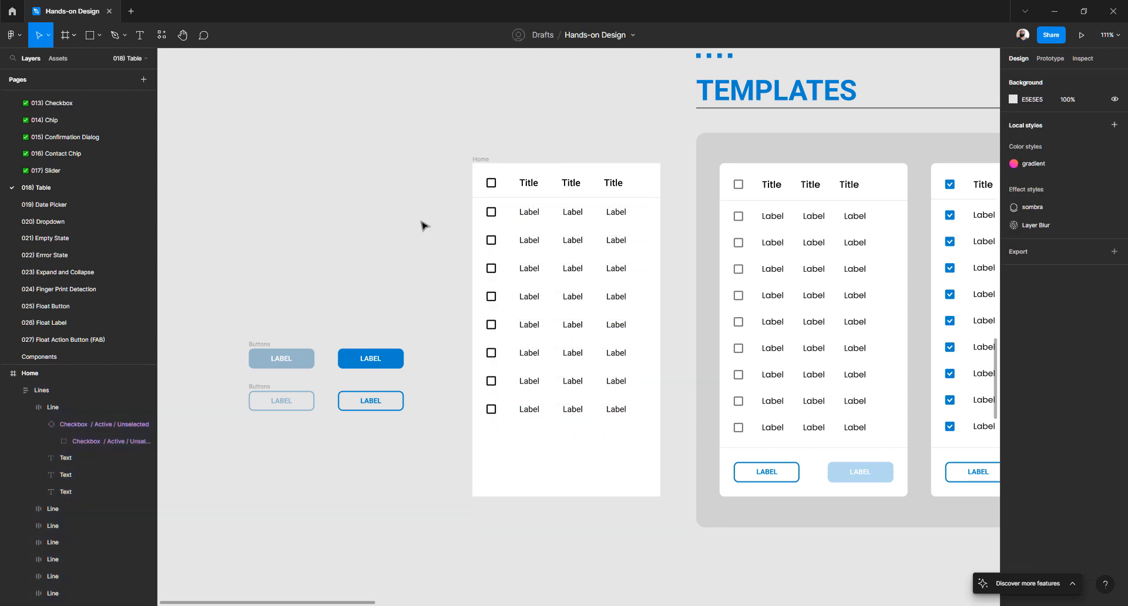
- Group the Header, Divider and Lines into one auto layout frame and name it Elements
left_click(527, 192)
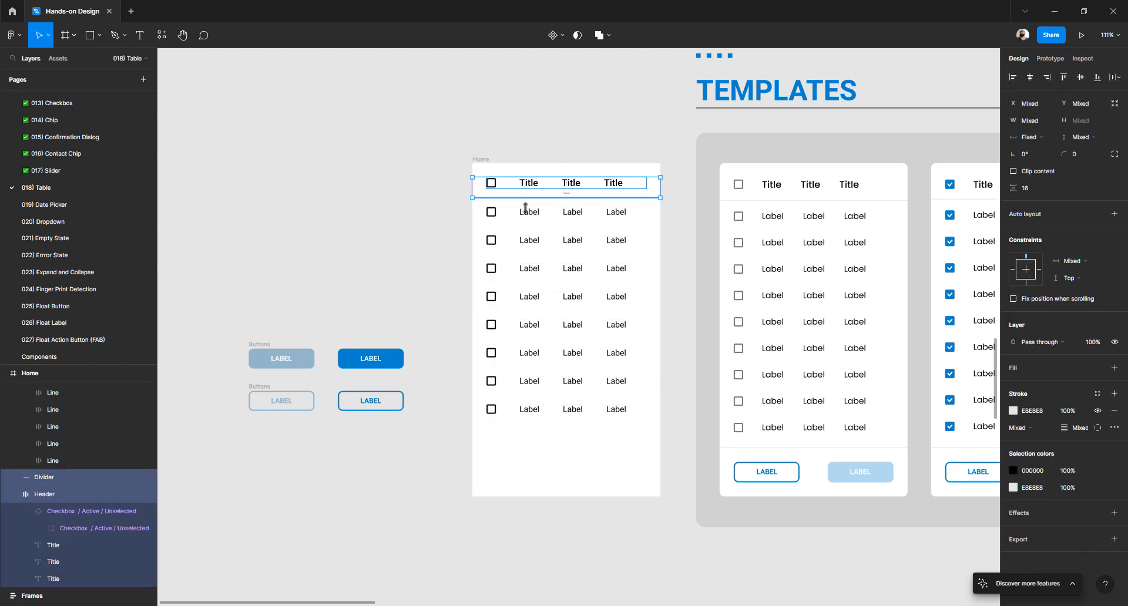
left_click(528, 216, "shift")
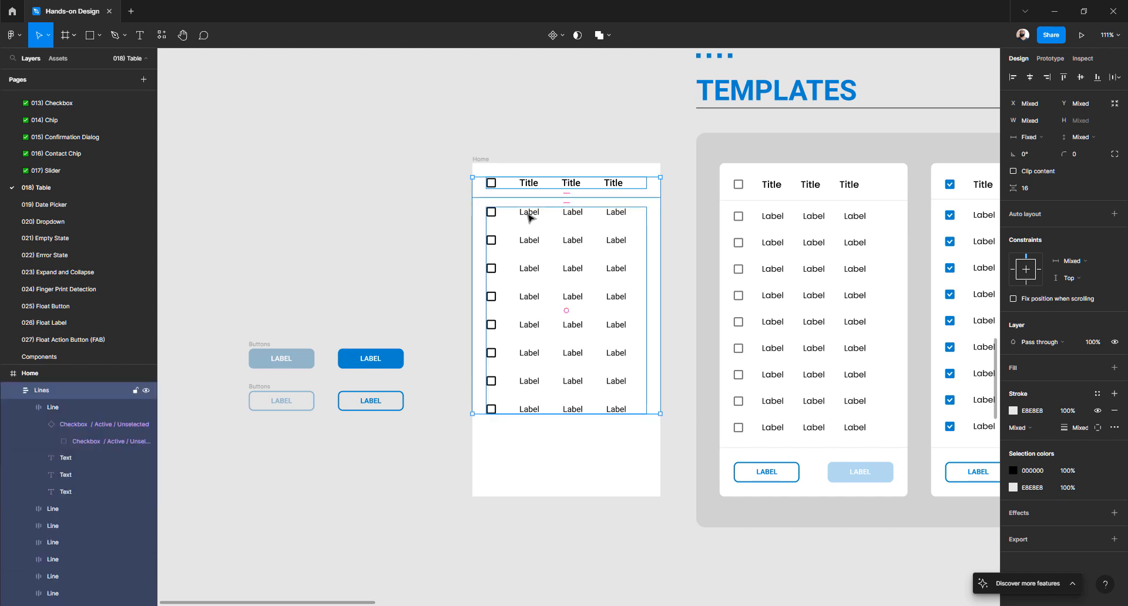
key("shift+a")
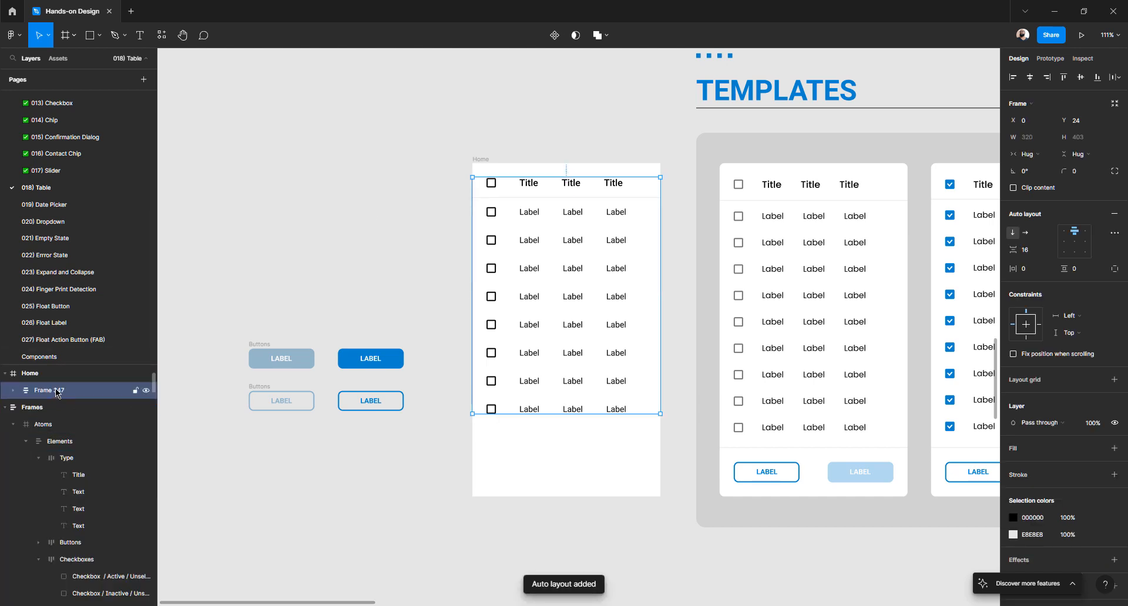
double_click(57, 391)
type("Elements")
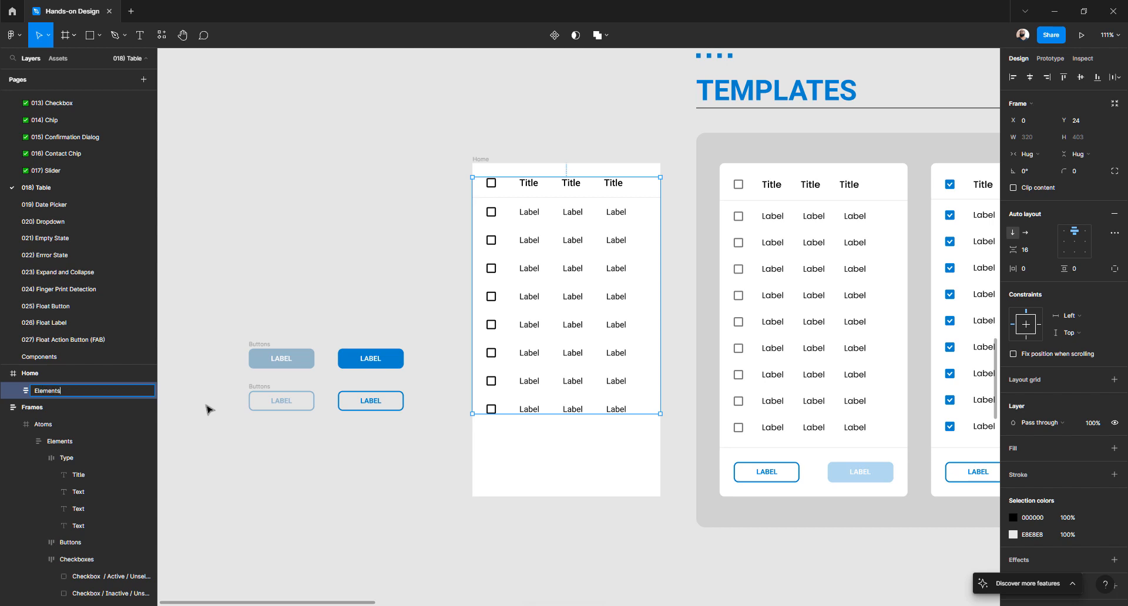
key("Return")
left_click(383, 195)
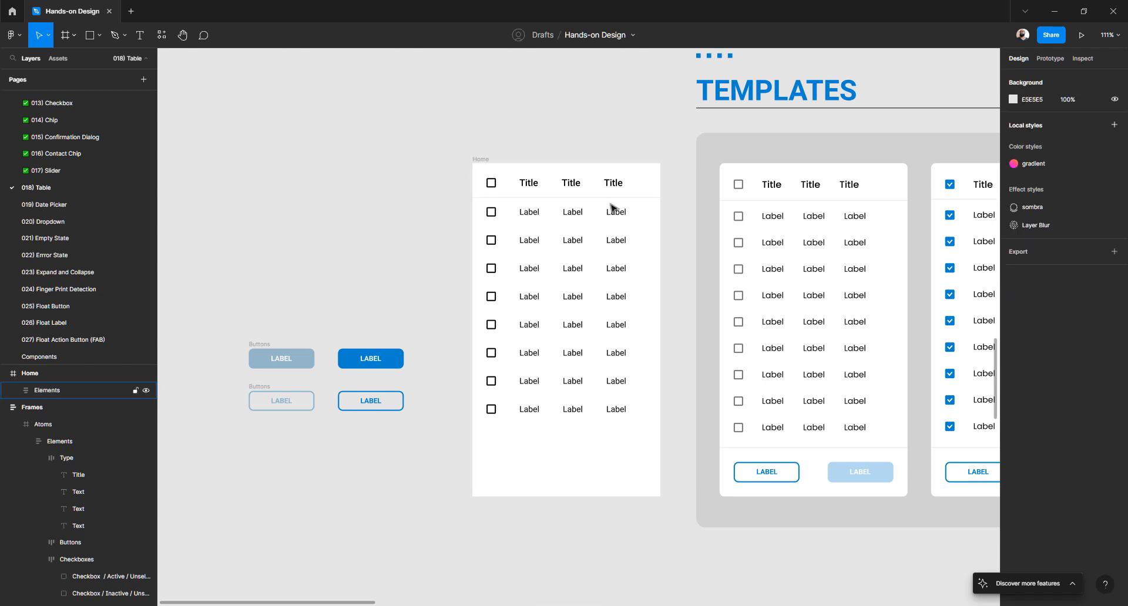
- Duplicate the Divider inside the Elements frame and place the copy below the Lines
double_click(610, 200)
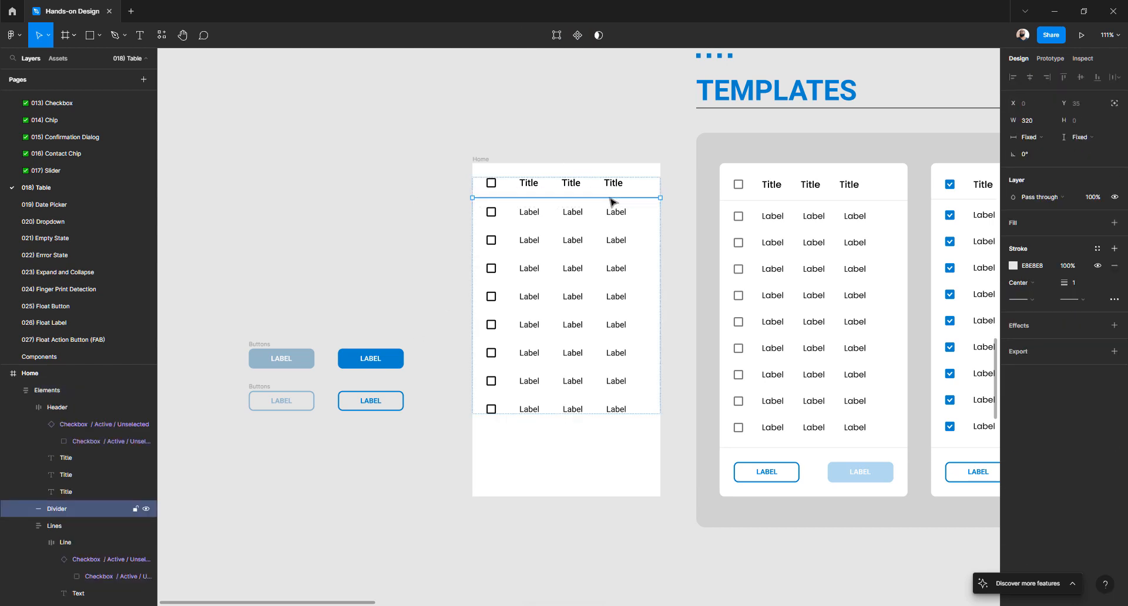
key("ctrl+d")
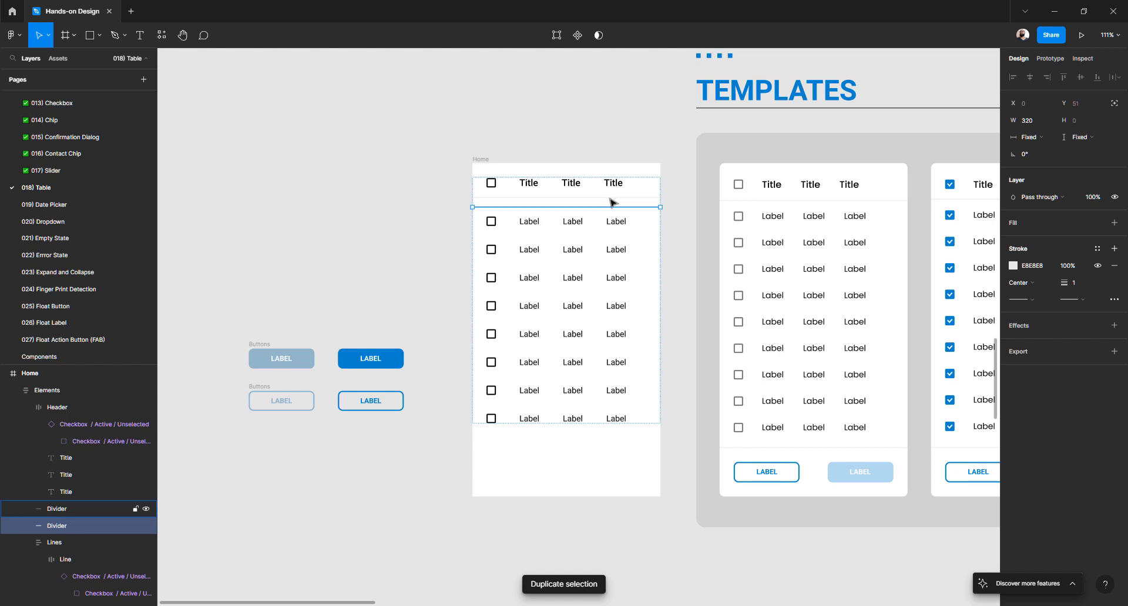
key("bracketright")
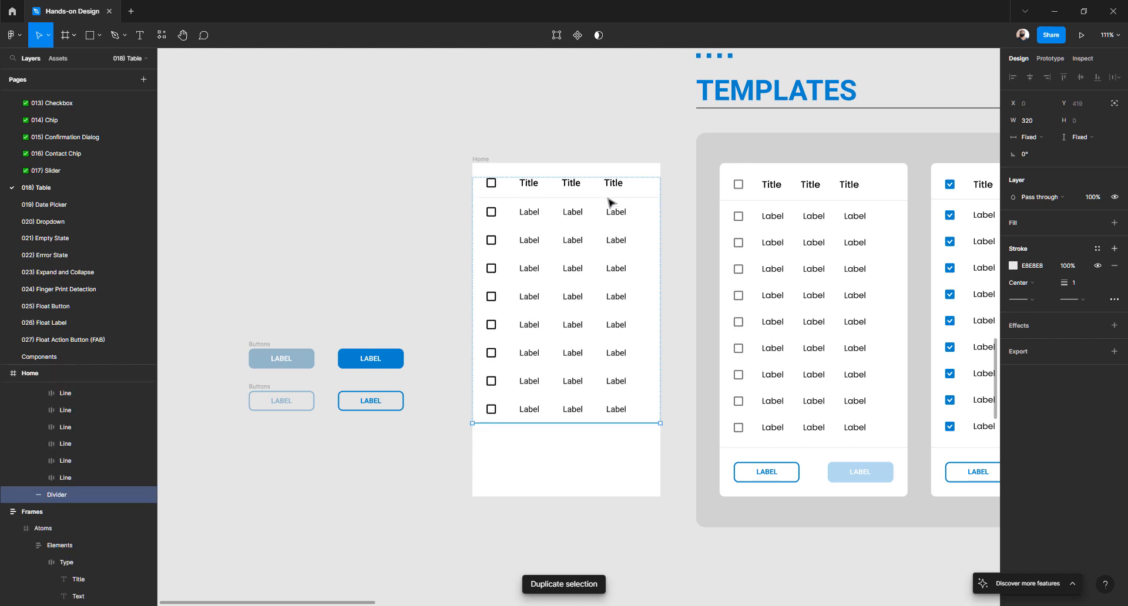
left_click(426, 253)
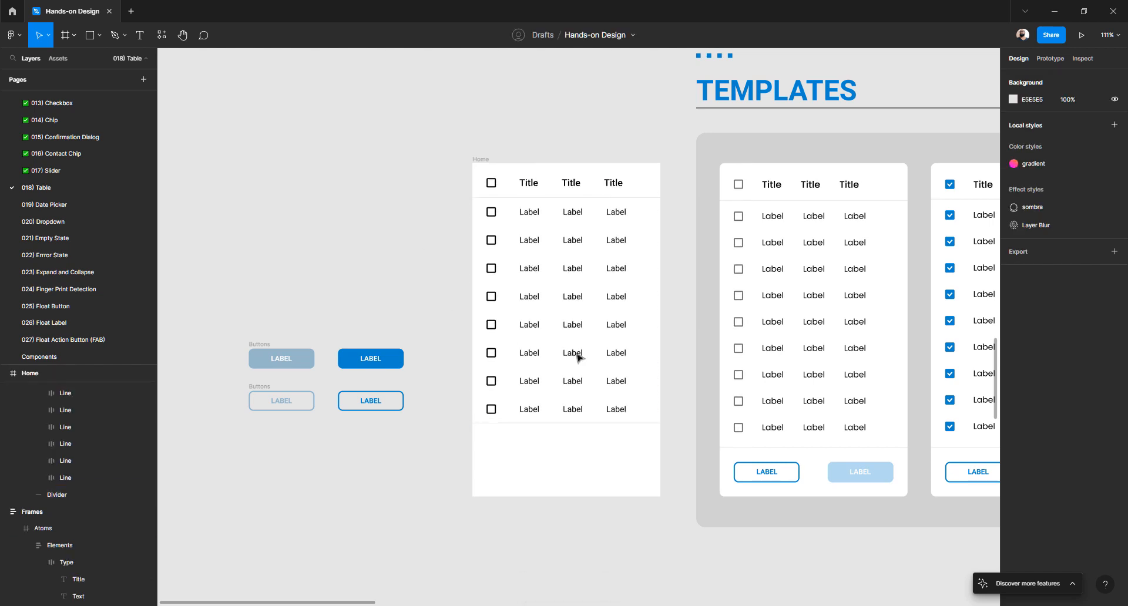
- Set the vertical gap between the items of the Elements frame to 24
left_click(567, 220)
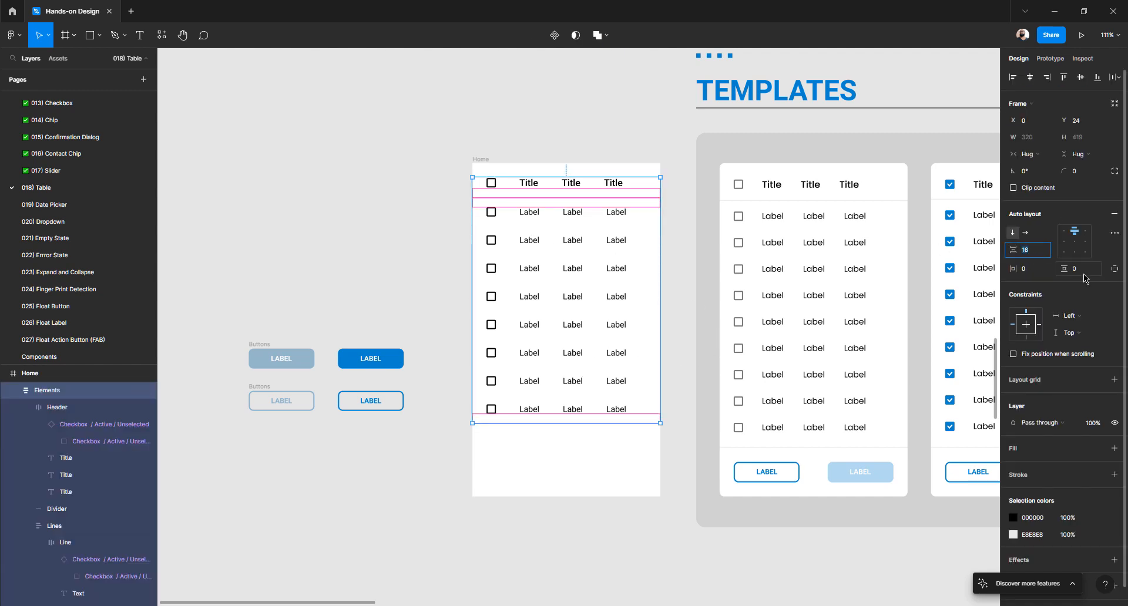
type("24")
key("Return")
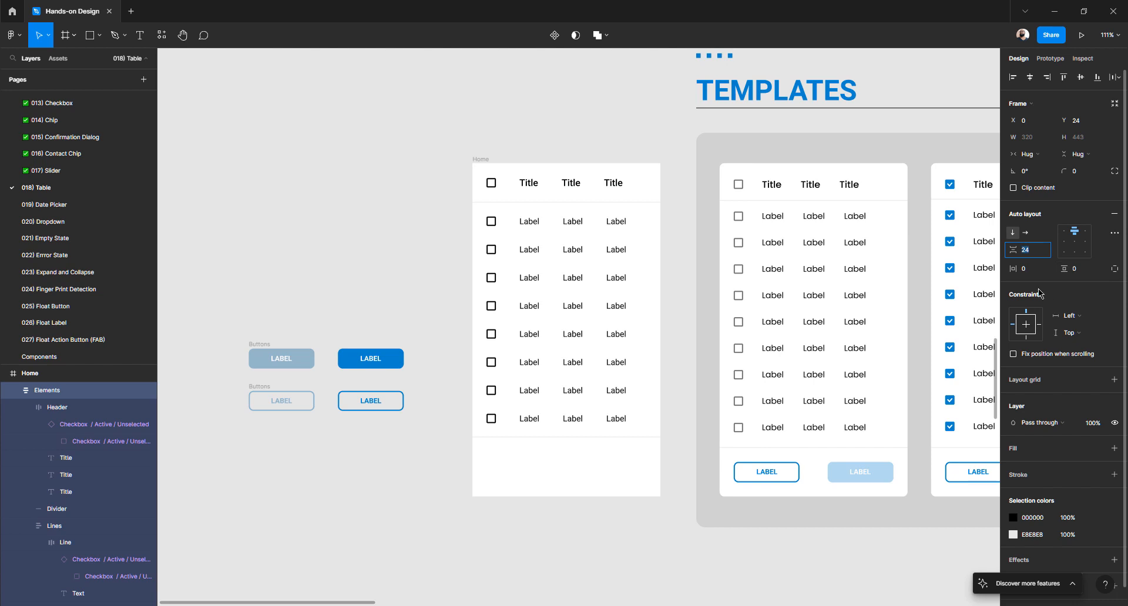
left_click(447, 292)
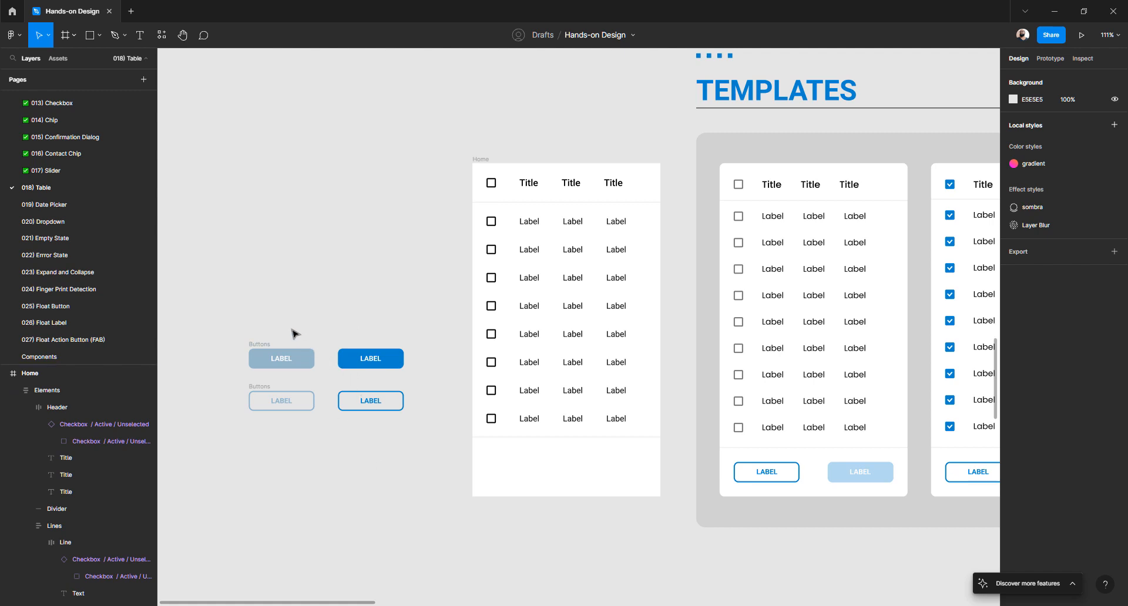
- Take the active ghost and active filled buttons out of their Buttons frames and place them side by side on the canvas, about 30 apart
left_click(267, 346)
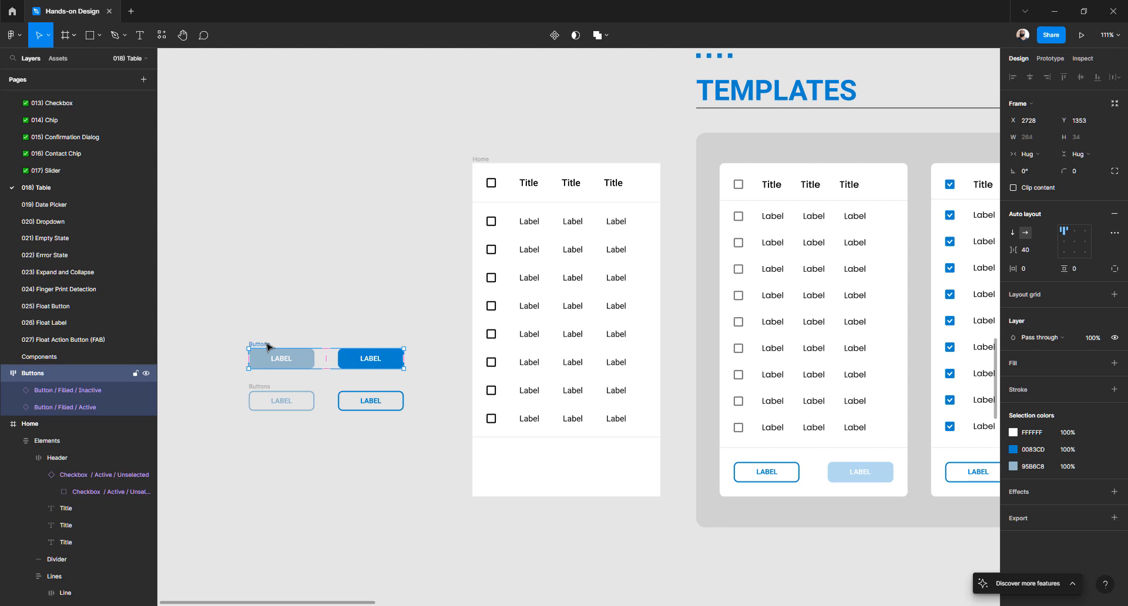
left_click(288, 491)
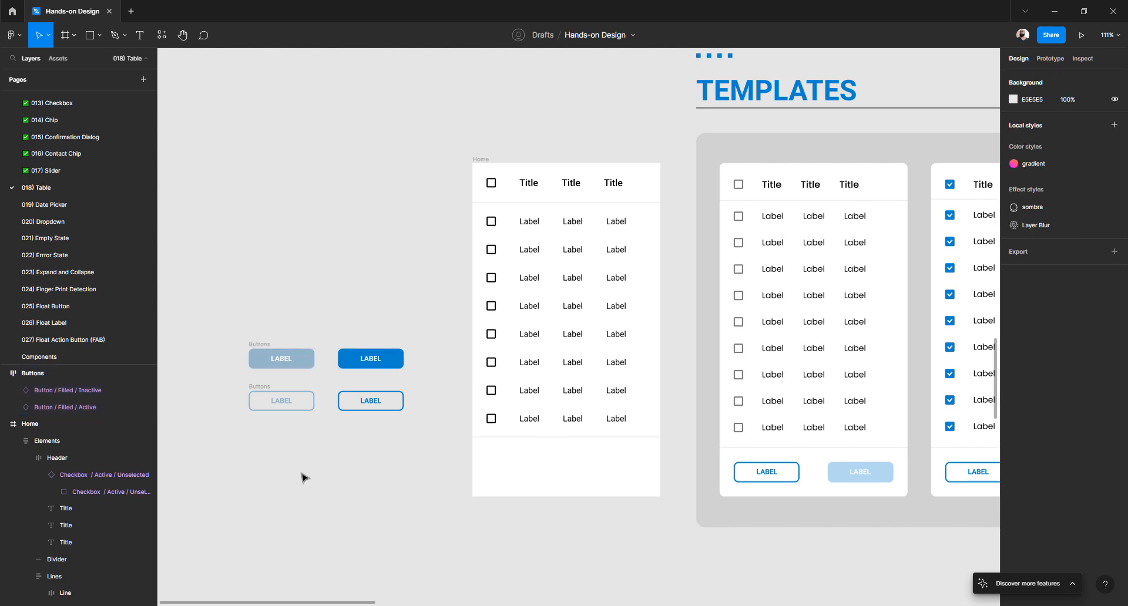
left_click(354, 367)
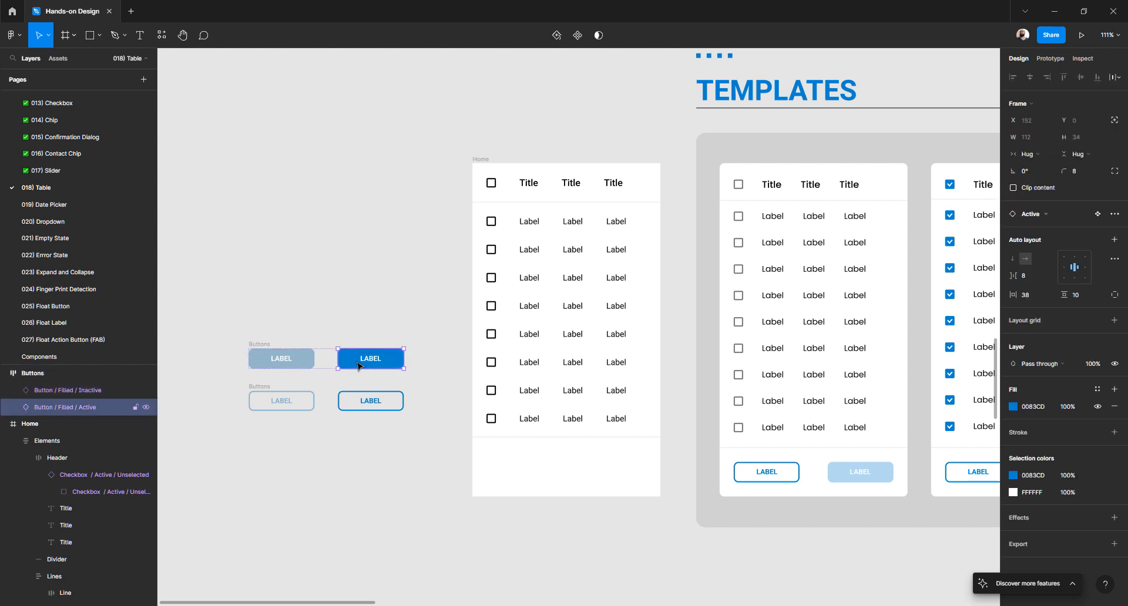
left_click(282, 400)
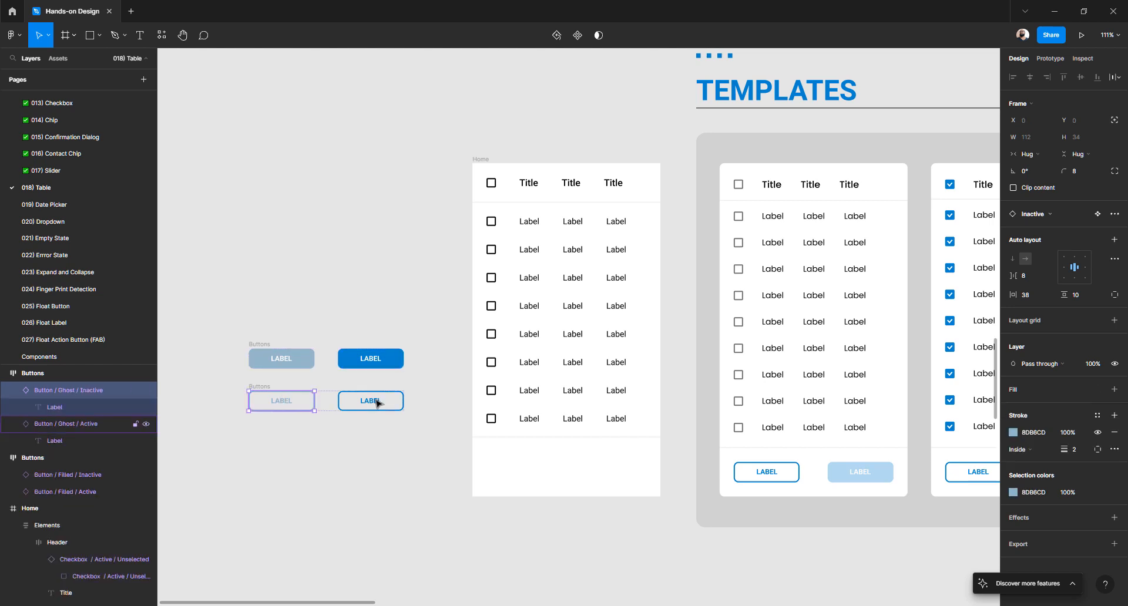
left_click_drag(378, 404, 517, 464)
left_click(390, 495)
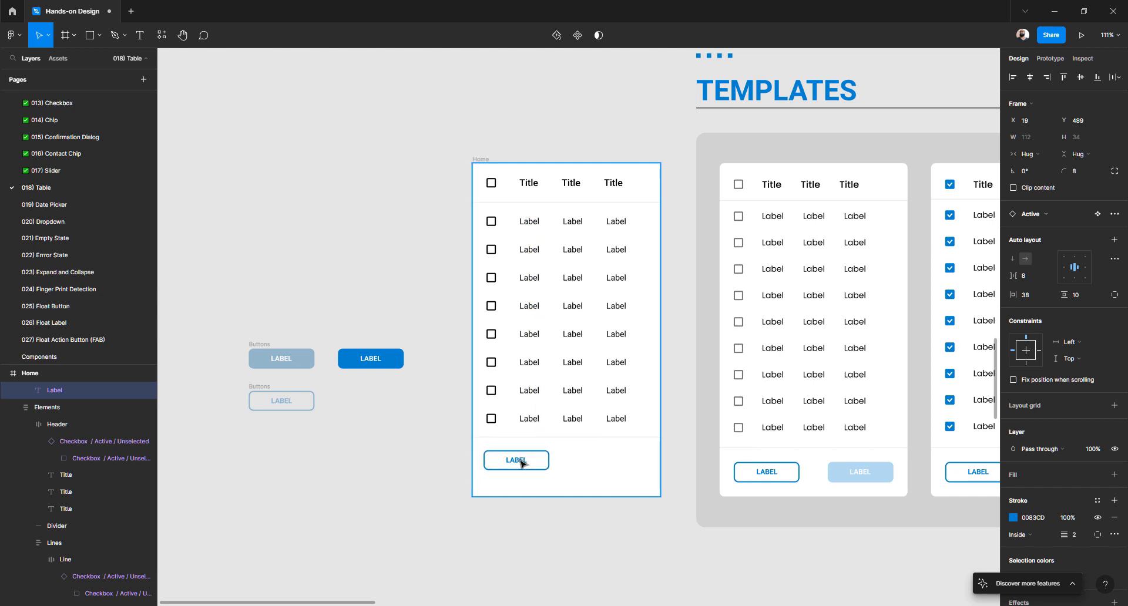
key("ctrl+z")
left_click(376, 362)
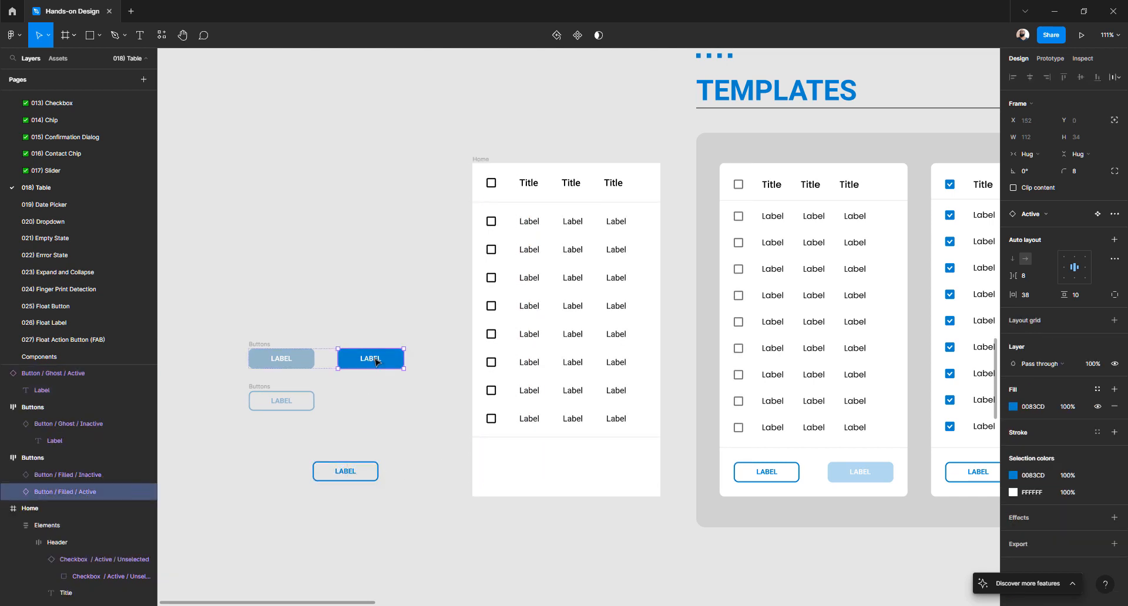
left_click_drag(376, 361, 424, 476)
- Combine the two active buttons into an auto layout frame and name it Buttons
left_click_drag(330, 519, 425, 459)
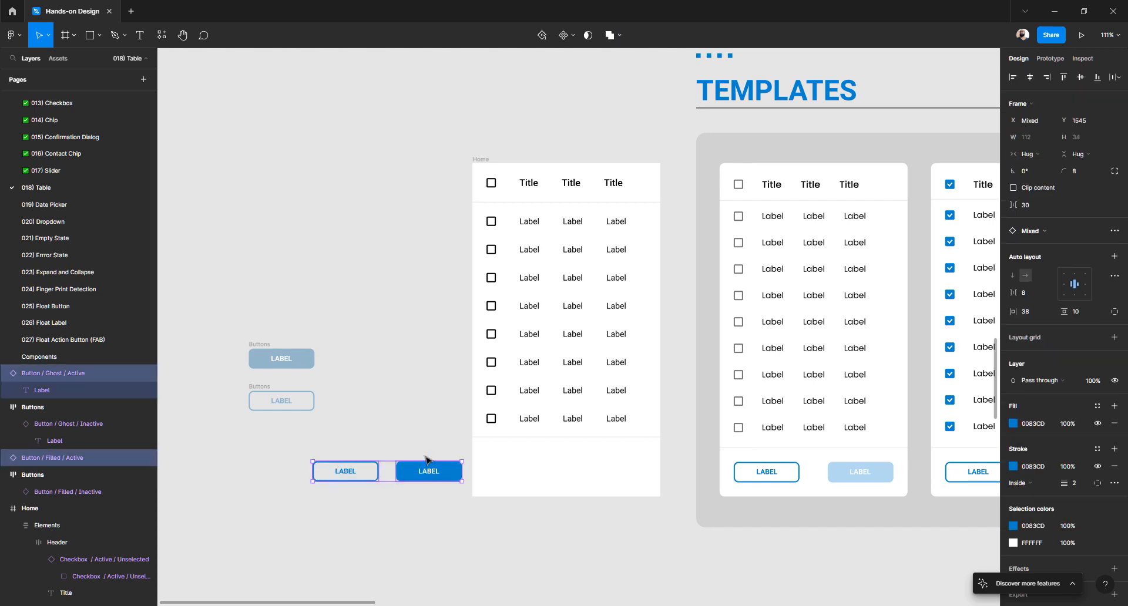
key("shift+a")
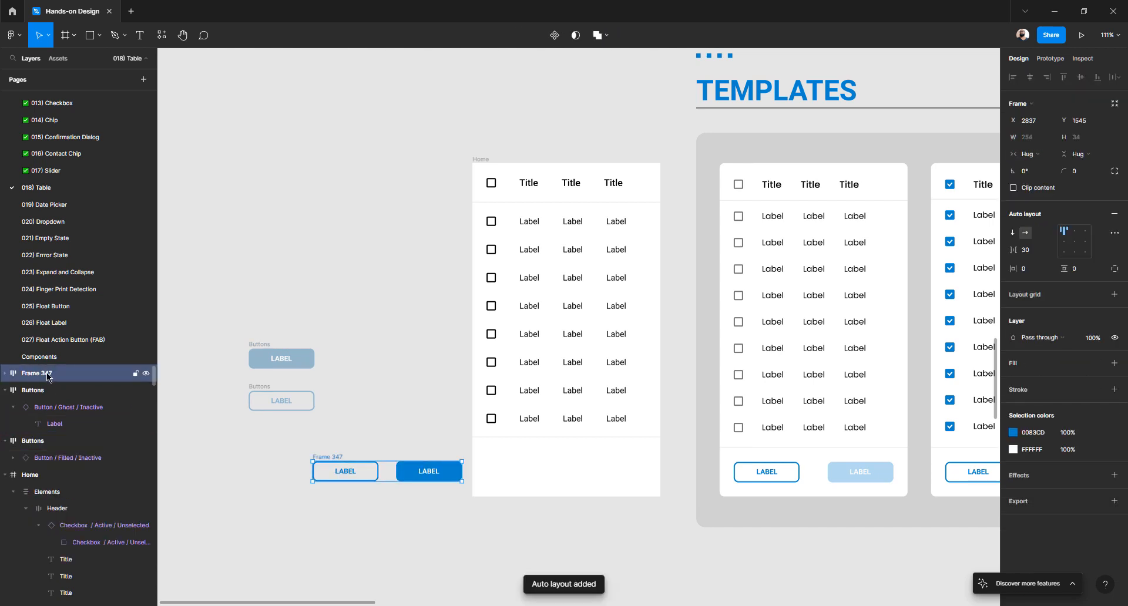
key("ctrl+r")
type("B")
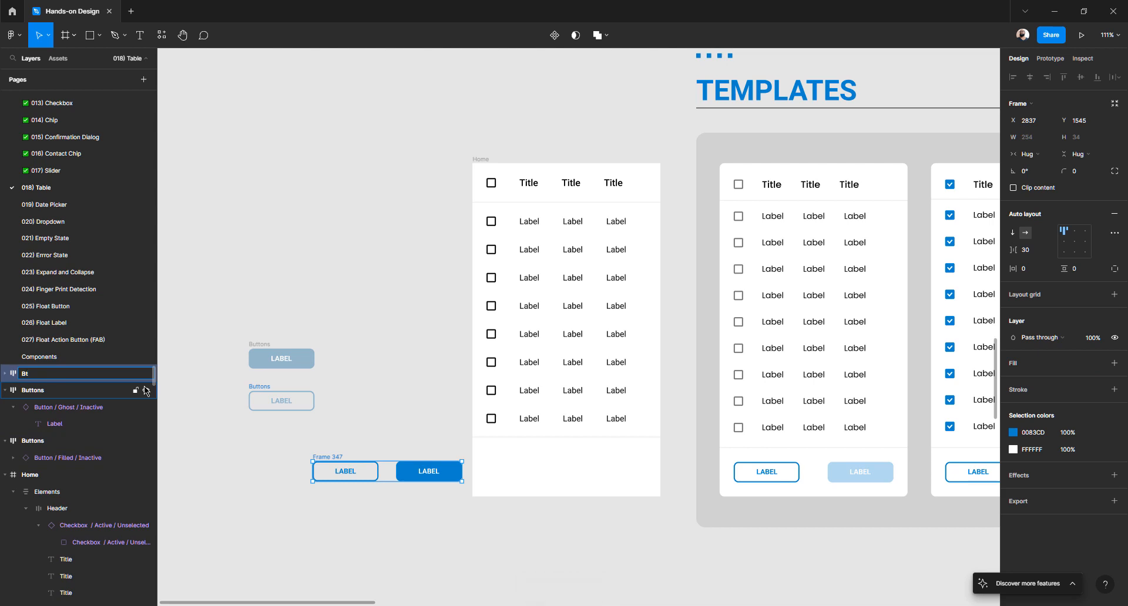
key("Return")
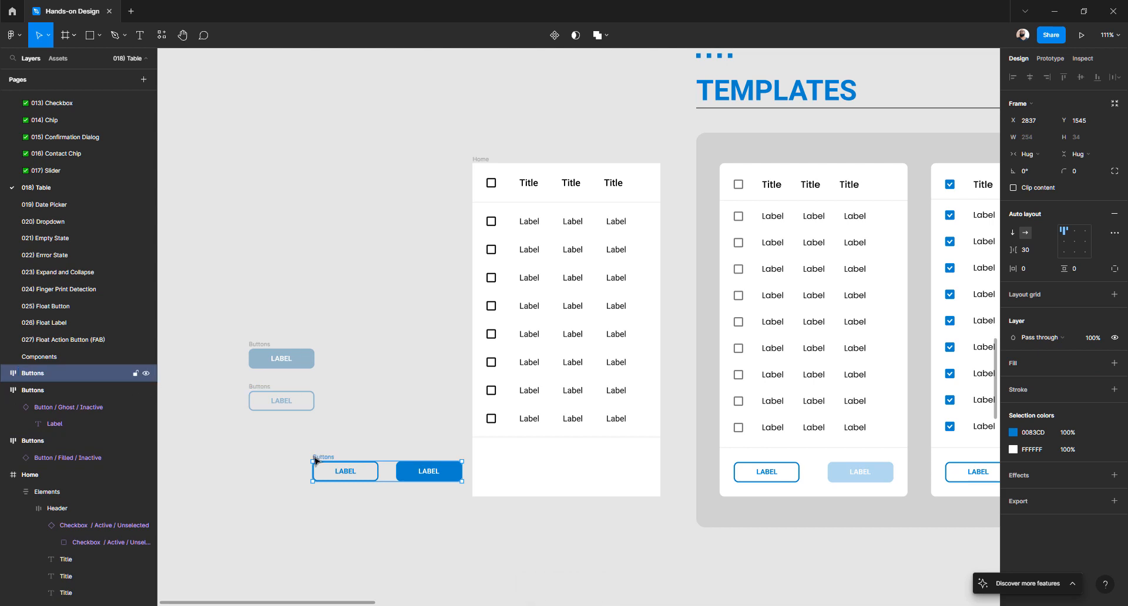
- Move the new Buttons frame with the two active buttons into the Elements frame, below the lower Divider
key("Escape")
left_click_drag(337, 461, 481, 470)
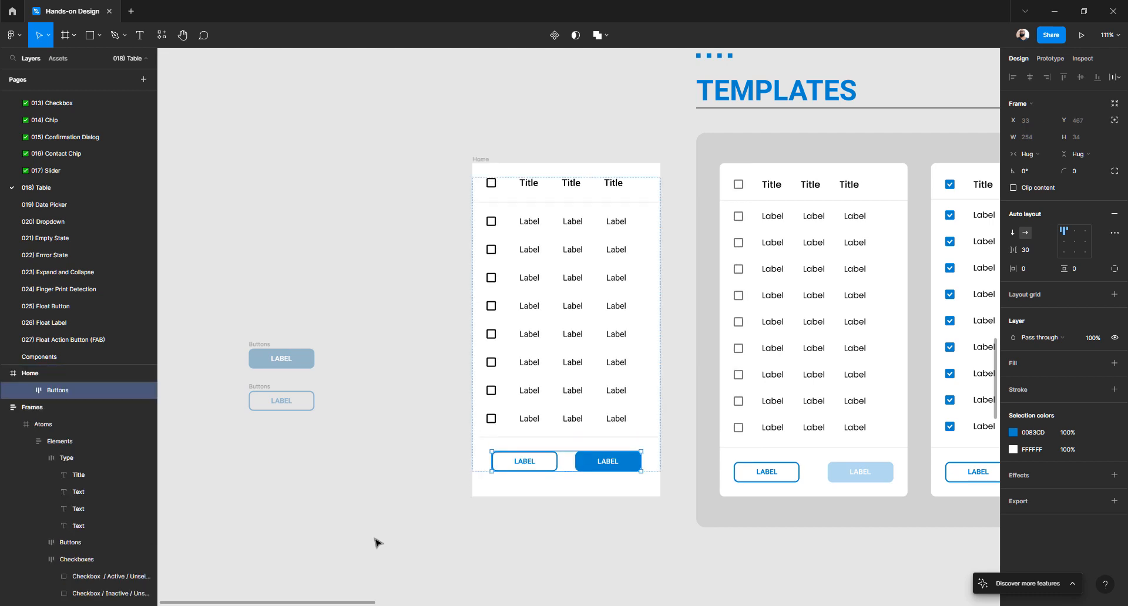
left_click(501, 536)
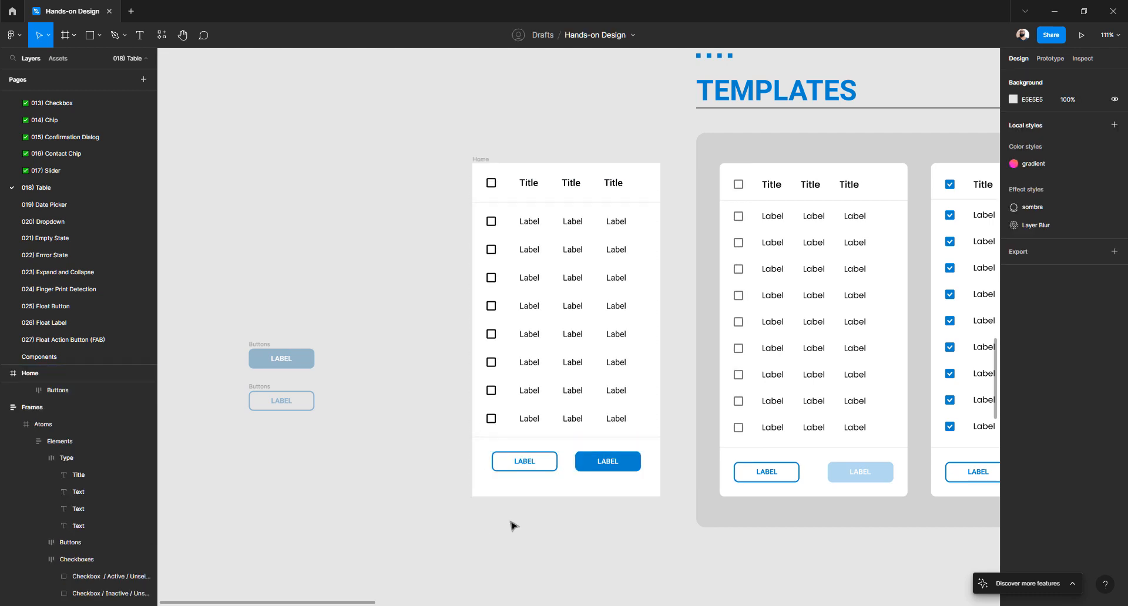
- Try a vertical gap of 32 between the items of the Elements frame and return it to 24
left_click(541, 468)
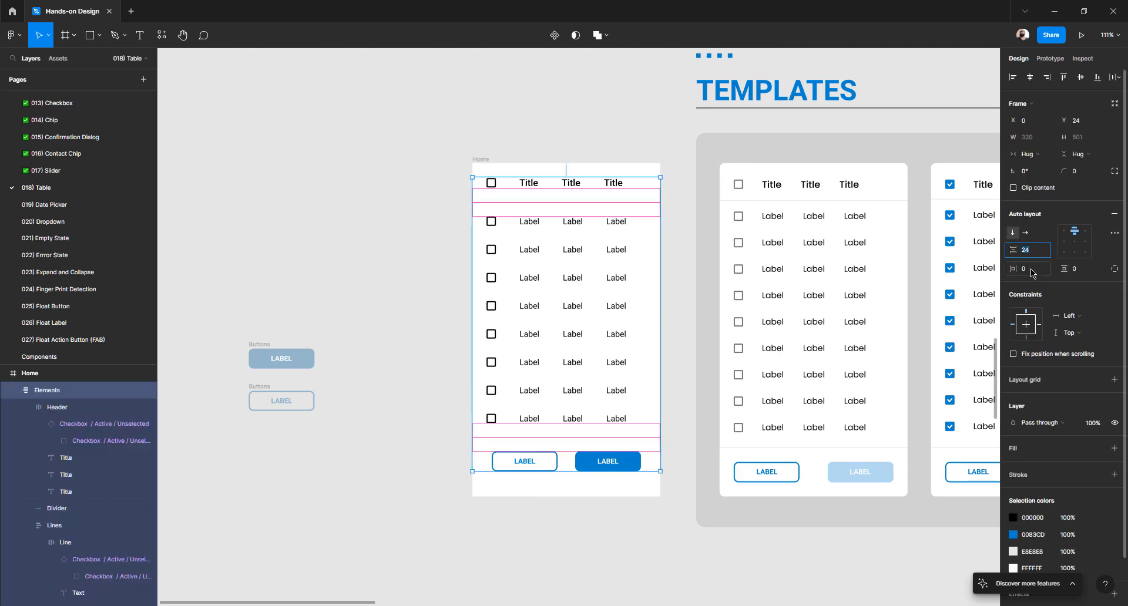
type("32")
key("Return")
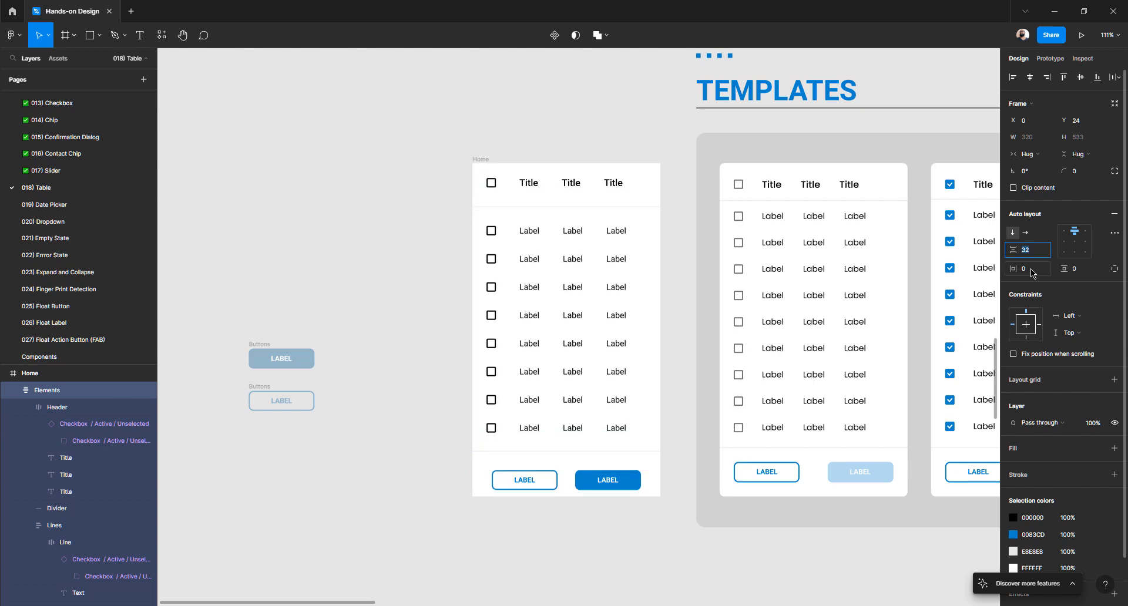
key("shift+Down")
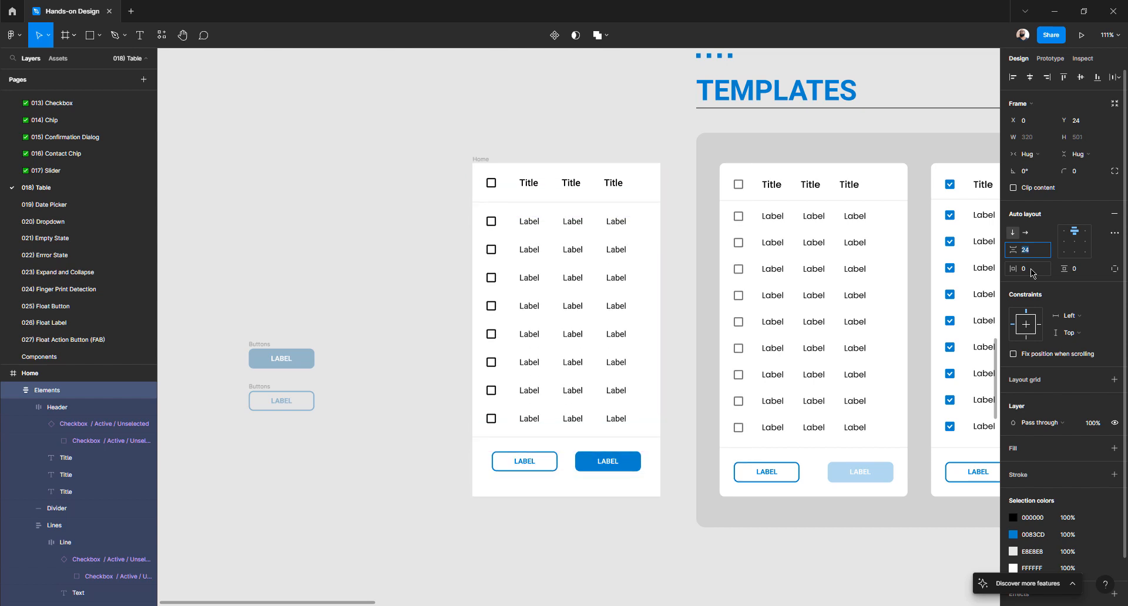
left_click(533, 462)
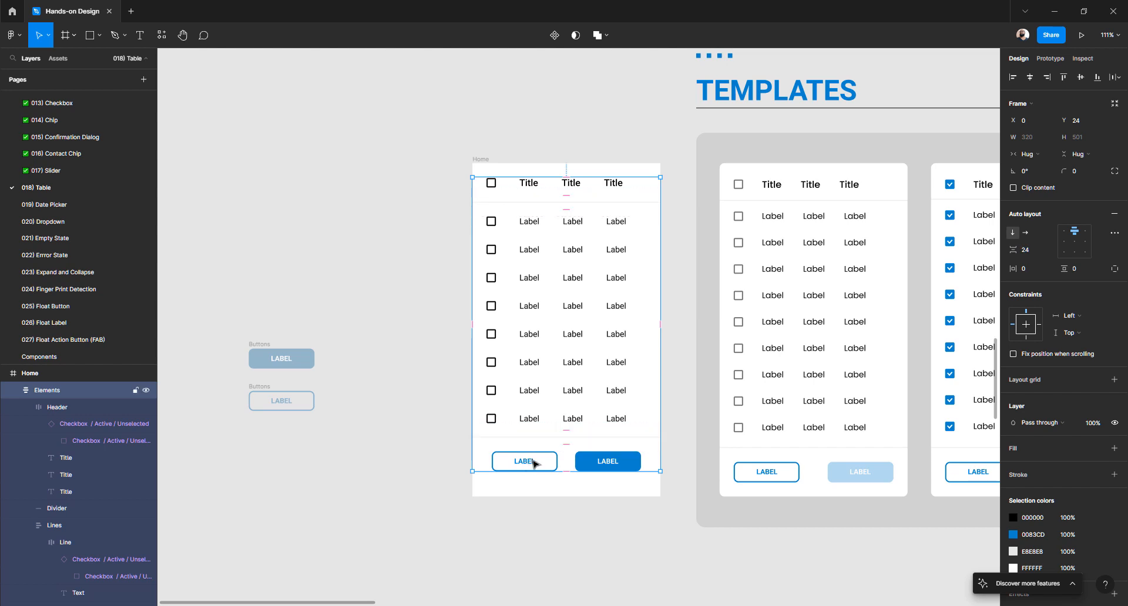
- Move the Buttons frame out of the Elements frame into the Home frame, about 38 below the lower Divider
left_click(454, 491)
left_click(523, 464)
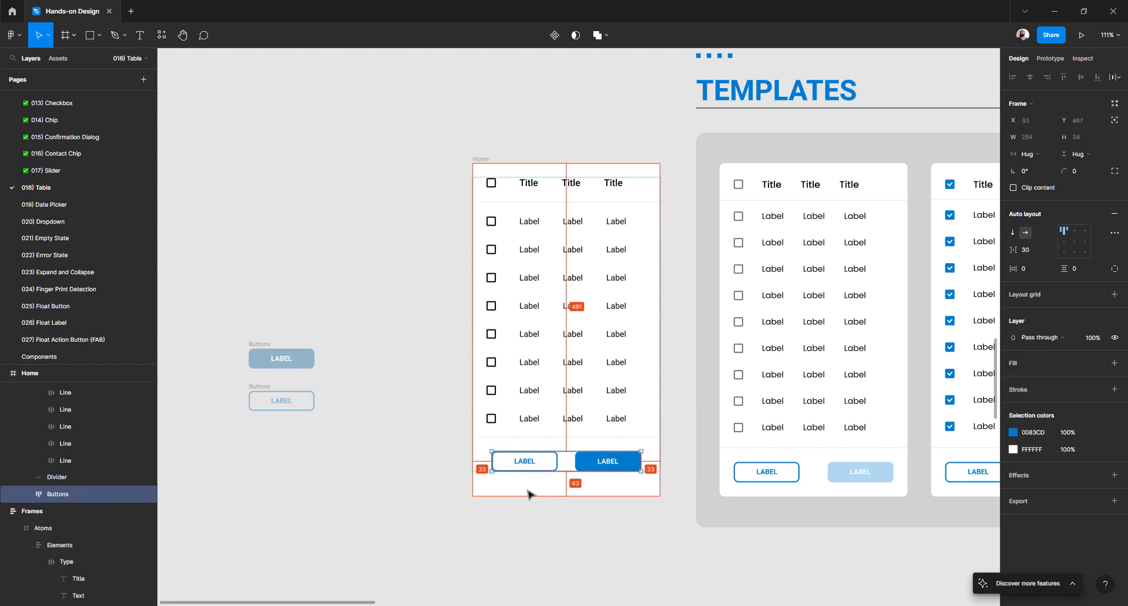
left_click(420, 510)
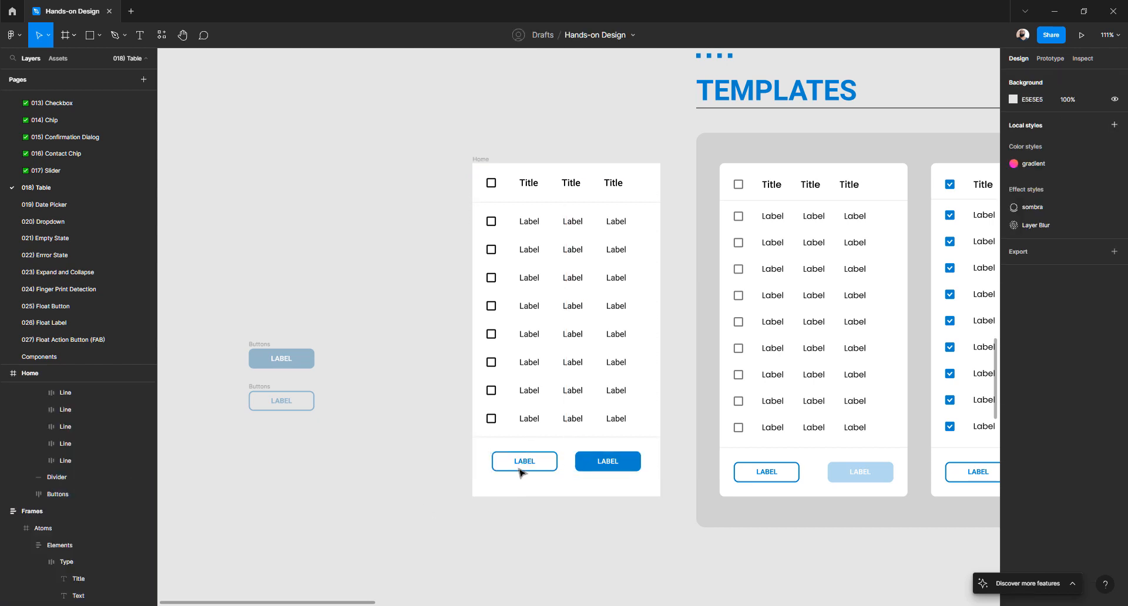
left_click(519, 470)
left_click_drag(521, 463, 529, 428)
left_click(527, 465)
left_click(529, 424)
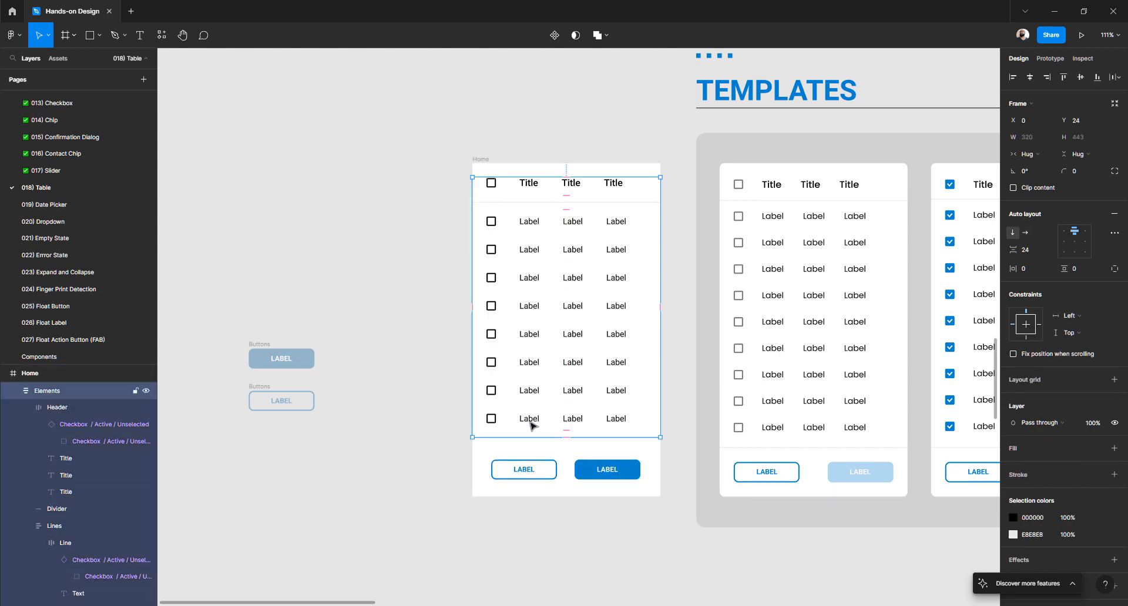
left_click(536, 468)
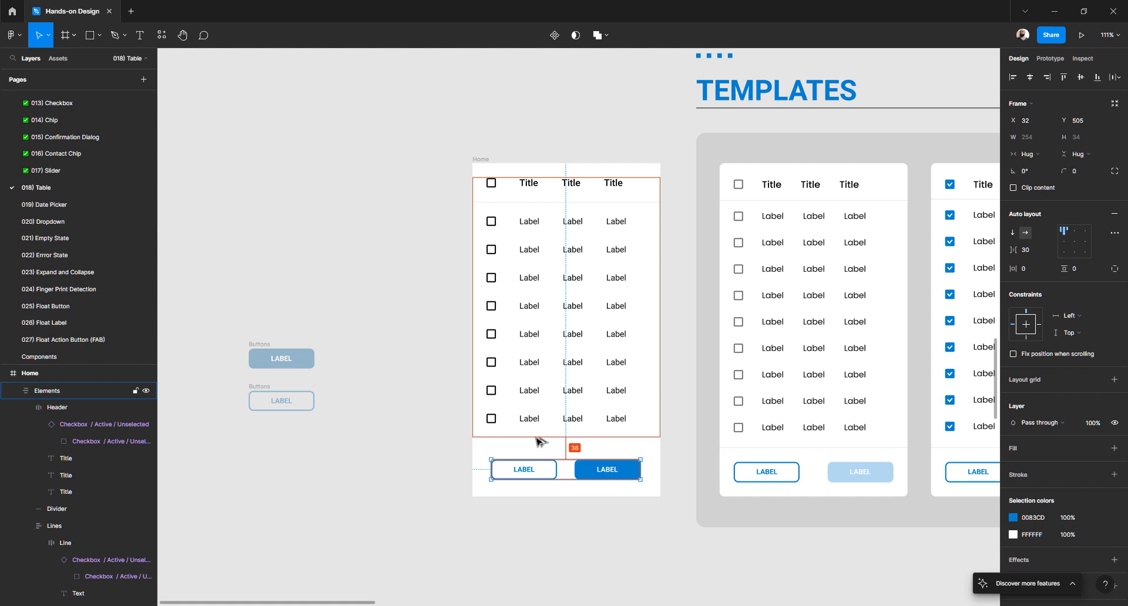
- Check the margins of the reference template's buttons and move Home's Buttons frame vertically to Y 510, 24 above Home's bottom edge
left_click(757, 471)
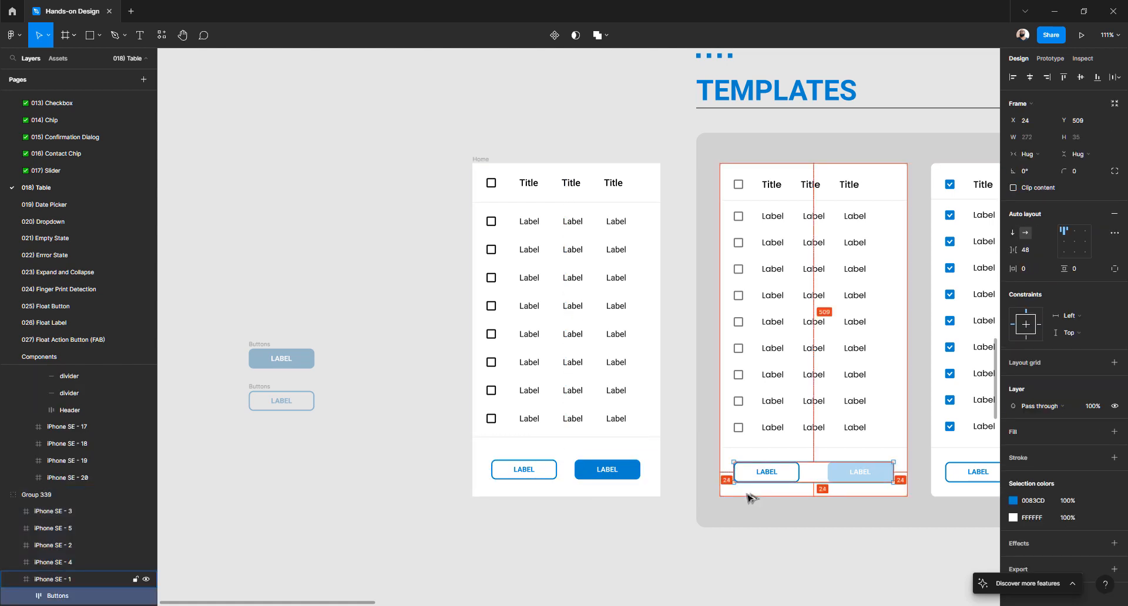
left_click(587, 474)
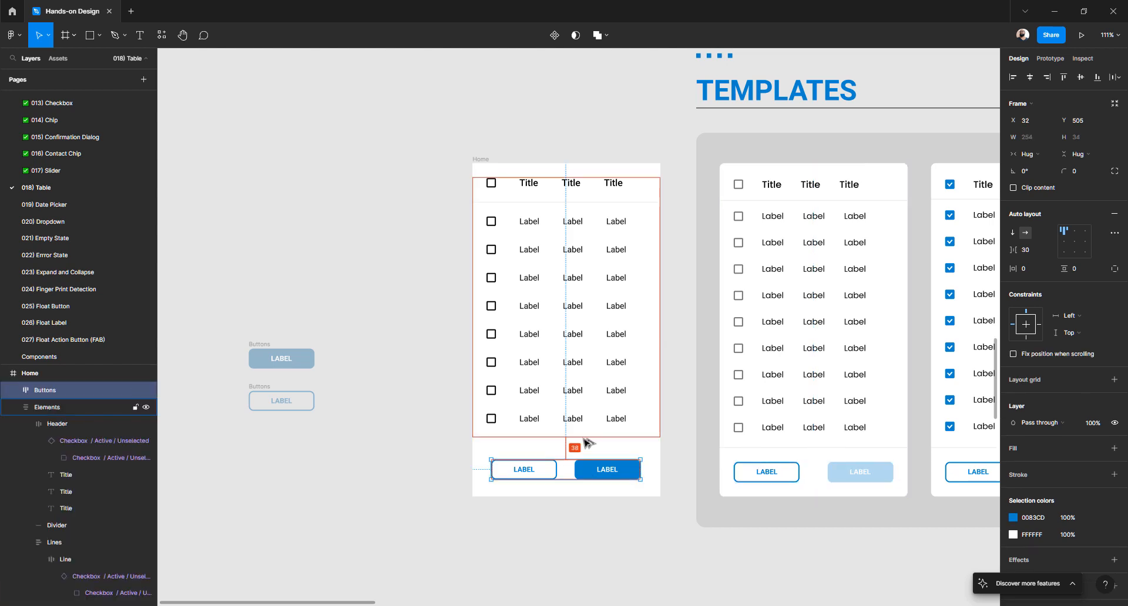
key("Up")
key("Up")
key("Up")
key("Up")
key("Up")
key("Up")
key("Up")
key("Up")
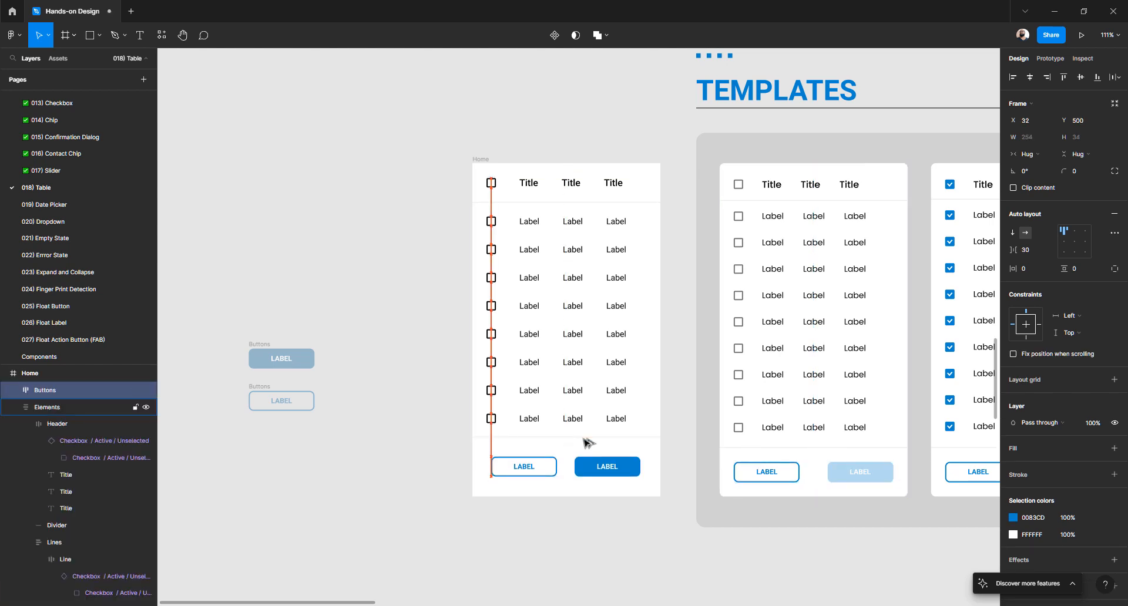
key("Down")
key("Down")
key("Down")
key("Down")
key("Down")
key("Down")
key("Down")
key("Down")
key("Down")
key("Down")
key("Down")
key("Down")
key("Down")
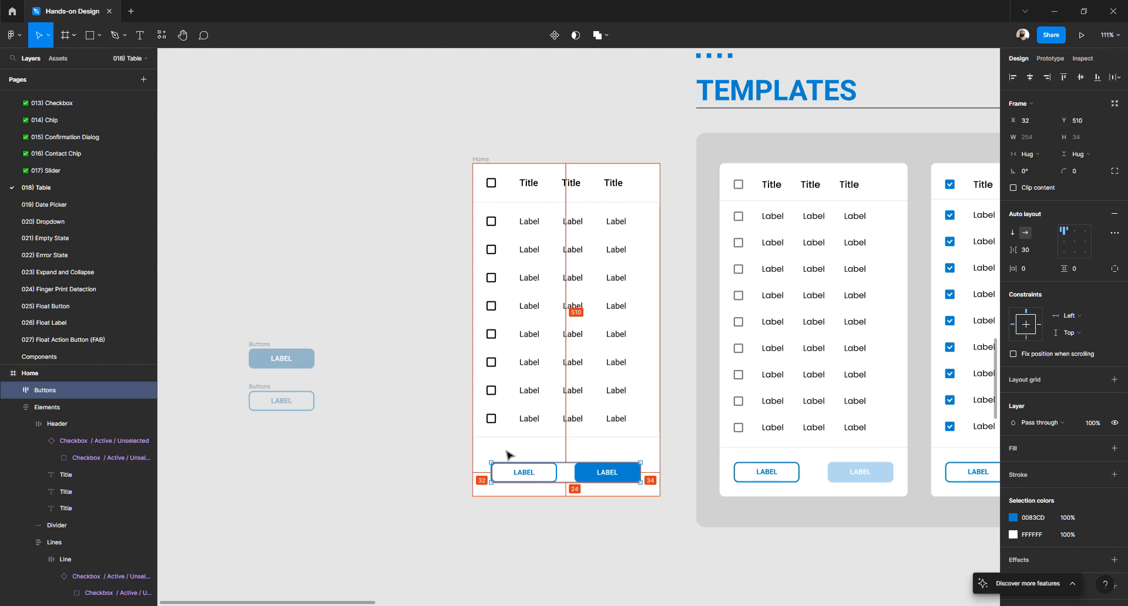
- Shift the Buttons frame horizontally to X 24 within the Home frame
key("Left")
key("Left")
key("Left")
key("Left")
key("Left")
key("Left")
key("Left")
key("Left")
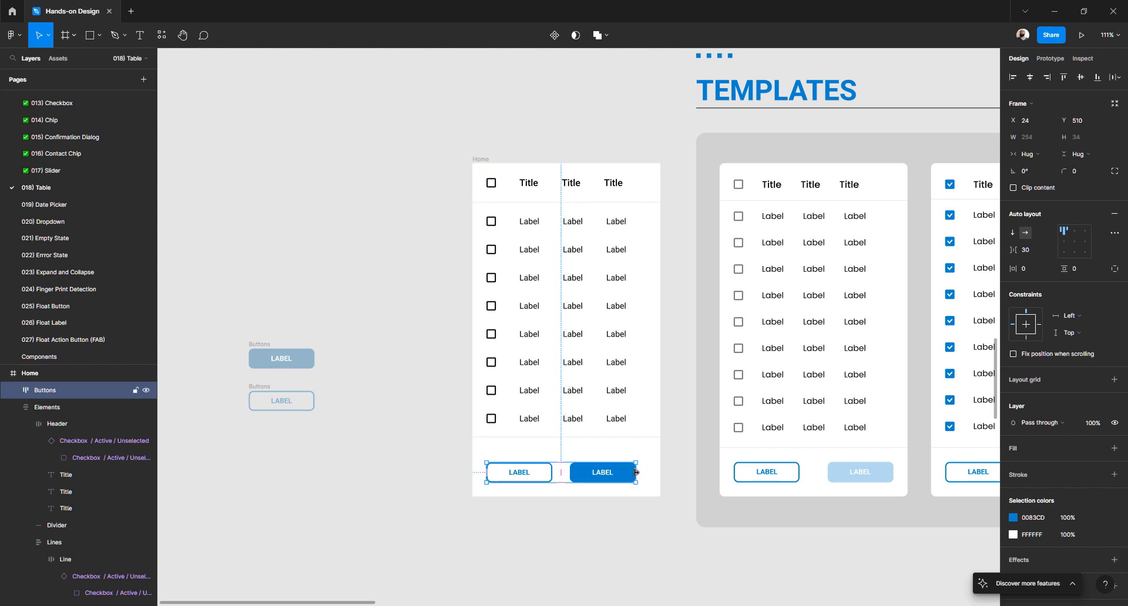
- Widen the Buttons frame to Home's right edge and subtract 24, giving it a fixed width of 272
left_click_drag(640, 475, 662, 473)
scroll(662, 473, "up", 10)
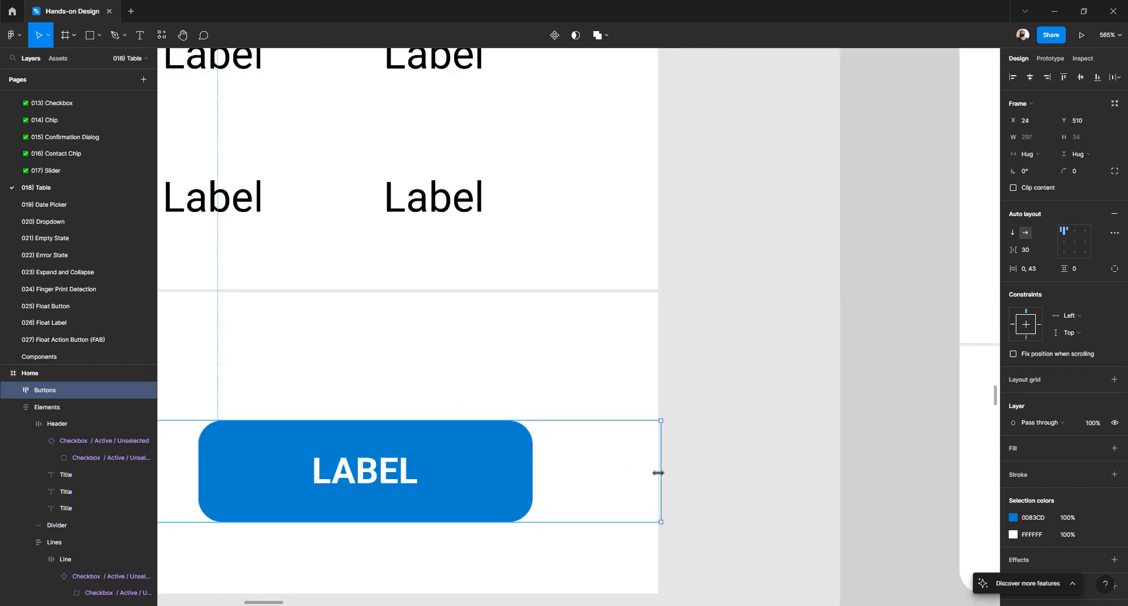
left_click(1032, 141)
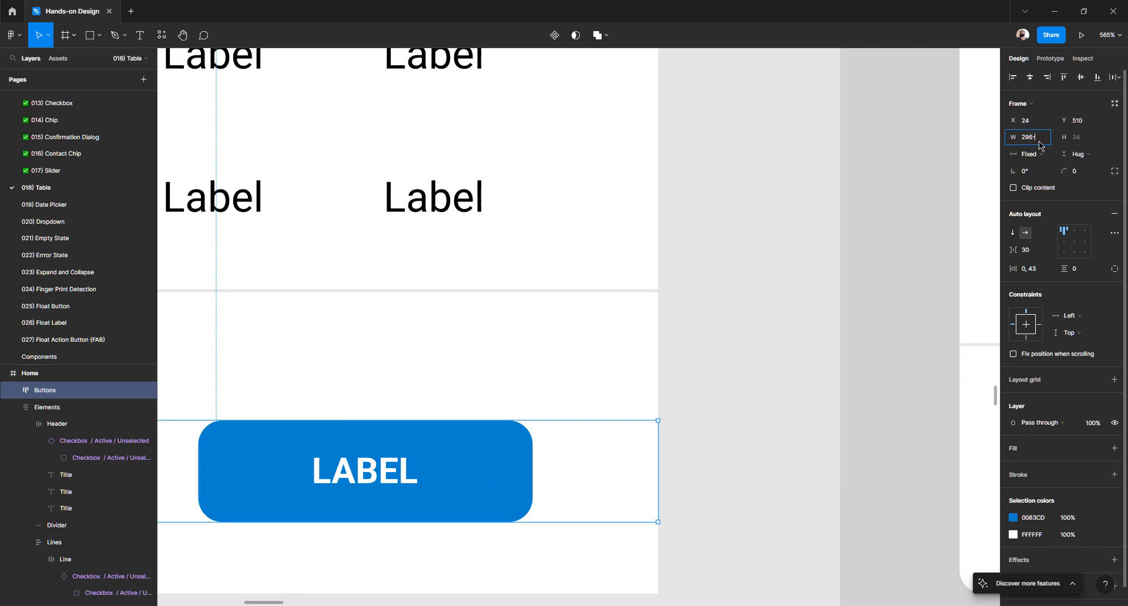
type("-24")
key("Return")
scroll(745, 332, "down", 5)
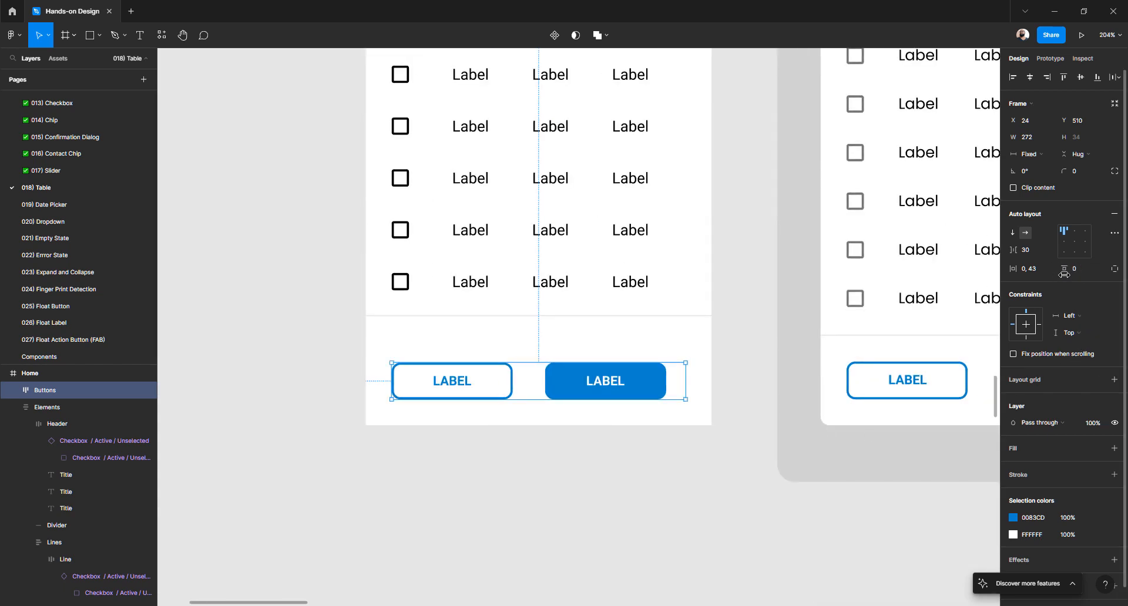
- Change the auto layout spacing mode of the Buttons frame to Space between
left_click(1115, 234)
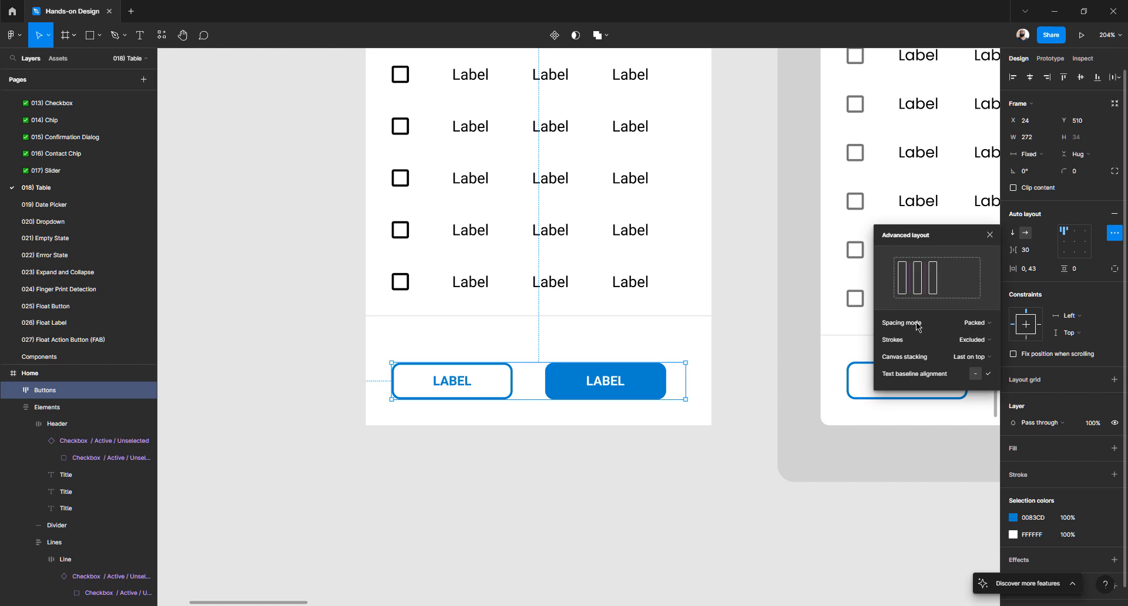
left_click(976, 326)
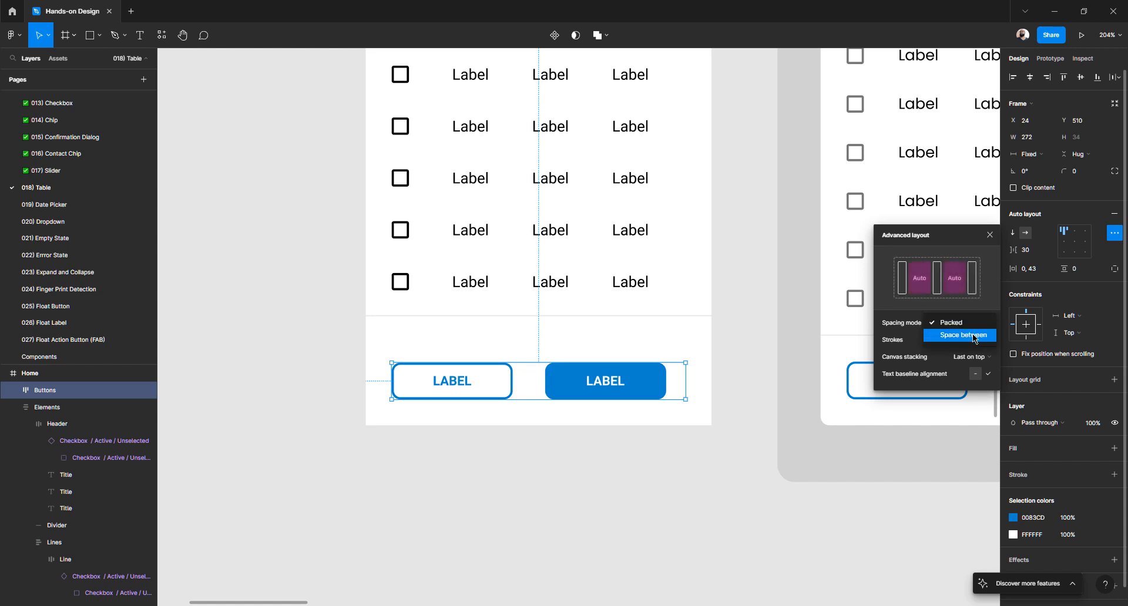
left_click(975, 336)
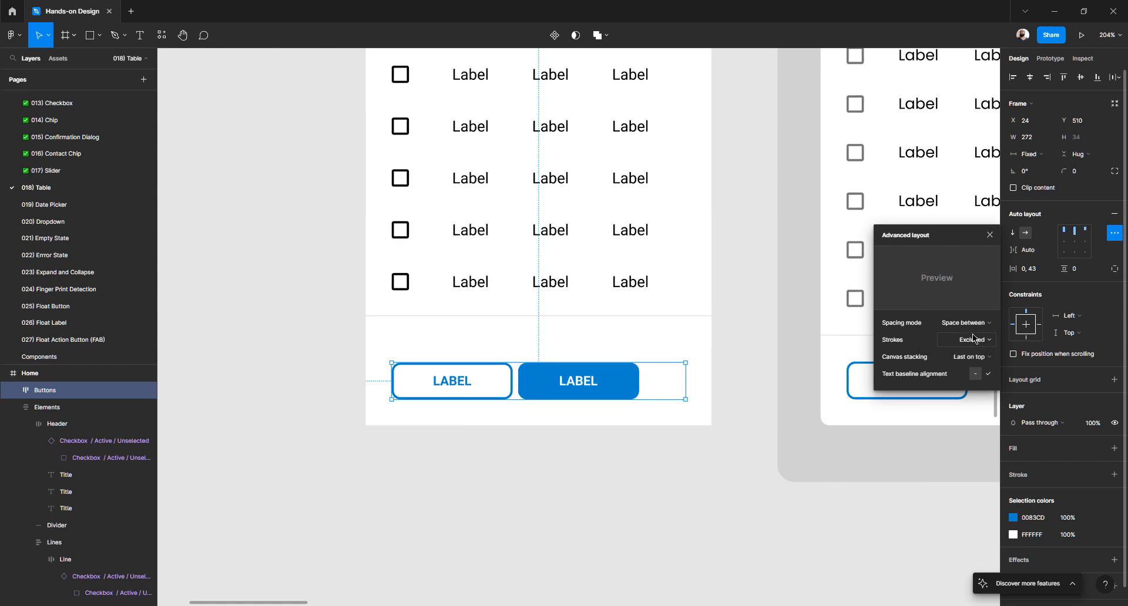
- Set the horizontal constraint of the Buttons frame to Left and right, and reselect the frame
left_click(1069, 317)
left_click(1076, 342)
left_click(564, 499)
left_click(566, 400)
left_click(565, 400)
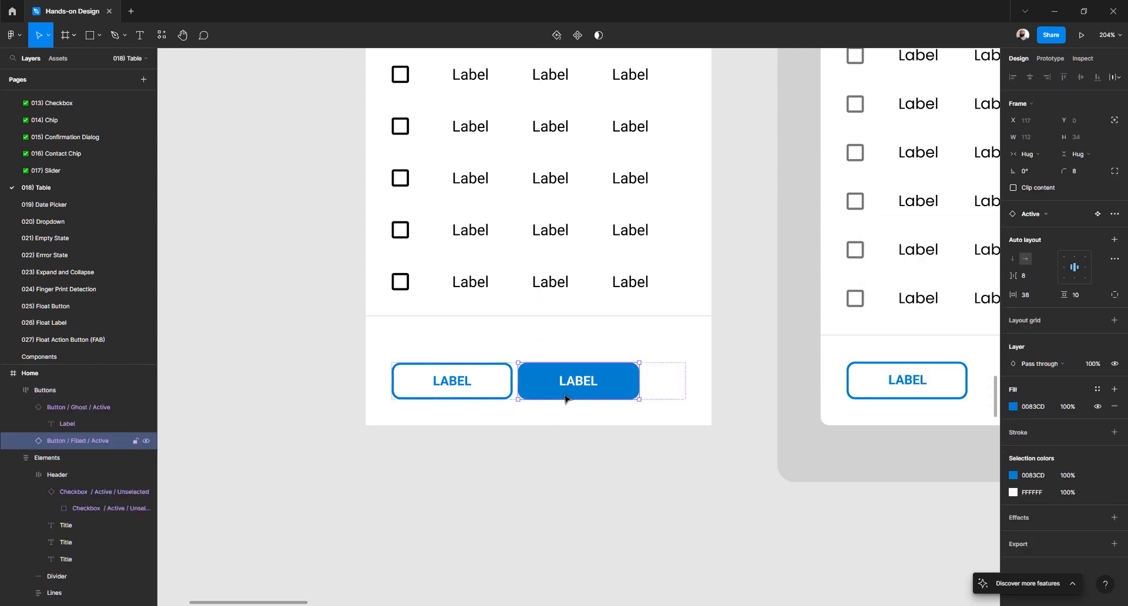
left_click(552, 460)
left_click(577, 392)
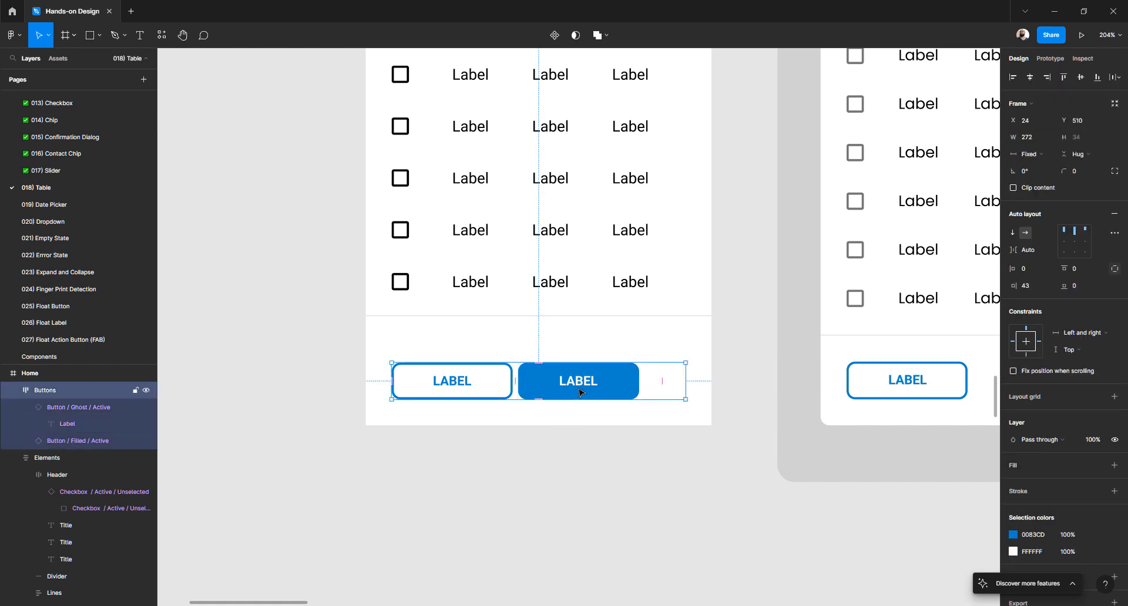
left_click(579, 470)
left_click(597, 383)
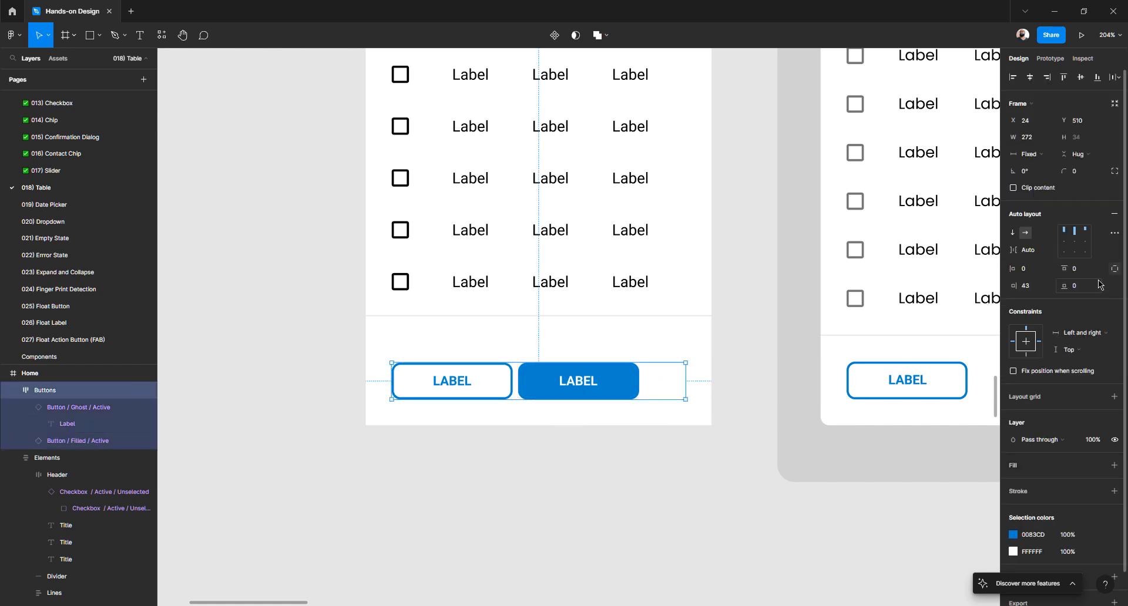
- Try gaps of 32 and 0 between the two buttons in the Buttons frame
left_click(1032, 252)
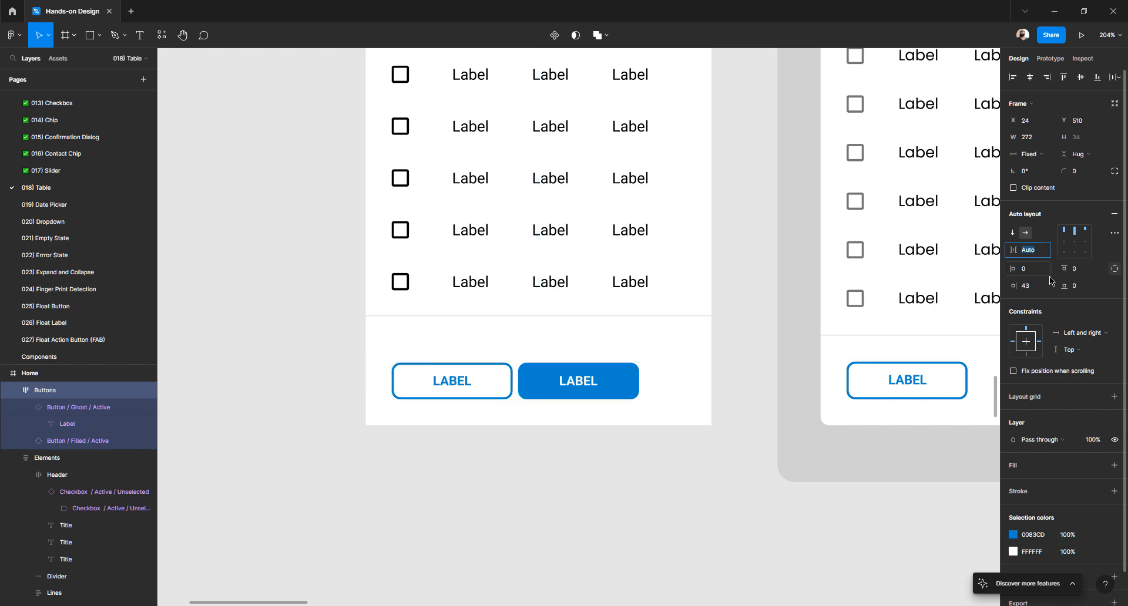
type("32")
key("Return")
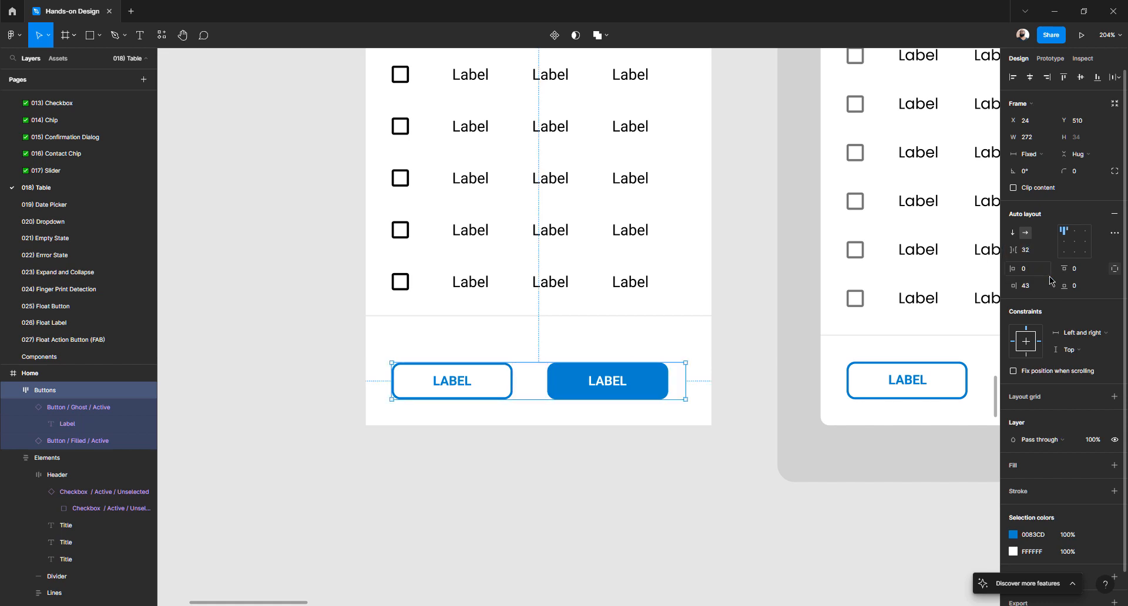
left_click(1041, 256)
type("0")
key("Return")
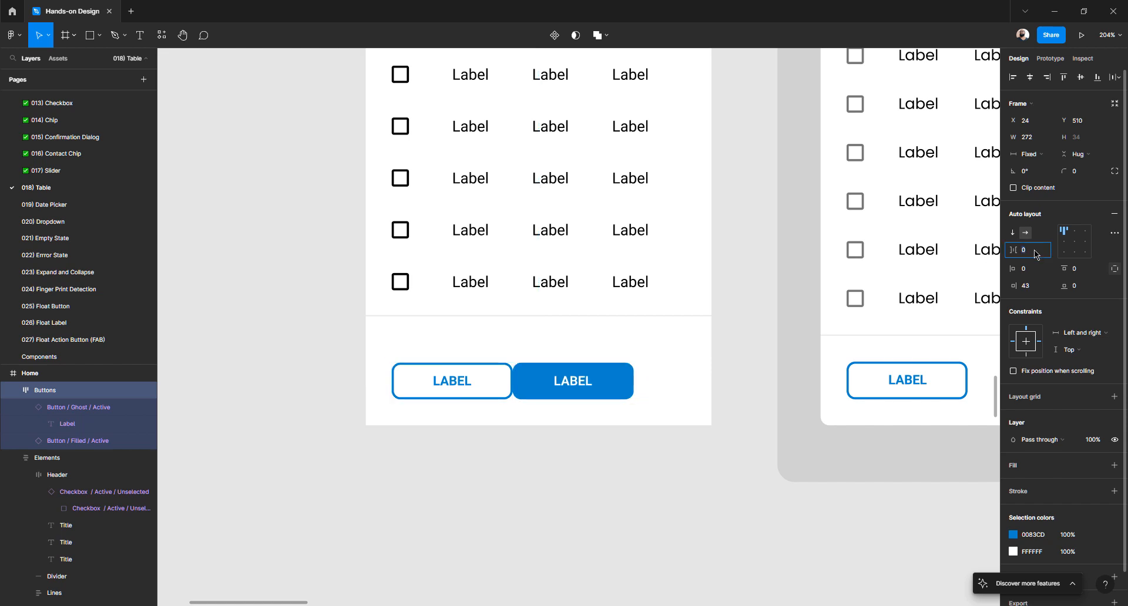
- Increase the gap between the two buttons stepwise to 80 and bring it back down to 56
key("shift+Up")
key("shift+Up")
key("shift+Up")
key("shift+Up")
key("shift+Up")
key("shift+Up")
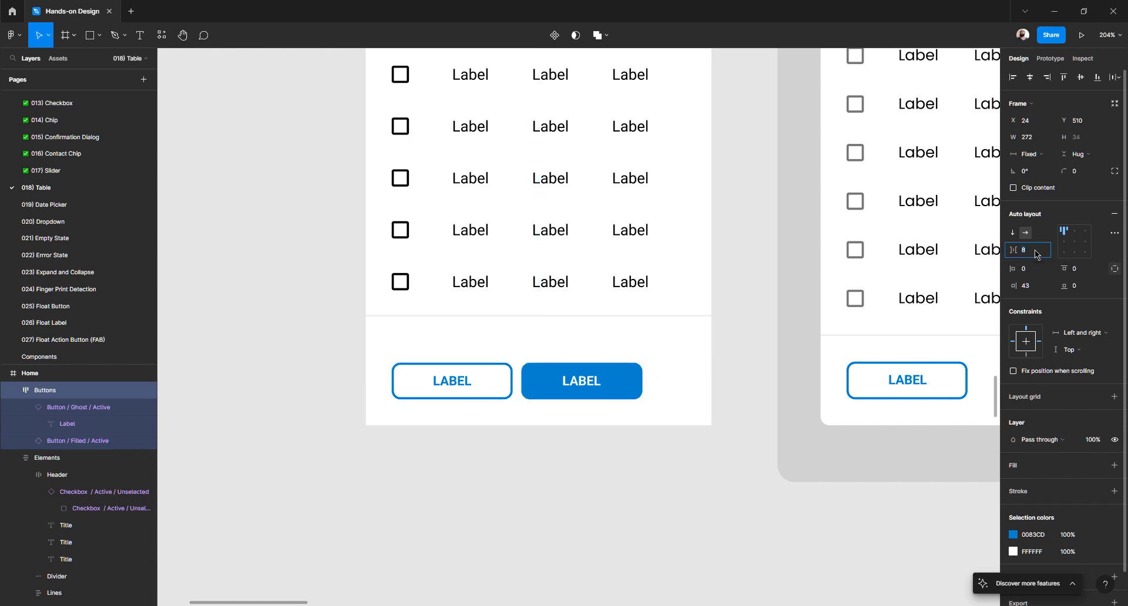
key("shift+Up")
key("shift+Up")
key("shift+Up")
key("shift+Up")
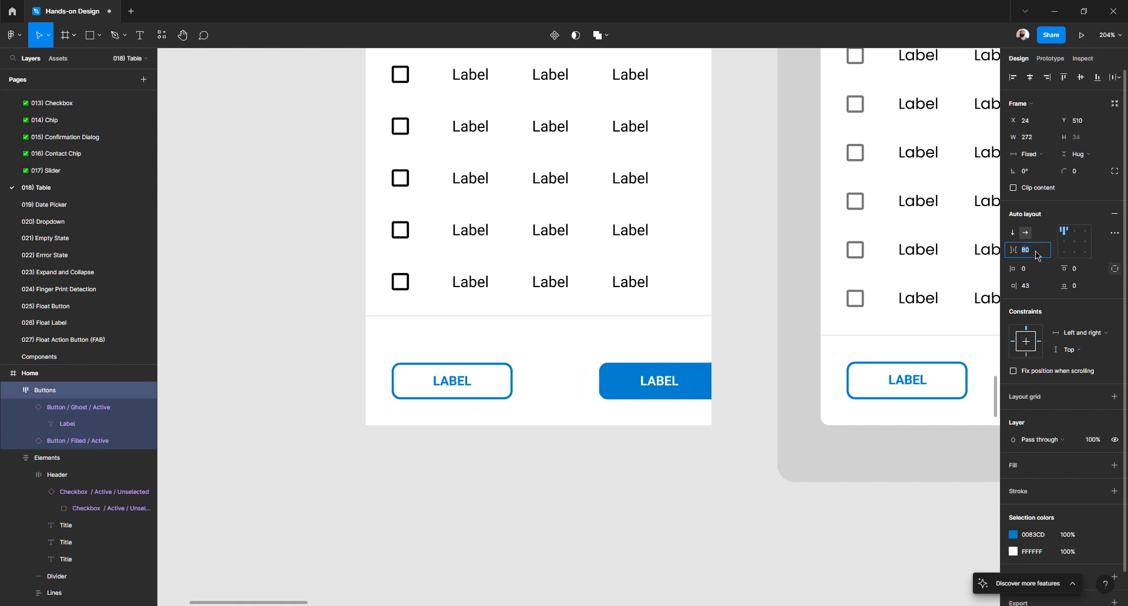
key("shift+Down")
key("shift+Down")
key("shift+Down")
- Set the right padding of the Buttons frame to 0
left_click(1027, 286)
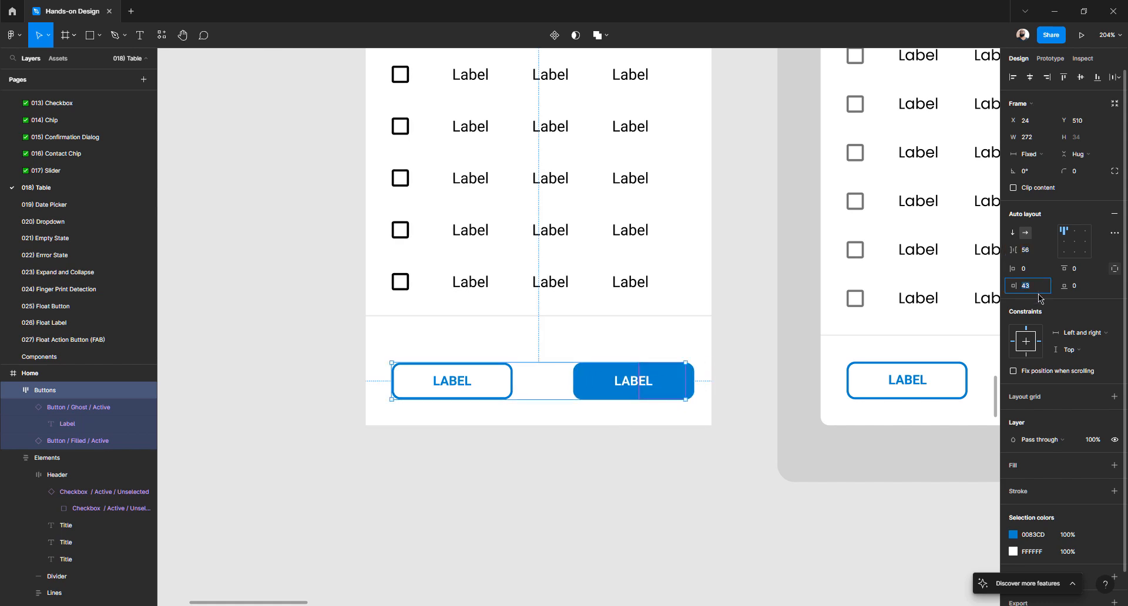
key("shift+Down")
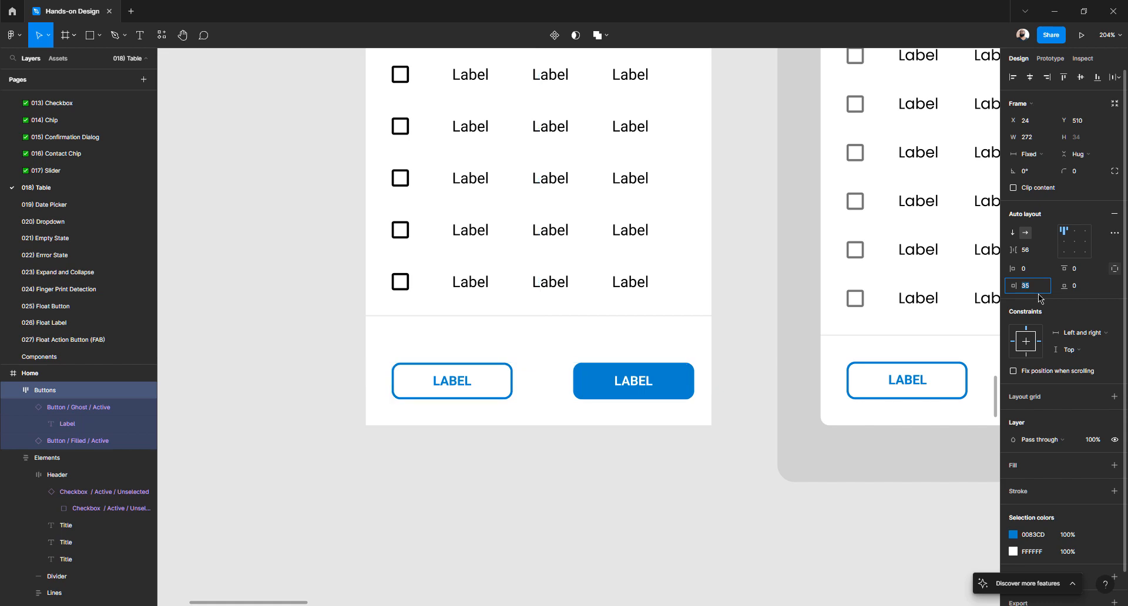
type("0")
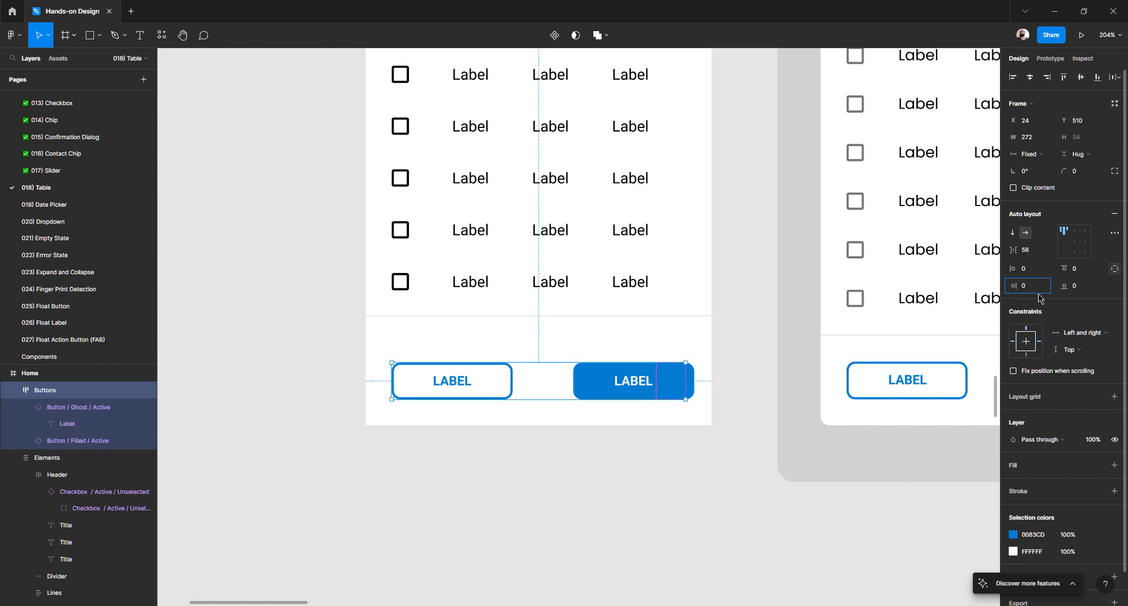
key("Tab")
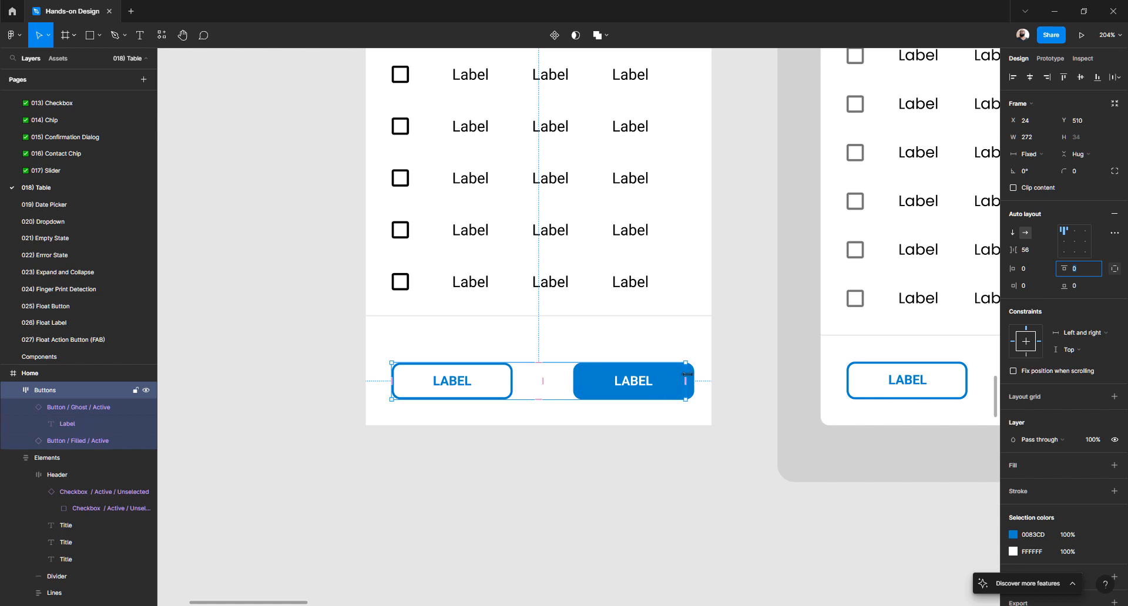
key("Return")
- Make the Buttons frame's width hug its contents
left_click(499, 452)
left_click(478, 395)
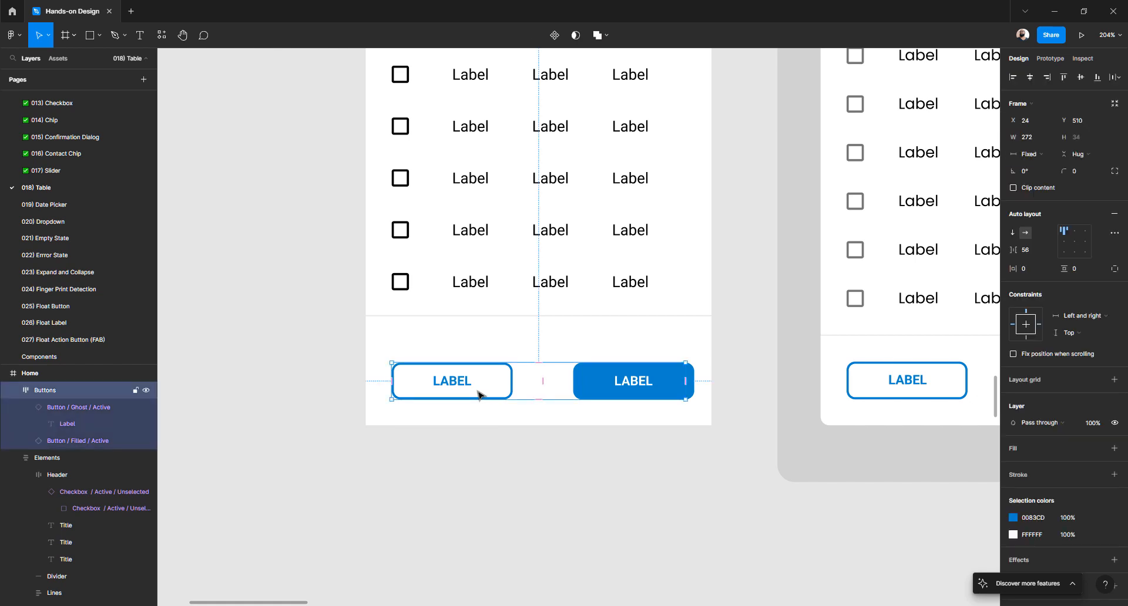
left_click(1043, 155)
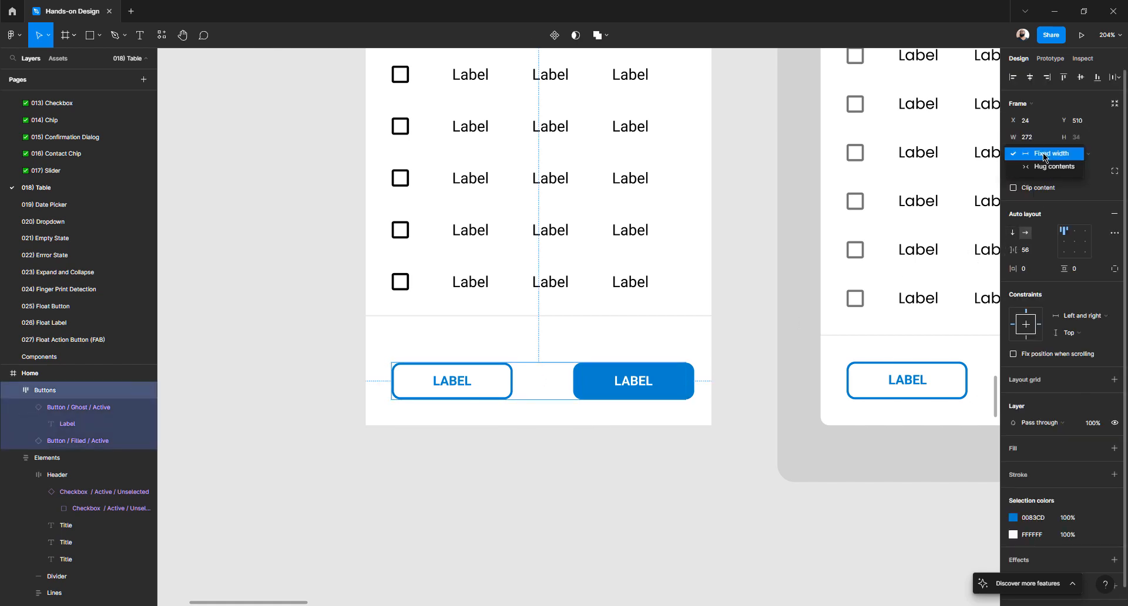
left_click(1044, 167)
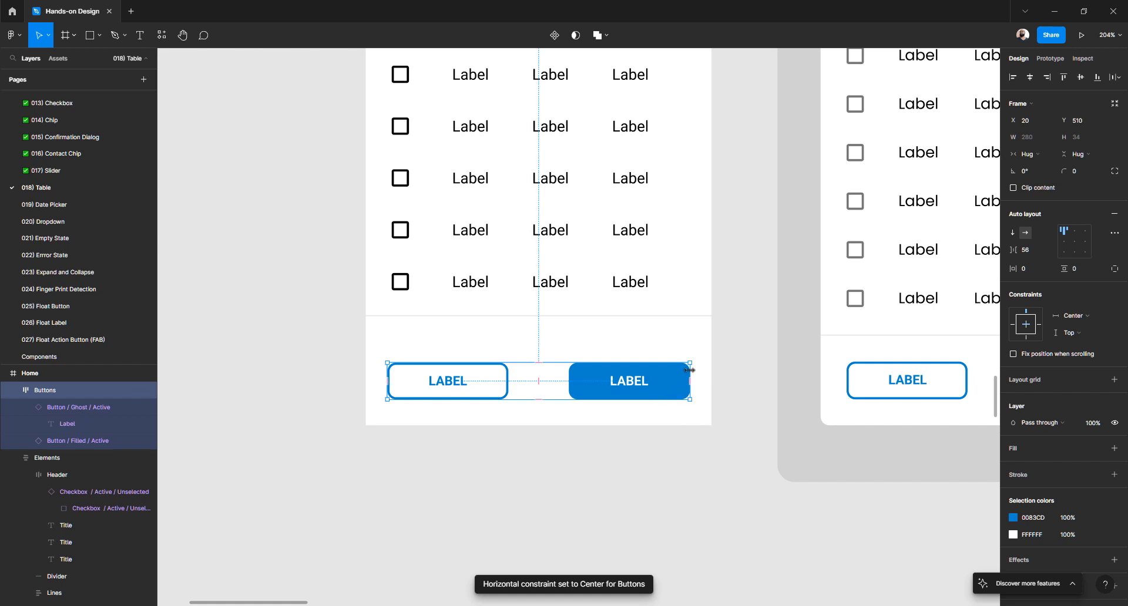
- Try narrowing the Buttons frame to a width of 252 and making it hug its contents again, and undo both changes
left_click_drag(690, 370, 659, 371)
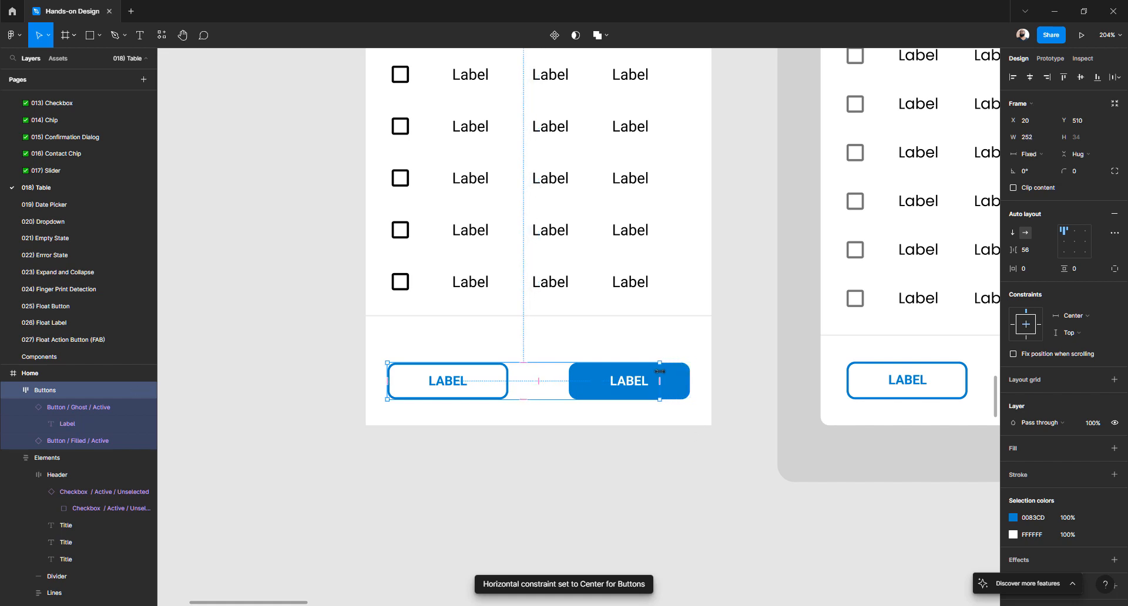
left_click(1038, 154)
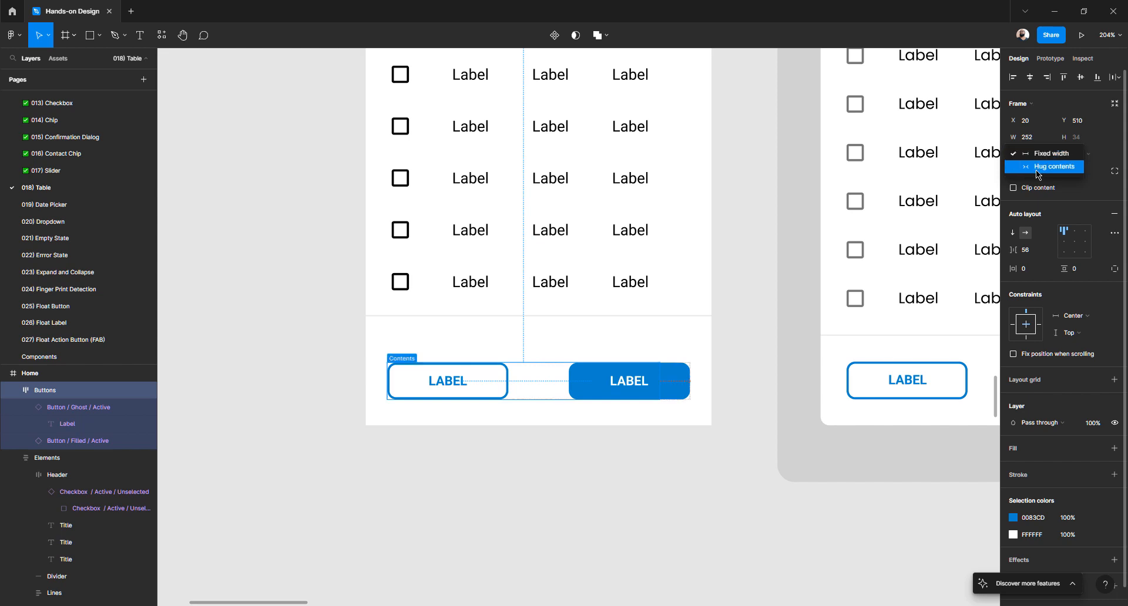
left_click(1039, 165)
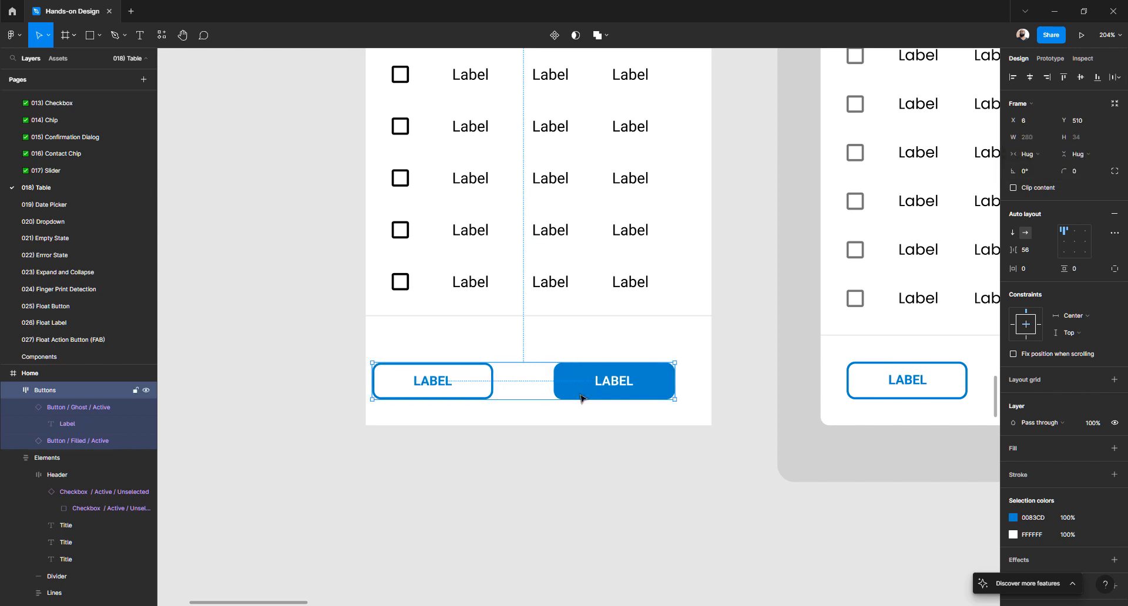
key("ctrl+z")
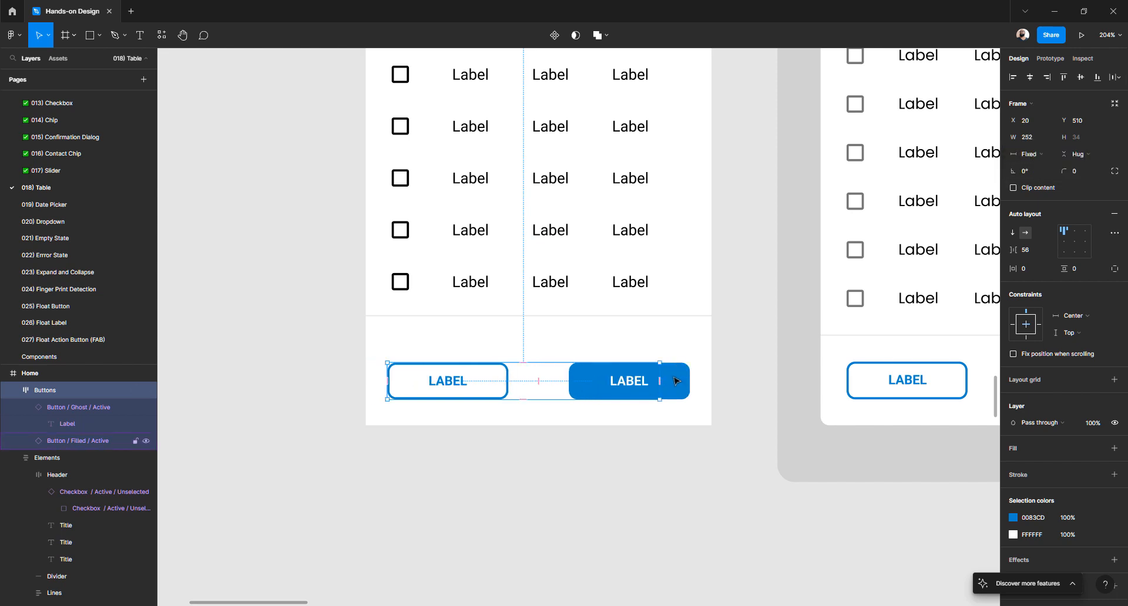
key("ctrl+z")
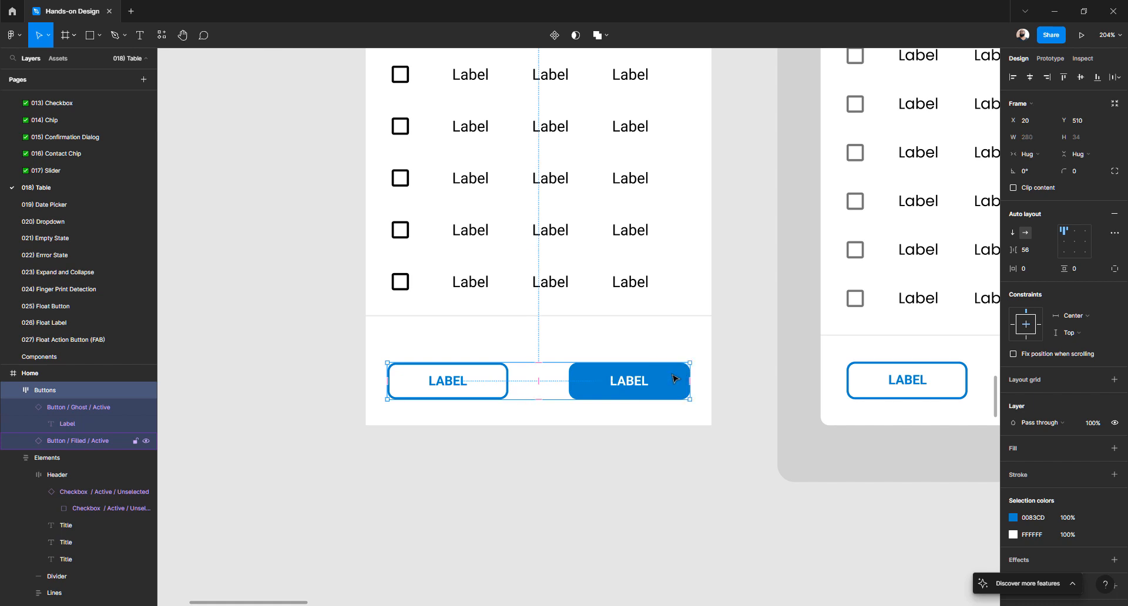
- Nudge the Buttons frame horizontally until its X position is 24
key("alt")
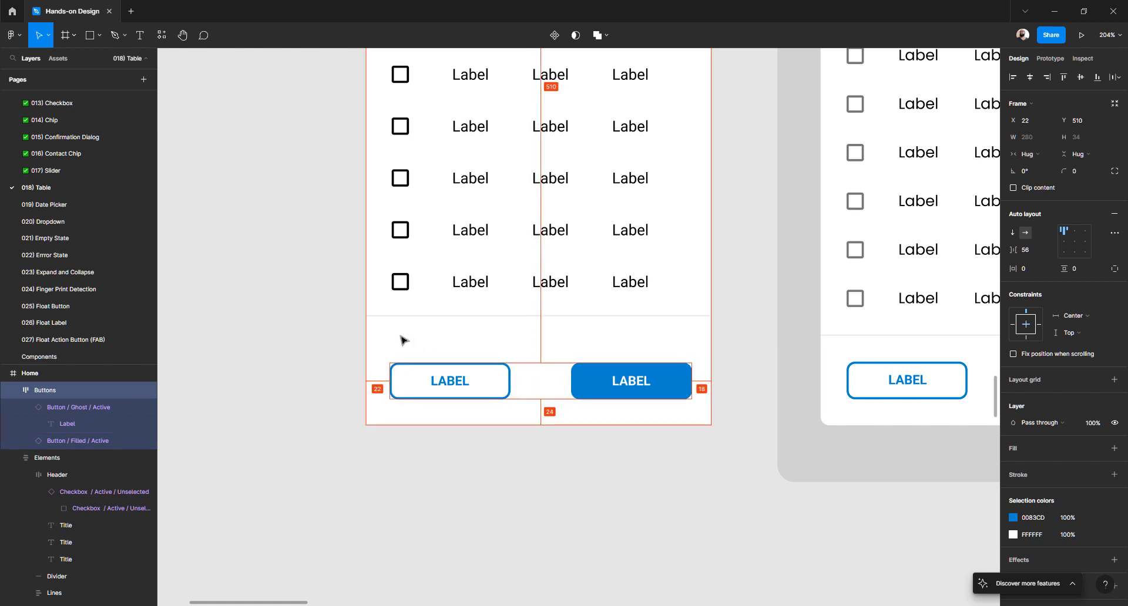
key("Right")
key("Right")
key("Right")
key("Right")
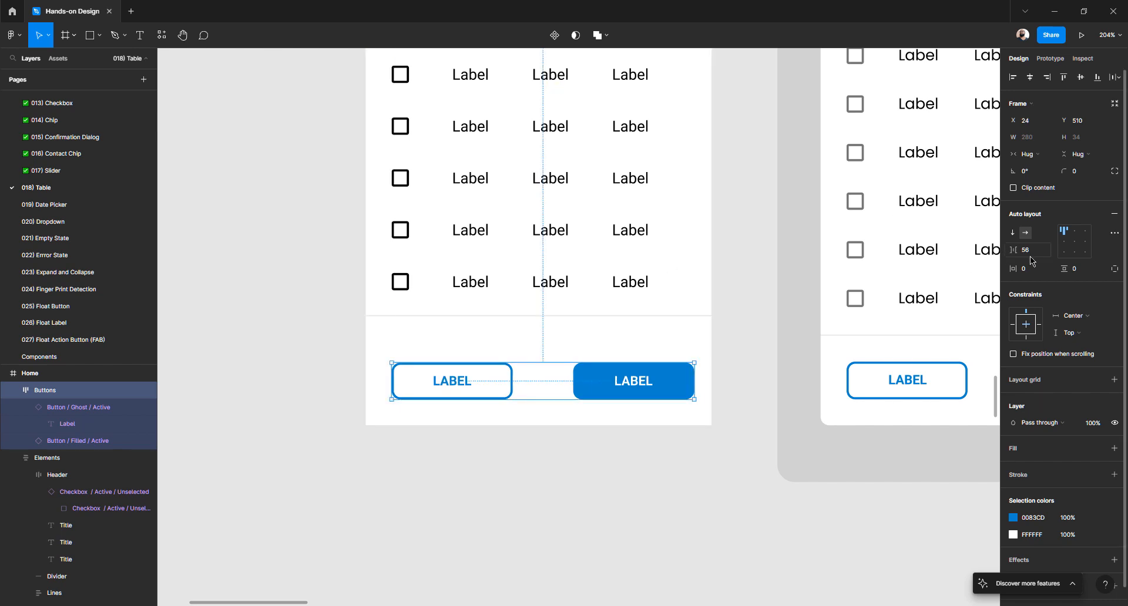
- Align the Buttons frame's contents to top center and set its horizontal constraint to Left
left_click(1074, 316)
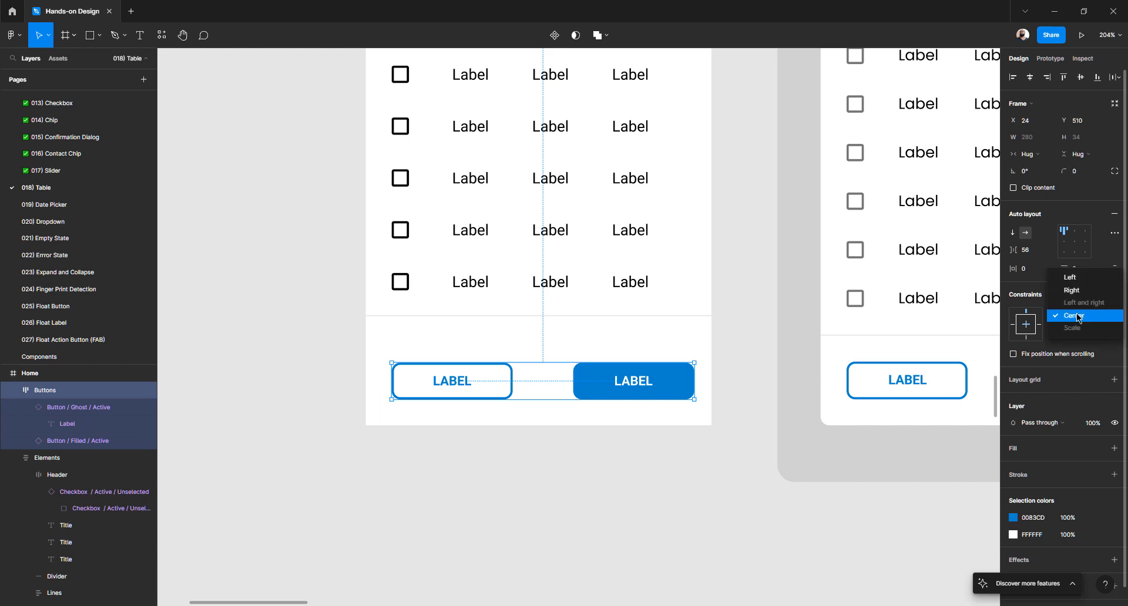
left_click(1072, 318)
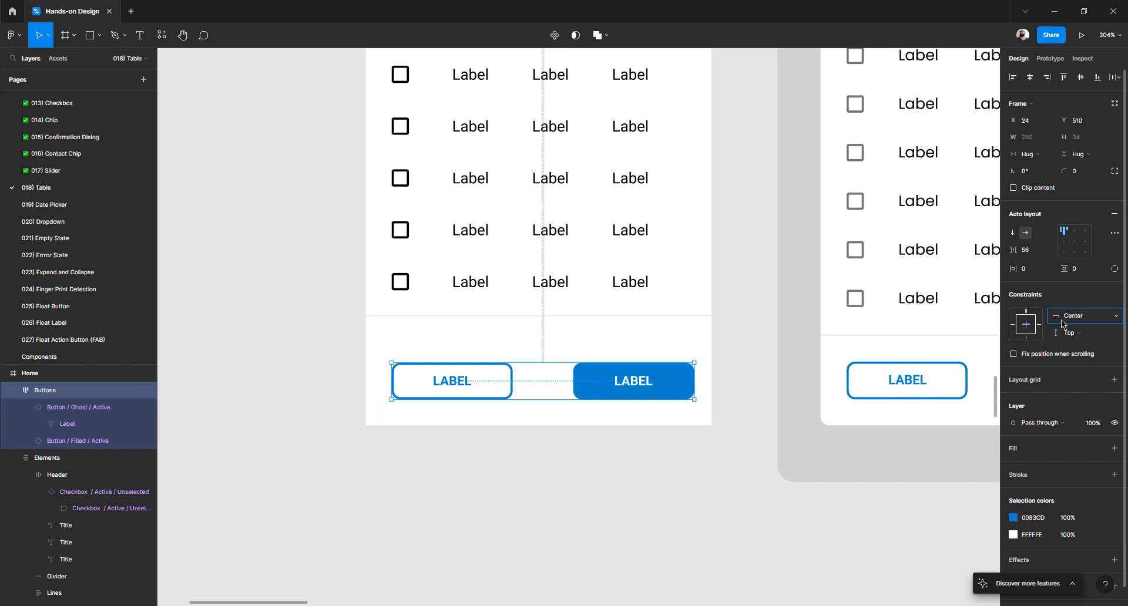
left_click(1075, 233)
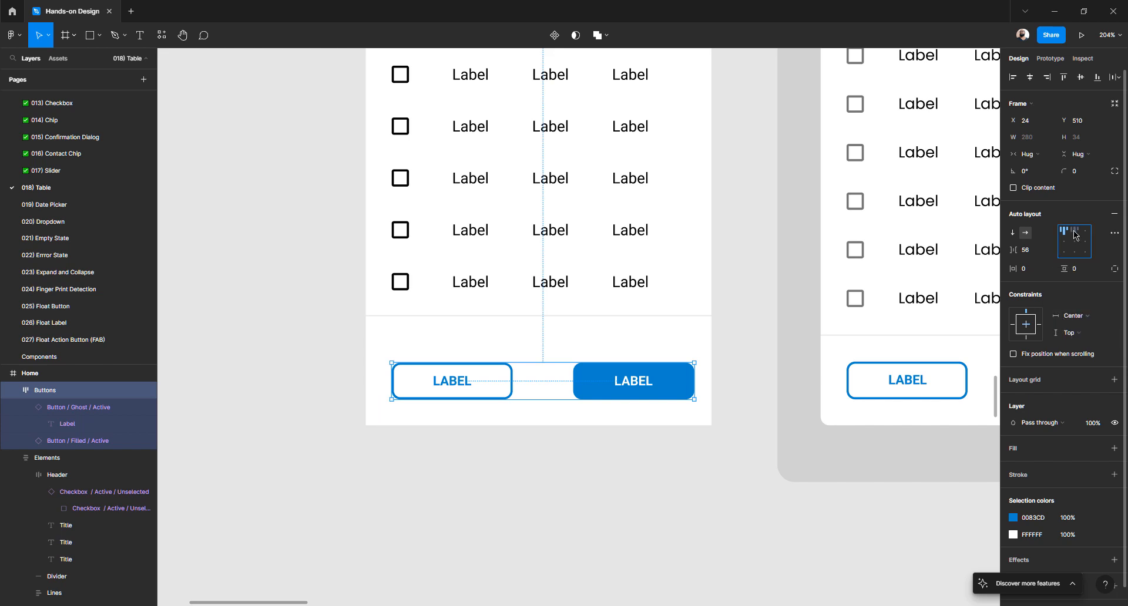
left_click(1069, 317)
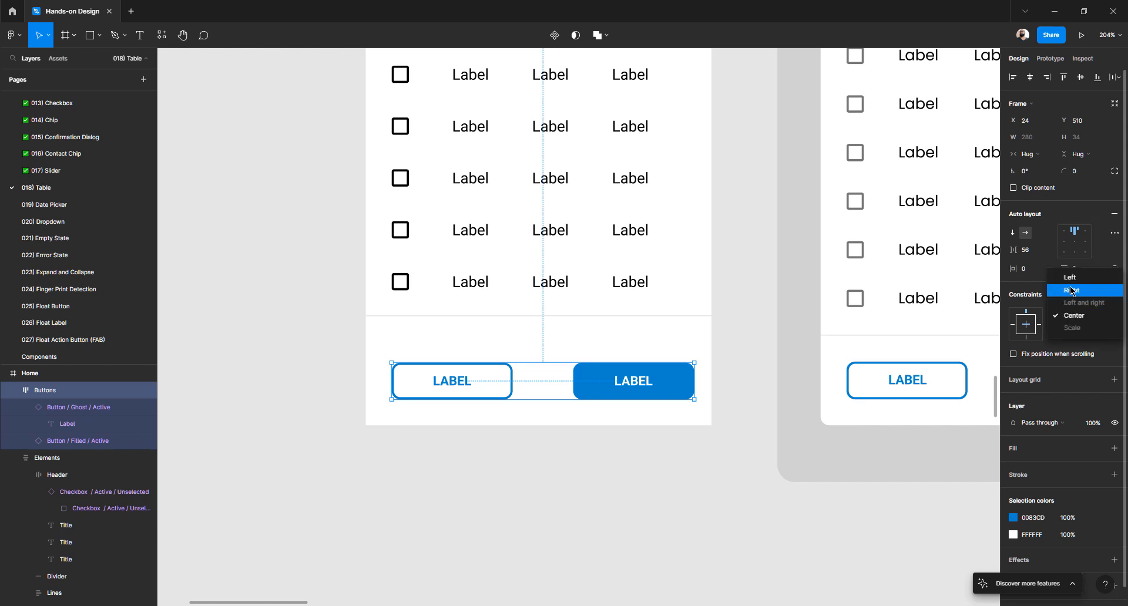
left_click(1013, 329)
left_click(1014, 326)
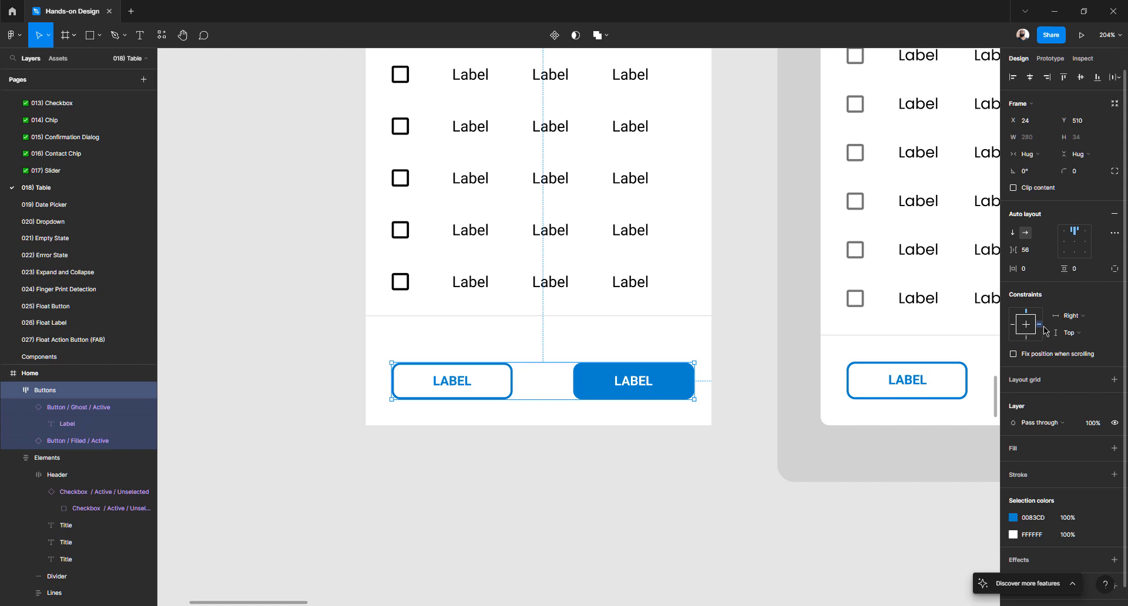
left_click(1011, 326)
- Set the Buttons frame's auto layout spacing mode to Space between
left_click(1116, 235)
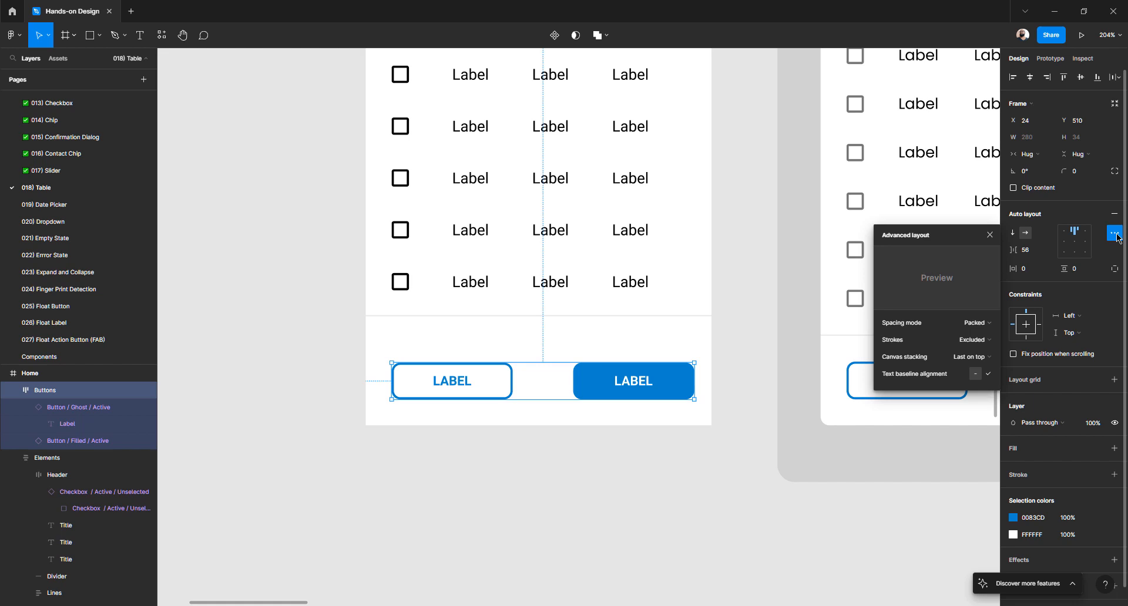
left_click(976, 322)
left_click(963, 338)
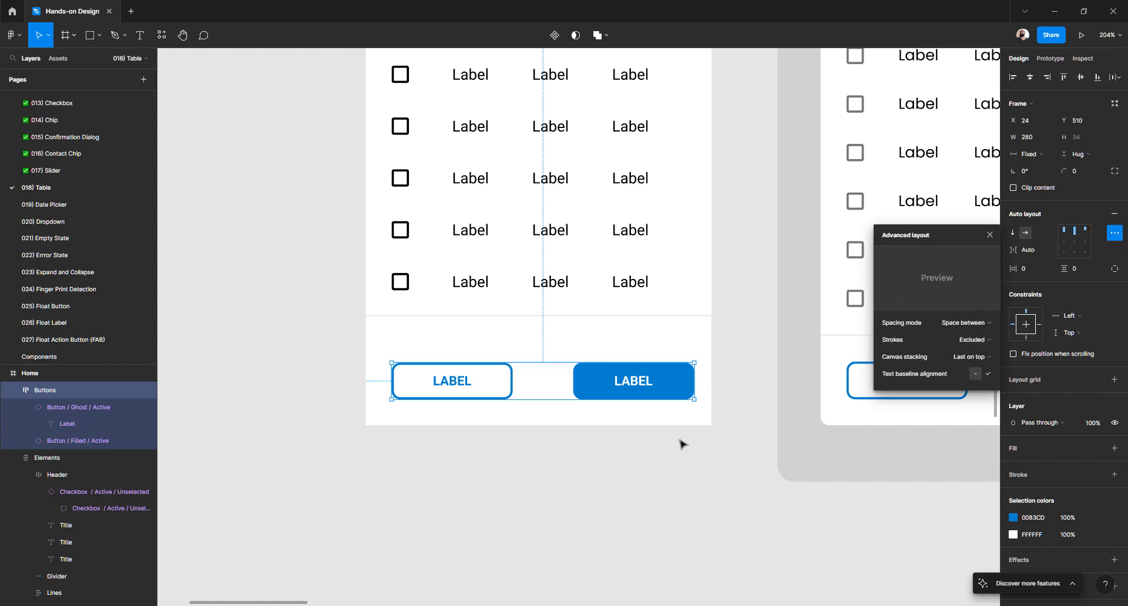
left_click(679, 468)
- Narrow the Buttons frame to a width of 272 so both side margins in the Home frame are 24
left_click(667, 384)
key("alt")
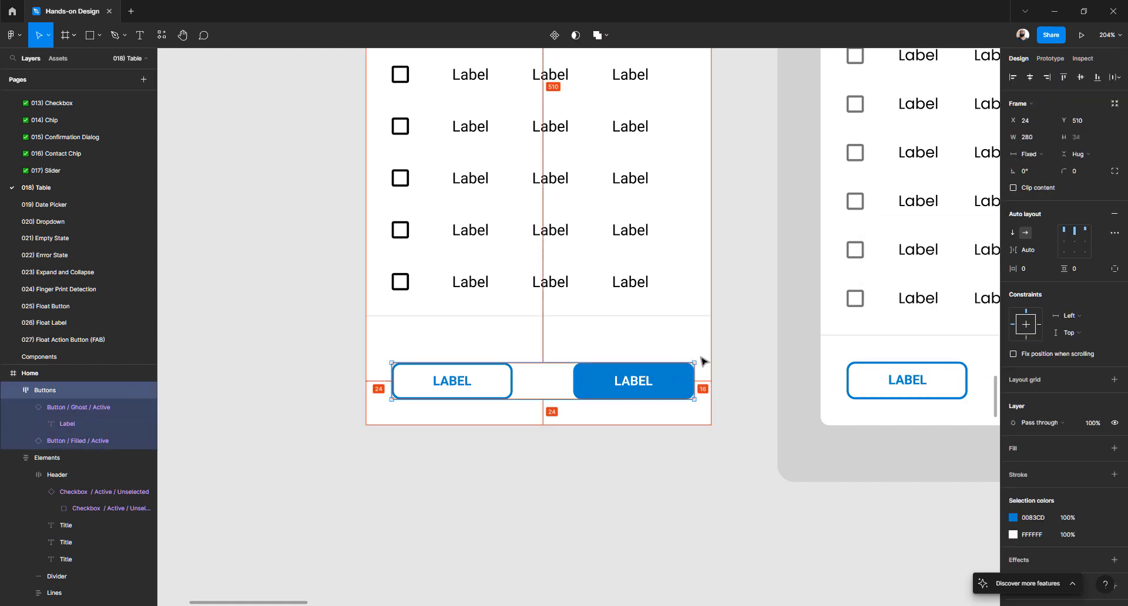
mouse_move(695, 372)
left_mouse_down()
mouse_move(643, 372)
mouse_move(696, 374)
mouse_move(688, 371)
left_mouse_up()
key("alt")
key("alt")
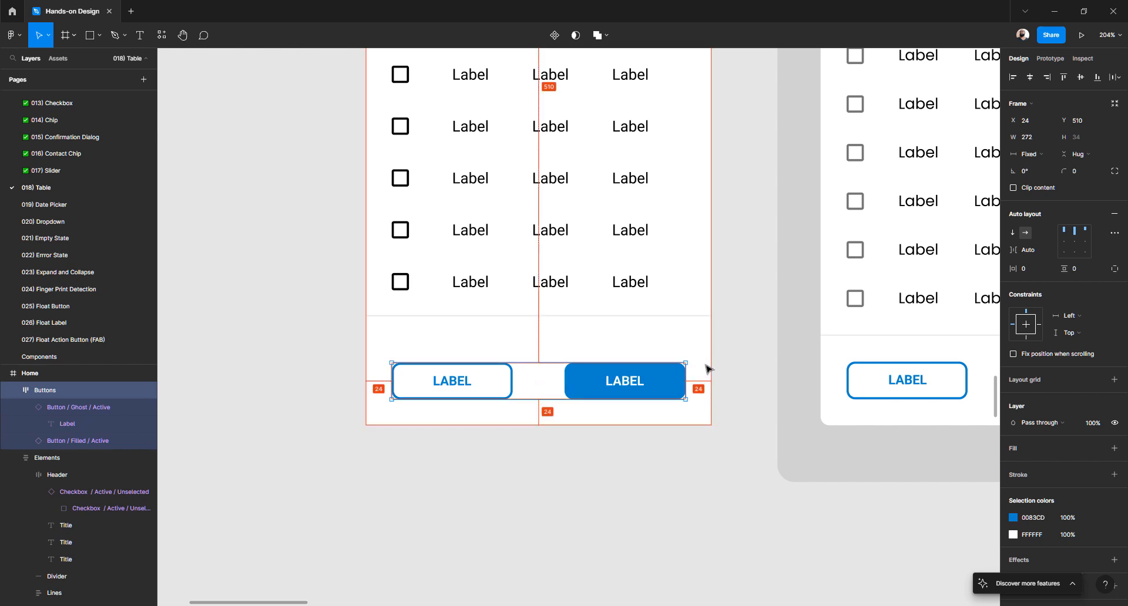
left_click(643, 461)
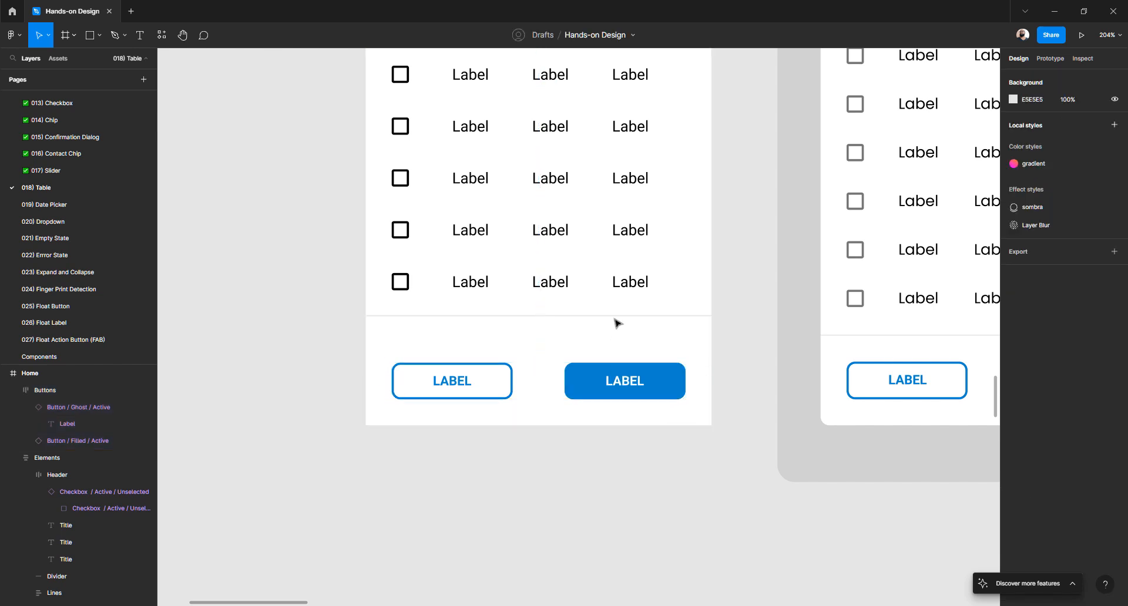
- Try a vertical spacing of 32 in the Home frame's Elements frame and set it back to 24
scroll(614, 323, "down", 3)
scroll(615, 323, "up", 2)
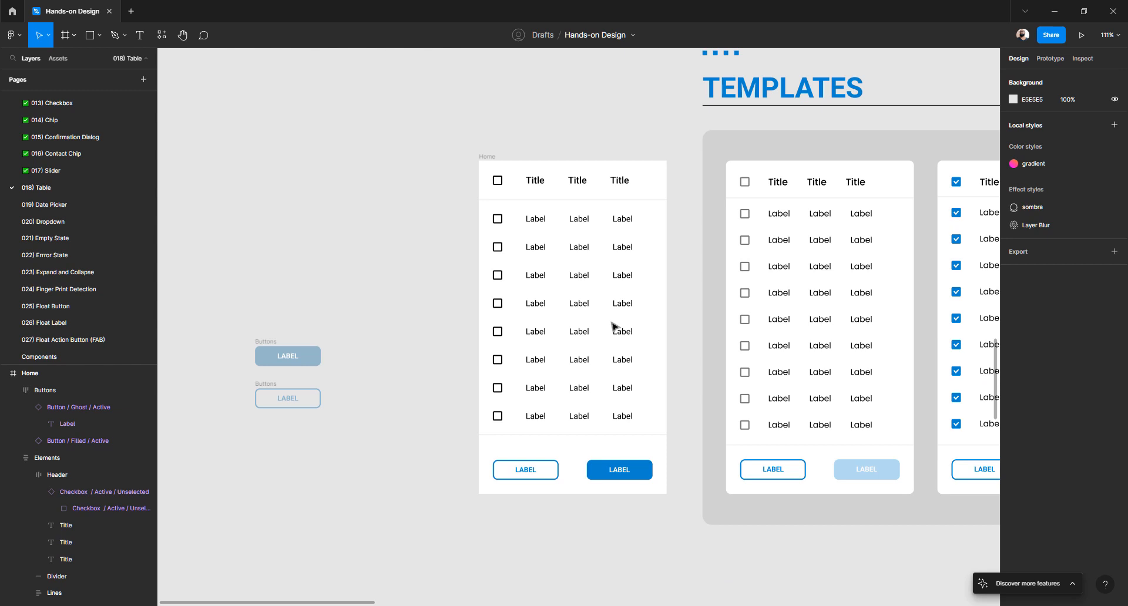
left_click(600, 438)
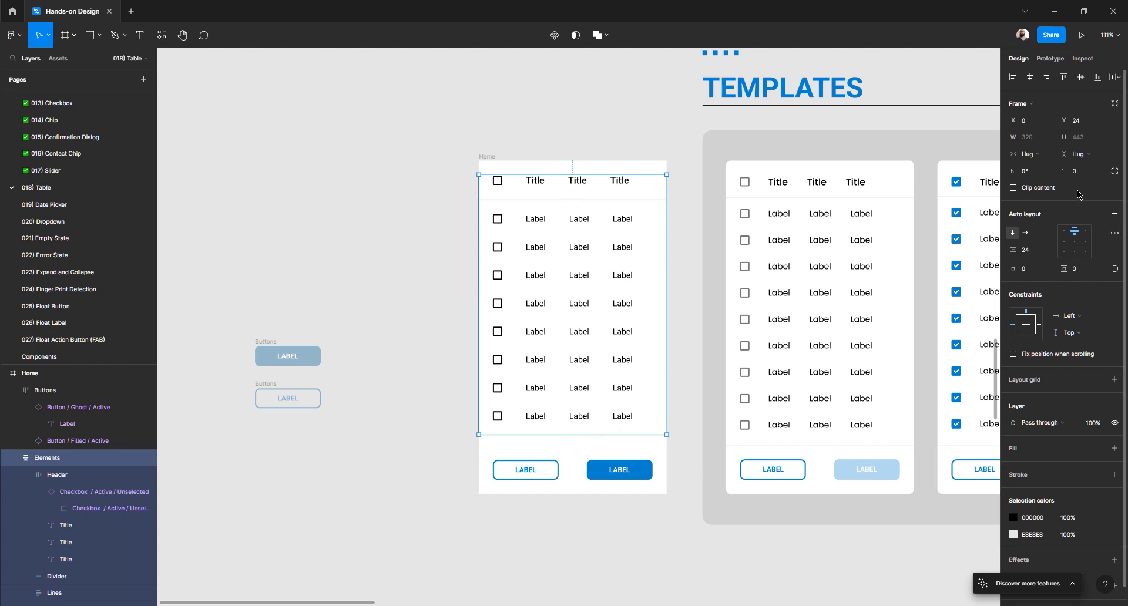
left_click(1036, 252)
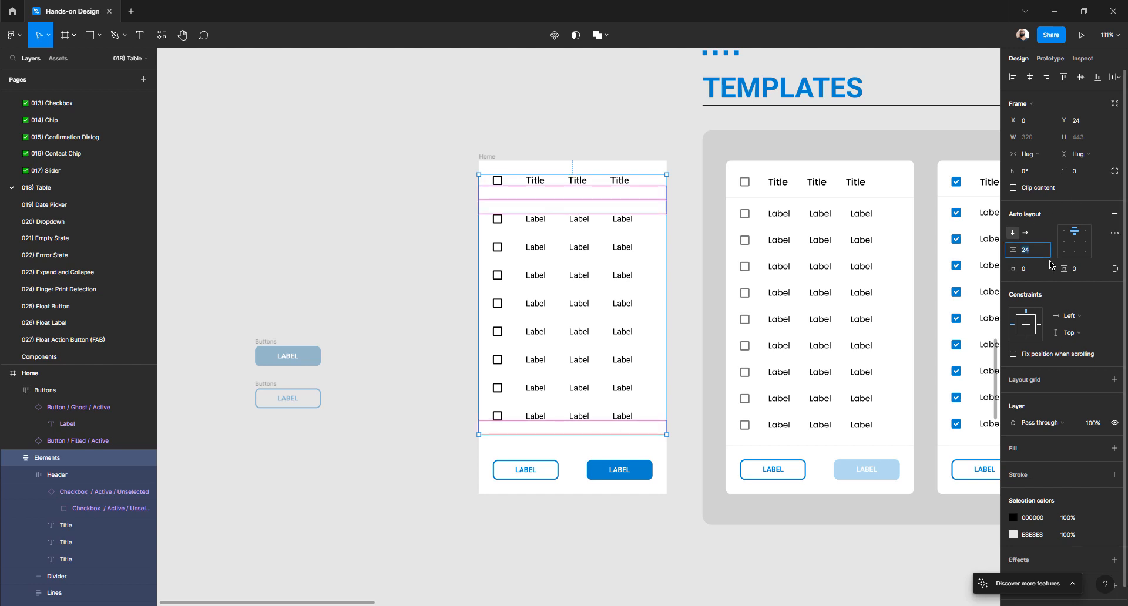
type("32")
key("Return")
type("24")
key("Return")
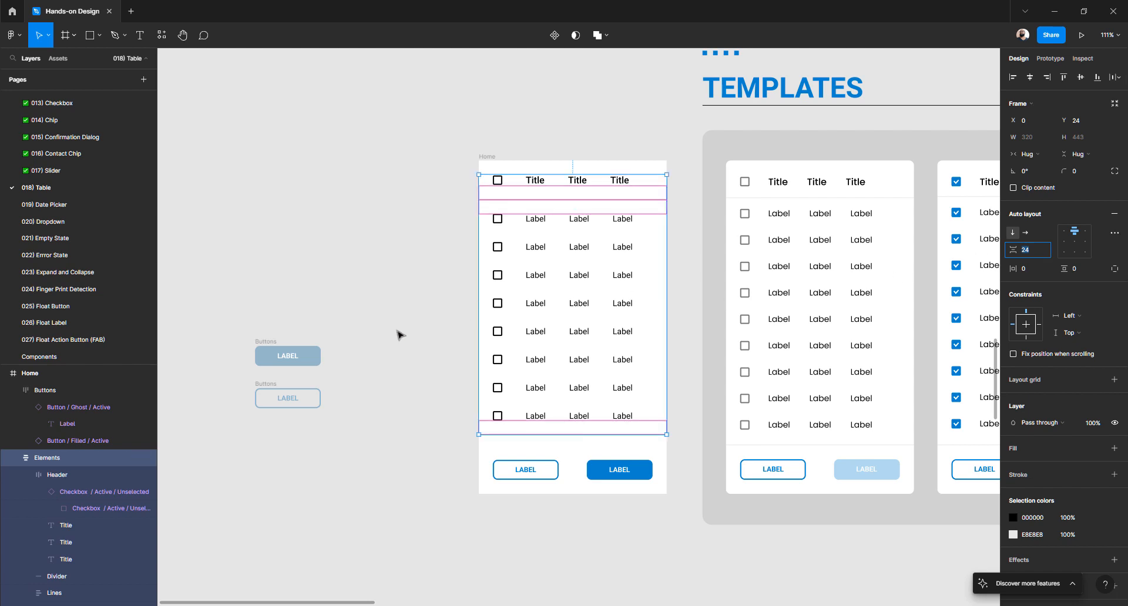
- Remove the auto layout from the Elements frame and ungroup its header, dividers and lines
left_click(400, 332)
left_click(532, 326)
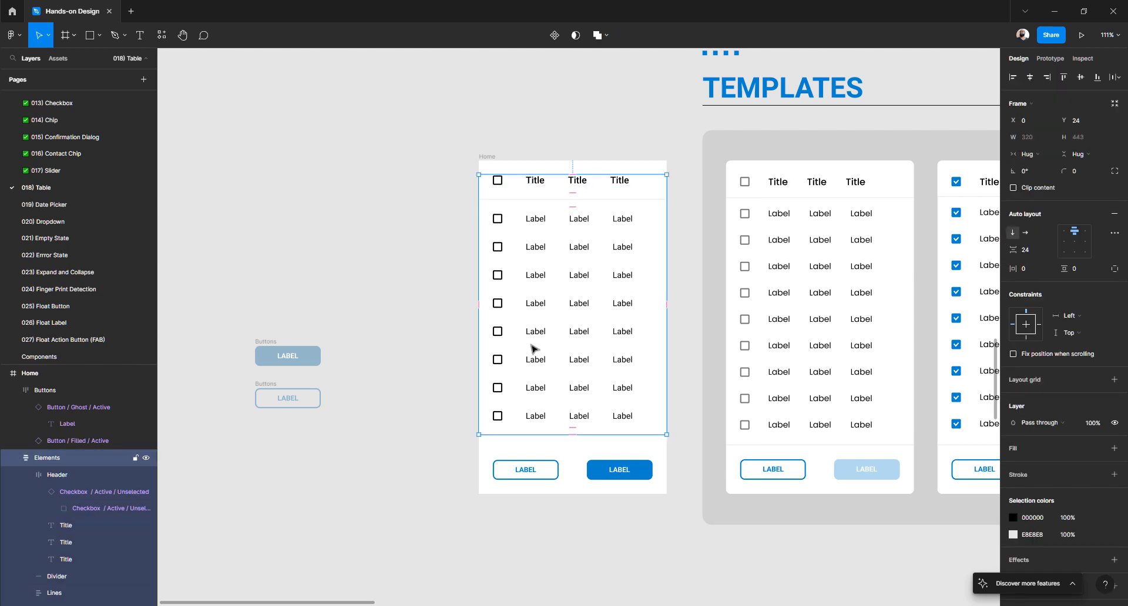
left_click(1114, 213)
key("ctrl+shift+g")
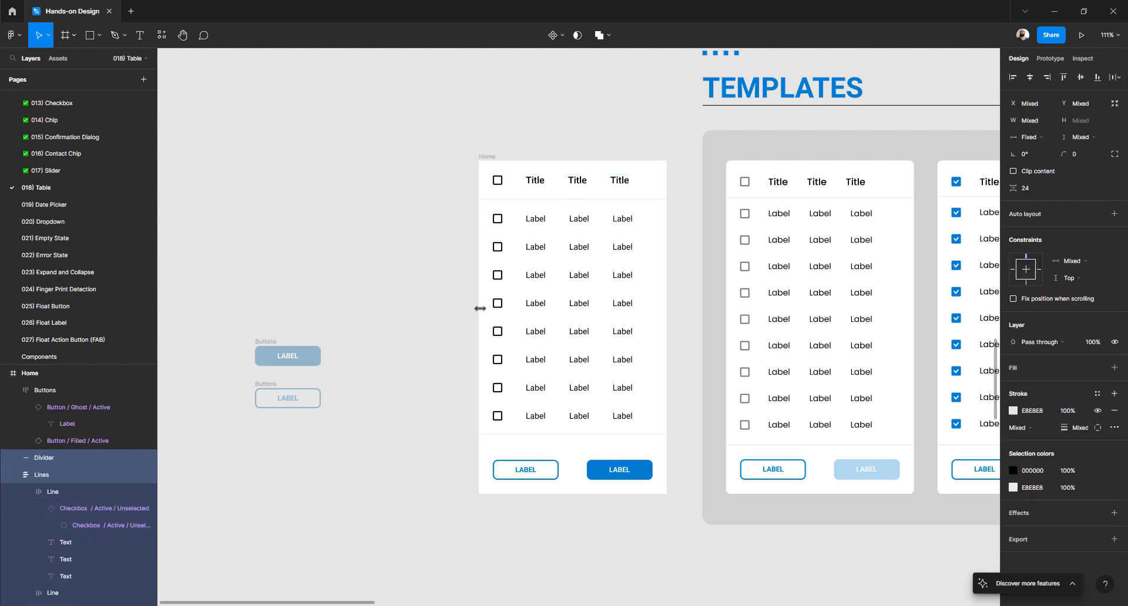
left_click(459, 375)
- Check the gaps around the Lines frame and wrap it with both dividers in a new auto layout frame
left_click(531, 226)
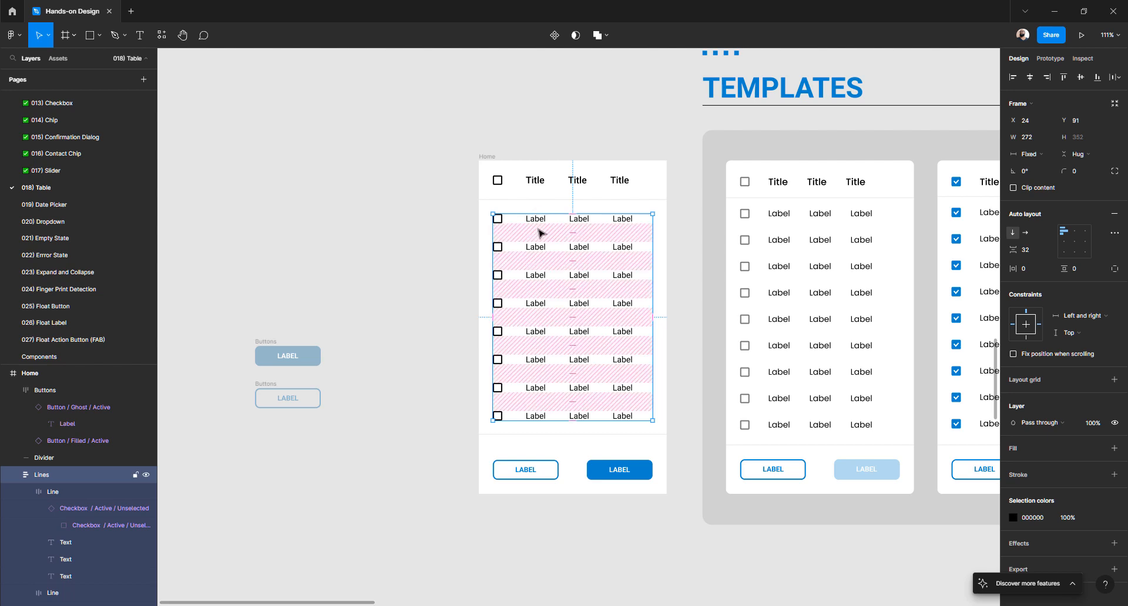
key("alt")
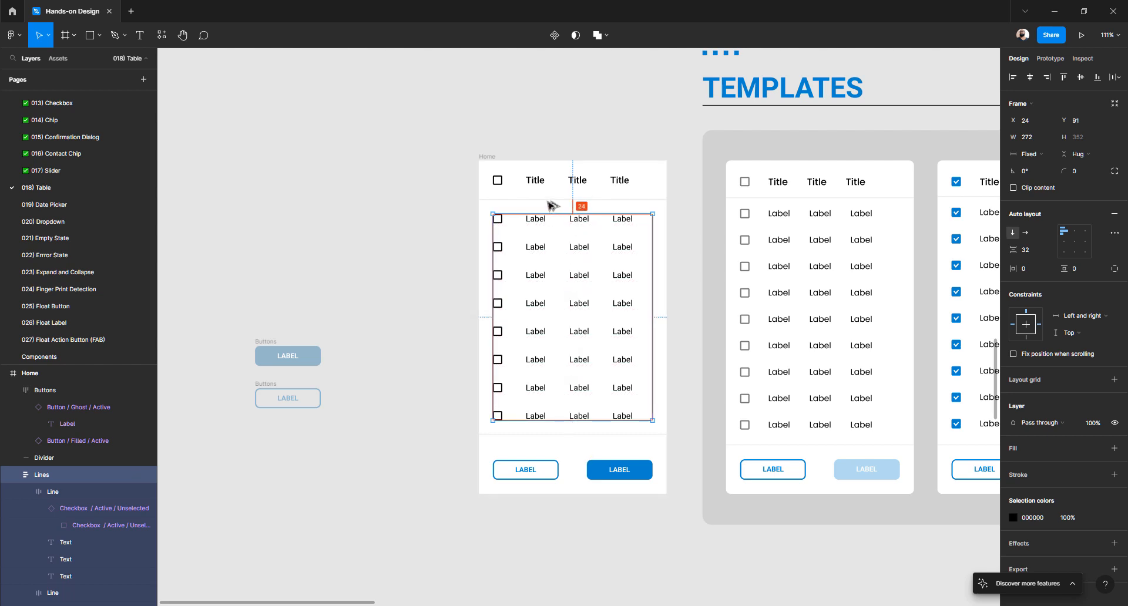
key("Escape")
left_click(588, 436)
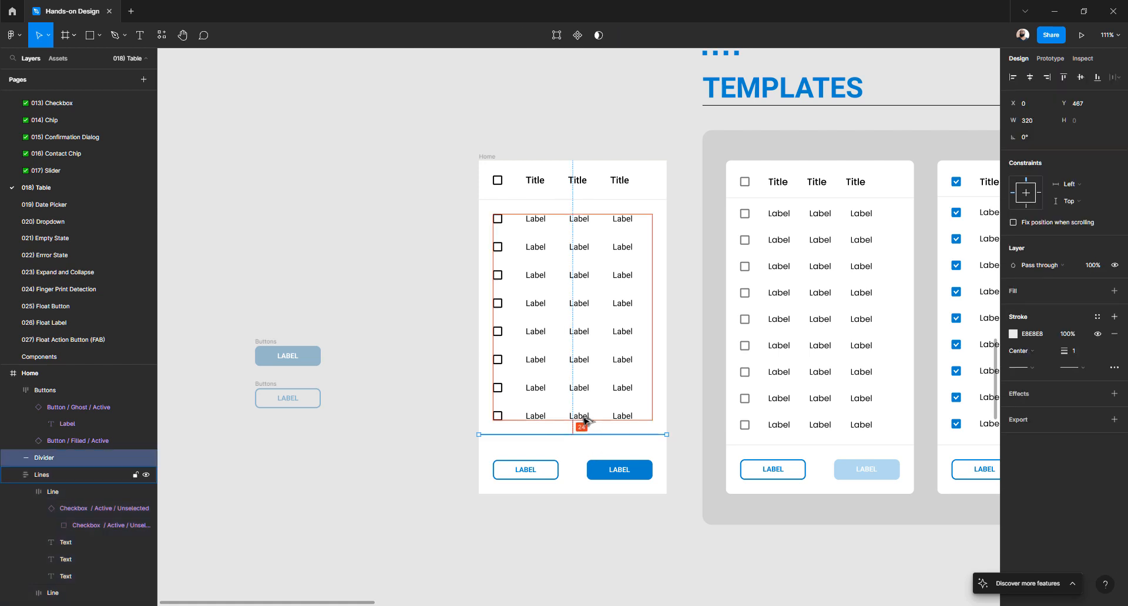
left_click(585, 420, "shift")
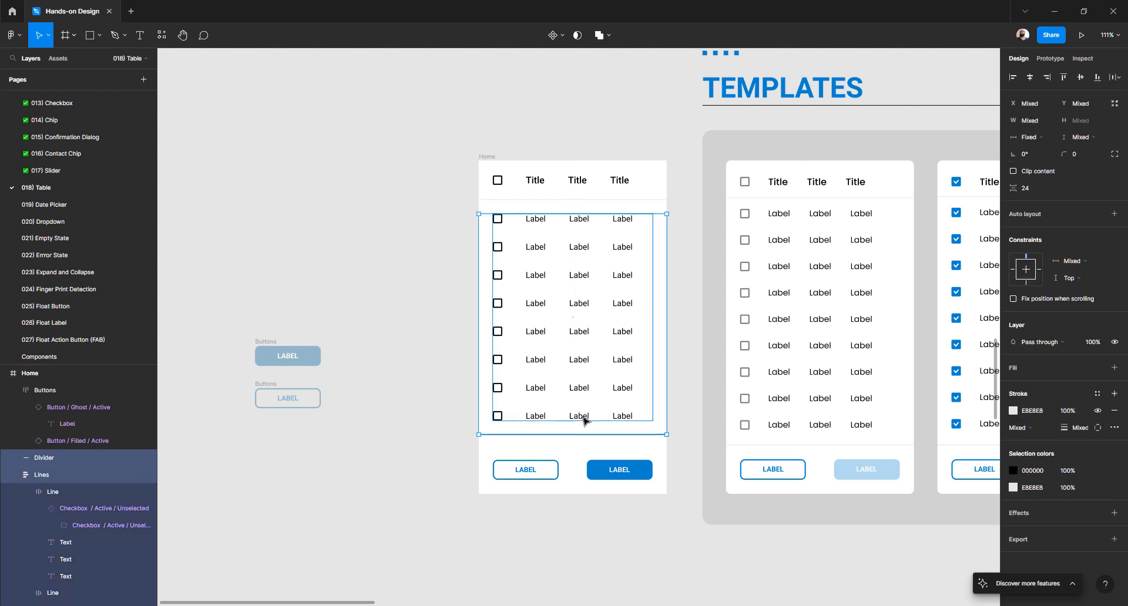
key("Return")
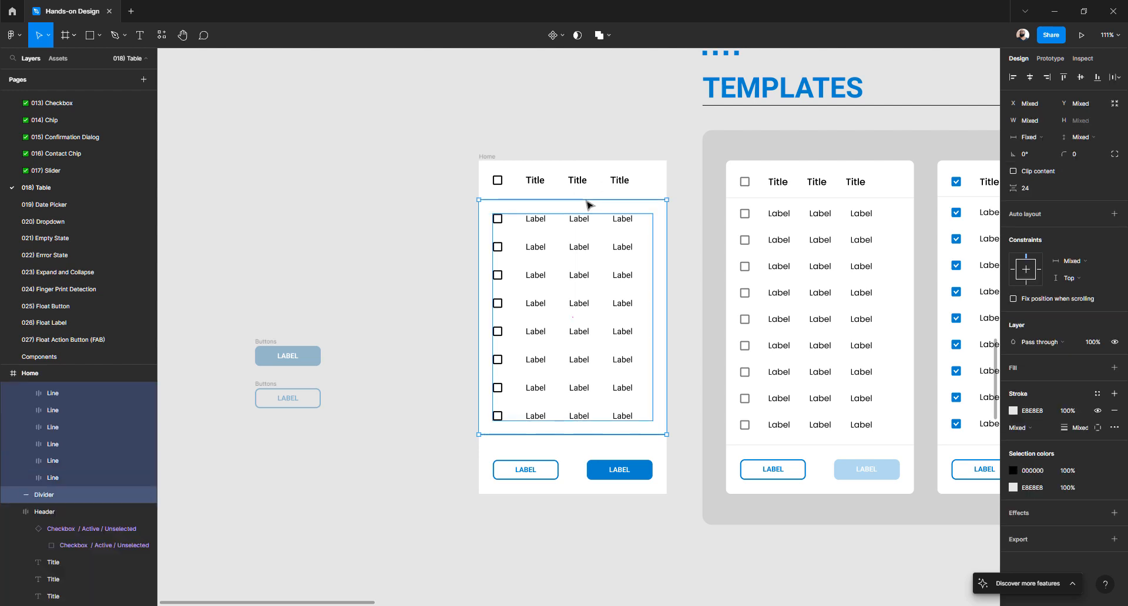
key("shift+a")
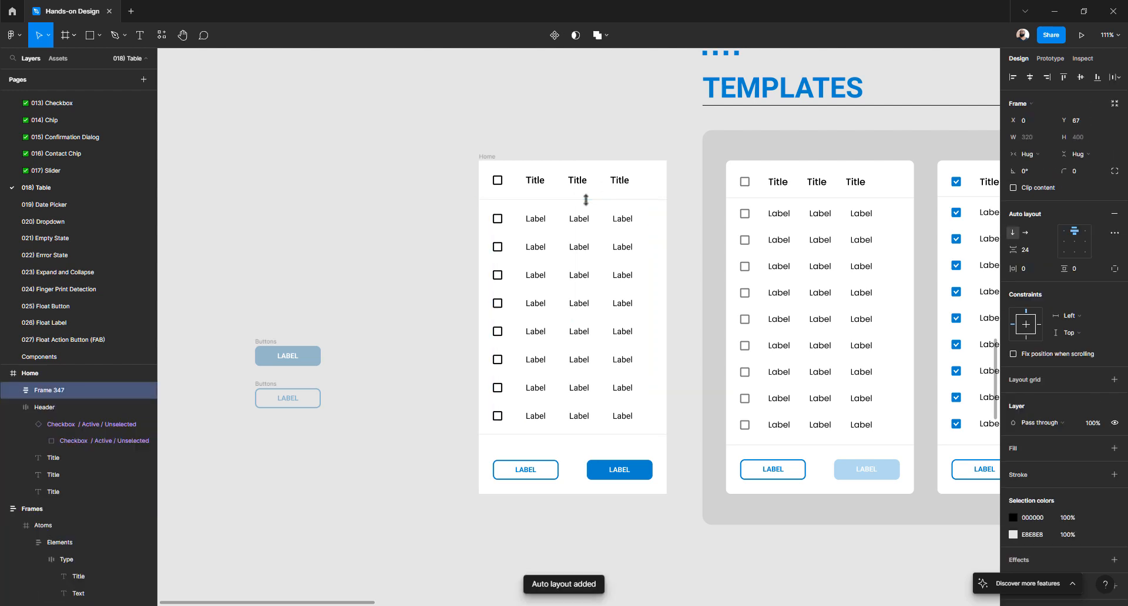
- Rename the new auto layout frame as Elements
double_click(57, 390)
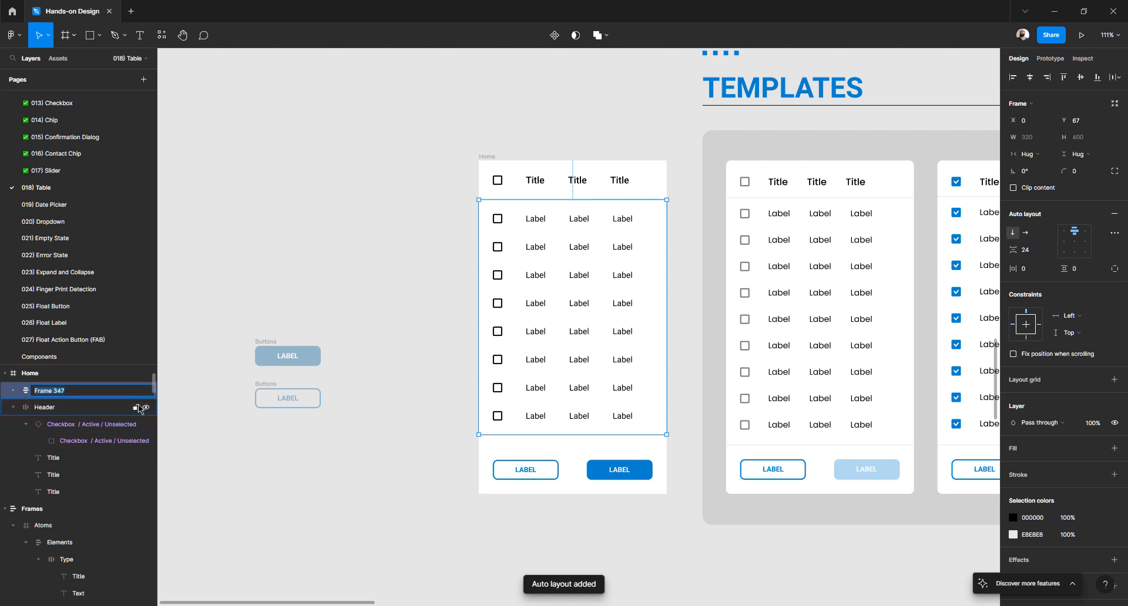
type("Element")
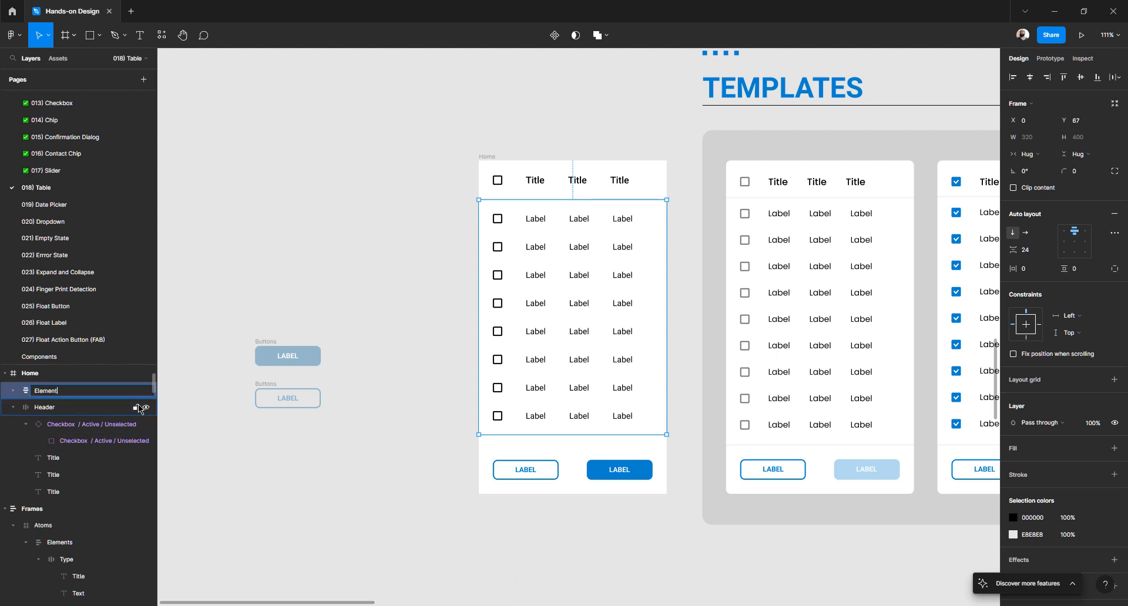
type("s")
key("Return")
- Try spacings of 32 and 40 between the dividers and the lines, and return the spacing to 24
left_click(1034, 251)
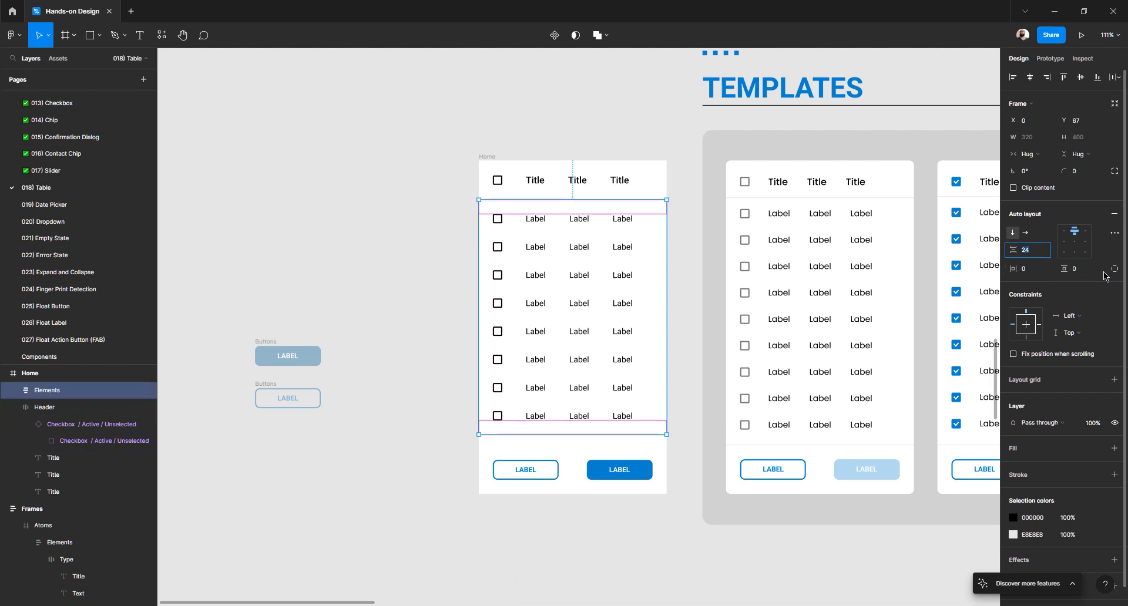
type("32")
key("Return")
key("shift+Up")
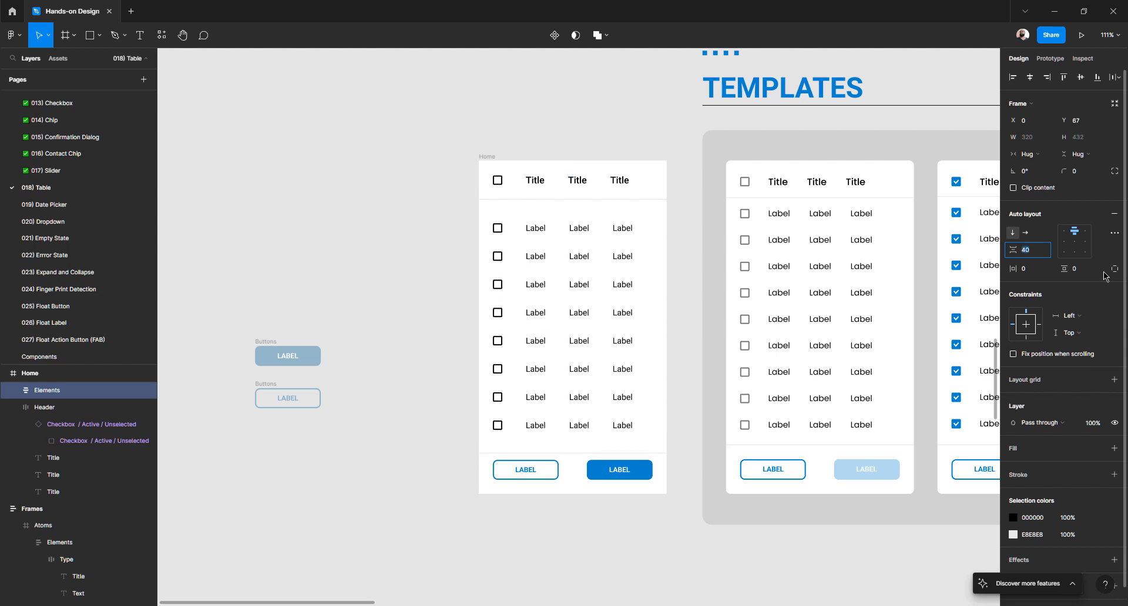
key("shift+Down")
key("shift+Down")
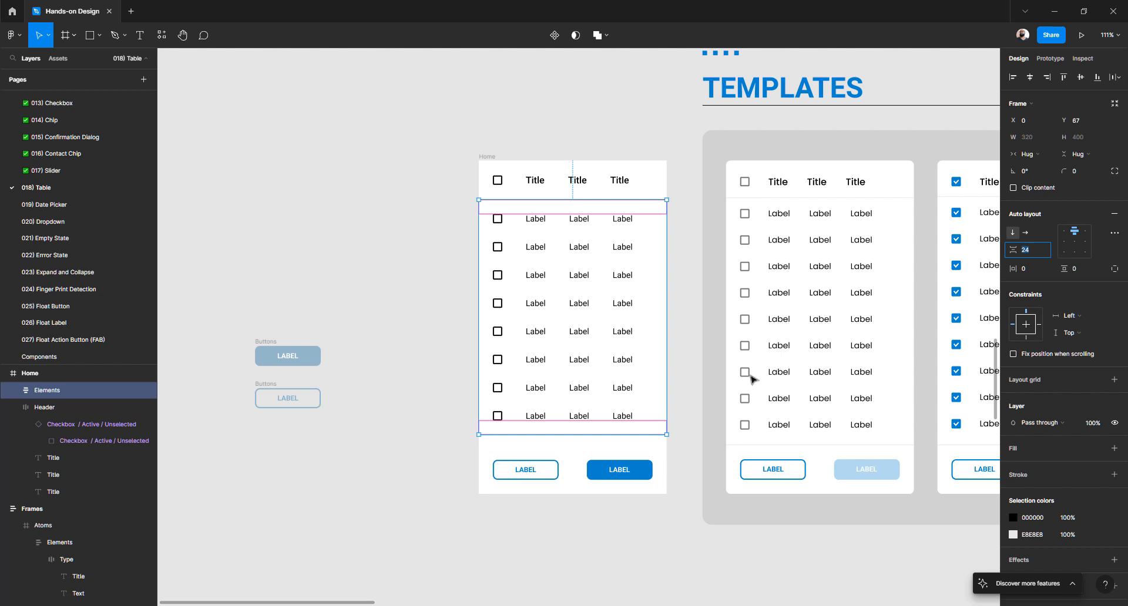
- Duplicate the last Line row in the Home frame's table
left_click(433, 458)
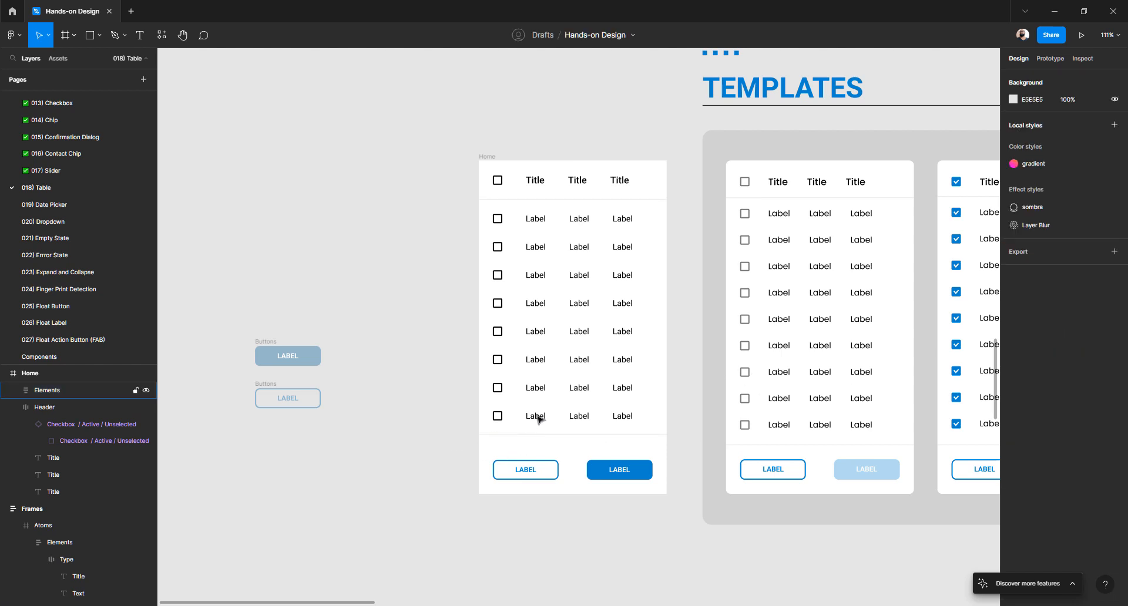
left_click(539, 419)
left_click(539, 418)
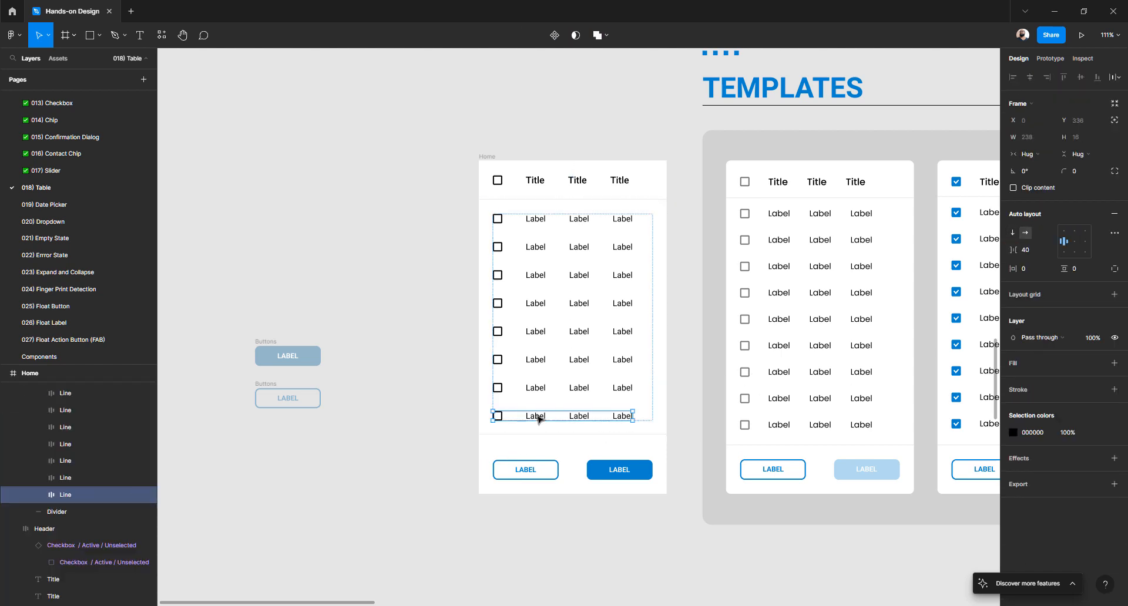
key("ctrl+d")
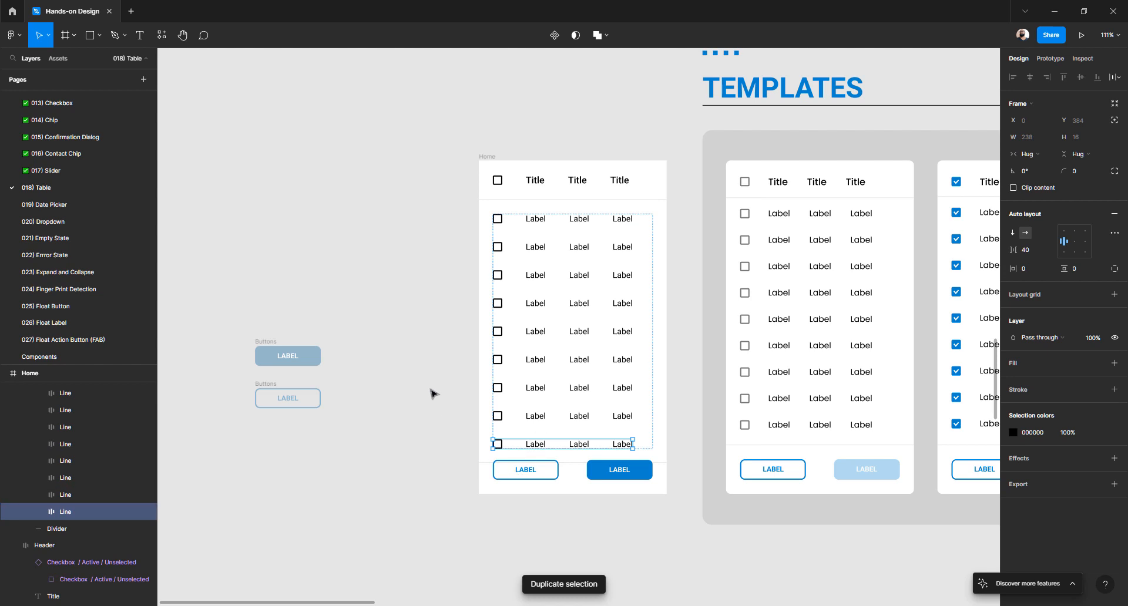
- Set the Elements frame's vertical spacing between dividers and lines to 16
left_click(536, 219)
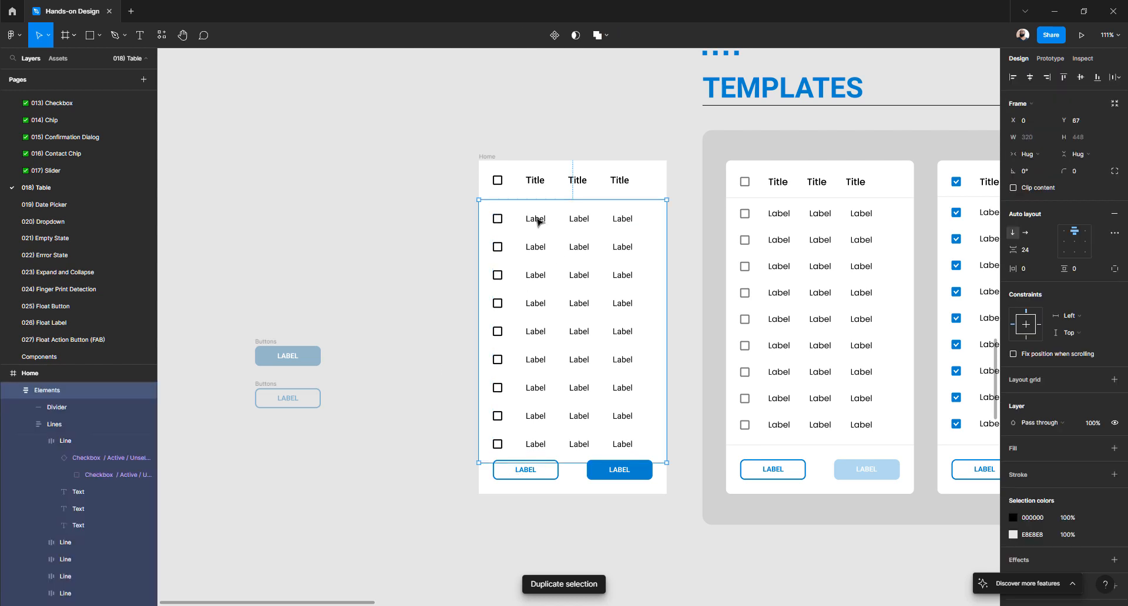
left_click(1036, 253)
type("16")
key("Return")
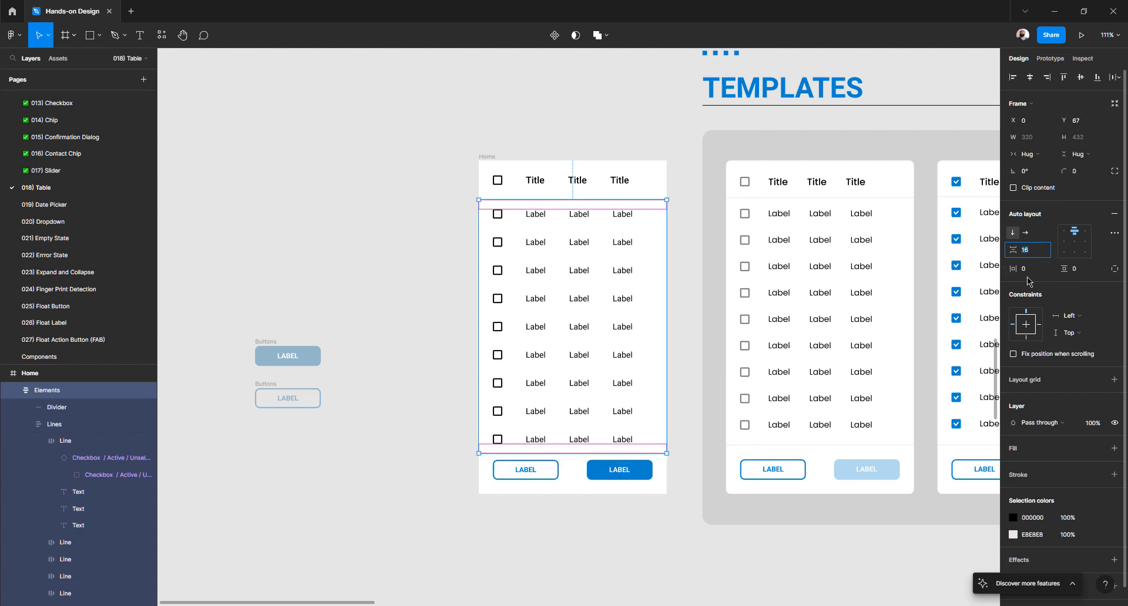
- Measure the margins around the Buttons frame and the gap between the Header and the Elements frame
left_click(537, 474)
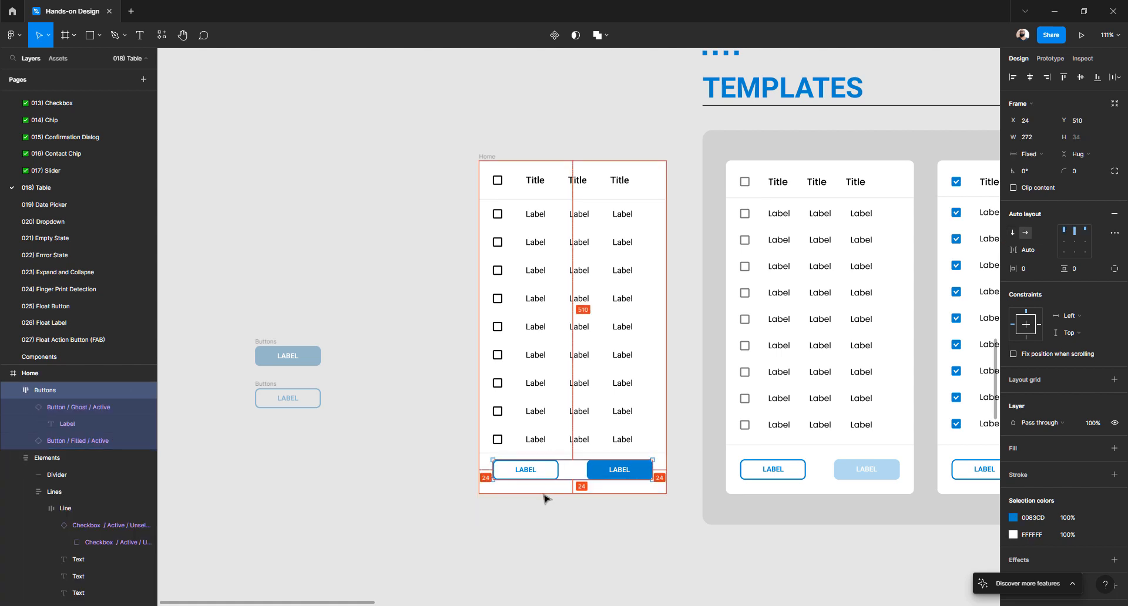
left_click(537, 210)
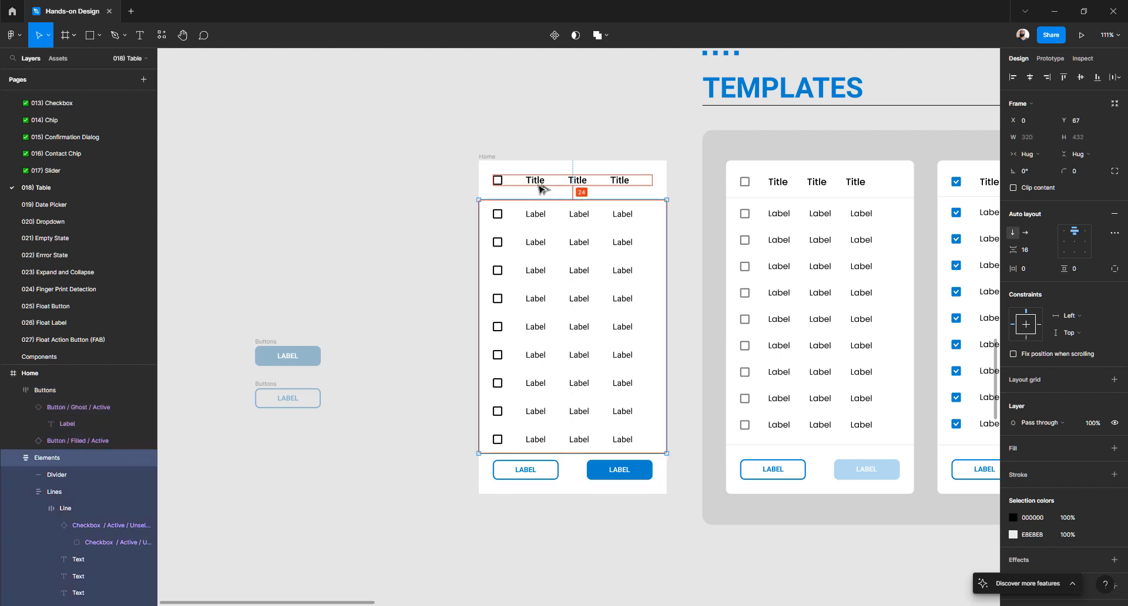
- Move the Elements frame in the Home frame up 8 px to Y 59
key("Up")
key("Up")
key("Up")
key("Up")
key("Up")
key("Up")
key("Up")
key("Up")
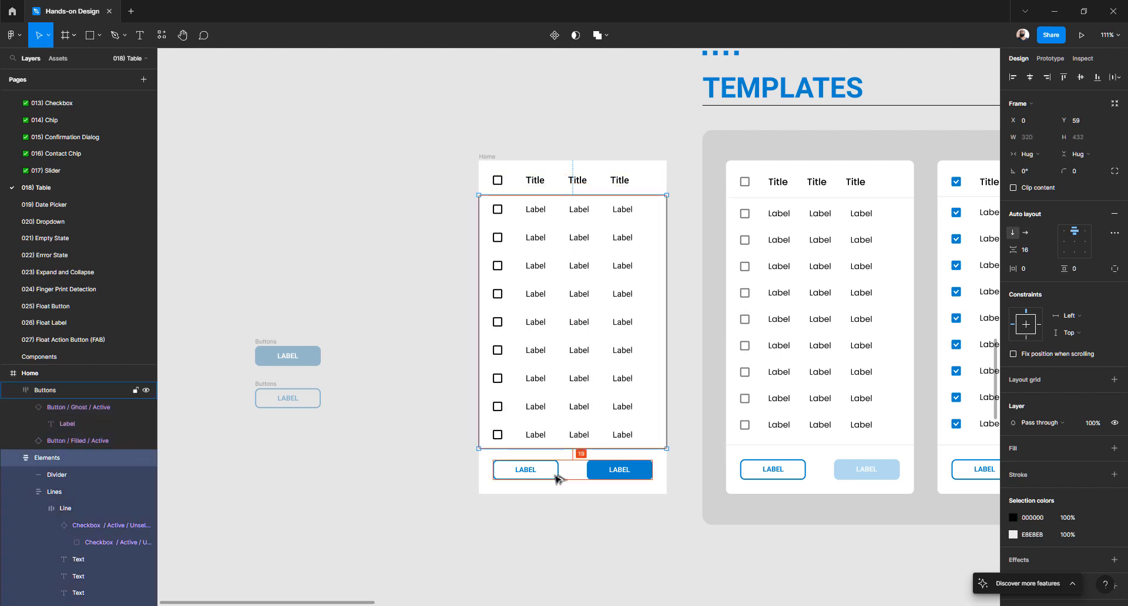
- Try vertical item spacings of 14, 17 and 18 in the Elements frame's auto layout
left_click(1026, 250)
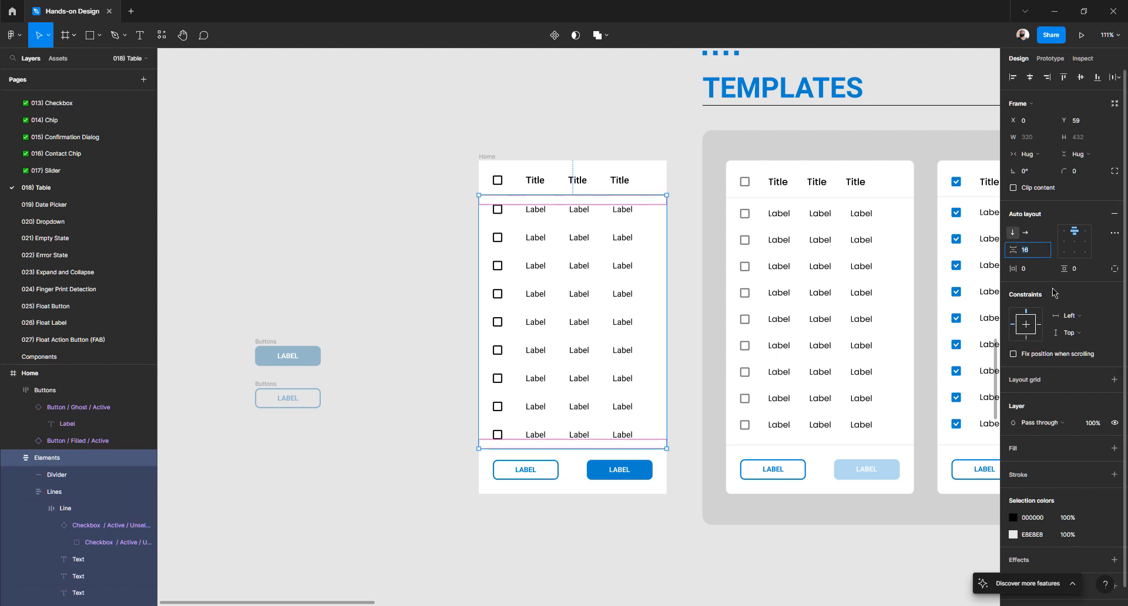
key("Down")
key("Down")
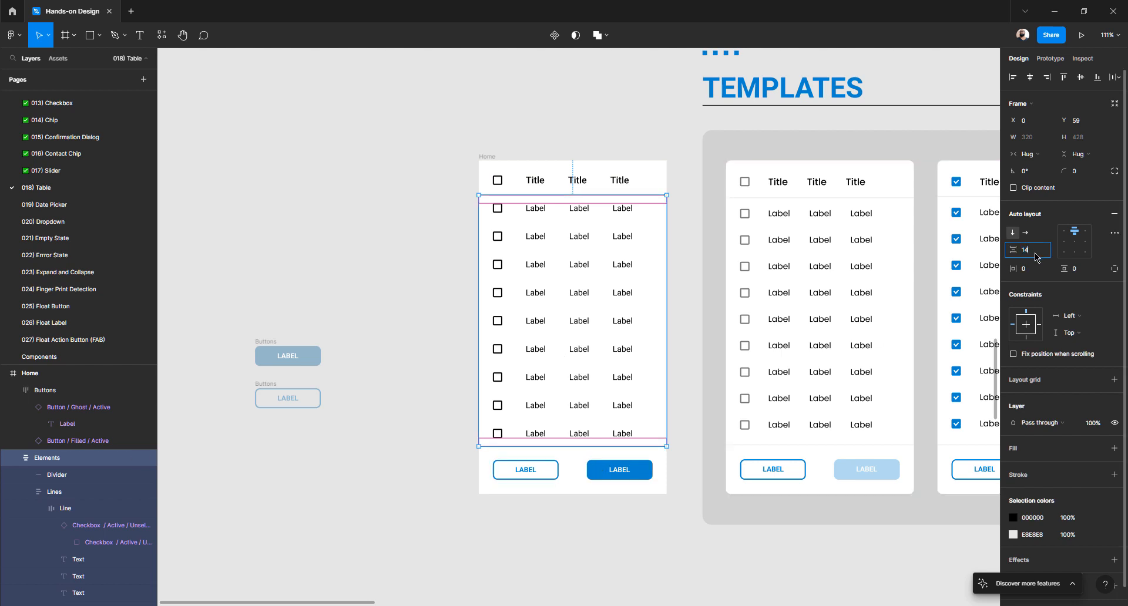
key("Up")
key("Up")
key("Up")
key("Up")
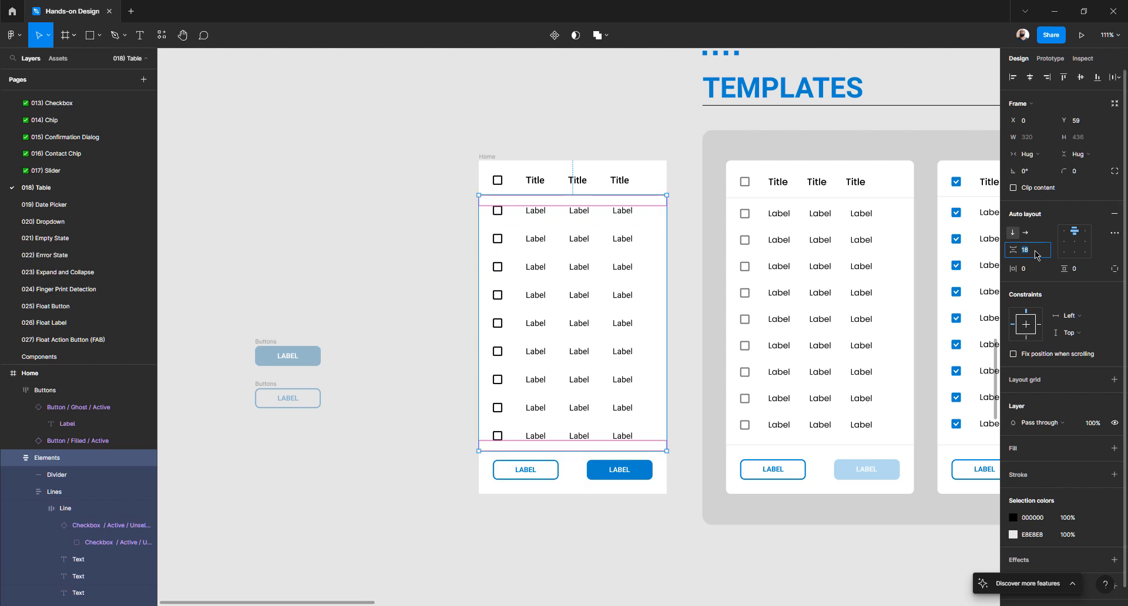
key("Down")
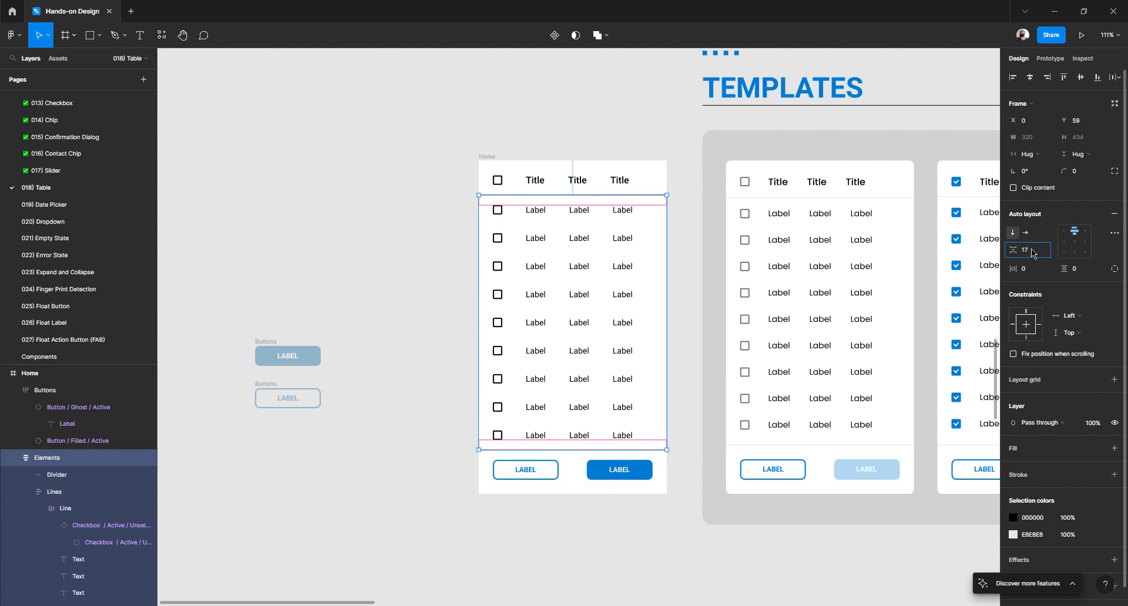
key("Up")
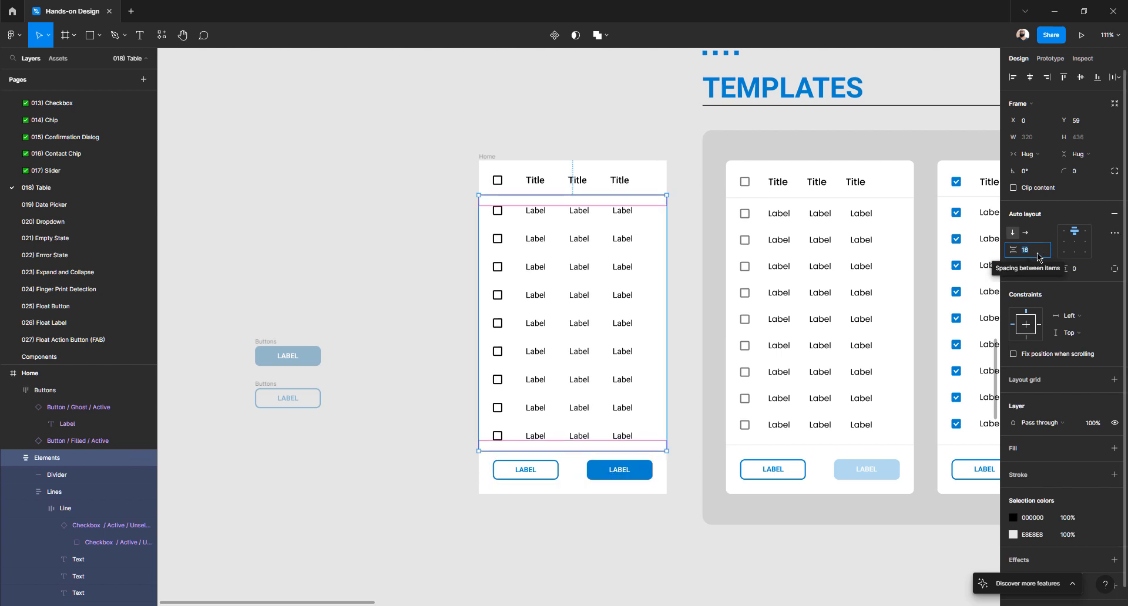
left_click(423, 349)
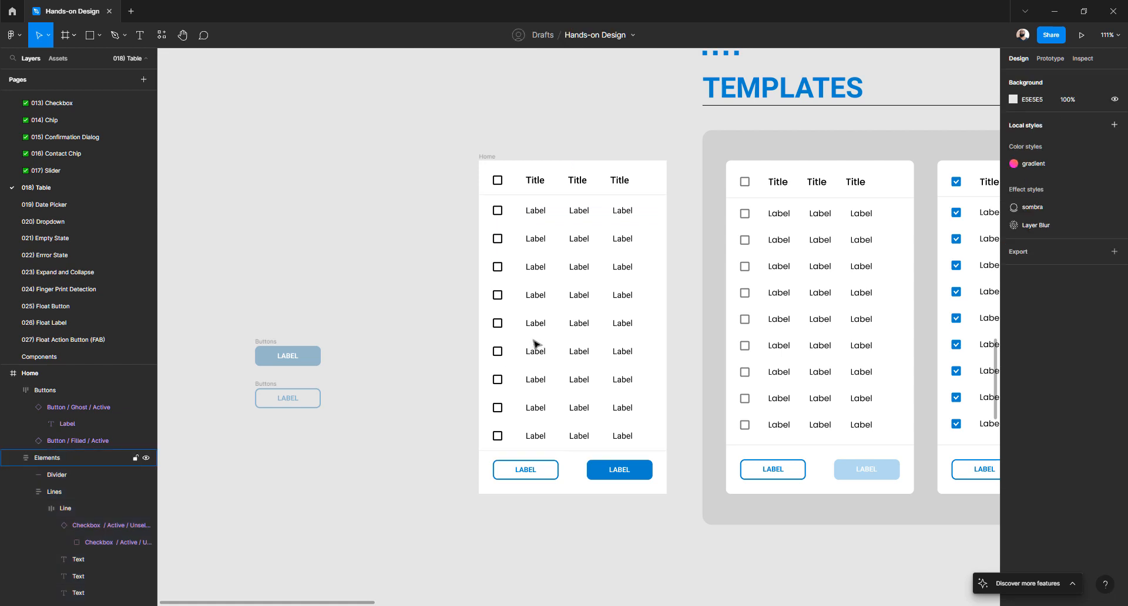
- Set the Elements frame's auto layout spacing between items to 17
left_click(593, 461)
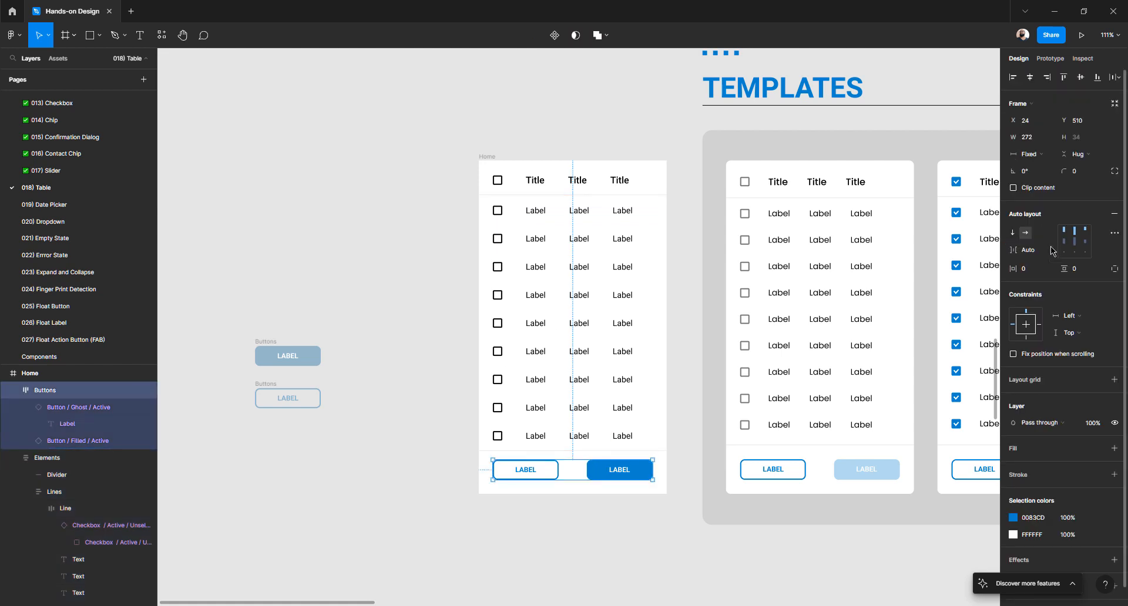
left_click(627, 440)
left_click(1027, 251)
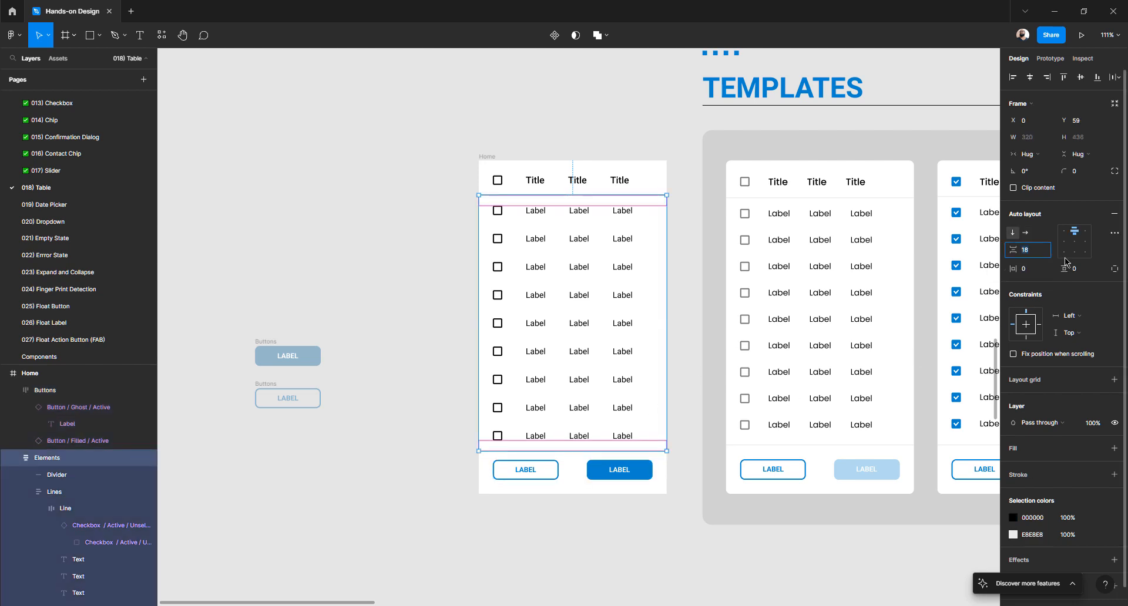
left_click(623, 468)
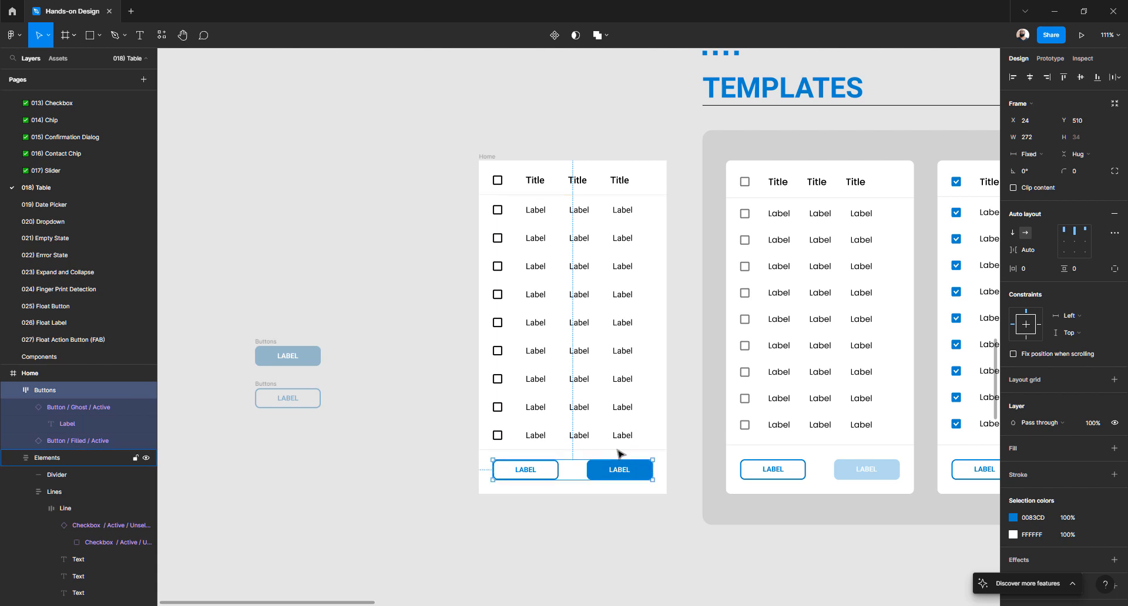
- Ungroup the Elements frame and its nested Lines frame, and move the divider above the buttons down 1 px to Y 494
left_click(544, 271)
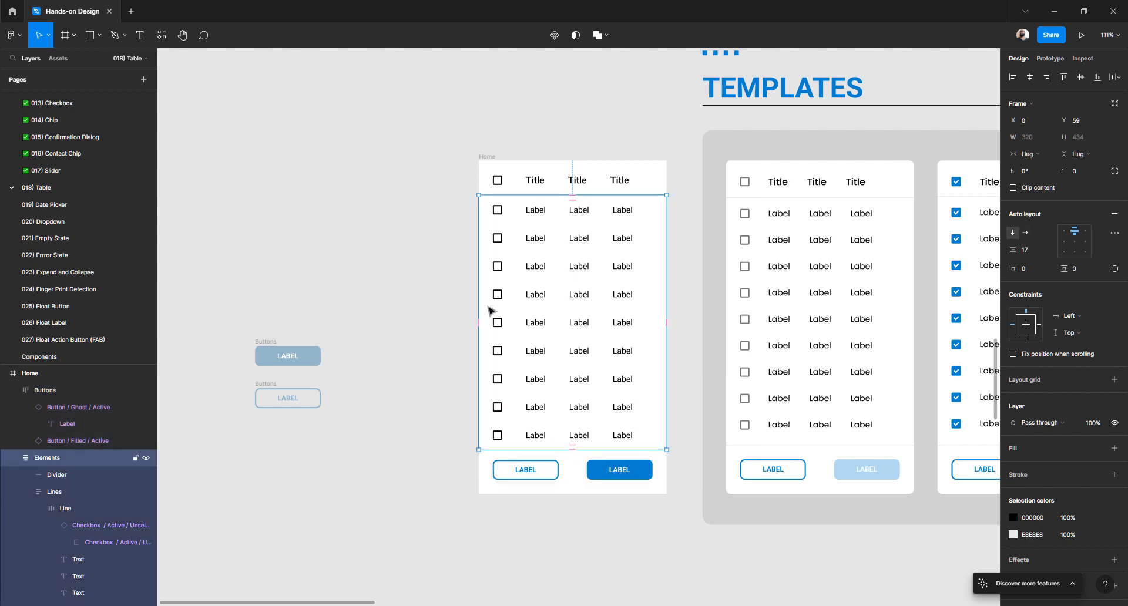
key("Return")
key("Return")
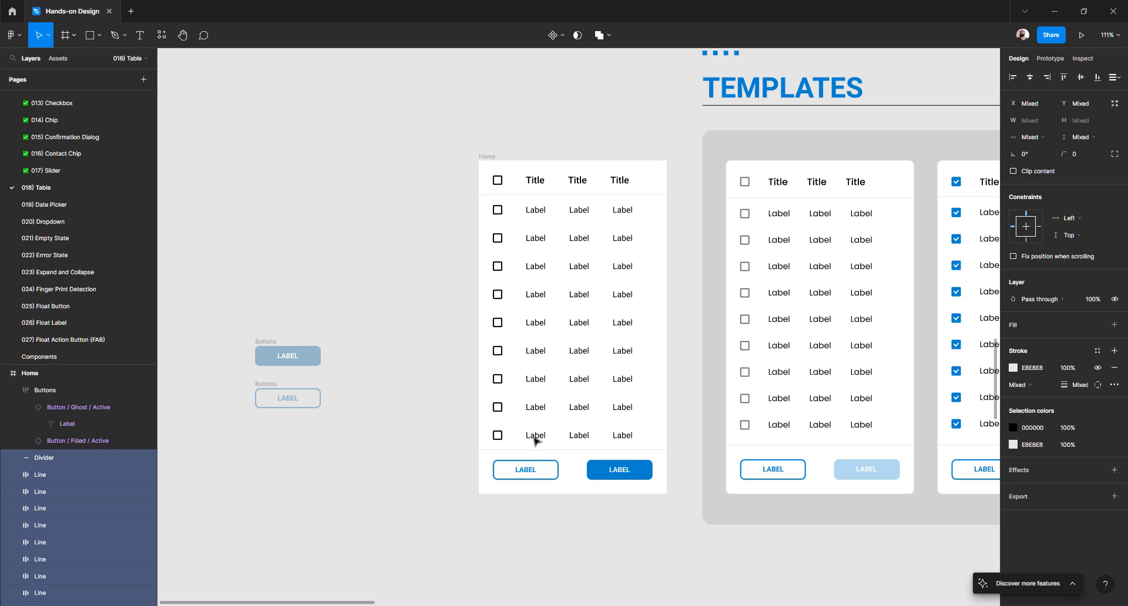
left_click(577, 450)
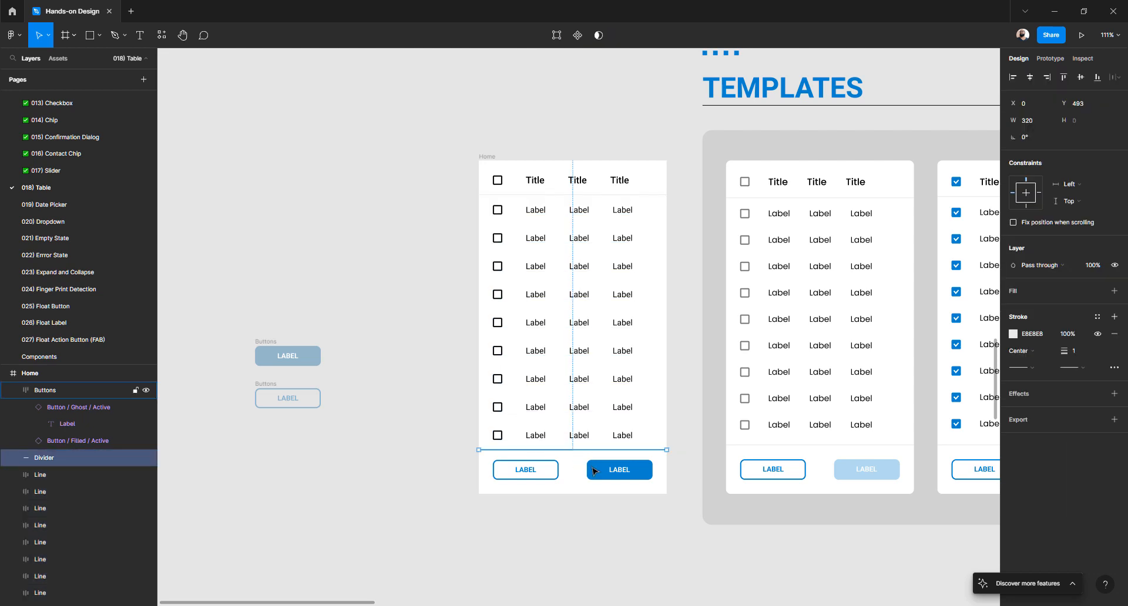
key("alt+Down")
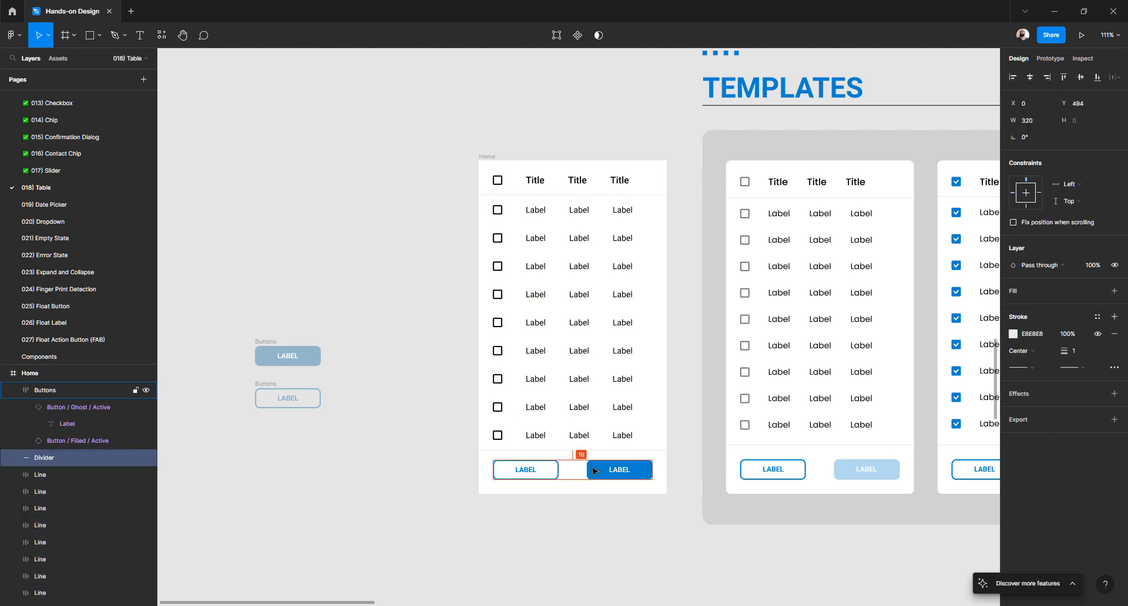
- Select all nine checkbox-and-label rows of the table in the Home frame and move them up 1 px
left_click(583, 437)
left_click(582, 409, "shift")
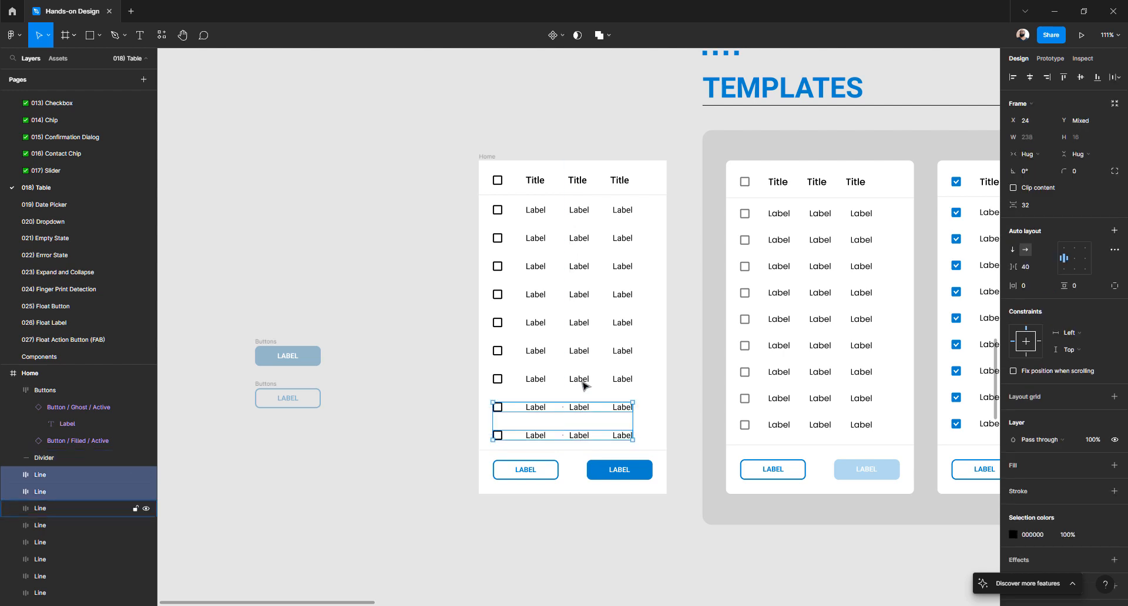
left_click(583, 381, "shift")
left_click(586, 351, "shift")
left_click(584, 325, "shift")
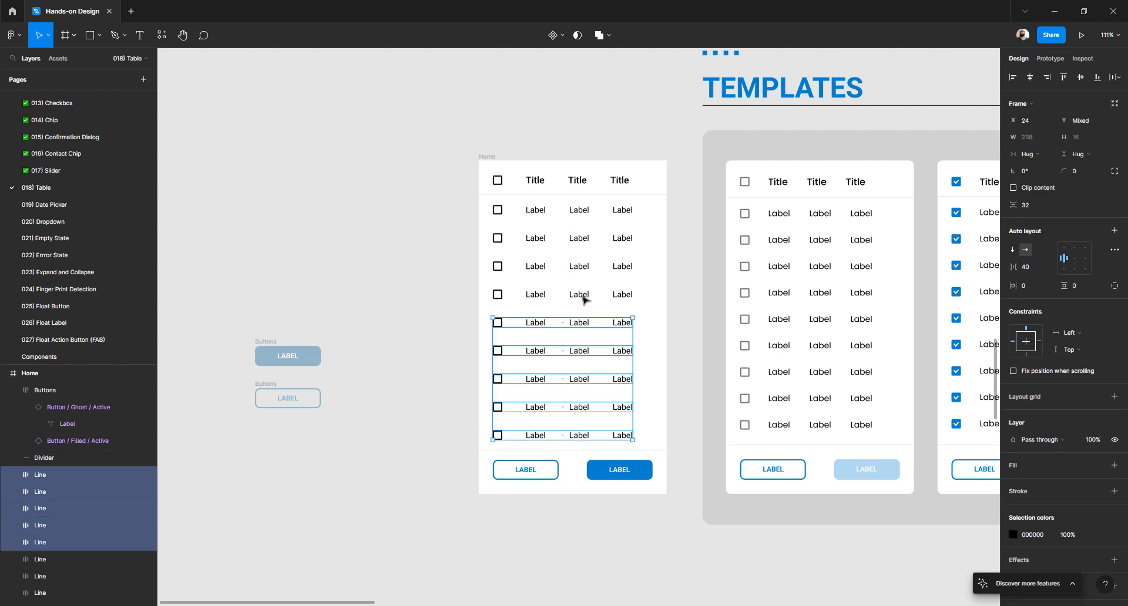
left_click(584, 297, "shift")
left_click(581, 267, "shift")
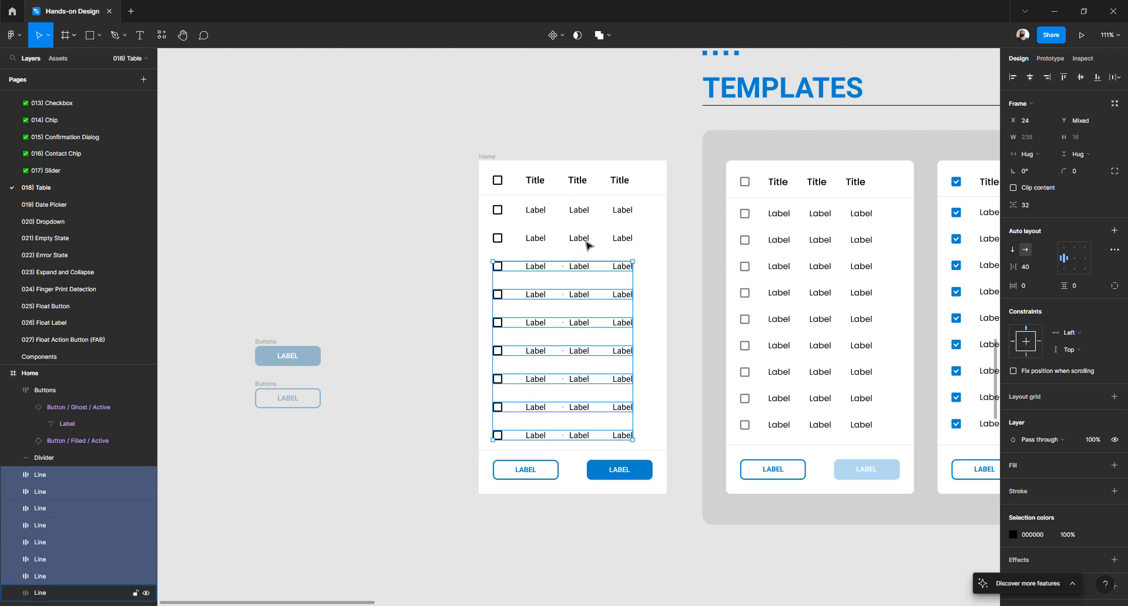
left_click(586, 241, "shift")
left_click(583, 211, "shift")
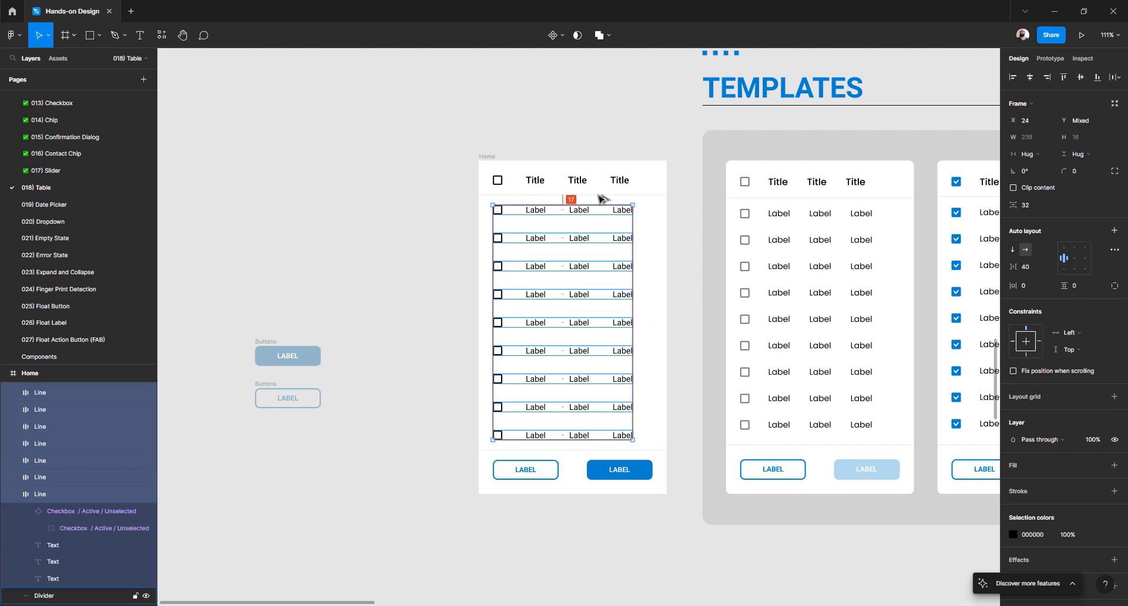
key("Up")
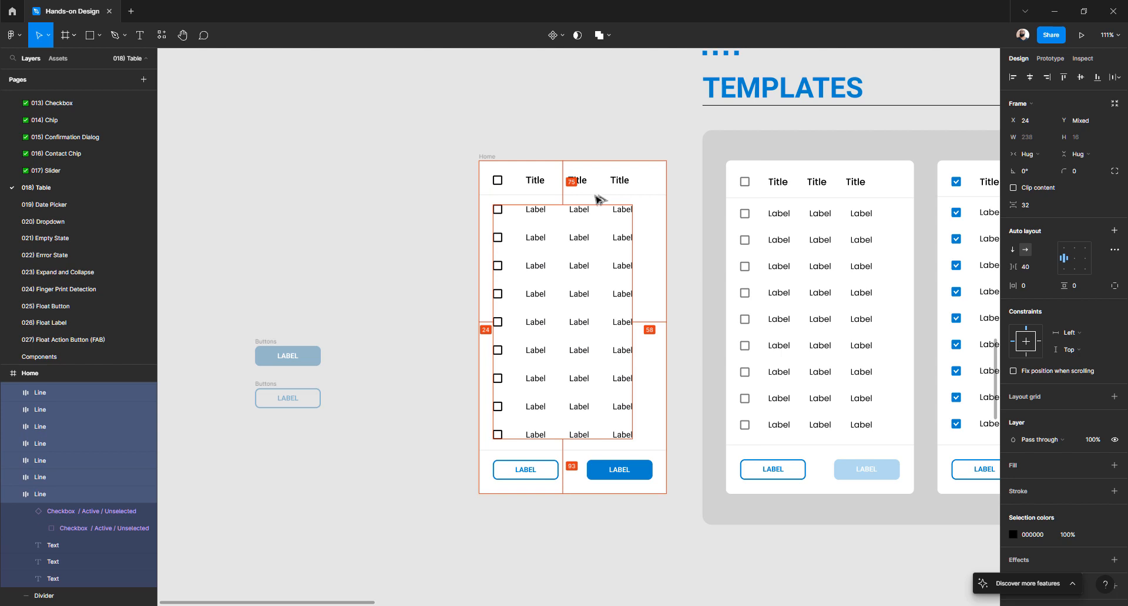
- Move the divider below the last table row up 3 px to Y 491
left_click(603, 451)
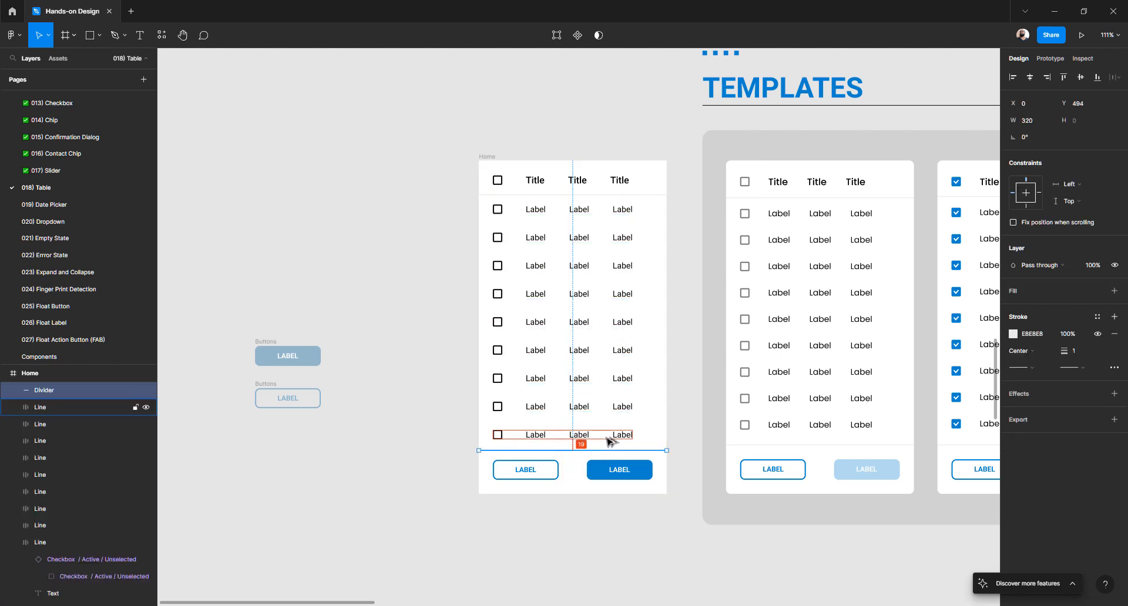
key("Up")
key("Up")
key("Up")
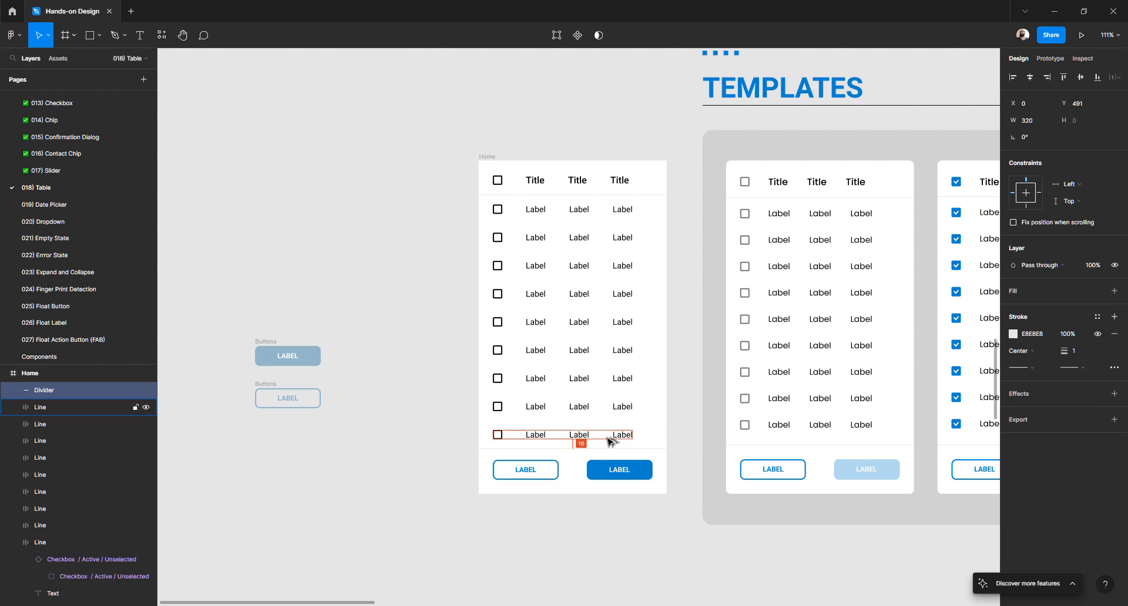
- Move the Buttons frame up 3 px to Y 507, leaving 16 px below the divider
left_click(617, 468)
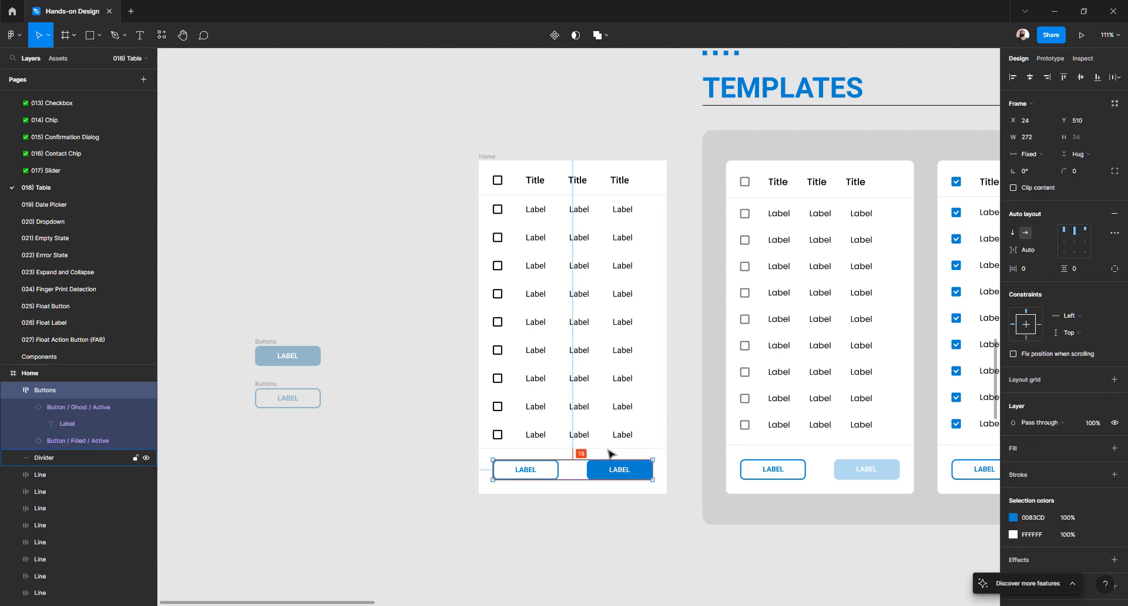
key("Up")
key("Up")
key("Up")
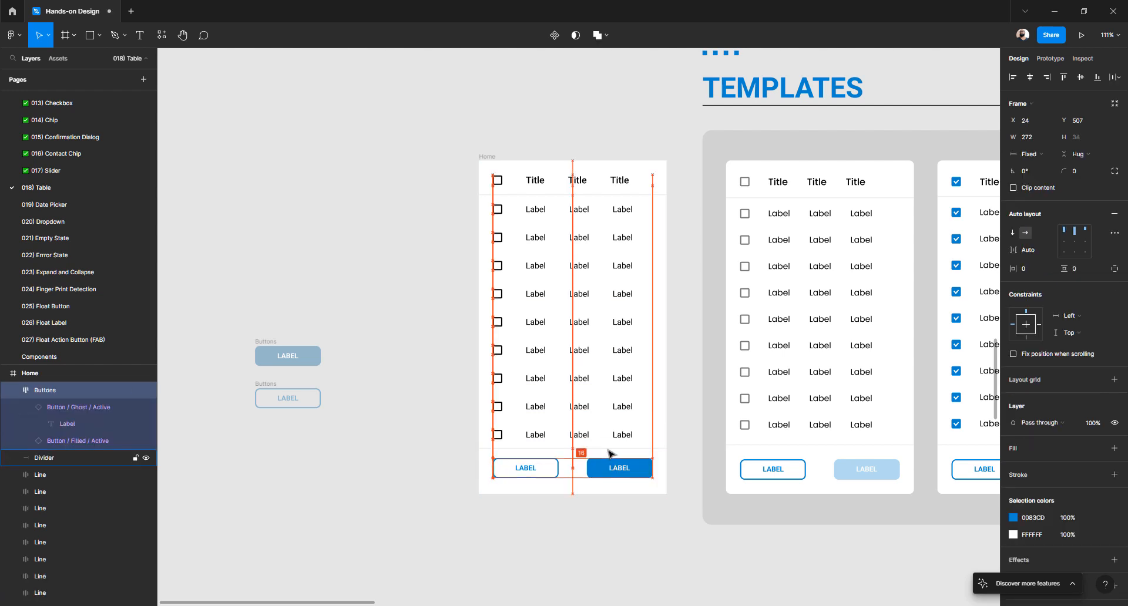
left_click(503, 495)
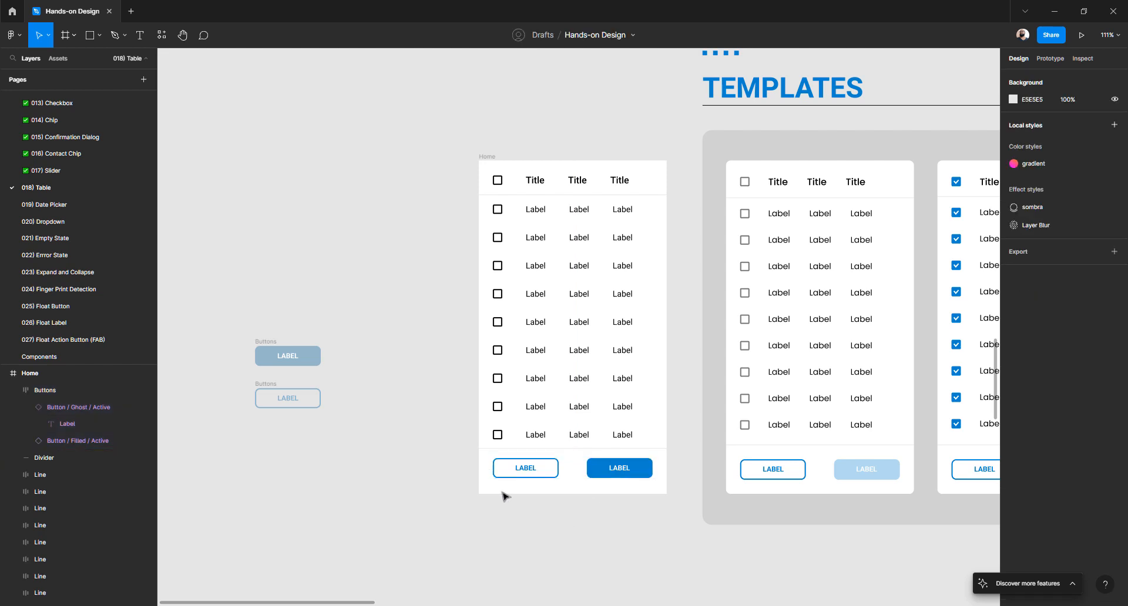
- Shorten the Home frame from its lower edge and set its height to 557
left_click(487, 157)
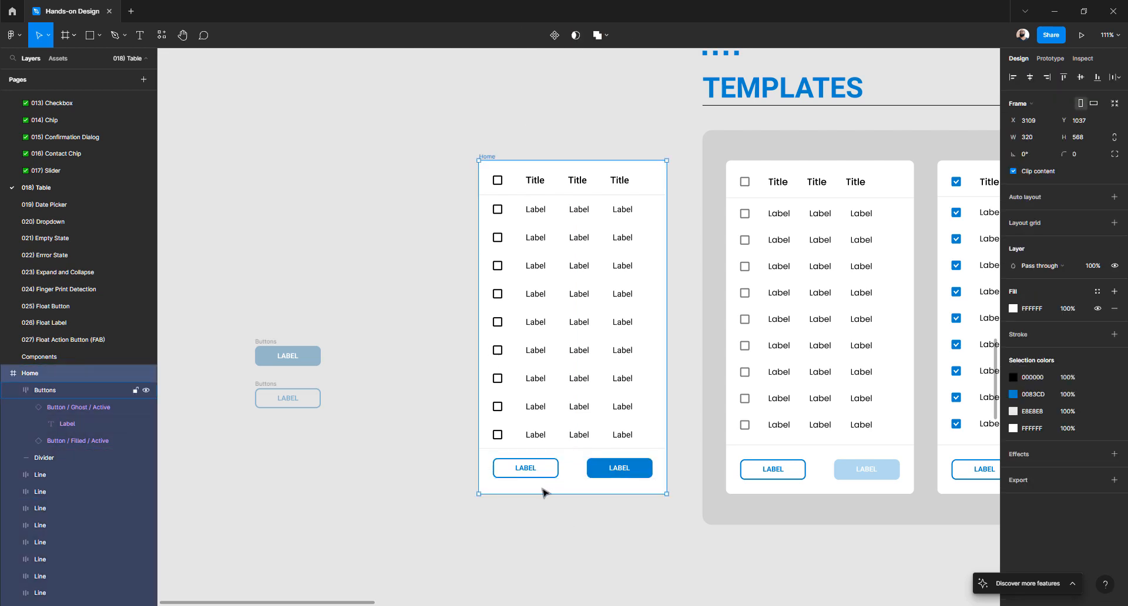
left_click_drag(540, 495, 543, 489)
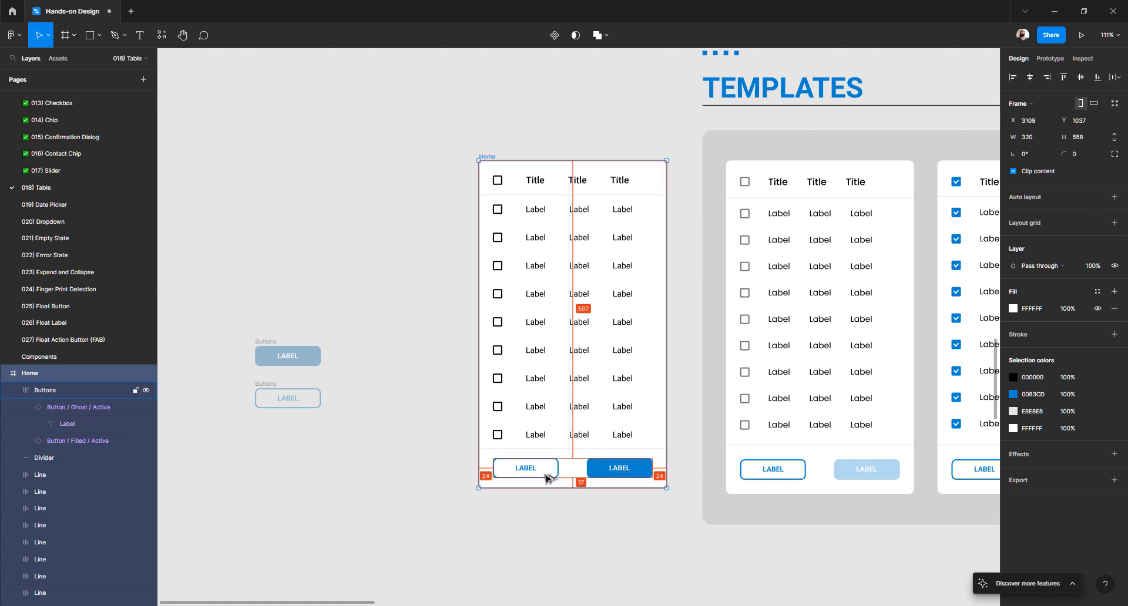
left_click(1084, 144)
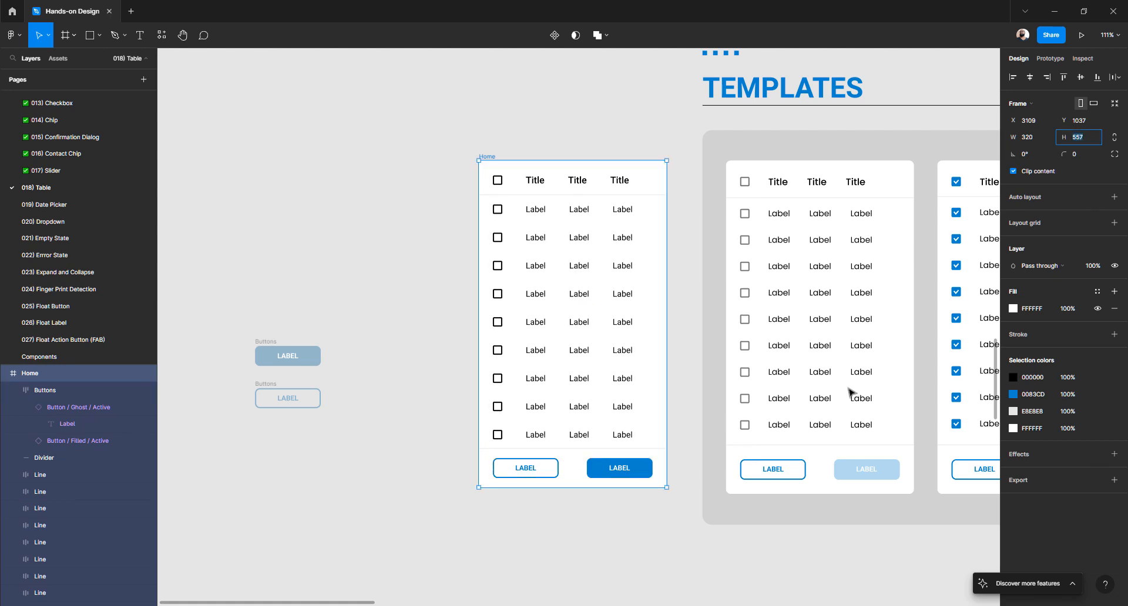
left_click(599, 502)
left_click(625, 468)
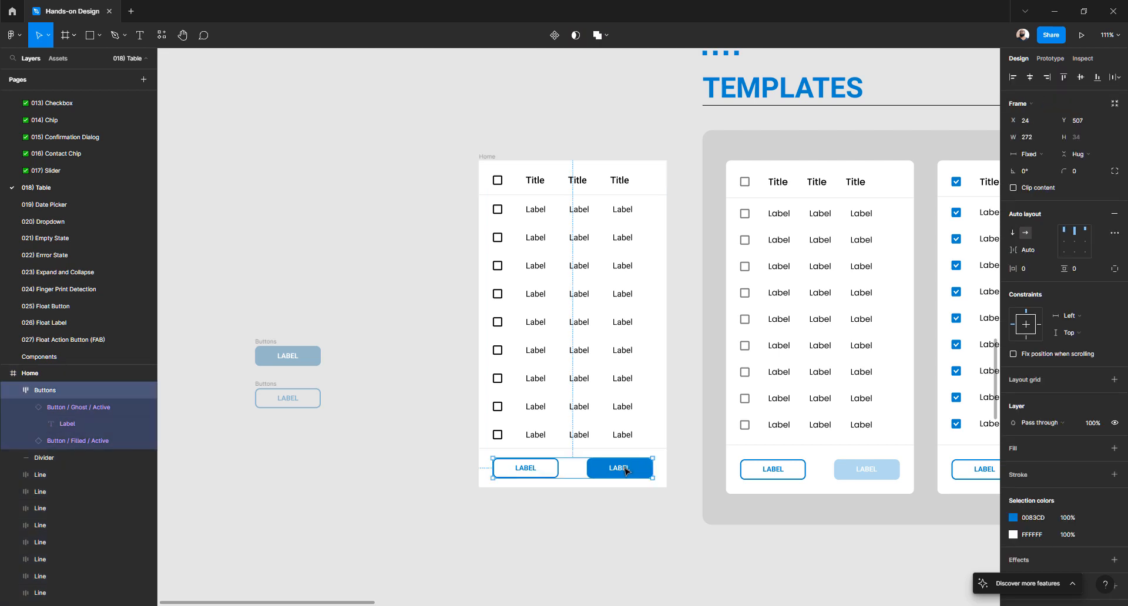
left_click(579, 517)
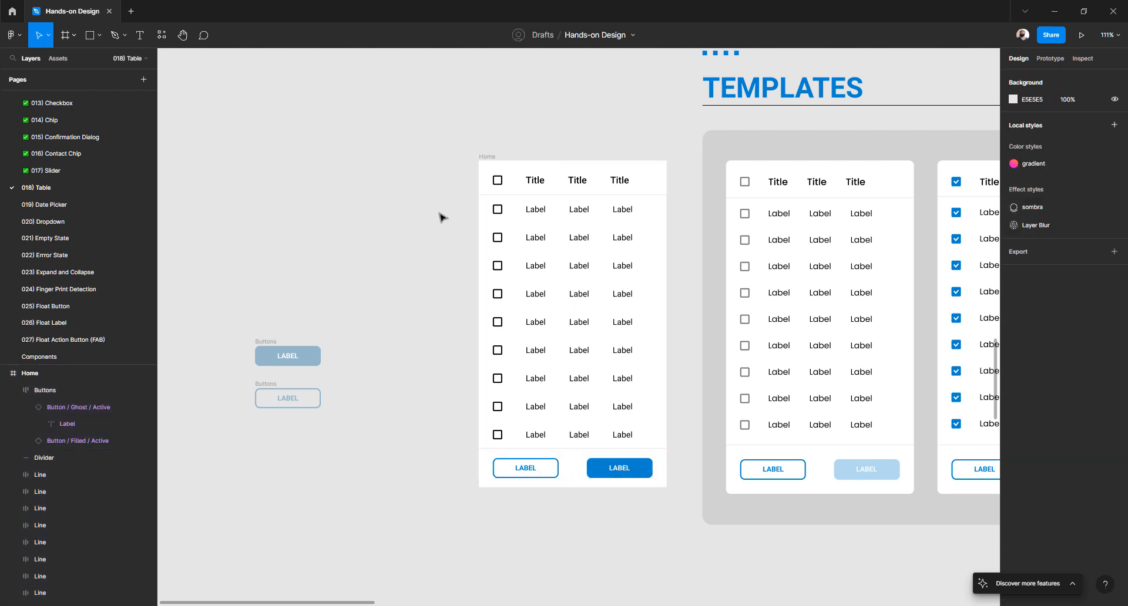
- Swap the filled button instance at the bottom of the Home frame to its Inactive version
left_click(645, 470)
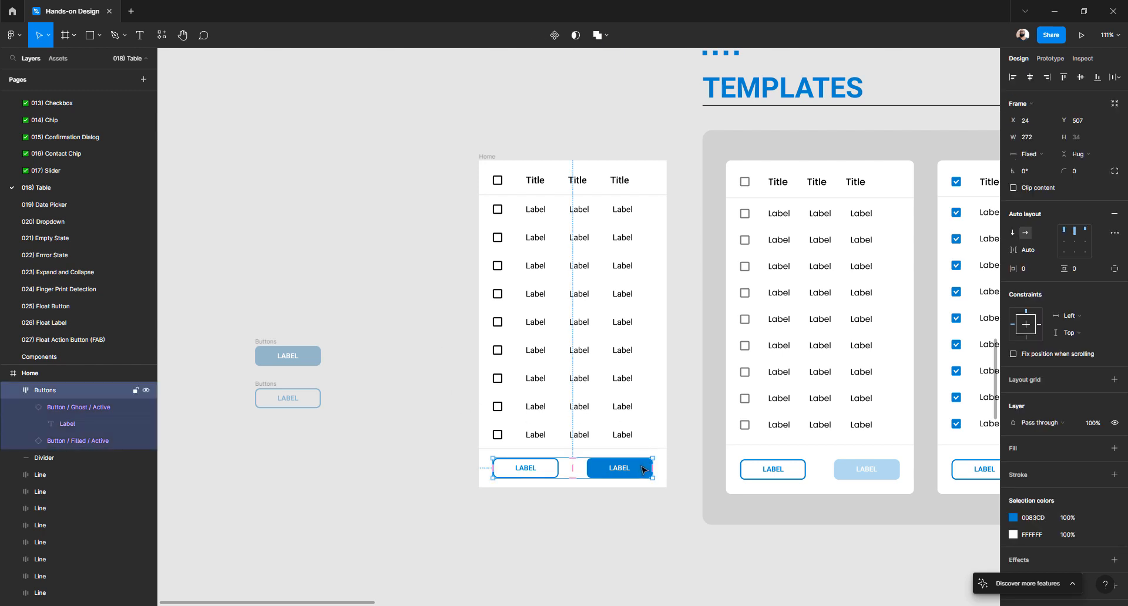
double_click(644, 470)
left_click(611, 548)
left_click(629, 473)
double_click(629, 474)
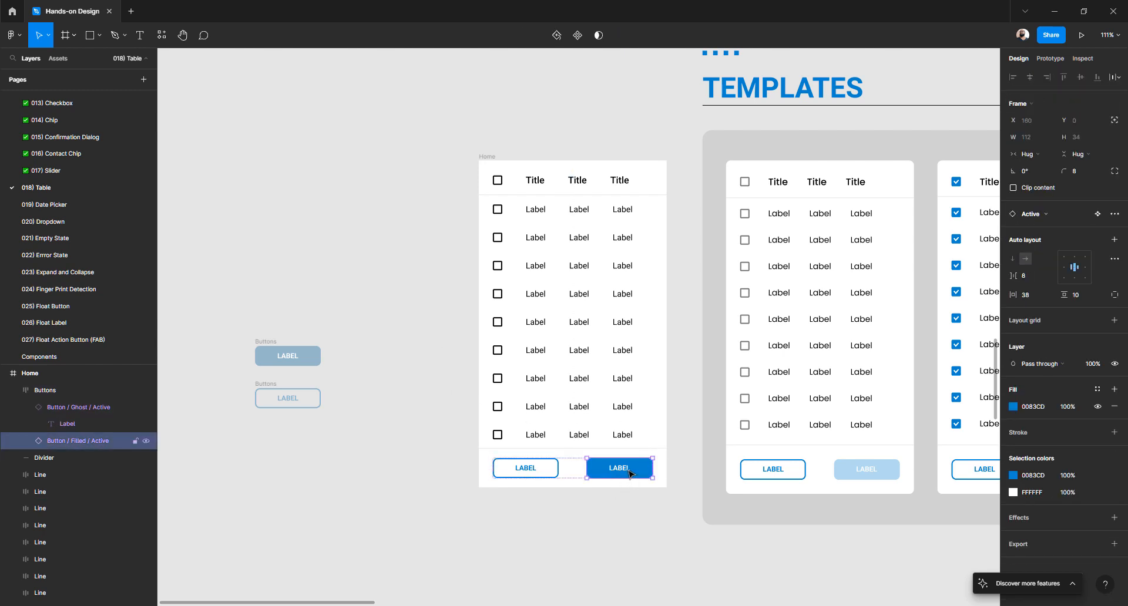
left_click(1045, 216)
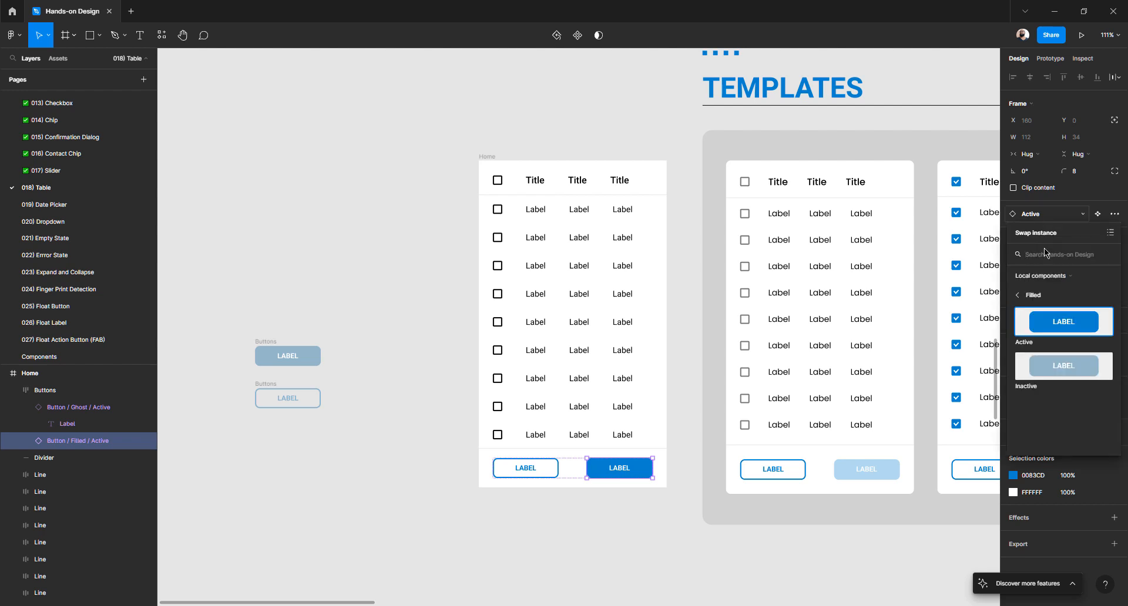
left_click(1062, 368)
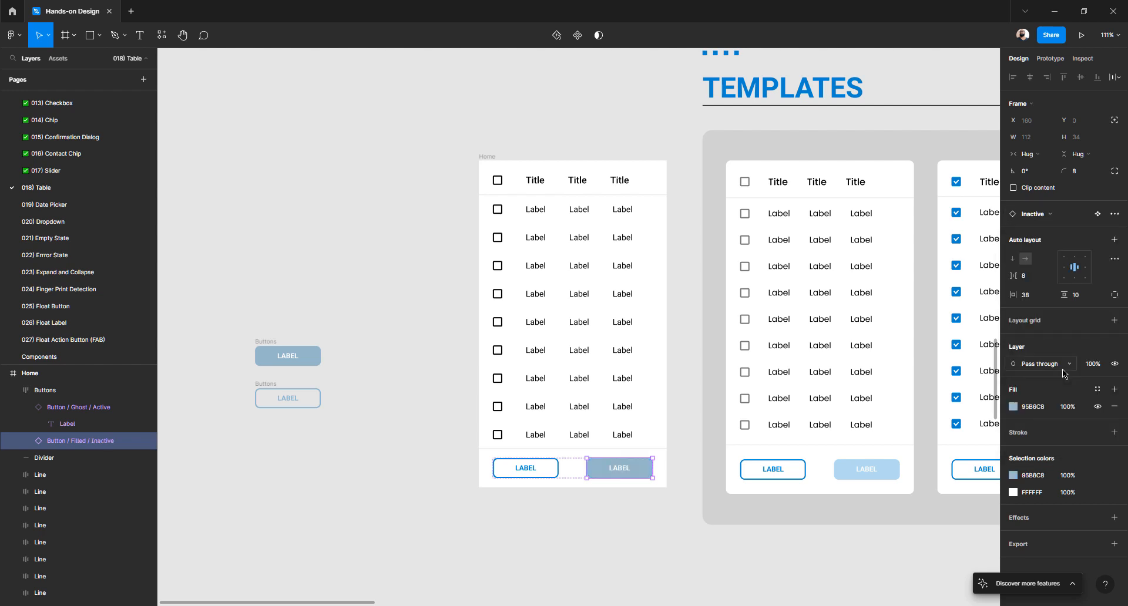
left_click(531, 469)
left_click(405, 367)
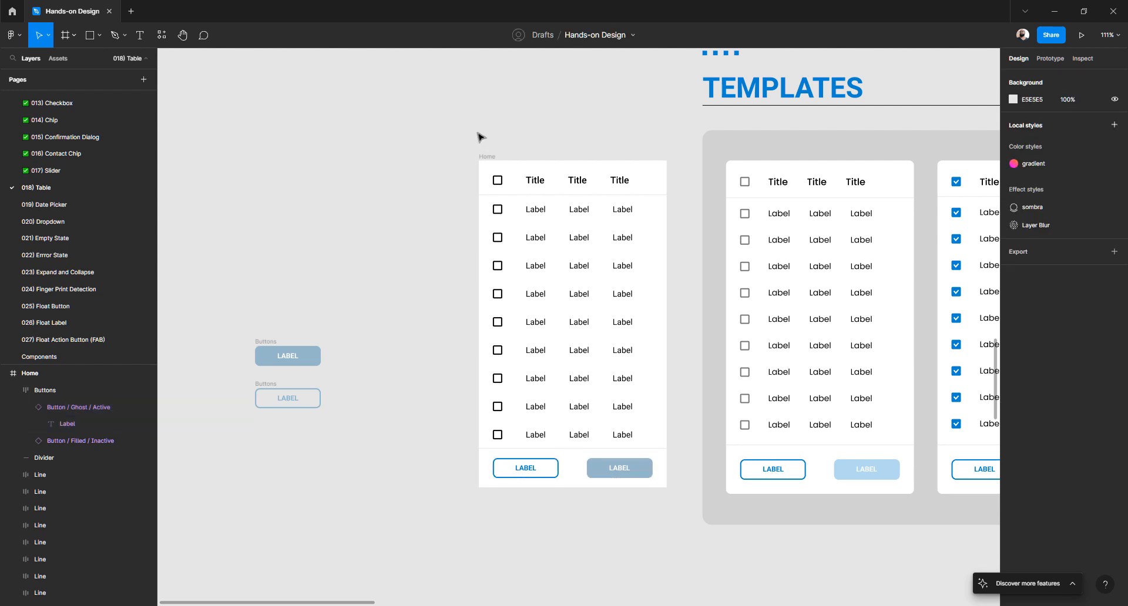
scroll(450, 154, "down", 5)
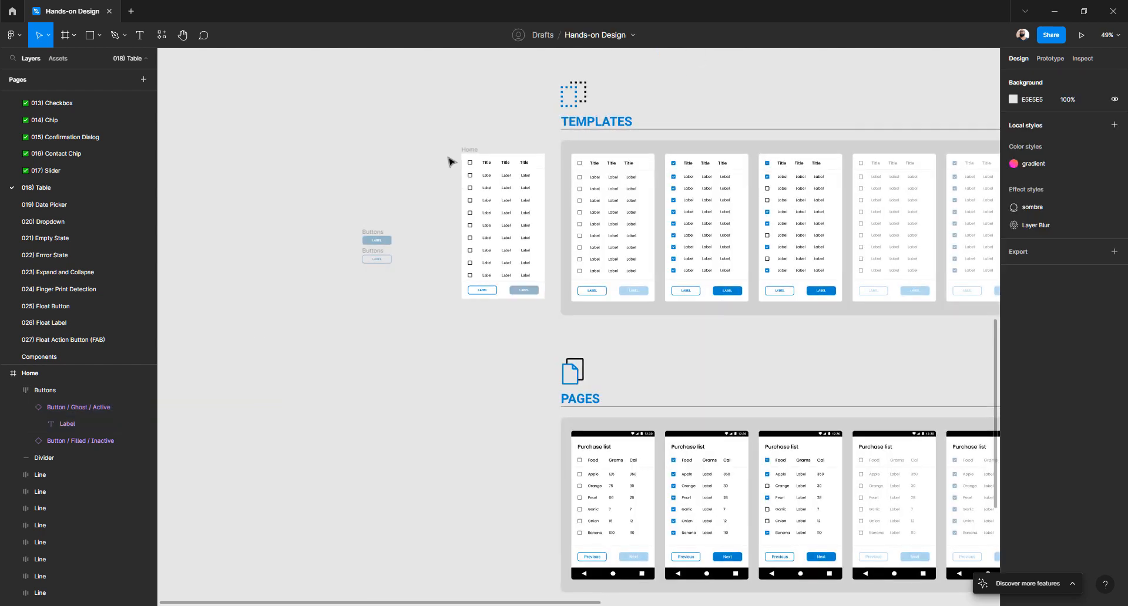
- Delete the two leftover Buttons frames beside the Home frame
left_click_drag(327, 208, 421, 306)
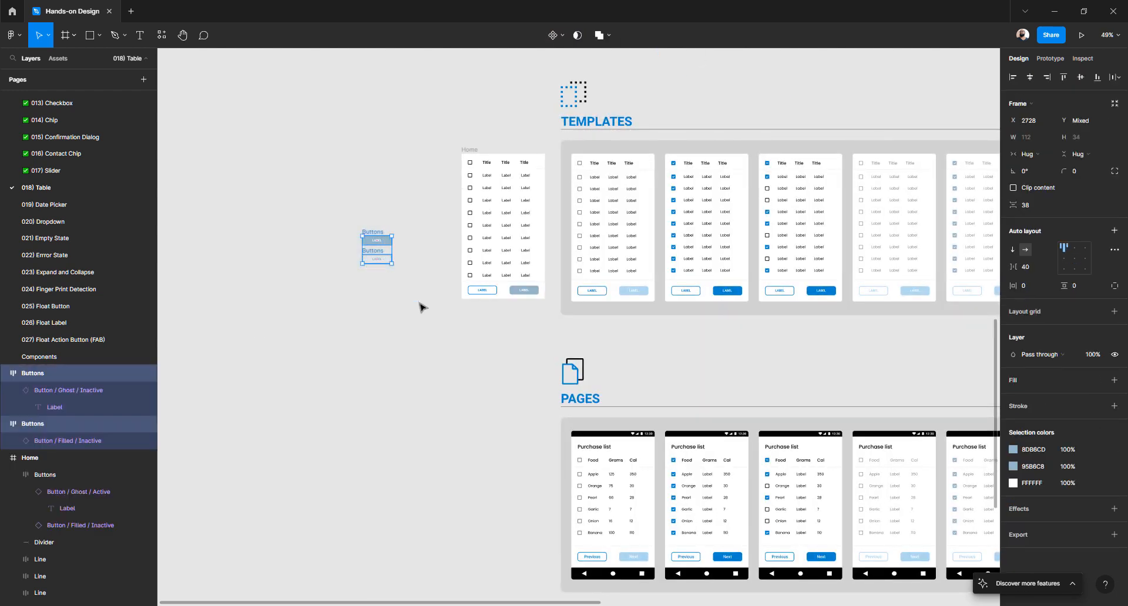
key("Delete")
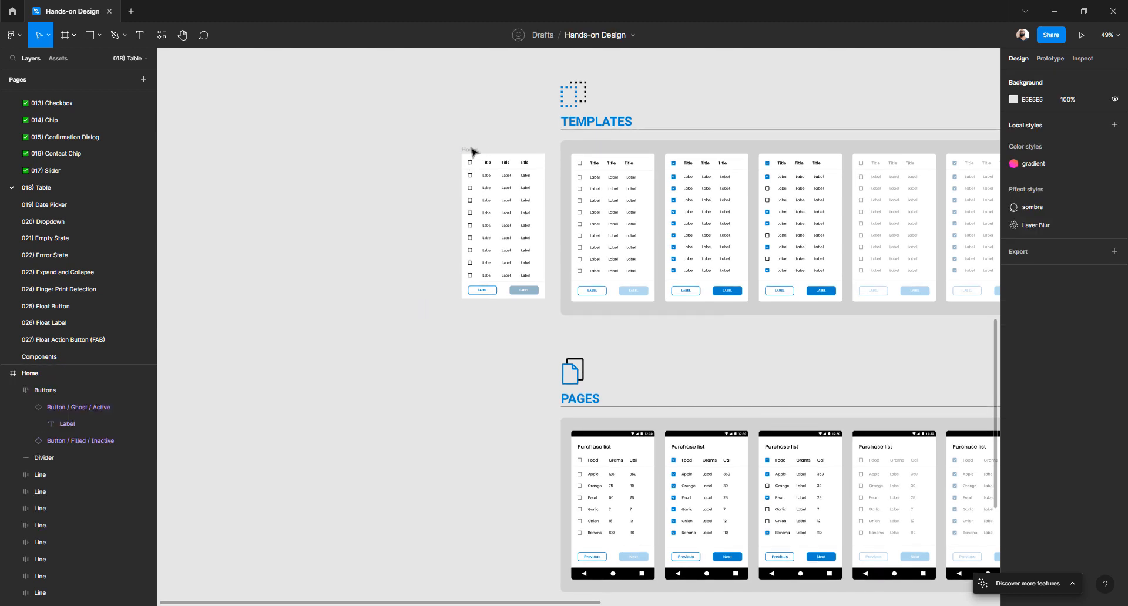
- Move the Home frame to open canvas at about X 2110, Y 1037 and duplicate it alongside
left_click_drag(440, 167, 340, 234)
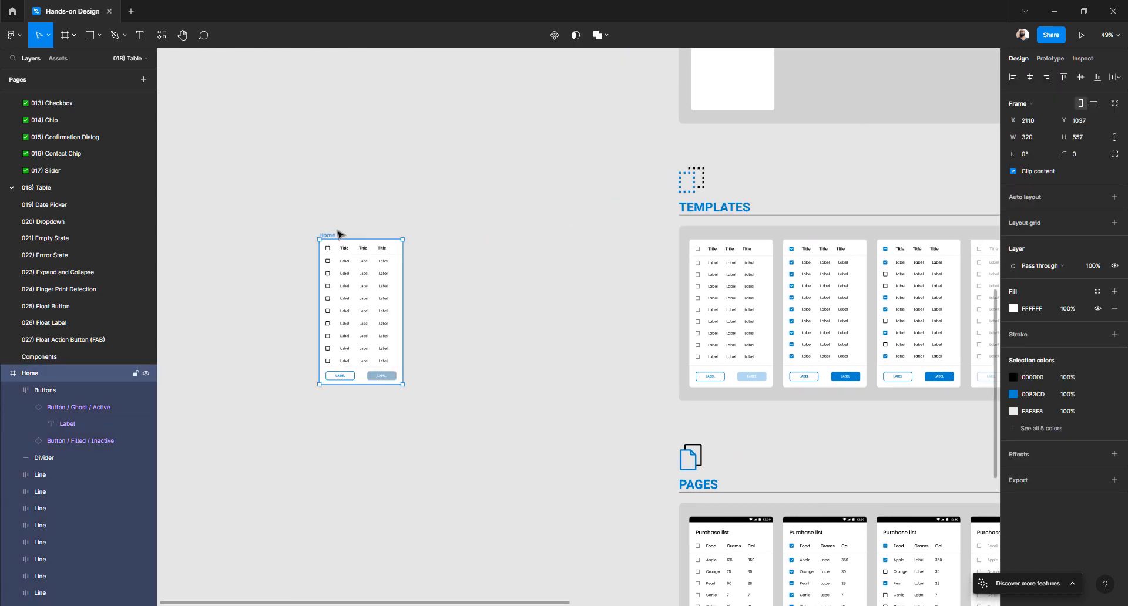
key("ctrl+d")
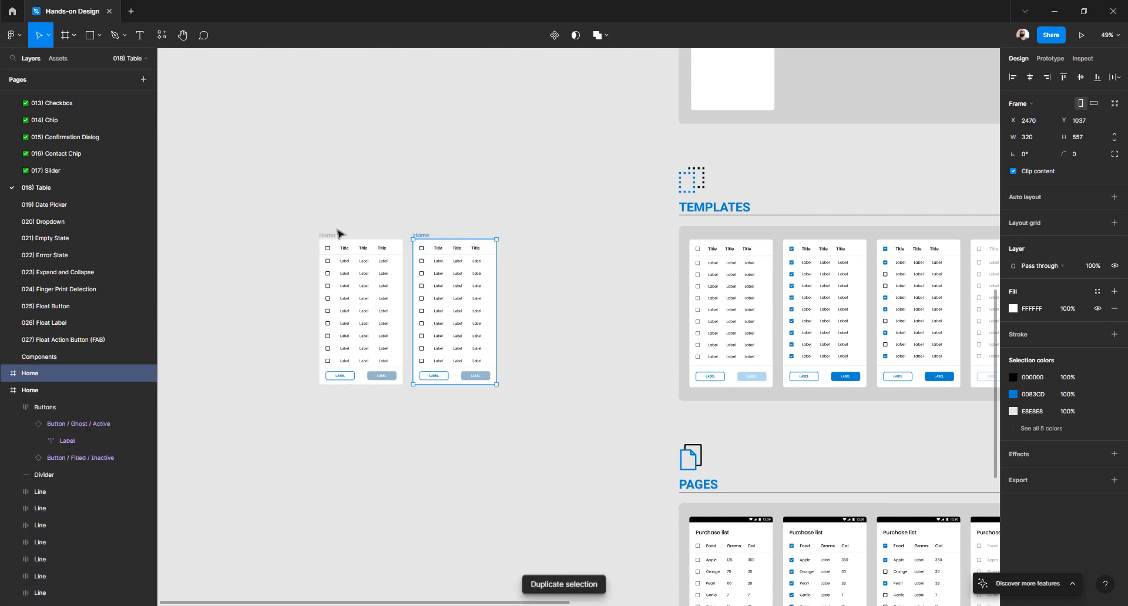
- Wrap both Home frames in a horizontal auto layout with 40 px spacing and rename it "Pages"
left_click(331, 237, "shift")
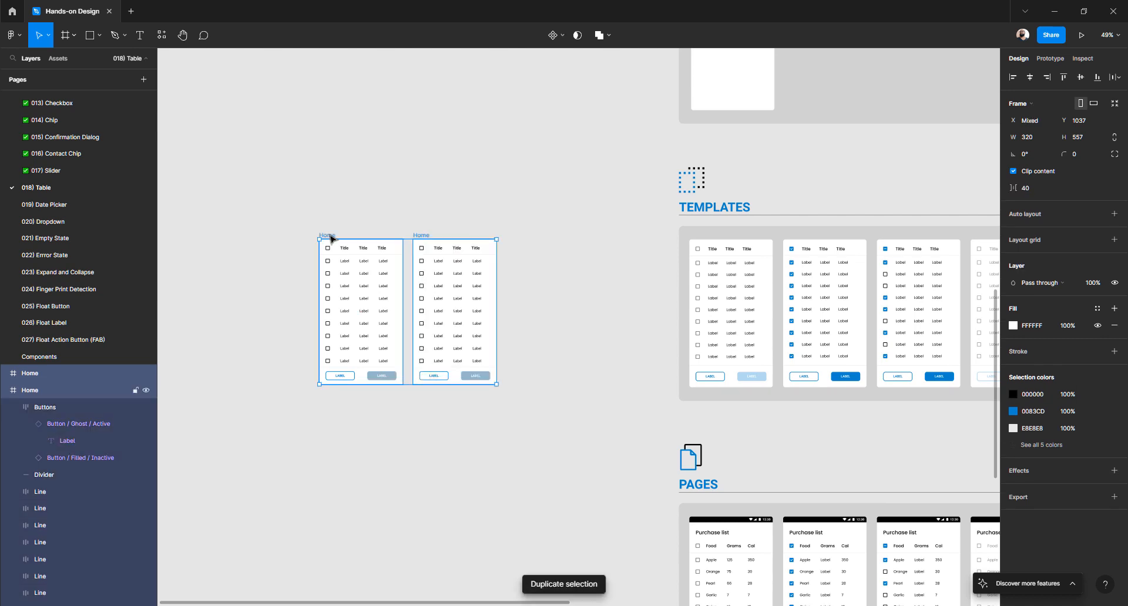
key("shift+a")
key("ctrl+r")
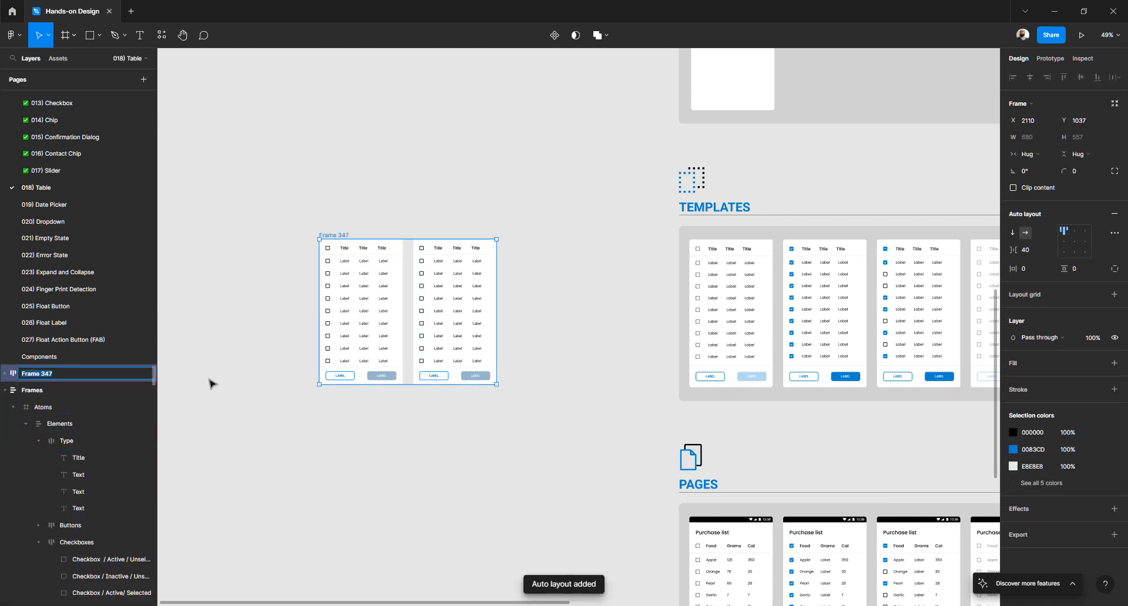
type("Pages")
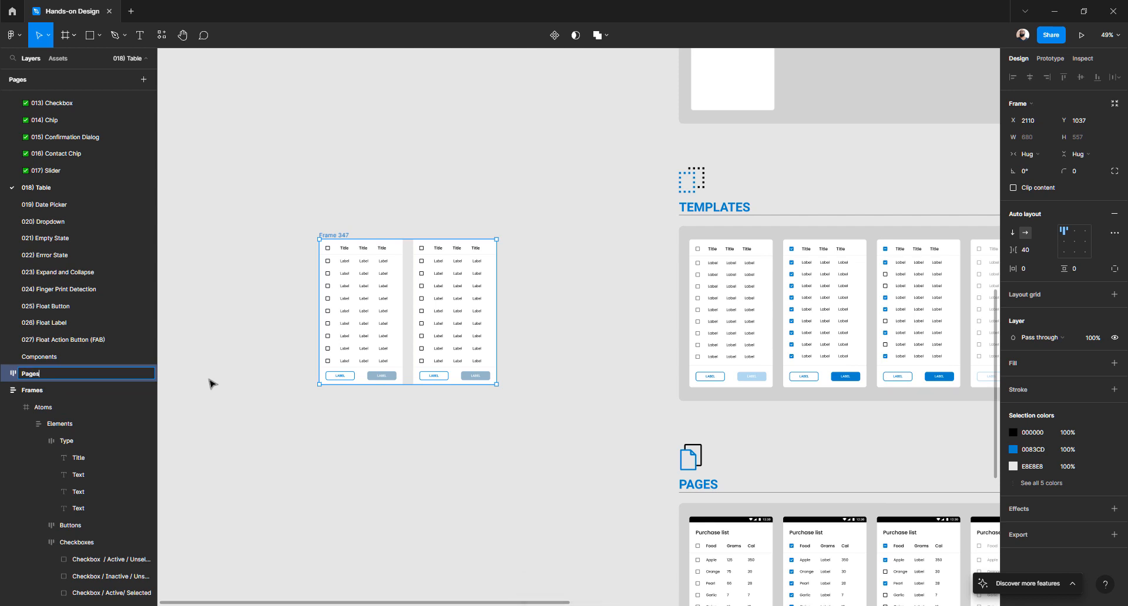
key("Return")
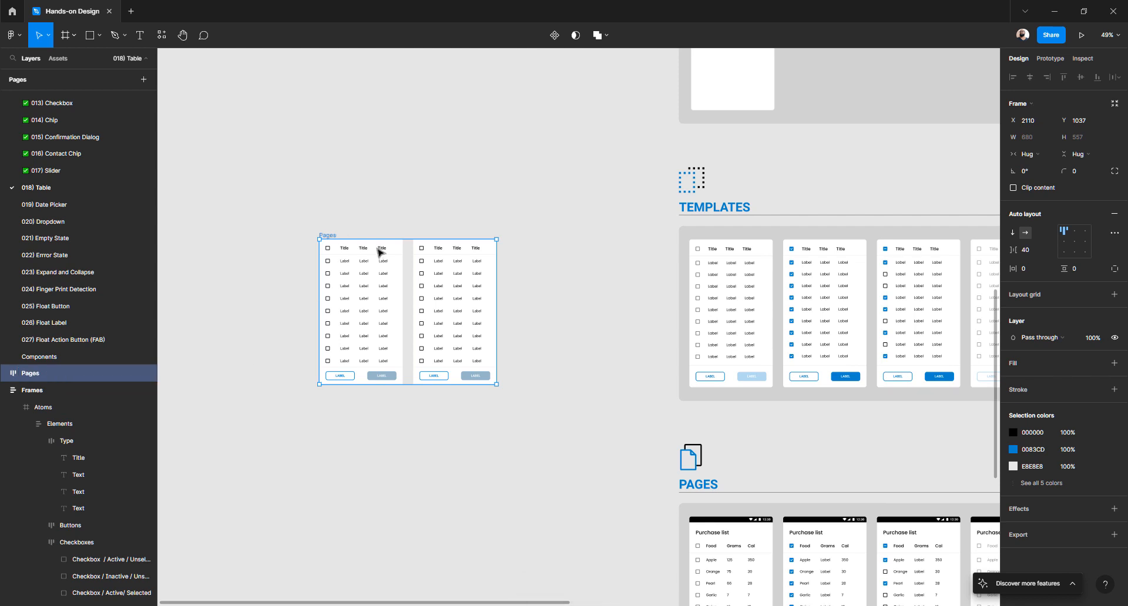
- Swap the header and first-row checkboxes in the second Home frame to the active Selected version
scroll(421, 256, "up", 3)
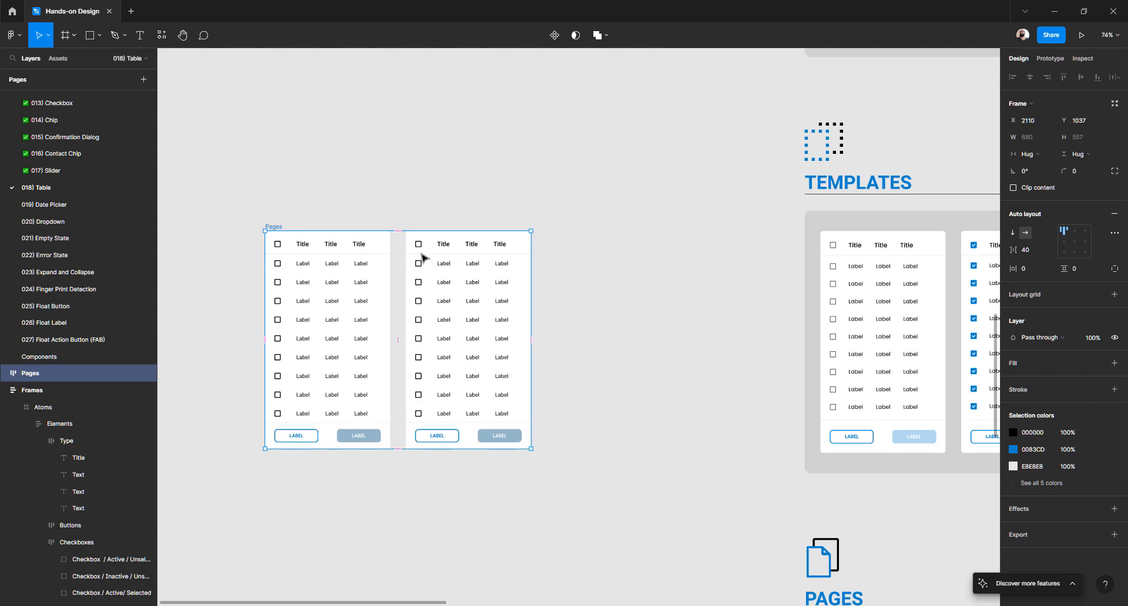
scroll(419, 247, "up", 1)
left_click(420, 245, "ctrl")
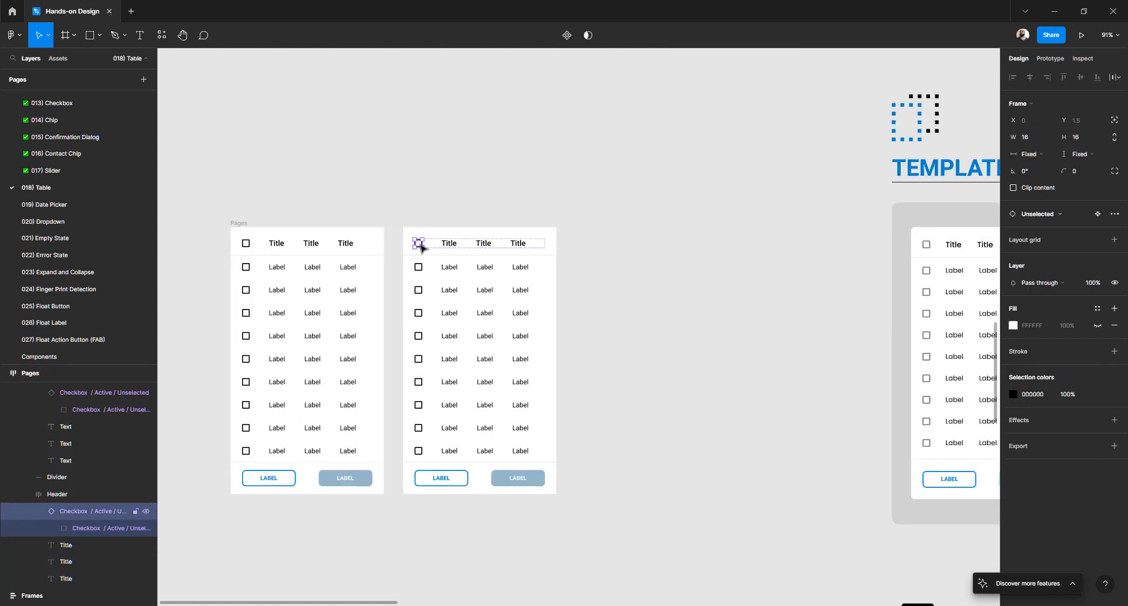
left_click(1050, 215)
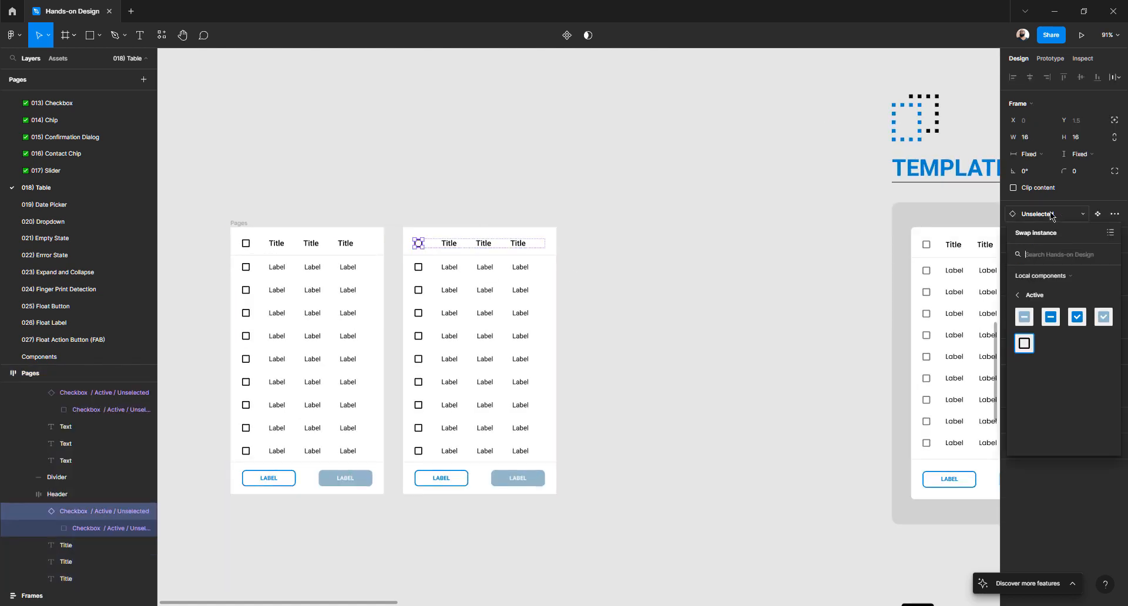
left_click(1077, 317)
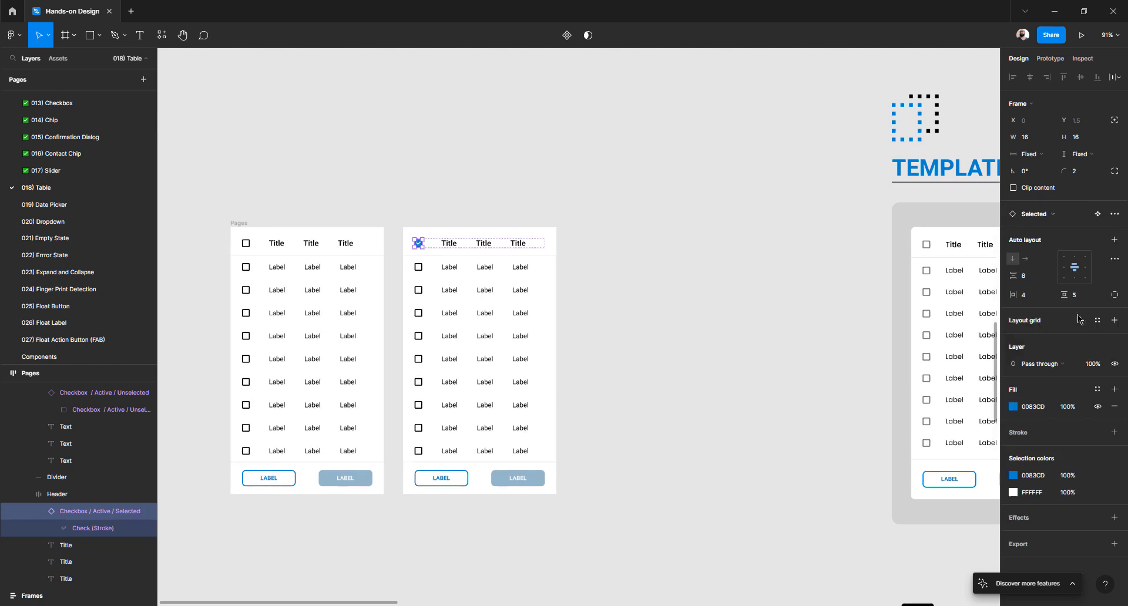
left_click(419, 268, "ctrl")
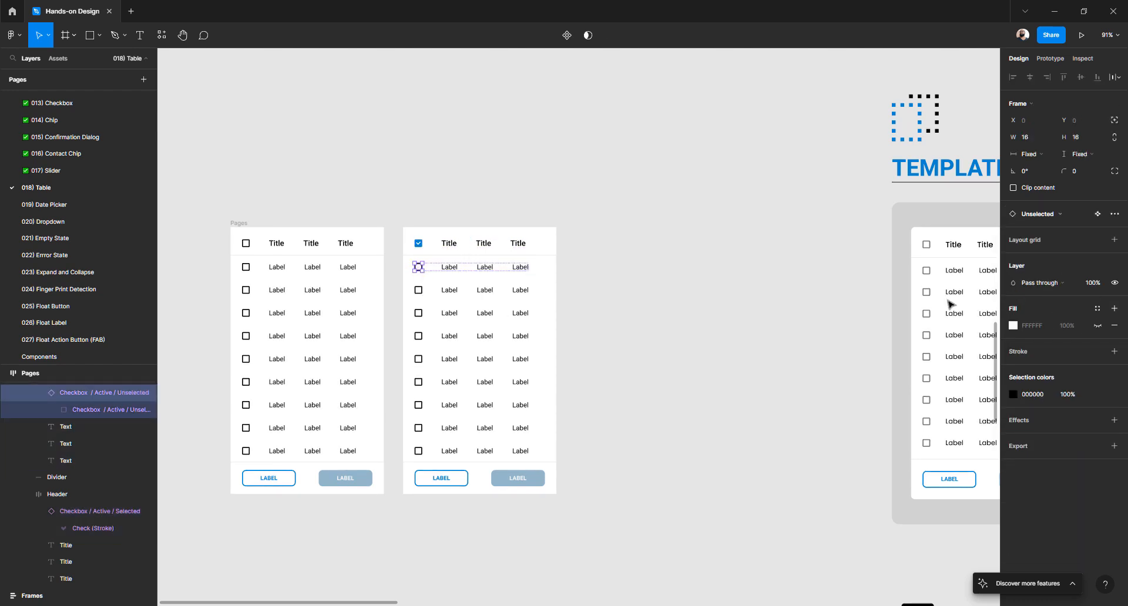
left_click(1052, 215)
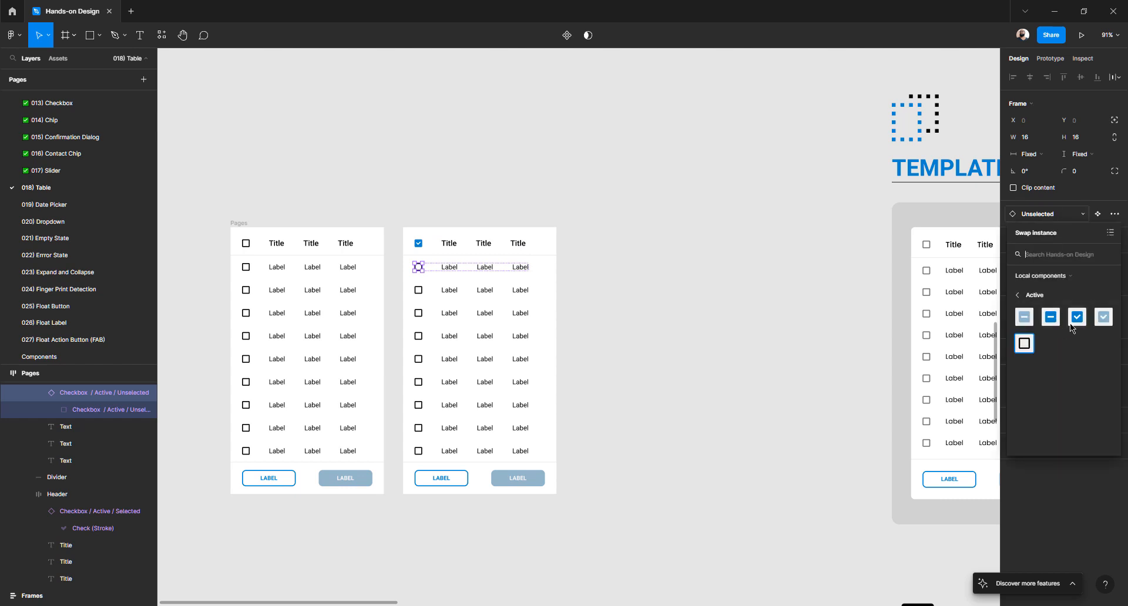
left_click(1077, 317)
- Swap the second- and third-row checkboxes of the second Home frame to the active Selected version
scroll(352, 294, "up", 5)
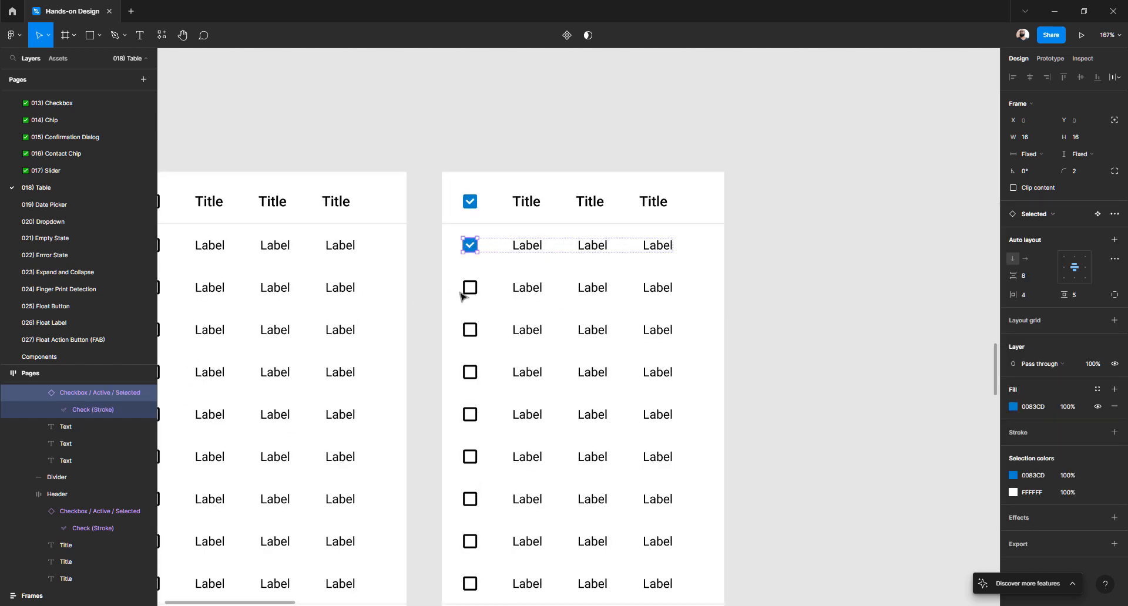
left_click(473, 293)
left_click(474, 293)
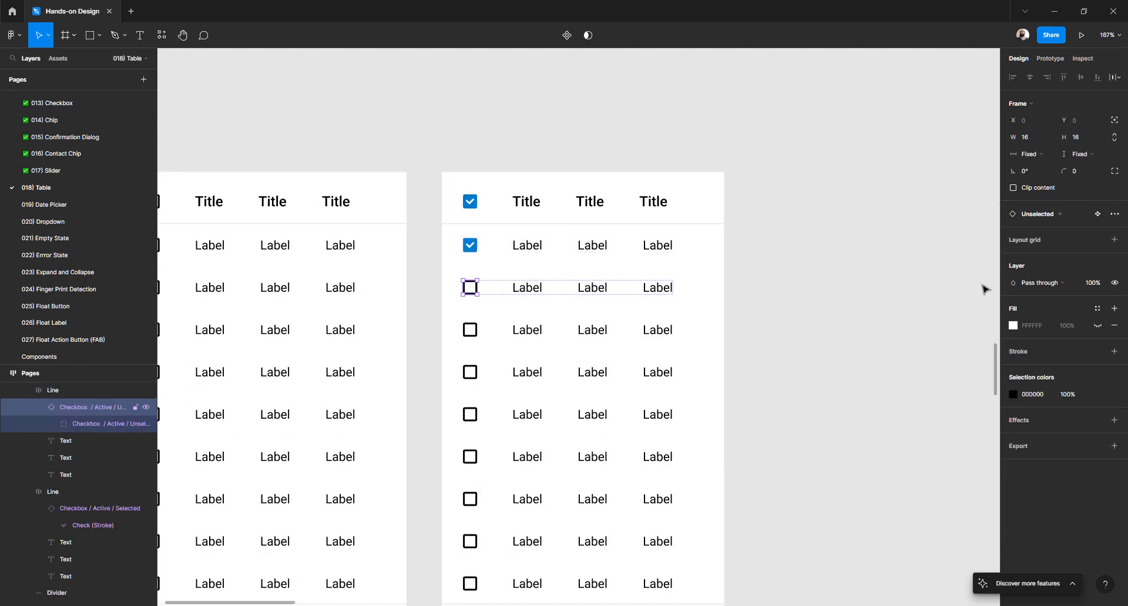
left_click(1064, 218)
left_click(1077, 318)
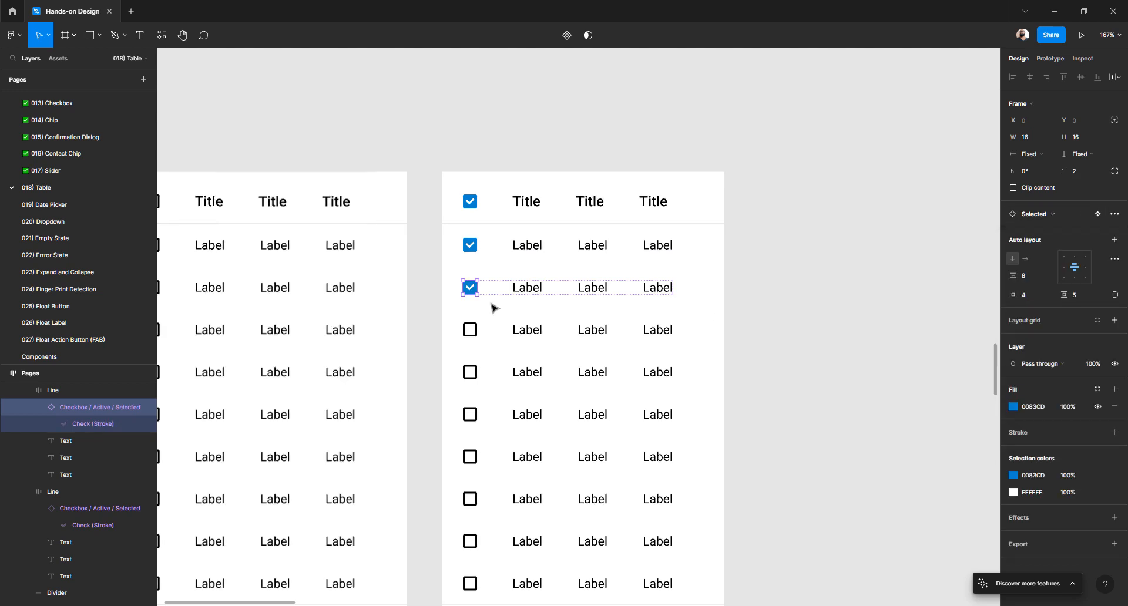
left_click(470, 333)
left_click(472, 335)
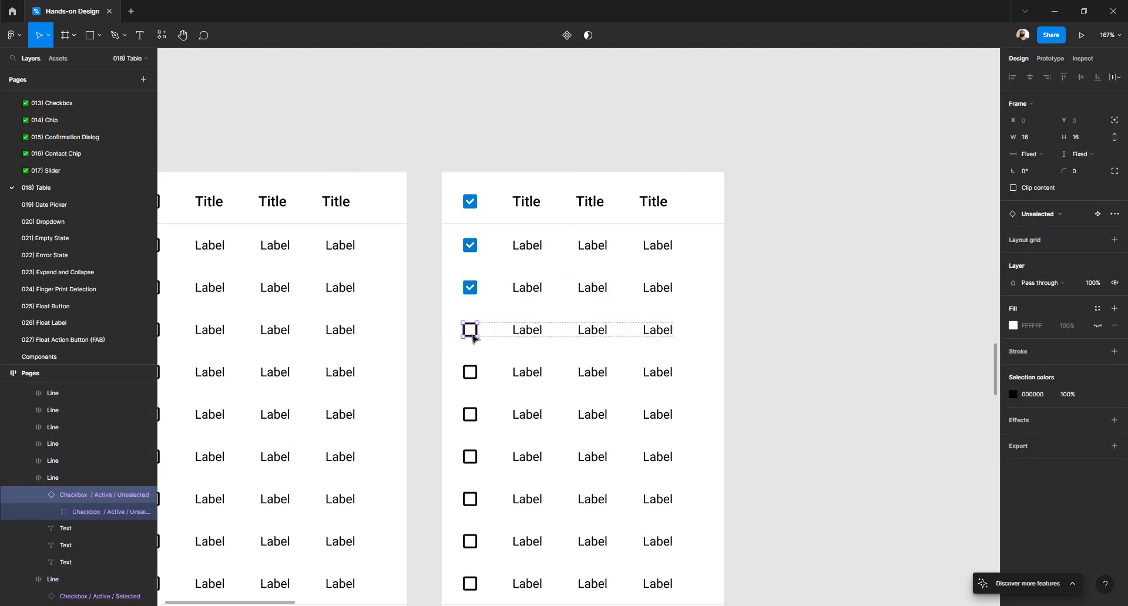
left_click(1061, 218)
left_click(1077, 318)
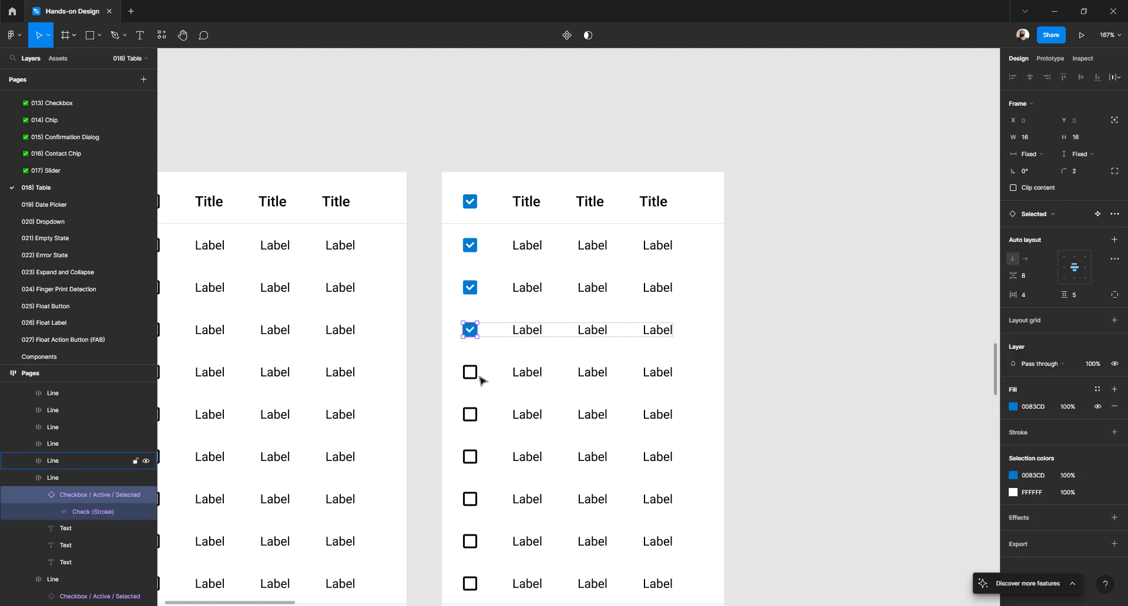
- Swap the fourth- and fifth-row checkboxes of the second Home frame to the active Selected version
left_click(472, 373)
left_click(472, 373)
left_click(1060, 215)
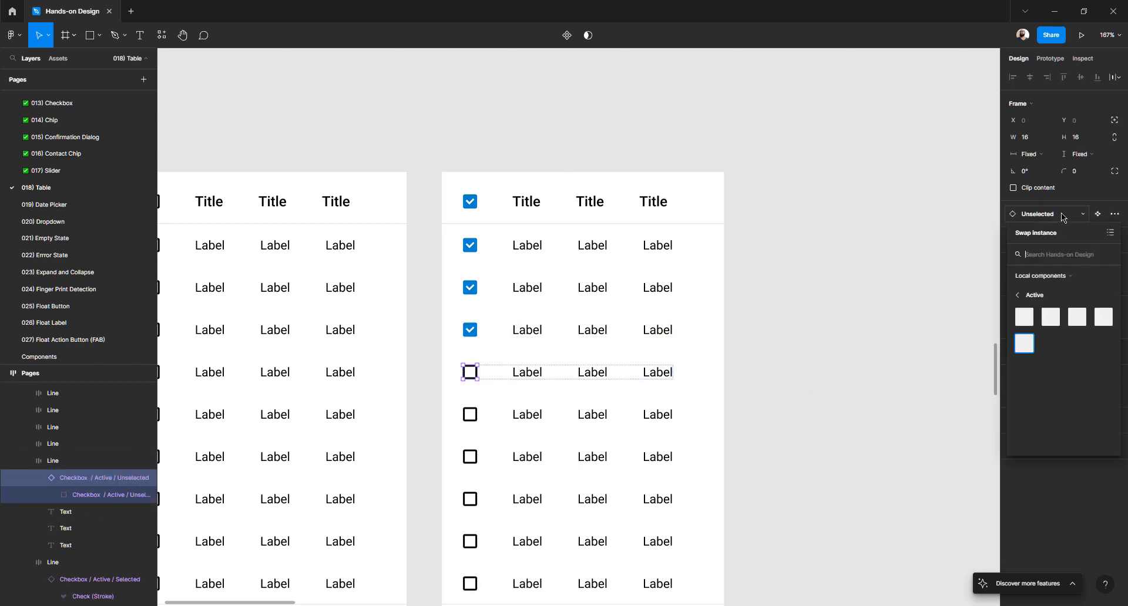
left_click(1077, 321)
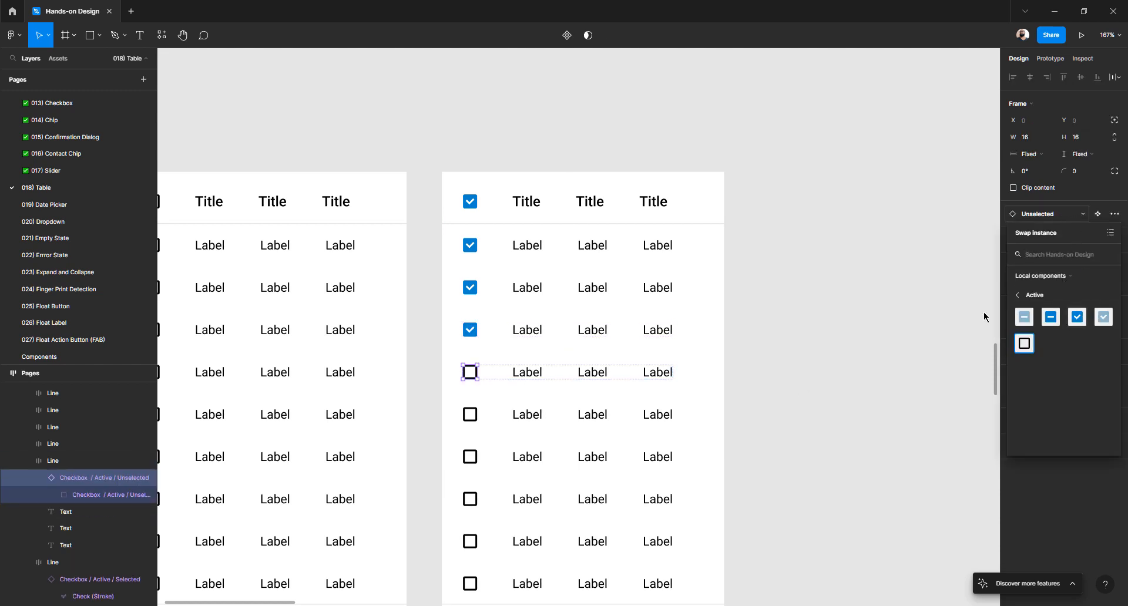
left_click(470, 415)
left_click(470, 415)
left_click(1060, 216)
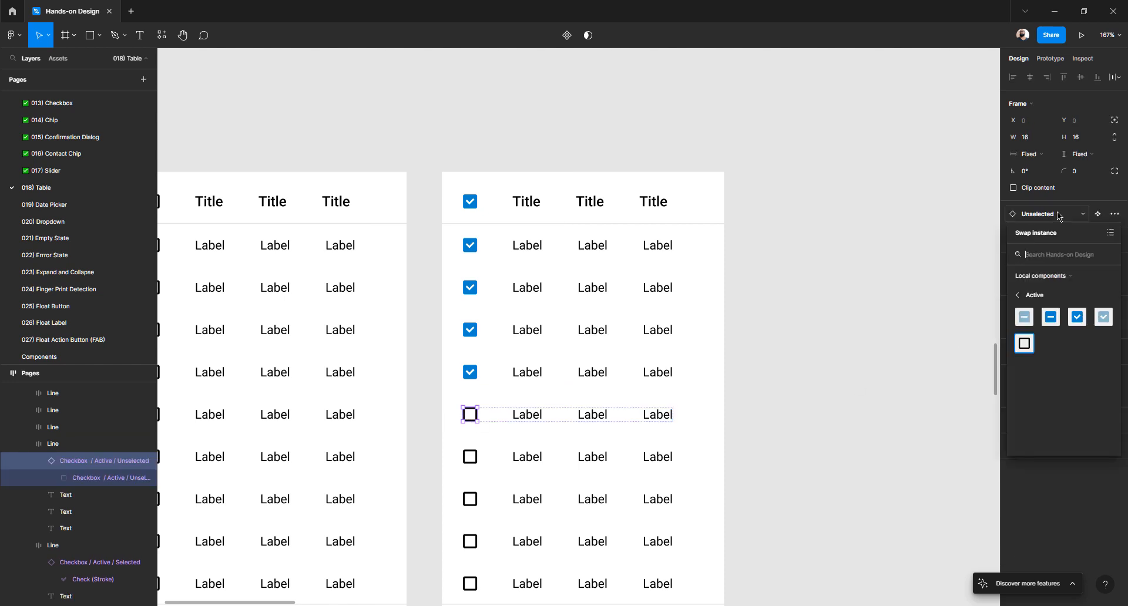
left_click(1078, 322)
- Swap the sixth- and seventh-row checkboxes of the second Home frame to the active Selected version
scroll(501, 380, "down", 1)
scroll(500, 379, "down", 3)
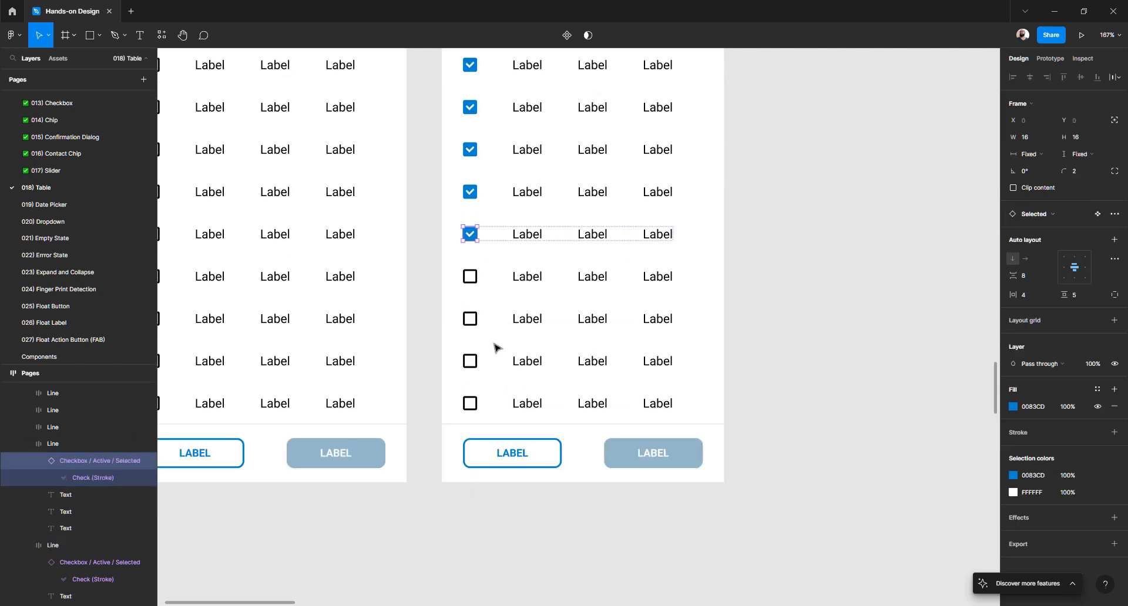
left_click(470, 277)
left_click(470, 276)
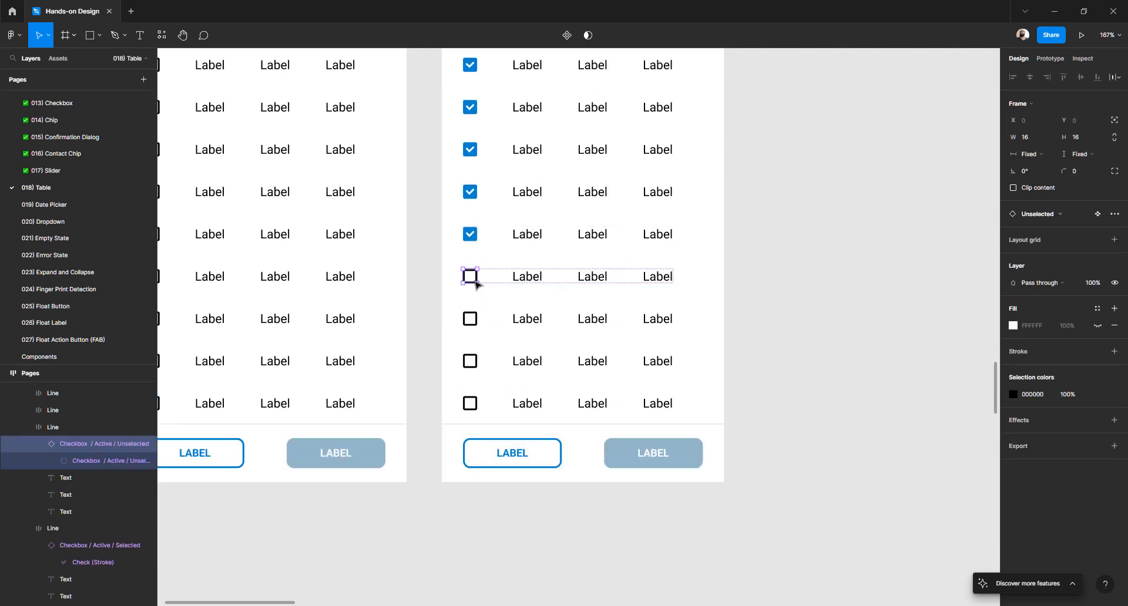
left_click(1061, 215)
left_click(1077, 318)
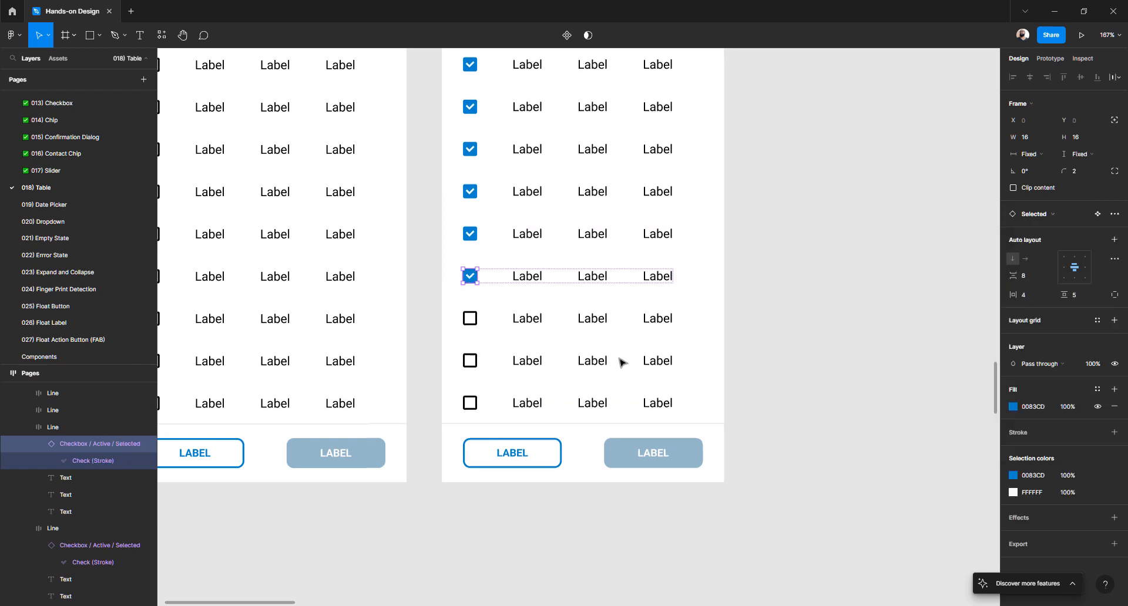
left_click(470, 318)
left_click(470, 319)
left_click(1061, 216)
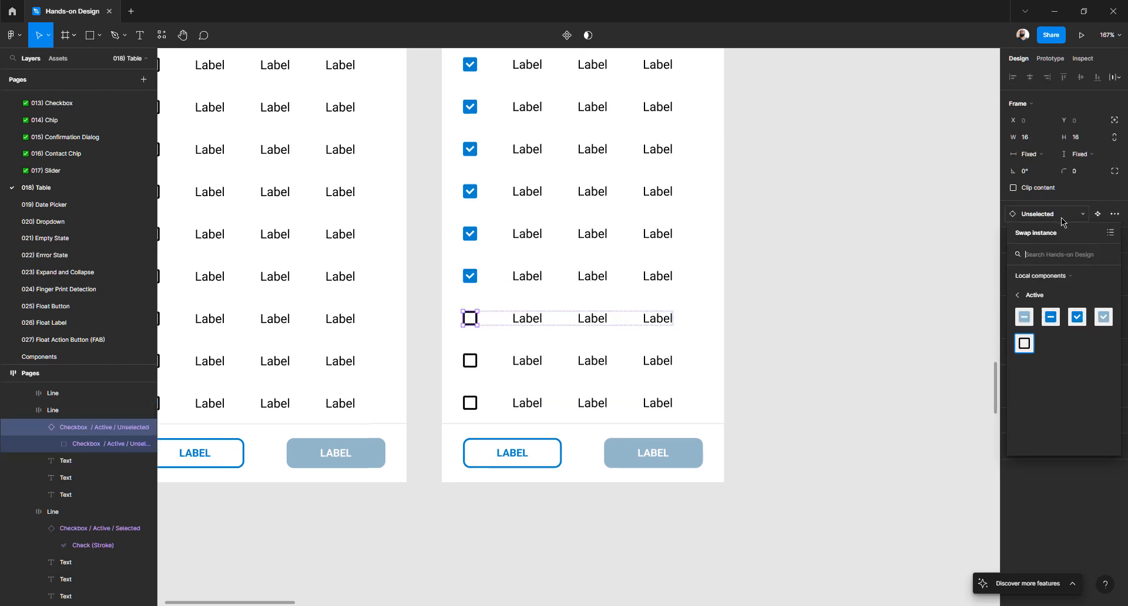
left_click(1077, 318)
- Swap the eighth- and ninth-row checkboxes of the second Home frame to the active Selected version
left_click(470, 360)
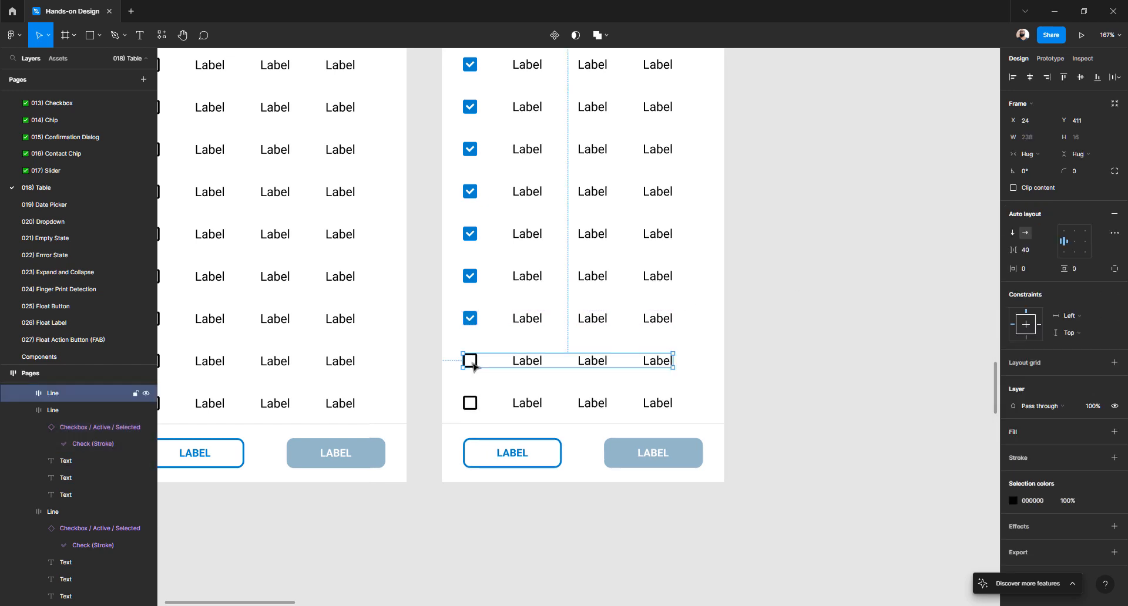
left_click(470, 360)
left_click(1061, 216)
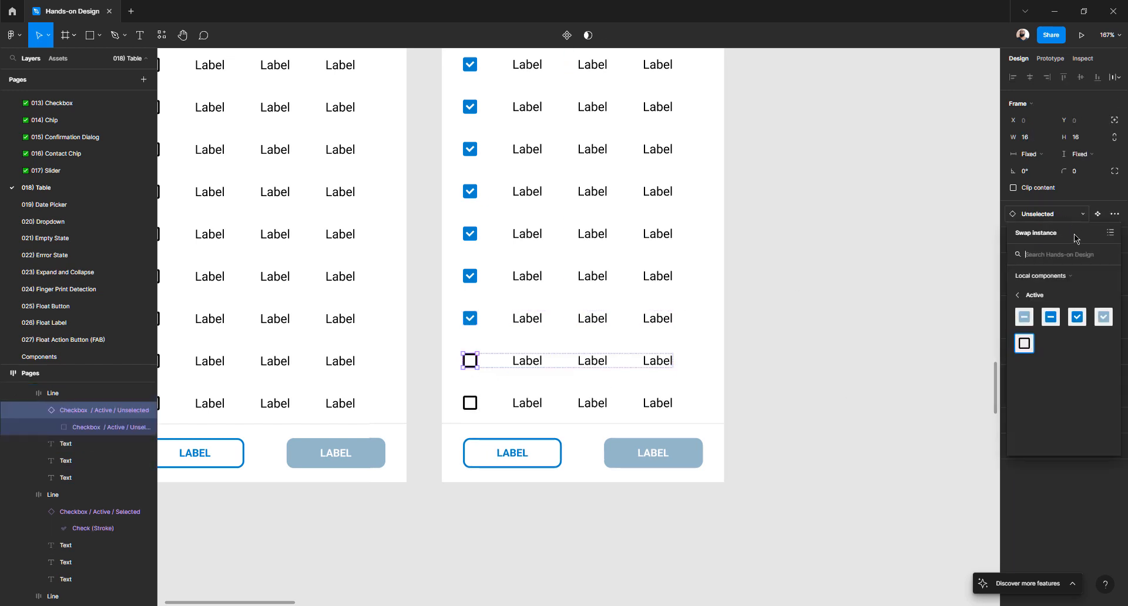
left_click(1072, 319)
left_click(472, 405)
left_click(472, 406)
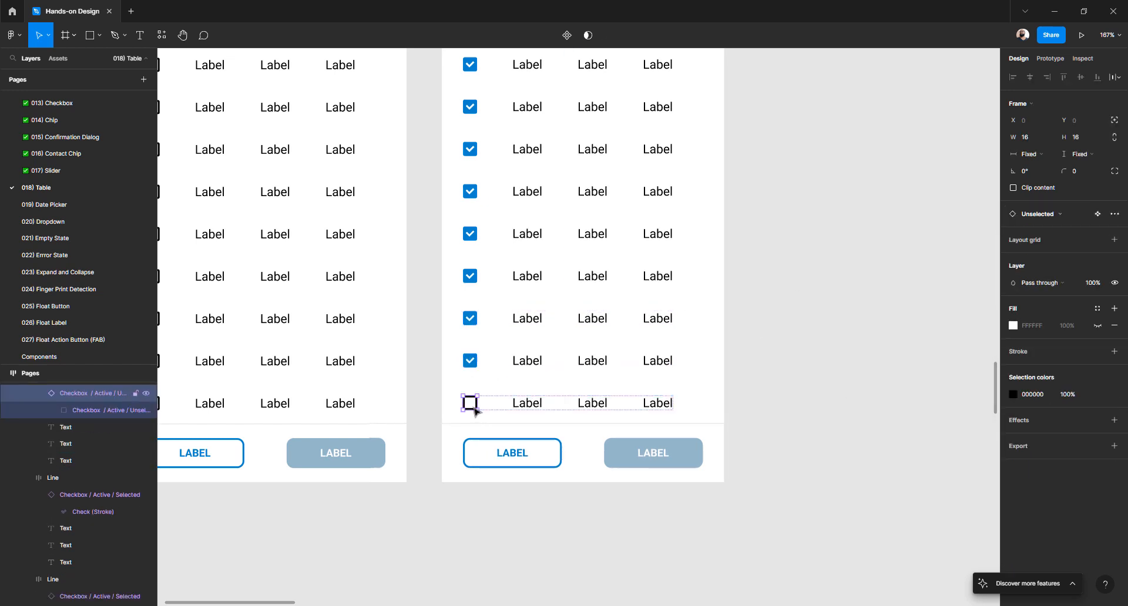
left_click(1066, 219)
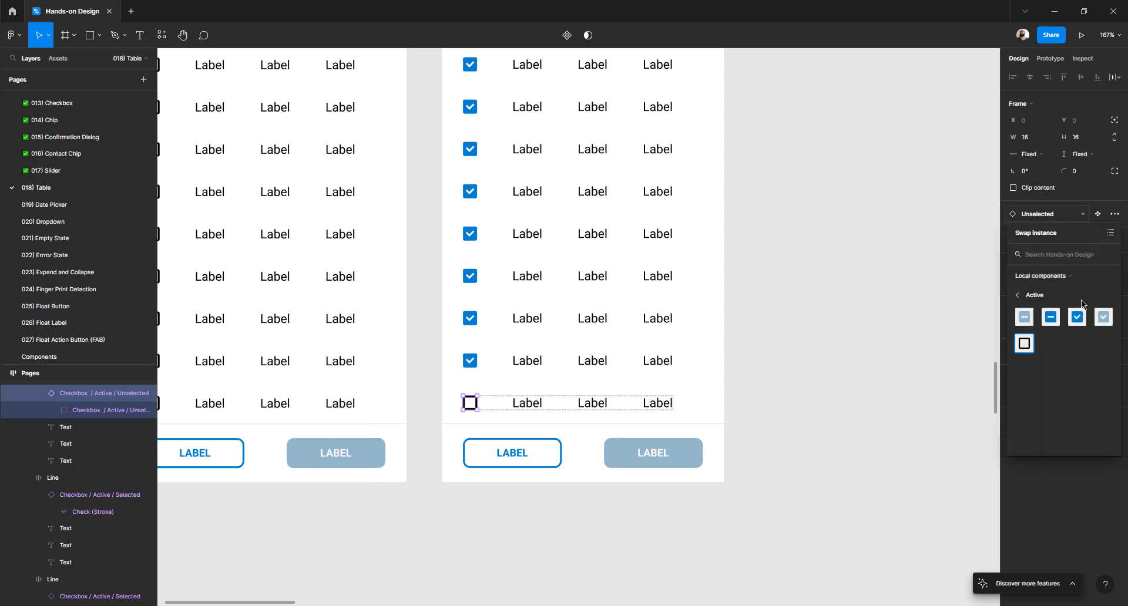
left_click(1077, 318)
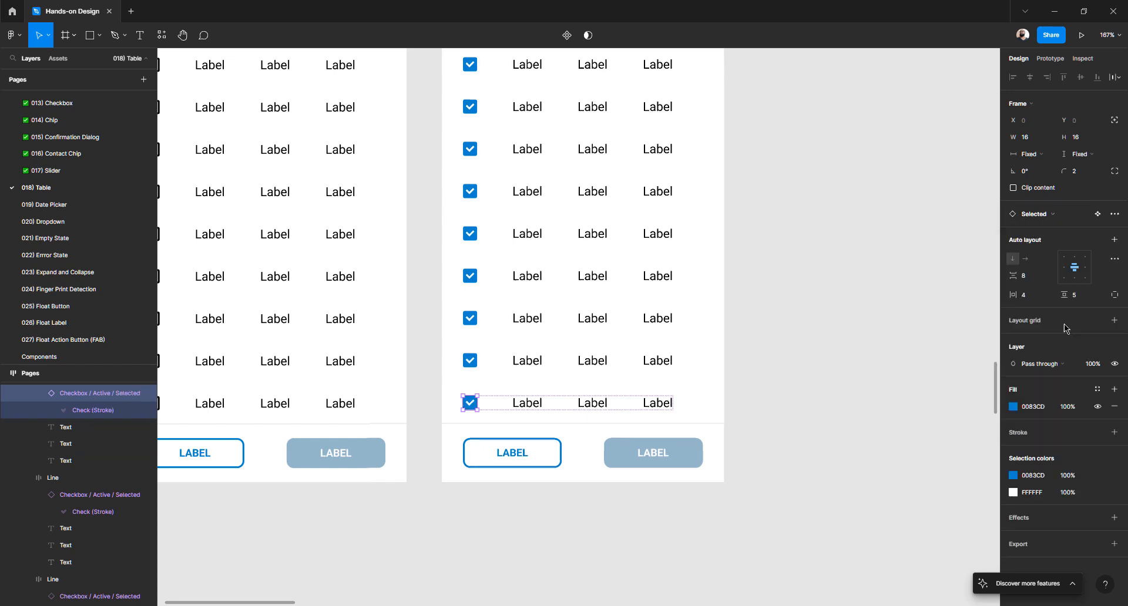
- Swap the filled button below the second Home frame's table to its Active version
left_click(664, 453)
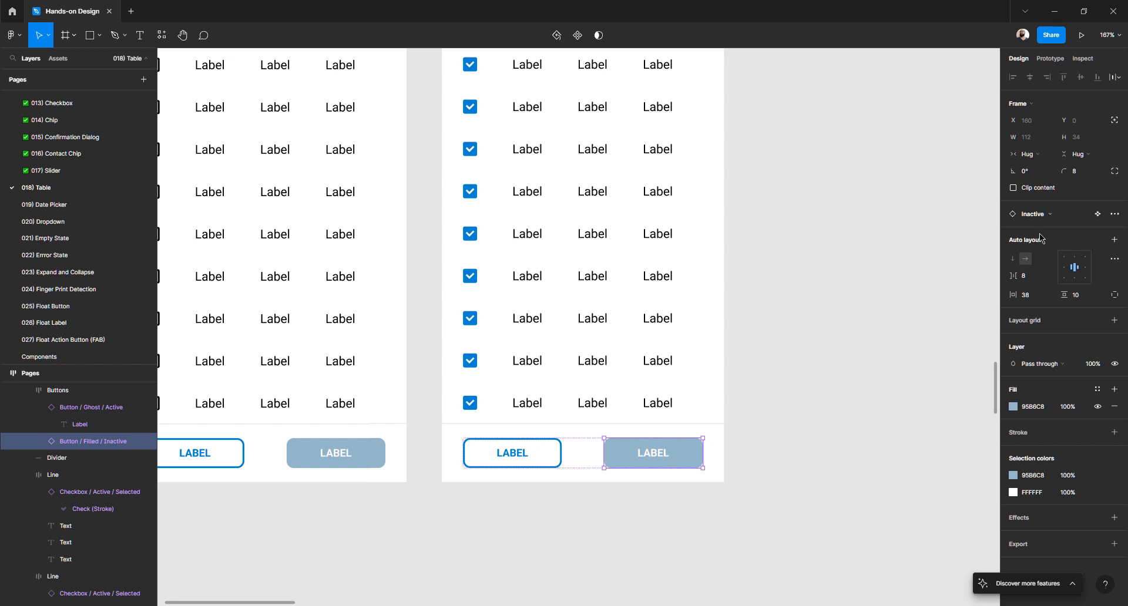
left_click(1053, 217)
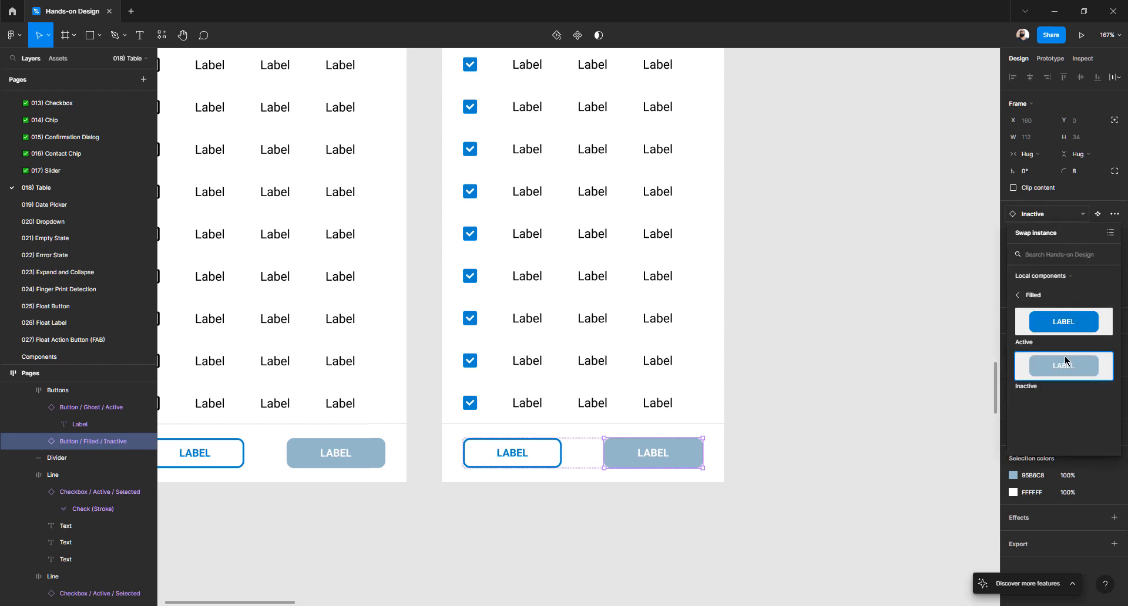
left_click(1063, 323)
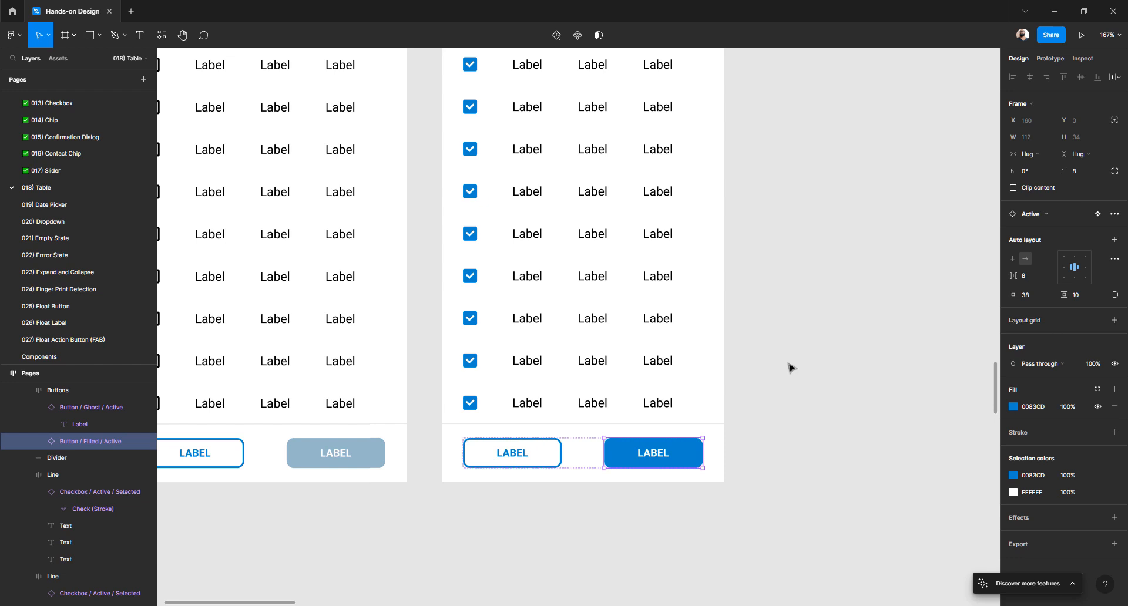
left_click(742, 394)
left_click(516, 457)
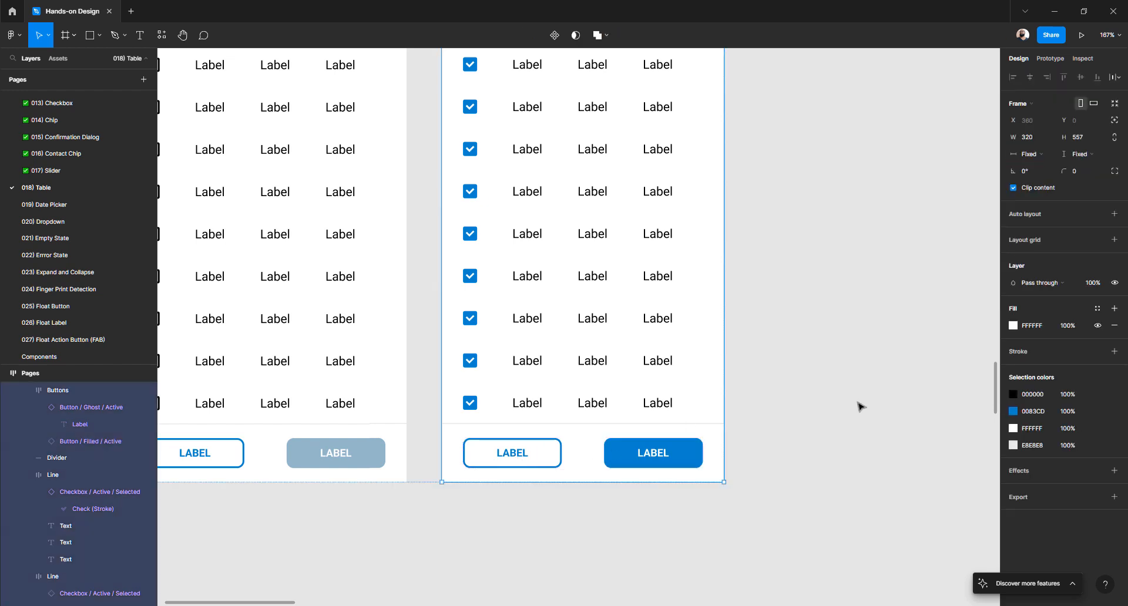
- Compare the two finished Home frames, including the first frame's filled button, with the reference screens in the Templates section
left_click(415, 456)
double_click(358, 457)
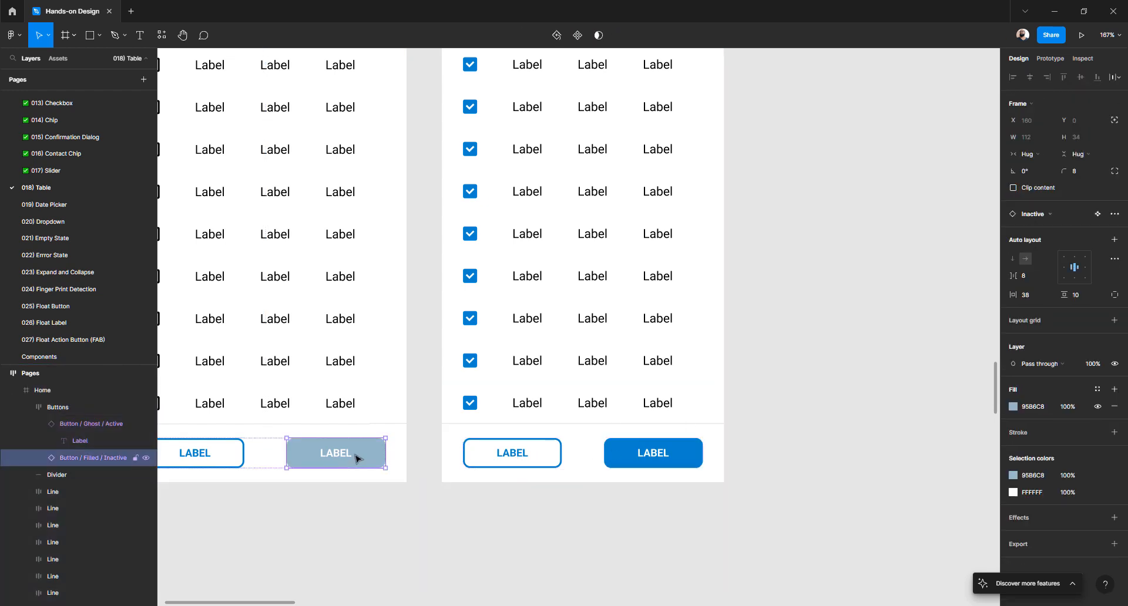
left_click(751, 411)
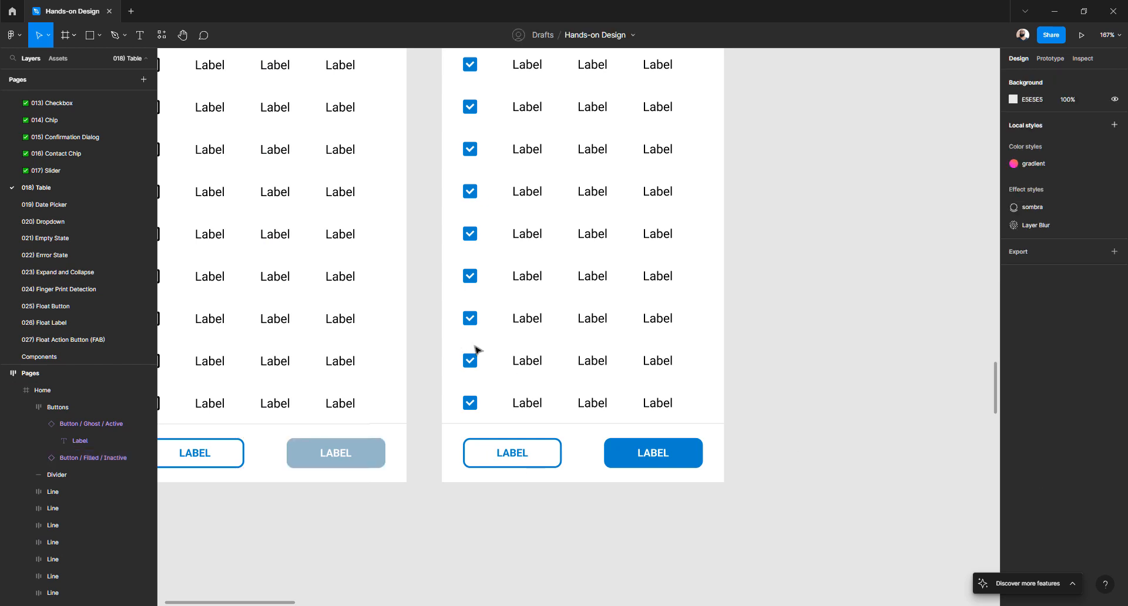
scroll(594, 338, "down", 5)
scroll(593, 338, "right", 3)
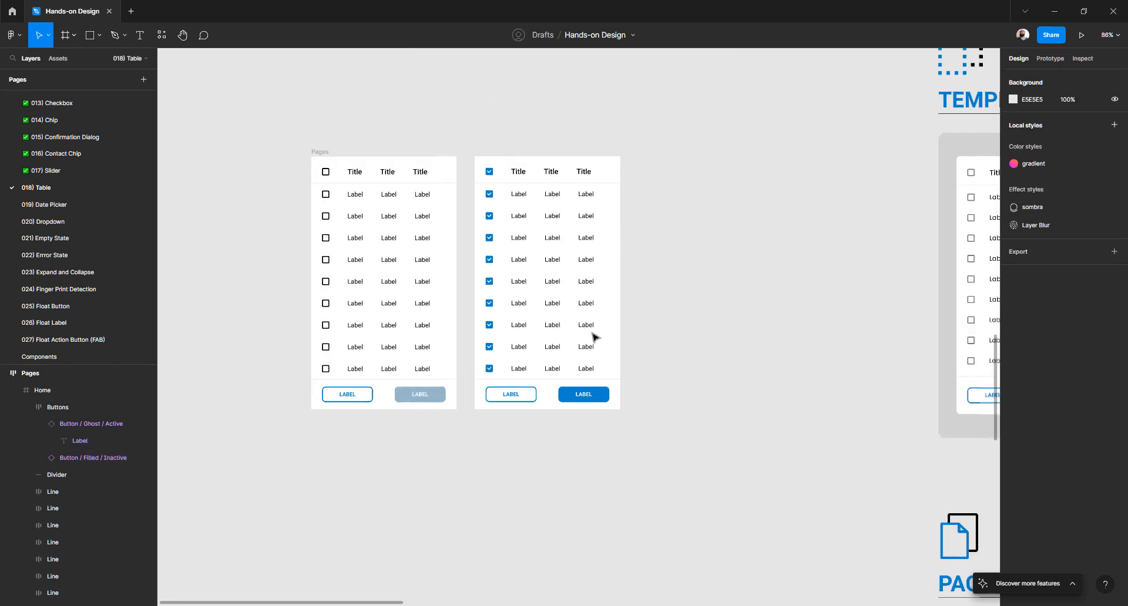
scroll(593, 338, "up", 2)
scroll(593, 338, "right", 6)
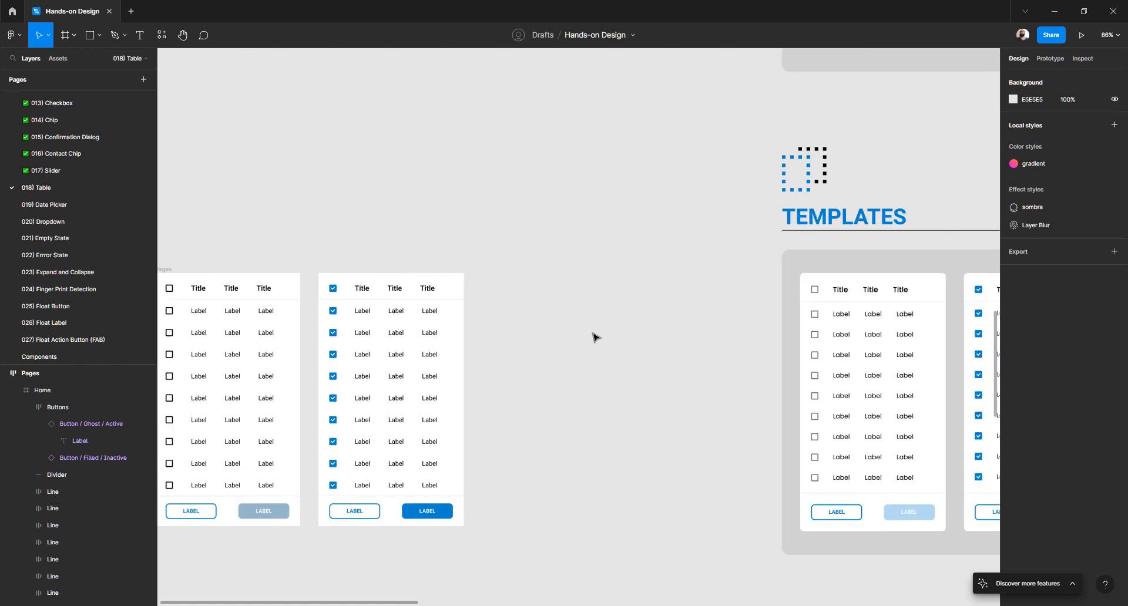
scroll(593, 338, "down", 2)
scroll(593, 337, "right", 6)
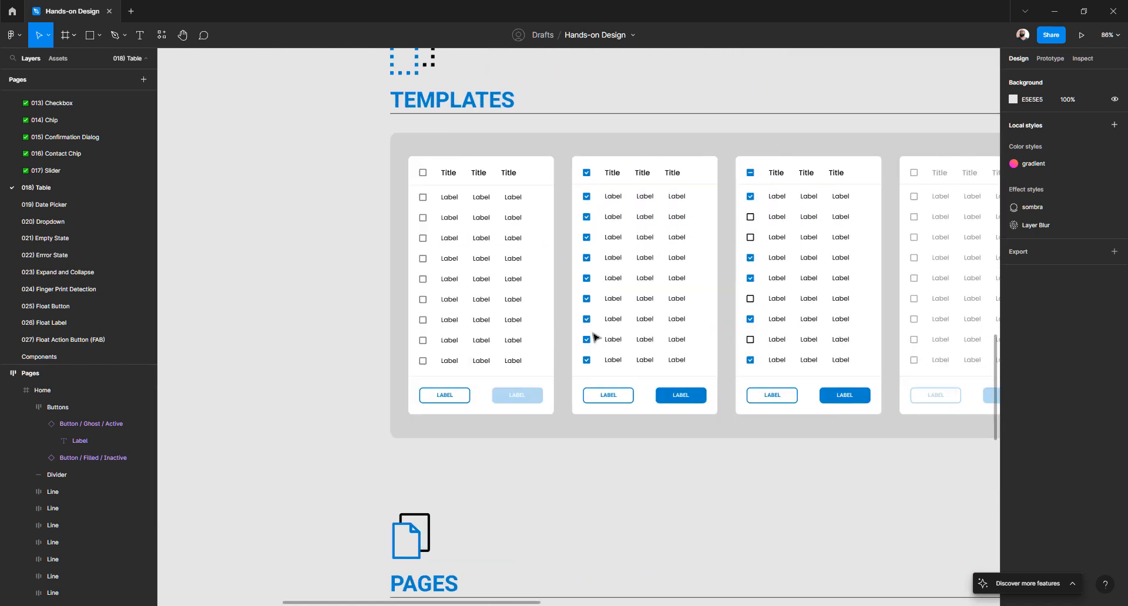
scroll(593, 338, "left", 8)
scroll(593, 338, "left", 2)
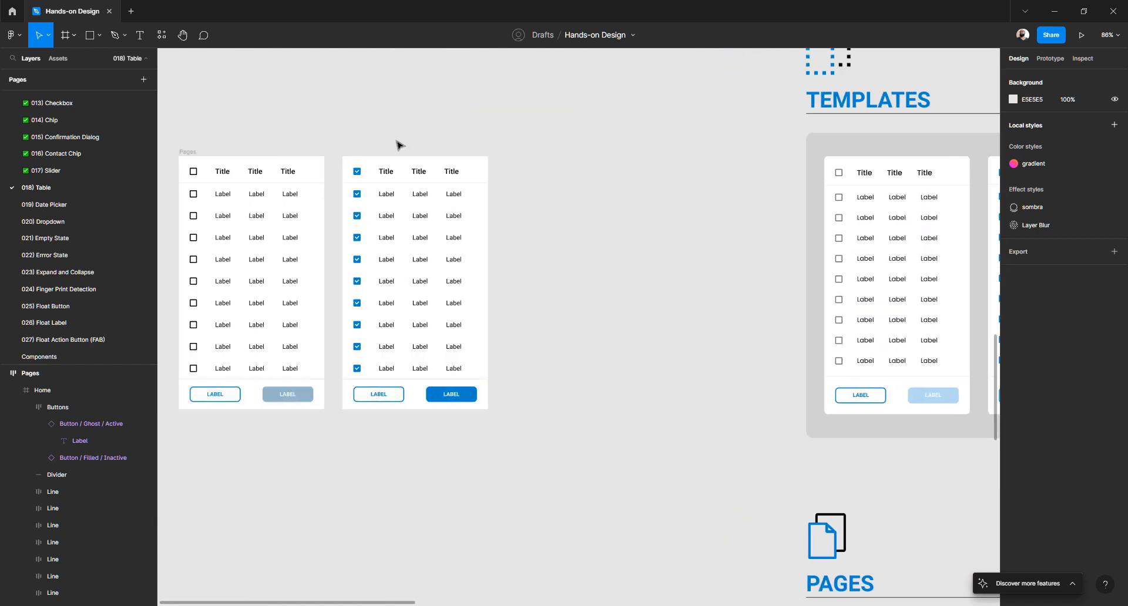
- Duplicate the second Home frame and swap the copy's header checkbox to the active Partially version
left_click(373, 168)
key("ctrl+d")
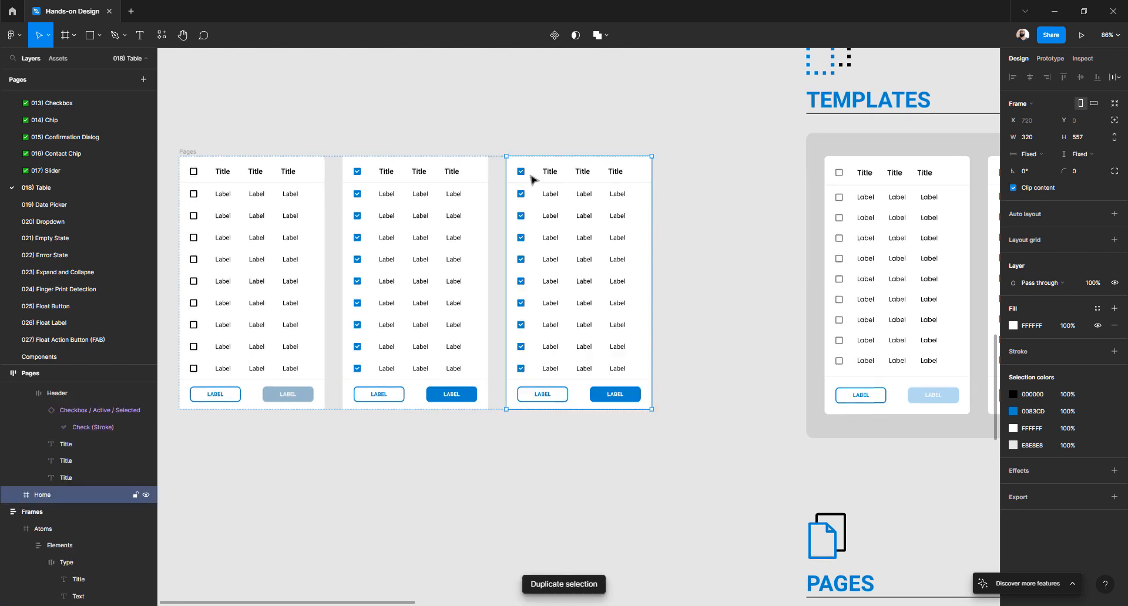
scroll(523, 176, "up", 5)
left_click(520, 176)
left_click(520, 177)
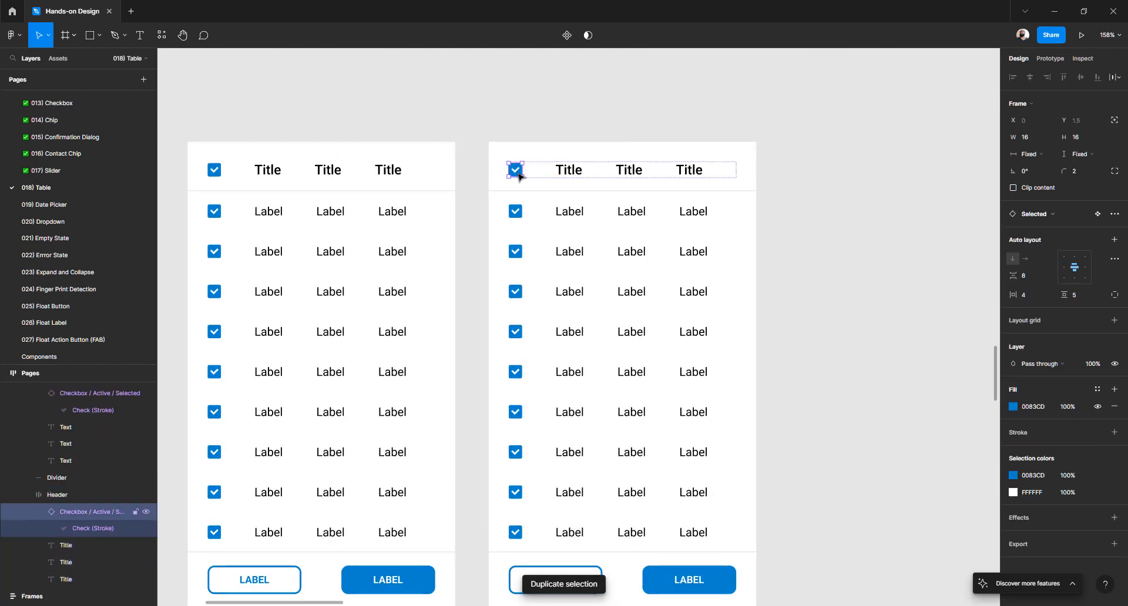
left_click(1051, 215)
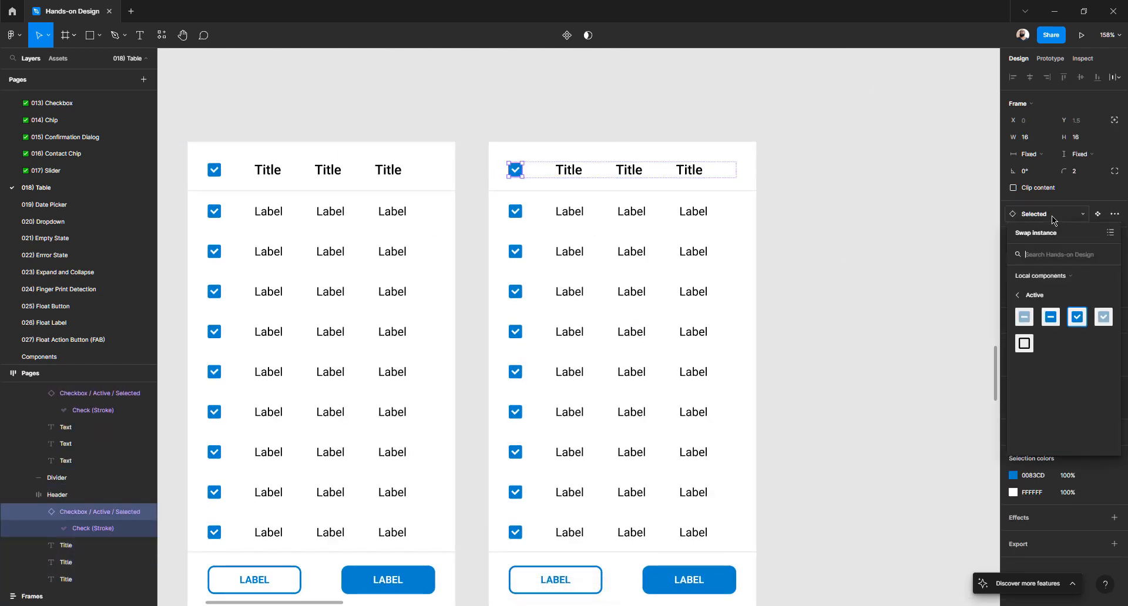
left_click(1050, 320)
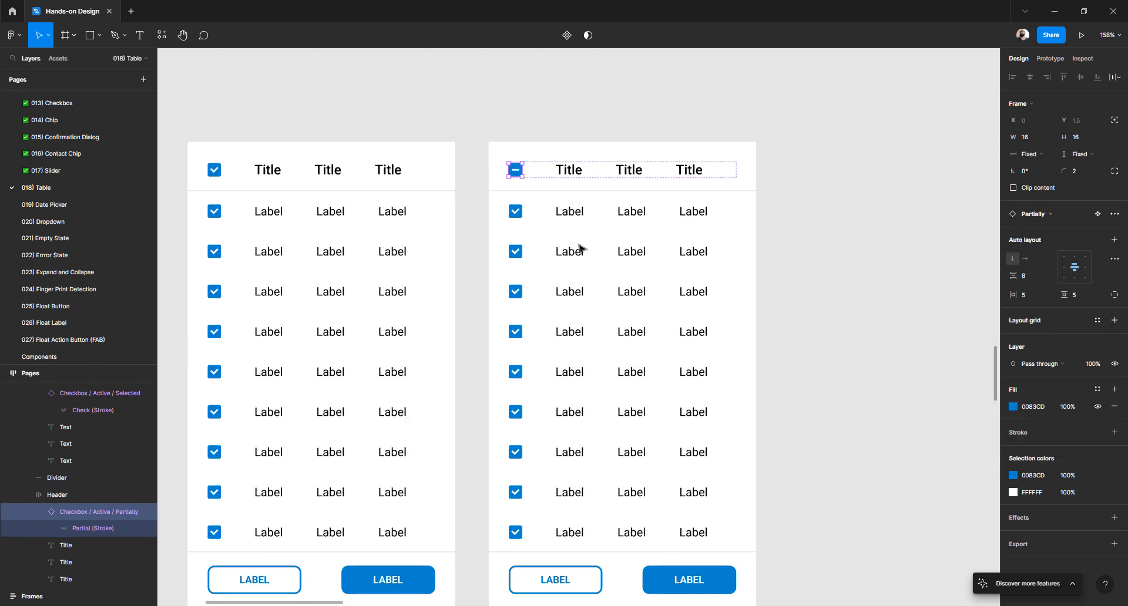
- Swap the second-, fifth- and eighth-row checkboxes of the third Home frame to the active Unselected version
left_click(515, 254)
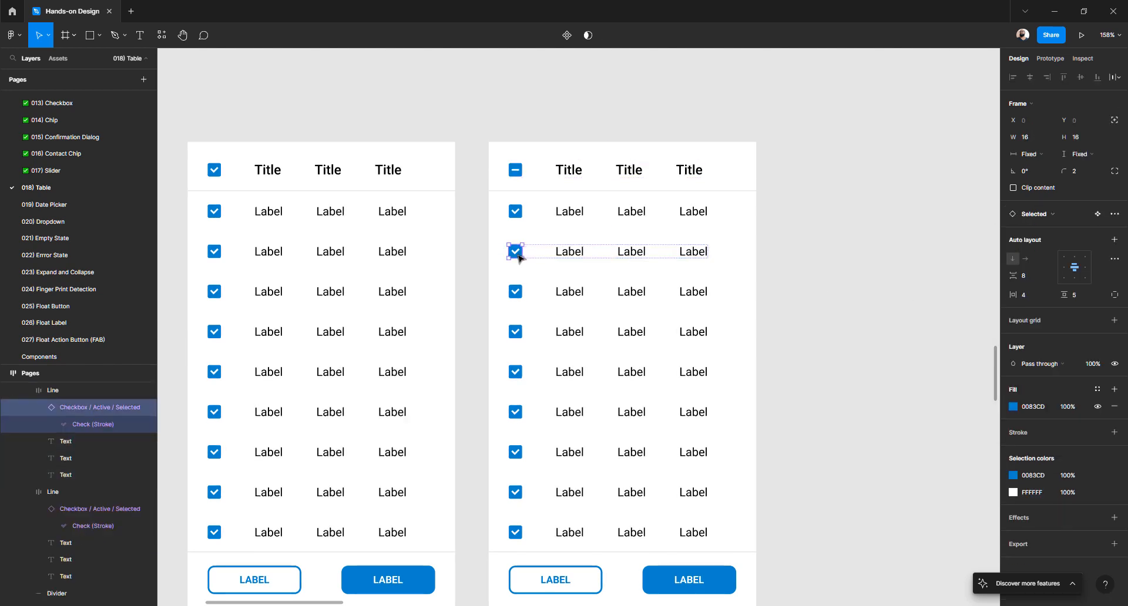
left_click(1051, 215)
left_click(1025, 344)
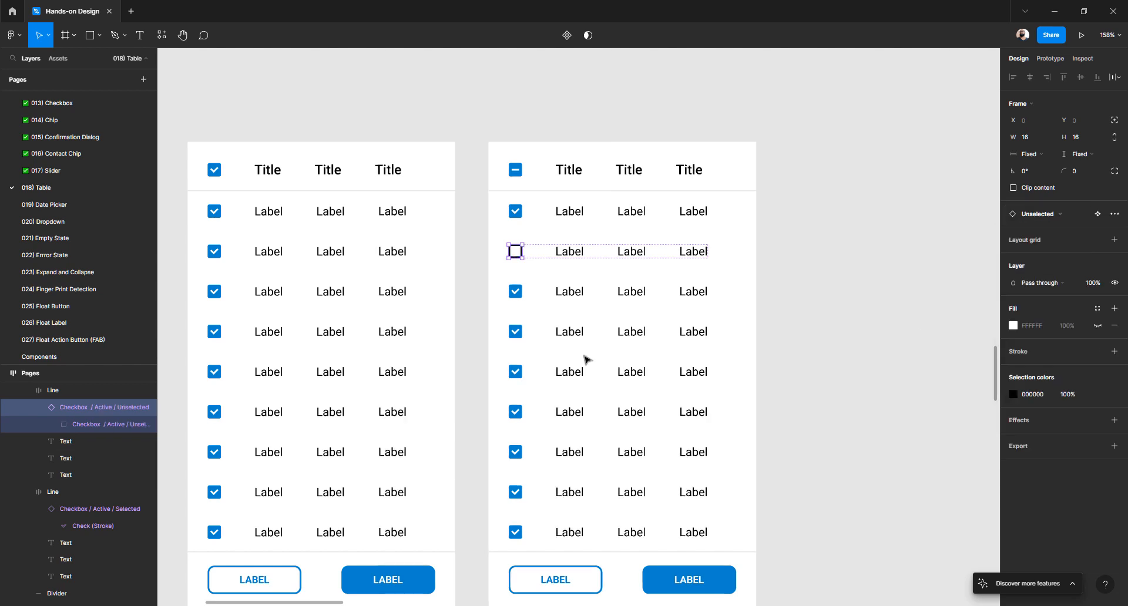
left_click(515, 372)
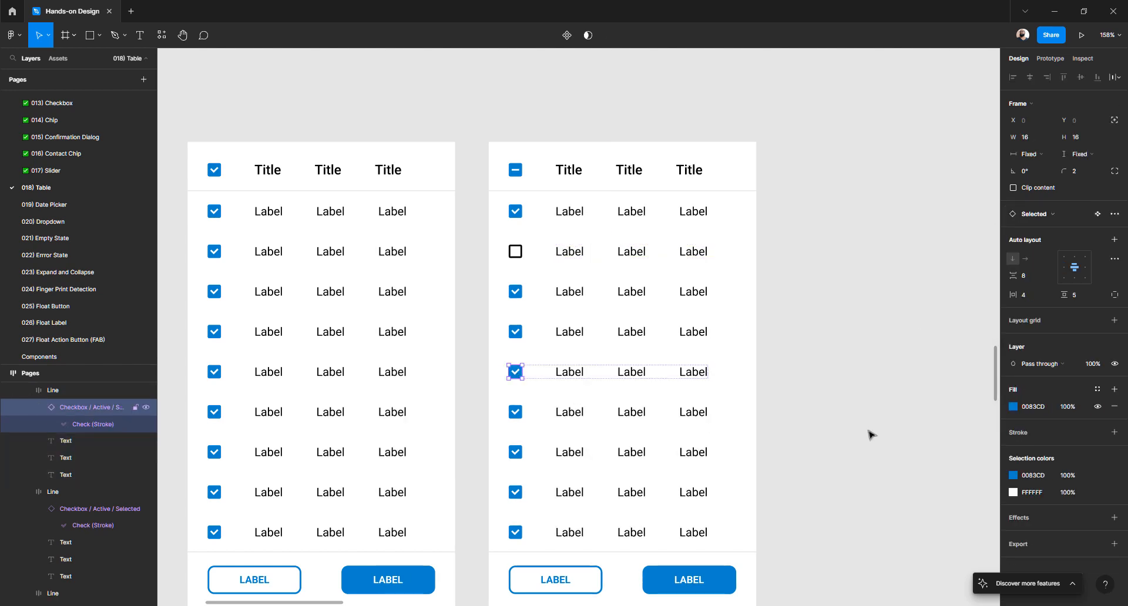
left_click(1041, 215)
left_click(1024, 343)
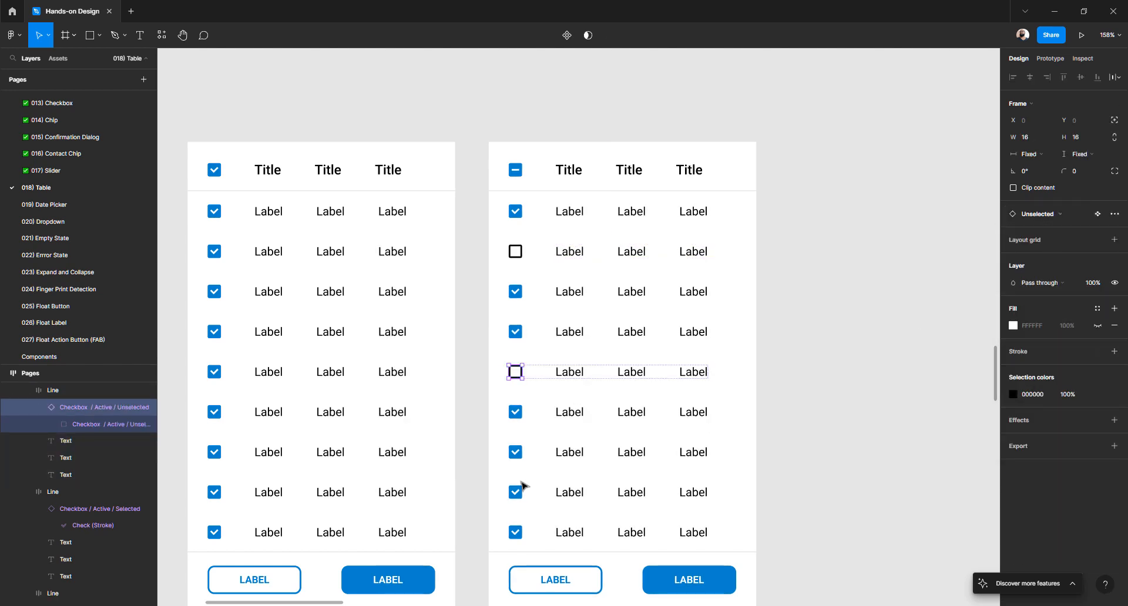
left_click(515, 492)
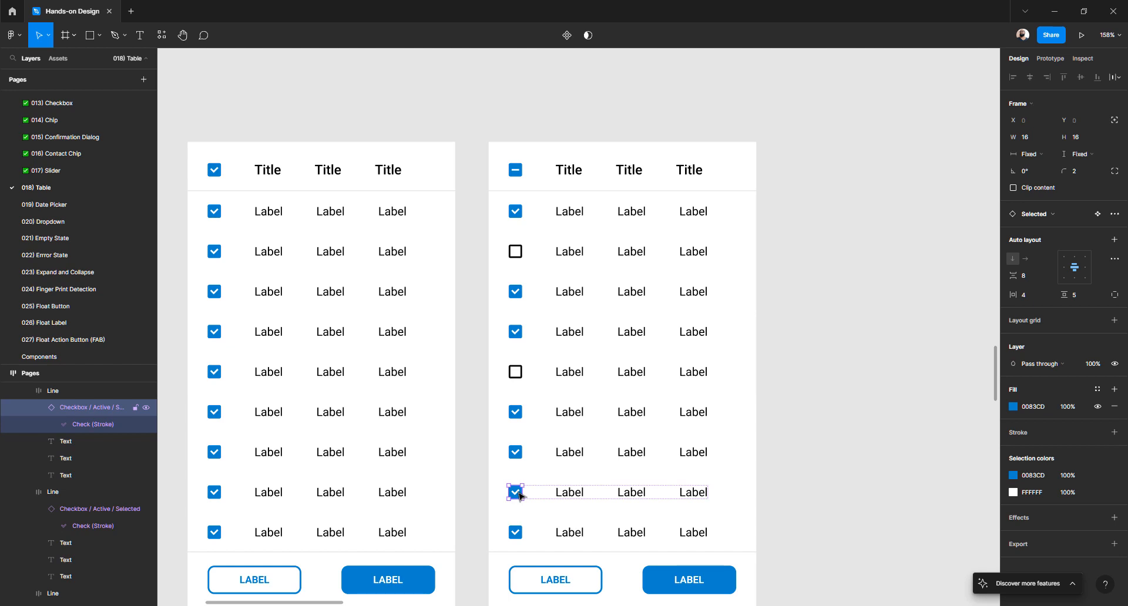
left_click(1045, 214)
left_click(1024, 344)
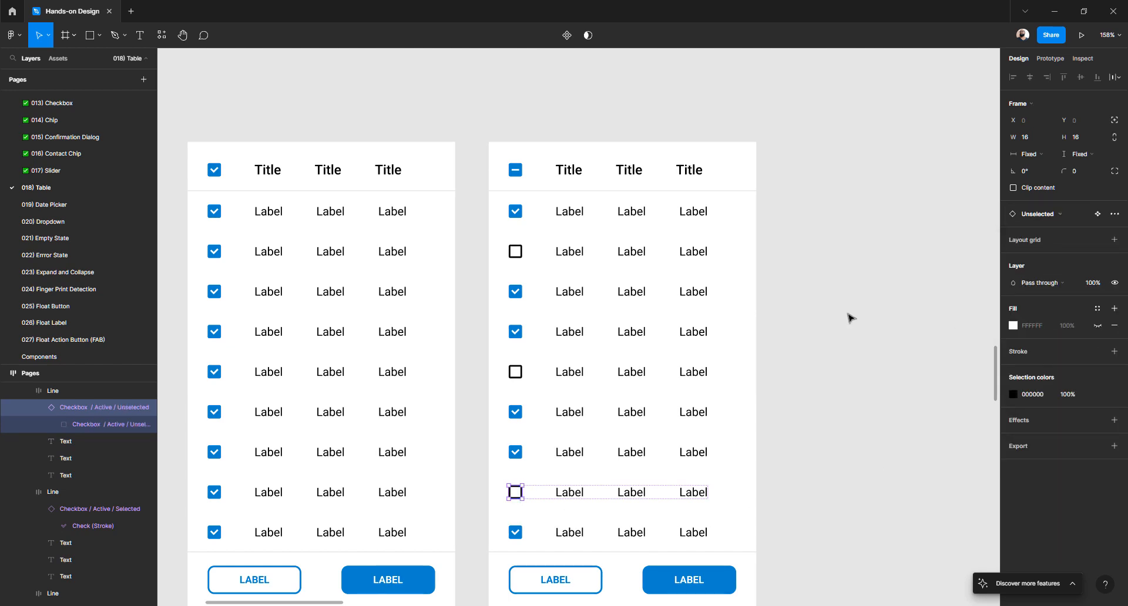
left_click(778, 317)
scroll(685, 348, "down", 2)
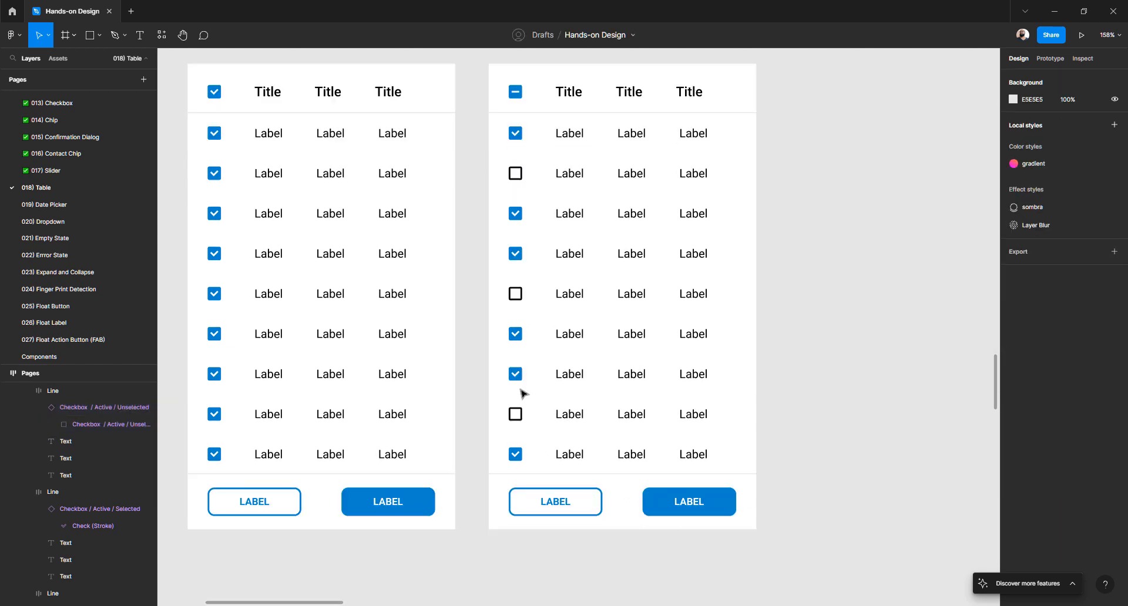
- Move the Pages frame away from the reference templates to about X 1252, Y 1037, and duplicate its third Home frame
scroll(533, 318, "down", 3)
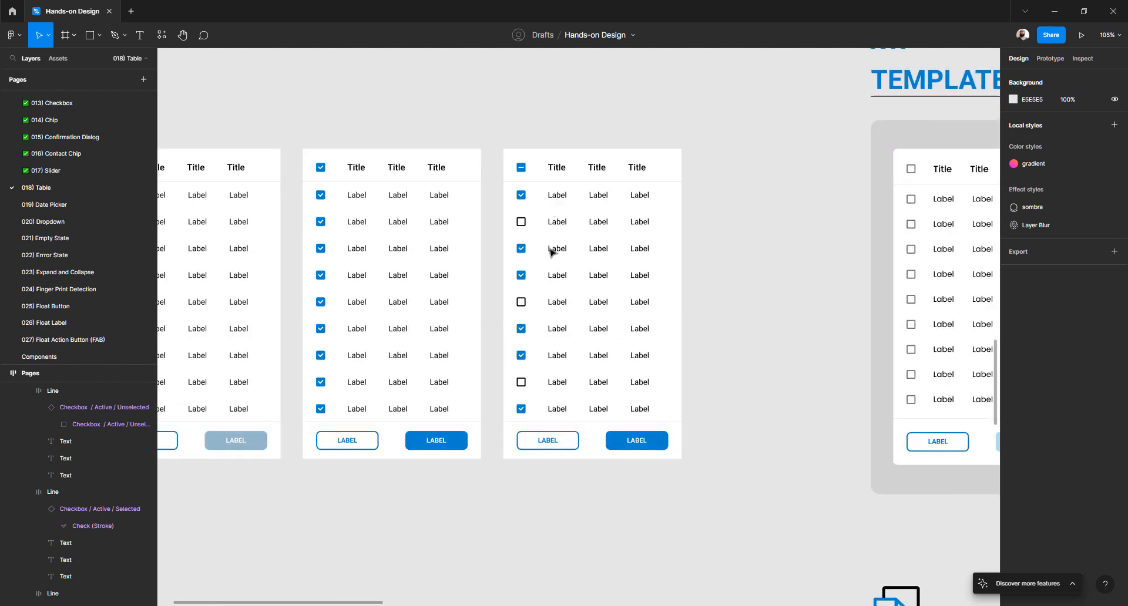
scroll(551, 252, "down", 8)
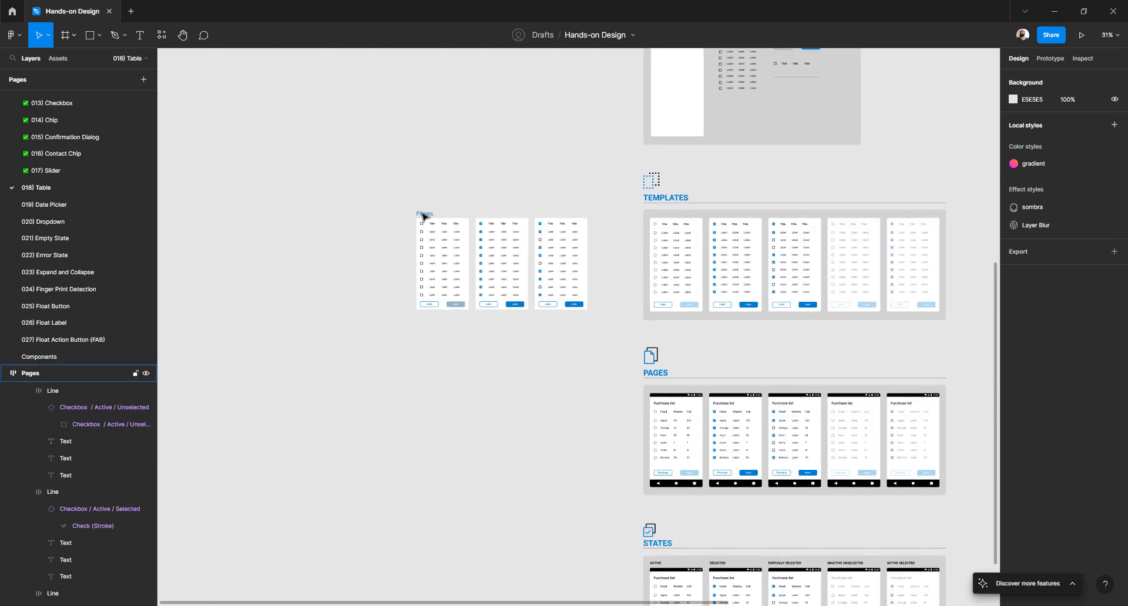
left_click_drag(415, 213, 281, 208)
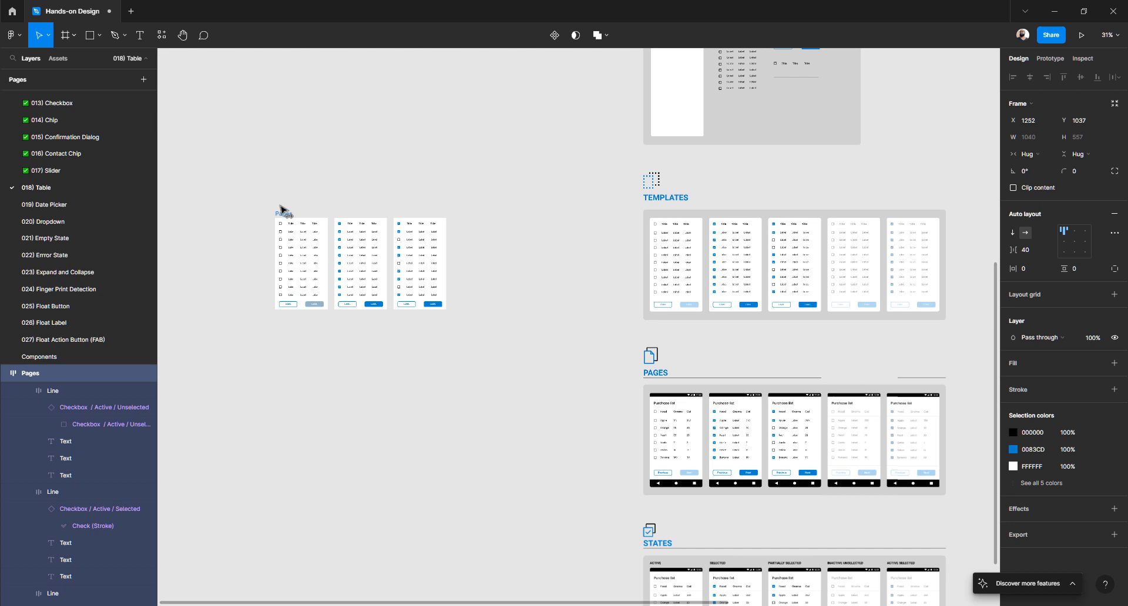
left_click(429, 250)
key("ctrl+d")
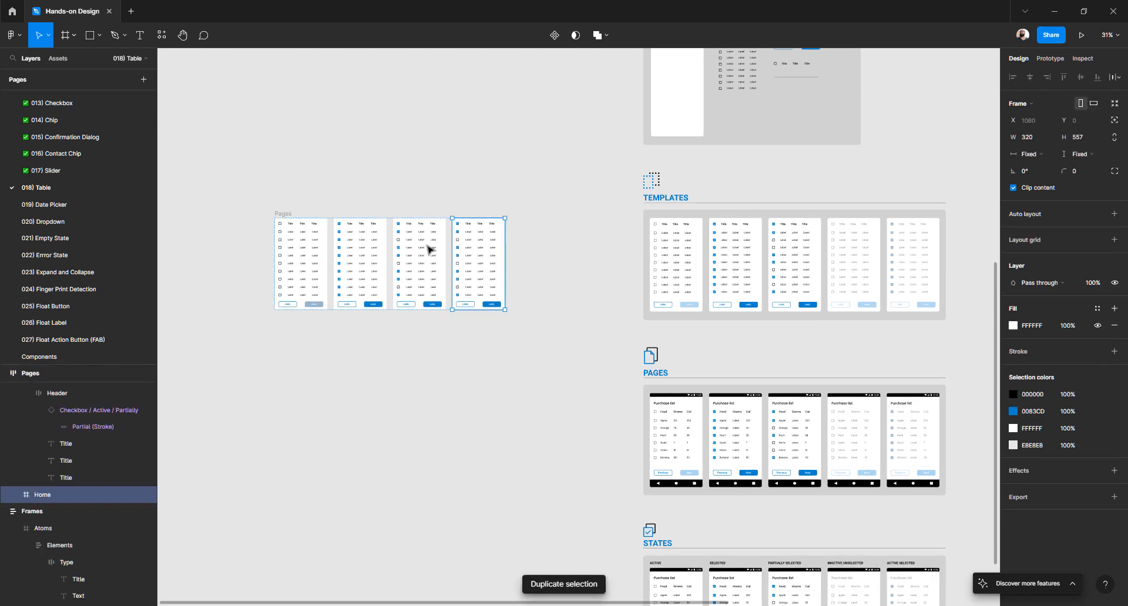
- Examine the inactive table screens in the reference Templates, Pages and States sections
scroll(777, 252, "up", 5)
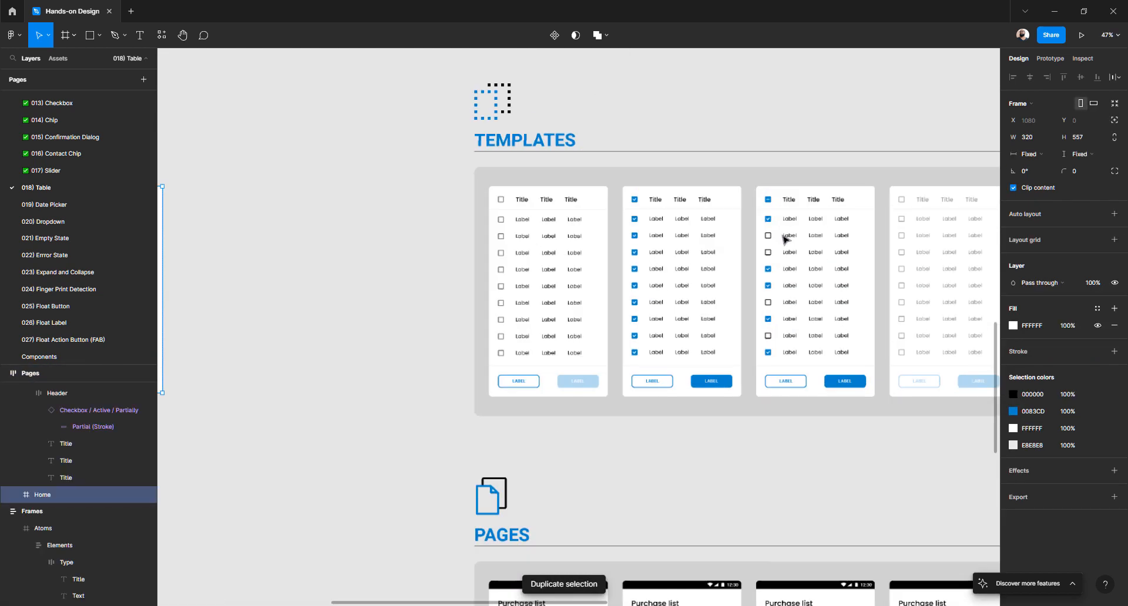
scroll(783, 236, "down", 3)
scroll(793, 236, "right", 3)
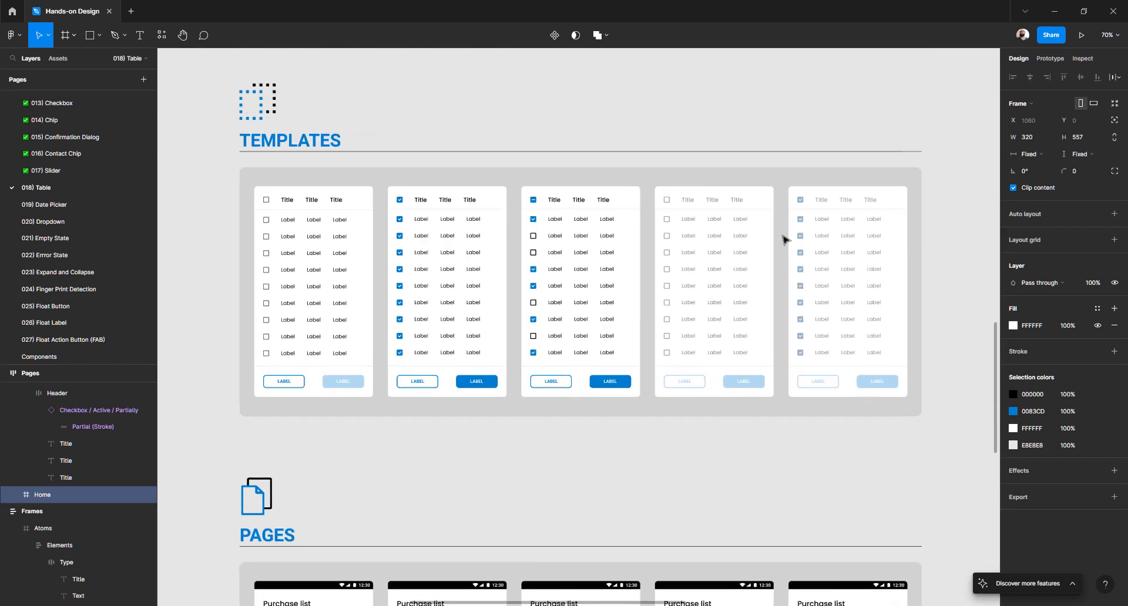
left_click(735, 240)
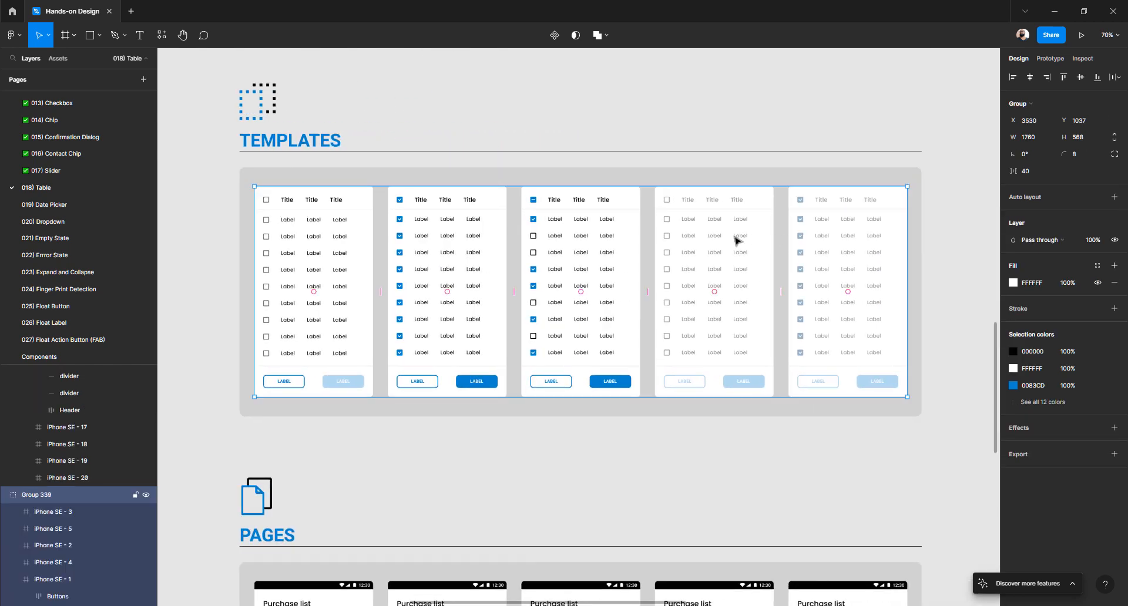
scroll(735, 240, "down", 3)
scroll(734, 241, "down", 15)
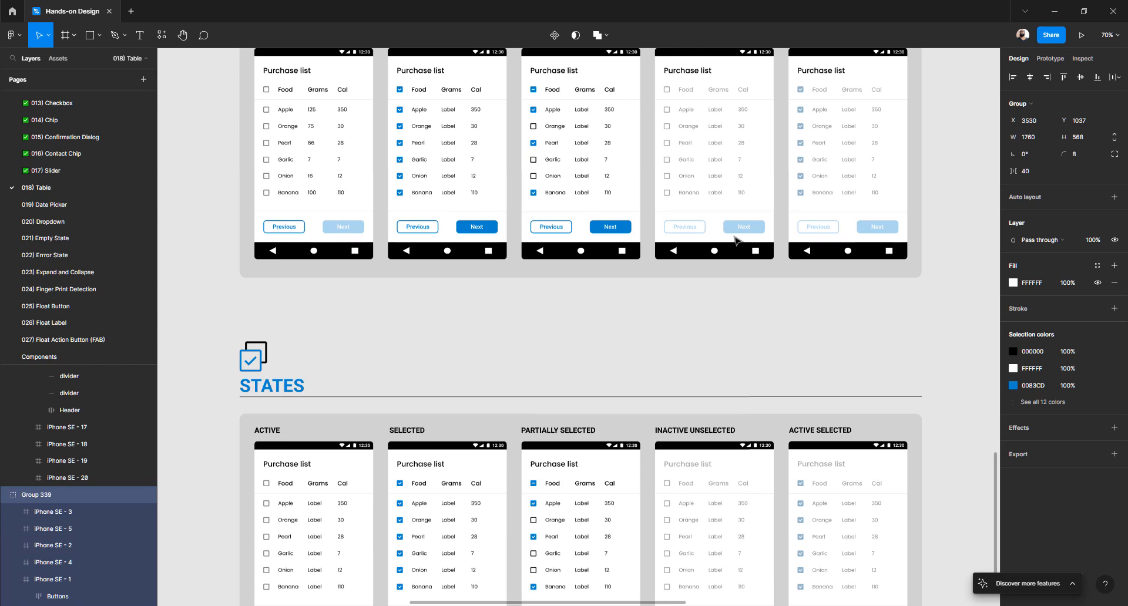
scroll(717, 350, "up", 19)
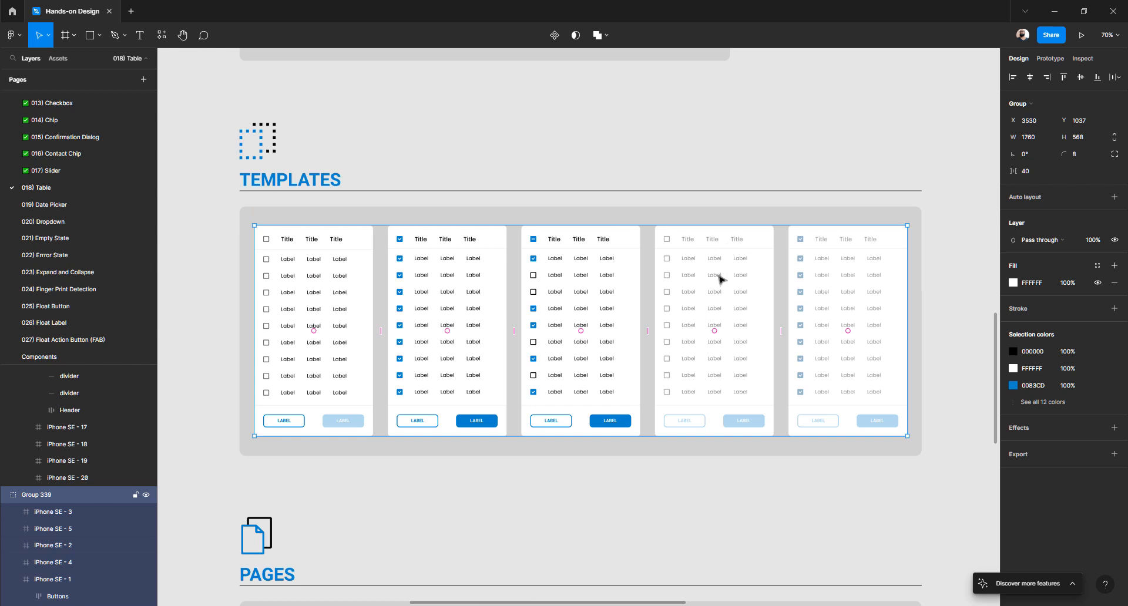
- Swap the ghost and filled buttons below the fourth Home frame's table to their Inactive versions
scroll(655, 289, "left", 20)
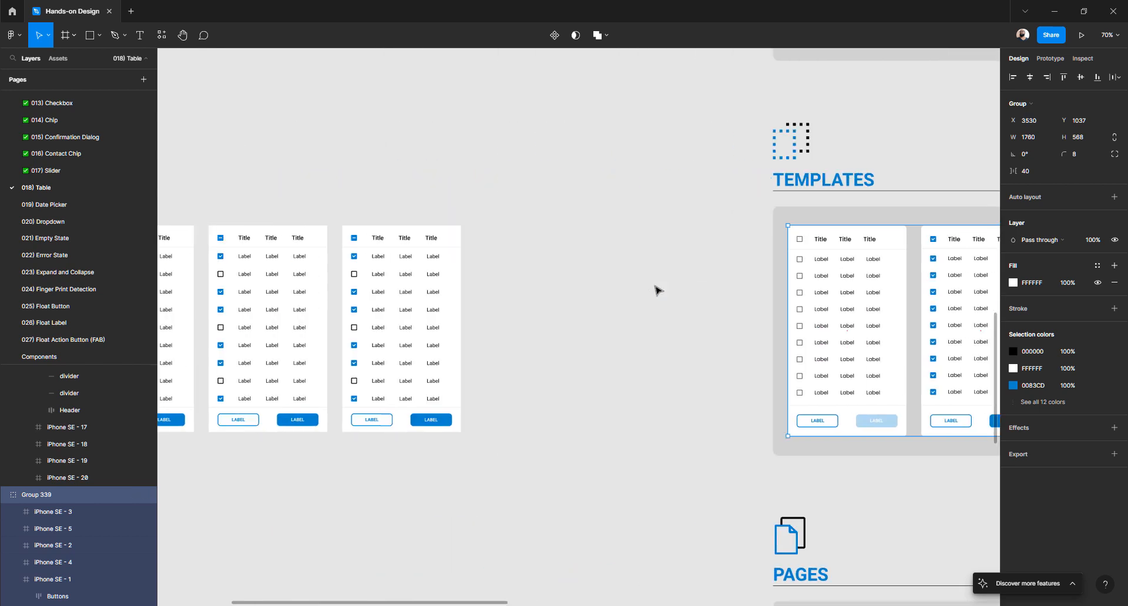
left_click(493, 422)
double_click(493, 422)
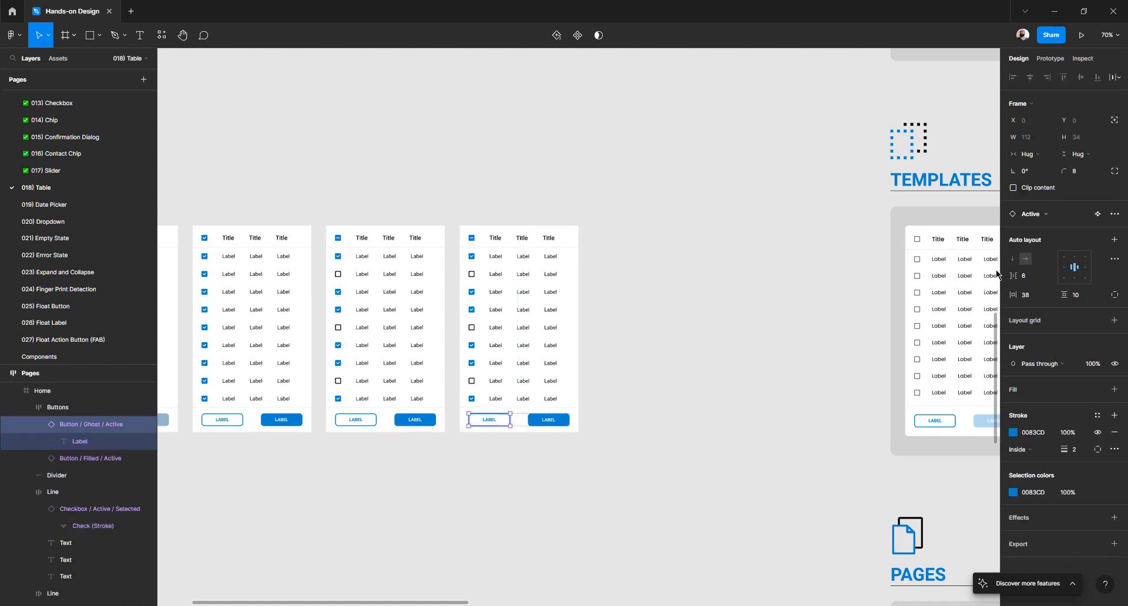
left_click(1022, 214)
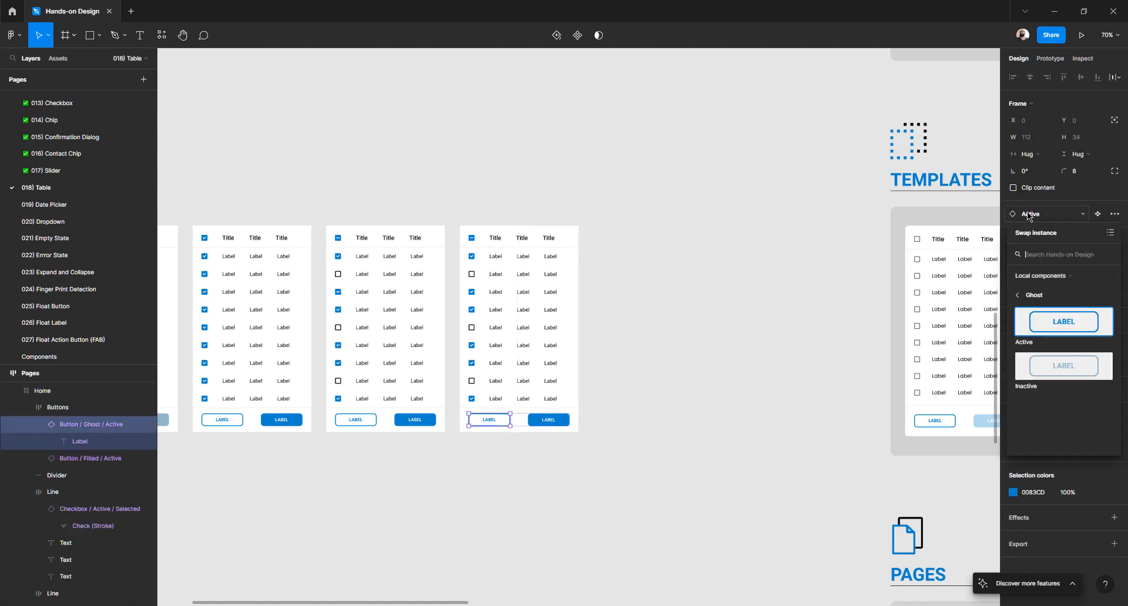
left_click(1043, 369)
left_click(558, 420)
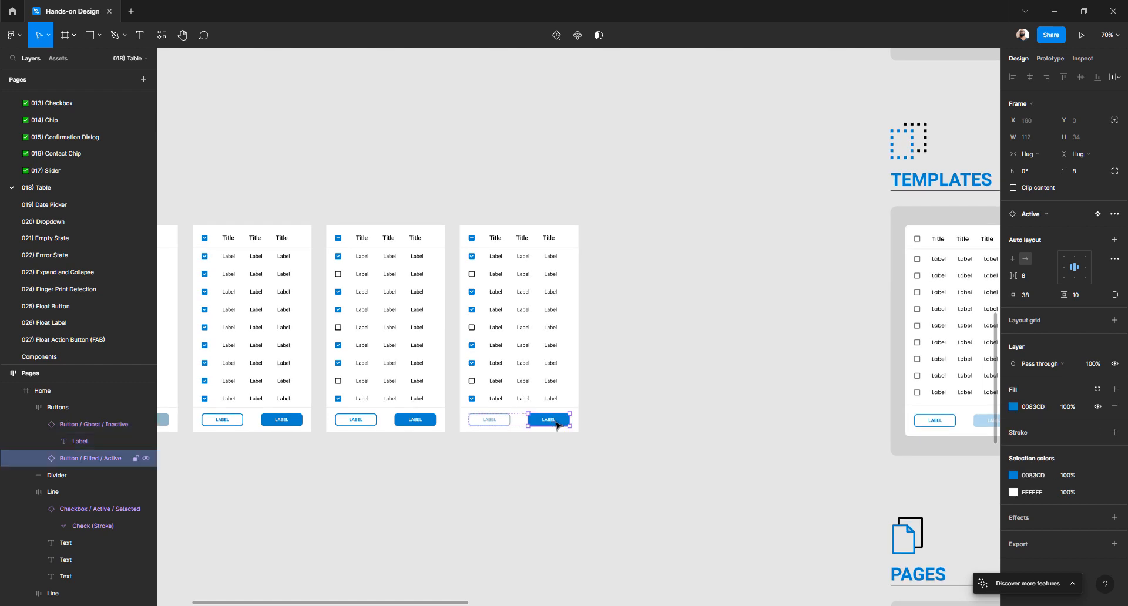
left_click(1047, 214)
left_click(1055, 364)
left_click(670, 350)
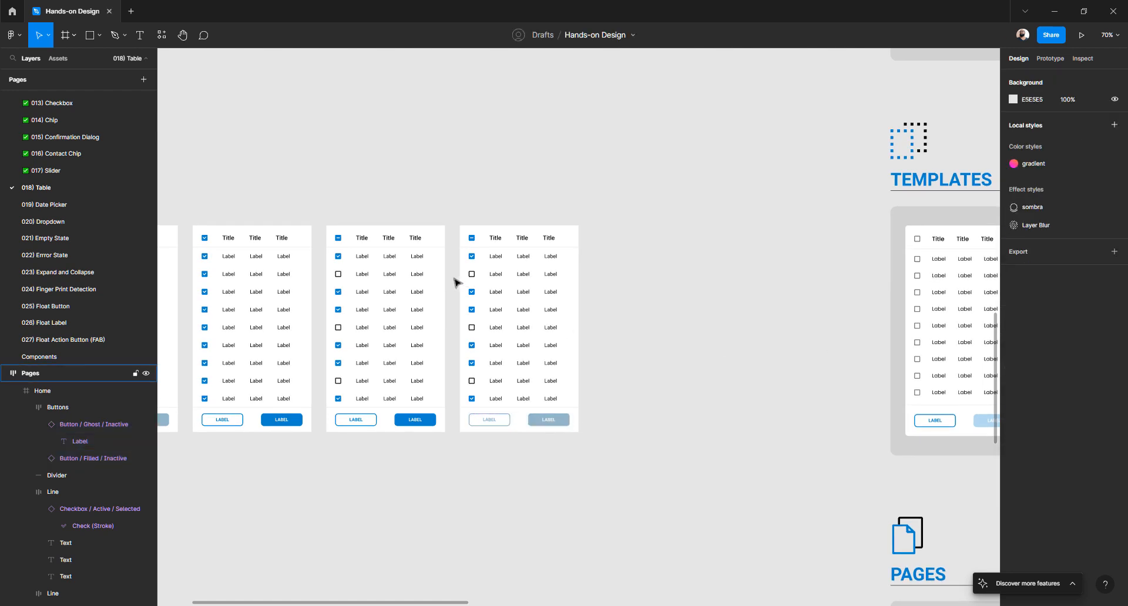
- Check the active Checkbox swap options for the header checkbox of the fourth Home frame
scroll(470, 292, "up", 5)
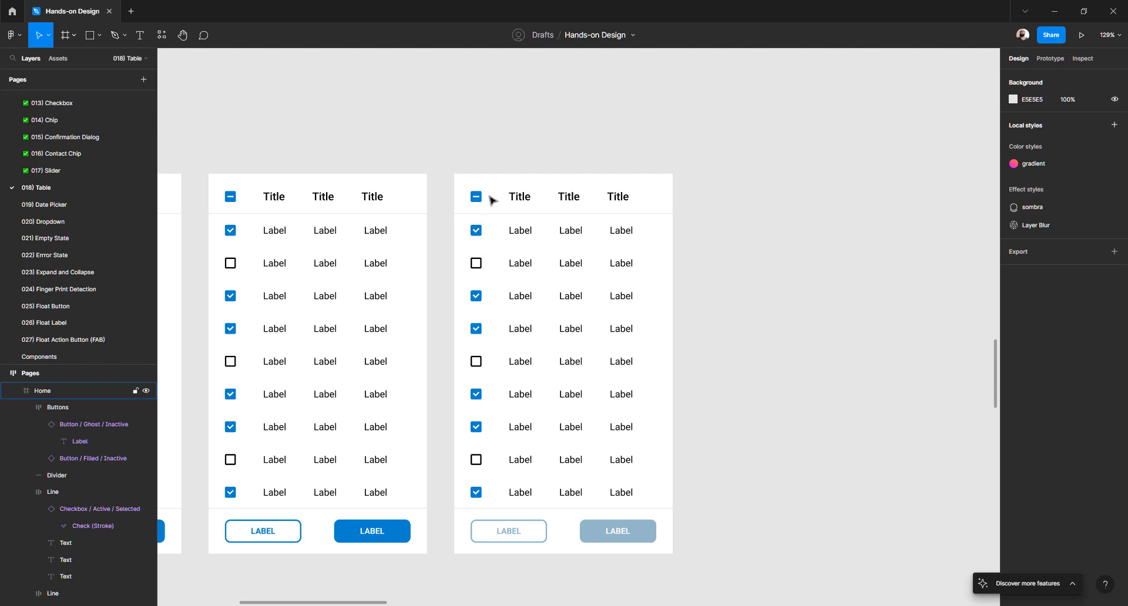
left_click(519, 199)
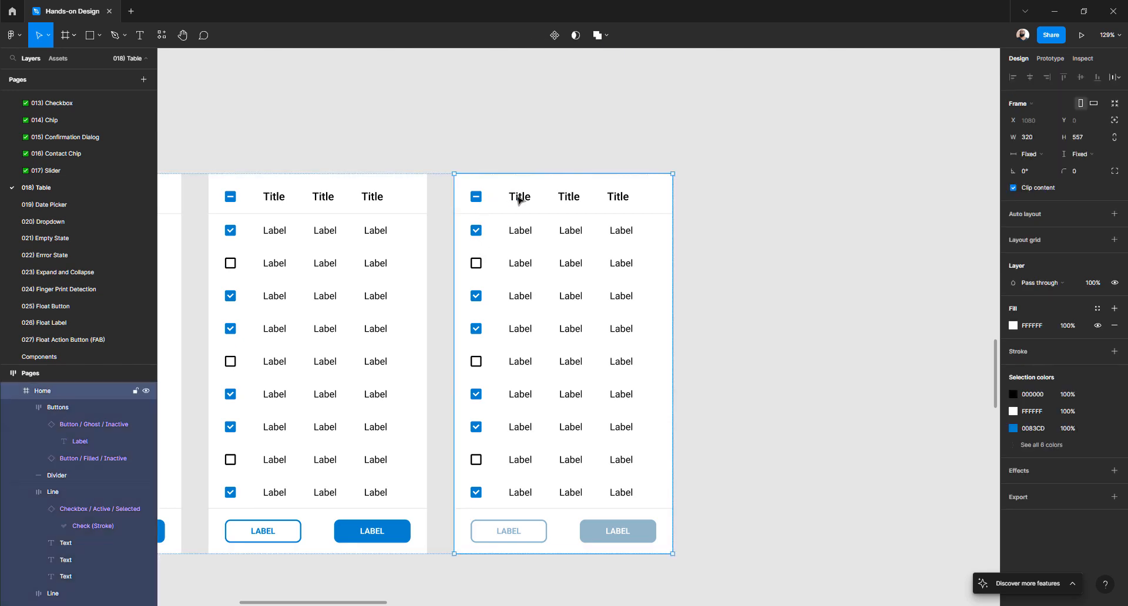
double_click(476, 200)
double_click(477, 197)
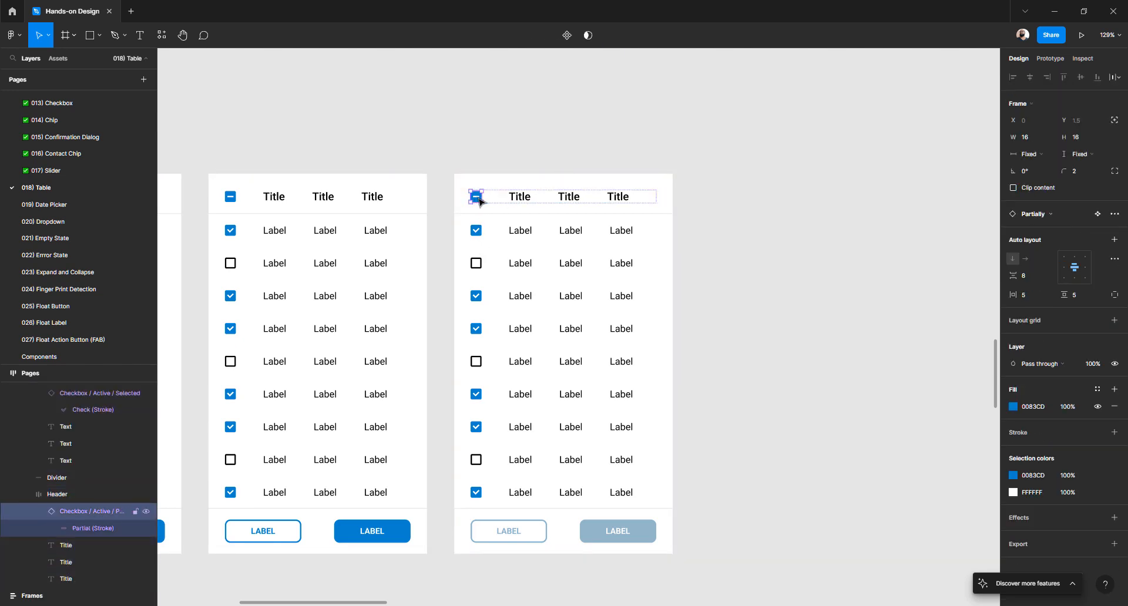
left_click(1042, 215)
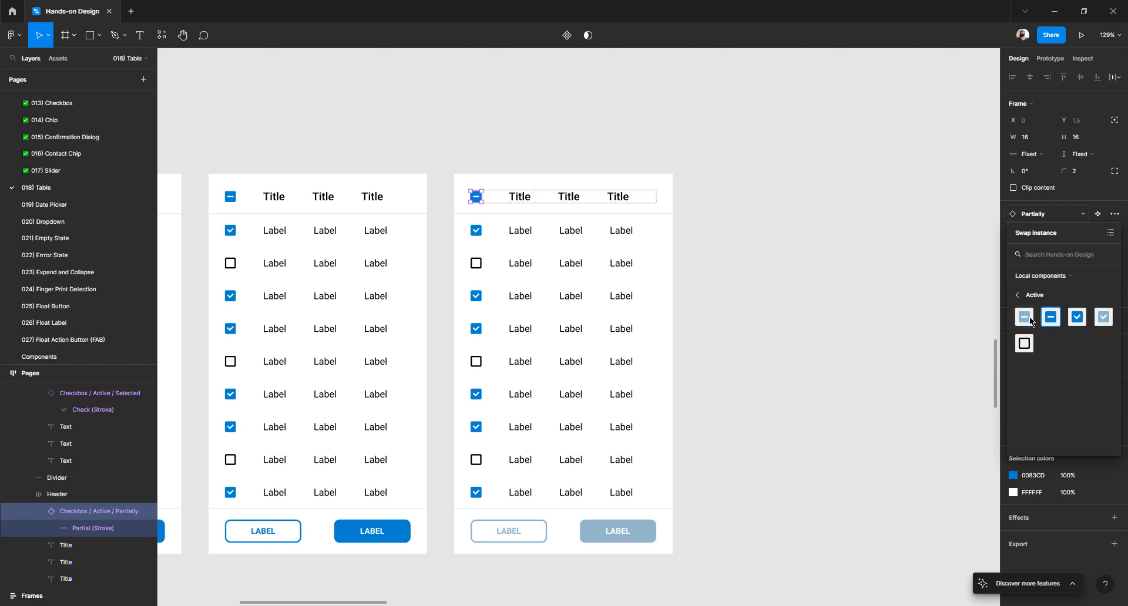
left_click(834, 321)
- Open the Components page and inspect the Checkbox / Inactive / Unselected component
scroll(742, 320, "down", 8)
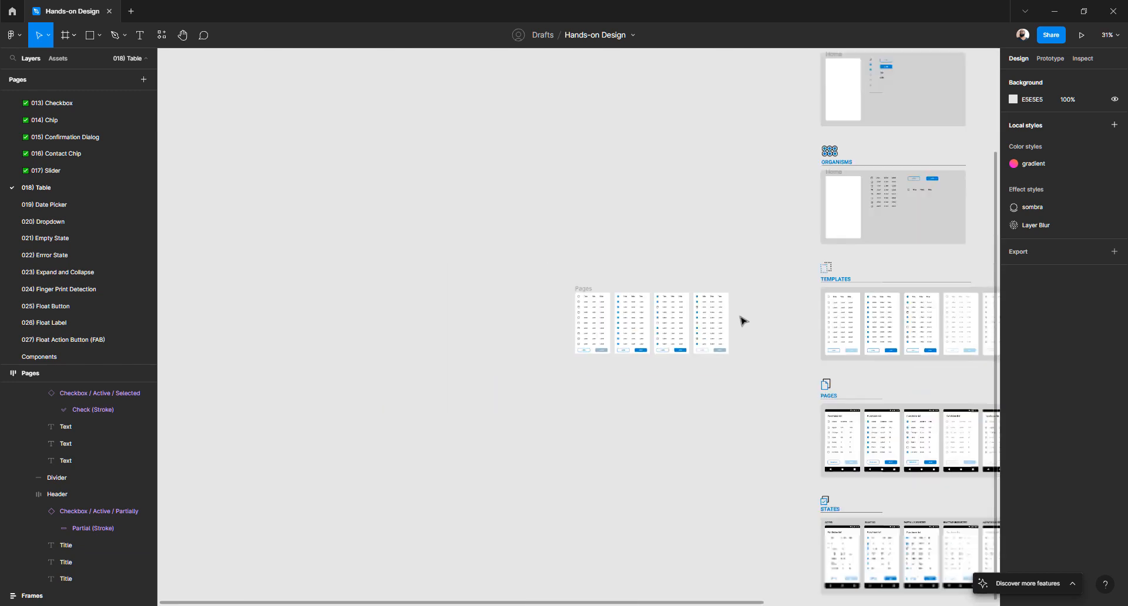
scroll(742, 320, "down", 3)
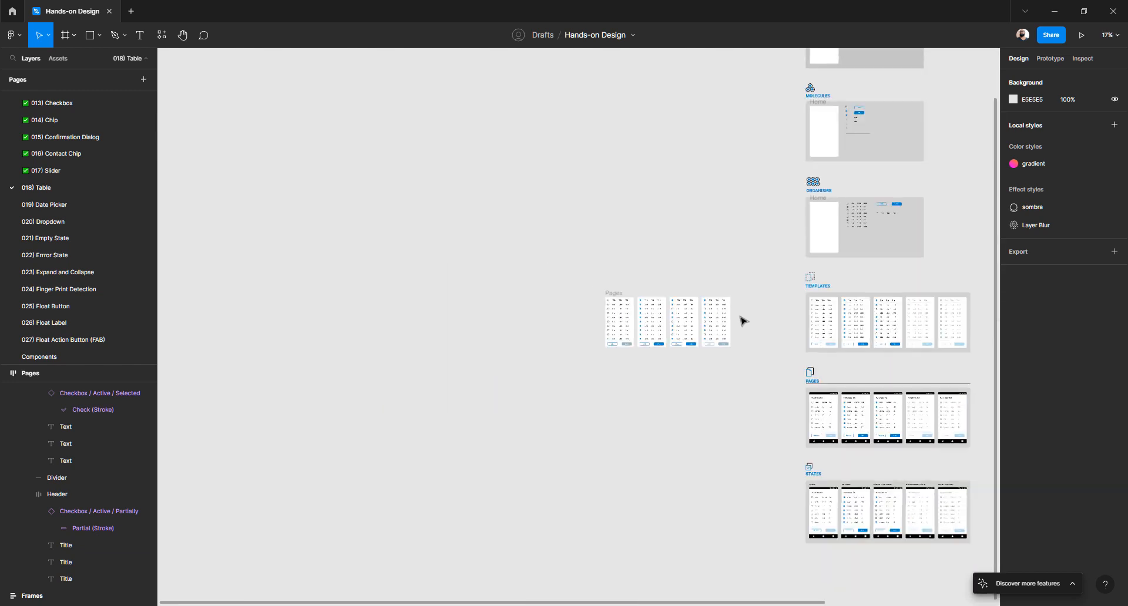
left_click(58, 357)
scroll(480, 389, "down", 3)
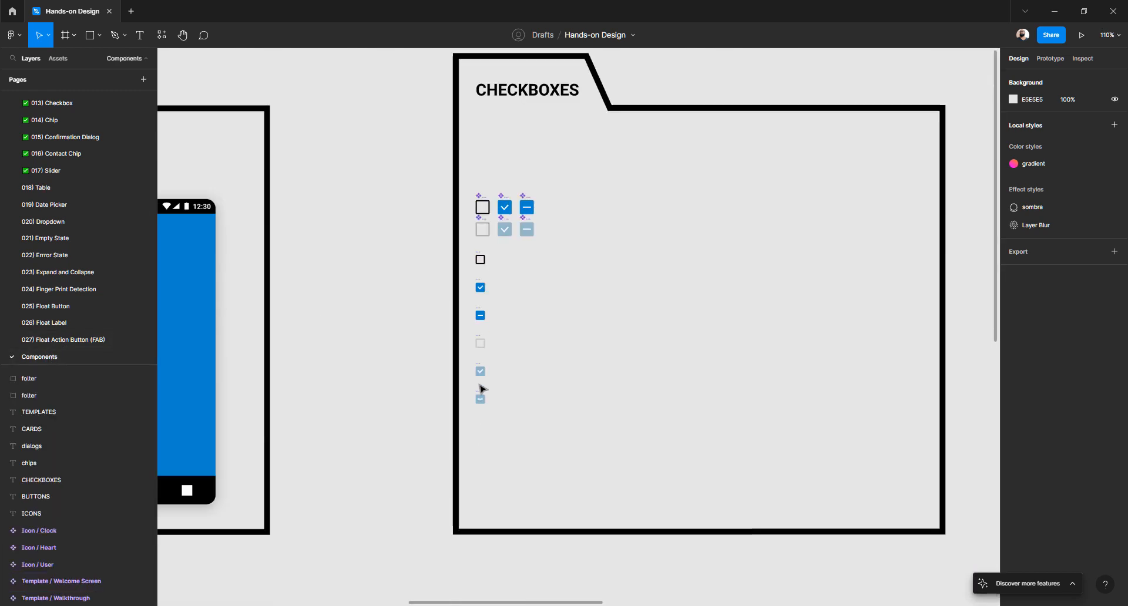
scroll(482, 348, "up", 5)
left_click(489, 341)
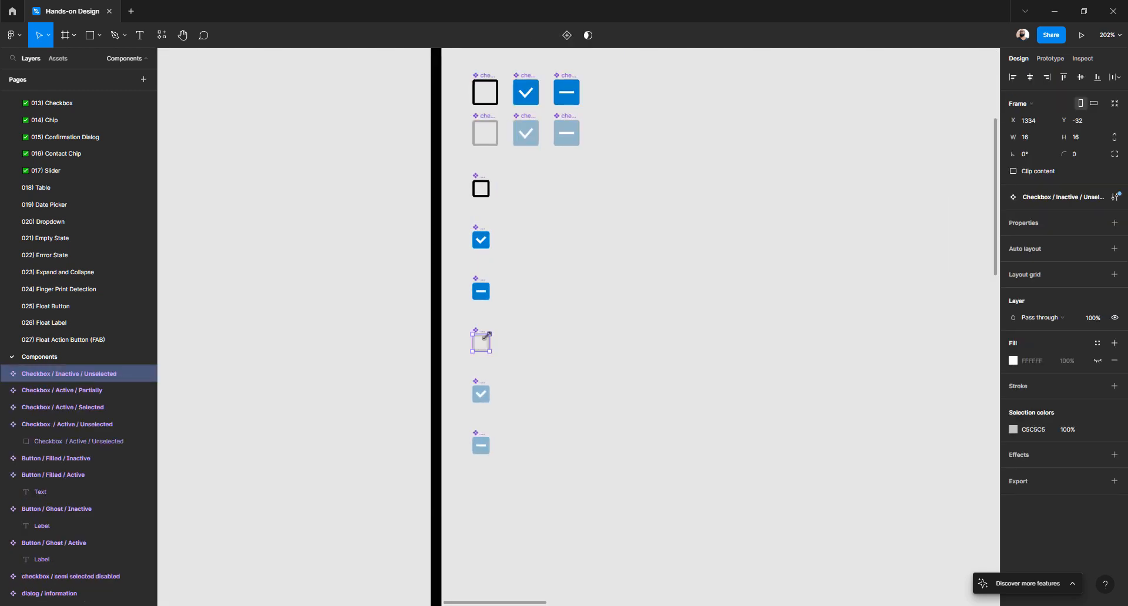
- Return to the 018) Table page and swap the fourth Home frame's header checkbox to the active Unselected version
left_click(59, 189)
scroll(675, 282, "up", 5)
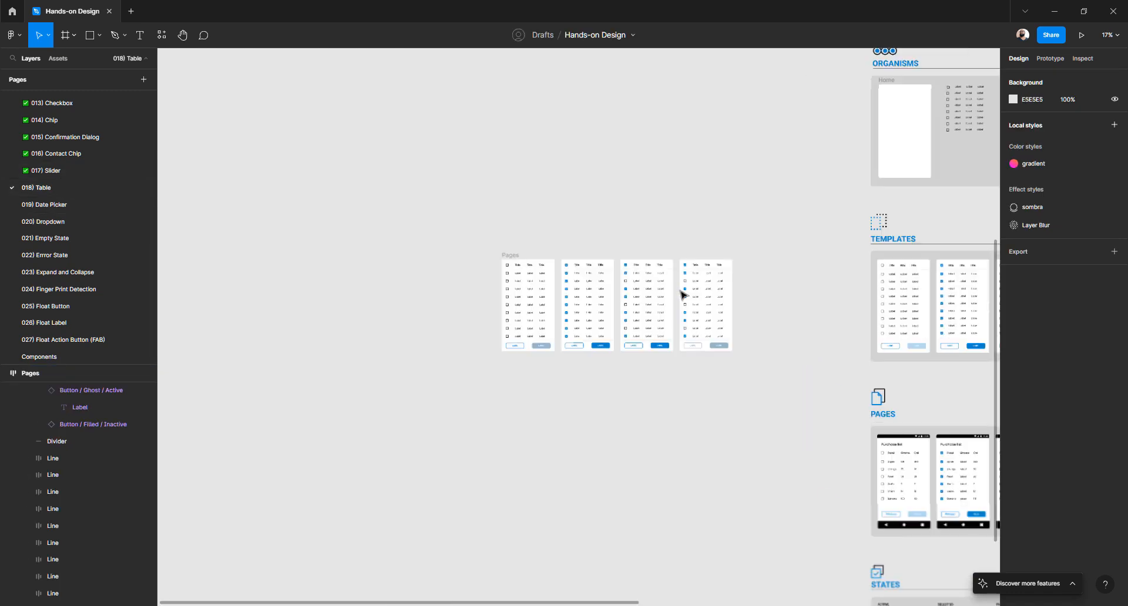
scroll(675, 257, "up", 5)
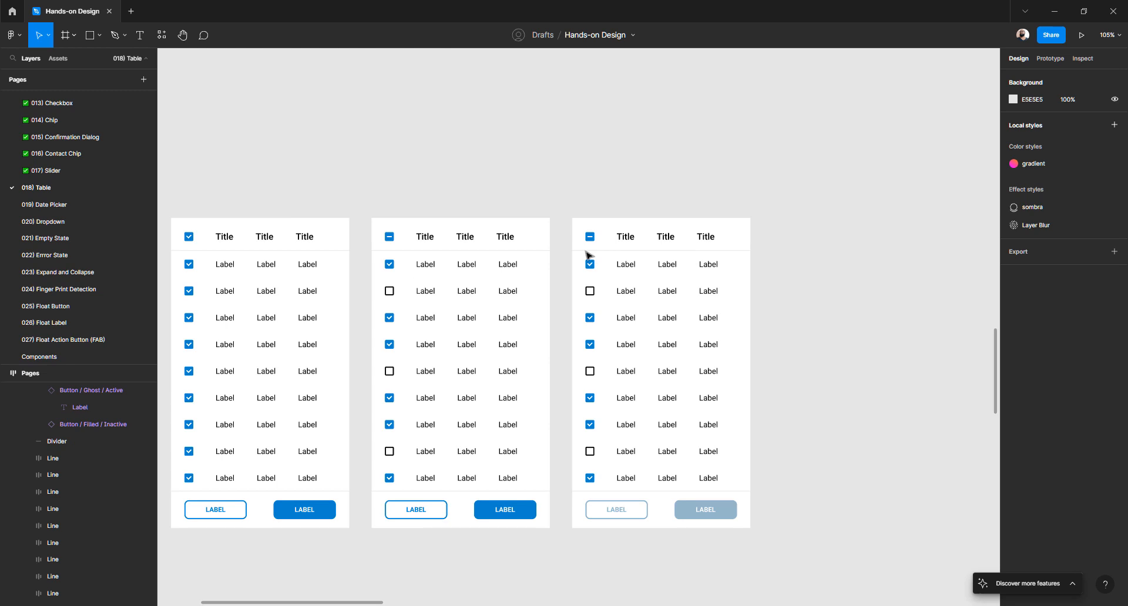
scroll(587, 254, "down", 3)
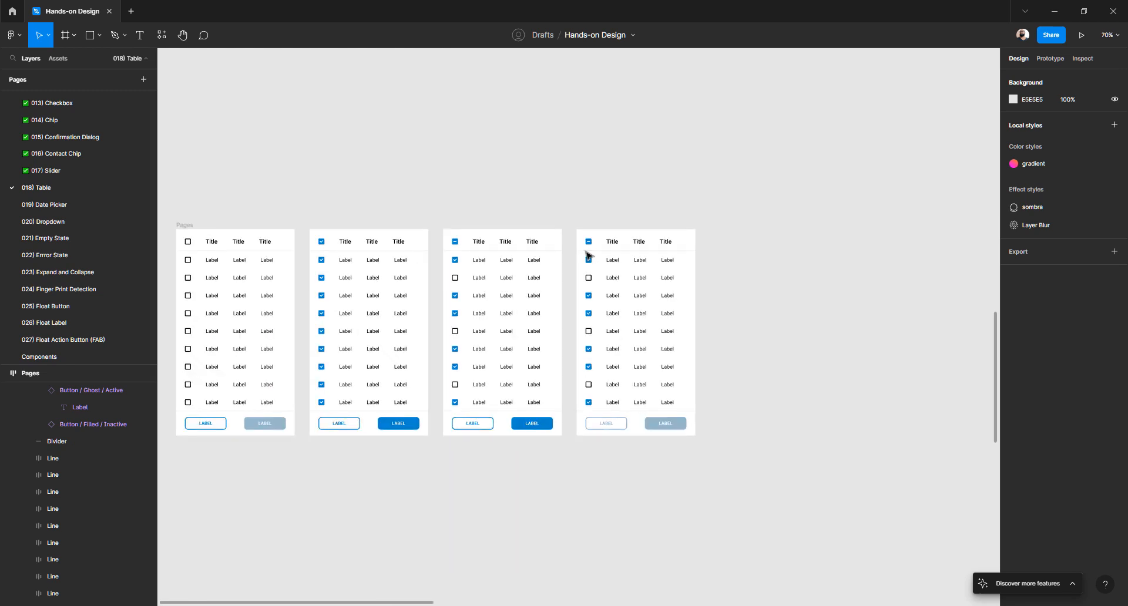
scroll(587, 254, "up", 4)
double_click(592, 236)
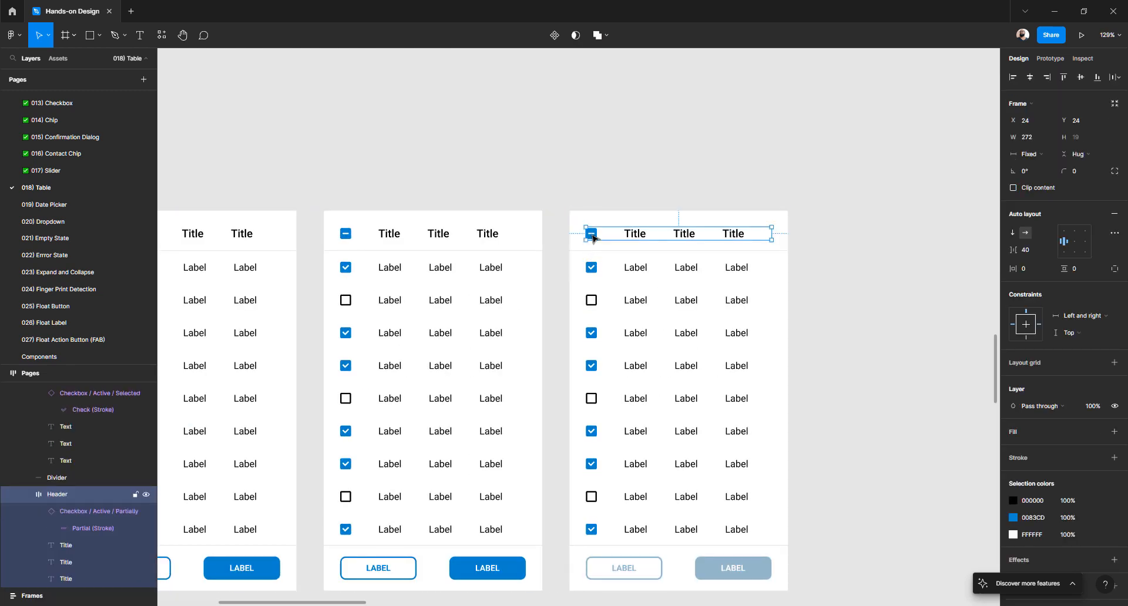
left_click(1049, 218)
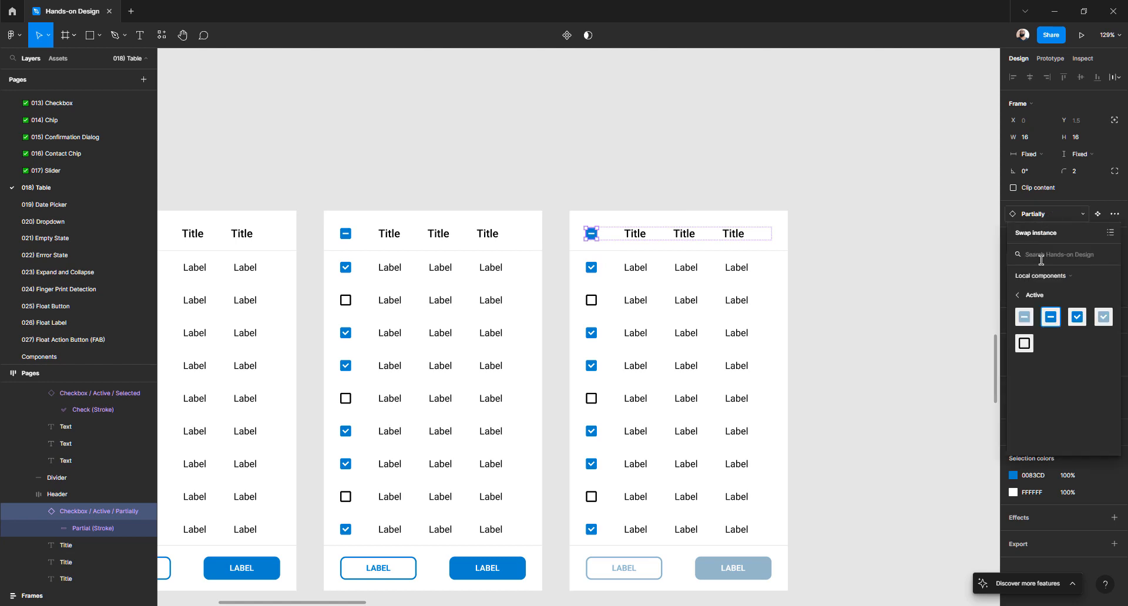
left_click(1024, 344)
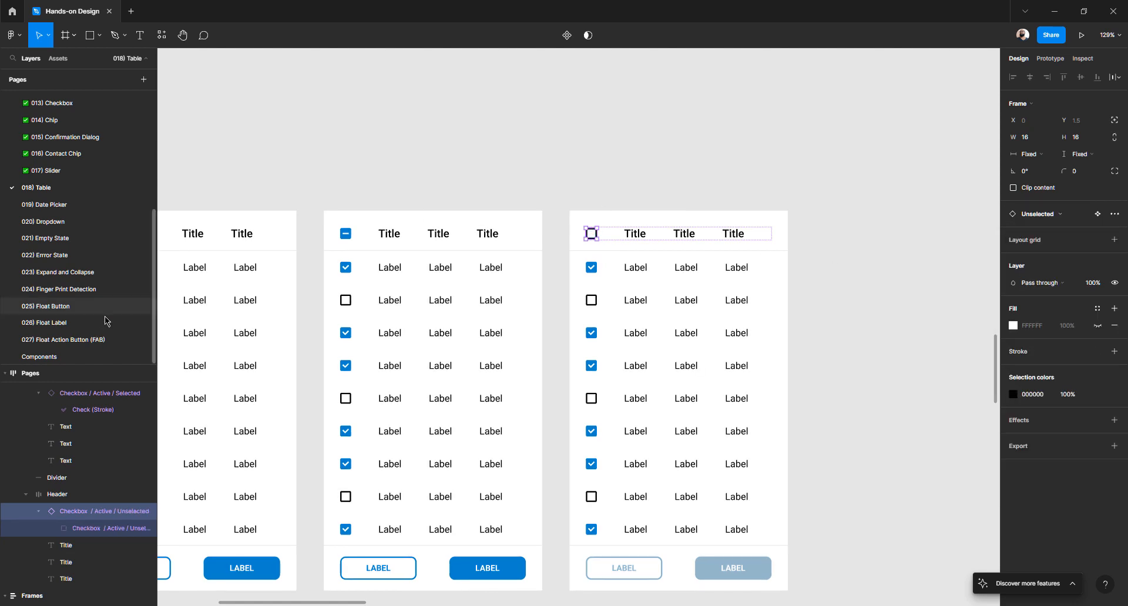
- Review the configuration of the Checkbox / Inactive / Unselected component on the Components page and dismiss its component properties notice
left_click(58, 357)
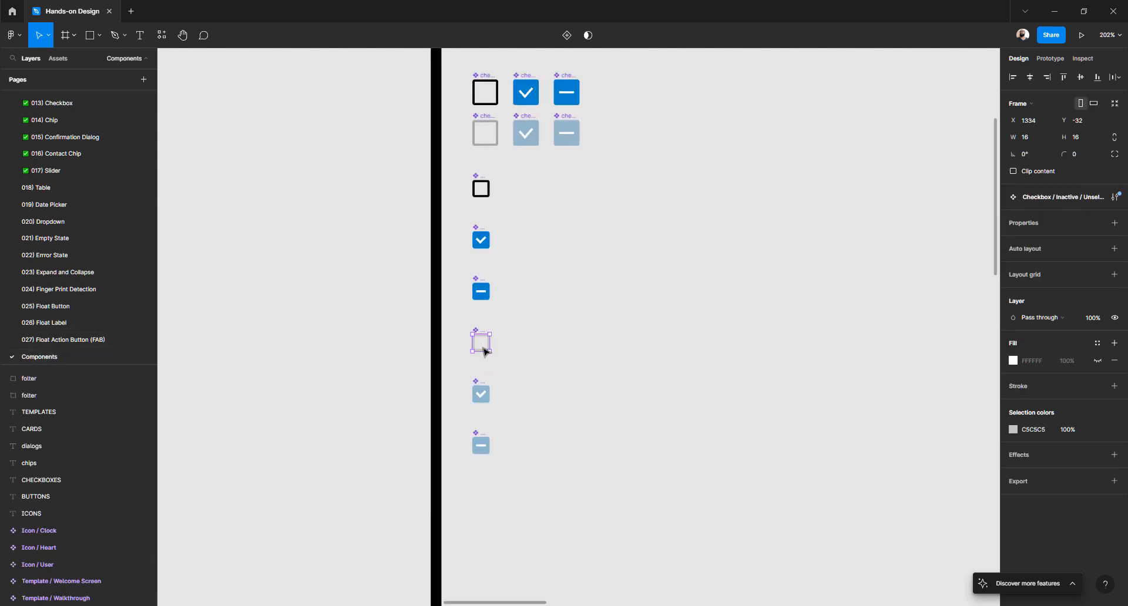
left_click(1115, 198)
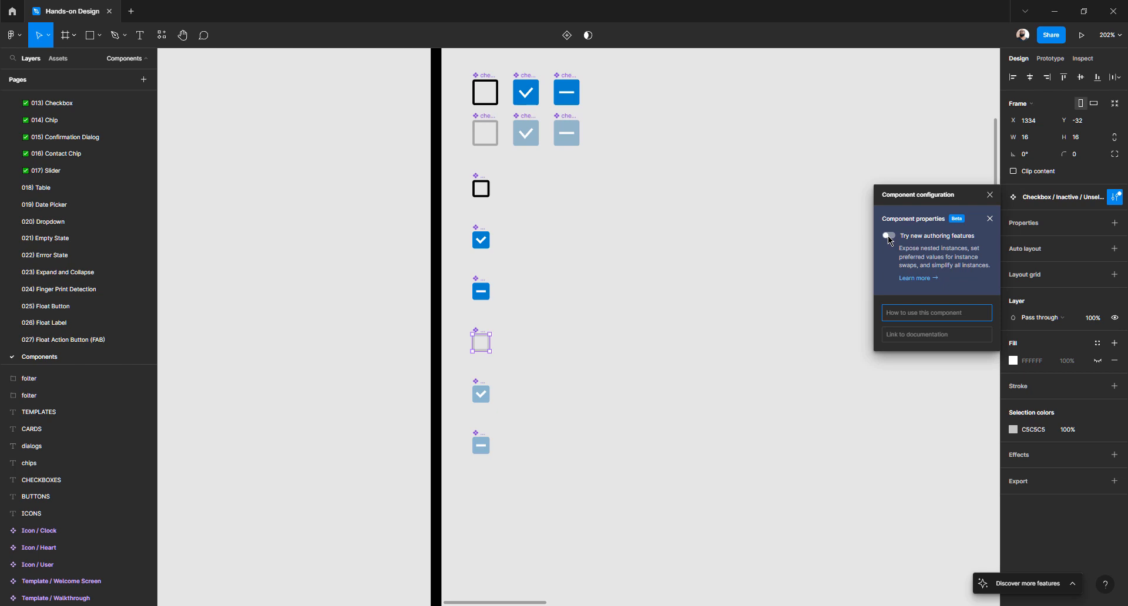
left_click(990, 218)
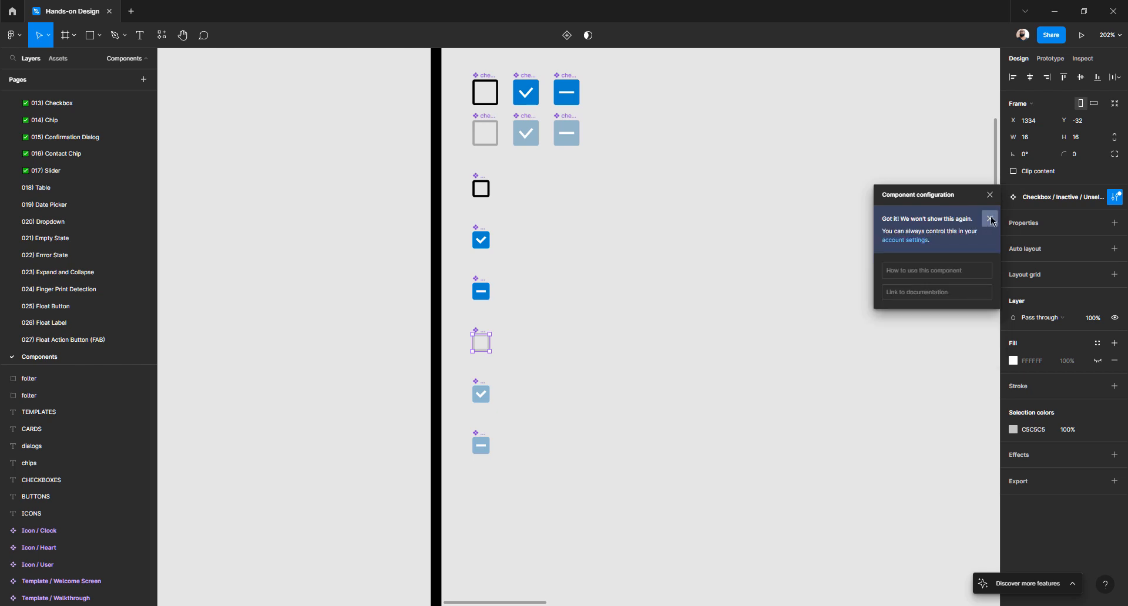
left_click(989, 219)
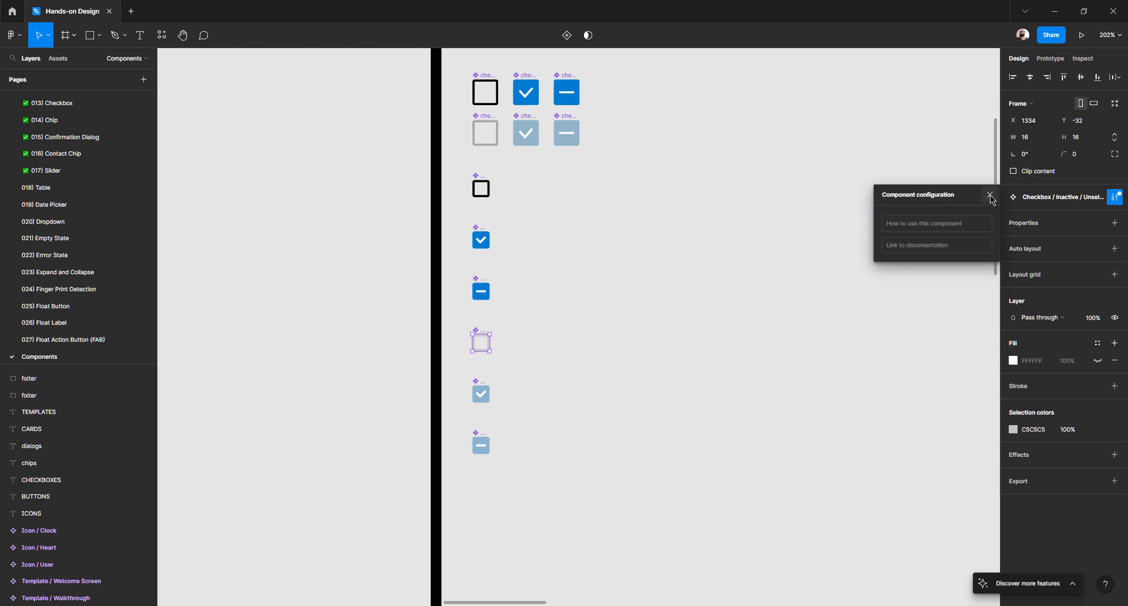
left_click(990, 195)
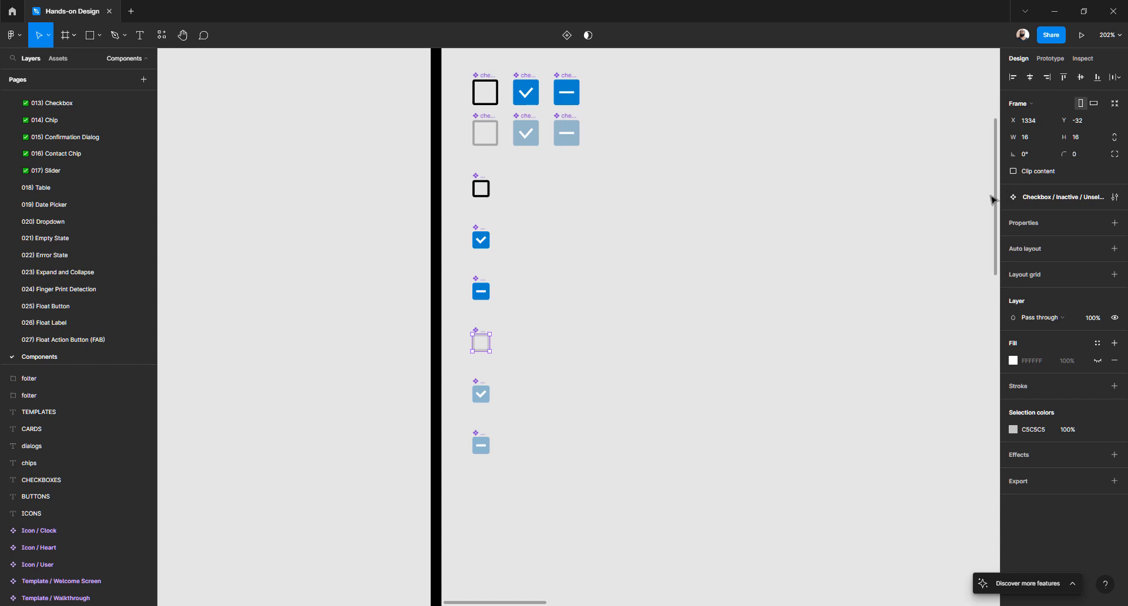
- Transfer an instance of the Checkbox / Inactive / Unselected component into the header of the fourth Home frame on the 018) Table page
left_click(496, 331)
left_click(482, 333)
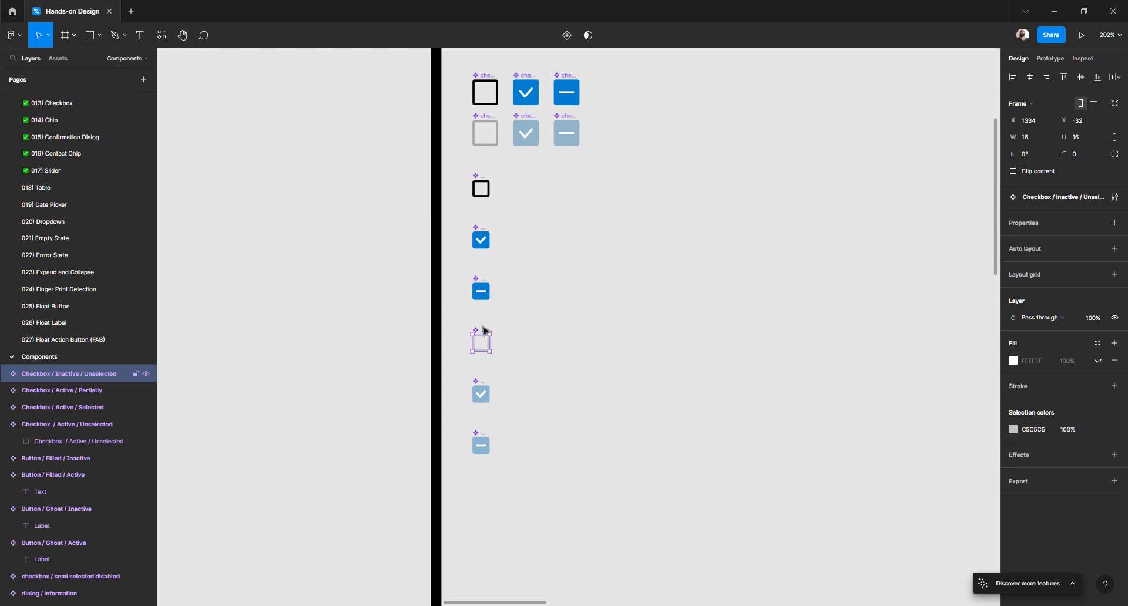
left_click_drag(480, 332, 541, 333)
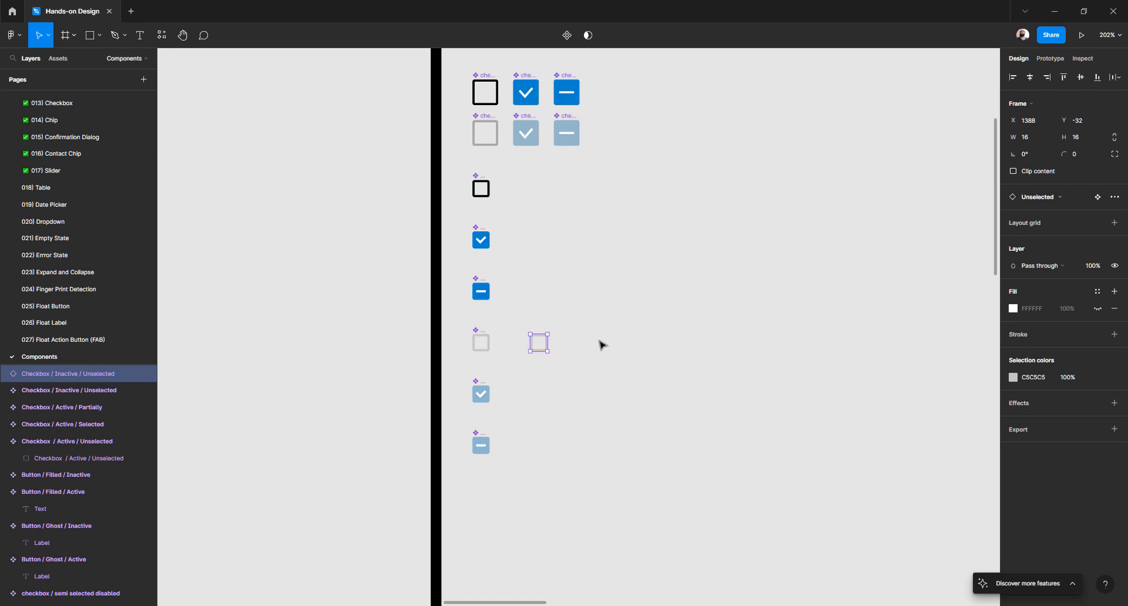
key("Delete")
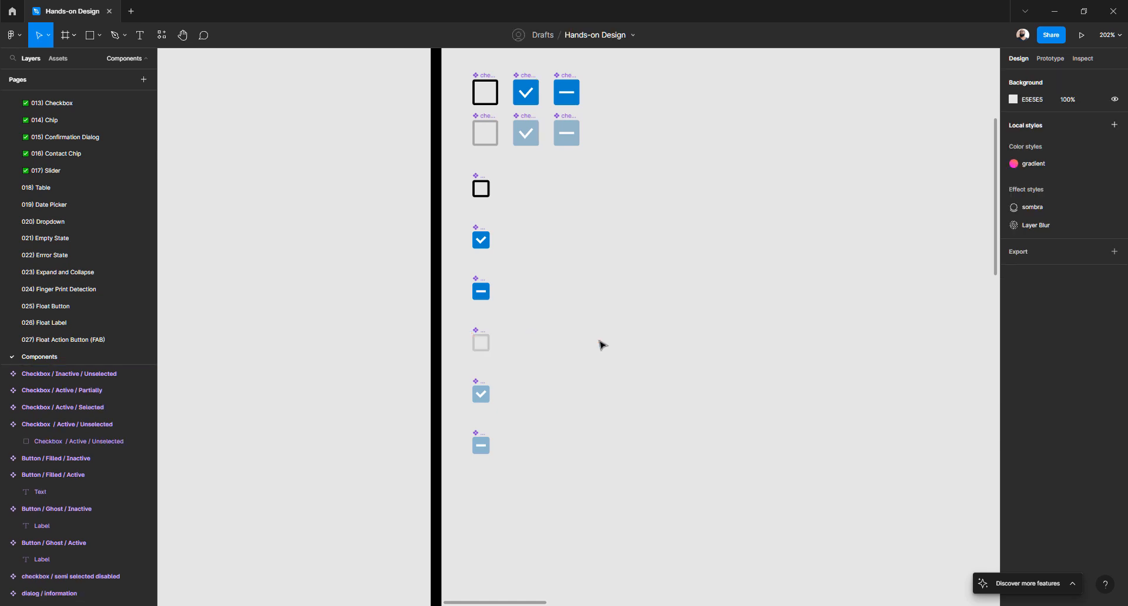
left_click(61, 191)
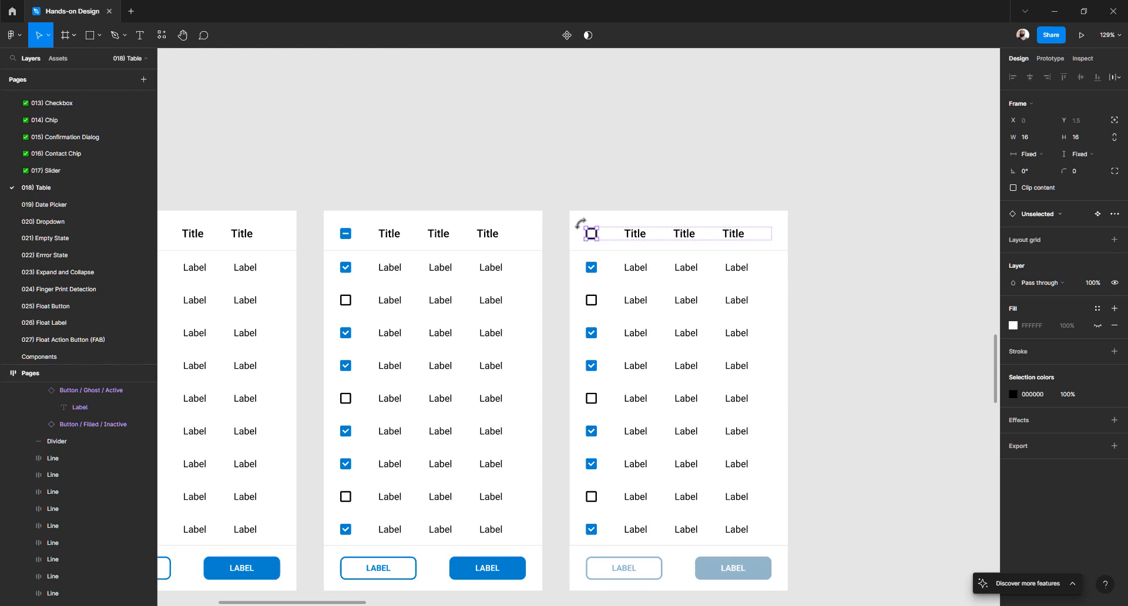
key("ctrl+v")
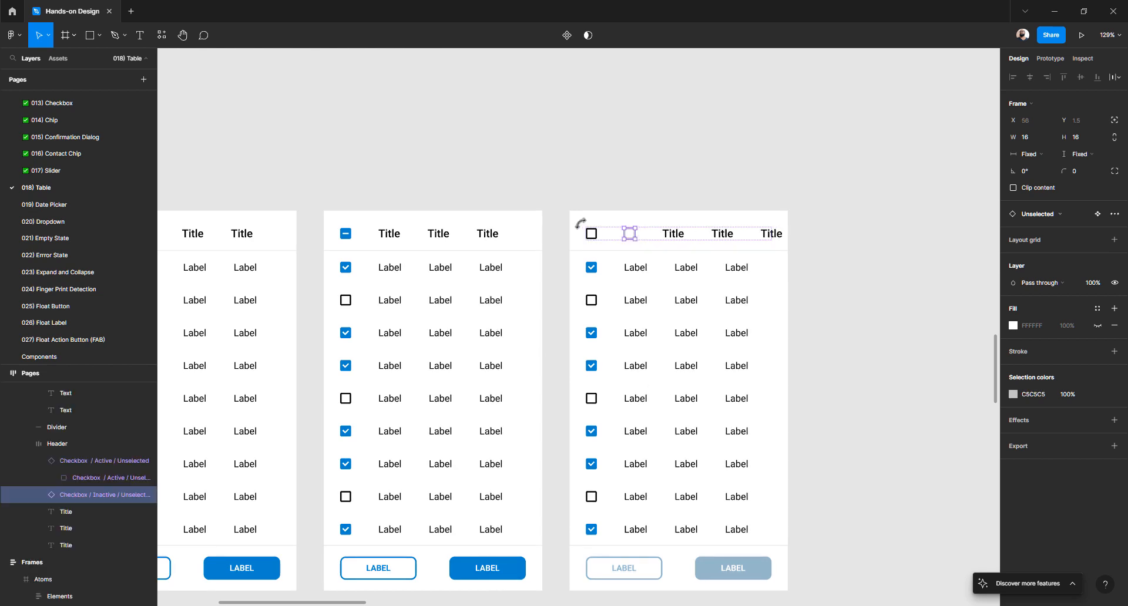
- Inspect the pasted inactive checkbox's swap options, main component and full layer name
left_click(1057, 220)
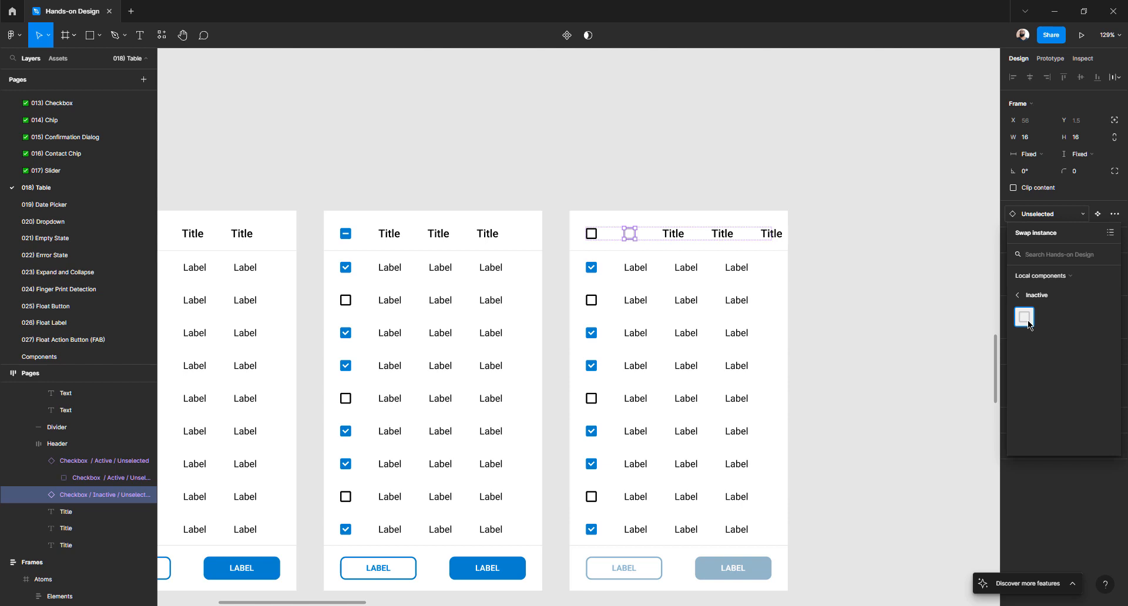
left_click(1042, 474)
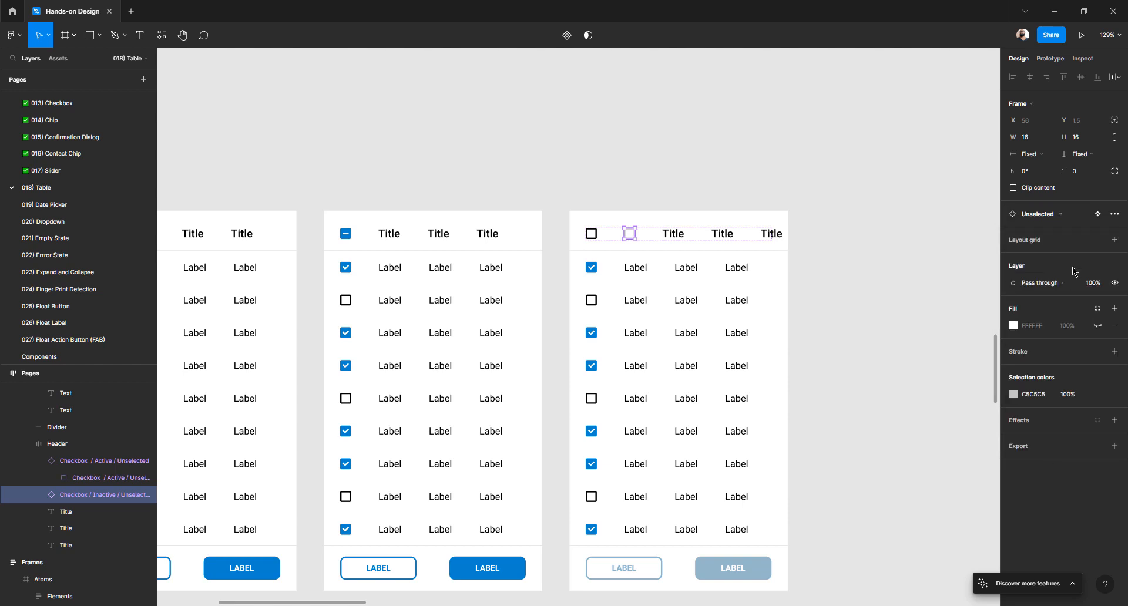
left_click(1098, 214)
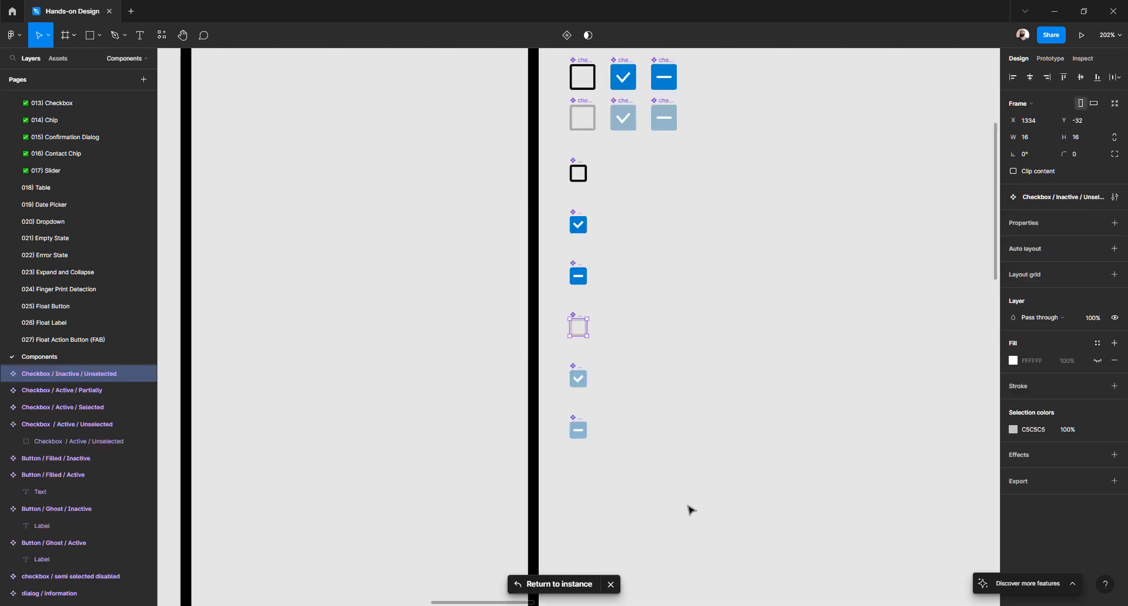
left_click(536, 584)
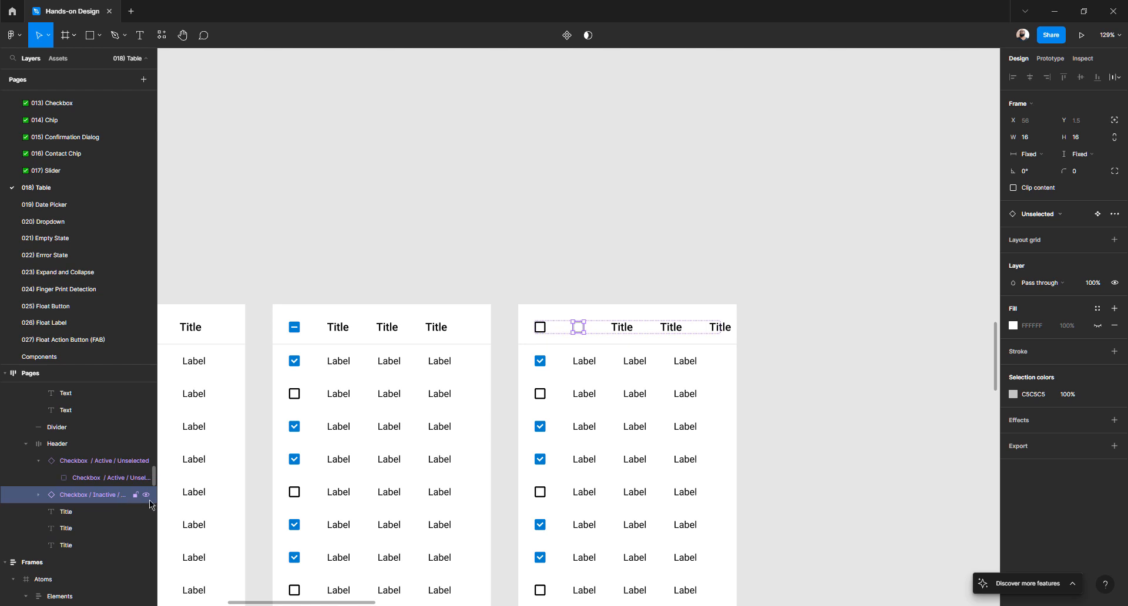
left_click_drag(191, 498, 210, 498)
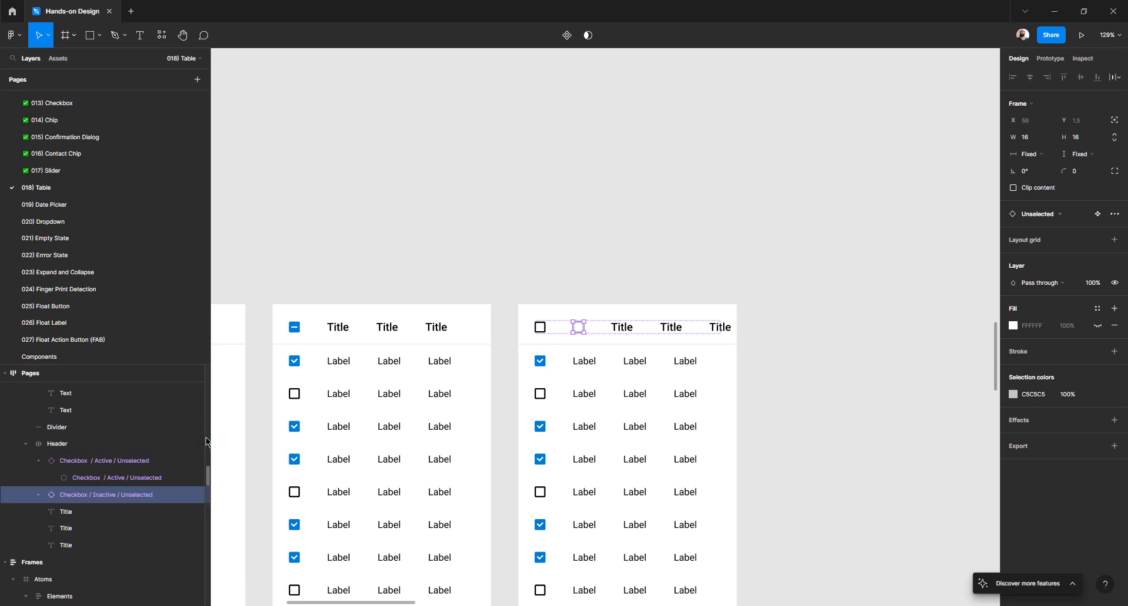
left_click_drag(209, 439, 188, 439)
- Browse the Active and Inactive Checkbox swap options for the first-row checkbox of the fourth Home frame
left_click(544, 361)
left_click(540, 360)
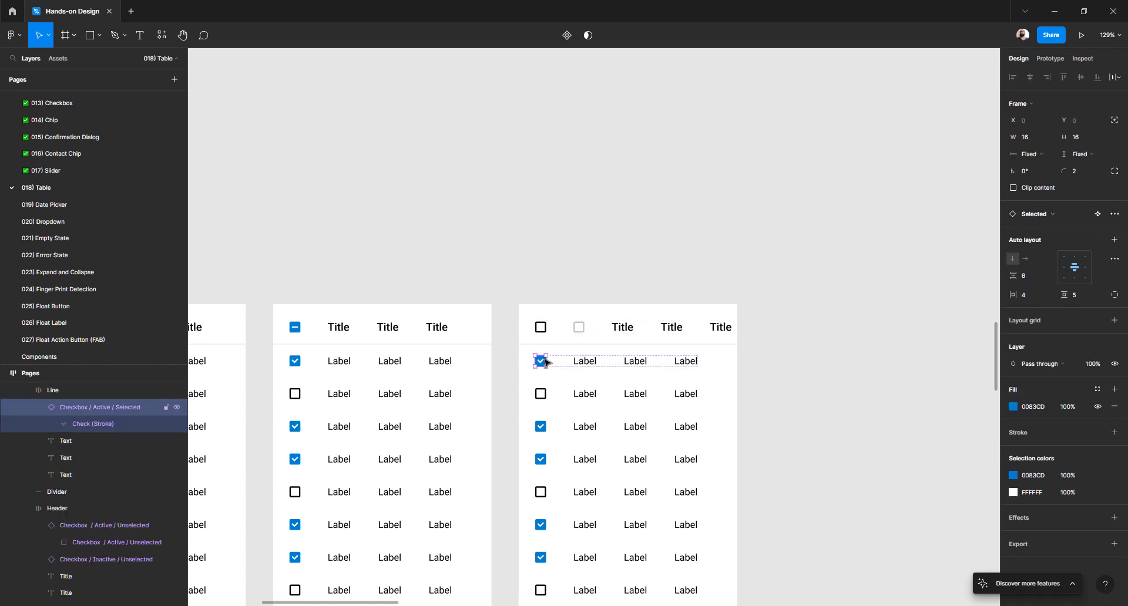
left_click(1062, 214)
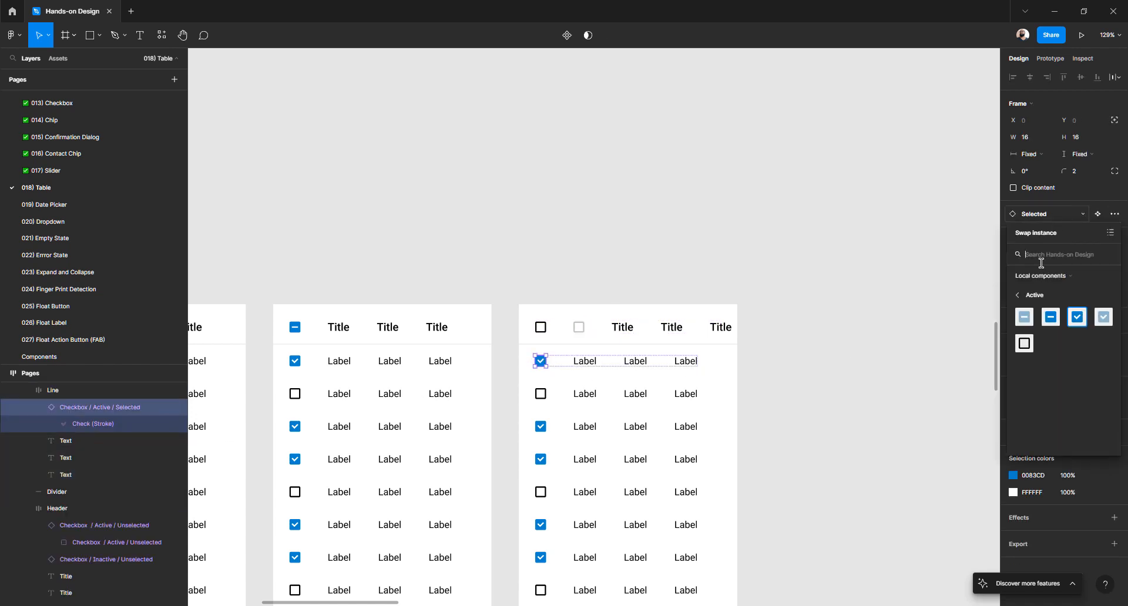
left_click(1022, 301)
left_click(1023, 331)
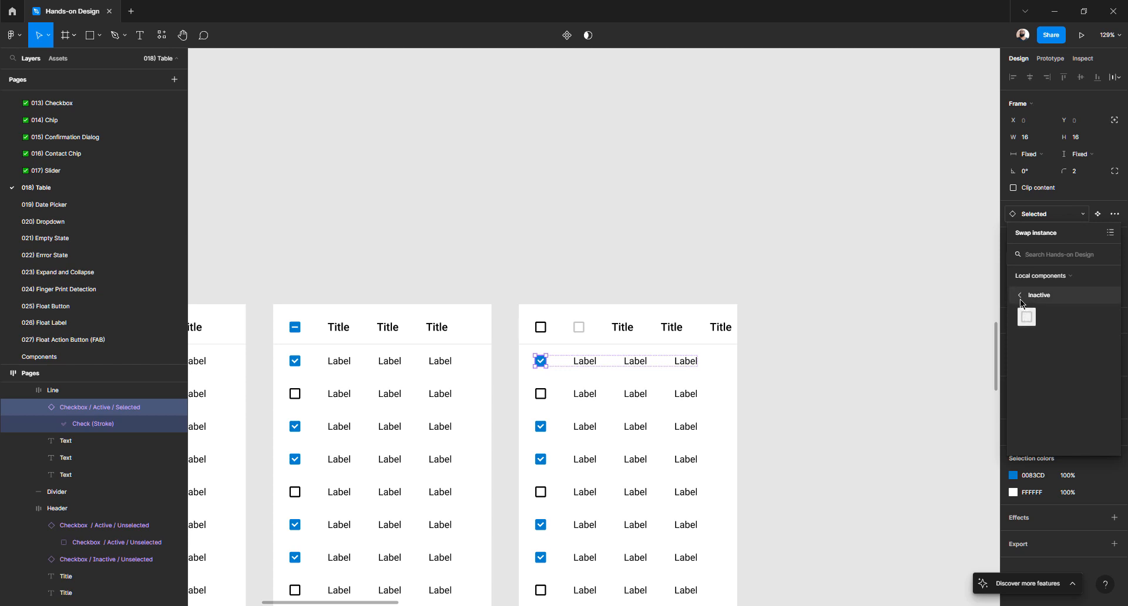
left_click(1020, 302)
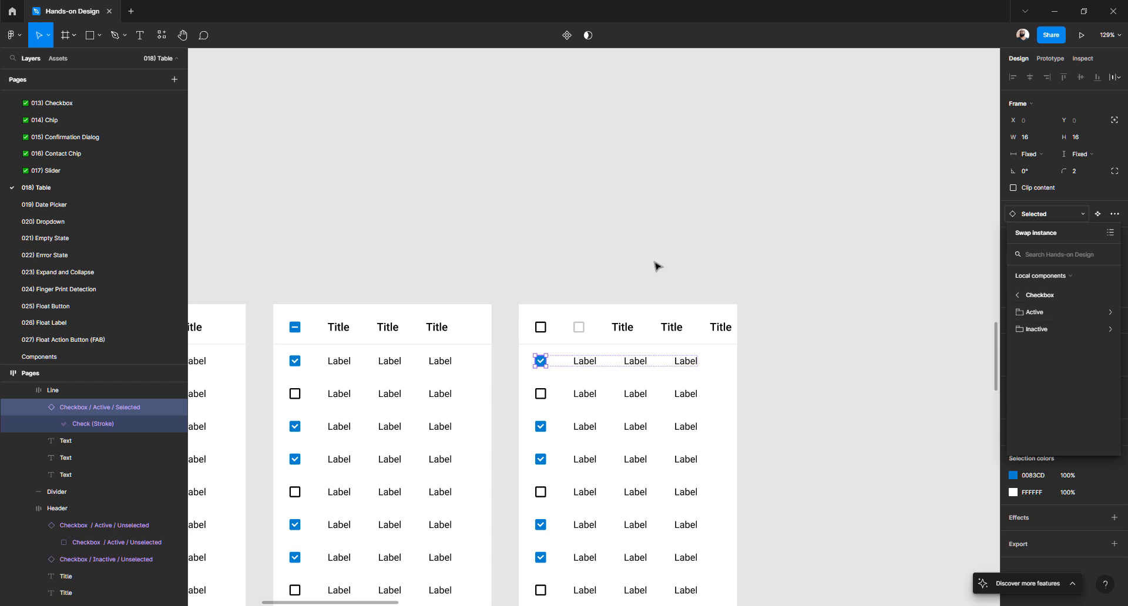
- Delete the pasted inactive Unselected checkbox from the fourth Home frame's header
left_click(576, 327)
left_click(577, 328)
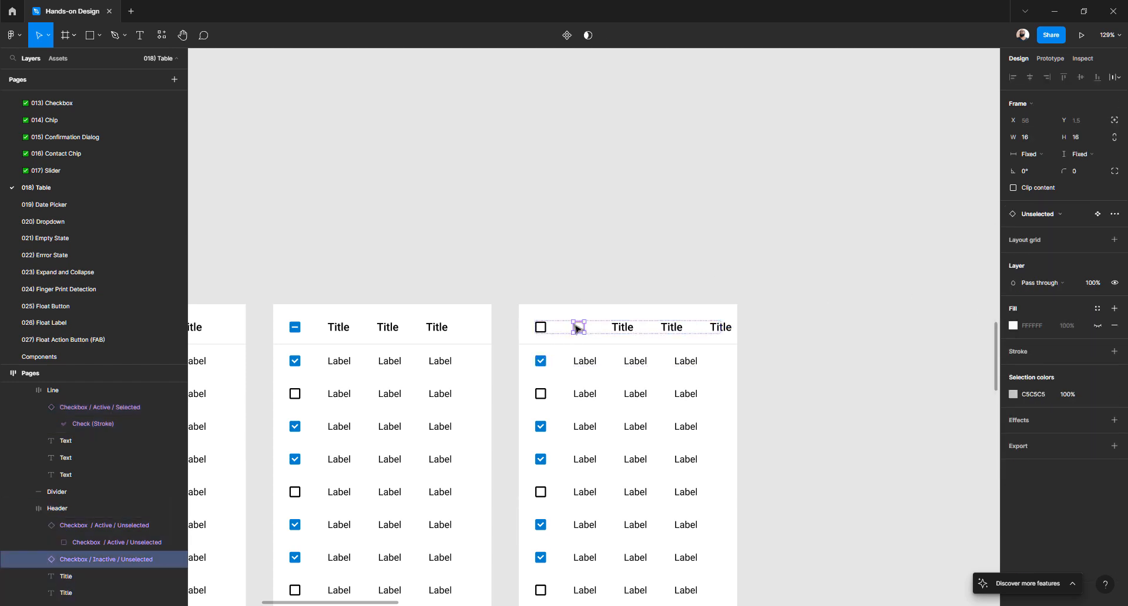
key("Delete")
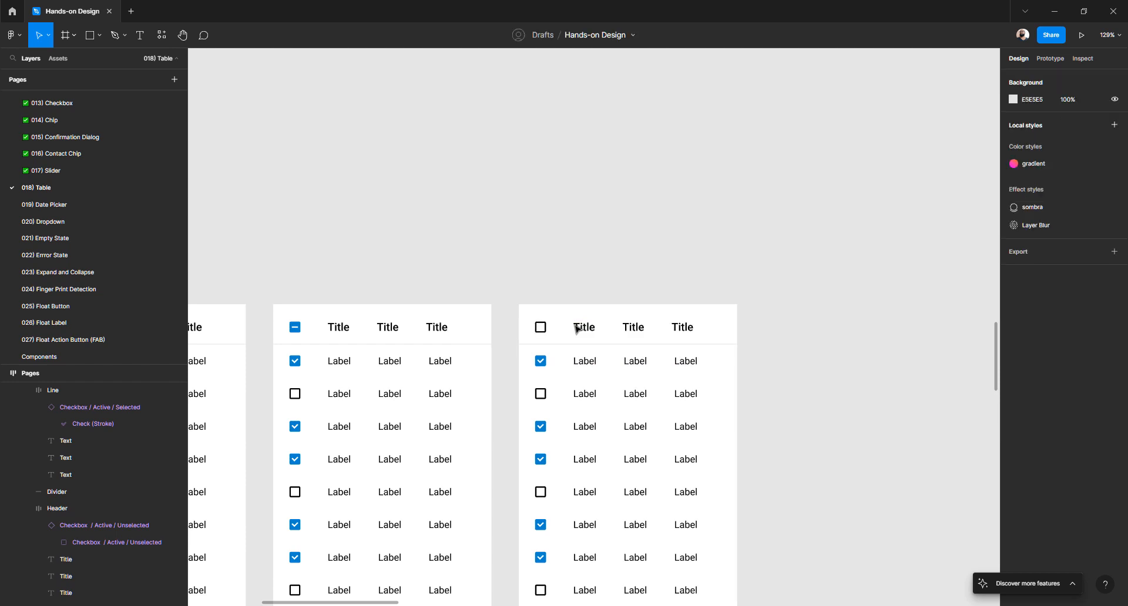
- Swap the header checkbox of the fourth Home frame for the Checkbox / Inactive / Unselected component
left_click(543, 332)
left_click(541, 328)
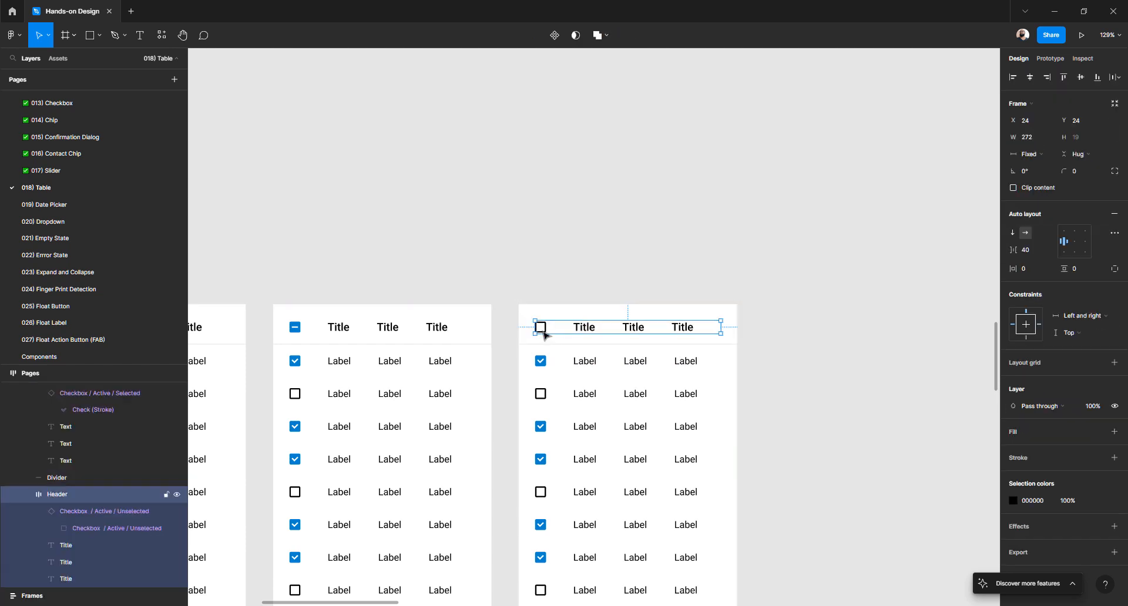
left_click(541, 328)
left_click(1040, 217)
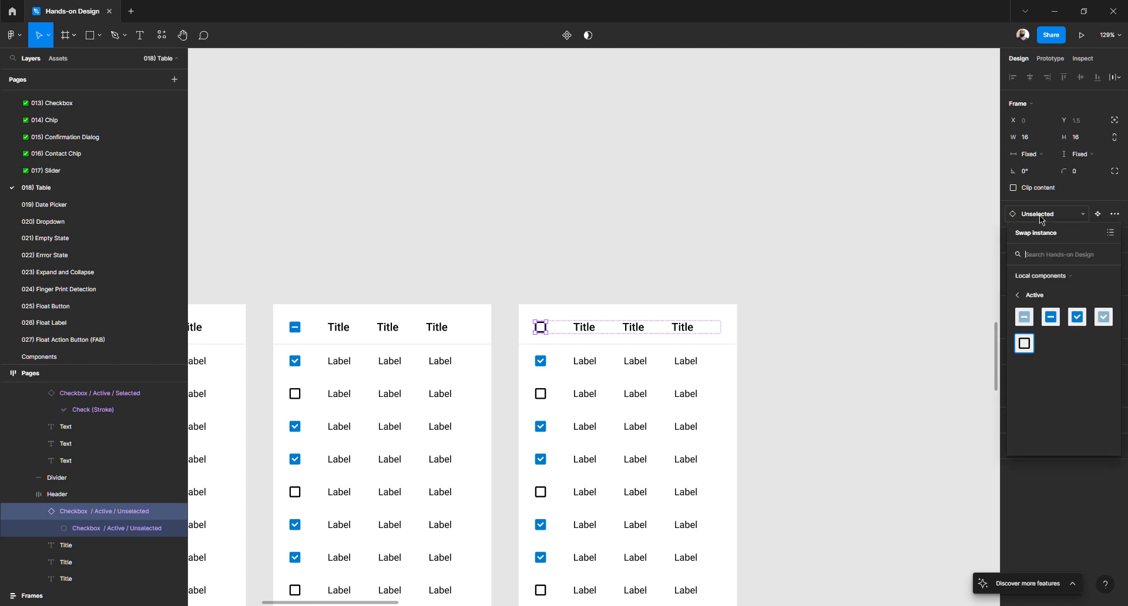
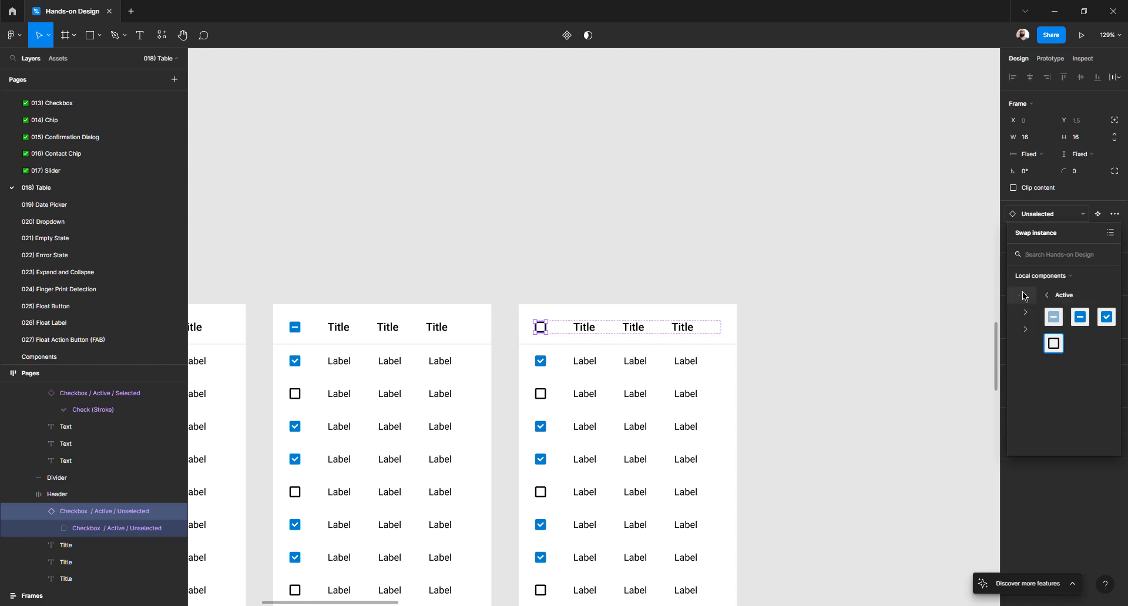
left_click(1022, 294)
left_click(1036, 330)
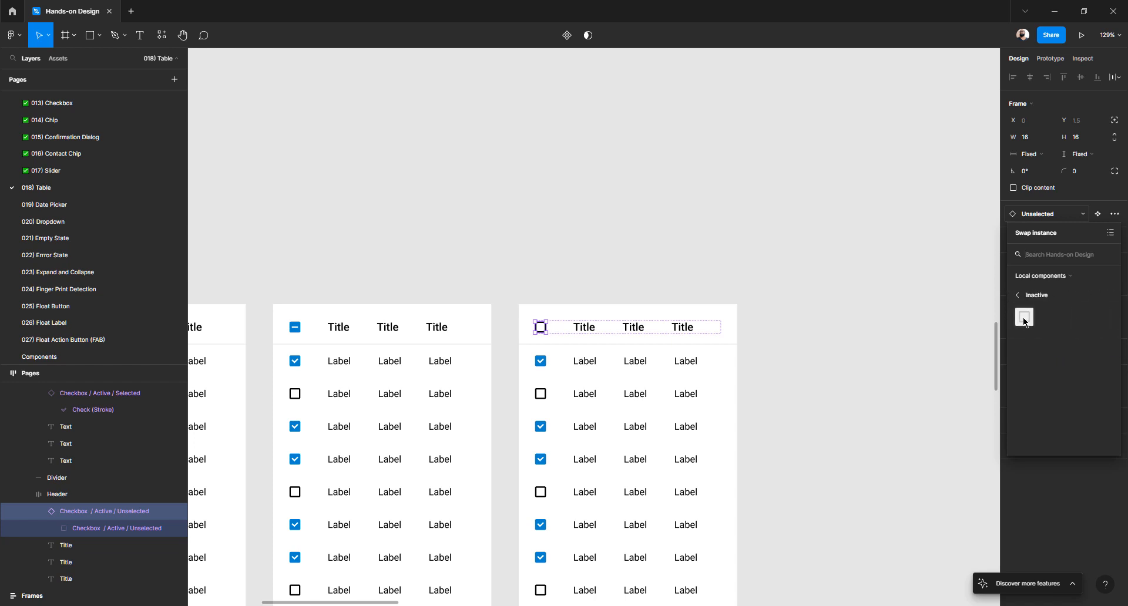
left_click(1024, 319)
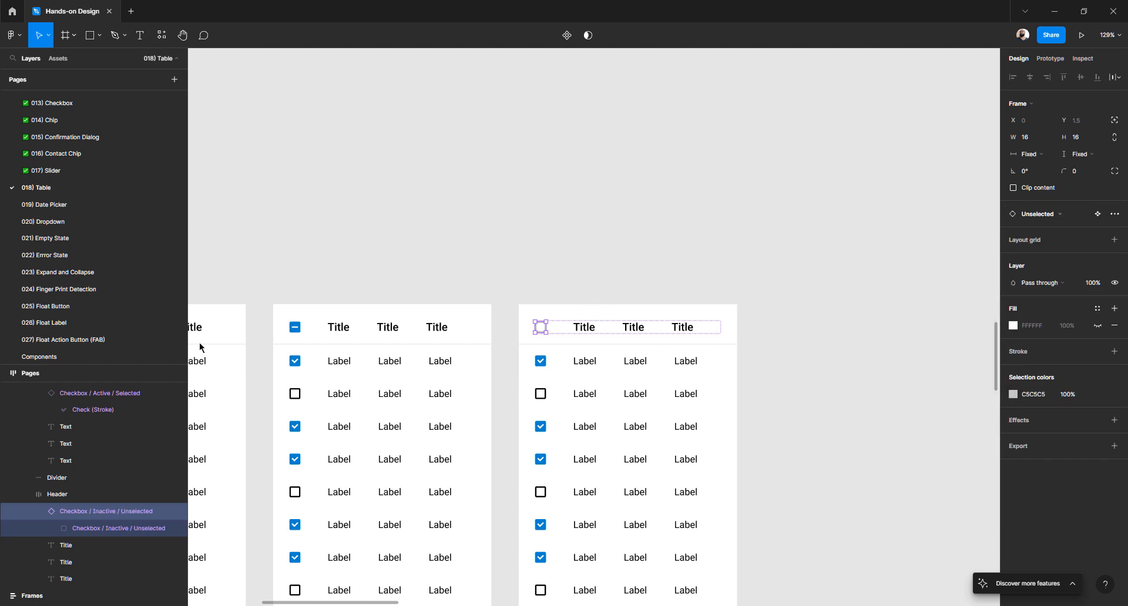
- On the Components page, rename the pale-blue small checkmark checkbox component as Checkbox / Inactive / Selected
left_click(1096, 216)
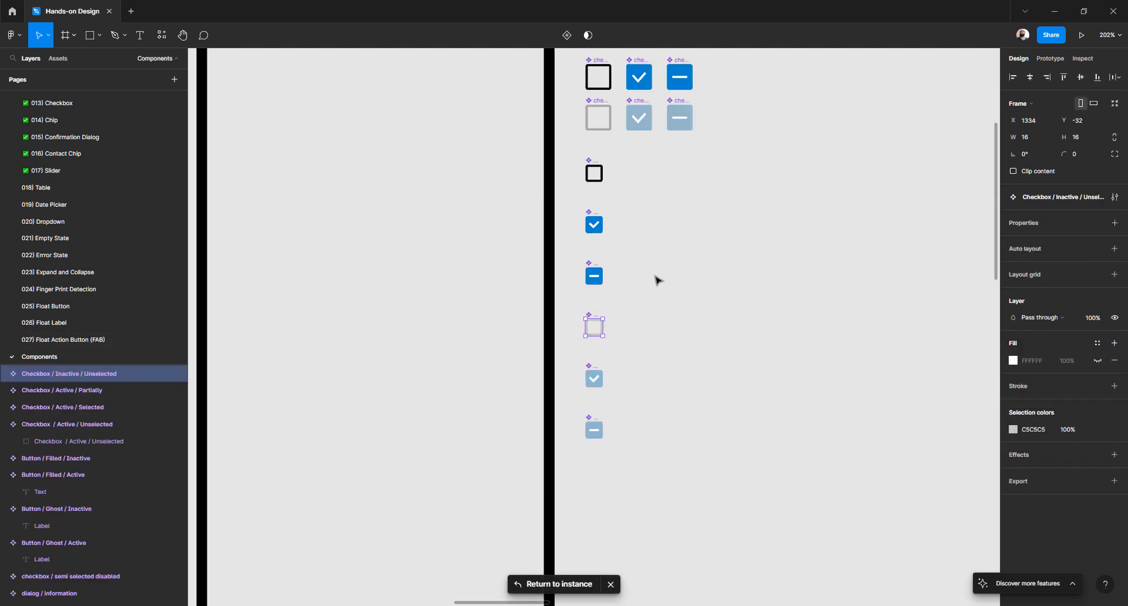
left_click(594, 169)
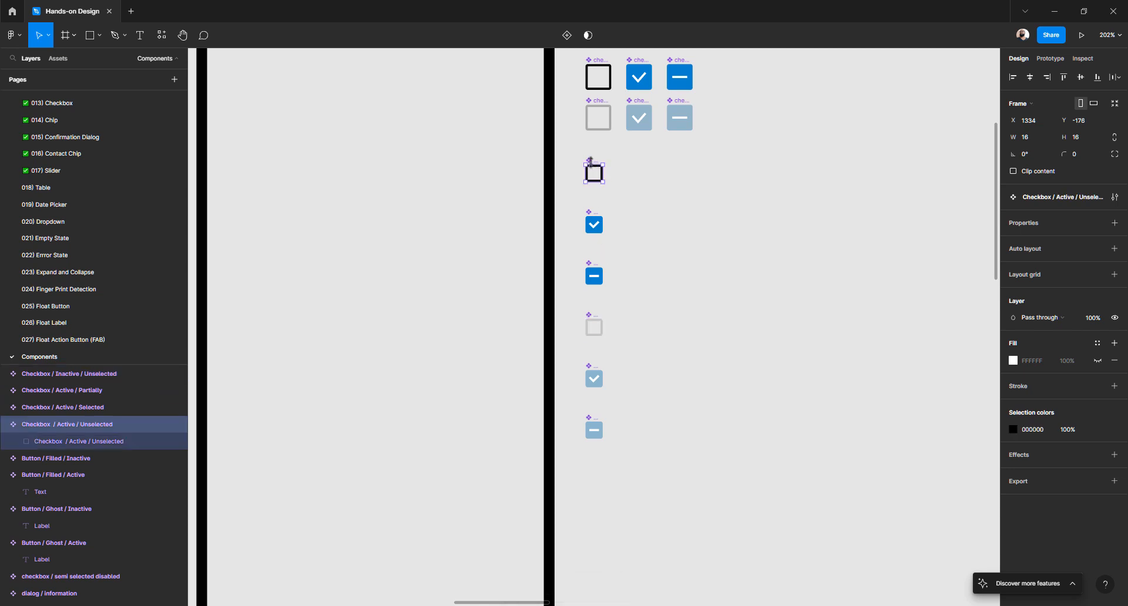
left_click(595, 222)
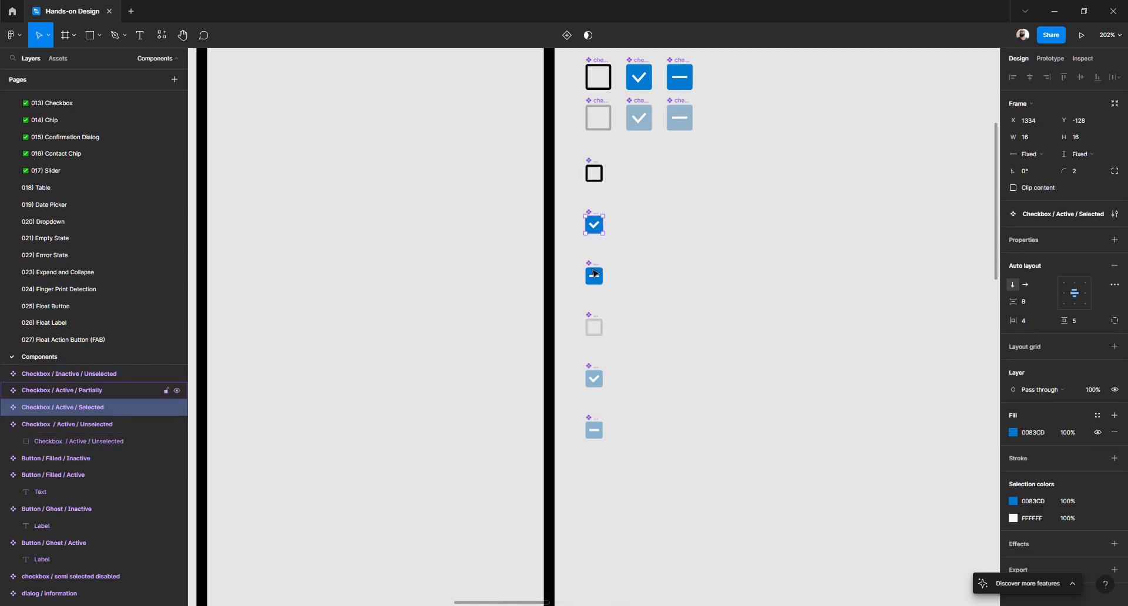
left_click(595, 323)
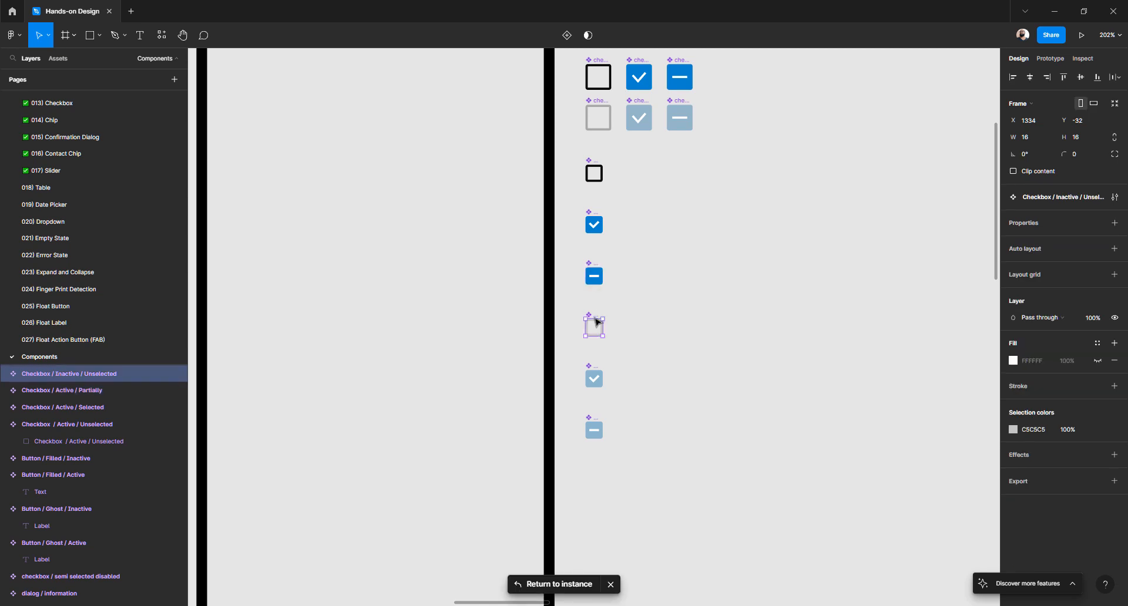
left_click(594, 377)
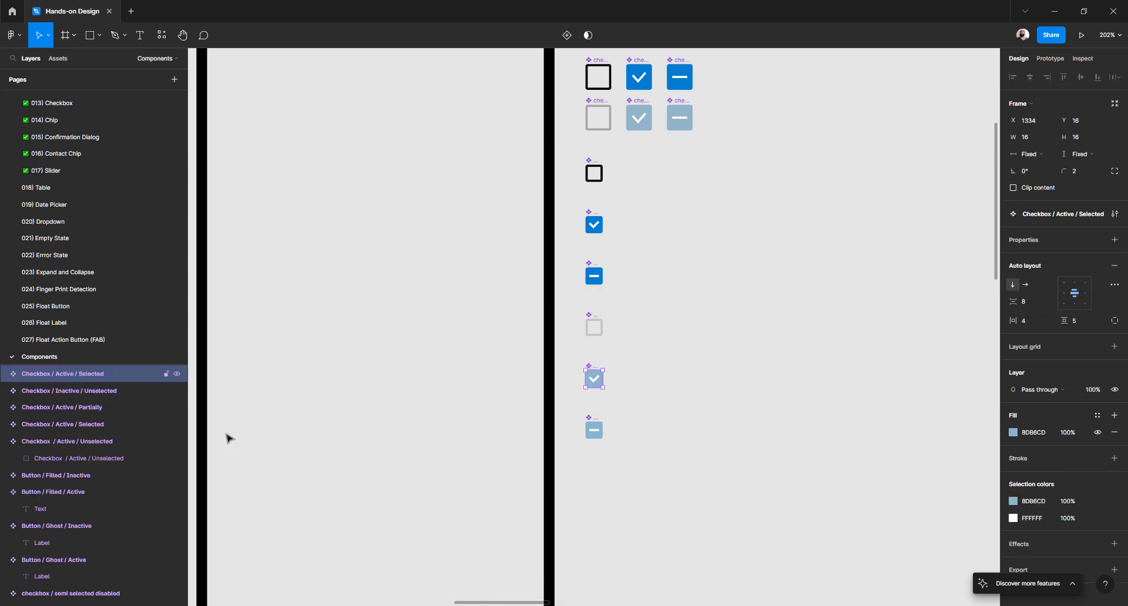
double_click(65, 375)
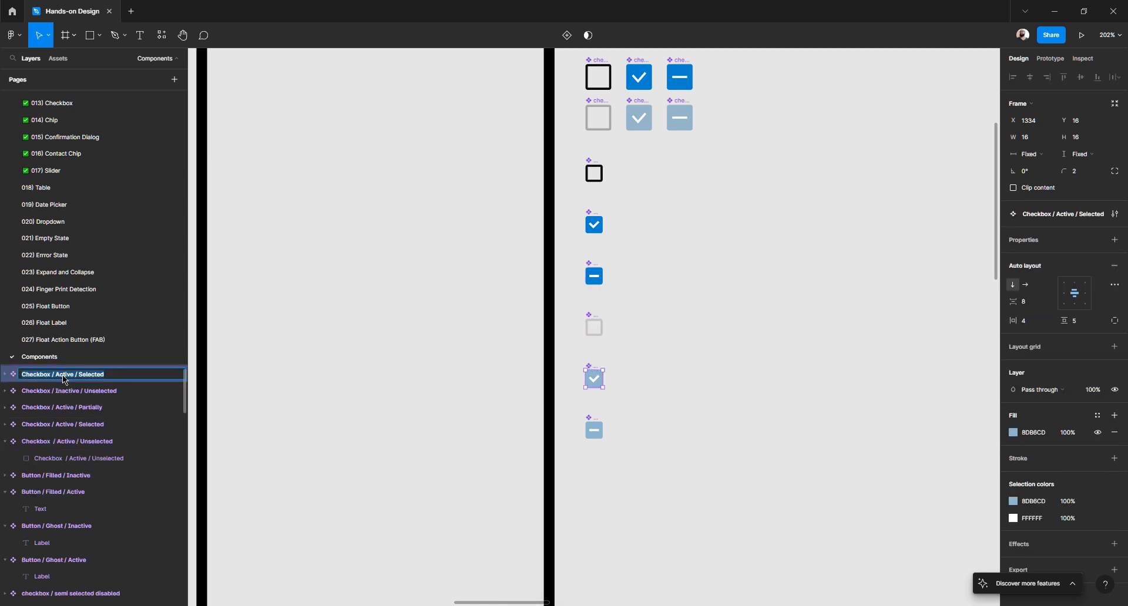
double_click(64, 378)
type("Ina")
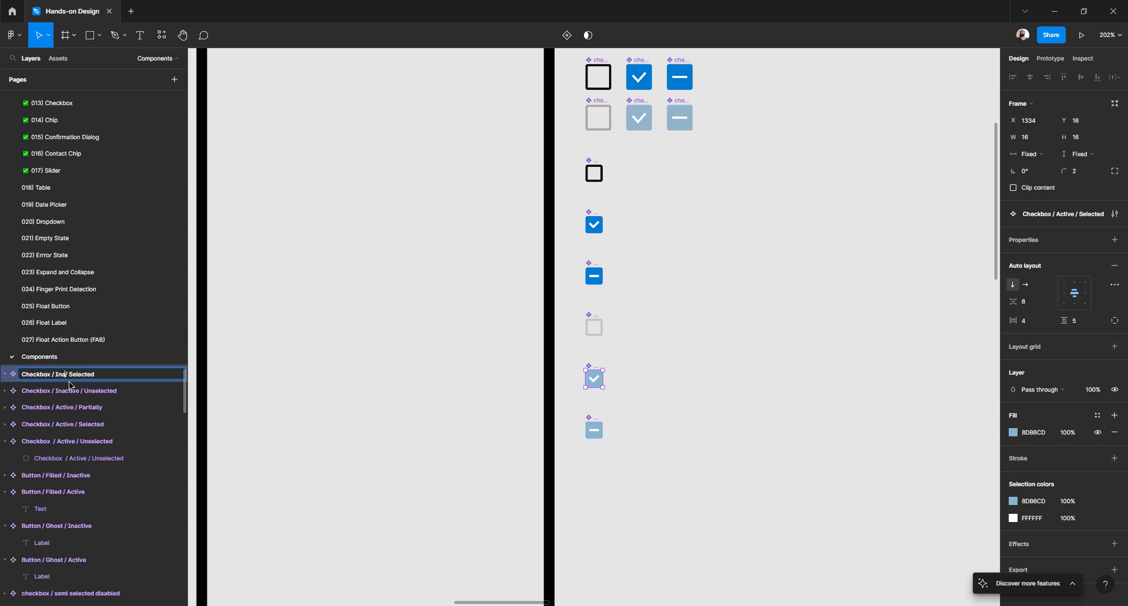
type("ctive")
key("Return")
- Rename the pale-blue small dash checkbox component as Checkbox / Inactive / Partially
left_click(89, 373)
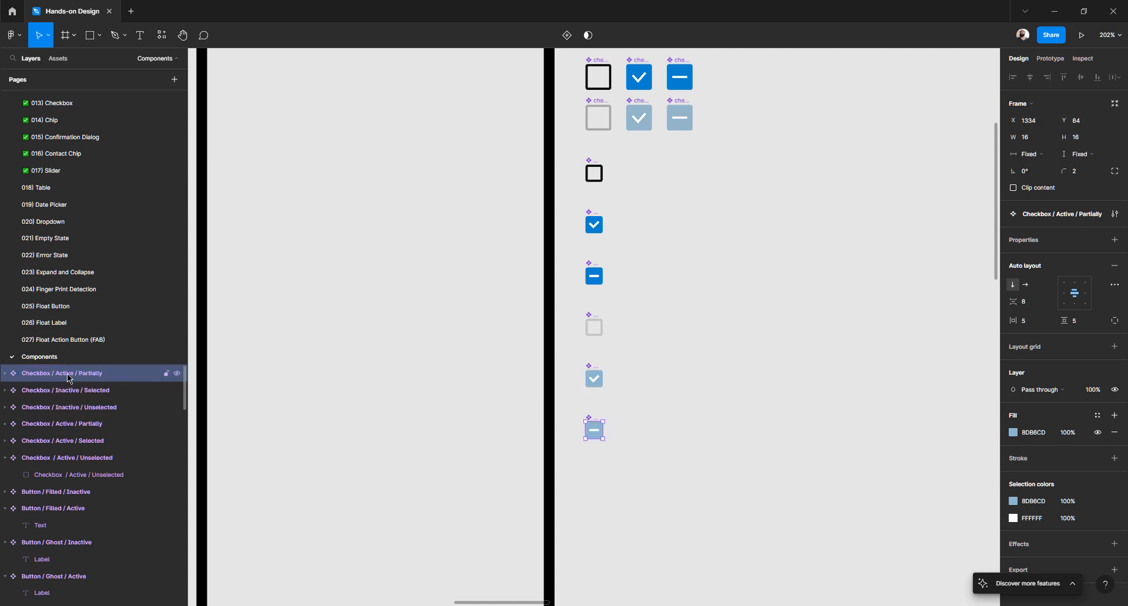
double_click(69, 374)
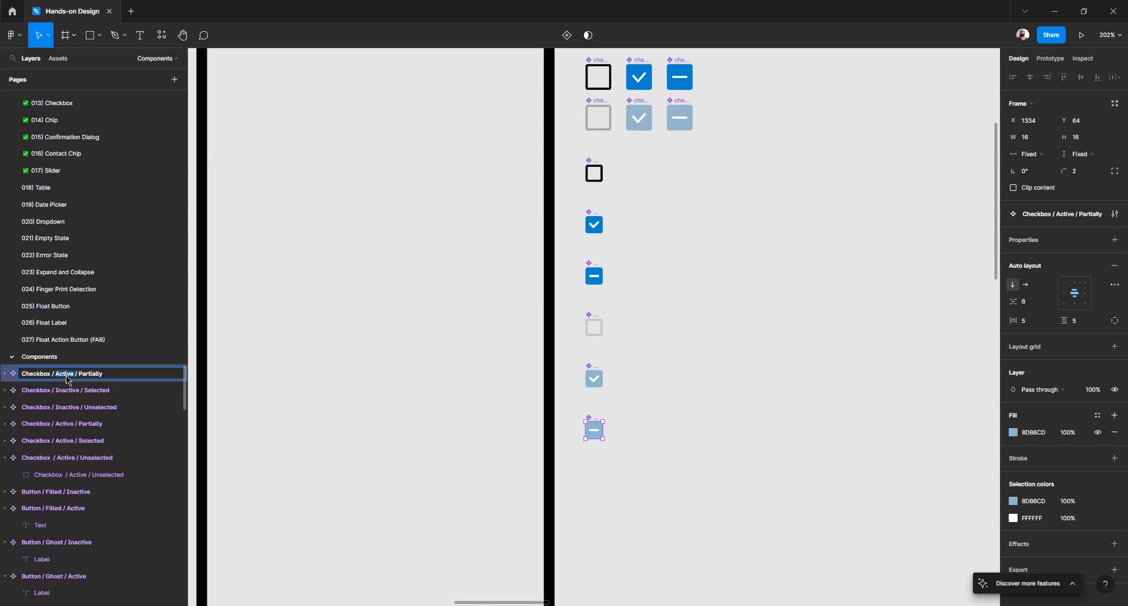
type("Inactive")
key("Return")
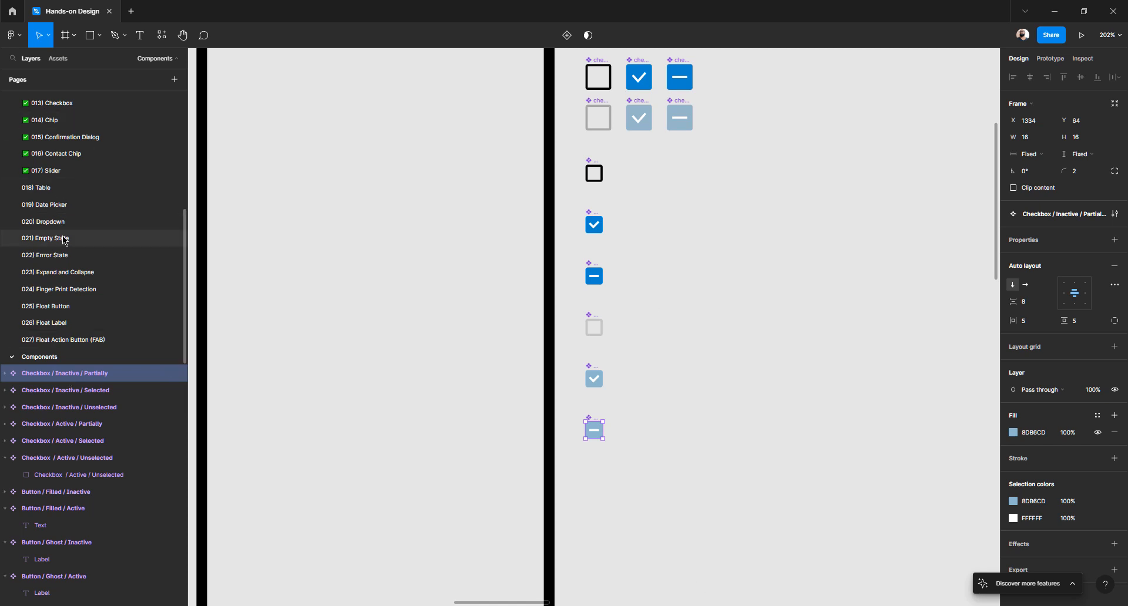
- On the 018) Table page, swap the fourth Home frame's first-row checkbox for the Inactive Unselected checkbox
left_click(50, 187)
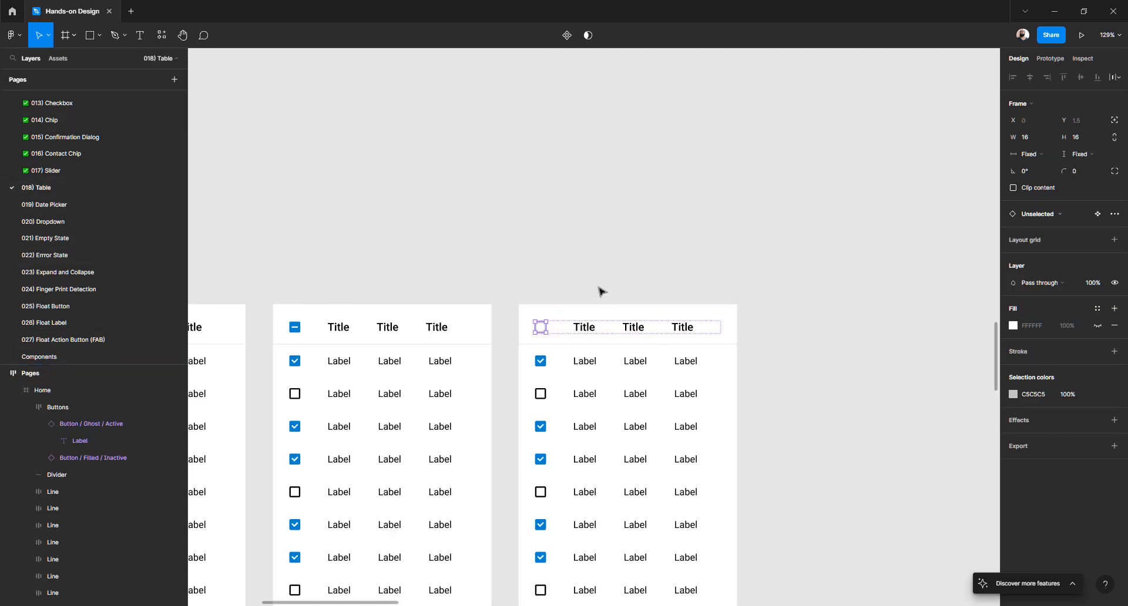
left_click(542, 365)
double_click(542, 364)
double_click(543, 364)
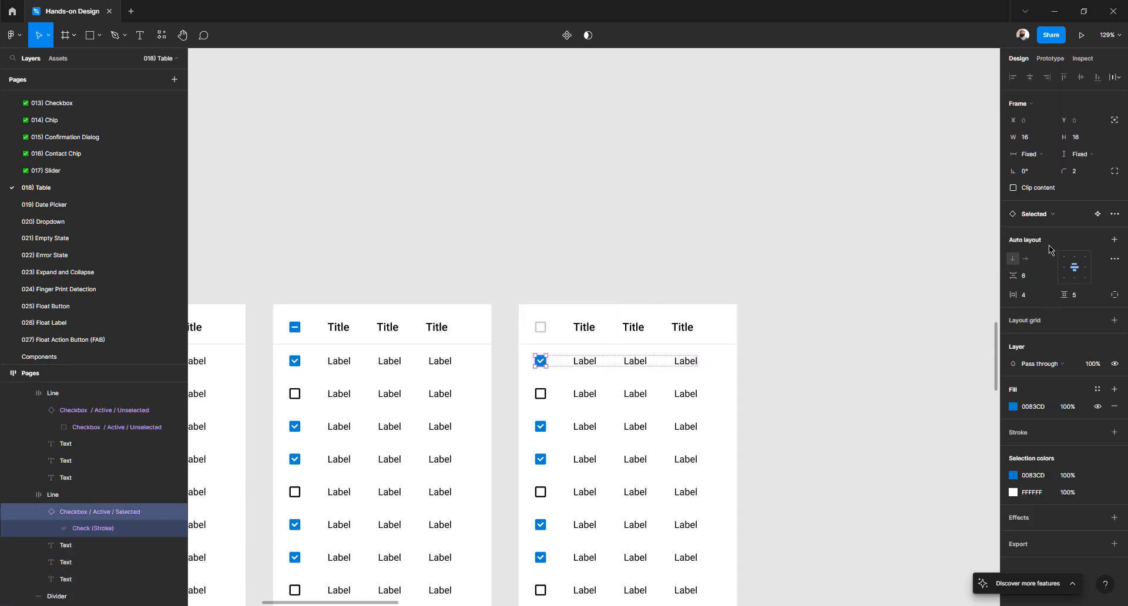
left_click(1045, 215)
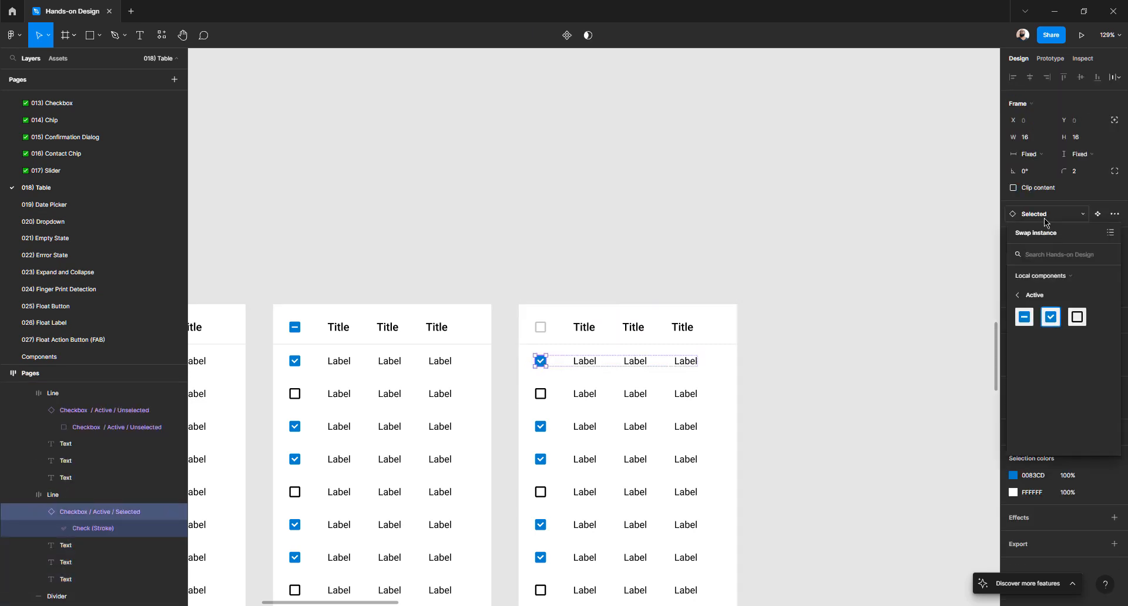
left_click(1020, 297)
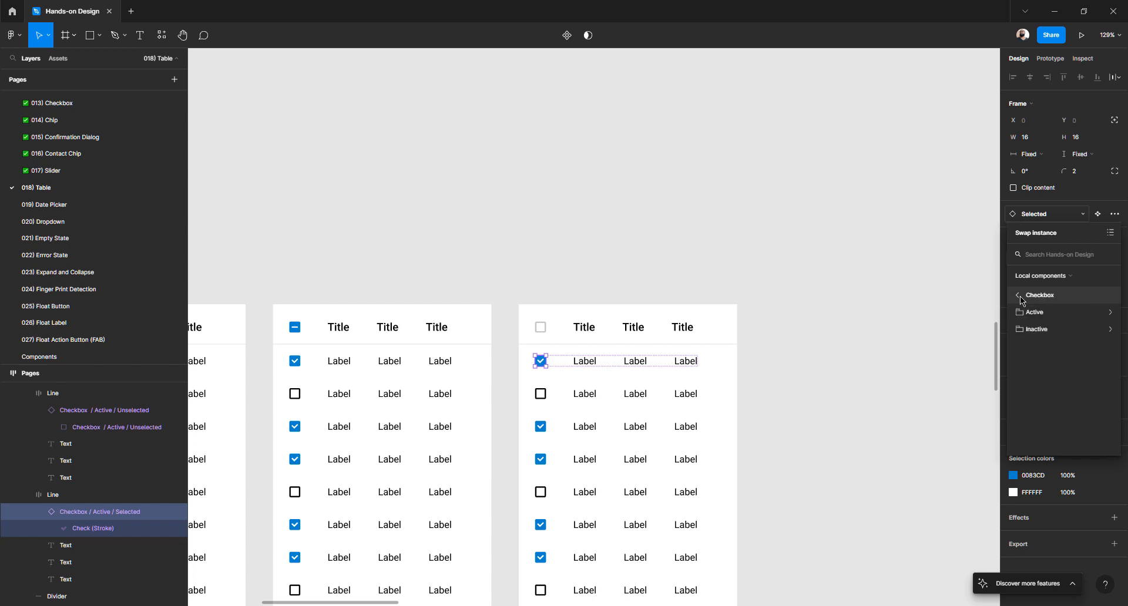
left_click(1023, 327)
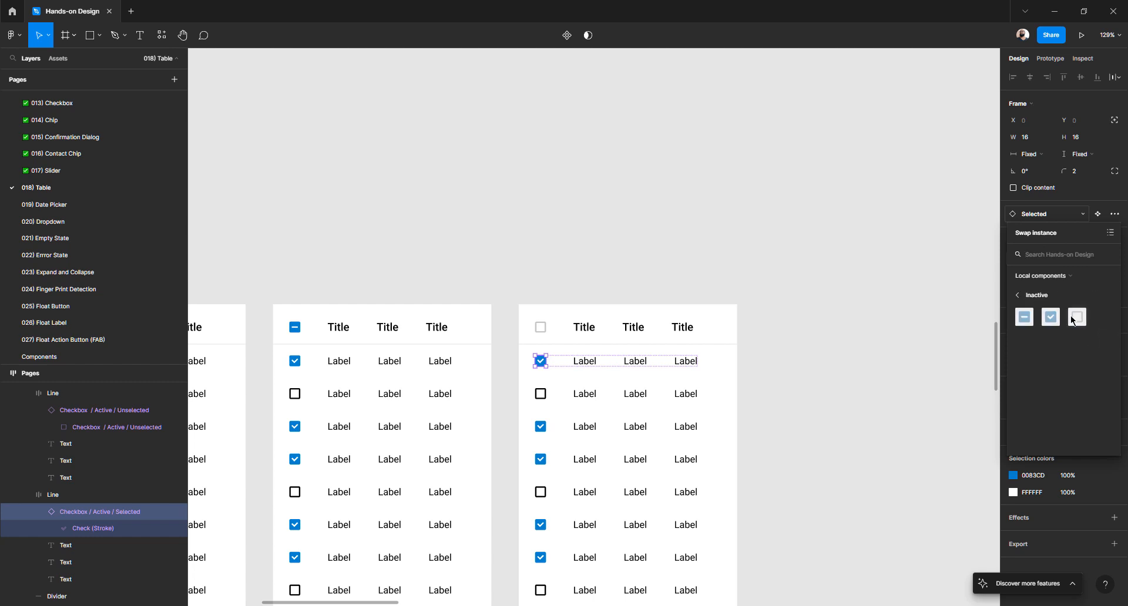
left_click(1078, 317)
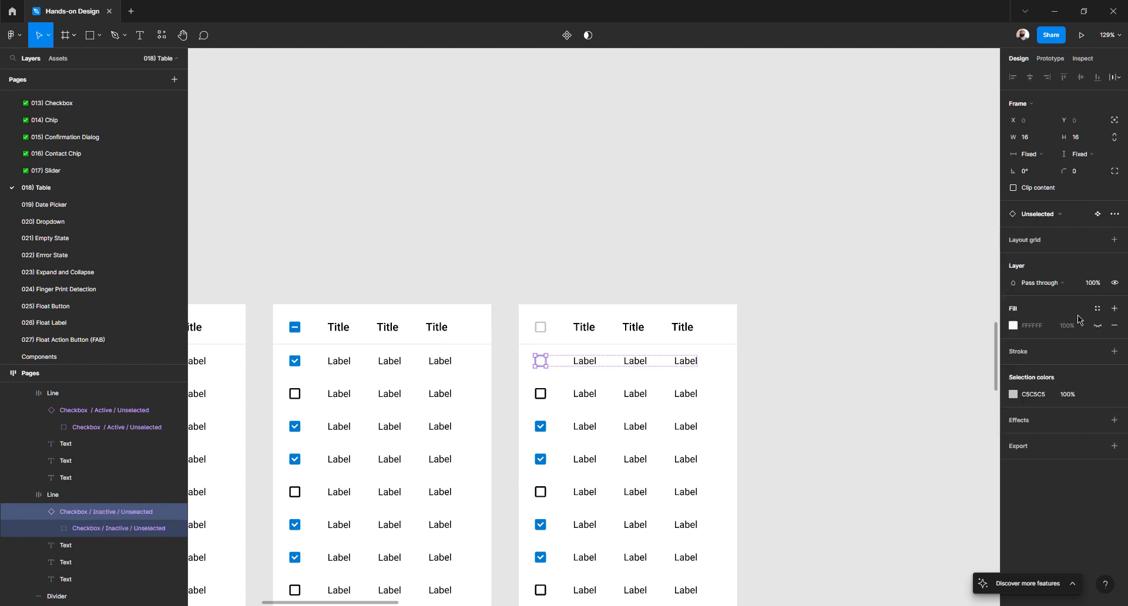
- Swap the second-row checkbox of the fourth Home frame for the Inactive Unselected checkbox
left_click(546, 398)
double_click(546, 397)
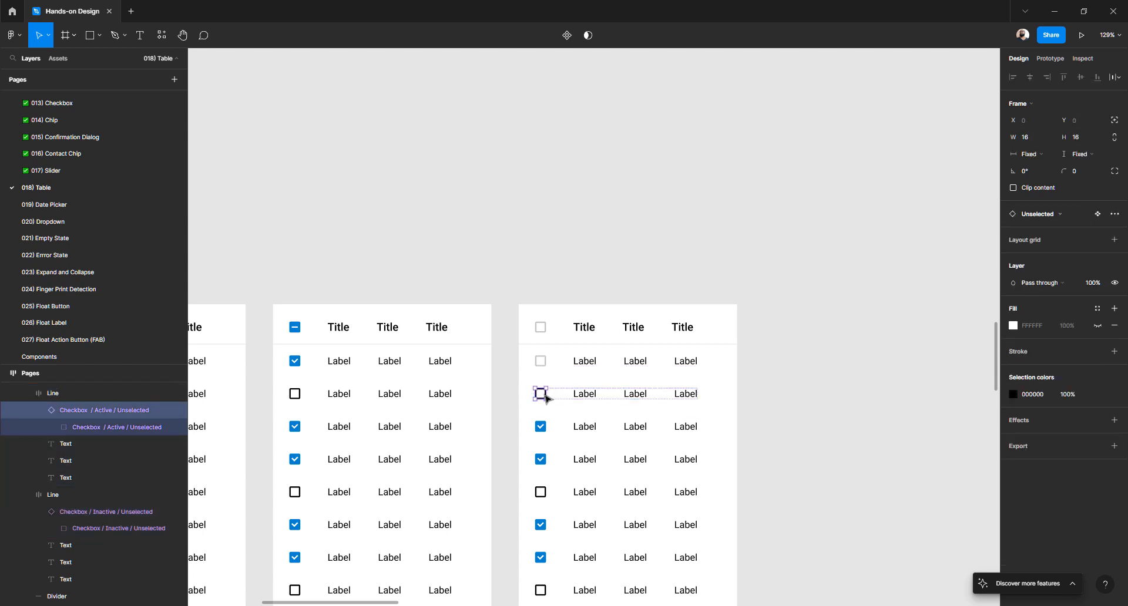
left_click(1039, 214)
left_click(1017, 295)
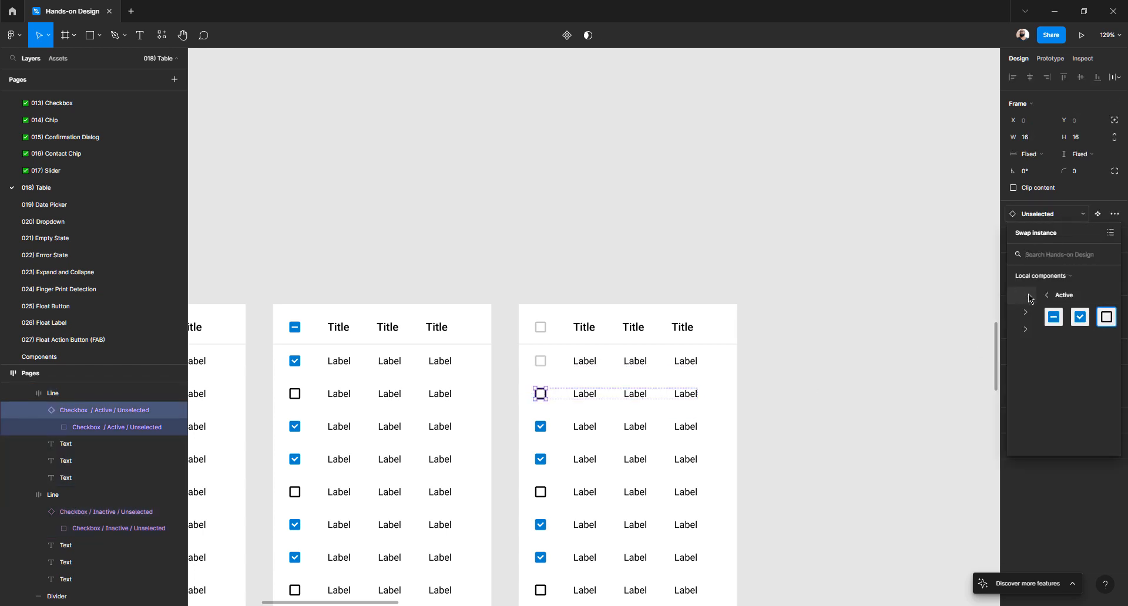
left_click(1040, 330)
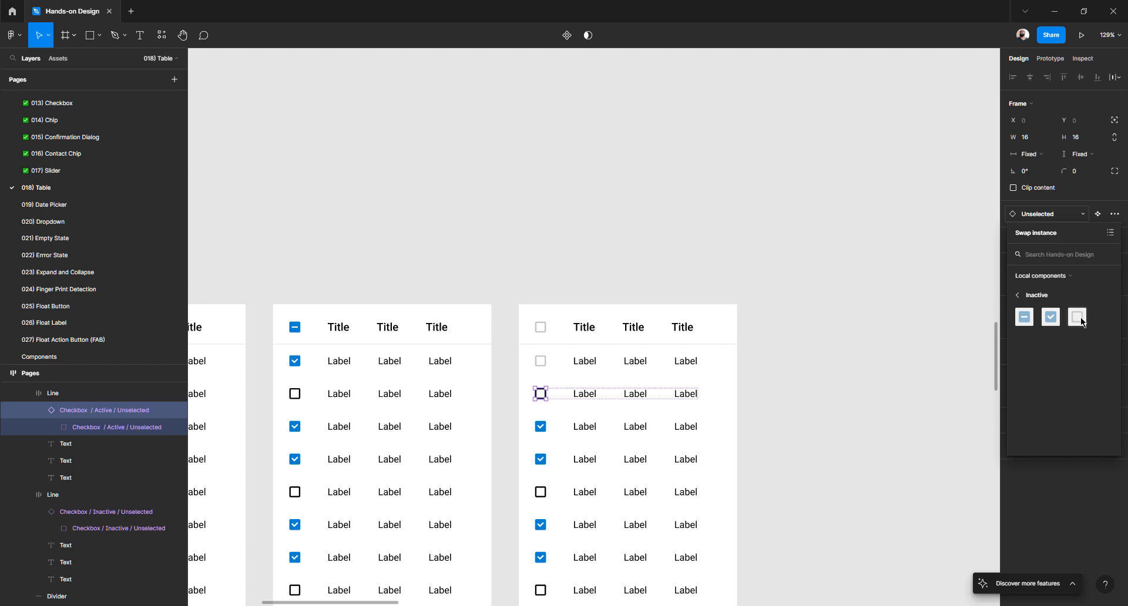
left_click(1079, 319)
- Swap the third-row checkbox of the fourth Home frame for the Inactive Unselected checkbox
left_click(540, 427)
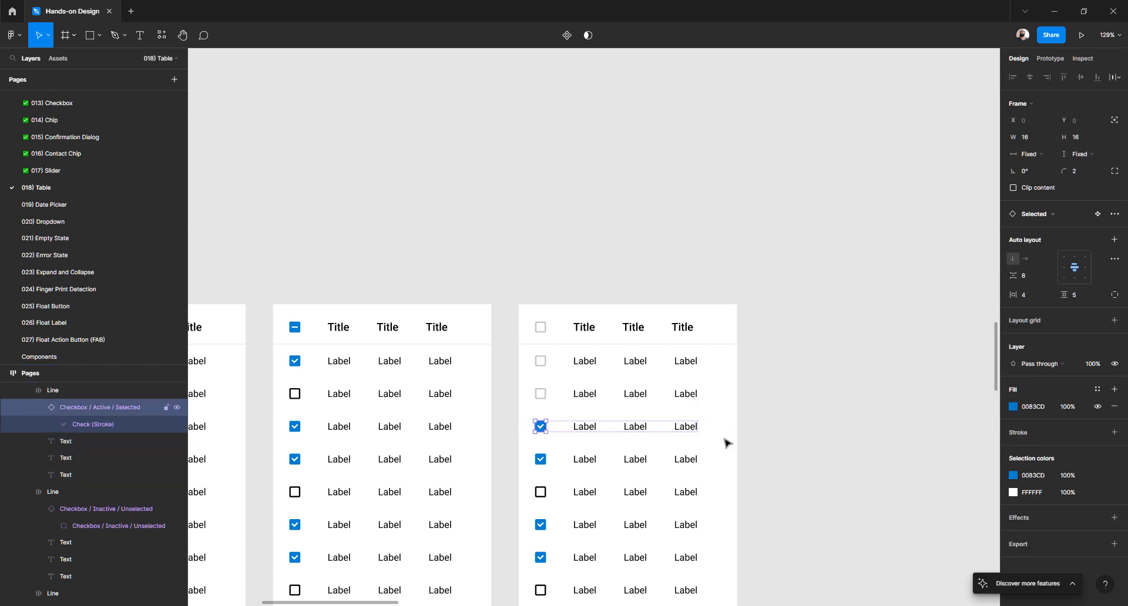
left_click(1057, 219)
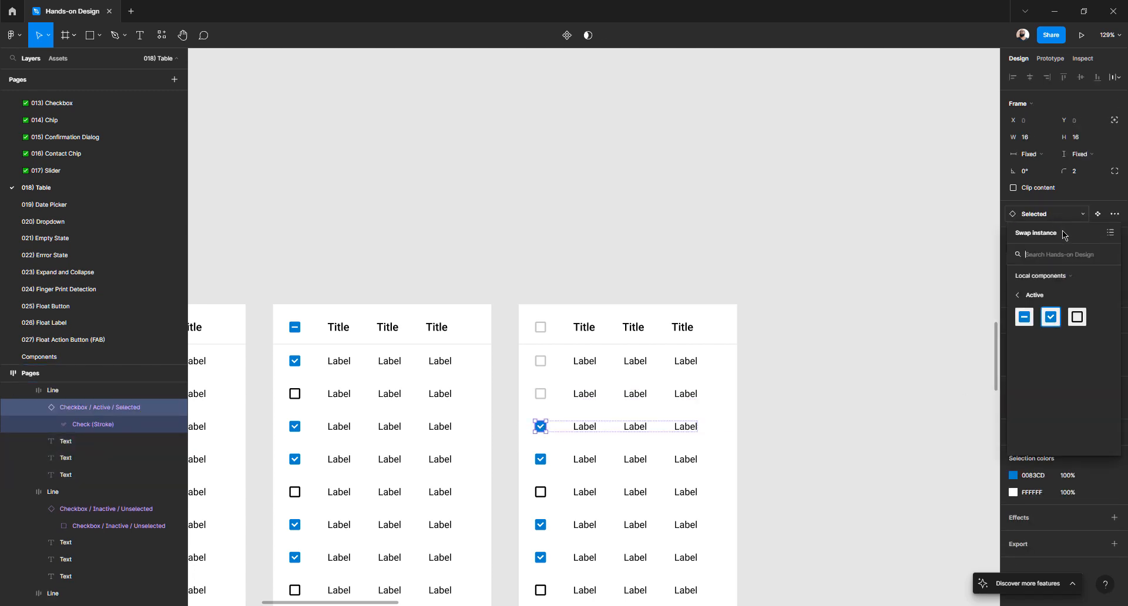
left_click(1064, 295)
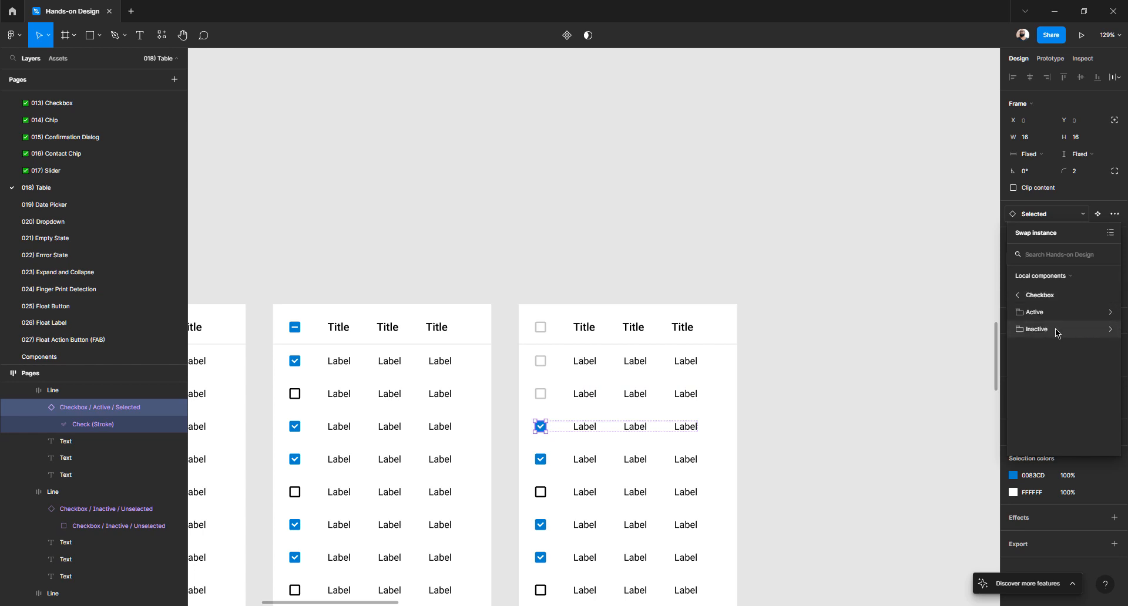
left_click(1020, 330)
left_click(1077, 321)
- Swap the fourth-row checkbox of the fourth Home frame for the Inactive Unselected checkbox
scroll(552, 423, "down", 3)
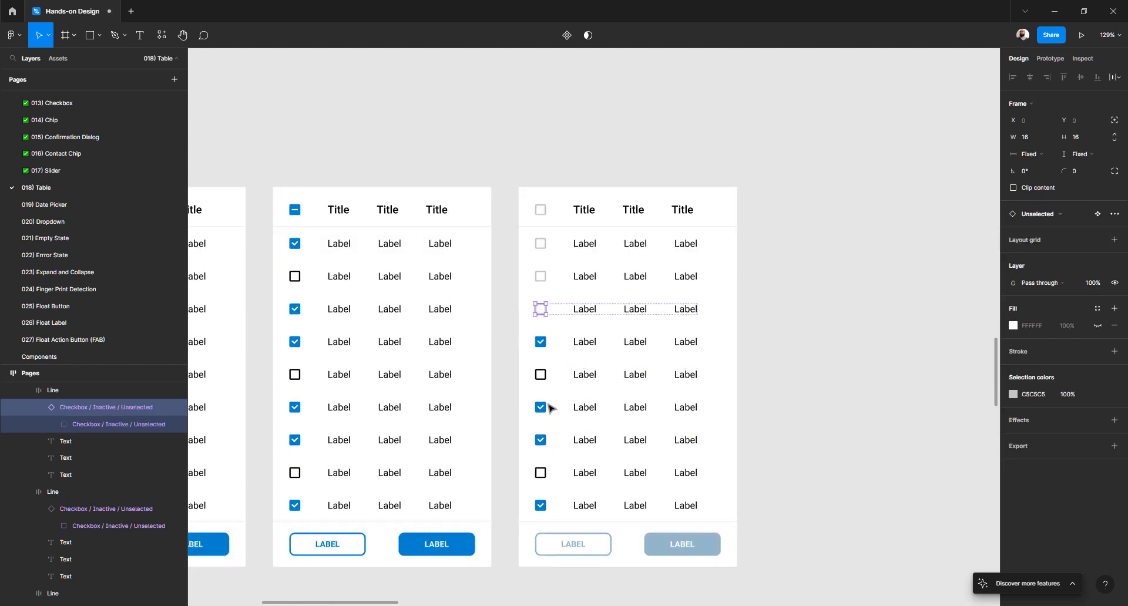
left_click(543, 346)
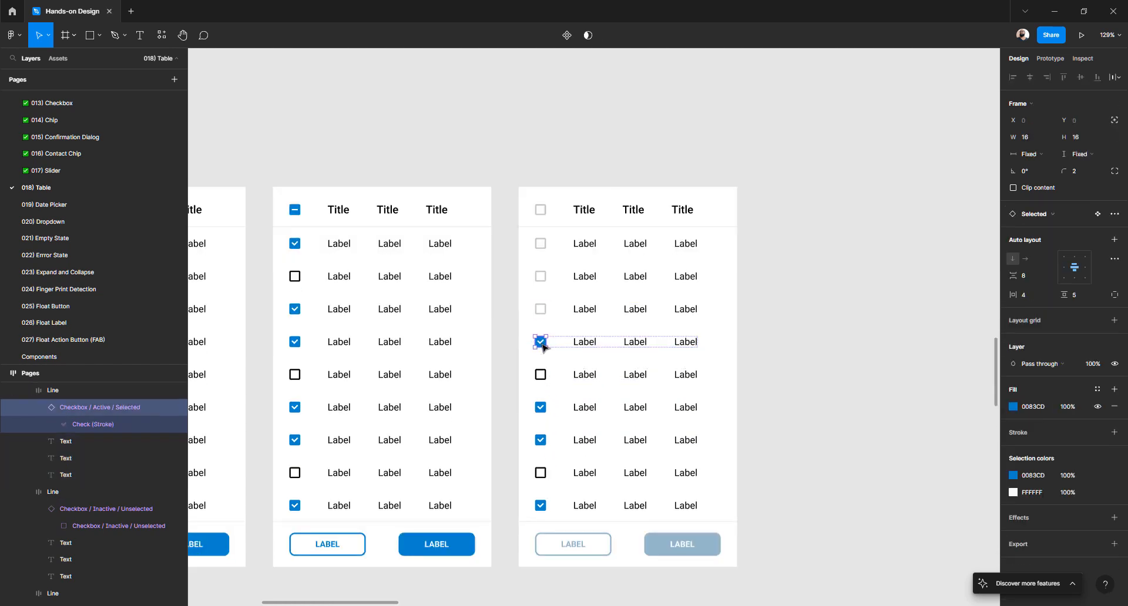
left_click(1046, 219)
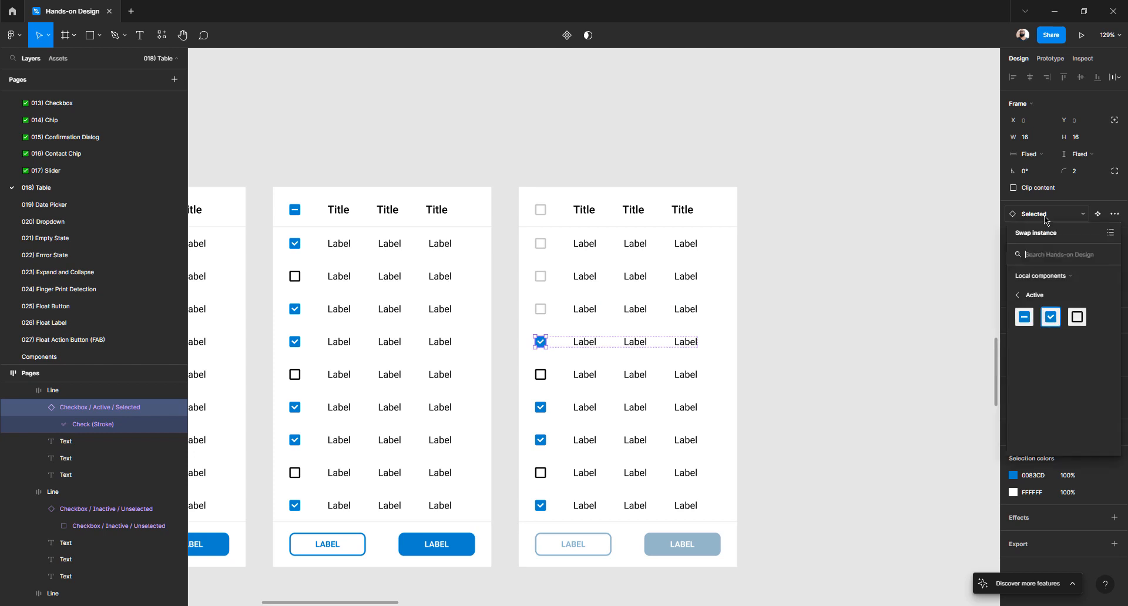
left_click(1042, 295)
left_click(1056, 333)
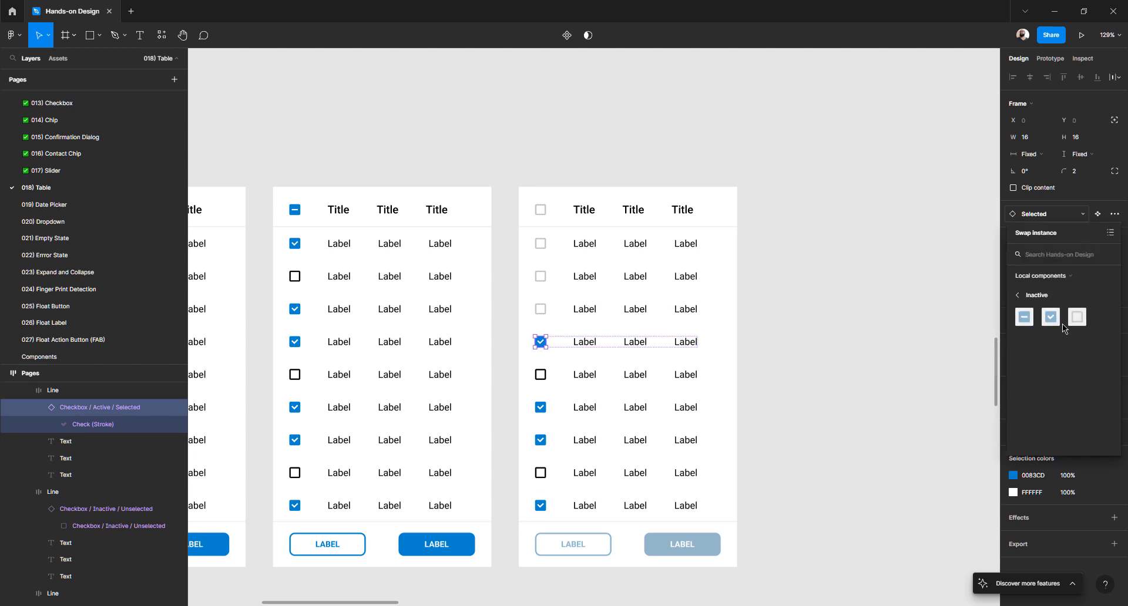
left_click(1075, 320)
- Swap the fifth-row checkbox of the fourth Home frame for the Inactive Unselected checkbox
left_click(539, 374)
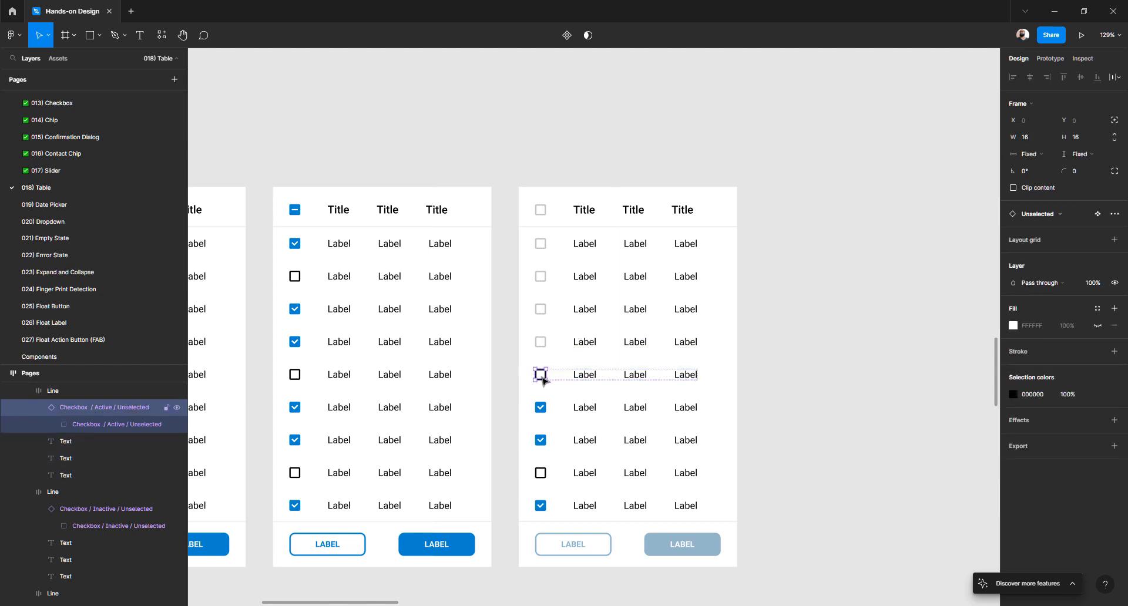
left_click(1055, 214)
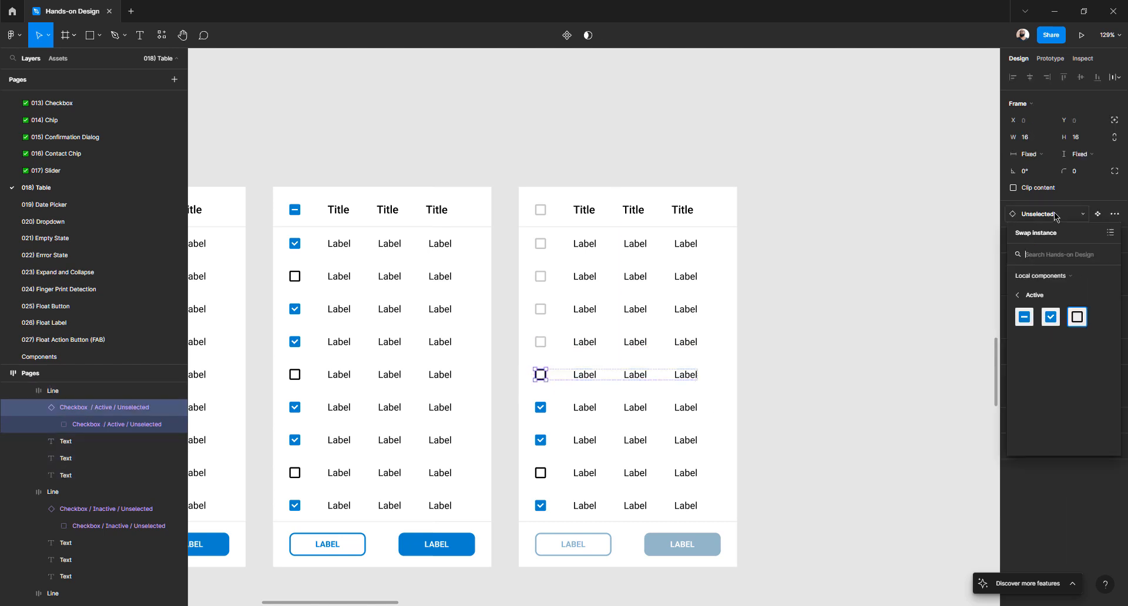
left_click(1040, 296)
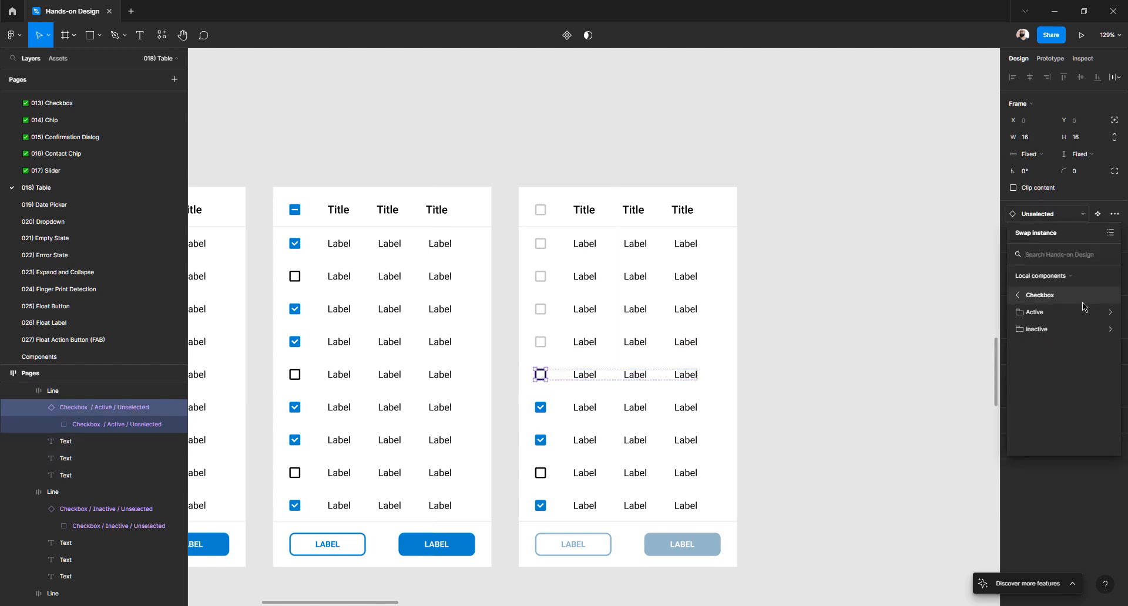
left_click(1061, 330)
key("Escape")
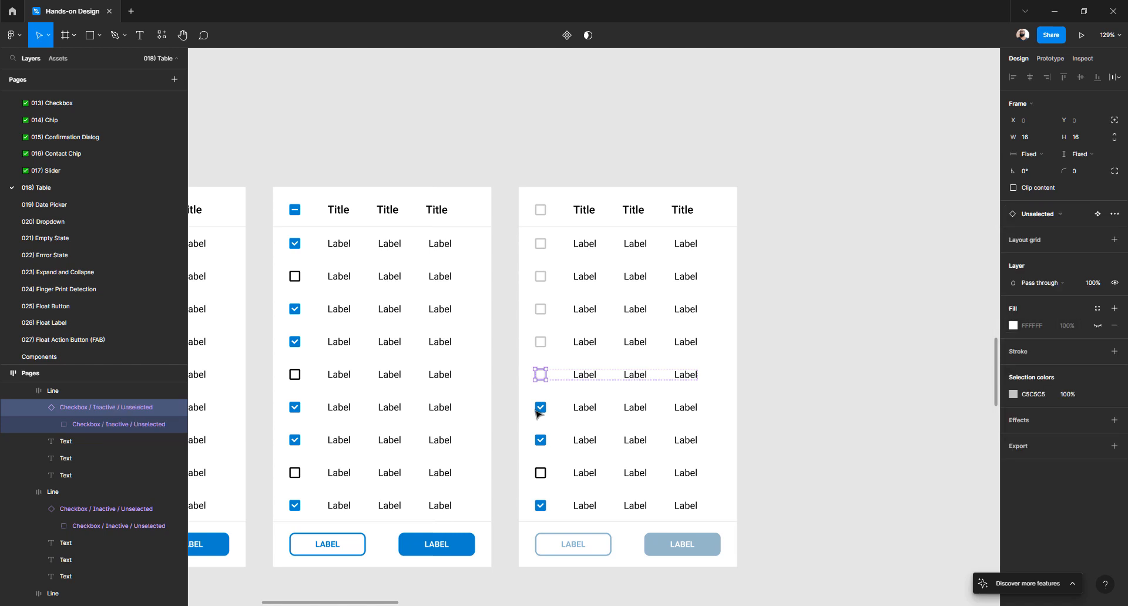
- Swap the sixth-row checkbox of the fourth Home frame for the Inactive Unselected checkbox
left_click(539, 407)
left_click(539, 407)
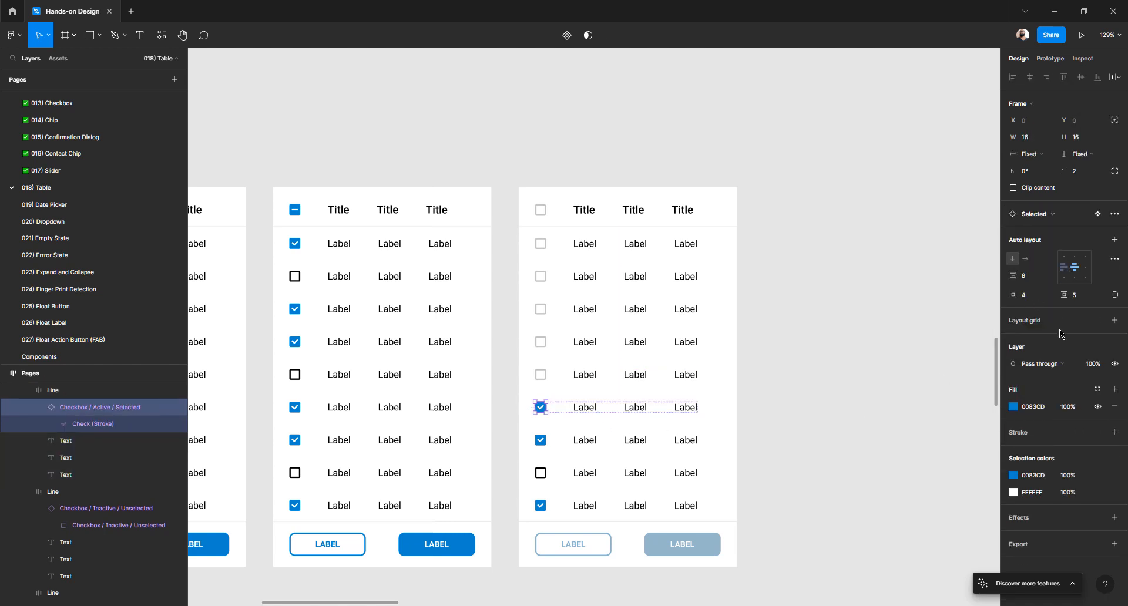
left_click(1046, 217)
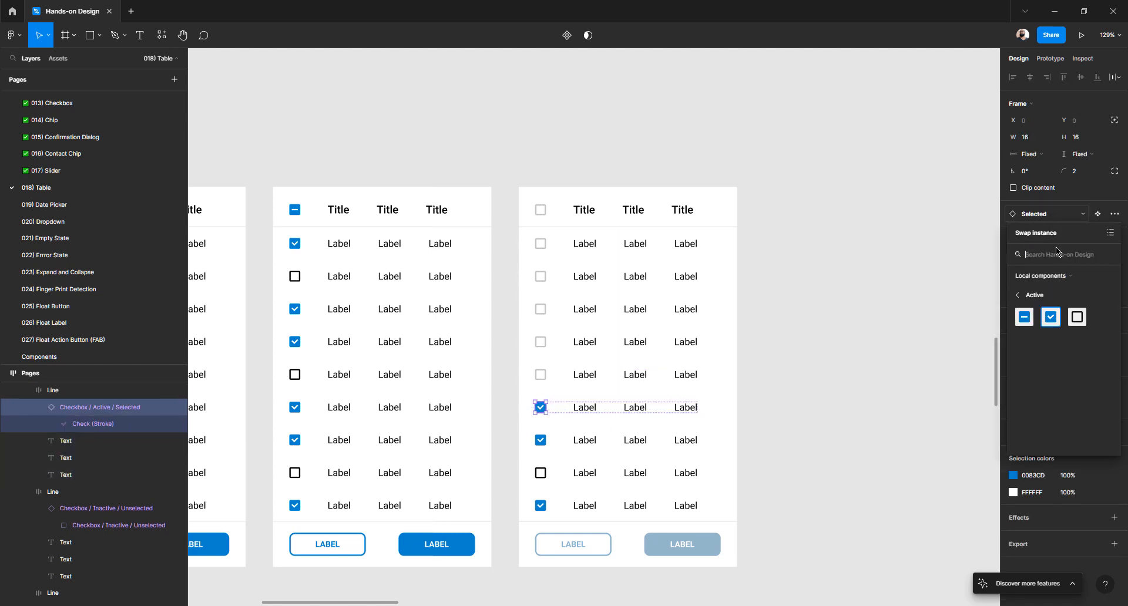
left_click(1041, 295)
left_click(1057, 332)
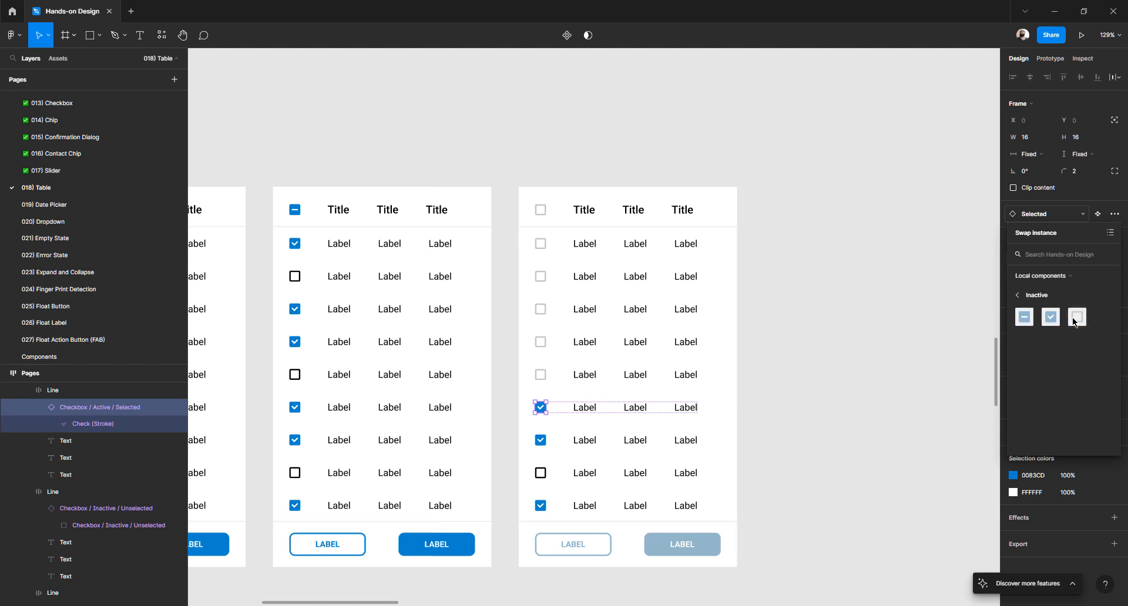
left_click(1077, 317)
- Swap the seventh-row checkbox of the fourth Home frame for the Inactive Unselected checkbox
left_click(540, 440)
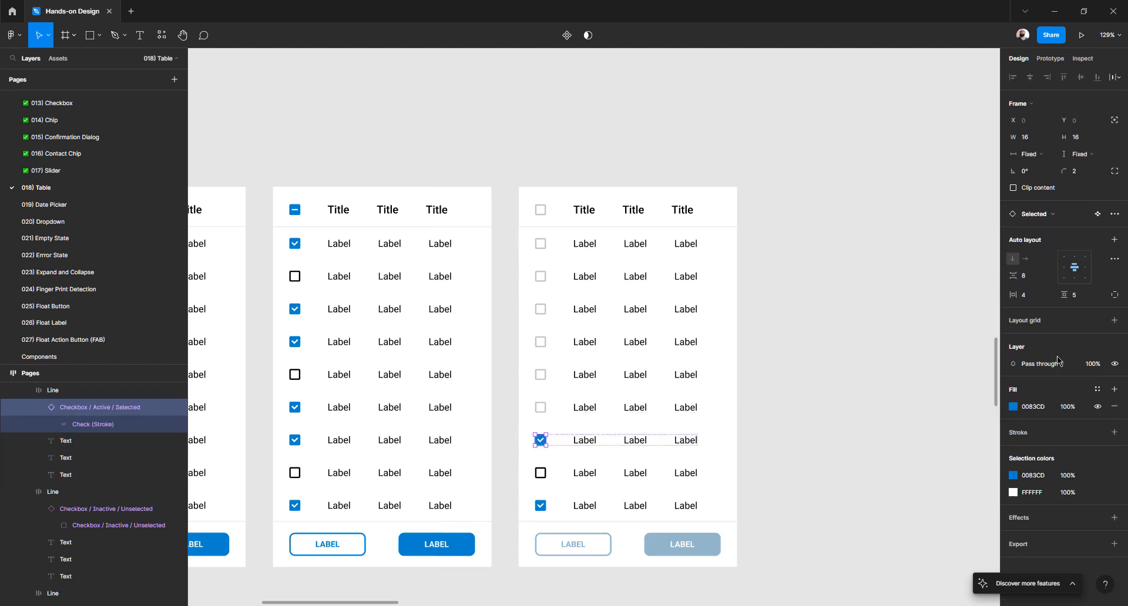
left_click(1056, 220)
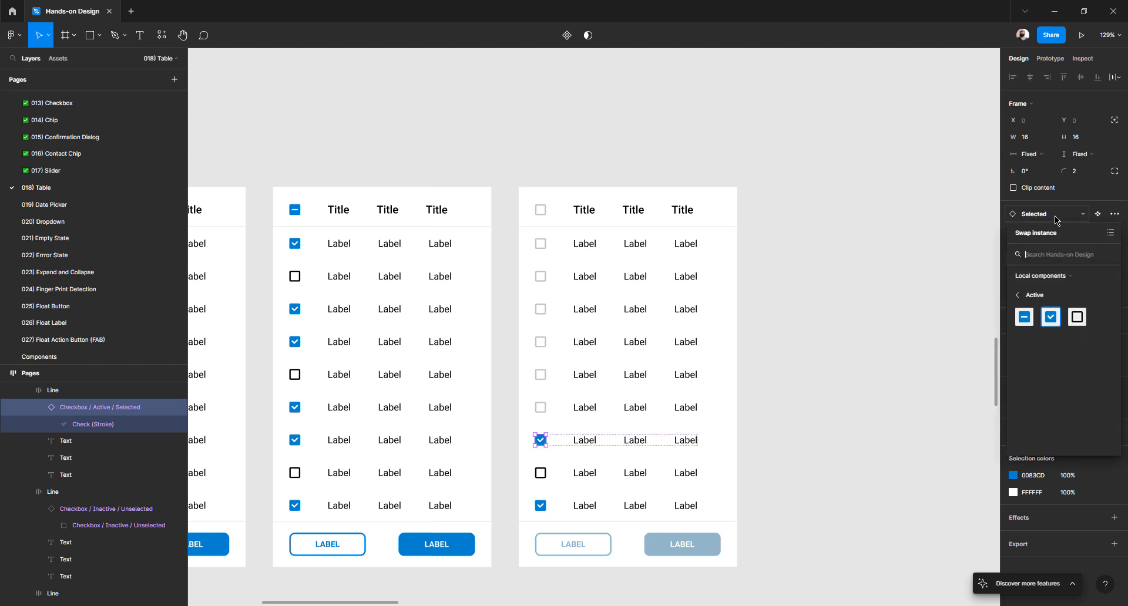
left_click(1066, 297)
left_click(1061, 326)
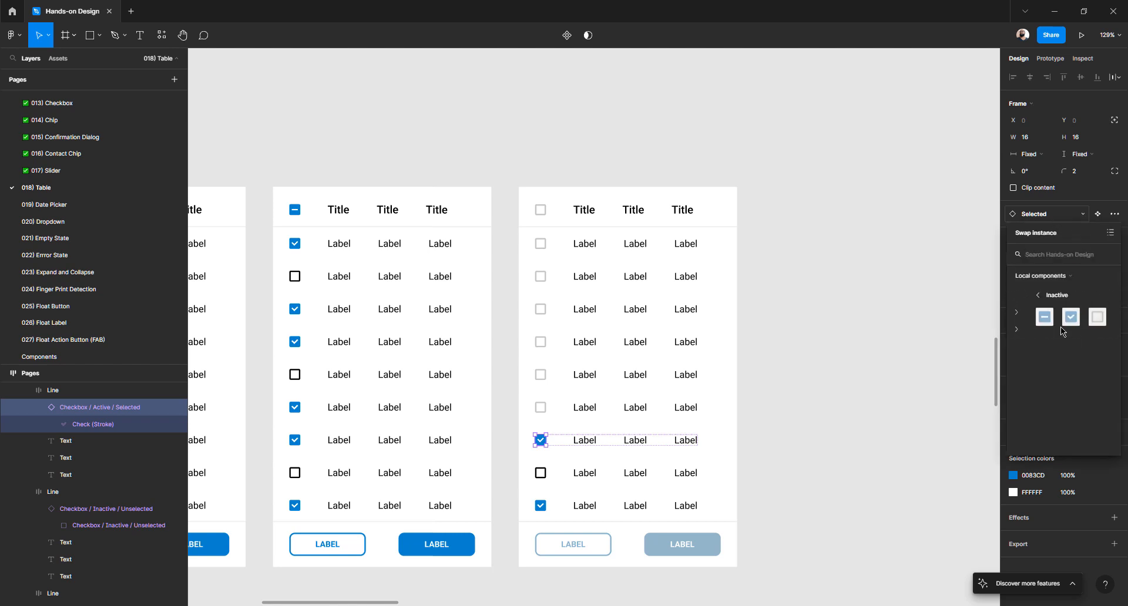
left_click(1074, 319)
- Swap the eighth-row checkbox of the fourth Home frame for the Inactive Unselected checkbox
left_click(543, 471)
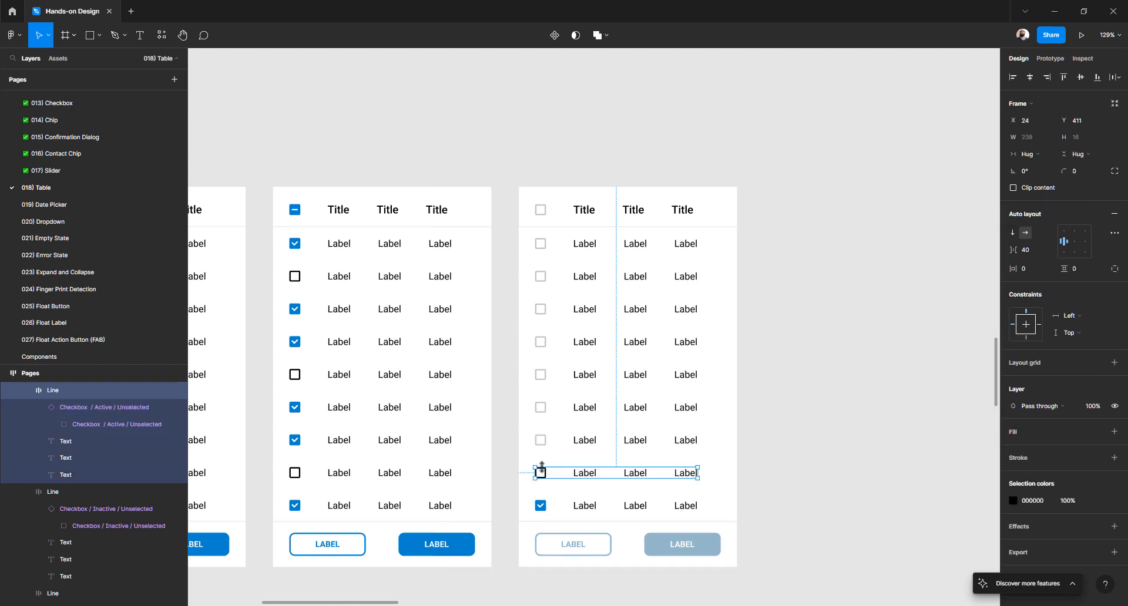
left_click(539, 474)
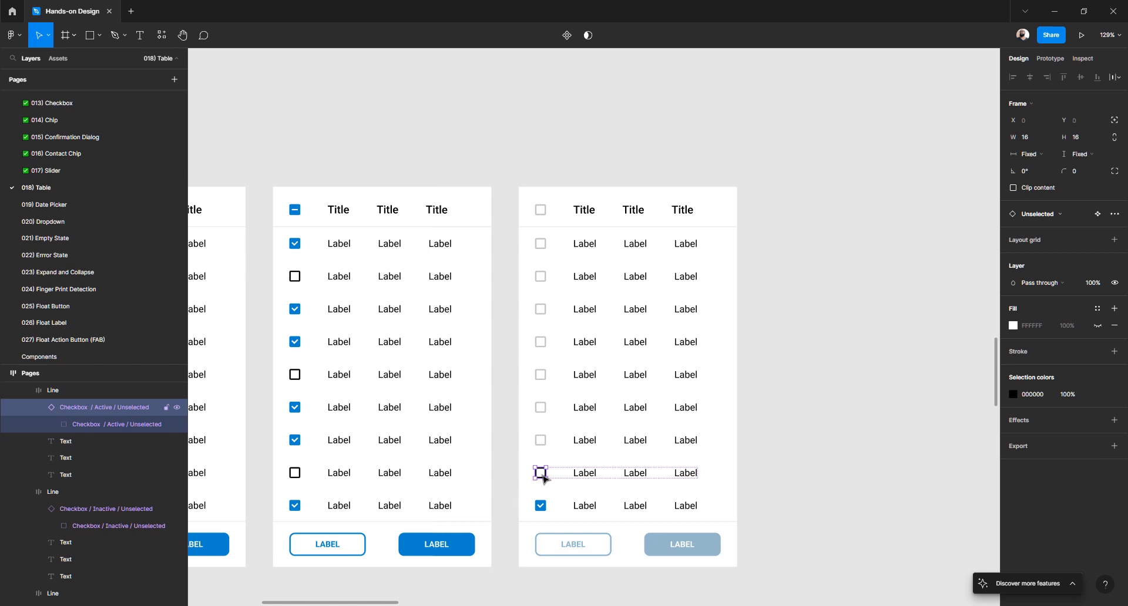
left_click(1044, 217)
left_click(1043, 298)
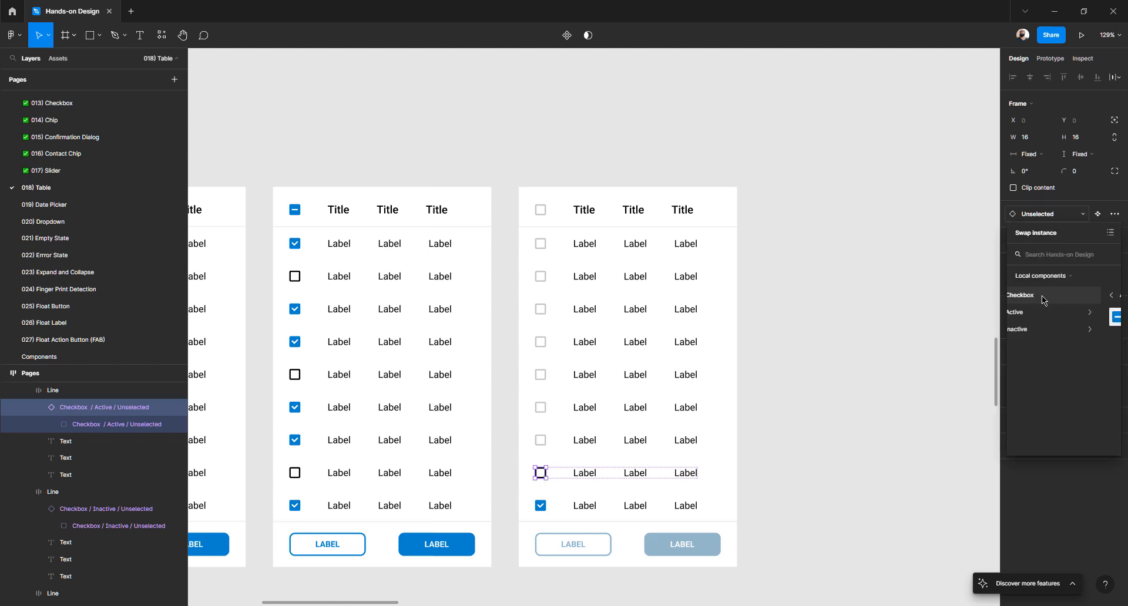
left_click(1033, 329)
left_click(1076, 317)
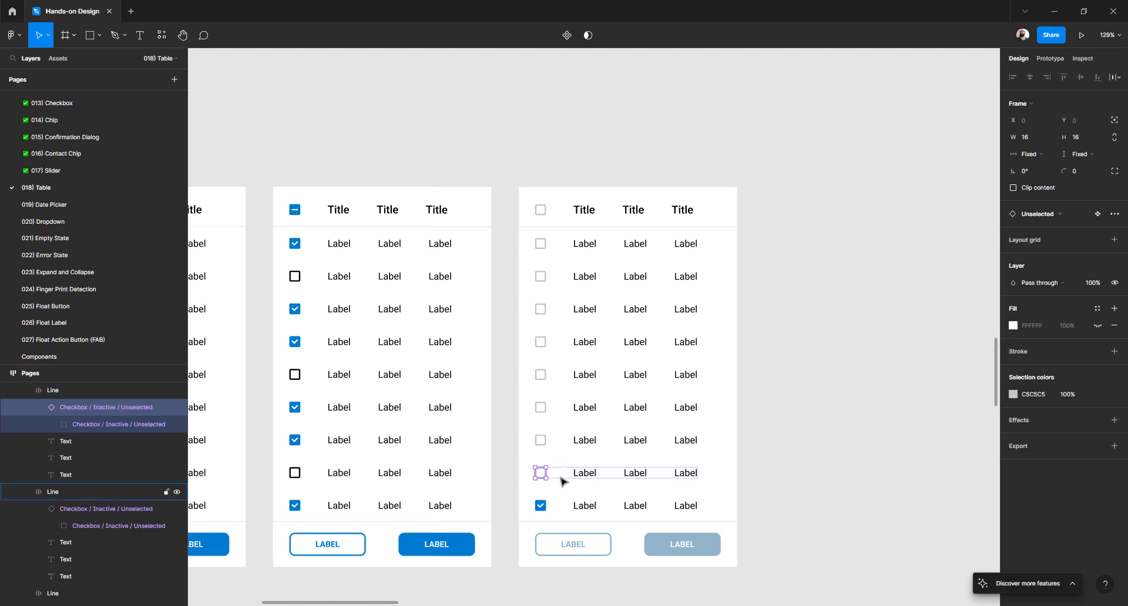
- Swap the ninth-row checkbox of the fourth Home frame for the Inactive Unselected checkbox and clear the selection
left_click(540, 508)
left_click(540, 507)
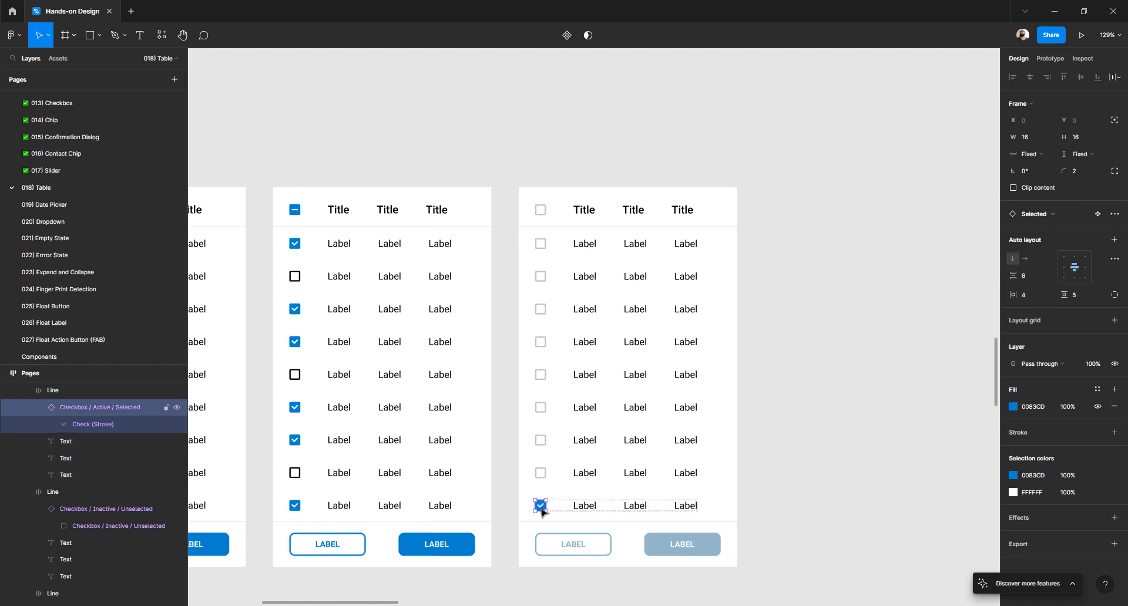
left_click(1047, 215)
left_click(1063, 296)
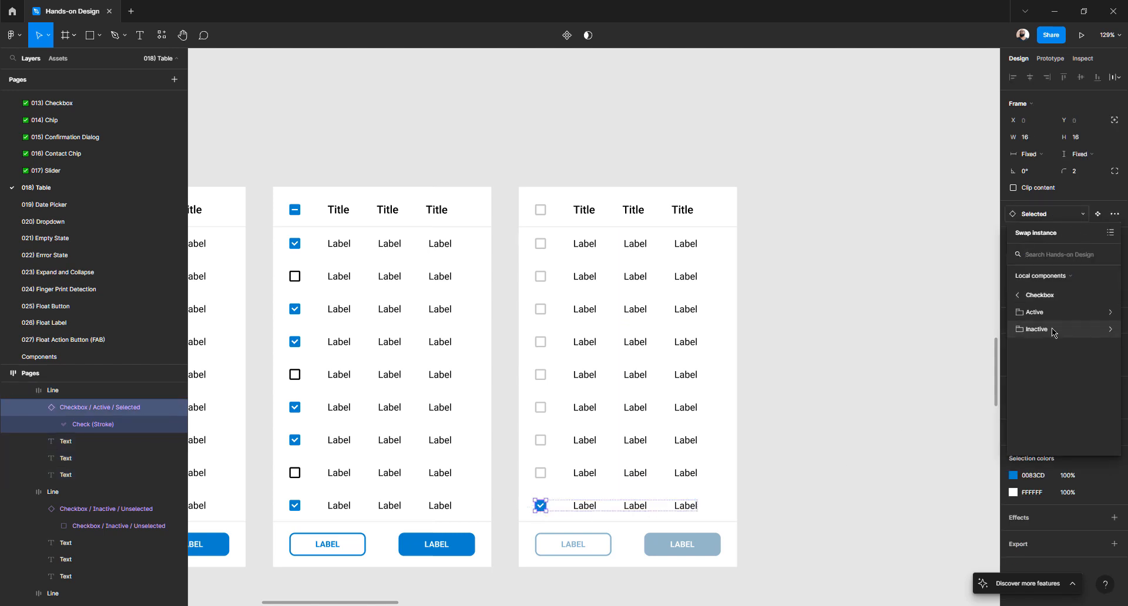
left_click(1051, 329)
left_click(1076, 318)
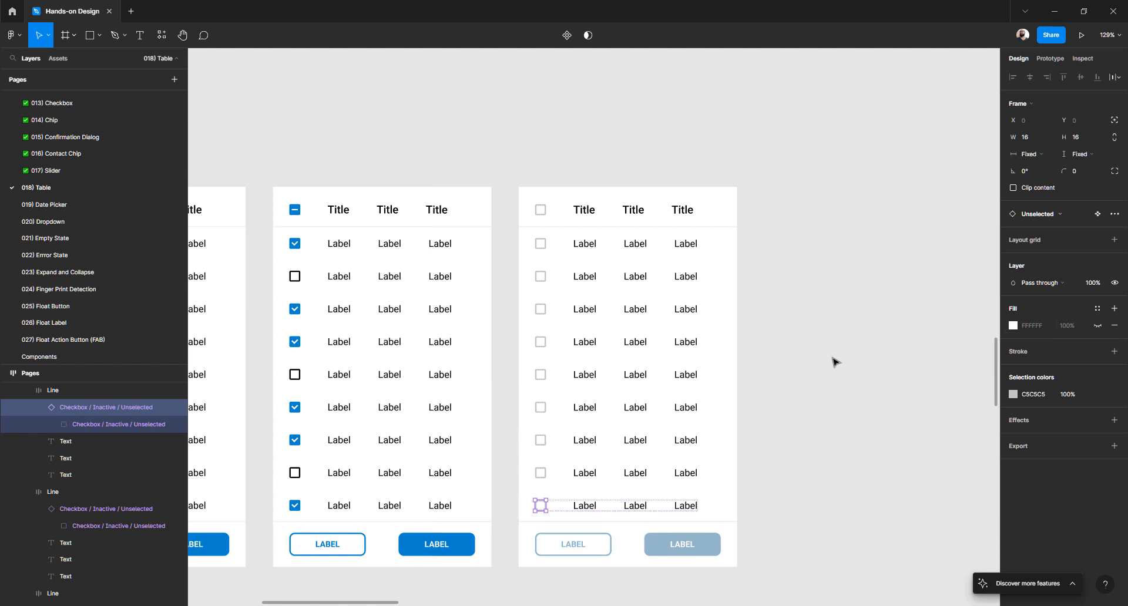
key("Escape")
left_click(590, 215)
double_click(589, 214)
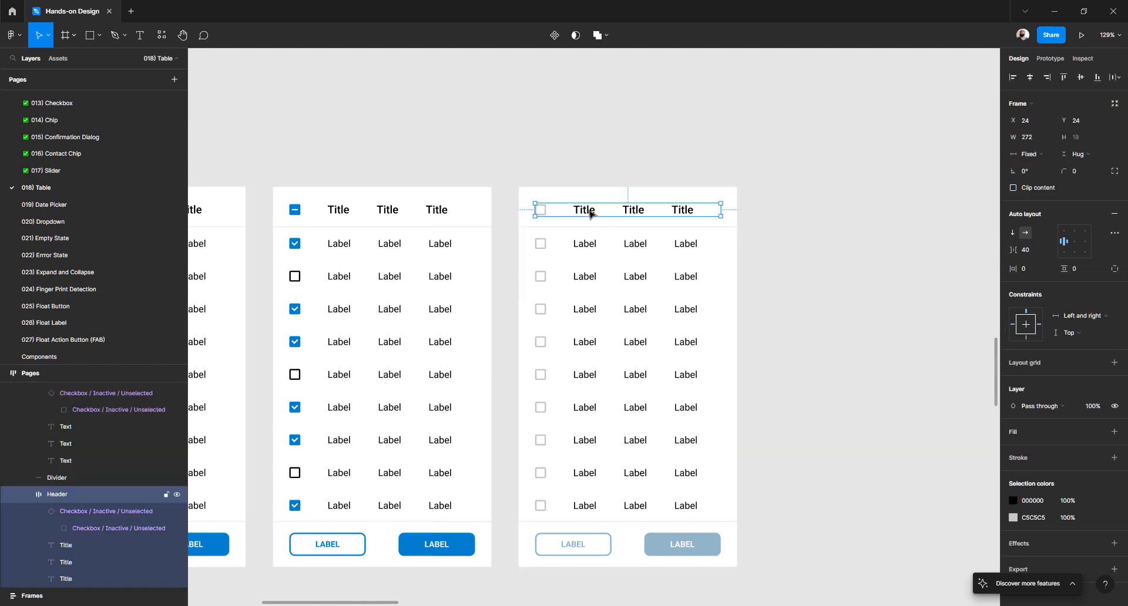
double_click(589, 213)
left_click(774, 193)
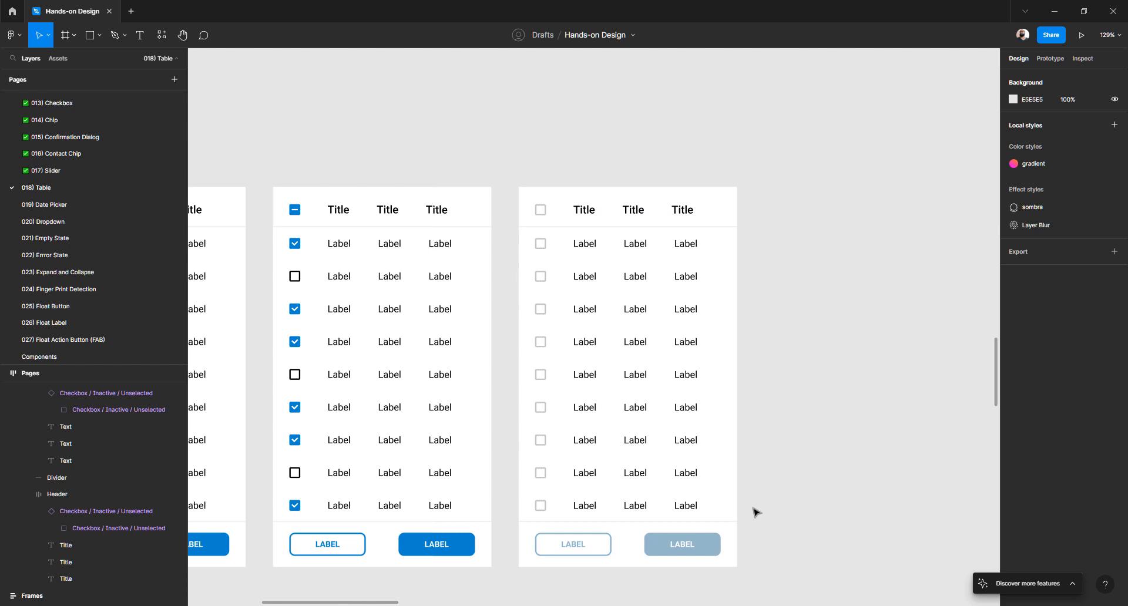
- Set the fill of all Label texts in the nine rows of the fourth Home frame to 959595
left_click_drag(753, 508, 570, 241)
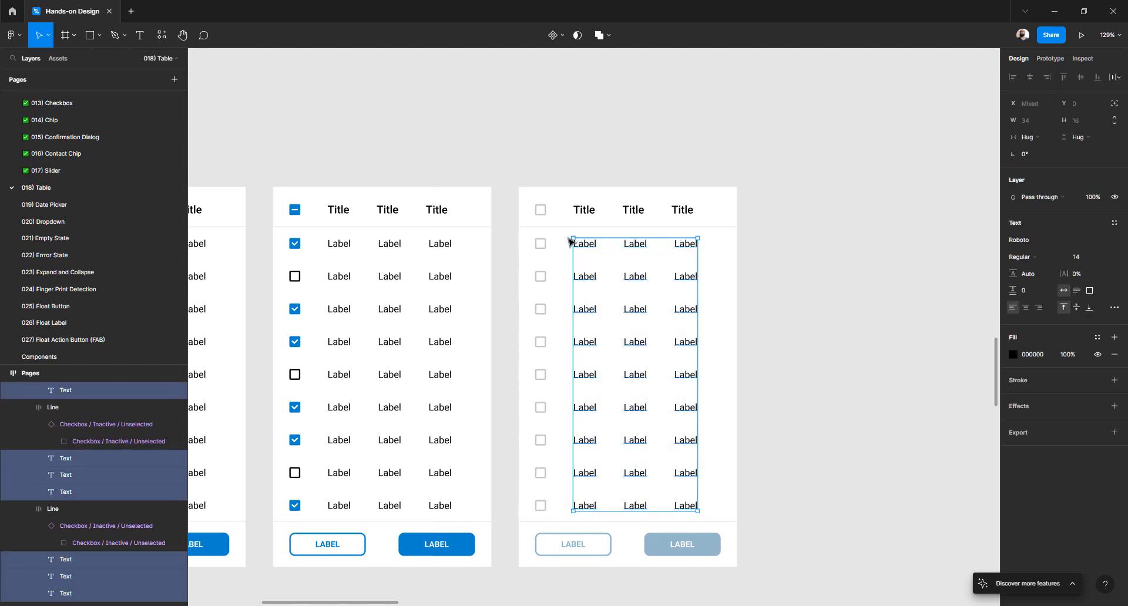
left_click(1013, 354)
type("979797")
key("Return")
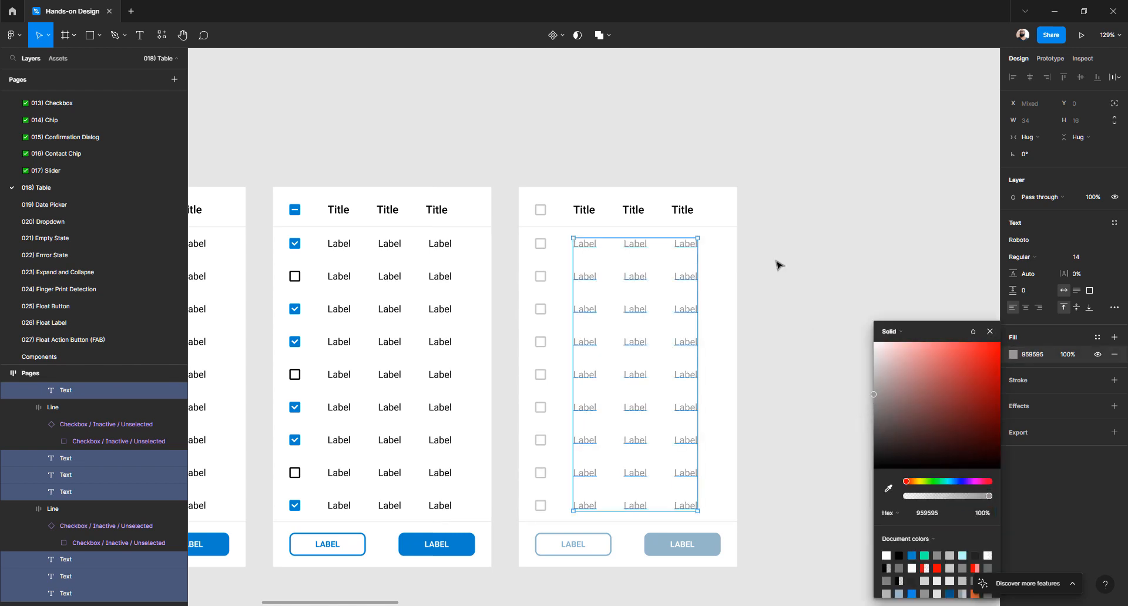
- Recolour the three header Title texts of the fourth Home frame to grey 949494
left_click(756, 203)
left_click_drag(766, 202, 583, 218)
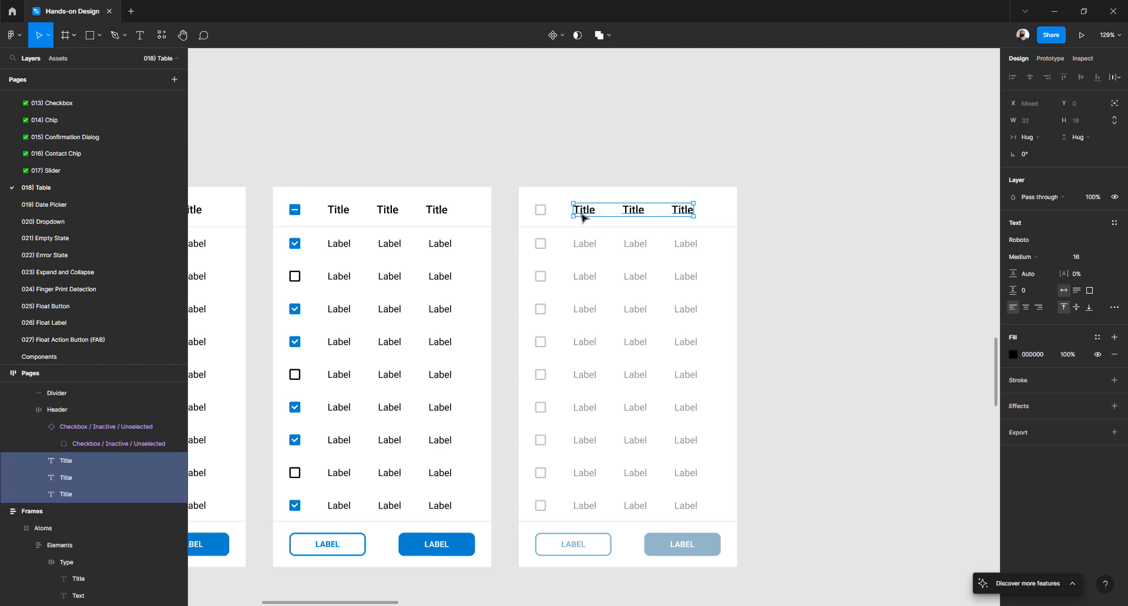
left_click(1012, 354)
left_click_drag(888, 430, 857, 402)
left_click(812, 279)
- Examine the reference templates, comparing the checkbox, text and button states of the two inactive tables
scroll(587, 251, "down", 2)
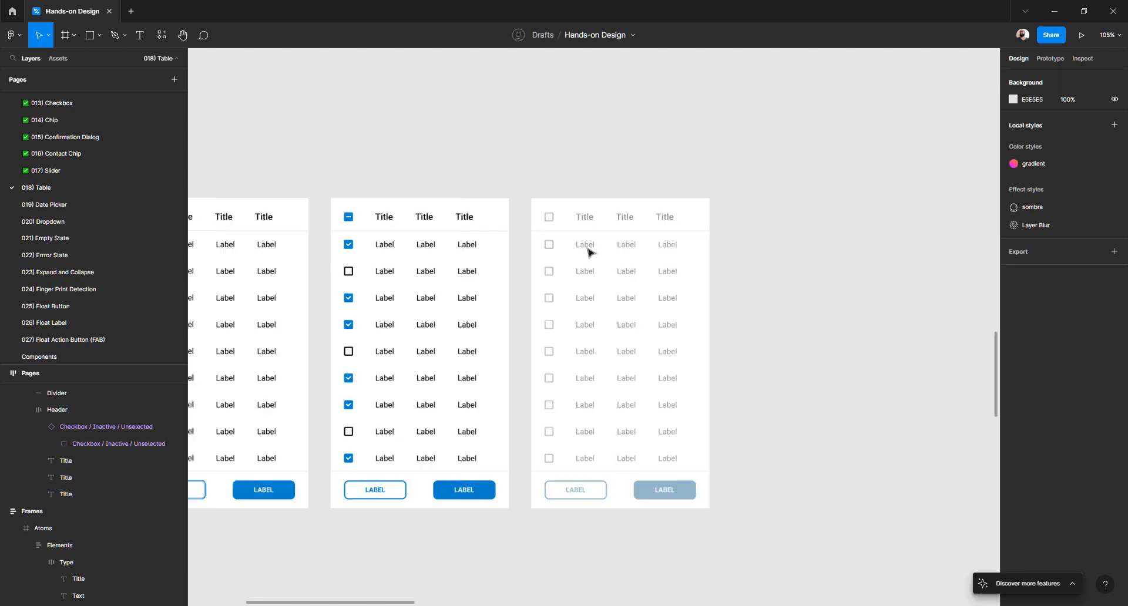
scroll(587, 251, "down", 6)
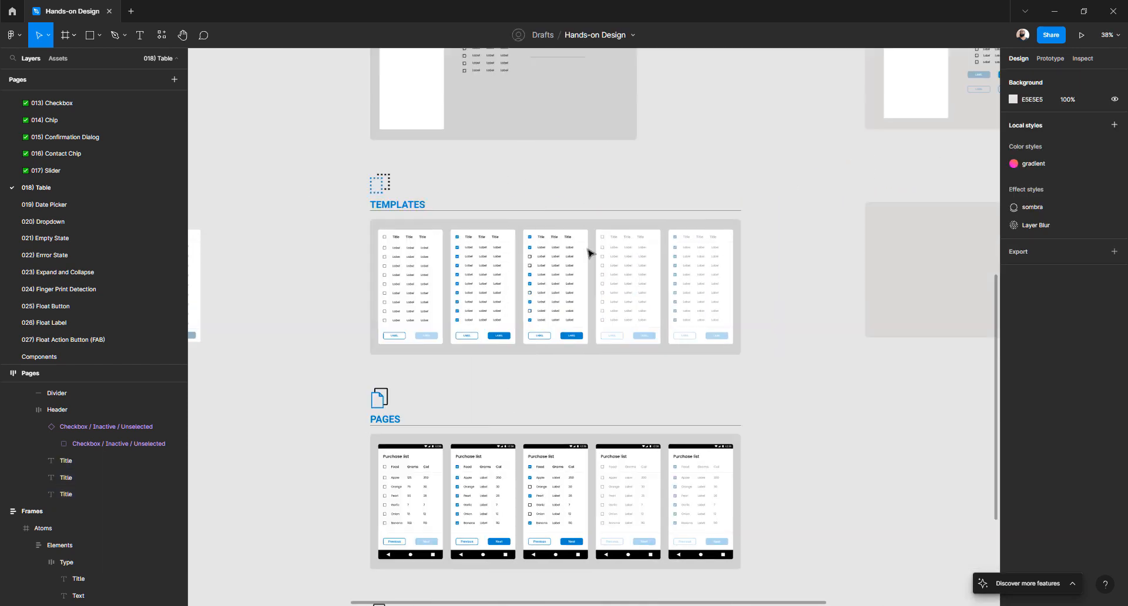
scroll(622, 279, "up", 4)
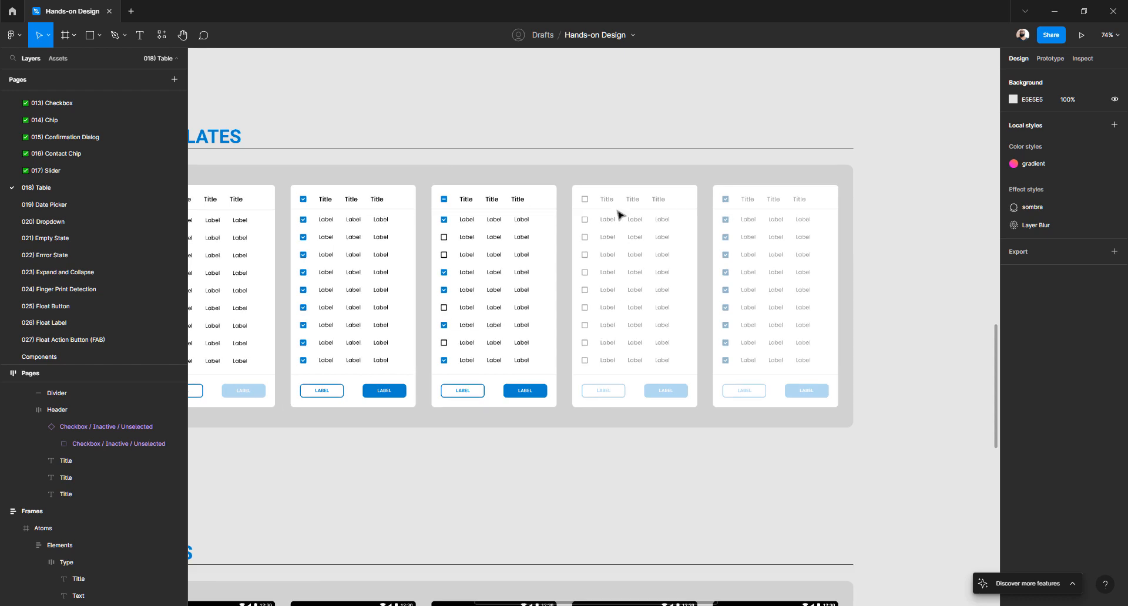
scroll(749, 231, "up", 2)
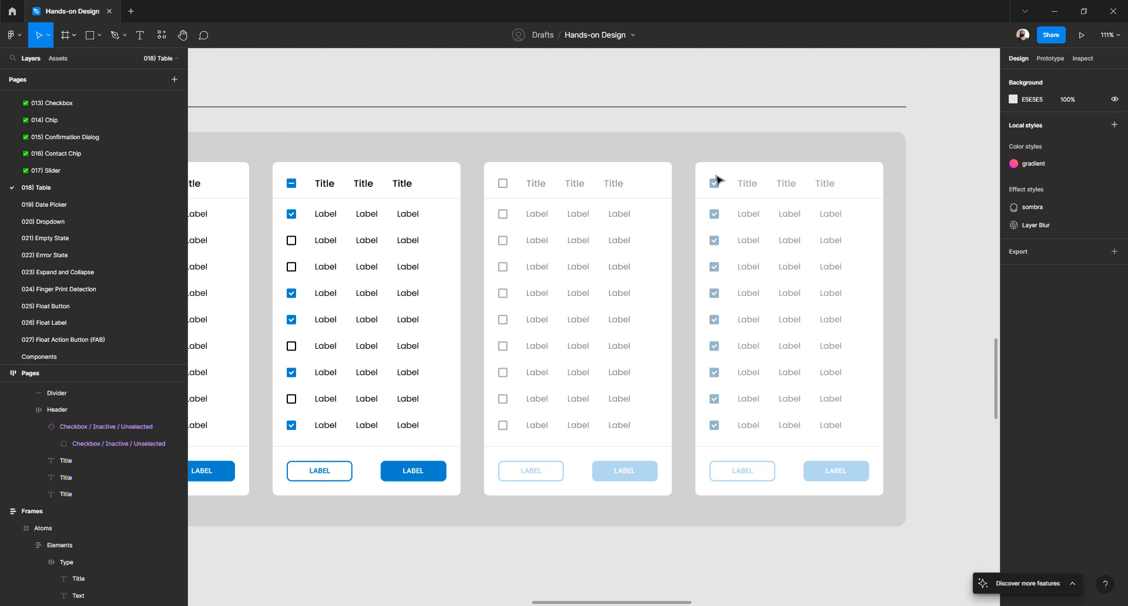
scroll(684, 289, "down", 5)
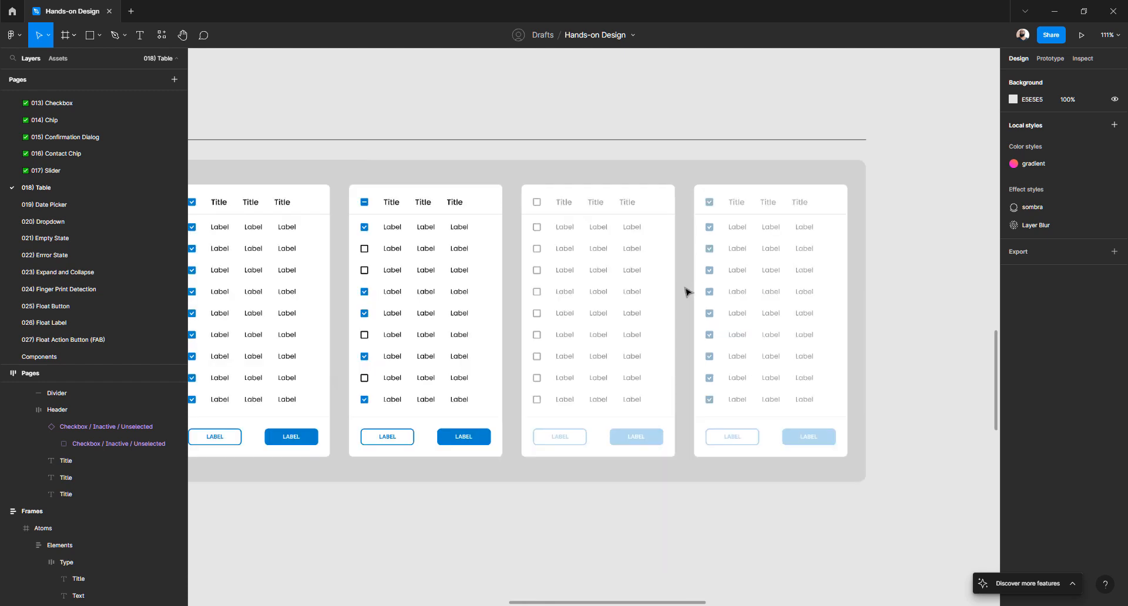
scroll(525, 274, "down", 3)
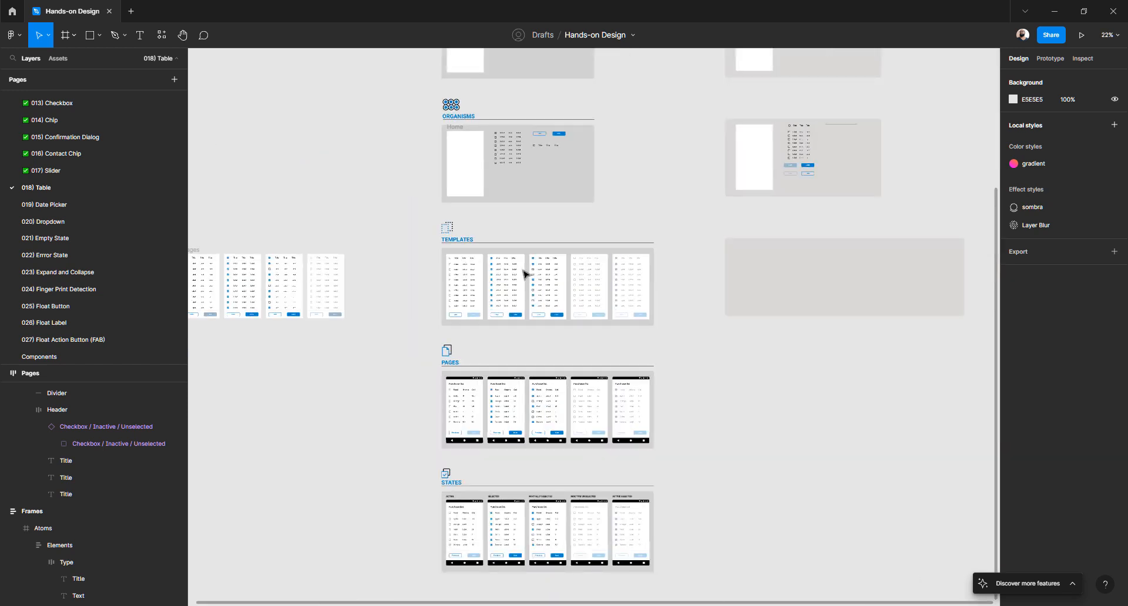
scroll(525, 274, "left", 4)
scroll(787, 277, "up", 5)
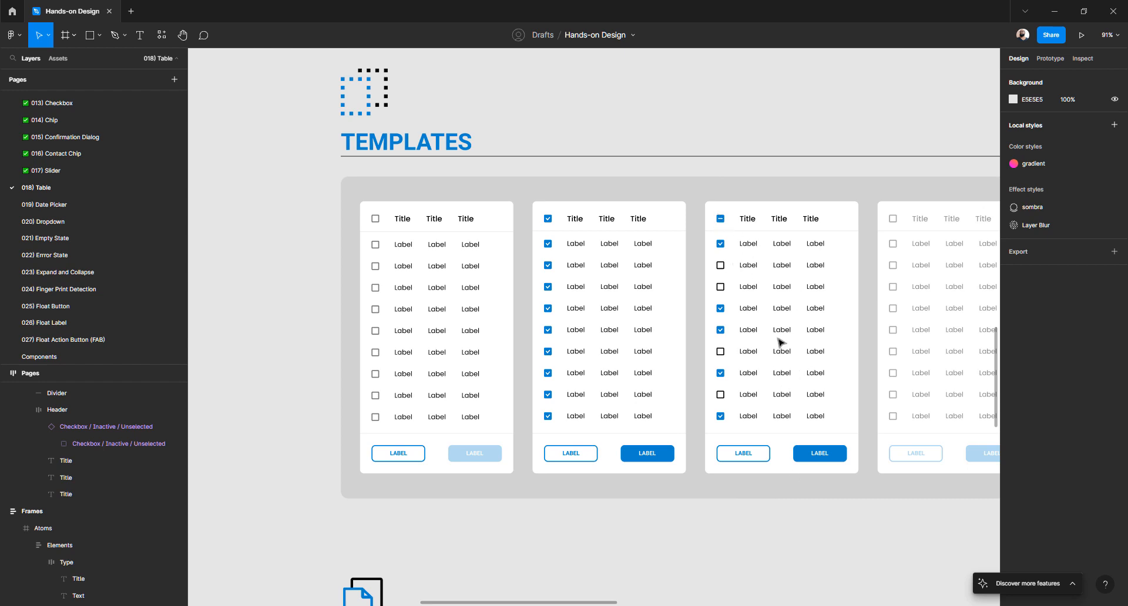
- Duplicate the fourth Home frame within the Pages layout to make a fifth table frame
scroll(778, 340, "down", 4)
scroll(534, 336, "left", 3)
left_click(535, 330)
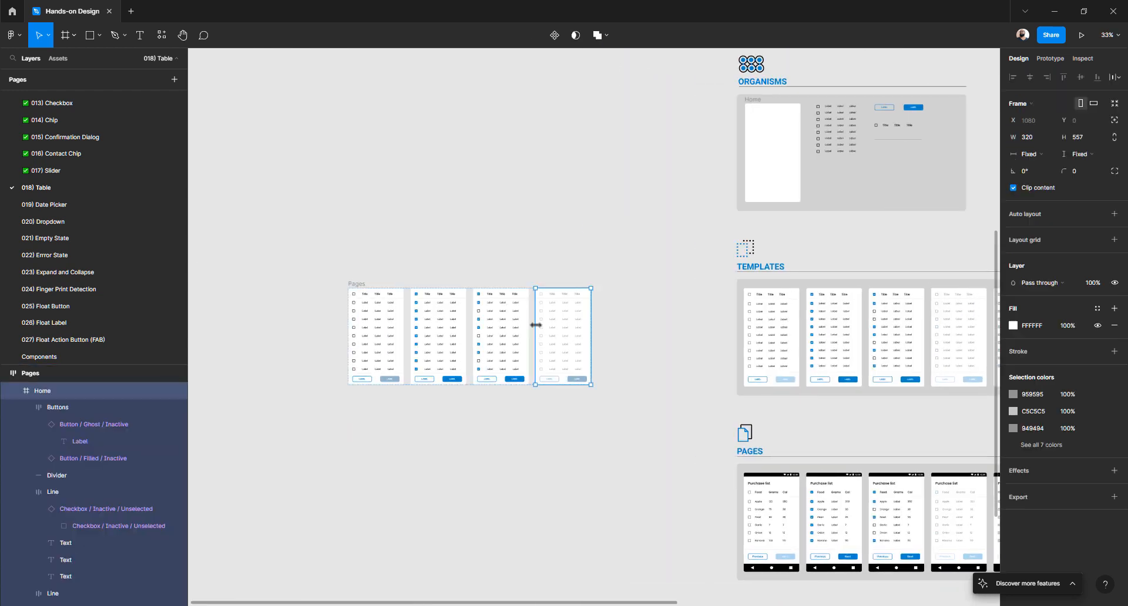
key("ctrl+d")
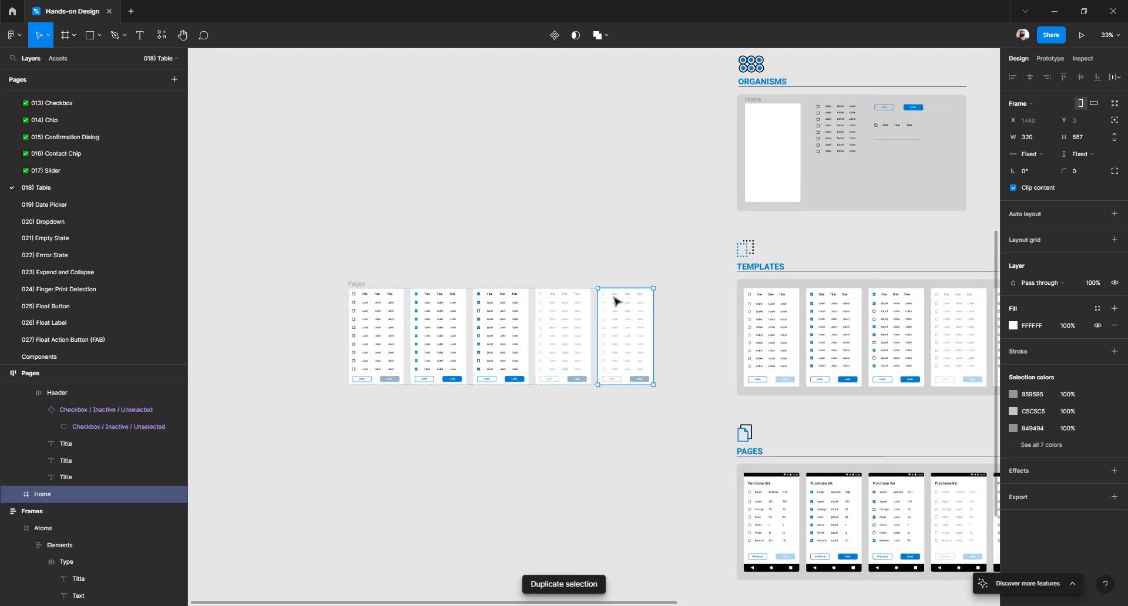
- Swap the header checkbox of the fifth Home frame for the Inactive Selected checkbox
scroll(609, 299, "up", 5)
left_click(591, 291, "ctrl")
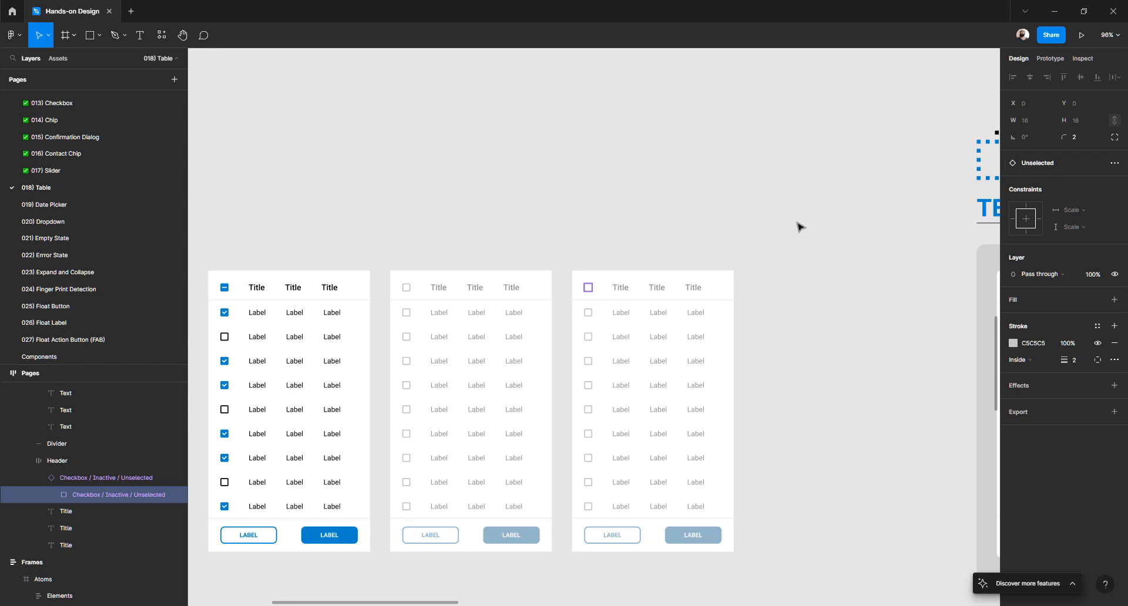
left_click(773, 229)
left_click(594, 294)
left_click(592, 292)
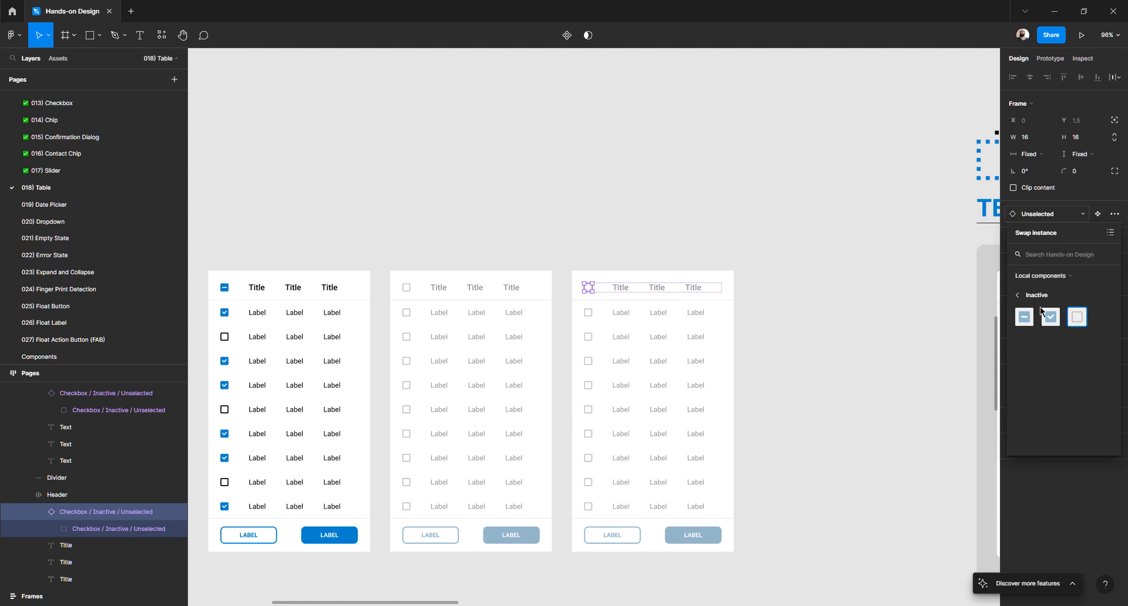
left_click(1050, 317)
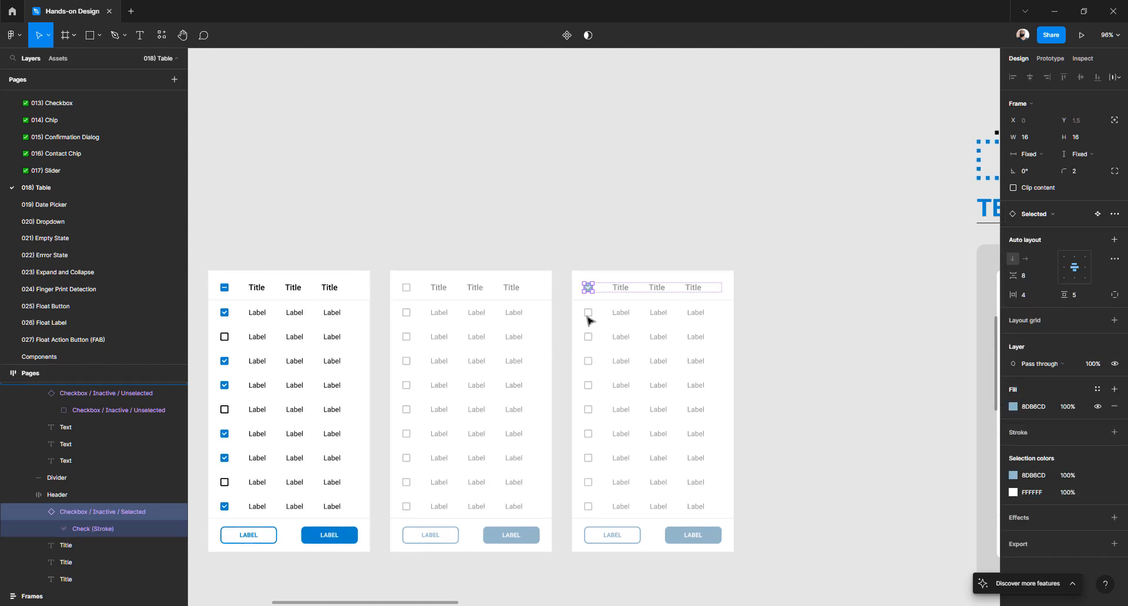
- Swap the first-row checkbox of the fifth Home frame for the Inactive Selected checkbox and clear the selection
left_click(588, 315)
left_click(1059, 215)
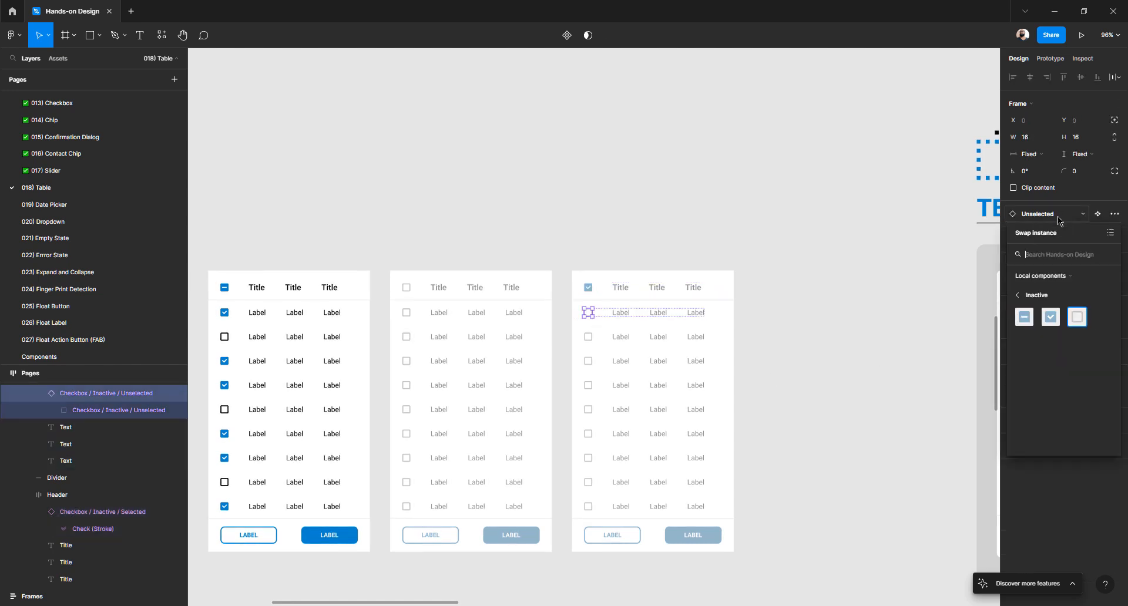
left_click(1052, 318)
left_click(763, 322)
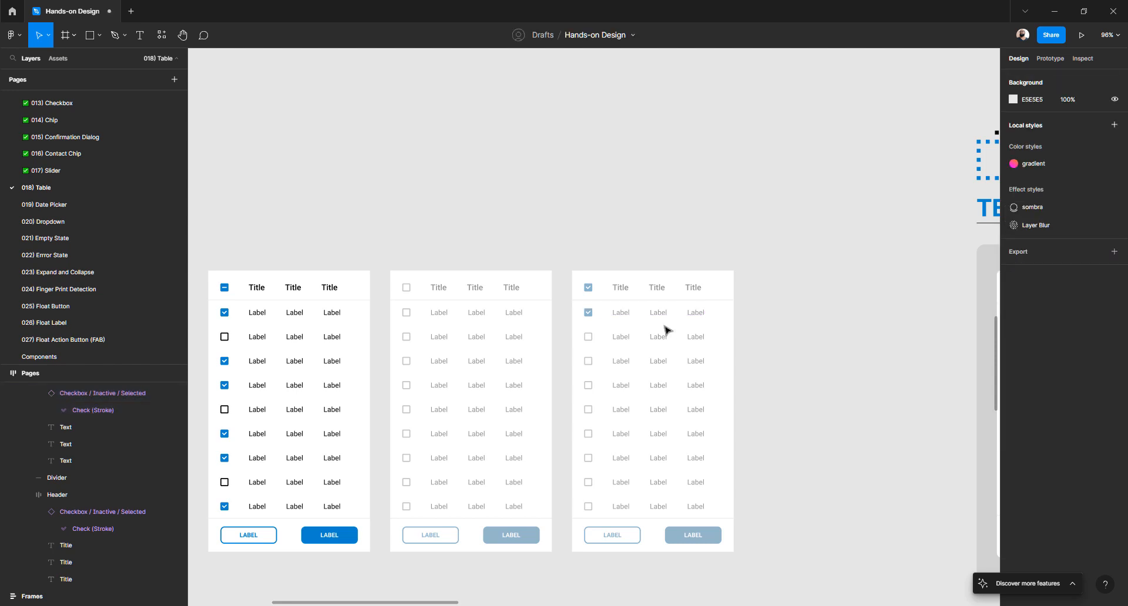
left_click(621, 340)
left_click(622, 361, "shift")
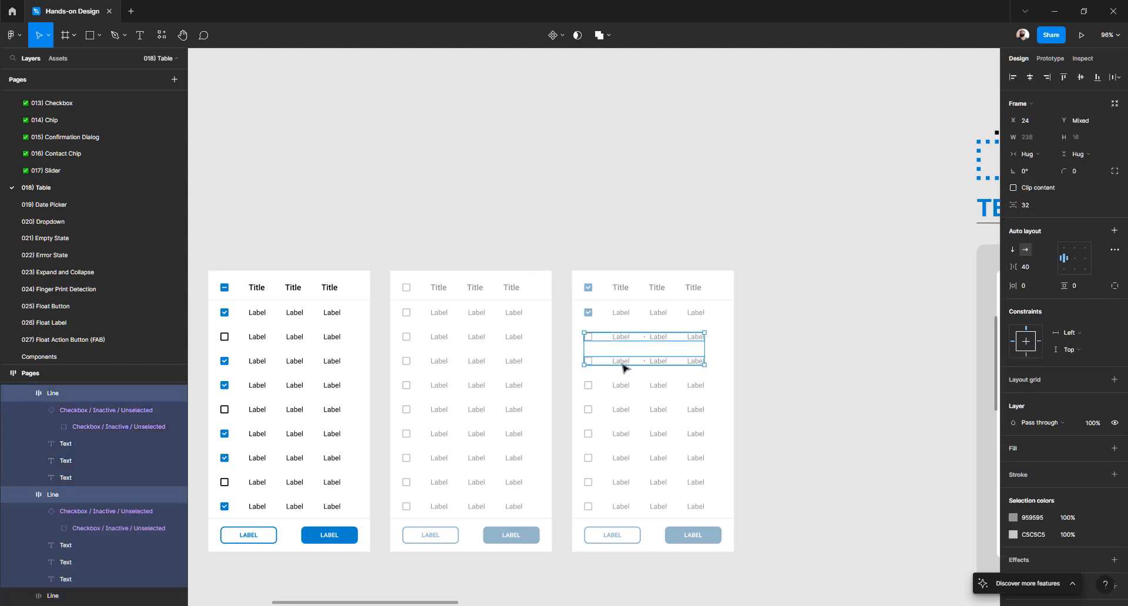
left_click(620, 385, "shift")
left_click(621, 411, "shift")
left_click(623, 435, "shift")
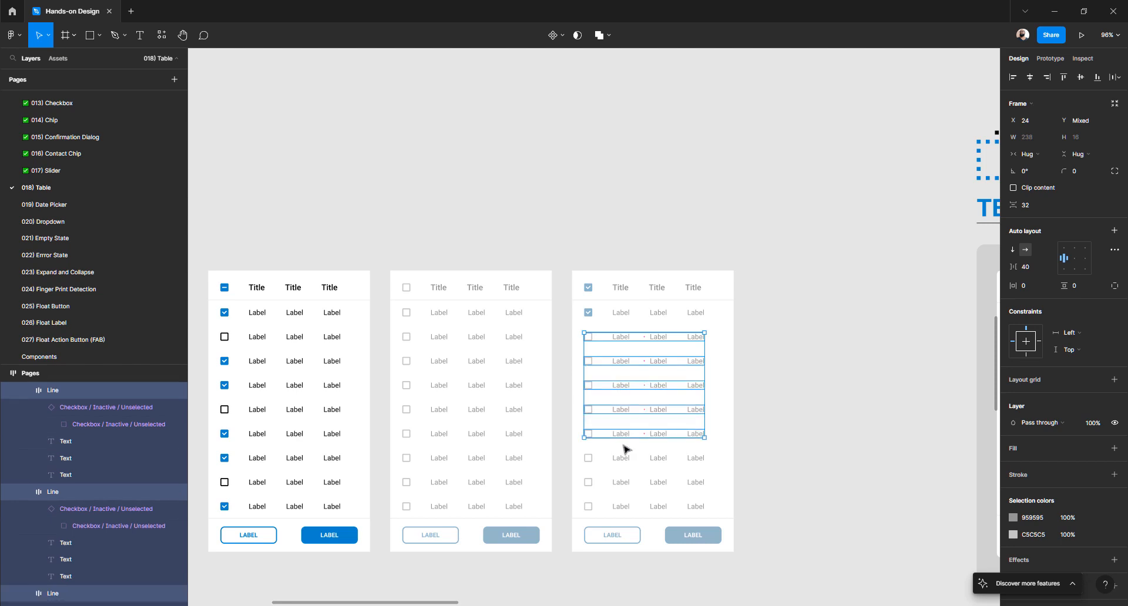
left_click(625, 464, "shift")
left_click(624, 484, "shift")
left_click(625, 507, "shift")
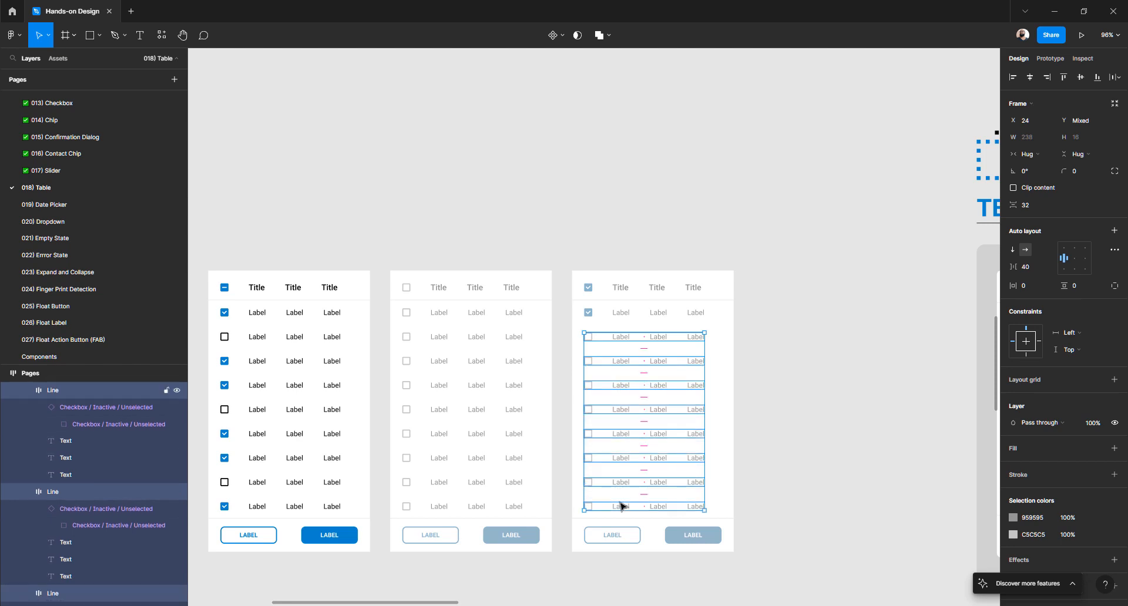
left_click(787, 379)
- Delete the third to ninth rows of the fifth Home frame
left_click(660, 340)
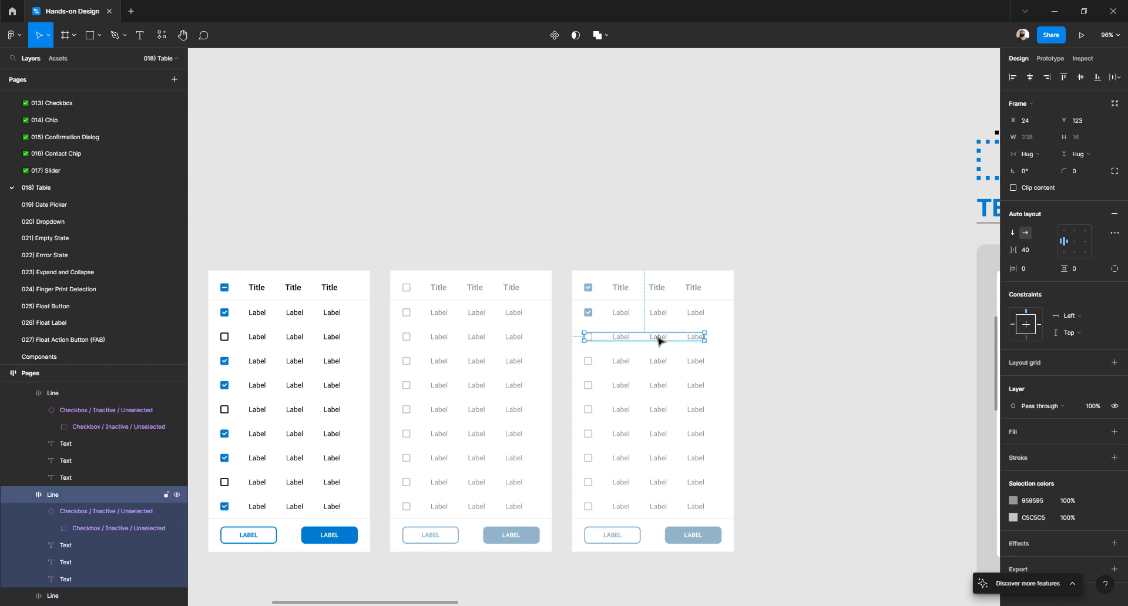
left_click(659, 359)
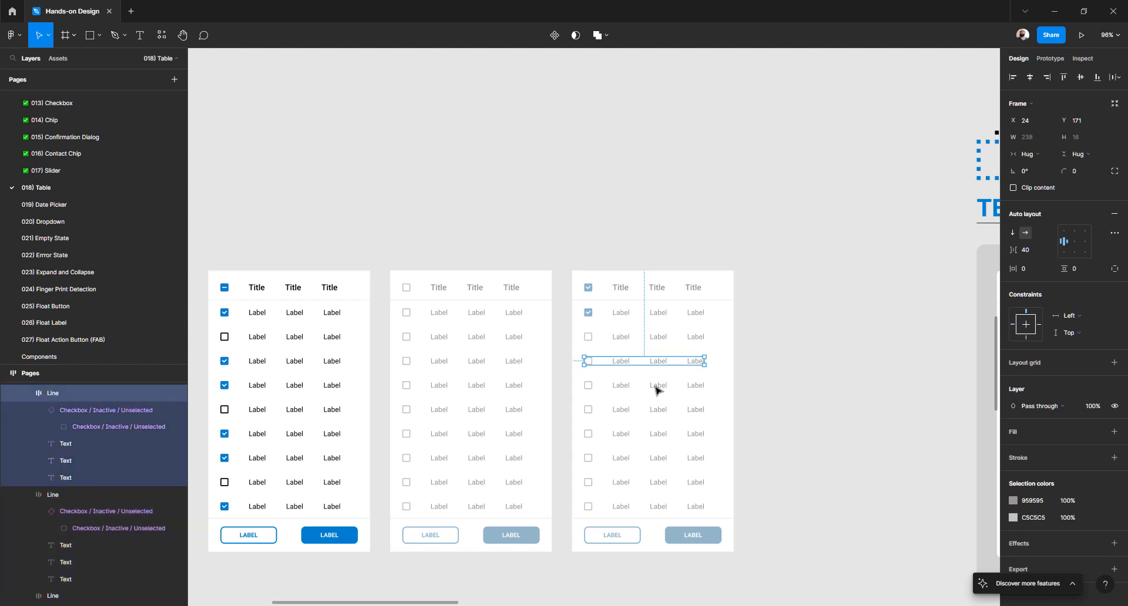
left_click(658, 386, "shift")
left_click(658, 411, "shift")
left_click(659, 433, "shift")
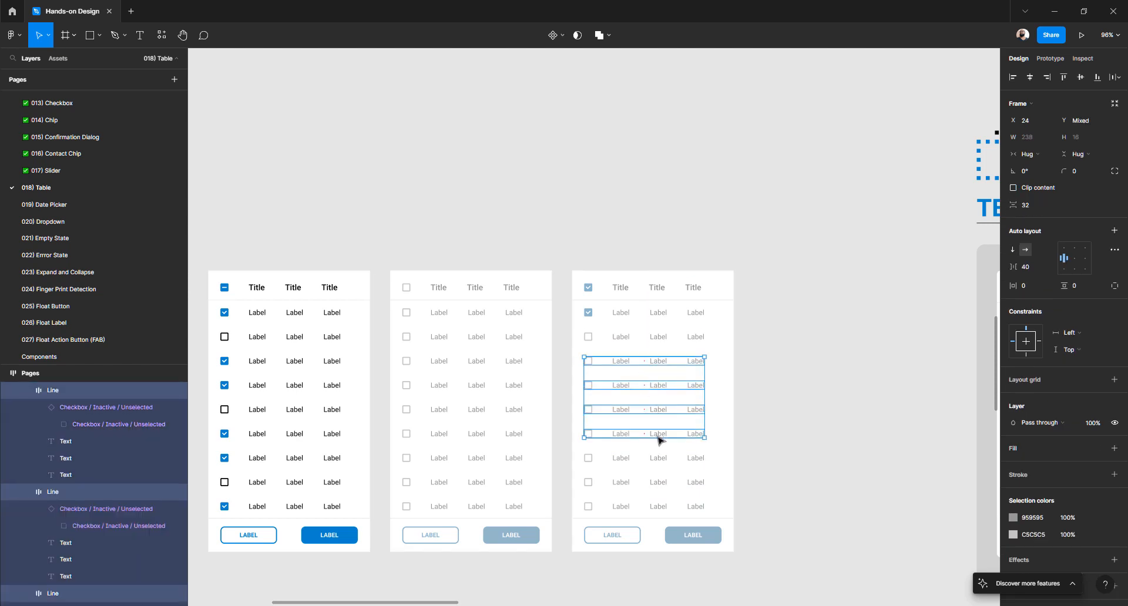
left_click(660, 458, "shift")
left_click(660, 482, "shift")
left_click(659, 507, "shift")
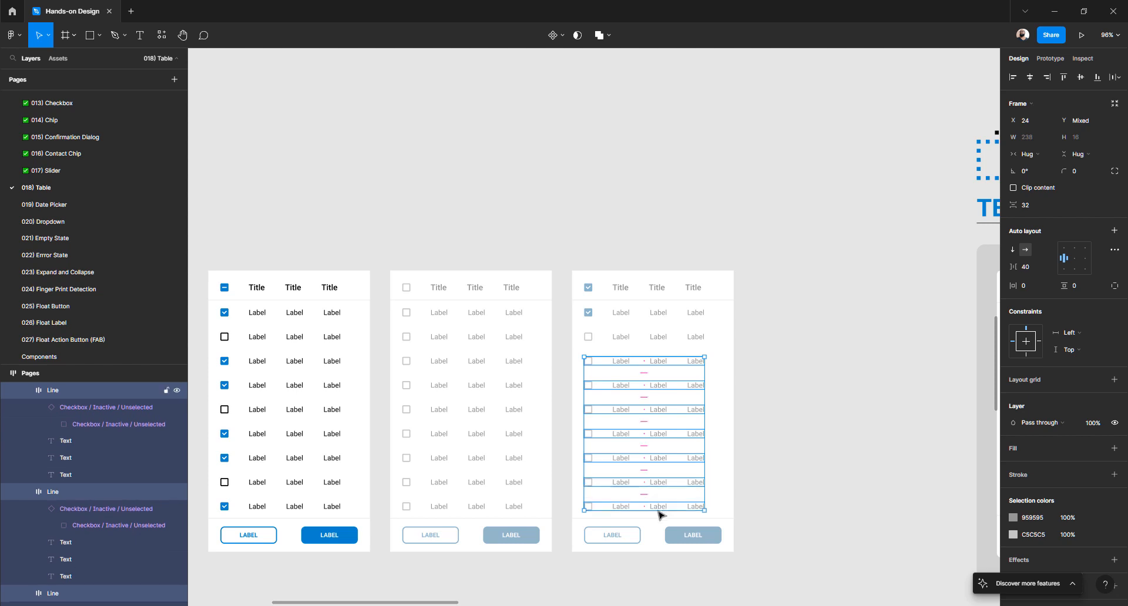
key("Delete")
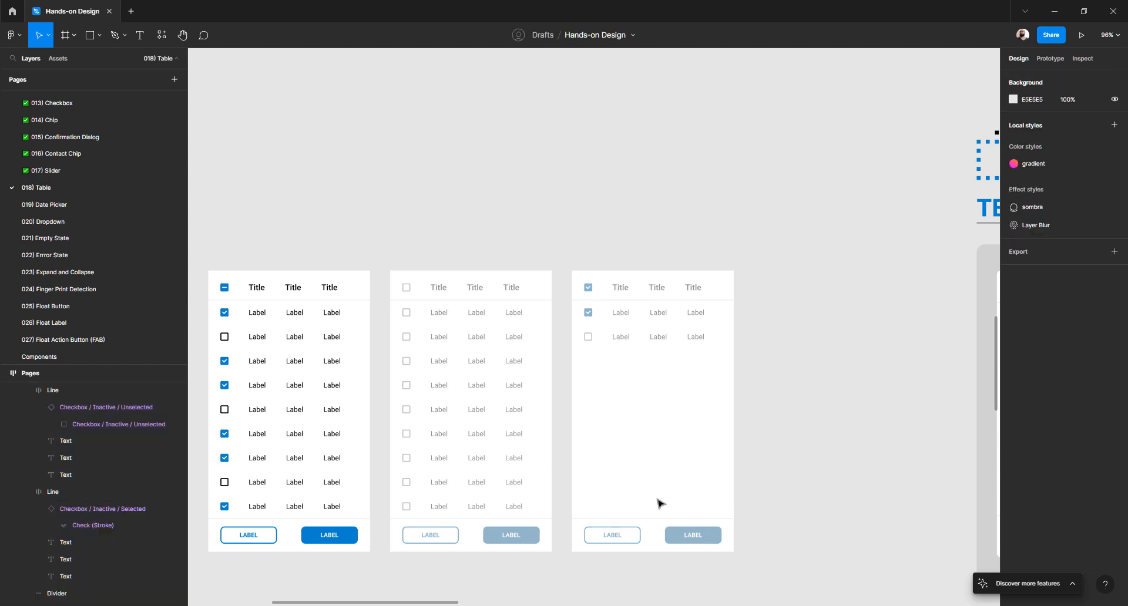
- Try to duplicate the first row of the fifth Home frame
left_click(625, 318)
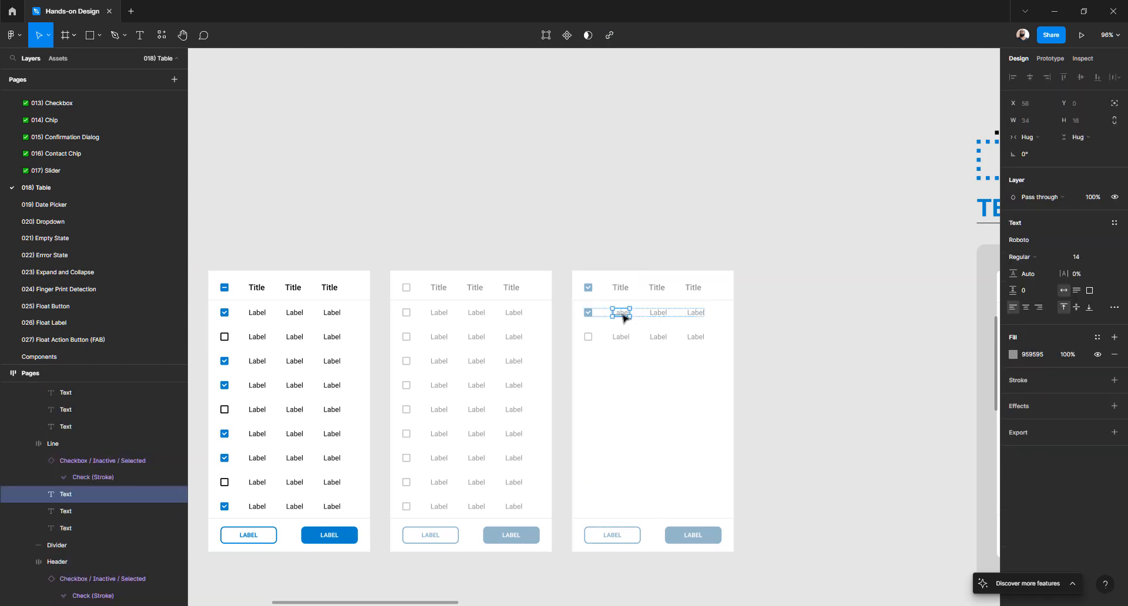
left_click(808, 321)
left_click(693, 316)
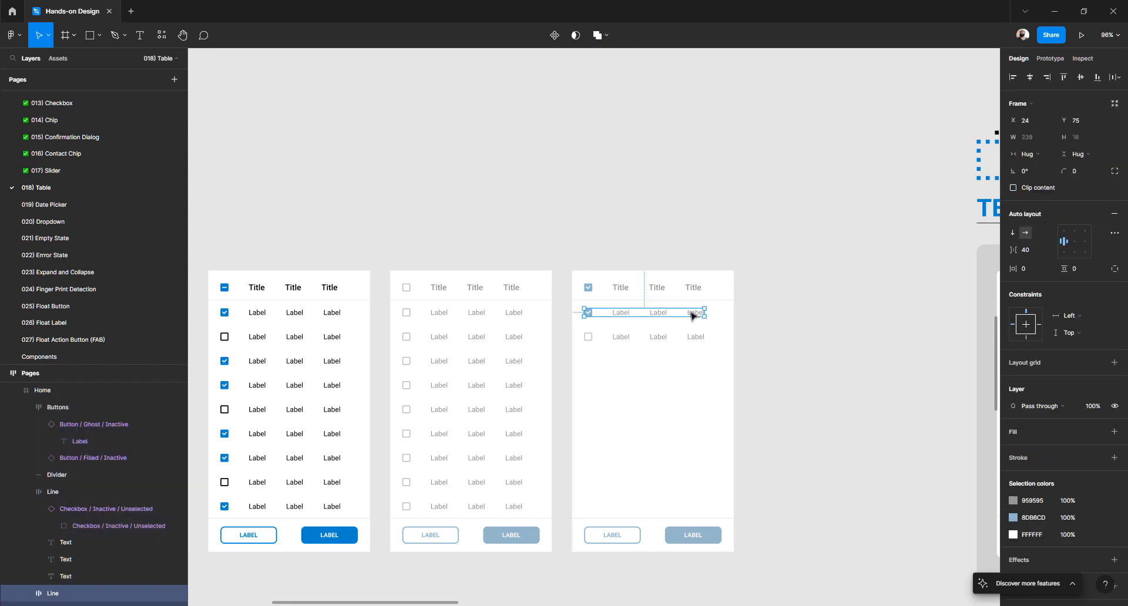
key("ctrl+d")
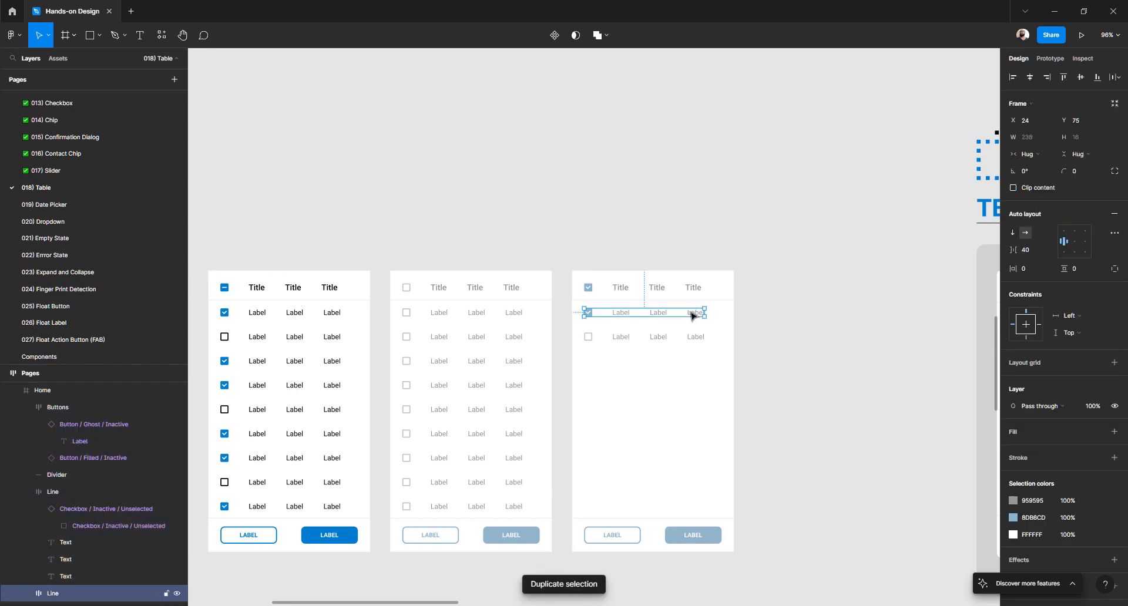
left_click(806, 309)
- Wrap the two remaining rows of the fifth Home frame in a vertical auto layout and name it Elements
scroll(625, 320, "up", 5)
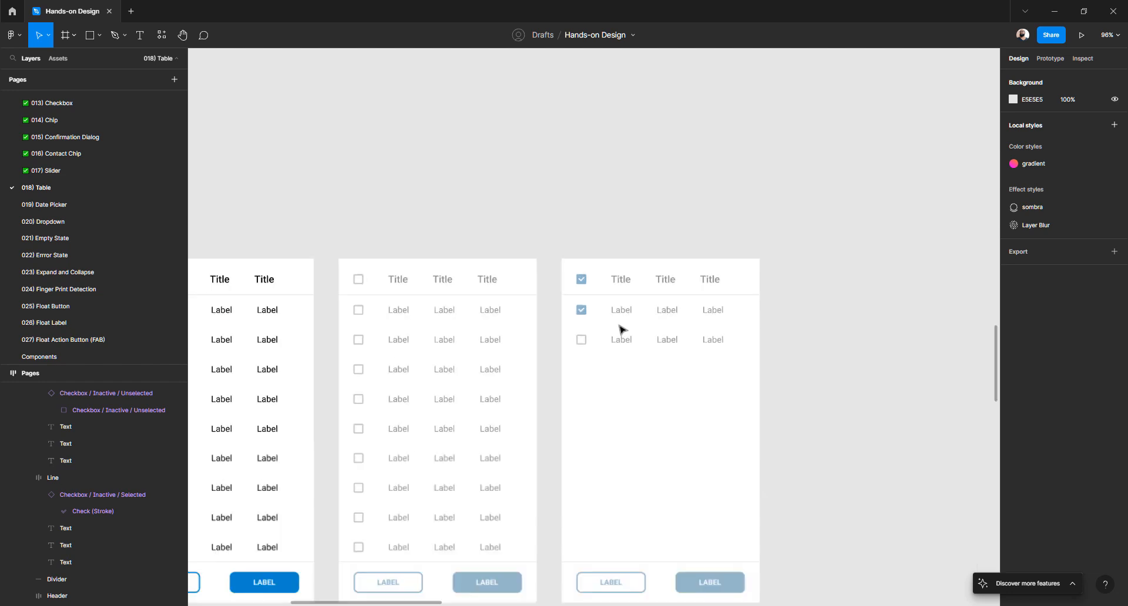
left_click(624, 350)
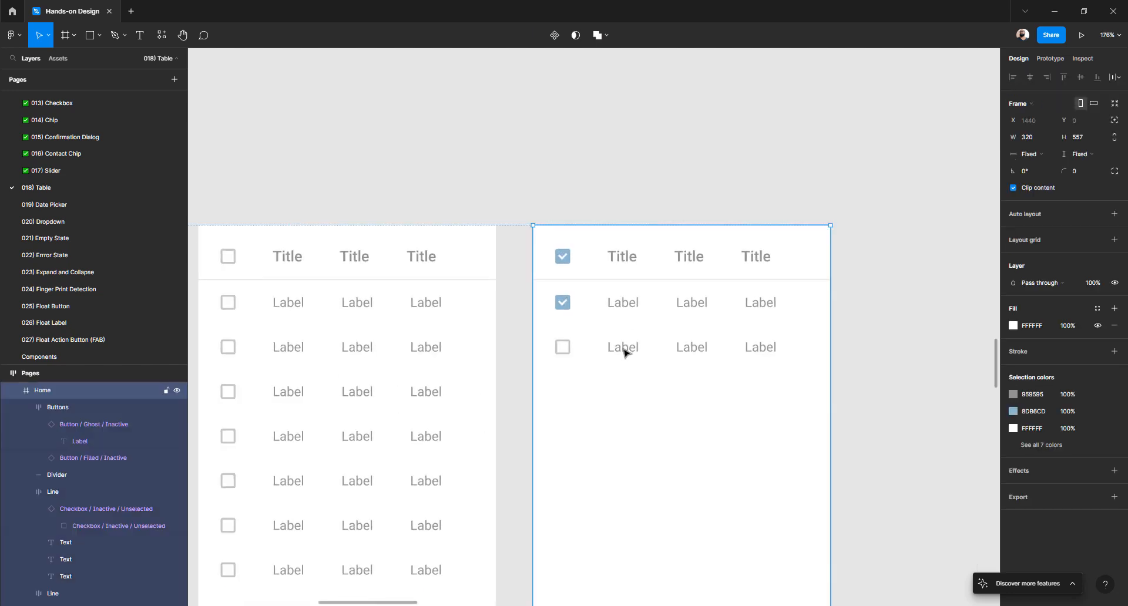
left_click(624, 350)
left_click(625, 310, "shift")
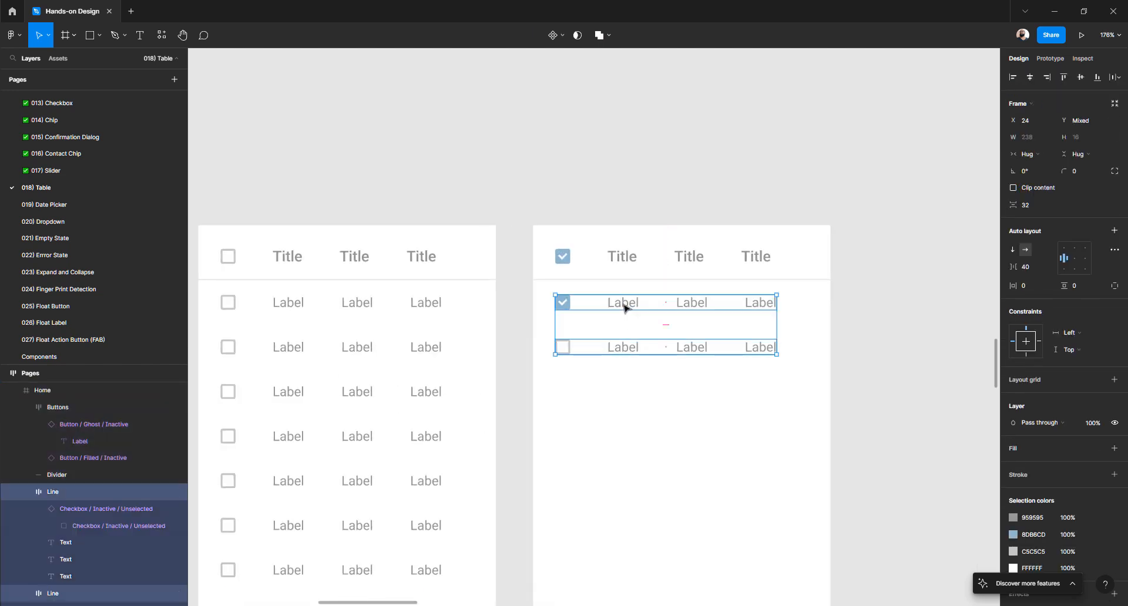
key("shift+a")
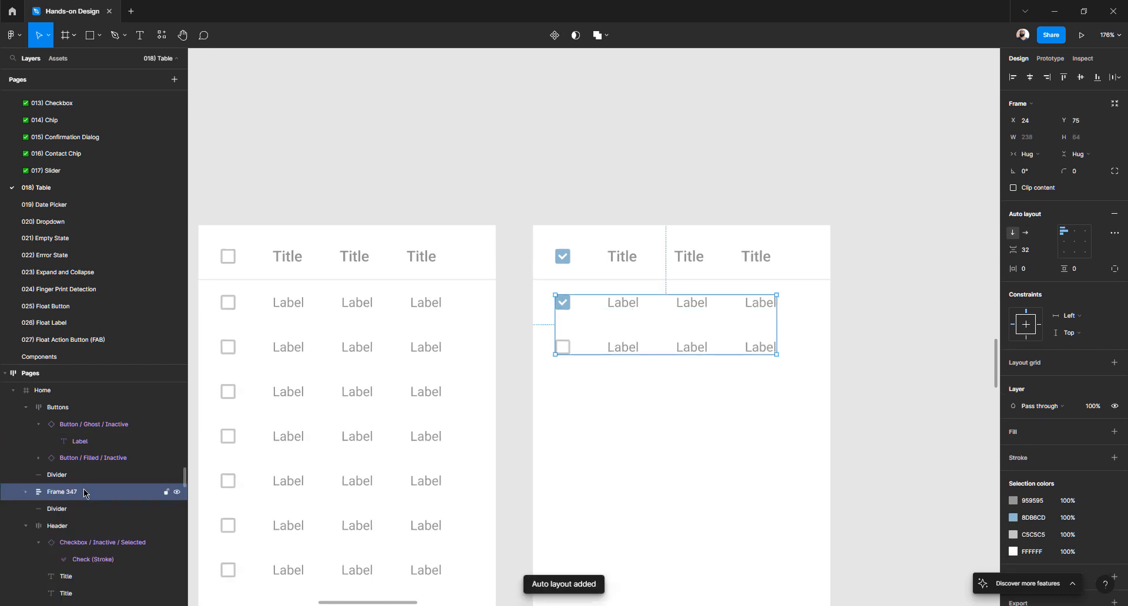
key("ctrl+r")
type("Blements")
key("Return")
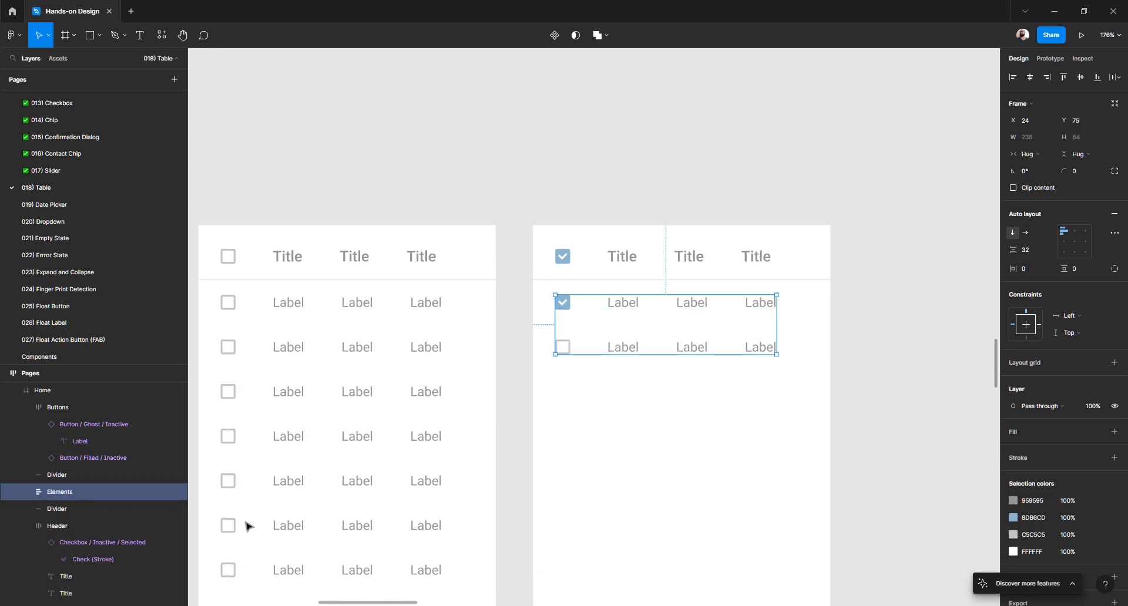
- Duplicate the checked row inside Elements seven times to make eight checked rows
left_click(961, 287)
left_click(753, 306)
left_click(753, 306)
key("ctrl+d")
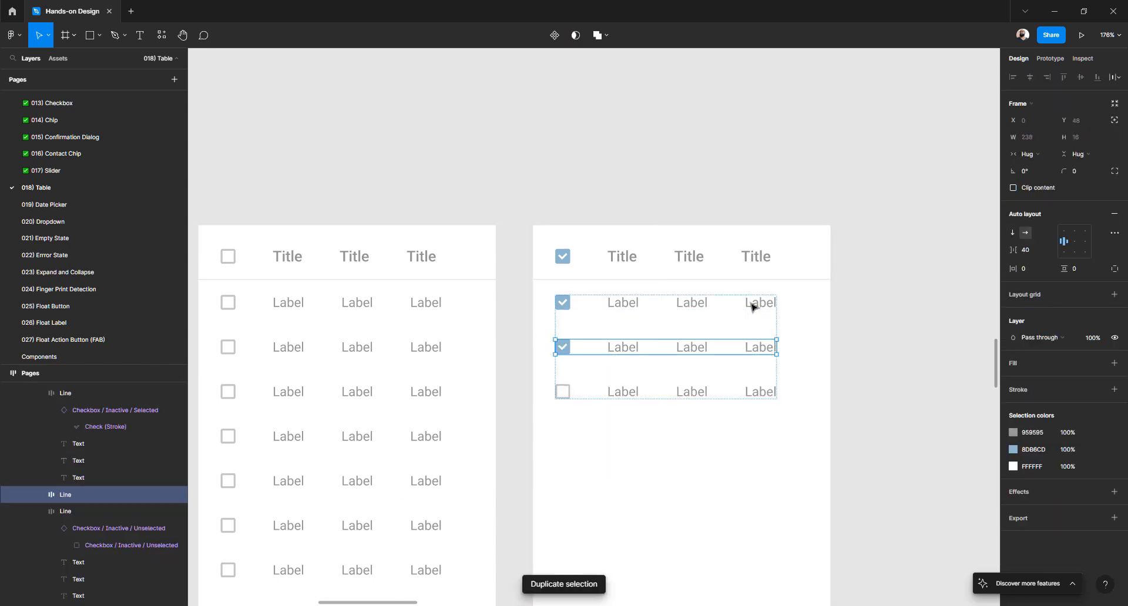
key("ctrl+d")
key("ctrl+d")
key("ctrl+d")
key("ctrl+d")
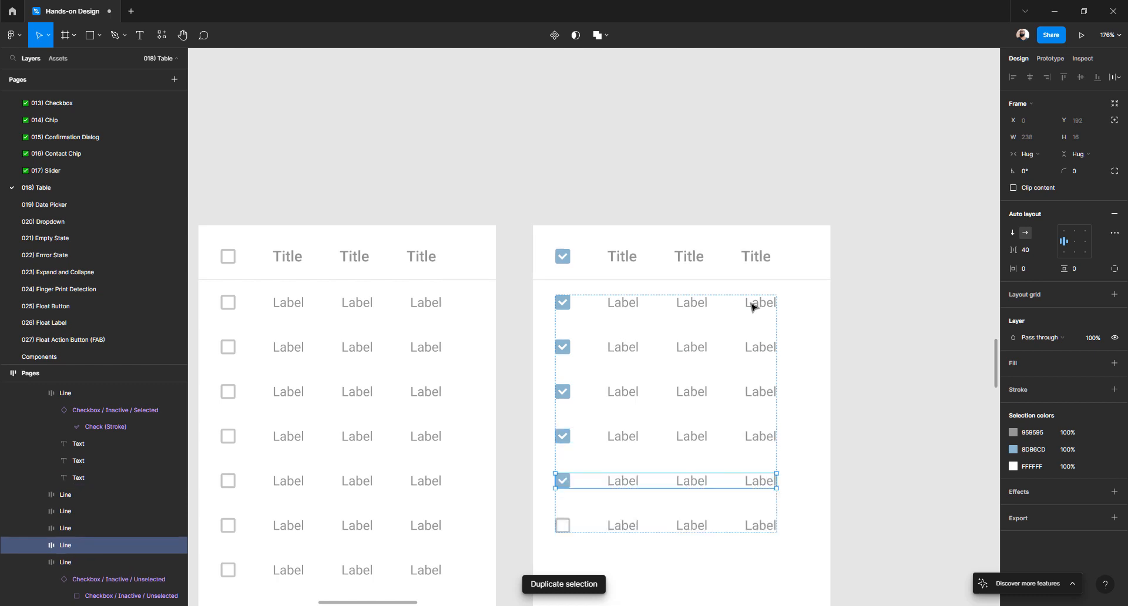
scroll(753, 306, "down", 3)
key("ctrl+d")
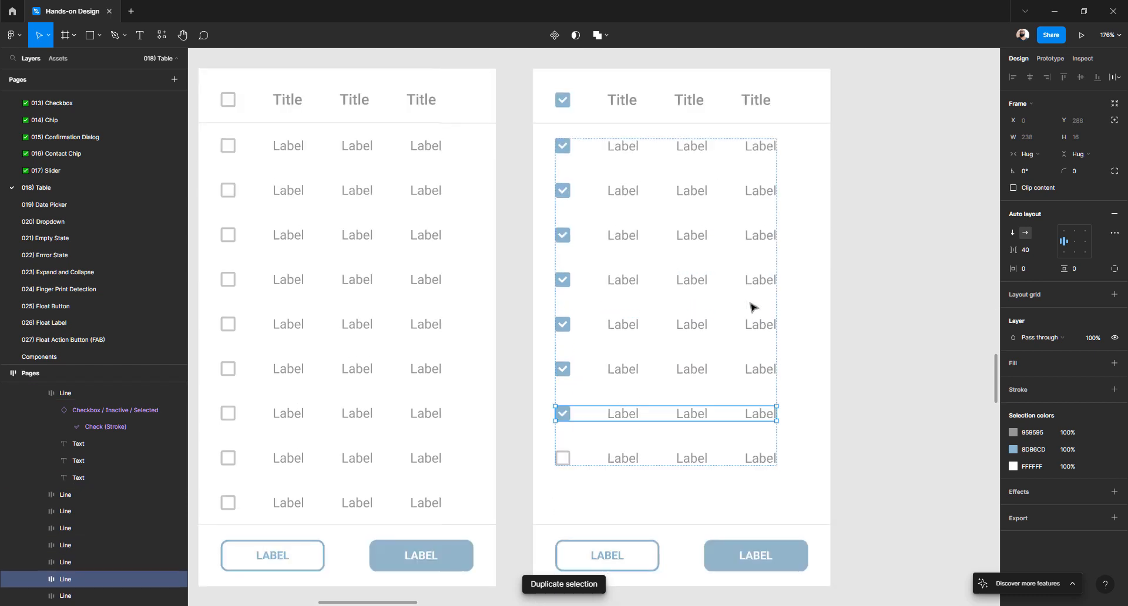
- Delete the unchecked row at the end of Elements and duplicate the last checked row in its place
left_click(757, 506)
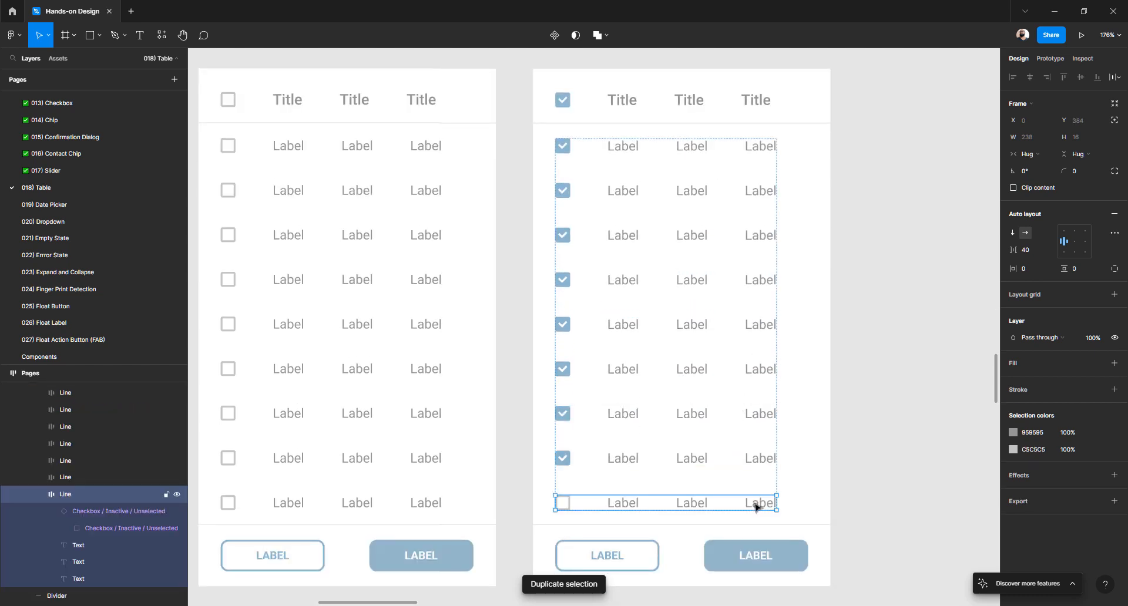
key("Delete")
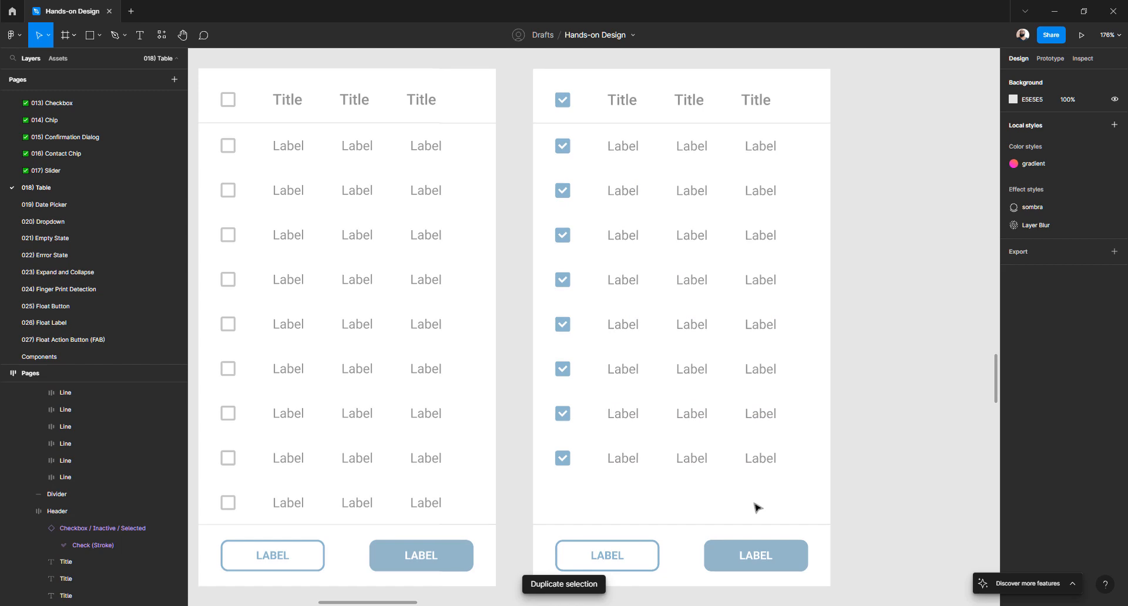
left_click(761, 464)
left_click(760, 463)
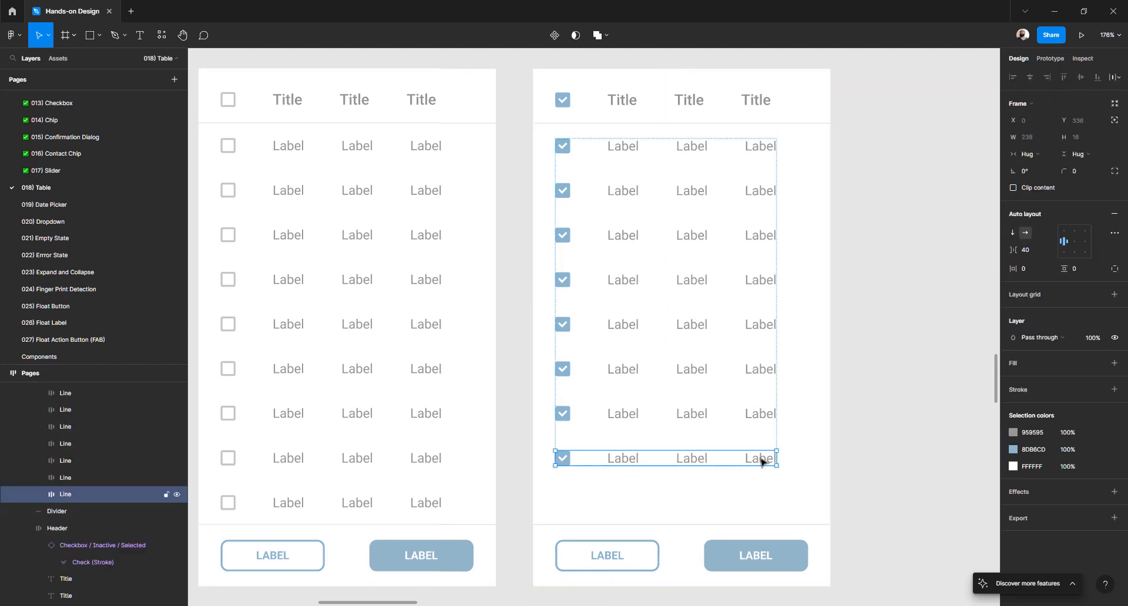
key("ctrl+d")
left_click(854, 461)
- Cut the Pages layout with the five tables and paste it into the empty grey Molecules frame beside the reference templates
scroll(757, 457, "down", 3)
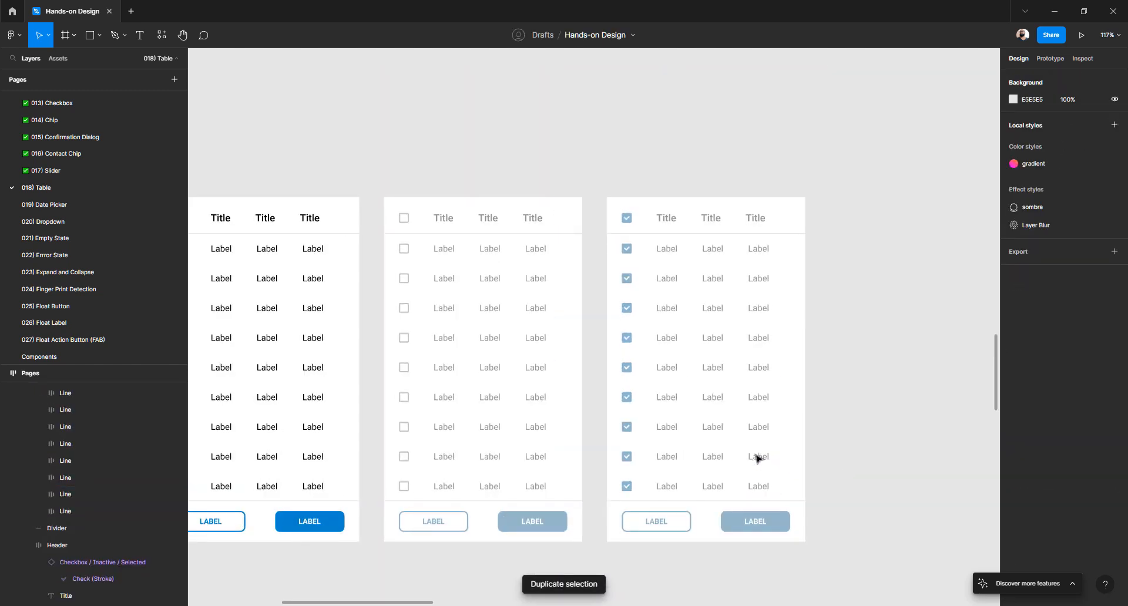
scroll(757, 458, "down", 5)
scroll(757, 458, "down", 4)
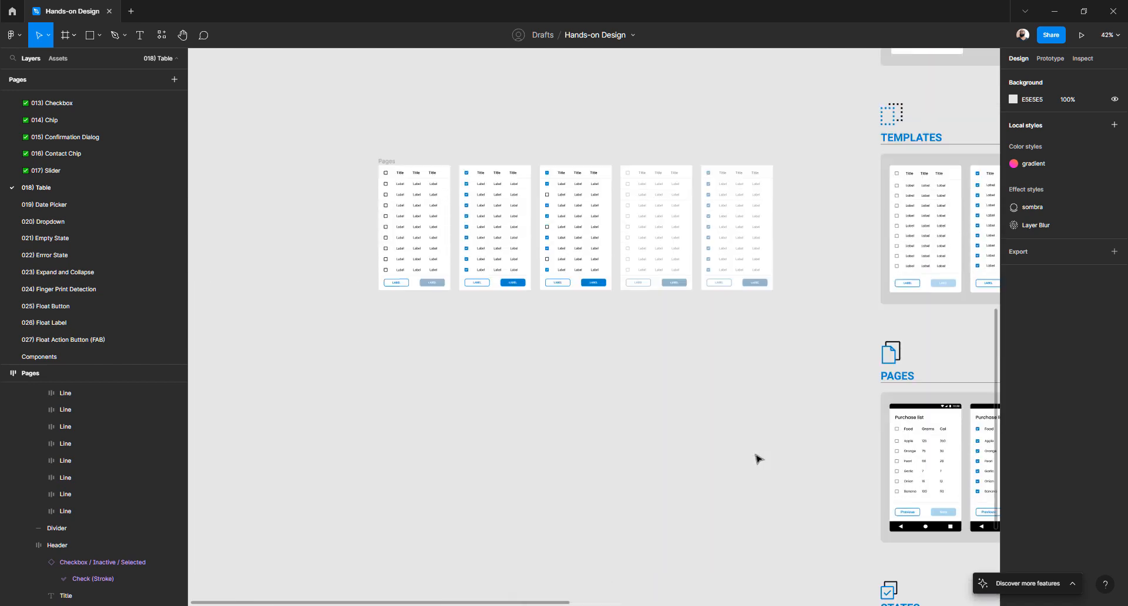
scroll(757, 458, "down", 2)
scroll(686, 445, "up", 3)
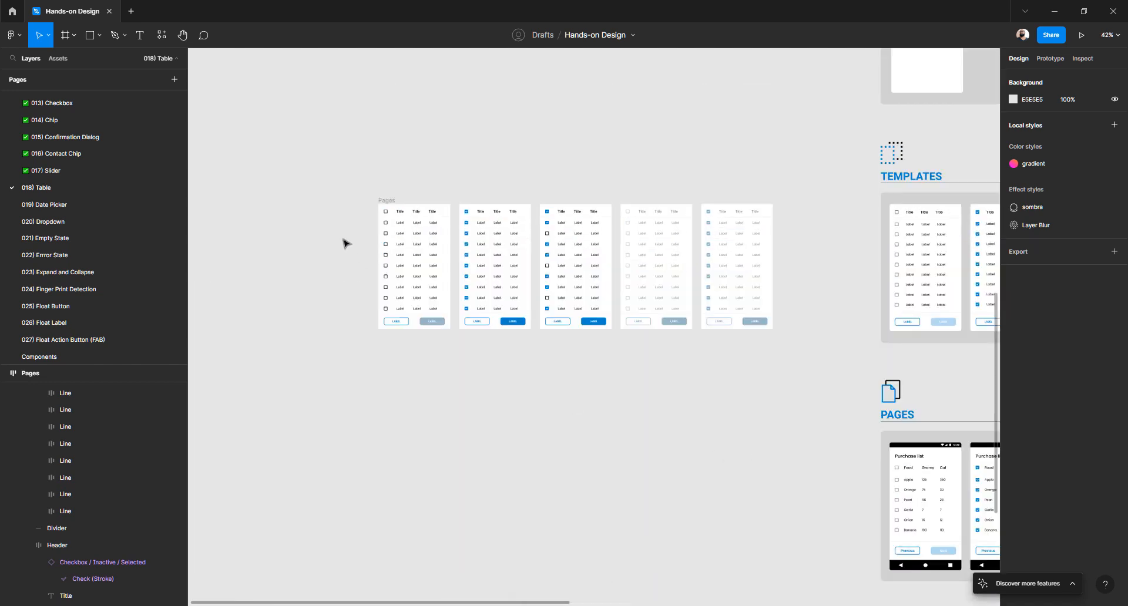
left_click(391, 200)
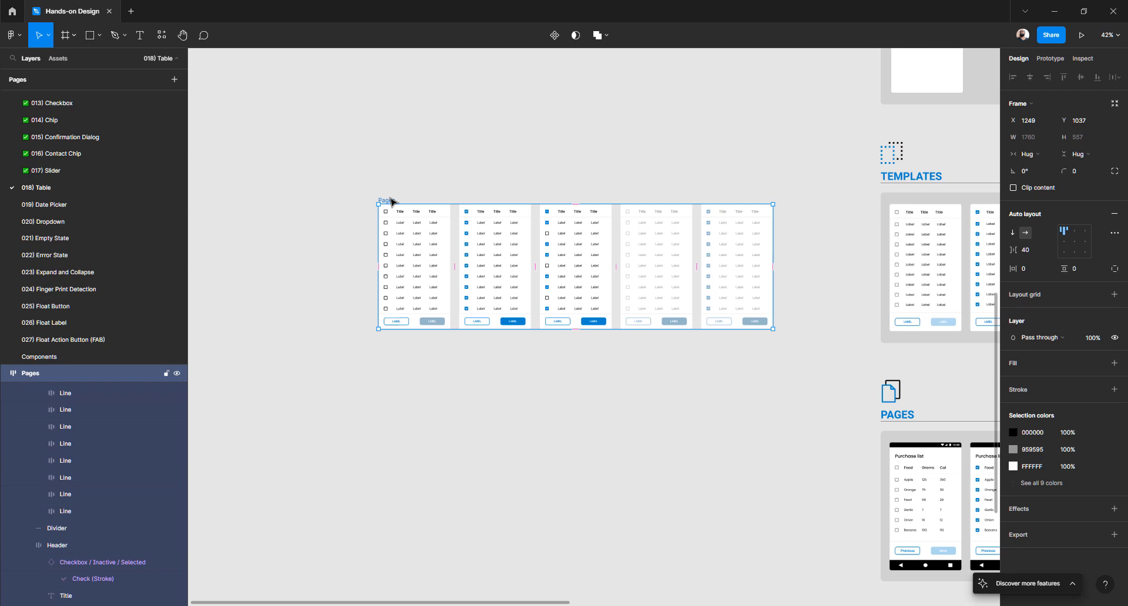
key("Delete")
scroll(392, 201, "down", 2)
scroll(392, 202, "right", 8)
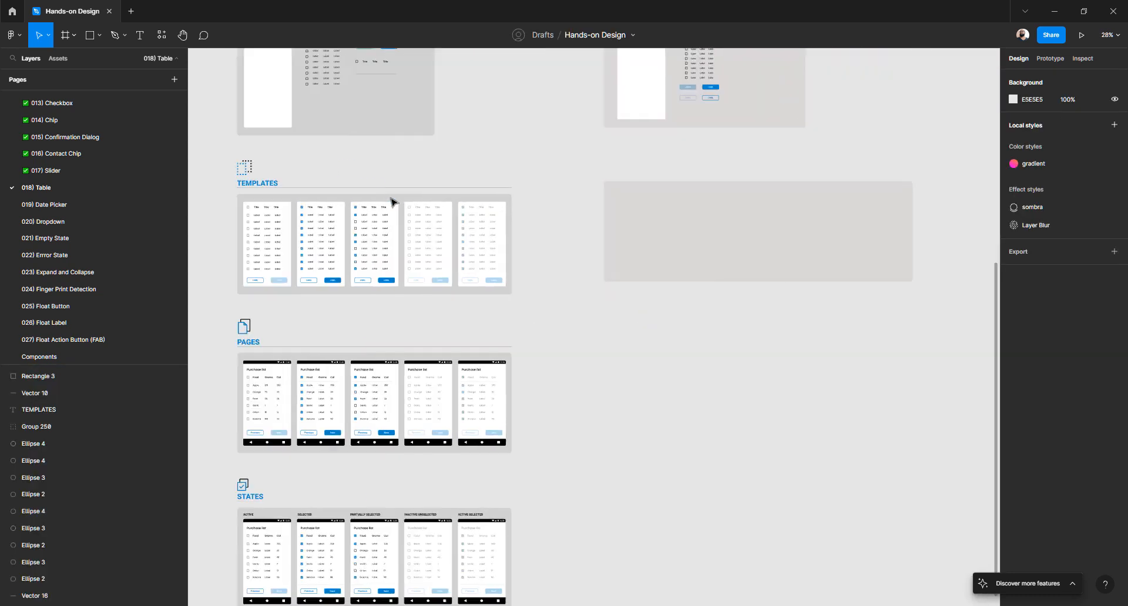
left_click(621, 219)
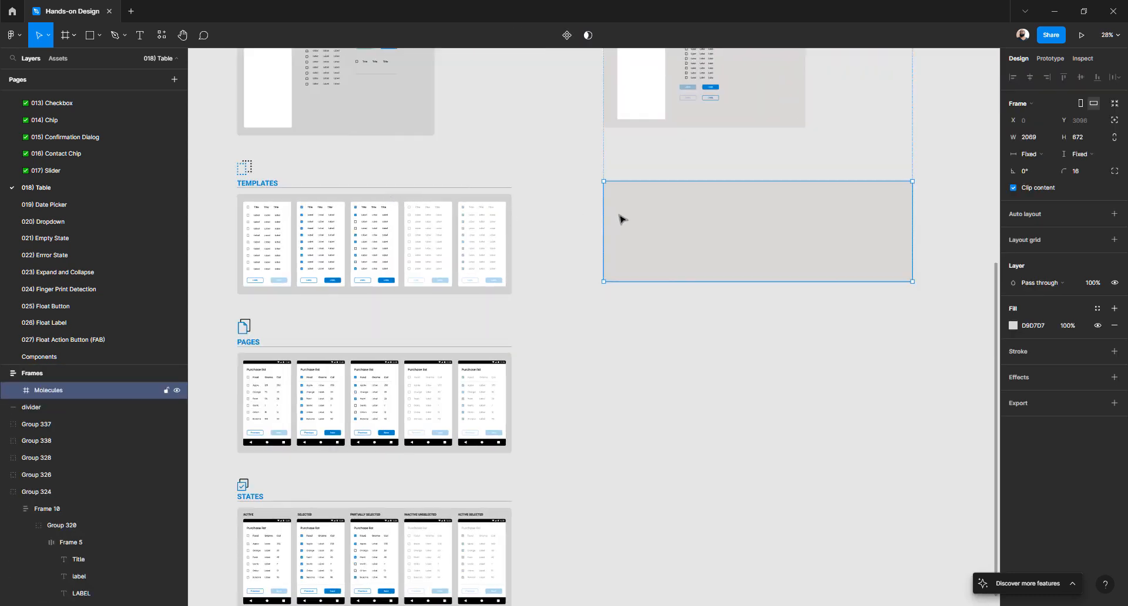
key("ctrl+v")
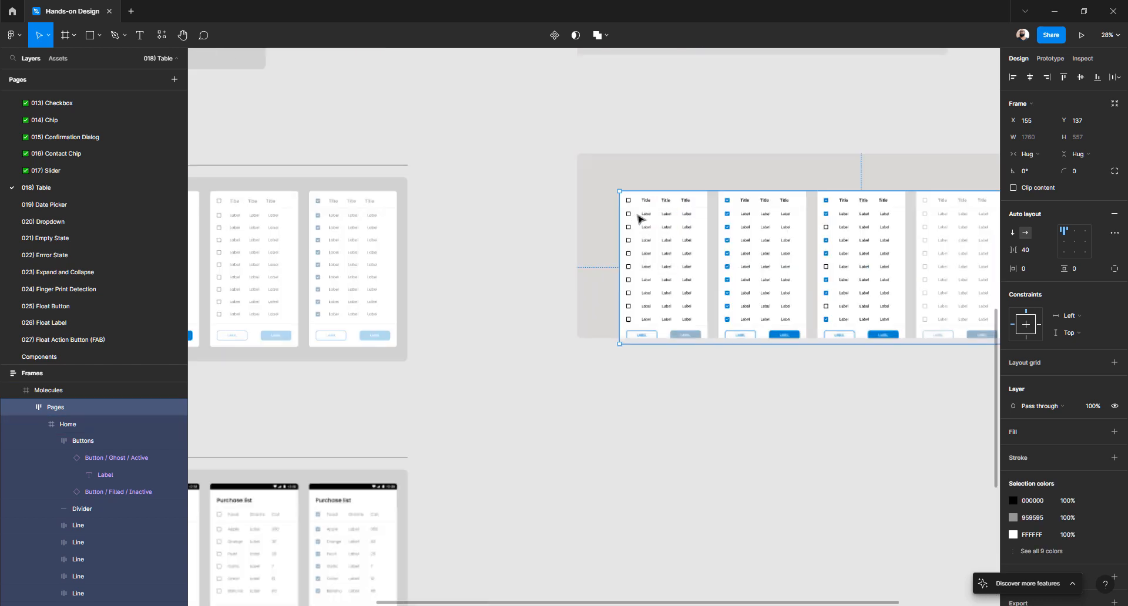
- Centre the Pages layout with the five tables vertically inside its grey Molecules frame
scroll(622, 217, "up", 3)
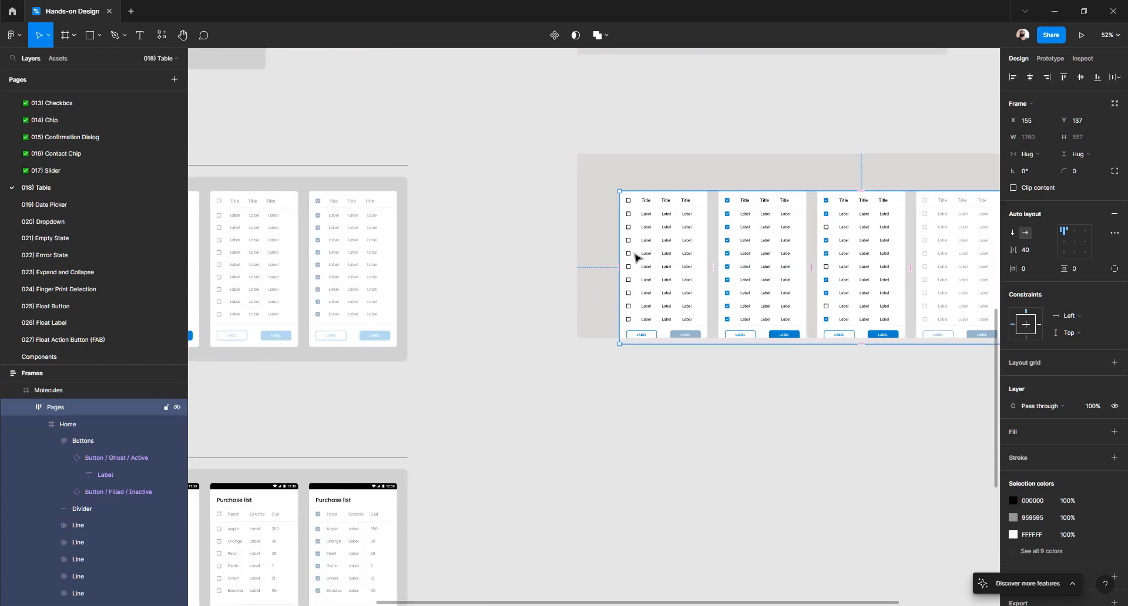
left_click(622, 174)
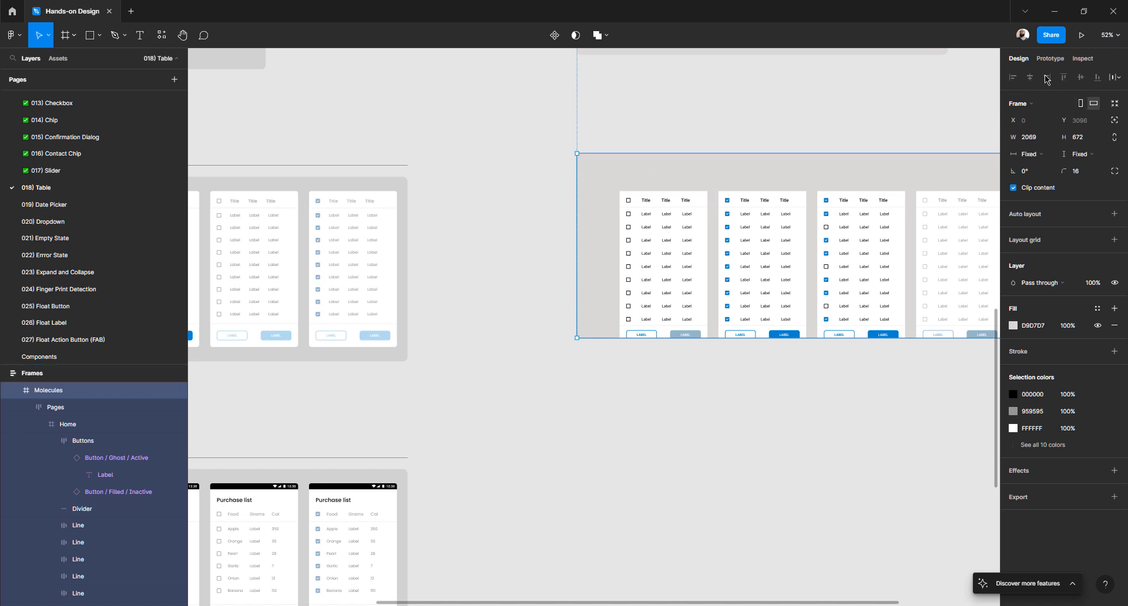
scroll(802, 184, "right", 5)
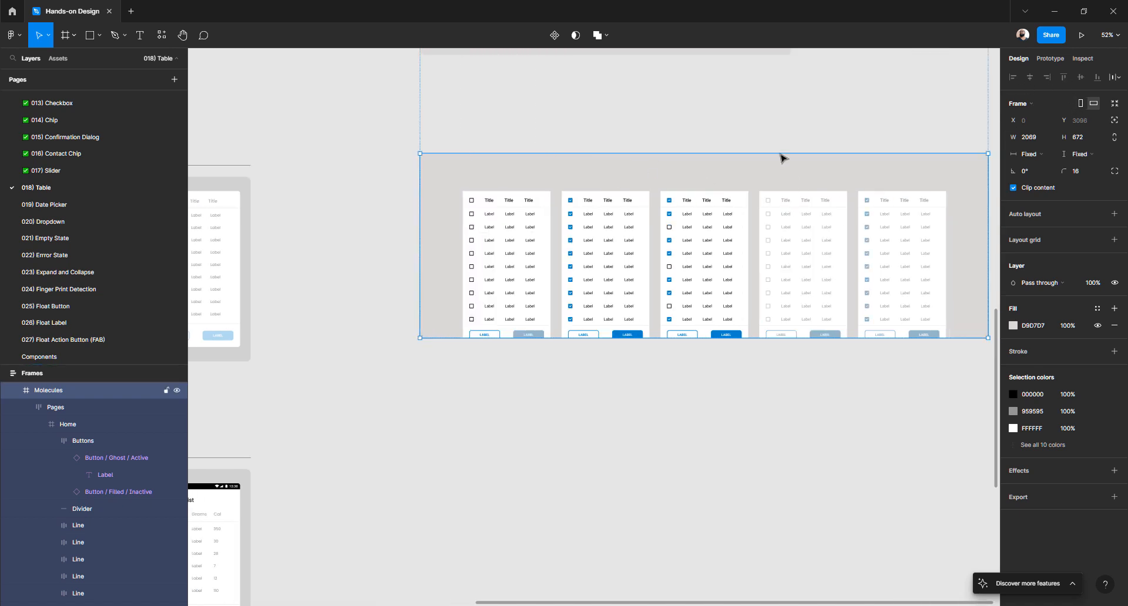
left_click(763, 121)
left_click(780, 238)
left_click(779, 238)
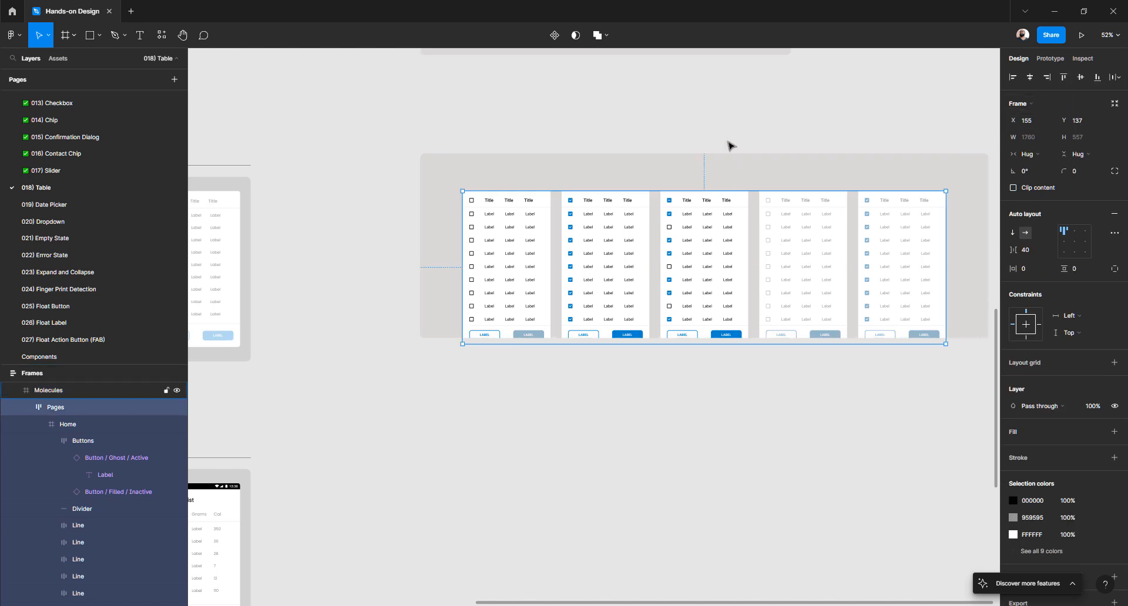
left_click(722, 150)
left_click(693, 220)
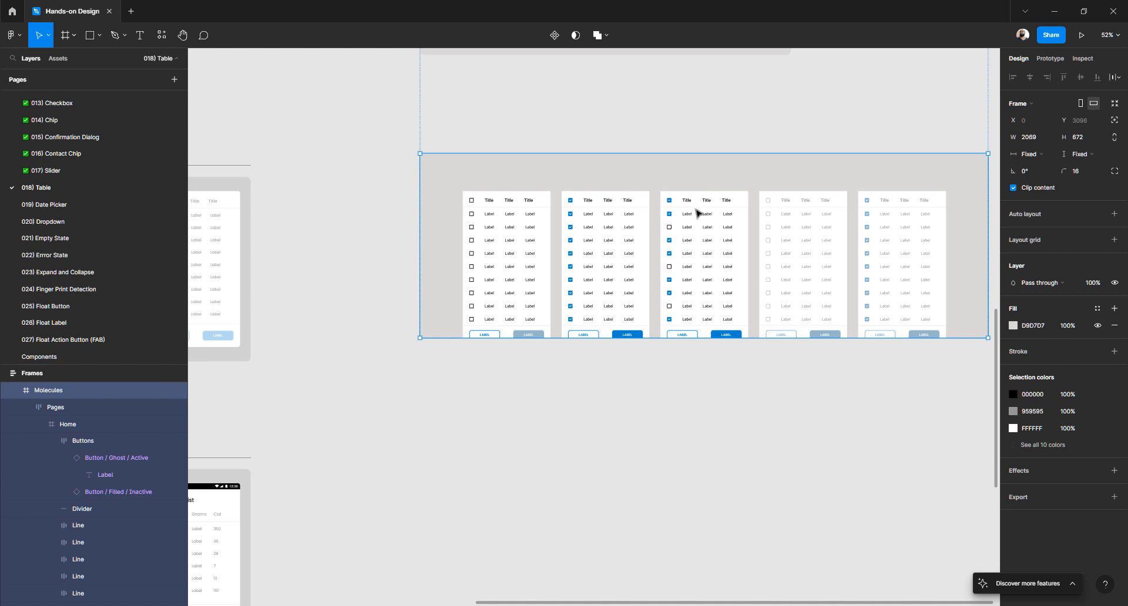
key("Escape")
left_click(688, 227)
left_click(683, 229)
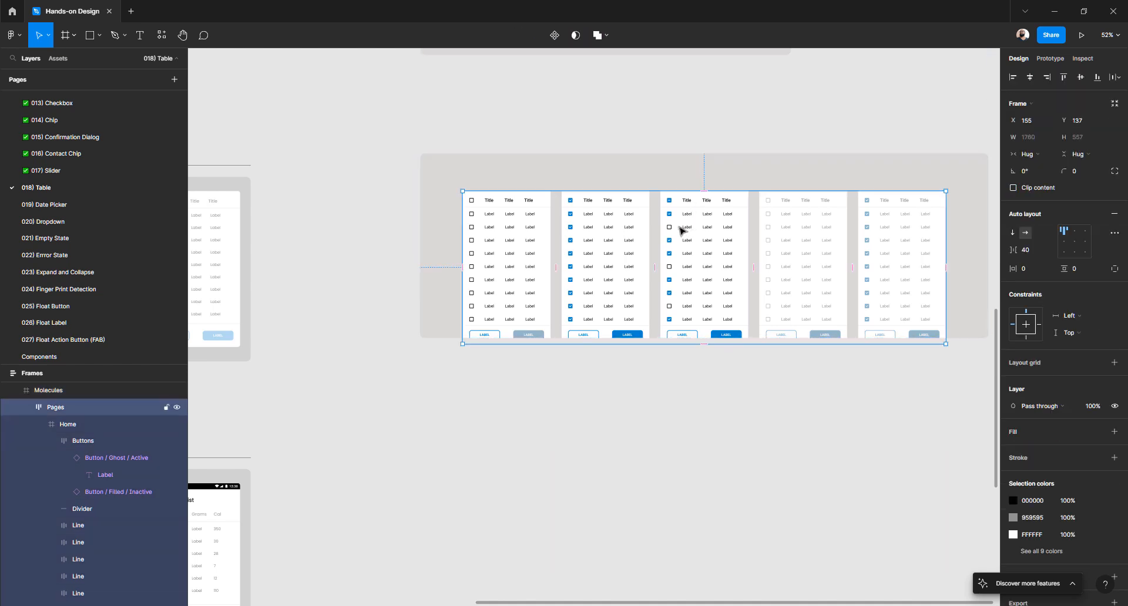
left_click(1080, 77)
left_click(692, 145)
scroll(527, 159, "down", 3)
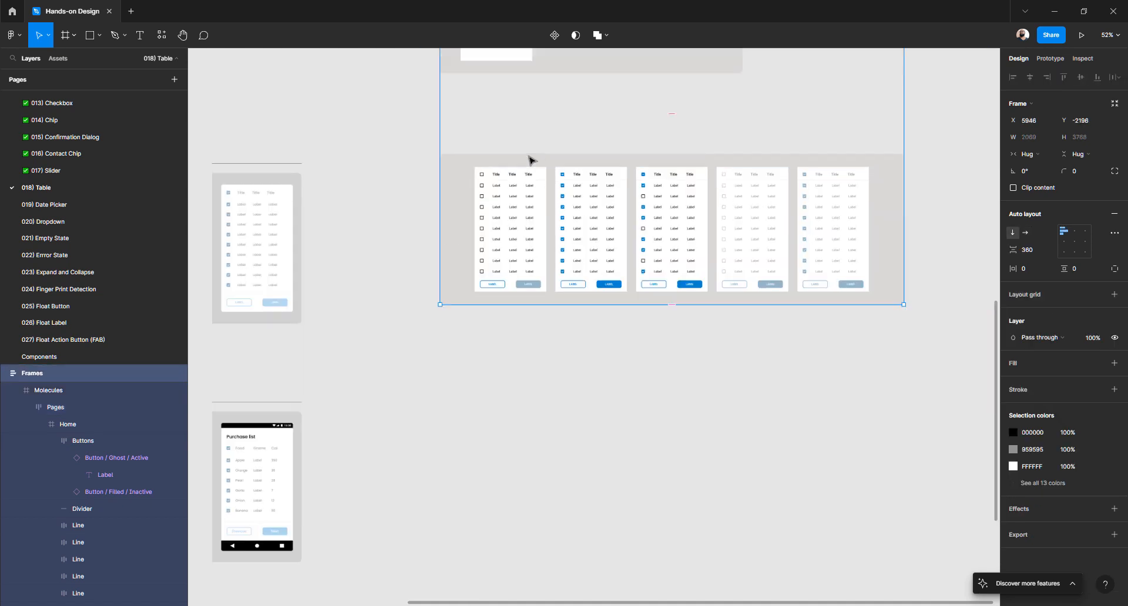
- Shift the Pages layout left inside the grey frame to X 84, keeping it vertically centred
scroll(527, 234, "up", 2)
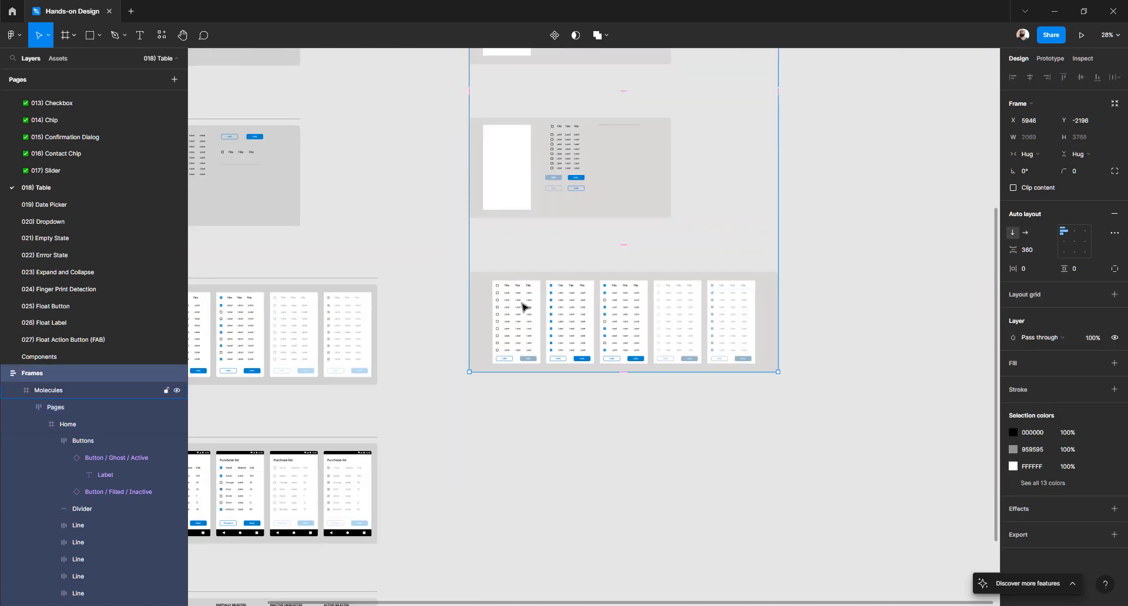
left_click(524, 306)
left_click_drag(519, 307, 505, 305)
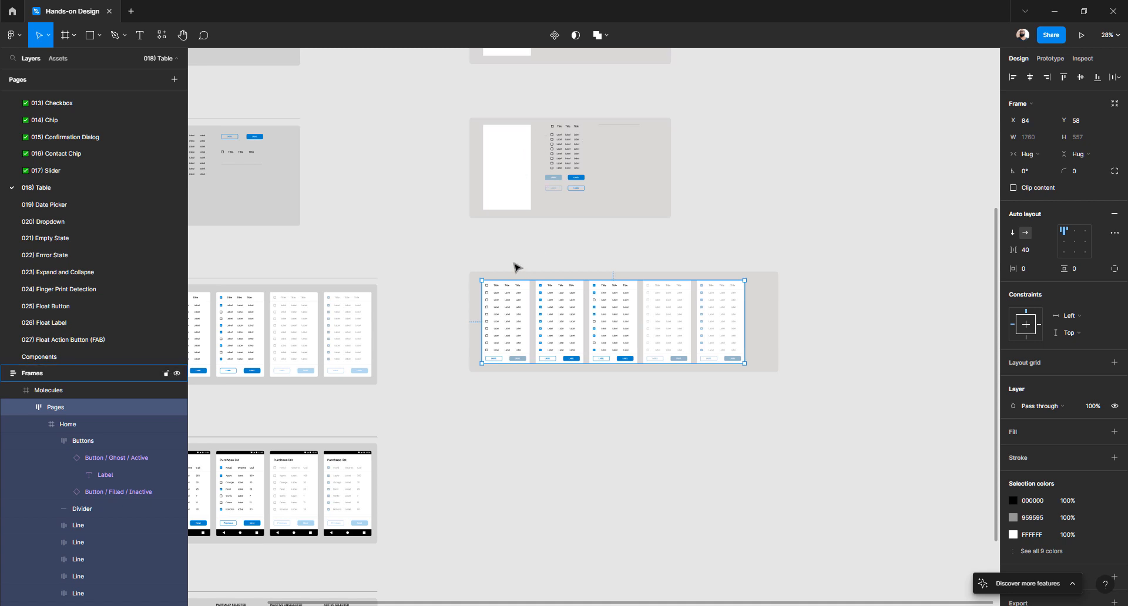
left_click(439, 264)
- Duplicate the grey Molecules frame with the five tables below itself, beside the reference pages
left_click_drag(417, 276, 536, 215)
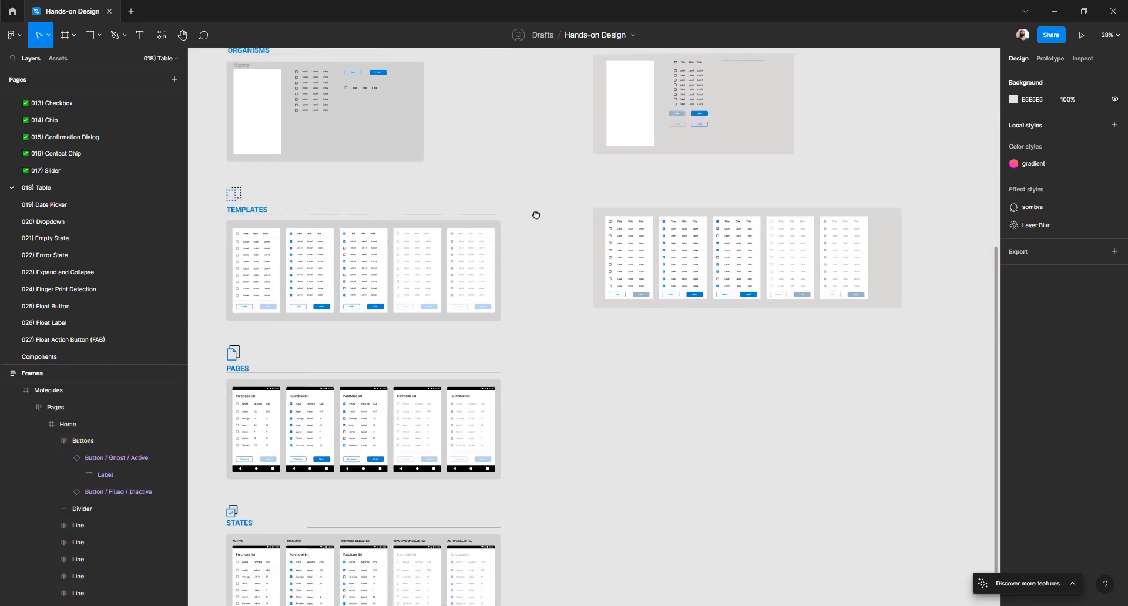
left_click(605, 218)
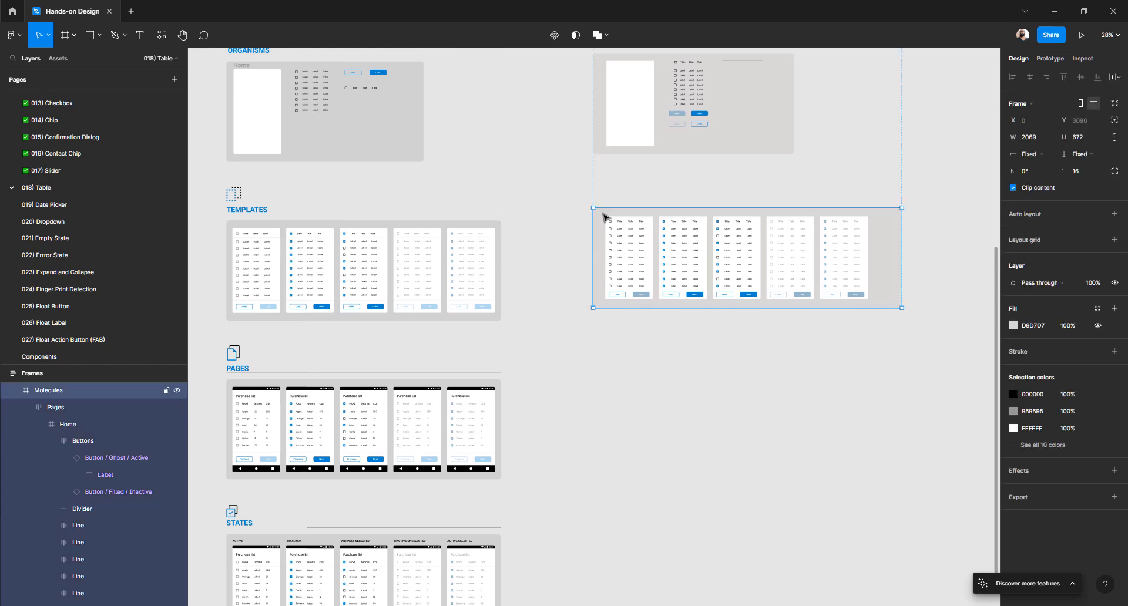
key("ctrl+d")
scroll(470, 324, "left", 5)
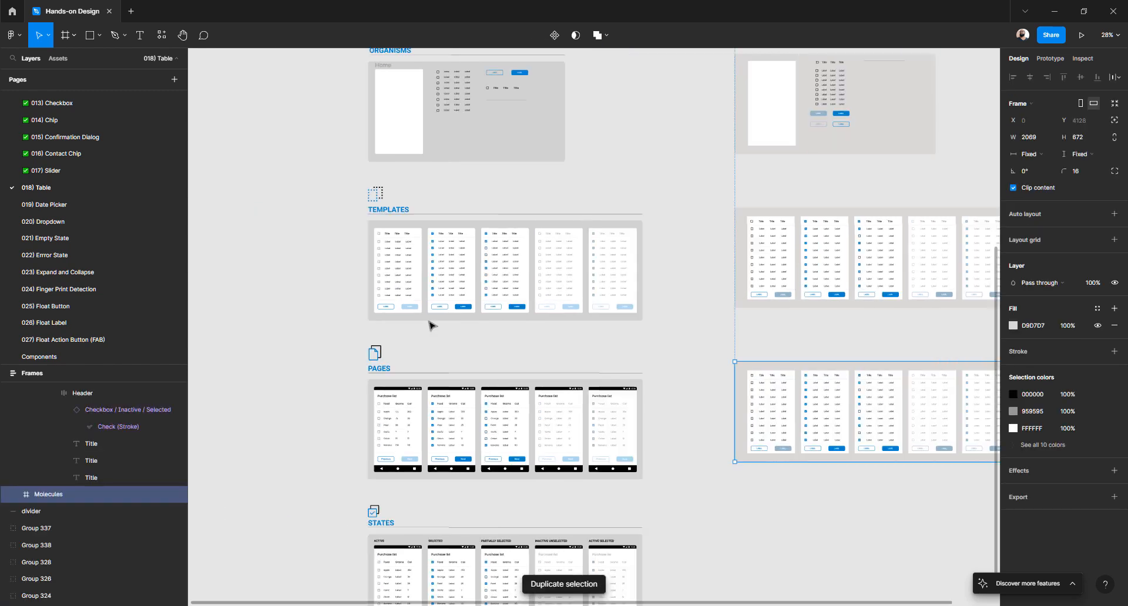
- Check the text properties of the Purchase list title in the first reference page
scroll(381, 395, "up", 3)
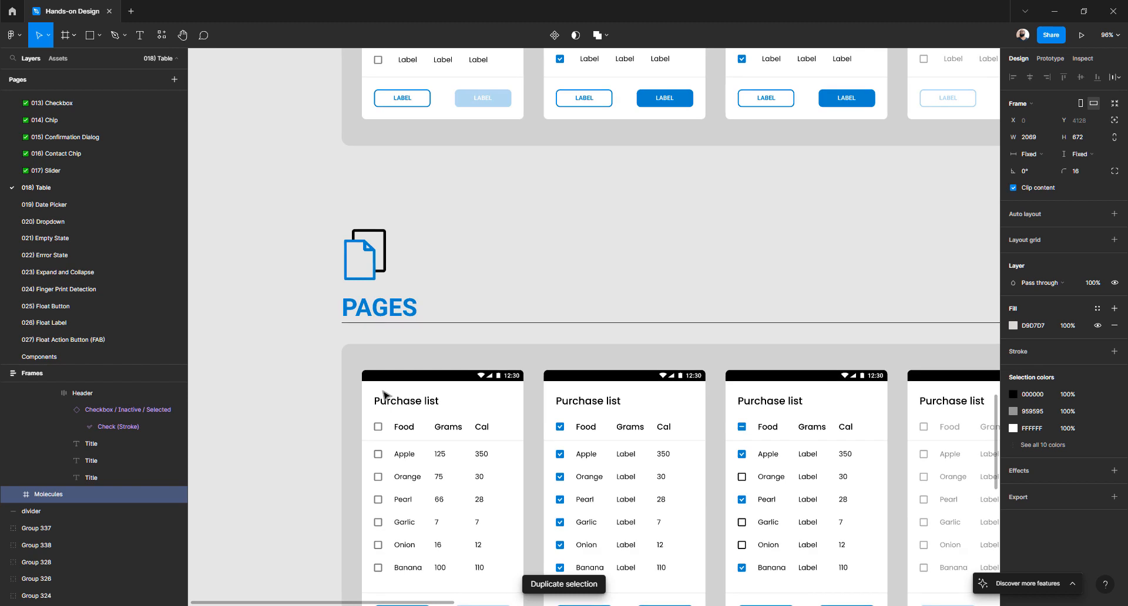
left_click(420, 404, "ctrl")
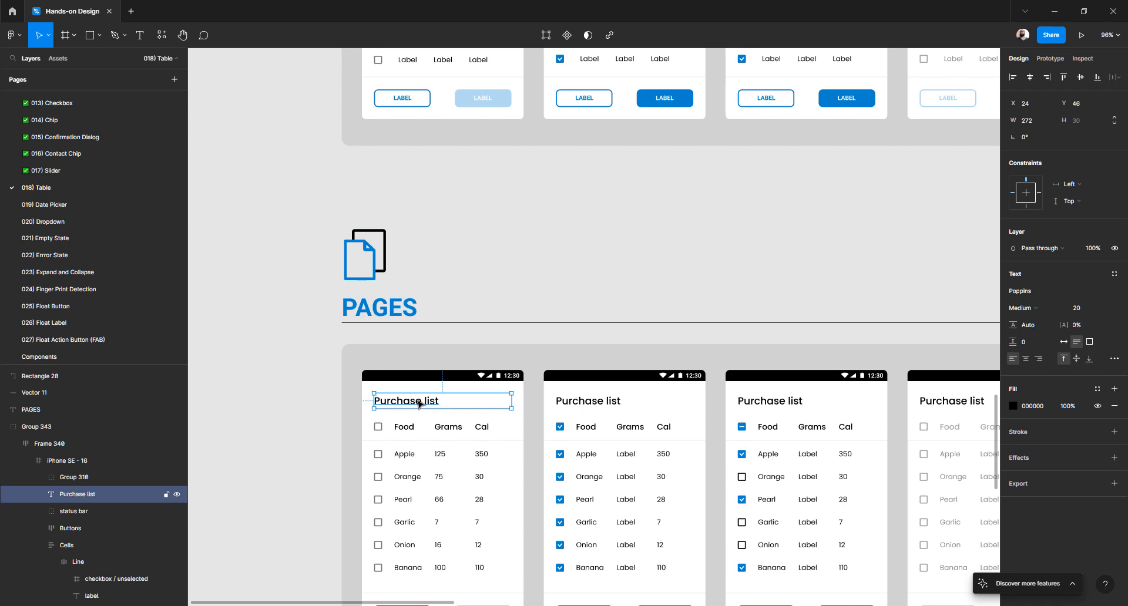
scroll(419, 404, "down", 6)
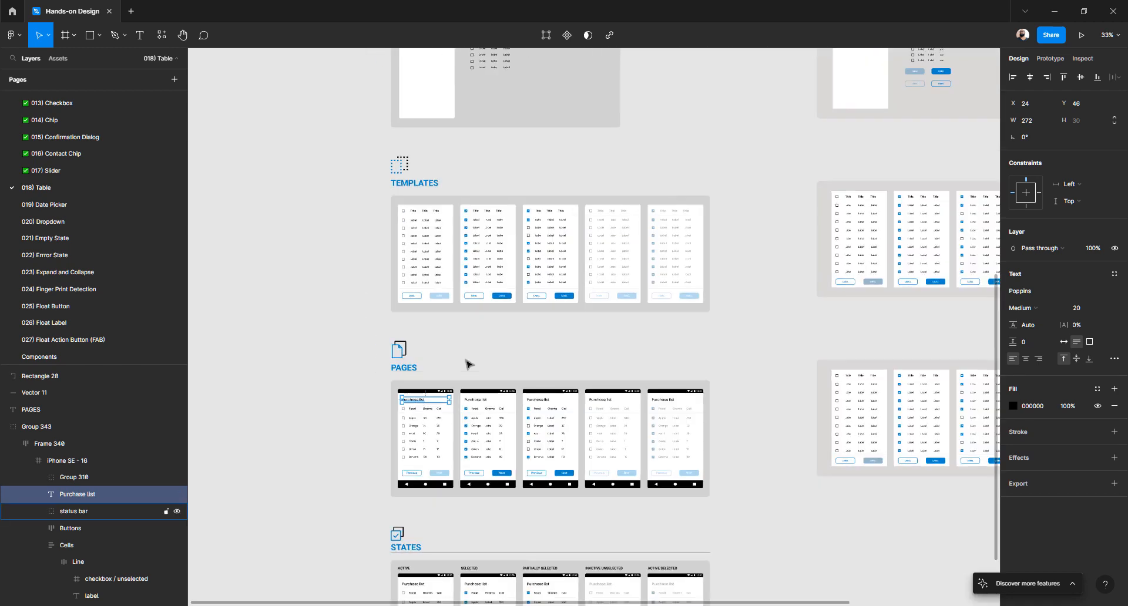
scroll(466, 362, "right", 5)
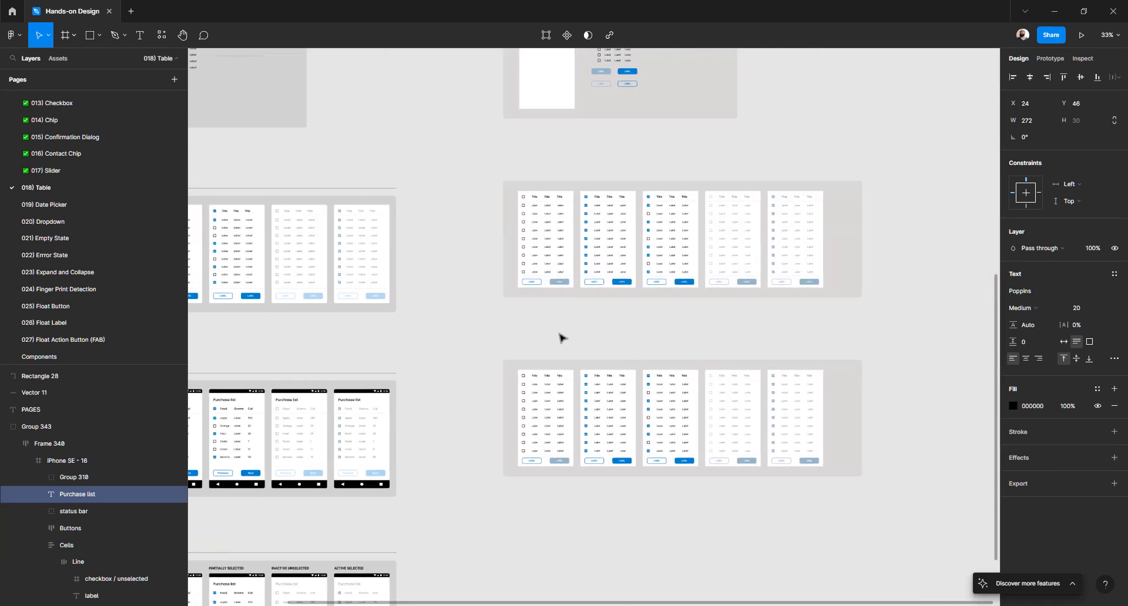
- Add a "Purchase list" text on the empty canvas beside the duplicated table frame
left_click(560, 339)
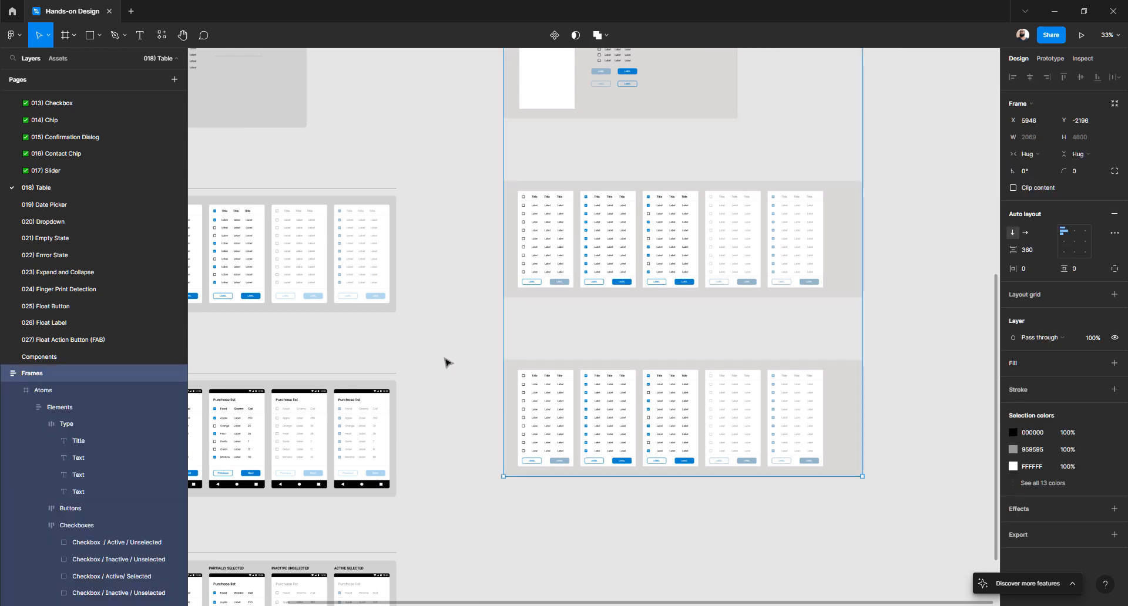
left_click(446, 363)
scroll(446, 362, "up", 3)
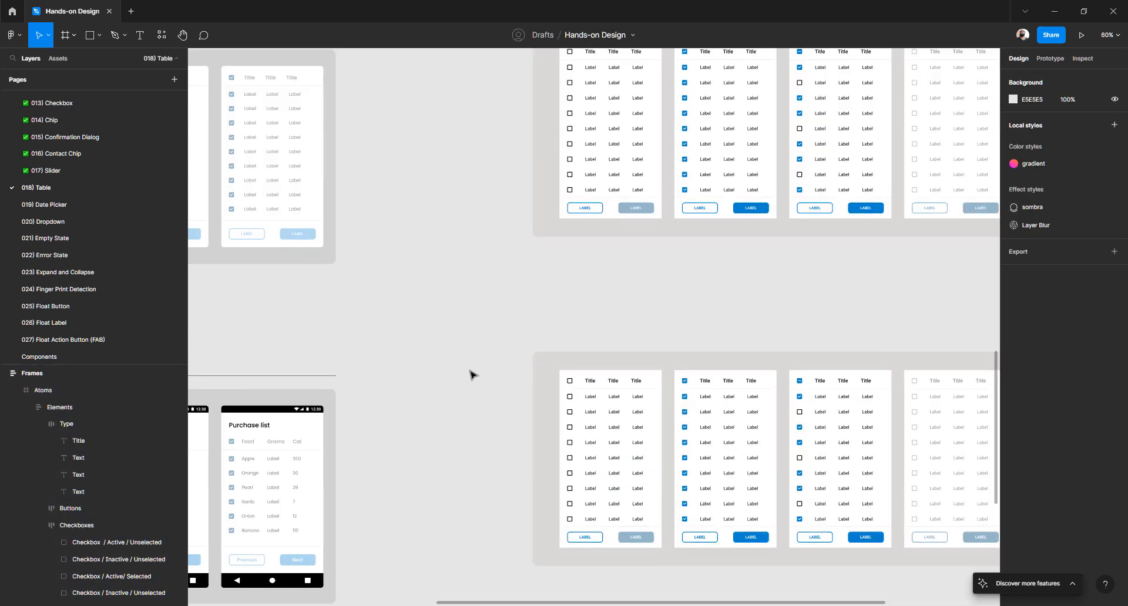
key("t")
left_click(462, 370)
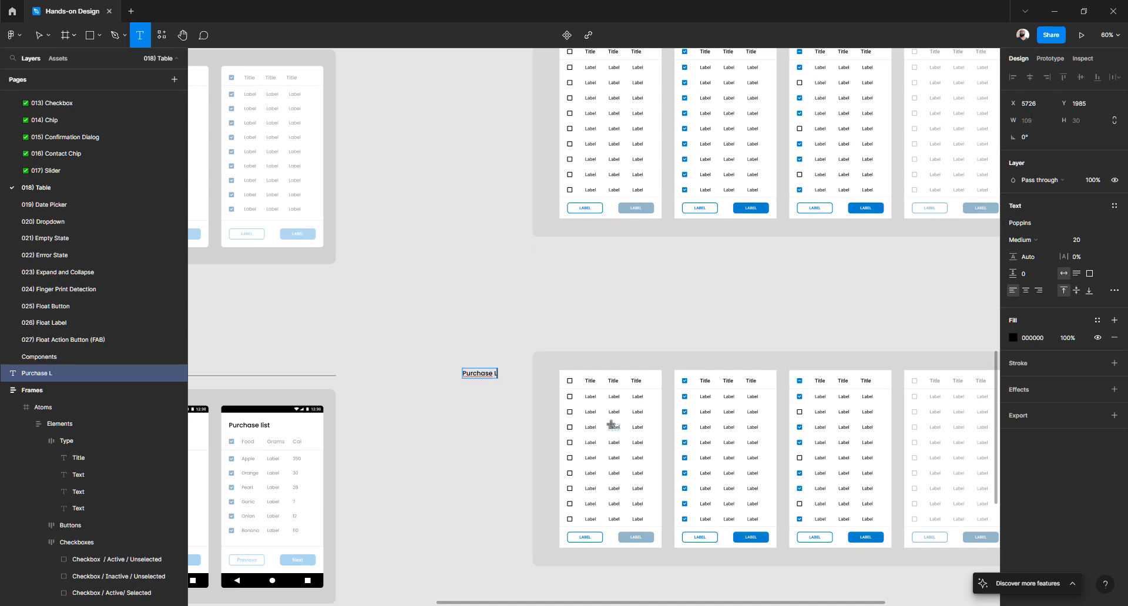
key("Escape")
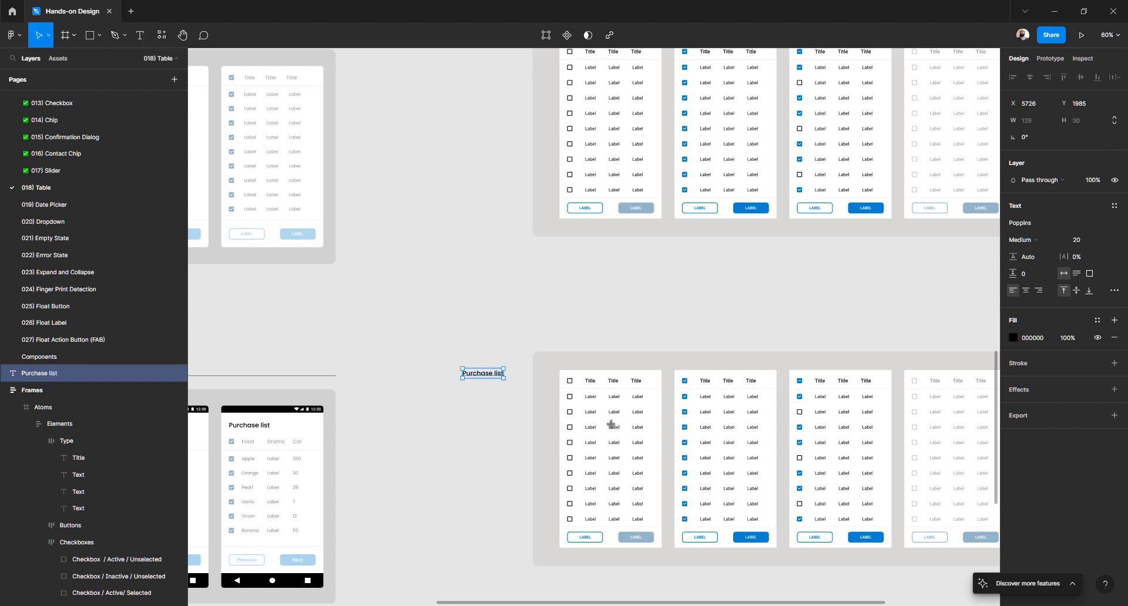
- Set the Purchase list text to the Roboto font with Medium weight and size 20
left_click(1086, 247)
left_click(1103, 245)
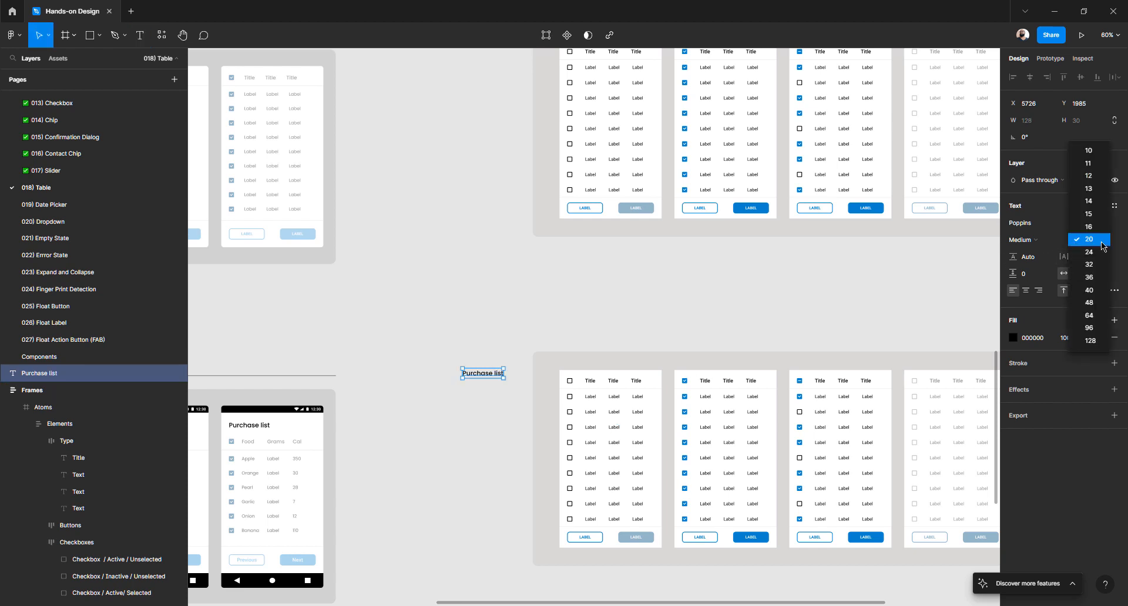
left_click(1087, 244)
left_click(1044, 245)
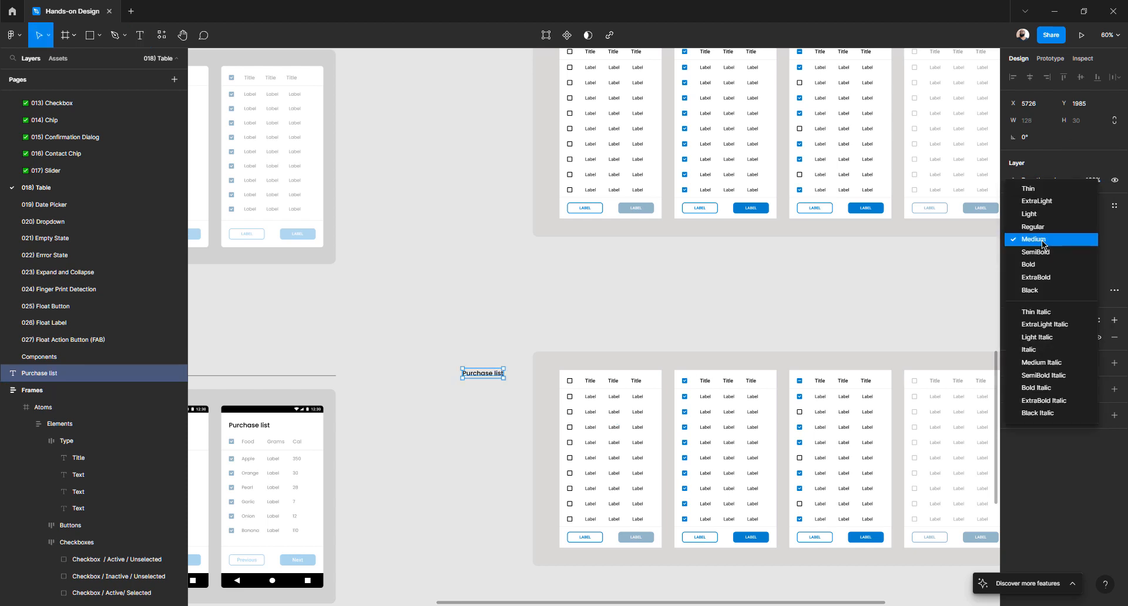
left_click(1043, 244)
left_click(1034, 222)
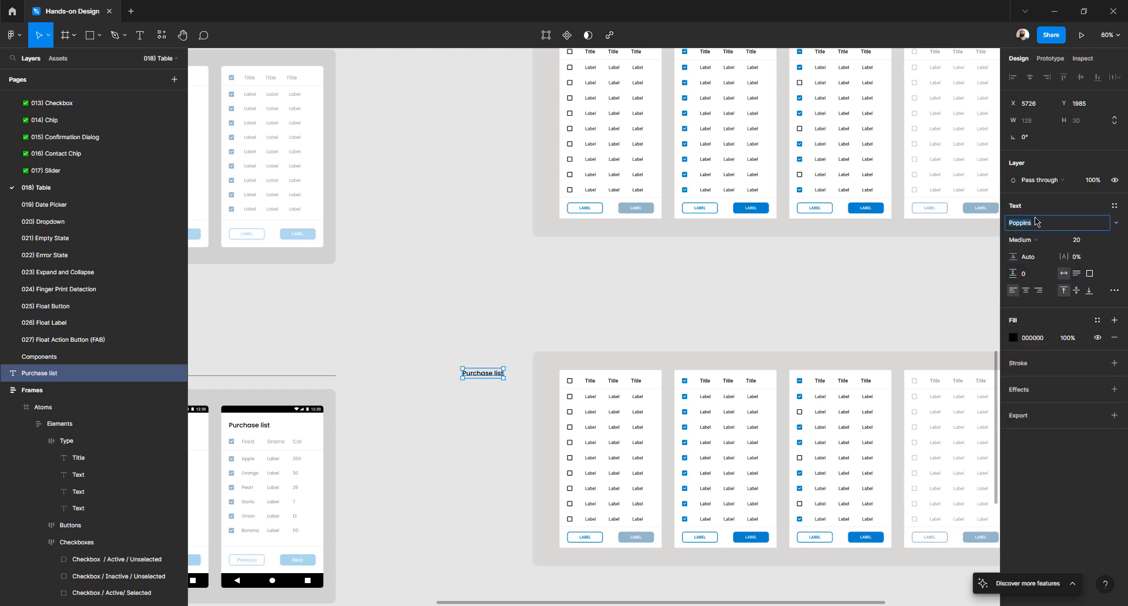
type("Roboto")
key("Return")
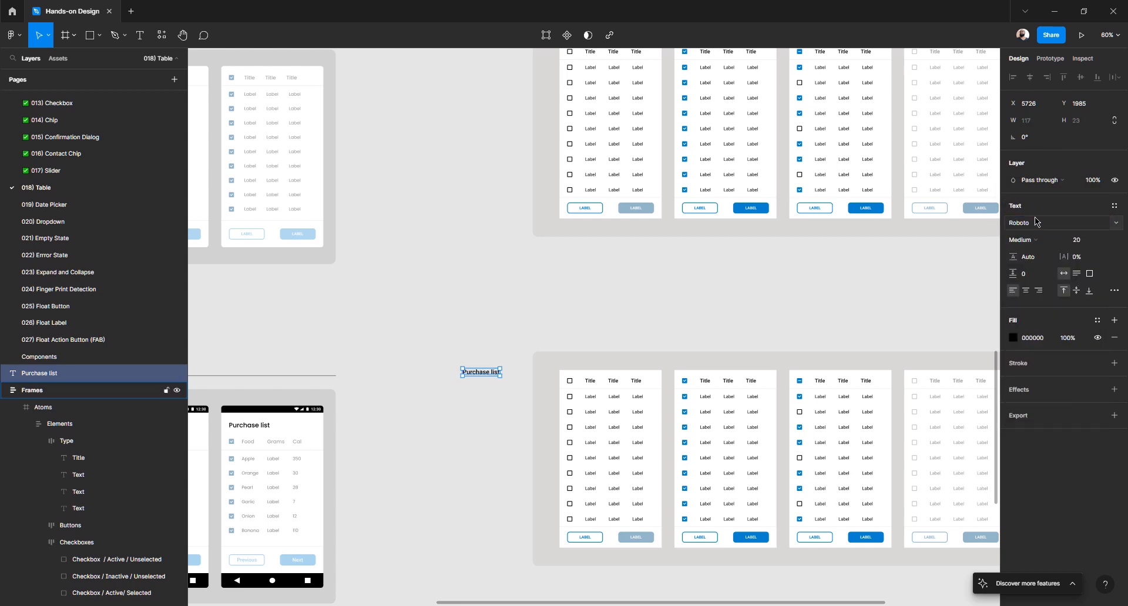
left_click(518, 407)
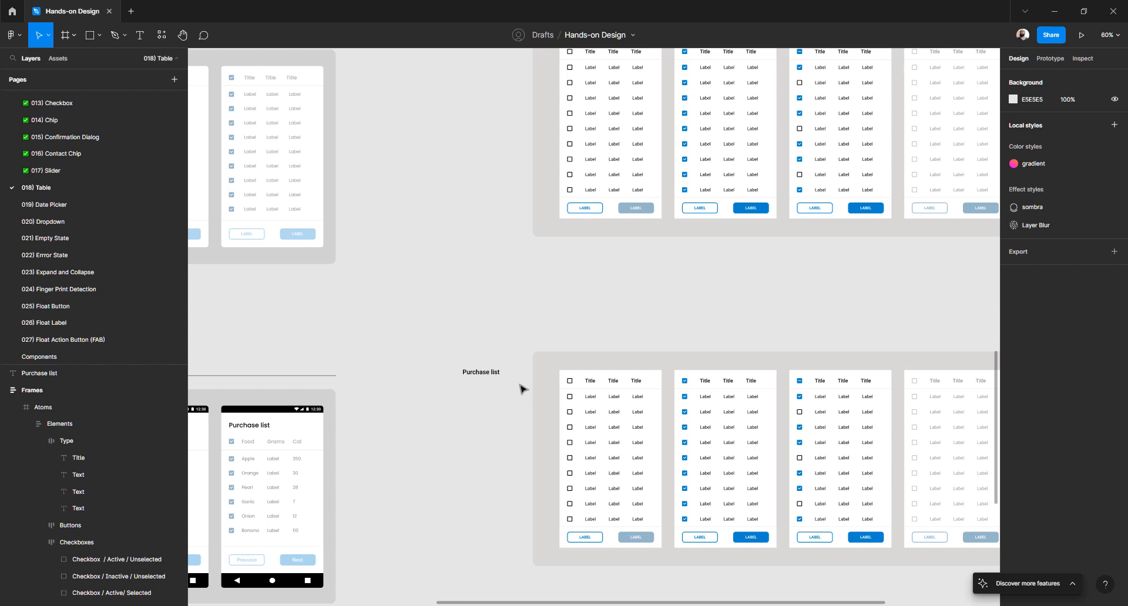
- Move the Purchase list text into the first Home frame of the duplicate, at its upper edge at about X 21, Y 3
scroll(523, 389, "up", 3)
left_click(465, 369)
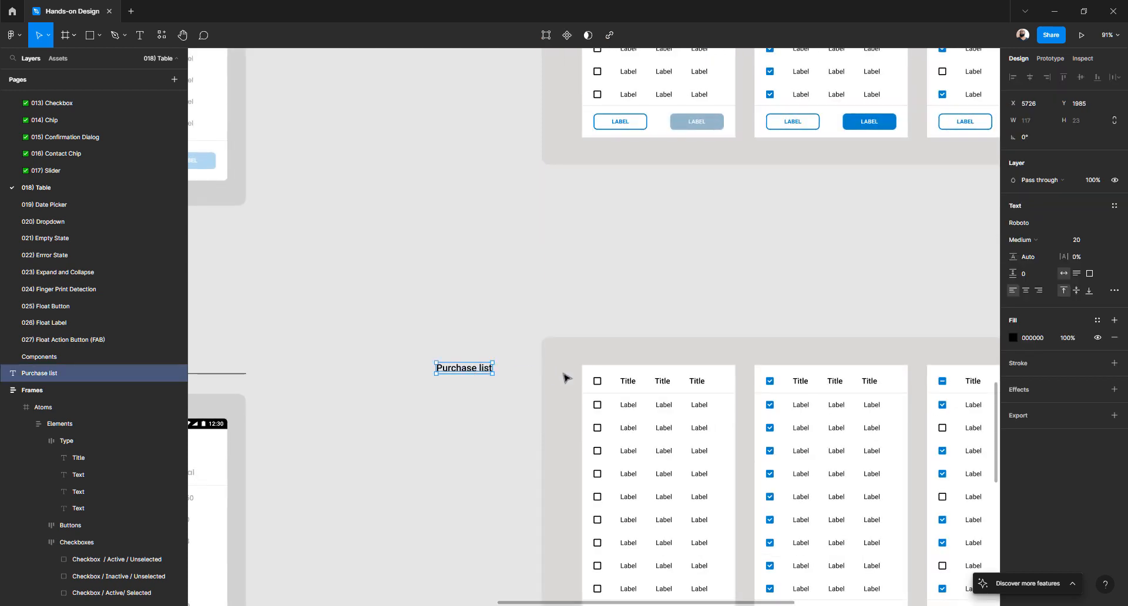
left_click_drag(464, 371, 613, 382)
scroll(610, 388, "down", 1)
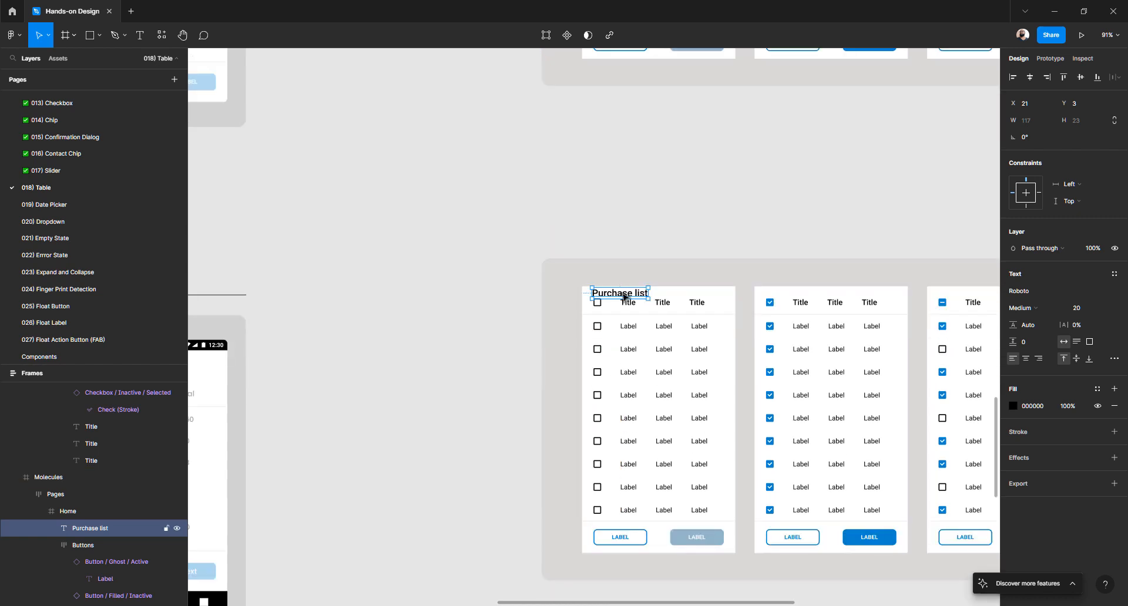
scroll(622, 296, "up", 4)
scroll(654, 464, "down", 4)
scroll(654, 483, "up", 3)
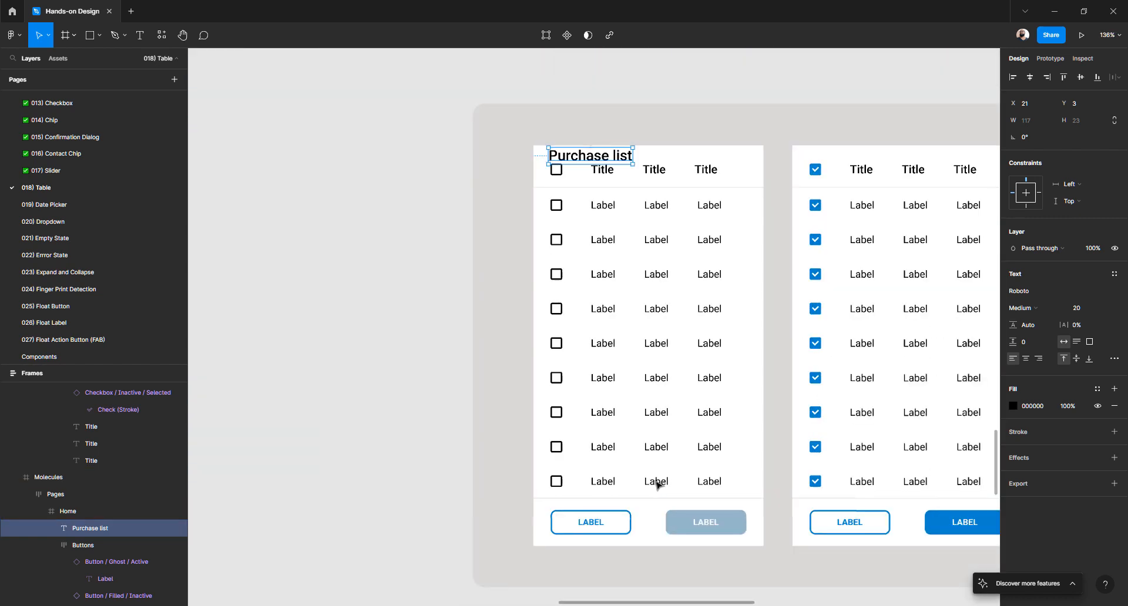
- Delete the last unchecked row of the table in the first Home frame of the duplicate
left_click(656, 483)
left_click(460, 481)
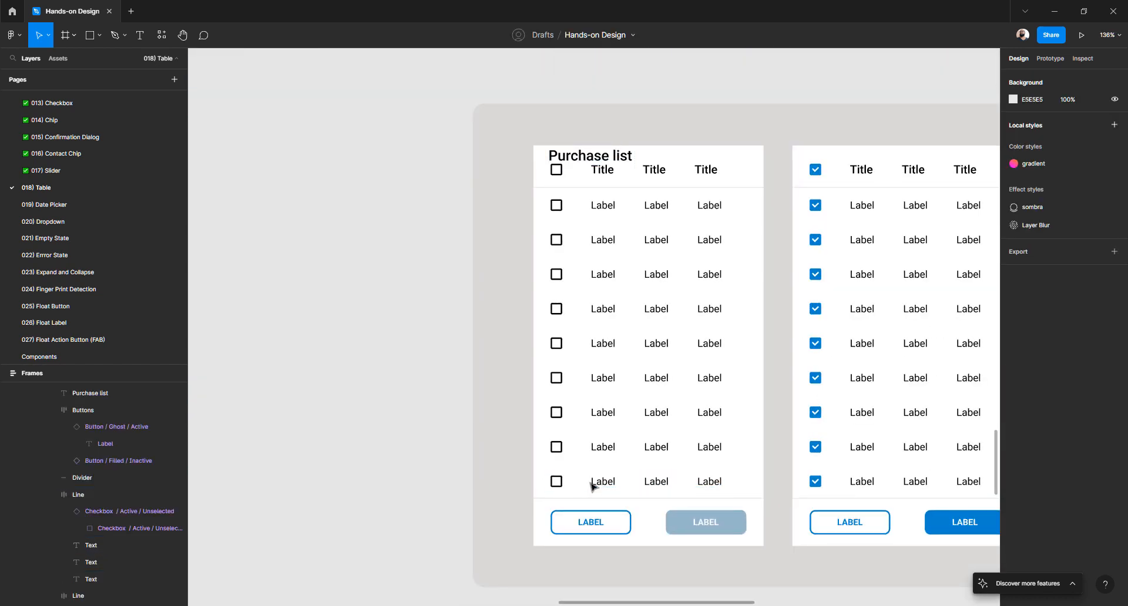
left_click(592, 485)
double_click(592, 485)
double_click(592, 485)
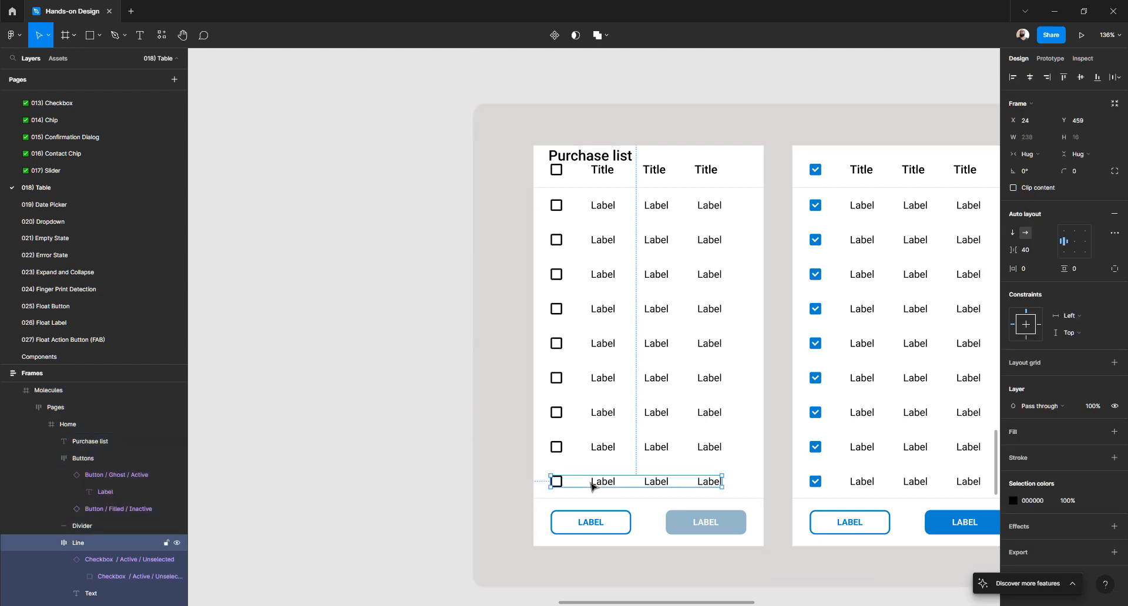
key("Delete")
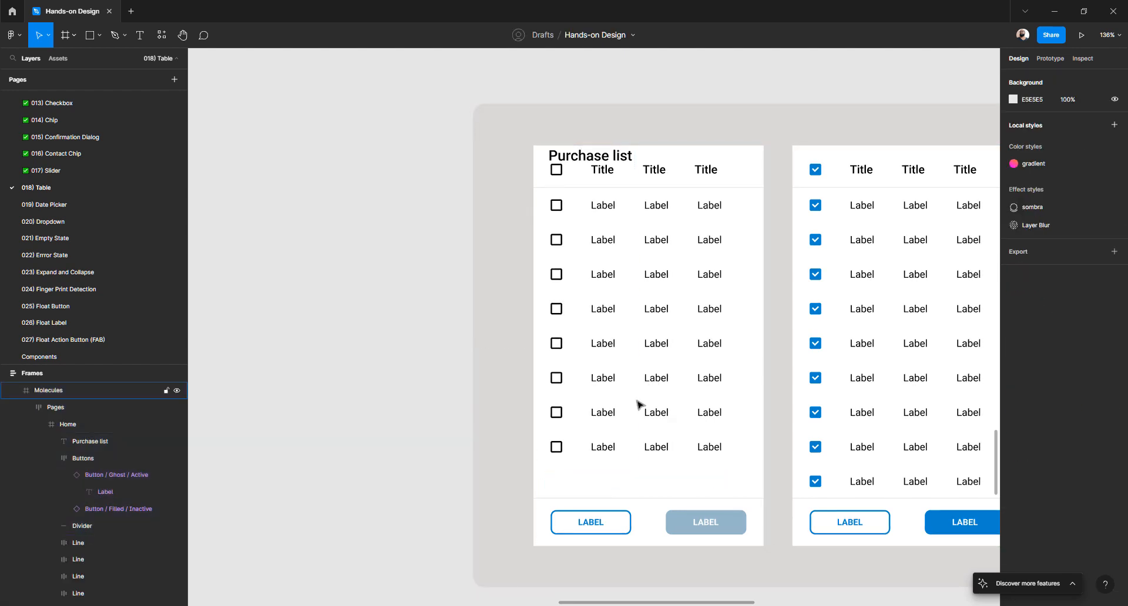
- Select the table header, its divider and all eight label rows in the first Home frame of the duplicate
left_click(611, 416)
double_click(611, 416)
double_click(611, 416)
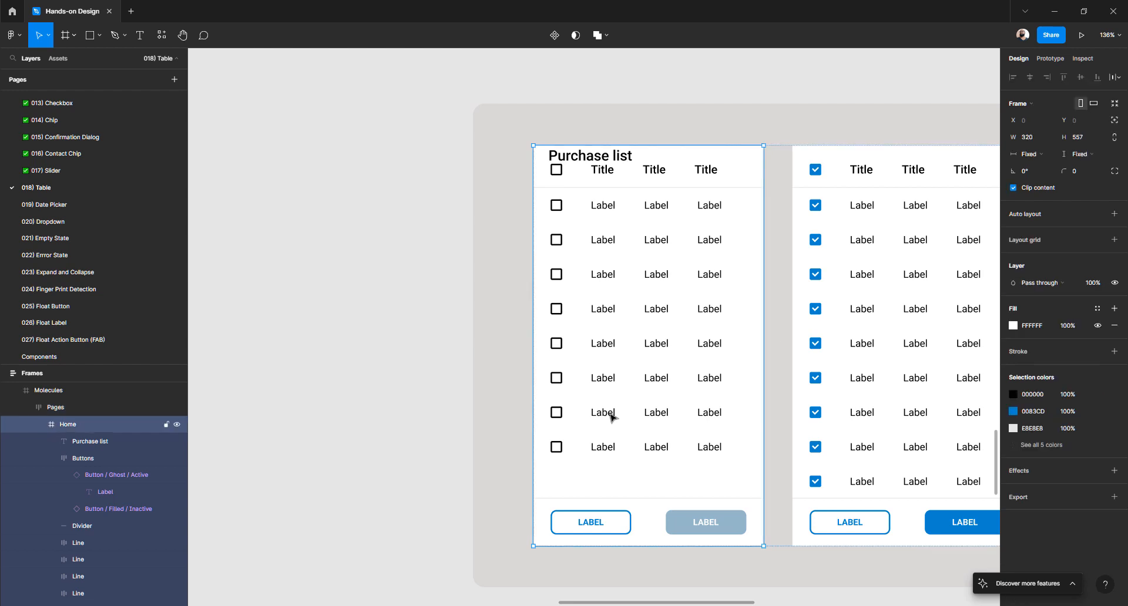
double_click(611, 416)
left_click(604, 447)
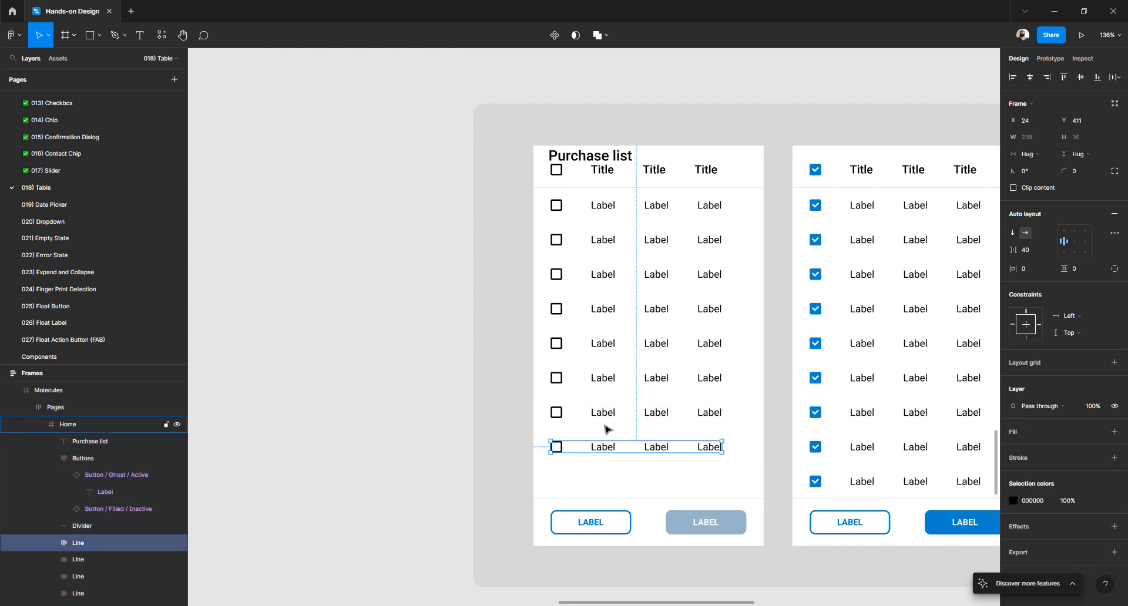
left_click(608, 414, "shift")
left_click(607, 379, "shift")
left_click(608, 345, "shift")
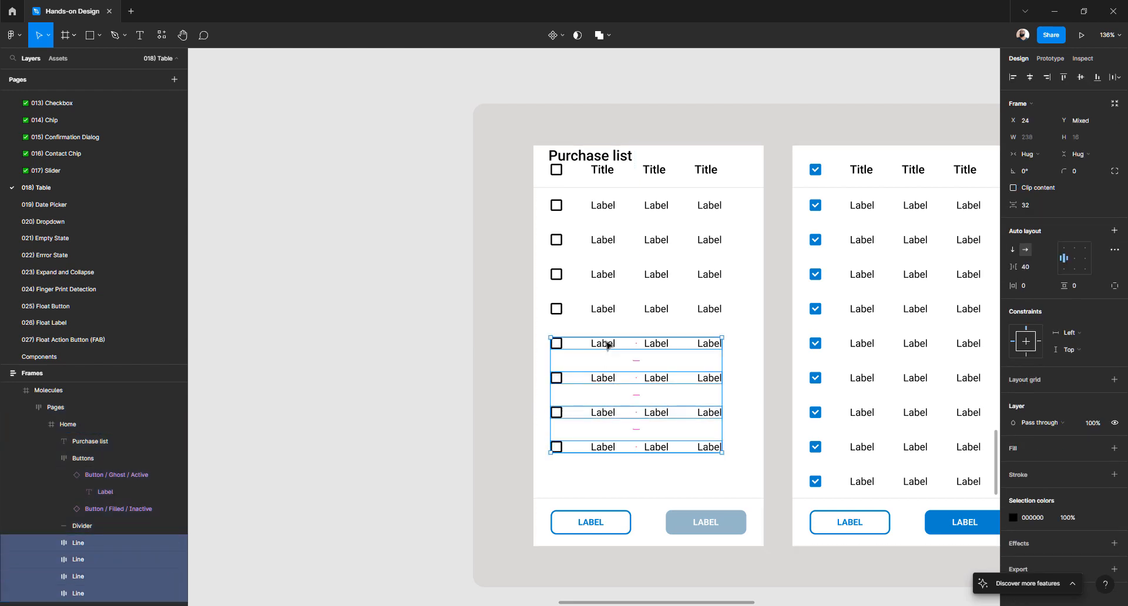
left_click(608, 310, "shift")
left_click(608, 275, "shift")
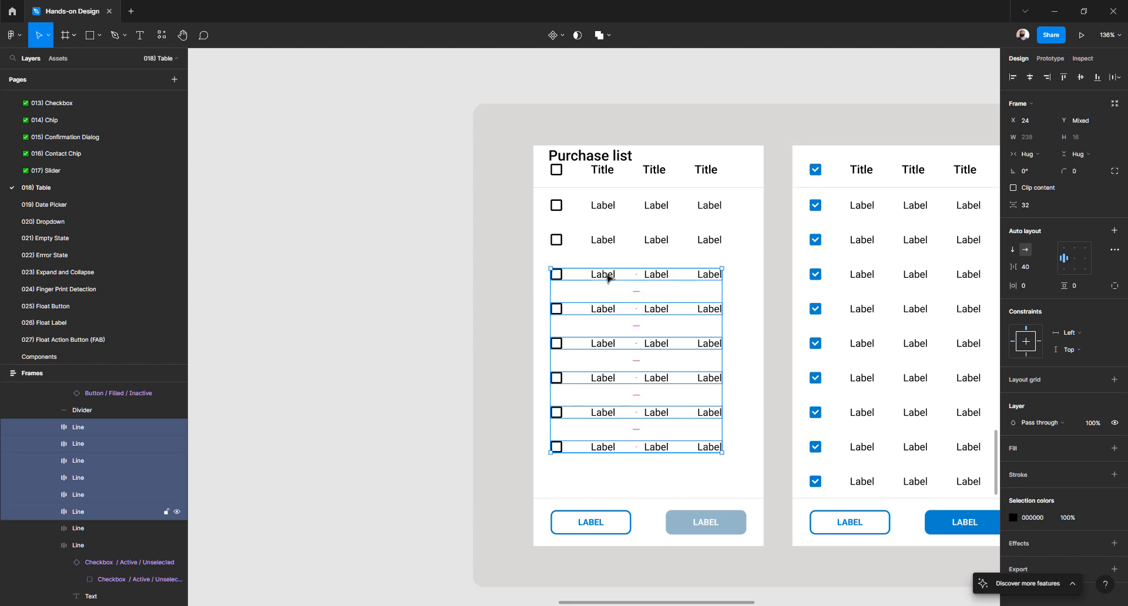
left_click(608, 240, "shift")
left_click(605, 206, "shift")
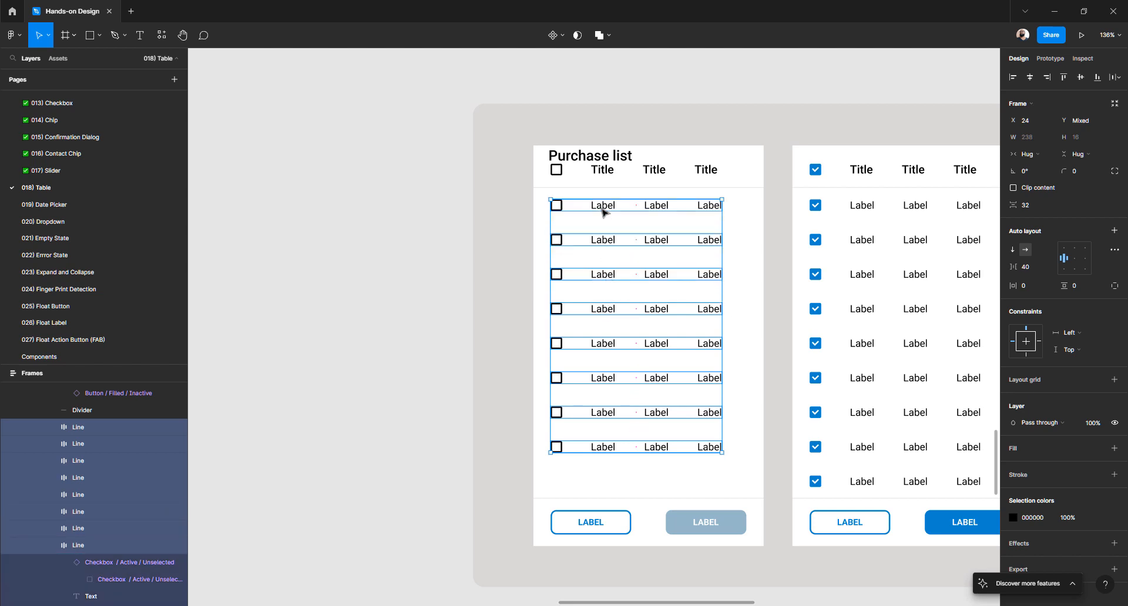
left_click(610, 175, "shift")
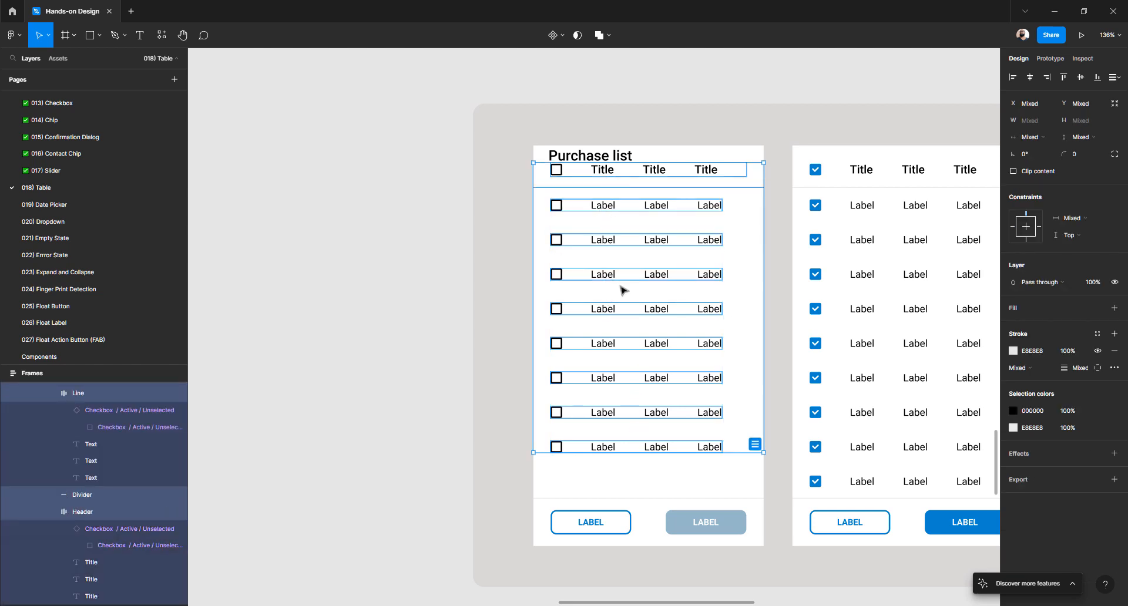
- Try combining the selected header, divider and rows in an auto layout, and undo it
key("shift+a")
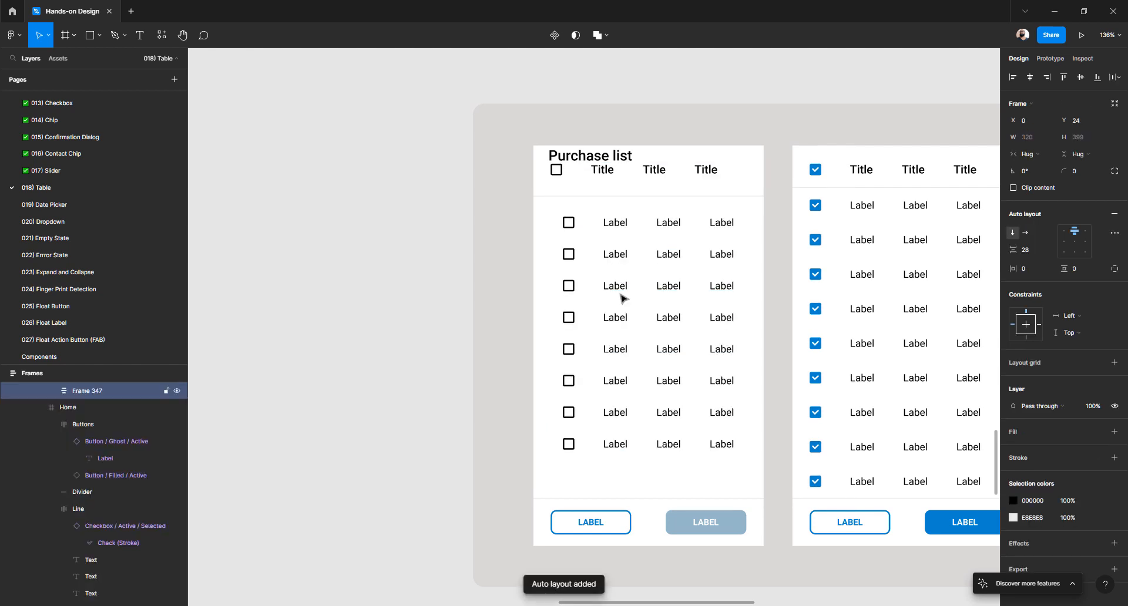
key("Return")
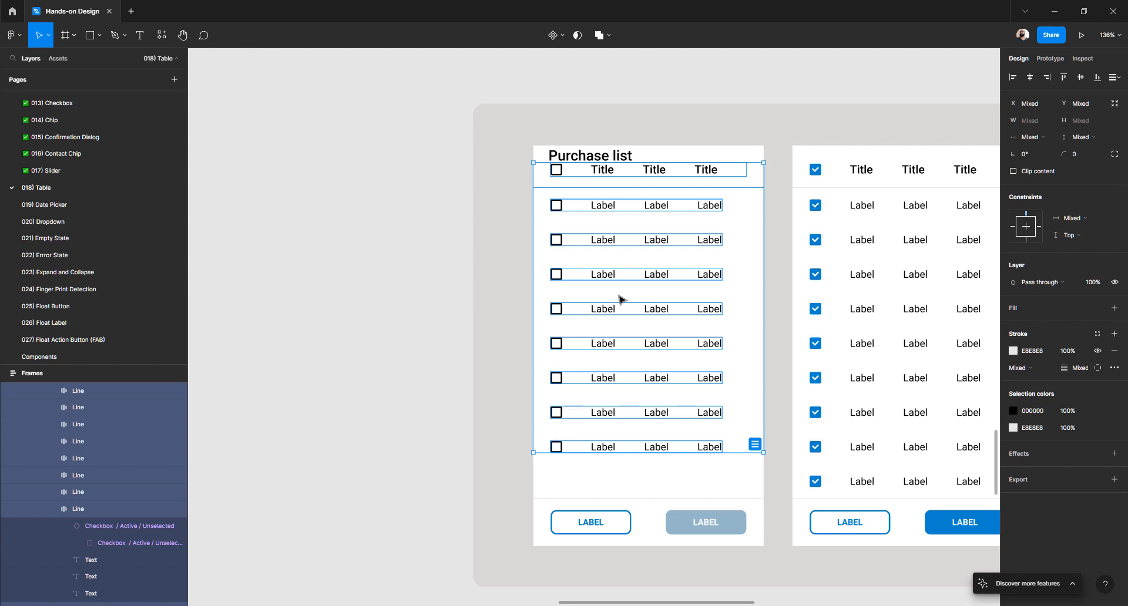
- Move the selected header, divider and rows down until they end 24 px above the divider over the buttons
key("Down")
key("Down")
key("Down")
key("Down")
key("Down")
key("Down")
key("Down")
key("Down")
key("Down")
key("Down")
key("Down")
key("Down")
key("Down")
key("Down")
key("Down")
key("Down")
key("Down")
key("Down")
key("Down")
key("Down")
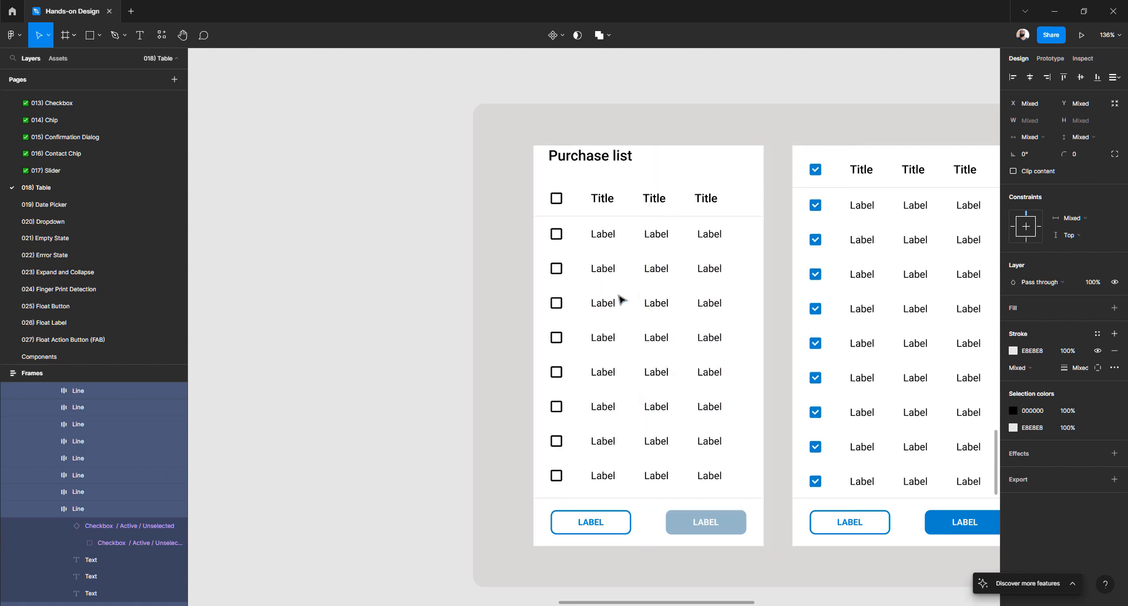
key("alt")
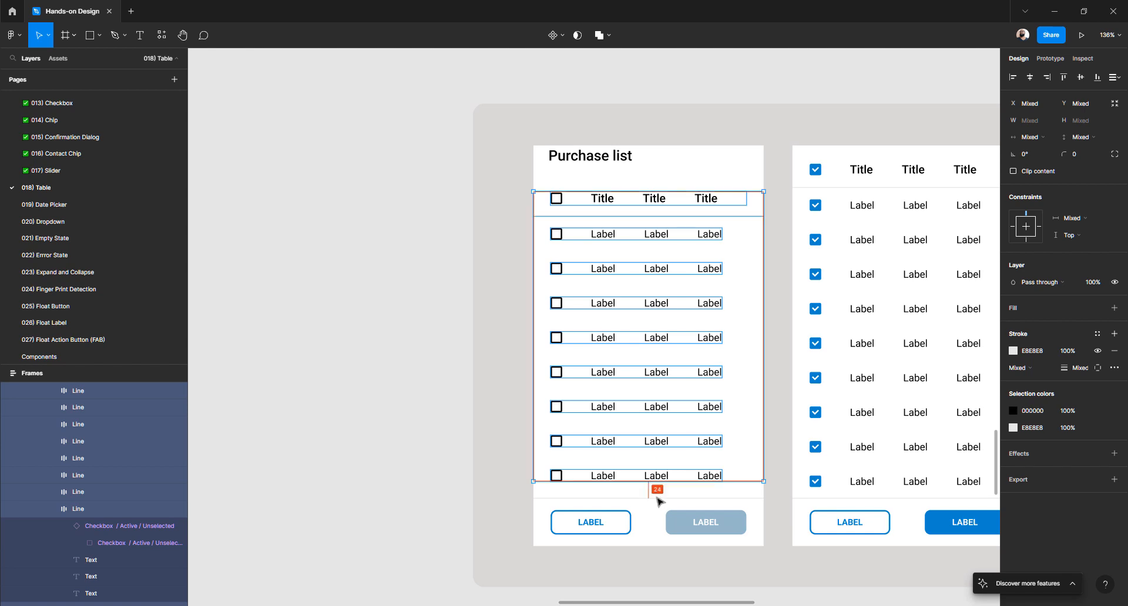
- Position the Purchase list text of the first Home frame at X 24, Y 16
left_click(587, 157)
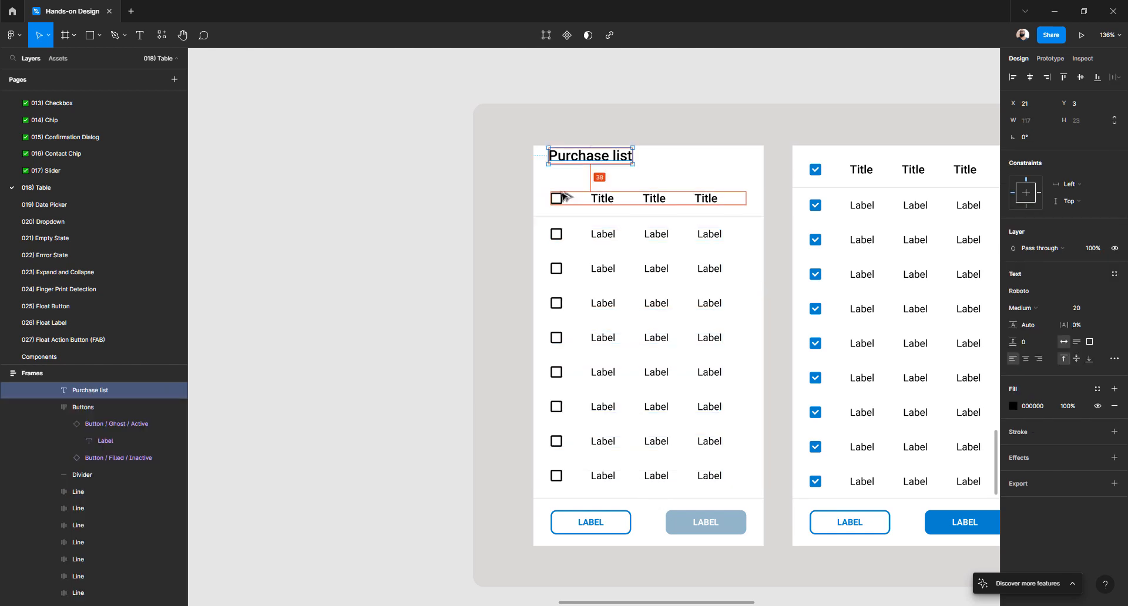
key("Right")
key("Right")
key("Right")
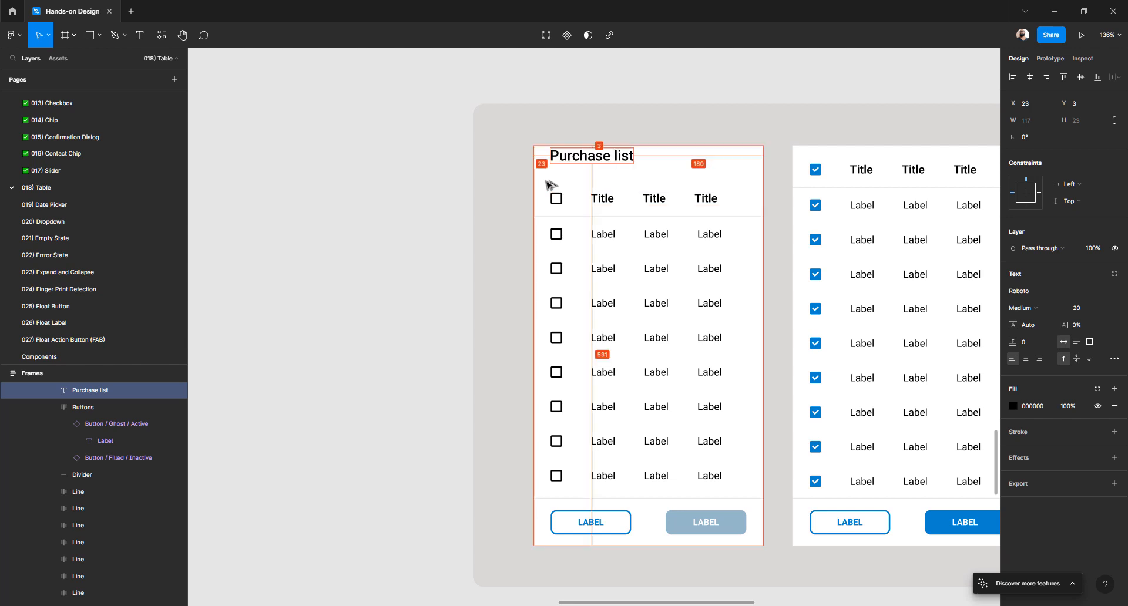
key("Down")
key("Down")
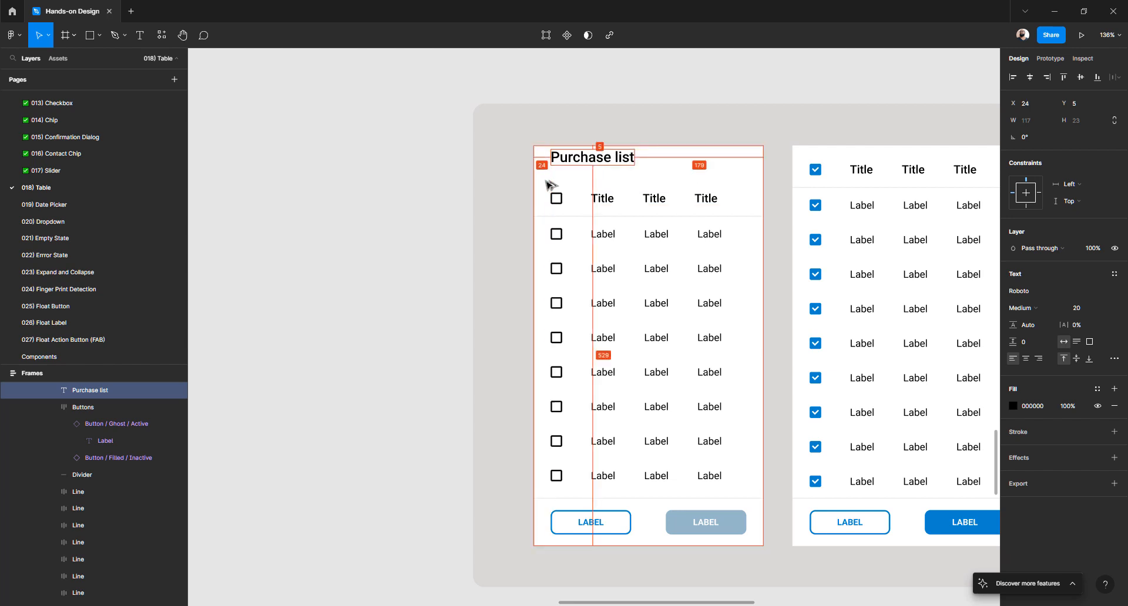
key("Down")
key("Down")
key("Down")
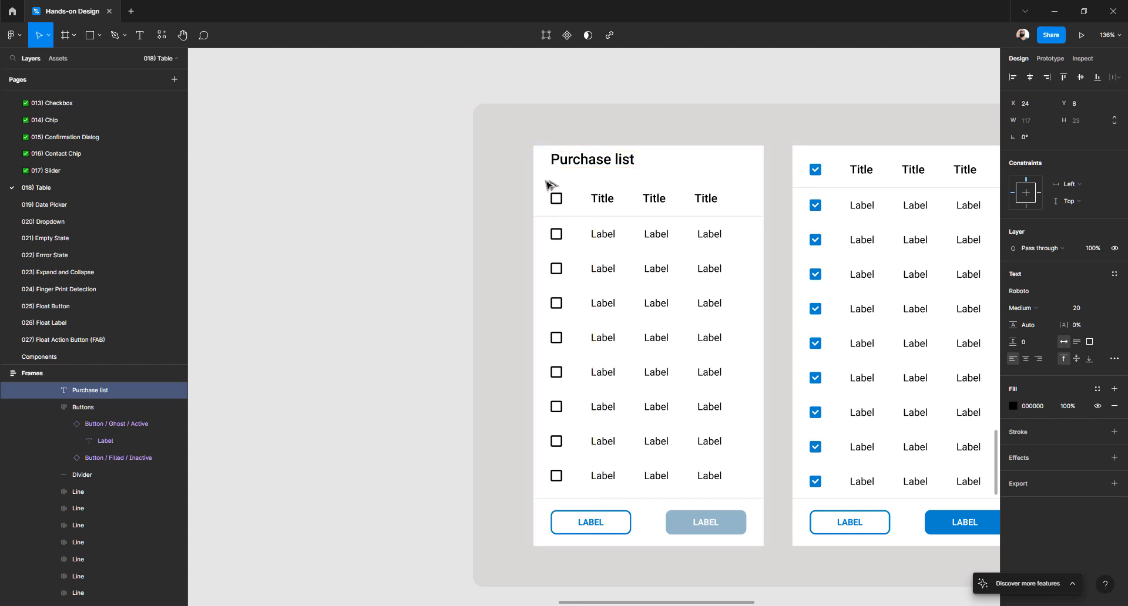
key("Down")
key("Down")
key("Down")
key("Down")
key("Down")
key("Down")
key("Down")
key("Down")
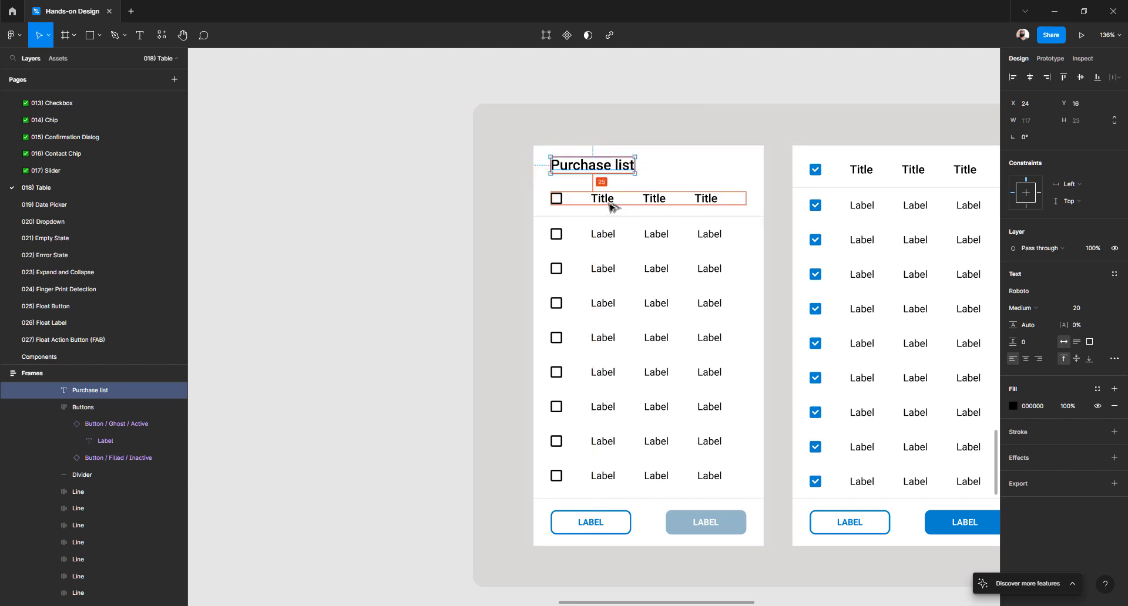
- Examine the position and text settings of the Purchase list title in the last reference page
scroll(519, 195, "down", 5)
scroll(529, 196, "left", 10)
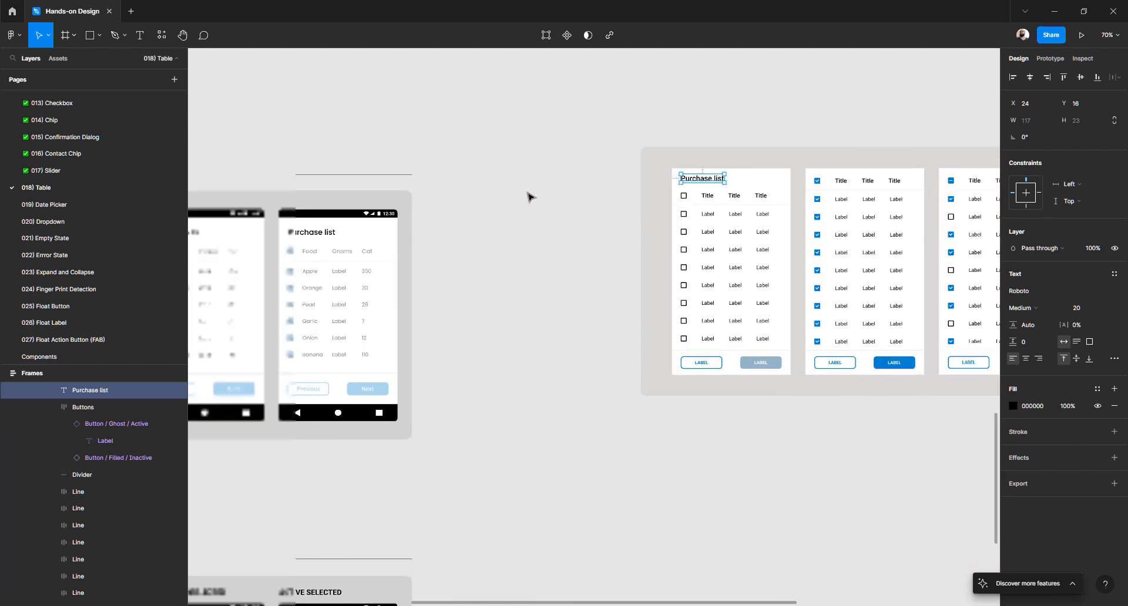
scroll(550, 226, "up", 3)
left_click(603, 236)
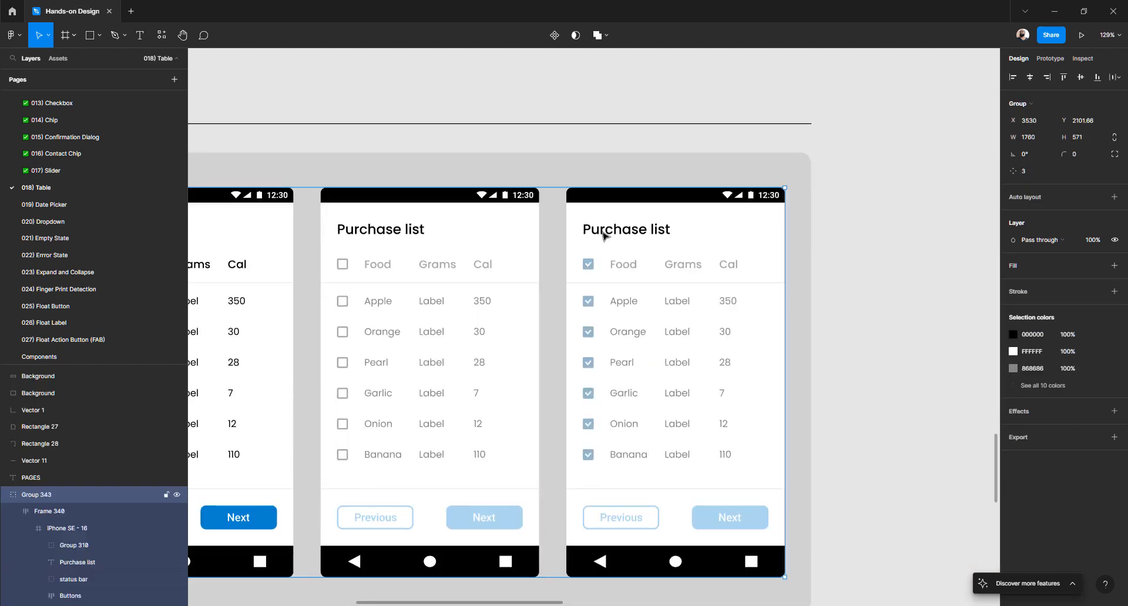
left_click(603, 237)
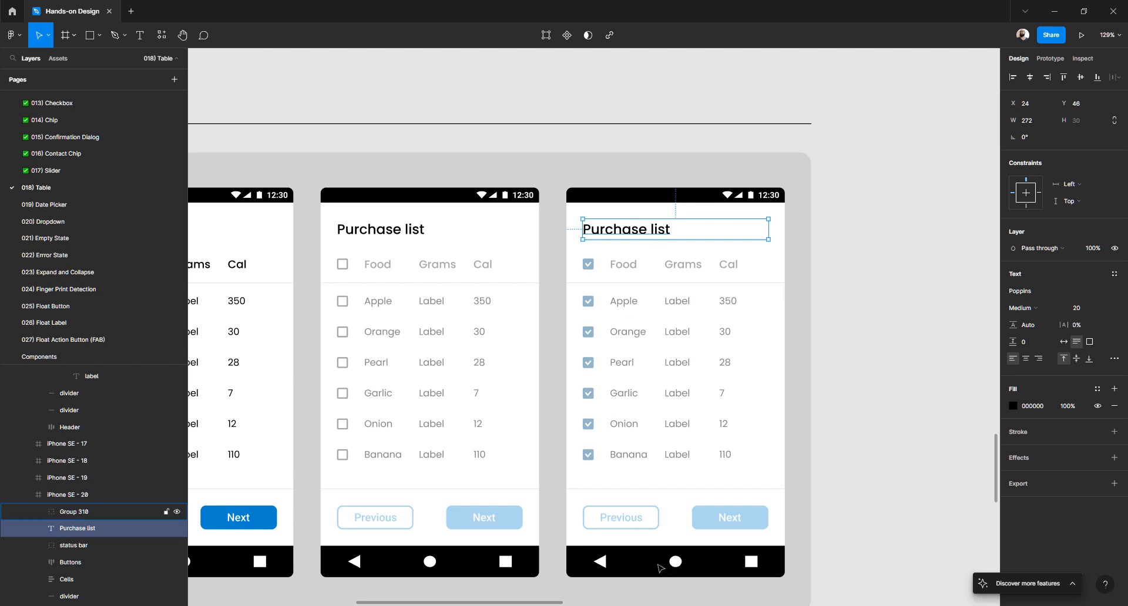
left_click(882, 257)
scroll(884, 257, "down", 3, "ctrl")
scroll(883, 257, "right", 5)
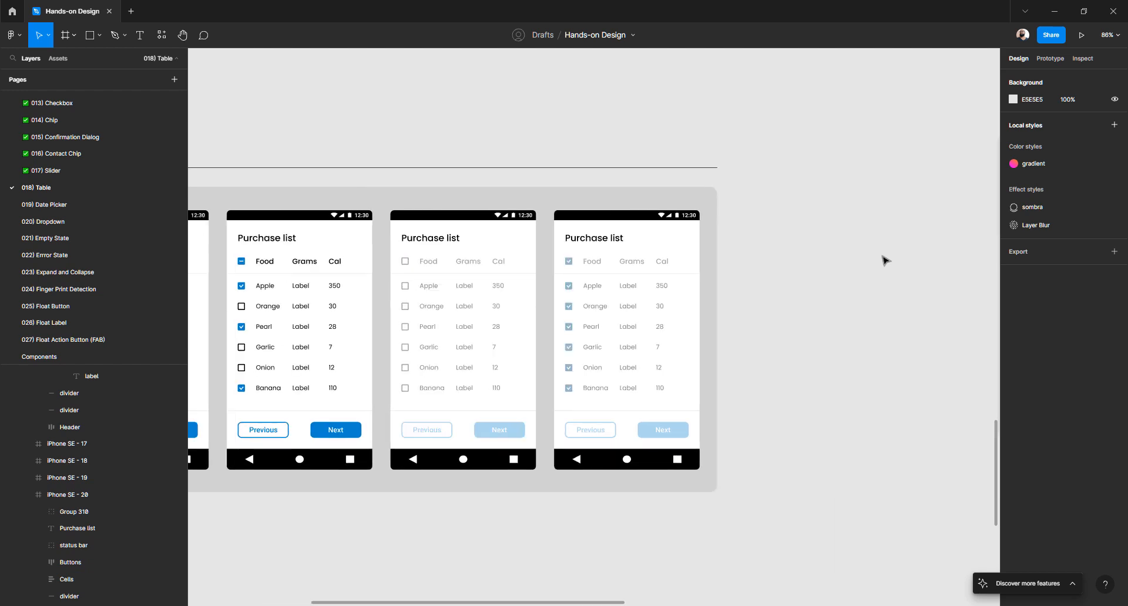
- Look through the phone screens on the Card, Checkbox and Slider pages, and return to the 018) Table page
left_click(498, 218)
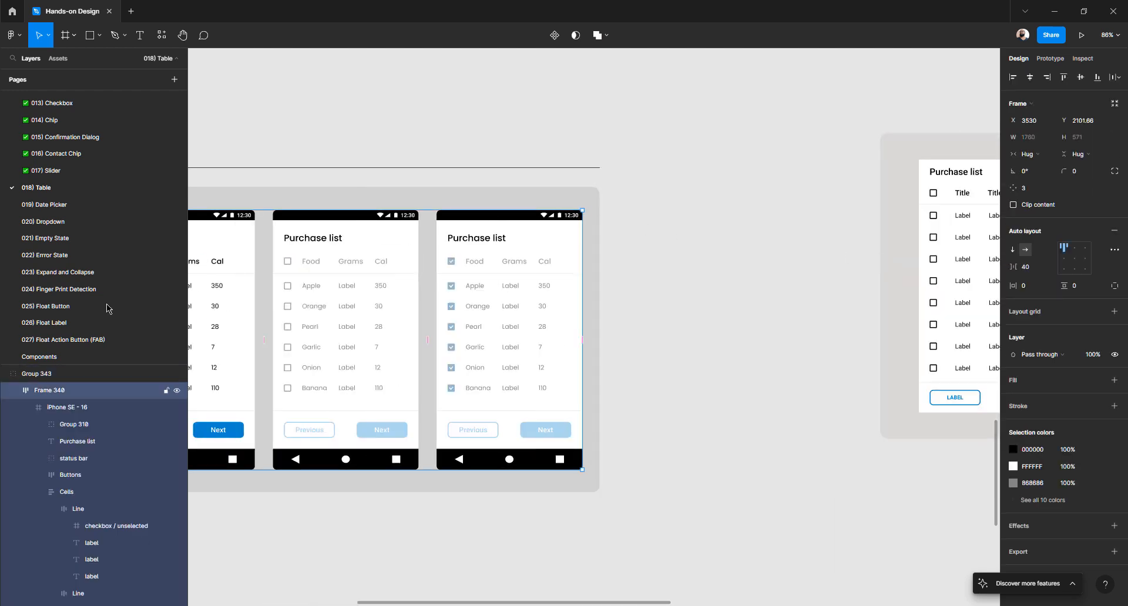
scroll(46, 151, "up", 3)
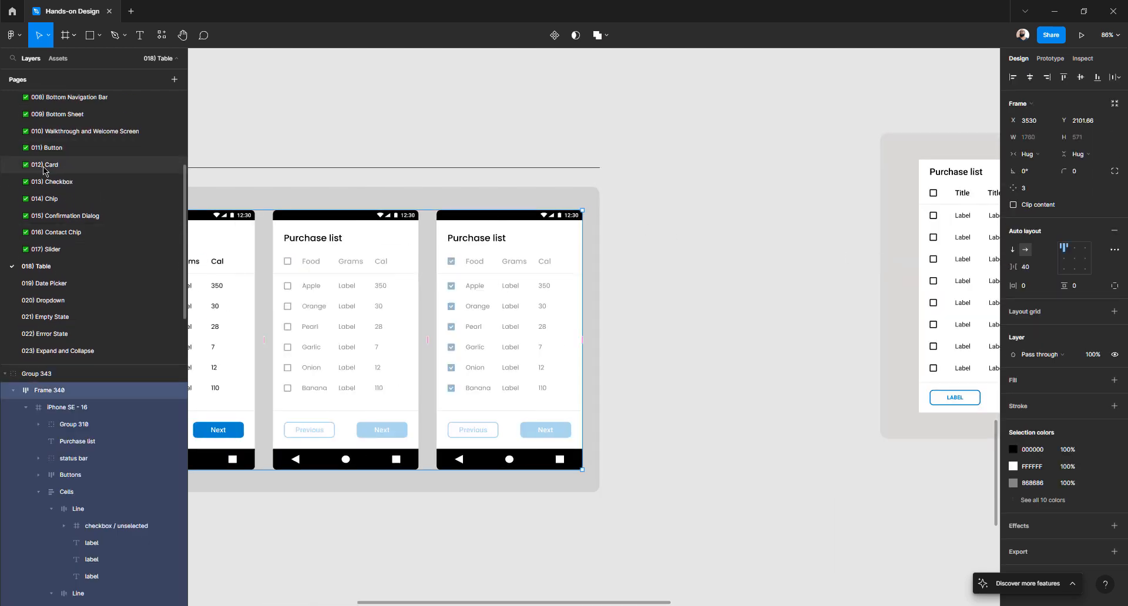
left_click(45, 167)
scroll(530, 352, "down", 8)
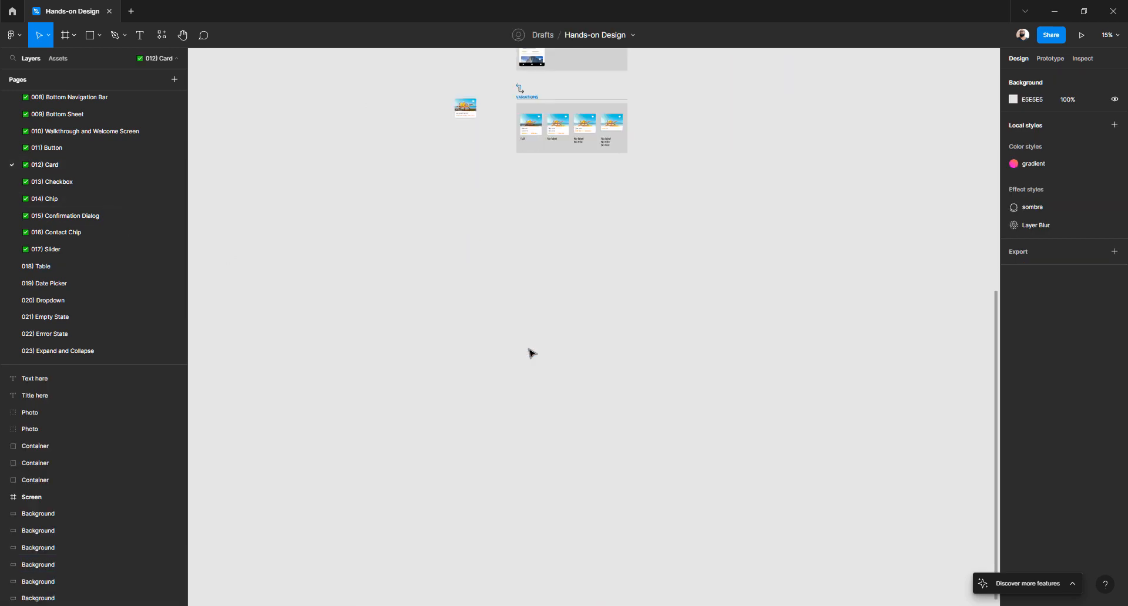
scroll(530, 353, "up", 7)
scroll(538, 459, "up", 4)
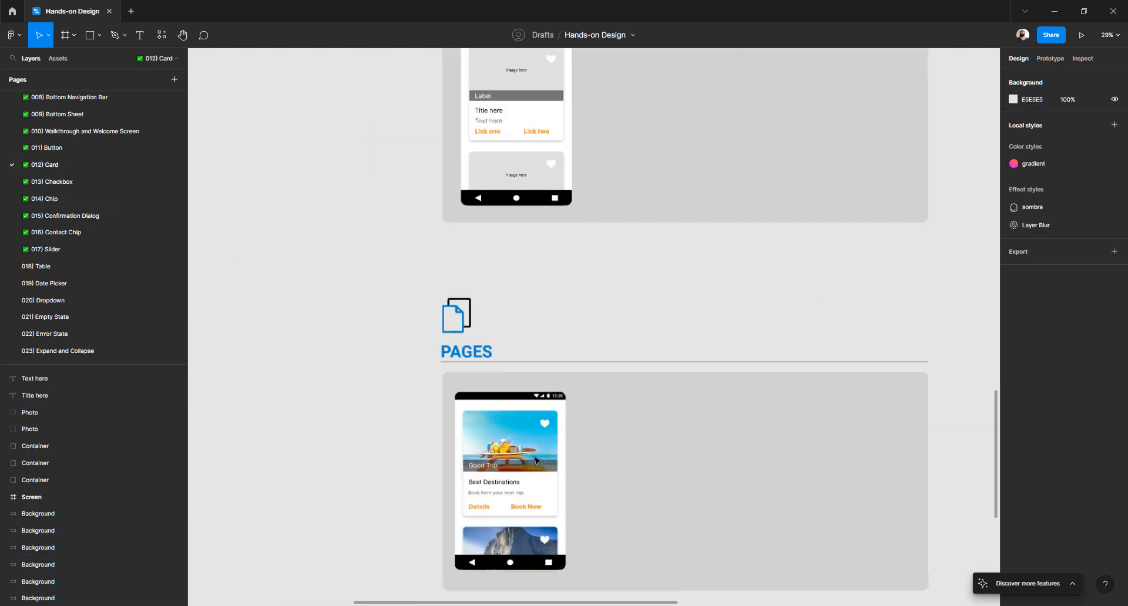
scroll(532, 456, "down", 2)
left_click(78, 182)
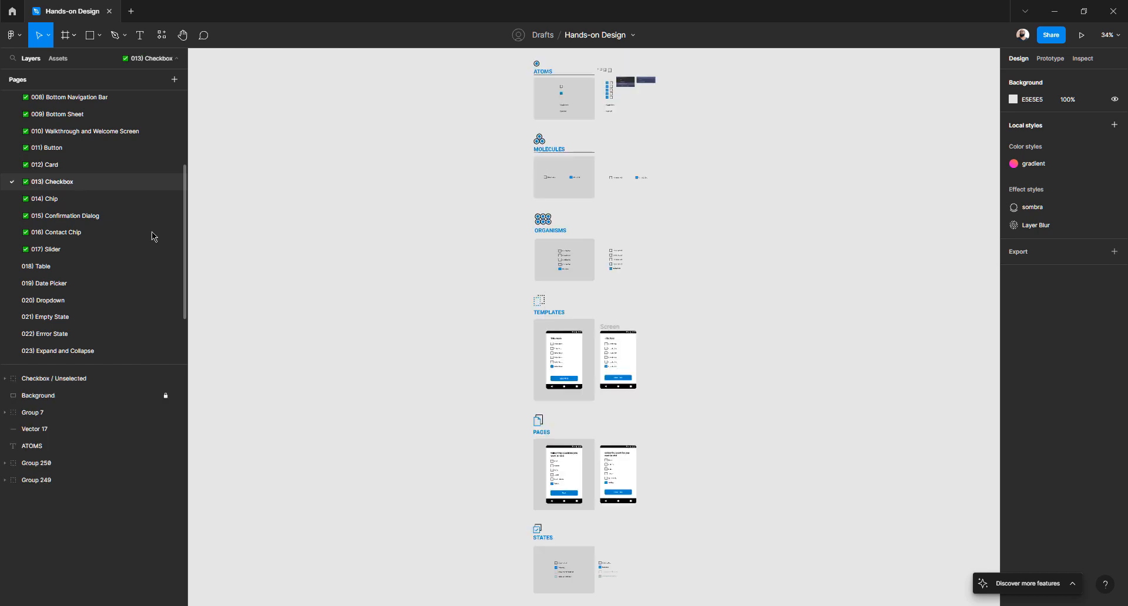
scroll(563, 368, "up", 3)
scroll(563, 367, "up", 8)
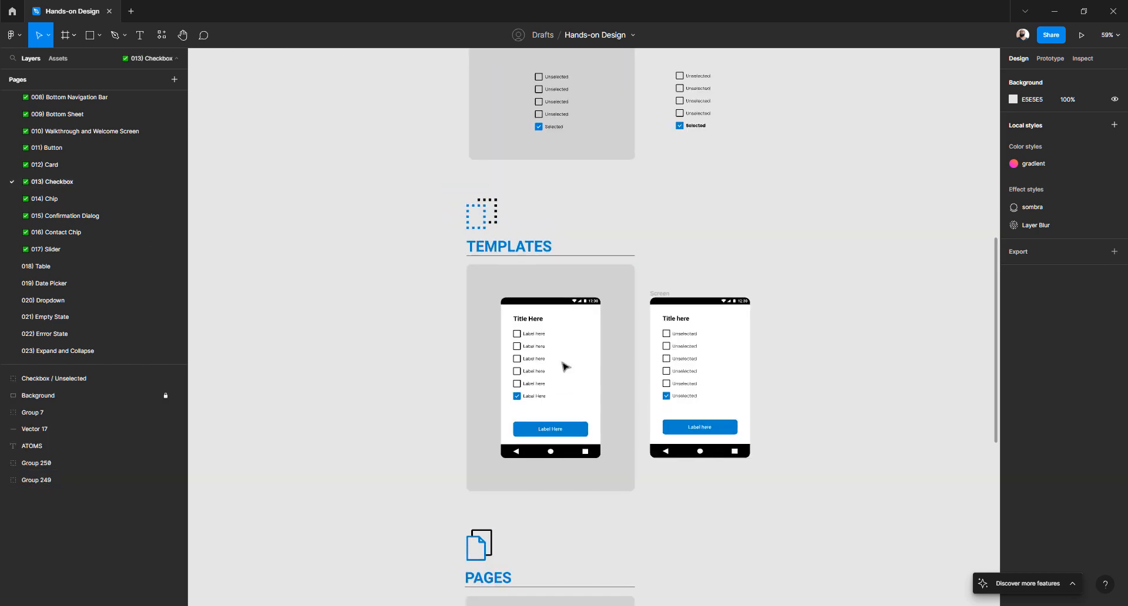
scroll(511, 370, "down", 8)
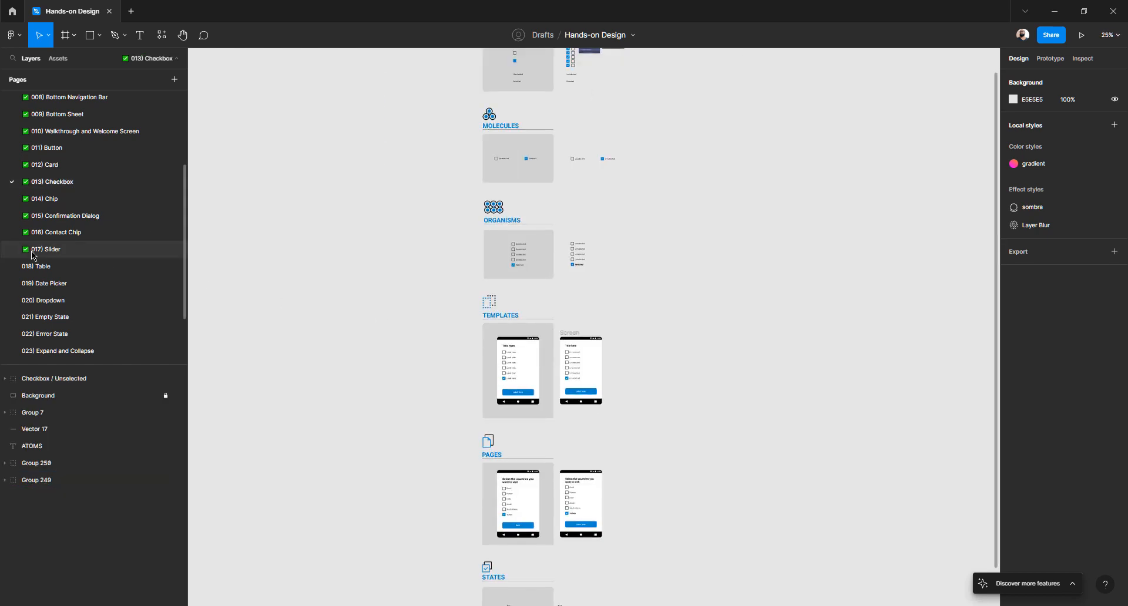
left_click(47, 249)
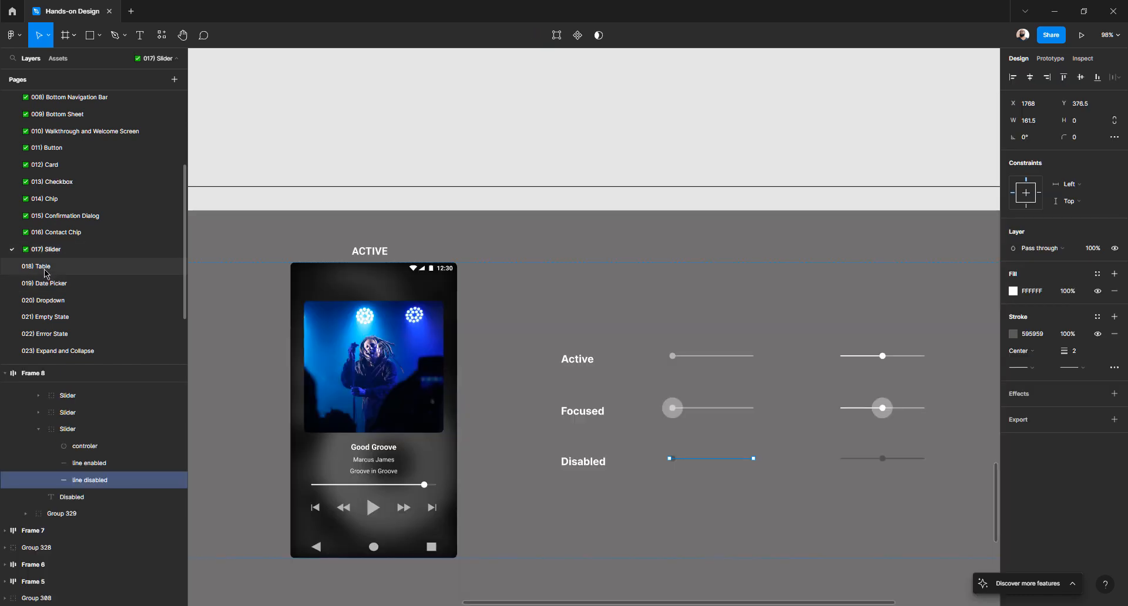
left_click(44, 269)
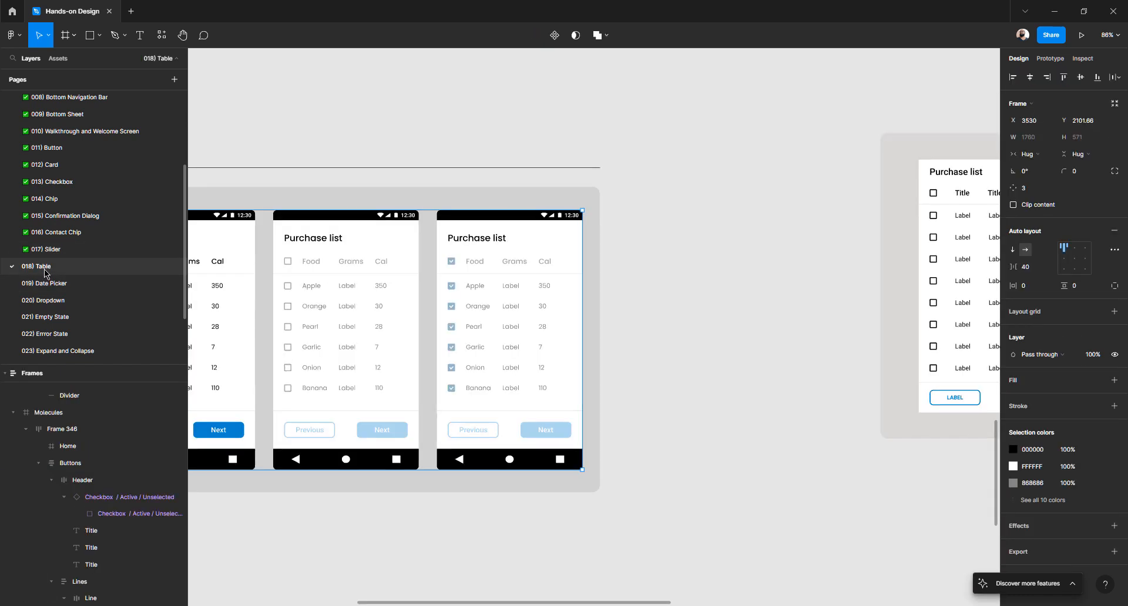
- Copy the status bar from the last reference page to the upper edge of the first Home frame in the duplicate
left_click(495, 216)
double_click(492, 220)
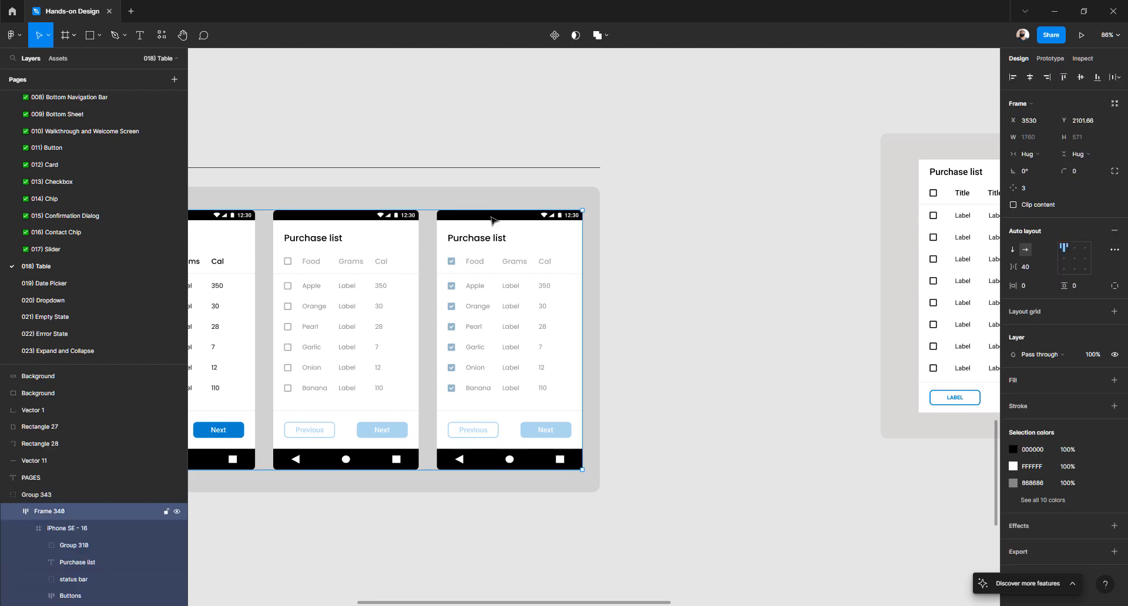
double_click(493, 220)
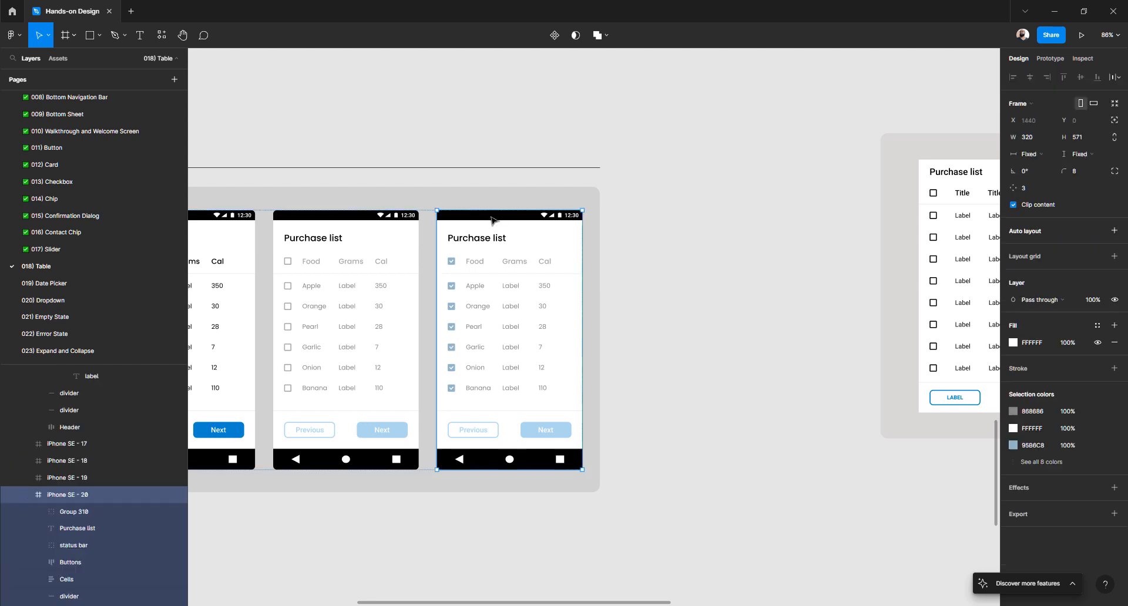
double_click(492, 221)
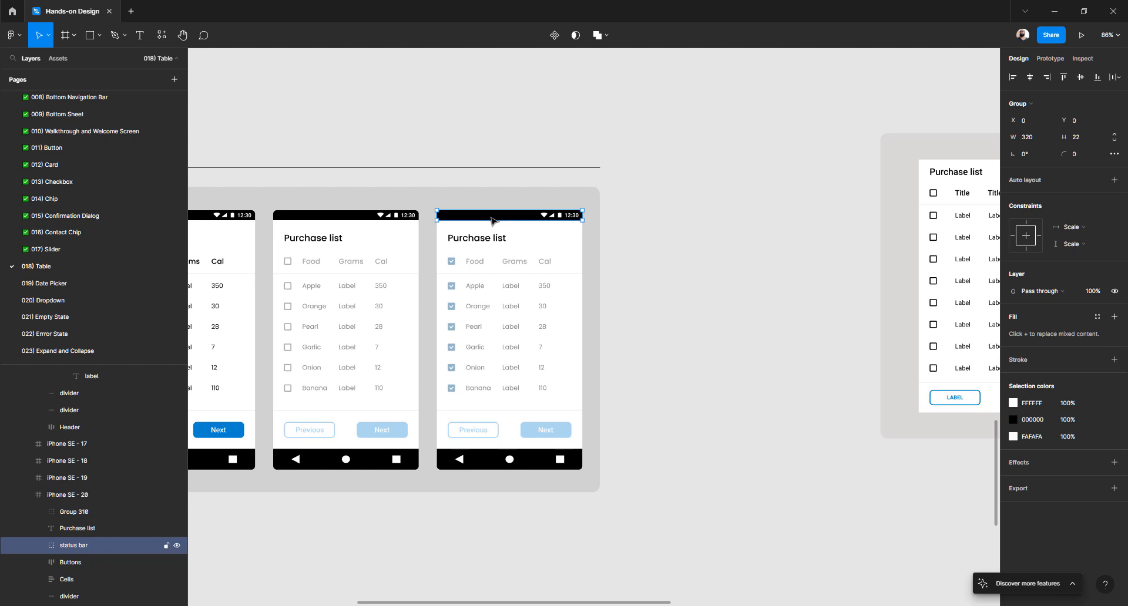
scroll(655, 260, "right", 6)
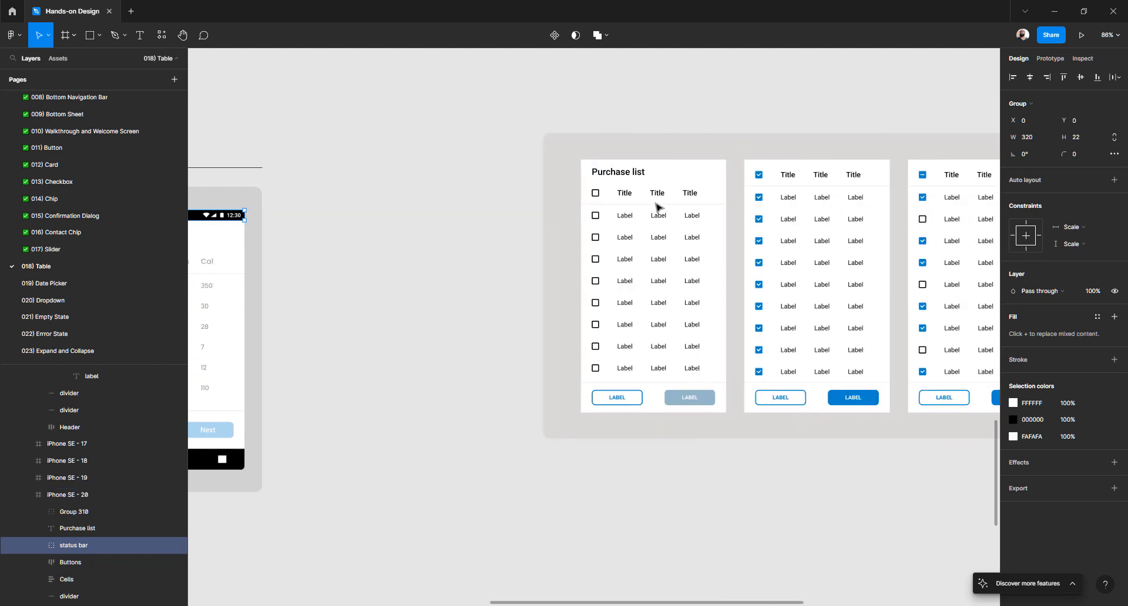
left_click(668, 172)
key("ctrl+v")
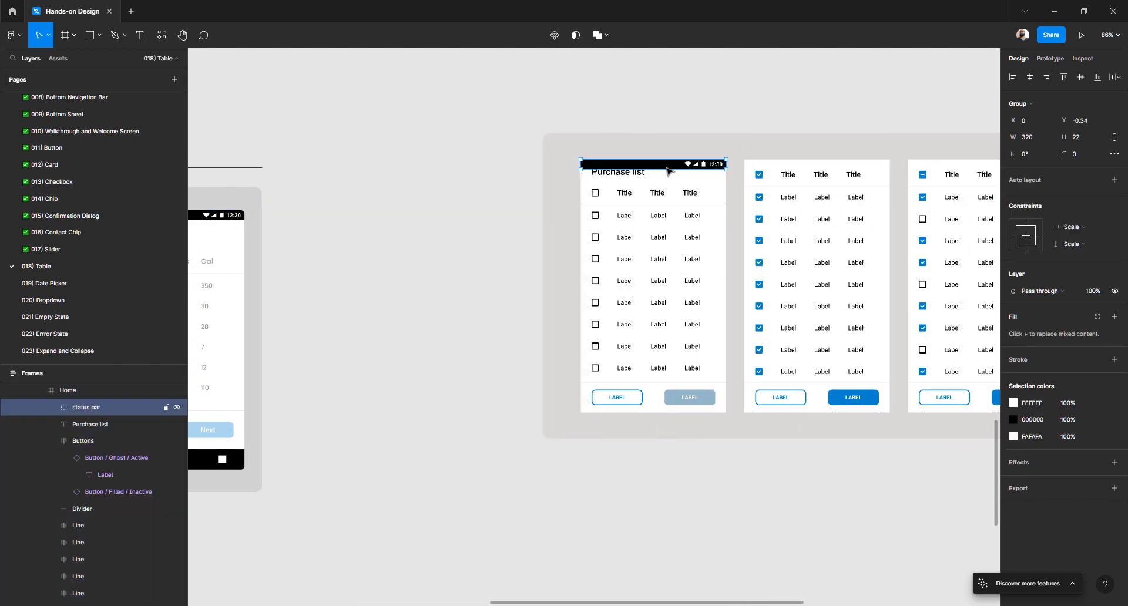
- Move the title, table header, divider and all eight label rows of the first Home frame down until the title sits at Y 38
scroll(666, 171, "up", 3)
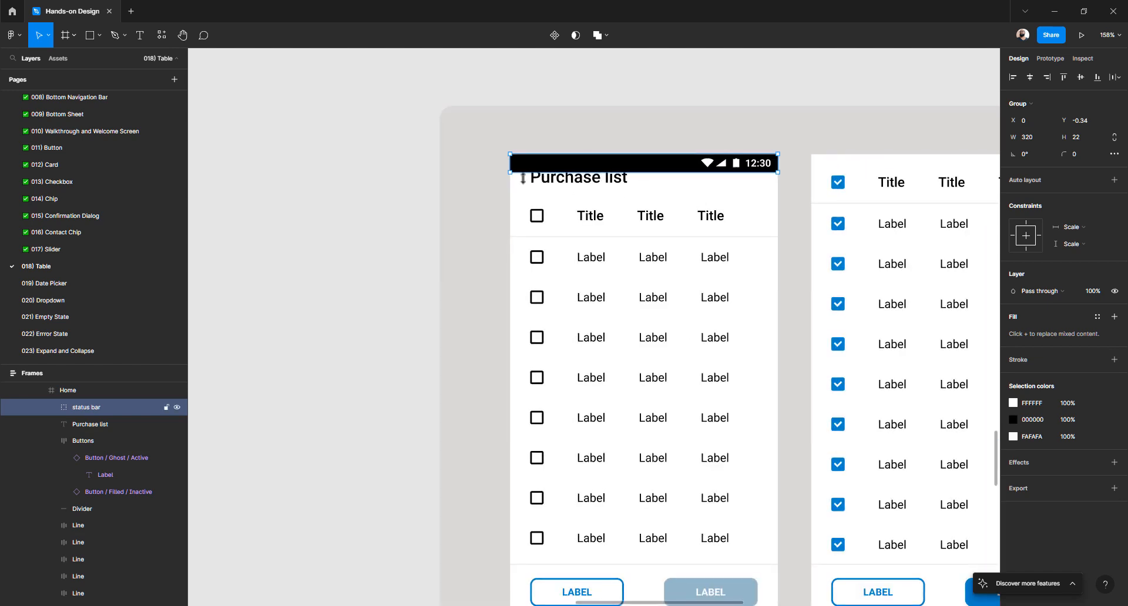
left_click(561, 183)
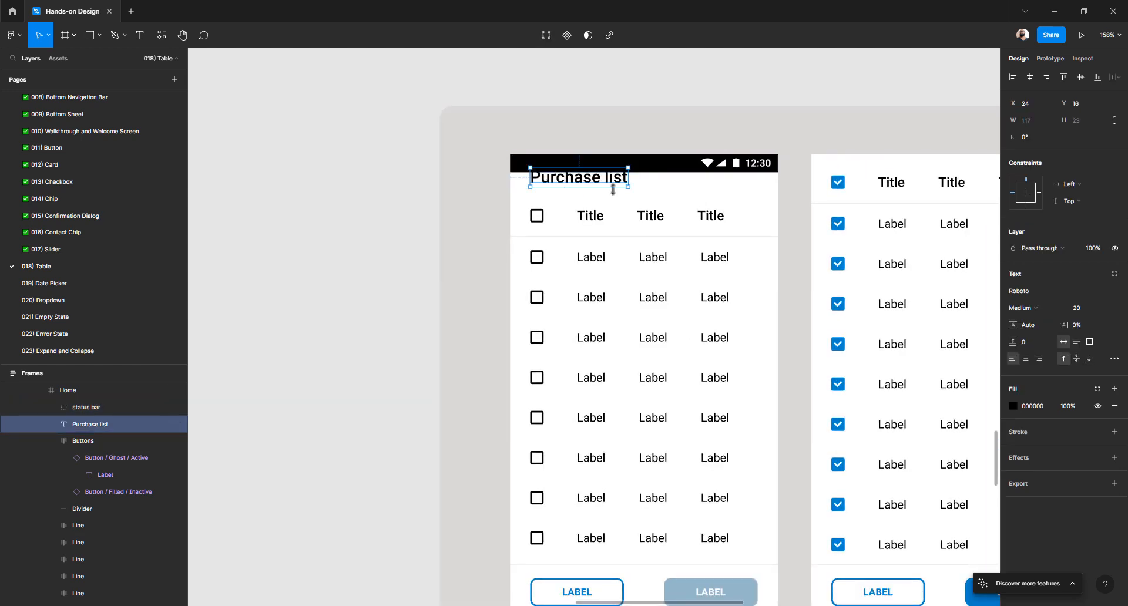
left_click(597, 218, "shift")
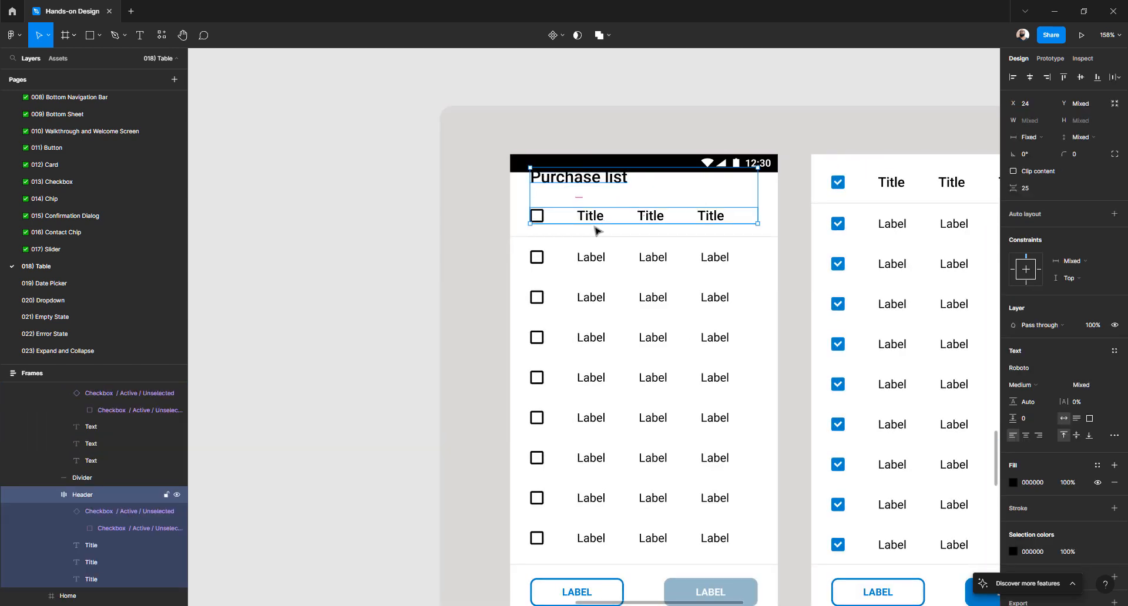
left_click(596, 237, "shift")
left_click(591, 257, "shift")
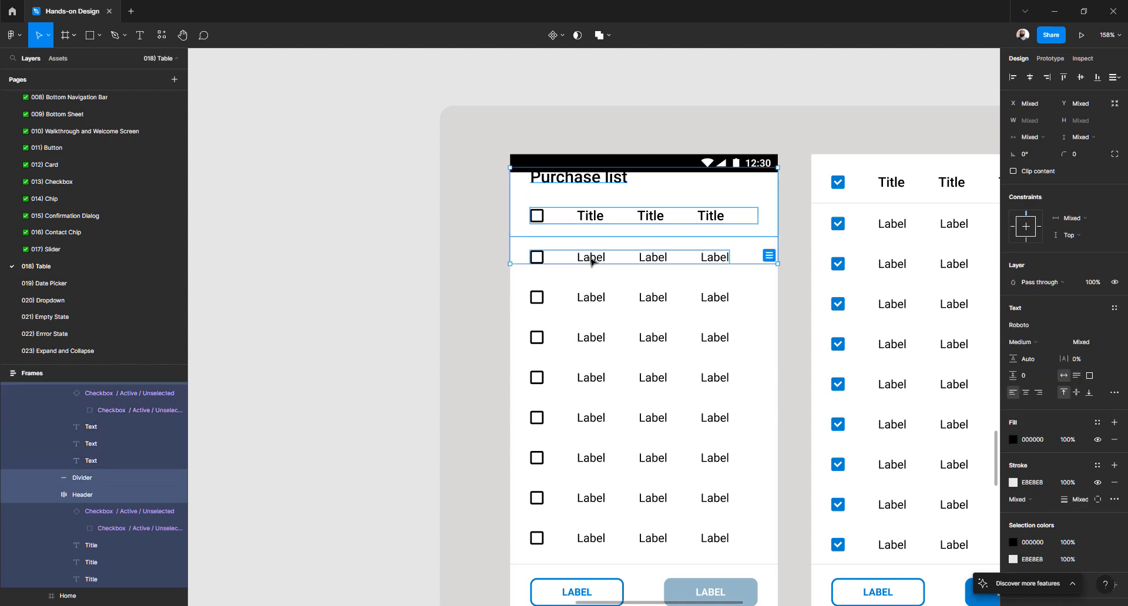
left_click(585, 299, "shift")
left_click(594, 337, "shift")
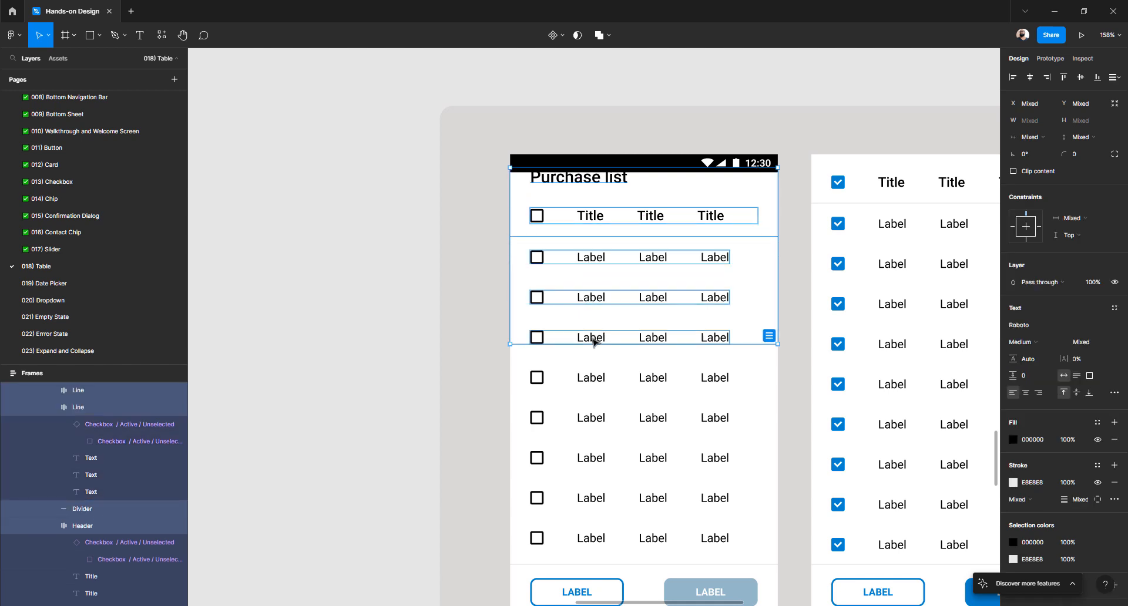
scroll(596, 297, "down", 2)
left_click(594, 264, "shift")
left_click(593, 302, "shift")
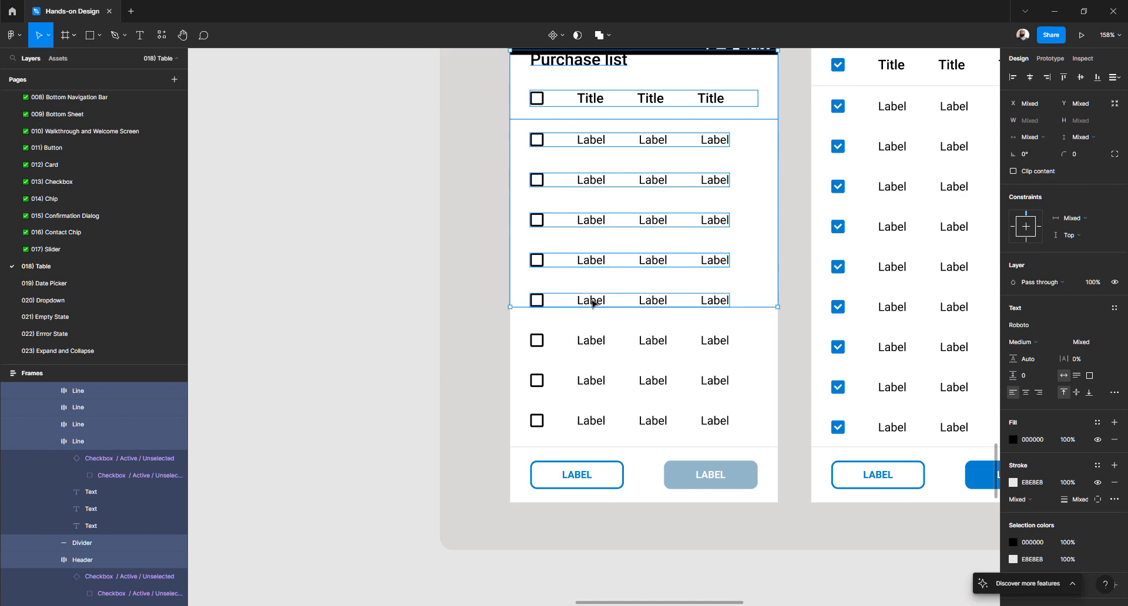
left_click(589, 343, "shift")
left_click(591, 383, "shift")
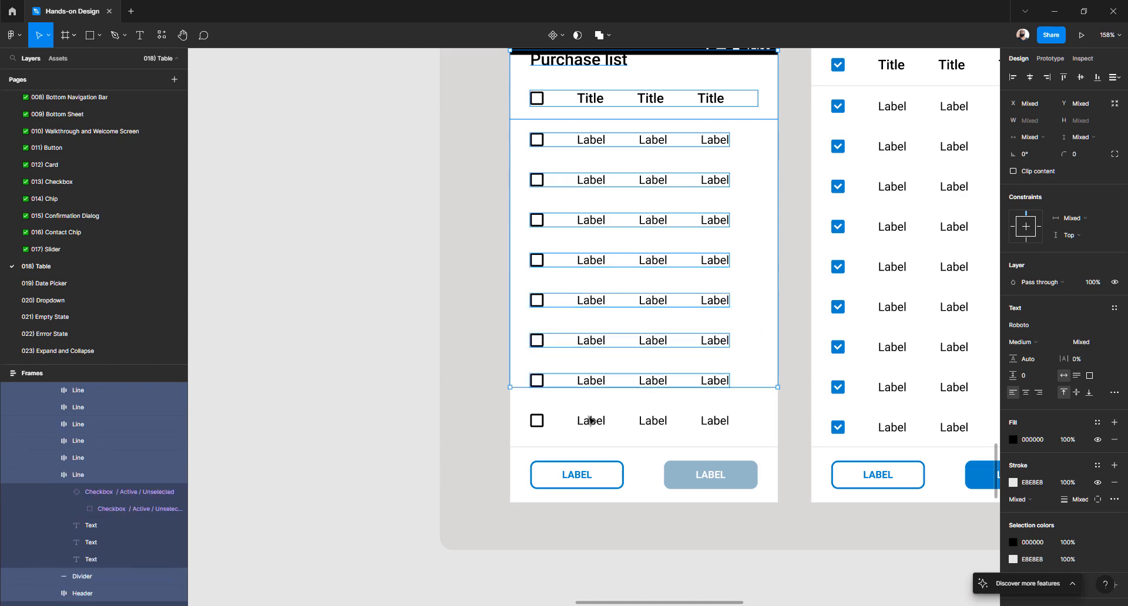
left_click(592, 422, "shift")
scroll(586, 262, "up", 3)
scroll(582, 309, "down", 5)
scroll(582, 306, "down", 5)
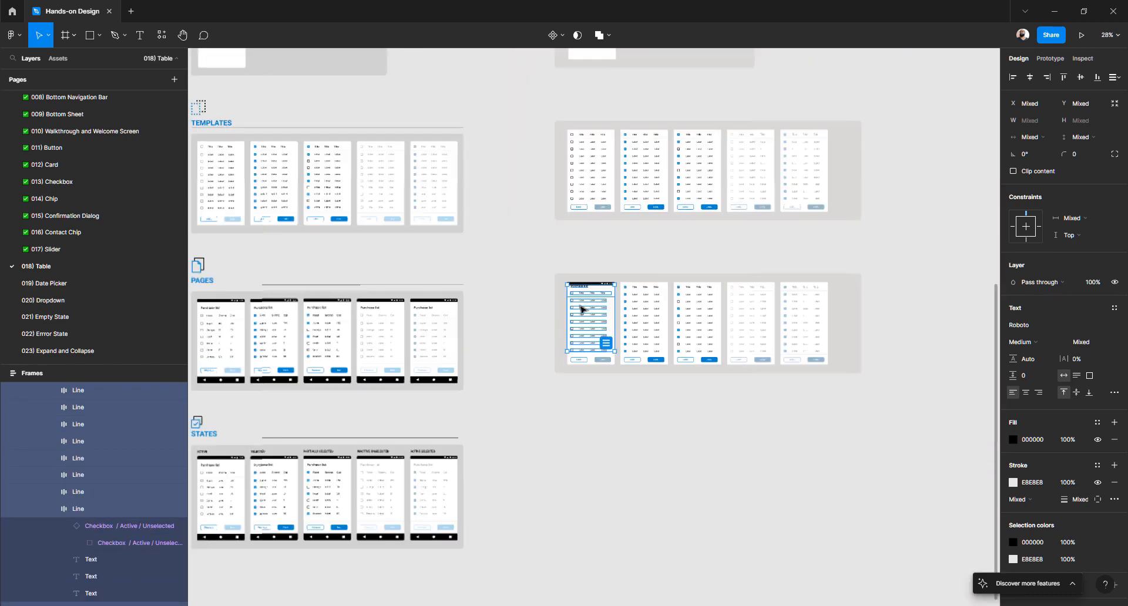
scroll(582, 303, "up", 4)
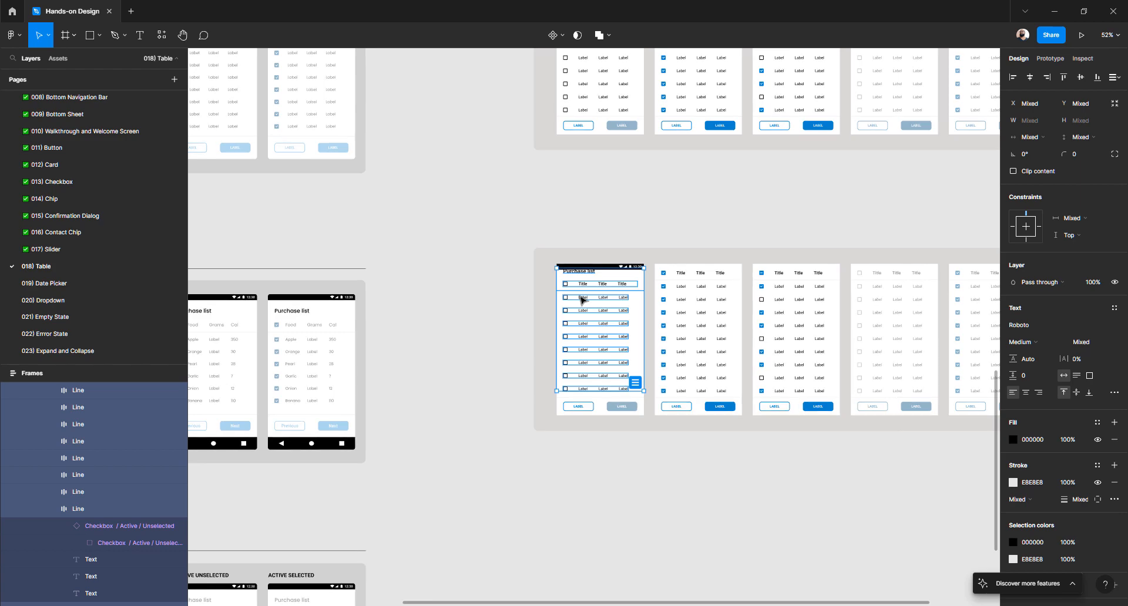
scroll(582, 300, "left", 5)
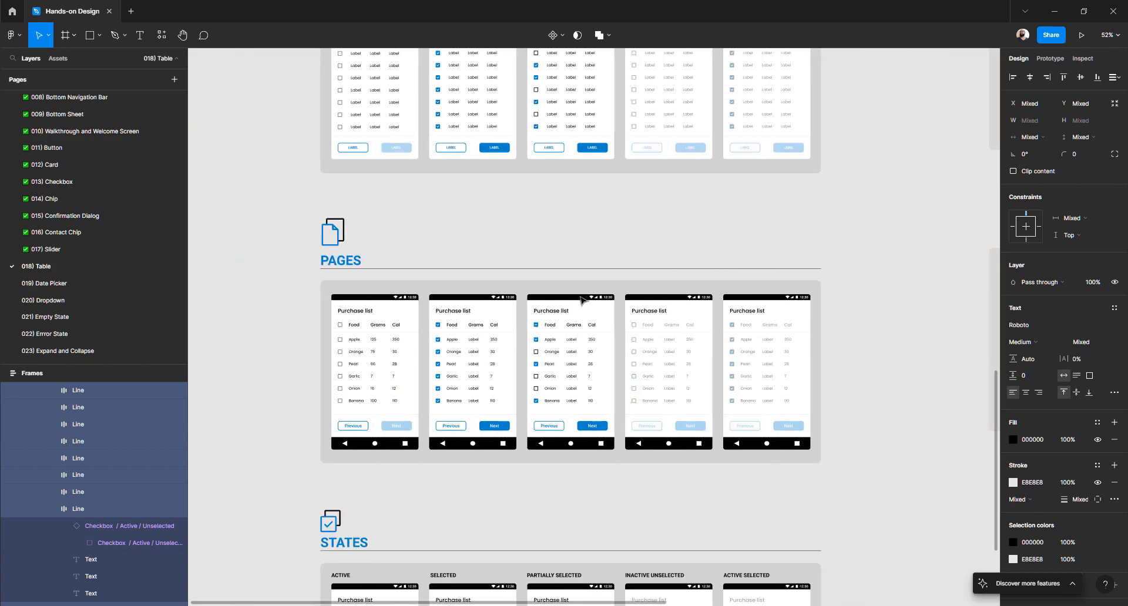
scroll(581, 300, "right", 5)
scroll(576, 276, "up", 4)
scroll(574, 274, "down", 3)
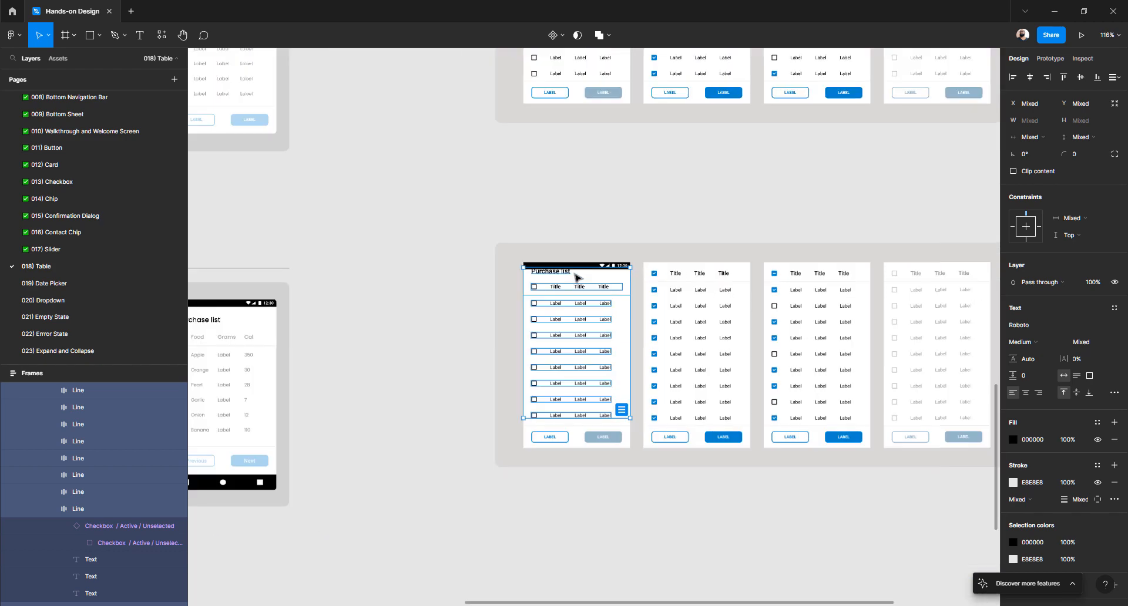
scroll(574, 276, "up", 3)
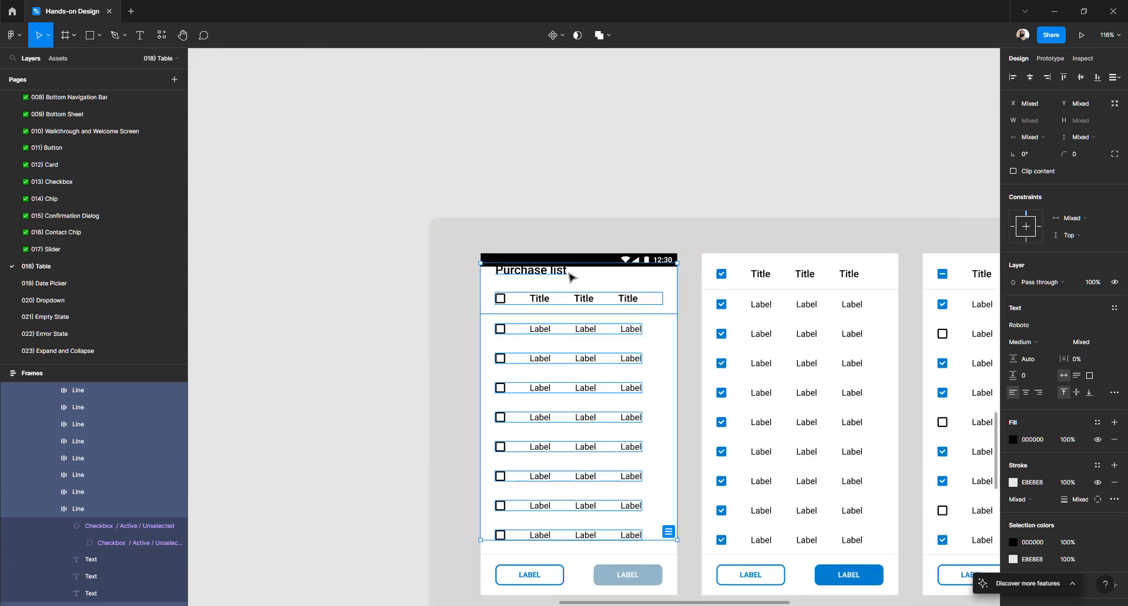
key("shift+Down")
key("shift+Down")
key("shift+Down")
key("alt")
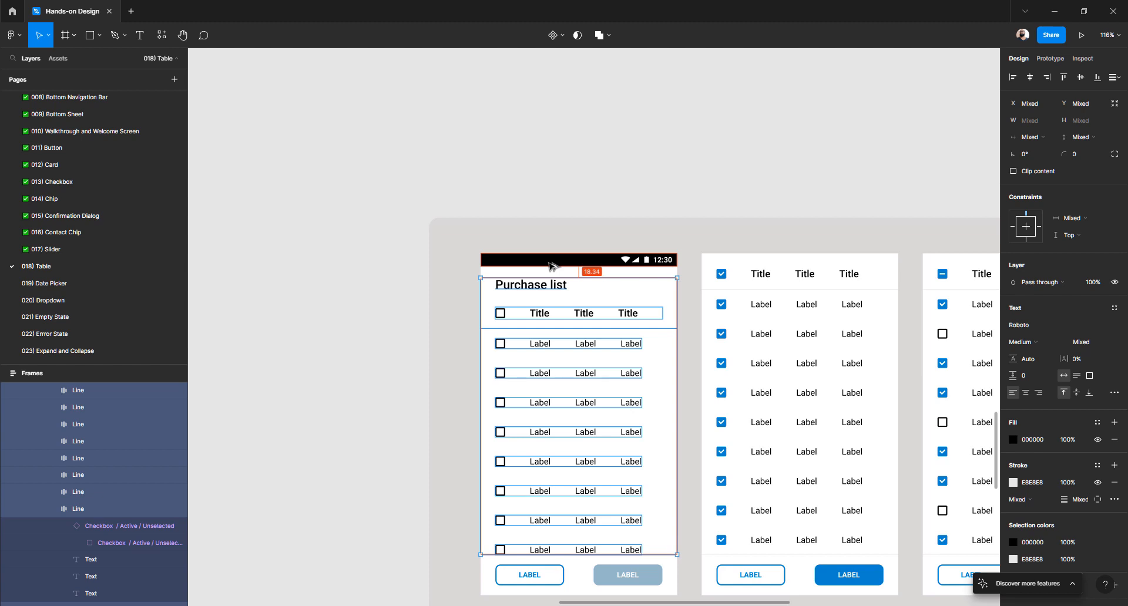
key("Up")
key("Up")
key("alt")
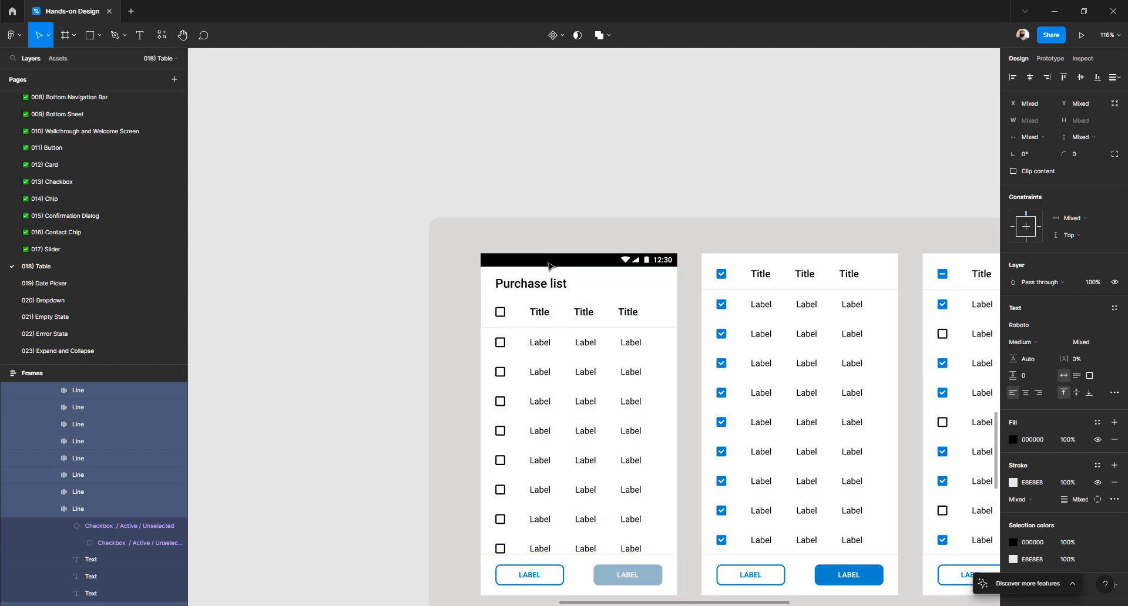
- Set the Y position of the status bar in the first Home frame to 0
left_click(548, 266)
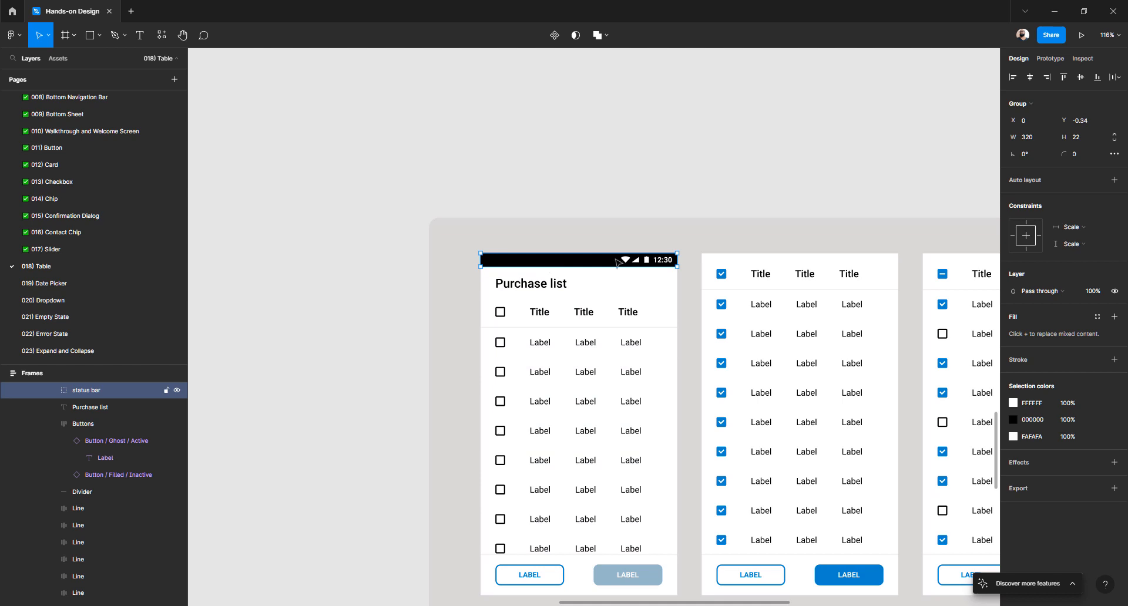
left_click(1089, 126)
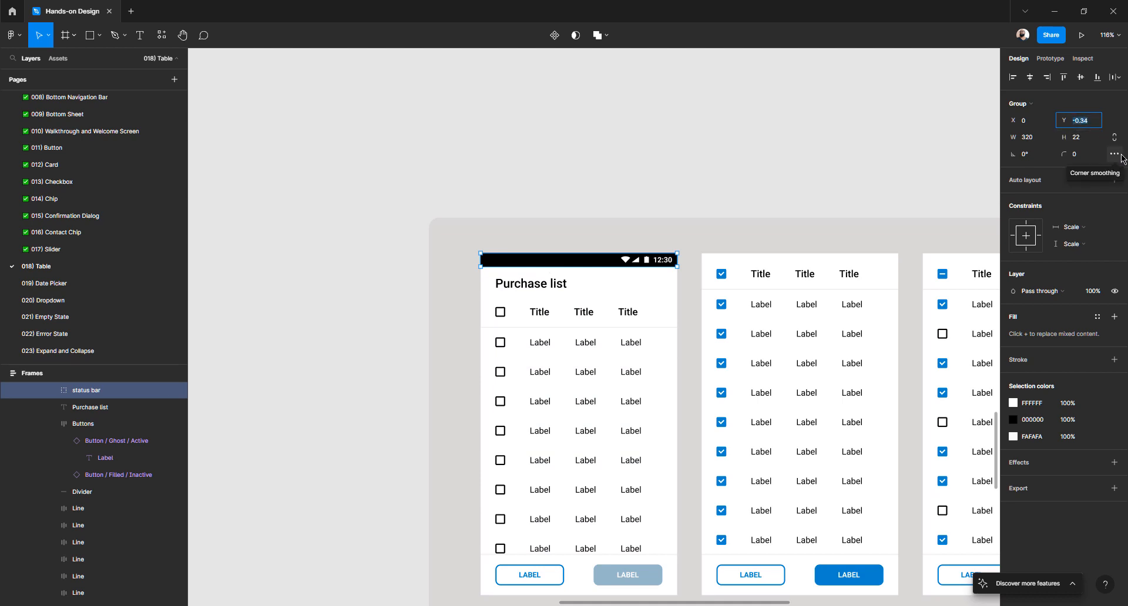
type("0")
key("Return")
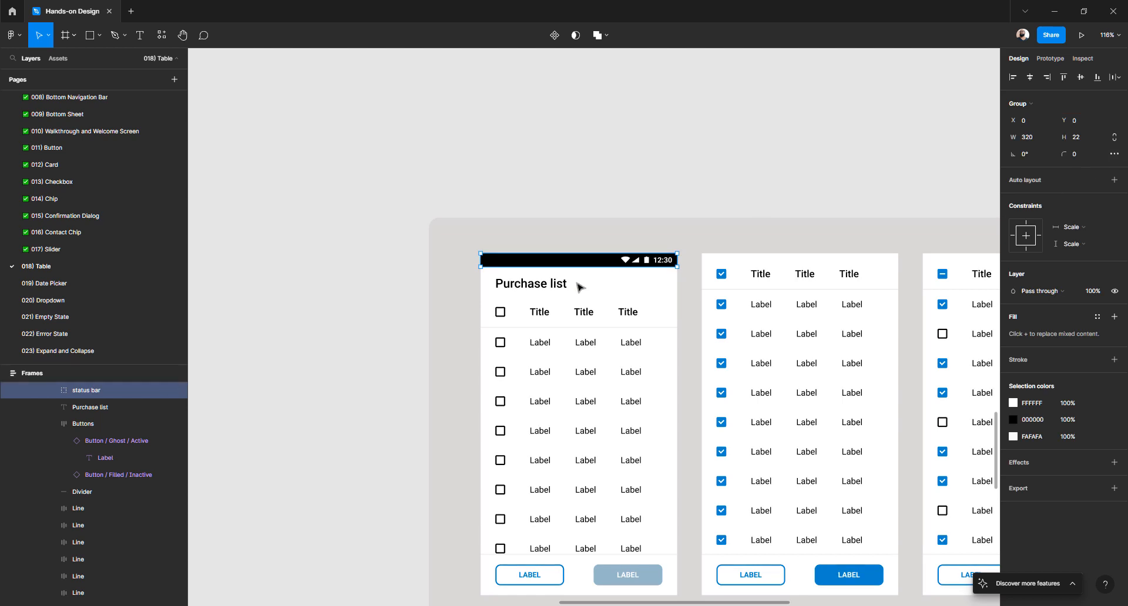
- Measure the gap between the Purchase list title and the status bar in the first Home frame
left_click(546, 284)
left_click(421, 296)
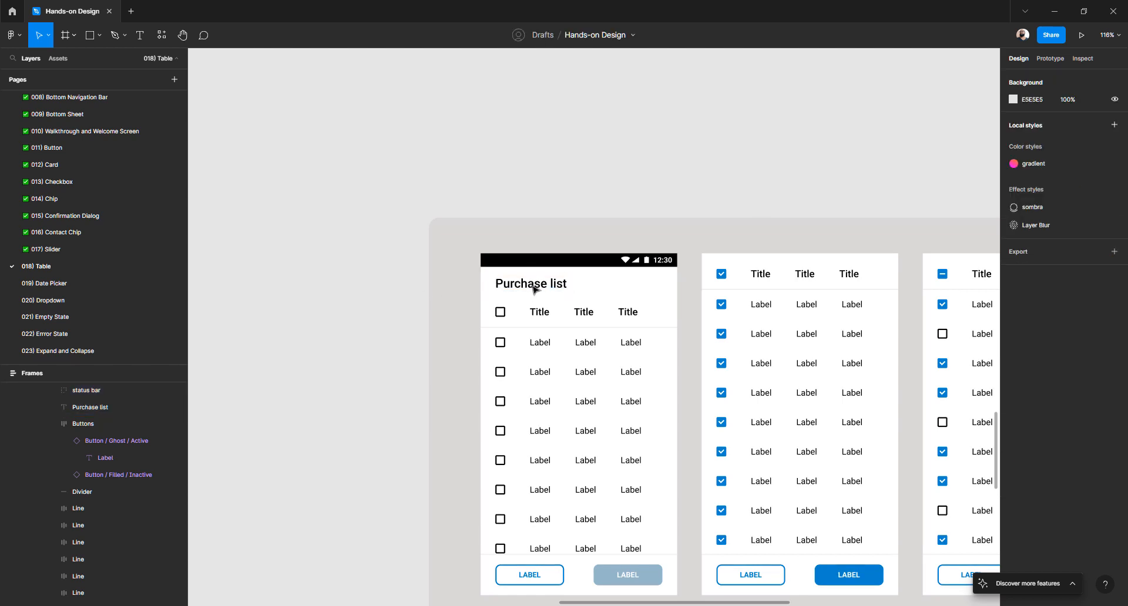
left_click(542, 308)
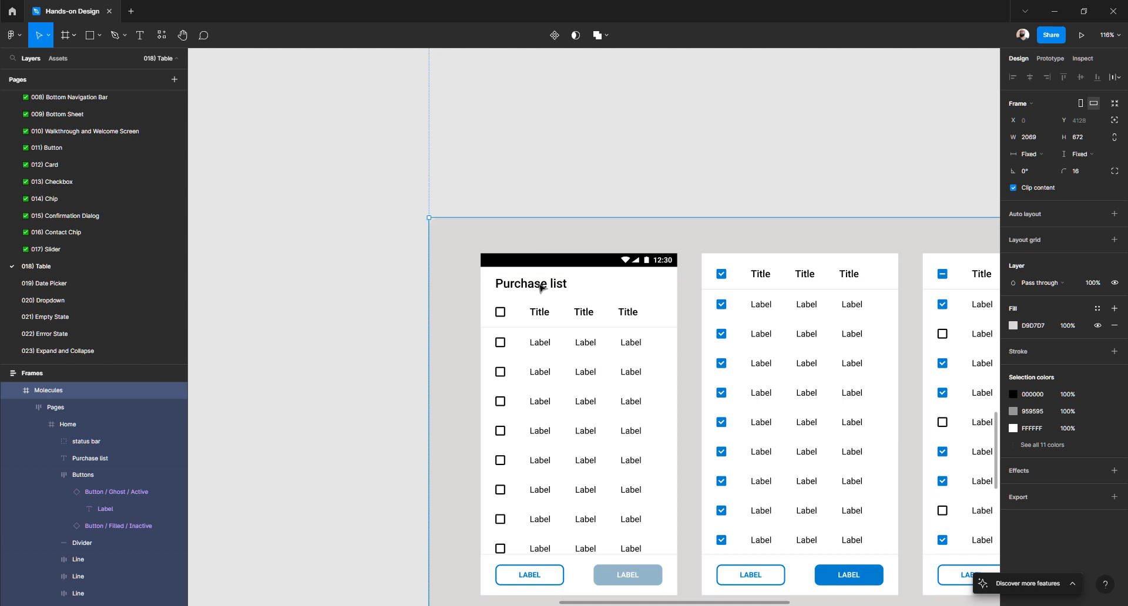
double_click(541, 286)
double_click(542, 286)
double_click(542, 287)
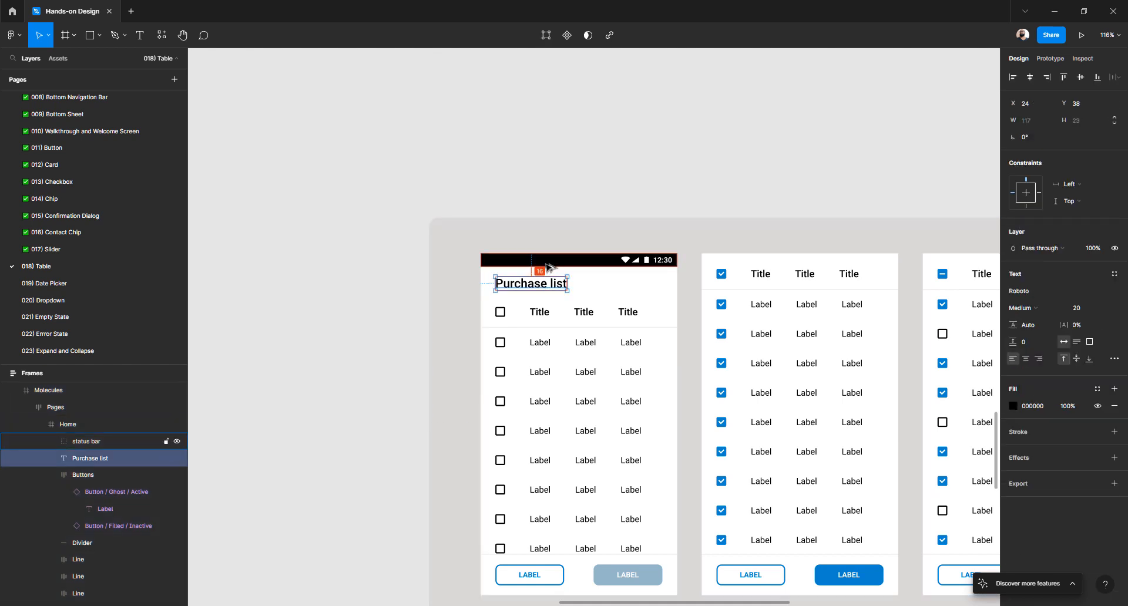
- Group the table header, divider and all eight label rows of the first Home frame
left_click(541, 316)
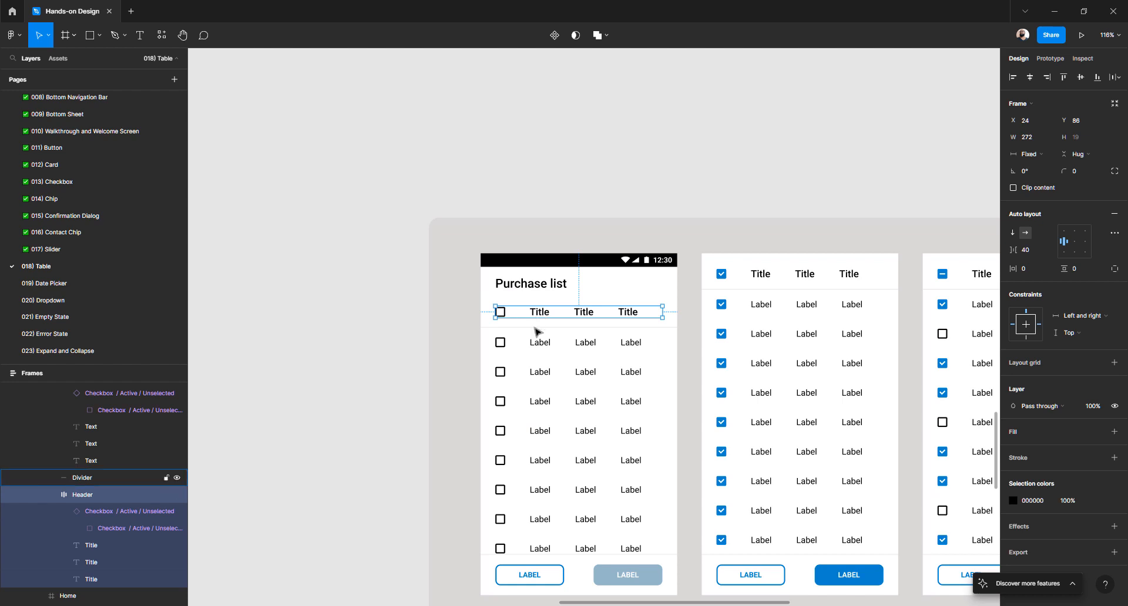
left_click(535, 327, "shift")
left_click(542, 348, "shift")
left_click(539, 374, "shift")
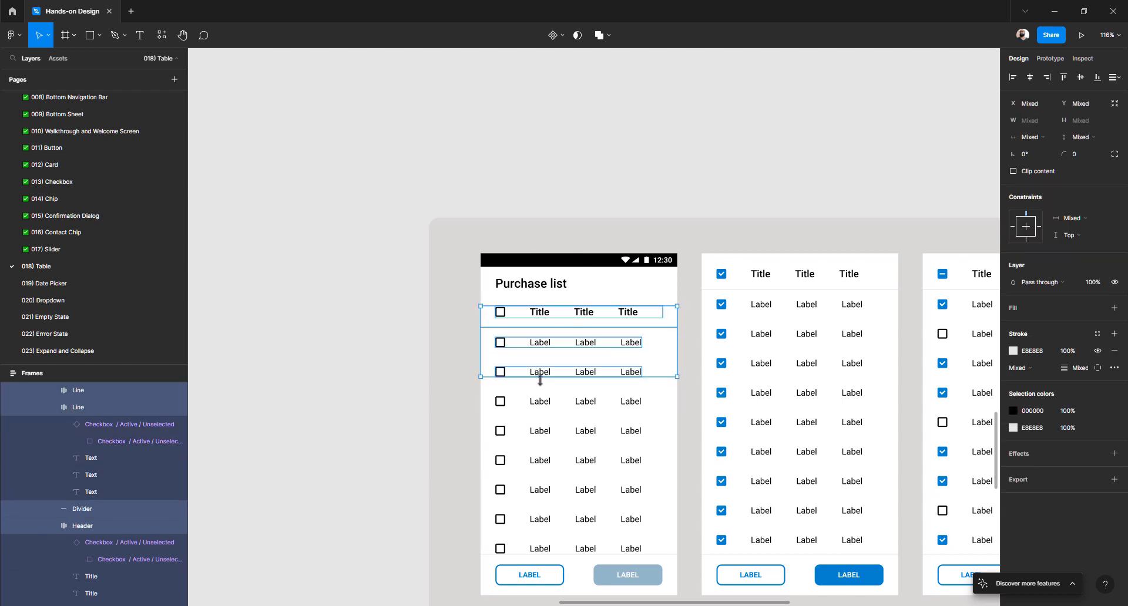
left_click(539, 402, "shift")
left_click(539, 432, "shift")
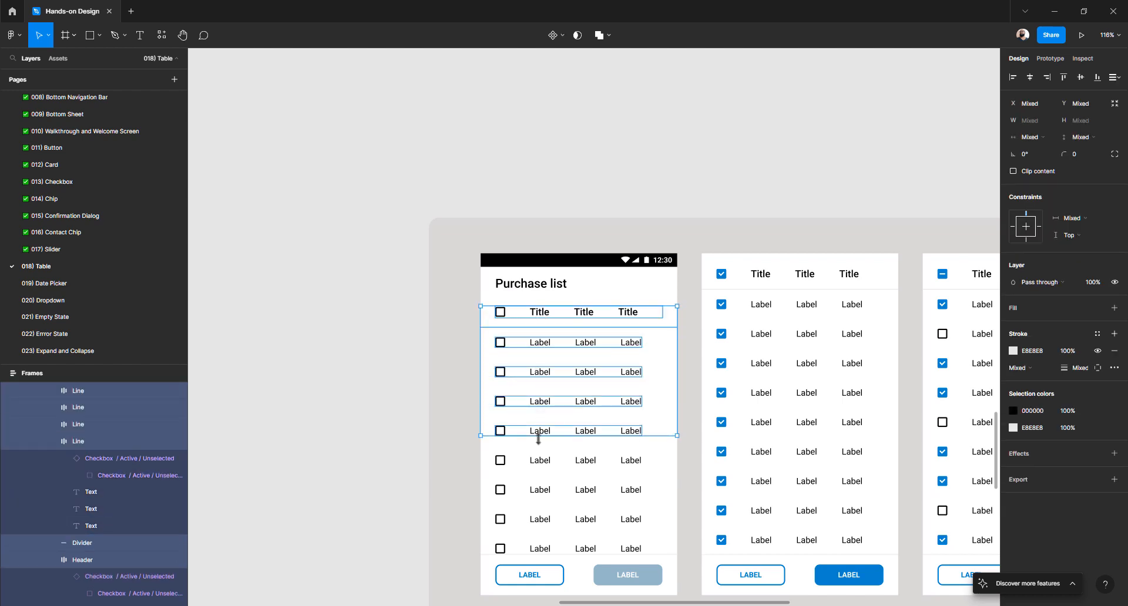
left_click(544, 464, "shift")
left_click(543, 495, "shift")
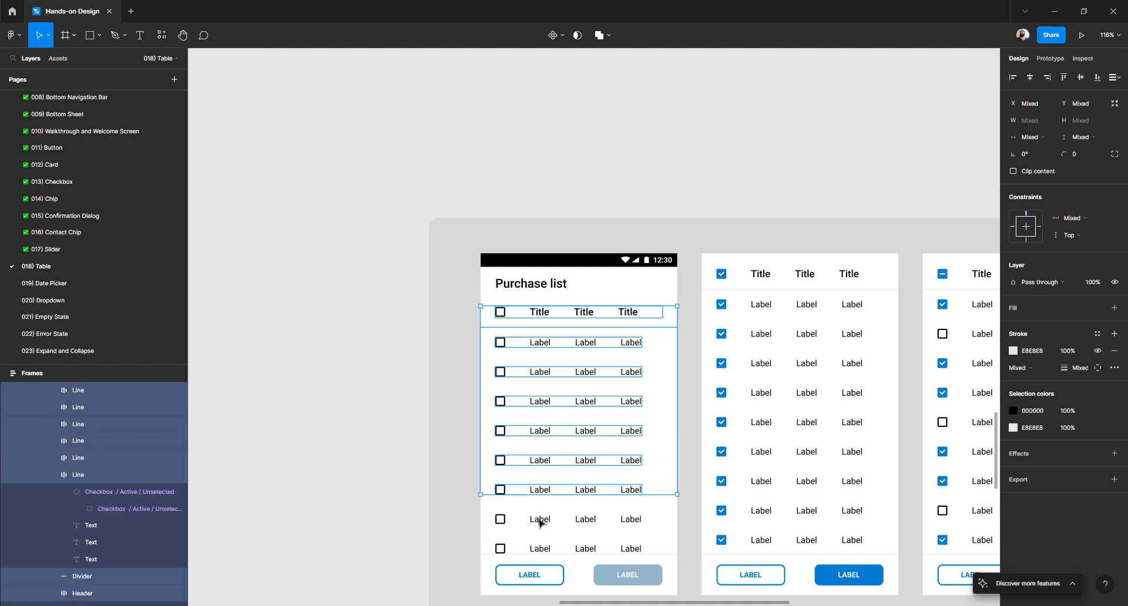
left_click(544, 522, "shift")
left_click(540, 547, "shift")
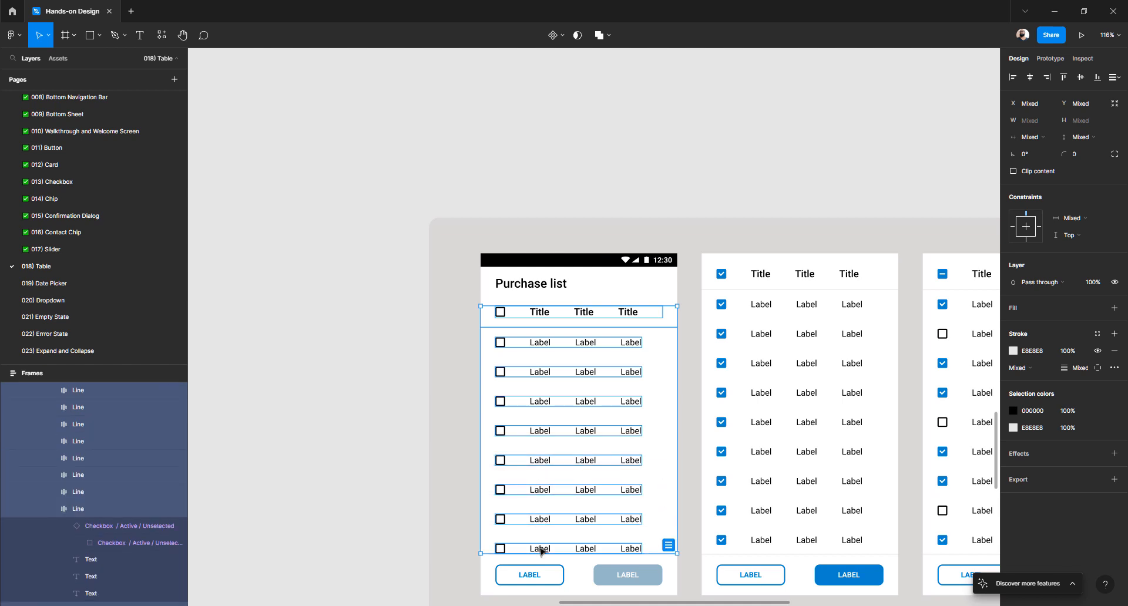
key("ctrl+g")
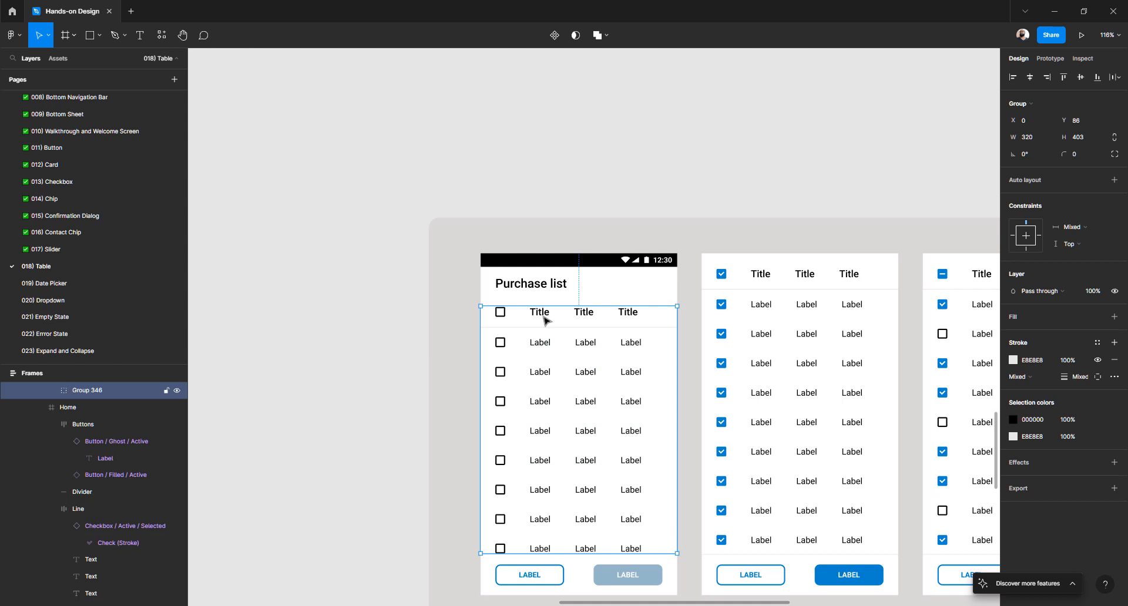
key("shift+a")
key("ctrl+z")
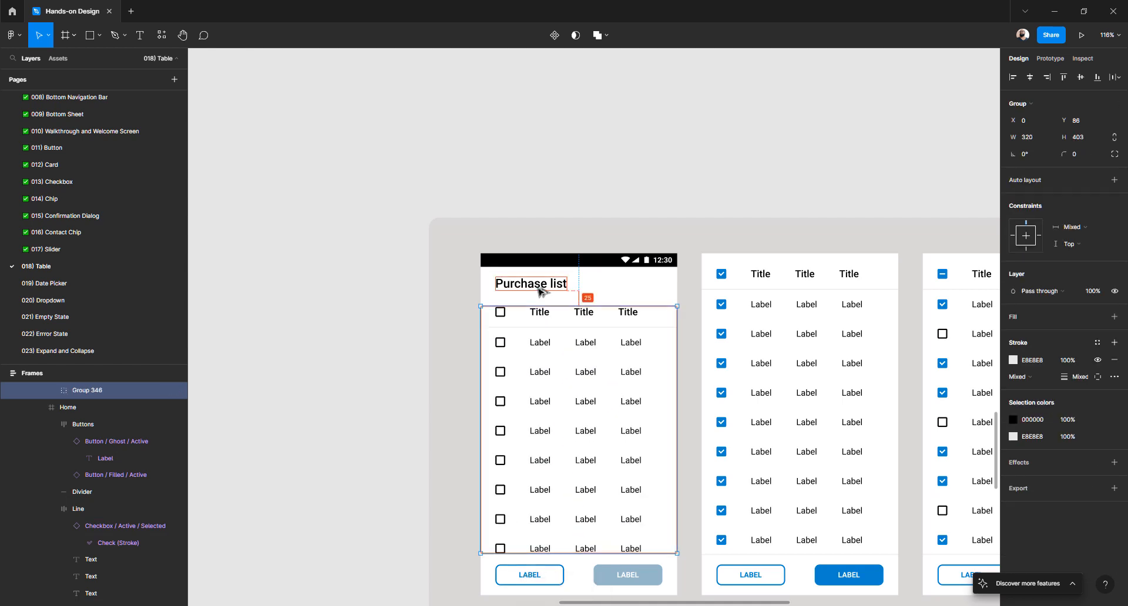
- Nudge the table group up to Y 85, leaving a 24 px gap under the Purchase list title
key("Up")
key("Up")
key("Up")
key("Up")
key("Up")
key("Up")
key("Up")
key("Up")
key("Up")
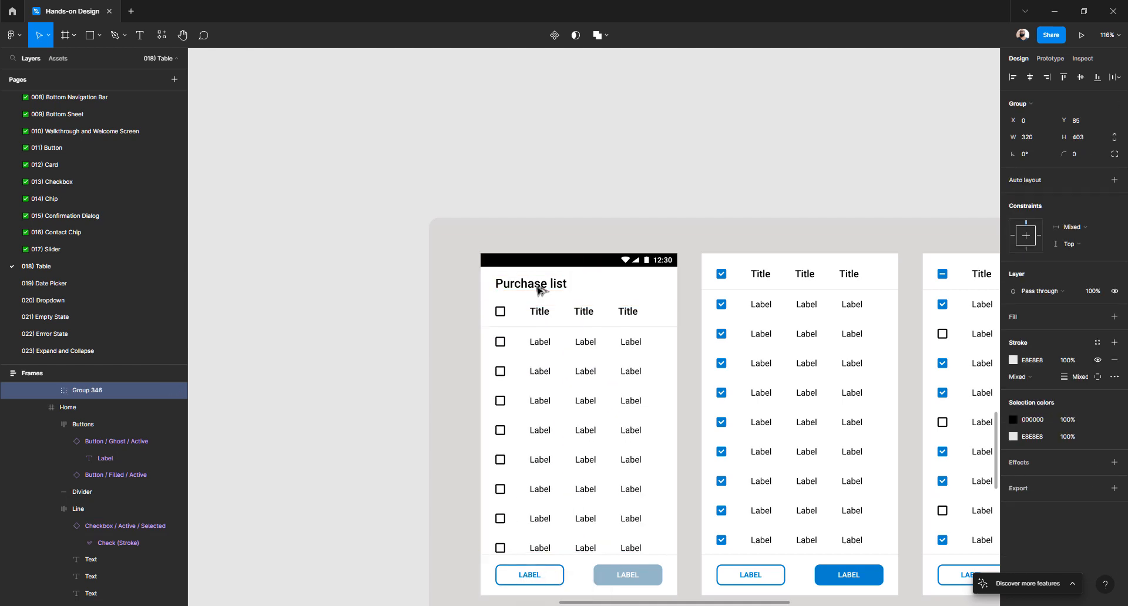
- Move the Purchase list title and the table group together slightly farther down from the status bar
key("shift+Down")
left_click(537, 288, "shift")
key("alt")
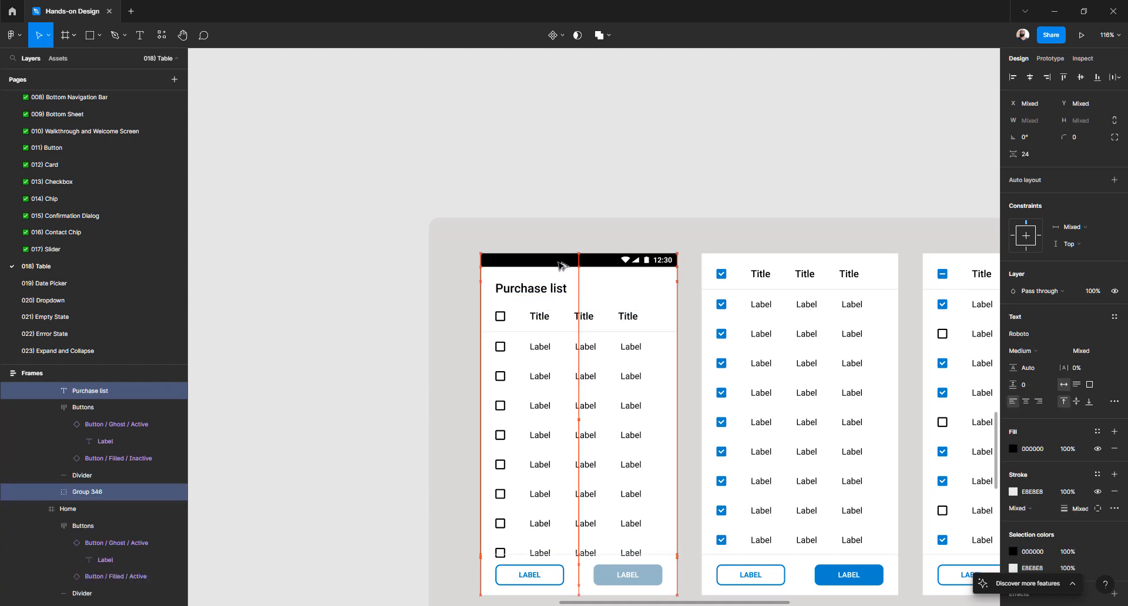
- Delete the last label row of the table and extend the first Home frame downward to a height of 593
scroll(534, 329, "down", 3)
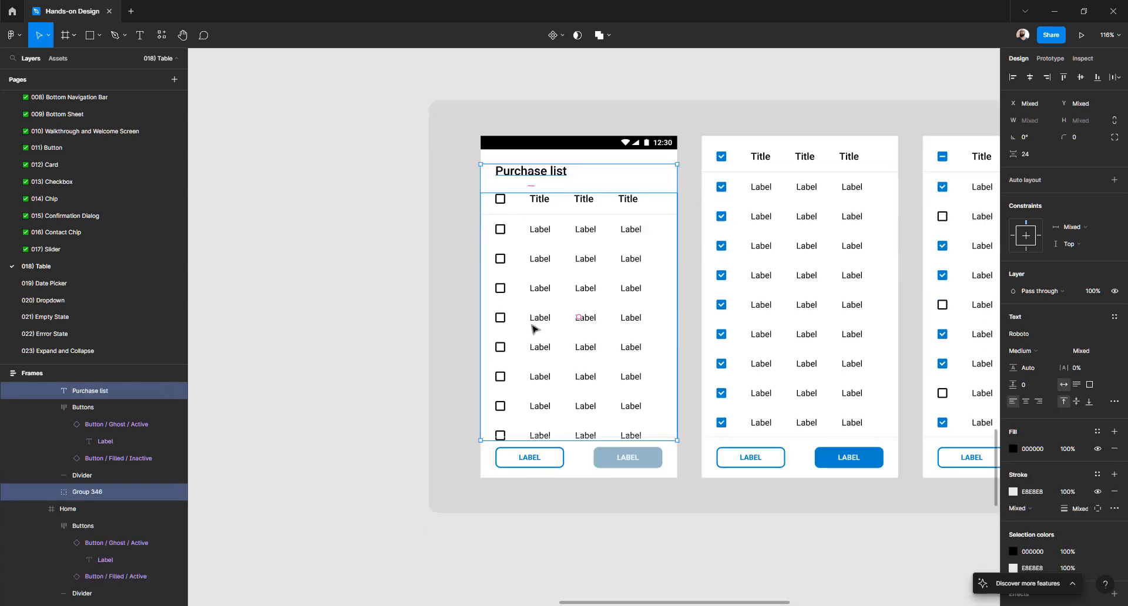
double_click(542, 435)
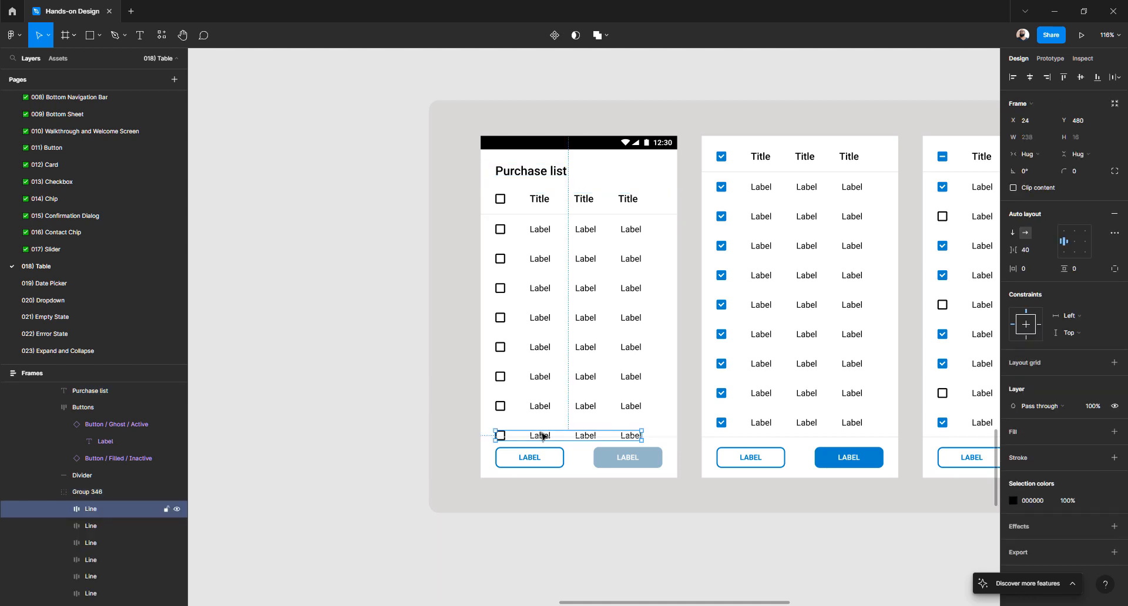
key("Escape")
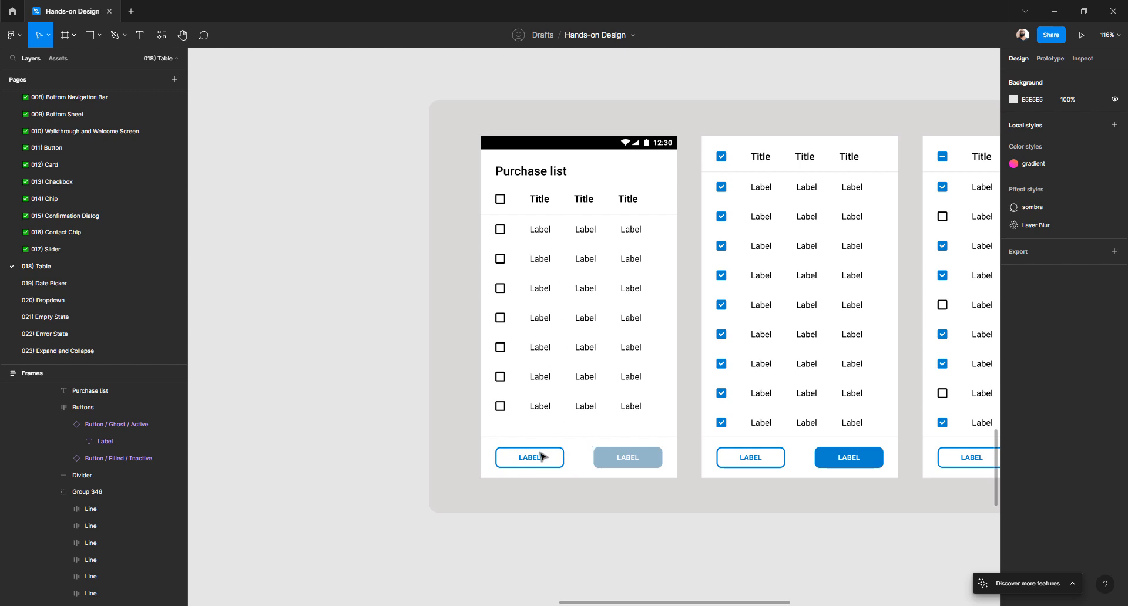
left_click_drag(489, 479, 490, 500)
- Copy the black navigation bar from the last reference page into the first Home frame and align it to the frame's bottom edge
scroll(420, 402, "down", 5)
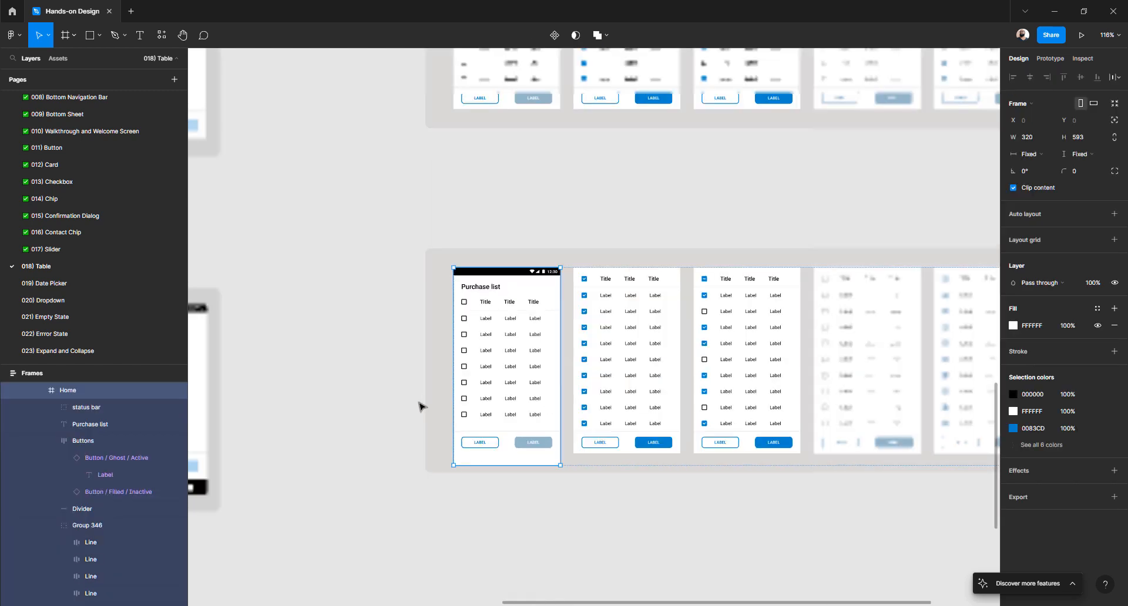
scroll(417, 394, "left", 5)
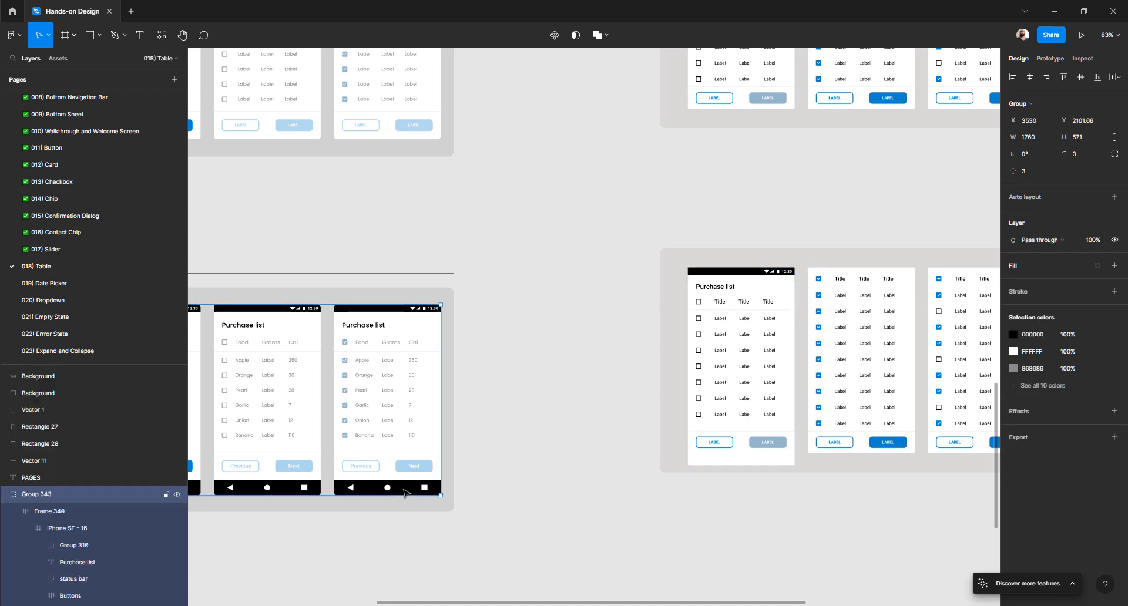
left_click(405, 492)
left_click(404, 491)
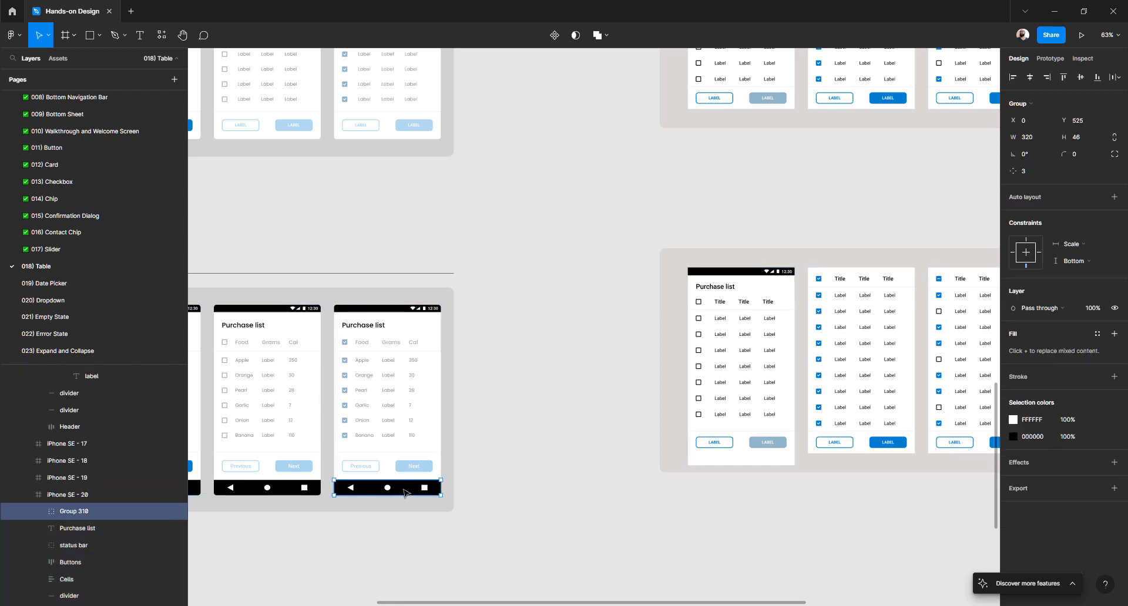
scroll(723, 347, "down", 3)
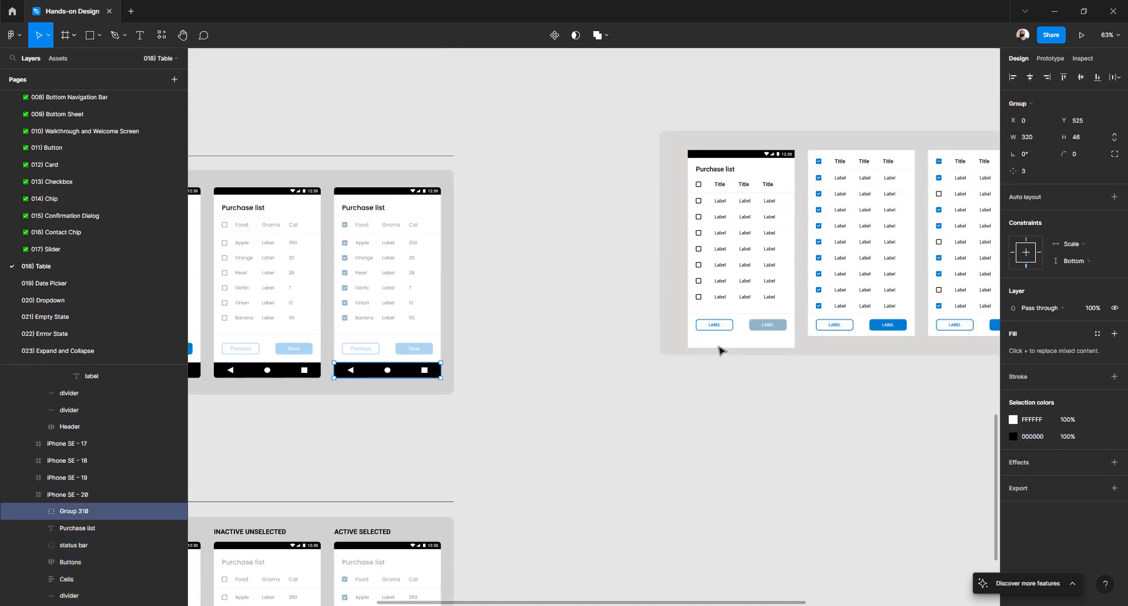
left_click(719, 347)
key("ctrl+v")
scroll(726, 334, "up", 10)
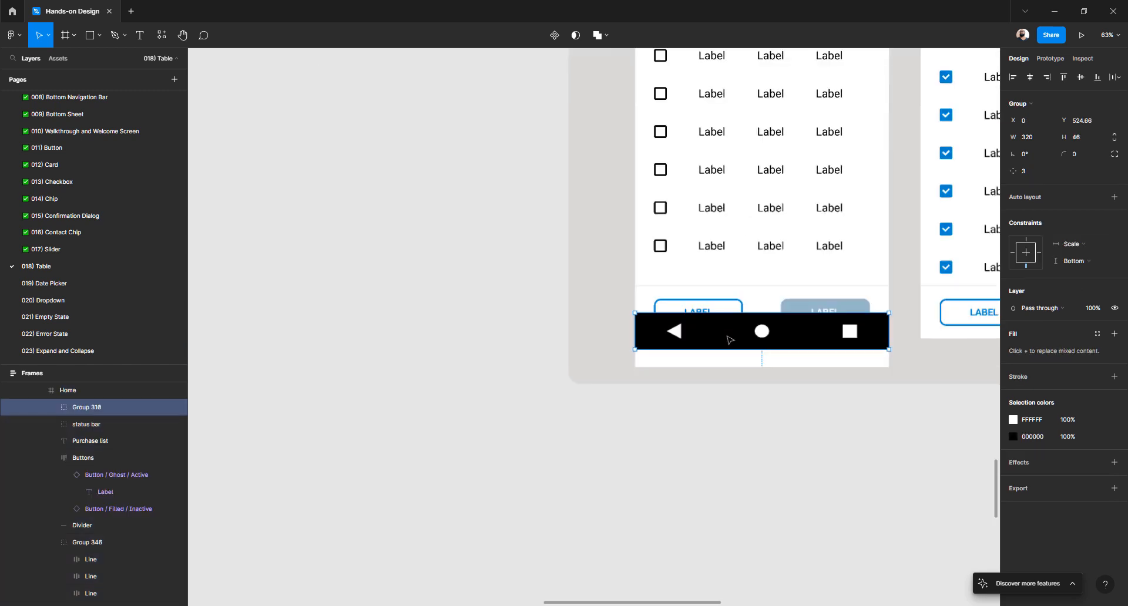
left_click(1096, 82)
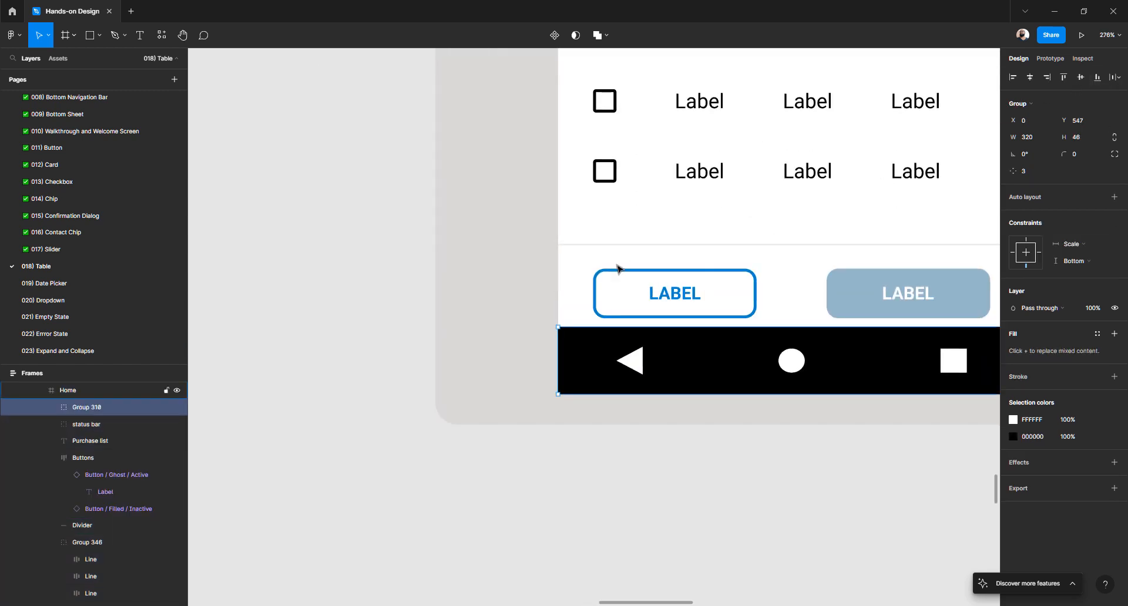
- Review the reference Templates, Pages and States sections against the first Purchase list page
scroll(614, 270, "down", 5)
scroll(613, 270, "down", 3)
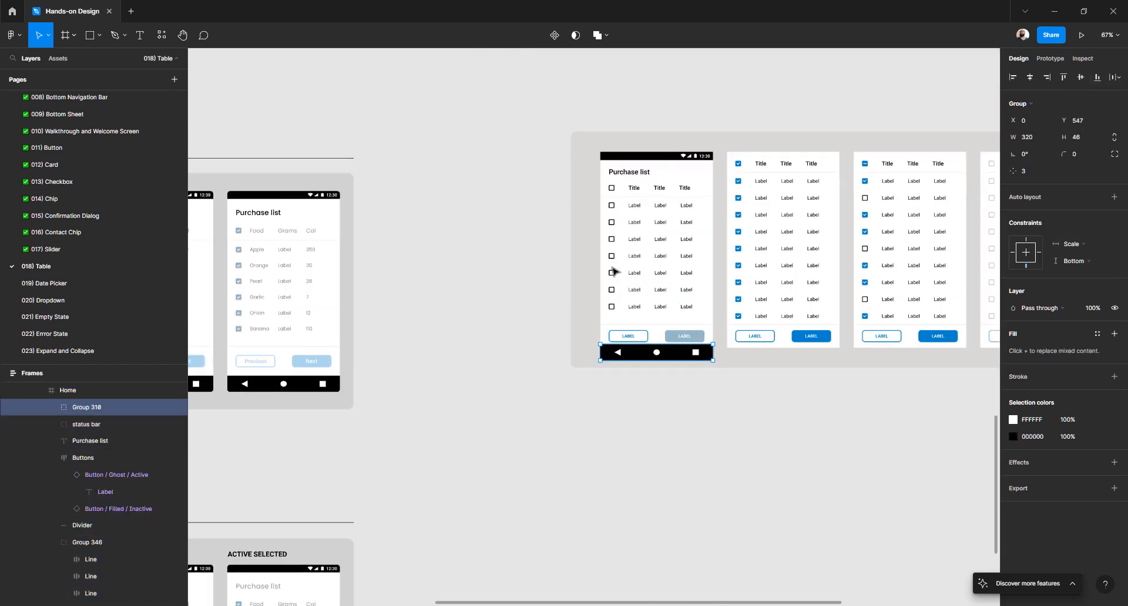
scroll(614, 271, "down", 2)
scroll(613, 271, "left", 3)
scroll(614, 271, "up", 5)
scroll(614, 271, "left", 5)
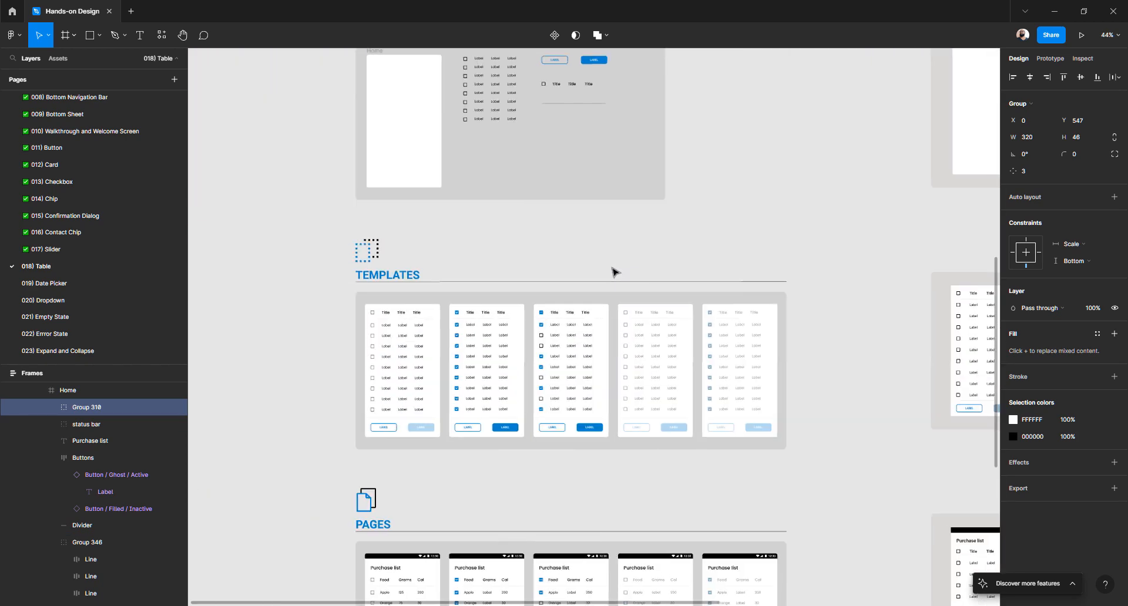
scroll(613, 272, "down", 6)
scroll(614, 271, "right", 3)
scroll(614, 271, "down", 2)
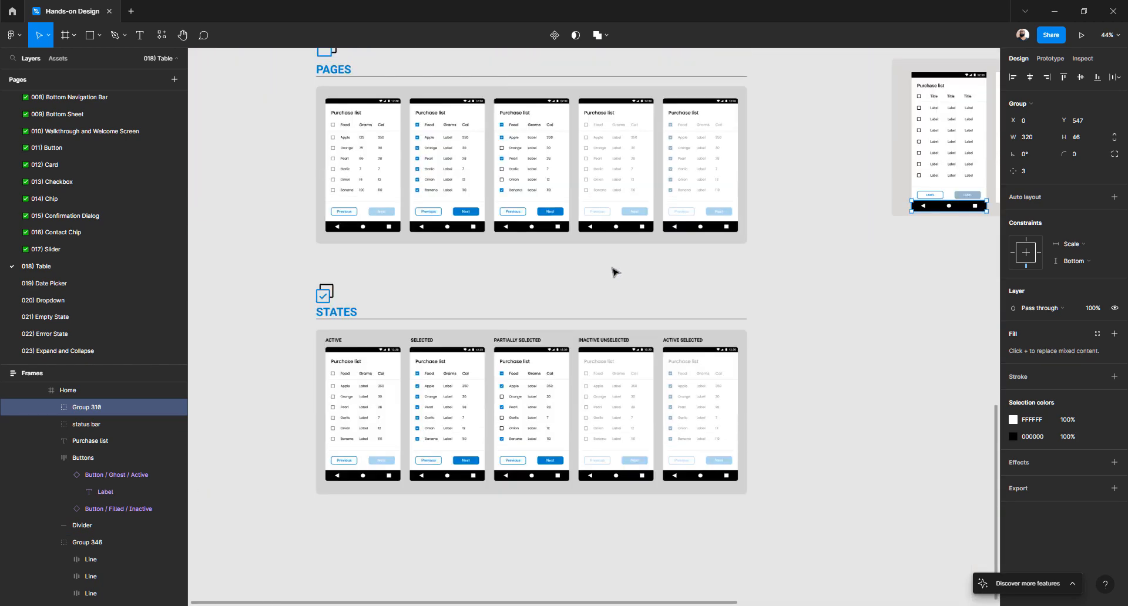
scroll(614, 271, "right", 5)
scroll(612, 271, "left", 5)
scroll(591, 292, "down", 2)
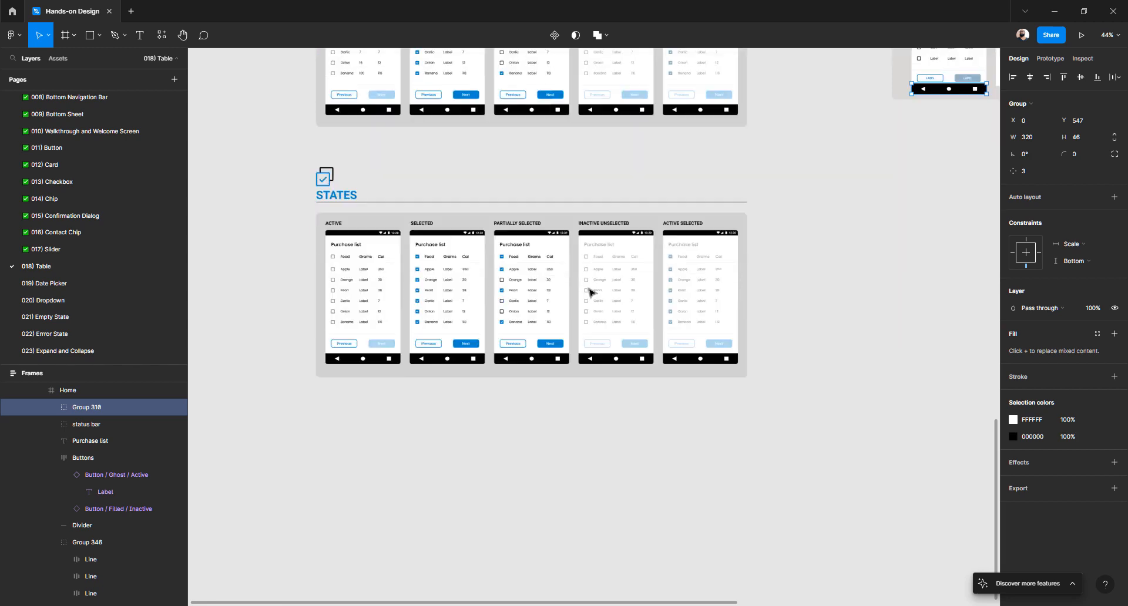
scroll(632, 266, "up", 3)
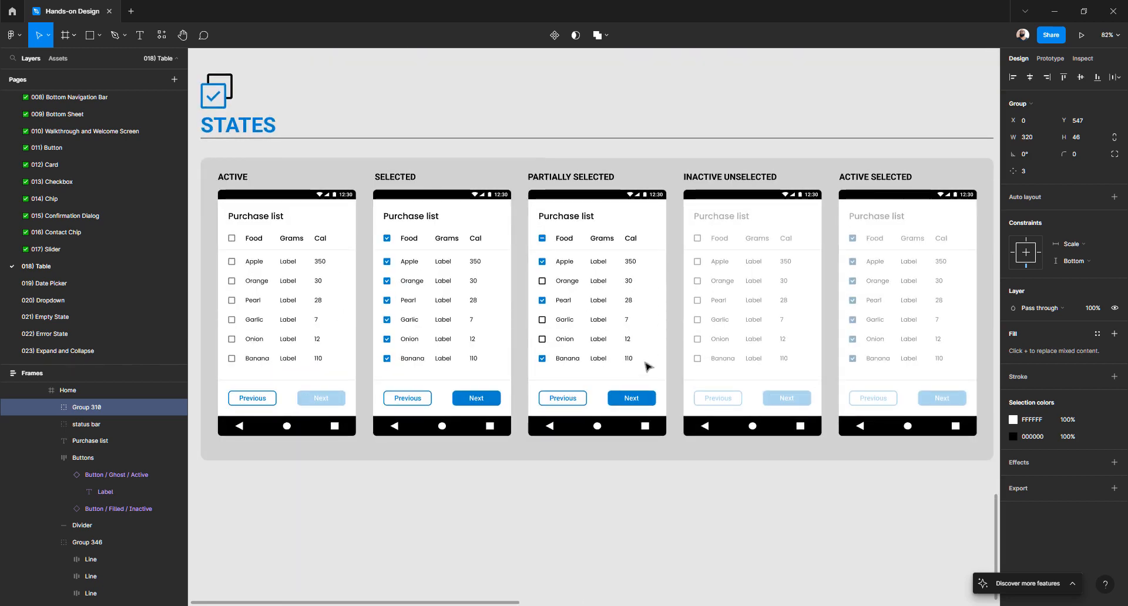
scroll(608, 334, "down", 6)
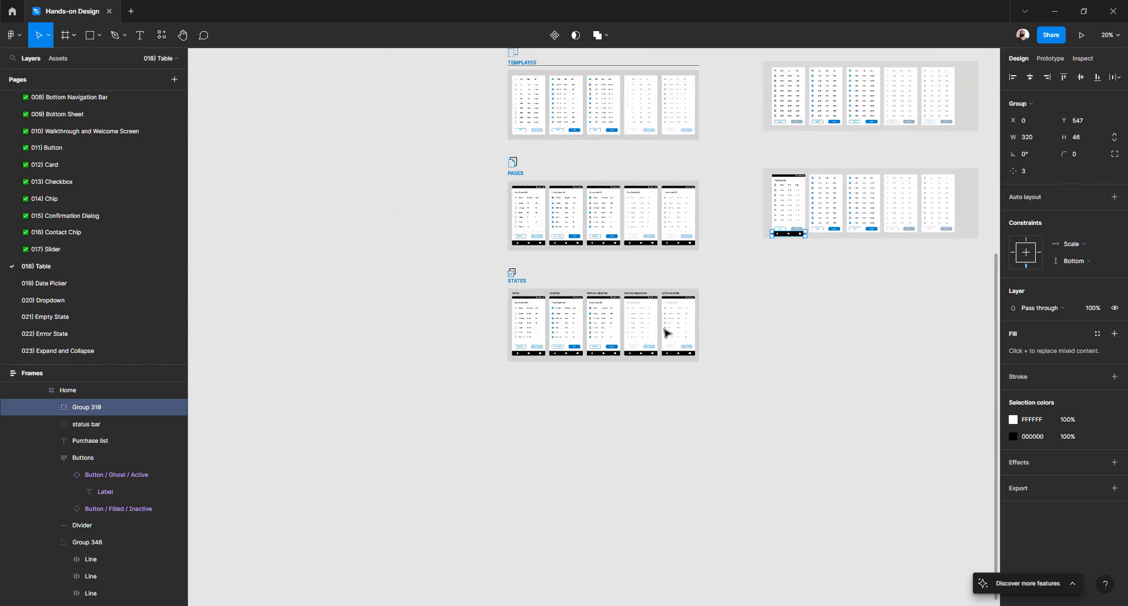
scroll(667, 329, "up", 1)
scroll(667, 329, "right", 4)
scroll(649, 343, "up", 5)
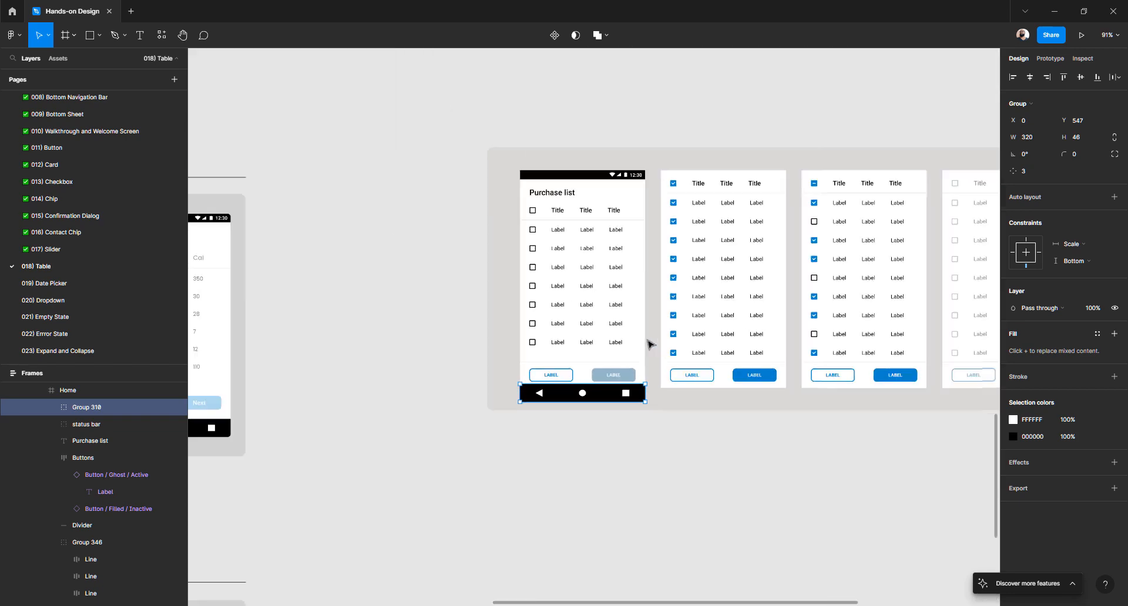
- Extend the grey Molecules frame downward to a height of 757 and the first Home frame to a height of 624
scroll(579, 251, "down", 3)
left_click(570, 244)
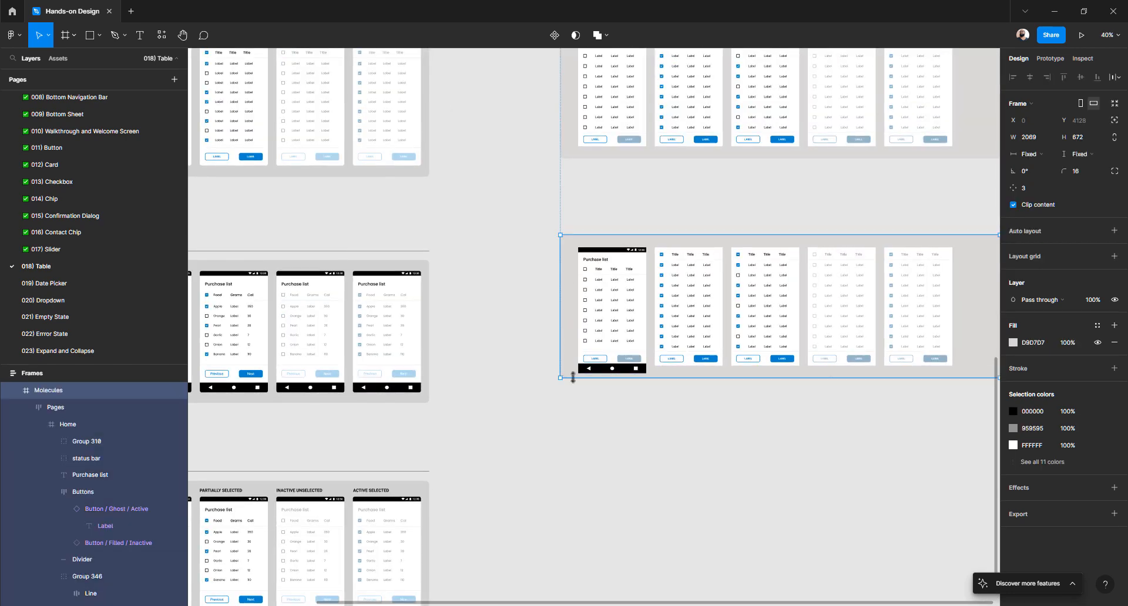
left_click_drag(573, 384, 574, 400)
scroll(605, 379, "up", 5)
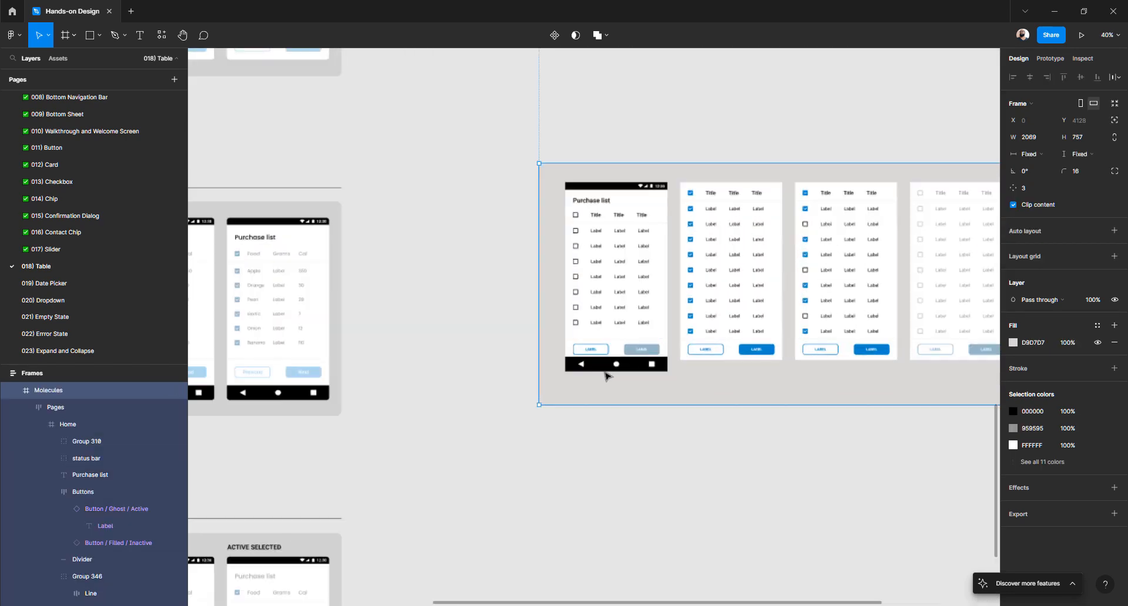
left_click(561, 341)
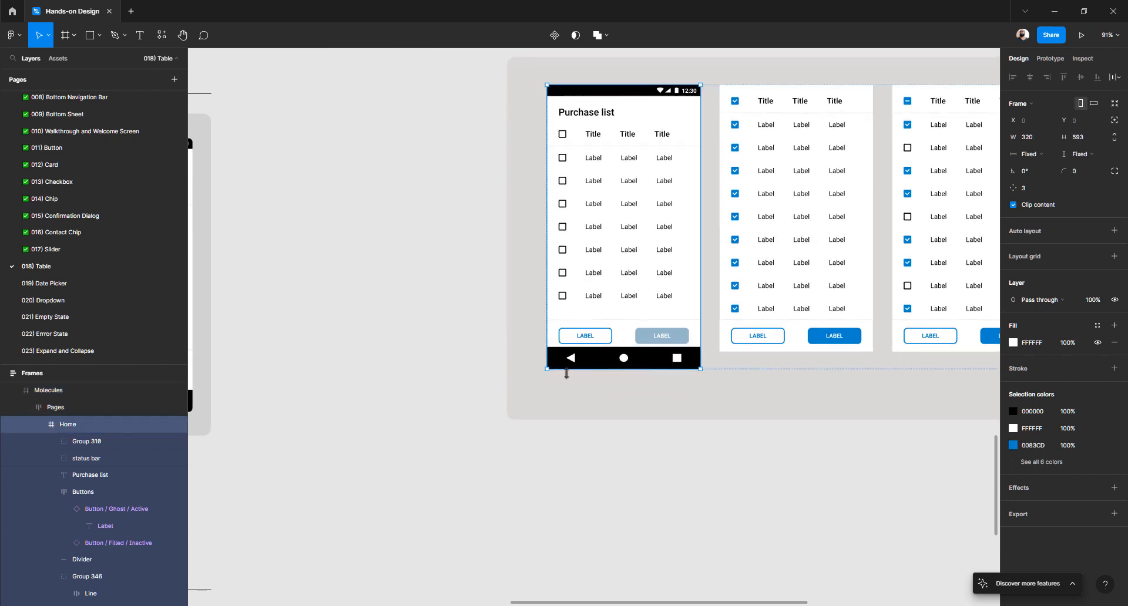
left_click_drag(566, 373, 569, 384)
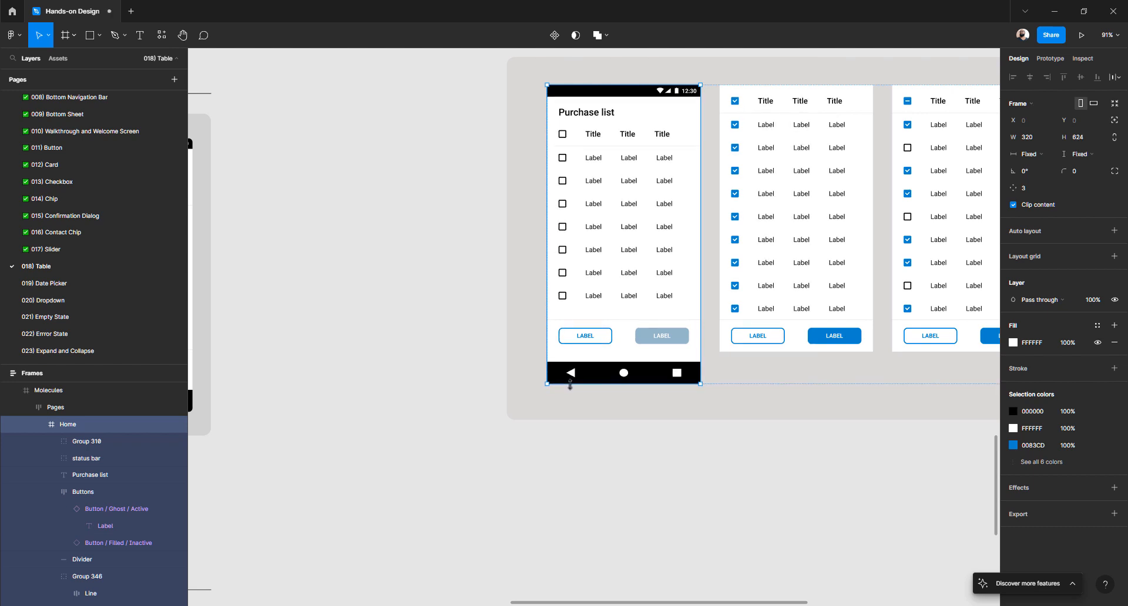
- Nudge the Buttons row of the first Home frame down to Y 510
left_click(587, 340)
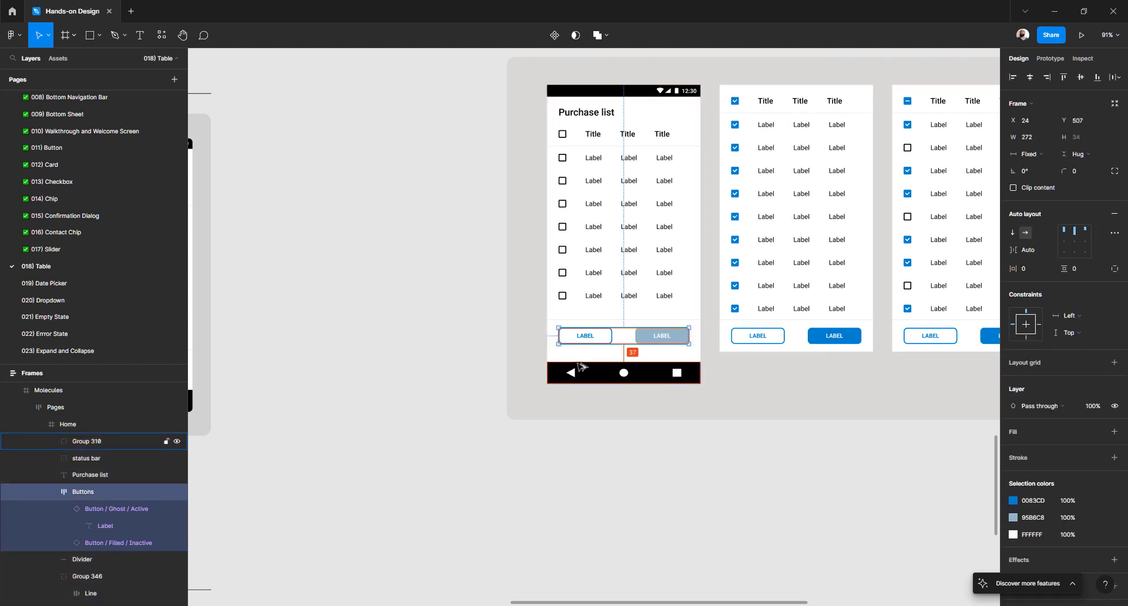
key("Down")
key("Down")
key("Down")
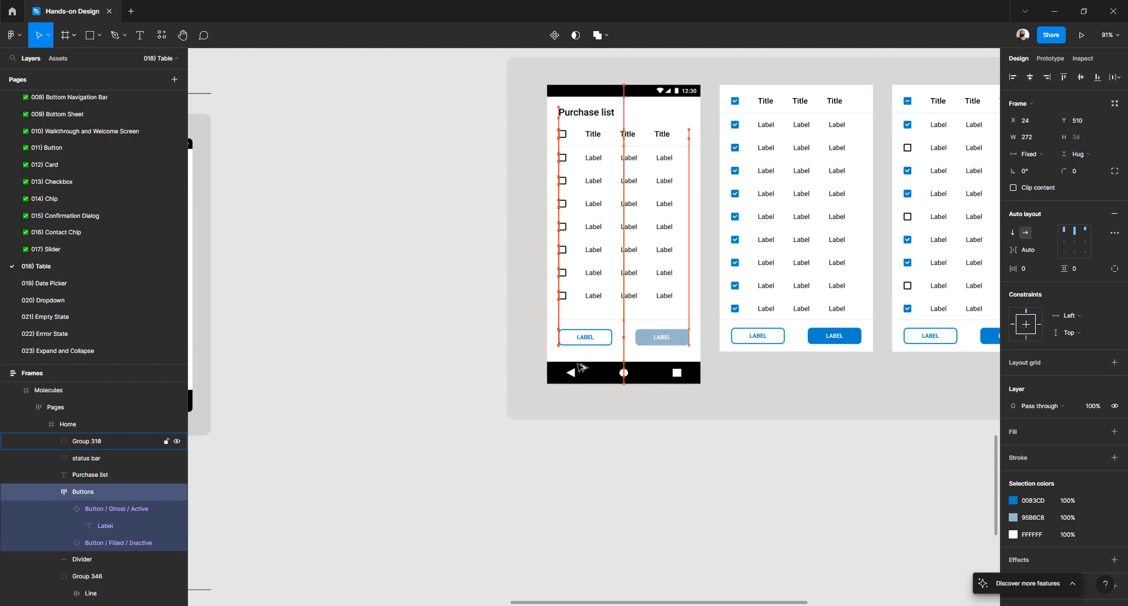
- Reposition the buttons row on the Purchase list screen vertically to Y 520, above the navigation bar
key("Down")
key("Down")
key("Down")
key("Down")
key("Down")
key("Down")
key("Down")
key("Down")
key("Down")
key("Down")
key("Down")
key("Down")
key("Down")
key("Down")
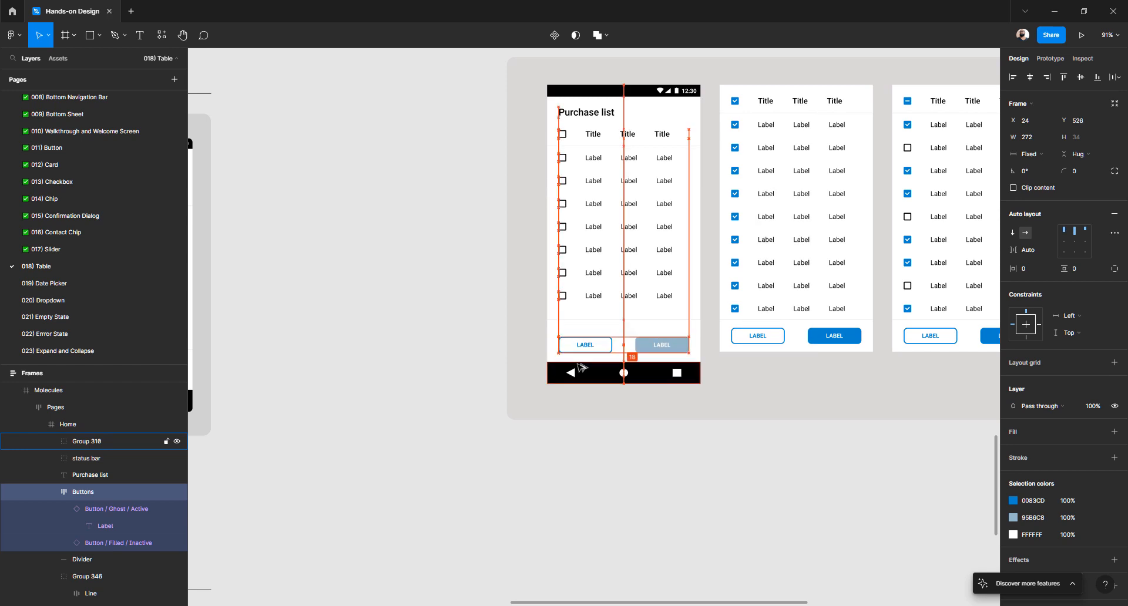
key("Up")
key("Up")
key("Up")
key("Up")
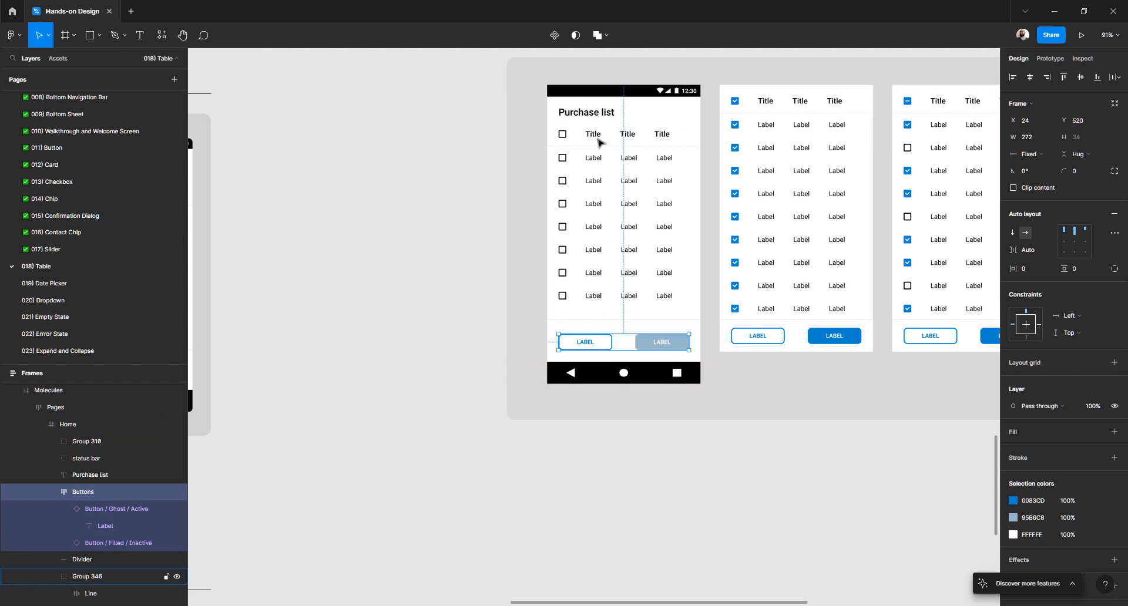
- Check the gap between the lower divider and the buttons row, and lower the divider to Y 496
left_click(606, 321)
key("alt")
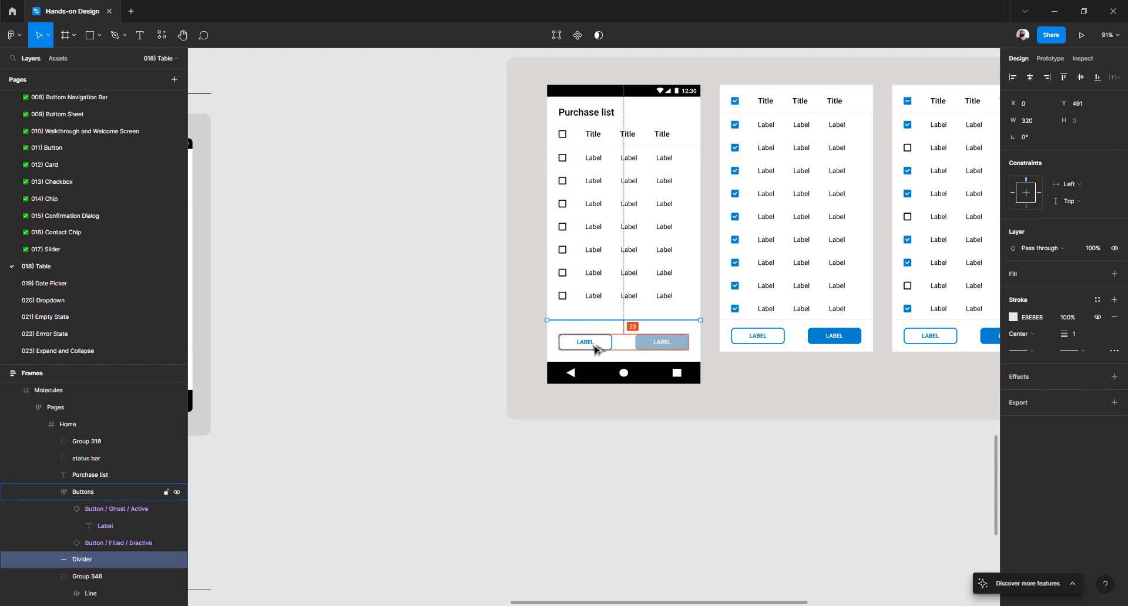
key("Down")
key("Down")
key("Down")
key("Down")
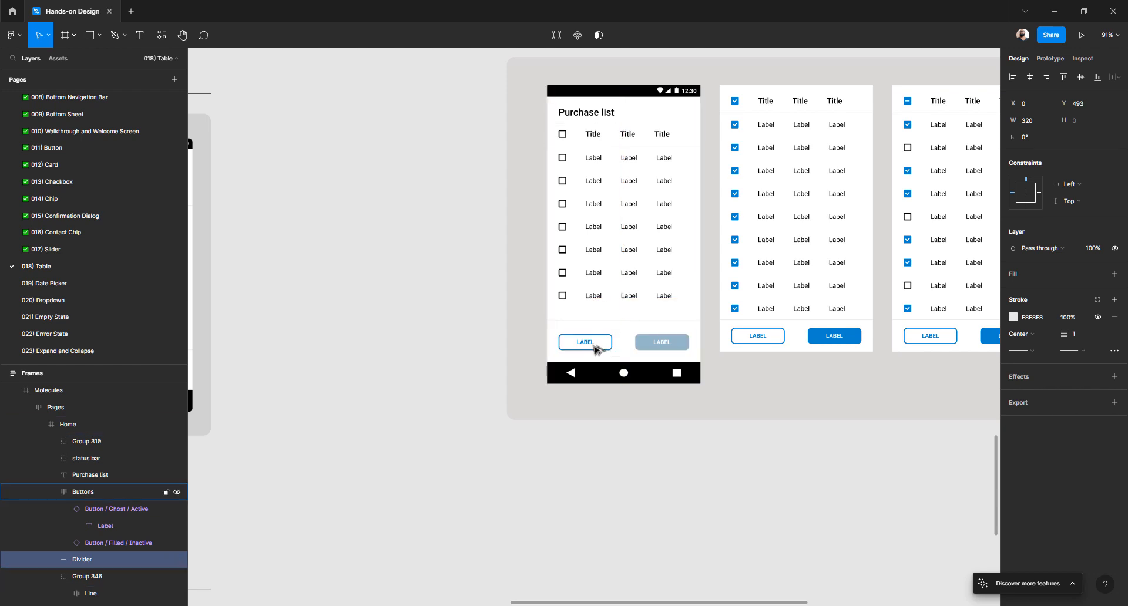
key("Down")
left_click(595, 299)
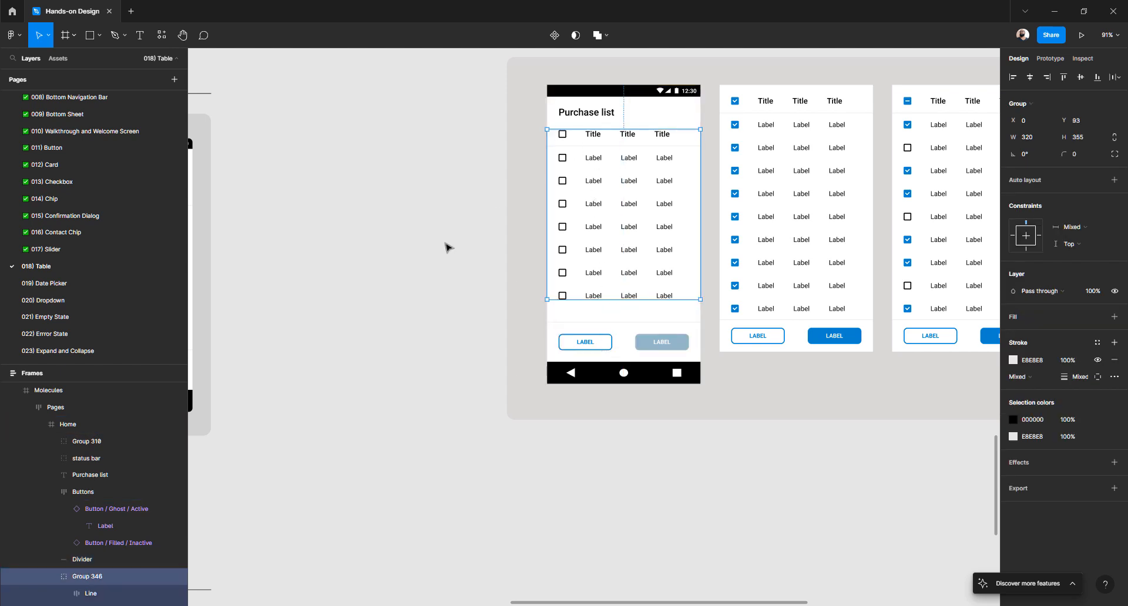
left_click(435, 294)
- Wrap the seven label rows of the Purchase list table in one vertical auto layout frame
scroll(435, 297, "up", 3)
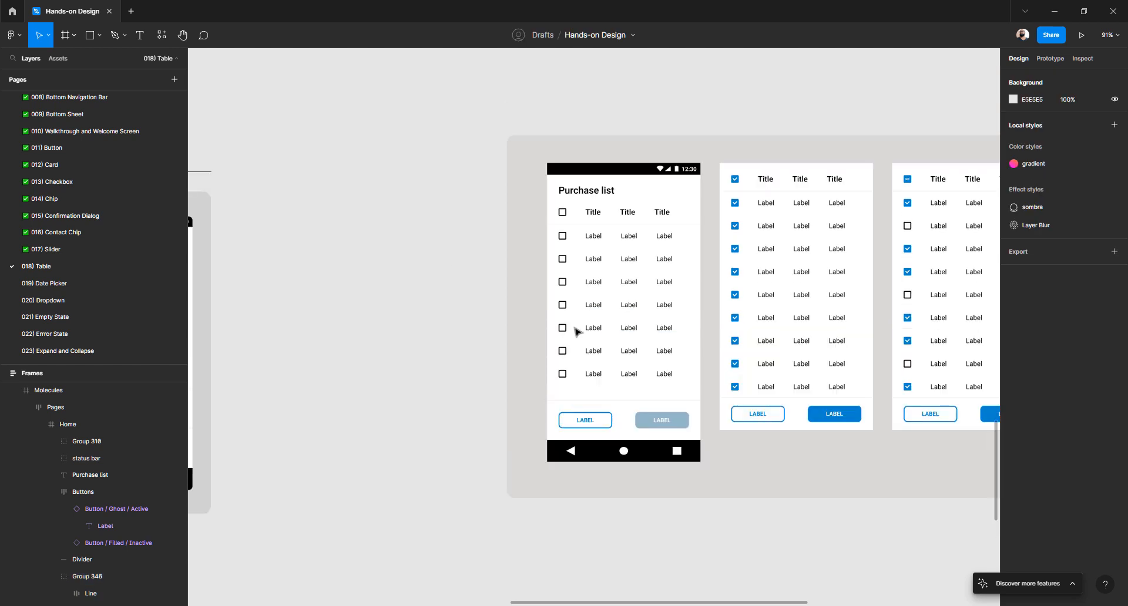
left_click(594, 378)
double_click(594, 375)
double_click(594, 375)
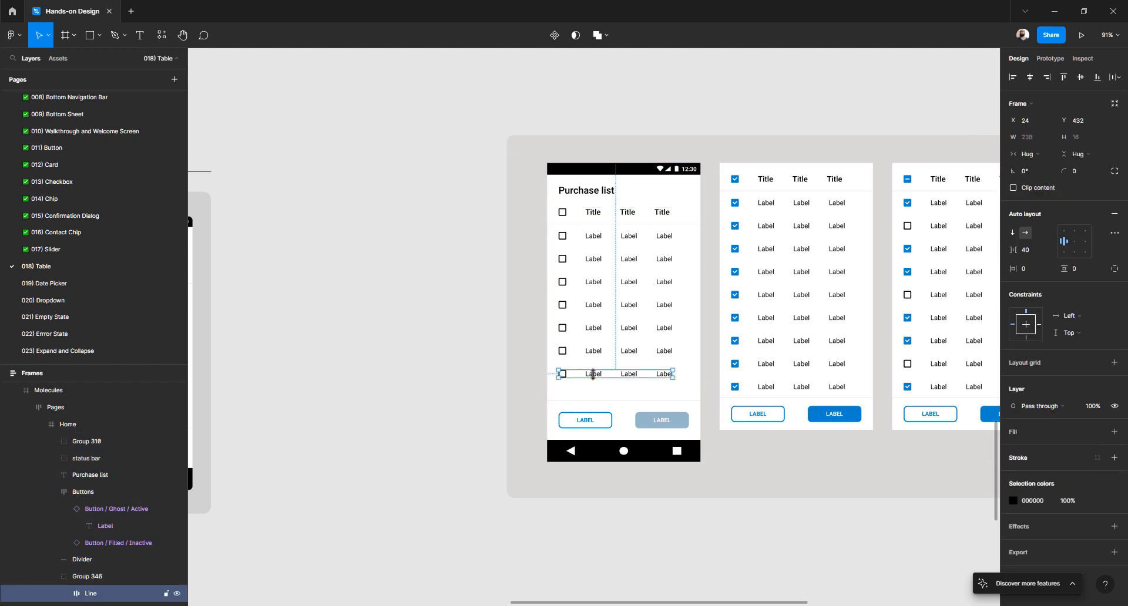
left_click(598, 353, "shift")
left_click(595, 329, "shift")
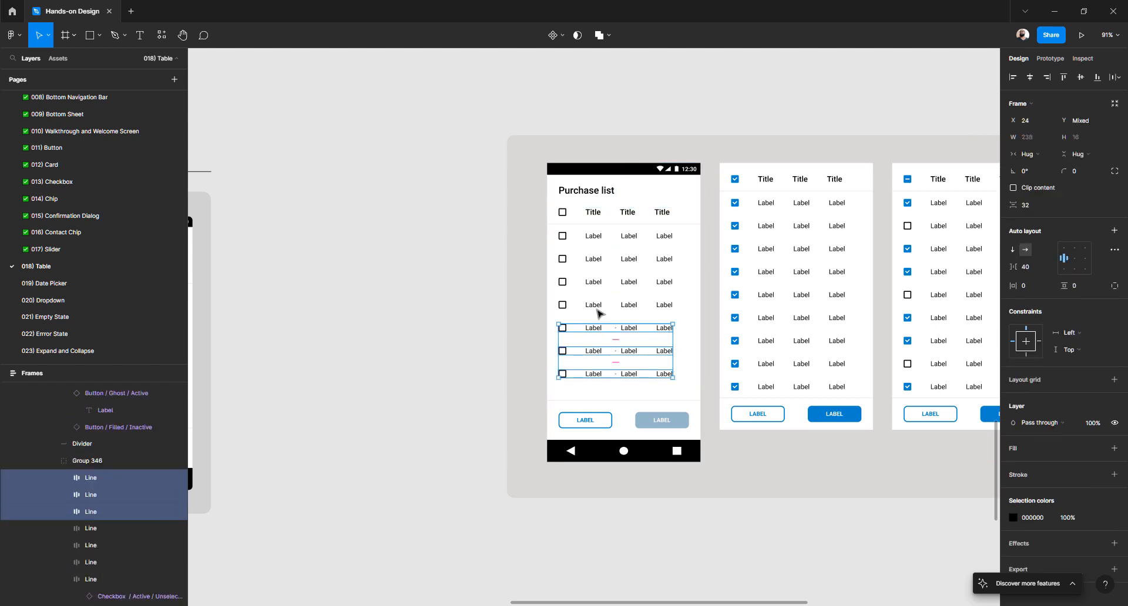
left_click(595, 306, "shift")
left_click(595, 284, "shift")
left_click(595, 262, "shift")
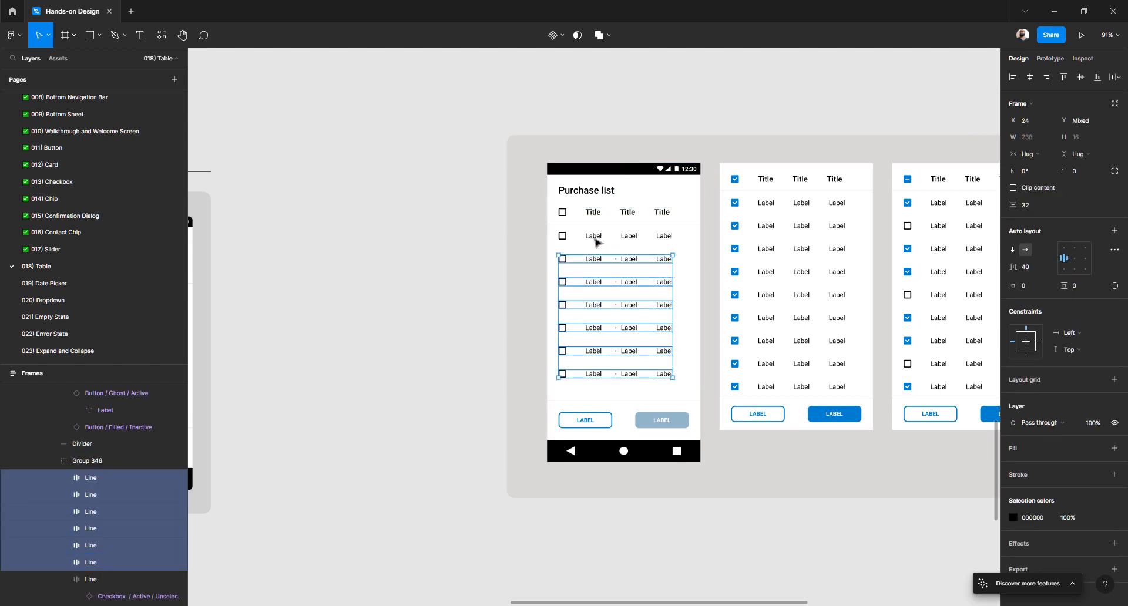
left_click(595, 241, "shift")
key("shift+a")
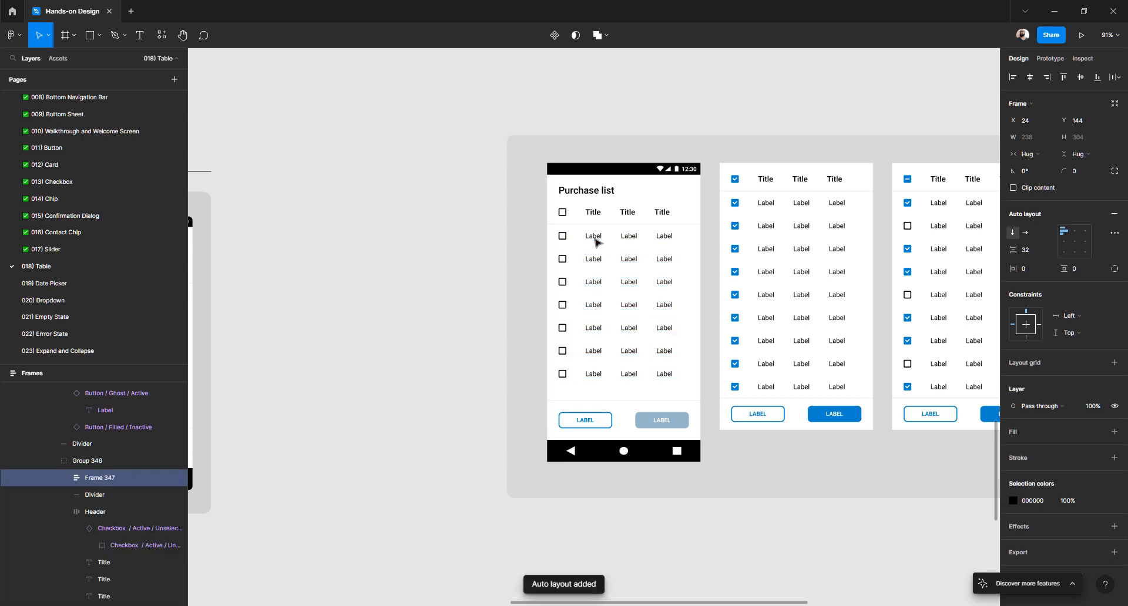
- Rename the new auto layout frame of label rows as List
double_click(95, 479)
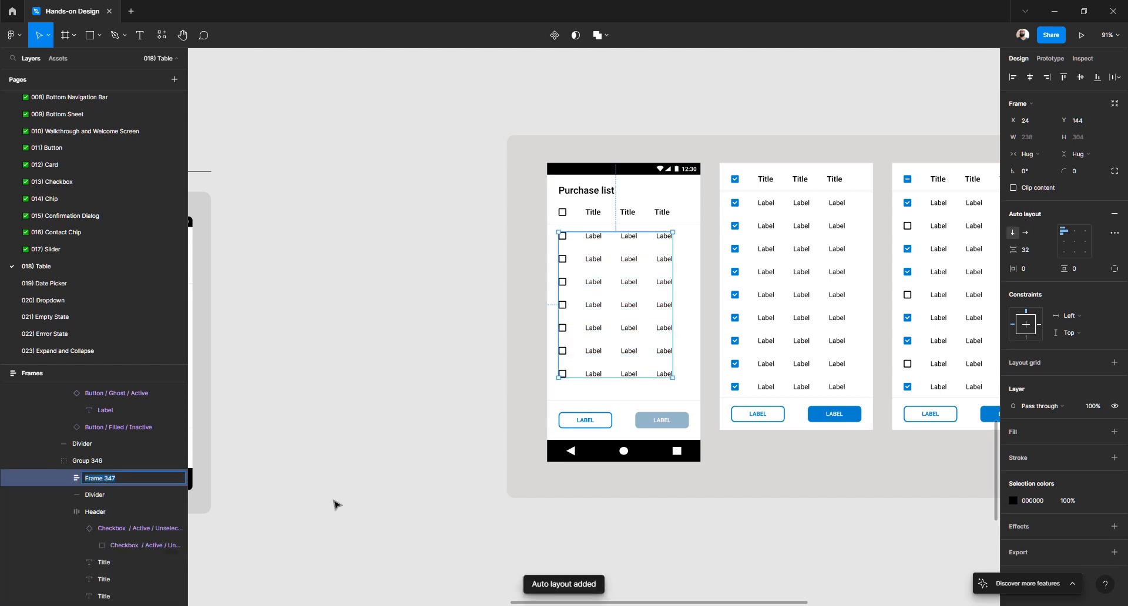
type("List")
key("Return")
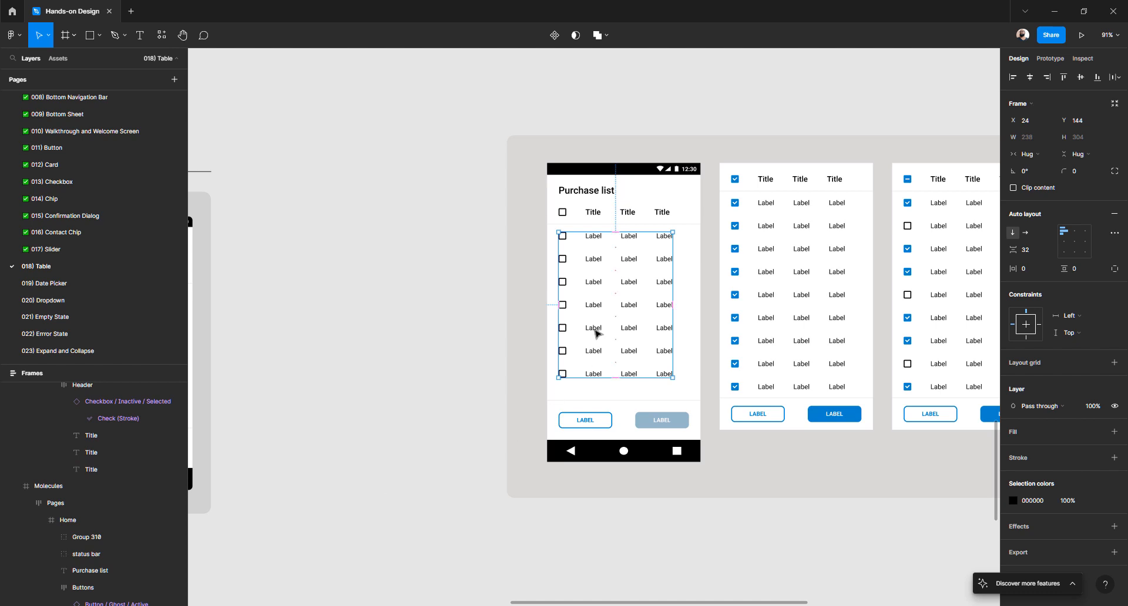
- Set the vertical spacing between the rows of the List frame to 24
left_click(595, 331)
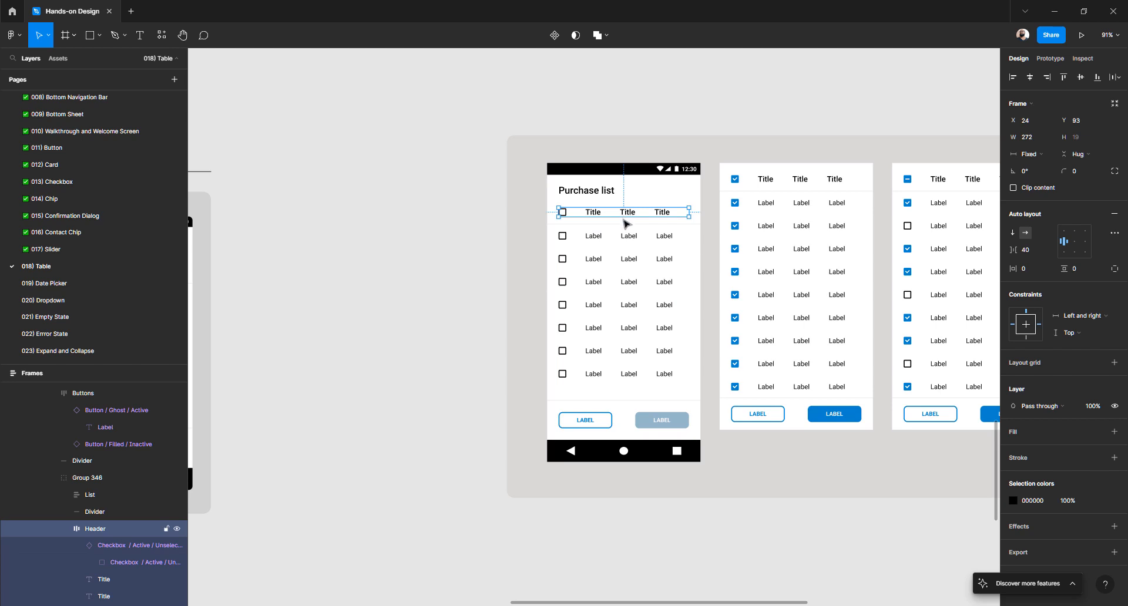
left_click(623, 225)
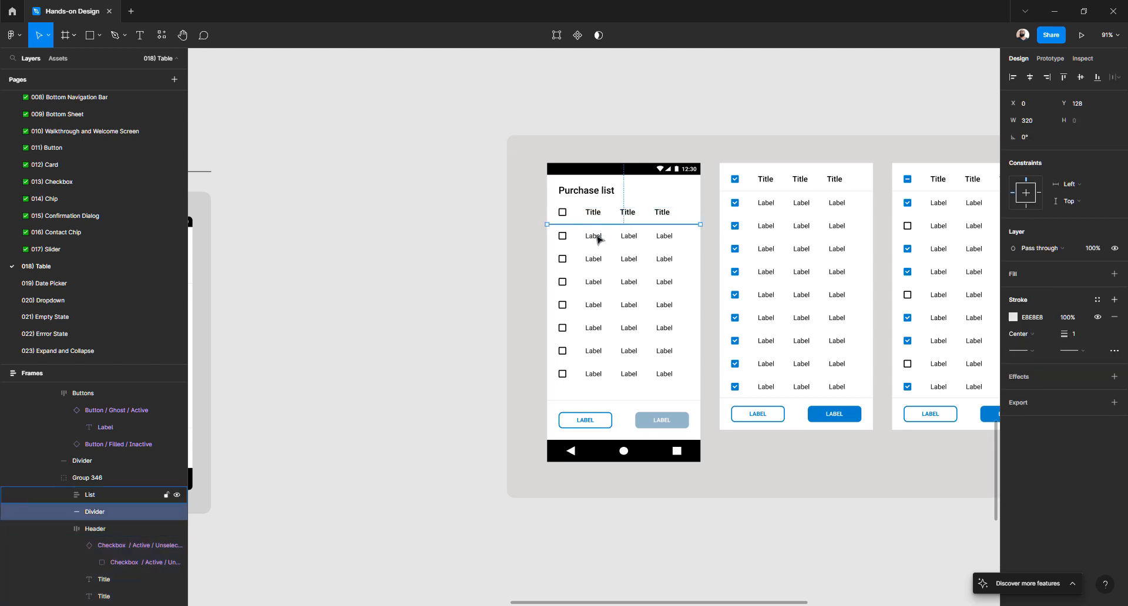
left_click(597, 234)
left_click(1038, 254)
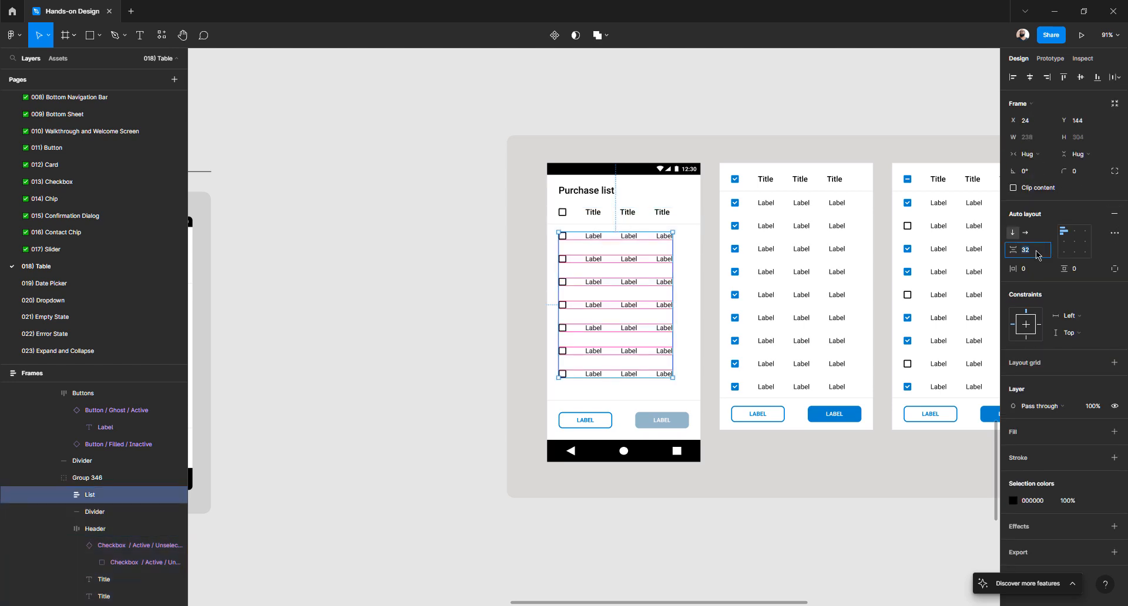
type("24")
key("Return")
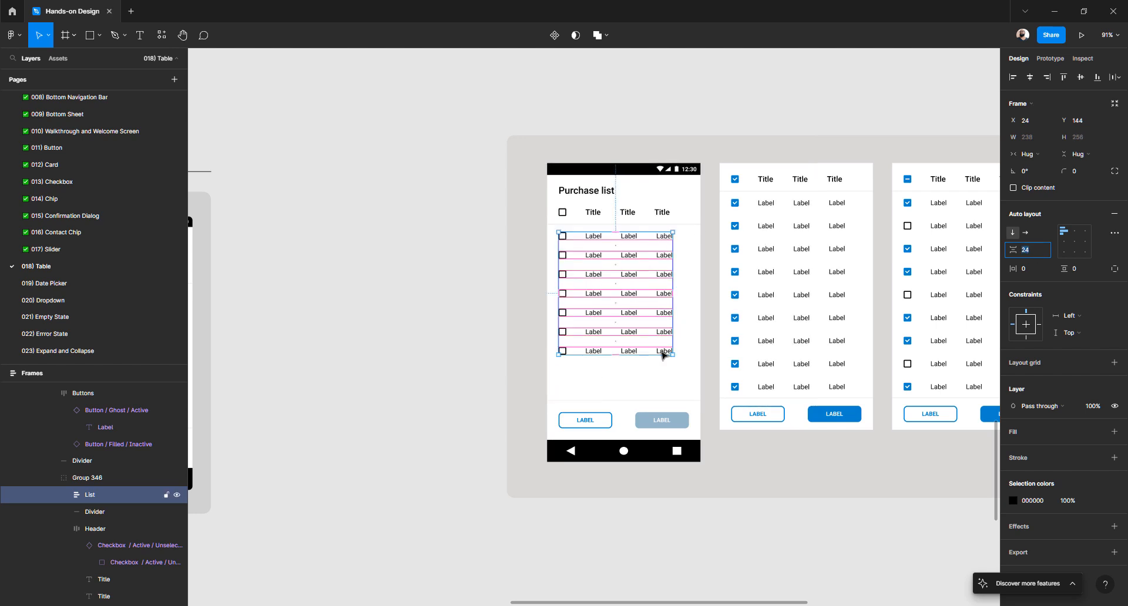
- Duplicate the last label row inside the List frame to make eight rows
key("Escape")
key("ctrl+d")
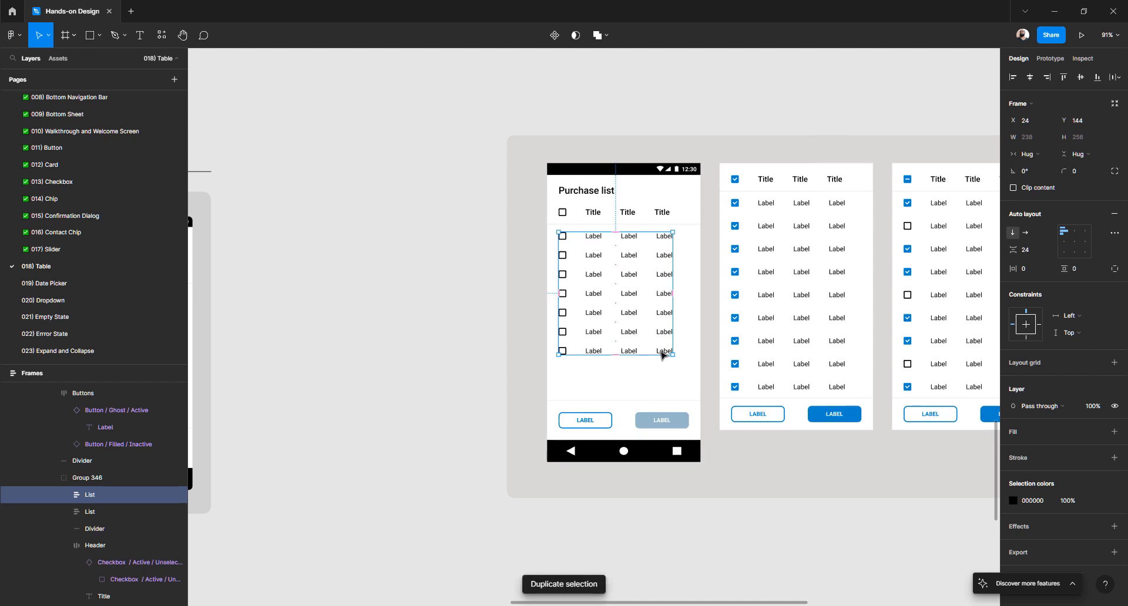
left_click(662, 354)
key("ctrl+d")
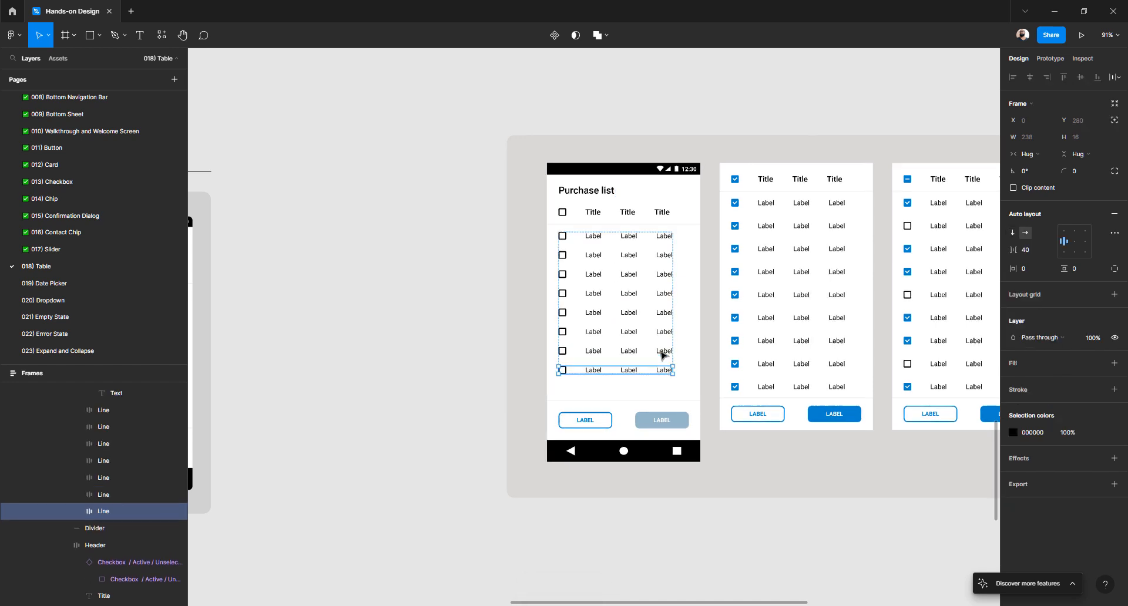
key("ctrl+d")
key("ctrl+z")
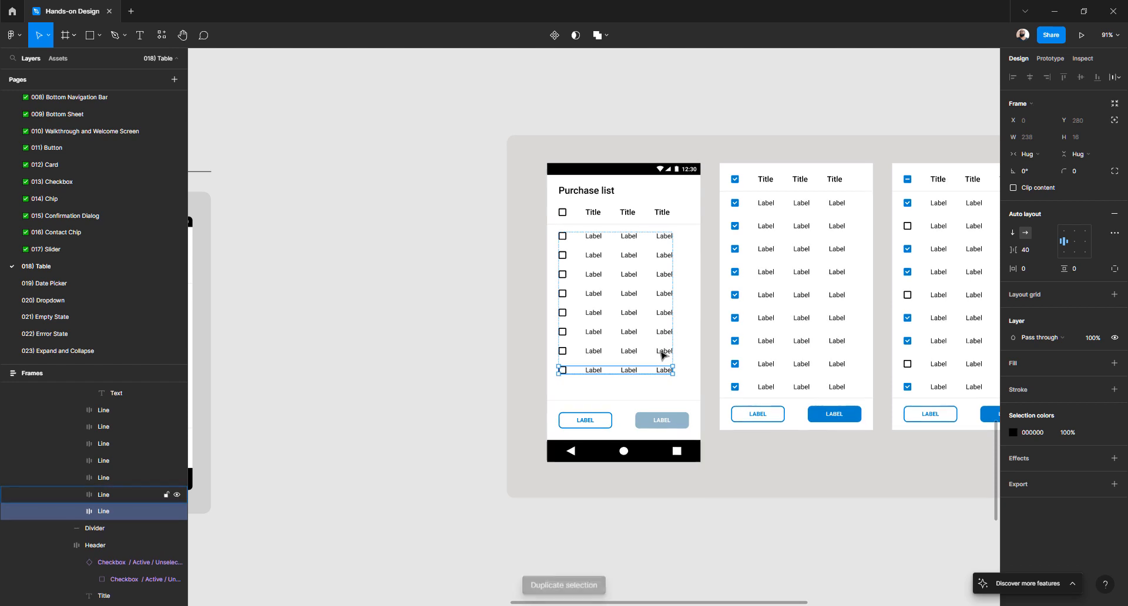
left_click(453, 380)
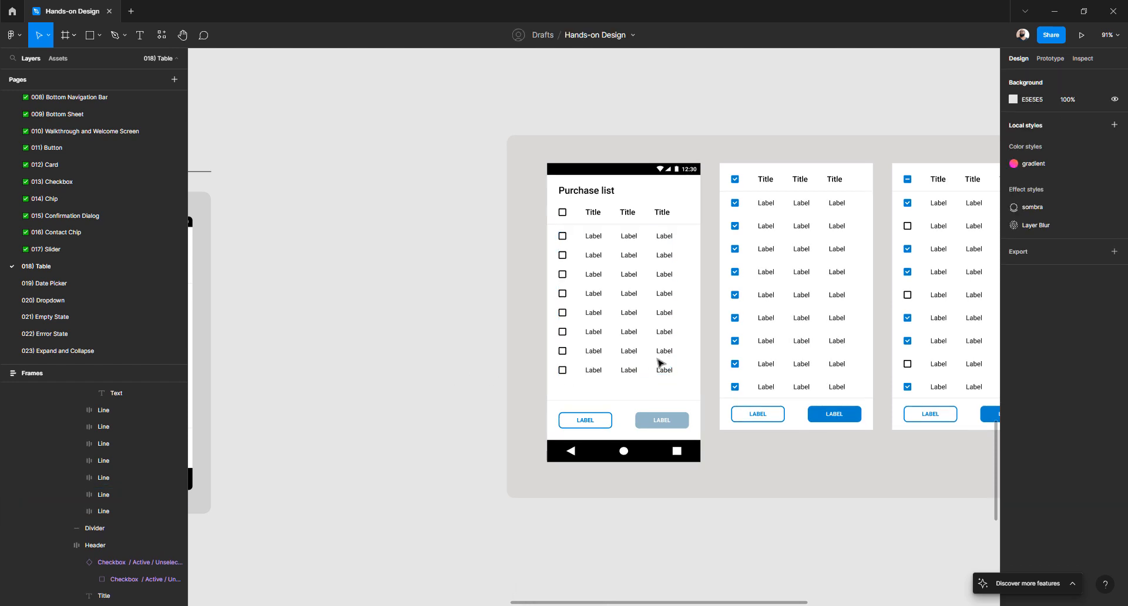
- Check the spacing around the title and lower divider, and add a ninth row by duplicating the table's bottom label row
left_click(593, 201)
double_click(593, 194)
double_click(593, 194)
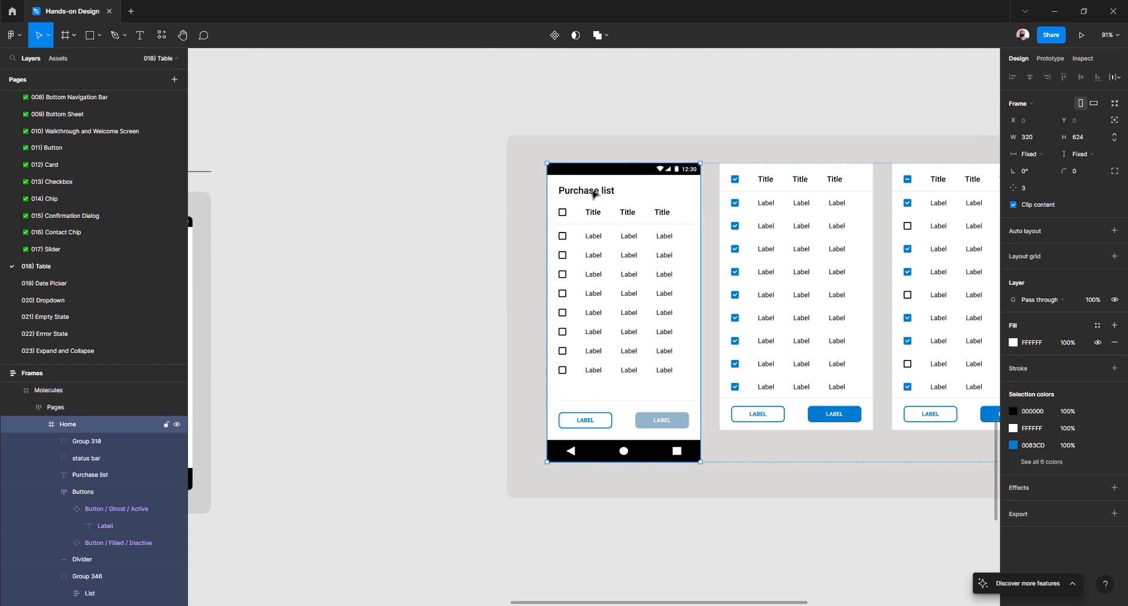
double_click(593, 194)
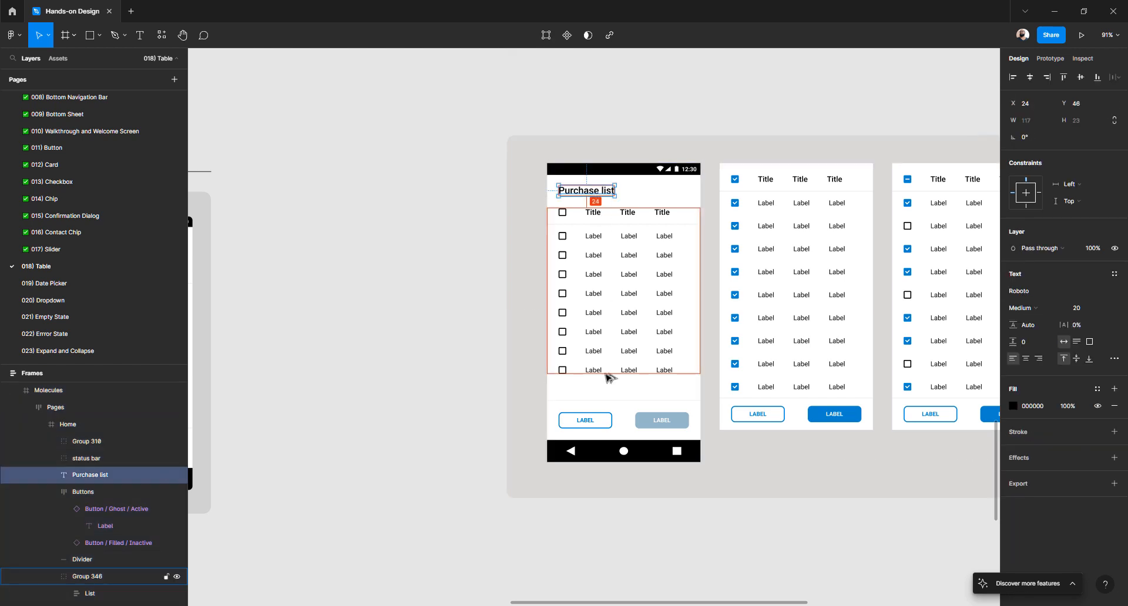
left_click(607, 402)
key("alt")
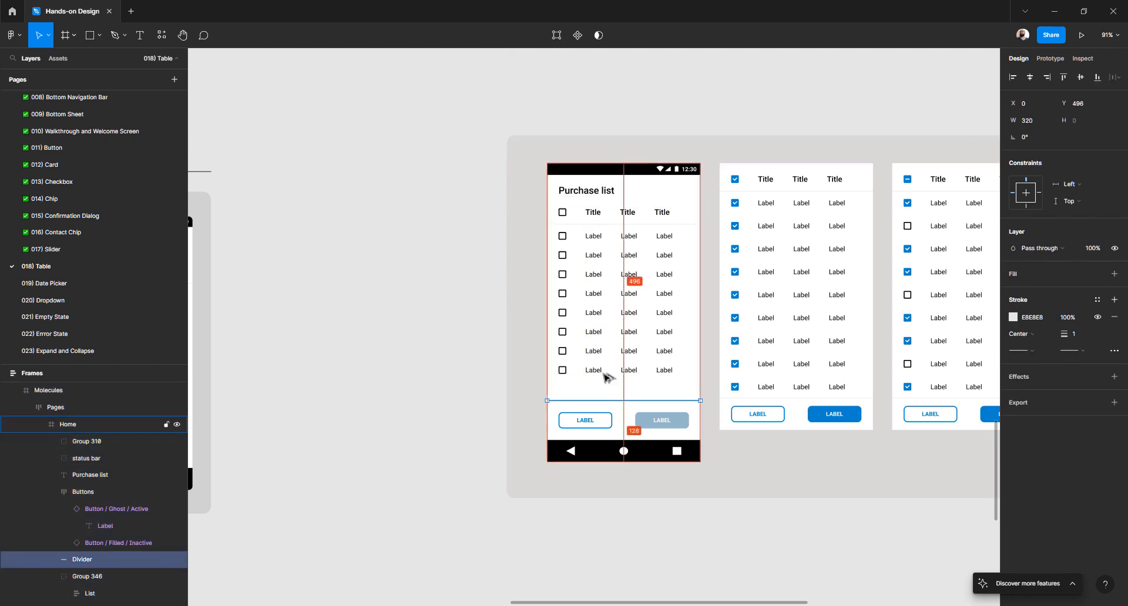
left_click(608, 376)
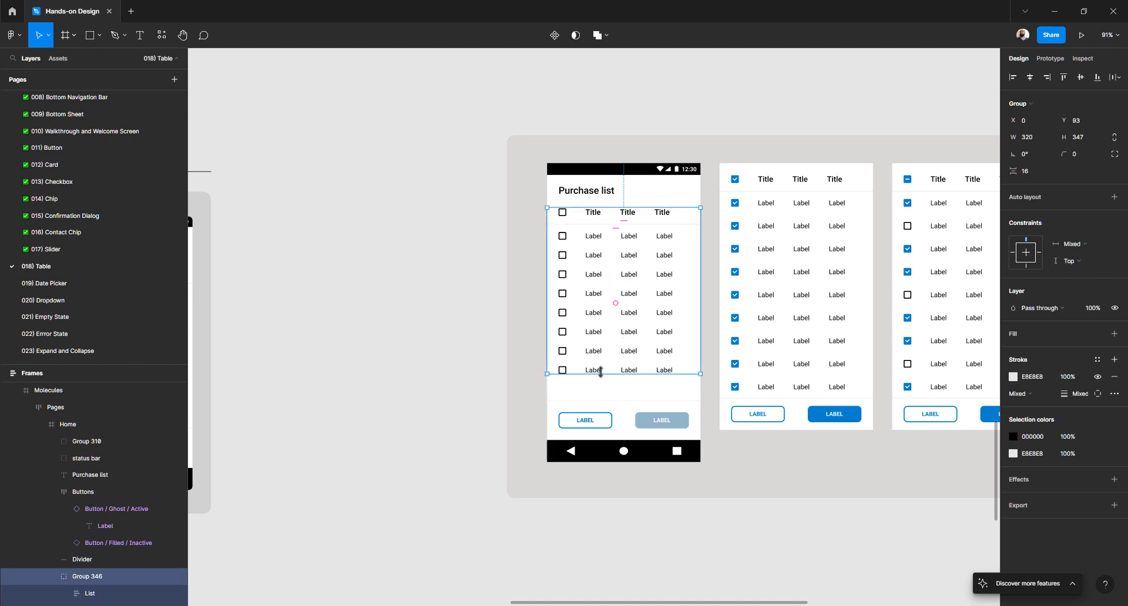
left_click(601, 373)
left_click(600, 373)
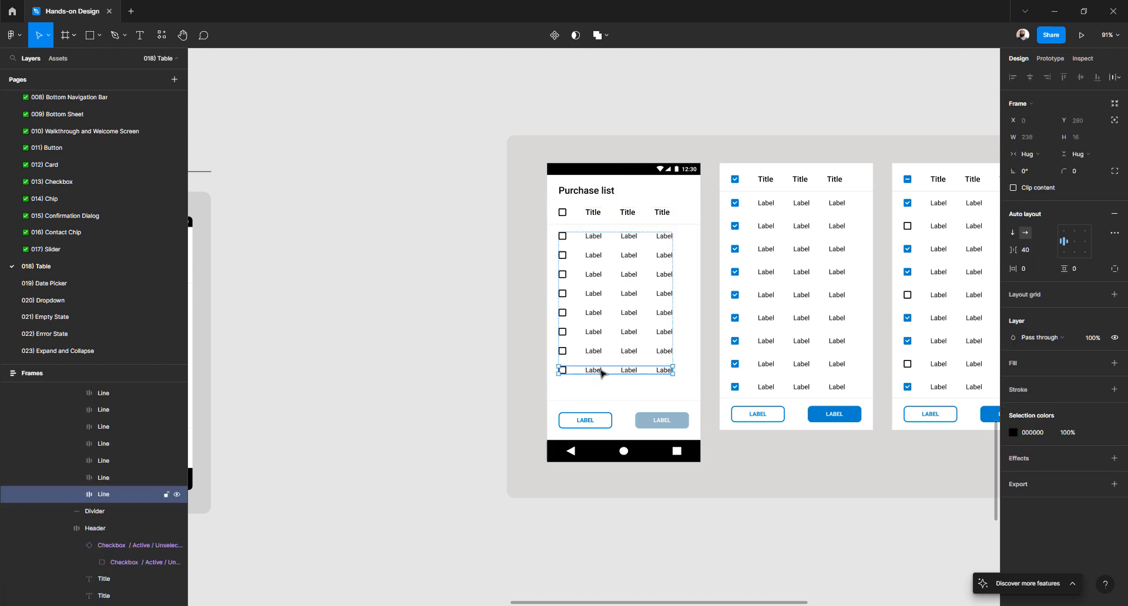
key("ctrl+d")
left_click(489, 392)
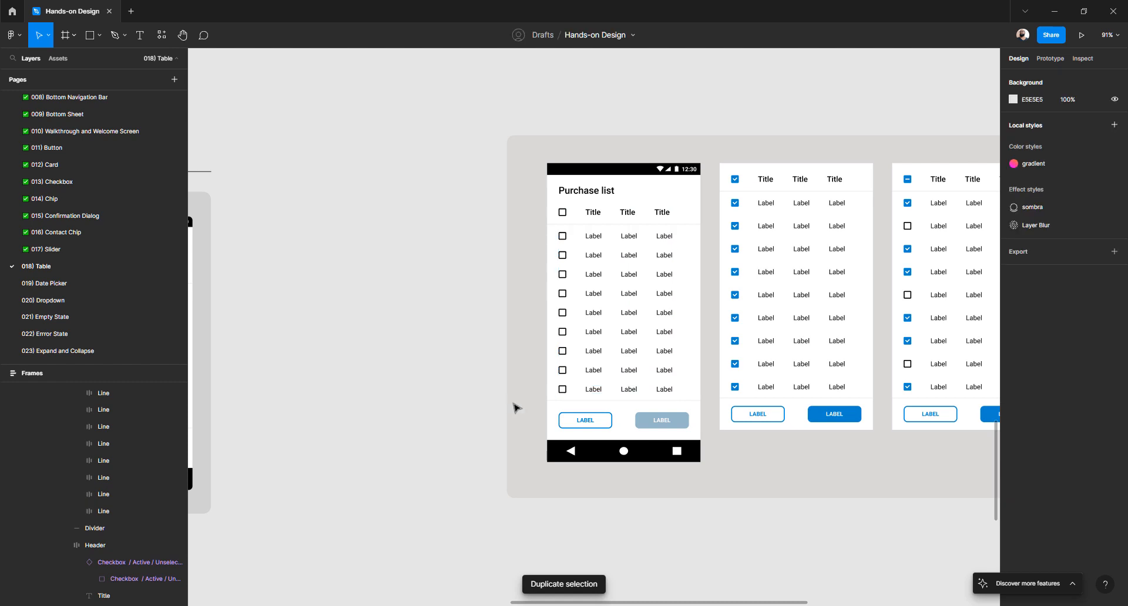
- Measure the gaps between the table and the lower divider, and between the buttons row and the navigation bar
left_click(622, 400)
double_click(622, 400)
double_click(622, 401)
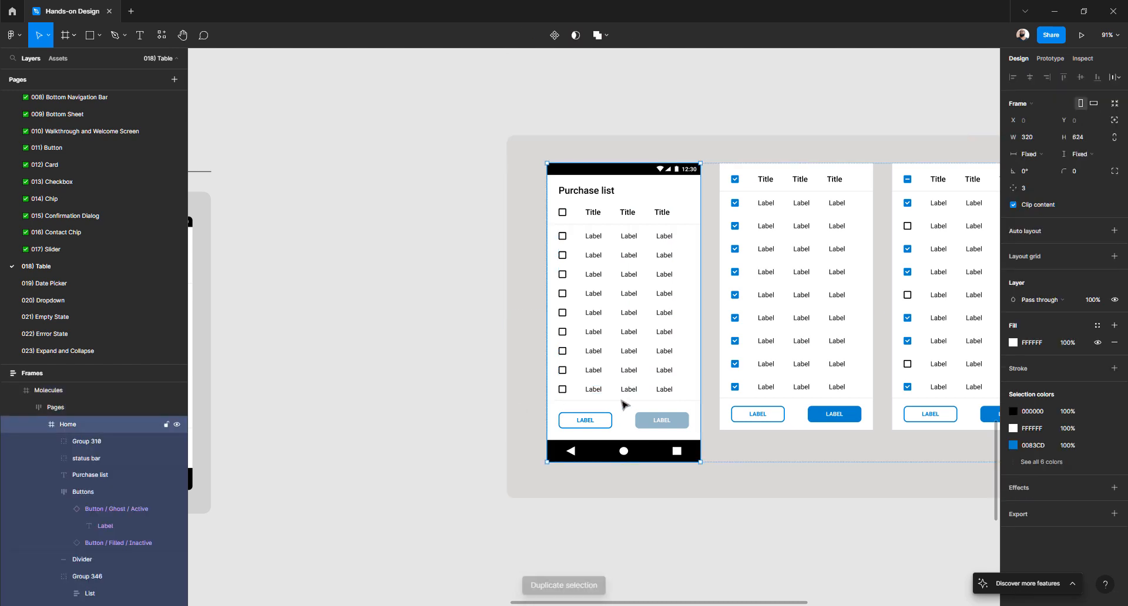
double_click(622, 401)
key("alt")
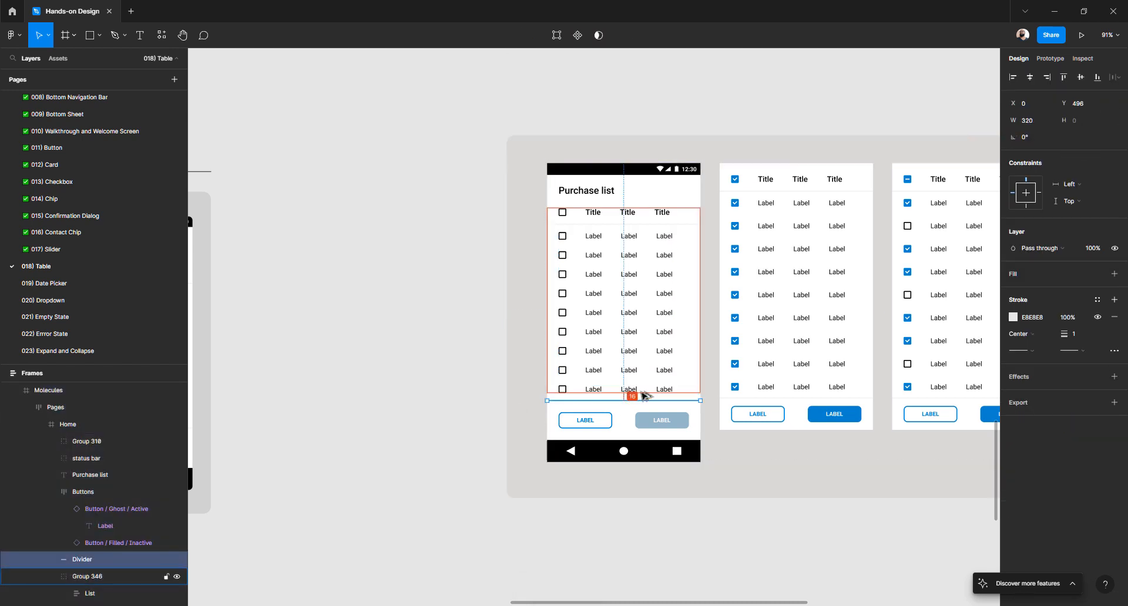
scroll(613, 418, "up", 5)
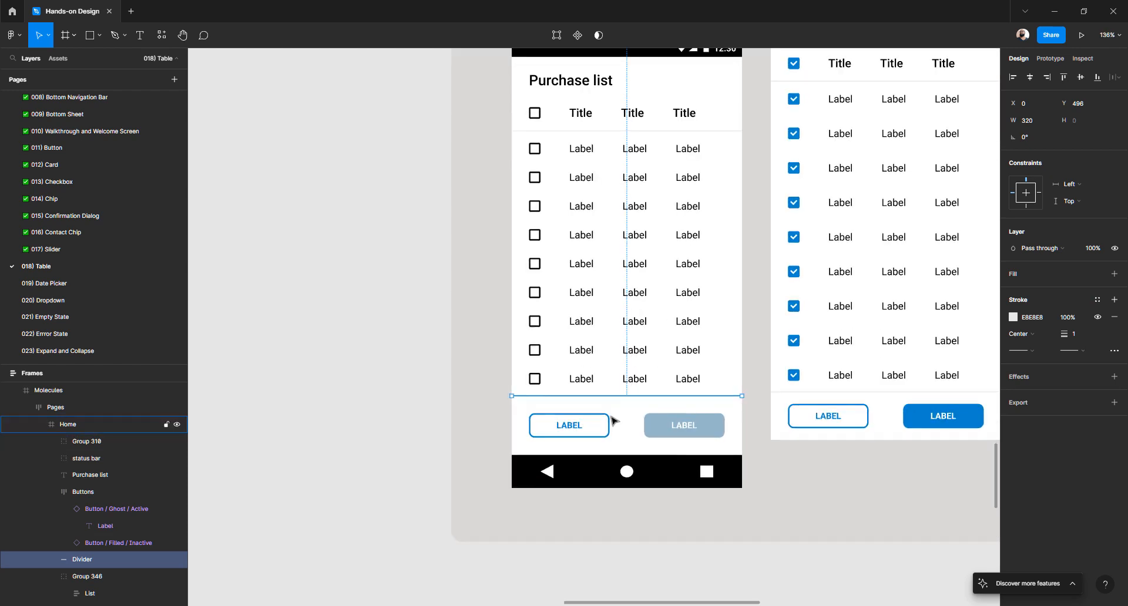
left_click(578, 427)
key("alt")
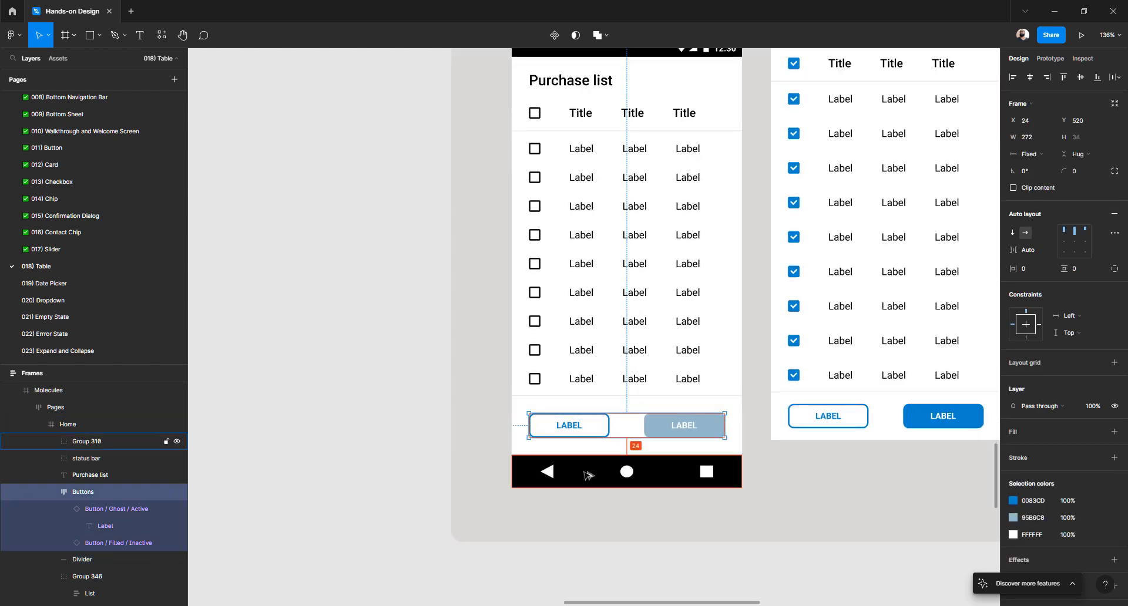
- Move the buttons row down to Y 528, closer to the navigation bar
key("Down")
key("Down")
key("Down")
key("Down")
key("Down")
key("Down")
key("Down")
key("Down")
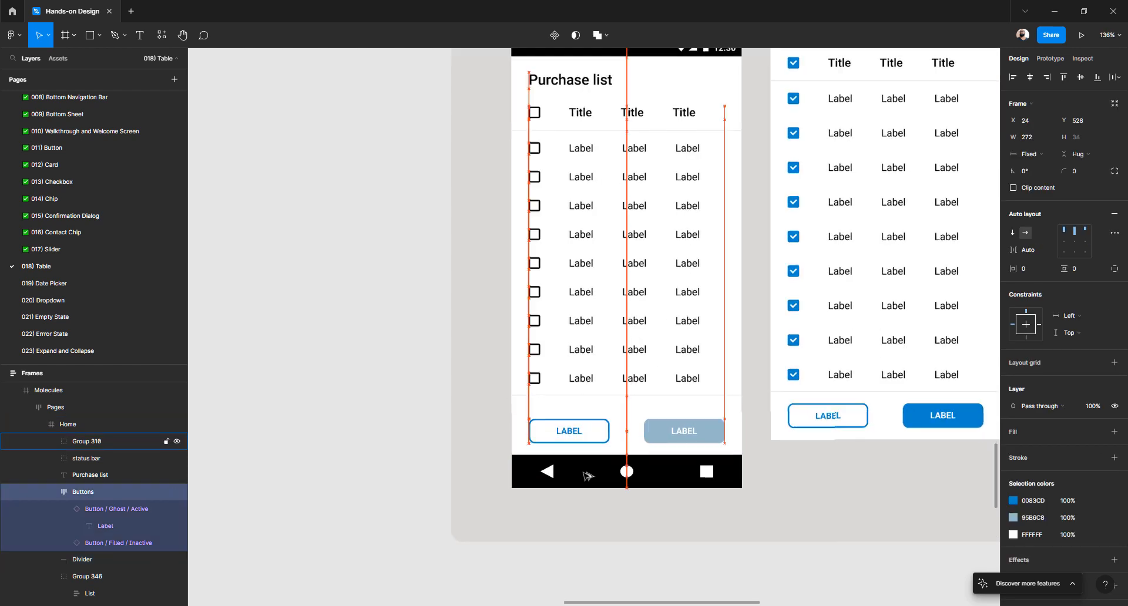
- Move the lower divider down to Y 512 and check its gap to the buttons row
left_click(584, 399)
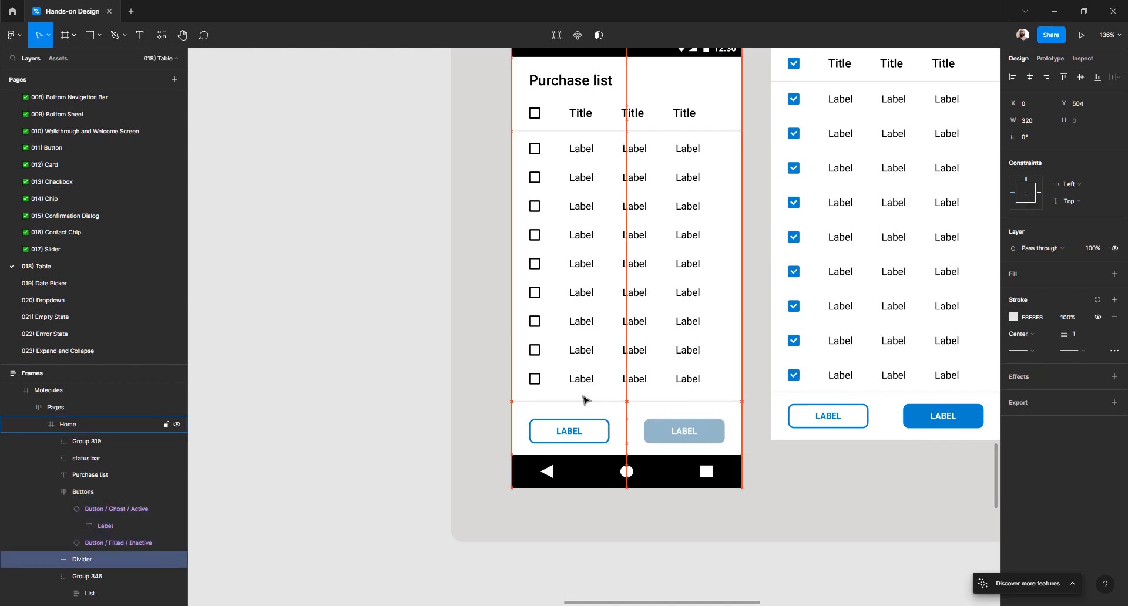
left_click_drag(584, 399, 575, 429)
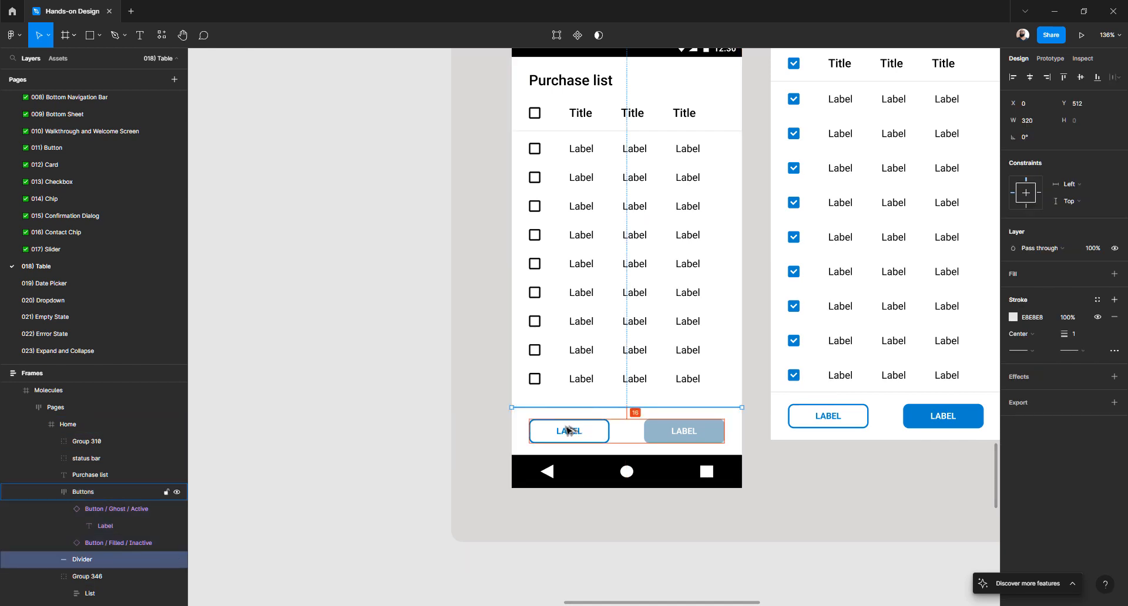
left_click(401, 406)
scroll(625, 265, "down", 2)
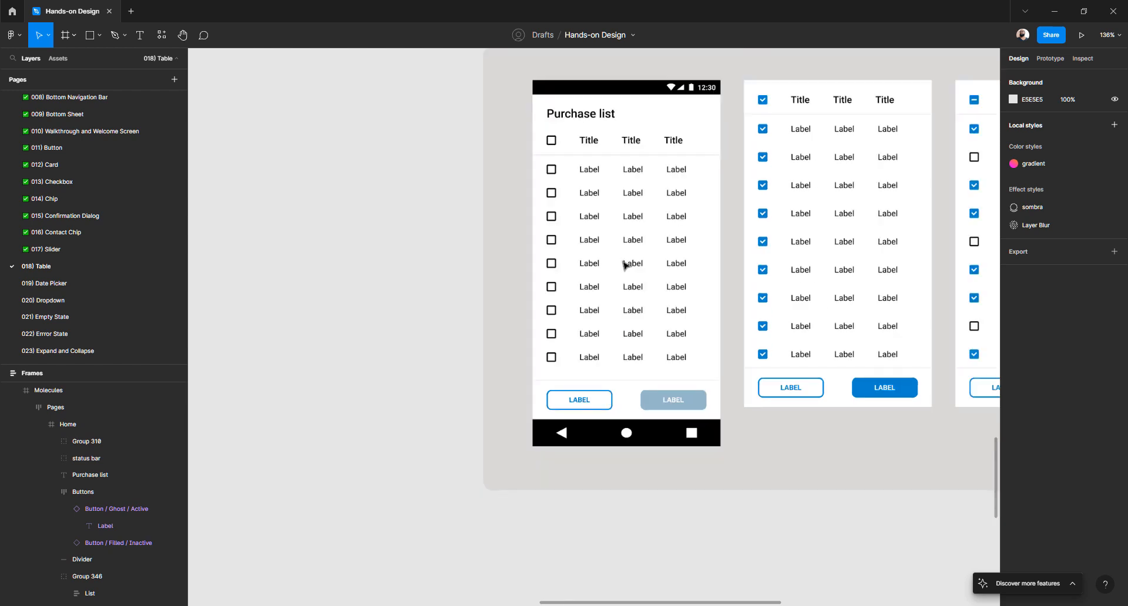
scroll(624, 265, "down", 3)
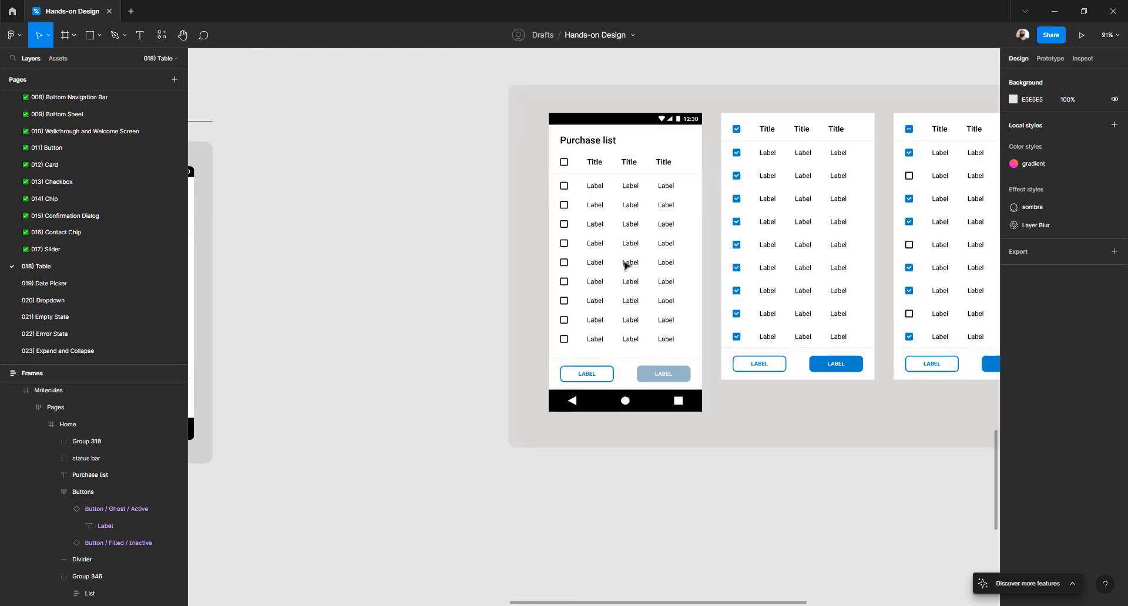
scroll(624, 264, "down", 3)
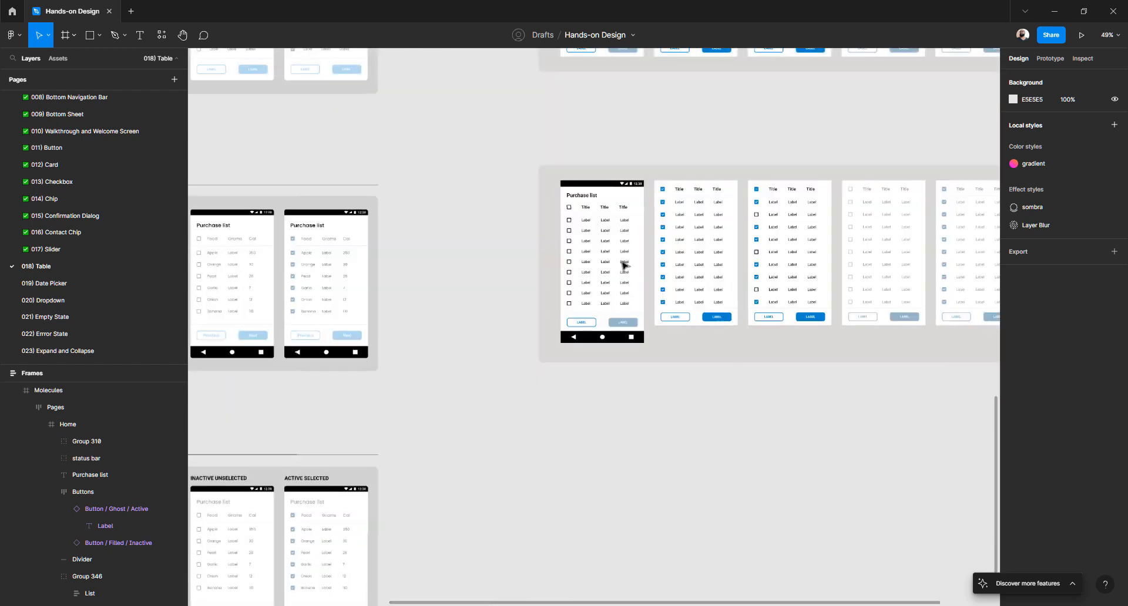
left_click(680, 245)
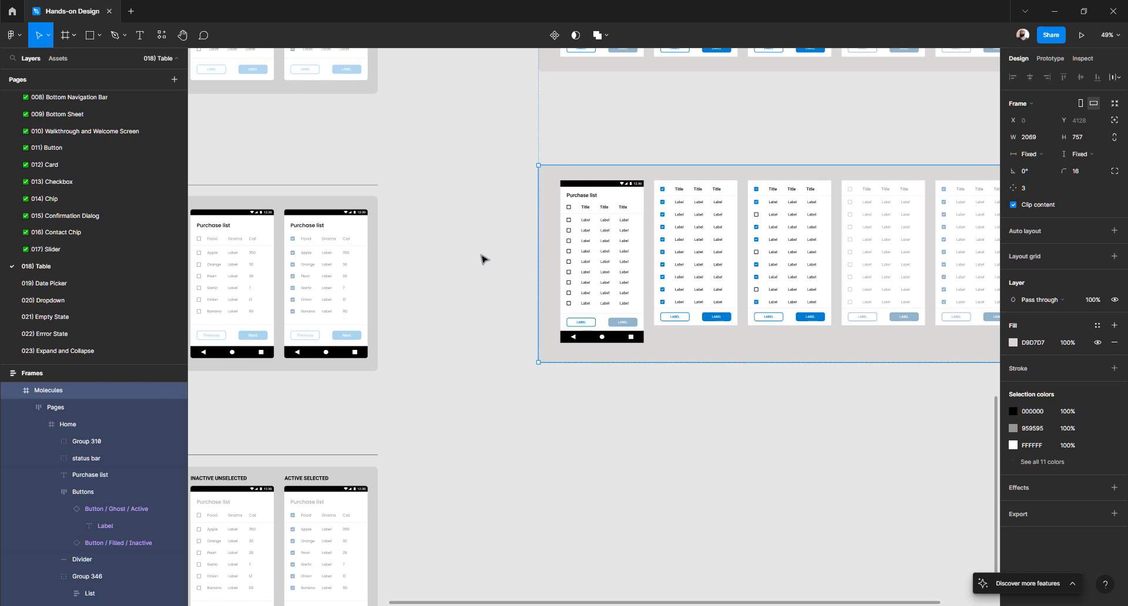
scroll(483, 257, "left", 6)
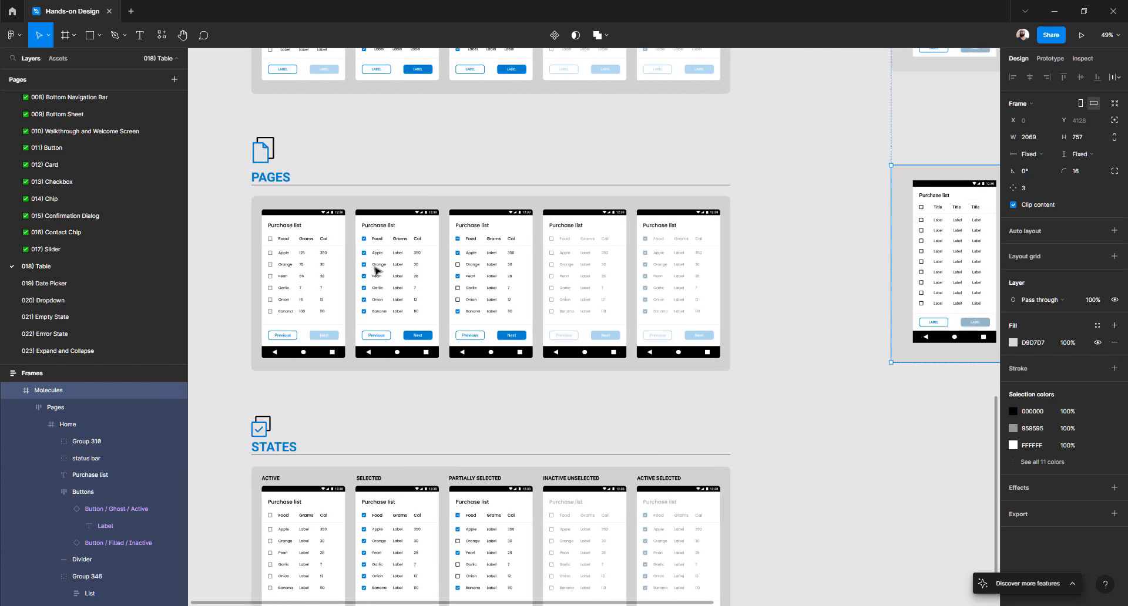
scroll(376, 270, "right", 6)
scroll(486, 202, "up", 5)
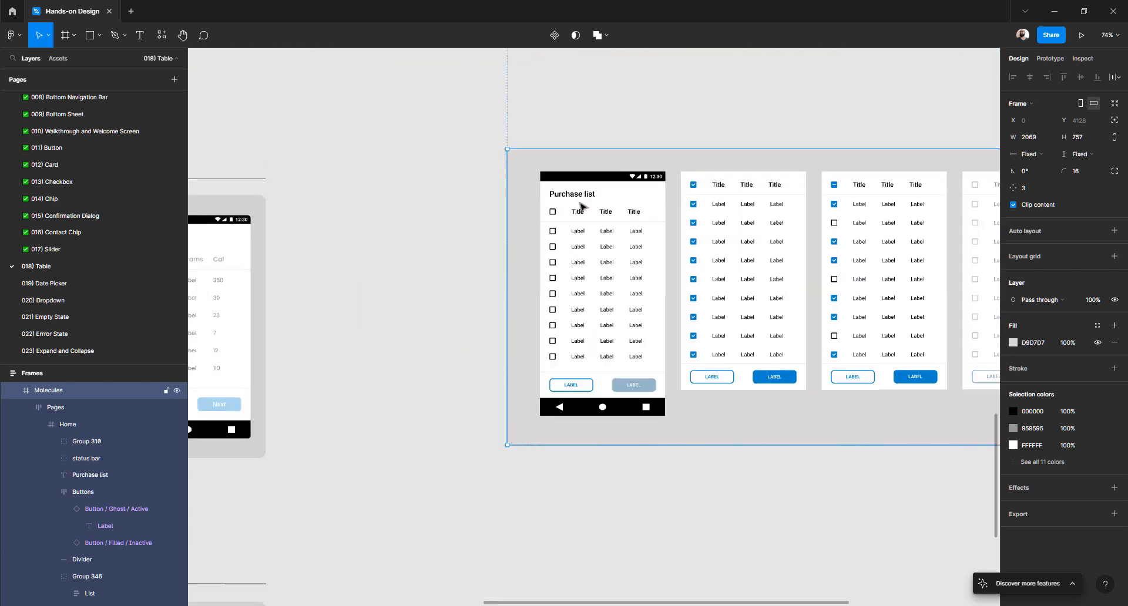
double_click(596, 220)
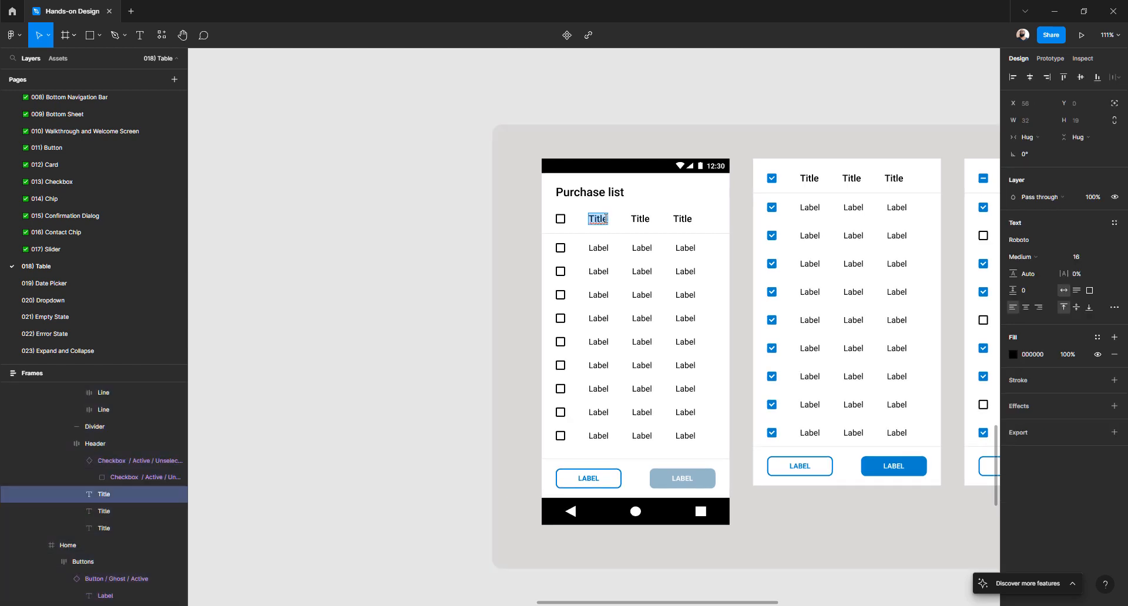
type("Foo")
key("BackSpace")
key("BackSpace")
key("ctrl+z")
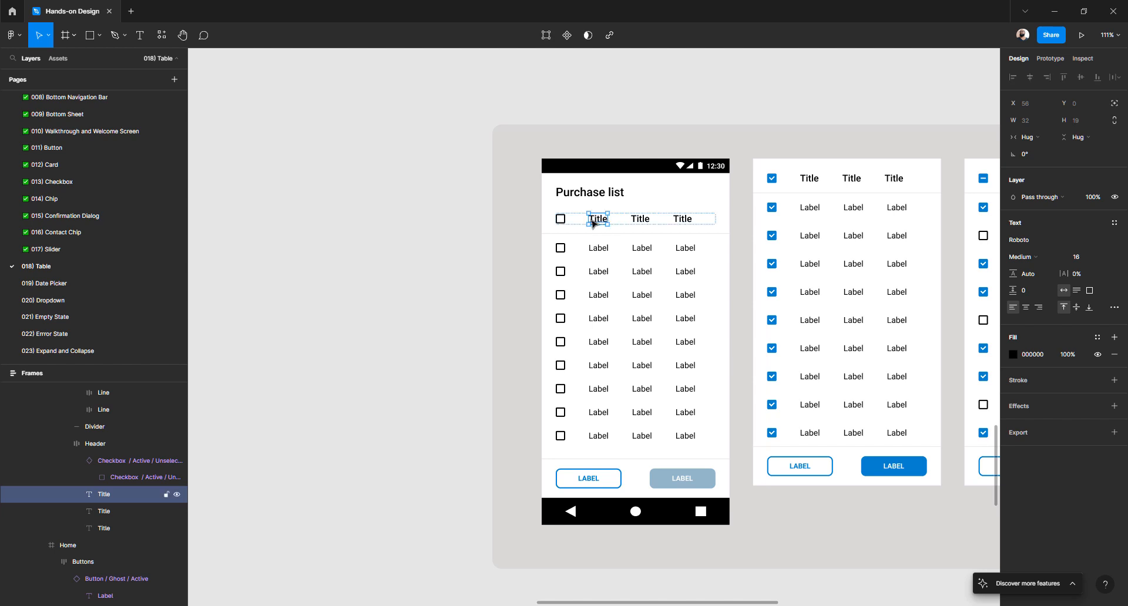
- Test the header row's auto layout by replacing its first title with "adsfasdfasdf", and undo the change
left_click(523, 225)
double_click(561, 219)
double_click(561, 220)
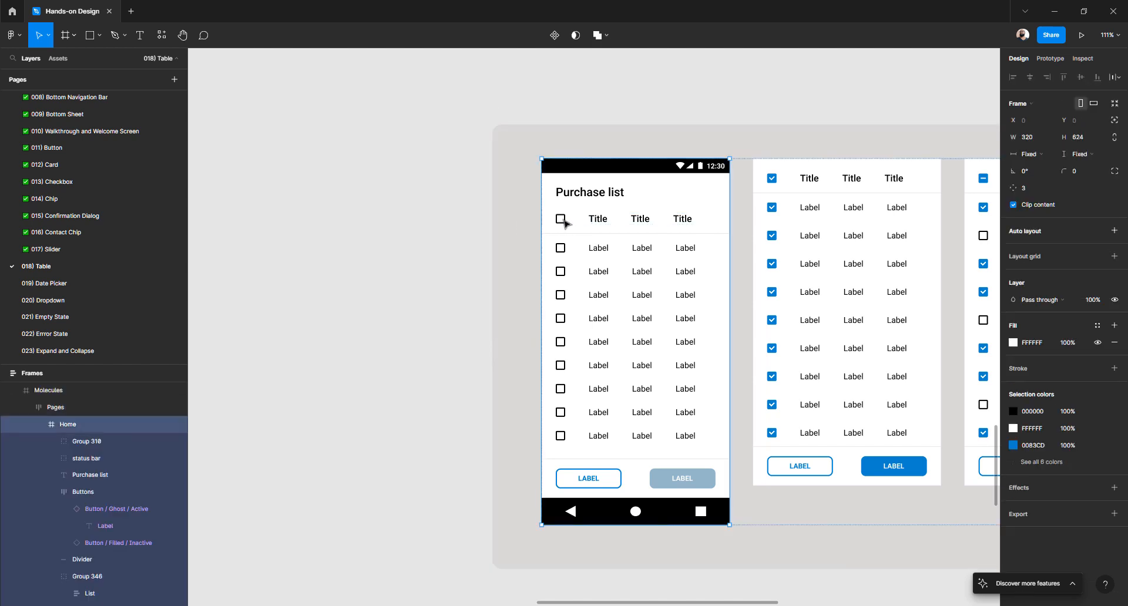
double_click(561, 219)
double_click(561, 220)
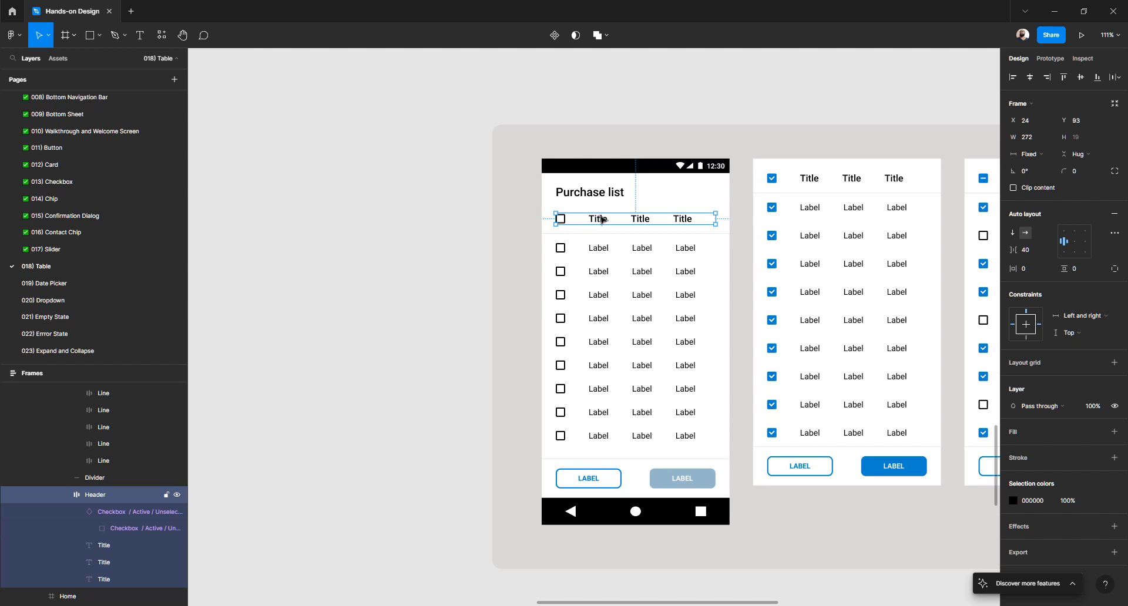
left_click(601, 219)
double_click(600, 222)
type("adsfasdfasdf")
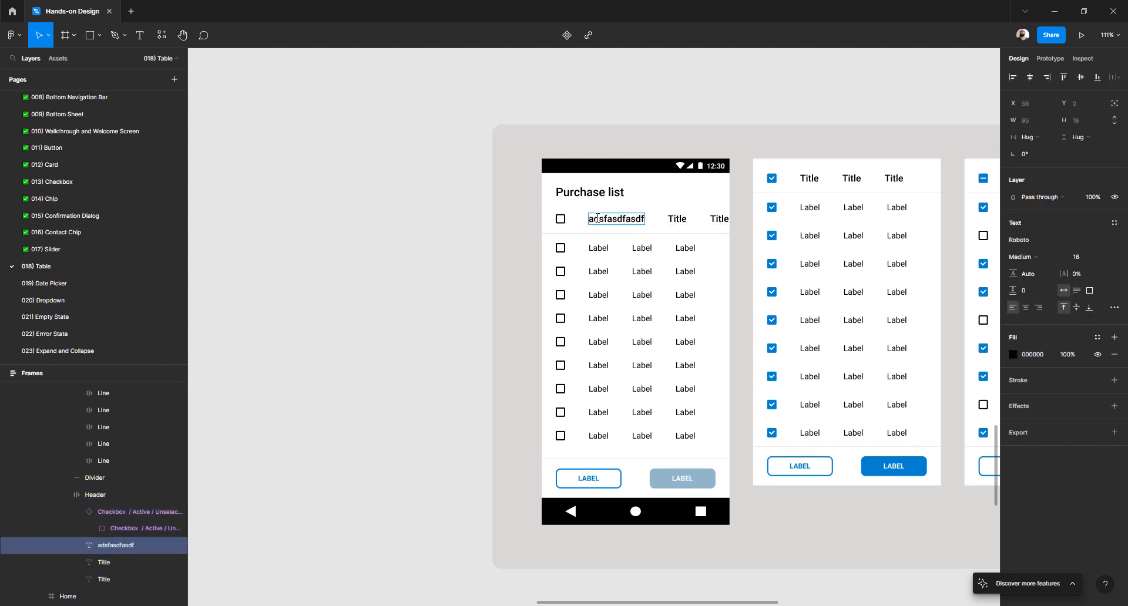
key("ctrl+z")
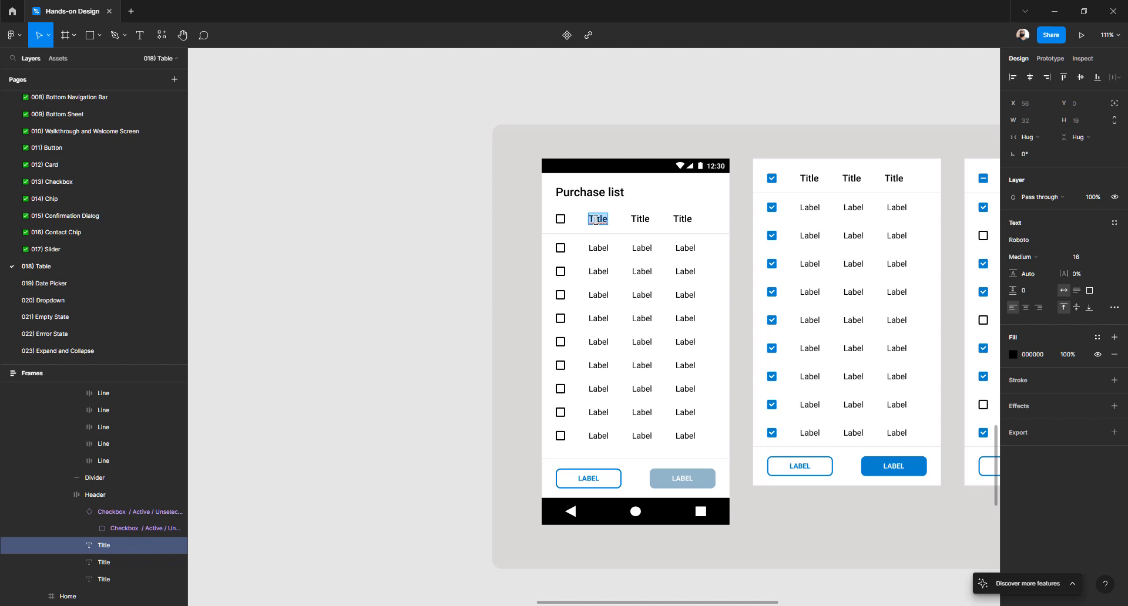
key("Escape")
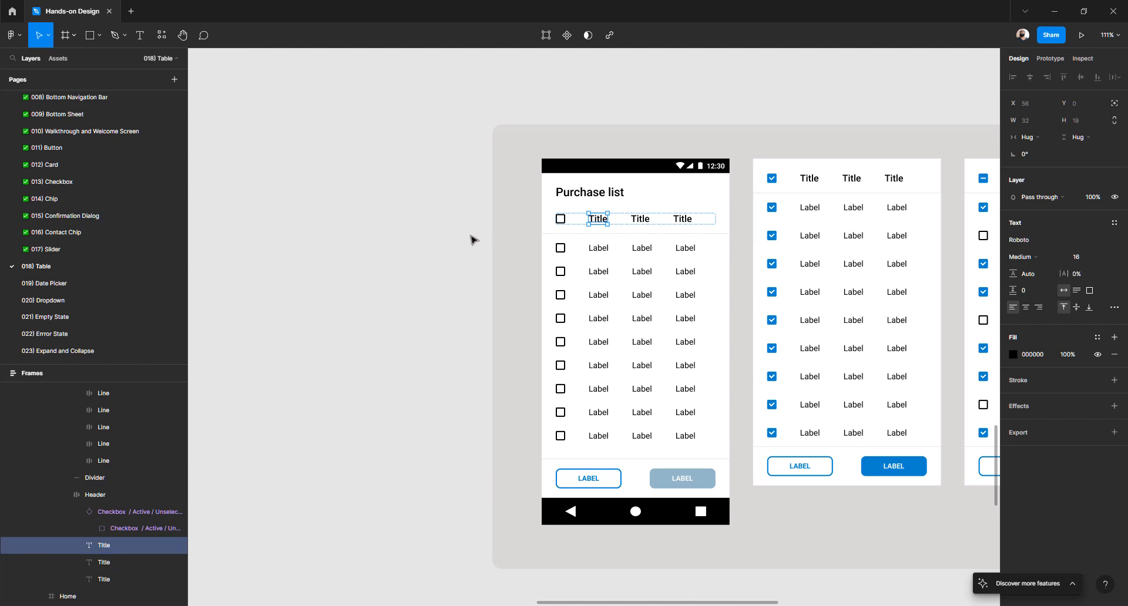
- Rename the three header titles of the Purchase list table to Food, Grams and Cal, following the finished reference page
scroll(596, 219, "down", 5, "ctrl")
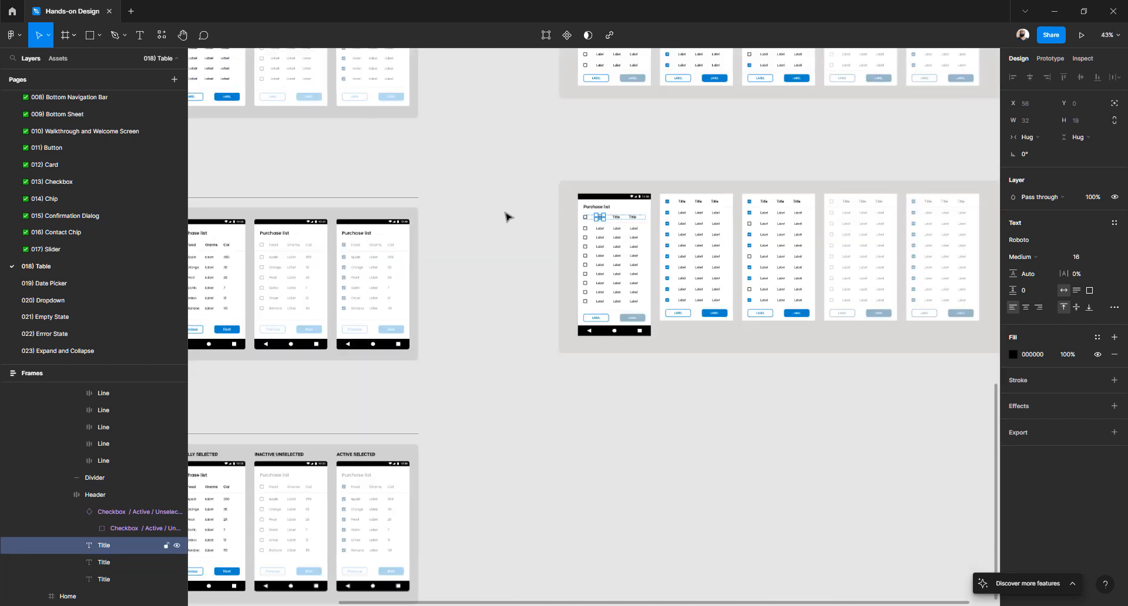
scroll(506, 218, "left", 5)
scroll(512, 252, "up", 5, "ctrl")
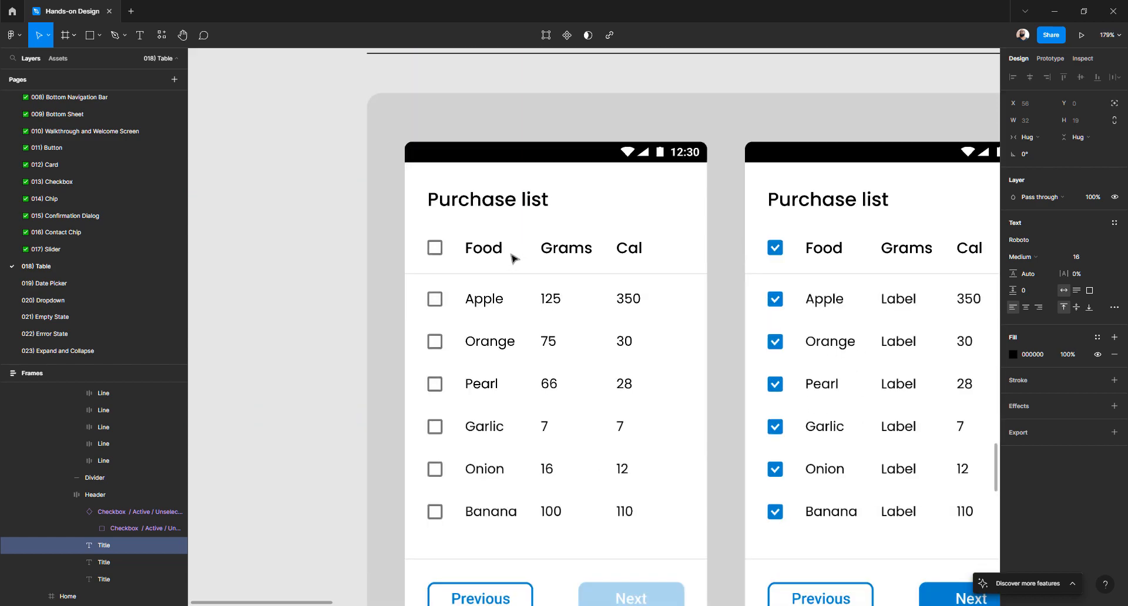
scroll(512, 257, "down", 8, "ctrl")
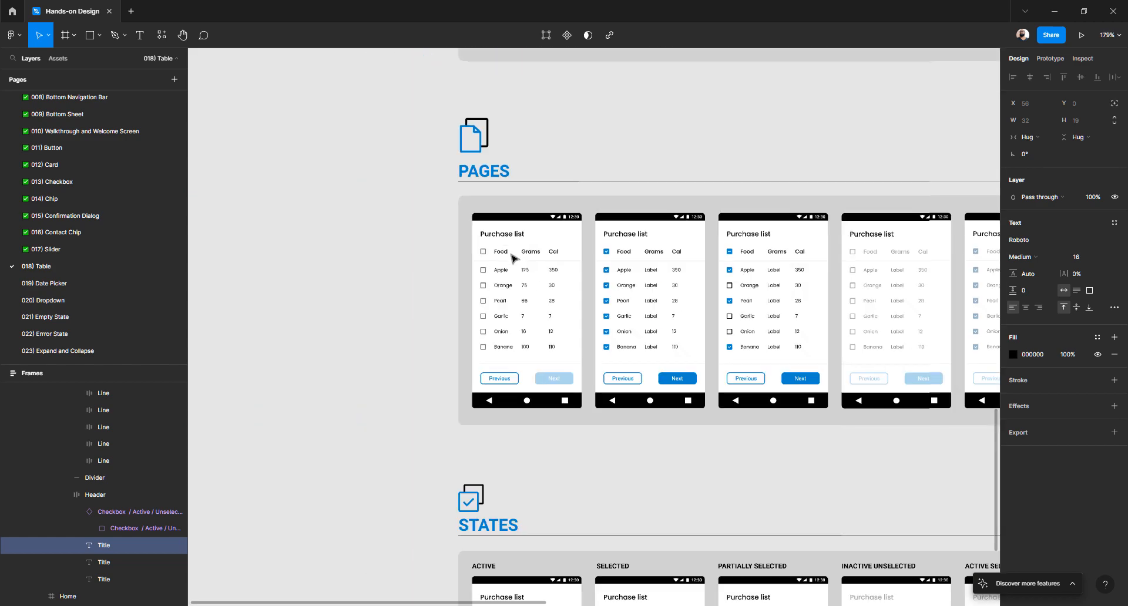
scroll(513, 254, "right", 3)
scroll(600, 244, "up", 4, "ctrl")
scroll(557, 232, "up", 3, "ctrl")
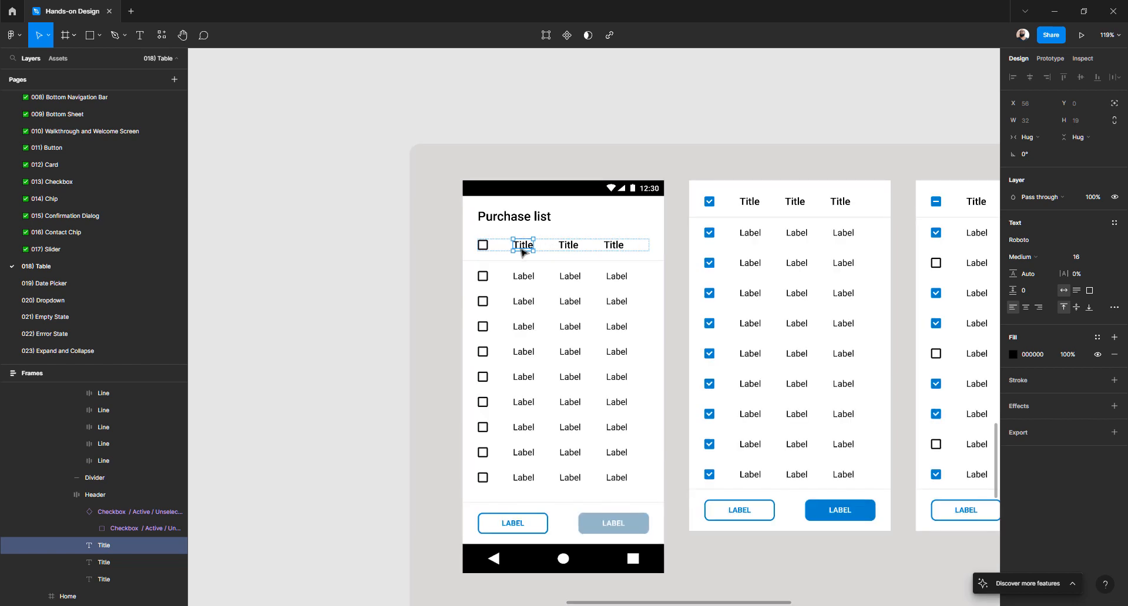
double_click(529, 245)
type("Food")
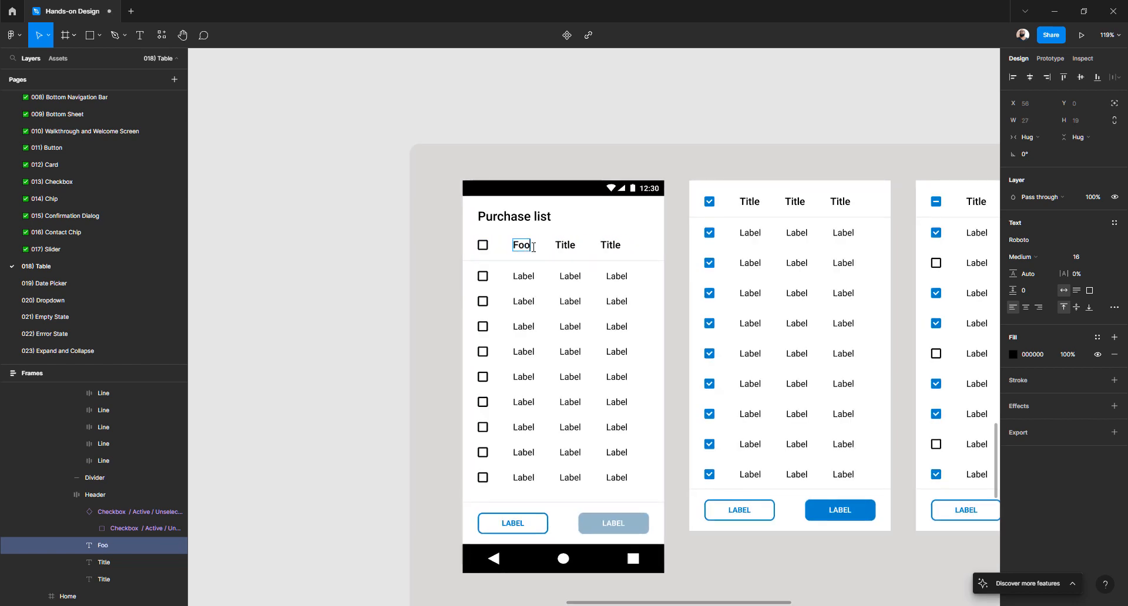
left_click(569, 245)
double_click(569, 245)
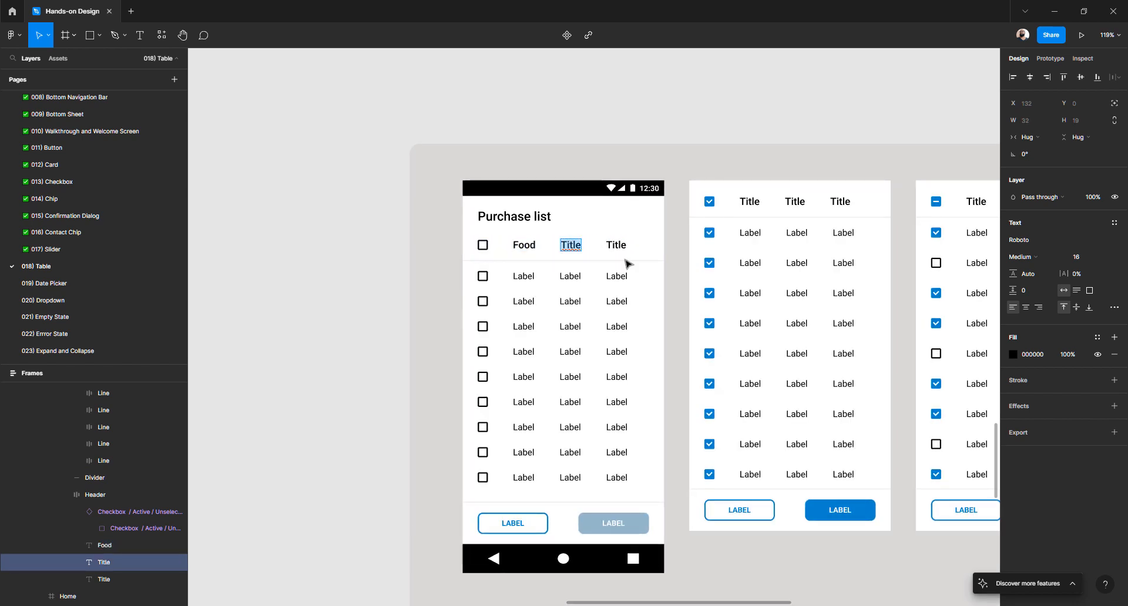
type("Grams")
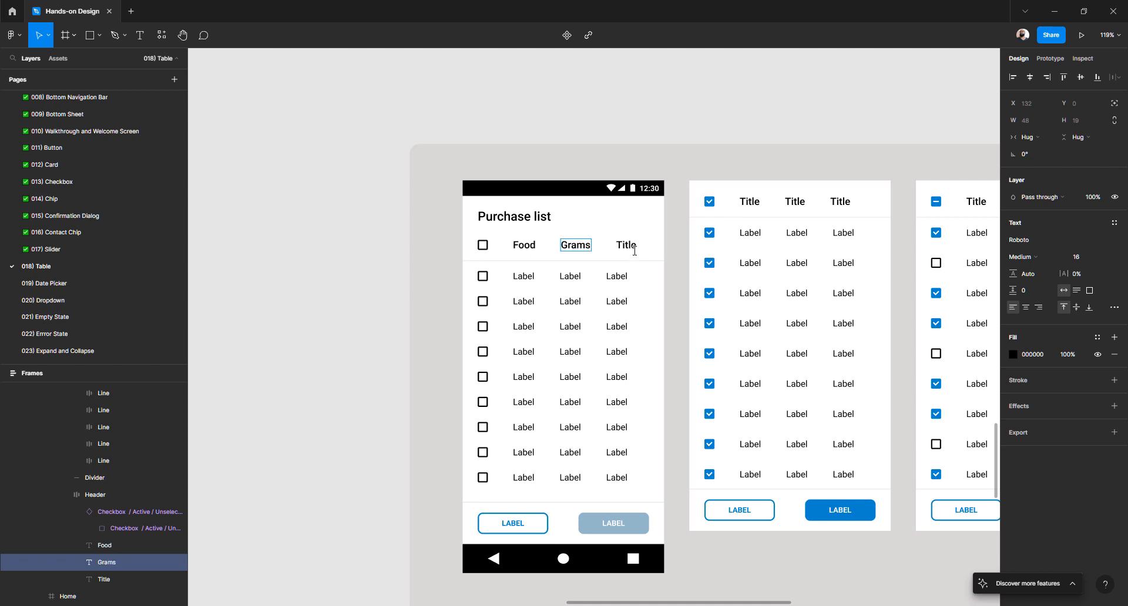
double_click(632, 245)
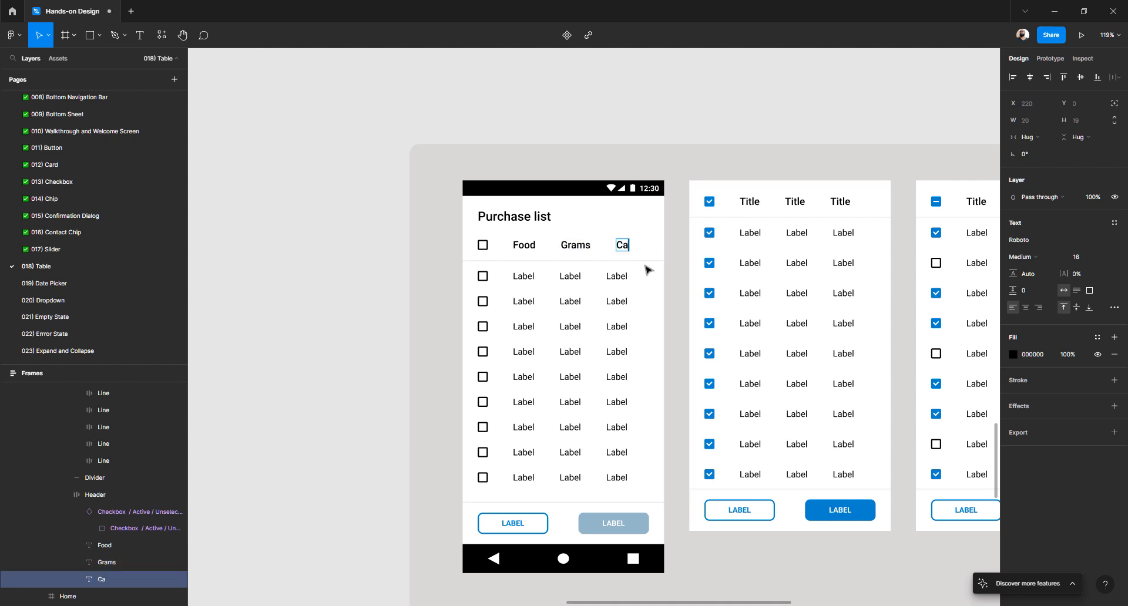
key("Escape")
- Examine the food names listed in the finished Purchase list pages for filling in the new table
scroll(645, 270, "down", 3)
scroll(645, 270, "left", 6)
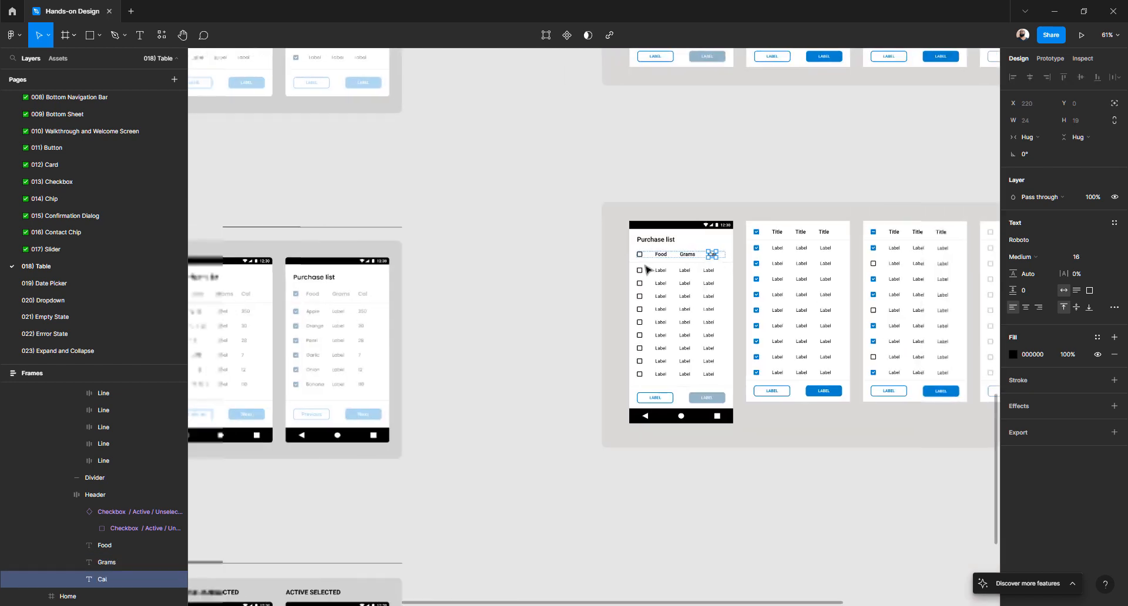
scroll(644, 270, "right", 8)
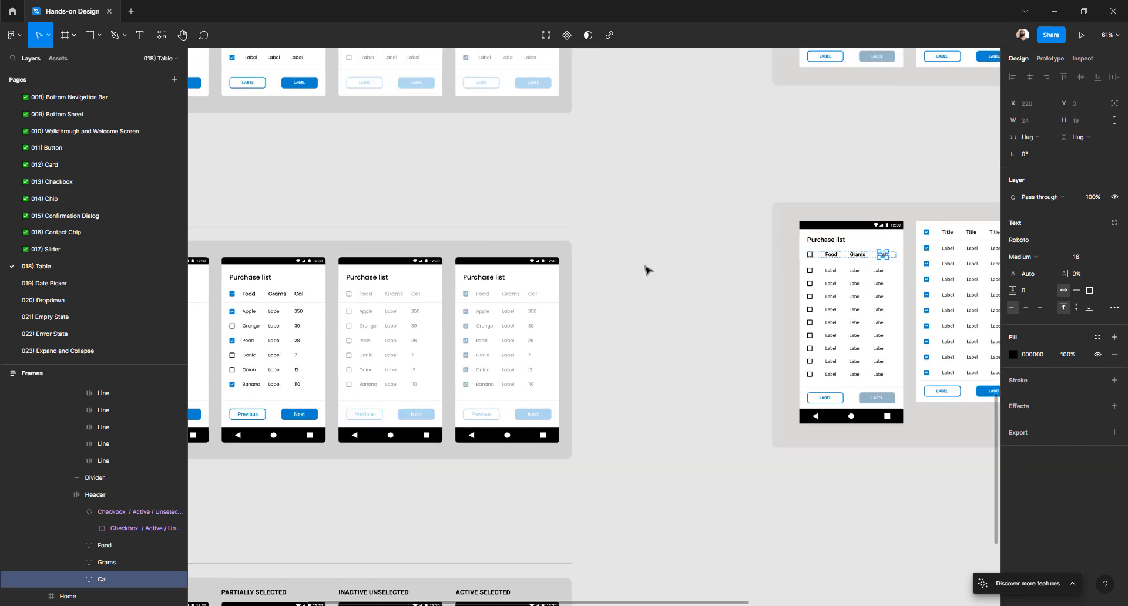
scroll(699, 259, "up", 3)
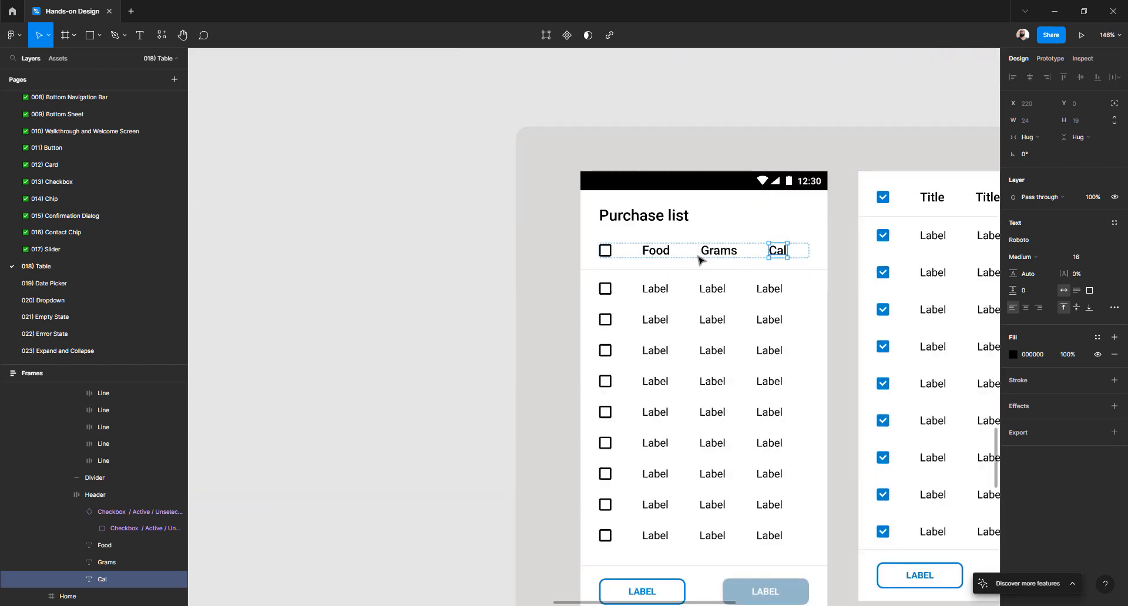
scroll(700, 256, "down", 5)
scroll(515, 268, "left", 5)
scroll(514, 268, "left", 5)
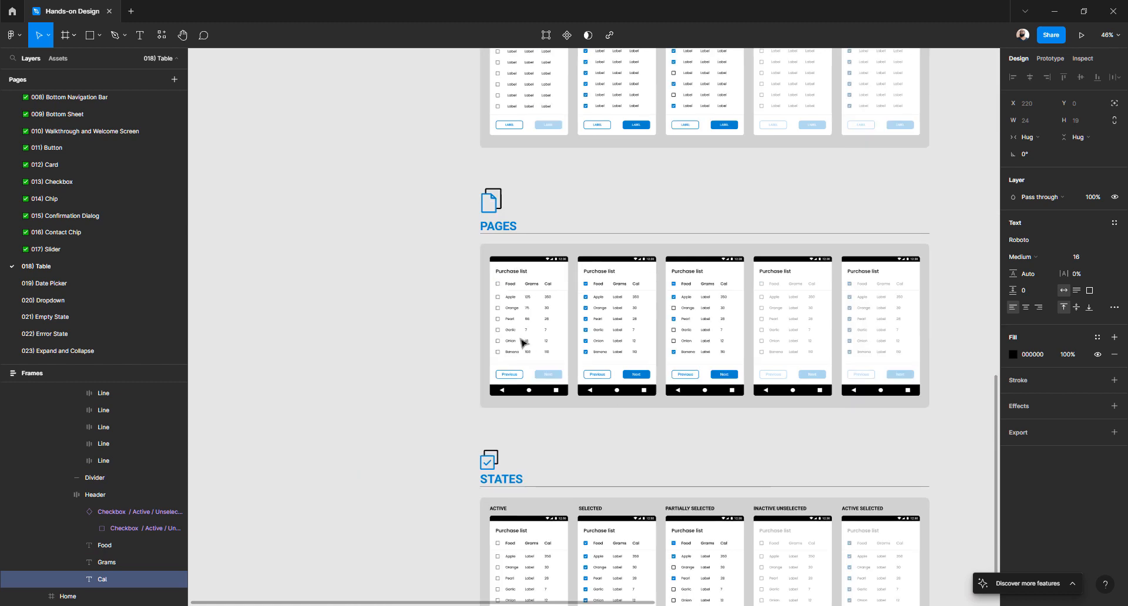
scroll(515, 329, "up", 4)
scroll(514, 327, "right", 15)
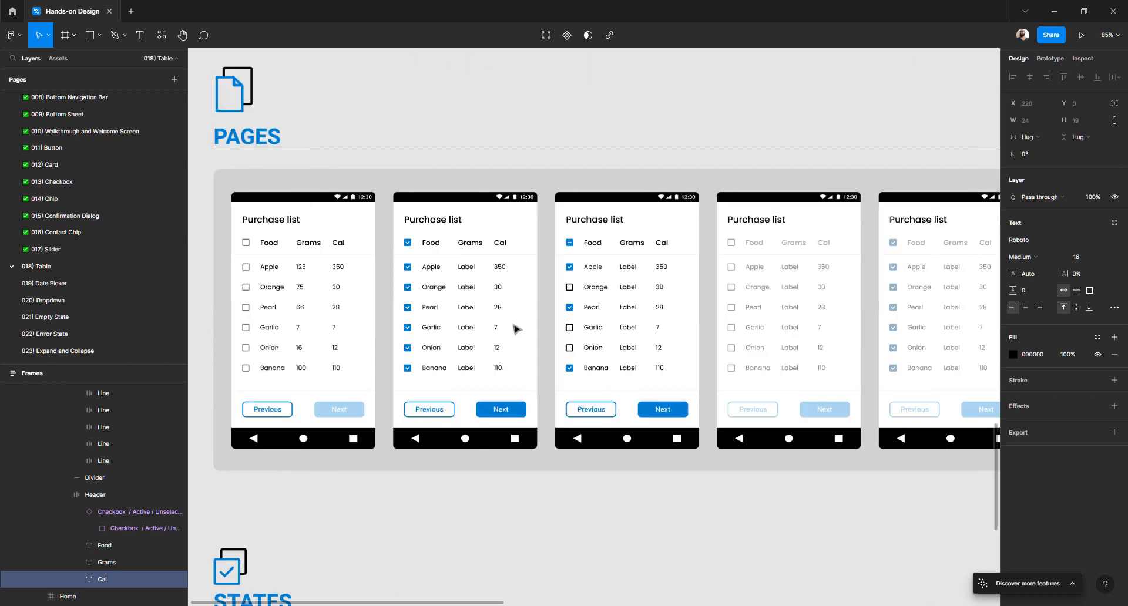
scroll(675, 218, "up", 5)
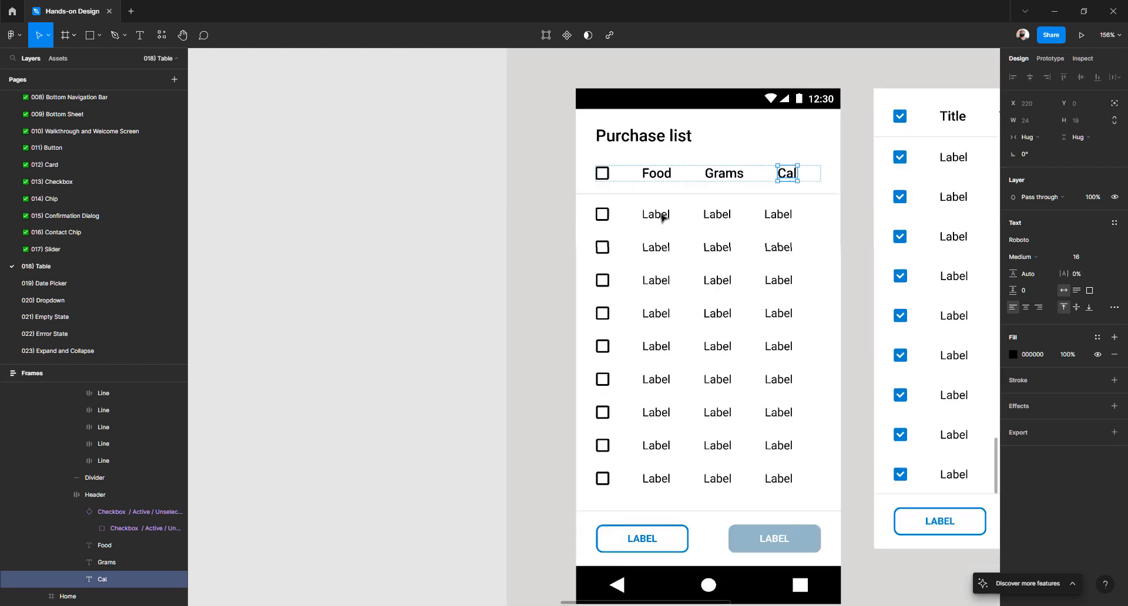
- Replace the first three labels in the Food column with Apple, Orange and Pearl
double_click(656, 213)
double_click(658, 214)
type("Apple")
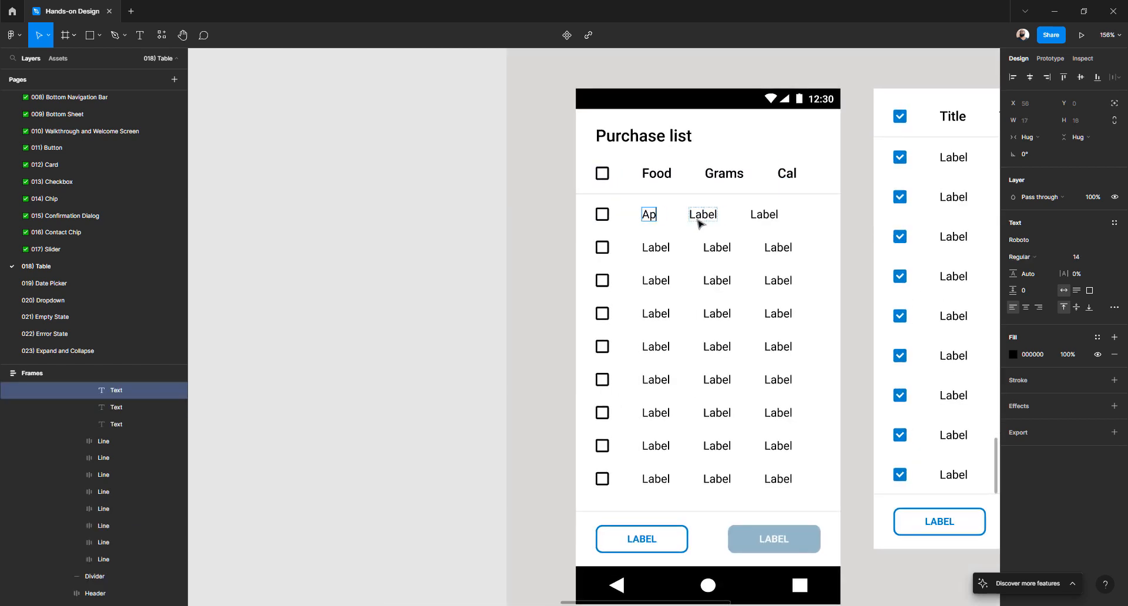
double_click(656, 247)
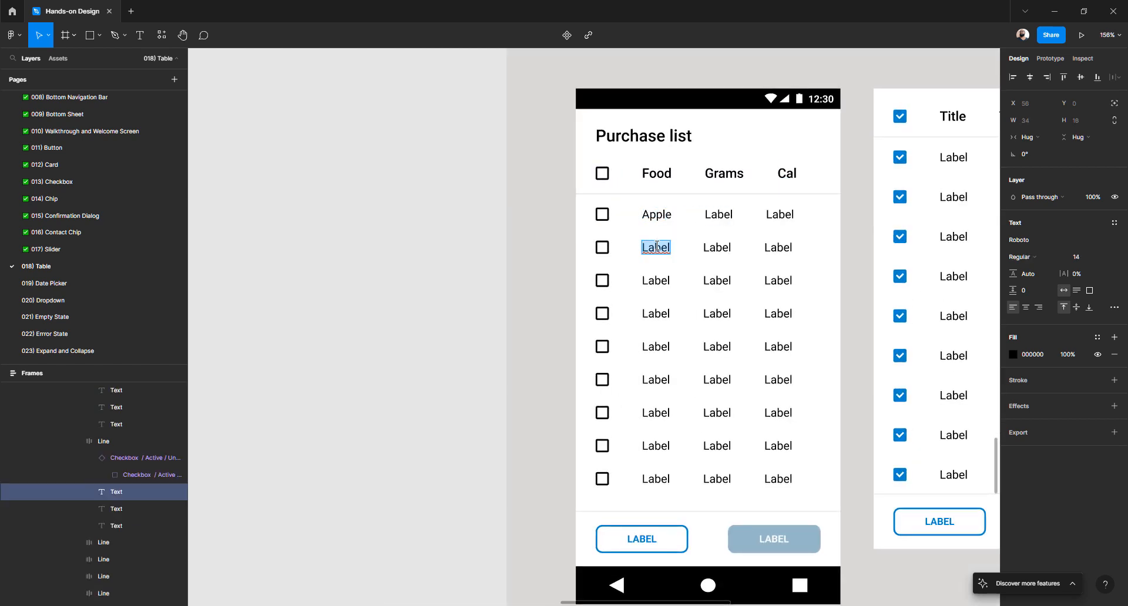
type("Orange")
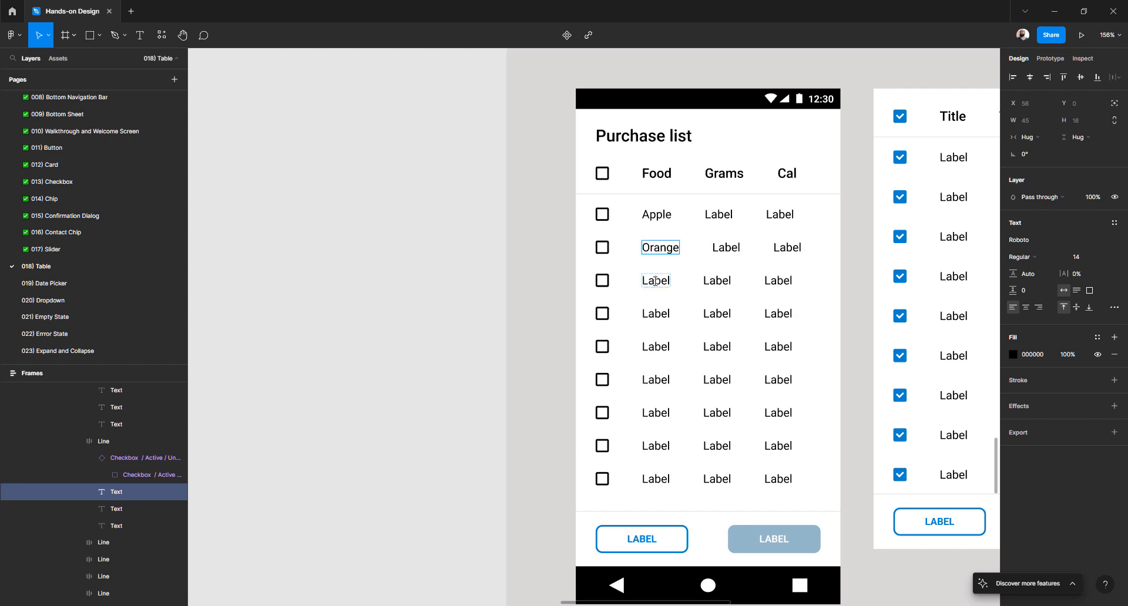
double_click(654, 281)
type("P")
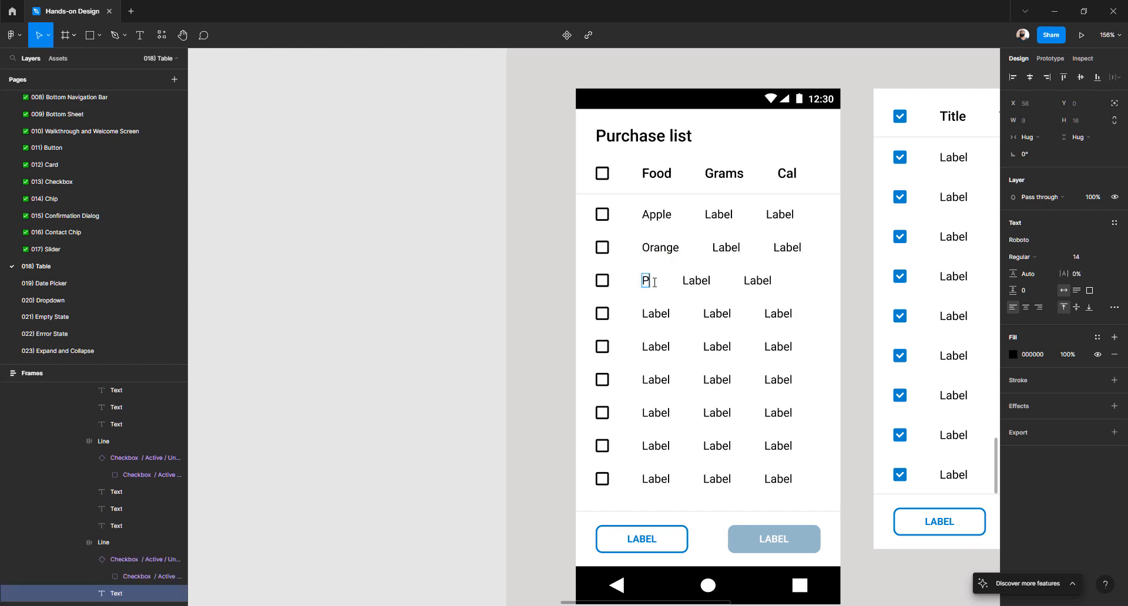
type("earl")
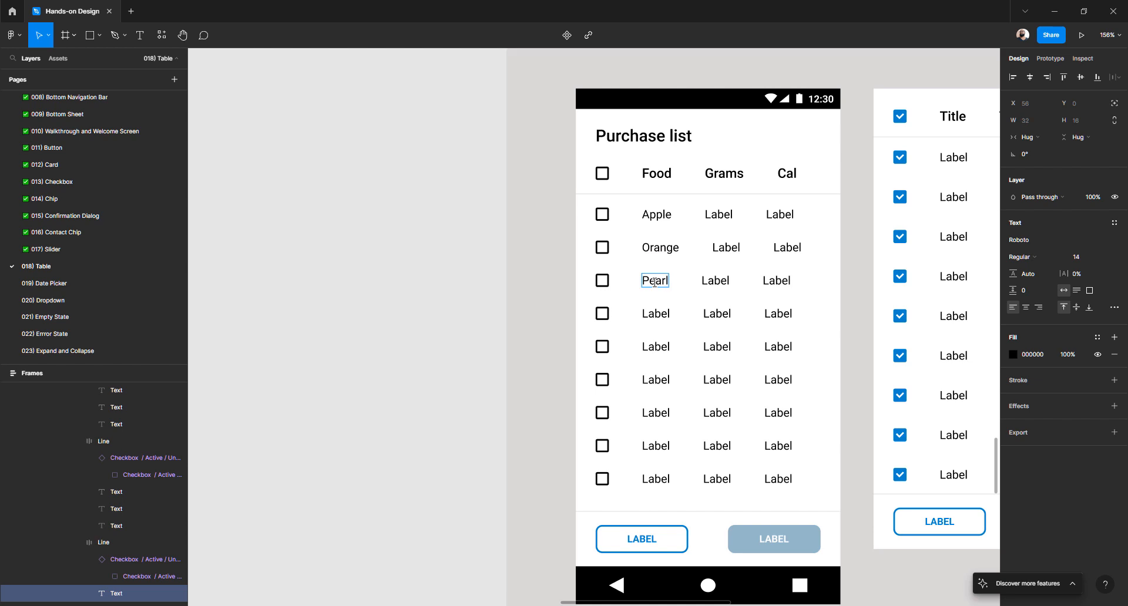
- Replace the fourth to sixth labels in the Food column with Garlic, Onion and Banana
double_click(663, 314)
type("Garlic")
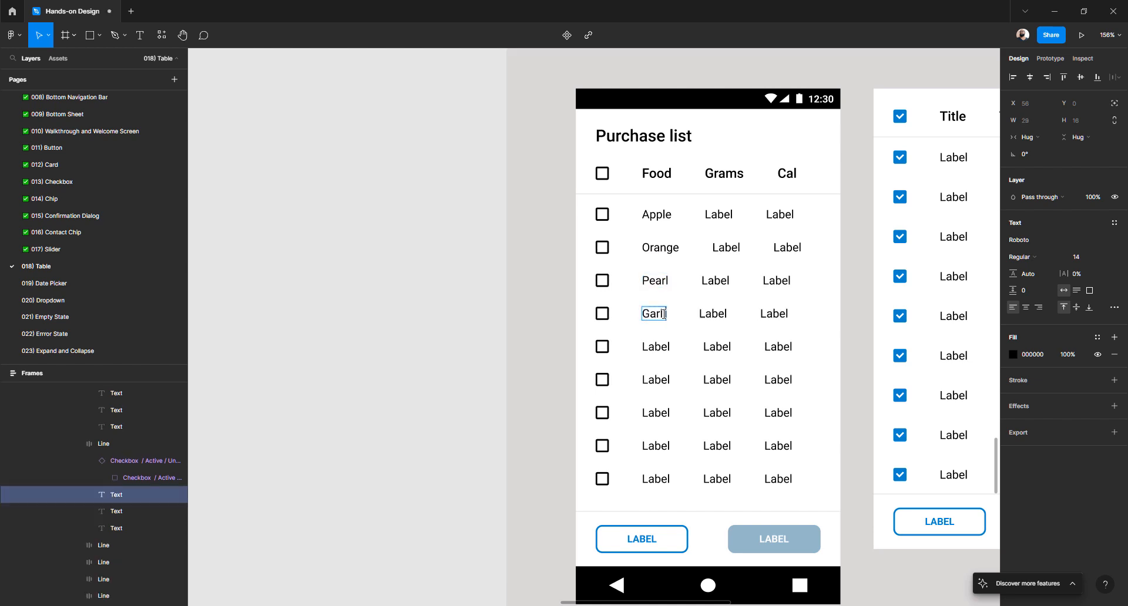
double_click(654, 347)
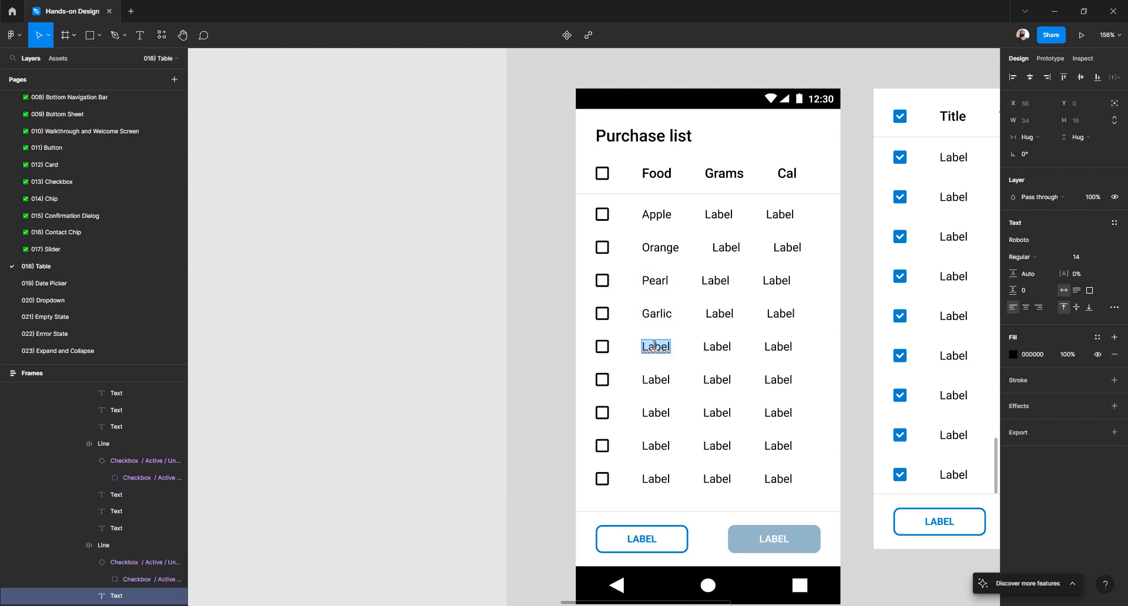
type("Onion")
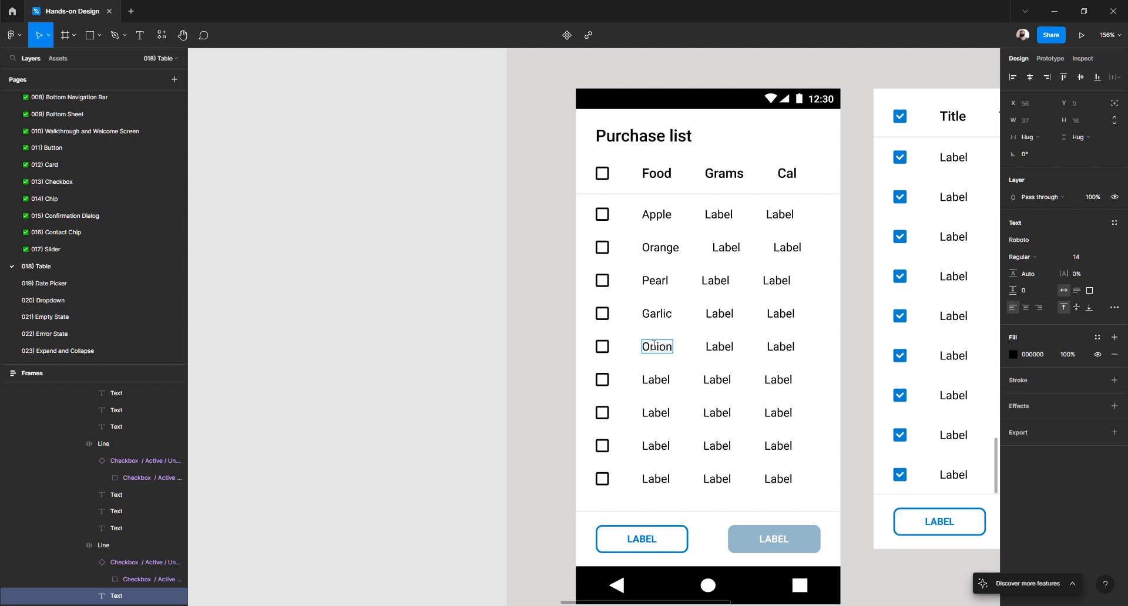
double_click(659, 380)
type("Banana")
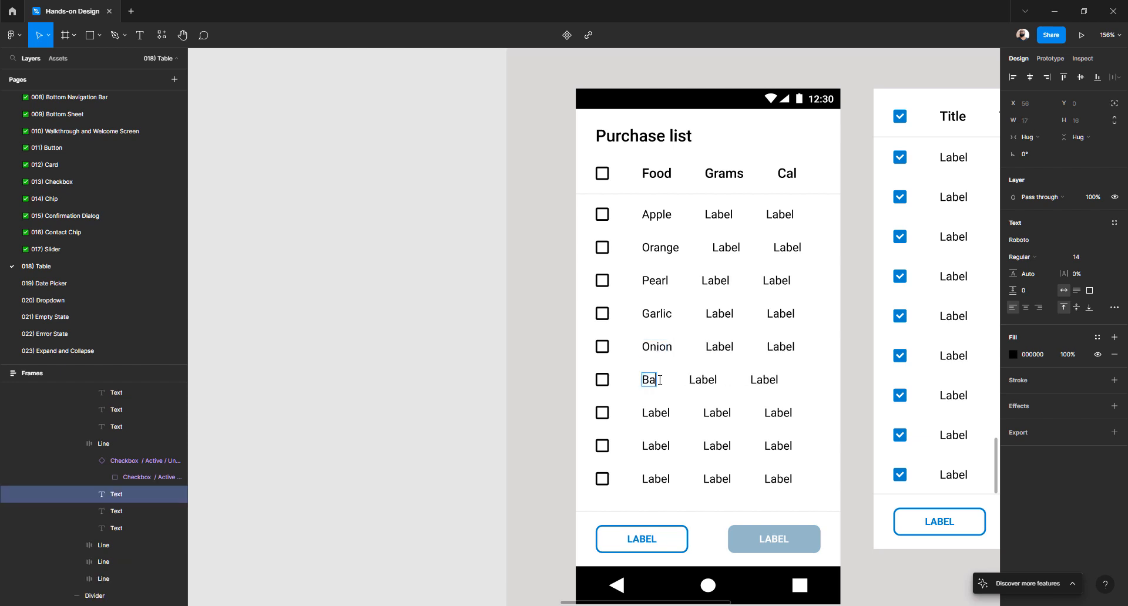
- Replace the last three labels in the Food column with Avocado, Sugar and Salt
double_click(660, 420)
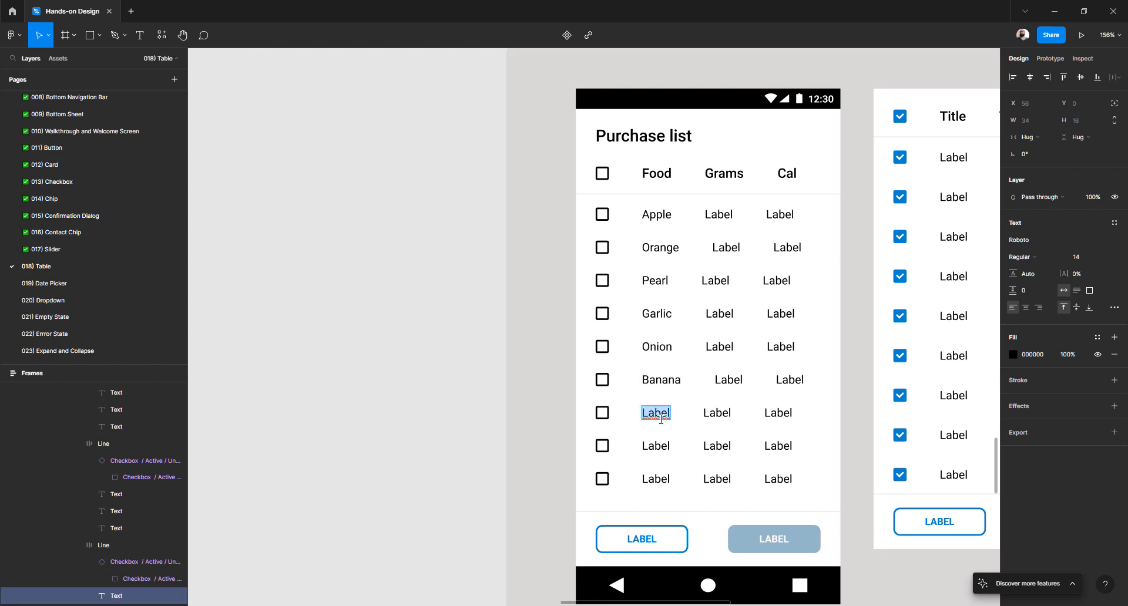
type("Avocado")
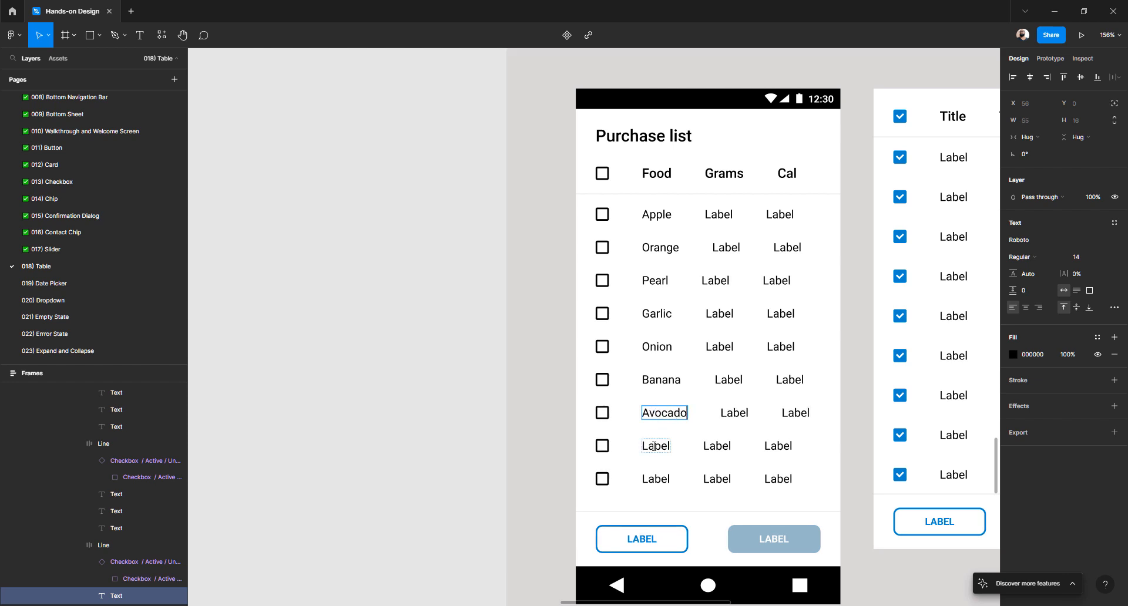
double_click(656, 445)
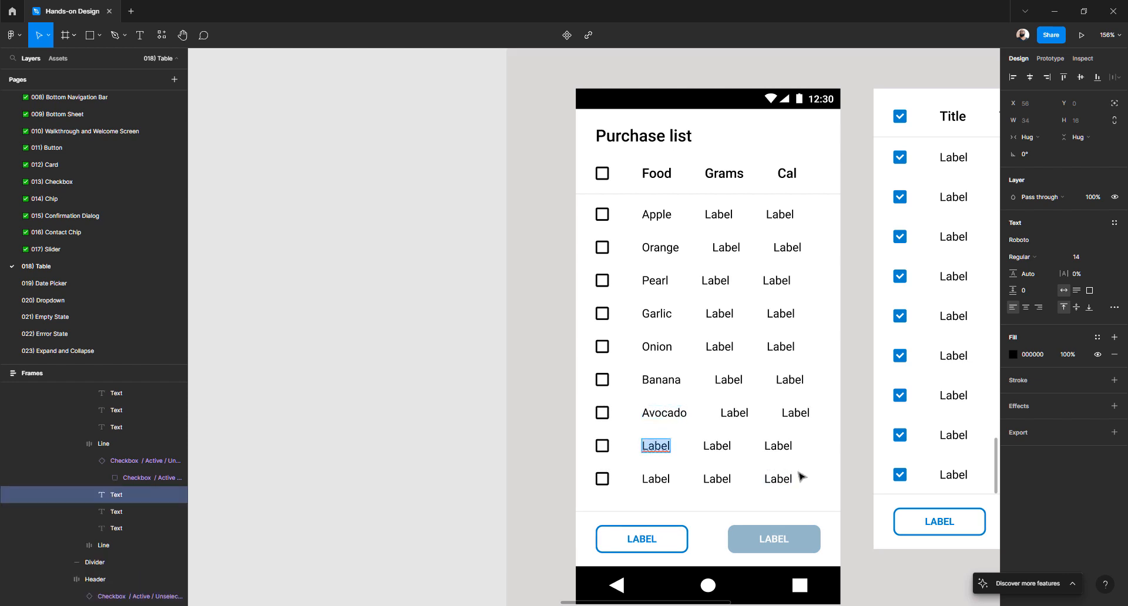
type("Sugar")
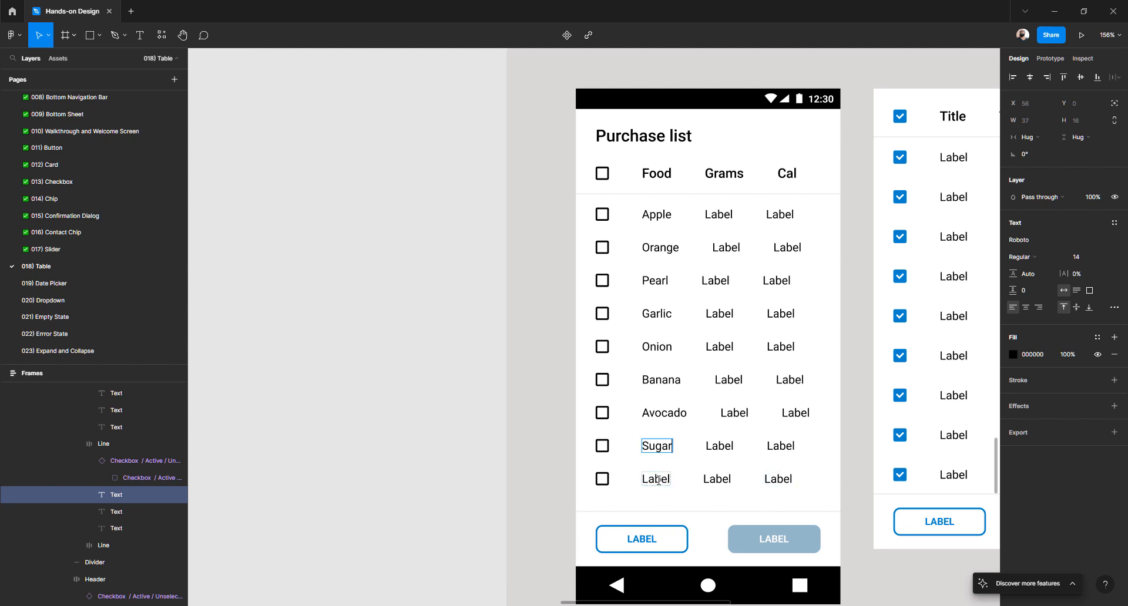
left_click(658, 480)
double_click(658, 480)
type("Sa")
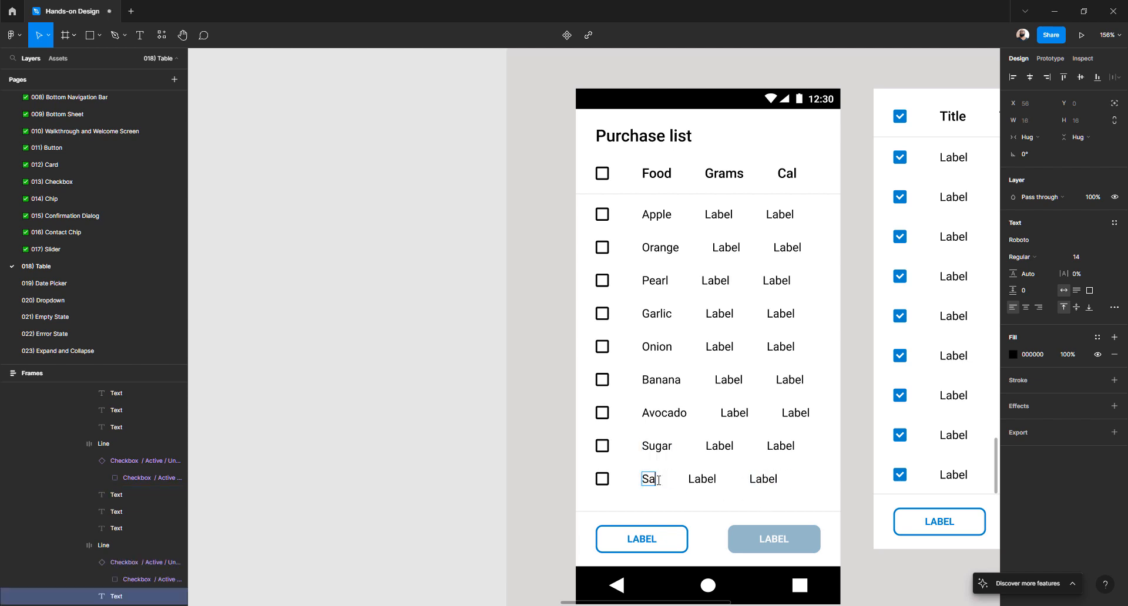
type("lt")
key("Escape")
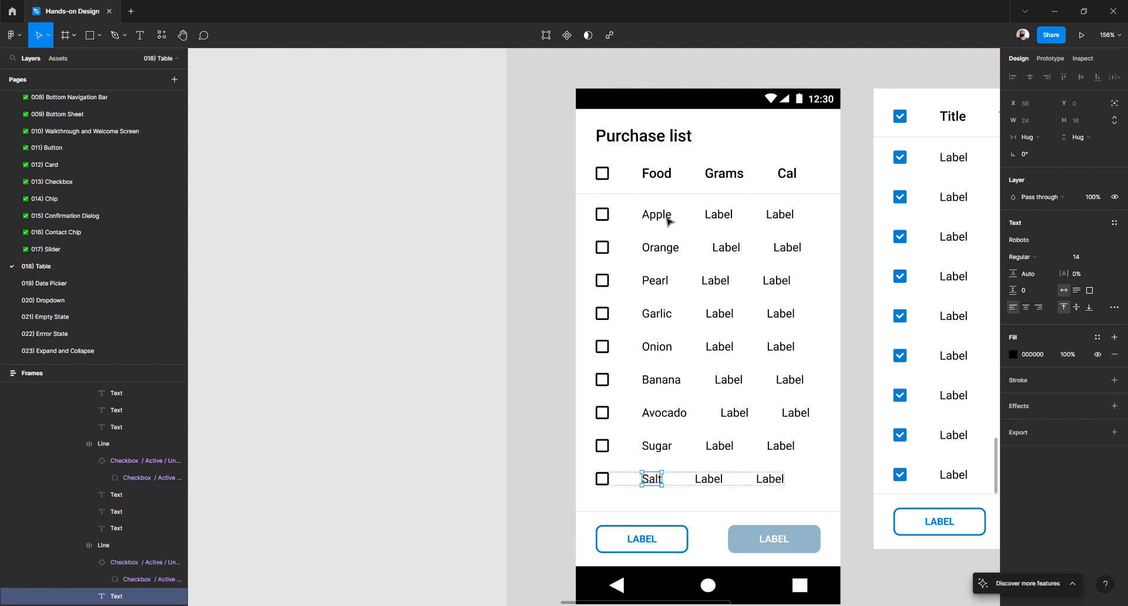
- Try widening the Food header title to a fixed width of 46
left_click(665, 175)
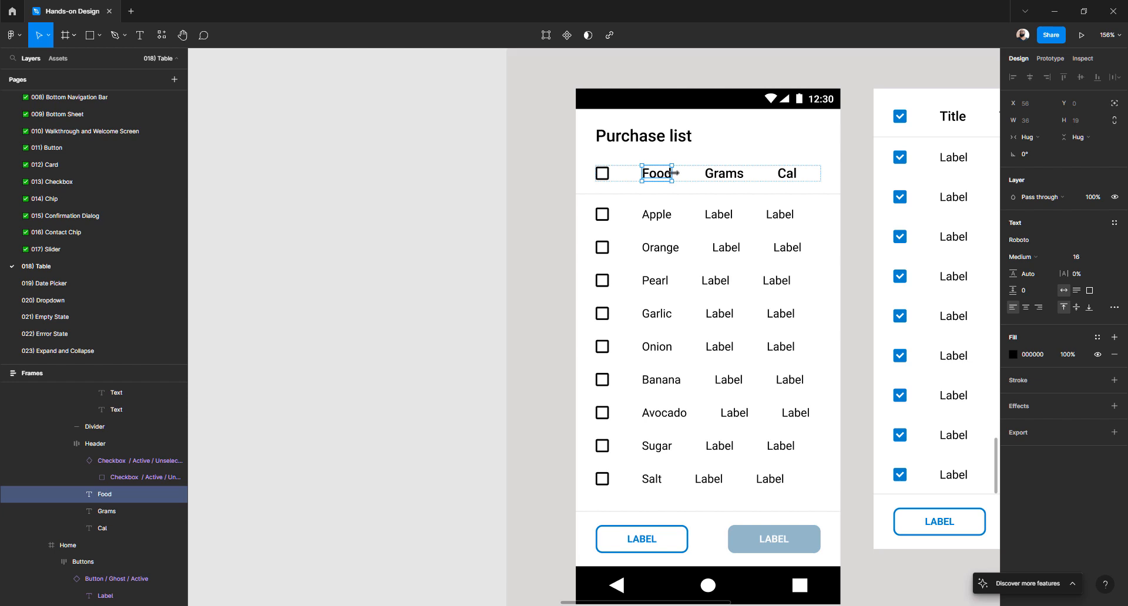
left_click_drag(676, 172, 680, 173)
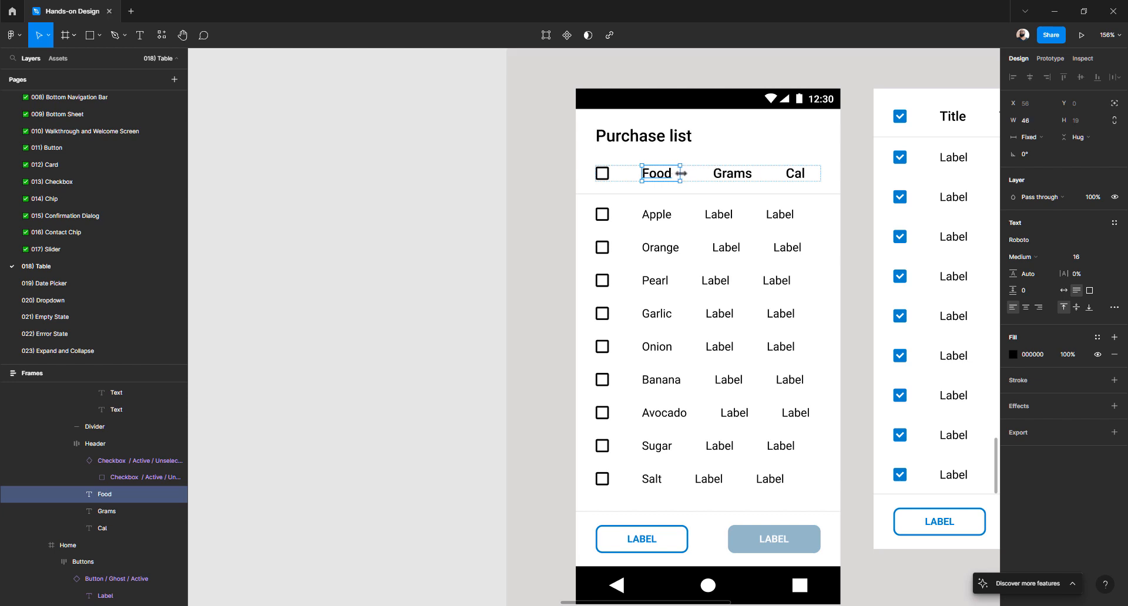
left_click_drag(680, 173, 681, 174)
left_click(662, 249)
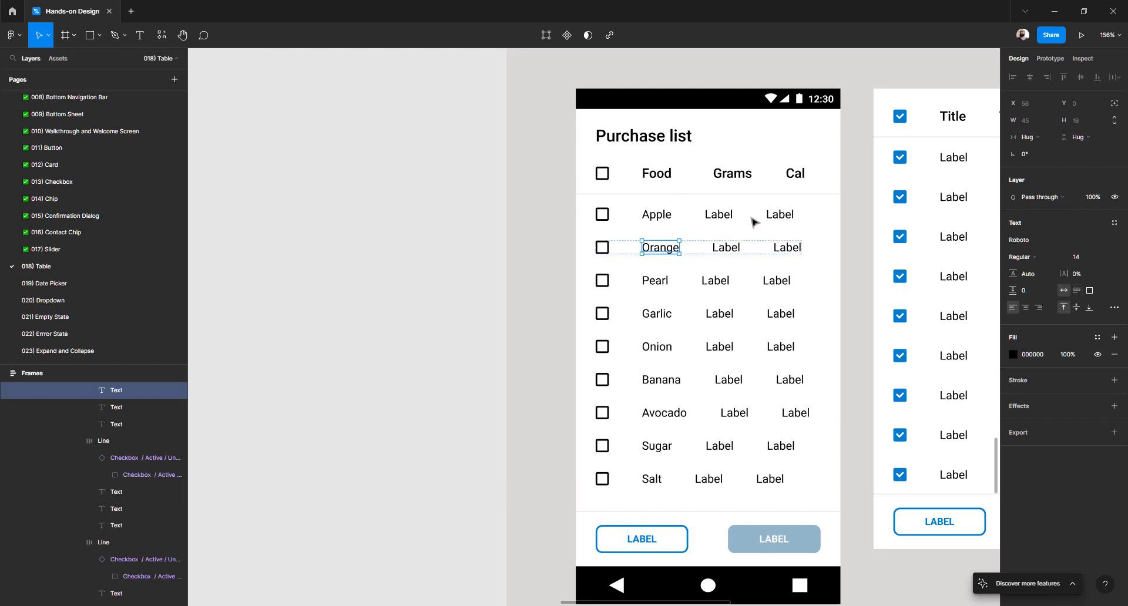
- Set the Avocado text to a fixed width of 56
left_click(674, 417)
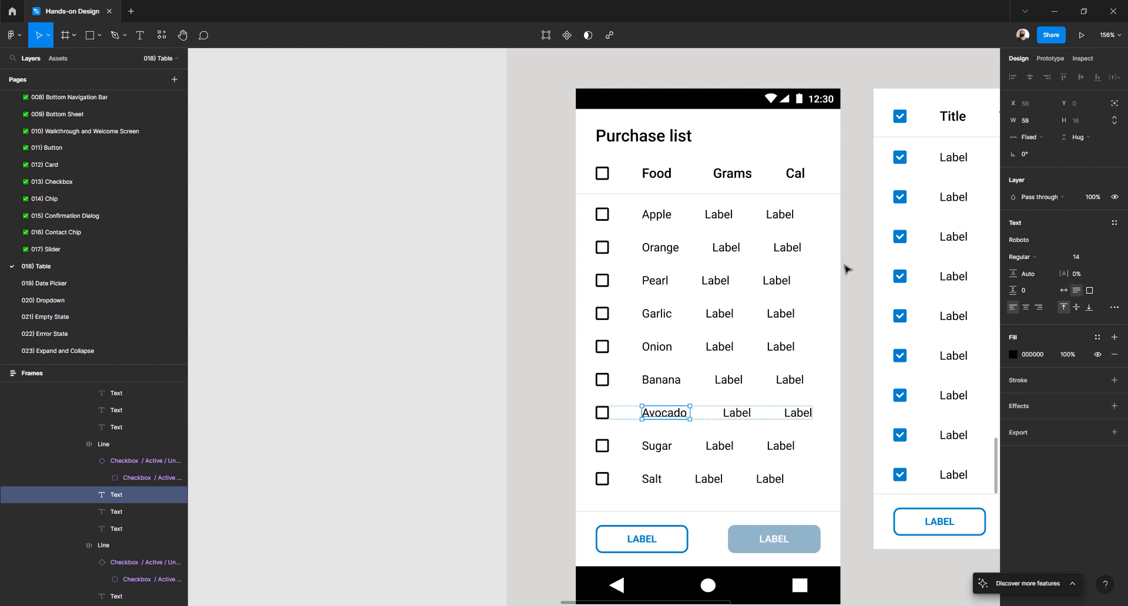
left_click(1036, 120)
key("Return")
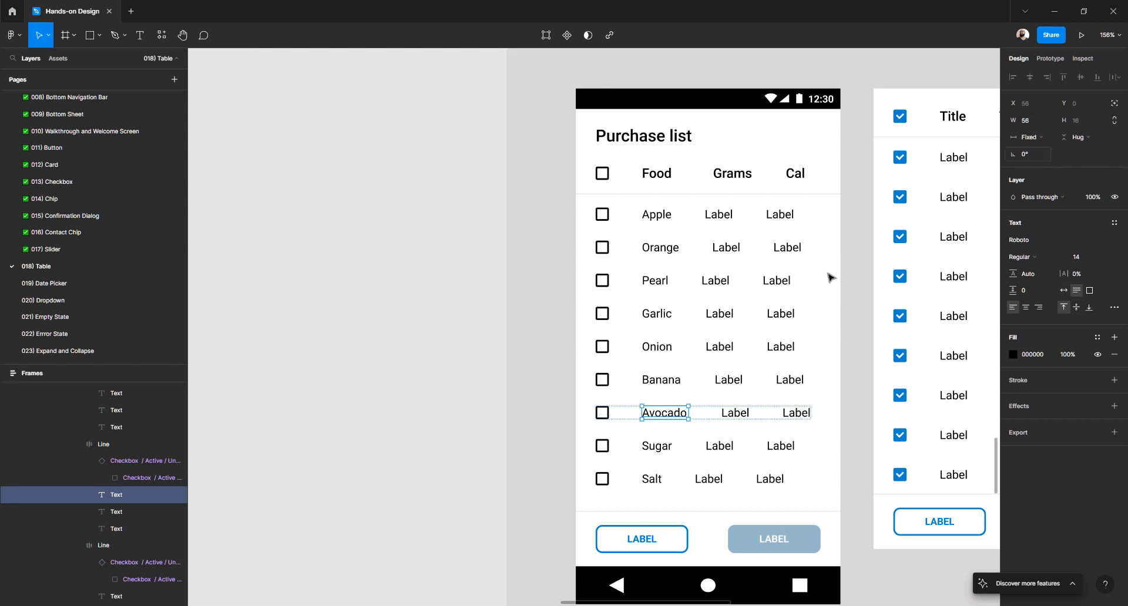
- Give the Food header and all the other food names in its column a fixed width of 56
left_click(650, 479)
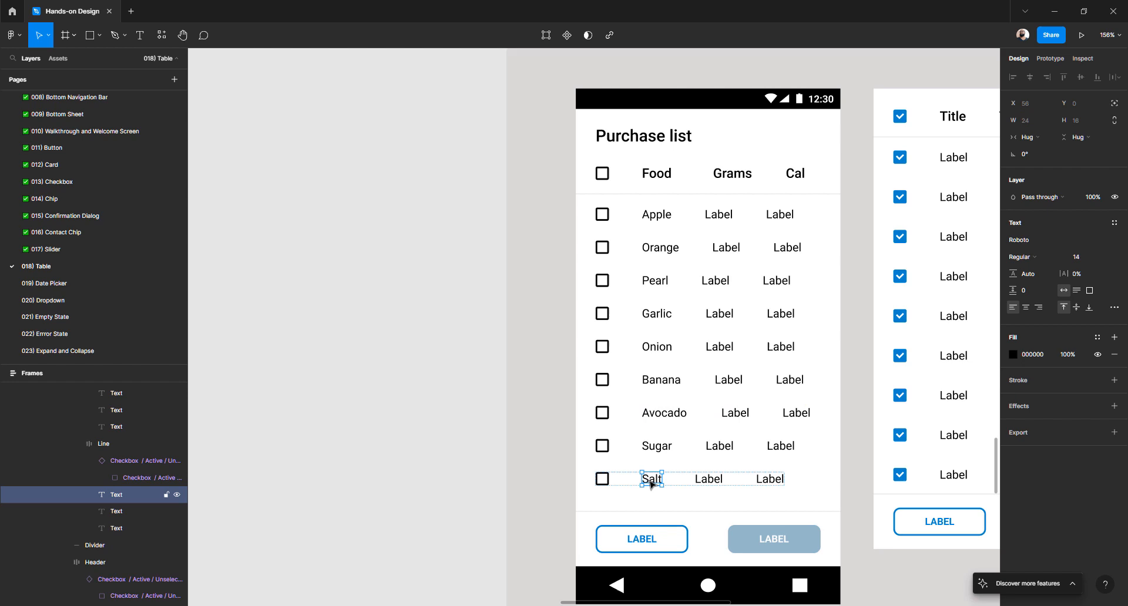
left_click(659, 448, "shift")
left_click(672, 380, "shift")
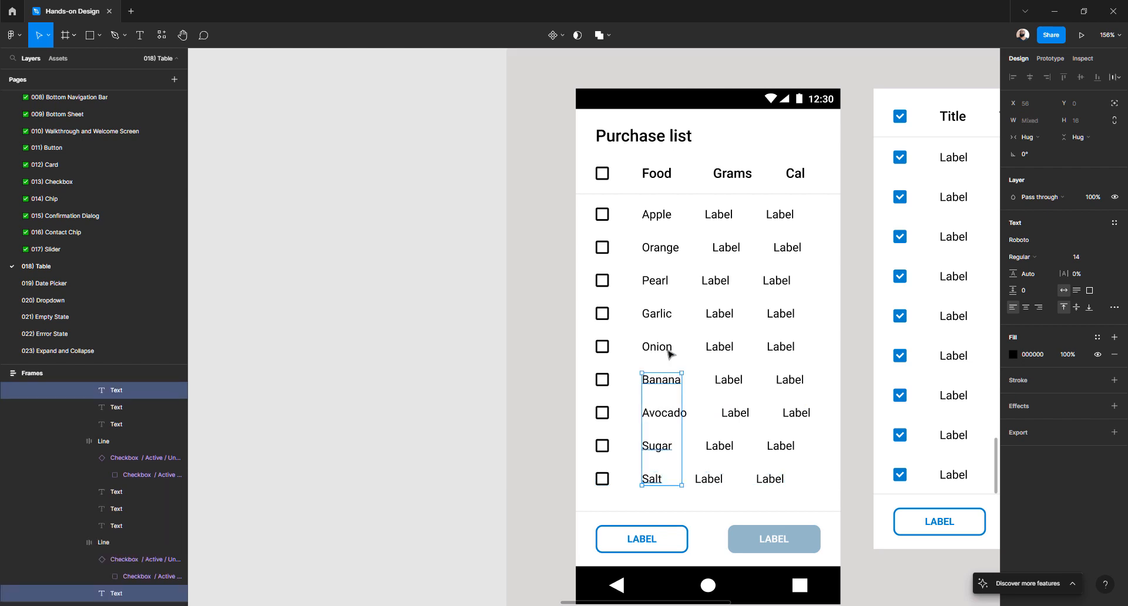
left_click(669, 351, "shift")
left_click(660, 316, "shift")
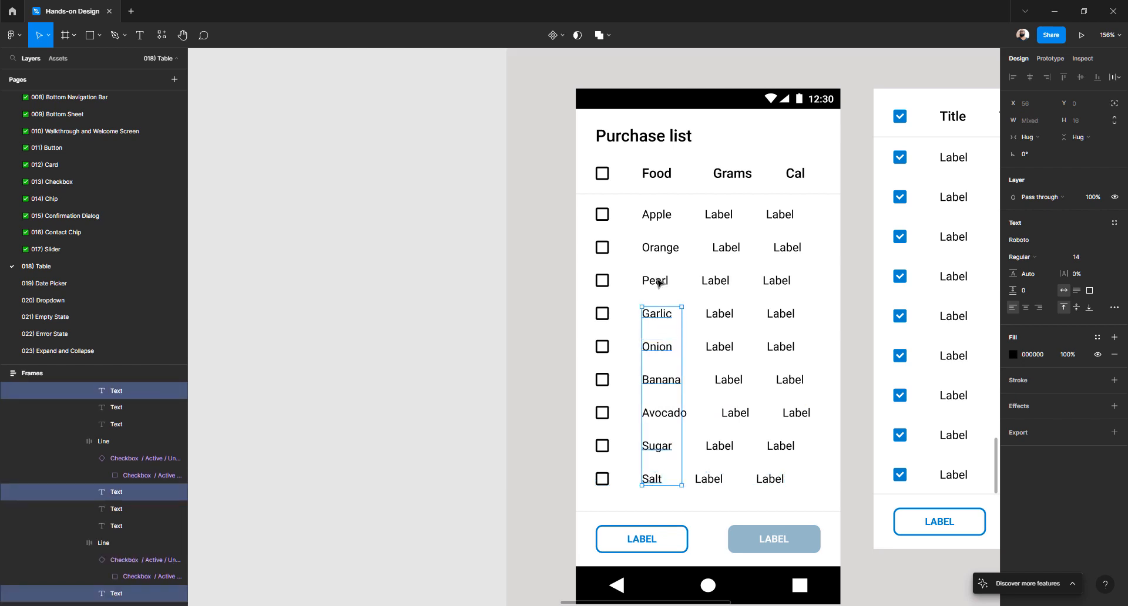
left_click(660, 283, "shift")
left_click(661, 253, "shift")
left_click(658, 212, "shift")
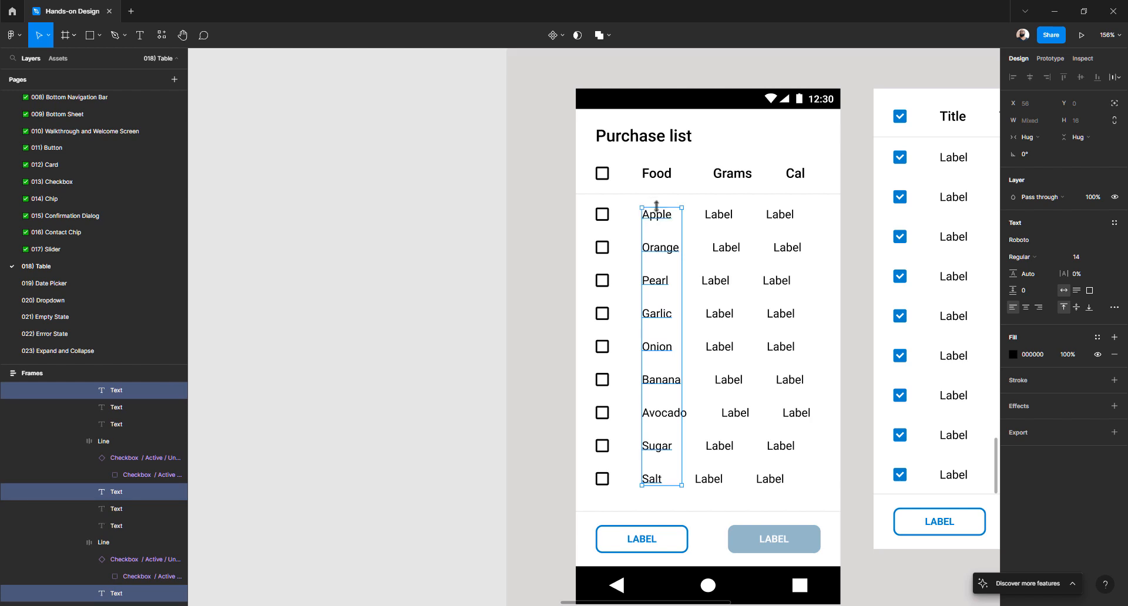
left_click(660, 175, "shift")
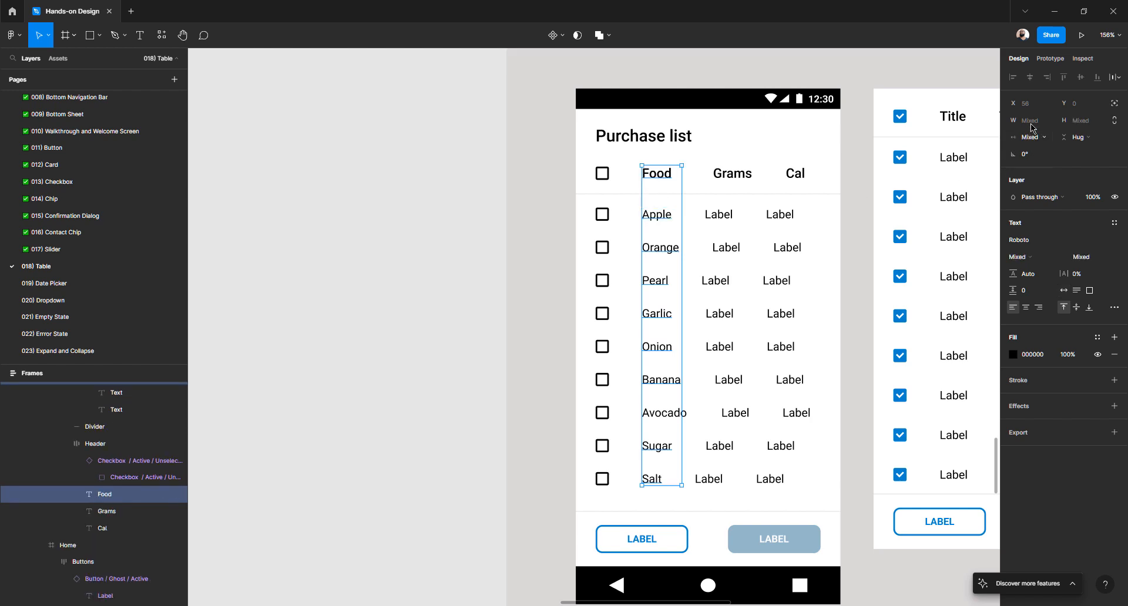
left_click(1032, 141)
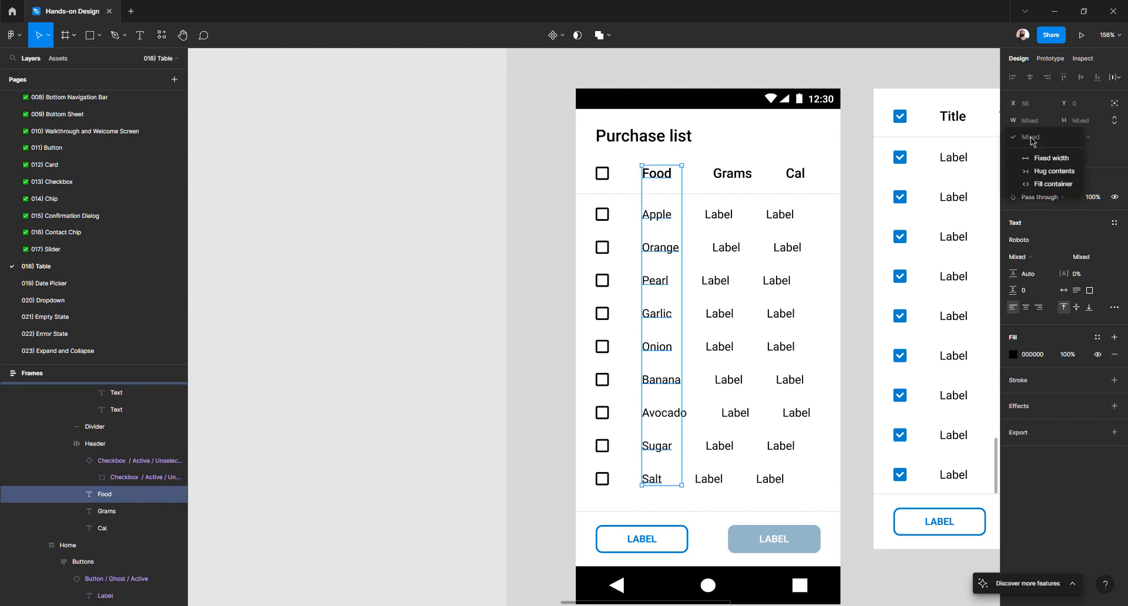
left_click(1036, 156)
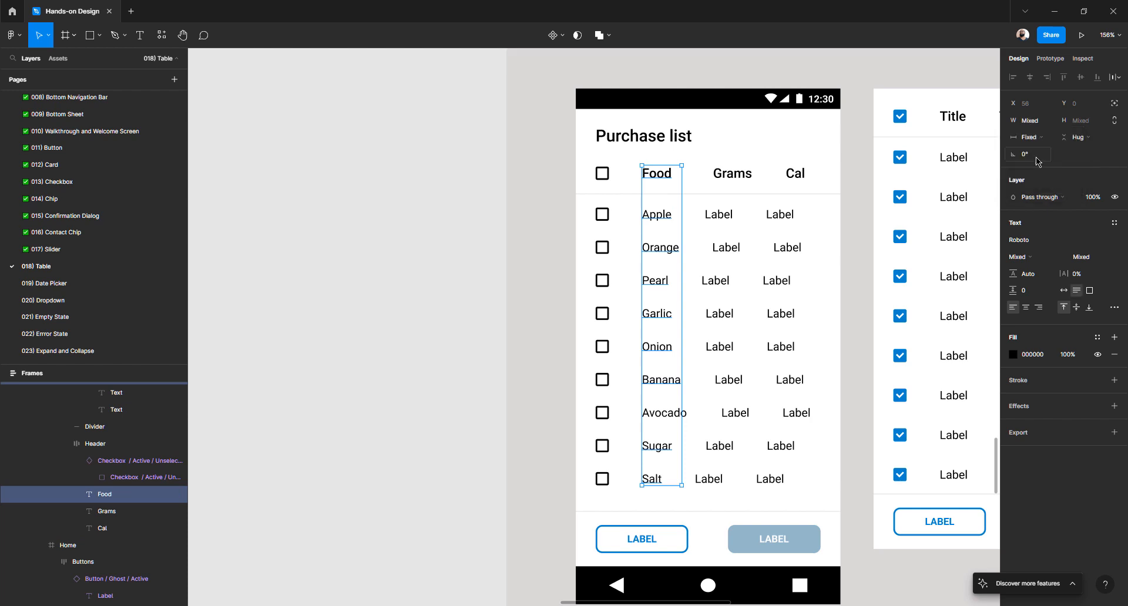
left_click(1033, 122)
type("56")
key("Return")
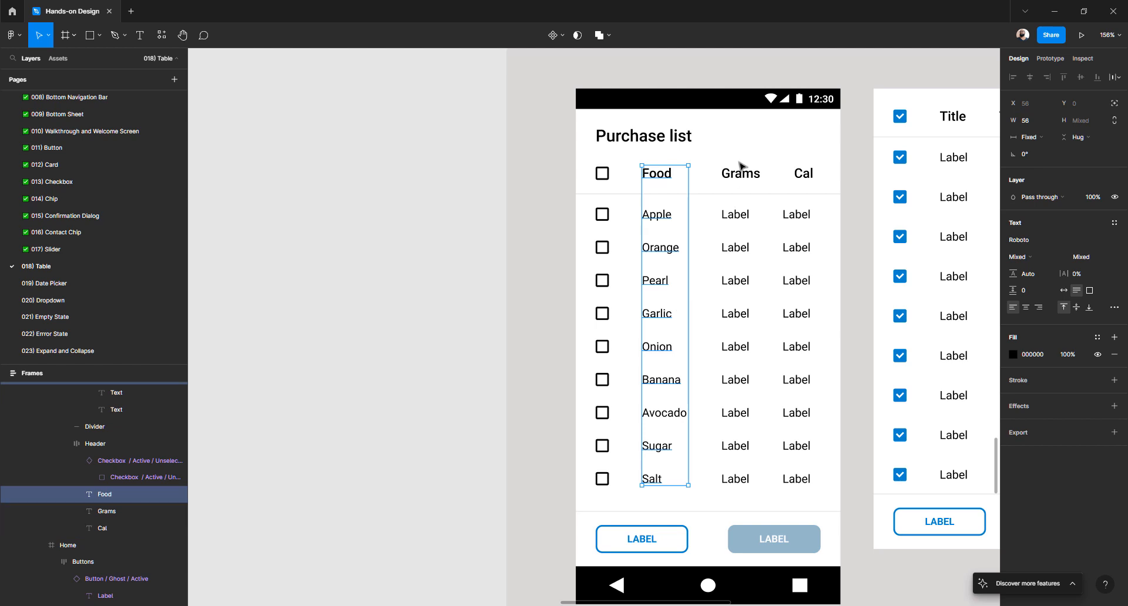
- Replace Apple's label in the Grams column with 123 and check the width of the Grams header
double_click(735, 220)
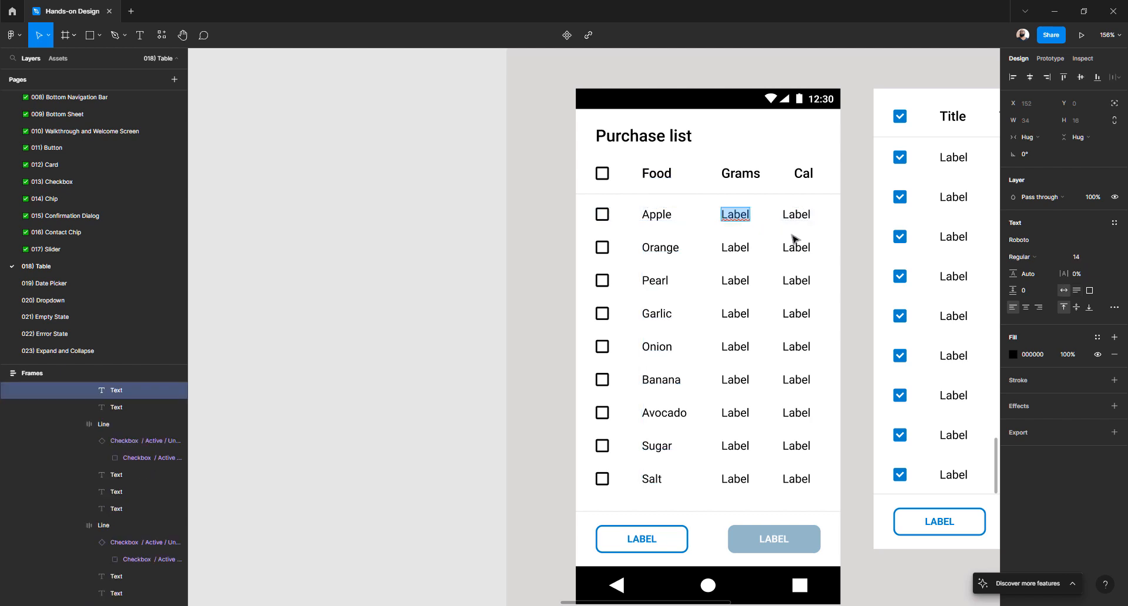
type("123")
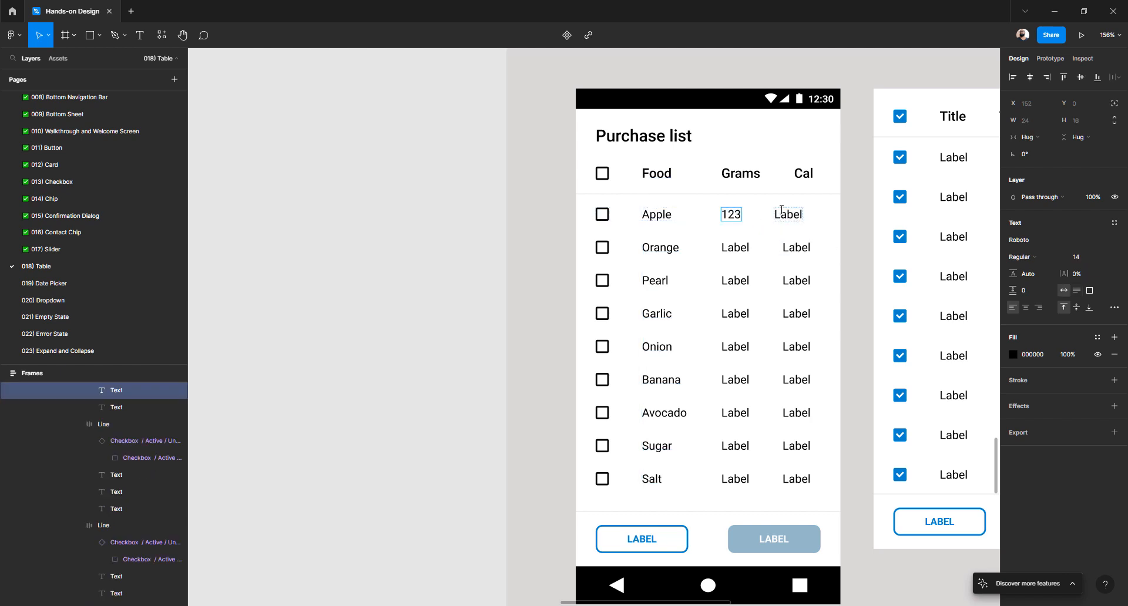
double_click(760, 174)
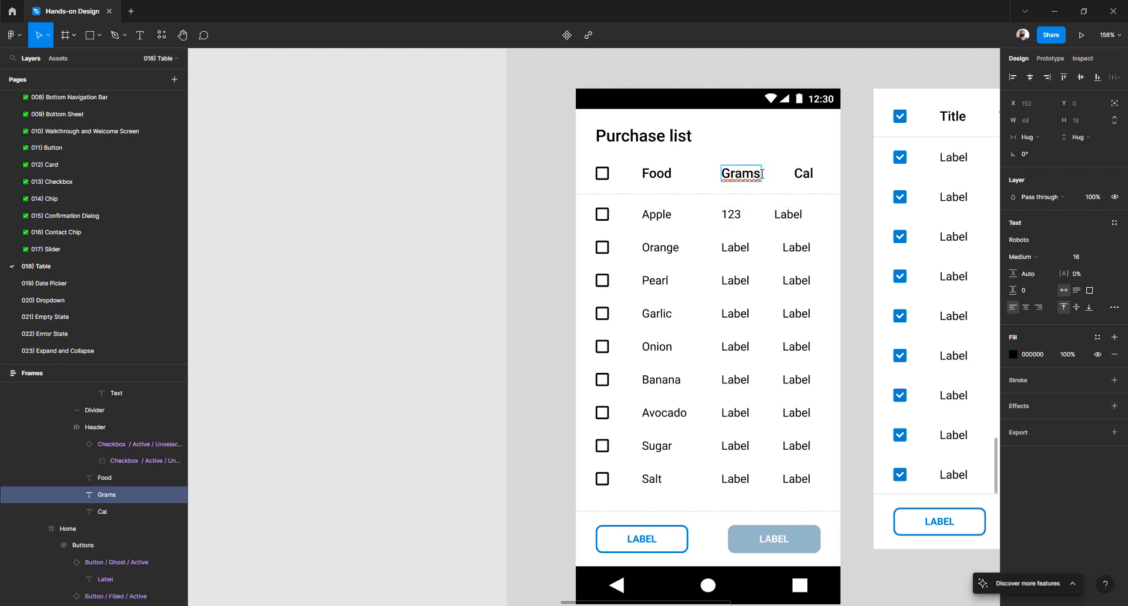
key("Escape")
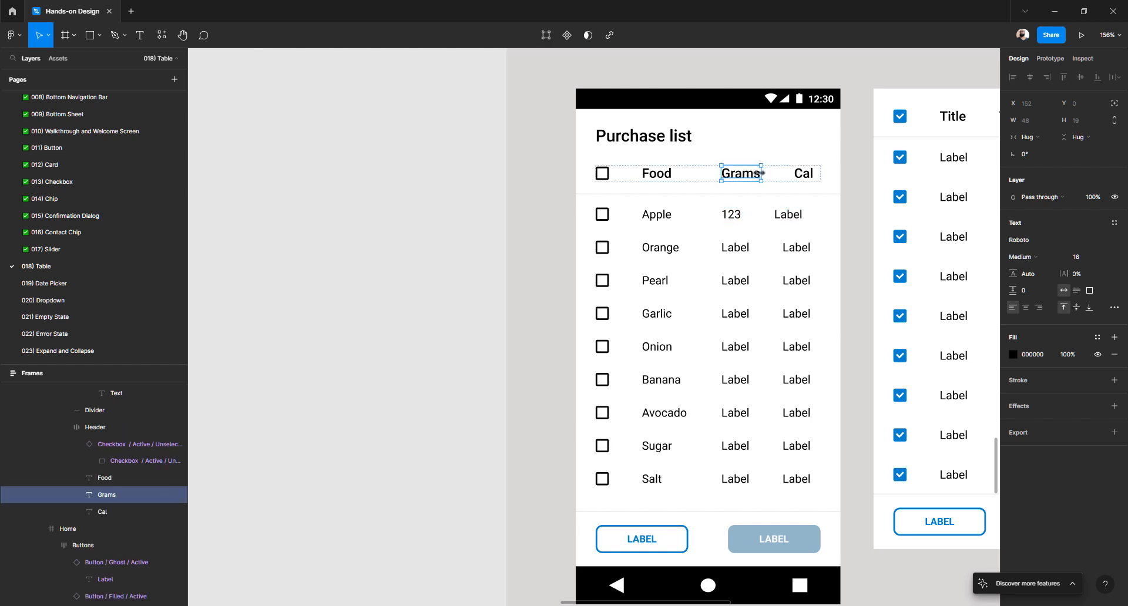
- Give all nine entries below the Grams header a fixed width of 80
left_click(741, 216)
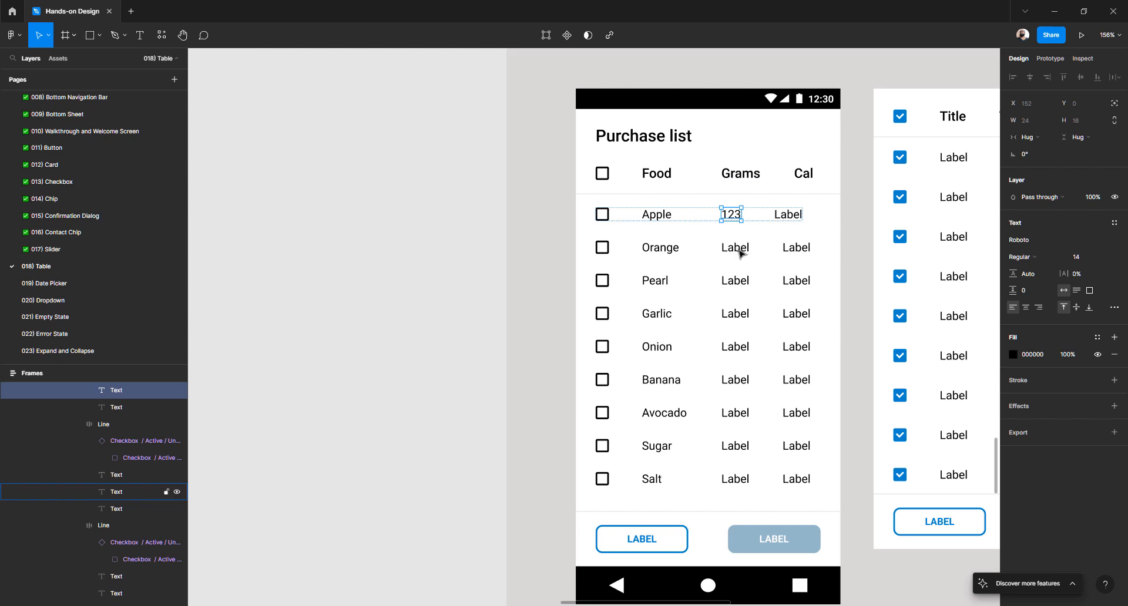
left_click(738, 248, "shift")
left_click(739, 283, "shift")
left_click(736, 316, "shift")
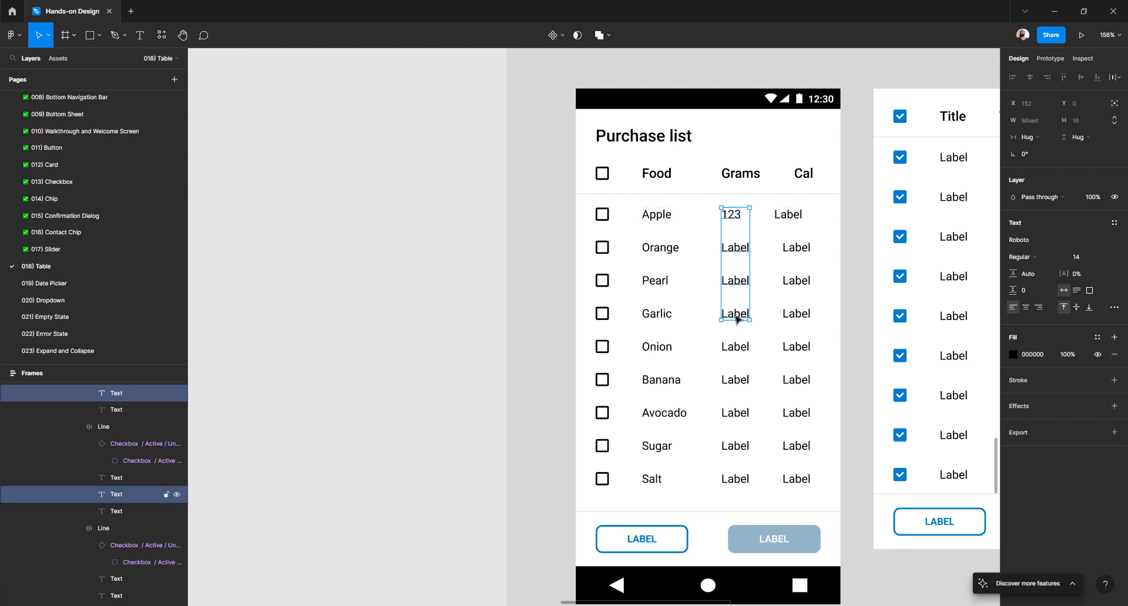
left_click(735, 349, "shift")
left_click(736, 382, "shift")
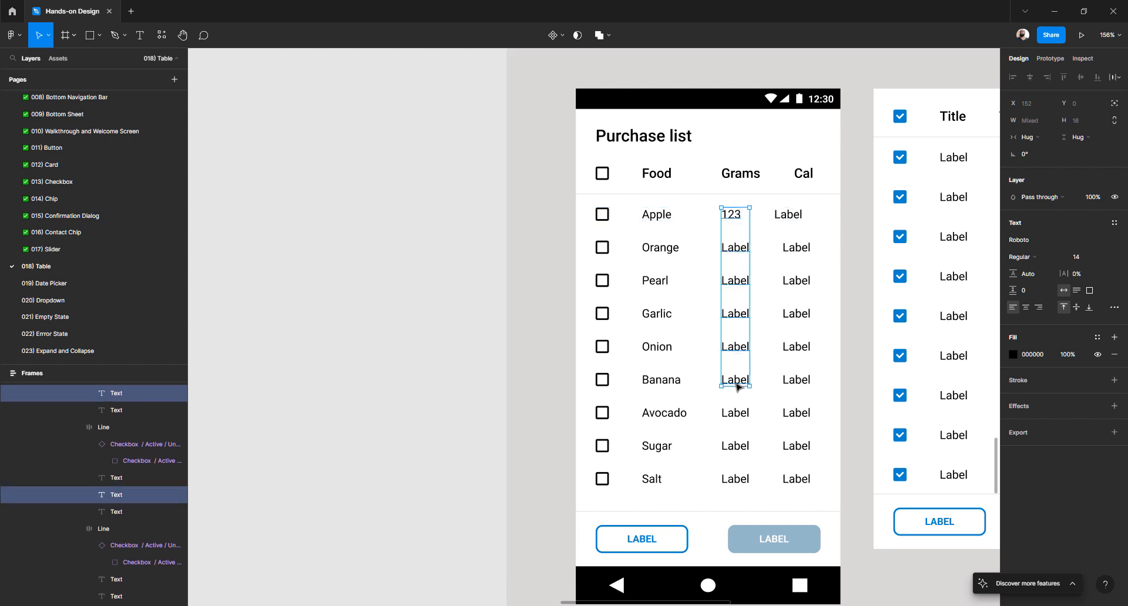
left_click(736, 414, "shift")
left_click(736, 446, "shift")
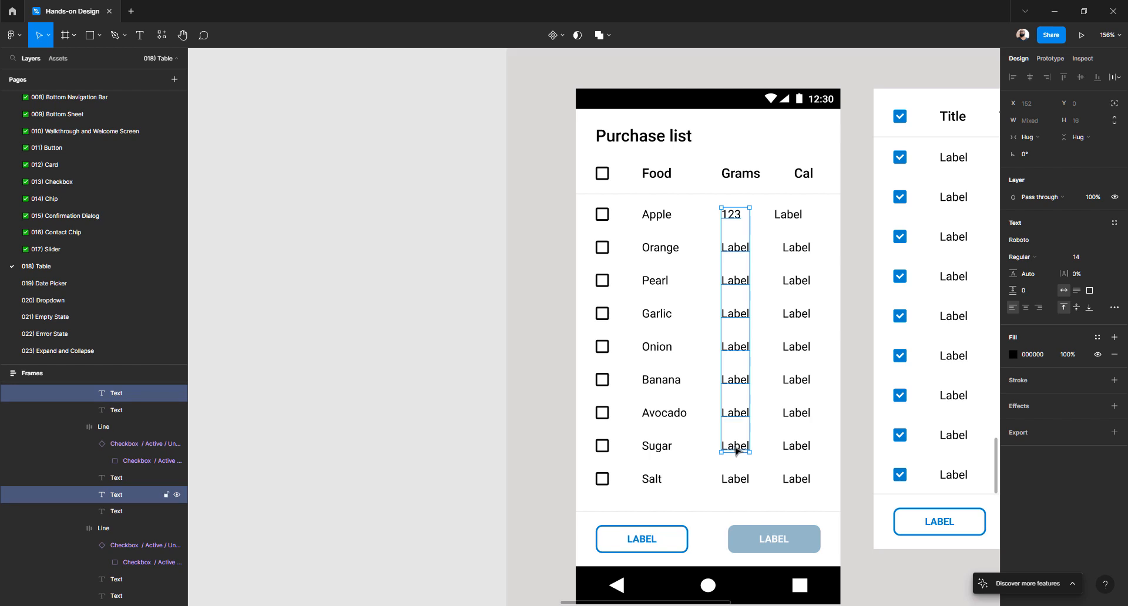
left_click(734, 479, "shift")
left_click(1033, 137)
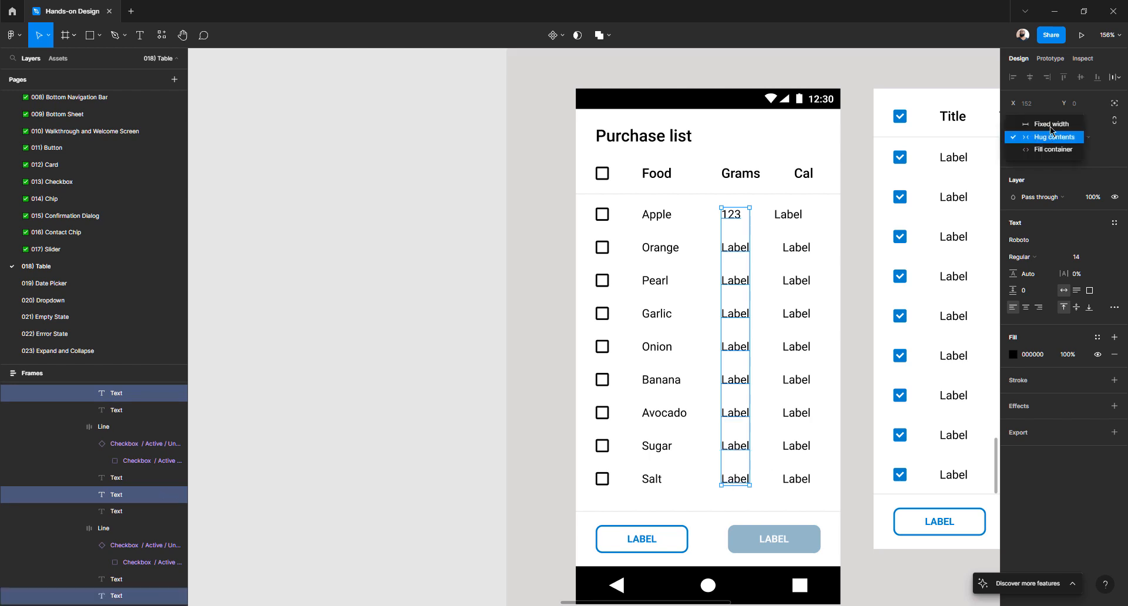
left_click(1051, 125)
left_click(1031, 121)
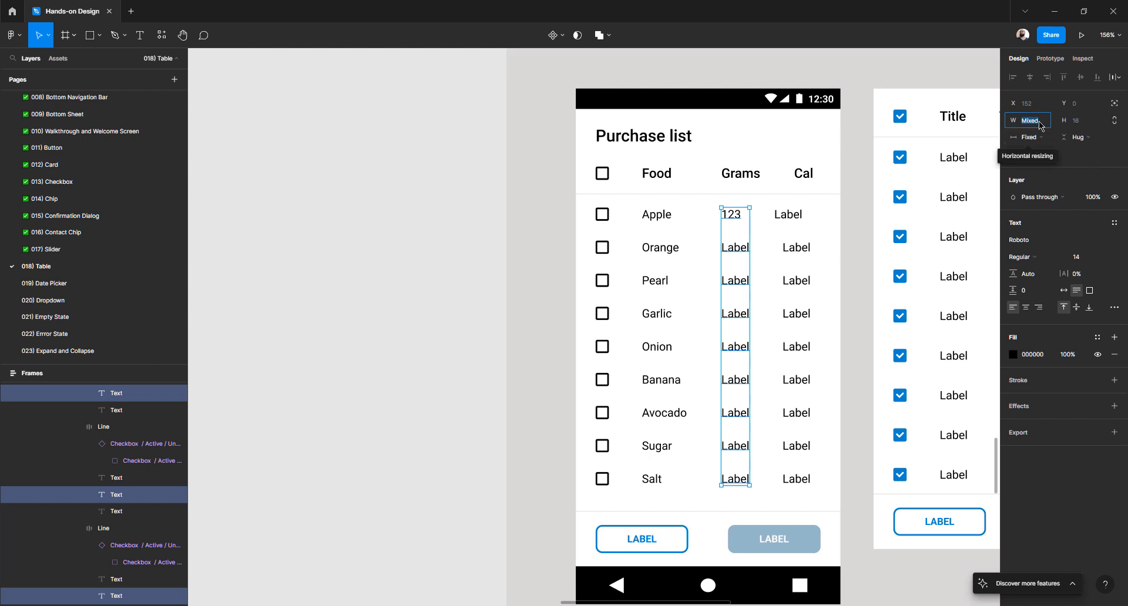
type("80")
key("Return")
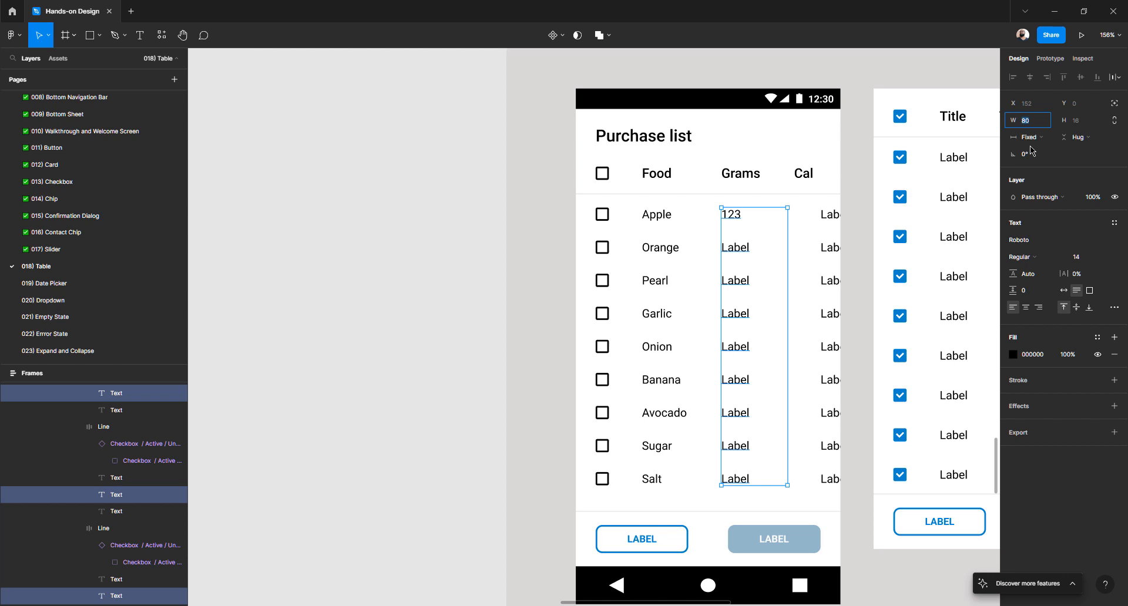
- Reduce the width of the nine Grams entries to 40
key("Down")
key("Down")
key("Down")
key("Down")
key("Down")
key("Down")
key("Down")
key("Down")
key("Down")
key("Down")
key("Down")
key("Down")
key("Down")
key("Down")
key("Down")
key("Down")
key("Down")
key("Down")
key("Down")
key("Down")
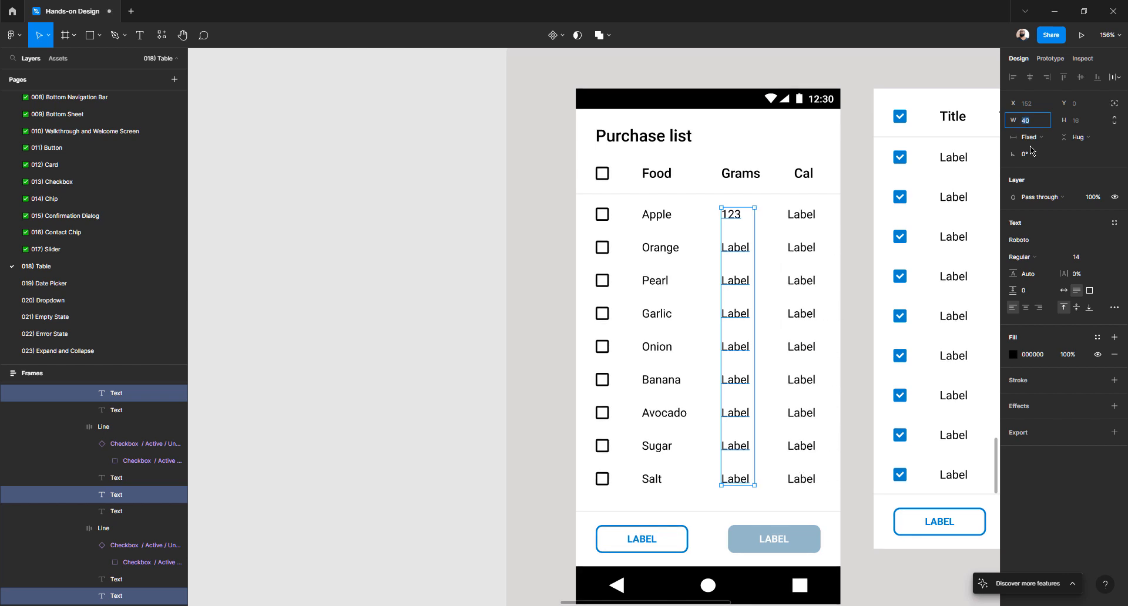
- Increase the width of the nine Grams entries to 48 so the third column lines up with the Cal header
key("Up")
key("Up")
key("Up")
key("Up")
key("Up")
key("Up")
key("Up")
key("Up")
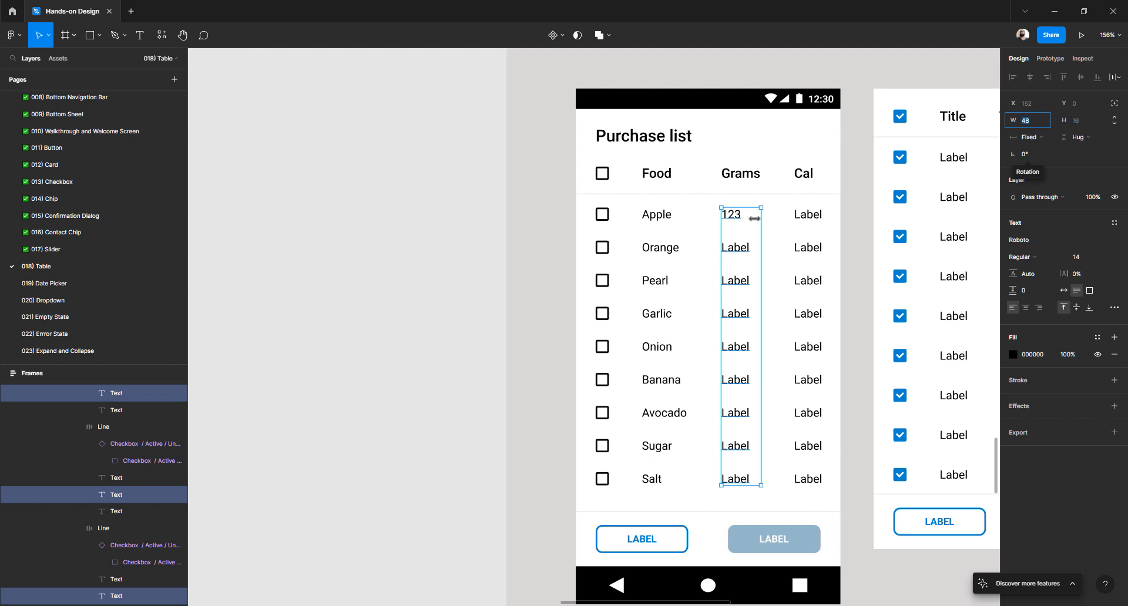
- Fill in the Grams values 36 for Orange, 111 for Pearl and 37 for Garlic
double_click(736, 221)
double_click(739, 241)
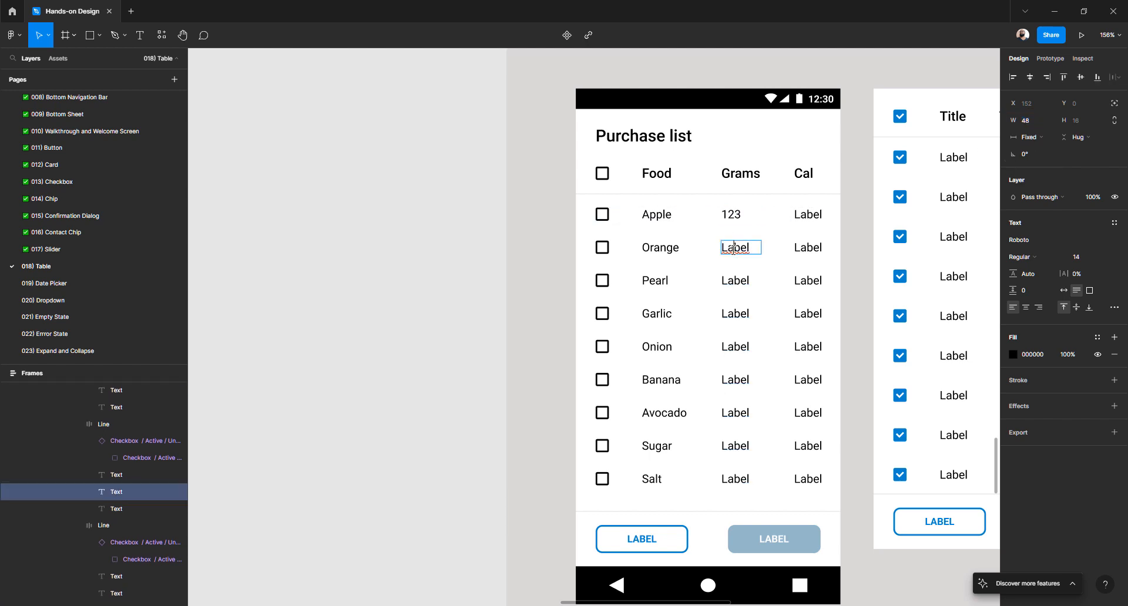
type("36")
left_click(736, 289)
double_click(739, 282)
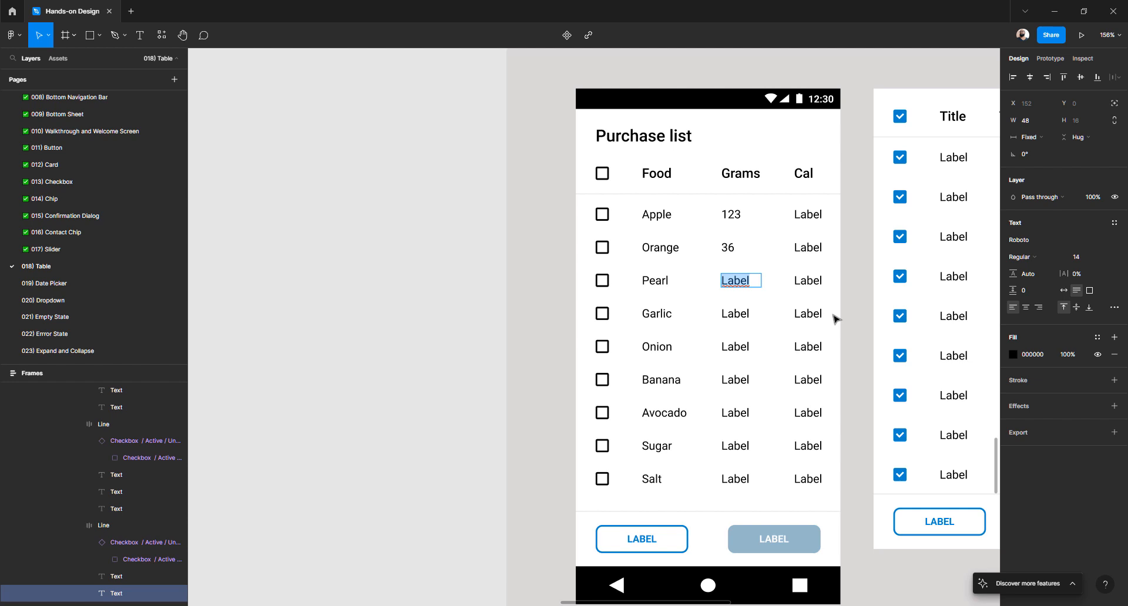
type("12")
type("111")
double_click(739, 314)
type("37")
- Fill in the remaining Grams values: Onion 20, Banana 326, Avocado 20, Sugar 1000 and Salt 500
key("Tab")
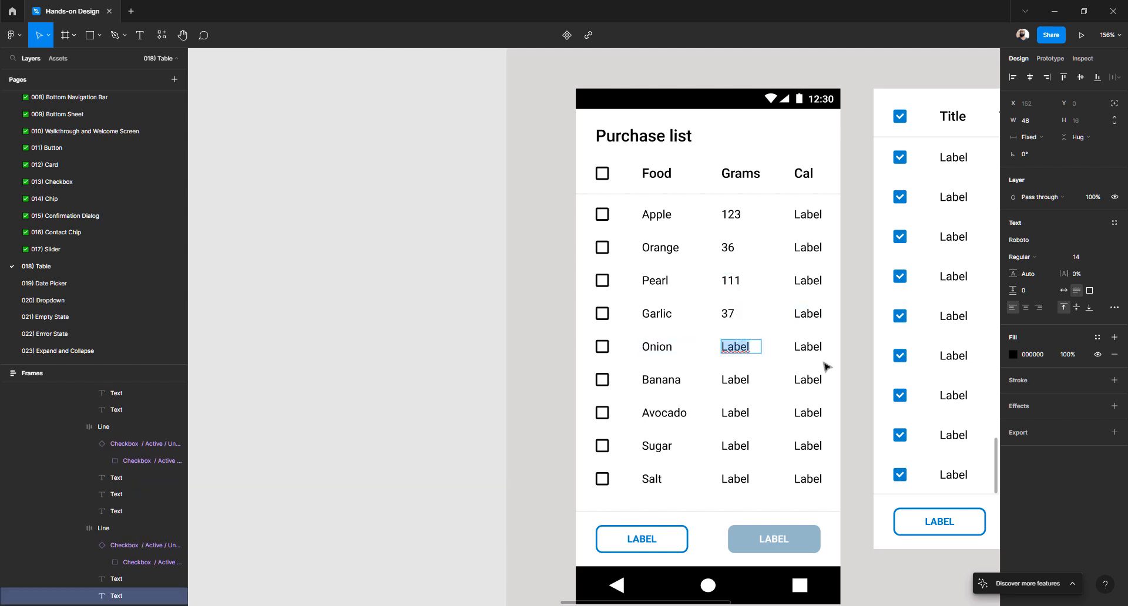
type("20")
key("Tab")
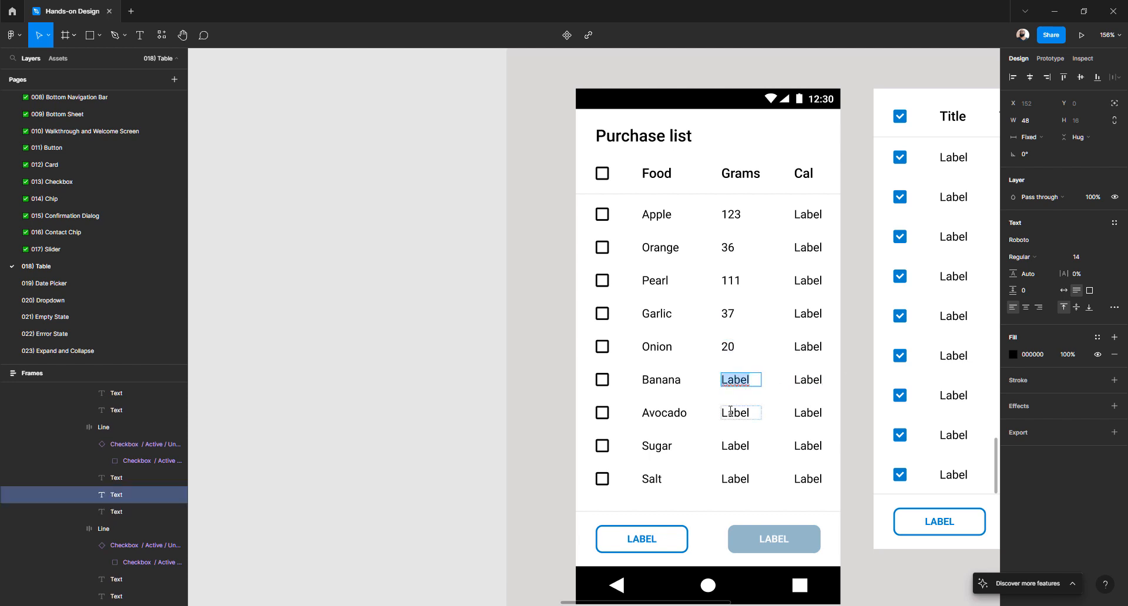
type("326")
key("Tab")
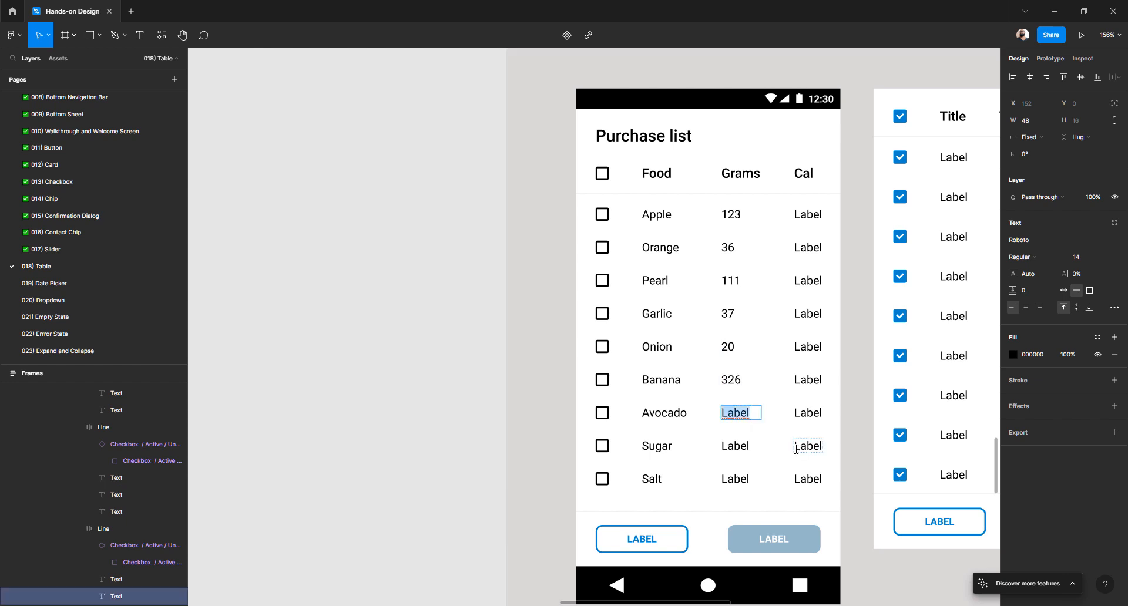
type("20")
key("Tab")
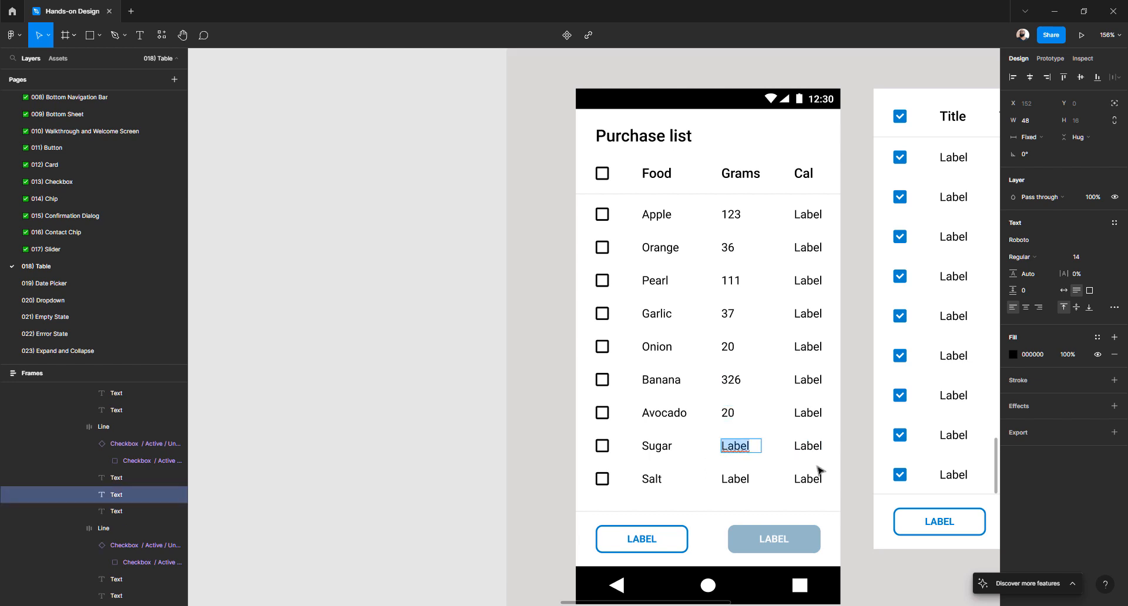
type("1000")
double_click(740, 482)
type("500")
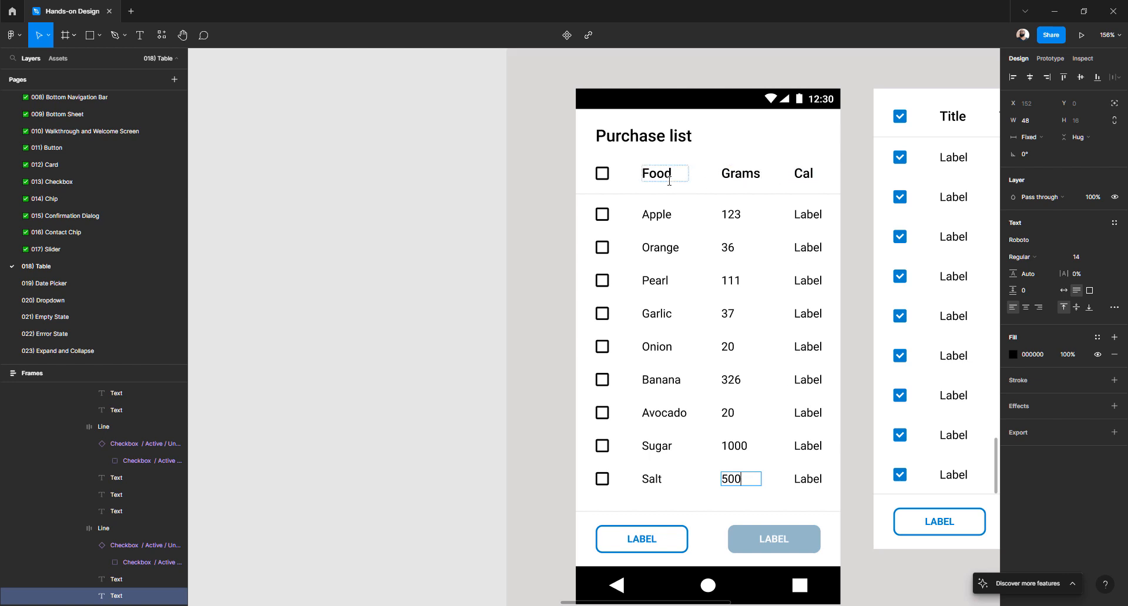
- Fill in the Cal values 60 for Apple, 40 for Orange, 55 for Pearl, 32 for Garlic and 12 for Onion
double_click(806, 214)
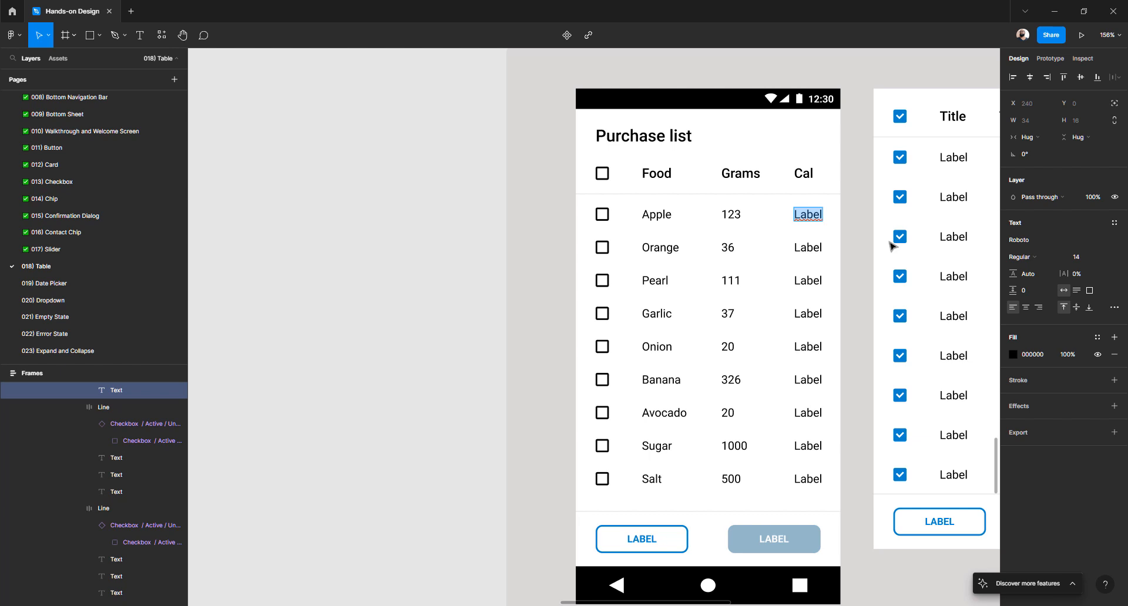
type("60")
double_click(815, 247)
type("40")
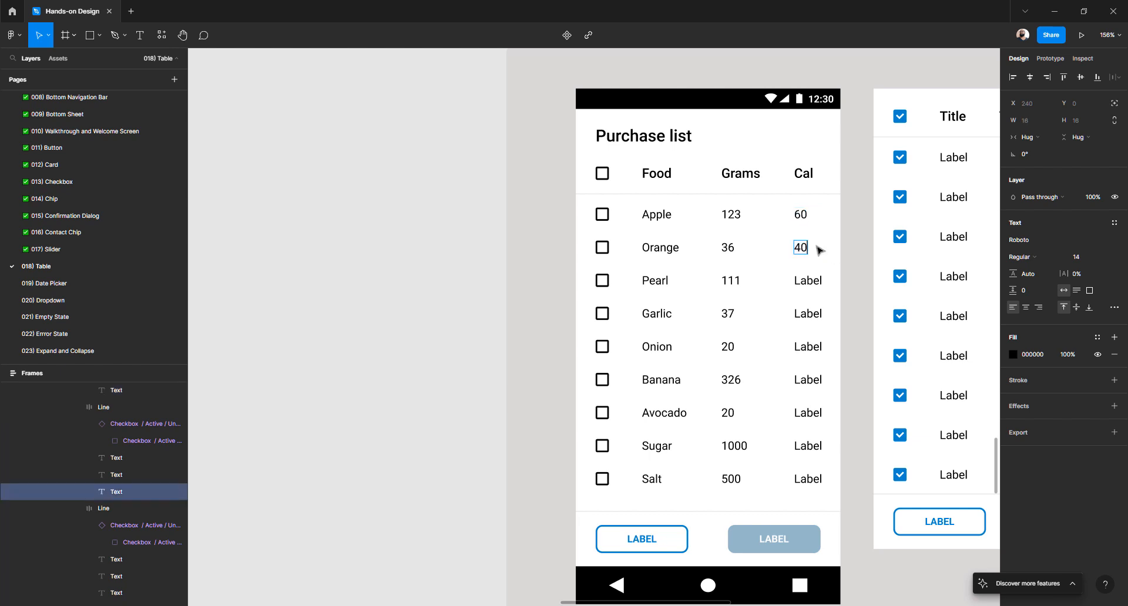
double_click(802, 281)
type("55")
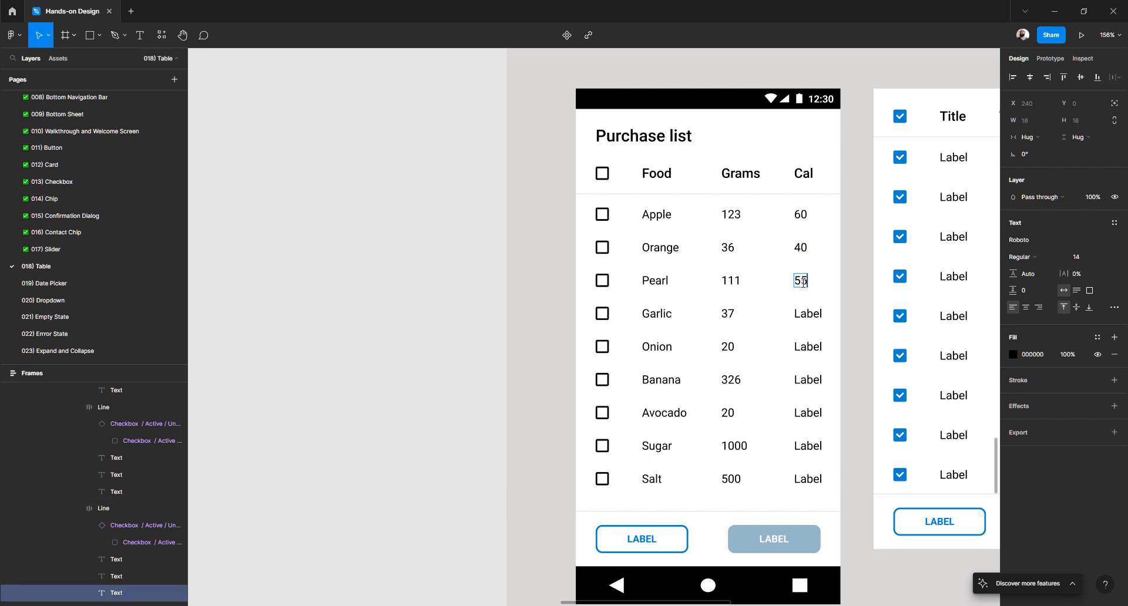
double_click(803, 315)
type("32")
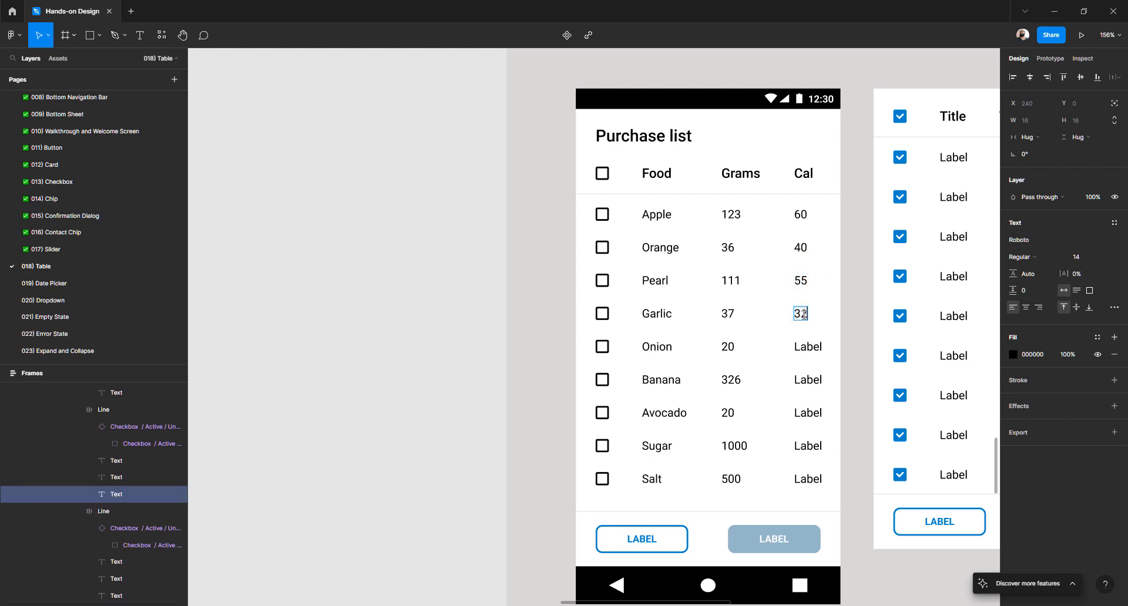
double_click(811, 341)
type("12")
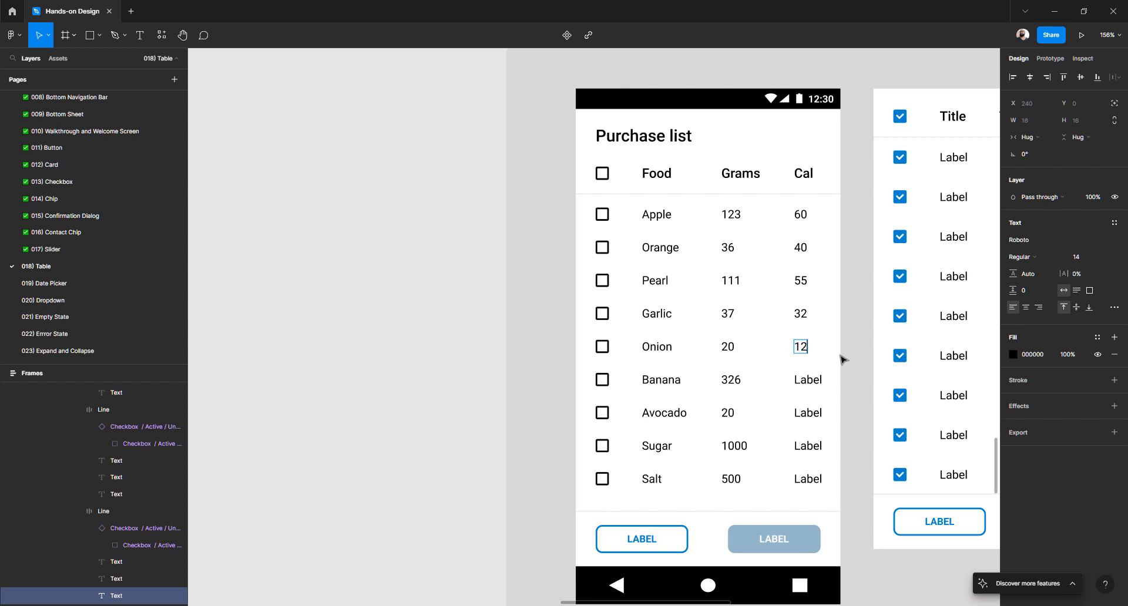
- Fill in the remaining Cal values: Banana 36, Avocado 23, Sugar 12 and Salt 10
double_click(808, 380)
type("36")
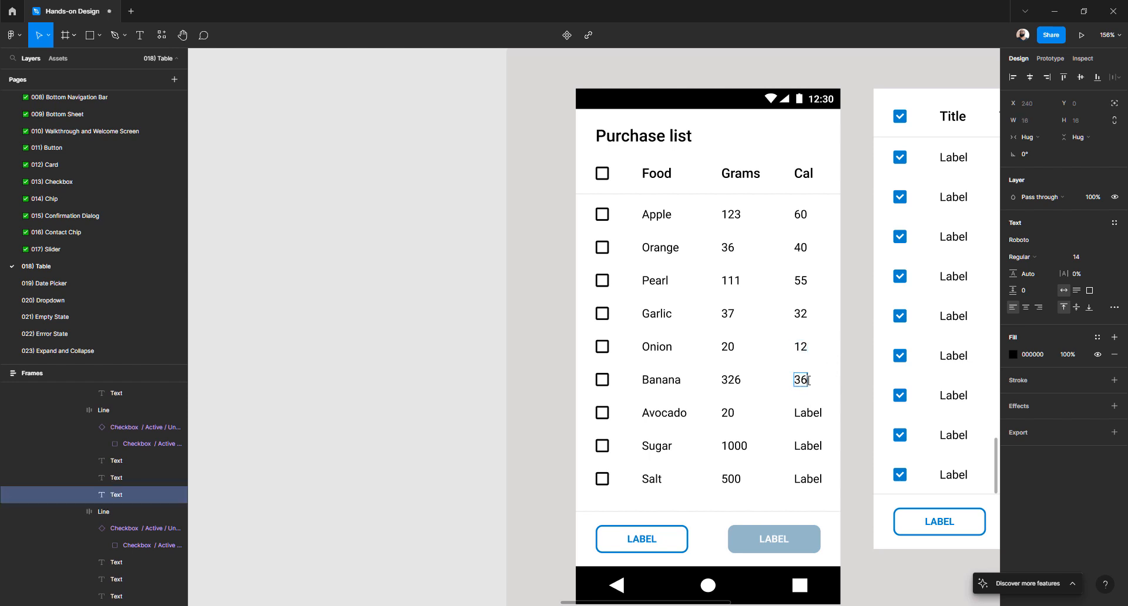
double_click(802, 417)
type("23")
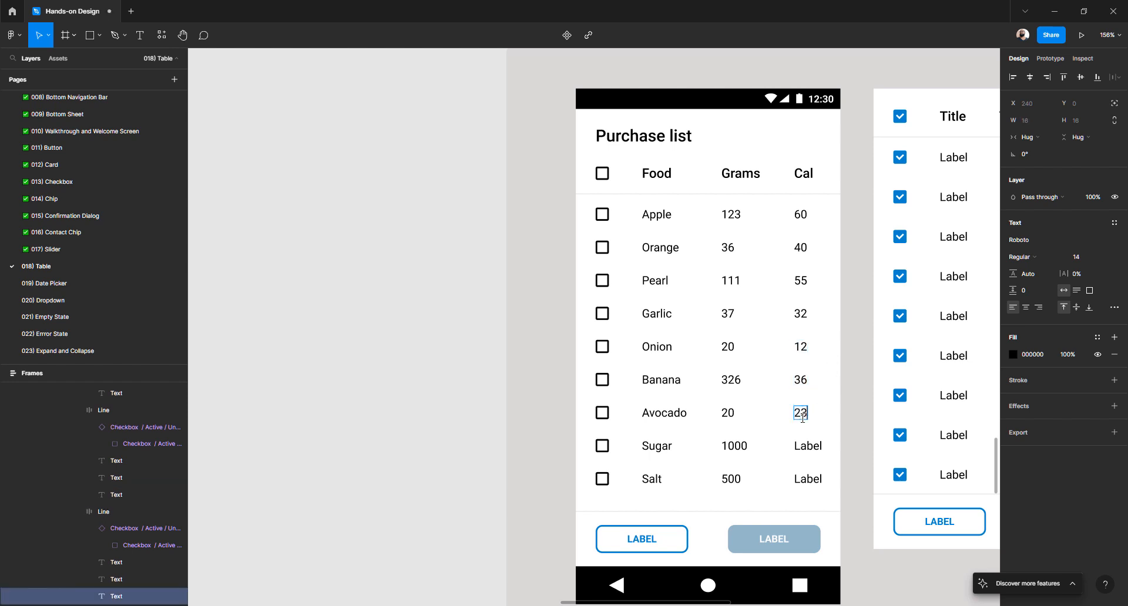
double_click(809, 447)
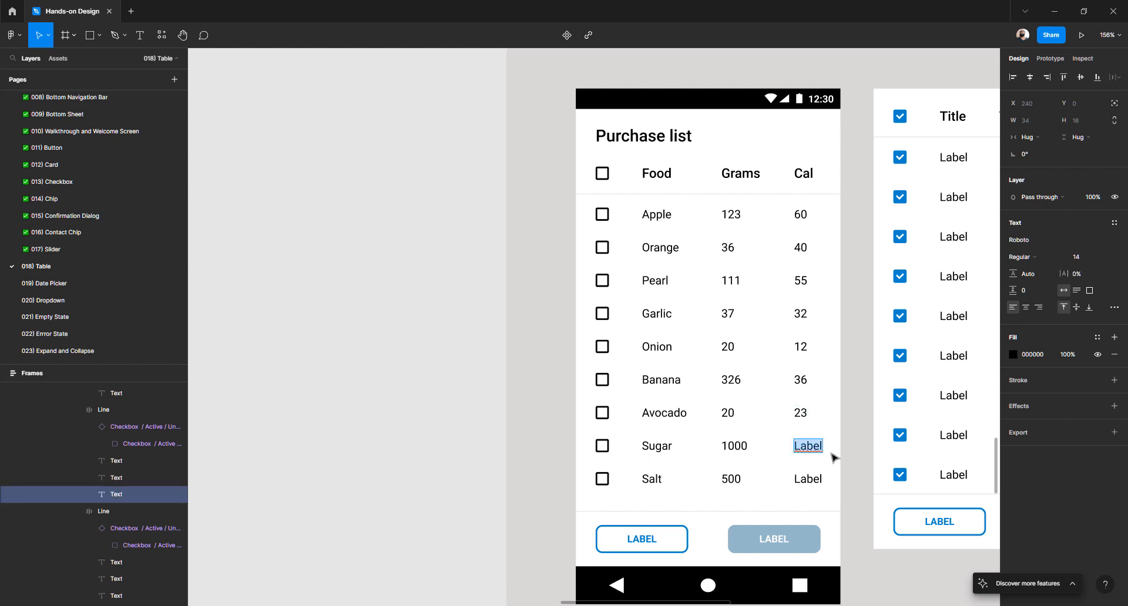
type("12")
double_click(808, 479)
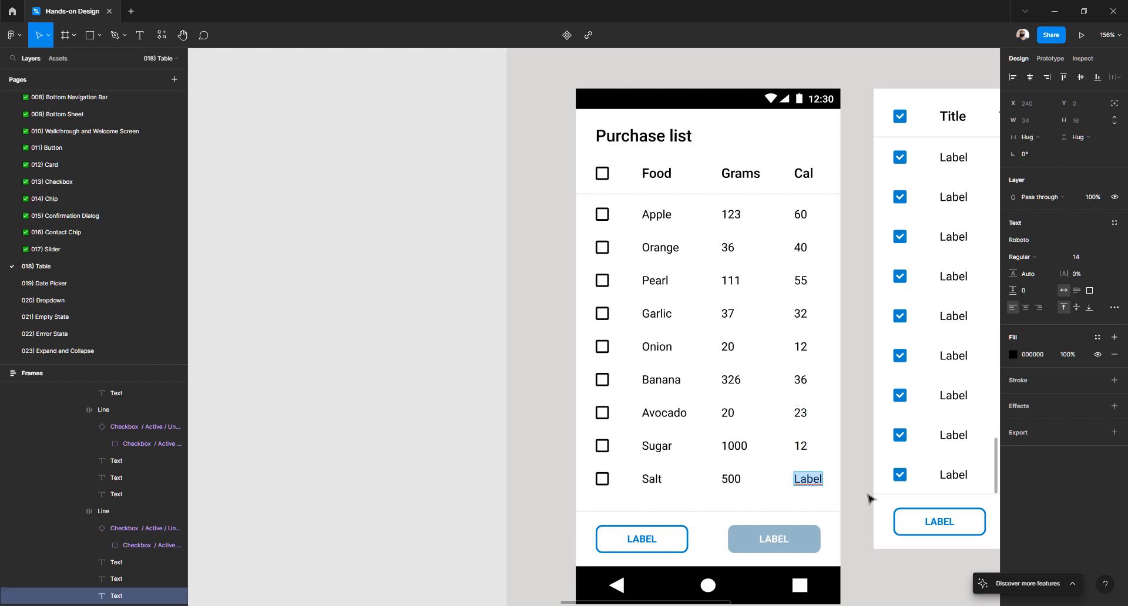
type("10")
key("Escape")
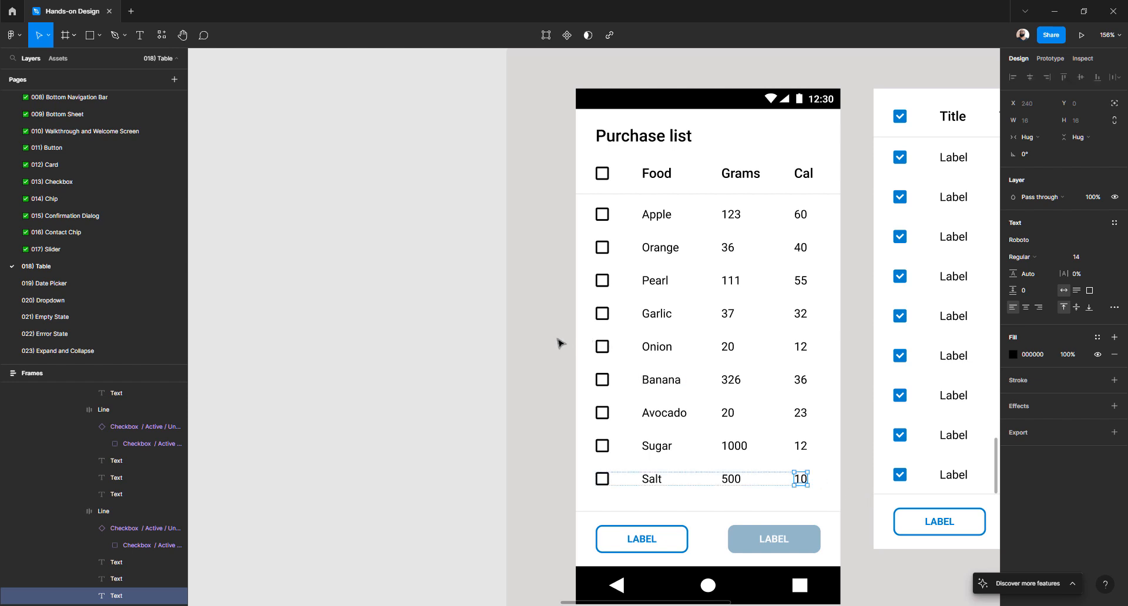
- Delete the four placeholder table frames beside the finished Purchase list screen
scroll(744, 502, "down", 5)
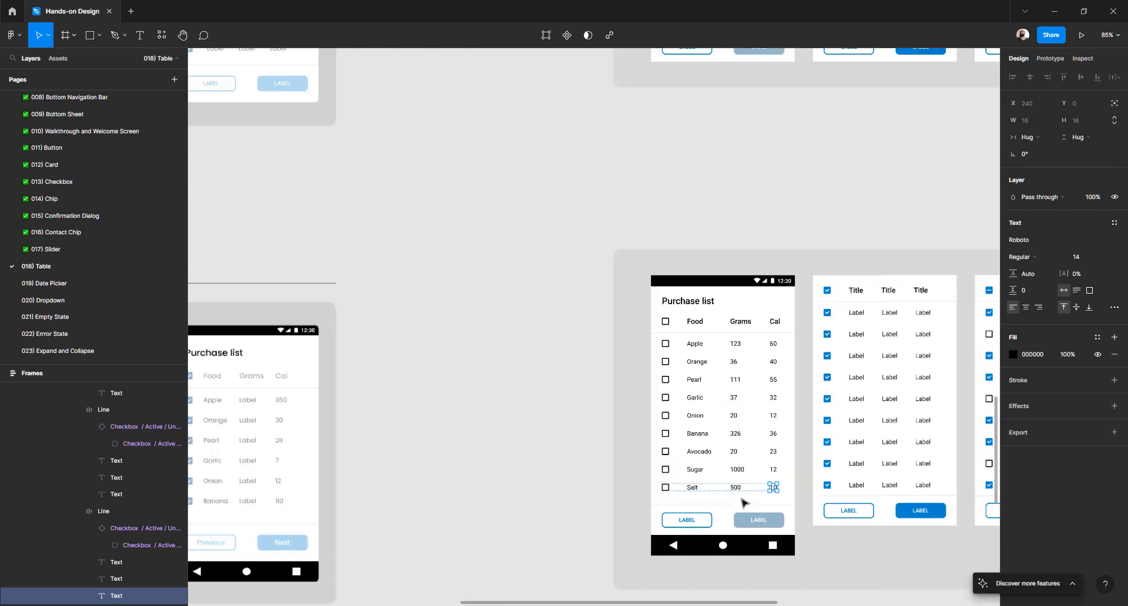
scroll(741, 502, "right", 5)
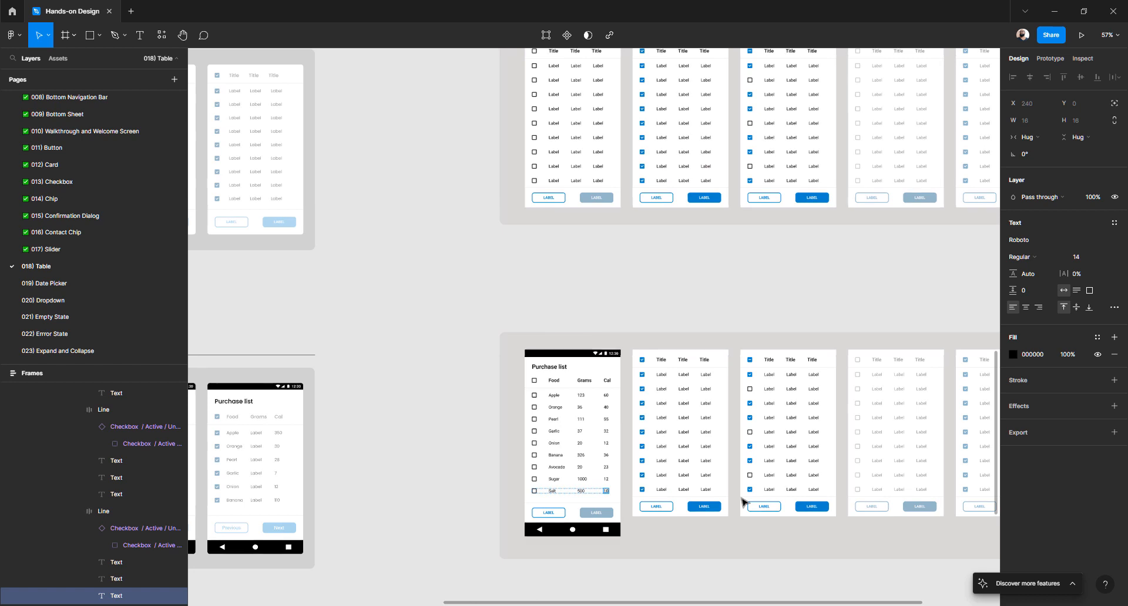
left_click(650, 414)
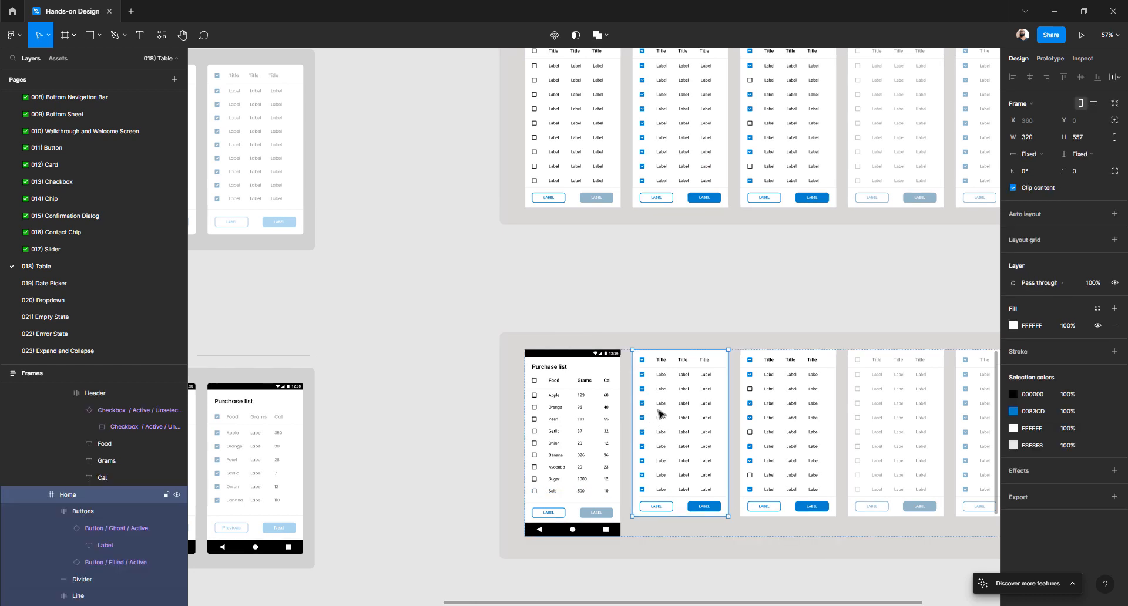
left_click(757, 428, "shift")
left_click(863, 428, "shift")
scroll(857, 427, "right", 6)
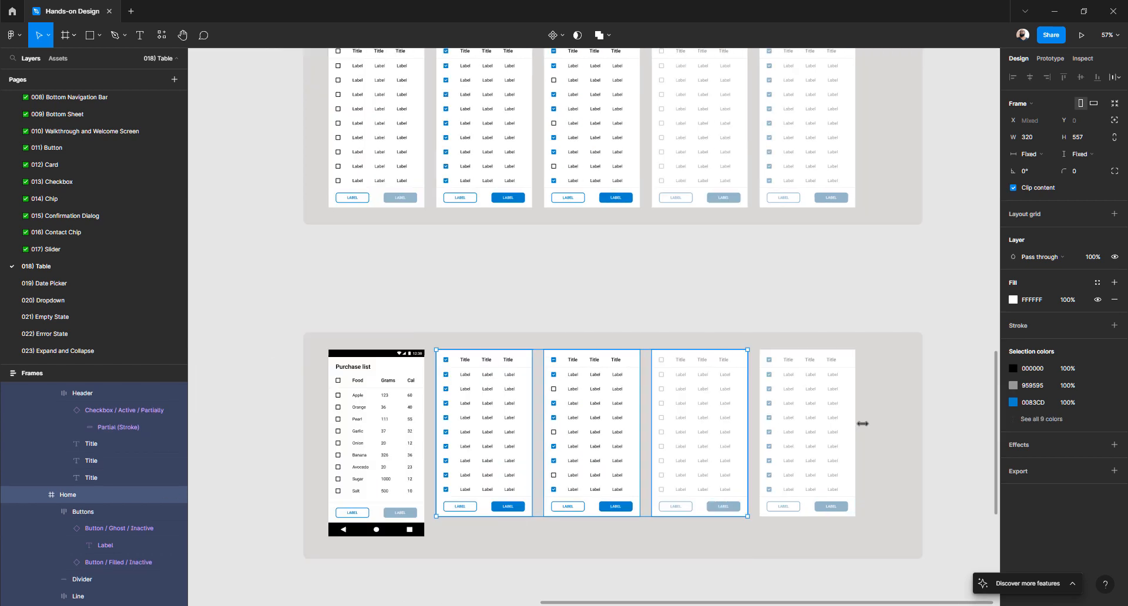
left_click(828, 453, "shift")
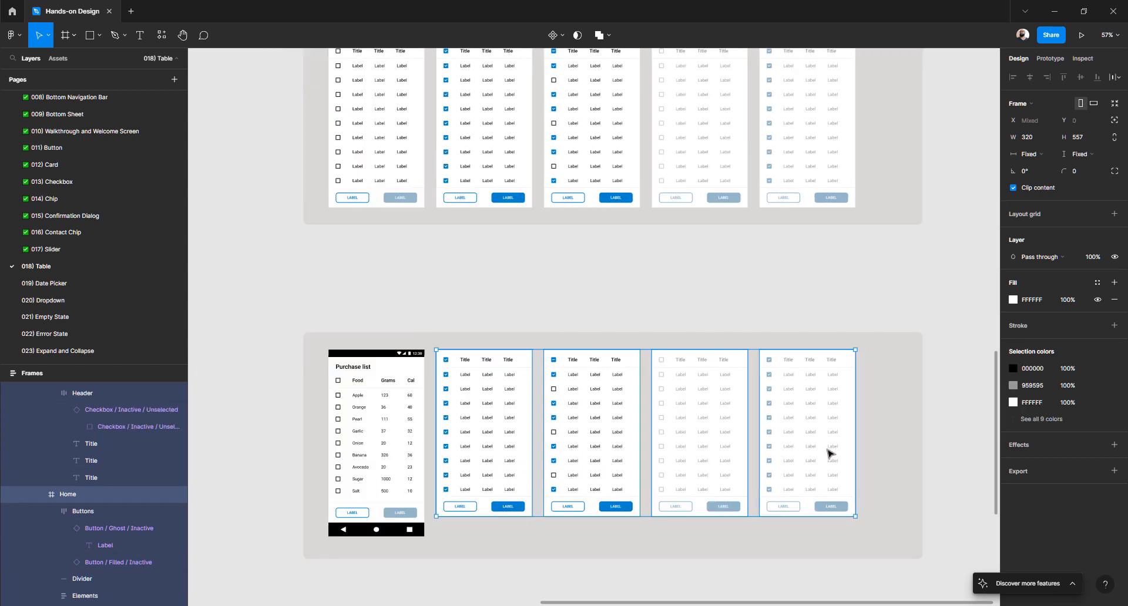
key("Delete")
- Duplicate the Purchase list screen and place the copy directly to the right of the original
left_click(564, 287)
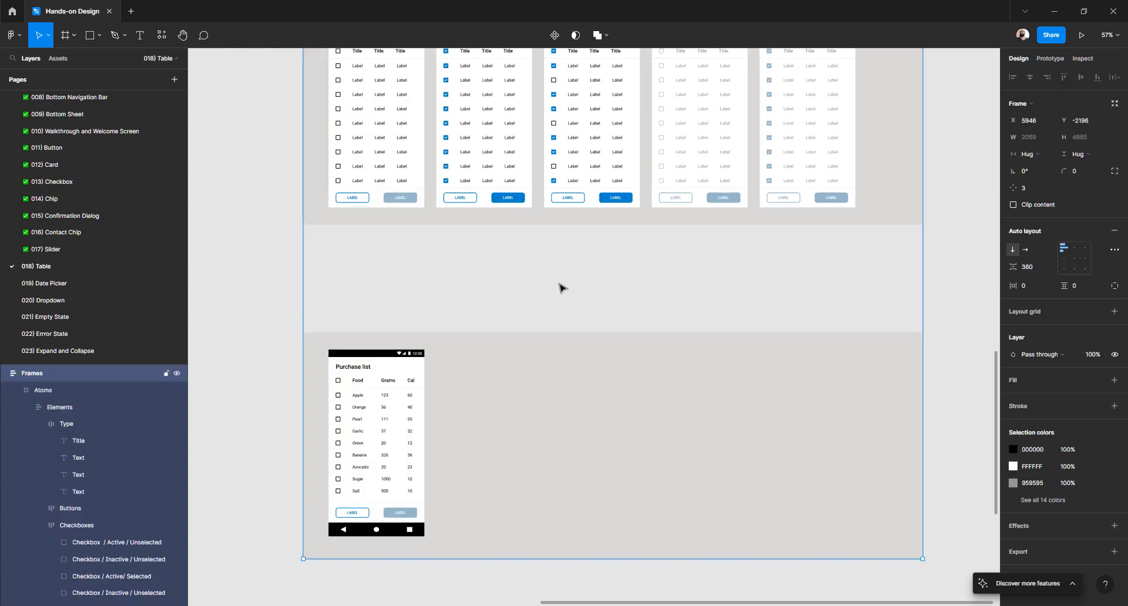
left_click(518, 307)
left_click(518, 307)
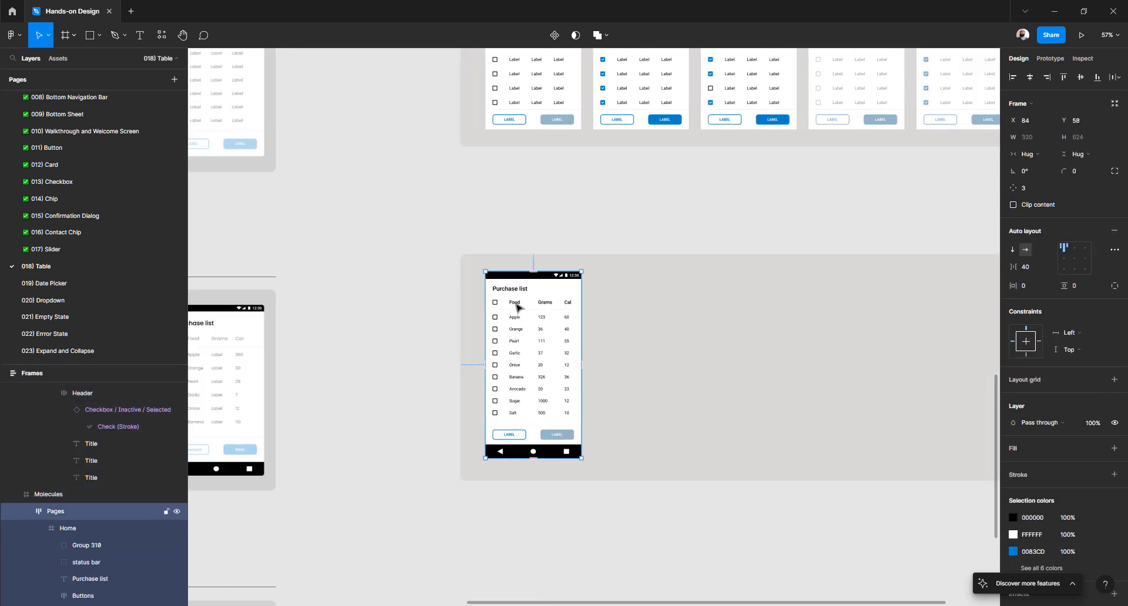
key("ctrl+d")
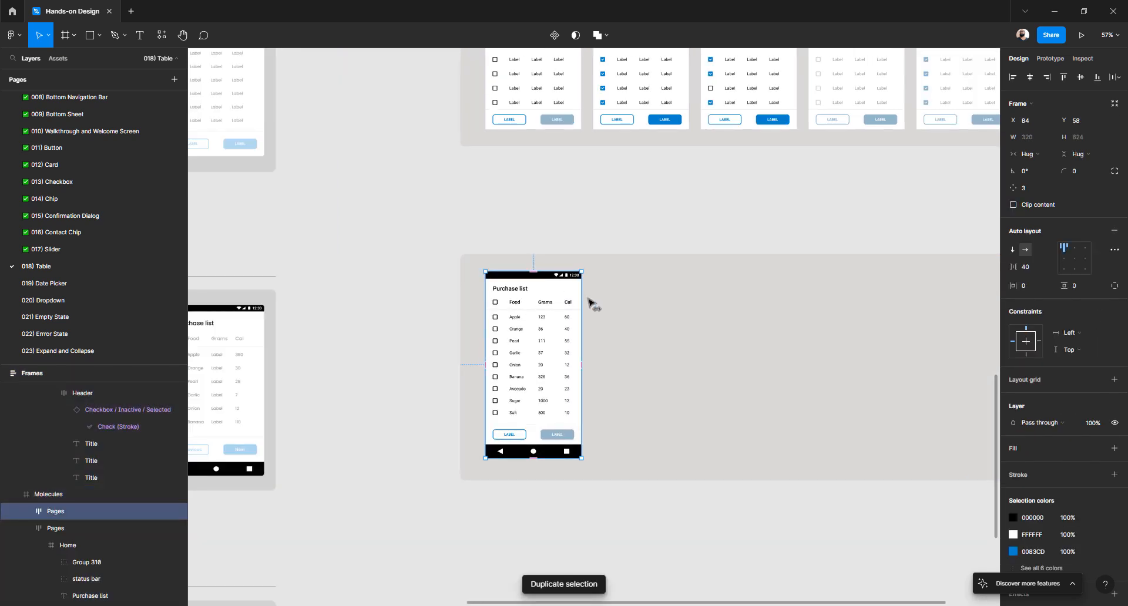
left_click_drag(625, 305, 625, 304)
scroll(617, 217, "up", 3)
left_click(612, 192)
left_click(611, 192)
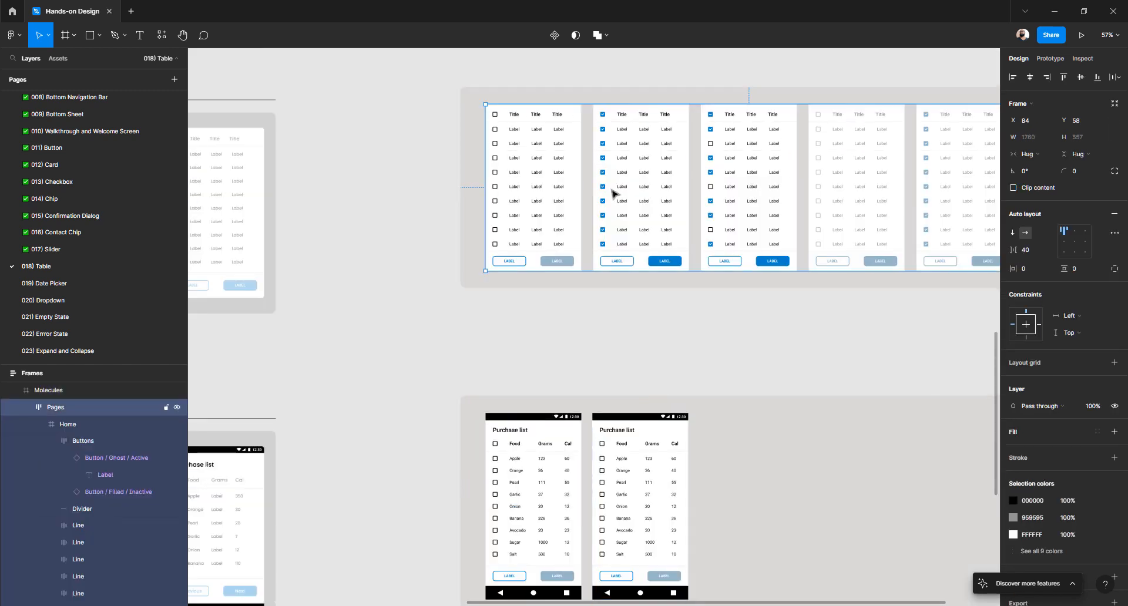
left_click(612, 192)
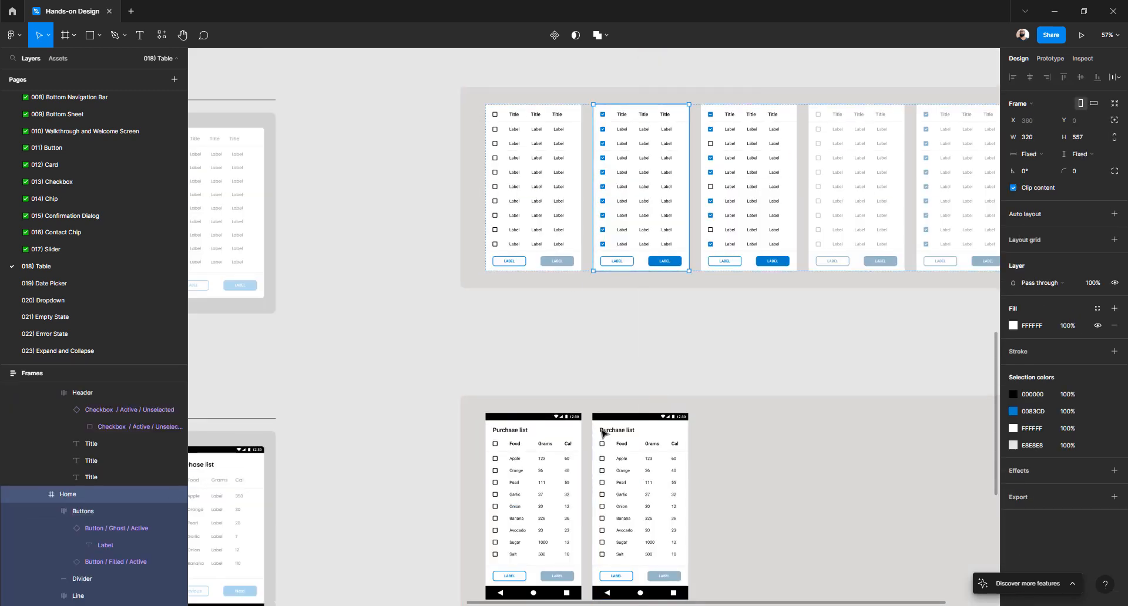
- Combine the two Purchase list screens into one horizontal auto layout frame with a spacing of 40
left_click(583, 440)
left_click(597, 435)
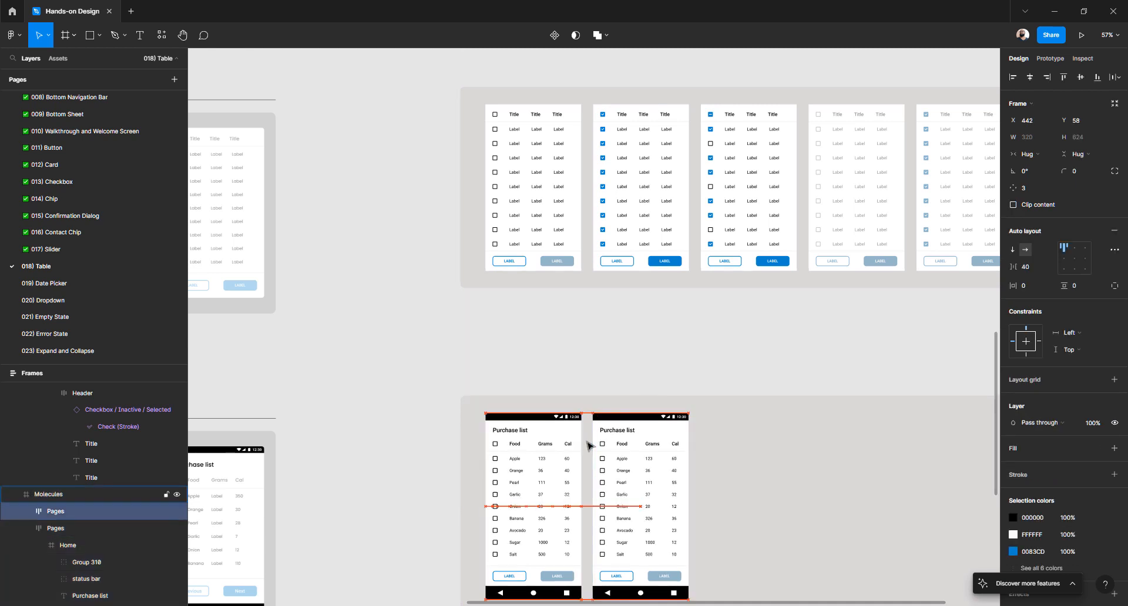
scroll(548, 403, "down", 2)
left_click(549, 388, "shift")
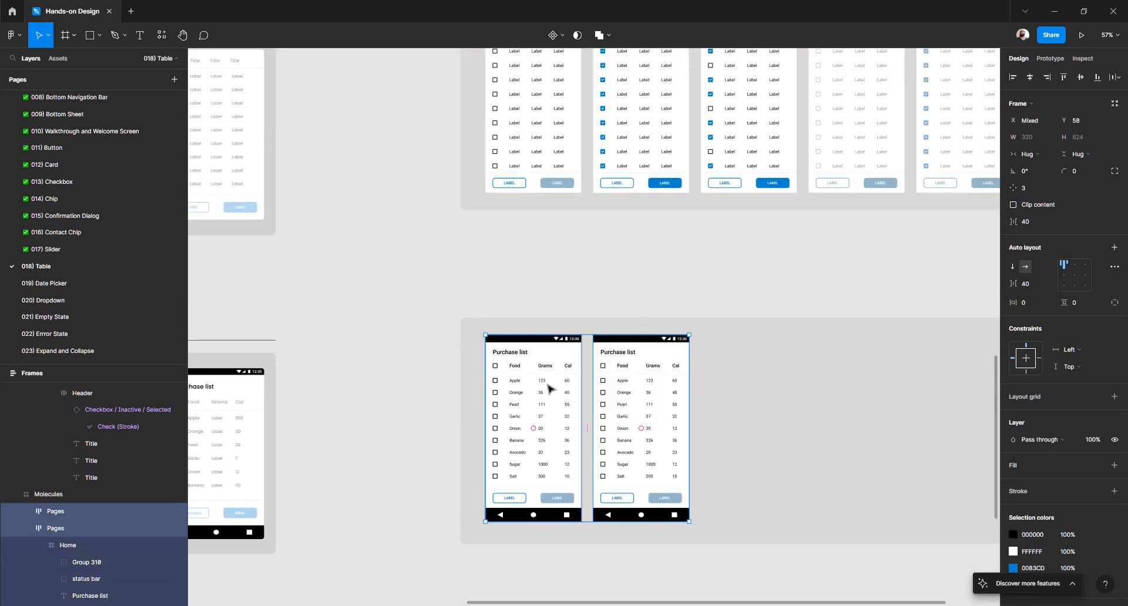
key("shift+a")
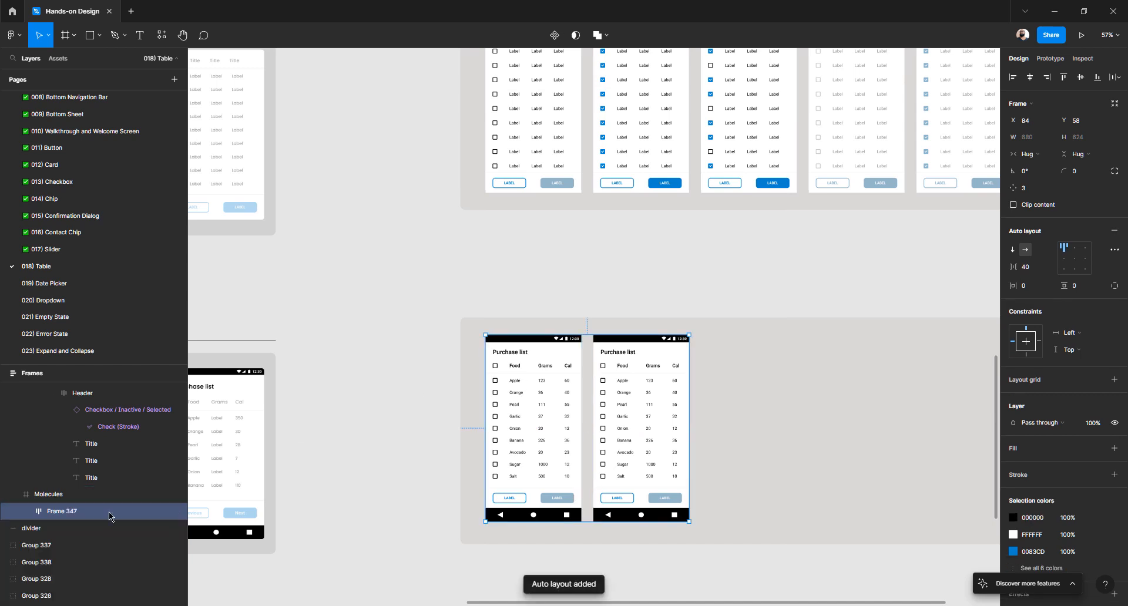
- Rename the new auto layout frame holding both Purchase list screens as Screen
double_click(162, 512)
type("Screen")
key("Return")
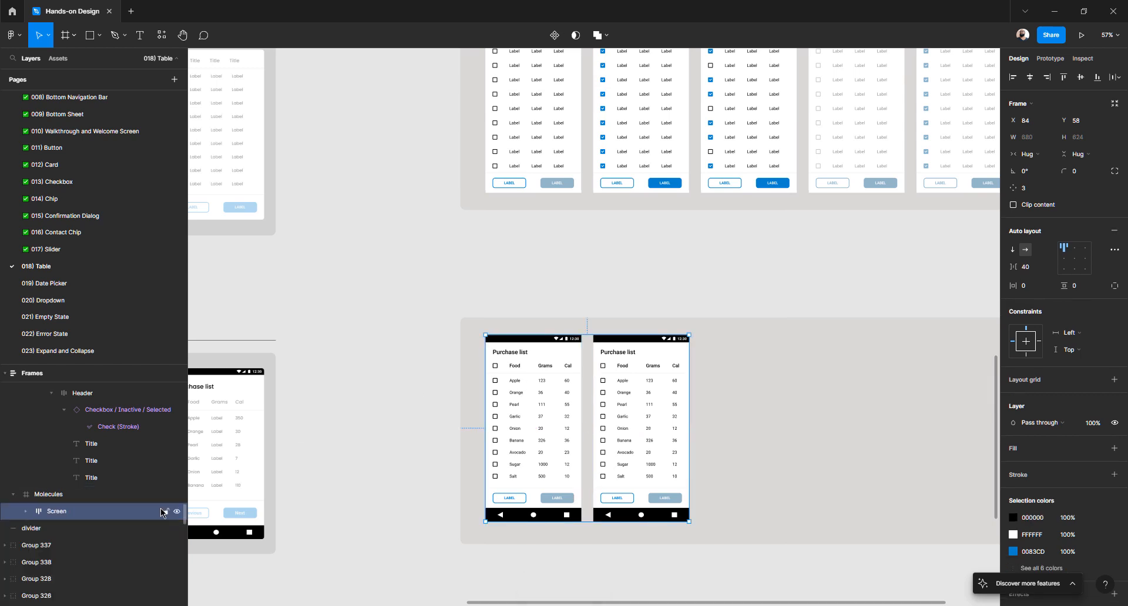
- Copy the selected header checkbox from the second table component, the one with all its checkboxes ticked
left_click(625, 374)
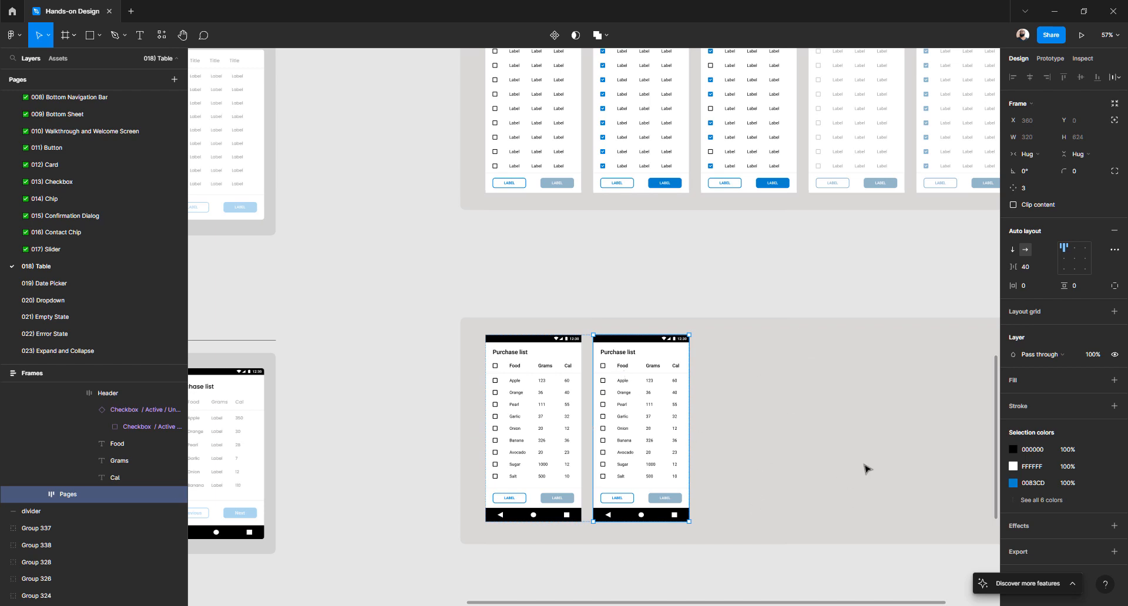
scroll(596, 369, "up", 2)
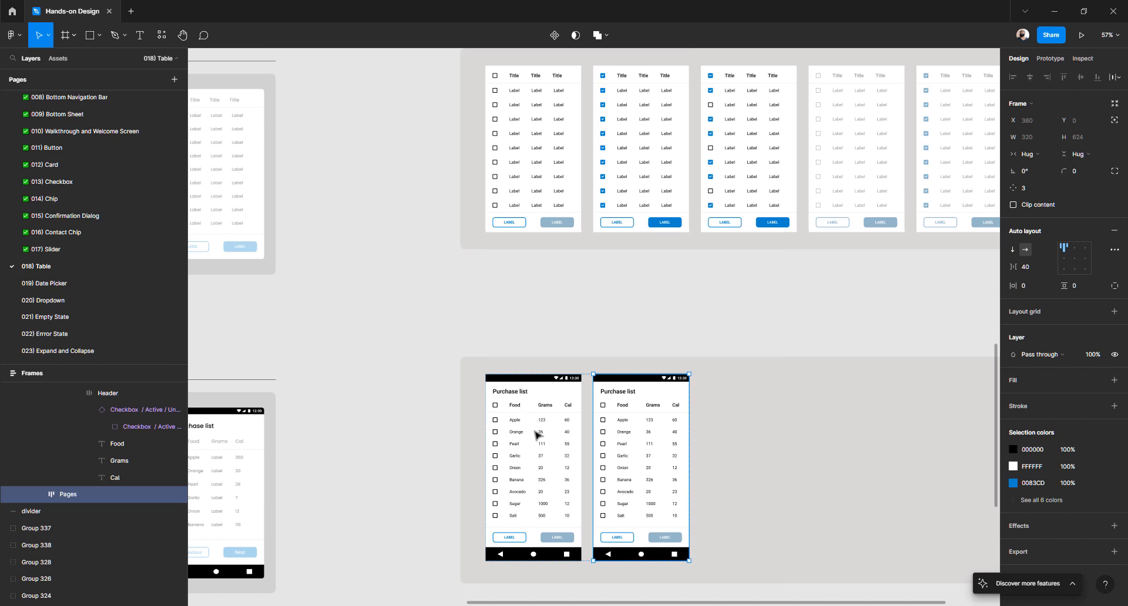
scroll(538, 435, "down", 4)
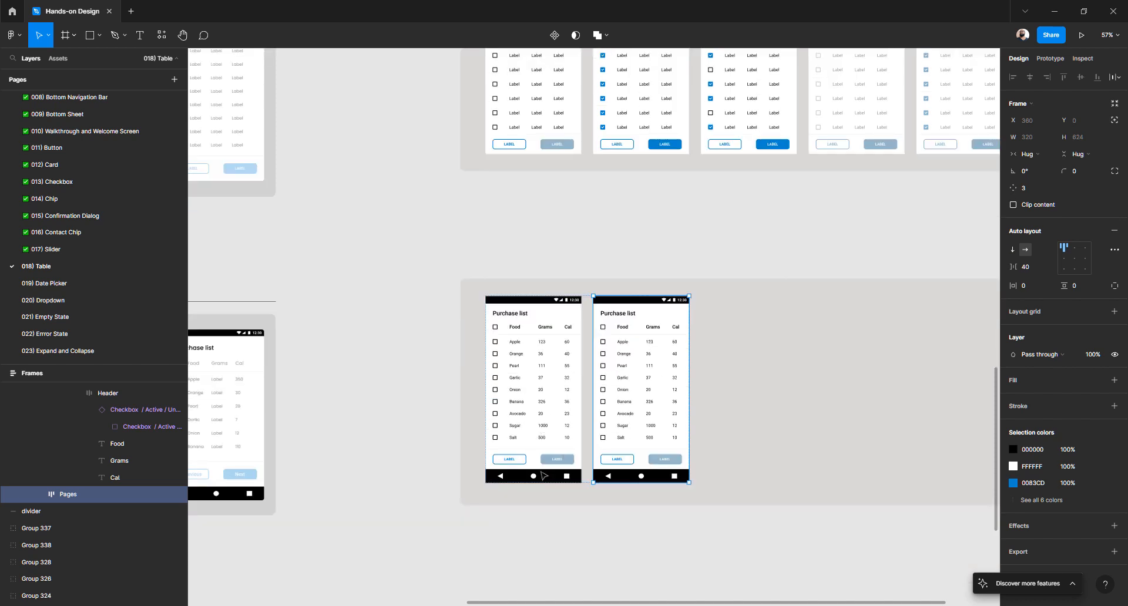
scroll(546, 478, "up", 5, "ctrl")
scroll(543, 476, "up", 3)
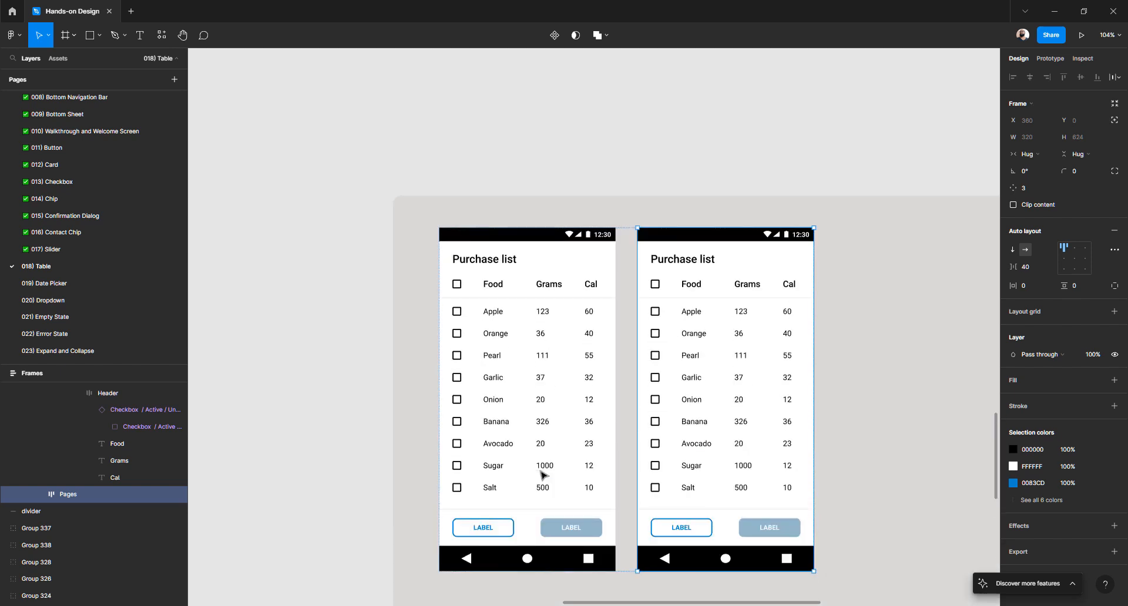
scroll(544, 476, "right", 3)
scroll(543, 476, "up", 12)
scroll(544, 474, "up", 5)
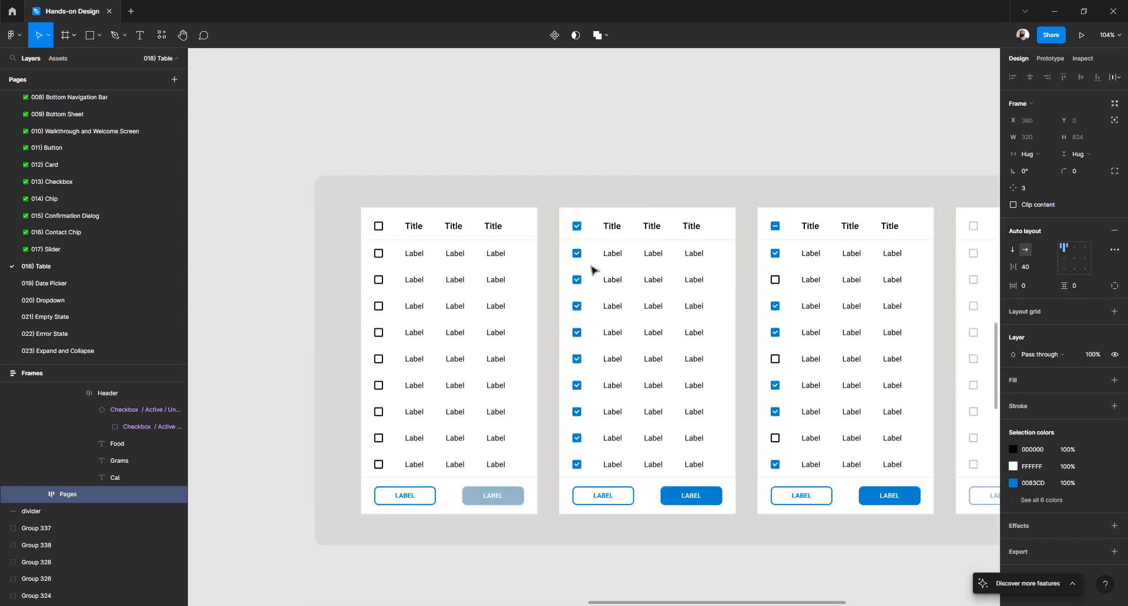
double_click(579, 228)
double_click(579, 228)
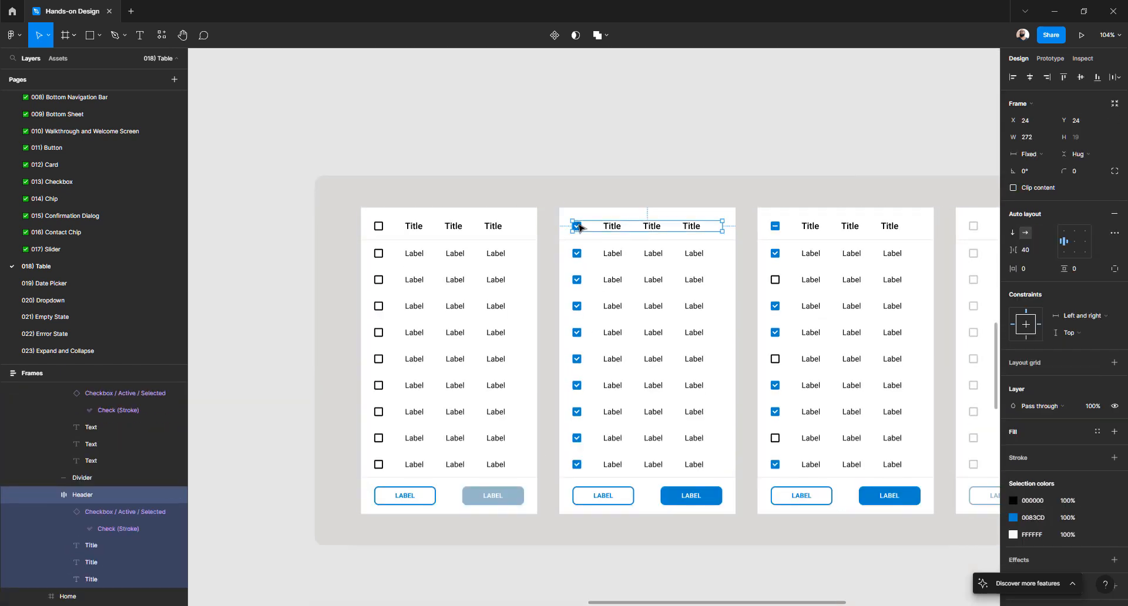
double_click(579, 227)
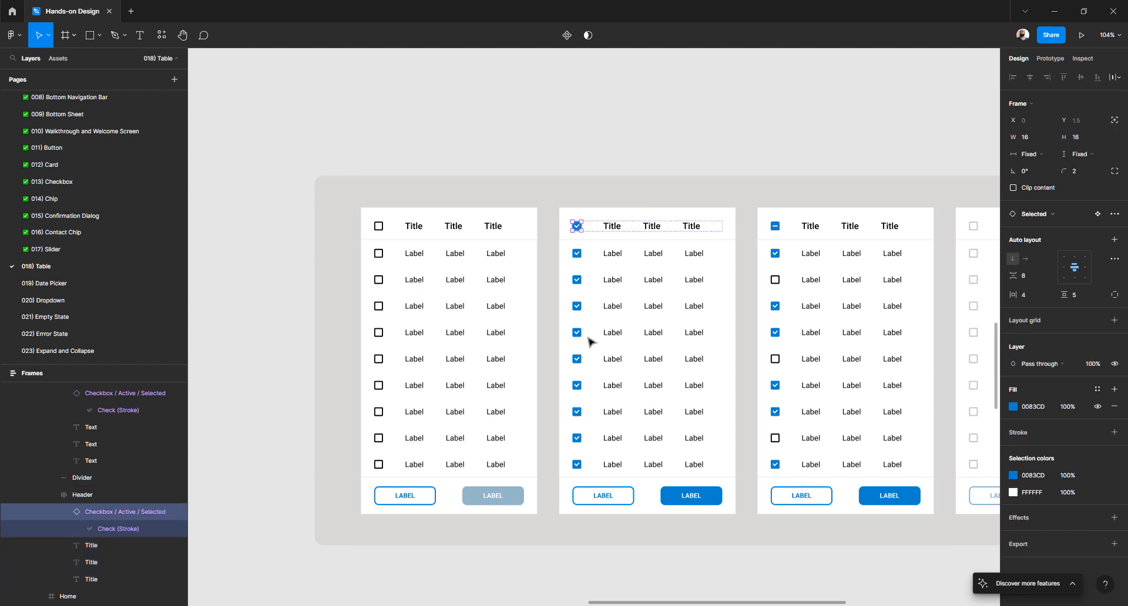
- Replace the unselected header checkbox on the second Purchase list screen with the copied selected checkbox
scroll(589, 340, "down", 15)
left_click(581, 252)
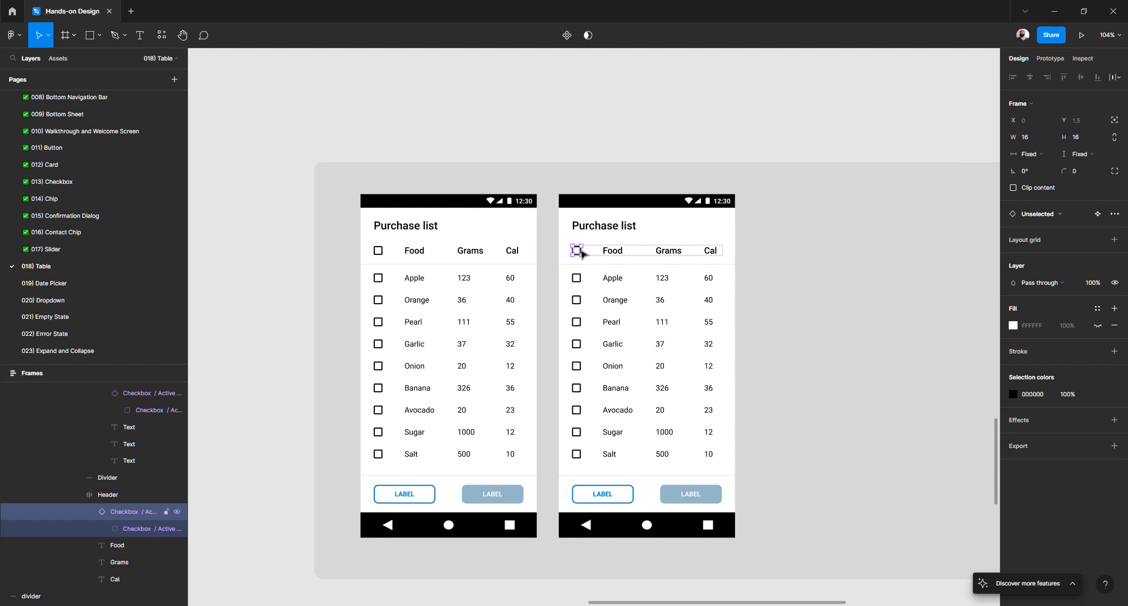
key("ctrl+v")
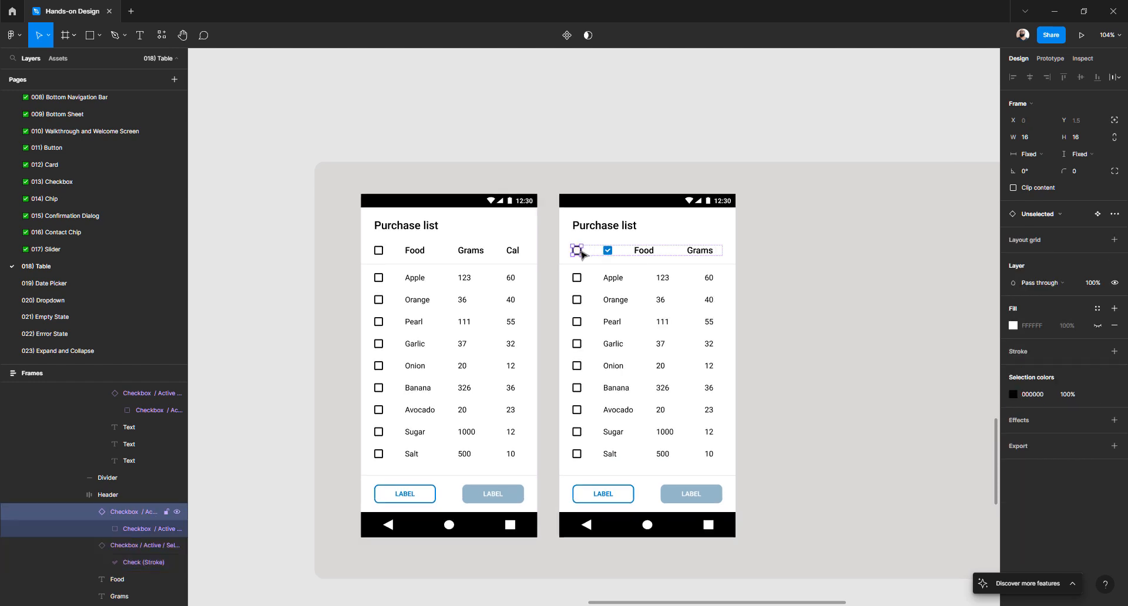
key("Delete")
- Paste the selected checkbox into the Apple row of the second Purchase list screen
double_click(580, 279)
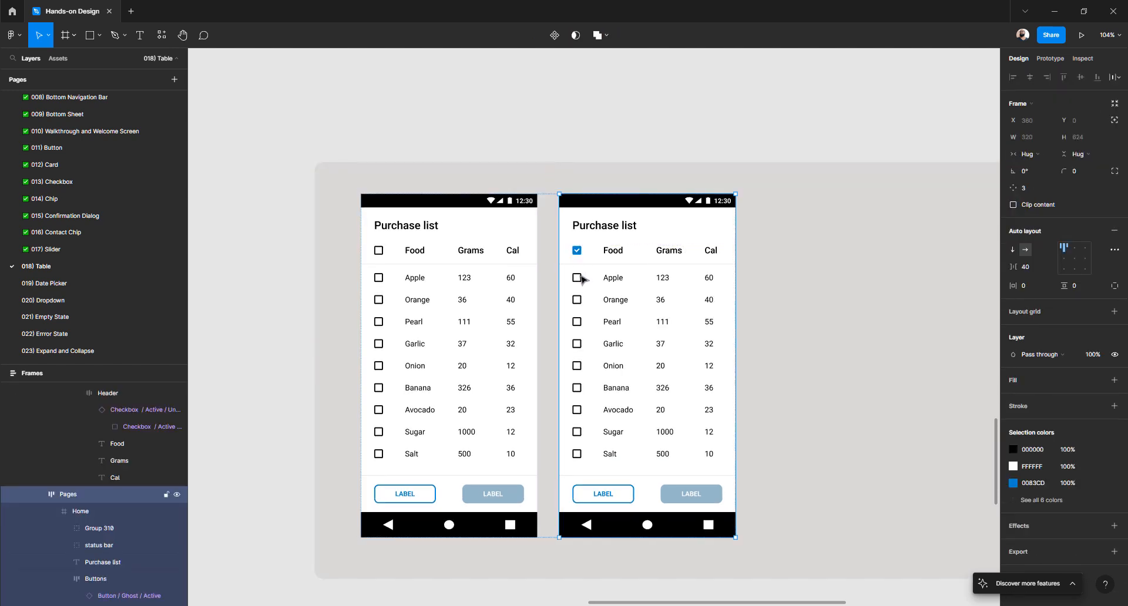
double_click(580, 279)
double_click(580, 280)
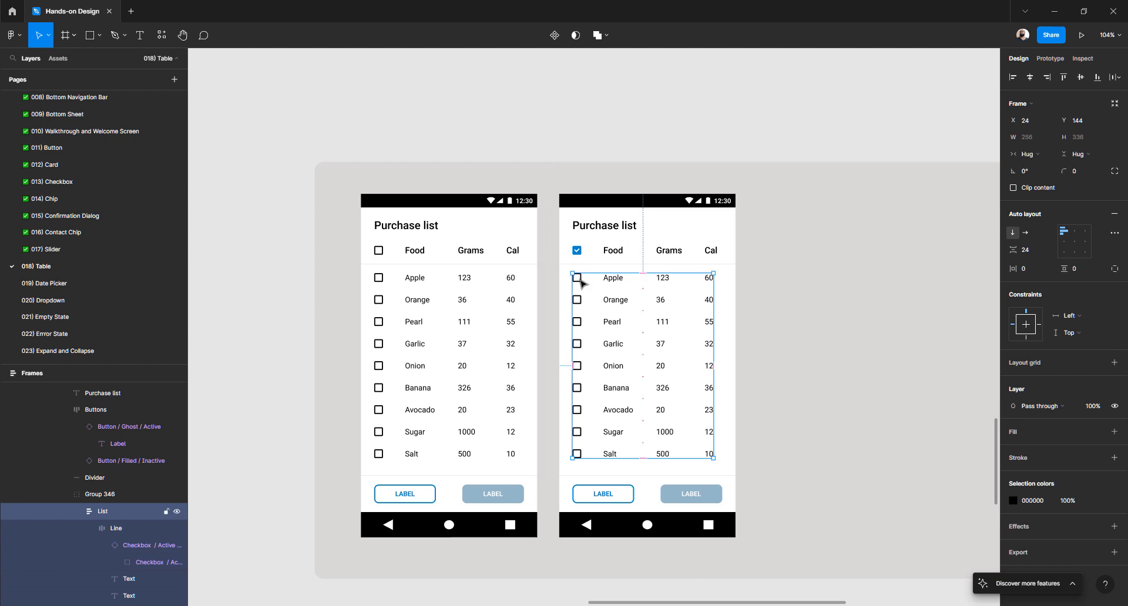
double_click(579, 279)
double_click(580, 279)
key("ctrl+v")
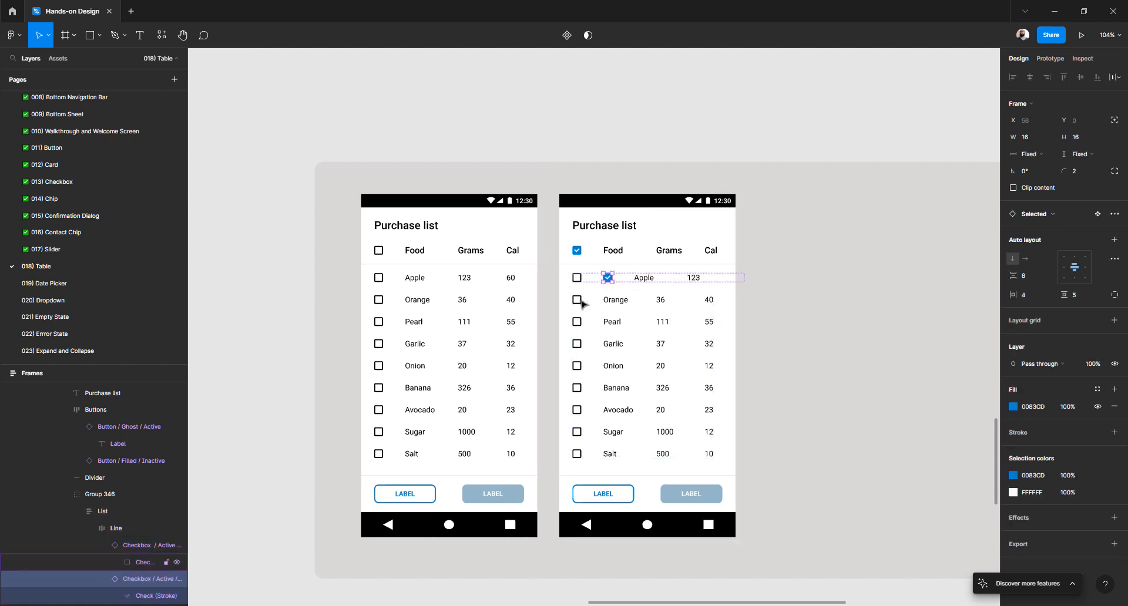
- Paste the selected checkbox into every remaining row, Orange through Salt, on the second Purchase list screen
left_click(580, 300)
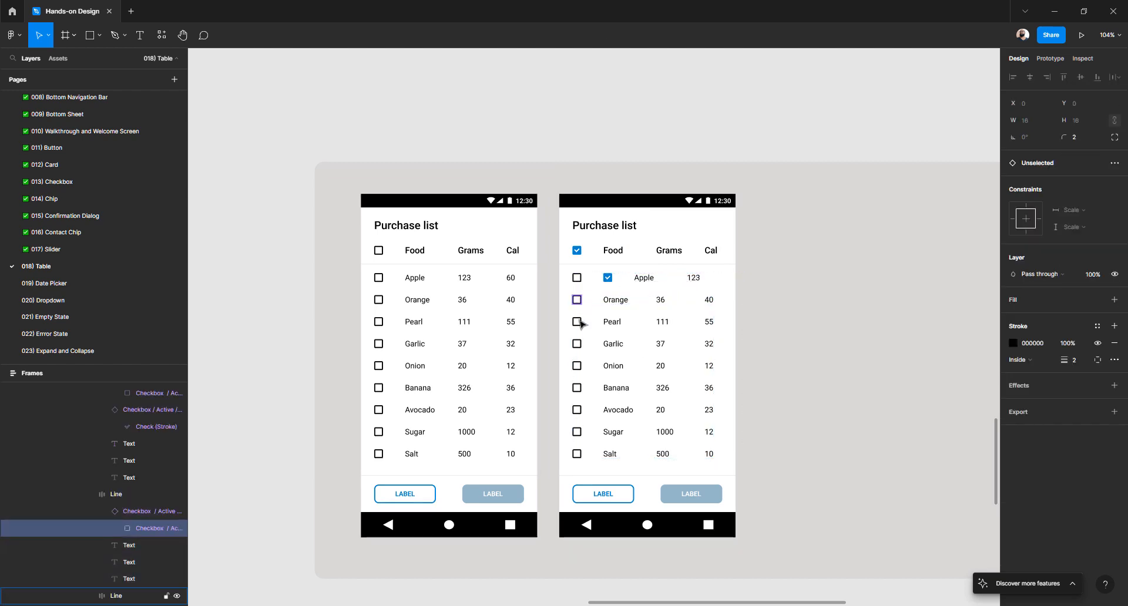
left_click(577, 323)
key("ctrl+v")
left_click(578, 345)
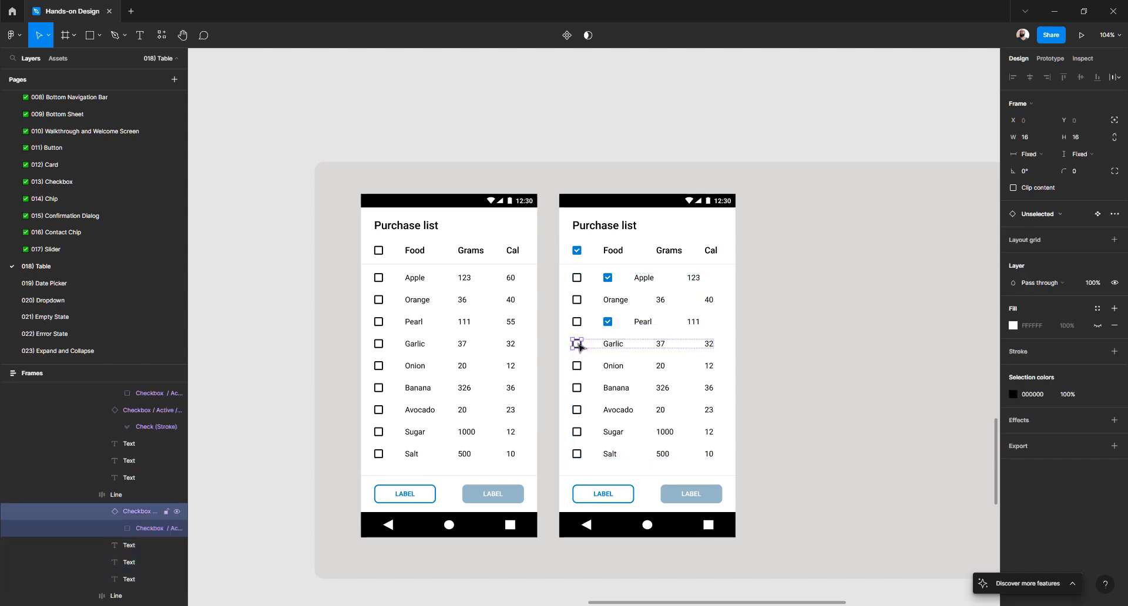
key("ctrl+v")
left_click(578, 366)
key("ctrl+v")
left_click(578, 389)
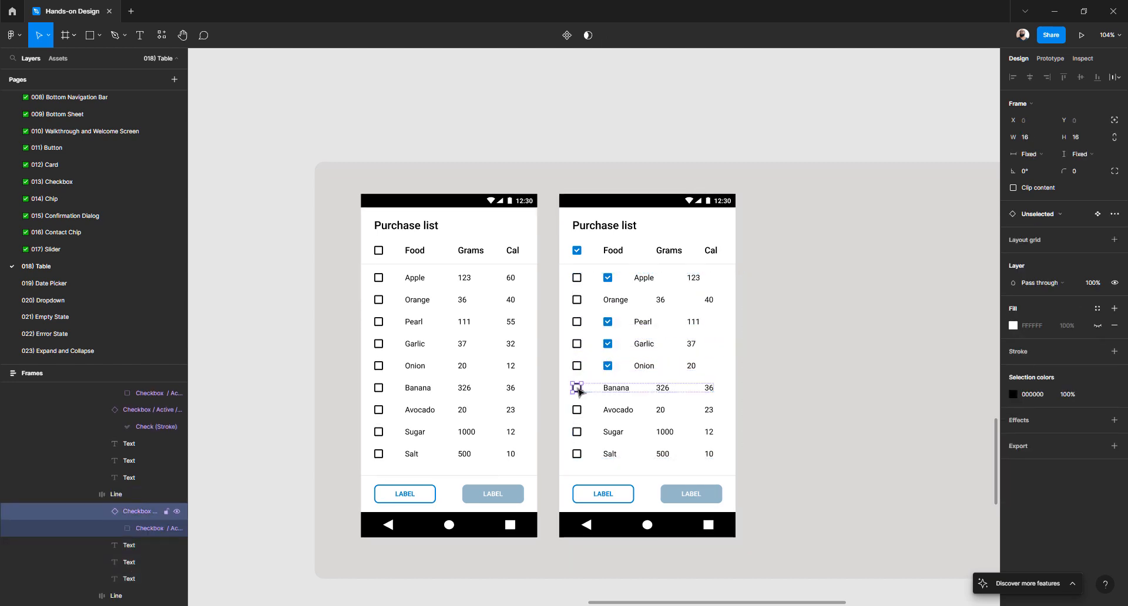
key("ctrl+v")
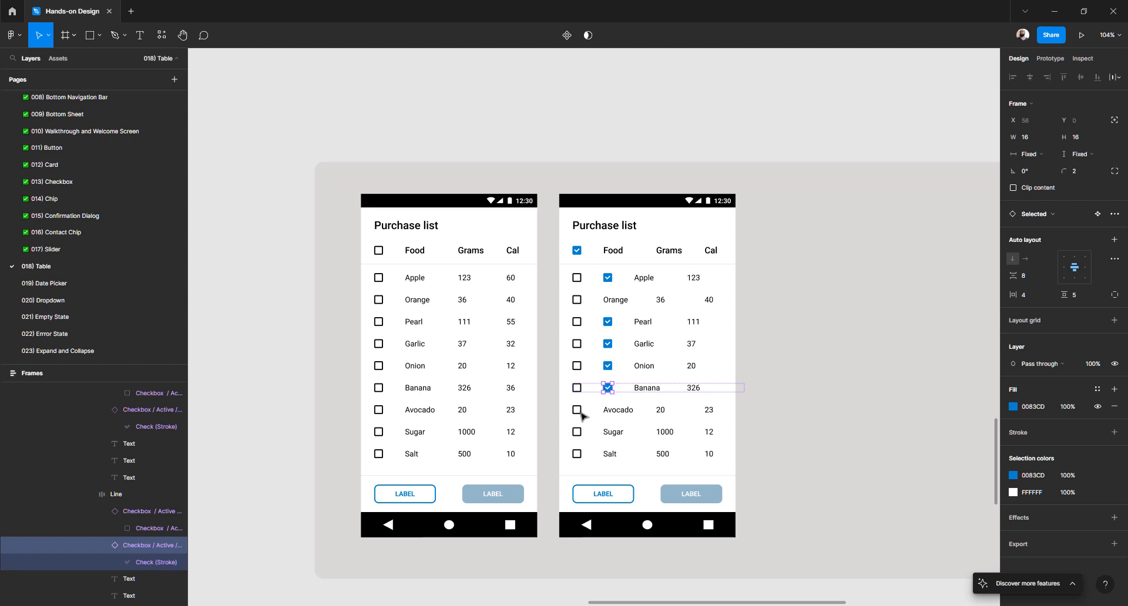
left_click(578, 410)
key("ctrl+v")
left_click(578, 433)
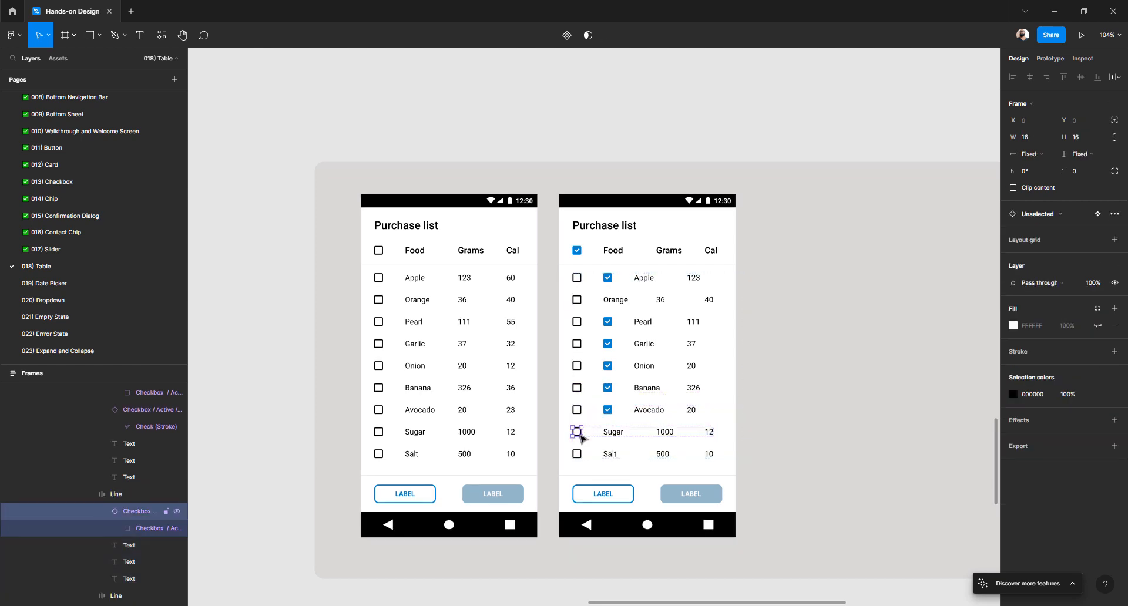
key("ctrl+v")
left_click(576, 453)
key("ctrl+v")
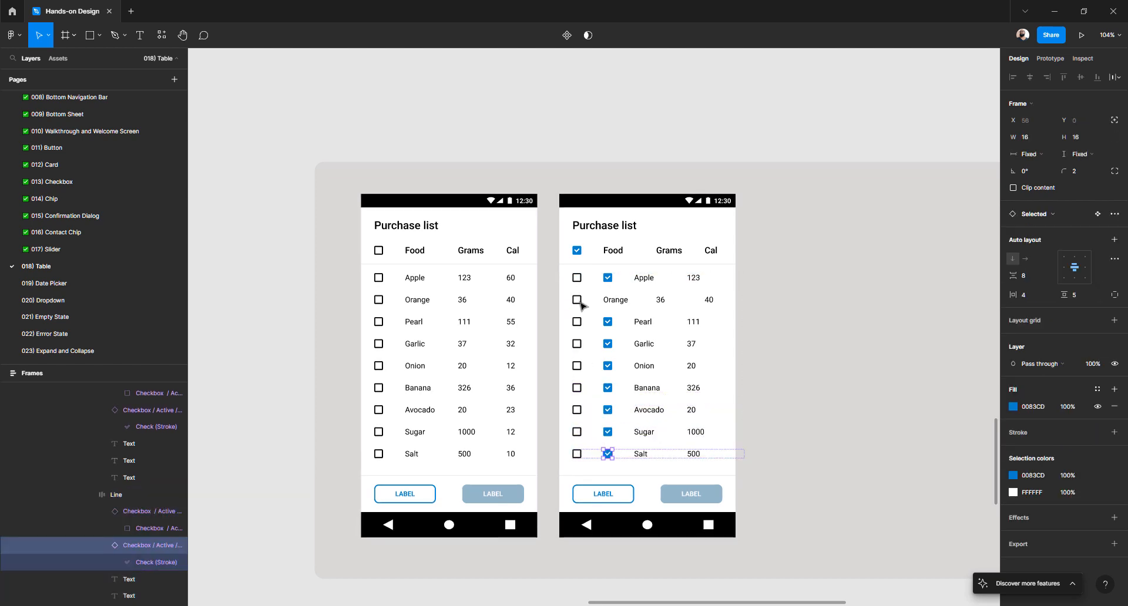
left_click(579, 302)
key("ctrl+v")
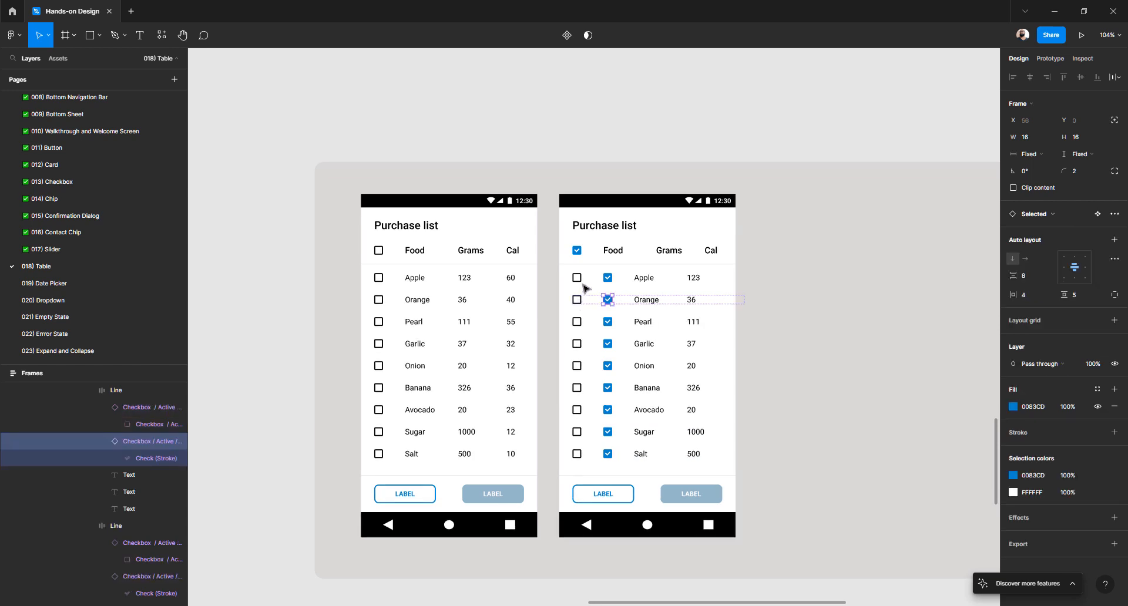
- Delete the unselected checkboxes from the Orange and Apple rows of the second Purchase list screen
left_click(580, 301)
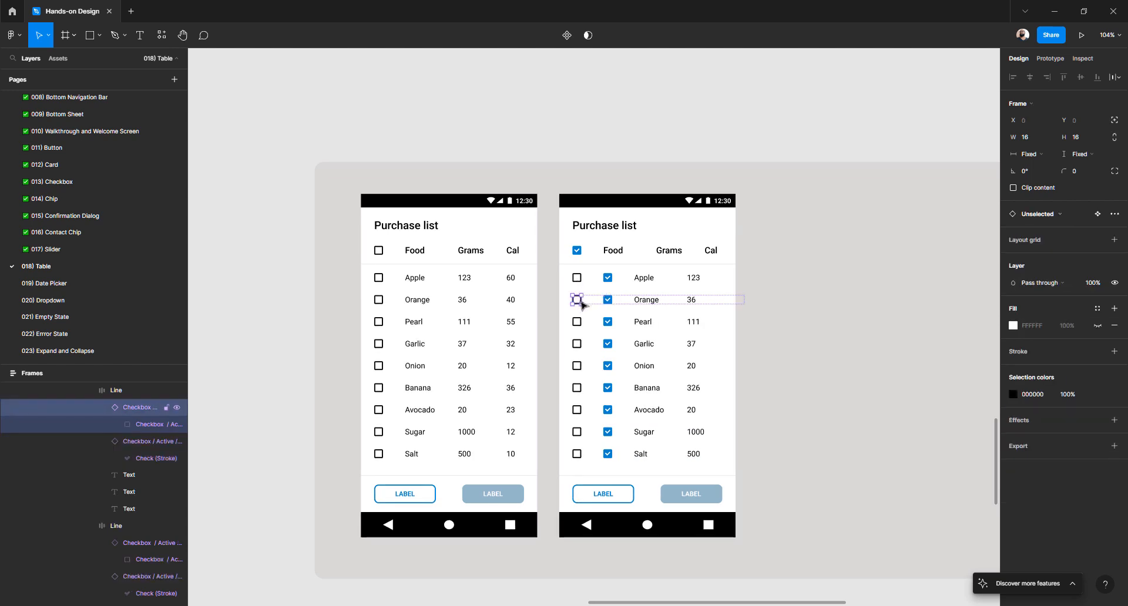
key("Delete")
left_click(580, 282)
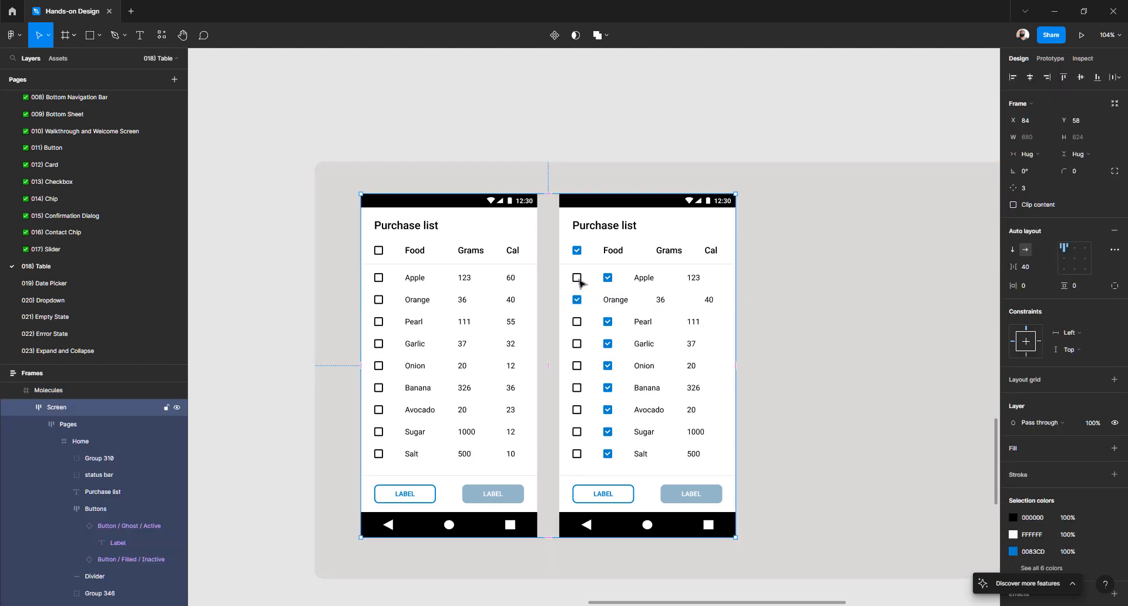
double_click(579, 282)
double_click(579, 282)
double_click(580, 282)
double_click(580, 282)
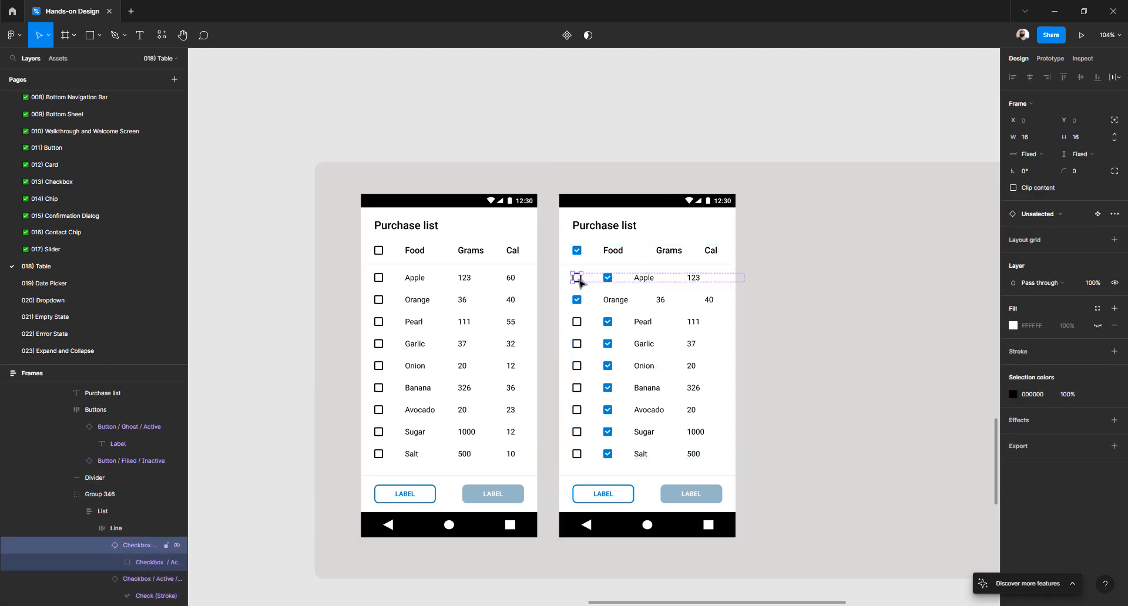
key("Delete")
- Try to delete the unselected checkboxes of the Pearl through Salt rows together, and undo the deletion
left_click(580, 326)
double_click(580, 327)
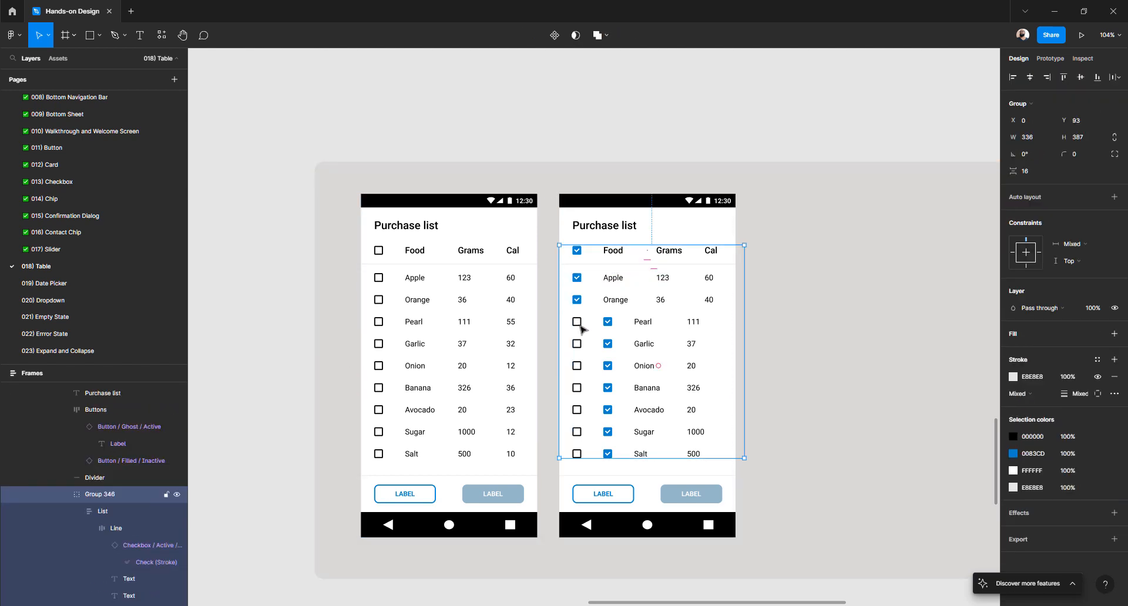
double_click(580, 326)
double_click(580, 327)
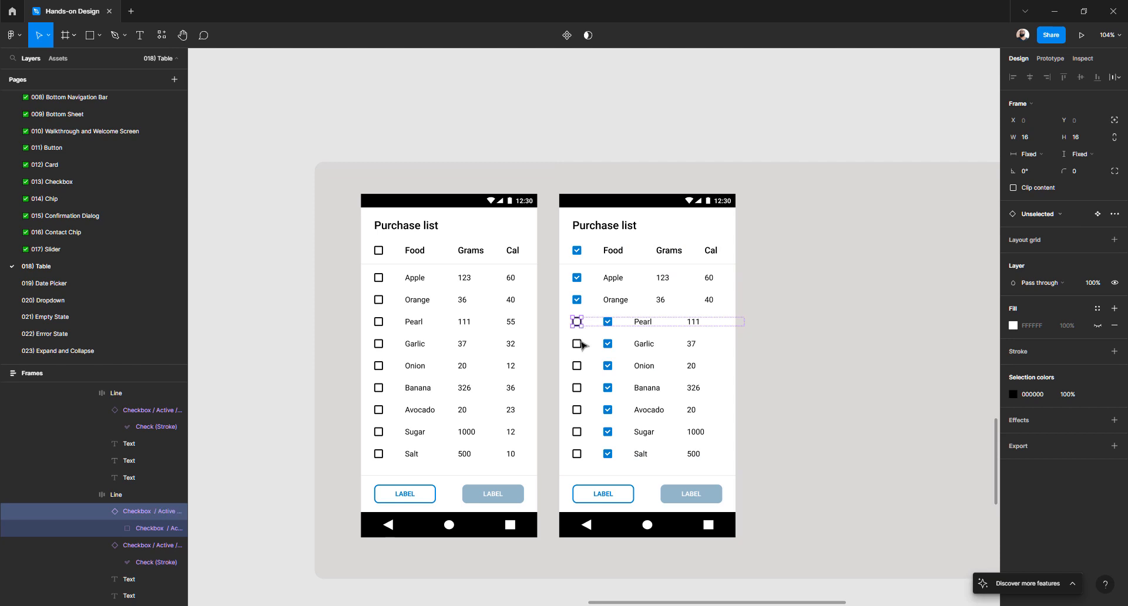
left_click(581, 344, "shift")
left_click(580, 369, "shift")
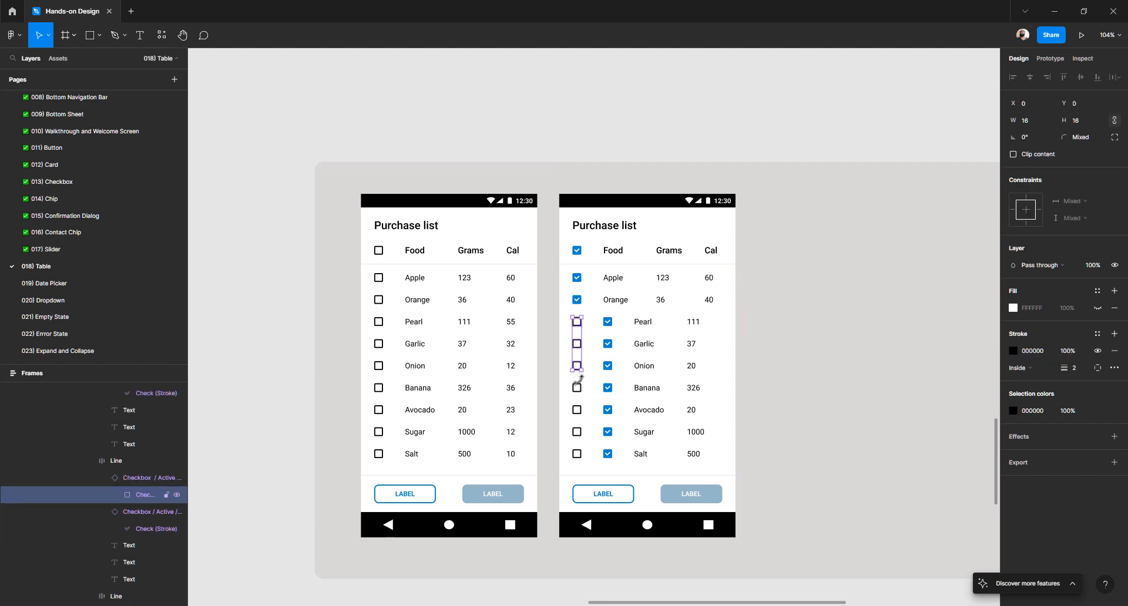
left_click(580, 390, "shift")
left_click(581, 411, "shift")
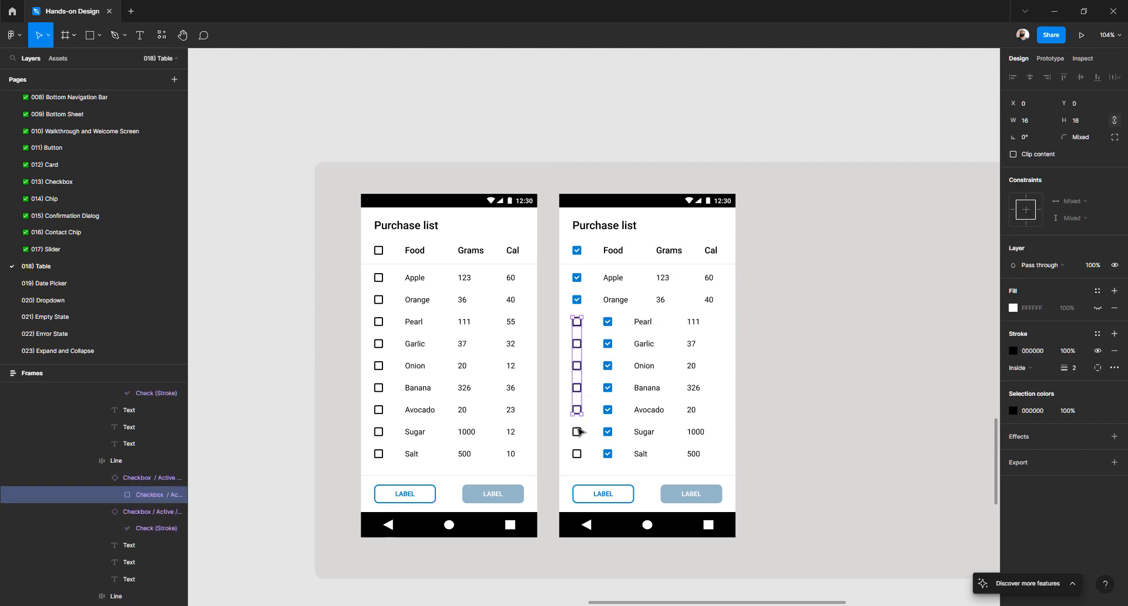
left_click(580, 433, "shift")
left_click(579, 455, "shift")
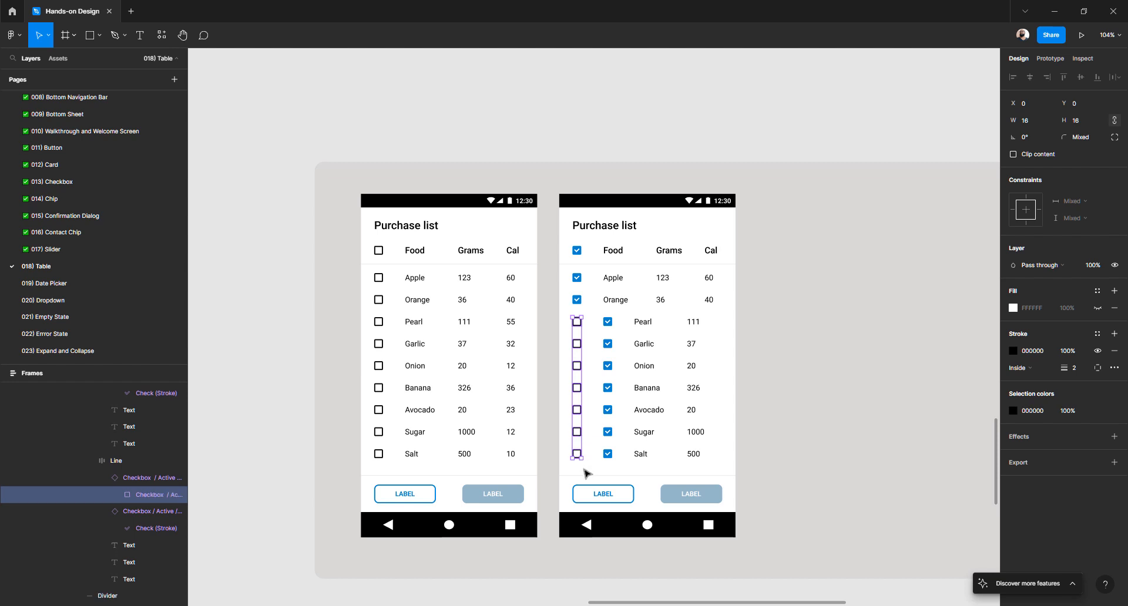
key("Delete")
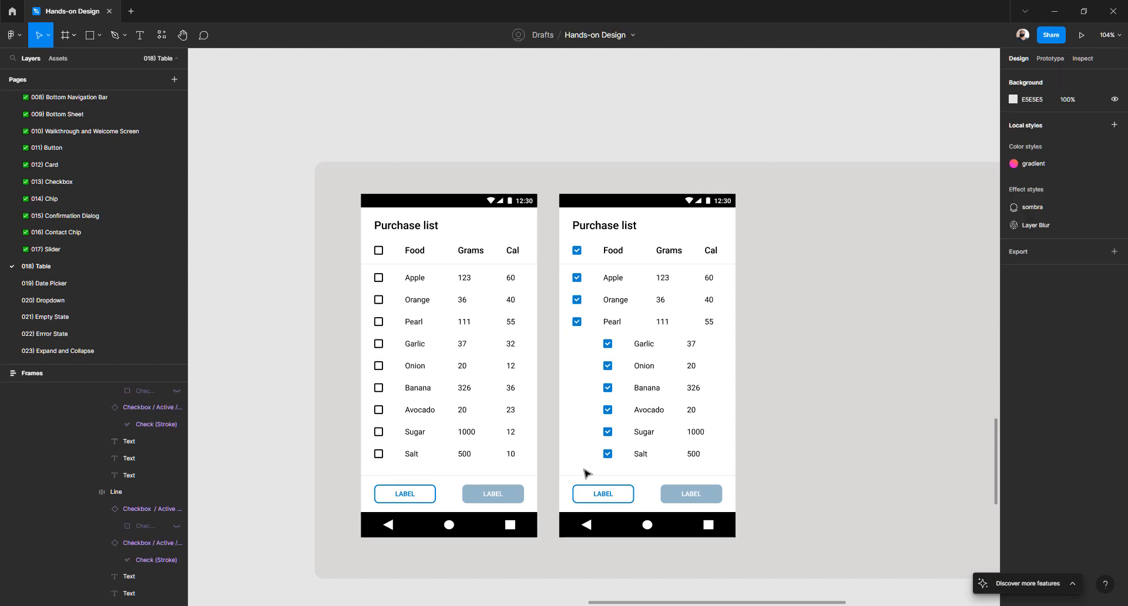
key("ctrl+z")
- Delete the whole unselected checkbox instance from the Garlic row of the second Purchase list screen
left_click(580, 346)
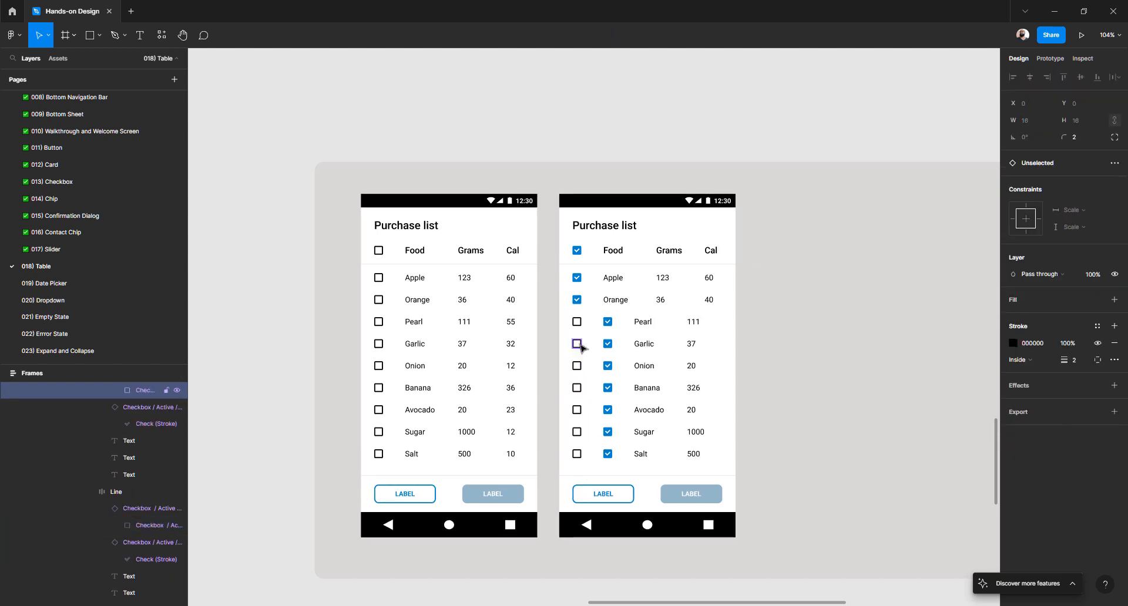
key("ctrl+shift+h")
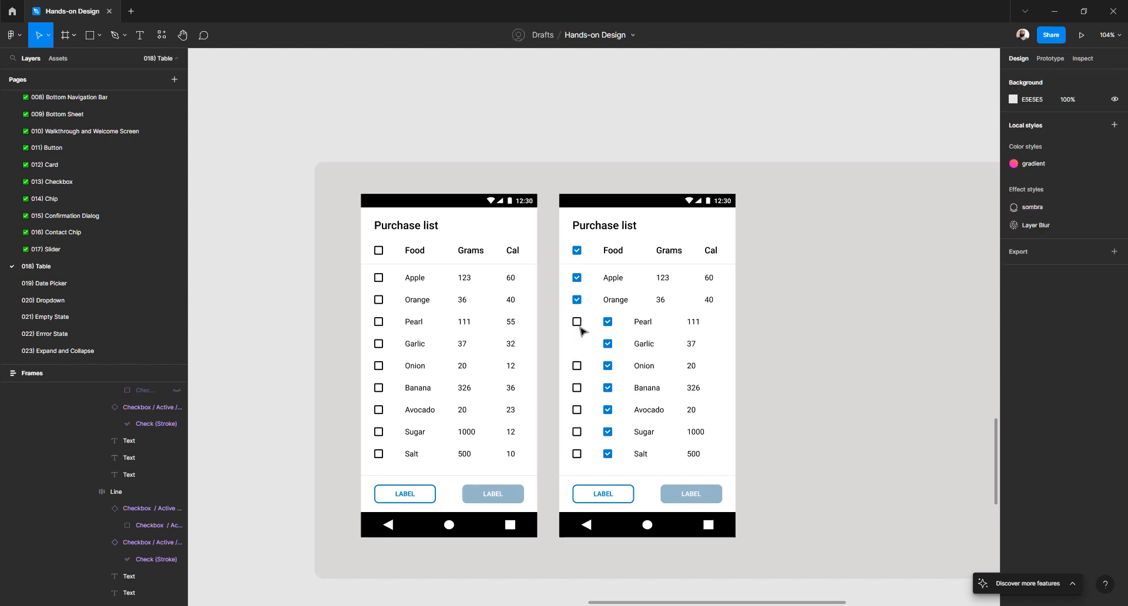
left_click(579, 344)
double_click(579, 344)
double_click(579, 344)
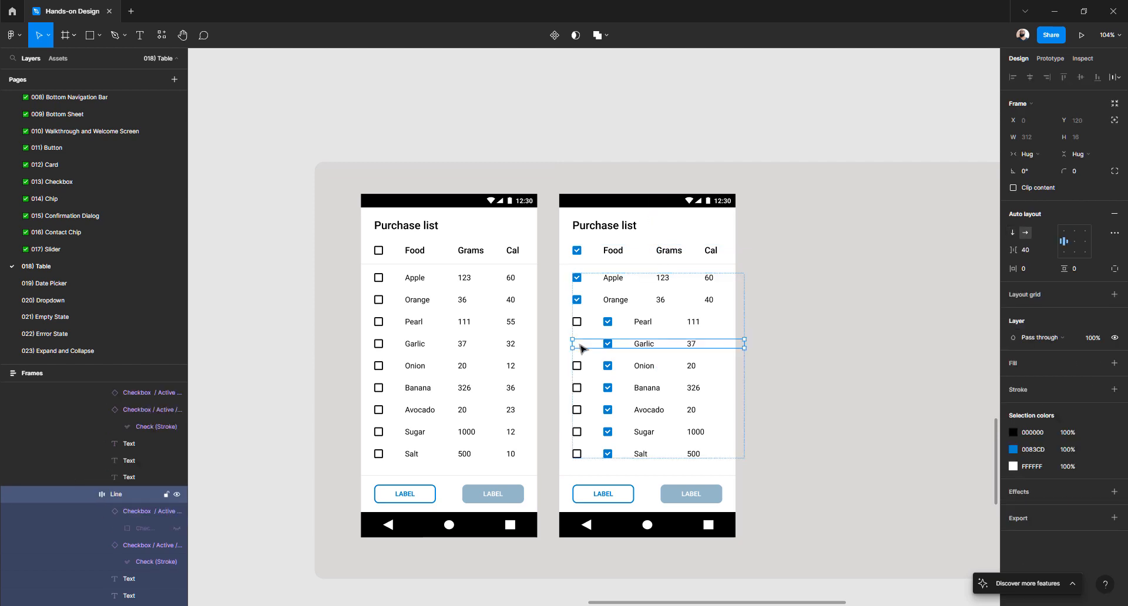
double_click(580, 345)
key("Delete")
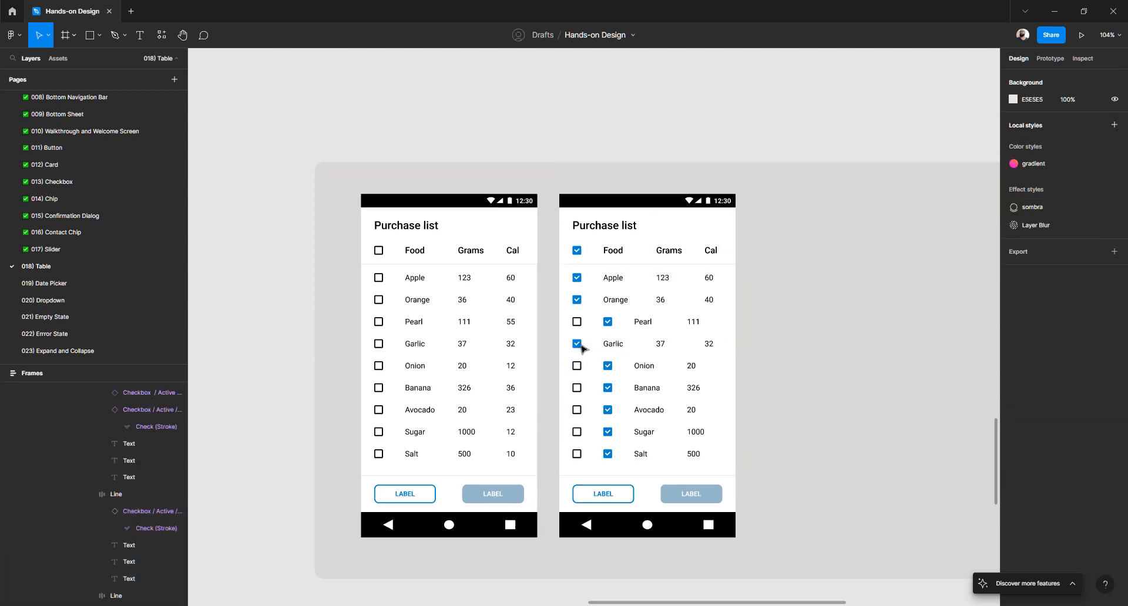
- Delete the unselected checkbox from the Pearl row of the second Purchase list screen
left_click(582, 327)
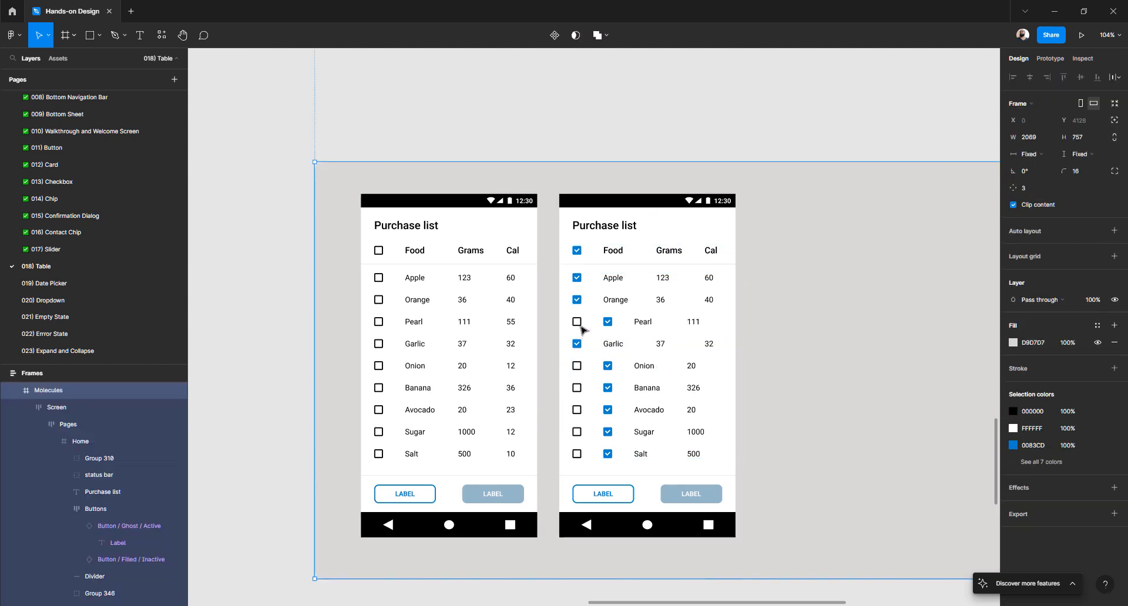
double_click(582, 327)
double_click(582, 326)
double_click(581, 327)
double_click(582, 327)
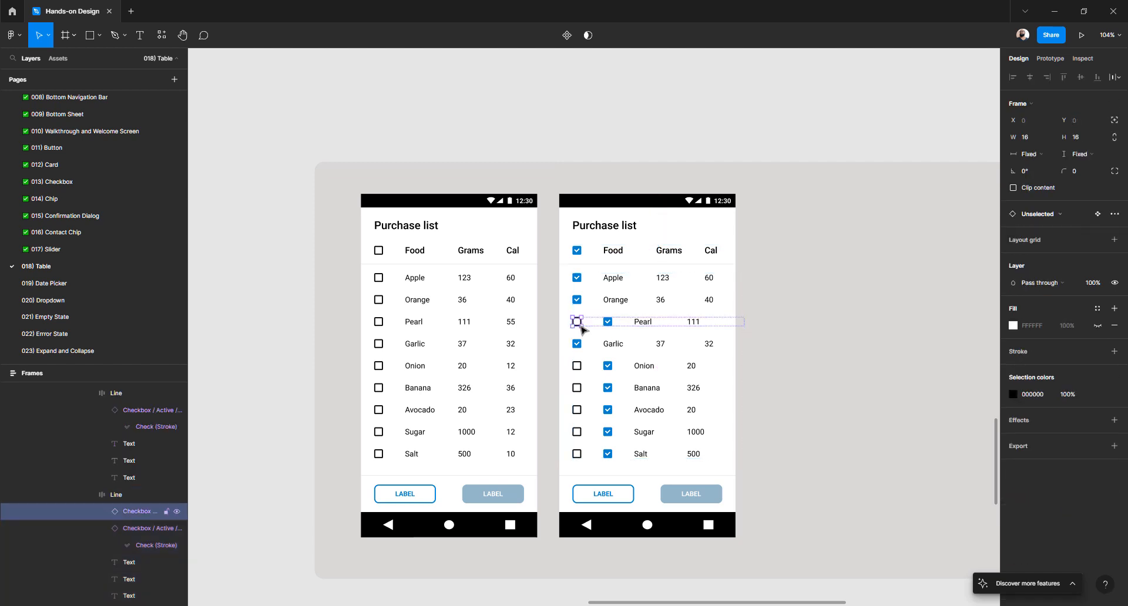
key("Delete")
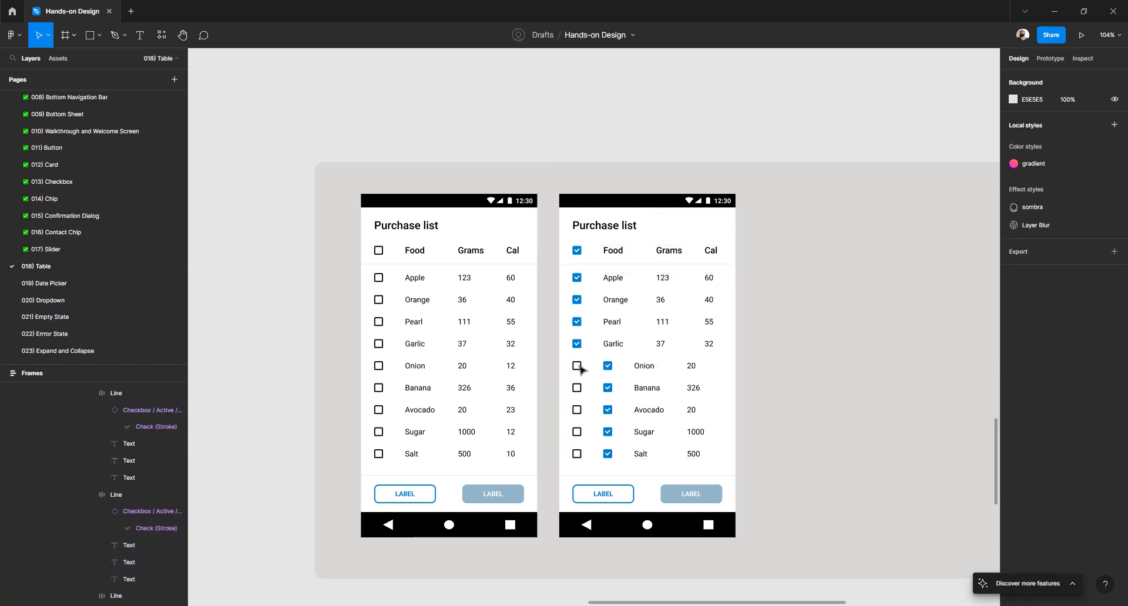
- Delete the unselected checkboxes from the Onion and Banana rows of the second Purchase list screen
left_click(579, 366)
double_click(580, 367)
double_click(579, 367)
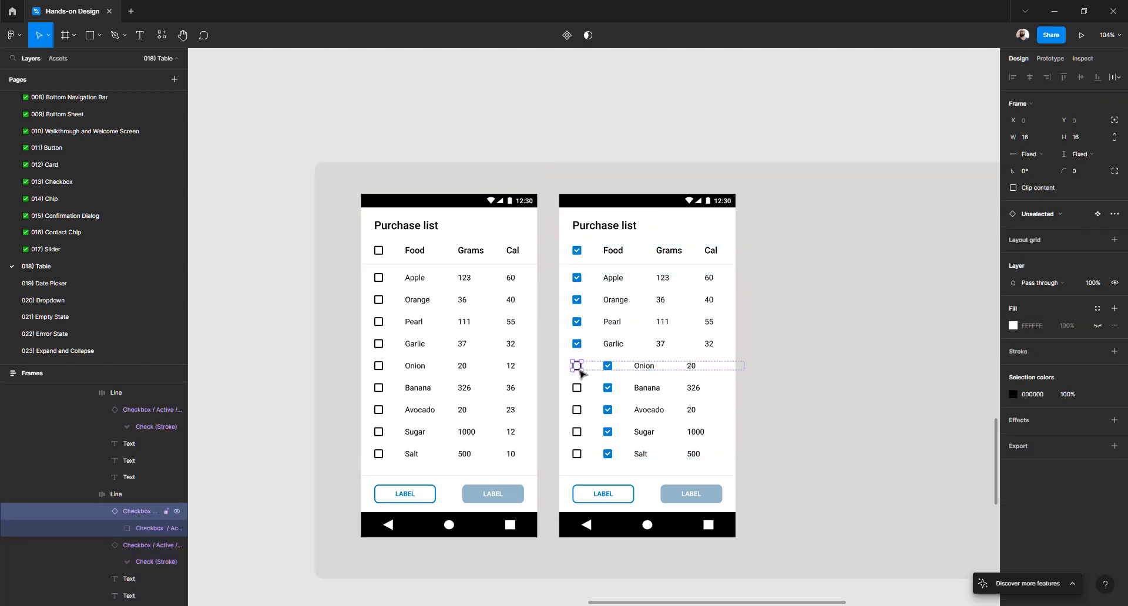
key("Delete")
left_click(578, 389)
double_click(578, 389)
double_click(579, 390)
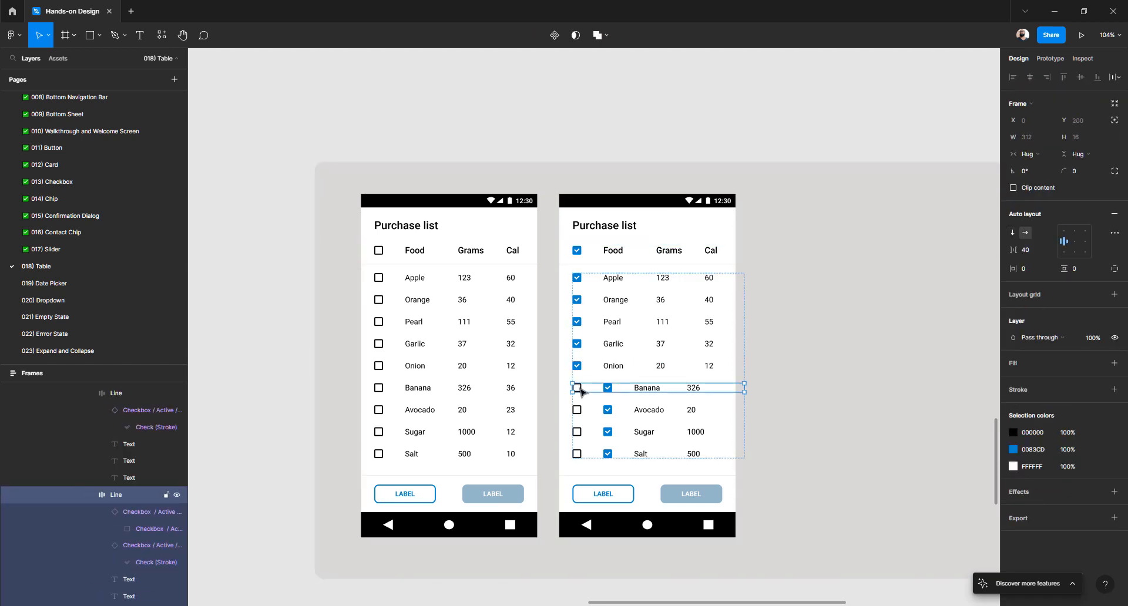
double_click(579, 390)
key("Delete")
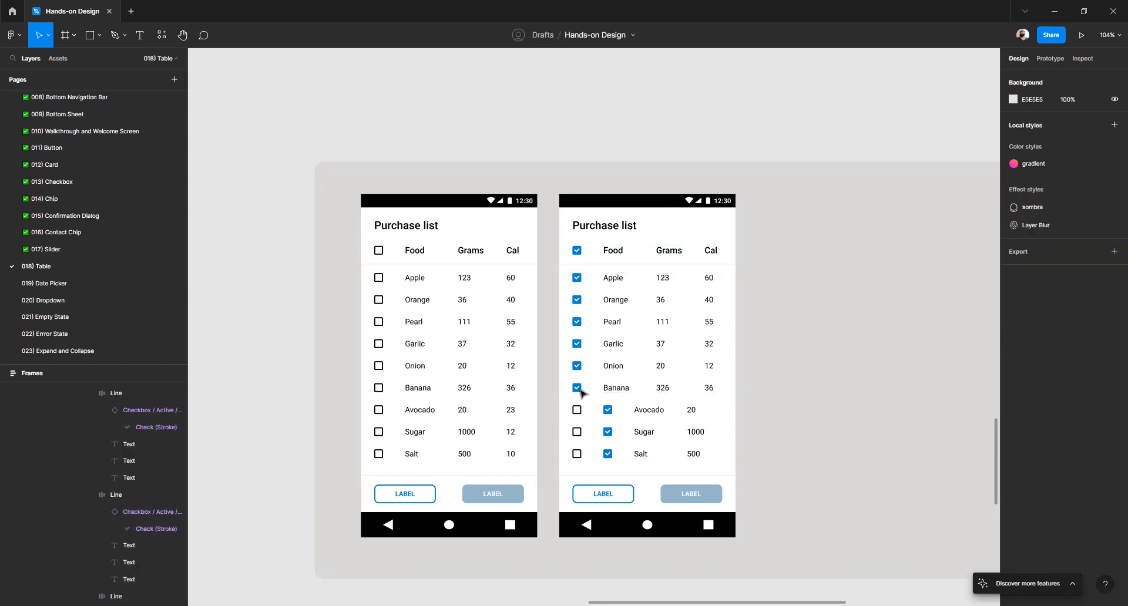
- Delete the unselected checkboxes from the Avocado and Sugar rows of the second Purchase list screen
left_click(579, 411)
double_click(579, 411)
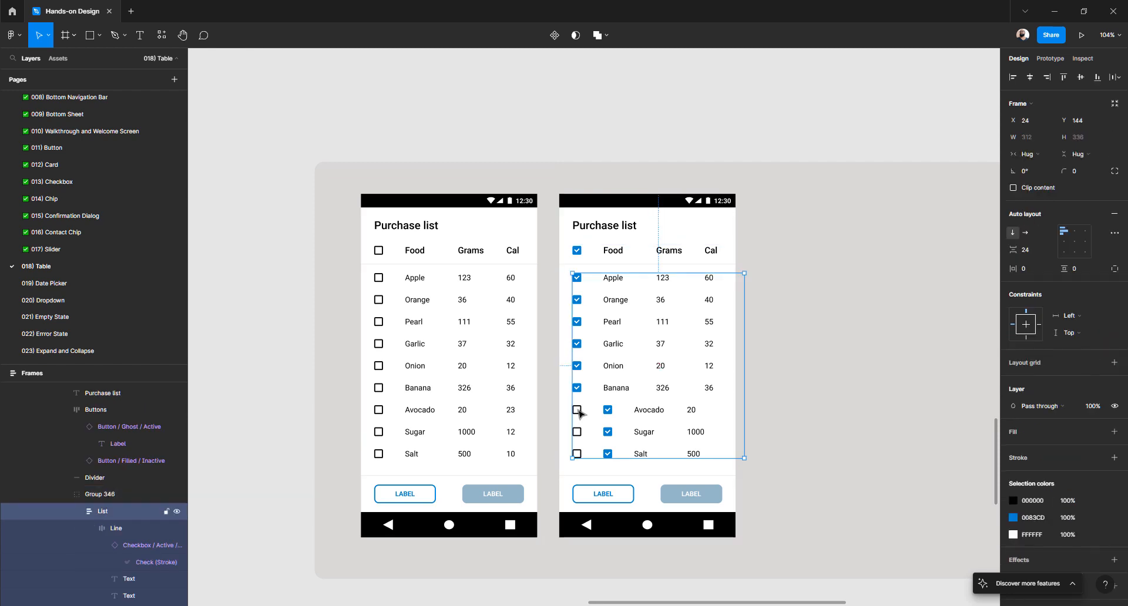
double_click(578, 410)
key("Delete")
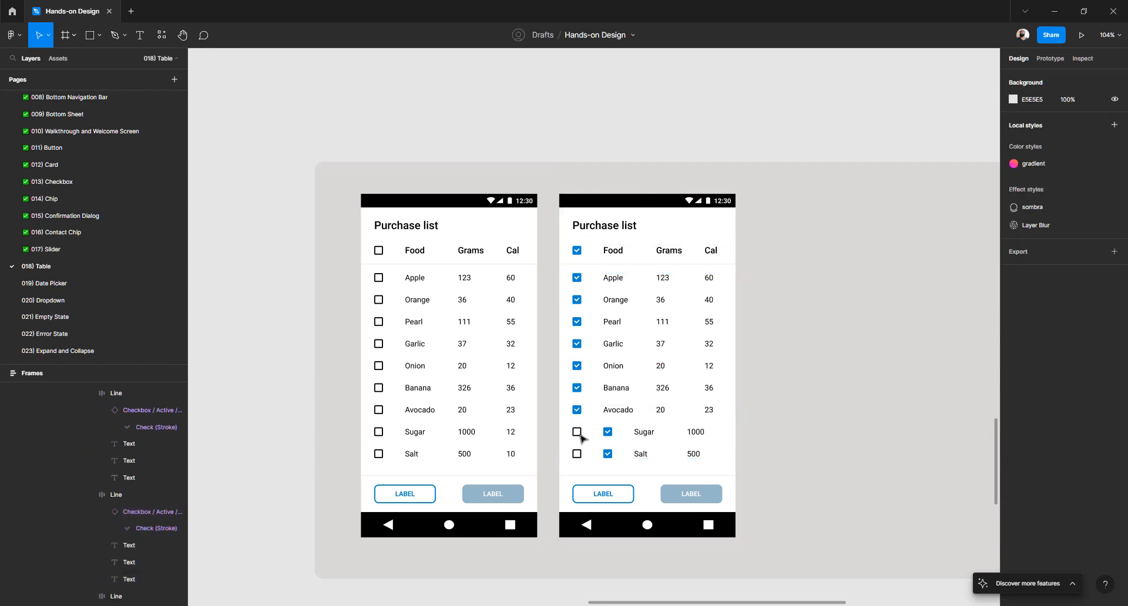
left_click(580, 435)
double_click(580, 436)
double_click(580, 436)
double_click(580, 435)
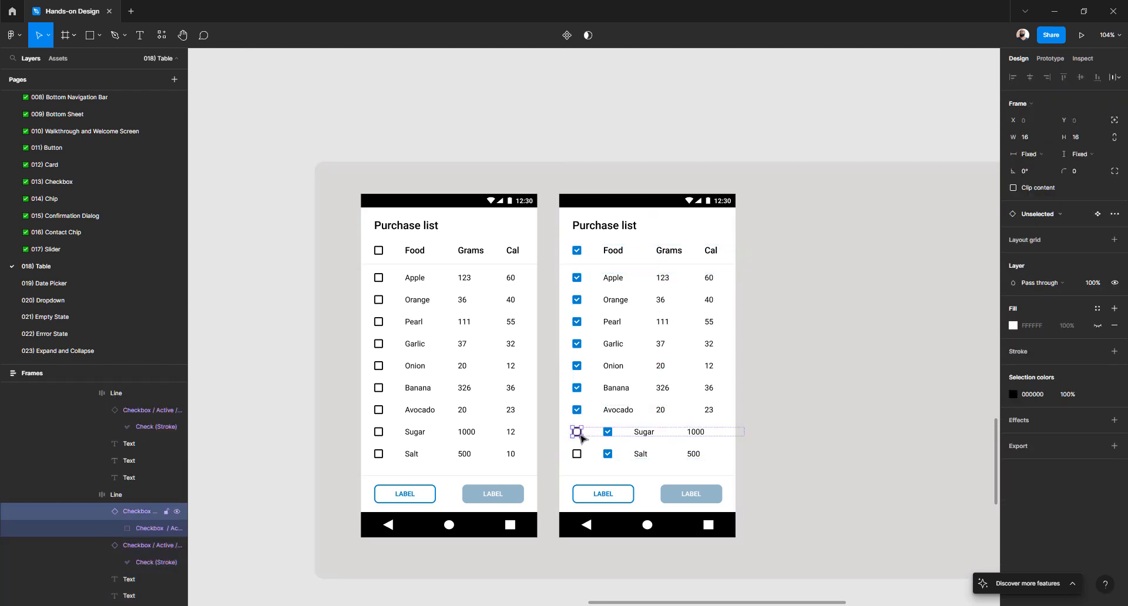
key("Delete")
- Delete the unselected checkbox from the Salt row of the second Purchase list screen
left_click(581, 454)
double_click(581, 454)
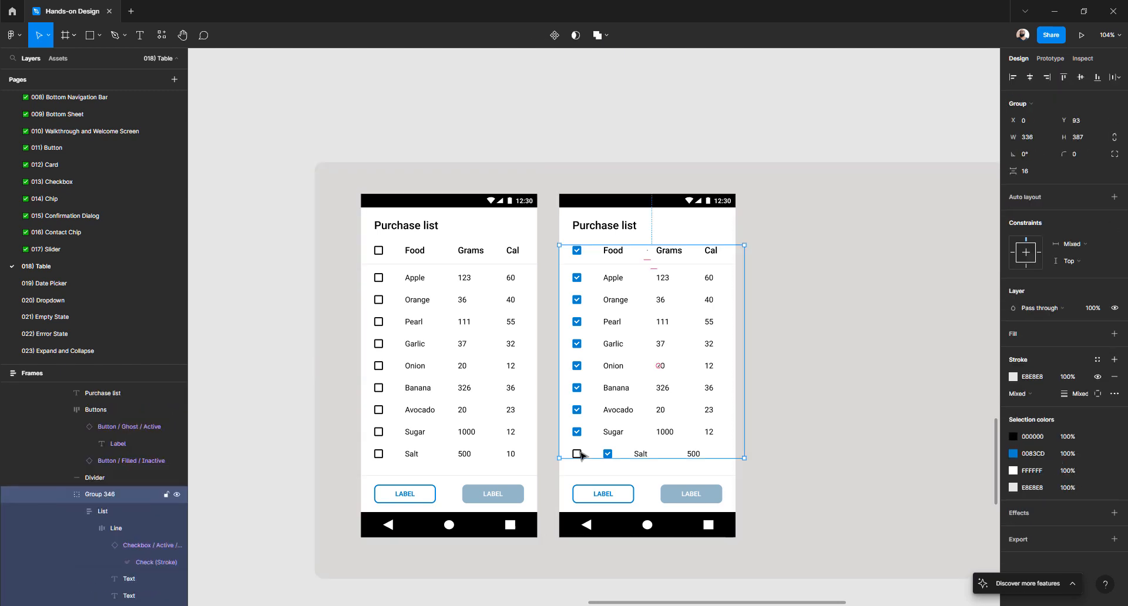
double_click(580, 454)
double_click(581, 454)
key("Delete")
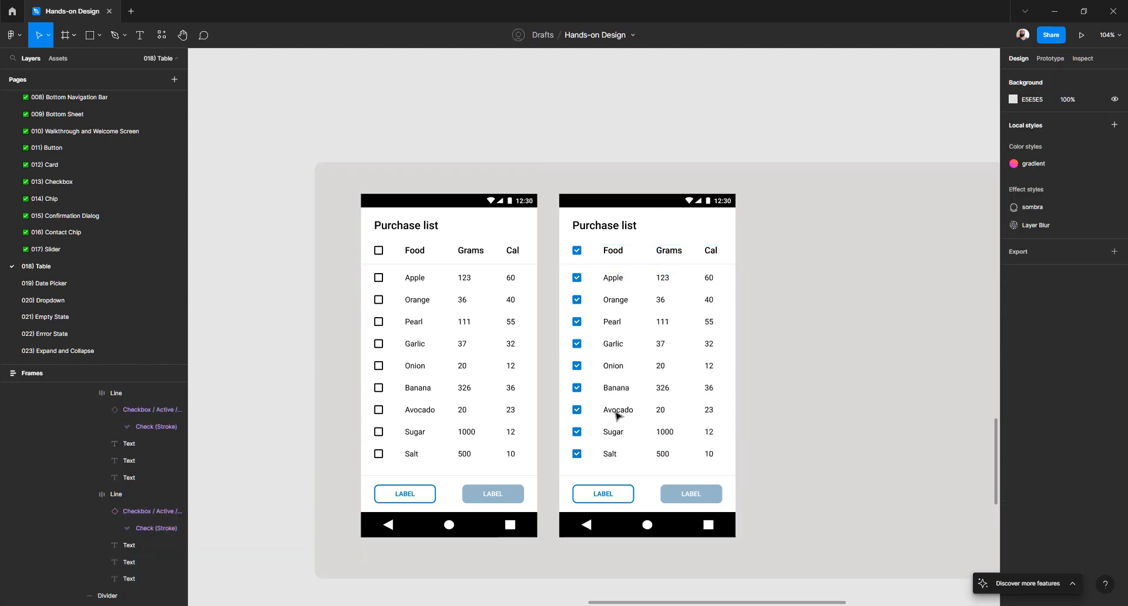
- Label the two buttons of the first Purchase list screen PREVIOUS and NEXT
scroll(622, 410, "down", 5)
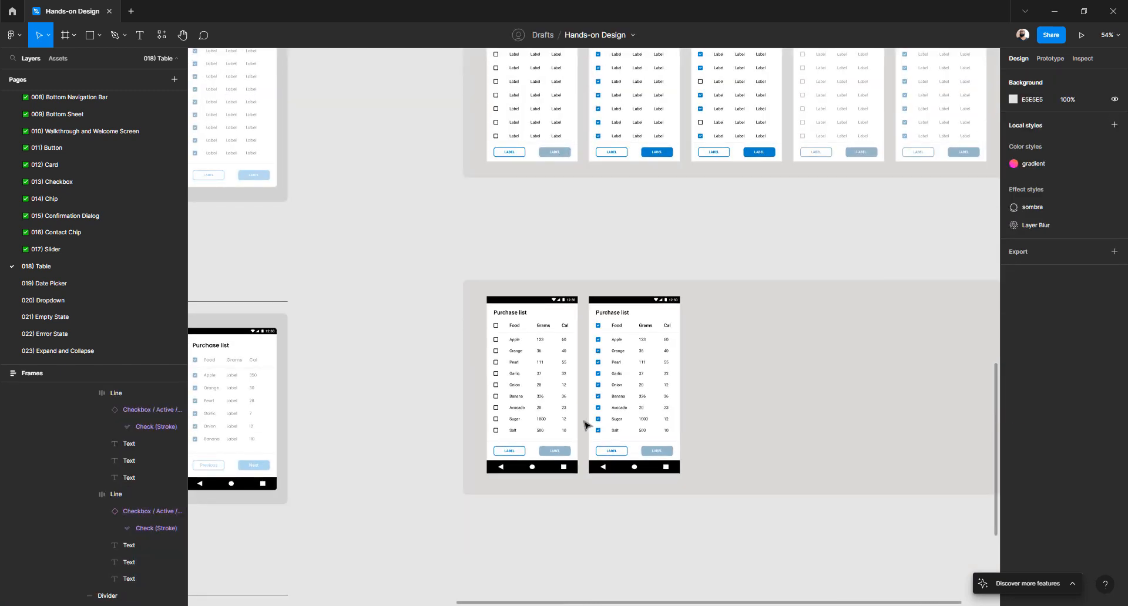
scroll(584, 426, "left", 3)
scroll(586, 423, "left", 2)
scroll(586, 423, "right", 4)
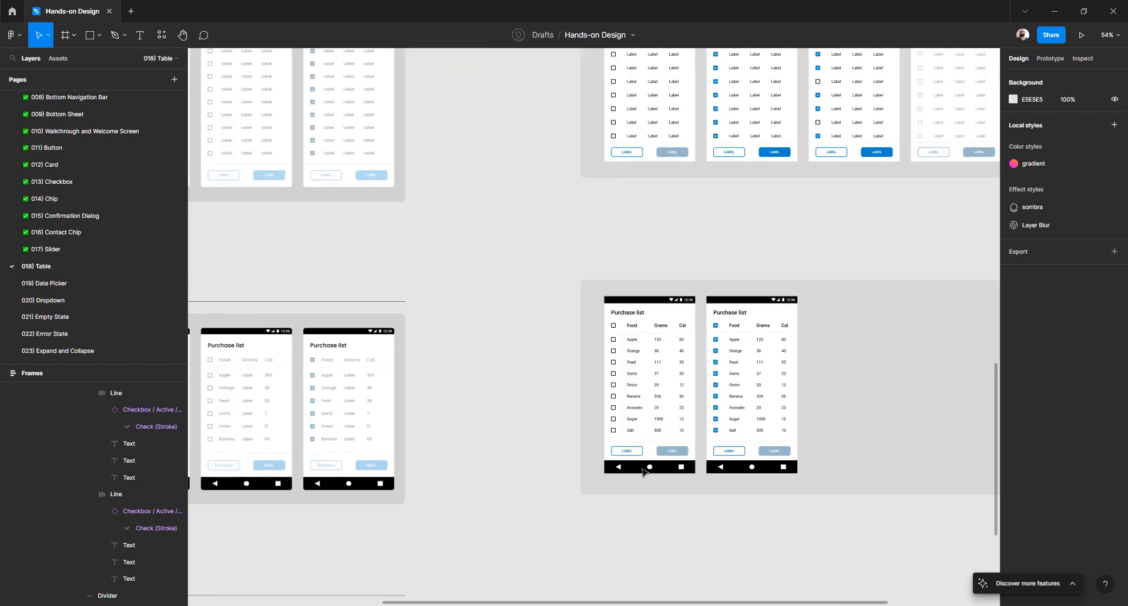
scroll(586, 423, "up", 5)
scroll(624, 446, "up", 3)
double_click(608, 432, "ctrl")
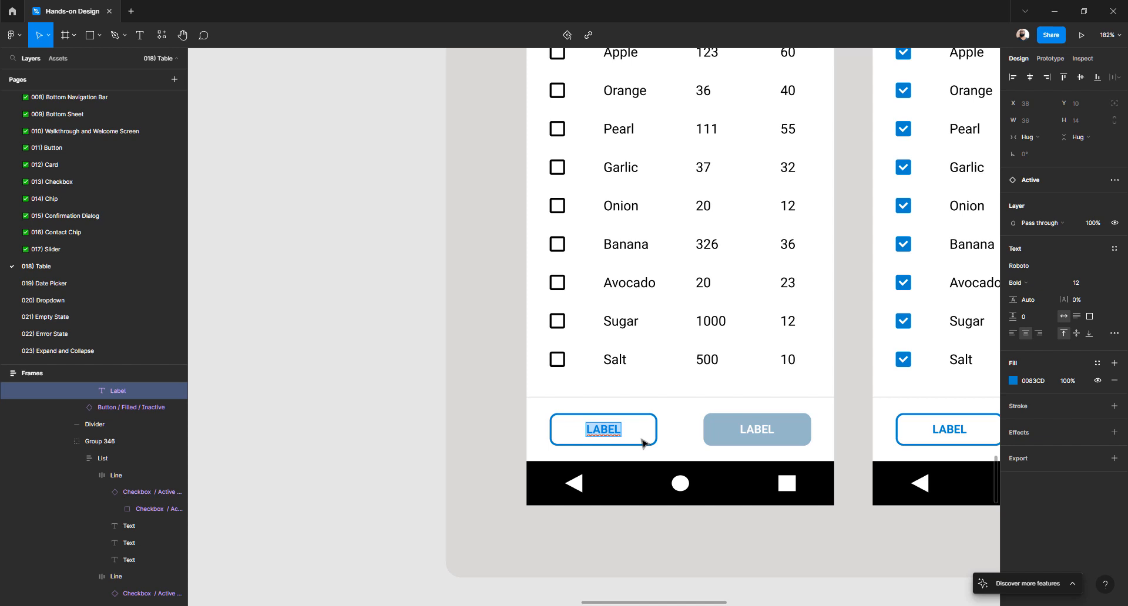
type("PREVIOUS")
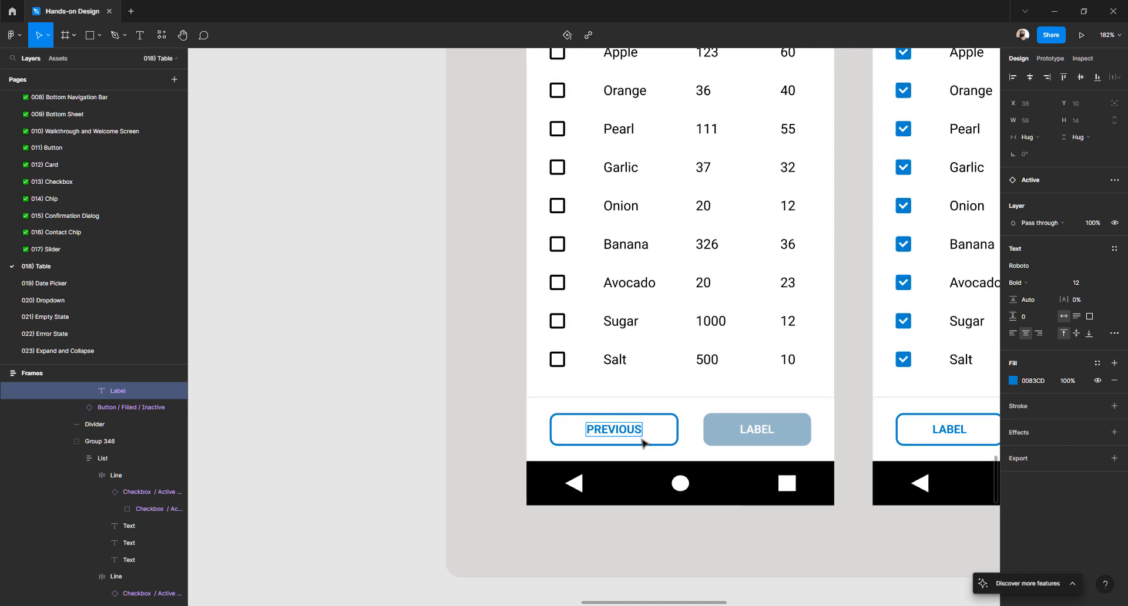
double_click(748, 430, "ctrl")
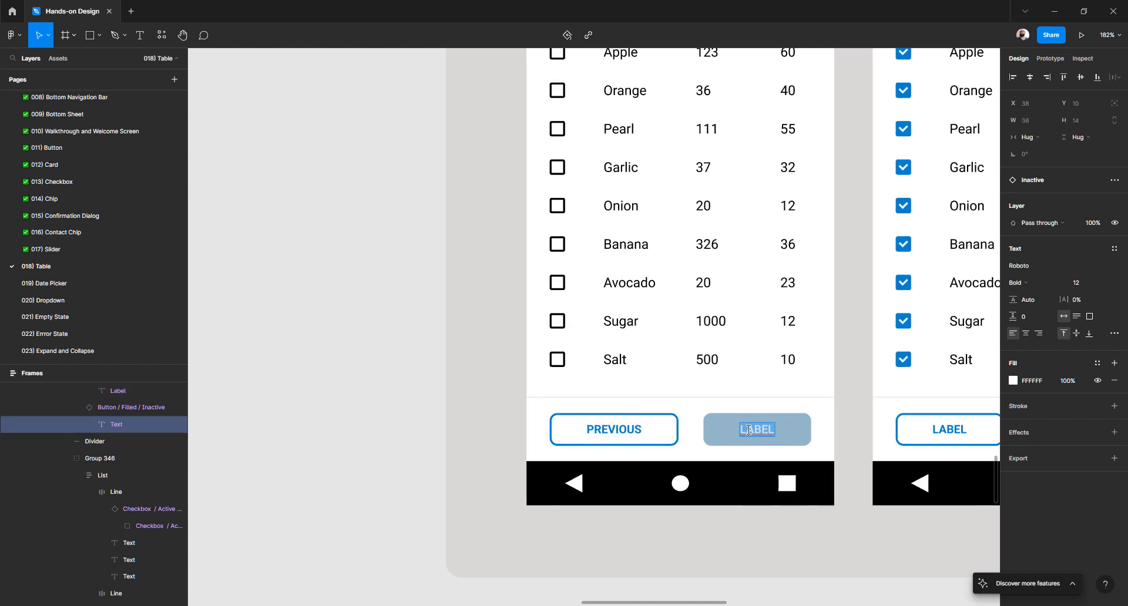
type("NEXT")
key("Escape")
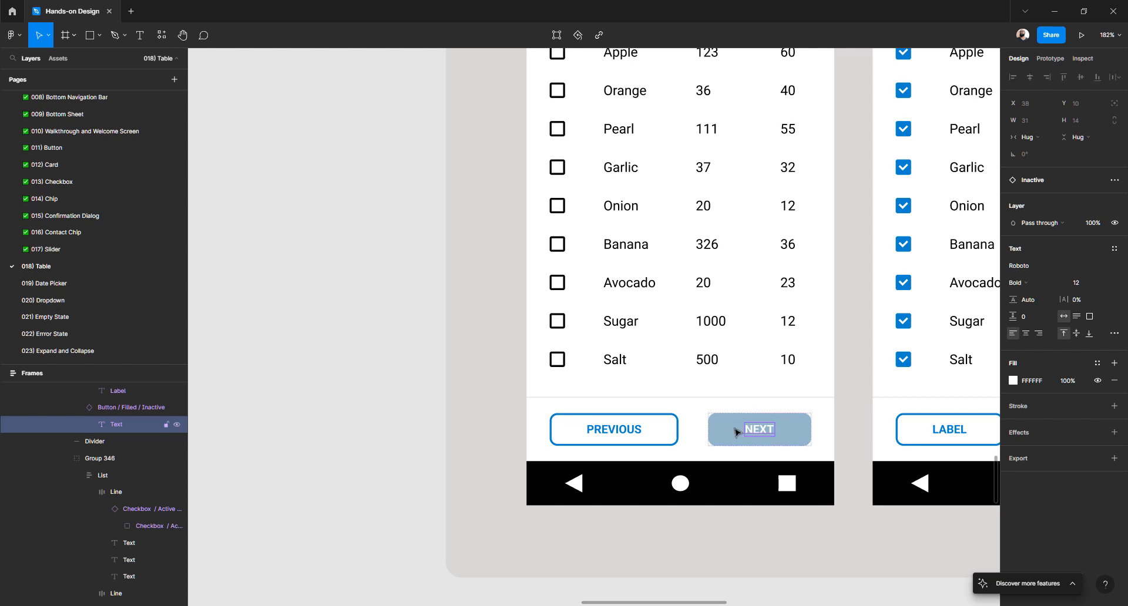
- Label the two buttons of the second Purchase list screen PREVIOUS and NEXT
scroll(735, 433, "right", 5)
left_click(743, 429)
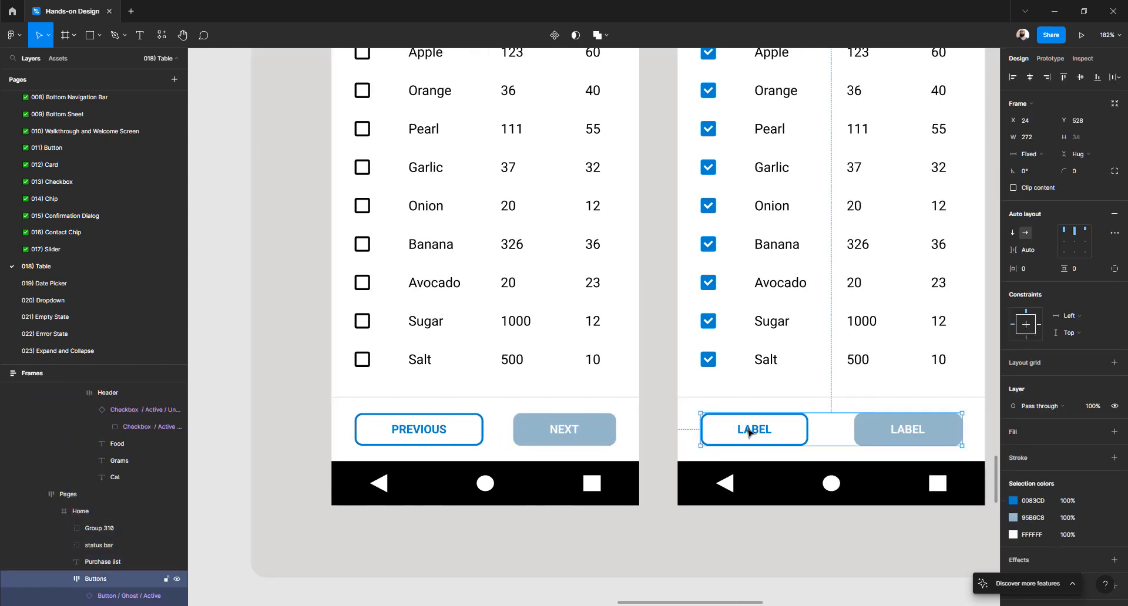
double_click(746, 428)
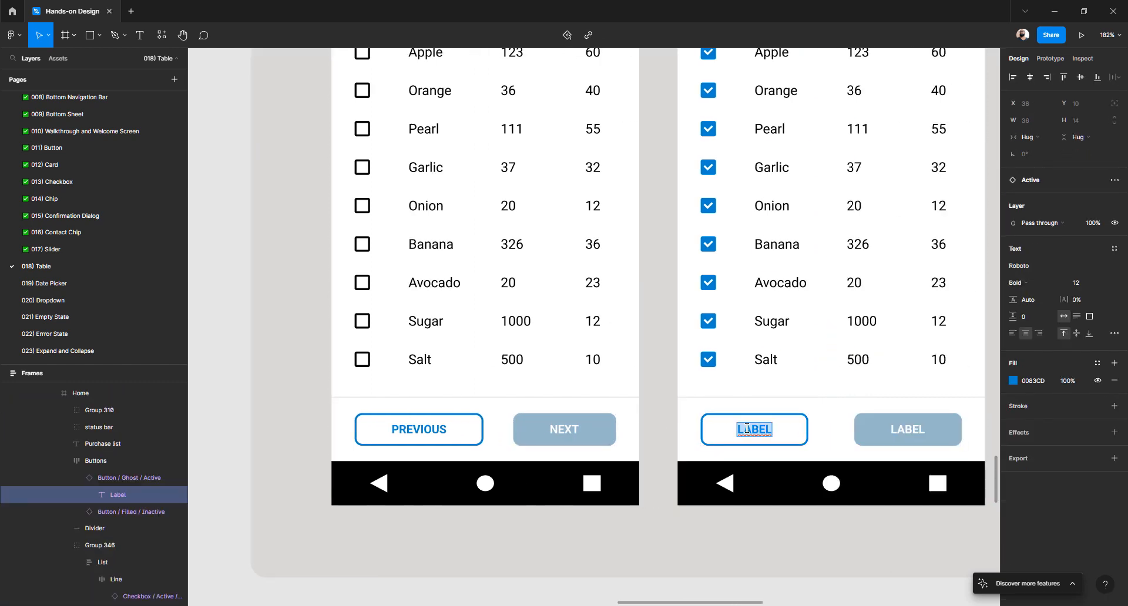
type("PREVIOUS")
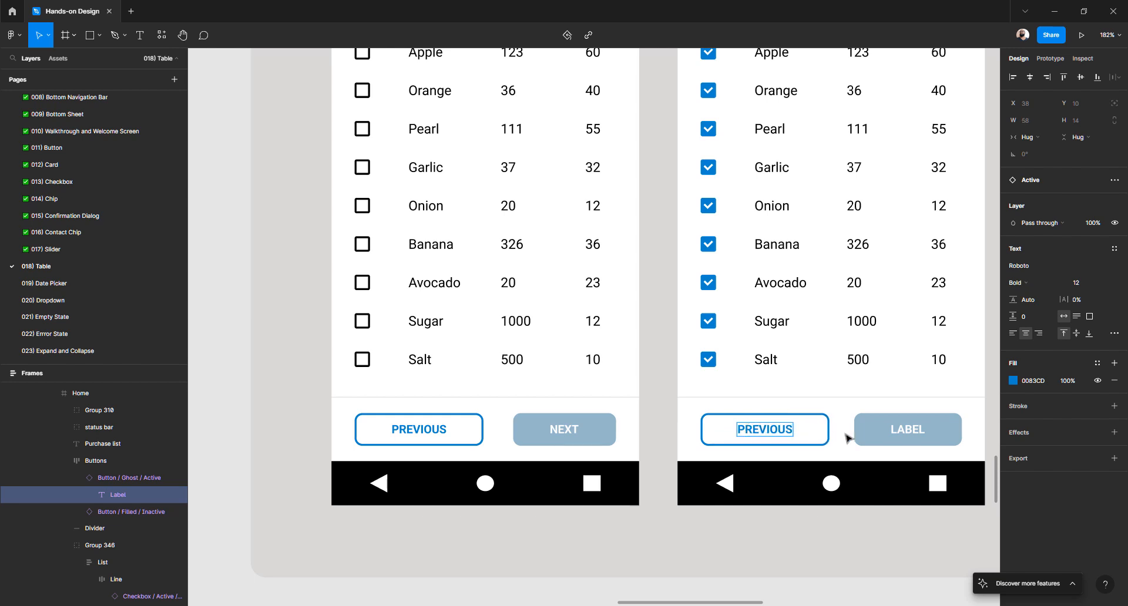
double_click(896, 428)
type("NEXT")
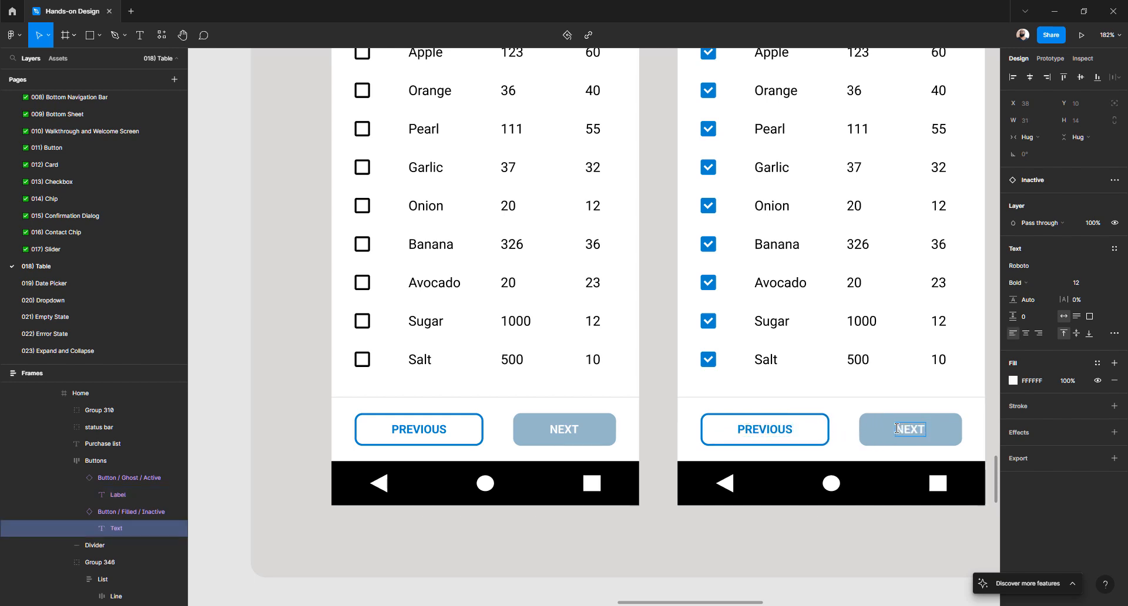
key("Escape")
- Widen the first screen's NEXT button toward the PREVIOUS button to a width of about 120, and measure the gap between them
left_click(447, 429)
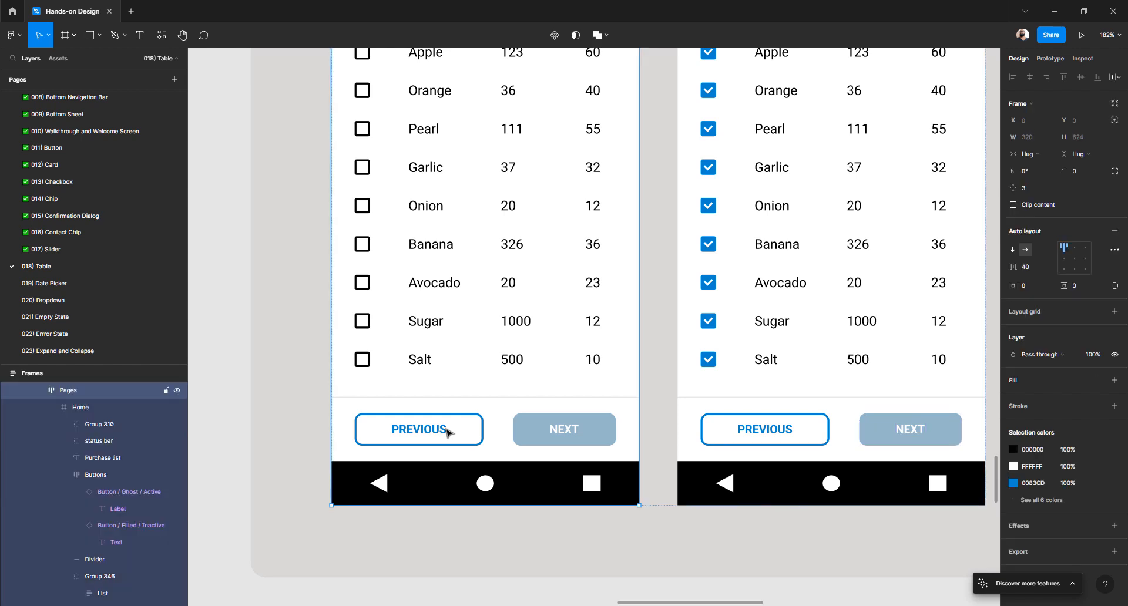
double_click(446, 429)
double_click(446, 429)
double_click(447, 429)
key("alt")
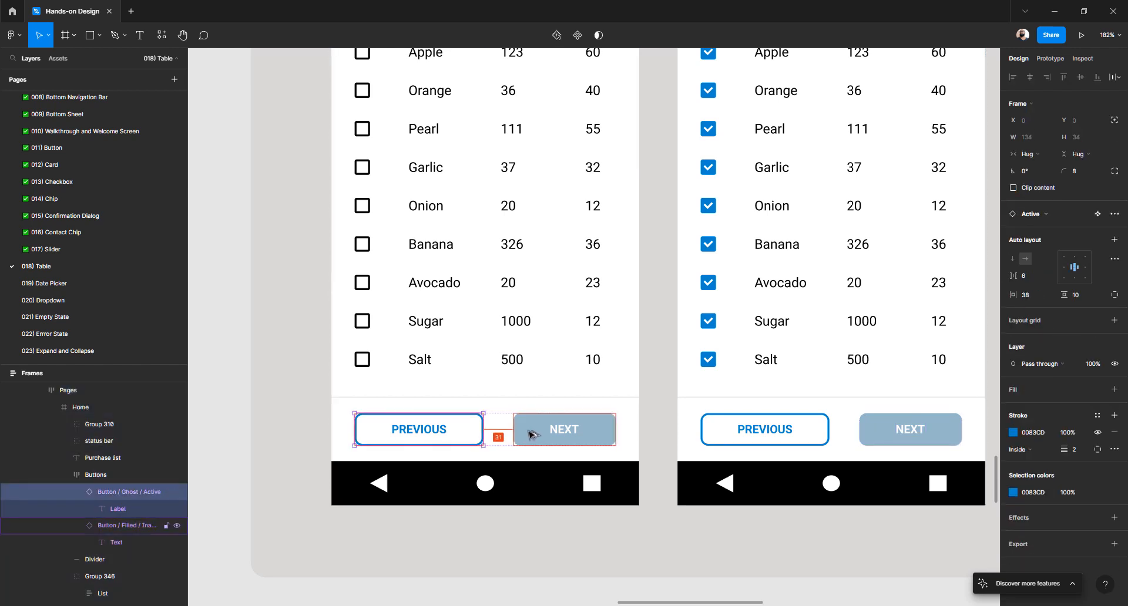
left_click(532, 433, "alt")
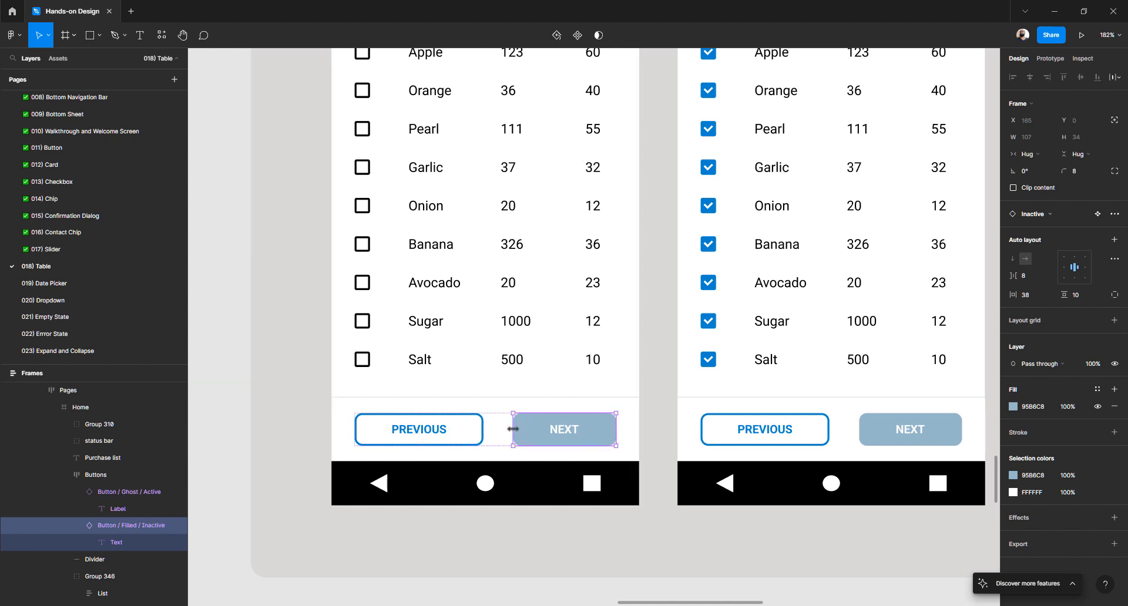
mouse_move(511, 428)
left_mouse_down()
mouse_move(326, 425)
mouse_move(499, 429)
left_mouse_up()
key("alt")
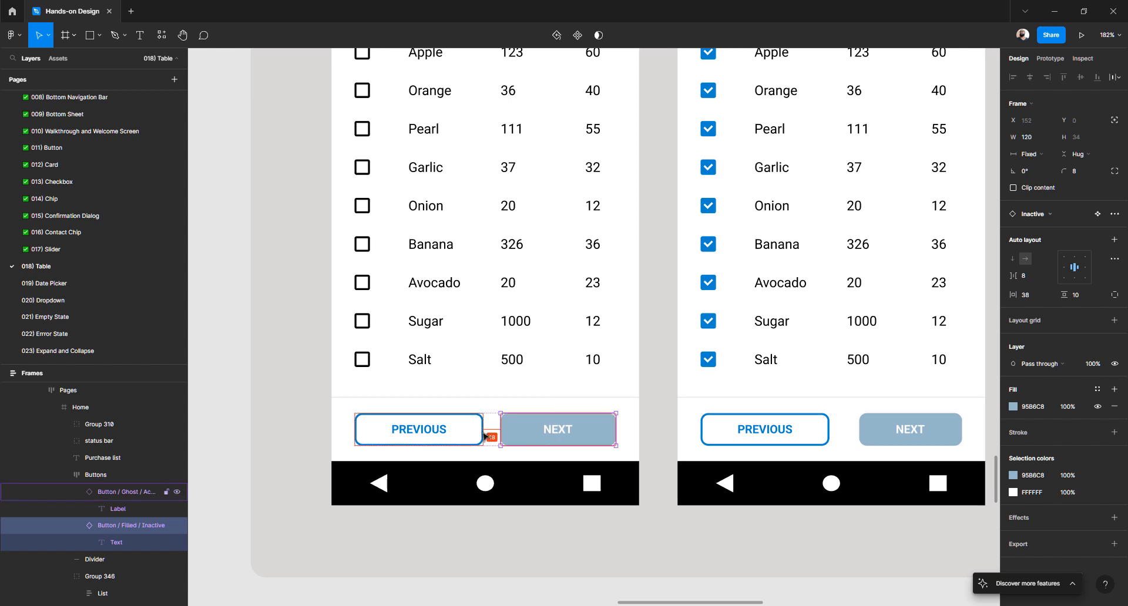
- Narrow the first screen's NEXT button to a width of 114, leaving a gap of 24 to the PREVIOUS button
scroll(484, 438, "up", 5)
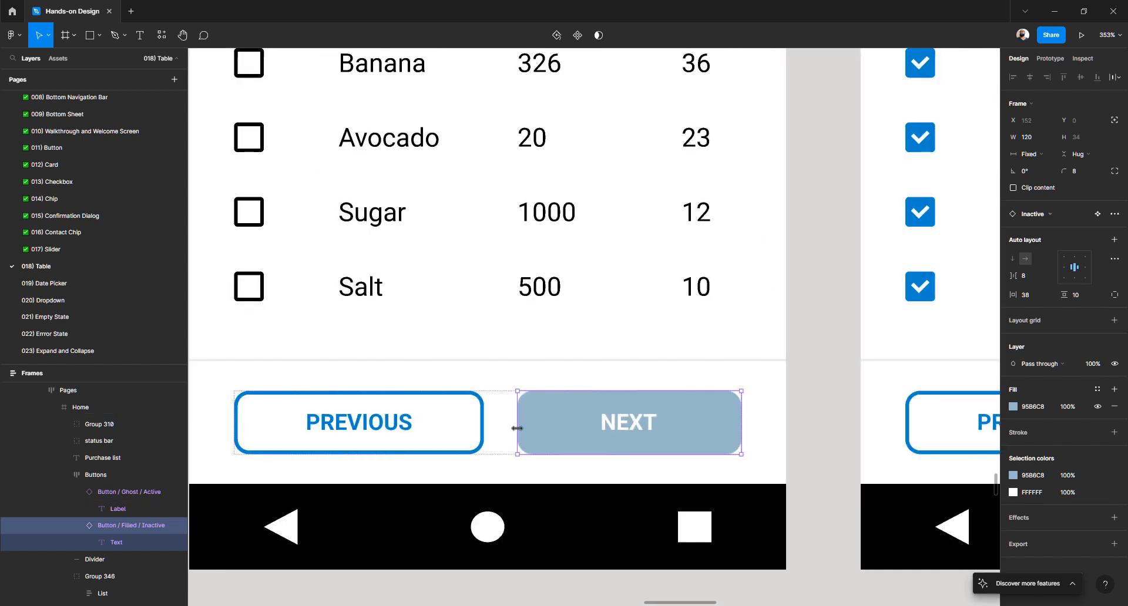
left_click_drag(519, 427, 523, 431)
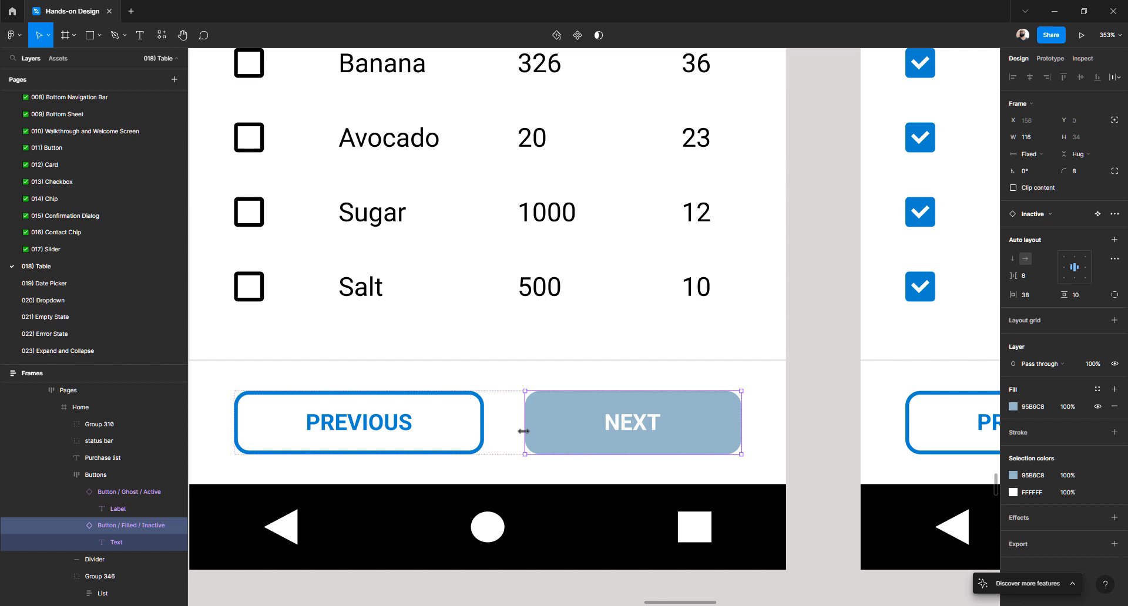
left_click_drag(524, 430, 525, 431)
key("alt")
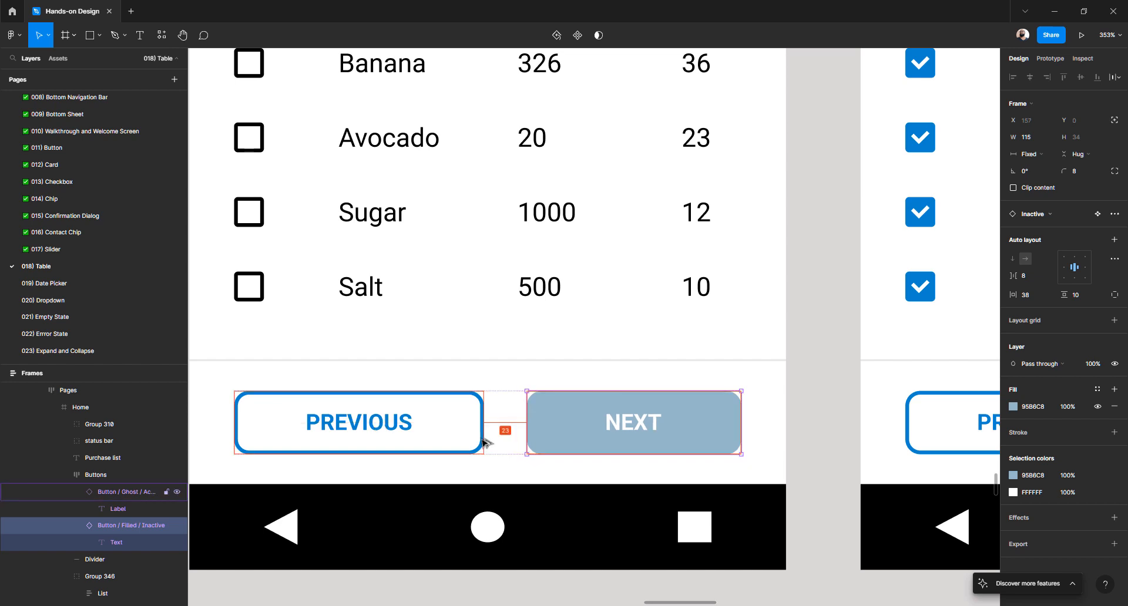
scroll(522, 432, "up", 5)
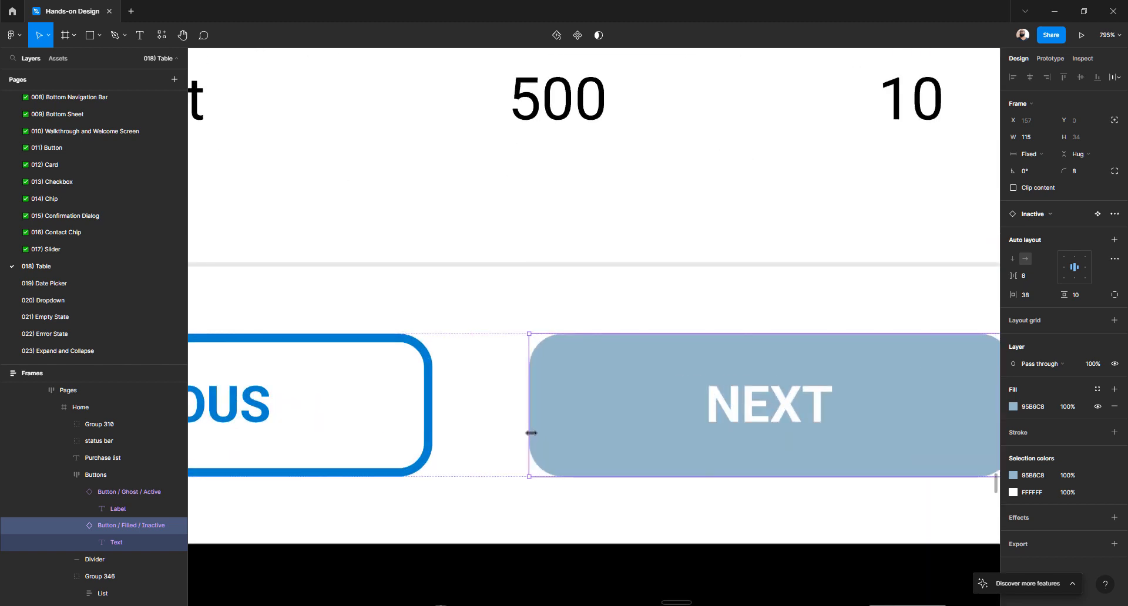
left_click_drag(529, 432, 533, 431)
key("alt")
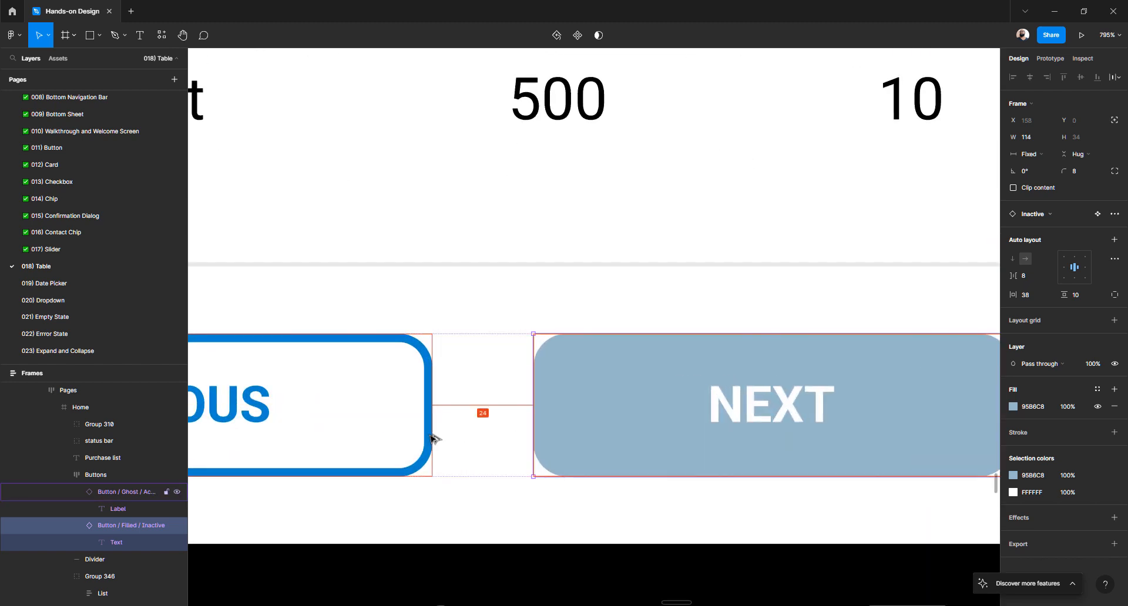
- Try to replace the second Purchase list screen's button row with the resized button row of the first screen
scroll(464, 433, "down", 3)
scroll(464, 433, "down", 8)
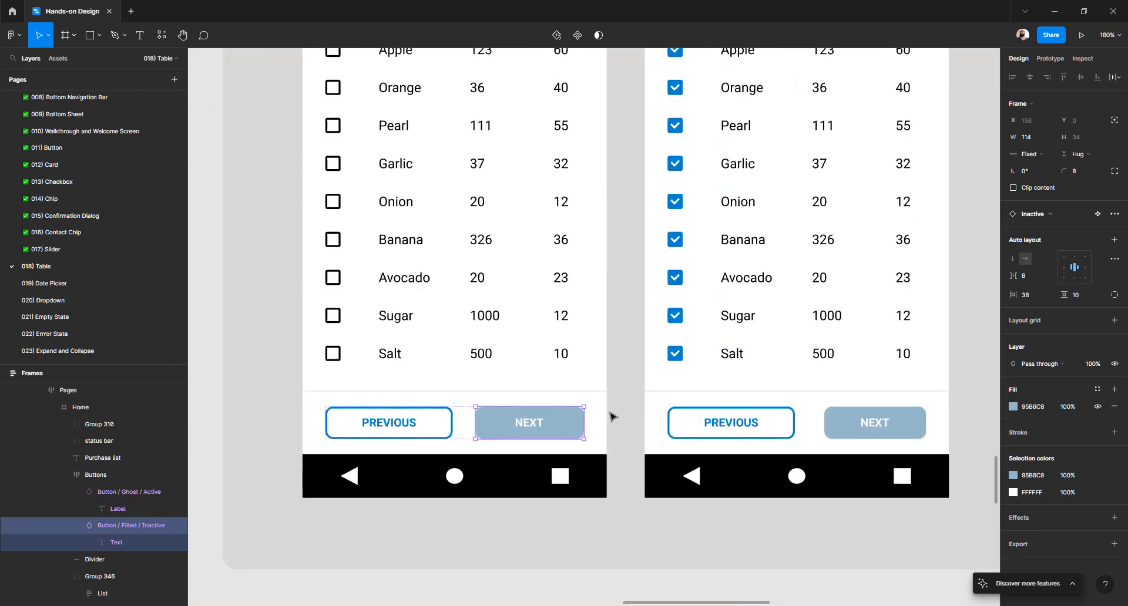
left_click(542, 424)
left_click(529, 424)
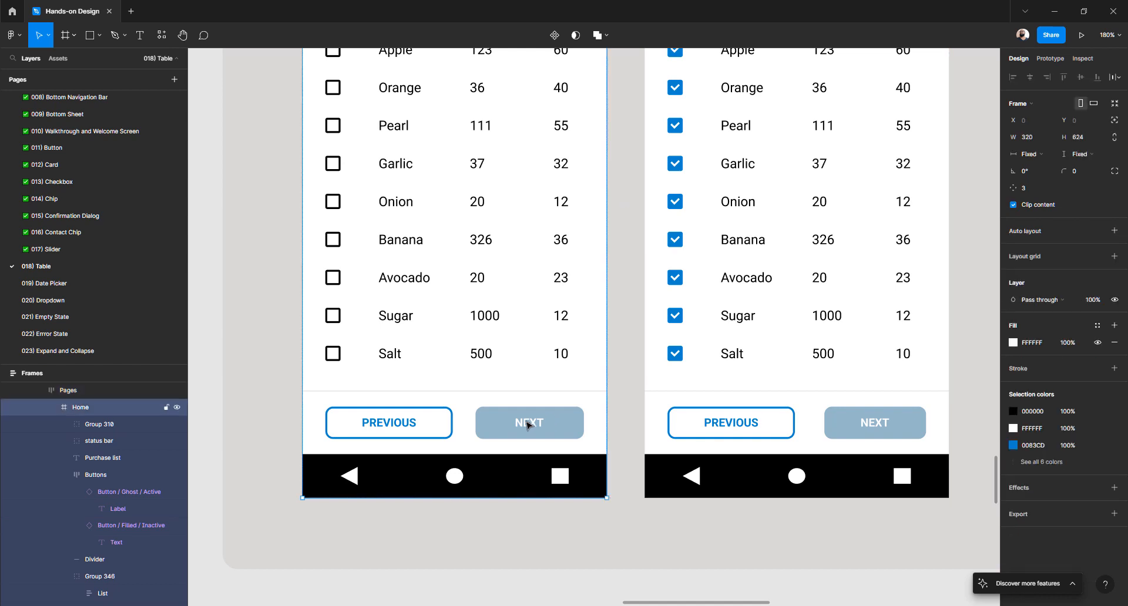
left_click(528, 424)
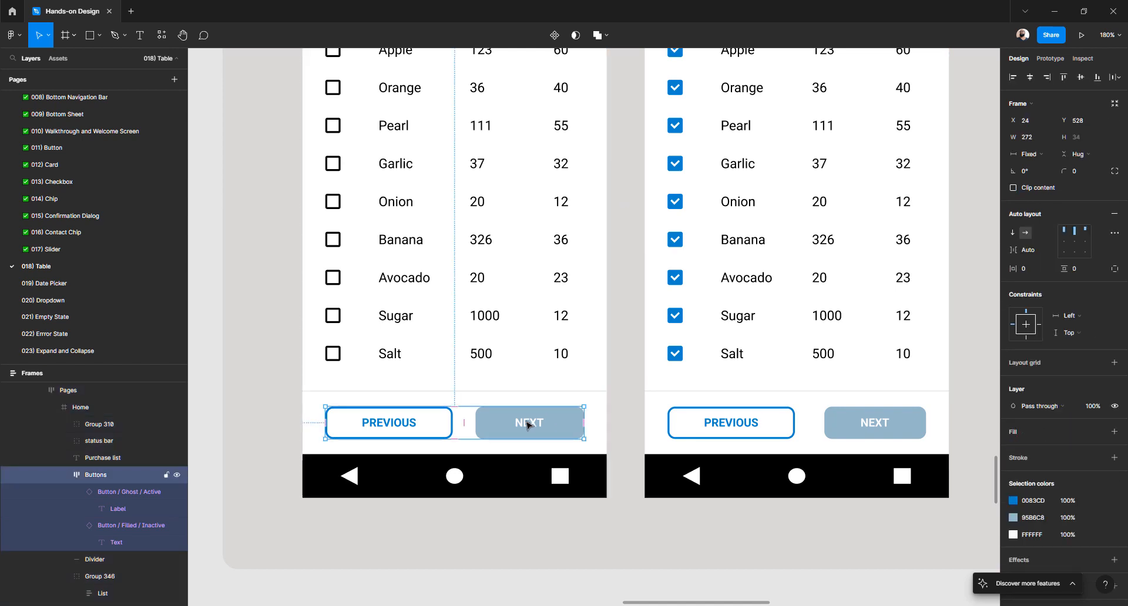
left_click(715, 425)
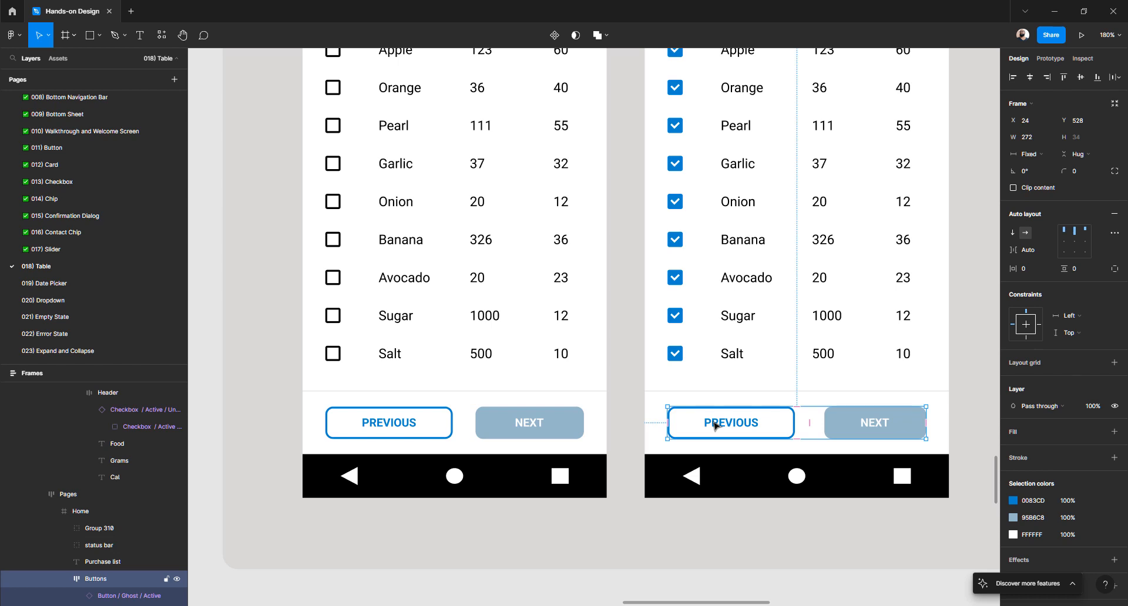
key("ctrl+x")
key("ctrl+v")
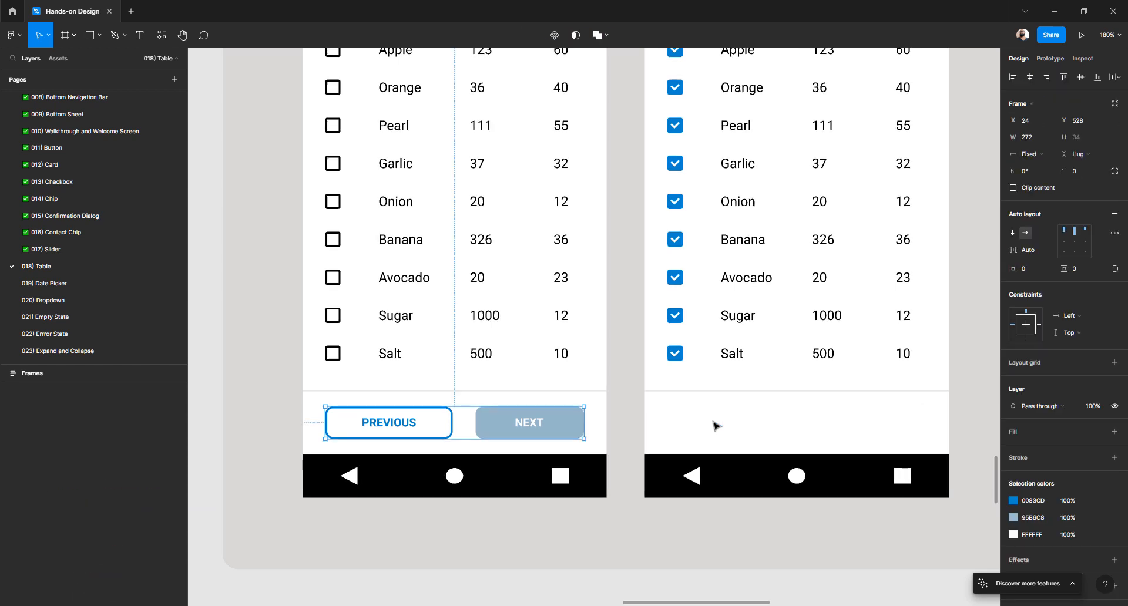
key("Escape")
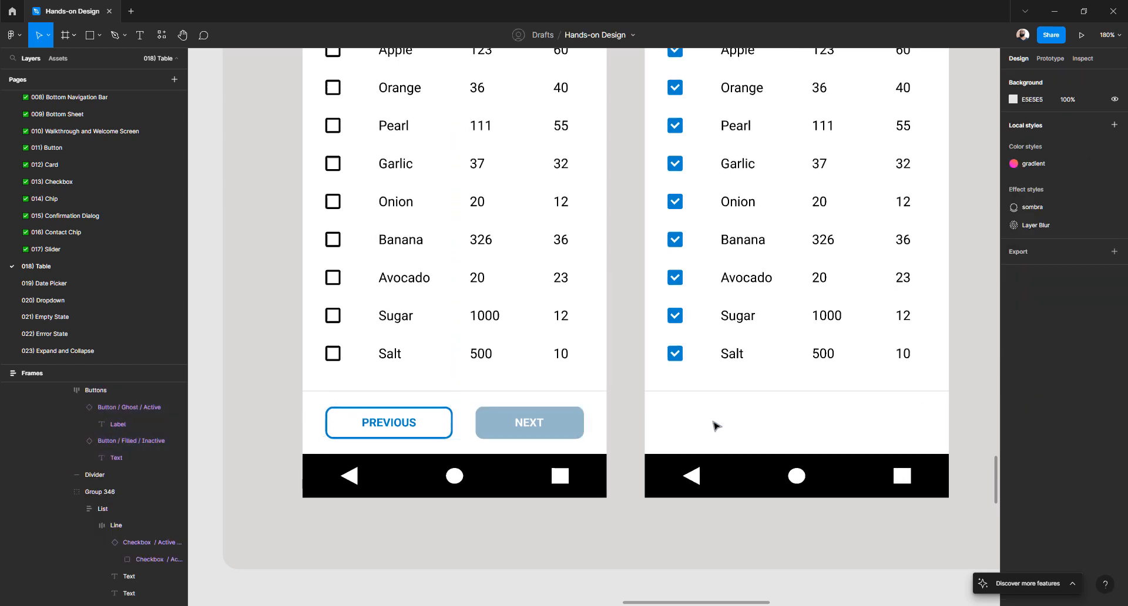
scroll(714, 426, "up", 3)
scroll(663, 278, "up", 2)
left_click(665, 179)
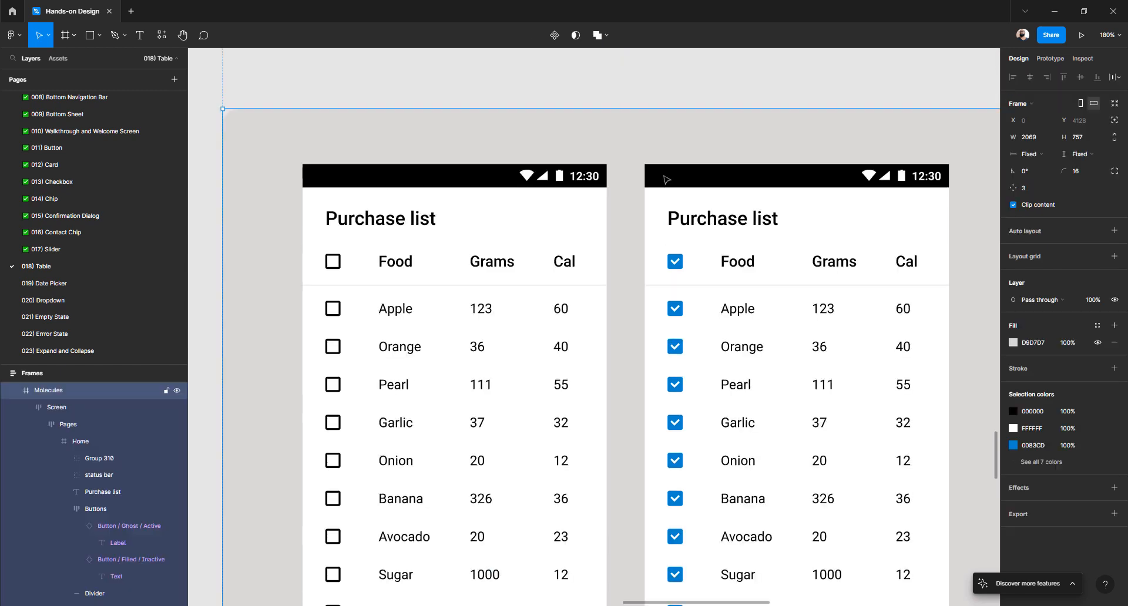
left_click(653, 328)
scroll(657, 330, "down", 5)
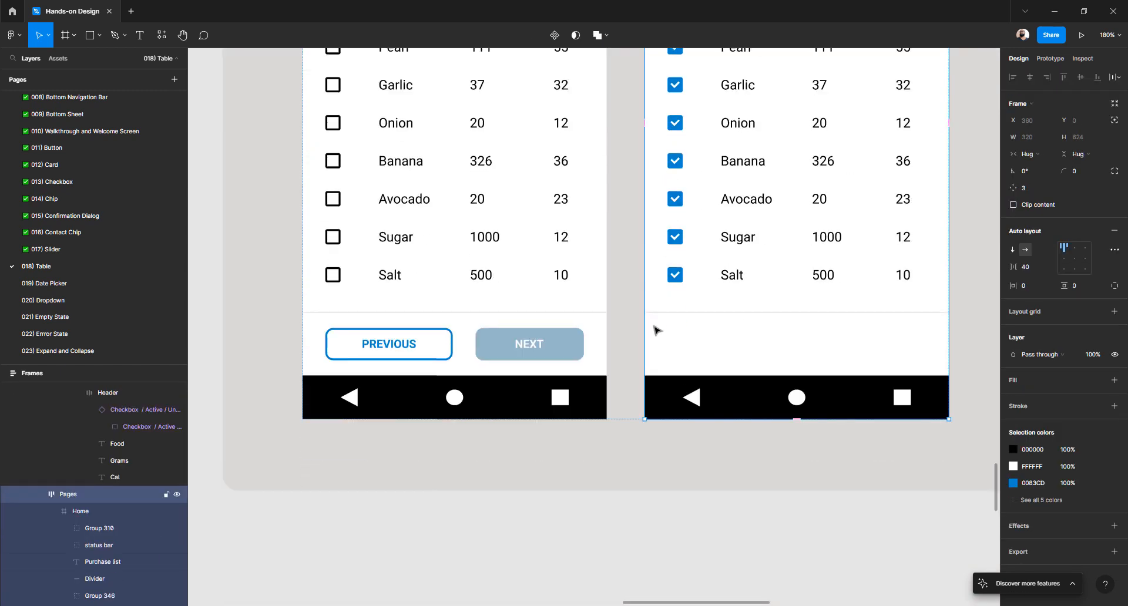
key("ctrl+v")
scroll(657, 329, "down", 4)
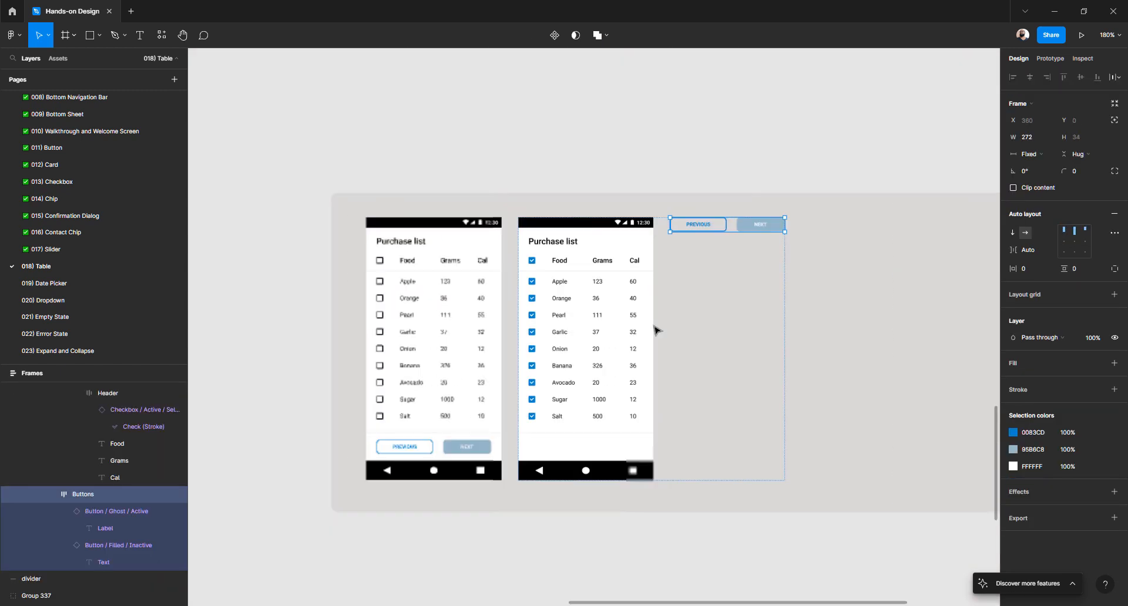
key("ctrl+z")
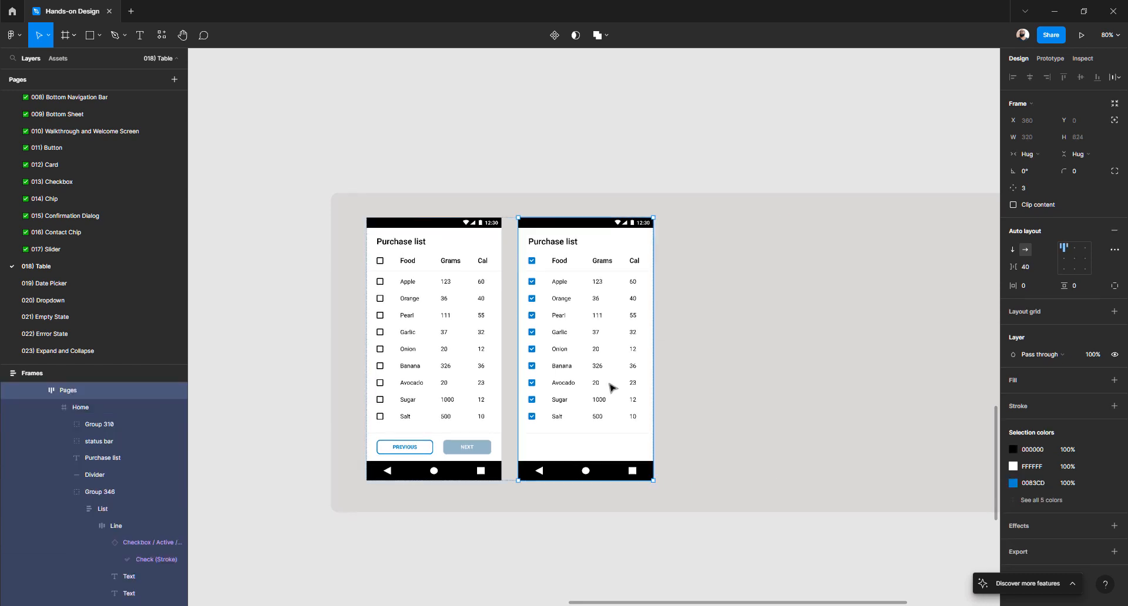
- Paste the resized button row into the second Purchase list screen and swap its NEXT button to the Active variant
left_click(594, 447)
key("ctrl+v")
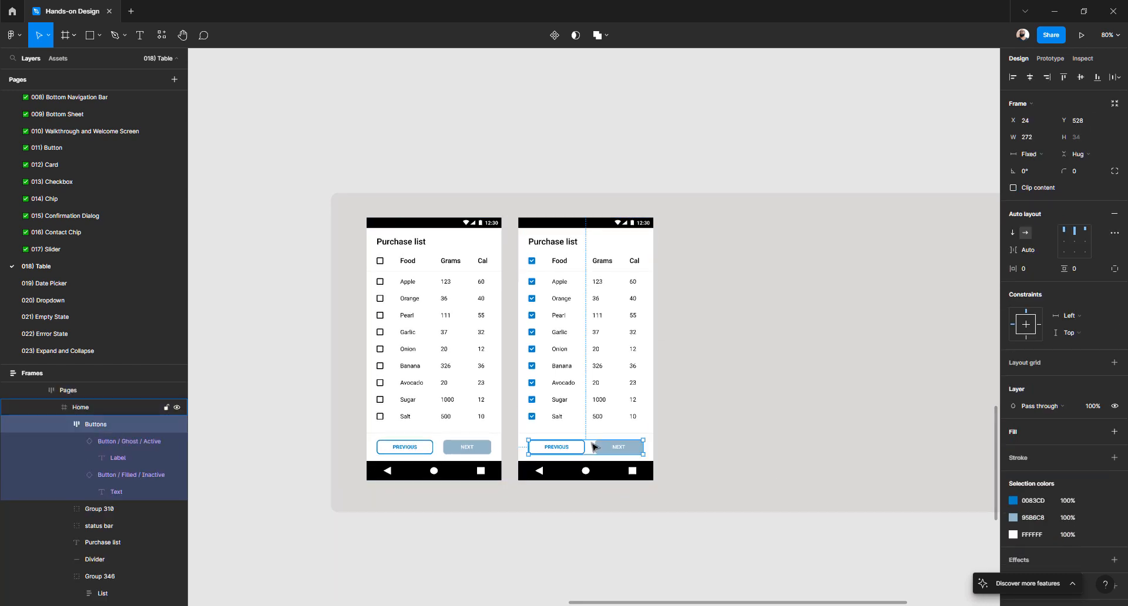
scroll(581, 442, "up", 3)
scroll(578, 437, "up", 3)
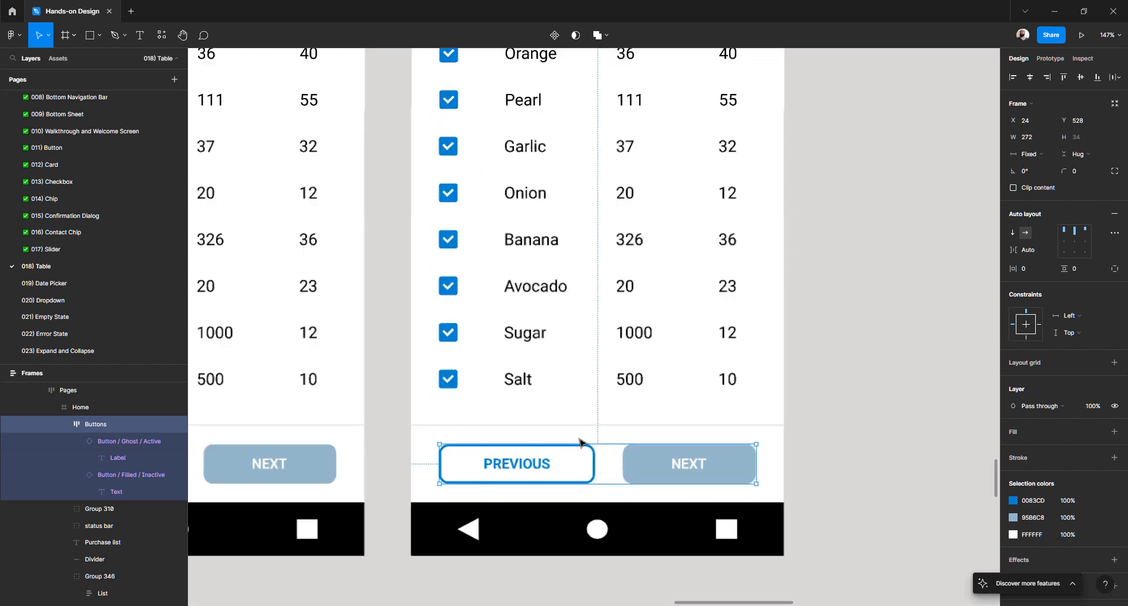
left_click(734, 463)
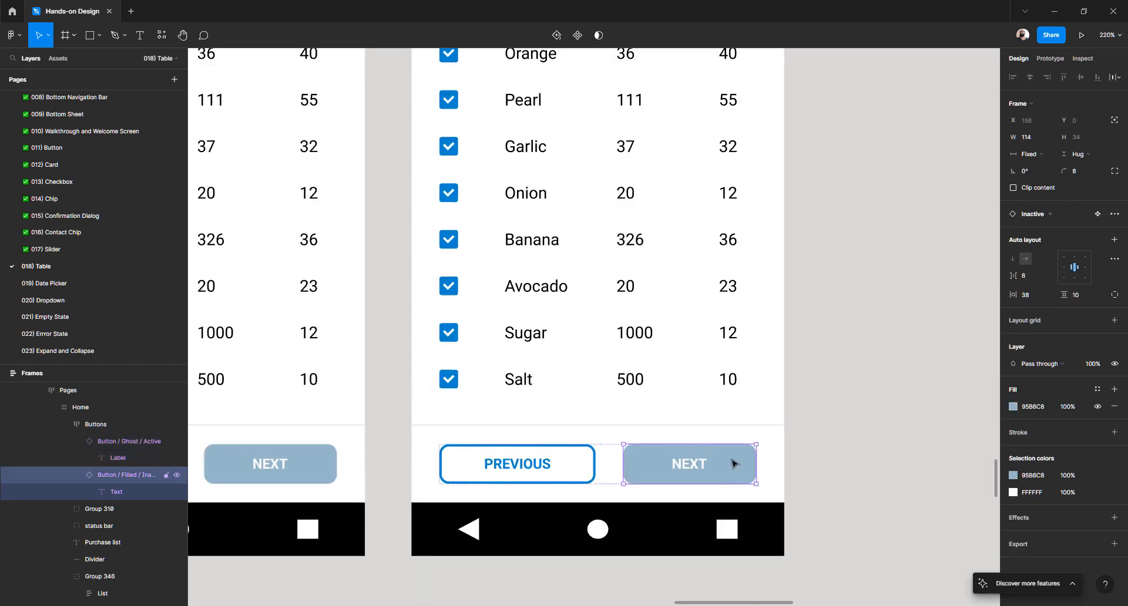
left_click(1047, 214)
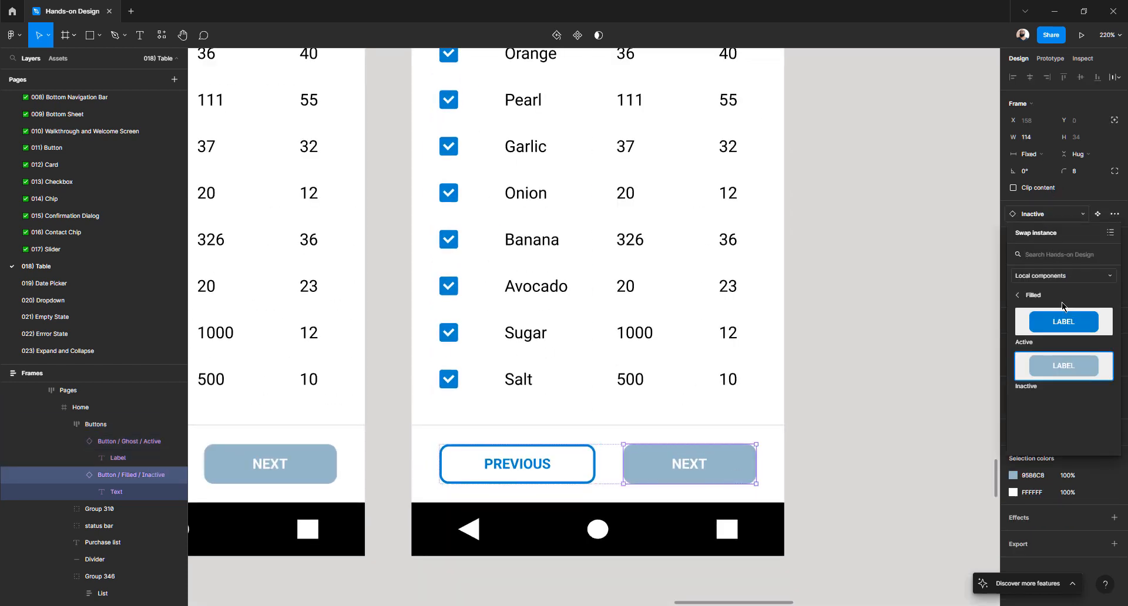
left_click(1063, 322)
- Duplicate the all-selected Purchase list screen to make a third screen beside it
scroll(617, 267, "down", 5)
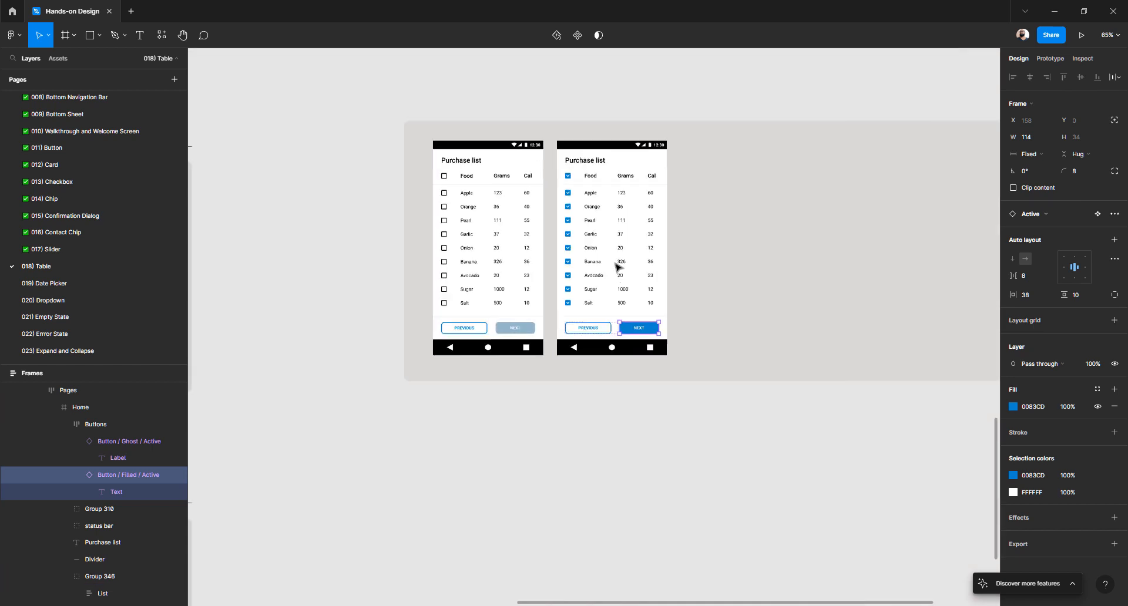
left_click(582, 145)
left_click(582, 107)
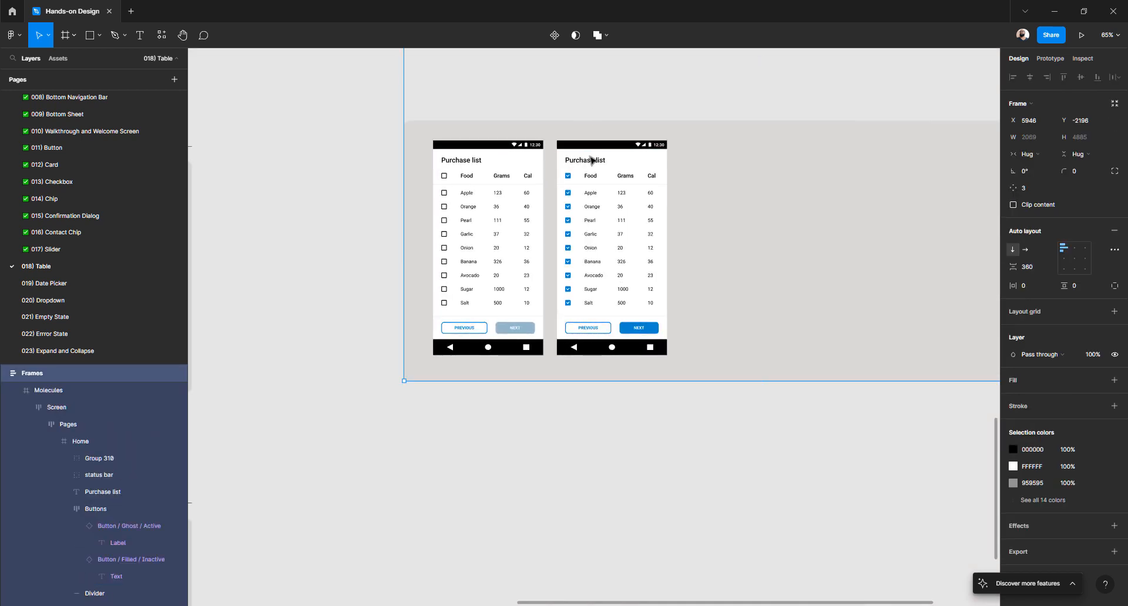
left_click(592, 160)
left_click(324, 229)
left_click(618, 224)
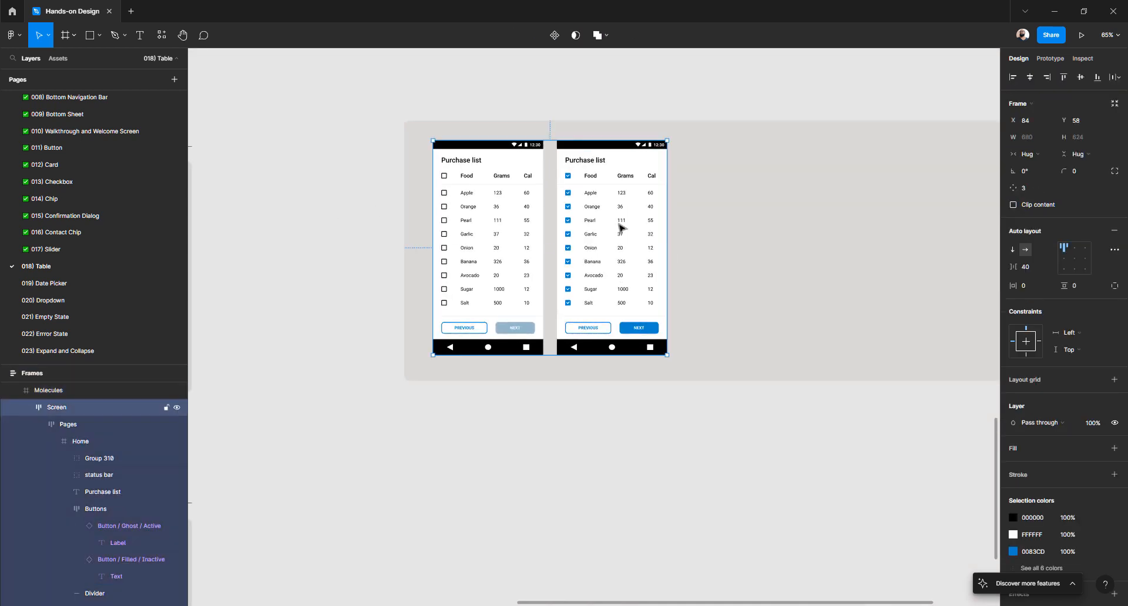
double_click(618, 223)
double_click(618, 224)
key("ctrl+d")
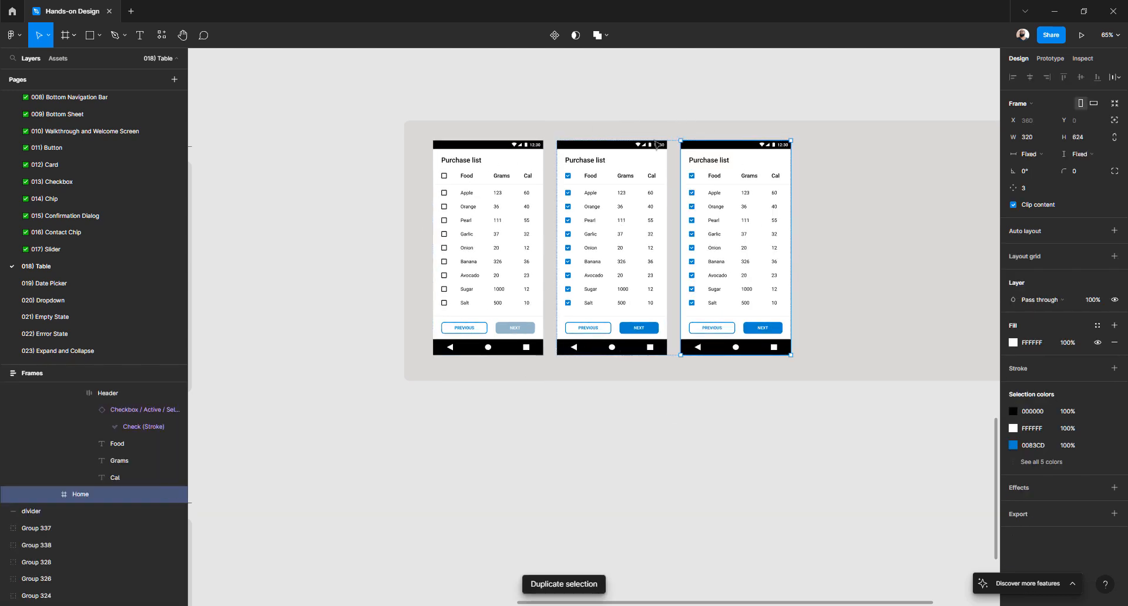
- Swap the header checkbox of the third Purchase list screen to the Partial variant
scroll(700, 275, "up", 6)
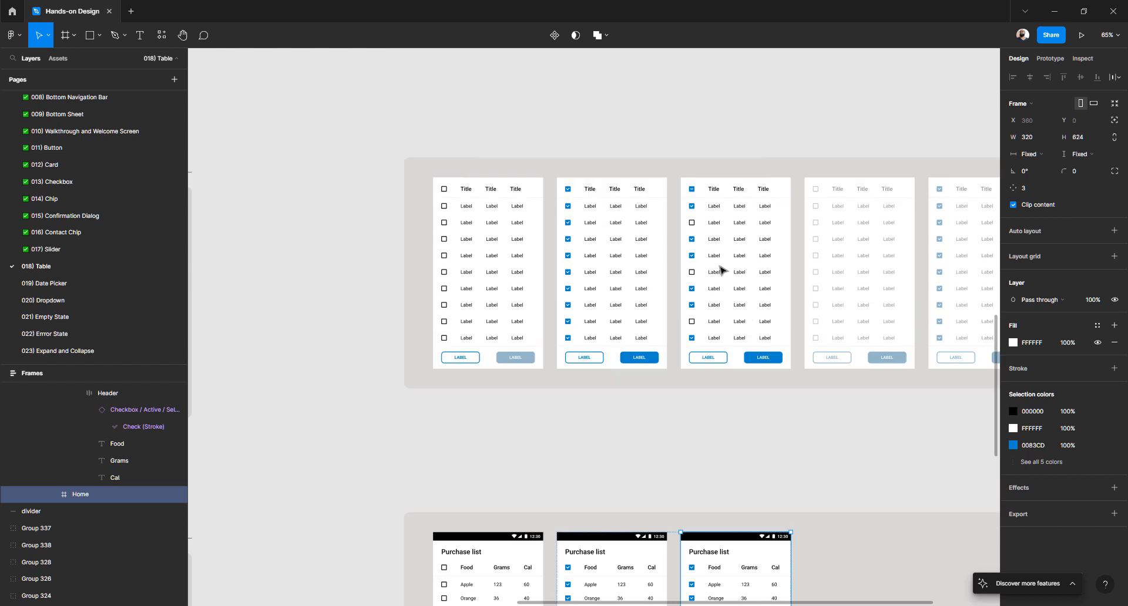
scroll(675, 382, "down", 4)
scroll(690, 341, "up", 5)
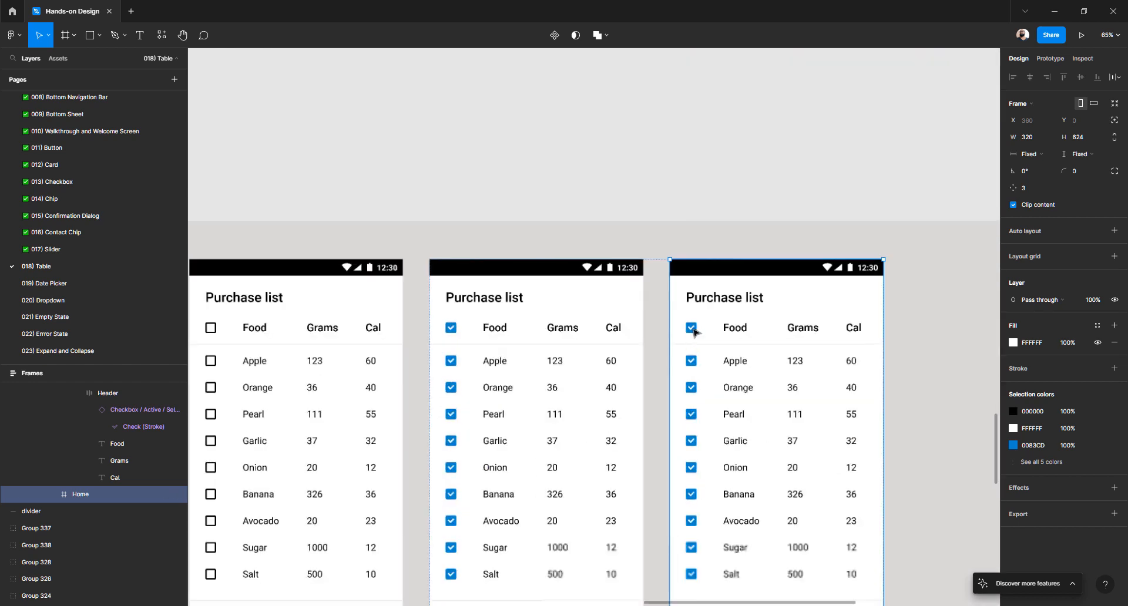
left_click(692, 329)
double_click(693, 329)
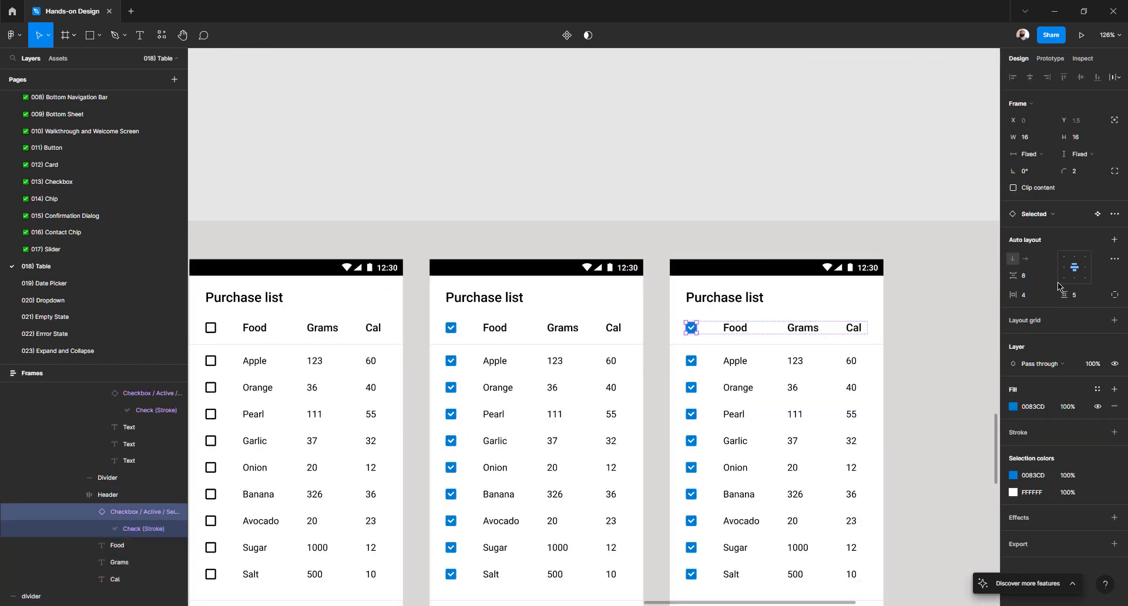
left_click(1044, 217)
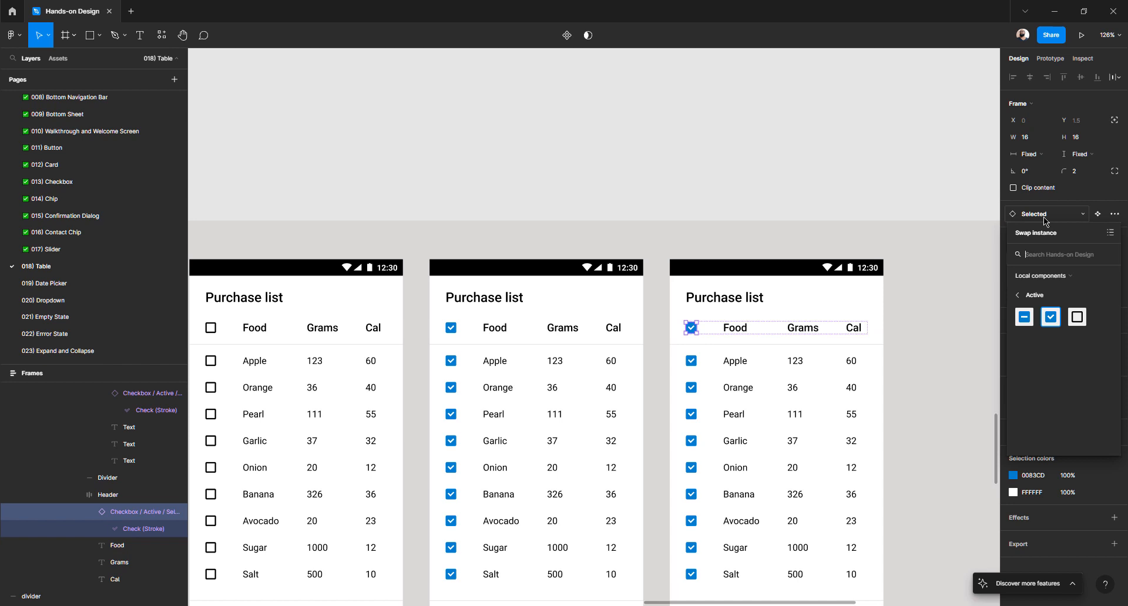
left_click(1028, 320)
- Swap the Orange, Banana and Sugar row checkboxes of the third Purchase list screen to the Unselected variant
left_click(692, 390)
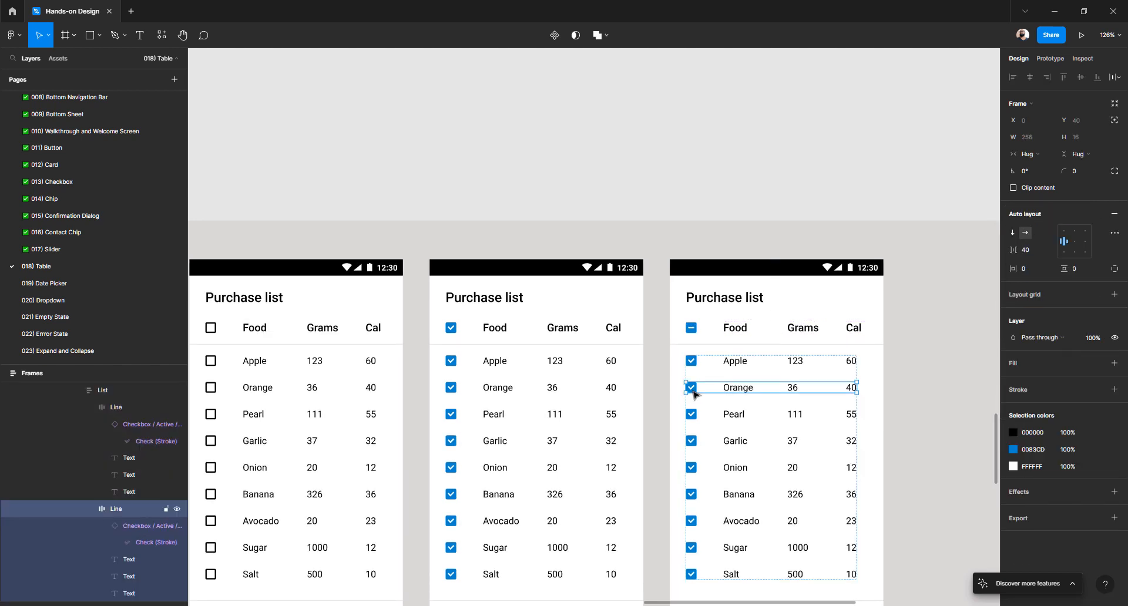
double_click(691, 390)
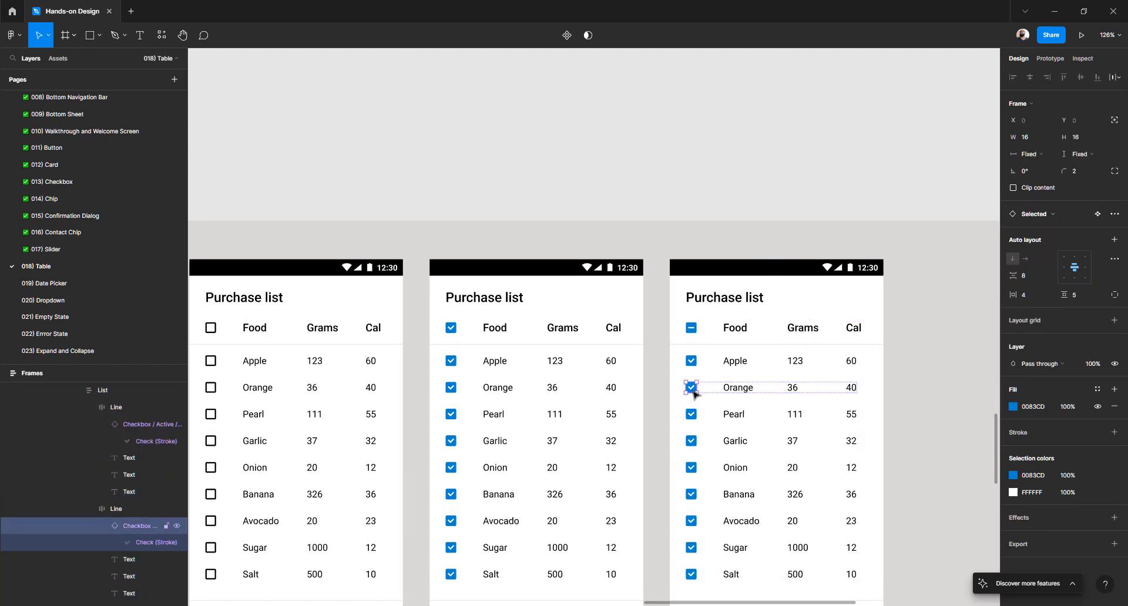
left_click(1048, 218)
left_click(1077, 318)
scroll(712, 415, "down", 3)
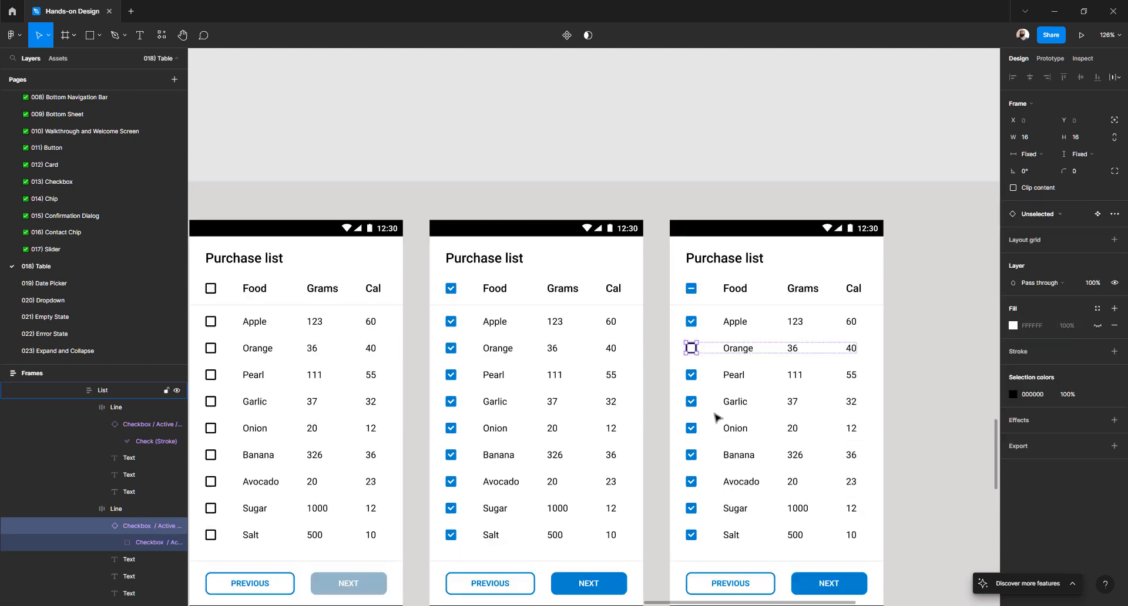
double_click(692, 391)
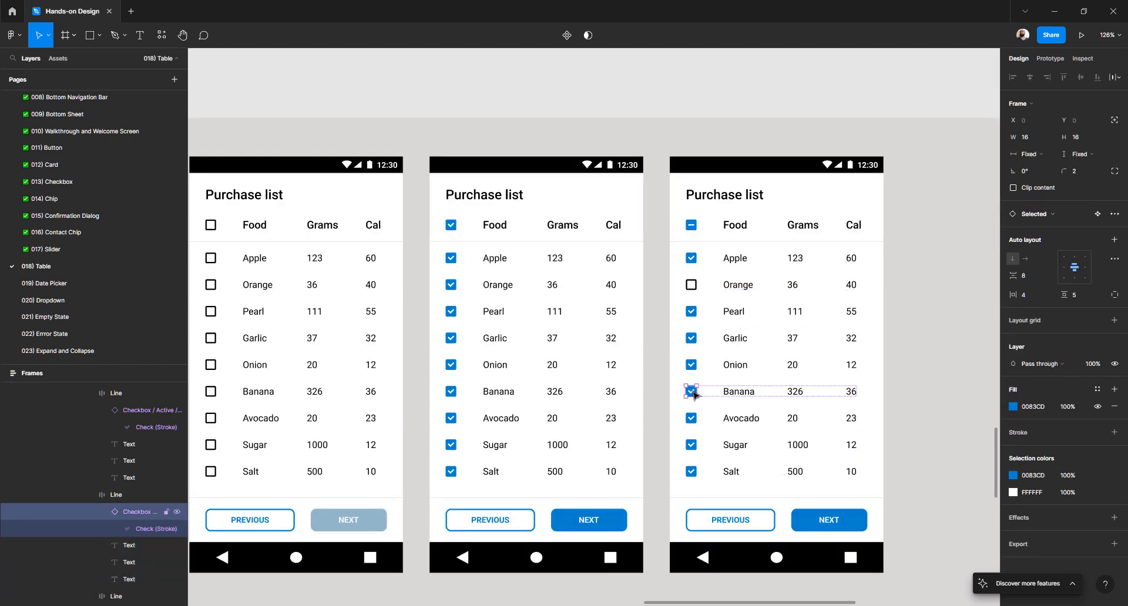
left_click(1051, 216)
left_click(1077, 317)
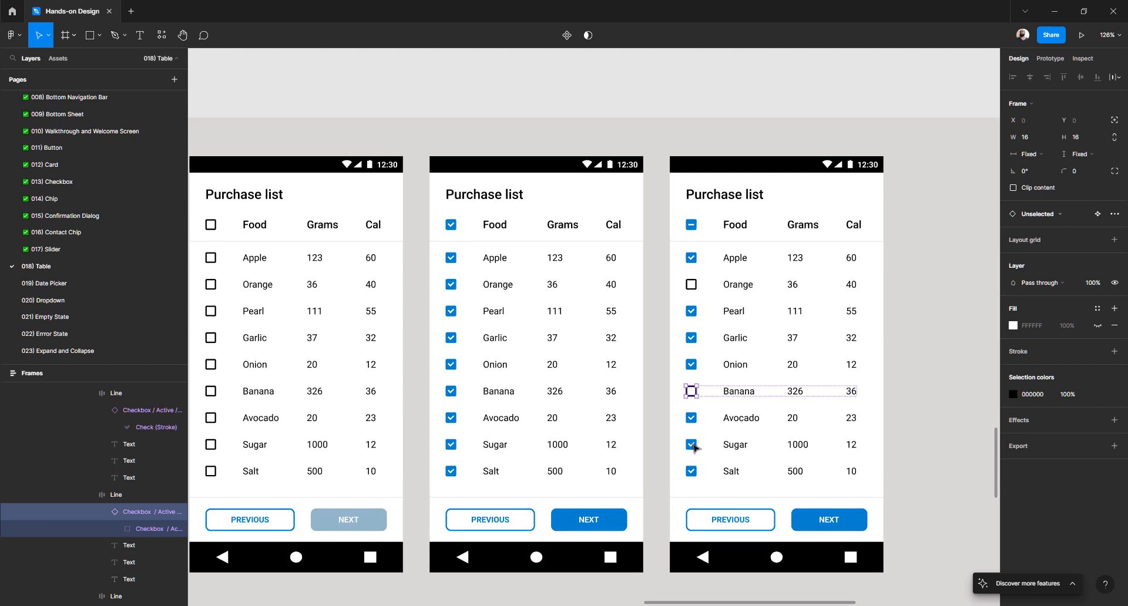
double_click(691, 445)
left_click(1052, 215)
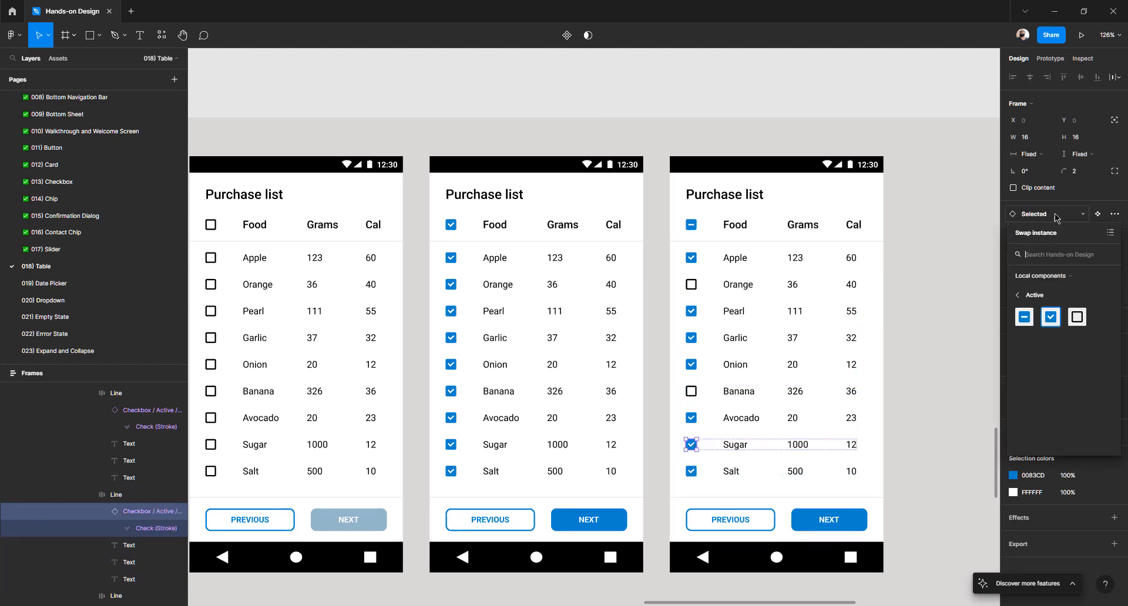
left_click(1076, 317)
scroll(636, 246, "down", 5)
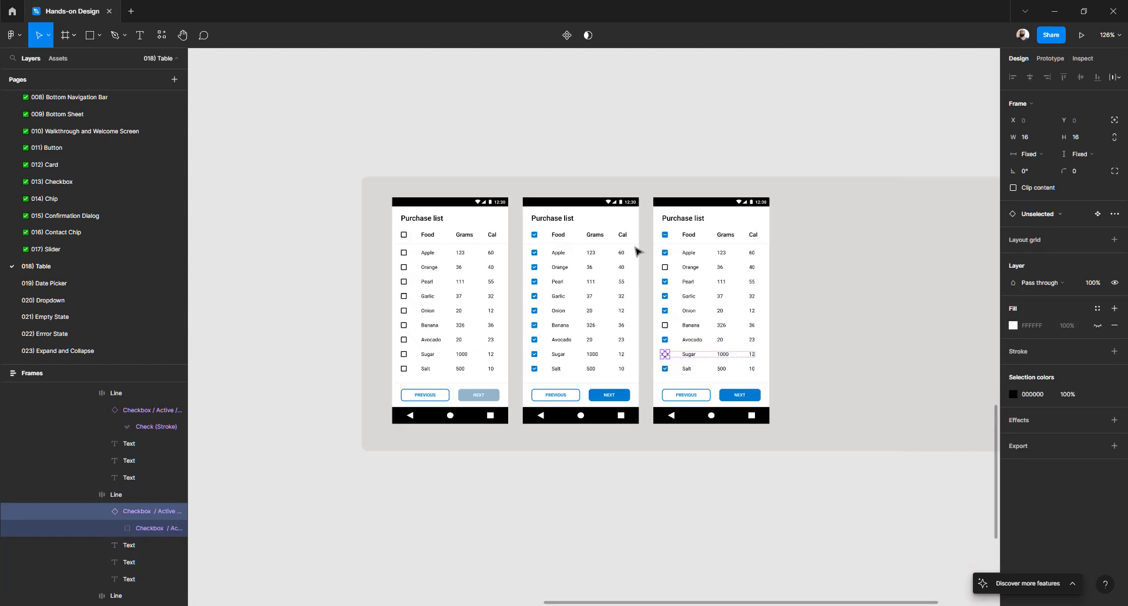
left_click(645, 196)
scroll(644, 199, "up", 2)
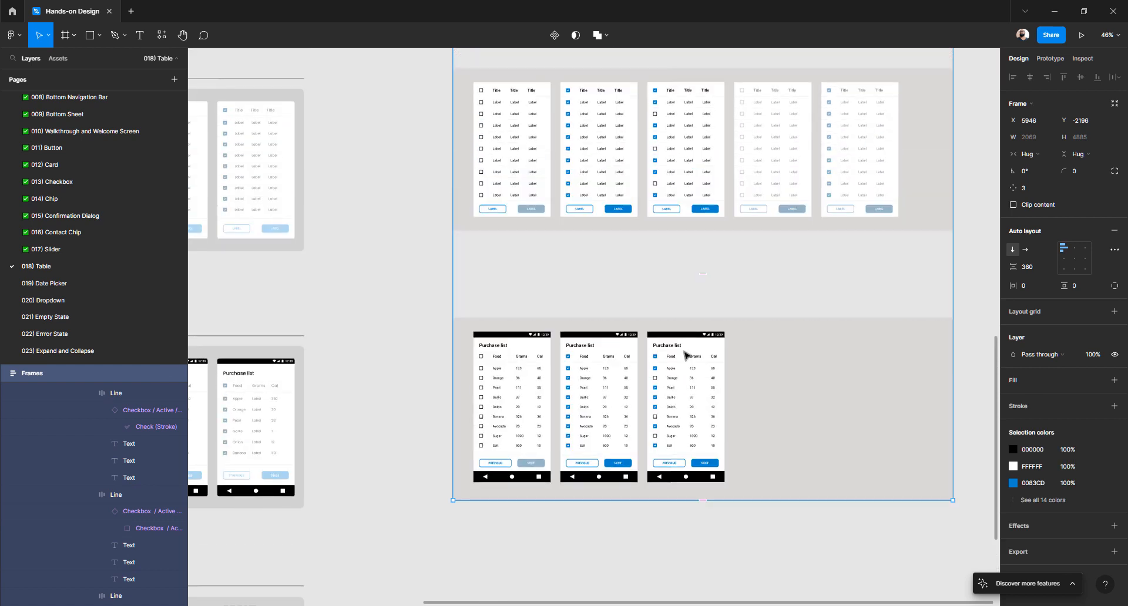
double_click(502, 366)
double_click(503, 366)
double_click(502, 366)
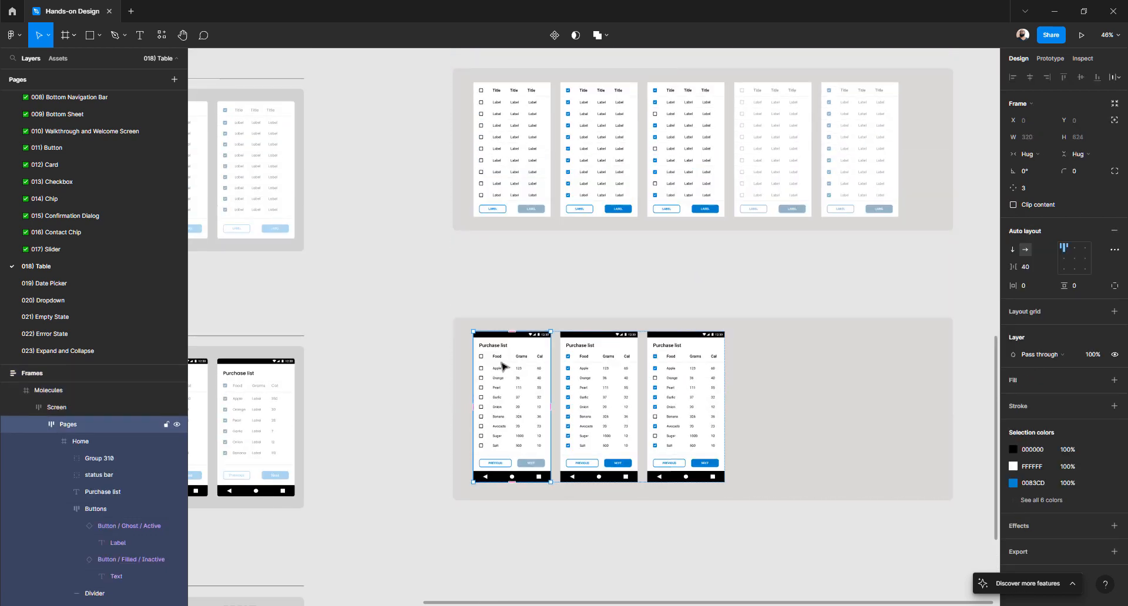
key("ctrl+d")
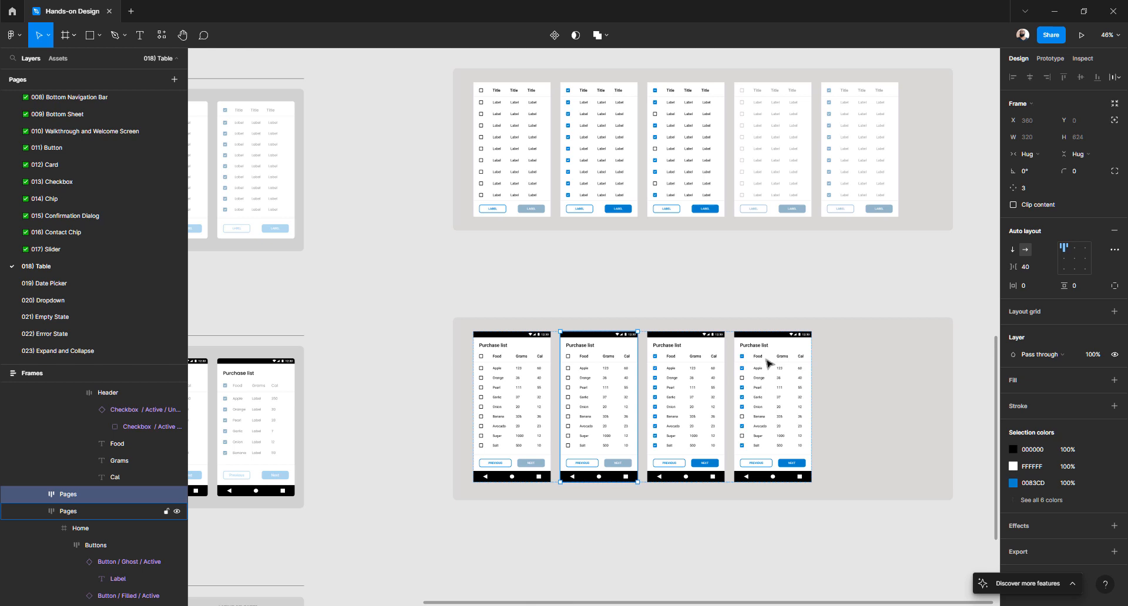
key("Delete")
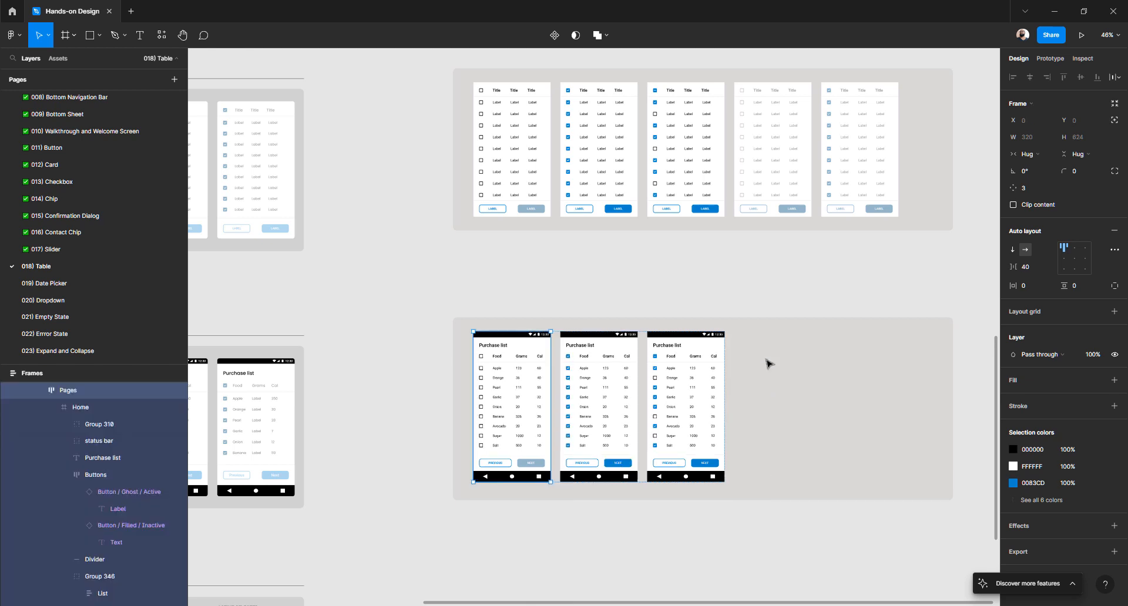
- Duplicate the unselected first Purchase list screen and move the copy to the end of the row as the fourth screen
left_click(419, 381)
left_click(531, 381)
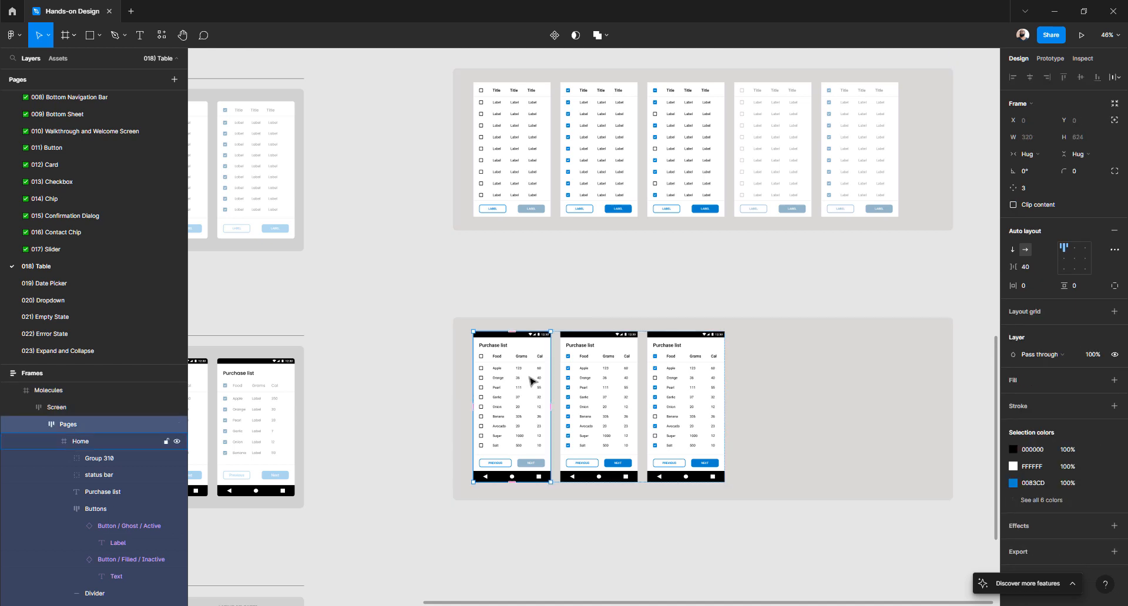
key("ctrl+d")
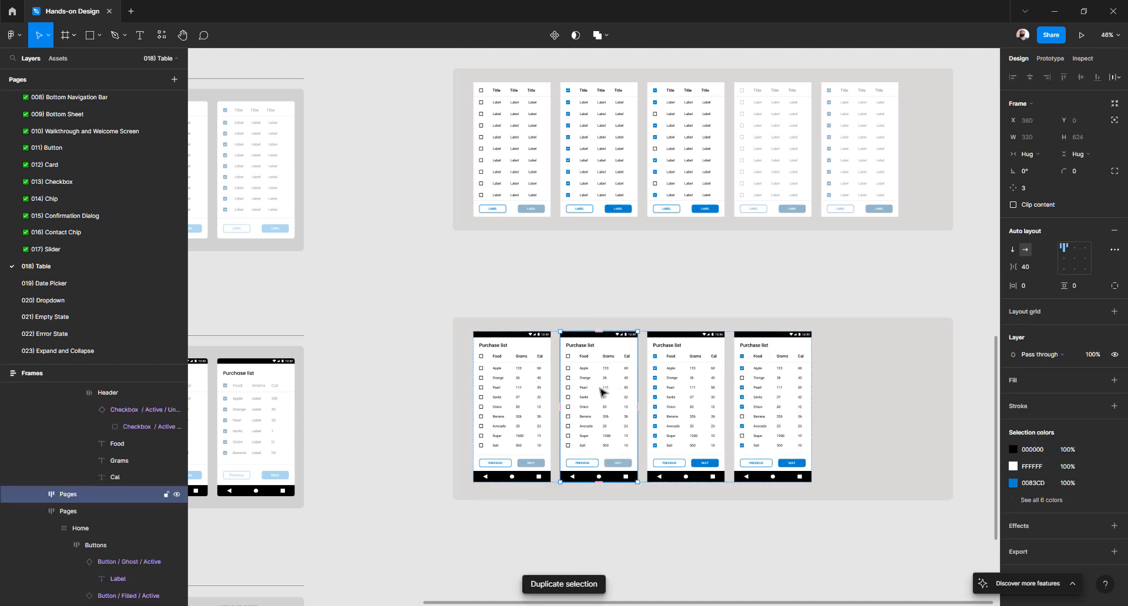
key("Right")
key("Right")
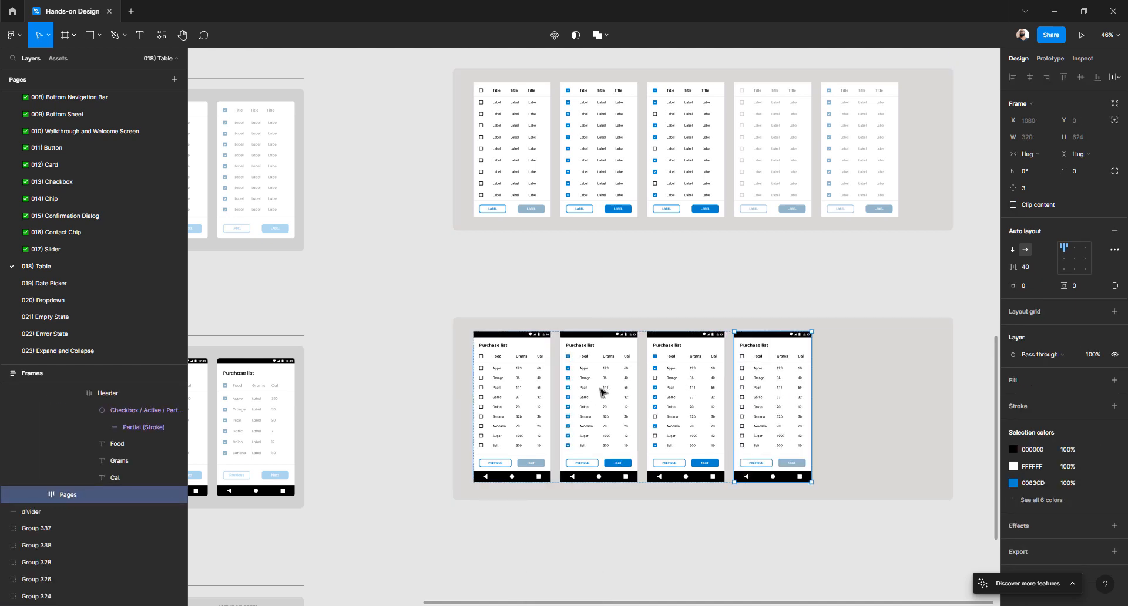
left_click(716, 375)
left_click(741, 376)
left_click(694, 381)
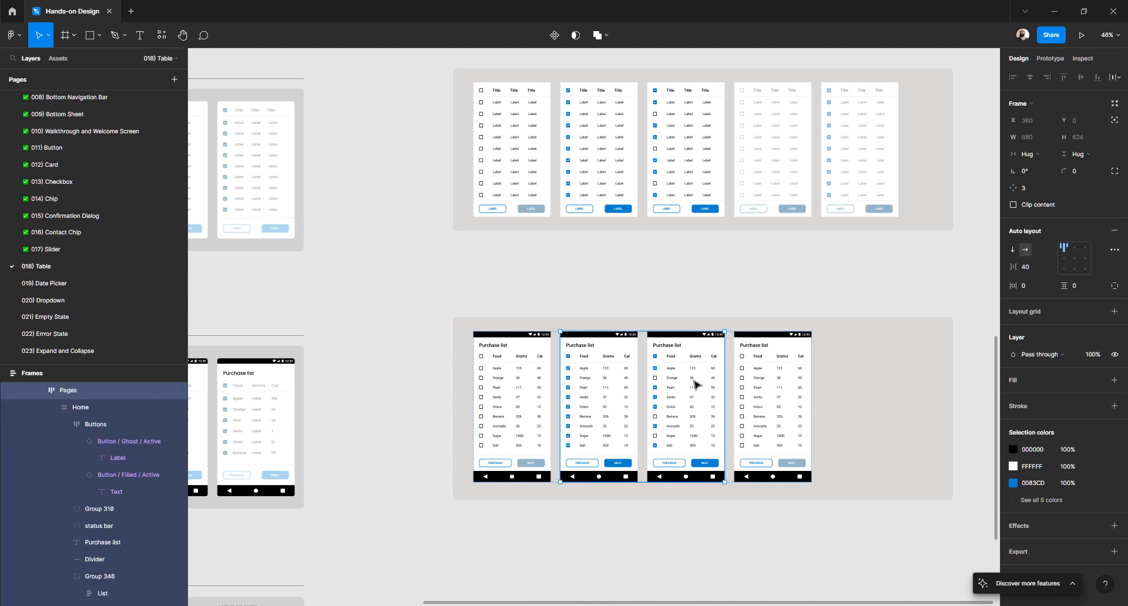
left_click(530, 395)
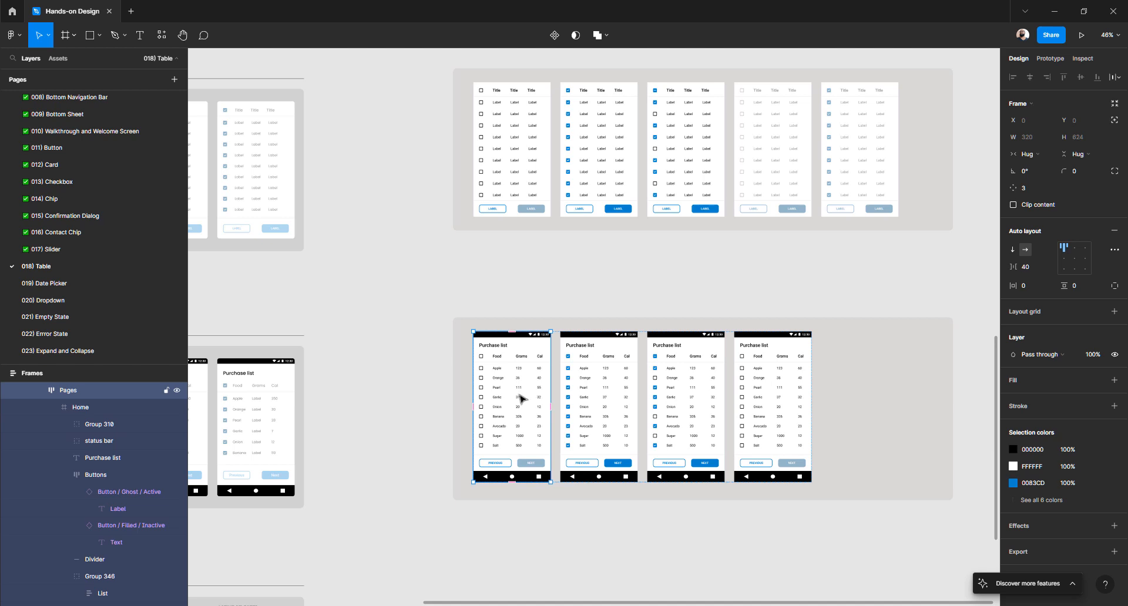
left_click_drag(521, 399, 562, 396)
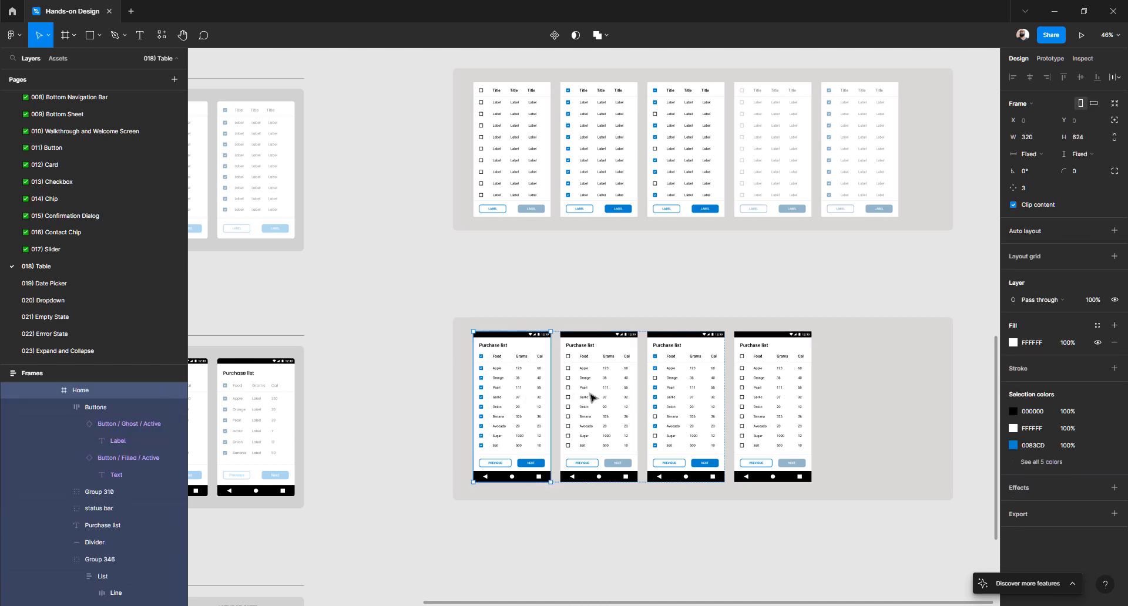
left_click(743, 399)
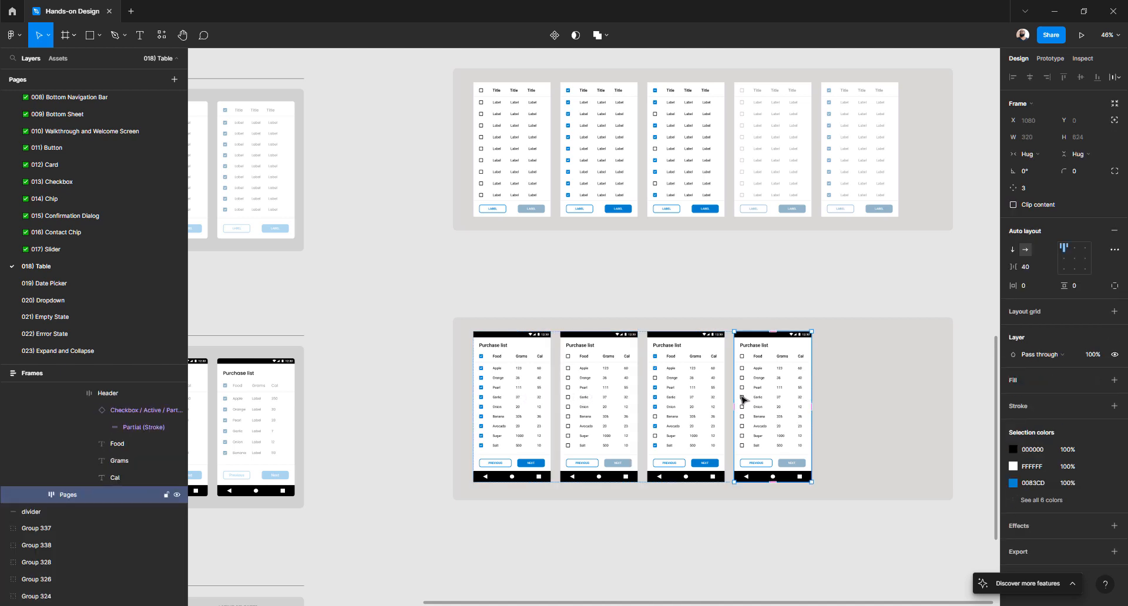
left_click(609, 395)
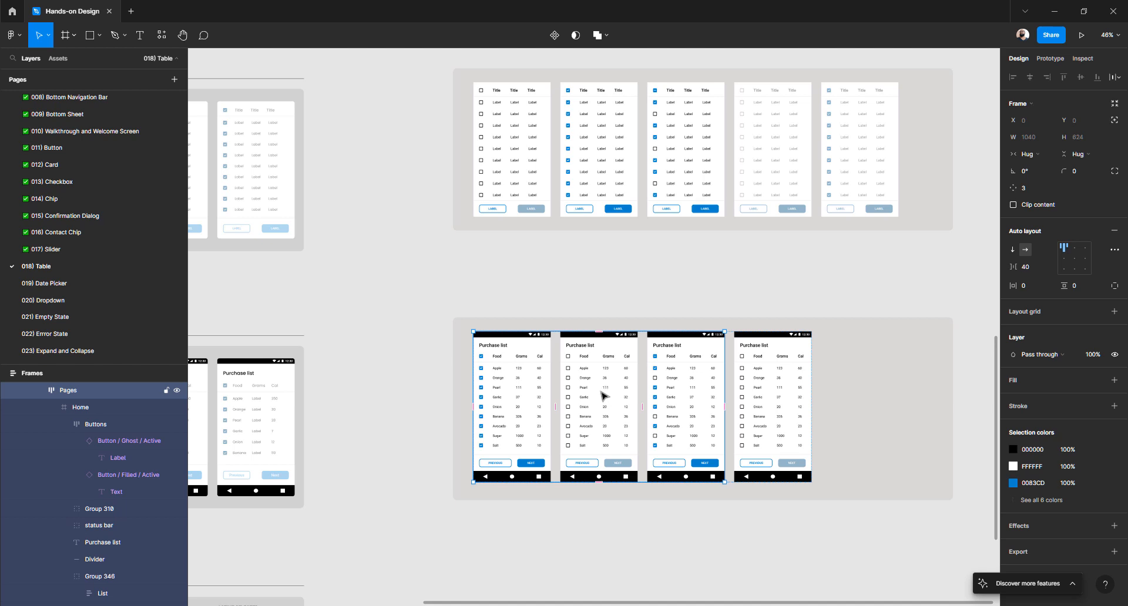
left_click(767, 403)
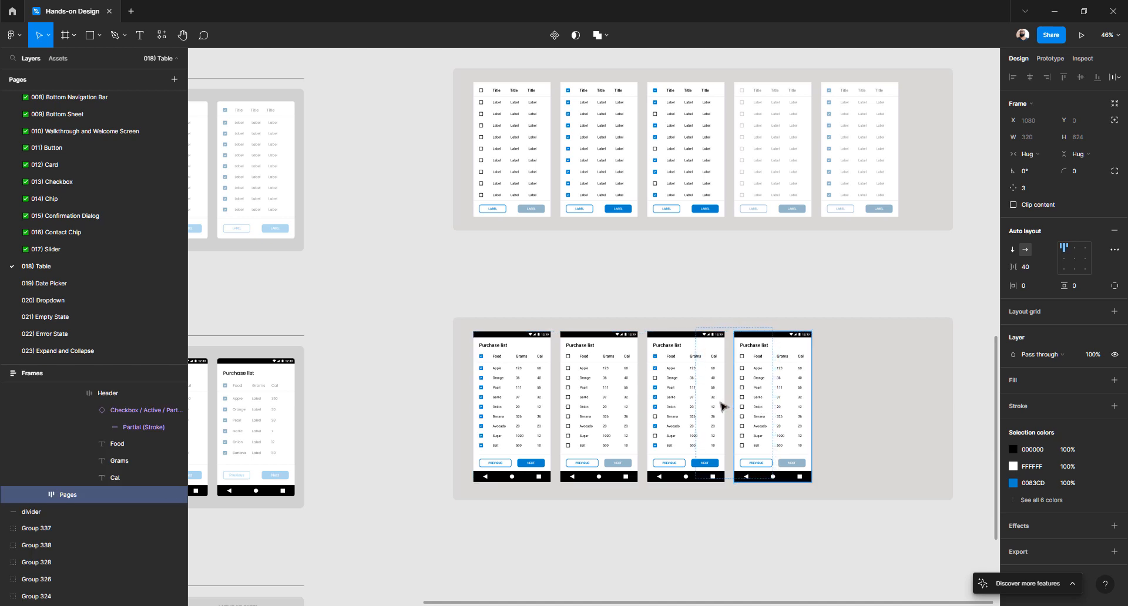
left_click_drag(723, 406, 687, 406)
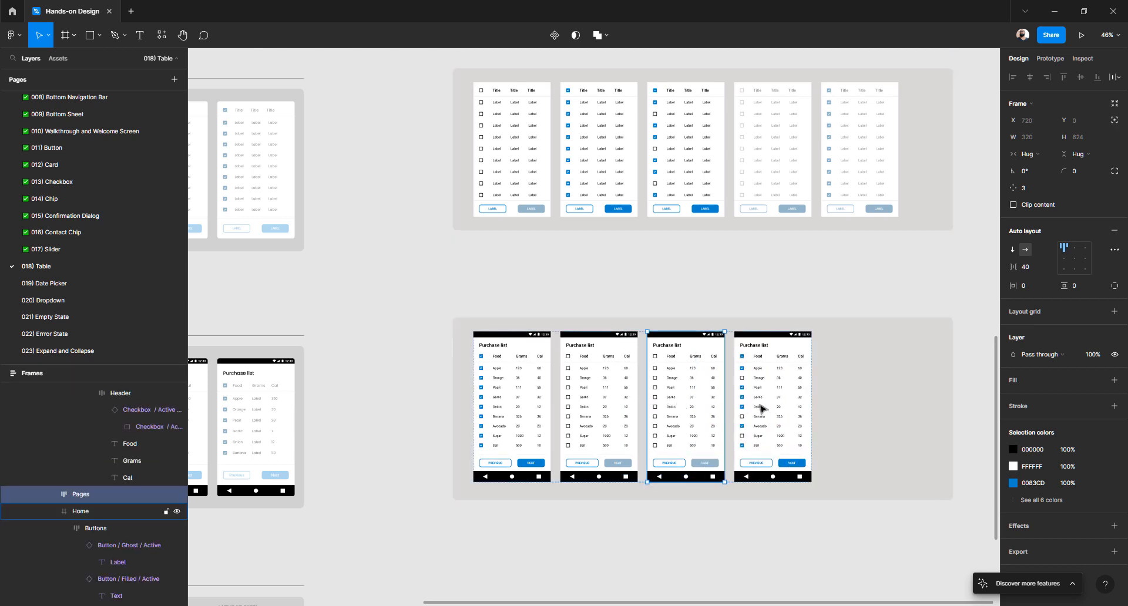
key("Left")
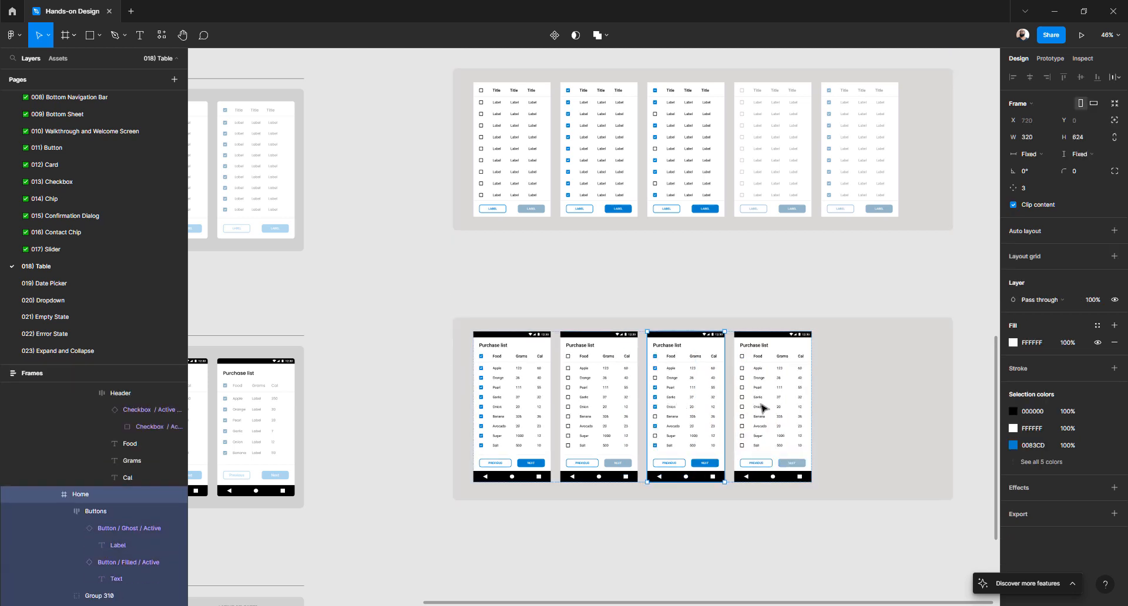
left_click(574, 394)
key("Left")
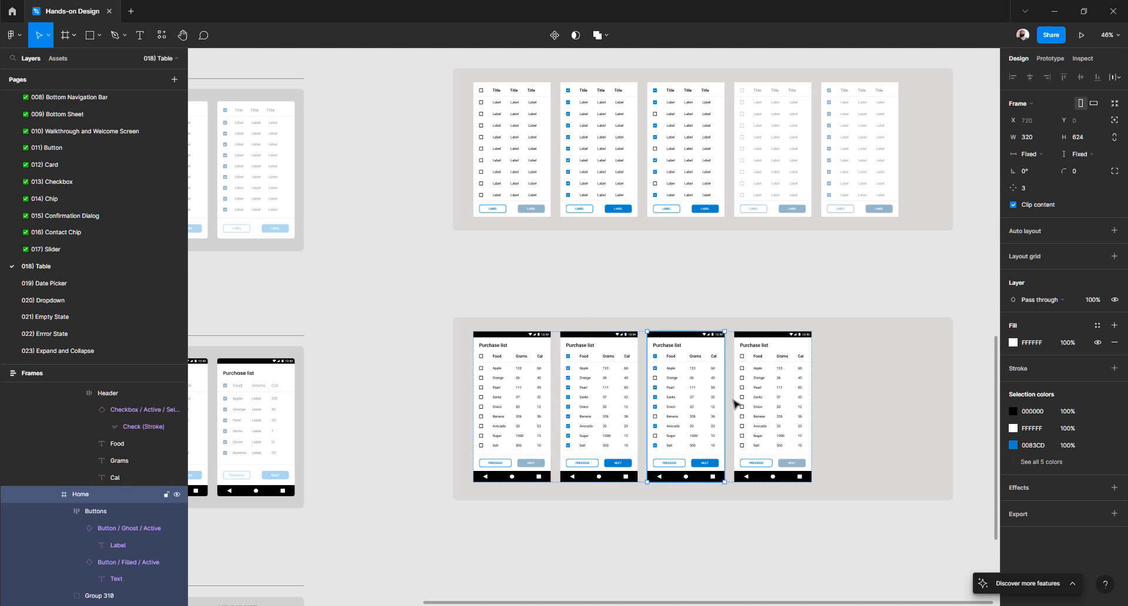
left_click(758, 402)
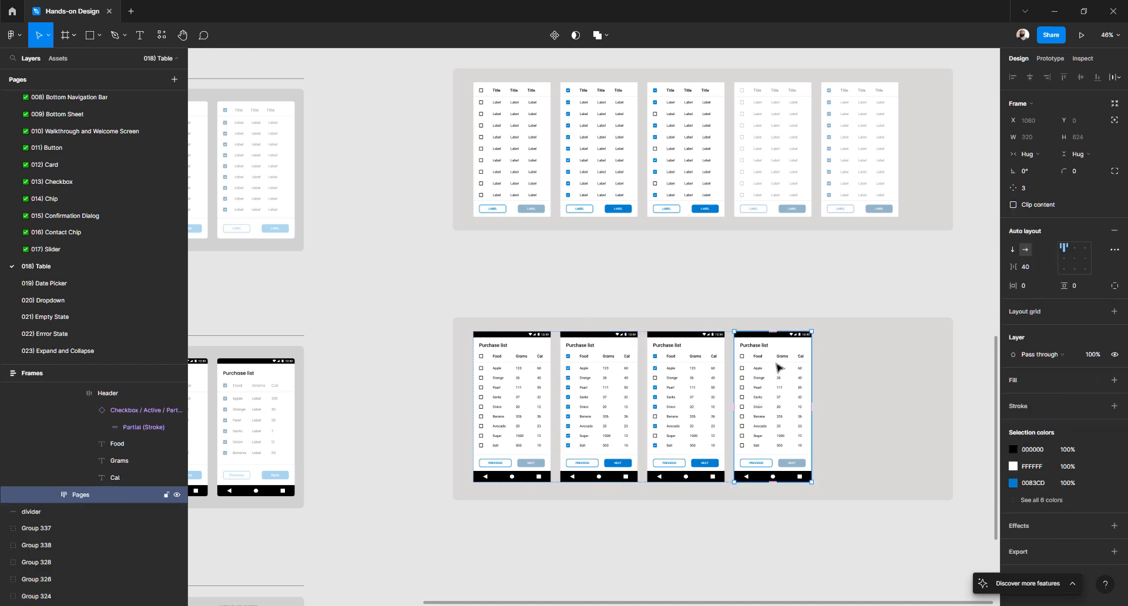
left_click(826, 313)
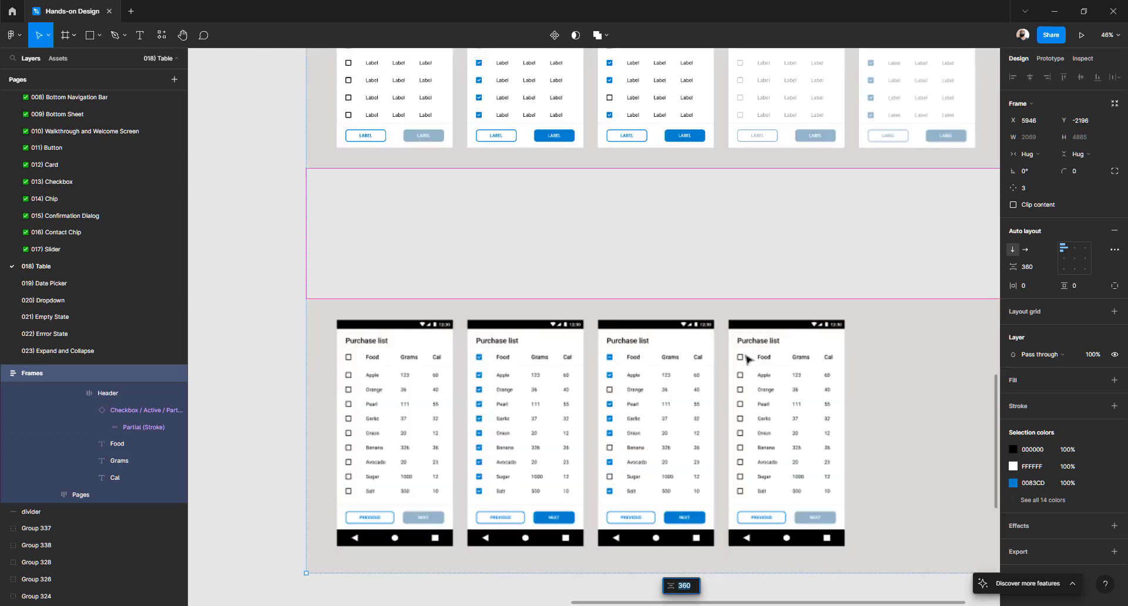
- Swap the header checkbox of the fourth Purchase list screen to the Inactive Unselected variant
scroll(742, 357, "up", 3, "ctrl")
left_click(741, 358, "ctrl")
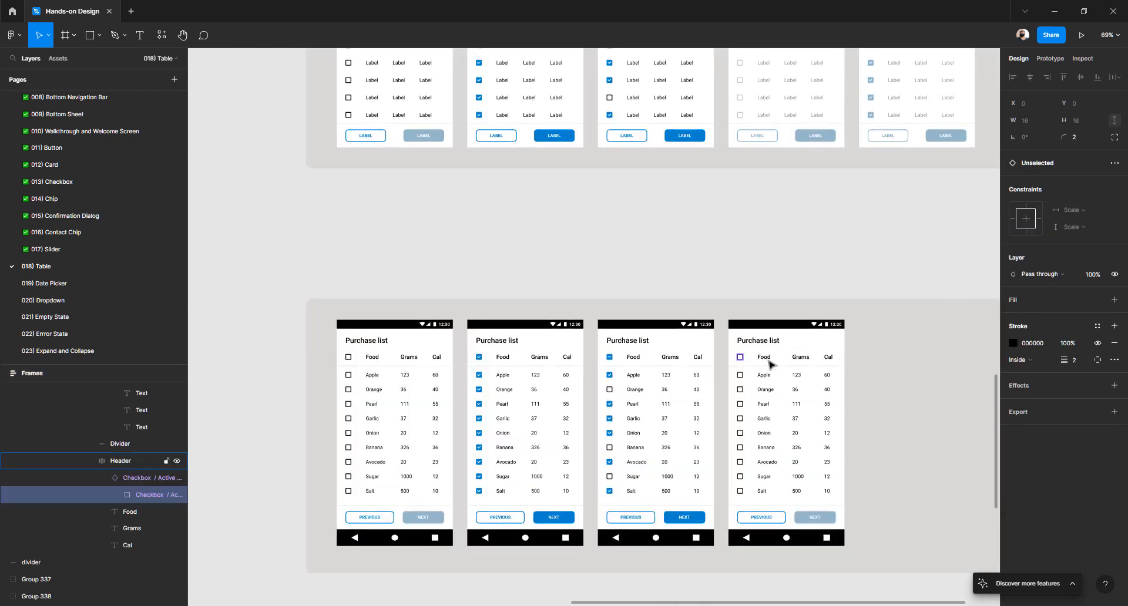
left_click(742, 358)
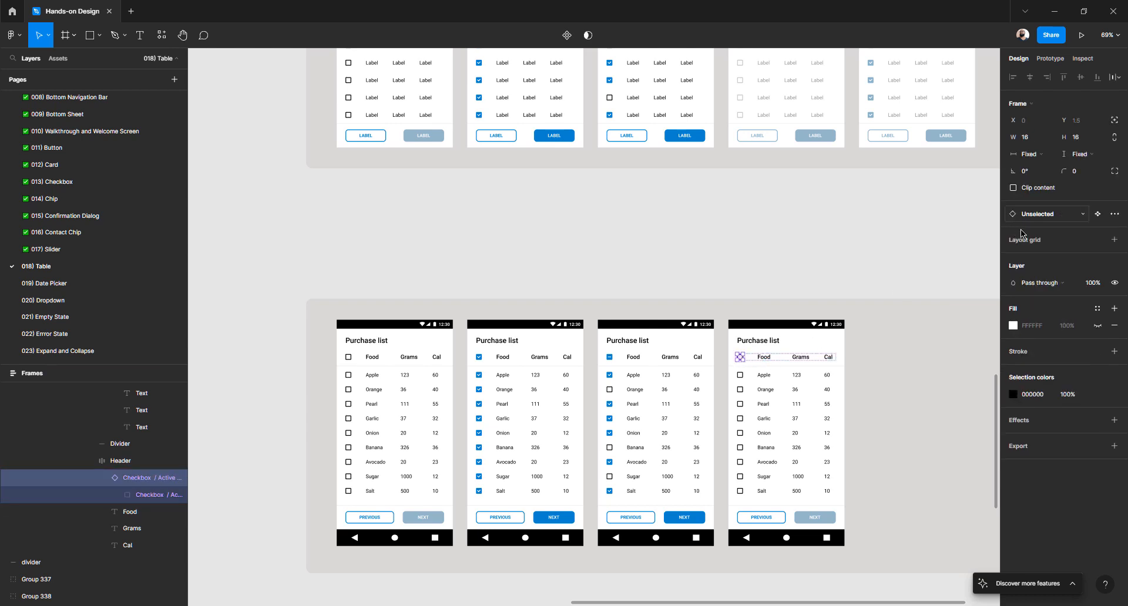
left_click(1037, 222)
left_click(1029, 298)
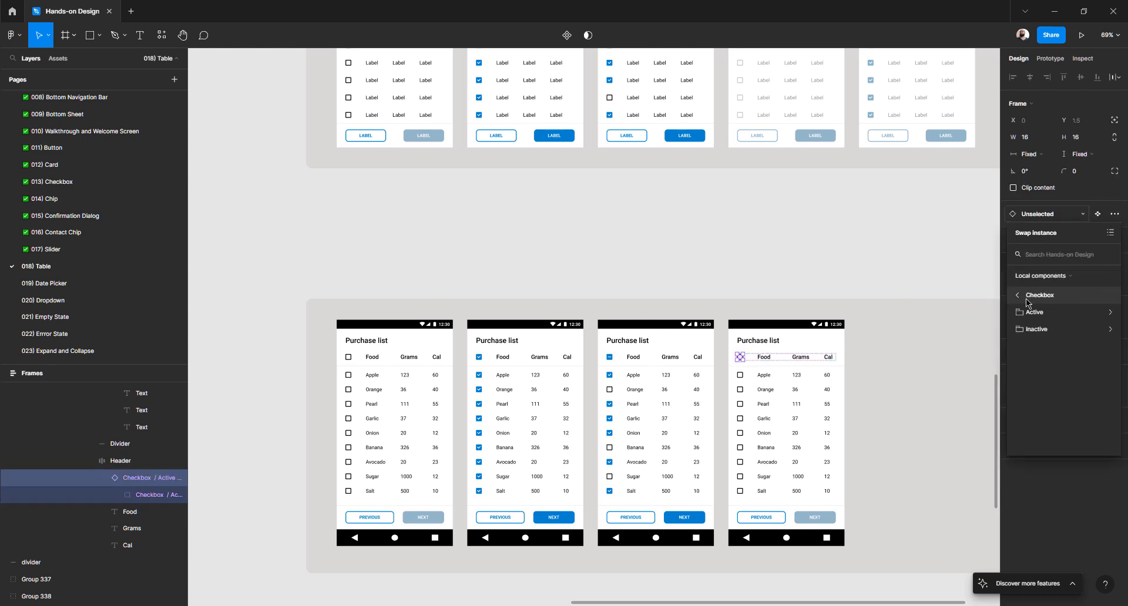
left_click(1033, 329)
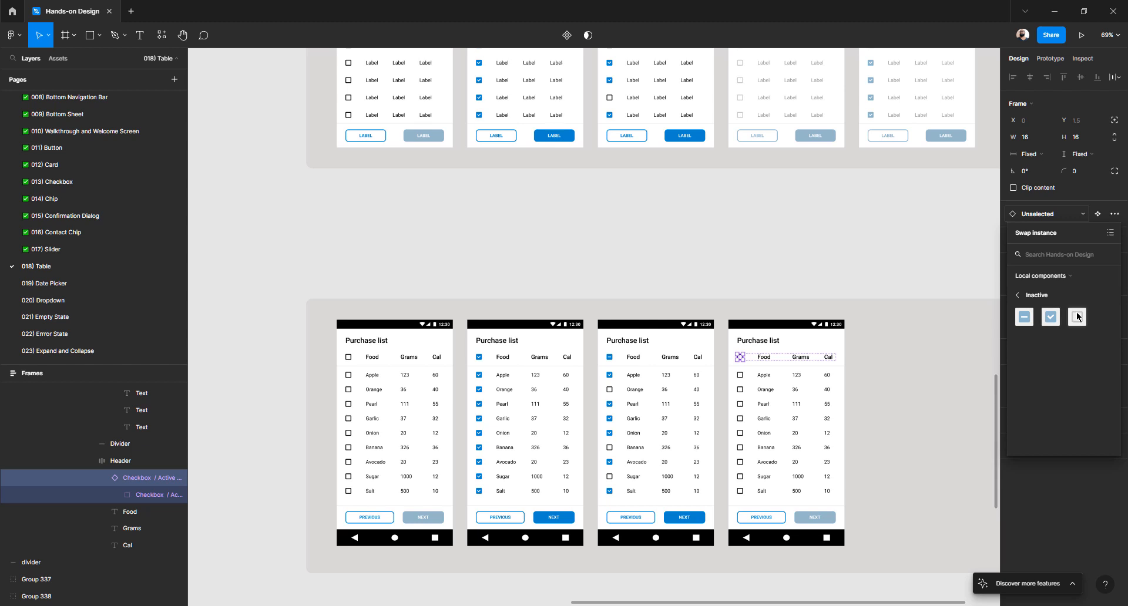
left_click(1076, 317)
- Swap the Apple row checkbox of the fourth Purchase list screen to the Inactive Unselected variant
scroll(743, 377, "up", 5)
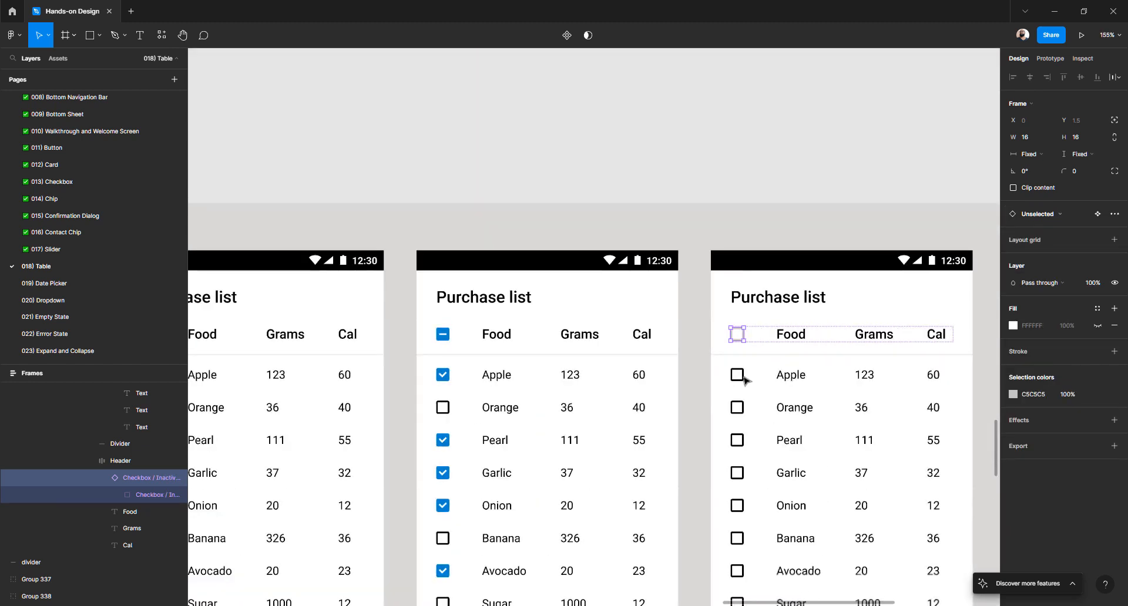
left_click(741, 377)
left_click(1058, 215)
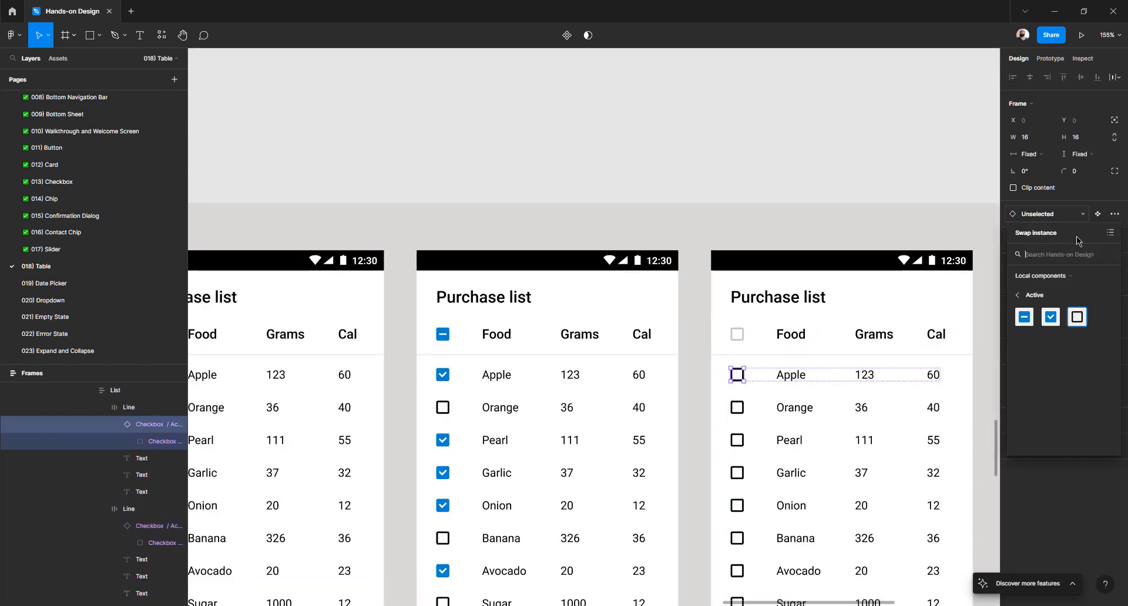
left_click(1052, 294)
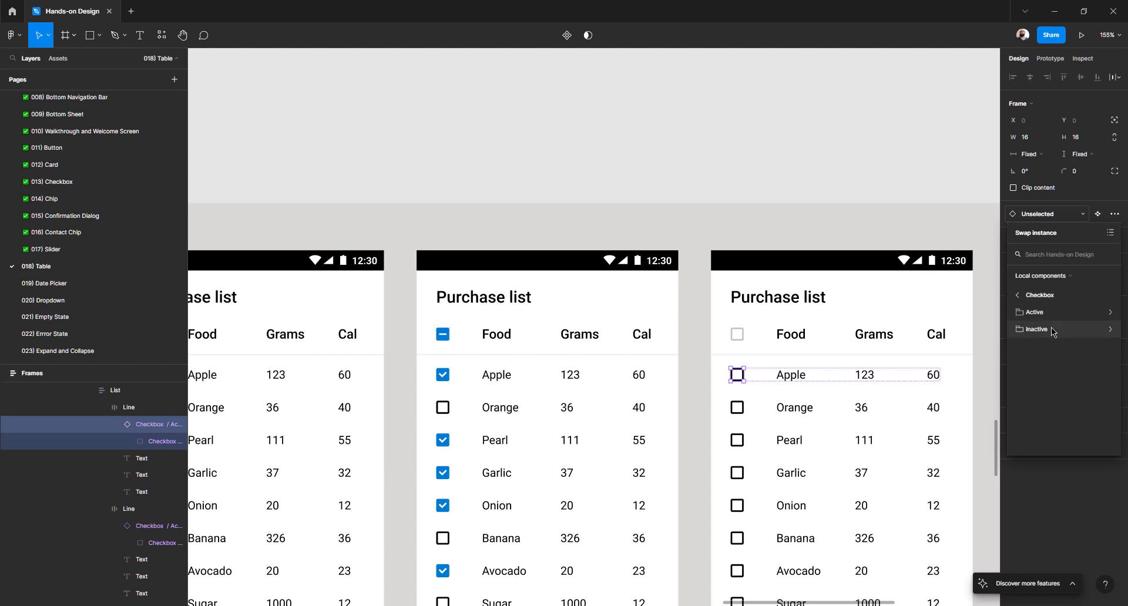
left_click(1038, 329)
left_click(1078, 318)
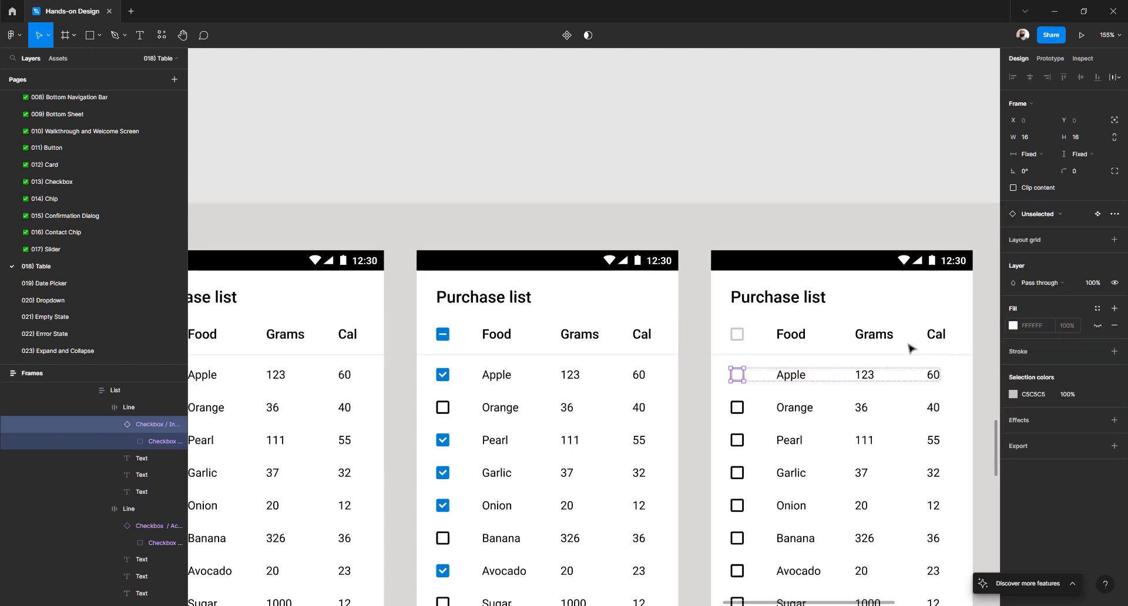
- Recolor the title, the Food, Grams and Cal headers and the Apple row texts of the fourth Purchase list screen to light grey CCCCCC
scroll(743, 401, "down", 3)
scroll(743, 401, "right", 5)
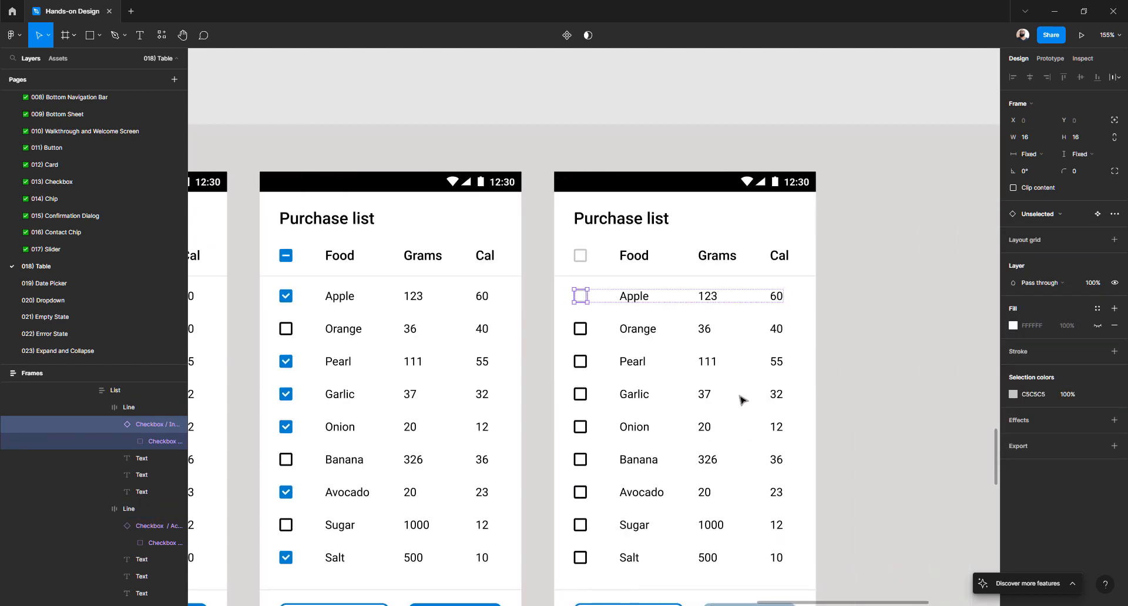
left_click(635, 256)
left_click(717, 256, "shift")
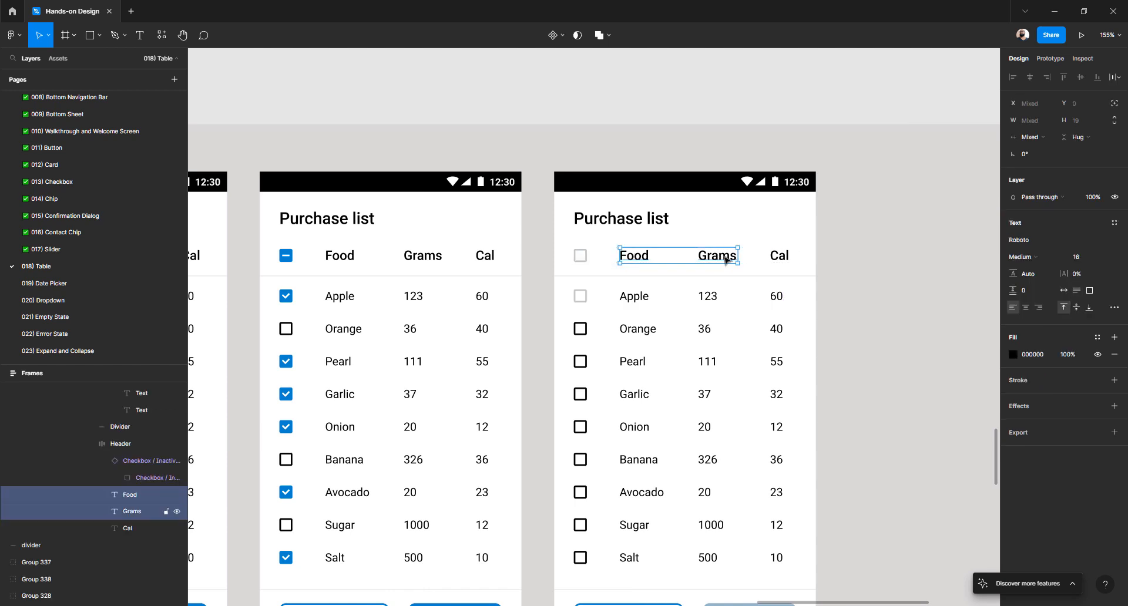
left_click(780, 257, "shift")
left_click(646, 225, "shift")
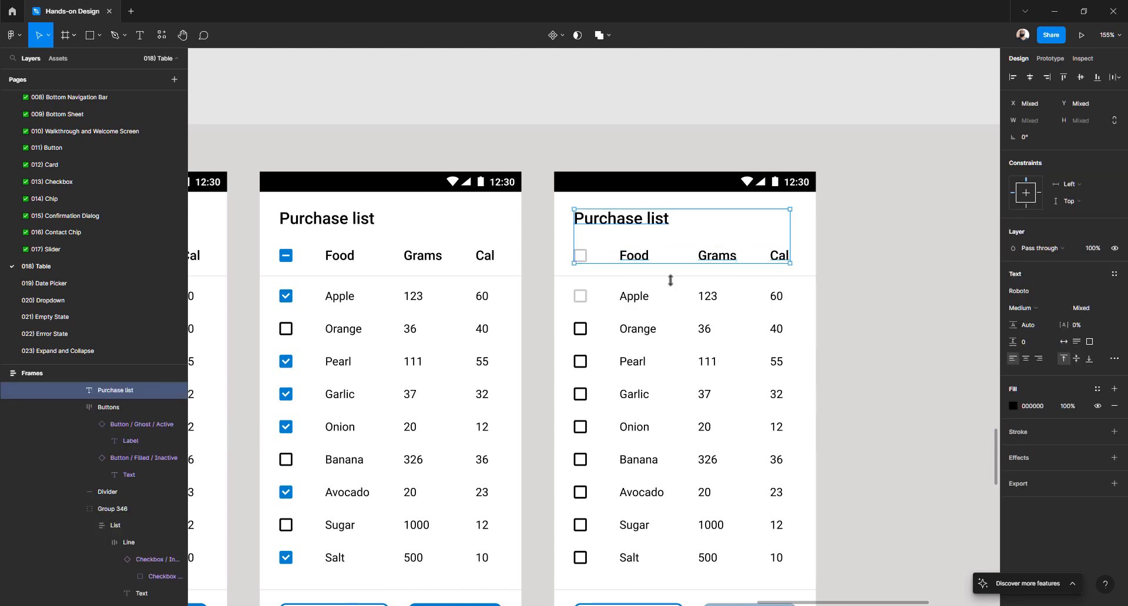
scroll(672, 303, "left", 6)
scroll(676, 308, "left", 10)
scroll(675, 308, "right", 16)
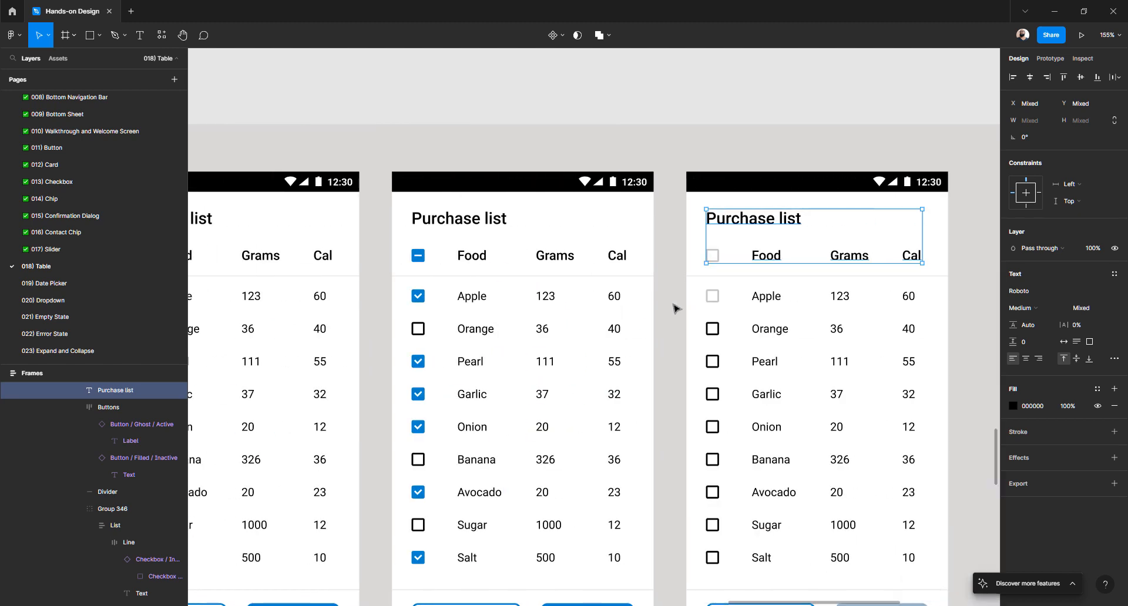
left_click(683, 297, "shift")
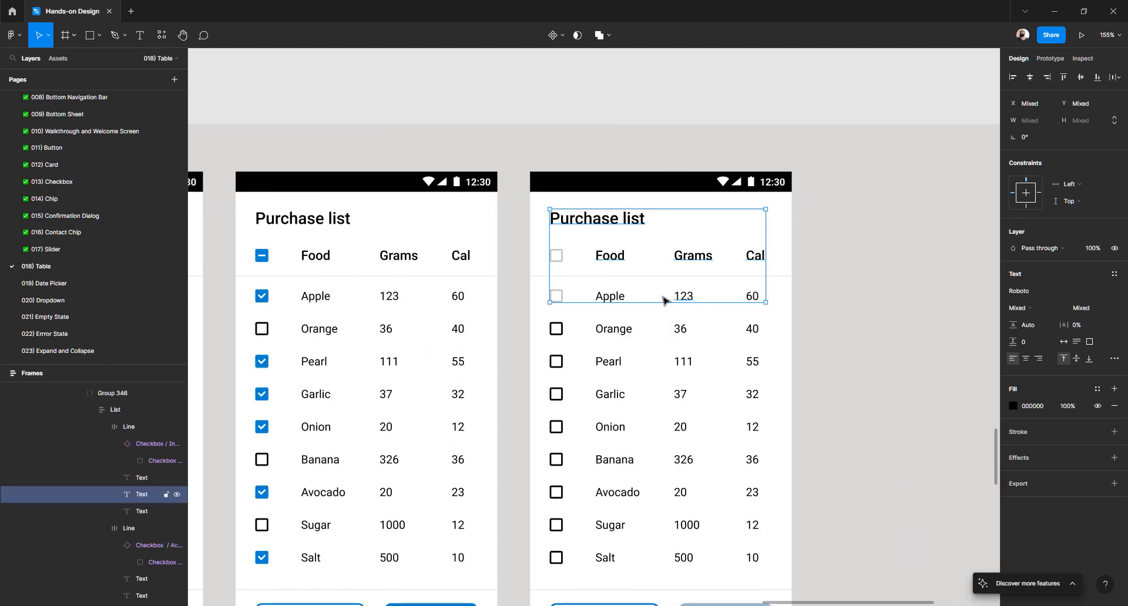
left_click(619, 299, "shift")
left_click(752, 299, "shift")
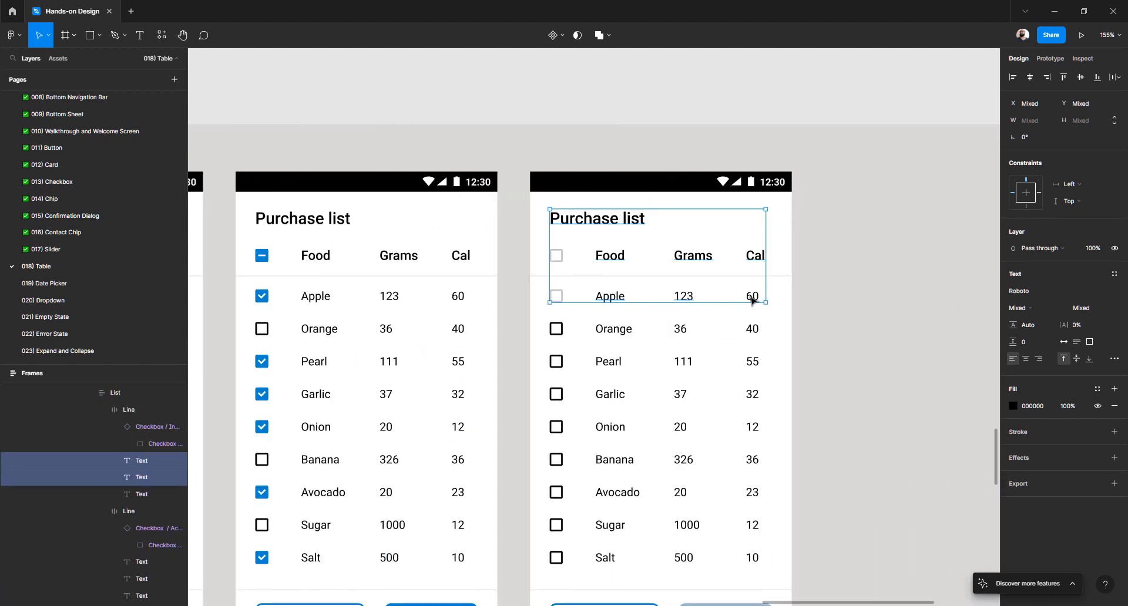
left_click(563, 258)
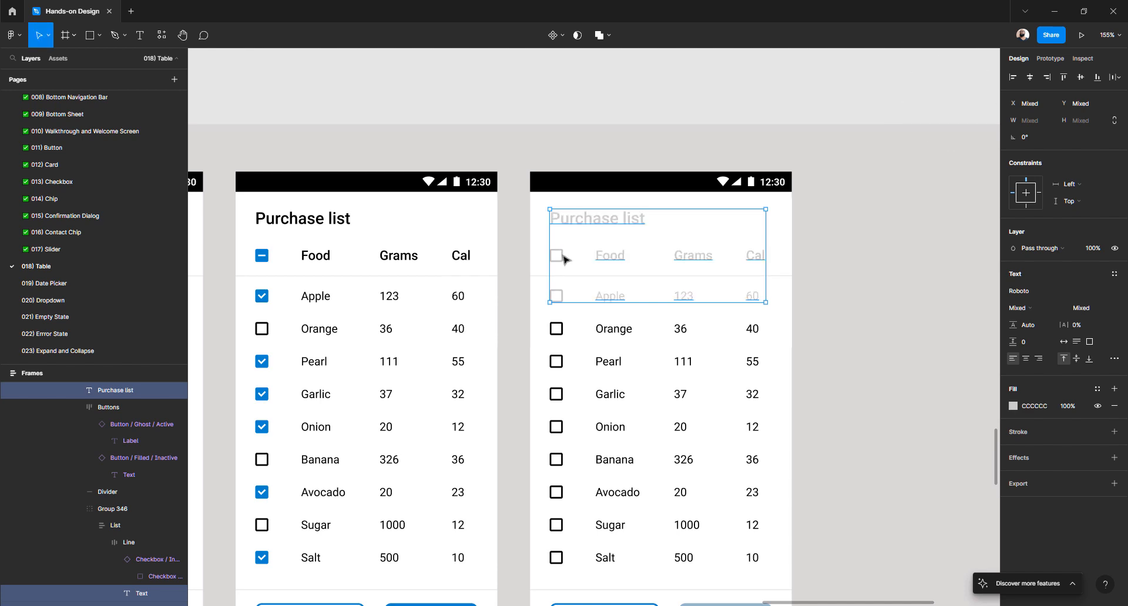
left_click(871, 320)
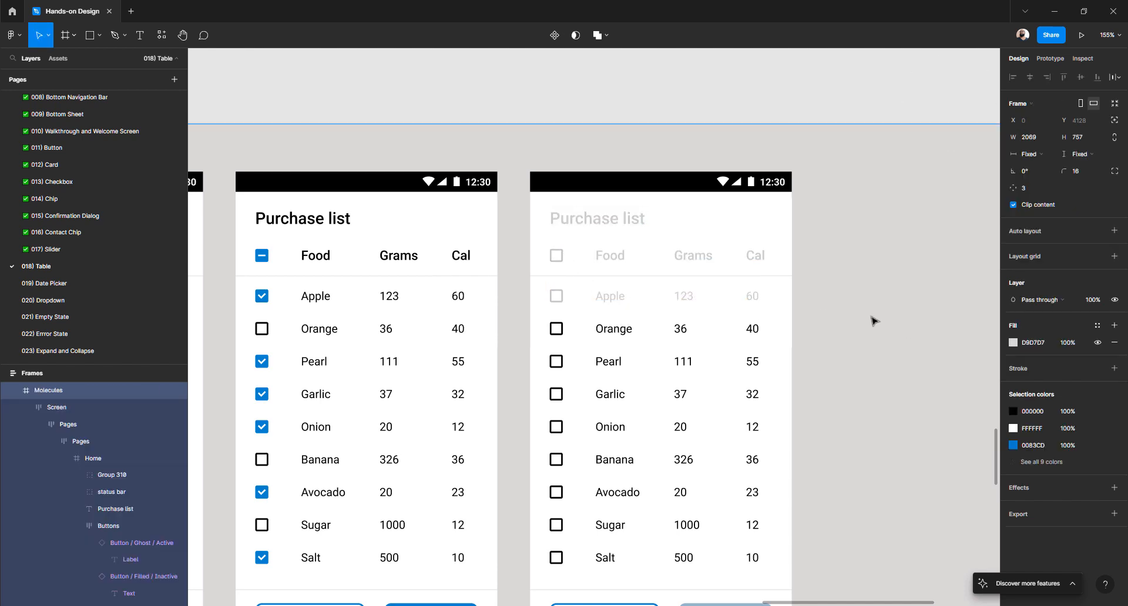
- Recolor all texts in the Orange through Salt rows of the fourth Purchase list screen to the title's light grey CCCCCC
left_click(605, 332, "ctrl")
left_click(684, 329, "shift")
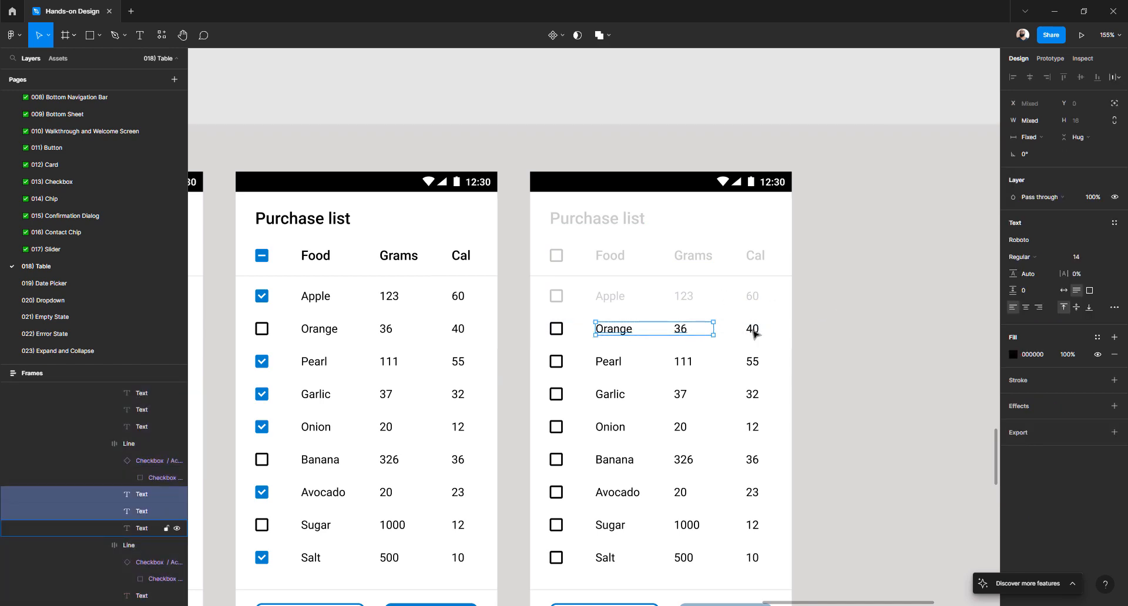
left_click(752, 329, "shift")
left_click(751, 361, "shift")
left_click(689, 363, "shift")
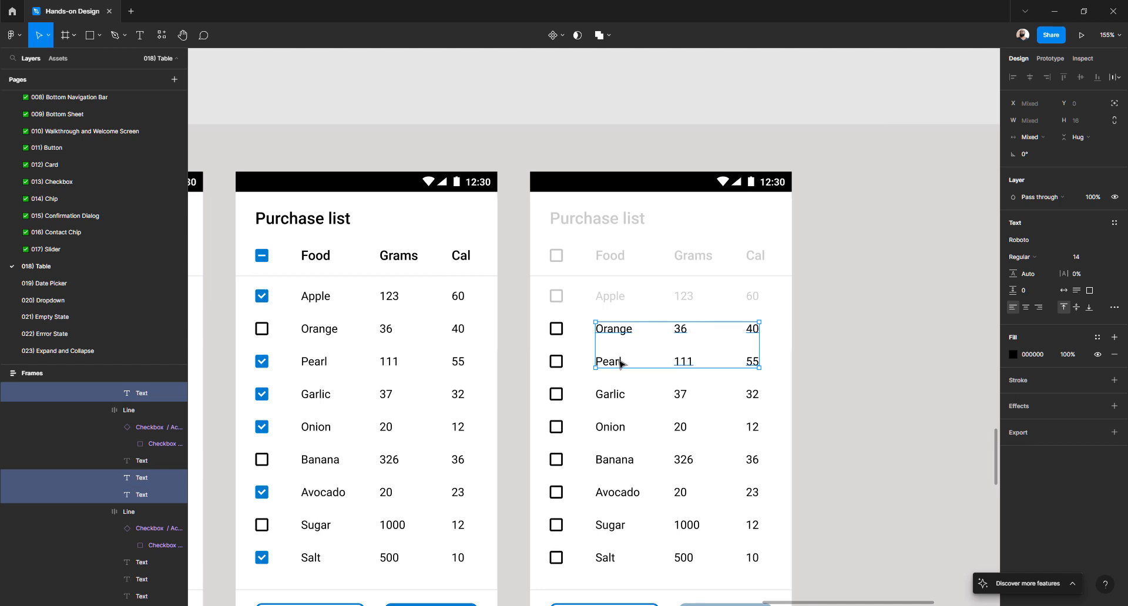
left_click(614, 363, "shift")
left_click(612, 396, "shift")
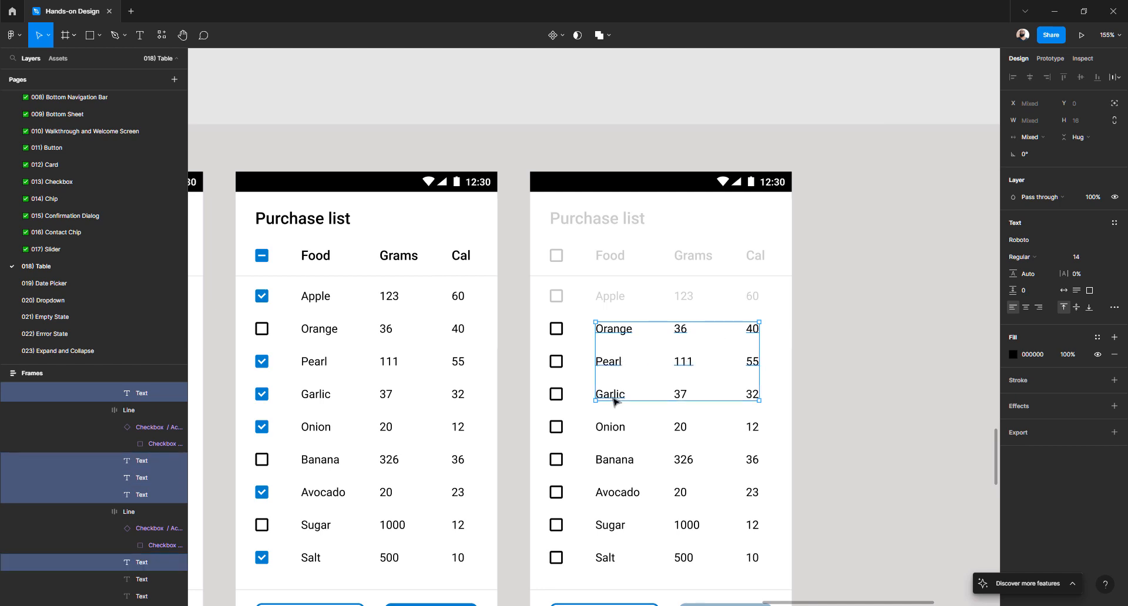
left_click(681, 397, "shift")
left_click(752, 427, "shift")
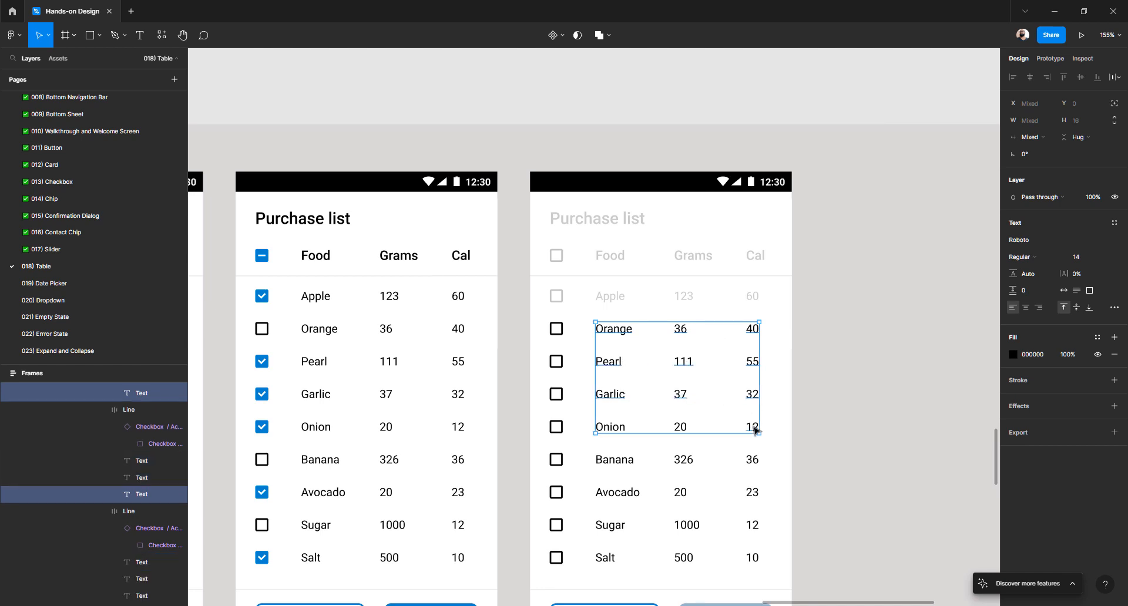
left_click(682, 428, "shift")
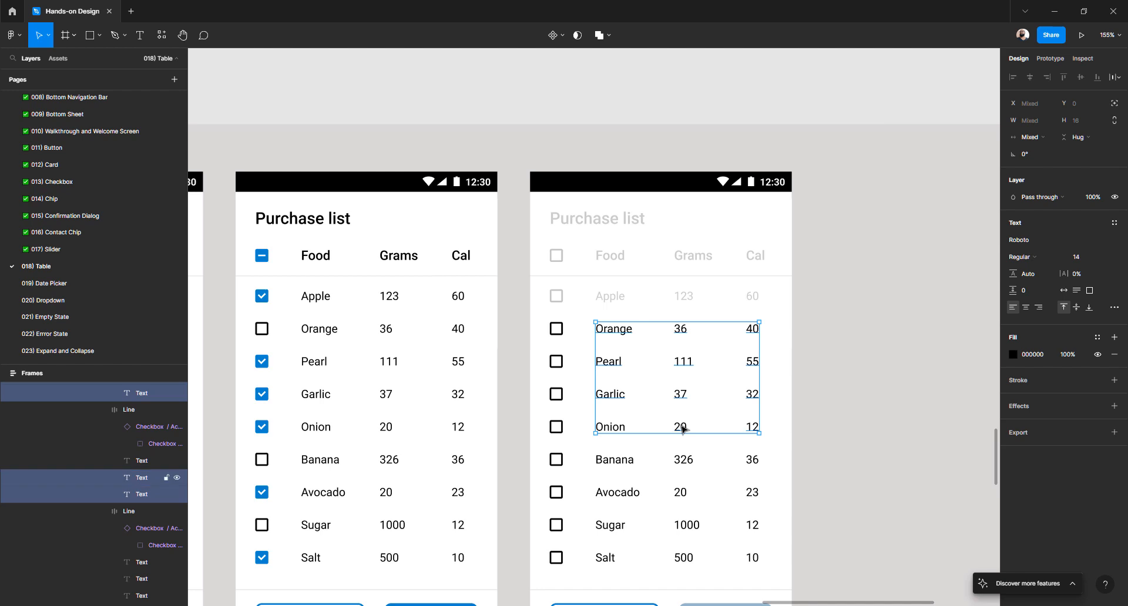
left_click(617, 428, "shift")
left_click(618, 461, "shift")
left_click(683, 462, "shift")
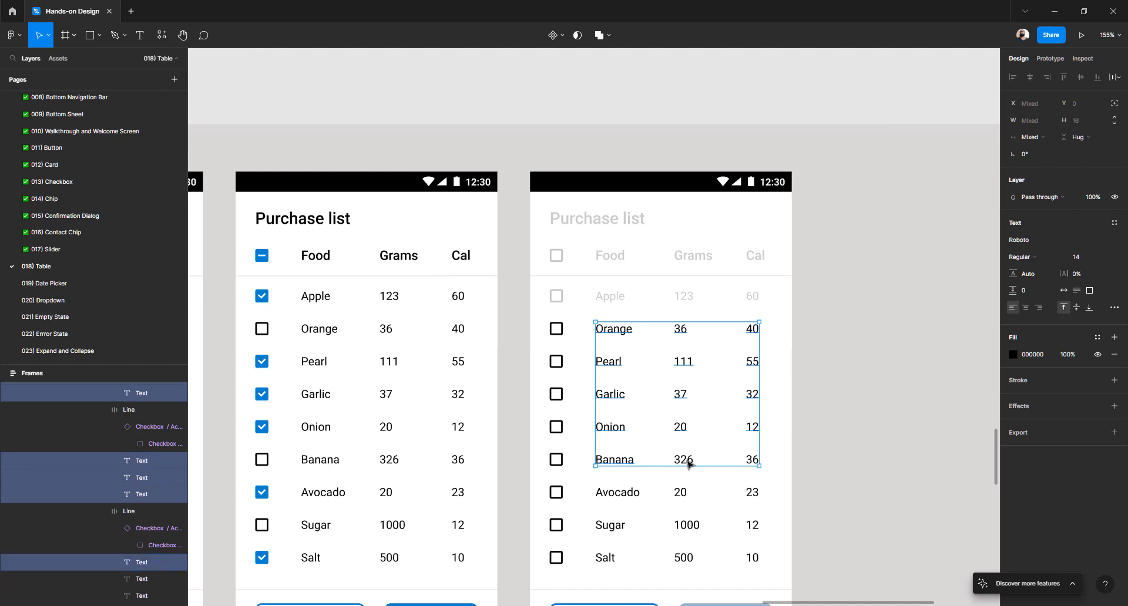
left_click(752, 460, "shift")
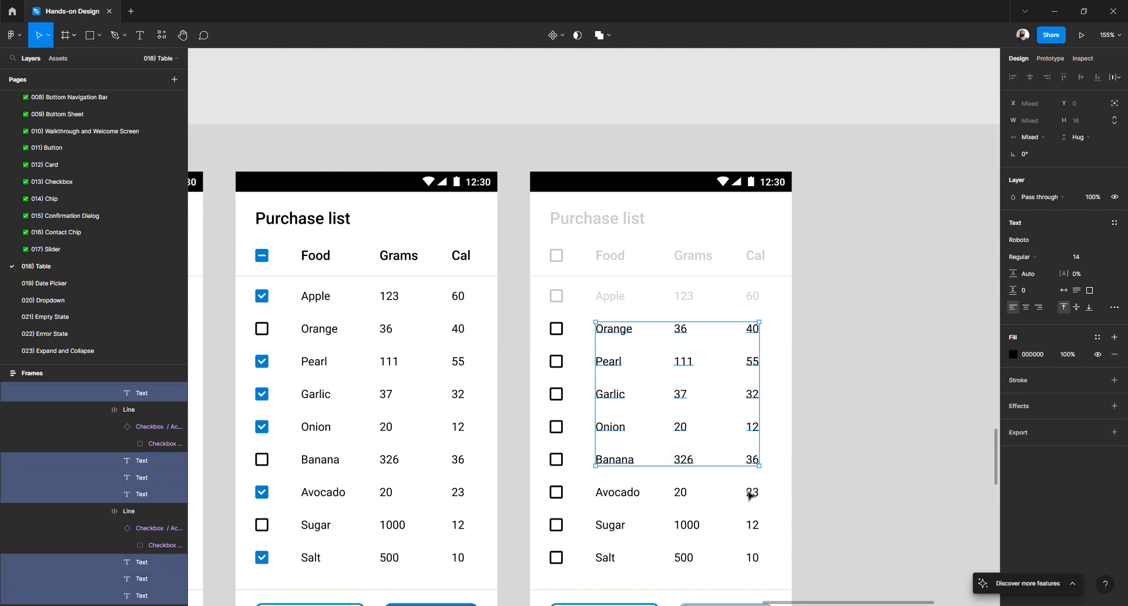
left_click(749, 495, "shift")
left_click(681, 494, "shift")
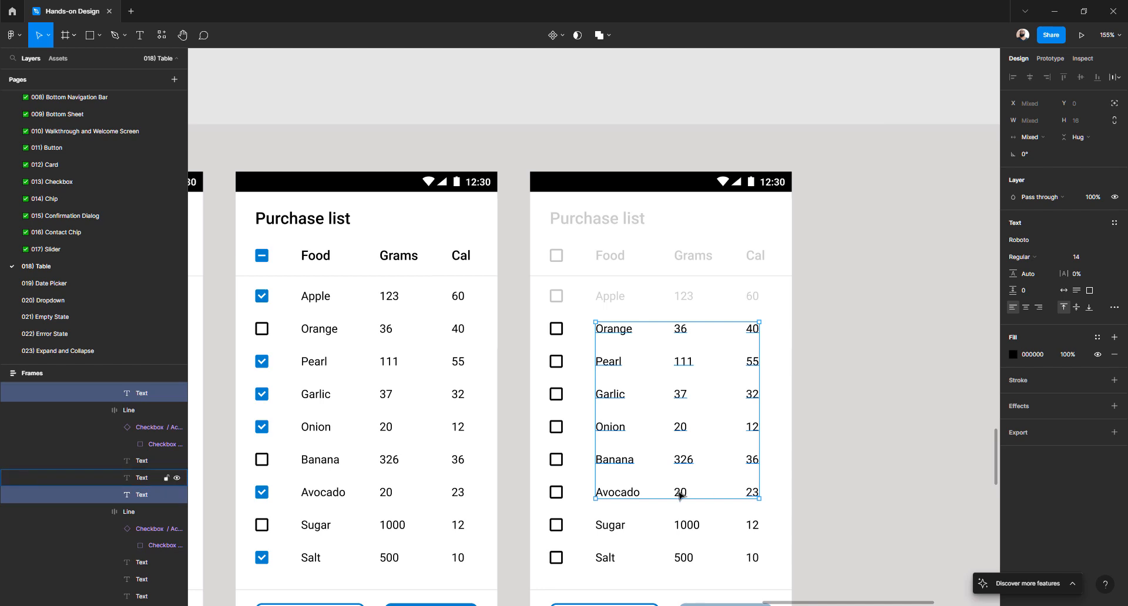
left_click(631, 496, "shift")
left_click(612, 531, "shift")
left_click(681, 526, "shift")
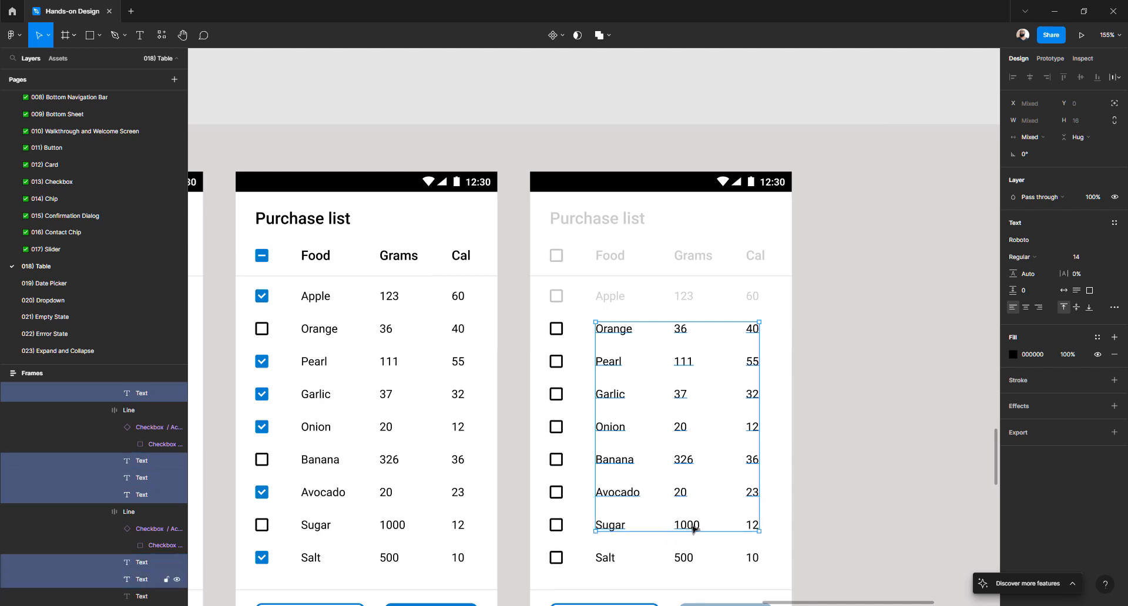
left_click(751, 526, "shift")
left_click(750, 559, "shift")
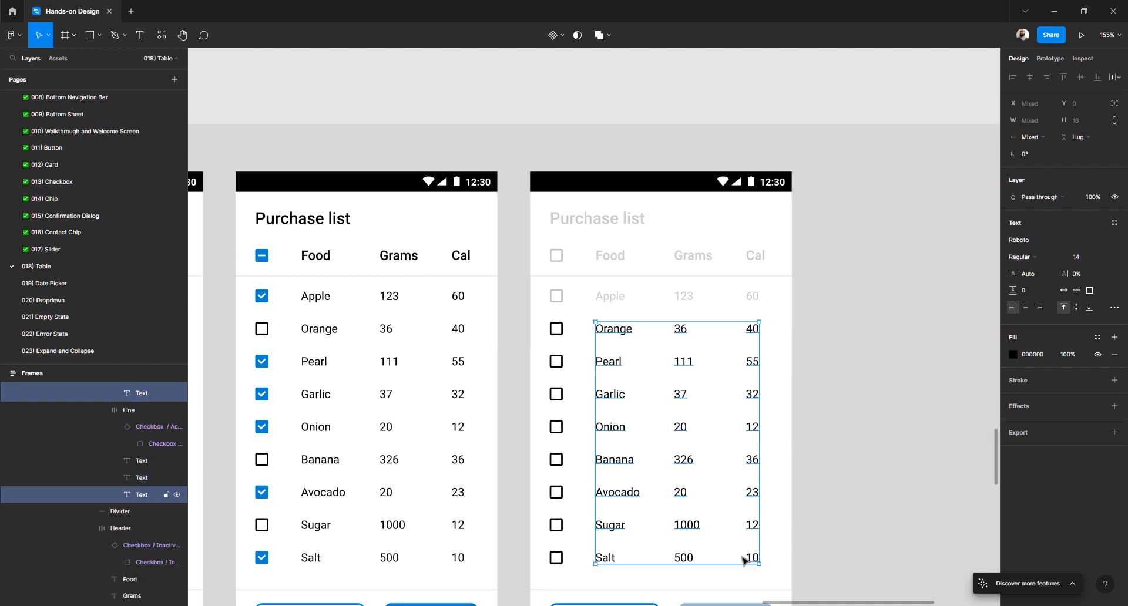
left_click(689, 559, "shift")
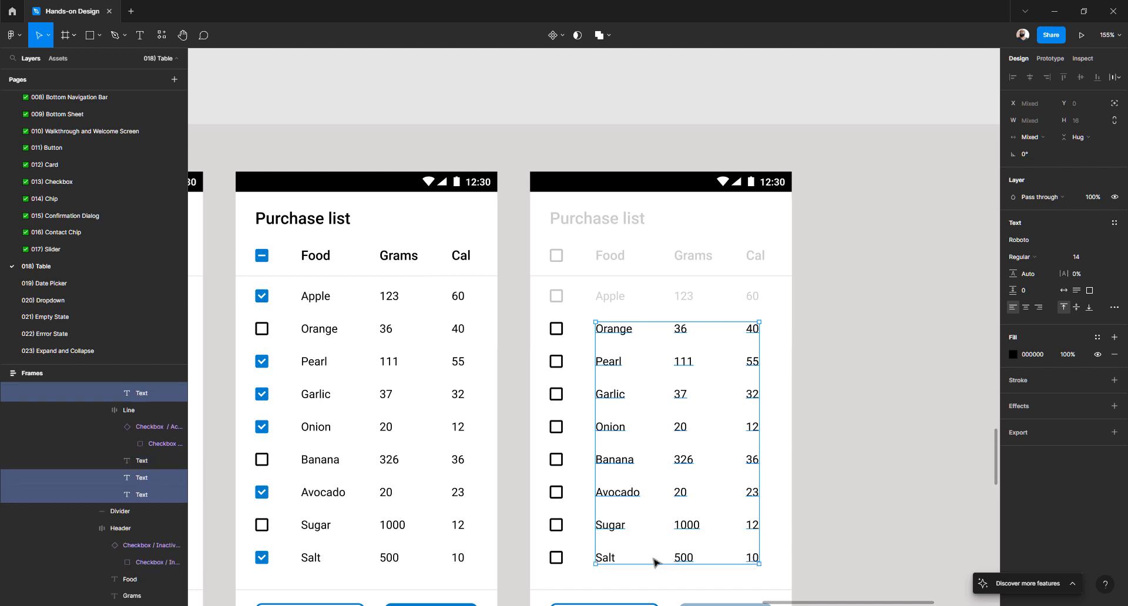
left_click(619, 564, "shift")
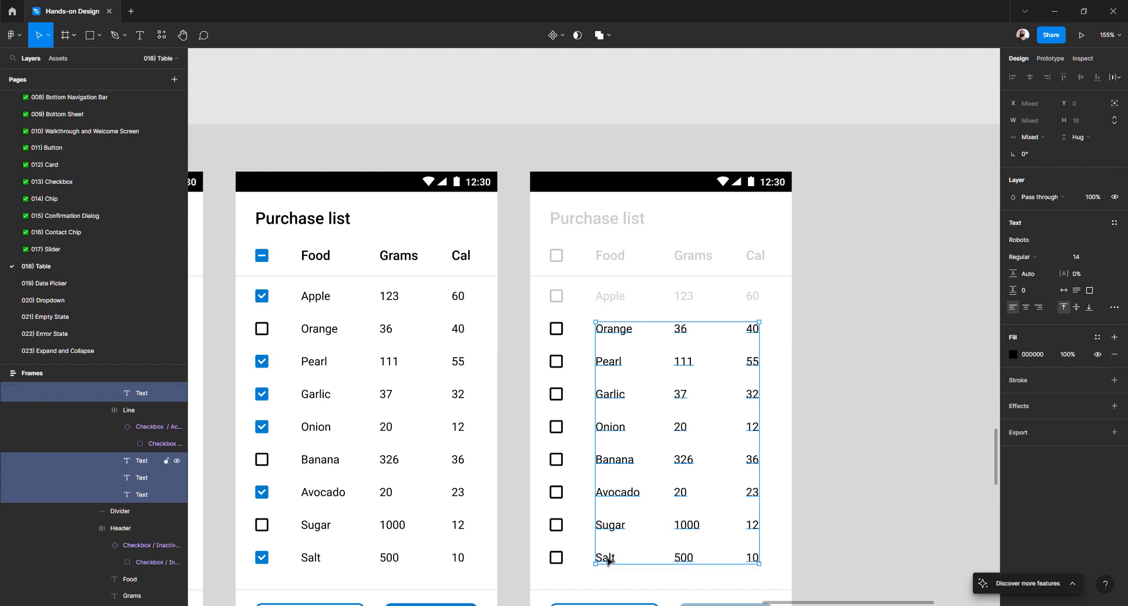
left_click(1013, 355)
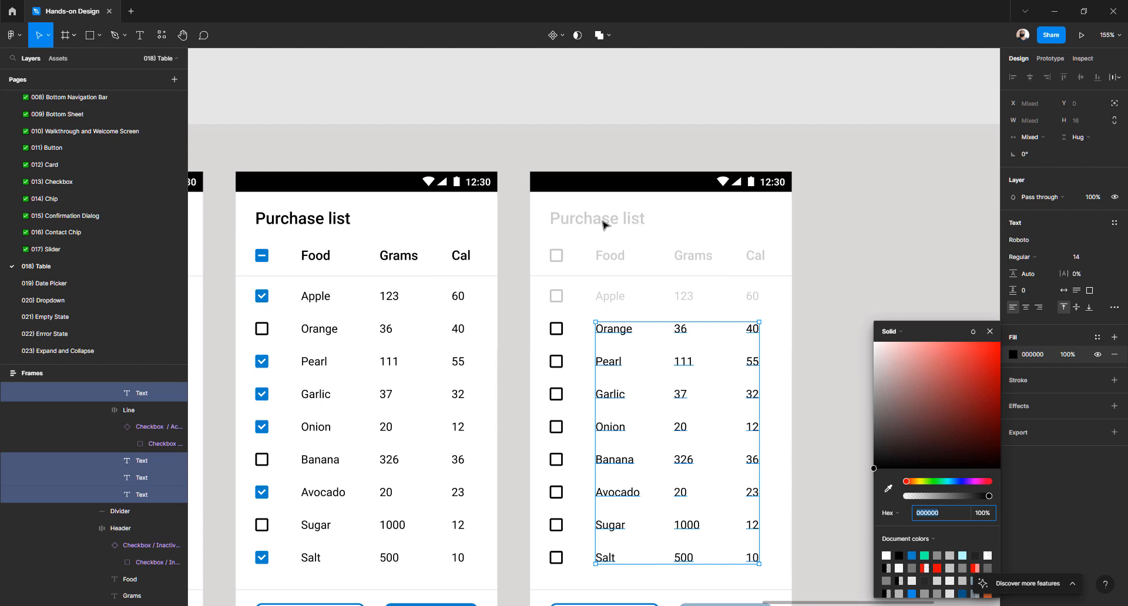
left_click(886, 491)
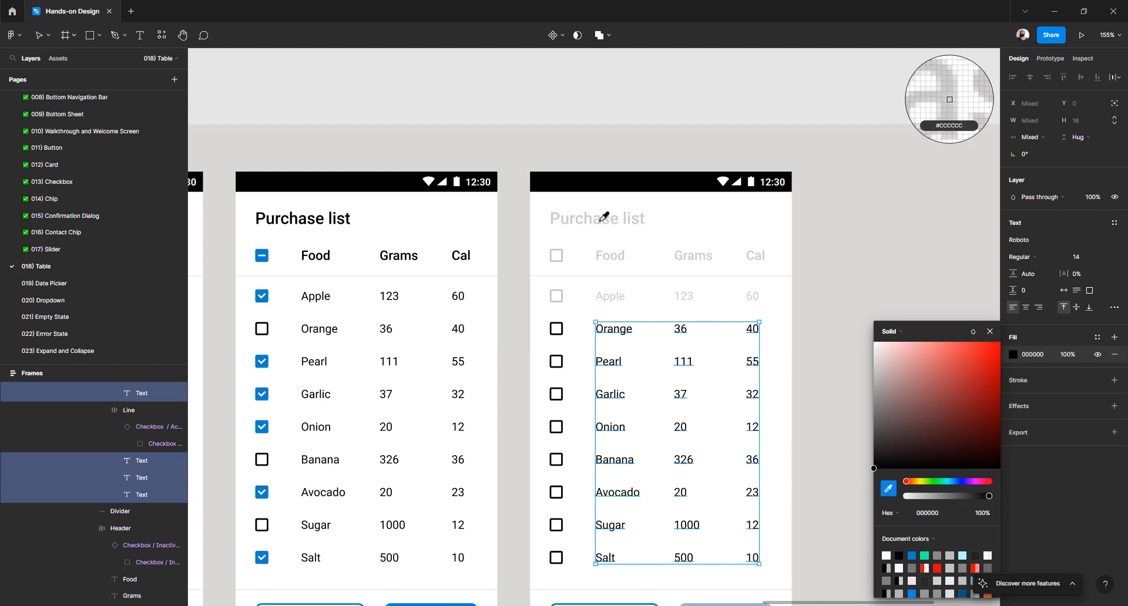
left_click(600, 218)
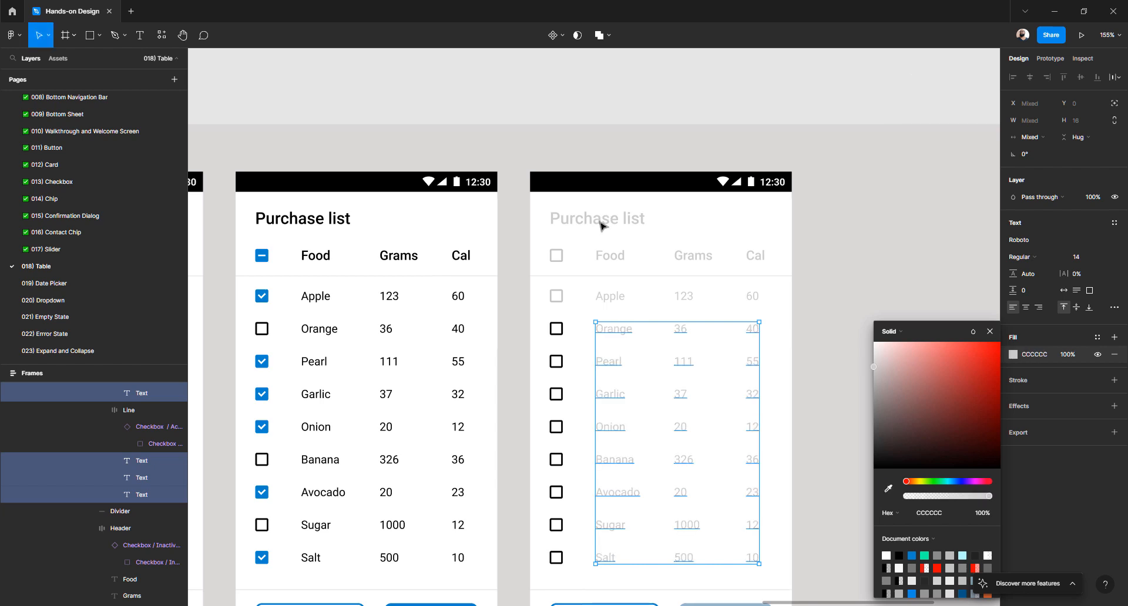
left_click(850, 291)
- Swap the PREVIOUS button of the fourth Purchase list screen to the Inactive ghost button variant
scroll(850, 291, "down", 2)
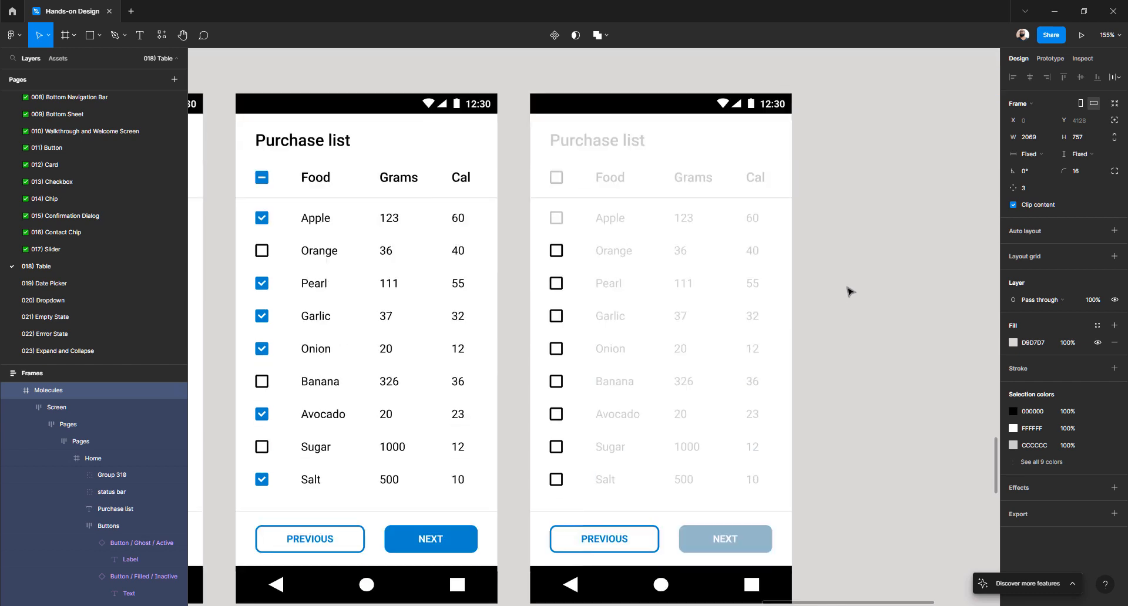
double_click(602, 540)
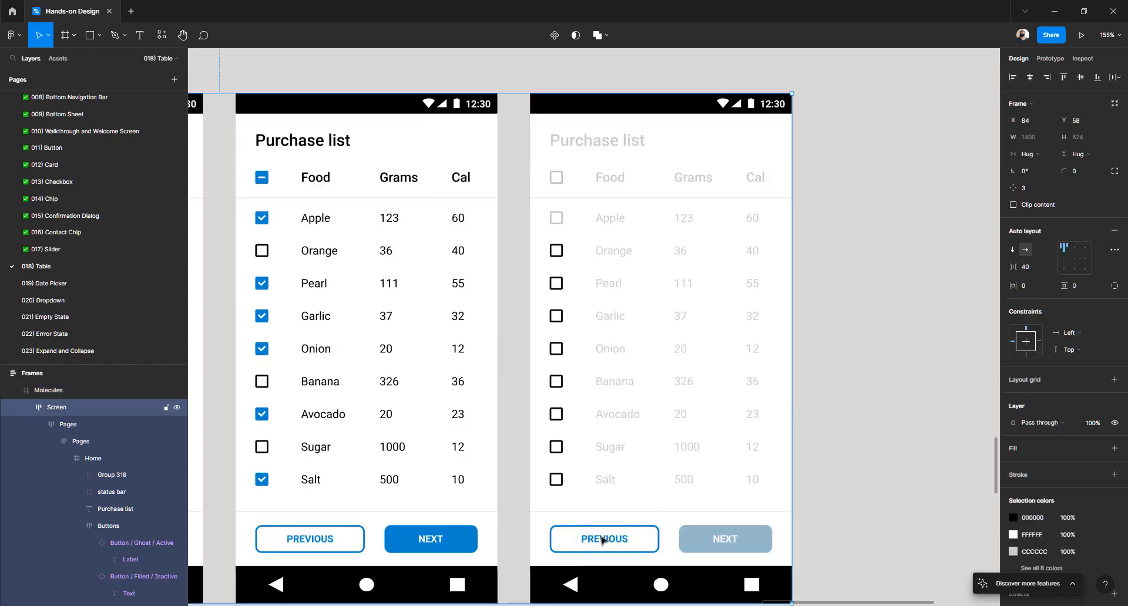
double_click(602, 541)
double_click(602, 540)
double_click(601, 540)
double_click(601, 540)
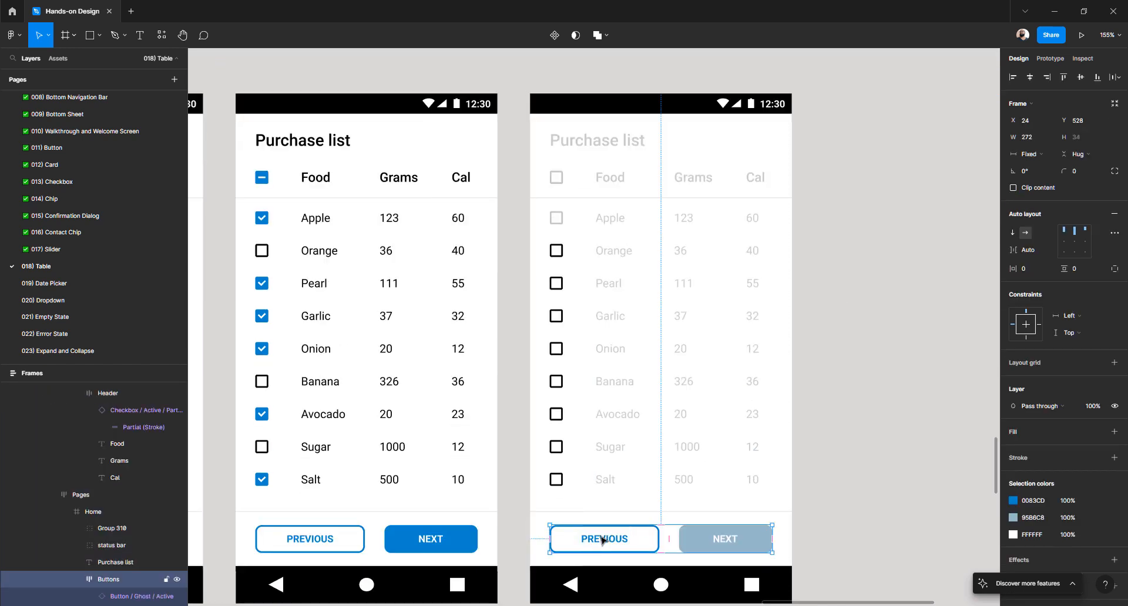
double_click(601, 541)
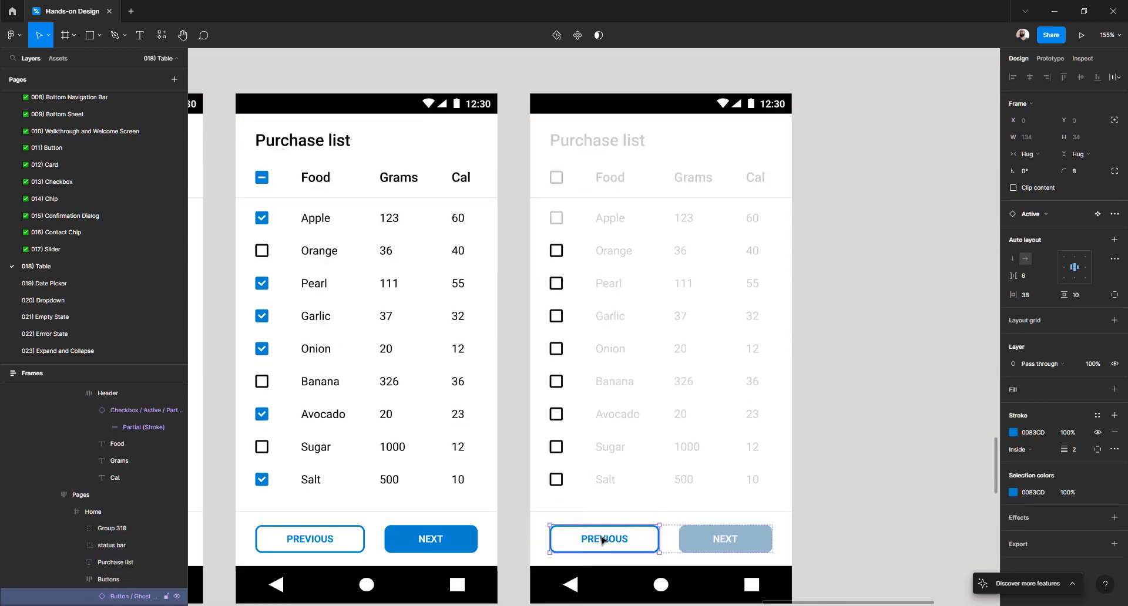
left_click(1047, 215)
left_click(1048, 357)
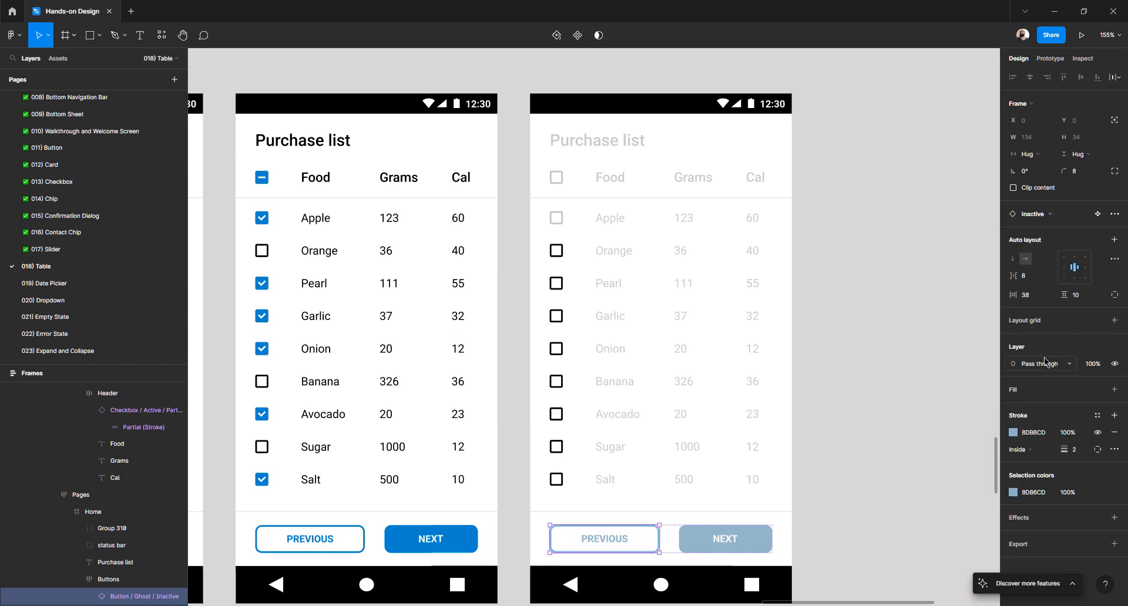
left_click(881, 346)
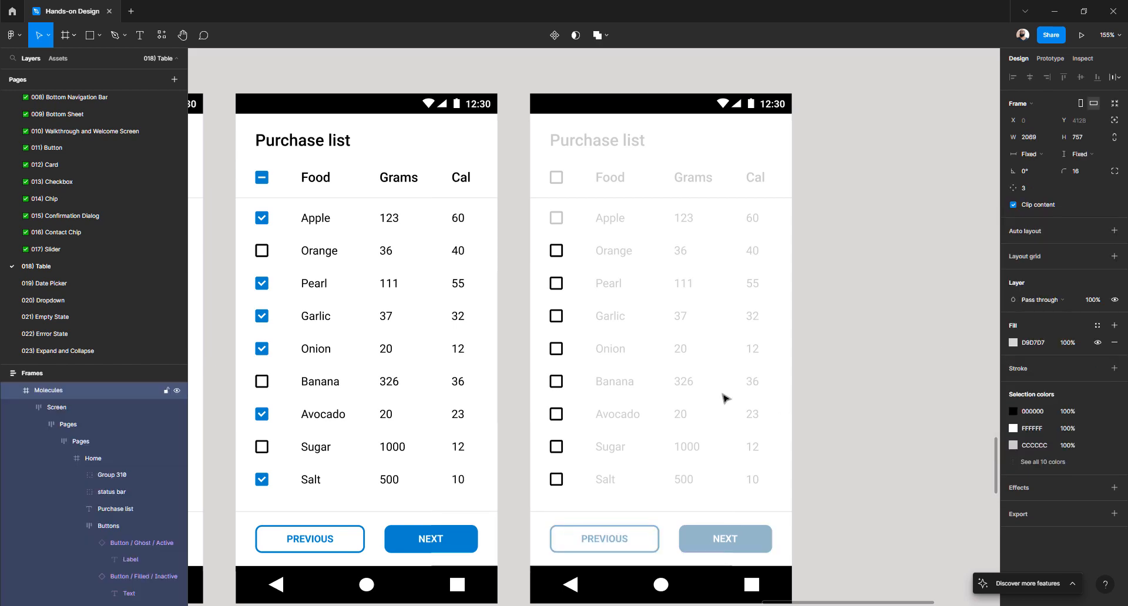
- Swap the Orange row checkbox of the fourth Purchase list screen to the Inactive Unselected variant
left_click(558, 255)
double_click(559, 255)
double_click(558, 254)
double_click(559, 255)
double_click(558, 255)
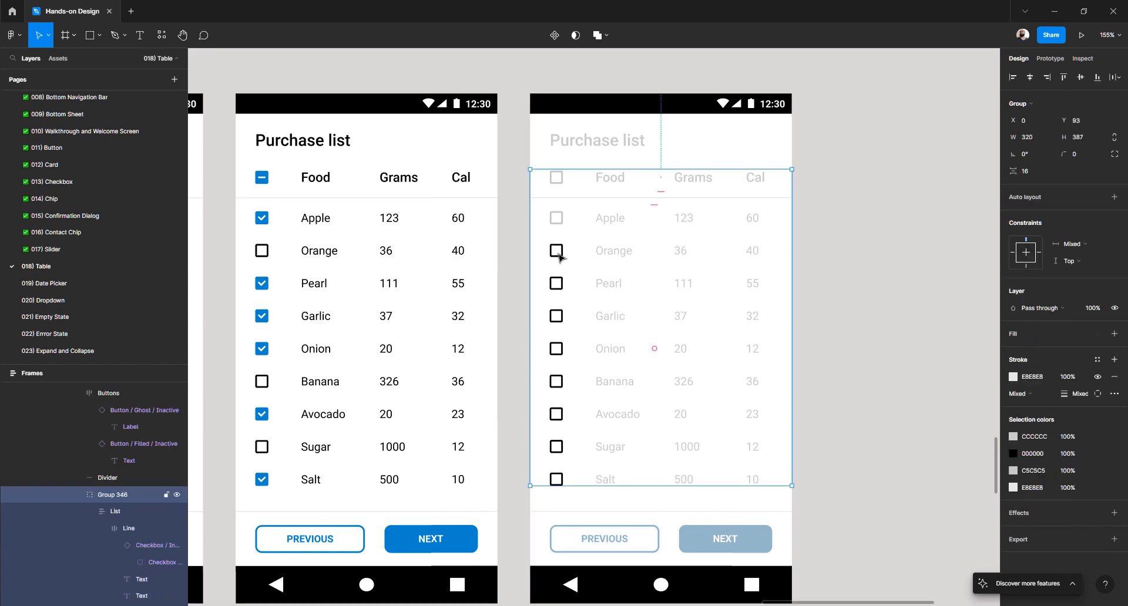
double_click(558, 254)
double_click(559, 254)
double_click(558, 255)
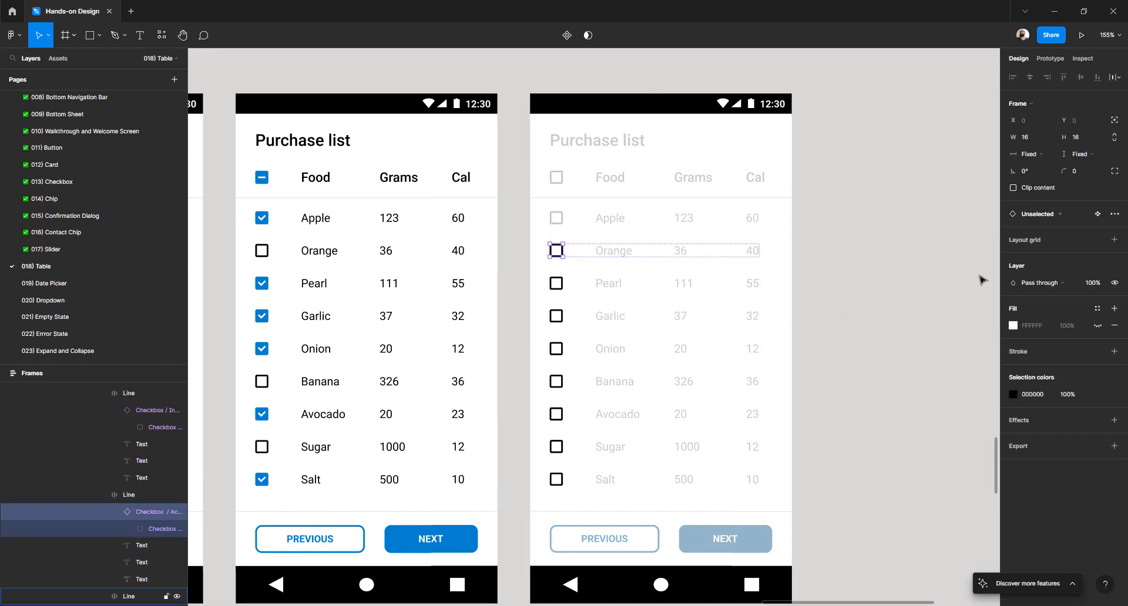
left_click(1041, 215)
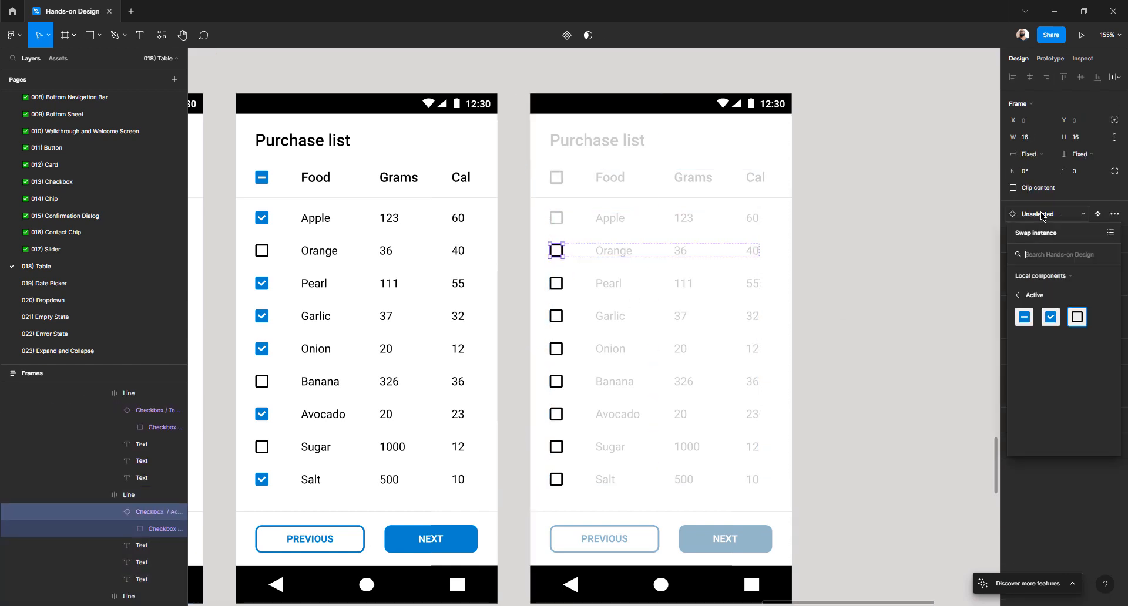
left_click(1042, 296)
left_click(1052, 323)
left_click(1076, 317)
- Swap the Pearl row checkbox of the fourth Purchase list screen to the Inactive Unselected variant
left_click(557, 284)
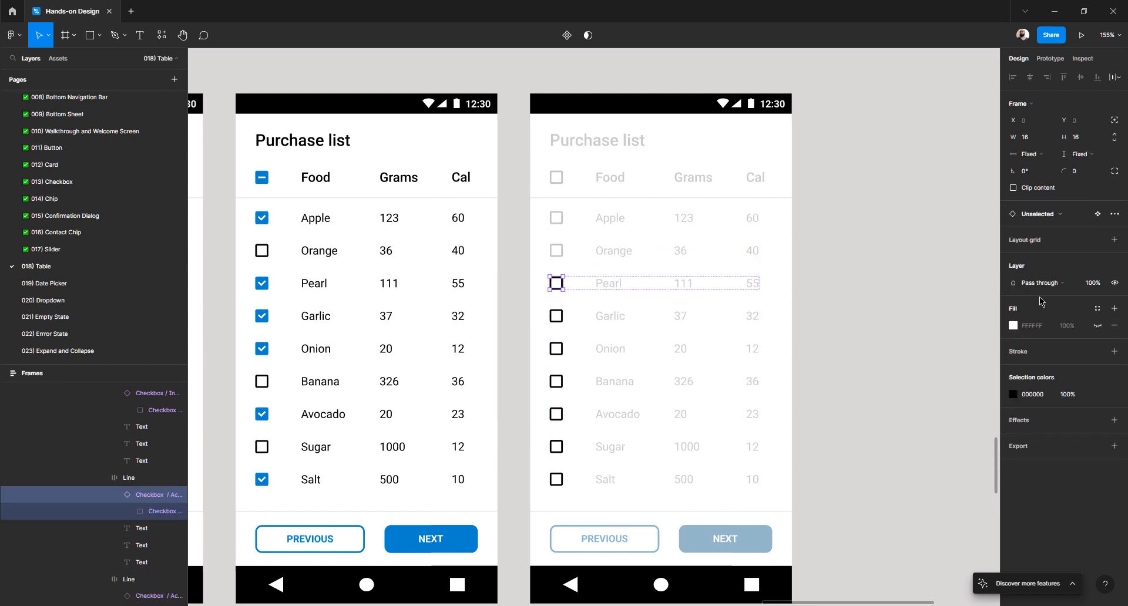
left_click(1052, 217)
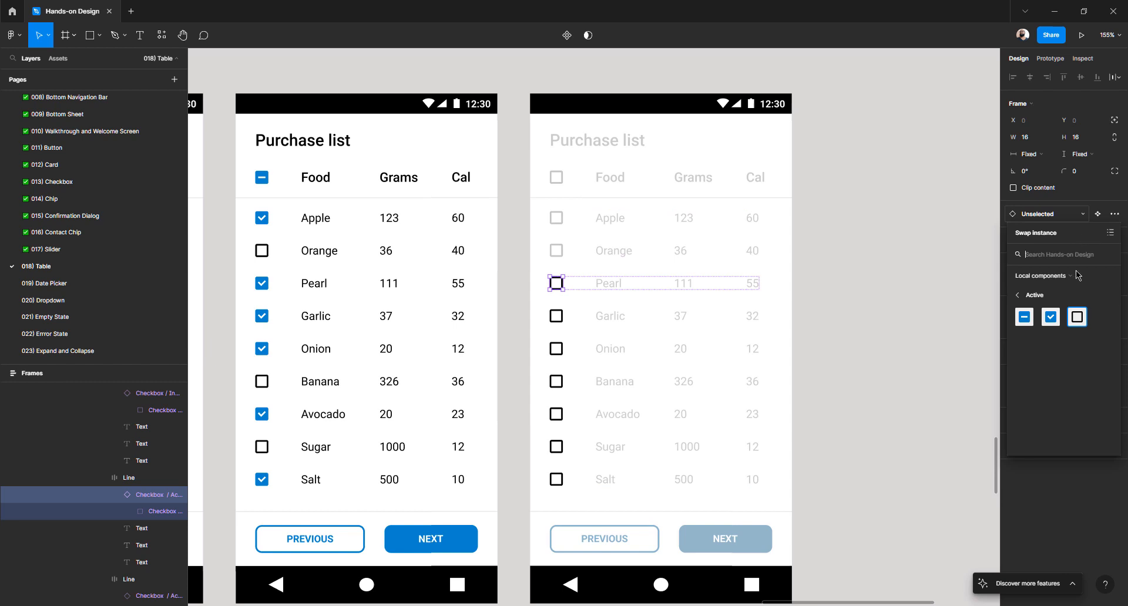
left_click(1042, 296)
left_click(1054, 324)
left_click(1077, 317)
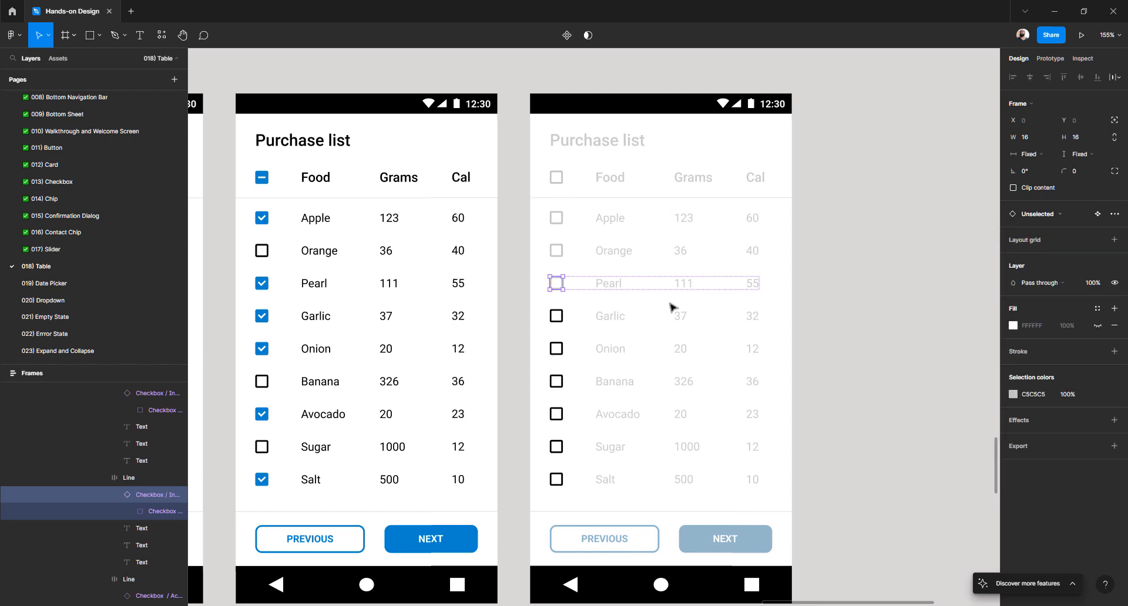
- Swap the Garlic row checkbox of the fourth Purchase list screen to the Inactive Unselected variant
left_click(558, 316)
left_click(559, 318)
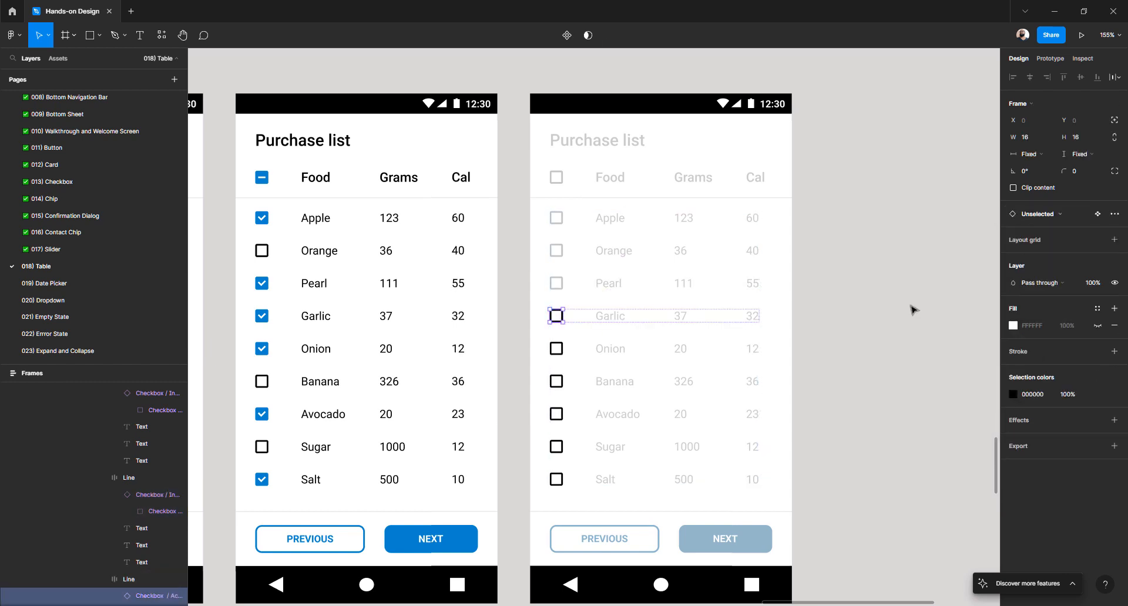
left_click(1050, 216)
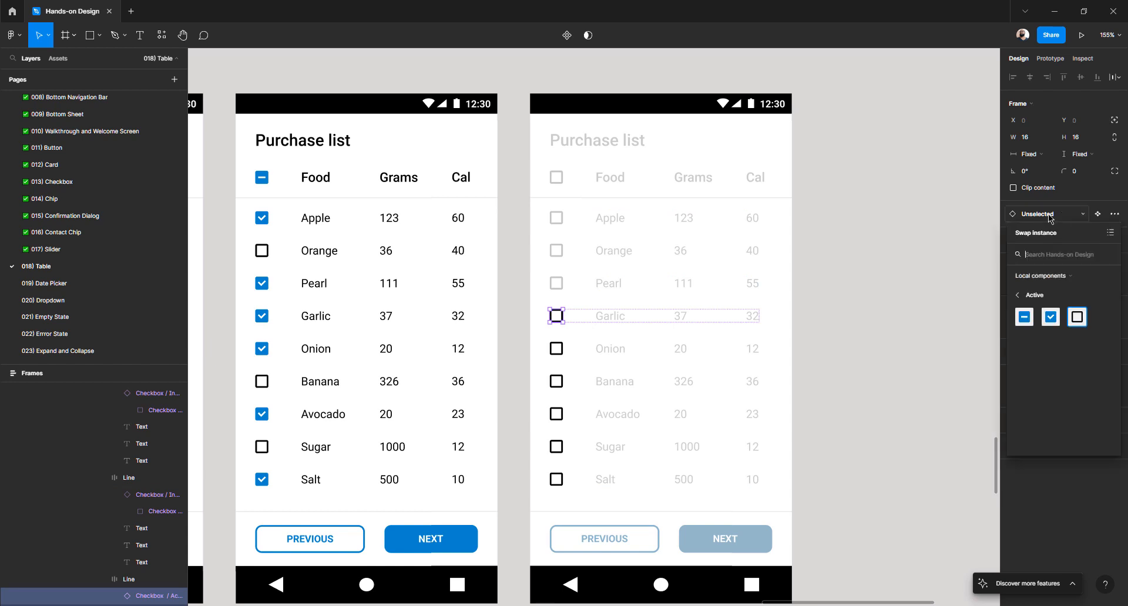
left_click(1039, 294)
left_click(1060, 330)
left_click(1076, 318)
- Swap the Onion row checkbox of the fourth Purchase list screen to the Inactive Unselected variant
left_click(554, 350)
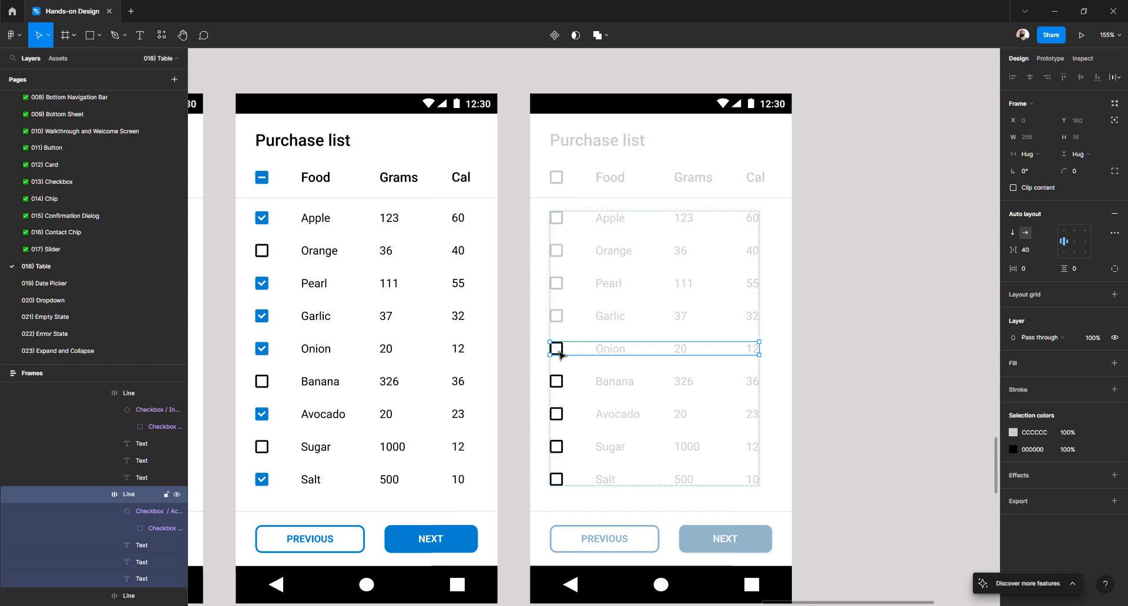
left_click(560, 354)
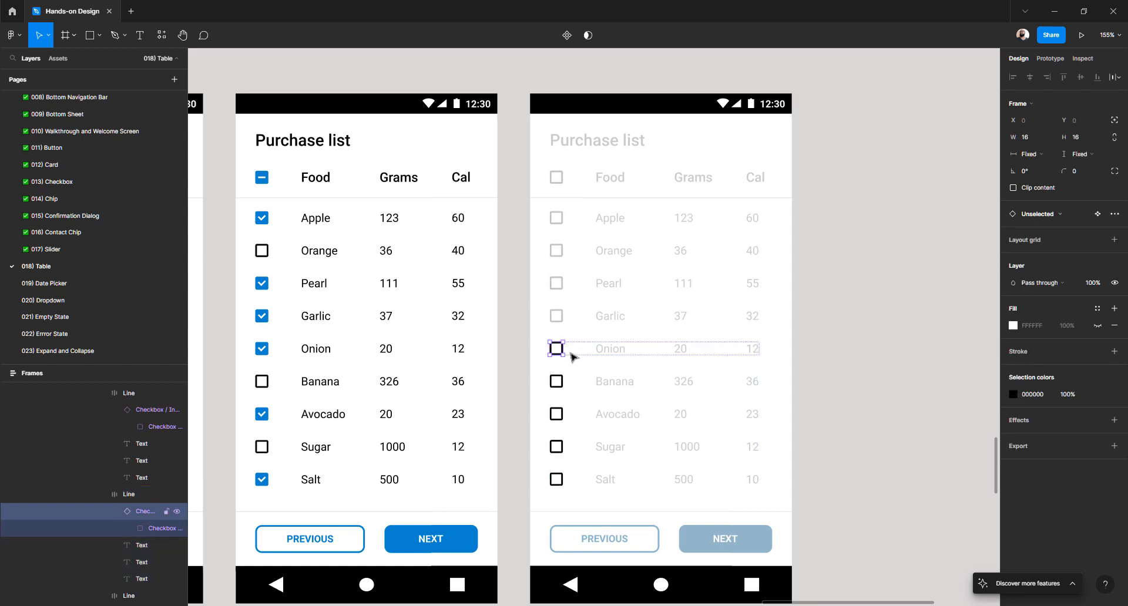
left_click(1047, 217)
left_click(1041, 296)
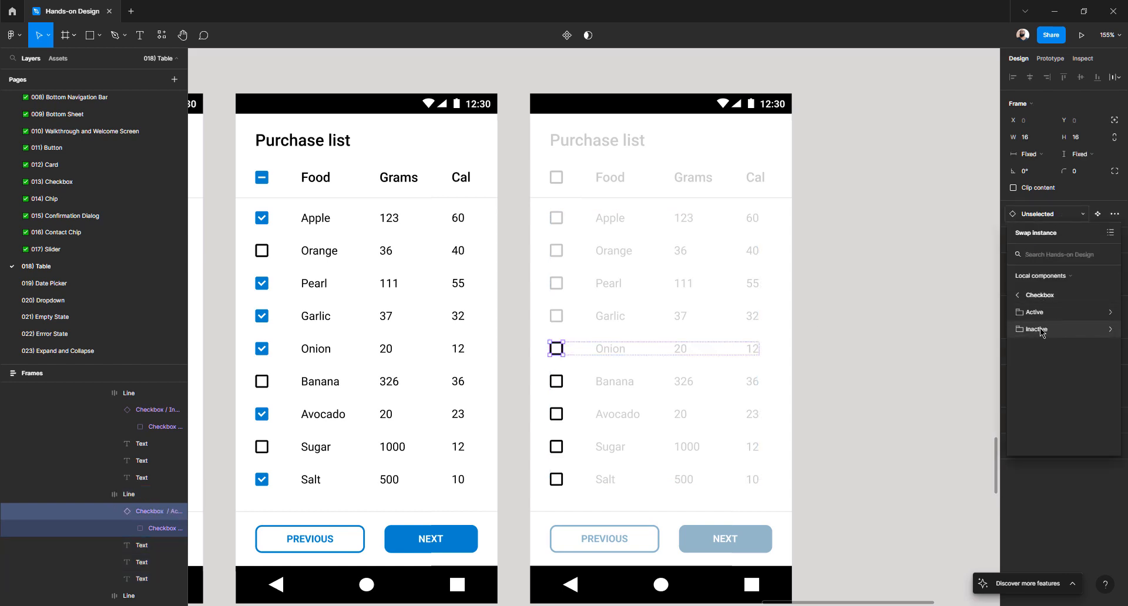
left_click(1039, 331)
left_click(1080, 316)
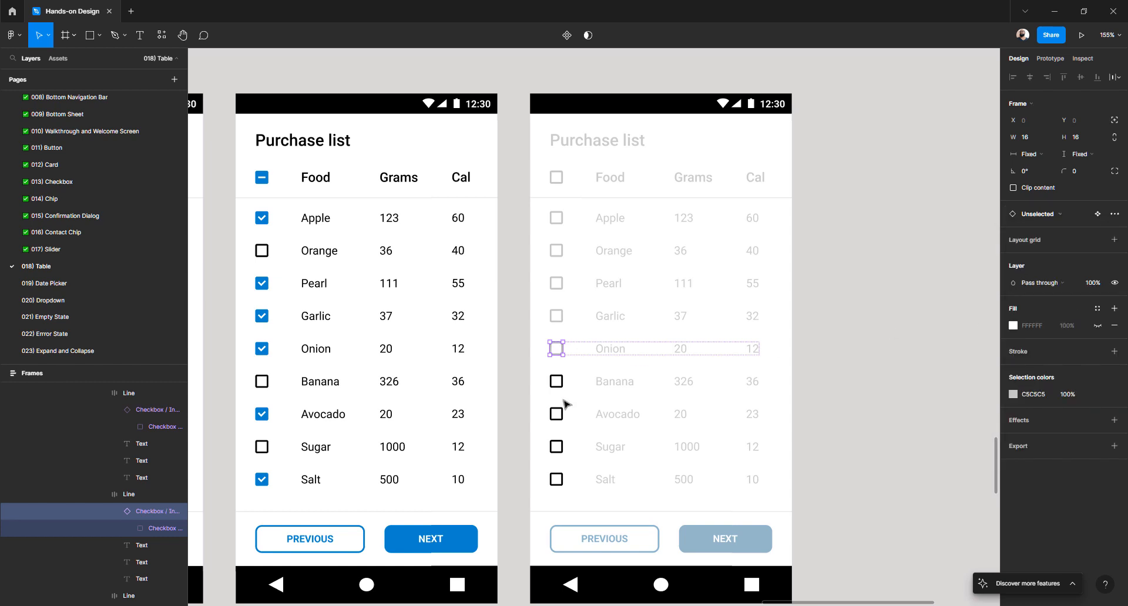
- Swap the Banana row checkbox of the fourth Purchase list screen to the Inactive Unselected variant
left_click(554, 382)
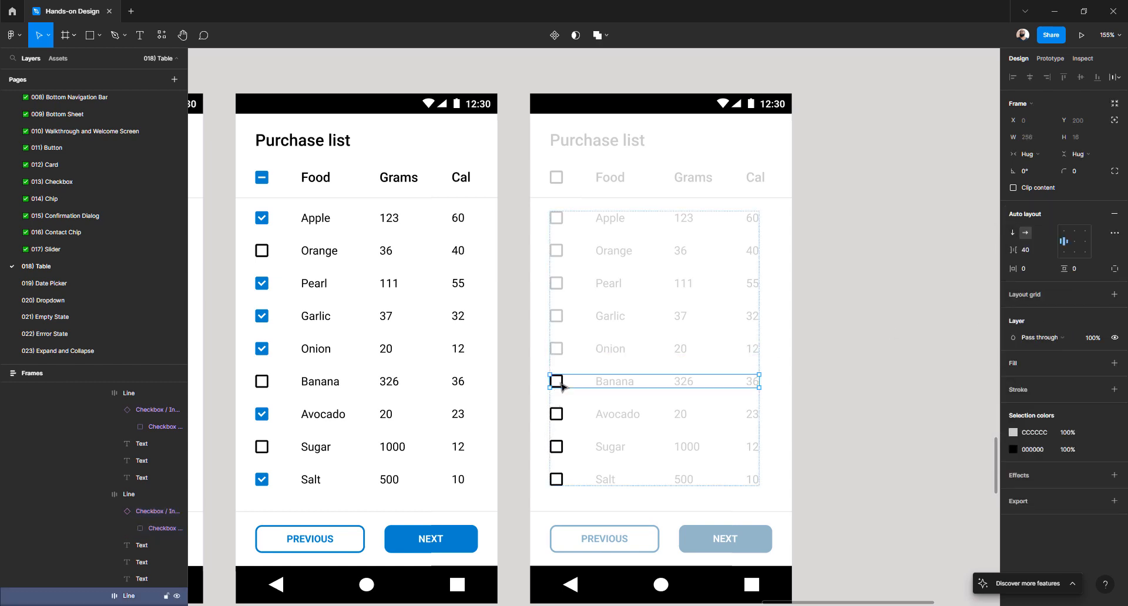
left_click(557, 382)
left_click(1043, 215)
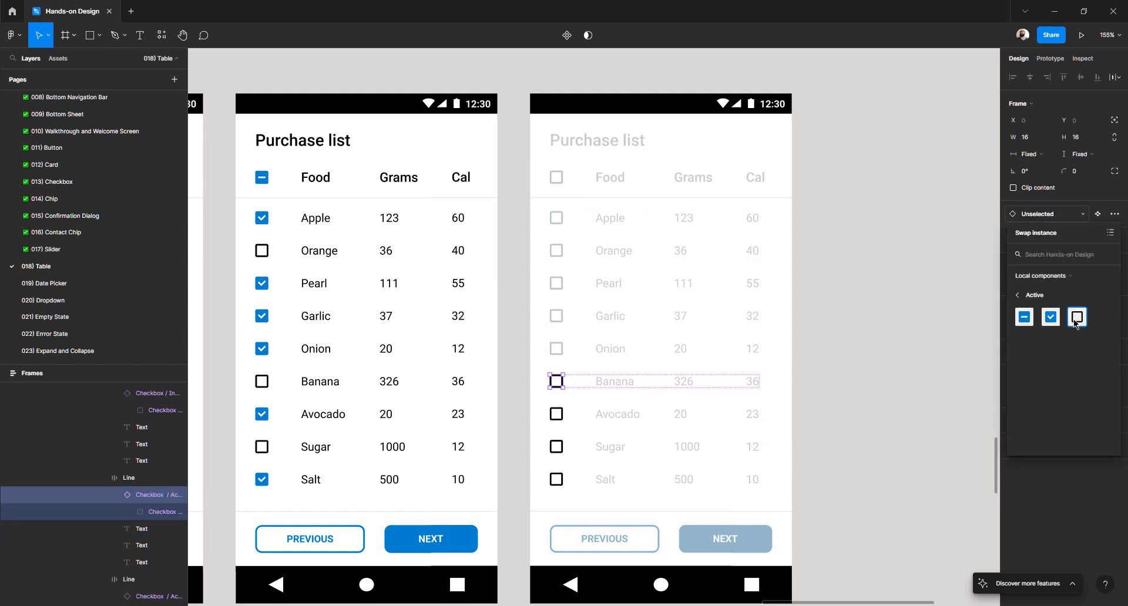
left_click(1036, 298)
left_click(1054, 332)
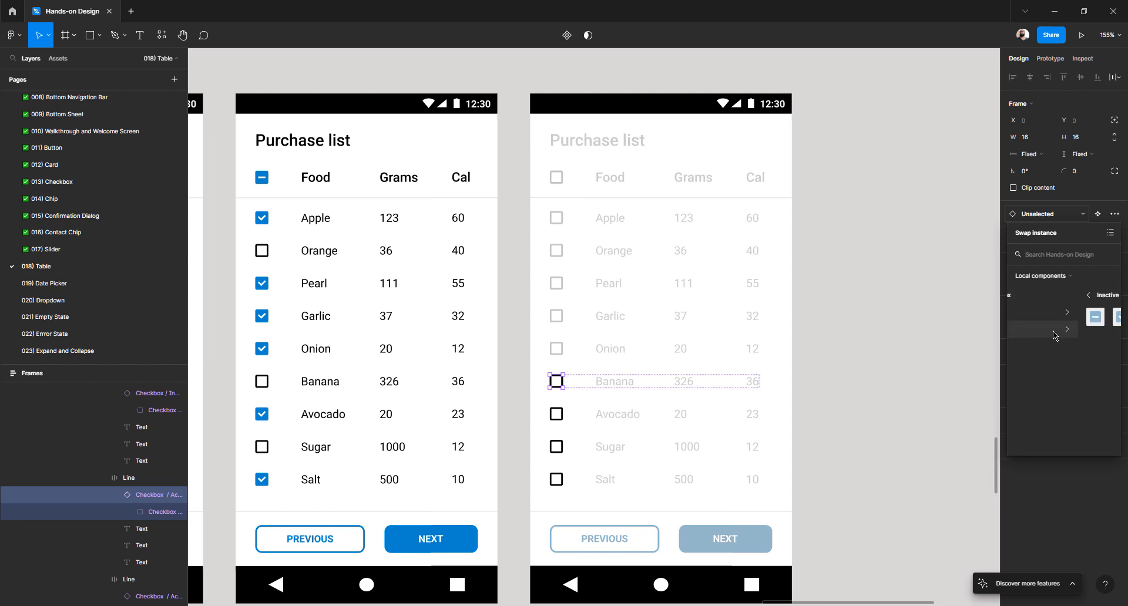
left_click(1079, 319)
- Swap the Avocado row checkbox of the fourth Purchase list screen to the Inactive Unselected variant
left_click(561, 420)
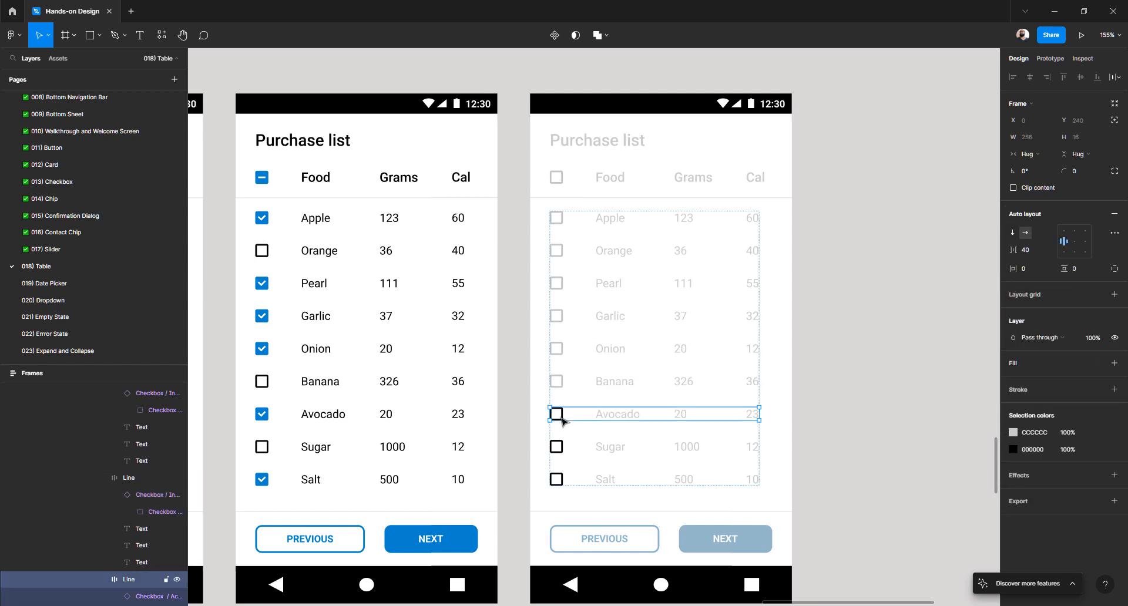
left_click(561, 419)
left_click(1055, 219)
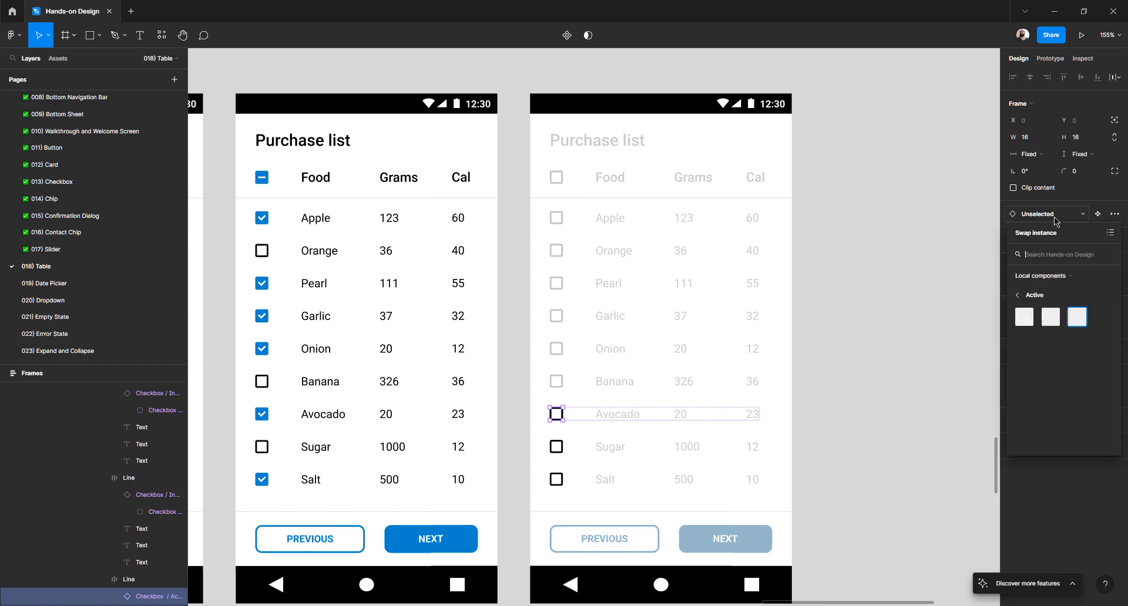
left_click(1051, 295)
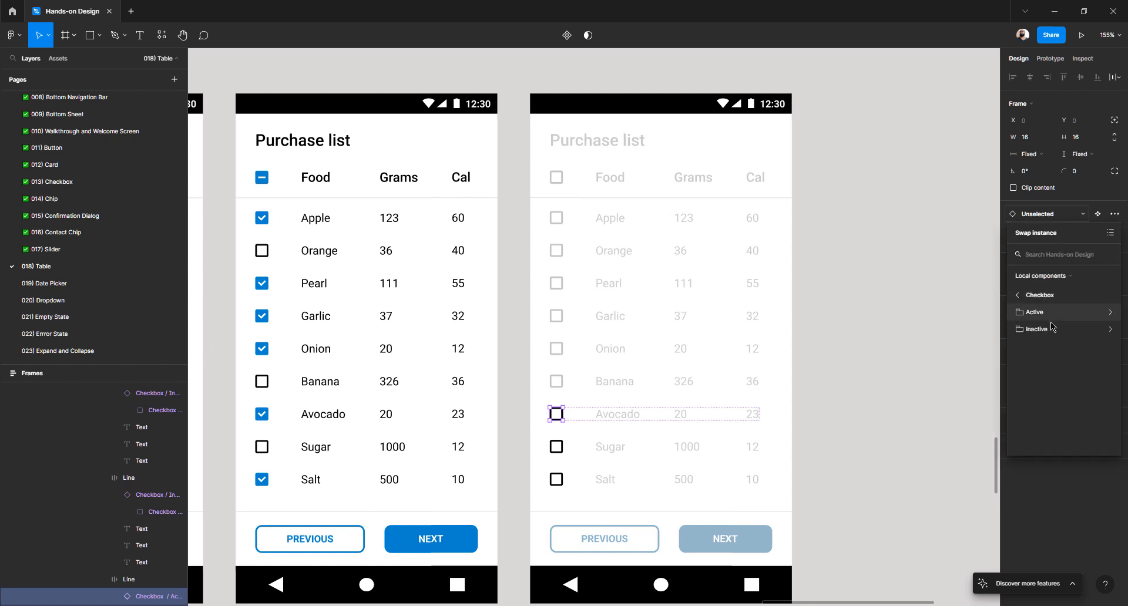
left_click(1051, 328)
left_click(1077, 318)
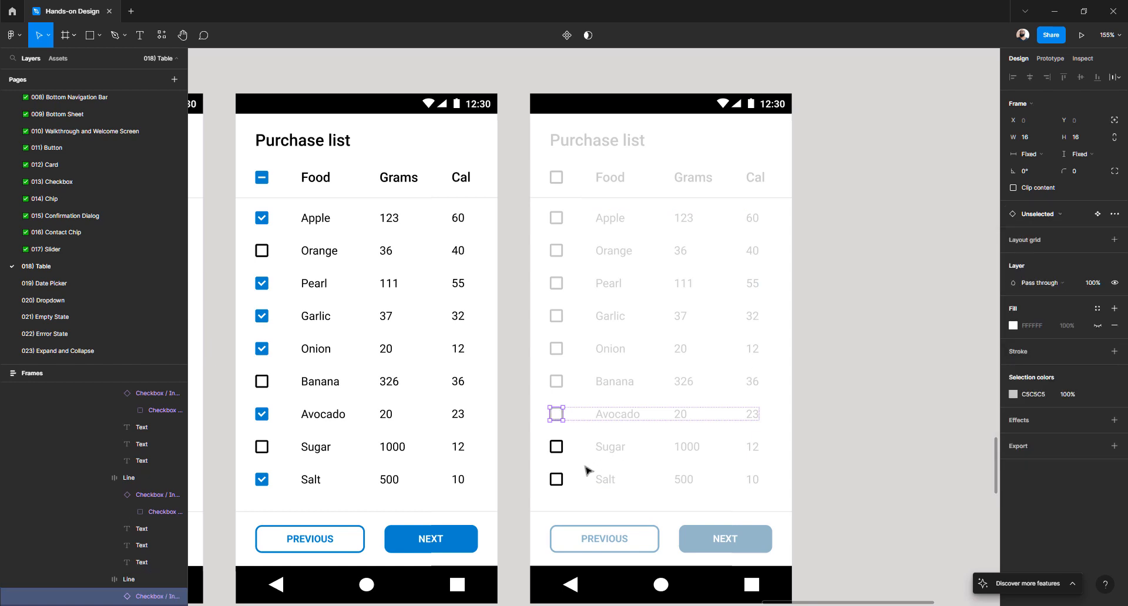
- Swap the Sugar row checkbox of the fourth Purchase list screen to the Inactive Unselected variant
left_click(559, 450)
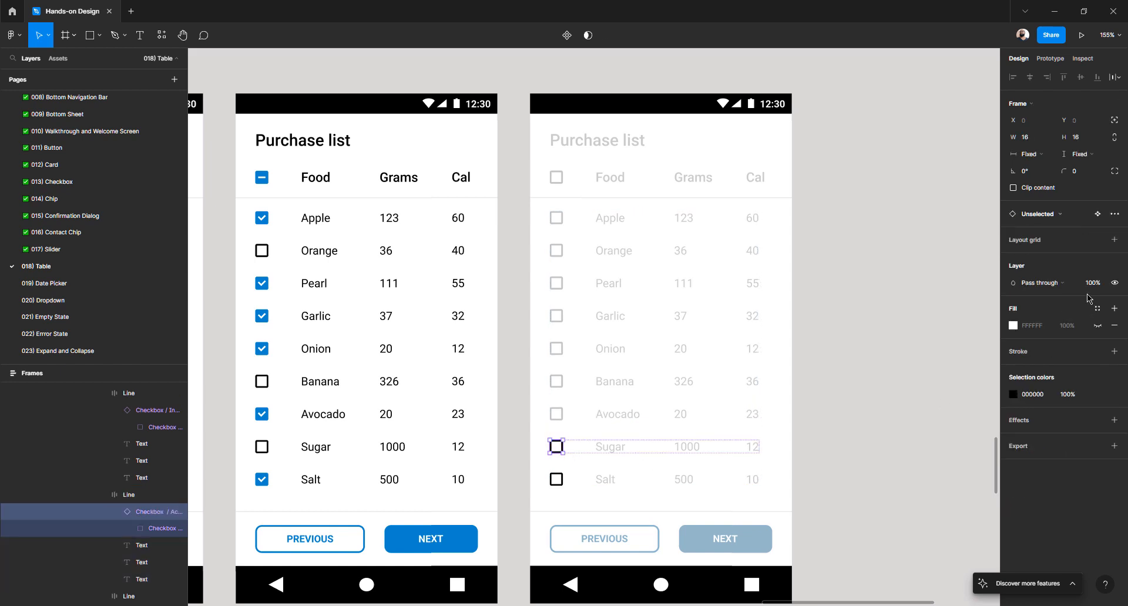
left_click(1056, 215)
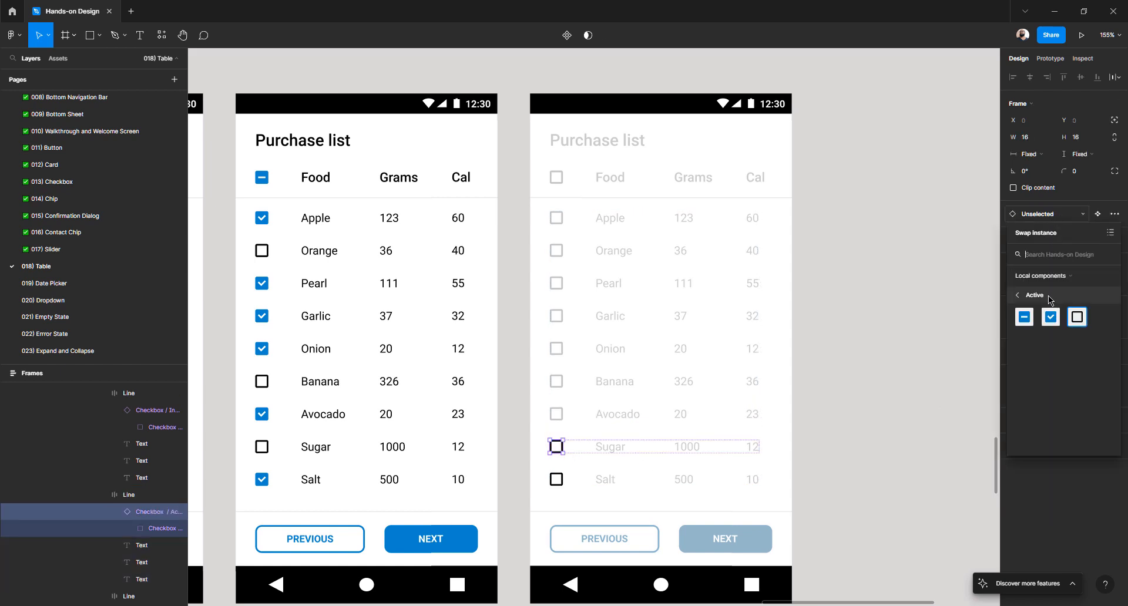
left_click(1062, 329)
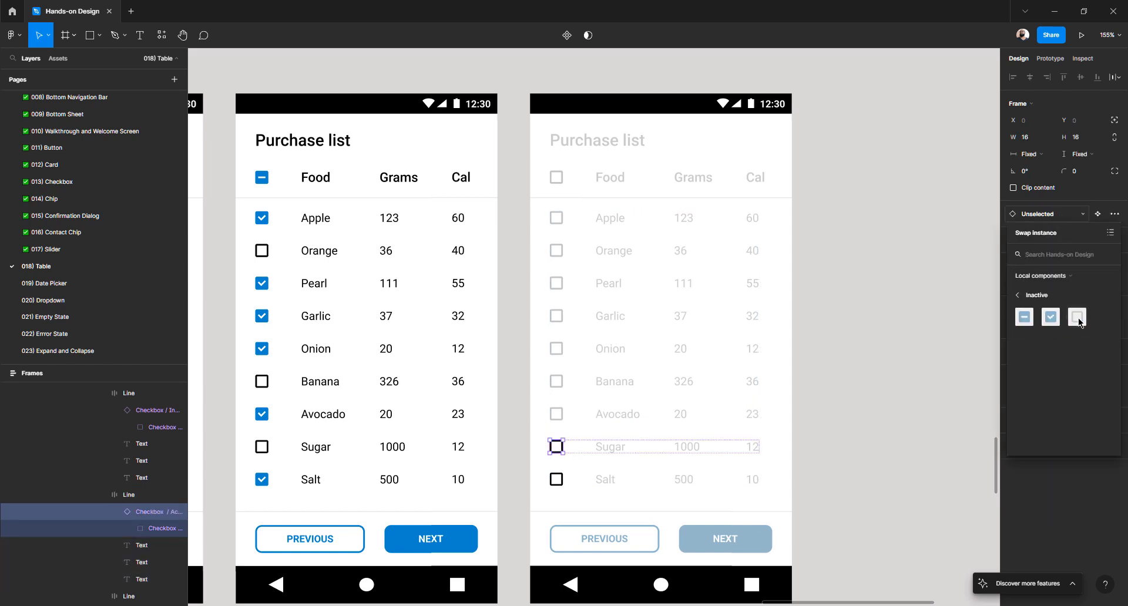
left_click(1077, 318)
- Swap the Salt row checkbox of the fourth Purchase list screen to the Inactive Unselected variant
left_click(560, 480)
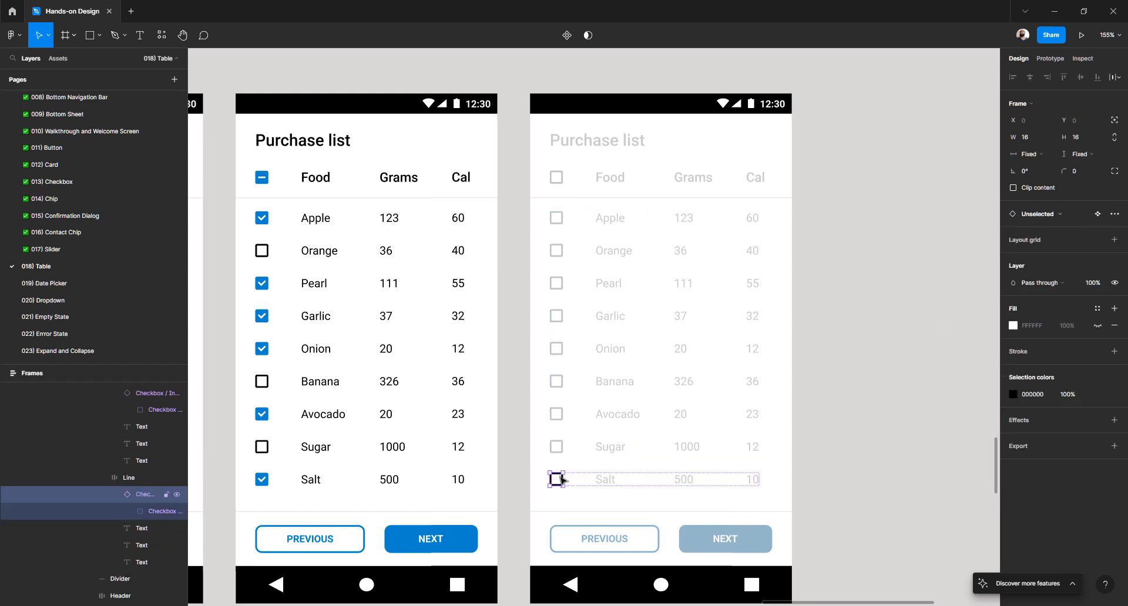
left_click(1056, 215)
left_click(1042, 296)
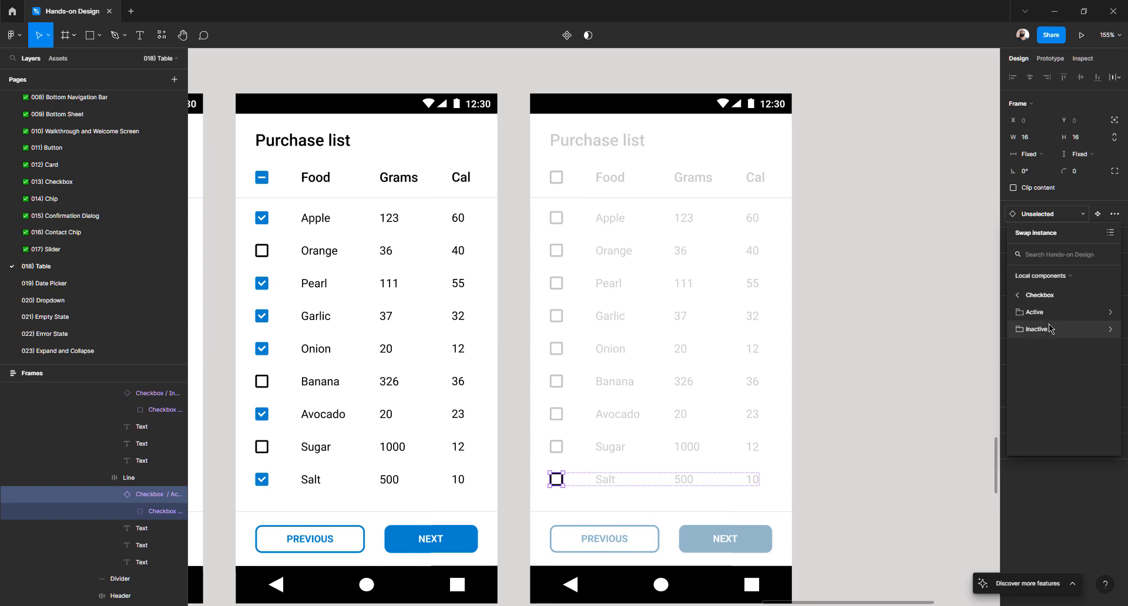
left_click(1049, 323)
left_click(1078, 320)
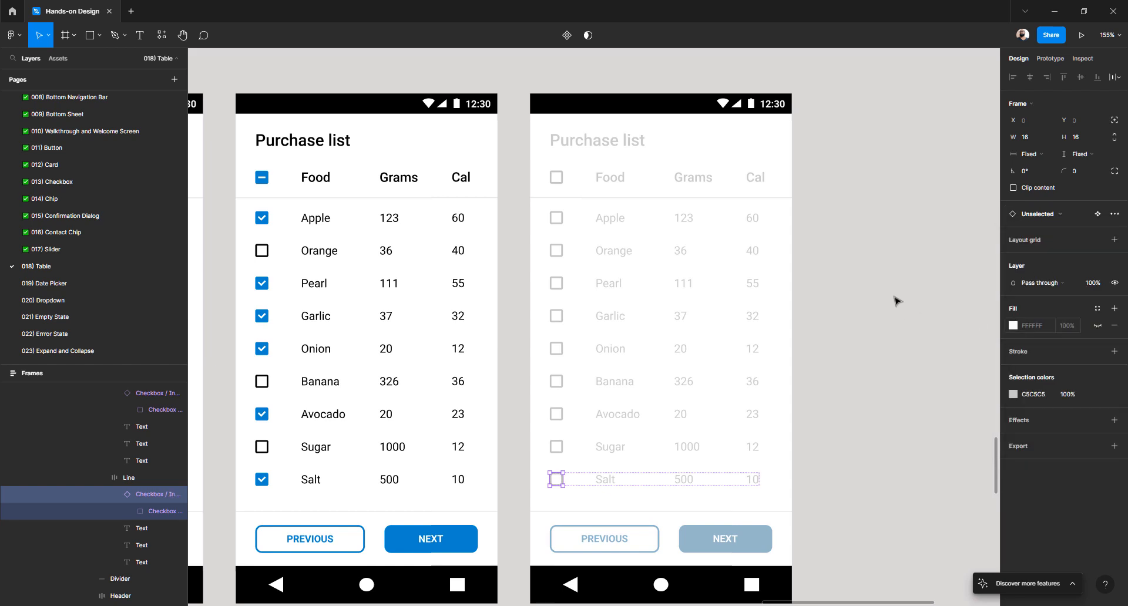
left_click(878, 278)
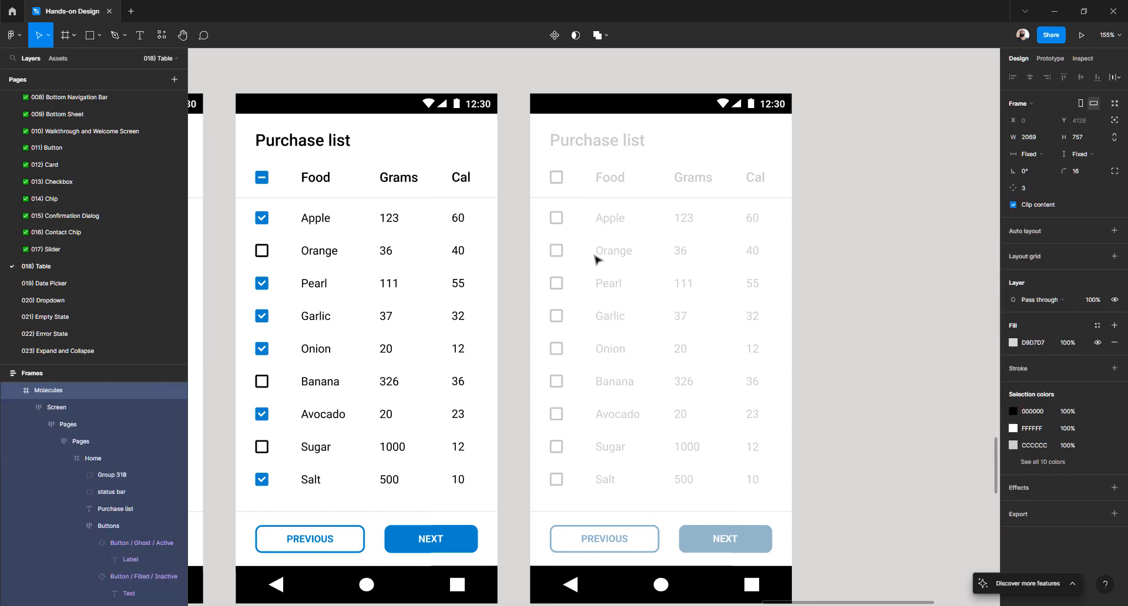
- Duplicate the inactive fourth Purchase list screen to add a fifth screen at the end of the row
scroll(595, 256, "down", 3)
scroll(565, 232, "right", 2)
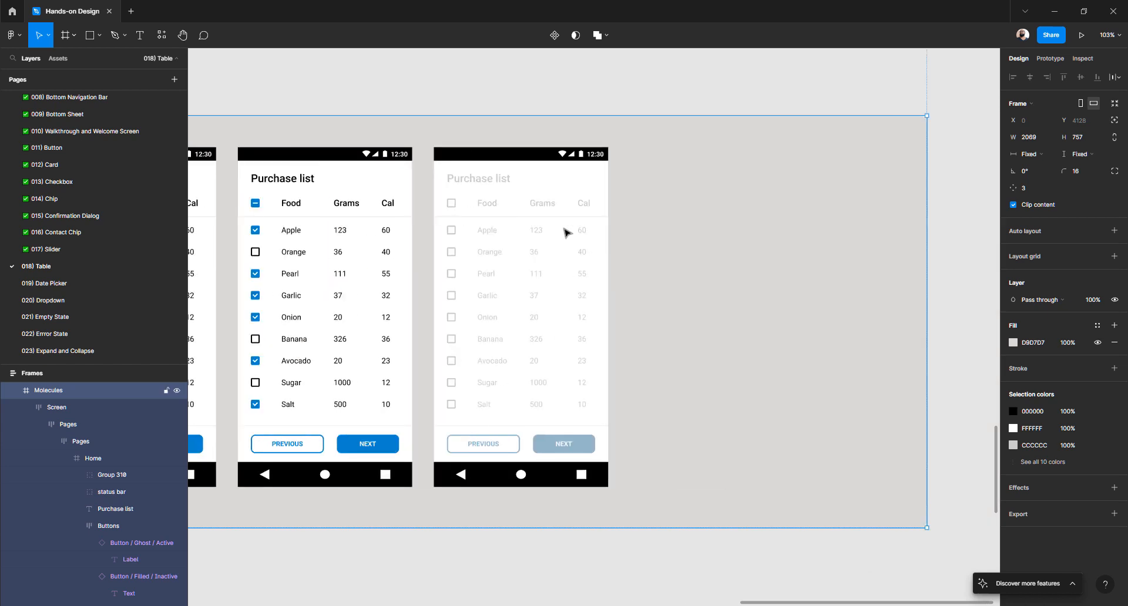
double_click(563, 229)
double_click(563, 228)
double_click(563, 229)
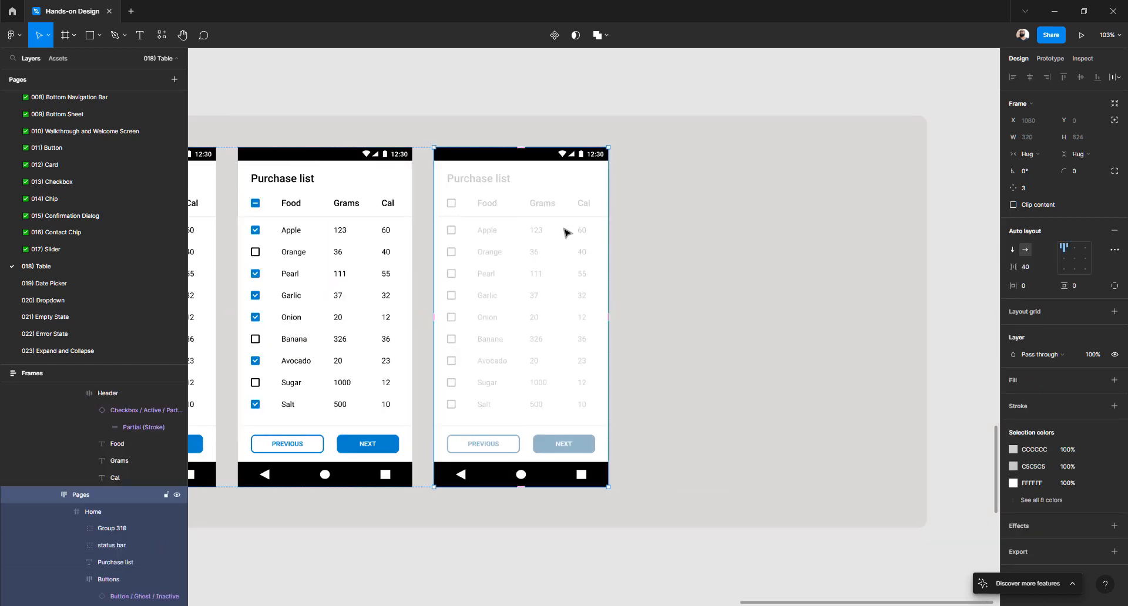
key("ctrl+d")
- Swap the header checkbox of the fifth Purchase list screen to the Inactive Selected variant
scroll(728, 282, "up", 2)
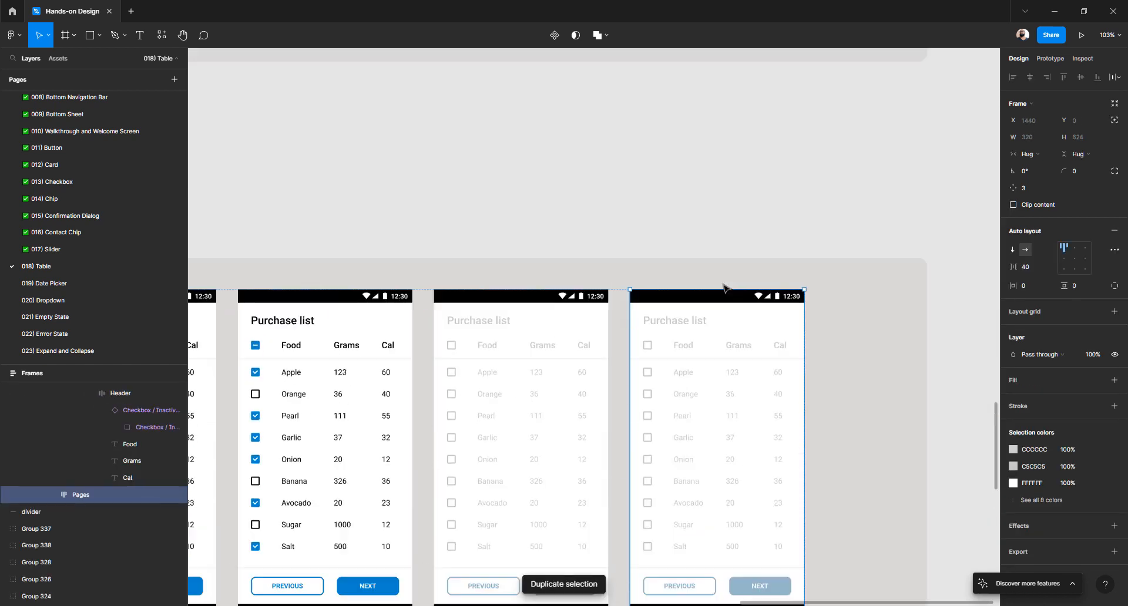
scroll(723, 285, "down", 4)
scroll(723, 285, "up", 4)
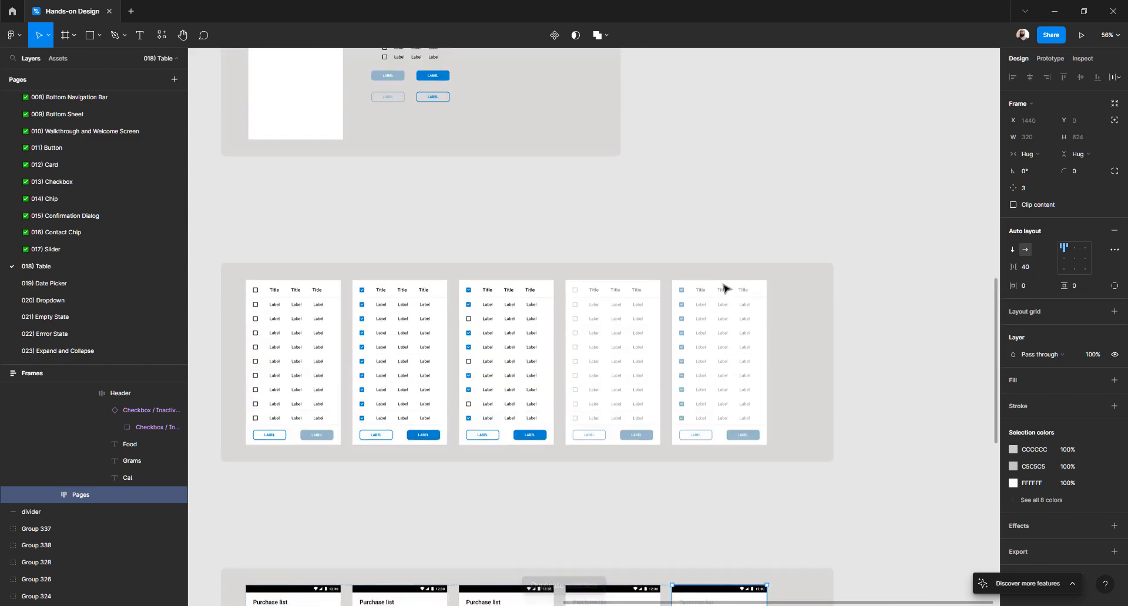
scroll(723, 285, "down", 4)
scroll(723, 288, "down", 2)
scroll(685, 229, "up", 5)
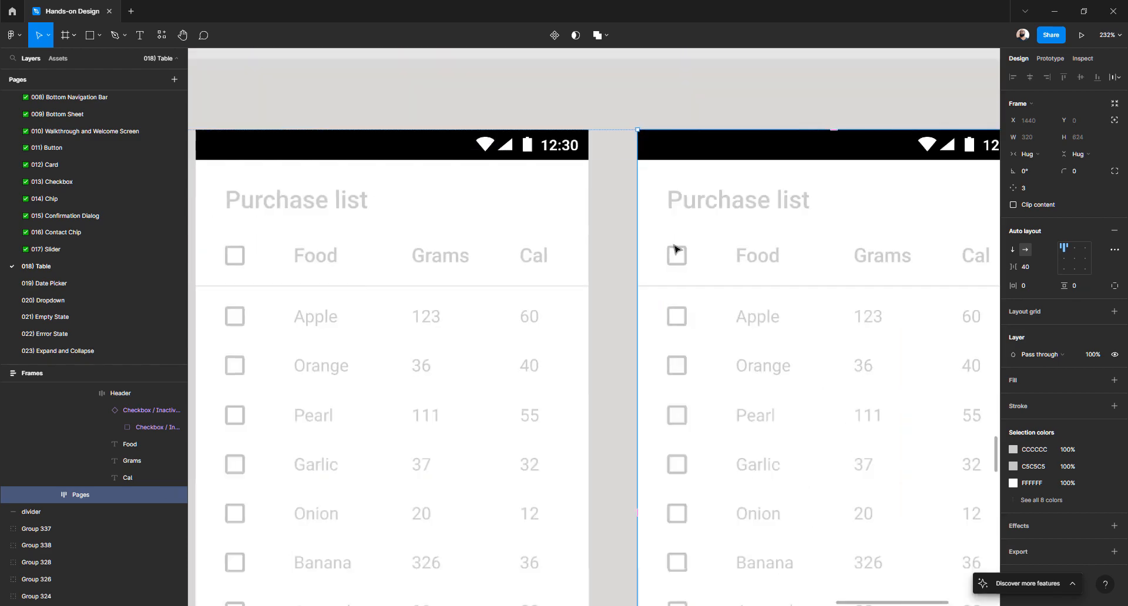
double_click(680, 255)
double_click(680, 255)
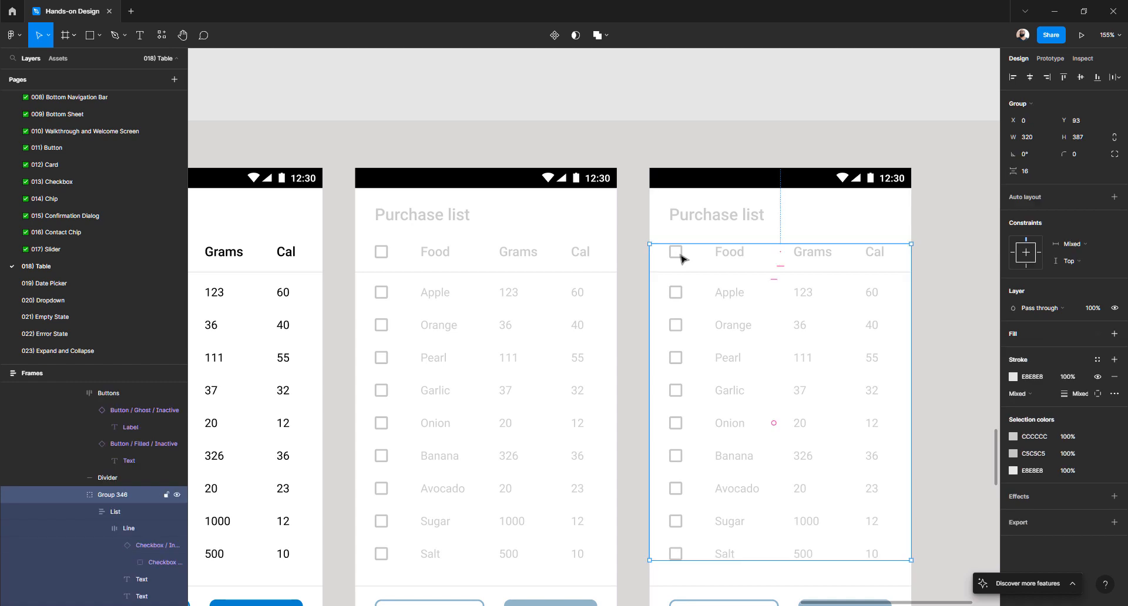
double_click(680, 255)
double_click(680, 255)
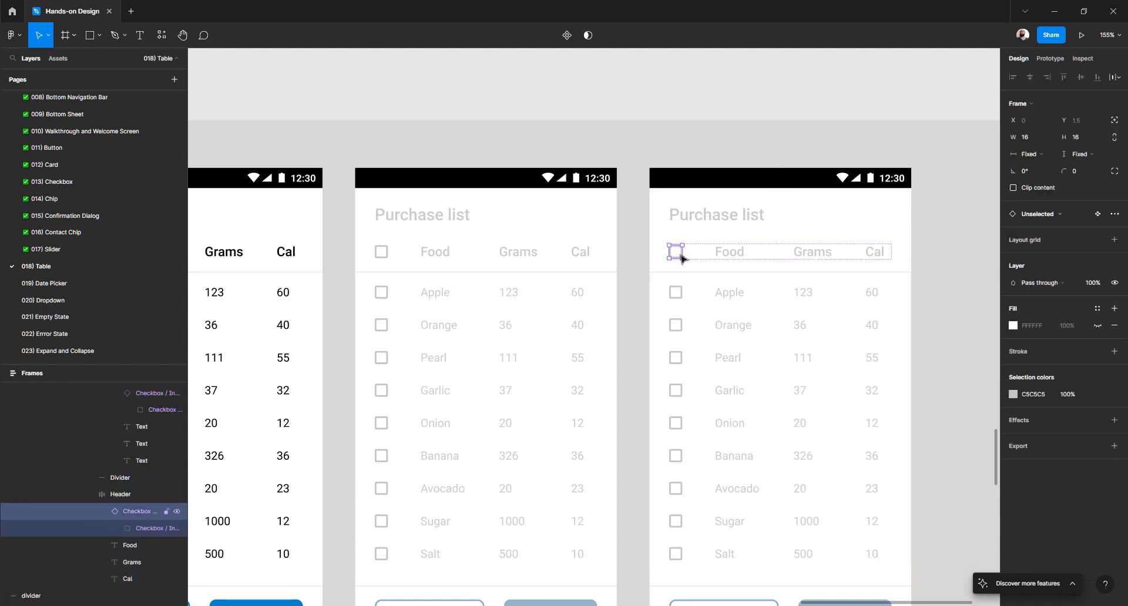
left_click(1052, 213)
left_click(1050, 317)
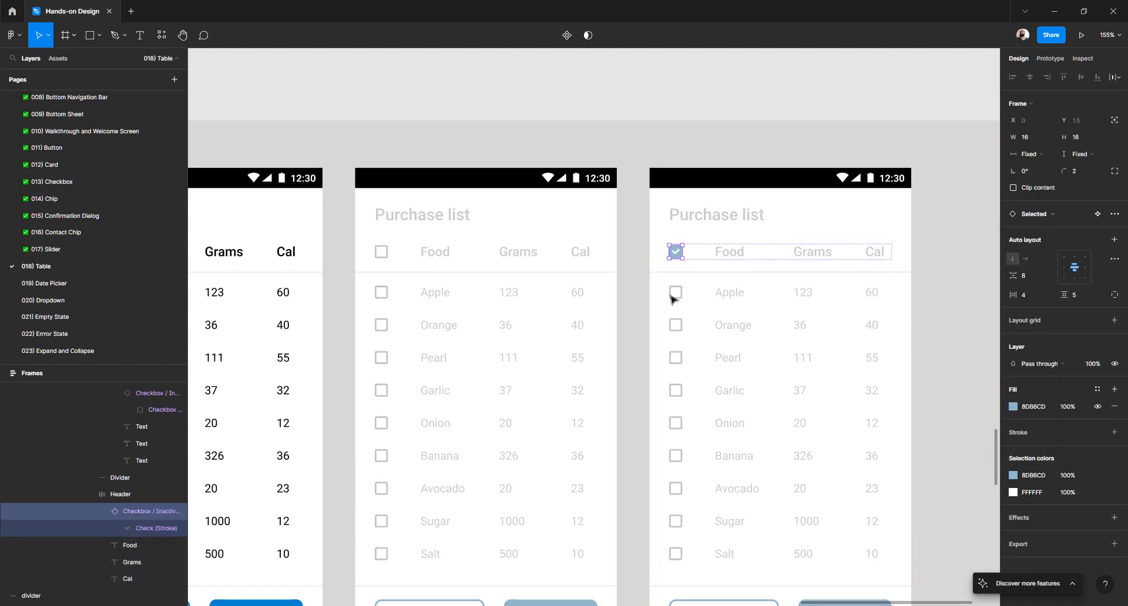
- Swap the Apple row checkbox of the fifth Purchase list screen to the Inactive Selected variant
left_click(674, 293)
left_click(679, 300)
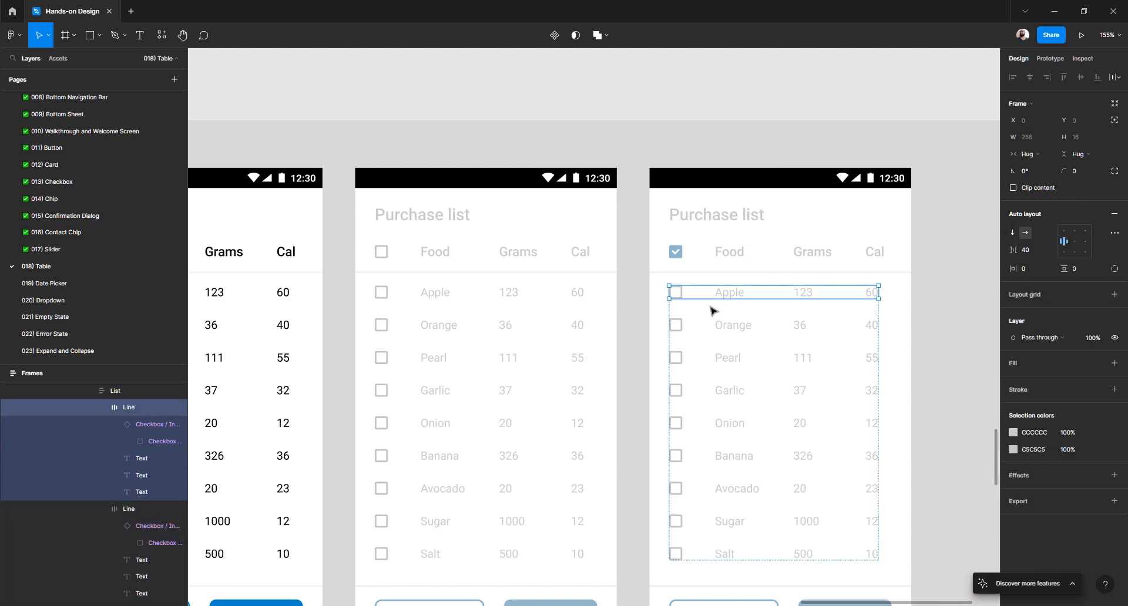
left_click(681, 296)
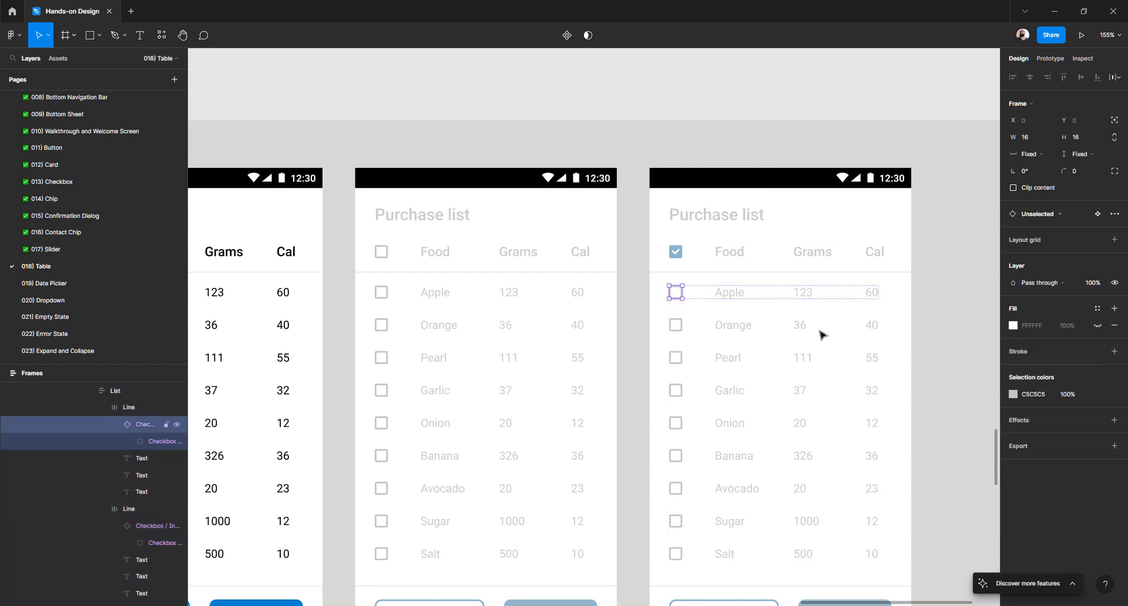
left_click(1049, 216)
left_click(1050, 317)
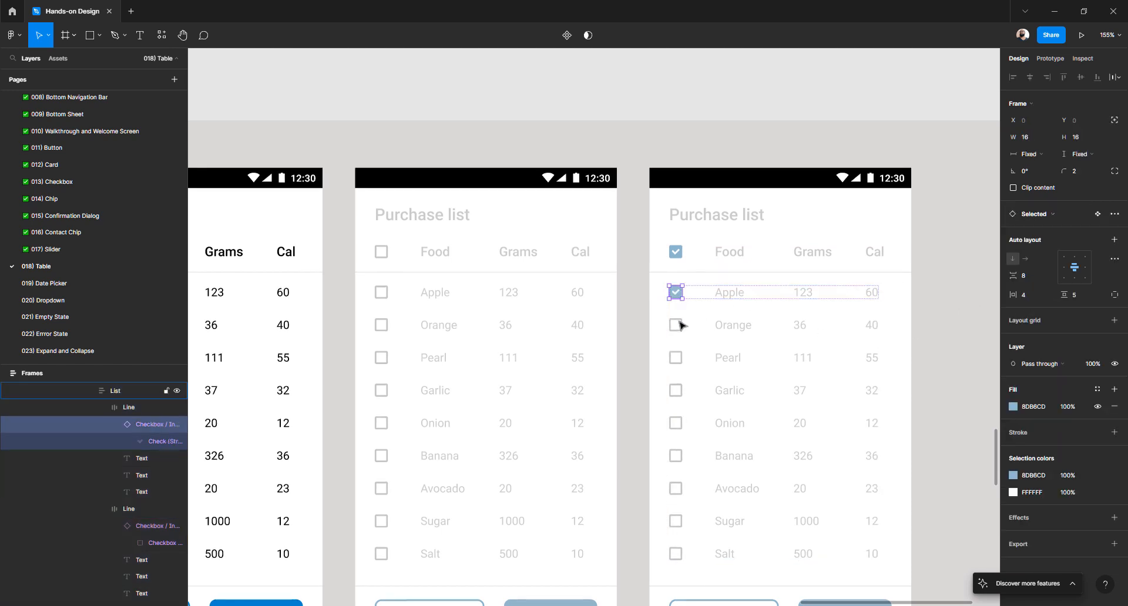
- Swap the Orange and Pearl row checkboxes of the fifth Purchase list screen to the Inactive Selected variant
left_click(678, 325)
left_click(676, 325)
left_click(1048, 216)
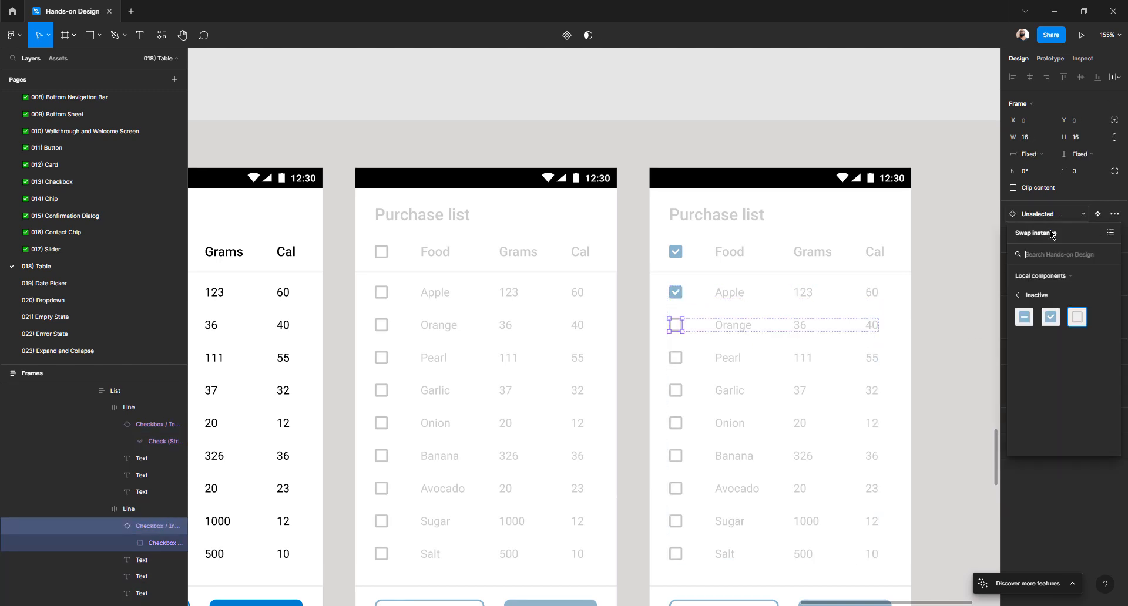
left_click(1050, 317)
left_click(676, 357)
left_click(675, 357)
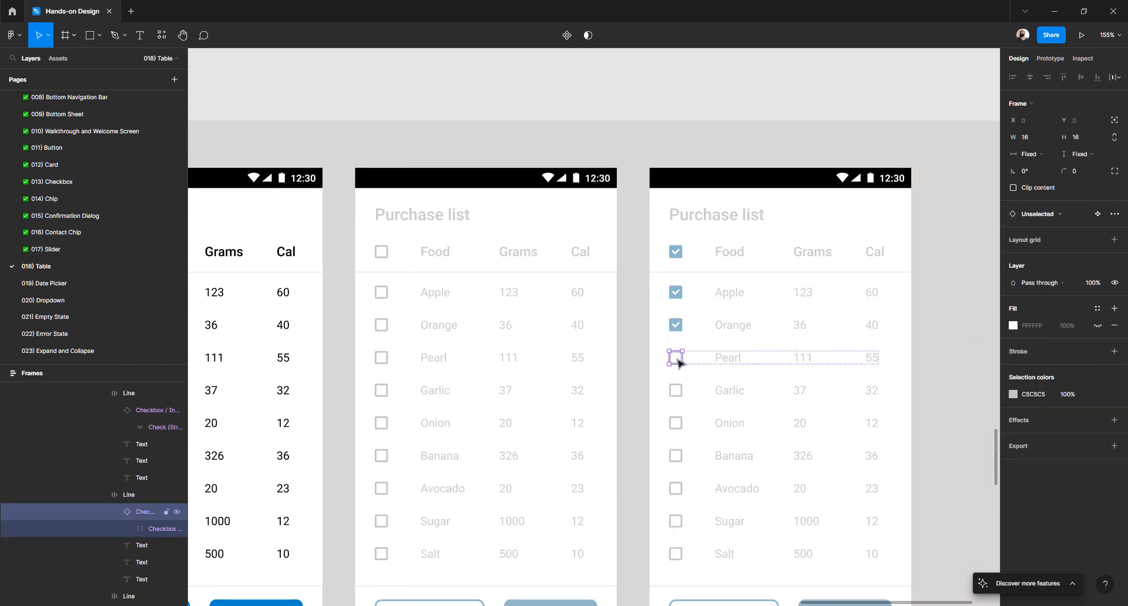
left_click(1049, 217)
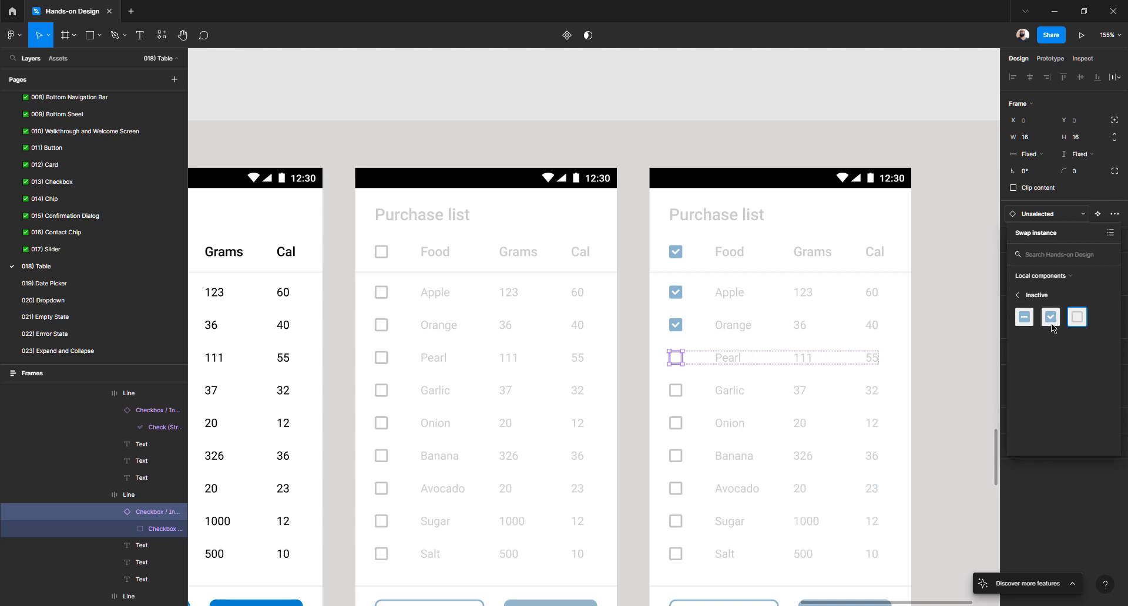
left_click(1050, 325)
- Swap the Garlic and Onion row checkboxes of the fifth Purchase list screen to the Inactive Selected variant
left_click(676, 391)
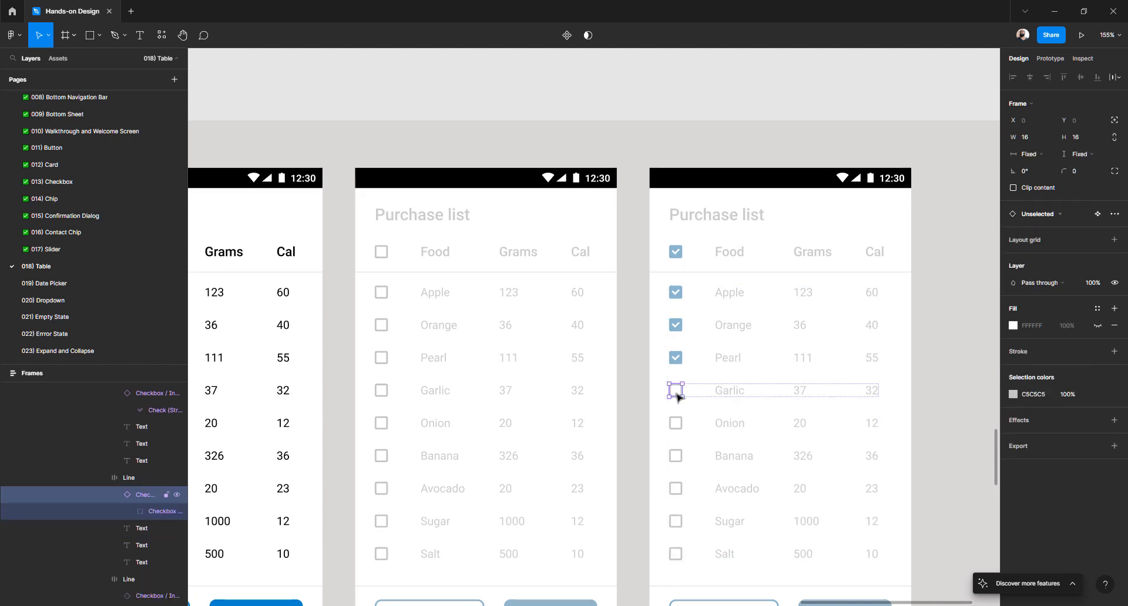
left_click(1055, 217)
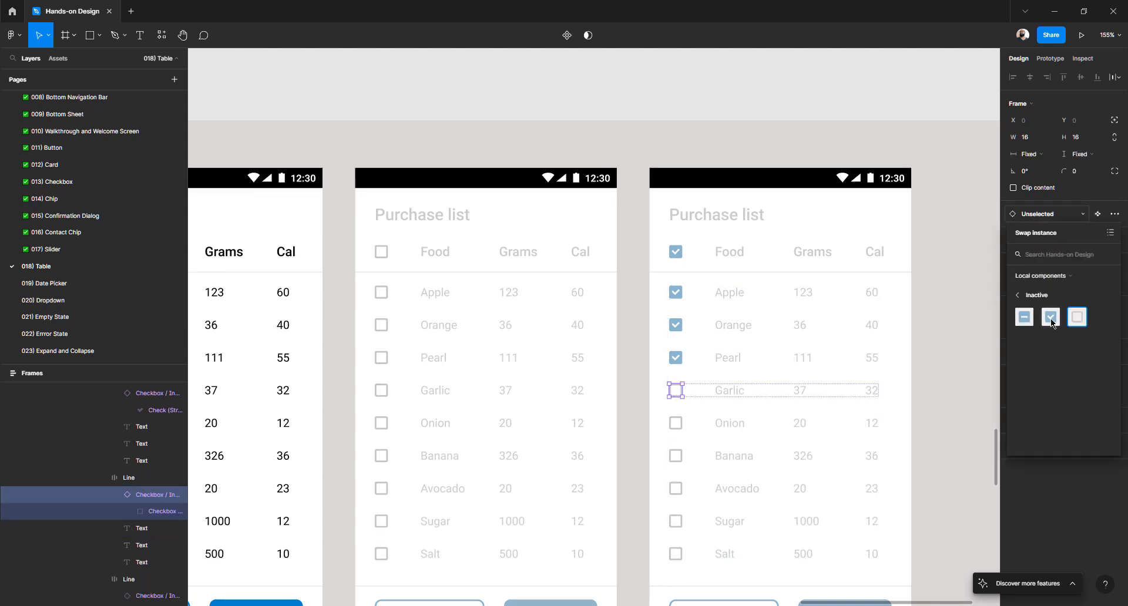
left_click(1051, 322)
left_click(676, 427)
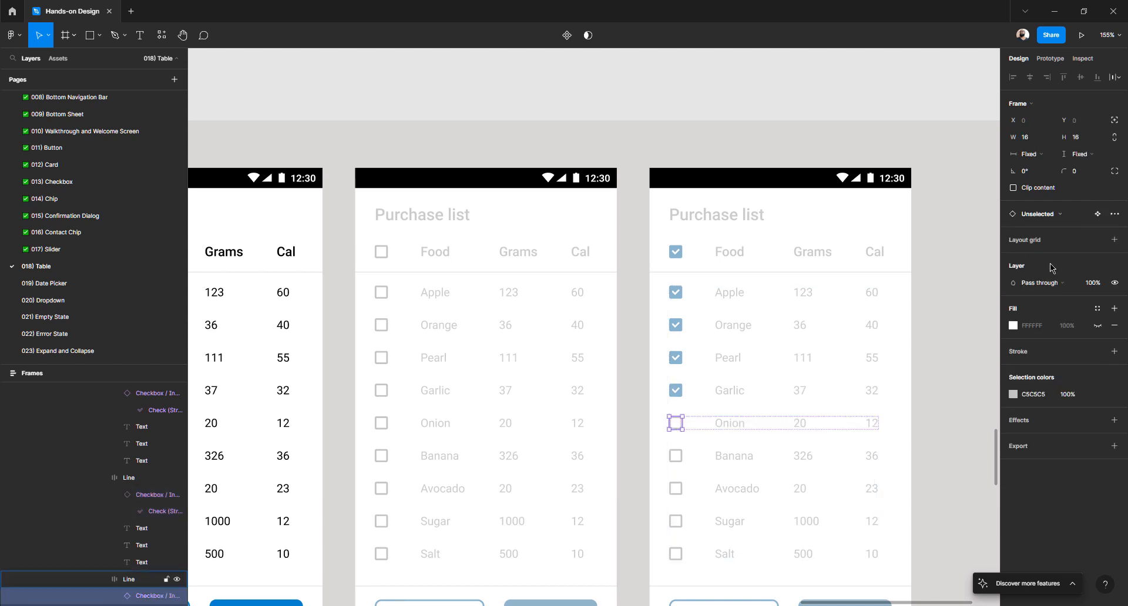
left_click(1052, 216)
left_click(1054, 321)
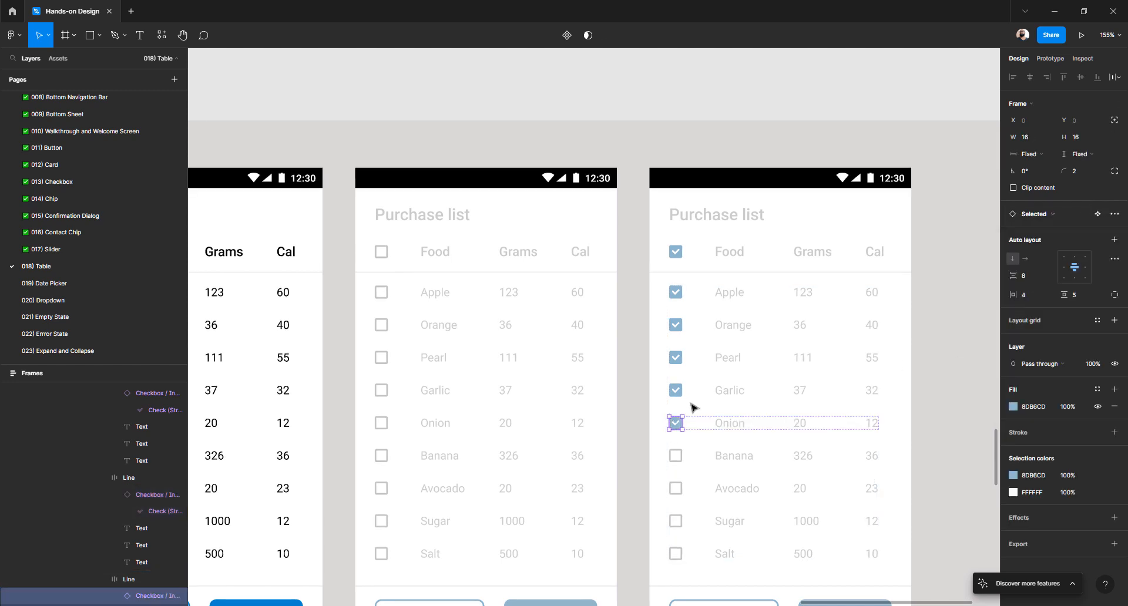
- Swap the Banana row checkbox of the fifth Purchase list screen to the Inactive Selected variant
scroll(685, 402, "down", 3)
left_click(677, 358)
left_click(677, 358)
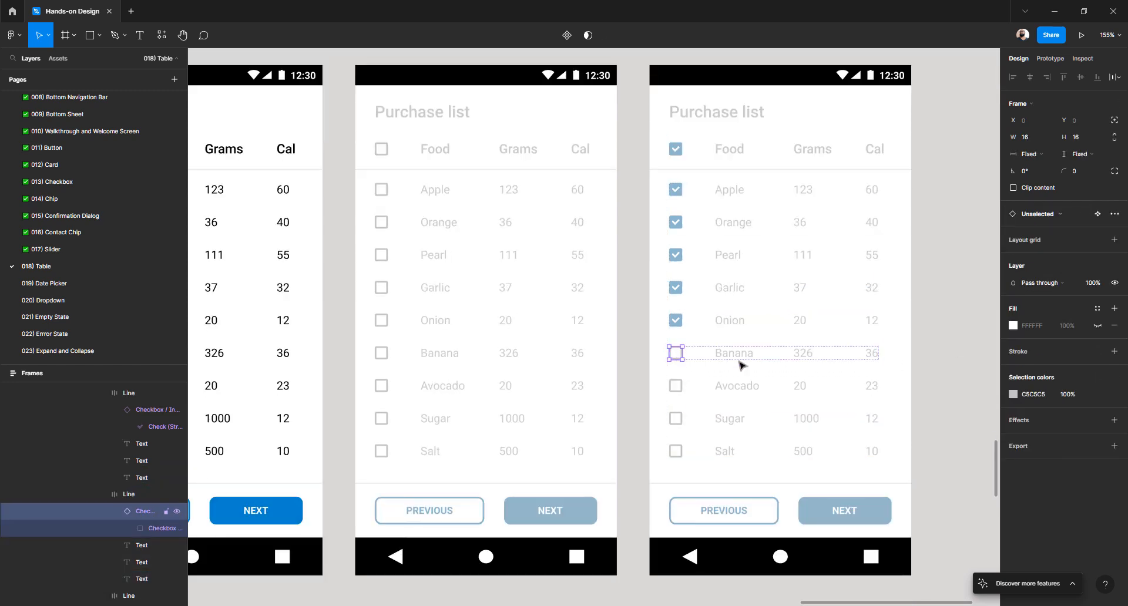
left_click(1052, 214)
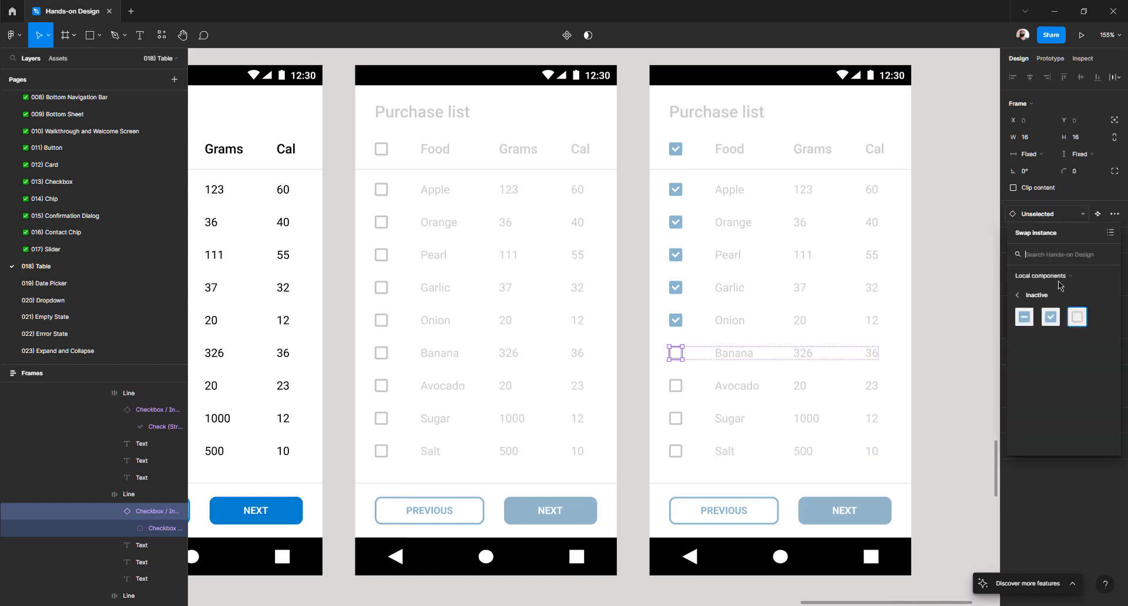
left_click(1051, 321)
- Swap the Avocado and Sugar row checkboxes of the fifth Purchase list screen to the Inactive Selected variant
left_click(678, 391)
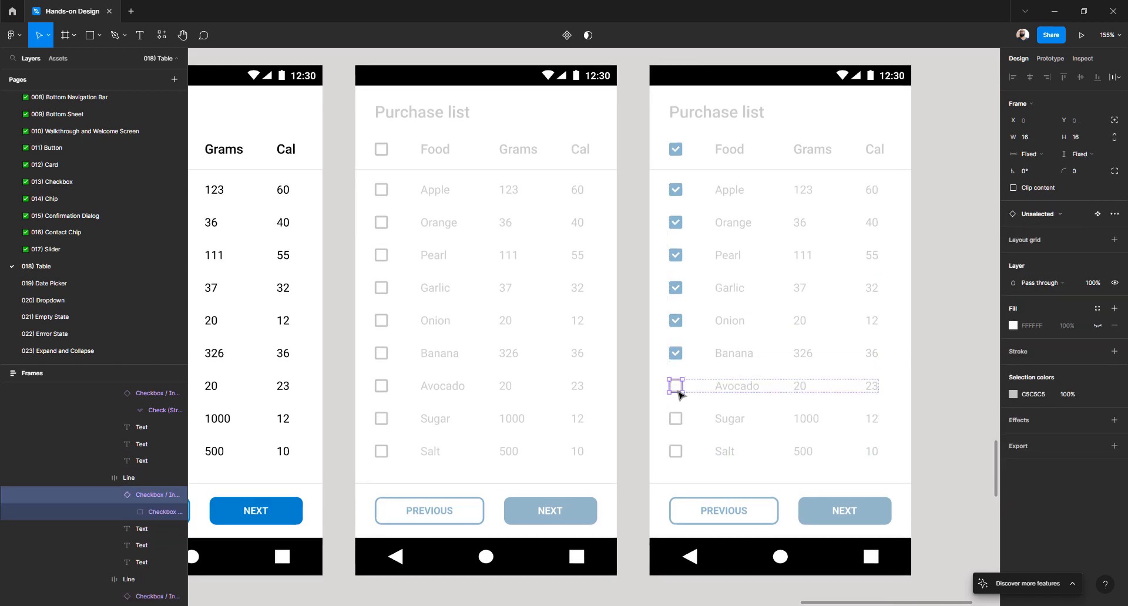
left_click(1051, 215)
left_click(1050, 317)
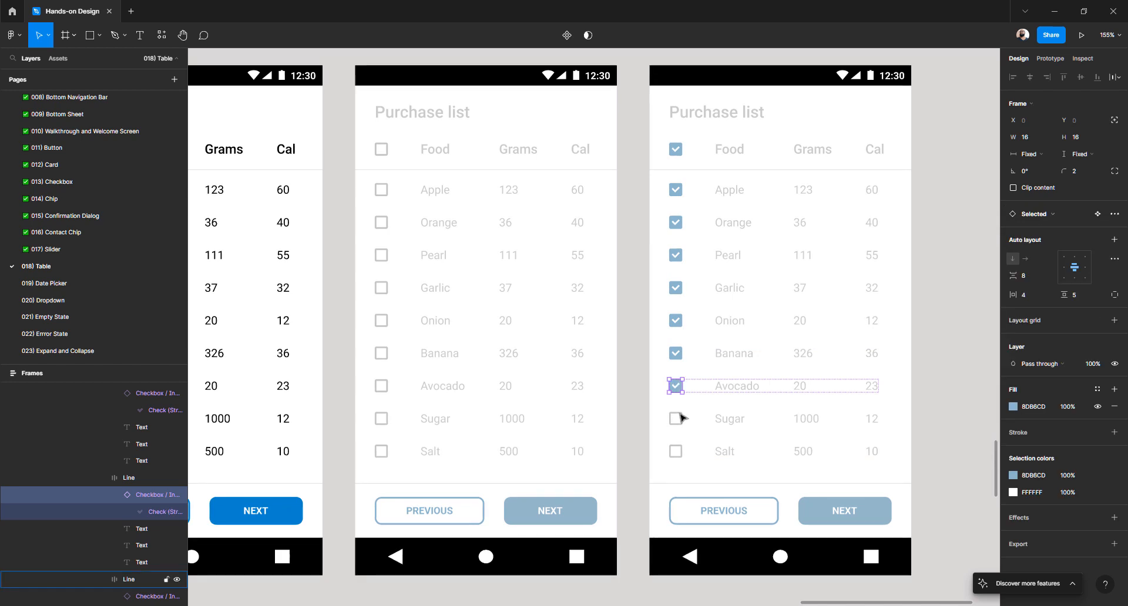
scroll(682, 421, "down", 3)
left_click(680, 301)
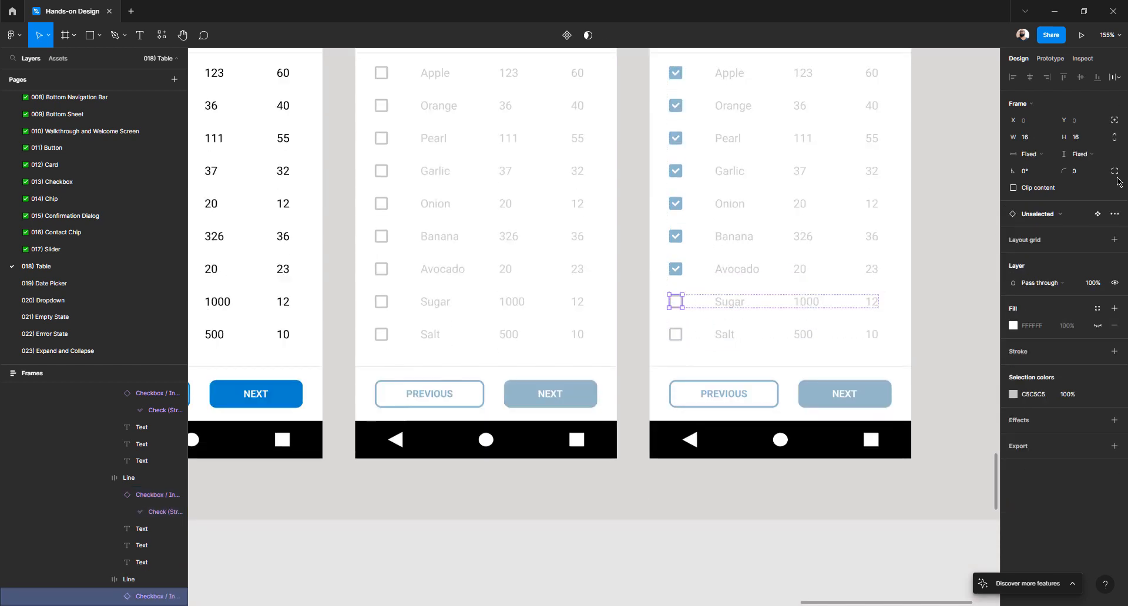
left_click(1056, 215)
left_click(1054, 321)
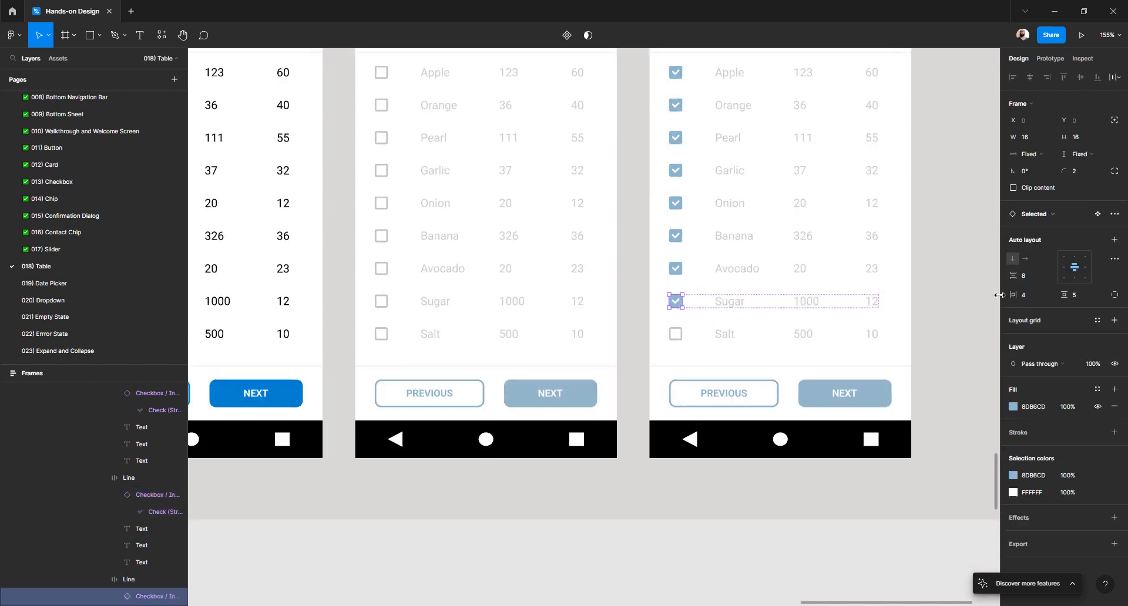
- Swap the Salt row checkbox of the fifth Purchase list screen to the Inactive Selected variant and clear the selection
left_click(674, 340)
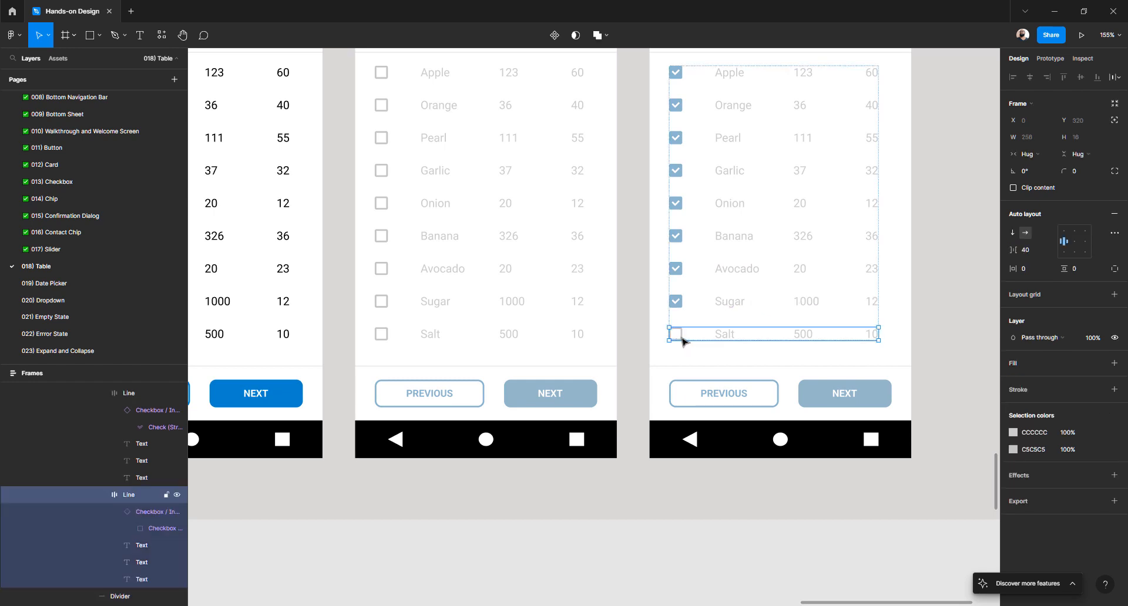
left_click(681, 339)
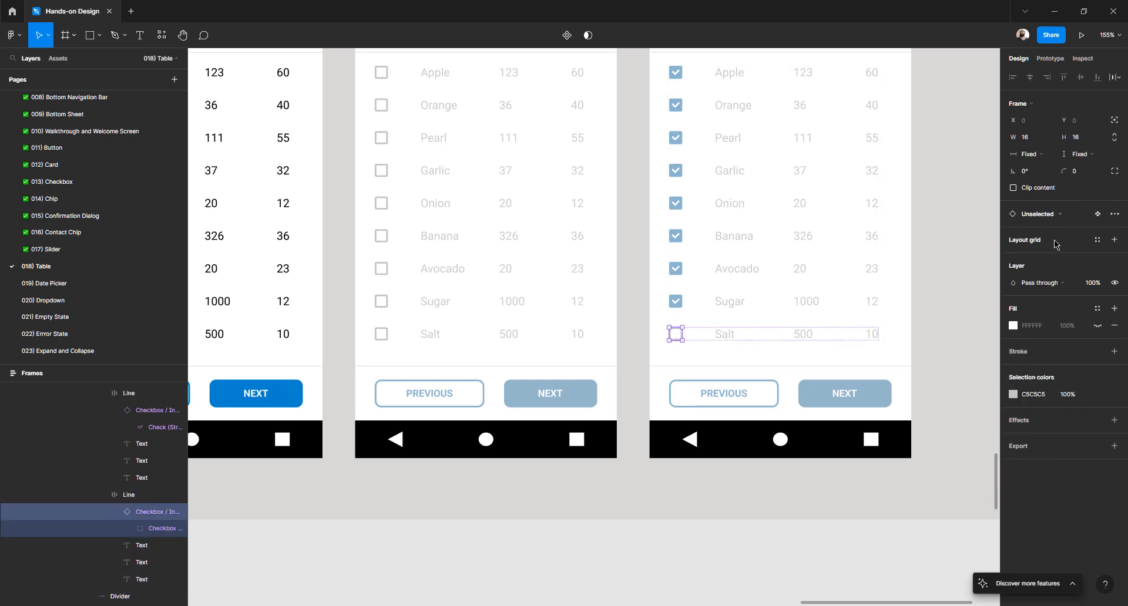
left_click(1053, 215)
left_click(1054, 322)
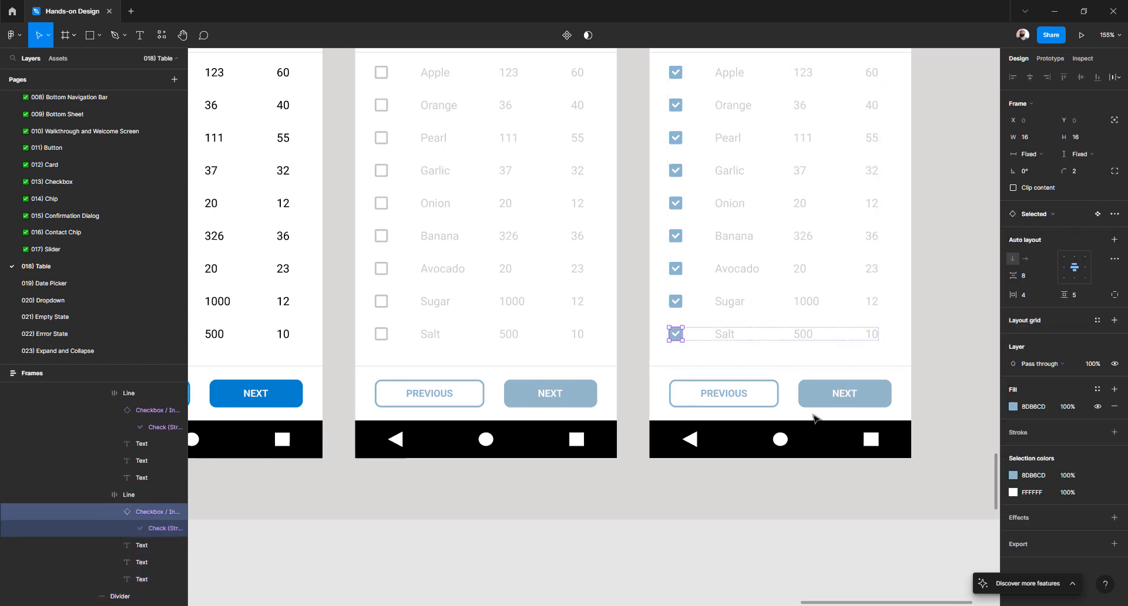
left_click(664, 537)
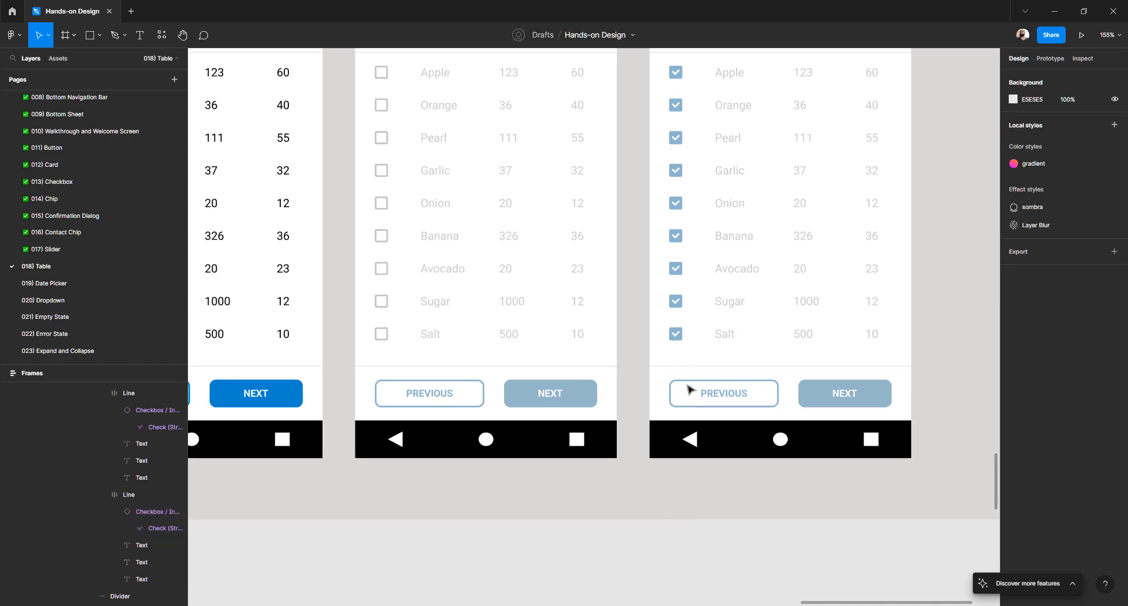
- Hide the interface and review the table's building stages, from the basic elements through the checkbox and button components to the assembled rows
scroll(690, 386, "up", 5)
scroll(690, 385, "down", 5)
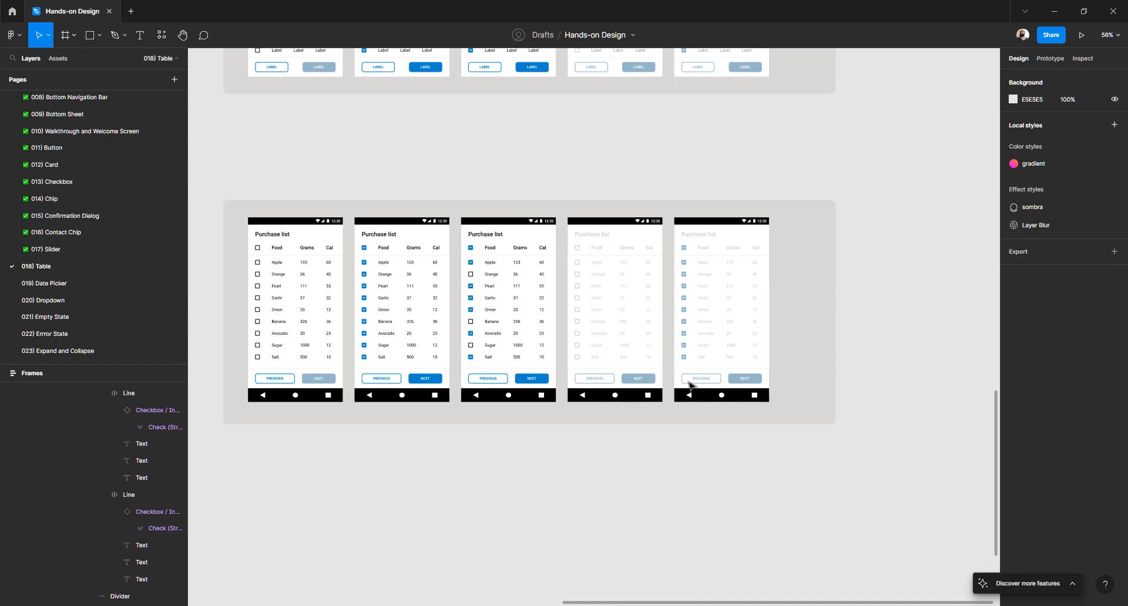
scroll(690, 386, "down", 4)
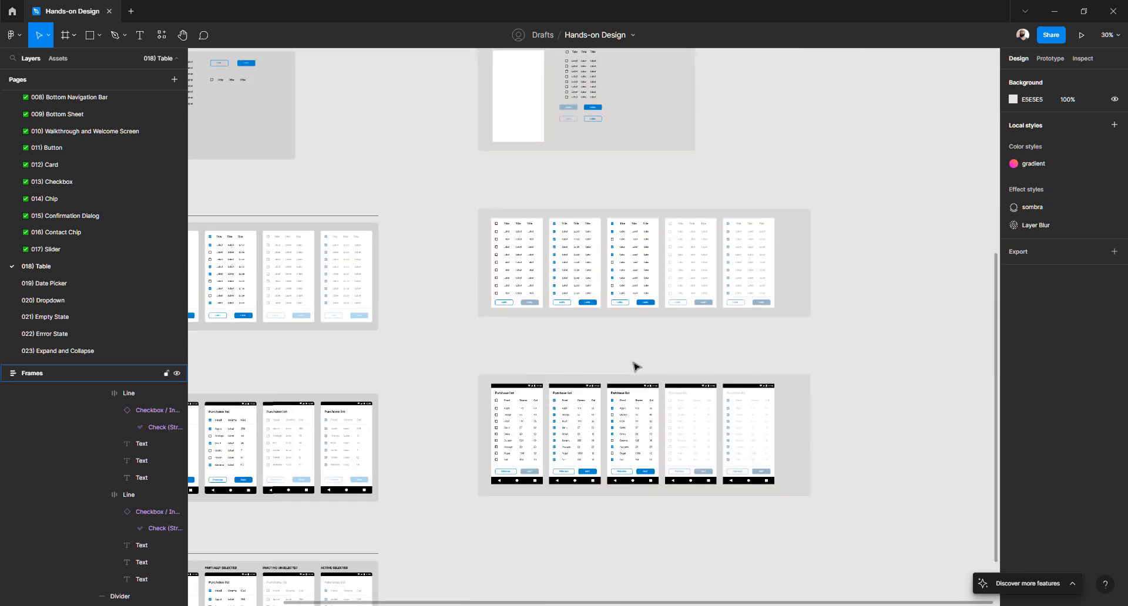
scroll(634, 367, "up", 10)
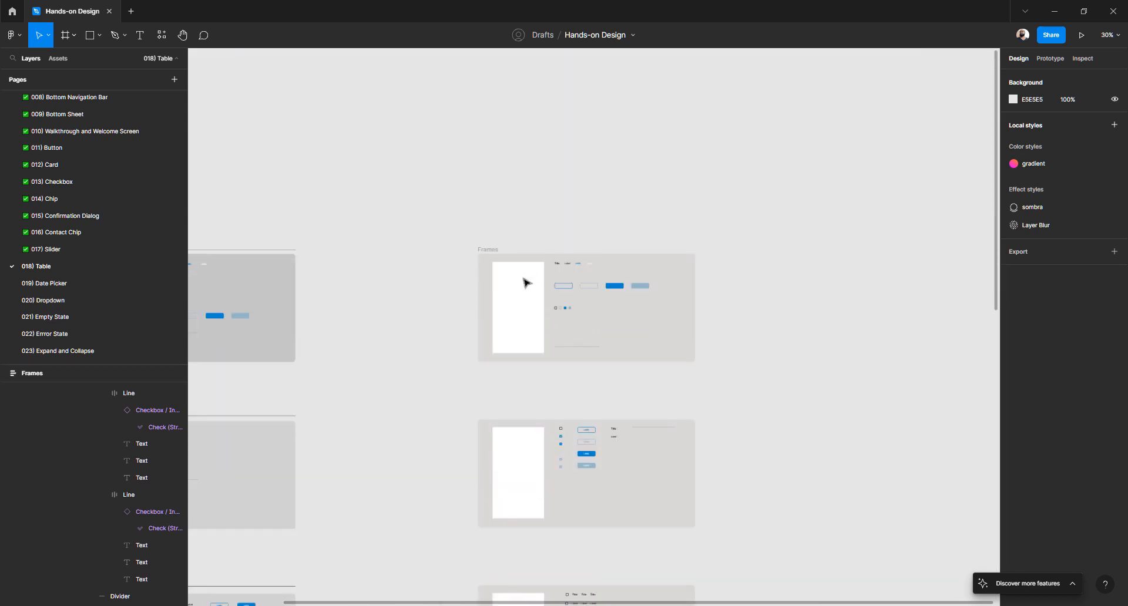
scroll(526, 283, "up", 5)
scroll(541, 285, "right", 2)
scroll(542, 285, "down", 1)
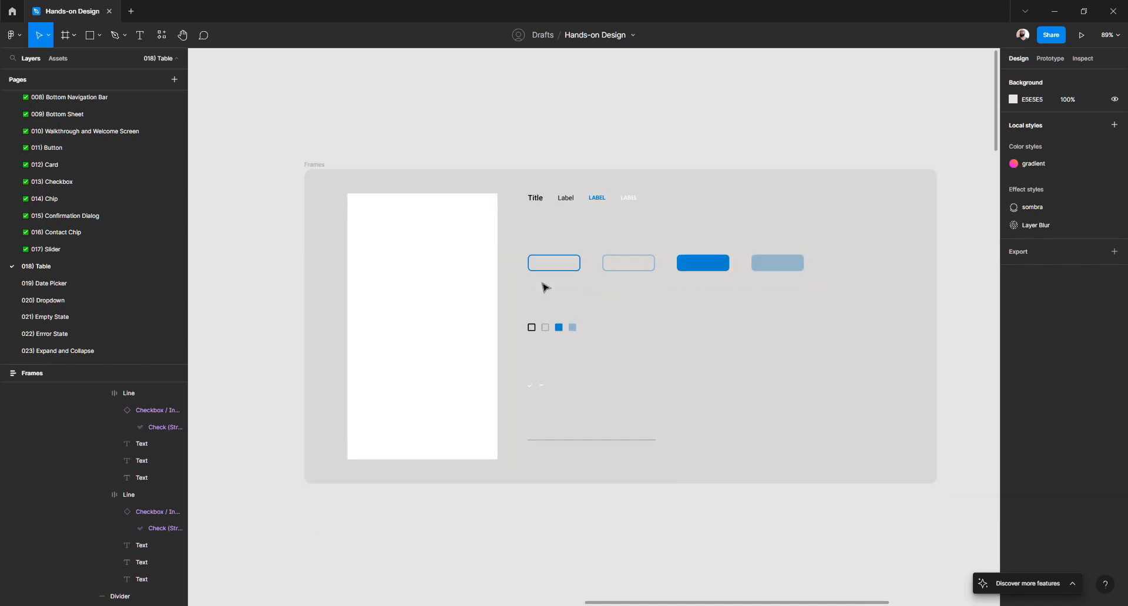
key("ctrl+backslash")
scroll(546, 287, "down", 8)
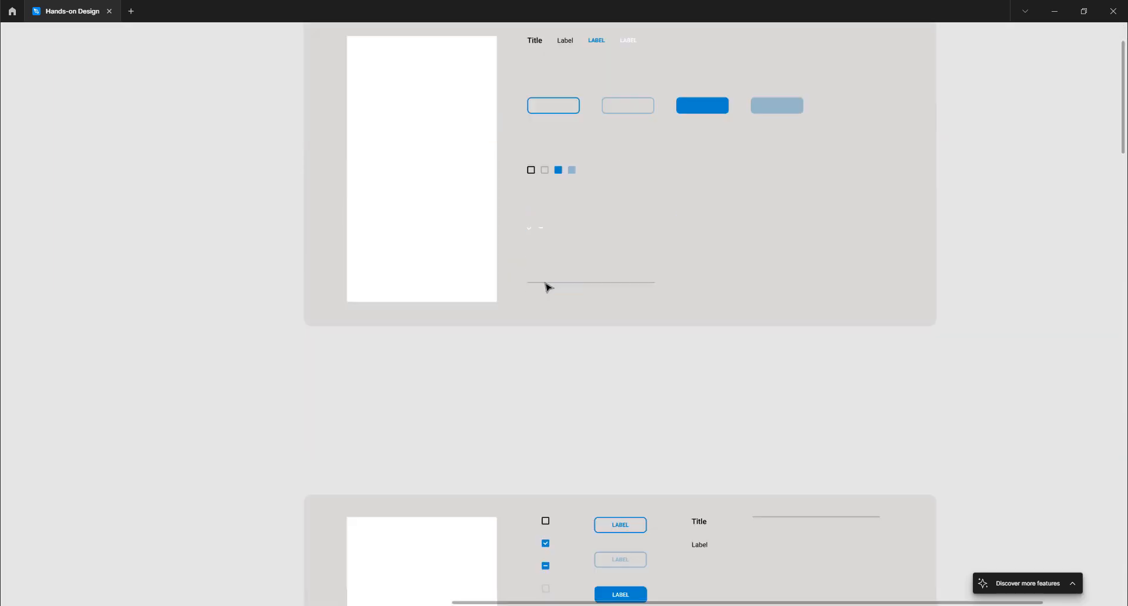
scroll(547, 287, "up", 4)
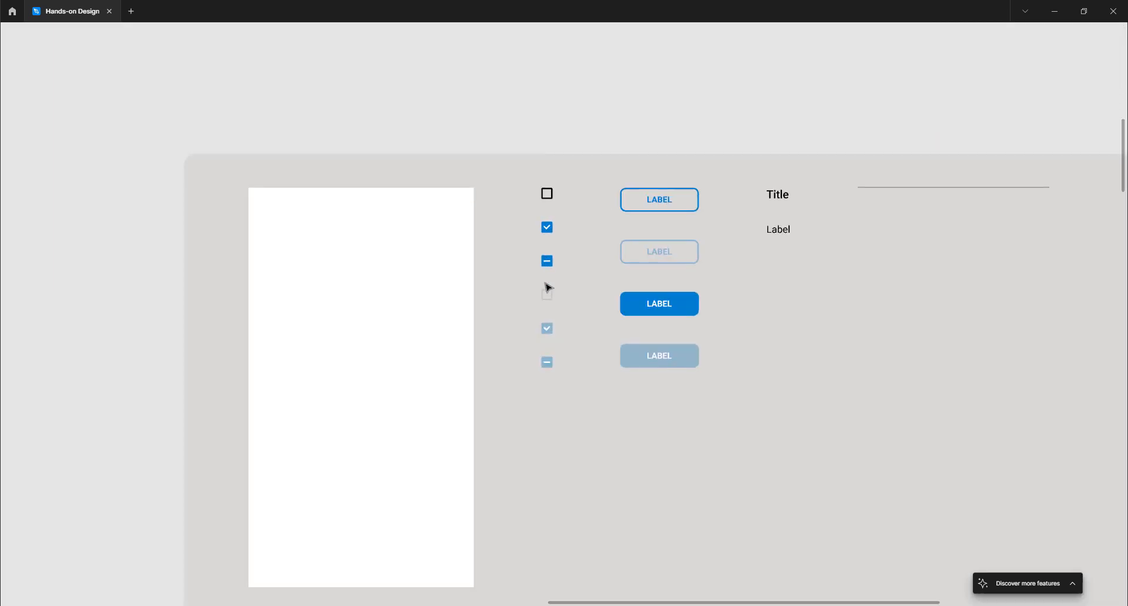
scroll(546, 287, "down", 2)
scroll(546, 288, "right", 1)
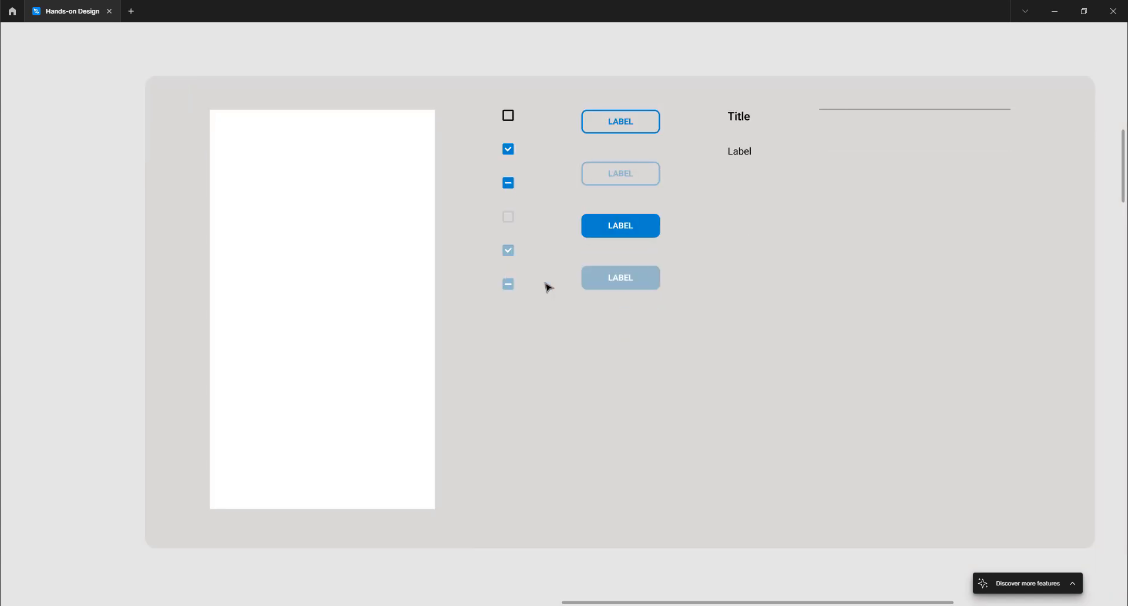
scroll(546, 288, "down", 19)
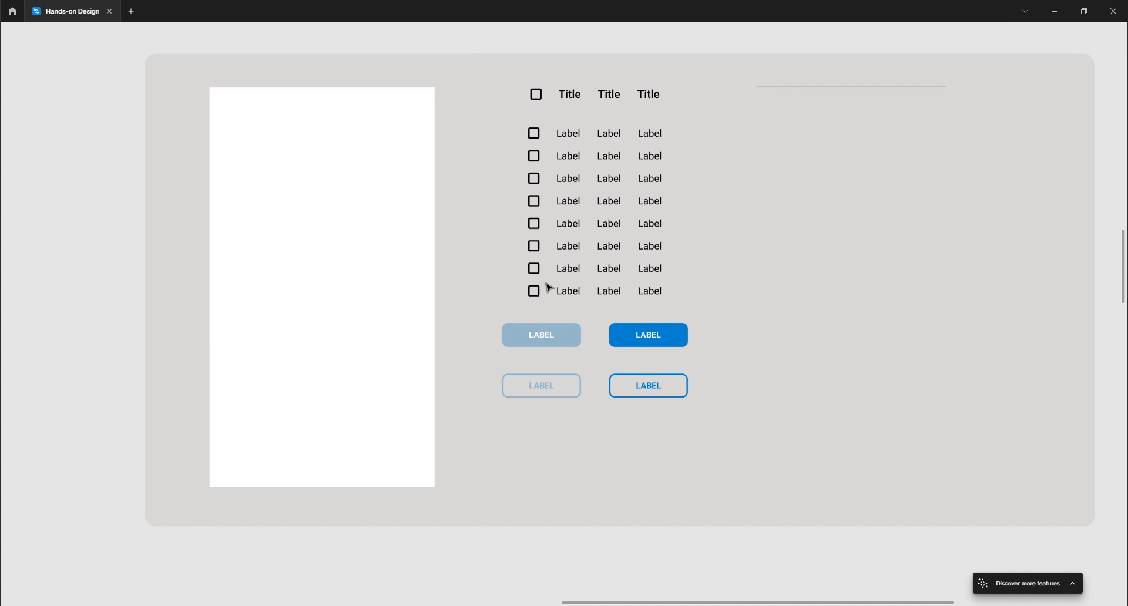
scroll(546, 287, "down", 19)
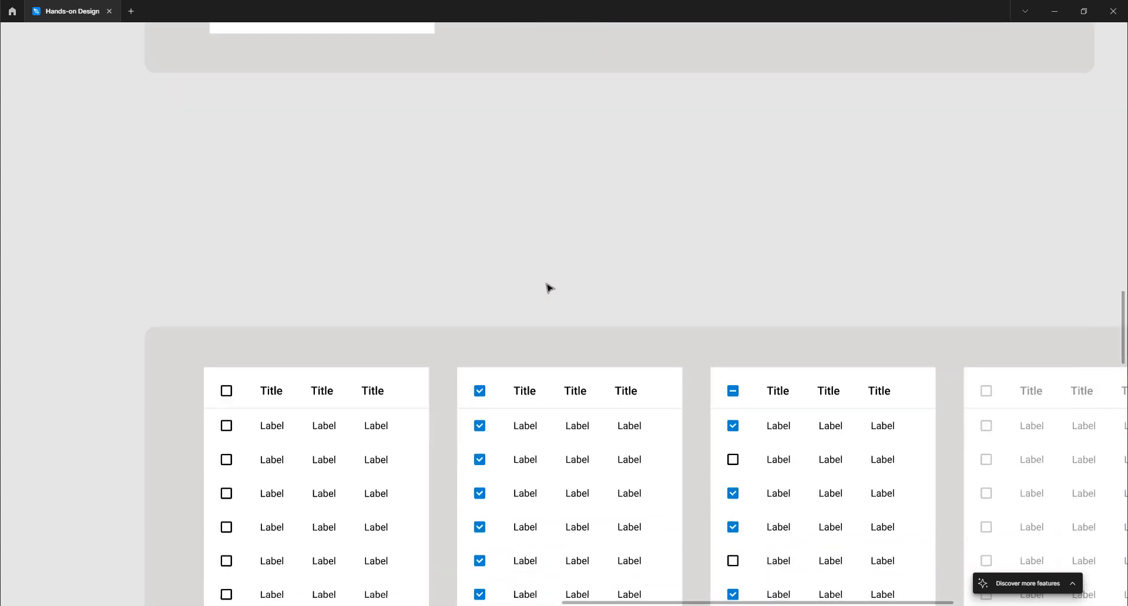
- Examine the generic table state variants and the finished row of five Purchase list screens
scroll(546, 287, "up", 1)
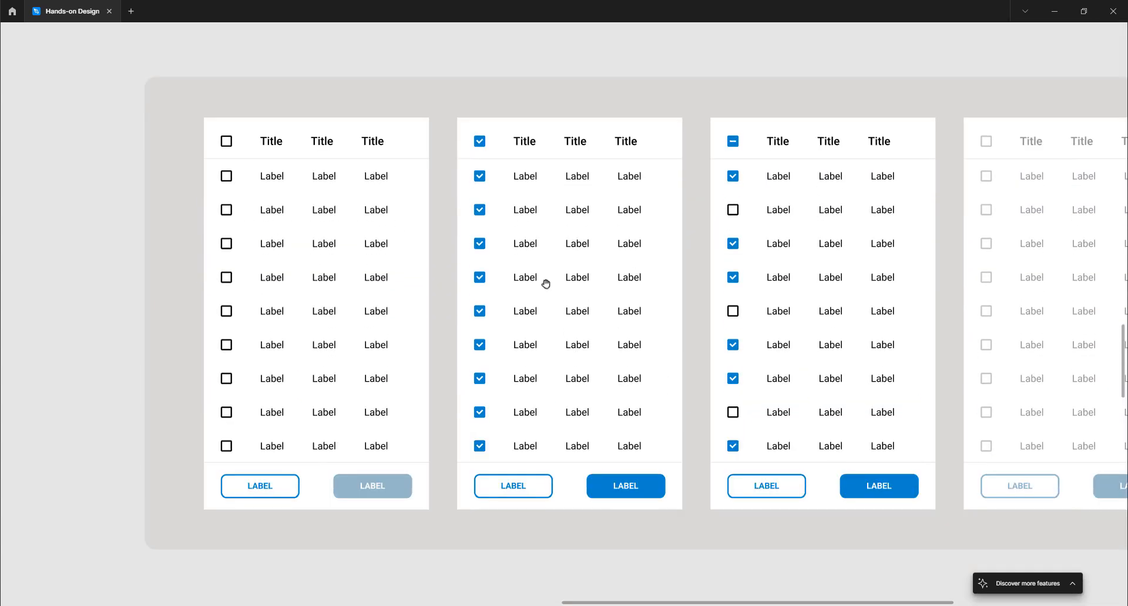
left_click_drag(546, 284, 453, 279)
scroll(454, 280, "down", 16)
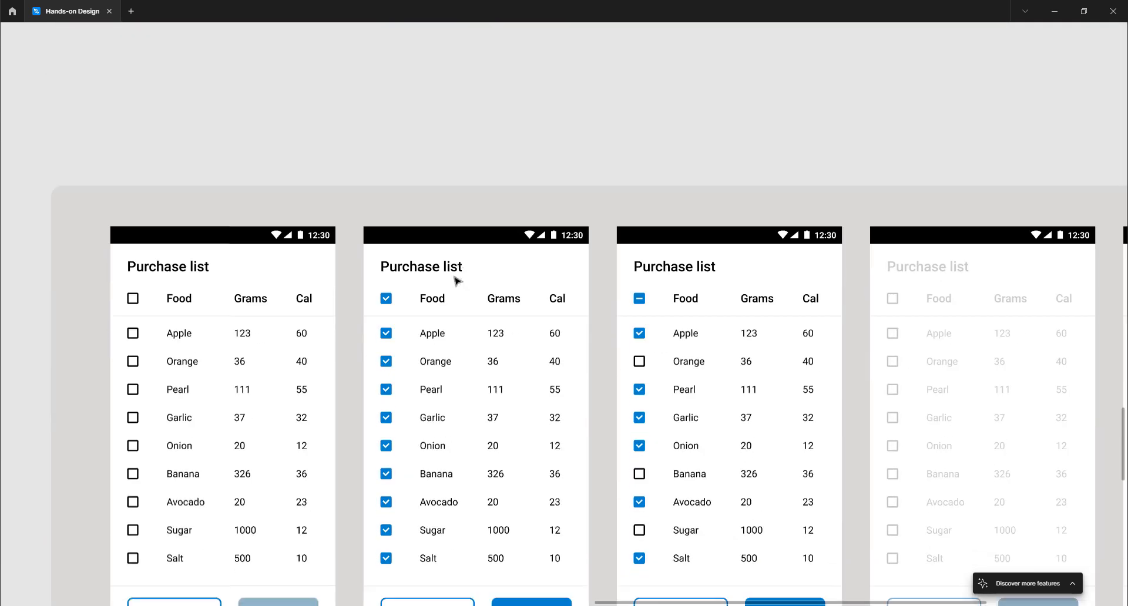
scroll(457, 280, "down", 3)
scroll(457, 280, "right", 1)
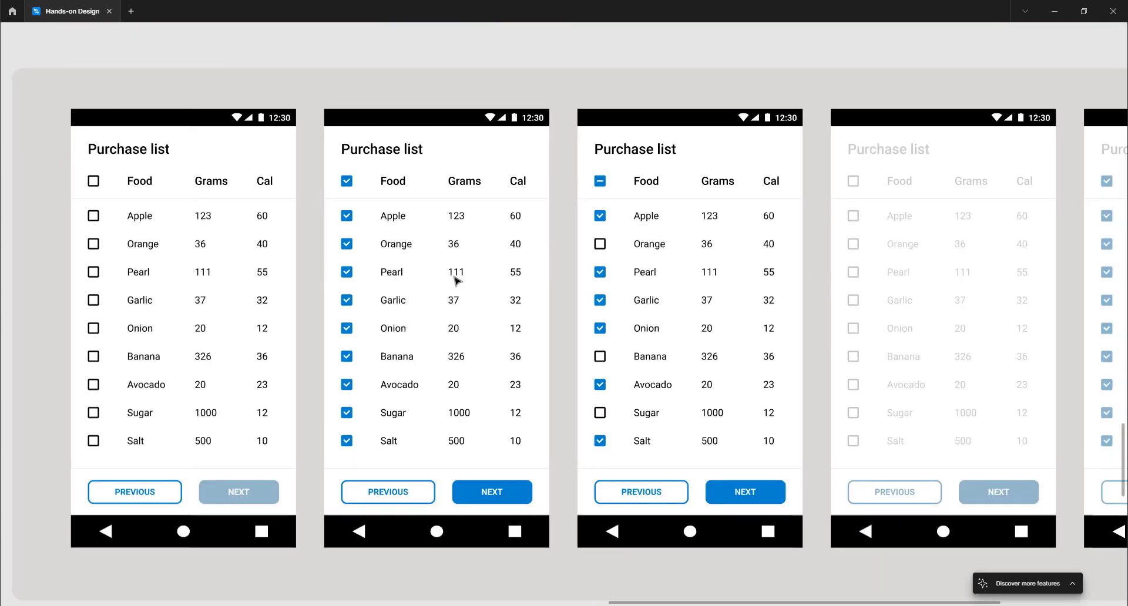
scroll(457, 280, "left", 2)
scroll(457, 280, "down", 2)
scroll(457, 280, "right", 3)
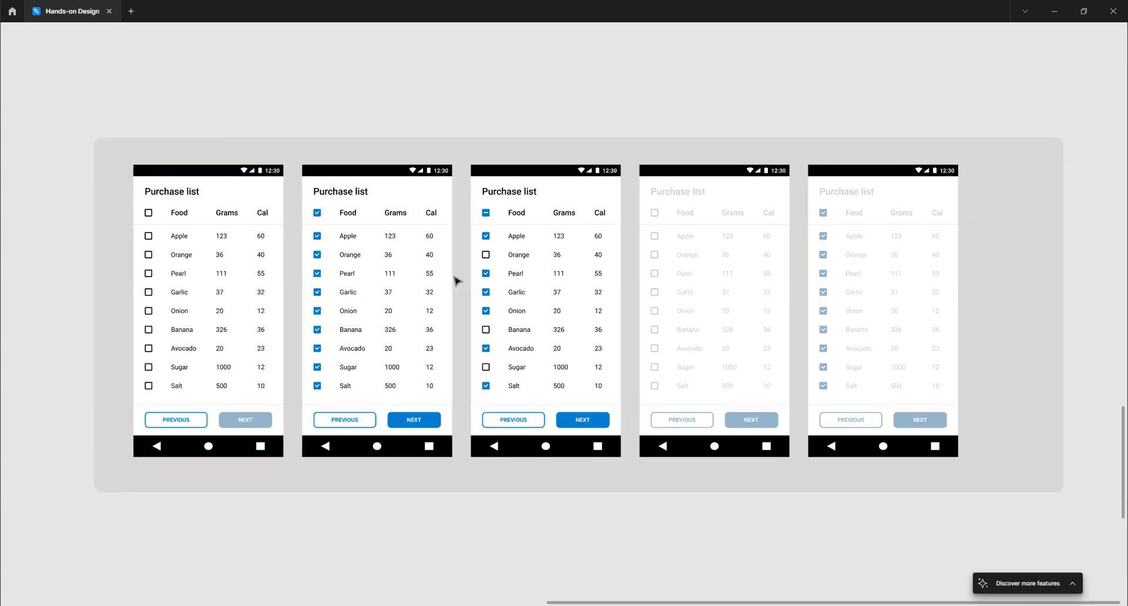
scroll(457, 281, "up", 2)
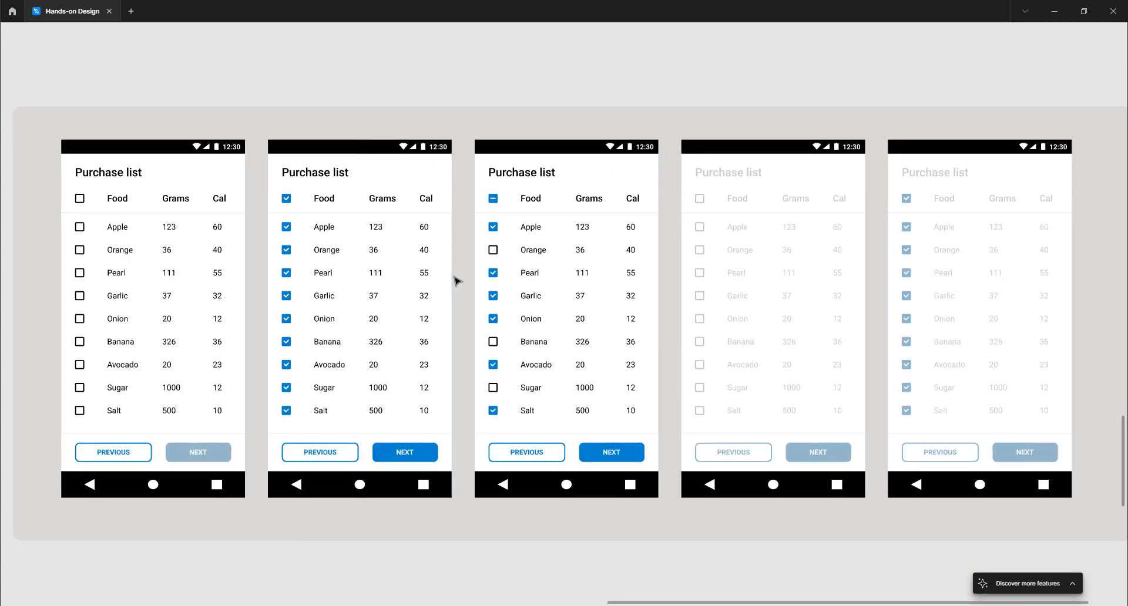